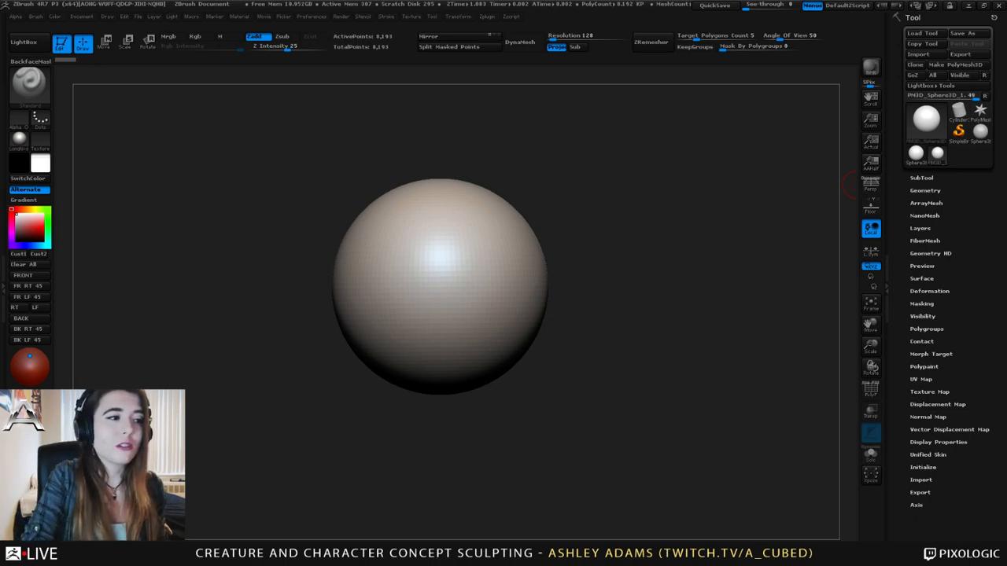
- Load the dragon tool file, examine the sculpt's head, wings and body from several angles, and show its subtool list
mouse_move(475, 281)
right_down()
mouse_move(467, 289)
mouse_move(423, 269)
right_up()
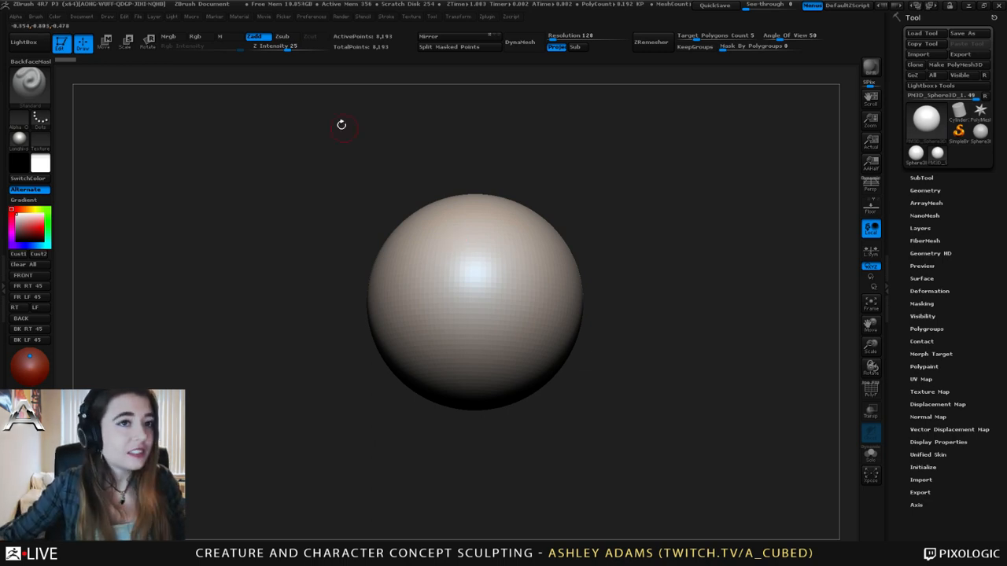
click(928, 33)
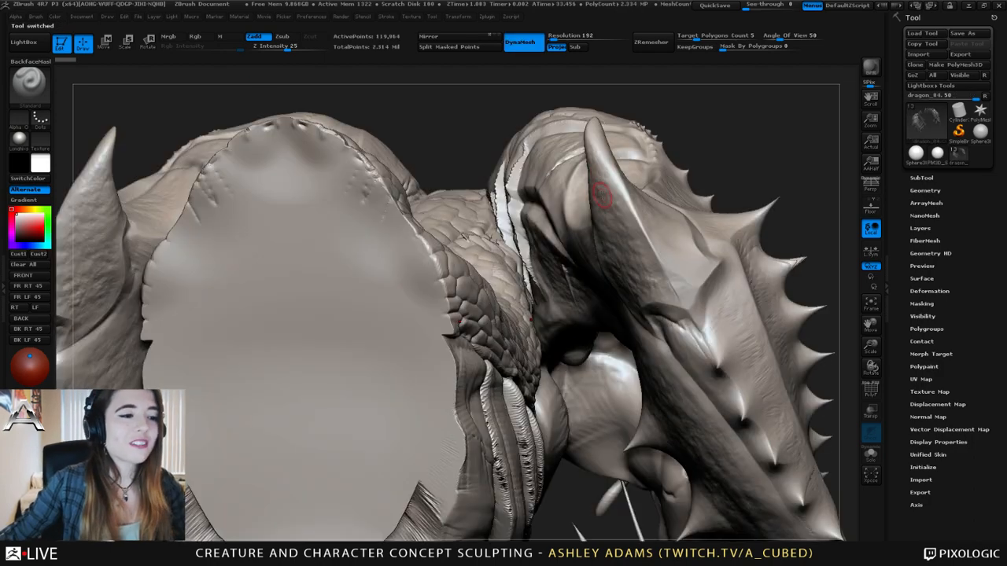
mouse_move(619, 178)
right_down()
mouse_move(440, 214)
mouse_move(592, 221)
mouse_move(589, 238)
mouse_move(464, 228)
mouse_move(659, 225)
mouse_move(574, 192)
right_up()
right_drag(663, 196, 657, 168)
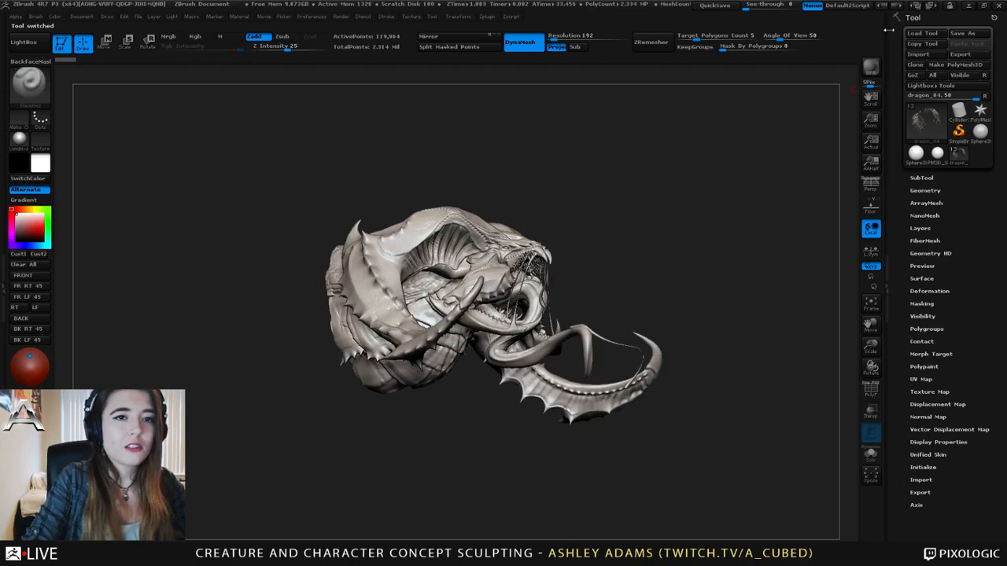
ctrl+right_drag(619, 223, 638, 271)
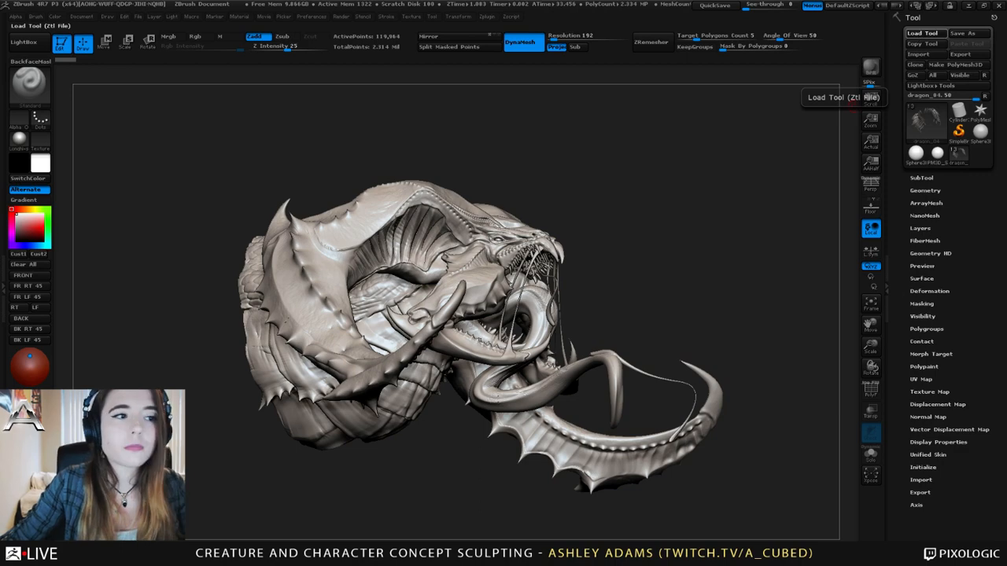
drag(725, 167, 638, 185)
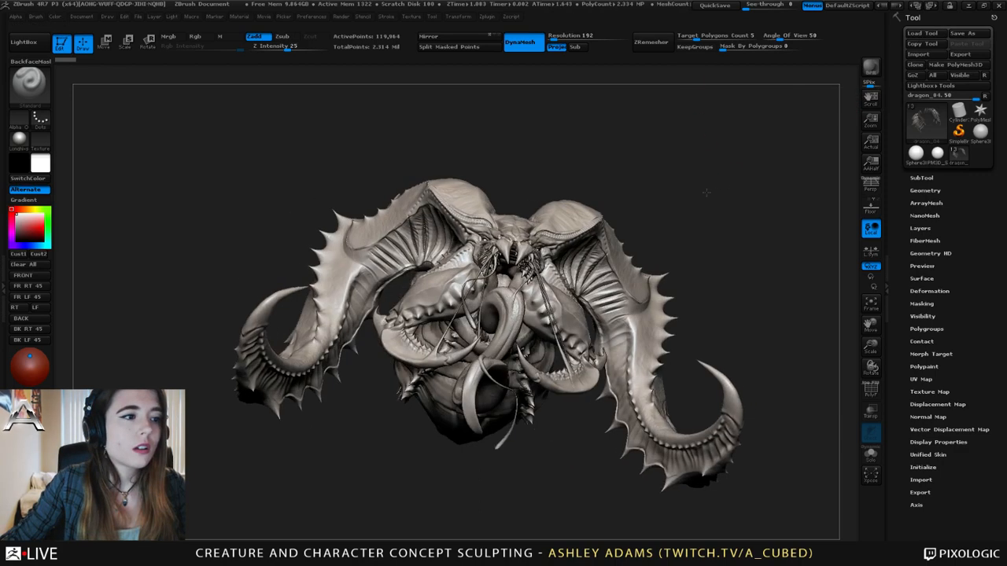
drag(747, 185, 657, 174)
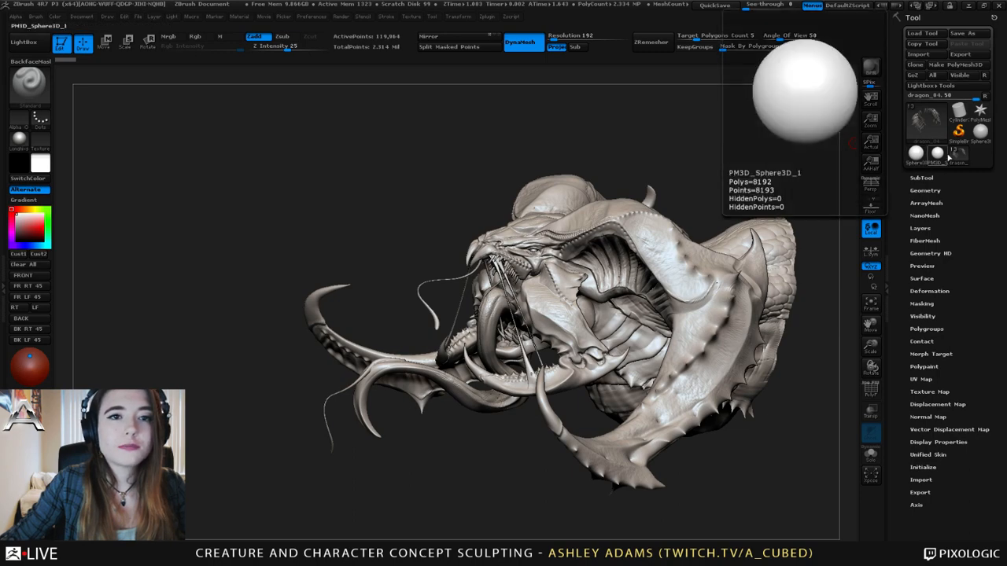
drag(679, 179, 664, 205)
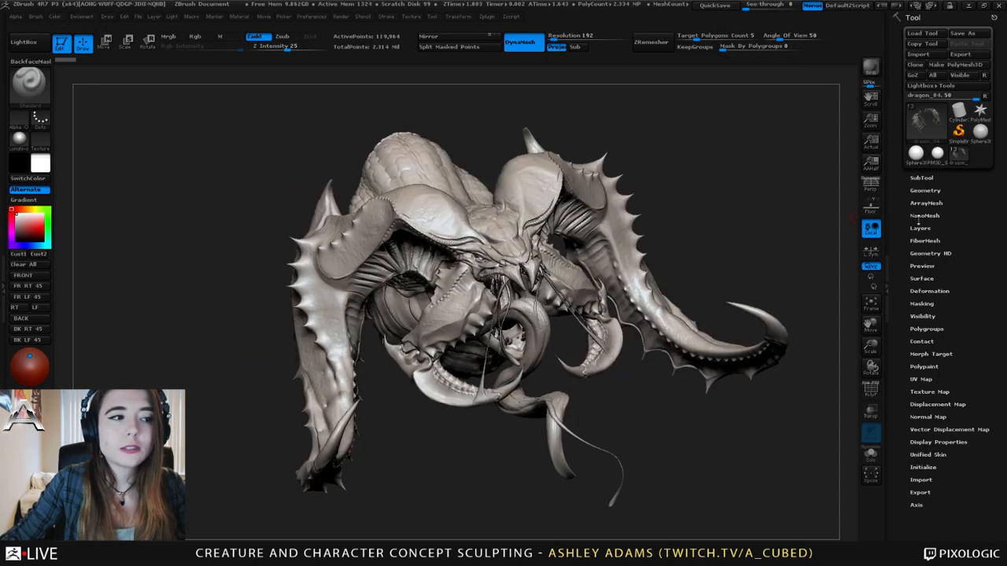
click(922, 178)
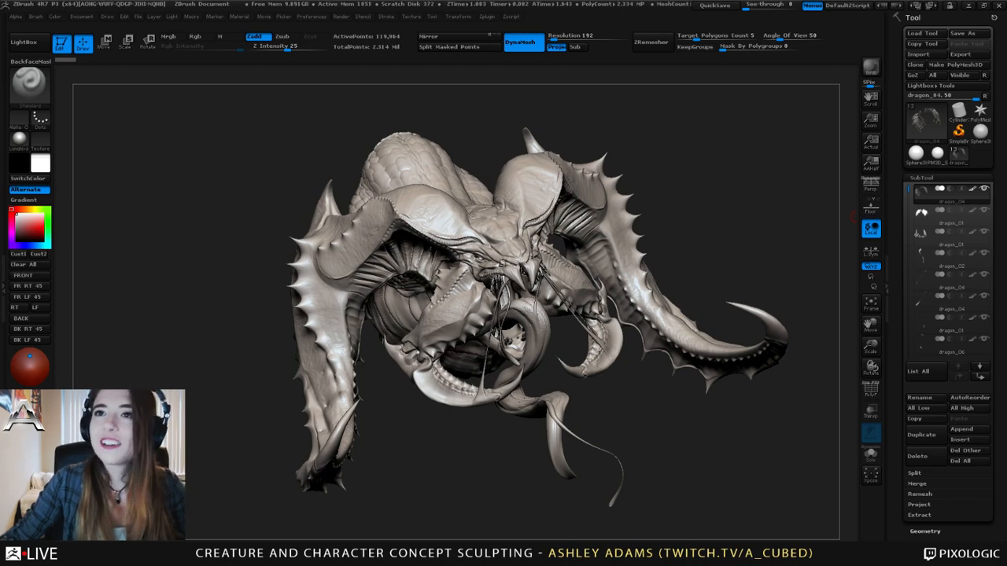
- Make PM3D_Sphere3D_1 the active tool and set up the SnakeHook brush with a larger draw size
click(937, 155)
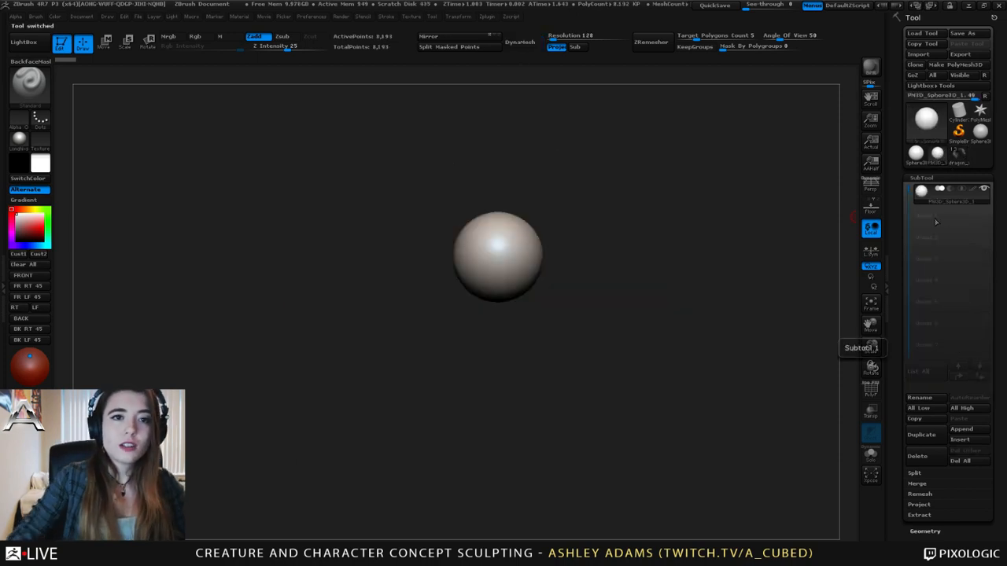
alt+right_drag(519, 257, 482, 242)
key(space)
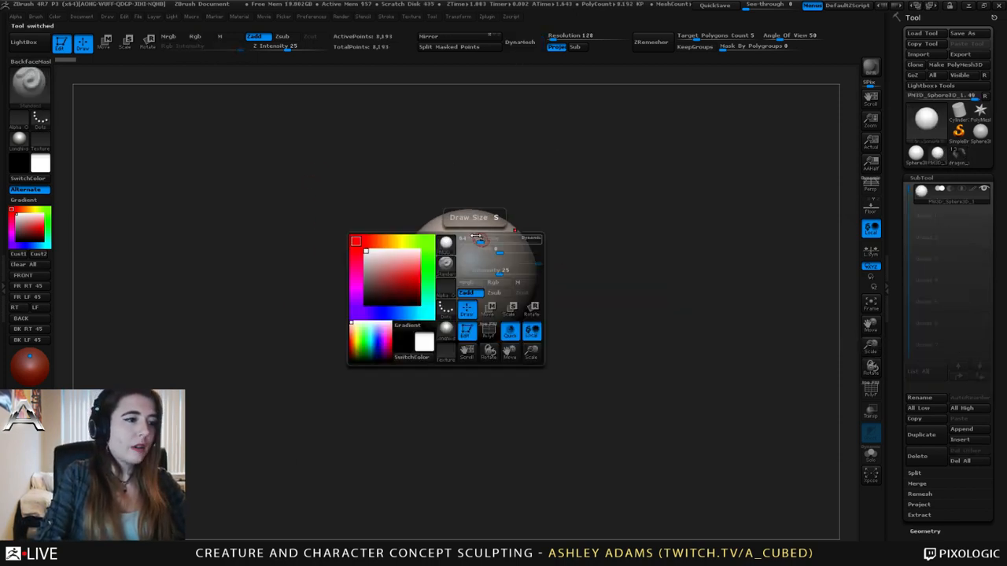
drag(479, 240, 502, 244)
key(b)
key(s)
key(h)
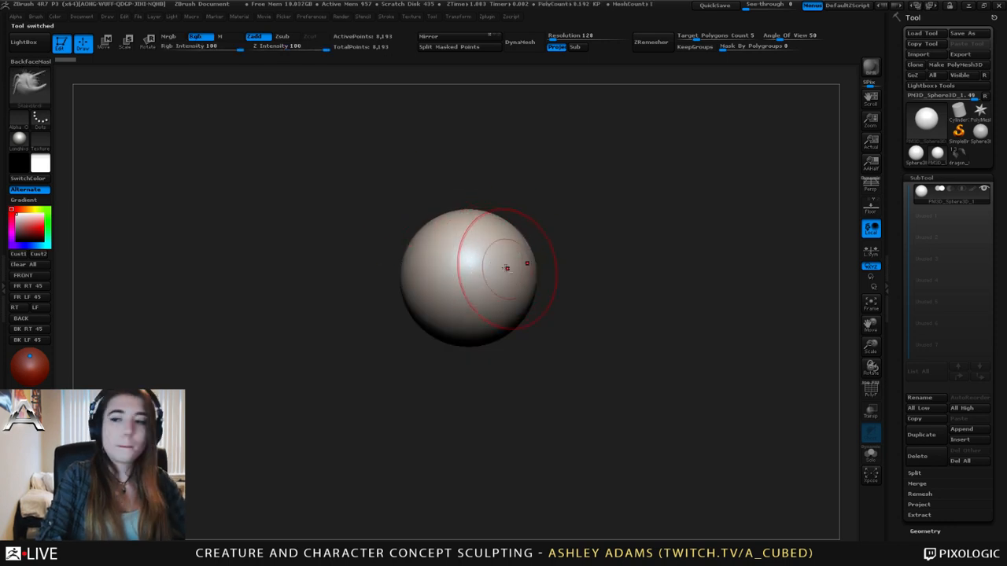
mouse_move(473, 249)
alt+right_down()
mouse_move(522, 241)
mouse_move(512, 263)
alt+right_up()
mouse_move(511, 263)
alt+right_down()
mouse_move(555, 264)
mouse_move(472, 265)
alt+right_up()
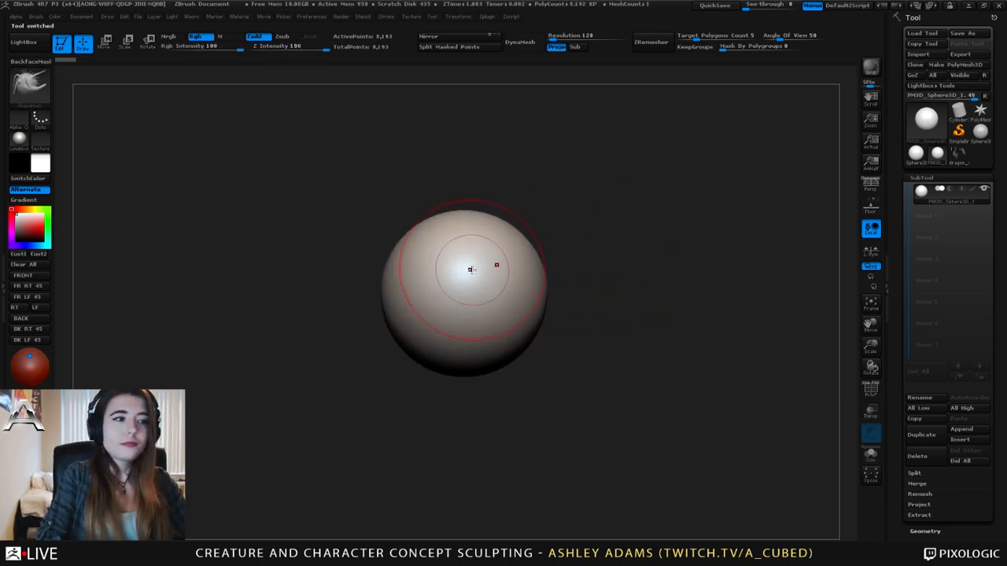
key(space)
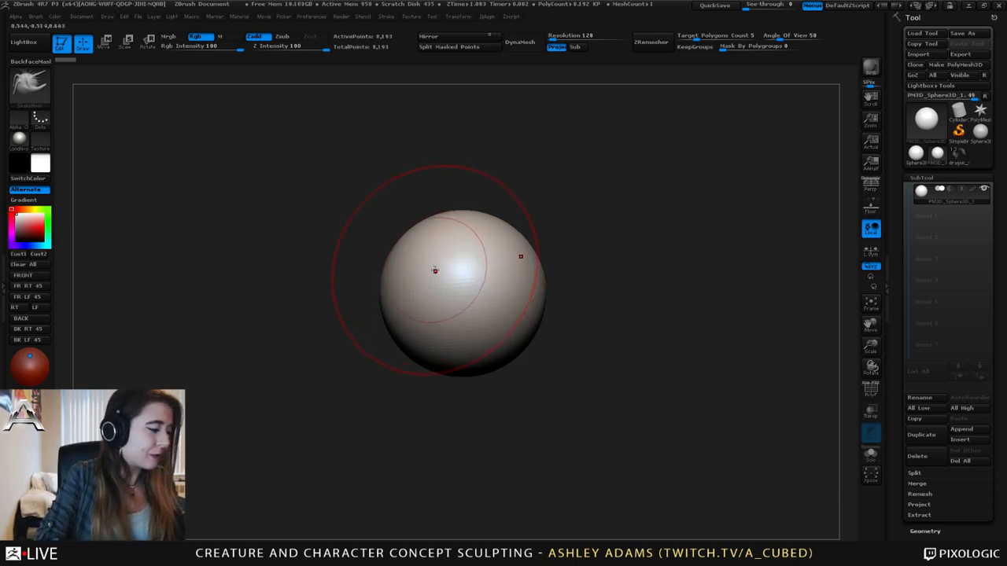
- Pull the sphere with SnakeHook into a rough head form that tapers towards a raised top and a lowered bottom tip
right_drag(480, 273, 506, 290)
drag(505, 305, 523, 346)
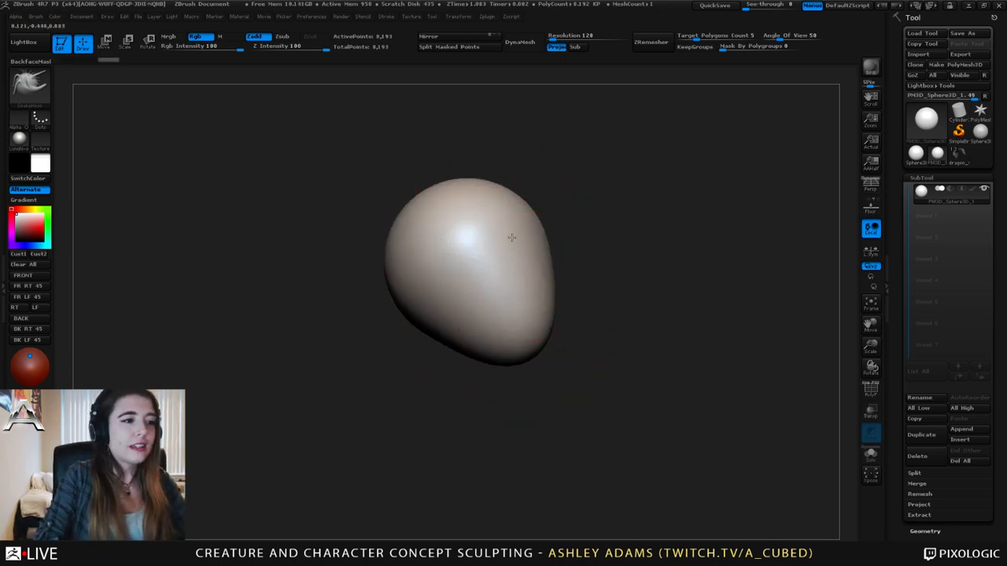
drag(511, 238, 513, 195)
drag(440, 236, 453, 217)
right_drag(430, 263, 517, 247)
mouse_move(553, 221)
mouse_down()
mouse_move(583, 203)
mouse_move(540, 162)
mouse_up()
mouse_move(568, 179)
ctrl+right_down()
mouse_move(530, 213)
mouse_move(582, 222)
ctrl+right_up()
drag(539, 290, 535, 312)
right_drag(549, 250, 509, 245)
right_drag(442, 227, 393, 189)
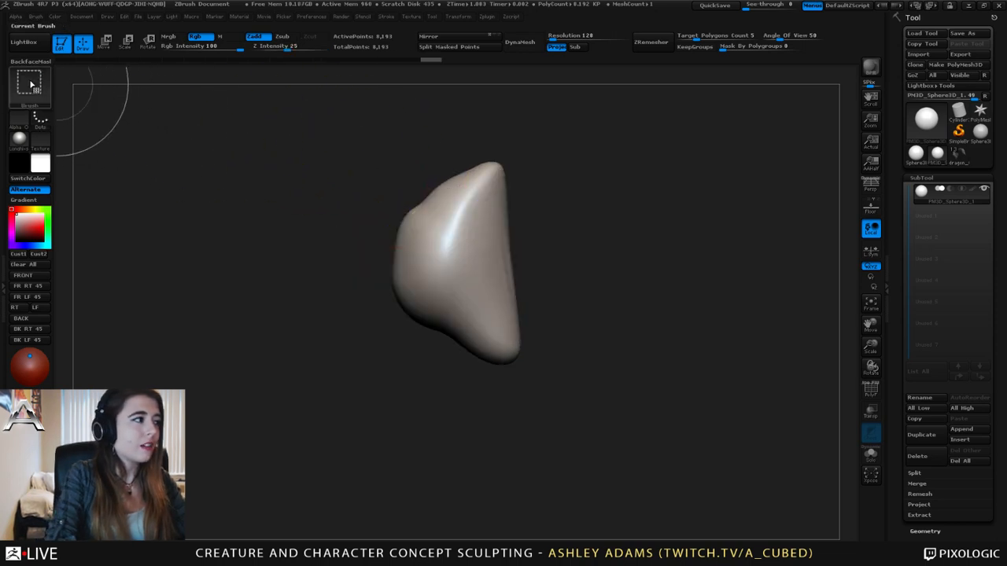
- Clip the form with the ClipCurve brush, cutting a diagonal along its upper slope and a near-vertical line along its back
ctrl+shift+click(30, 83)
click(209, 142)
mouse_move(314, 296)
ctrl+shift+mouse_down()
mouse_move(567, 76)
mouse_move(483, 140)
mouse_move(406, 162)
mouse_move(438, 199)
mouse_move(595, 113)
ctrl+shift+mouse_up()
key(alt)
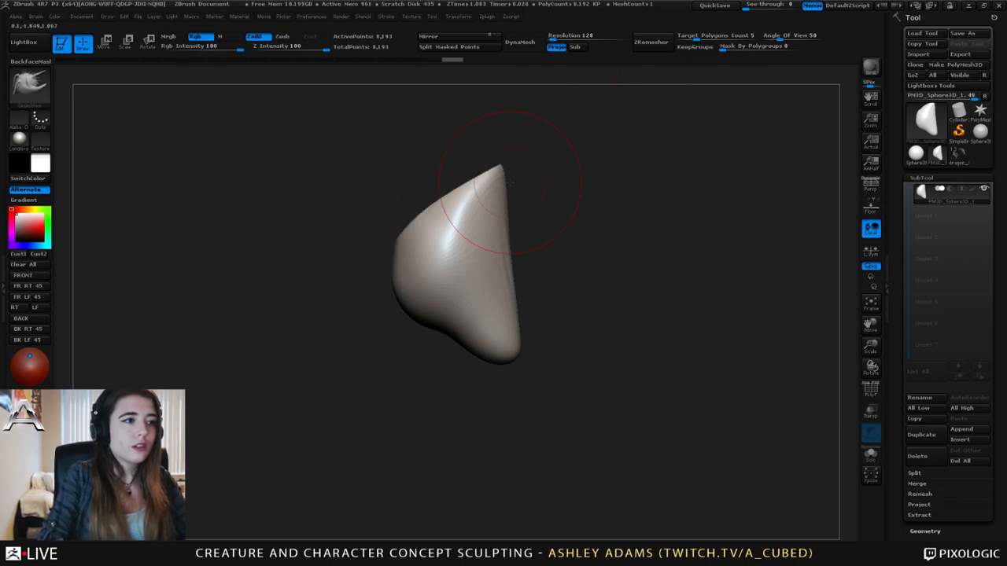
mouse_move(513, 175)
right_down()
mouse_move(489, 229)
mouse_move(450, 177)
right_up()
ctrl+shift+drag(415, 113, 483, 429)
- Smooth the clipped faces along the back and top of the form
right_drag(542, 236, 452, 209)
shift+drag(429, 206, 416, 302)
right_drag(504, 263, 465, 252)
mouse_move(463, 233)
shift+mouse_down()
mouse_move(465, 267)
mouse_move(429, 260)
shift+mouse_up()
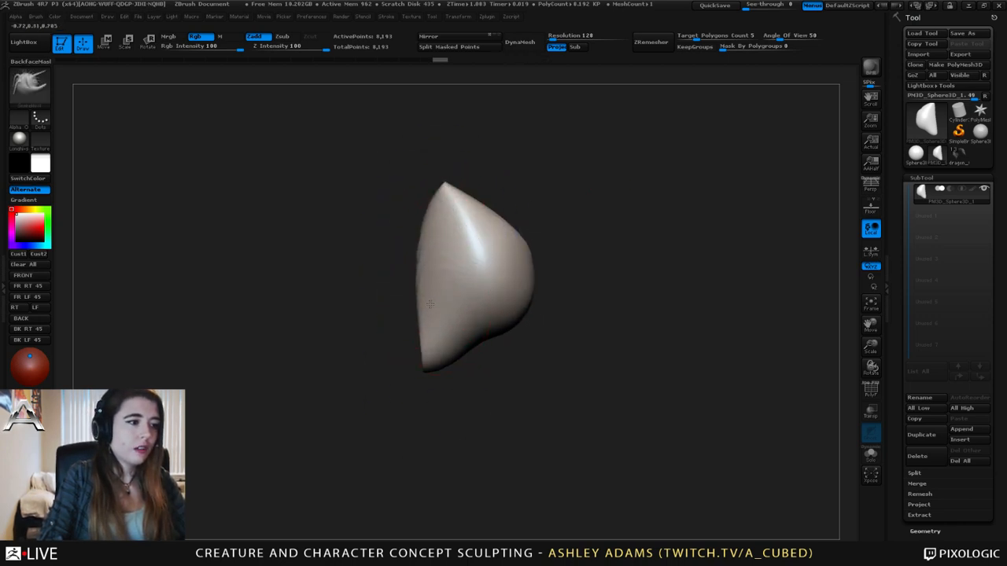
right_drag(472, 239, 459, 213)
mouse_move(472, 167)
ctrl+right_down()
mouse_move(503, 244)
mouse_move(328, 197)
mouse_move(460, 203)
ctrl+right_up()
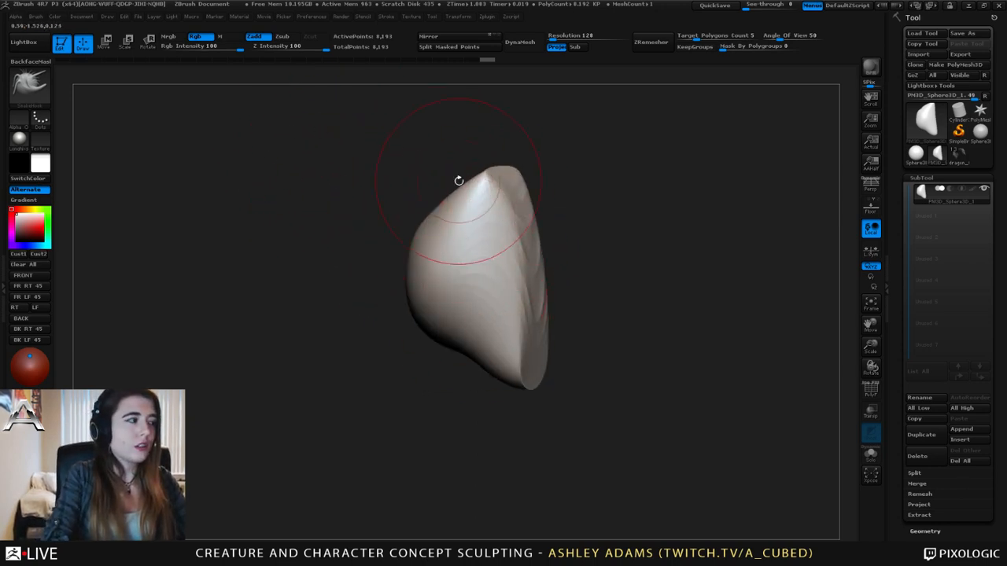
- Try to clip the top of the form with diagonal clip curves
key(ctrl+shift)
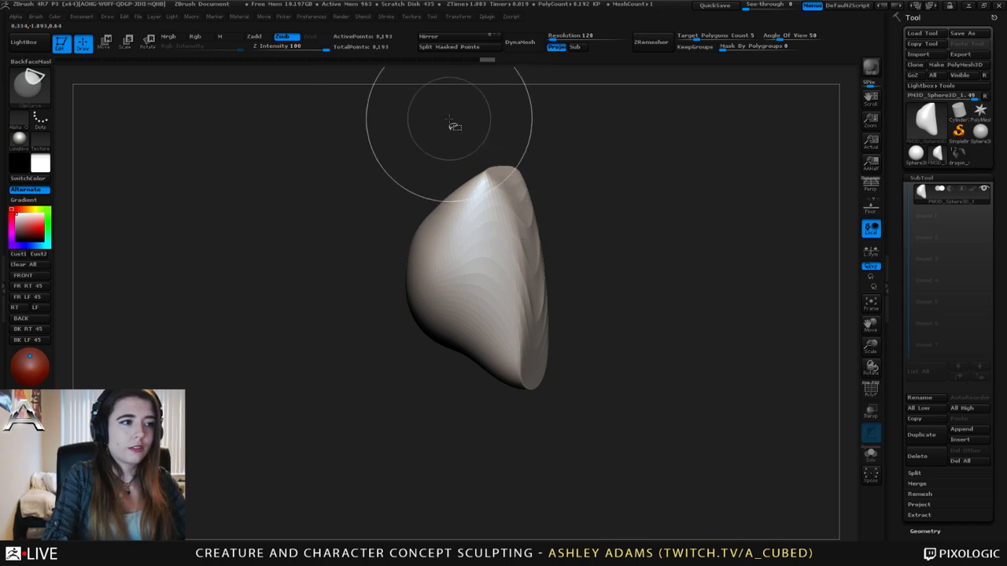
ctrl+shift+drag(448, 120, 592, 233)
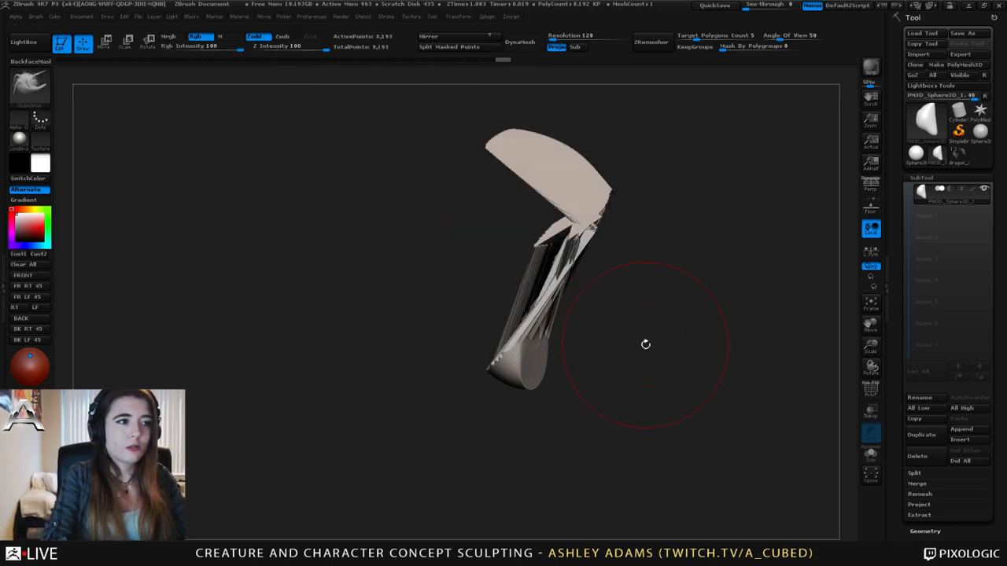
key(ctrl+z)
key(ctrl+z)
mouse_move(378, 139)
ctrl+shift+mouse_down()
mouse_move(629, 220)
mouse_move(648, 265)
ctrl+shift+mouse_up()
drag(412, 106, 532, 184)
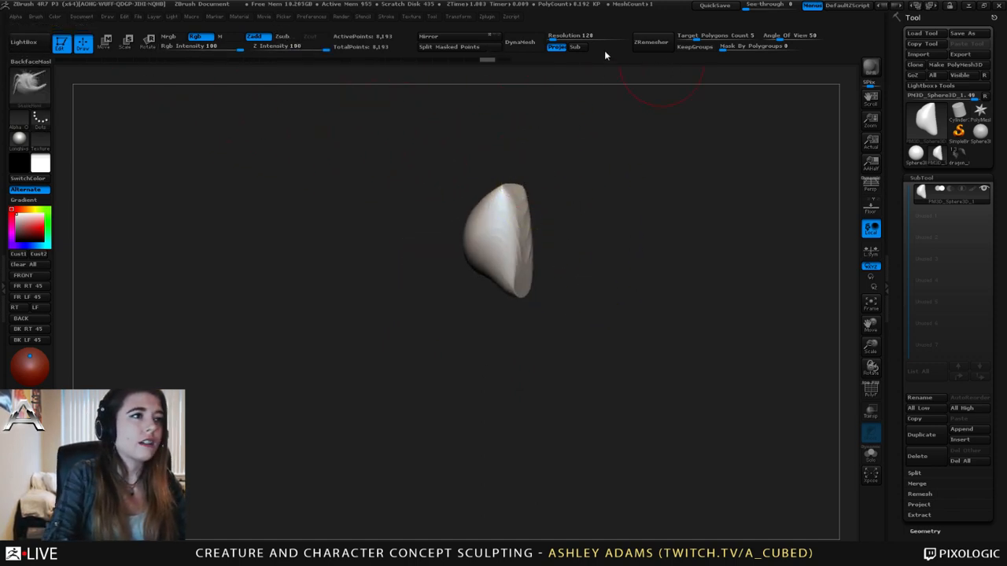
- Scale the form down uniformly with the transpose line, and reduce the SnakeHook draw size
mouse_move(529, 149)
ctrl+right_down()
mouse_move(525, 189)
mouse_move(472, 236)
mouse_move(511, 238)
ctrl+right_up()
key(e)
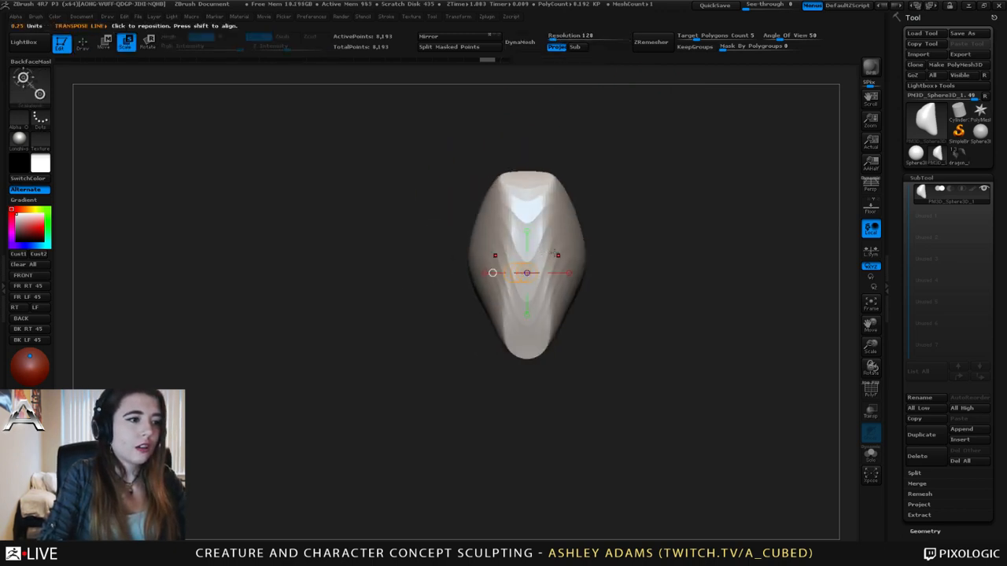
shift+drag(550, 300, 564, 172)
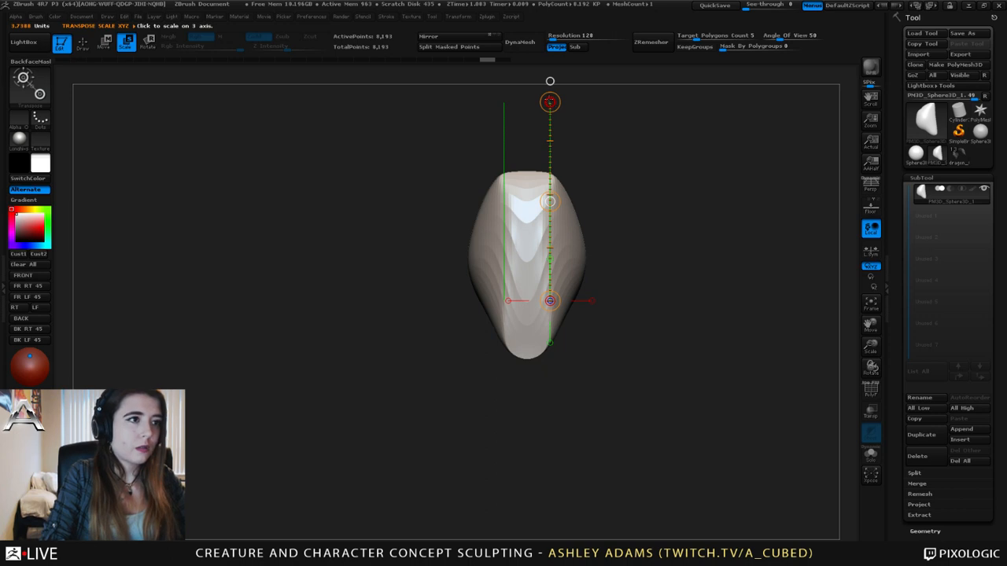
drag(550, 102, 546, 240)
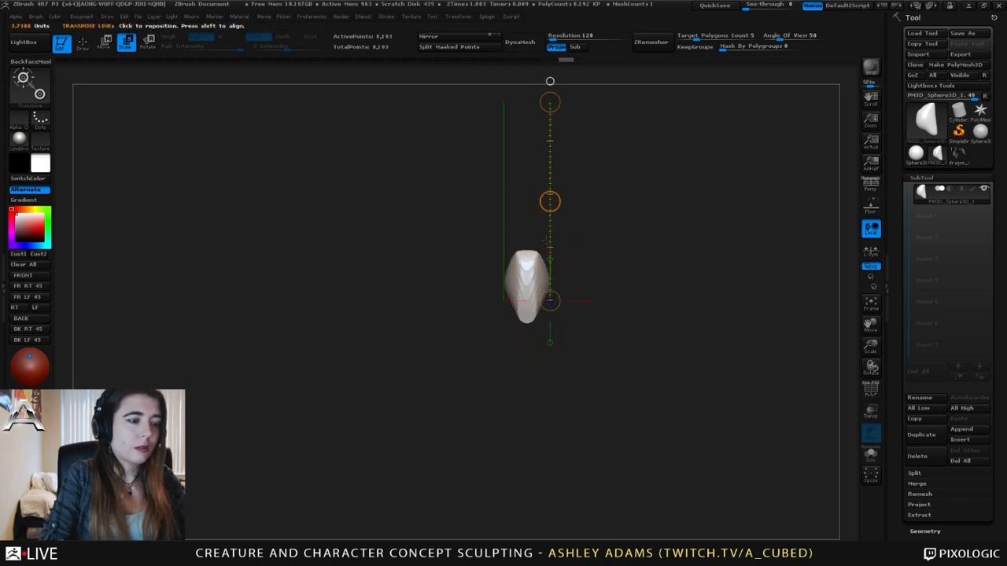
key(q)
key(e)
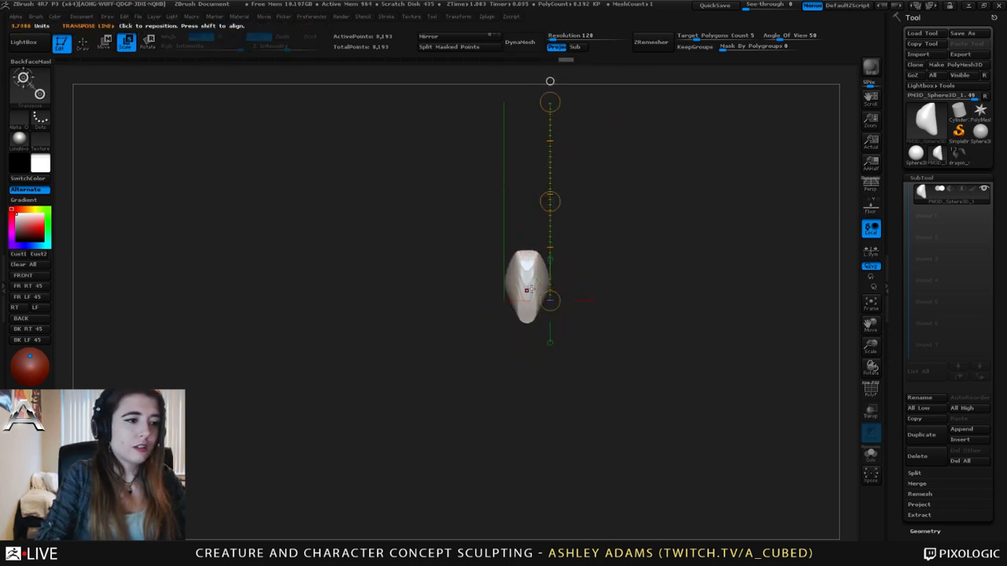
shift+drag(536, 290, 536, 153)
key(q)
ctrl+right_drag(409, 201, 503, 272)
key(space)
drag(520, 265, 496, 265)
right_drag(494, 265, 519, 250)
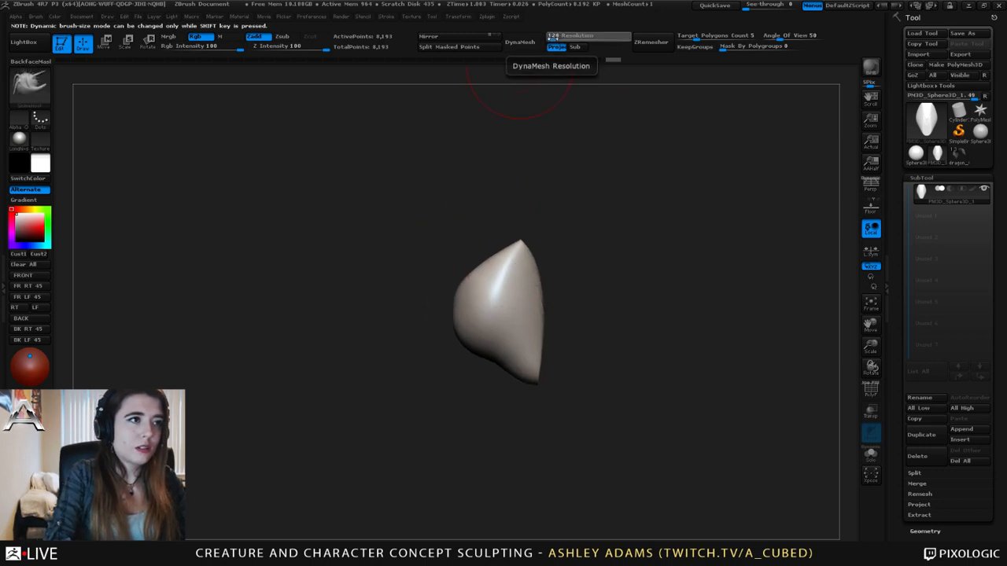
- Undo a DynaMesh trial at resolution 40 and remesh the form with DynaMesh at resolution 128
click(520, 41)
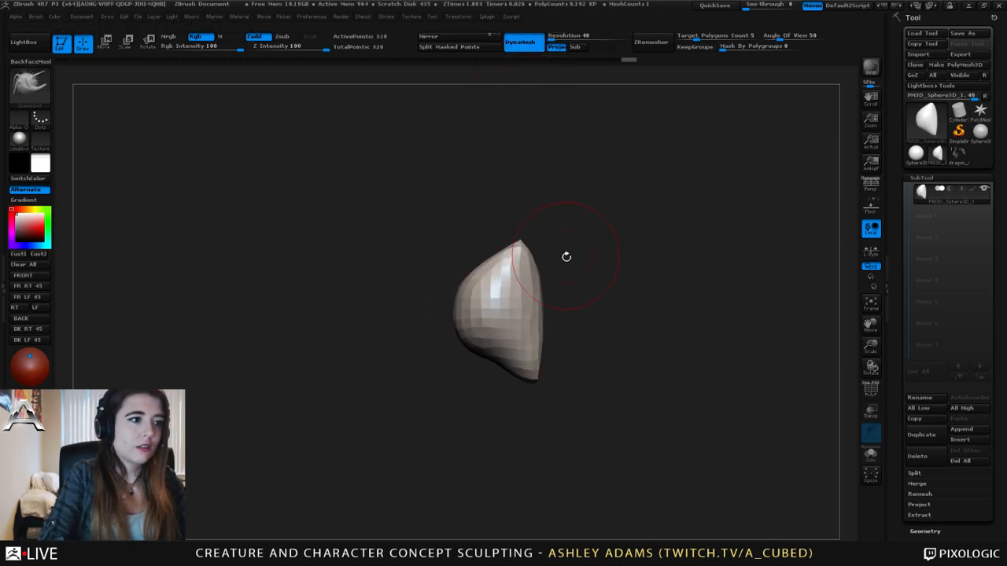
key(ctrl+z)
key(Return)
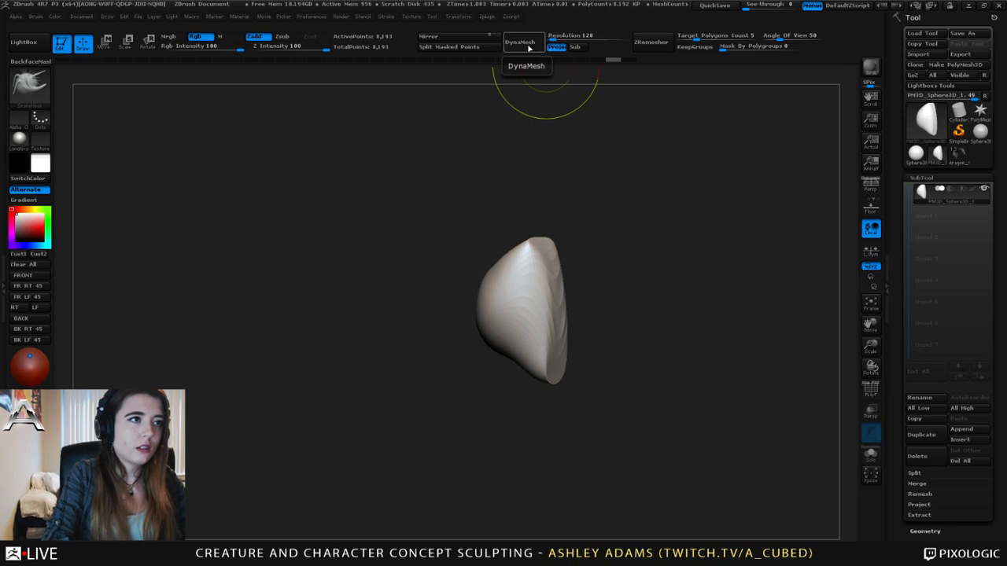
click(528, 46)
mouse_move(441, 303)
mouse_down()
mouse_move(505, 308)
mouse_move(450, 307)
mouse_up()
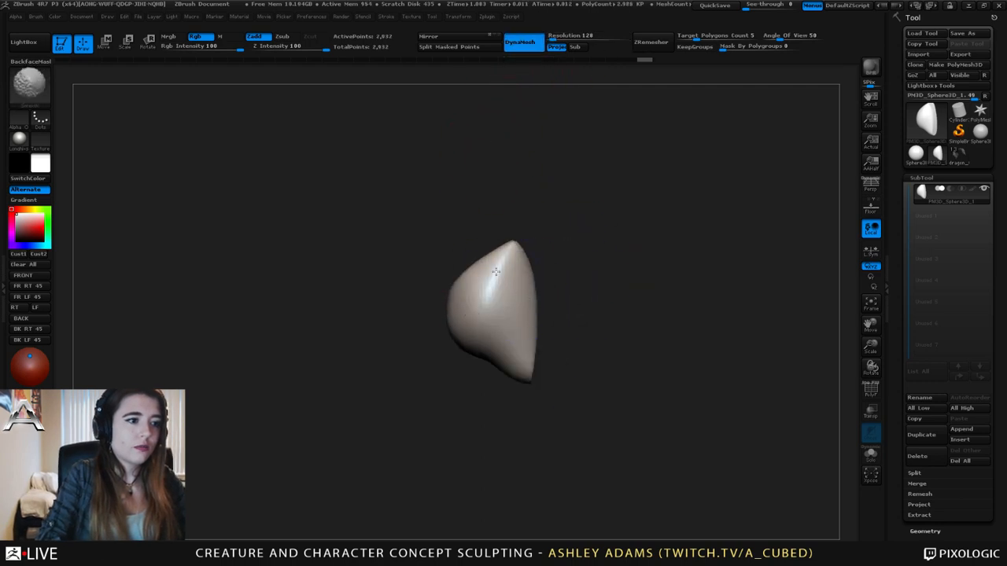
- Pull a symmetrical pair of protrusions out of the form's sides with SnakeHook, adjusting the draw size between strokes
alt+right_drag(493, 305, 489, 245)
key(space)
mouse_move(453, 280)
mouse_down()
mouse_move(449, 295)
mouse_move(470, 279)
mouse_move(450, 279)
mouse_move(487, 282)
mouse_move(360, 282)
mouse_up()
key(space)
key(space)
mouse_move(578, 283)
mouse_down()
mouse_move(595, 284)
mouse_move(580, 270)
mouse_move(622, 281)
mouse_move(663, 277)
mouse_move(652, 265)
mouse_move(626, 287)
mouse_move(632, 265)
mouse_move(587, 233)
mouse_move(599, 235)
mouse_up()
key(space)
key(space)
drag(502, 224, 515, 220)
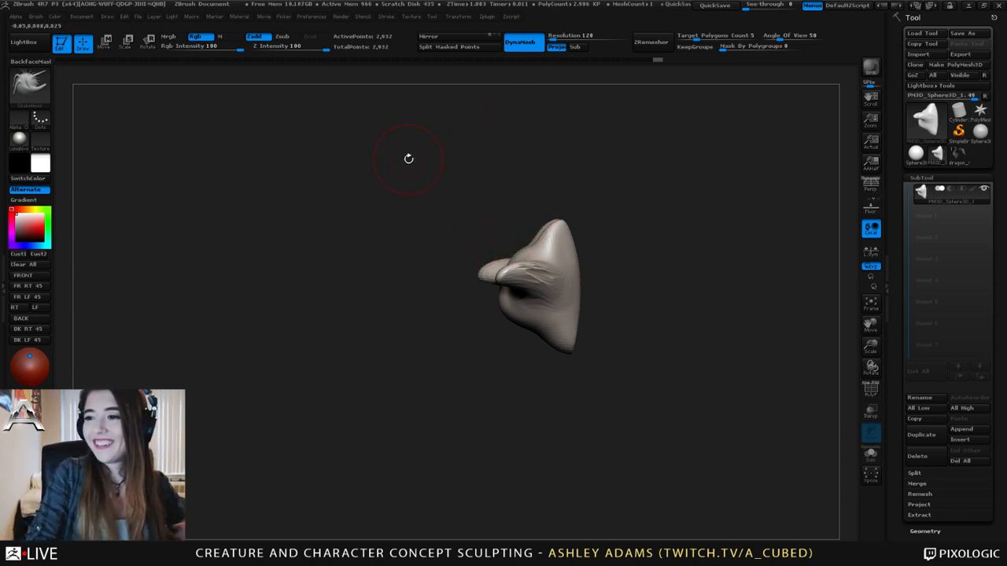
- Build up volume on the front and around the side protrusions with the ClayBuildup brush, with BackFaceMask turned on
right_drag(517, 253, 533, 225)
key(b)
key(c)
key(b)
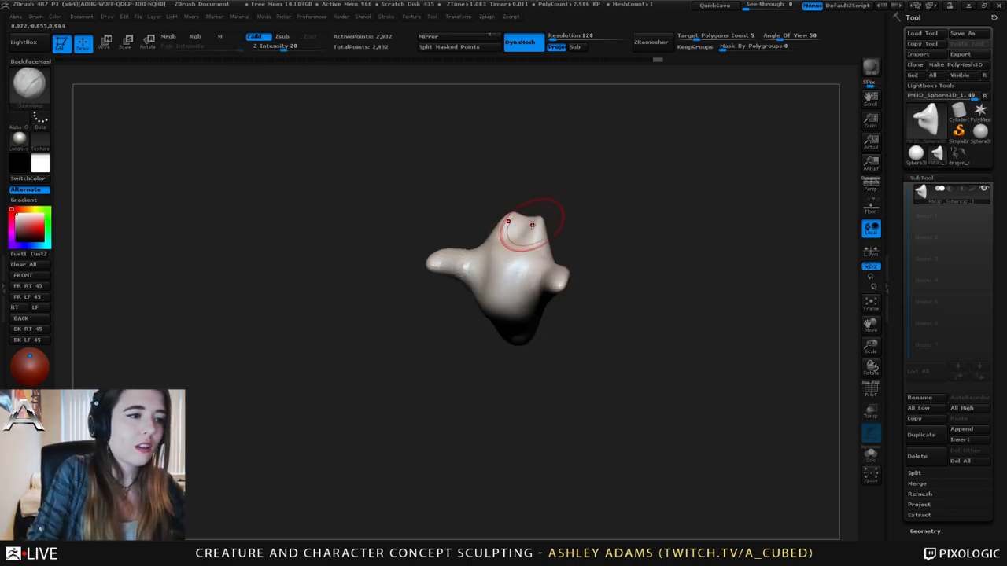
click(29, 62)
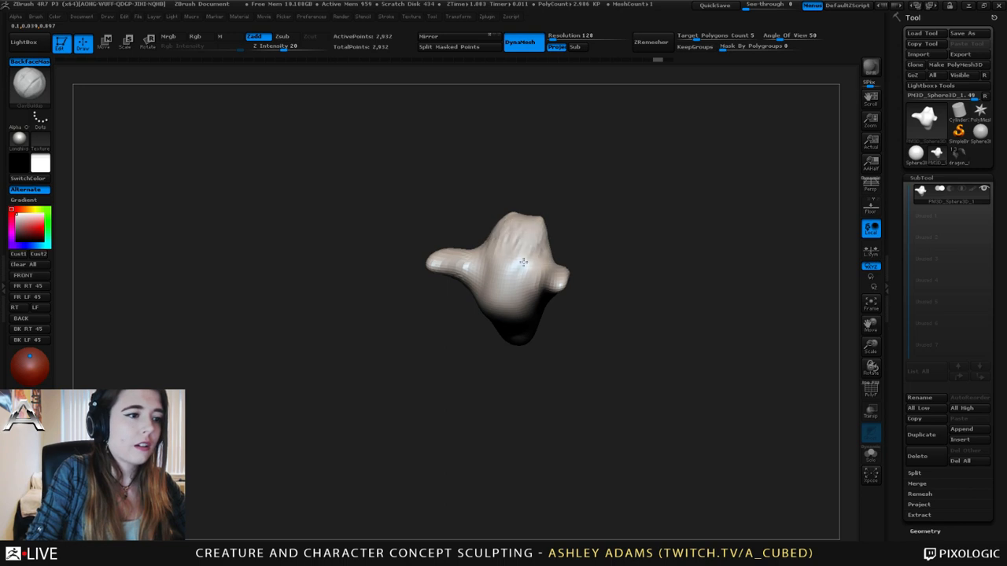
right_drag(550, 259, 584, 254)
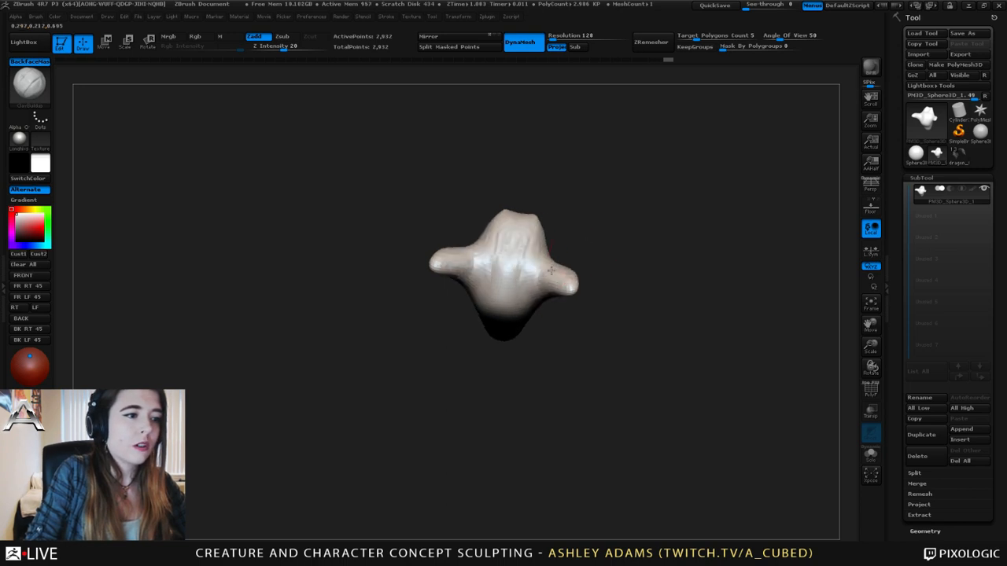
mouse_move(563, 287)
right_down()
mouse_move(508, 235)
mouse_move(589, 253)
mouse_move(496, 274)
right_up()
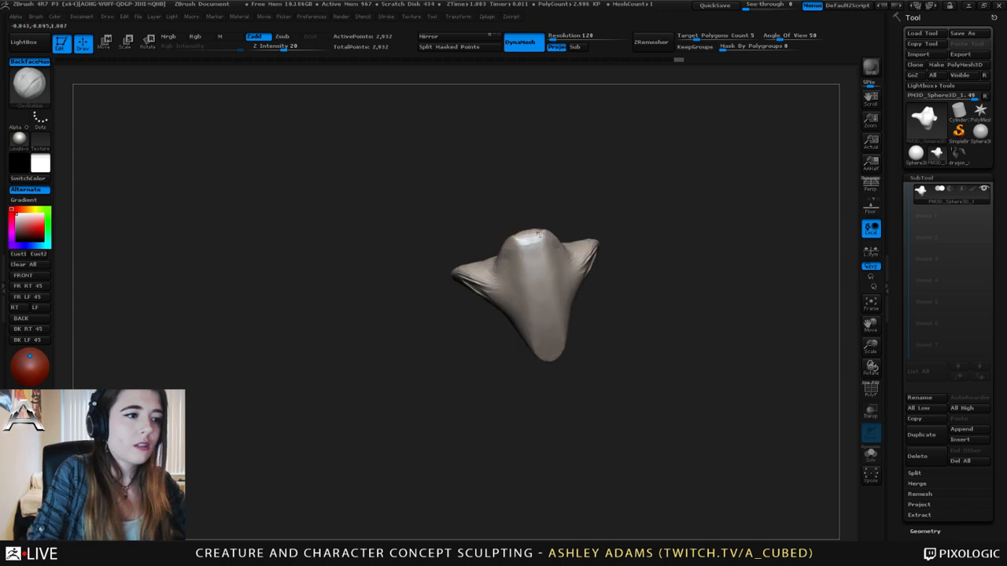
mouse_move(538, 233)
right_down()
mouse_move(571, 263)
mouse_move(486, 253)
mouse_move(471, 263)
mouse_move(509, 228)
mouse_move(504, 195)
mouse_move(528, 256)
mouse_move(549, 275)
mouse_move(503, 303)
mouse_move(507, 313)
right_up()
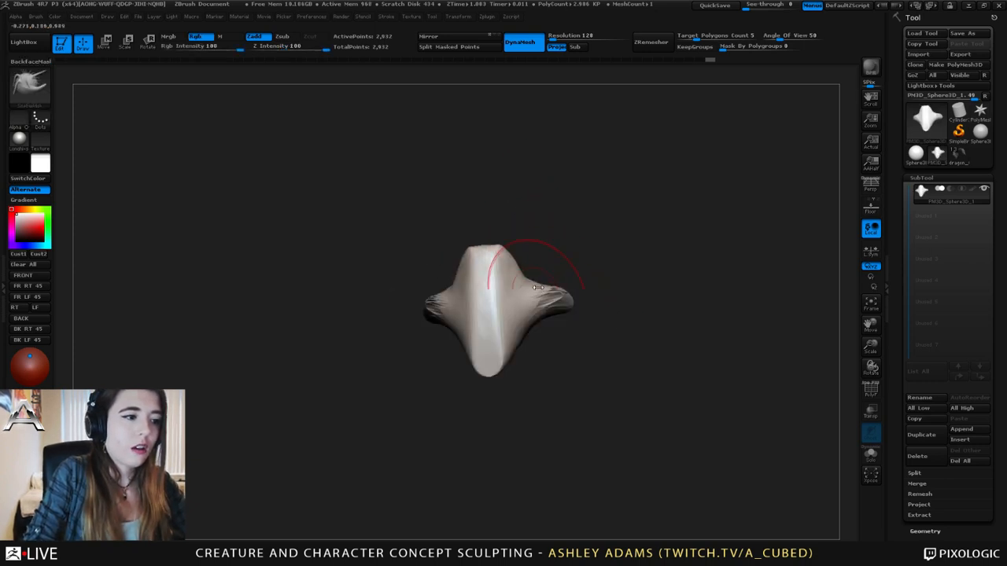
- Pull out and round the back and lower volume of the head with SnakeHook, undoing the last stroke
mouse_move(546, 238)
right_down()
mouse_move(472, 353)
mouse_move(446, 297)
mouse_move(456, 305)
mouse_move(431, 295)
right_up()
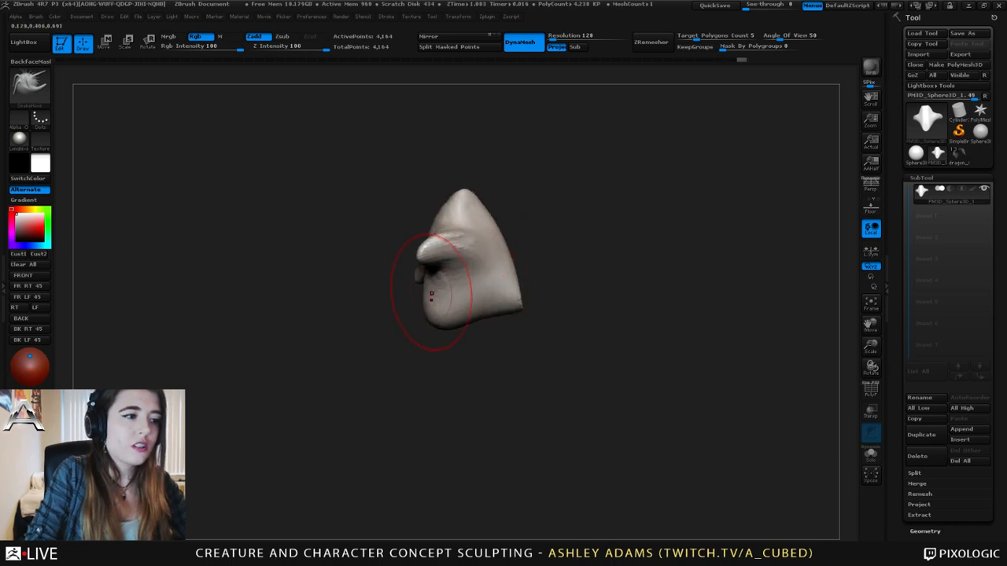
mouse_move(416, 276)
mouse_down()
mouse_move(417, 310)
mouse_move(432, 290)
mouse_up()
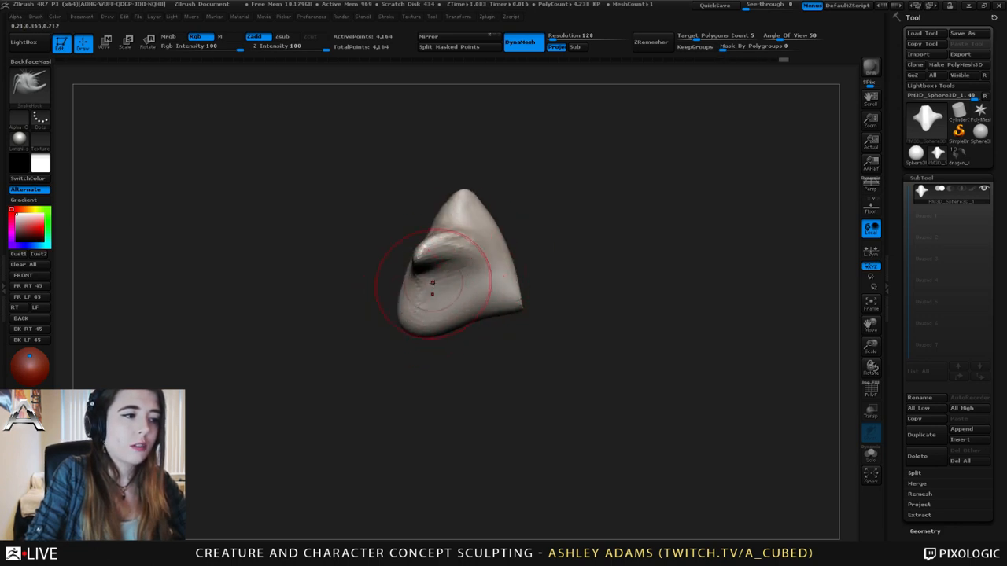
right_drag(433, 290, 488, 303)
drag(424, 299, 437, 308)
mouse_move(427, 284)
right_down()
mouse_move(445, 303)
mouse_move(465, 292)
right_up()
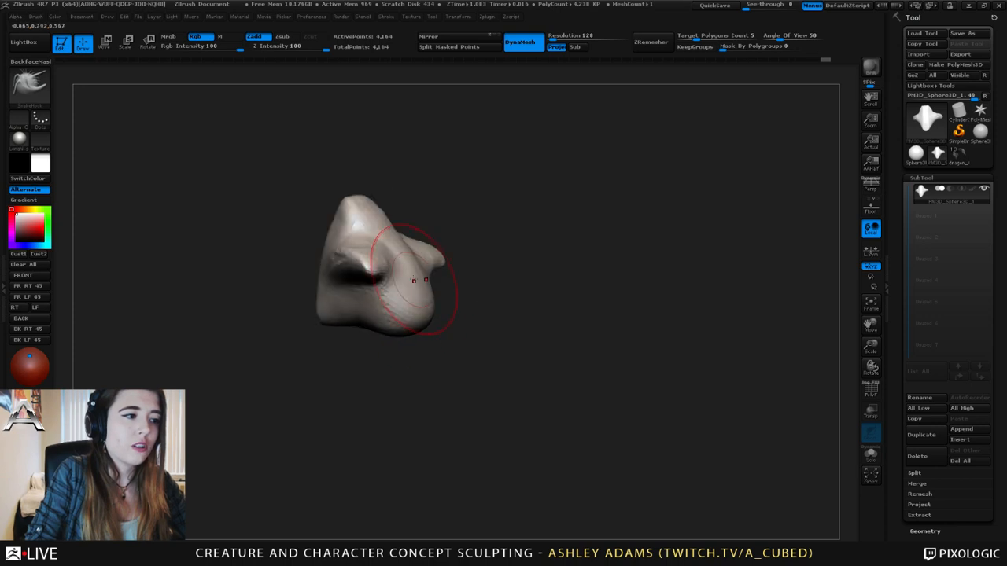
drag(393, 241, 383, 225)
mouse_move(383, 226)
right_down()
mouse_move(441, 256)
mouse_move(464, 202)
right_up()
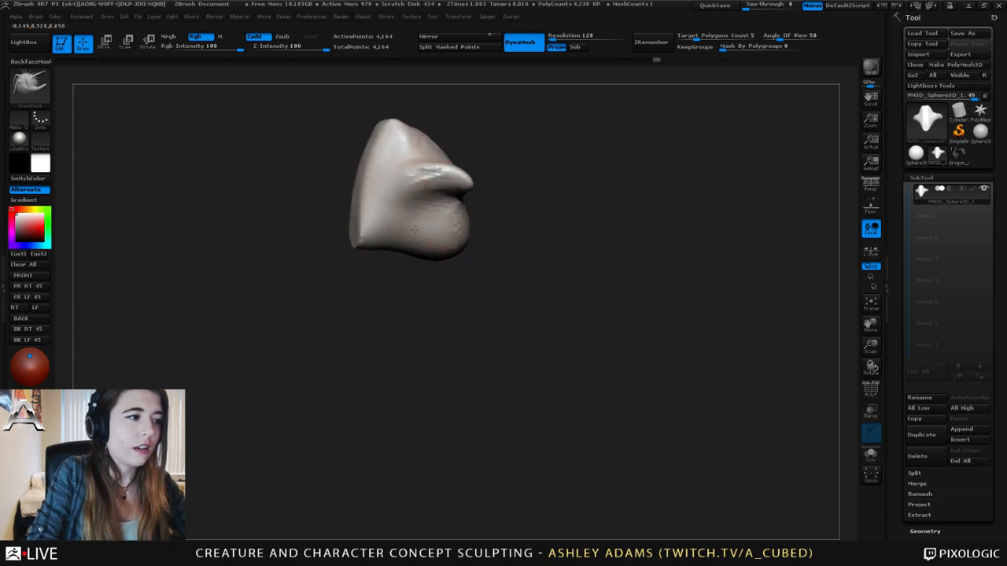
drag(366, 244, 315, 310)
key(ctrl+z)
mouse_move(409, 206)
right_down()
mouse_move(371, 209)
mouse_move(380, 199)
right_up()
- Carve a mouth crease across the lower front of the head with the DamStandard brush
key(b)
key(d)
key(s)
key(space)
drag(380, 200, 365, 198)
right_drag(398, 207, 409, 225)
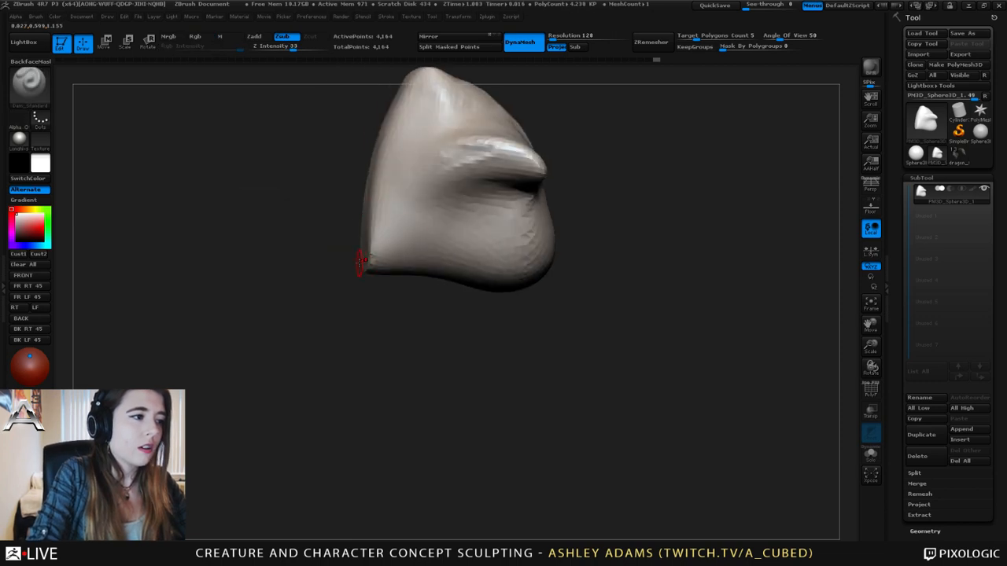
drag(380, 206, 412, 216)
mouse_move(369, 209)
right_down()
mouse_move(394, 202)
mouse_move(371, 204)
mouse_move(454, 229)
mouse_move(382, 191)
mouse_move(415, 199)
right_up()
right_click(382, 191)
- Reshape the brow area and the base of the side protrusions with SnakeHook, adjusting the draw size
key(b)
key(s)
key(h)
drag(397, 202, 409, 209)
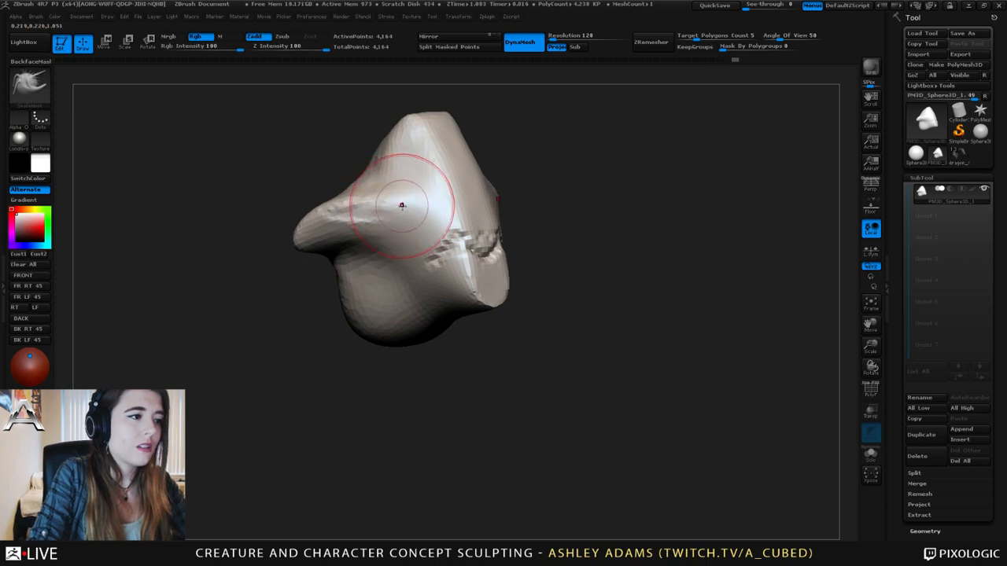
right_drag(402, 204, 266, 208)
drag(353, 187, 346, 193)
right_drag(440, 187, 386, 182)
drag(386, 182, 392, 187)
right_click(438, 209)
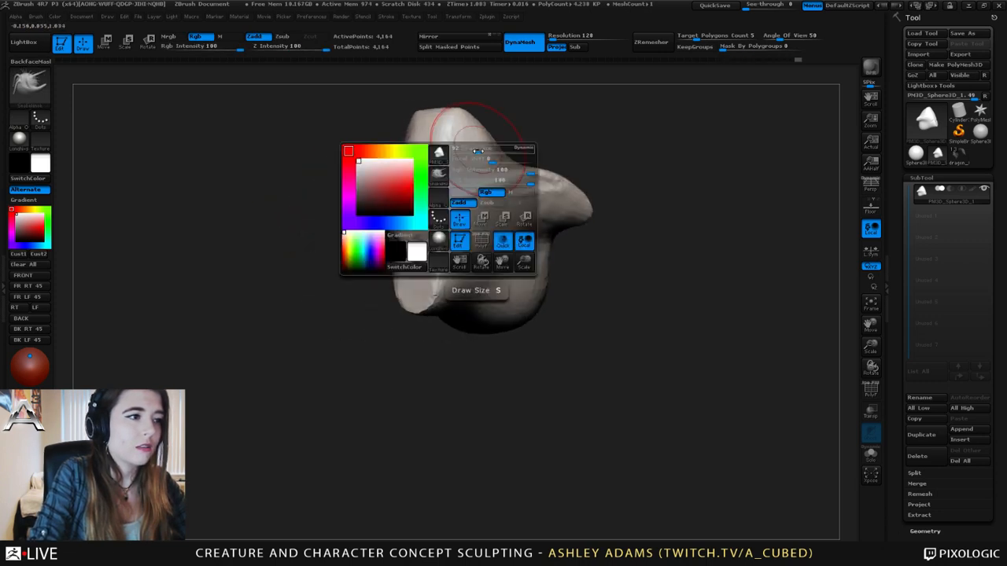
drag(478, 150, 473, 151)
mouse_move(464, 157)
right_down()
mouse_move(497, 159)
mouse_move(508, 187)
right_up()
- Cut creases around the base of the side protrusions with the DamStandard brush
key(b)
key(d)
key(s)
mouse_move(488, 181)
mouse_down()
mouse_move(519, 138)
mouse_move(492, 159)
mouse_up()
right_drag(495, 157, 560, 126)
drag(561, 125, 526, 130)
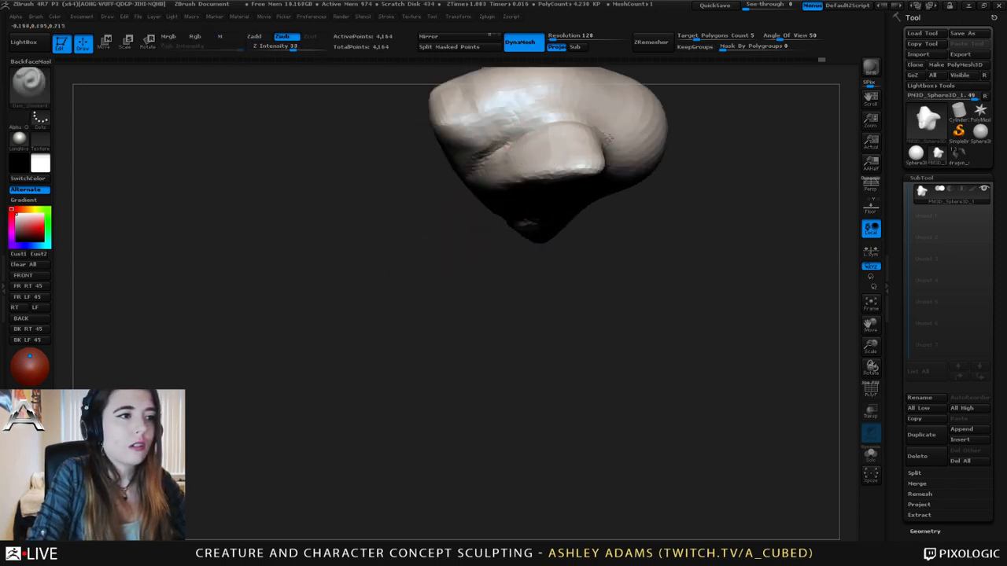
right_drag(609, 139, 515, 142)
mouse_move(460, 178)
right_down()
mouse_move(480, 180)
mouse_move(464, 161)
mouse_move(371, 162)
mouse_move(430, 207)
mouse_move(337, 186)
right_up()
- Build up the brow between the face and the side protrusions with ClayBuildup
key(b)
key(c)
key(b)
mouse_move(418, 168)
right_down()
mouse_move(346, 178)
mouse_move(377, 176)
right_up()
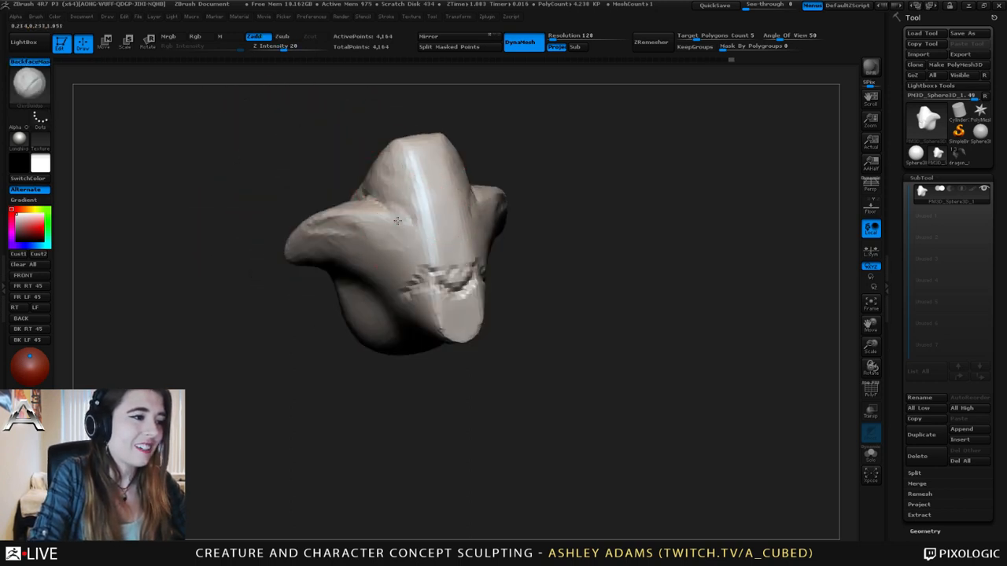
mouse_move(357, 225)
right_down()
mouse_move(467, 197)
mouse_move(454, 226)
mouse_move(465, 239)
mouse_move(468, 217)
right_up()
right_click(454, 227)
right_drag(468, 217, 472, 196)
right_click(379, 227)
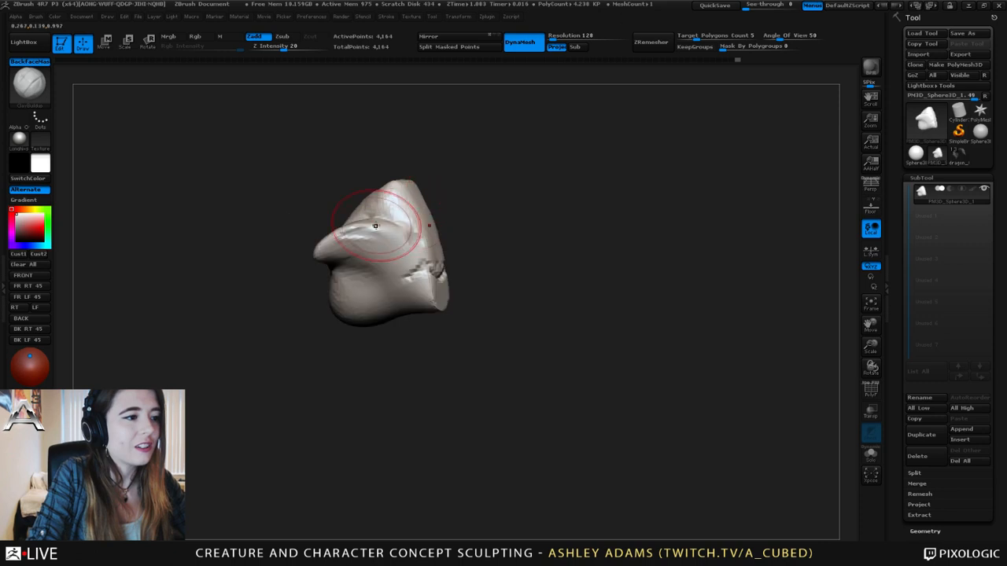
- Pull the side protrusions upward and curl their tips outward with SnakeHook
key(b)
key(s)
key(h)
mouse_move(326, 254)
mouse_down()
mouse_move(321, 238)
mouse_move(341, 255)
mouse_move(346, 243)
mouse_up()
mouse_move(432, 227)
right_down()
mouse_move(356, 219)
mouse_move(452, 218)
mouse_move(480, 185)
right_up()
right_click(384, 228)
right_click(454, 216)
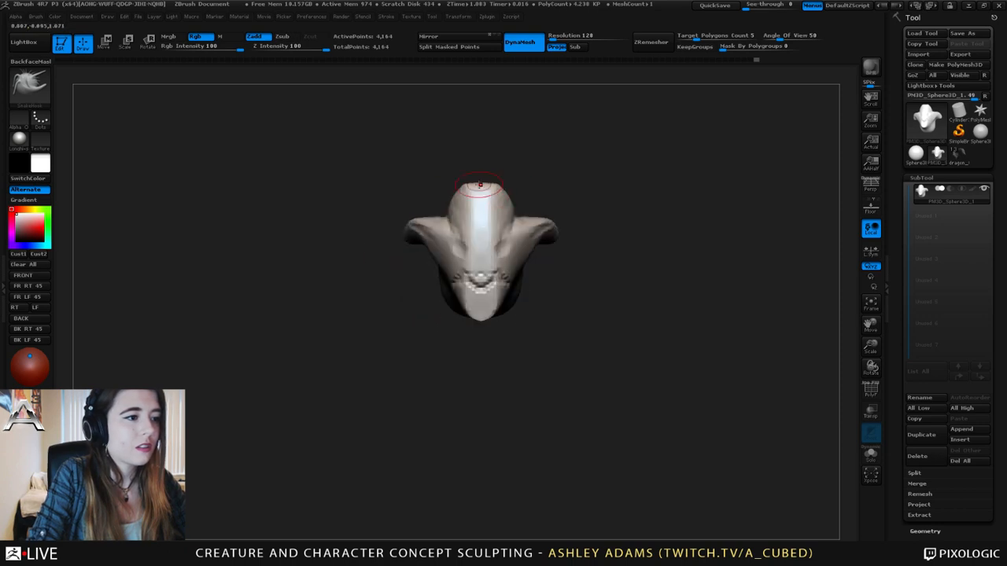
right_click(479, 184)
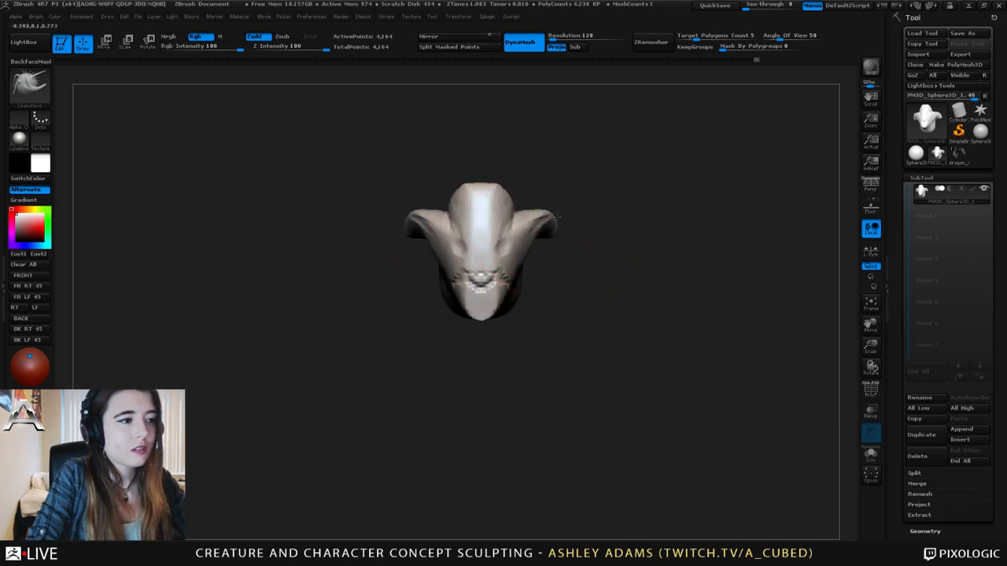
right_drag(557, 216, 560, 207)
mouse_move(557, 204)
mouse_down()
mouse_move(560, 137)
mouse_move(525, 185)
mouse_up()
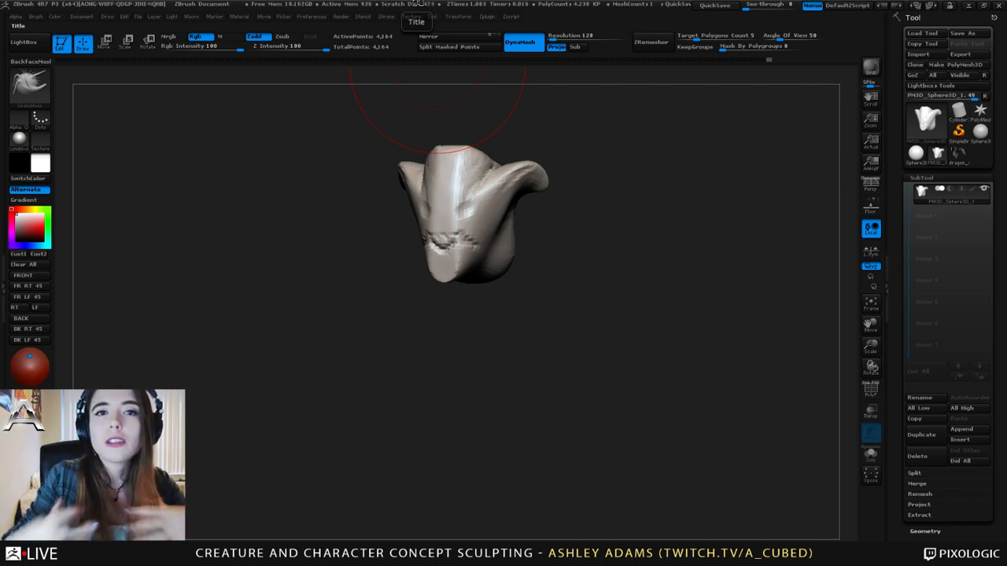
right_drag(374, 250, 429, 252)
right_click(430, 253)
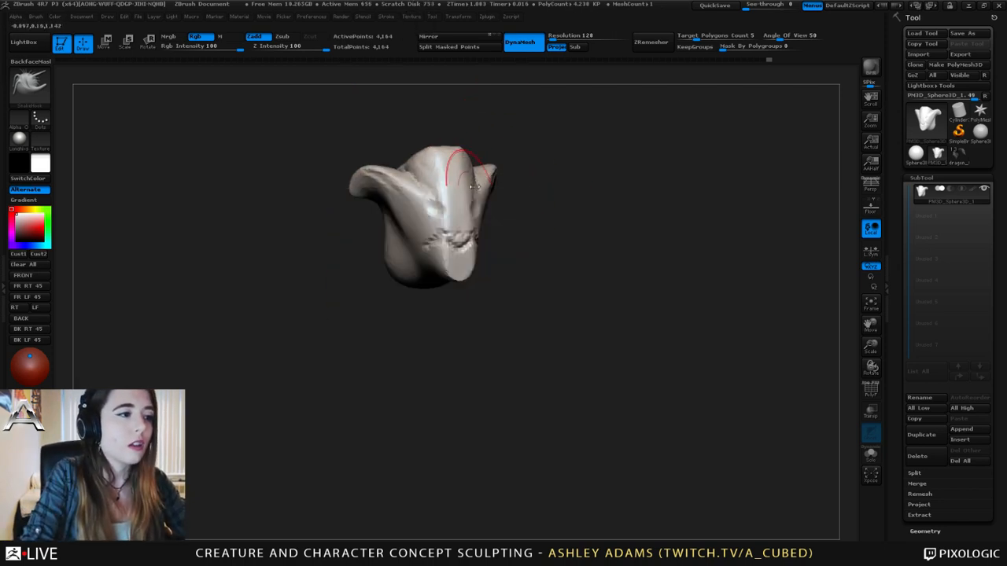
- Clip the side of the face below the side protrusion with an angled clip curve
shift+right_drag(480, 343, 447, 338)
right_drag(479, 186, 434, 176)
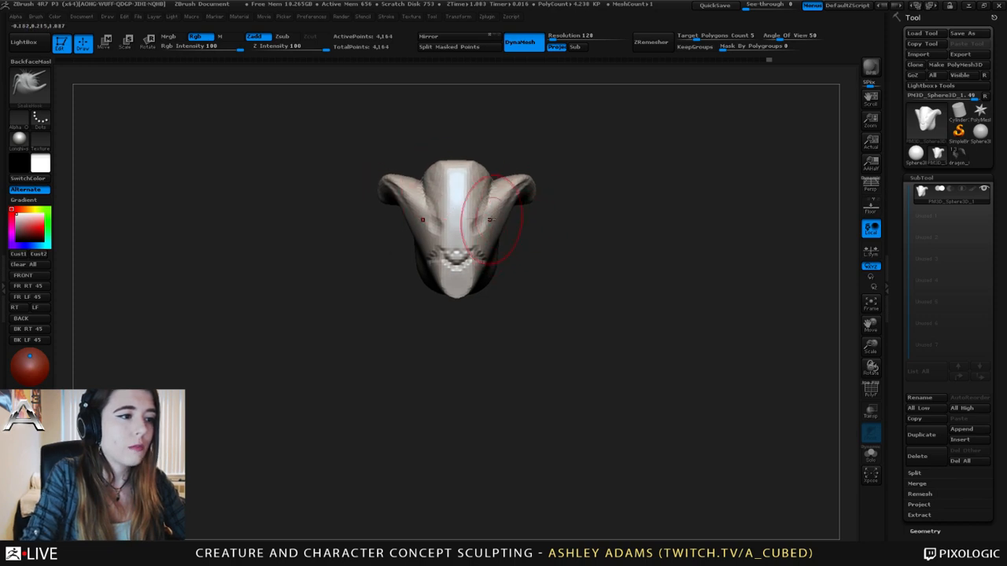
right_drag(498, 256, 522, 242)
key(shift)
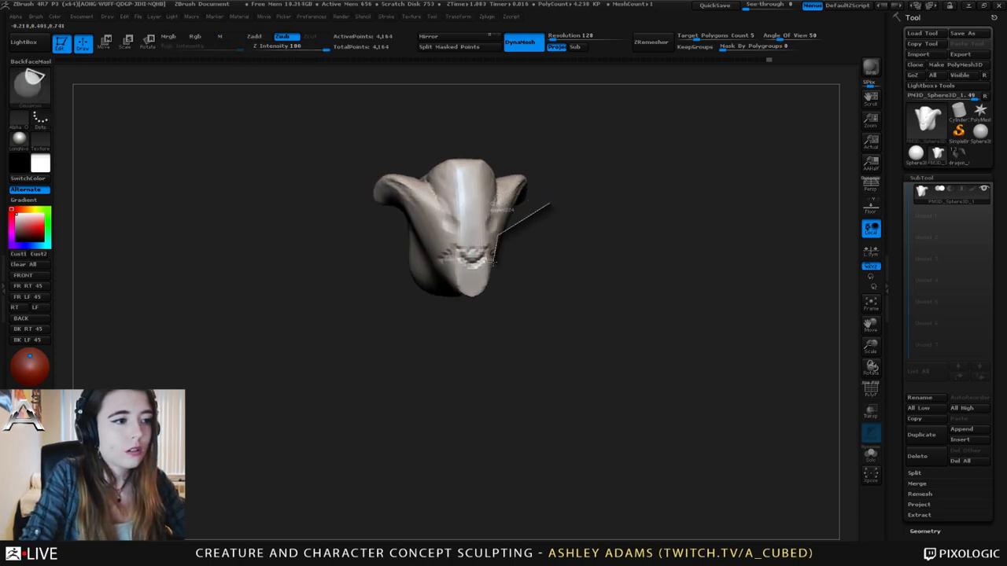
ctrl+shift+drag(537, 321, 540, 321)
drag(557, 234, 462, 289)
key(space)
mouse_move(456, 244)
right_down()
mouse_move(480, 205)
mouse_move(523, 225)
mouse_move(539, 216)
right_up()
key(ctrl+shift)
mouse_move(534, 169)
ctrl+shift+mouse_down()
mouse_move(635, 265)
mouse_move(634, 281)
mouse_move(625, 278)
mouse_move(648, 260)
mouse_move(638, 270)
ctrl+shift+mouse_up()
mouse_move(538, 181)
mouse_down()
mouse_move(497, 185)
mouse_move(560, 184)
mouse_up()
key(ctrl+z)
- Clip the upper corner of the head where it meets the side protrusion with a bent clip curve
key(ctrl+shift)
ctrl+shift+drag(455, 142, 492, 175)
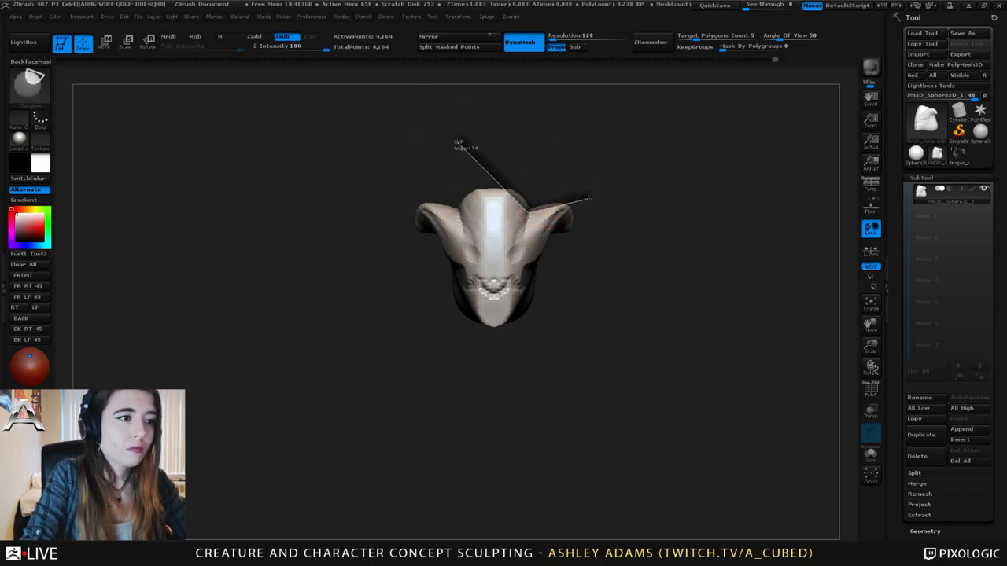
mouse_move(592, 195)
ctrl+shift+mouse_down()
mouse_move(530, 199)
mouse_move(516, 222)
ctrl+shift+mouse_up()
key(space)
- Build up and round the clipped crown of the head with ClayBuildup
key(b)
key(c)
key(b)
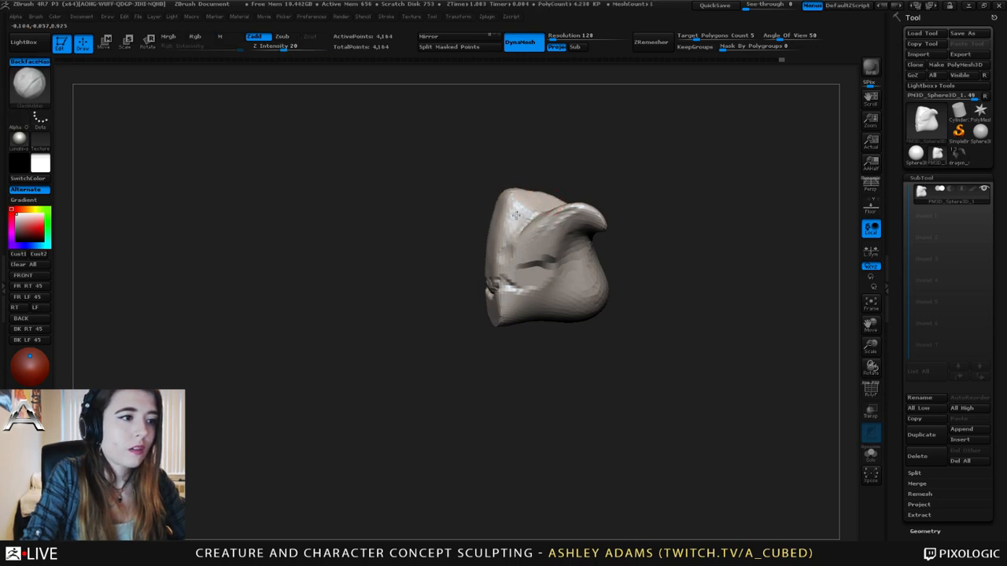
drag(488, 177, 479, 127)
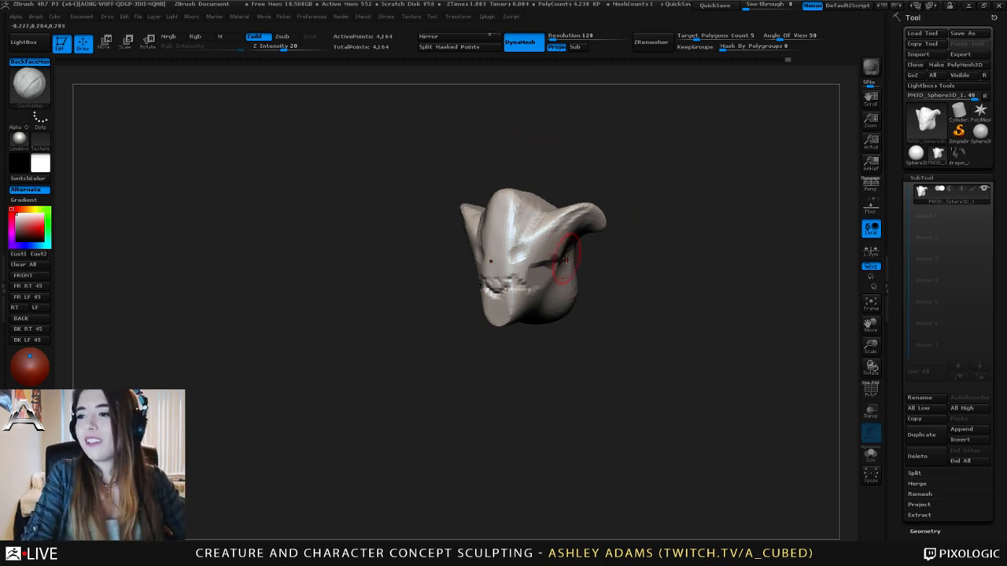
mouse_move(561, 265)
right_down()
mouse_move(600, 233)
mouse_move(612, 291)
right_up()
alt+right_drag(546, 233, 653, 292)
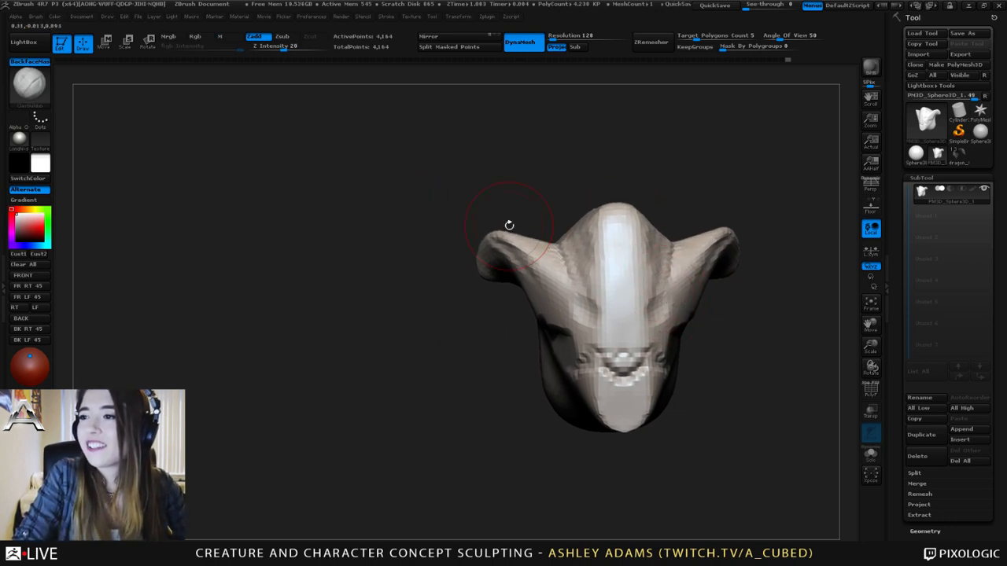
mouse_move(614, 277)
right_down()
mouse_move(647, 283)
mouse_move(678, 314)
right_up()
mouse_move(678, 314)
ctrl+right_down()
mouse_move(582, 270)
mouse_move(577, 314)
ctrl+right_up()
- Pull the back of the head outward with SnakeHook, adjusting the draw size between strokes
key(space)
key(b)
key(s)
key(h)
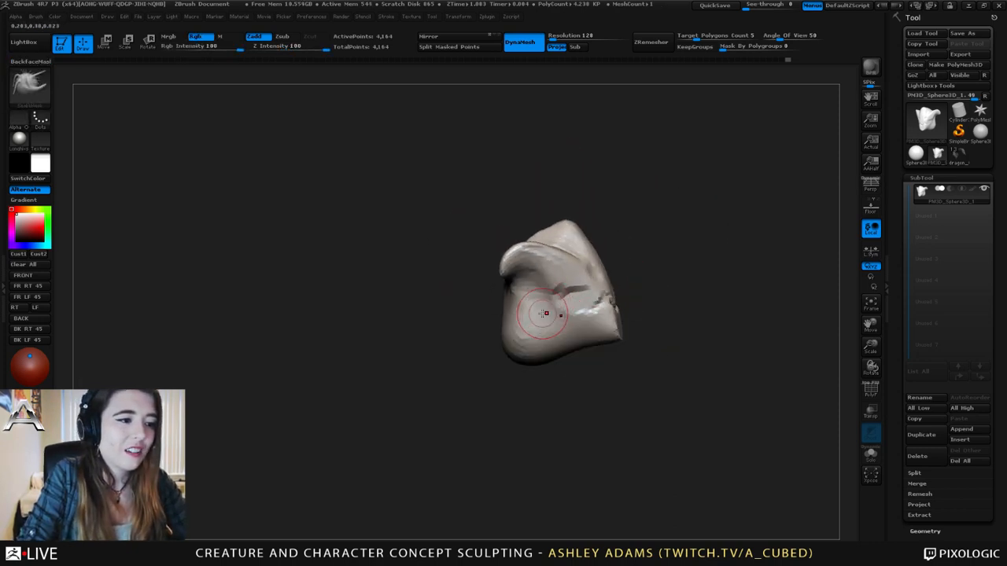
key(space)
drag(541, 312, 558, 312)
right_drag(560, 299, 519, 305)
mouse_move(519, 305)
mouse_down()
mouse_move(505, 307)
mouse_move(513, 359)
mouse_move(528, 373)
mouse_move(497, 352)
mouse_move(483, 291)
mouse_up()
mouse_move(483, 291)
right_down()
mouse_move(507, 280)
mouse_move(580, 286)
mouse_move(608, 232)
right_up()
- Pull the crown up into a pointed crest with SnakeHook, changing the draw size between strokes
key(space)
drag(636, 232, 622, 228)
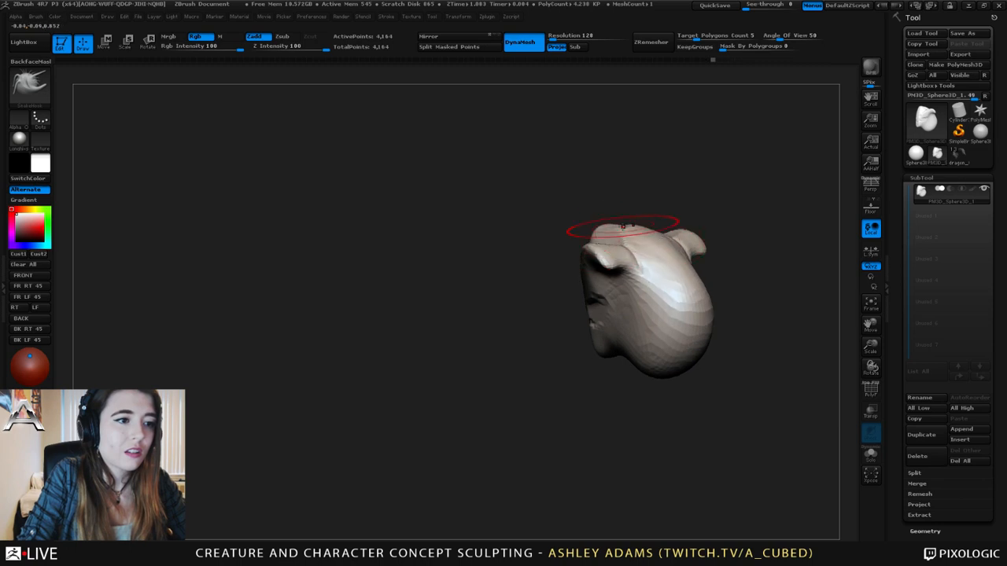
right_drag(526, 291, 554, 283)
key(space)
drag(600, 225, 586, 225)
right_drag(584, 245, 593, 238)
key(space)
mouse_move(602, 224)
mouse_down()
mouse_move(619, 223)
mouse_move(553, 221)
mouse_up()
right_drag(557, 224, 631, 229)
key(space)
drag(603, 229, 590, 231)
mouse_move(588, 230)
right_down()
mouse_move(612, 225)
mouse_move(584, 240)
right_up()
- Reduce the draw size and smooth the surface around the side protrusions below the crest
key(space)
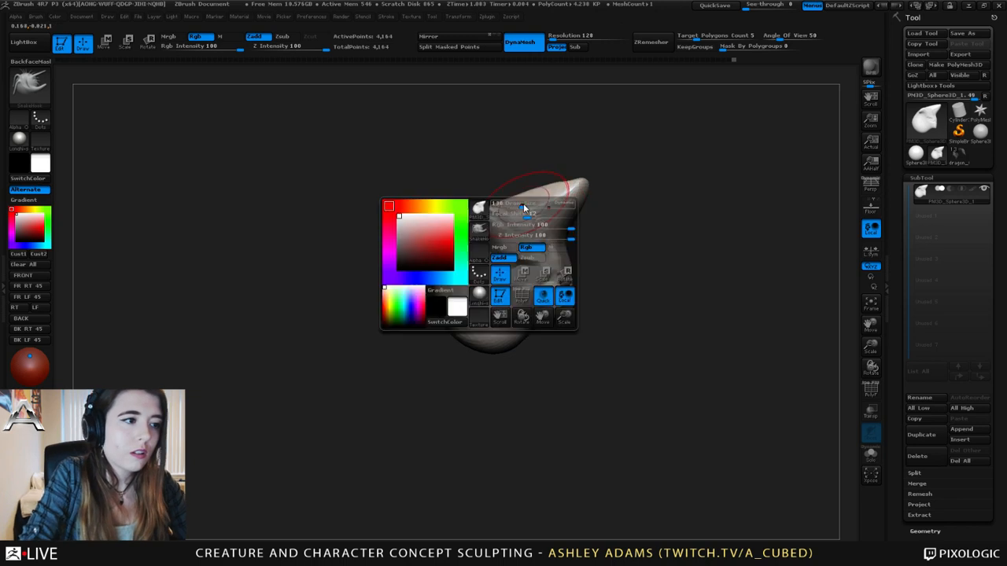
drag(523, 207, 515, 206)
right_drag(525, 214, 511, 232)
mouse_move(491, 227)
shift+mouse_down()
mouse_move(466, 217)
mouse_move(483, 240)
mouse_move(468, 240)
mouse_move(500, 252)
mouse_move(469, 225)
shift+mouse_up()
mouse_move(469, 224)
right_down()
mouse_move(503, 216)
mouse_move(452, 211)
mouse_move(479, 186)
mouse_move(499, 207)
mouse_move(486, 223)
right_up()
shift+drag(486, 223, 521, 229)
- Carve a crease underneath the side protrusions with the DamStandard brush
mouse_move(504, 239)
right_down()
mouse_move(539, 241)
mouse_move(460, 239)
right_up()
key(b)
key(d)
key(s)
drag(486, 242, 537, 252)
right_drag(507, 233, 481, 224)
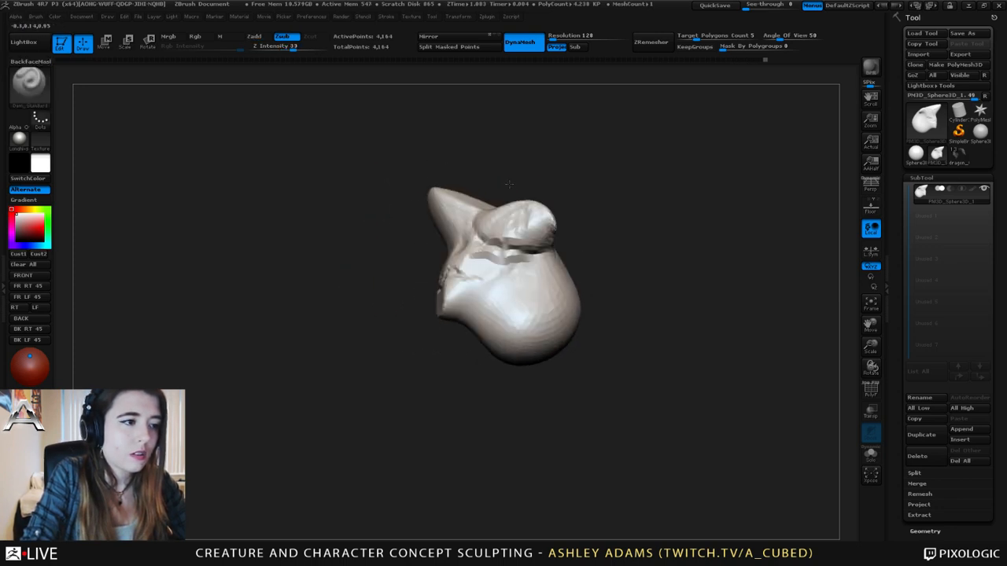
- Stretch the side protrusions outward into long tapered ear shapes with SnakeHook and smooth them
key(b)
key(s)
key(h)
drag(476, 218, 556, 206)
mouse_move(572, 208)
right_down()
mouse_move(573, 233)
mouse_move(561, 220)
right_up()
mouse_move(561, 180)
right_down()
mouse_move(583, 198)
mouse_move(567, 201)
right_up()
drag(565, 203, 599, 205)
right_drag(604, 204, 572, 211)
drag(593, 209, 635, 221)
mouse_move(621, 217)
right_down()
mouse_move(646, 212)
mouse_move(604, 208)
right_up()
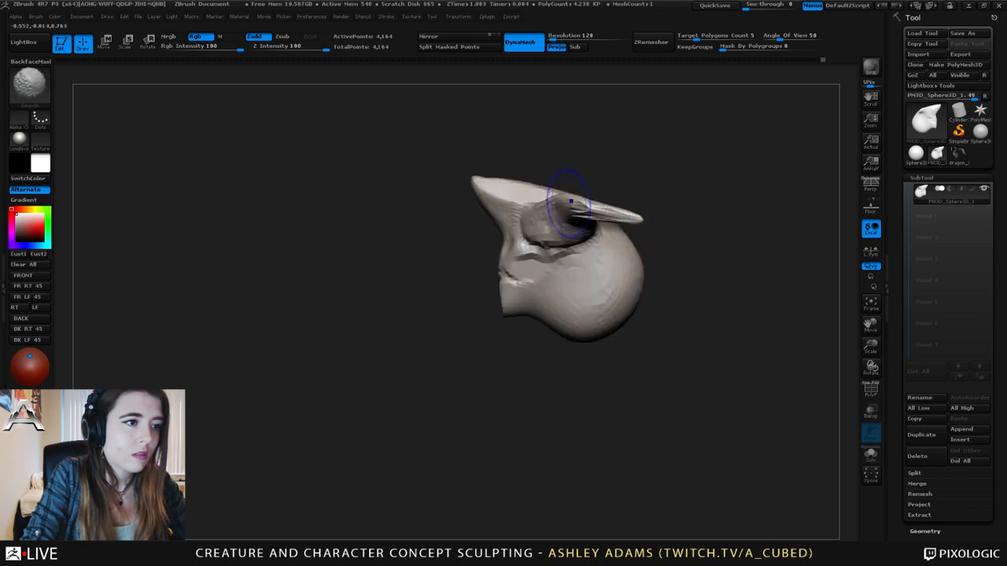
shift+drag(576, 203, 599, 208)
right_drag(598, 206, 591, 203)
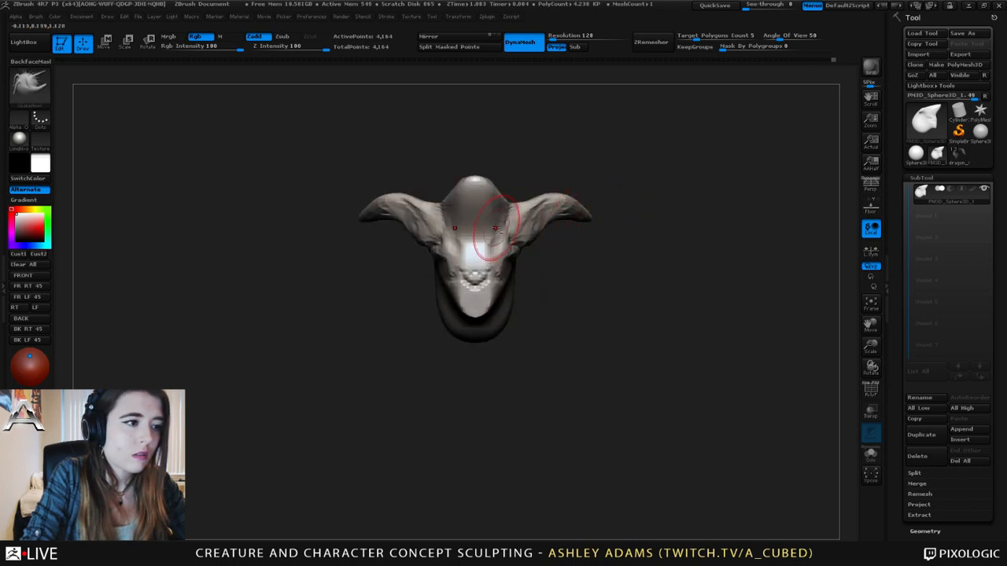
- Build up the muzzle, chin and cheeks with the ClayBuildup brush
mouse_move(496, 228)
right_down()
mouse_move(486, 192)
mouse_move(500, 188)
mouse_move(511, 211)
mouse_move(528, 207)
right_up()
right_click(499, 187)
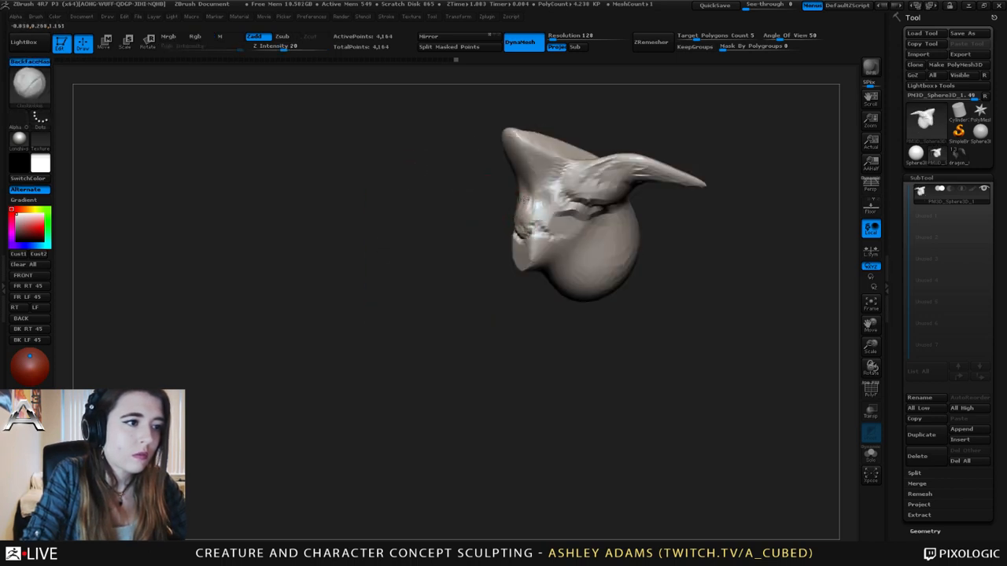
mouse_move(534, 210)
right_down()
mouse_move(523, 227)
mouse_move(523, 204)
mouse_move(531, 241)
right_up()
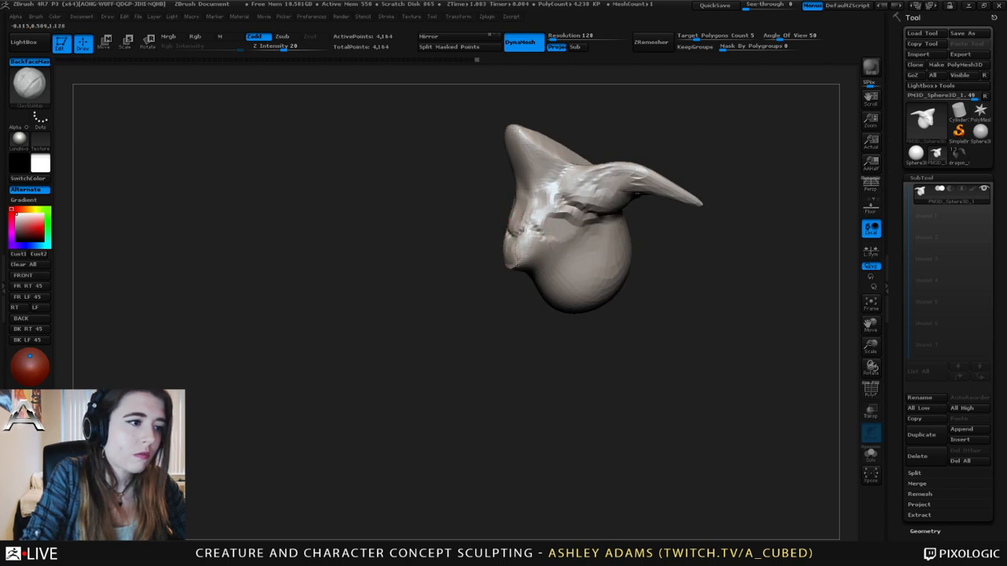
mouse_move(511, 266)
right_down()
mouse_move(540, 227)
mouse_move(476, 258)
right_up()
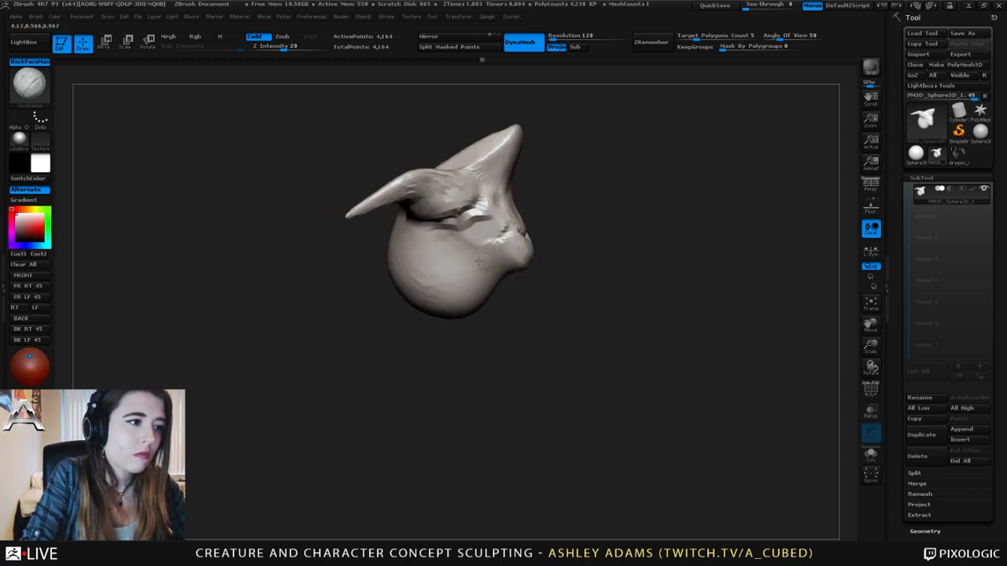
drag(466, 249, 503, 253)
drag(435, 247, 451, 255)
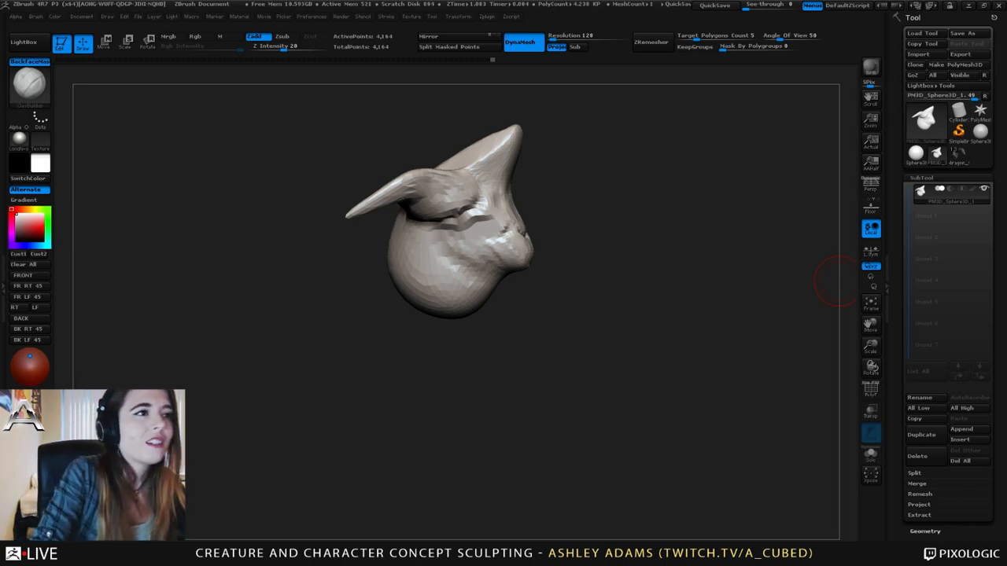
- Set the DynaMesh resolution to 176 and remesh the head
click(555, 36)
text(120)
key(Return)
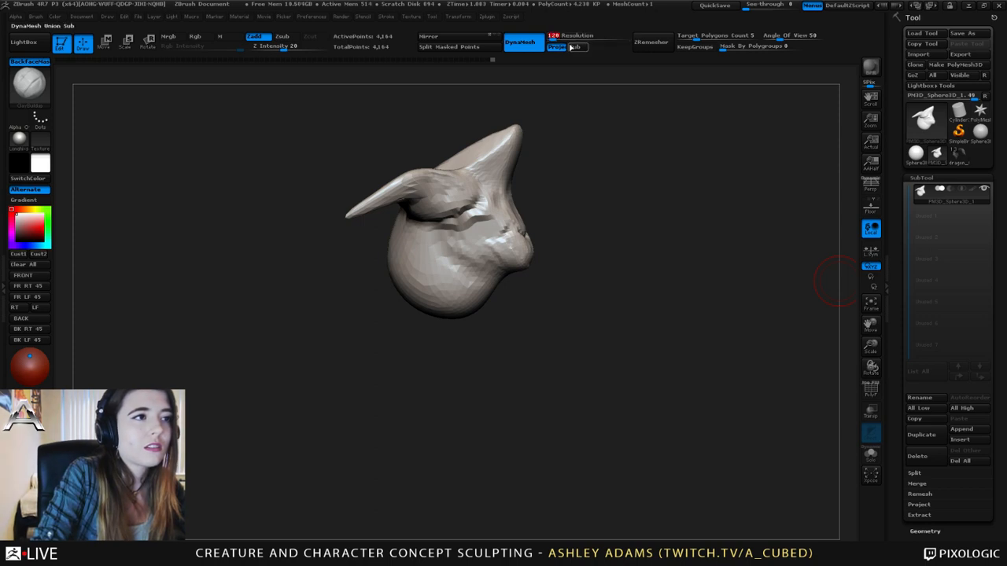
click(549, 36)
key(Return)
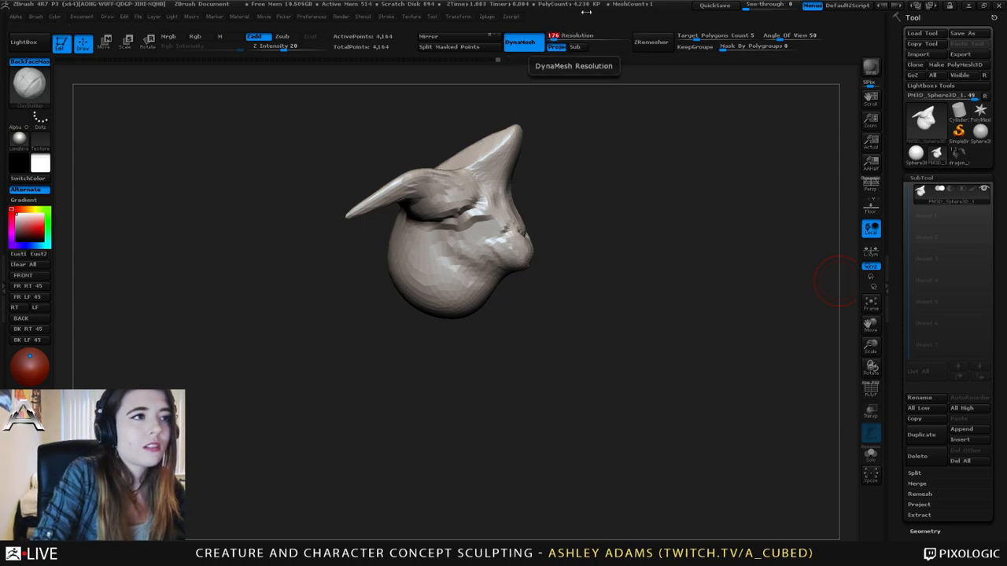
ctrl+drag(585, 280, 600, 249)
drag(573, 162, 526, 172)
ctrl+right_drag(526, 172, 516, 233)
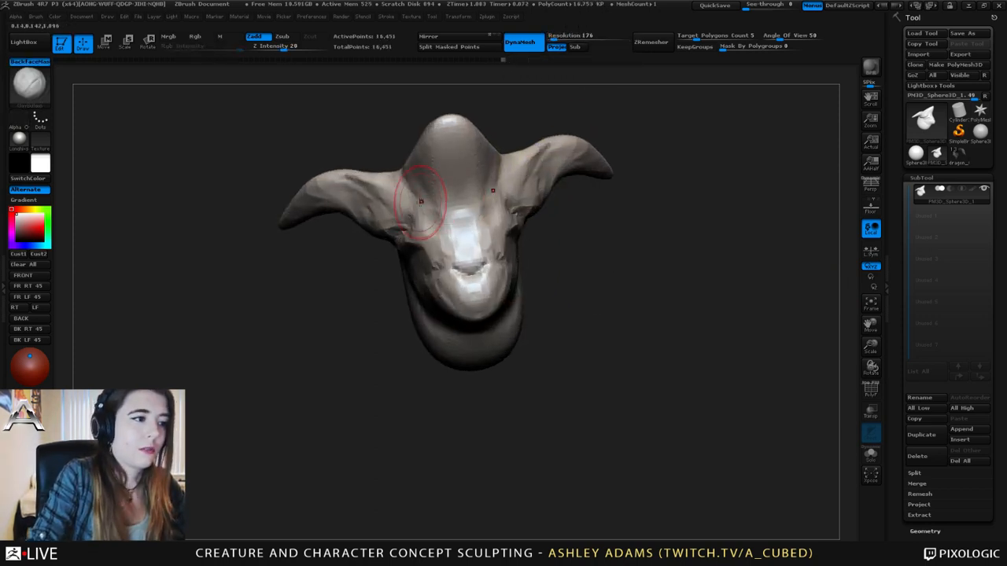
right_drag(422, 207, 503, 229)
right_click(398, 259)
right_drag(543, 193, 393, 189)
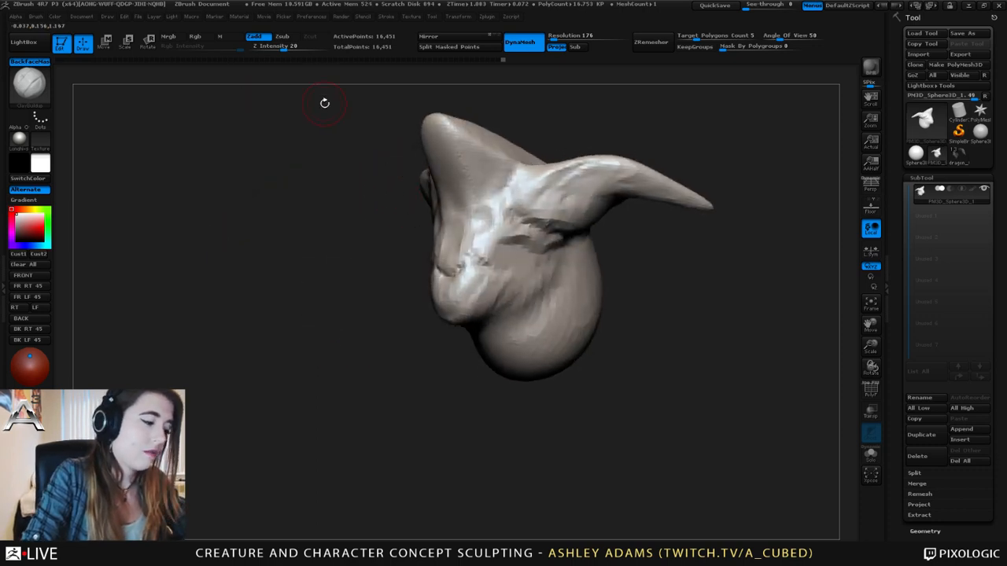
shift+right_drag(520, 218, 450, 206)
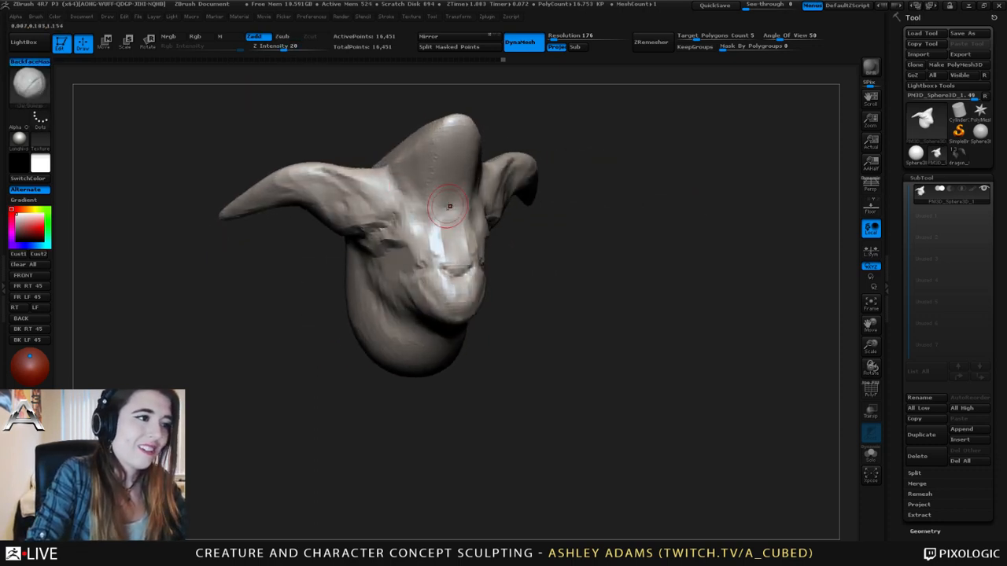
- Build up the forehead and the front of the crest with the ClayBuildup brush
mouse_move(449, 207)
mouse_down()
mouse_move(401, 182)
mouse_move(468, 187)
mouse_move(413, 180)
mouse_move(445, 178)
mouse_move(434, 154)
mouse_up()
right_drag(504, 157, 444, 159)
drag(456, 150, 464, 170)
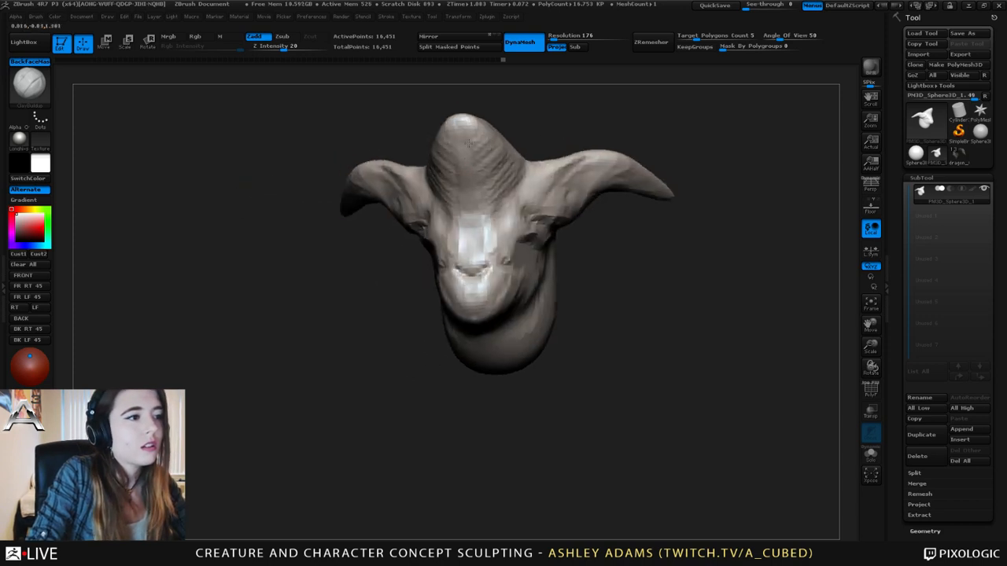
- Carve a V-shaped crease around the base of the crest with the DamStandard brush
right_drag(499, 157, 470, 157)
key(b)
key(d)
key(s)
mouse_move(504, 205)
mouse_down()
mouse_move(477, 225)
mouse_move(535, 174)
mouse_up()
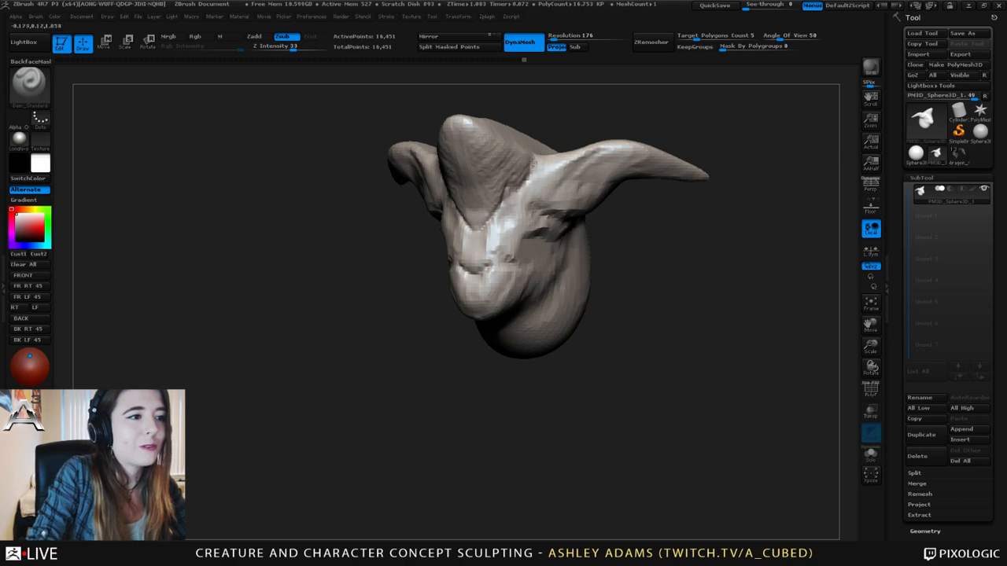
right_drag(532, 162, 553, 172)
mouse_move(559, 136)
right_down()
mouse_move(486, 161)
mouse_move(429, 147)
mouse_move(445, 164)
right_up()
- Build up the brow ridges and the forms around the eye sockets with the ClayBuildup brush
key(b)
key(c)
key(b)
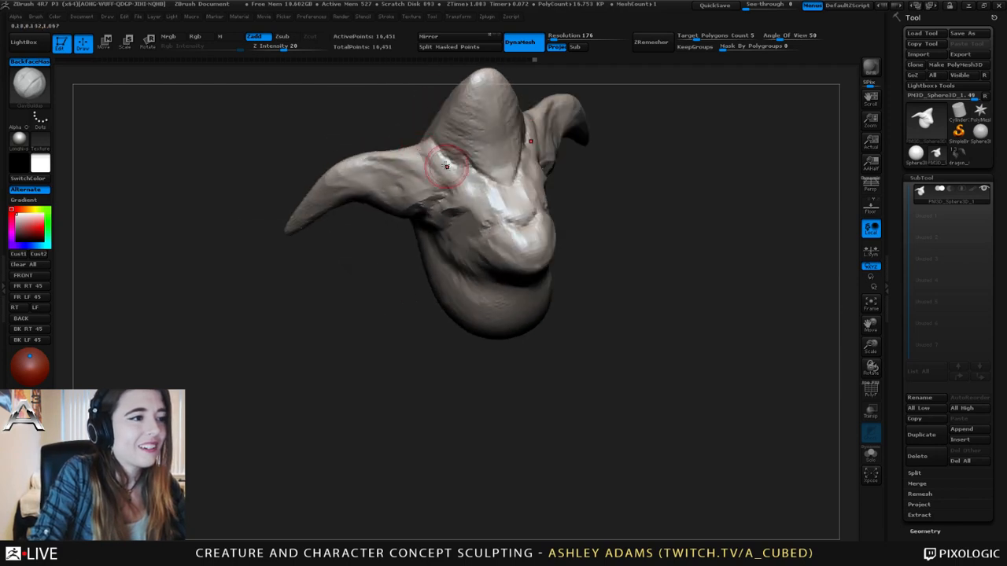
drag(445, 163, 451, 162)
mouse_move(446, 199)
right_down()
mouse_move(463, 202)
mouse_move(411, 232)
right_up()
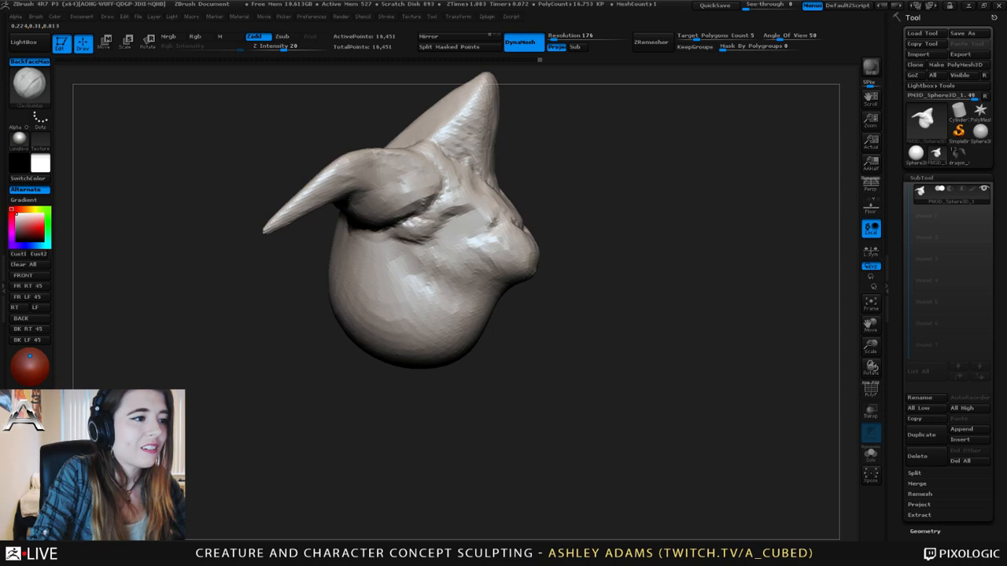
mouse_move(427, 224)
mouse_down()
mouse_move(479, 211)
mouse_move(433, 236)
mouse_up()
mouse_move(513, 233)
ctrl+right_down()
mouse_move(472, 187)
mouse_move(342, 195)
ctrl+right_up()
mouse_move(578, 195)
right_down()
mouse_move(549, 232)
mouse_move(578, 236)
mouse_move(553, 239)
right_up()
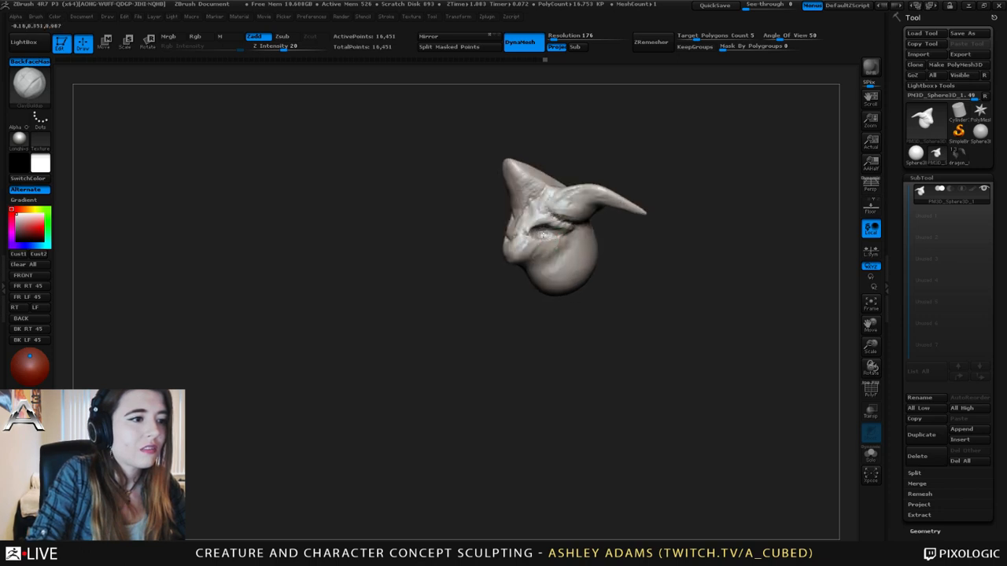
mouse_move(535, 234)
right_down()
mouse_move(636, 223)
mouse_move(622, 222)
right_up()
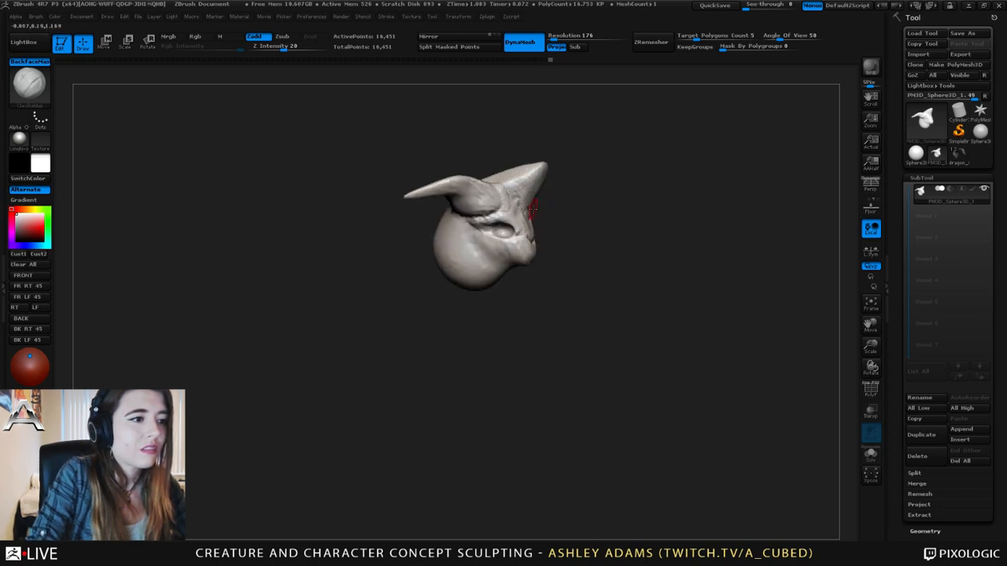
- Pull the crest forward and upward into a long tapered horn with SnakeHook
key(b)
key(s)
key(h)
key(space)
drag(527, 185, 538, 185)
right_drag(549, 177, 564, 183)
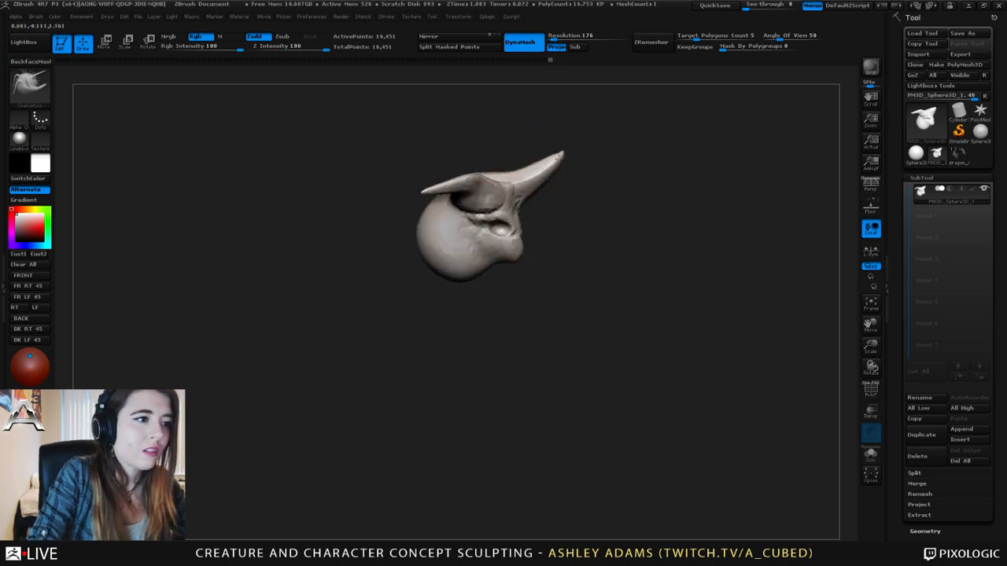
drag(539, 168, 549, 169)
- Bend the long ears into raised, arched curves with SnakeHook
mouse_move(530, 178)
right_down()
mouse_move(511, 179)
mouse_move(529, 178)
right_up()
drag(440, 181, 443, 170)
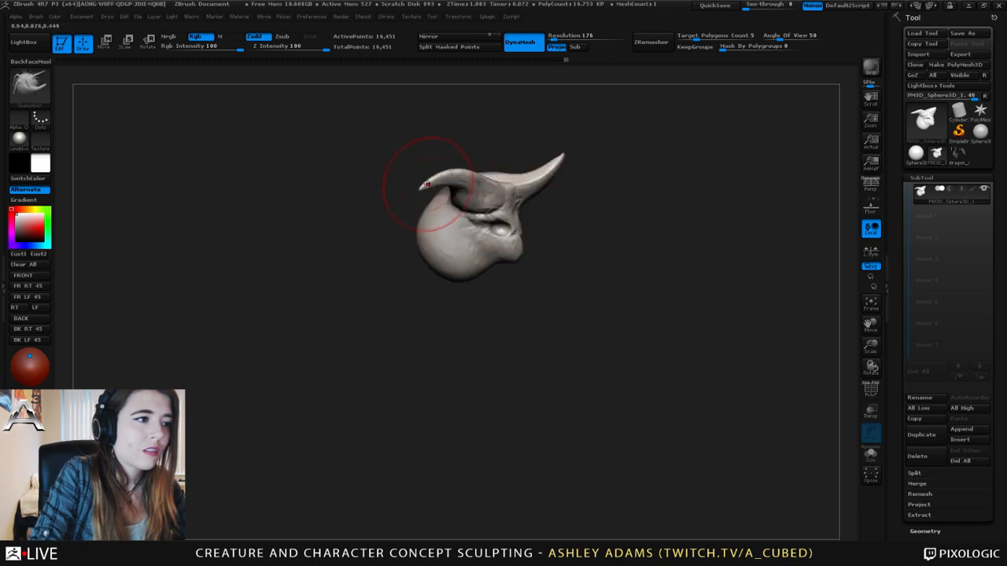
right_drag(437, 178, 392, 167)
key(space)
drag(450, 180, 451, 162)
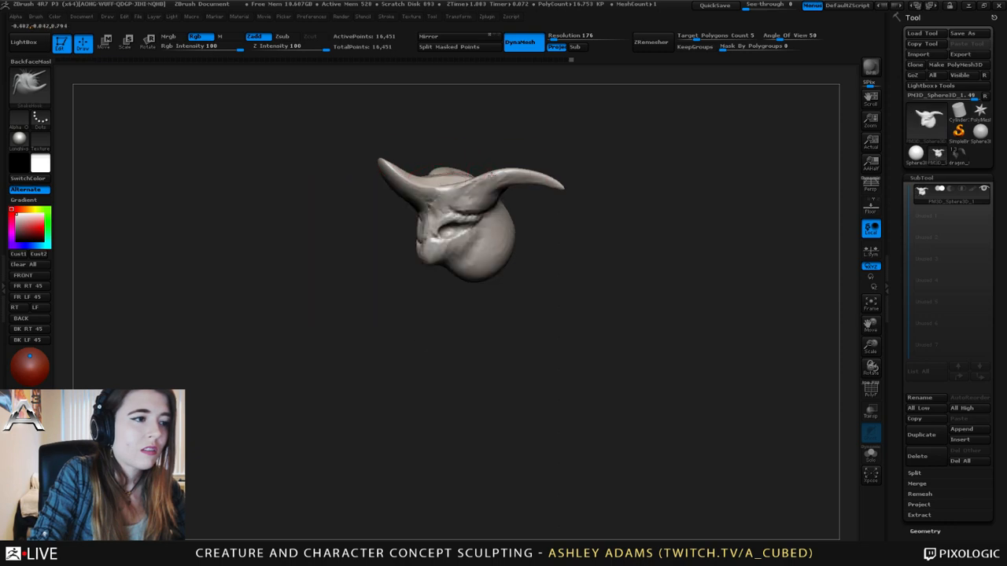
mouse_move(468, 157)
shift+right_down()
mouse_move(501, 153)
mouse_move(548, 186)
shift+right_up()
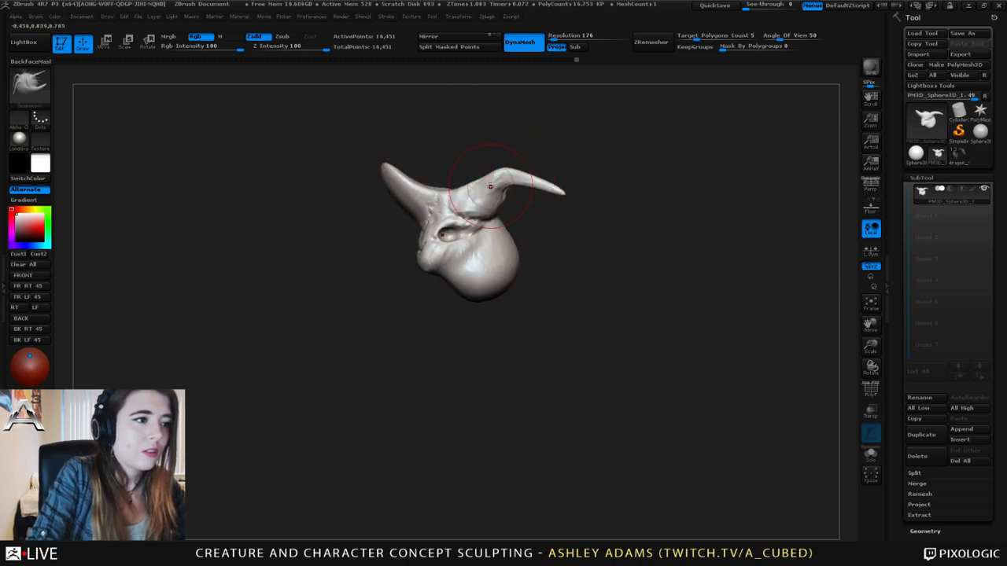
- Lengthen the tip of the crest horn and pull the skull's back and underside outward with SnakeHook
right_drag(484, 178, 438, 145)
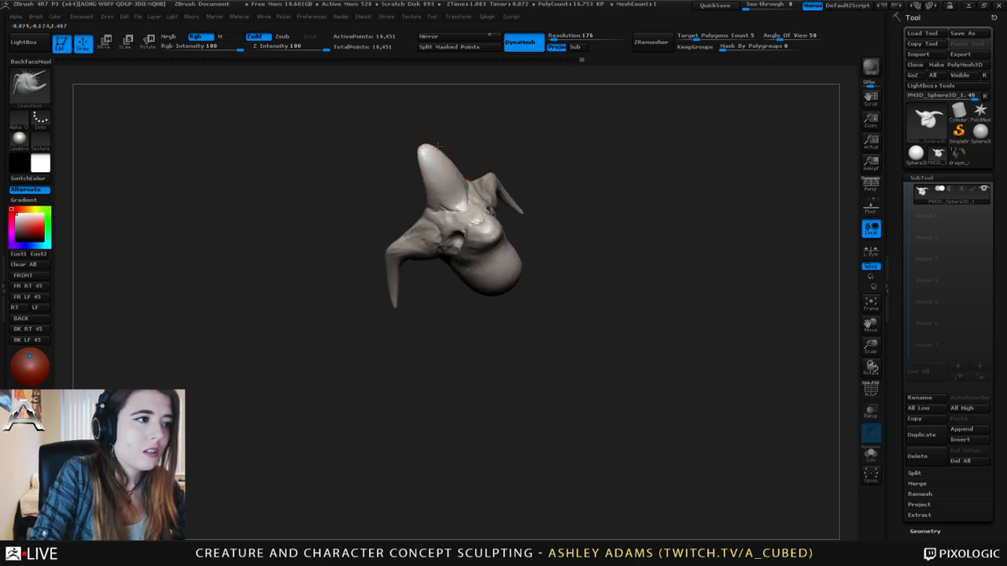
right_click(420, 134)
drag(419, 142, 413, 130)
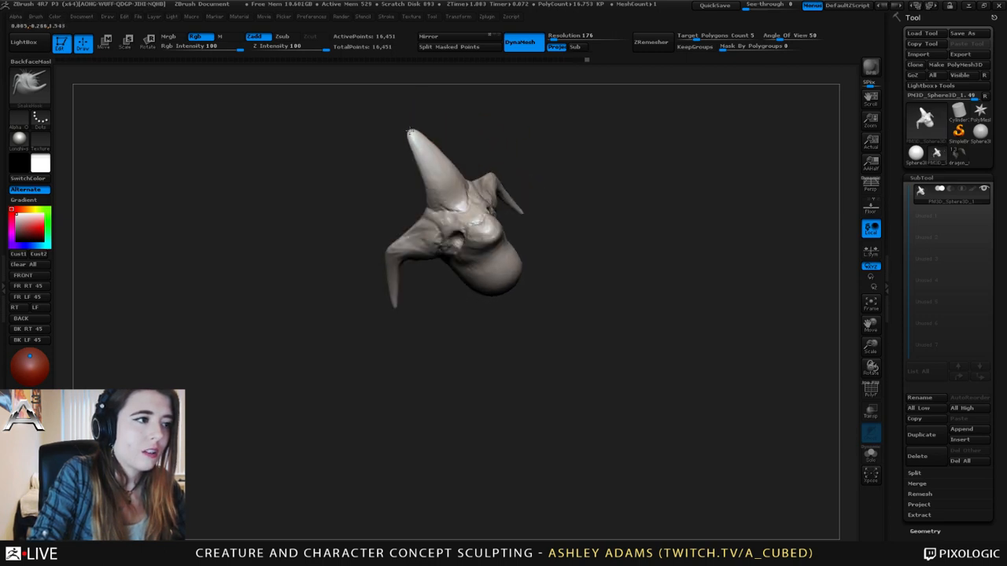
mouse_move(467, 174)
right_down()
mouse_move(427, 162)
mouse_move(461, 197)
mouse_move(450, 200)
mouse_move(519, 151)
right_up()
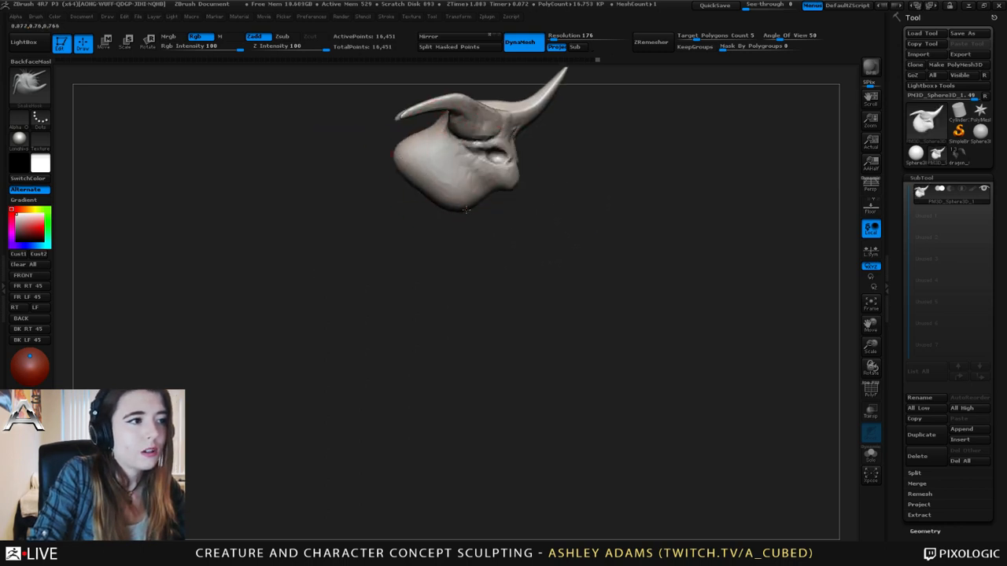
- Carve creases across the brow, beside the nose bridge and around the eyes with the DamStandard brush
mouse_move(433, 190)
right_down()
mouse_move(464, 173)
mouse_move(478, 184)
mouse_move(469, 151)
mouse_move(486, 179)
mouse_move(519, 183)
mouse_move(516, 241)
right_up()
key(space)
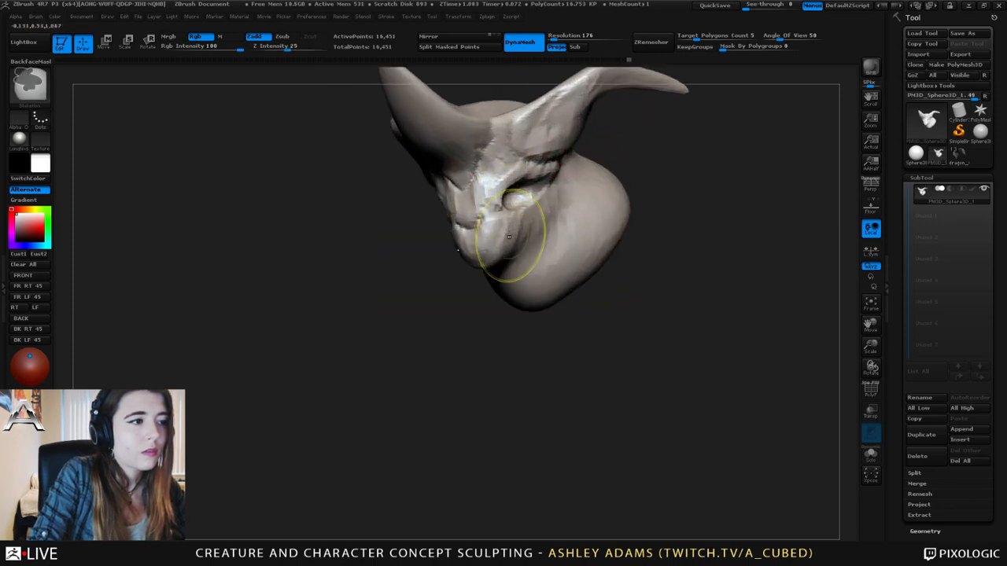
key(space)
drag(505, 169, 496, 168)
mouse_move(495, 169)
right_down()
mouse_move(425, 173)
mouse_move(411, 185)
right_up()
key(b)
key(c)
key(b)
key(b)
key(s)
key(t)
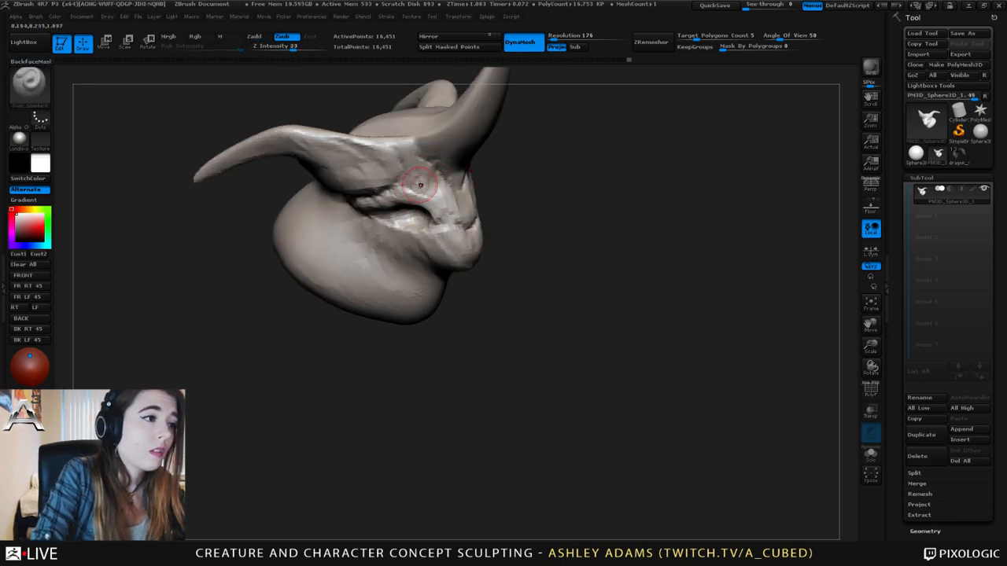
right_drag(453, 198, 417, 186)
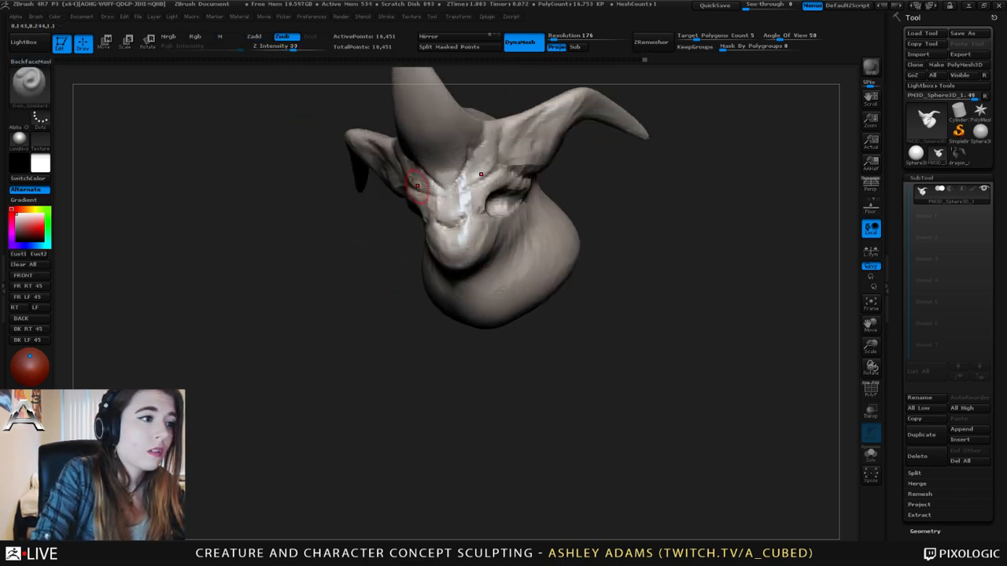
right_drag(479, 185, 487, 195)
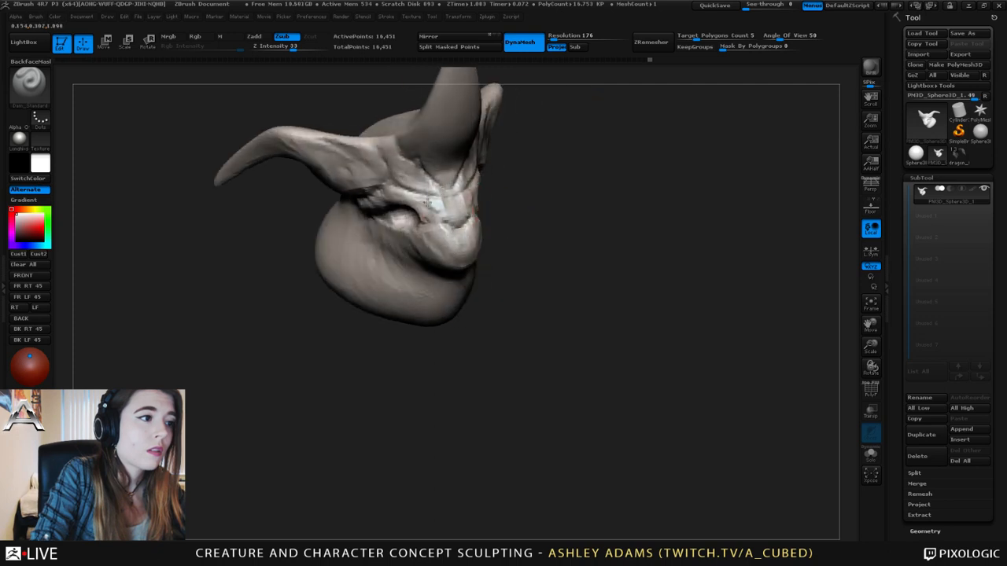
mouse_move(416, 187)
right_down()
mouse_move(428, 194)
mouse_move(438, 173)
mouse_move(440, 197)
right_up()
- Build up the nose bridge and the sides of the muzzle with the ClayBuildup brush
key(b)
key(c)
key(b)
ctrl+right_drag(440, 196, 378, 161)
right_drag(443, 173, 453, 175)
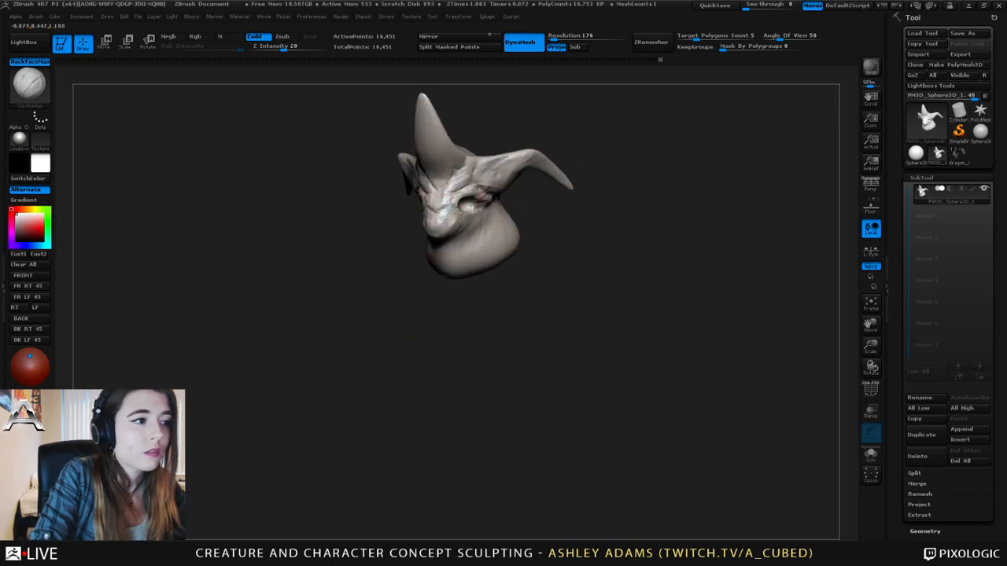
drag(440, 206, 435, 208)
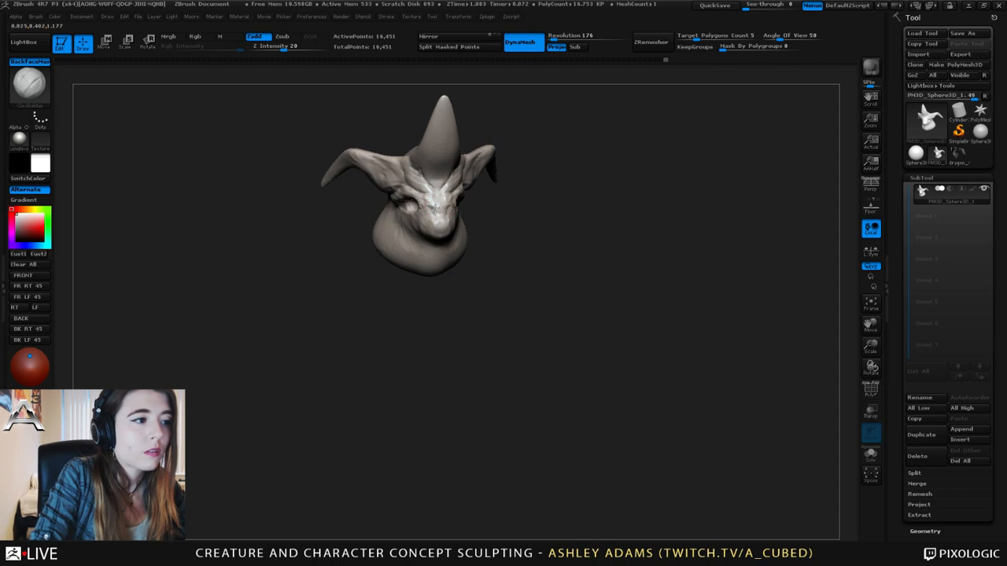
drag(534, 230, 472, 228)
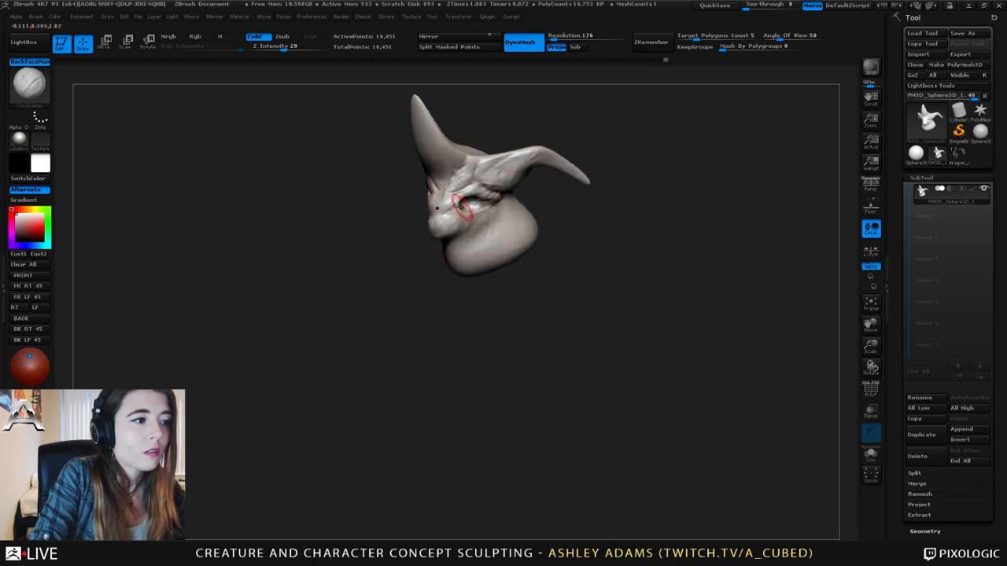
- Carve creases around the eyes and along the cheeks and jaw with the DamStandard brush
key(b)
key(d)
key(s)
drag(457, 195, 484, 186)
drag(401, 196, 487, 196)
right_click(384, 252)
ctrl+right_drag(382, 182, 366, 211)
drag(383, 211, 388, 227)
mouse_move(397, 232)
right_down()
mouse_move(433, 221)
mouse_move(421, 236)
right_up()
- Pull the chin forward into a small point with a resized SnakeHook brush
key(b)
key(s)
key(h)
key(space)
drag(486, 252, 480, 254)
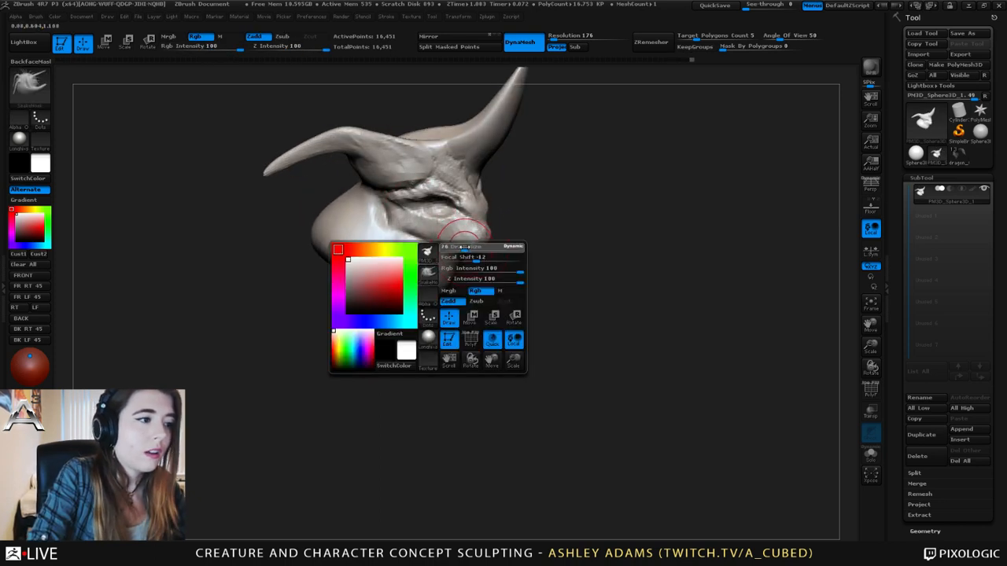
right_drag(481, 252, 505, 238)
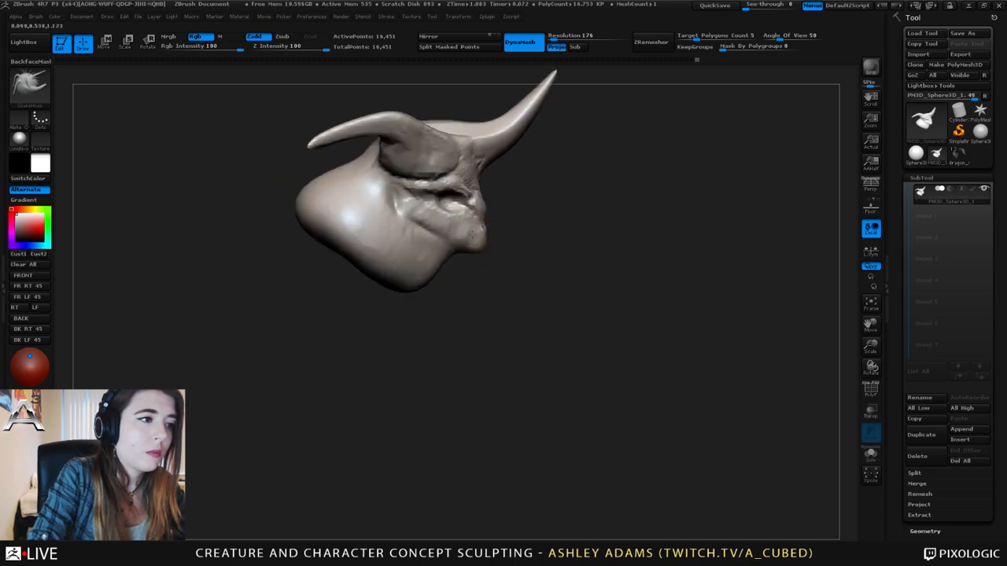
key(space)
drag(482, 239, 477, 240)
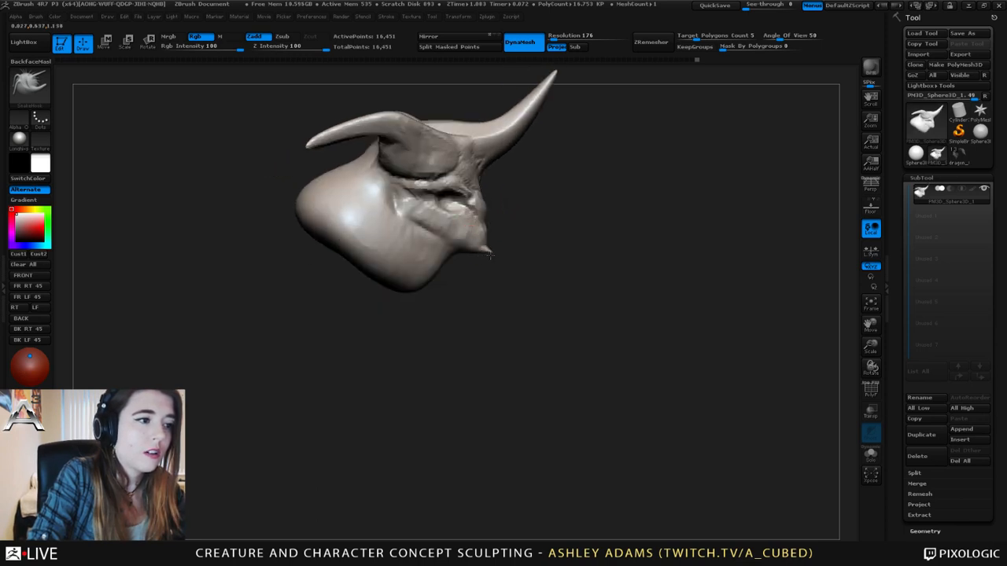
- Refine the profile of the nose and muzzle with SnakeHook
mouse_move(511, 239)
right_down()
mouse_move(468, 226)
mouse_move(441, 237)
mouse_move(489, 241)
right_up()
ctrl+right_drag(489, 242, 494, 224)
mouse_move(494, 224)
right_down()
mouse_move(512, 227)
mouse_move(495, 224)
mouse_move(503, 241)
mouse_move(478, 236)
right_up()
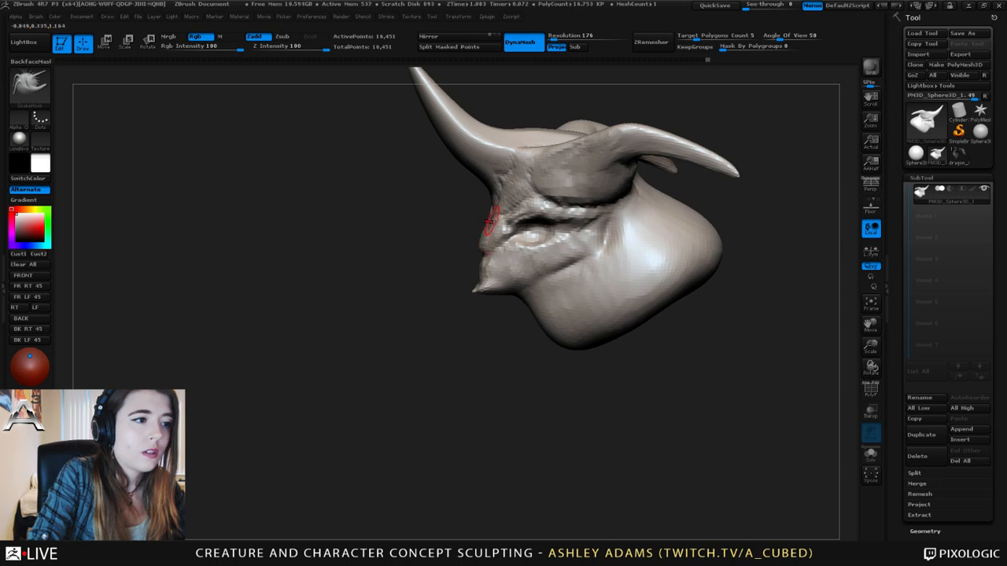
mouse_move(492, 218)
right_down()
mouse_move(509, 210)
mouse_move(474, 198)
right_up()
key(space)
key(space)
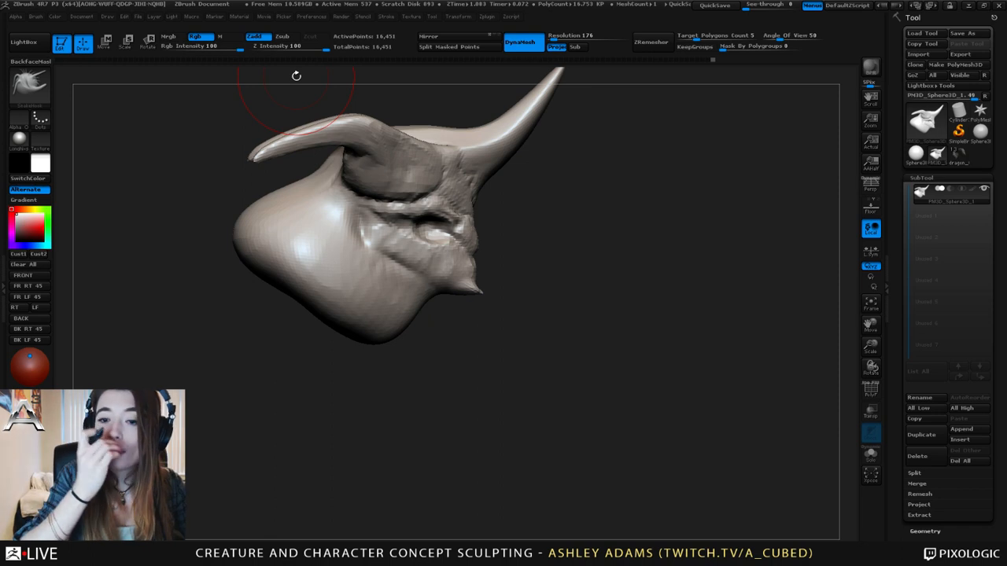
- Fill in and widen the base of the crest horn above the brow with the ClayBuildup brush
right_drag(384, 184, 464, 190)
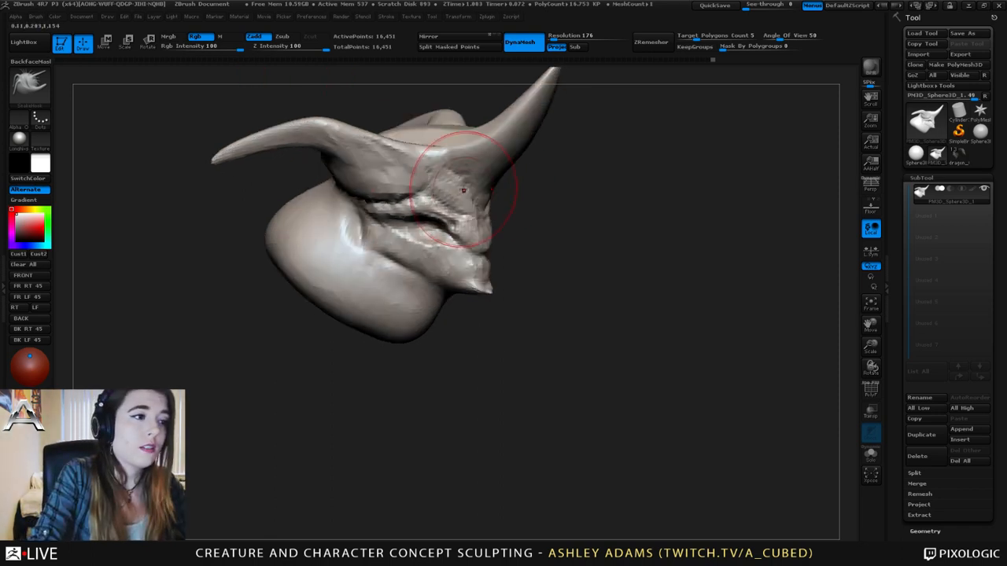
key(space)
drag(464, 190, 451, 190)
mouse_move(461, 189)
right_down()
mouse_move(397, 179)
mouse_move(463, 172)
right_up()
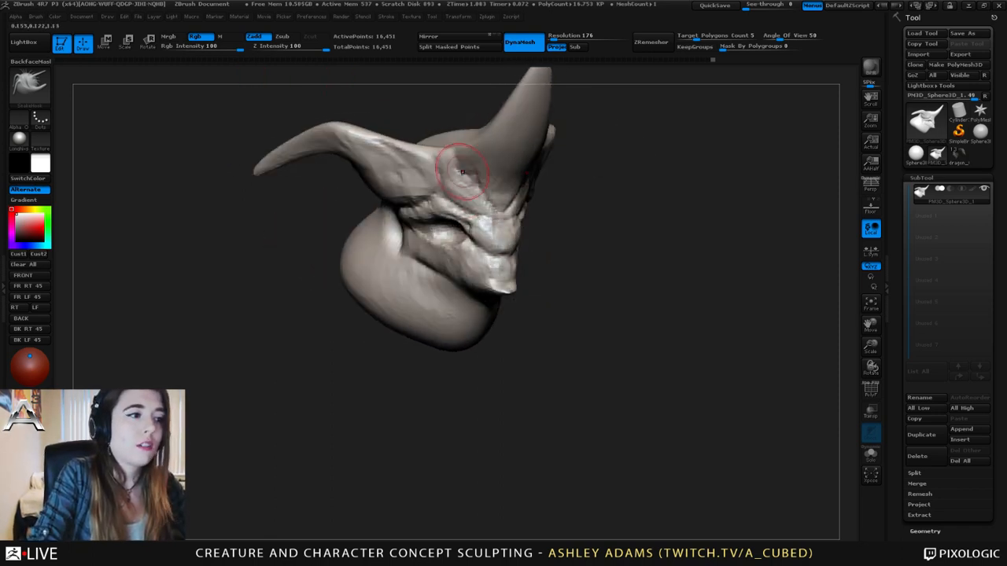
key(shift)
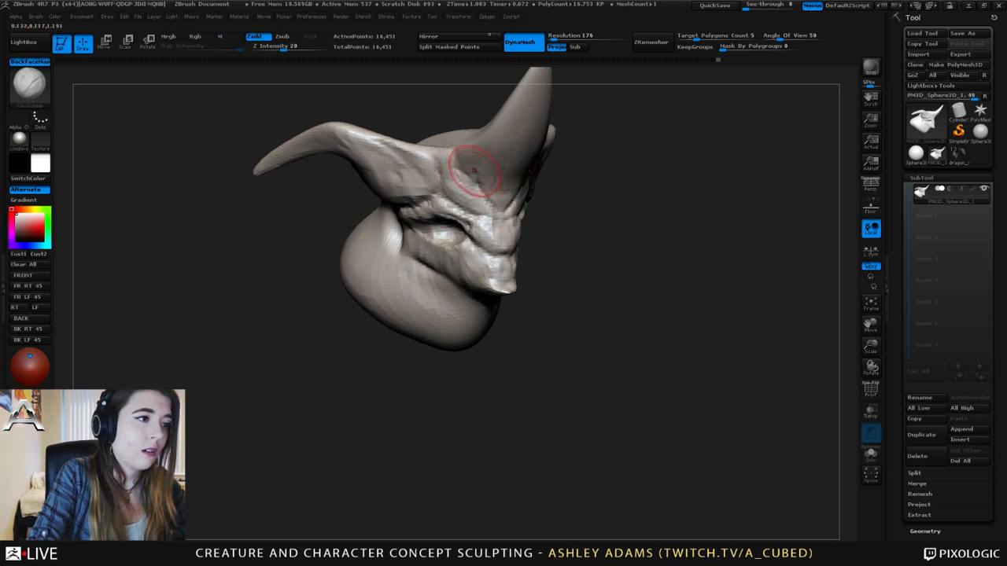
drag(474, 169, 497, 184)
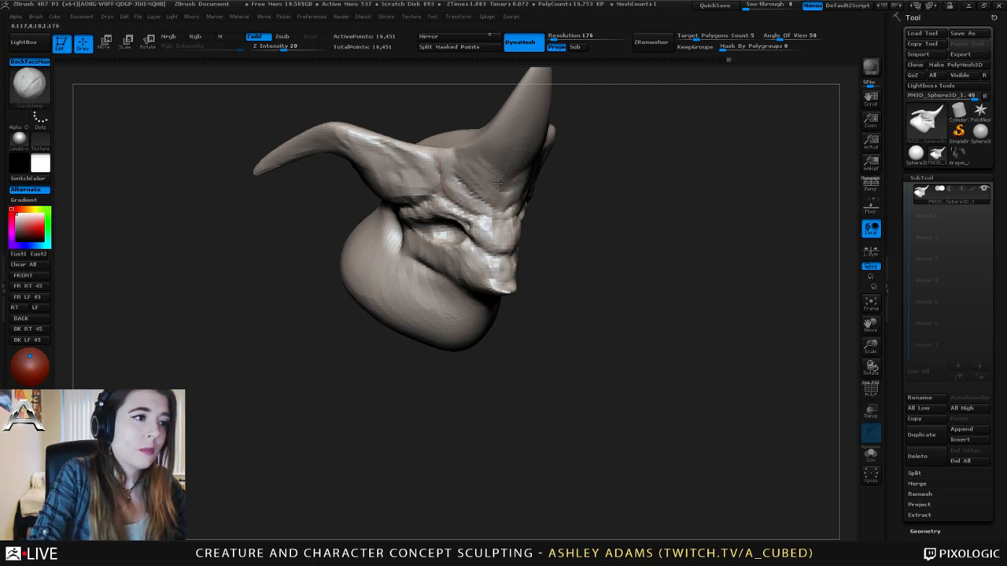
right_drag(498, 183, 523, 165)
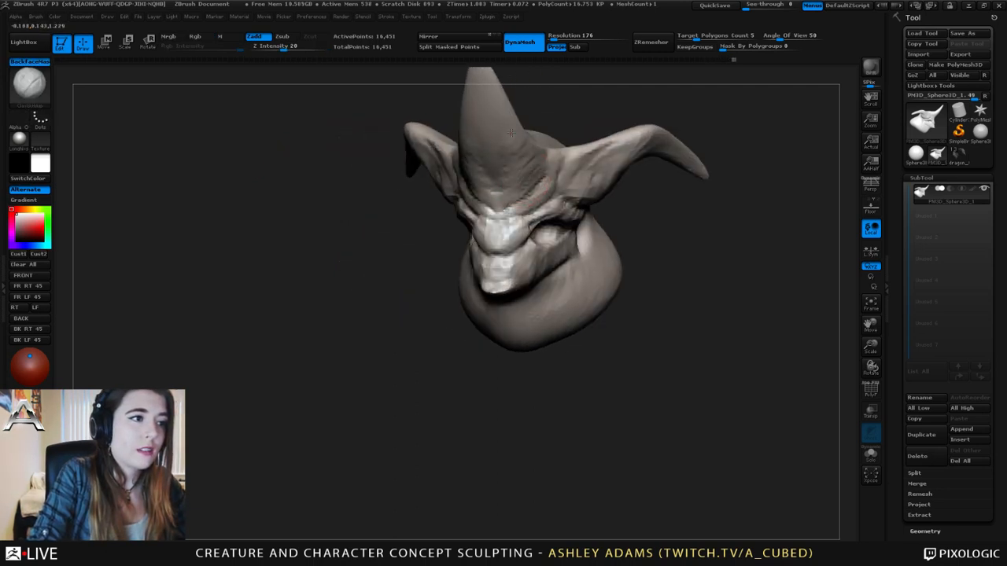
right_drag(541, 173, 450, 152)
- Carve creases where the crest horn meets the brow and nose bridge with the DamStandard brush
key(b)
key(d)
key(s)
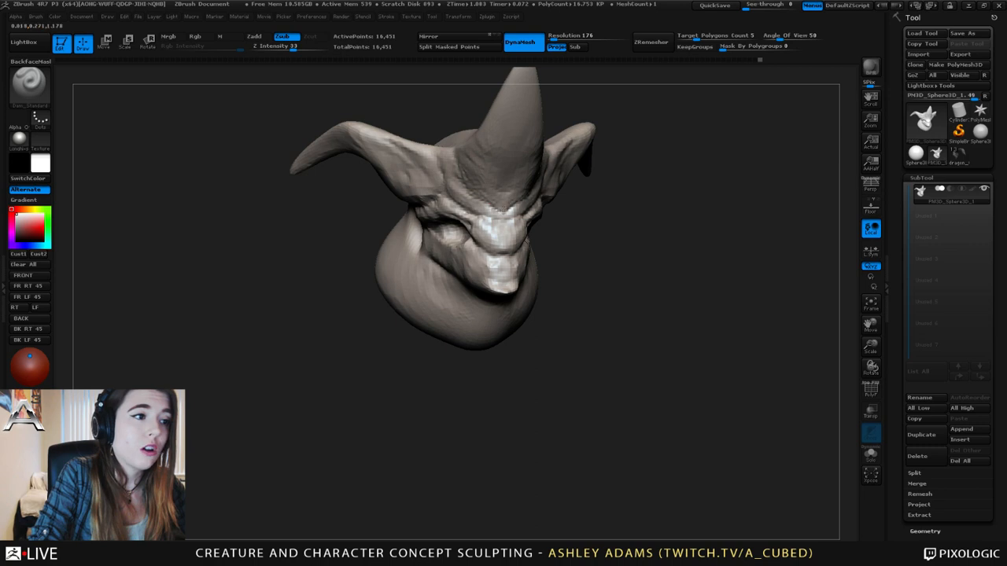
right_drag(450, 162, 499, 169)
ctrl+right_drag(507, 217, 456, 156)
mouse_move(543, 172)
right_down()
mouse_move(484, 188)
mouse_move(563, 179)
right_up()
right_click(484, 188)
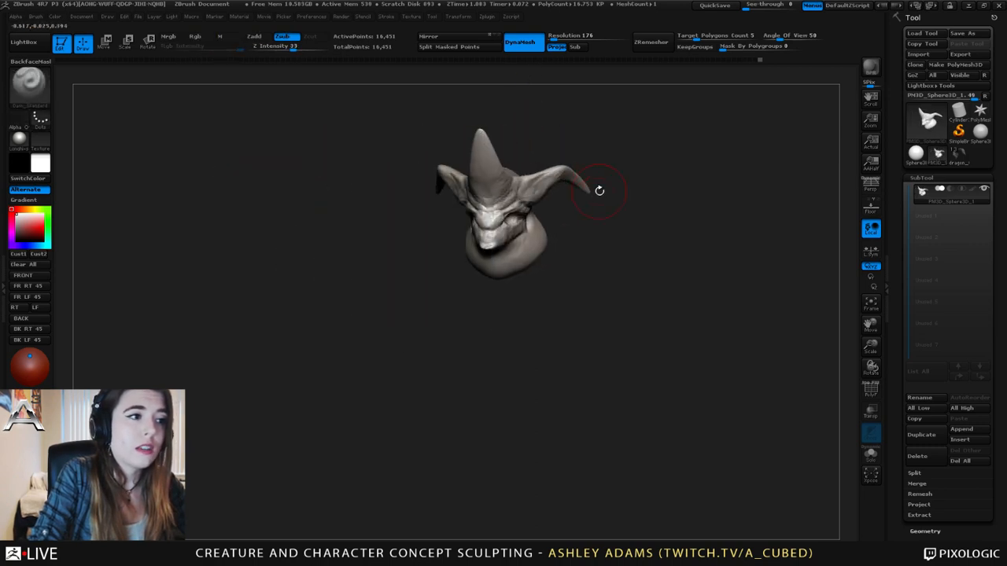
right_drag(521, 239, 522, 206)
mouse_move(535, 246)
mouse_down()
mouse_move(519, 251)
mouse_move(533, 248)
mouse_up()
key(ctrl+z)
- Reshape the underside of the skull and draw the chin to a sharper point with SnakeHook
key(b)
key(s)
key(h)
mouse_move(491, 254)
right_down()
mouse_move(535, 295)
mouse_move(561, 276)
mouse_move(470, 252)
right_up()
key(ctrl+z)
mouse_move(540, 254)
right_down()
mouse_move(487, 253)
mouse_move(500, 260)
right_up()
drag(534, 297, 554, 291)
right_drag(553, 253, 570, 260)
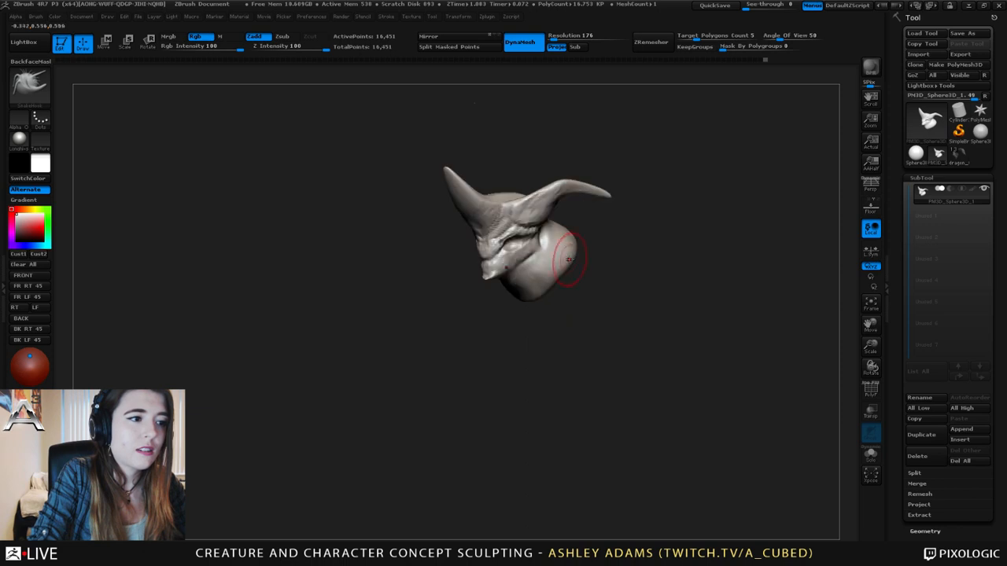
right_drag(500, 256, 568, 254)
mouse_move(506, 274)
right_down()
mouse_move(517, 280)
mouse_move(427, 281)
mouse_move(537, 250)
right_up()
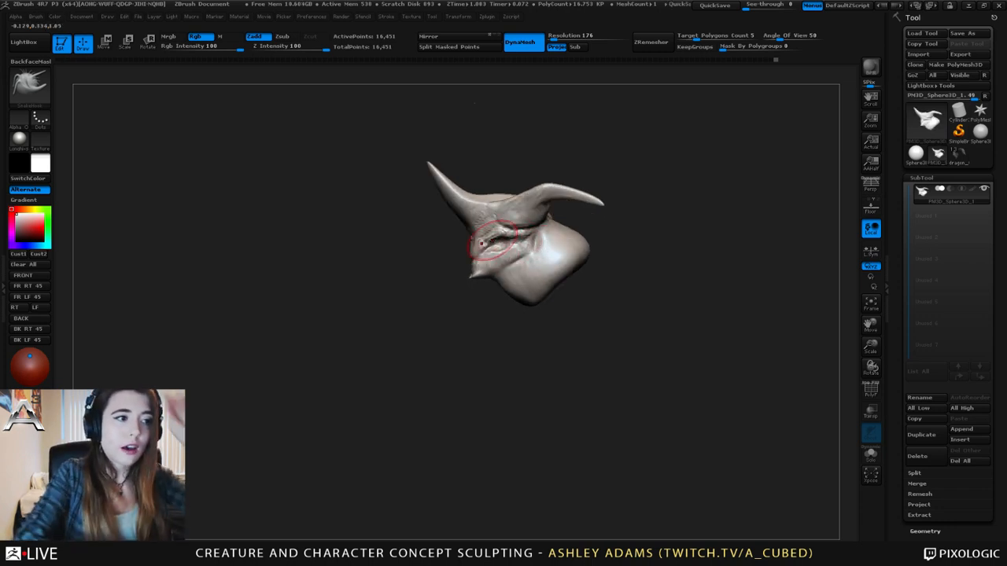
ctrl+right_drag(494, 240, 520, 294)
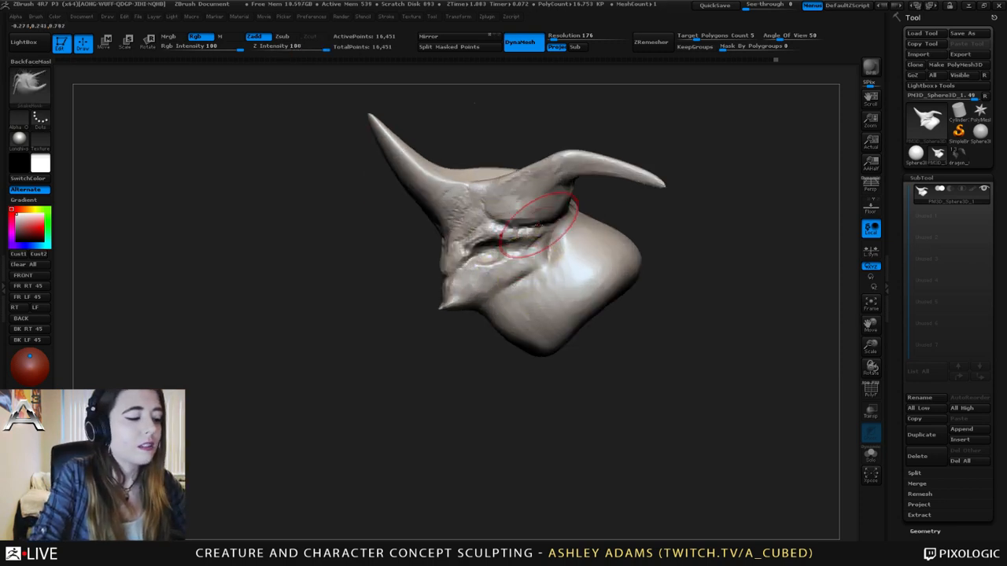
- Carve a deeper crease beneath the ear base above the outer eye with the DamStandard brush
key(b)
key(d)
key(s)
key(space)
drag(538, 227, 520, 227)
- Build up the cheek and the area below the outer eye corner with the ClayBuildup brush
key(b)
key(c)
key(b)
mouse_move(522, 285)
mouse_down()
mouse_move(478, 294)
mouse_move(516, 282)
mouse_move(544, 253)
mouse_up()
mouse_move(494, 273)
right_down()
mouse_move(516, 280)
mouse_move(492, 295)
right_up()
key(space)
mouse_move(500, 280)
mouse_down()
mouse_move(529, 272)
mouse_move(537, 281)
mouse_up()
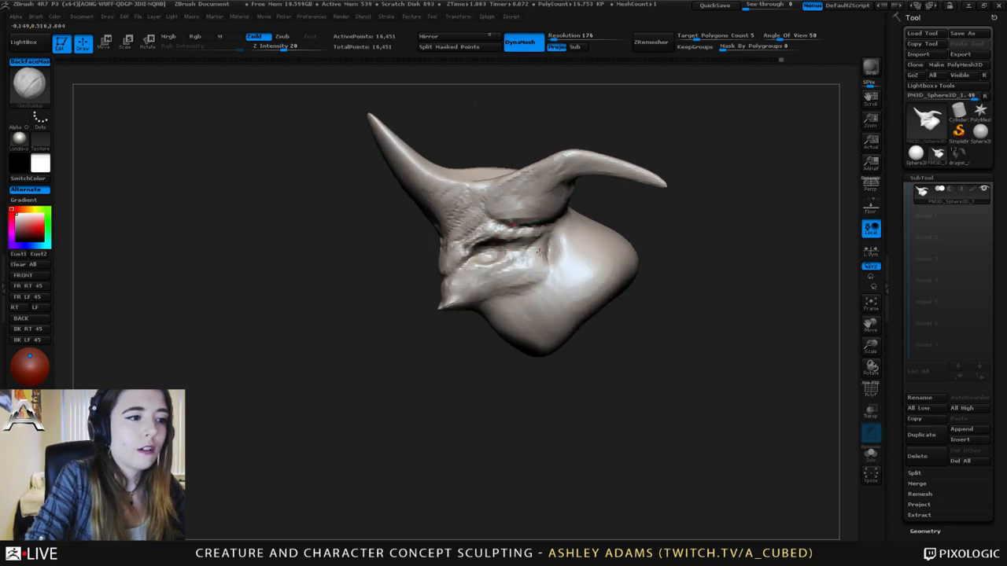
mouse_move(479, 276)
right_down()
mouse_move(517, 259)
mouse_move(540, 230)
mouse_move(519, 220)
right_up()
mouse_move(578, 209)
right_down()
mouse_move(540, 229)
mouse_move(537, 250)
right_up()
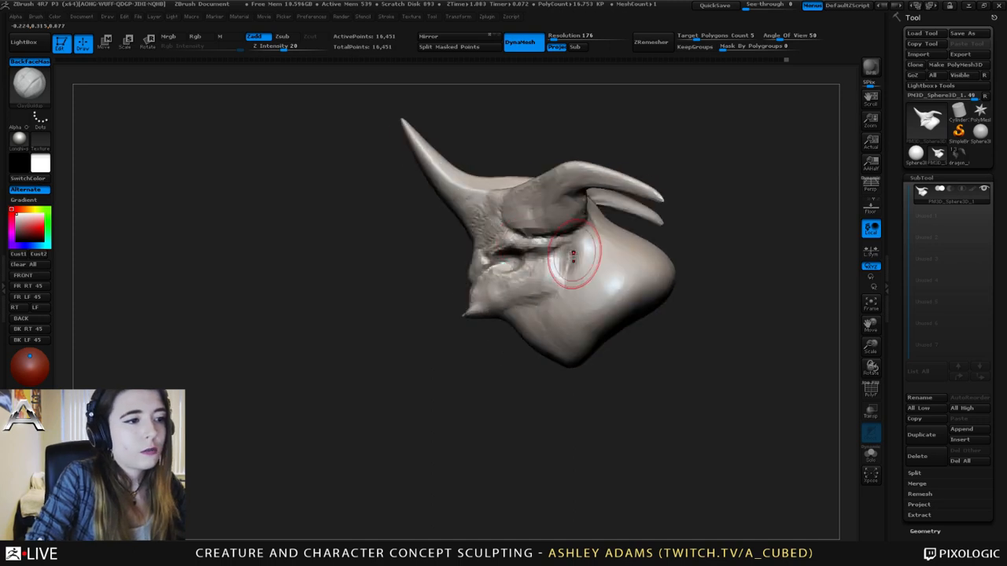
- Carve a crease with DamStandard down the back edge of the cheek, from below the ear base
key(b)
key(d)
key(s)
drag(577, 239, 552, 264)
right_drag(504, 261, 522, 258)
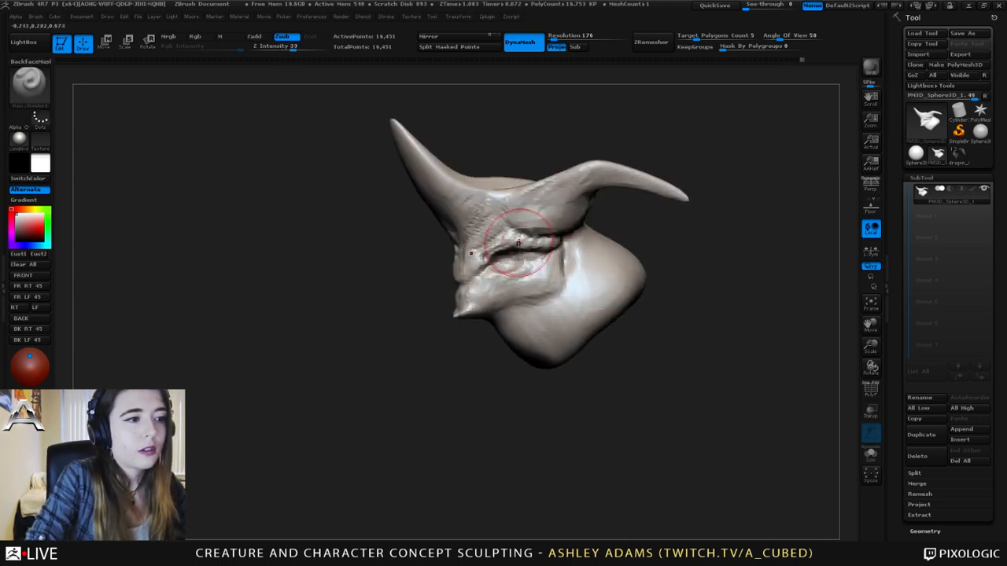
- Sharpen the creases around the eyelids, outer eye corner and side of the nose with a smaller DamStandard brush
key(space)
drag(482, 254, 497, 247)
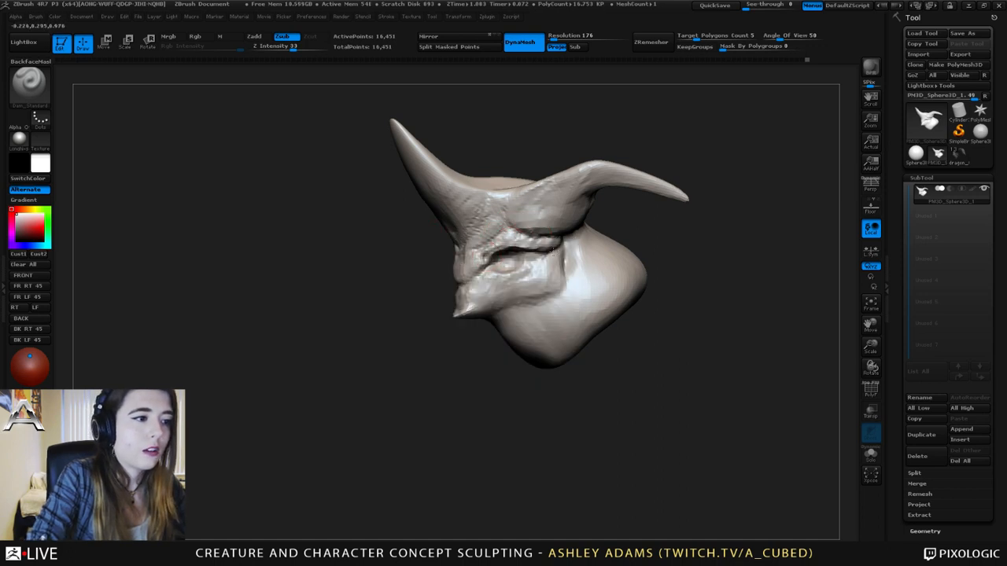
mouse_move(573, 240)
right_down()
mouse_move(551, 233)
mouse_move(516, 250)
right_up()
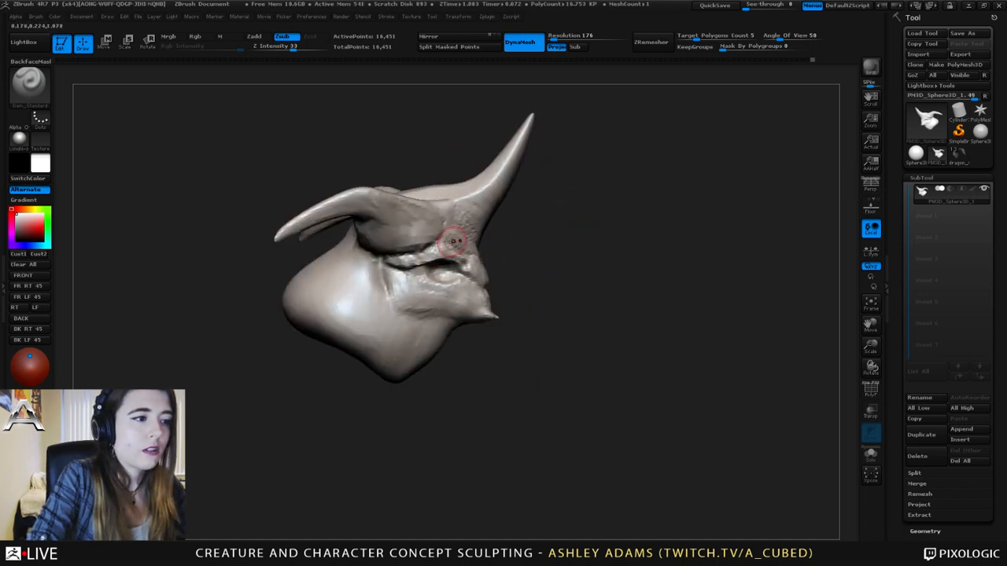
drag(384, 258, 412, 261)
right_drag(425, 262, 450, 260)
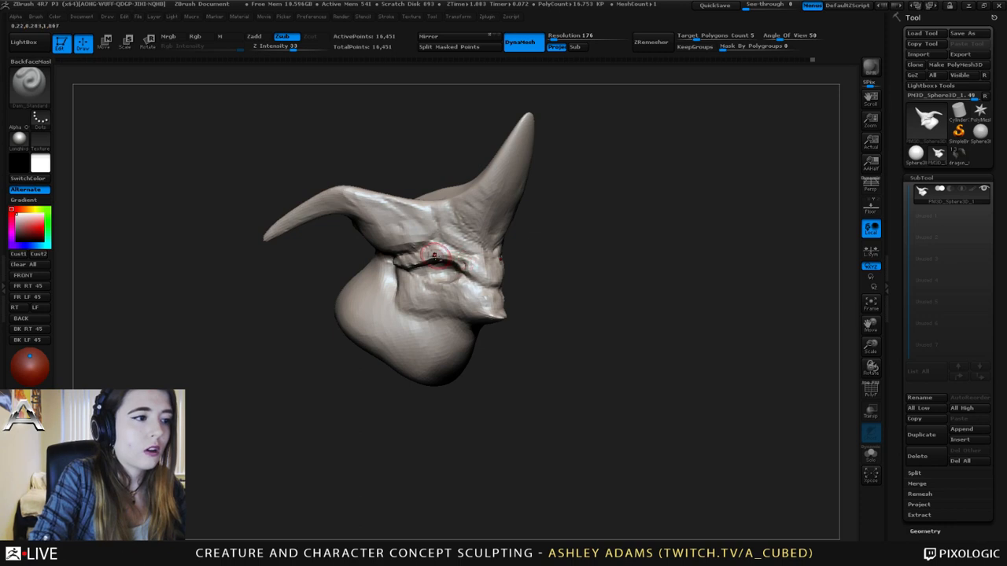
mouse_move(434, 255)
mouse_down()
mouse_move(474, 259)
mouse_move(501, 285)
mouse_up()
right_drag(439, 319, 414, 252)
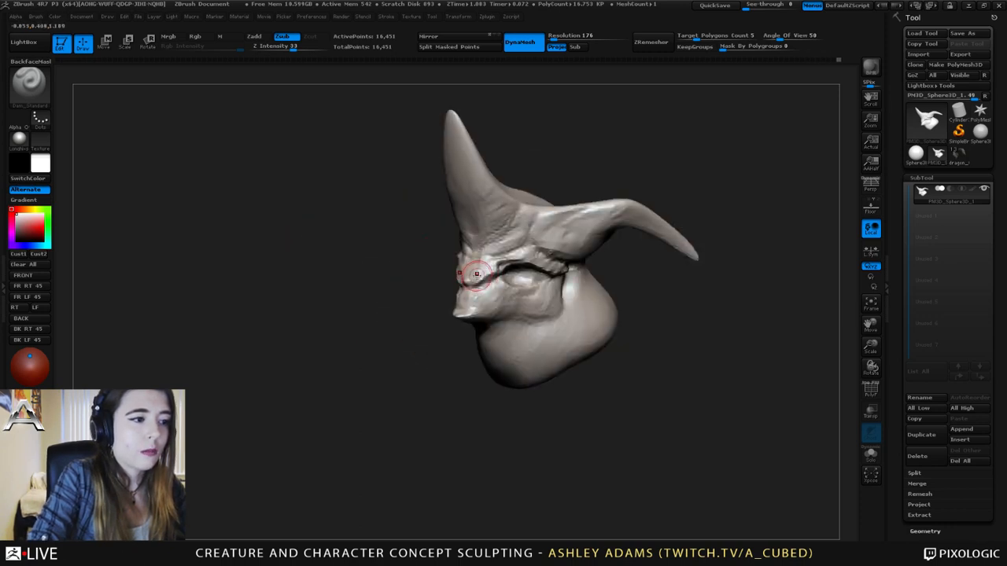
- Cut deeper wrinkles across the nose and muzzle with the DamStandard brush
mouse_move(483, 286)
right_down()
mouse_move(514, 279)
mouse_move(466, 291)
right_up()
drag(466, 289, 404, 276)
ctrl+right_drag(465, 302, 464, 250)
mouse_move(464, 250)
right_down()
mouse_move(324, 252)
mouse_move(440, 268)
mouse_move(455, 212)
right_up()
right_click(433, 281)
right_drag(455, 211, 443, 213)
right_click(402, 218)
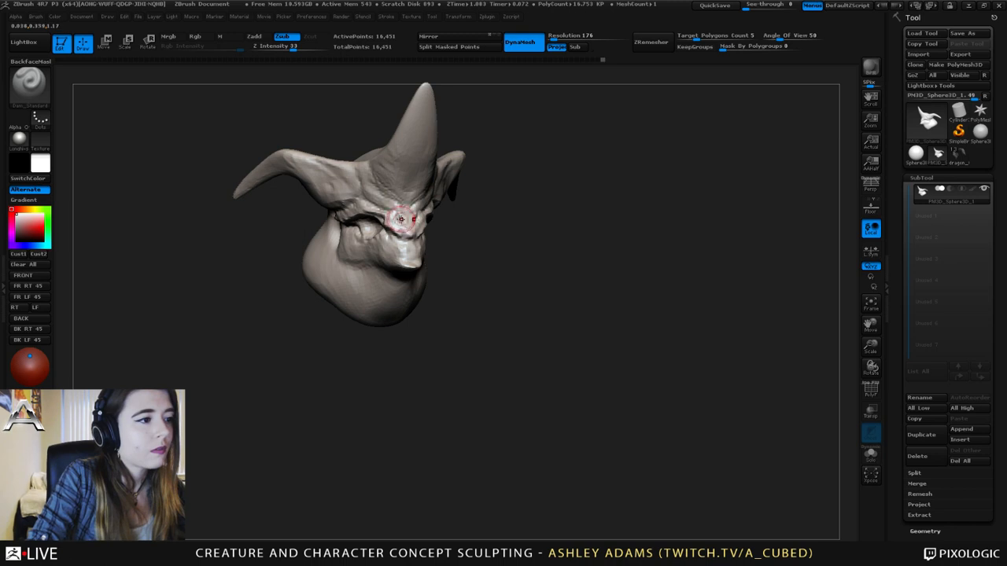
- Build up the nose bridge between the eyes with the ClayBuildup brush
mouse_move(398, 215)
right_down()
mouse_move(382, 210)
mouse_move(436, 195)
right_up()
key(2)
drag(410, 214, 418, 207)
right_drag(432, 195, 461, 254)
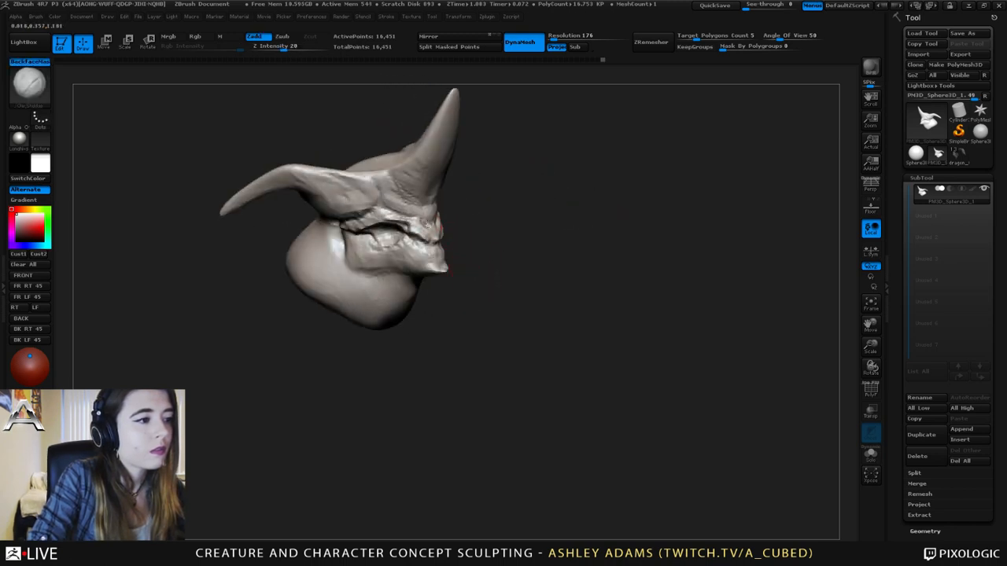
mouse_move(420, 217)
ctrl+right_down()
mouse_move(435, 185)
mouse_move(446, 187)
ctrl+right_up()
right_click(398, 216)
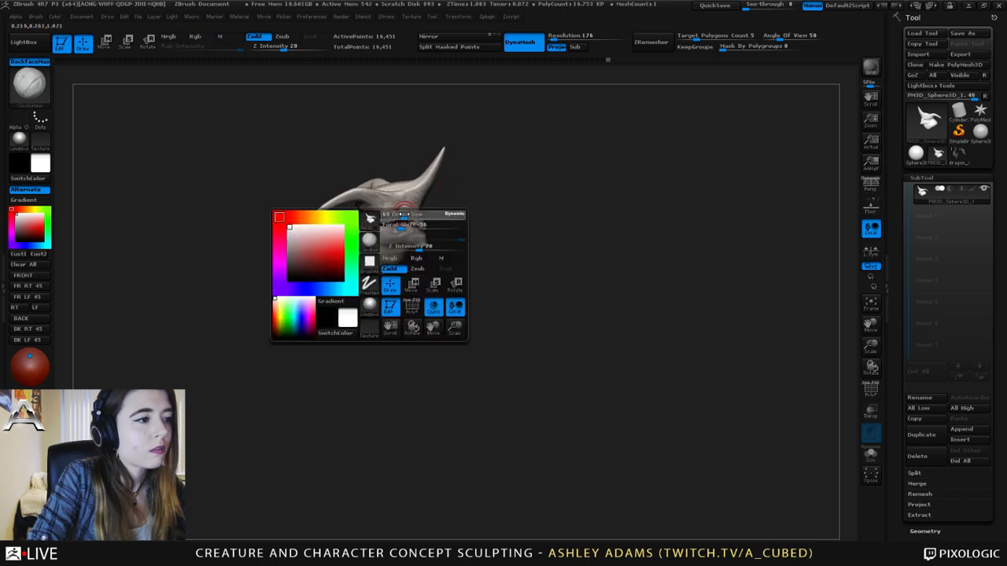
right_drag(382, 224, 360, 148)
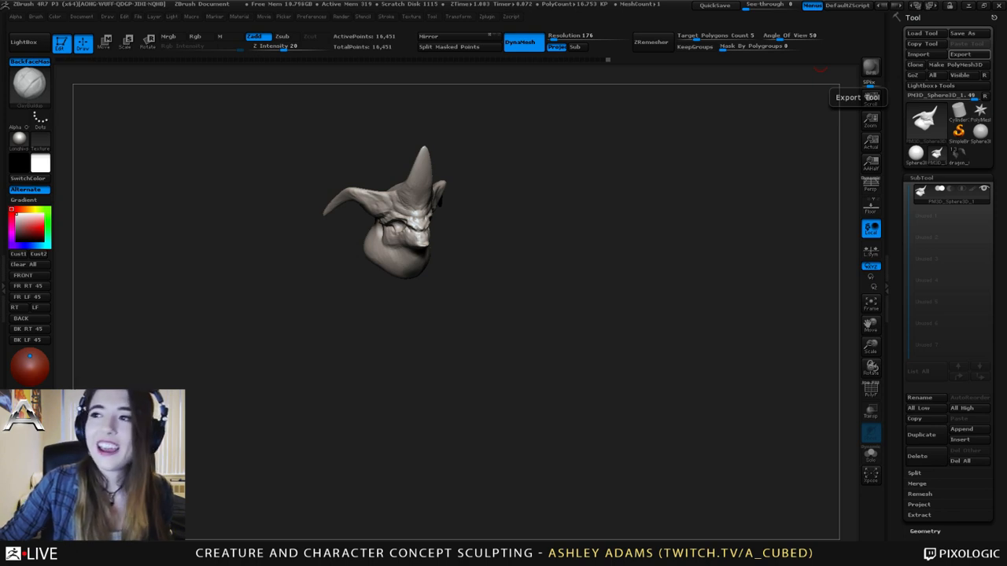
- Reshape the underside of the ear base and the adjoining skull with a resized SnakeHook brush
drag(503, 259, 560, 234)
mouse_move(401, 214)
ctrl+right_down()
mouse_move(395, 259)
mouse_move(391, 228)
ctrl+right_up()
key(b)
key(s)
key(h)
key(space)
drag(351, 240, 359, 240)
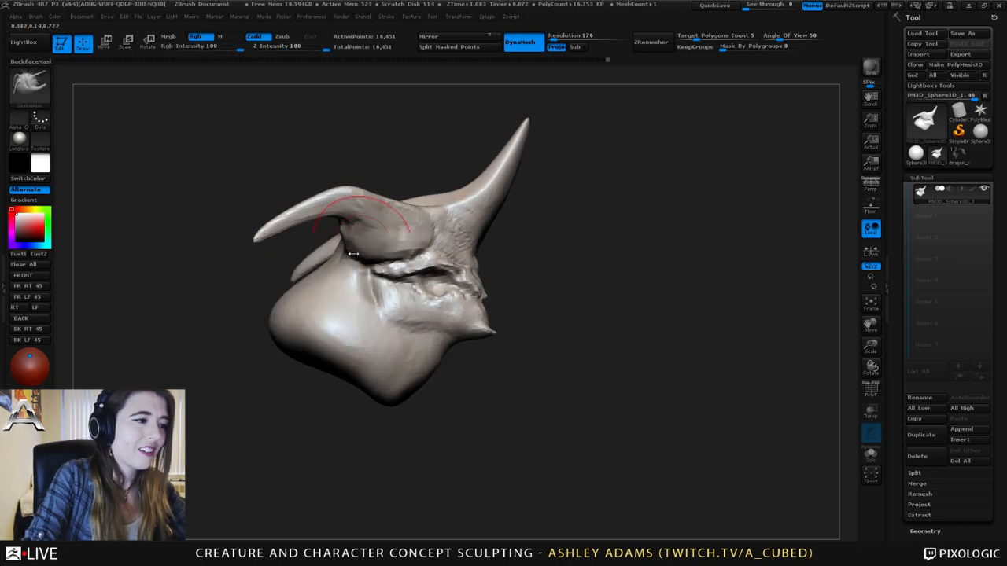
right_drag(353, 252, 347, 234)
drag(362, 252, 347, 223)
key(space)
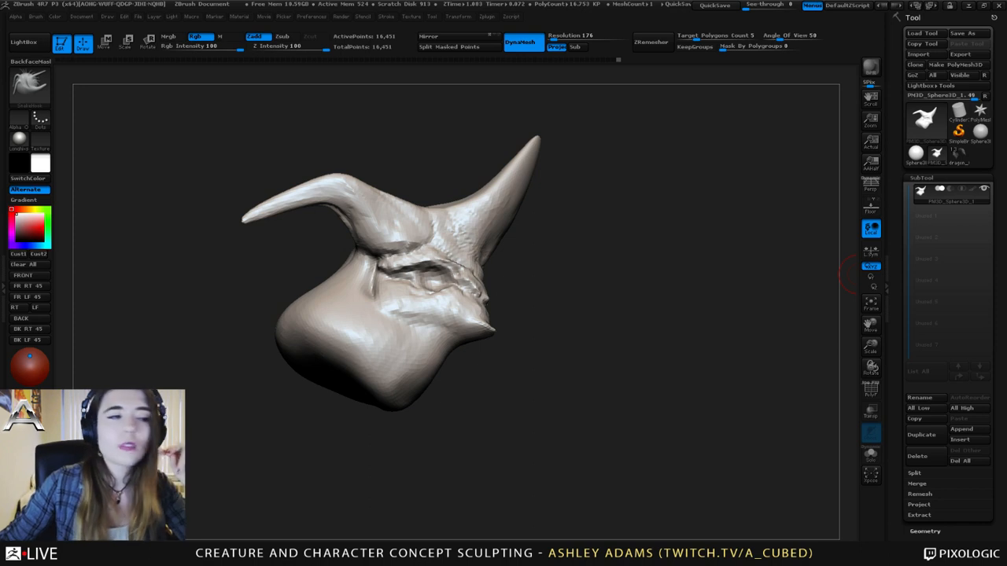
- Add volume to the brow and the base of the ear with the ClayBuildup brush
mouse_move(856, 274)
right_down()
mouse_move(512, 280)
mouse_move(488, 189)
mouse_move(393, 235)
mouse_move(391, 346)
right_up()
key(b)
key(c)
key(b)
right_drag(534, 243, 584, 271)
mouse_move(589, 277)
mouse_down()
mouse_move(616, 299)
mouse_move(686, 253)
mouse_move(767, 269)
mouse_up()
right_drag(480, 268, 759, 279)
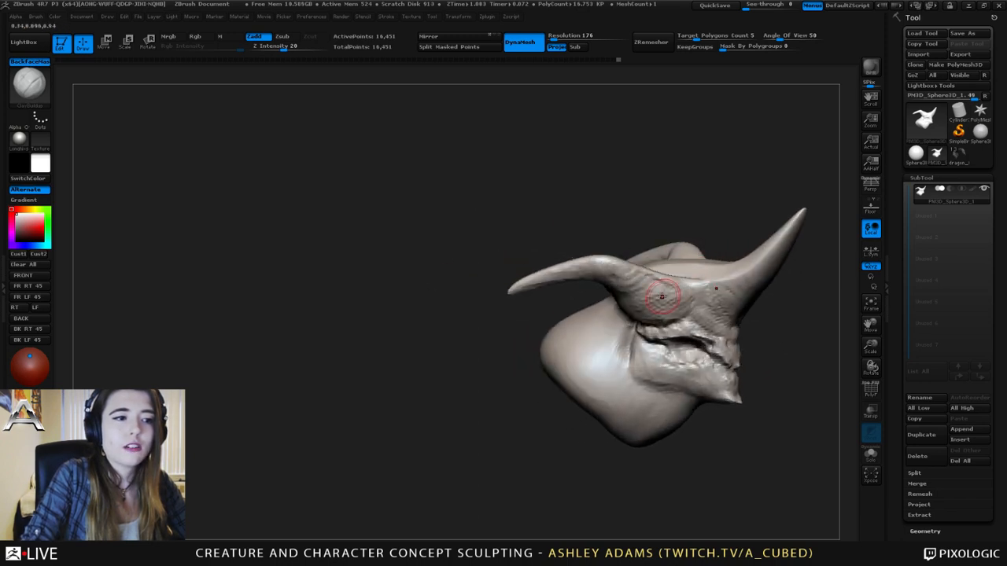
- Bulk out the ear base and the ridge joining it to the crest horn with ClayBuildup strokes
mouse_move(663, 296)
mouse_down()
mouse_move(634, 283)
mouse_move(547, 282)
mouse_up()
mouse_move(633, 282)
alt+right_down()
mouse_move(543, 226)
mouse_move(550, 236)
mouse_move(500, 241)
mouse_move(513, 240)
alt+right_up()
drag(560, 289, 524, 207)
right_drag(524, 207, 532, 216)
mouse_move(535, 234)
mouse_down()
mouse_move(541, 251)
mouse_move(531, 214)
mouse_up()
mouse_move(534, 213)
right_down()
mouse_move(517, 207)
mouse_move(558, 206)
mouse_move(596, 262)
mouse_move(567, 182)
right_up()
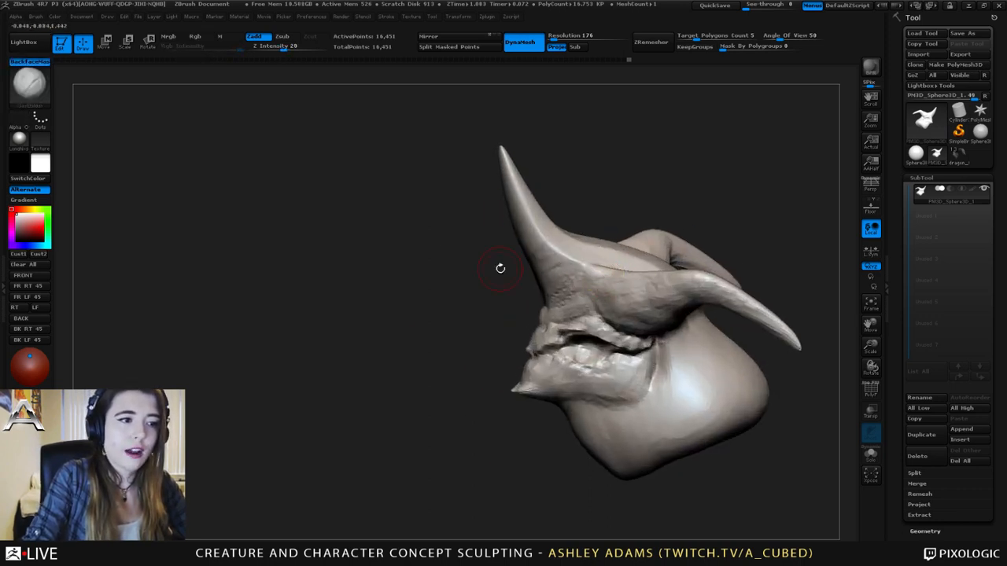
right_drag(501, 270, 619, 254)
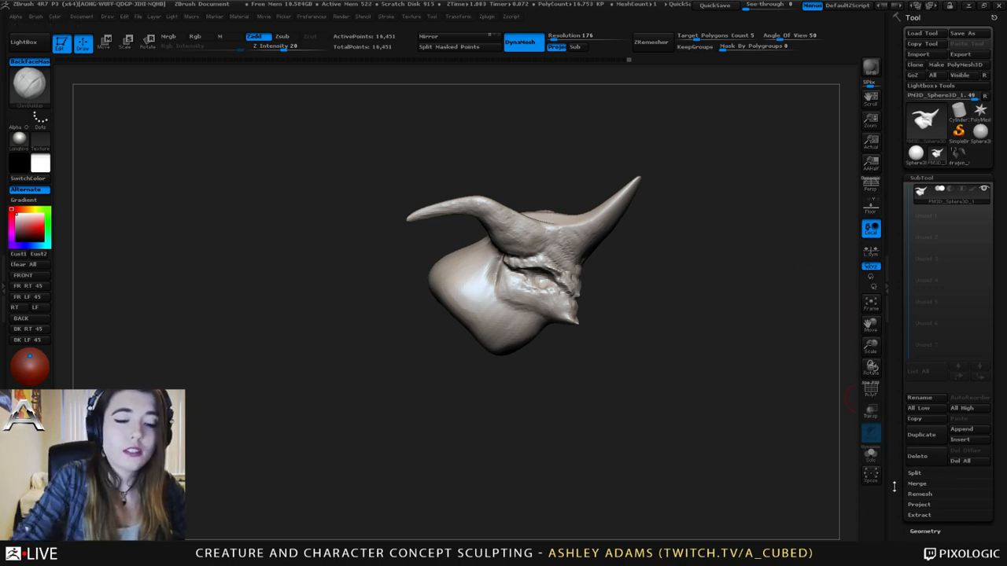
- Look through the subtool Project and Append options and the Decimation Master settings
click(920, 505)
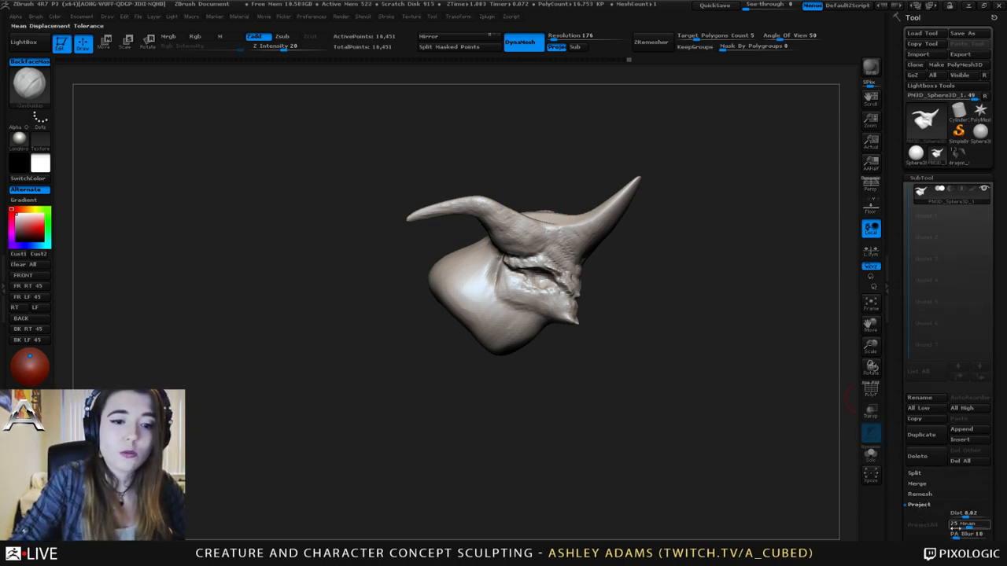
click(921, 505)
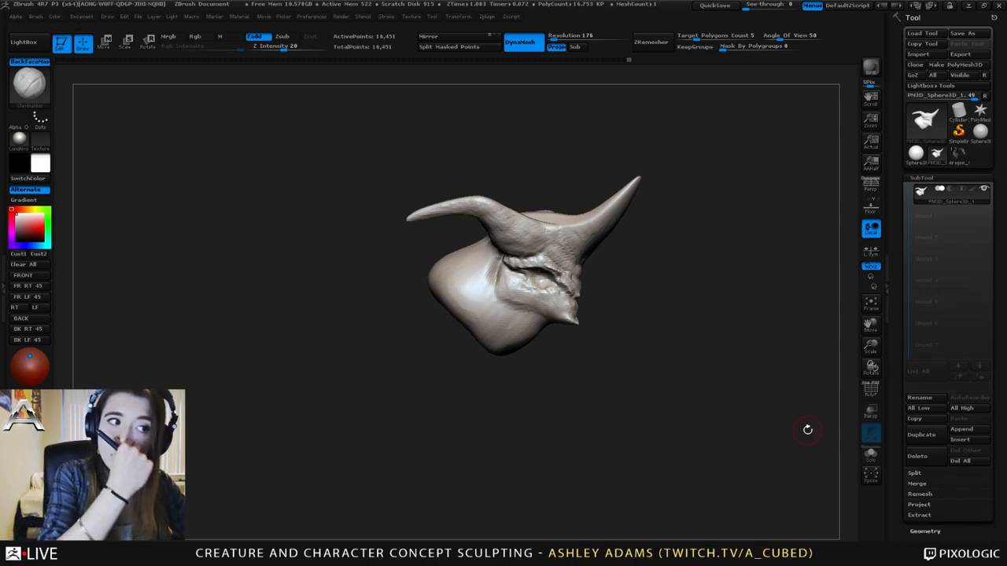
mouse_move(492, 182)
right_down()
mouse_move(548, 218)
mouse_move(602, 281)
mouse_move(637, 277)
mouse_move(606, 314)
mouse_move(554, 248)
right_up()
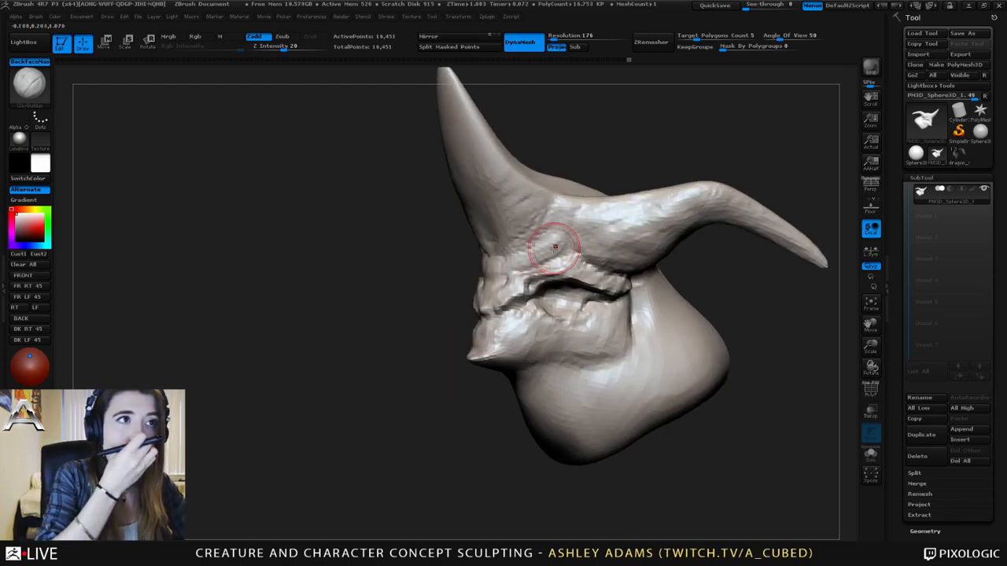
mouse_move(495, 168)
right_down()
mouse_move(633, 214)
mouse_move(488, 174)
right_up()
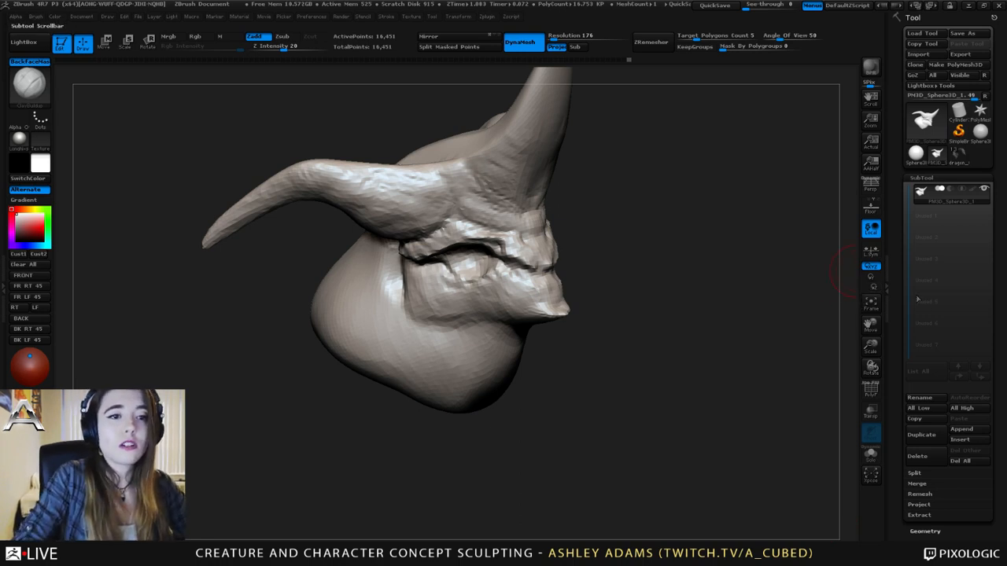
drag(899, 324, 917, 410)
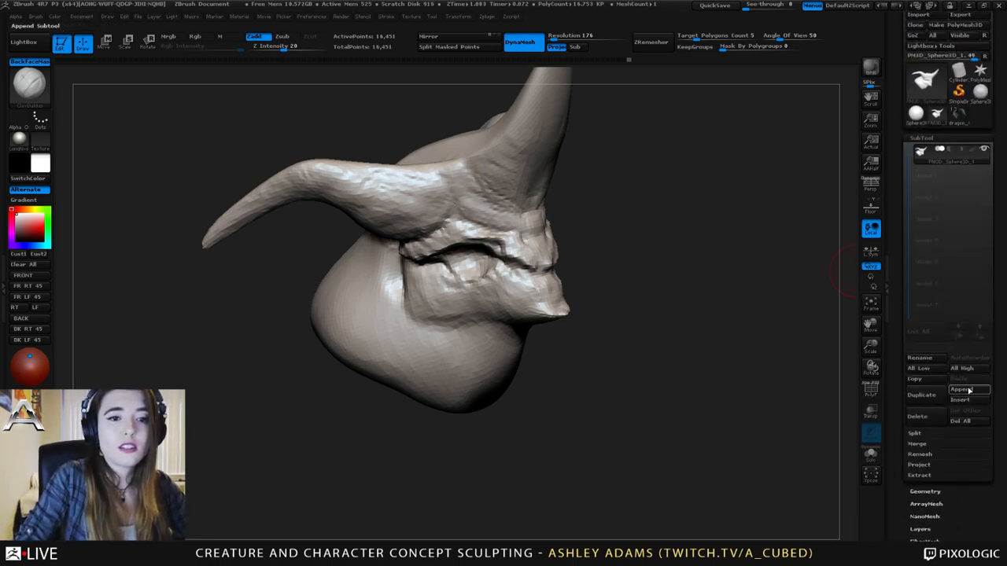
click(961, 389)
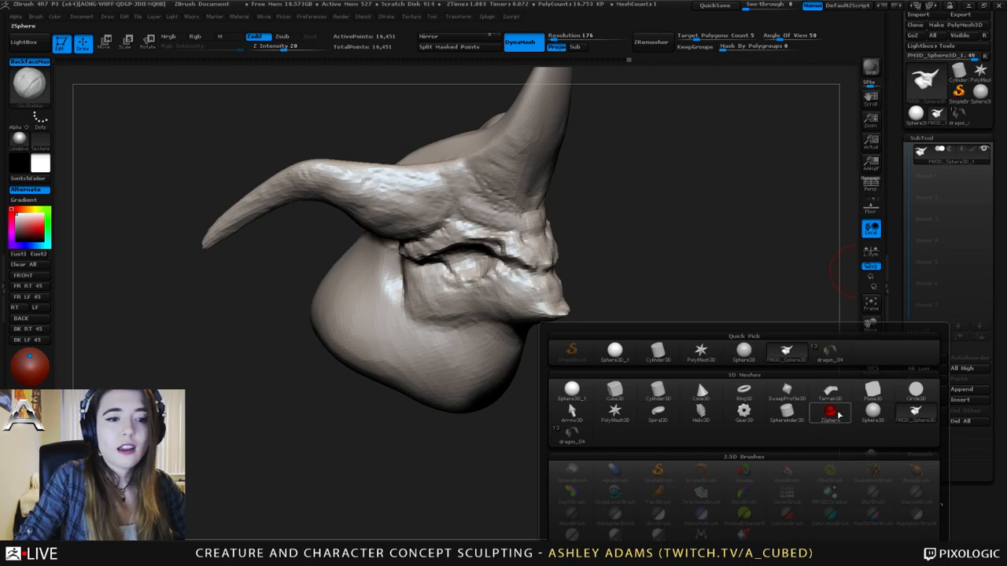
drag(898, 387, 899, 358)
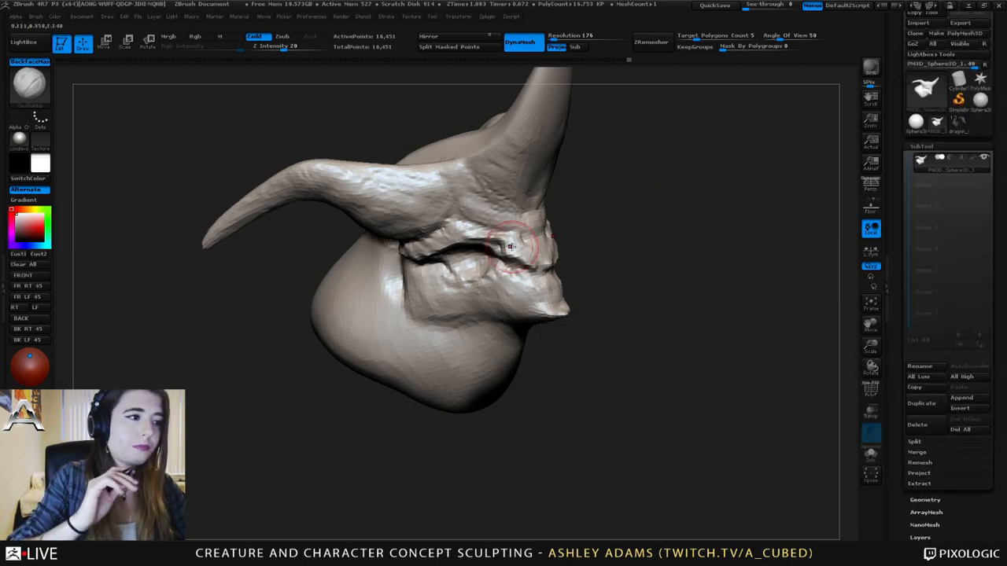
right_drag(511, 247, 598, 259)
ctrl+right_drag(598, 260, 554, 242)
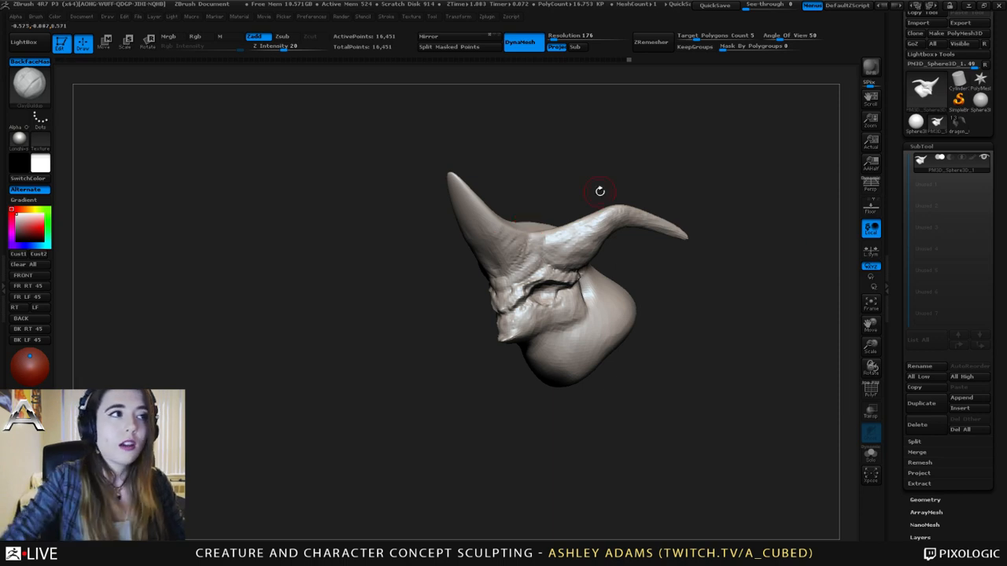
click(486, 15)
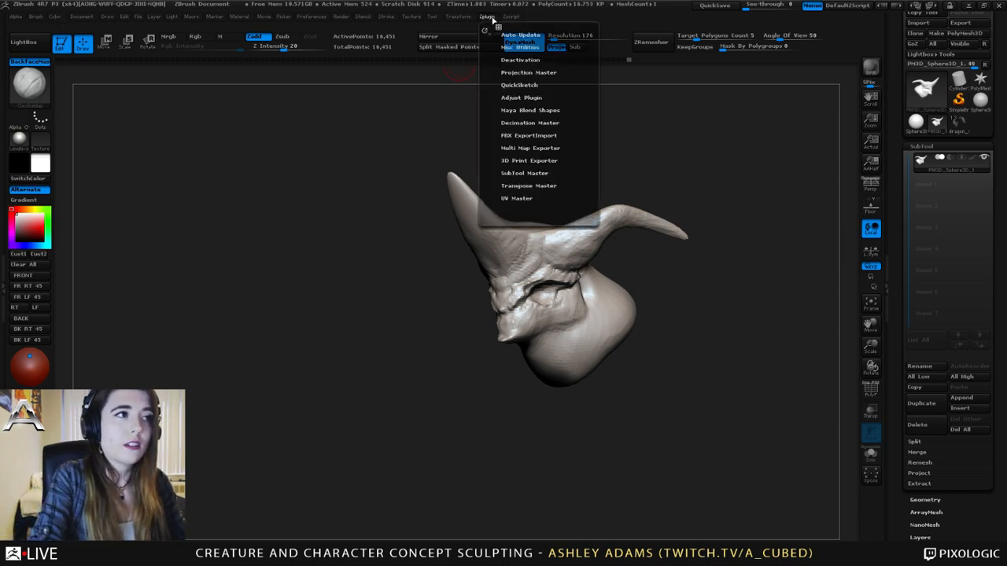
click(530, 122)
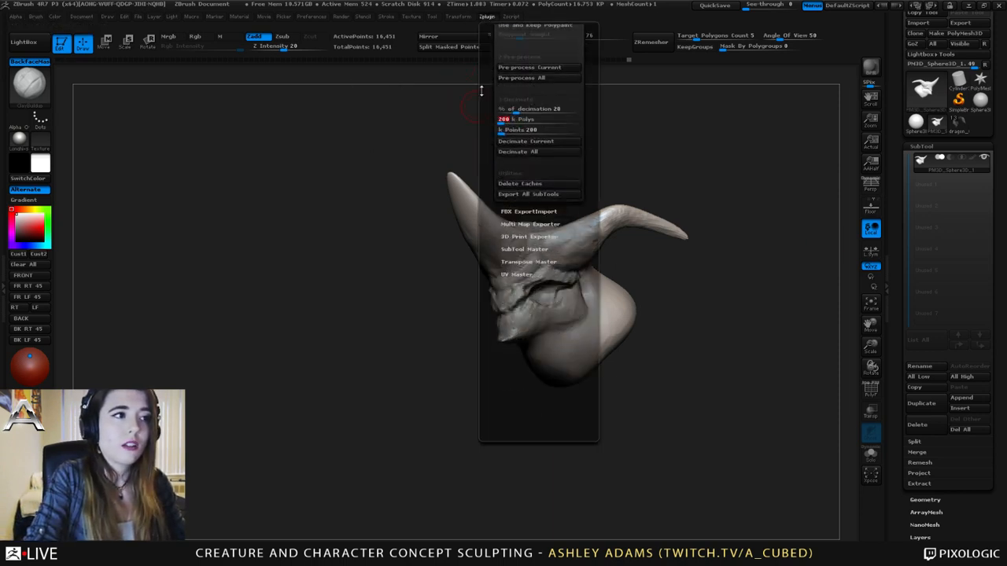
scroll(480, 100, up, 5)
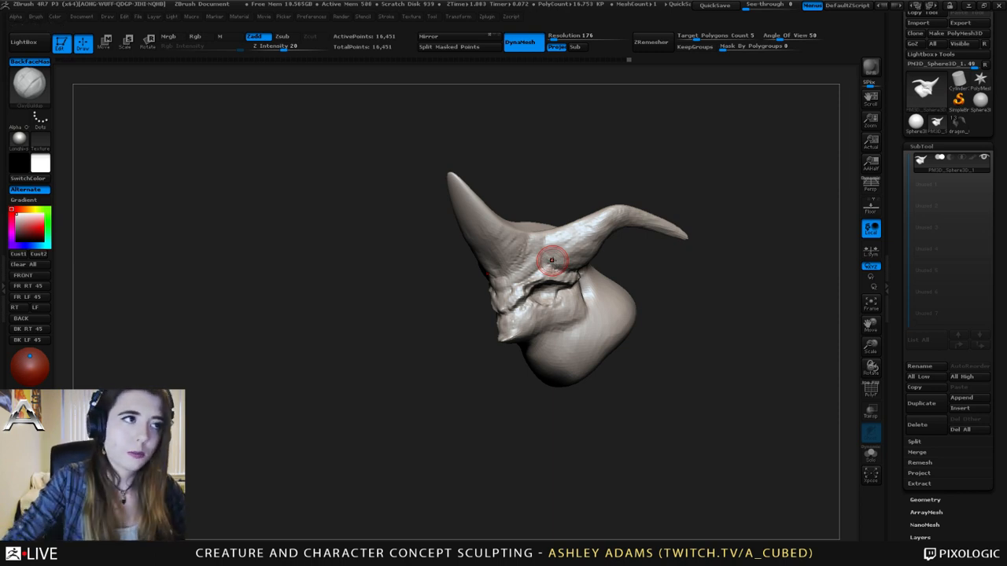
- Pull the upper eyelid and eye opening into shape with the SnakeHook brush
drag(456, 197, 660, 169)
ctrl+right_drag(564, 206, 561, 281)
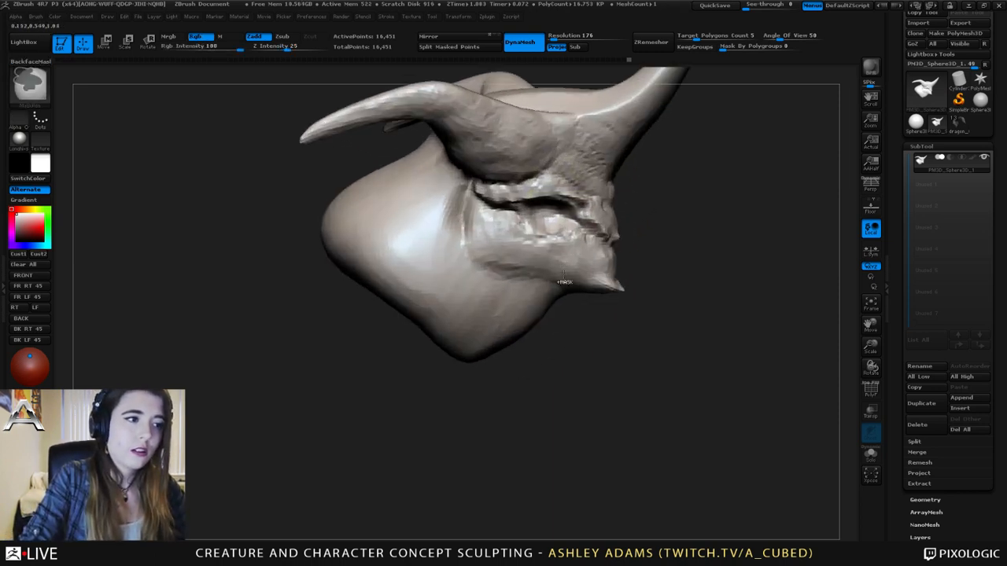
right_drag(544, 232, 538, 135)
key(b)
key(s)
key(h)
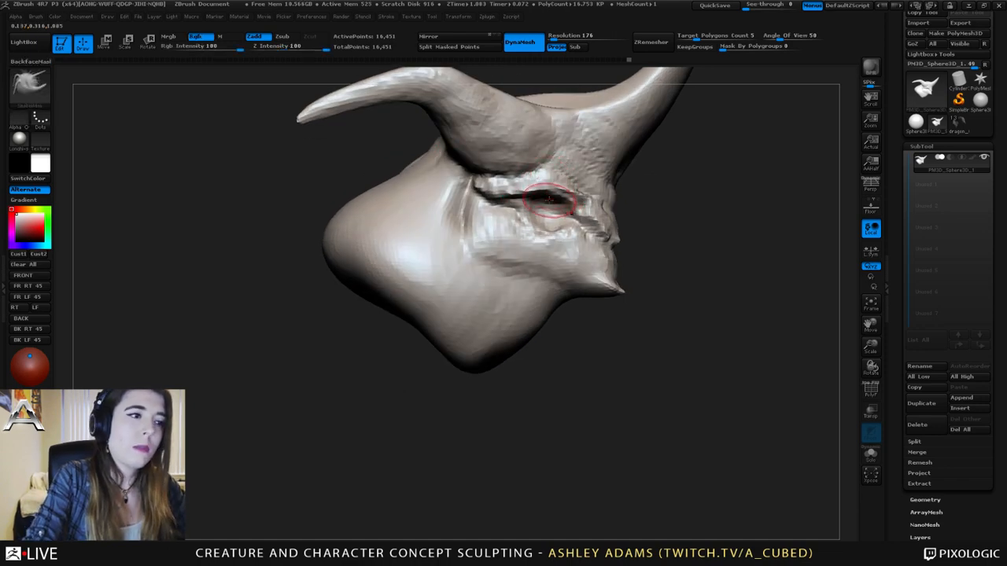
drag(548, 209, 556, 198)
mouse_move(552, 204)
right_down()
mouse_move(563, 214)
mouse_move(539, 211)
mouse_move(562, 210)
right_up()
- Build up the eyelid rim and inner corner of the eye socket with the ClayBuildup brush
key(b)
key(c)
key(b)
drag(538, 214, 546, 217)
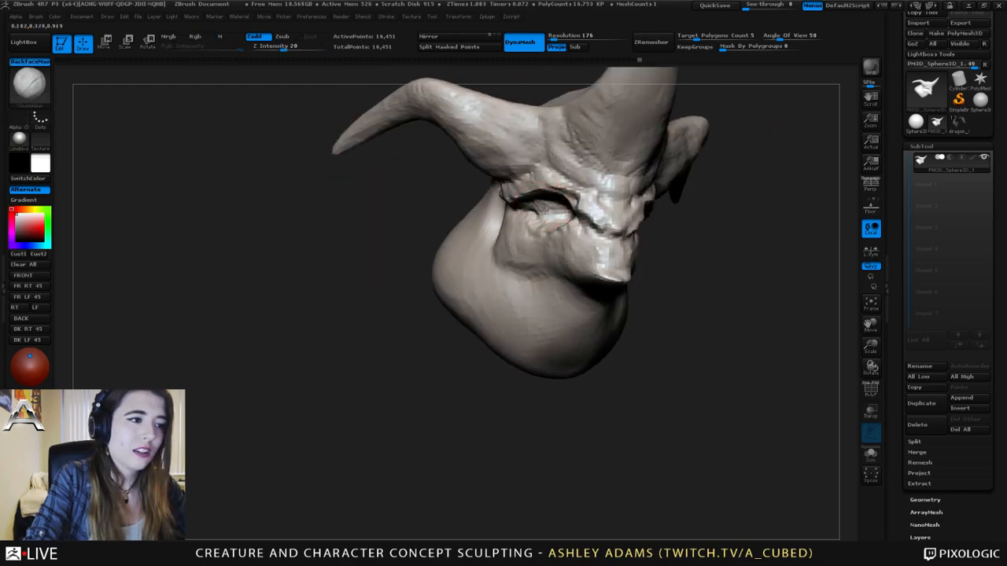
right_drag(544, 211, 552, 213)
drag(572, 219, 587, 210)
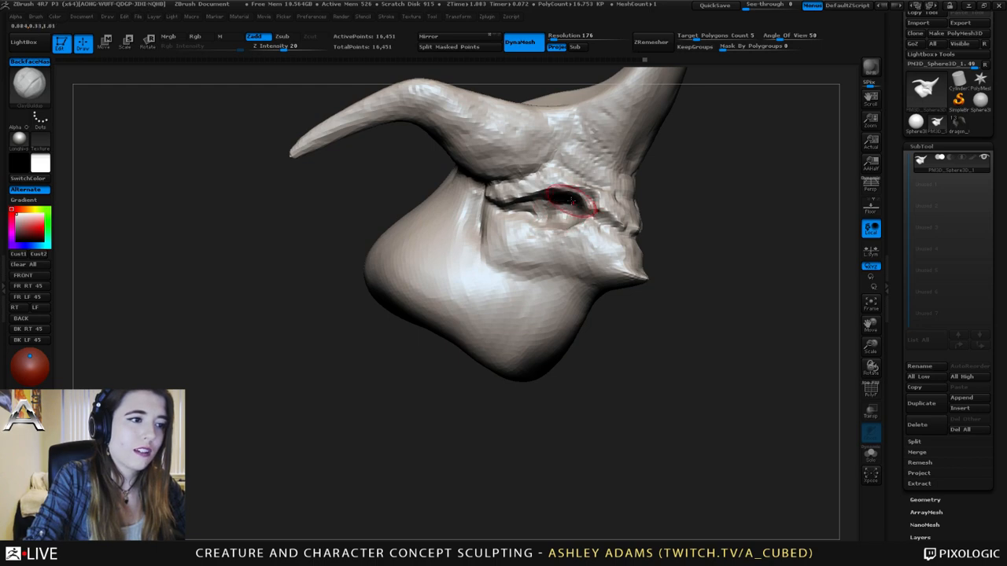
mouse_move(577, 208)
right_down()
mouse_move(589, 213)
mouse_move(610, 188)
mouse_move(582, 205)
mouse_move(498, 218)
right_up()
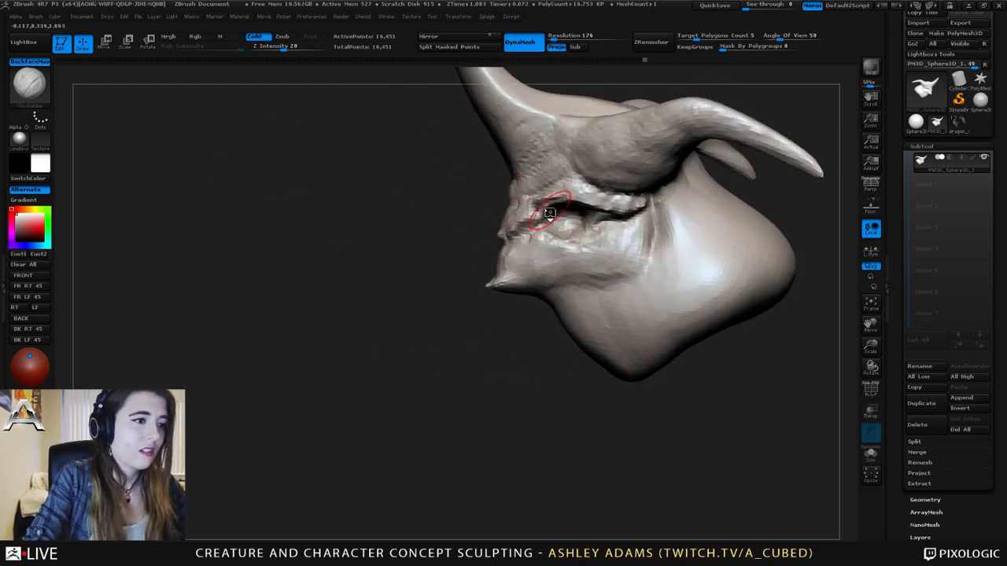
- Try inserting a cylinder into the eye socket with the InsertCylinder brush
key(b)
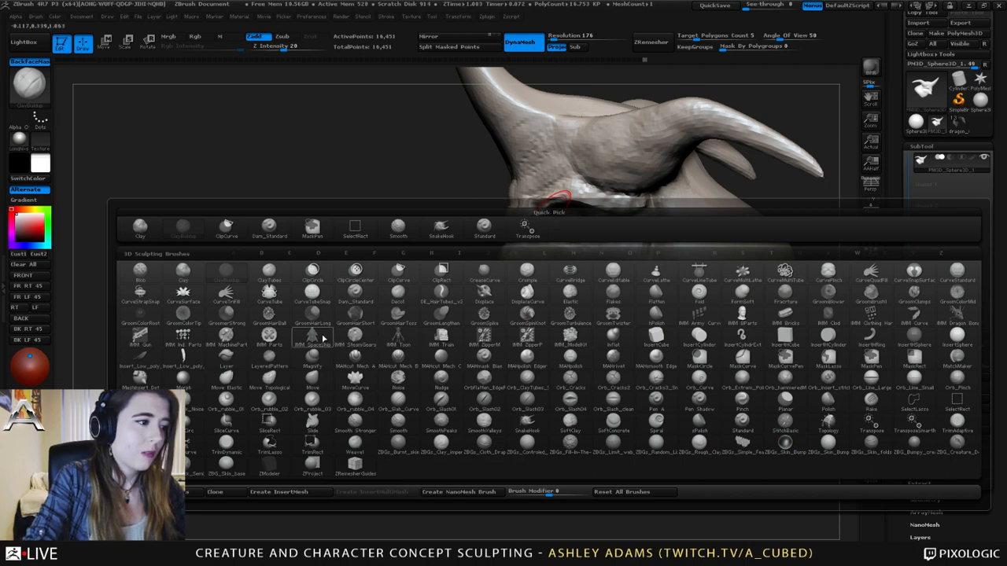
key(i)
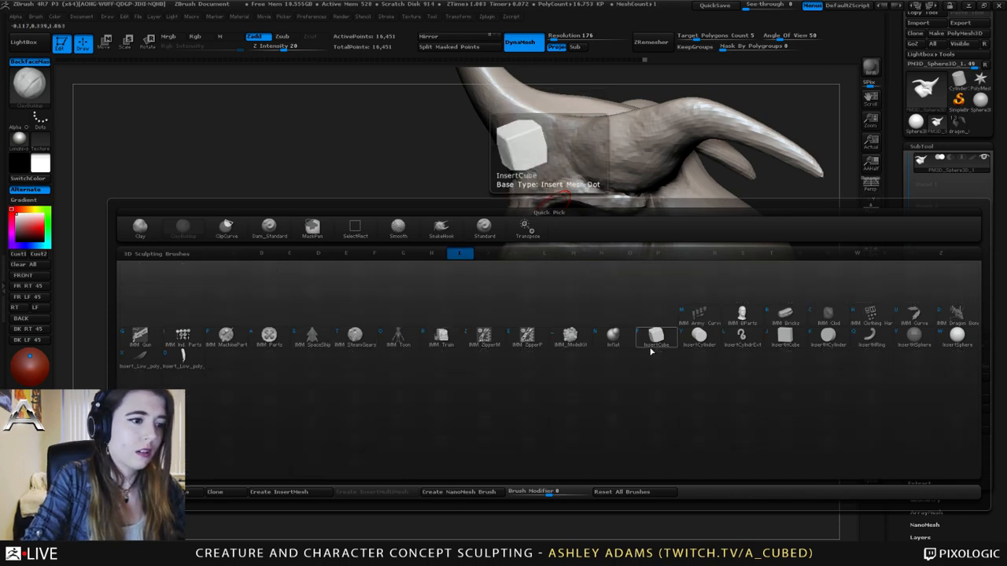
click(694, 343)
mouse_move(649, 224)
right_down()
mouse_move(679, 151)
mouse_move(695, 196)
right_up()
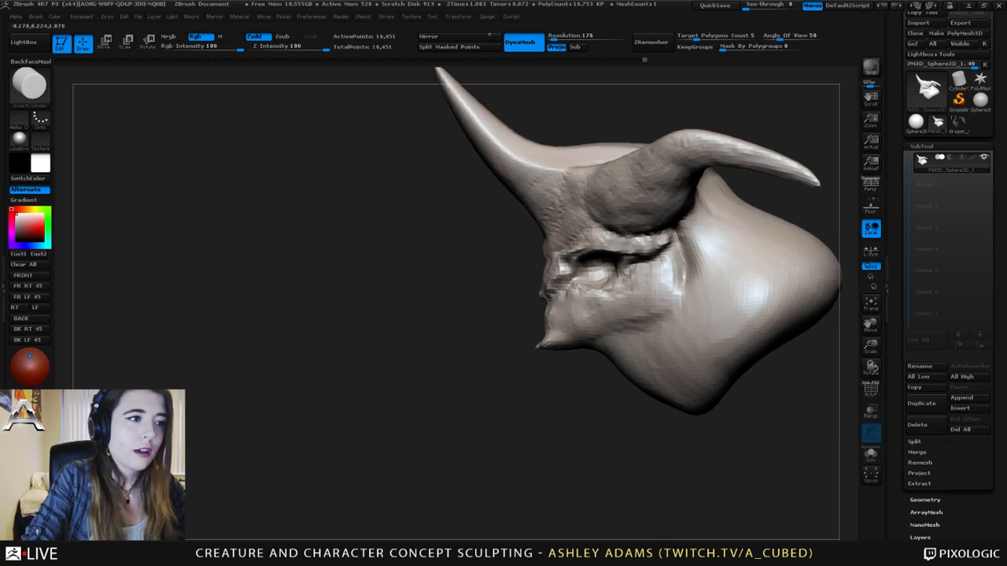
drag(582, 259, 616, 271)
right_drag(610, 265, 661, 243)
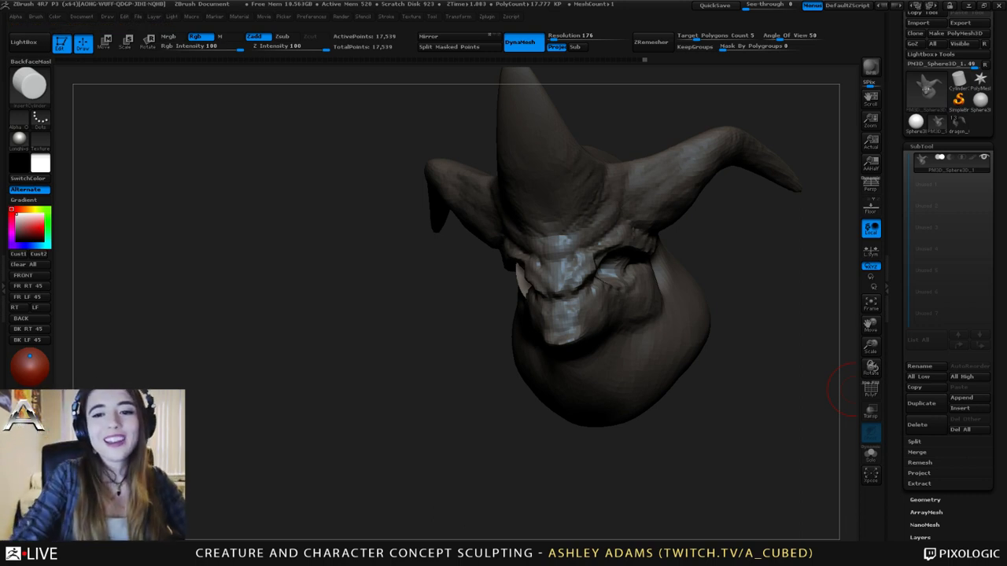
drag(487, 362, 551, 254)
key(ctrl+z)
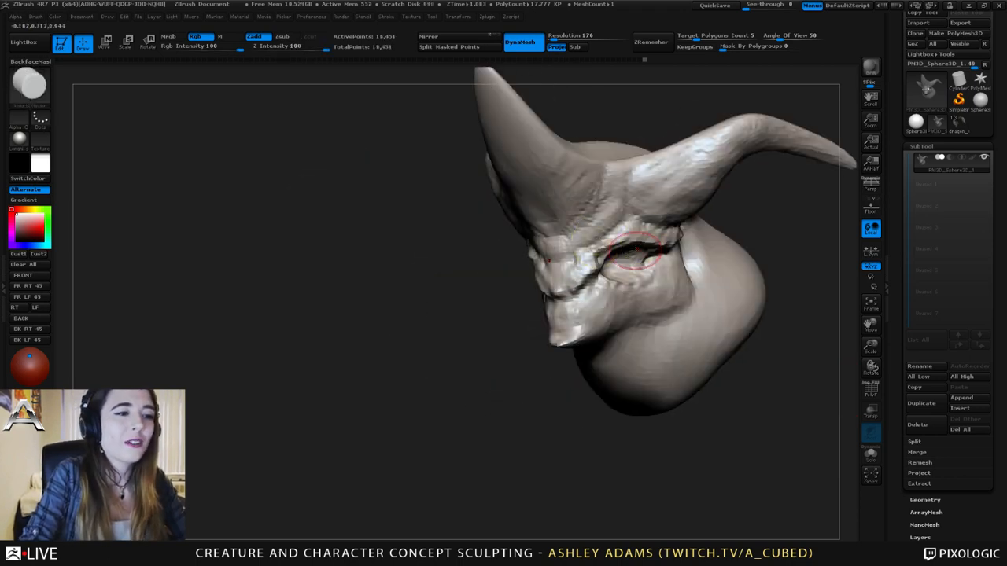
- Insert a cylinder over the eye opening from the side of the head with the InsertCylinder brush
mouse_move(636, 252)
right_down()
mouse_move(564, 263)
mouse_move(584, 291)
mouse_move(555, 267)
mouse_move(594, 256)
mouse_move(544, 269)
right_up()
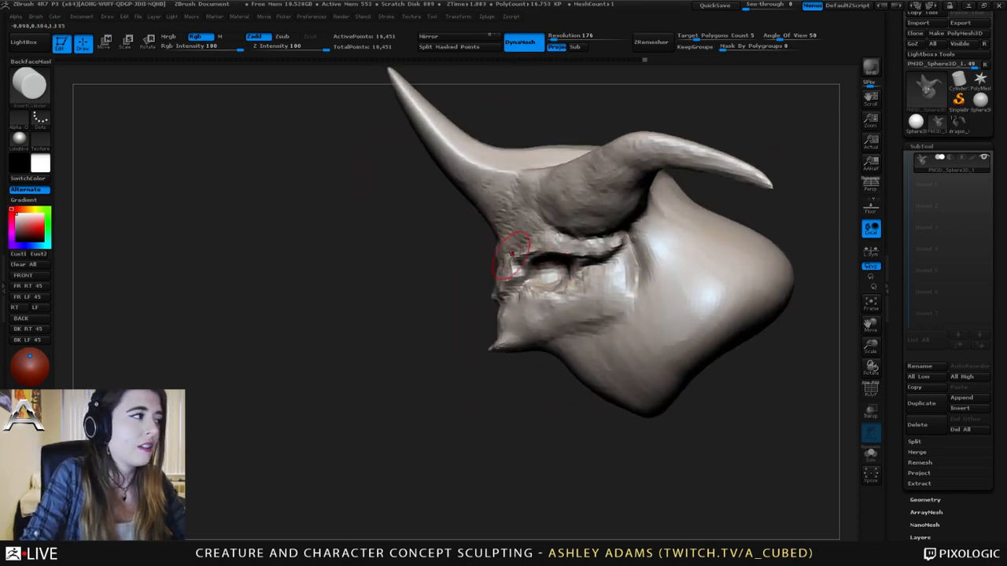
key(b)
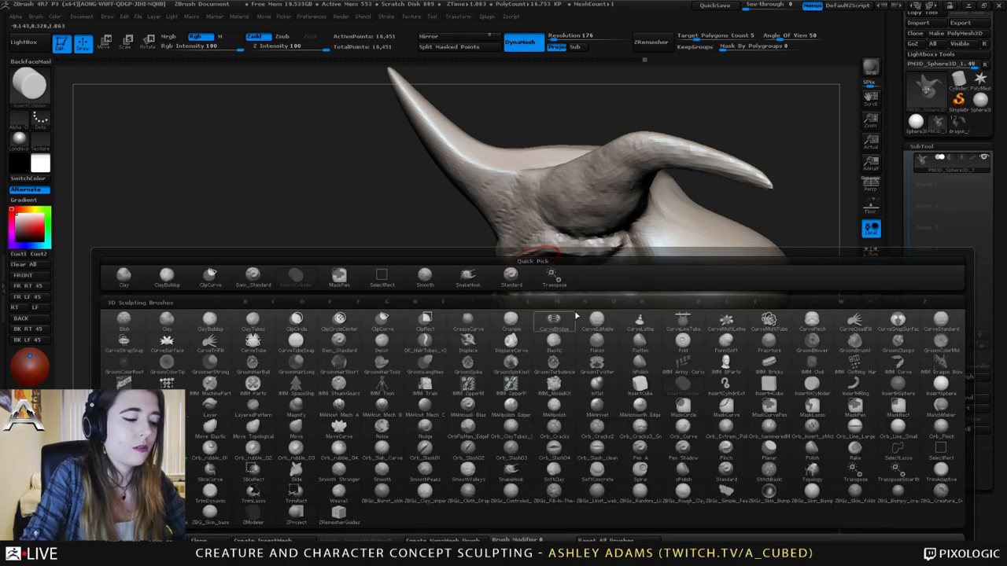
key(i)
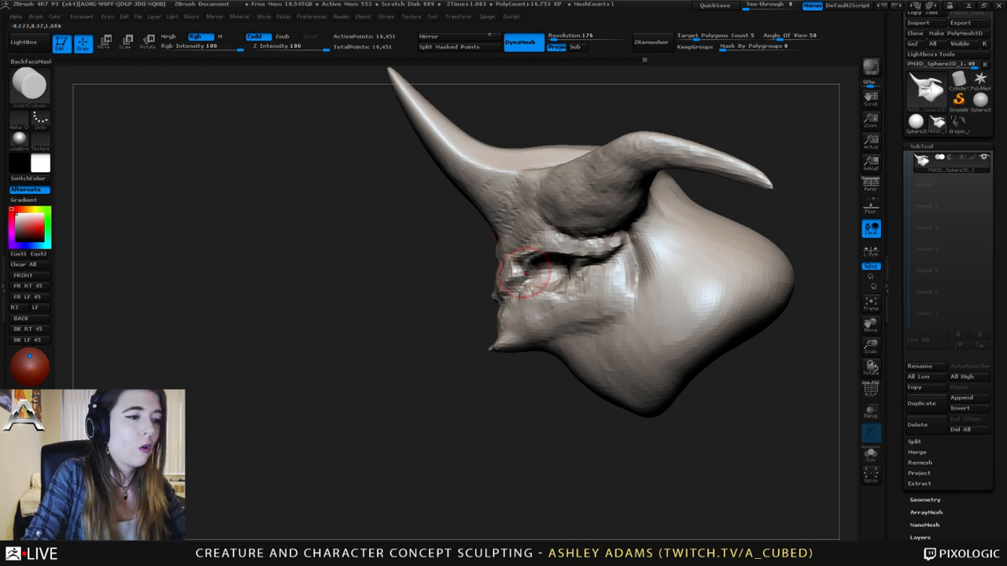
drag(544, 273, 563, 282)
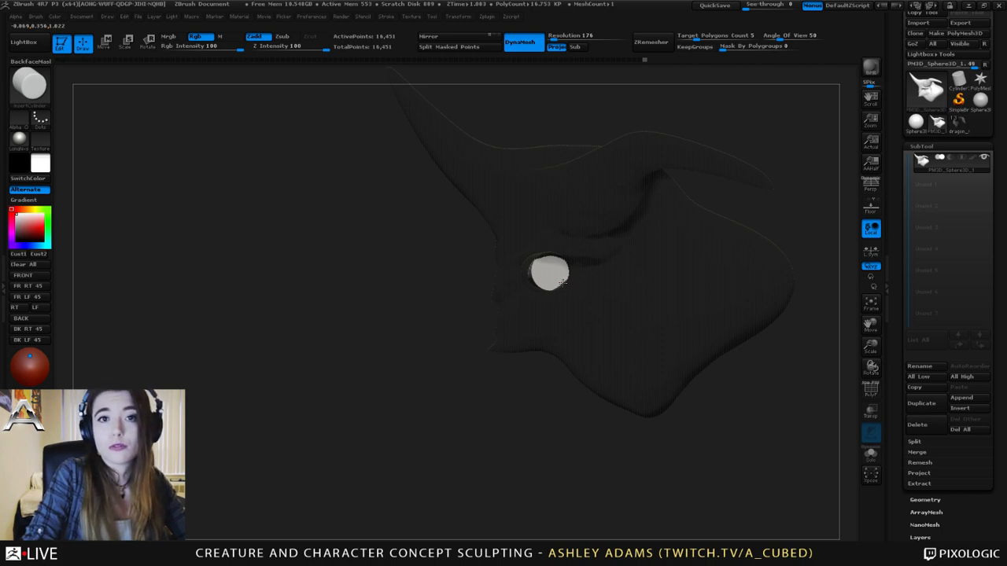
drag(562, 282, 563, 283)
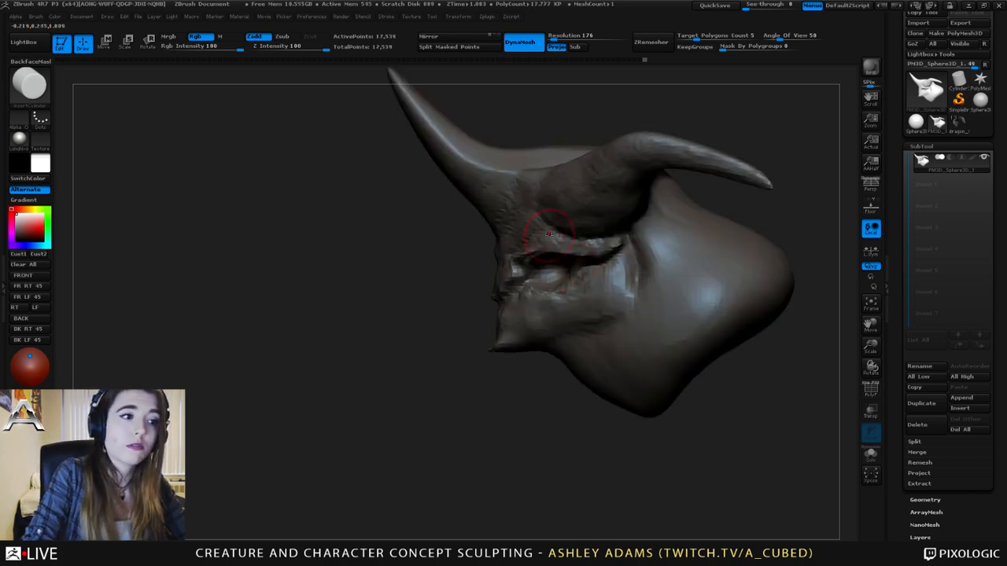
mouse_move(452, 224)
mouse_down()
mouse_move(621, 225)
mouse_move(590, 229)
mouse_up()
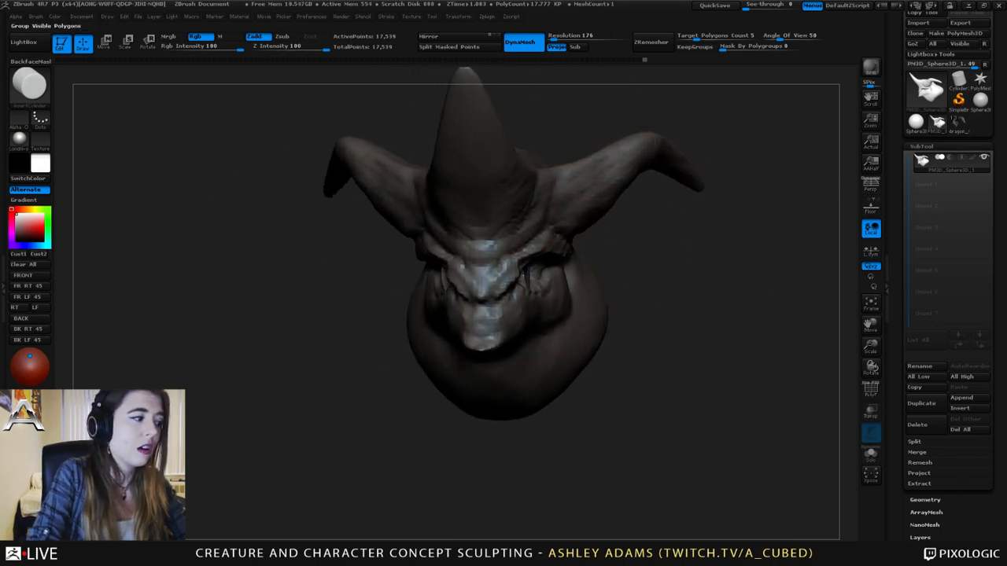
- Turn on double-sided display for the head mesh in the Display Properties
click(31, 405)
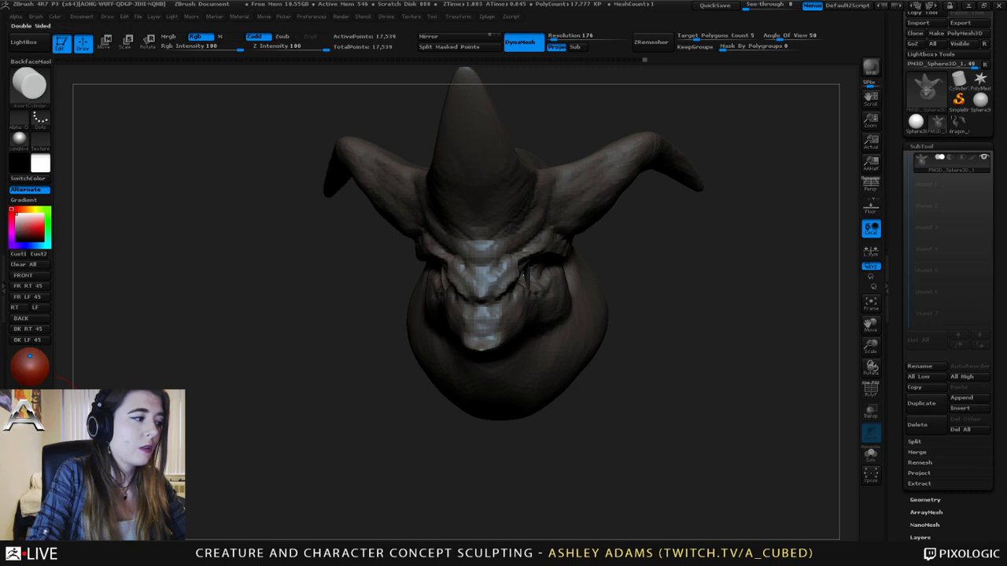
scroll(905, 409, down, 5)
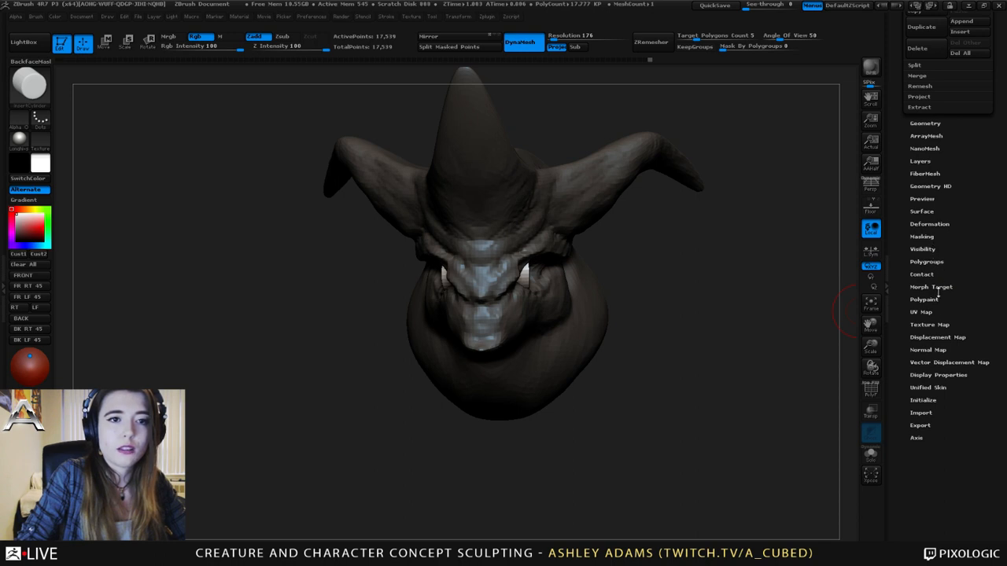
click(939, 375)
scroll(951, 425, up, 3)
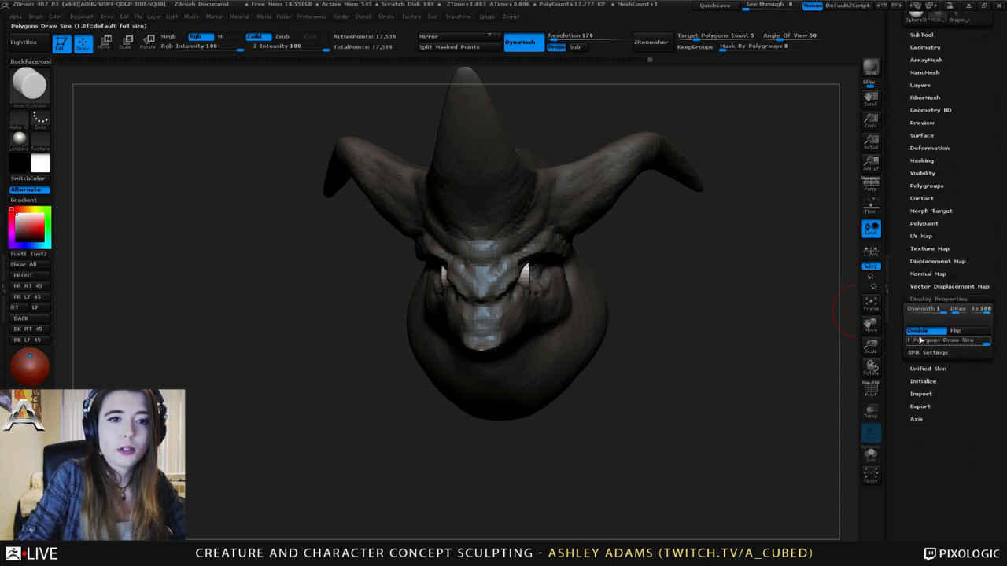
mouse_move(744, 275)
mouse_down()
mouse_move(669, 277)
mouse_move(550, 246)
mouse_up()
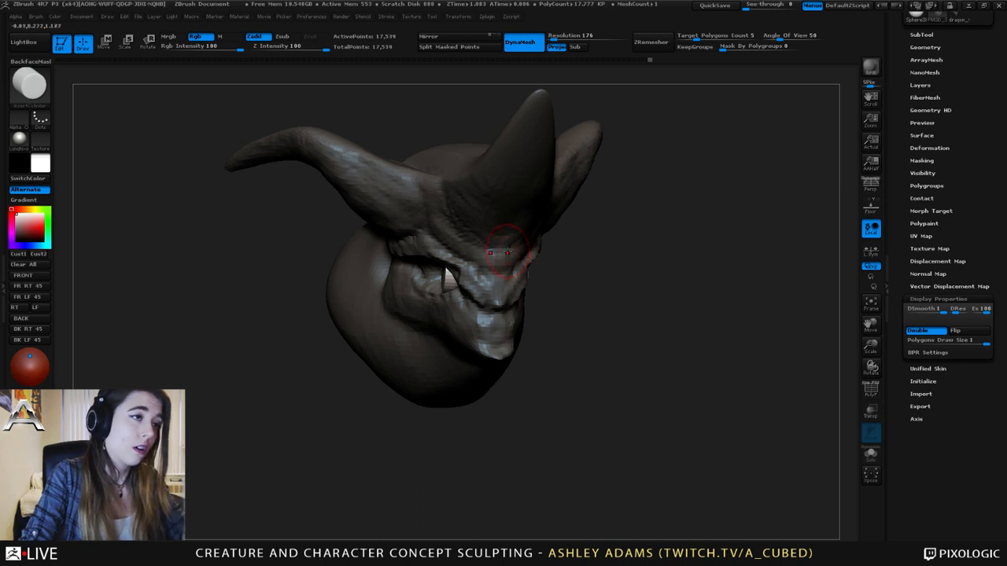
shift+drag(563, 271, 555, 265)
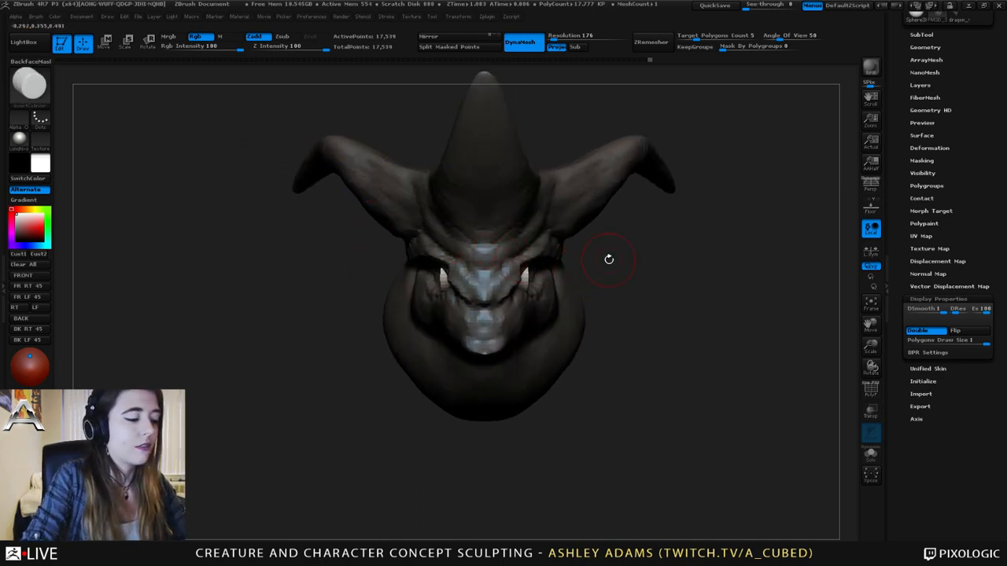
- Move the inserted eye cylinders outward and forward from the sockets using a Transpose line across the face
key(w)
mouse_move(486, 270)
mouse_down()
mouse_move(589, 261)
mouse_move(699, 270)
mouse_up()
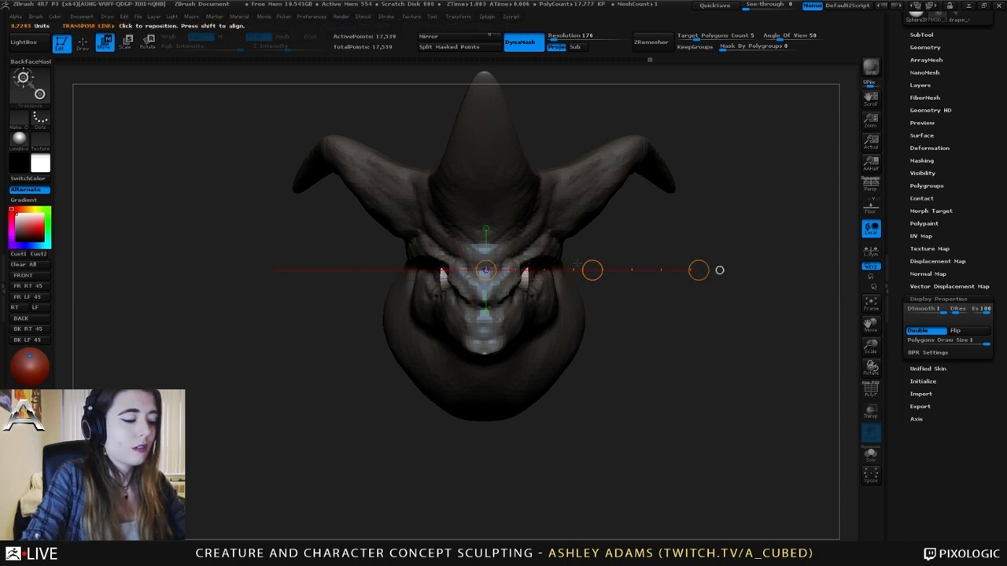
drag(692, 270, 565, 228)
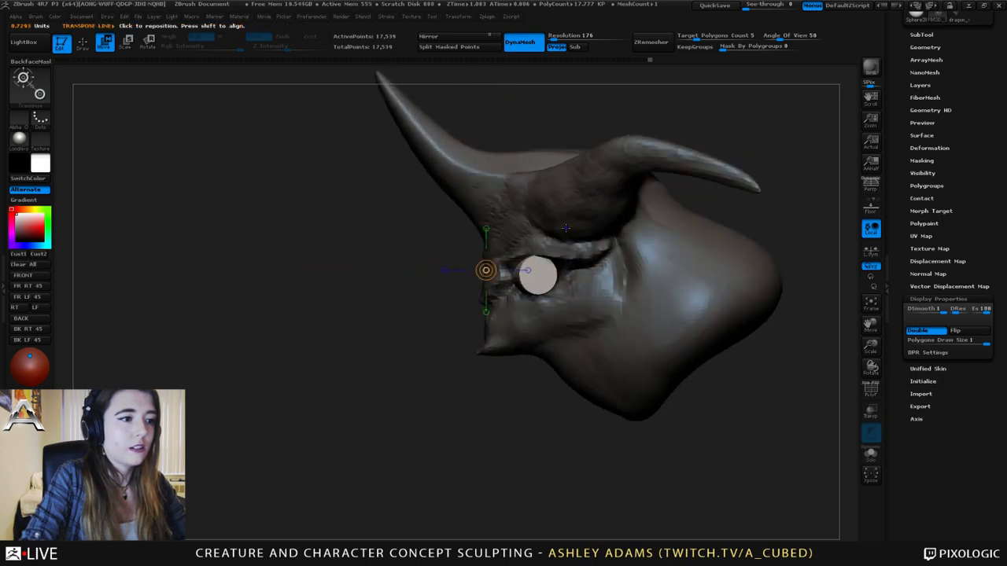
shift+drag(545, 265, 701, 336)
key(r)
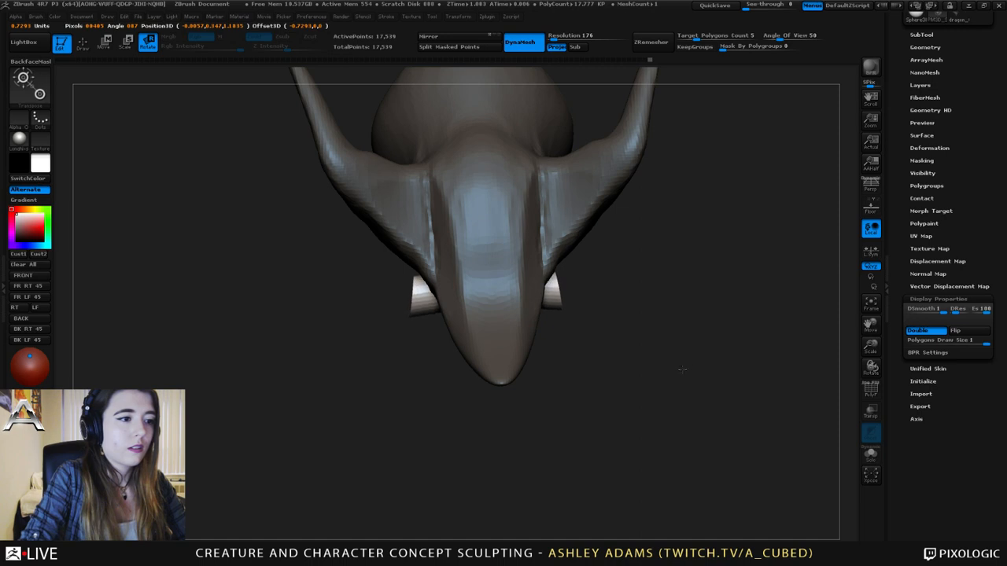
drag(487, 323, 700, 314)
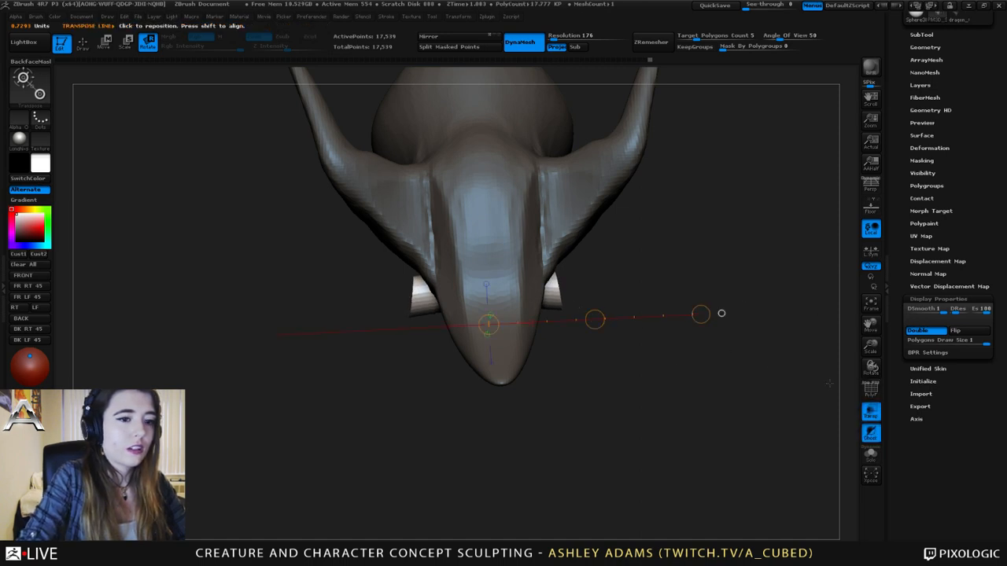
click(871, 412)
drag(661, 212, 663, 283)
key(w)
drag(591, 270, 568, 272)
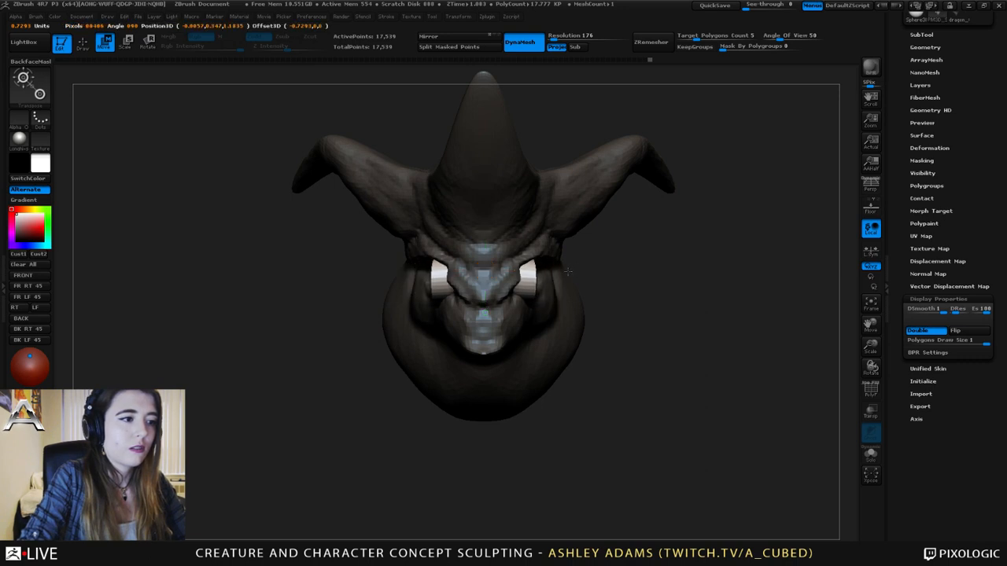
key(q)
drag(673, 266, 563, 267)
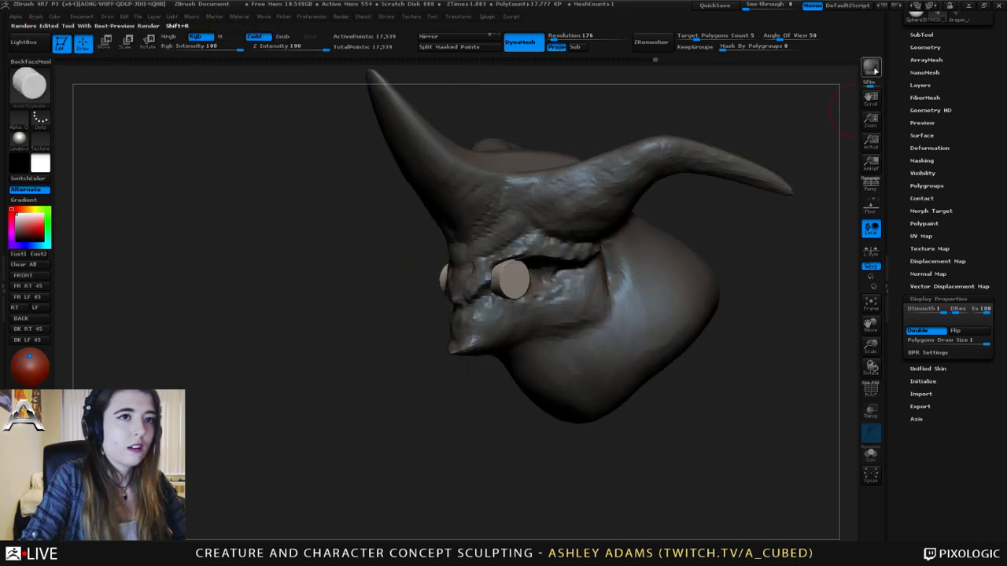
- Undo the placement and insertion of the eye cylinders
key(ctrl+z)
key(ctrl+z)
key(ctrl+z)
key(ctrl+z)
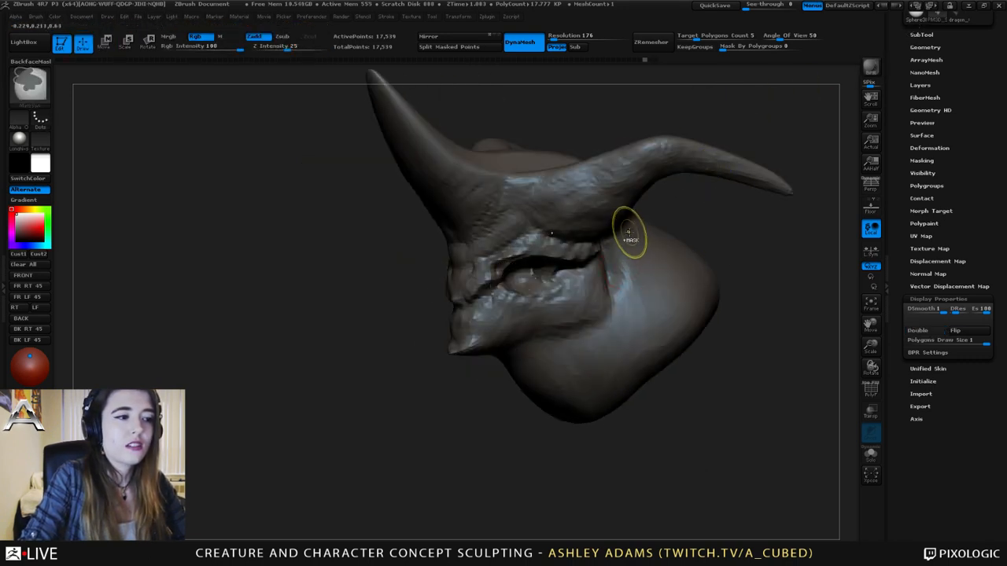
alt+drag(735, 228, 671, 299)
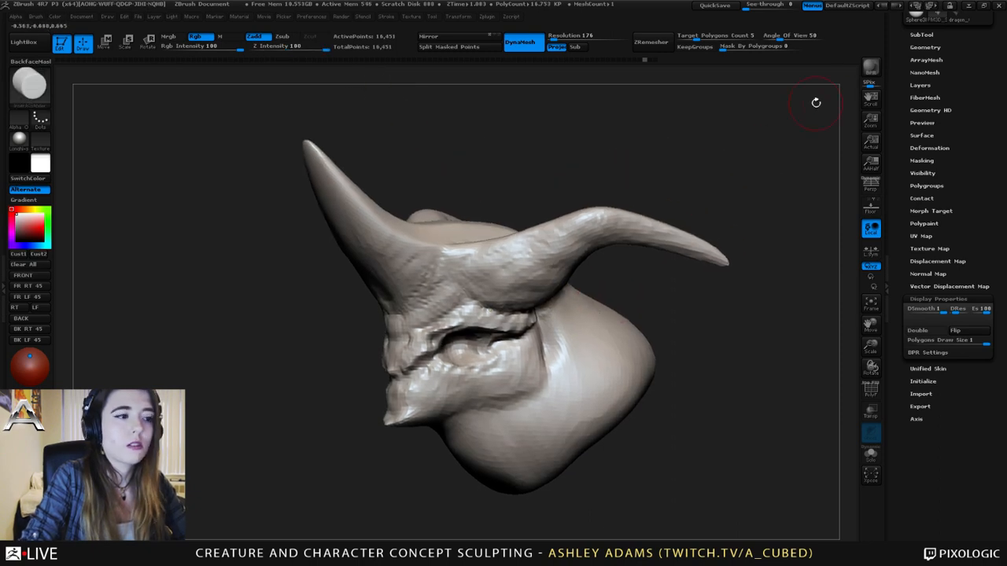
- Switch the head subtool's operator from addition to subtraction
click(921, 35)
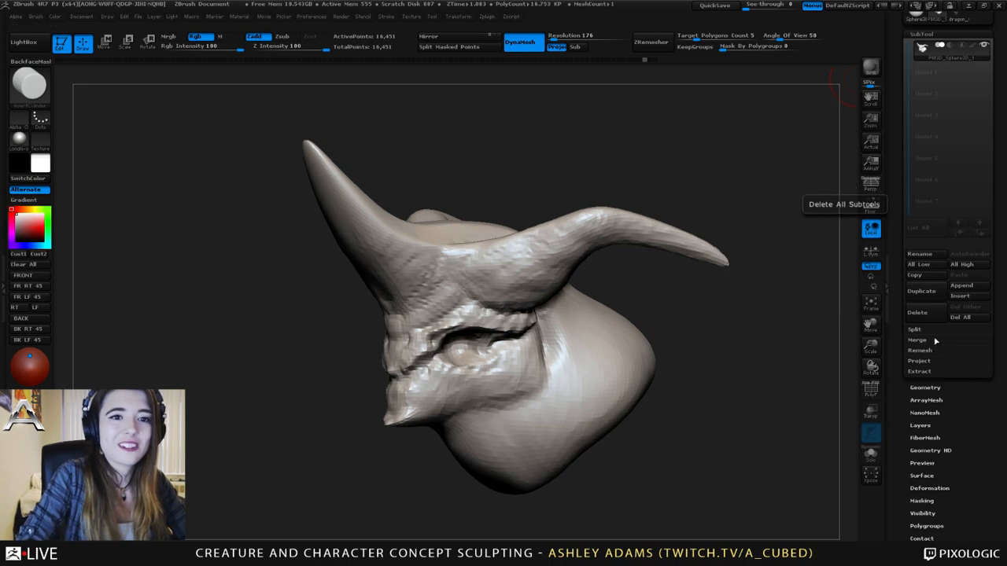
click(951, 48)
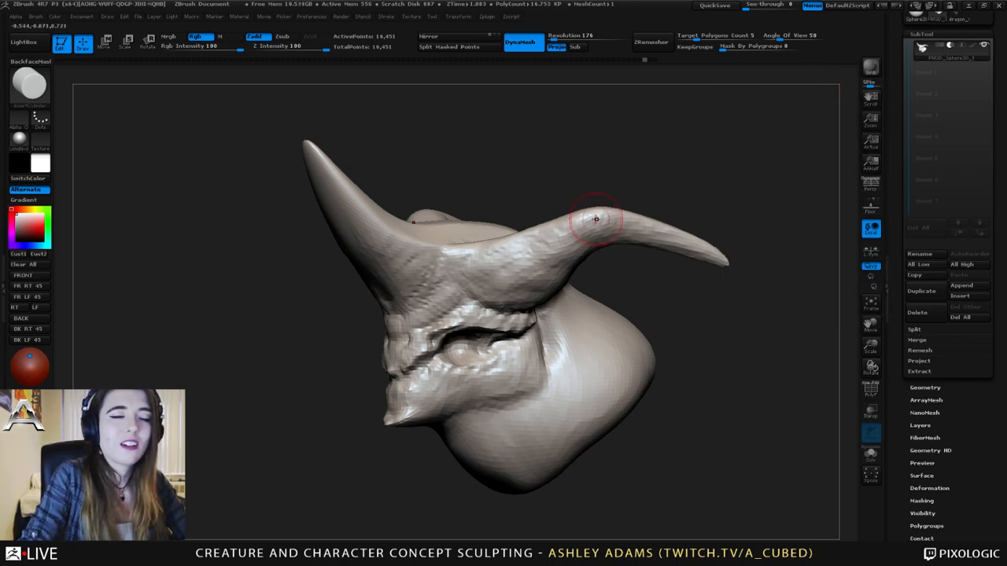
right_drag(595, 218, 659, 216)
mouse_move(949, 47)
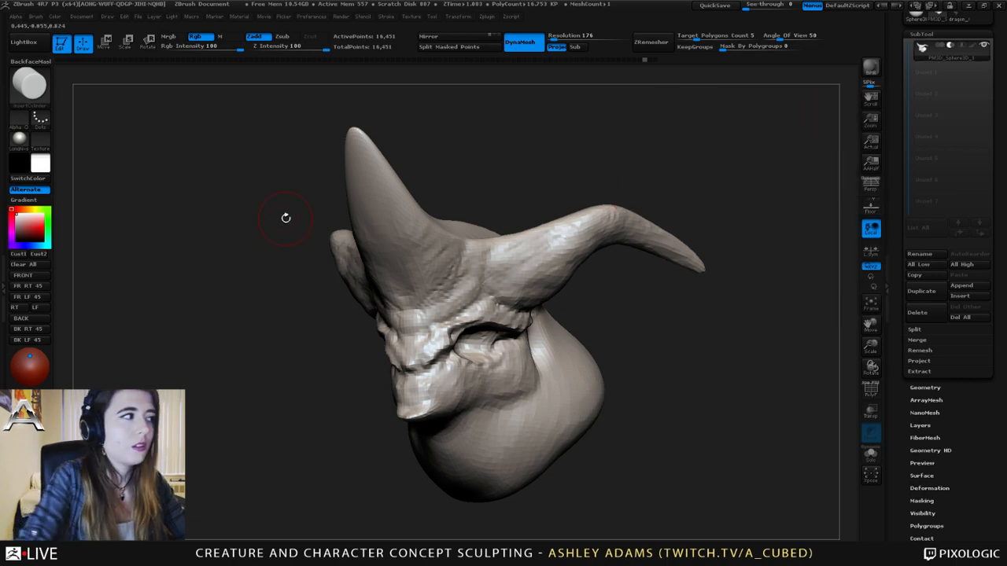
- Try placing a new cylinder at the eye socket from a closer side angle
mouse_move(432, 326)
alt+right_down()
mouse_move(545, 245)
mouse_move(519, 246)
alt+right_up()
alt+right_drag(621, 233, 518, 261)
right_drag(472, 295, 445, 286)
drag(488, 288, 489, 288)
key(ctrl+z)
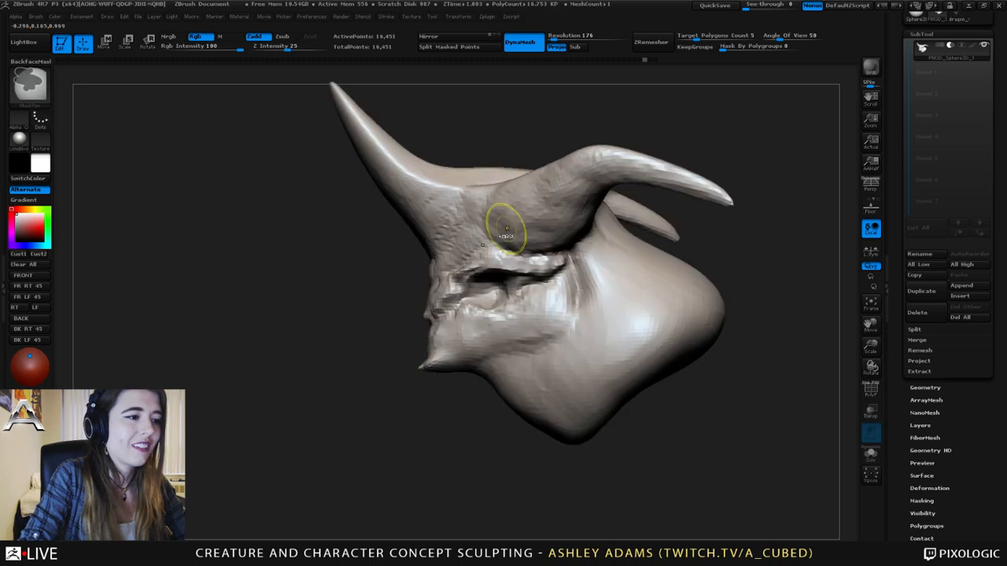
- Insert a small cylinder at the lower part of the eye opening with the InsertCylinder brush
mouse_move(474, 227)
right_down()
mouse_move(494, 249)
mouse_move(472, 268)
right_up()
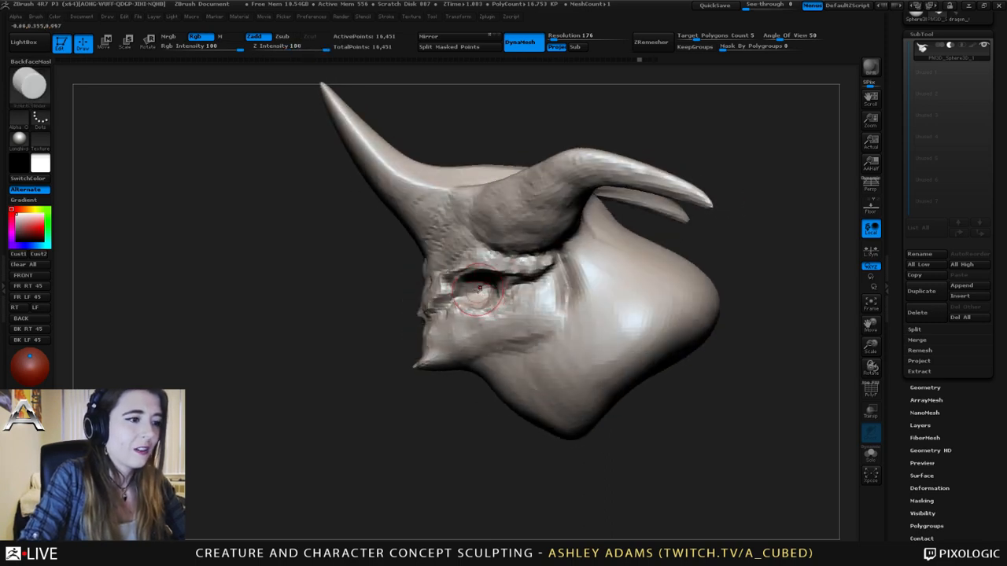
drag(489, 293, 498, 295)
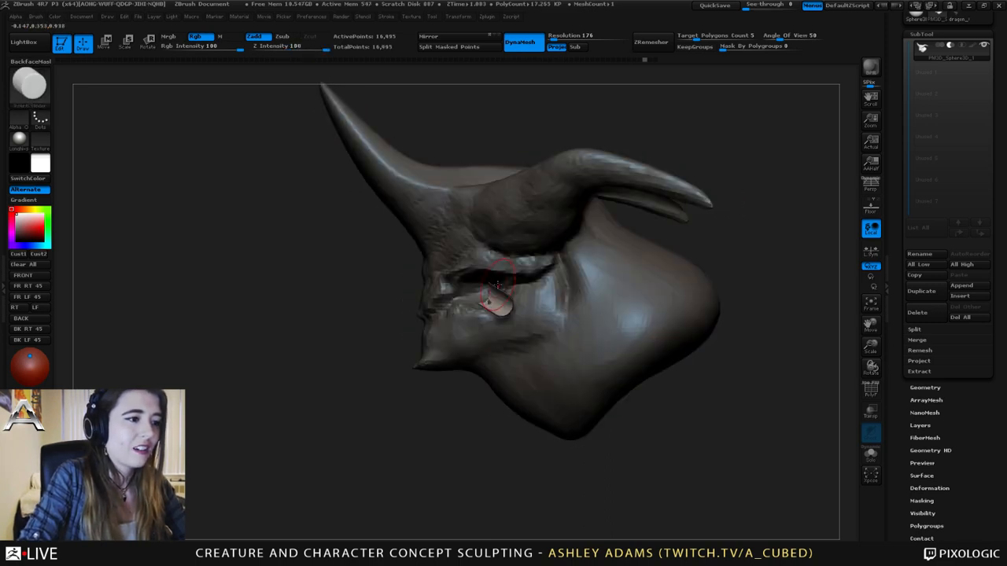
right_drag(497, 285, 545, 255)
- Rotate the inserted cylinder level across the eyes and shift it sideways through the head
key(r)
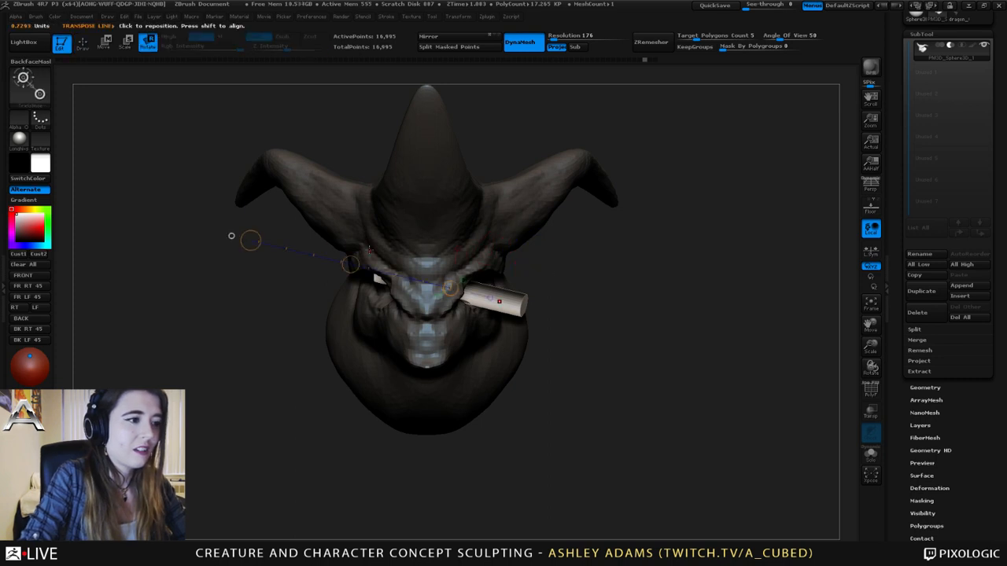
drag(250, 240, 224, 296)
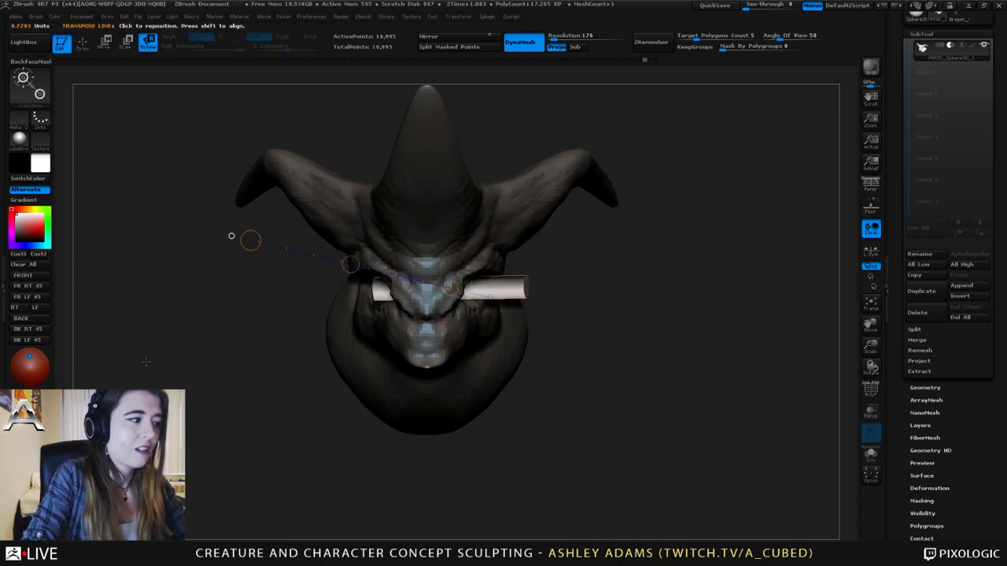
drag(351, 265, 281, 248)
key(w)
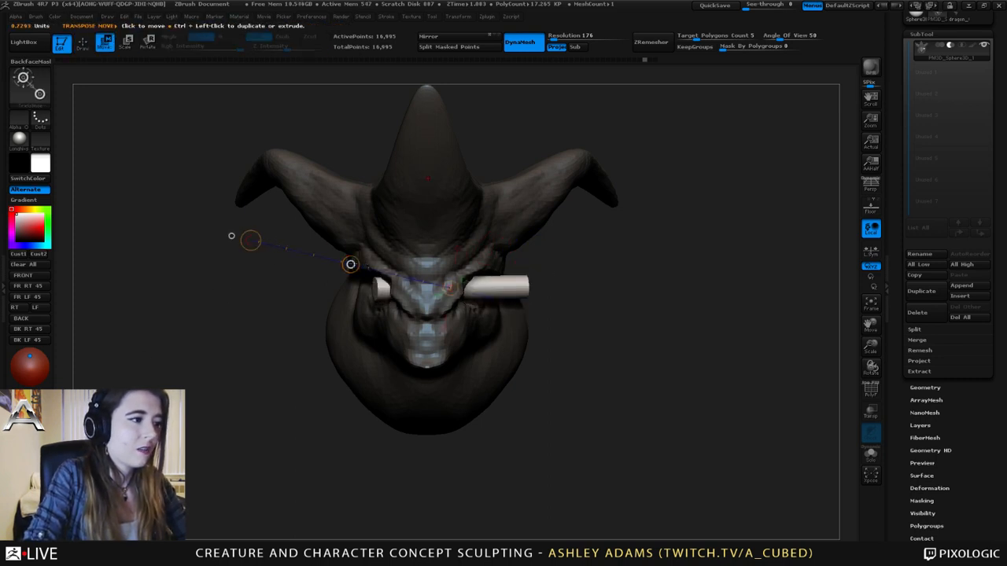
drag(350, 264, 322, 267)
- Reposition the inserted cylinder so it passes evenly through both eye openings from front and top
right_drag(334, 236, 410, 110)
mouse_move(346, 281)
mouse_down()
mouse_move(627, 284)
mouse_move(629, 401)
mouse_move(634, 300)
mouse_move(636, 319)
mouse_up()
key(r)
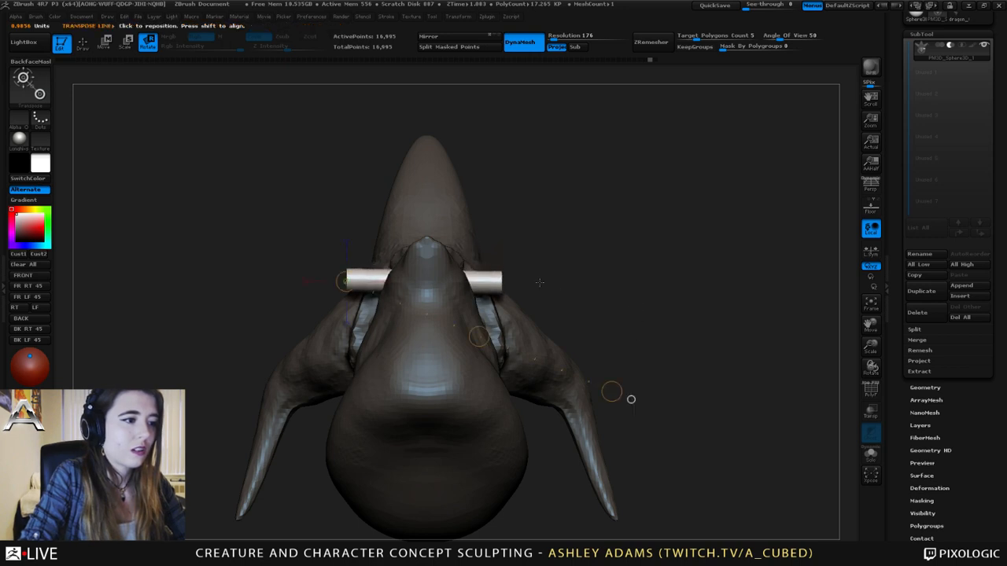
key(w)
mouse_move(476, 335)
mouse_down()
mouse_move(488, 344)
mouse_move(479, 347)
mouse_up()
right_drag(499, 295, 518, 343)
drag(479, 300, 480, 300)
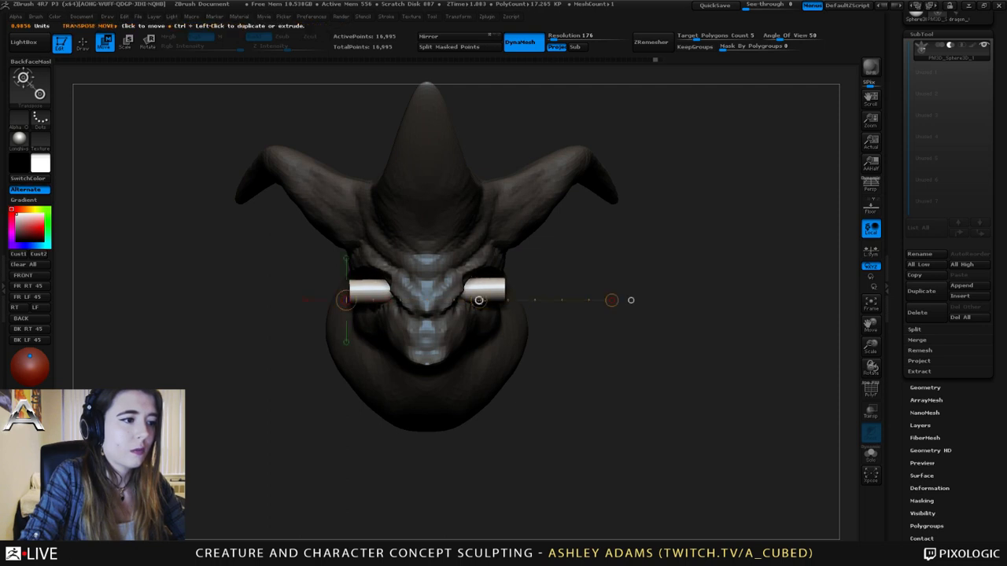
right_drag(586, 240, 509, 228)
key(q)
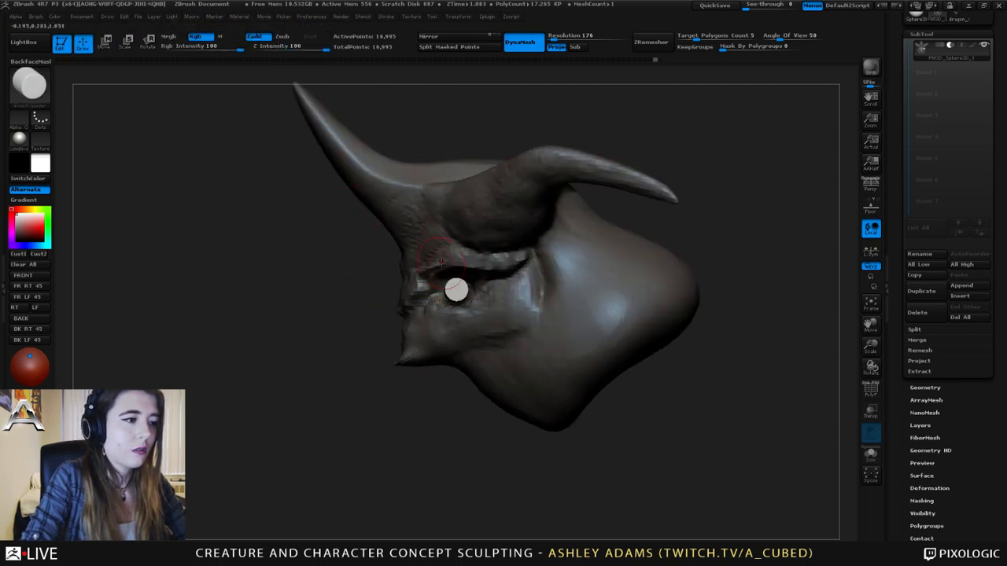
mouse_move(409, 263)
right_down()
mouse_move(498, 251)
mouse_move(506, 260)
right_up()
drag(397, 292, 361, 211)
right_click(361, 211)
key(ctrl+z)
alt+right_drag(439, 248, 536, 258)
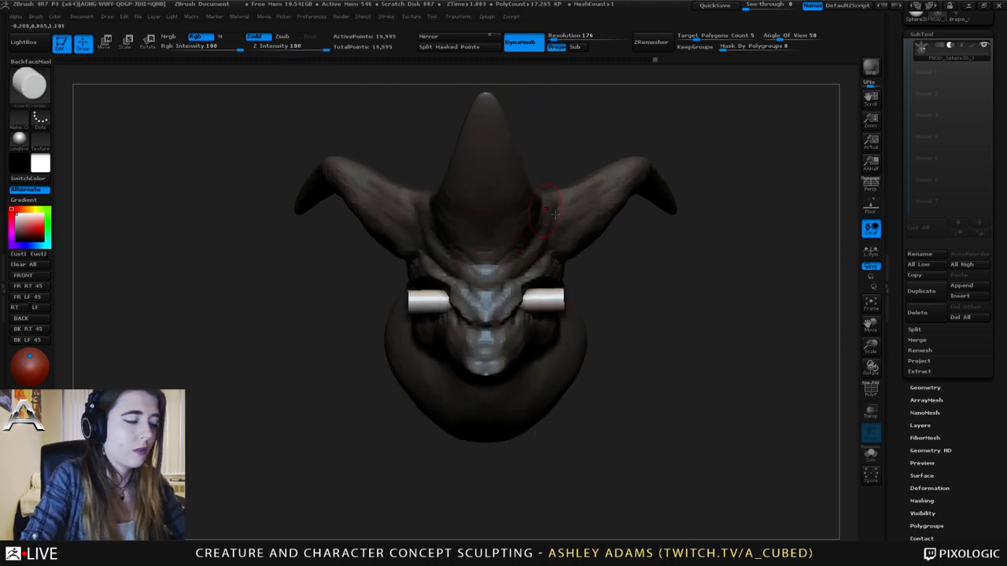
- Clear the mask and update the DynaMesh to subtract the cylinder from the head at the eyes
right_drag(608, 264, 256, 360)
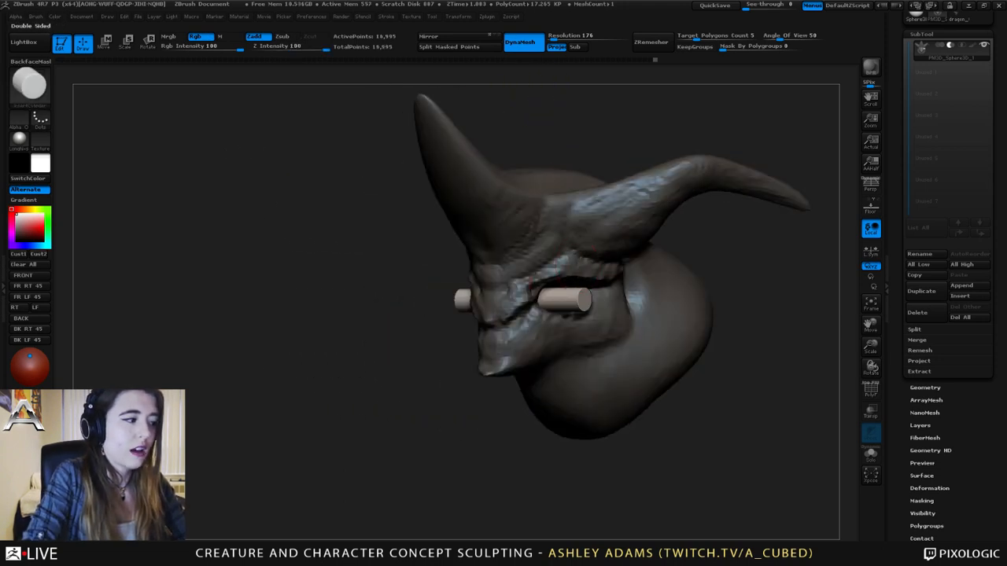
shift+right_drag(409, 302, 669, 310)
ctrl+drag(633, 339, 656, 312)
ctrl+drag(657, 312, 655, 298)
right_drag(656, 297, 385, 284)
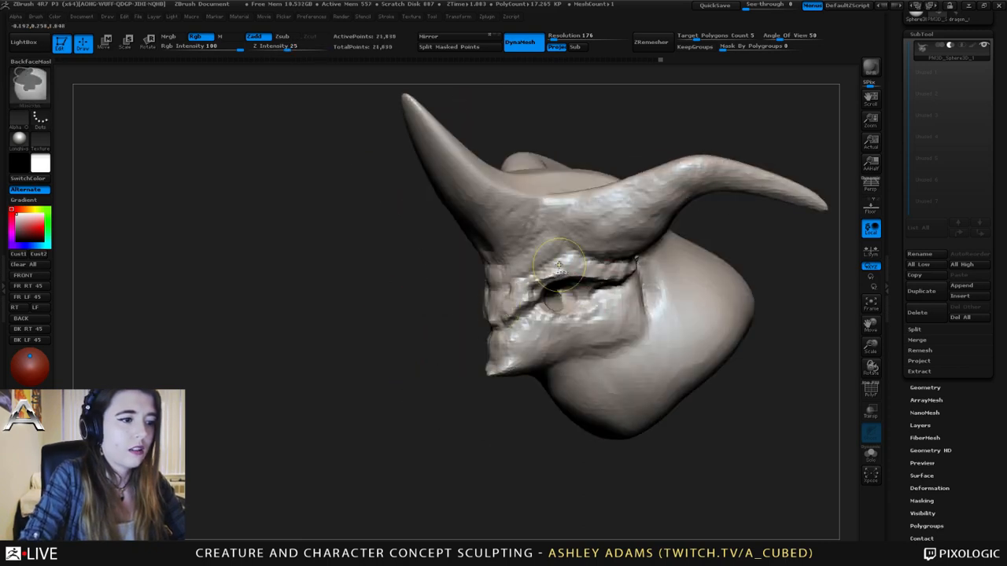
mouse_move(559, 266)
right_down()
mouse_move(317, 273)
mouse_move(432, 272)
mouse_move(420, 288)
right_up()
right_drag(362, 267, 417, 72)
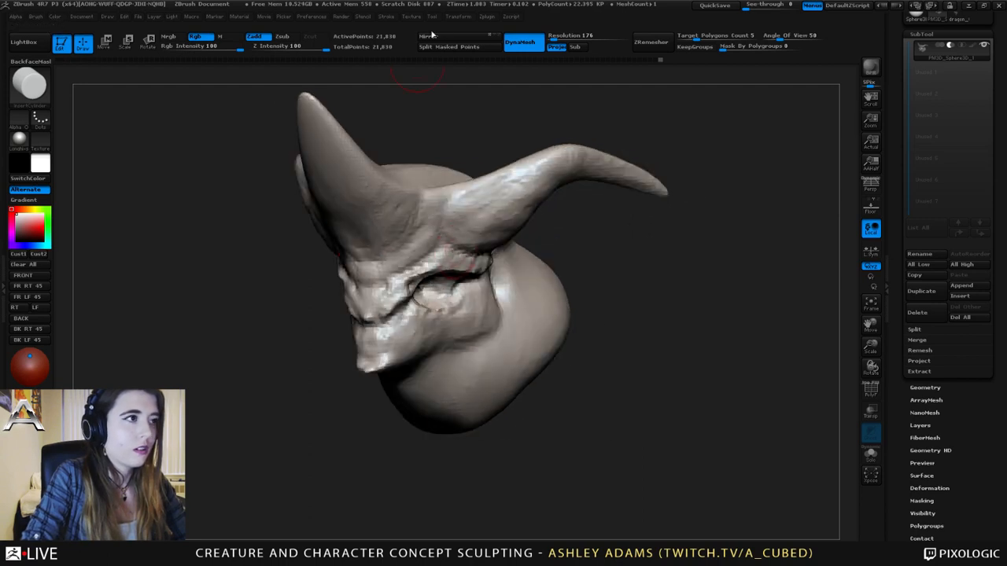
- Apply Mirror And Weld to the head so both eye sockets match
click(926, 387)
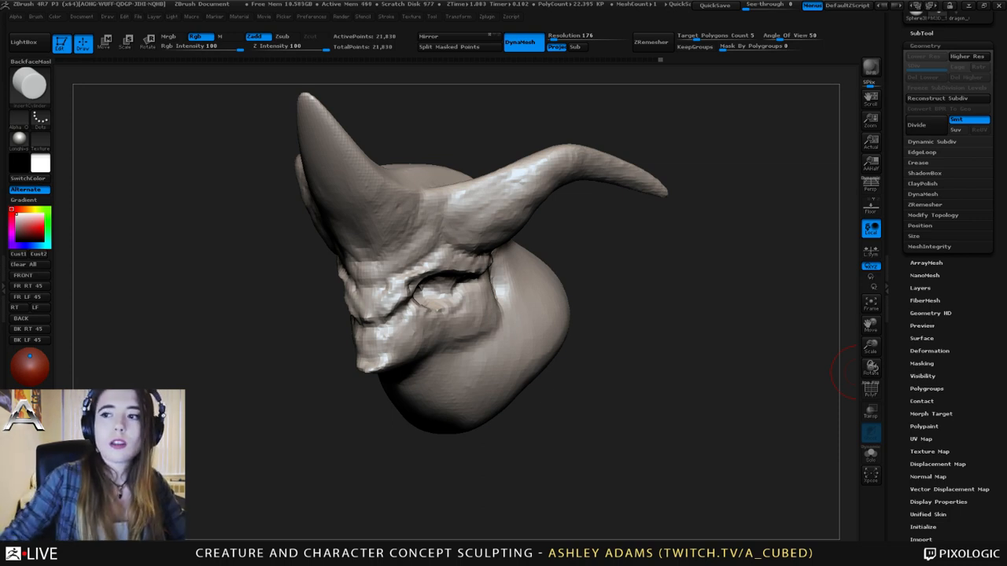
drag(852, 371, 837, 161)
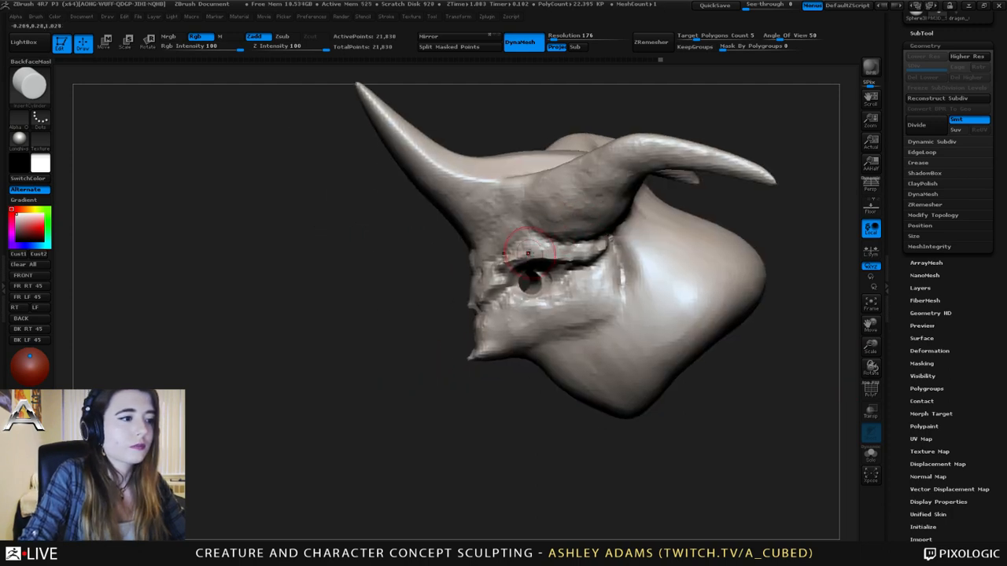
mouse_move(685, 118)
shift+mouse_down()
mouse_move(810, 118)
mouse_move(720, 169)
mouse_move(654, 186)
shift+mouse_up()
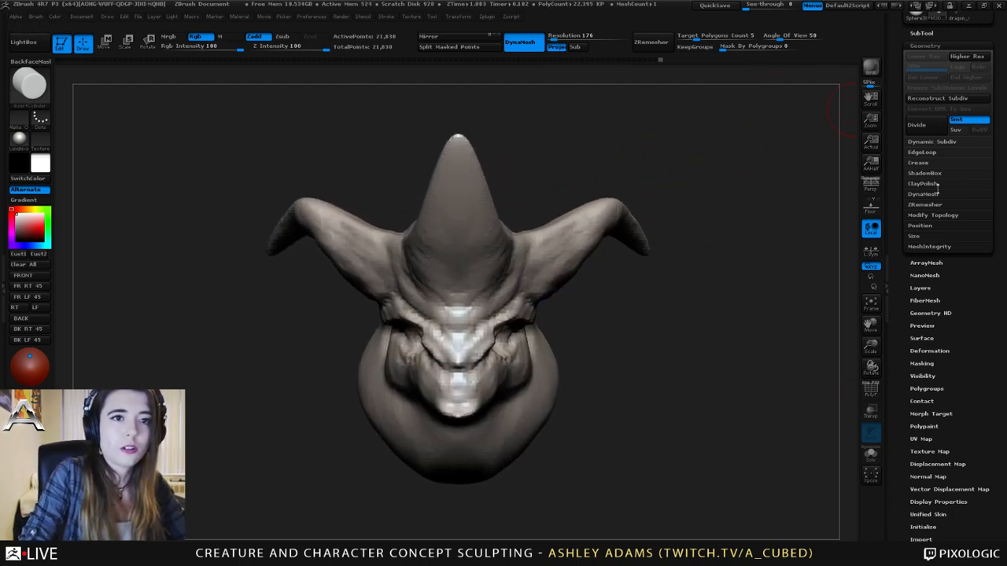
click(933, 215)
mouse_move(787, 283)
mouse_down()
mouse_move(662, 322)
mouse_move(790, 301)
mouse_up()
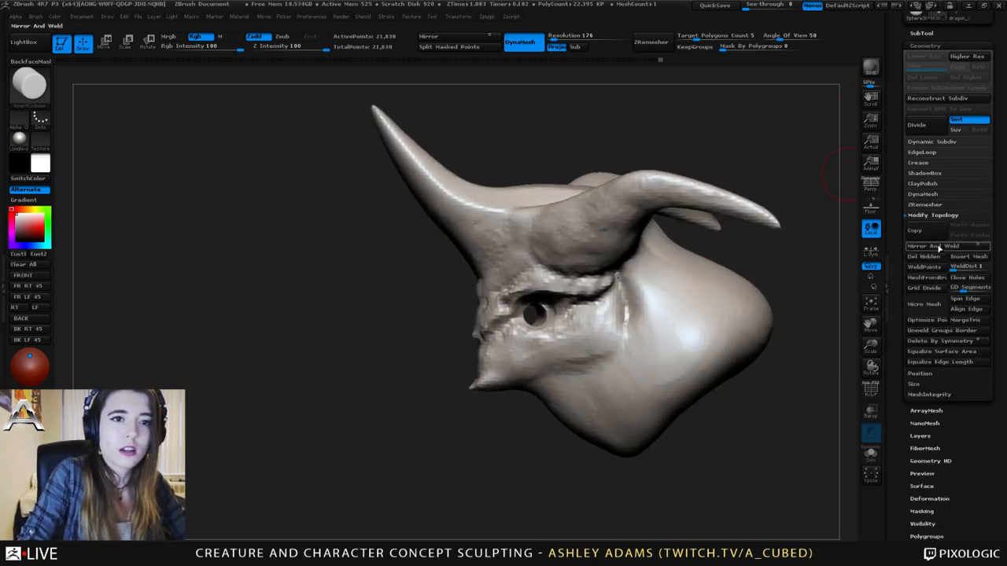
click(939, 248)
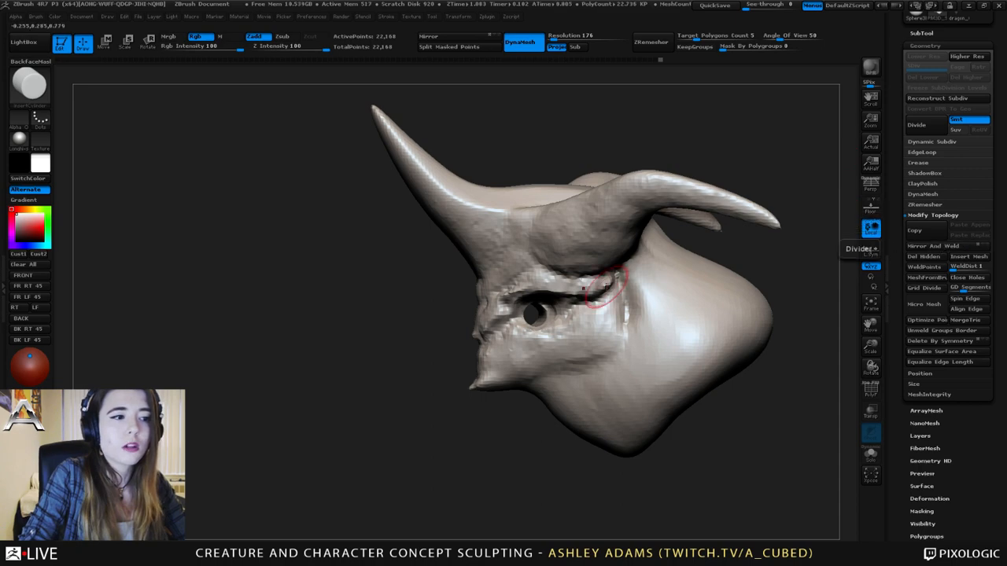
- Examine the hollowed eye sockets from both sides and the front, comparing them with the earlier state in the undo history
drag(818, 249, 590, 260)
mouse_move(393, 335)
mouse_down()
mouse_move(492, 330)
mouse_move(547, 342)
mouse_up()
key(space)
drag(483, 305, 500, 306)
right_drag(488, 307, 504, 310)
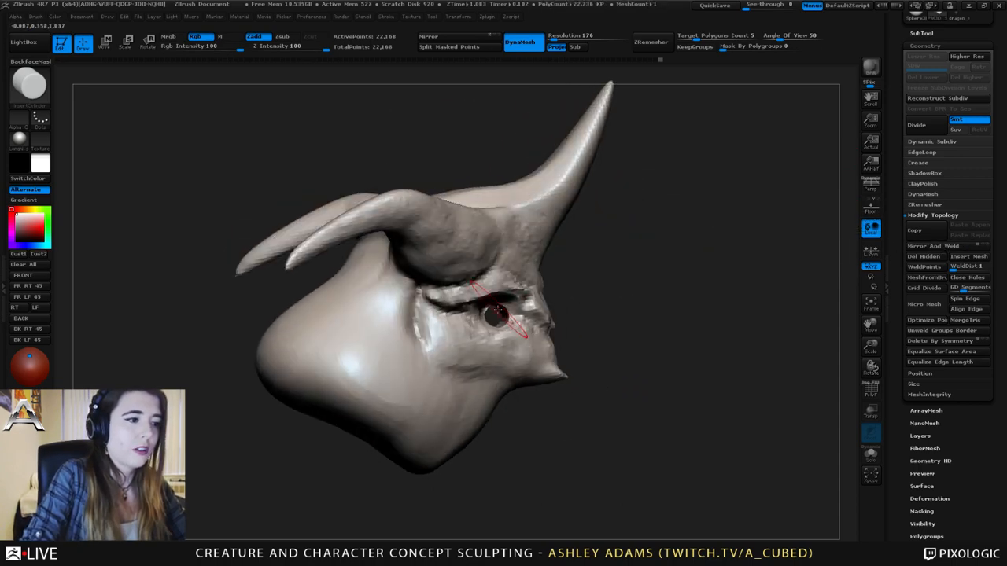
key(space)
drag(508, 307, 498, 307)
mouse_move(491, 309)
right_down()
mouse_move(508, 319)
mouse_move(453, 307)
right_up()
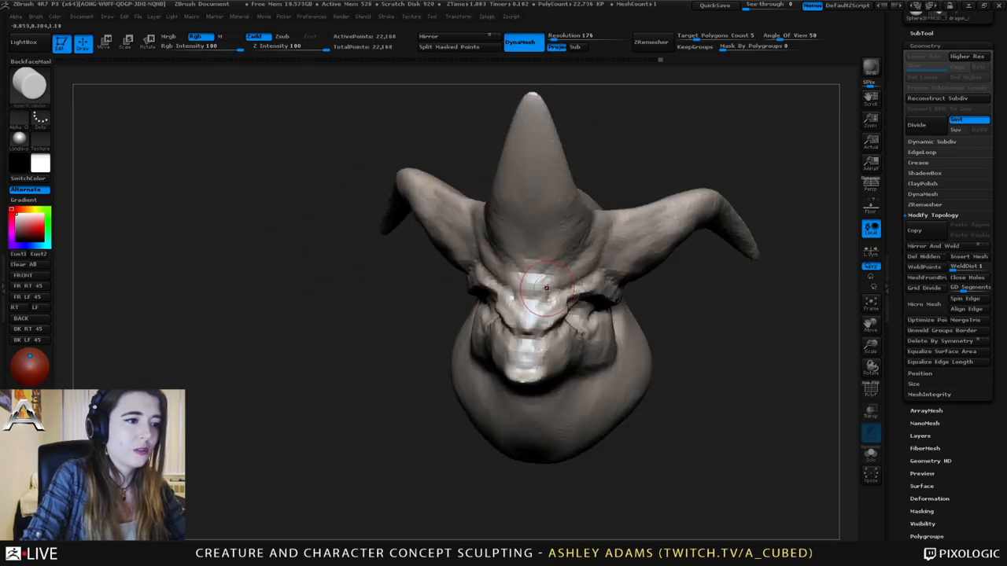
mouse_move(572, 304)
right_down()
mouse_move(559, 307)
mouse_move(602, 318)
right_up()
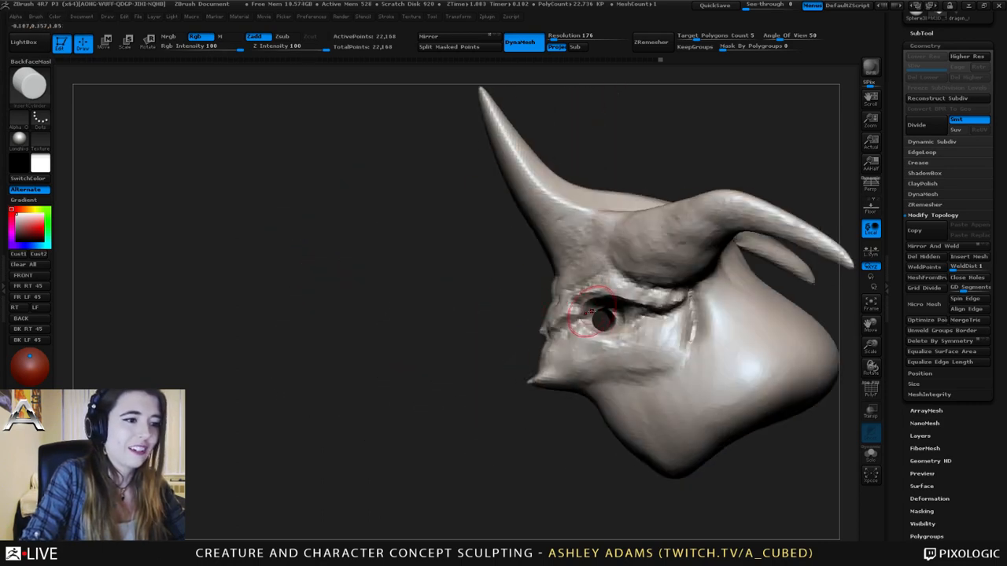
key(ctrl+z)
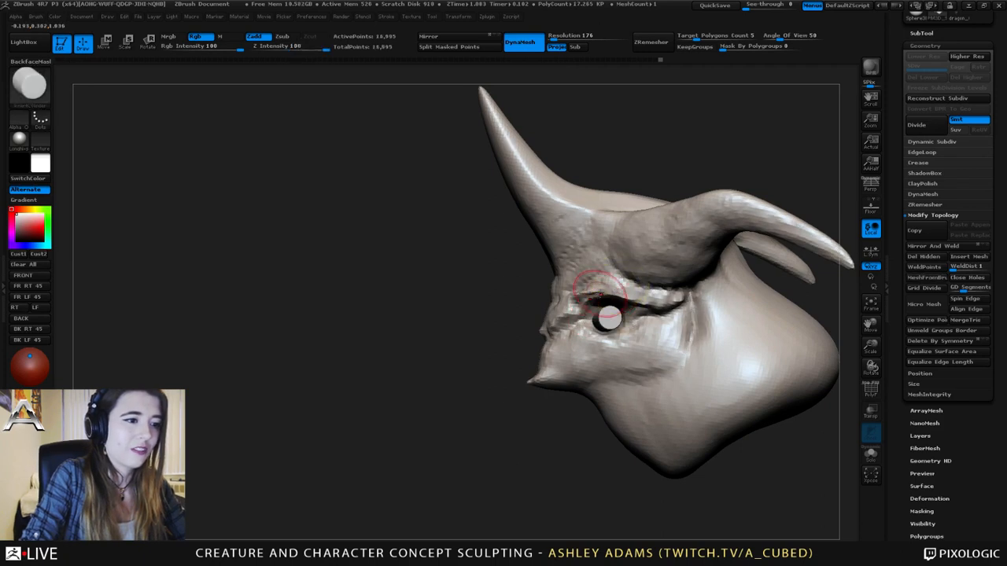
click(669, 62)
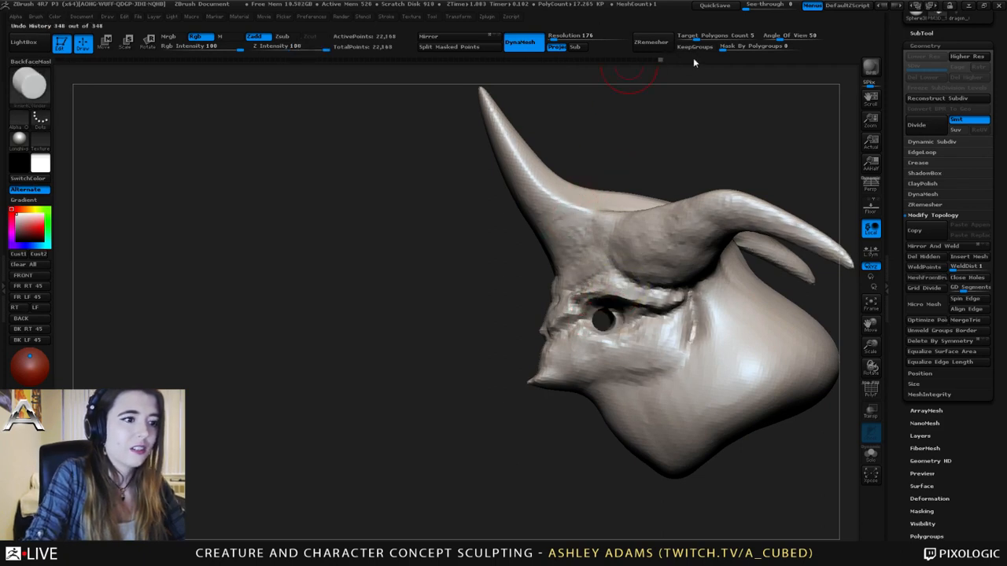
- Try pulling the rim of the eye socket with the SnakeHook brush
mouse_move(626, 261)
right_down()
mouse_move(604, 314)
mouse_move(645, 302)
right_up()
key(b)
key(s)
key(h)
right_click(607, 260)
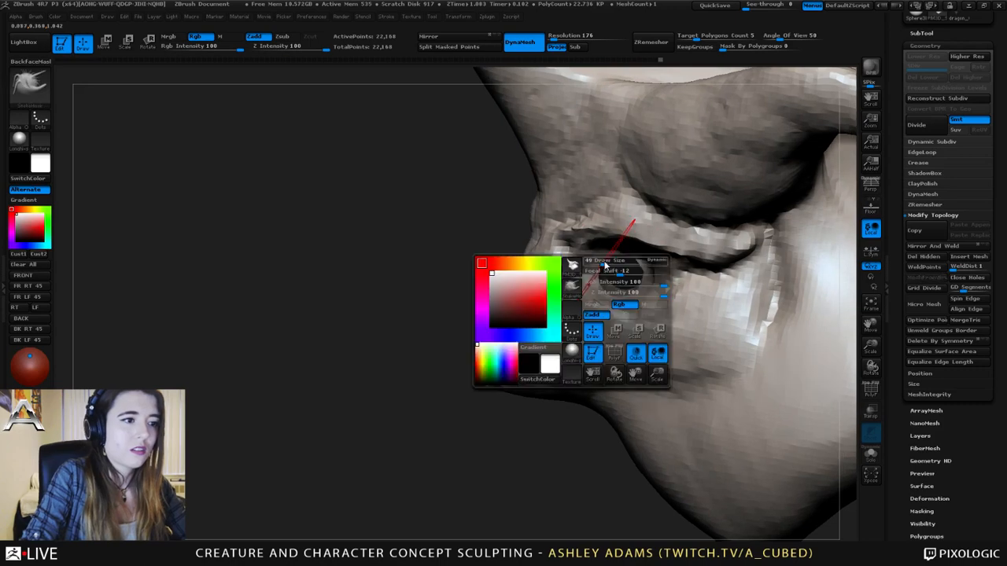
mouse_move(621, 250)
right_down()
mouse_move(607, 260)
mouse_move(586, 235)
mouse_move(610, 281)
mouse_move(605, 293)
mouse_move(558, 309)
right_up()
key(ctrl+z)
- Work on the inner edge of the eye socket with the Dam_Standard brush
key(b)
key(d)
key(s)
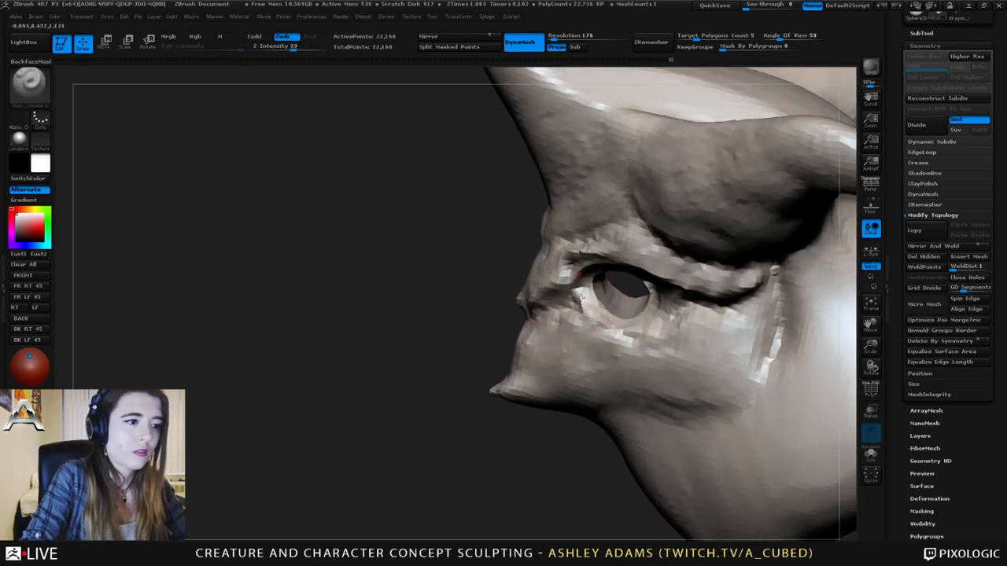
mouse_move(615, 292)
ctrl+right_down()
mouse_move(616, 272)
mouse_move(627, 301)
ctrl+right_up()
- Pull the back and lower edges of the eye socket with the SnakeHook brush to widen and lengthen the opening
key(b)
key(s)
key(h)
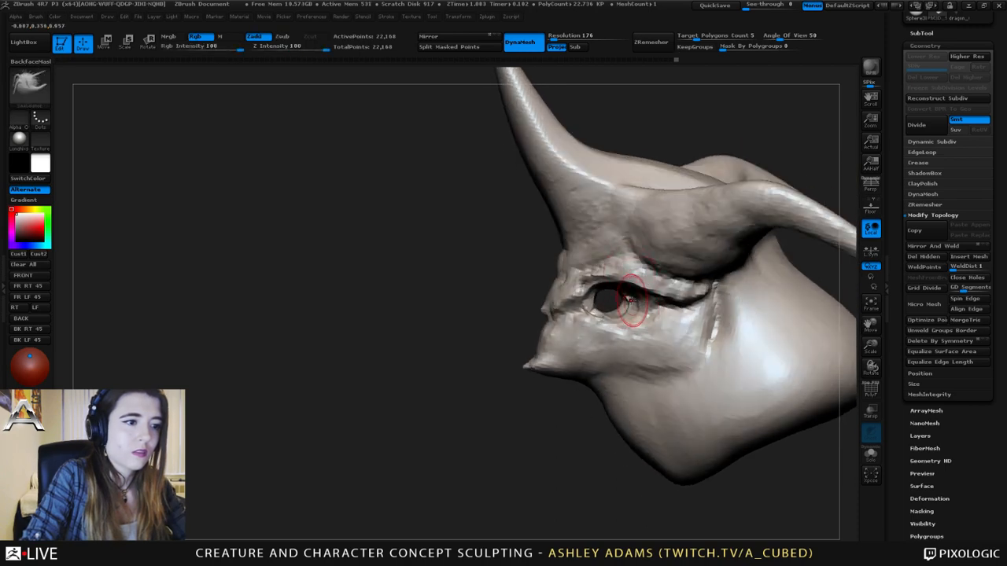
key(ctrl+z)
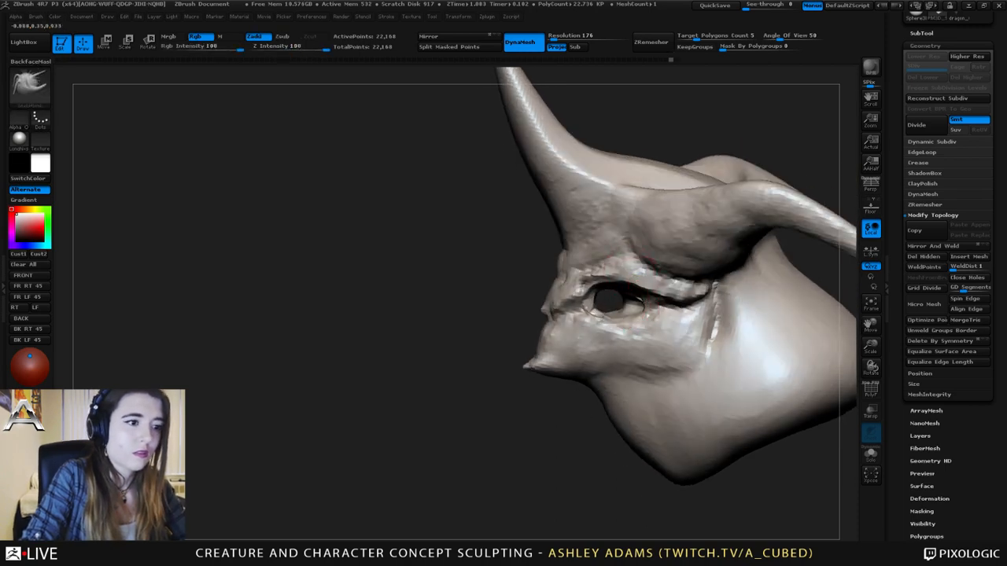
drag(630, 288, 634, 293)
mouse_move(634, 293)
right_down()
mouse_move(674, 295)
mouse_move(647, 295)
right_up()
drag(643, 295, 633, 299)
right_drag(634, 300, 618, 323)
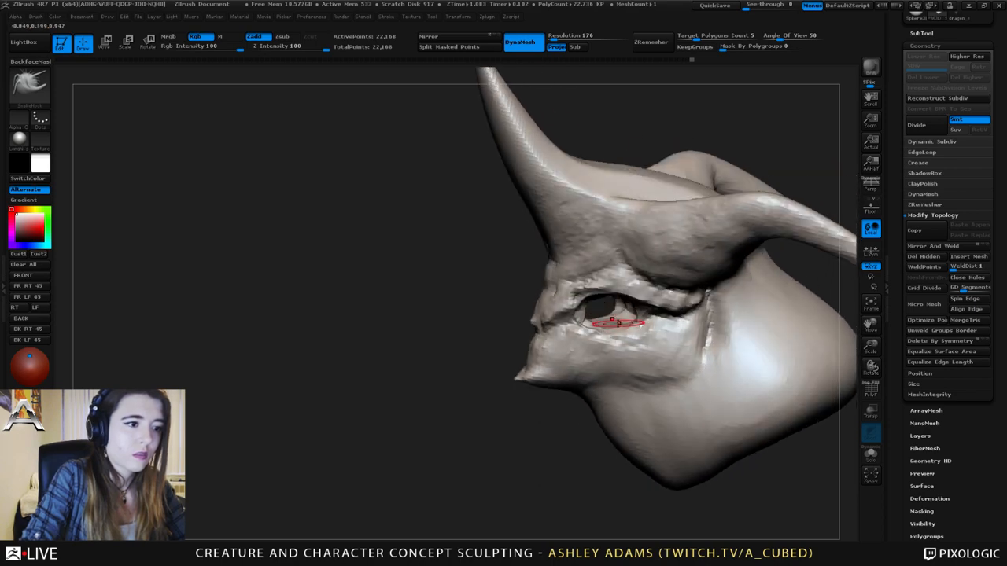
drag(618, 319, 623, 325)
right_drag(623, 326, 629, 337)
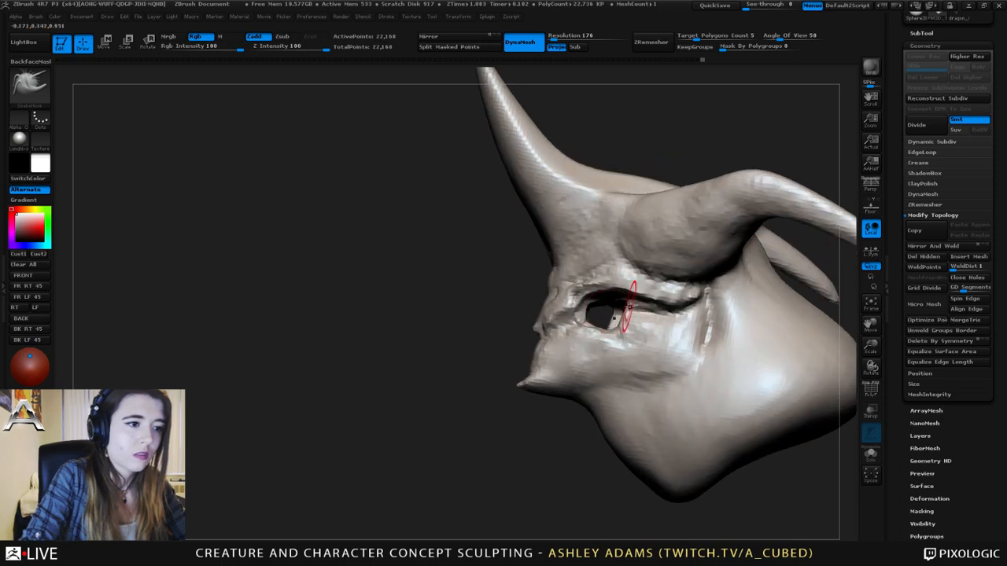
drag(629, 306, 624, 313)
- Refine the eye opening's outer corner and upper lid from the opposite side with the SnakeHook brush
ctrl+right_drag(625, 314, 621, 259)
right_drag(621, 259, 761, 266)
drag(608, 316, 608, 313)
alt+right_drag(607, 313, 539, 277)
right_drag(539, 277, 544, 261)
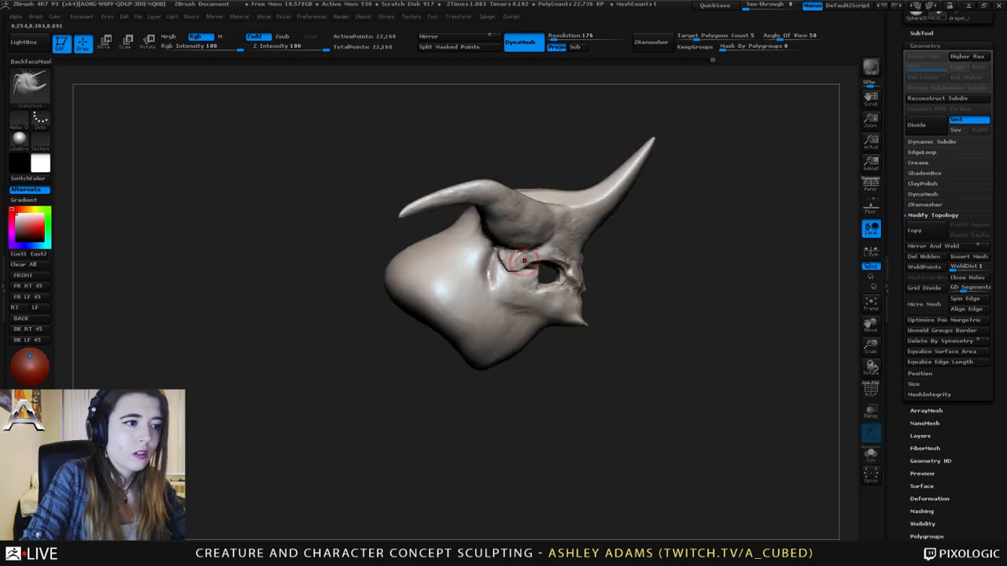
drag(525, 264, 531, 262)
mouse_move(536, 261)
right_down()
mouse_move(546, 257)
mouse_move(515, 264)
right_up()
drag(549, 261, 553, 255)
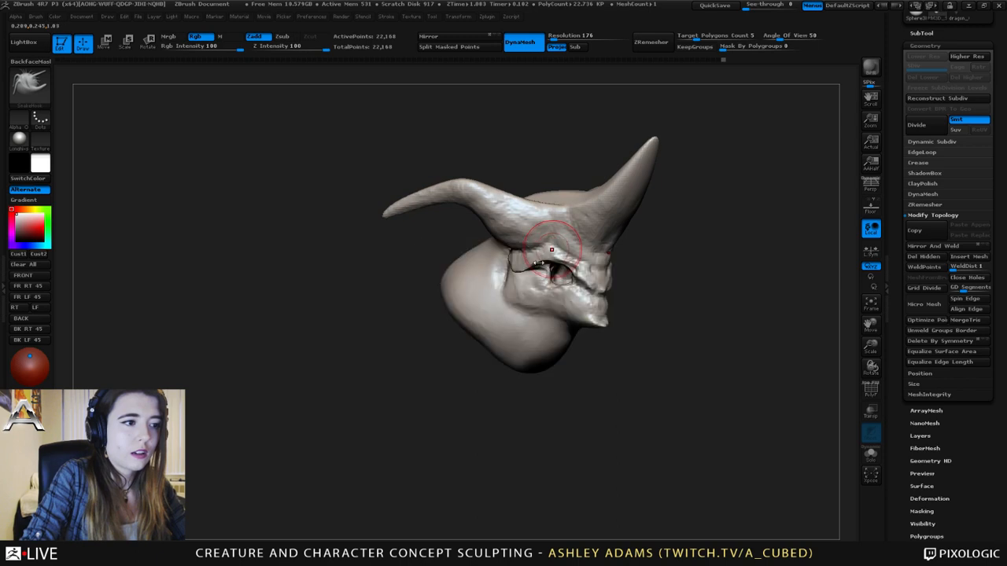
mouse_move(554, 255)
right_down()
mouse_move(526, 271)
mouse_move(635, 262)
right_up()
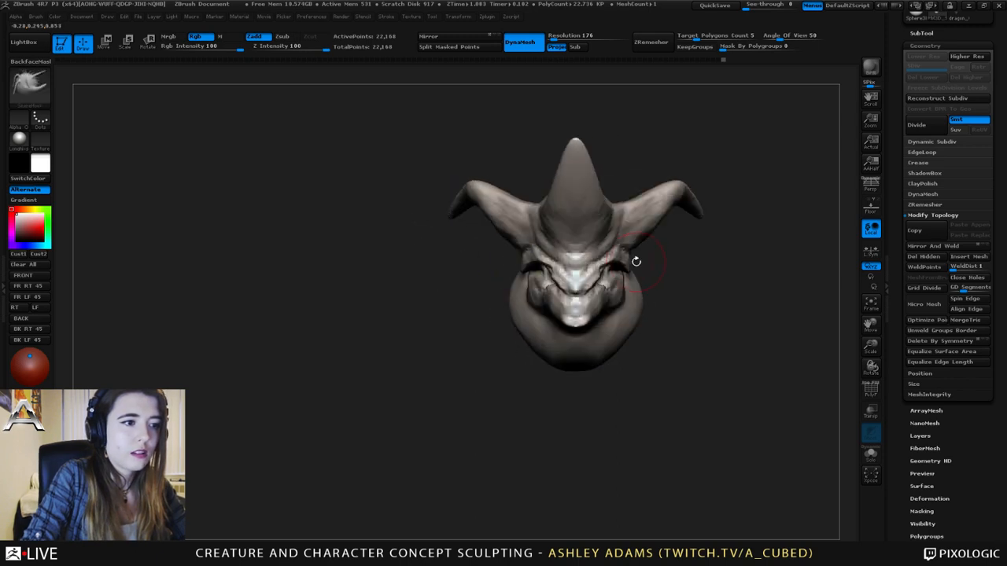
- Pull the brow's outer corners outward and slim the central crest with the SnakeHook brush
key(space)
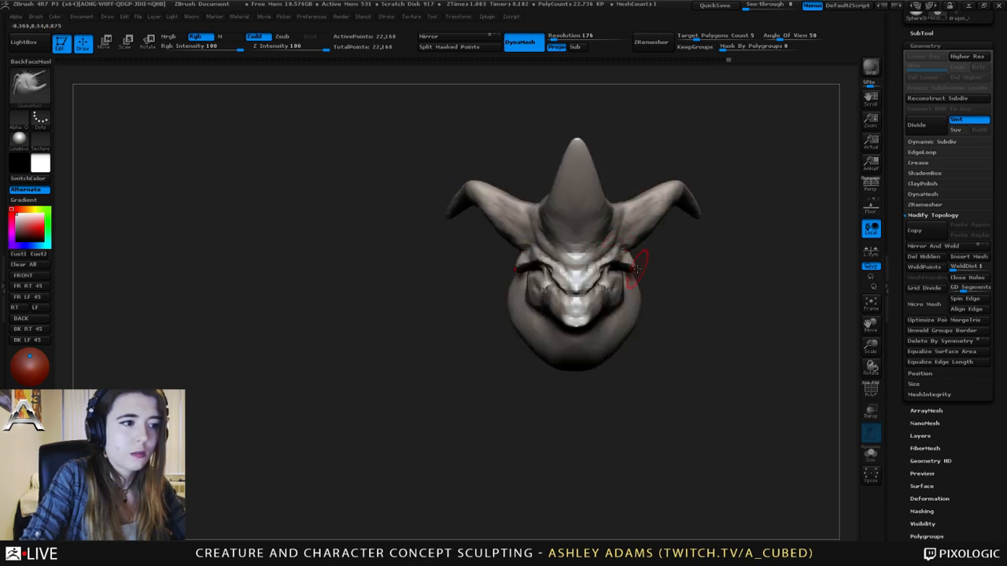
alt+right_drag(645, 228, 596, 218)
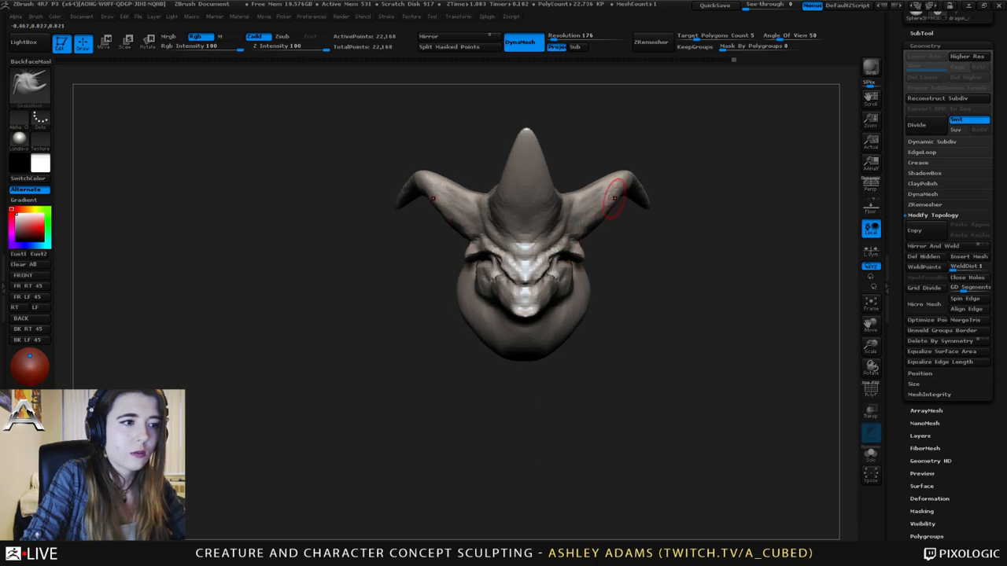
key(space)
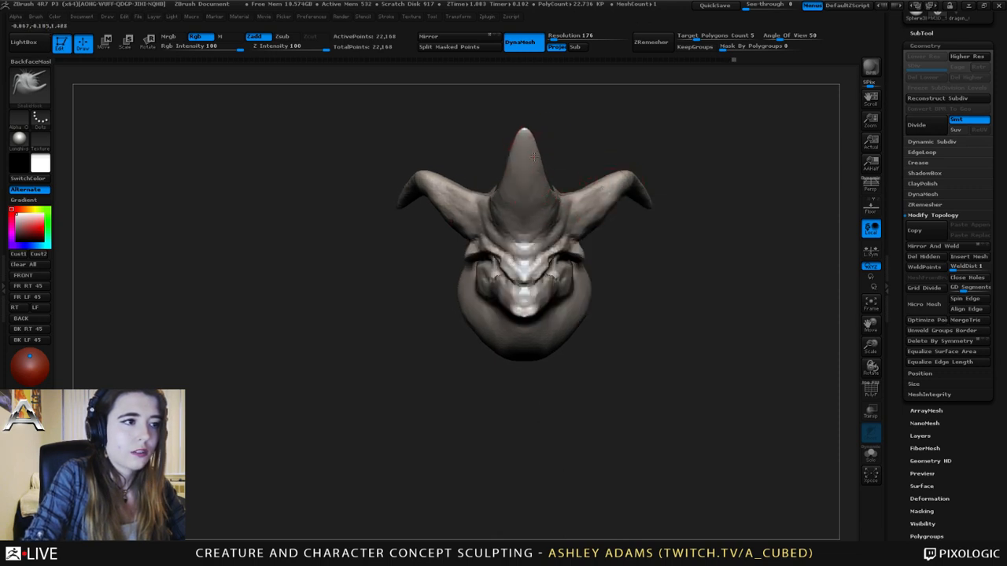
mouse_move(623, 185)
right_down()
mouse_move(606, 162)
mouse_move(583, 169)
mouse_move(621, 168)
mouse_move(612, 175)
right_up()
- Reshape the ears from above so their tips bend into a stronger hooked curve
mouse_move(672, 171)
mouse_down()
mouse_move(706, 203)
mouse_move(699, 216)
mouse_move(697, 201)
mouse_move(665, 212)
mouse_move(681, 197)
mouse_move(647, 212)
mouse_move(636, 240)
mouse_up()
key(space)
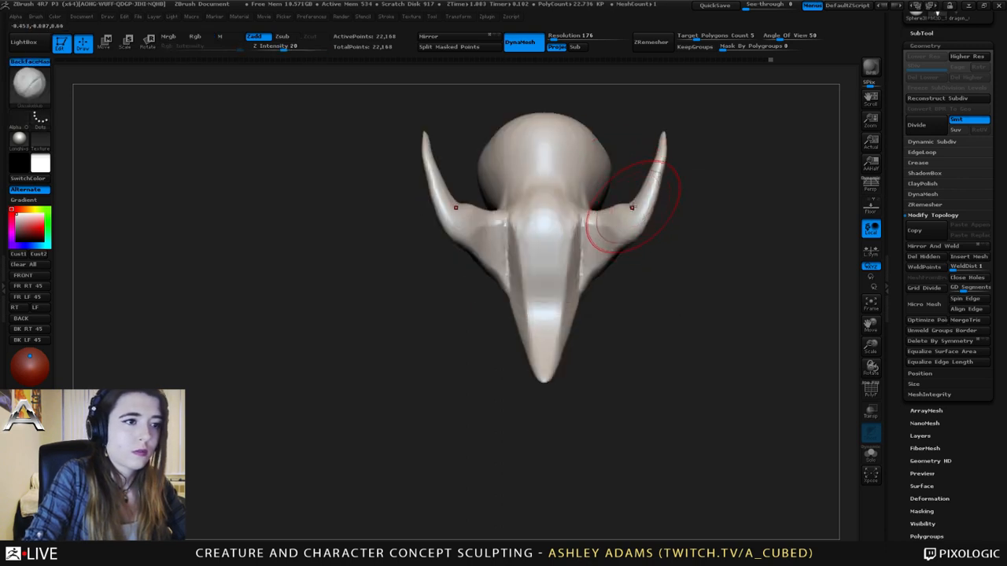
key(space)
mouse_move(642, 202)
mouse_down()
mouse_move(627, 202)
mouse_move(627, 224)
mouse_move(652, 152)
mouse_move(630, 228)
mouse_move(591, 236)
mouse_up()
mouse_move(595, 236)
shift+mouse_down()
mouse_move(650, 157)
mouse_move(633, 119)
shift+mouse_up()
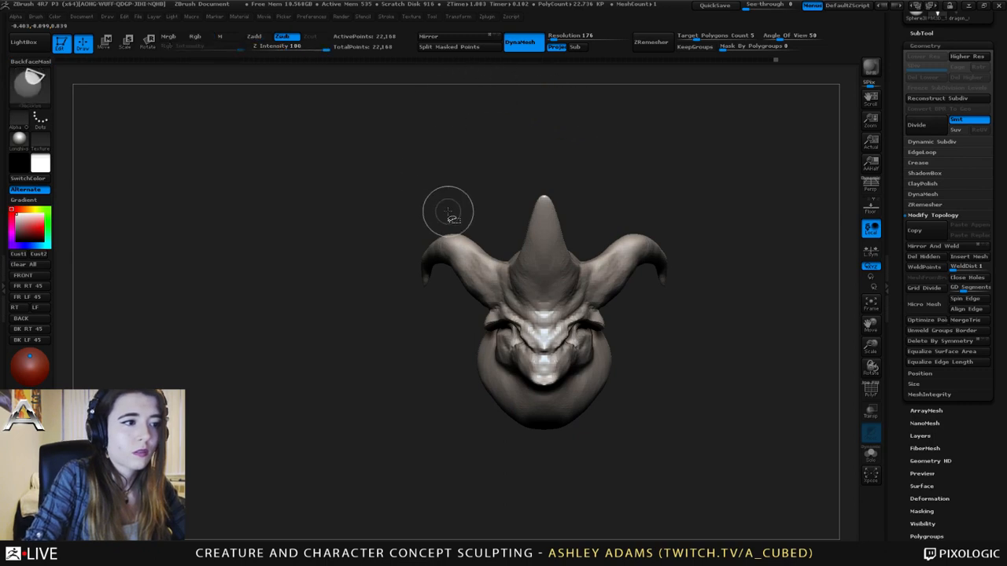
- Try trimming the outline around the ear and crest with the ClipCurve brush
ctrl+shift+drag(394, 181, 509, 266)
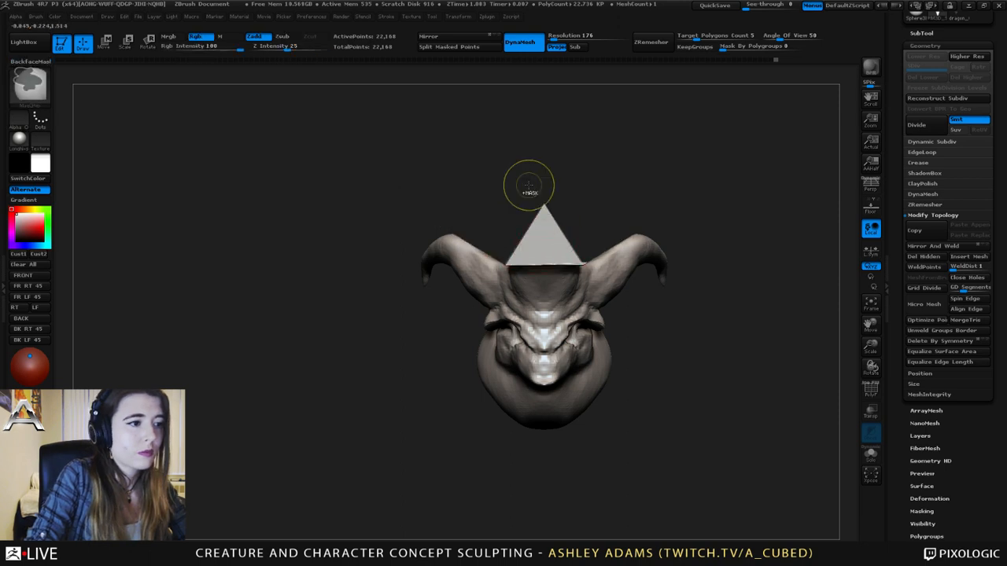
key(ctrl+z)
mouse_move(410, 208)
ctrl+shift+mouse_down()
mouse_move(511, 265)
mouse_move(501, 259)
mouse_move(548, 65)
mouse_move(533, 107)
mouse_move(565, 104)
ctrl+shift+mouse_up()
key(alt)
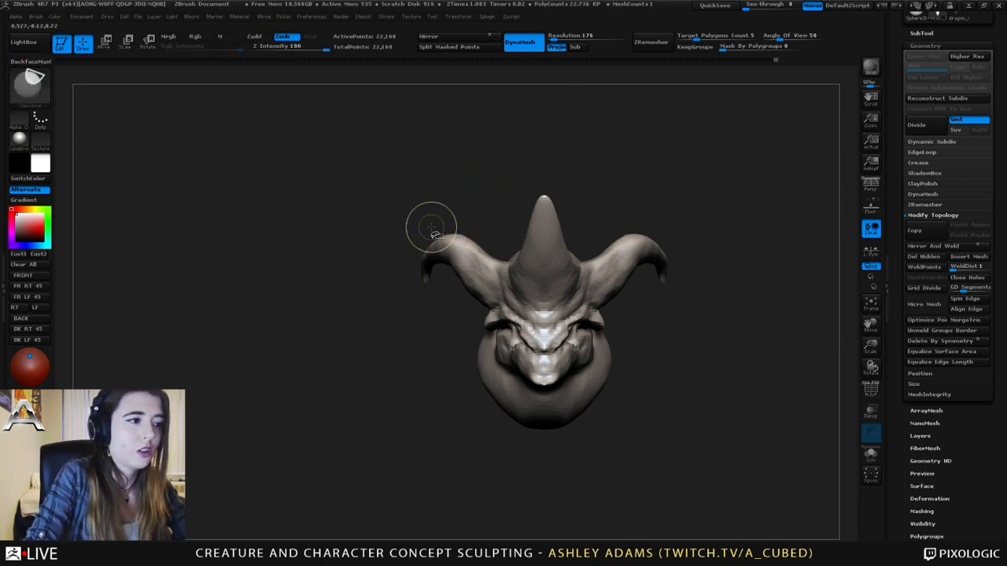
mouse_move(375, 289)
ctrl+shift+mouse_down()
mouse_move(473, 209)
mouse_move(447, 233)
mouse_move(459, 230)
ctrl+shift+mouse_up()
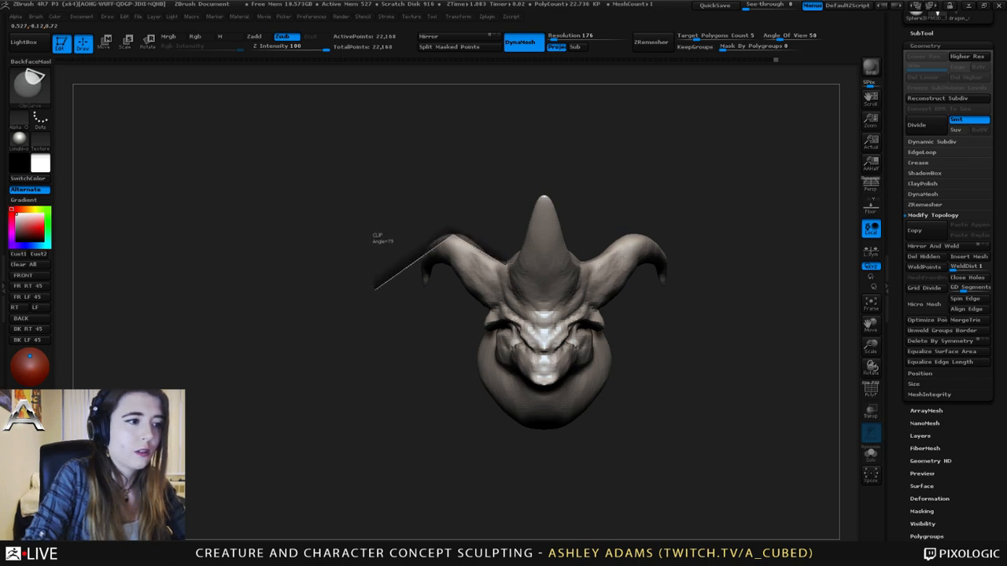
ctrl+shift+drag(449, 235, 543, 92)
mouse_move(527, 166)
mouse_down()
mouse_move(612, 197)
mouse_move(579, 220)
mouse_move(591, 232)
mouse_up()
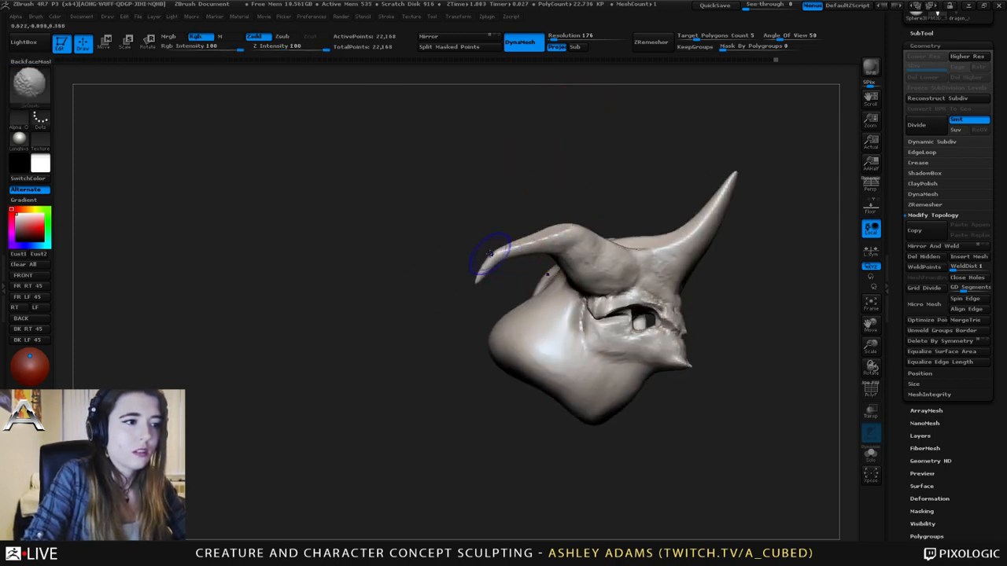
- Smooth the hooked ear and build up its base beside the brow with the ClayBuildup brush
mouse_move(503, 248)
mouse_down()
mouse_move(558, 225)
mouse_move(578, 229)
mouse_move(542, 242)
mouse_up()
right_drag(542, 242, 554, 243)
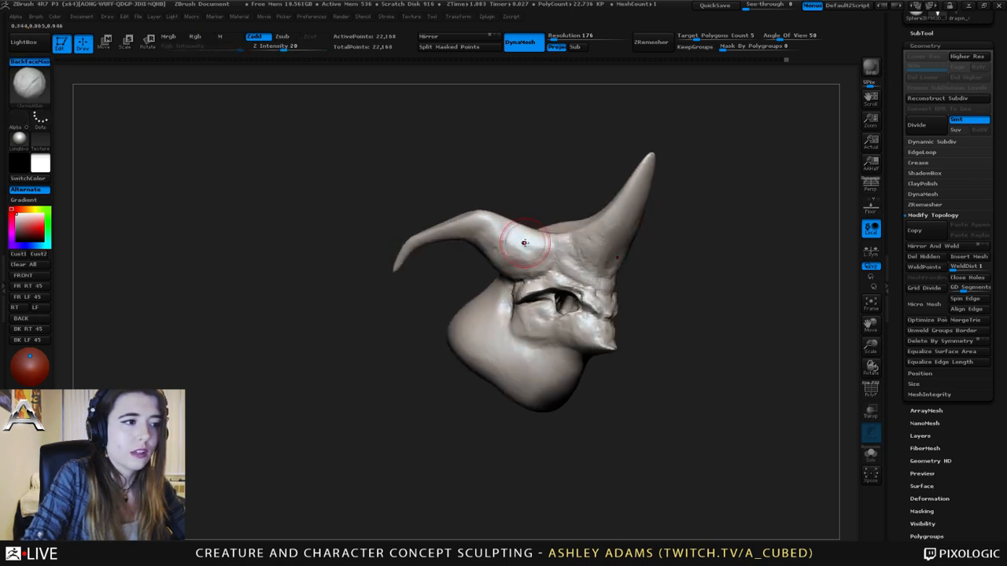
drag(536, 253, 504, 229)
right_drag(495, 247, 429, 232)
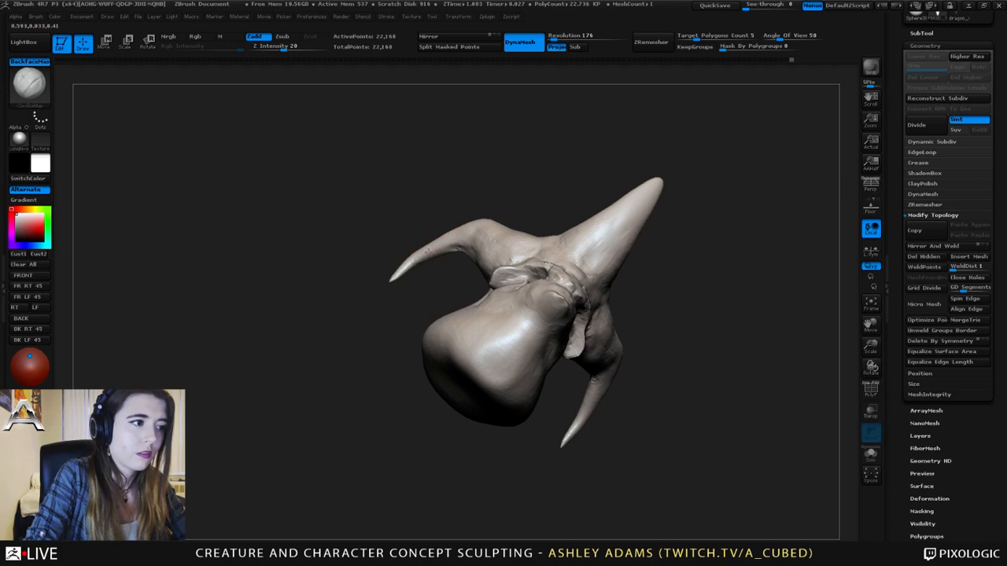
right_drag(488, 247, 538, 268)
- Sculpt a central ridge flanked by hollows down the back of the skull with the ClayBuildup brush
key(b)
key(s)
key(h)
right_drag(482, 281, 507, 277)
key(1)
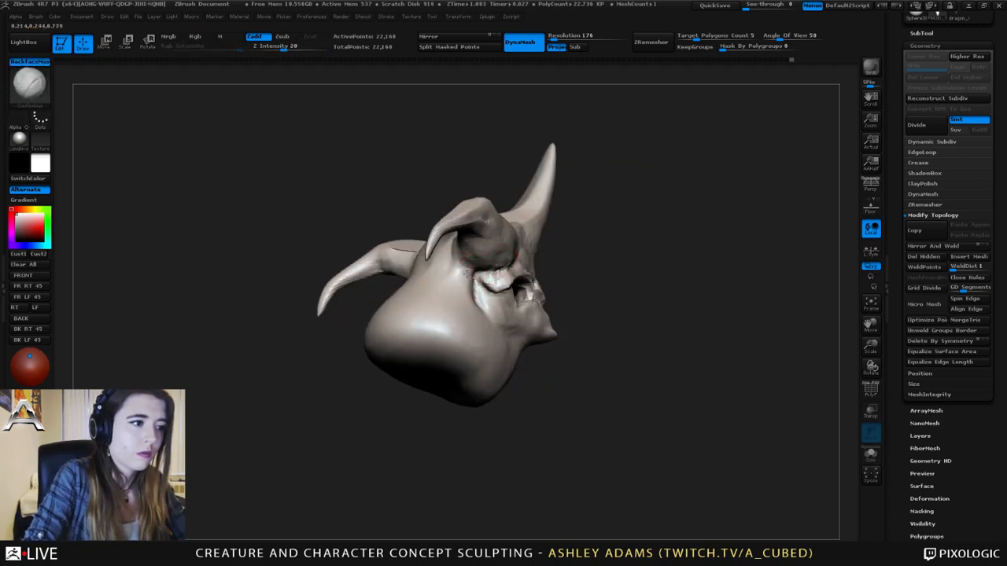
drag(458, 271, 437, 320)
right_drag(431, 321, 492, 313)
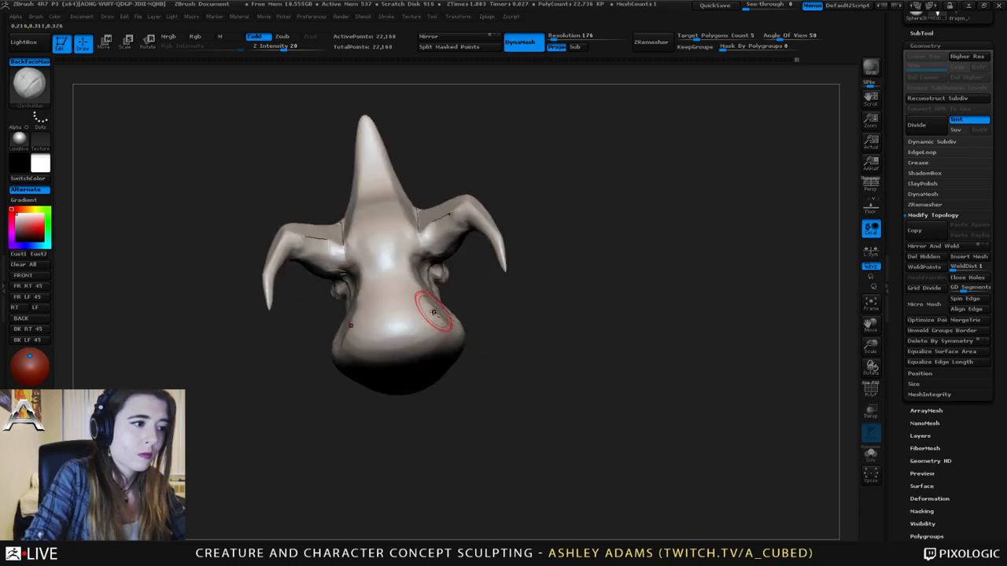
mouse_move(432, 309)
mouse_down()
mouse_move(410, 261)
mouse_move(403, 276)
mouse_move(420, 310)
mouse_move(401, 308)
mouse_move(414, 287)
mouse_move(438, 319)
mouse_up()
right_drag(412, 295, 406, 299)
mouse_move(403, 293)
mouse_down()
mouse_move(424, 343)
mouse_move(434, 324)
mouse_move(447, 331)
mouse_move(428, 309)
mouse_move(421, 330)
mouse_up()
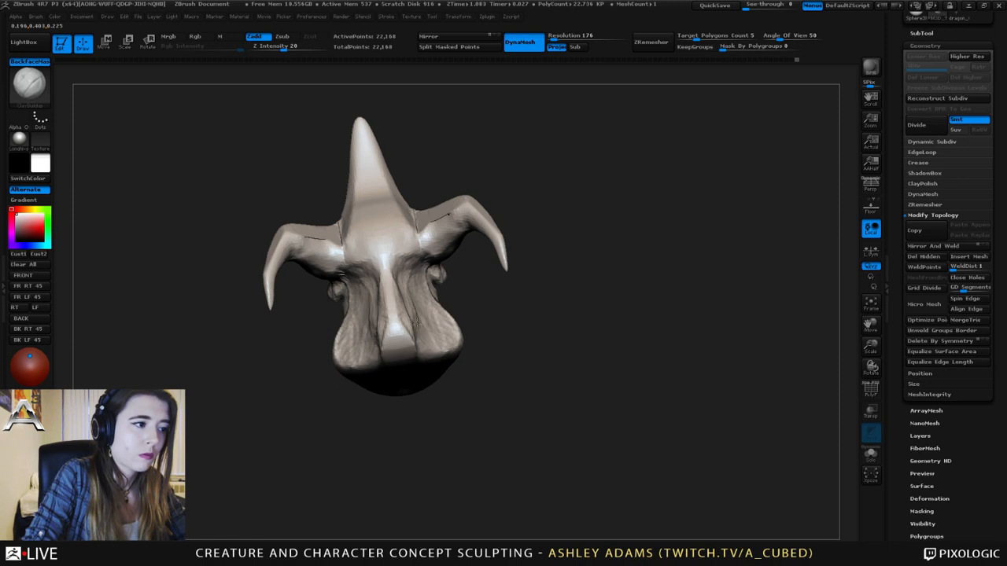
- Smooth the back of the skull and rework its side behind the cheek with the ClayBuildup brush
right_drag(421, 331, 432, 324)
mouse_move(433, 329)
shift+mouse_down()
mouse_move(410, 313)
mouse_move(350, 348)
shift+mouse_up()
right_drag(350, 348, 519, 277)
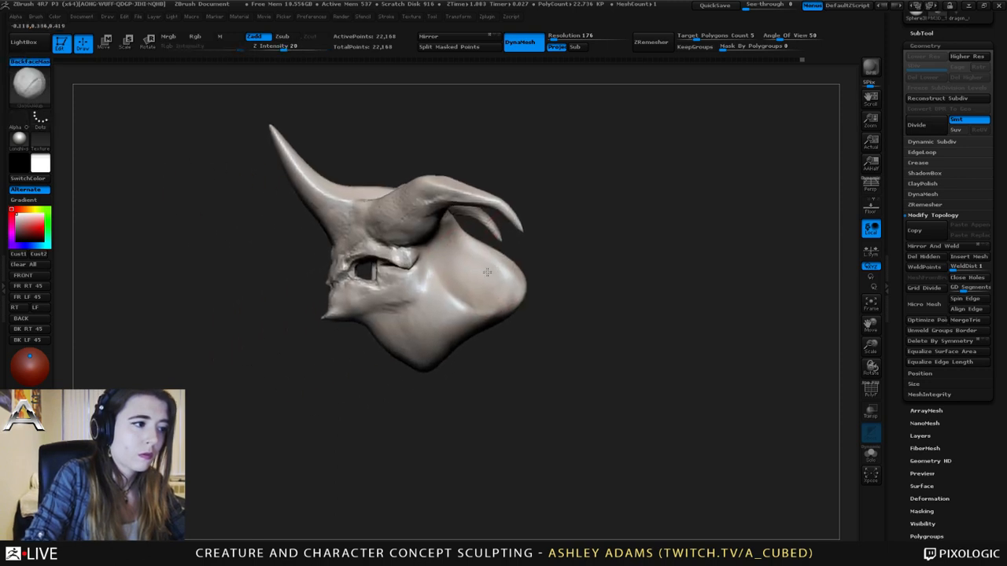
mouse_move(437, 264)
mouse_down()
mouse_move(478, 289)
mouse_move(471, 313)
mouse_move(503, 300)
mouse_move(503, 263)
mouse_up()
right_drag(504, 263, 442, 259)
- Pull the central ridge at the back of the skull into rounded lumps with the SnakeHook brush
key(b)
key(s)
key(h)
right_drag(472, 299, 475, 313)
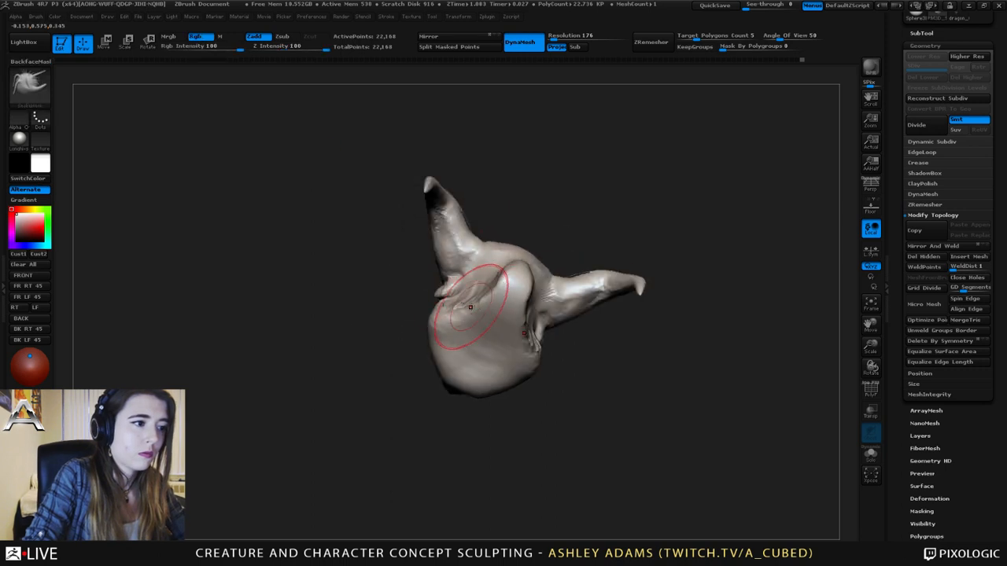
drag(475, 313, 482, 311)
right_drag(481, 312, 511, 333)
mouse_move(463, 275)
right_down()
mouse_move(510, 283)
mouse_move(496, 232)
right_up()
- Cut creases between the lumps on the back ridge with the Dam_Standard brush
key(space)
key(b)
key(d)
key(s)
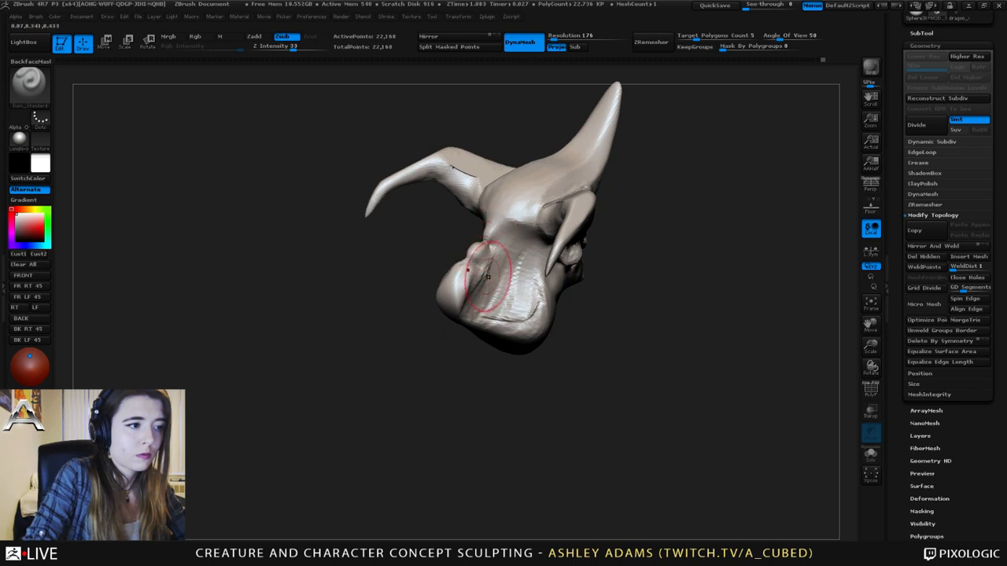
right_drag(472, 290, 492, 244)
- Build up the side of the skull between the back ridge and the ear with the ClayBuildup brush
key(b)
key(s)
key(t)
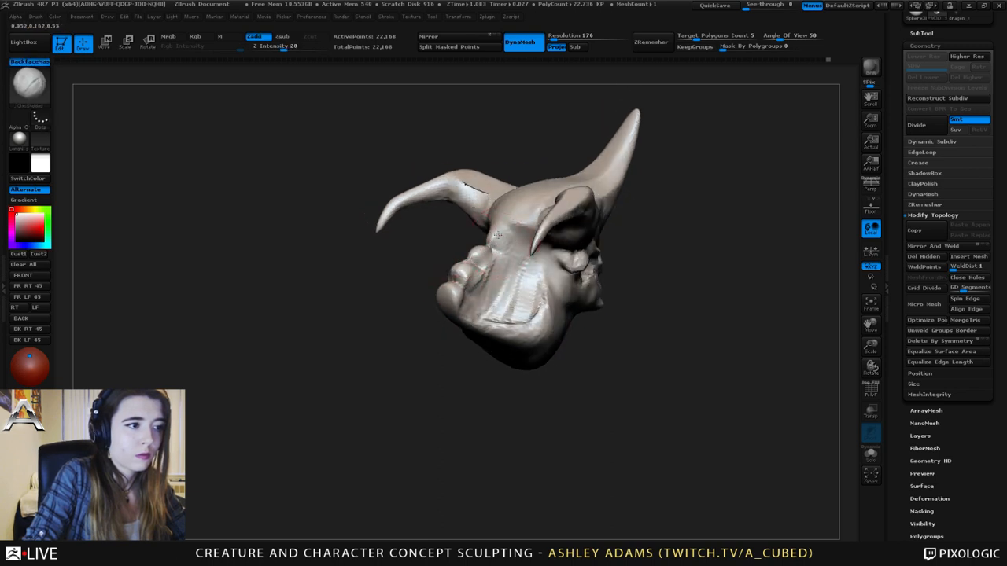
drag(487, 255, 522, 253)
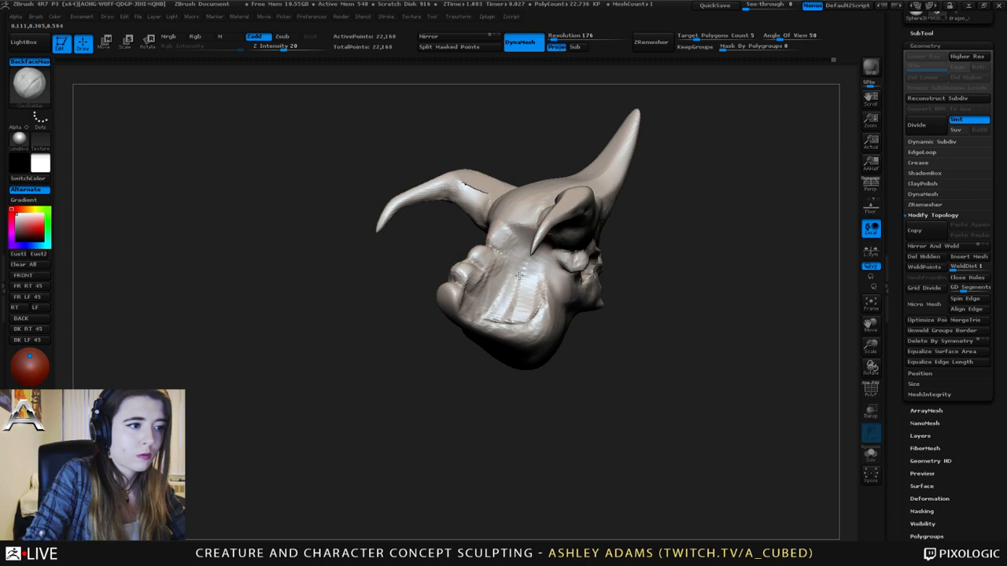
- Carve folds into the back and side of the skull beneath the ears with the Dam_Standard brush
right_drag(533, 265, 517, 225)
key(b)
key(d)
key(s)
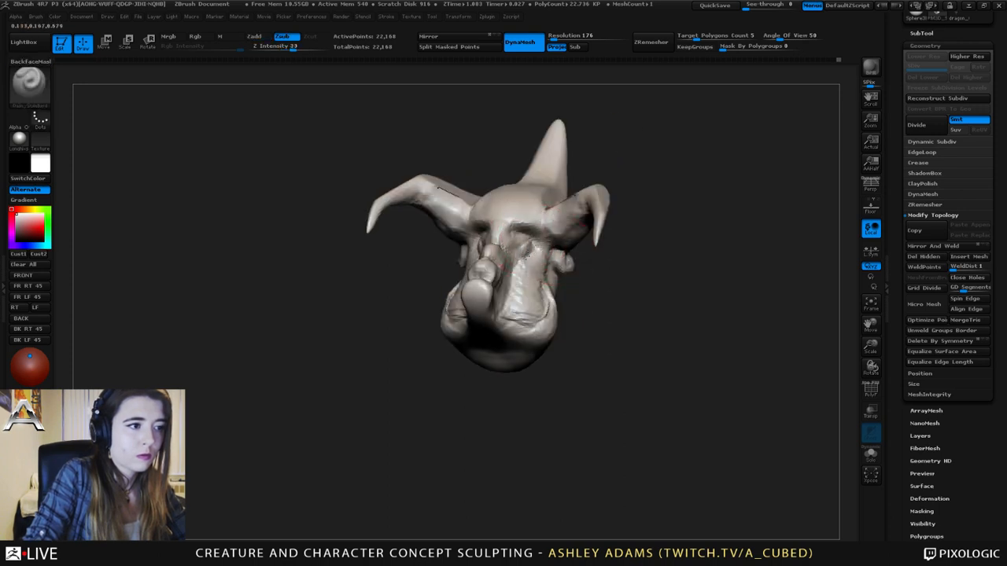
mouse_move(519, 265)
right_down()
mouse_move(483, 242)
mouse_move(519, 266)
mouse_move(568, 272)
right_up()
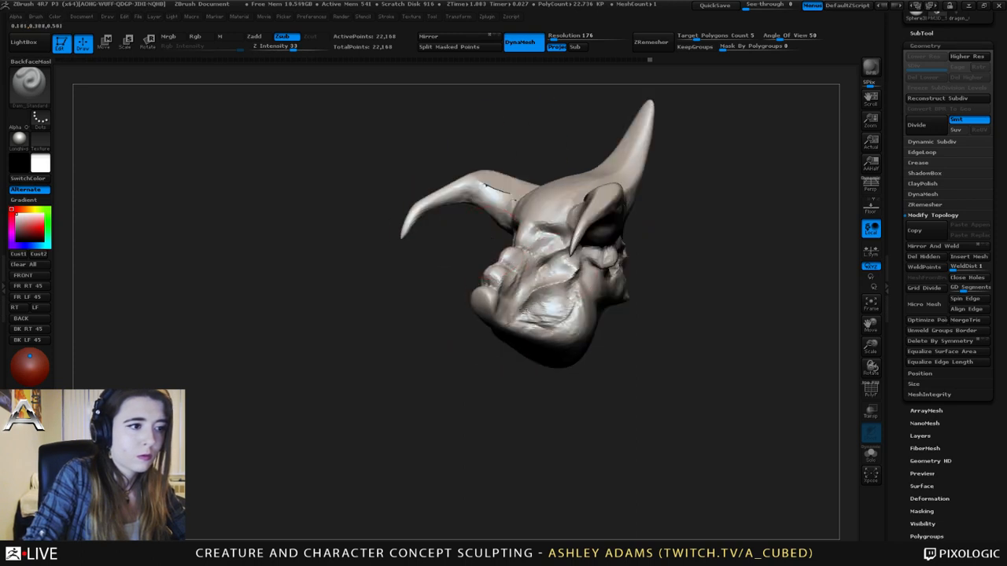
right_drag(555, 305, 480, 287)
- Add volume to the folds on the back of the head and jaw with the ClayBuildup brush
mouse_move(628, 269)
alt+right_down()
mouse_move(535, 263)
mouse_move(572, 269)
alt+right_up()
key(b)
key(c)
key(b)
mouse_move(489, 279)
mouse_down()
mouse_move(472, 316)
mouse_move(496, 308)
mouse_up()
right_drag(489, 297, 522, 297)
mouse_move(522, 302)
mouse_down()
mouse_move(492, 319)
mouse_move(520, 329)
mouse_move(547, 304)
mouse_move(560, 313)
mouse_move(541, 348)
mouse_move(507, 346)
mouse_up()
mouse_move(582, 330)
right_down()
mouse_move(485, 313)
mouse_move(612, 261)
right_up()
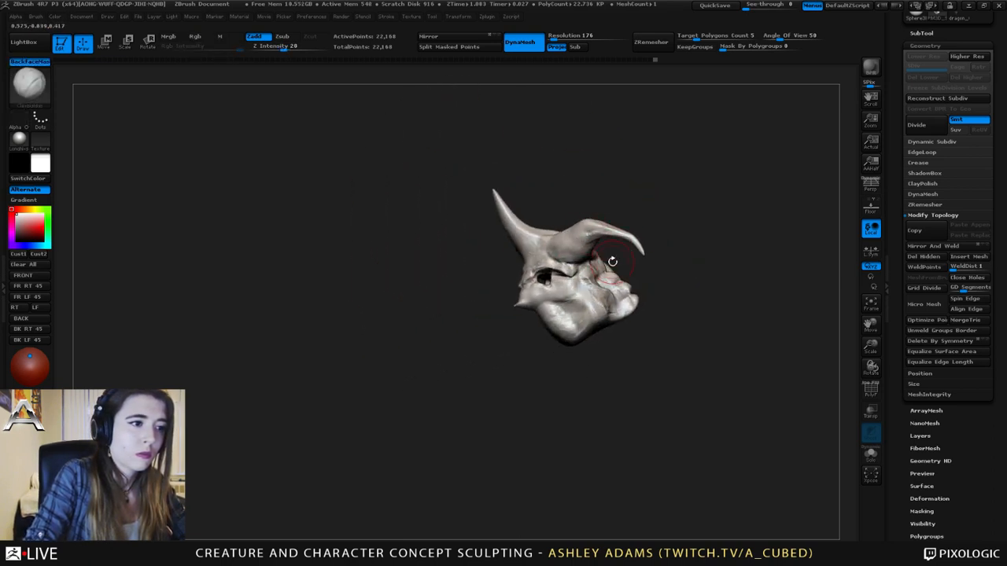
- Pull out the back lumps and bend the central crest forward into an upward-curving horn with the SnakeHook brush
key(b)
key(s)
key(h)
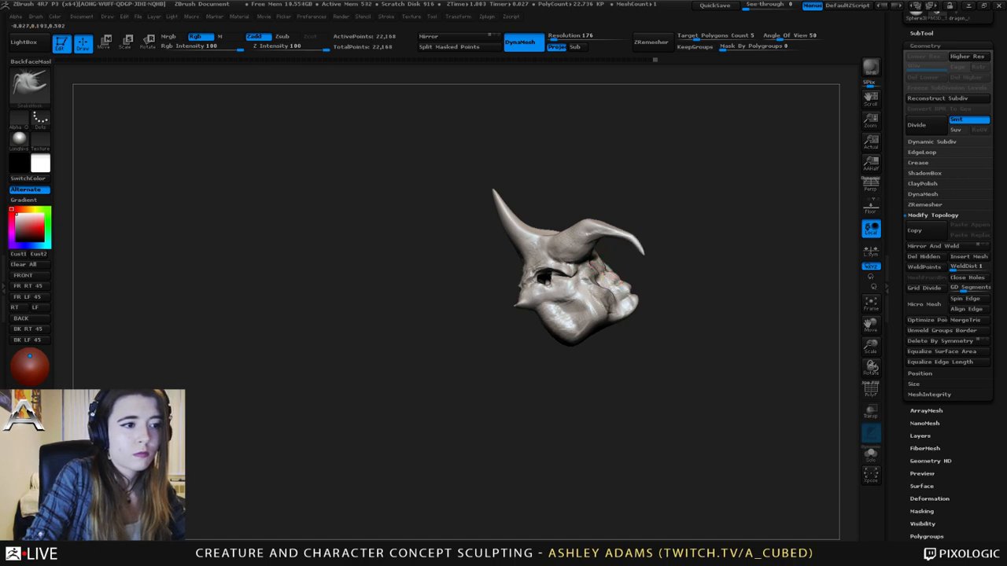
right_drag(617, 283, 613, 252)
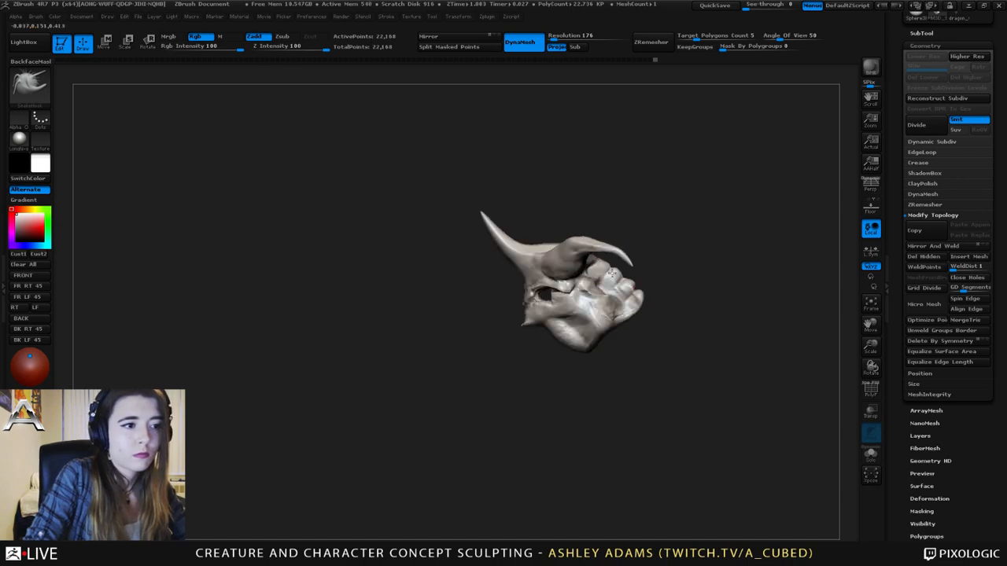
key(space)
key(space)
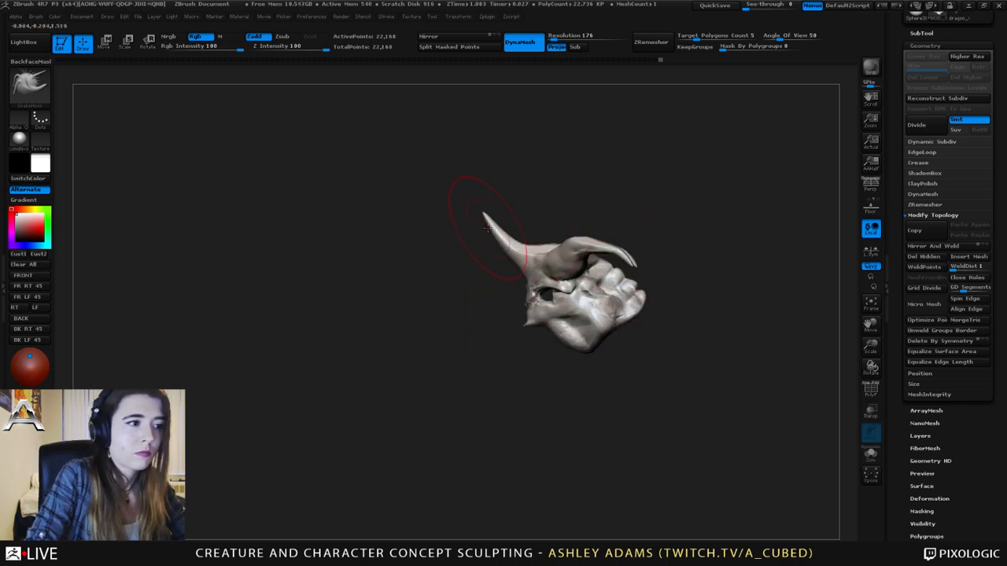
drag(496, 225, 480, 228)
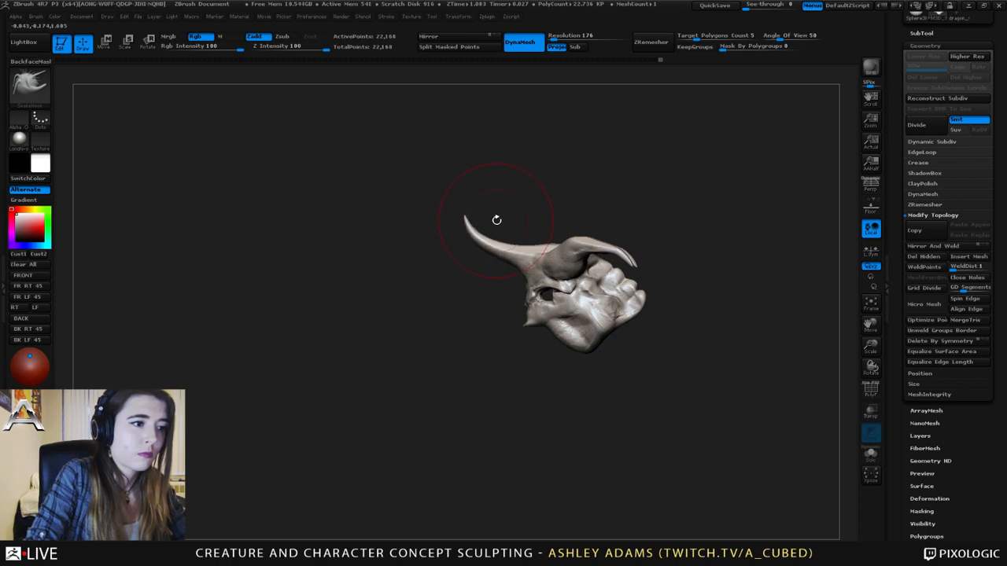
mouse_move(604, 242)
mouse_down()
mouse_move(649, 259)
mouse_move(657, 242)
mouse_up()
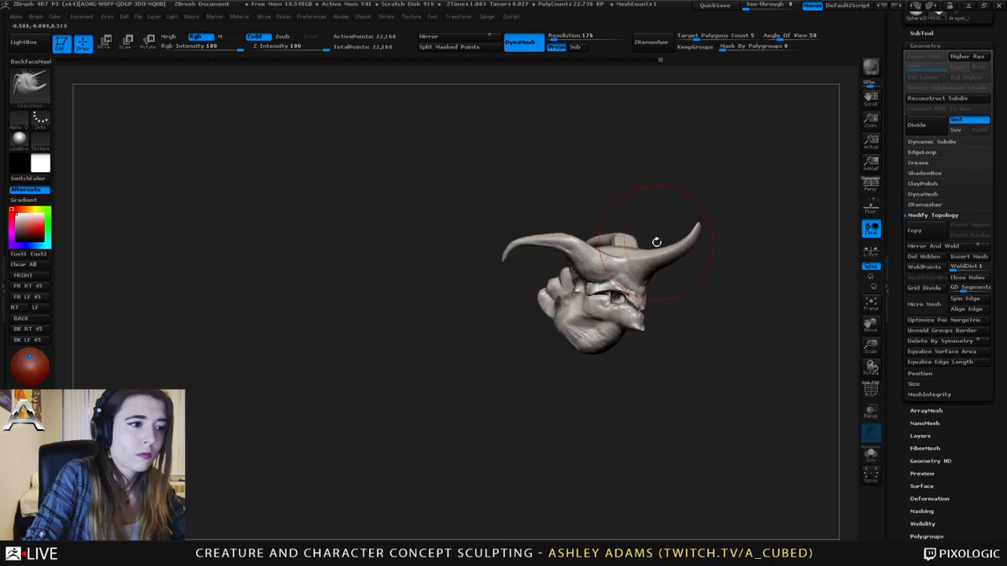
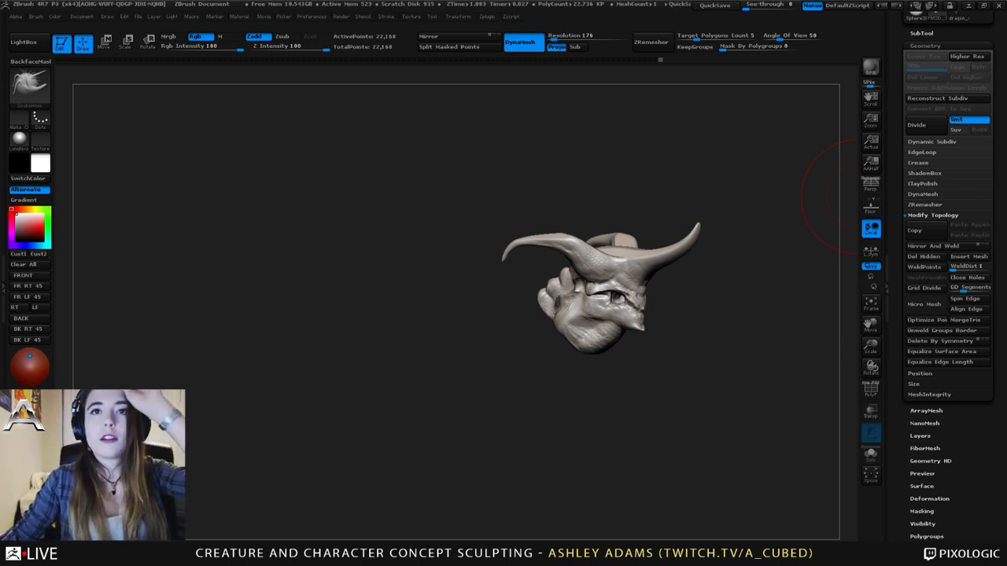
- Reshape the row of lumps down the back of the head into a jagged spine profile with the SnakeHook brush
drag(857, 196, 676, 228)
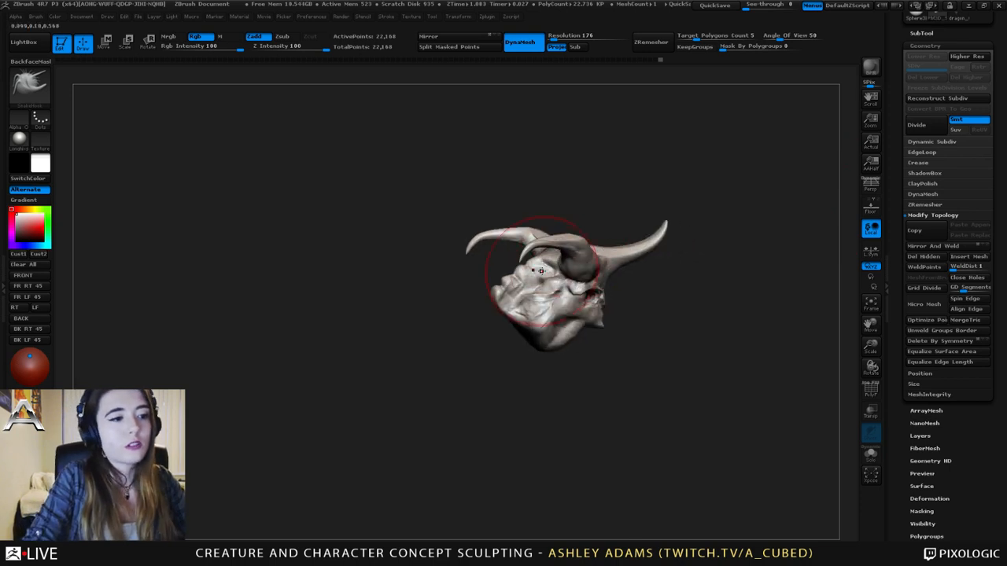
key(space)
drag(552, 274, 538, 274)
mouse_move(537, 277)
ctrl+right_down()
mouse_move(534, 335)
mouse_move(644, 321)
ctrl+right_up()
key(1)
key(space)
drag(542, 261, 532, 262)
mouse_move(533, 261)
right_down()
mouse_move(529, 233)
mouse_move(542, 218)
right_up()
key(2)
key(3)
key(space)
drag(542, 213, 551, 214)
mouse_move(551, 214)
right_down()
mouse_move(547, 206)
mouse_move(541, 220)
mouse_move(463, 226)
right_up()
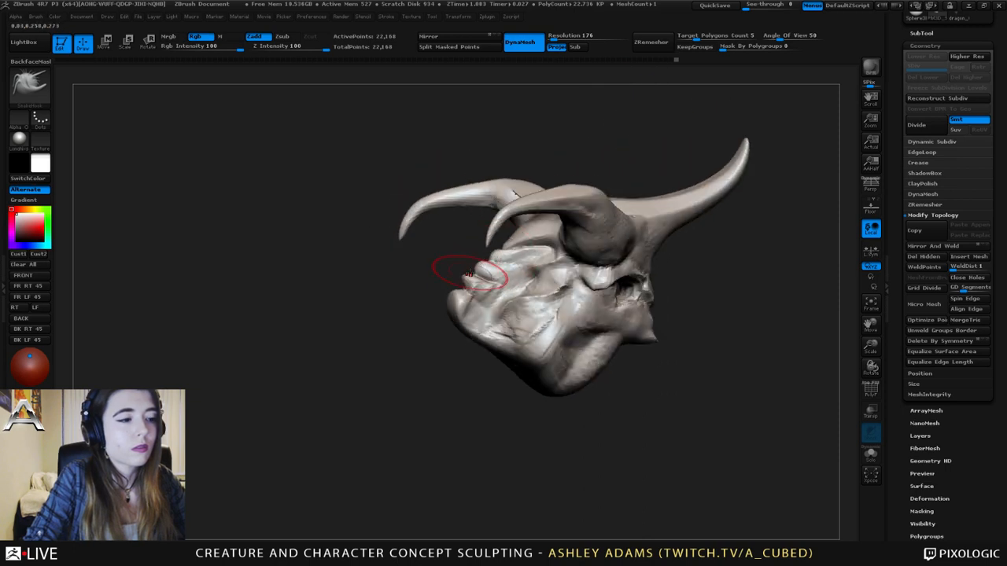
mouse_move(500, 275)
right_down()
mouse_move(478, 289)
mouse_move(536, 260)
mouse_move(563, 284)
mouse_move(560, 295)
right_up()
right_click(478, 299)
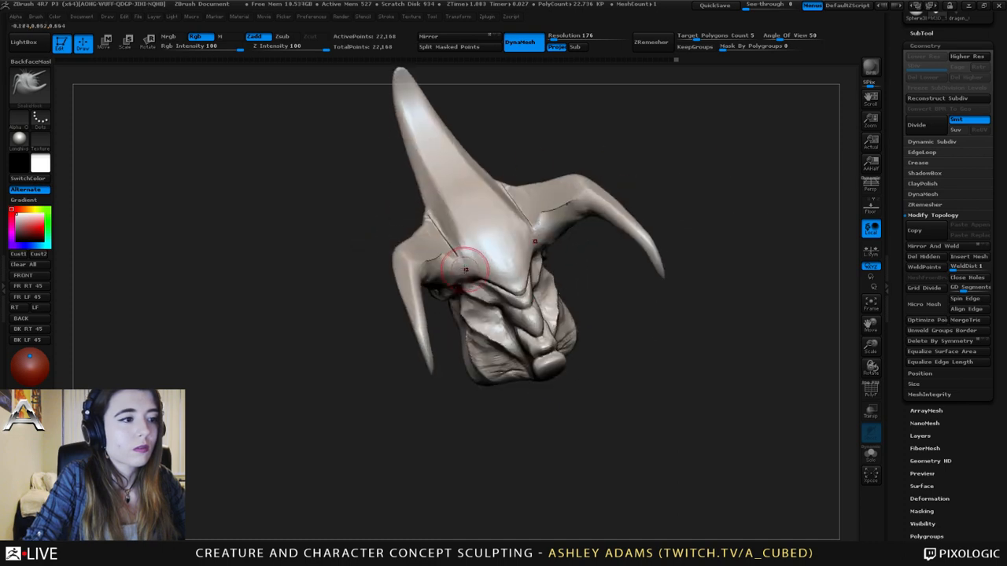
- Smooth the seams where the ears meet the crest and build up the joint with the ClayBuildup brush
key(2)
key(shift)
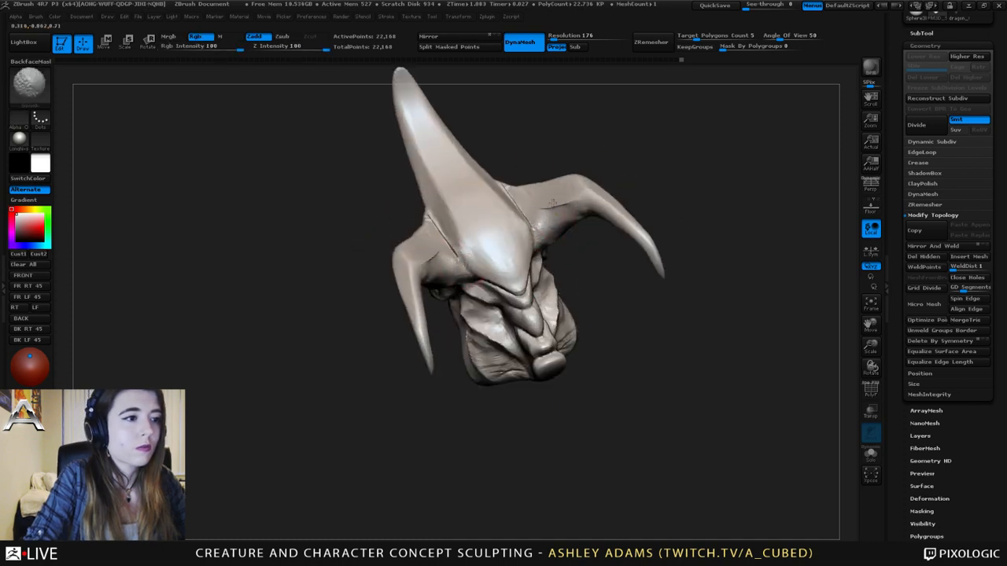
mouse_move(553, 203)
right_down()
mouse_move(542, 198)
mouse_move(520, 262)
mouse_move(520, 223)
mouse_move(606, 225)
right_up()
key(1)
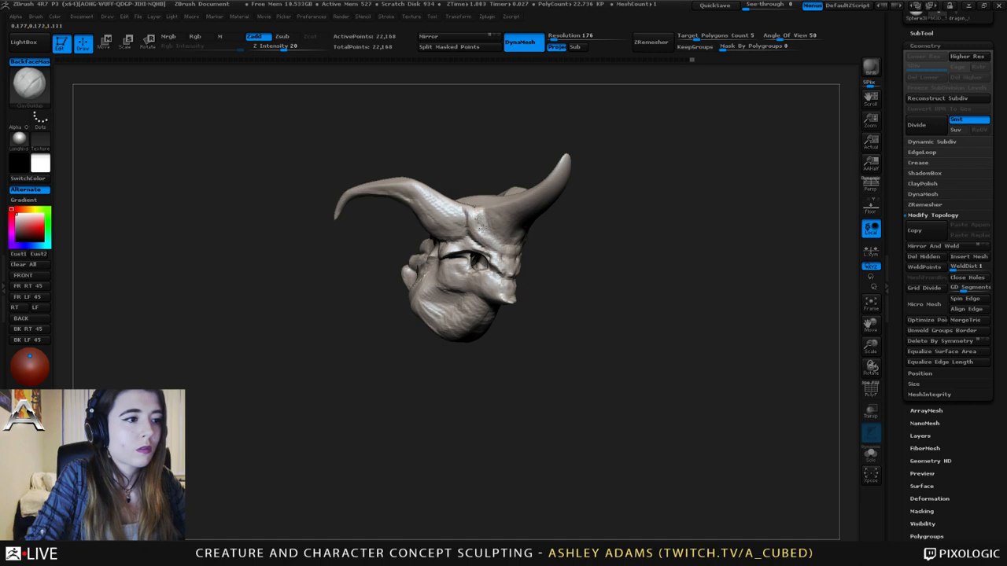
mouse_move(504, 260)
right_down()
mouse_move(519, 250)
mouse_move(471, 251)
right_up()
- Carve creases above the eye and along the ear-to-crest joint with the Dam_Standard brush
key(2)
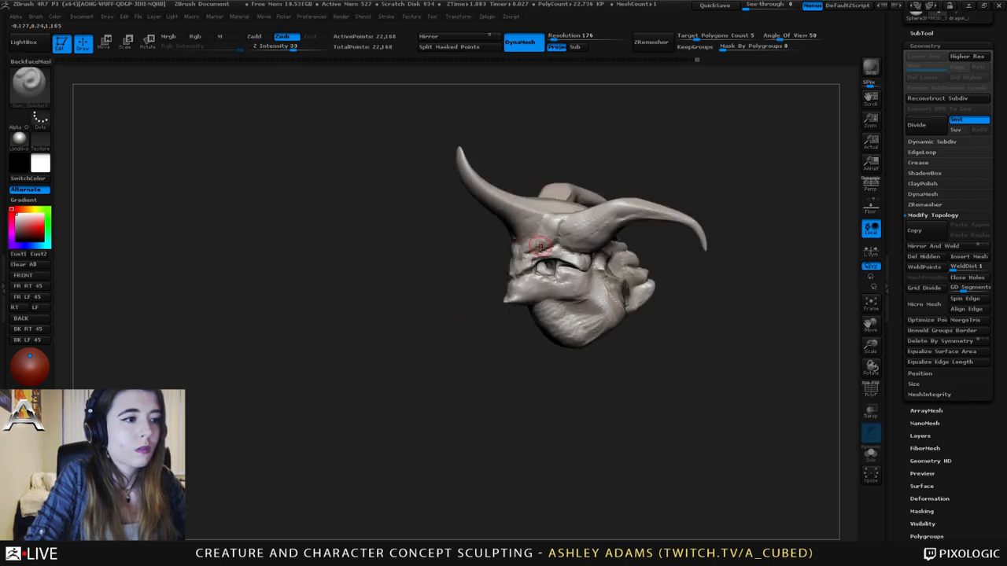
drag(524, 256, 543, 250)
mouse_move(543, 250)
right_down()
mouse_move(509, 262)
mouse_move(555, 275)
mouse_move(508, 279)
mouse_move(522, 240)
mouse_move(543, 266)
mouse_move(562, 220)
mouse_move(546, 239)
mouse_move(576, 219)
mouse_move(568, 198)
mouse_move(586, 151)
right_up()
key(space)
right_click(547, 240)
key(b)
key(d)
key(s)
- Build up the ear's rim and inner hollow on both sides of the head with the ClayBuildup brush
key(b)
key(c)
key(b)
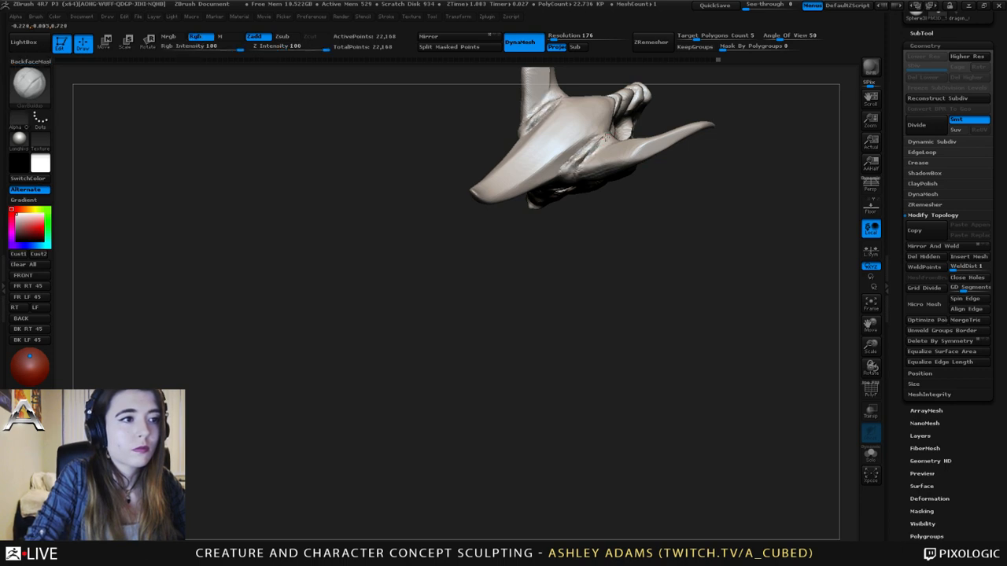
right_drag(607, 140, 575, 122)
key(space)
drag(601, 169, 607, 168)
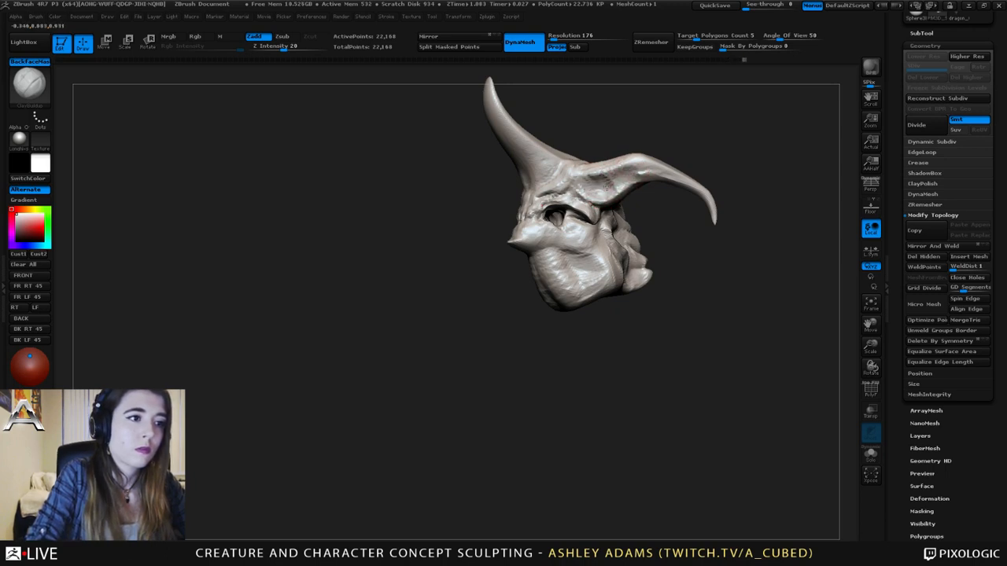
right_drag(639, 167, 546, 189)
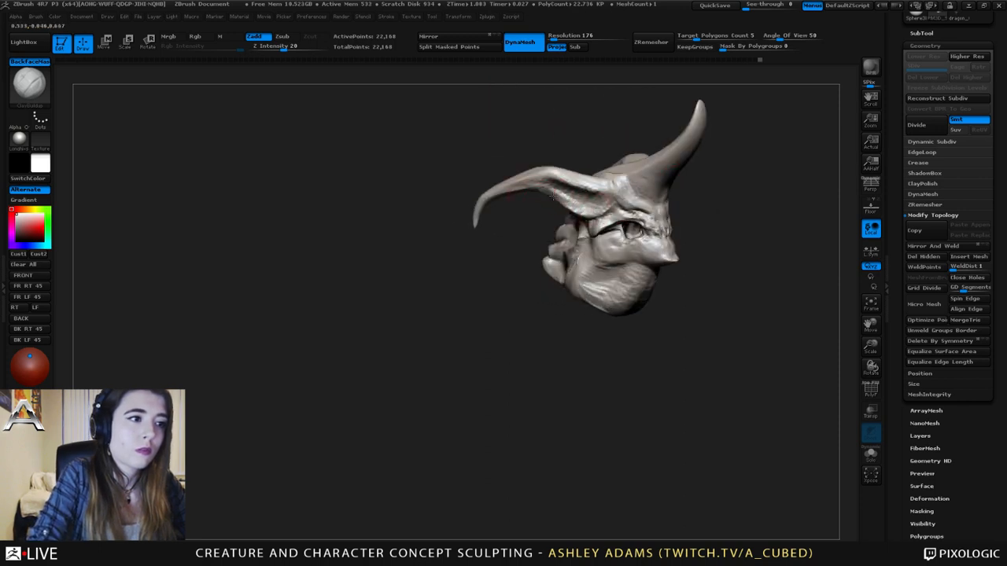
mouse_move(589, 206)
right_down()
mouse_move(555, 198)
mouse_move(588, 176)
mouse_move(576, 173)
mouse_move(582, 166)
right_up()
- Adjust the ear's lower edge above the outer eye corner with the SnakeHook brush
key(b)
key(s)
key(h)
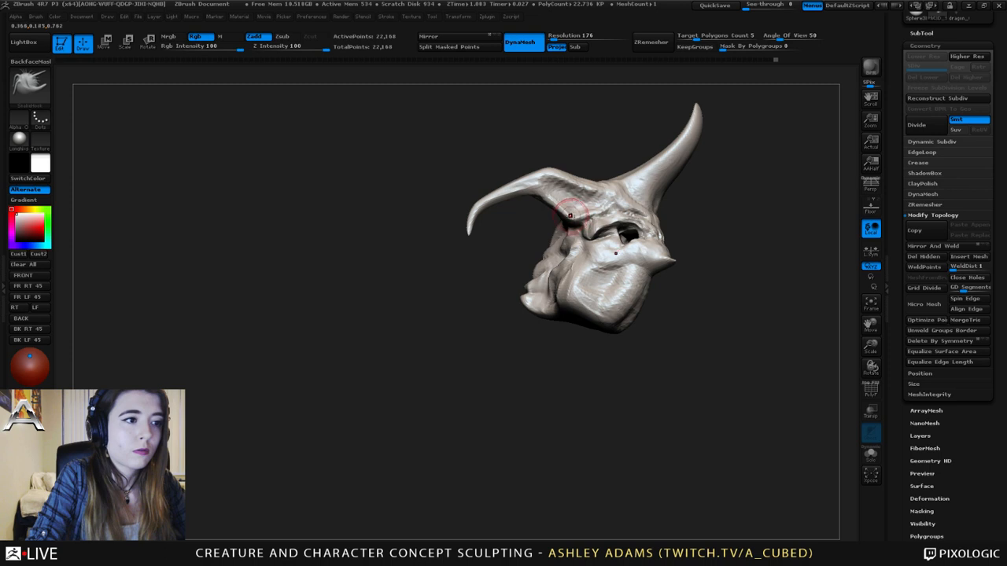
right_drag(561, 206, 564, 190)
- Carve grooves across the inside of the ear with the Dam_Standard brush
key(b)
key(d)
key(s)
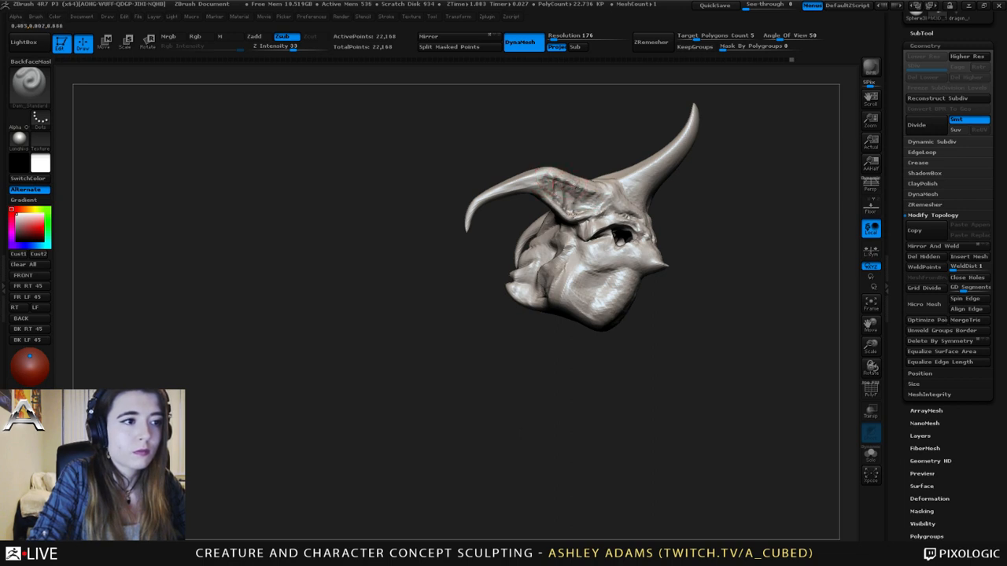
mouse_move(595, 190)
right_down()
mouse_move(539, 181)
mouse_move(582, 169)
mouse_move(621, 177)
mouse_move(598, 154)
mouse_move(634, 201)
right_up()
- Build up the area where the ear and crest meet with the ClayBuildup brush and smooth it
key(b)
key(c)
key(b)
mouse_move(626, 193)
mouse_down()
mouse_move(659, 178)
mouse_move(623, 196)
mouse_move(646, 178)
mouse_up()
right_drag(646, 177, 633, 189)
mouse_move(642, 181)
shift+mouse_down()
mouse_move(631, 201)
mouse_move(697, 152)
shift+mouse_up()
- Pull the ear's tip outward to straighten its hook with the SnakeHook brush
key(space)
key(b)
key(s)
key(h)
drag(768, 217, 782, 208)
right_drag(782, 208, 776, 202)
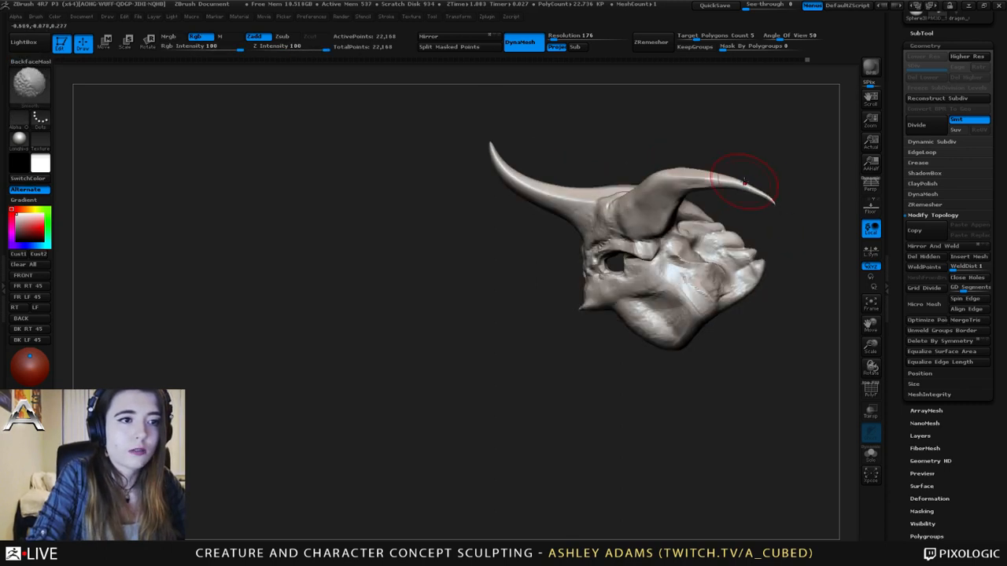
- Thicken the ear from its middle to its tip with the Inflat brush
key(b)
key(i)
key(n)
drag(692, 178, 767, 197)
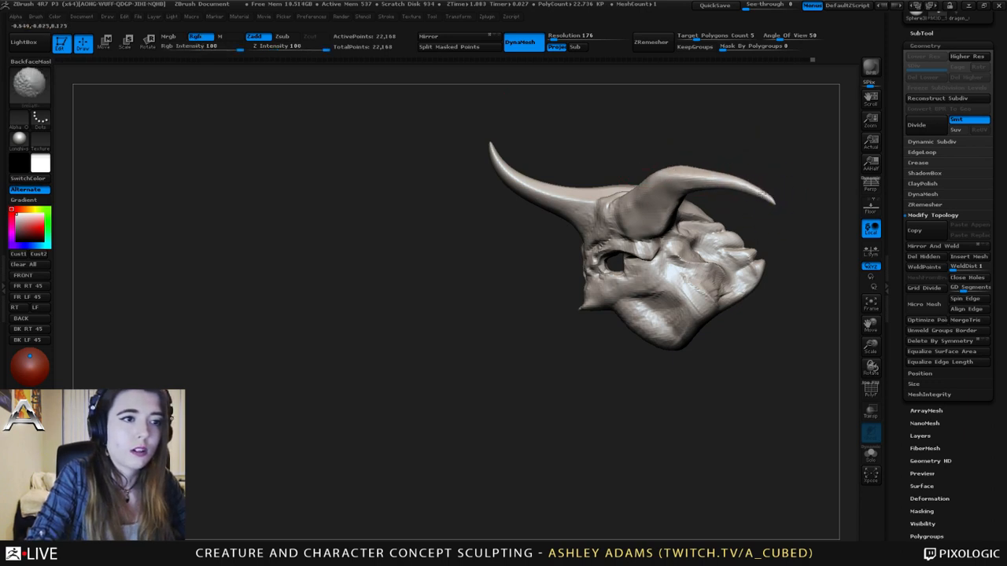
mouse_move(762, 194)
ctrl+right_down()
mouse_move(674, 147)
mouse_move(701, 154)
ctrl+right_up()
key(space)
drag(703, 150, 723, 148)
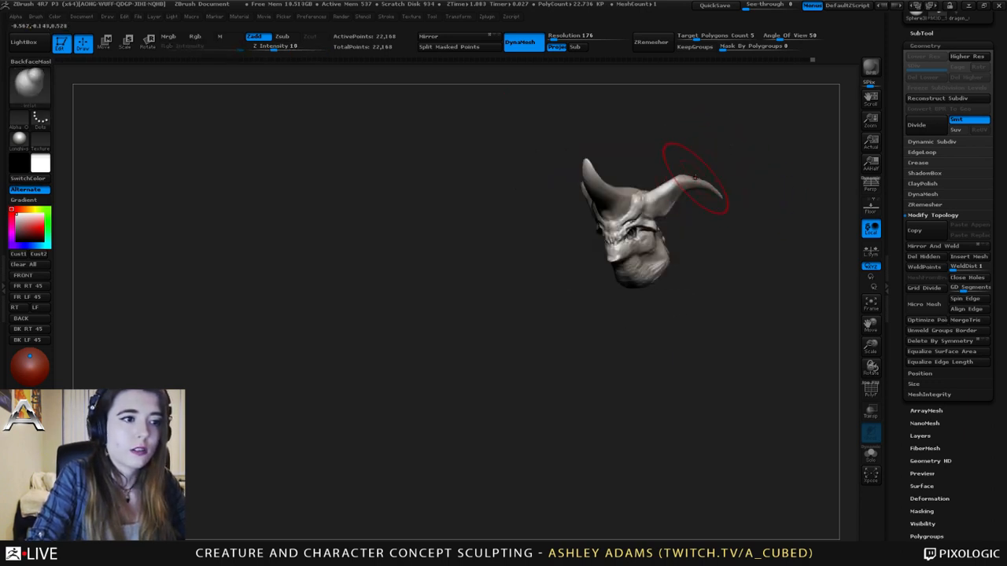
mouse_move(695, 177)
right_down()
mouse_move(703, 170)
mouse_move(693, 169)
right_up()
key(space)
drag(676, 199, 666, 202)
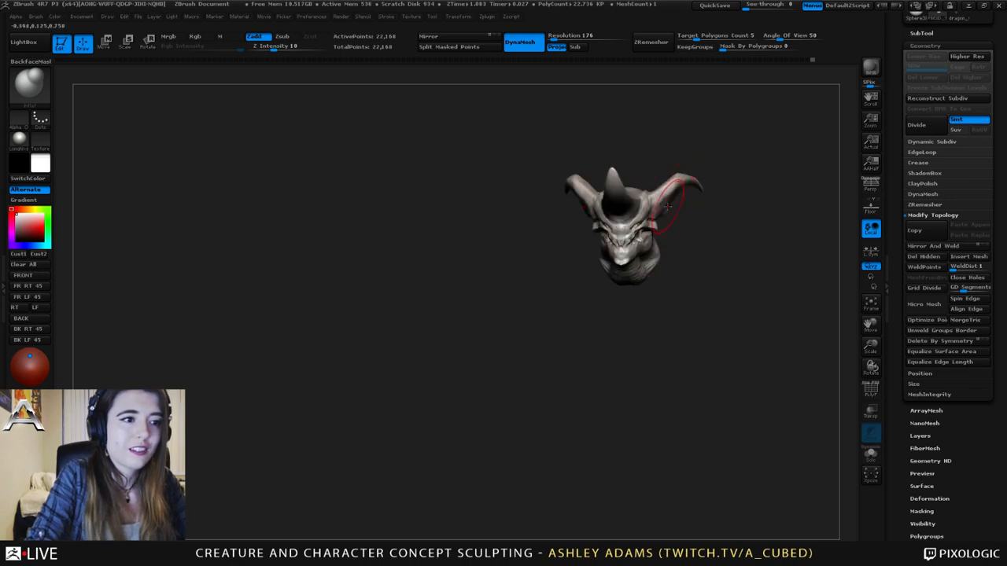
- Rework the inner surface of the ear near its base with the ClayBuildup brush
right_drag(667, 206, 652, 184)
key(b)
key(c)
key(b)
key(space)
drag(654, 188, 649, 189)
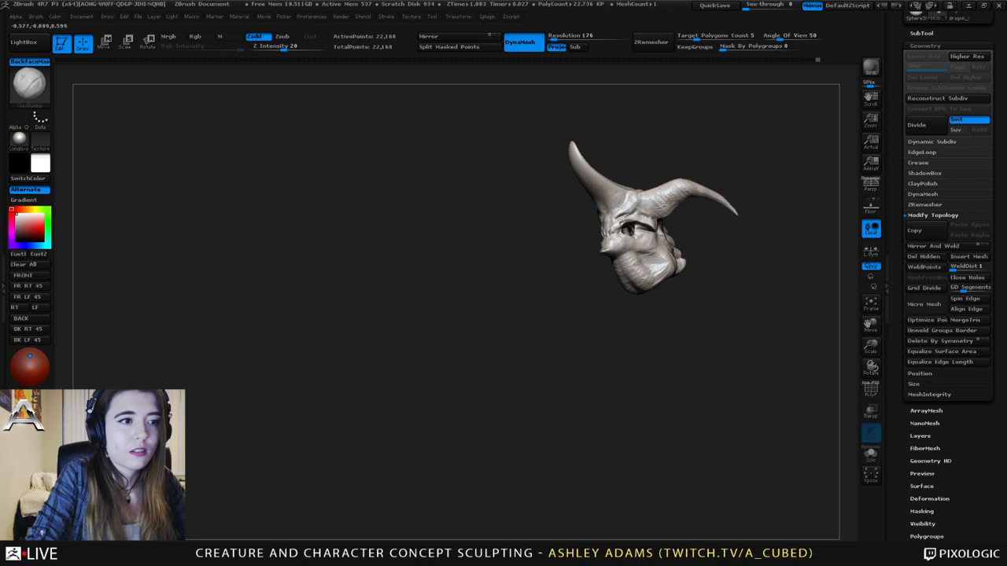
- Pull the back of the creature's head outward into a fuller mass with the SnakeHook brush
mouse_move(668, 197)
right_down()
mouse_move(655, 201)
mouse_move(675, 215)
mouse_move(704, 145)
mouse_move(682, 169)
mouse_move(692, 181)
mouse_move(655, 205)
right_up()
alt+right_drag(655, 204, 632, 154)
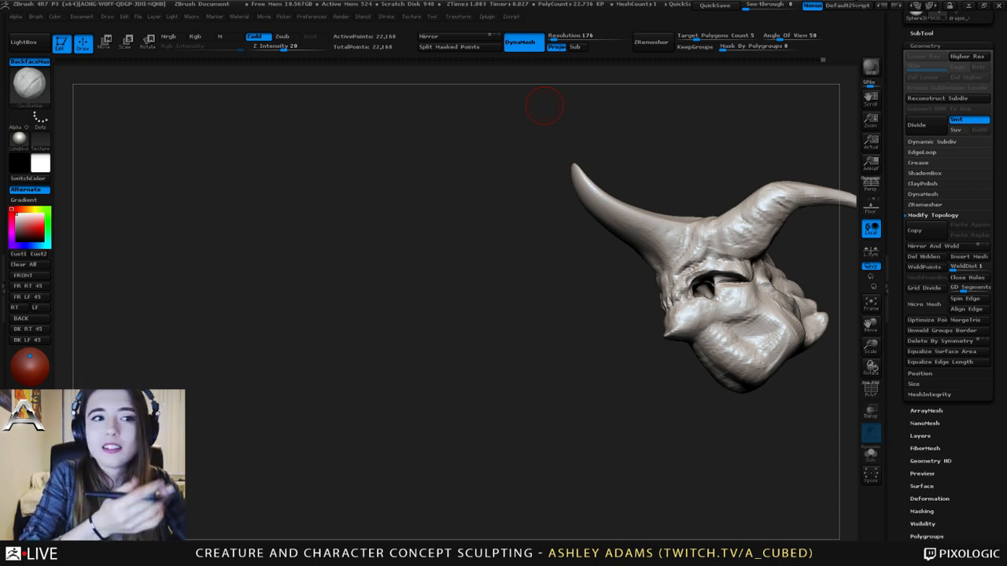
mouse_move(572, 313)
mouse_down()
mouse_move(674, 207)
mouse_move(550, 265)
mouse_move(598, 247)
mouse_move(577, 219)
mouse_up()
right_drag(577, 219, 530, 253)
right_click(496, 309)
mouse_move(496, 309)
ctrl+right_down()
mouse_move(472, 287)
mouse_move(486, 272)
mouse_move(542, 272)
mouse_move(533, 265)
mouse_move(546, 228)
mouse_move(620, 216)
mouse_move(619, 251)
ctrl+right_up()
key(b)
key(s)
key(h)
key(space)
drag(619, 250, 629, 280)
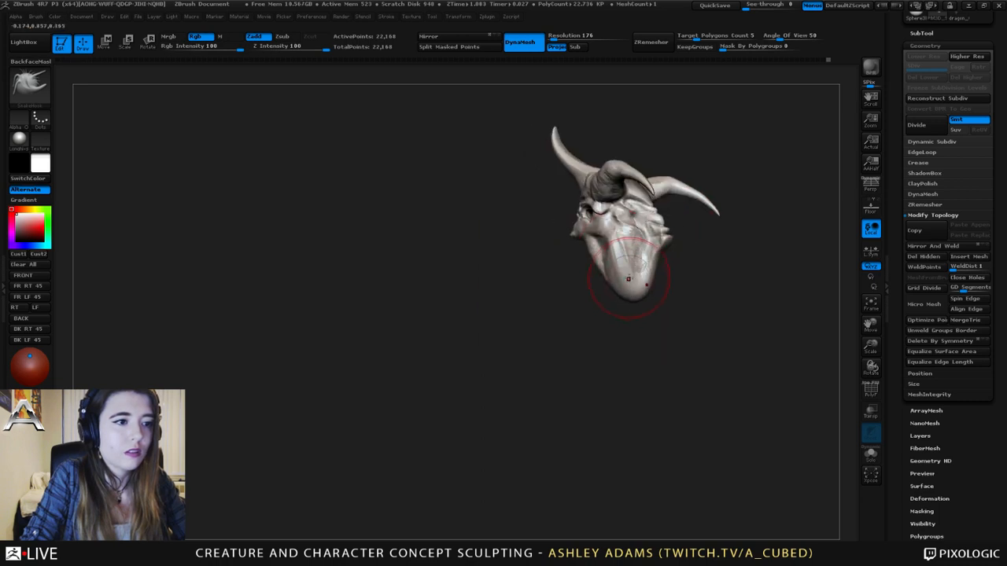
mouse_move(629, 280)
right_down()
mouse_move(661, 269)
mouse_move(653, 270)
right_up()
drag(632, 298, 688, 239)
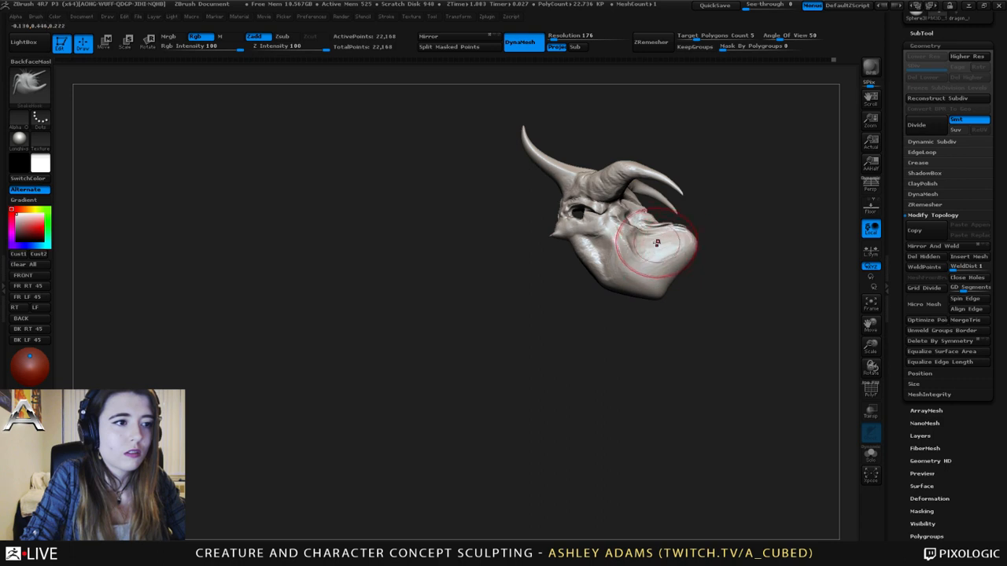
- Reshape the lower edge of the head's rear mass, extending it back and downward with the SnakeHook brush
mouse_move(660, 239)
right_down()
mouse_move(670, 247)
mouse_move(578, 256)
right_up()
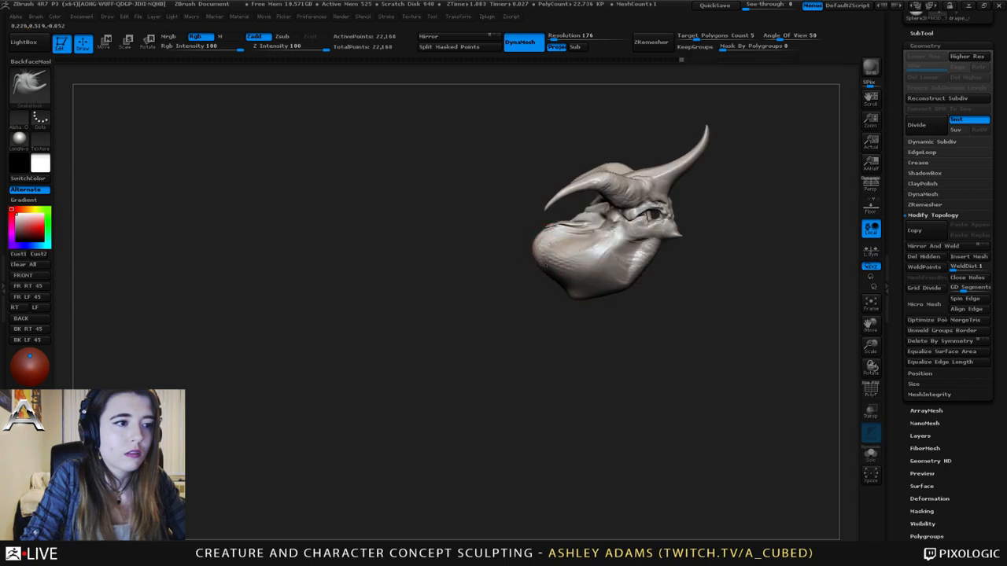
drag(560, 288, 568, 293)
right_drag(568, 292, 551, 289)
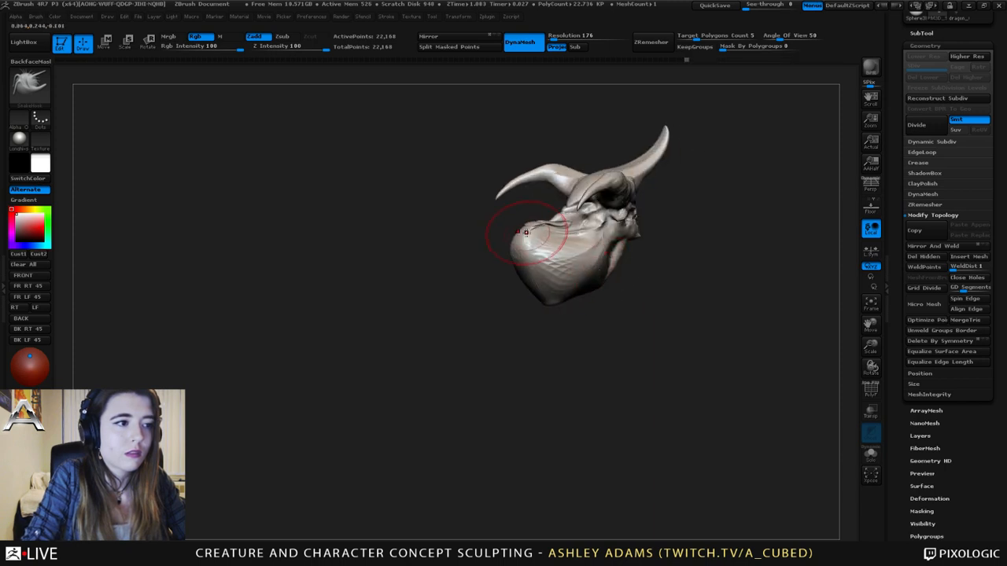
mouse_move(539, 228)
right_down()
mouse_move(631, 233)
mouse_move(522, 217)
right_up()
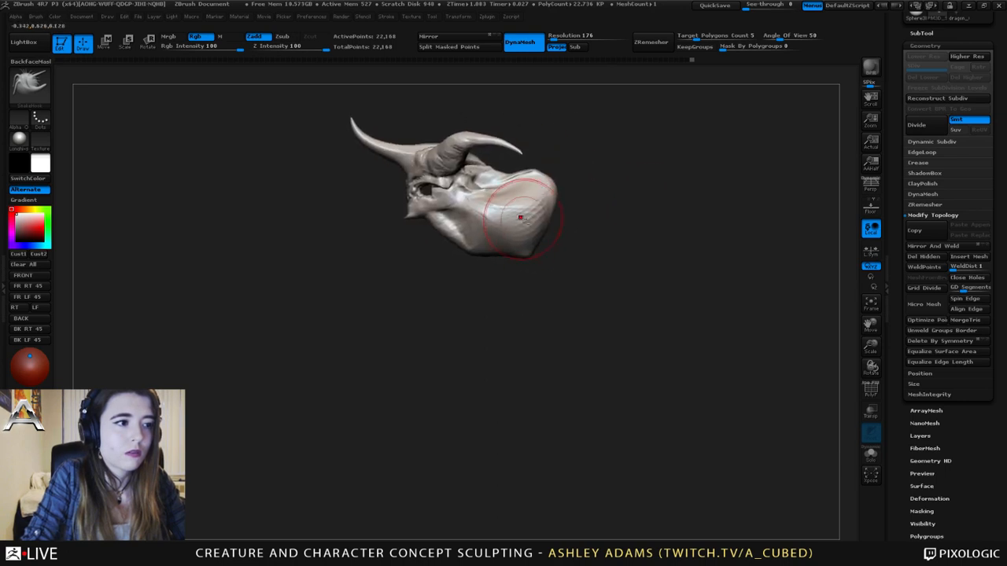
mouse_move(475, 253)
mouse_down()
mouse_move(456, 249)
mouse_move(516, 265)
mouse_move(519, 258)
mouse_up()
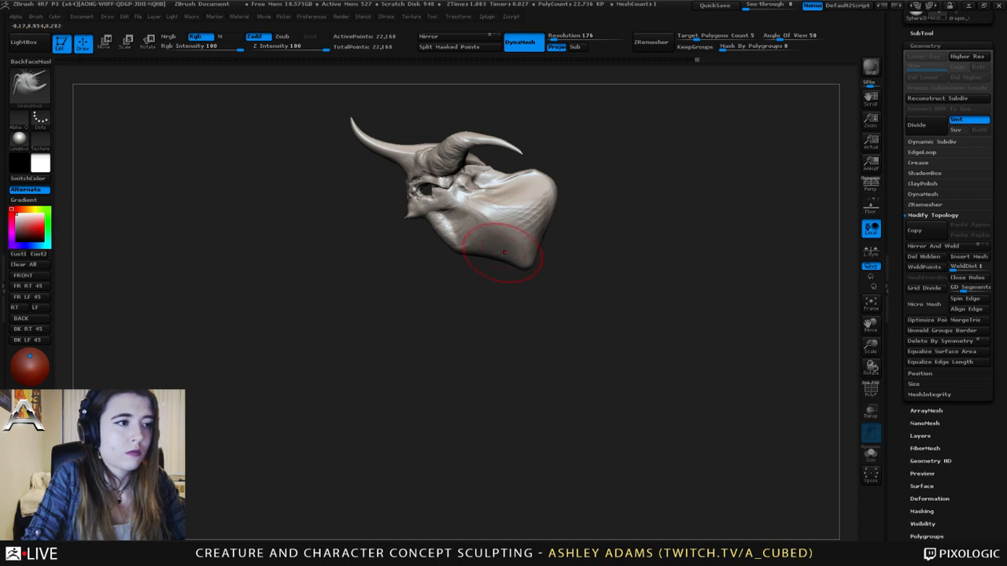
ctrl+right_drag(564, 254, 537, 223)
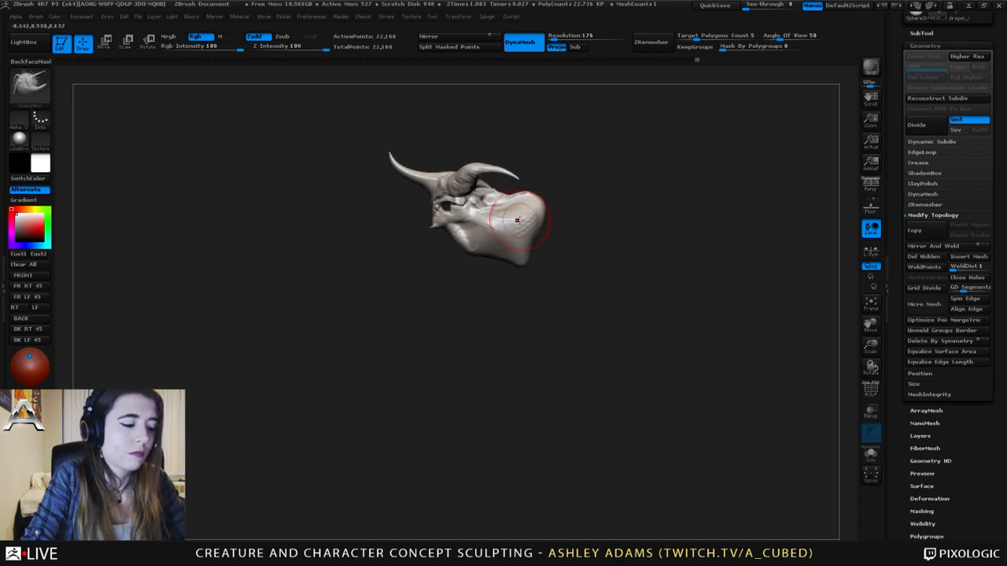
- Insert a cylinder on the back of the head with the InsertCylinder brush to start the neck
key(b)
key(i)
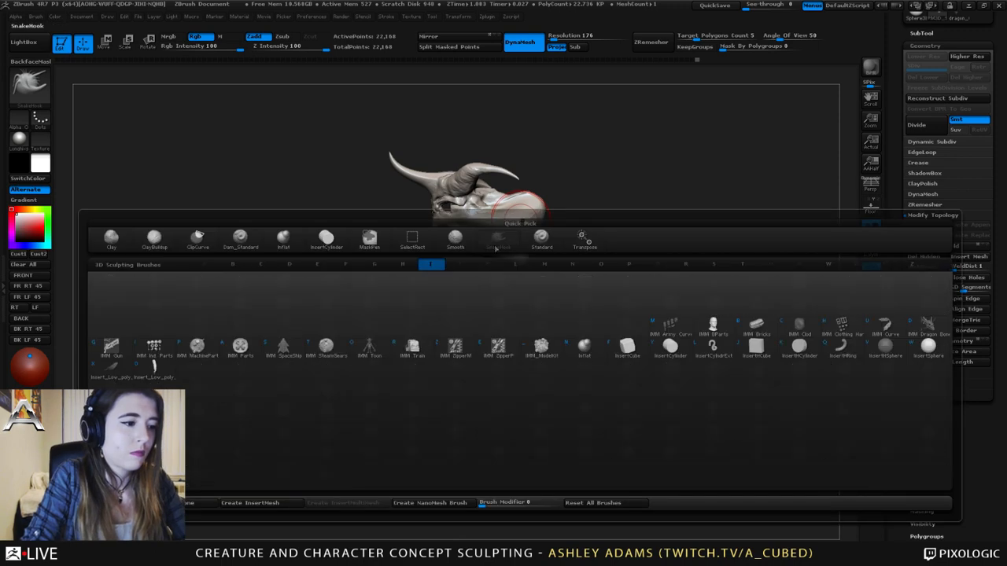
click(673, 352)
right_drag(554, 225, 525, 225)
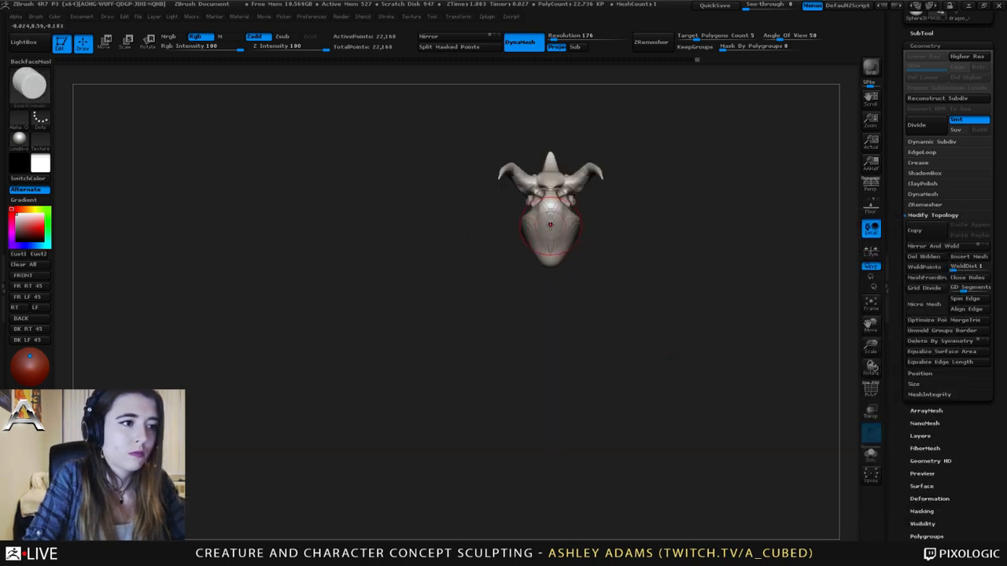
drag(550, 225, 579, 242)
right_drag(579, 242, 606, 234)
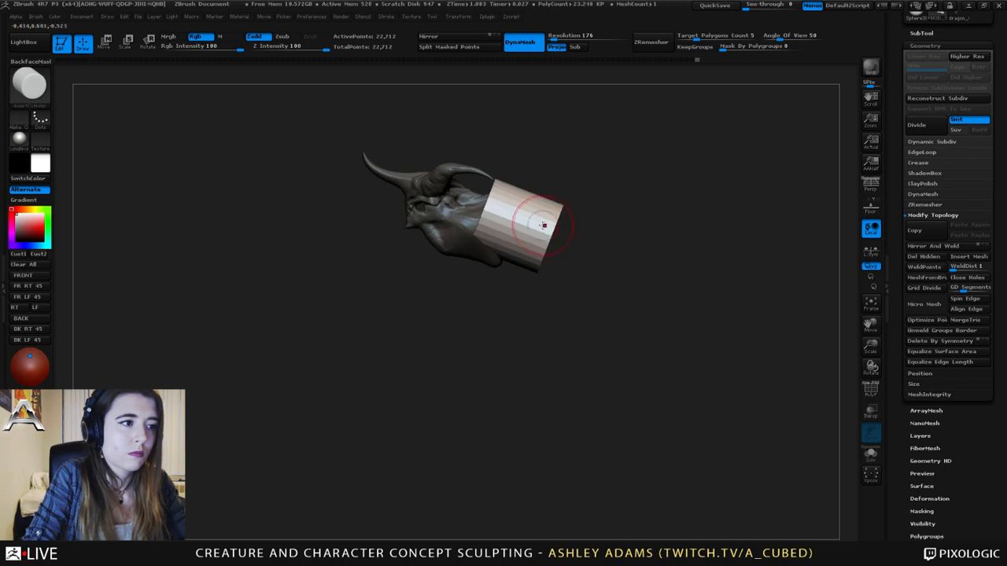
- Rotate the inserted cylinder until it is nearly level and extend it backward from the head
key(w)
key(r)
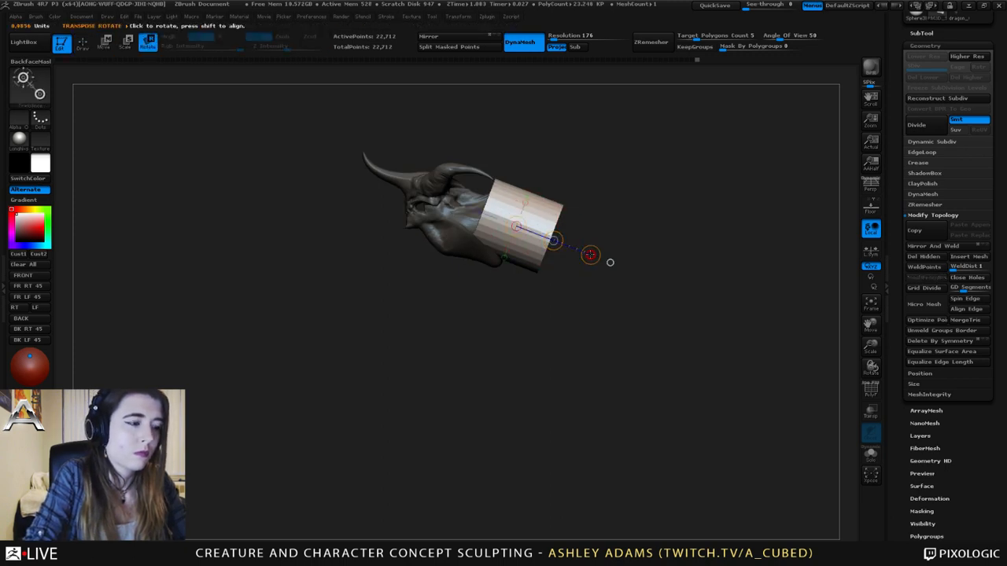
drag(608, 263, 609, 222)
key(w)
drag(553, 240, 784, 214)
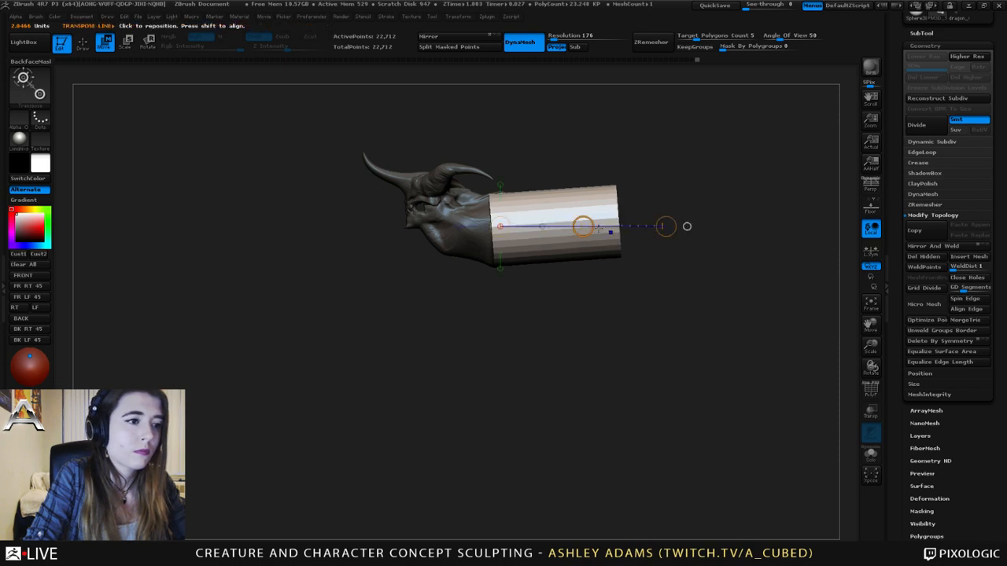
mouse_move(583, 226)
mouse_down()
mouse_move(597, 227)
mouse_move(587, 228)
mouse_up()
key(q)
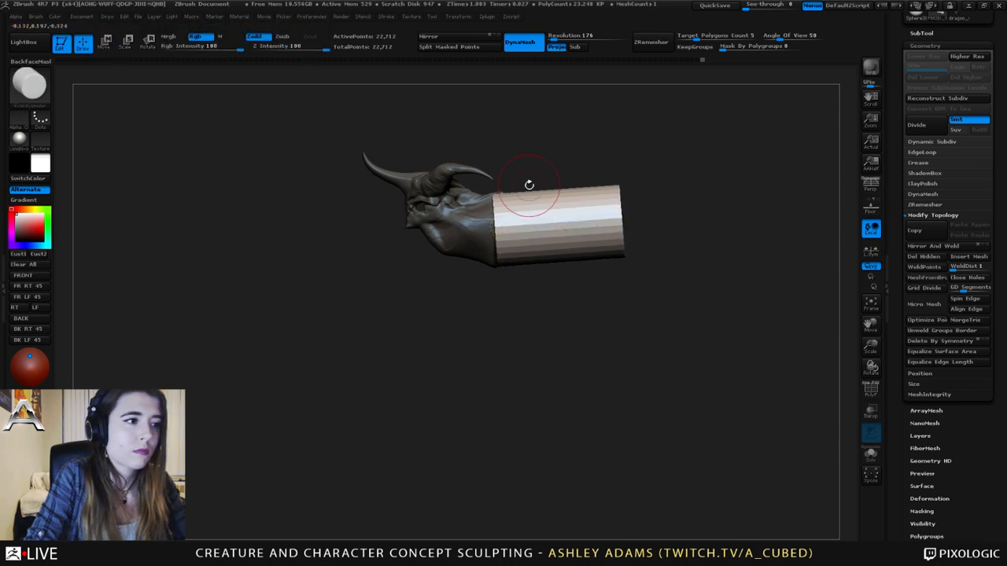
mouse_move(528, 185)
mouse_down()
mouse_move(621, 186)
mouse_move(539, 186)
mouse_up()
- Clear the mask, remesh the head and cylinder with DynaMesh at resolution 264, and save the tool
ctrl+drag(598, 158, 604, 151)
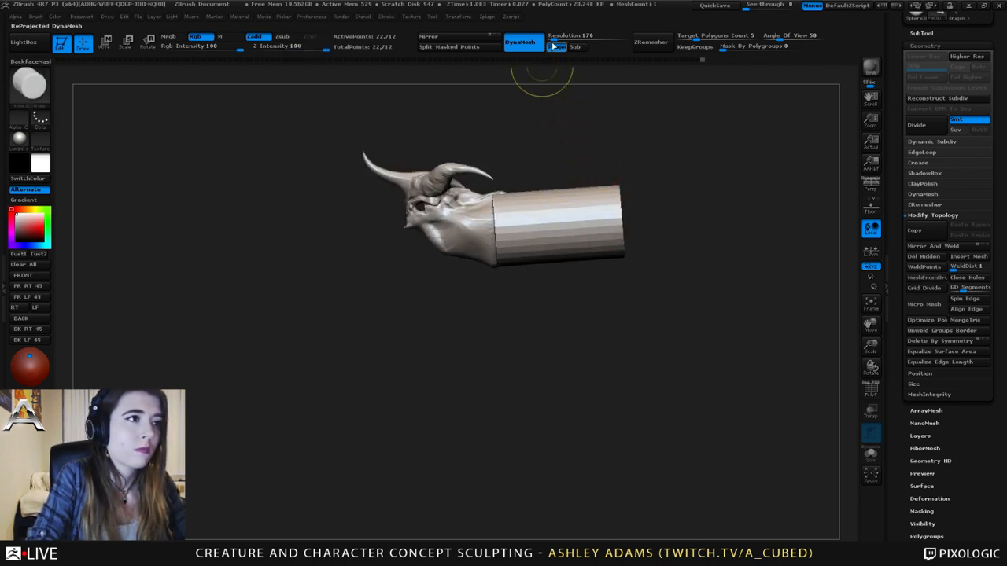
click(555, 40)
ctrl+drag(548, 153, 550, 148)
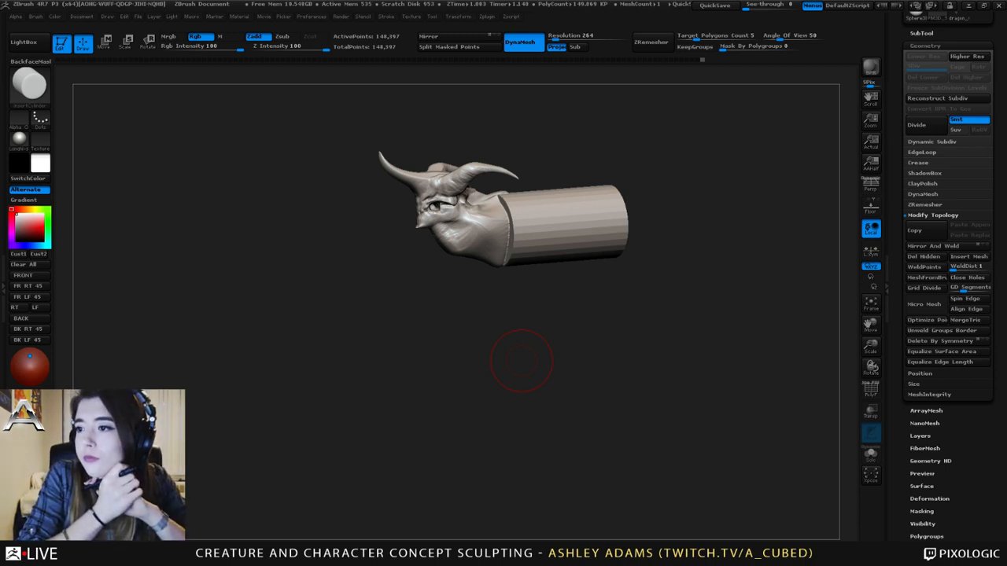
drag(890, 31, 896, 179)
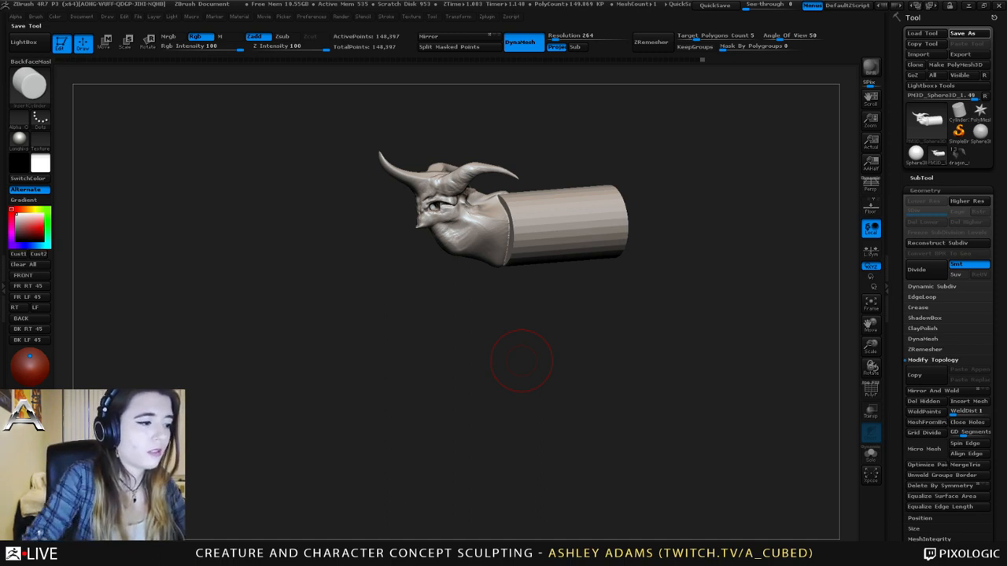
- Blend the seam between the head and neck cylinder with the ClayBuildup brush and smoothing
mouse_move(350, 173)
mouse_down()
mouse_move(450, 171)
mouse_move(420, 175)
mouse_up()
key(b)
key(c)
key(b)
mouse_move(527, 204)
mouse_down()
mouse_move(527, 235)
mouse_move(527, 223)
mouse_up()
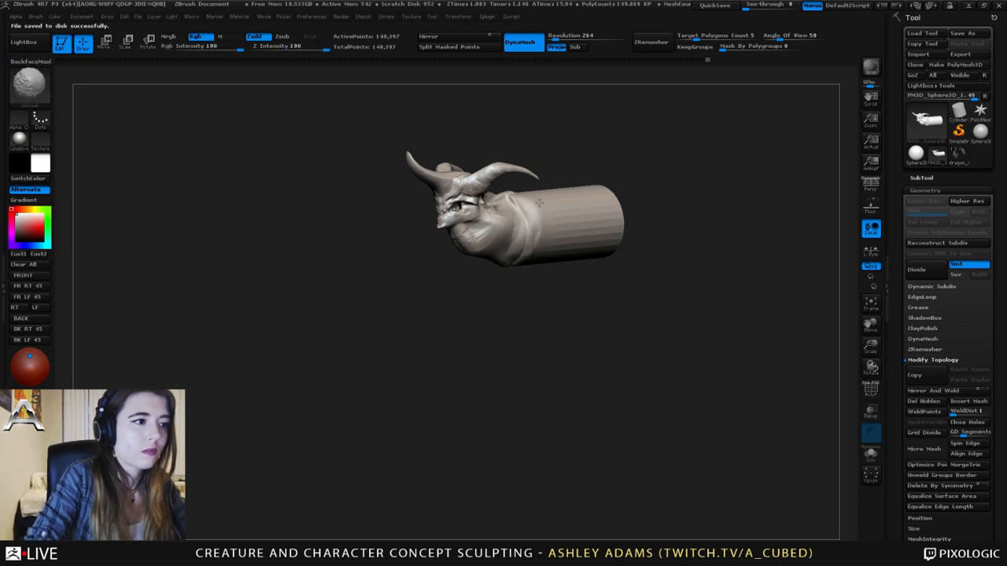
mouse_move(539, 203)
right_down()
mouse_move(521, 168)
mouse_move(588, 232)
right_up()
mouse_move(501, 170)
mouse_down()
mouse_move(512, 181)
mouse_move(496, 171)
mouse_move(543, 174)
mouse_up()
- Reshape the top and underside of the head-to-neck transition with the SnakeHook brush
ctrl+right_drag(543, 175, 528, 137)
right_drag(528, 138, 542, 154)
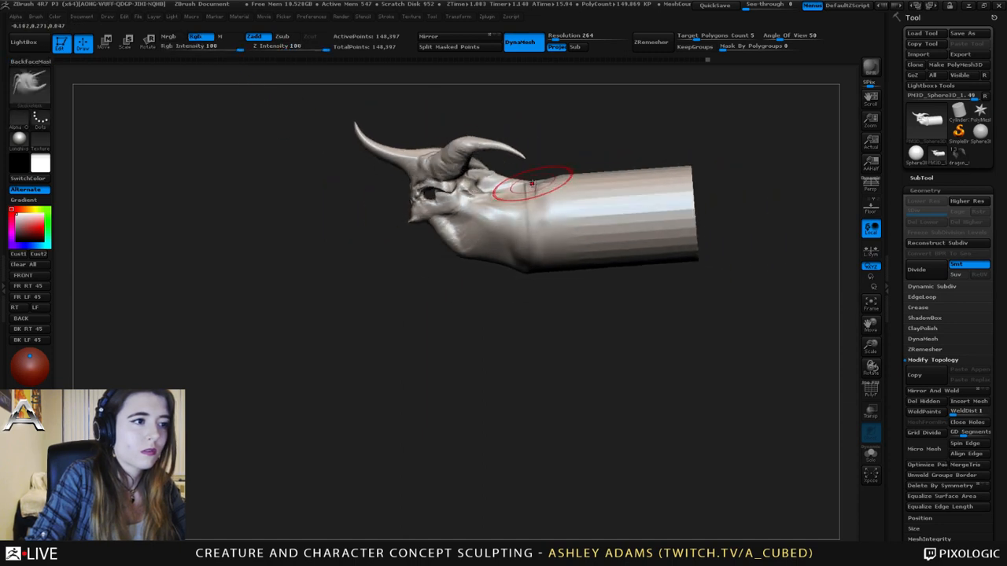
drag(531, 184, 543, 177)
mouse_move(539, 221)
right_down()
mouse_move(638, 237)
mouse_move(634, 277)
right_up()
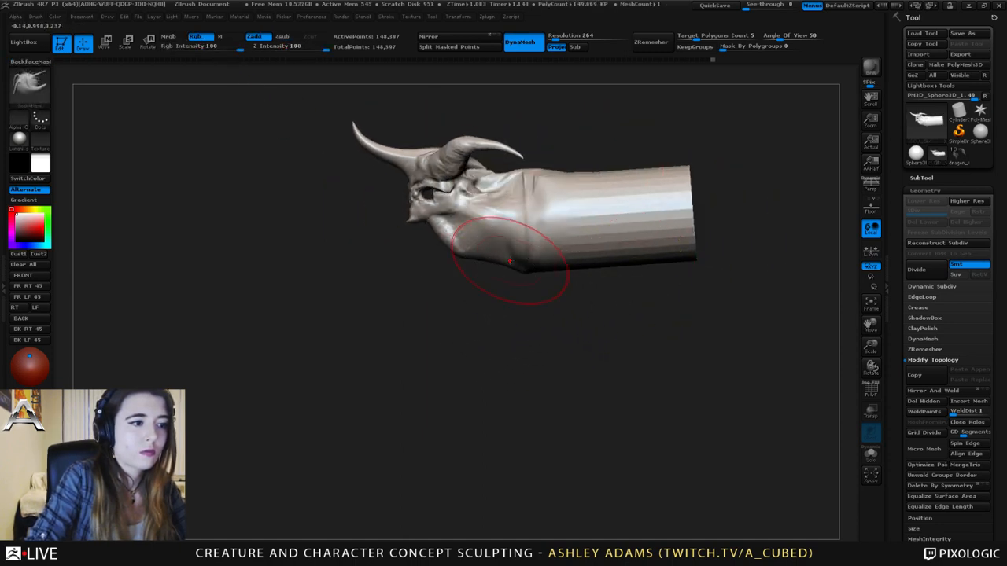
drag(510, 261, 556, 270)
alt+right_drag(595, 236, 514, 268)
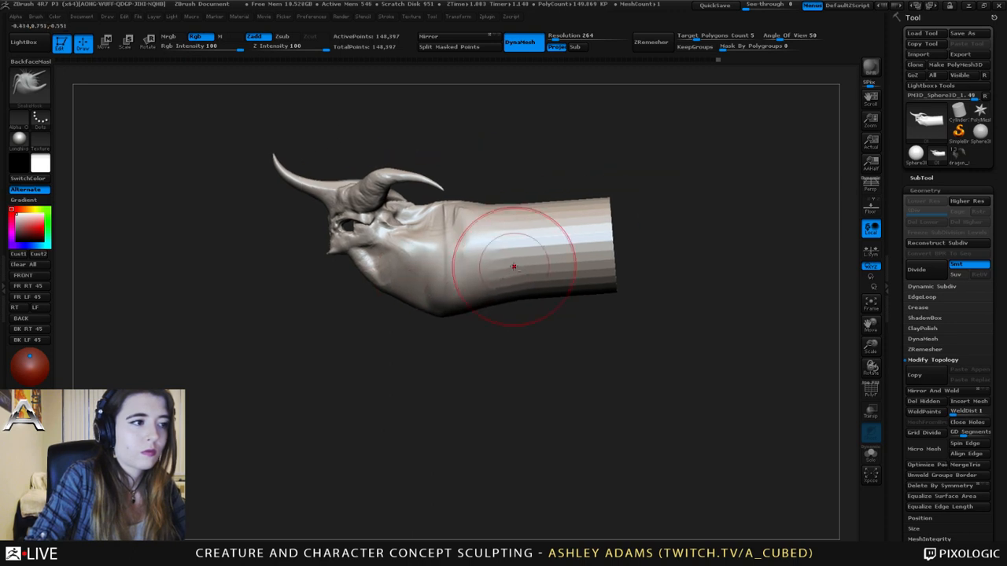
- Clip away the neck's underside and its rear side corners with the ClipCurve brush
ctrl+shift+drag(434, 355, 395, 387)
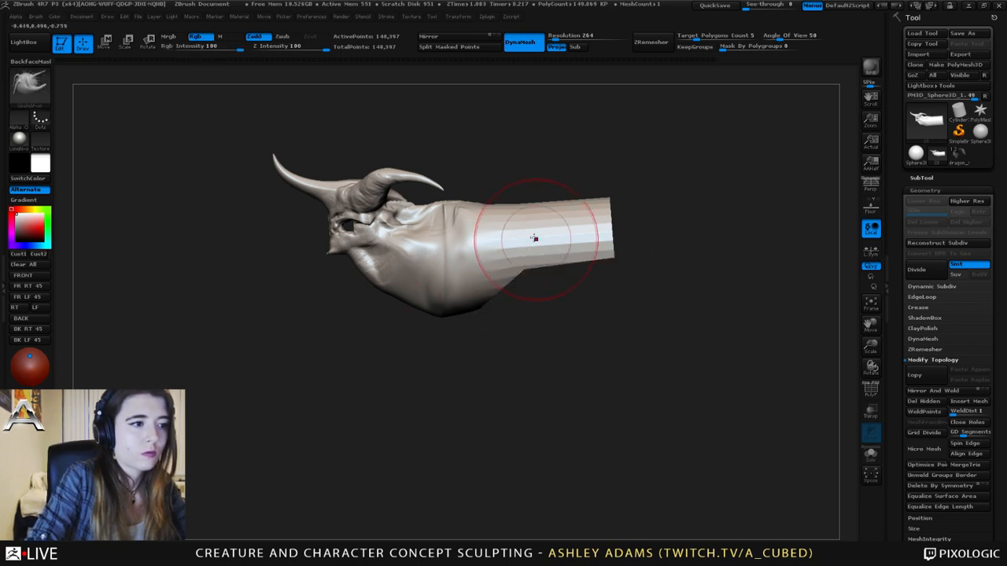
mouse_move(535, 239)
right_down()
mouse_move(513, 226)
mouse_move(532, 256)
mouse_move(612, 120)
mouse_move(615, 129)
right_up()
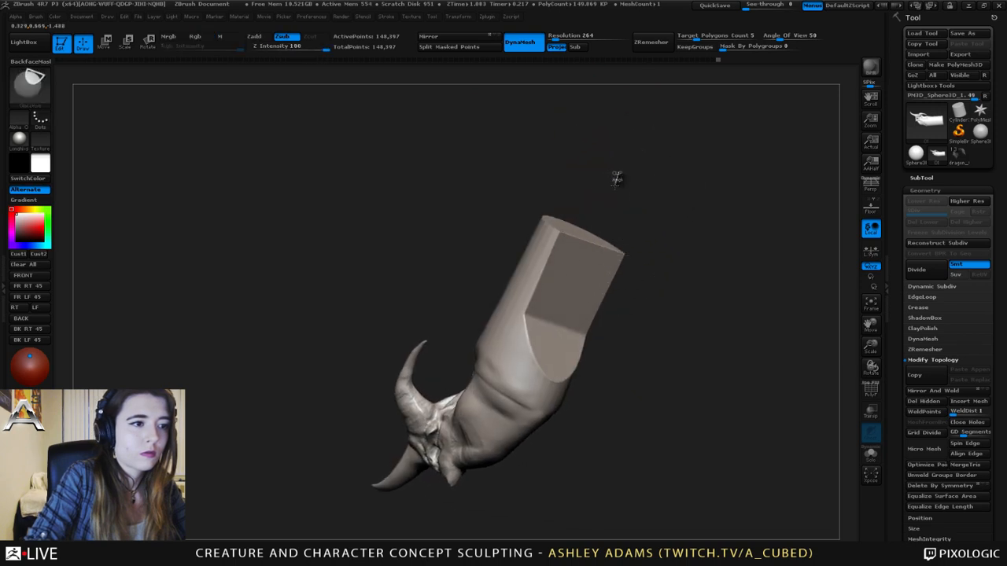
ctrl+shift+drag(613, 166, 586, 335)
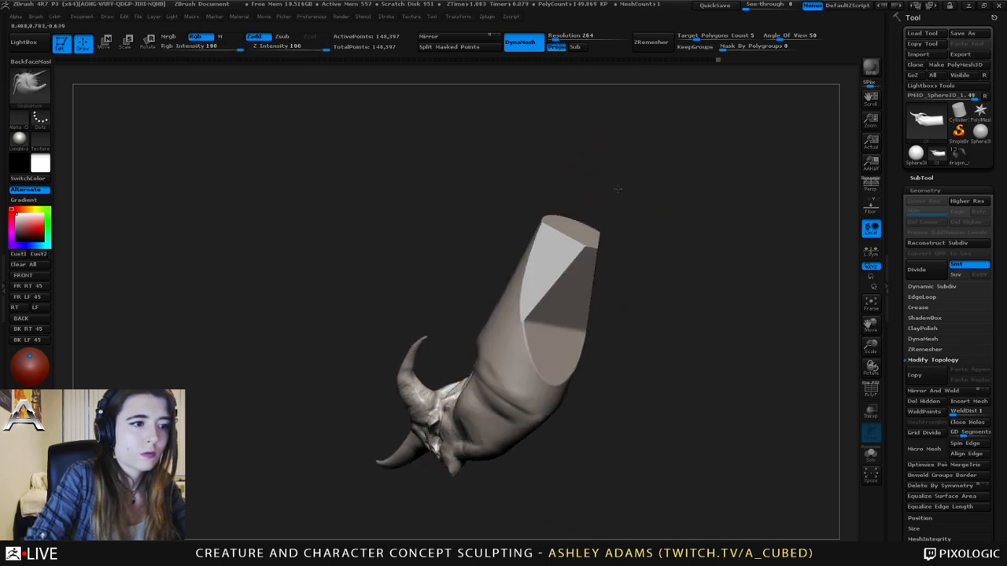
mouse_move(618, 189)
right_down()
mouse_move(557, 242)
mouse_move(414, 254)
right_up()
ctrl+shift+drag(386, 269, 591, 169)
- Clip the top of the neck into a concave curve and trim the underside of its rear end
alt+right_drag(557, 149, 456, 176)
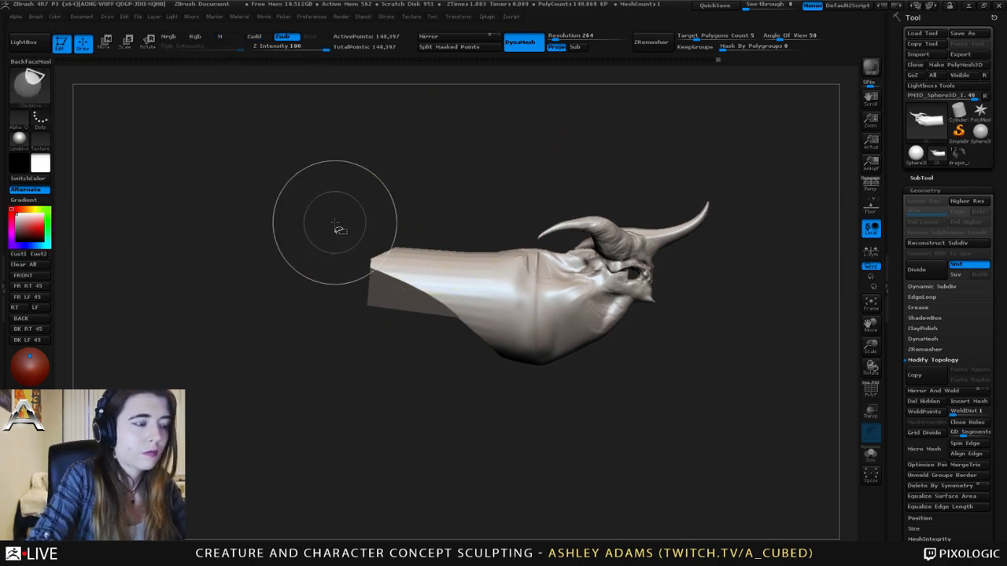
ctrl+shift+drag(312, 221, 432, 250)
mouse_move(452, 255)
ctrl+shift+mouse_down()
mouse_move(655, 205)
mouse_move(621, 187)
ctrl+shift+mouse_up()
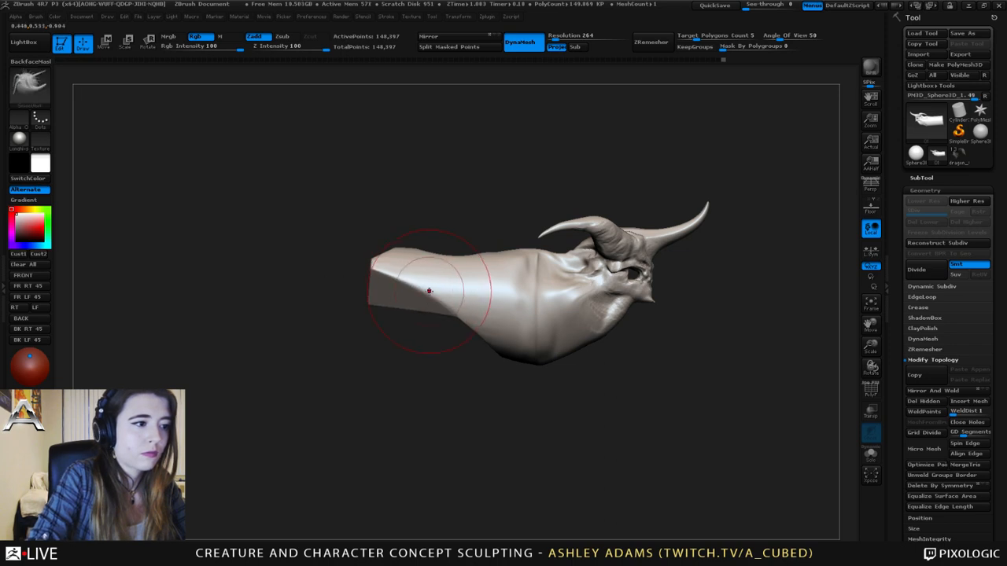
mouse_move(428, 288)
right_down()
mouse_move(400, 304)
mouse_move(427, 291)
right_up()
ctrl+shift+drag(448, 344, 312, 265)
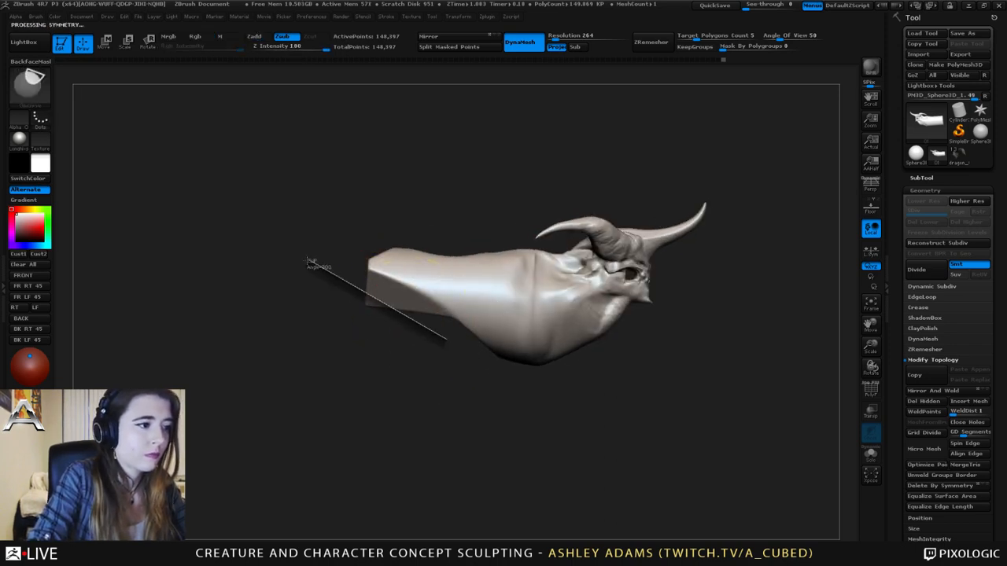
- Add folds across the throat and the head-to-neck seam with the ClayBuildup brush
alt+right_drag(346, 236, 377, 239)
mouse_move(645, 367)
right_down()
mouse_move(574, 291)
mouse_move(595, 242)
mouse_move(635, 247)
mouse_move(621, 247)
right_up()
key(b)
key(c)
key(b)
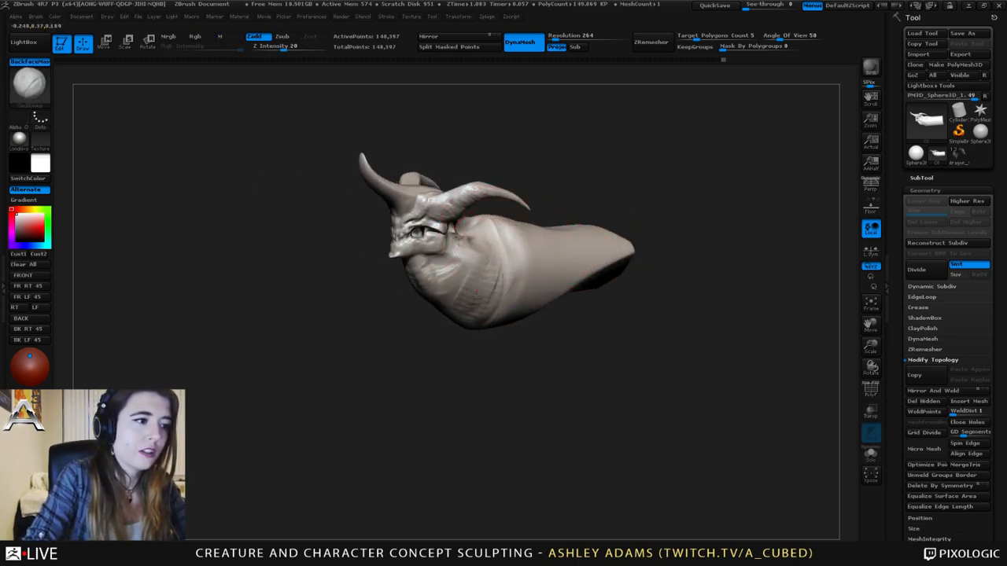
drag(476, 294, 477, 273)
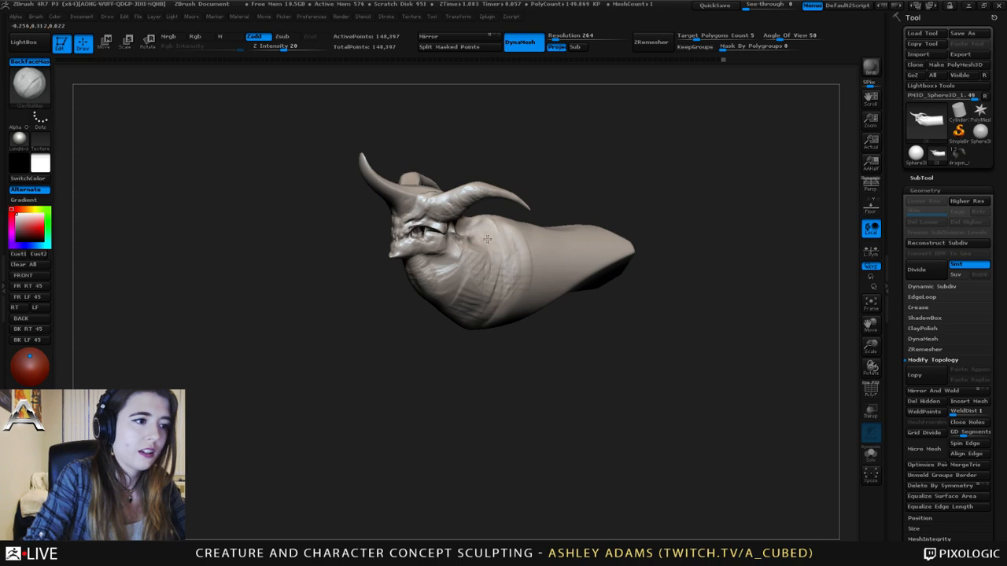
- Clip both sides of the neck into a taper and trim its lower rear edge with the ClipCurve brush
mouse_move(521, 230)
right_down()
mouse_move(465, 229)
mouse_move(553, 244)
mouse_move(589, 225)
mouse_move(543, 277)
mouse_move(562, 187)
mouse_move(511, 194)
mouse_move(602, 140)
mouse_move(603, 72)
right_up()
alt+right_drag(614, 138, 596, 207)
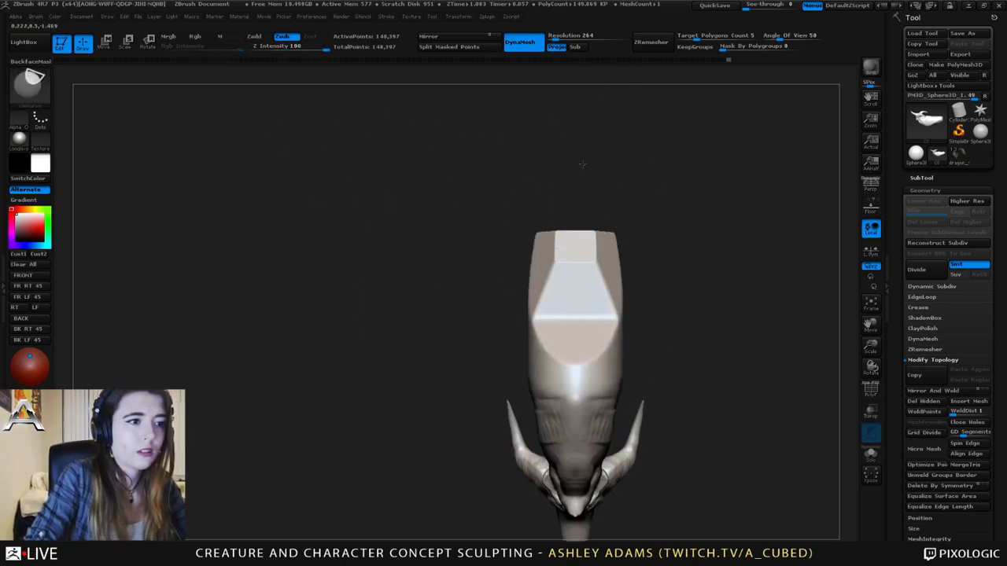
mouse_move(582, 165)
ctrl+shift+mouse_down()
mouse_move(656, 359)
mouse_move(648, 362)
ctrl+shift+mouse_up()
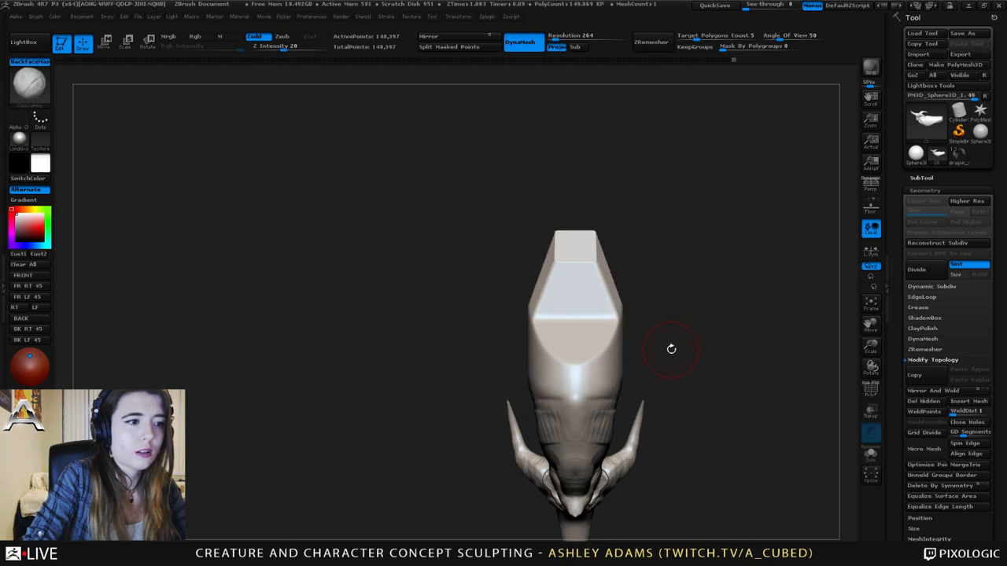
right_drag(671, 348, 555, 262)
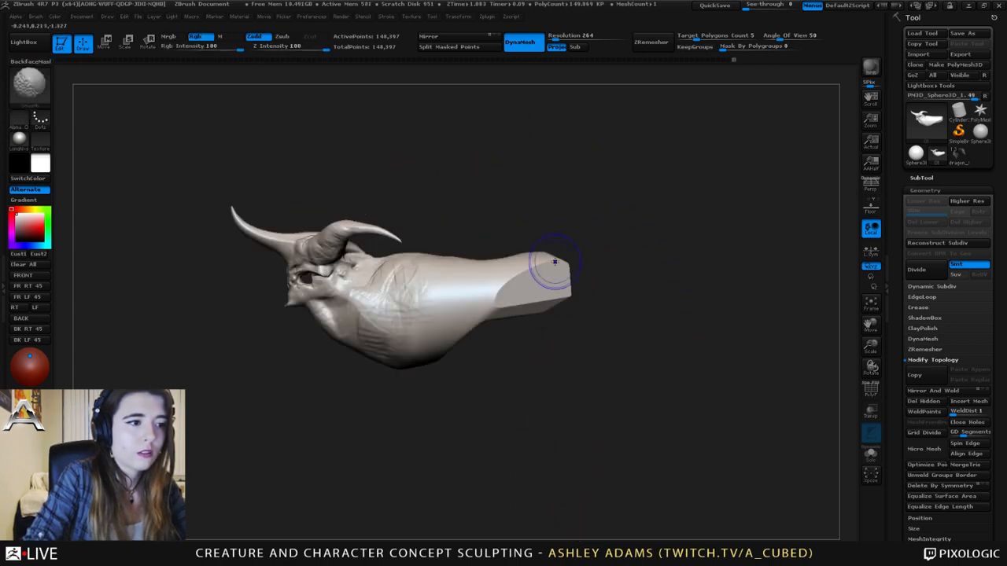
ctrl+shift+drag(592, 242, 526, 365)
right_drag(504, 252, 620, 210)
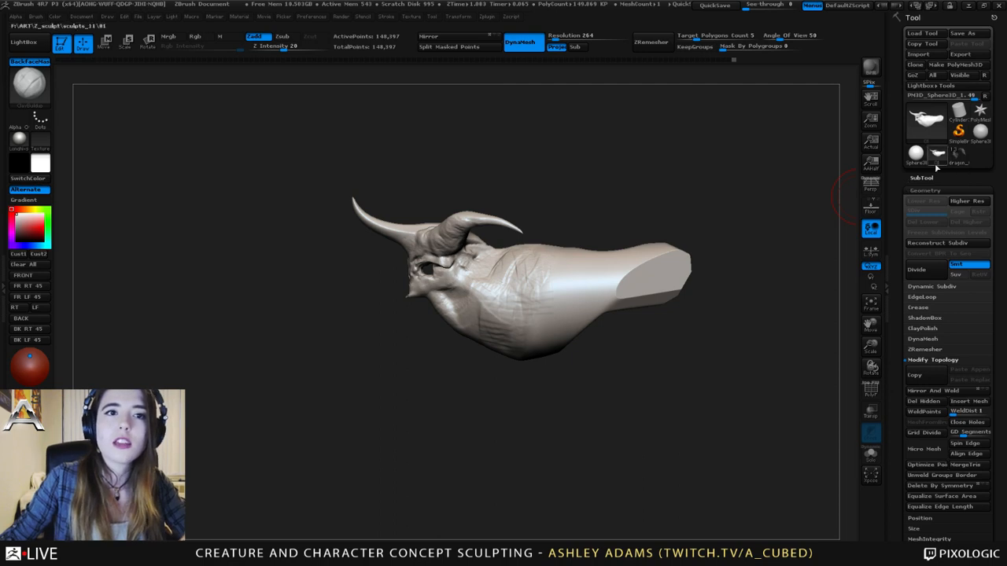
- Expand the sculpt's SubTool list and check the tool's saved file path
click(921, 178)
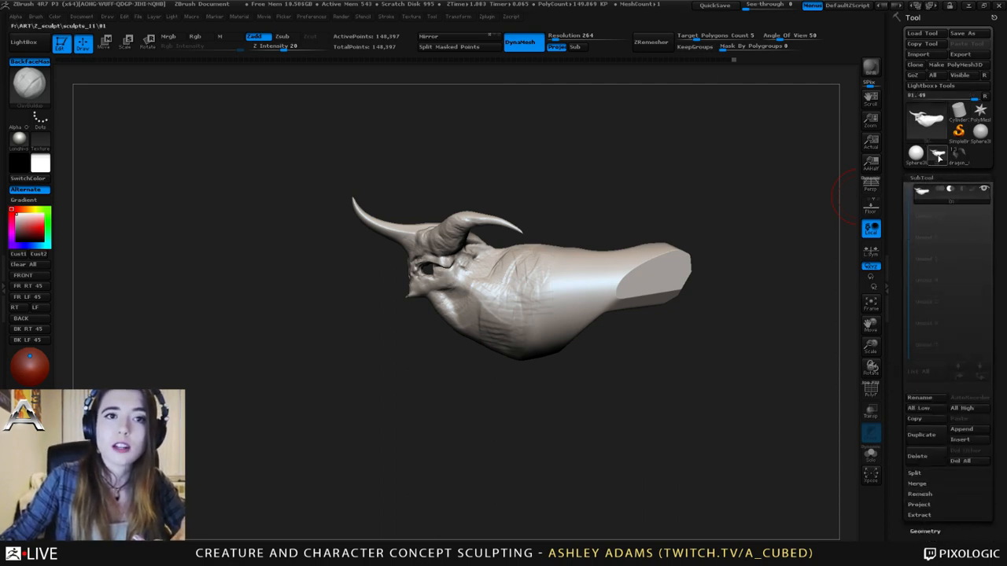
mouse_move(937, 158)
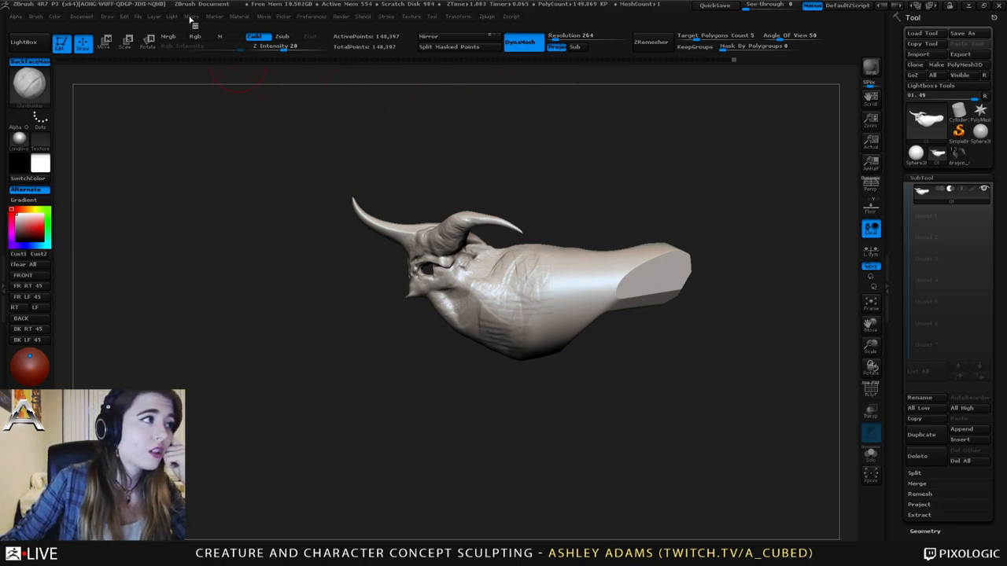
- Check the project file options for including the undo history with the saved project
click(140, 17)
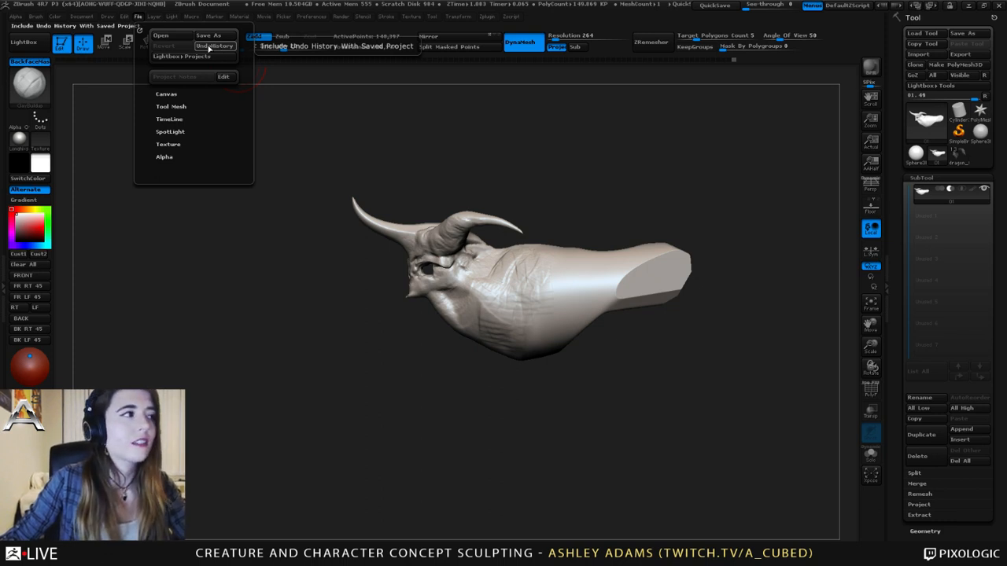
mouse_move(415, 224)
right_down()
mouse_move(489, 271)
mouse_move(522, 246)
mouse_move(546, 299)
mouse_move(512, 252)
right_up()
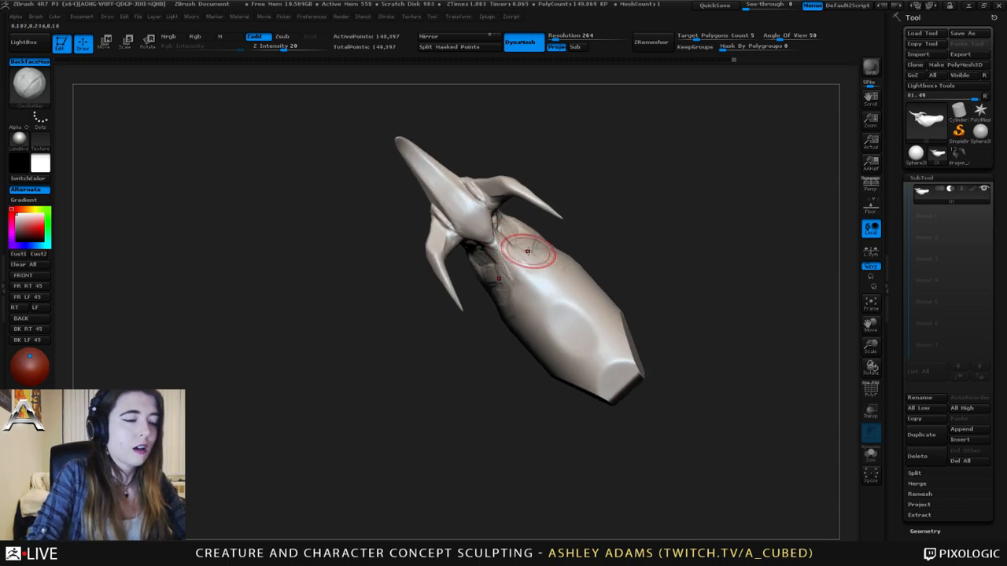
- Build up the surface on top of the neck just behind the head with the ClayBuildup brush
right_drag(508, 242, 488, 219)
right_click(489, 222)
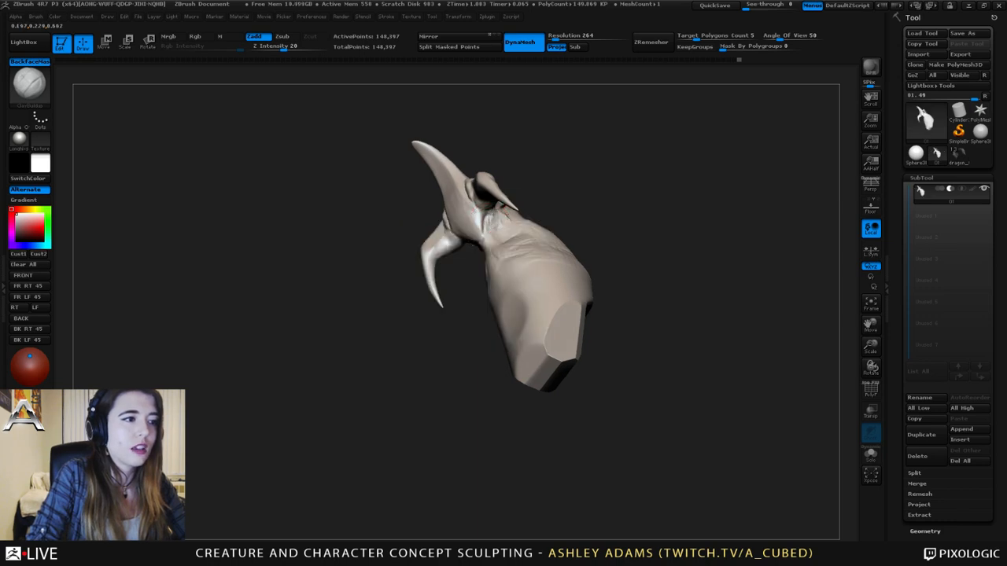
mouse_move(489, 217)
right_down()
mouse_move(502, 213)
mouse_move(488, 233)
right_up()
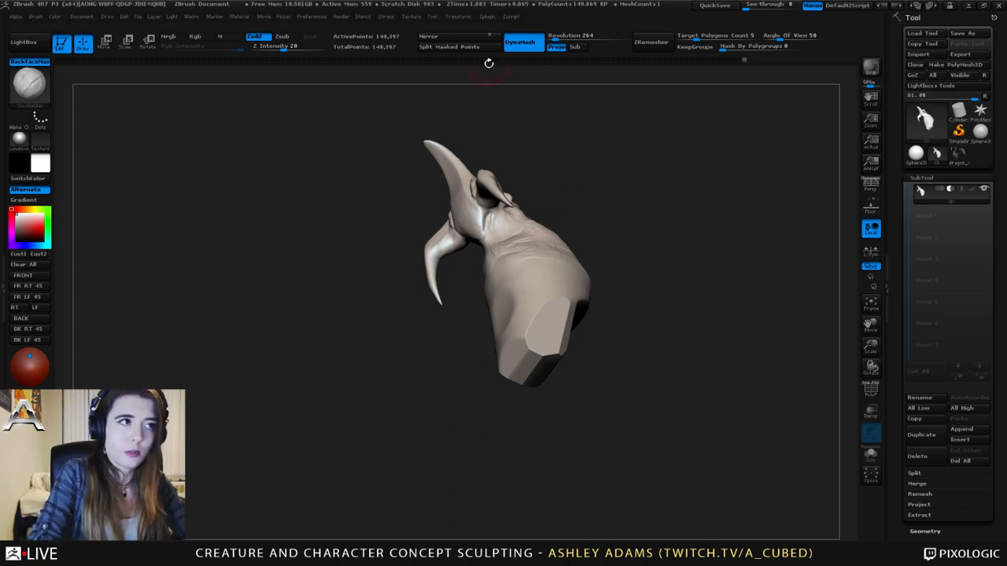
- Set the SnakeHook brush's draw size to 164 and adjust the front of the throat beneath the jaw
mouse_move(401, 163)
right_down()
mouse_move(495, 240)
mouse_move(480, 225)
mouse_move(476, 244)
mouse_move(503, 260)
mouse_move(470, 272)
right_up()
key(b)
key(s)
key(h)
key(space)
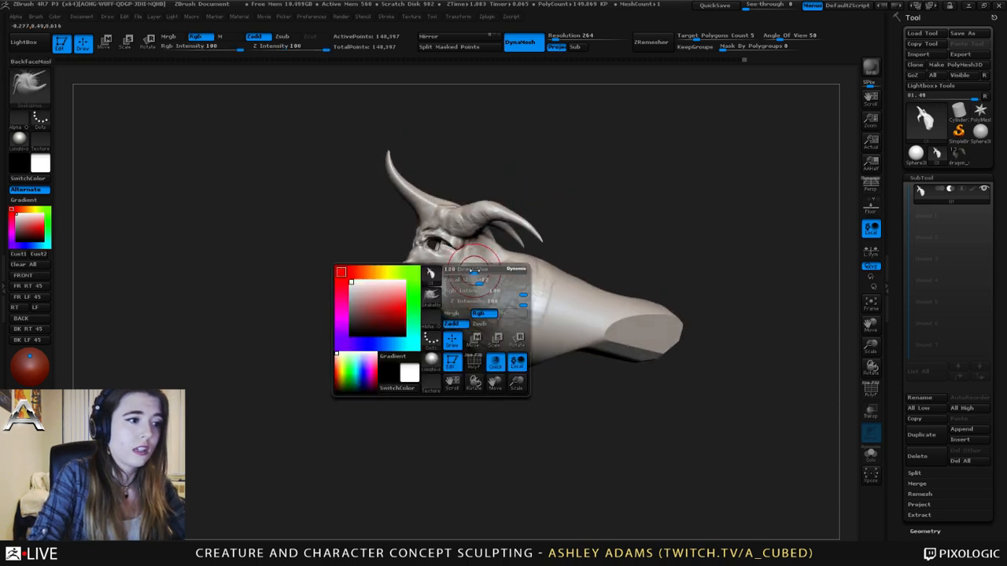
key(space)
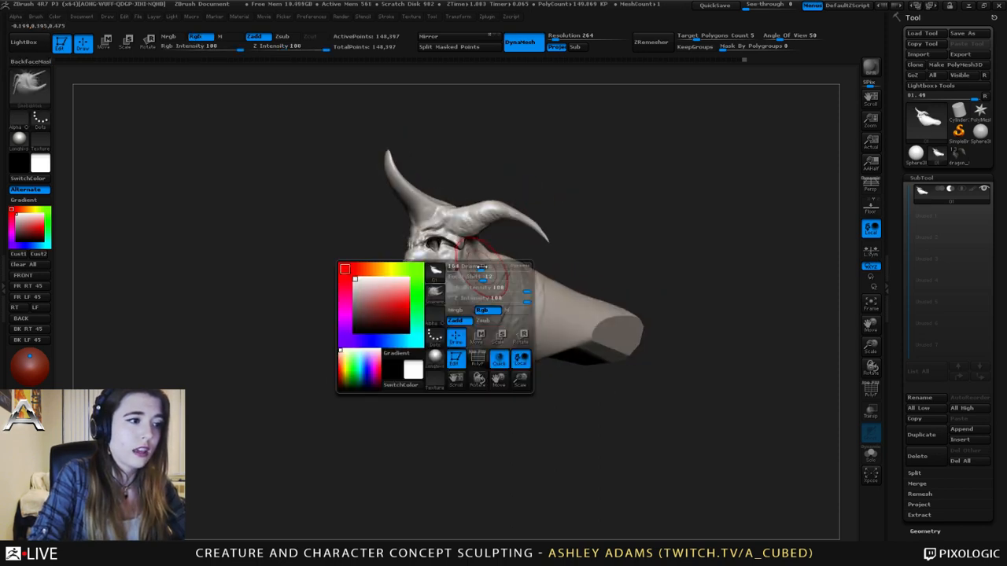
right_drag(471, 281, 761, 132)
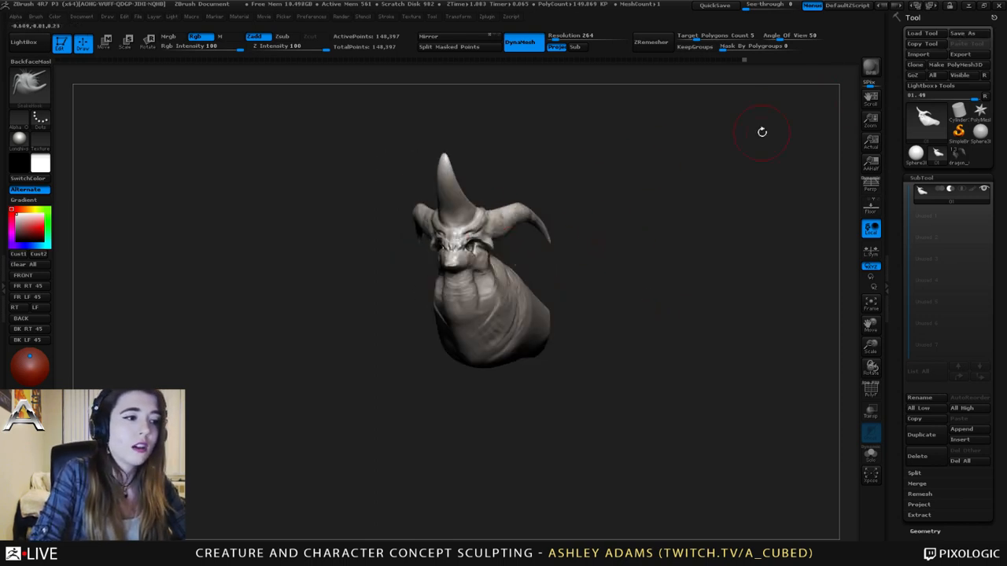
right_drag(533, 241, 470, 286)
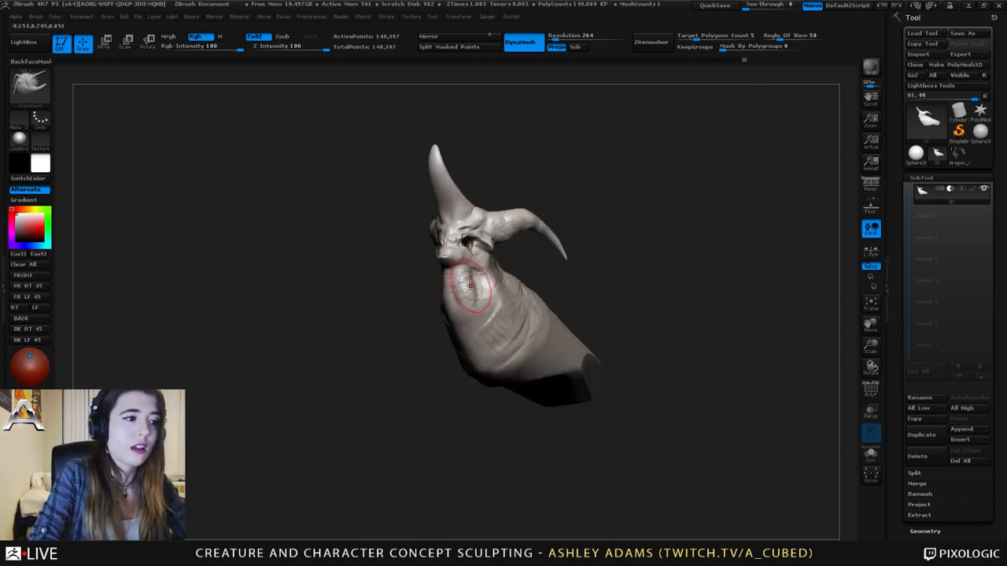
- Add folds down the throat and along the side of the neck with the ClayBuildup brush
key(shift)
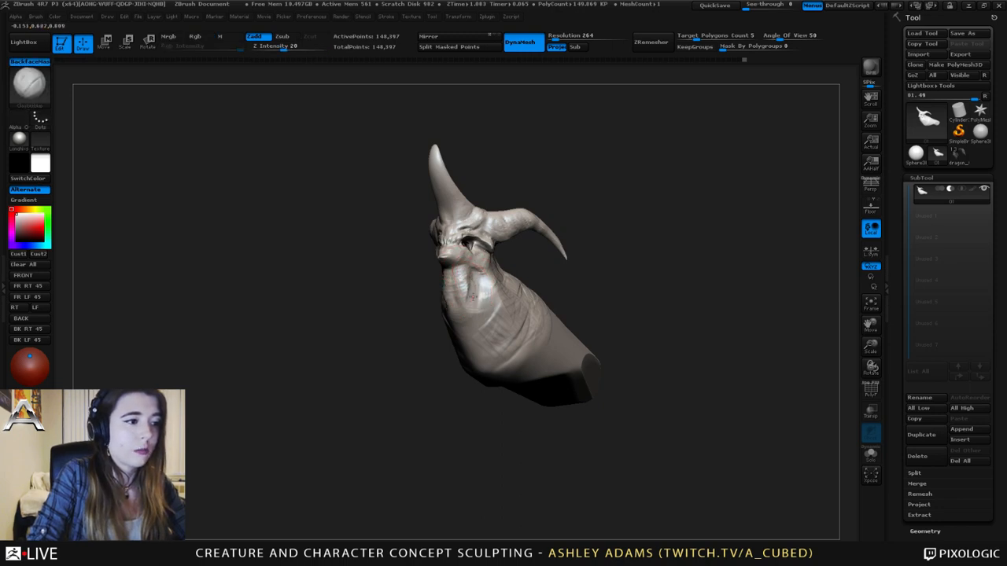
mouse_move(489, 288)
right_down()
mouse_move(535, 298)
mouse_move(489, 294)
mouse_move(486, 308)
mouse_move(479, 297)
mouse_move(503, 317)
right_up()
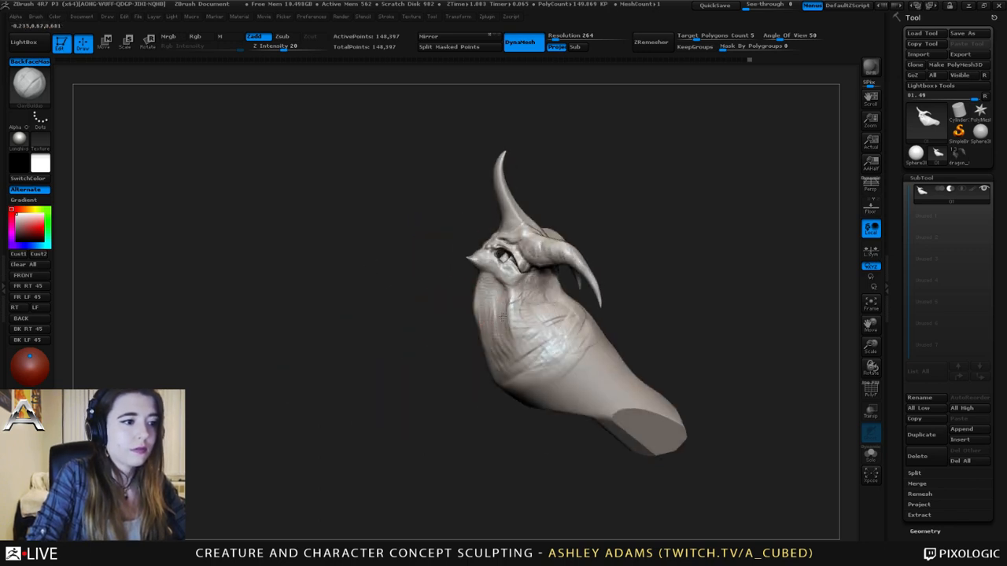
drag(505, 303, 496, 313)
right_drag(489, 285, 460, 262)
right_drag(519, 272, 500, 269)
- Reshape the top of the neck directly behind the head with a large SnakeHook brush
key(b)
key(s)
key(h)
key(space)
drag(457, 246, 464, 244)
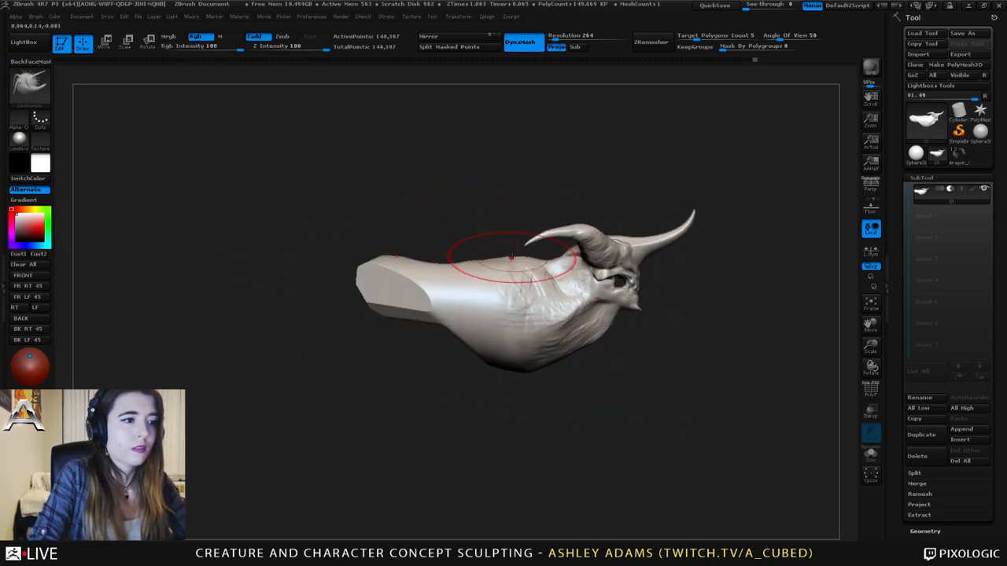
drag(544, 256, 548, 262)
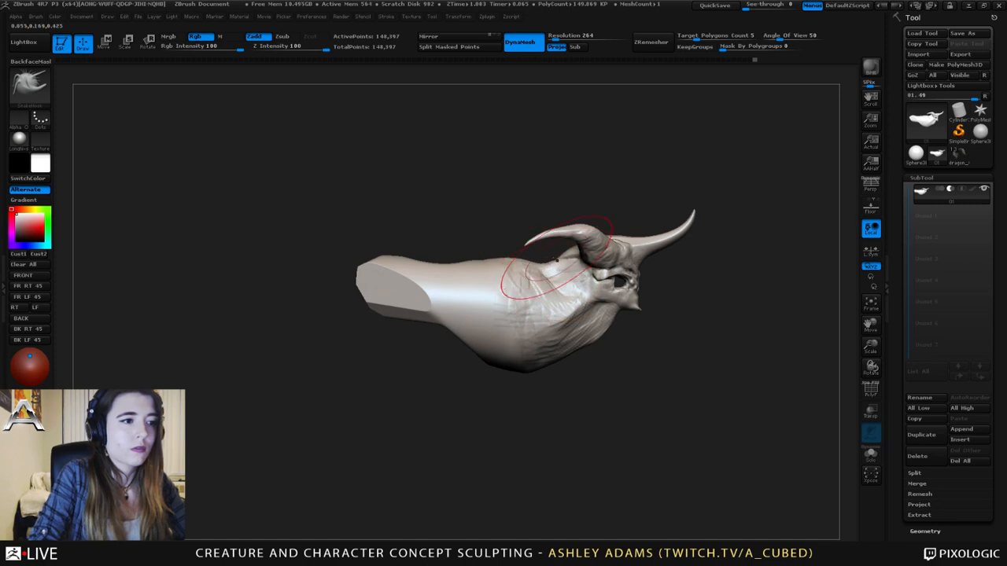
alt+right_drag(550, 277, 502, 265)
- Mask the head and horns with the MaskLasso brush and invert the mask to protect the neck
mouse_move(695, 145)
ctrl+mouse_down()
mouse_move(463, 202)
mouse_move(462, 242)
ctrl+mouse_up()
click(43, 89)
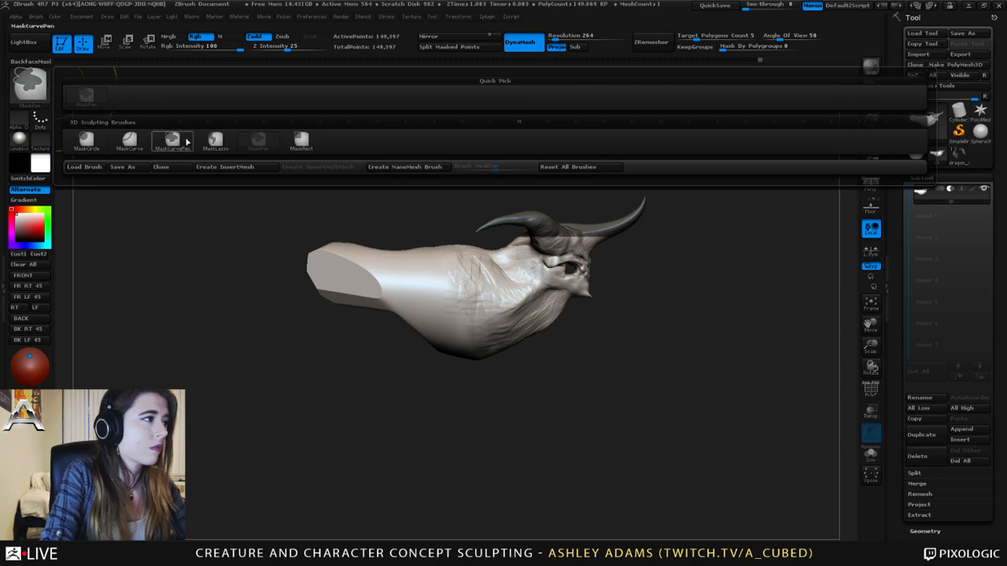
click(214, 141)
mouse_move(666, 141)
ctrl+mouse_down()
mouse_move(455, 232)
mouse_move(567, 236)
mouse_move(664, 338)
ctrl+mouse_up()
ctrl+click(686, 299)
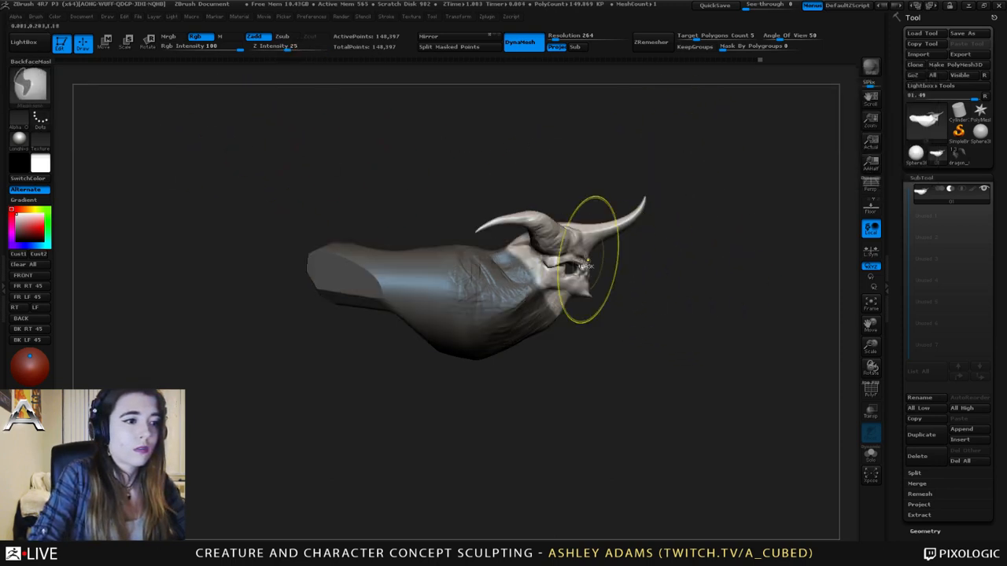
- Raise the unmasked head relative to the neck with the Transpose Move line and clear the mask
alt+drag(590, 257, 673, 281)
key(w)
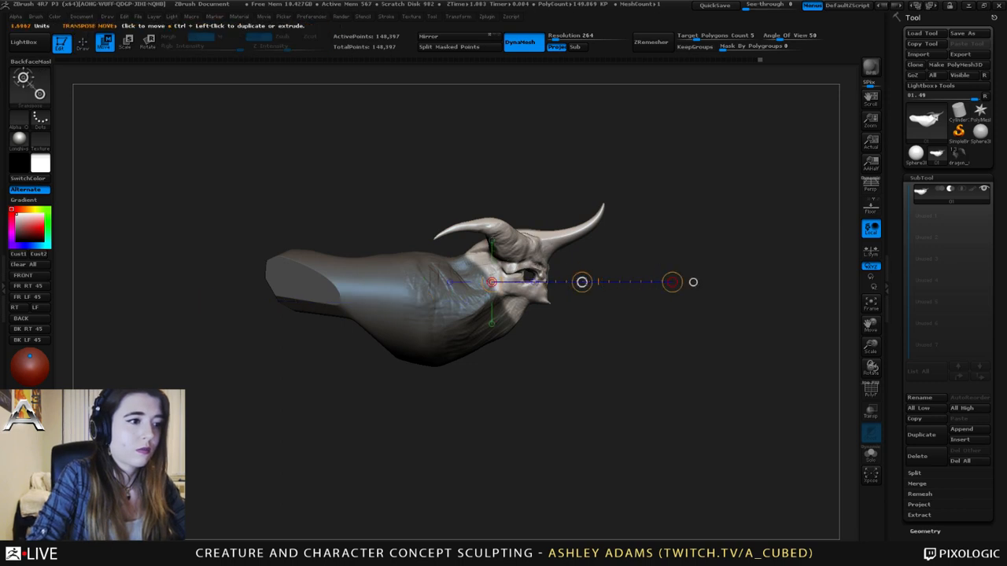
mouse_move(582, 282)
mouse_down()
mouse_move(598, 282)
mouse_move(584, 266)
mouse_up()
drag(592, 183, 493, 169)
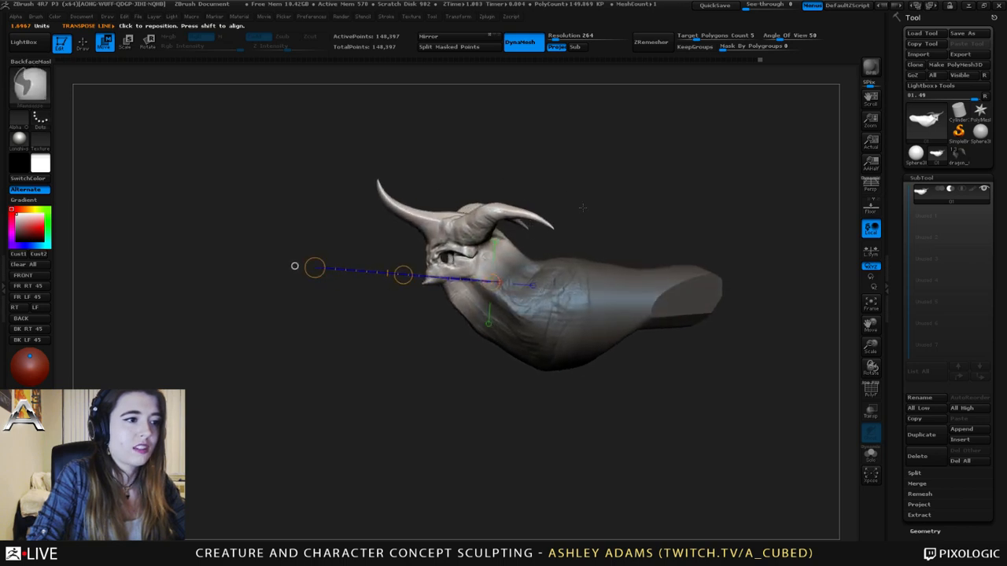
ctrl+drag(580, 207, 599, 225)
- Return to sculpting and fill out the throat below the jaw with the Inflat brush
key(q)
key(space)
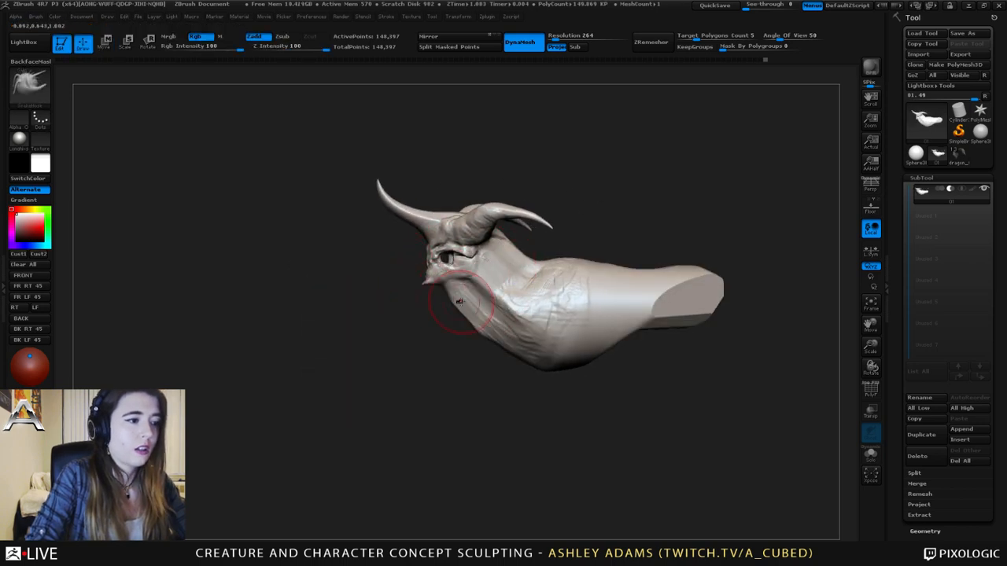
key(b)
key(i)
key(n)
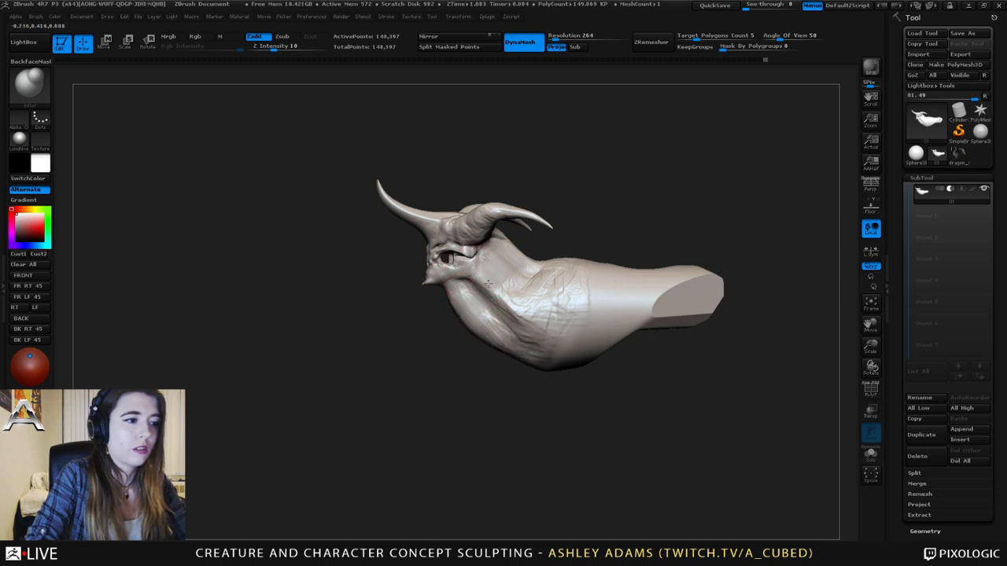
mouse_move(515, 311)
right_down()
mouse_move(555, 315)
mouse_move(524, 290)
right_up()
- Shape the throat and pull out a shoulder-like bulge on the side of the neck with the SnakeHook brush
key(b)
key(s)
key(h)
key(space)
drag(524, 291, 546, 289)
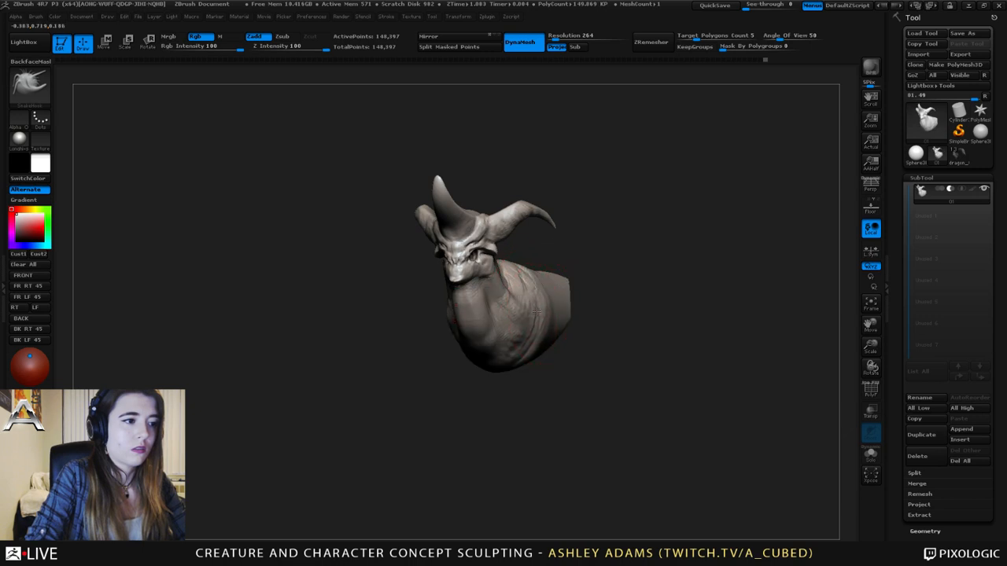
mouse_move(537, 310)
right_down()
mouse_move(528, 293)
mouse_move(557, 284)
right_up()
mouse_move(452, 286)
right_down()
mouse_move(482, 293)
mouse_move(416, 306)
right_up()
- Reduce the SnakeHook brush's draw size and pull the lower front of the neck outward into a chest point
key(space)
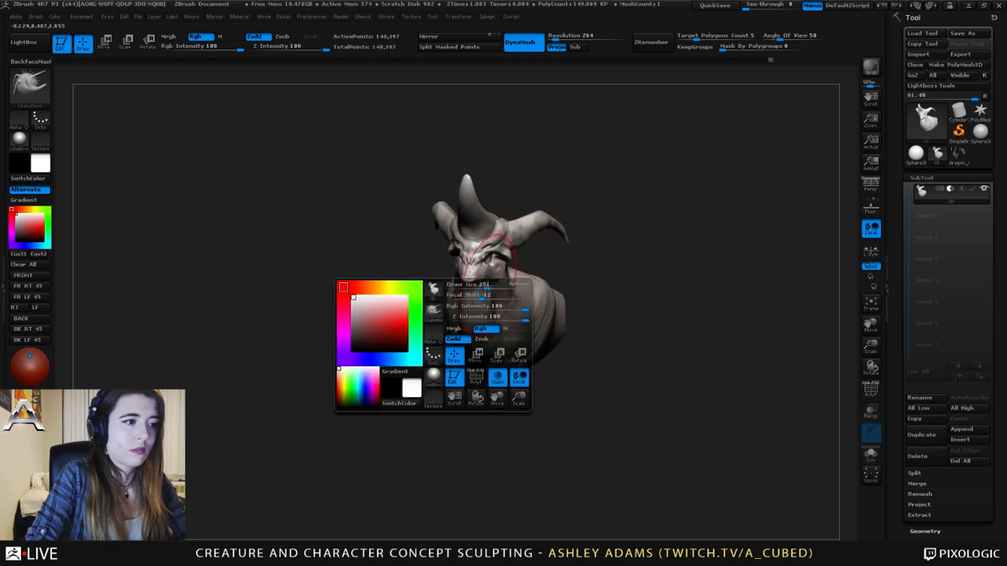
drag(488, 288, 481, 288)
right_drag(498, 269, 458, 284)
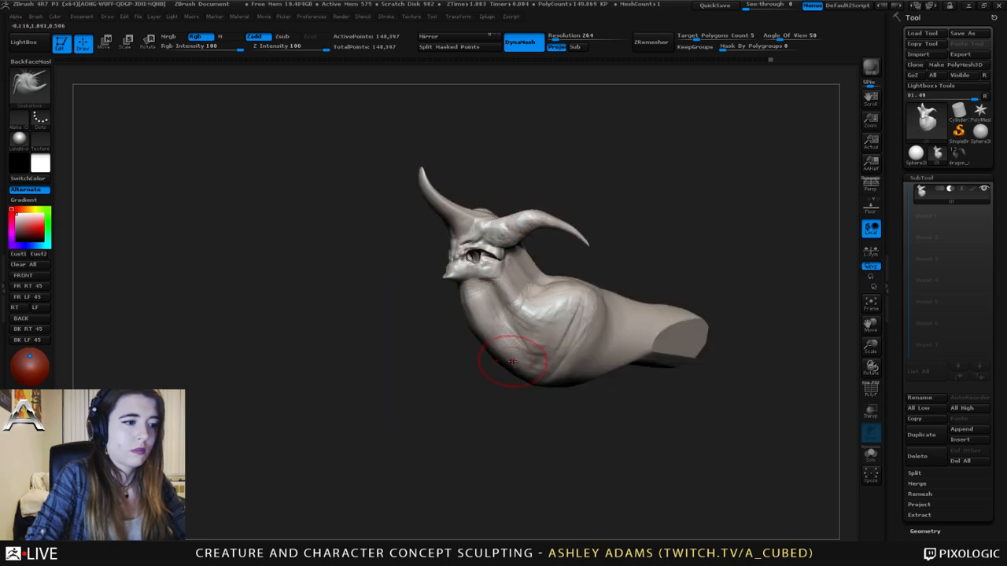
mouse_move(512, 361)
right_down()
mouse_move(509, 370)
mouse_move(512, 355)
right_up()
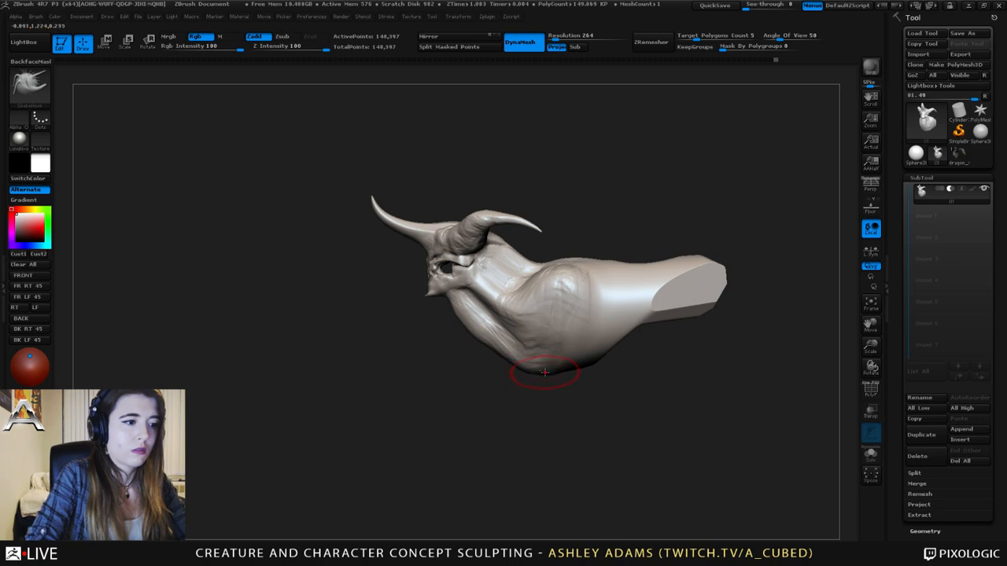
right_drag(538, 370, 518, 363)
- Build up a ridge around the chest point at the base of the throat with the ClayBuildup brush
key(shift)
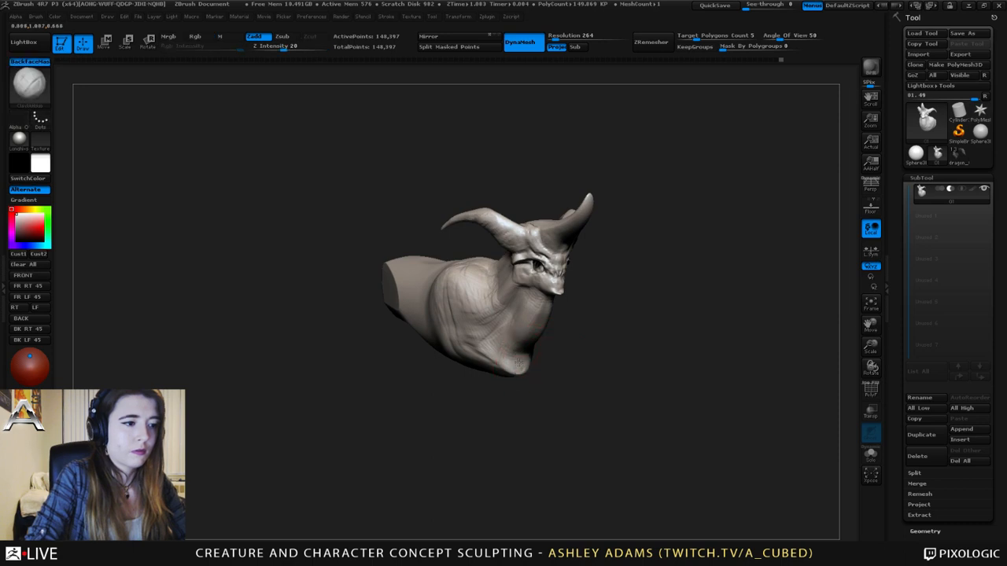
key(space)
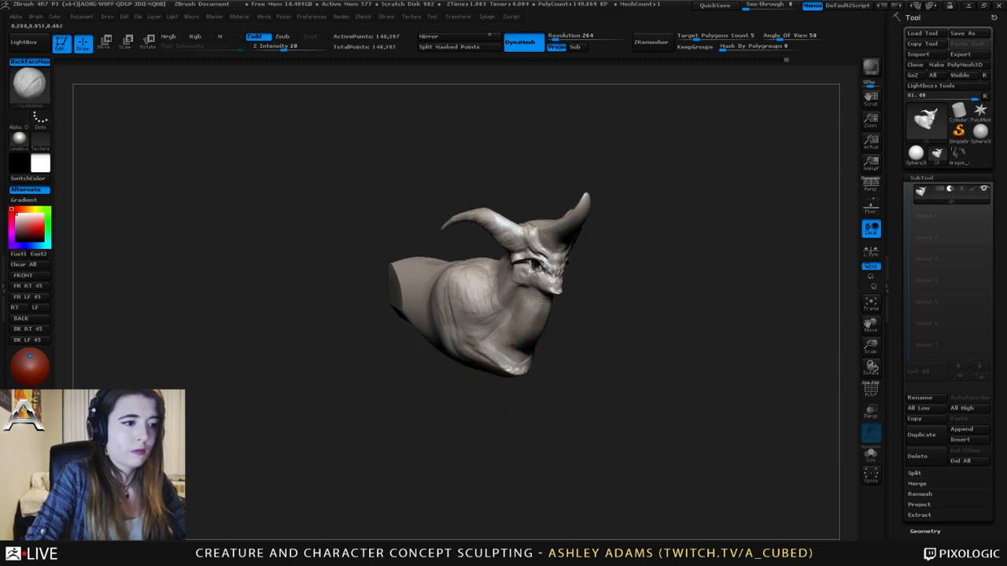
drag(504, 380, 498, 350)
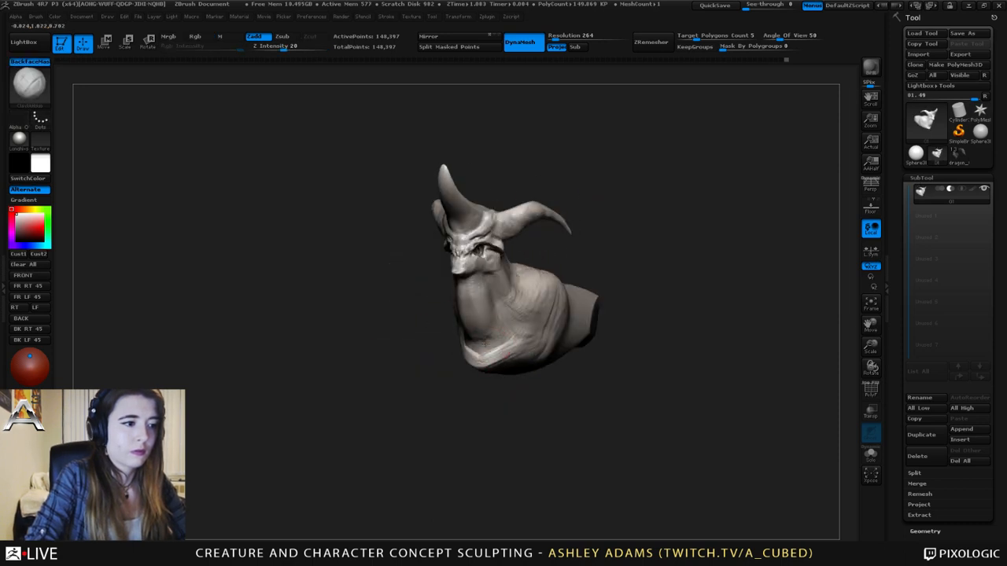
drag(501, 307, 491, 338)
mouse_move(551, 314)
right_down()
mouse_move(488, 306)
mouse_move(487, 296)
right_up()
right_click(498, 297)
- Try pulling in the throat above the chest point with the SnakeHook brush and undo the change
key(b)
key(s)
key(h)
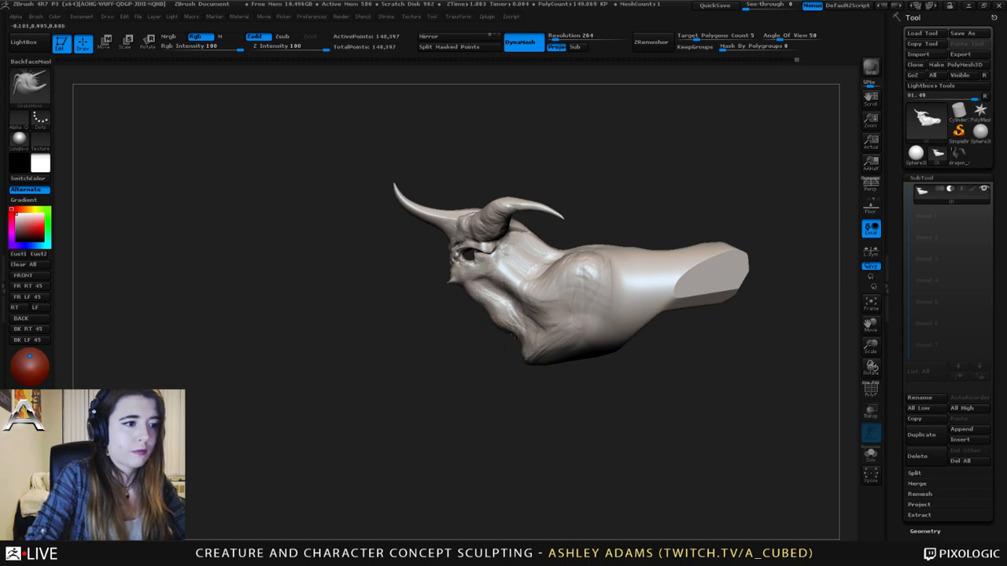
key(b)
key(s)
key(t)
key(ctrl+z)
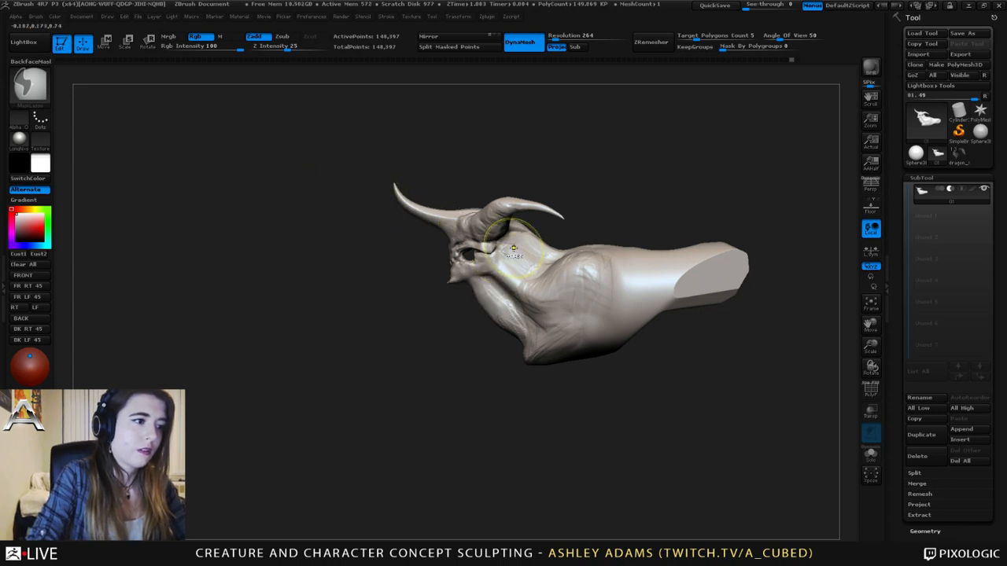
- Extend the chin forward, fill out the throat beneath it and add surface forms with the ClayBuildup brush
mouse_move(459, 283)
mouse_down()
mouse_move(500, 289)
mouse_move(524, 314)
mouse_move(504, 290)
mouse_move(501, 324)
mouse_move(533, 340)
mouse_move(501, 296)
mouse_up()
right_click(472, 286)
key(b)
key(c)
key(b)
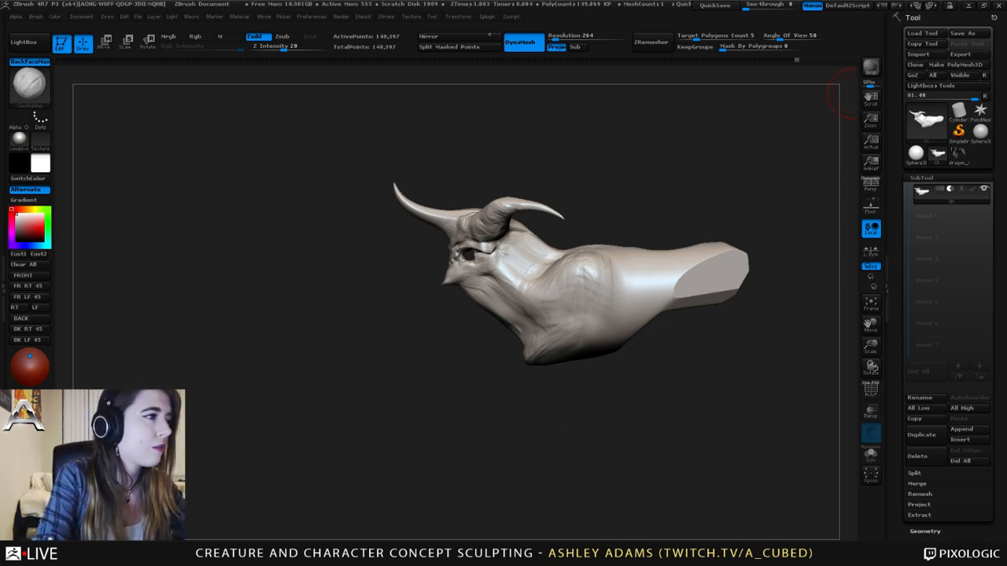
- Switch the clipping and selection brush to SelectRect and back to ClipCurve
drag(242, 150, 272, 150)
key(b)
key(h)
key(p)
click(25, 87)
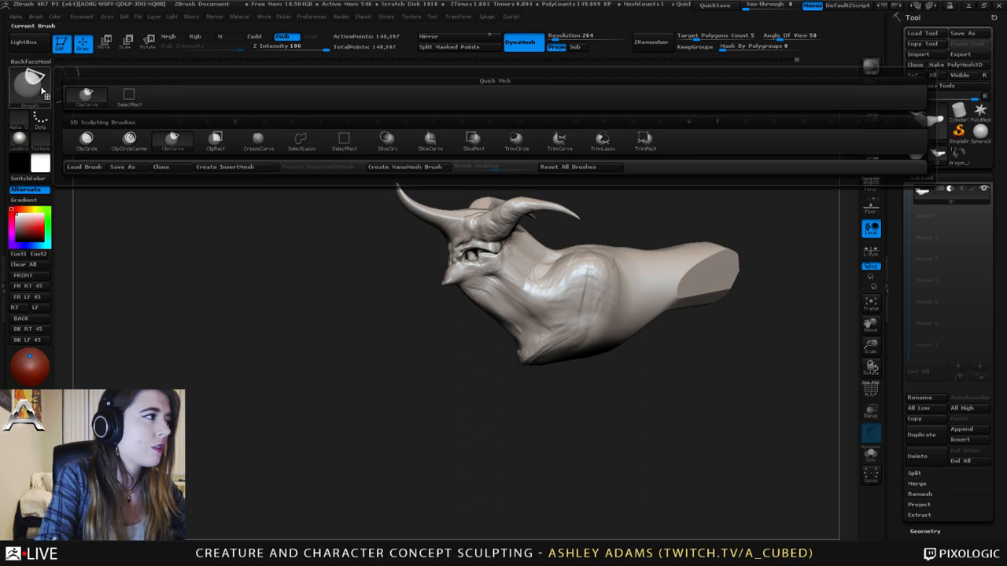
click(30, 88)
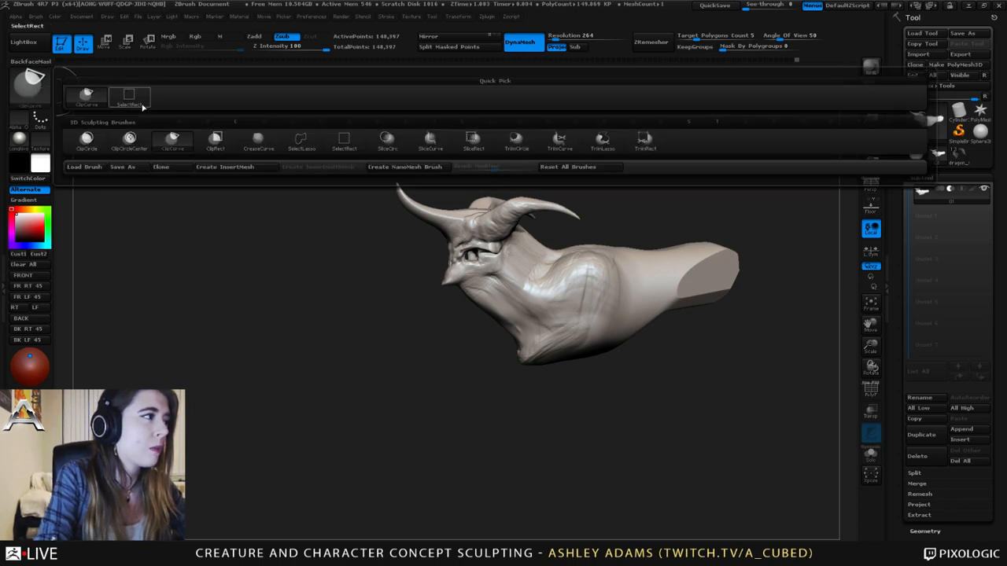
click(127, 96)
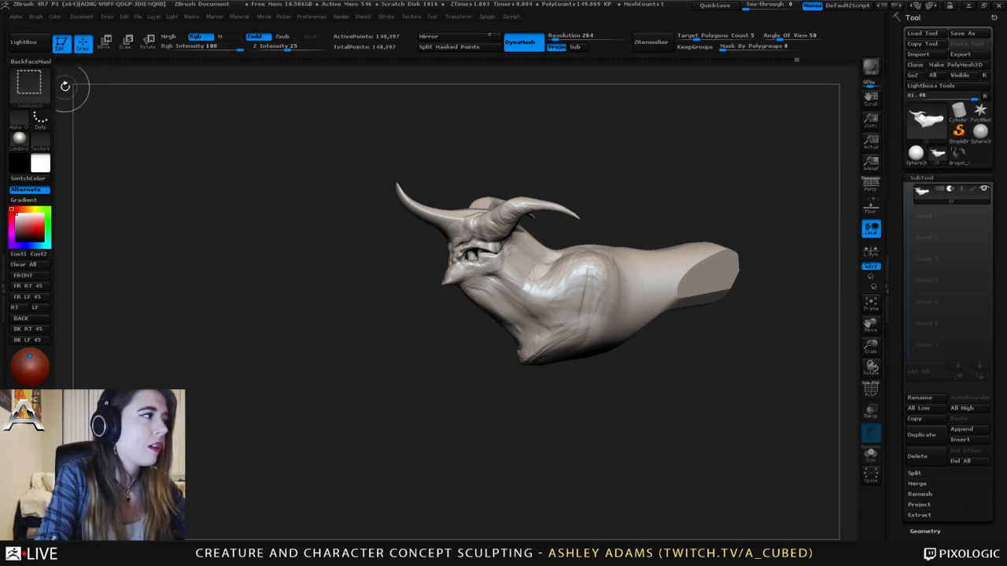
ctrl+shift+click(31, 94)
ctrl+shift+click(30, 91)
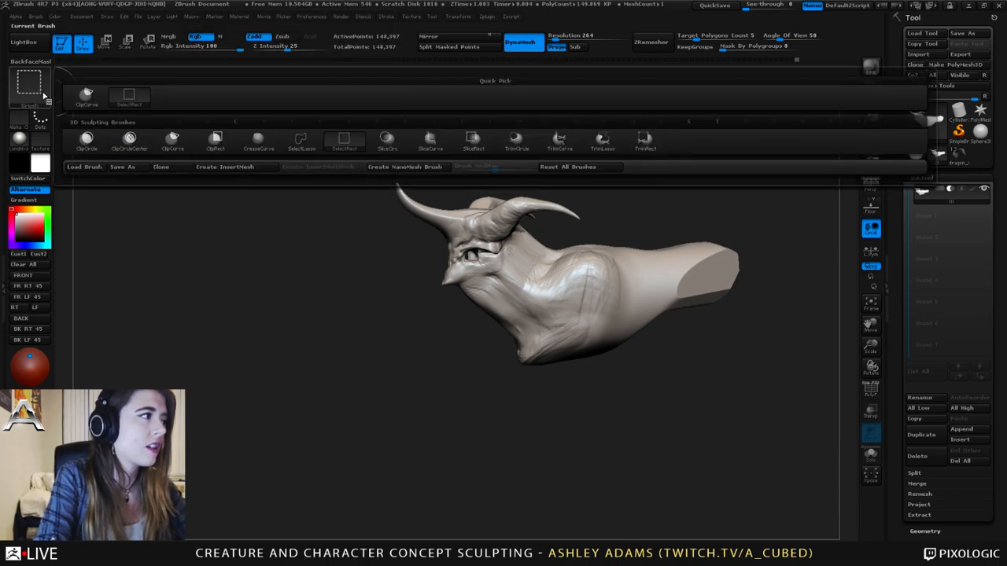
mouse_move(85, 102)
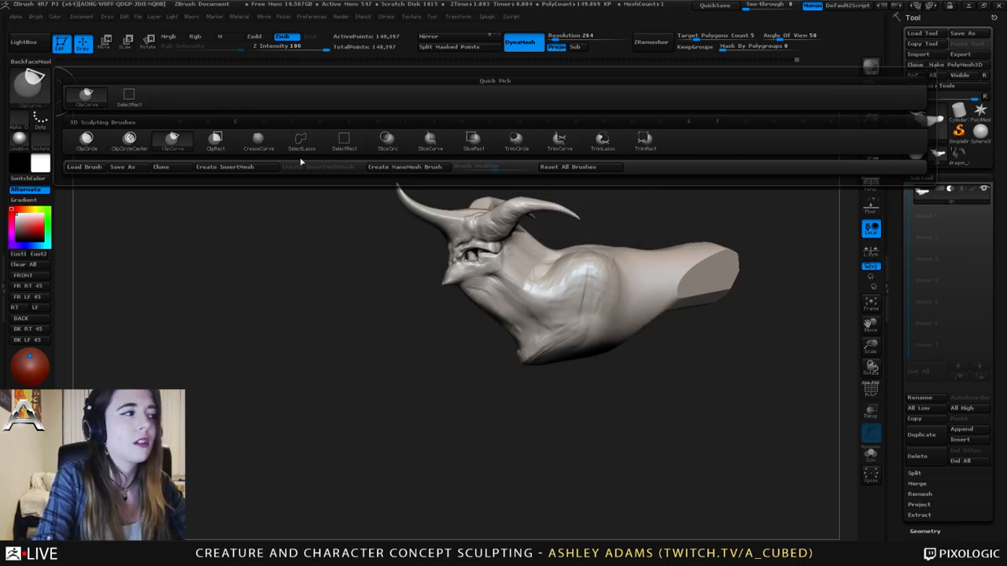
- Pull the chest point down and back and tuck in the throat above it with the SnakeHook brush
mouse_move(454, 233)
right_down()
mouse_move(523, 236)
mouse_move(449, 236)
right_up()
mouse_move(436, 279)
right_down()
mouse_move(476, 279)
mouse_move(444, 277)
right_up()
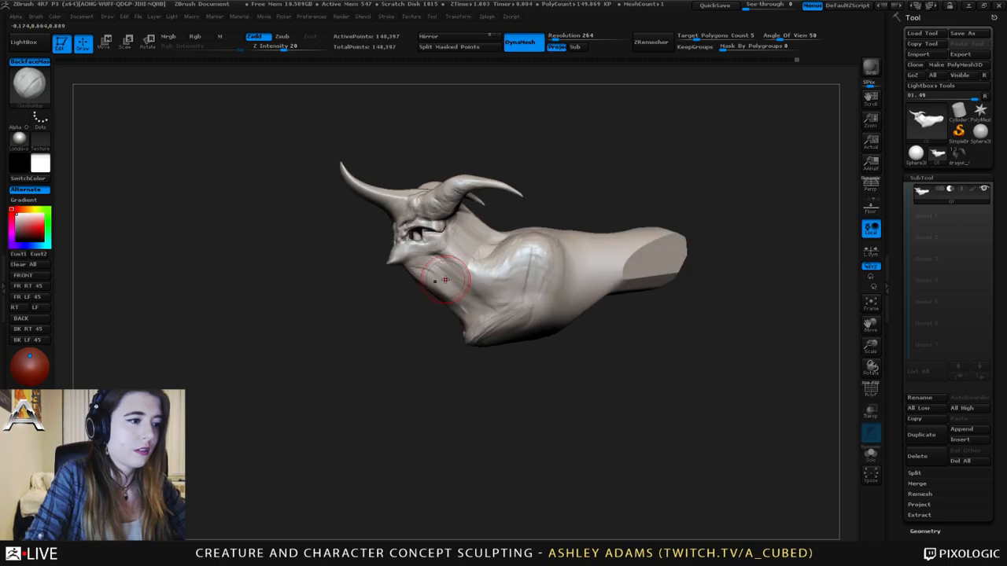
key(space)
drag(483, 277, 497, 275)
key(b)
key(s)
key(h)
right_drag(471, 262, 452, 264)
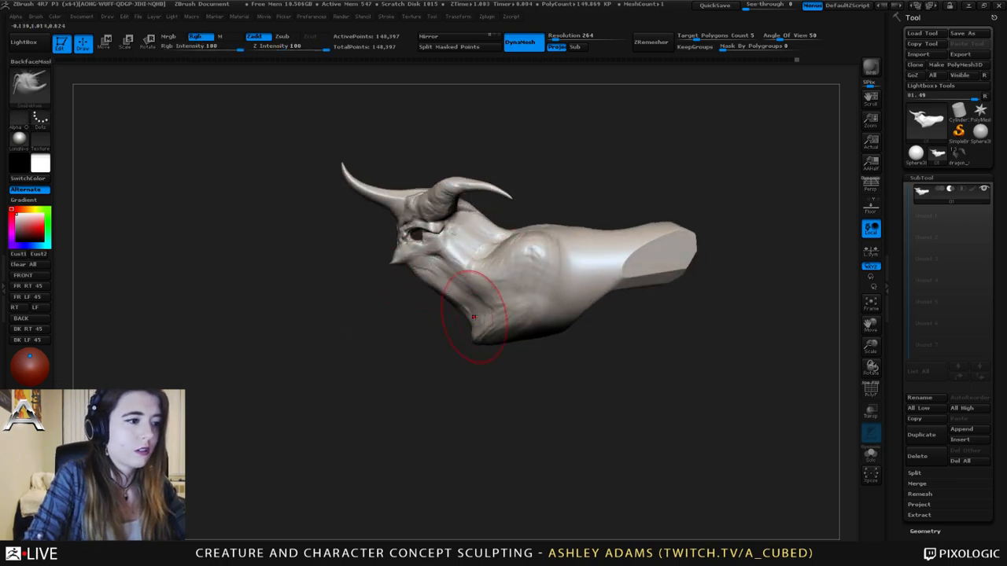
drag(485, 342, 534, 350)
drag(466, 322, 478, 319)
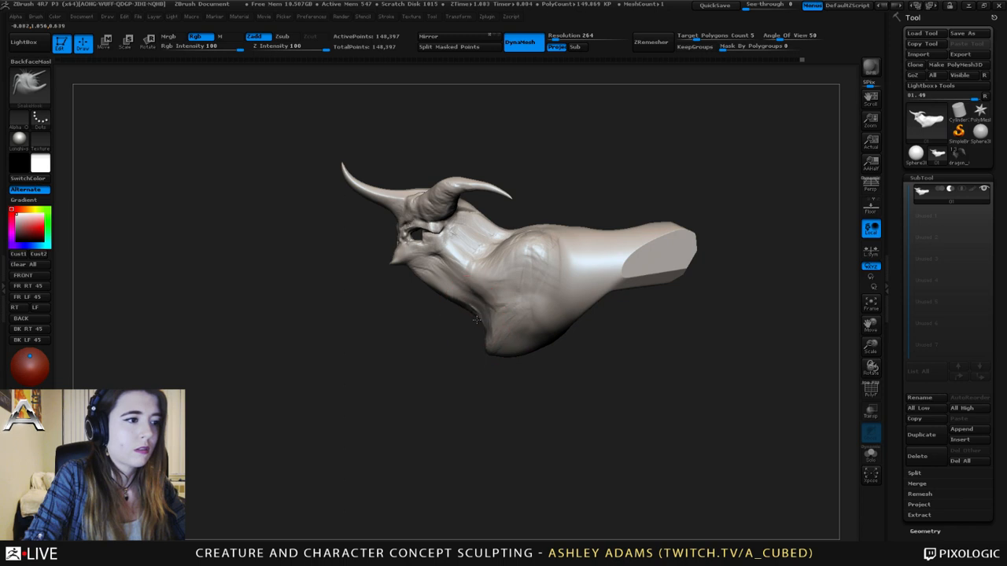
- Mask the head, invert the mask, move the head forward from the neck with Transpose and clear the mask
mouse_move(504, 124)
ctrl+mouse_down()
mouse_move(333, 124)
mouse_move(366, 295)
mouse_move(543, 196)
mouse_move(555, 154)
ctrl+mouse_up()
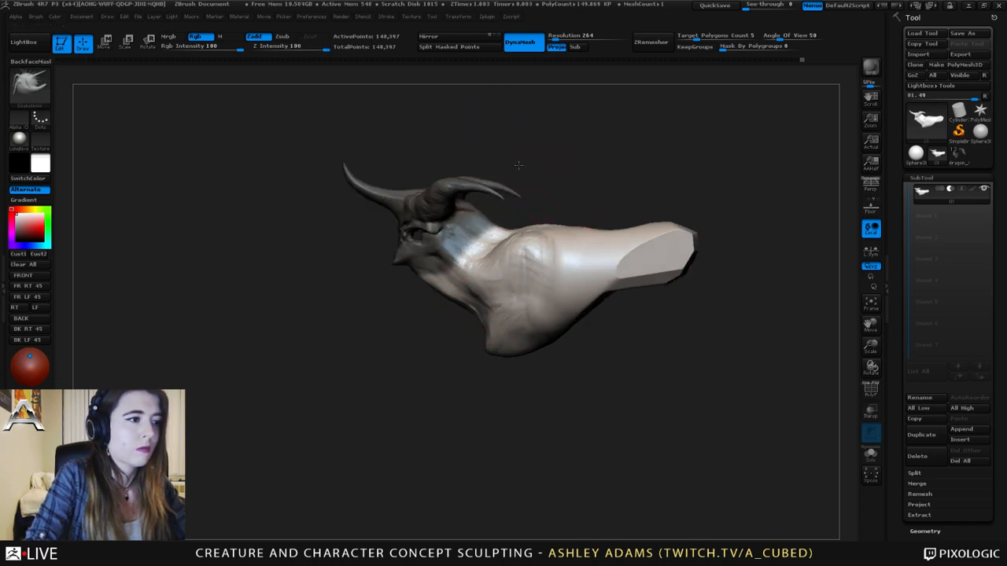
ctrl+click(541, 174)
key(w)
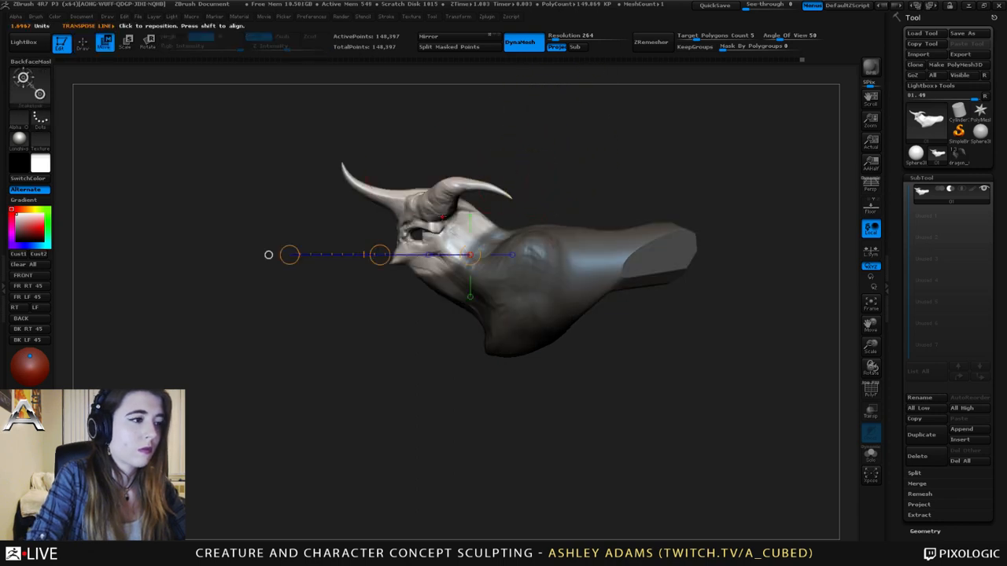
mouse_move(379, 254)
mouse_down()
mouse_move(363, 271)
mouse_move(362, 258)
mouse_up()
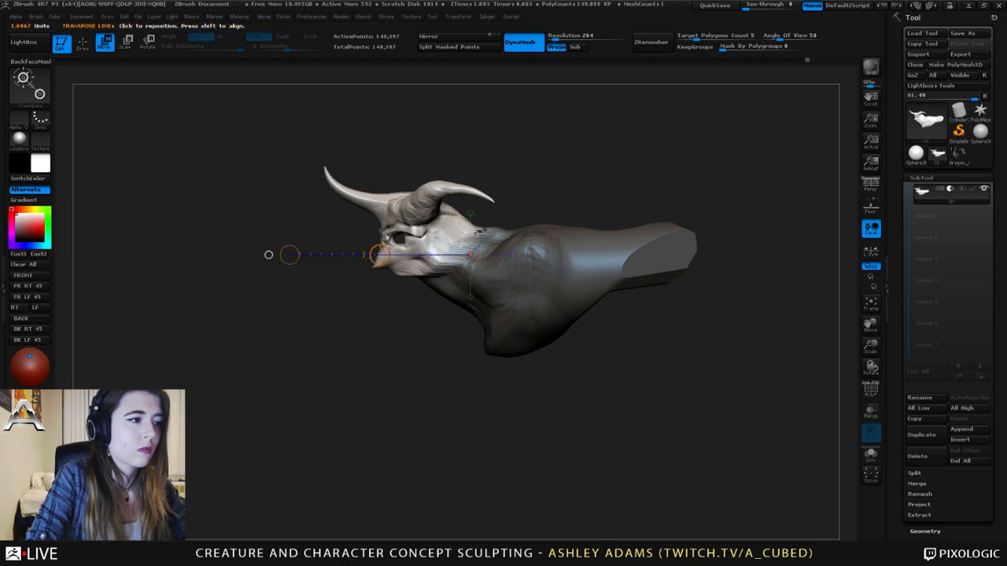
key(q)
mouse_move(503, 205)
ctrl+mouse_down()
mouse_move(485, 213)
mouse_move(539, 216)
ctrl+mouse_up()
- Fill in the jaw and upper throat with the ClayBuildup brush and smooth the strokes
right_click(444, 271)
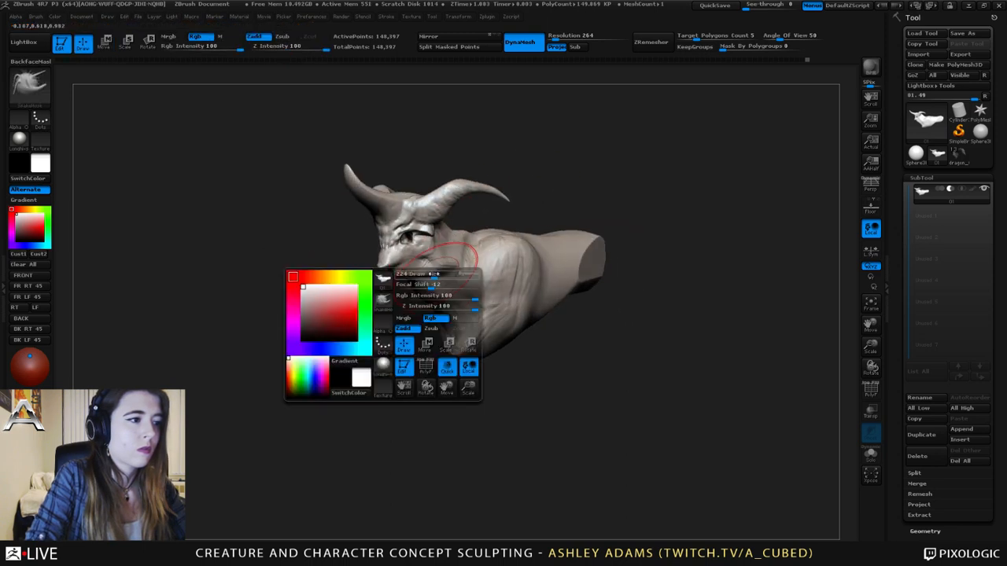
right_drag(445, 271, 429, 276)
key(b)
key(c)
key(b)
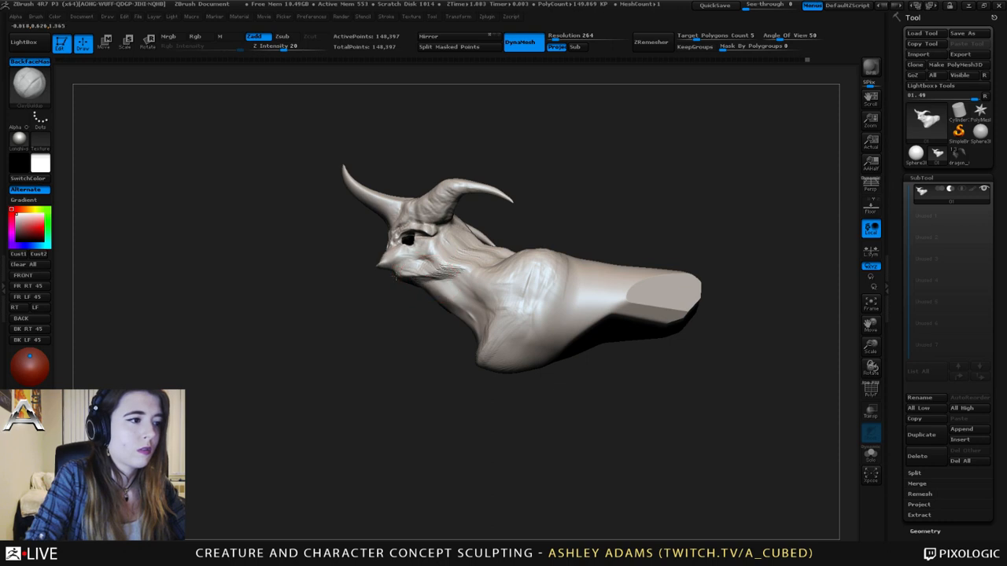
right_click(406, 276)
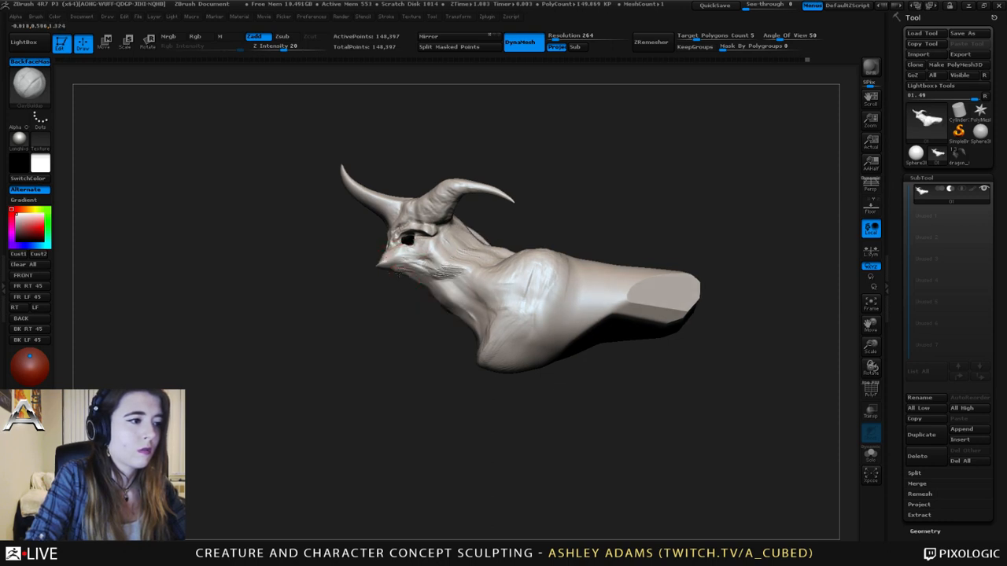
shift+drag(453, 276, 431, 272)
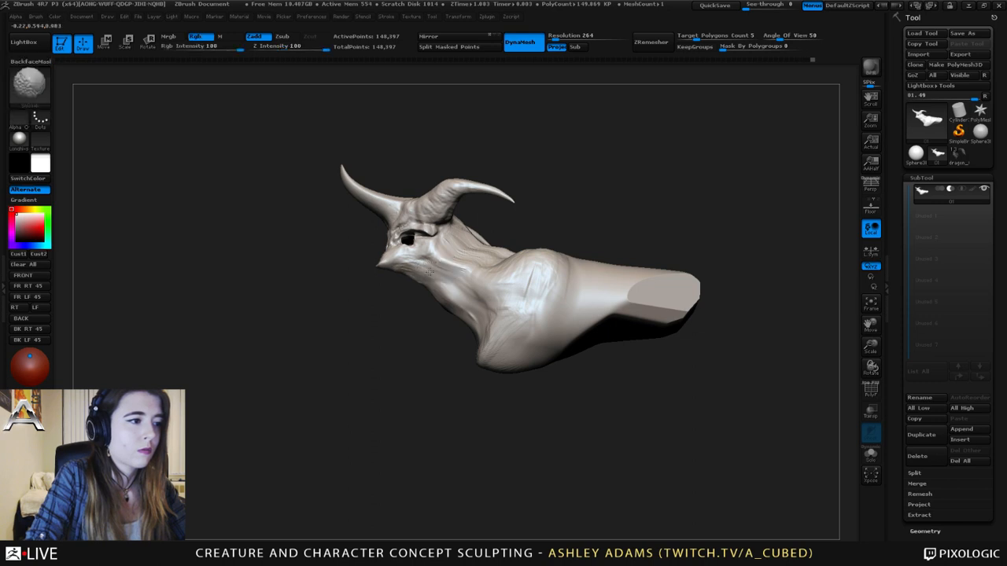
- Reshape the side of the neck and the back of the head behind the horns with the SnakeHook brush
mouse_move(409, 275)
right_down()
mouse_move(453, 291)
mouse_move(508, 259)
right_up()
right_click(380, 315)
mouse_move(381, 316)
right_down()
mouse_move(403, 299)
mouse_move(415, 257)
mouse_move(407, 248)
right_up()
drag(399, 237, 406, 237)
mouse_move(383, 237)
right_down()
mouse_move(420, 233)
mouse_move(319, 222)
right_up()
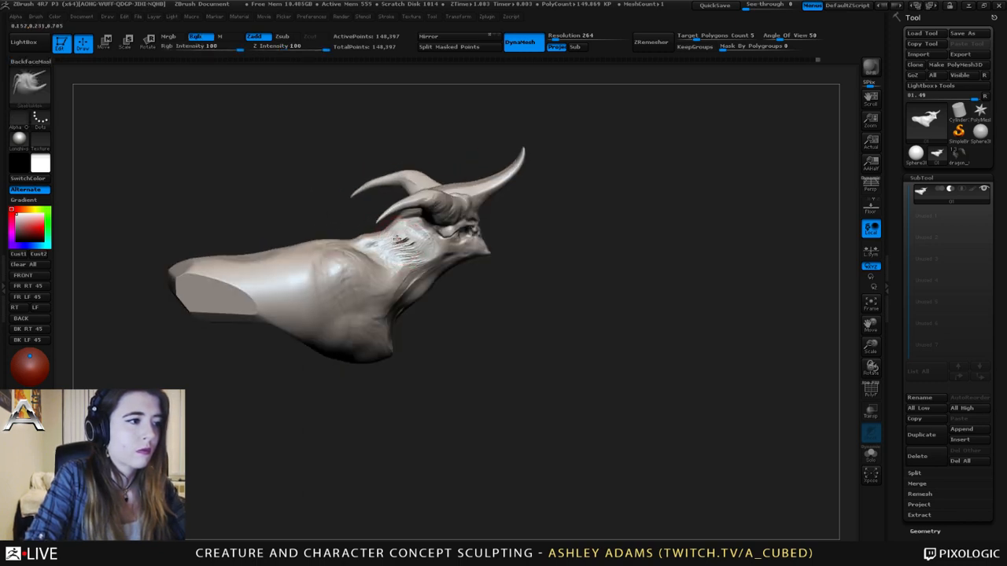
right_drag(373, 246, 376, 232)
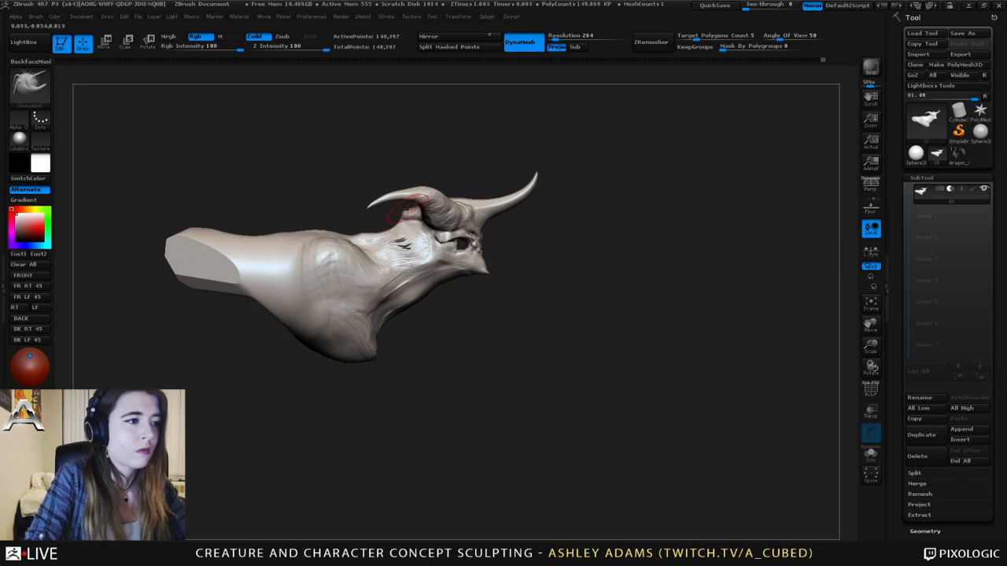
mouse_move(408, 208)
right_down()
mouse_move(362, 227)
mouse_move(423, 213)
right_up()
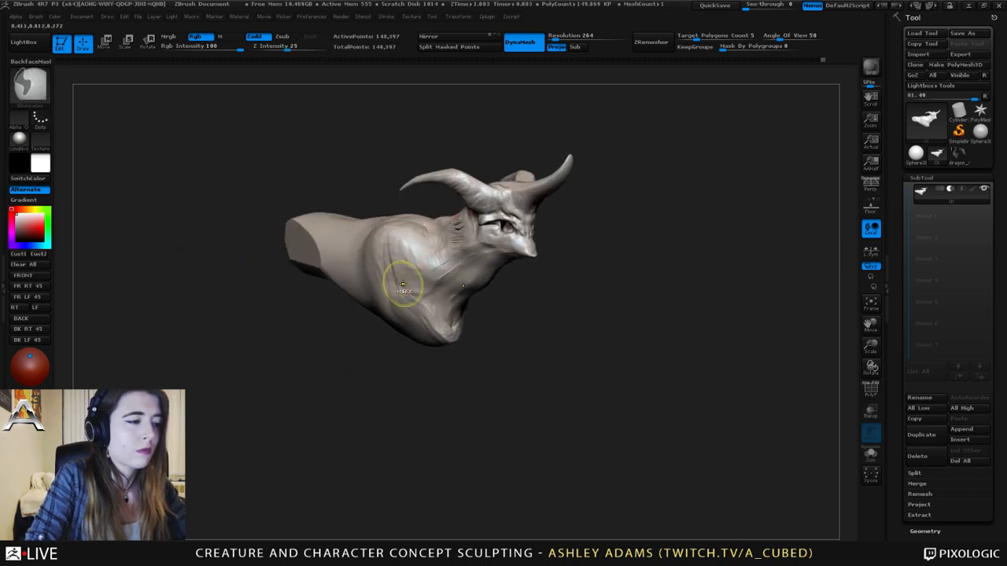
- Pull the throat outward and adjust the top of the neck between the head and shoulders with the SnakeHook brush
ctrl+right_drag(402, 284, 338, 238)
mouse_move(468, 230)
alt+right_down()
mouse_move(417, 231)
mouse_move(406, 242)
alt+right_up()
right_click(347, 212)
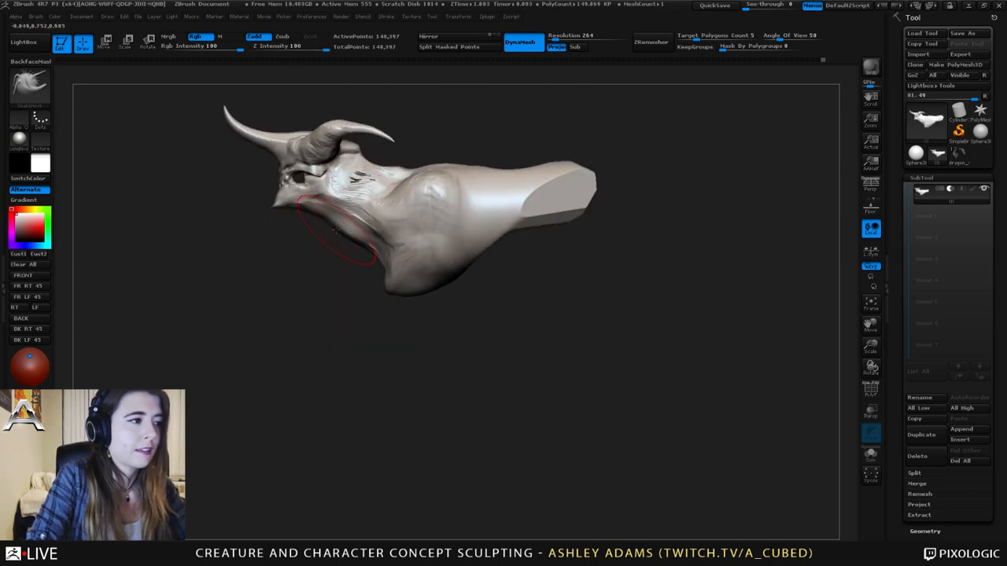
mouse_move(335, 227)
mouse_down()
mouse_move(327, 235)
mouse_move(343, 243)
mouse_up()
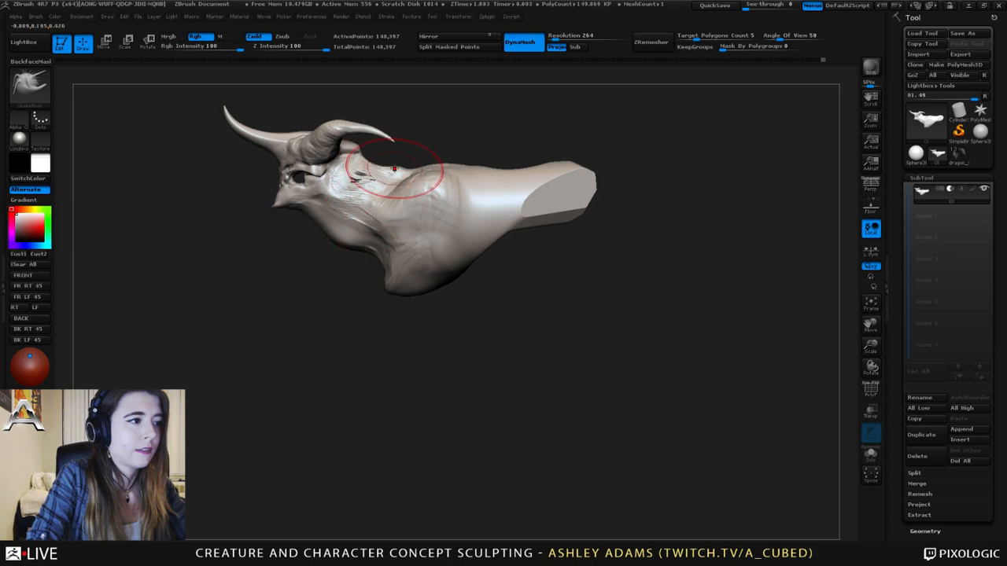
drag(394, 169, 383, 168)
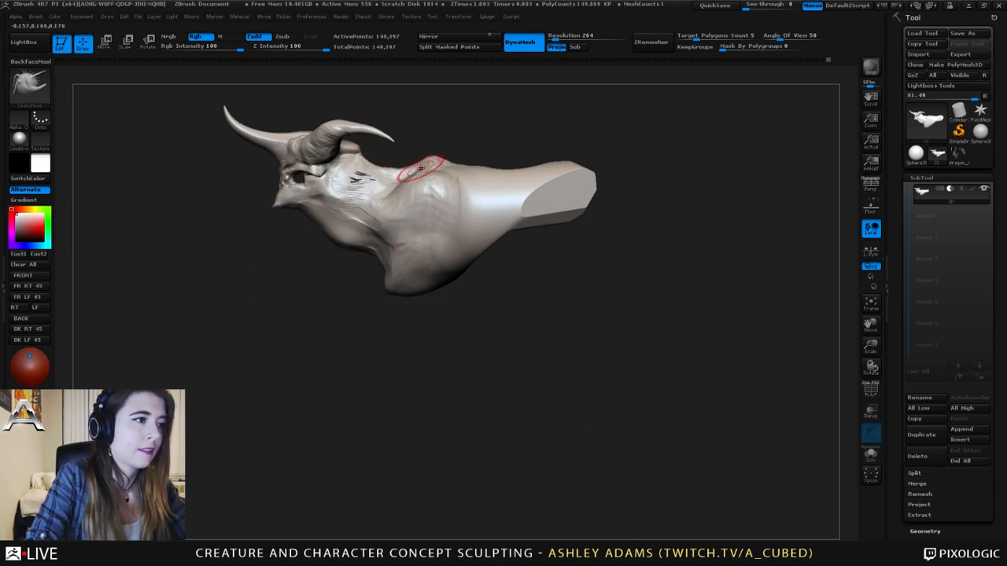
mouse_move(422, 166)
right_down()
mouse_move(438, 160)
mouse_move(418, 171)
right_up()
mouse_move(482, 162)
right_down()
mouse_move(508, 161)
mouse_move(489, 162)
mouse_move(464, 189)
mouse_move(477, 195)
mouse_move(454, 193)
right_up()
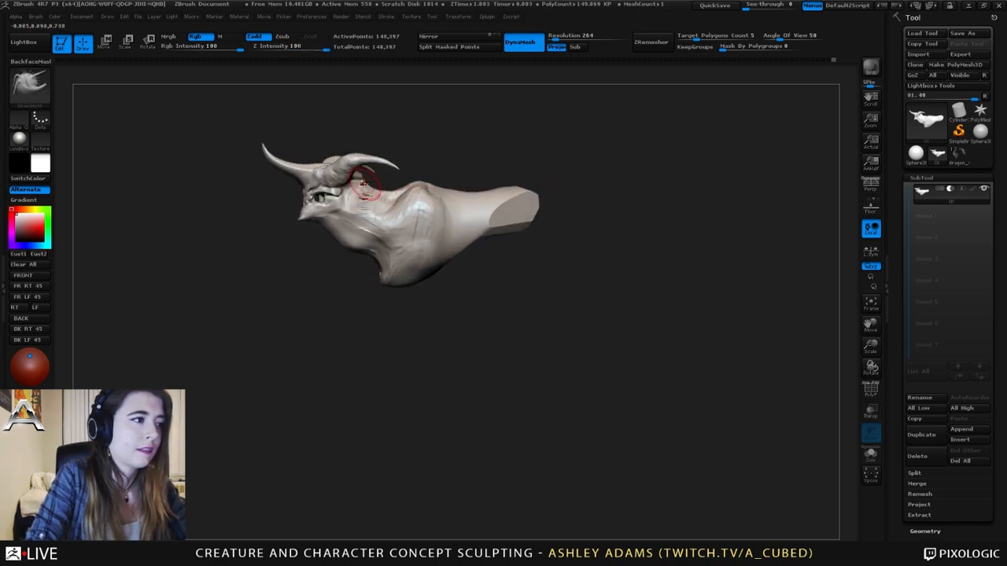
- Adjust the SnakeHook brush size and refine the curve of the side horns
right_drag(364, 184, 385, 170)
key(space)
drag(384, 171, 395, 171)
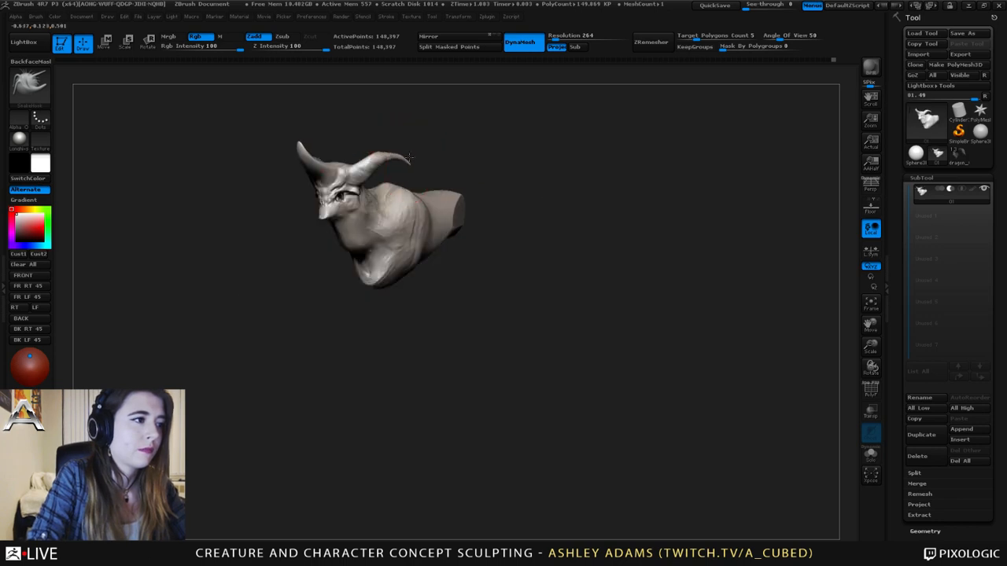
right_drag(399, 160, 360, 158)
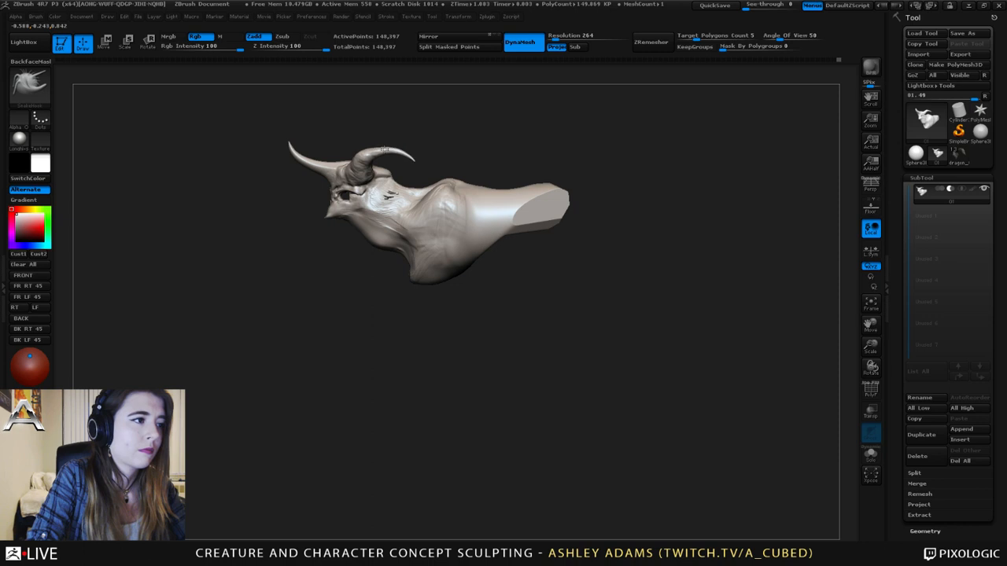
key(space)
drag(386, 171, 374, 171)
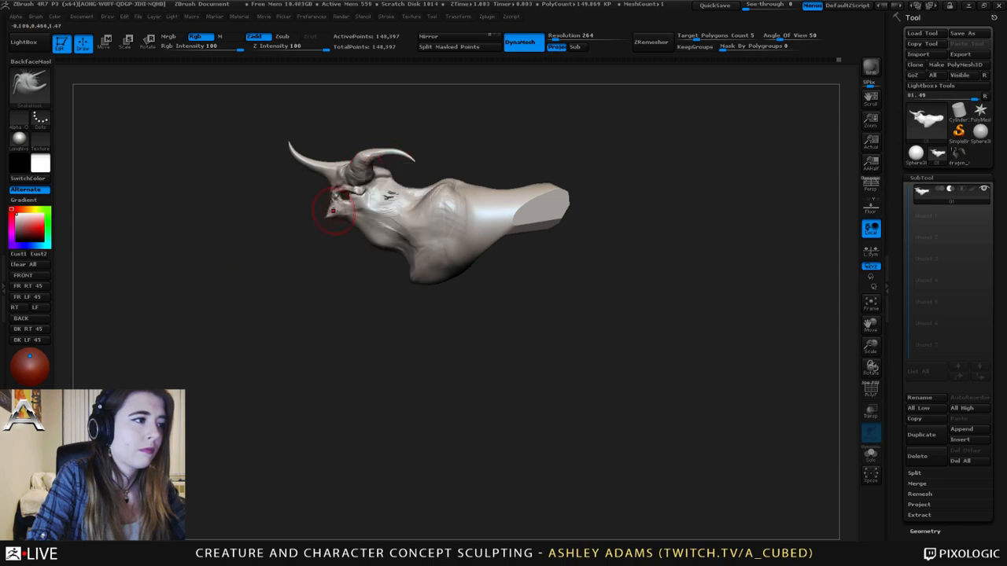
- Reduce the SnakeHook draw size and refine the brow and snout profile around the eye
right_drag(338, 211, 449, 190)
mouse_move(356, 194)
right_down()
mouse_move(346, 185)
mouse_move(368, 199)
right_up()
ctrl+right_drag(368, 199, 416, 267)
key(space)
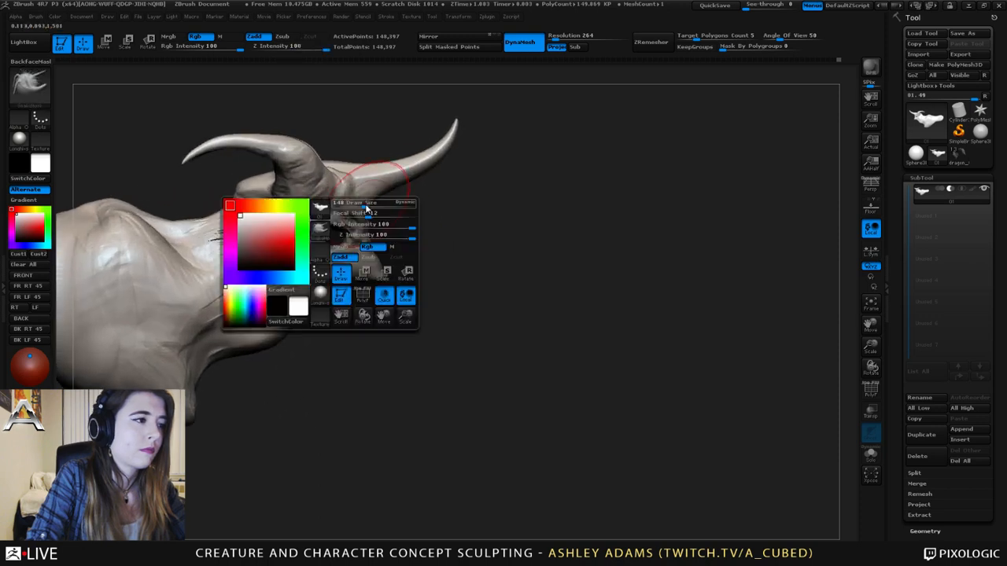
drag(367, 205, 358, 205)
right_drag(393, 235, 371, 244)
drag(370, 244, 377, 230)
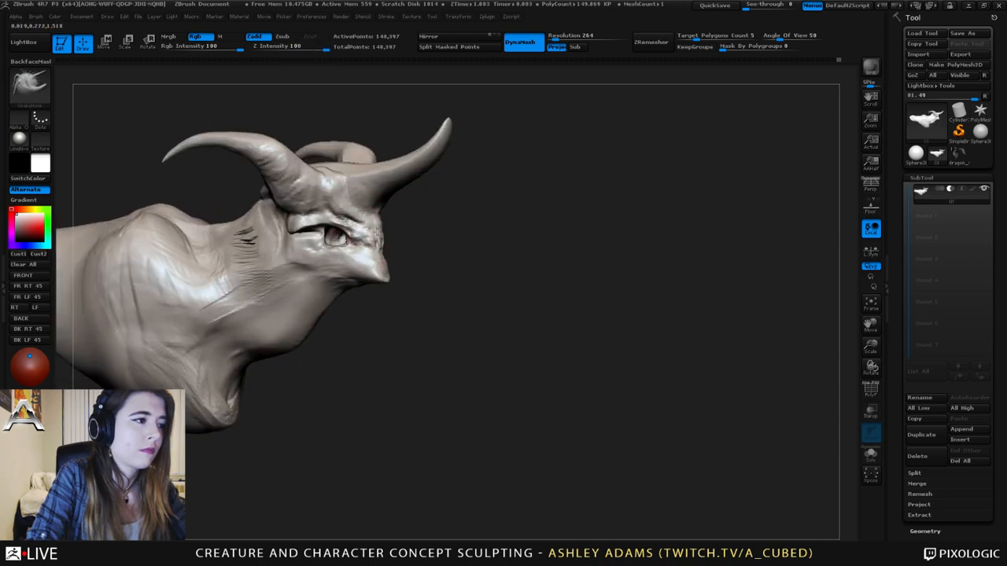
mouse_move(368, 233)
right_down()
mouse_move(389, 226)
mouse_move(397, 202)
mouse_move(293, 200)
right_up()
right_drag(456, 231, 382, 218)
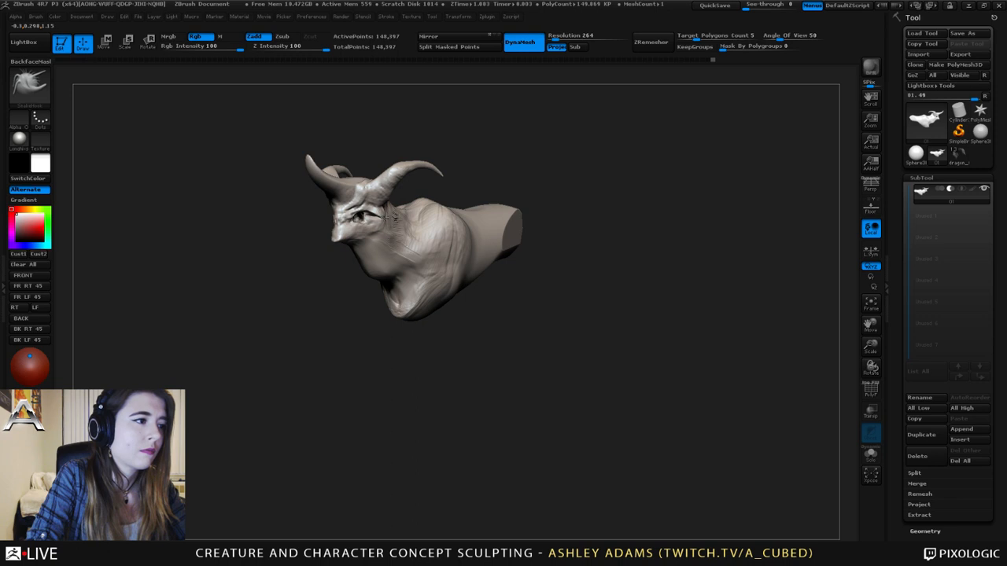
- Carve creases behind the eye socket and along the mouth line with the DamStandard brush
right_drag(383, 215, 388, 215)
right_click(390, 216)
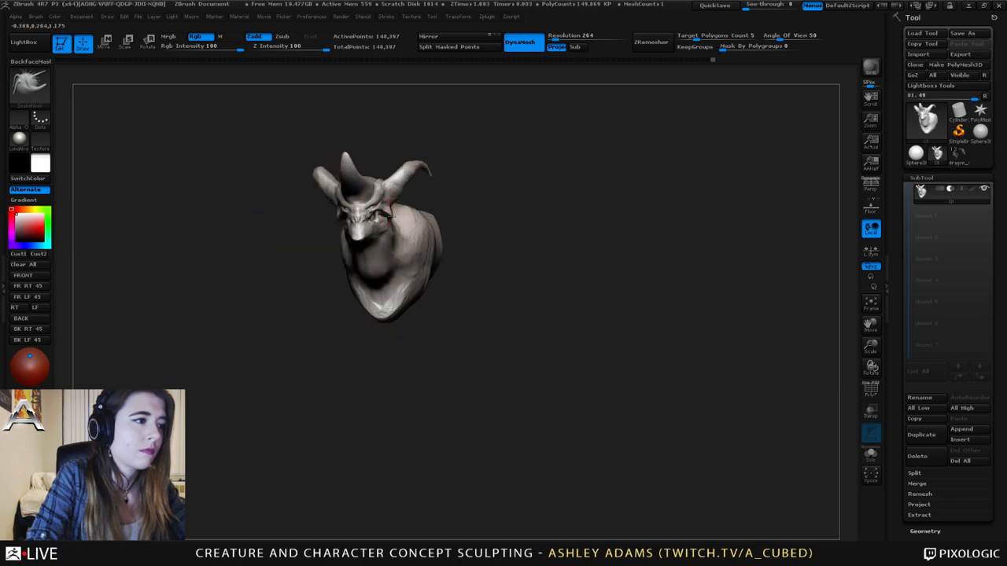
mouse_move(389, 211)
right_down()
mouse_move(364, 209)
mouse_move(418, 211)
mouse_move(379, 246)
mouse_move(393, 253)
mouse_move(364, 236)
right_up()
key(2)
key(b)
key(d)
key(s)
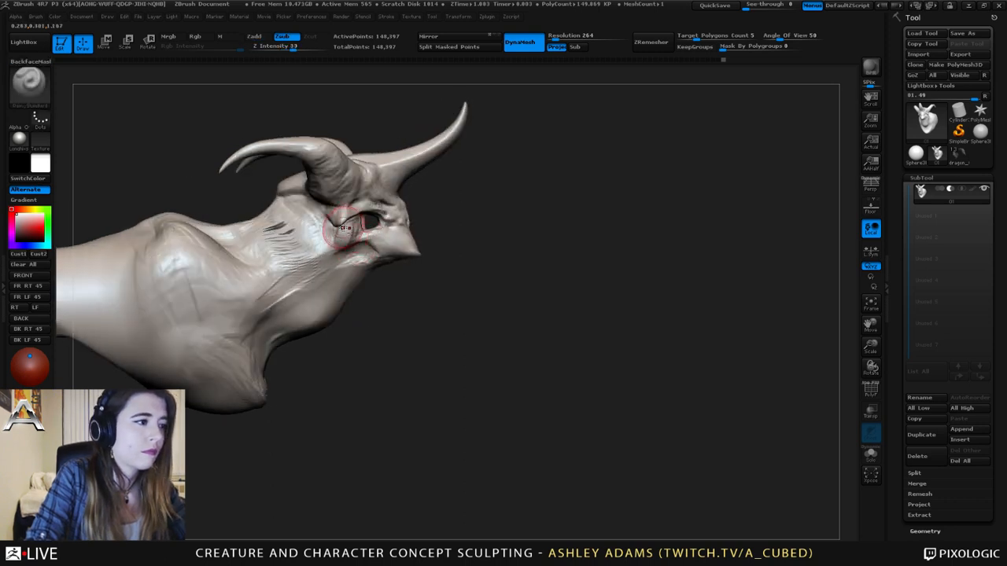
mouse_move(350, 224)
mouse_down()
mouse_move(349, 246)
mouse_move(379, 251)
mouse_up()
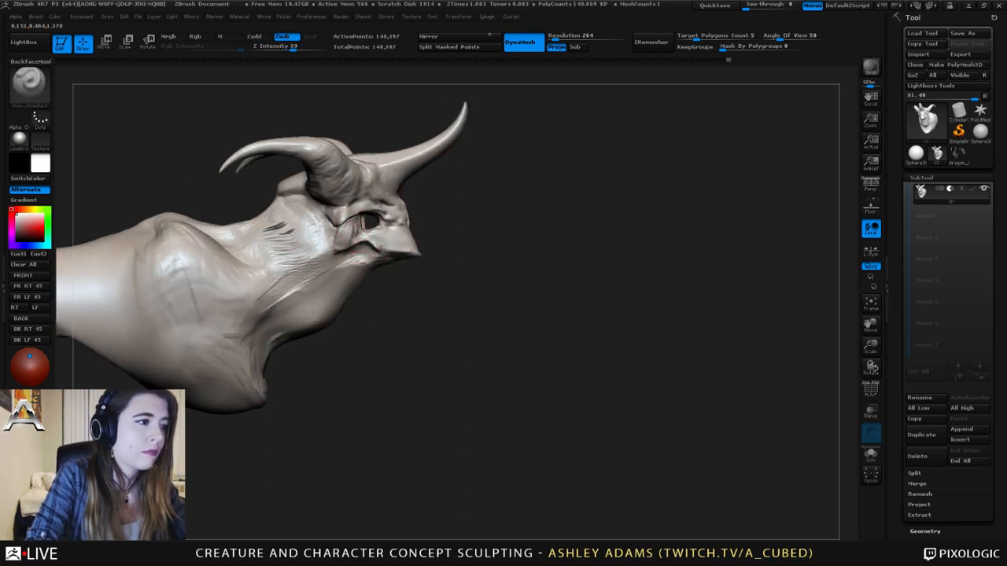
- Build up the cheek and mouth area beneath the eye, alternating the ClayBuildup and DamStandard brushes
mouse_move(418, 257)
right_down()
mouse_move(370, 256)
mouse_move(382, 230)
mouse_move(364, 239)
mouse_move(428, 233)
right_up()
key(b)
key(c)
key(b)
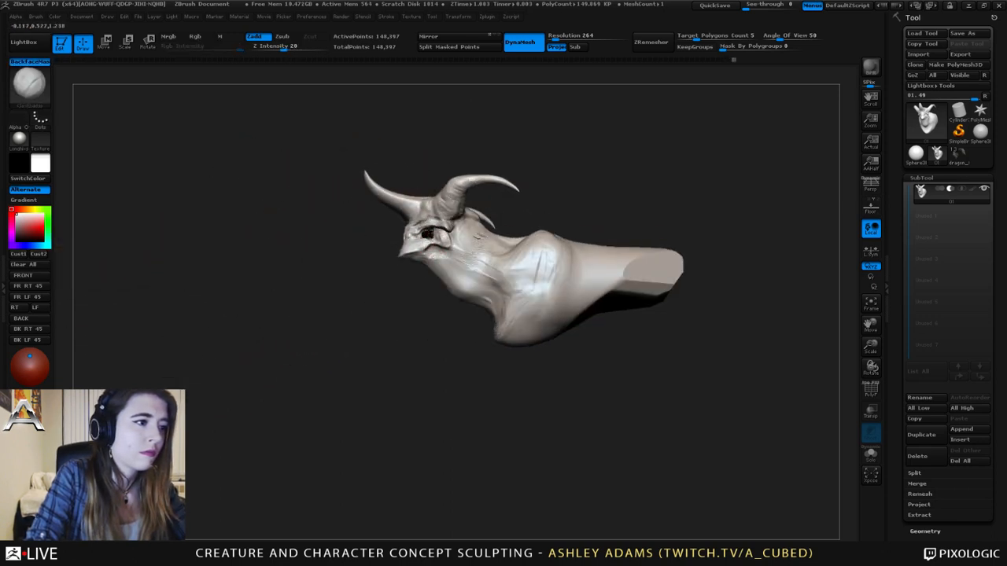
key(b)
key(d)
key(s)
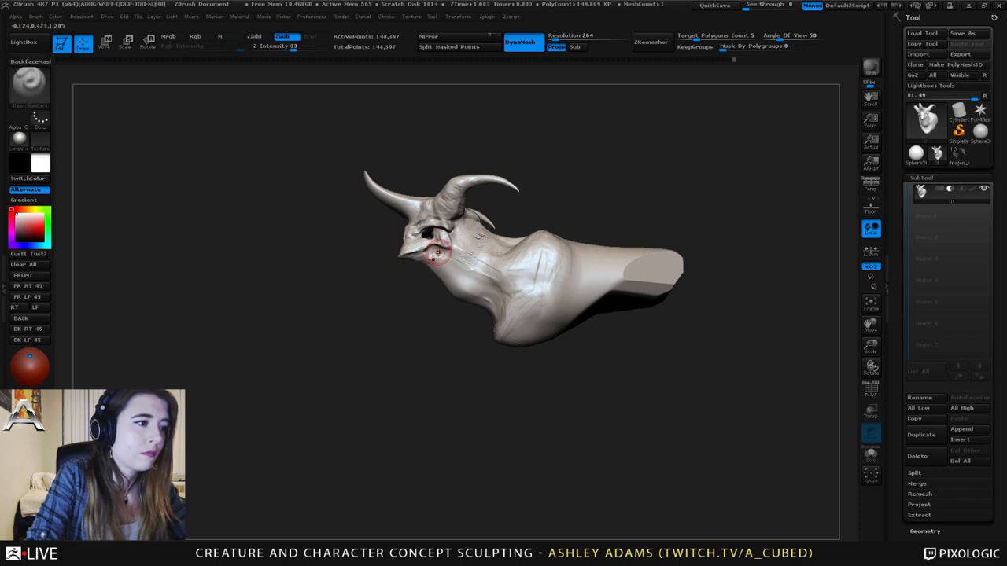
key(b)
key(c)
key(b)
right_drag(436, 252, 518, 257)
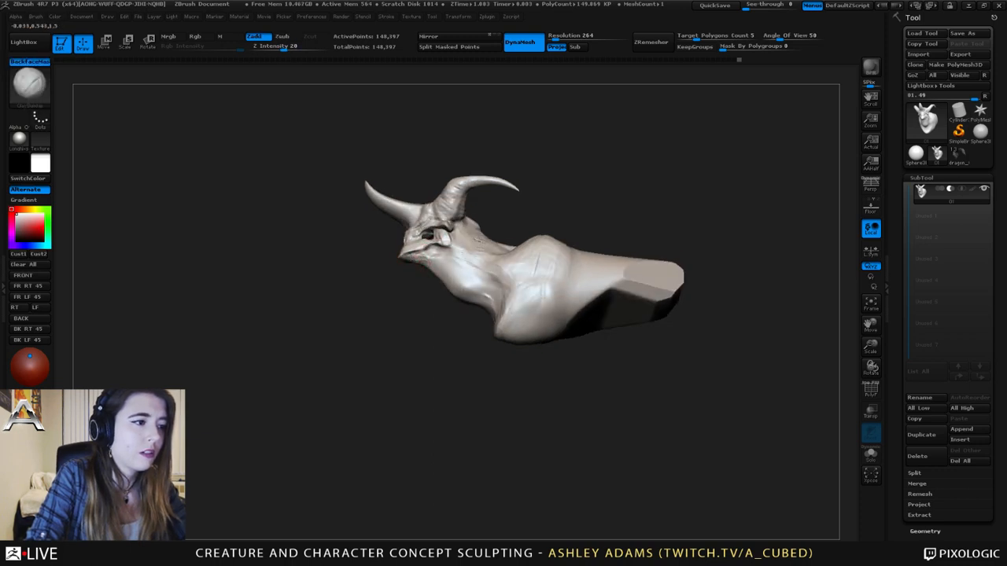
right_drag(416, 239, 486, 236)
ctrl+right_drag(486, 236, 488, 260)
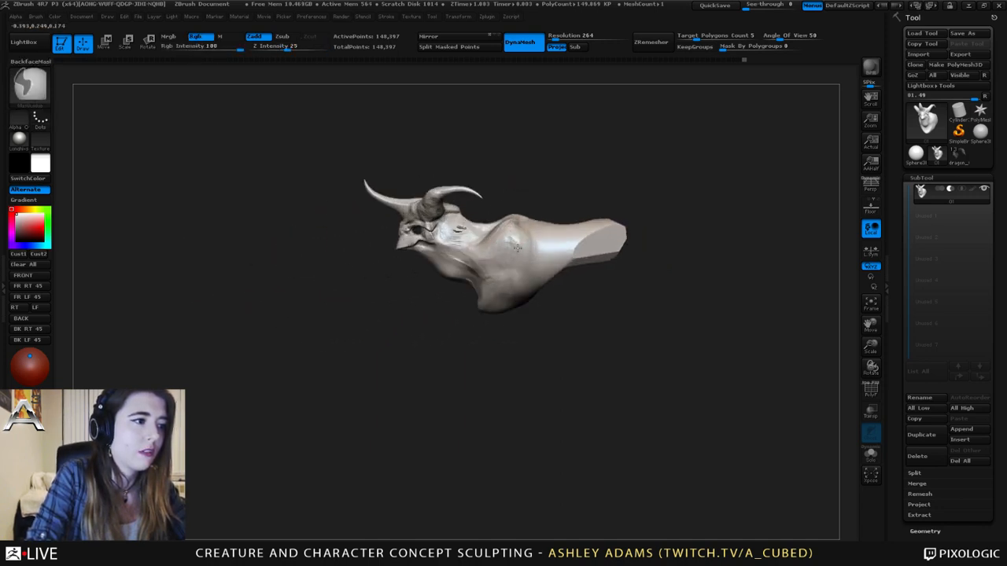
- Enlarge the SnakeHook brush and adjust the back of the head where it meets the neck behind the horns
key(b)
key(s)
key(h)
key(space)
drag(454, 202, 465, 202)
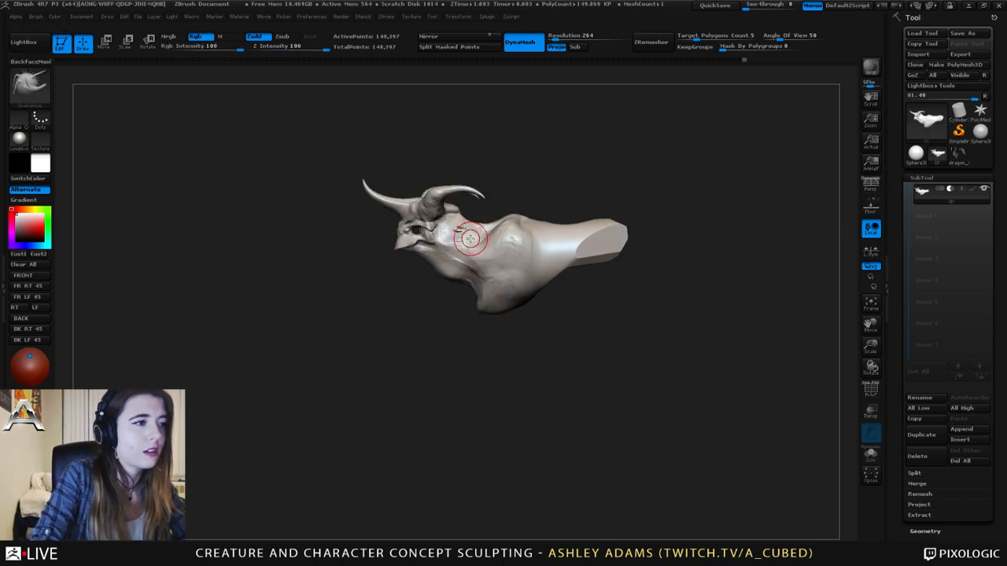
right_drag(470, 238, 469, 249)
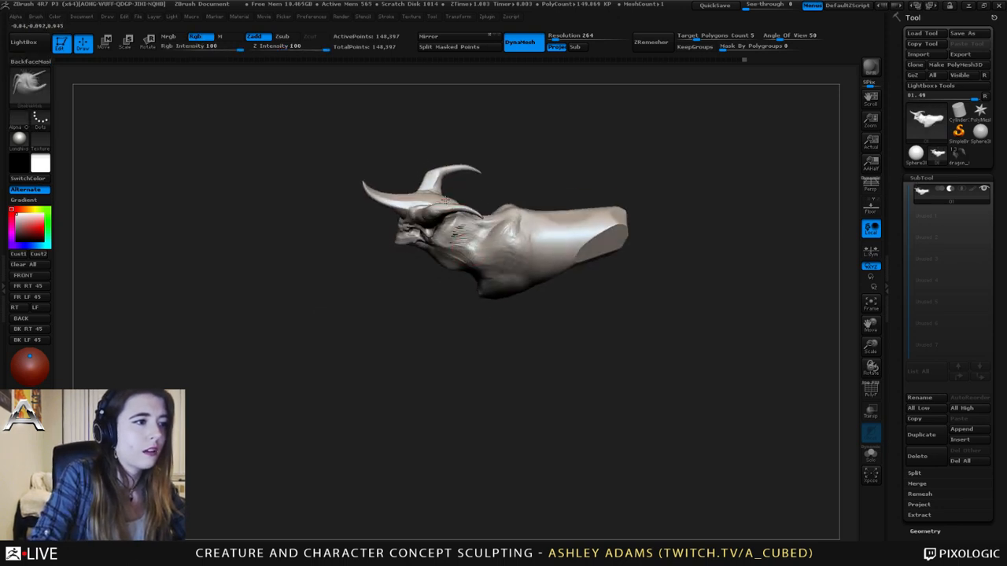
right_drag(434, 195, 455, 195)
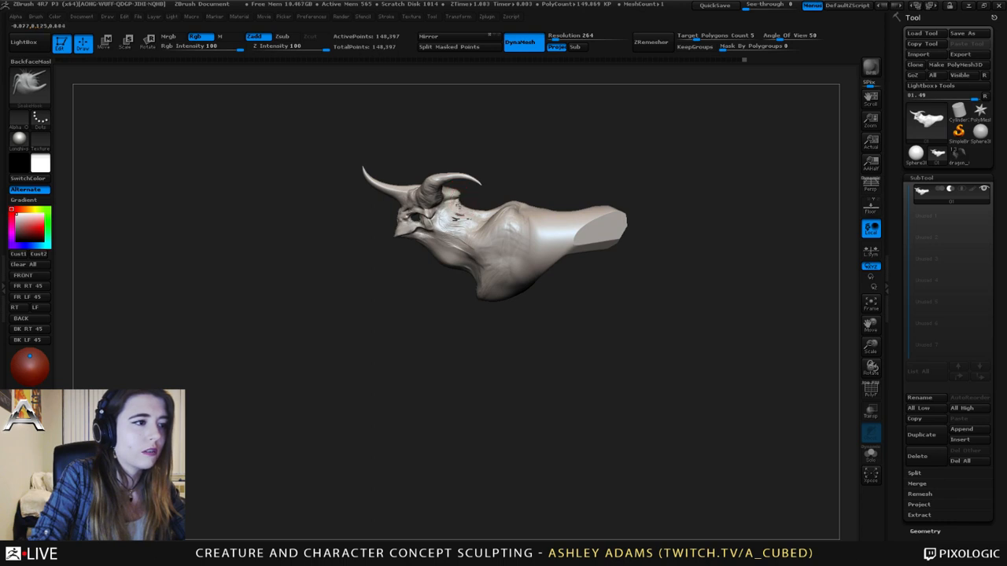
key(space)
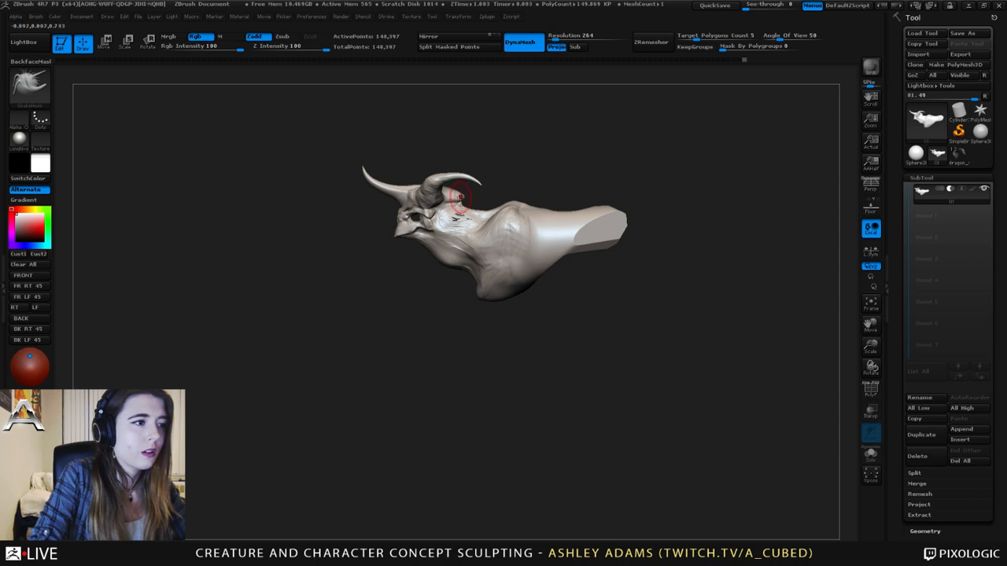
mouse_move(516, 180)
ctrl+right_down()
mouse_move(510, 150)
mouse_move(511, 174)
ctrl+right_up()
right_drag(438, 204, 428, 203)
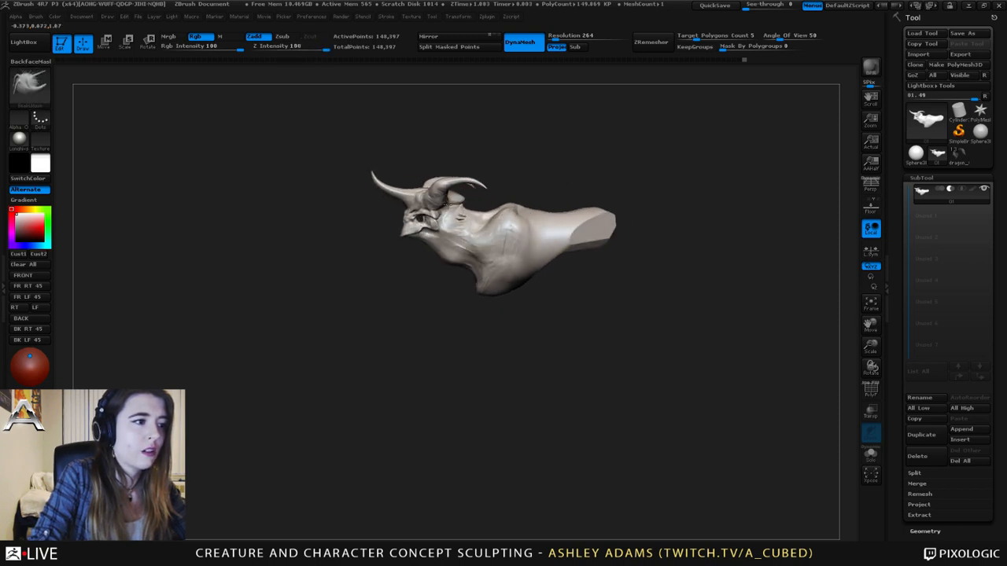
- Adjust the SnakeHook draw size and reshape the curve and tips of the horns
key(space)
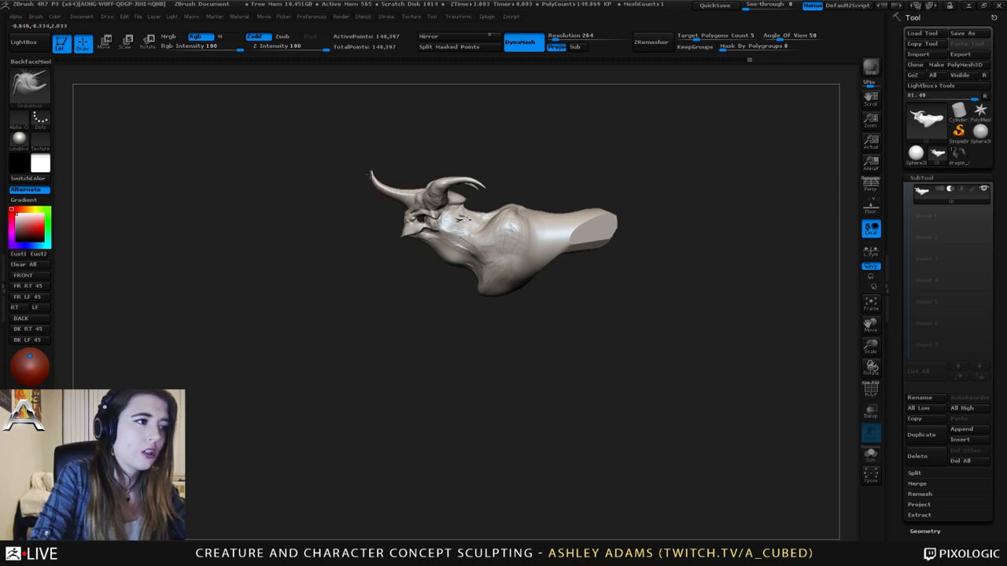
mouse_move(275, 197)
right_down()
mouse_move(379, 180)
mouse_move(492, 183)
mouse_move(460, 189)
right_up()
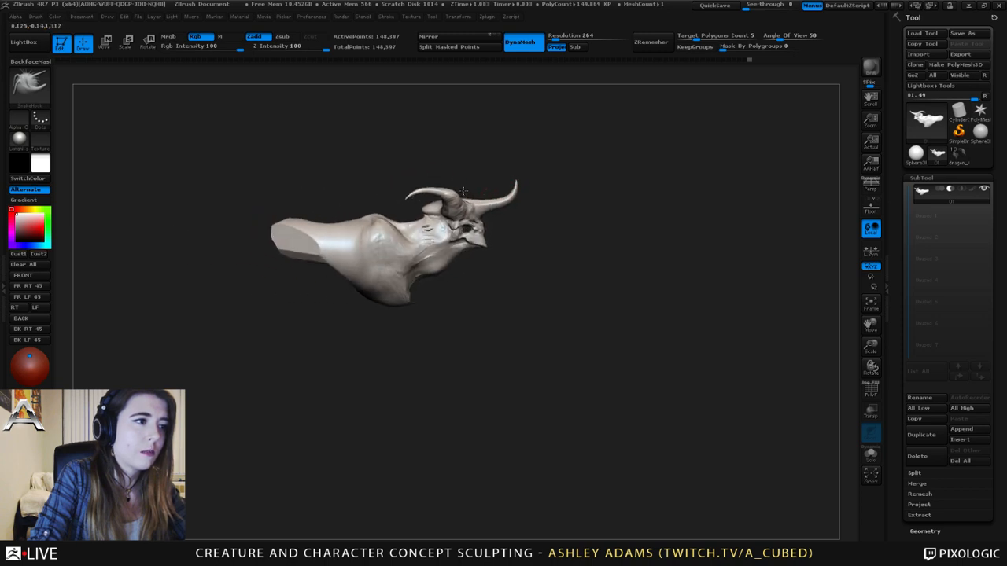
key(space)
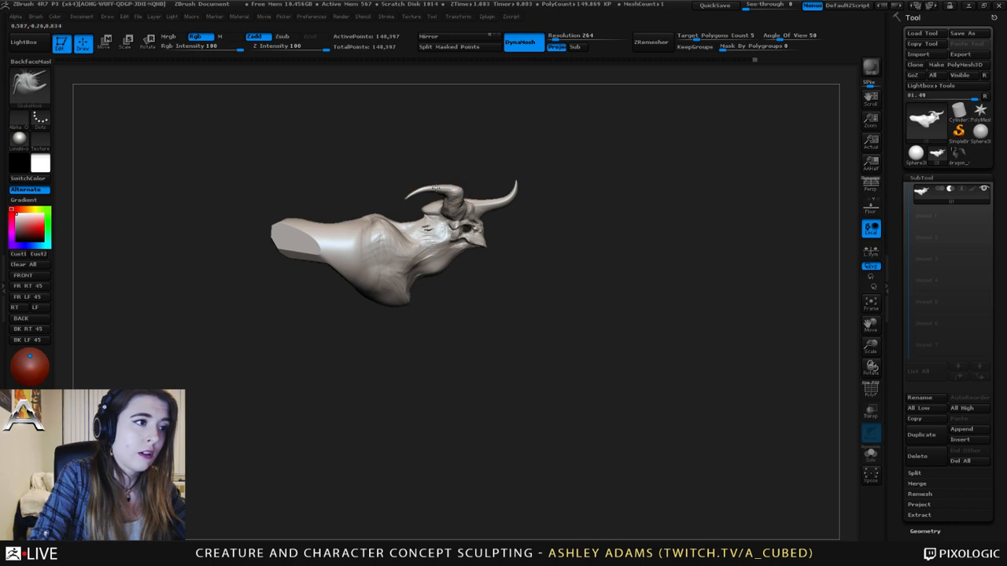
mouse_move(435, 186)
mouse_down()
mouse_move(478, 171)
mouse_move(433, 169)
mouse_up()
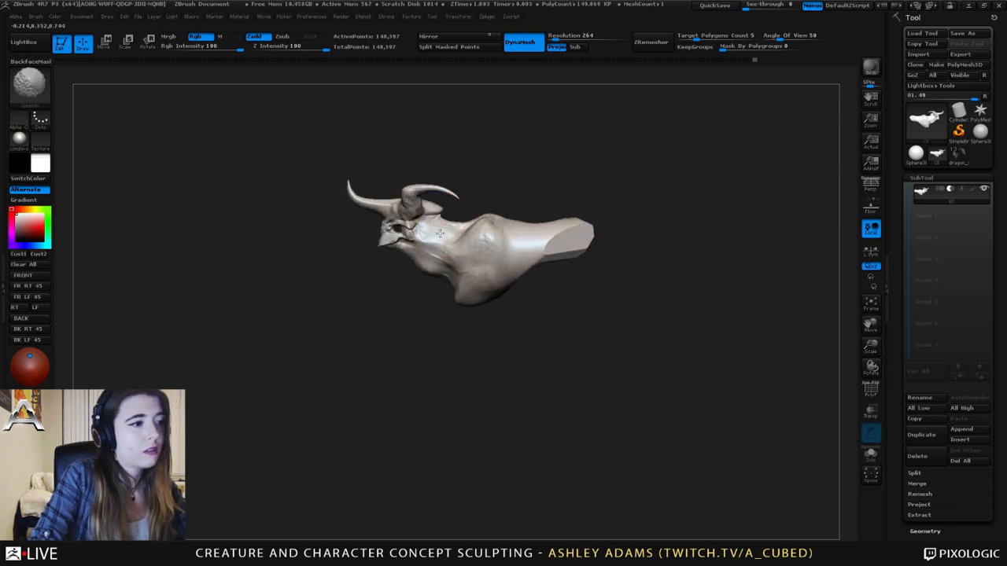
- Smooth the surface behind the eye socket and refine the transition from head to neck with SnakeHook
mouse_move(440, 234)
shift+mouse_down()
mouse_move(445, 241)
mouse_move(421, 230)
shift+mouse_up()
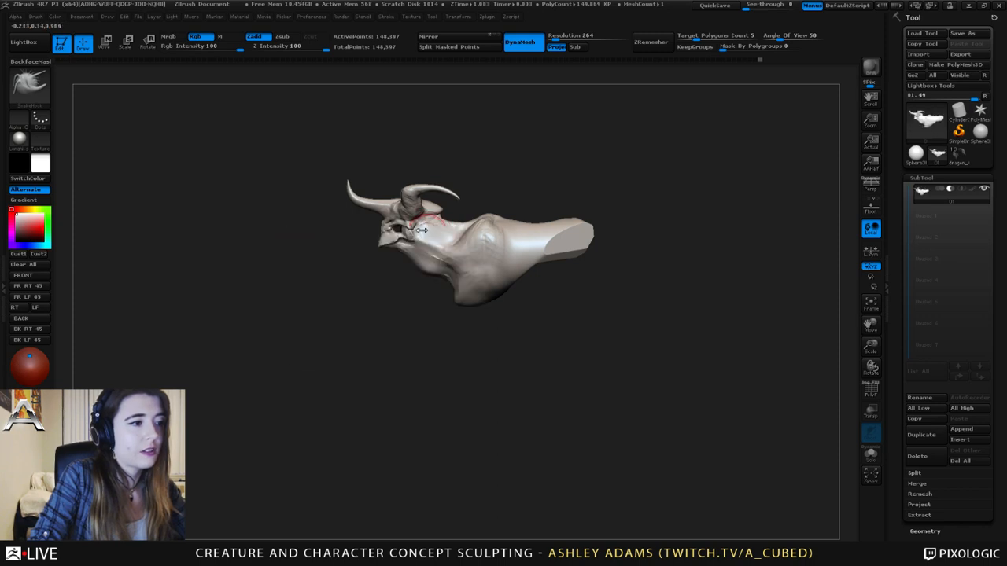
key(space)
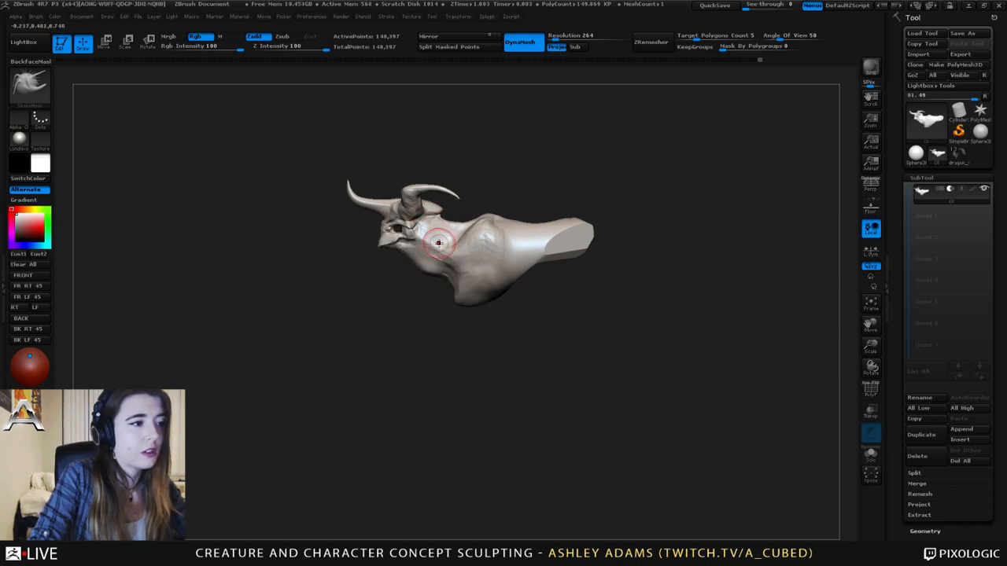
key(space)
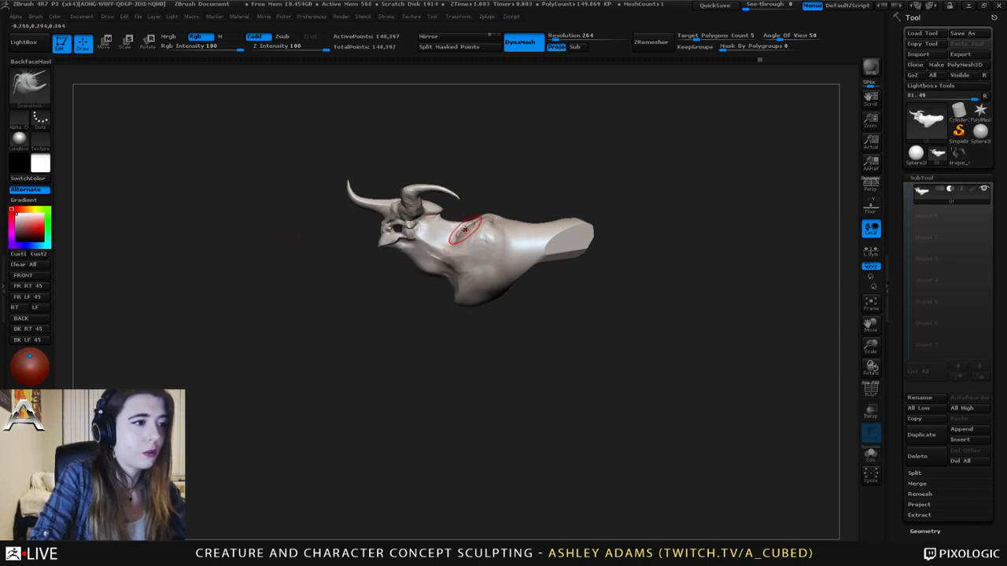
mouse_move(466, 269)
right_down()
mouse_move(480, 253)
mouse_move(529, 255)
mouse_move(456, 274)
mouse_move(449, 265)
mouse_move(438, 280)
mouse_move(560, 254)
right_up()
key(1)
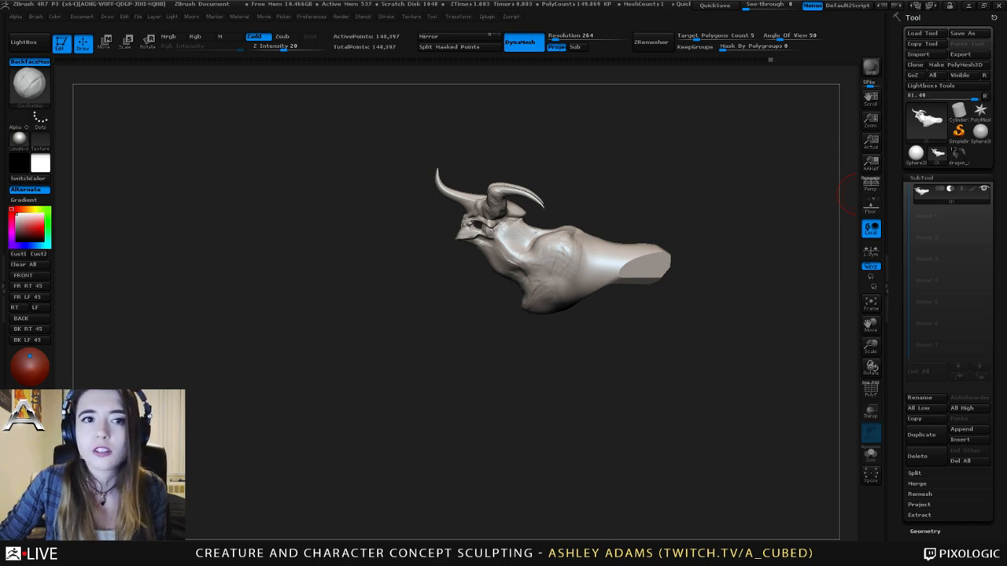
- Switch to the dragon tool, examine its first subtools in and out of Solo mode, and return to the horned creature
click(963, 160)
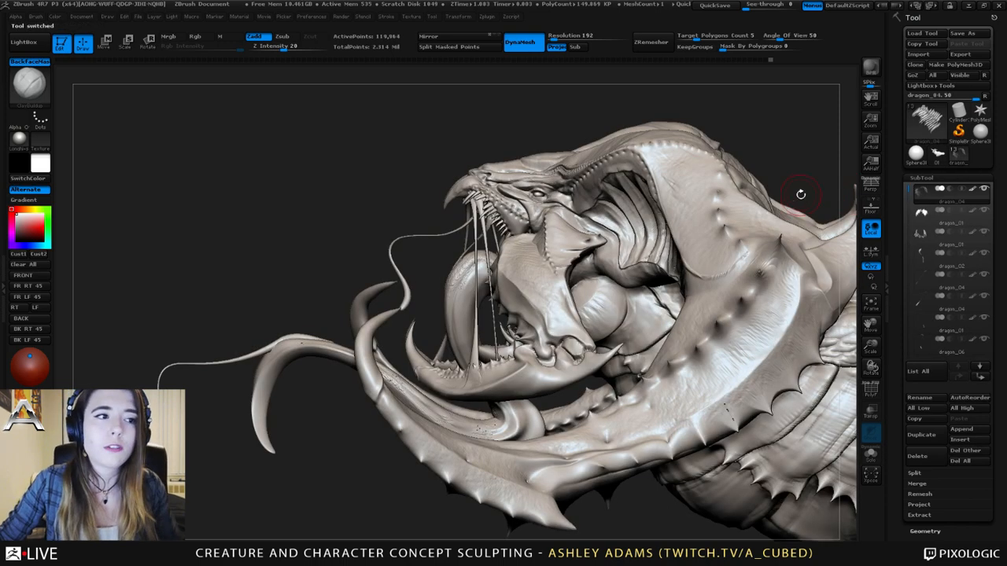
click(928, 218)
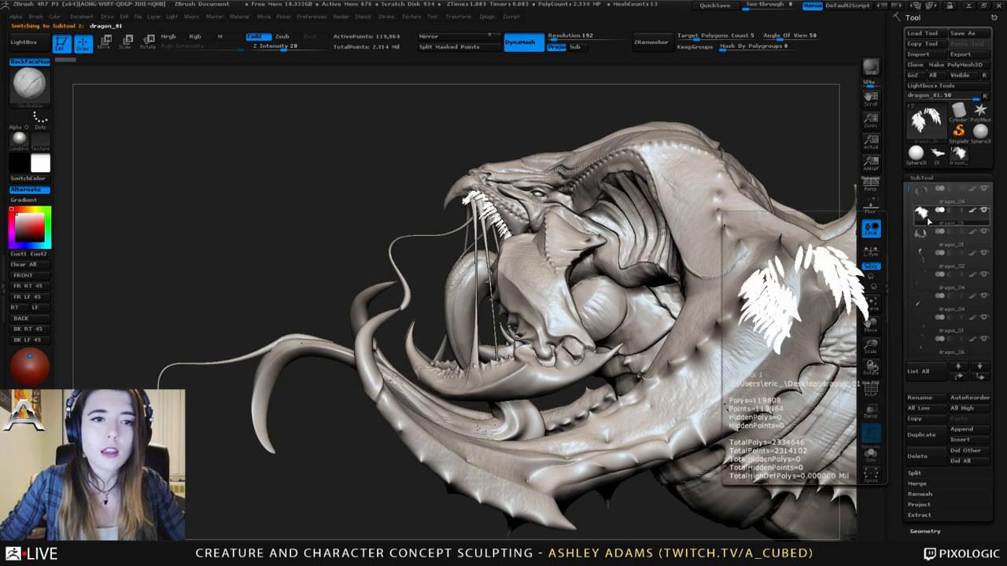
click(921, 195)
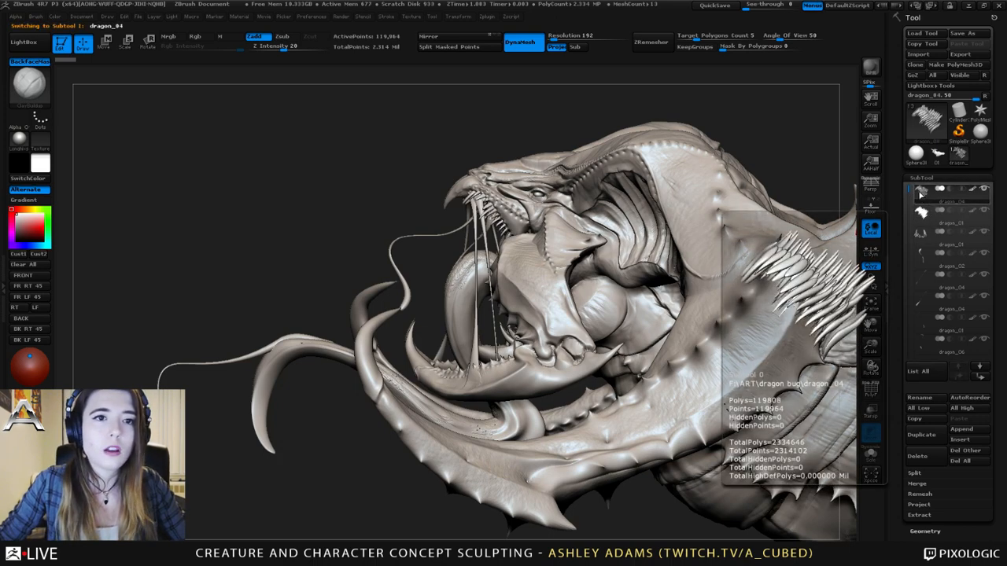
click(872, 456)
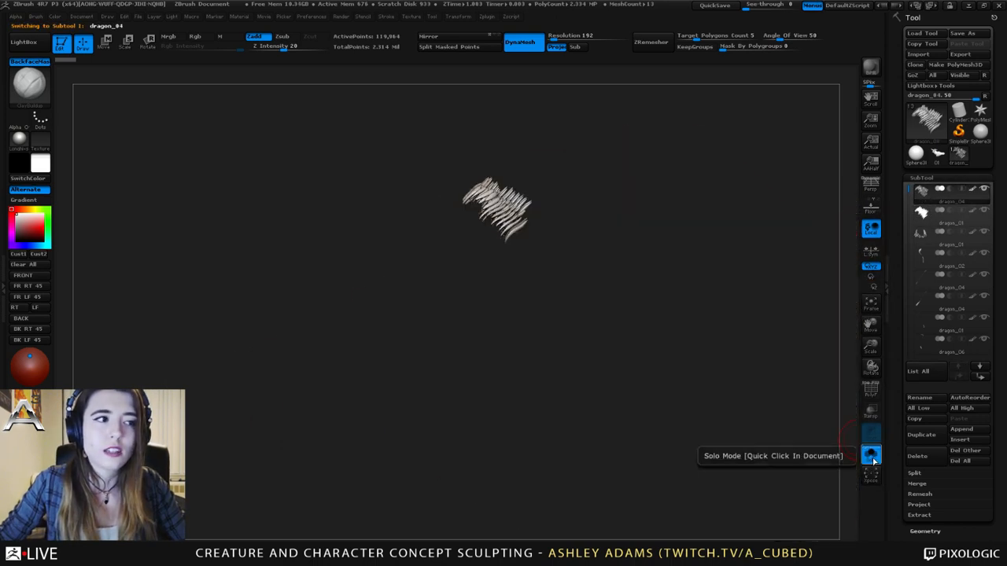
click(872, 456)
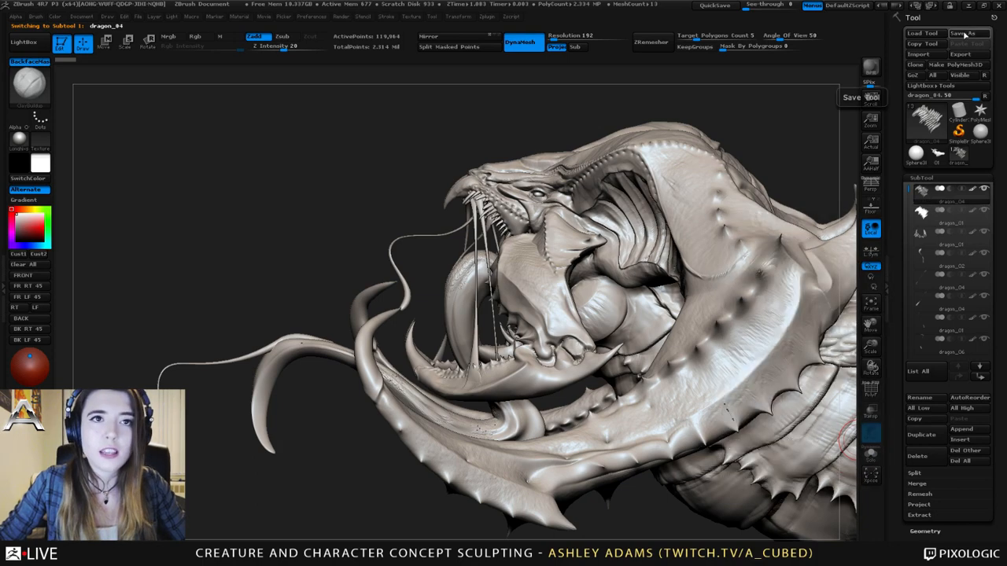
click(871, 455)
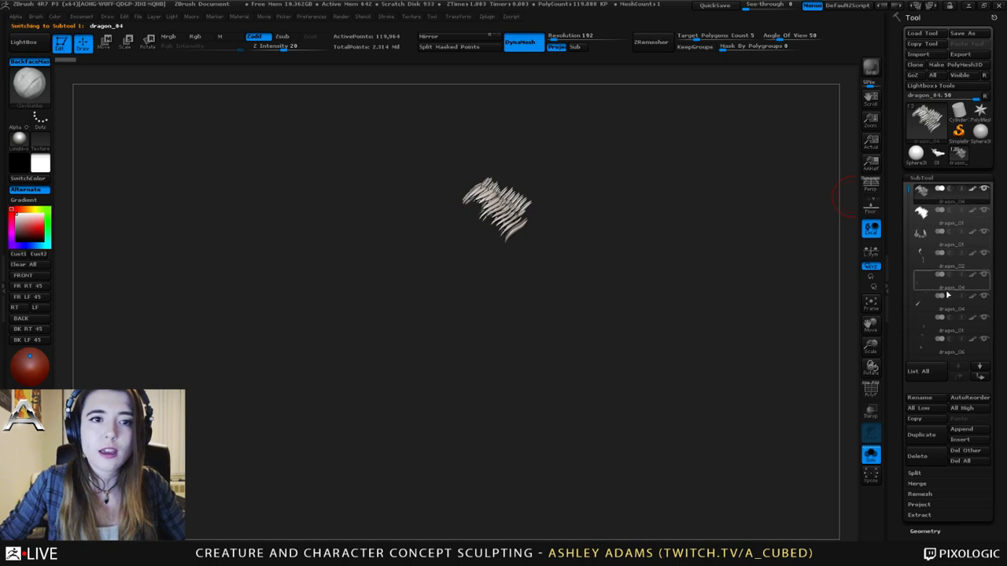
click(871, 455)
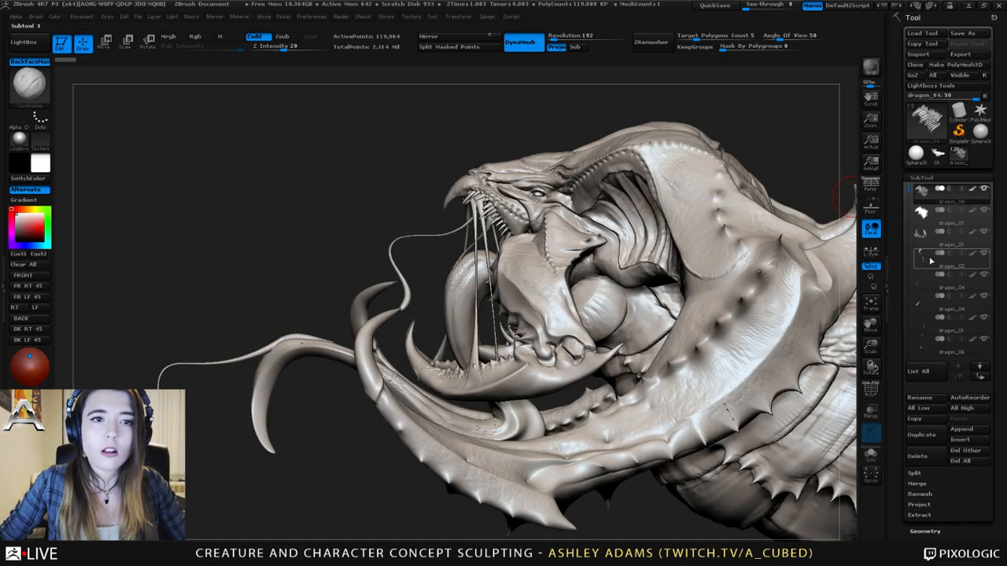
mouse_move(909, 189)
mouse_down()
mouse_move(910, 249)
mouse_move(911, 187)
mouse_up()
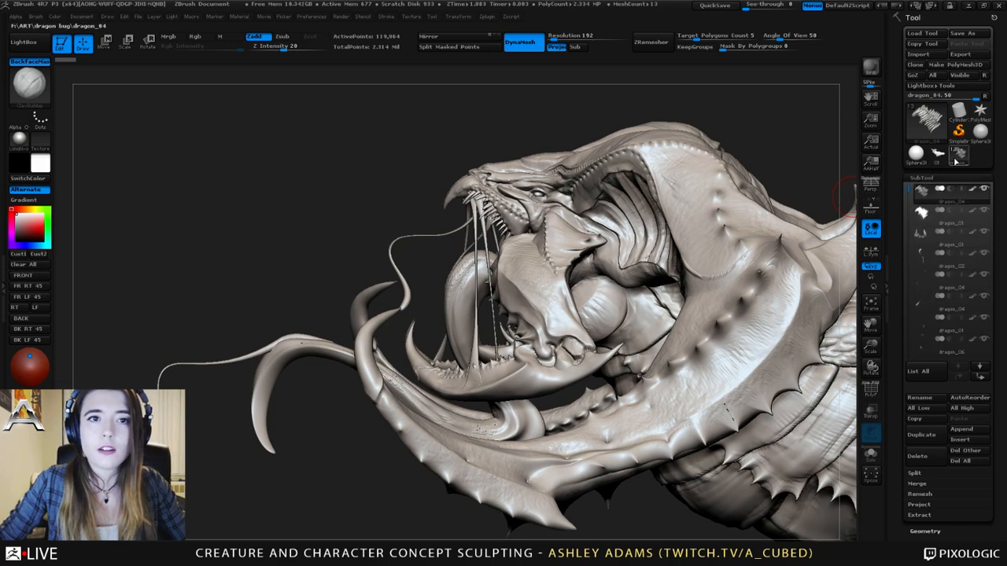
click(960, 155)
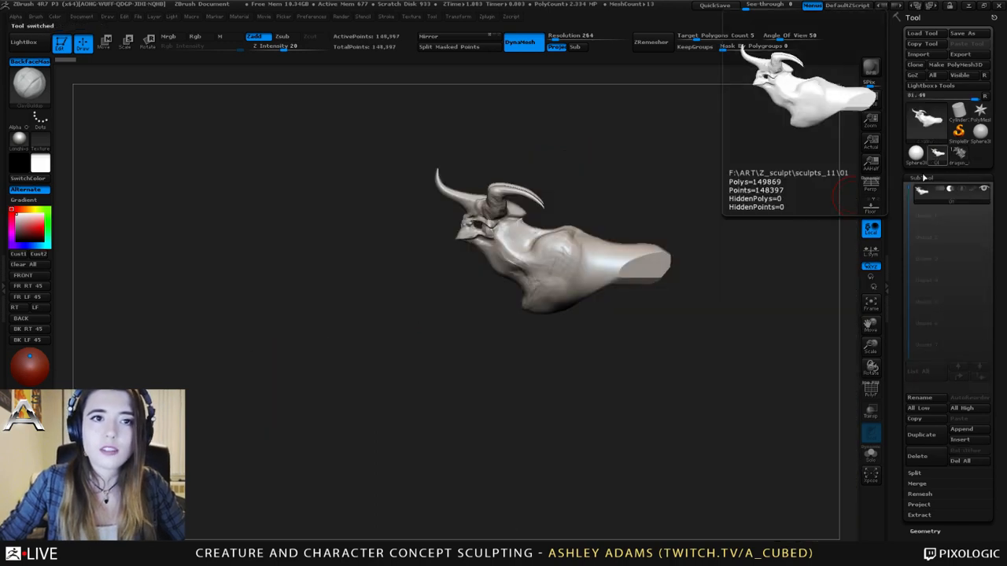
- Mask the shoulder bulge using the MaskPen brush and invert the mask so only the shoulders remain editable
mouse_move(512, 145)
mouse_down()
mouse_move(573, 168)
mouse_move(503, 150)
mouse_up()
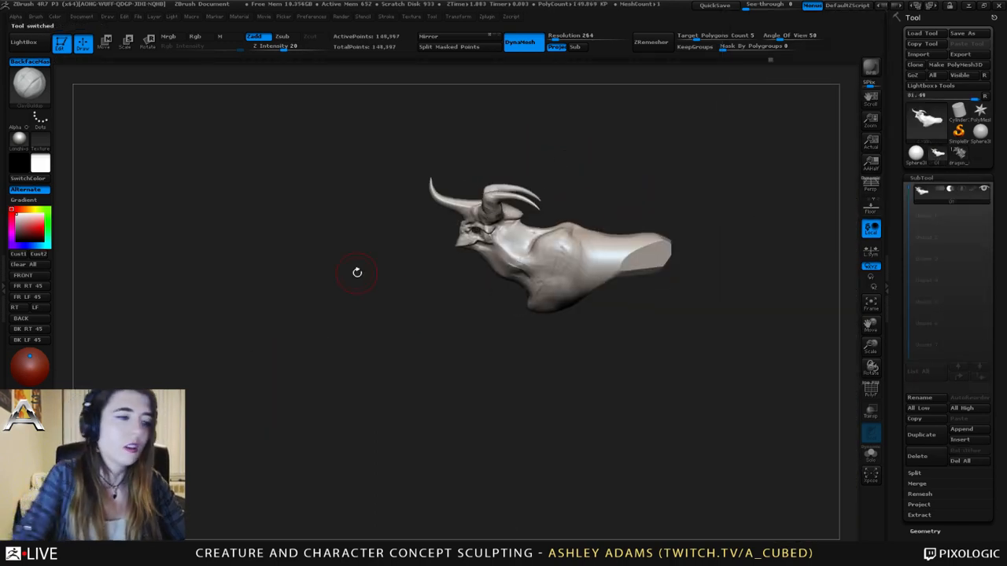
right_drag(537, 268, 522, 322)
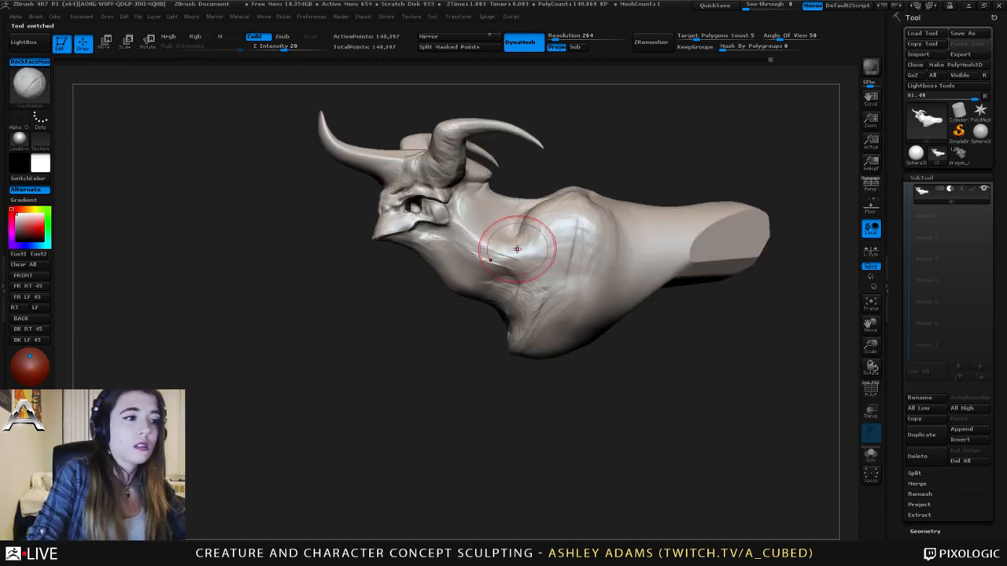
right_drag(517, 249, 516, 226)
right_drag(597, 225, 696, 236)
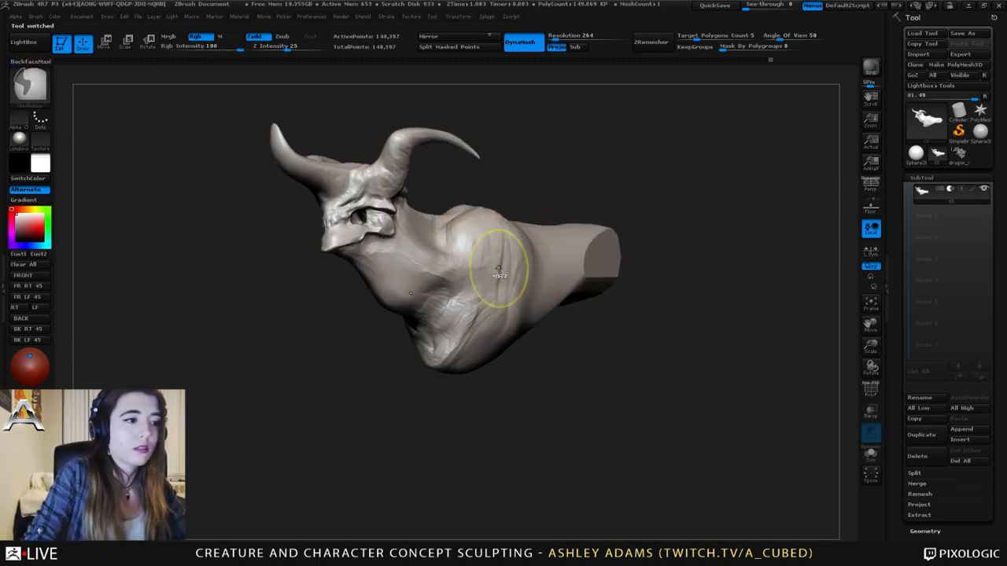
ctrl+drag(502, 250, 504, 313)
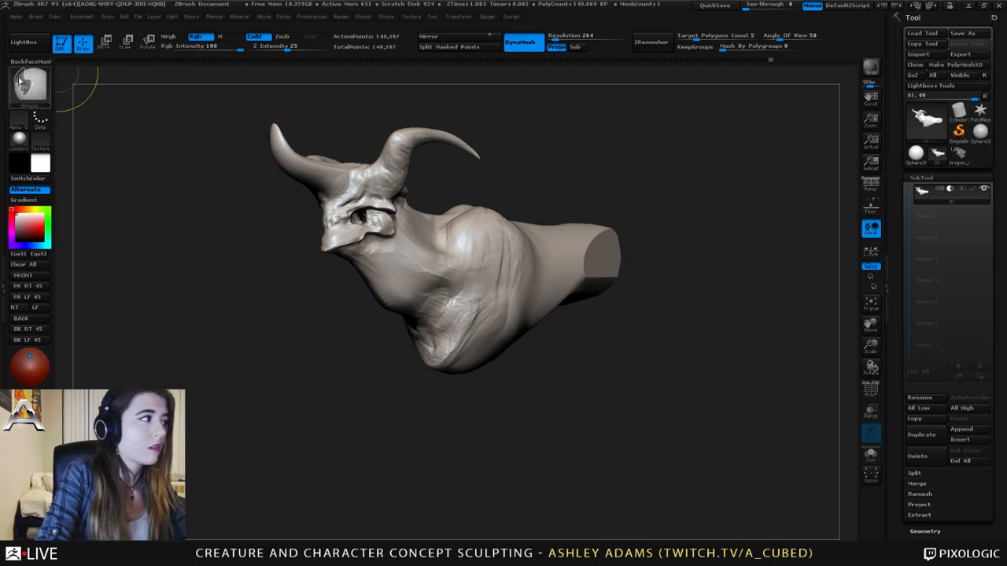
ctrl+click(24, 85)
click(132, 98)
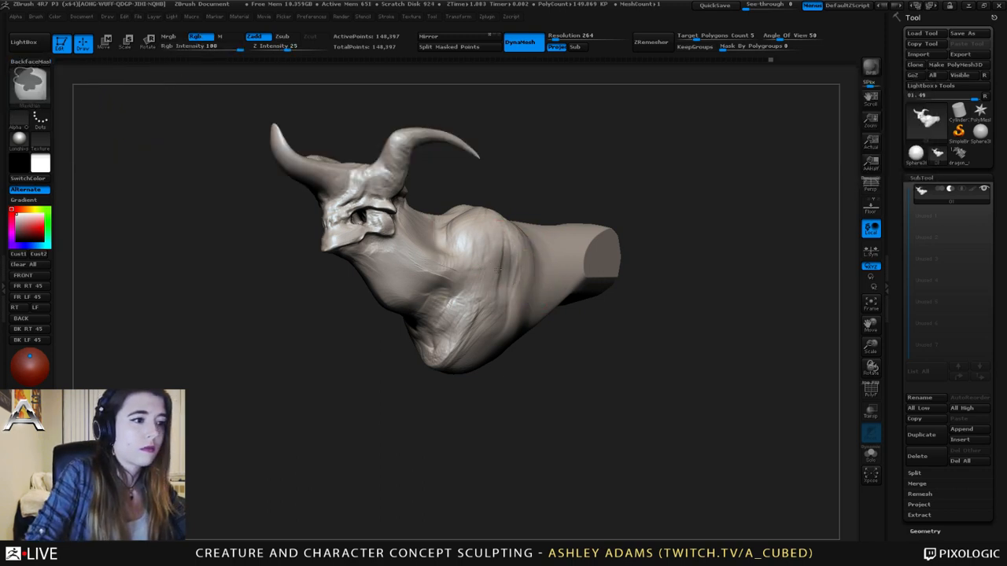
ctrl+right_drag(498, 276, 562, 241)
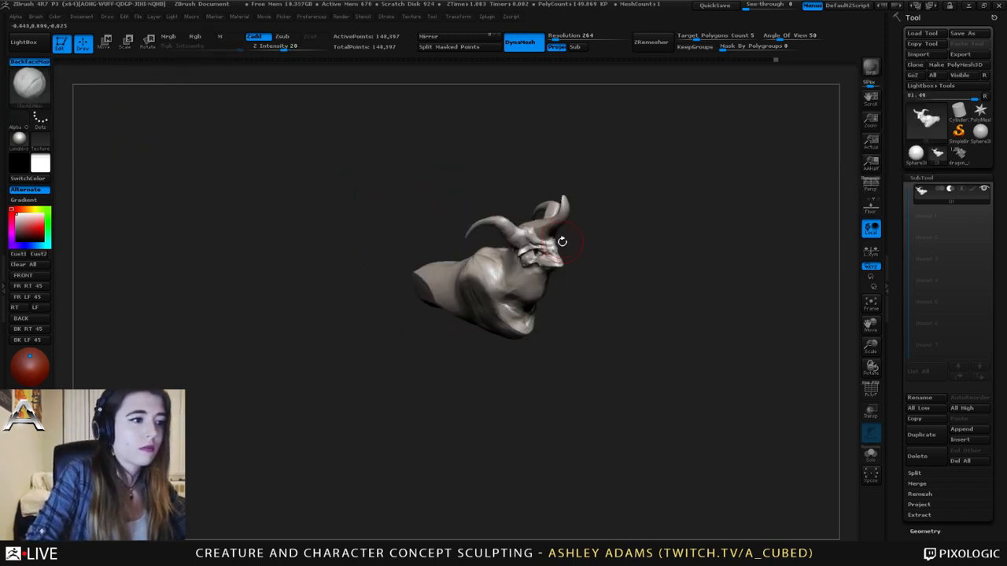
ctrl+click(608, 288)
shift+right_drag(609, 288, 566, 272)
- Enlarge the draw size, adjust the unmasked shoulder bulges with SnakeHook, and clear the mask
key(space)
drag(529, 273, 562, 274)
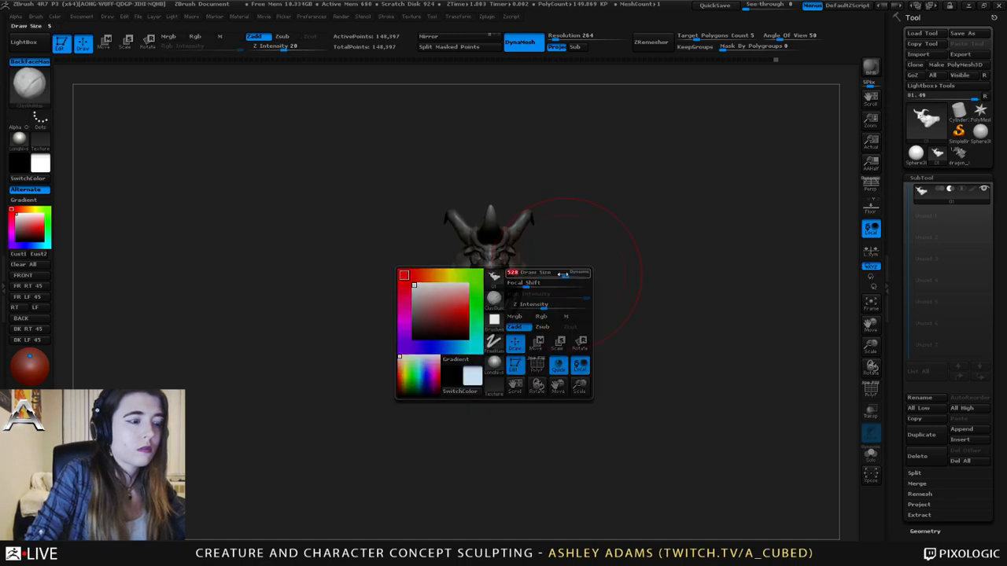
key(b)
key(s)
key(h)
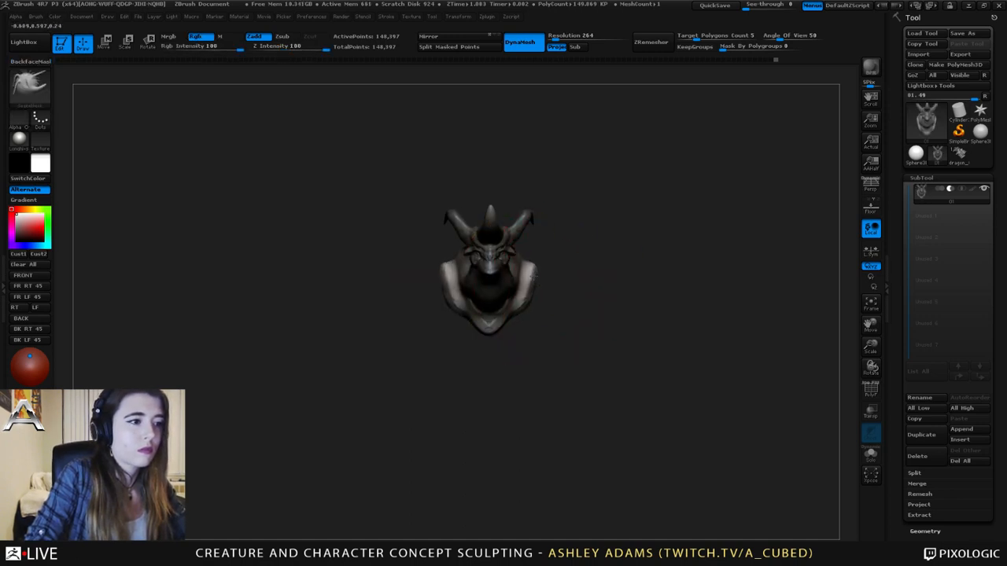
right_drag(532, 282, 477, 293)
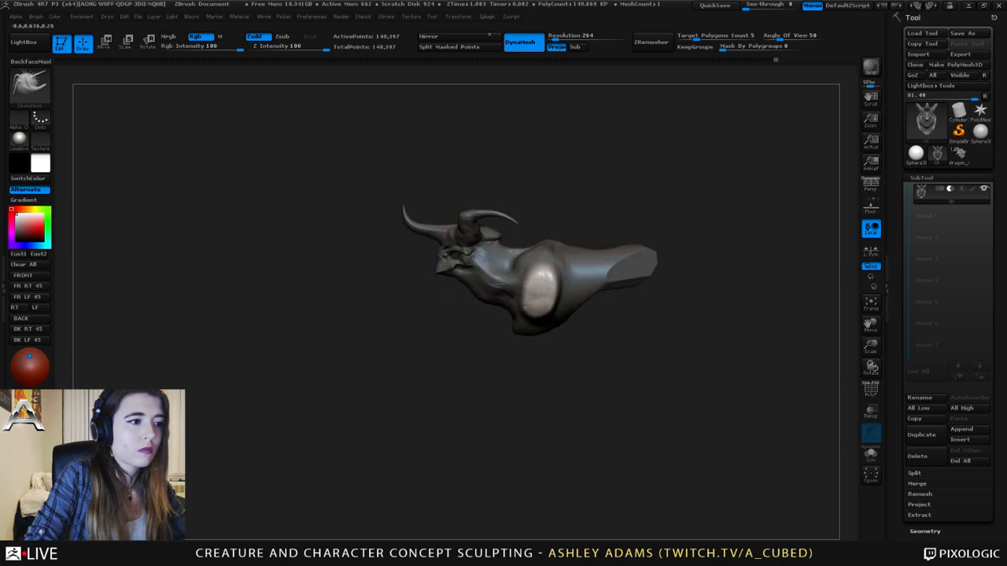
ctrl+click(611, 348)
- Resize the SnakeHook brush and adjust the upper neck just behind the horns
right_drag(611, 349, 647, 339)
key(space)
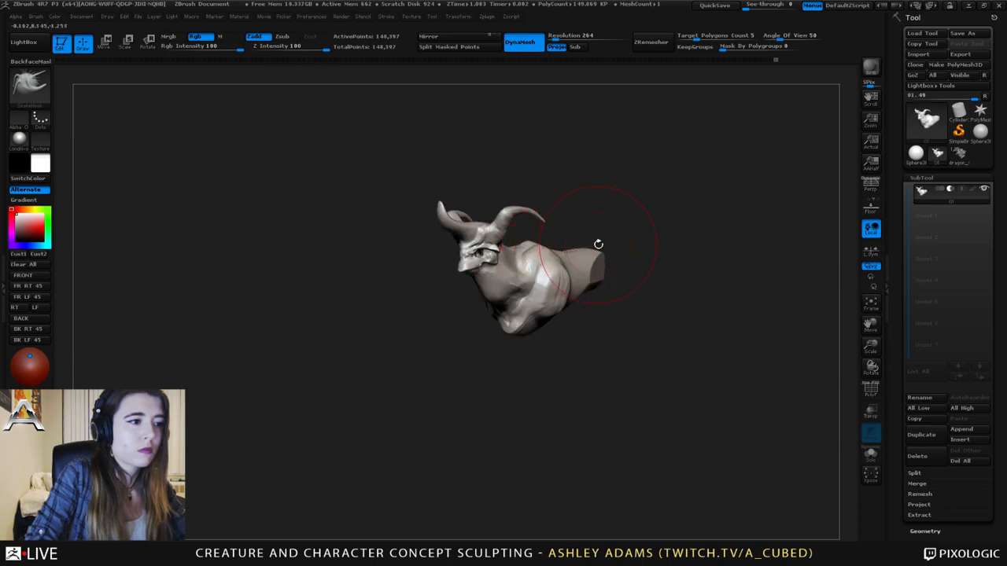
right_drag(598, 243, 514, 247)
key(space)
drag(513, 248, 494, 253)
right_drag(492, 252, 535, 398)
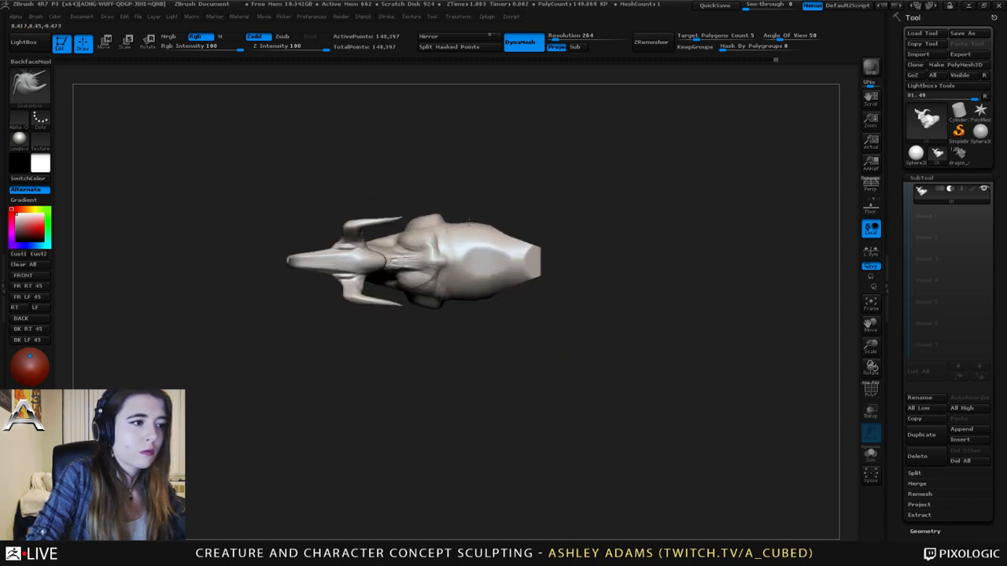
- Trim the side of the tapering rear body with a curved clip and smooth the cut edge
key(space)
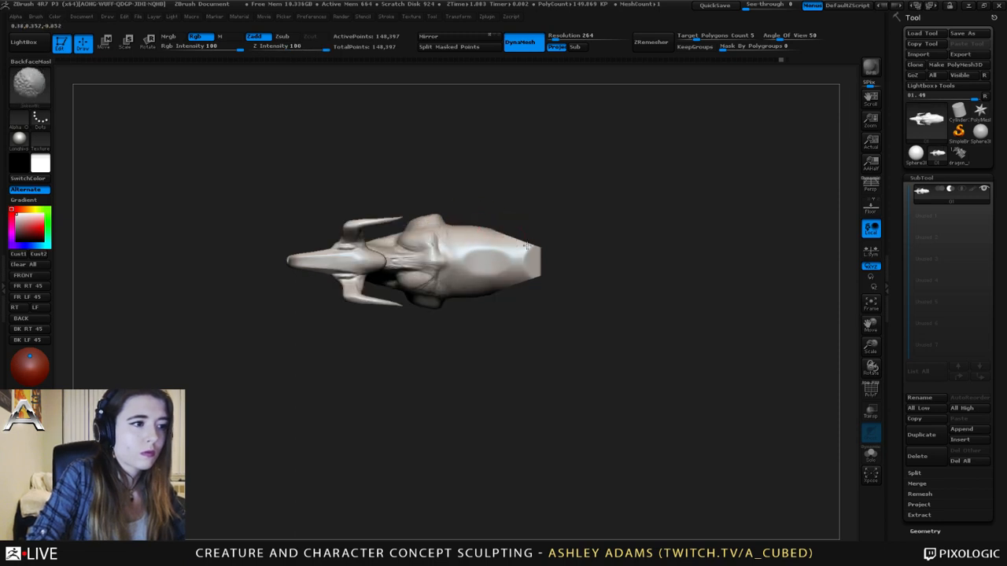
ctrl+shift+drag(475, 203, 494, 232)
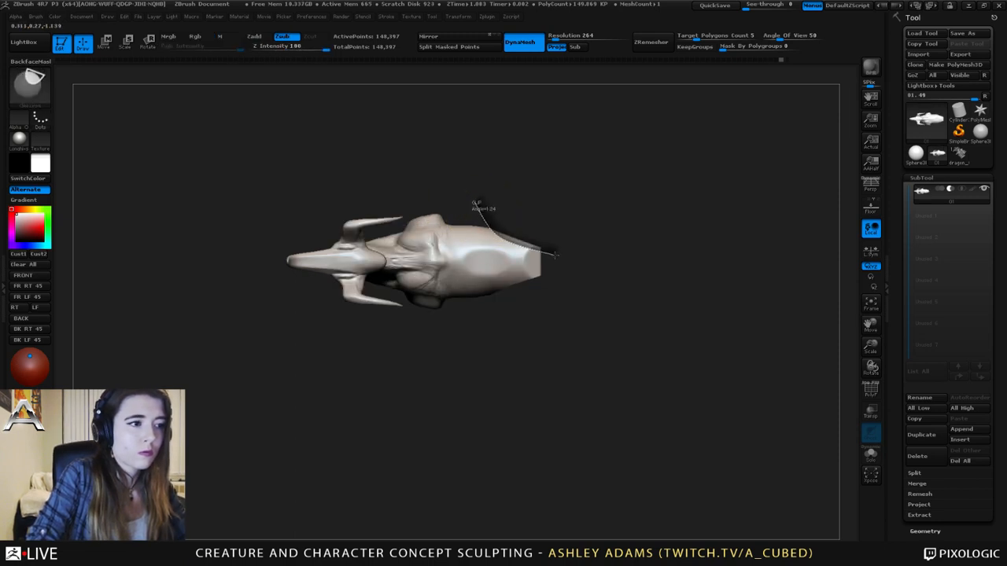
ctrl+shift+drag(554, 254, 593, 269)
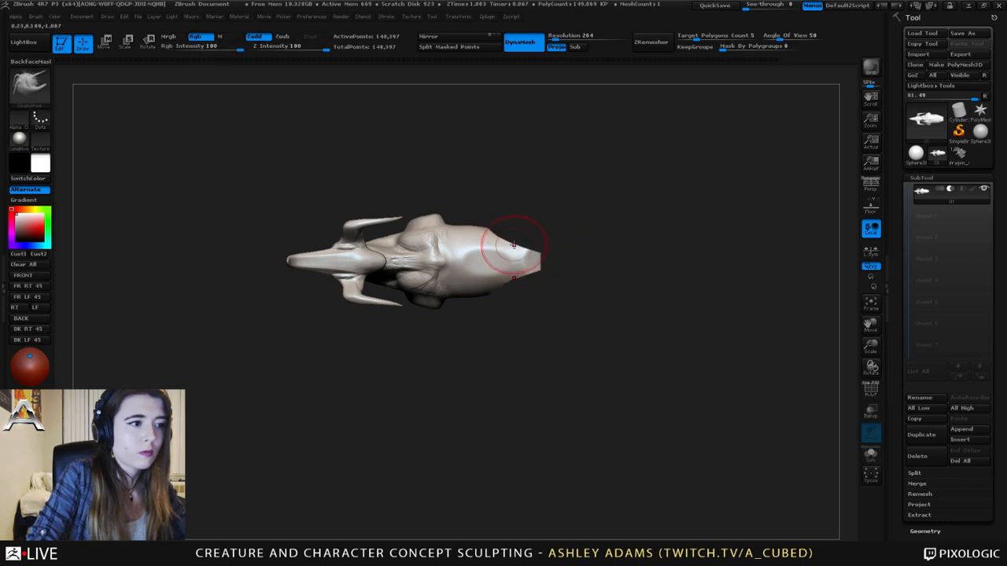
mouse_move(526, 233)
mouse_down()
mouse_move(542, 276)
mouse_move(551, 236)
mouse_up()
mouse_move(480, 229)
shift+mouse_down()
mouse_move(511, 242)
mouse_move(493, 222)
shift+mouse_up()
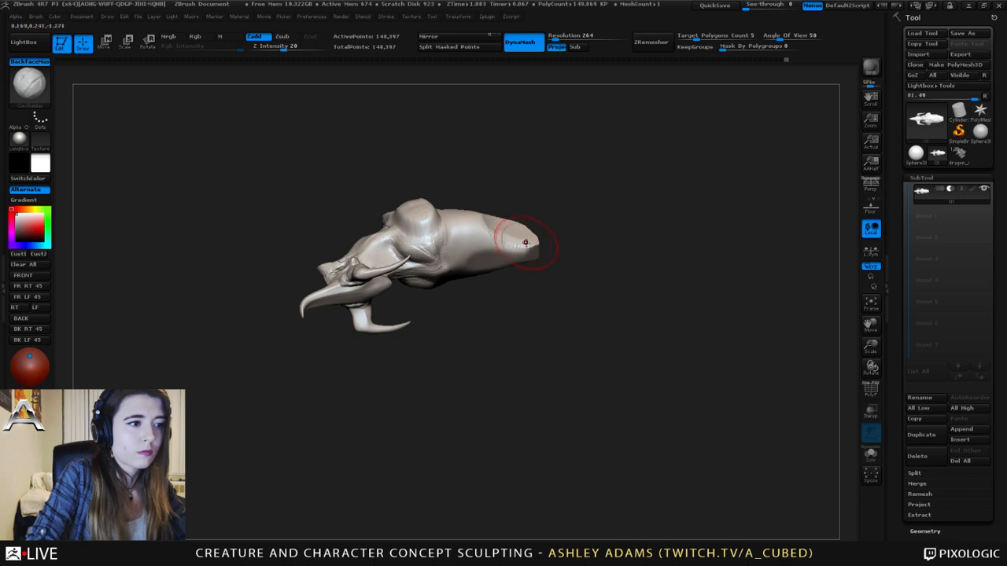
- Build up and shape the clipped rear flank behind the shoulder bulge with the ClayBuildup brush
drag(552, 271, 486, 231)
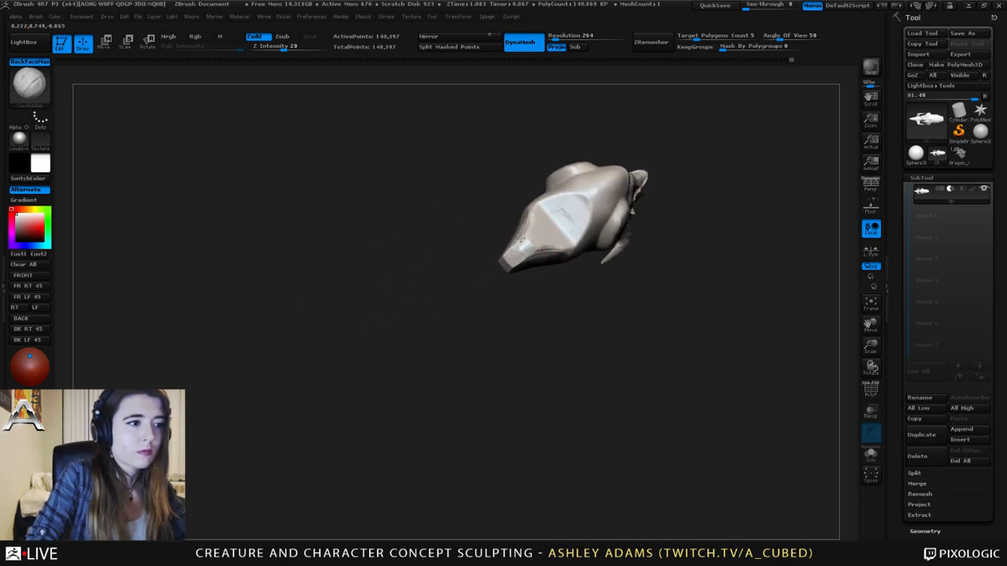
right_drag(531, 218, 512, 217)
mouse_move(565, 201)
mouse_down()
mouse_move(550, 234)
mouse_move(563, 230)
mouse_move(565, 211)
mouse_up()
right_drag(564, 210, 554, 214)
mouse_move(560, 206)
mouse_down()
mouse_move(565, 228)
mouse_move(563, 217)
mouse_move(552, 228)
mouse_up()
mouse_move(554, 222)
right_down()
mouse_move(578, 165)
mouse_move(569, 220)
right_up()
- Switch to SnakeHook and pull the body silhouette behind the shoulder bulge into shape
key(b)
key(s)
key(h)
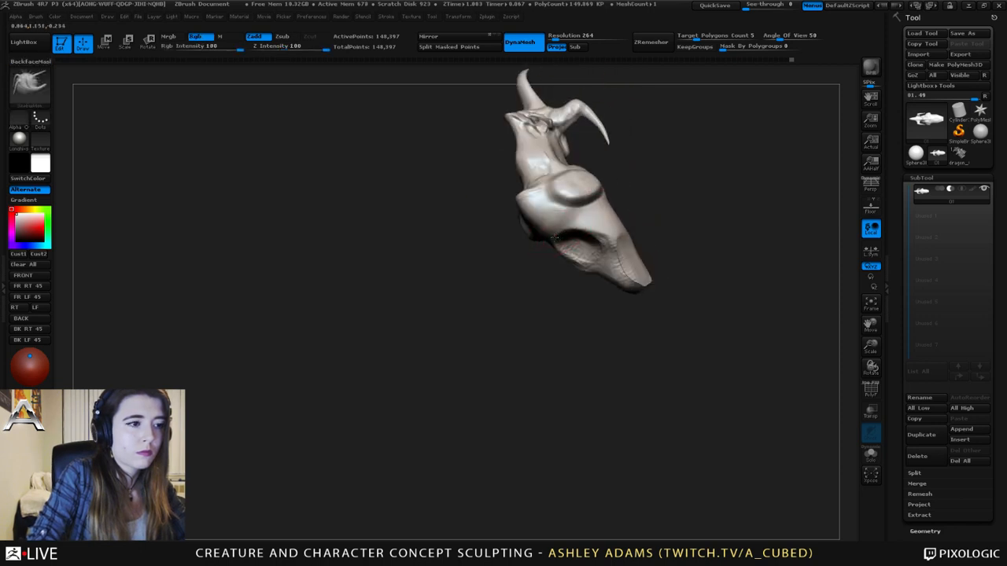
drag(561, 225, 556, 241)
right_drag(557, 240, 557, 235)
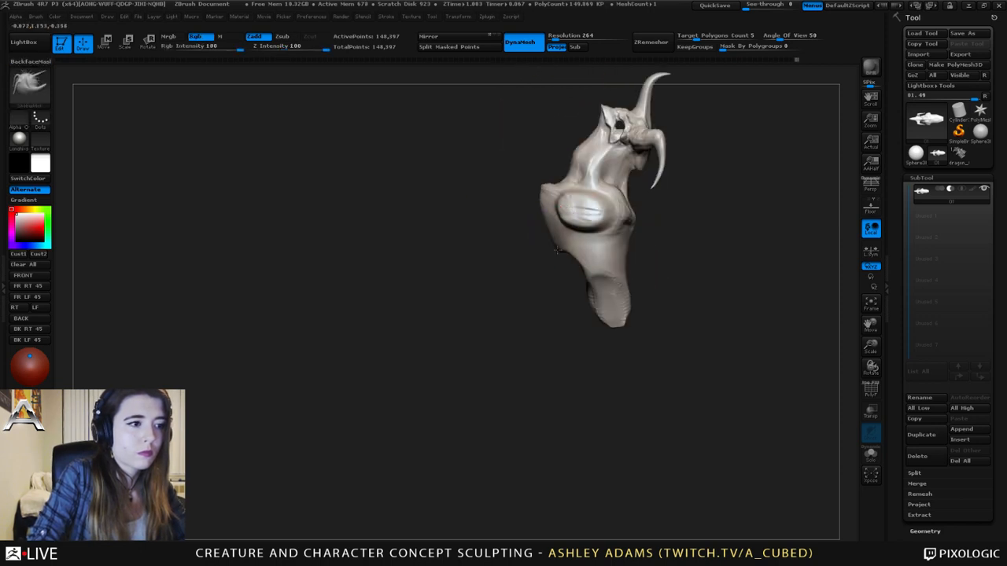
- Pull the lower contour of the chest beneath the shoulder bulge into a rounder shape with SnakeHook
mouse_move(550, 221)
right_down()
mouse_move(531, 185)
mouse_move(543, 224)
right_up()
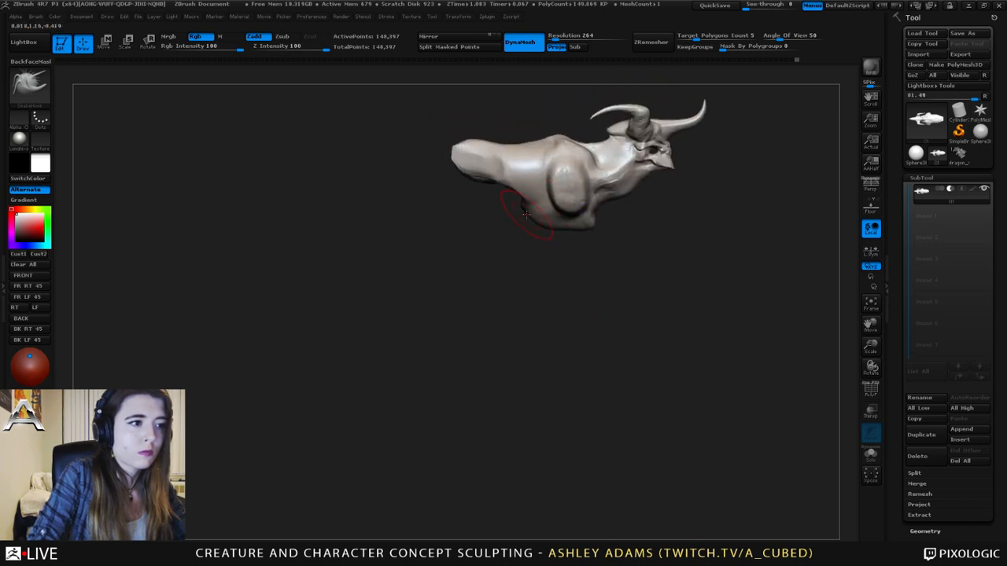
drag(569, 227, 568, 232)
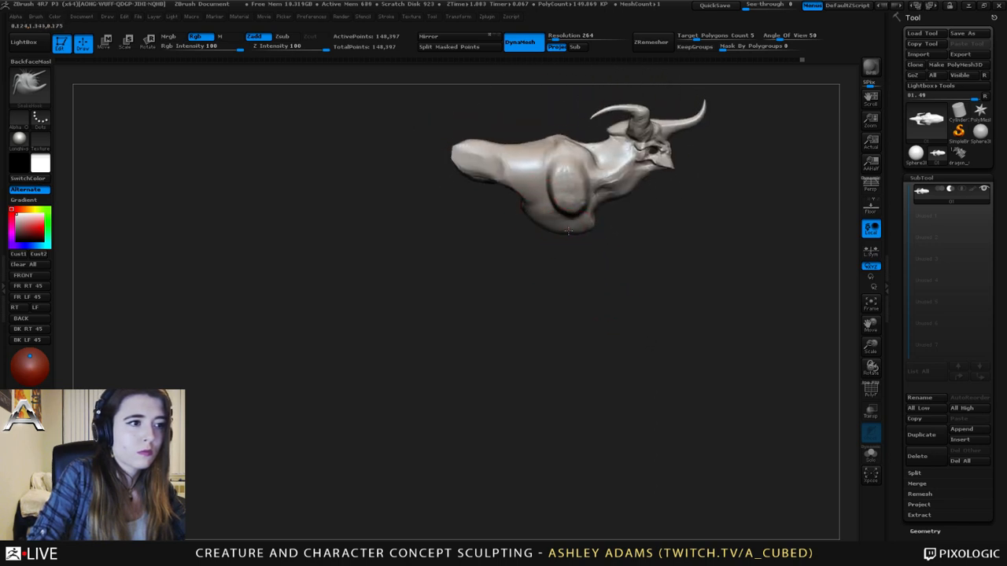
mouse_move(589, 227)
right_down()
mouse_move(427, 88)
mouse_move(479, 154)
right_up()
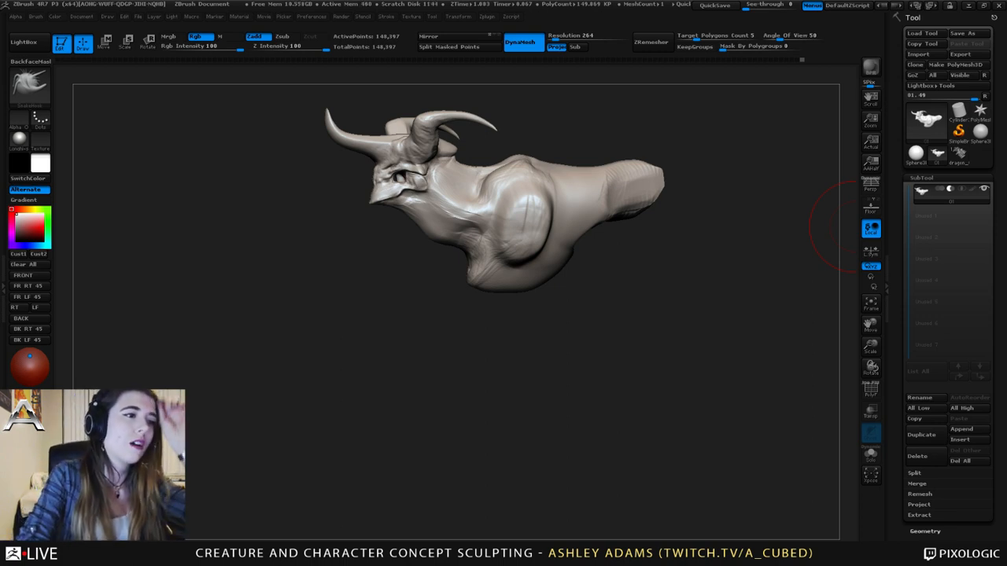
- Try to pull a wing-like spike upward out of the back behind the shoulder bulge with SnakeHook
drag(854, 227, 708, 221)
drag(676, 260, 574, 307)
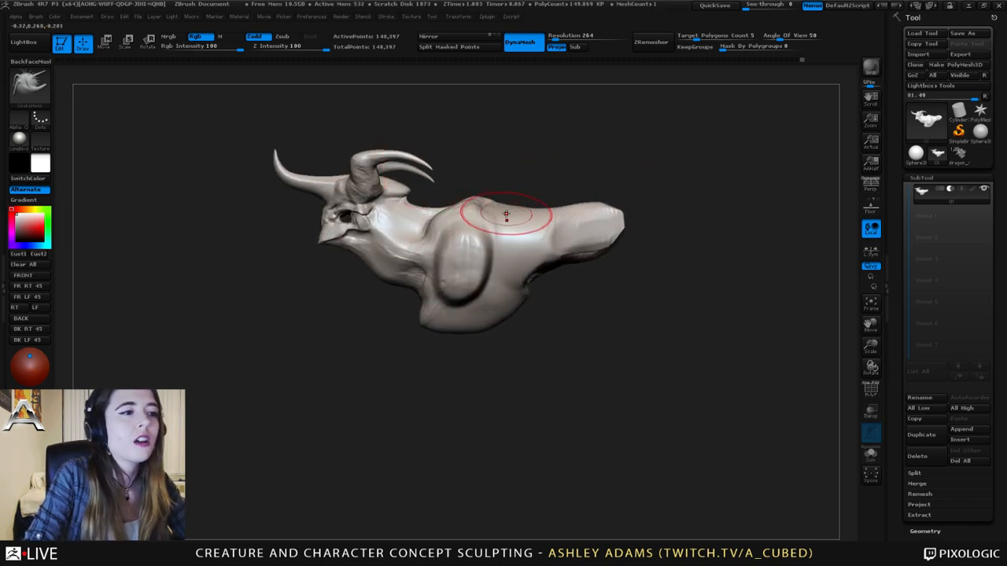
mouse_move(494, 216)
right_down()
mouse_move(539, 210)
mouse_move(500, 216)
right_up()
alt+right_drag(577, 207, 544, 265)
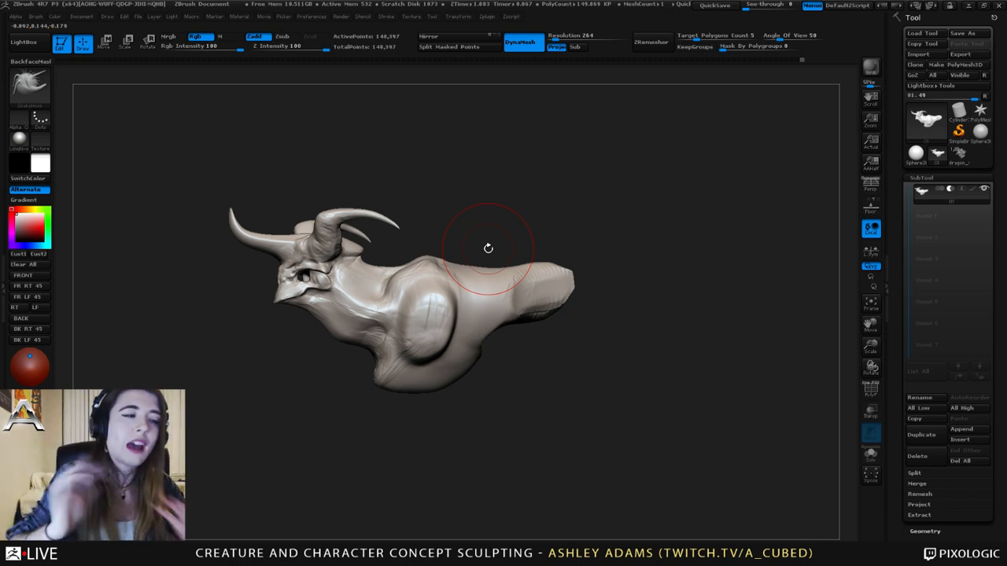
mouse_move(488, 249)
mouse_down()
mouse_move(543, 250)
mouse_move(492, 250)
mouse_move(525, 210)
mouse_move(654, 146)
mouse_move(526, 93)
mouse_up()
key(ctrl+z)
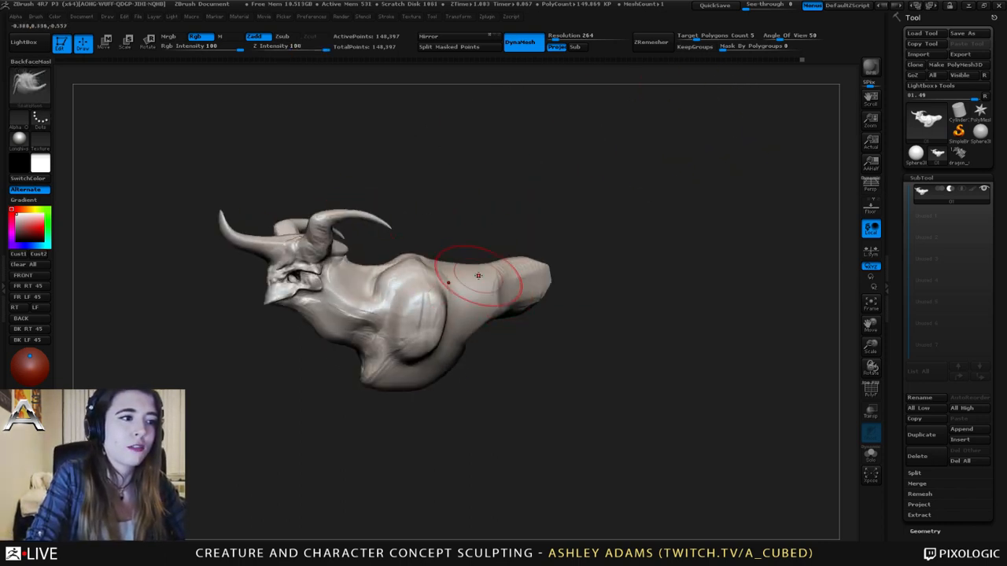
mouse_move(479, 277)
mouse_down()
mouse_move(617, 228)
mouse_move(511, 126)
mouse_move(405, 85)
mouse_move(545, 270)
mouse_move(674, 104)
mouse_move(645, 83)
mouse_up()
key(ctrl+z)
key(ctrl+z)
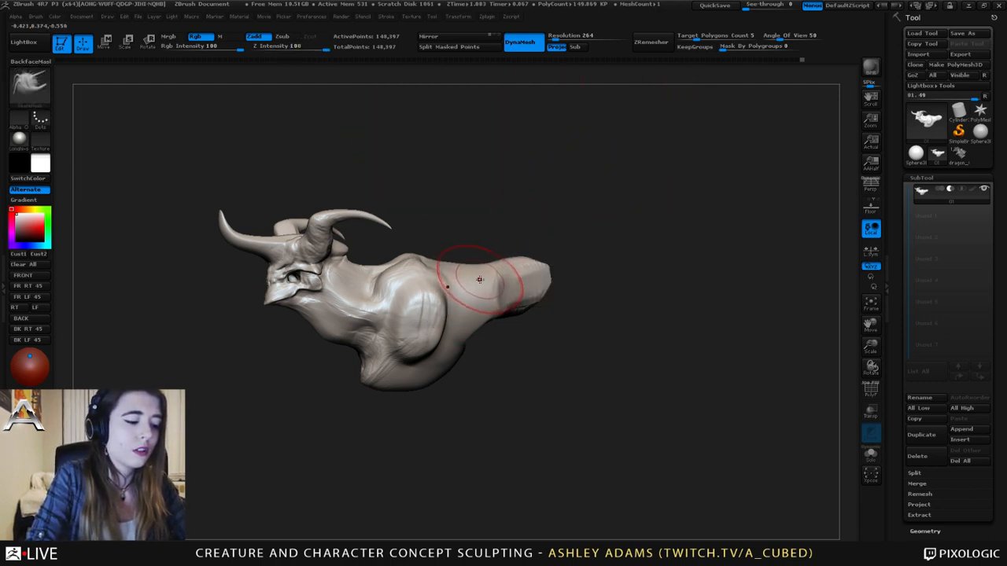
- Switch to the Move brush and pull a tall pointed wing form upward from the back behind the shoulder bulge
key(b)
key(m)
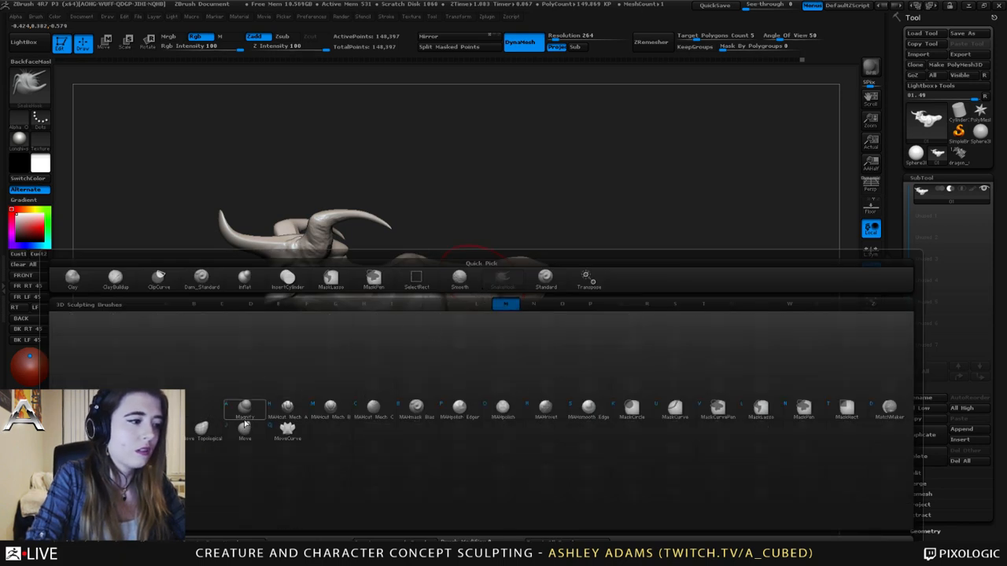
key(v)
mouse_move(472, 280)
mouse_down()
mouse_move(504, 240)
mouse_move(556, 205)
mouse_up()
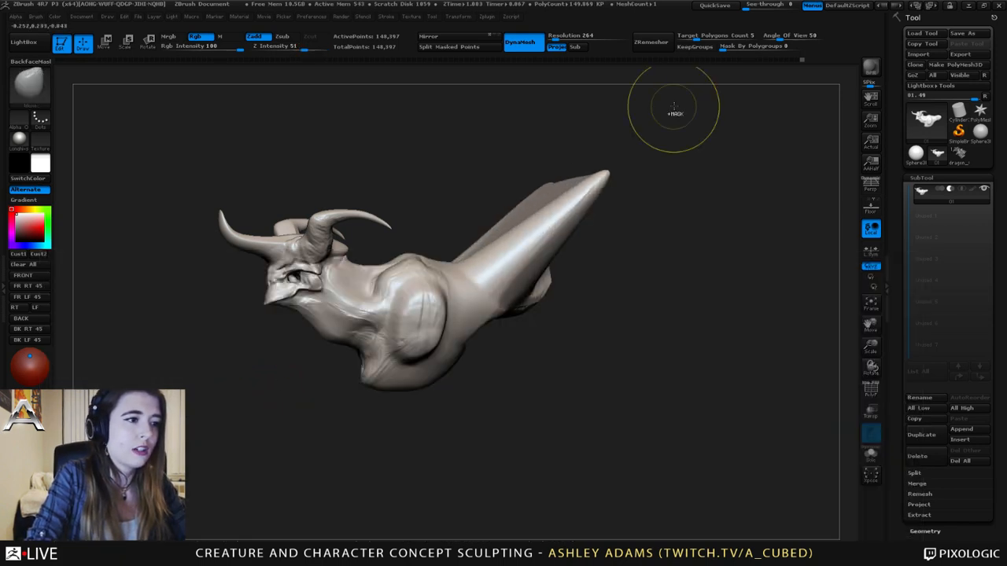
key(ctrl+z)
drag(543, 288, 719, 236)
key(ctrl+z)
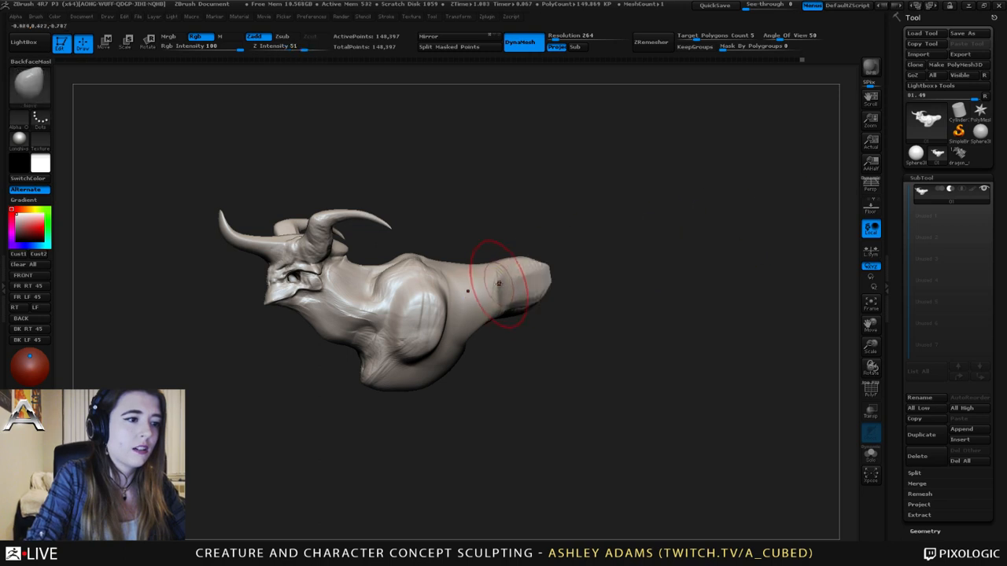
drag(511, 354, 523, 420)
drag(489, 297, 735, 456)
key(ctrl+z)
drag(507, 327, 547, 126)
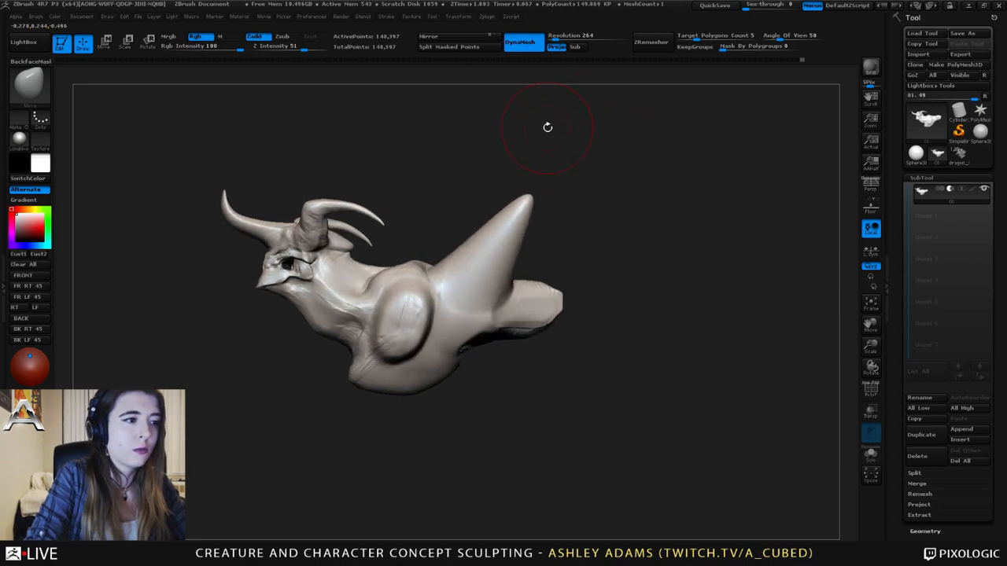
- Undo the large spike pulled from the creature's back and reshape the side horns with the SnakeHook brush
key(ctrl+z)
mouse_move(339, 196)
mouse_down()
mouse_move(364, 197)
mouse_move(357, 234)
mouse_move(361, 199)
mouse_move(321, 203)
mouse_move(324, 216)
mouse_move(313, 209)
mouse_move(355, 208)
mouse_move(331, 224)
mouse_move(335, 212)
mouse_up()
right_click(323, 217)
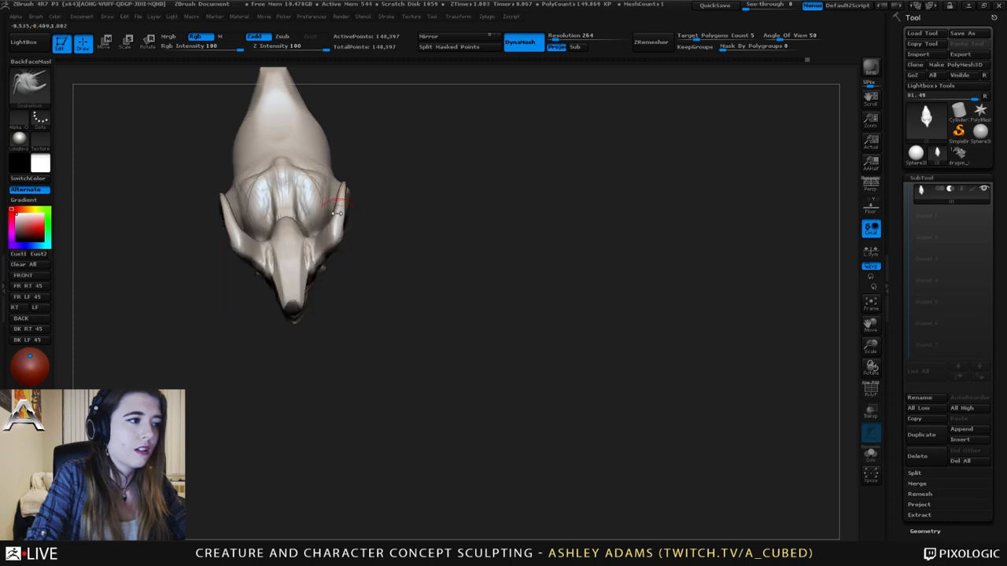
mouse_move(353, 245)
mouse_down()
mouse_move(341, 263)
mouse_move(338, 147)
mouse_move(322, 244)
mouse_up()
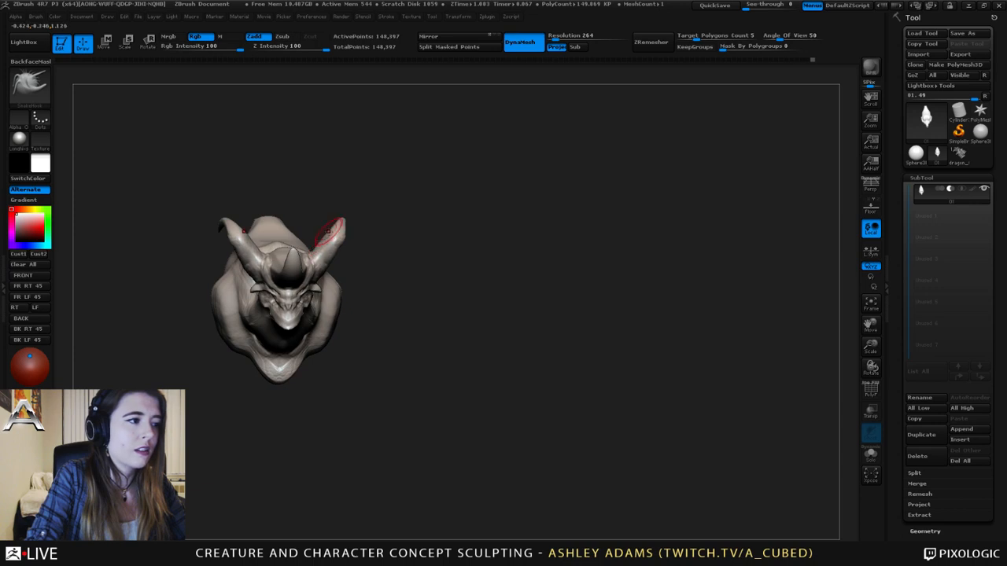
mouse_move(329, 191)
mouse_down()
mouse_move(351, 206)
mouse_move(330, 197)
mouse_up()
key(space)
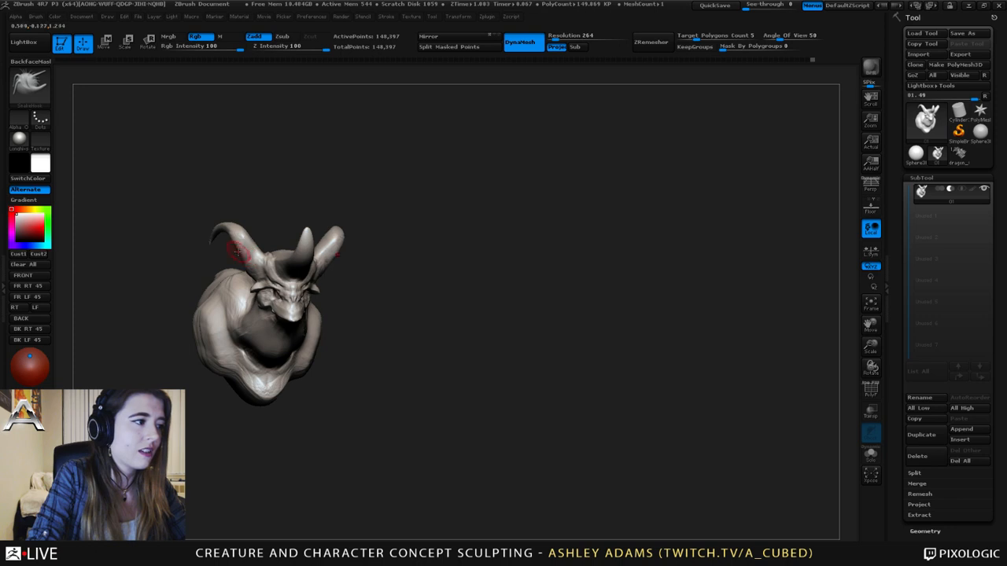
- Carve grooves along the side horns and around their bases with the Dam_Standard brush
mouse_move(243, 251)
shift+right_down()
mouse_move(247, 261)
mouse_move(265, 234)
shift+right_up()
key(b)
key(m)
key(v)
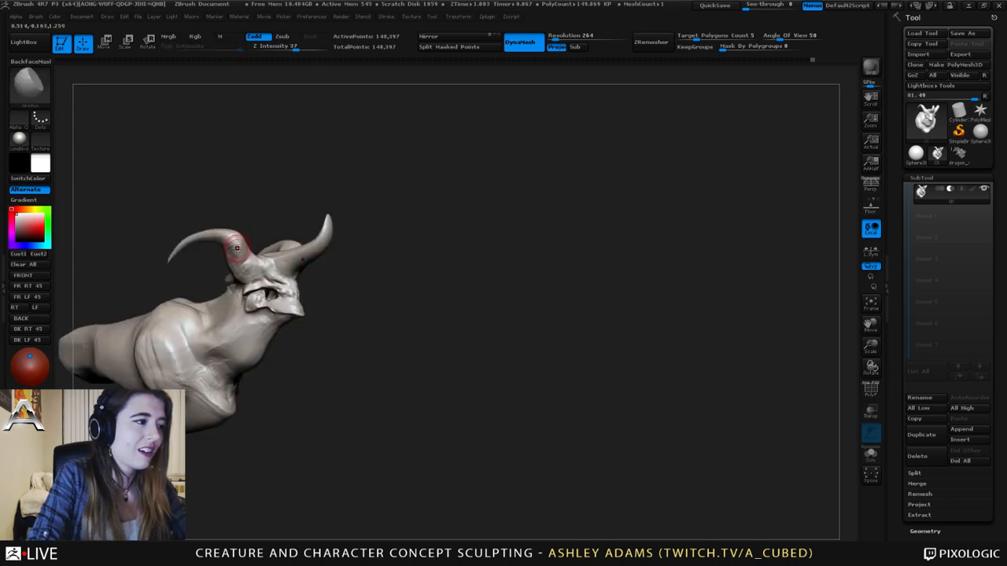
key(b)
key(d)
key(s)
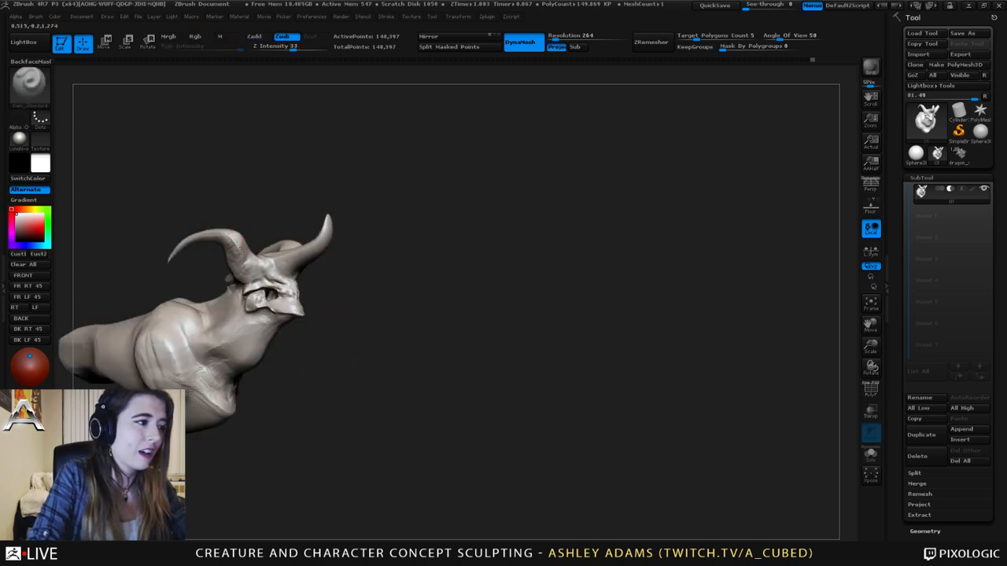
drag(242, 253, 263, 272)
mouse_move(263, 269)
right_down()
mouse_move(210, 248)
mouse_move(307, 209)
mouse_move(349, 174)
mouse_move(360, 184)
right_up()
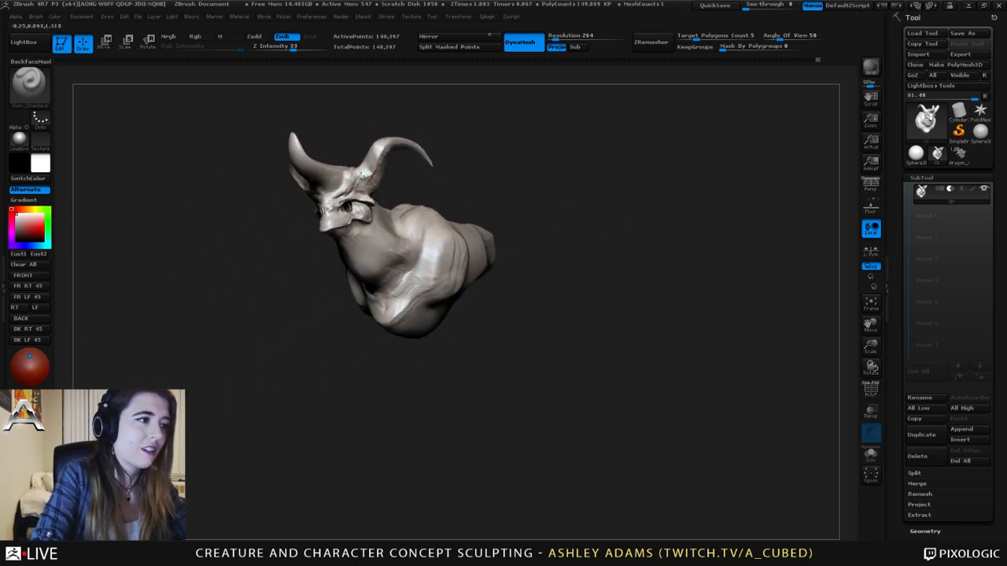
mouse_move(367, 146)
right_down()
mouse_move(428, 145)
mouse_move(391, 173)
right_up()
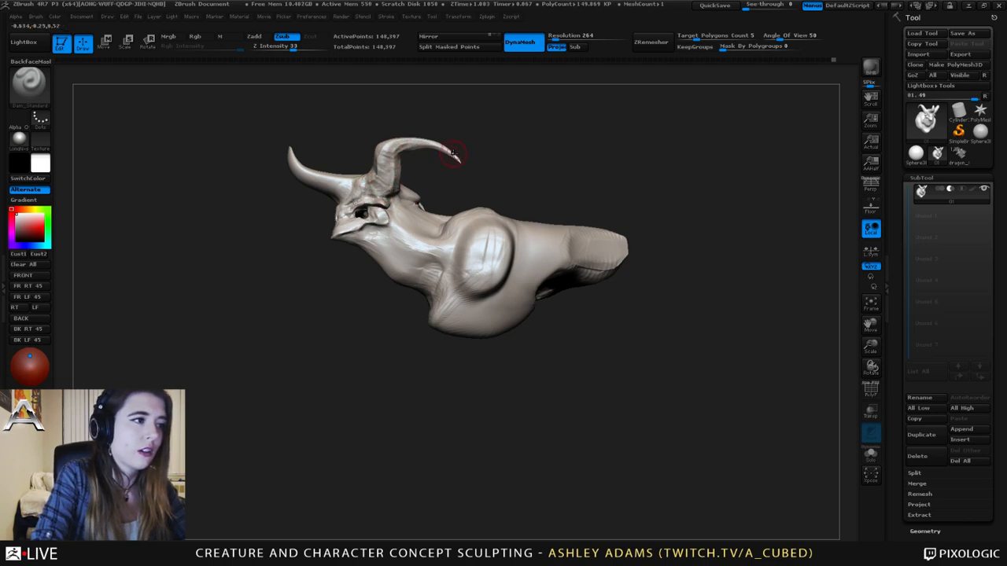
- Build up the forms around the bases of the side horns with the ClayBuildup brush
mouse_move(458, 156)
right_down()
mouse_move(410, 153)
mouse_move(413, 174)
mouse_move(468, 181)
right_up()
key(b)
key(s)
key(h)
key(b)
key(c)
key(t)
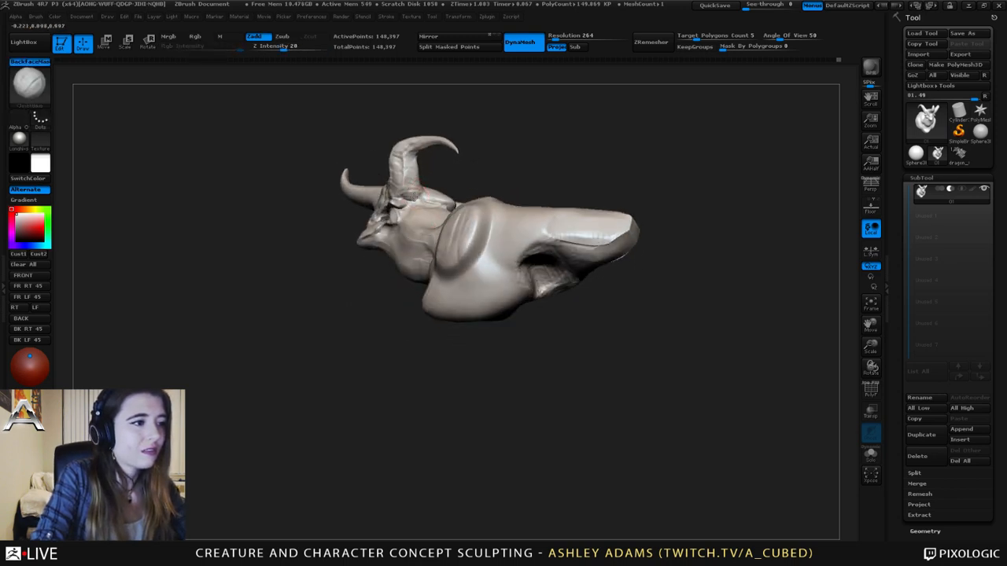
right_drag(415, 198, 437, 220)
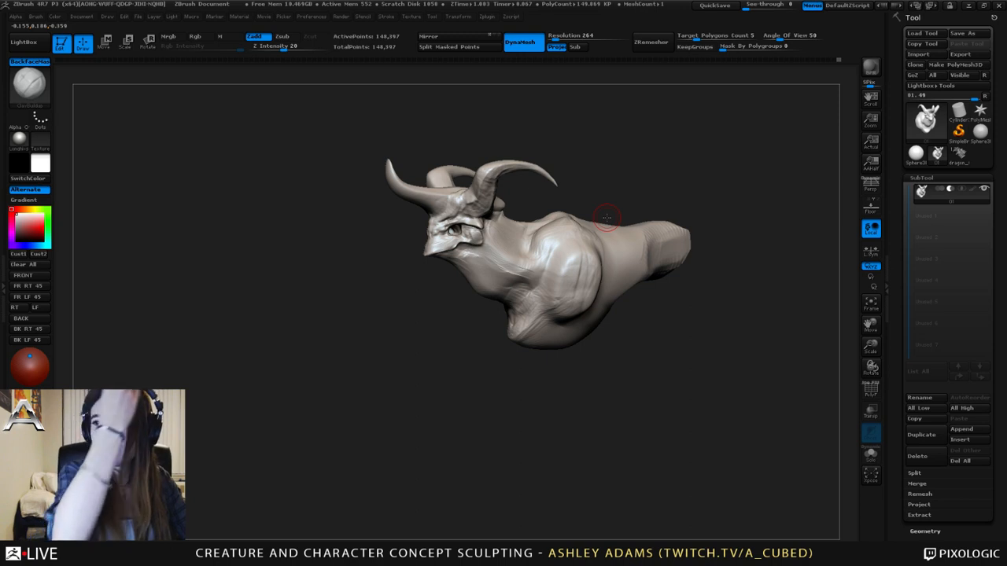
right_drag(432, 193, 467, 196)
mouse_move(399, 205)
right_down()
mouse_move(423, 209)
mouse_move(406, 200)
mouse_move(425, 198)
mouse_move(433, 236)
right_up()
- Carve creases around the base of the central horn and across the head crest with the Dam_Standard brush
key(b)
key(d)
key(s)
mouse_move(432, 236)
right_down()
mouse_move(440, 252)
mouse_move(455, 219)
right_up()
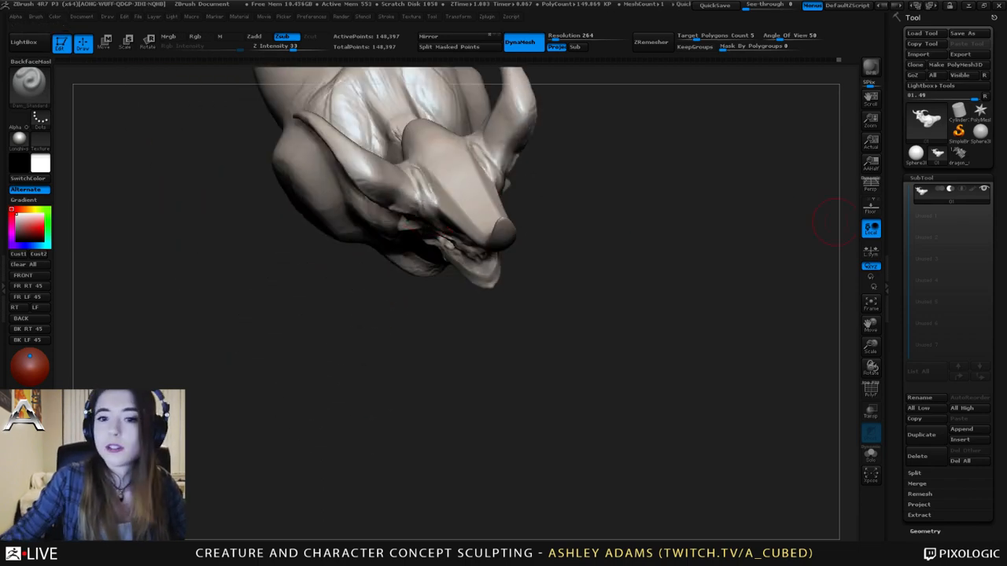
right_drag(440, 187, 479, 195)
mouse_move(489, 206)
mouse_down()
mouse_move(467, 203)
mouse_move(466, 188)
mouse_up()
right_drag(493, 200, 538, 242)
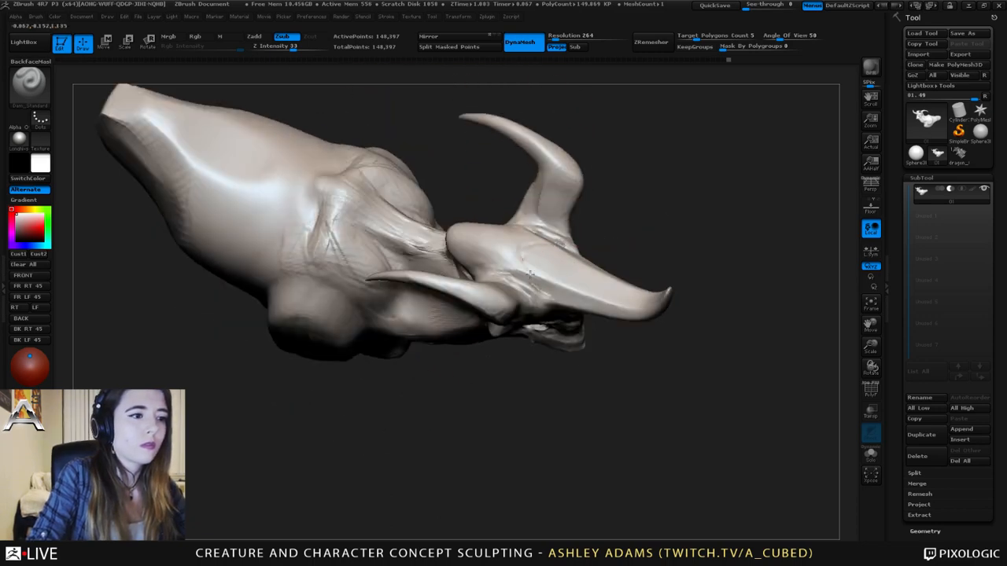
mouse_move(559, 301)
mouse_down()
mouse_move(567, 248)
mouse_move(525, 246)
mouse_move(508, 272)
mouse_move(479, 235)
mouse_up()
mouse_move(527, 284)
mouse_down()
mouse_move(498, 267)
mouse_move(474, 230)
mouse_move(497, 260)
mouse_up()
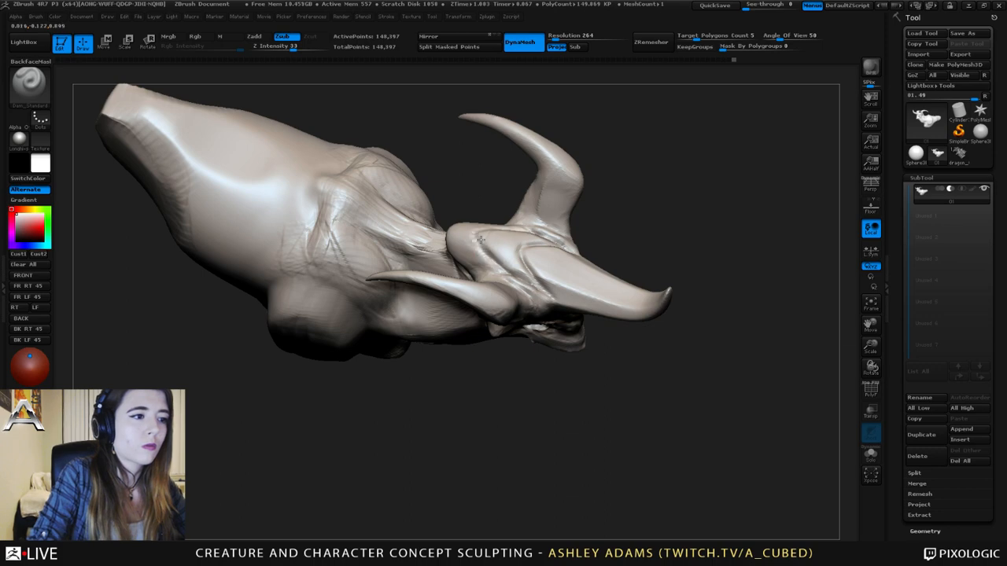
right_drag(497, 260, 476, 258)
drag(497, 288, 436, 228)
- Reshape the rear end of the head crest with the SnakeHook brush
key(b)
key(s)
key(h)
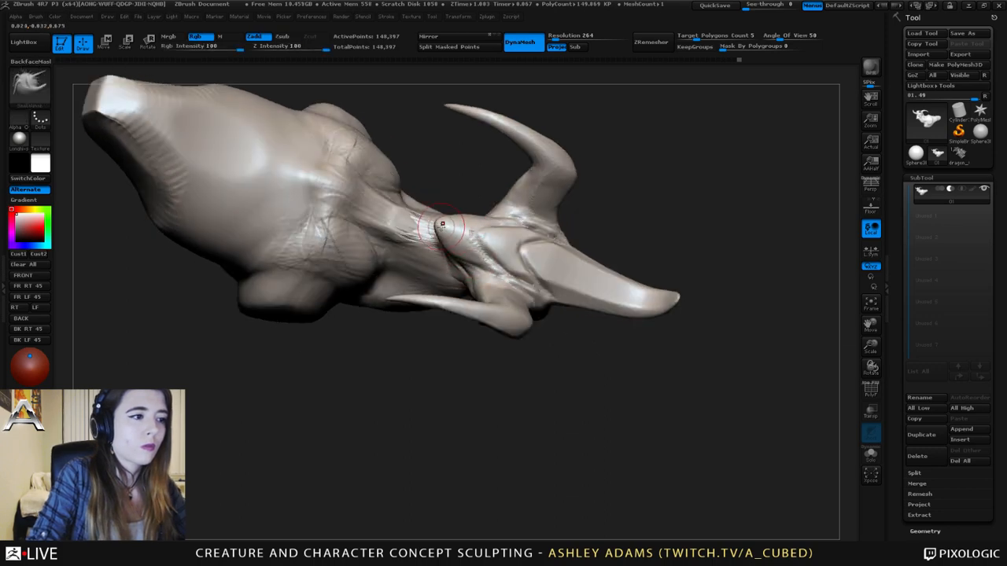
mouse_move(440, 238)
right_down()
mouse_move(443, 214)
mouse_move(446, 250)
mouse_move(461, 241)
right_up()
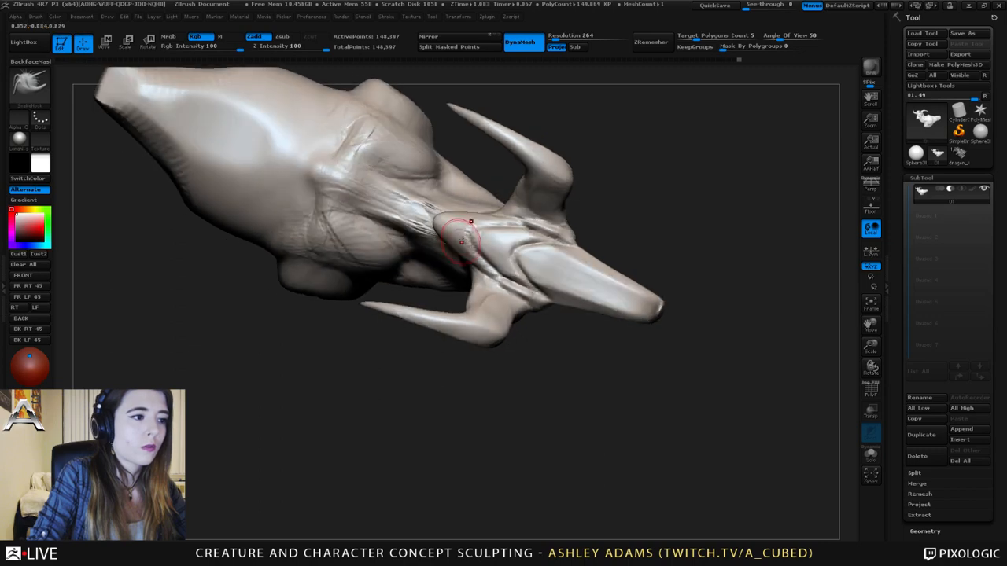
- Cut another crease across the head crest with Dam_Standard and smooth the surface at the central horn's base
key(b)
key(s)
key(t)
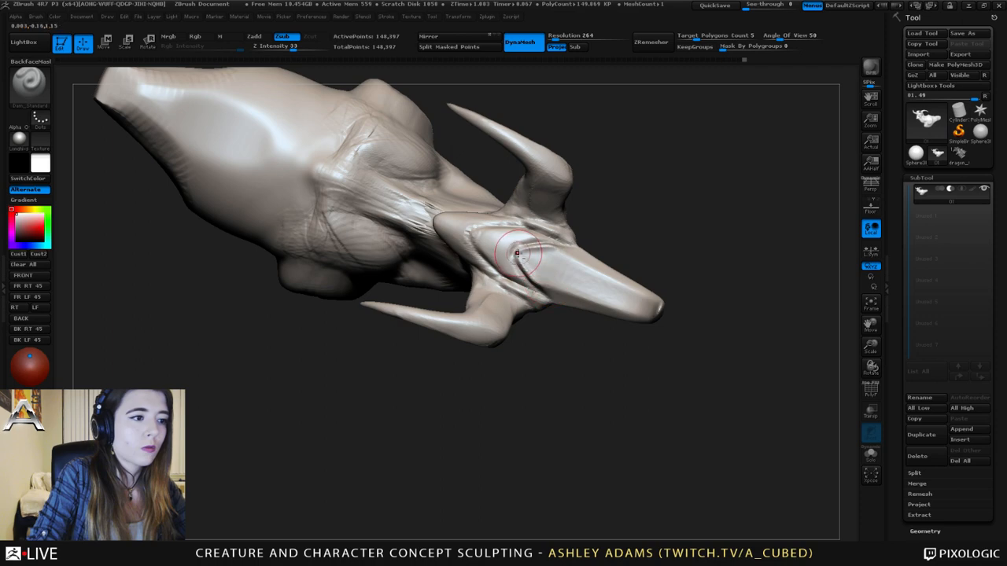
key(b)
key(c)
key(b)
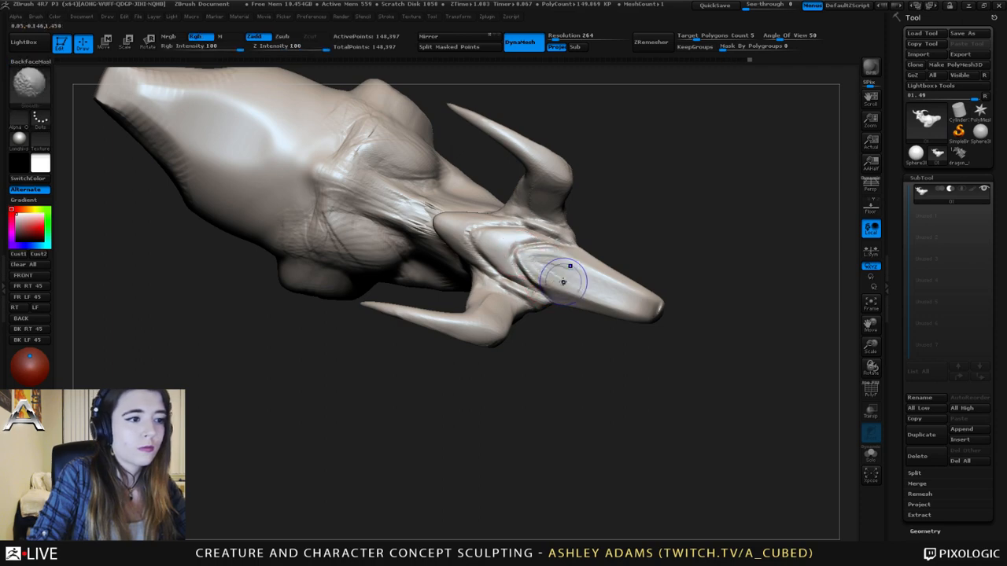
right_drag(537, 262, 503, 253)
key(b)
key(d)
key(s)
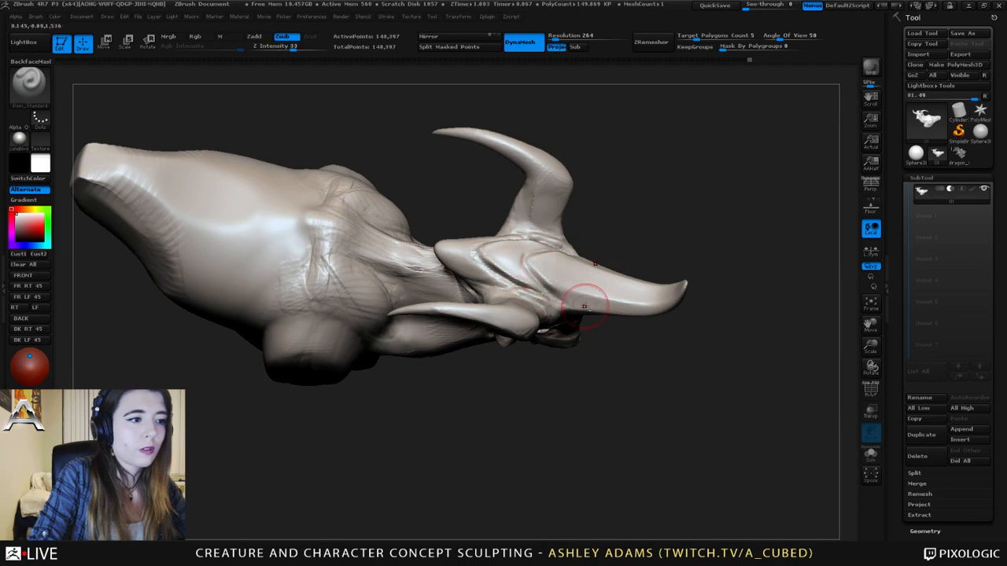
- Add volume between the head crest's creases with ClayBuildup and smooth the ridges
key(b)
key(c)
key(b)
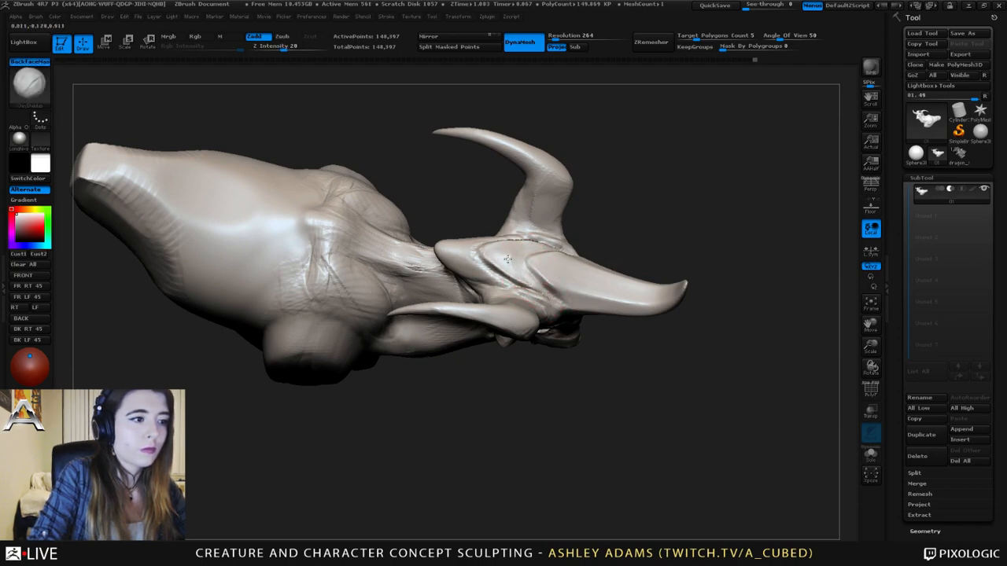
drag(541, 269, 563, 286)
key(shift)
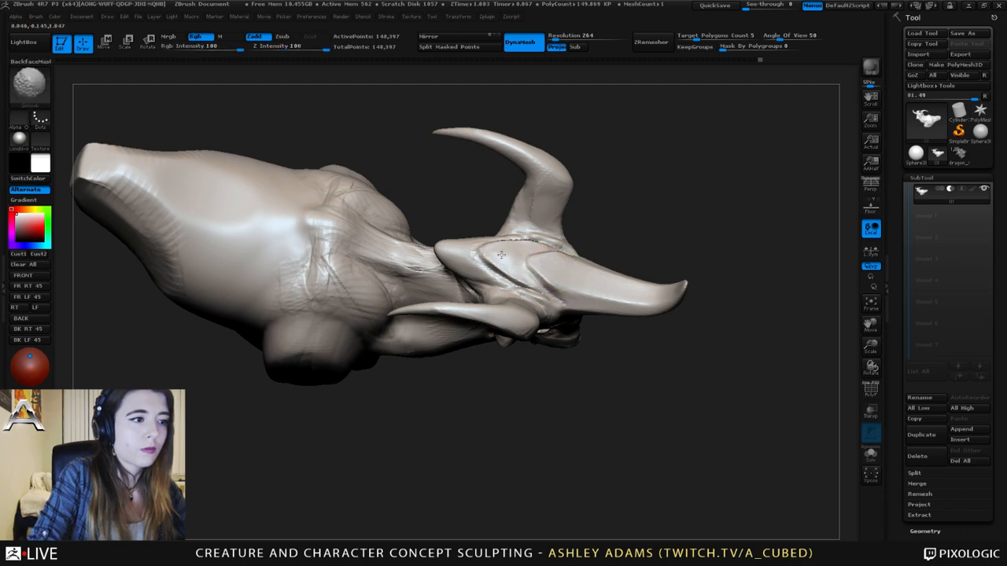
shift+drag(501, 255, 486, 250)
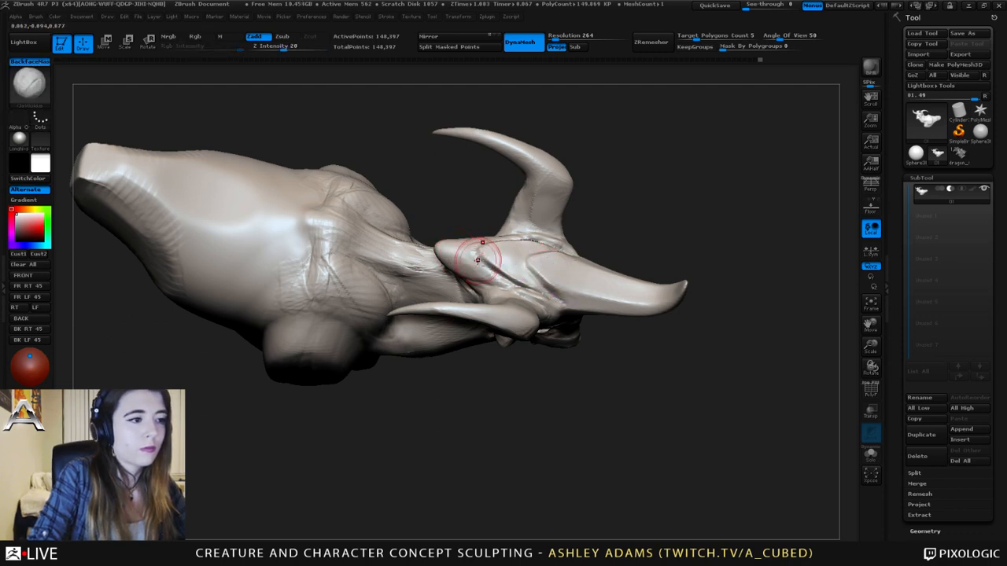
mouse_move(475, 271)
right_down()
mouse_move(458, 240)
mouse_move(508, 163)
mouse_move(499, 205)
mouse_move(472, 209)
mouse_move(513, 213)
mouse_move(492, 178)
right_up()
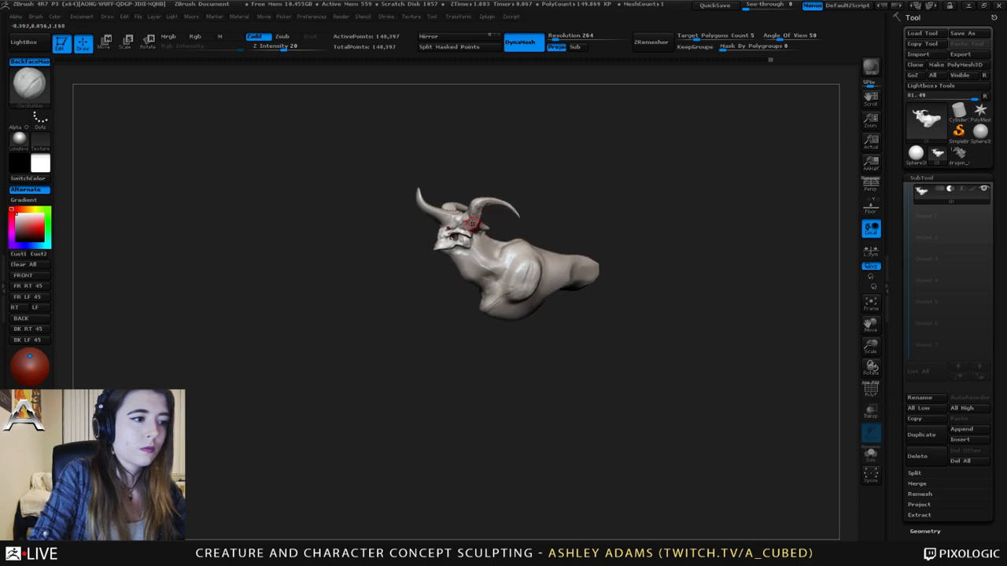
- Adjust the SnakeHook brush and pull the snout into a sharper, beak-like point
right_drag(470, 220, 385, 265)
key(b)
key(s)
key(h)
key(space)
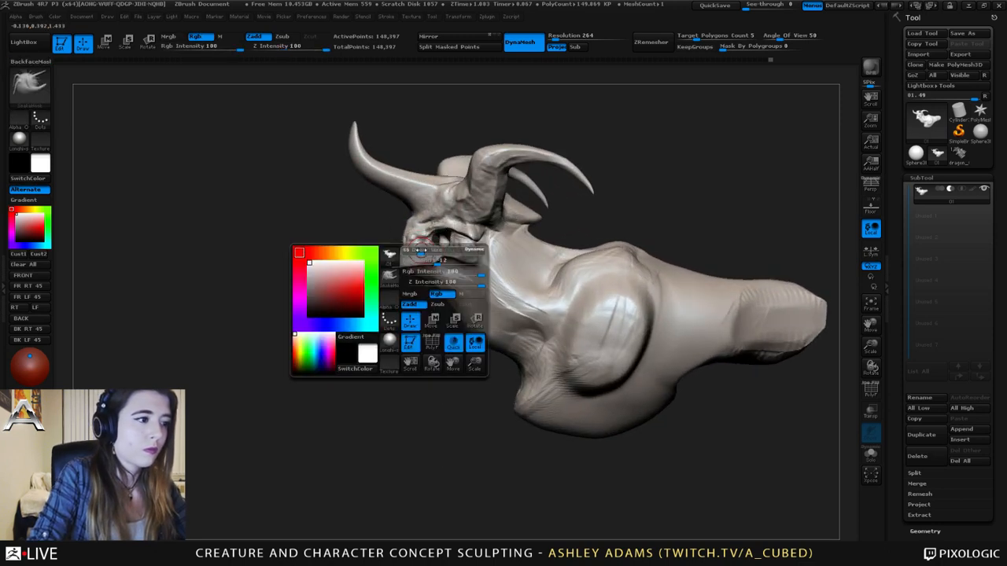
mouse_move(385, 265)
right_down()
mouse_move(448, 260)
mouse_move(481, 275)
mouse_move(451, 252)
mouse_move(497, 252)
mouse_move(402, 250)
right_up()
alt+right_drag(401, 251, 310, 234)
right_drag(434, 225, 428, 235)
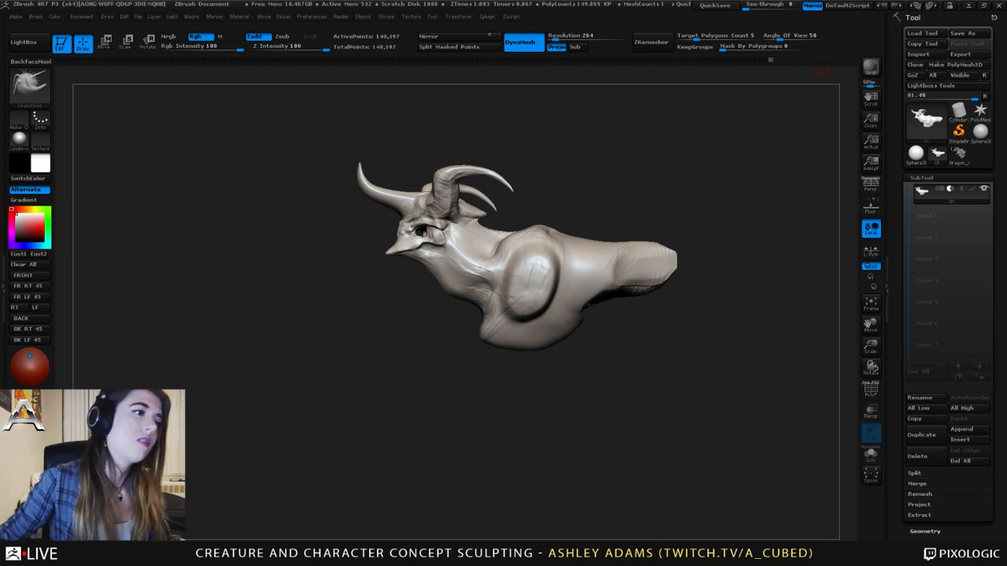
- Refine the tip of the central horn with the SnakeHook brush and smooth it
mouse_move(362, 193)
right_down()
mouse_move(407, 195)
mouse_move(403, 154)
right_up()
right_click(399, 160)
alt+right_drag(387, 112, 399, 175)
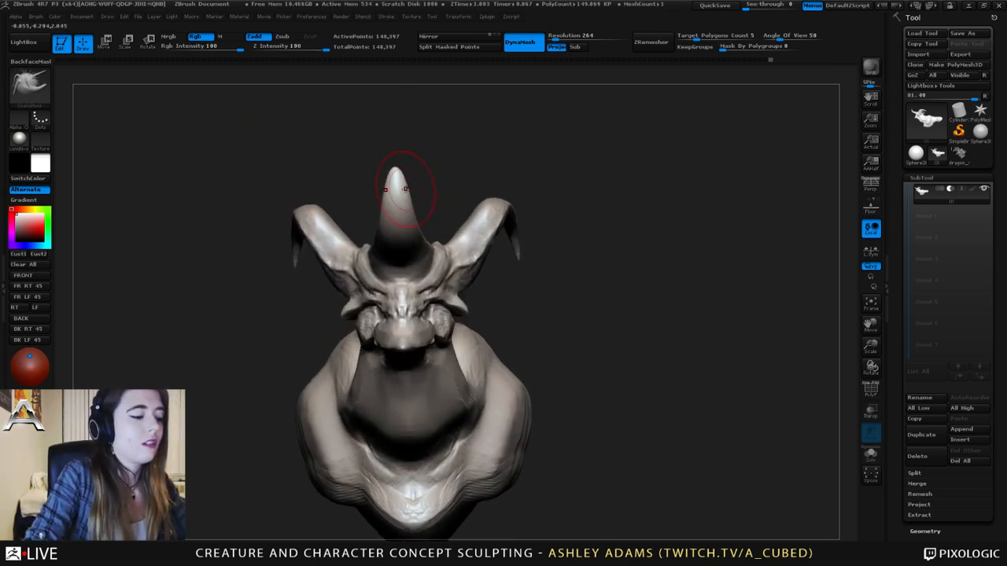
mouse_move(402, 181)
mouse_down()
mouse_move(399, 167)
mouse_move(402, 177)
mouse_up()
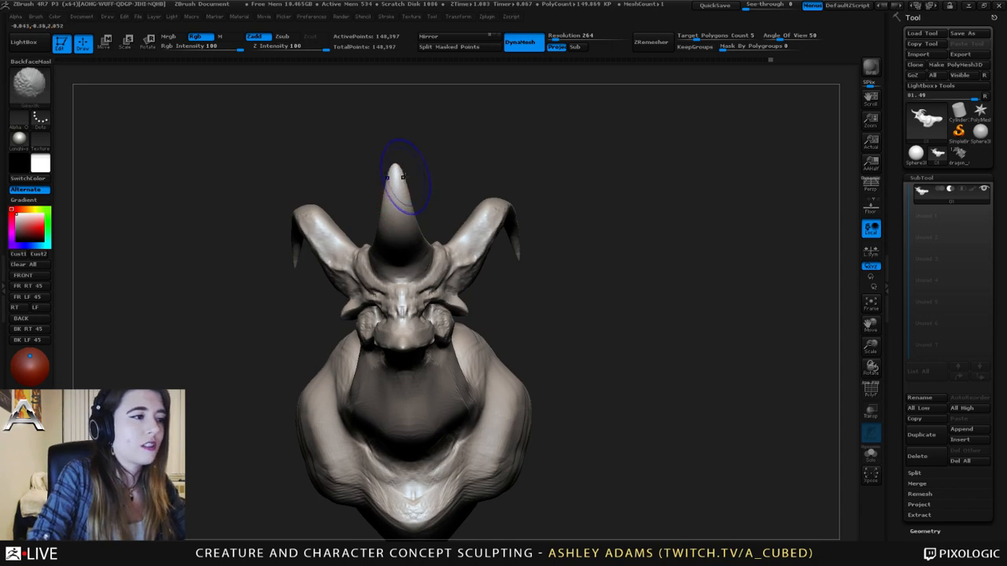
mouse_move(406, 182)
right_down()
mouse_move(435, 198)
mouse_move(477, 190)
mouse_move(383, 198)
mouse_move(367, 218)
right_up()
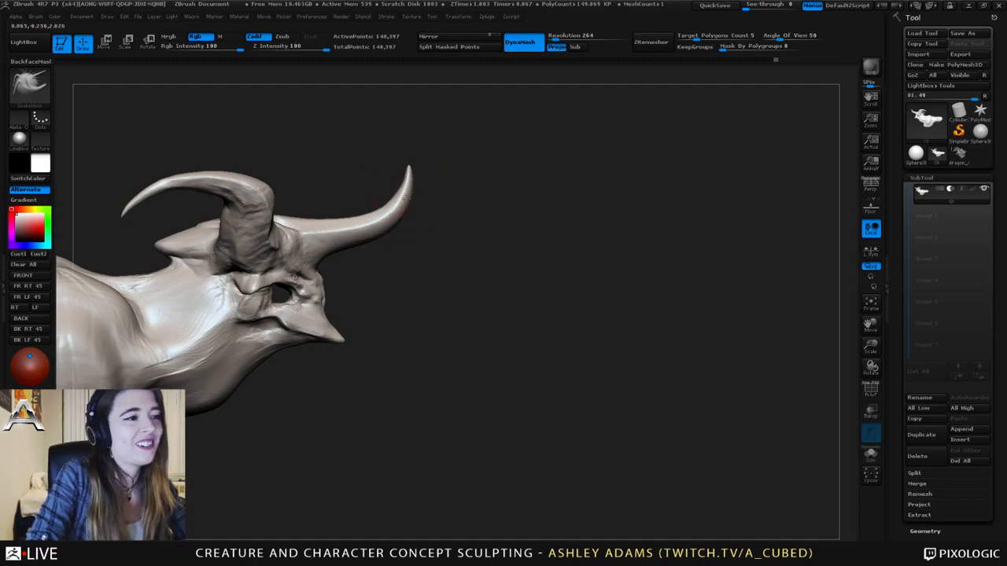
- Carve creases below the central horn and along the brow with the Dam_Standard brush
mouse_move(343, 210)
alt+right_down()
mouse_move(422, 220)
mouse_move(366, 225)
mouse_move(378, 212)
alt+right_up()
key(b)
key(d)
key(s)
key(space)
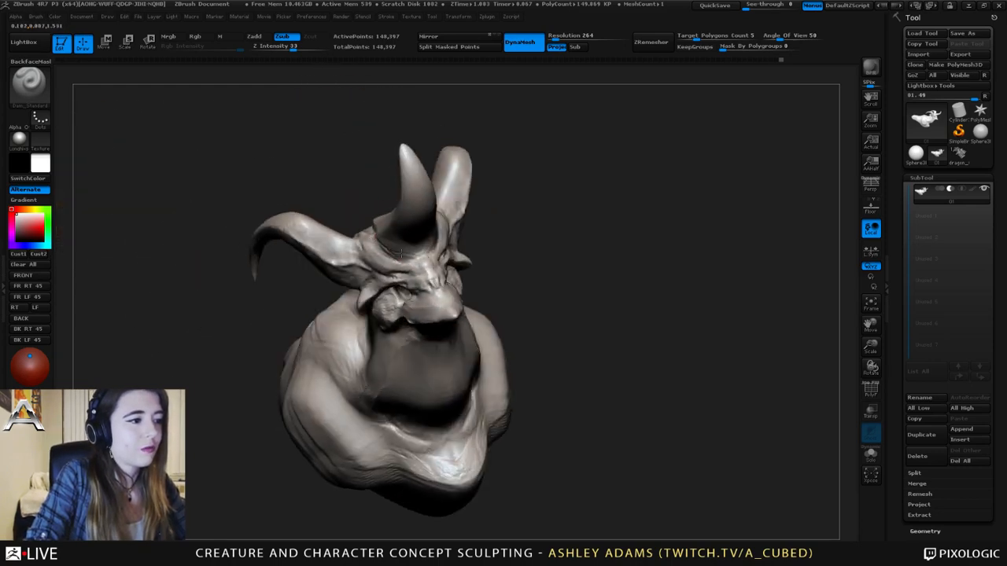
right_drag(378, 212, 406, 258)
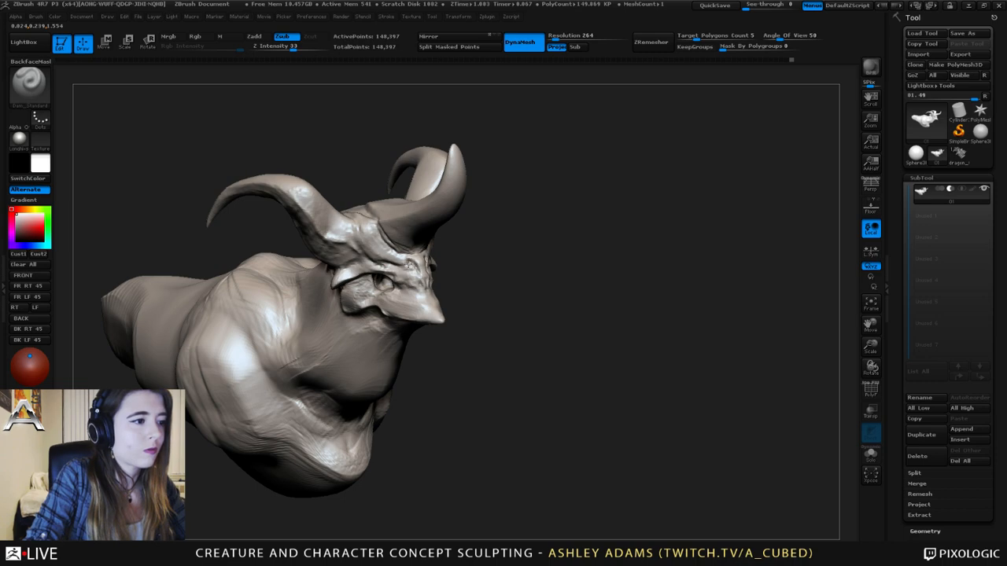
- Carve fine creases into the nose and around the eye sockets with the Dam_Standard brush
mouse_move(405, 256)
right_down()
mouse_move(424, 249)
mouse_move(417, 239)
mouse_move(429, 272)
mouse_move(403, 263)
mouse_move(410, 273)
right_up()
drag(409, 268, 406, 276)
mouse_move(405, 275)
right_down()
mouse_move(449, 275)
mouse_move(399, 281)
right_up()
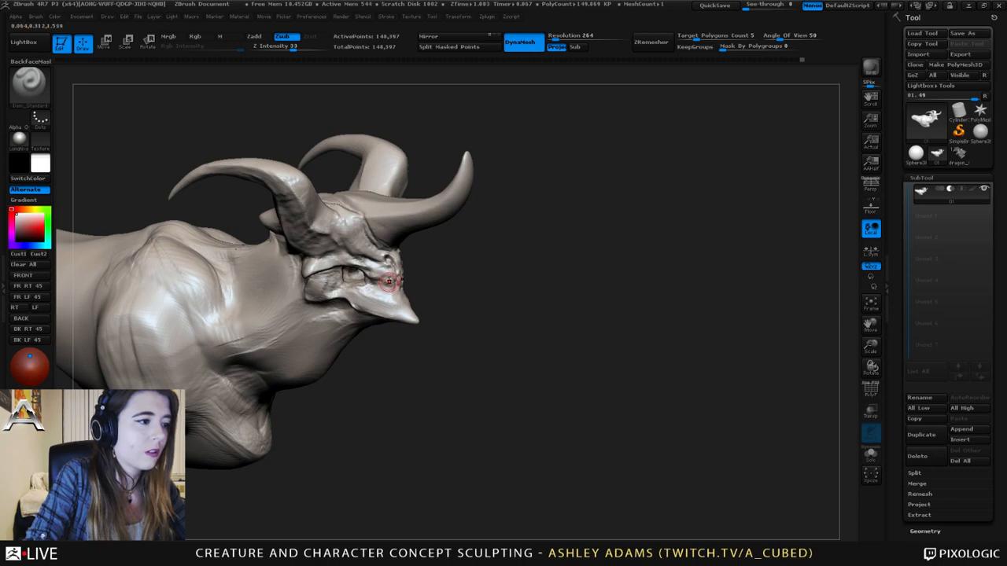
mouse_move(400, 281)
right_down()
mouse_move(420, 274)
mouse_move(410, 277)
right_up()
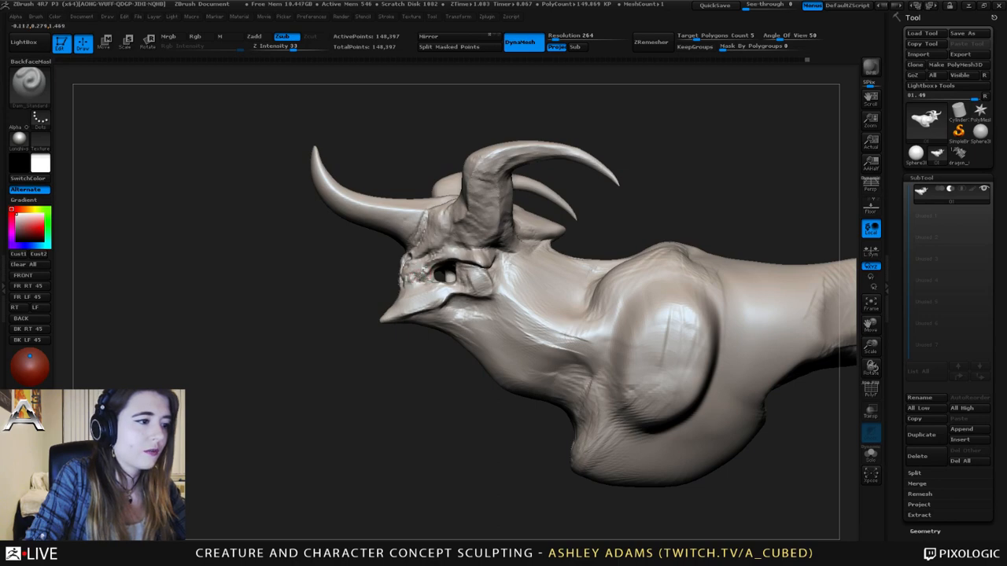
mouse_move(409, 277)
right_down()
mouse_move(421, 268)
mouse_move(429, 276)
right_up()
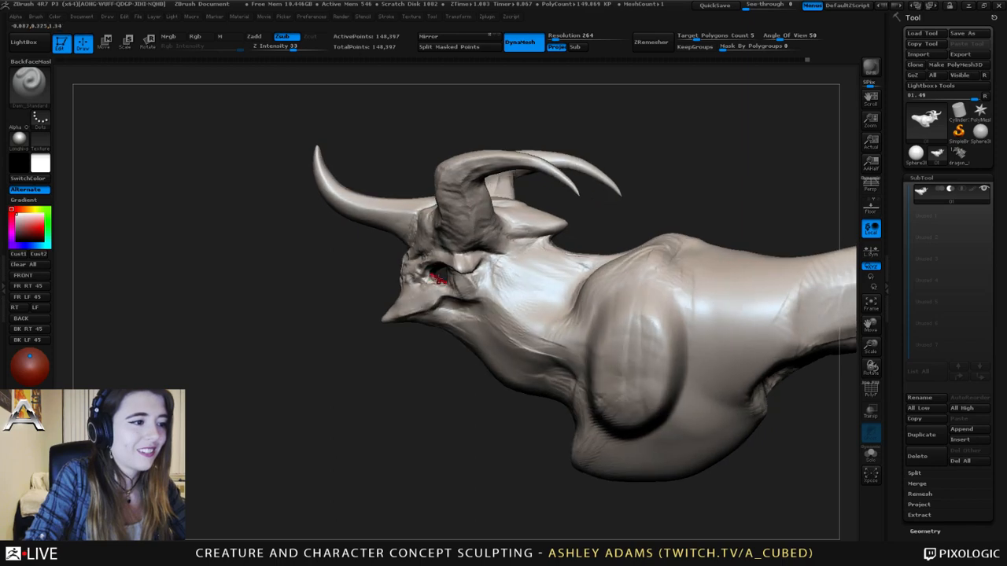
- Build up the rims and inside of the eye sockets with the ClayBuildup brush
key(b)
key(c)
key(b)
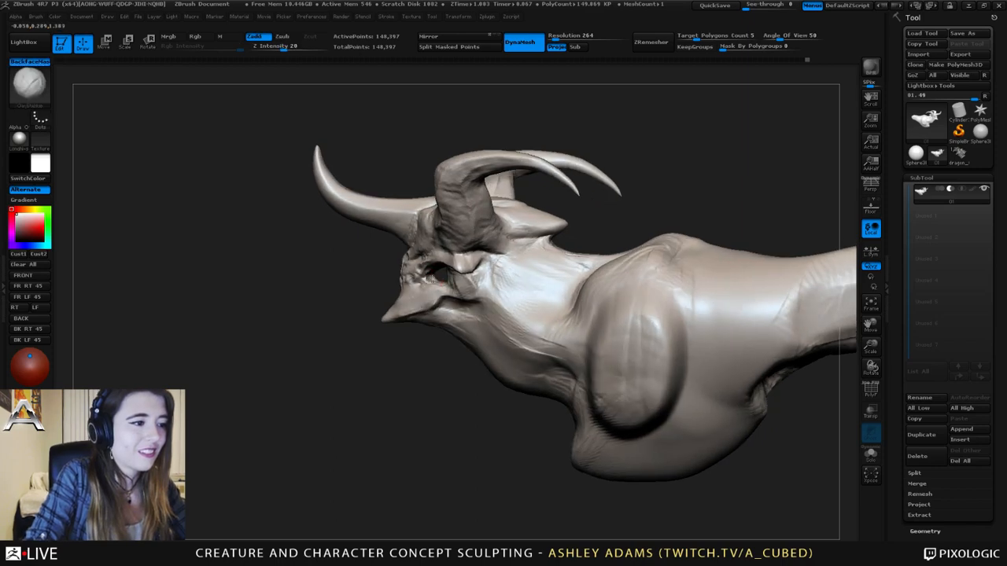
right_drag(417, 275, 440, 262)
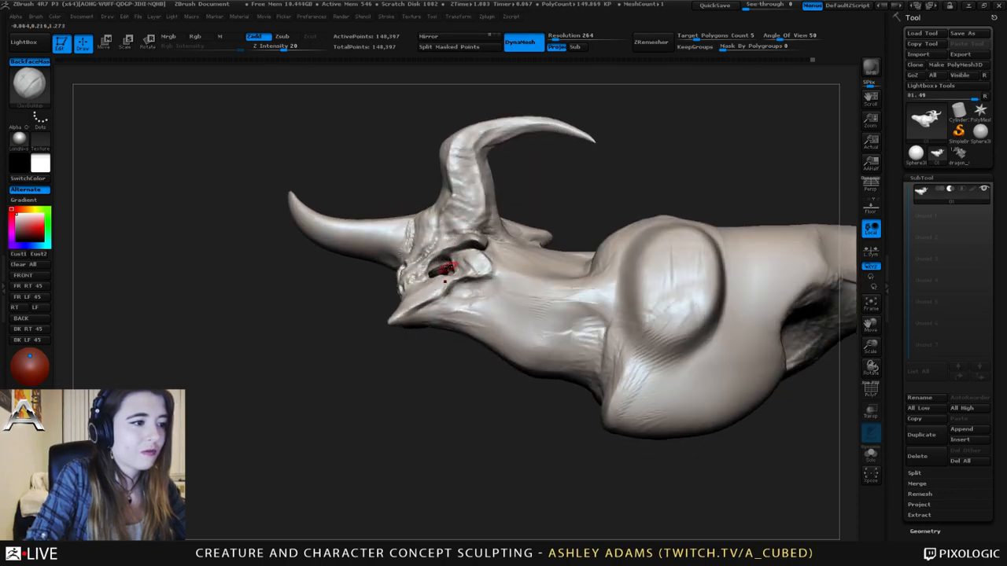
mouse_move(442, 266)
right_down()
mouse_move(461, 268)
mouse_move(470, 252)
mouse_move(488, 260)
right_up()
- Reshape the brow ridges above the eyes with the SnakeHook brush
key(b)
key(s)
key(h)
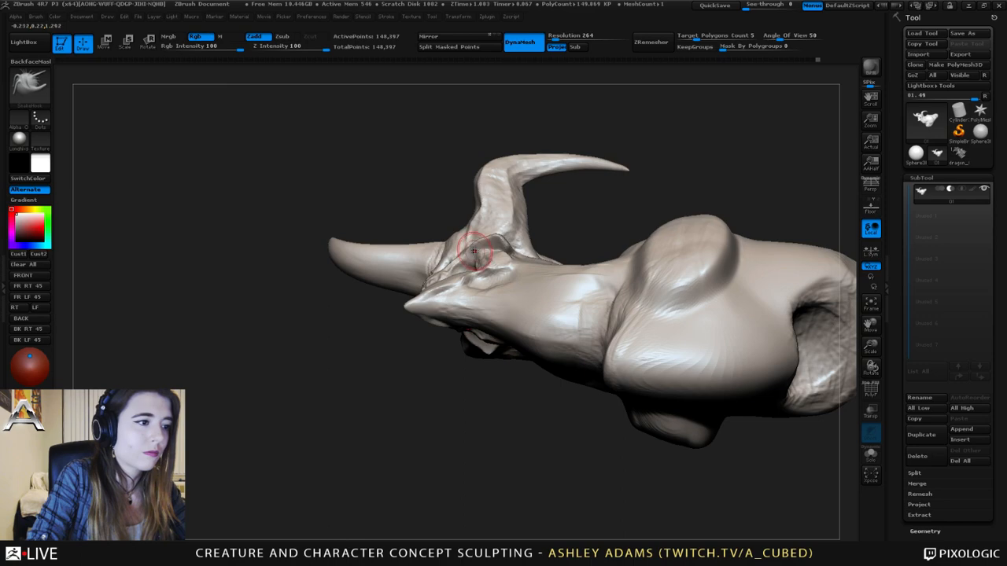
mouse_move(601, 216)
mouse_down()
mouse_move(697, 288)
mouse_move(735, 346)
mouse_move(740, 381)
mouse_up()
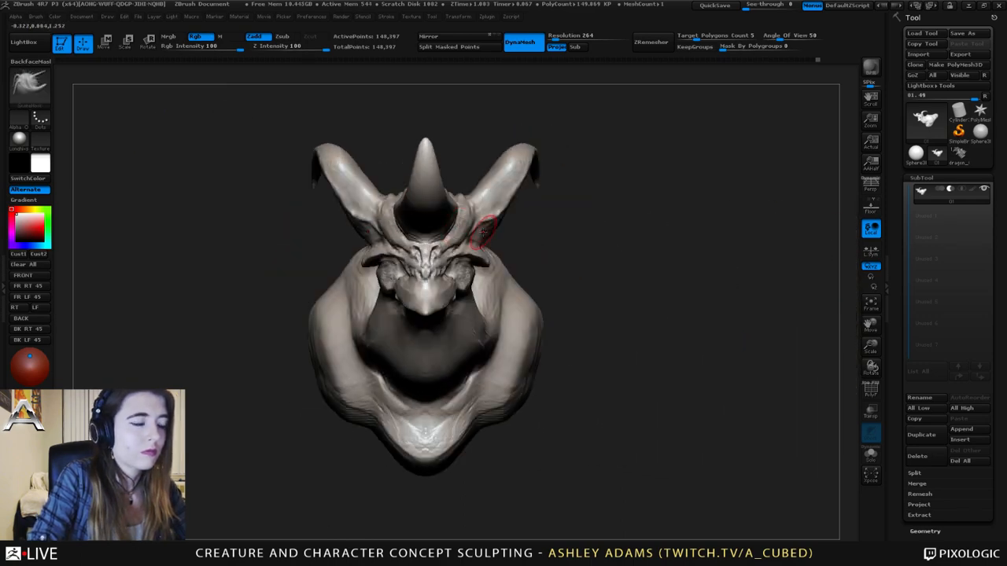
- Pull the brow ridge above the eyes into shape with the SnakeHook brush
mouse_move(461, 271)
ctrl+right_down()
mouse_move(465, 254)
mouse_move(450, 283)
ctrl+right_up()
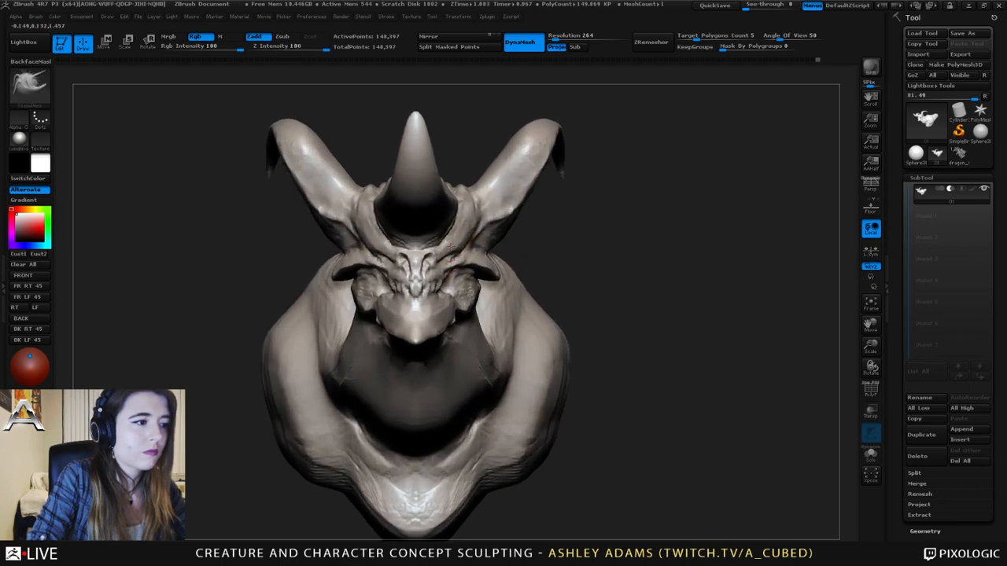
drag(450, 248, 447, 245)
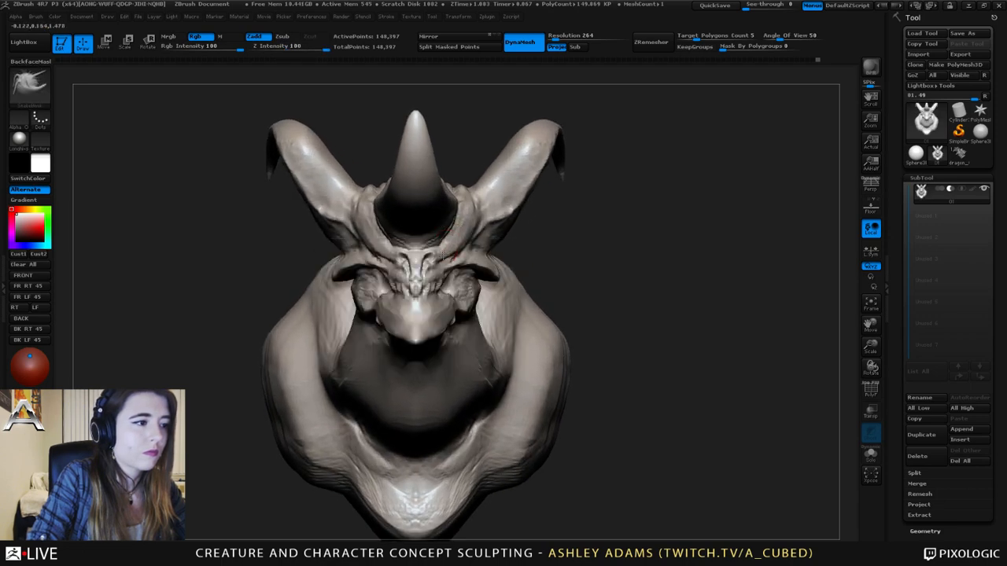
mouse_move(443, 256)
right_down()
mouse_move(466, 249)
mouse_move(472, 263)
right_up()
mouse_move(473, 311)
ctrl+right_down()
mouse_move(468, 241)
mouse_move(505, 243)
mouse_move(378, 229)
mouse_move(357, 215)
mouse_move(483, 222)
ctrl+right_up()
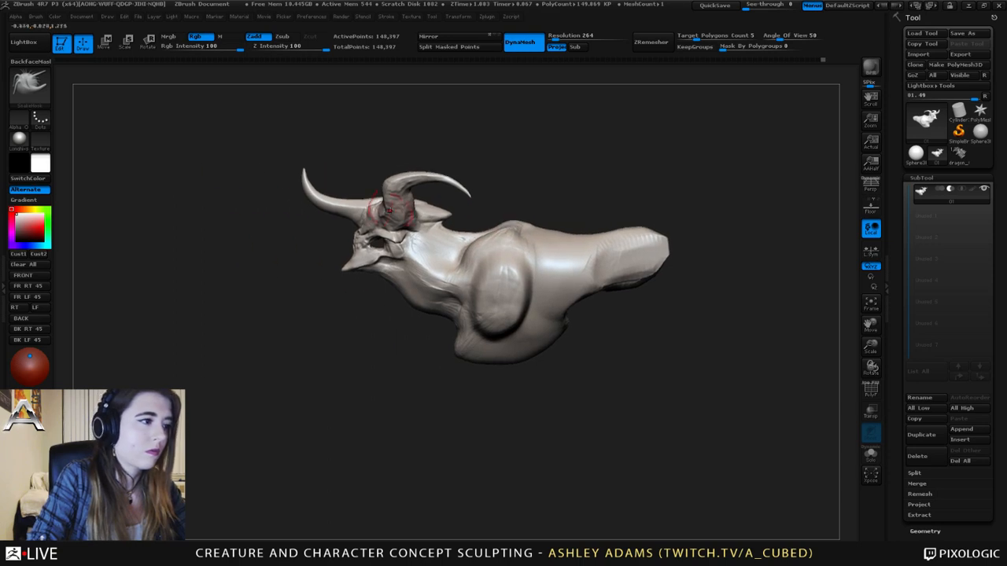
- Carve creases into the back of the neck behind the head crest with the Dam_Standard brush
key(b)
key(d)
key(s)
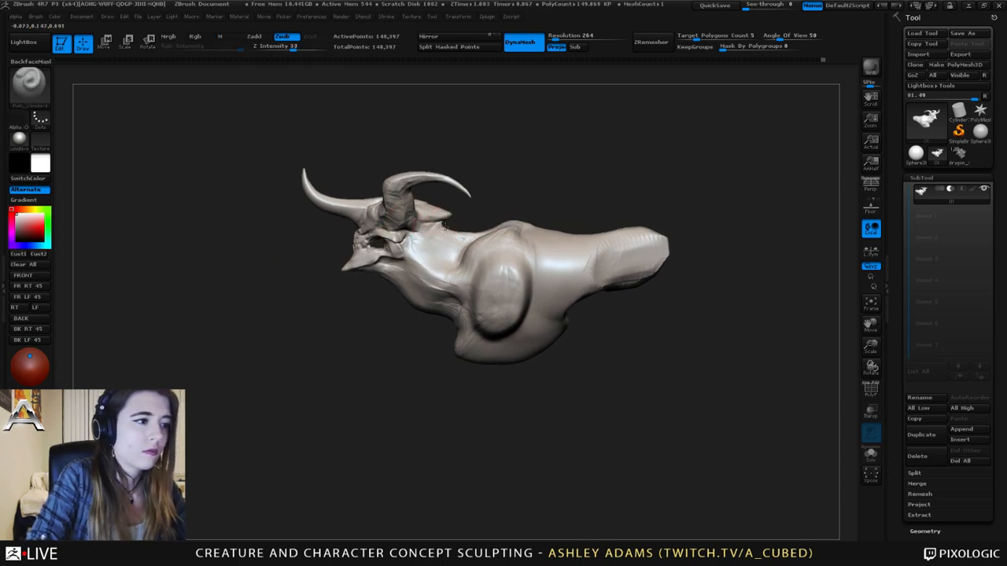
right_drag(432, 245, 339, 271)
right_drag(451, 231, 516, 227)
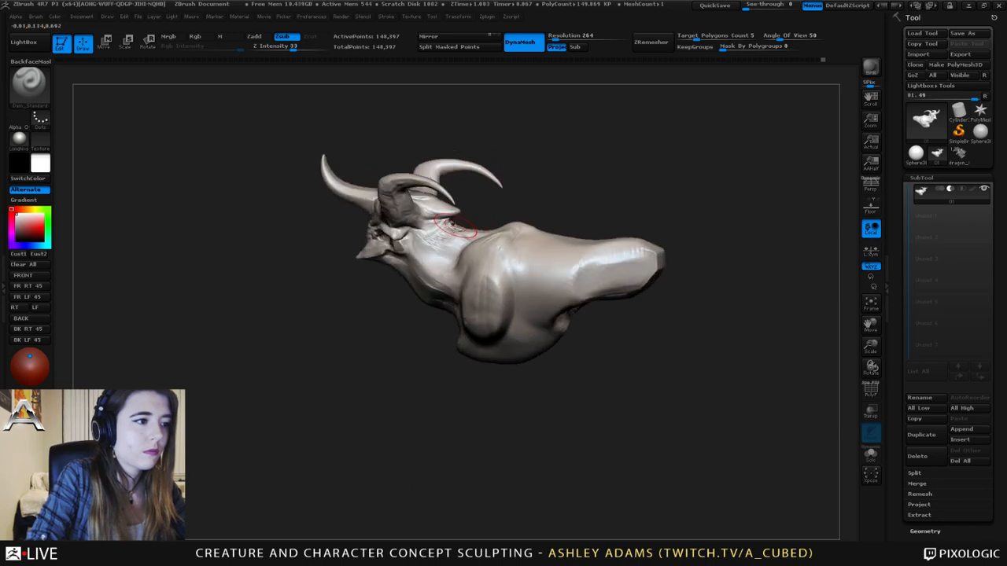
mouse_move(450, 217)
right_down()
mouse_move(485, 202)
mouse_move(472, 232)
right_up()
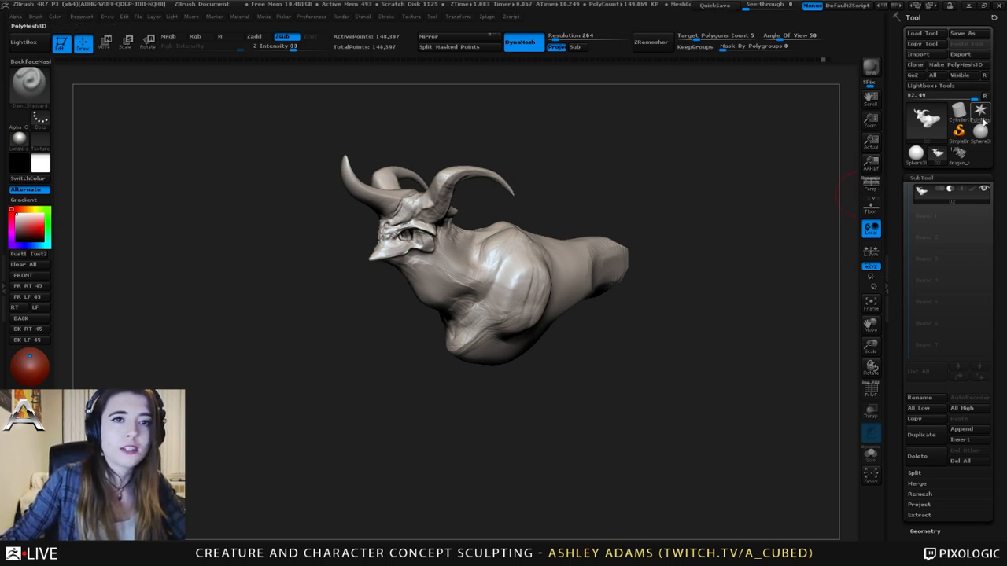
mouse_move(982, 120)
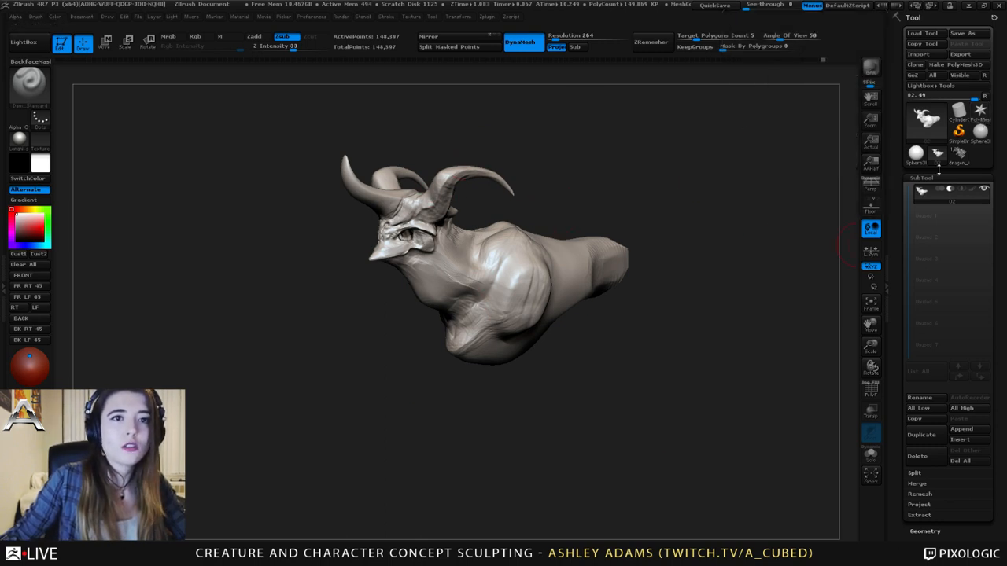
drag(535, 134, 586, 140)
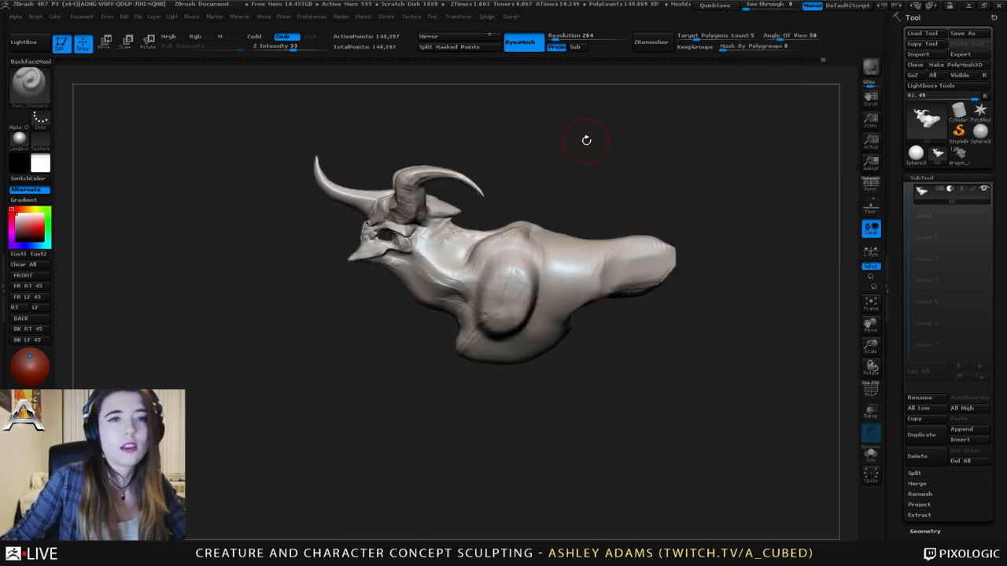
drag(622, 173, 649, 183)
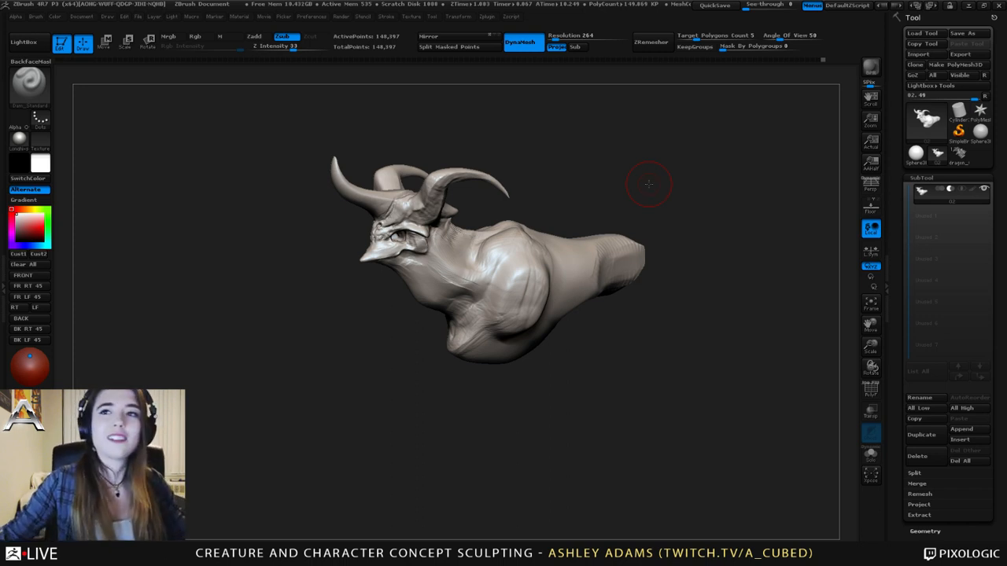
click(139, 18)
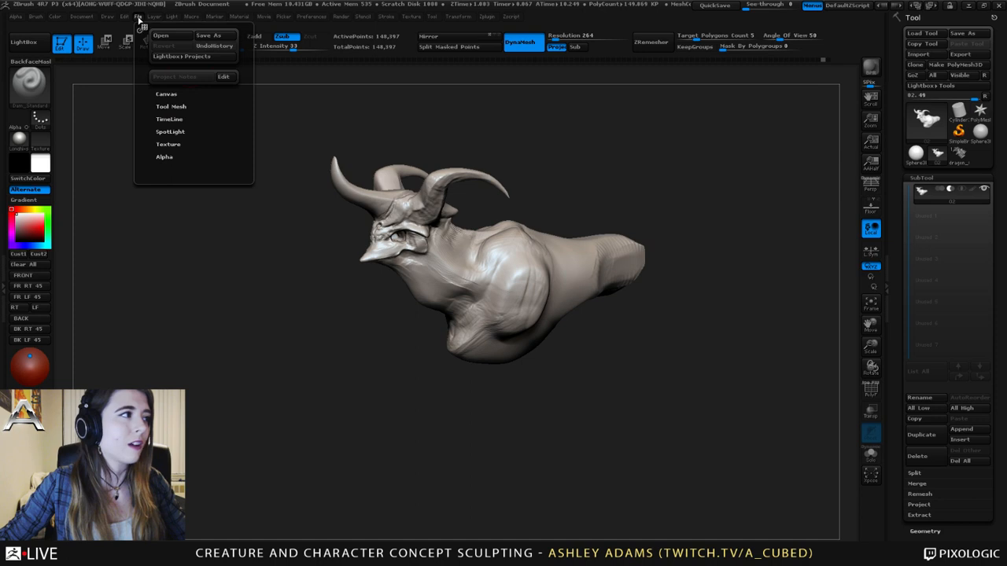
click(139, 18)
click(138, 18)
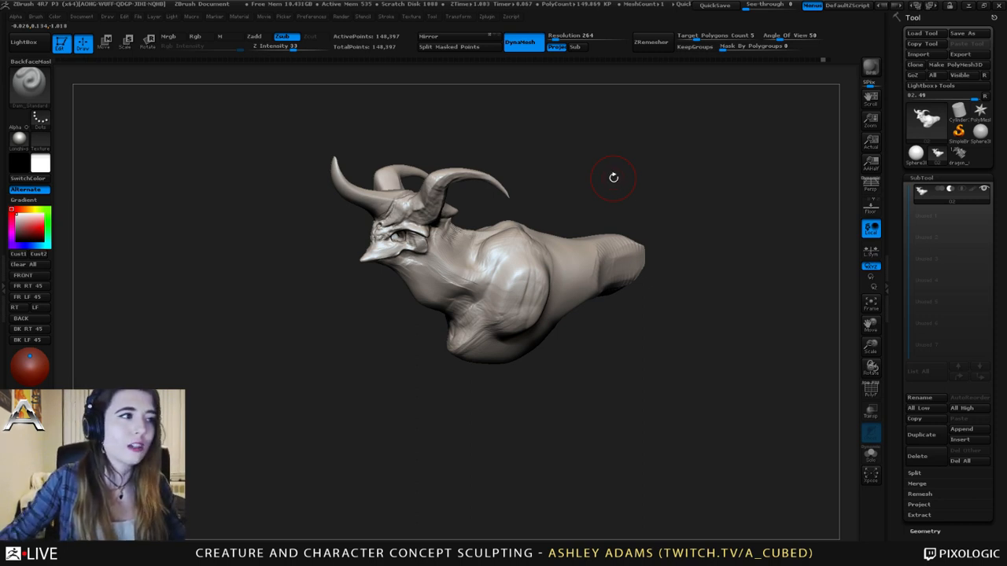
- Set the Dam_Standard brush's draw size to 120 and carve creases around the shoulder blades on the upper back
mouse_move(506, 245)
right_down()
mouse_move(509, 235)
mouse_move(496, 245)
mouse_move(507, 275)
mouse_move(563, 366)
mouse_move(578, 276)
mouse_move(540, 233)
right_up()
key(space)
drag(529, 209, 540, 209)
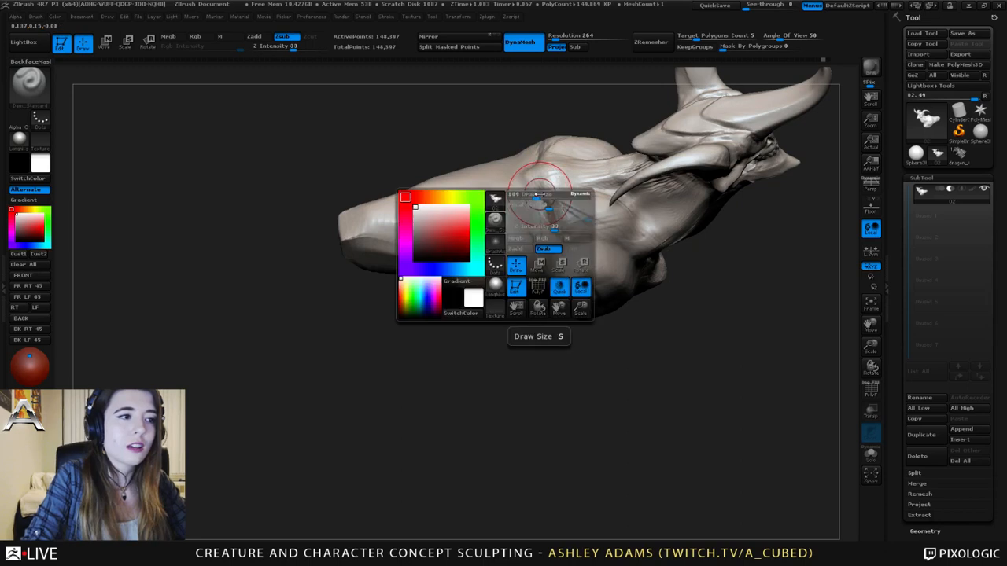
alt+right_drag(480, 192, 495, 234)
key(space)
drag(500, 236, 493, 238)
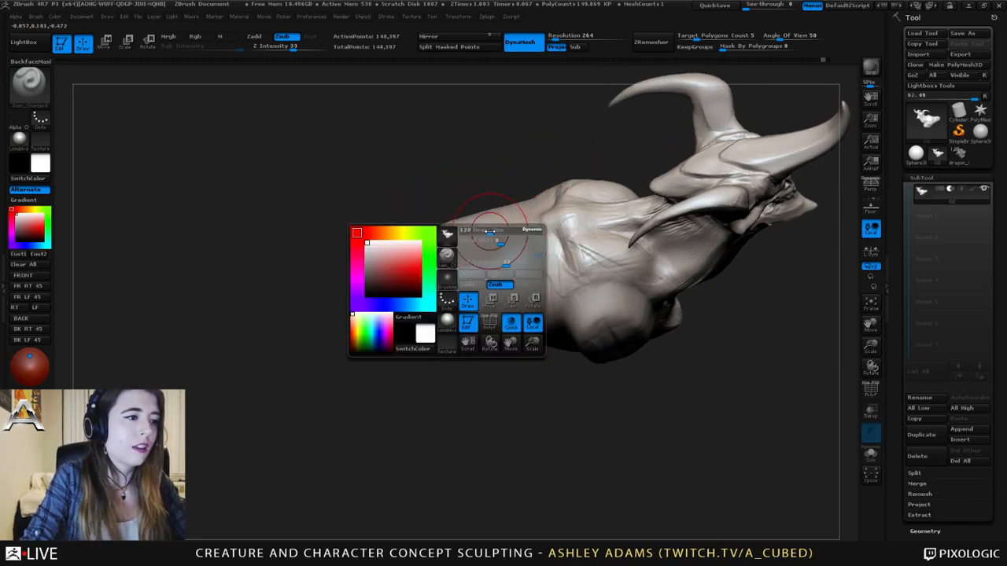
right_drag(493, 238, 492, 265)
- Build up the upper back along the spine between the shoulder blades with the ClayBuildup brush
key(b)
key(c)
key(b)
drag(489, 241, 549, 222)
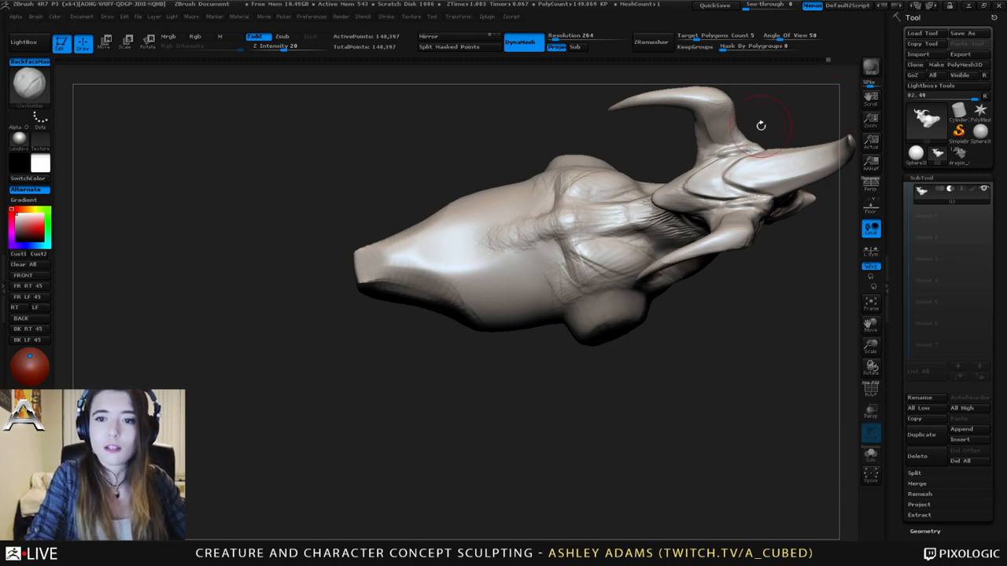
mouse_move(759, 126)
mouse_down()
mouse_move(550, 173)
mouse_move(560, 221)
mouse_move(579, 220)
mouse_up()
right_drag(593, 237, 573, 236)
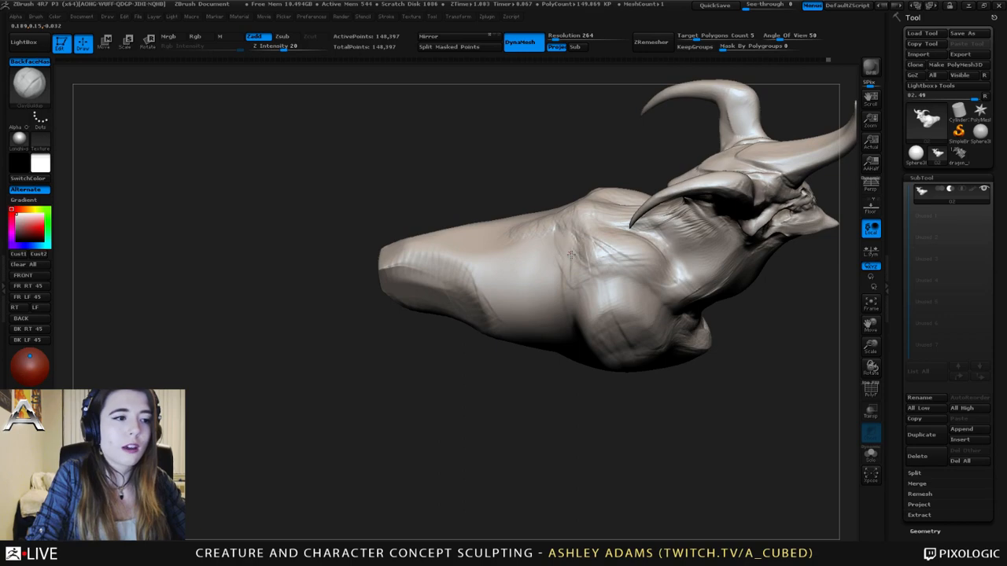
- Add muscle volume behind and below the shoulder blades with the ClayBuildup brush
mouse_move(572, 255)
mouse_down()
mouse_move(547, 267)
mouse_move(581, 253)
mouse_move(585, 239)
mouse_up()
right_drag(597, 242, 567, 248)
mouse_move(578, 232)
mouse_down()
mouse_move(595, 250)
mouse_move(559, 276)
mouse_move(577, 276)
mouse_up()
mouse_move(595, 258)
right_down()
mouse_move(598, 283)
mouse_move(602, 276)
right_up()
mouse_move(582, 225)
mouse_down()
mouse_move(593, 240)
mouse_move(552, 266)
mouse_up()
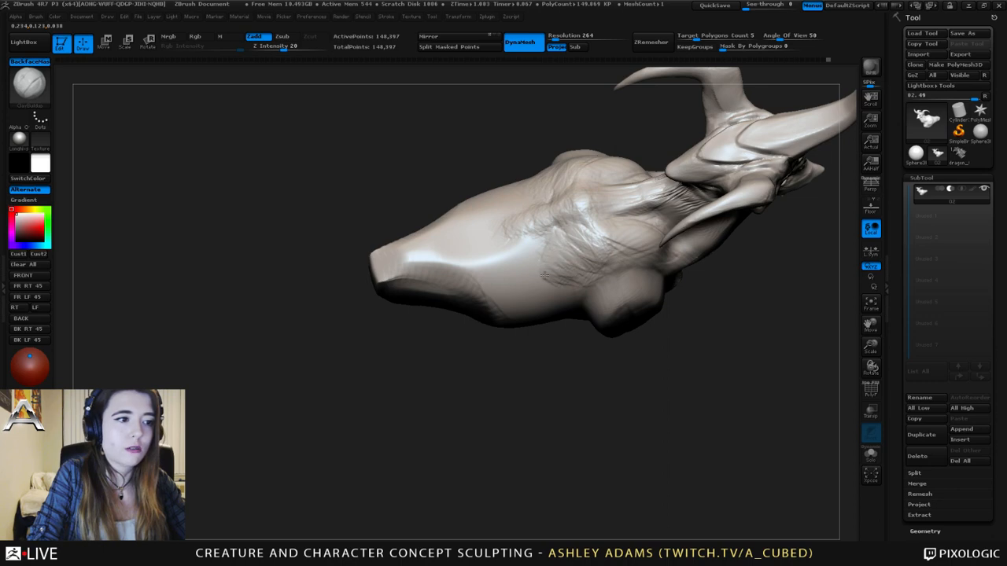
right_drag(580, 242, 576, 228)
mouse_move(553, 272)
mouse_down()
mouse_move(588, 275)
mouse_move(611, 259)
mouse_up()
mouse_move(596, 240)
right_down()
mouse_move(609, 243)
mouse_move(530, 170)
mouse_move(561, 216)
mouse_move(581, 217)
mouse_move(580, 246)
right_up()
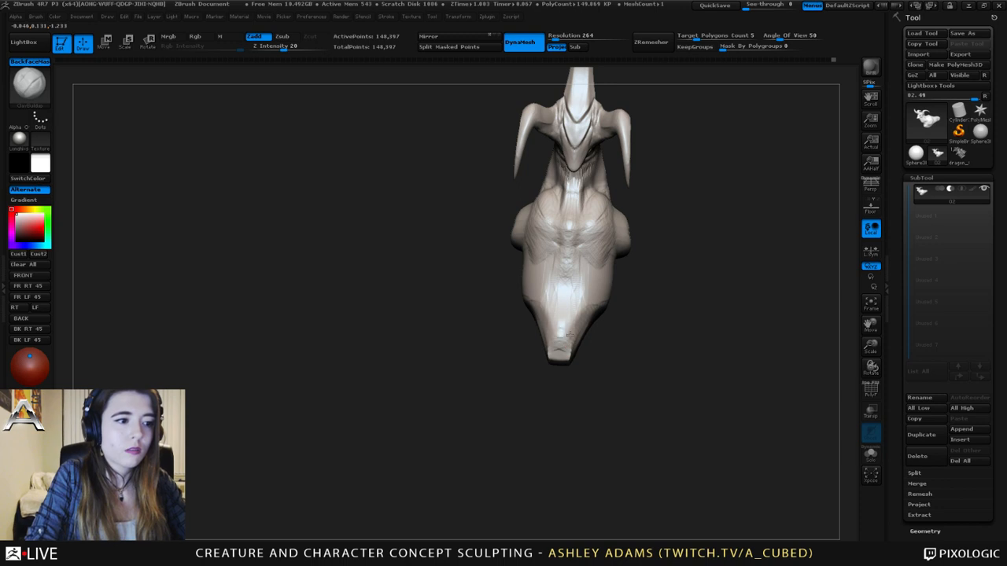
- Build up the rear end of the torso with the ClayBuildup brush
right_drag(561, 272, 543, 278)
drag(569, 341, 561, 356)
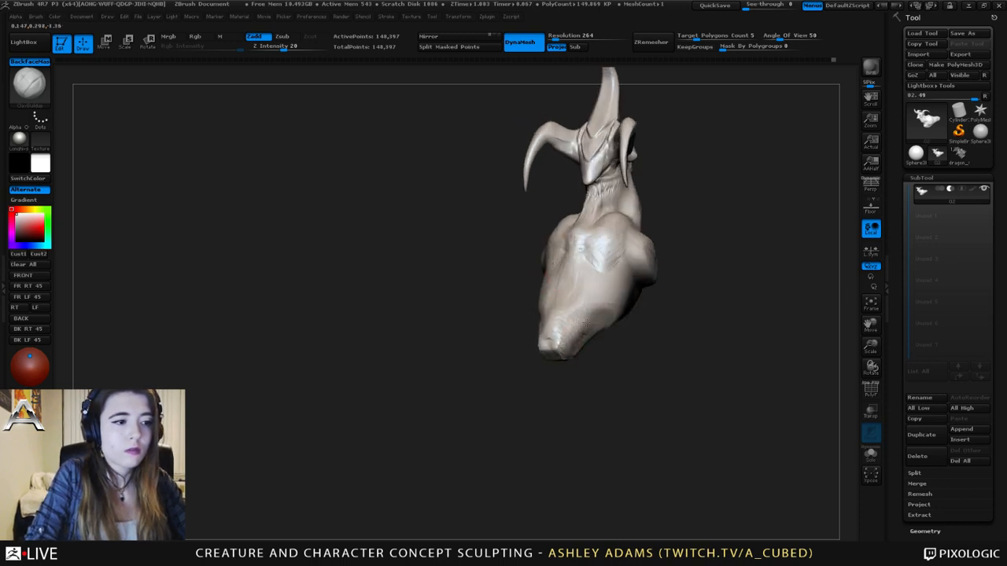
mouse_move(601, 310)
right_down()
mouse_move(634, 254)
mouse_move(589, 302)
mouse_move(591, 265)
mouse_move(612, 257)
mouse_move(589, 279)
mouse_move(569, 266)
right_up()
- Reshape the hip and rear underside of the torso with the SnakeHook brush
key(3)
key(space)
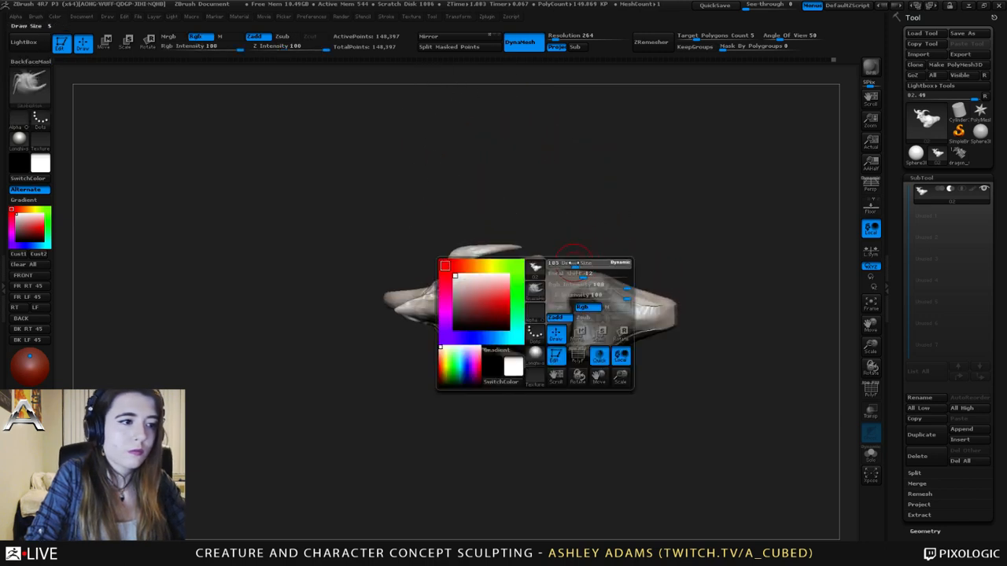
key(space)
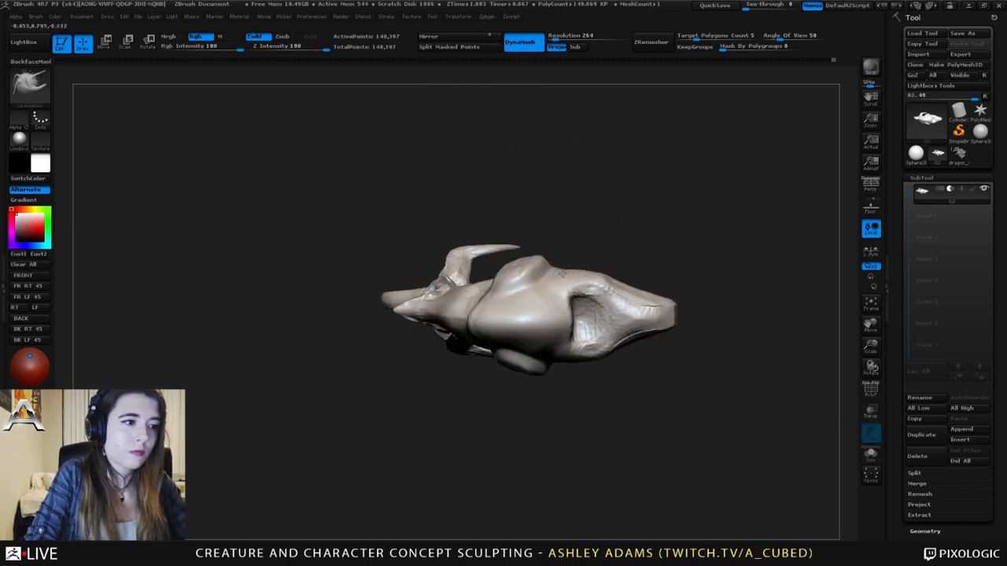
mouse_move(563, 273)
right_down()
mouse_move(555, 283)
mouse_move(588, 329)
right_up()
key(space)
- Build up the hips with the ClayBuildup brush and smooth the underside beside them
key(1)
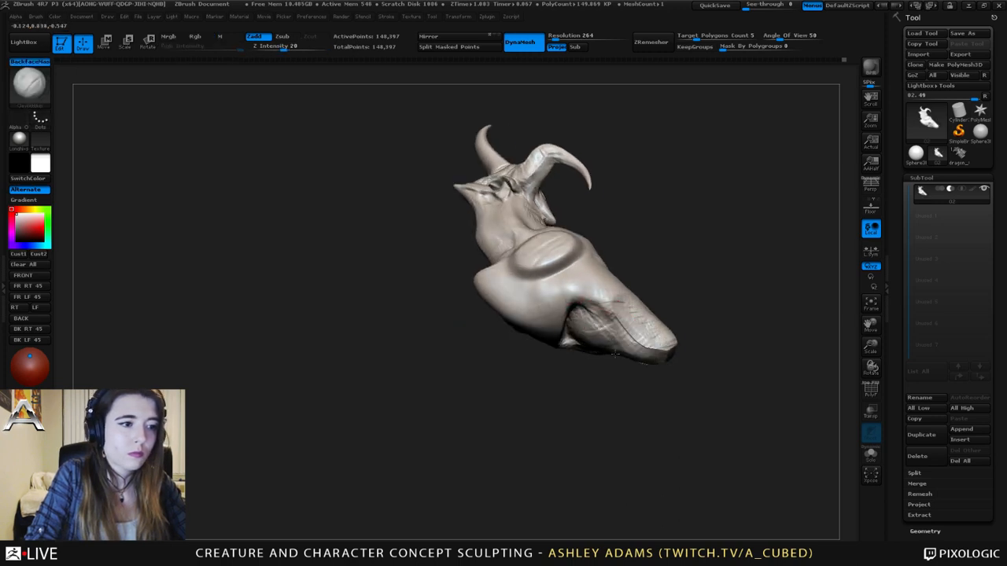
mouse_move(581, 338)
right_down()
mouse_move(595, 319)
mouse_move(584, 271)
mouse_move(605, 313)
right_up()
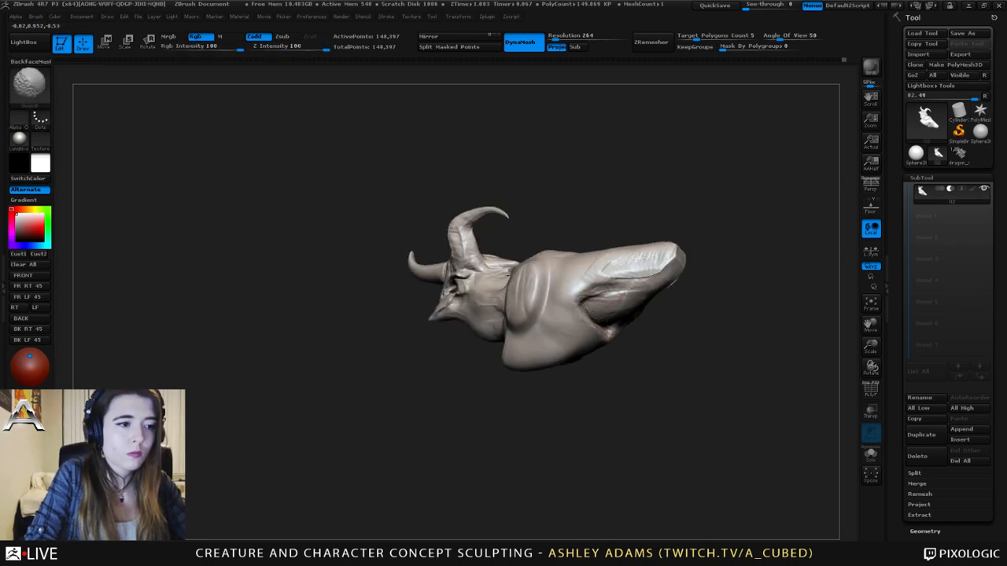
shift+drag(609, 320, 617, 303)
mouse_move(617, 304)
right_down()
mouse_move(568, 327)
mouse_move(611, 346)
mouse_move(625, 334)
mouse_move(563, 336)
right_up()
- Reshape the underside of the chest with the SnakeHook brush and smooth it
key(2)
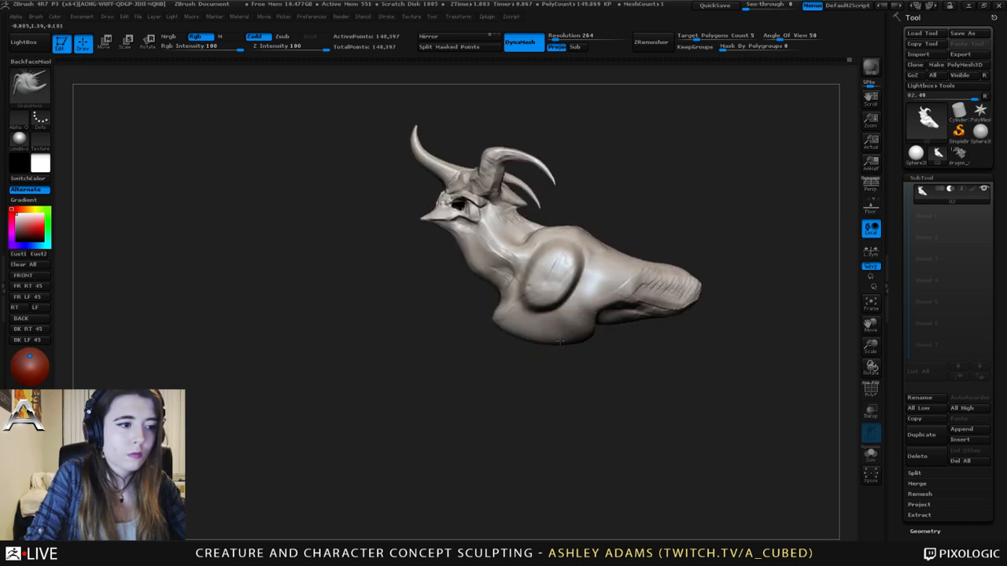
right_drag(558, 339, 572, 322)
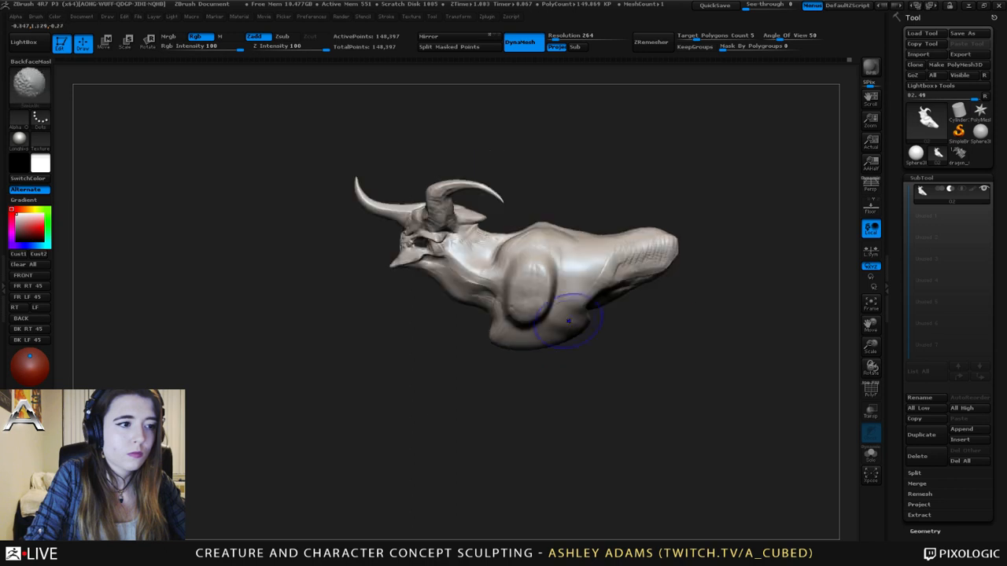
mouse_move(631, 231)
alt+right_down()
mouse_move(510, 247)
mouse_move(524, 265)
alt+right_up()
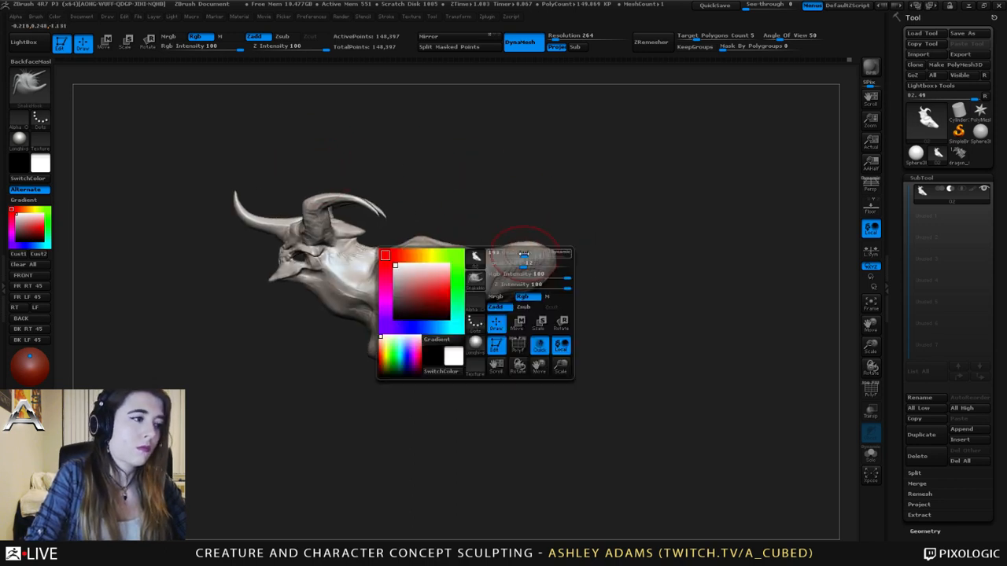
- Mask the hip area and invert the mask so only the hips can be edited
mouse_move(543, 268)
ctrl+mouse_down()
mouse_move(493, 288)
mouse_move(536, 270)
ctrl+mouse_up()
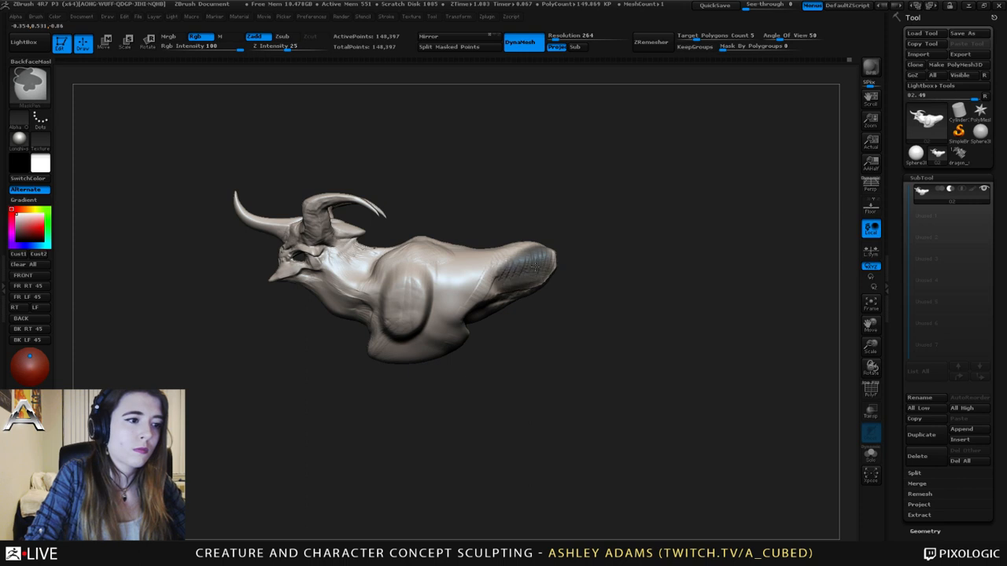
ctrl+click(607, 262)
right_click(486, 307)
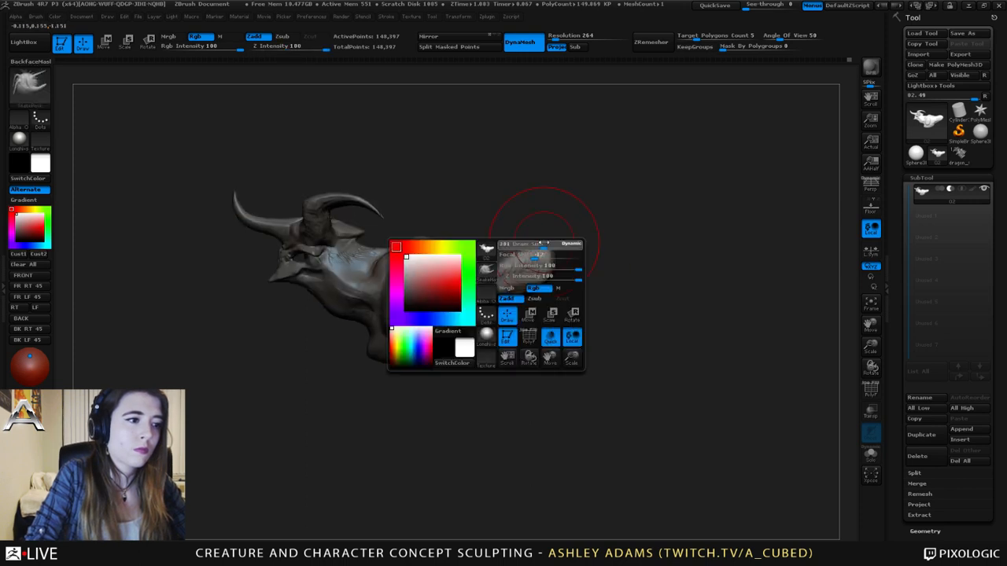
- Pull the unmasked hips outward and downward into thighs with the SnakeHook brush
right_drag(708, 253, 478, 275)
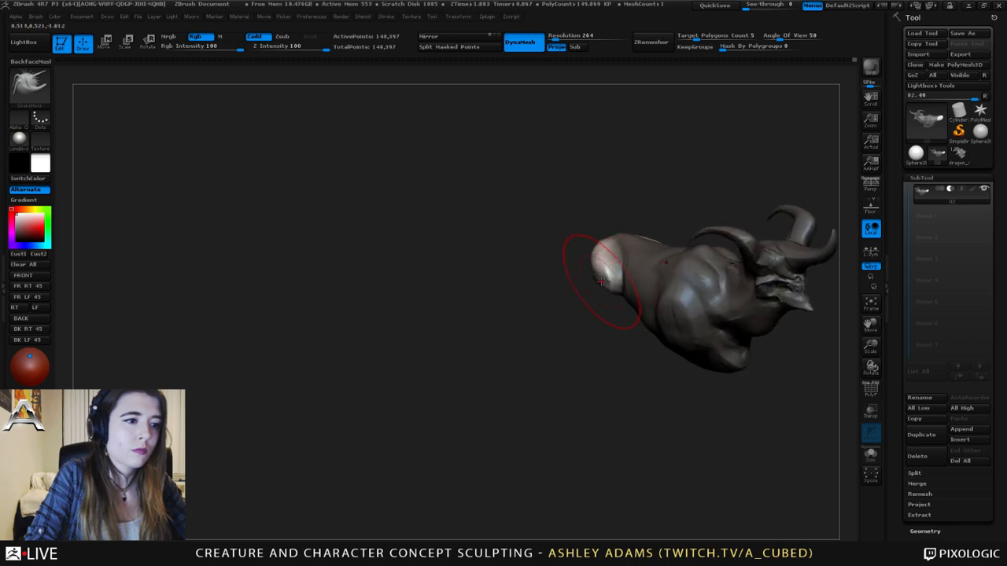
mouse_move(601, 281)
right_down()
mouse_move(539, 265)
mouse_move(582, 266)
mouse_move(543, 267)
right_up()
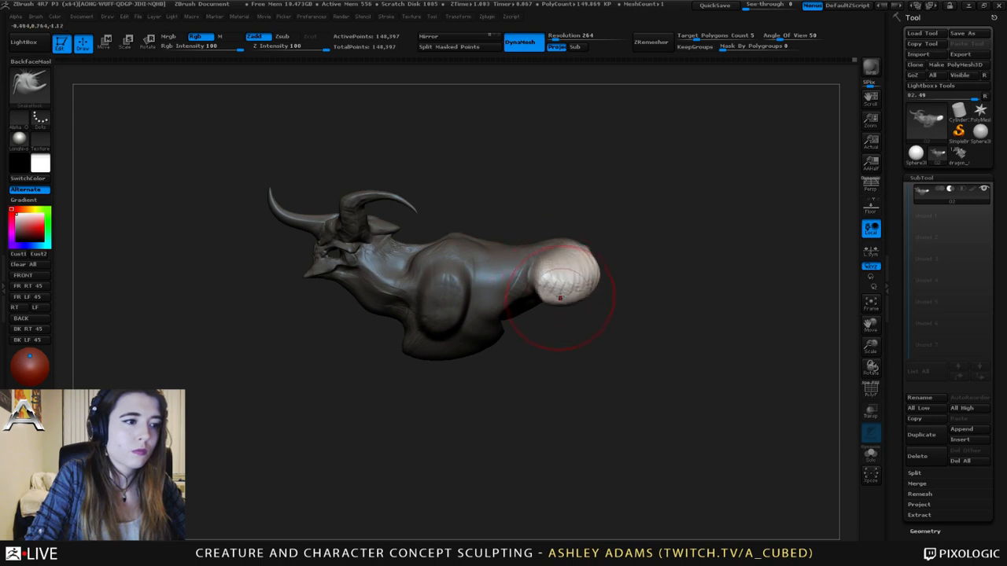
drag(561, 312, 559, 314)
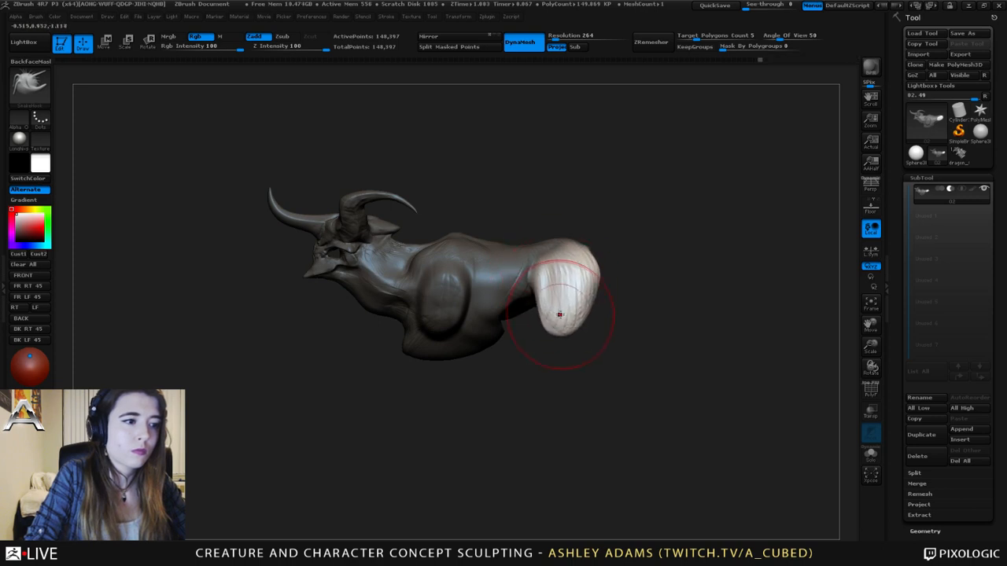
- Smooth and refine the thighs, and cut their outer sides flat
mouse_move(587, 283)
right_down()
mouse_move(632, 265)
mouse_move(596, 274)
right_up()
right_click(600, 274)
shift+drag(599, 331, 600, 298)
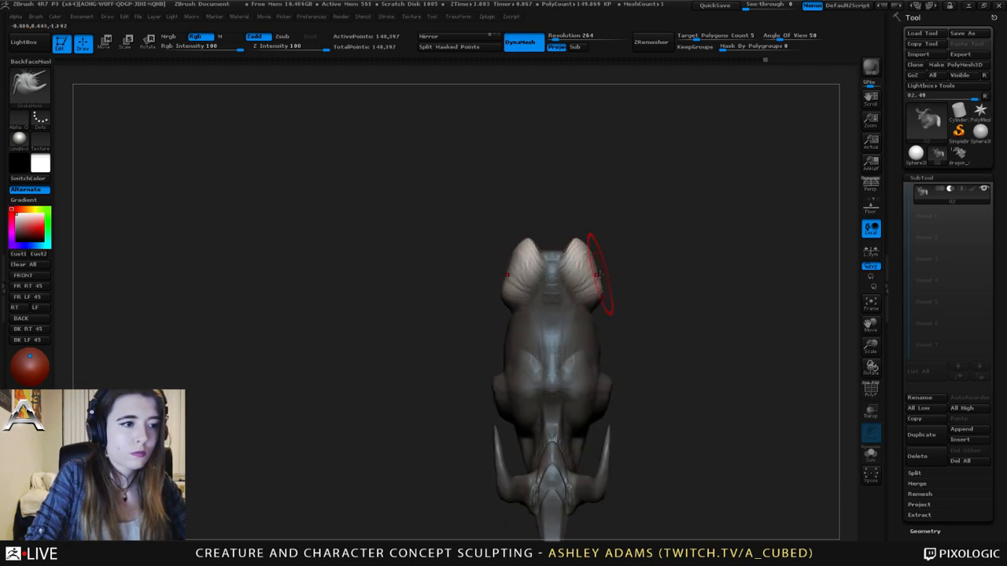
mouse_move(543, 181)
ctrl+shift+mouse_down()
mouse_move(580, 292)
mouse_move(656, 376)
ctrl+shift+mouse_up()
mouse_move(594, 252)
mouse_down()
mouse_move(548, 234)
mouse_move(549, 252)
mouse_move(559, 245)
mouse_up()
- Add clay to the inner thighs with the ClayBuildup brush, clear the mask and smooth the joins to the body
key(b)
key(c)
key(b)
mouse_move(559, 245)
right_down()
mouse_move(583, 268)
mouse_move(615, 231)
right_up()
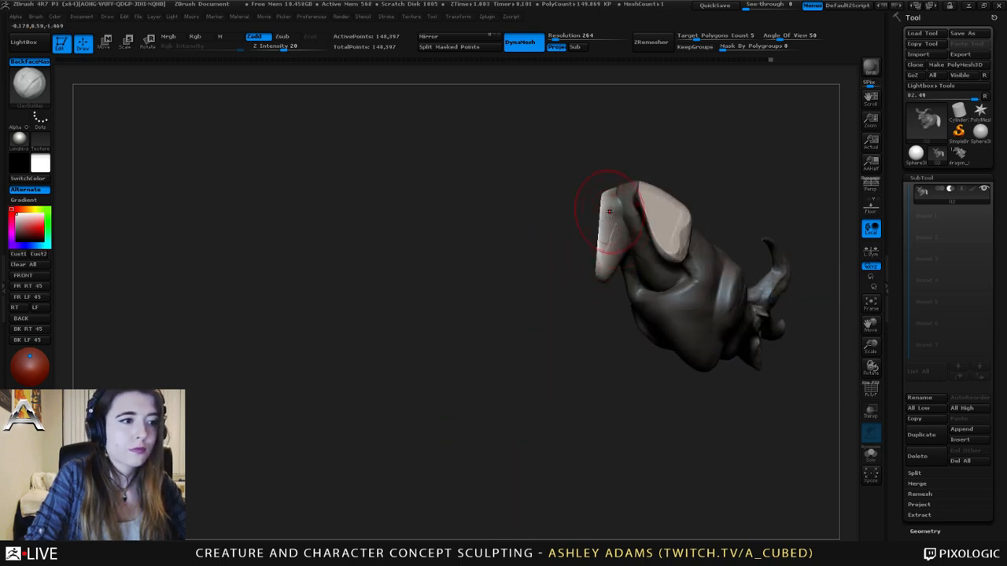
ctrl+drag(610, 141, 615, 147)
right_click(616, 209)
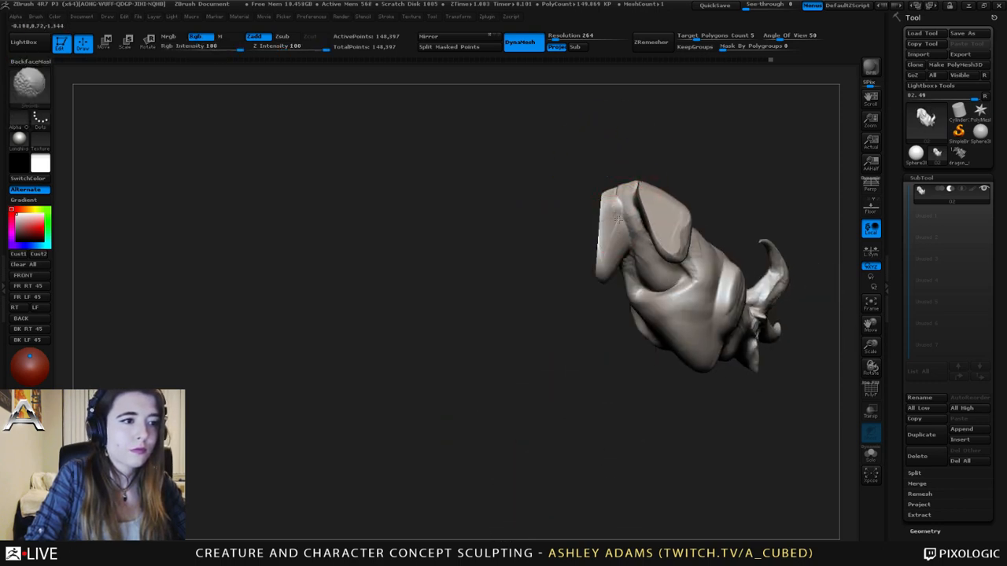
key(ctrl)
- Build up the inner and rear edges of the thighs with the ClayBuildup brush
drag(607, 206, 611, 246)
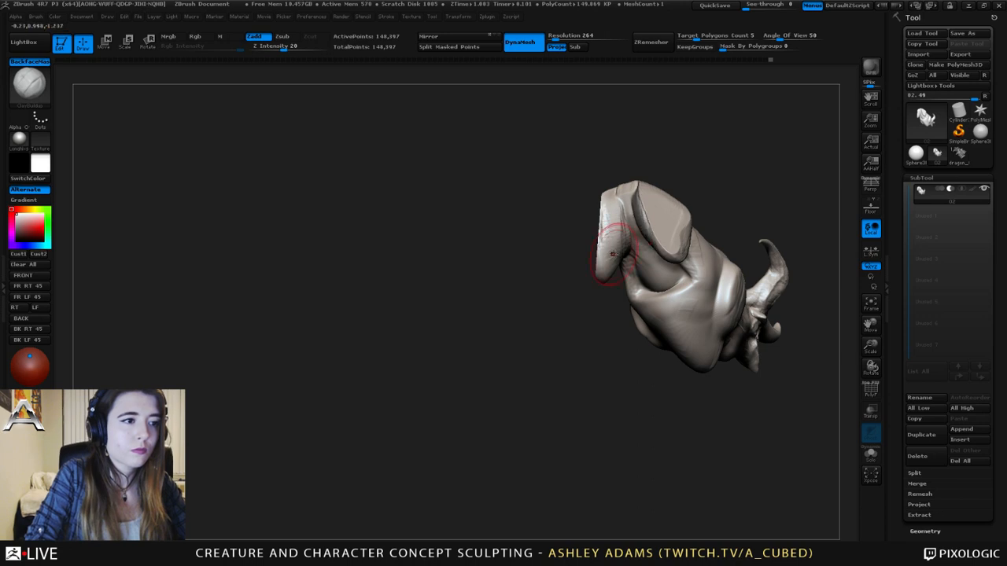
right_drag(611, 246, 654, 238)
drag(596, 187, 601, 220)
right_drag(586, 283, 551, 285)
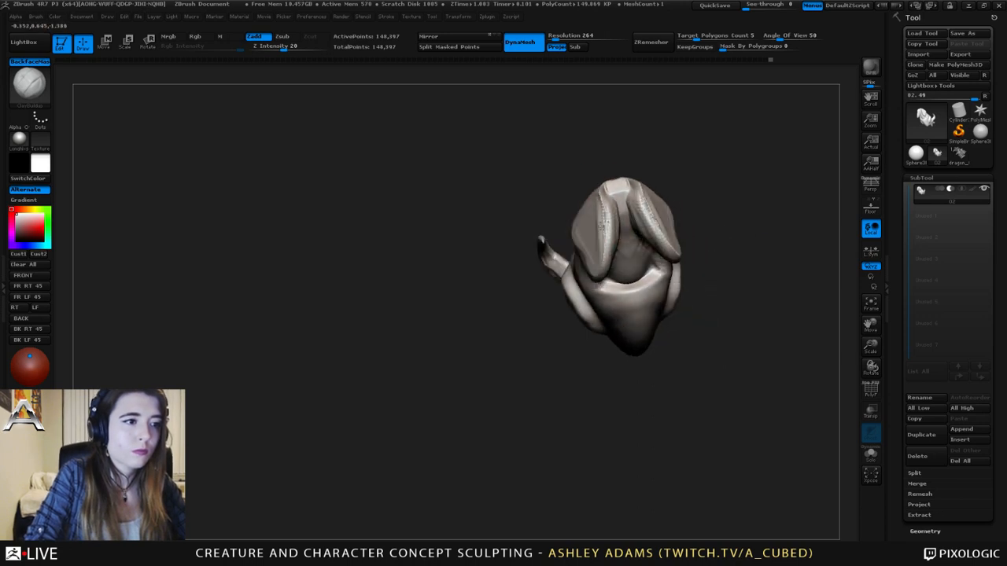
- Smooth the rear edges of the hind thighs
right_click(551, 285)
shift+drag(615, 207, 604, 228)
key(b)
key(h)
key(p)
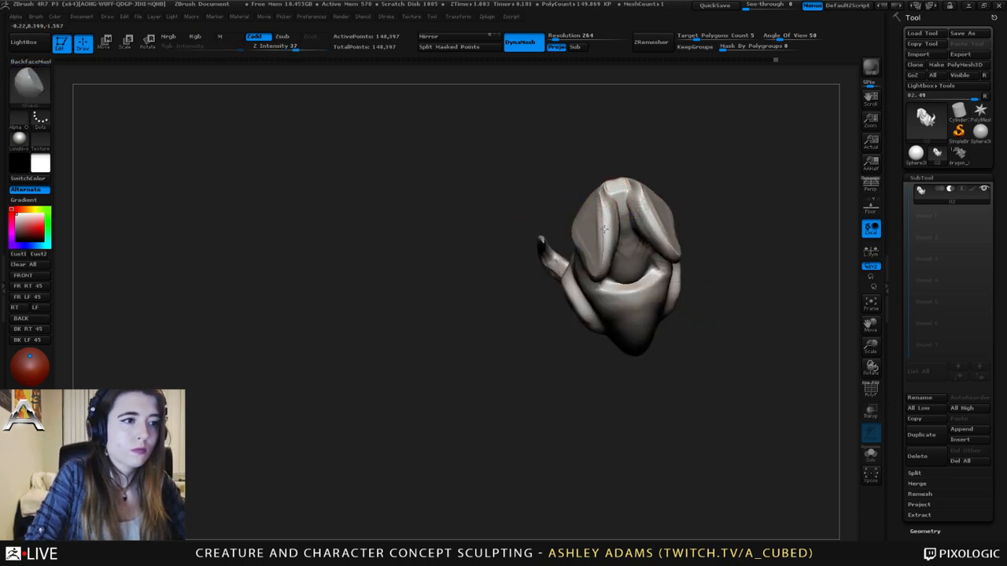
- Add clay over the top of the rump, where the hind thighs meet, with the ClayBuildup brush
mouse_move(598, 288)
right_down()
mouse_move(611, 175)
mouse_move(600, 164)
right_up()
key(b)
key(c)
key(b)
right_click(600, 164)
drag(599, 163, 595, 164)
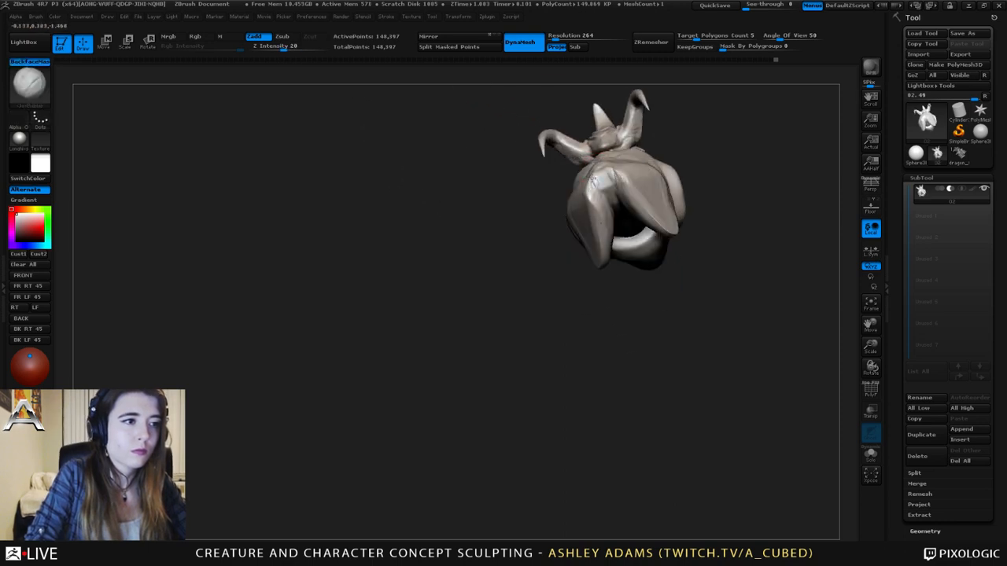
right_drag(607, 189, 607, 140)
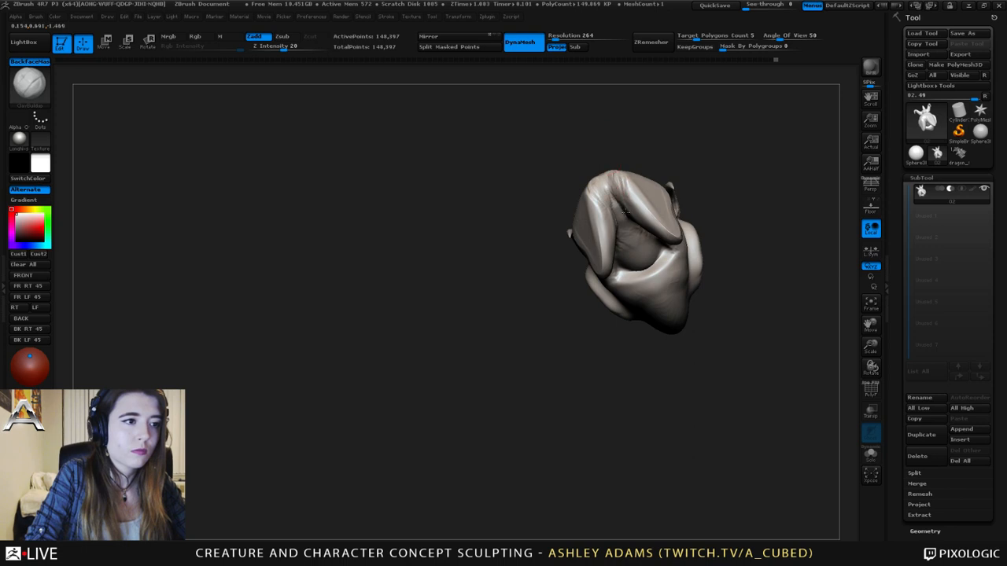
- Build up the underside between the hind thighs and the rear edge of the ribcage with the ClayBuildup brush
mouse_move(627, 214)
right_down()
mouse_move(636, 192)
mouse_move(650, 226)
right_up()
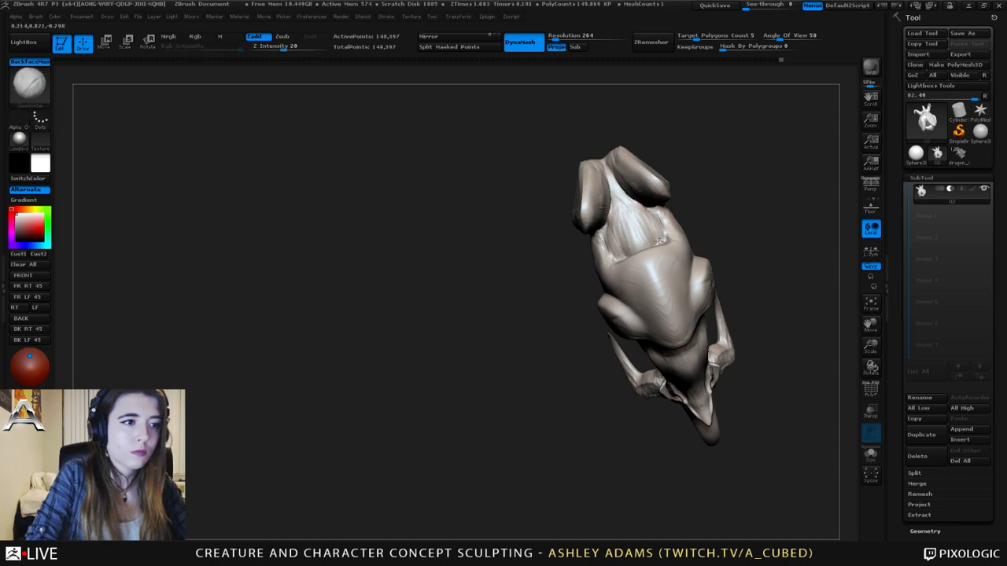
right_drag(652, 210, 637, 233)
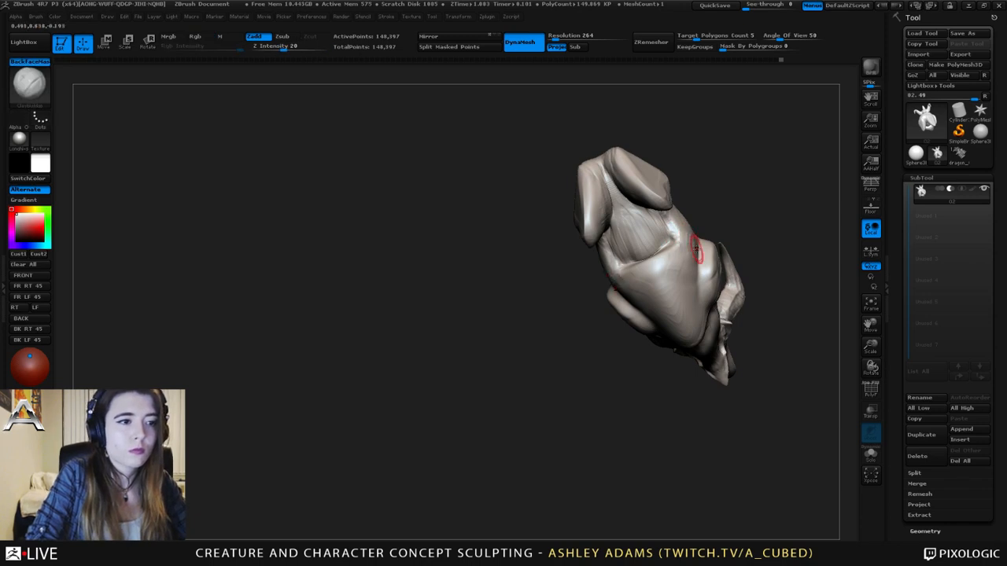
drag(684, 231, 686, 228)
mouse_move(686, 228)
right_down()
mouse_move(686, 214)
mouse_move(639, 260)
mouse_move(634, 214)
right_up()
key(3)
key(1)
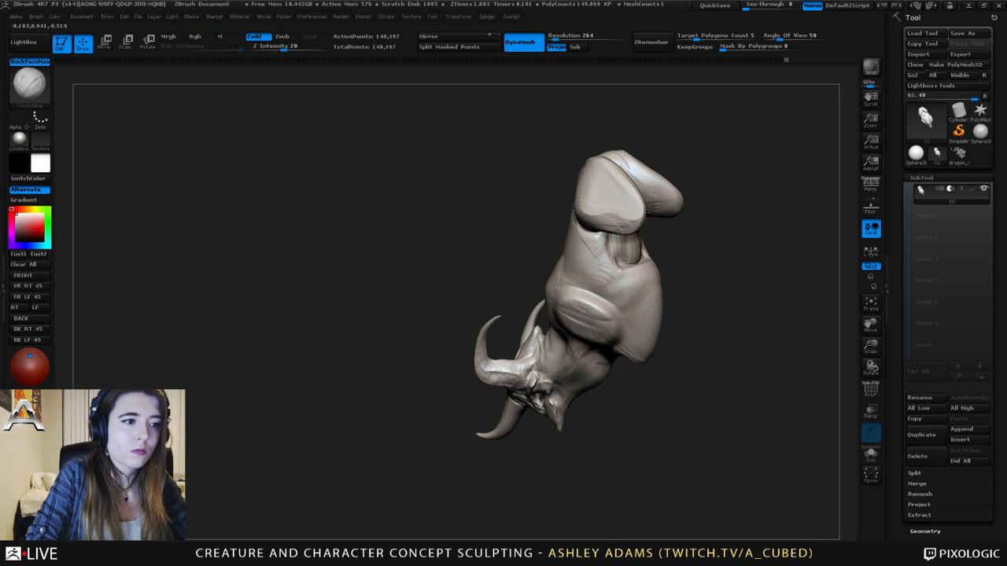
right_drag(628, 255, 598, 258)
mouse_move(618, 261)
mouse_down()
mouse_move(652, 257)
mouse_move(623, 250)
mouse_up()
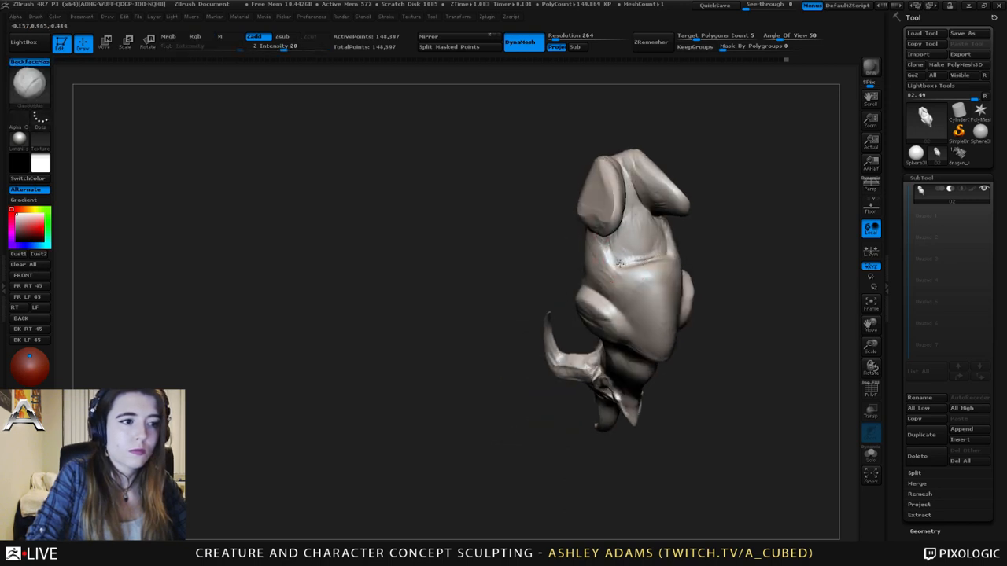
- Reshape the side profile of the hind thigh and rump with the SnakeHook brush
mouse_move(617, 260)
right_down()
mouse_move(600, 224)
mouse_move(582, 214)
mouse_move(554, 218)
mouse_move(549, 196)
mouse_move(570, 194)
right_up()
key(b)
key(s)
key(h)
right_click(549, 195)
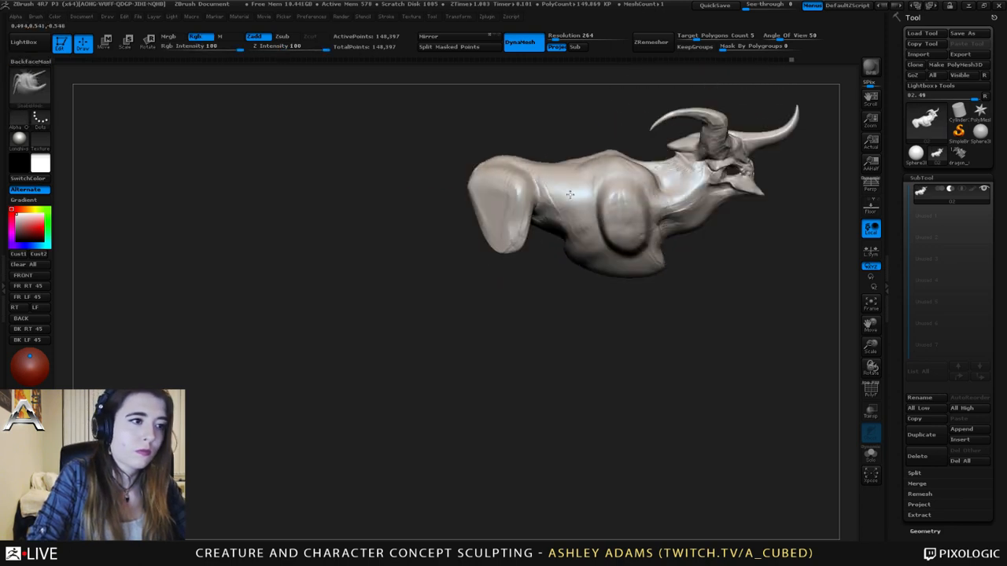
right_click(532, 168)
mouse_move(499, 245)
mouse_down()
mouse_move(475, 182)
mouse_move(523, 179)
mouse_up()
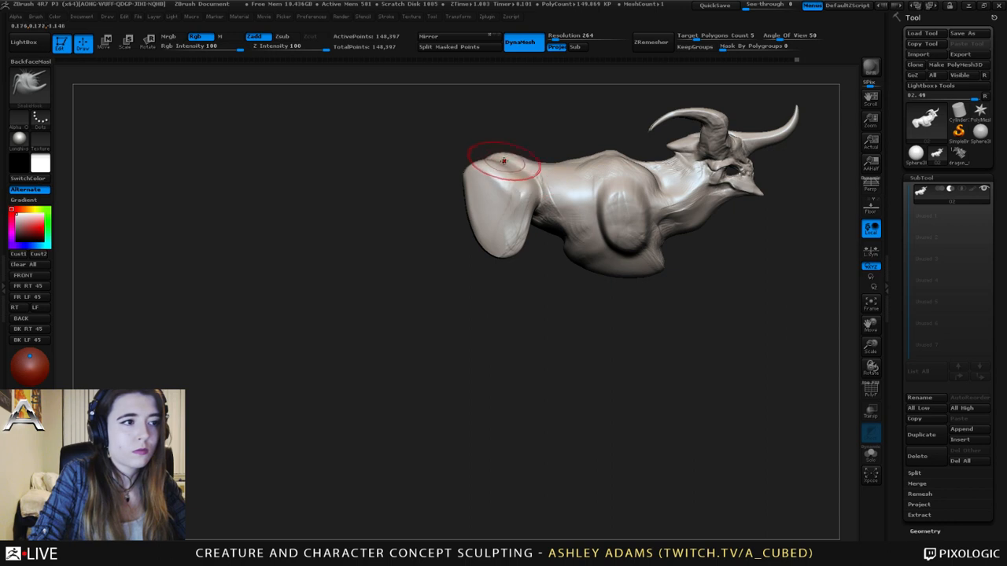
alt+right_drag(571, 169, 491, 188)
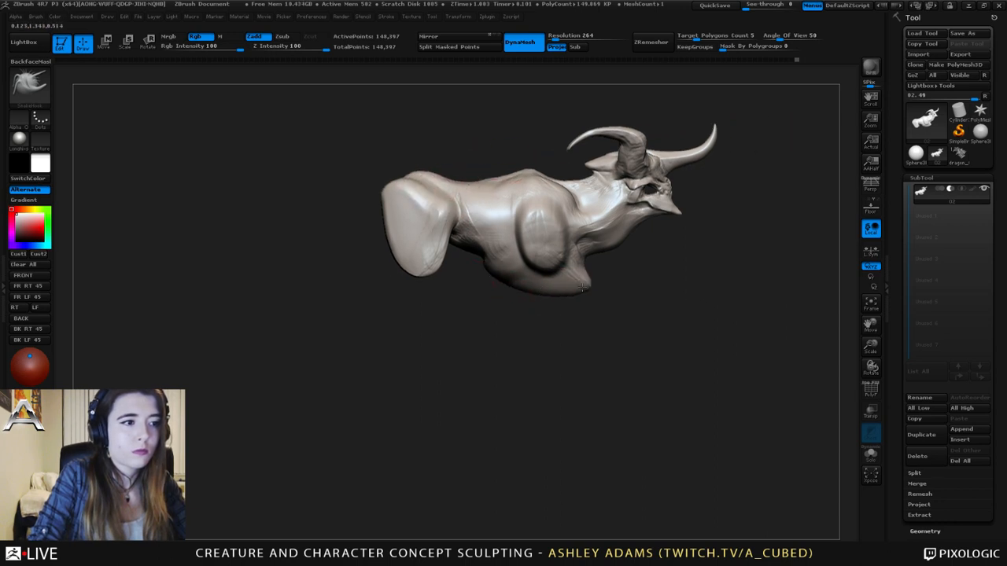
mouse_move(578, 283)
right_down()
mouse_move(559, 250)
mouse_move(580, 245)
right_up()
mouse_move(645, 227)
right_down()
mouse_move(637, 191)
mouse_move(563, 231)
mouse_move(567, 218)
mouse_move(566, 244)
right_up()
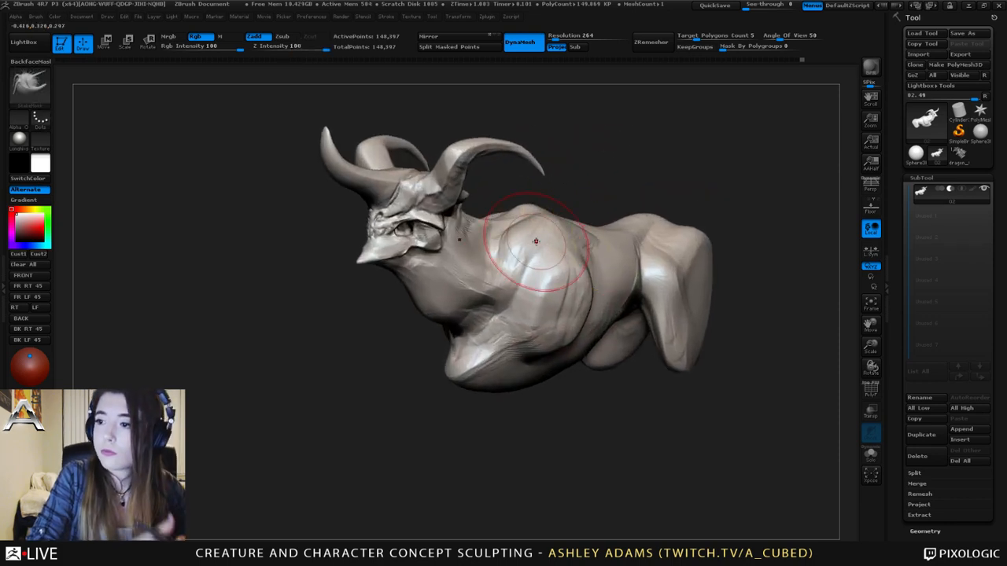
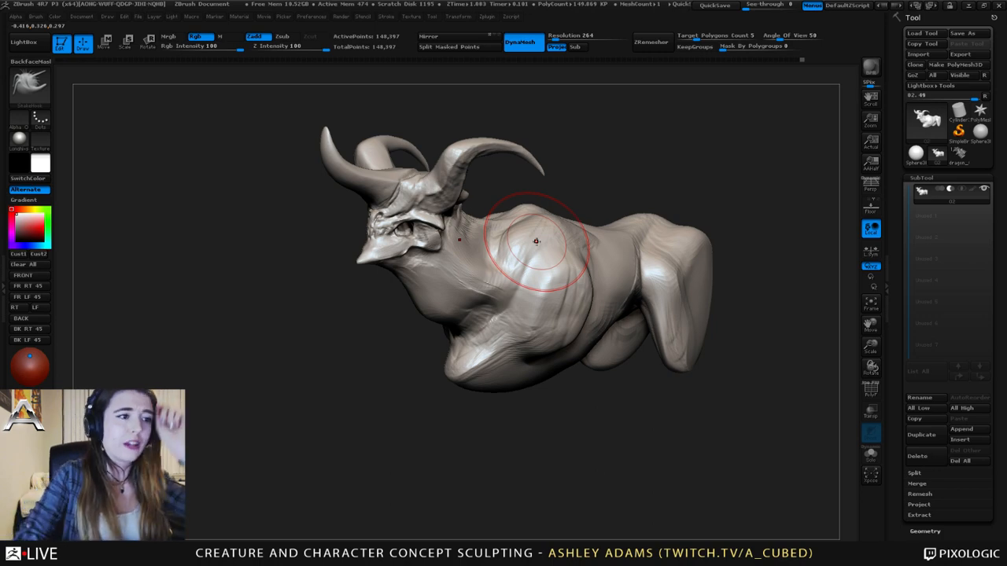
- Build up the shoulder muscle and the ribcage around it with the ClayBuildup brush
mouse_move(559, 288)
right_down()
mouse_move(540, 319)
mouse_move(576, 293)
mouse_move(579, 275)
mouse_move(456, 267)
right_up()
right_click(579, 275)
key(b)
key(c)
key(b)
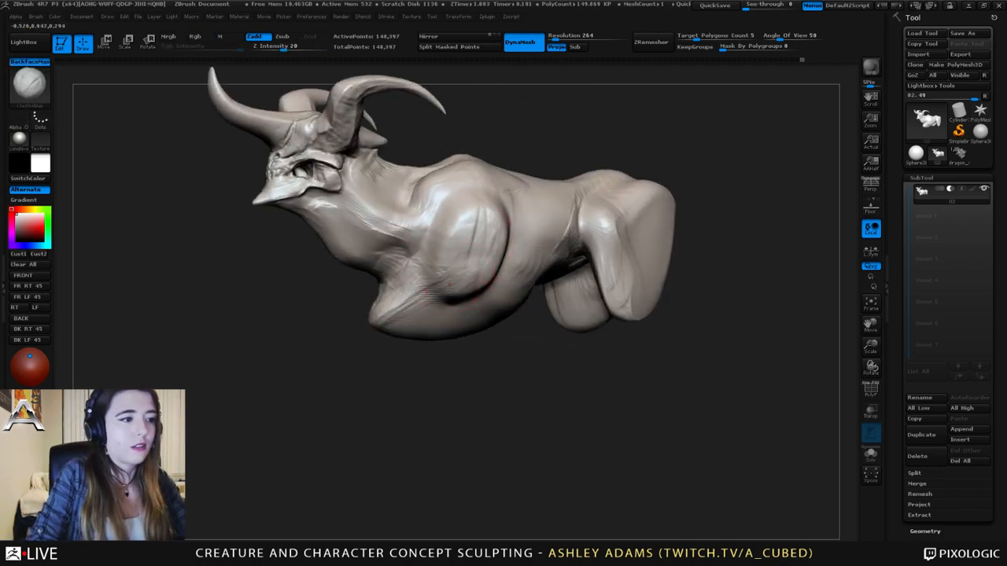
drag(449, 286, 476, 278)
right_drag(488, 243, 467, 257)
mouse_move(481, 267)
mouse_down()
mouse_move(472, 299)
mouse_move(475, 289)
mouse_up()
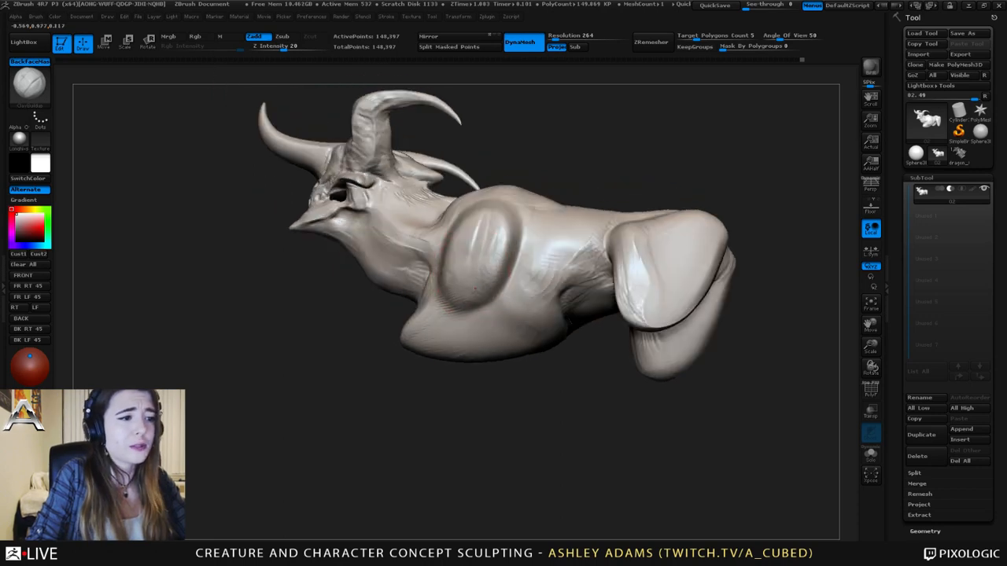
right_drag(490, 252, 472, 236)
drag(471, 230, 472, 284)
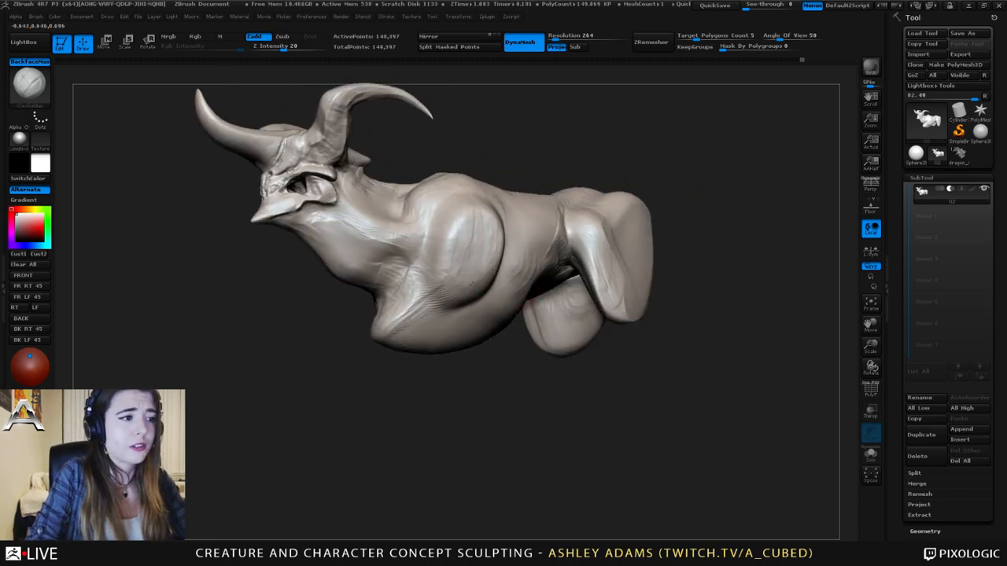
right_drag(490, 247, 501, 249)
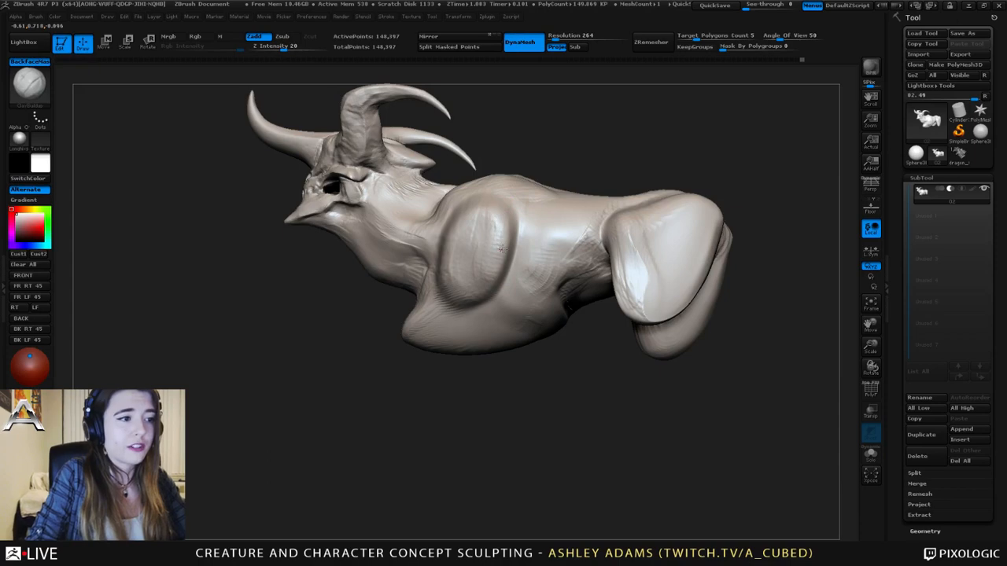
right_drag(483, 277, 416, 337)
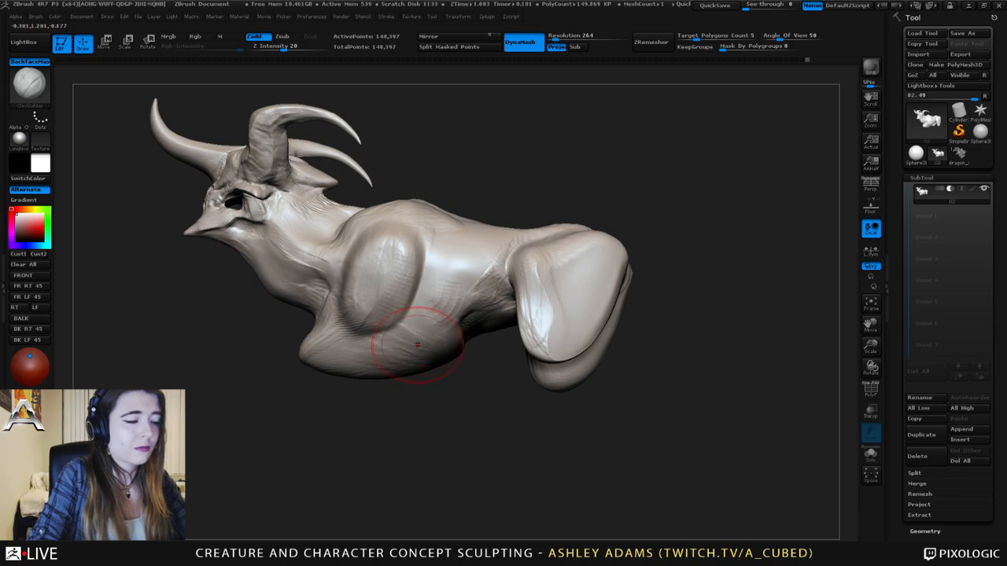
- Reshape the rear belly line between the ribcage and the hind thighs with the SnakeHook brush
right_drag(431, 315, 418, 246)
key(2)
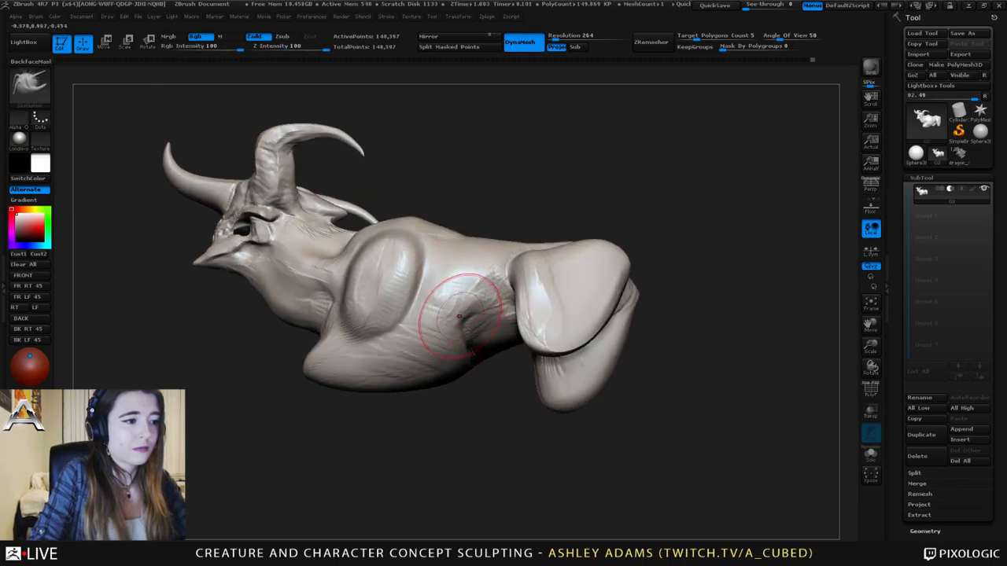
drag(465, 321, 461, 315)
right_drag(460, 314, 479, 366)
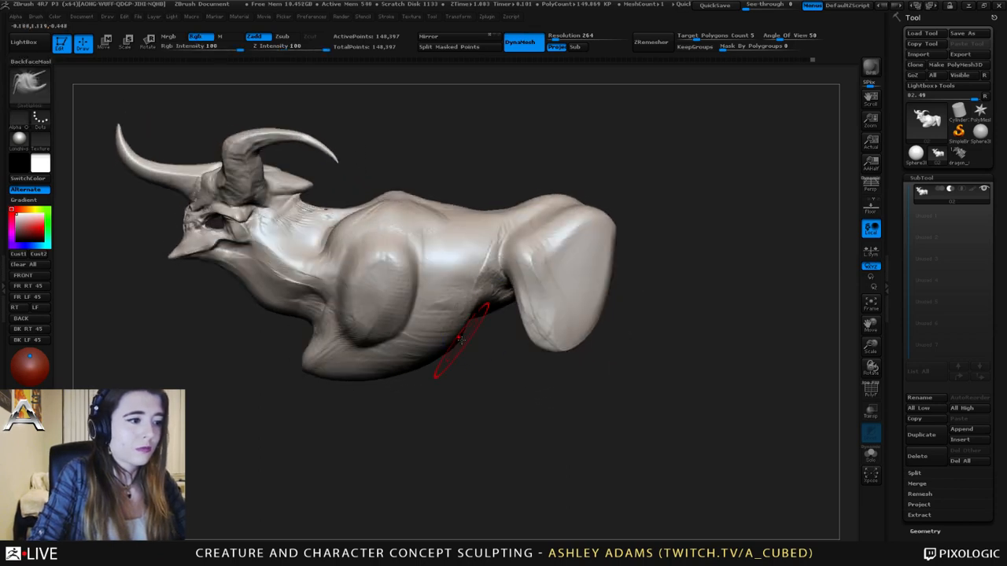
- Fill the flank crease where the body joins the front of the hind thigh with the ClayBuildup brush
key(space)
click(472, 266)
mouse_move(474, 266)
right_down()
mouse_move(510, 273)
mouse_move(501, 265)
right_up()
key(1)
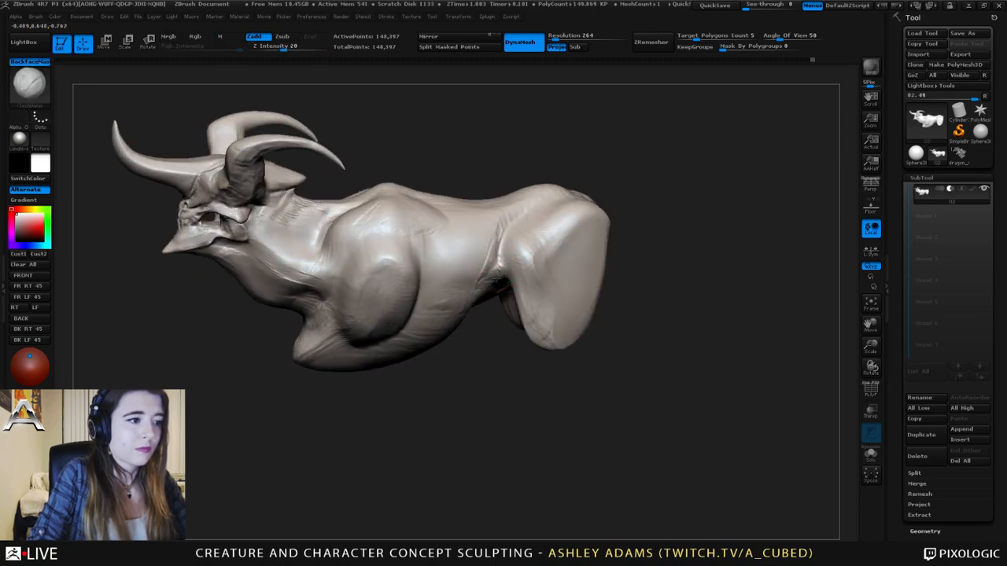
mouse_move(493, 277)
right_down()
mouse_move(507, 271)
mouse_move(494, 286)
mouse_move(484, 263)
right_up()
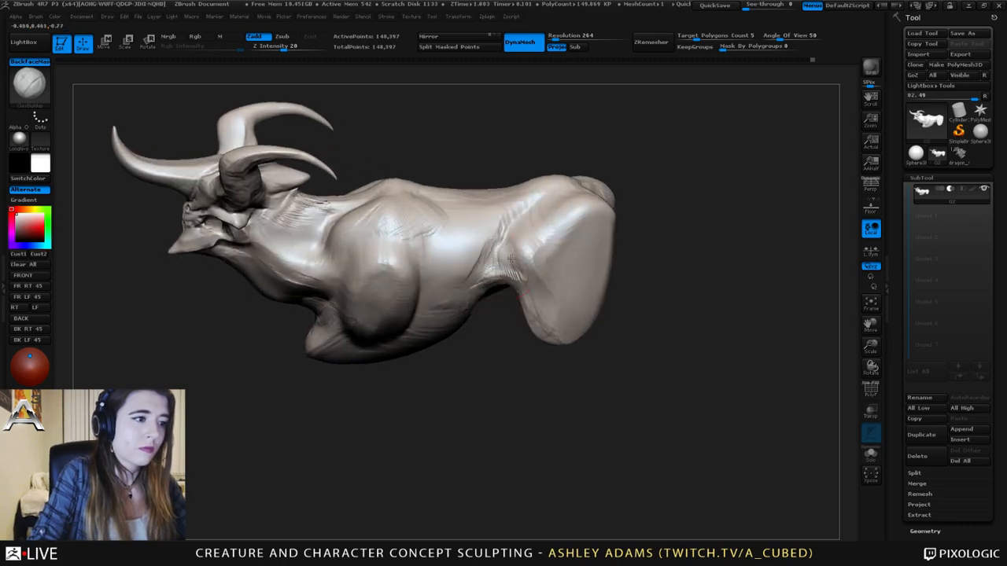
right_drag(494, 246, 488, 225)
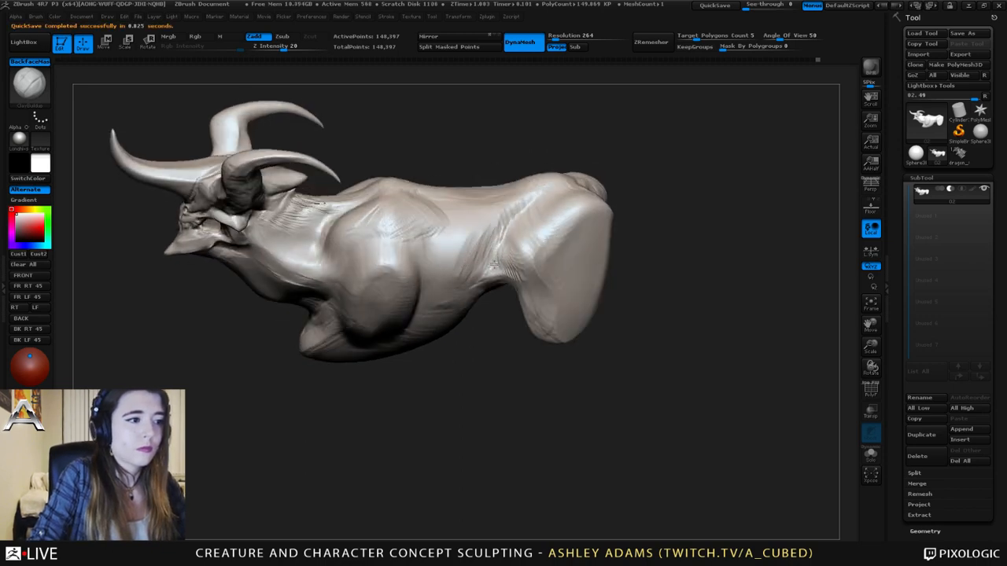
mouse_move(495, 263)
right_down()
mouse_move(507, 223)
mouse_move(545, 253)
mouse_move(545, 268)
mouse_move(520, 250)
mouse_move(526, 242)
right_up()
- Round out the flat outer side of the hind thigh with ClayBuildup strokes
key(space)
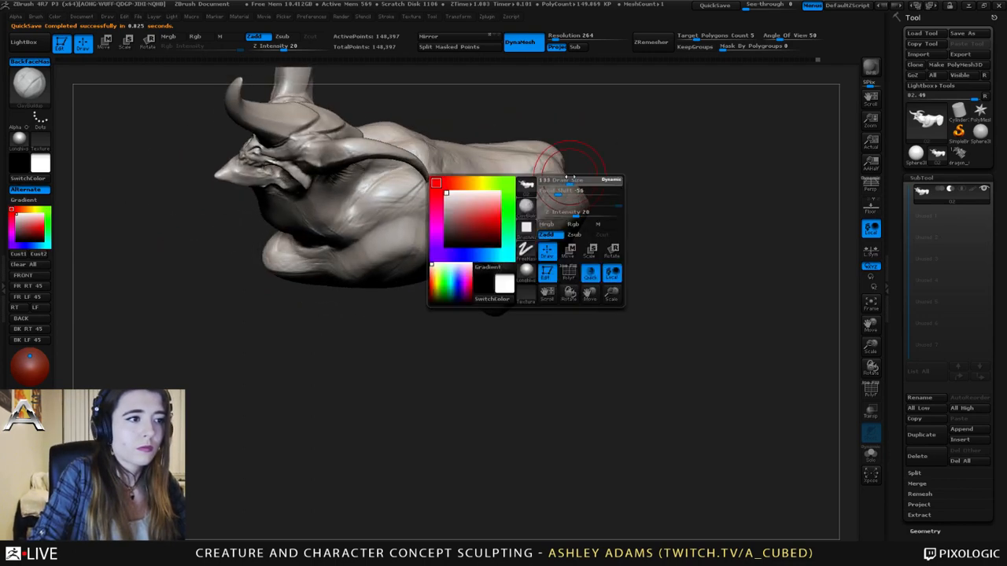
right_drag(585, 207, 545, 202)
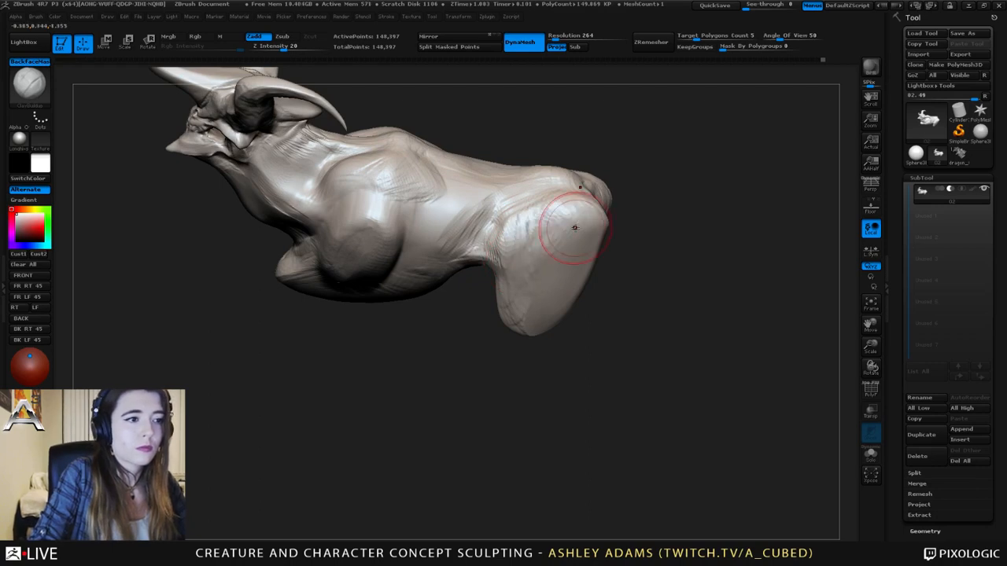
right_drag(557, 224, 552, 303)
mouse_move(549, 333)
mouse_down()
mouse_move(577, 292)
mouse_move(588, 245)
mouse_up()
mouse_move(588, 244)
right_down()
mouse_move(606, 252)
mouse_move(622, 279)
mouse_move(549, 311)
mouse_move(511, 271)
mouse_move(552, 251)
right_up()
- Pull the lower hind thighs outward and adjust their rear silhouette with a resized SnakeHook brush
key(space)
drag(536, 250, 544, 250)
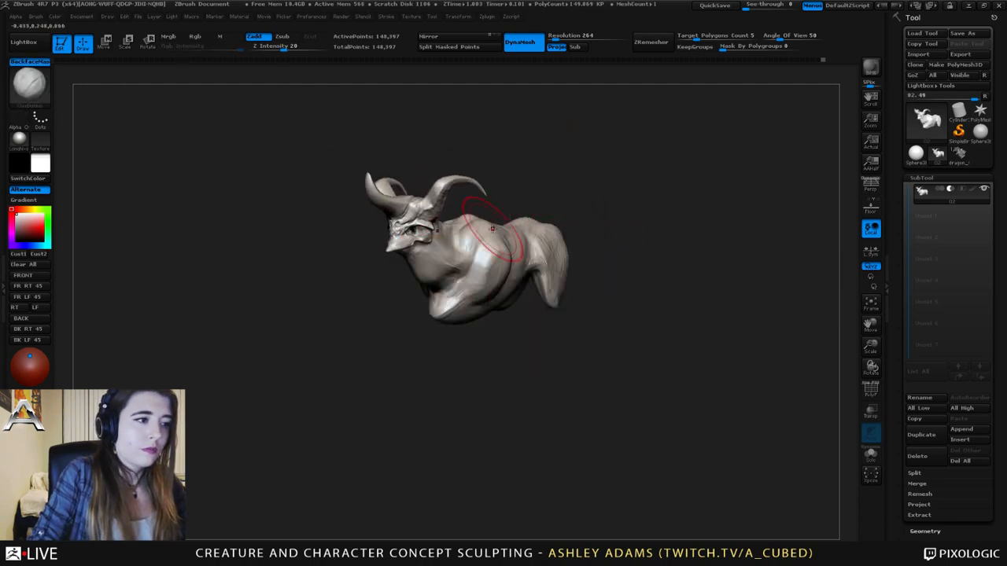
key(b)
key(s)
key(h)
right_drag(487, 242, 534, 263)
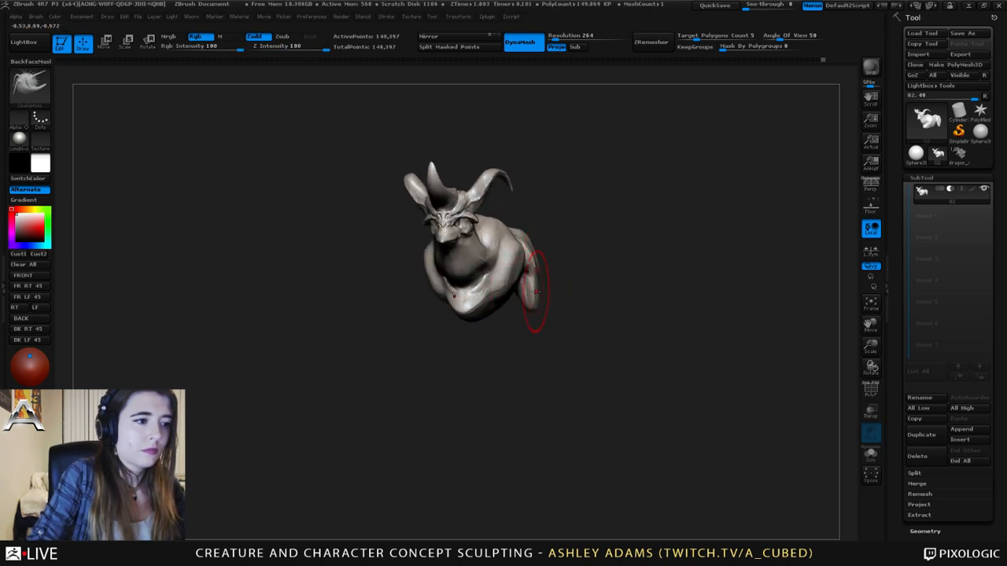
mouse_move(538, 256)
right_down()
mouse_move(481, 252)
mouse_move(504, 253)
right_up()
drag(536, 269, 528, 304)
drag(611, 302, 620, 309)
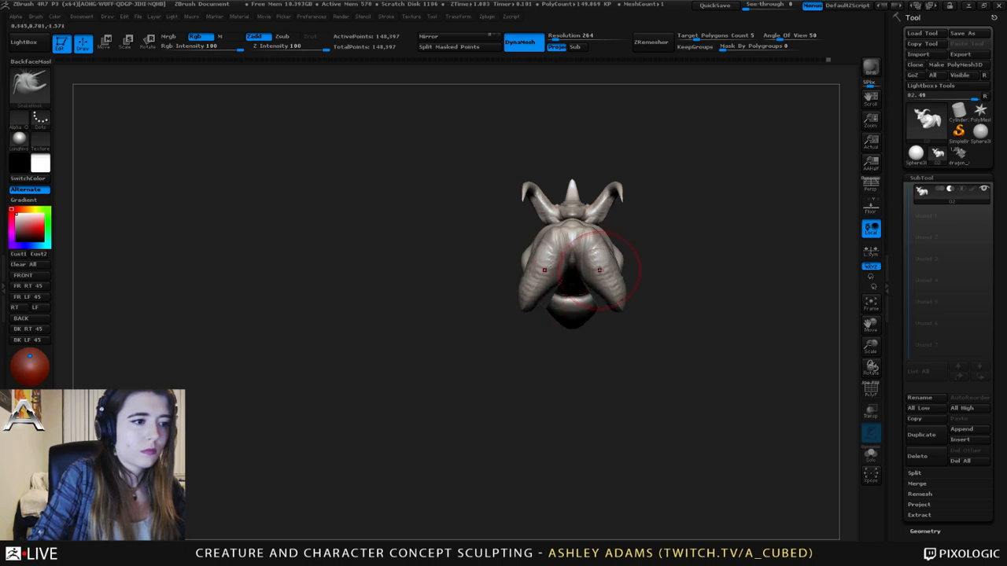
drag(602, 263, 606, 264)
- Refine the rump contour and the profile of the back above the shoulder with the SnakeHook brush
mouse_move(618, 269)
right_down()
mouse_move(555, 276)
mouse_move(593, 321)
mouse_move(609, 234)
right_up()
key(space)
drag(609, 234, 601, 235)
mouse_move(601, 235)
right_down()
mouse_move(547, 236)
mouse_move(596, 257)
mouse_move(593, 265)
right_up()
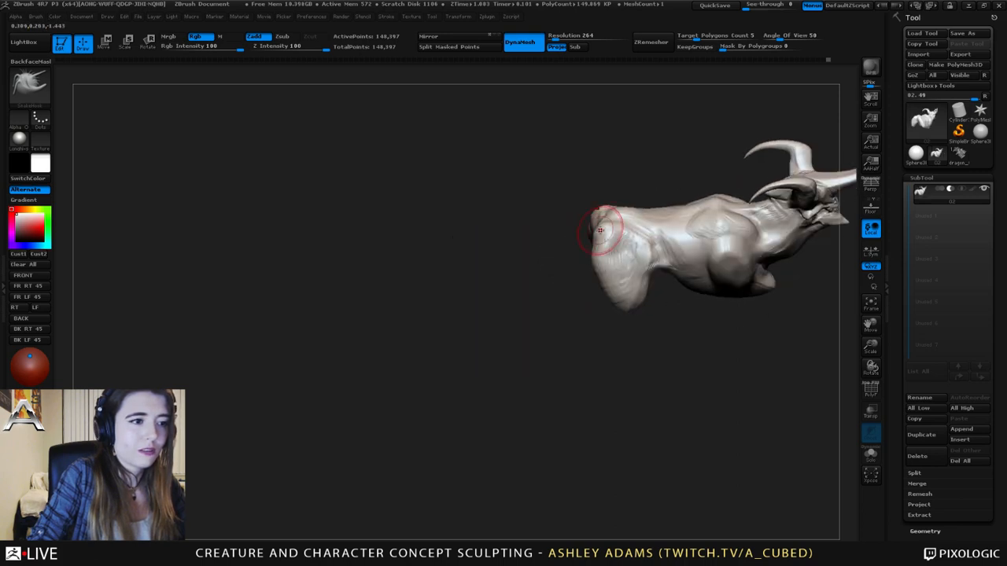
shift+right_drag(604, 228, 607, 203)
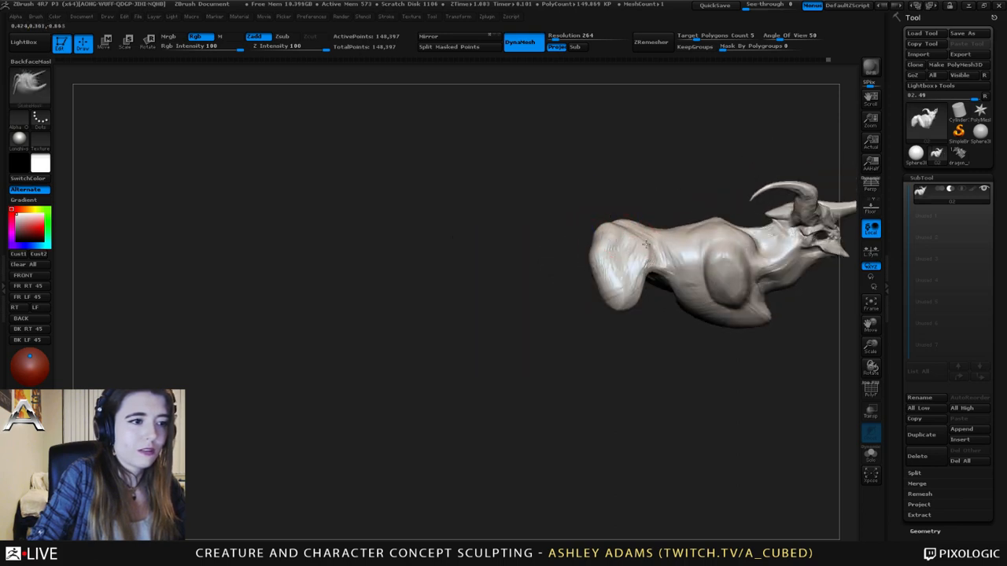
alt+right_drag(686, 233, 524, 275)
key(b)
key(d)
key(s)
key(space)
mouse_move(507, 272)
mouse_down()
mouse_move(519, 270)
mouse_move(457, 262)
mouse_up()
key(b)
key(s)
key(h)
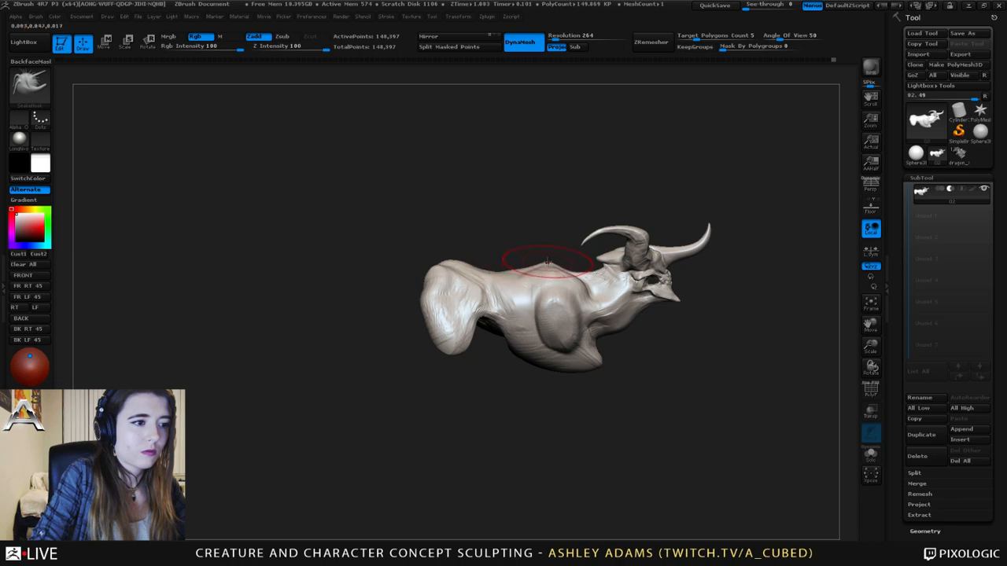
drag(547, 262, 553, 262)
- Mask the head and torso with a softened mask edge, leaving only the hindquarters unmasked
ctrl+drag(491, 214, 350, 393)
ctrl+click(510, 380)
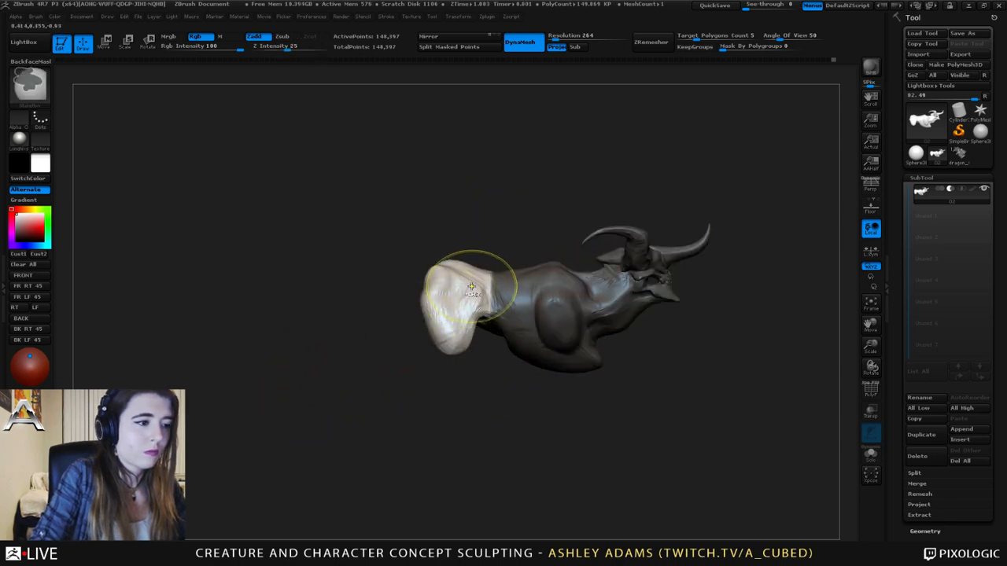
ctrl+click(529, 249)
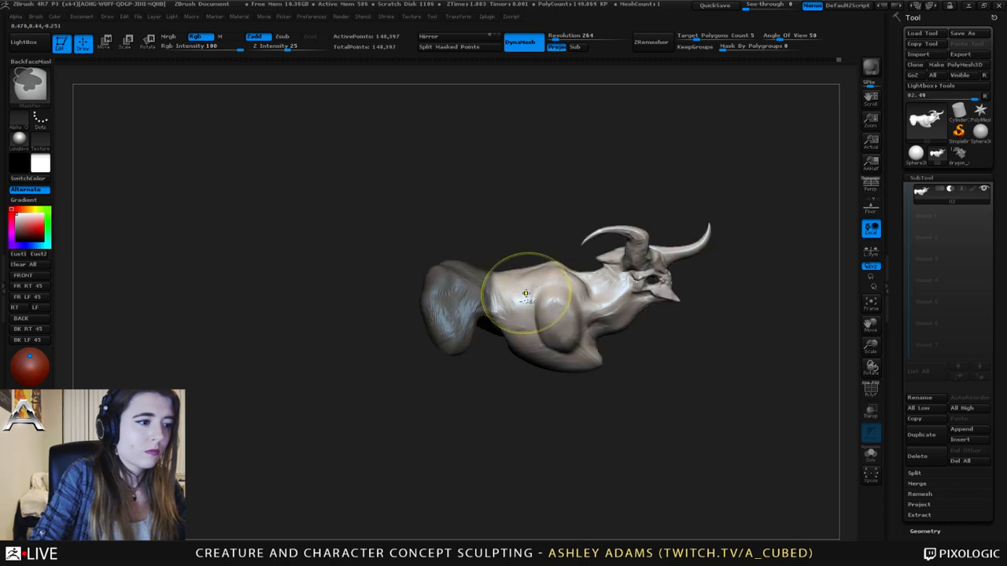
ctrl+click(526, 293)
ctrl+click(489, 235)
- Move the unmasked hindquarters backward with a transpose line to lengthen the torso, and clear the mask
key(w)
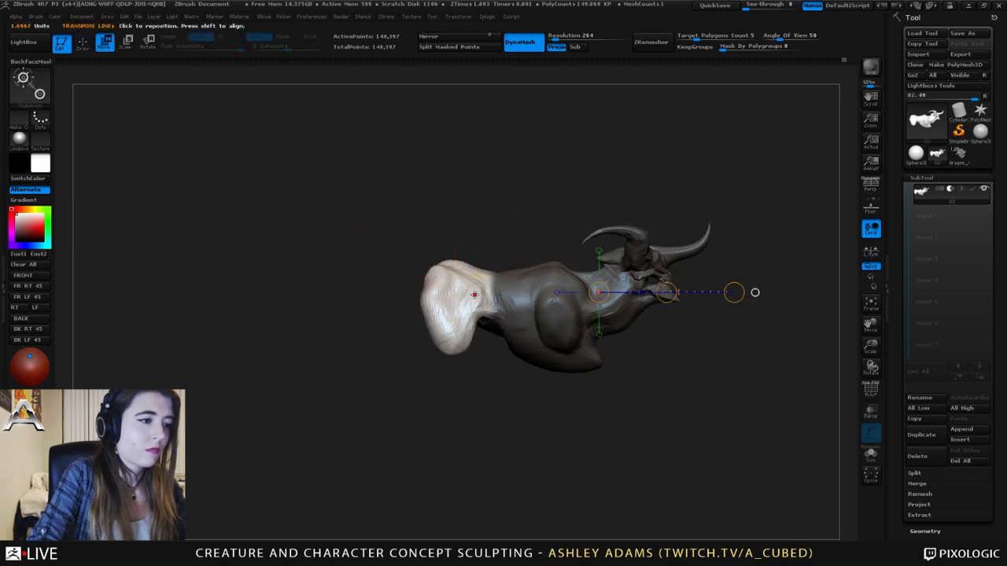
drag(486, 293, 249, 293)
mouse_move(367, 293)
mouse_down()
mouse_move(346, 288)
mouse_move(360, 289)
mouse_up()
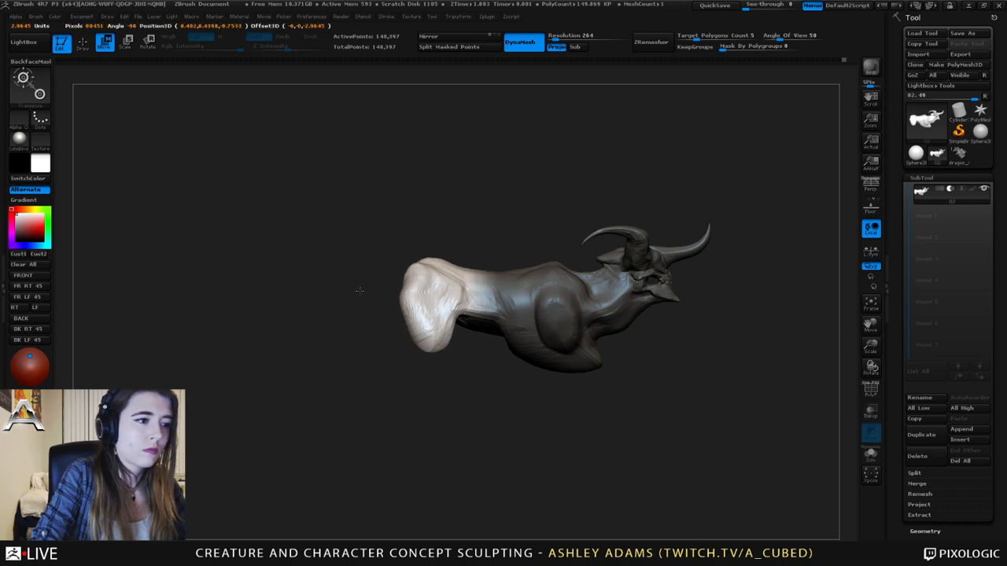
key(q)
ctrl+drag(451, 251, 473, 238)
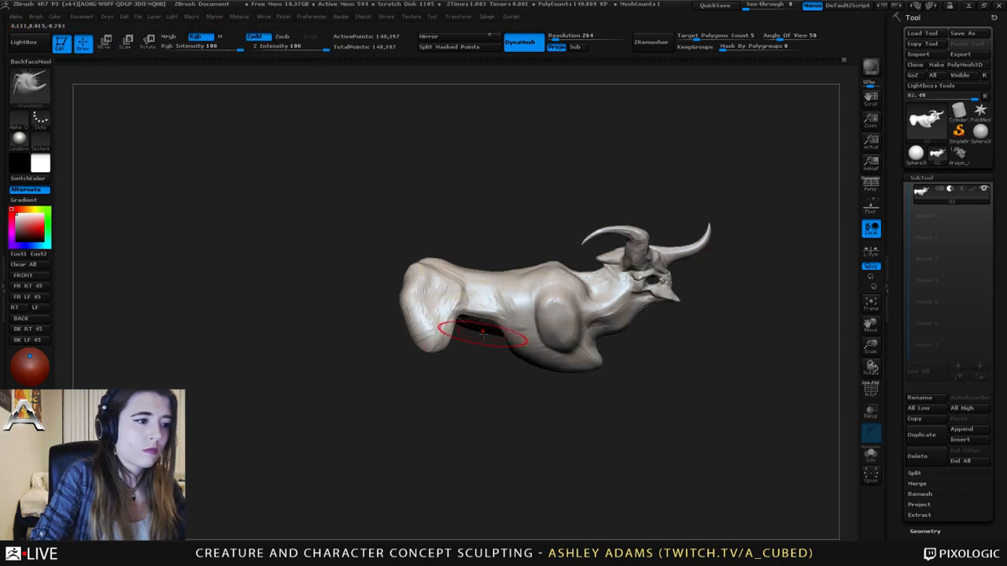
- Reshape the underside of the belly in front of the hind thighs with a resized SnakeHook brush
key(space)
drag(478, 332, 483, 326)
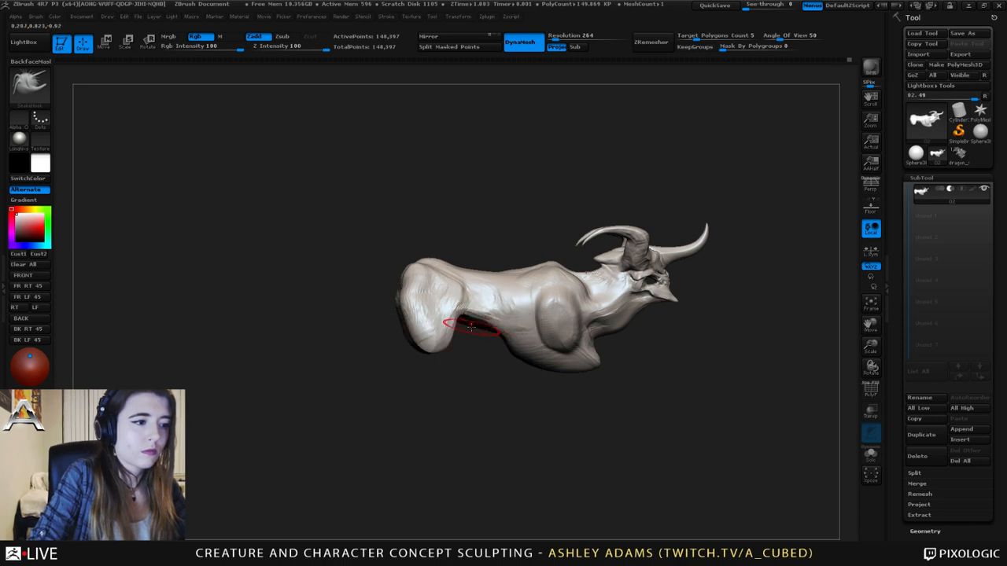
mouse_move(437, 389)
mouse_down()
mouse_move(429, 387)
mouse_move(453, 384)
mouse_up()
key(space)
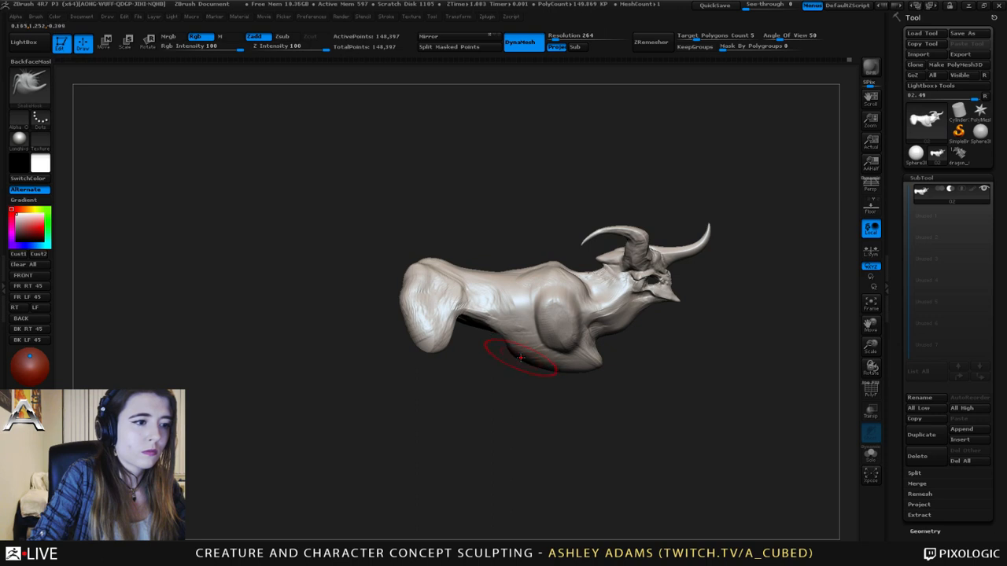
drag(481, 310, 468, 300)
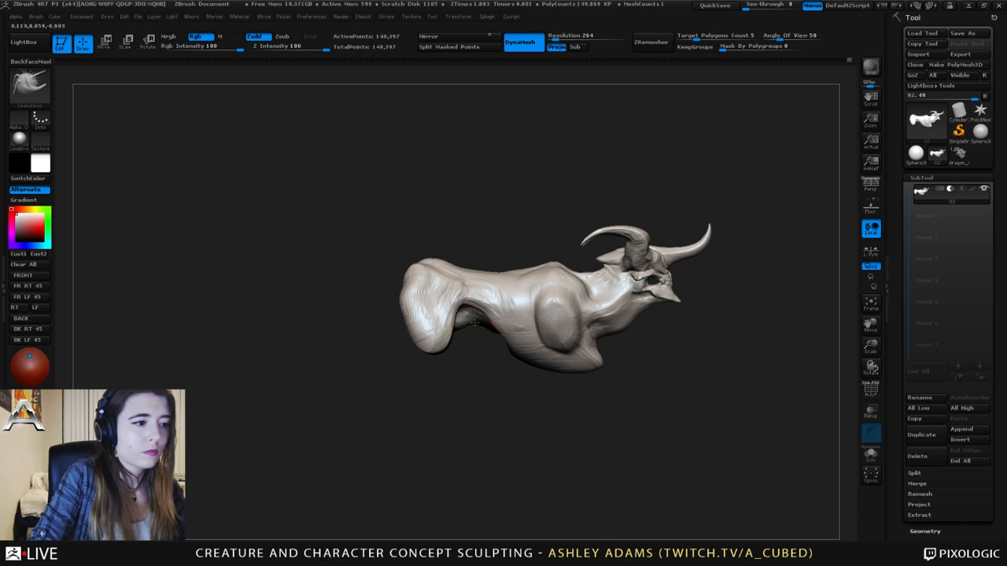
- Adjust the front edge and lower contour of the hind thighs with the SnakeHook brush
mouse_move(457, 300)
mouse_down()
mouse_move(447, 337)
mouse_move(417, 336)
mouse_up()
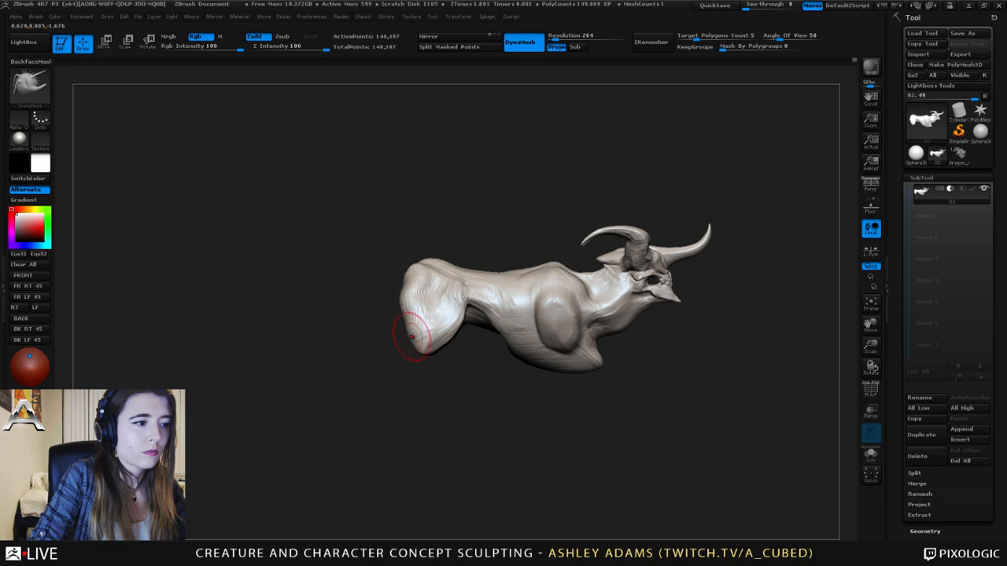
key(space)
drag(459, 292, 450, 310)
right_drag(451, 309, 411, 304)
drag(445, 293, 442, 297)
right_drag(442, 297, 472, 292)
- Build up muscle volume on the hips, rump and flank with the ClayBuildup brush
key(b)
key(c)
key(b)
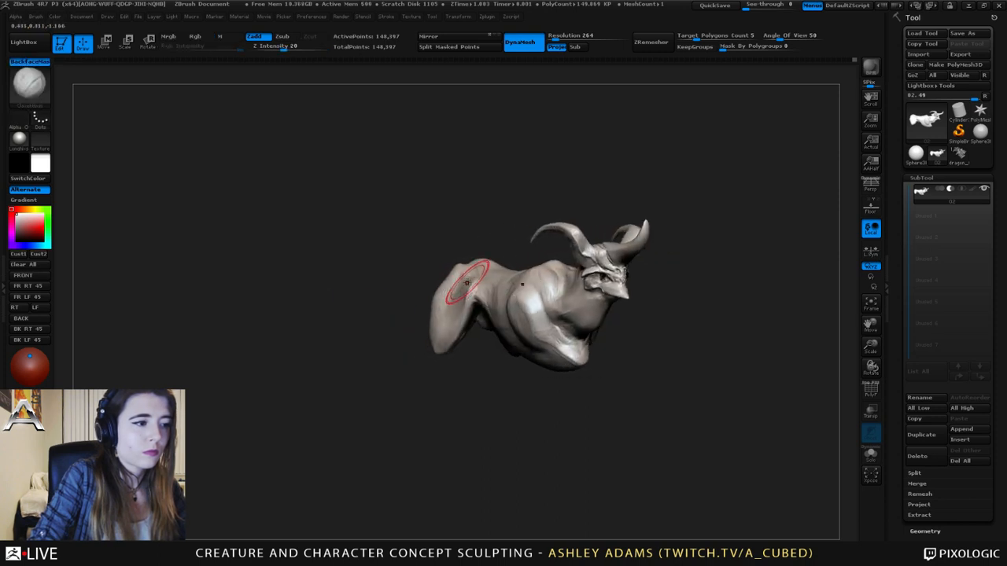
mouse_move(469, 282)
mouse_down()
mouse_move(442, 311)
mouse_move(452, 287)
mouse_move(466, 298)
mouse_move(464, 285)
mouse_up()
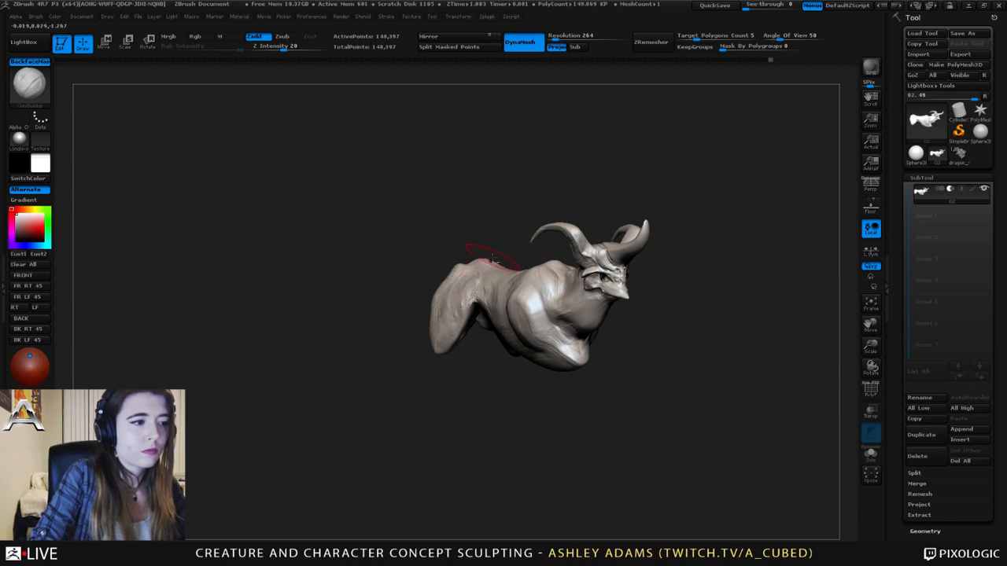
drag(489, 250, 427, 247)
drag(511, 290, 500, 286)
alt+right_drag(501, 284, 491, 243)
right_click(460, 245)
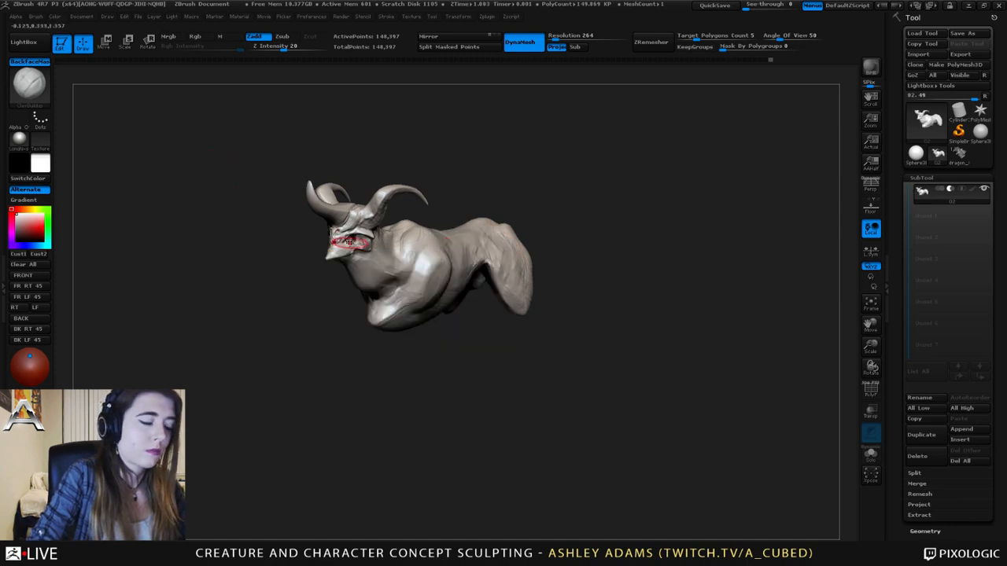
- Insert a mirrored pair of cylinders at the shoulders as front legs with the InsertCylinder brush
key(b)
key(i)
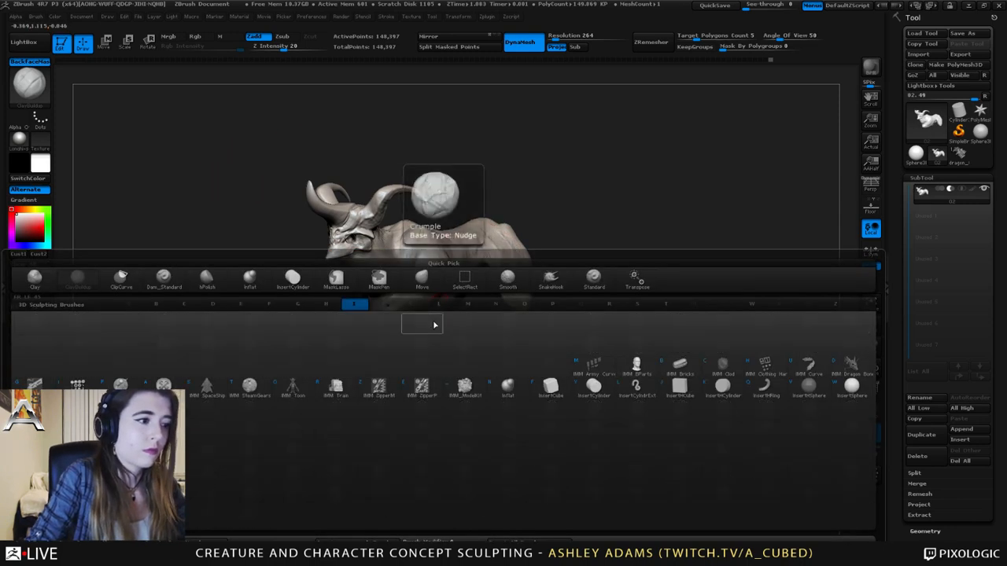
click(596, 387)
right_drag(406, 285, 431, 286)
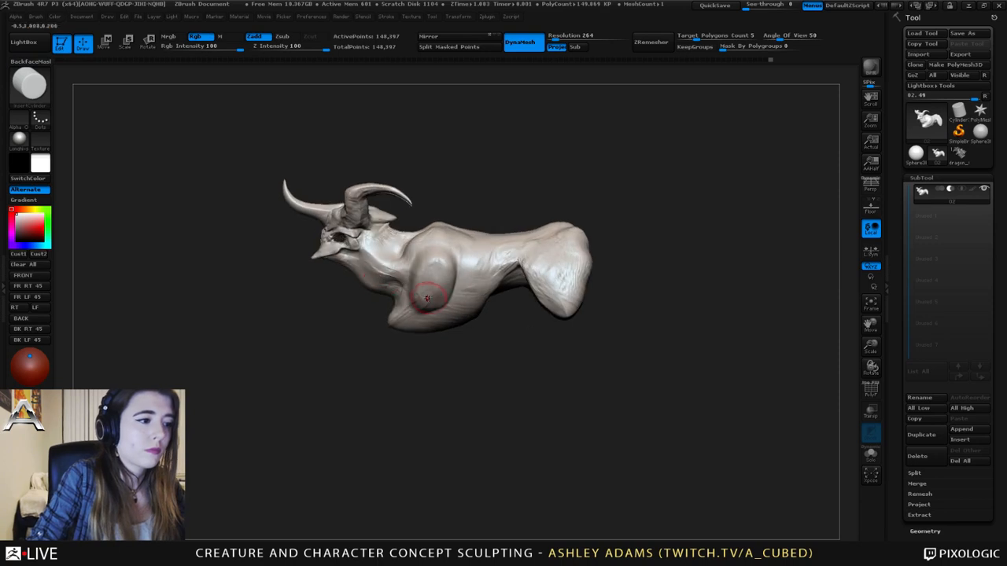
drag(431, 285, 407, 306)
right_drag(385, 275, 429, 250)
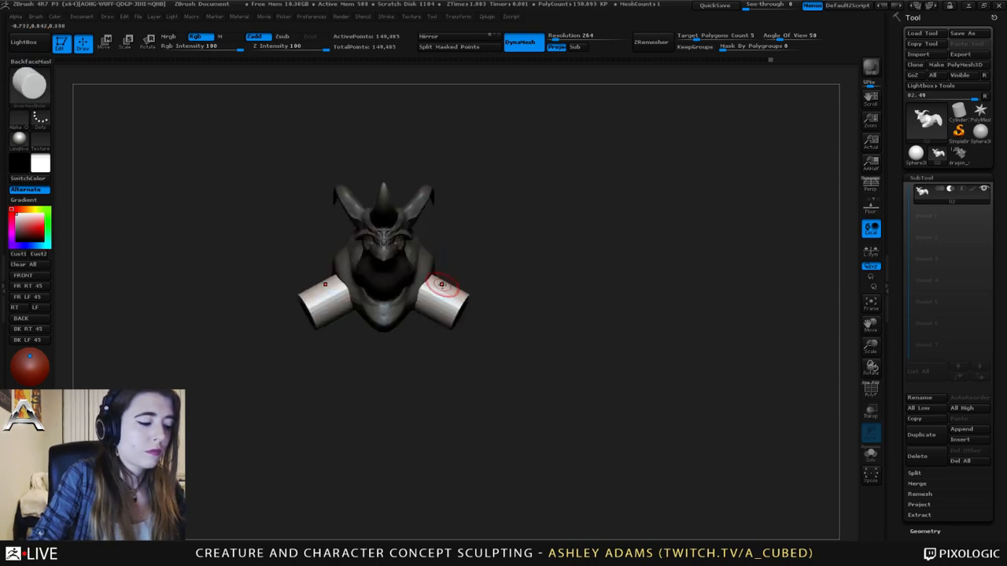
- Rotate the cylinder legs upright with a transpose line and move them down below the shoulders
key(r)
mouse_move(425, 293)
mouse_down()
mouse_move(633, 405)
mouse_move(504, 483)
mouse_move(444, 485)
mouse_up()
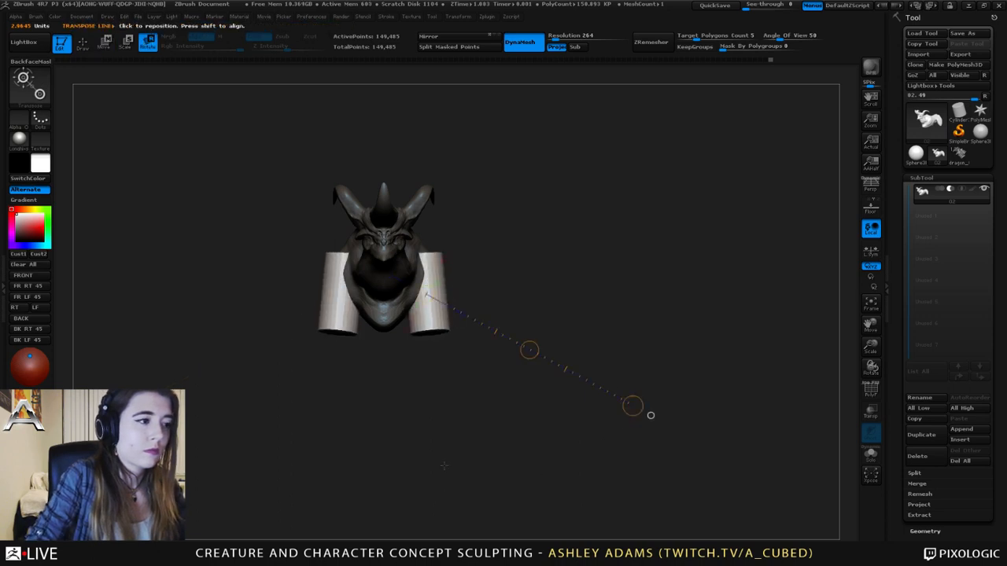
right_drag(588, 275, 519, 270)
key(w)
drag(418, 349, 417, 371)
- Blend the cylinder tops into the shoulders and pull the legs longer with a resized SnakeHook brush
key(q)
key(space)
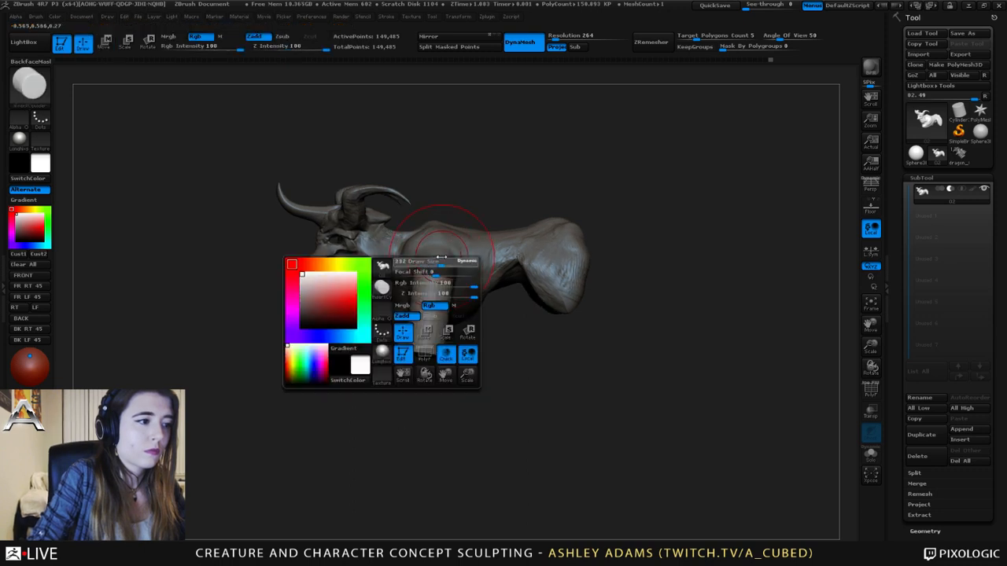
drag(433, 282, 435, 268)
right_drag(435, 268, 499, 258)
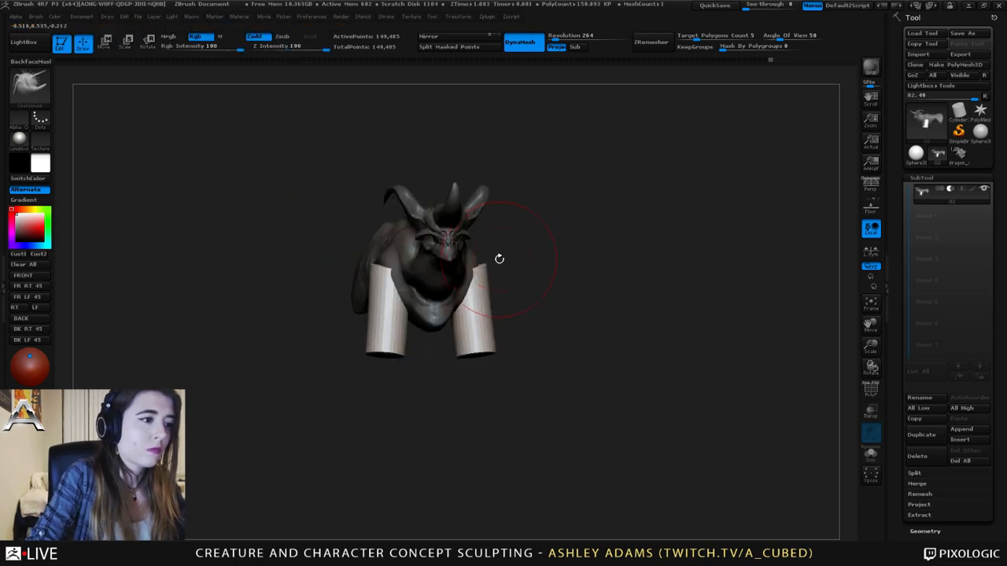
drag(490, 270, 474, 264)
shift+right_drag(503, 271, 489, 275)
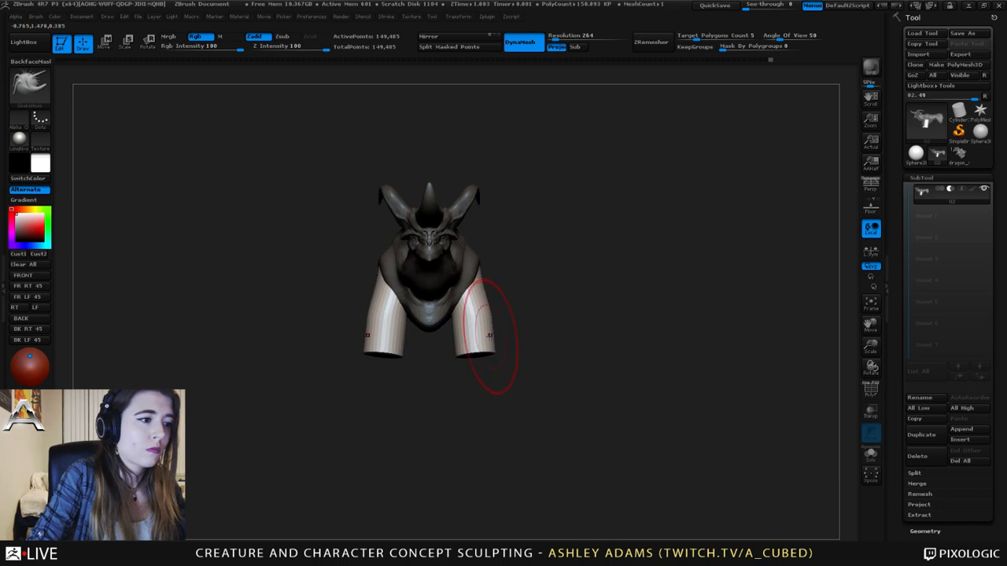
drag(489, 338, 483, 395)
right_drag(470, 387, 461, 360)
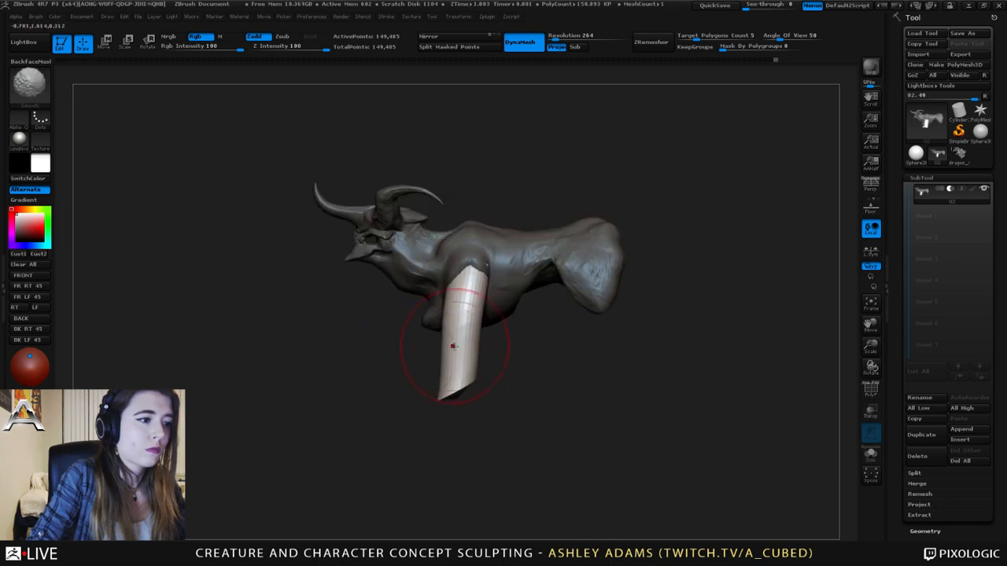
- Try bending the lower front legs forward and reshaping the upper arms with an enlarged SnakeHook brush
key(space)
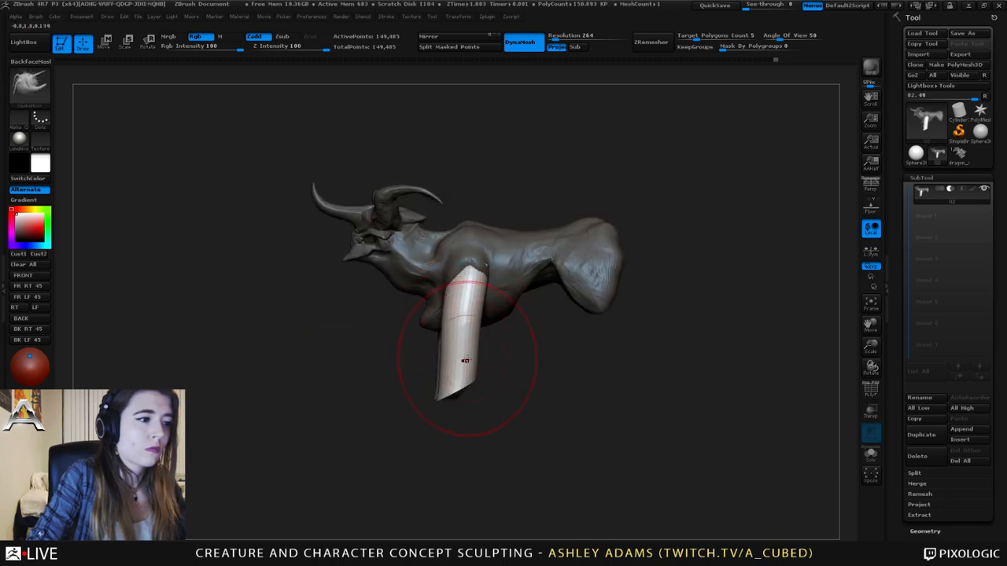
mouse_move(464, 376)
mouse_down()
mouse_move(431, 356)
mouse_move(382, 388)
mouse_up()
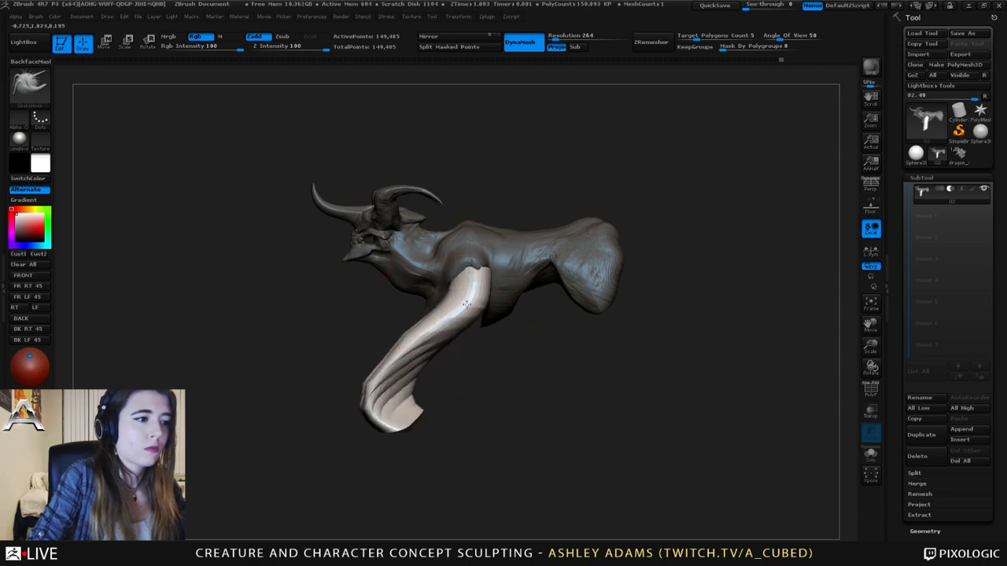
drag(543, 373, 645, 374)
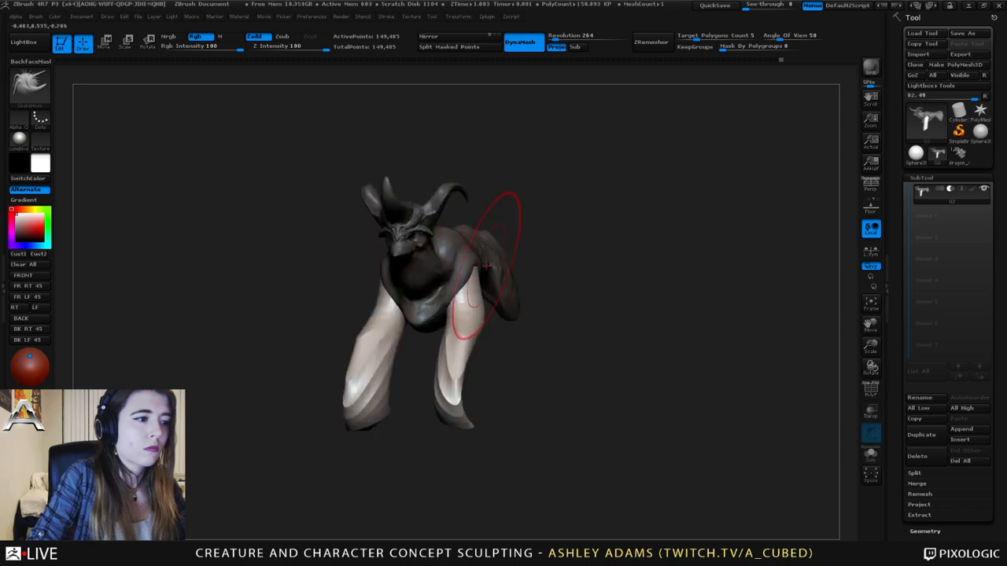
mouse_move(582, 259)
mouse_down()
mouse_move(562, 264)
mouse_move(597, 267)
mouse_move(507, 265)
mouse_up()
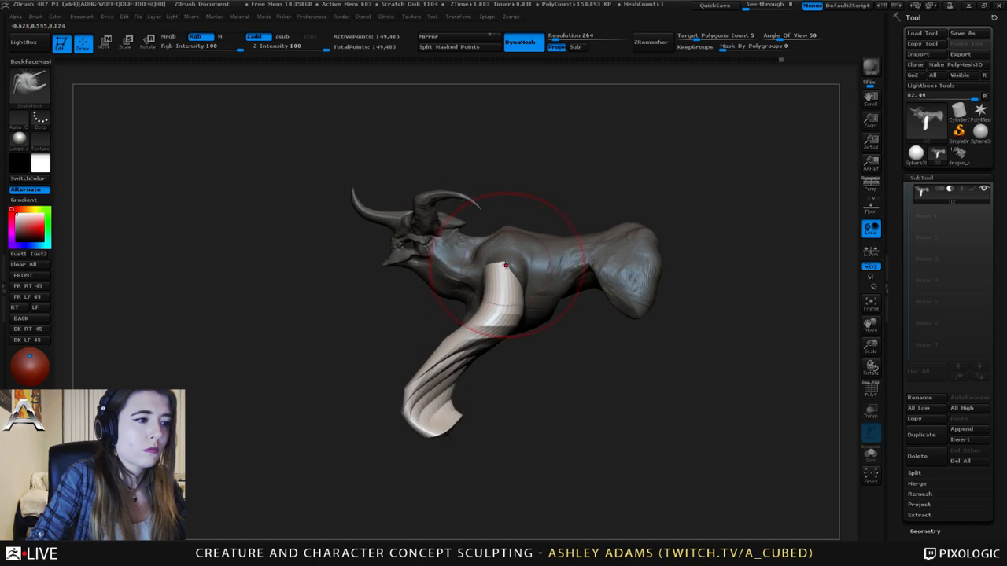
mouse_move(507, 259)
right_down()
mouse_move(553, 256)
mouse_move(543, 253)
right_up()
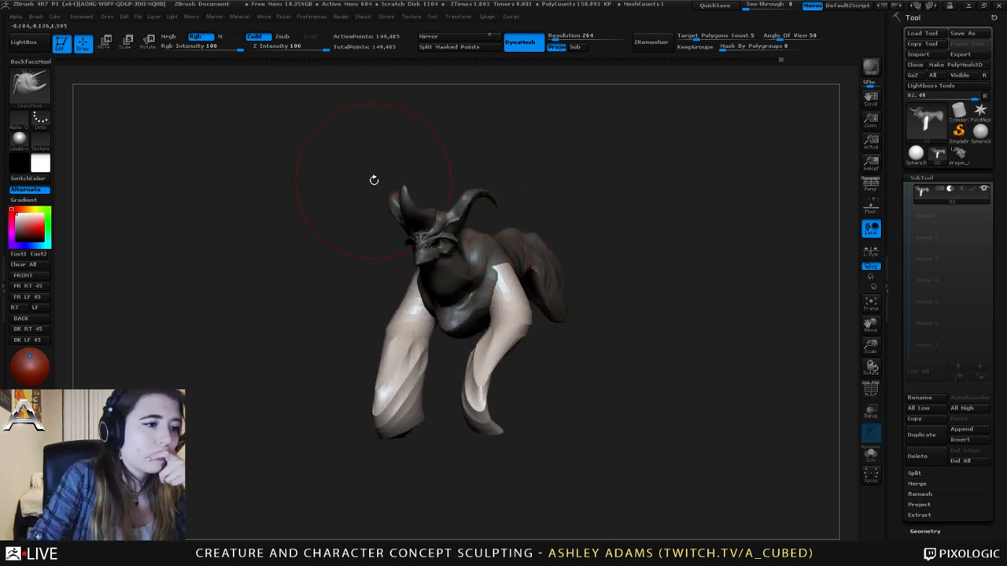
mouse_move(472, 266)
right_down()
mouse_move(515, 263)
mouse_move(471, 307)
mouse_move(493, 274)
mouse_move(480, 285)
mouse_move(454, 281)
mouse_move(465, 301)
mouse_move(489, 293)
mouse_move(467, 286)
right_up()
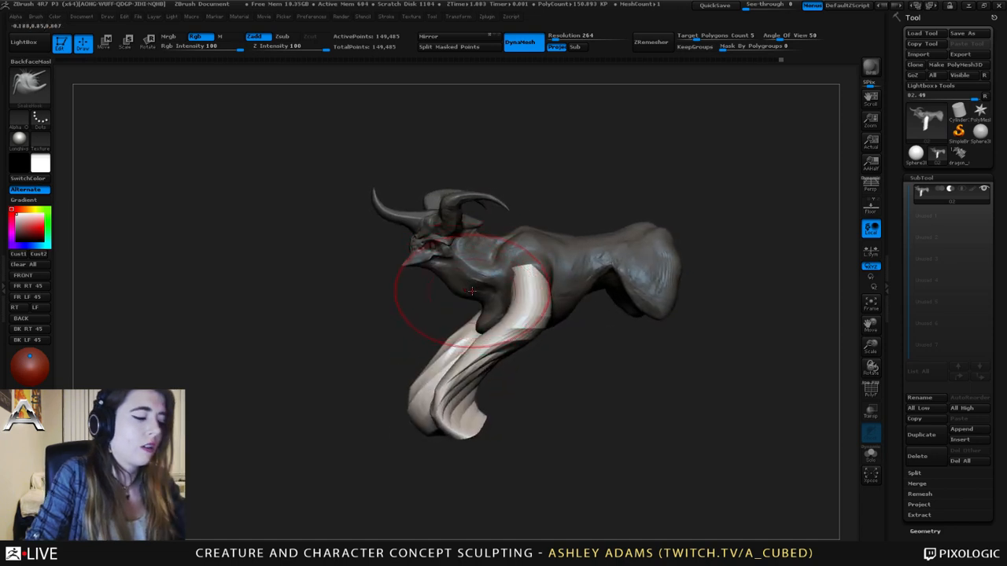
- Undo the forward bend and the upper-arm changes on the front legs
key(ctrl+z)
key(ctrl+z)
key(ctrl+z)
key(ctrl+z)
key(ctrl+z)
key(ctrl+z)
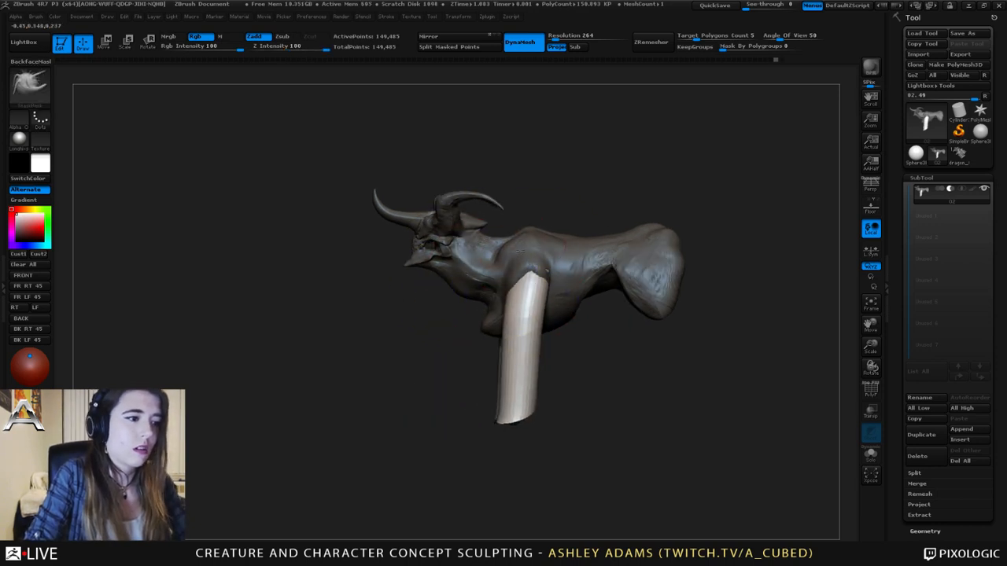
- Lengthen the front legs downward and pull their middle backward into an elbow with a resized SnakeHook brush
key(space)
click(501, 260)
drag(515, 411, 528, 444)
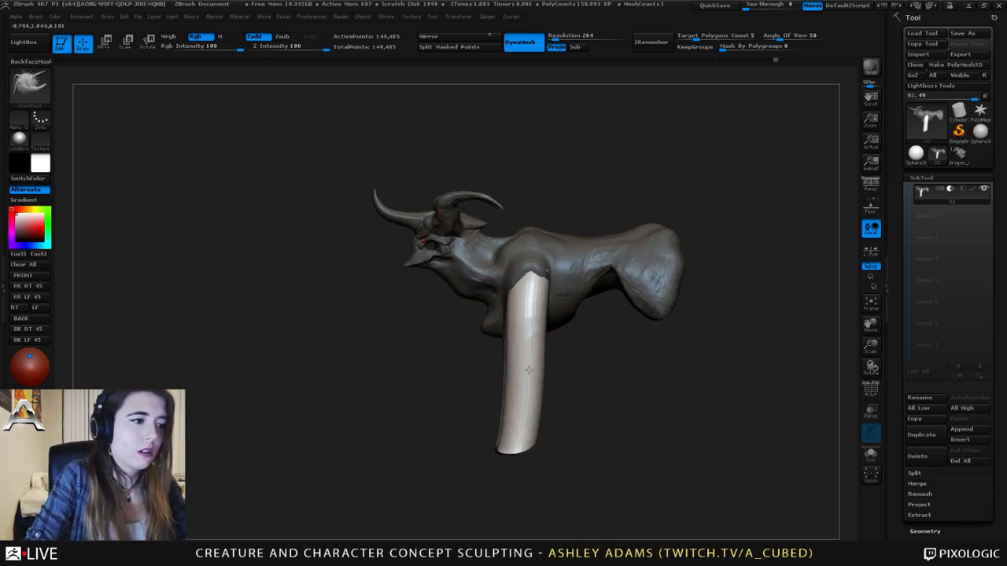
drag(523, 365, 591, 344)
right_drag(539, 291, 562, 333)
- Spread the lower front legs and elbows outward in front view with a resized SnakeHook brush
key(space)
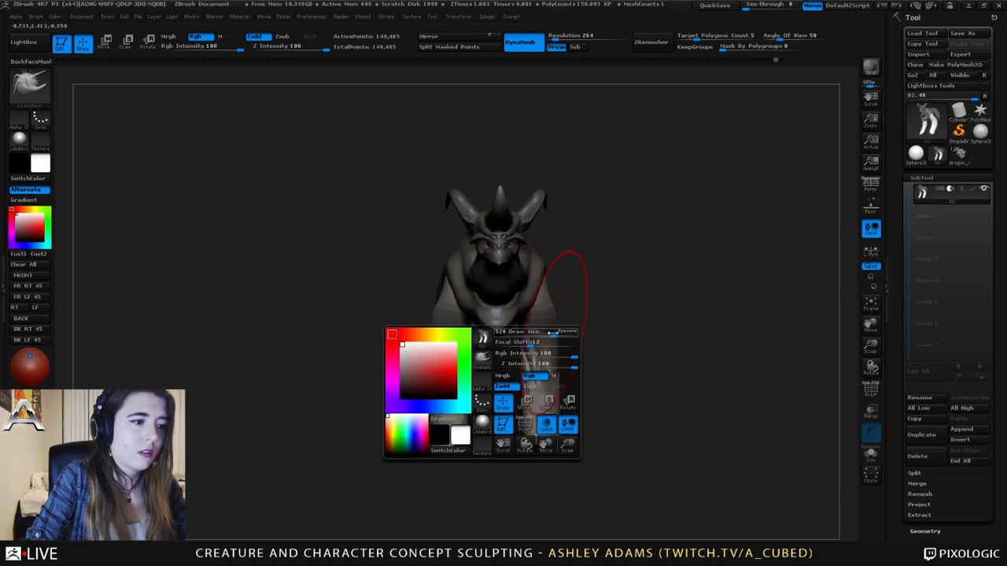
click(563, 335)
drag(536, 416, 555, 413)
mouse_move(546, 362)
mouse_down()
mouse_move(580, 369)
mouse_move(572, 321)
mouse_up()
right_drag(622, 316, 579, 310)
- Raise and curve the lower ends of the front legs with a resized SnakeHook brush
key(space)
click(569, 310)
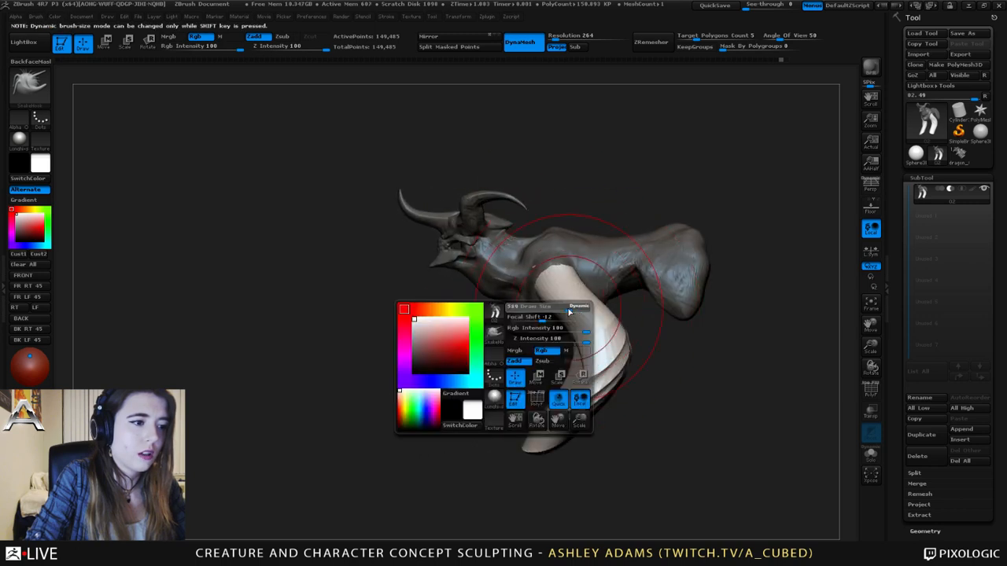
mouse_move(544, 434)
mouse_down()
mouse_move(541, 421)
mouse_move(530, 434)
mouse_move(518, 415)
mouse_move(562, 392)
mouse_up()
mouse_move(557, 381)
right_down()
mouse_move(607, 385)
mouse_move(574, 361)
mouse_move(520, 354)
right_up()
alt+right_drag(558, 296, 510, 274)
- Adjust the brush size and clear the mask covering the creature's body
key(space)
click(511, 280)
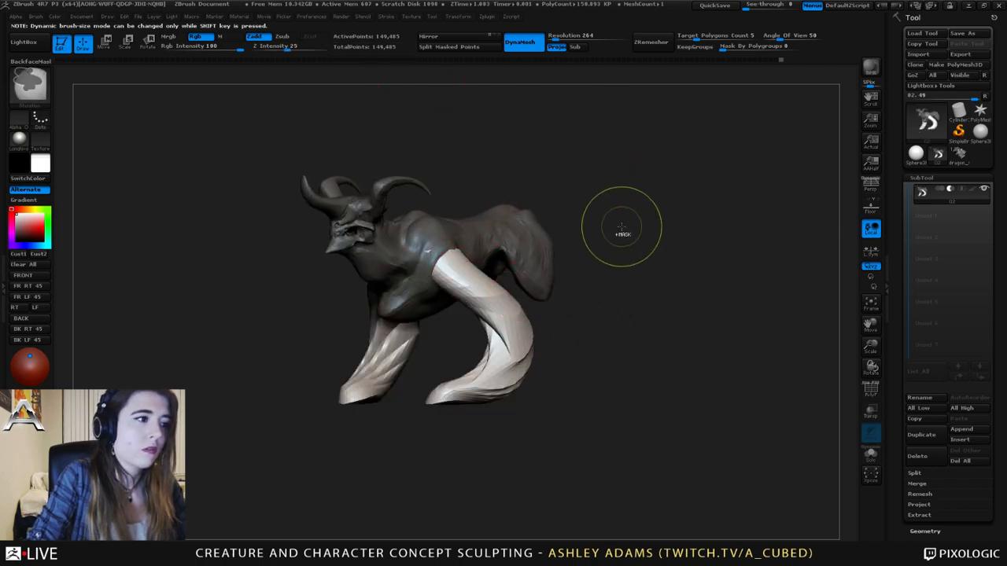
ctrl+drag(622, 229, 634, 242)
right_drag(456, 267, 546, 273)
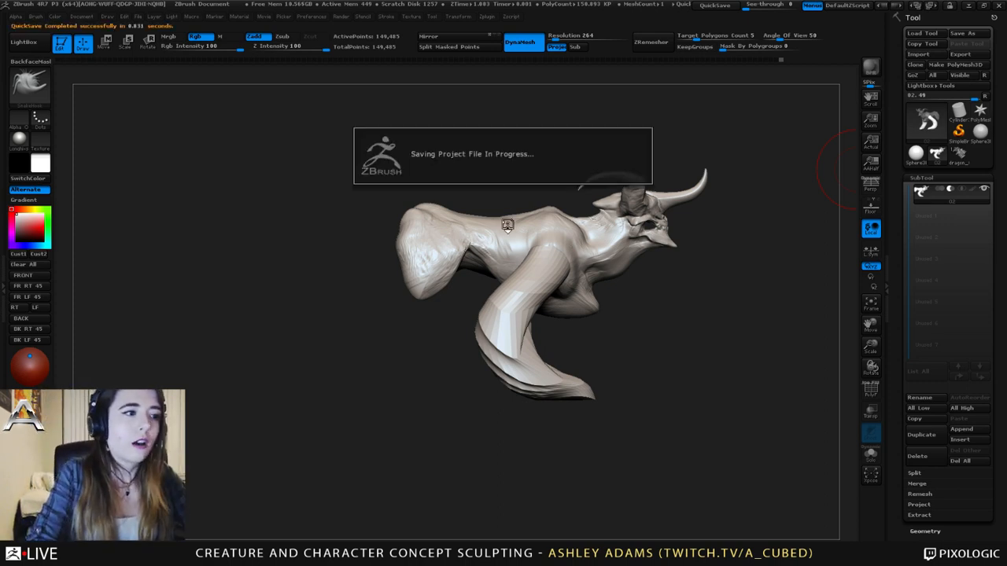
- Refine the rump and hip contour with the SnakeHook brush
mouse_move(507, 225)
right_down()
mouse_move(448, 224)
mouse_move(444, 234)
right_up()
mouse_move(443, 233)
mouse_down()
mouse_move(420, 243)
mouse_move(443, 252)
mouse_move(427, 285)
mouse_move(450, 264)
mouse_move(425, 277)
mouse_move(434, 252)
mouse_up()
key(space)
right_drag(335, 248, 401, 248)
- Build up muscle forms on the side and rear of the hind thighs with the ClayBuildup brush
key(b)
key(c)
key(b)
drag(388, 236, 409, 272)
right_drag(378, 277, 423, 280)
drag(425, 279, 423, 242)
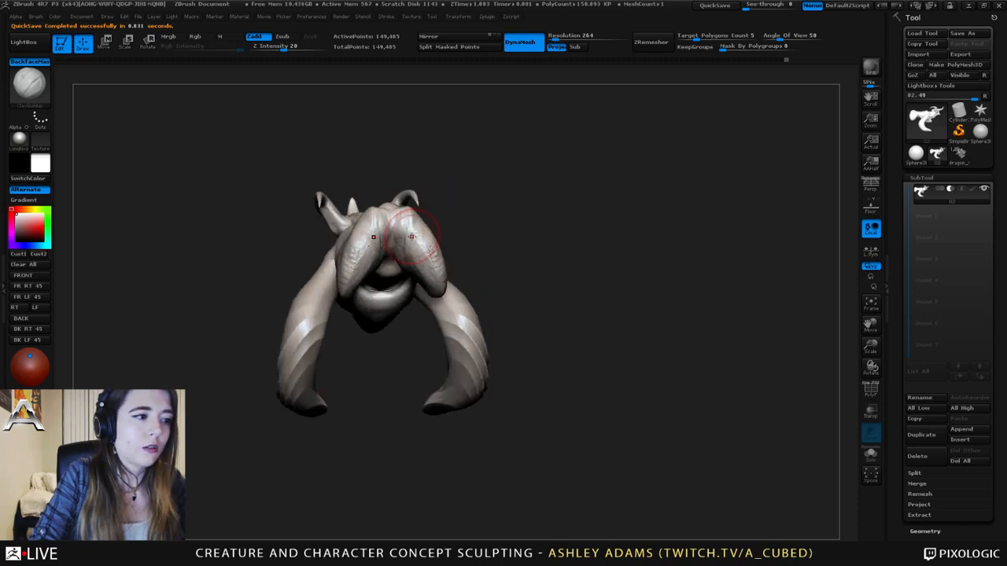
- Add more clay volume to the outer hind thighs and upper hips from several angles
right_drag(423, 242, 494, 248)
drag(377, 271, 367, 225)
right_drag(367, 224, 381, 256)
mouse_move(372, 228)
mouse_down()
mouse_move(363, 200)
mouse_move(376, 253)
mouse_up()
right_drag(376, 253, 379, 224)
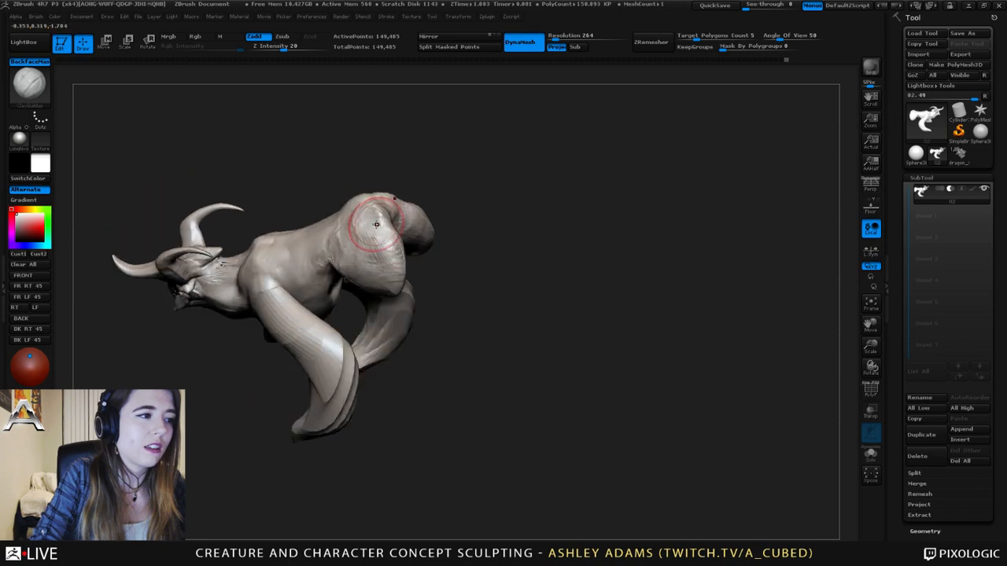
mouse_move(377, 220)
mouse_down()
mouse_move(355, 240)
mouse_move(376, 228)
mouse_up()
- Adjust the width and outline of the hips and rump from above with a resized SnakeHook brush
mouse_move(388, 242)
right_down()
mouse_move(391, 230)
mouse_move(352, 233)
mouse_move(372, 268)
mouse_move(334, 219)
right_up()
key(b)
key(s)
key(h)
key(space)
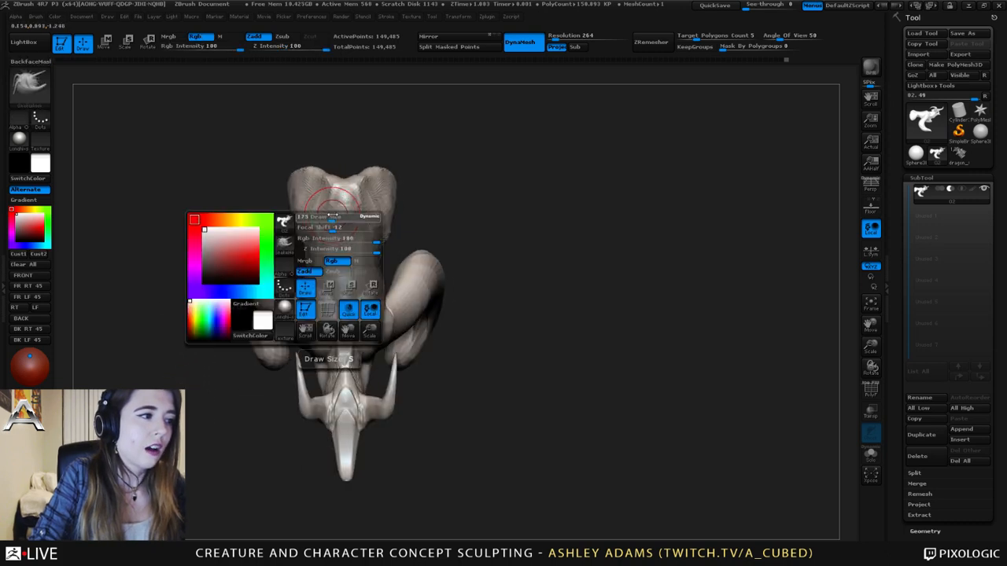
drag(316, 228, 326, 228)
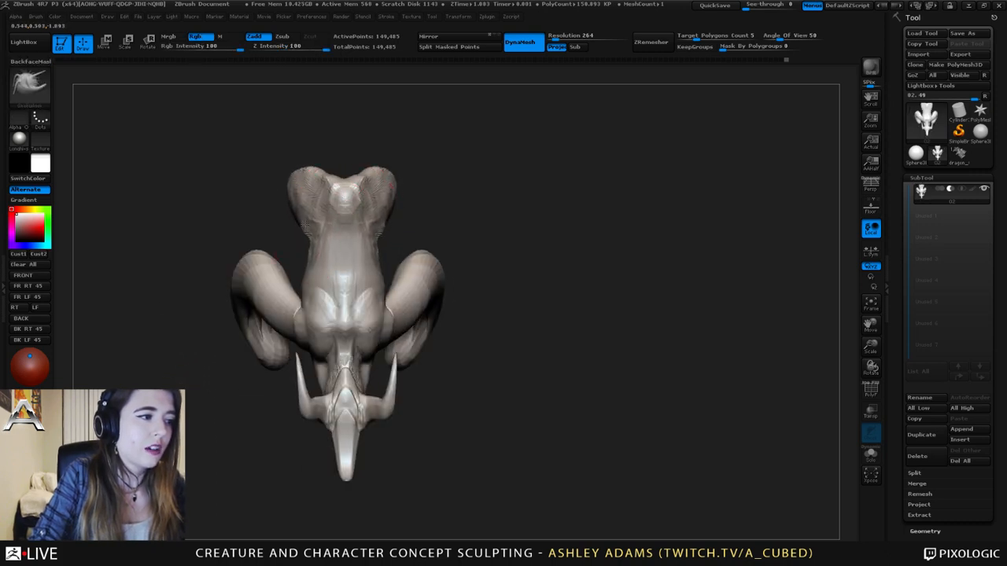
mouse_move(302, 193)
right_down()
mouse_move(362, 202)
mouse_move(312, 169)
mouse_move(346, 201)
right_up()
right_click(364, 203)
key(space)
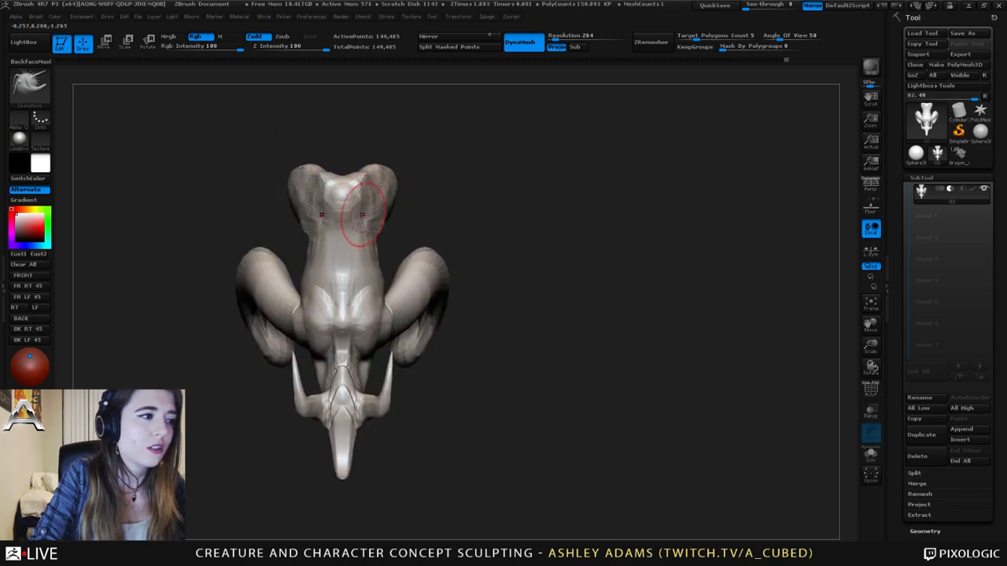
mouse_move(349, 232)
right_down()
mouse_move(338, 244)
mouse_move(320, 230)
right_up()
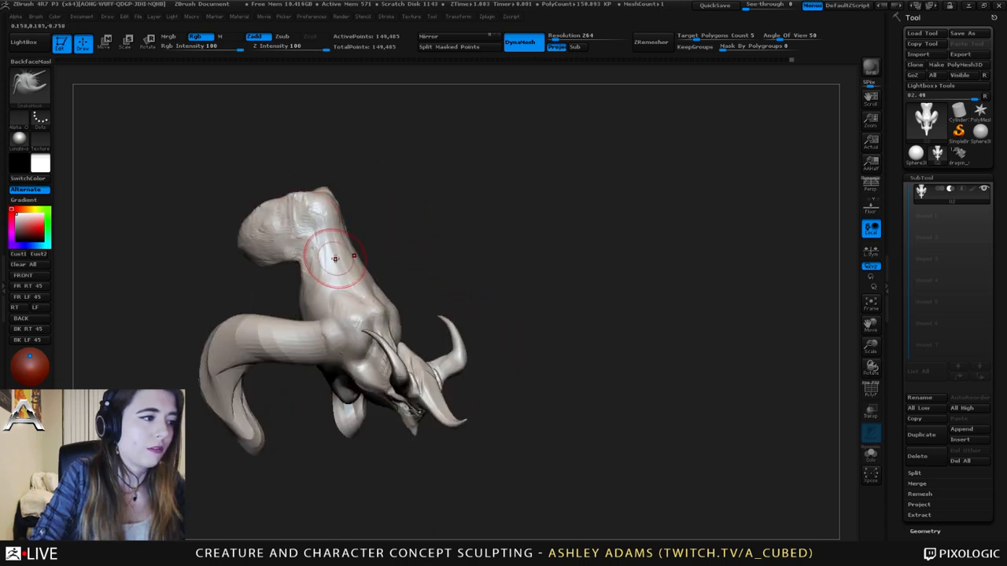
- Build up form along the lower back and waist with the ClayBuildup brush
key(b)
key(c)
key(b)
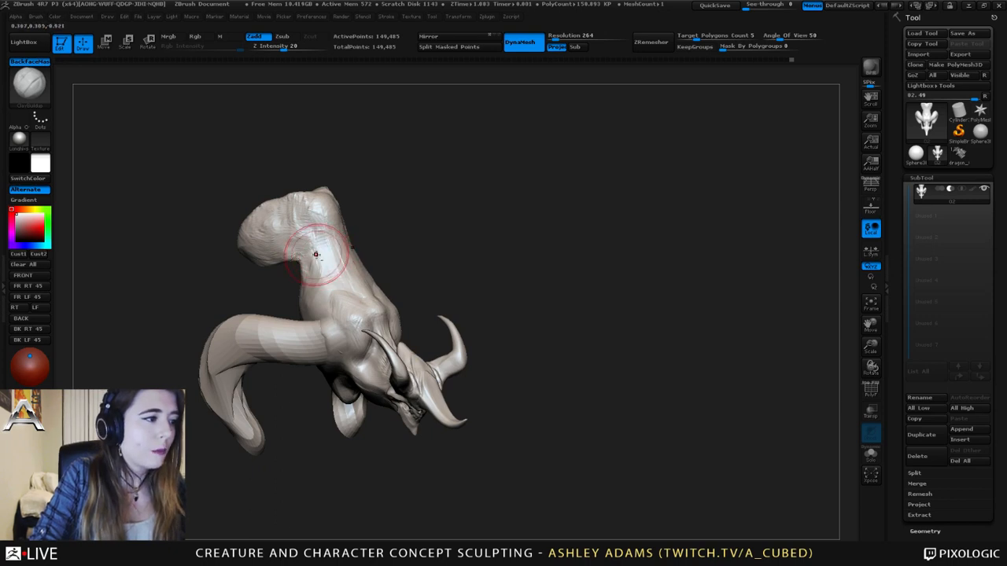
mouse_move(330, 262)
right_down()
mouse_move(354, 272)
mouse_move(366, 249)
right_up()
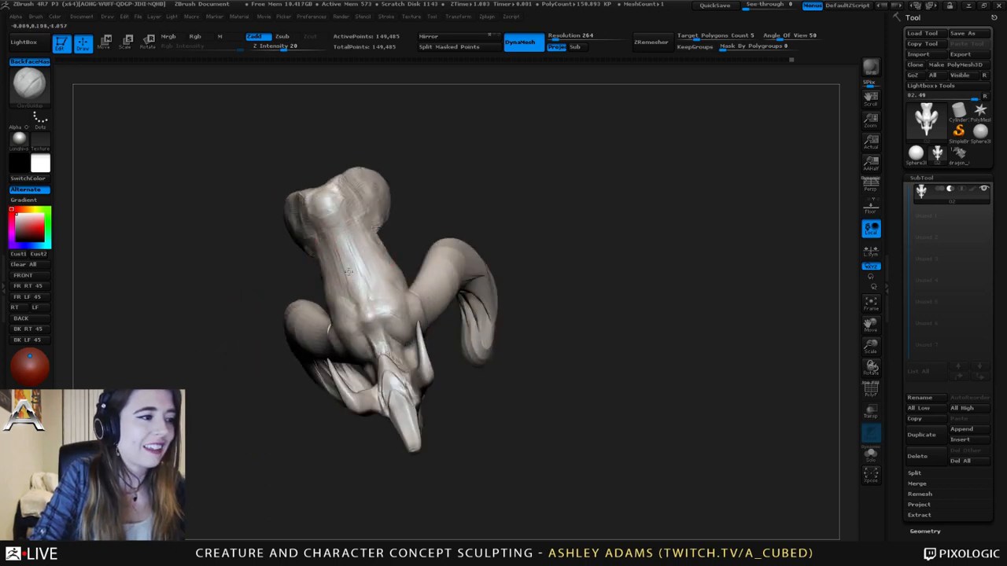
- Adjust the belly contour from underneath with the SnakeHook brush
mouse_move(333, 213)
right_down()
mouse_move(357, 236)
mouse_move(381, 237)
mouse_move(382, 270)
mouse_move(393, 269)
mouse_move(356, 272)
mouse_move(384, 303)
right_up()
key(b)
key(s)
key(h)
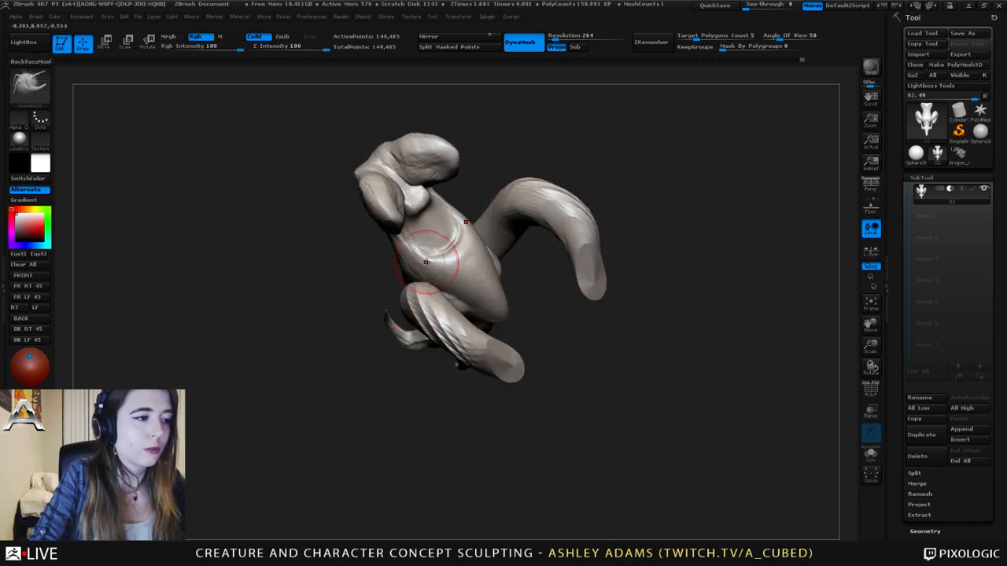
- Add clay volume to the belly and lower ribcage from several underside angles with the ClayBuildup brush
key(b)
key(c)
key(b)
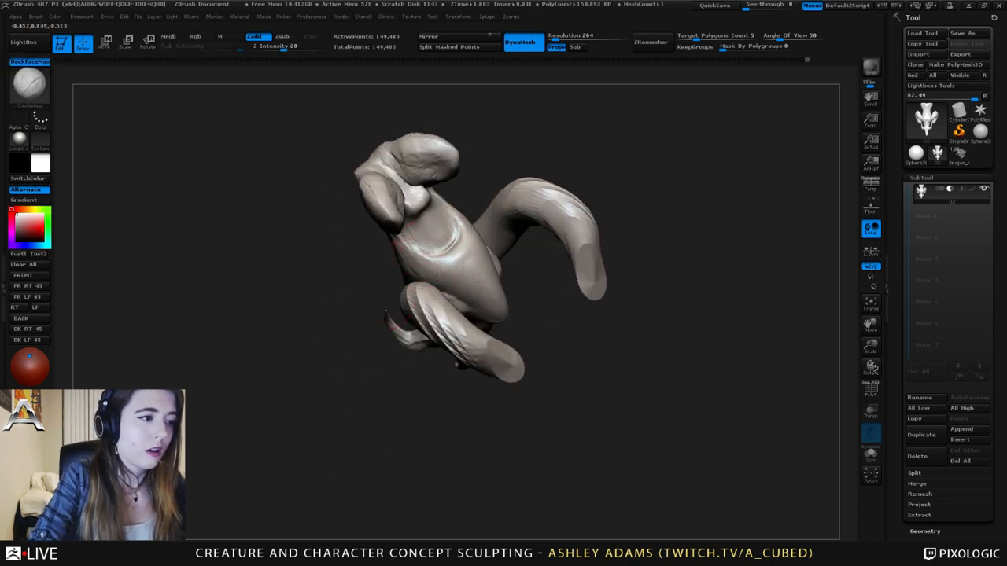
right_drag(427, 253, 395, 253)
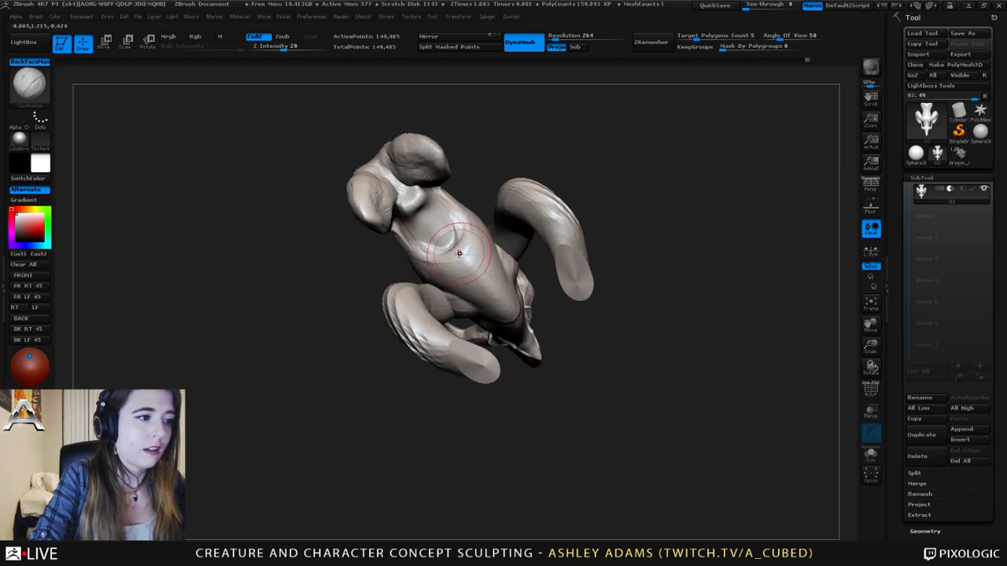
mouse_move(459, 253)
right_down()
mouse_move(453, 267)
mouse_move(431, 226)
mouse_move(457, 214)
mouse_move(462, 250)
right_up()
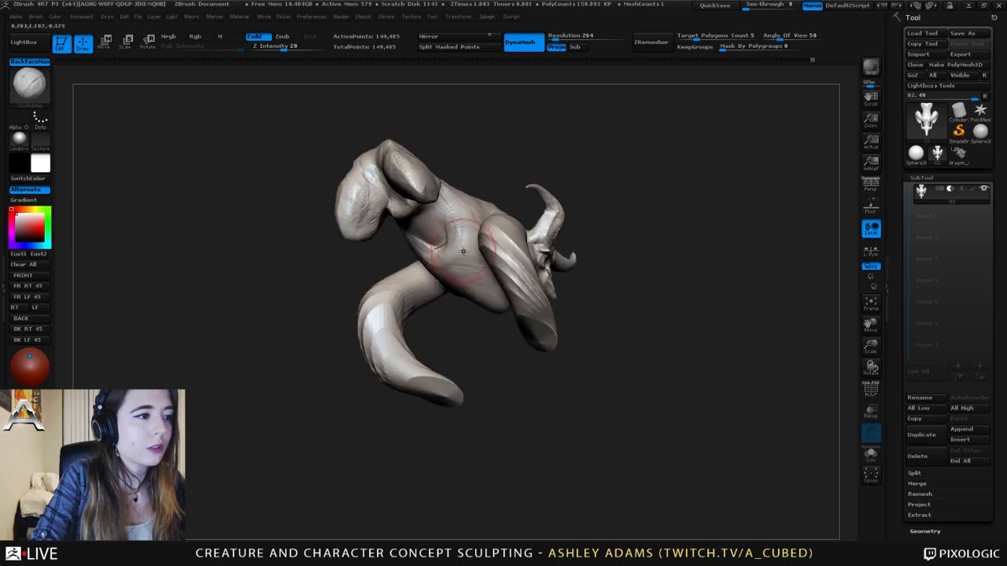
right_drag(458, 211, 446, 208)
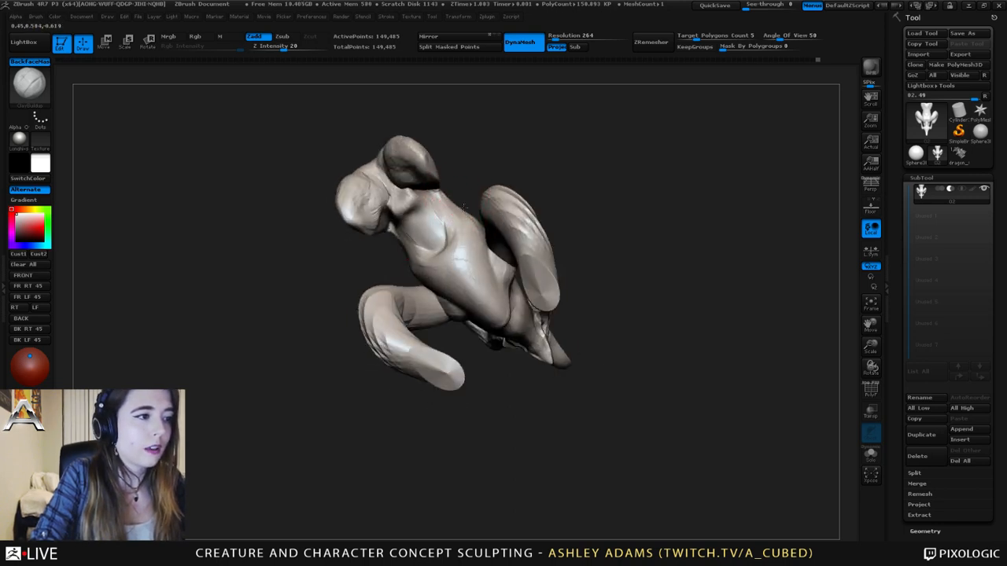
mouse_move(477, 225)
right_down()
mouse_move(462, 221)
mouse_move(460, 197)
mouse_move(428, 187)
mouse_move(443, 188)
mouse_move(423, 218)
right_up()
- Refine the flank with SnakeHook and carve the crease where the hind thigh meets the waist with DamStandard
key(b)
key(s)
key(h)
key(space)
click(431, 184)
key(b)
key(d)
key(s)
drag(442, 191, 446, 204)
right_drag(440, 197, 456, 181)
- Build up the muscle transition from the flank into the upper hind thigh with the ClayBuildup brush
key(b)
key(c)
key(b)
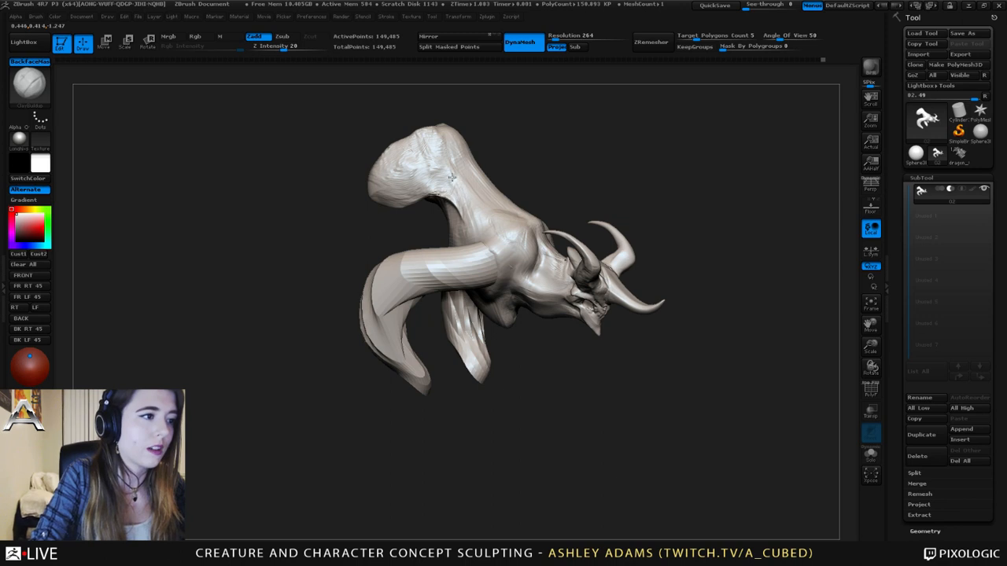
mouse_move(447, 164)
right_down()
mouse_move(540, 163)
mouse_move(523, 203)
right_up()
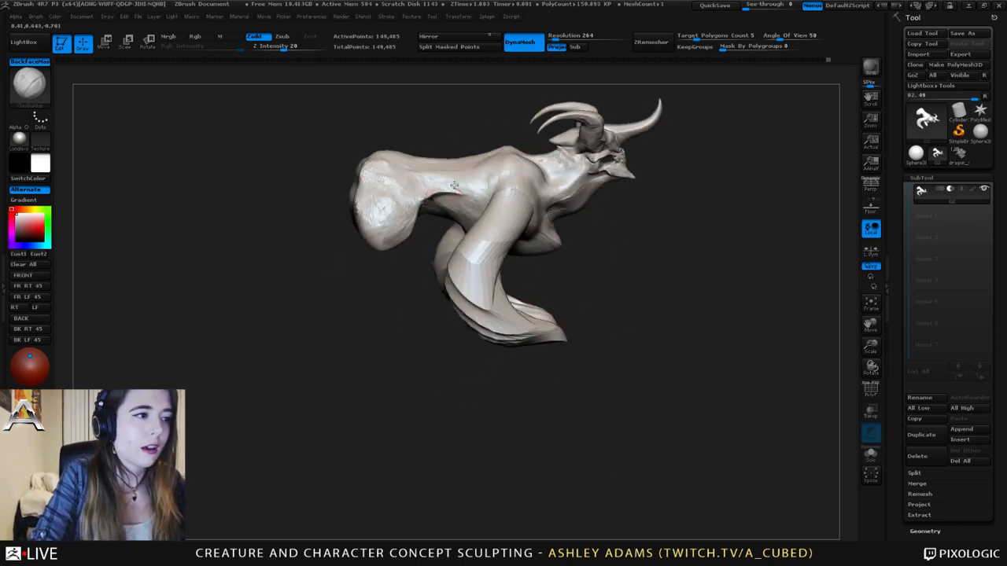
alt+right_drag(455, 186, 491, 200)
- Reshape the rear outline of the rump and hind thigh from the side with the SnakeHook brush
key(b)
key(s)
key(h)
right_click(444, 276)
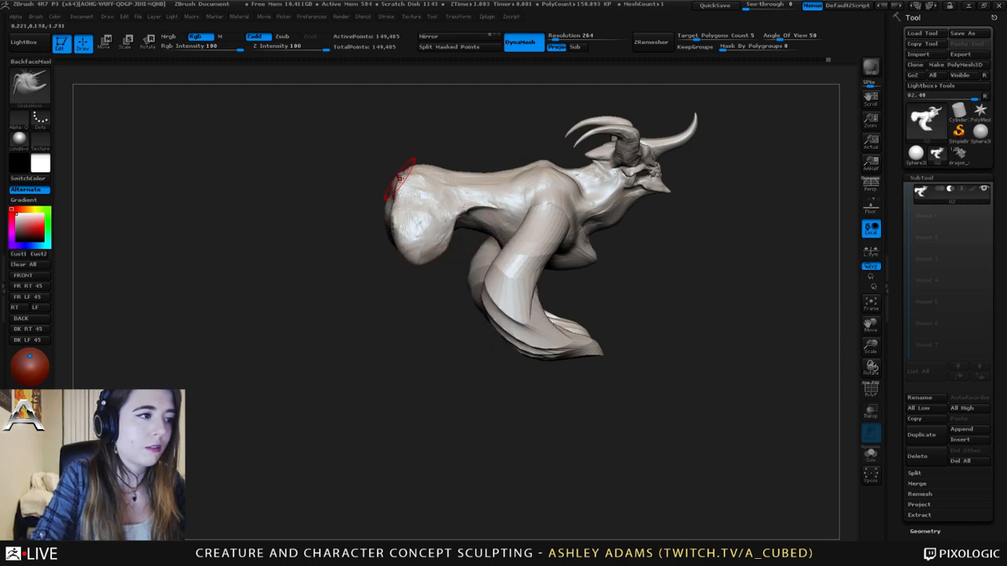
mouse_move(400, 180)
right_down()
mouse_move(417, 187)
mouse_move(399, 206)
mouse_move(387, 176)
mouse_move(406, 179)
right_up()
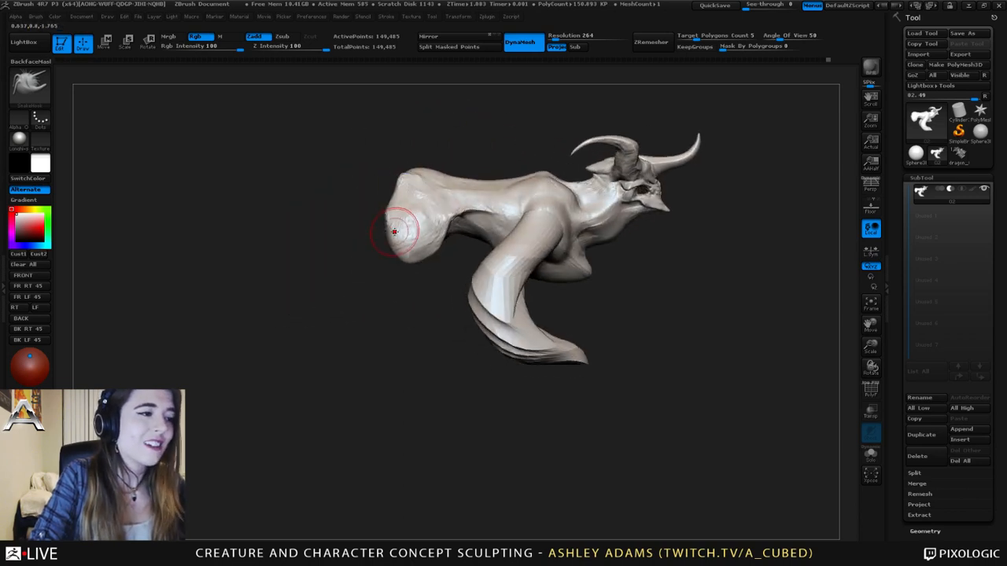
key(space)
right_drag(418, 232, 382, 224)
- Nudge the chest and front-leg contours from the front with the SnakeHook brush
alt+right_drag(536, 191, 546, 203)
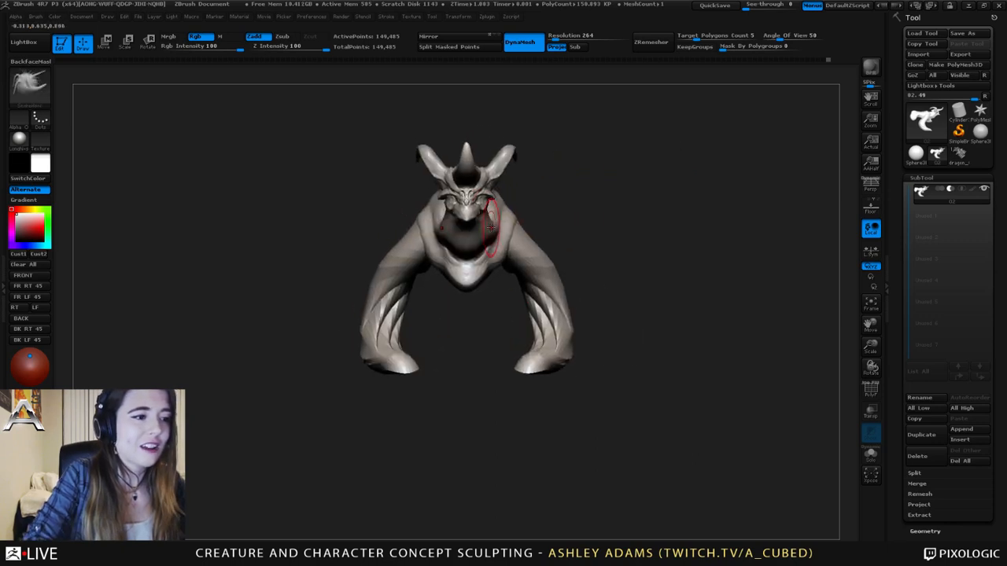
drag(527, 313, 533, 302)
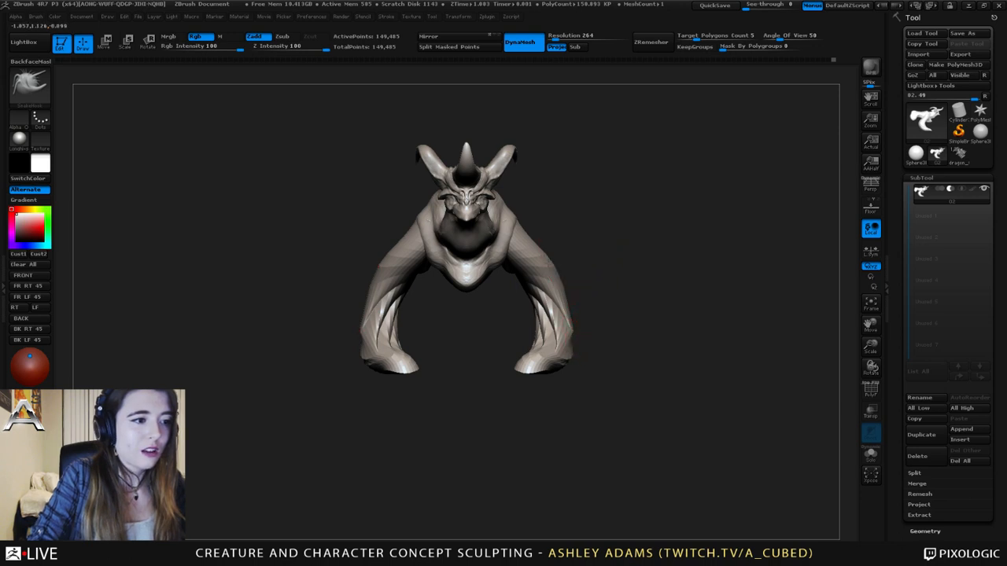
drag(543, 251, 548, 256)
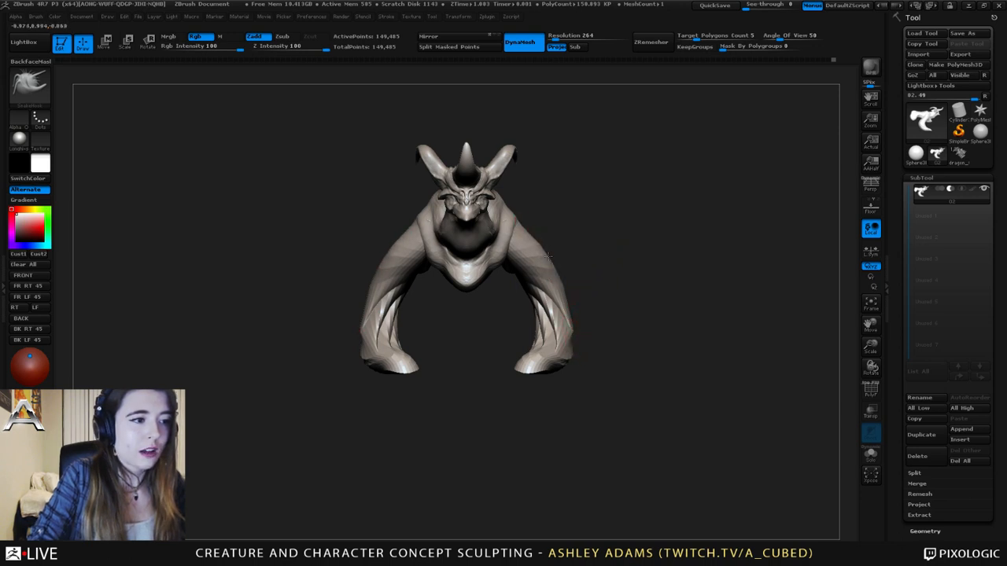
mouse_move(621, 245)
mouse_down()
mouse_move(448, 245)
mouse_move(437, 260)
mouse_move(452, 346)
mouse_up()
- Adjust the side profile of the back and hindquarters with the SnakeHook brush at different draw sizes
right_click(549, 230)
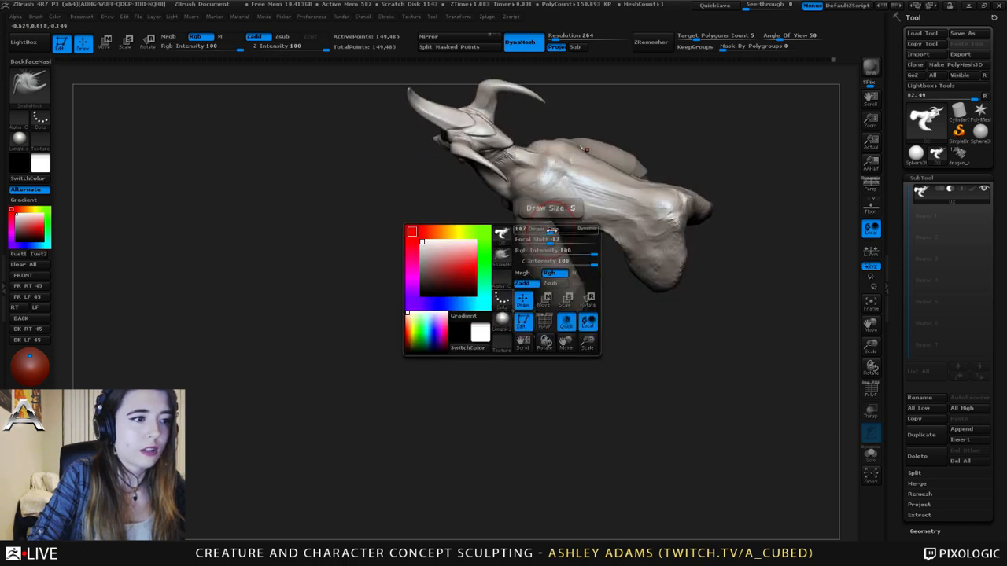
right_drag(545, 224, 557, 183)
right_click(548, 206)
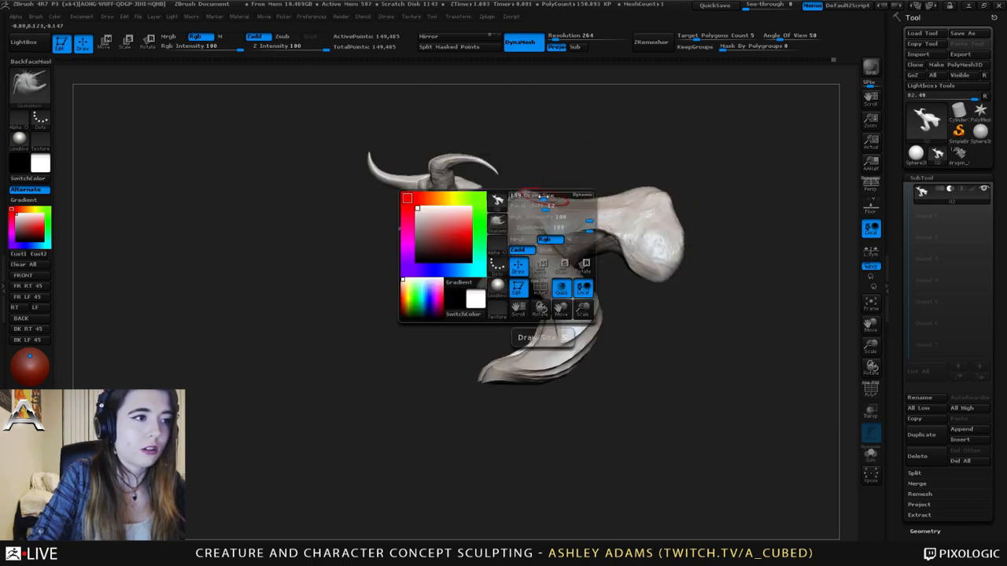
right_click(510, 201)
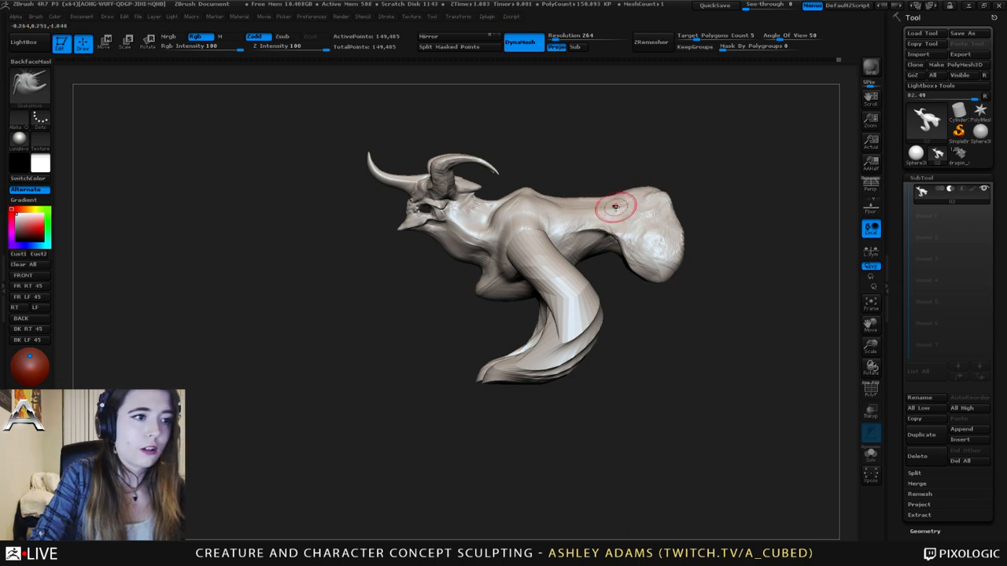
key(space)
drag(620, 209, 633, 207)
drag(572, 157, 584, 164)
key(space)
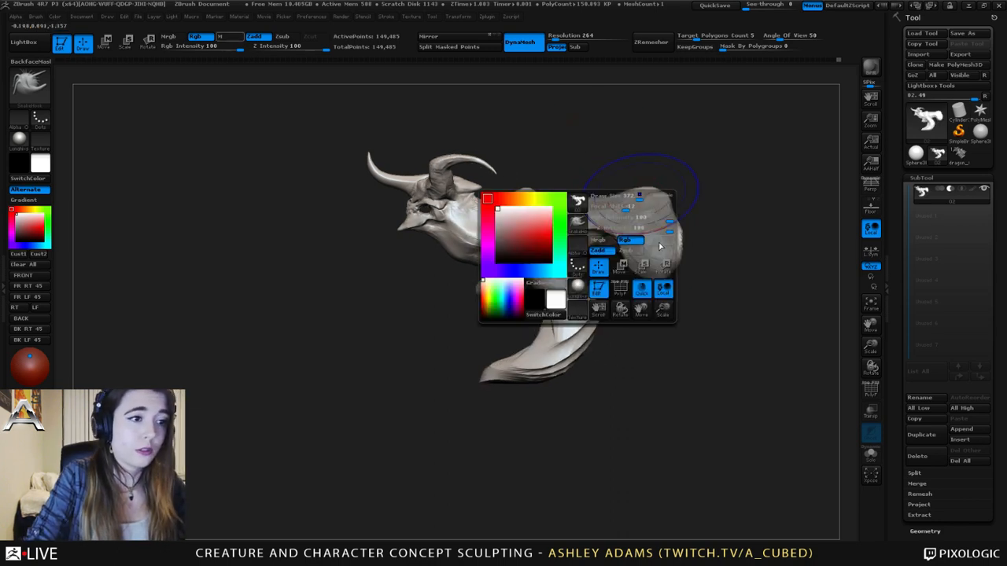
mouse_move(649, 197)
mouse_down()
mouse_move(611, 236)
mouse_move(567, 220)
mouse_up()
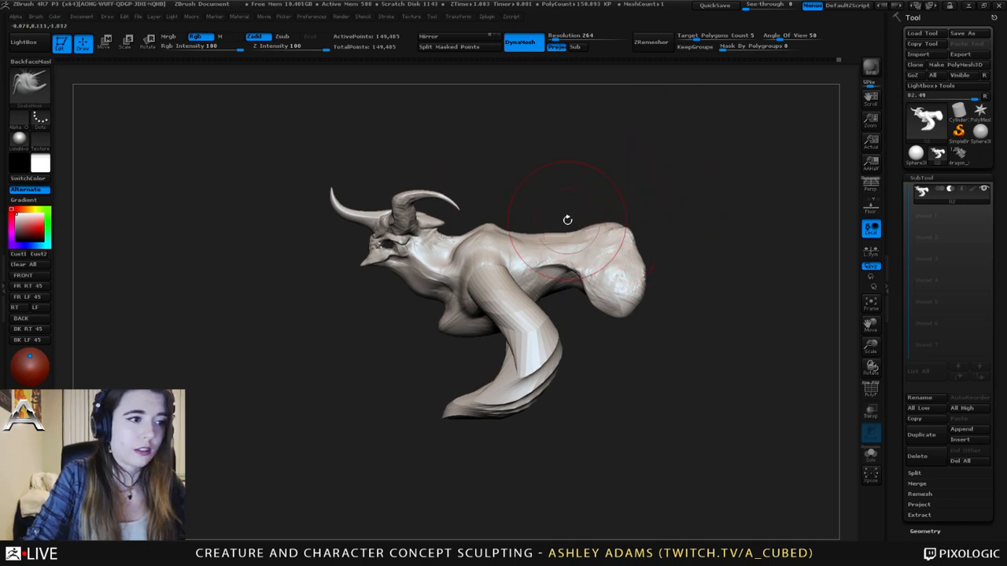
key(space)
- Mask the hindquarters, soften the mask edge, and invert it so only the hindquarters can be edited
key(ctrl)
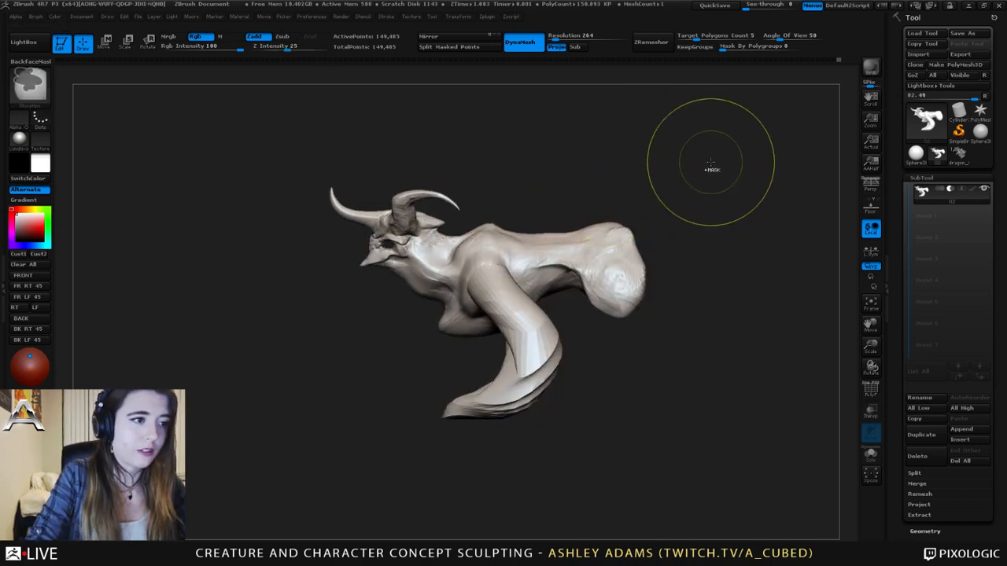
mouse_move(711, 165)
ctrl+mouse_down()
mouse_move(533, 229)
mouse_move(564, 391)
ctrl+mouse_up()
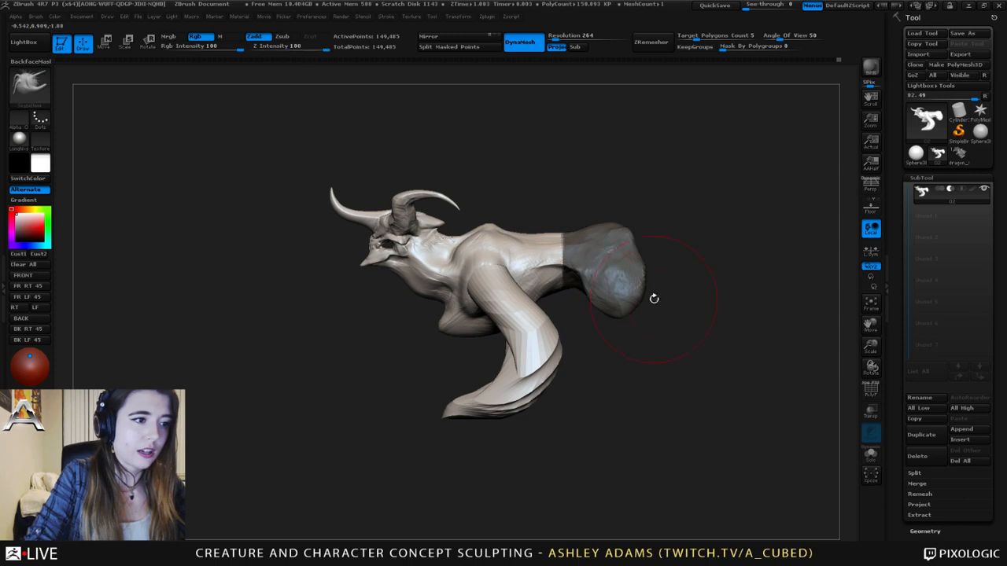
ctrl+click(654, 298)
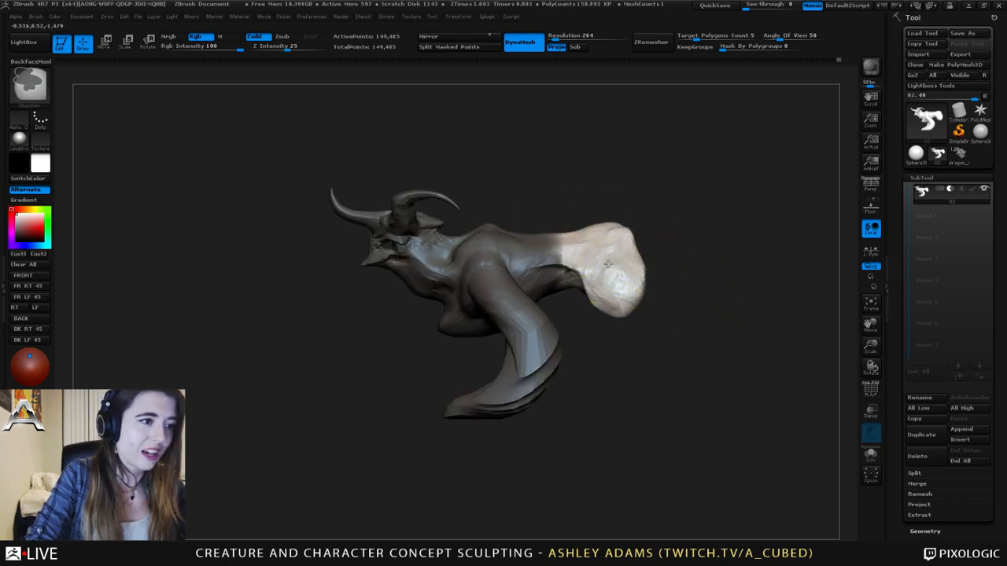
ctrl+click(703, 272)
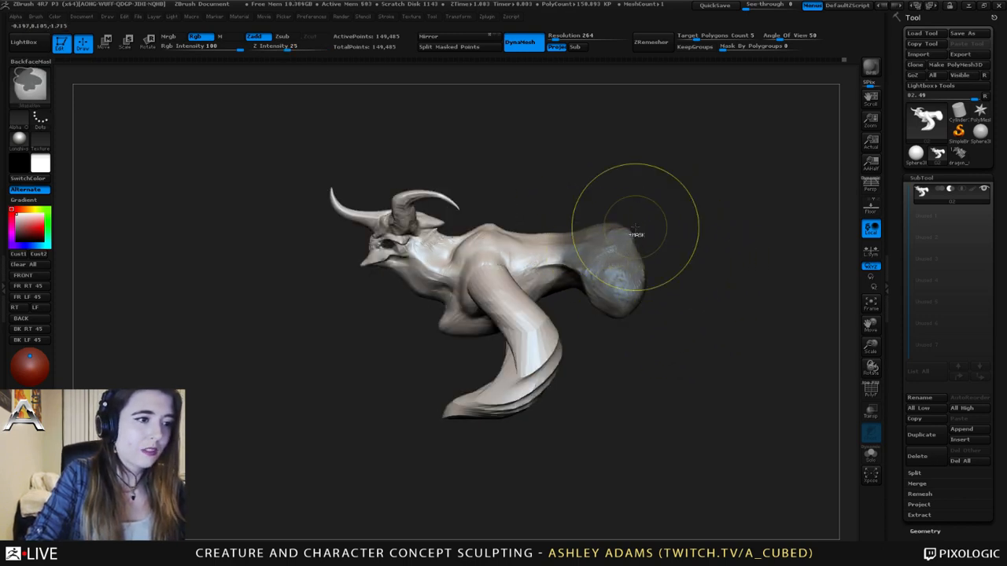
ctrl+click(669, 238)
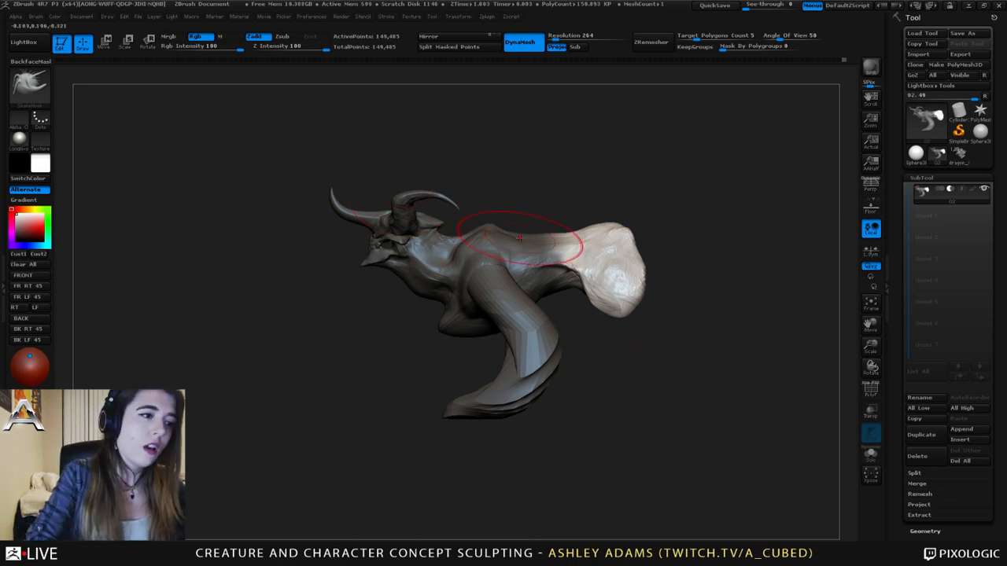
- Rotate the unmasked hindquarters upward about the waist using a horizontal transpose line
key(w)
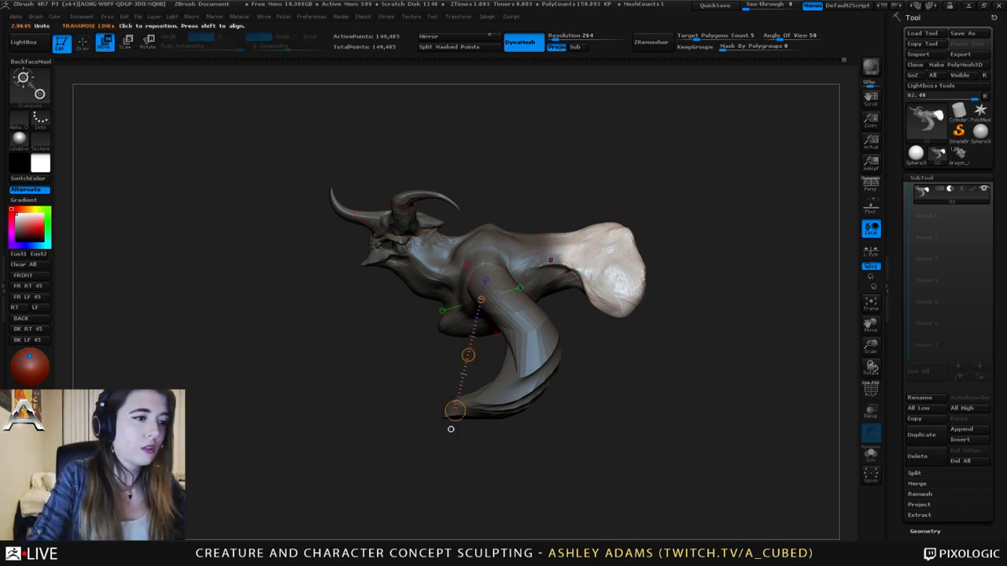
drag(546, 261, 739, 260)
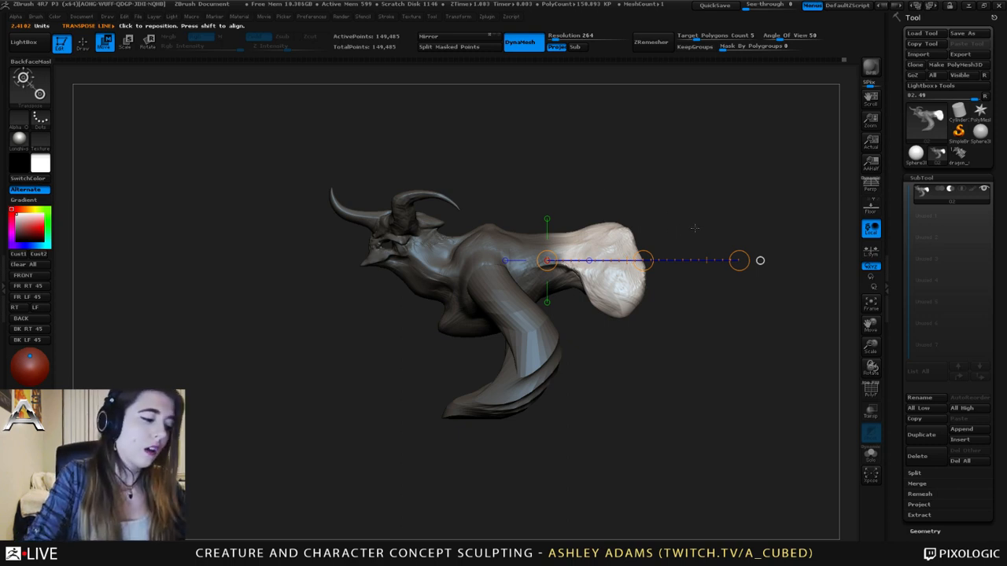
drag(739, 261, 728, 217)
key(ctrl+z)
key(r)
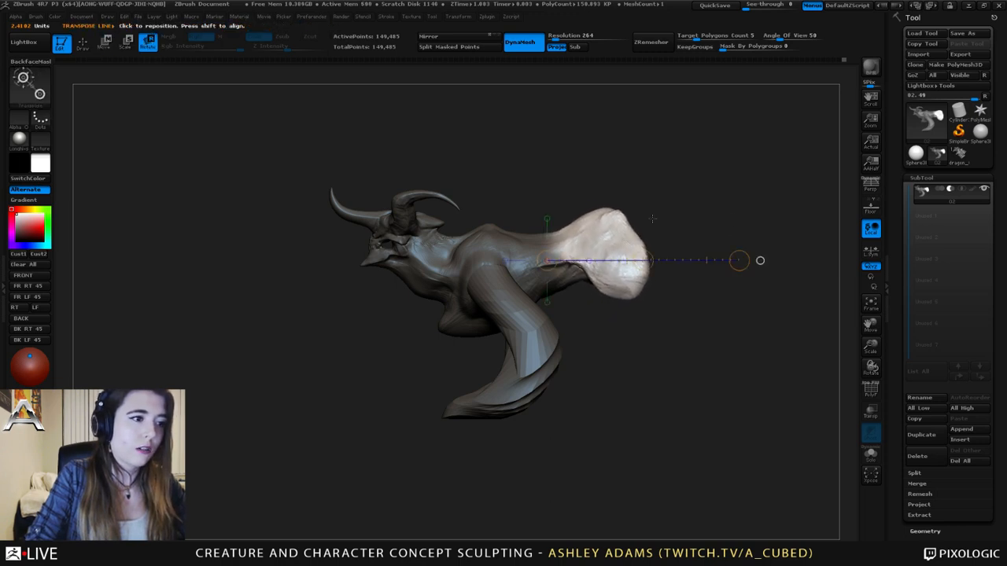
key(ctrl+z)
key(ctrl+z)
key(ctrl+z)
key(ctrl+z)
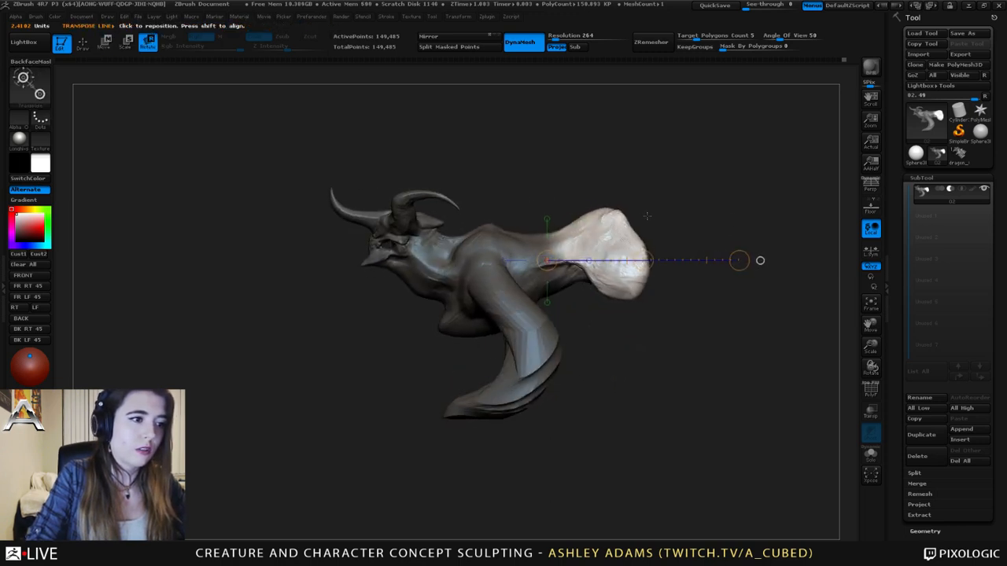
- Scale the unmasked hindquarters slightly with the transpose line, clear the mask, and return to sculpting
key(e)
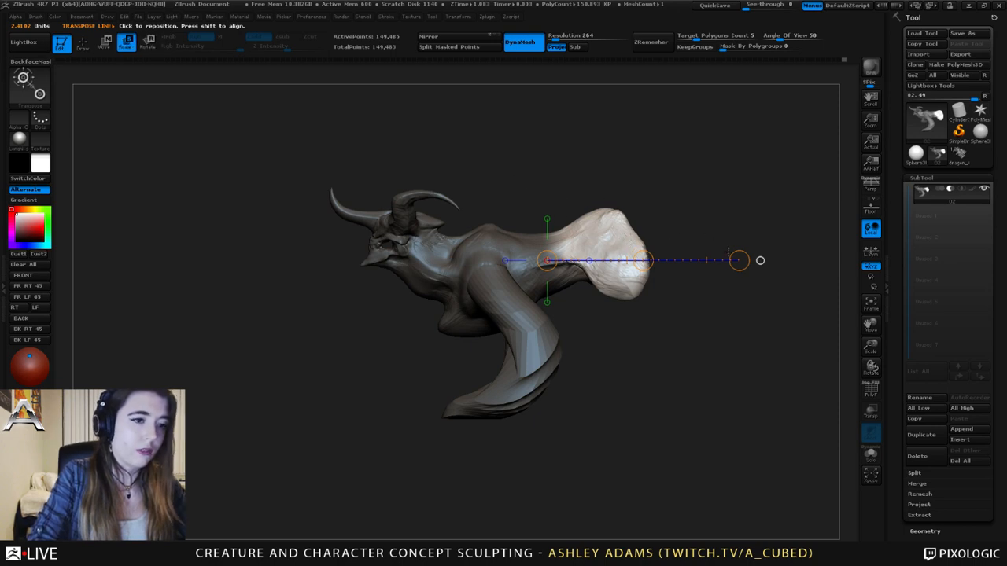
drag(739, 260, 719, 254)
mouse_move(663, 237)
mouse_down()
mouse_move(643, 255)
mouse_move(682, 239)
mouse_move(663, 216)
mouse_move(568, 235)
mouse_up()
key(w)
key(q)
key(space)
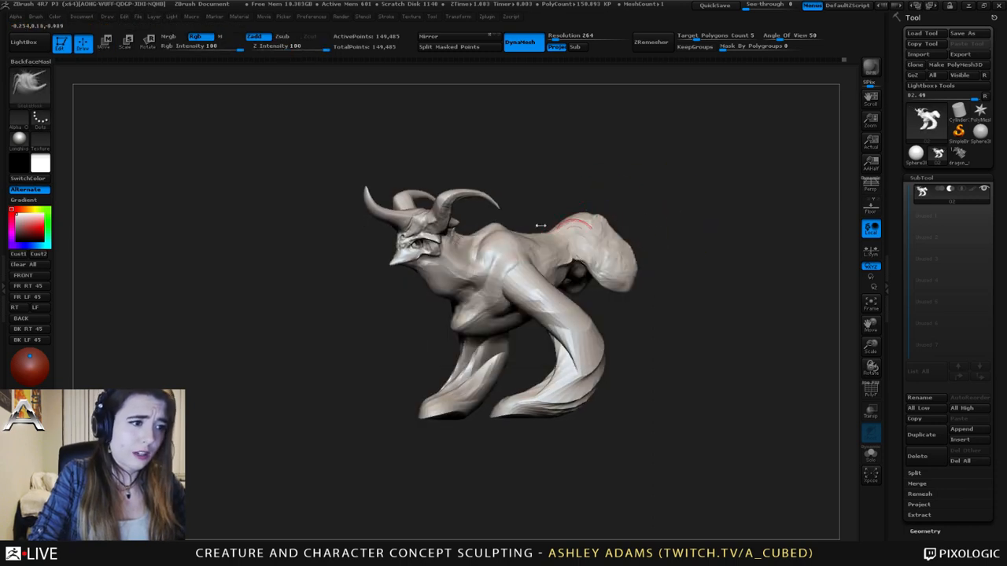
- Reshape the waist between the ribcage and hips with a resized SnakeHook brush
right_drag(540, 225, 564, 313)
key(space)
mouse_move(585, 255)
ctrl+right_down()
mouse_move(577, 269)
mouse_move(521, 233)
ctrl+right_up()
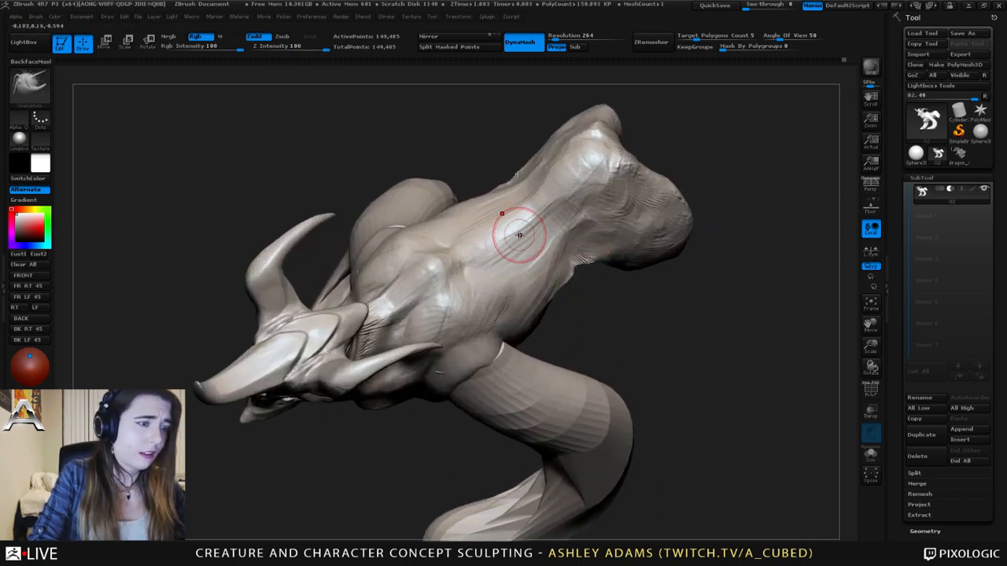
right_drag(576, 256, 583, 258)
key(space)
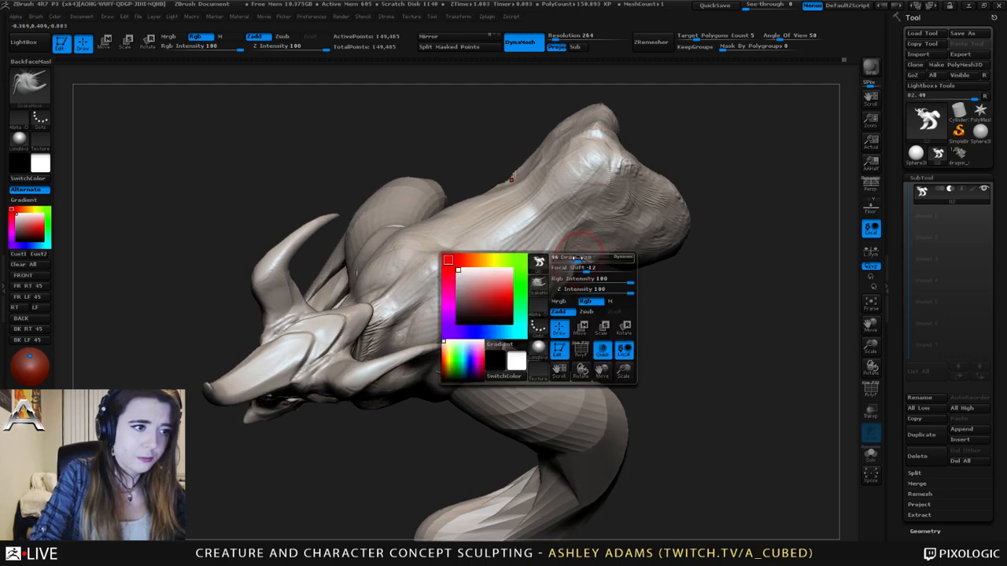
drag(582, 258, 572, 257)
- Refine and smooth the waist where the flank meets the hips, using SnakeHook at varying brush sizes
mouse_move(581, 265)
right_down()
mouse_move(576, 236)
mouse_move(606, 260)
mouse_move(574, 253)
mouse_move(580, 240)
mouse_move(580, 262)
right_up()
key(shift)
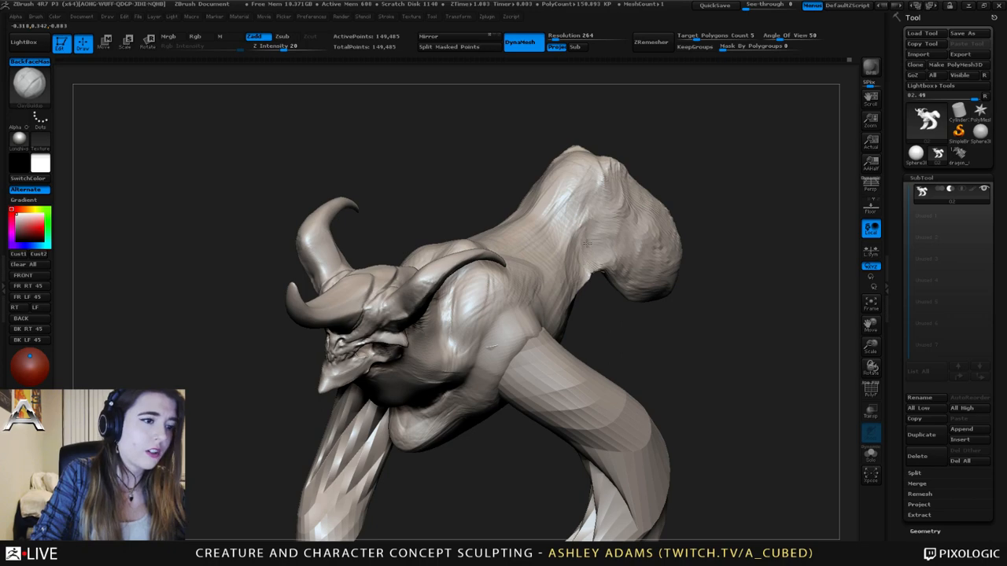
mouse_move(581, 264)
right_down()
mouse_move(565, 251)
mouse_move(580, 265)
mouse_move(557, 271)
right_up()
key(shift)
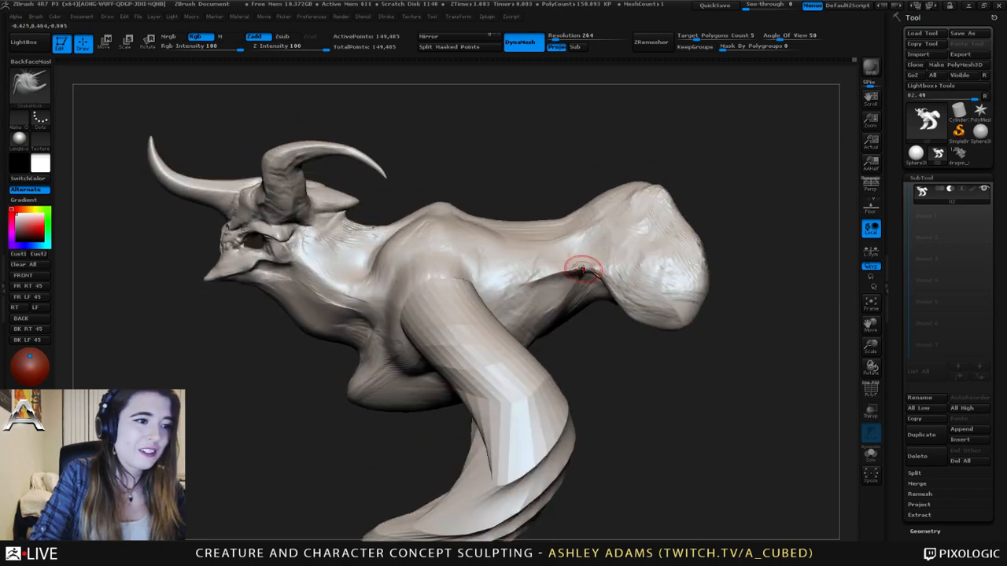
right_click(583, 265)
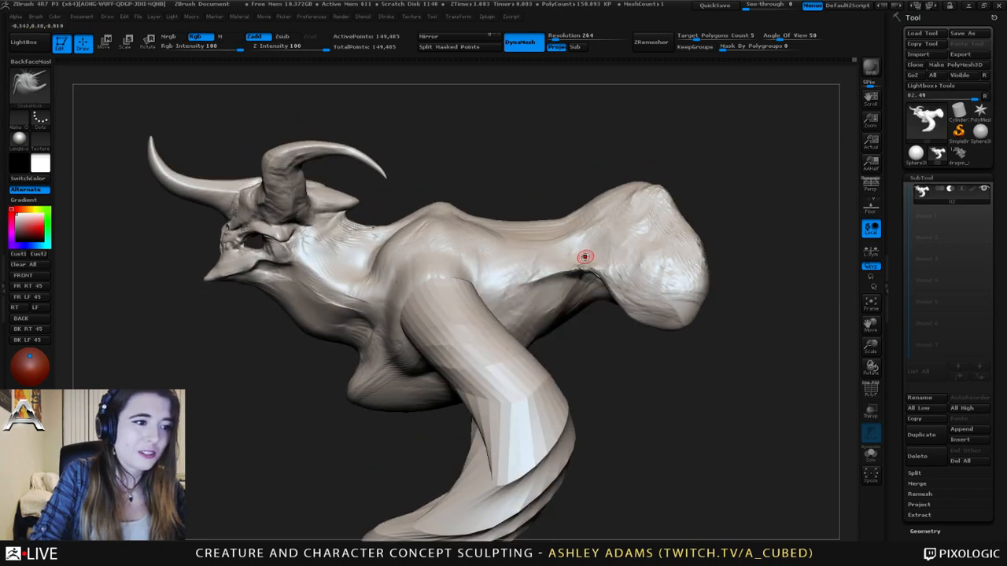
right_click(584, 256)
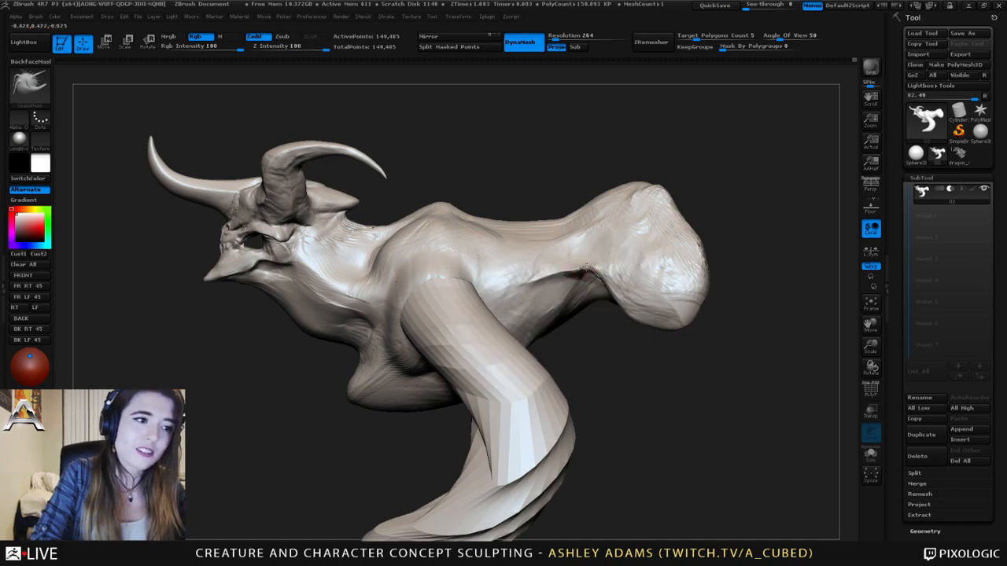
mouse_move(582, 295)
ctrl+right_down()
mouse_move(586, 268)
mouse_move(533, 270)
mouse_move(583, 236)
mouse_move(576, 266)
ctrl+right_up()
right_click(582, 267)
- Adjust the silhouette of the hips and torso from the back view with a resized SnakeHook brush
key(b)
key(c)
key(b)
key(b)
key(s)
key(h)
key(space)
right_drag(614, 198, 632, 223)
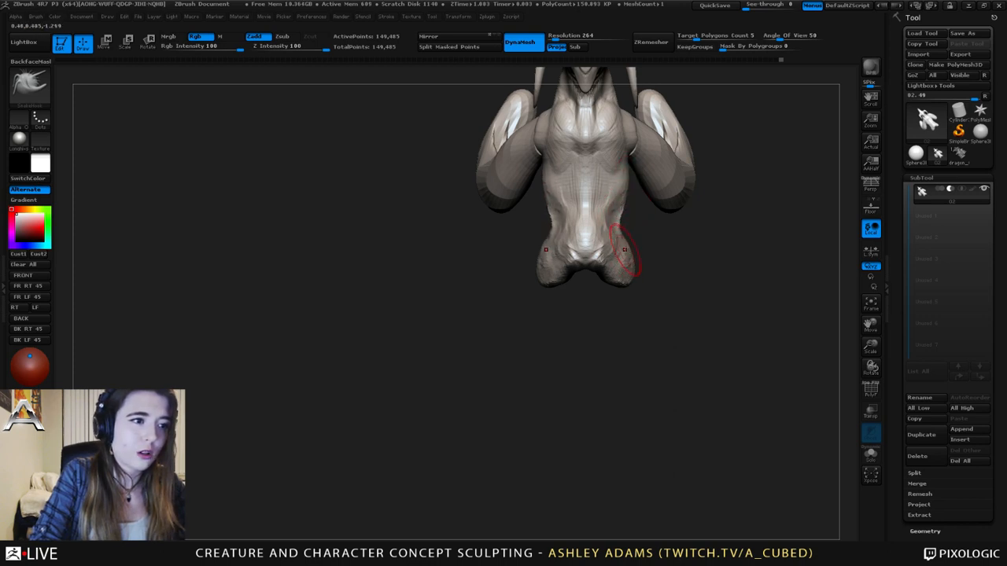
alt+drag(641, 232, 613, 316)
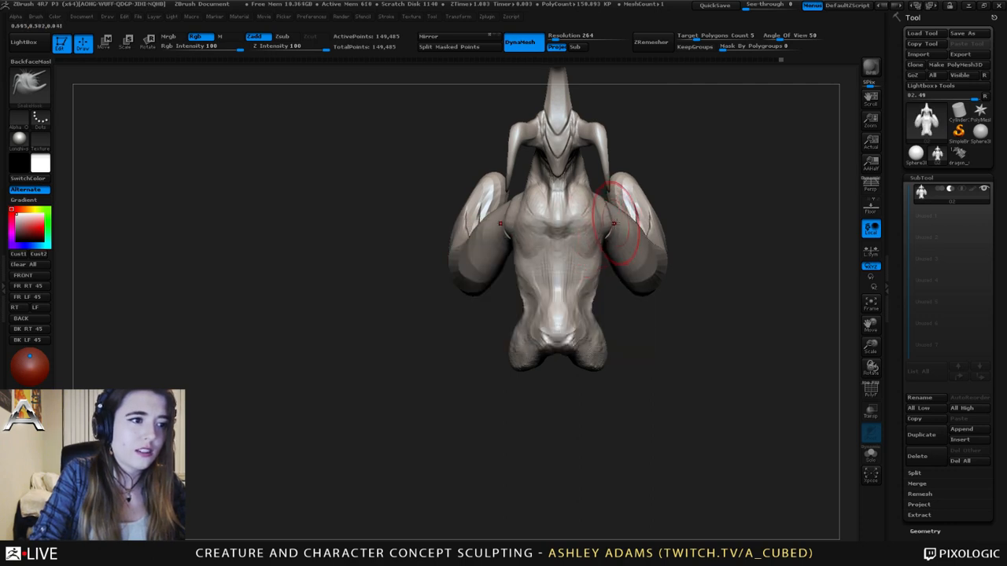
drag(641, 234, 561, 248)
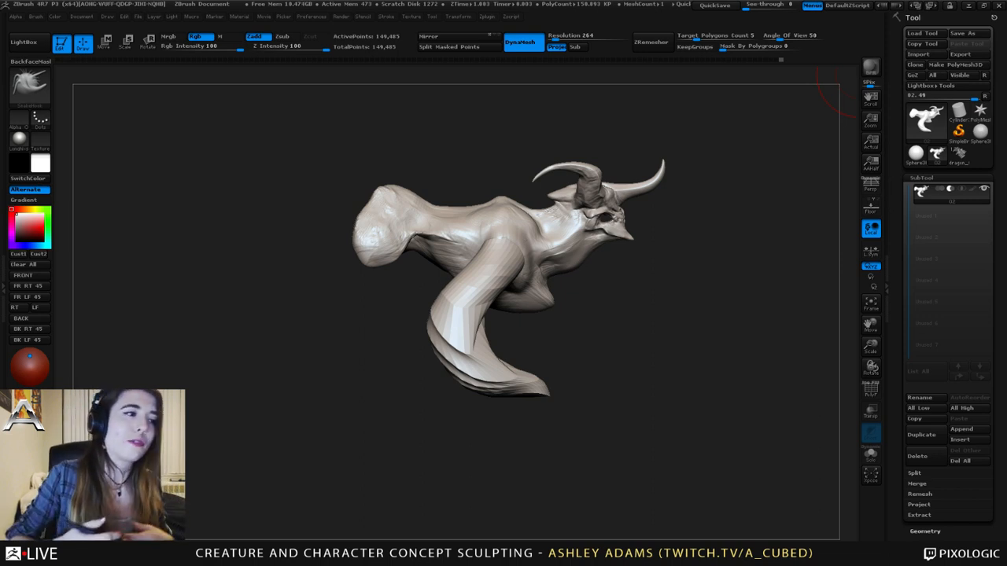
- Build up and soften the surface of the back and hindquarters with the ClayBuildup brush
mouse_move(418, 223)
right_down()
mouse_move(450, 217)
mouse_move(434, 245)
mouse_move(427, 226)
mouse_move(483, 256)
mouse_move(432, 209)
right_up()
key(space)
key(b)
key(c)
key(b)
ctrl+right_drag(502, 260, 496, 203)
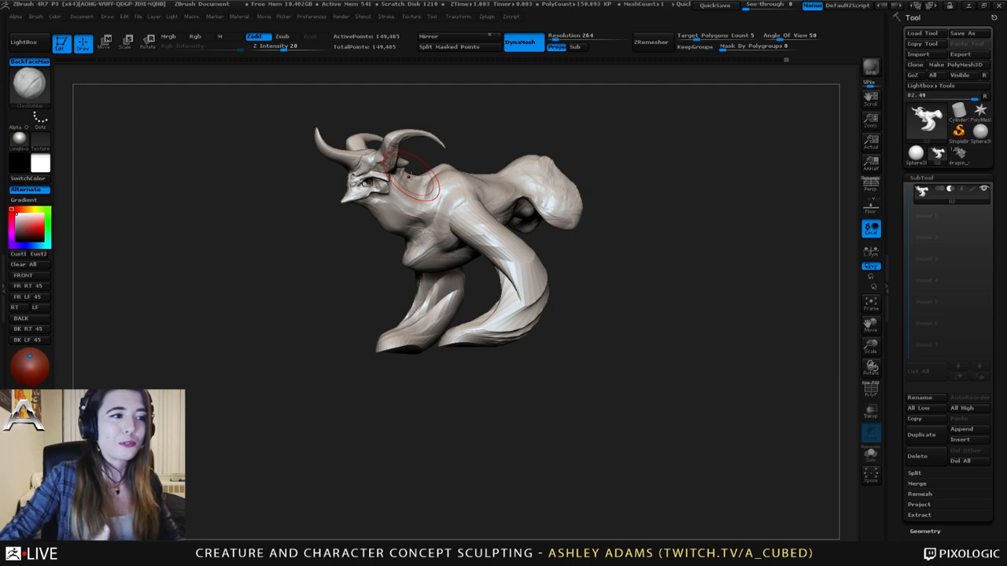
mouse_move(517, 150)
mouse_down()
mouse_move(512, 188)
mouse_move(521, 208)
mouse_move(504, 214)
mouse_move(518, 225)
mouse_up()
- Add volume around the neck and shoulders with the Inflat brush, working from several angles
key(b)
key(i)
key(n)
right_drag(528, 219, 510, 213)
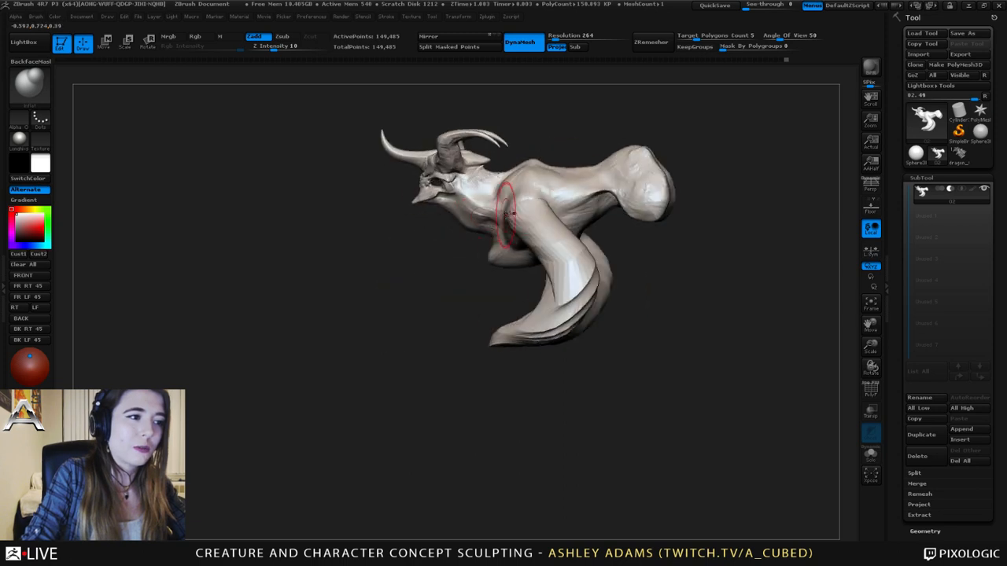
drag(512, 213, 544, 197)
right_drag(546, 197, 539, 209)
drag(539, 209, 533, 219)
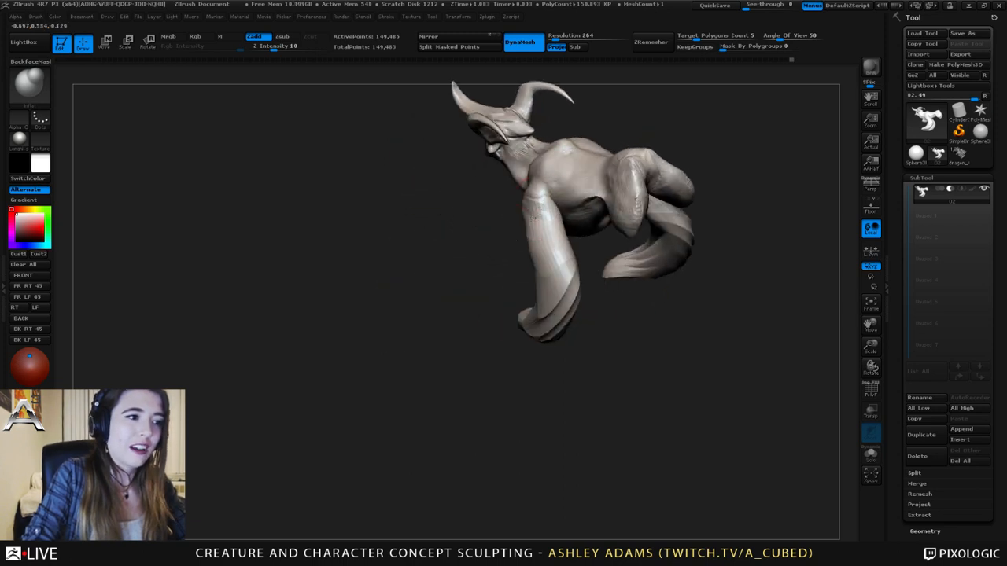
right_drag(535, 203, 549, 203)
drag(544, 195, 536, 212)
right_drag(522, 209, 533, 200)
drag(532, 198, 512, 191)
mouse_move(511, 191)
right_down()
mouse_move(524, 186)
mouse_move(521, 202)
mouse_move(497, 193)
mouse_move(517, 188)
right_up()
right_click(512, 192)
- Build up the shoulder and upper chest forms with ClayBuildup at Z Intensity 20
key(1)
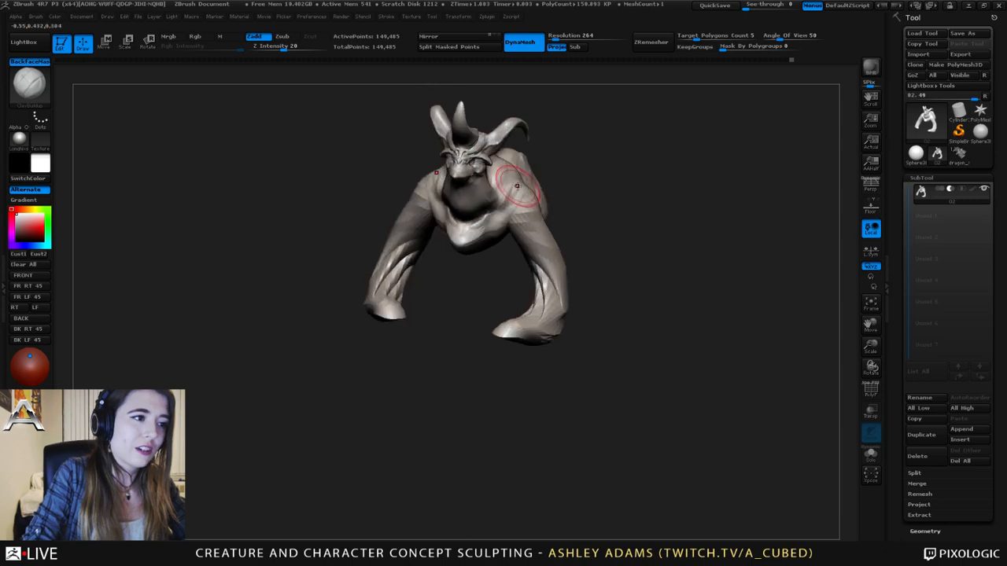
drag(511, 180, 519, 183)
mouse_move(518, 183)
right_down()
mouse_move(438, 197)
mouse_move(468, 220)
mouse_move(490, 203)
right_up()
drag(489, 203, 478, 224)
right_drag(481, 206, 475, 206)
drag(475, 206, 470, 210)
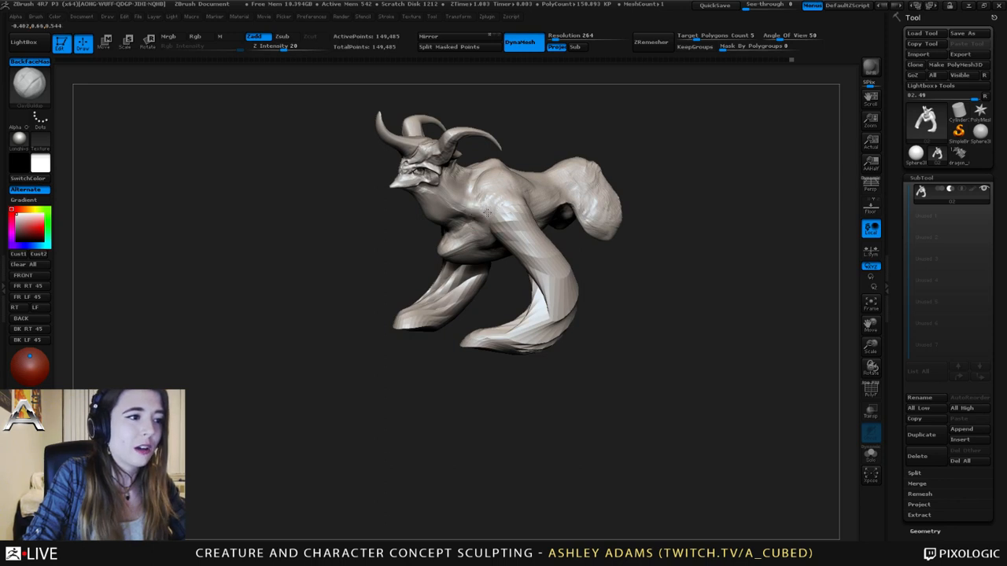
mouse_move(484, 212)
right_down()
mouse_move(503, 217)
mouse_move(499, 224)
right_up()
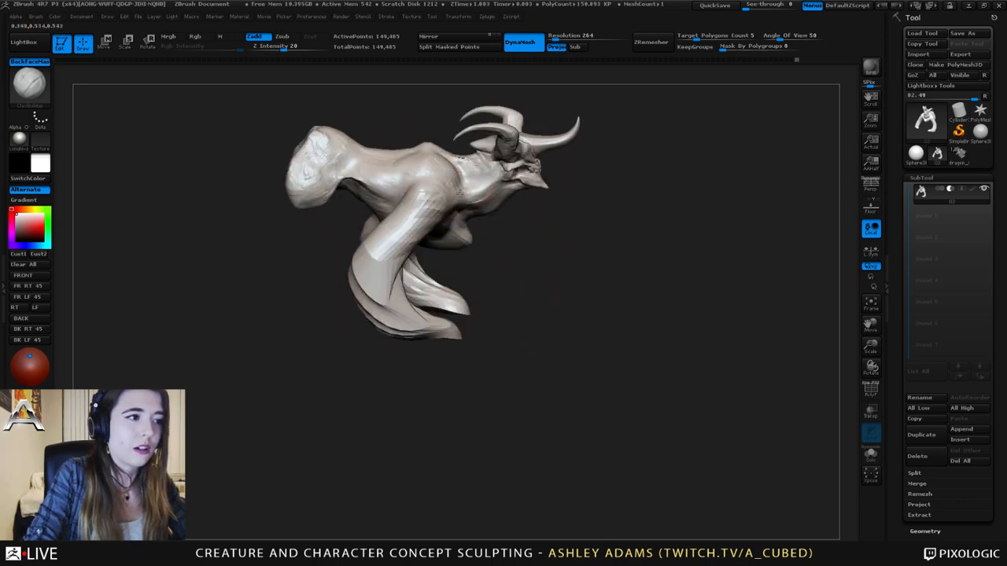
right_drag(472, 191, 474, 202)
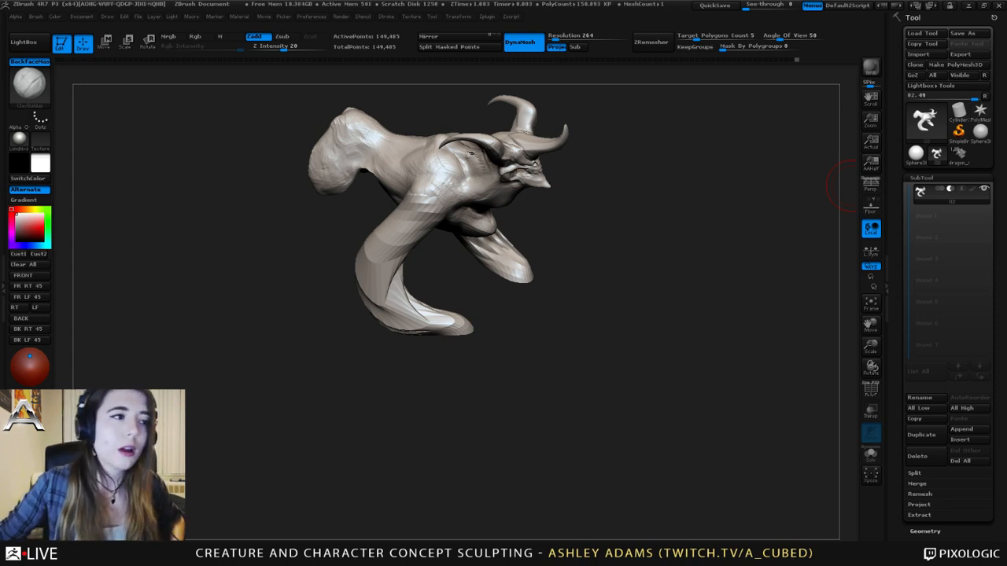
- Reshape the brow and the base of the front horn with a large SnakeHook brush, and save the project
mouse_move(851, 187)
mouse_down()
mouse_move(580, 201)
mouse_move(616, 137)
mouse_move(611, 241)
mouse_move(571, 250)
mouse_up()
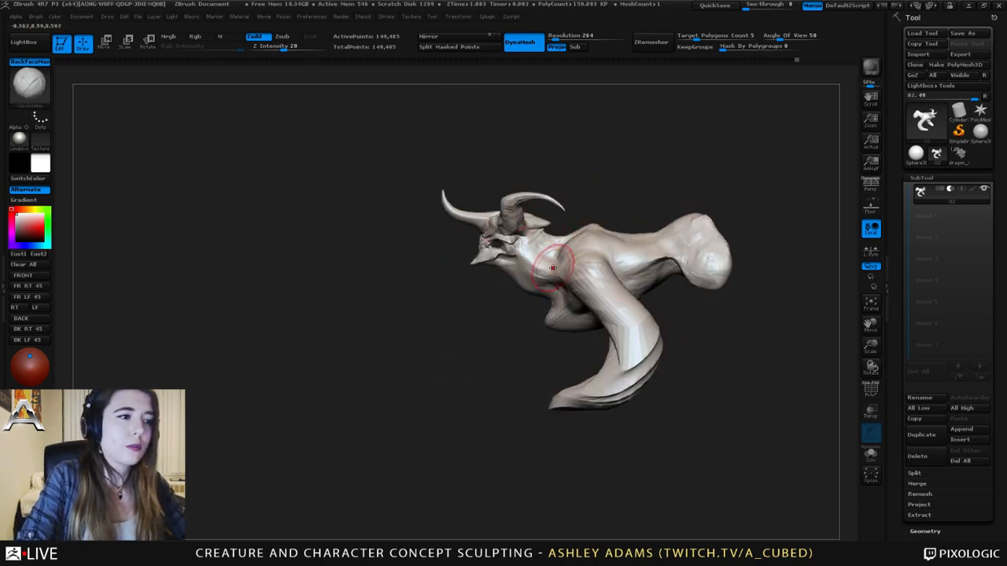
key(space)
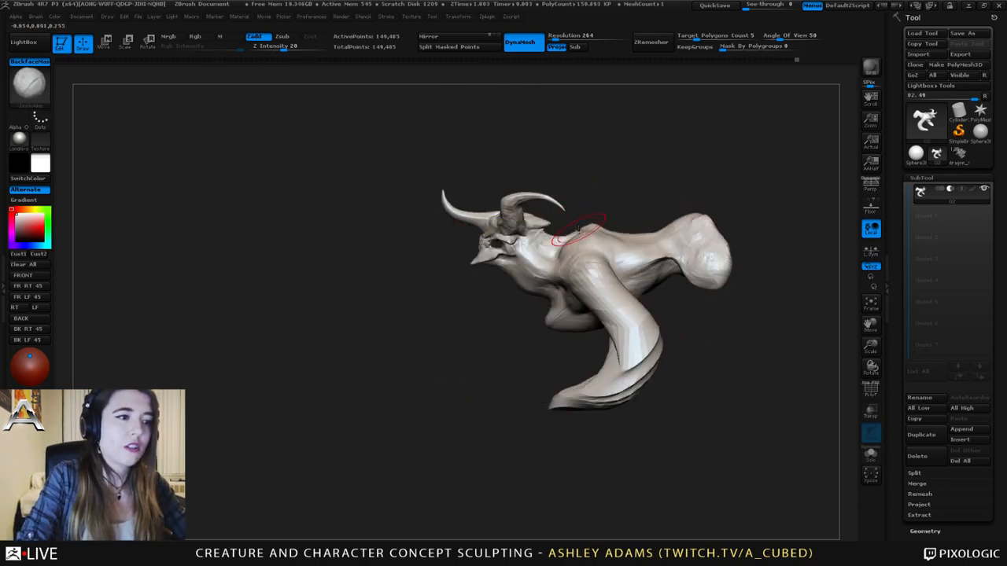
key(b)
key(s)
key(h)
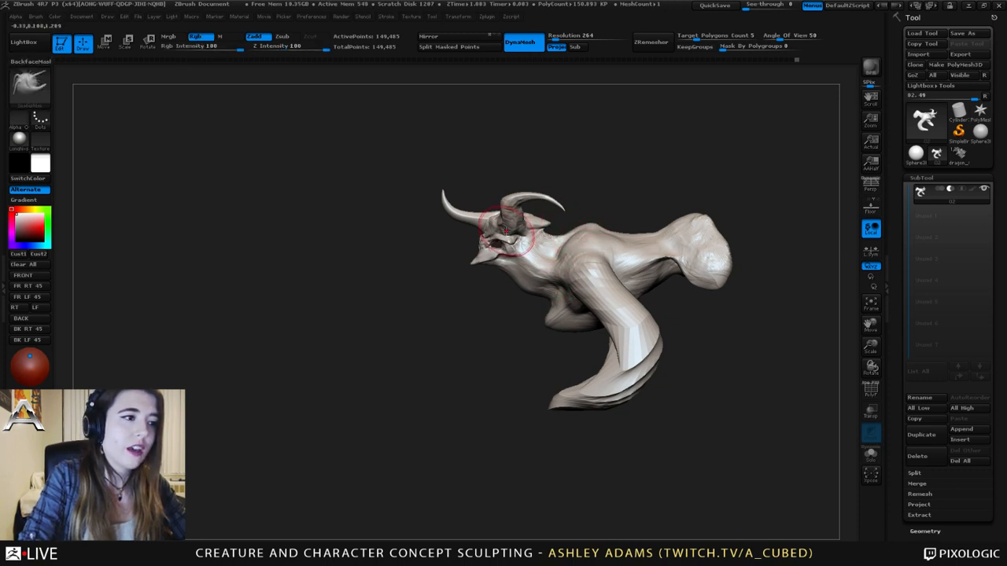
drag(434, 243, 467, 241)
ctrl+right_drag(479, 237, 481, 250)
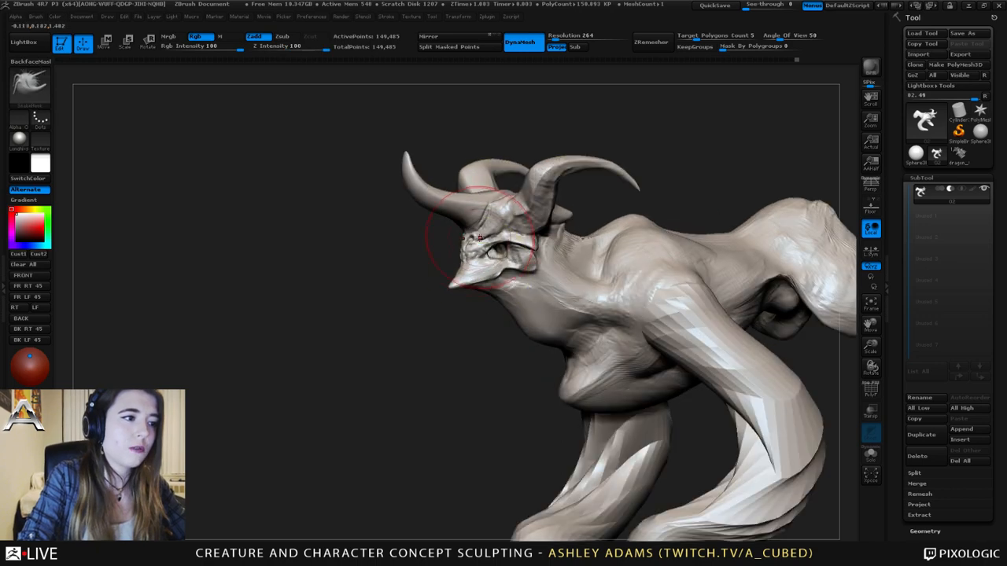
right_drag(533, 273, 597, 271)
right_drag(504, 250, 586, 249)
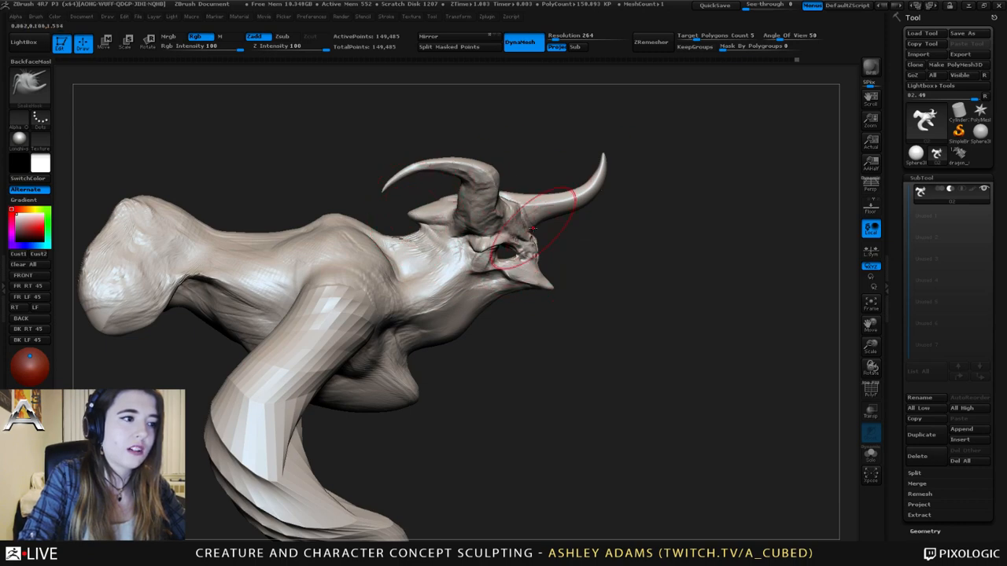
mouse_move(607, 176)
mouse_down()
mouse_move(589, 238)
mouse_move(550, 233)
mouse_up()
right_drag(550, 233, 543, 229)
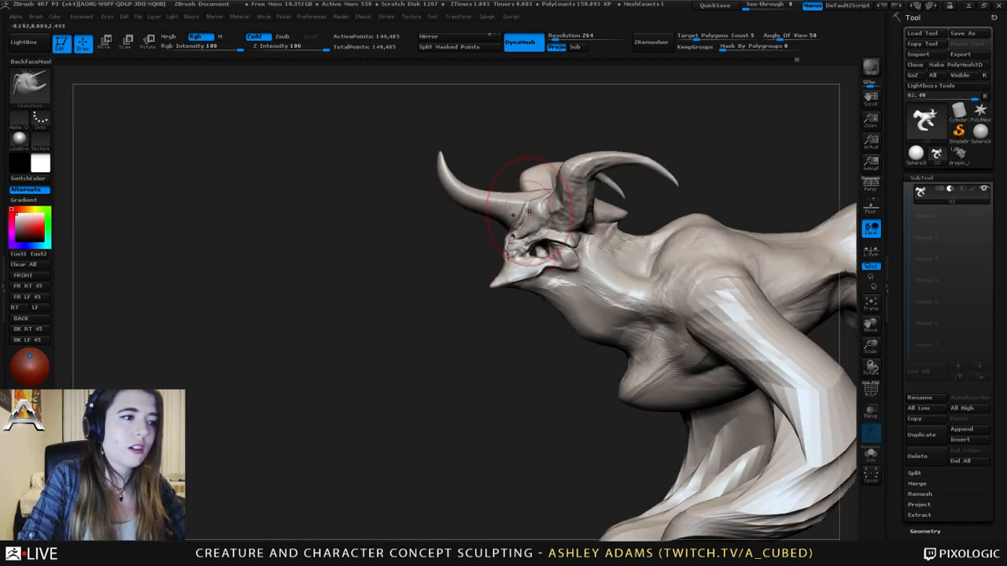
mouse_move(596, 265)
ctrl+right_down()
mouse_move(614, 229)
mouse_move(665, 212)
mouse_move(507, 205)
ctrl+right_up()
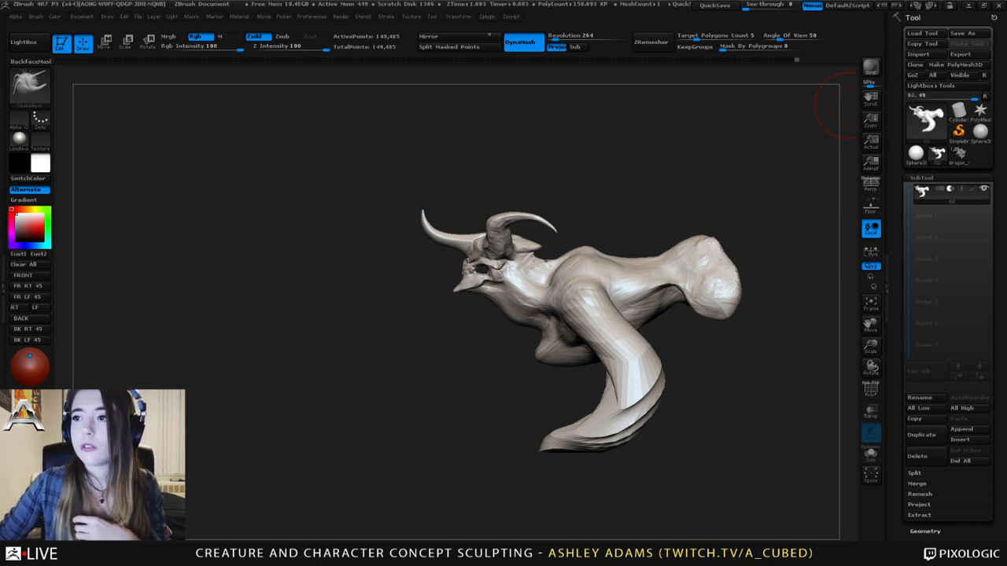
key(ctrl+s)
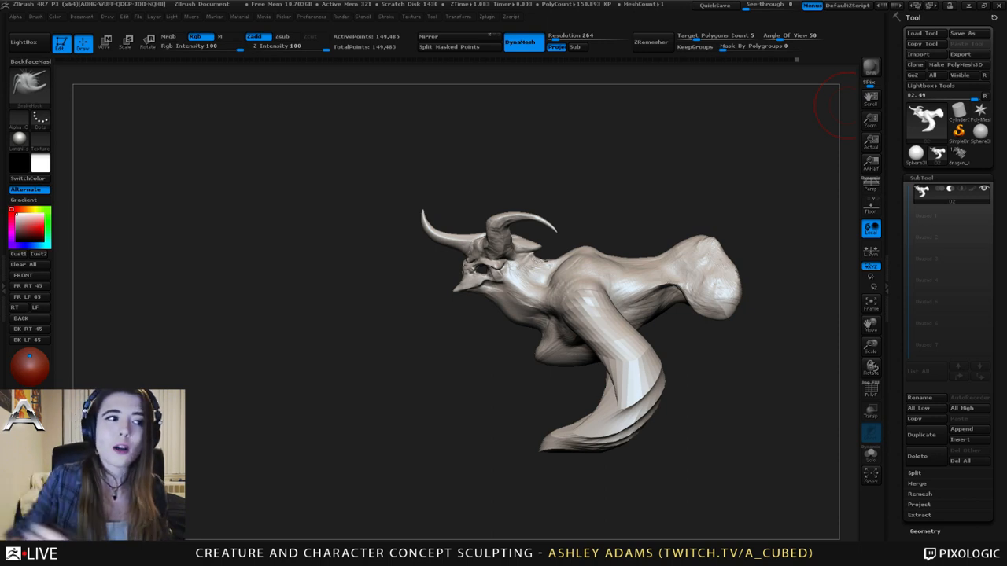
- Remesh the body with DynaMesh at resolution 264 and smooth away the facets on both front legs
mouse_move(621, 267)
right_down()
mouse_move(662, 273)
mouse_move(613, 276)
mouse_move(624, 267)
right_up()
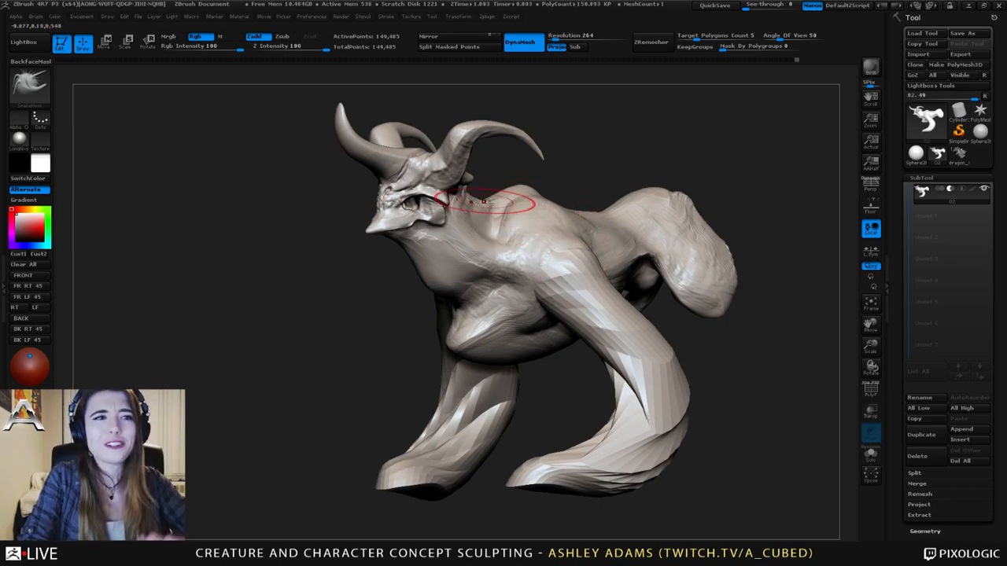
right_drag(537, 265, 495, 265)
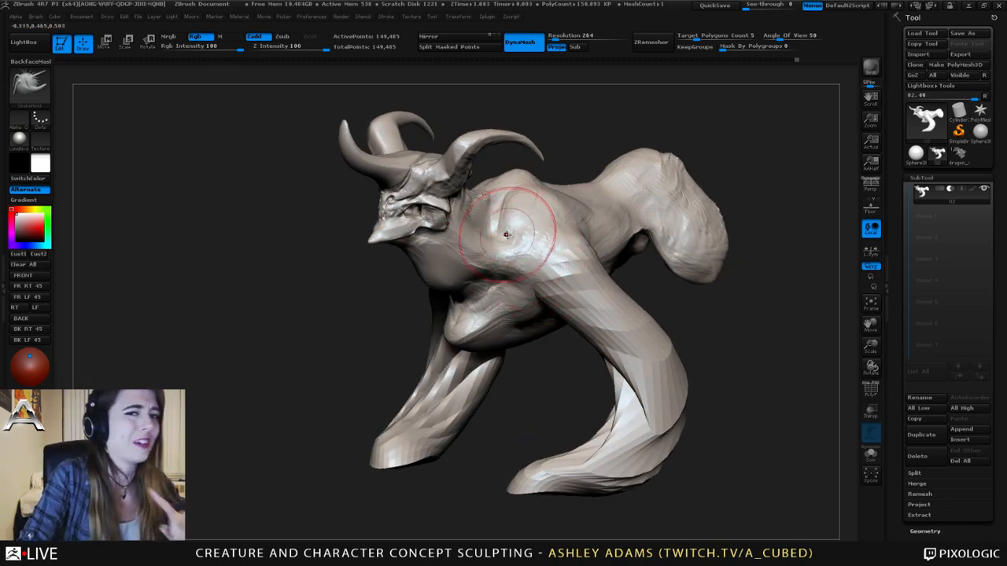
right_drag(554, 242, 602, 283)
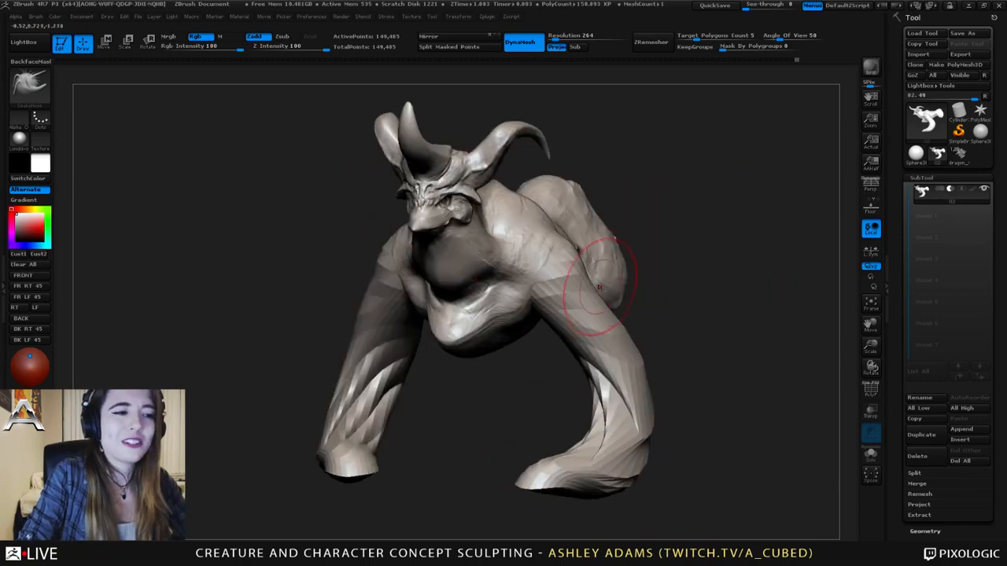
alt+right_drag(669, 285, 649, 236)
mouse_move(649, 236)
right_down()
mouse_move(606, 235)
mouse_move(604, 125)
mouse_move(658, 135)
right_up()
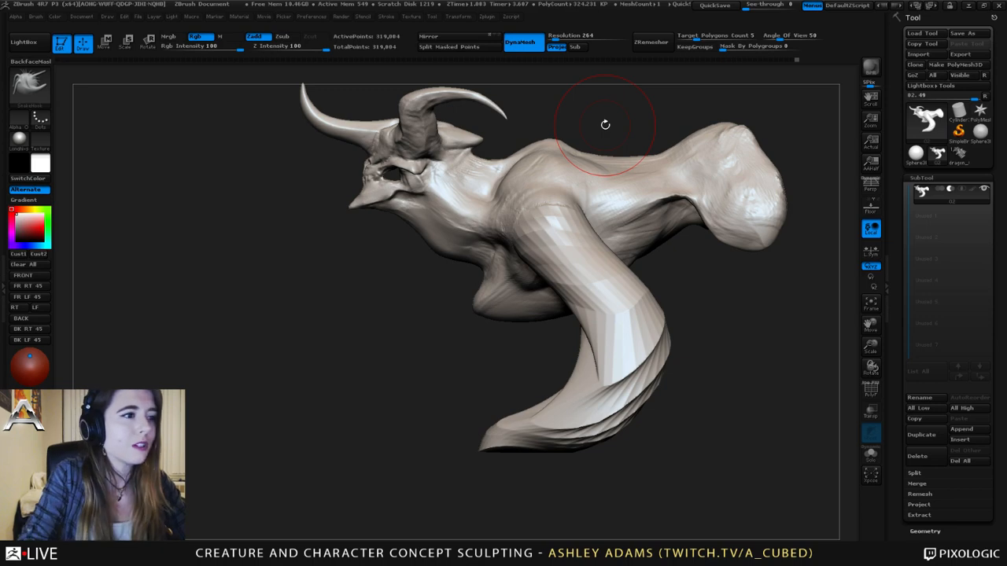
right_drag(444, 195, 542, 231)
mouse_move(542, 231)
shift+mouse_down()
mouse_move(511, 212)
mouse_move(592, 303)
mouse_move(613, 352)
mouse_move(619, 418)
mouse_move(586, 423)
shift+mouse_up()
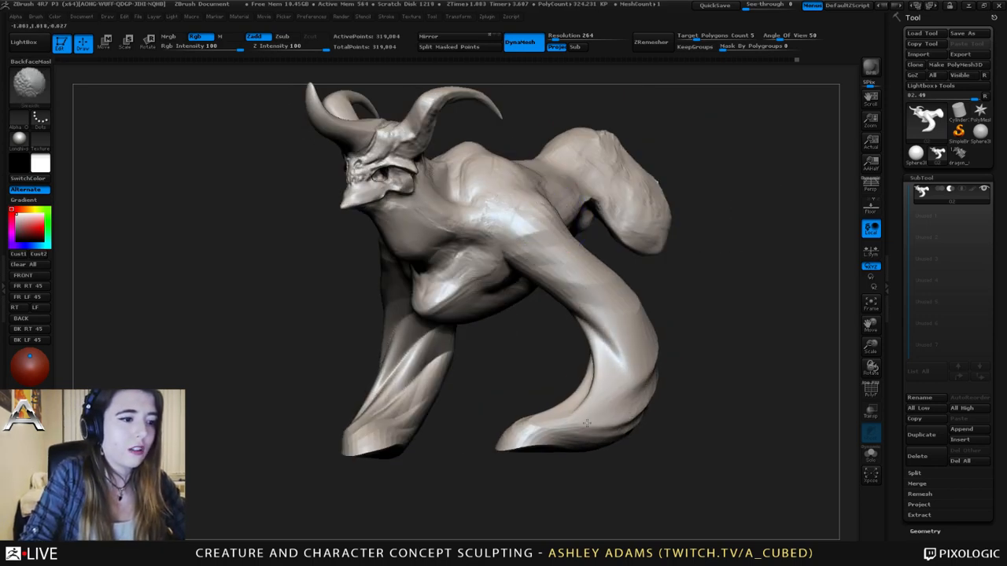
right_drag(366, 360, 449, 355)
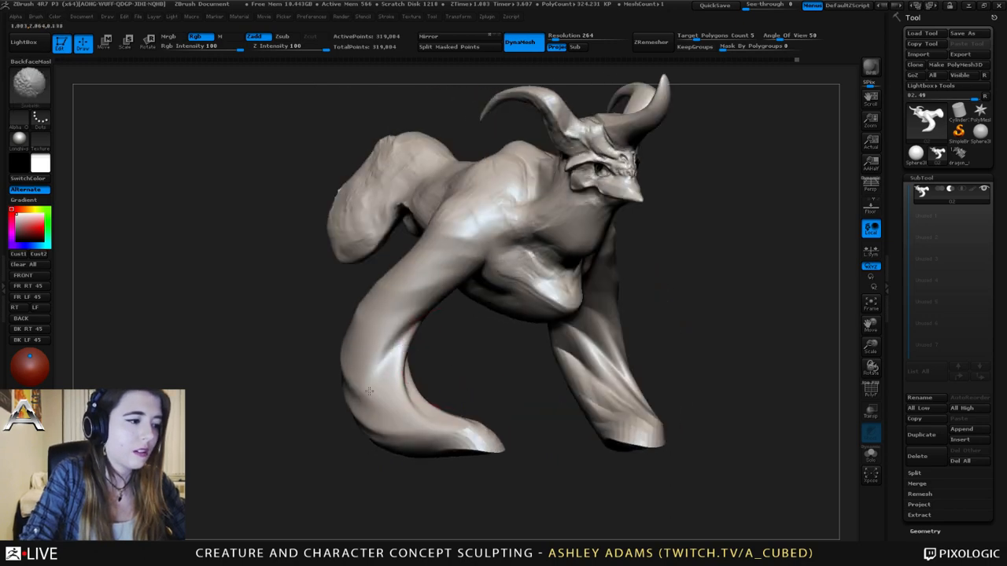
shift+drag(369, 391, 504, 450)
mouse_move(346, 318)
right_down()
mouse_move(440, 316)
mouse_move(409, 316)
right_up()
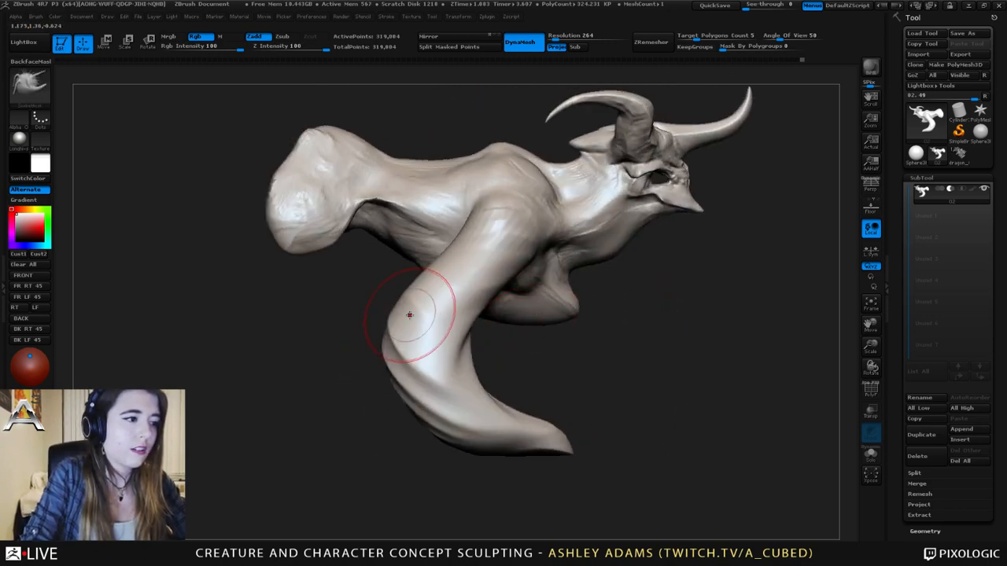
- Shape the outer contour of the front legs with SnakeHook and smooth the forearms
key(2)
right_drag(445, 351, 582, 318)
mouse_move(411, 322)
mouse_down()
mouse_move(430, 346)
mouse_move(454, 438)
mouse_up()
right_drag(464, 437, 377, 393)
shift+drag(431, 350, 417, 367)
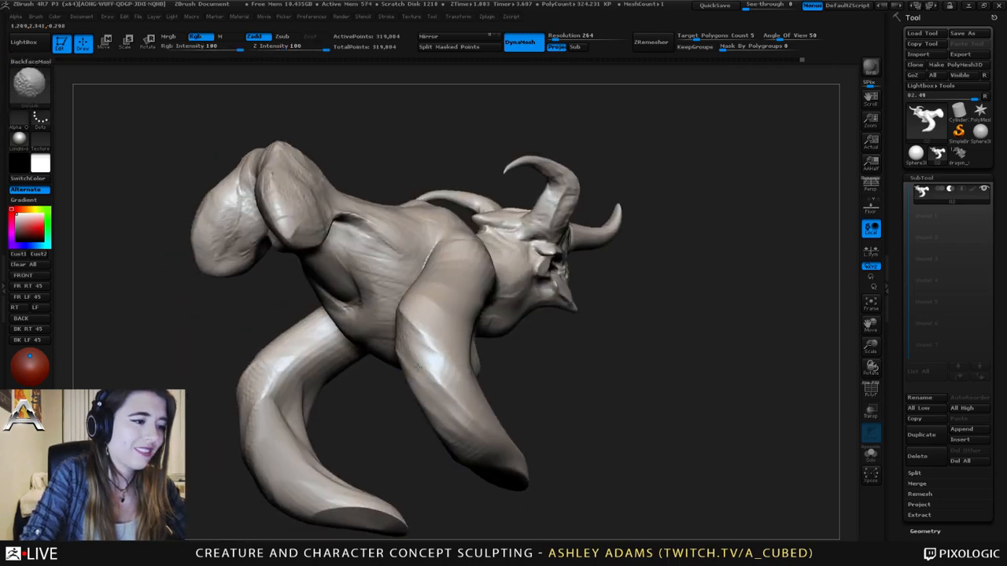
- Cut flat planes along the back of the front legs with a clipping curve
mouse_move(418, 367)
right_down()
mouse_move(404, 406)
mouse_move(436, 354)
mouse_move(376, 307)
right_up()
mouse_move(449, 446)
ctrl+shift+mouse_down()
mouse_move(289, 251)
mouse_move(292, 233)
mouse_move(301, 236)
ctrl+shift+mouse_up()
ctrl+shift+drag(301, 225, 295, 225)
alt+drag(343, 255, 347, 317)
mouse_move(437, 339)
mouse_down()
mouse_move(353, 361)
mouse_move(379, 384)
mouse_move(370, 356)
mouse_up()
- Polish the clipped edges of the lower front legs and feet with the hPolish brush
key(b)
key(h)
key(p)
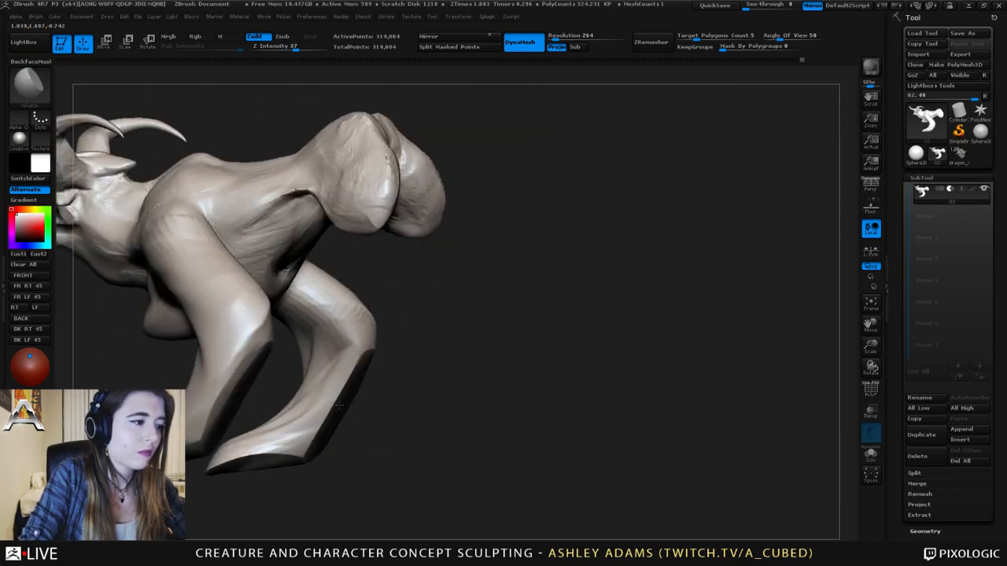
drag(234, 459, 269, 461)
mouse_move(338, 464)
mouse_down()
mouse_move(565, 432)
mouse_move(324, 456)
mouse_move(348, 438)
mouse_move(341, 432)
mouse_move(422, 432)
mouse_move(336, 433)
mouse_up()
mouse_move(339, 385)
mouse_down()
mouse_move(503, 386)
mouse_move(428, 386)
mouse_up()
- Reshape the front feet and lower legs with SnakeHook, working from the front and above
key(b)
key(s)
key(h)
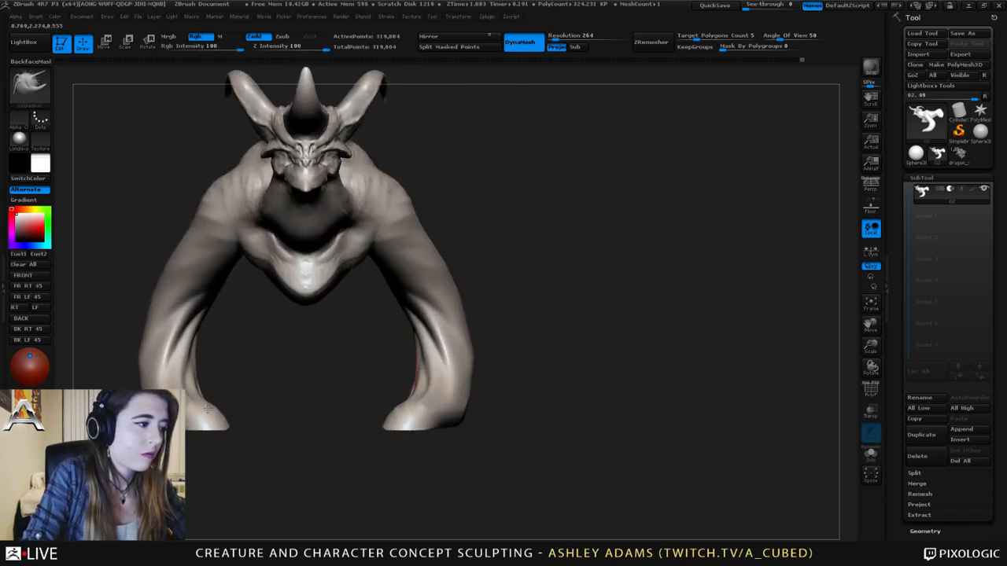
mouse_move(207, 407)
mouse_down()
mouse_move(200, 389)
mouse_move(206, 418)
mouse_move(184, 399)
mouse_up()
drag(264, 361, 268, 496)
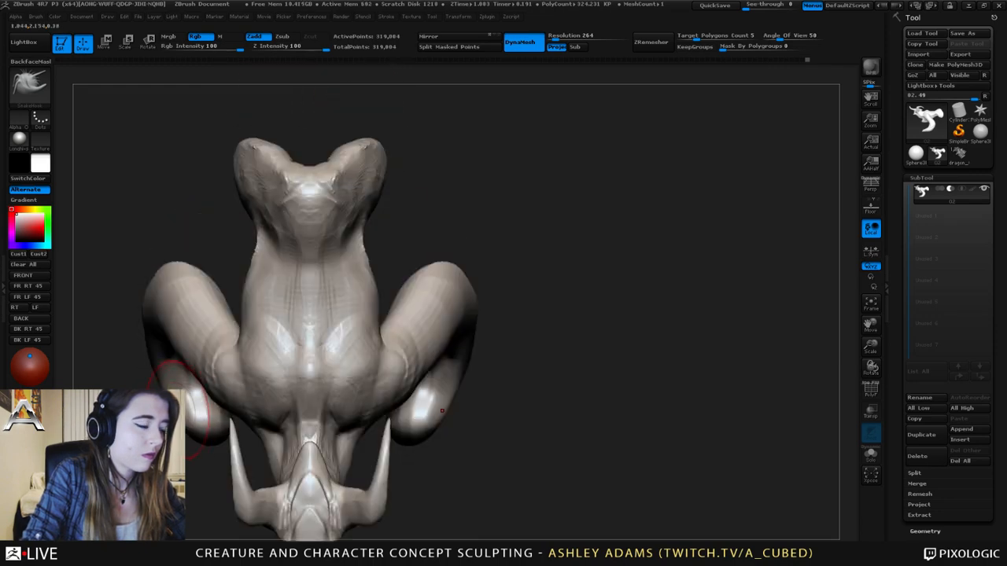
drag(163, 394, 157, 394)
drag(192, 426, 192, 433)
mouse_move(213, 500)
mouse_down()
mouse_move(190, 464)
mouse_move(181, 405)
mouse_move(230, 386)
mouse_up()
mouse_move(223, 438)
mouse_down()
mouse_move(210, 453)
mouse_move(239, 452)
mouse_up()
- Cut an arch into the underside of the front feet with a clipping curve drawn in side view
mouse_move(369, 370)
mouse_down()
mouse_move(275, 354)
mouse_move(243, 319)
mouse_move(389, 320)
mouse_move(404, 415)
mouse_move(478, 367)
mouse_up()
key(space)
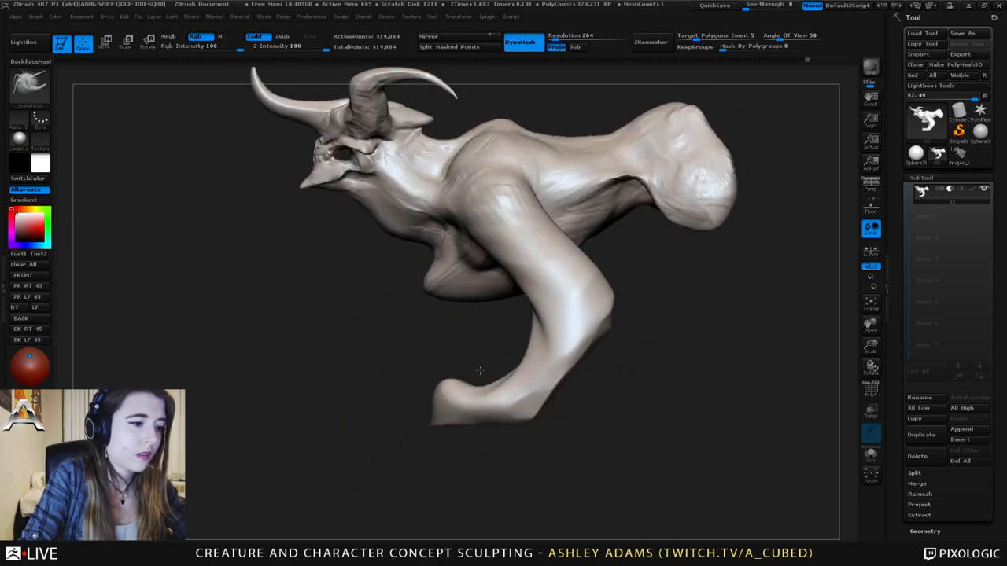
ctrl+shift+drag(545, 441, 482, 419)
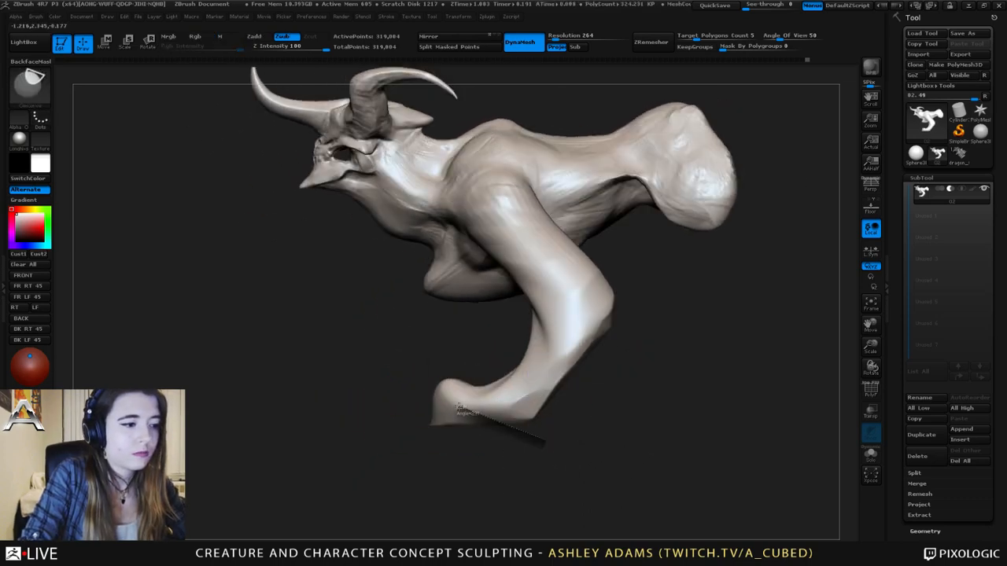
ctrl+shift+drag(409, 453, 409, 453)
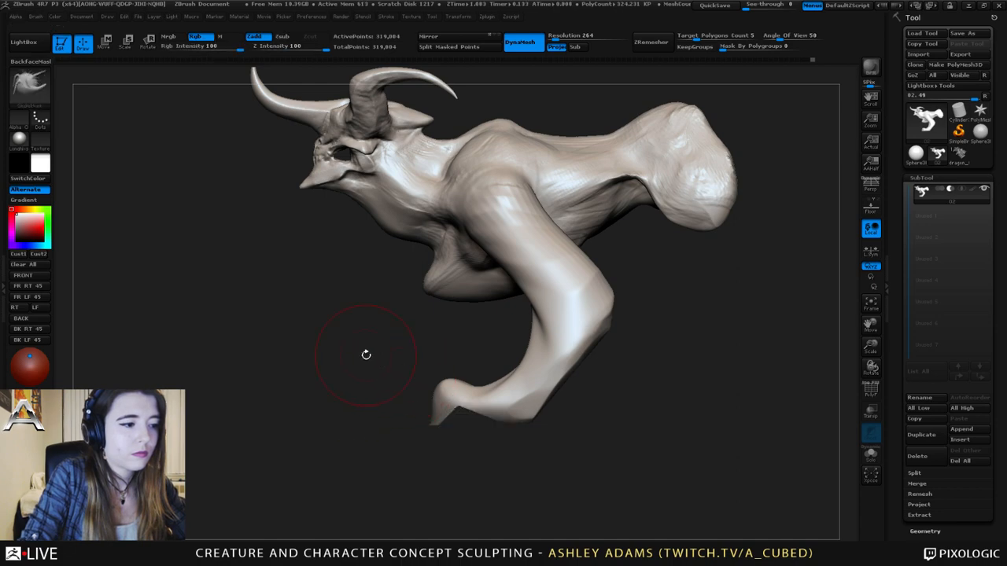
- Taper the front feet into pointed toes with SnakeHook and smooth the clipped edges
drag(399, 366, 522, 382)
mouse_move(417, 393)
mouse_down()
mouse_move(457, 396)
mouse_move(446, 413)
mouse_move(459, 418)
mouse_move(446, 401)
mouse_up()
right_click(450, 412)
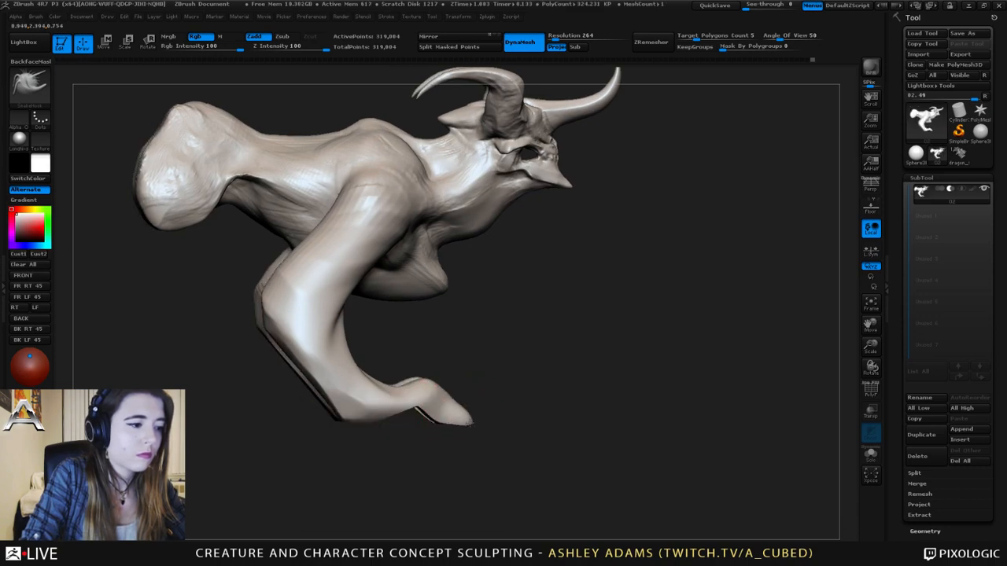
right_click(403, 379)
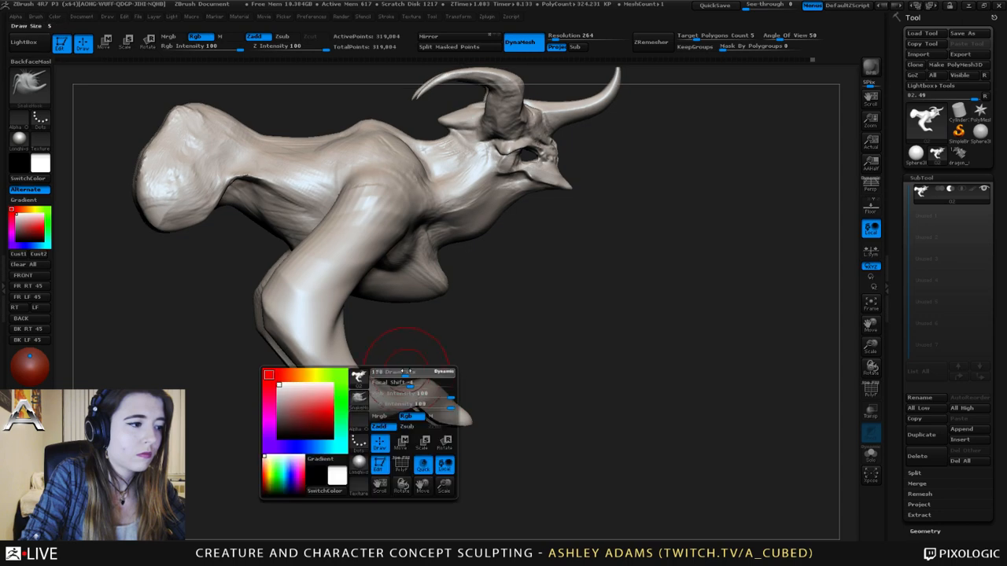
drag(494, 391, 370, 376)
right_drag(434, 381, 418, 381)
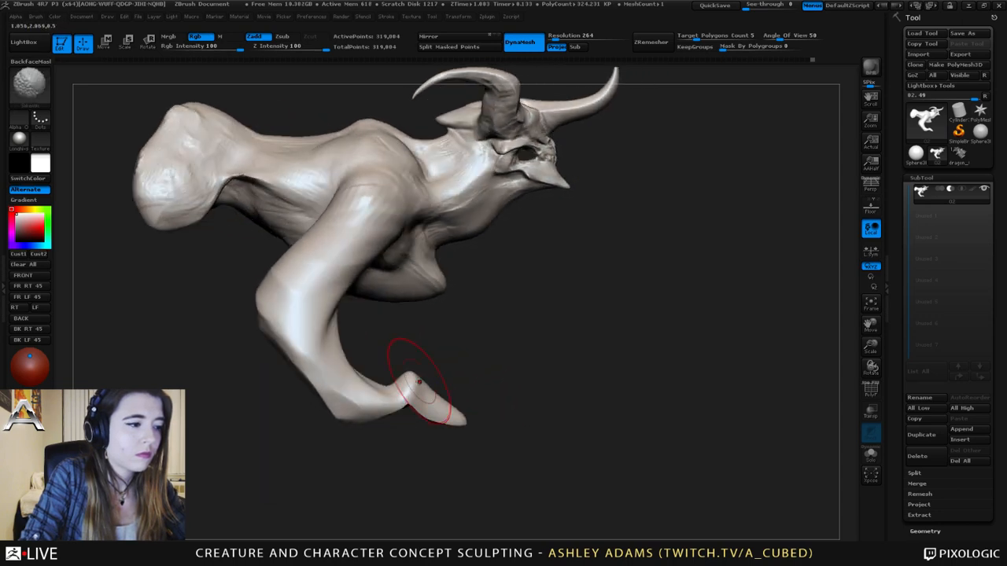
- Adjust the contour of the upper front legs and elbows with SnakeHook
alt+right_drag(334, 346, 424, 363)
right_click(430, 361)
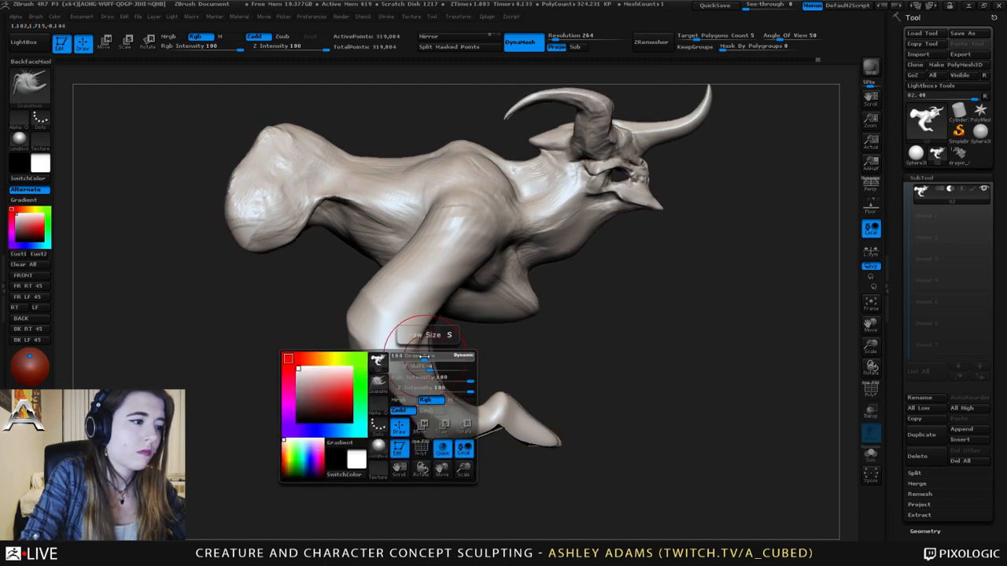
right_click(439, 252)
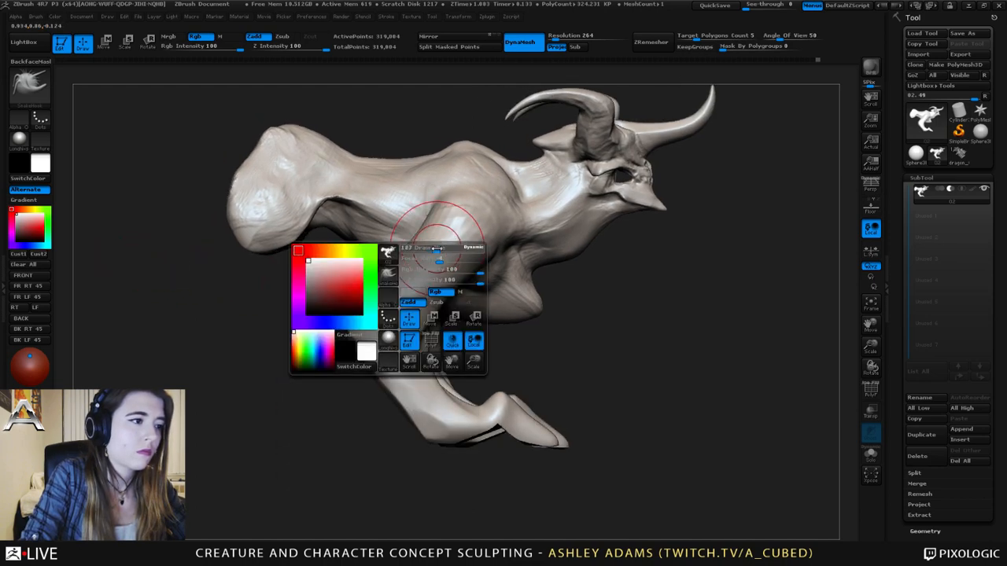
right_drag(411, 262, 365, 295)
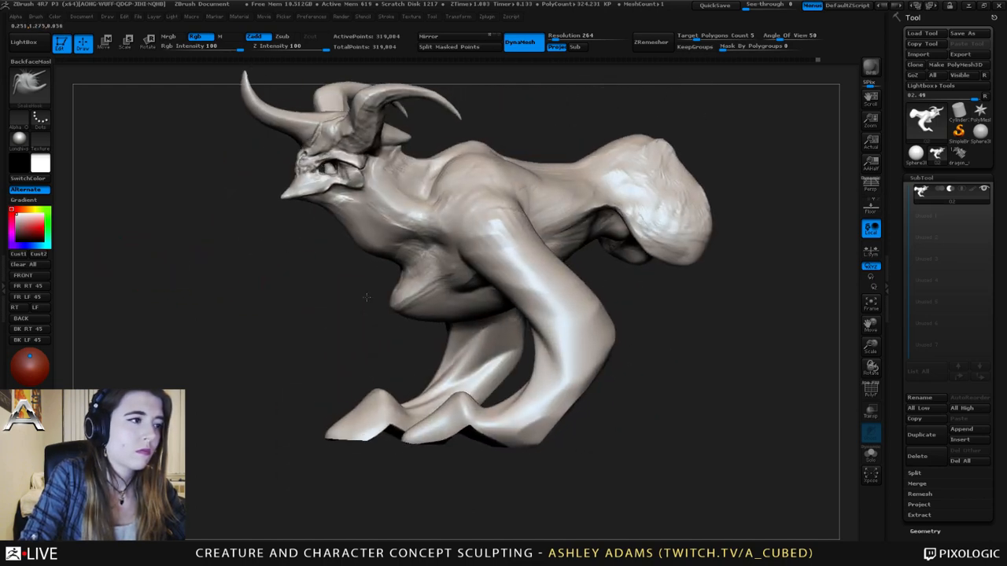
mouse_move(535, 263)
right_down()
mouse_move(472, 270)
mouse_move(534, 269)
right_up()
key(space)
drag(536, 269, 545, 267)
right_drag(602, 312, 608, 313)
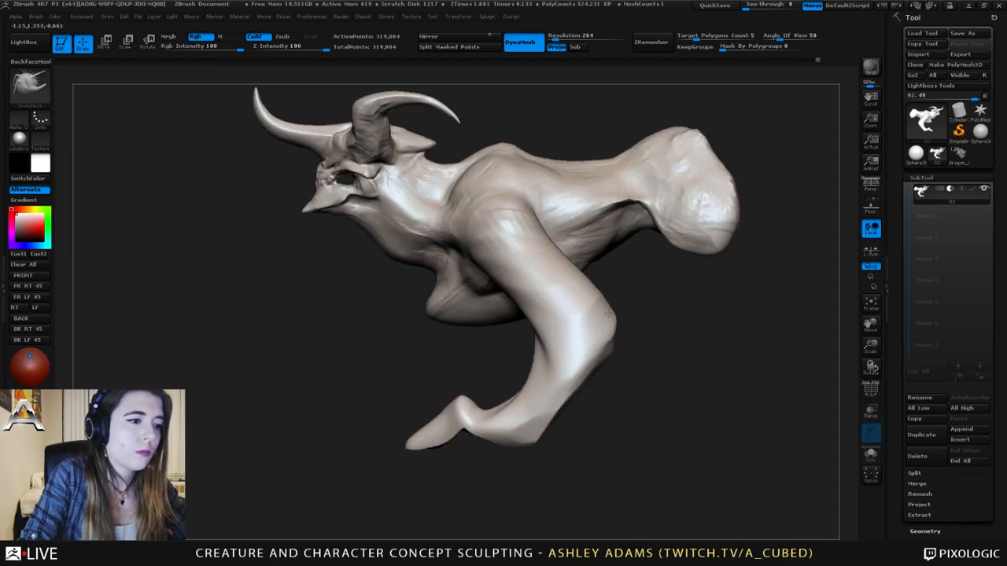
- Mask the lower front legs between elbow and wrist, and invert the mask to isolate them
mouse_move(671, 283)
ctrl+mouse_down()
mouse_move(622, 284)
mouse_move(508, 376)
ctrl+mouse_up()
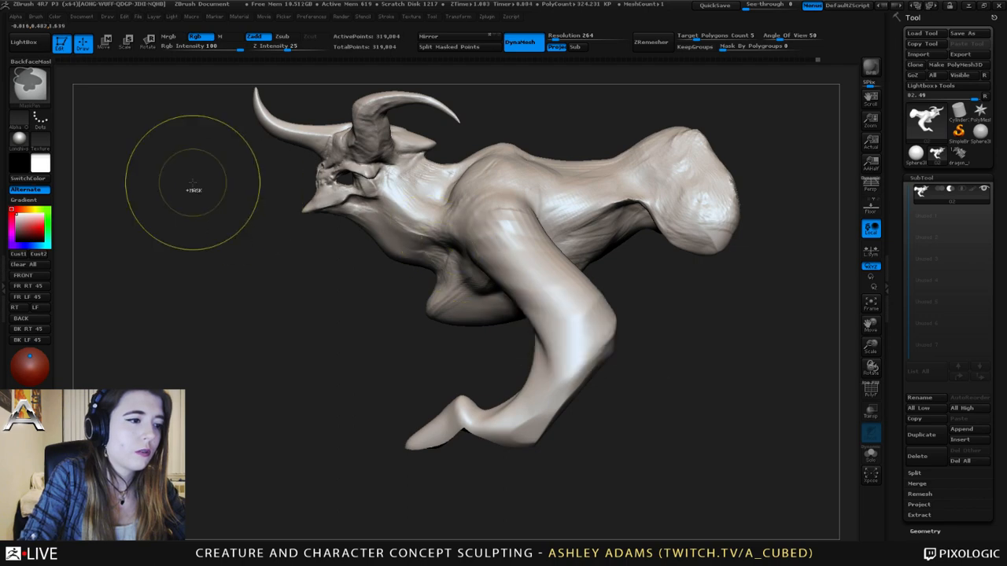
click(30, 86)
click(217, 141)
mouse_move(533, 460)
ctrl+mouse_down()
mouse_move(669, 369)
mouse_move(591, 296)
mouse_move(481, 379)
mouse_move(487, 393)
ctrl+mouse_up()
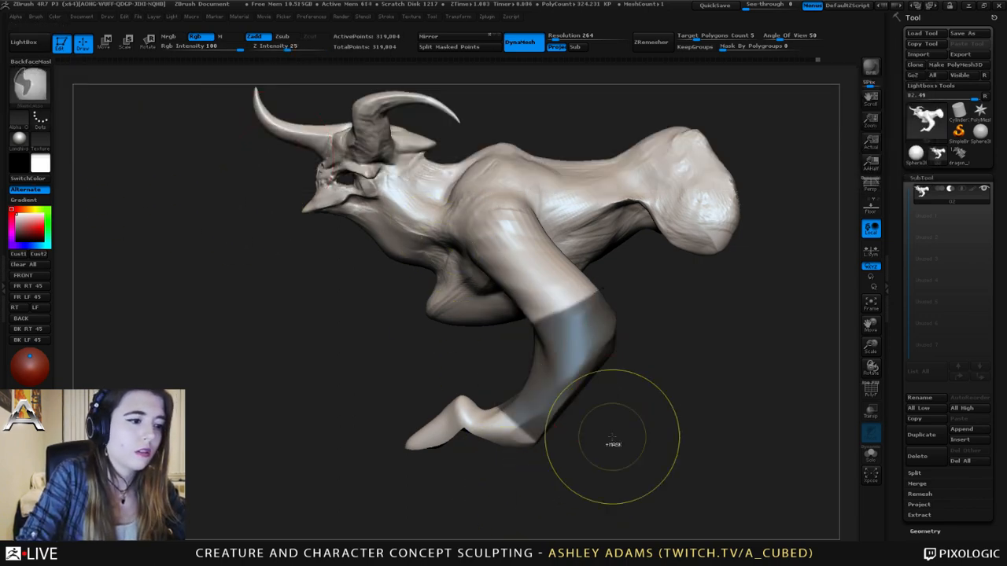
ctrl+click(681, 364)
- Try to lower and reshape the unmasked elbows and forearms with SnakeHook
key(space)
drag(582, 307, 603, 353)
mouse_move(533, 364)
mouse_down()
mouse_move(549, 370)
mouse_move(501, 371)
mouse_up()
ctrl+click(562, 365)
key(space)
drag(572, 339, 564, 339)
drag(497, 354, 542, 351)
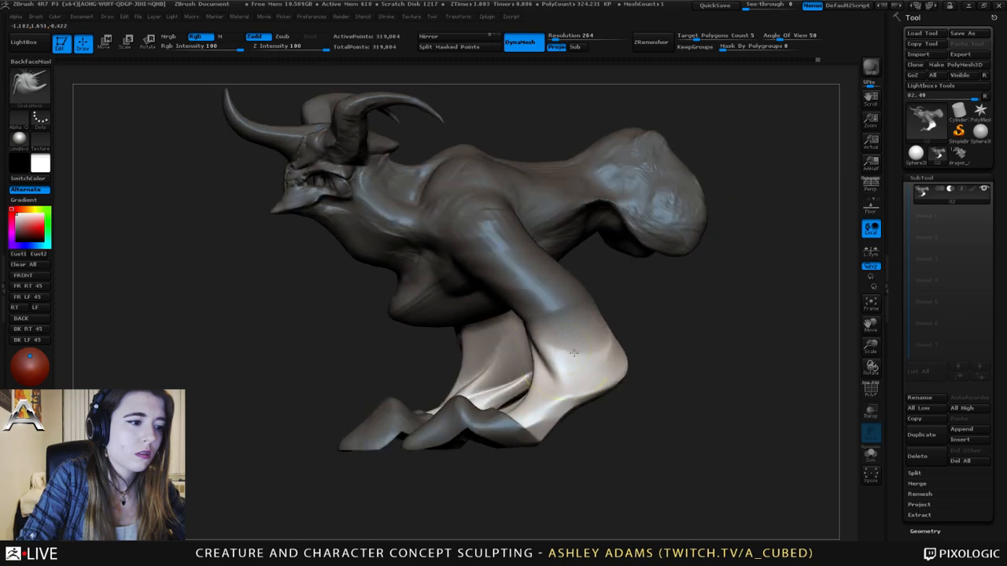
ctrl+click(588, 314)
drag(647, 313, 579, 314)
key(space)
drag(619, 356, 597, 354)
drag(563, 384, 548, 391)
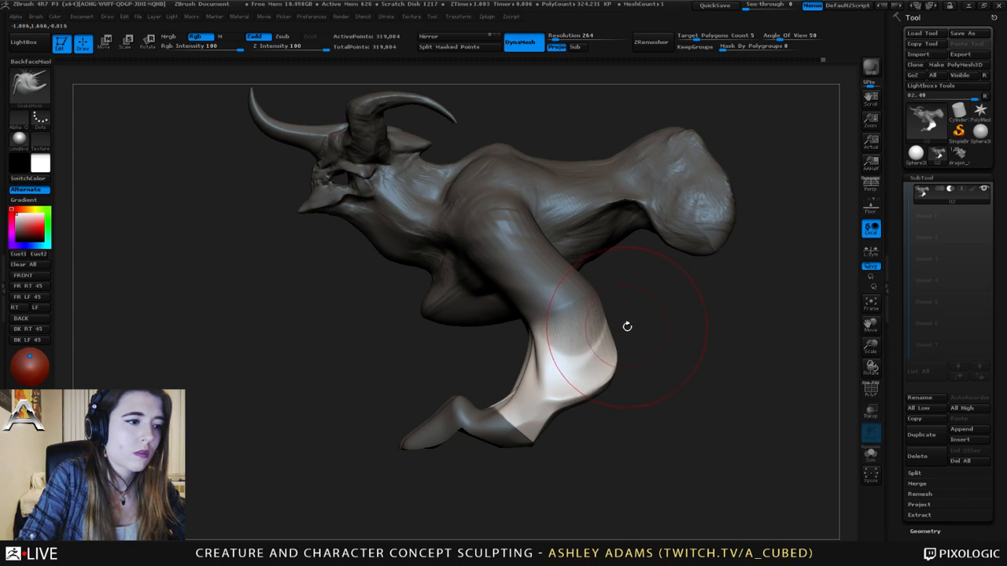
- Undo the elbow reshaping and clear the mask from the model
key(ctrl+z)
key(ctrl+z)
key(ctrl+z)
key(ctrl+z)
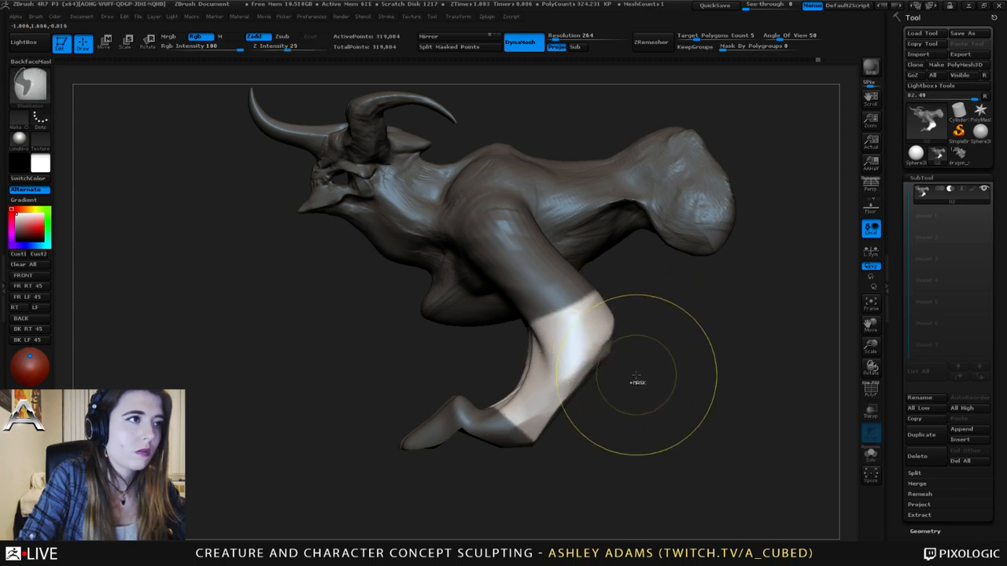
ctrl+drag(636, 375, 654, 319)
- Set the DynaMesh resolution to 176 and remesh the creature
alt+drag(665, 250, 635, 276)
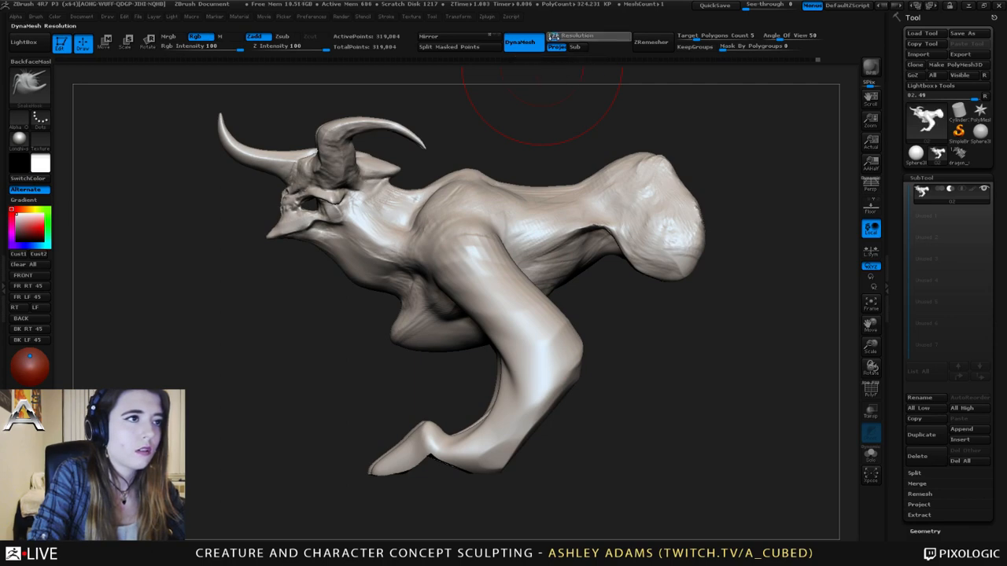
click(554, 36)
ctrl+drag(555, 136, 577, 97)
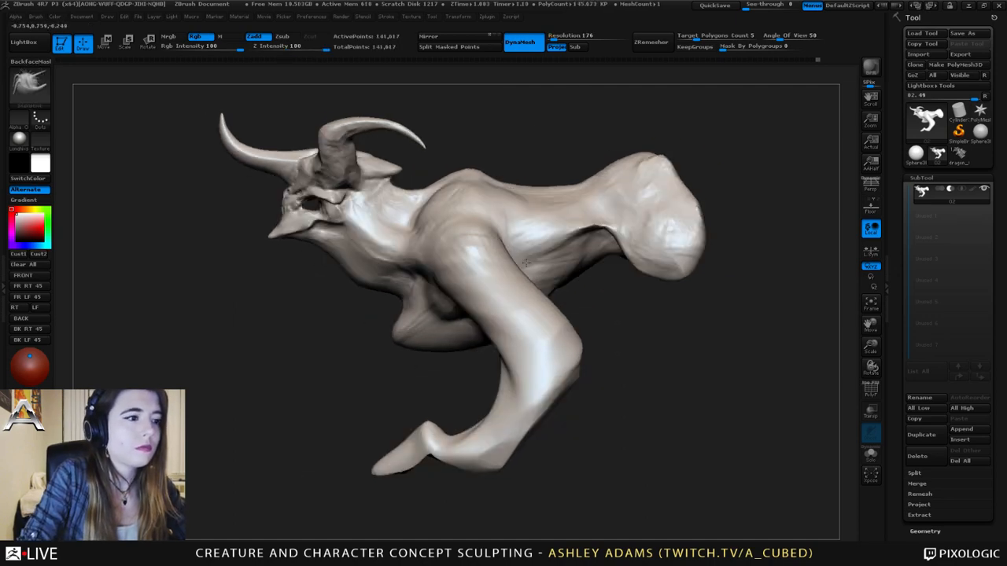
- Pull out a heavier muscle mass on the front of the upper front legs with SnakeHook
mouse_move(483, 316)
right_down()
mouse_move(470, 319)
mouse_move(532, 292)
mouse_move(456, 285)
right_up()
drag(449, 310, 455, 319)
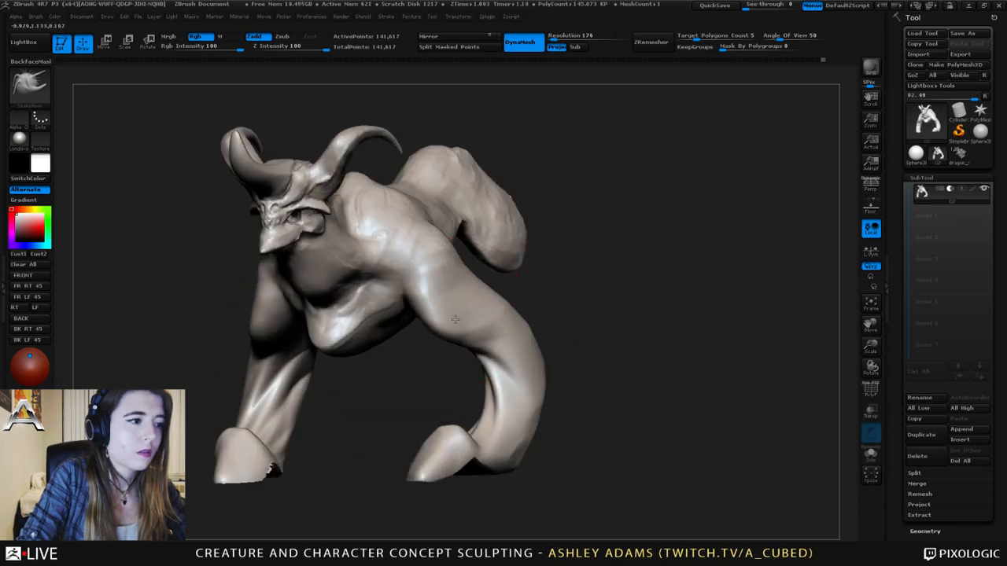
right_drag(455, 320, 507, 346)
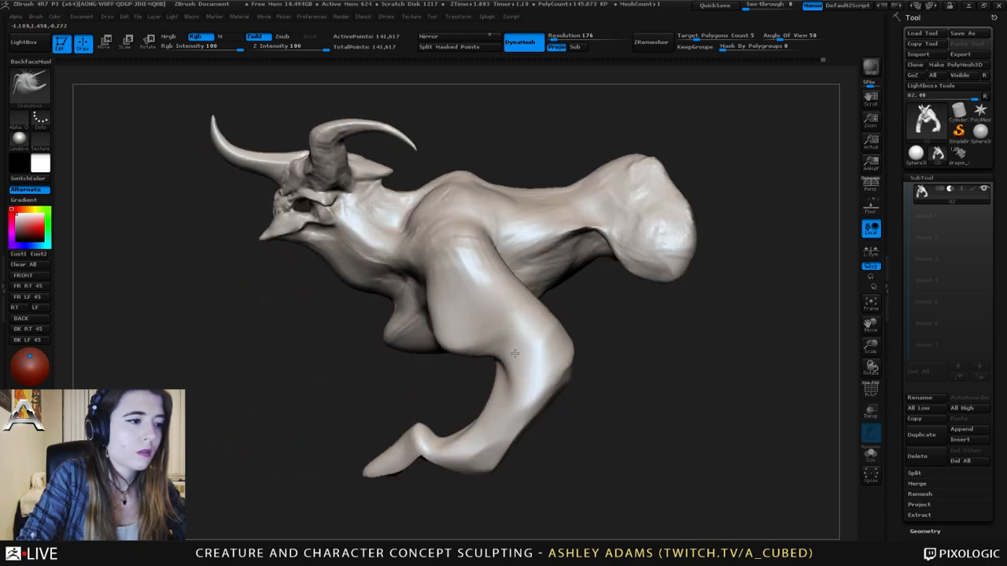
drag(515, 353, 519, 365)
right_drag(505, 289, 499, 290)
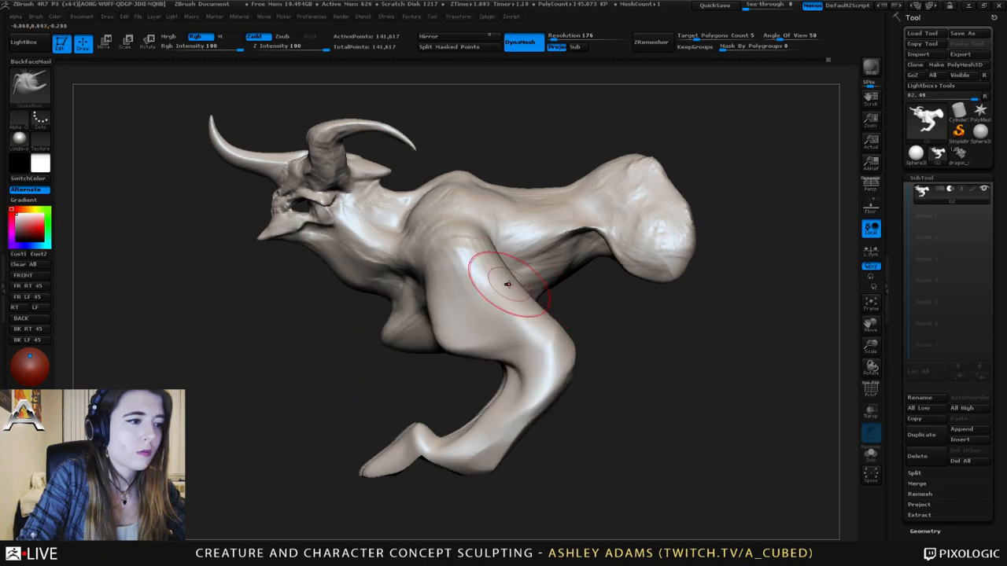
- Refine the back contour of the upper front legs and the forearm profile above the feet with SnakeHook
key(space)
drag(537, 315, 535, 335)
drag(489, 412, 495, 418)
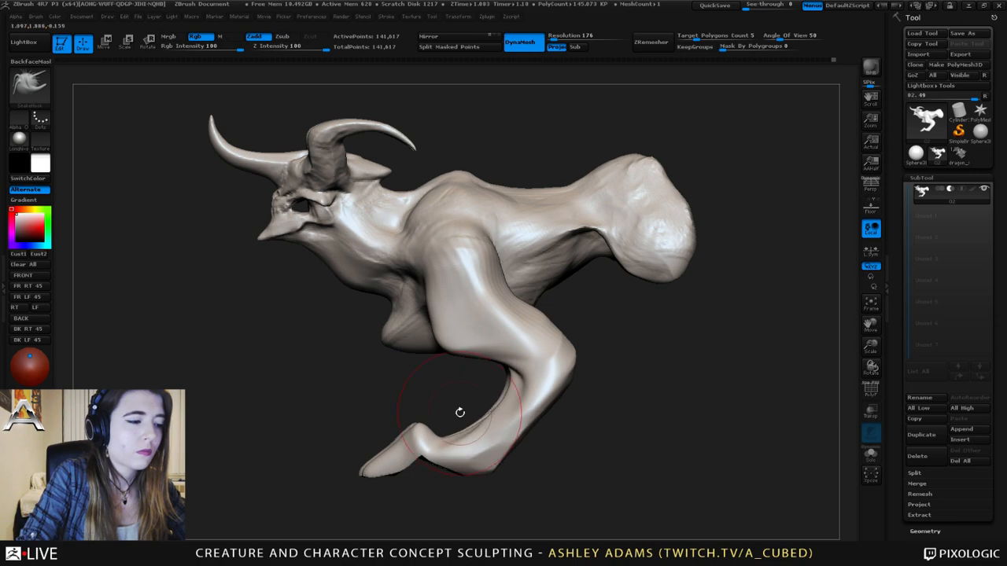
mouse_move(403, 448)
mouse_down()
mouse_move(387, 466)
mouse_move(438, 436)
mouse_move(469, 451)
mouse_move(464, 465)
mouse_move(415, 486)
mouse_up()
key(space)
- Tighten the elbow contour and sharpen the inner bend beneath the upper front legs with SnakeHook
alt+drag(486, 376, 544, 326)
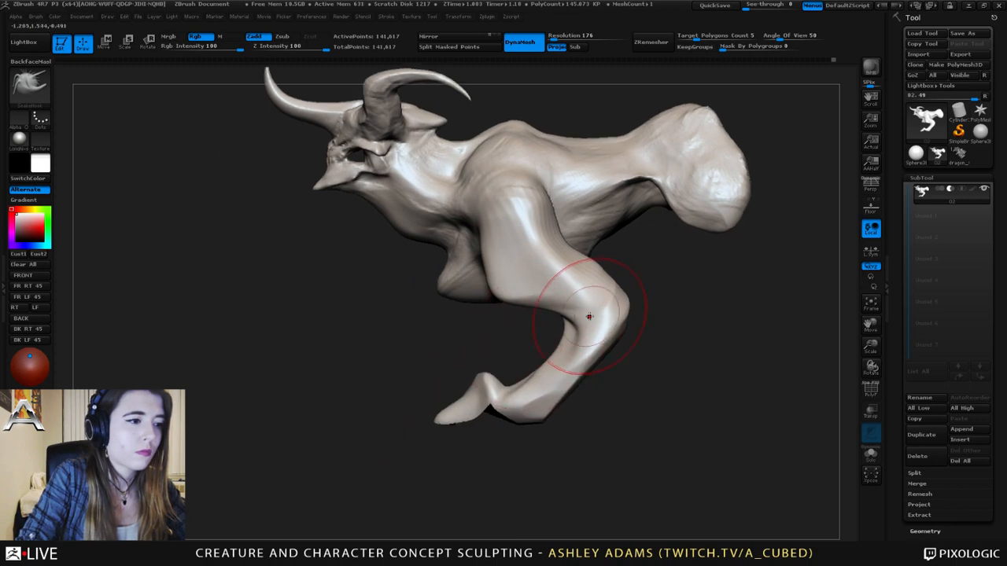
drag(618, 303, 610, 311)
drag(587, 271, 576, 267)
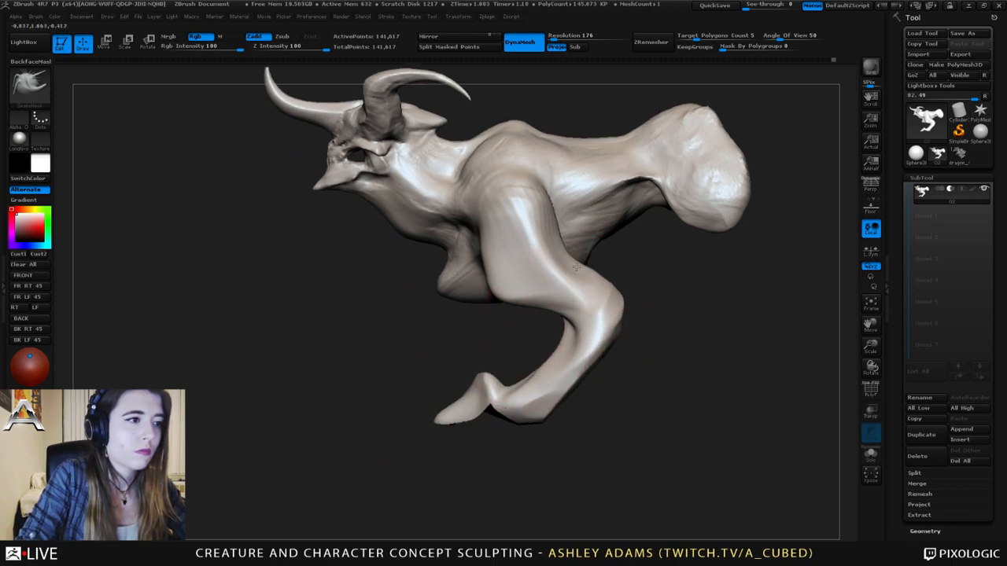
drag(532, 302, 508, 307)
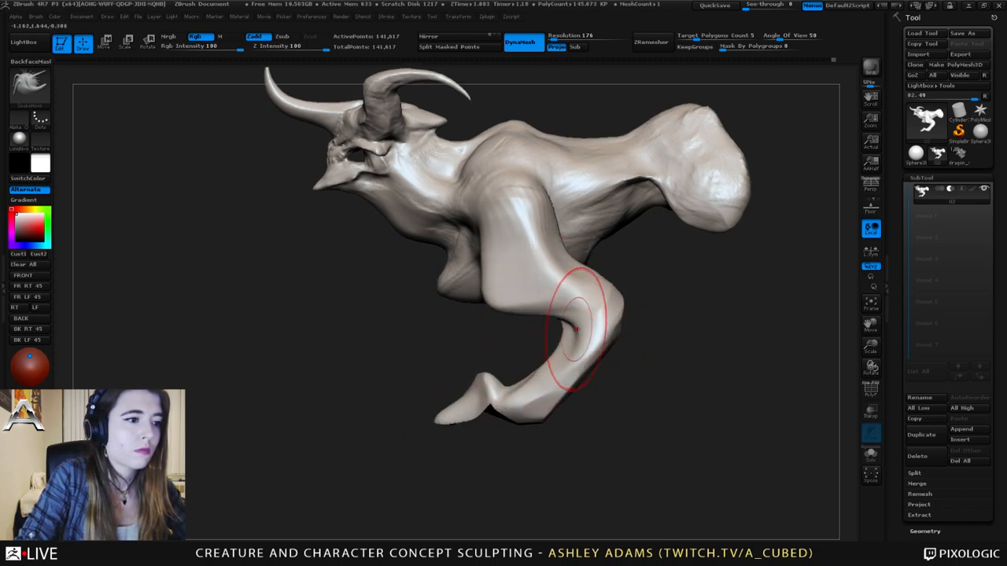
drag(575, 330, 559, 356)
- Add volume to the back of the upper front legs with ClayBuildup and reshape it with SnakeHook
mouse_move(659, 346)
mouse_down()
mouse_move(561, 274)
mouse_move(587, 299)
mouse_move(567, 310)
mouse_move(564, 296)
mouse_move(560, 310)
mouse_move(615, 270)
mouse_move(626, 228)
mouse_up()
key(space)
key(1)
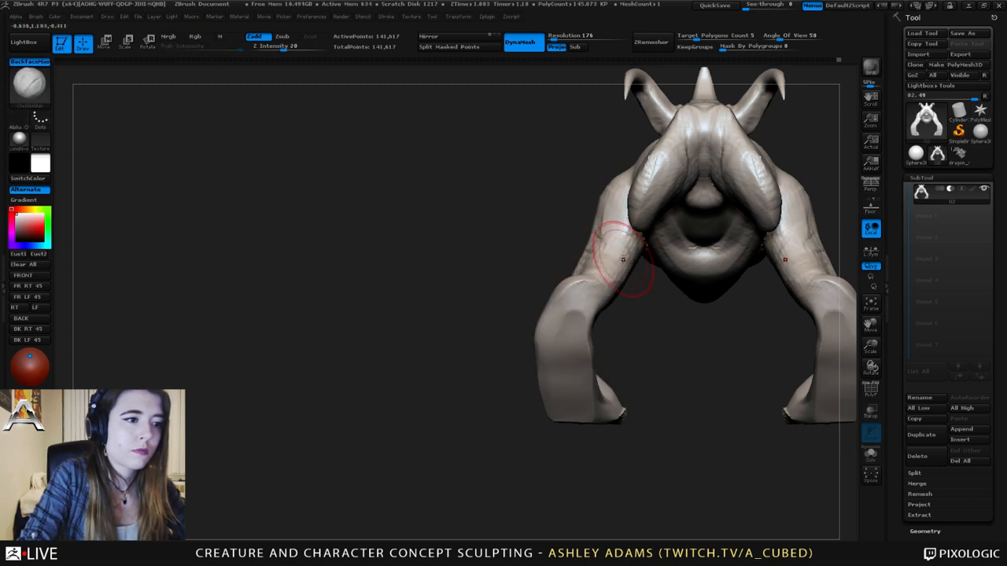
key(2)
key(space)
right_drag(605, 274, 606, 271)
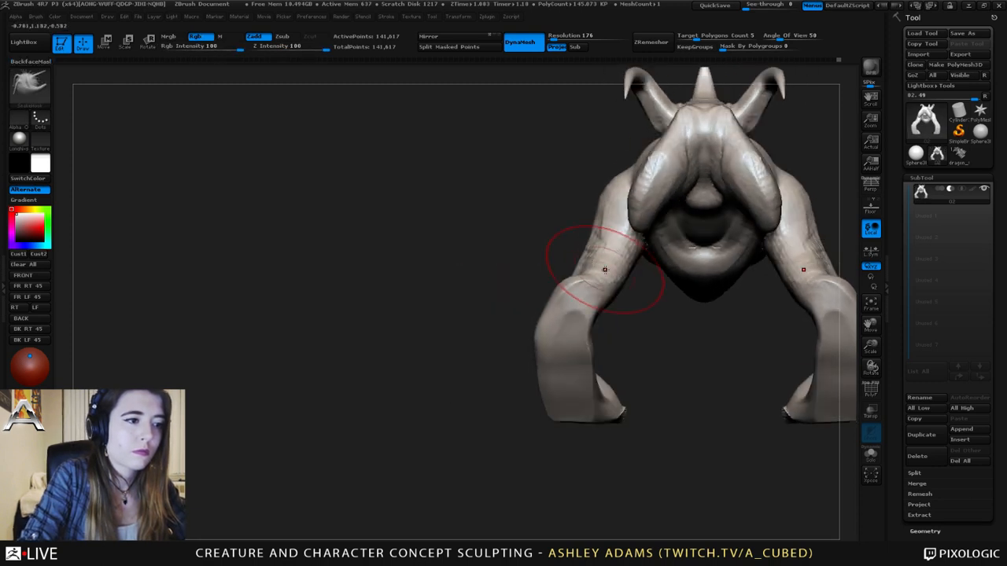
drag(607, 270, 627, 239)
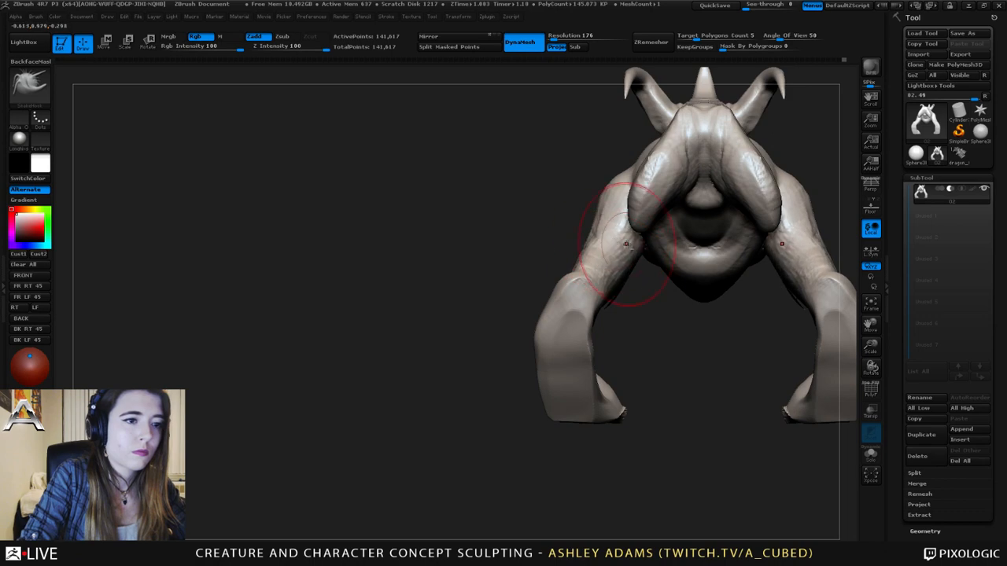
alt+right_drag(589, 291, 490, 286)
key(space)
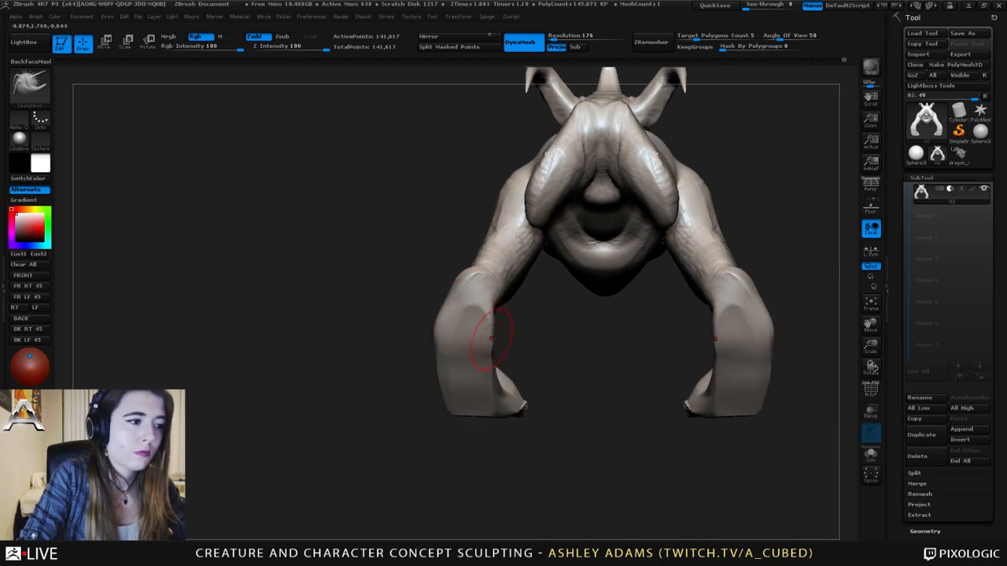
- Build up muscle strokes on the front of the upper front legs with ClayBuildup
shift+right_drag(499, 361, 546, 317)
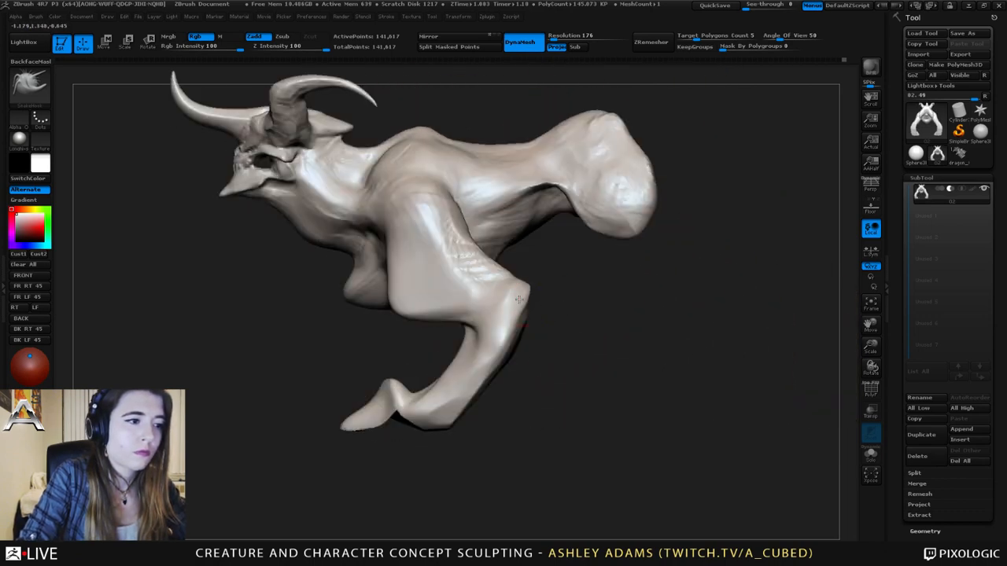
right_drag(480, 308, 574, 297)
right_click(474, 357)
alt+right_drag(487, 272, 541, 277)
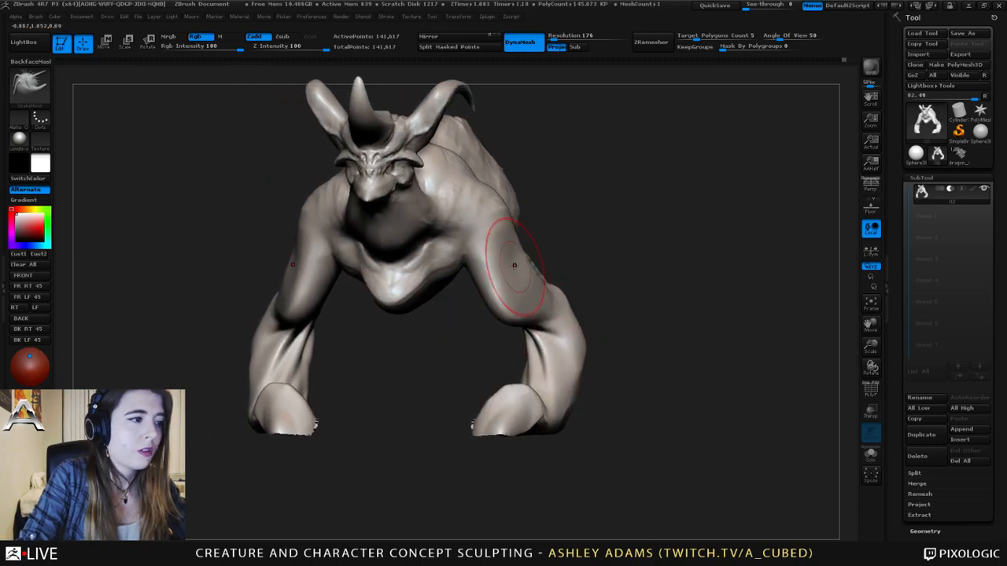
key(1)
mouse_move(489, 260)
mouse_down()
mouse_move(508, 246)
mouse_move(502, 285)
mouse_up()
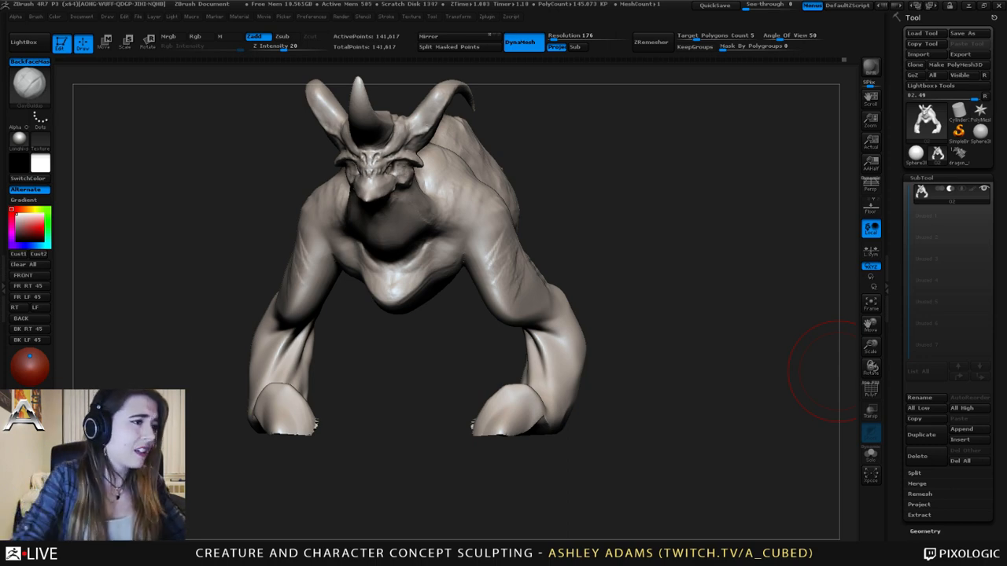
drag(839, 371, 692, 354)
drag(669, 315, 810, 299)
drag(692, 298, 630, 315)
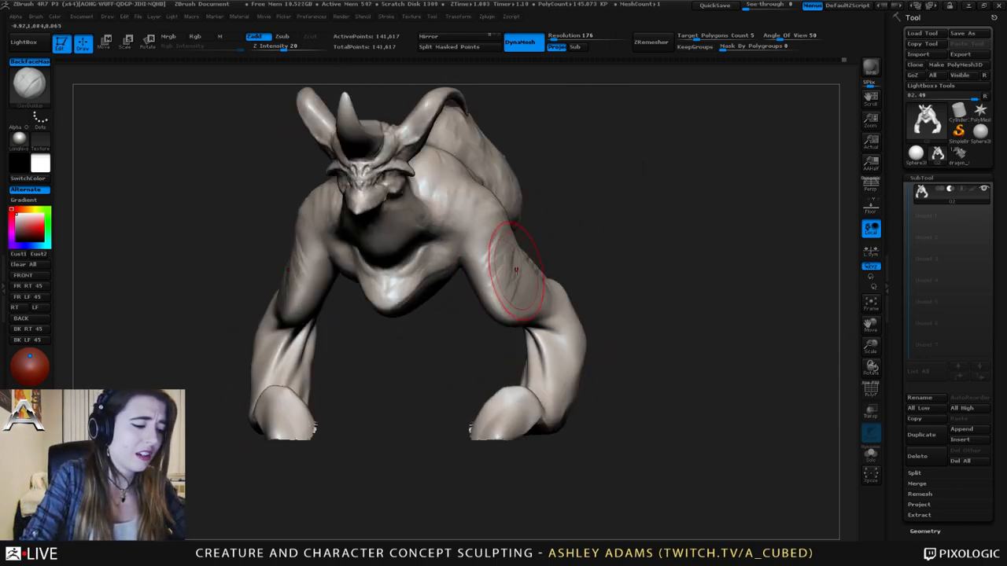
- Reshape the built-up muscles of the upper front legs with the SnakeHook brush
key(b)
key(s)
key(h)
right_drag(501, 272, 519, 274)
drag(507, 276, 525, 304)
drag(502, 258, 508, 245)
mouse_move(508, 243)
right_down()
mouse_move(494, 236)
mouse_move(500, 223)
right_up()
- Adjust the shoulder outline and pull the outer elbows inward with SnakeHook
key(space)
drag(500, 197, 501, 188)
alt+right_drag(476, 173, 524, 175)
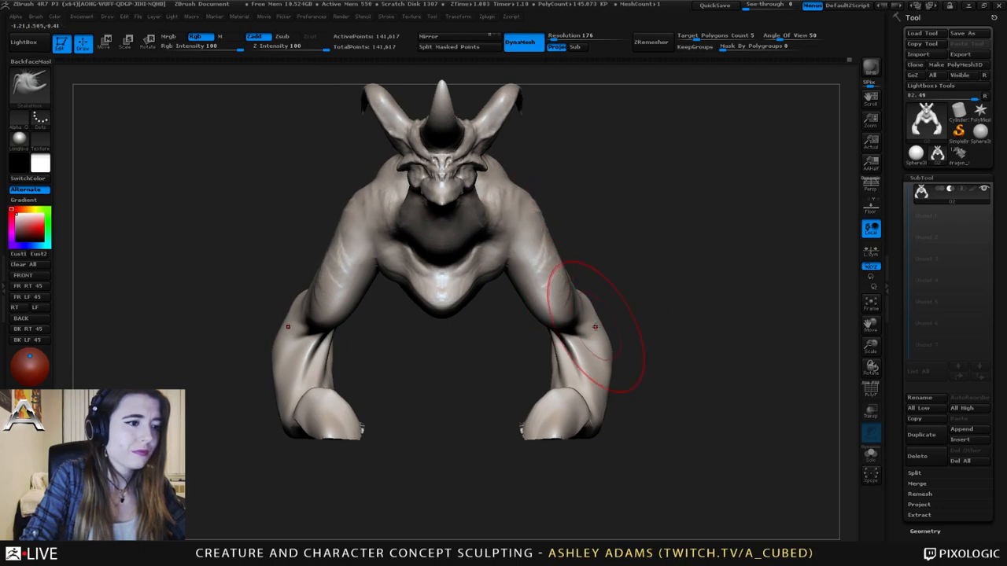
key(space)
drag(595, 324, 579, 324)
- Build up the inner forearms of the front legs with ClayBuildup and smooth the creased surface
right_drag(577, 353, 641, 351)
key(b)
key(c)
key(b)
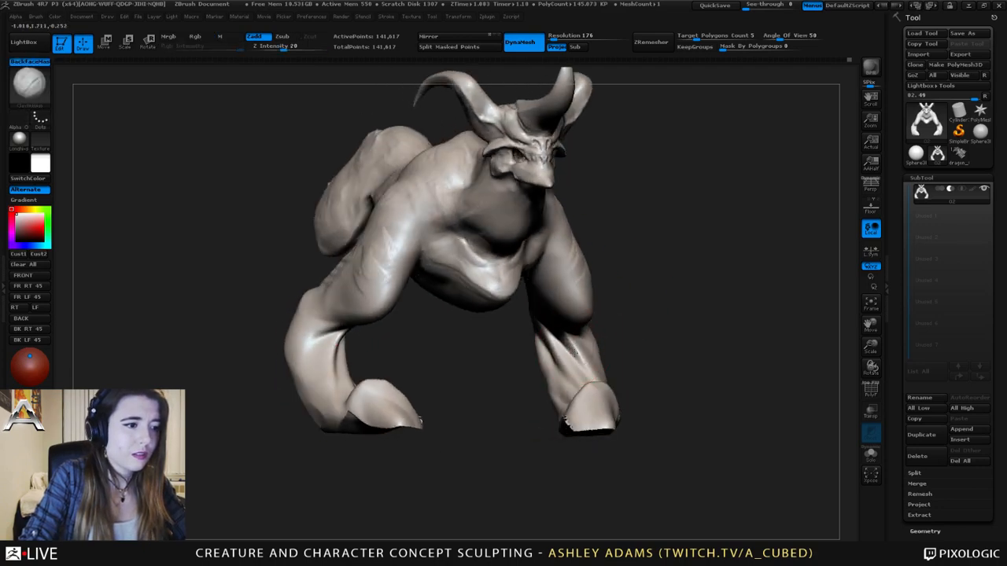
right_drag(573, 351, 530, 354)
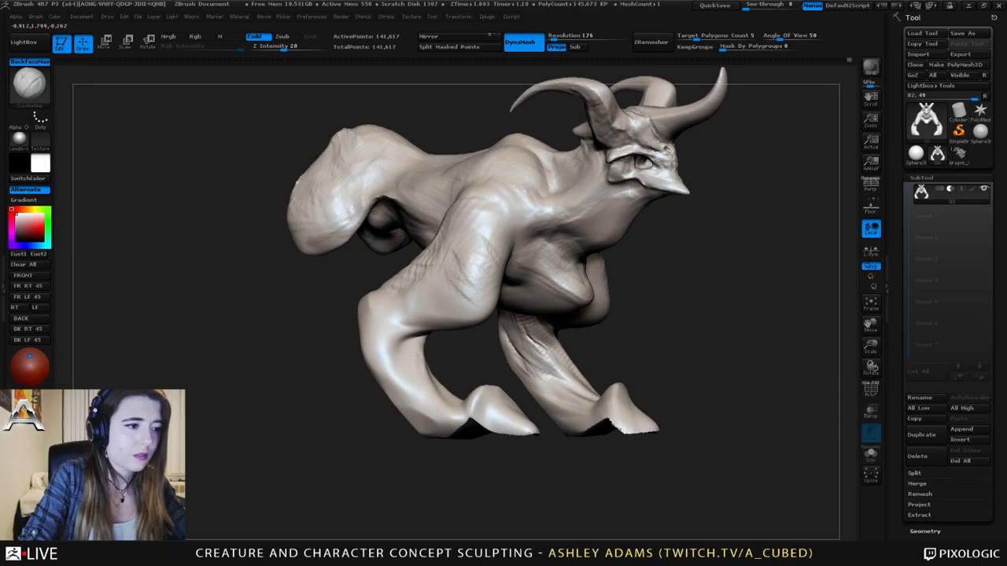
mouse_move(525, 343)
mouse_down()
mouse_move(560, 382)
mouse_move(532, 340)
mouse_up()
shift+right_drag(540, 348, 550, 348)
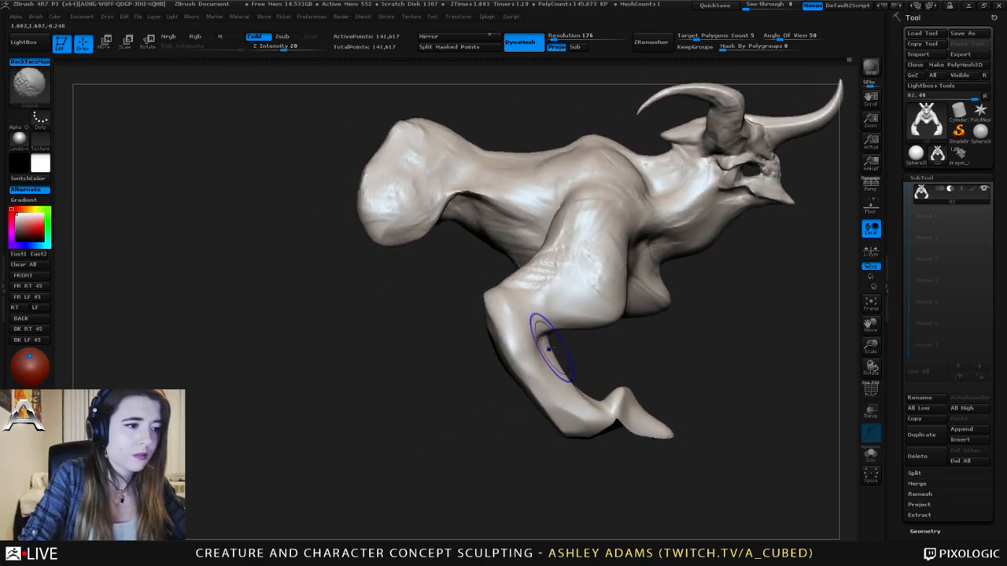
- Reshape the elbows and the back of the forearms with SnakeHook, smoothing the elbow surface
key(b)
key(s)
key(h)
right_click(506, 337)
mouse_move(506, 338)
mouse_down()
mouse_move(526, 338)
mouse_move(492, 354)
mouse_up()
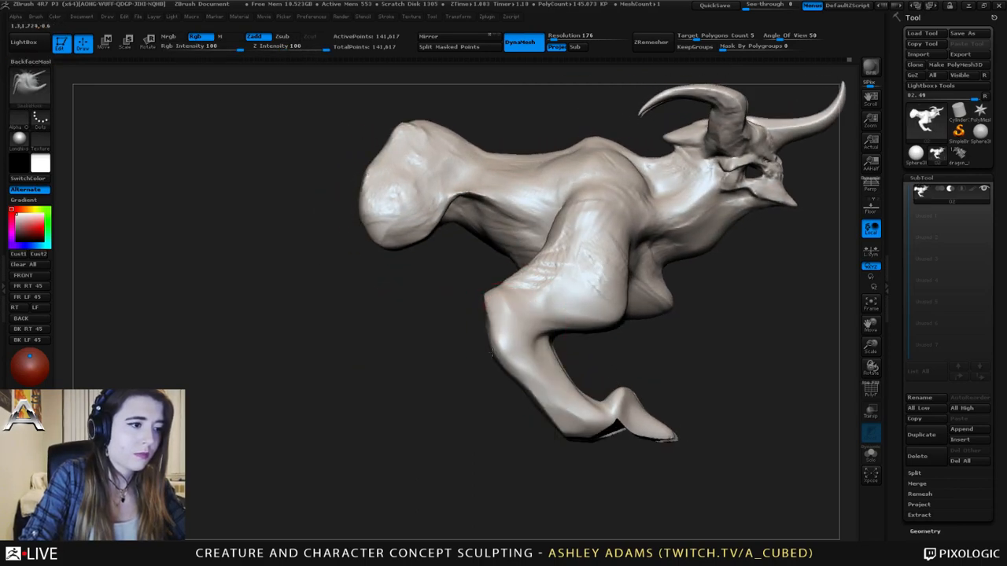
right_drag(472, 354, 524, 346)
shift+drag(503, 335, 500, 356)
right_drag(495, 350, 442, 341)
drag(496, 351, 478, 350)
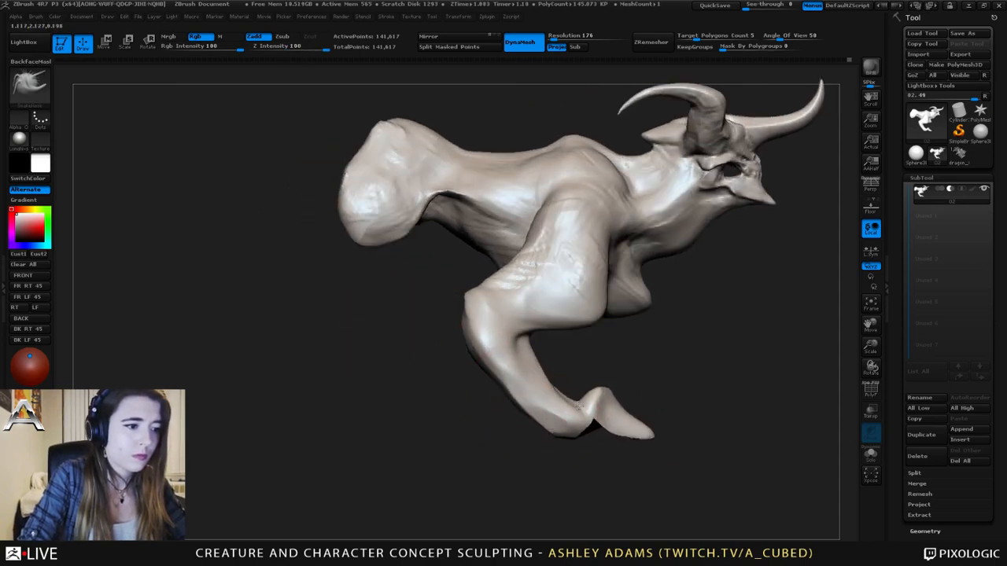
- Reshape the front feet into fuller, rounder forms with SnakeHook and smooth them
mouse_move(573, 401)
right_down()
mouse_move(543, 413)
mouse_move(621, 405)
right_up()
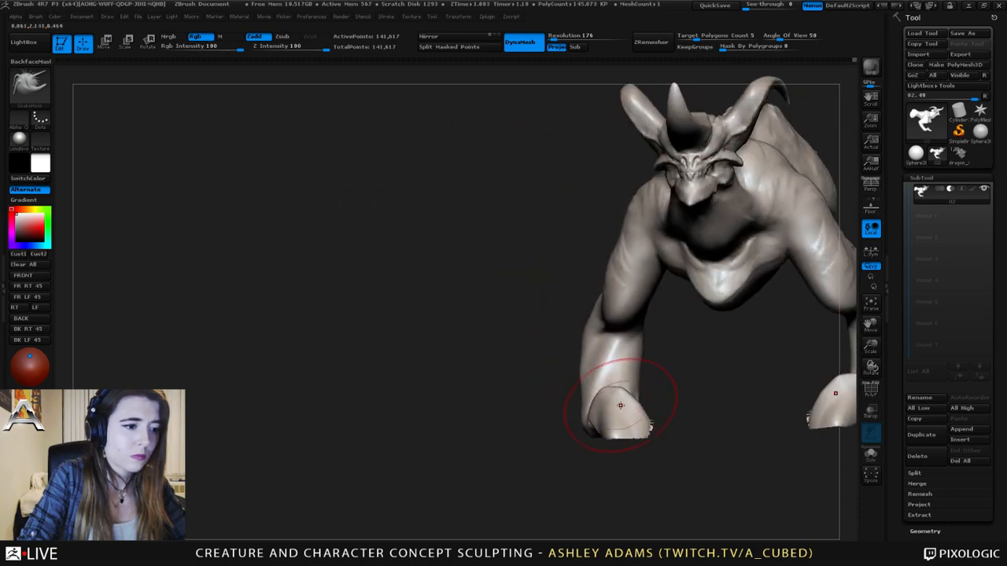
mouse_move(586, 406)
mouse_down()
mouse_move(595, 418)
mouse_move(643, 424)
mouse_up()
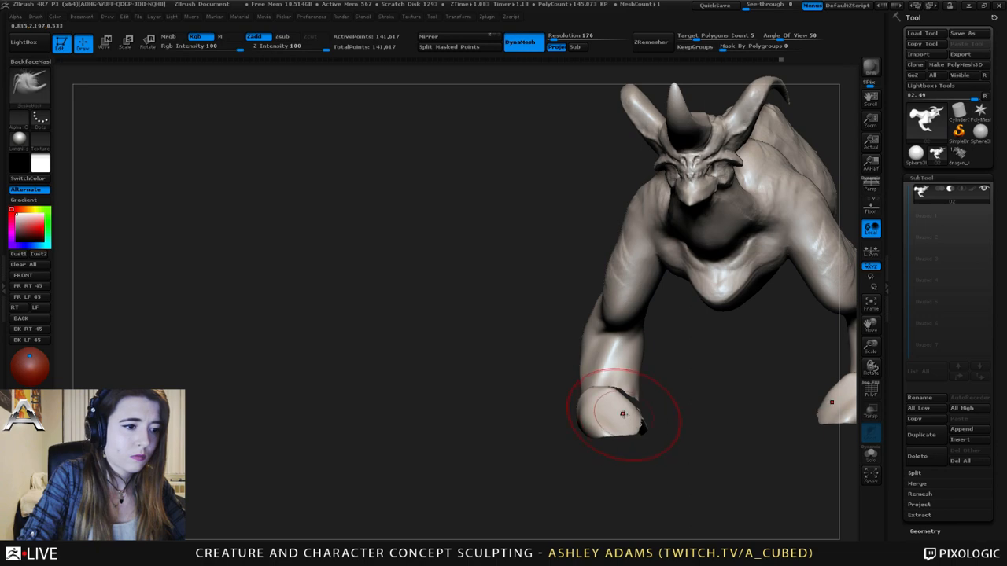
right_drag(611, 411, 595, 382)
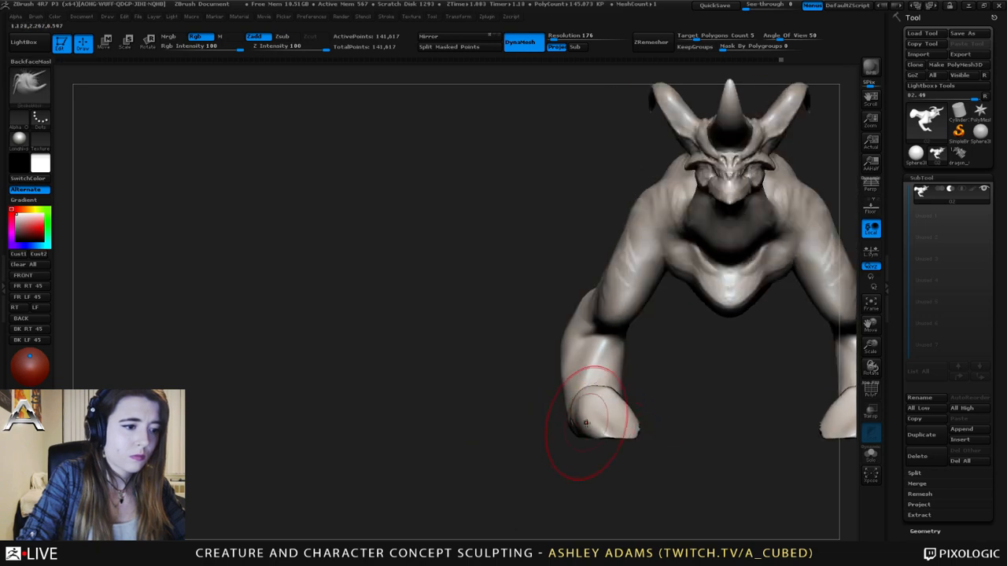
right_drag(573, 393, 602, 401)
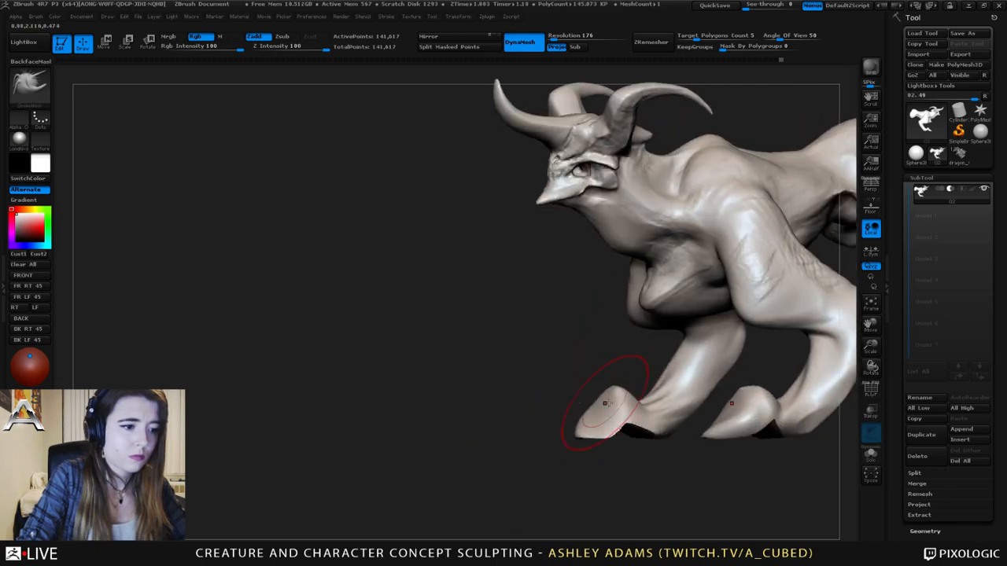
key(space)
drag(627, 402, 616, 402)
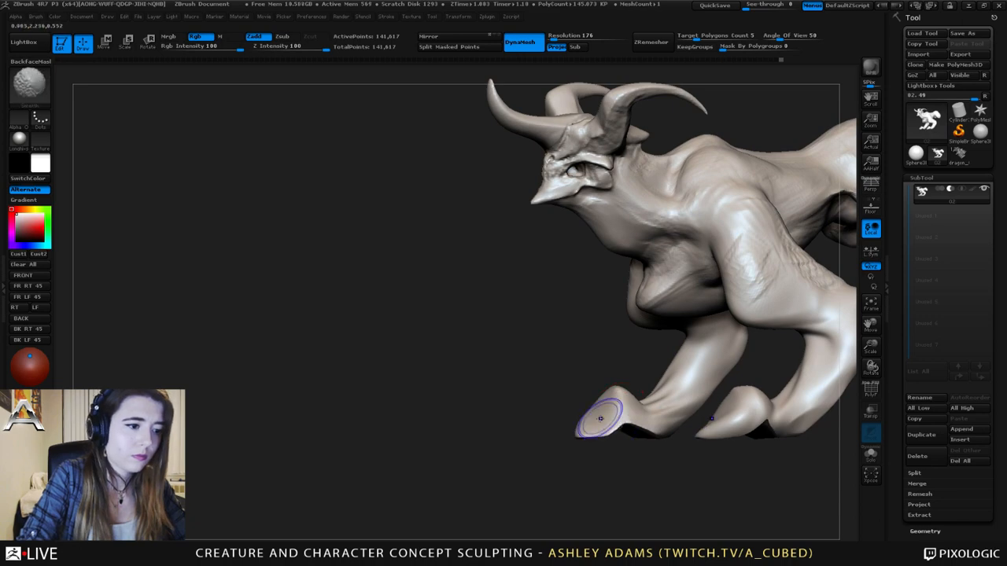
mouse_move(600, 419)
right_down()
mouse_move(615, 410)
mouse_move(600, 408)
right_up()
- Add volume to the tops of the front feet with ClayBuildup
key(space)
key(b)
key(c)
key(b)
key(space)
drag(602, 402, 608, 402)
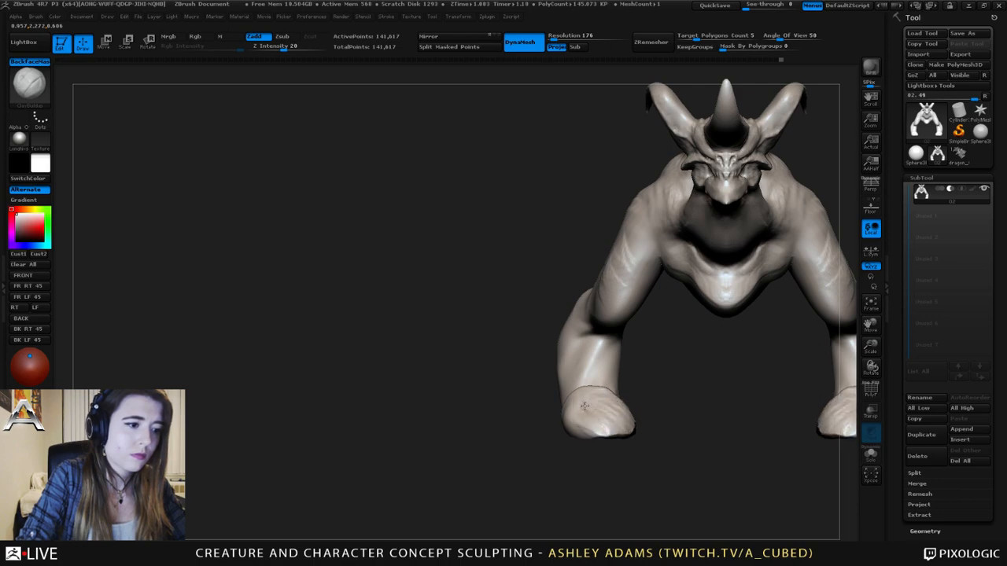
right_drag(584, 406, 618, 420)
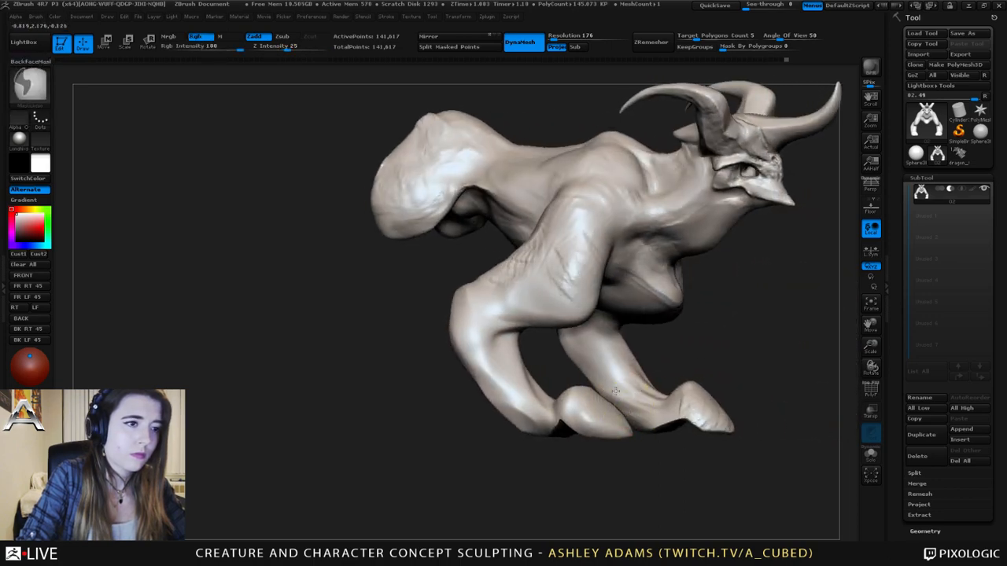
- Flatten the undersides of the front feet with a straight horizontal clip curve in side view
ctrl+right_drag(611, 381, 604, 371)
right_drag(604, 371, 595, 384)
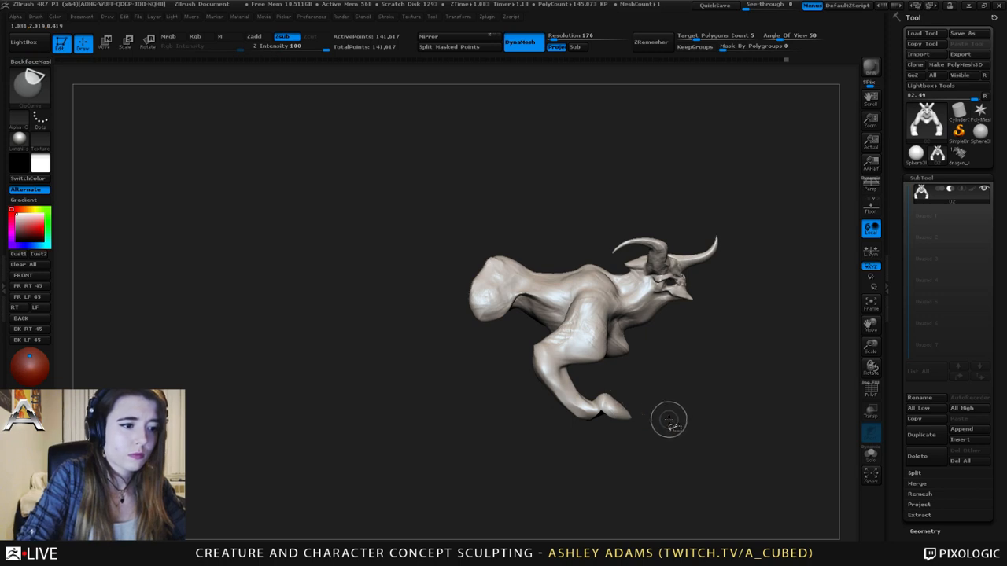
mouse_move(696, 410)
ctrl+shift+mouse_down()
mouse_move(528, 425)
mouse_move(526, 416)
ctrl+shift+mouse_up()
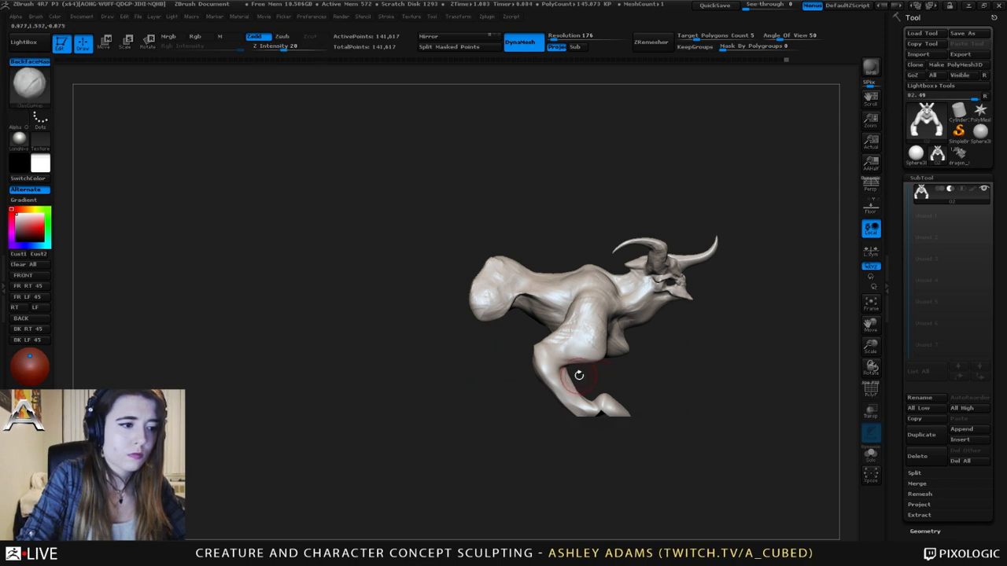
- Reshape the side profile of the upper front legs and elbows with a larger SnakeHook brush
key(2)
key(space)
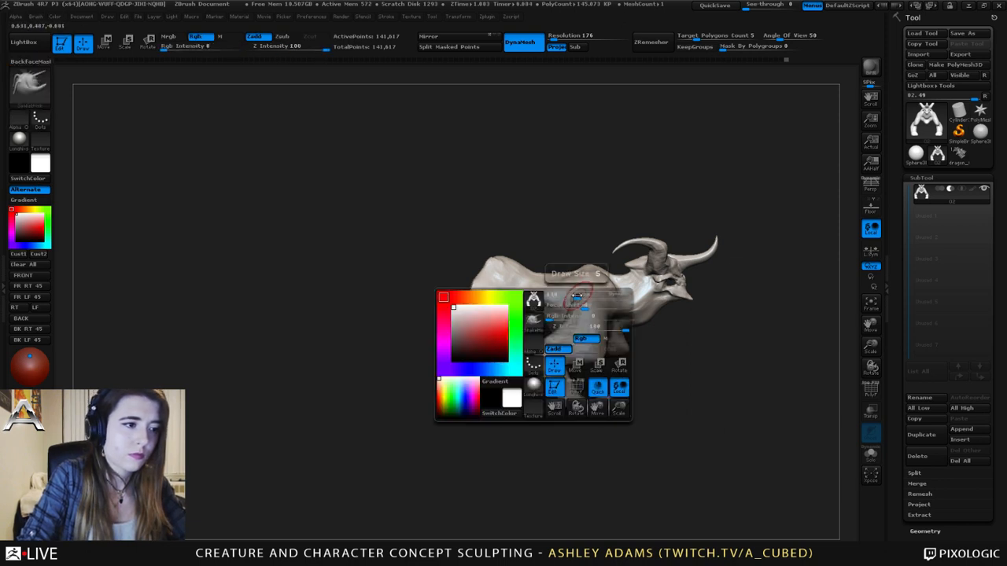
mouse_move(583, 300)
mouse_down()
mouse_move(566, 297)
mouse_move(587, 281)
mouse_move(595, 289)
mouse_move(583, 278)
mouse_move(590, 288)
mouse_move(601, 277)
mouse_up()
key(space)
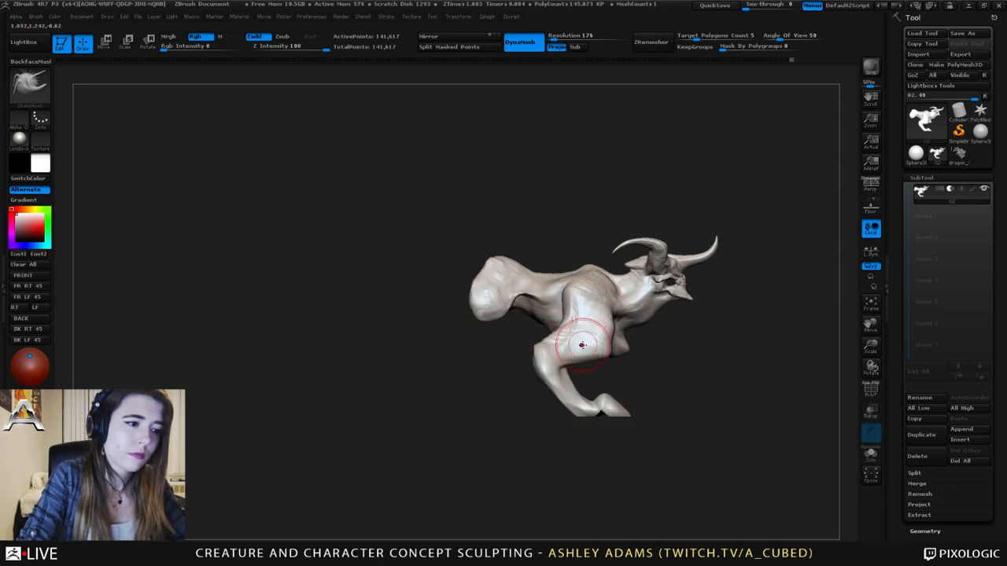
right_click(580, 341)
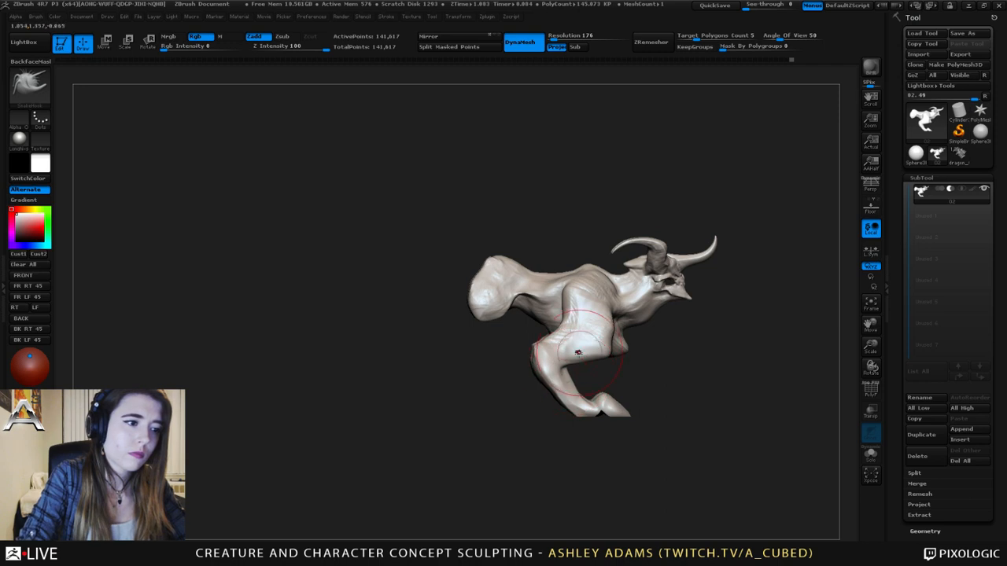
right_click(566, 358)
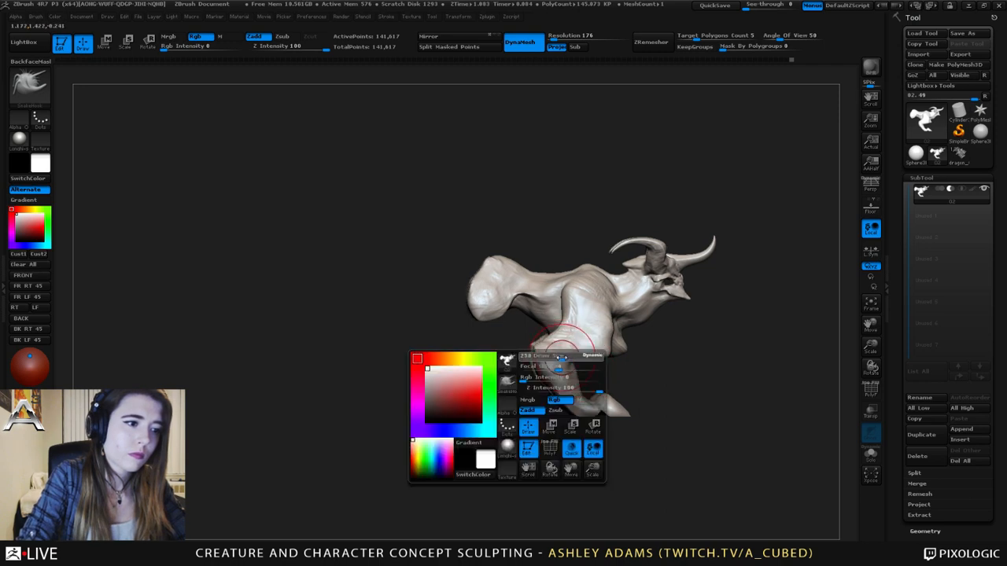
right_drag(542, 381, 522, 359)
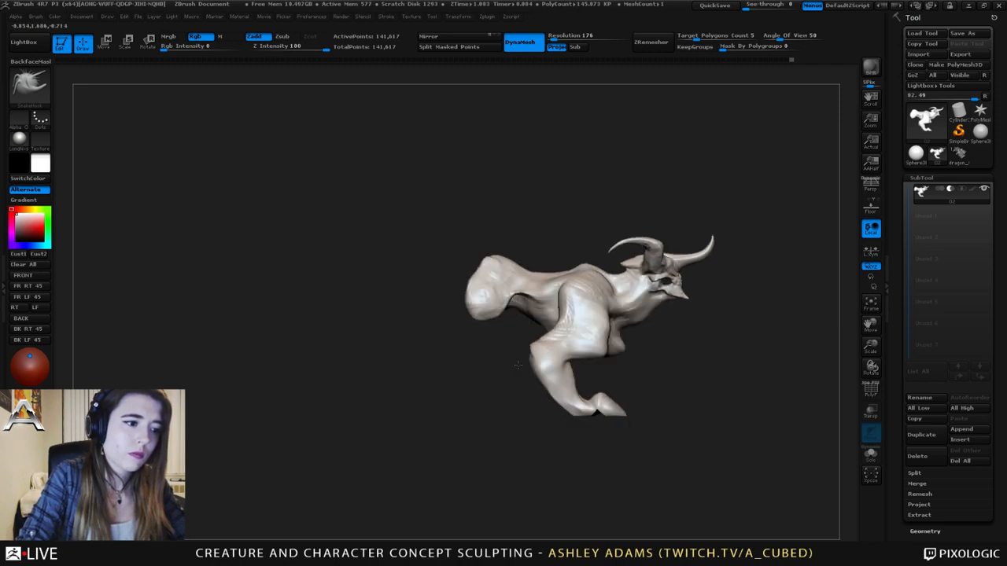
right_click(595, 351)
key(2)
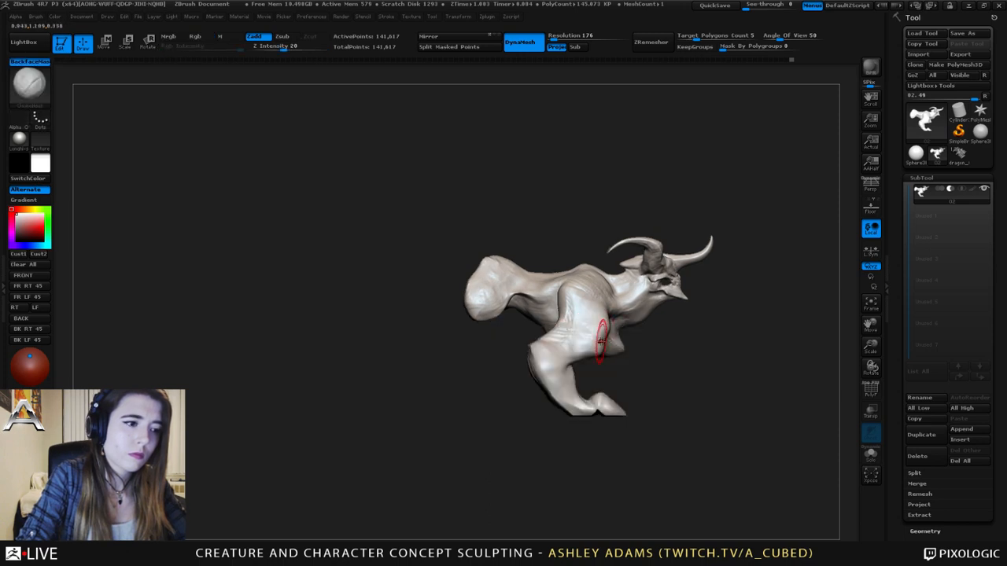
key(1)
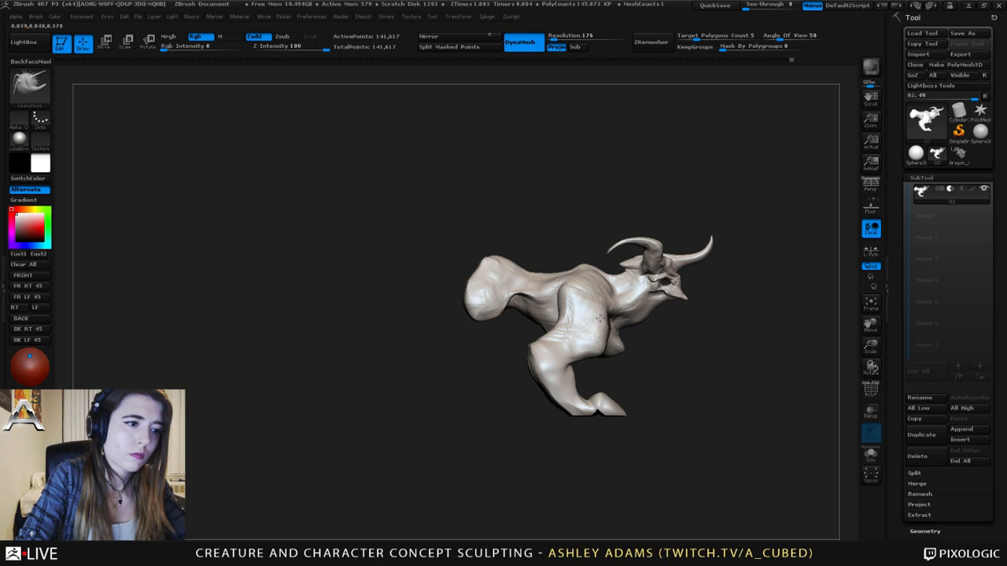
- Adjust the shoulder and chest contours with SnakeHook from front and three-quarter views
right_drag(600, 318, 542, 302)
right_click(545, 343)
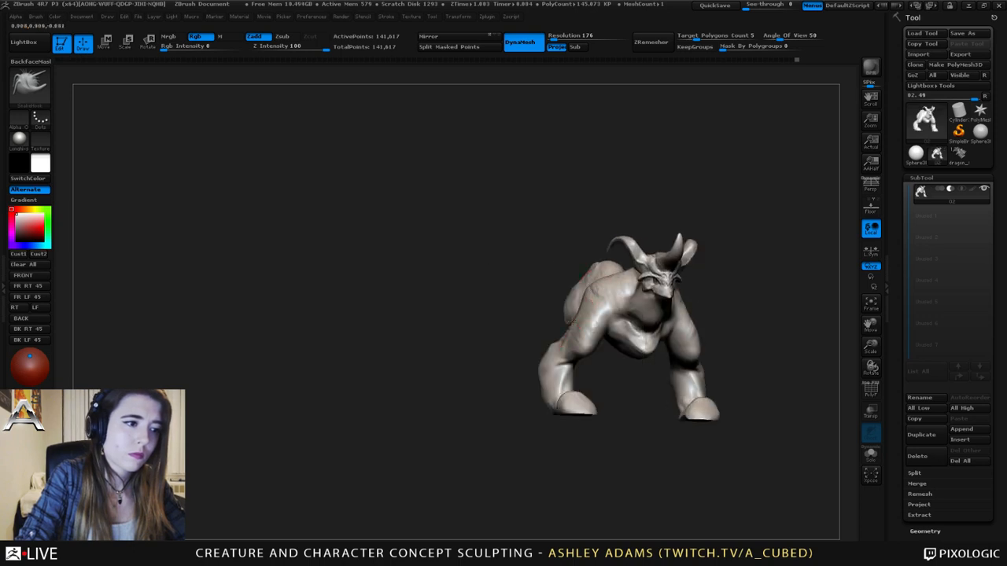
right_drag(604, 284, 640, 277)
right_click(549, 356)
right_click(549, 330)
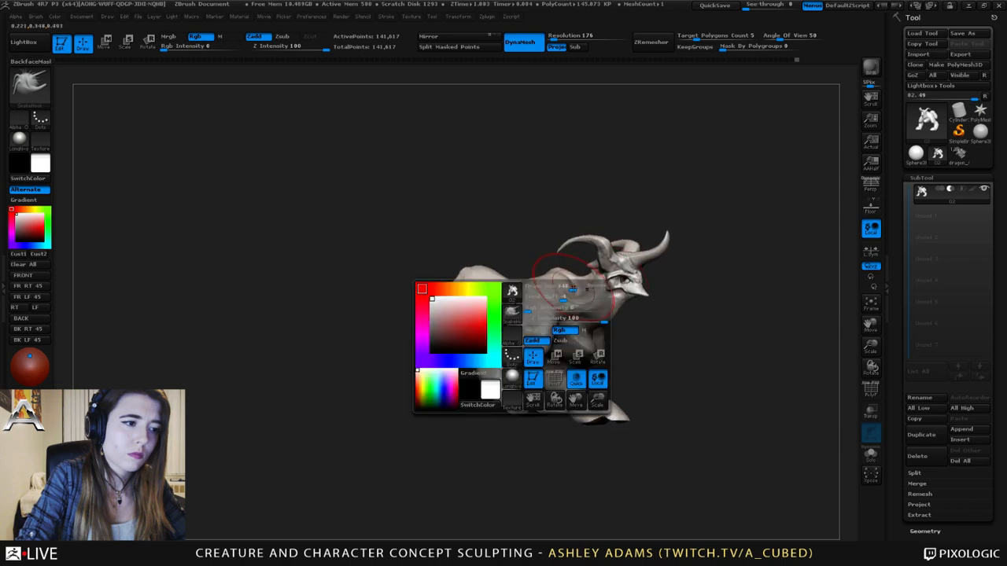
mouse_move(535, 303)
right_down()
mouse_move(582, 297)
mouse_move(487, 305)
right_up()
key(1)
key(2)
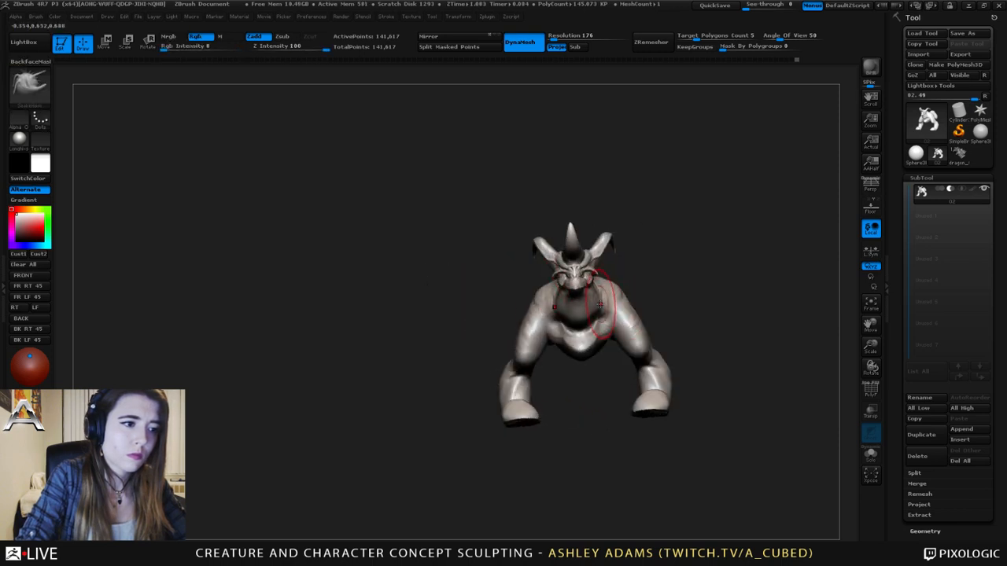
- Pull the outer contours of the front forearms slightly inward with SnakeHook in front view
right_drag(603, 300, 641, 294)
key(space)
key(space)
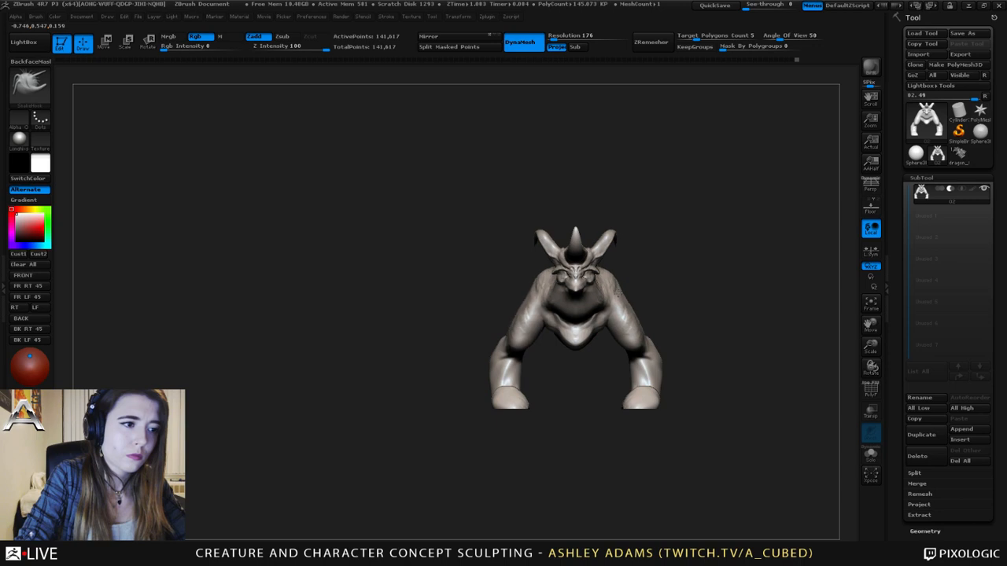
drag(659, 364, 657, 361)
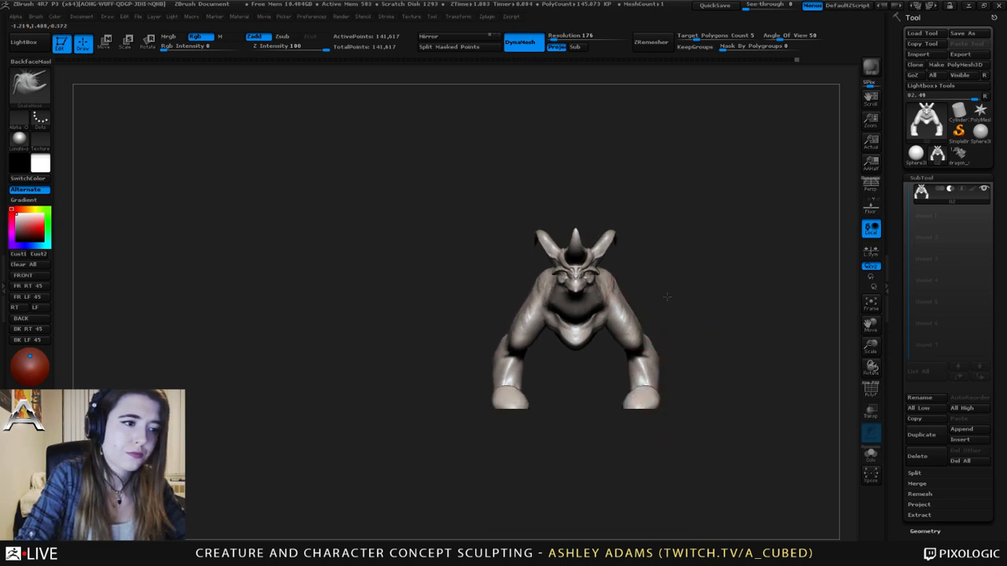
- Mask the front legs and invert the mask so only the body and head are protected
mouse_move(711, 295)
ctrl+mouse_down()
mouse_move(611, 250)
mouse_move(610, 354)
mouse_move(629, 456)
ctrl+mouse_up()
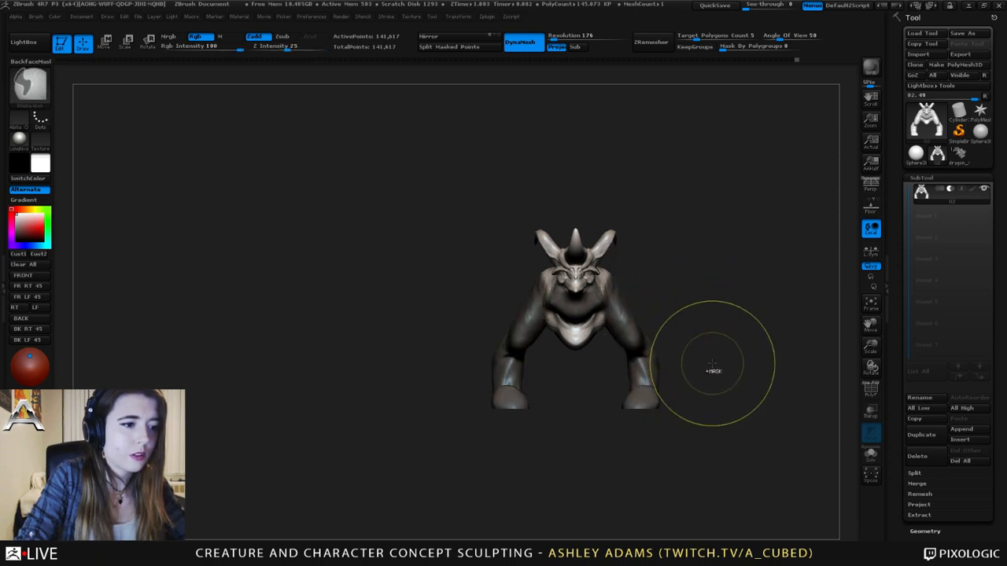
mouse_move(700, 308)
mouse_down()
mouse_move(617, 303)
mouse_move(662, 301)
mouse_move(629, 300)
mouse_up()
mouse_move(778, 218)
ctrl+mouse_down()
mouse_move(670, 225)
mouse_move(713, 323)
mouse_move(725, 321)
ctrl+mouse_up()
drag(767, 256, 719, 247)
ctrl+drag(705, 296, 737, 330)
drag(772, 315, 725, 271)
- Set the angle of view to 25 and turn on perspective display
mouse_move(723, 230)
ctrl+mouse_down()
mouse_move(711, 271)
mouse_move(732, 329)
mouse_move(747, 230)
mouse_move(702, 256)
mouse_move(742, 306)
mouse_move(744, 292)
mouse_move(717, 334)
mouse_move(692, 338)
mouse_move(674, 326)
mouse_move(697, 202)
mouse_move(779, 87)
ctrl+mouse_up()
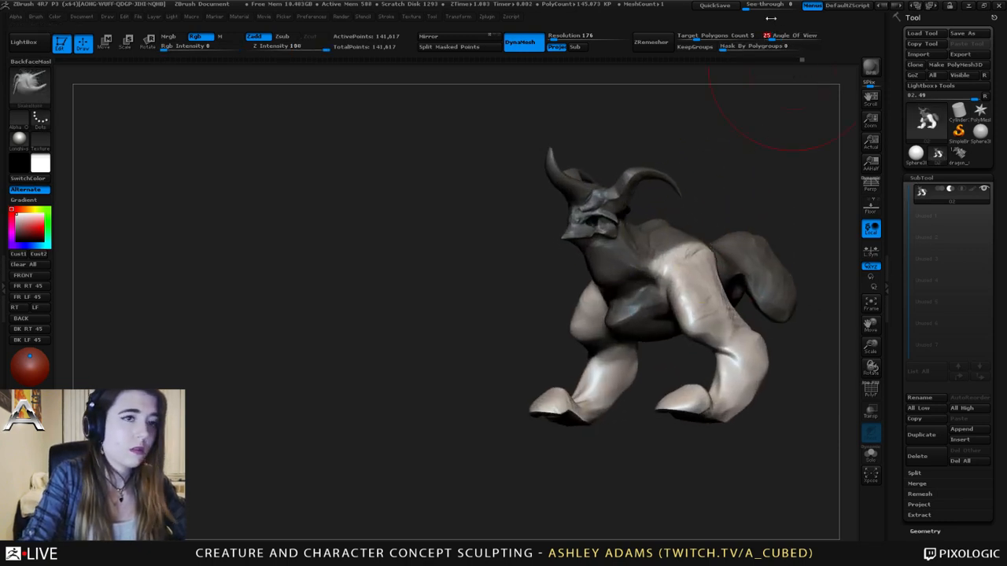
click(870, 185)
drag(818, 206, 611, 292)
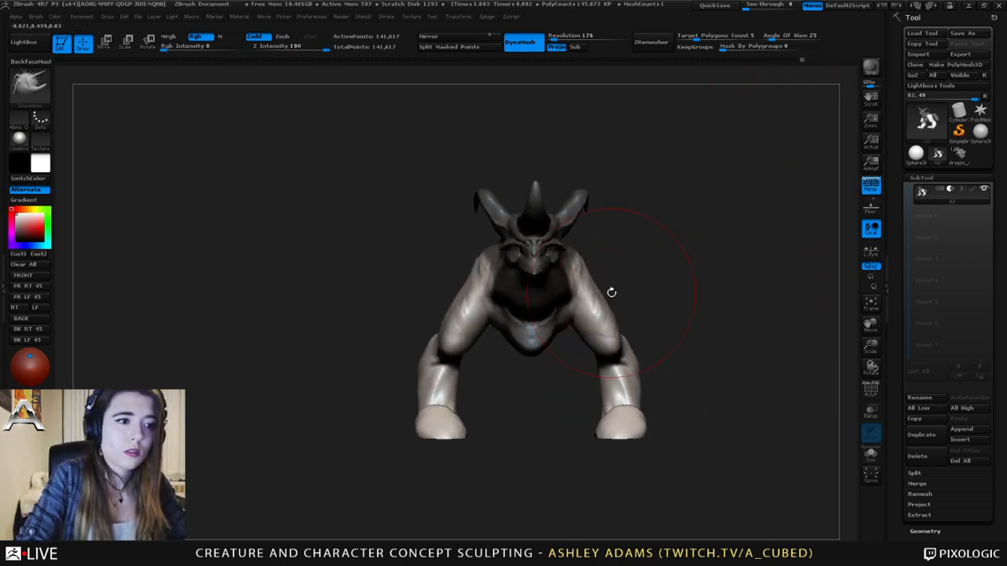
- Rotate the unmasked front legs outward and reposition them symmetrically with the Transpose line, and clear the mask
key(w)
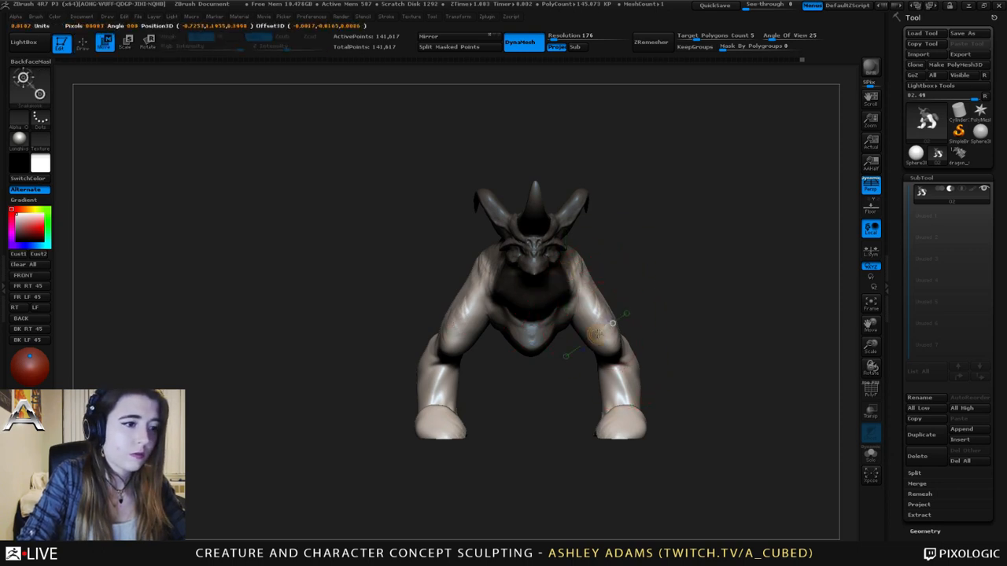
mouse_move(597, 334)
shift+mouse_down()
mouse_move(784, 335)
mouse_move(727, 339)
shift+mouse_up()
shift+drag(699, 304, 692, 371)
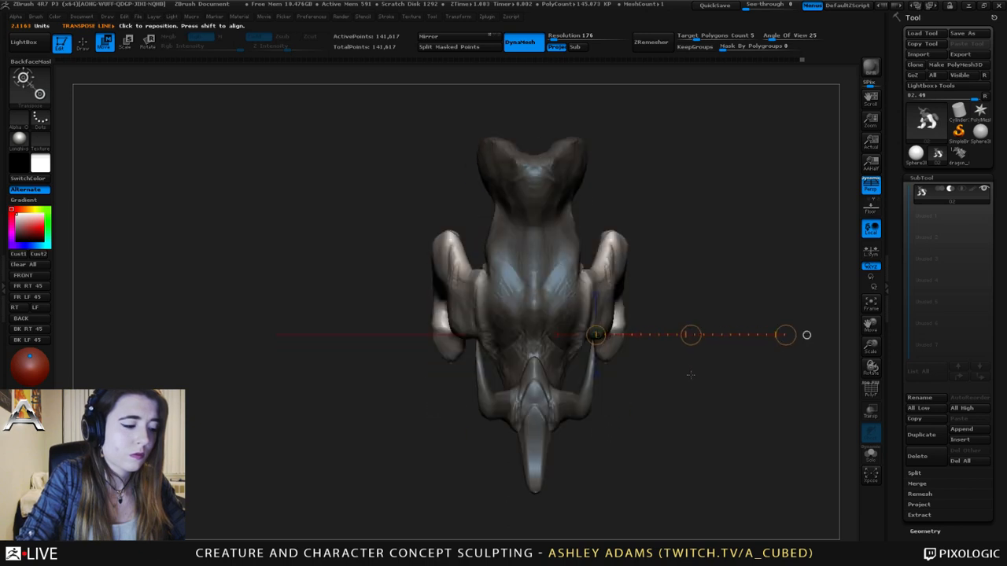
key(r)
drag(785, 335, 776, 409)
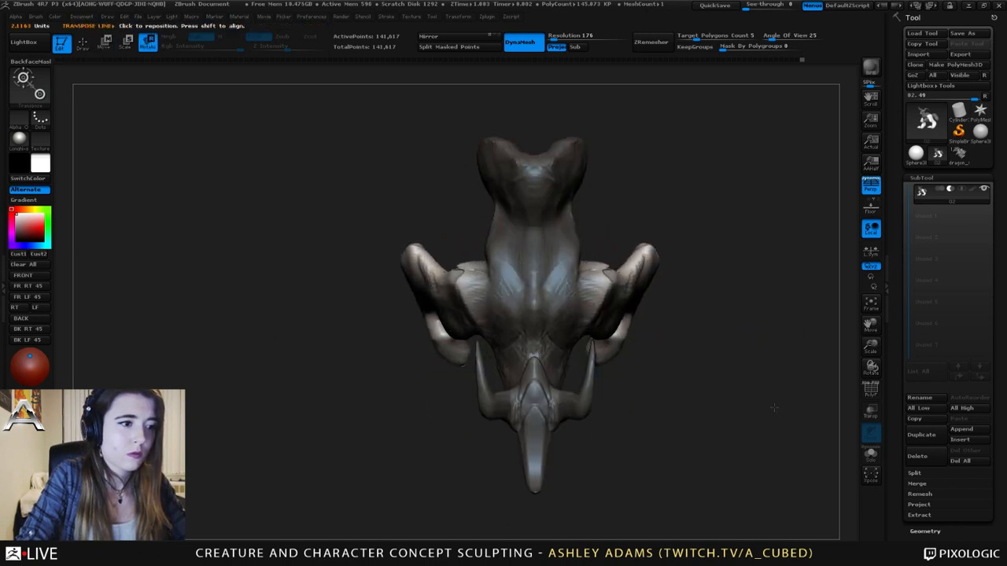
key(w)
mouse_move(690, 335)
mouse_down()
mouse_move(681, 338)
mouse_move(687, 274)
mouse_move(597, 290)
mouse_up()
key(q)
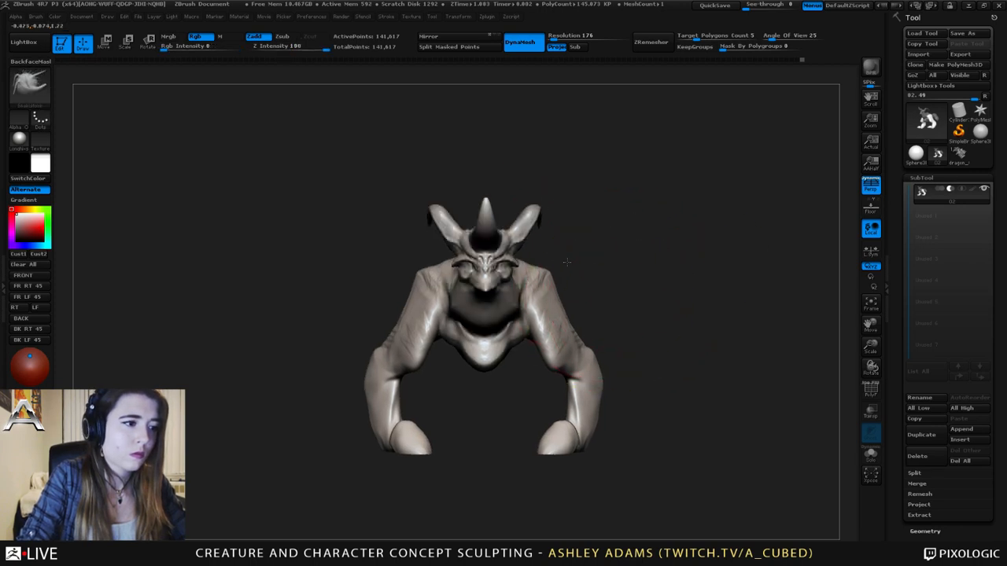
- Smooth the flank surface directly behind the front shoulder
key(space)
drag(588, 255, 490, 276)
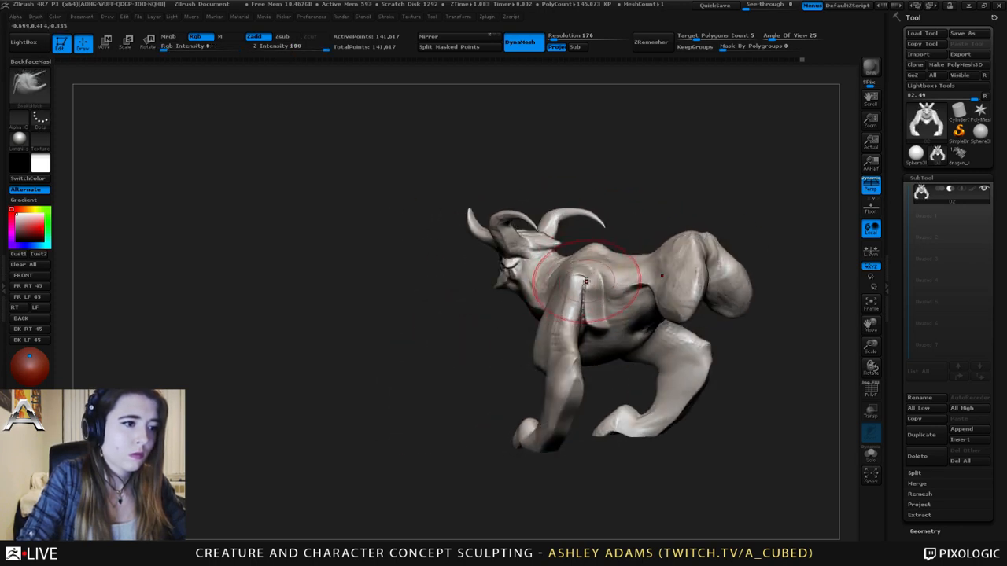
key(space)
shift+drag(596, 291, 596, 317)
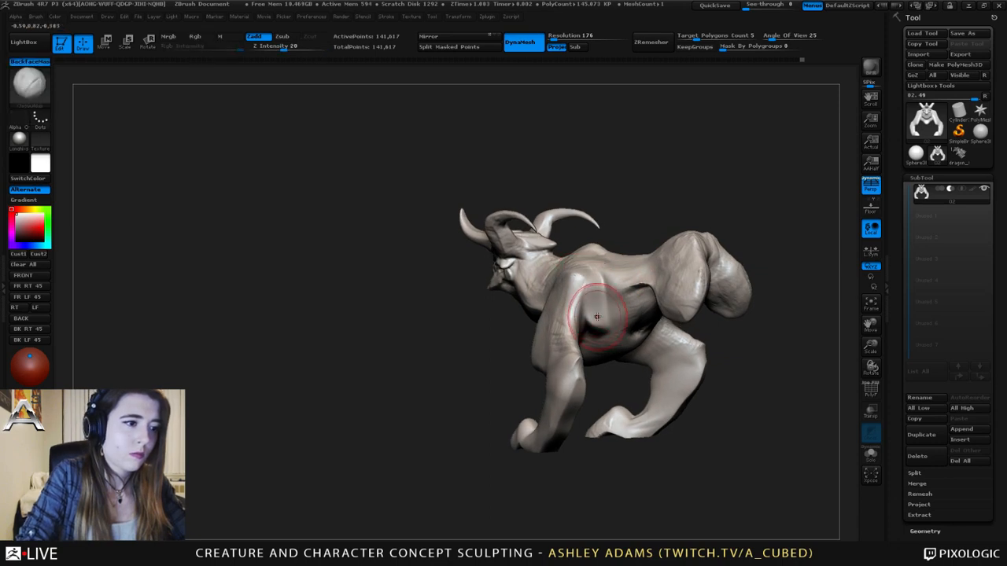
right_drag(595, 324, 593, 301)
- Adjust the shoulder contours of the front legs with the SnakeHook brush
mouse_move(616, 264)
right_down()
mouse_move(598, 266)
mouse_move(593, 231)
mouse_move(612, 264)
mouse_move(606, 238)
mouse_move(607, 262)
mouse_move(554, 260)
mouse_move(568, 253)
mouse_move(552, 257)
mouse_move(563, 254)
mouse_move(553, 256)
mouse_move(540, 213)
mouse_move(575, 253)
mouse_move(546, 248)
right_up()
key(b)
key(s)
key(h)
right_click(602, 258)
- Build up muscle mass along the shoulders and upper front legs with ClayBuildup, correcting the shape with SnakeHook
key(b)
key(c)
key(b)
right_click(554, 259)
key(b)
key(s)
key(h)
right_click(563, 253)
key(b)
key(c)
key(b)
mouse_move(604, 268)
right_down()
mouse_move(590, 325)
mouse_move(614, 291)
mouse_move(534, 303)
mouse_move(554, 275)
mouse_move(615, 242)
right_up()
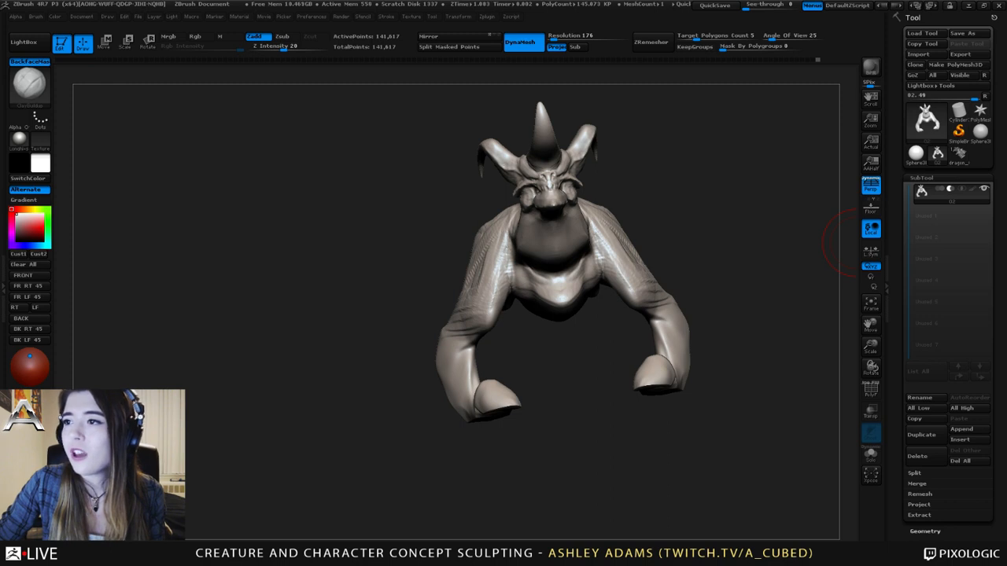
- Refine the front legs' silhouette with SnakeHook, working from three-quarter and side angles
drag(856, 243, 692, 269)
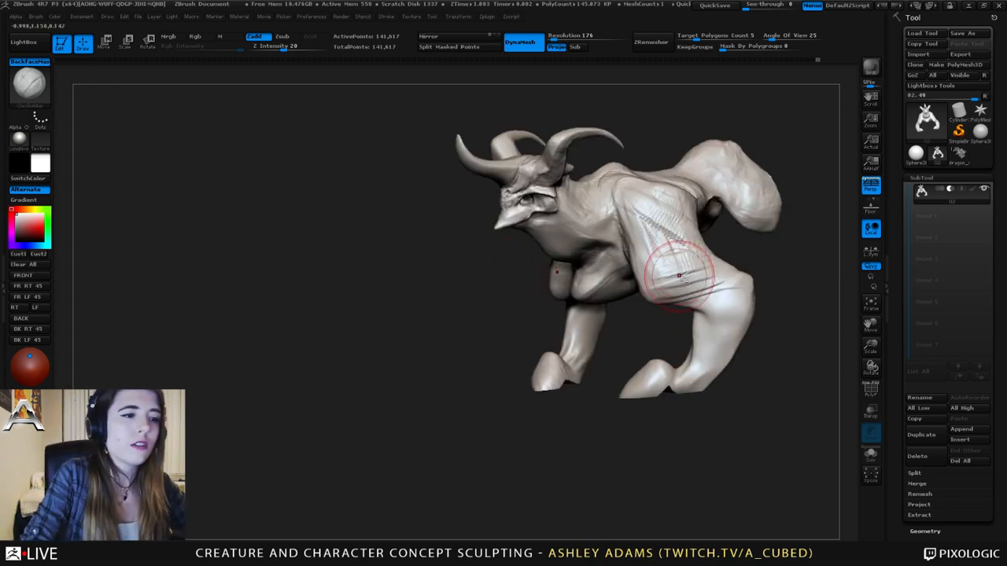
alt+drag(747, 314, 514, 291)
key(b)
key(s)
key(h)
drag(565, 322, 581, 316)
right_click(551, 346)
mouse_move(684, 362)
mouse_down()
mouse_move(775, 370)
mouse_move(755, 363)
mouse_up()
drag(645, 375, 641, 365)
mouse_move(740, 374)
mouse_down()
mouse_move(677, 372)
mouse_move(643, 392)
mouse_move(512, 288)
mouse_up()
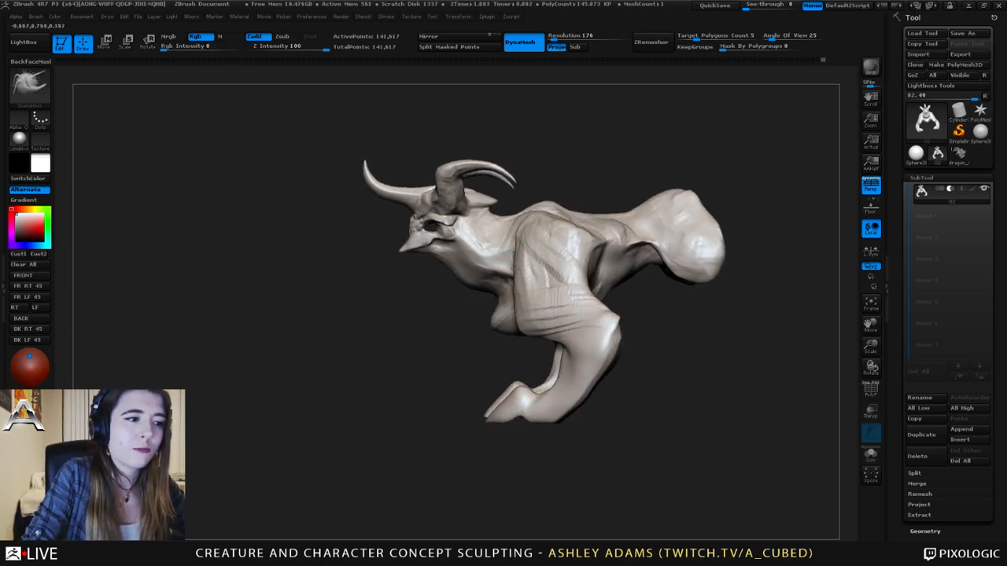
- Adjust the upper front leg where it meets the chest with SnakeHook and smooth its rough clay strokes
key(space)
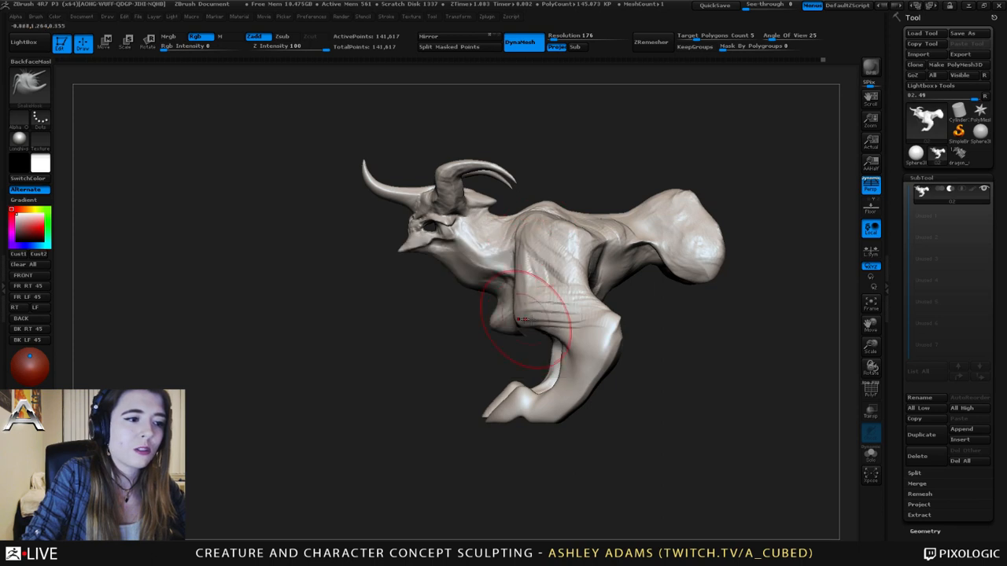
key(space)
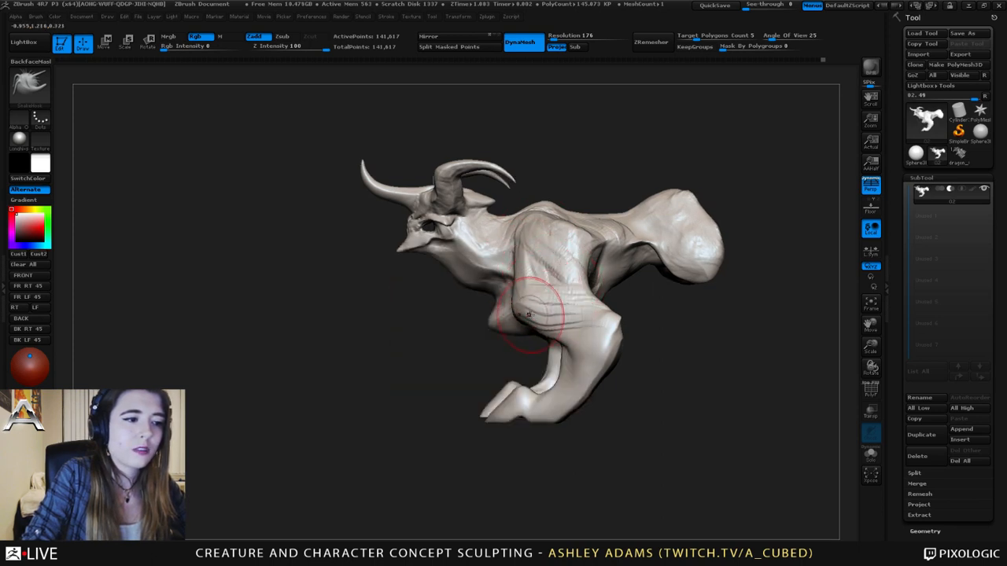
right_drag(533, 314, 614, 321)
mouse_move(546, 326)
shift+mouse_down()
mouse_move(556, 346)
mouse_move(544, 297)
shift+mouse_up()
right_drag(614, 303, 537, 305)
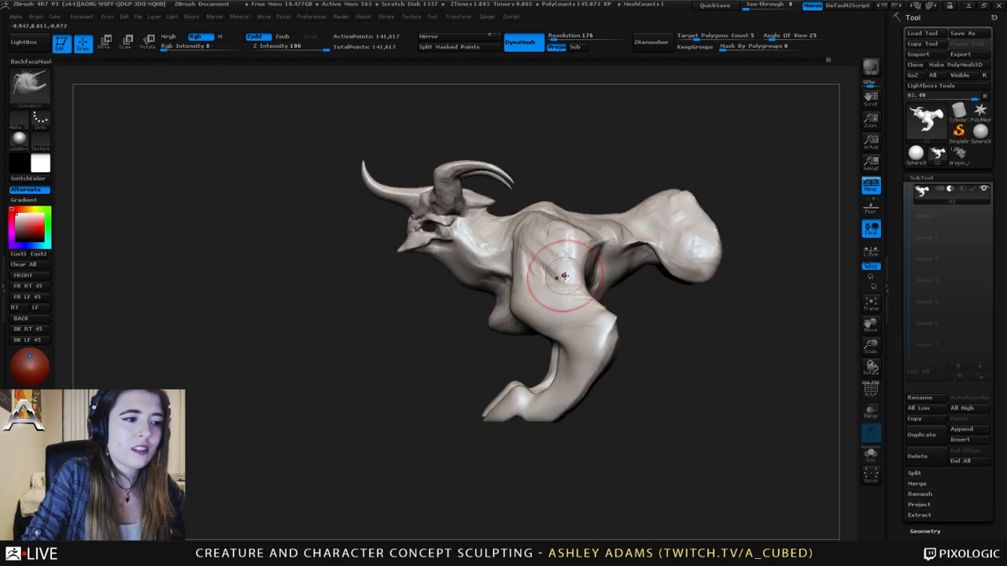
drag(524, 272, 521, 225)
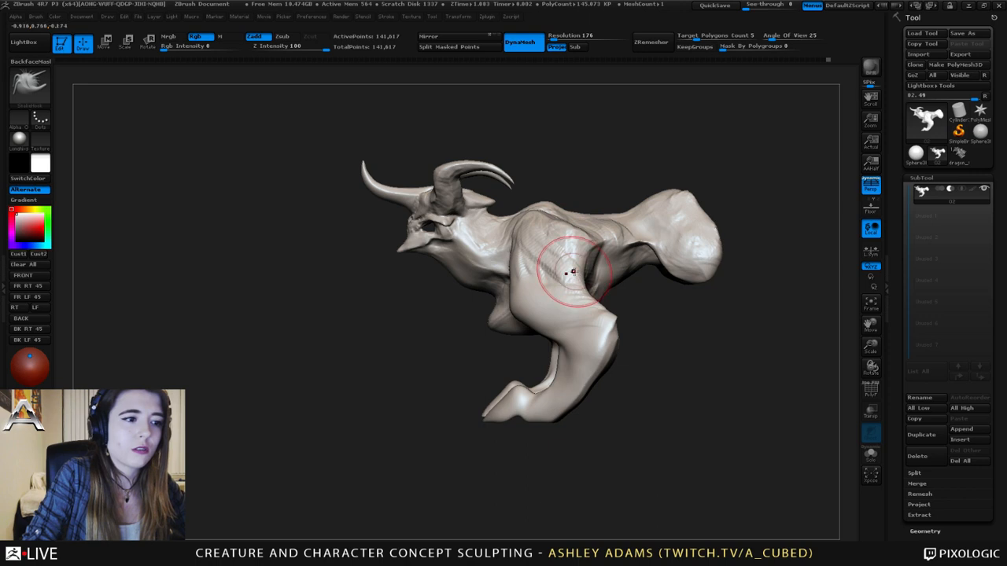
drag(571, 271, 581, 271)
- Build up the back side of the front shoulders with ClayBuildup
mouse_move(586, 299)
right_down()
mouse_move(498, 298)
mouse_move(571, 288)
mouse_move(556, 303)
mouse_move(590, 289)
mouse_move(582, 273)
mouse_move(405, 228)
right_up()
key(b)
key(c)
key(b)
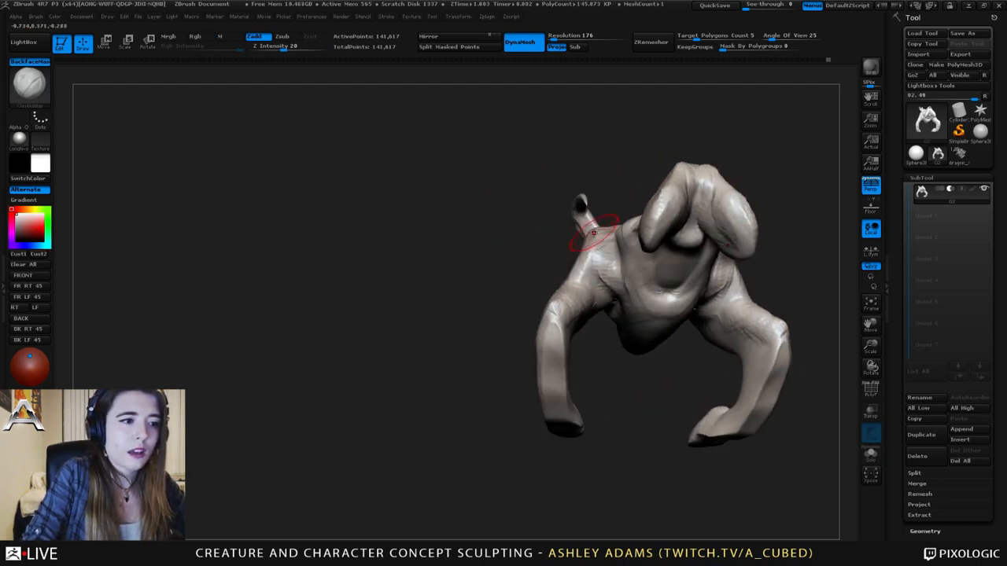
- Pull the front feet into shape with SnakeHook in front view, drawing their toes inward
key(b)
key(s)
key(h)
right_drag(601, 236, 566, 347)
right_click(438, 356)
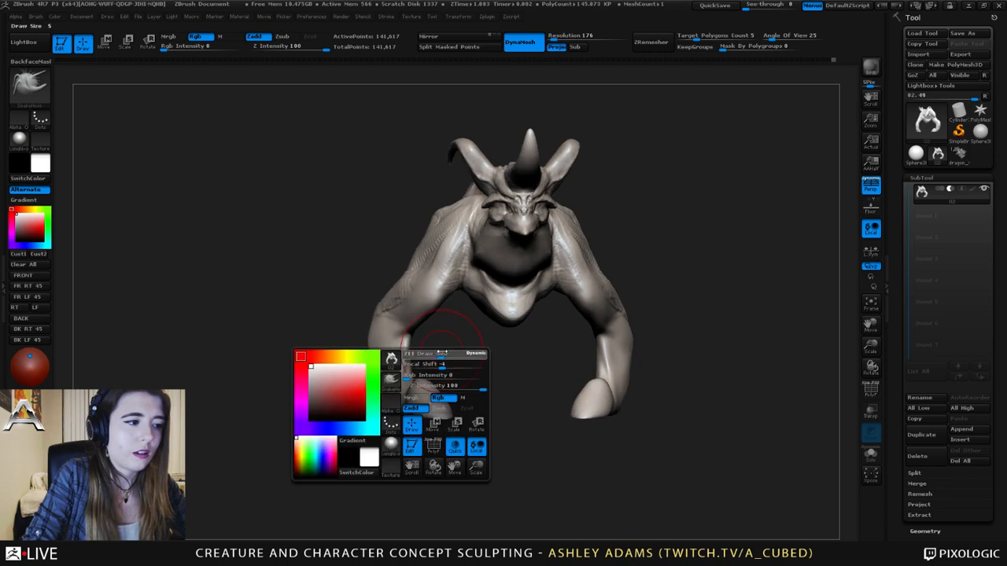
right_drag(471, 354, 433, 346)
drag(403, 409, 414, 398)
right_click(424, 397)
right_drag(412, 395, 429, 405)
drag(433, 412, 429, 401)
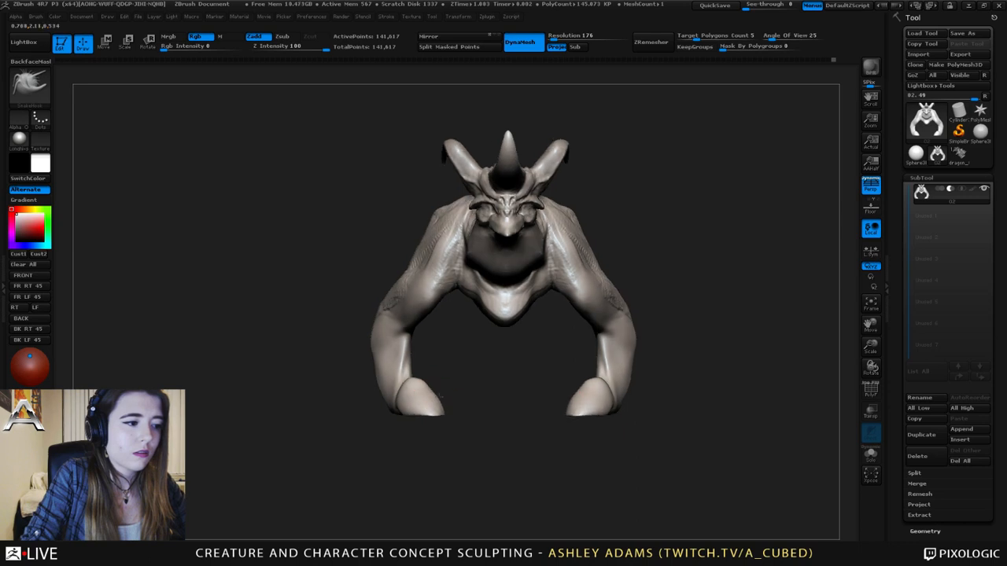
- Refine the shape of the front toes with SnakeHook, viewing the creature from above
right_drag(438, 360, 438, 389)
right_click(438, 389)
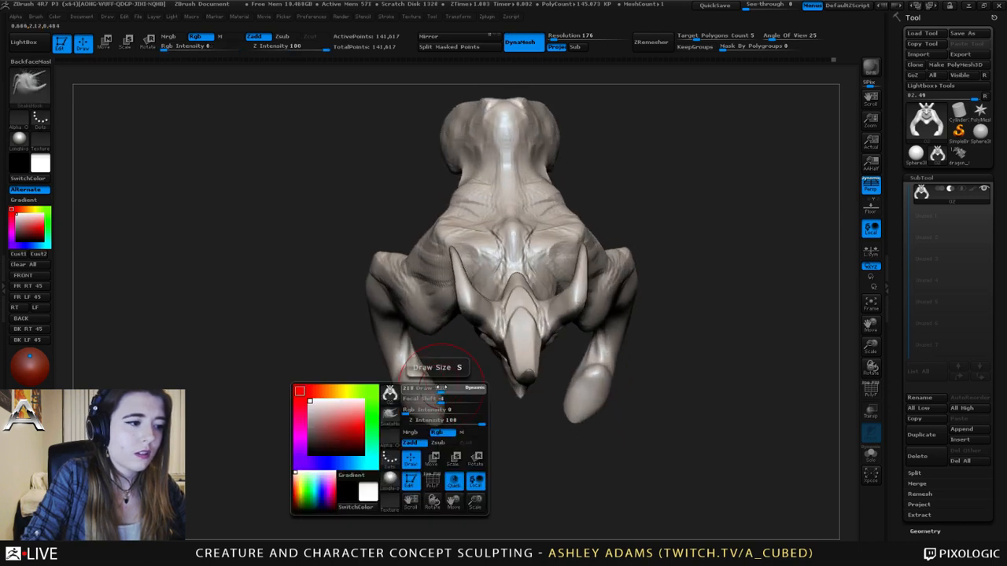
click(440, 397)
mouse_move(434, 426)
right_down()
mouse_move(449, 271)
mouse_move(448, 283)
right_up()
- Cut the front feet's tips and soles flat with the ClipCurve brush
mouse_move(403, 393)
right_down()
mouse_move(416, 317)
mouse_move(360, 402)
right_up()
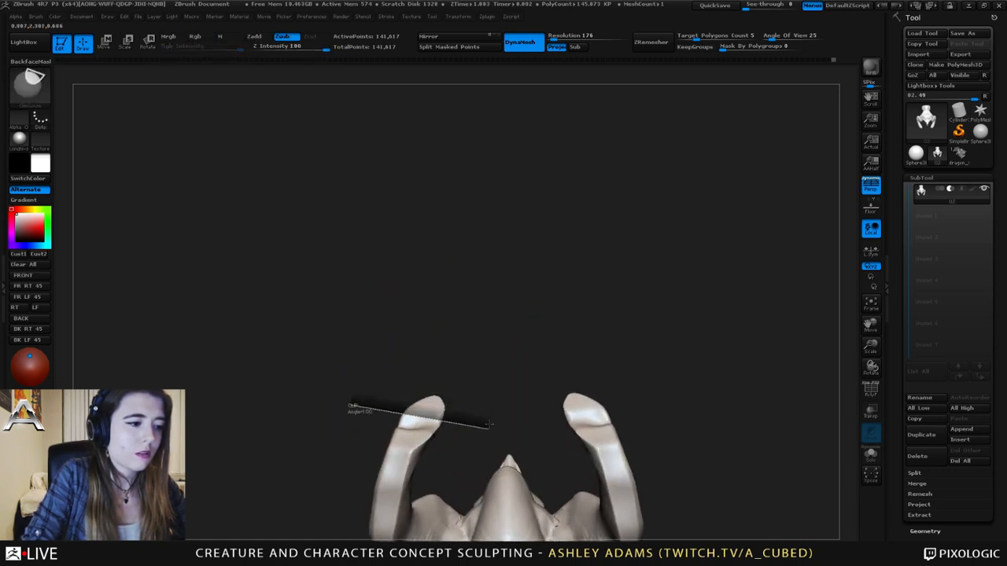
ctrl+shift+drag(492, 416, 495, 425)
right_drag(449, 364, 511, 495)
mouse_move(417, 438)
right_down()
mouse_move(464, 337)
mouse_move(362, 364)
mouse_move(480, 362)
mouse_move(436, 362)
right_up()
key(space)
mouse_move(415, 318)
ctrl+shift+mouse_down()
mouse_move(457, 434)
mouse_move(449, 429)
ctrl+shift+mouse_up()
mouse_move(451, 388)
right_down()
mouse_move(440, 329)
mouse_move(449, 354)
mouse_move(472, 353)
right_up()
right_click(449, 355)
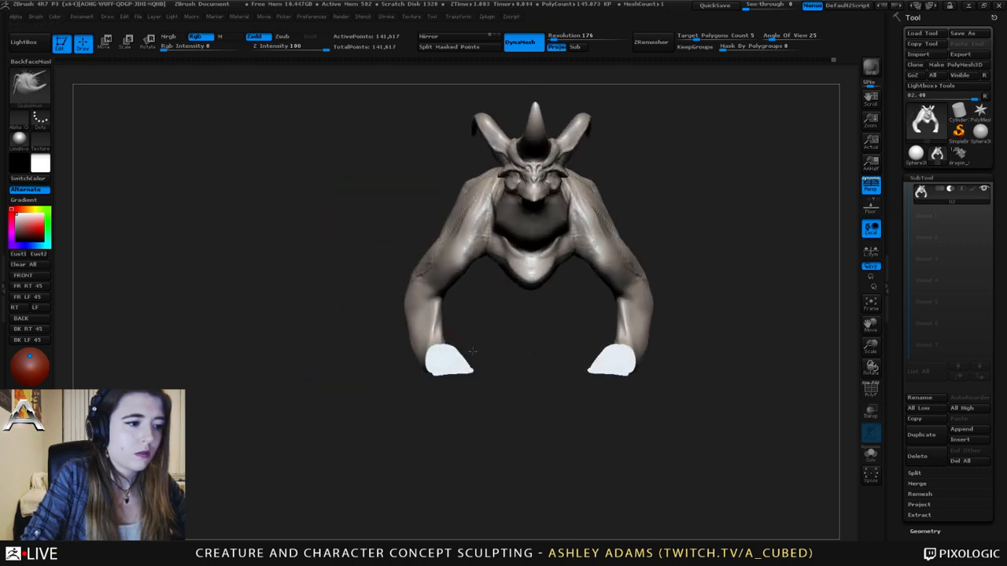
ctrl+shift+drag(528, 369, 338, 365)
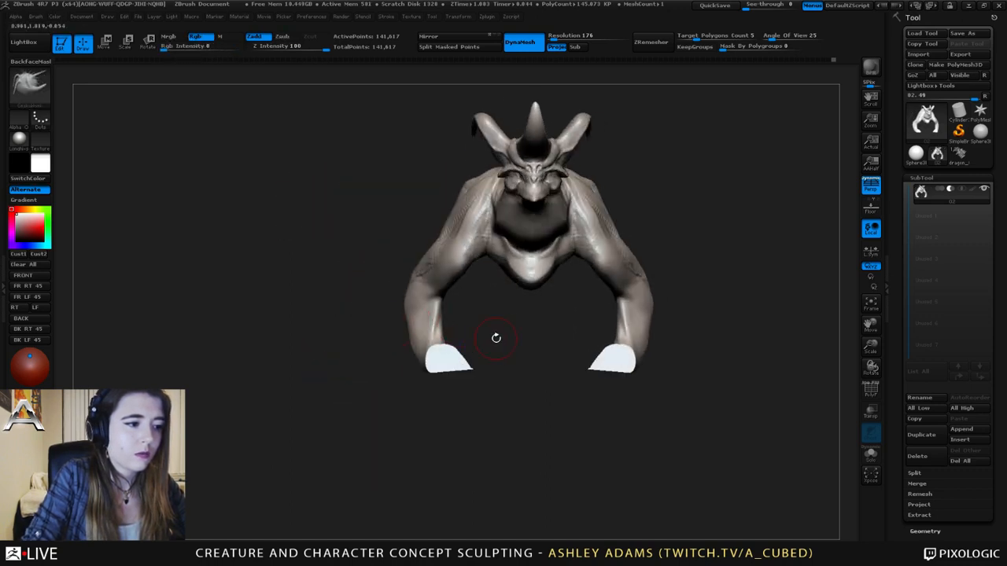
- Try to clip the inner sides of the front feet with a steep ClipCurve line, and undo it
mouse_move(495, 337)
right_down()
mouse_move(461, 360)
mouse_move(488, 355)
right_up()
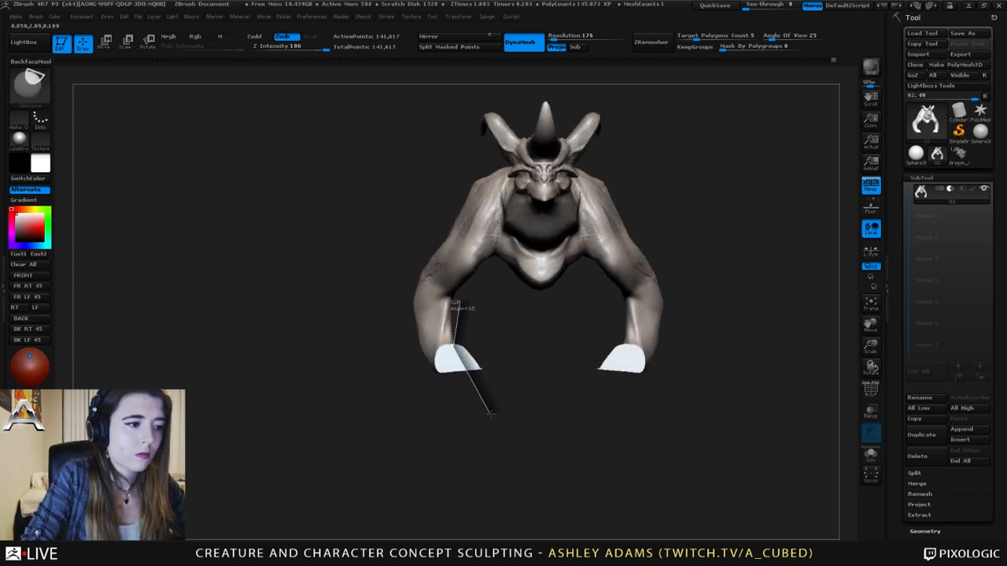
ctrl+shift+drag(490, 413, 493, 414)
key(ctrl+z)
- Plane the clipped front feet with TrimDynamic and round their upper edge in side view with SnakeHook
right_drag(490, 347, 441, 360)
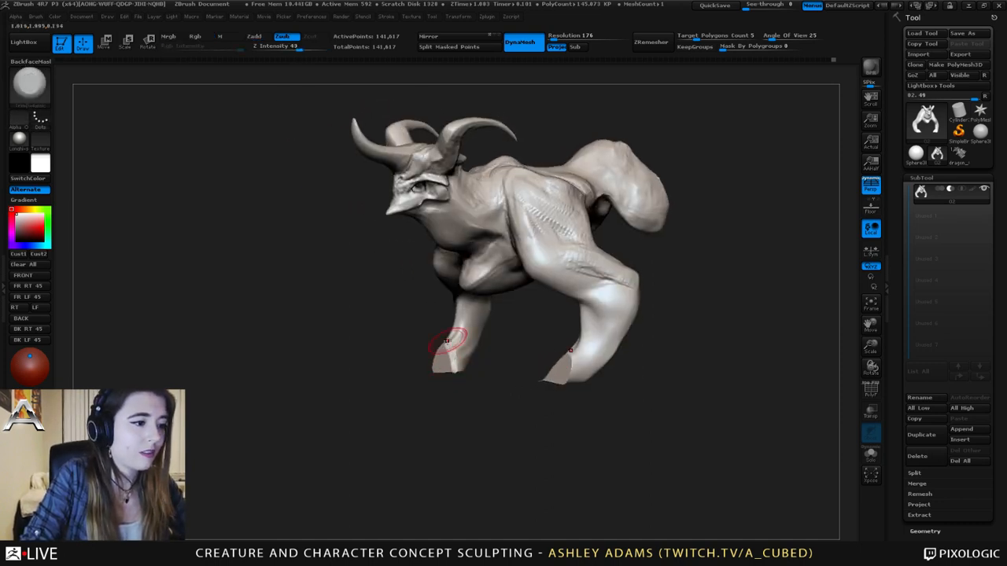
right_drag(445, 340, 469, 341)
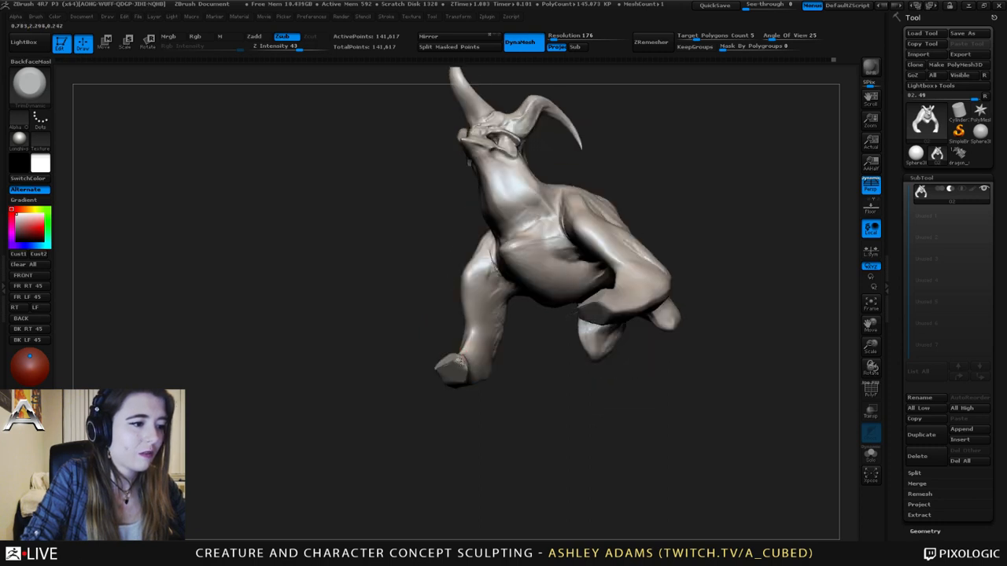
mouse_move(470, 346)
right_down()
mouse_move(465, 371)
mouse_move(453, 375)
mouse_move(434, 322)
right_up()
right_click(427, 301)
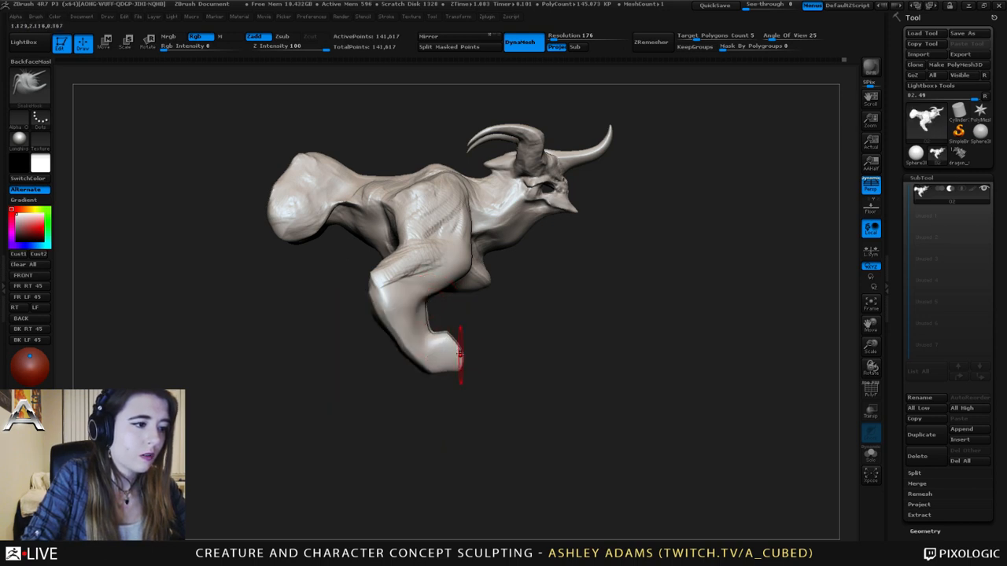
drag(436, 338, 437, 343)
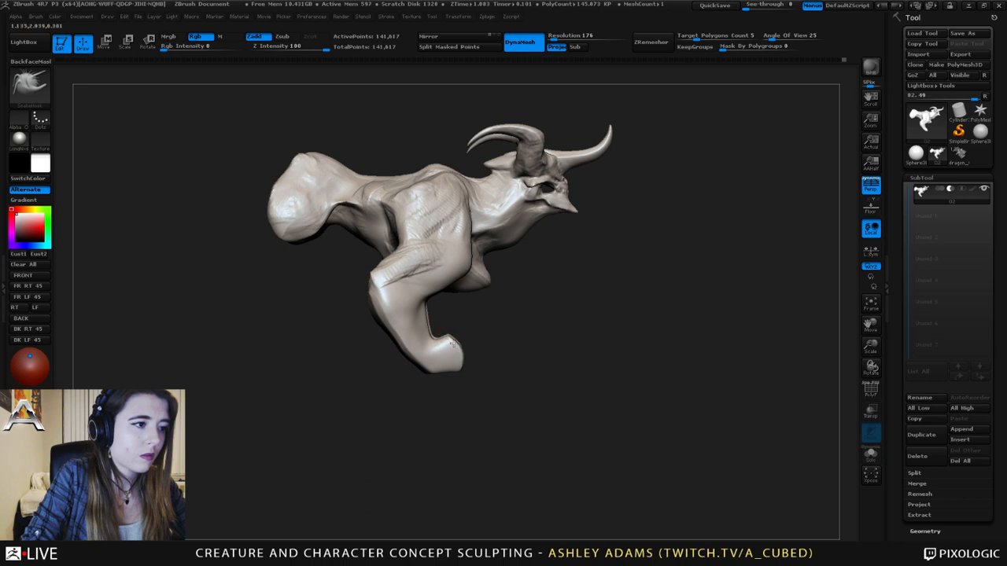
right_drag(452, 344, 455, 346)
- Build up muscle forms on the sides and backs of the front forearms with ClayBuildup
key(b)
key(c)
key(b)
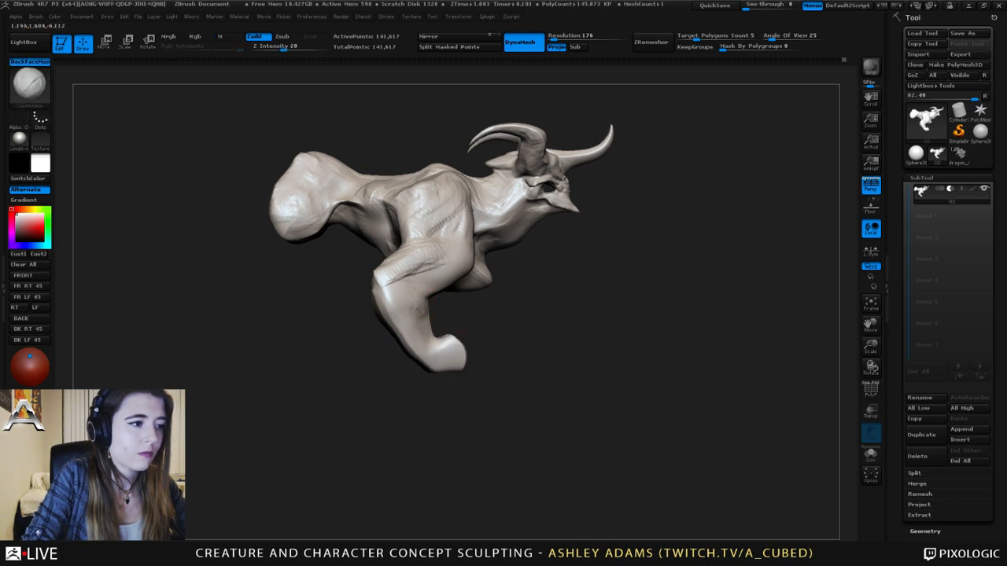
drag(419, 323, 425, 346)
drag(387, 287, 382, 319)
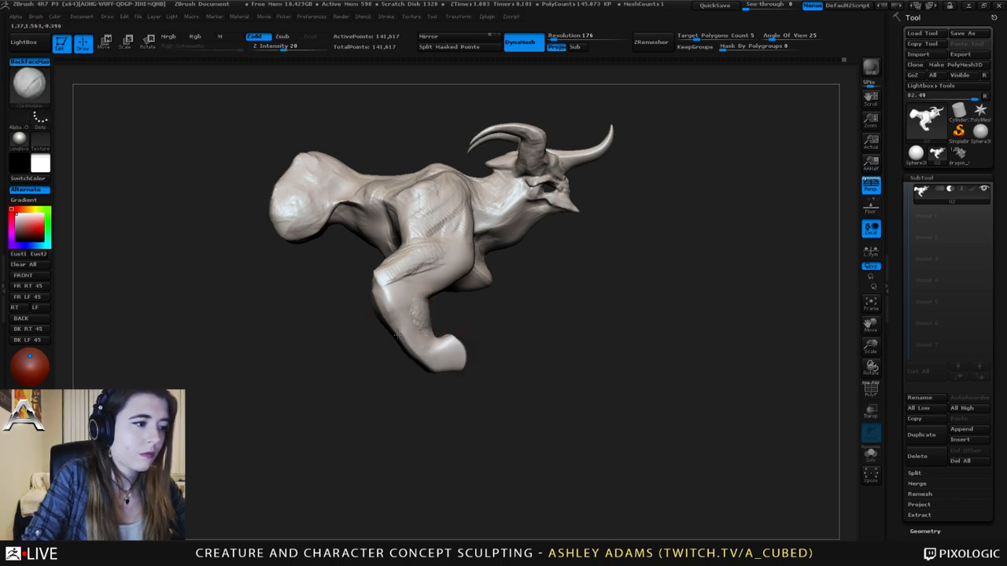
mouse_move(412, 359)
mouse_down()
mouse_move(428, 356)
mouse_move(400, 332)
mouse_move(418, 288)
mouse_move(401, 327)
mouse_move(414, 353)
mouse_up()
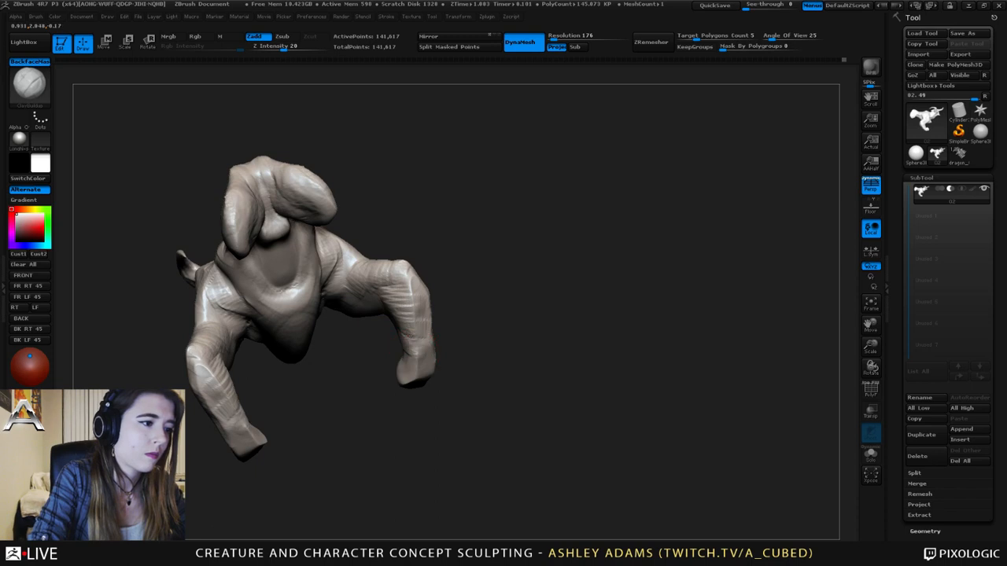
drag(385, 268, 377, 299)
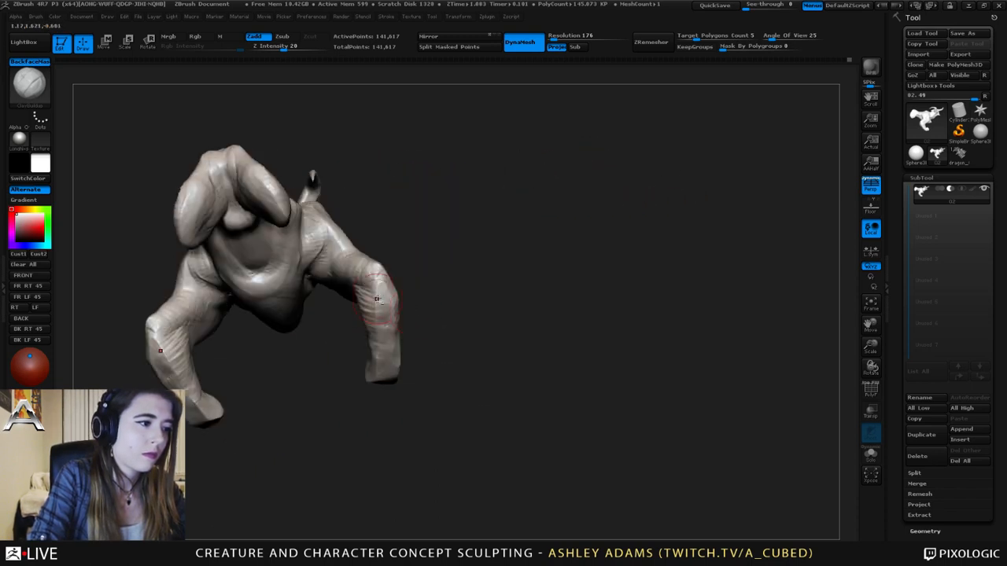
drag(381, 349, 388, 285)
- Pull the front elbows into sharper, more angular points with SnakeHook in side view
right_drag(375, 267, 383, 269)
key(b)
key(s)
key(h)
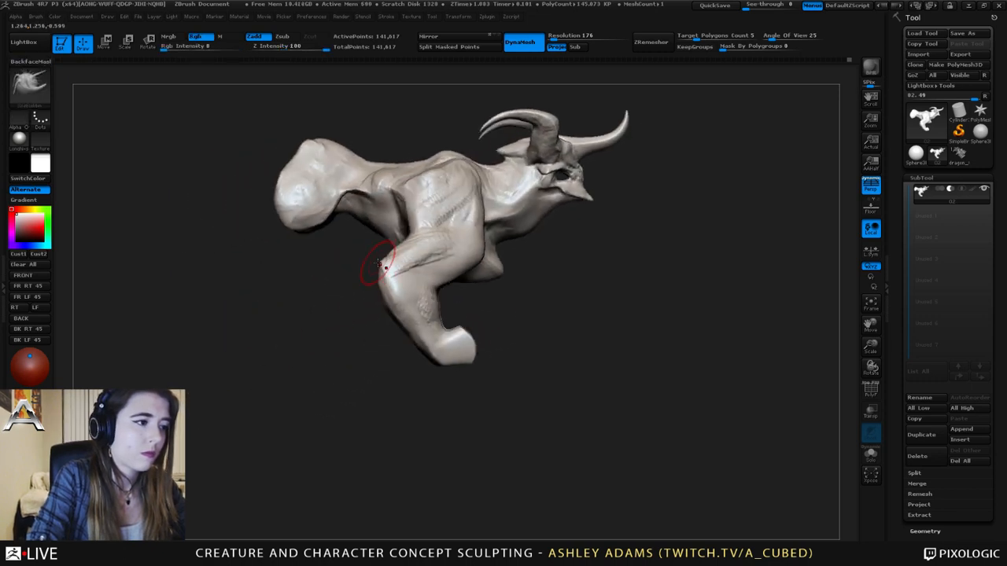
mouse_move(371, 259)
mouse_down()
mouse_move(350, 261)
mouse_move(423, 249)
mouse_up()
key(space)
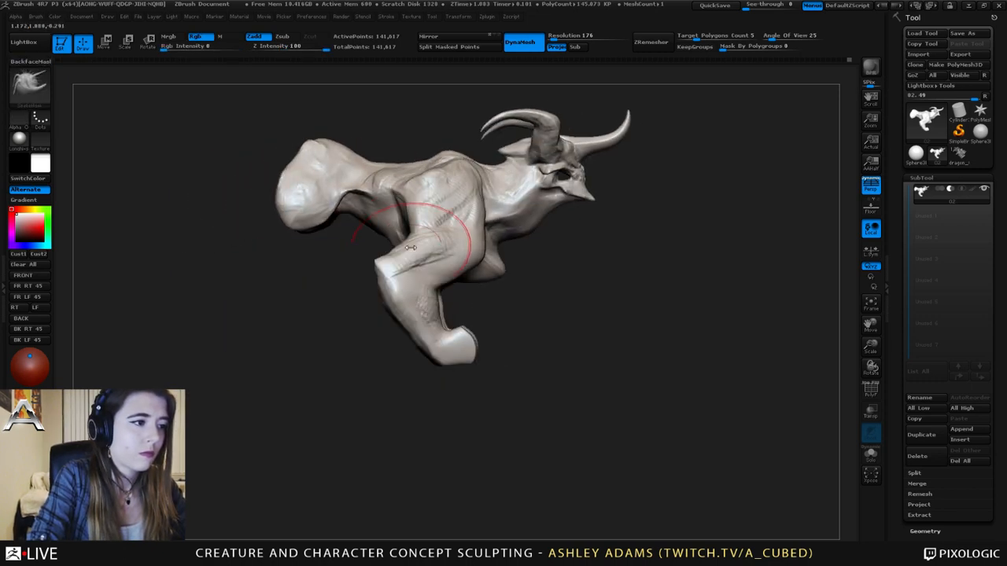
alt+drag(369, 228, 378, 263)
key(space)
- Refine the contours of the front forearms and upper legs with SnakeHook in side view
drag(441, 262, 456, 264)
mouse_move(455, 346)
mouse_down()
mouse_move(431, 348)
mouse_move(456, 349)
mouse_up()
drag(446, 386, 455, 369)
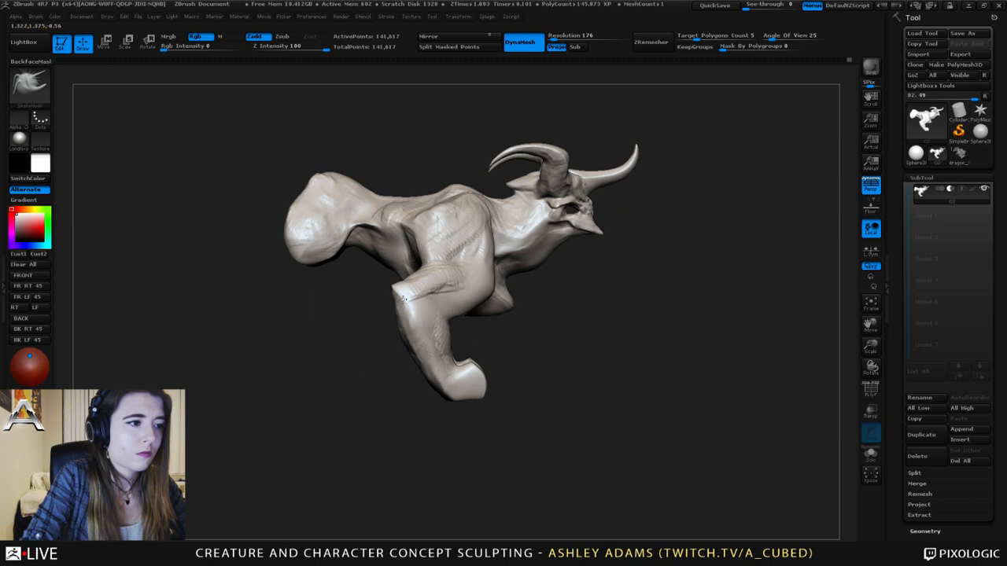
drag(475, 264, 476, 252)
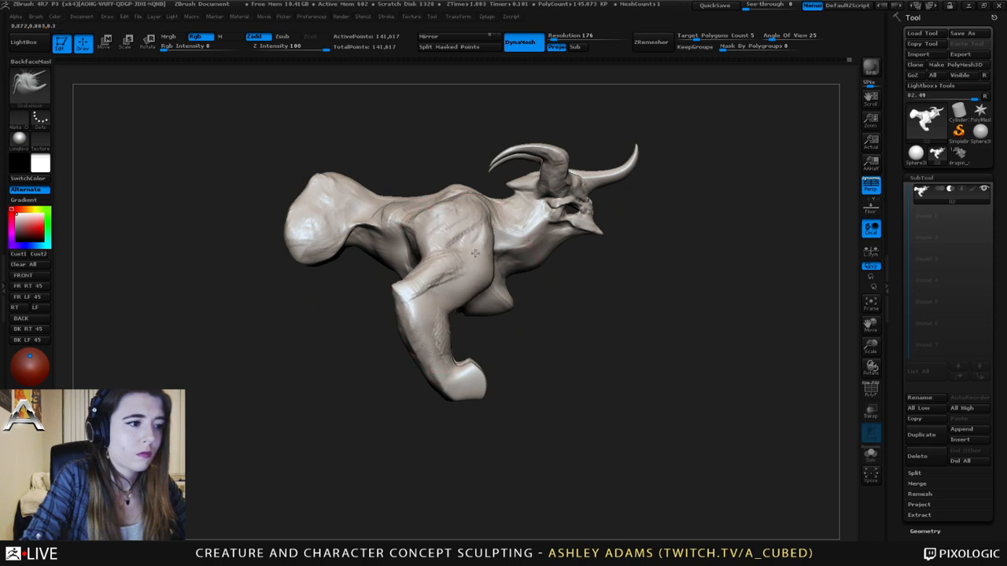
- Adjust the inner contours of the front feet and forearms with SnakeHook in front view
mouse_move(579, 295)
mouse_down()
mouse_move(455, 268)
mouse_move(331, 298)
mouse_up()
mouse_move(330, 299)
mouse_down()
mouse_move(295, 300)
mouse_move(315, 303)
mouse_up()
key(space)
drag(552, 423, 524, 423)
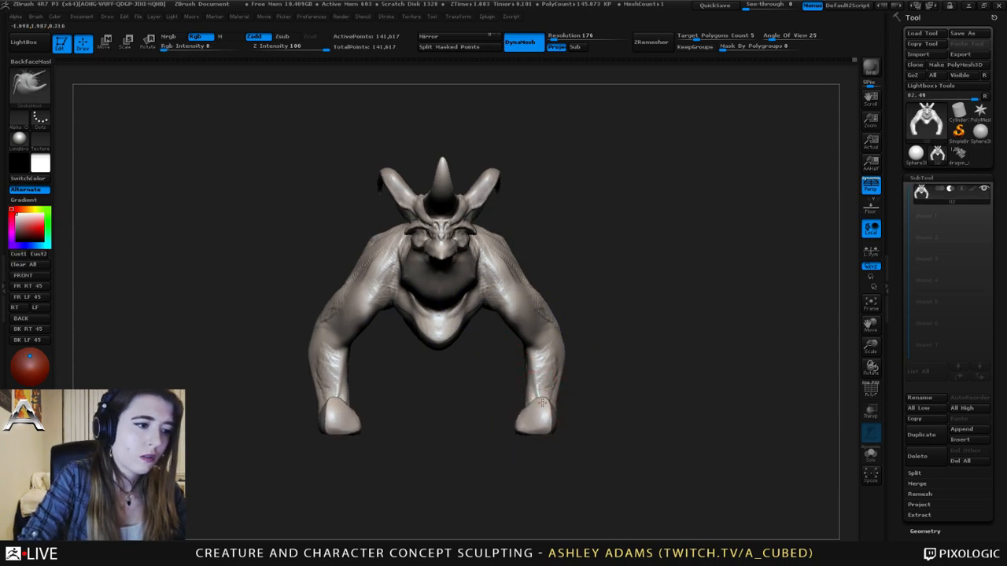
drag(524, 315, 528, 327)
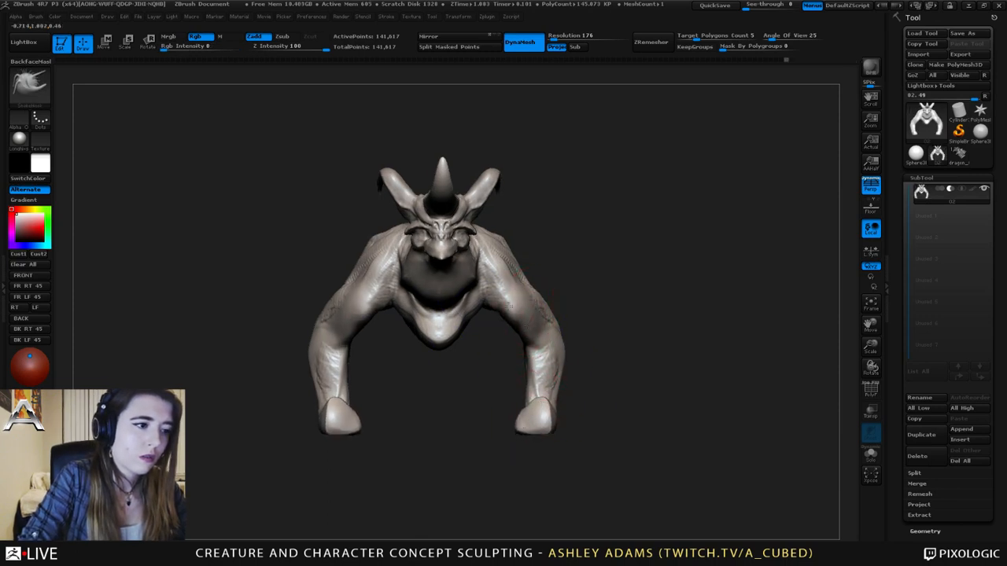
- Stretch the rump backward in side view with a large SnakeHook brush
mouse_move(684, 272)
mouse_down()
mouse_move(466, 264)
mouse_move(565, 252)
mouse_up()
right_click(465, 264)
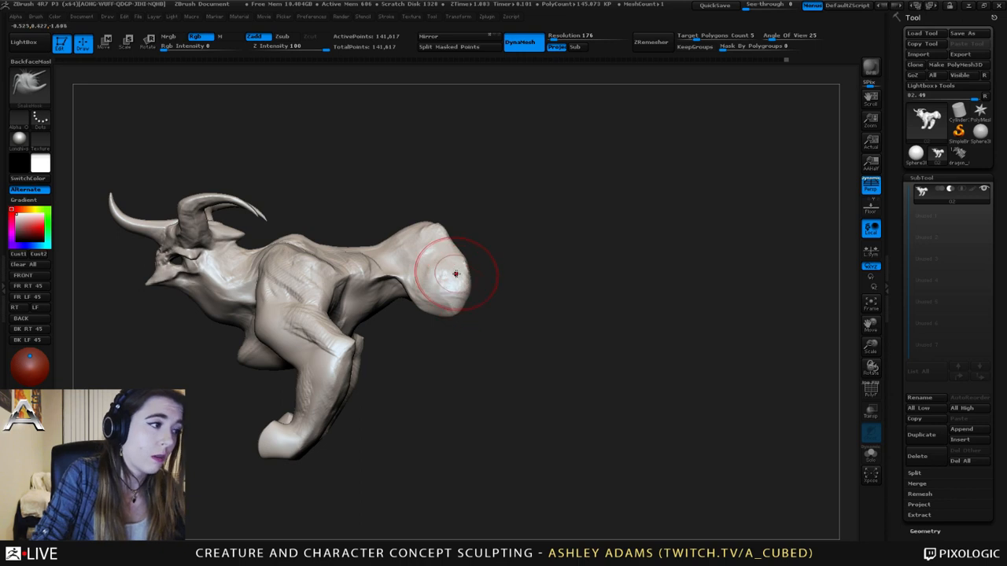
right_drag(456, 269, 458, 275)
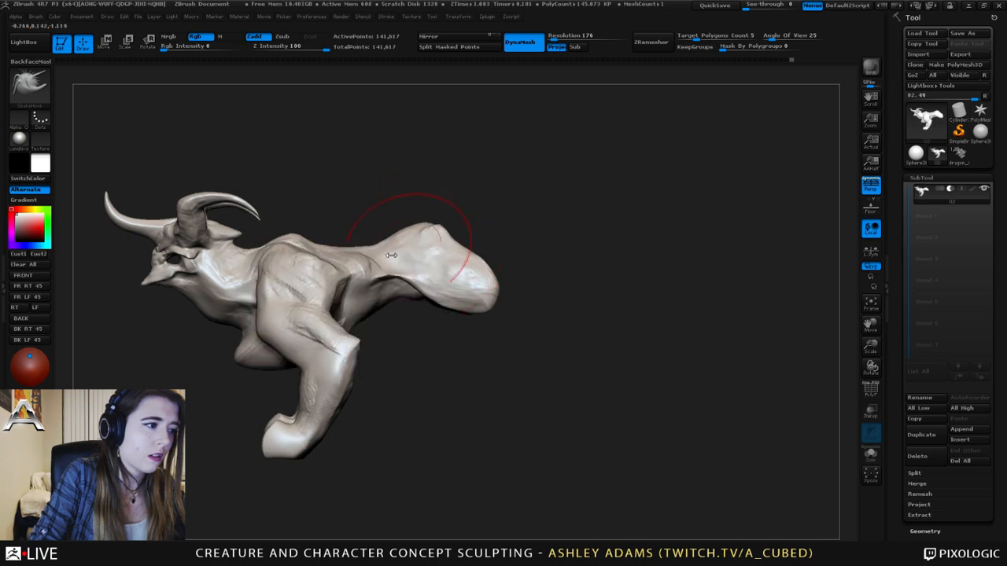
drag(415, 214, 385, 314)
- Reshape the lower forearms and heels of the front legs with SnakeHook
right_drag(321, 294, 346, 291)
drag(362, 373, 375, 373)
mouse_move(384, 365)
right_down()
mouse_move(375, 372)
mouse_move(391, 368)
right_up()
drag(359, 374, 371, 403)
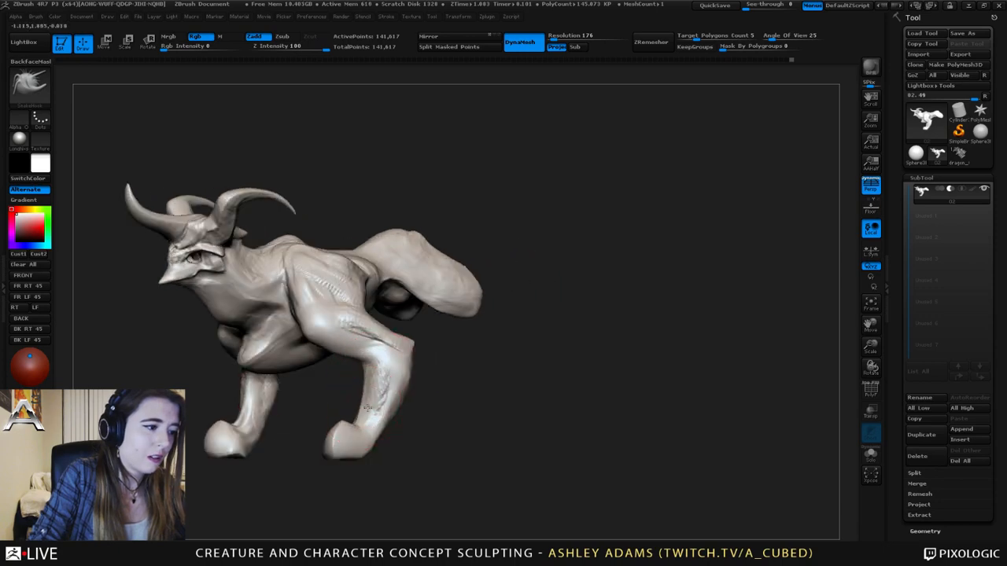
right_drag(370, 384, 352, 386)
drag(401, 419, 390, 429)
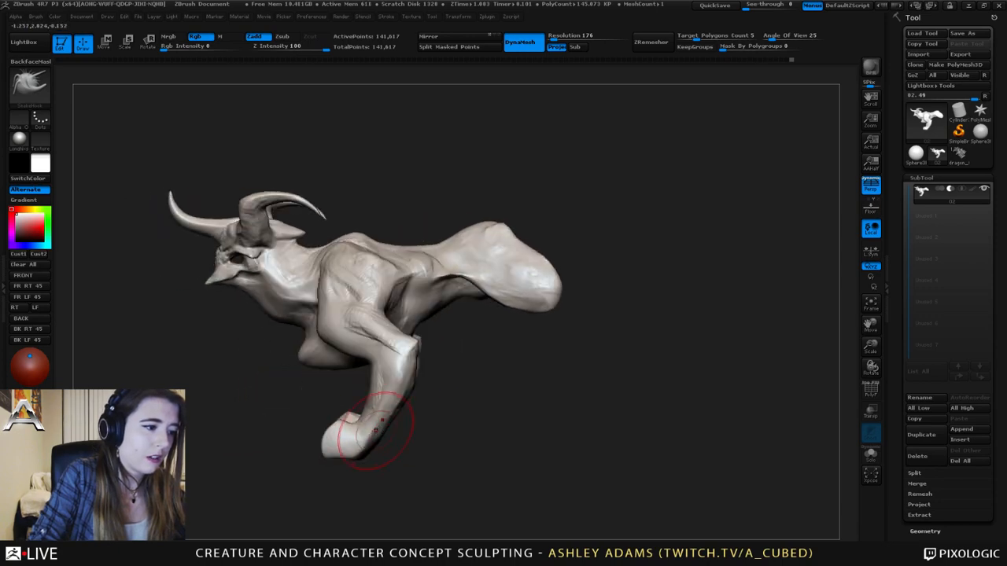
- Adjust the heel contour of the front feet with SnakeHook and turn off the perspective view
right_drag(377, 429, 394, 433)
drag(394, 432, 385, 425)
alt+right_drag(386, 424, 449, 405)
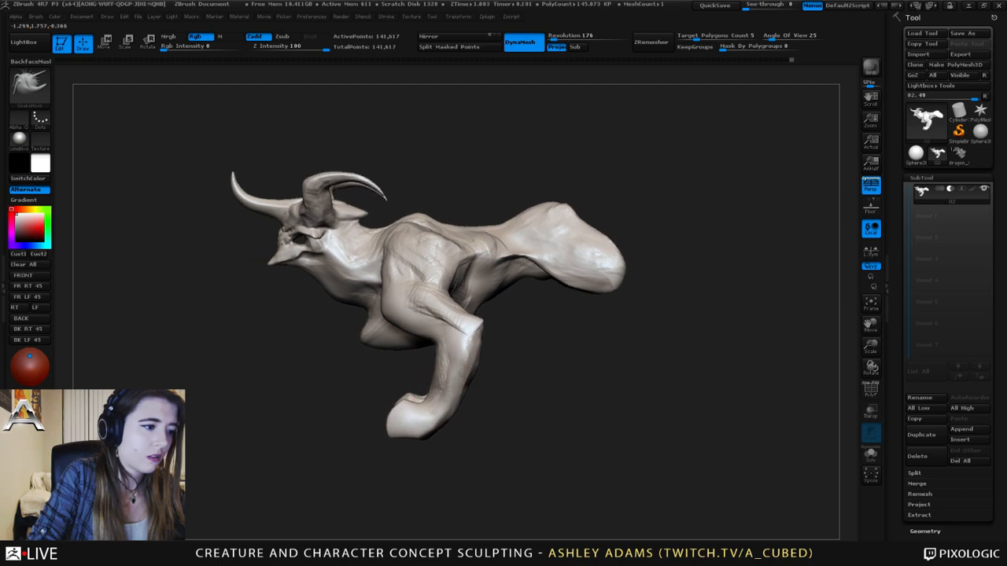
click(865, 192)
- Clip the rear contour of the front forearms and heels with ClipCurve, and pull the toes in with SnakeHook
mouse_move(482, 318)
ctrl+shift+mouse_down()
mouse_move(483, 401)
mouse_move(449, 411)
mouse_move(477, 404)
mouse_move(474, 366)
mouse_move(453, 420)
mouse_move(426, 439)
mouse_move(446, 419)
ctrl+shift+mouse_up()
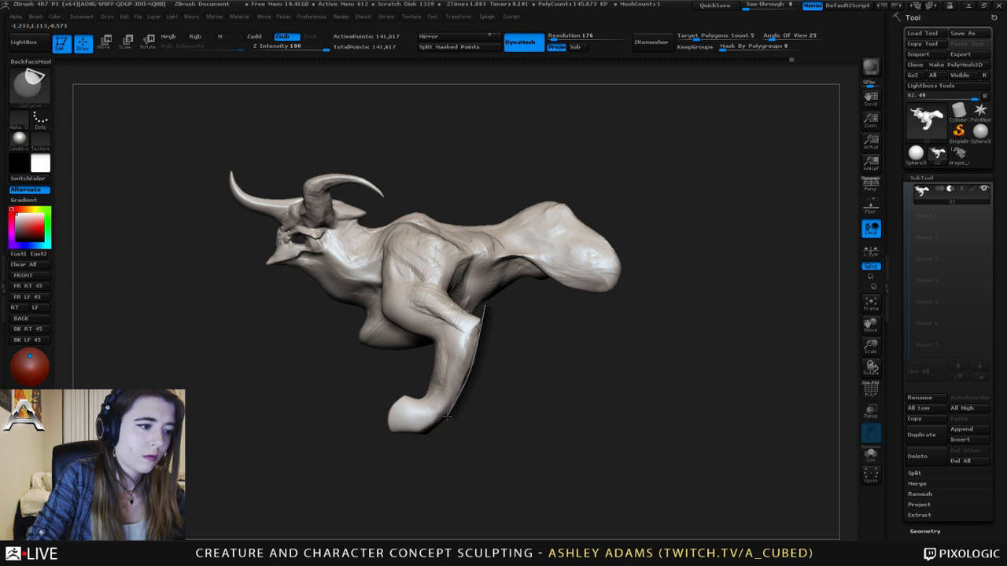
ctrl+shift+drag(398, 443, 397, 443)
mouse_move(501, 312)
mouse_down()
mouse_move(578, 295)
mouse_move(503, 314)
mouse_up()
key(ctrl+shift)
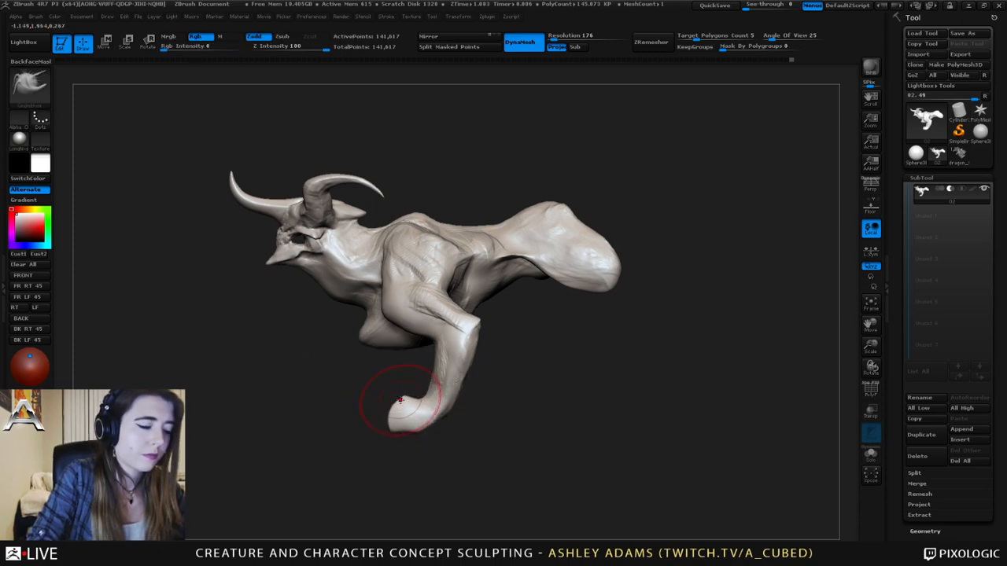
drag(400, 399, 397, 419)
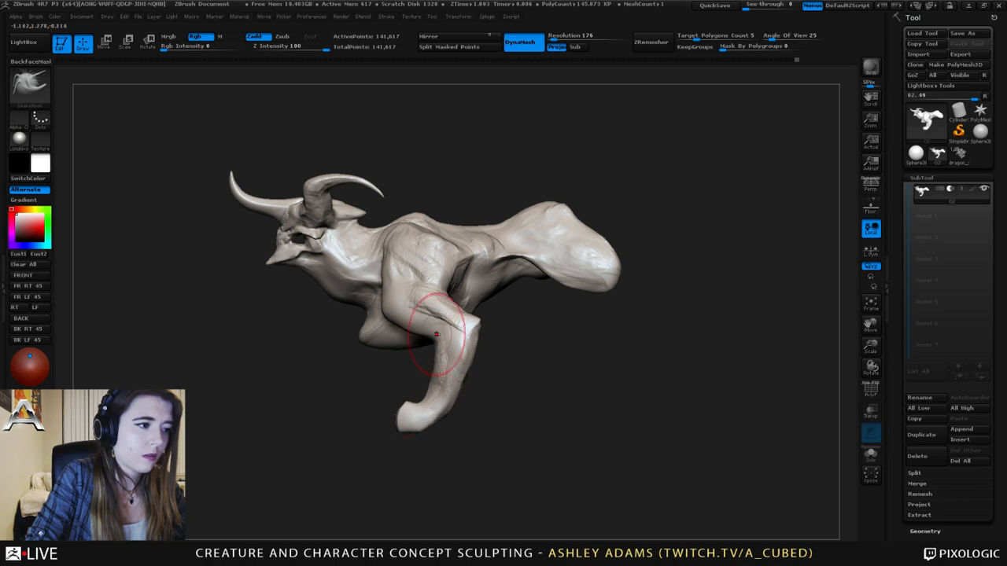
alt+drag(563, 193, 454, 246)
drag(454, 246, 450, 308)
mouse_move(450, 307)
right_down()
mouse_move(366, 305)
mouse_move(458, 307)
mouse_move(449, 311)
right_up()
key(b)
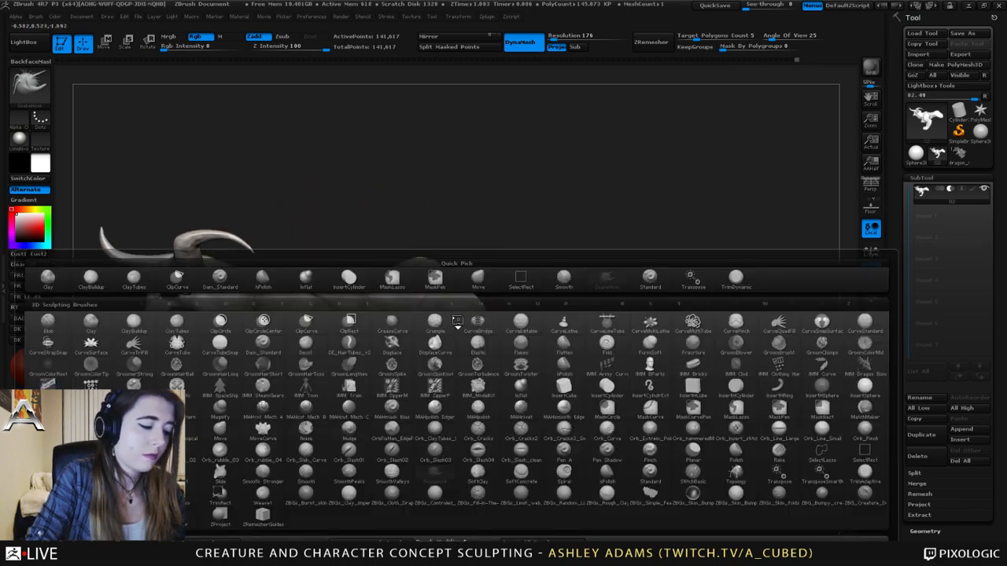
key(i)
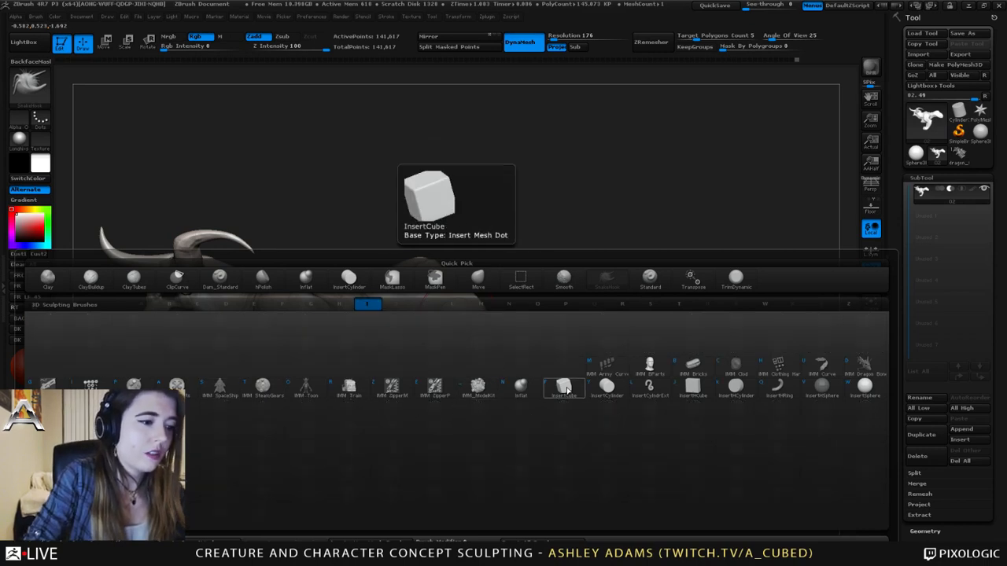
click(733, 388)
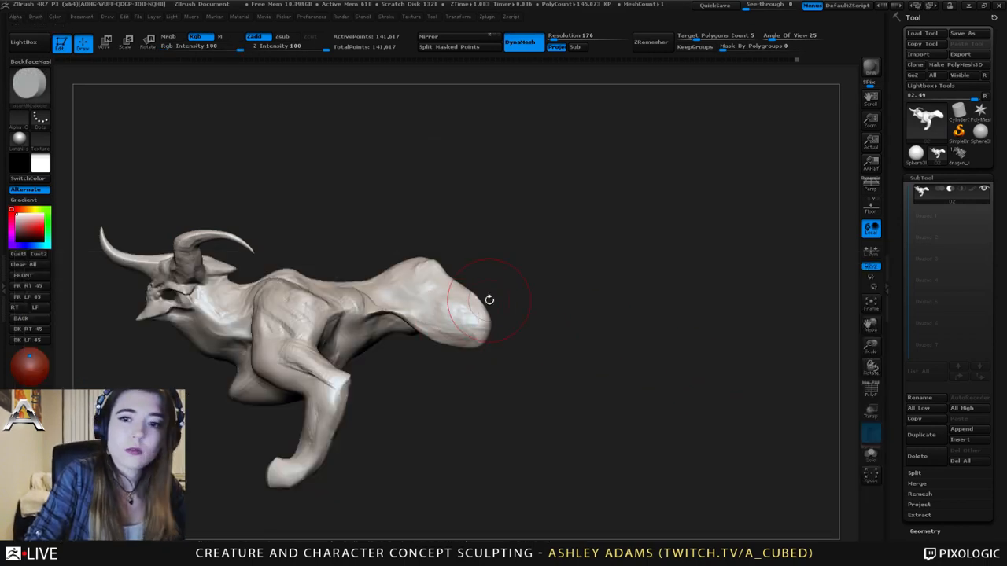
right_drag(488, 298, 575, 315)
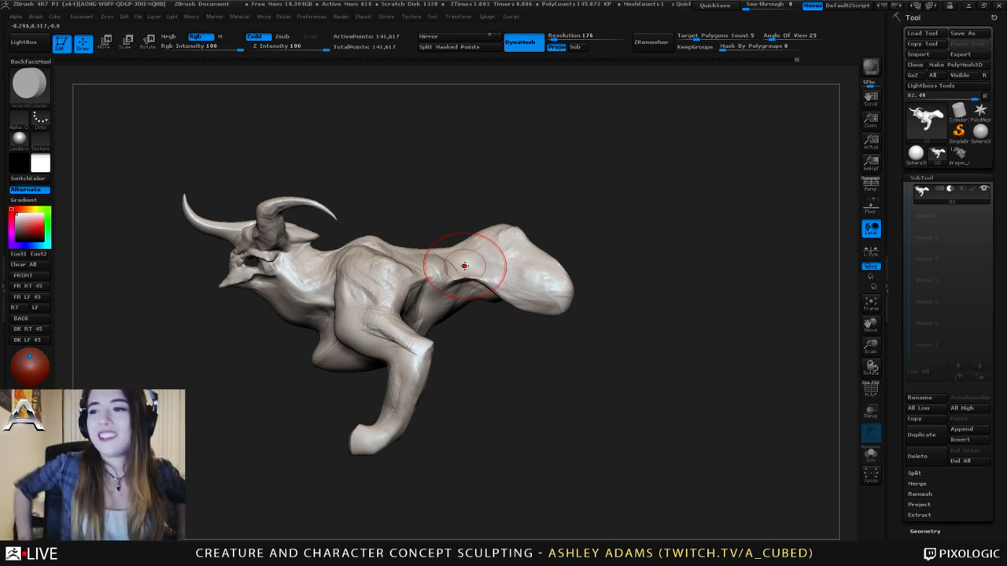
drag(708, 303, 792, 260)
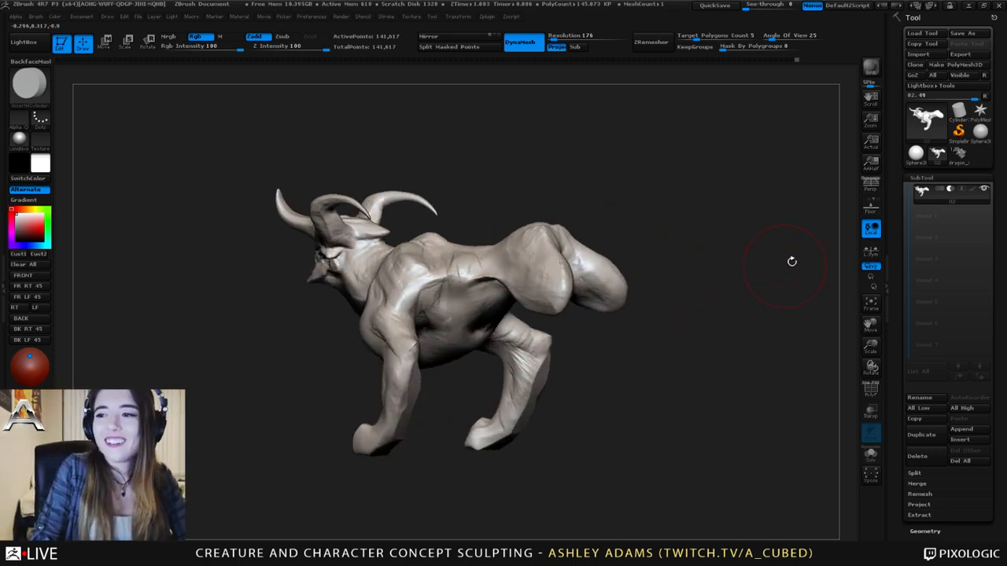
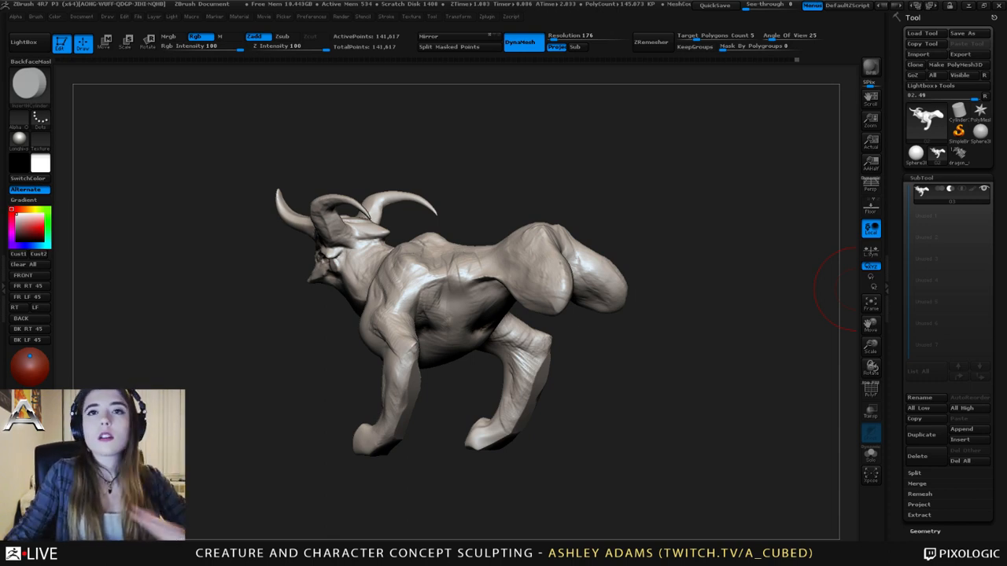
- Build up the ribs and flanks behind the front legs with ClayBuildup strokes
mouse_move(586, 251)
right_down()
mouse_move(568, 242)
mouse_move(519, 275)
mouse_move(570, 255)
mouse_move(513, 231)
mouse_move(518, 258)
right_up()
key(b)
key(c)
key(b)
drag(497, 260, 512, 253)
mouse_move(511, 254)
right_down()
mouse_move(495, 237)
mouse_move(500, 291)
mouse_move(515, 233)
right_up()
drag(494, 280, 516, 324)
right_drag(516, 331, 509, 312)
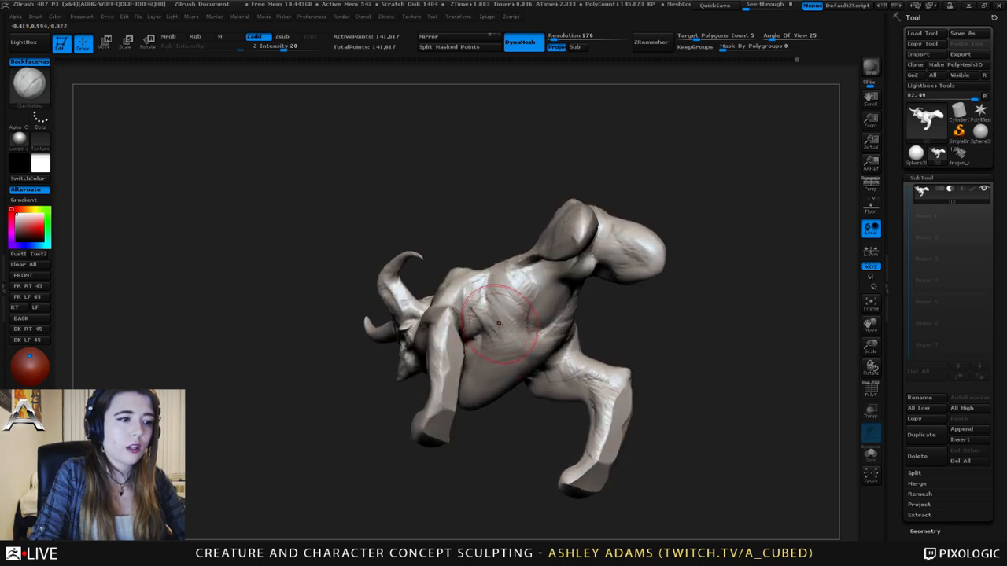
drag(479, 291, 526, 324)
mouse_move(475, 378)
right_down()
mouse_move(512, 275)
mouse_move(542, 292)
mouse_move(542, 263)
mouse_move(556, 265)
right_up()
- Reshape the lower back and waist between the ribcage and rump with SnakeHook and ClayBuildup
key(b)
key(s)
key(h)
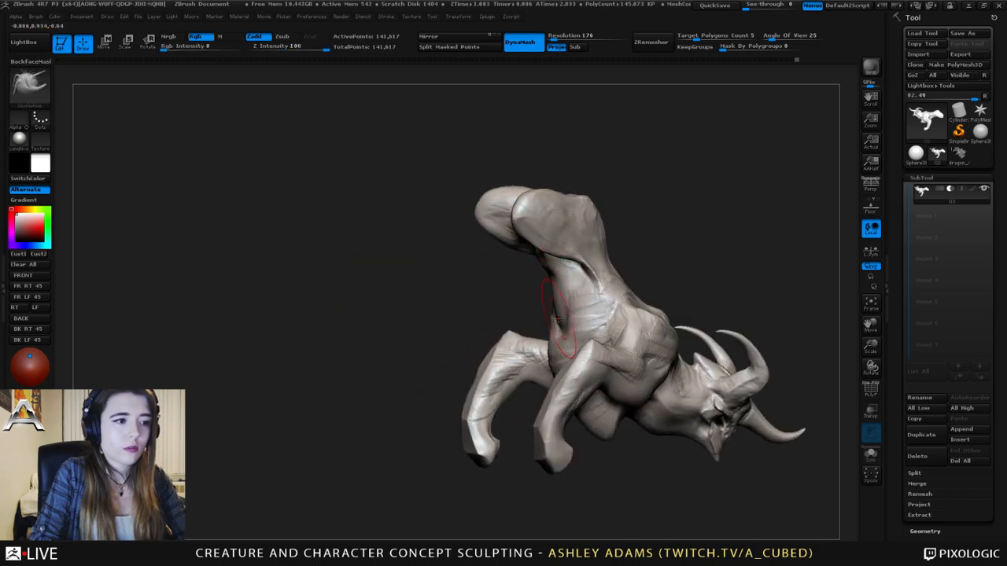
right_drag(556, 320, 543, 284)
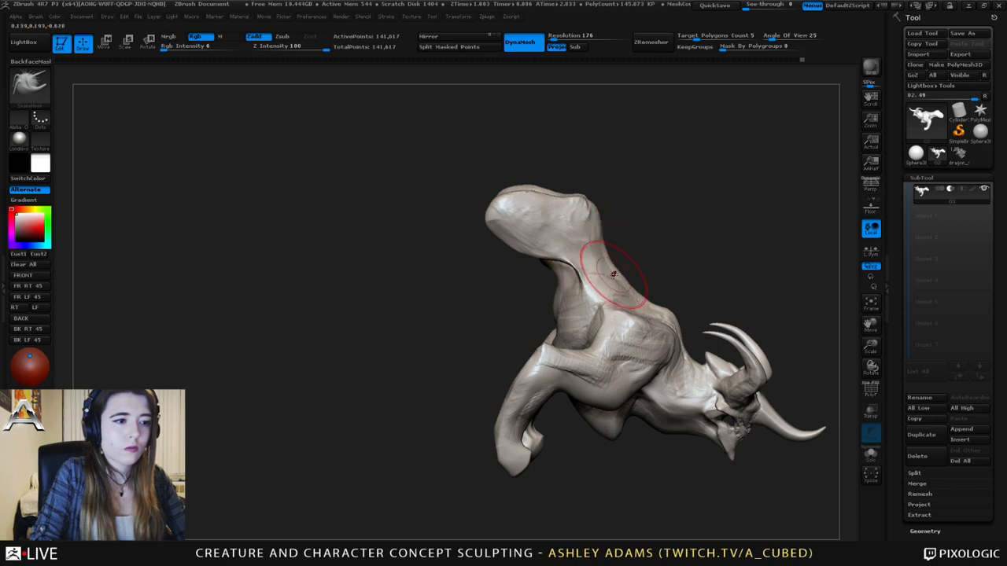
key(1)
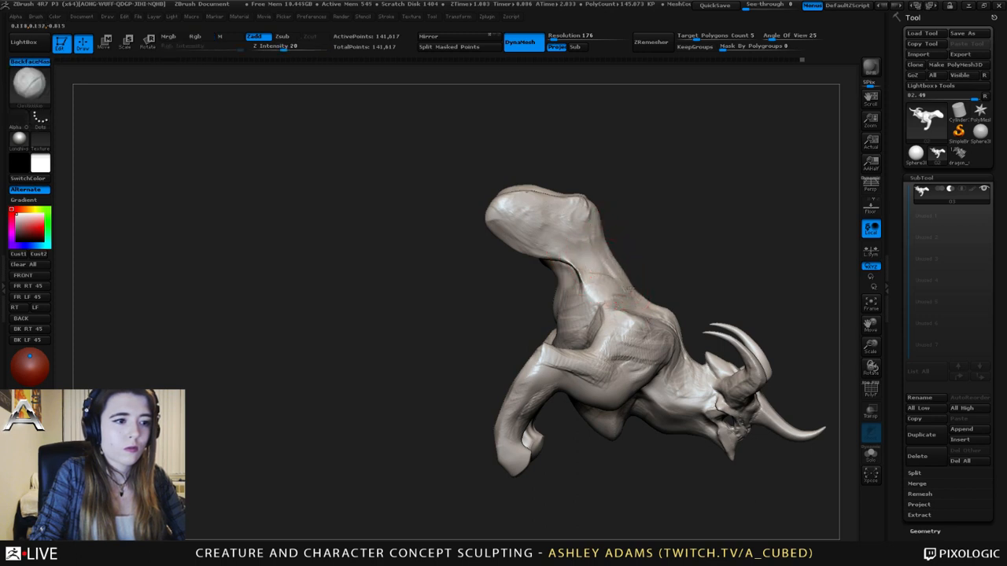
right_drag(633, 277, 573, 251)
mouse_move(634, 292)
ctrl+right_down()
mouse_move(630, 260)
mouse_move(622, 314)
ctrl+right_up()
alt+right_drag(566, 253, 530, 321)
key(space)
mouse_move(583, 261)
mouse_down()
mouse_move(582, 250)
mouse_move(598, 247)
mouse_up()
key(3)
- Mask off the front of the body, move the unmasked rump backward to lengthen the waist, and clear the mask
mouse_move(572, 214)
ctrl+mouse_down()
mouse_move(516, 214)
mouse_move(550, 313)
mouse_move(586, 329)
mouse_move(593, 182)
ctrl+mouse_up()
ctrl+click(514, 250)
key(w)
drag(593, 254, 593, 247)
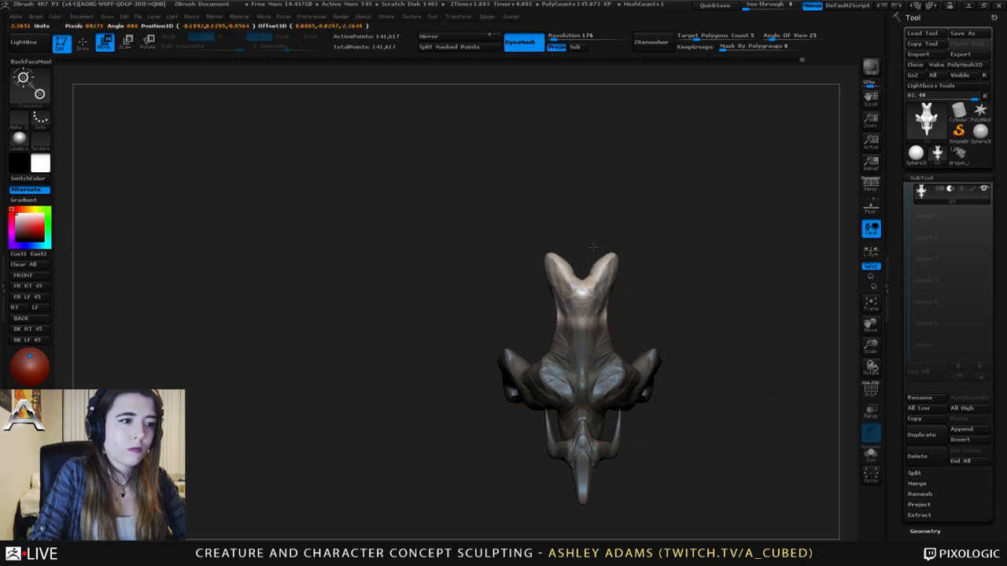
key(q)
mouse_move(638, 291)
ctrl+mouse_down()
mouse_move(647, 302)
mouse_move(601, 323)
ctrl+mouse_up()
- Narrow the waist and refine the flank contours with SnakeHook in top view
key(space)
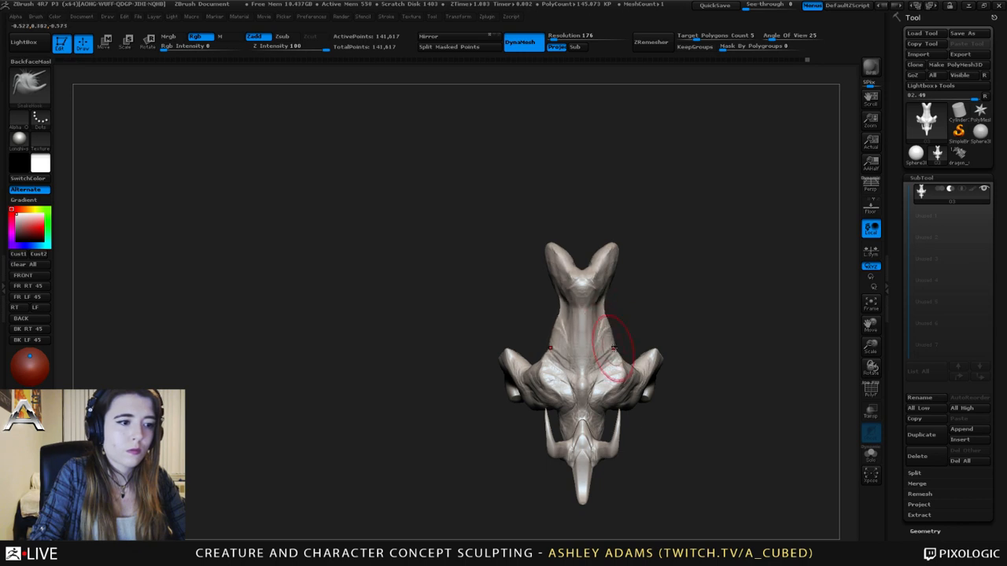
key(space)
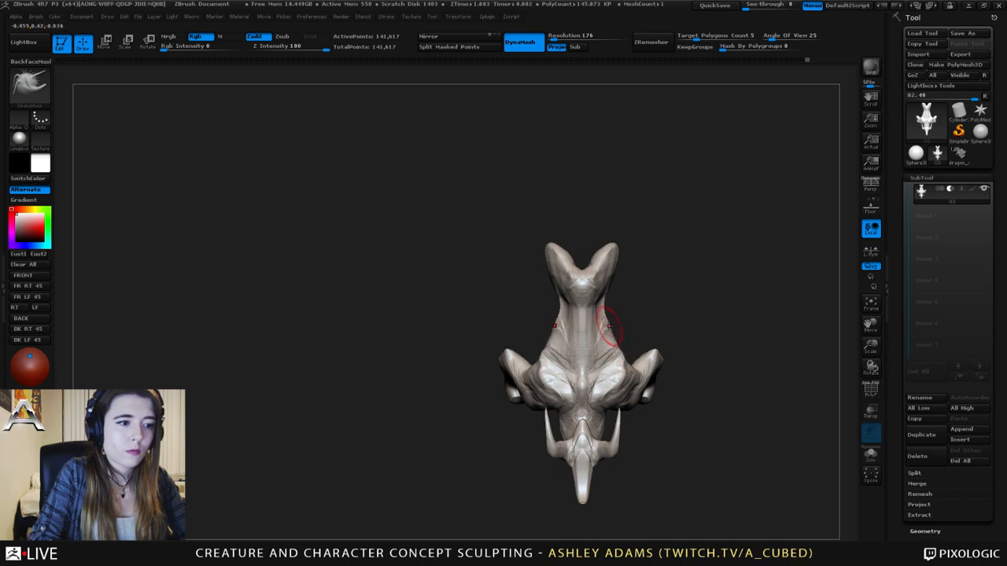
mouse_move(601, 348)
right_down()
mouse_move(618, 409)
mouse_move(609, 284)
right_up()
key(space)
ctrl+right_drag(609, 283, 599, 293)
key(space)
drag(602, 282, 610, 282)
- Bow the side horns outward and curve their tips inward with SnakeHook in top view
drag(629, 320, 641, 321)
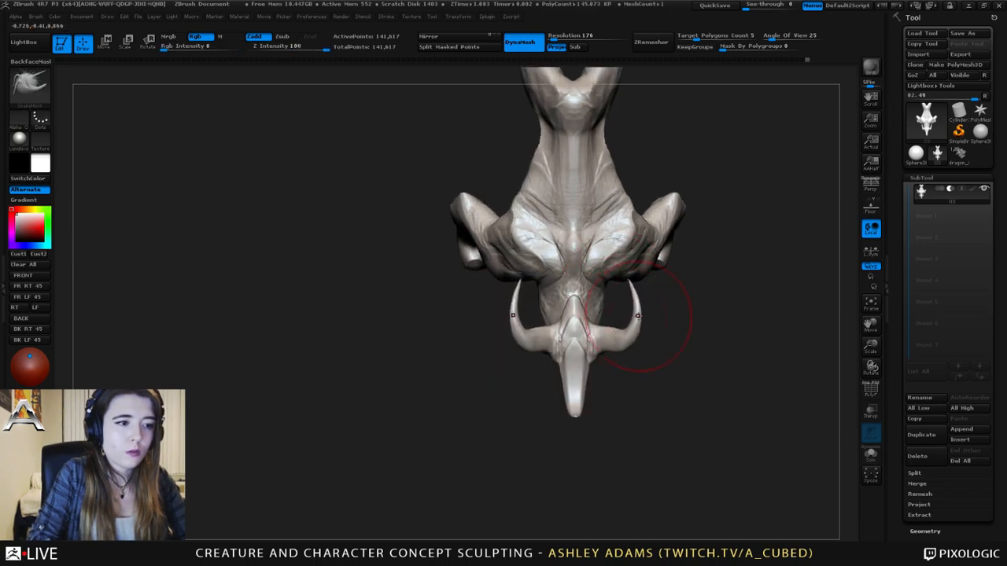
mouse_move(630, 286)
mouse_down()
mouse_move(629, 277)
mouse_move(638, 301)
mouse_up()
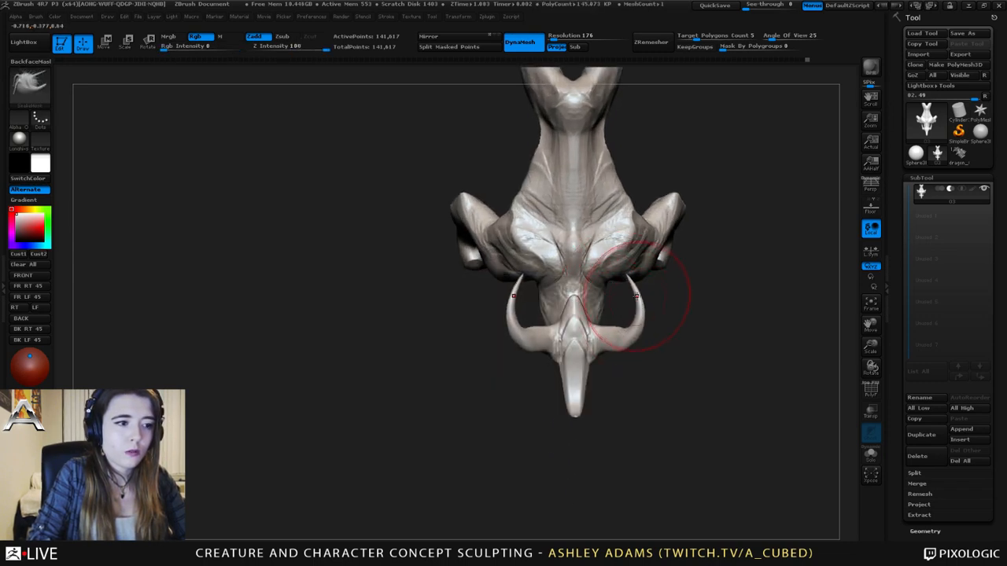
right_click(638, 296)
right_drag(635, 292, 654, 244)
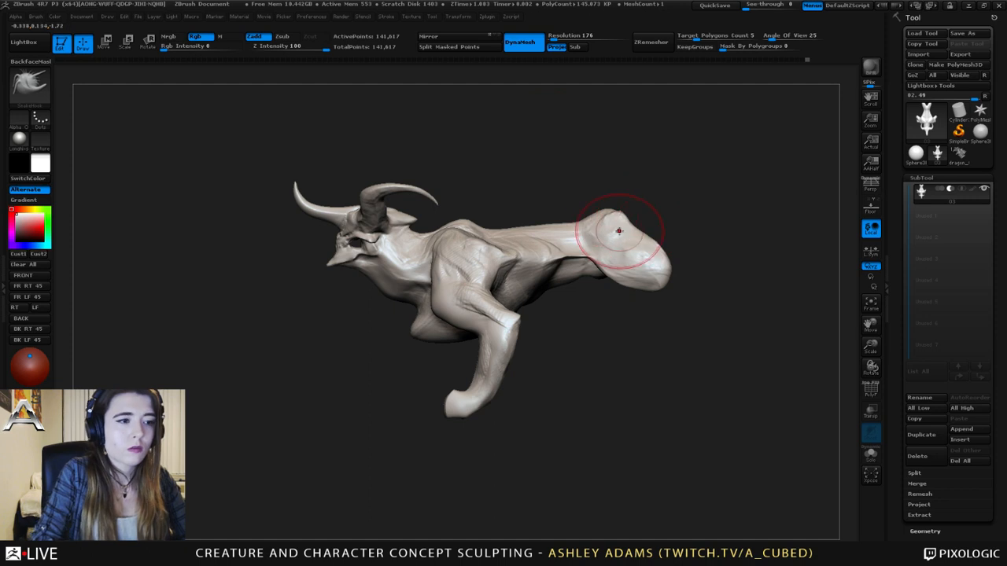
- Refine the chest and belly contours with SnakeHook from the side and underneath
drag(570, 273, 542, 292)
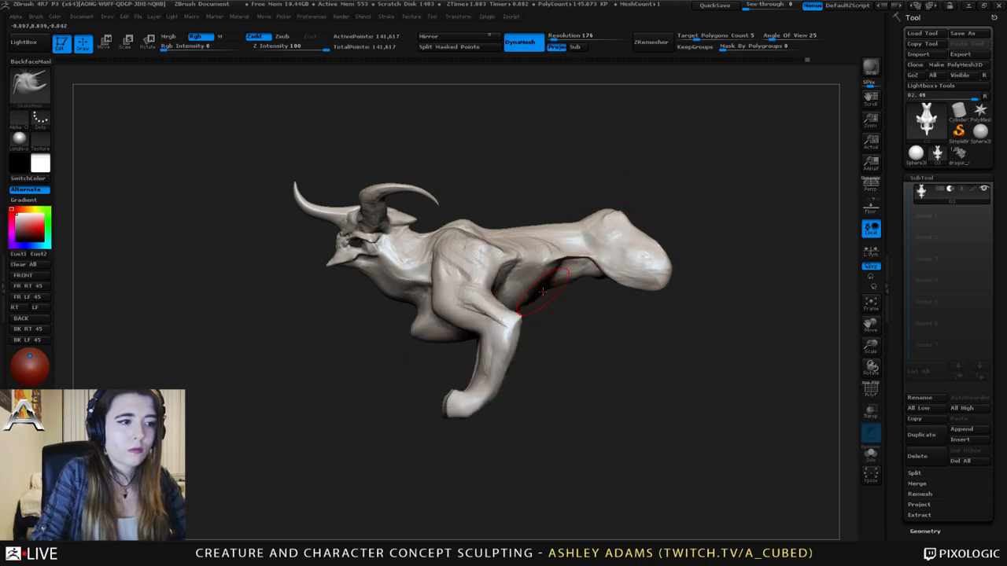
right_click(542, 292)
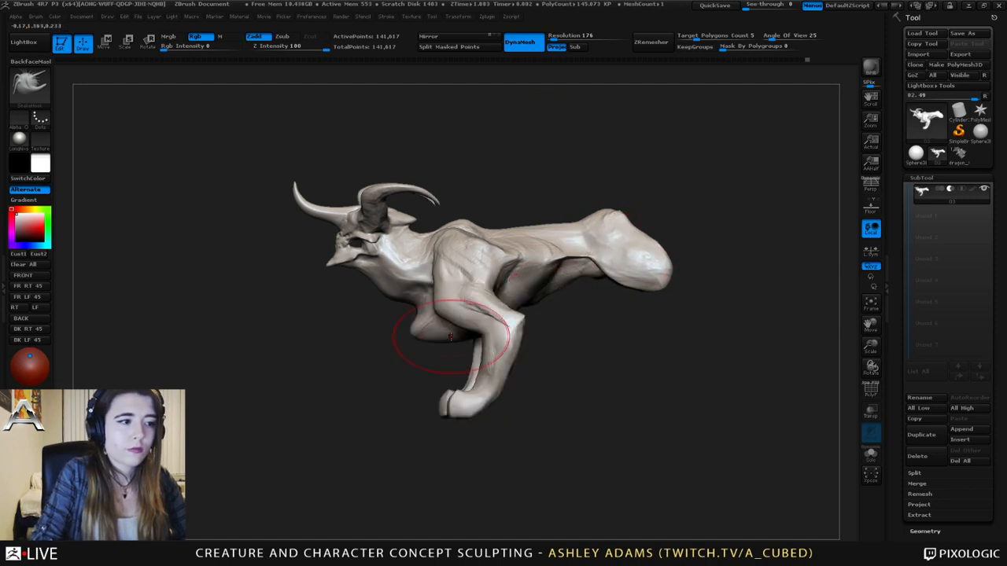
drag(460, 336, 461, 342)
mouse_move(582, 386)
mouse_down()
mouse_move(457, 361)
mouse_move(393, 307)
mouse_move(580, 289)
mouse_move(540, 358)
mouse_up()
key(space)
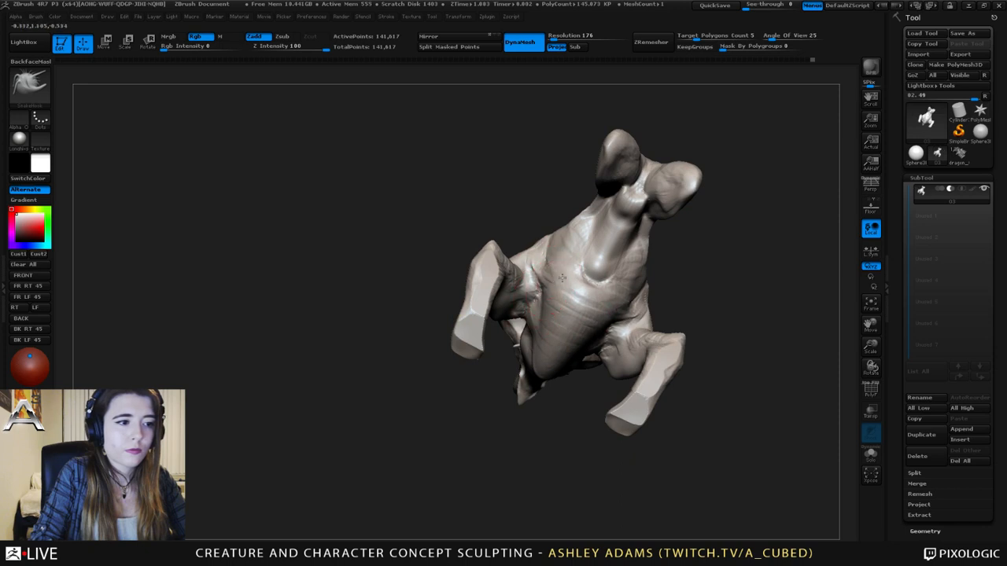
drag(561, 277, 577, 288)
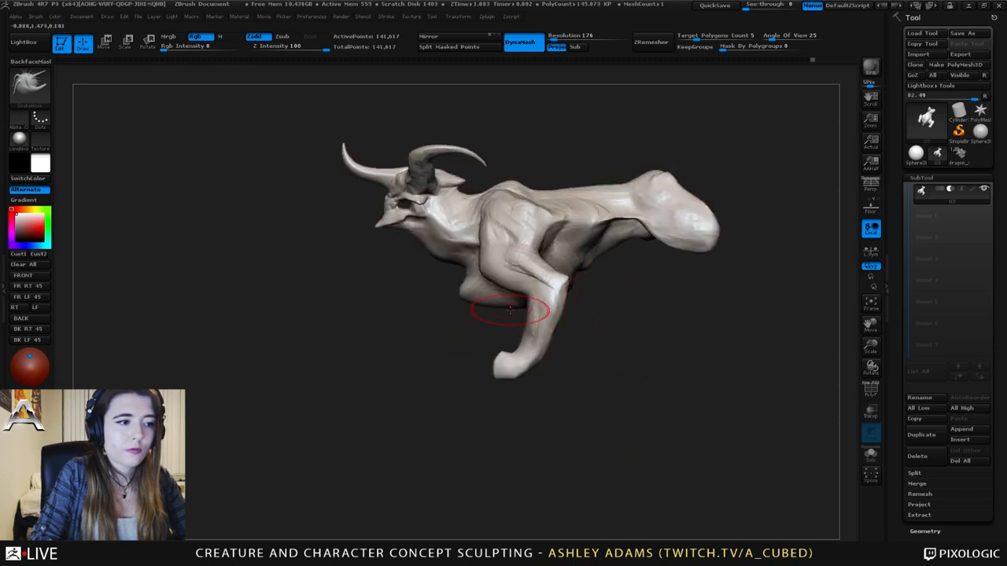
key(space)
drag(467, 292, 472, 302)
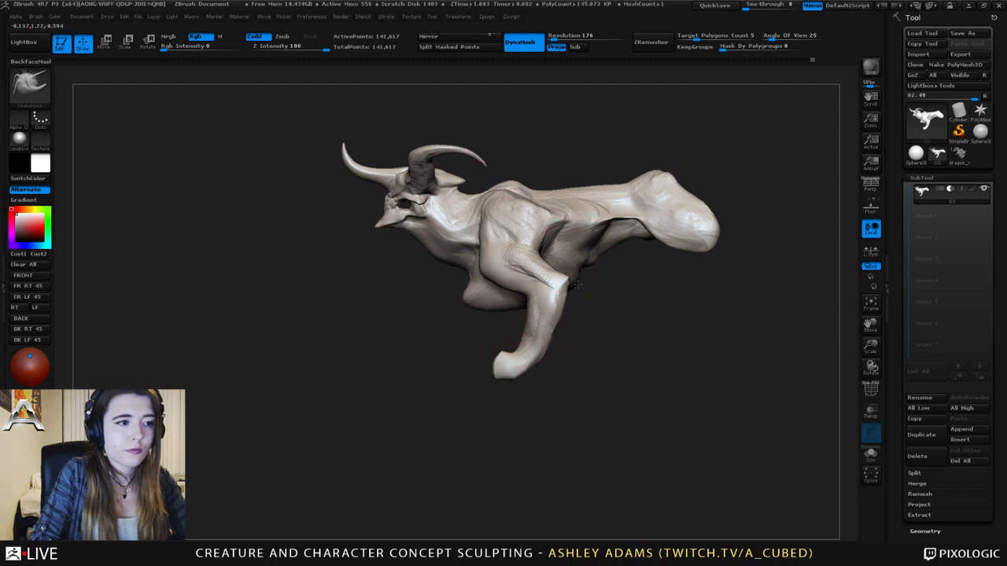
right_drag(575, 285, 580, 284)
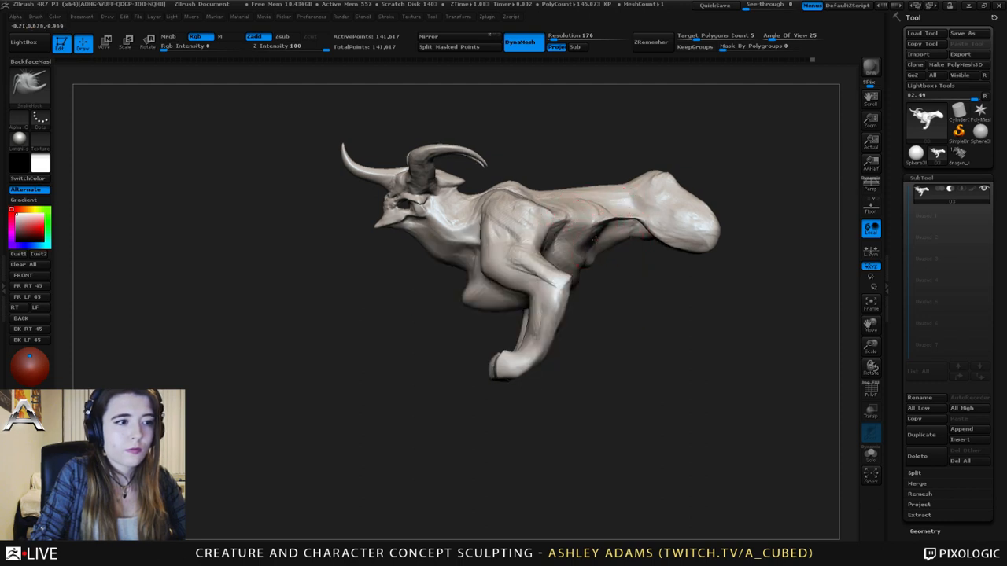
right_click(548, 313)
- Build up the flank hollow behind the ribcage with ClayBuildup and adjust its outer edge with SnakeHook
right_drag(548, 277, 592, 268)
key(b)
key(c)
key(b)
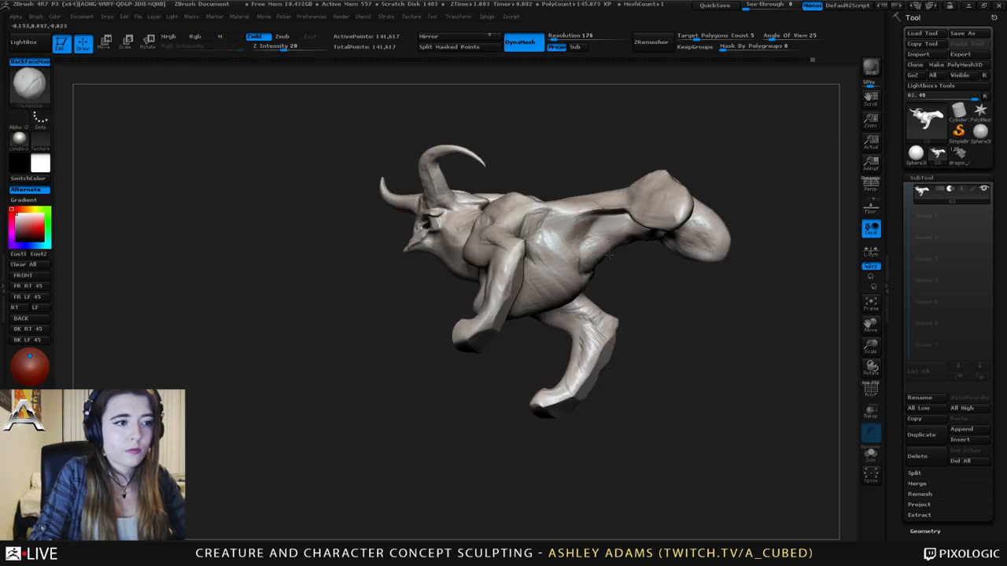
right_drag(611, 236, 592, 228)
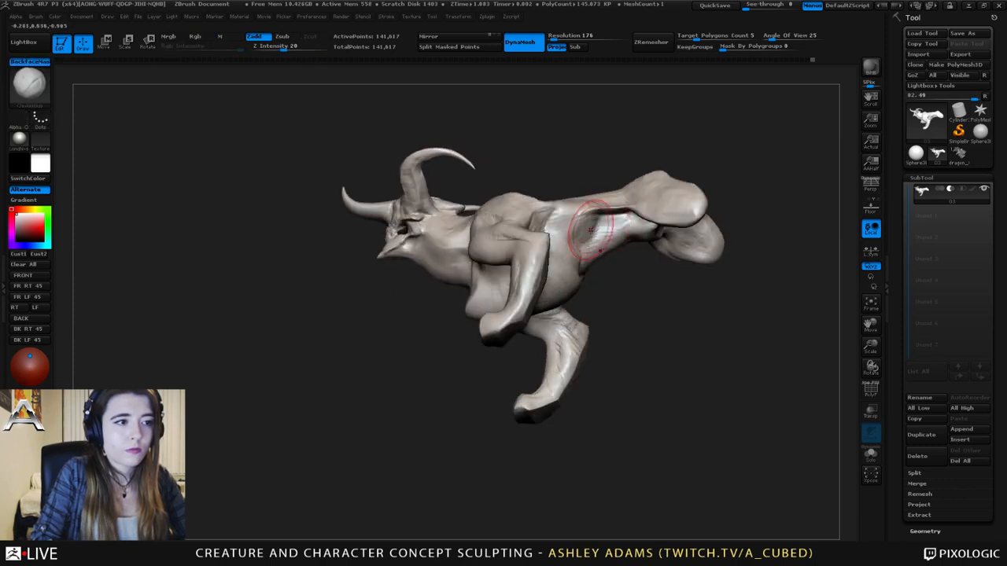
drag(590, 229, 580, 222)
right_drag(578, 219, 582, 132)
key(b)
key(s)
key(h)
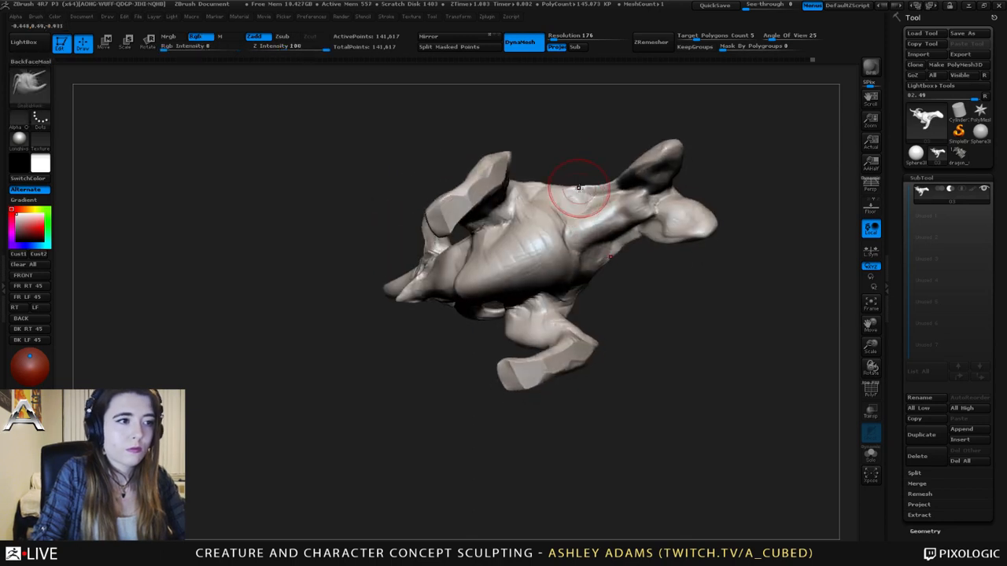
- Add ClayBuildup strokes along the lower ribs and the underside of the pelvis between the rump lobes
key(b)
key(c)
key(b)
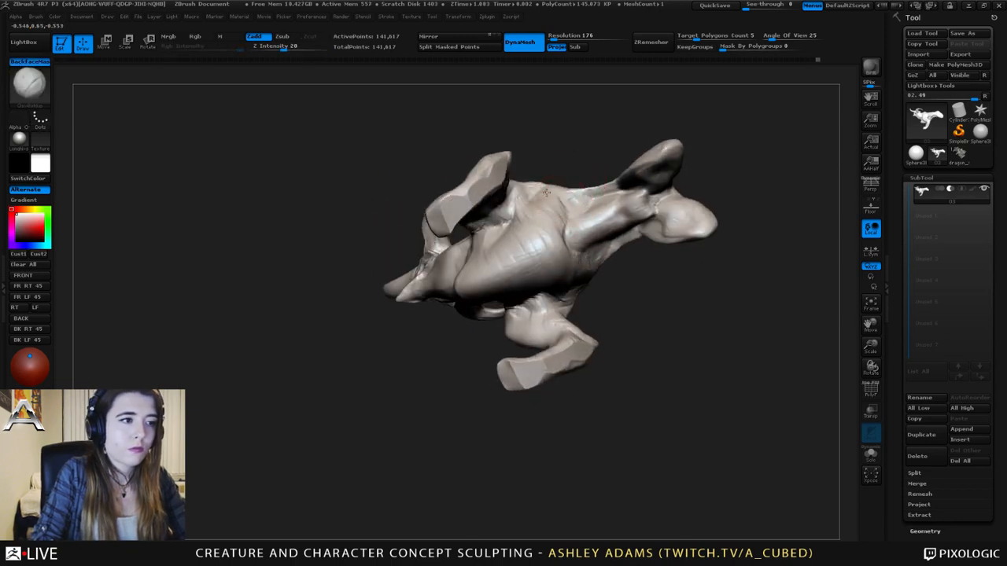
drag(546, 192, 573, 205)
mouse_move(568, 215)
right_down()
mouse_move(603, 253)
mouse_move(611, 197)
mouse_move(643, 209)
right_up()
drag(643, 211, 653, 224)
right_drag(653, 223, 665, 206)
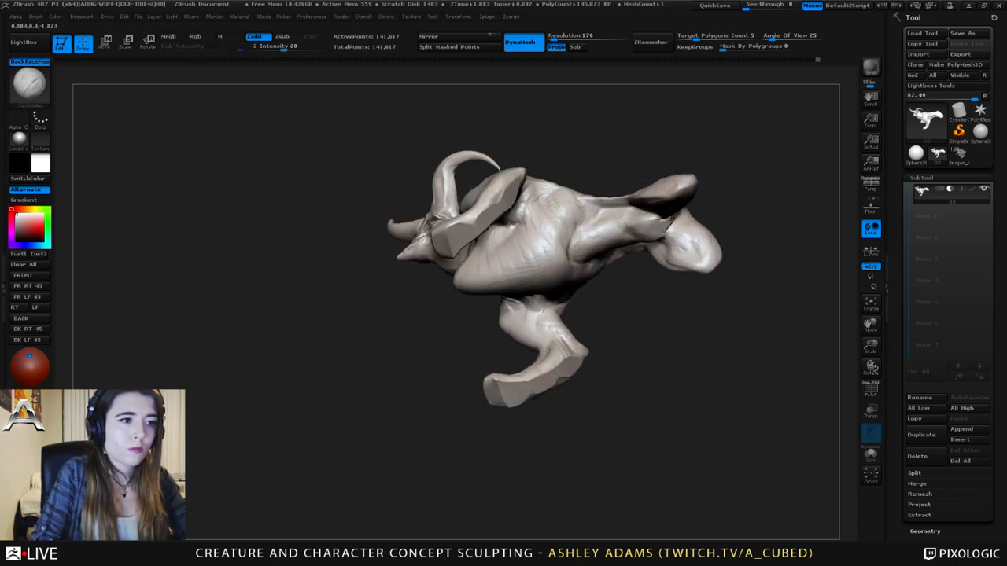
drag(659, 220, 676, 222)
right_drag(675, 221, 645, 243)
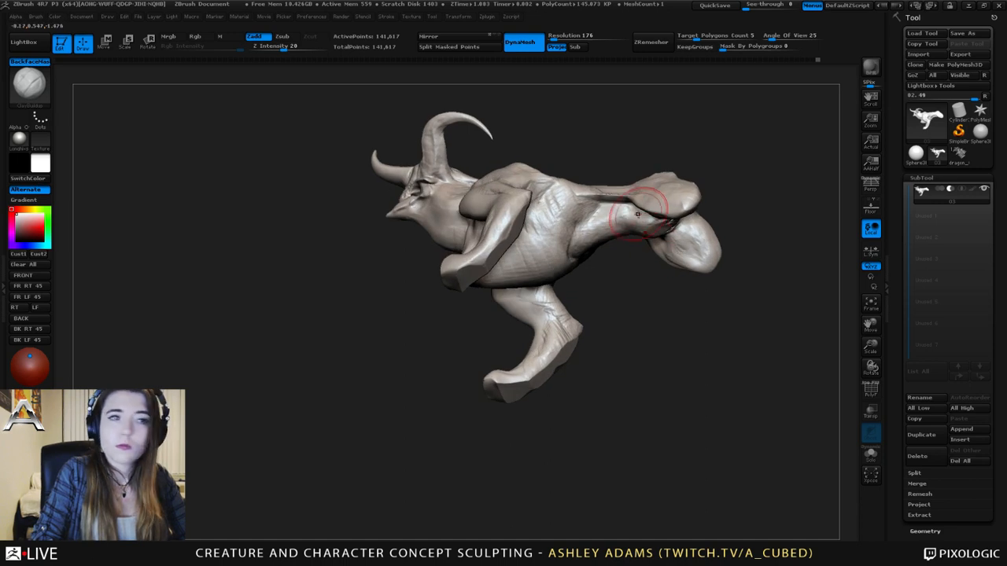
right_drag(633, 201, 532, 179)
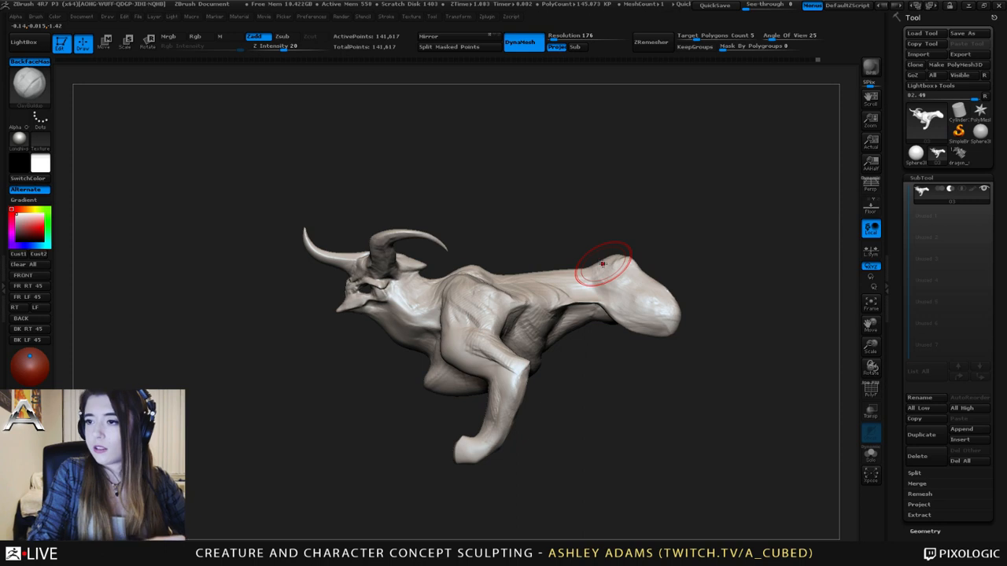
- Append a Cylinder3D mesh as a new subtool
click(961, 431)
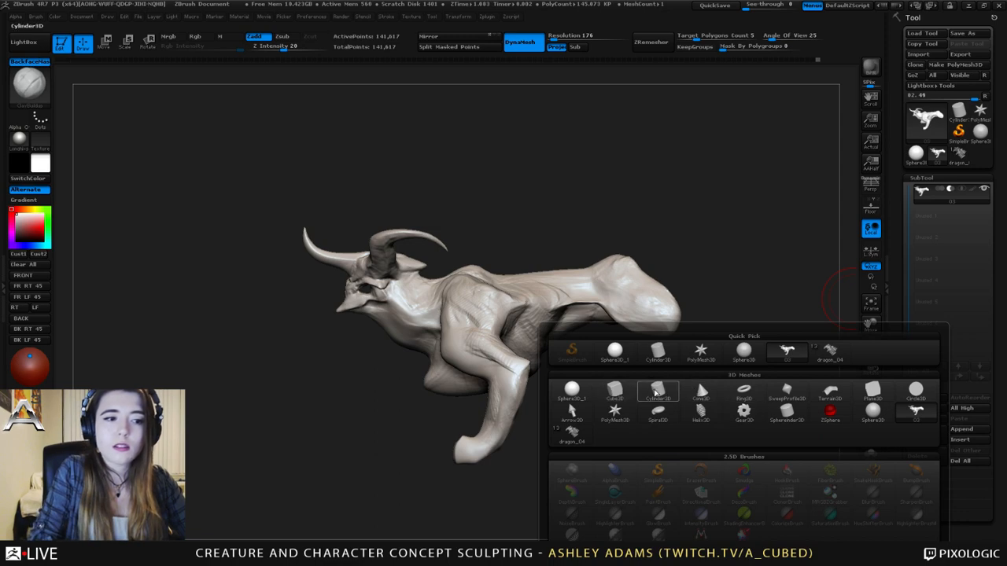
click(659, 395)
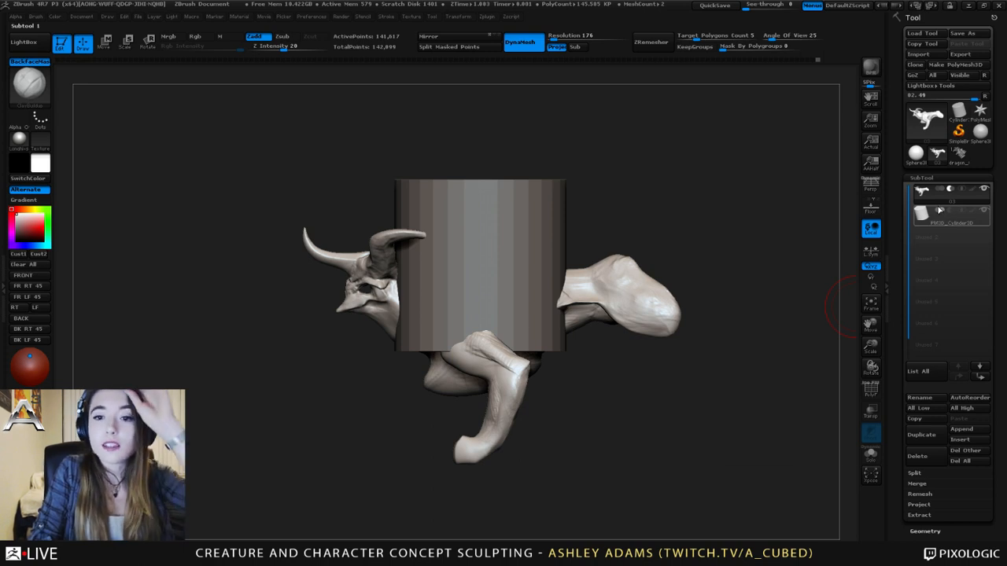
- Delete the Cylinder3D subtool, leaving only the creature mesh
mouse_move(936, 211)
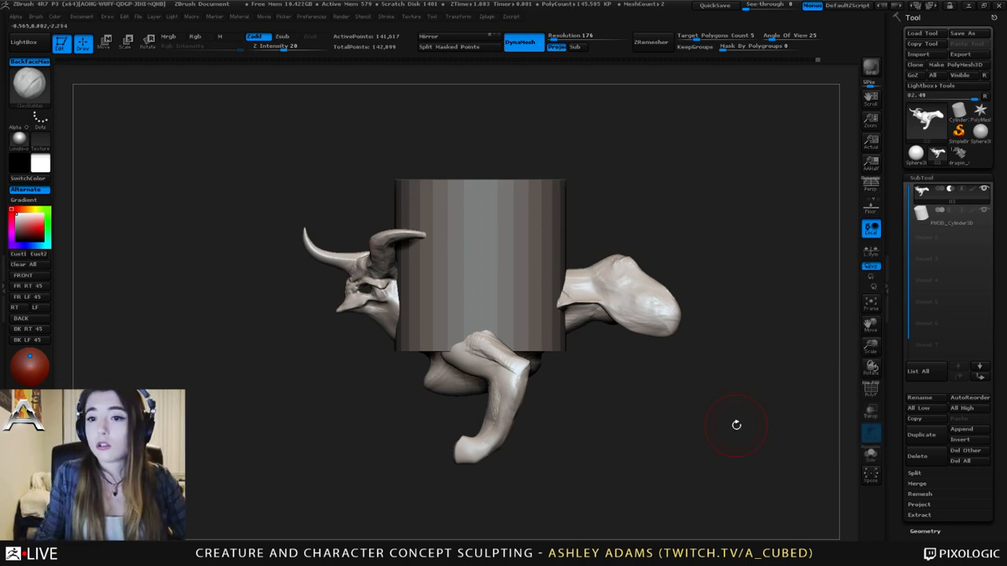
click(935, 212)
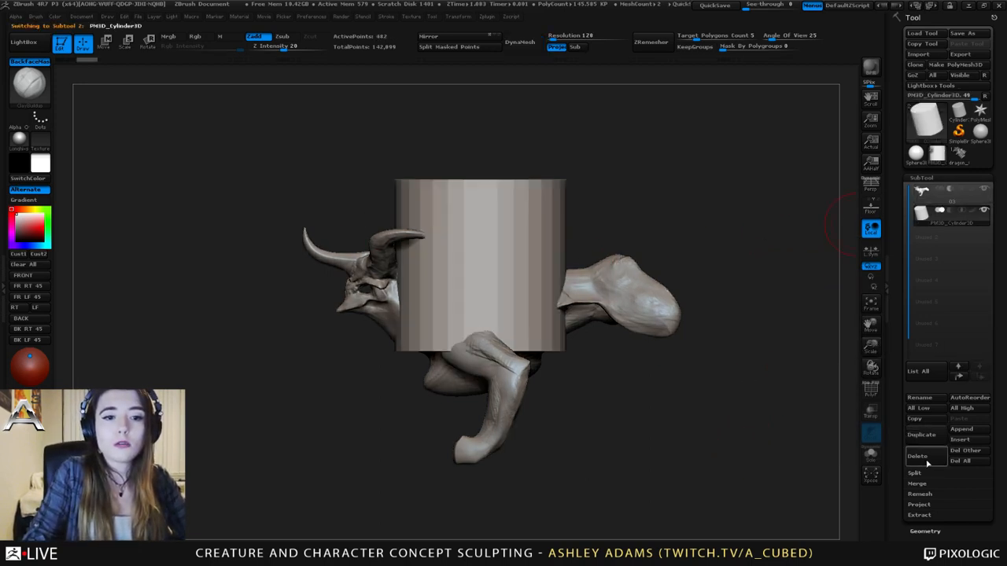
click(925, 457)
click(744, 479)
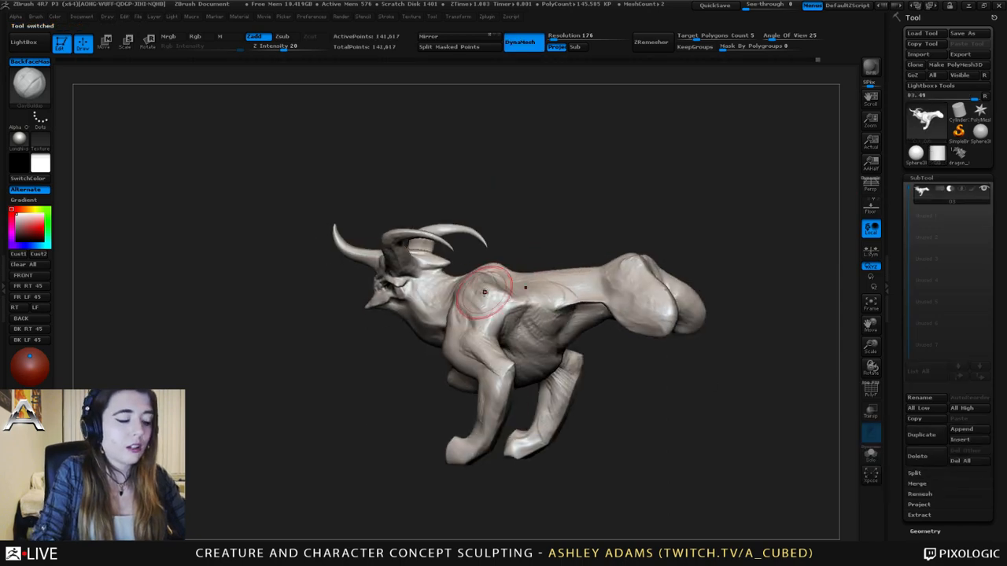
- Insert a mirrored cylinder at the back of each rump lobe with the InsertCylinder brush to start the hind legs
key(b)
key(i)
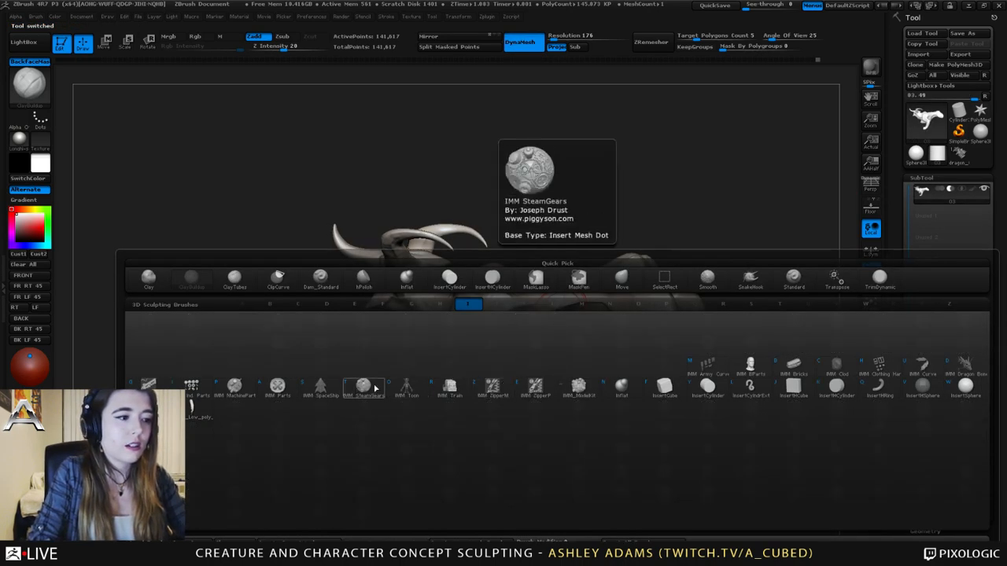
click(708, 385)
mouse_move(708, 377)
mouse_down()
mouse_move(595, 294)
mouse_move(622, 338)
mouse_move(599, 319)
mouse_move(465, 406)
mouse_up()
key(ctrl+z)
mouse_move(692, 230)
shift+mouse_down()
mouse_move(643, 241)
mouse_move(478, 236)
mouse_move(529, 297)
shift+mouse_up()
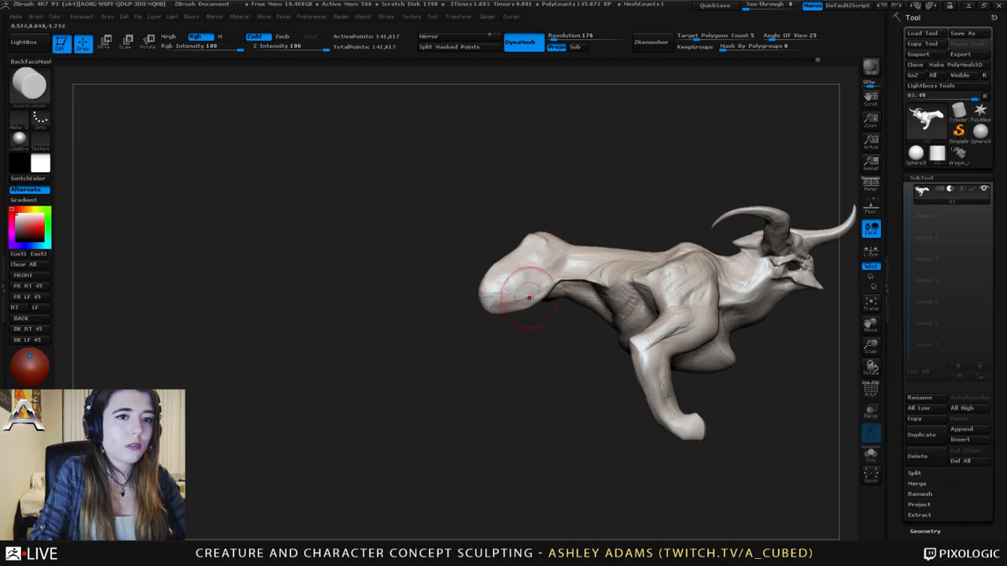
drag(478, 317, 543, 242)
key(ctrl+z)
drag(475, 287, 486, 318)
drag(596, 267, 486, 241)
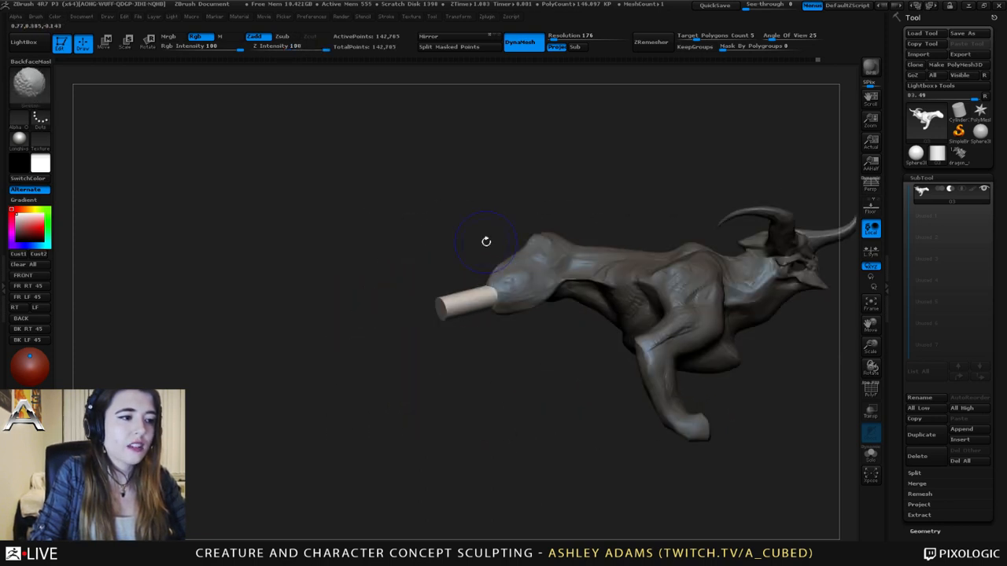
- Rotate the inserted thigh cylinders to slope downward and move them up against the rump
alt+drag(612, 246, 557, 250)
key(r)
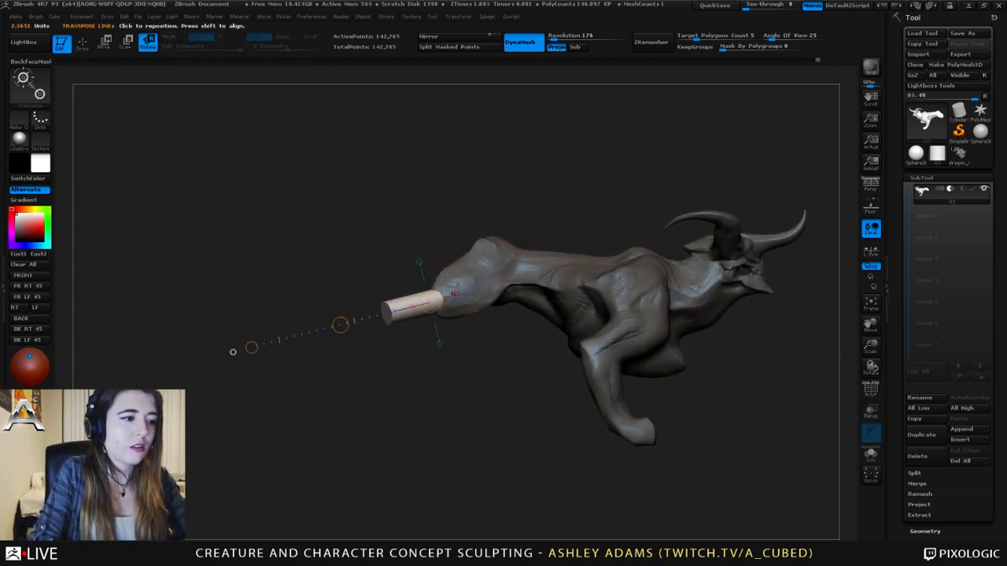
drag(252, 347, 343, 460)
key(w)
drag(340, 324, 339, 359)
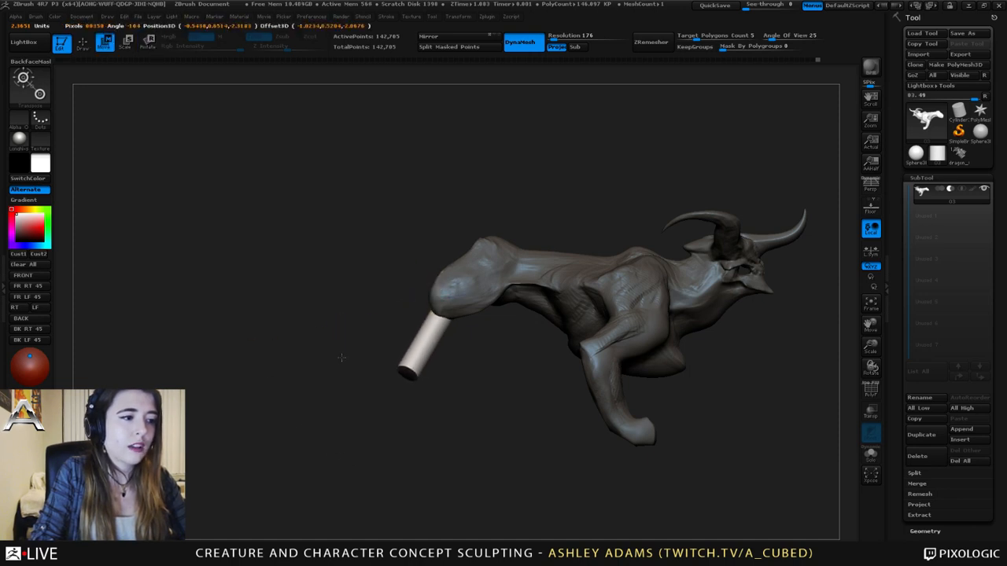
- Rotate the thigh cylinders further backward from the opposite side view so they trail behind the rump
drag(342, 272, 445, 262)
drag(473, 325, 491, 324)
mouse_move(523, 236)
mouse_down()
mouse_move(425, 232)
mouse_move(553, 214)
mouse_up()
key(q)
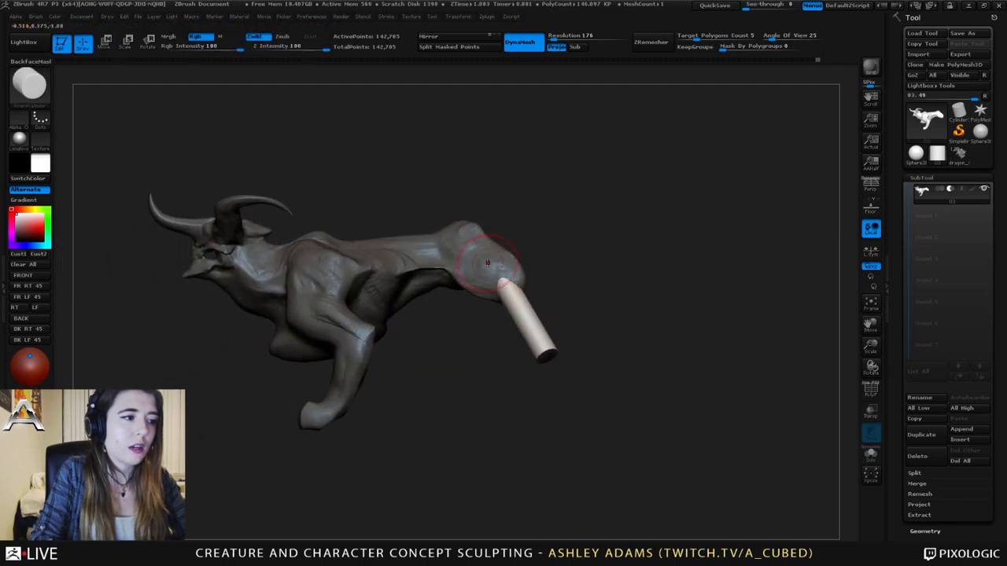
key(s)
key(r)
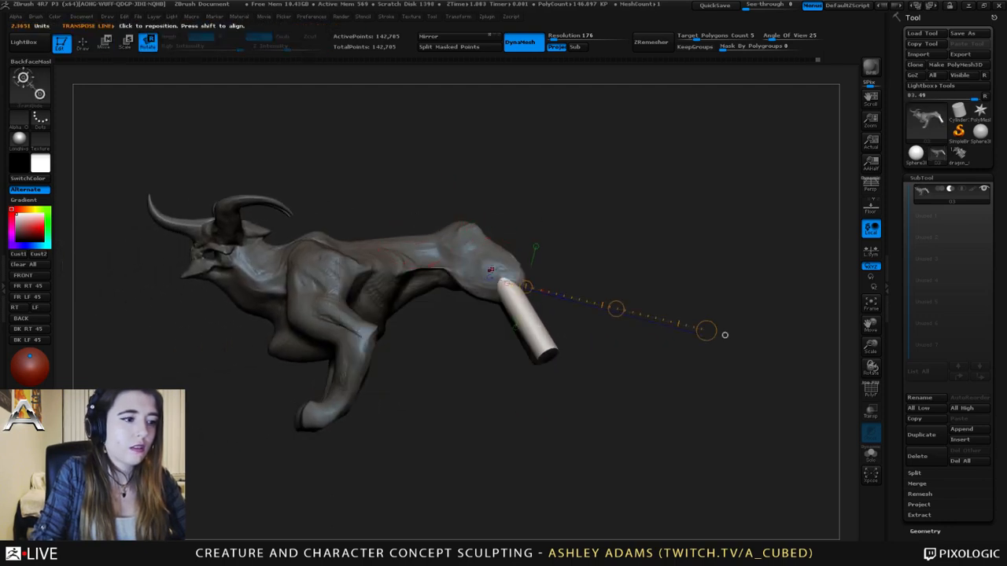
mouse_move(489, 264)
mouse_down()
mouse_move(540, 356)
mouse_move(573, 387)
mouse_move(548, 356)
mouse_move(578, 358)
mouse_move(591, 341)
mouse_move(545, 346)
mouse_move(507, 274)
mouse_move(527, 291)
mouse_move(499, 259)
mouse_move(522, 275)
mouse_up()
key(q)
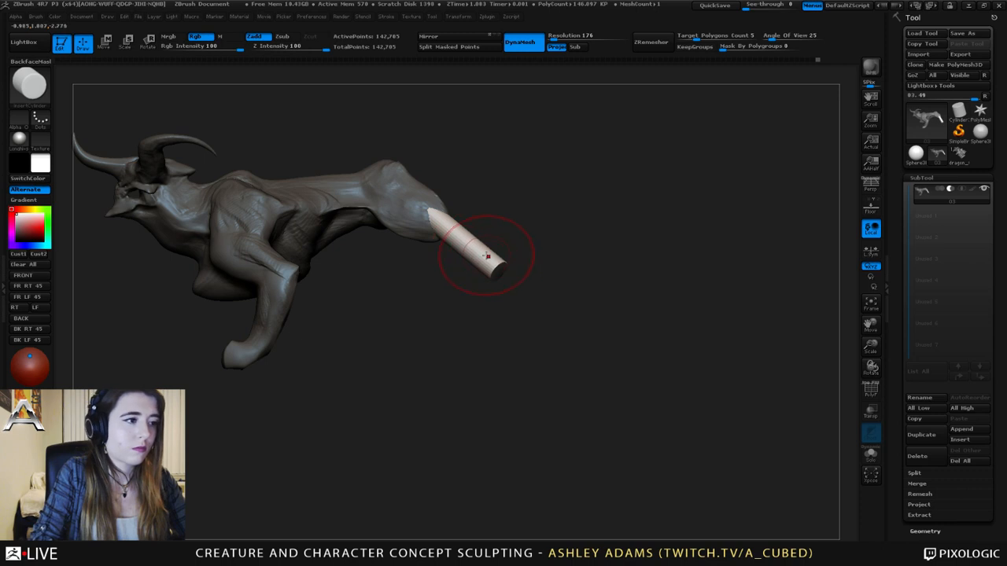
- Insert a second, smaller cylinder at the lower end of each thigh with the InsertHCylinder brush
alt+drag(529, 272, 556, 281)
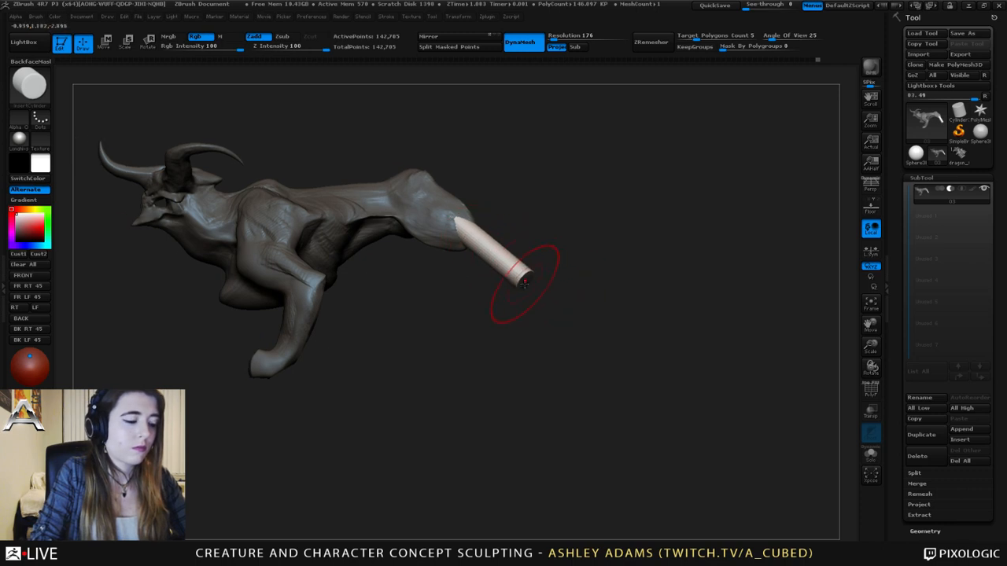
key(b)
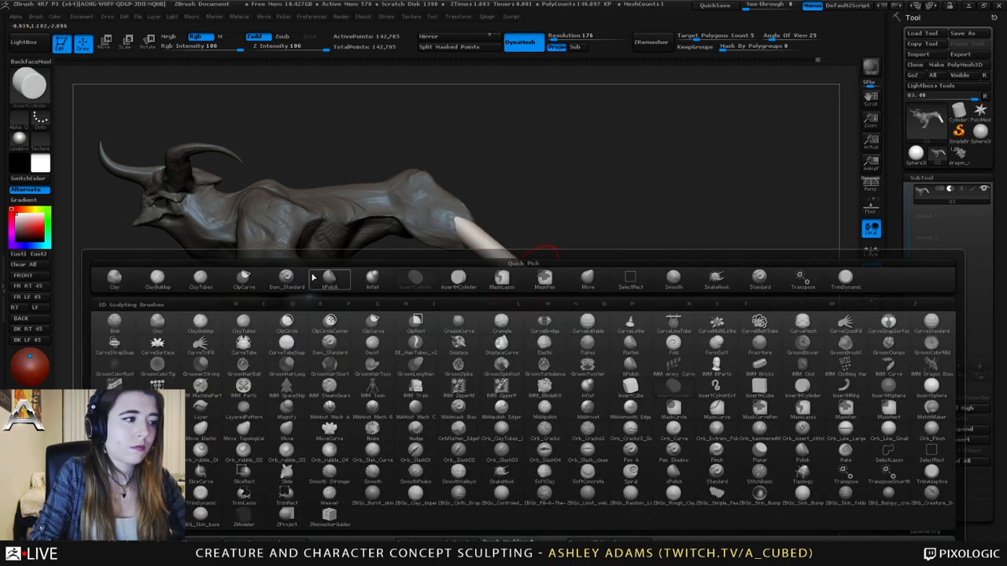
click(460, 279)
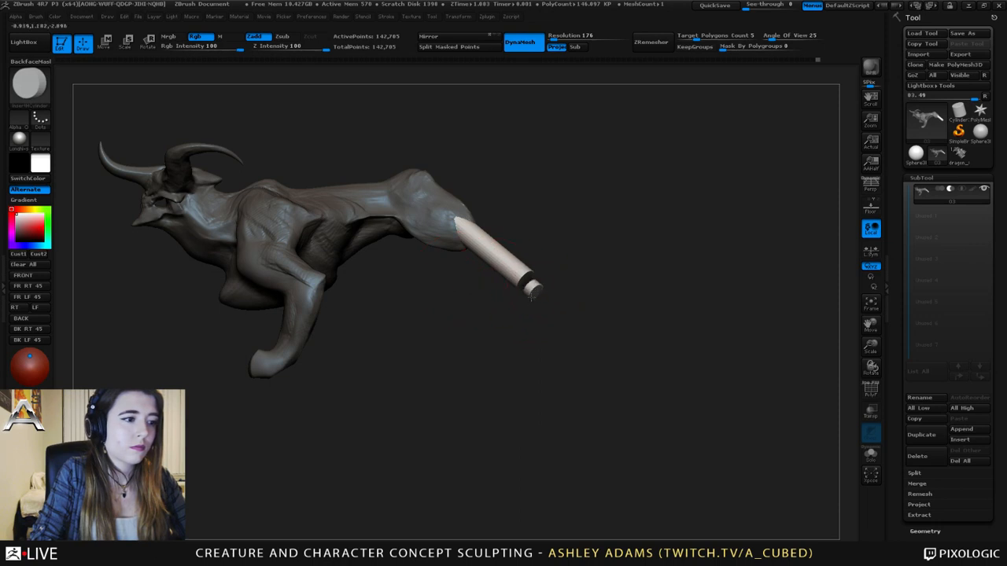
mouse_move(531, 295)
mouse_down()
mouse_move(543, 311)
mouse_move(530, 303)
mouse_up()
key(ctrl+z)
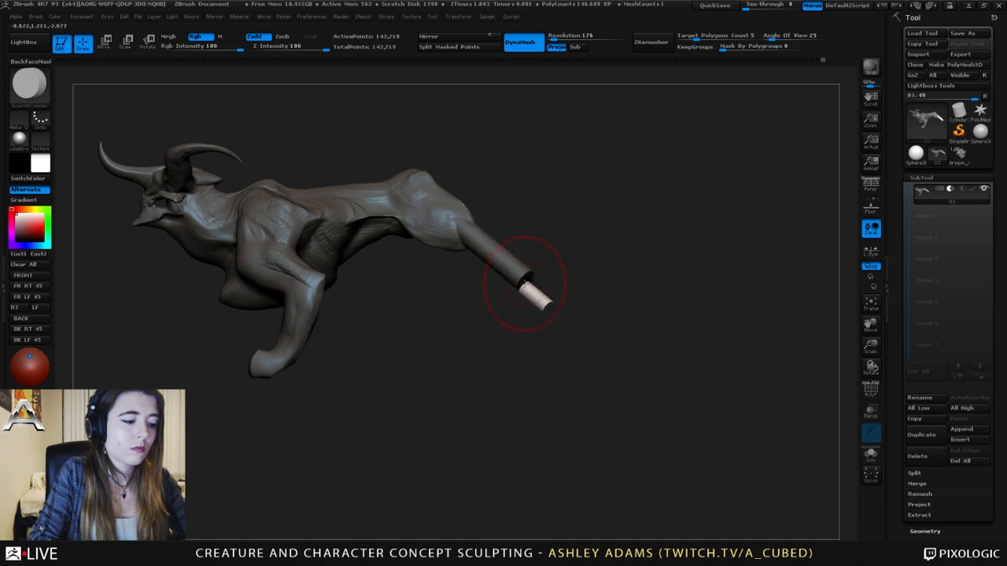
- Rotate the lower-leg cylinders to point downward and move them outward under the thigh ends
key(r)
drag(606, 354, 527, 374)
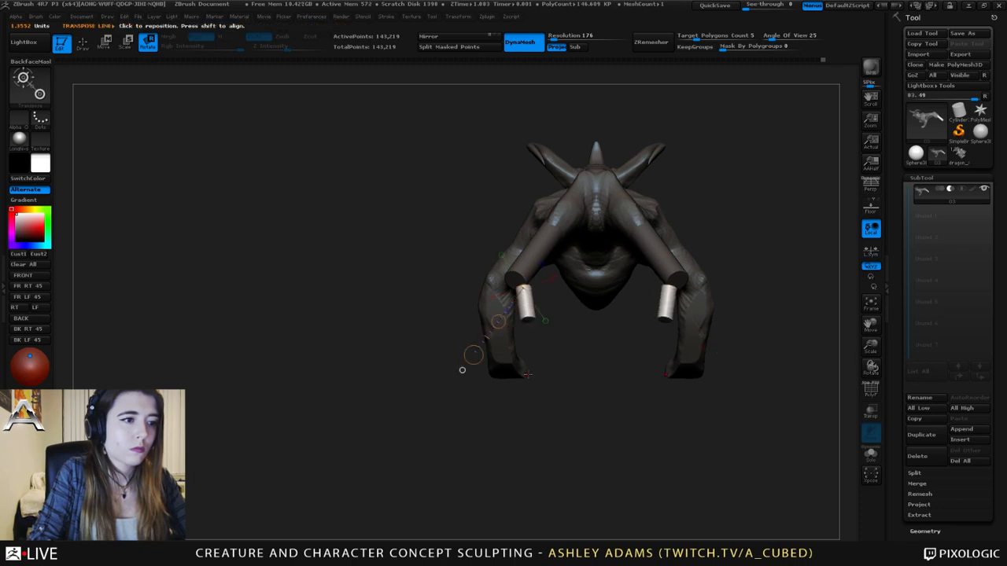
key(w)
drag(498, 321, 487, 313)
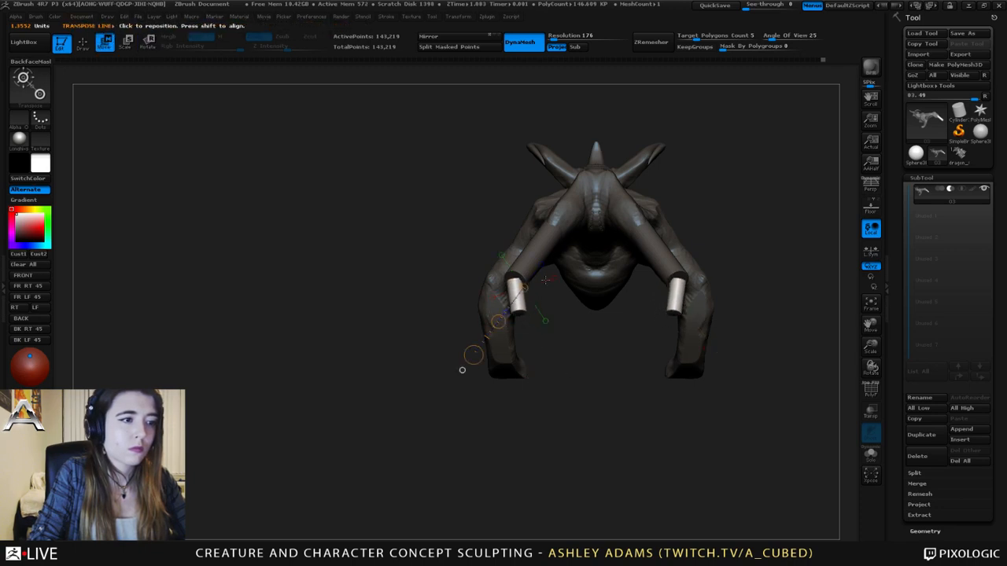
alt+drag(545, 280, 466, 272)
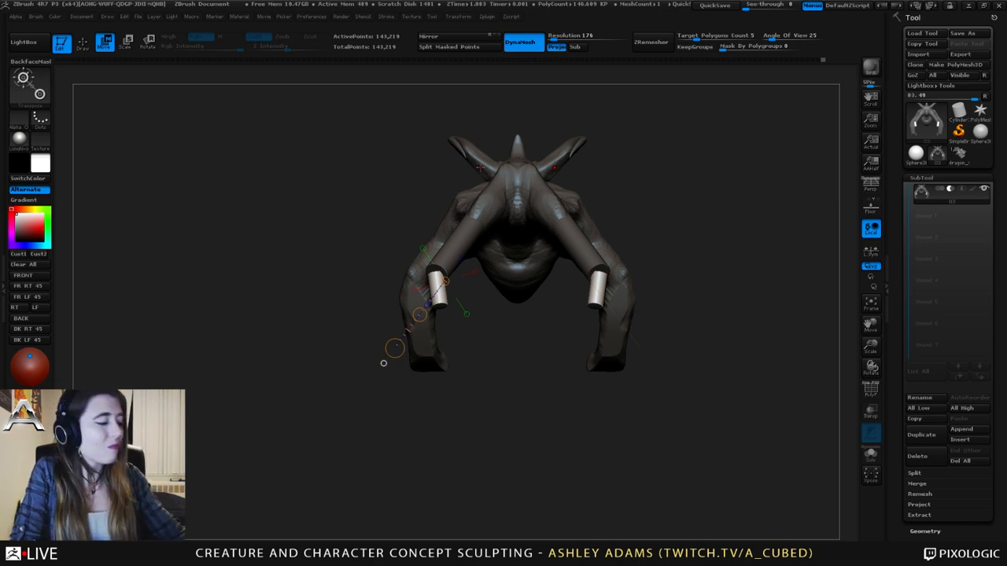
- Stretch the lower-leg cylinders down to the level of the front feet, angled inward in the rear view
right_drag(445, 240, 572, 237)
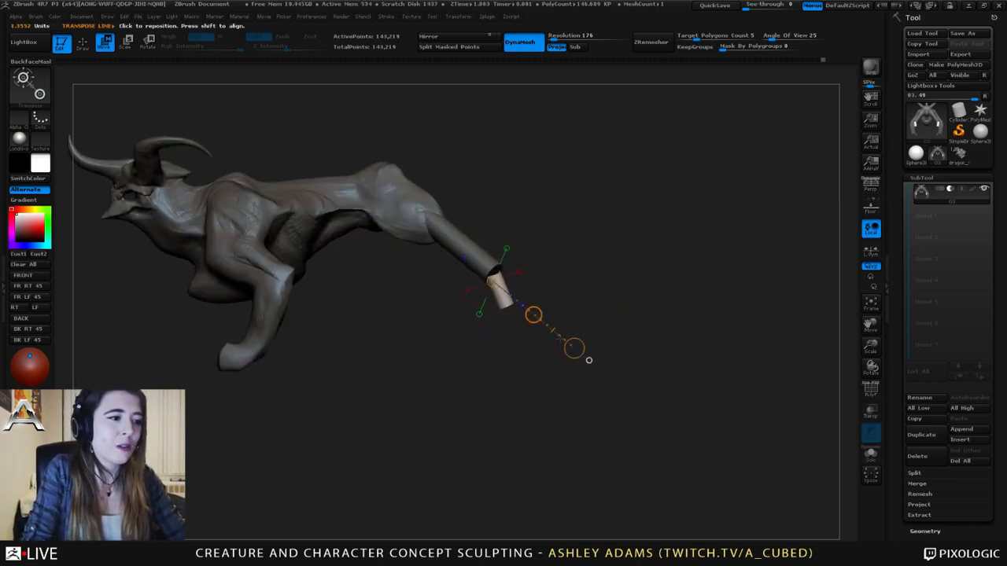
right_drag(582, 354, 464, 346)
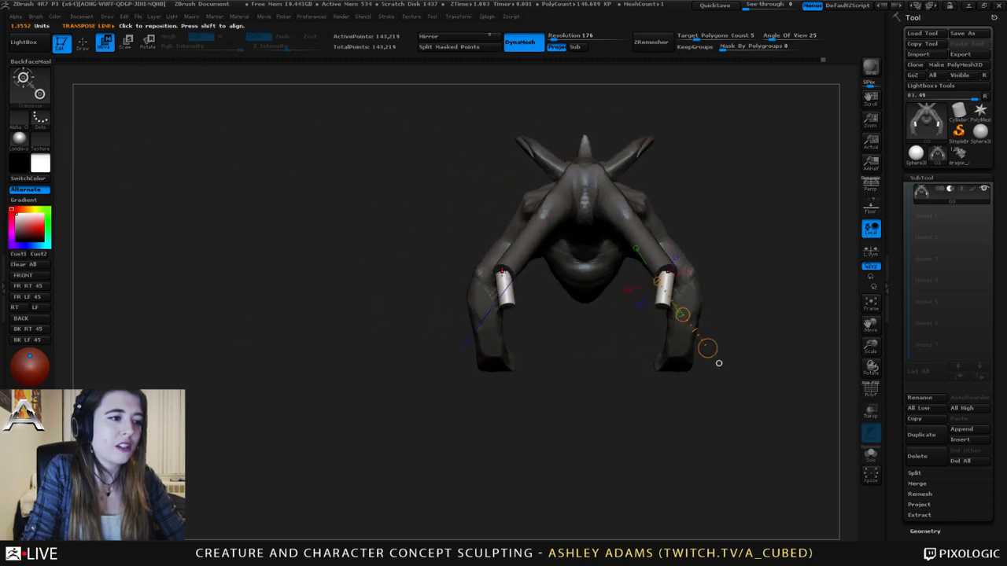
mouse_move(502, 272)
mouse_down()
mouse_move(509, 326)
mouse_move(548, 370)
mouse_up()
key(q)
mouse_move(571, 422)
mouse_down()
mouse_move(591, 284)
mouse_move(629, 236)
mouse_up()
- Bow the hind legs outward with SnakeHook from behind, curving the thighs and lower legs
key(space)
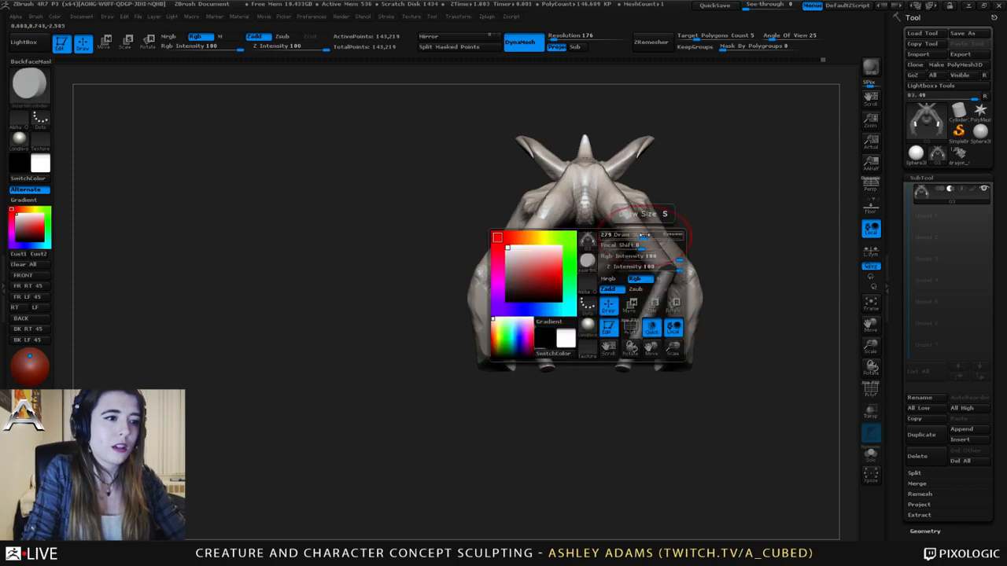
click(644, 234)
key(b)
key(s)
key(h)
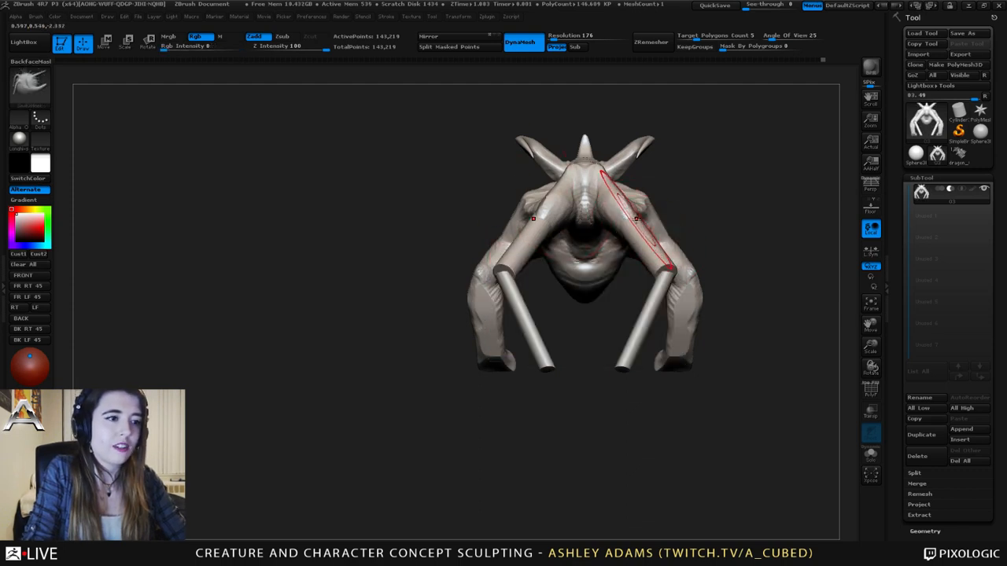
drag(636, 218, 641, 212)
mouse_move(663, 249)
mouse_down()
mouse_move(669, 272)
mouse_move(657, 274)
mouse_up()
right_drag(657, 241, 649, 232)
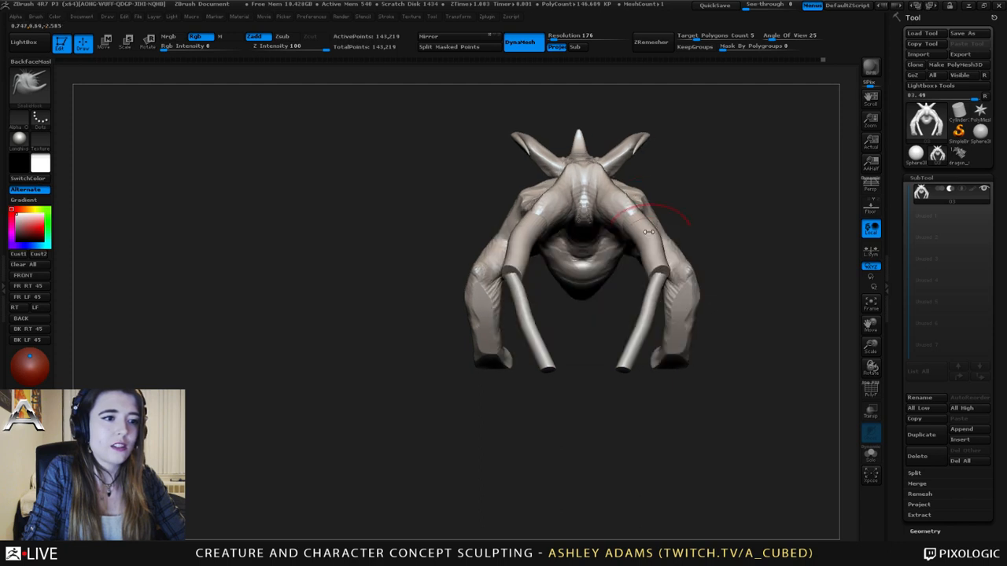
drag(650, 233, 641, 239)
drag(604, 177, 612, 181)
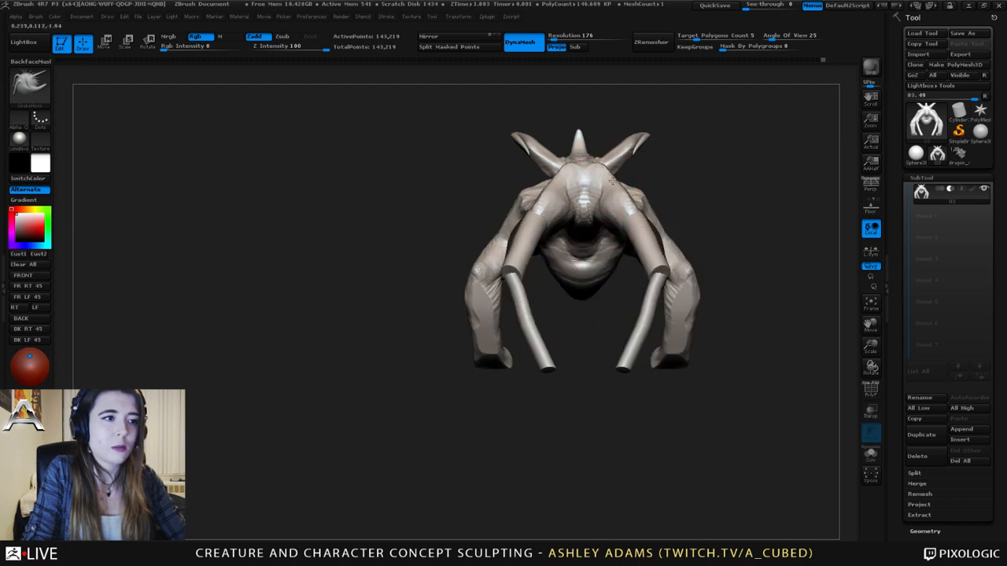
- Add a ClayBuildup stroke over the haunch at the top of the hind leg
right_drag(612, 182, 587, 204)
key(1)
mouse_move(600, 187)
mouse_down()
mouse_move(590, 191)
mouse_move(592, 180)
mouse_move(610, 209)
mouse_up()
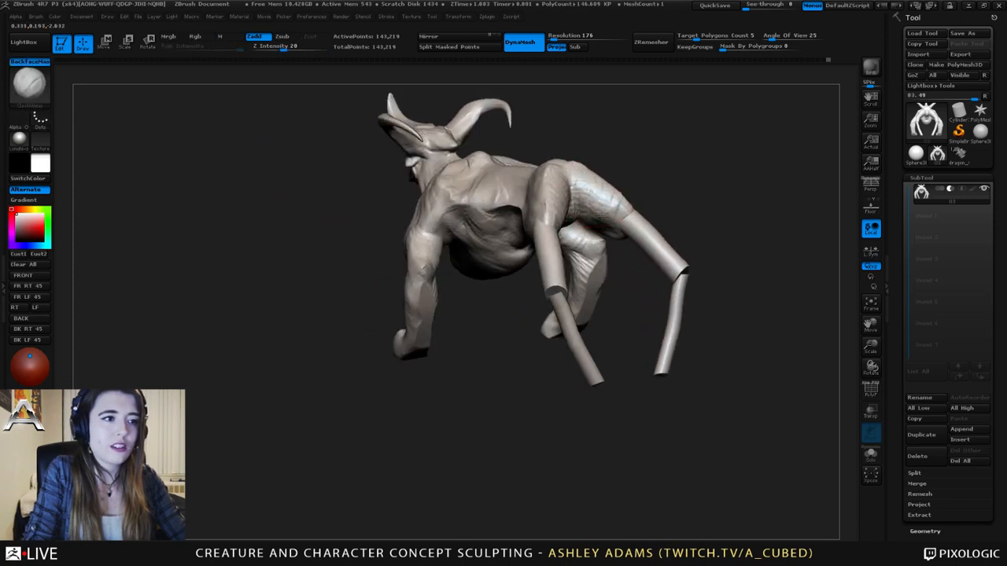
mouse_move(627, 209)
right_down()
mouse_move(618, 213)
mouse_move(636, 207)
mouse_move(521, 236)
mouse_move(590, 271)
mouse_move(596, 256)
right_up()
- Adjust the lower hind legs with SnakeHook from behind and check the pose in side view
key(2)
key(3)
drag(500, 328, 491, 323)
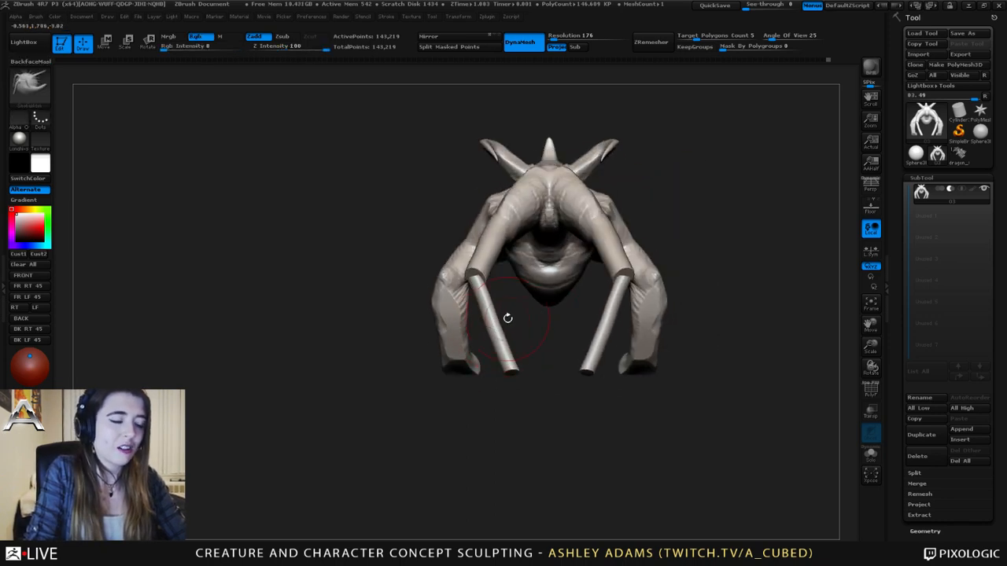
right_drag(508, 319, 650, 319)
right_click(535, 249)
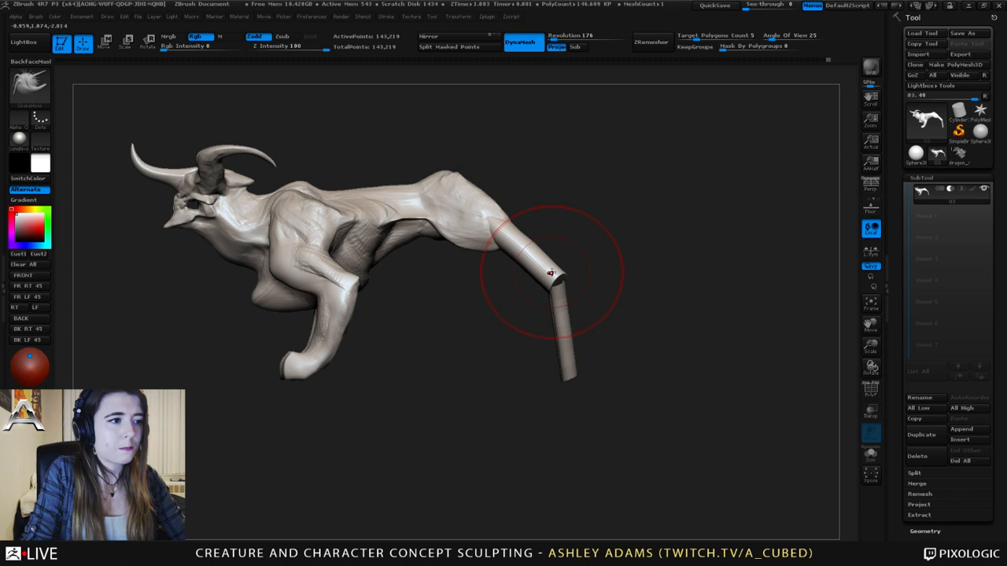
- Hide the leg cylinders, mask the creature's body, and show all parts again
ctrl+shift+click(548, 269)
ctrl+shift+click(548, 270)
ctrl+shift+click(563, 314)
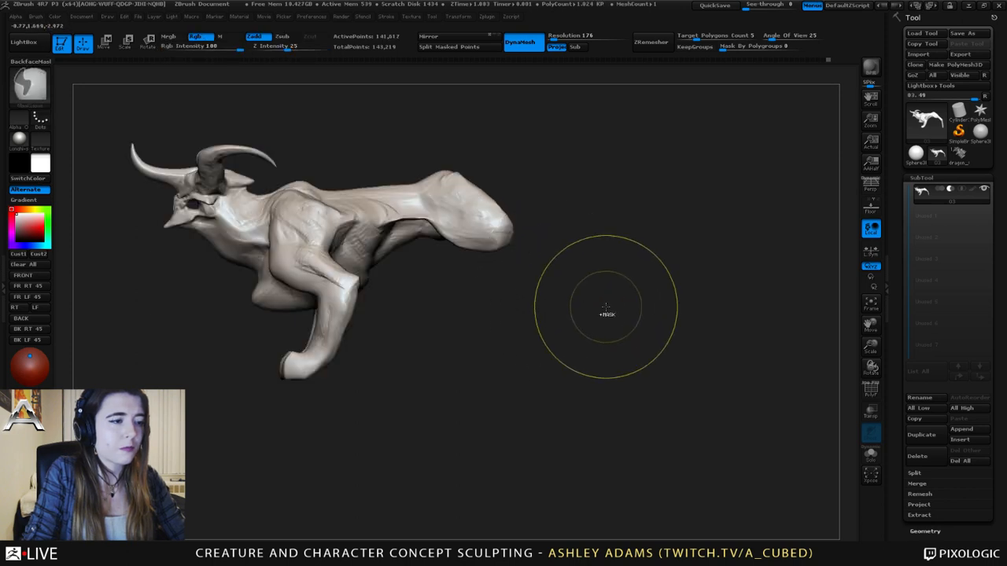
ctrl+click(605, 308)
ctrl+shift+click(650, 294)
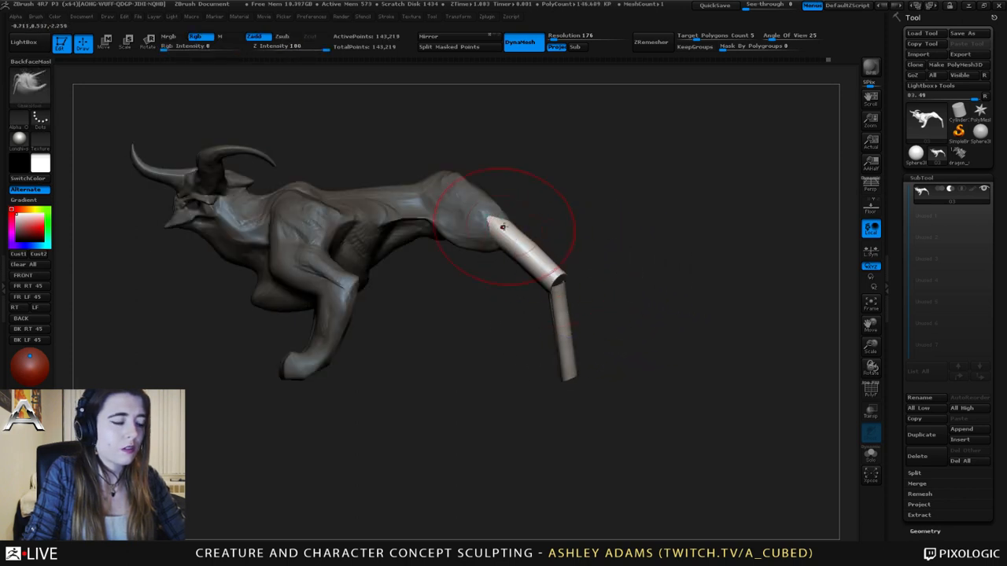
- Lay a transpose line along the hind leg and split the unmasked leg cylinders into their own subtool
key(r)
mouse_move(477, 205)
mouse_down()
mouse_move(612, 339)
mouse_move(557, 399)
mouse_move(575, 376)
mouse_up()
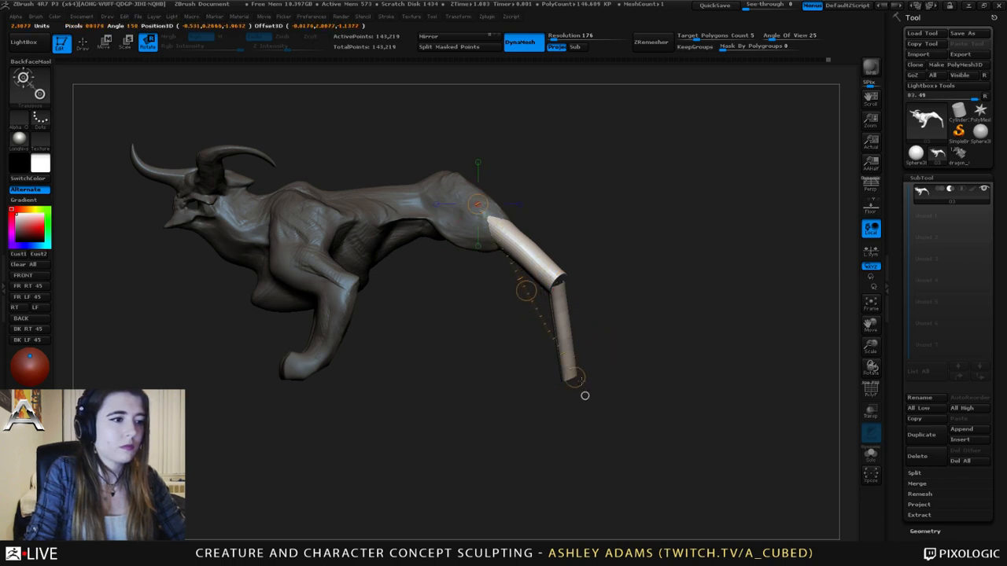
drag(580, 225, 546, 193)
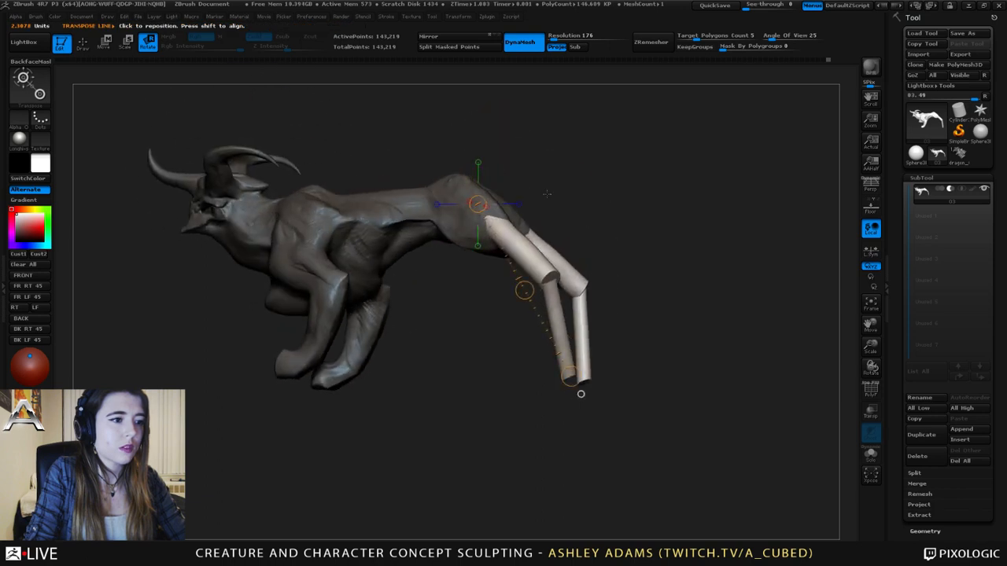
click(914, 473)
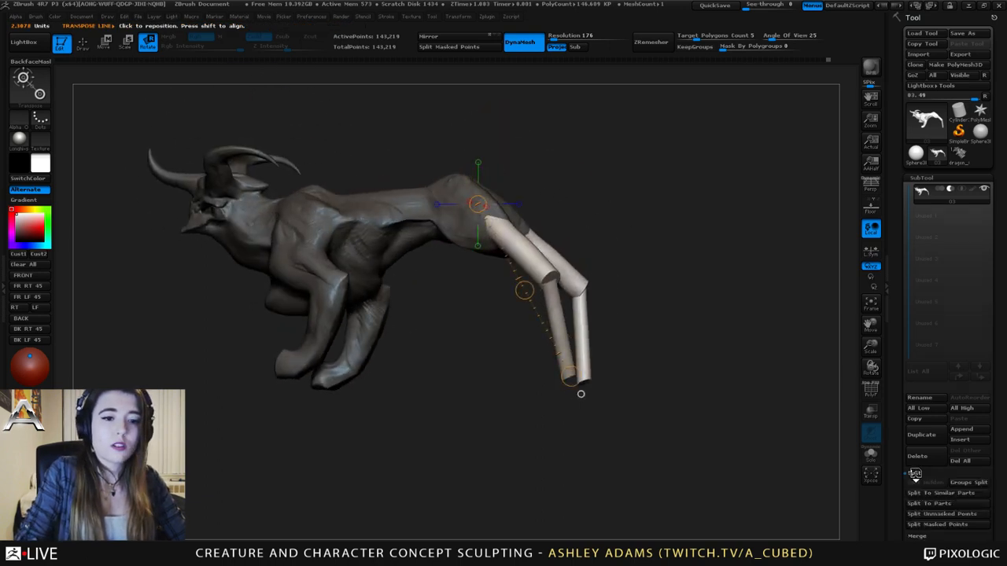
click(941, 513)
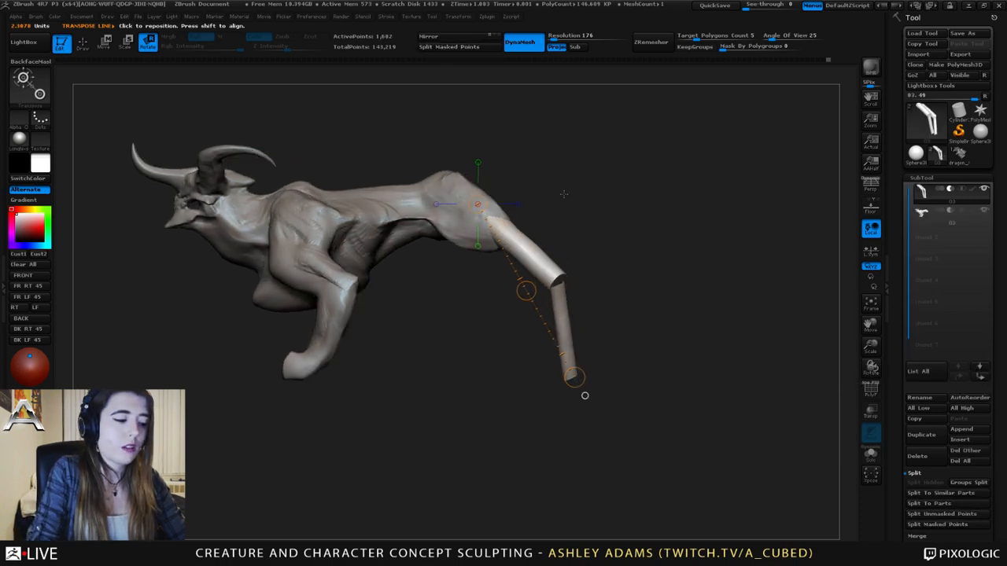
- Try bending the hind leg cylinders forward toward the body with SnakeHook and undo the deformation
key(q)
key(space)
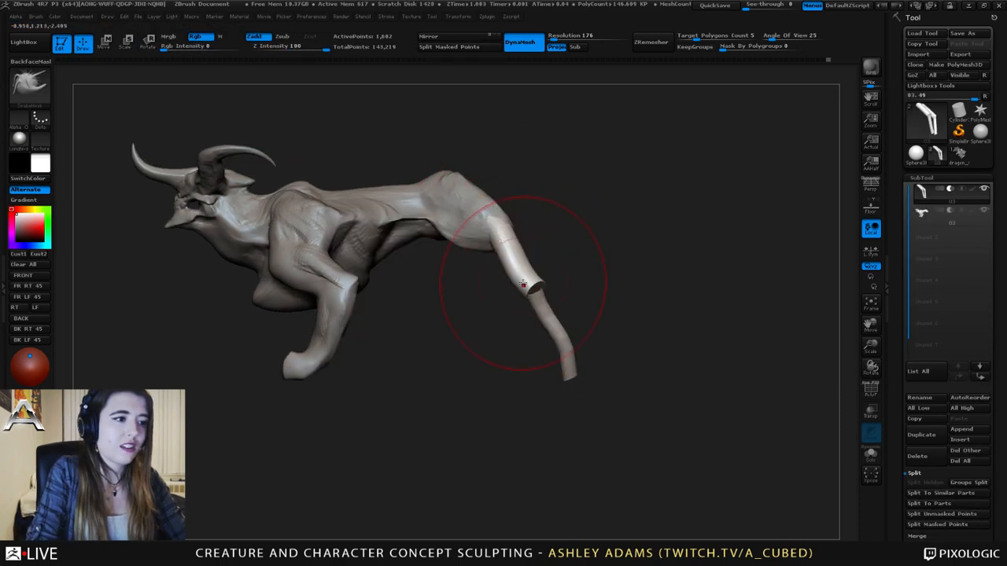
drag(523, 284, 454, 252)
mouse_move(479, 221)
right_down()
mouse_move(464, 221)
mouse_move(498, 221)
right_up()
key(ctrl+z)
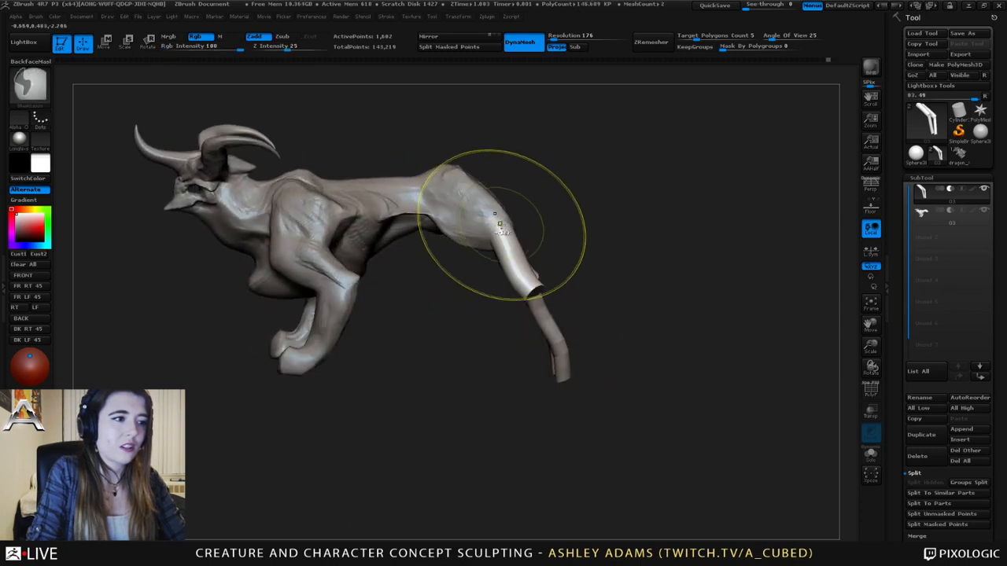
key(ctrl+z)
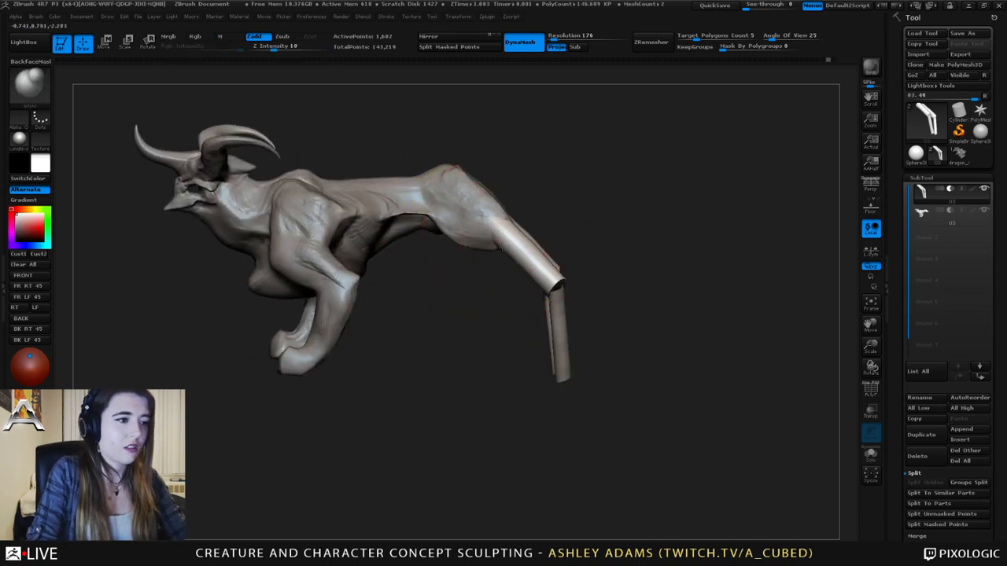
- Widen the upper ends of the thigh cylinders so they overlap the haunches
mouse_move(513, 261)
right_down()
mouse_move(543, 260)
mouse_move(476, 271)
right_up()
drag(478, 219, 504, 227)
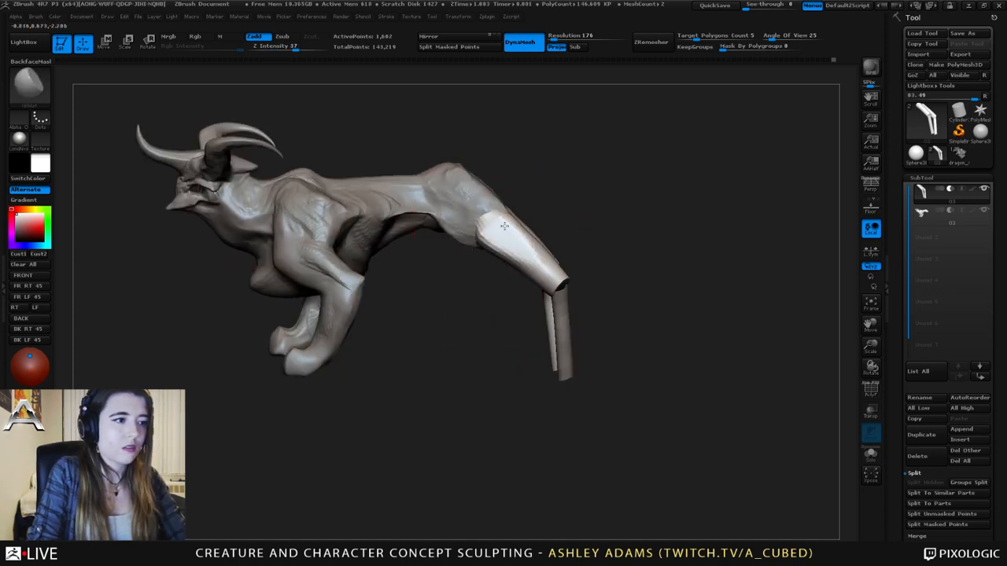
right_drag(559, 280, 511, 267)
- Pull the tops of the thigh cylinders up and into the haunches with SnakeHook, working from behind
key(b)
key(s)
key(h)
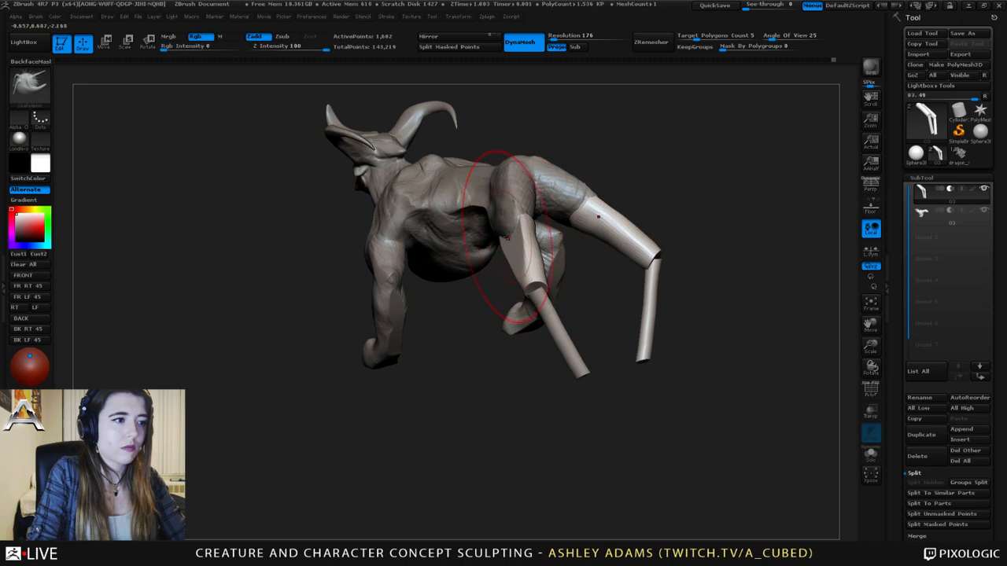
drag(598, 212, 608, 199)
mouse_move(543, 206)
right_down()
mouse_move(489, 188)
mouse_move(508, 221)
right_up()
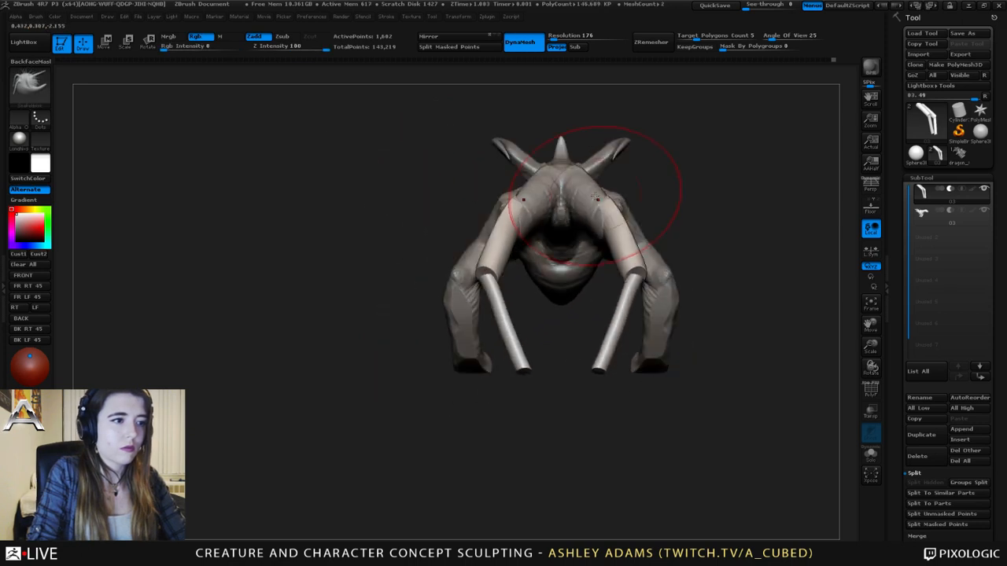
drag(596, 199, 587, 186)
- Shift the knee joints and curve the lower hind leg cylinders with SnakeHook, undoing the stroke that stretches their ends
drag(488, 263, 479, 265)
right_drag(480, 266, 567, 272)
drag(492, 256, 470, 237)
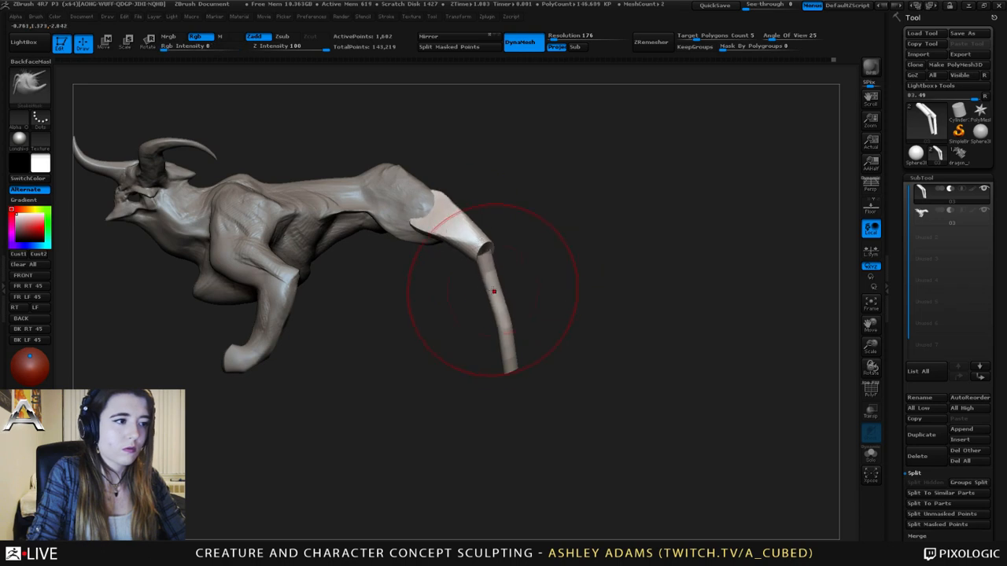
mouse_move(494, 291)
mouse_down()
mouse_move(510, 311)
mouse_move(506, 303)
mouse_up()
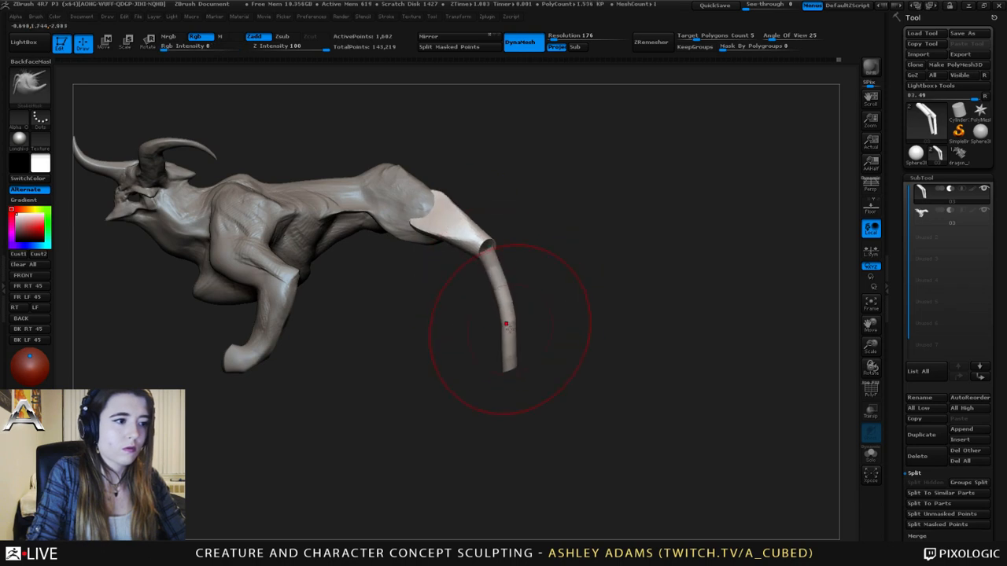
mouse_move(505, 363)
mouse_down()
mouse_move(473, 365)
mouse_move(532, 359)
mouse_move(482, 301)
mouse_move(599, 308)
mouse_up()
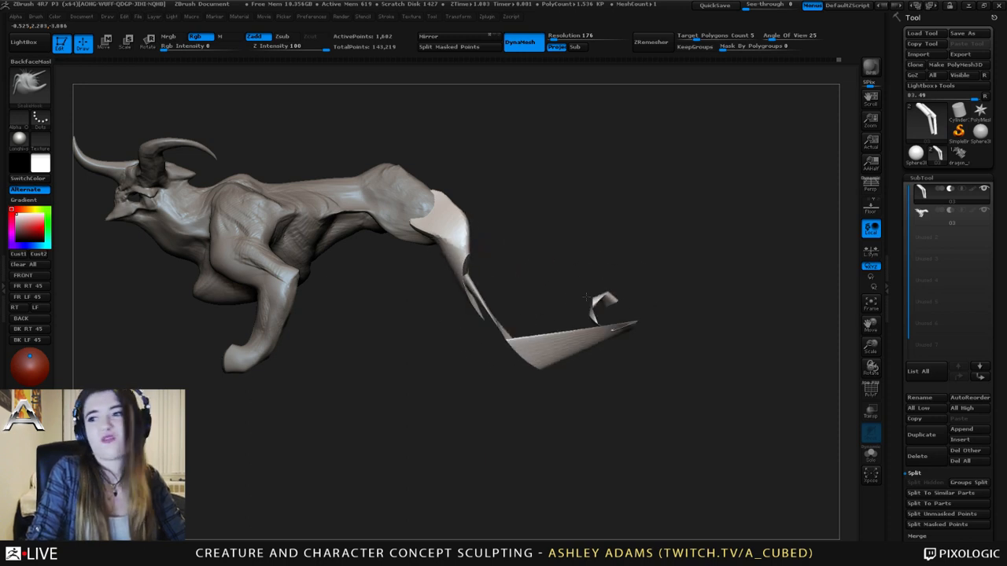
key(ctrl+z)
- Review the cylinder legs against the whole creature and delete the hind leg subtool
mouse_move(426, 229)
alt+right_down()
mouse_move(551, 233)
mouse_move(449, 228)
mouse_move(504, 263)
mouse_move(592, 288)
alt+right_up()
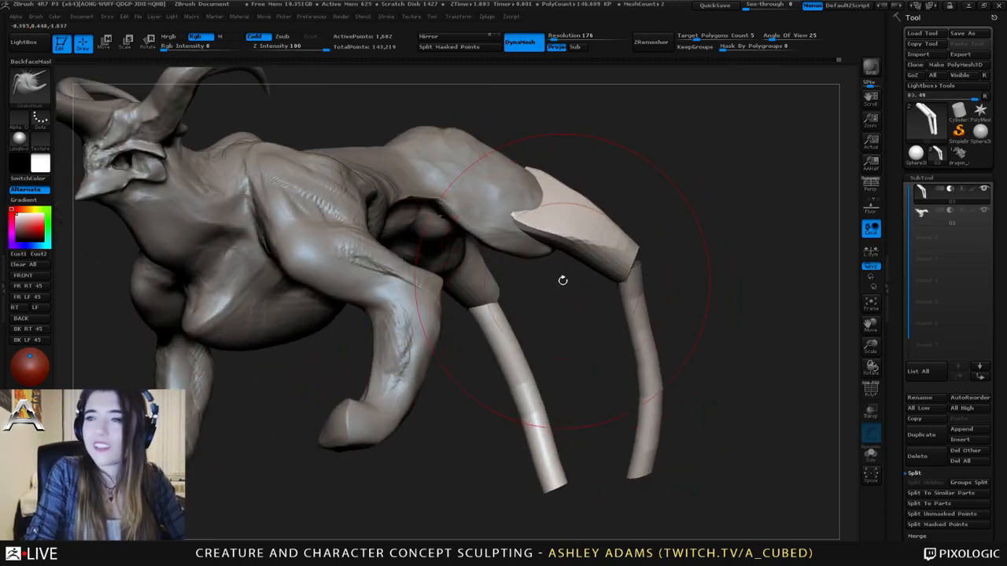
alt+right_drag(365, 234, 593, 267)
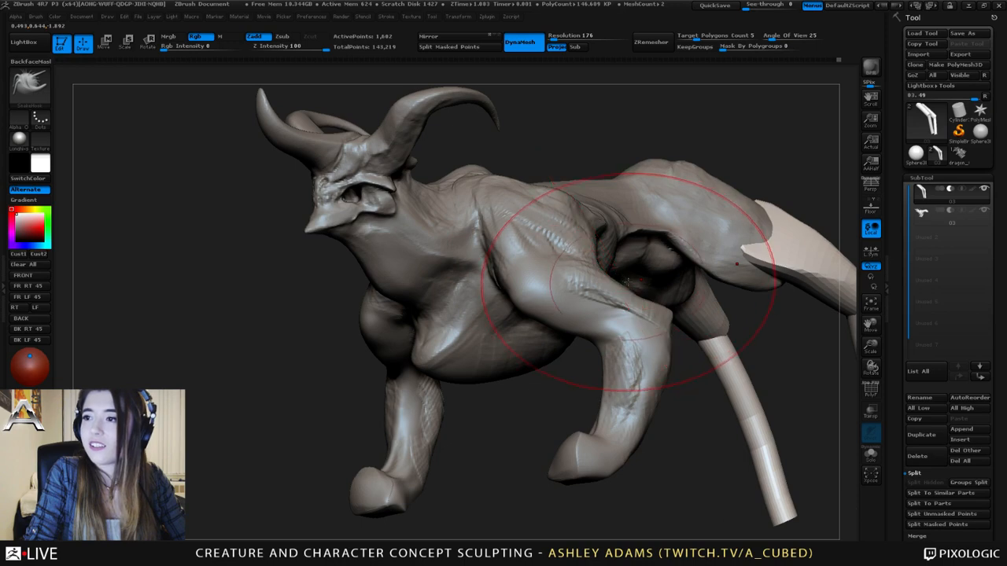
key(ctrl)
ctrl+right_drag(655, 324, 642, 299)
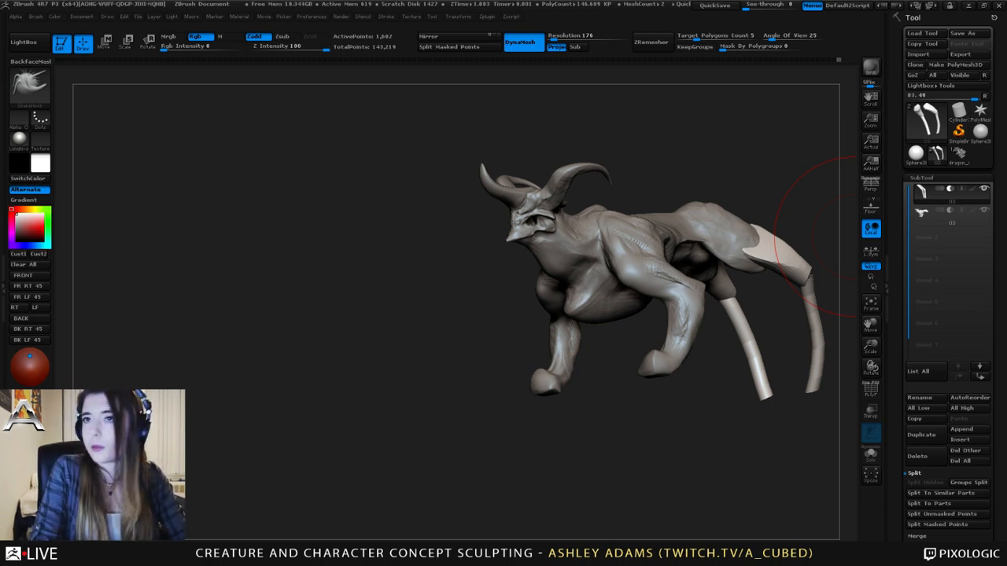
drag(834, 236, 798, 337)
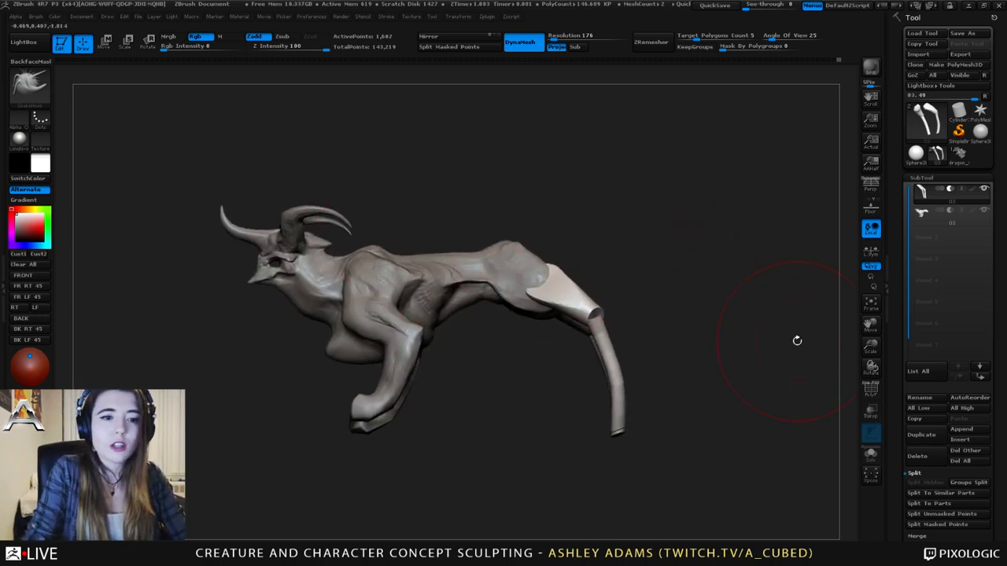
click(917, 456)
click(809, 480)
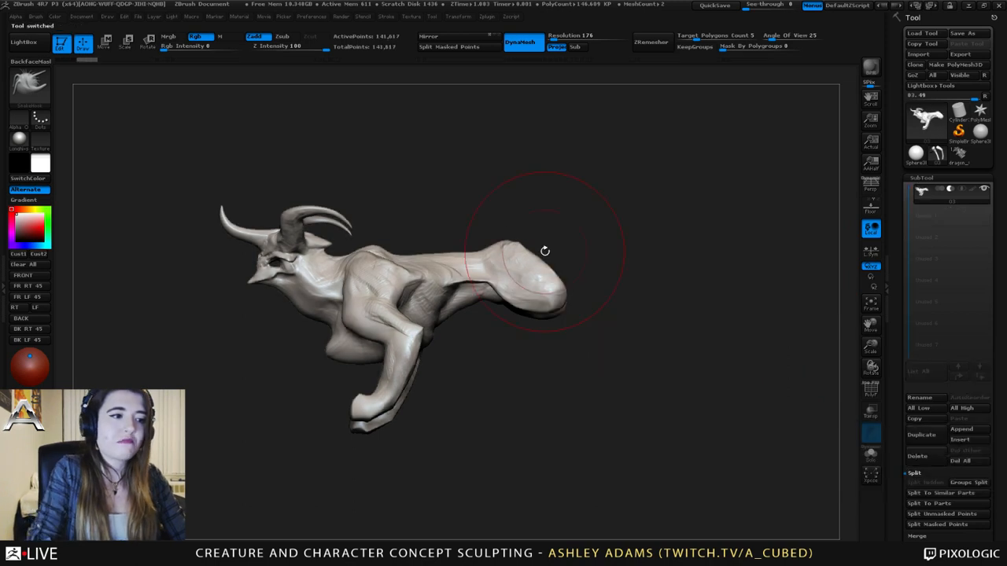
- Reduce the SnakeHook draw size and reshape the creature's back profile in front of the haunches in side view
mouse_move(543, 250)
mouse_down()
mouse_move(597, 260)
mouse_move(554, 280)
mouse_move(461, 248)
mouse_up()
key(space)
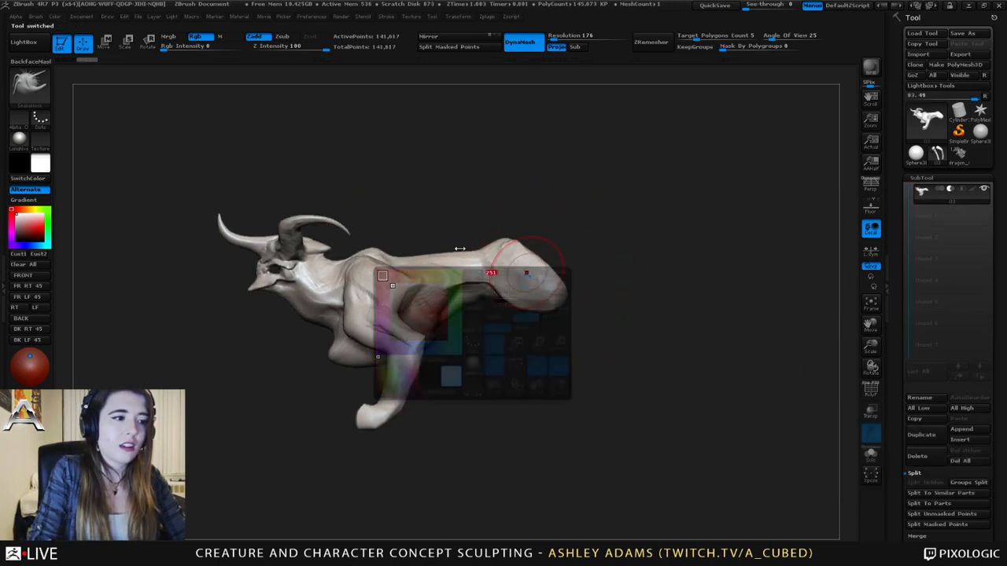
key(space)
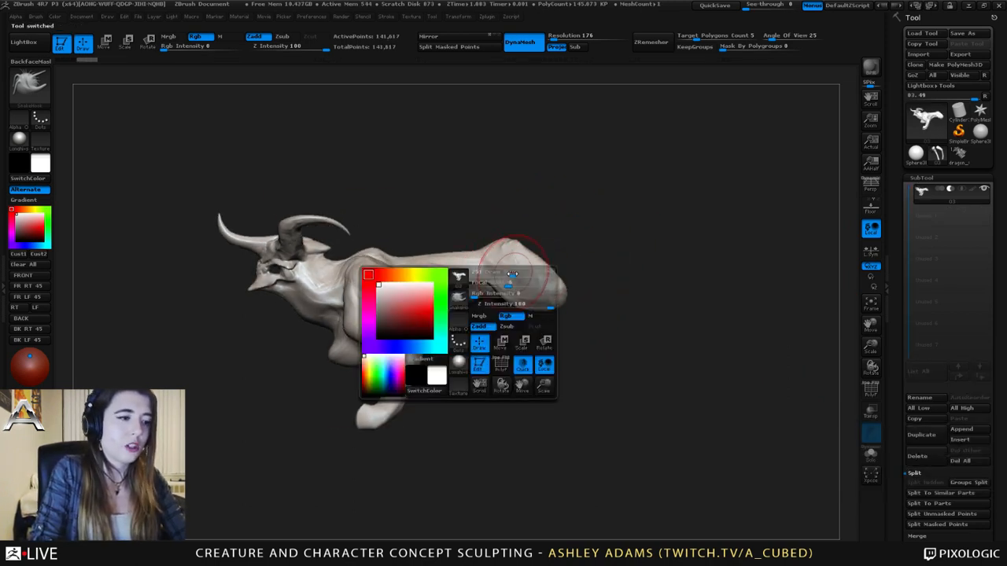
mouse_move(501, 274)
mouse_down()
mouse_move(480, 273)
mouse_move(485, 280)
mouse_move(481, 265)
mouse_up()
right_drag(481, 263, 485, 263)
key(space)
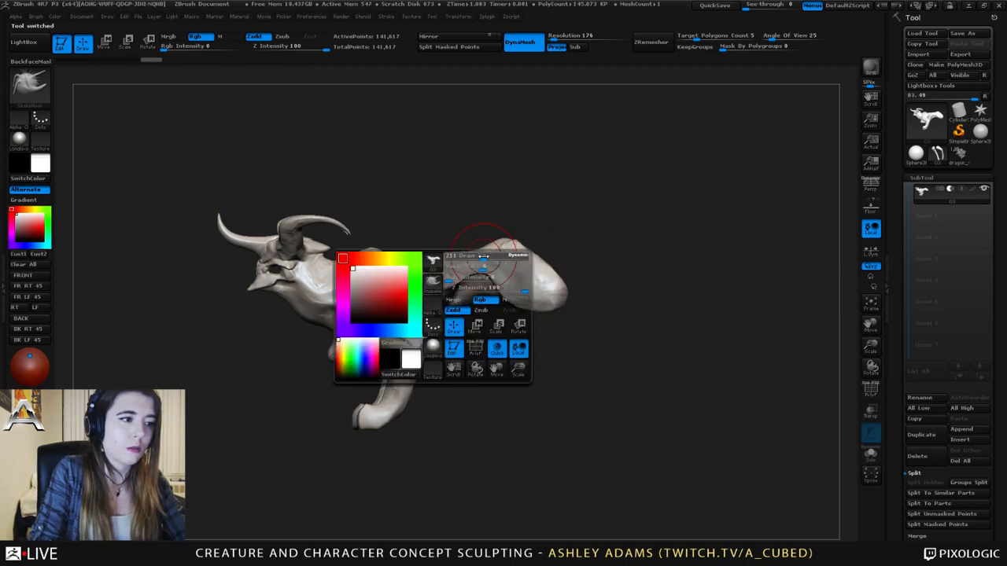
drag(467, 253, 466, 248)
mouse_move(451, 249)
right_down()
mouse_move(473, 246)
mouse_move(438, 243)
right_up()
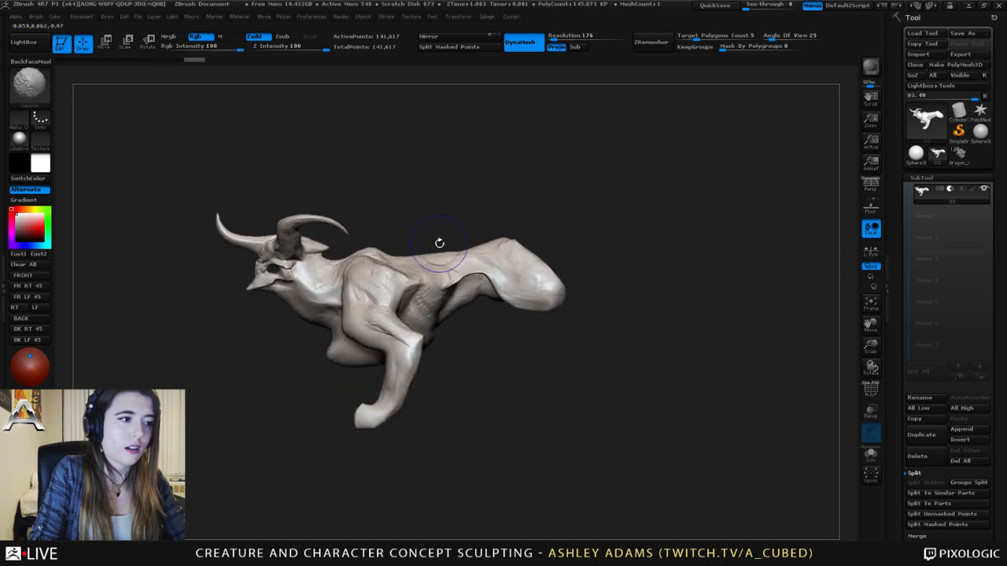
- Reshape the creature's back and the front of its haunch with a large SnakeHook brush
click(391, 252)
key(space)
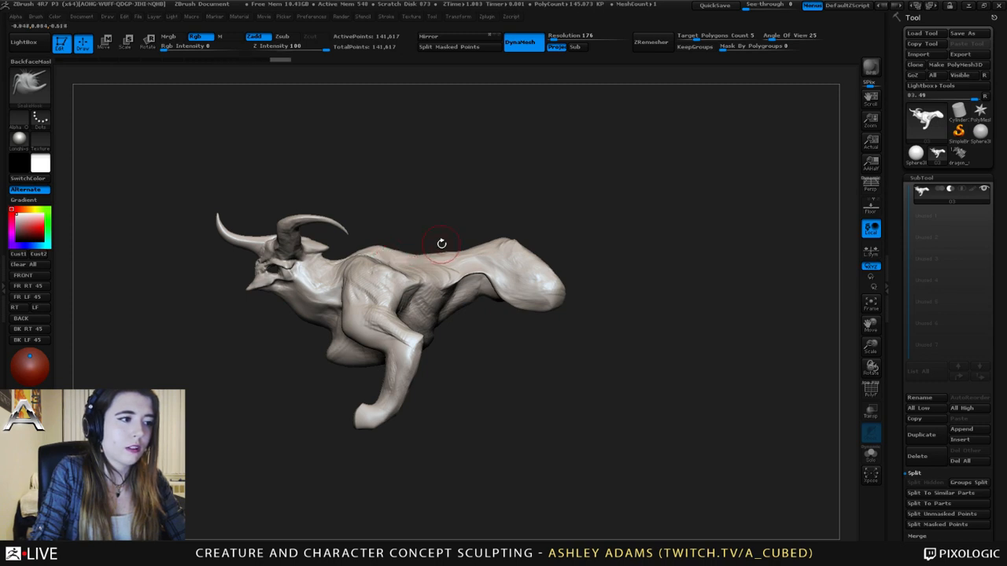
key(space)
key(space)
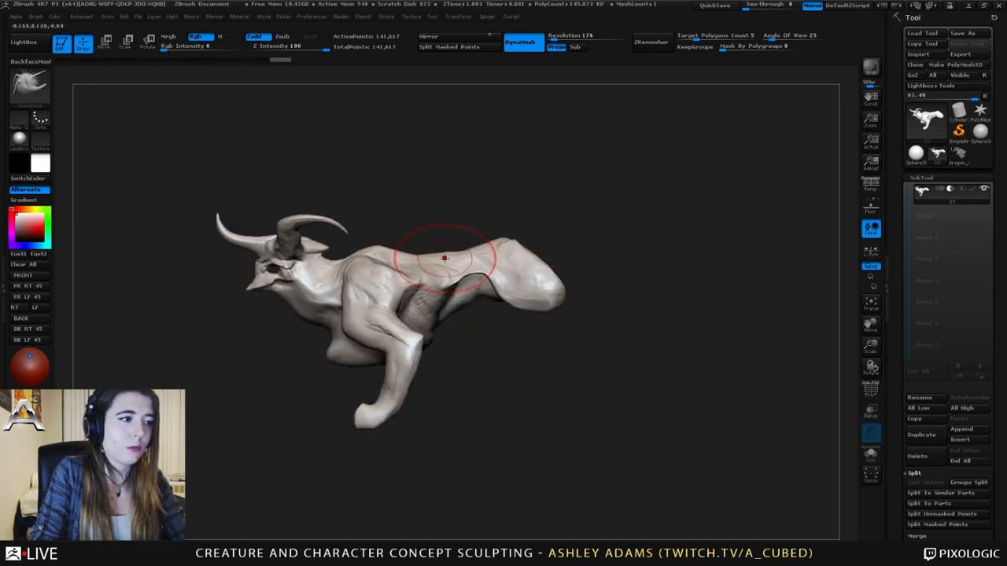
mouse_move(476, 243)
mouse_down()
mouse_move(492, 236)
mouse_move(459, 249)
mouse_up()
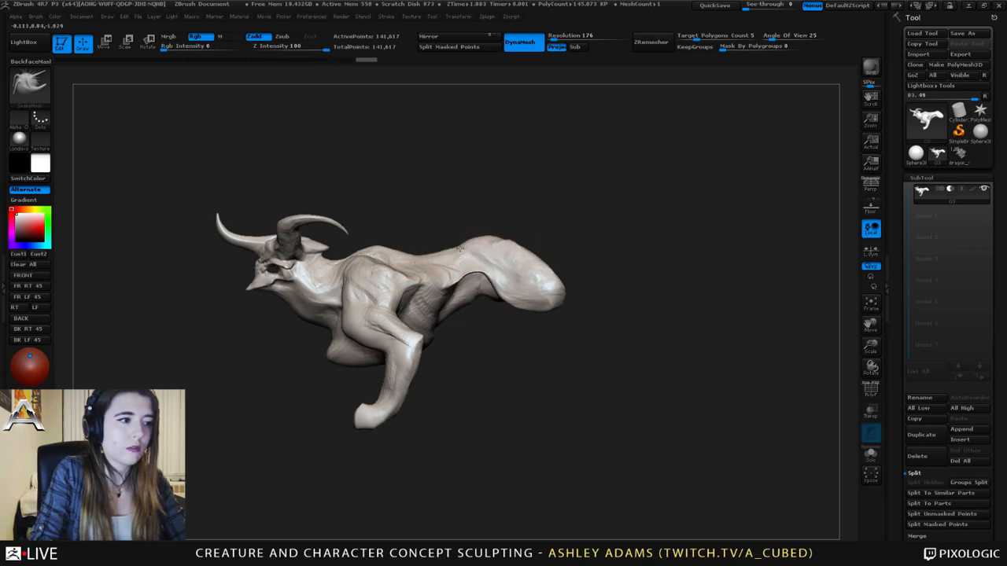
key(space)
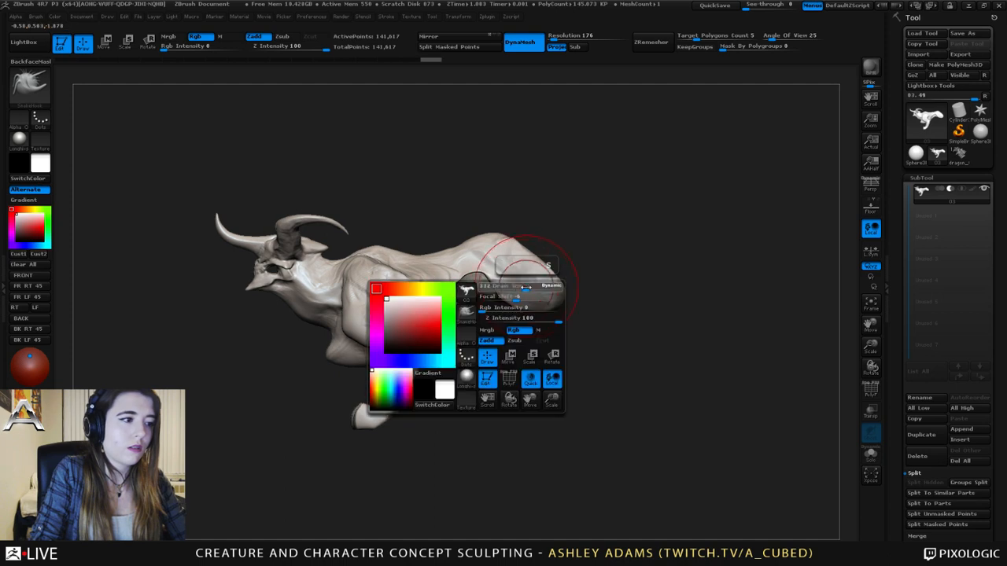
mouse_move(501, 286)
alt+right_down()
mouse_move(540, 270)
mouse_move(475, 272)
mouse_move(488, 265)
mouse_move(506, 280)
alt+right_up()
- Mask the whole creature except its front feet
mouse_move(366, 449)
ctrl+mouse_down()
mouse_move(588, 379)
mouse_move(360, 380)
ctrl+mouse_up()
ctrl+click(533, 383)
alt+right_drag(534, 381, 594, 319)
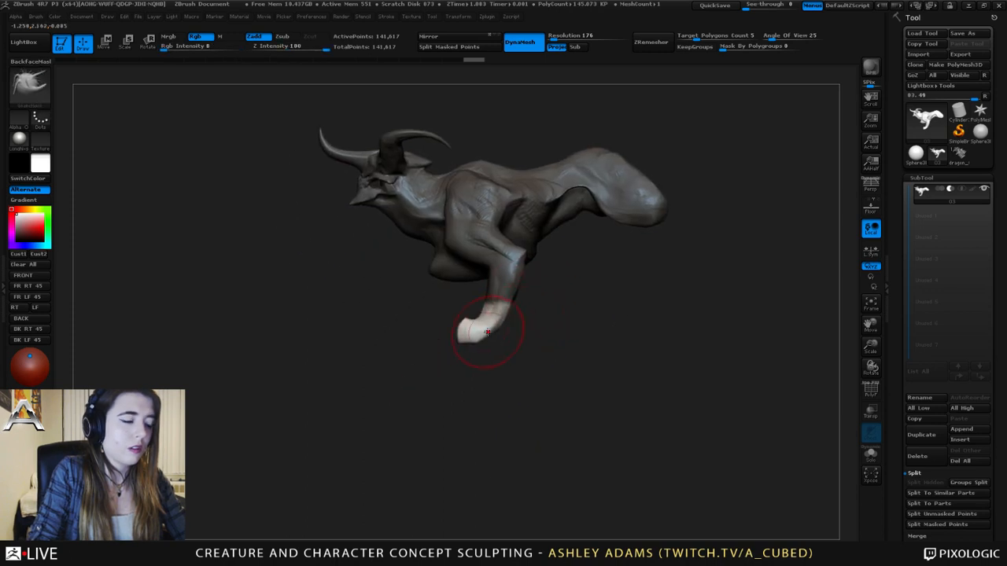
- Lengthen the forelegs by moving the unmasked front feet down along a transpose line, and clear the mask
key(w)
drag(497, 308, 437, 452)
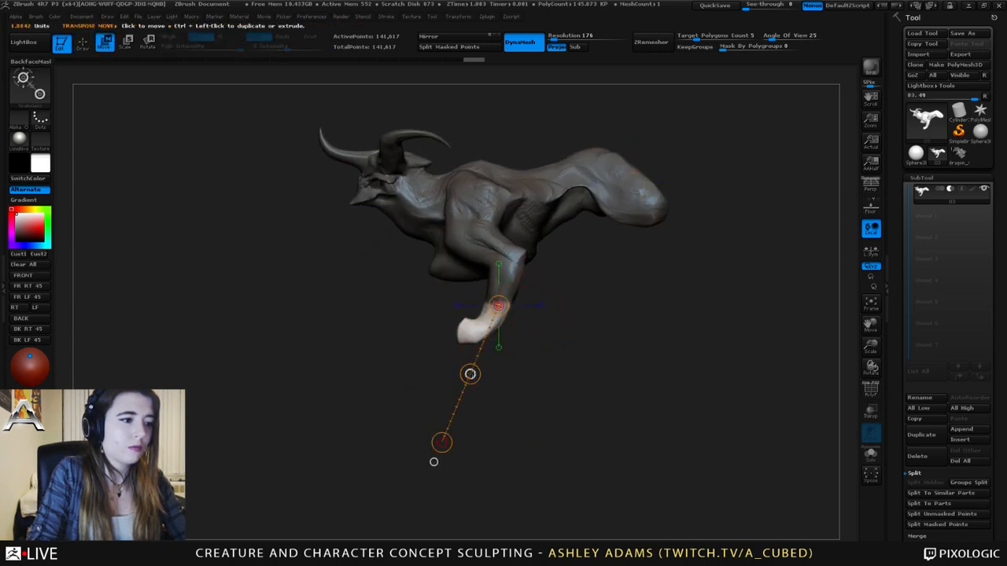
drag(469, 373, 461, 390)
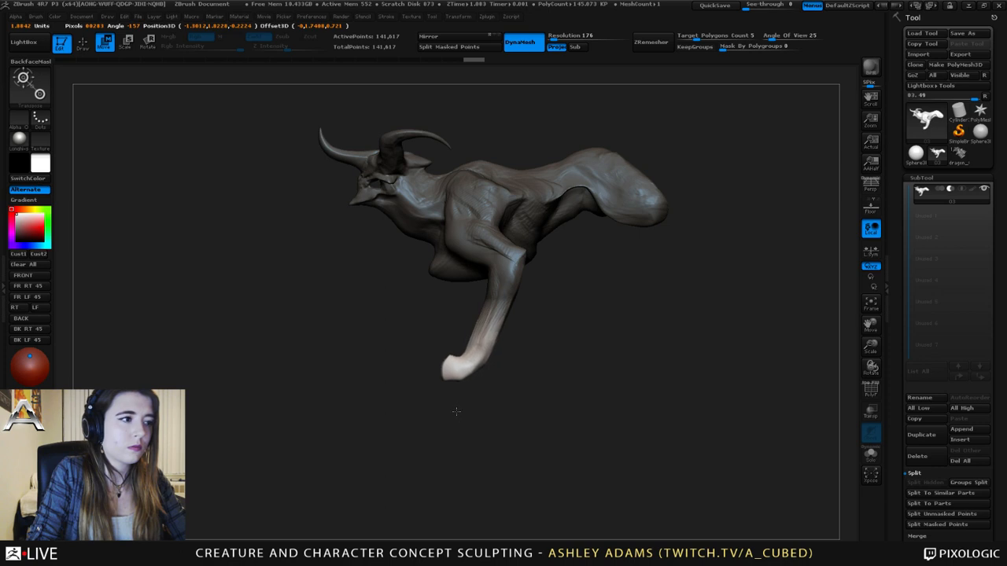
mouse_move(456, 411)
mouse_down()
mouse_move(469, 456)
mouse_move(498, 462)
mouse_up()
key(q)
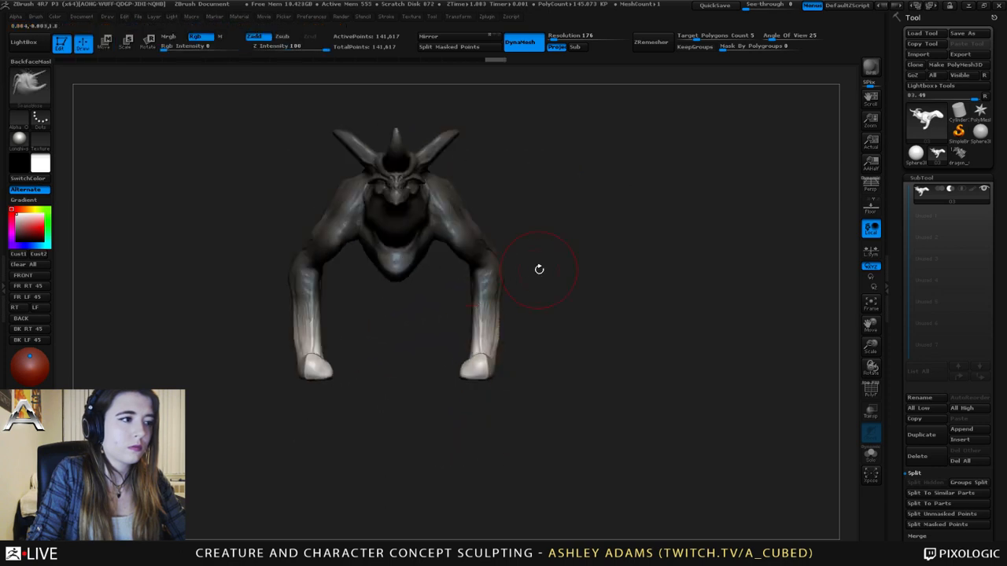
mouse_move(537, 279)
ctrl+mouse_down()
mouse_move(564, 270)
mouse_move(522, 285)
mouse_move(483, 271)
ctrl+mouse_up()
- Pull the lower forelegs inward and narrow them in the front view with a resized SnakeHook brush
key(space)
drag(486, 285, 493, 286)
key(space)
click(483, 285)
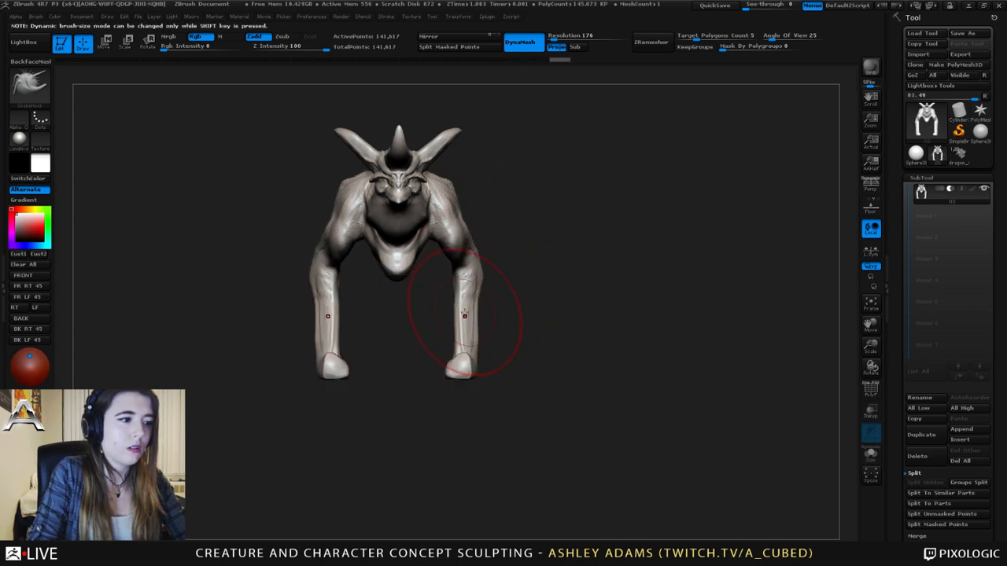
drag(465, 316, 467, 310)
drag(480, 264, 478, 269)
- Thicken the lower foreleg and elbow area with the Inflate brush
mouse_move(562, 310)
mouse_down()
mouse_move(457, 306)
mouse_move(481, 316)
mouse_up()
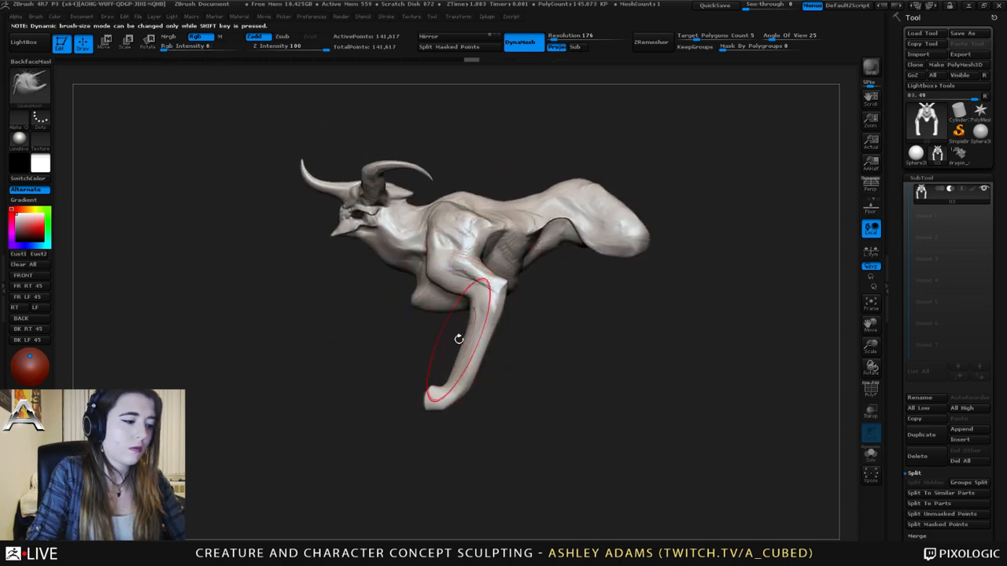
key(b)
key(i)
key(n)
drag(464, 370, 462, 374)
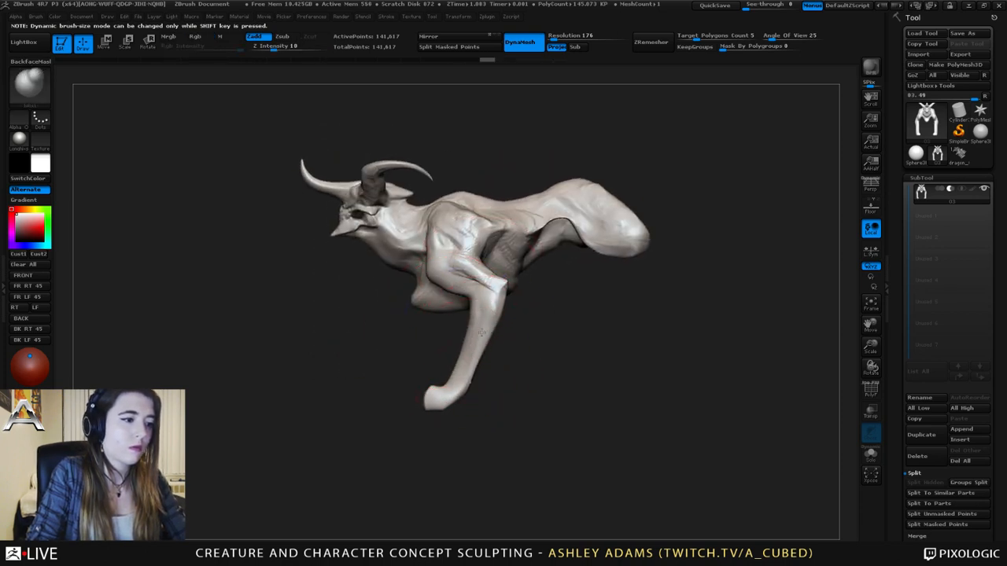
drag(481, 333, 486, 318)
drag(466, 278, 474, 282)
- Reshape the foreleg, elbow and shoulder contours with the SnakeHook brush from several angles
mouse_move(370, 346)
mouse_down()
mouse_move(450, 350)
mouse_move(366, 352)
mouse_move(425, 322)
mouse_up()
key(b)
key(s)
key(h)
right_click(367, 319)
drag(436, 265, 428, 269)
mouse_move(428, 331)
mouse_down()
mouse_move(476, 326)
mouse_move(481, 273)
mouse_move(468, 338)
mouse_up()
drag(450, 228, 445, 211)
mouse_move(479, 283)
mouse_down()
mouse_move(476, 330)
mouse_move(490, 336)
mouse_up()
drag(275, 328, 346, 333)
- Add volume around the elbow and upper foreleg with the ClayBuildup brush
right_click(346, 333)
key(b)
key(c)
key(b)
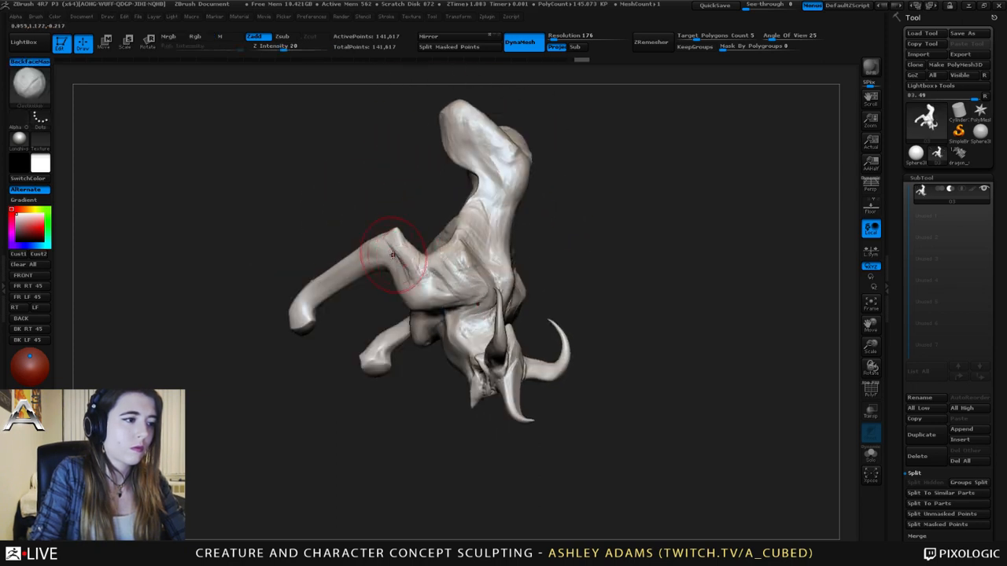
mouse_move(394, 251)
mouse_down()
mouse_move(410, 287)
mouse_move(371, 290)
mouse_move(402, 263)
mouse_up()
mouse_move(375, 311)
mouse_down()
mouse_move(388, 306)
mouse_move(381, 291)
mouse_up()
- Pull the elbow tip outward with the SnakeHook brush
key(b)
key(s)
key(h)
drag(400, 235, 394, 224)
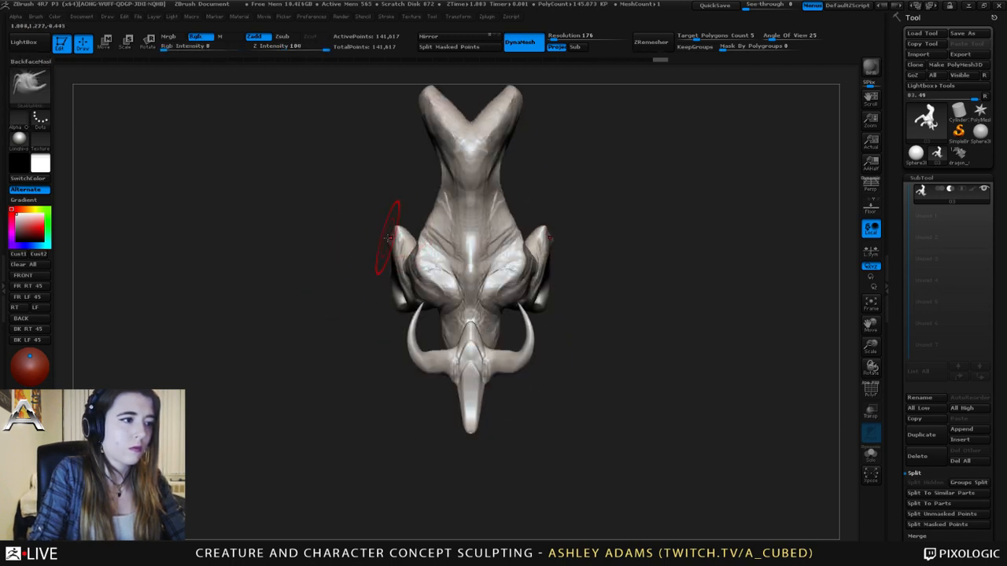
mouse_move(346, 260)
mouse_down()
mouse_move(406, 326)
mouse_move(315, 293)
mouse_up()
- Build up the muscle along the back of the lower forelegs with the ClayBuildup brush
key(b)
key(c)
key(b)
shift+drag(429, 176, 411, 337)
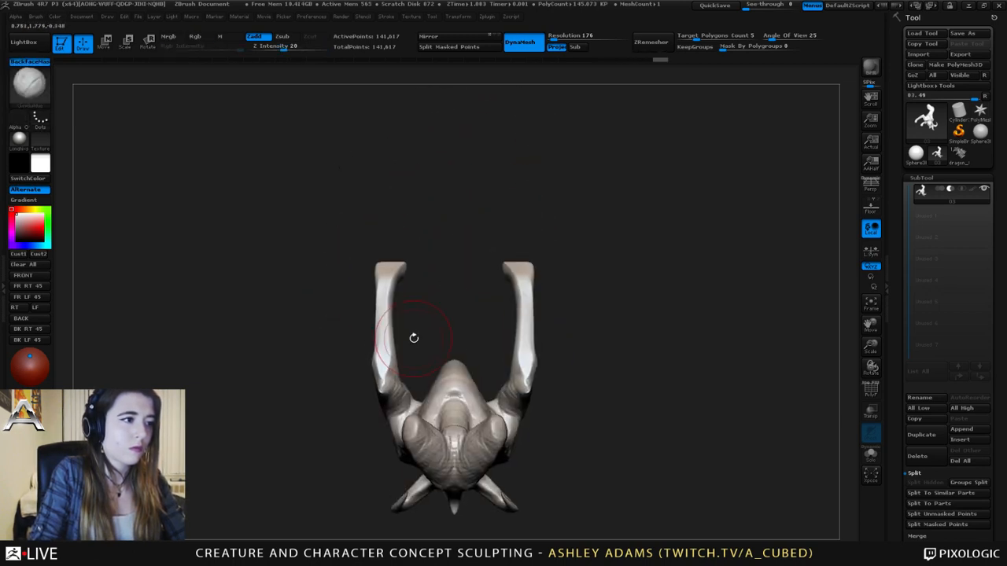
key(b)
key(s)
key(h)
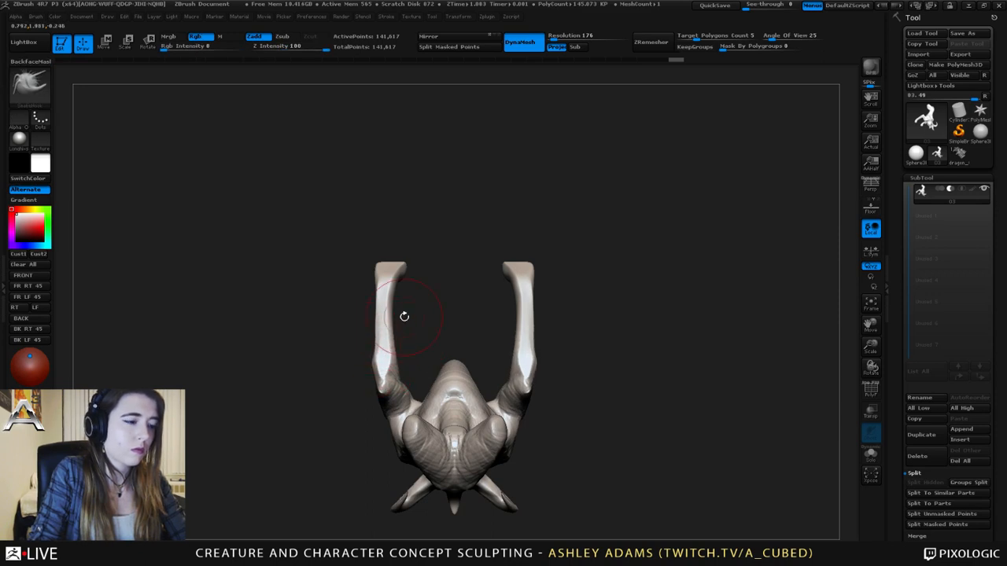
key(b)
key(c)
key(b)
mouse_move(529, 337)
mouse_down()
mouse_move(530, 348)
mouse_move(527, 307)
mouse_move(527, 346)
mouse_up()
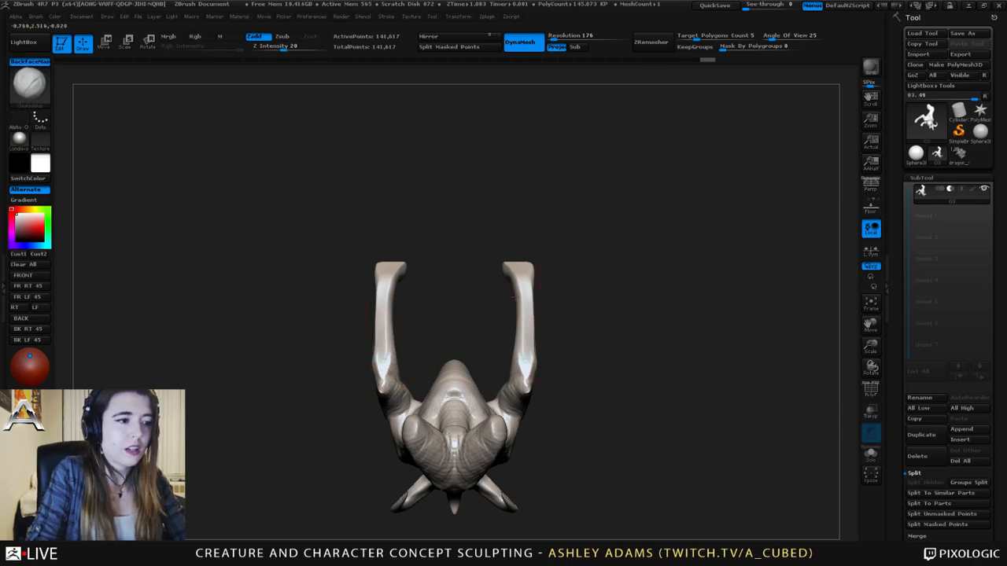
drag(515, 298, 517, 342)
- Reshape the lower front of the chest with the SnakeHook brush
key(b)
key(s)
key(h)
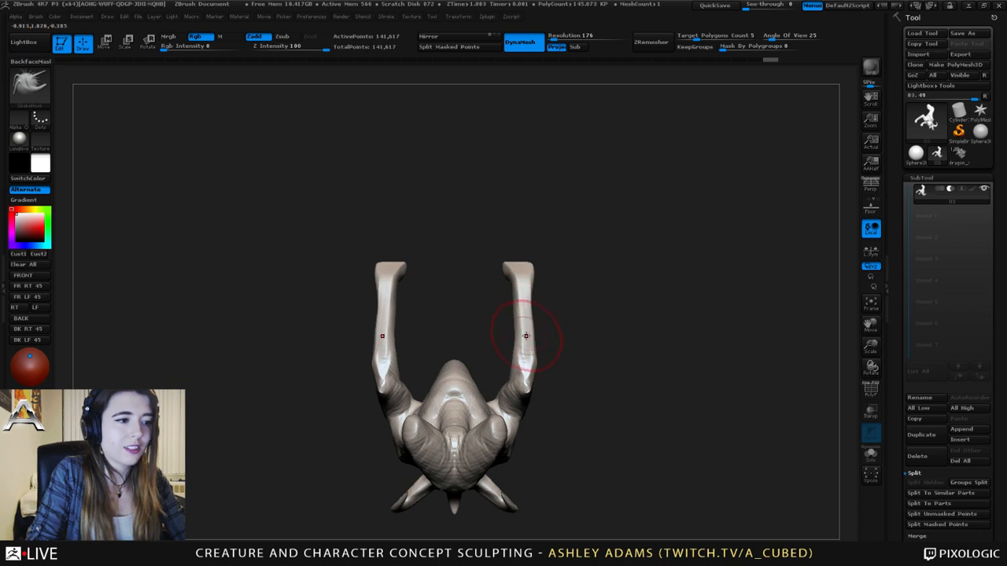
mouse_move(543, 260)
mouse_down()
mouse_move(494, 265)
mouse_move(504, 290)
mouse_move(478, 259)
mouse_move(440, 88)
mouse_up()
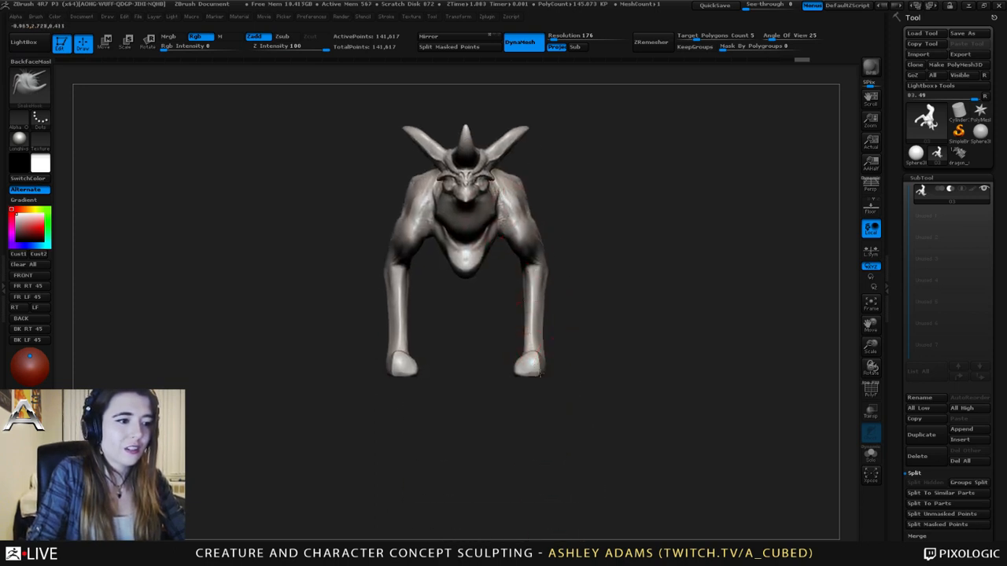
key(space)
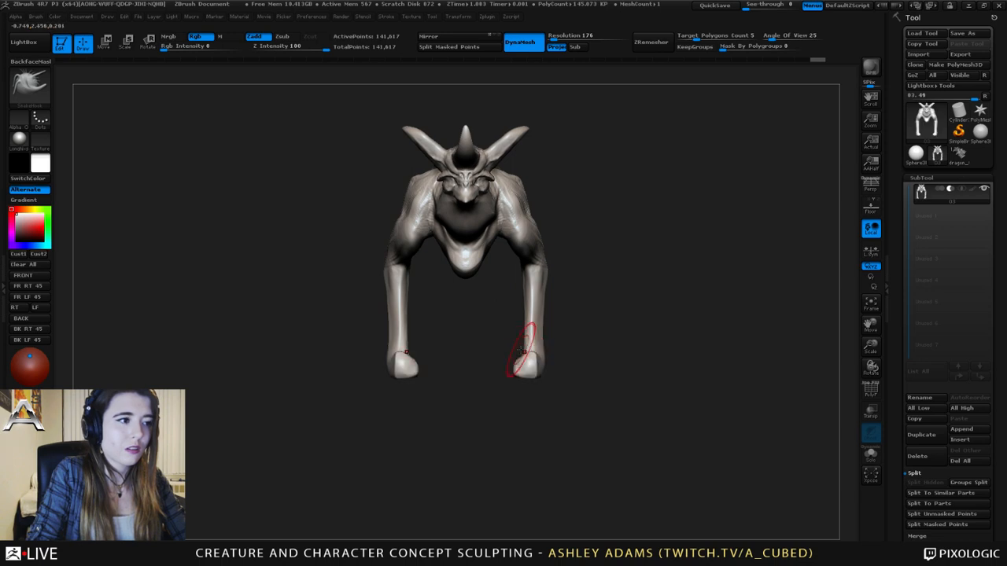
mouse_move(491, 240)
mouse_down()
mouse_move(506, 224)
mouse_move(478, 264)
mouse_up()
drag(503, 334, 438, 318)
key(space)
drag(486, 257, 470, 257)
- Build up clay strokes across the lower front of the chest with the ClayBuildup brush
key(b)
key(c)
key(b)
drag(460, 338, 499, 342)
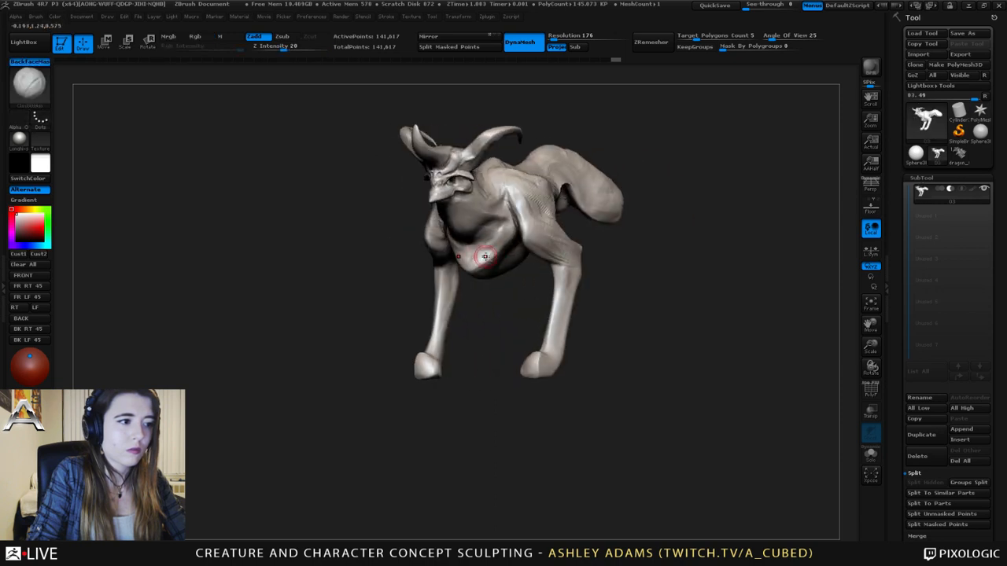
drag(469, 260, 490, 262)
- Sculpt rib and muscle strands from the armpit along the side of the chest with ClayBuildup
mouse_move(476, 334)
mouse_down()
mouse_move(541, 330)
mouse_move(497, 330)
mouse_move(525, 334)
mouse_up()
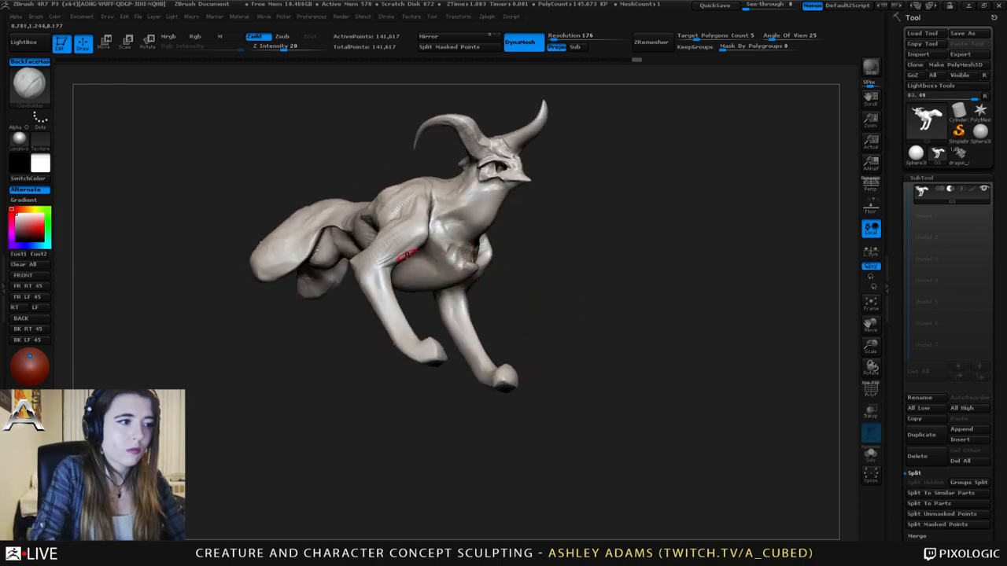
drag(420, 253, 442, 274)
mouse_move(428, 328)
right_down()
mouse_move(391, 318)
mouse_move(386, 288)
right_up()
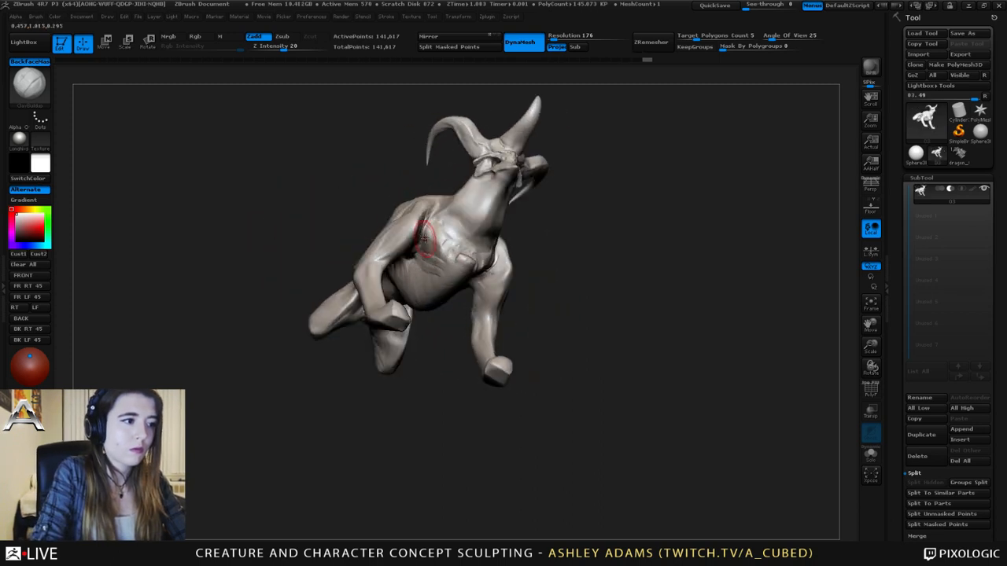
mouse_move(411, 263)
mouse_down()
mouse_move(429, 279)
mouse_move(447, 264)
mouse_move(422, 293)
mouse_up()
mouse_move(409, 301)
right_down()
mouse_move(449, 285)
mouse_move(397, 264)
right_up()
drag(393, 269, 391, 302)
drag(384, 267, 379, 291)
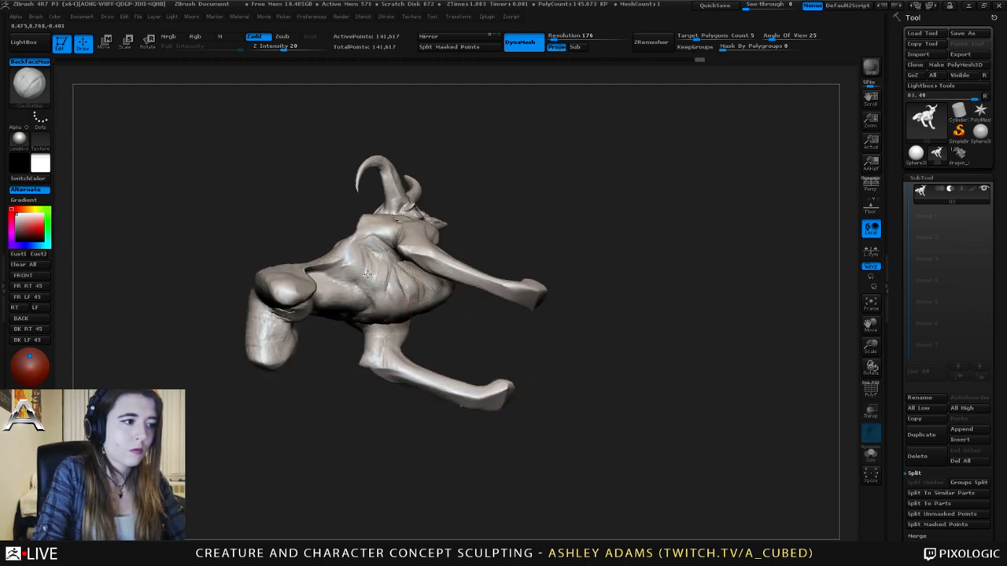
- Extend the ClayBuildup muscle strokes across the flank and belly behind the foreleg
right_drag(373, 249, 368, 284)
mouse_move(371, 254)
mouse_down()
mouse_move(367, 280)
mouse_move(353, 279)
mouse_up()
right_drag(347, 272, 383, 281)
mouse_move(368, 289)
mouse_down()
mouse_move(320, 294)
mouse_move(368, 291)
mouse_up()
mouse_move(358, 300)
right_down()
mouse_move(358, 250)
mouse_move(351, 257)
right_up()
- Adjust the shape of the torso's underside with the SnakeHook brush
key(b)
key(s)
key(h)
key(space)
drag(351, 262, 361, 255)
mouse_move(360, 254)
right_down()
mouse_move(408, 227)
mouse_move(456, 223)
right_up()
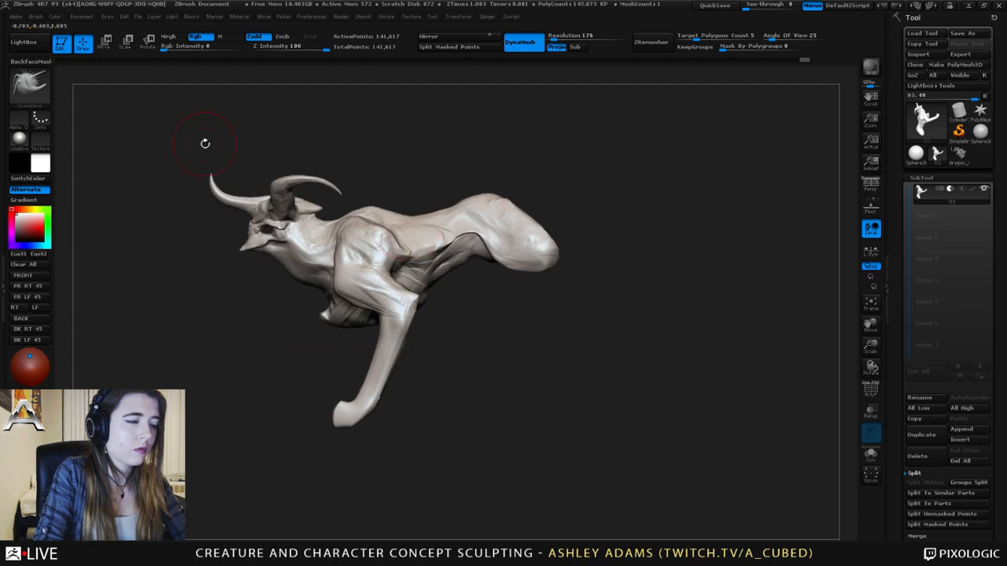
- Sculpt muscle strands over the flank and haunch with the ClayBuildup brush
key(space)
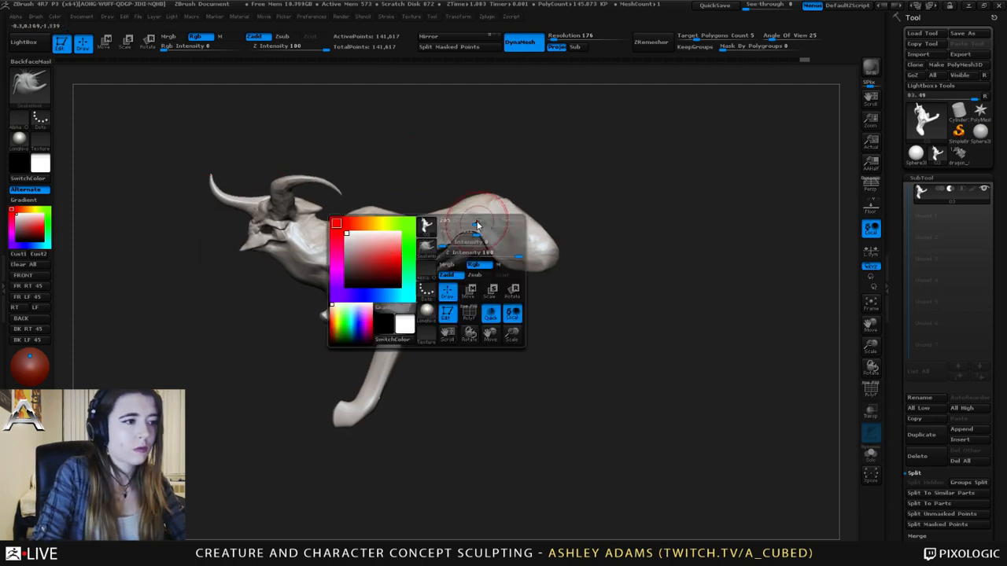
mouse_move(471, 225)
right_down()
mouse_move(511, 227)
mouse_move(485, 194)
right_up()
key(1)
mouse_move(468, 230)
right_down()
mouse_move(478, 258)
mouse_move(487, 255)
mouse_move(448, 280)
right_up()
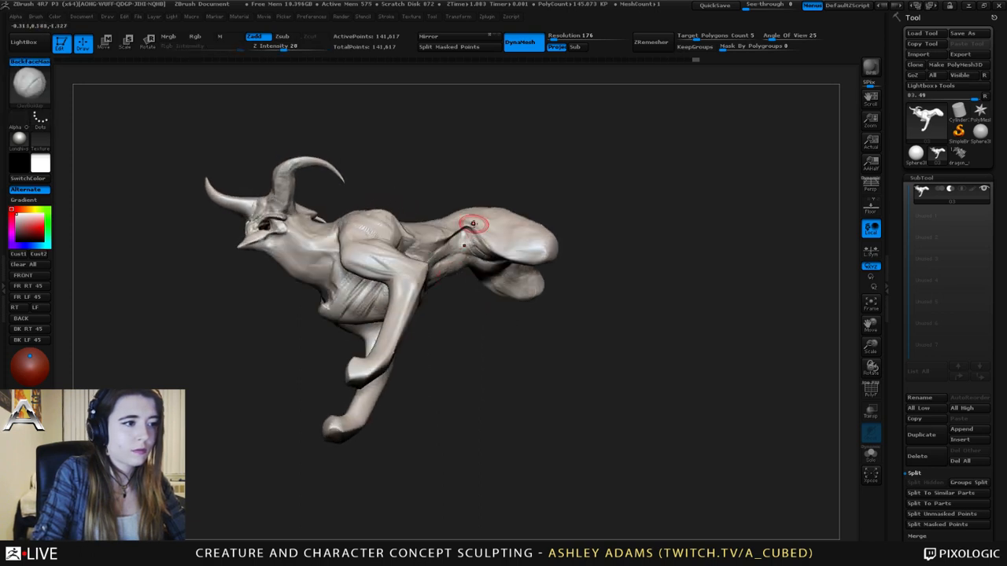
right_drag(472, 223, 488, 242)
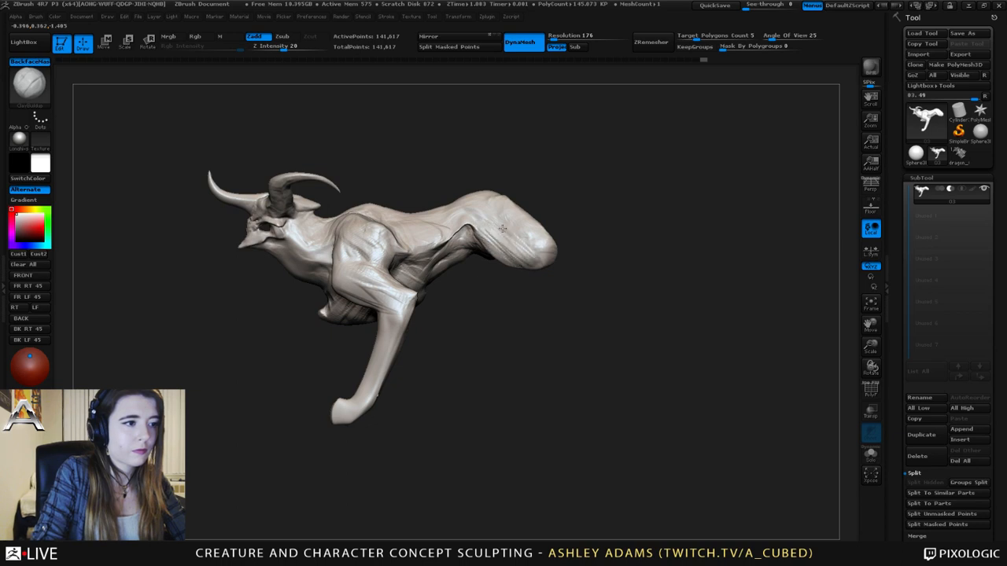
alt+right_drag(539, 213, 458, 218)
alt+right_drag(377, 247, 462, 206)
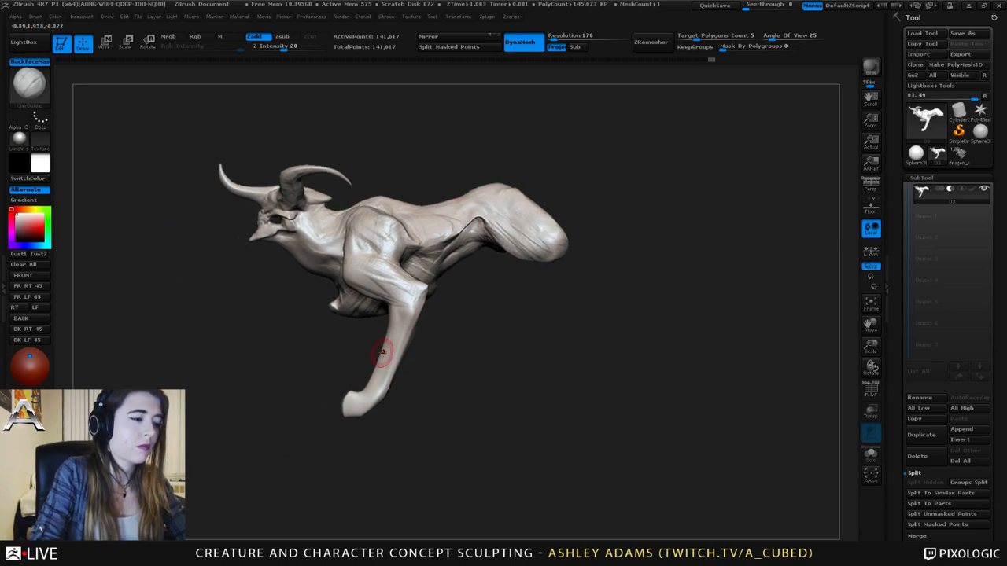
- Refine the contours of the lower foreleg and elbow with a resized SnakeHook brush
key(b)
key(s)
key(h)
key(space)
drag(369, 366, 380, 366)
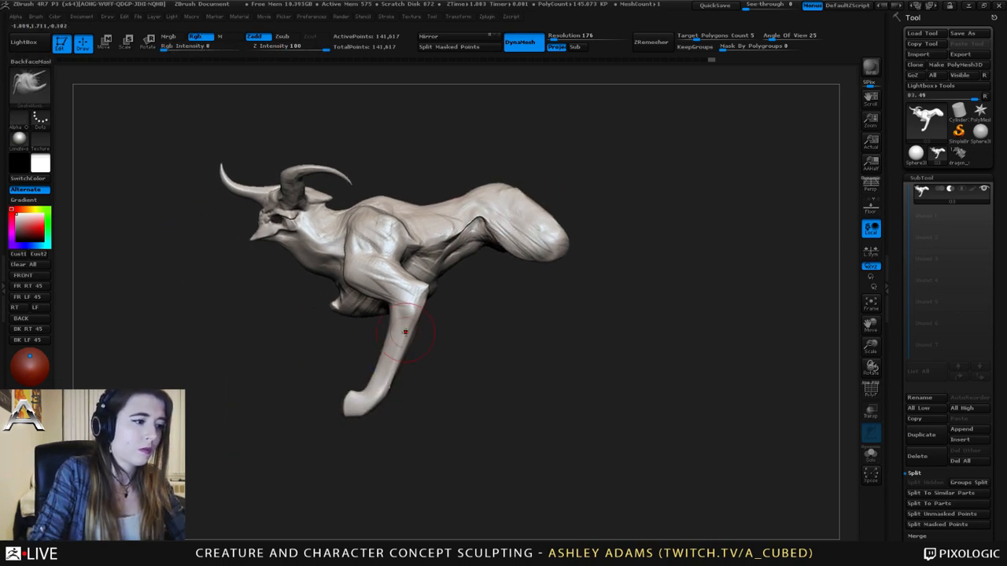
alt+right_drag(374, 375, 472, 363)
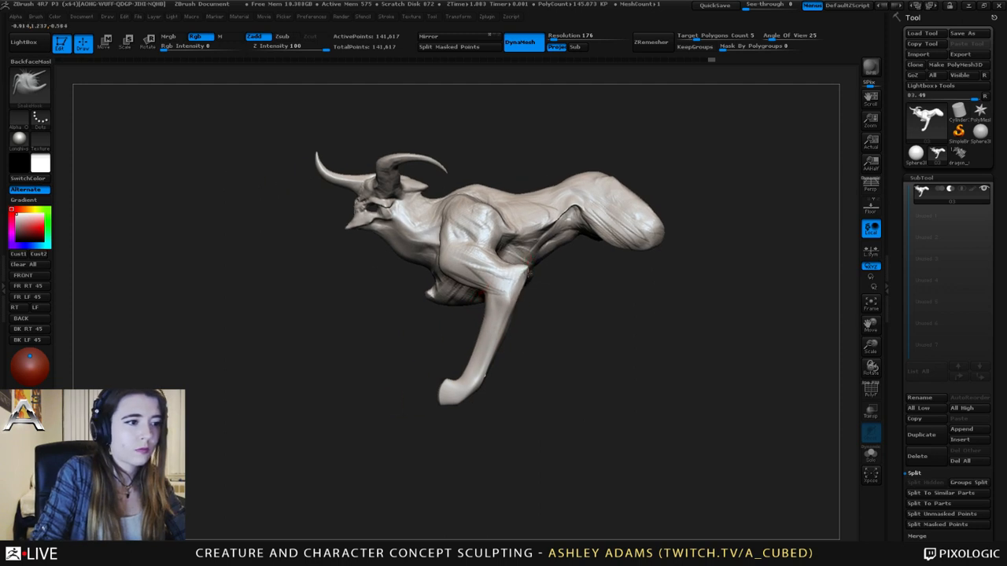
drag(529, 272, 525, 274)
mouse_move(513, 281)
right_down()
mouse_move(549, 281)
mouse_move(520, 280)
right_up()
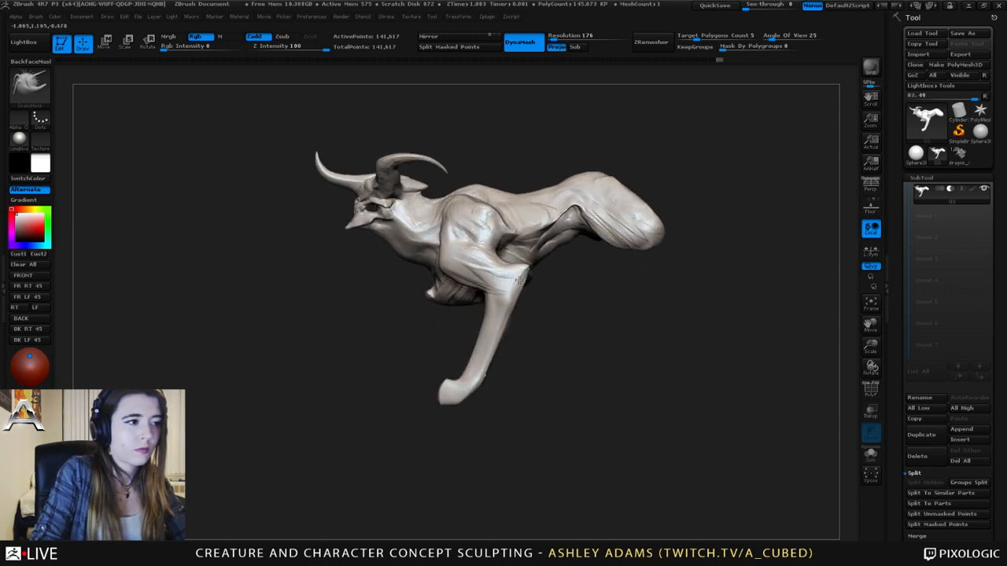
- Push the top of the shoulder upward with an enlarged SnakeHook brush
key(space)
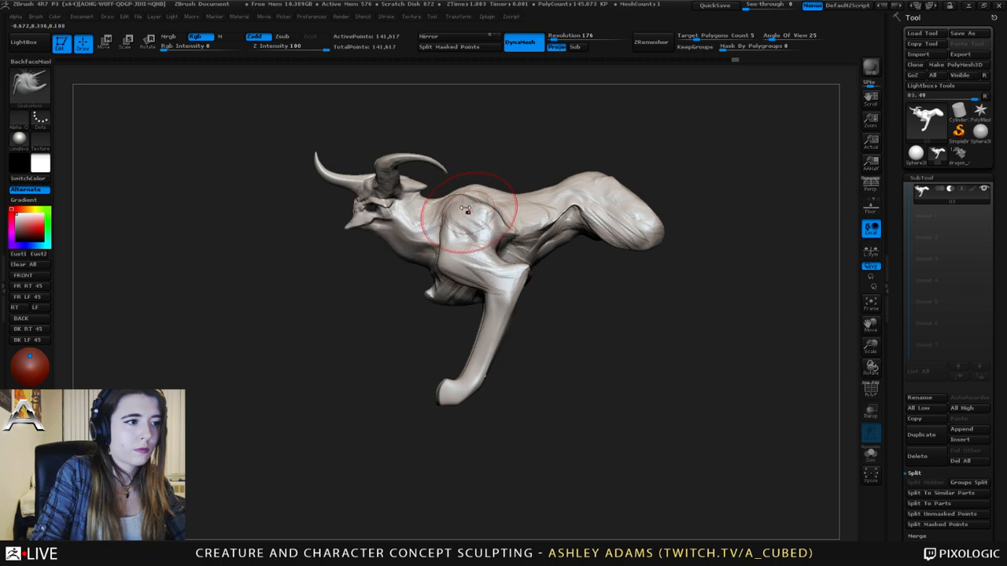
drag(466, 209, 462, 199)
key(])
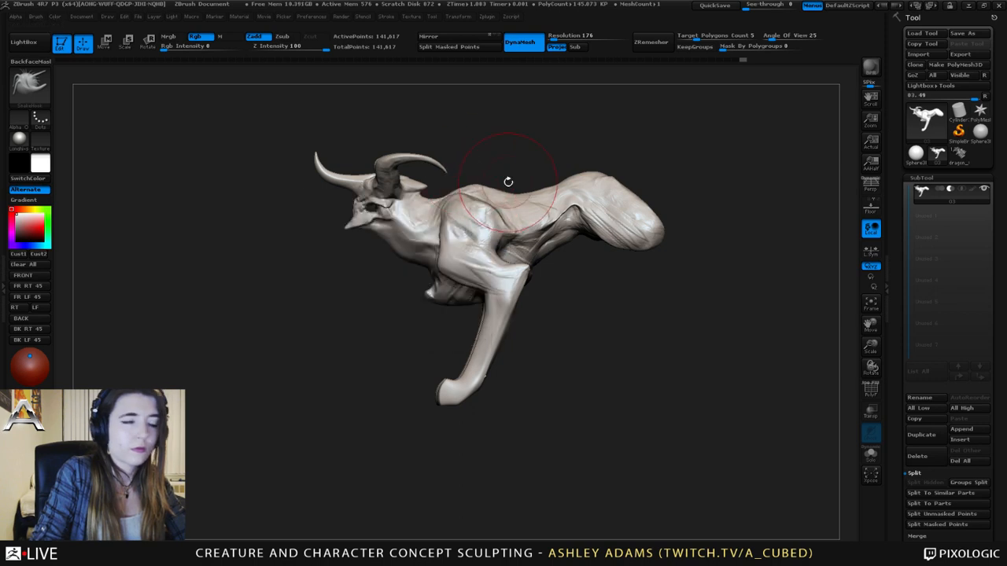
mouse_move(481, 207)
alt+right_down()
mouse_move(546, 232)
mouse_move(543, 275)
alt+right_up()
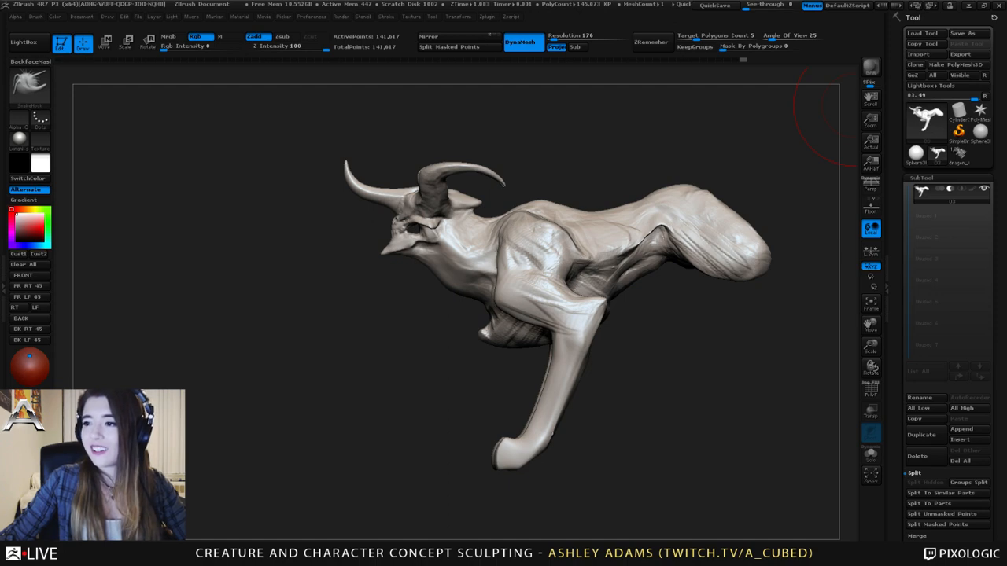
drag(832, 117, 510, 230)
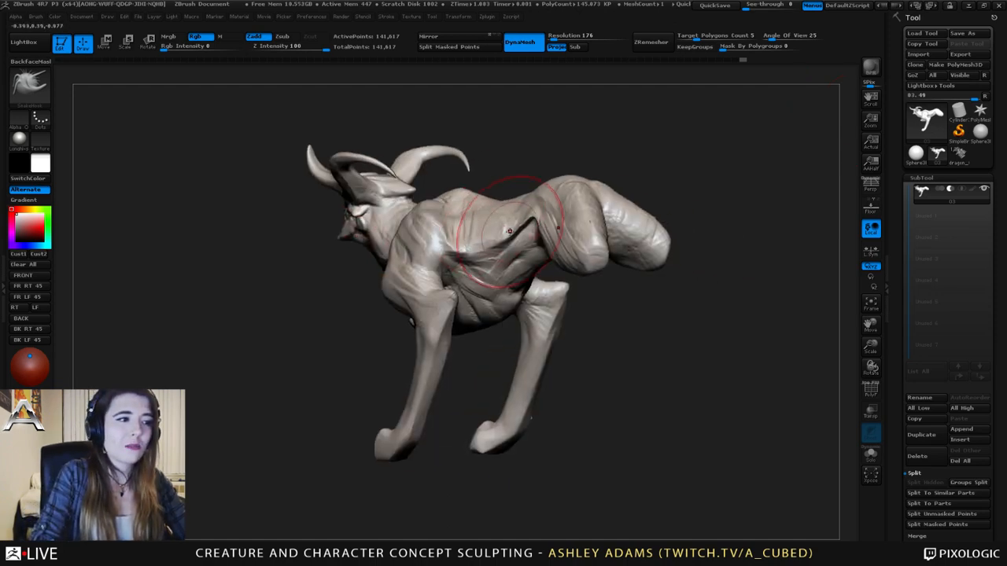
- Adjust the contours of the shoulder top and the back of the elbow with the SnakeHook brush
mouse_move(510, 230)
right_down()
mouse_move(495, 256)
mouse_move(498, 288)
mouse_move(525, 223)
mouse_move(569, 219)
mouse_move(464, 211)
right_up()
right_click(497, 288)
mouse_move(340, 239)
right_down()
mouse_move(393, 242)
mouse_move(386, 208)
mouse_move(359, 206)
mouse_move(370, 204)
mouse_move(359, 197)
right_up()
right_click(395, 227)
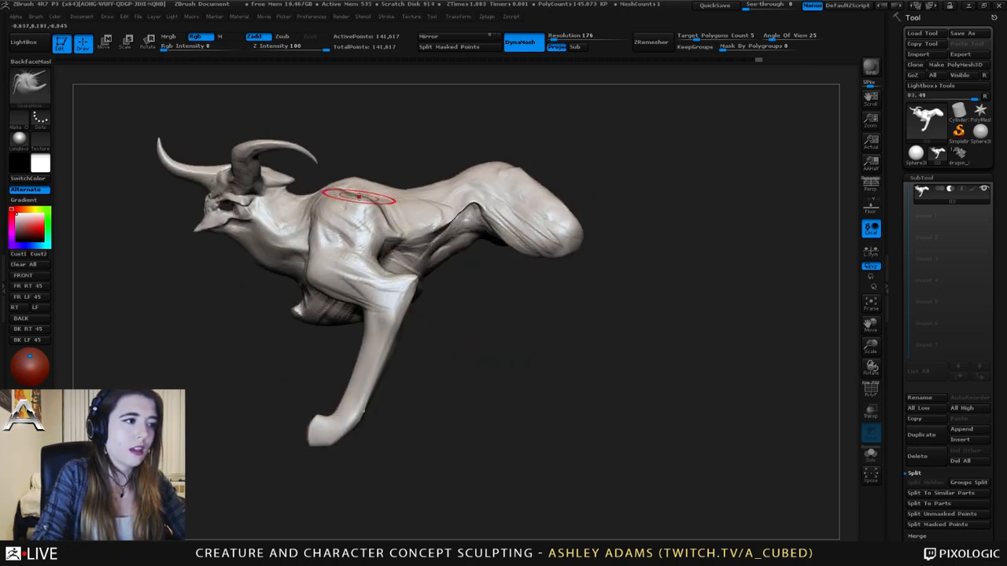
drag(359, 197, 354, 193)
mouse_move(392, 205)
right_down()
mouse_move(420, 207)
mouse_move(400, 214)
right_up()
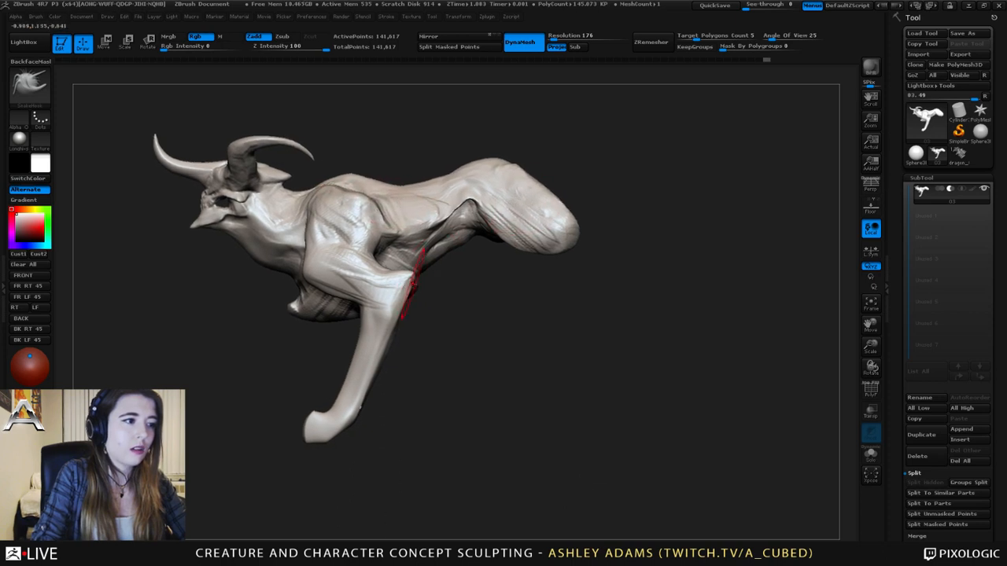
drag(419, 287, 416, 277)
right_click(399, 292)
alt+right_drag(558, 204, 472, 246)
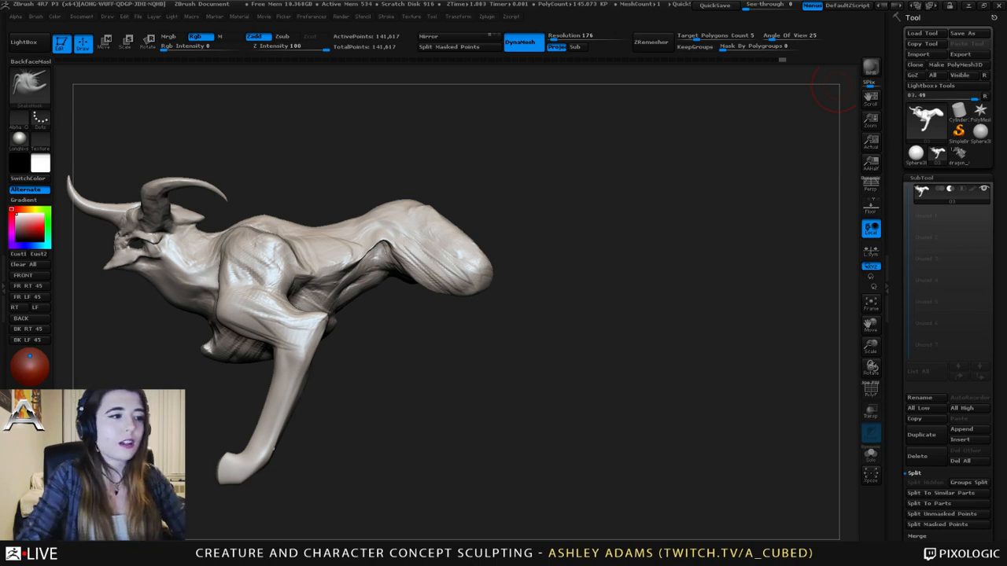
- Build up the muscle forms on the shoulder and upper foreleg with the ClayBuildup brush
mouse_move(339, 268)
right_down()
mouse_move(407, 260)
mouse_move(595, 275)
mouse_move(517, 319)
right_up()
key(1)
mouse_move(437, 250)
right_down()
mouse_move(445, 296)
mouse_move(423, 241)
mouse_move(437, 281)
mouse_move(410, 269)
right_up()
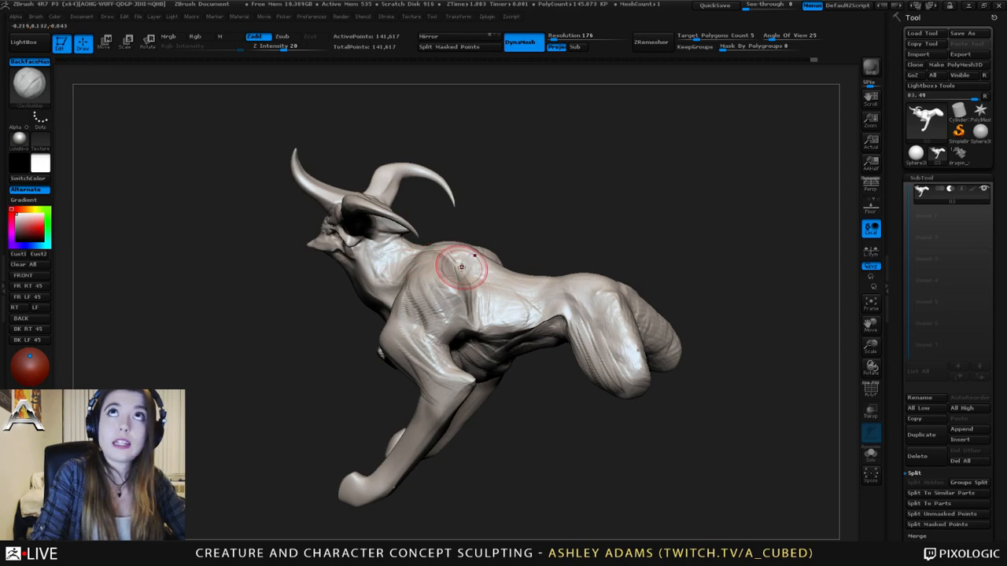
mouse_move(409, 300)
right_down()
mouse_move(443, 310)
mouse_move(397, 299)
mouse_move(404, 291)
right_up()
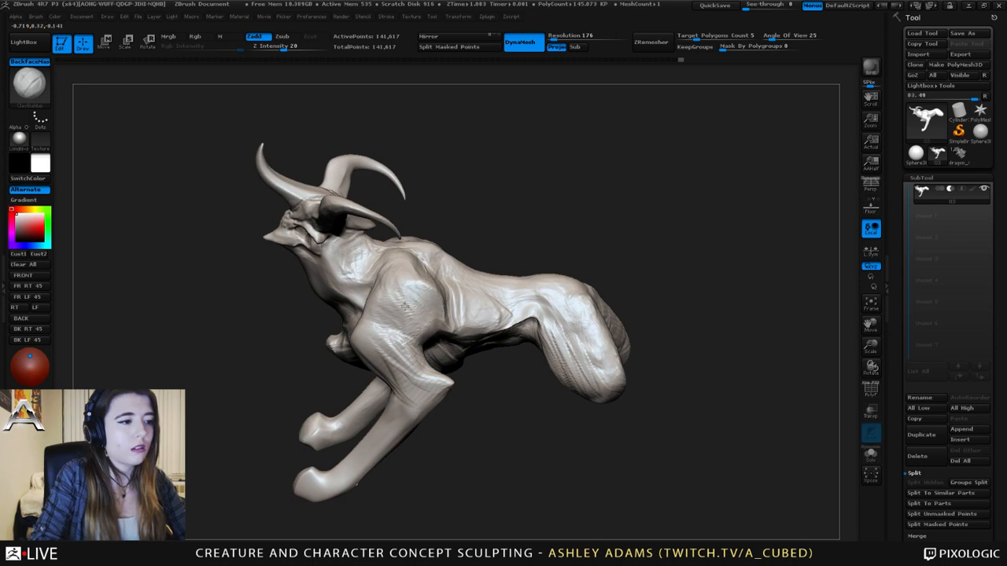
mouse_move(372, 300)
right_down()
mouse_move(399, 292)
mouse_move(421, 302)
mouse_move(432, 268)
mouse_move(369, 309)
right_up()
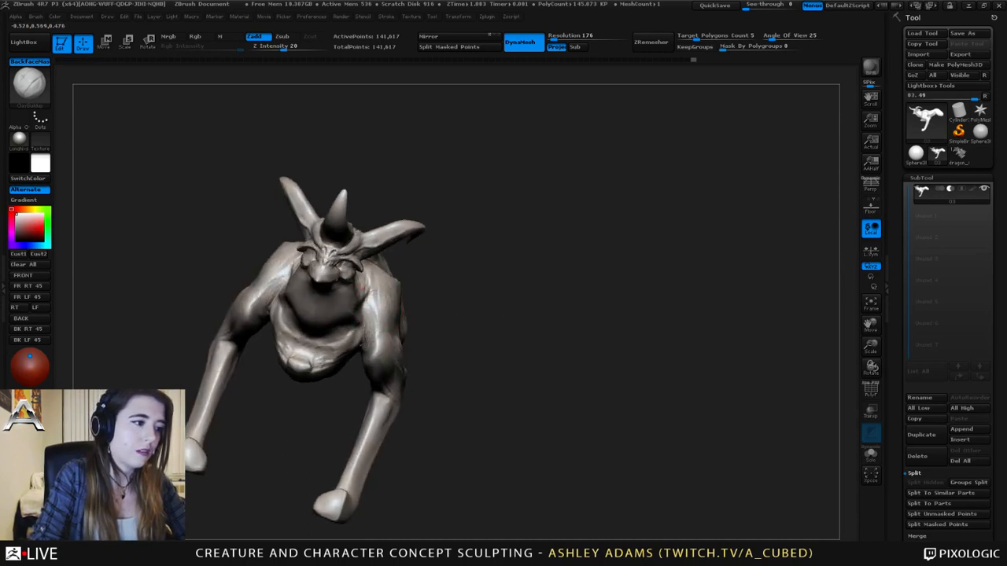
mouse_move(376, 306)
right_down()
mouse_move(369, 297)
mouse_move(348, 311)
mouse_move(346, 287)
mouse_move(302, 288)
mouse_move(327, 283)
right_up()
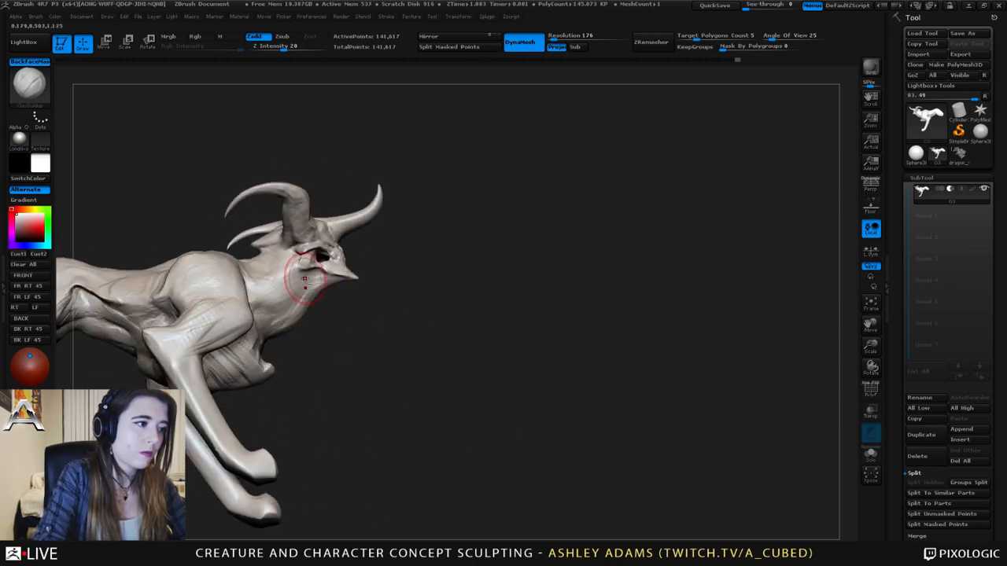
- Adjust the head and shoulder area from a straight front view with an enlarged SnakeHook brush
right_drag(305, 262, 277, 266)
key(b)
key(s)
key(h)
key(space)
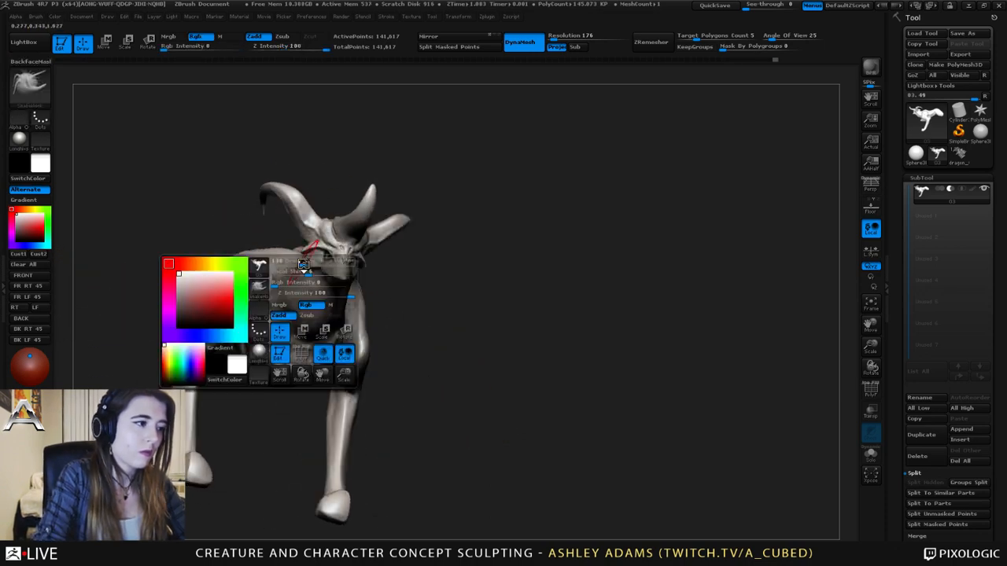
drag(302, 270, 316, 270)
shift+right_drag(334, 256, 320, 252)
key(space)
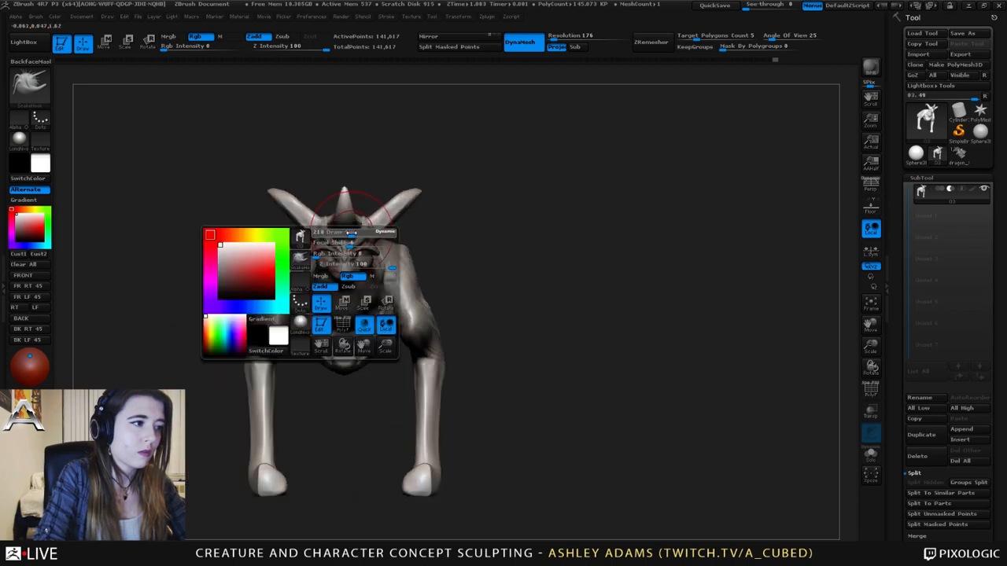
drag(346, 238, 346, 241)
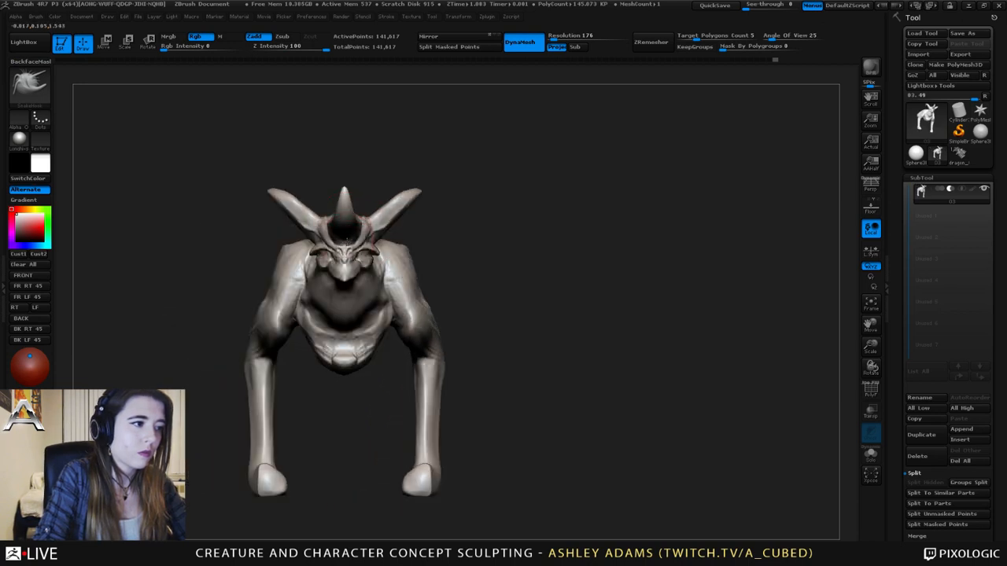
alt+right_drag(395, 269, 397, 241)
- Refine the contours of the shoulder and the upper foreleg's front edge with a resized SnakeHook brush
key(space)
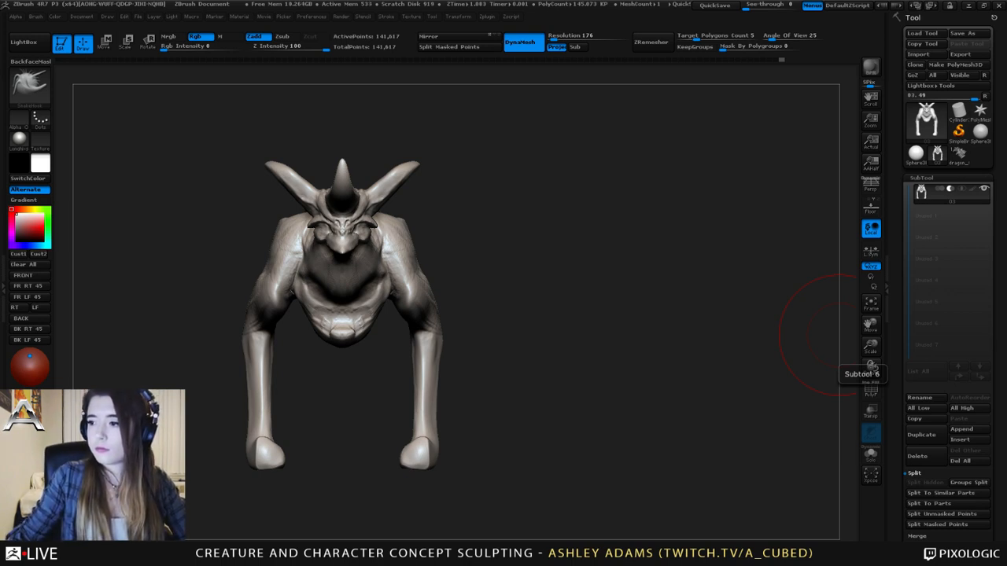
mouse_move(818, 335)
mouse_down()
mouse_move(593, 254)
mouse_move(650, 284)
mouse_move(540, 276)
mouse_move(522, 289)
mouse_move(533, 280)
mouse_move(601, 296)
mouse_move(592, 316)
mouse_move(577, 315)
mouse_up()
key(space)
key(space)
drag(580, 379, 571, 369)
key(space)
mouse_move(582, 255)
mouse_down()
mouse_move(561, 255)
mouse_move(574, 268)
mouse_move(579, 250)
mouse_up()
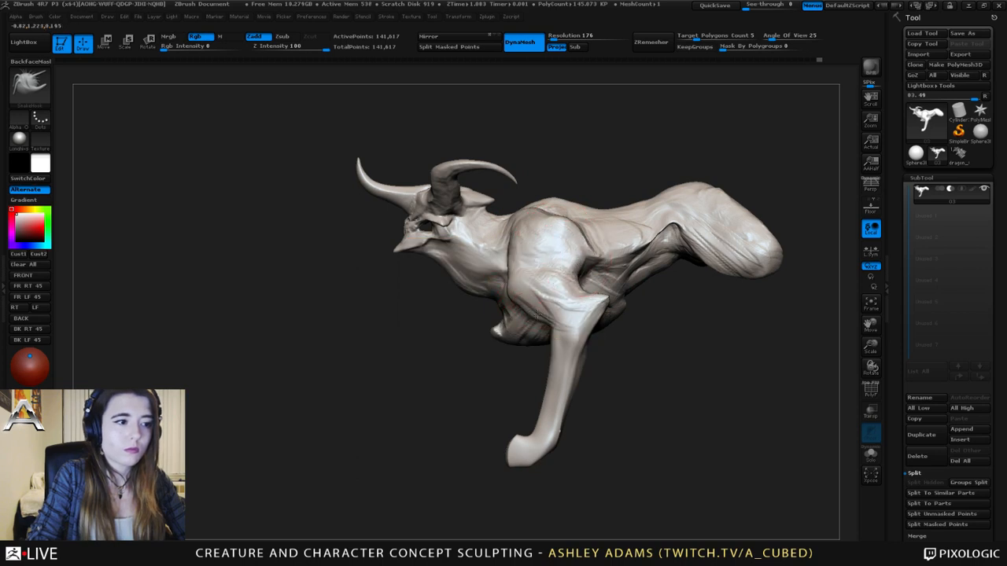
key(space)
drag(539, 315, 551, 324)
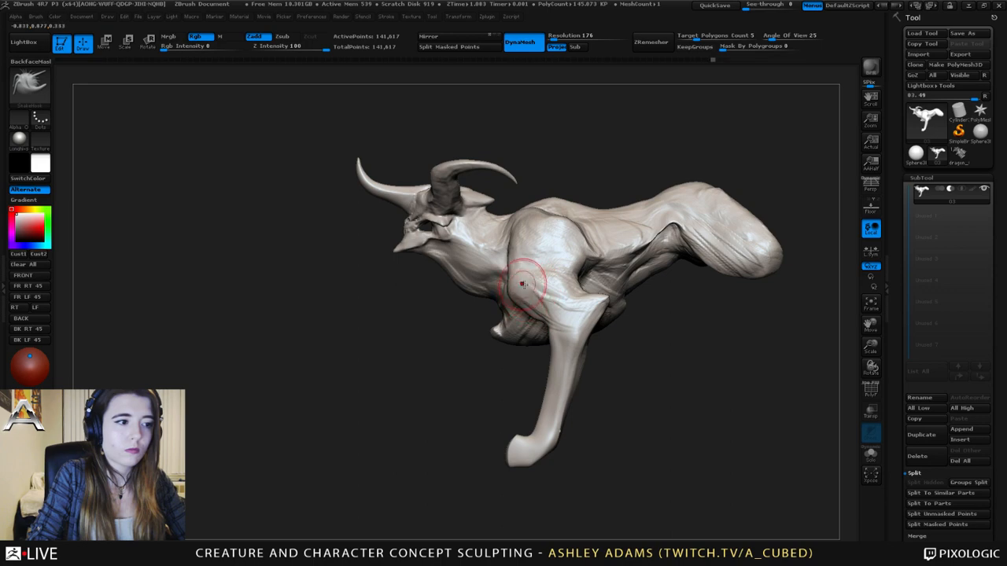
drag(464, 346, 598, 334)
drag(512, 286, 521, 276)
- Smooth the front of the upper foreleg and add volume to its outer side with the ClayBuildup brush
drag(567, 299, 594, 297)
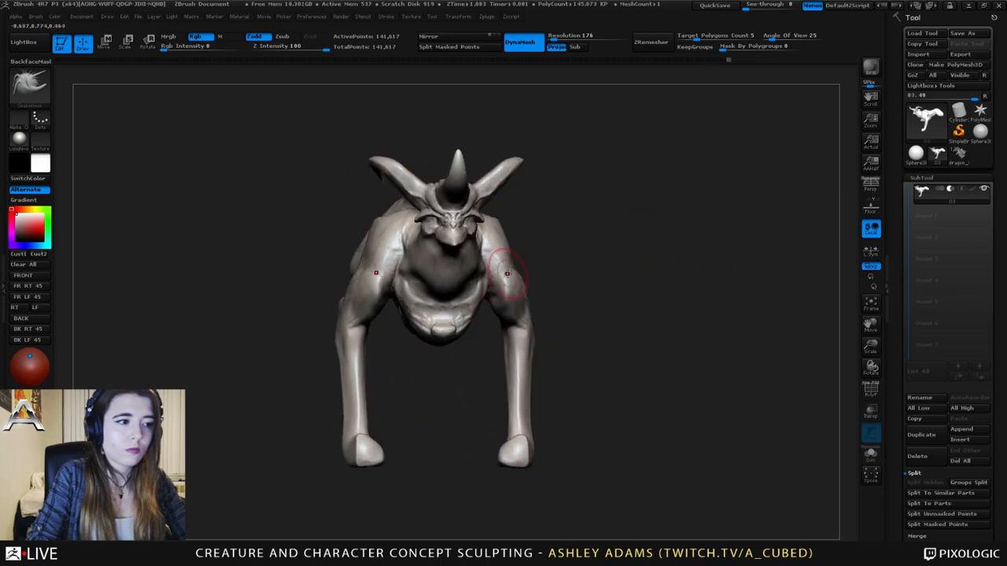
mouse_move(507, 274)
shift+mouse_down()
mouse_move(497, 283)
mouse_move(486, 253)
shift+mouse_up()
mouse_move(582, 297)
mouse_down()
mouse_move(517, 293)
mouse_move(566, 312)
mouse_move(619, 309)
mouse_up()
drag(396, 266, 400, 289)
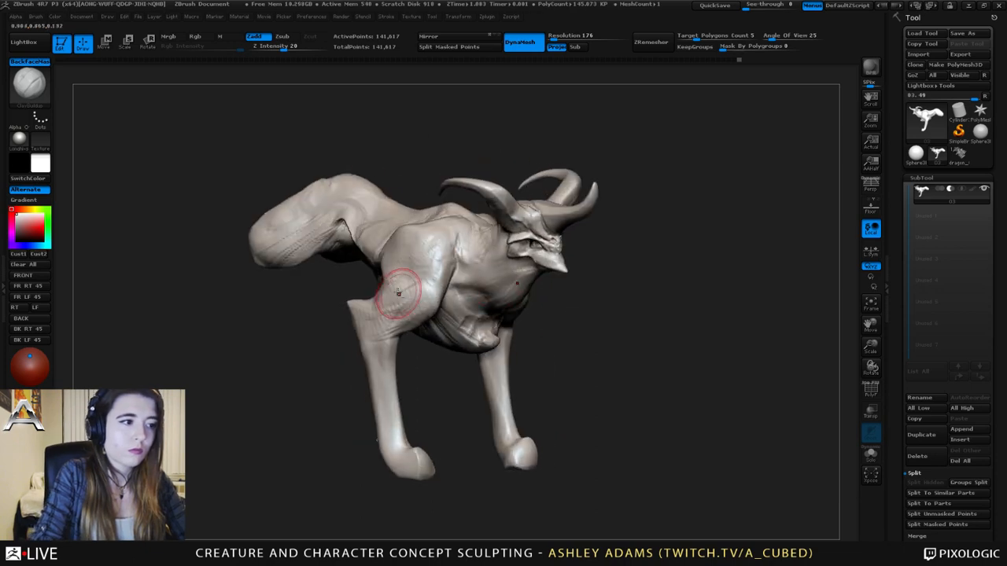
right_drag(428, 270, 447, 258)
- Enlarge the SnakeHook brush and mask all of the creature except the lower forelegs
key(b)
key(s)
key(h)
key(space)
drag(417, 248, 427, 248)
mouse_move(392, 345)
alt+right_down()
mouse_move(434, 331)
mouse_move(395, 331)
mouse_move(531, 332)
alt+right_up()
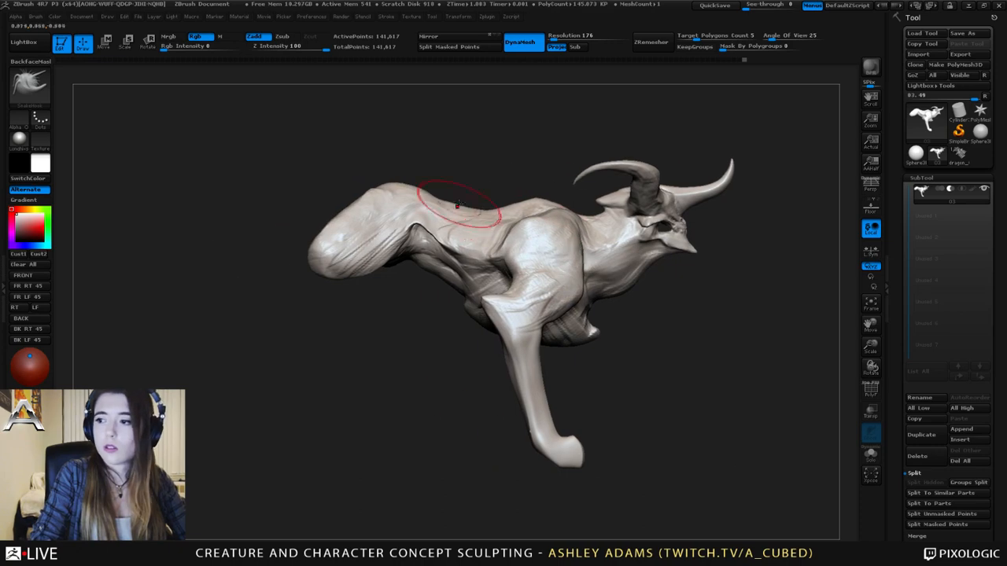
mouse_move(542, 275)
right_down()
mouse_move(529, 278)
mouse_move(510, 326)
right_up()
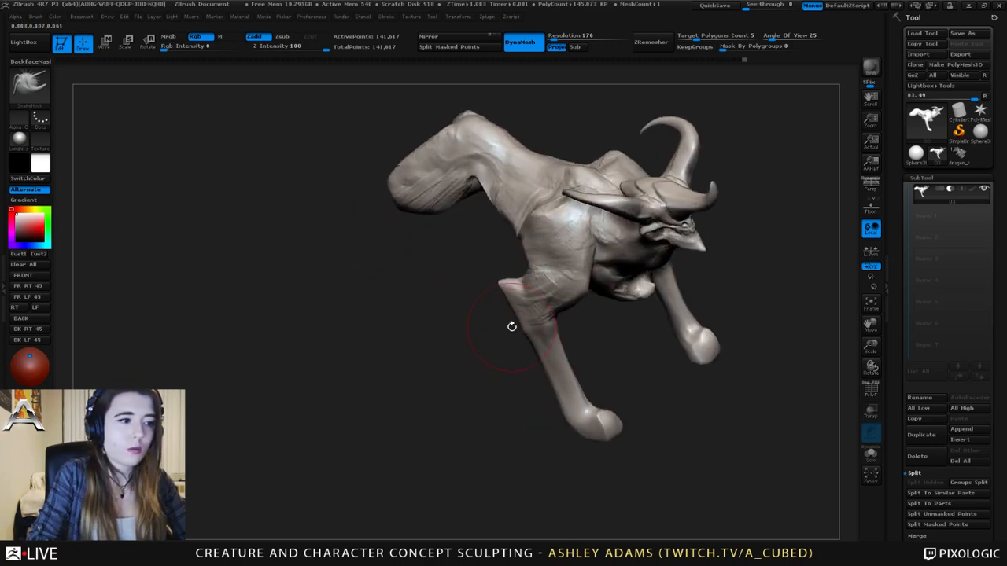
mouse_move(540, 443)
ctrl+mouse_down()
mouse_move(696, 452)
mouse_move(532, 315)
mouse_move(540, 440)
ctrl+mouse_up()
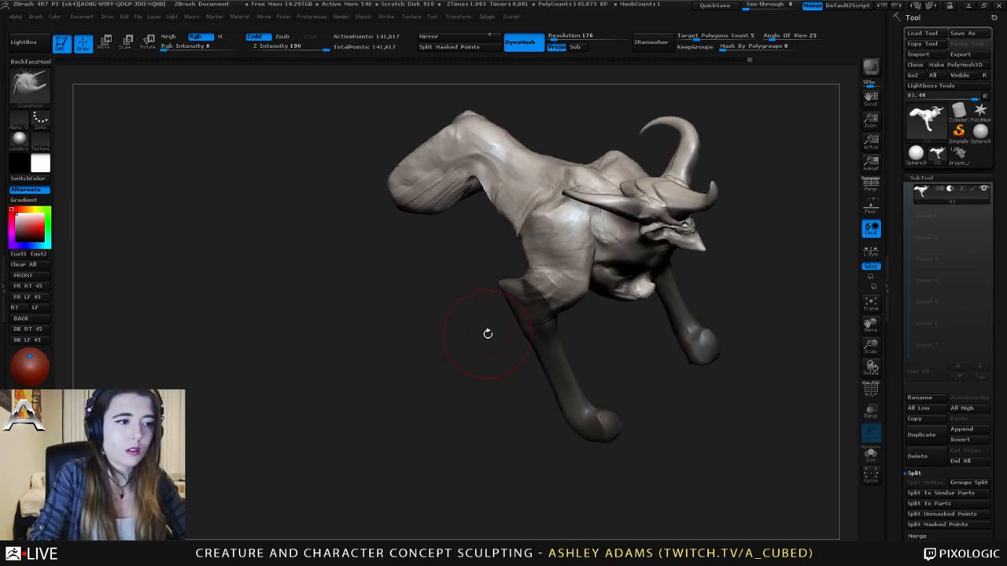
right_drag(485, 333, 527, 225)
ctrl+click(607, 360)
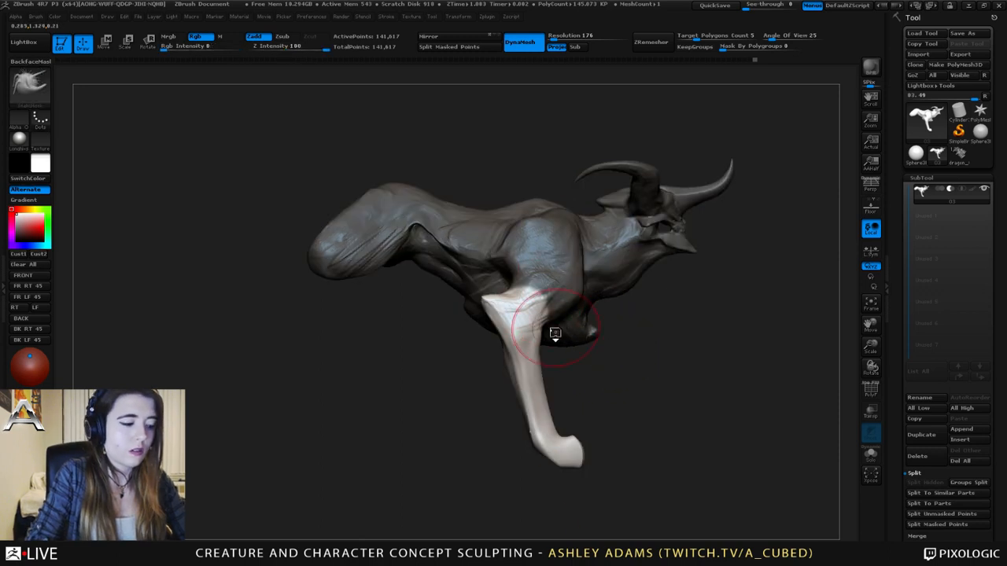
- Move the lower forelegs down and slightly forward with Transpose Move, and clear the mask
key(w)
drag(531, 296, 530, 501)
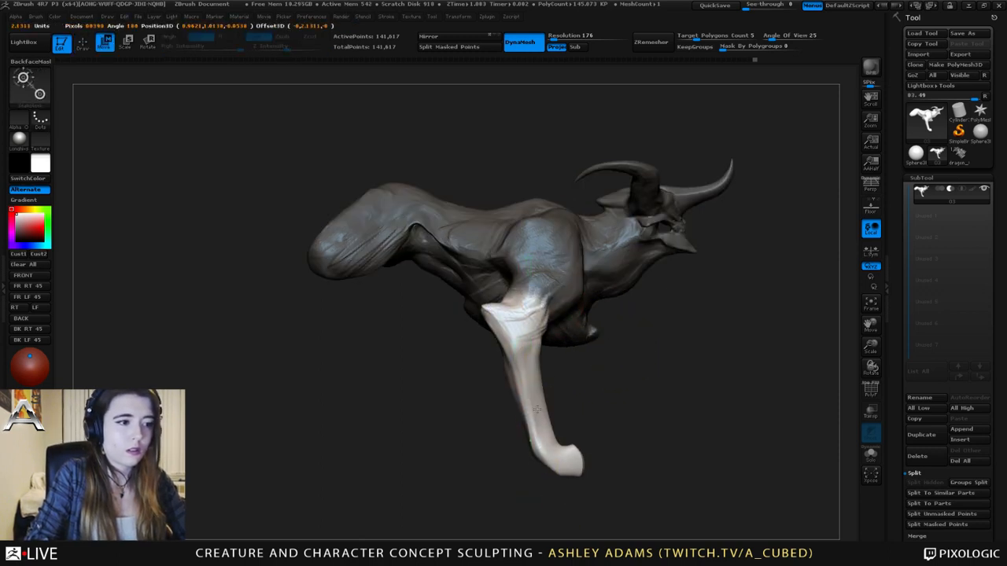
drag(542, 408, 535, 403)
key(q)
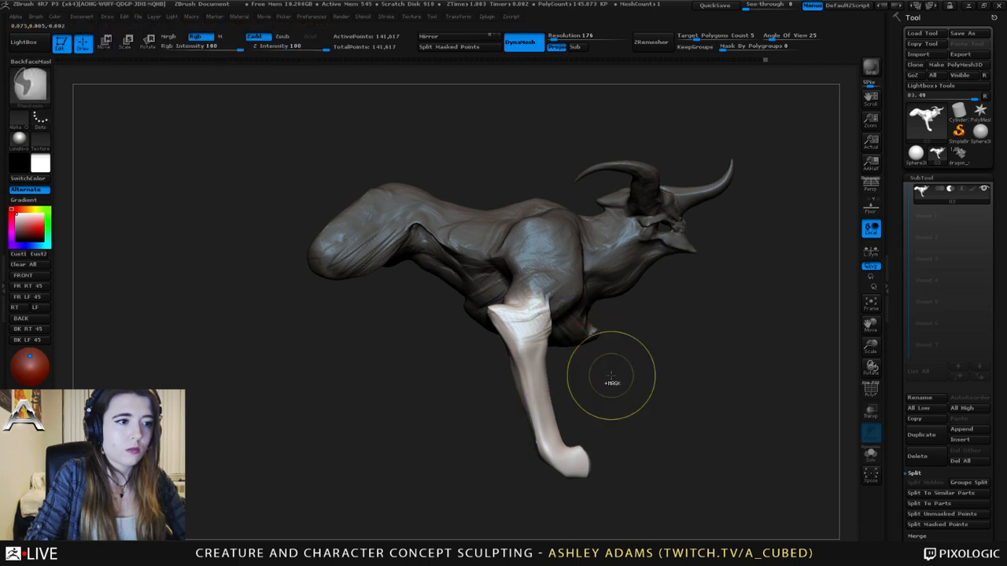
ctrl+drag(611, 377, 615, 361)
- Rebuild the muscles around the elbow and upper foreleg with the ClayBuildup brush and smooth the transition
right_drag(551, 272, 480, 295)
key(b)
key(c)
key(b)
mouse_move(553, 296)
mouse_down()
mouse_move(557, 321)
mouse_move(562, 313)
mouse_up()
right_drag(598, 292, 565, 288)
drag(552, 322, 550, 337)
right_drag(554, 334, 568, 272)
drag(558, 323, 553, 341)
right_drag(553, 315, 596, 348)
drag(542, 302, 540, 330)
right_drag(544, 286, 578, 303)
shift+drag(539, 274, 534, 282)
mouse_move(504, 293)
right_down()
mouse_move(534, 309)
mouse_move(506, 304)
mouse_move(519, 290)
right_up()
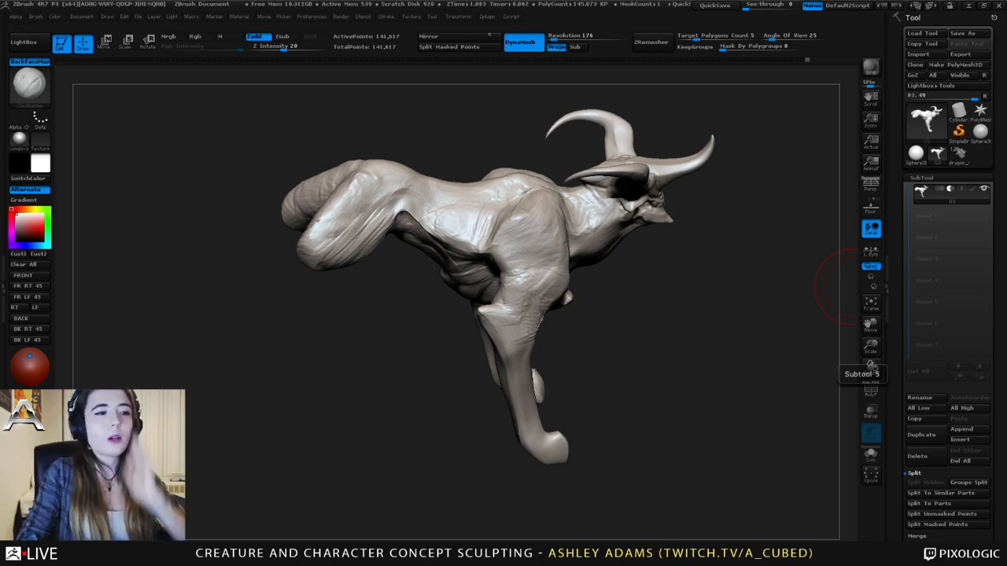
- Smooth the outer elbow area and add muscle strokes across the shoulder with the ClayBuildup brush
drag(851, 287, 711, 298)
drag(456, 346, 358, 327)
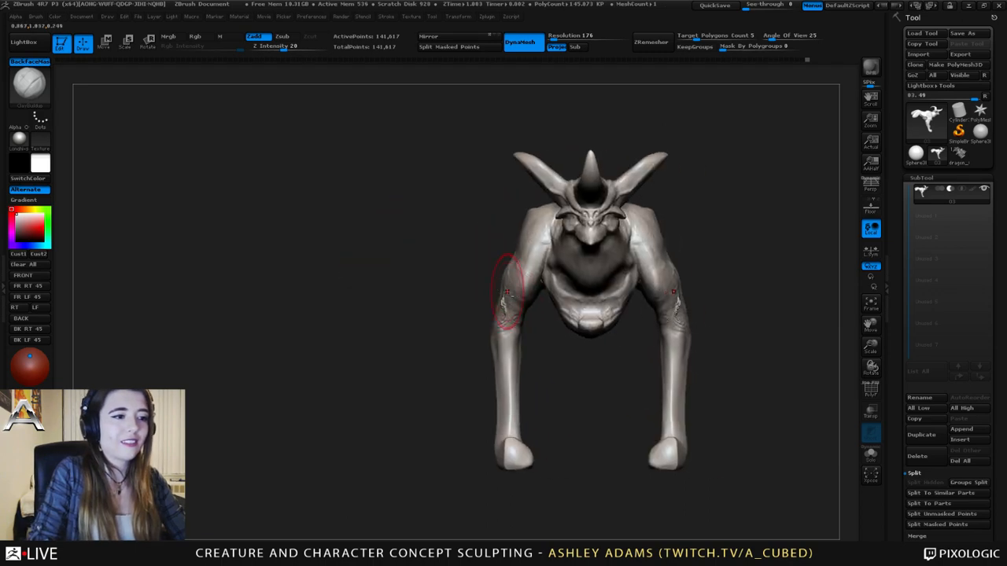
shift+drag(507, 293, 506, 324)
drag(393, 314, 492, 299)
drag(499, 252, 536, 233)
drag(413, 292, 520, 271)
drag(416, 323, 503, 283)
- Reshape the point of the elbow with a resized SnakeHook brush
key(b)
key(s)
key(h)
drag(450, 301, 453, 305)
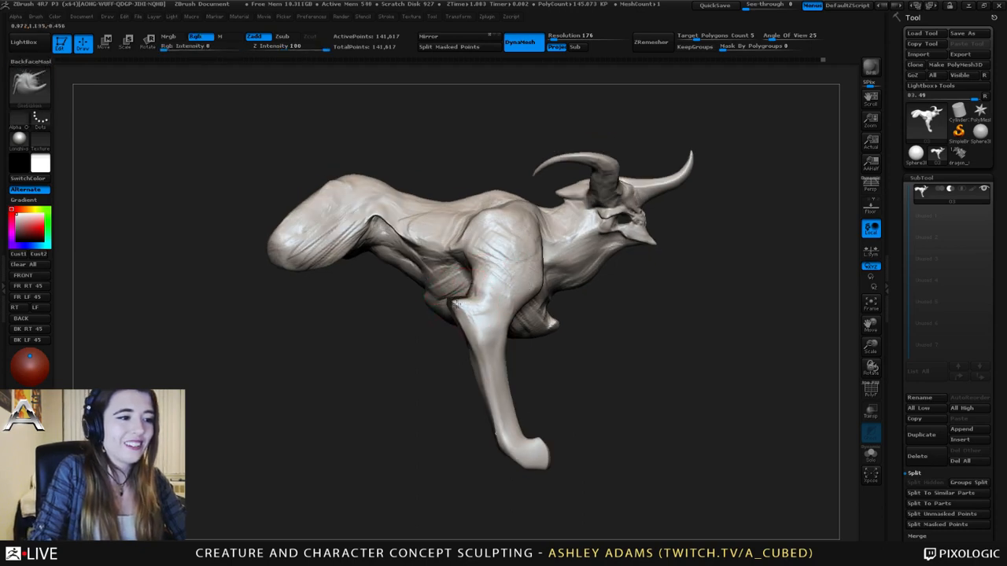
key(space)
drag(417, 338, 418, 368)
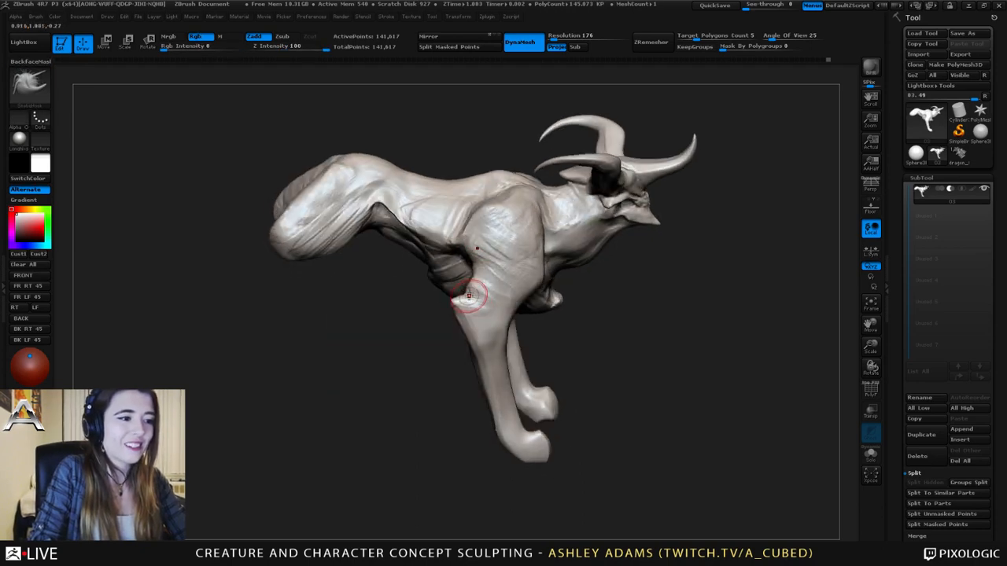
drag(471, 296, 478, 278)
drag(425, 346, 427, 313)
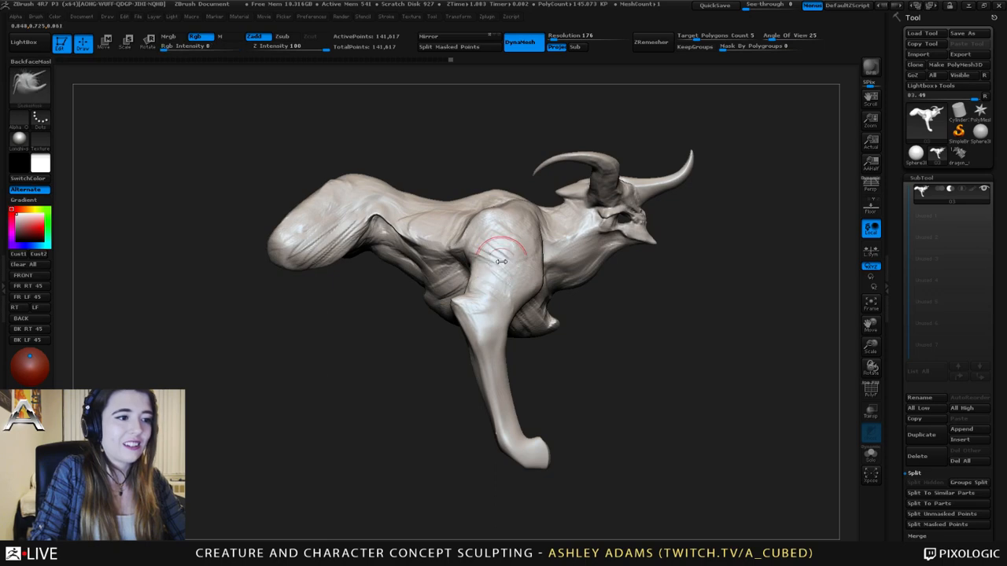
mouse_move(417, 358)
mouse_down()
mouse_move(467, 337)
mouse_move(456, 360)
mouse_move(466, 356)
mouse_up()
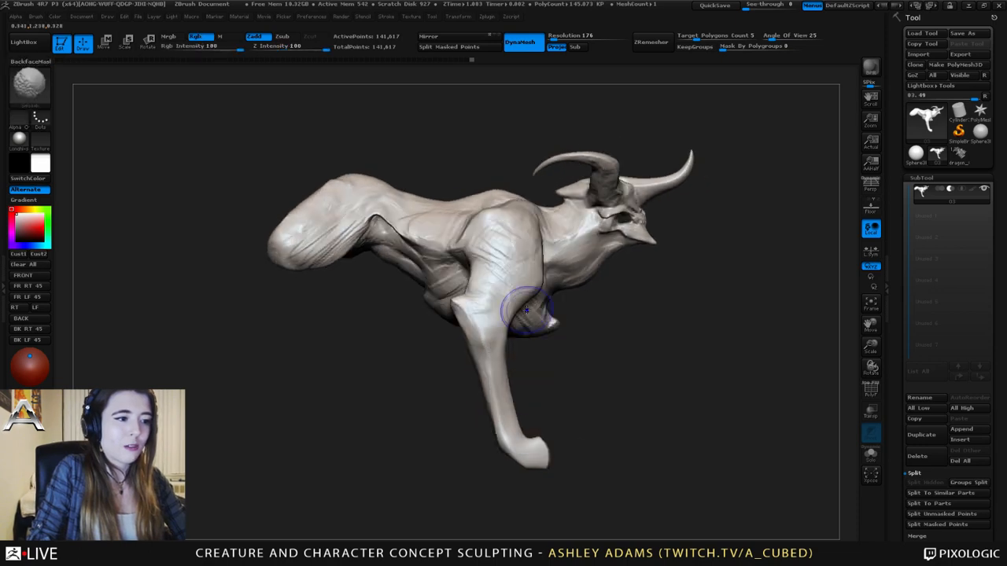
- Refine the surface of the lower foreleg just below the elbow with smoothing and the ClayBuildup brush
drag(478, 317, 486, 350)
drag(470, 358, 456, 354)
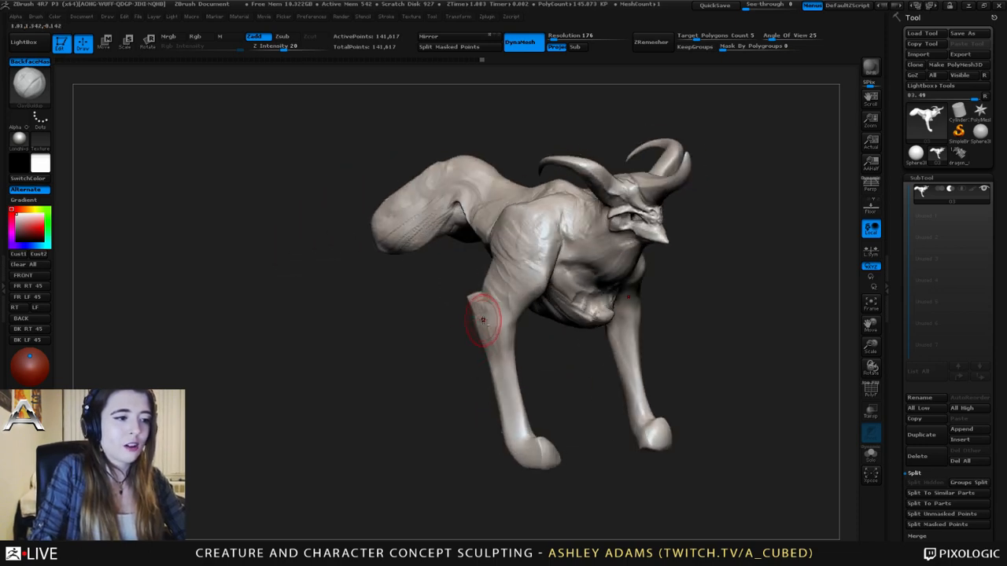
drag(481, 319, 495, 348)
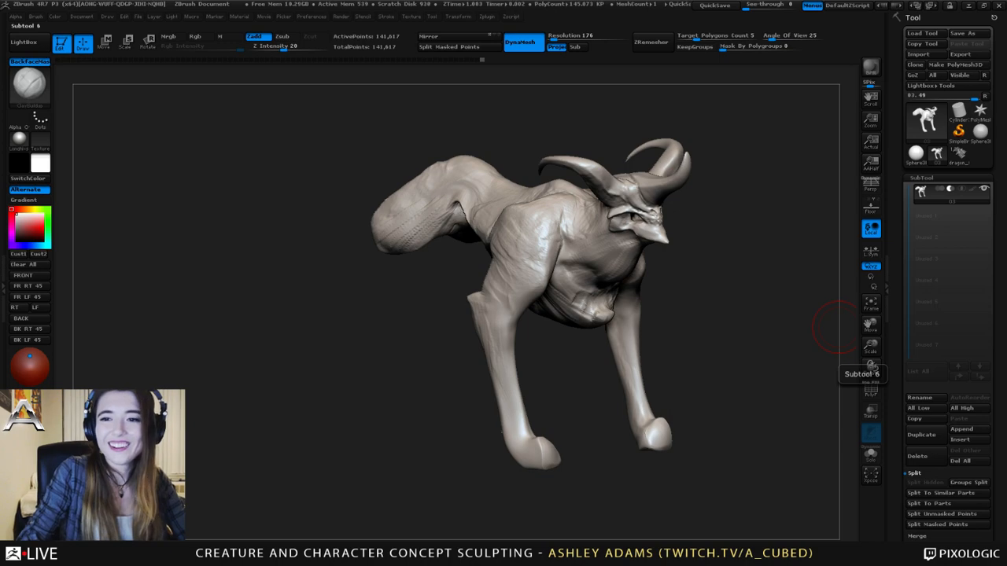
- Pull the front feet outward in the front view with a resized SnakeHook brush
mouse_move(835, 328)
mouse_down()
mouse_move(663, 330)
mouse_move(620, 319)
mouse_up()
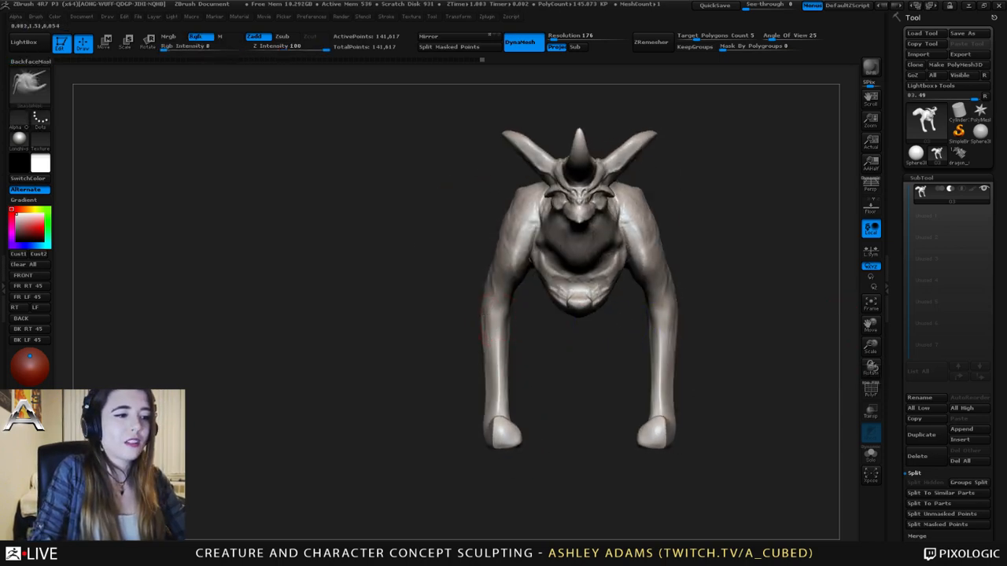
key(space)
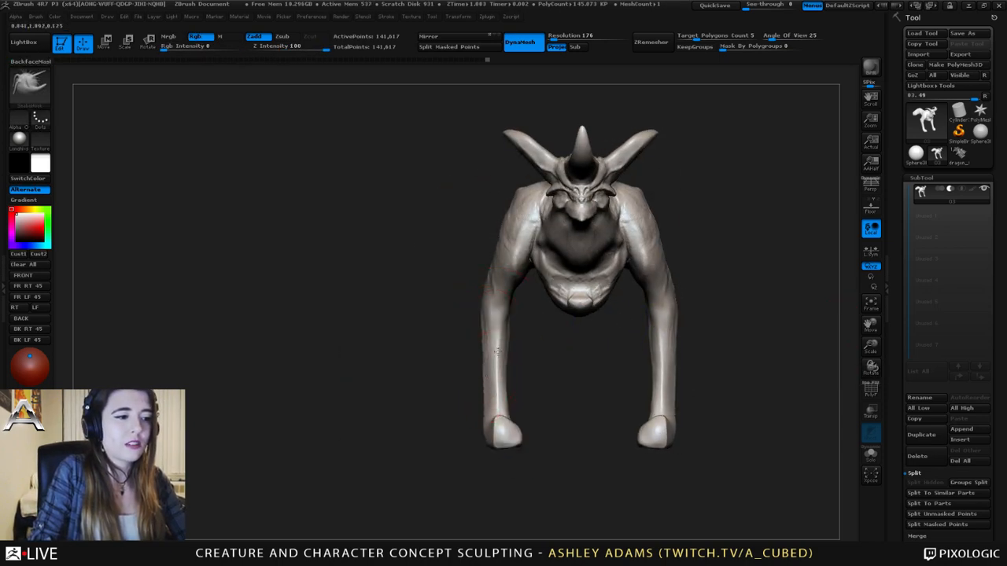
drag(586, 358, 581, 364)
drag(658, 429, 669, 427)
key(space)
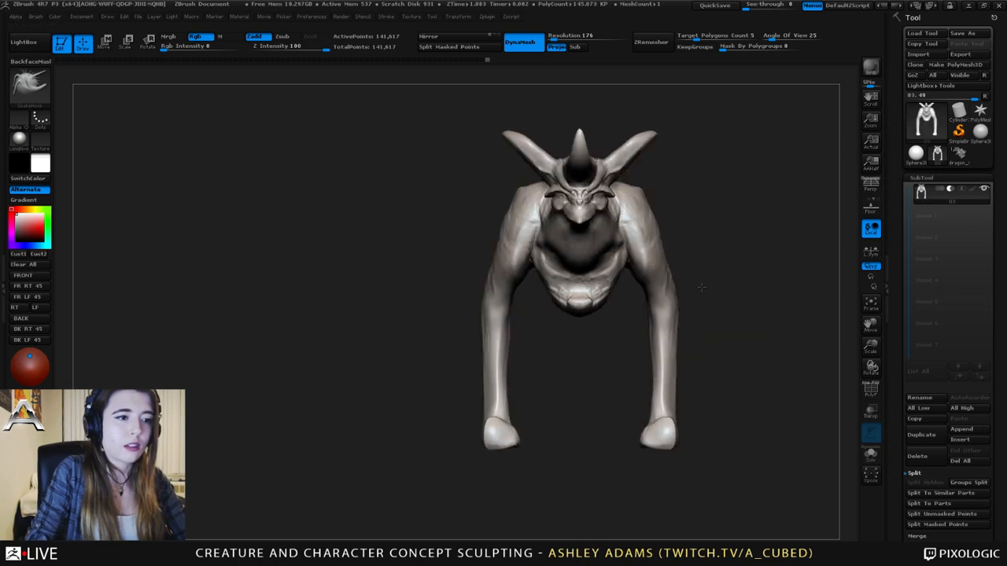
- Mask the forelegs below the elbows in the front view and invert the mask to leave only them editable
alt+drag(725, 235, 653, 273)
mouse_move(650, 374)
ctrl+mouse_down()
mouse_move(612, 308)
mouse_move(574, 327)
mouse_move(516, 513)
mouse_move(668, 367)
mouse_move(661, 288)
ctrl+mouse_up()
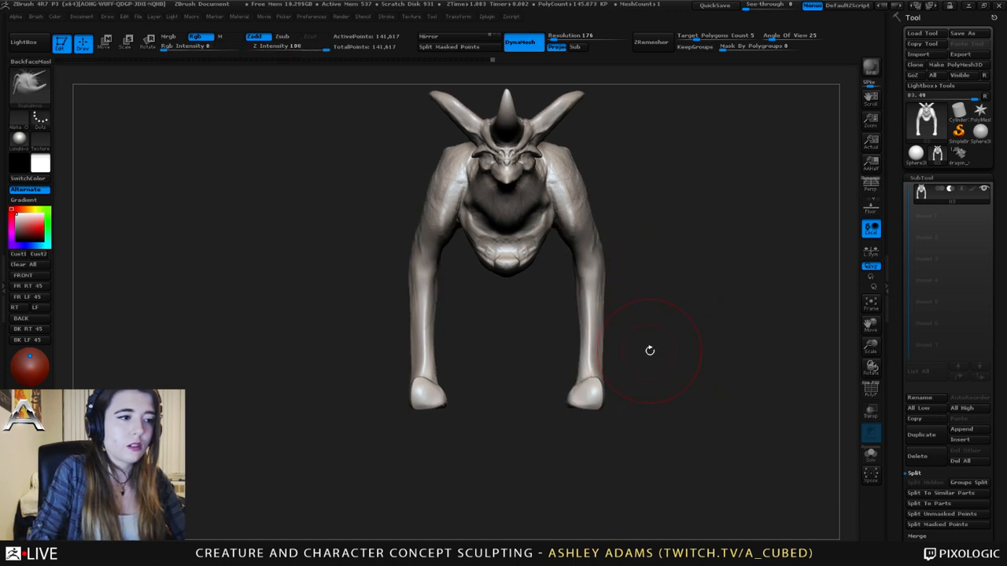
mouse_move(639, 446)
ctrl+mouse_down()
mouse_move(682, 260)
mouse_move(603, 218)
mouse_move(530, 222)
ctrl+mouse_up()
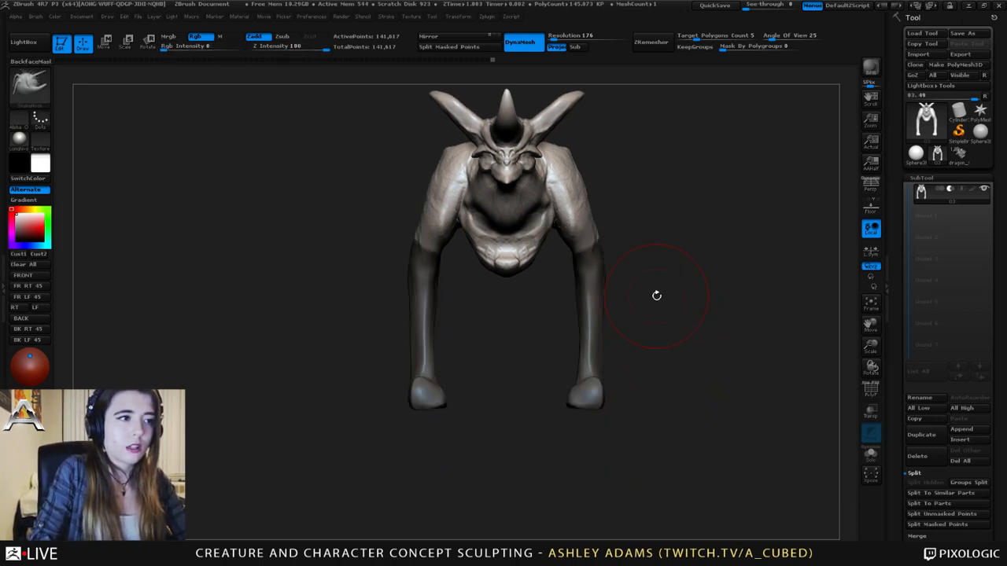
mouse_move(653, 292)
alt+mouse_down()
mouse_move(637, 346)
mouse_move(718, 343)
mouse_move(658, 341)
alt+mouse_up()
ctrl+click(635, 342)
- Rotate the unmasked lower forelegs slightly inward from the elbow with a Transpose line, and clear the mask
key(w)
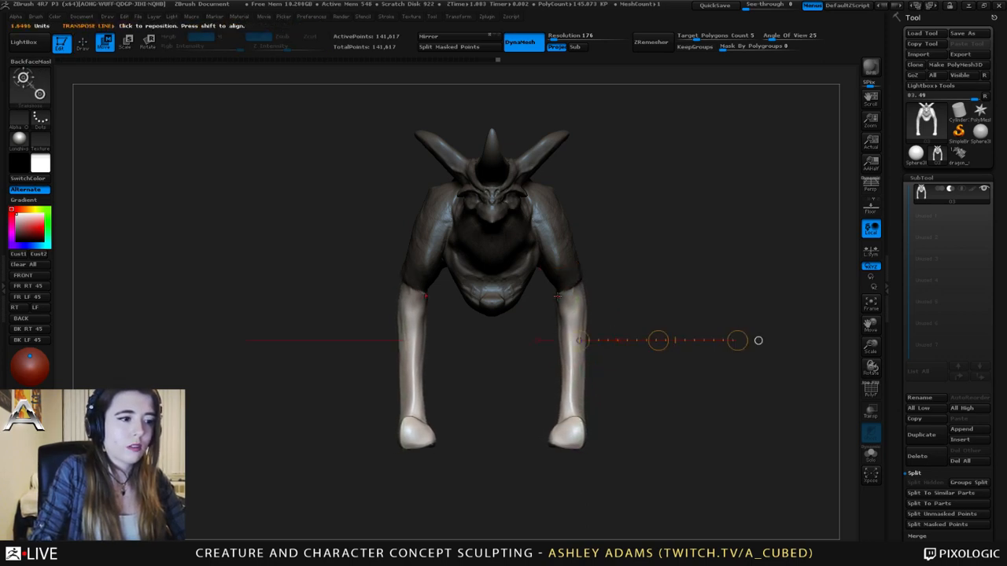
mouse_move(566, 291)
shift+mouse_down()
mouse_move(546, 437)
mouse_move(565, 478)
mouse_move(582, 472)
mouse_move(546, 473)
shift+mouse_up()
key(r)
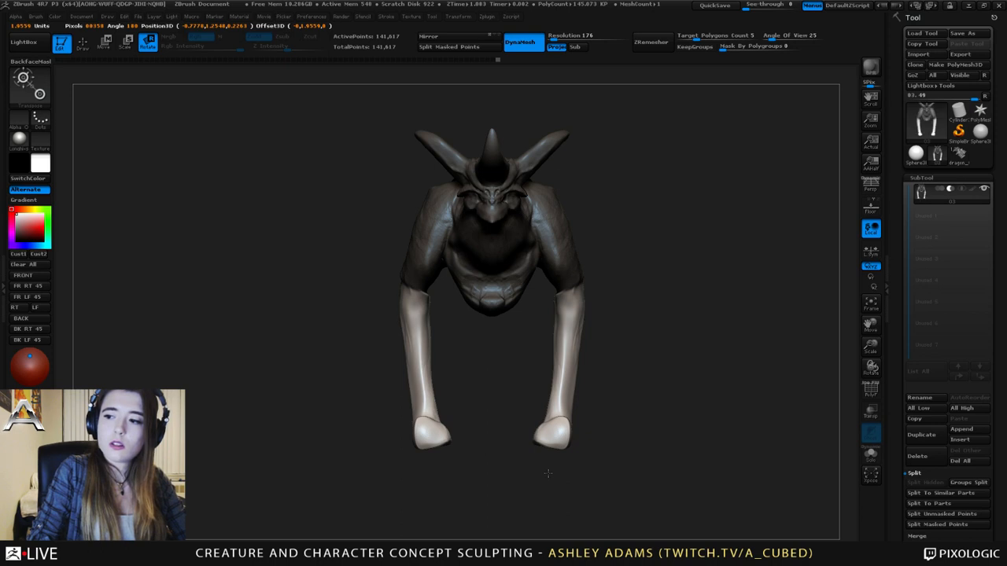
drag(547, 473, 562, 478)
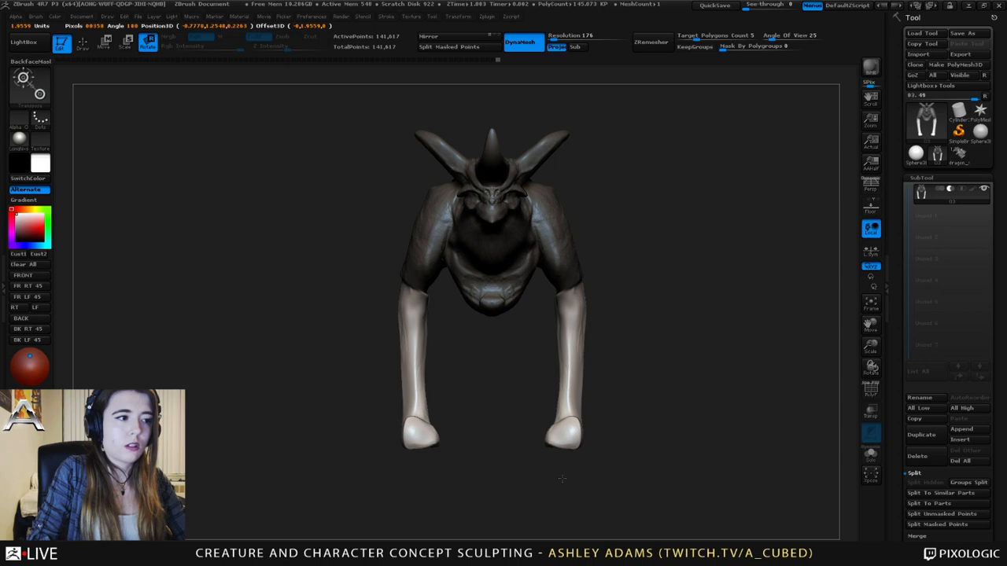
key(q)
ctrl+drag(647, 400, 659, 378)
- Blend the seam around the elbows with resized SnakeHook strokes and smoothing
key(space)
drag(572, 258, 581, 259)
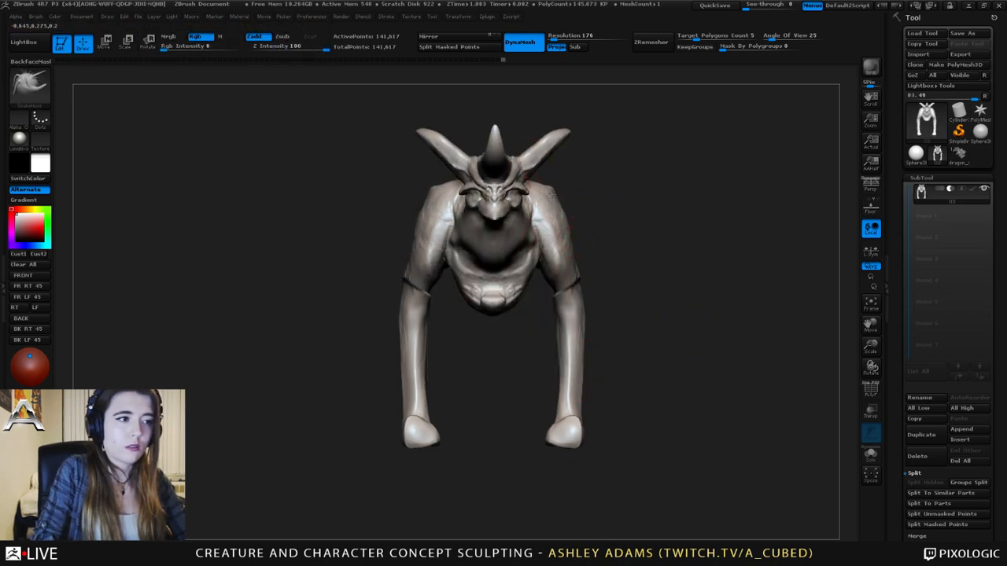
drag(577, 282, 573, 287)
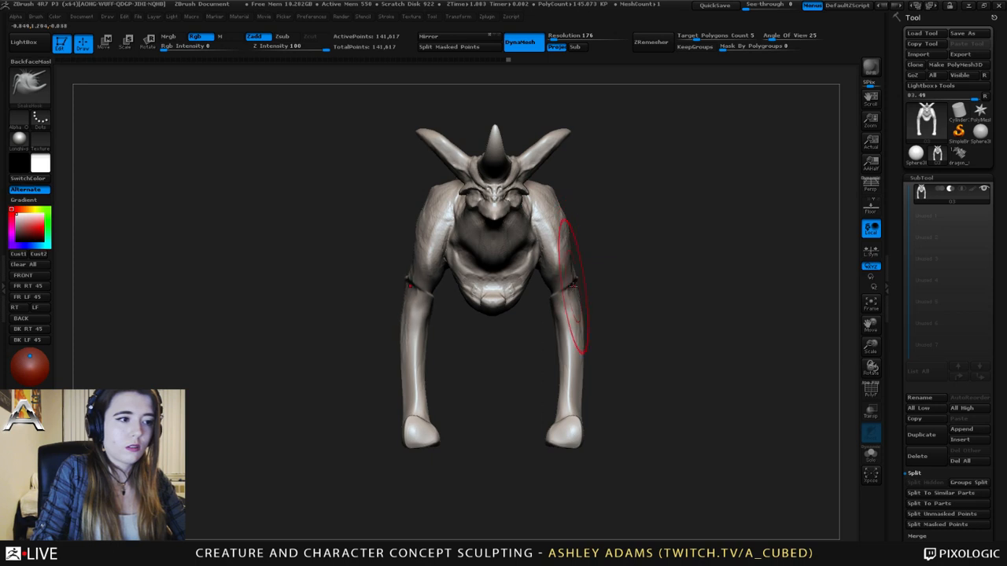
key(space)
key(shift)
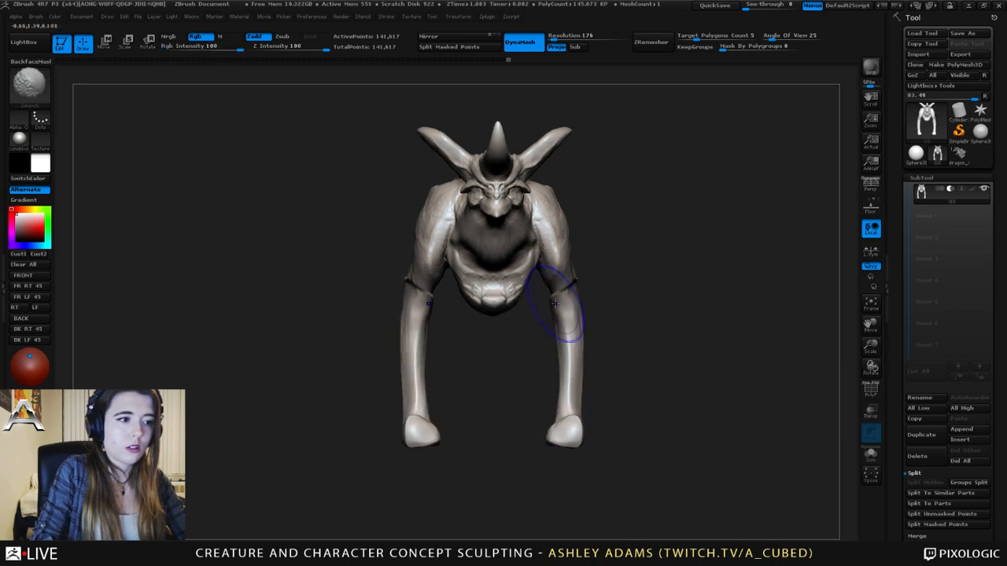
- Fill in the outer elbow area with ClayBuildup strokes from a side angle
mouse_move(627, 287)
mouse_down()
mouse_move(546, 264)
mouse_move(592, 275)
mouse_up()
key(b)
key(c)
key(b)
right_drag(598, 281, 565, 272)
drag(585, 284, 595, 303)
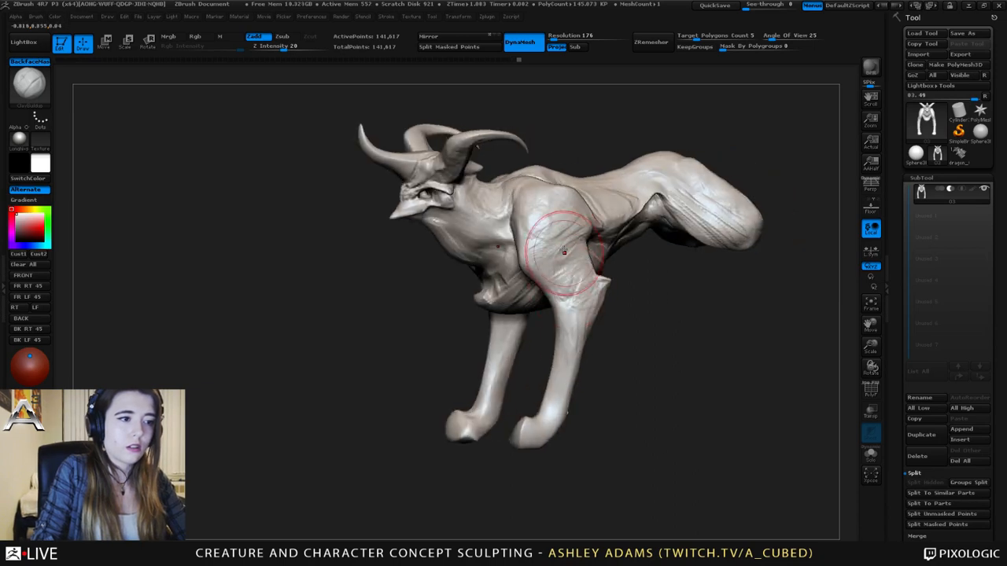
- Refine the contour of the elbow and upper part of the lower foreleg with a resized SnakeHook brush
shift+right_drag(564, 256, 606, 262)
key(b)
key(s)
key(h)
key(space)
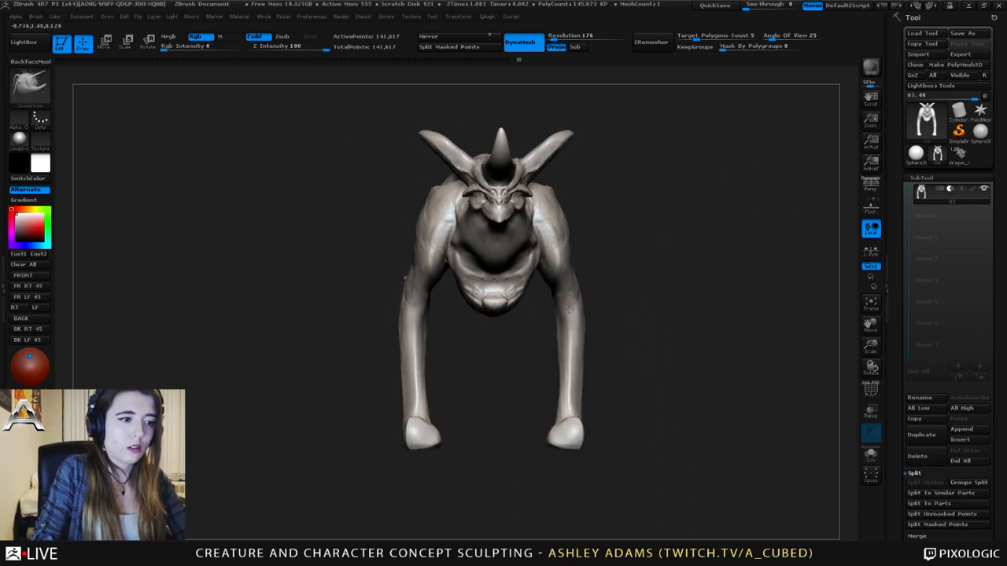
drag(575, 335, 579, 335)
drag(553, 269, 568, 298)
right_drag(609, 285, 584, 280)
drag(584, 278, 589, 276)
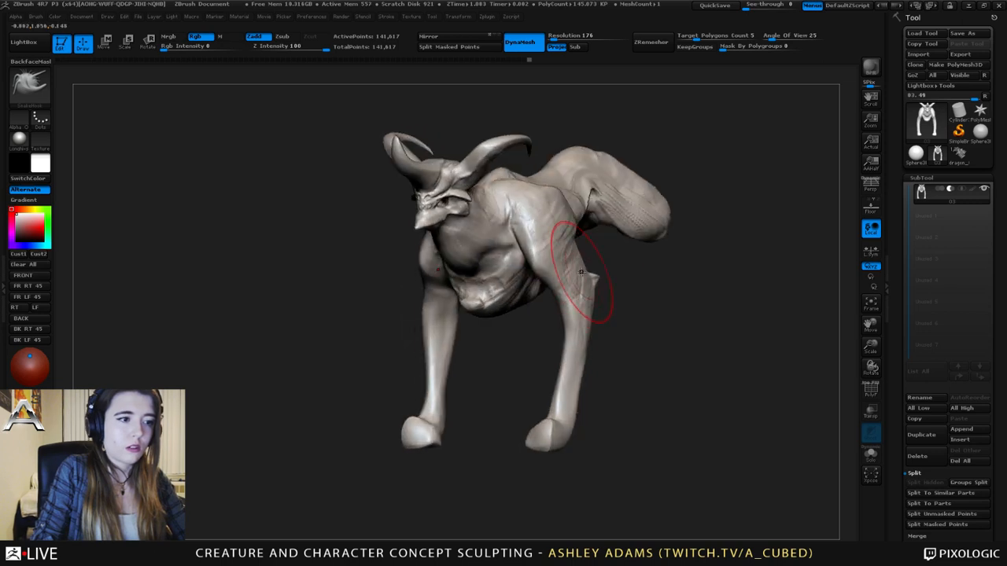
right_drag(588, 275, 571, 386)
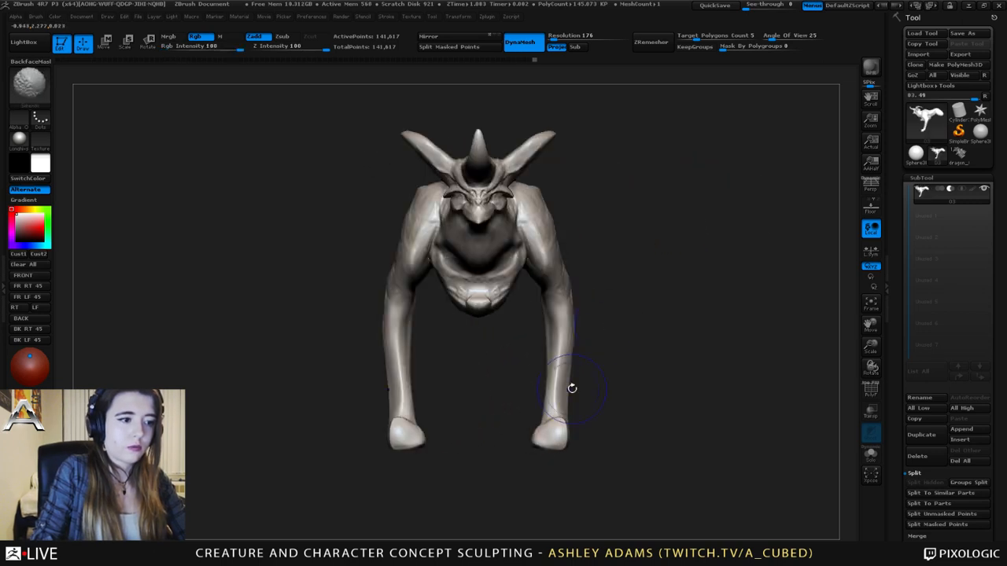
- Smooth the lower forelegs and reshape the ankles and front feet with a resized SnakeHook brush
drag(563, 392, 561, 371)
key(space)
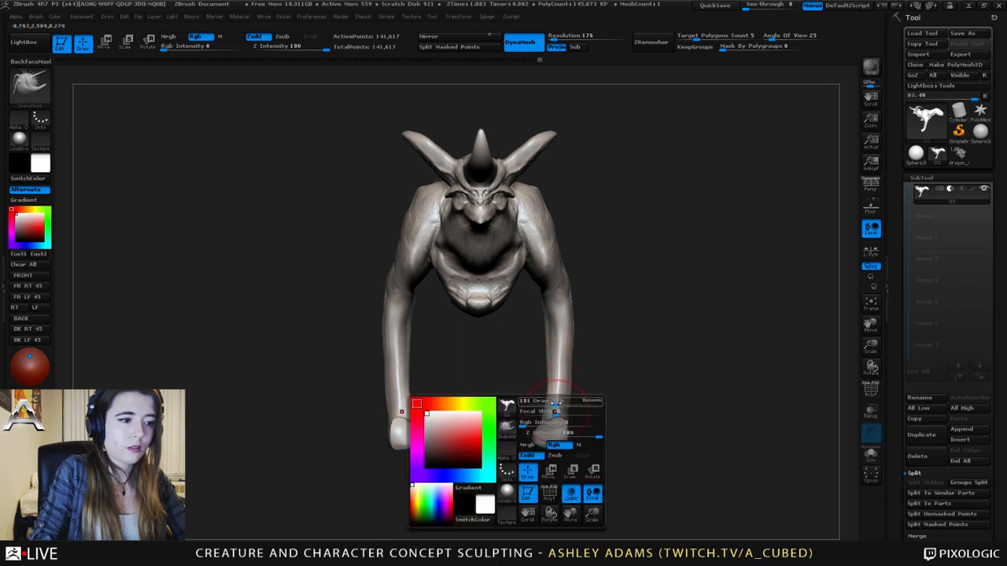
drag(565, 428, 539, 443)
right_click(556, 415)
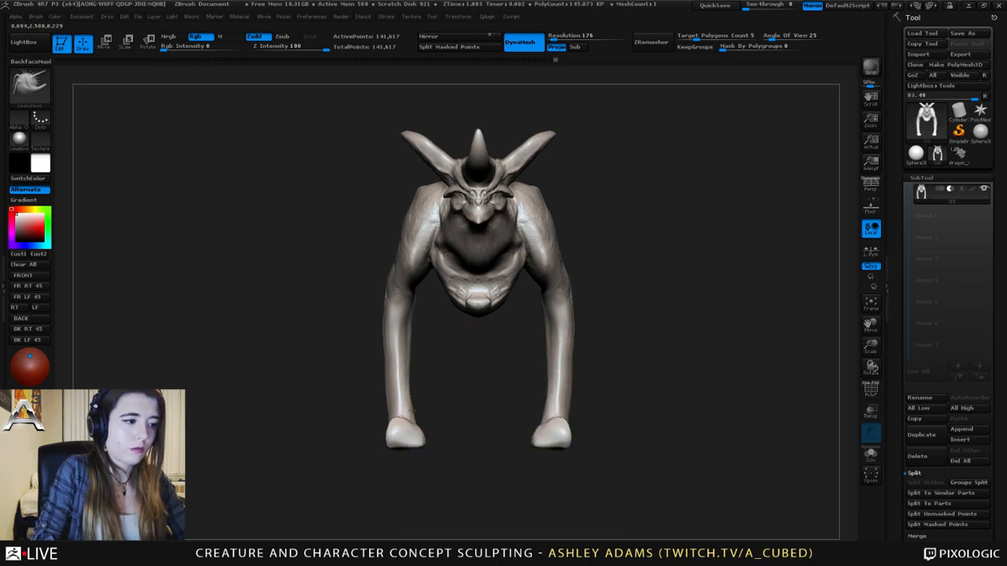
right_click(366, 314)
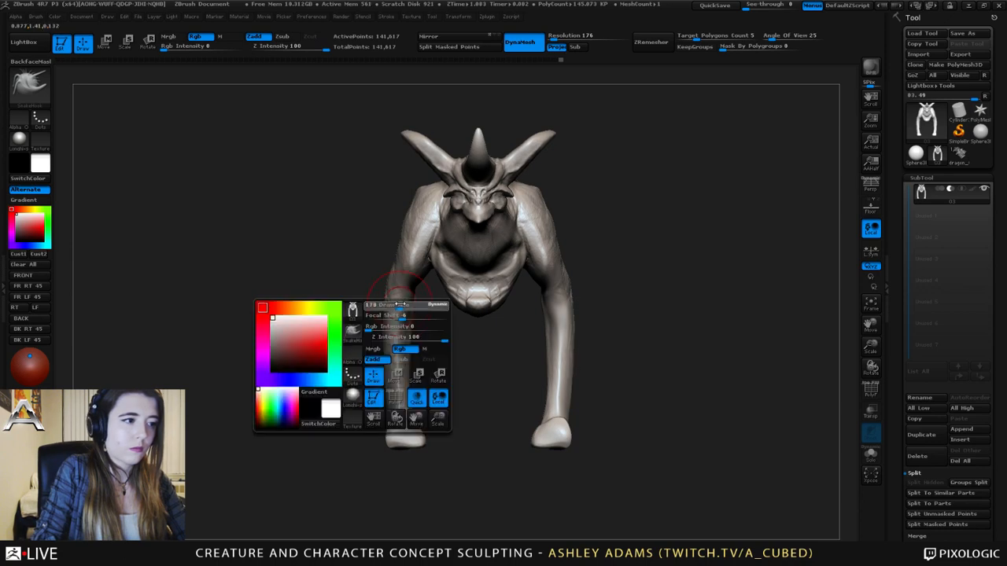
drag(394, 310, 713, 312)
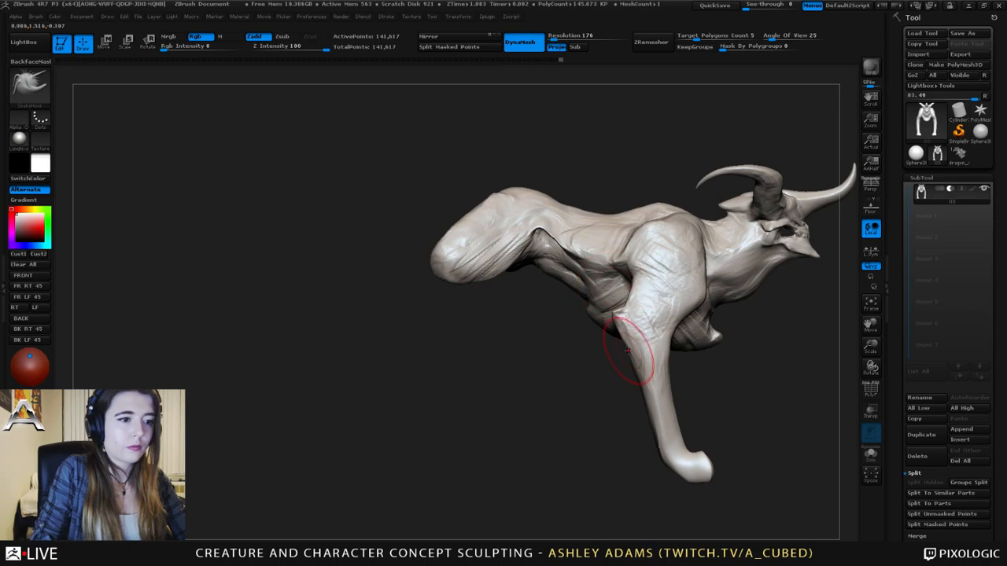
- Turn on perspective display and check the creature's proportions from three-quarter and side views
click(871, 189)
drag(674, 222, 519, 256)
right_drag(492, 256, 545, 254)
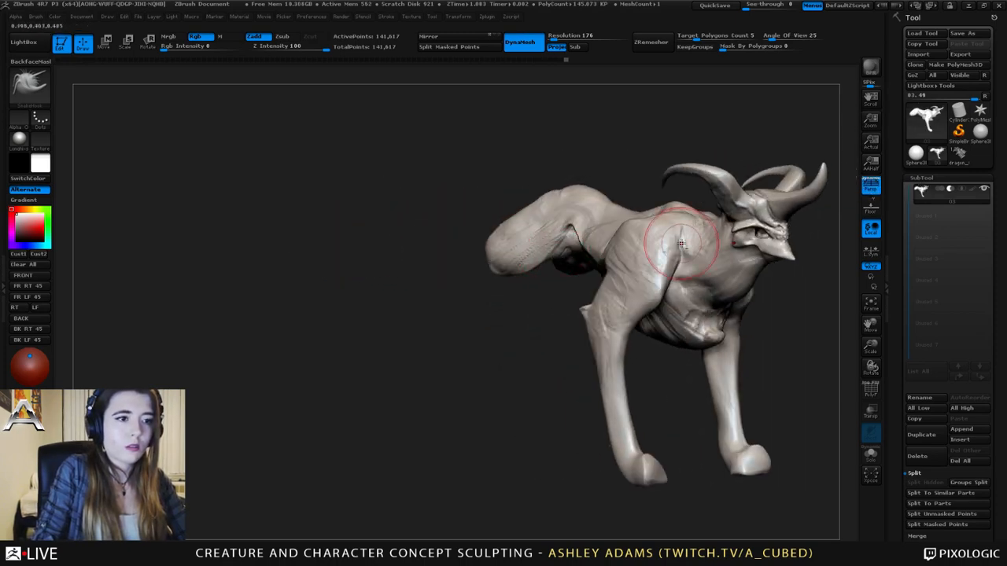
alt+right_drag(680, 242, 560, 250)
right_drag(560, 250, 603, 225)
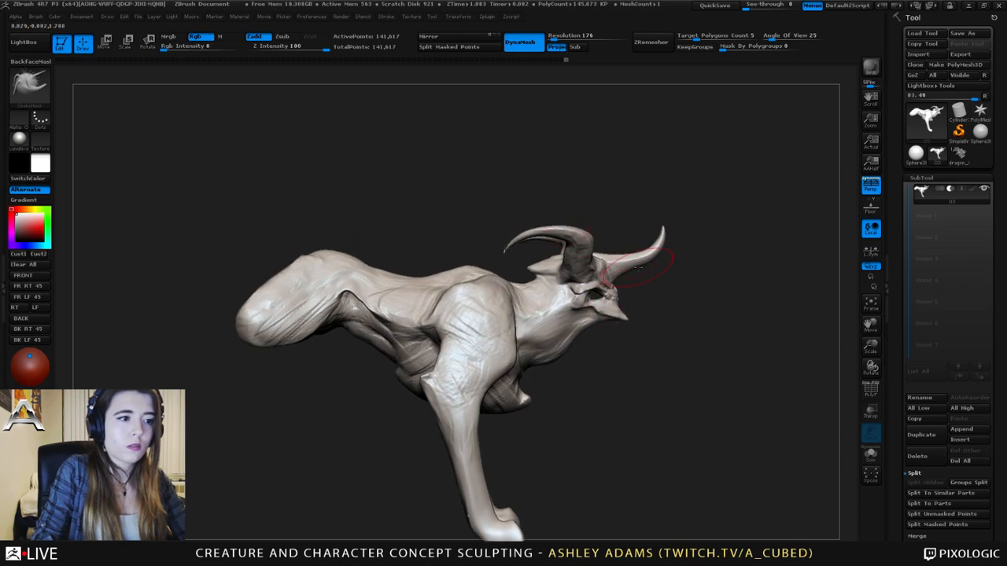
- Isolate the face and beak with an inverted mask and adjust their position with a Transpose line
key(ctrl)
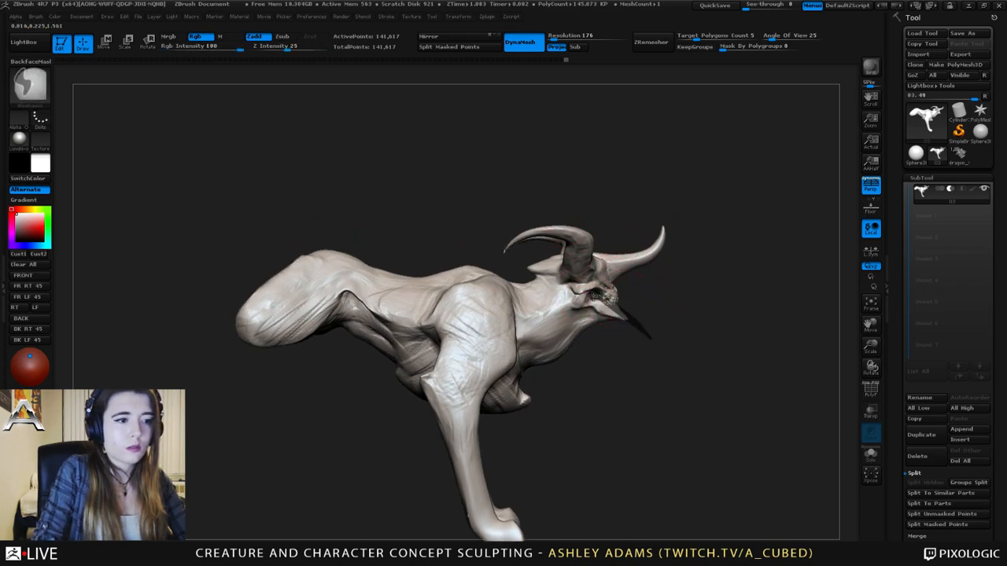
mouse_move(568, 294)
ctrl+mouse_down()
mouse_move(579, 308)
mouse_move(762, 365)
mouse_move(530, 366)
mouse_move(418, 349)
mouse_move(572, 265)
mouse_move(531, 260)
ctrl+mouse_up()
ctrl+click(705, 326)
key(w)
mouse_move(488, 305)
mouse_down()
mouse_move(531, 407)
mouse_move(580, 450)
mouse_move(567, 439)
mouse_up()
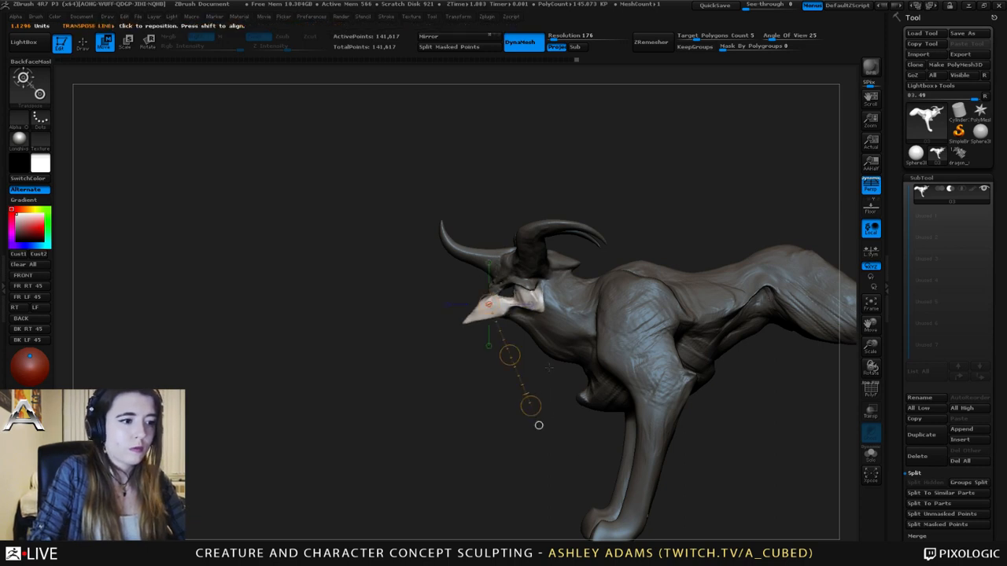
mouse_move(549, 367)
mouse_down()
mouse_move(634, 359)
mouse_move(582, 378)
mouse_move(599, 398)
mouse_up()
key(q)
- Refine the jaw area behind the beak with the SnakeHook brush and smoothing
drag(599, 397, 402, 377)
key(space)
key(b)
key(s)
key(h)
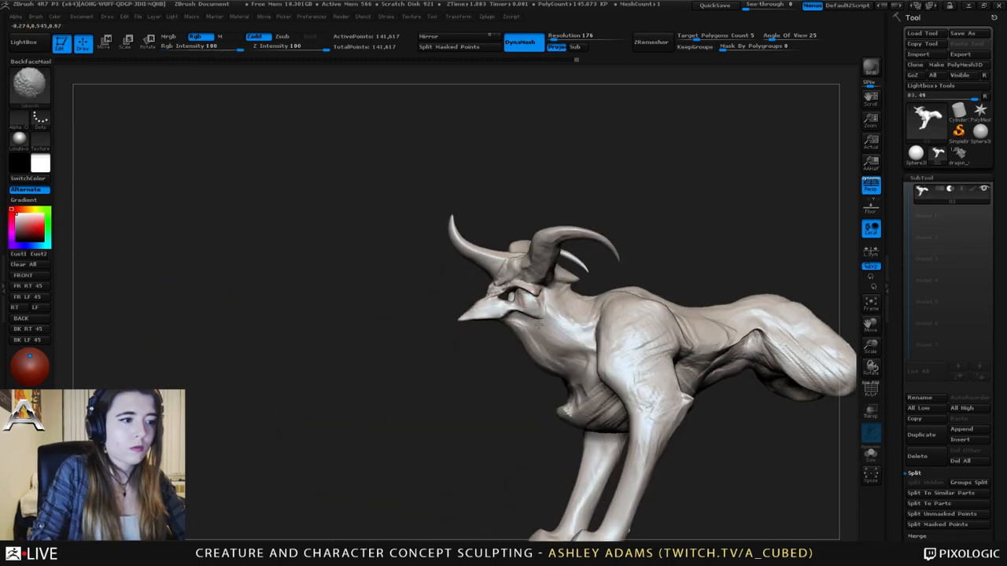
mouse_move(538, 324)
shift+mouse_down()
mouse_move(541, 312)
mouse_move(538, 321)
shift+mouse_up()
- Flatten the soles of the front feet with a straight horizontal curve cut in the side view
ctrl+right_drag(538, 334, 647, 309)
right_drag(647, 309, 559, 243)
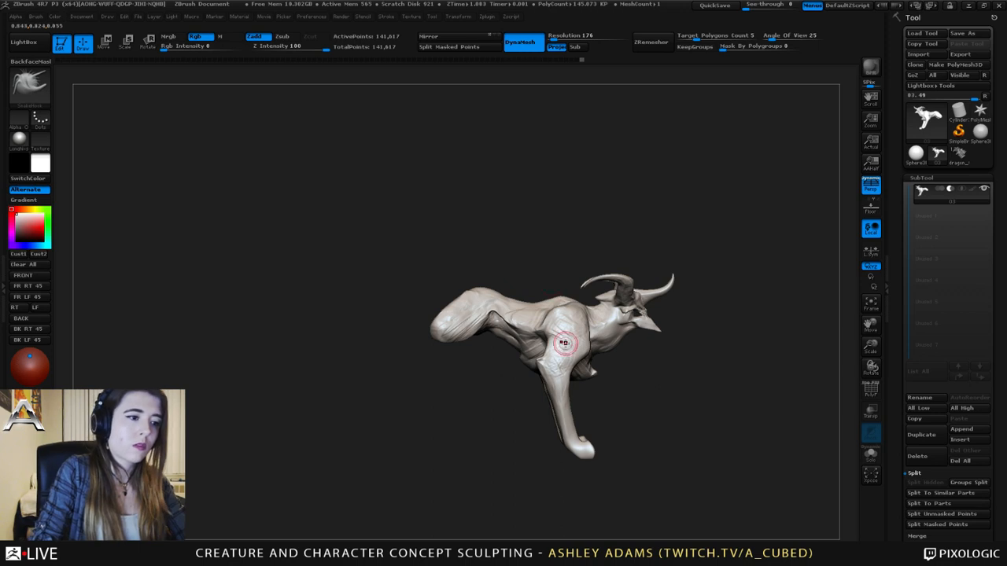
mouse_move(629, 378)
right_down()
mouse_move(598, 377)
mouse_move(629, 379)
right_up()
alt+right_drag(628, 379, 618, 324)
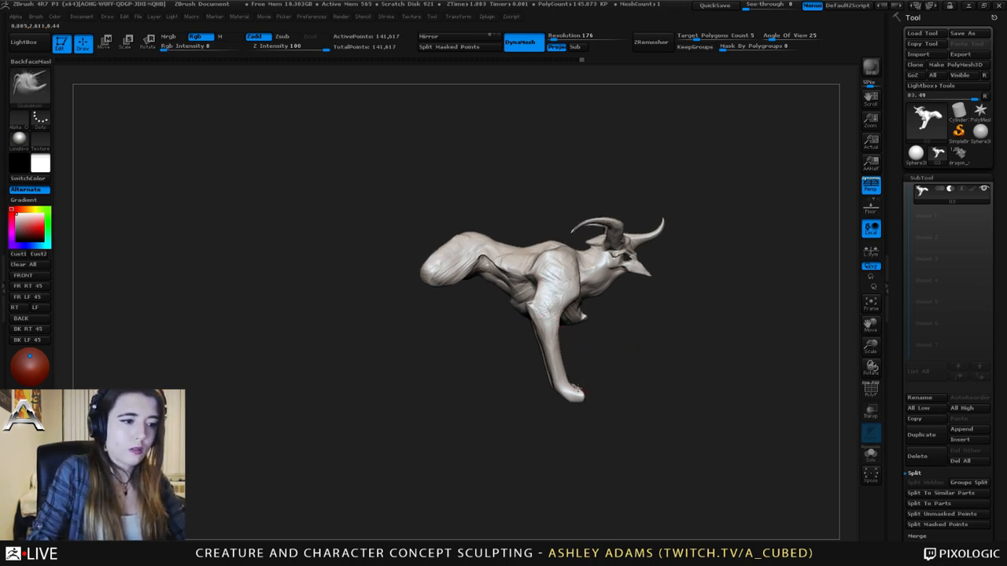
right_drag(585, 380, 597, 378)
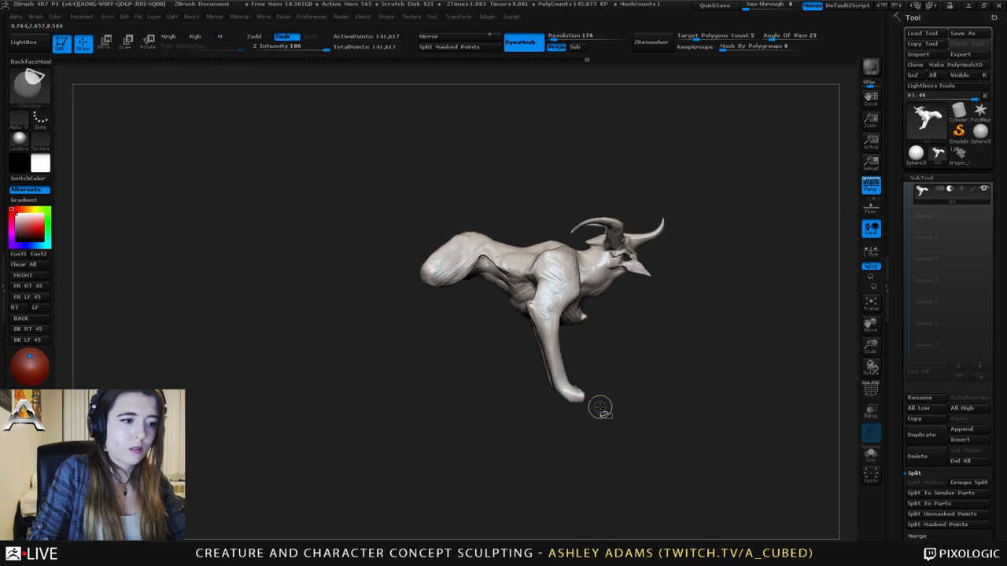
ctrl+shift+drag(654, 400, 455, 399)
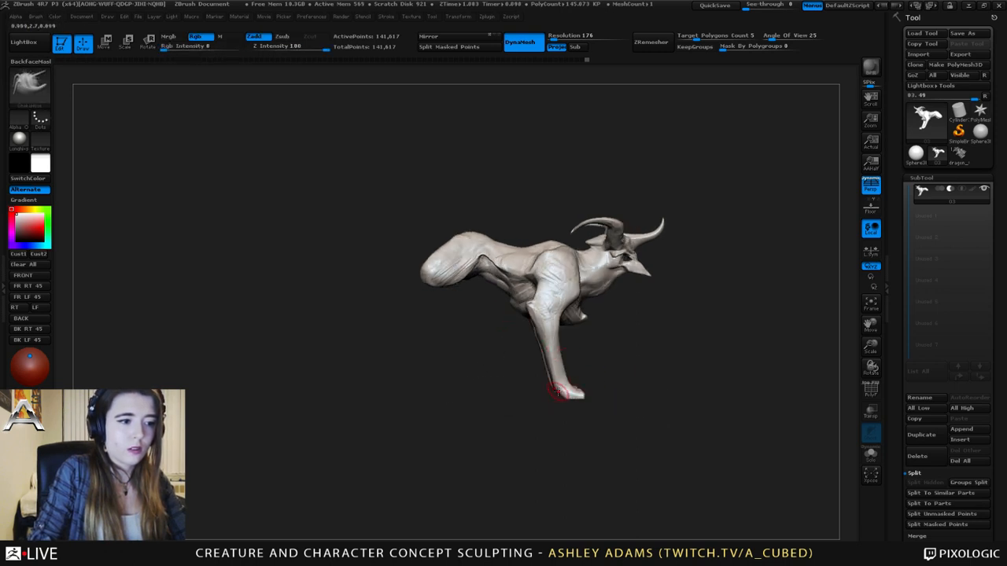
- Trim the front and sides of the front feet into flat facets with straight curve cuts, undoing the last change
mouse_move(604, 389)
right_down()
mouse_move(572, 390)
mouse_move(601, 388)
right_up()
mouse_move(565, 355)
ctrl+shift+mouse_down()
mouse_move(595, 418)
mouse_move(596, 446)
ctrl+shift+mouse_up()
right_drag(636, 438, 557, 425)
shift+right_drag(579, 370, 573, 366)
ctrl+shift+drag(582, 440, 554, 315)
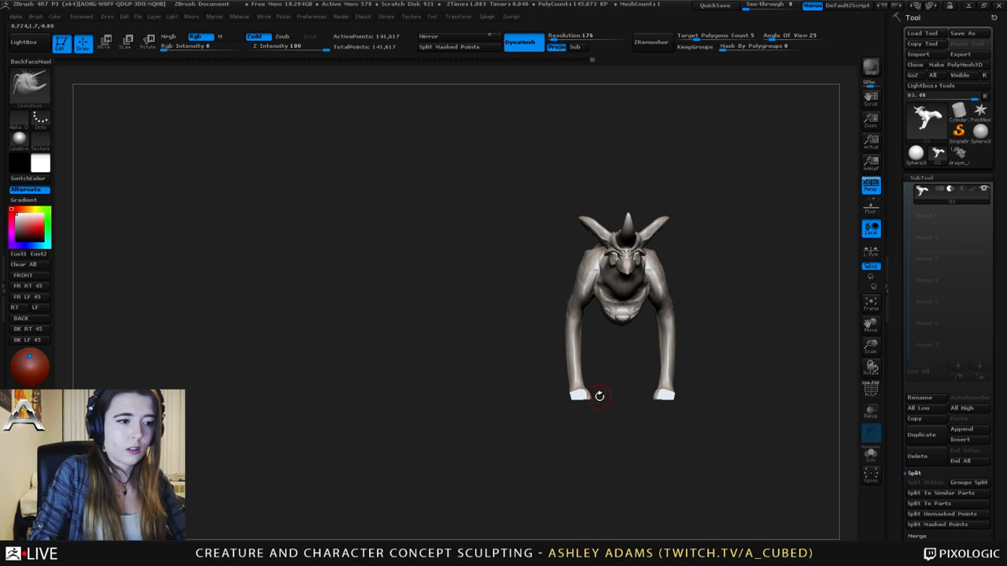
drag(580, 367, 652, 418)
key(ctrl+z)
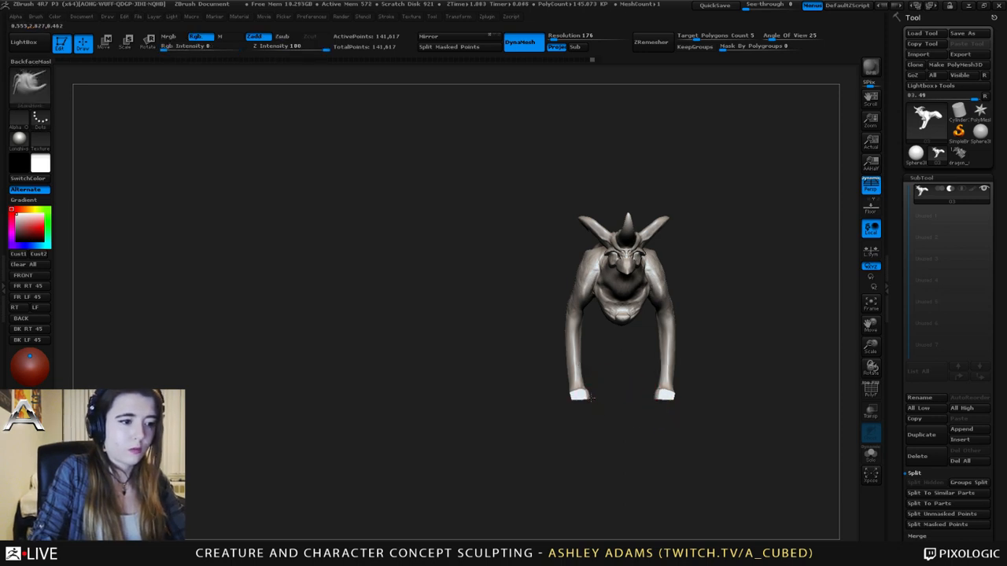
- Adjust the elbow area of the forelegs in the front view with a resized SnakeHook brush
key(space)
click(578, 311)
drag(775, 311, 668, 304)
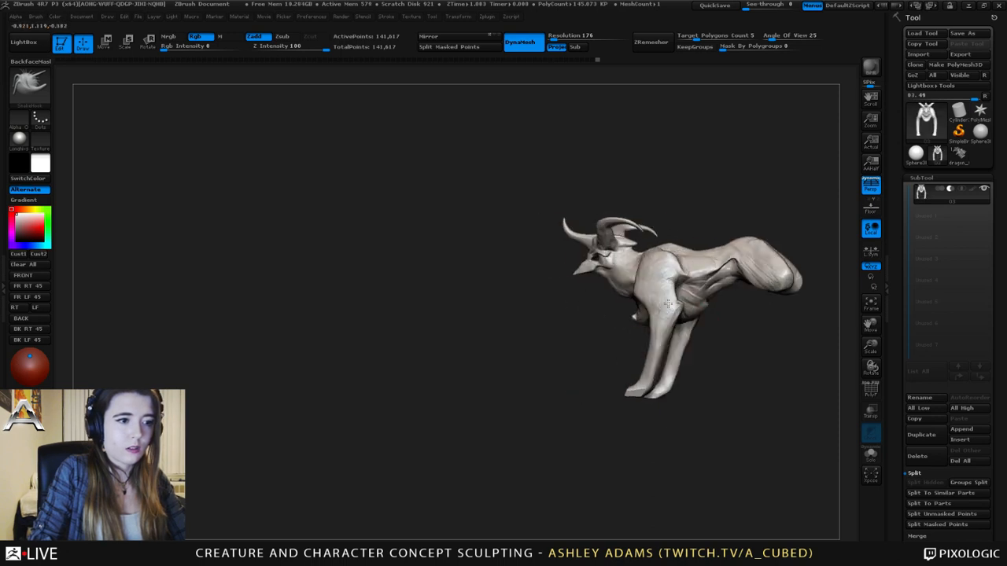
- Pull the ends of the haunches backward and down to lengthen the thighs with a resized SnakeHook brush
right_drag(668, 304, 654, 303)
alt+right_drag(750, 242, 543, 250)
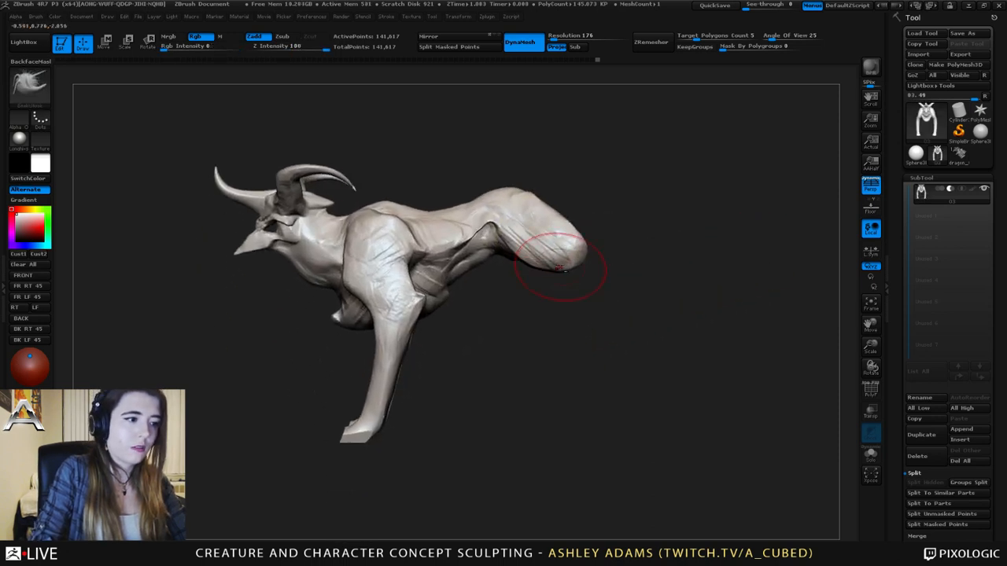
right_drag(526, 305, 516, 302)
key(space)
click(515, 302)
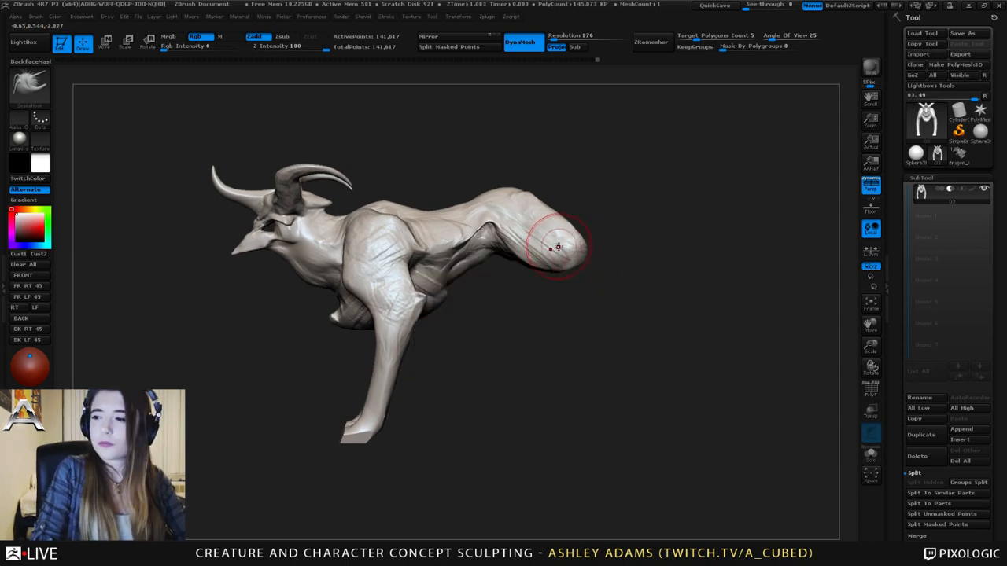
key(space)
mouse_move(558, 245)
mouse_down()
mouse_move(575, 239)
mouse_move(549, 277)
mouse_move(589, 256)
mouse_move(605, 263)
mouse_up()
key(space)
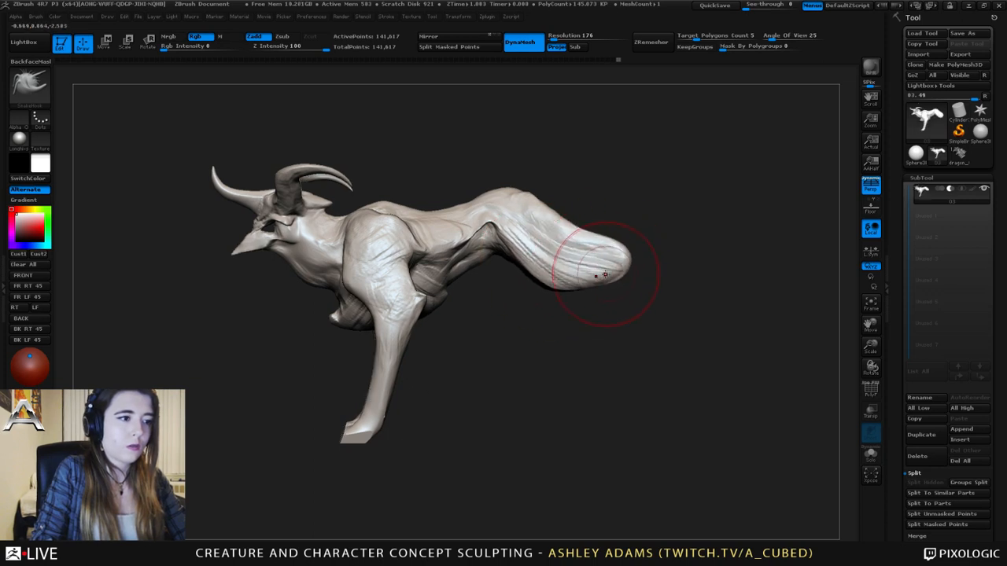
key(space)
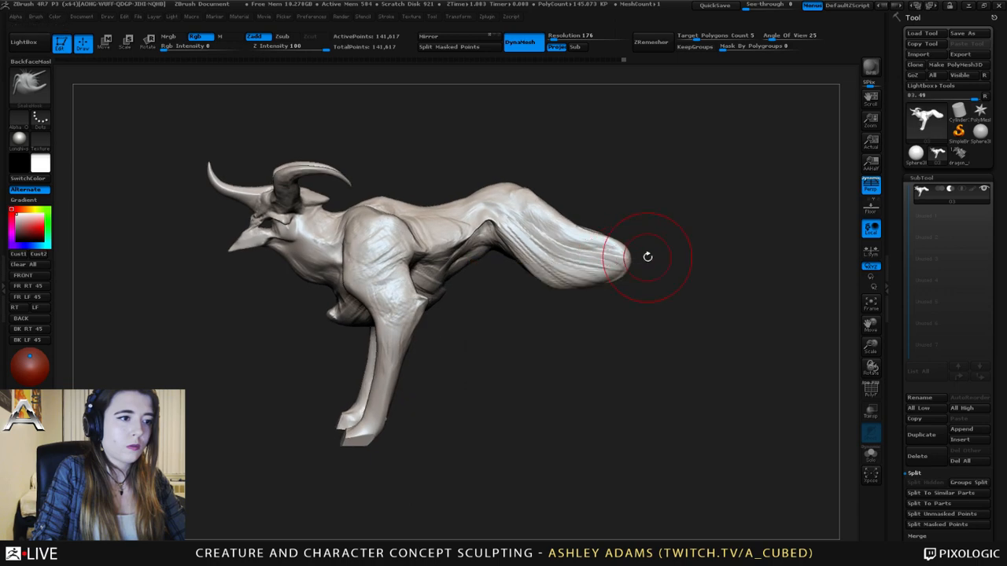
mouse_move(648, 254)
mouse_down()
mouse_move(625, 249)
mouse_move(616, 295)
mouse_move(553, 263)
mouse_move(602, 271)
mouse_up()
- Build up the muscle forms across the lengthened haunches with ClayBuildup strokes
key(b)
key(c)
key(b)
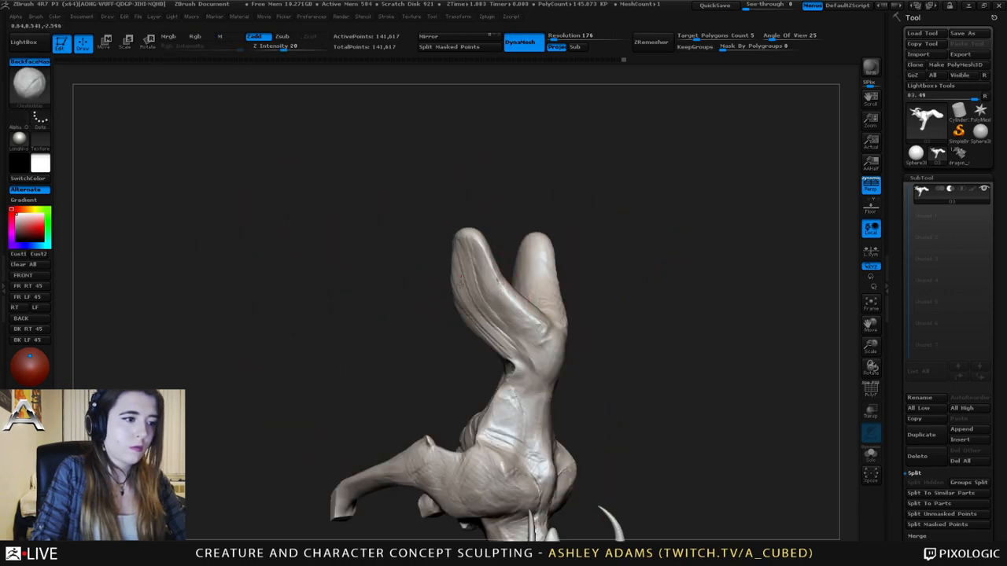
mouse_move(469, 244)
mouse_down()
mouse_move(482, 315)
mouse_move(503, 334)
mouse_up()
drag(432, 316, 503, 314)
mouse_move(522, 244)
mouse_down()
mouse_move(524, 295)
mouse_move(522, 259)
mouse_move(571, 293)
mouse_move(590, 346)
mouse_move(621, 362)
mouse_move(645, 260)
mouse_move(472, 224)
mouse_move(525, 292)
mouse_move(605, 268)
mouse_up()
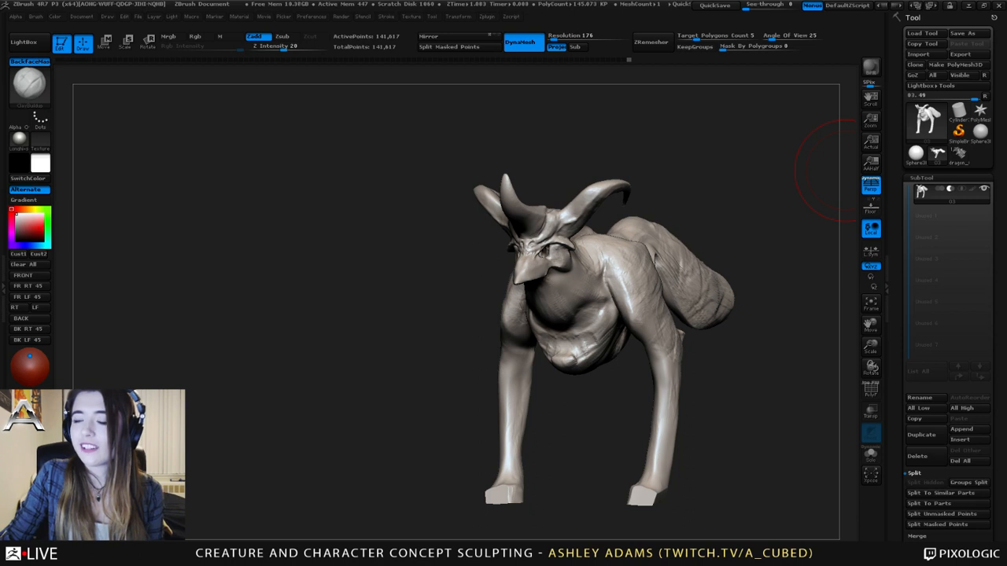
- Adjust the shoulder and foreleg contours in the side view with a resized SnakeHook brush
mouse_move(826, 169)
mouse_down()
mouse_move(699, 248)
mouse_move(668, 185)
mouse_move(596, 206)
mouse_up()
key(b)
key(s)
key(h)
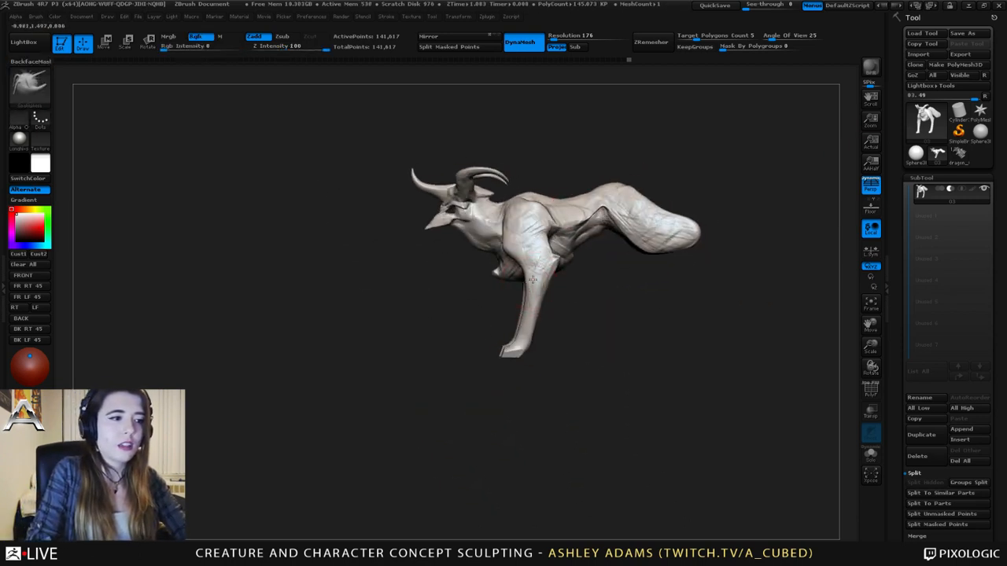
key(space)
key(space)
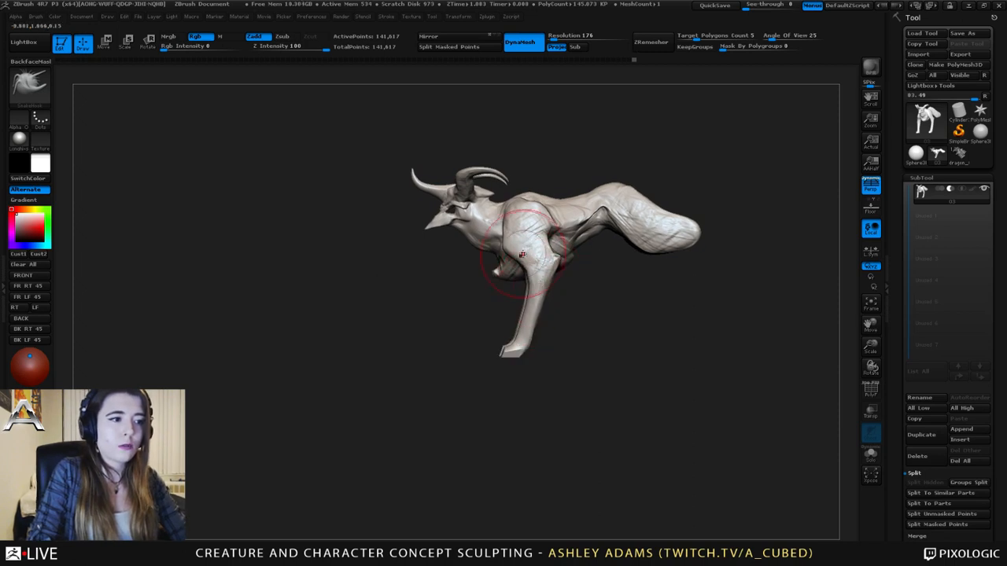
key(space)
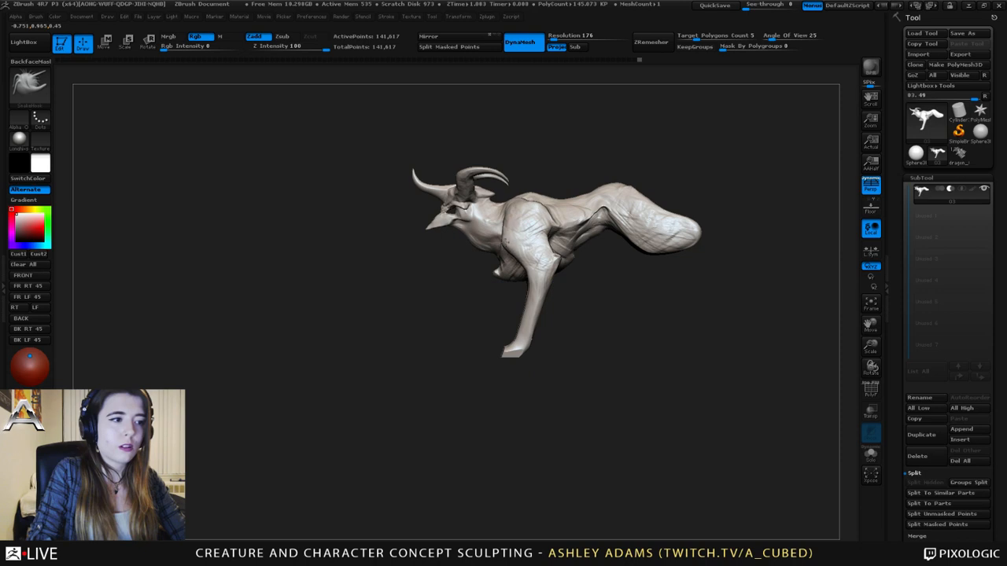
drag(507, 241, 523, 237)
mouse_move(557, 310)
mouse_down()
mouse_move(580, 310)
mouse_move(555, 306)
mouse_move(524, 334)
mouse_move(539, 309)
mouse_up()
- Refine the volume of the lower forelegs above the feet with a resized Inflat brush and light smoothing
key(b)
key(i)
key(n)
key(space)
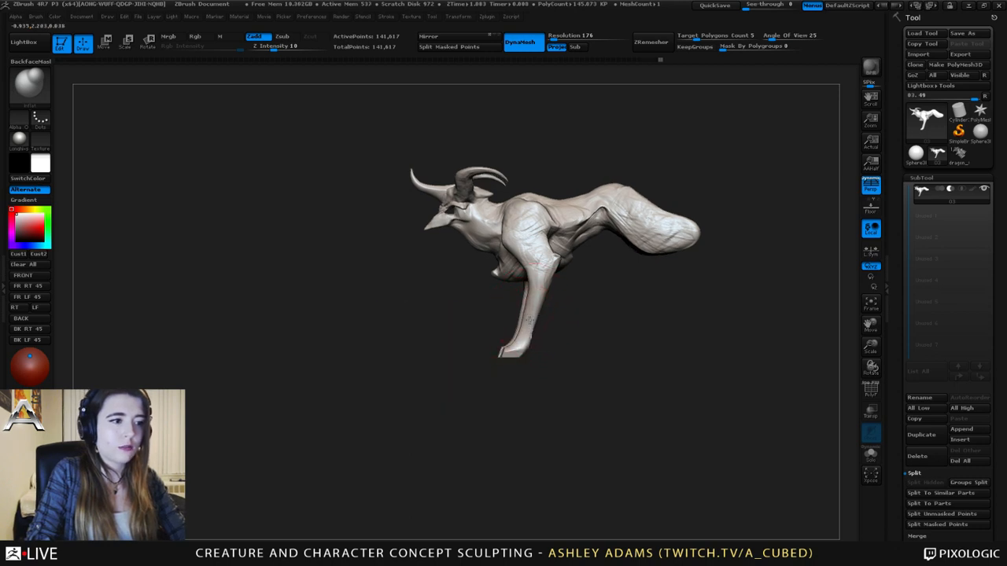
shift+drag(530, 321, 527, 334)
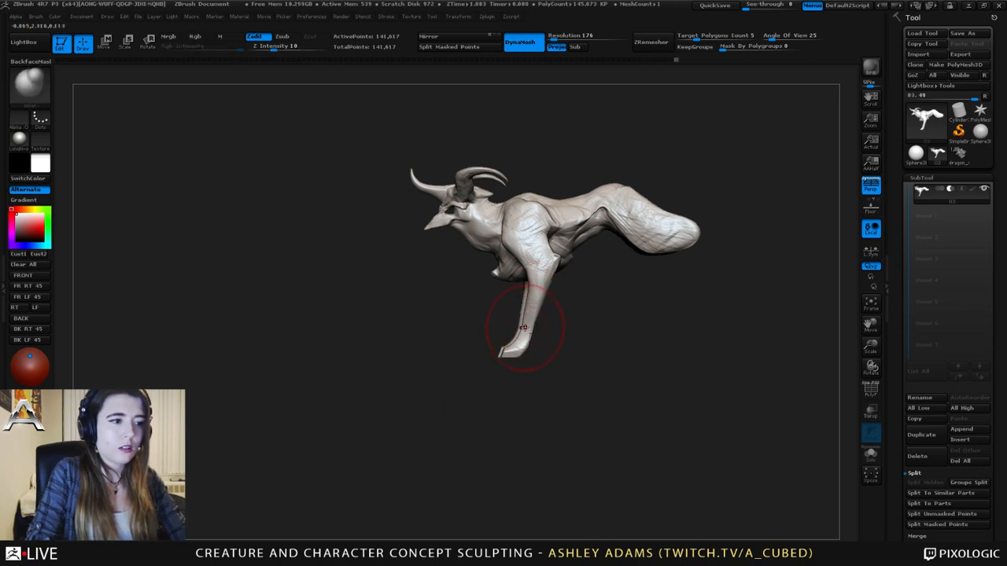
mouse_move(536, 292)
shift+mouse_down()
mouse_move(526, 332)
mouse_move(588, 309)
shift+mouse_up()
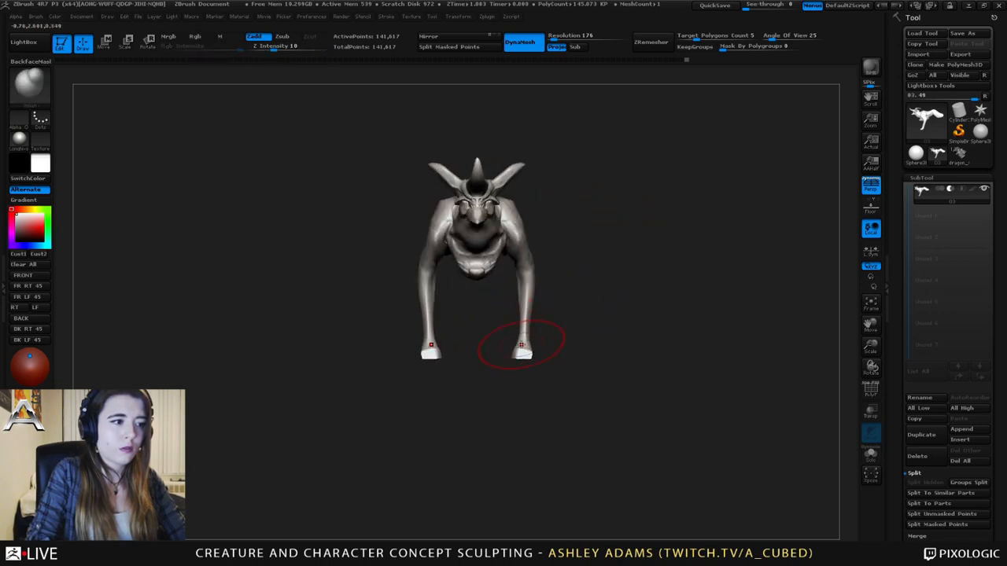
- Reshape the ankles and front feet in the front and side views with a resized SnakeHook brush
key(b)
key(s)
key(h)
key(space)
drag(521, 336, 513, 336)
mouse_move(586, 346)
mouse_down()
mouse_move(420, 344)
mouse_move(433, 341)
mouse_up()
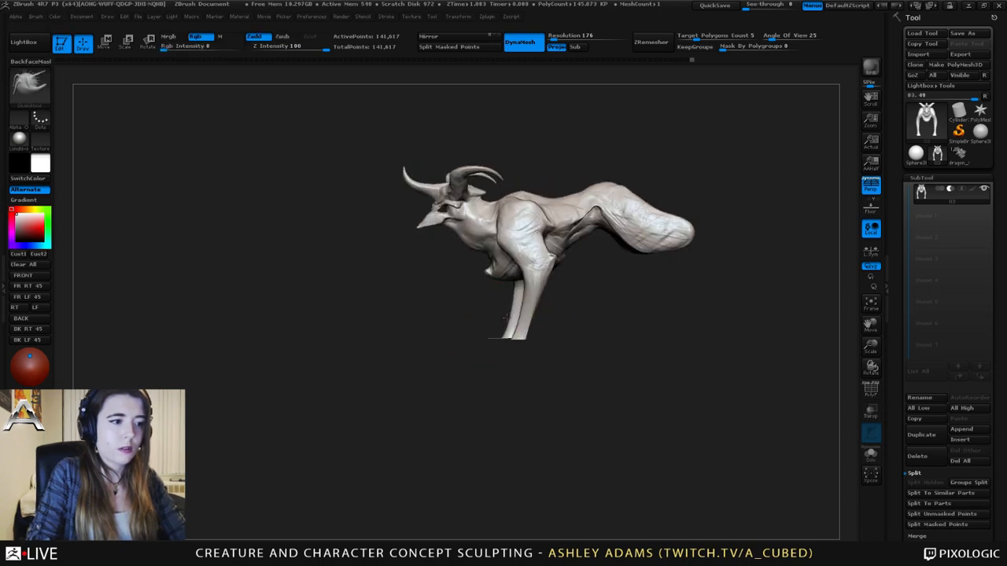
mouse_move(506, 317)
mouse_down()
mouse_move(532, 326)
mouse_move(515, 350)
mouse_up()
key(space)
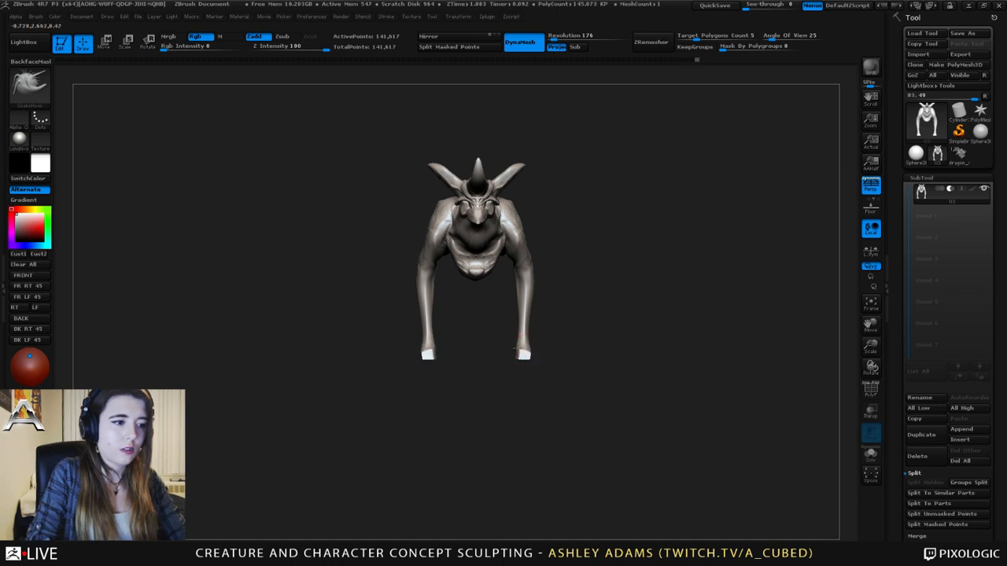
drag(538, 309, 553, 336)
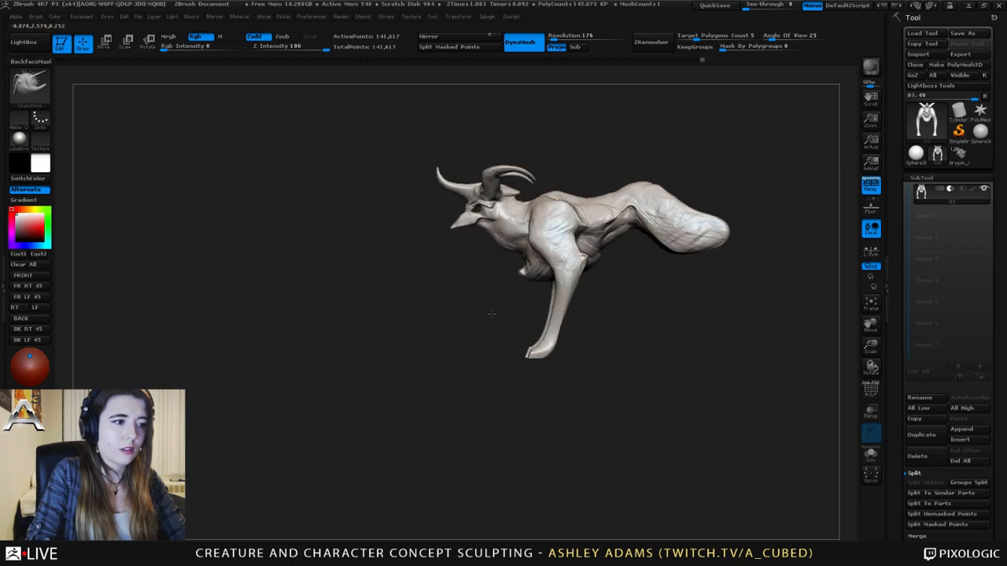
- Smooth the upper foreleg below the shoulder and resize the SnakeHook brush for the front view
alt+drag(577, 291, 552, 332)
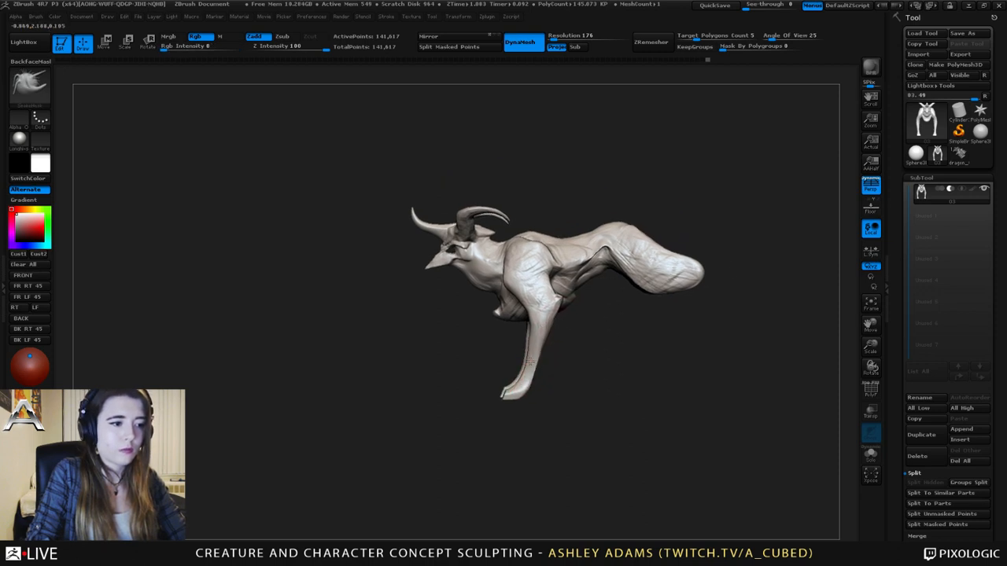
key(shift)
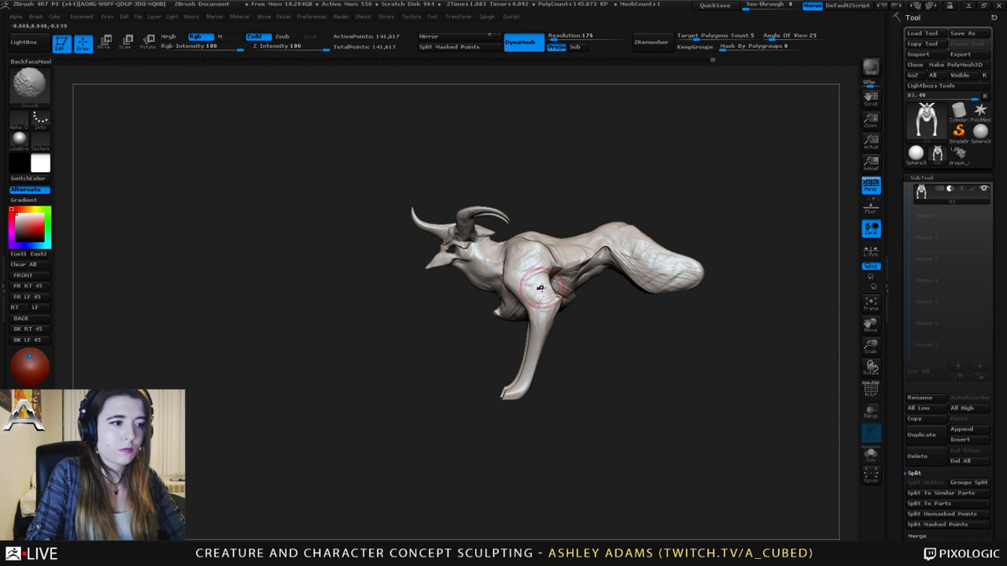
drag(540, 288, 598, 287)
key(space)
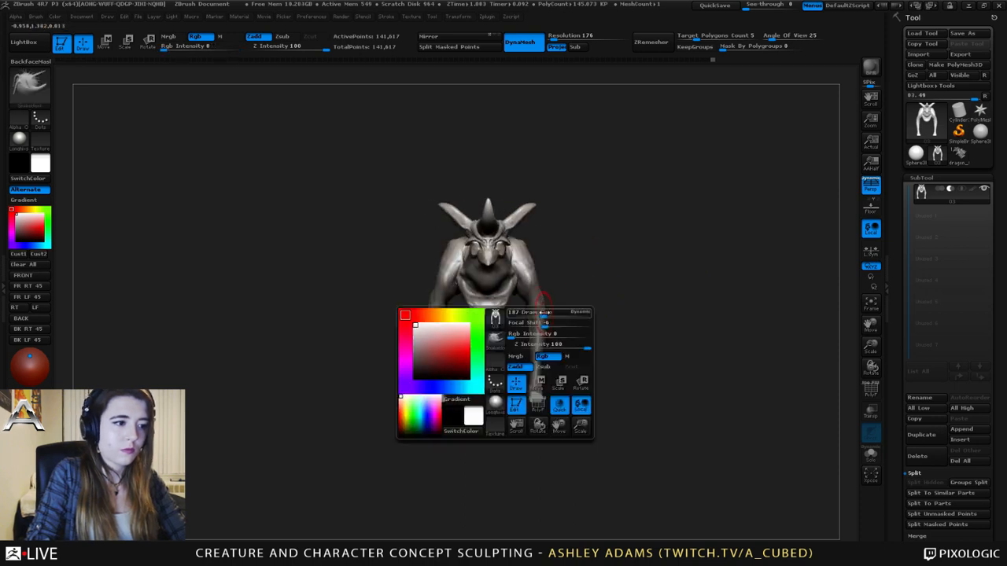
drag(541, 316, 548, 315)
- Trim the soles and toe fronts of the front feet flat with straight curve cuts, adjusting the forelegs between cuts
key(ctrl+shift)
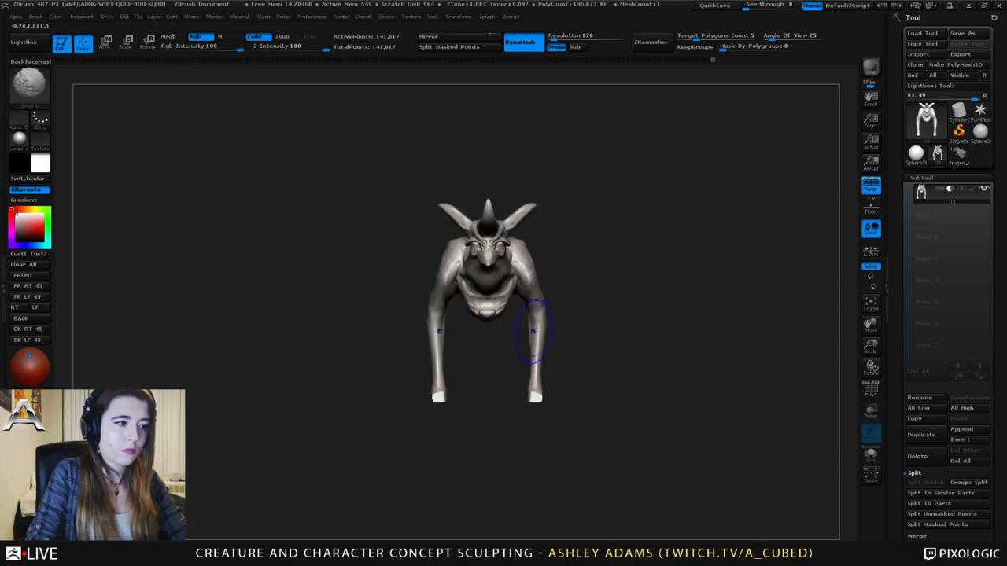
mouse_move(604, 399)
ctrl+shift+mouse_down()
mouse_move(427, 407)
mouse_move(435, 403)
ctrl+shift+mouse_up()
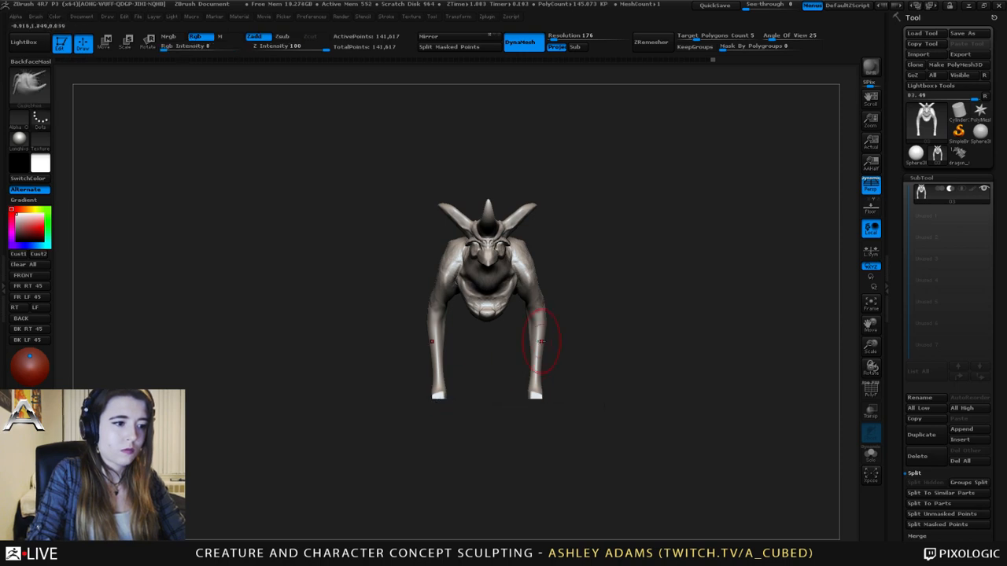
mouse_move(553, 338)
mouse_down()
mouse_move(509, 339)
mouse_move(527, 349)
mouse_move(527, 363)
mouse_up()
key(ctrl+shift)
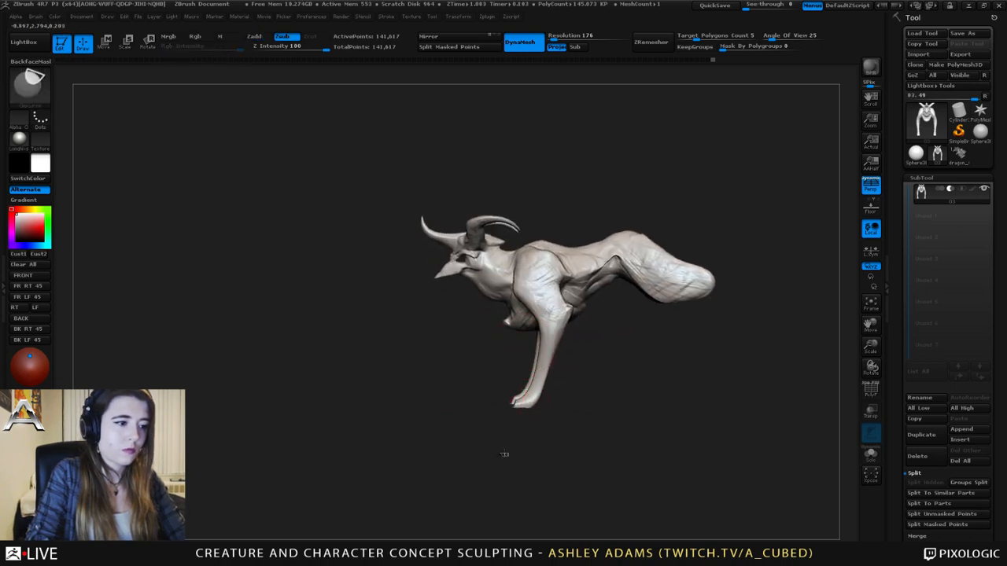
ctrl+shift+drag(510, 455, 520, 366)
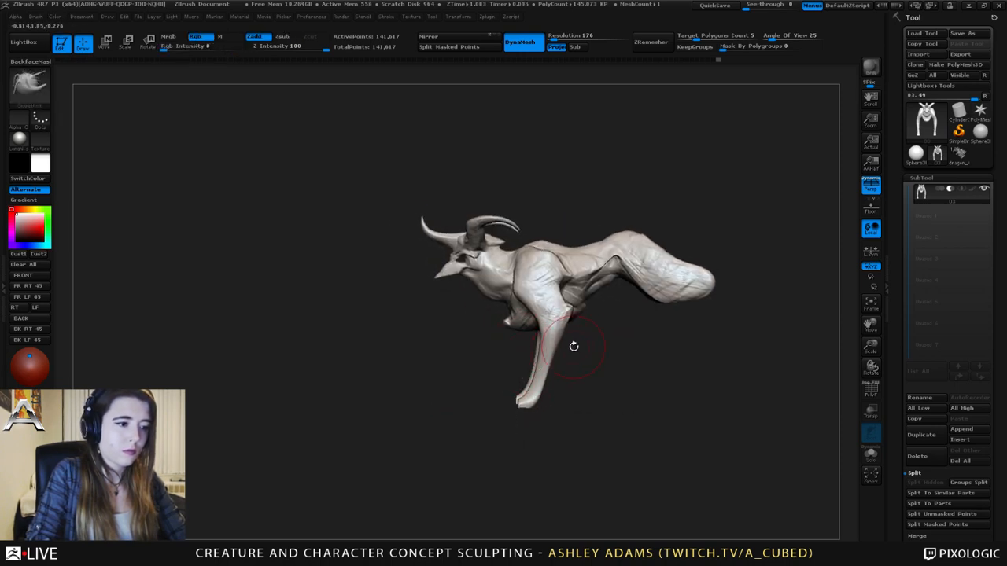
alt+drag(573, 346, 522, 354)
- Adjust the shoulder form with SnakeHook and smooth the surface across the shoulder blade
drag(519, 318, 495, 340)
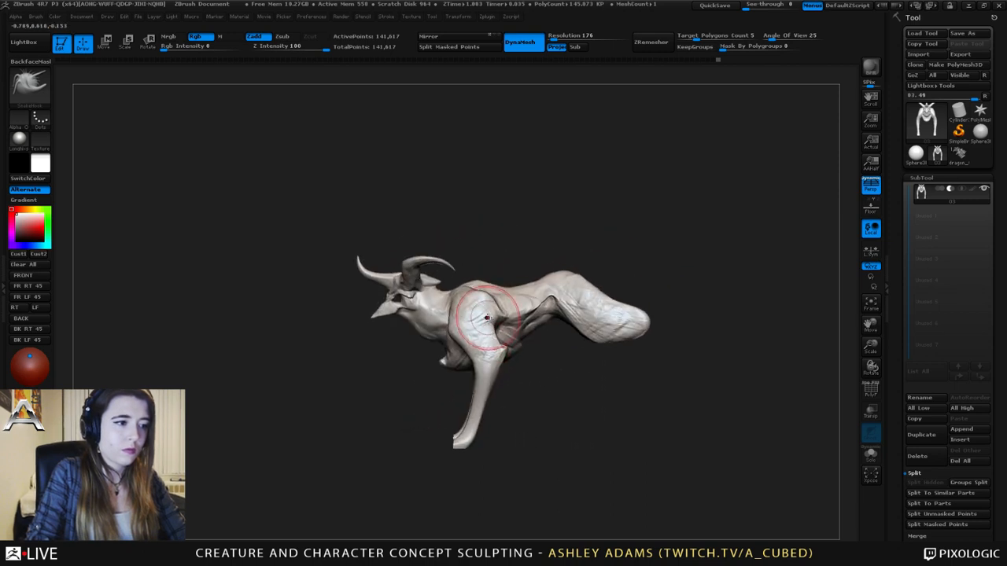
key(space)
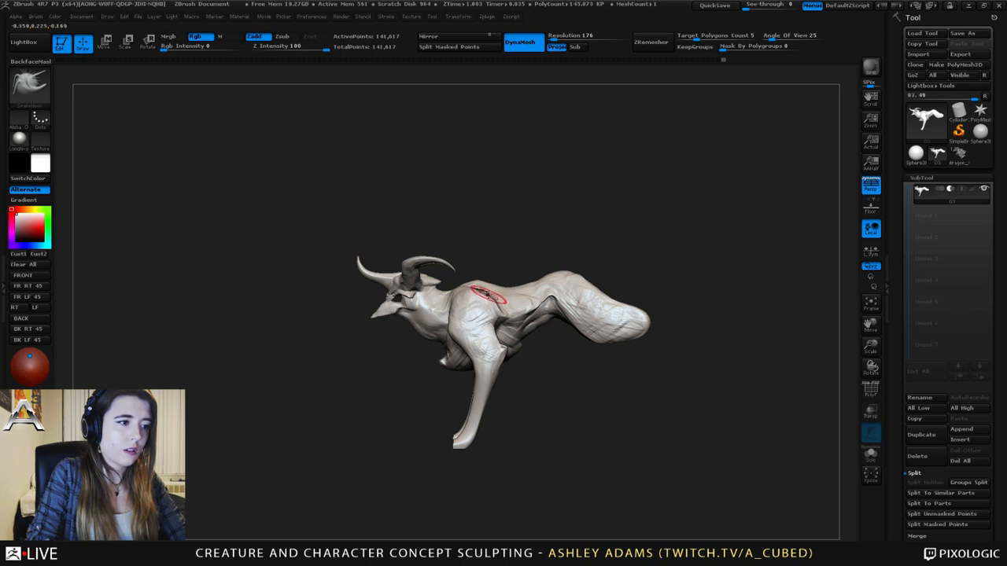
right_drag(474, 289, 483, 300)
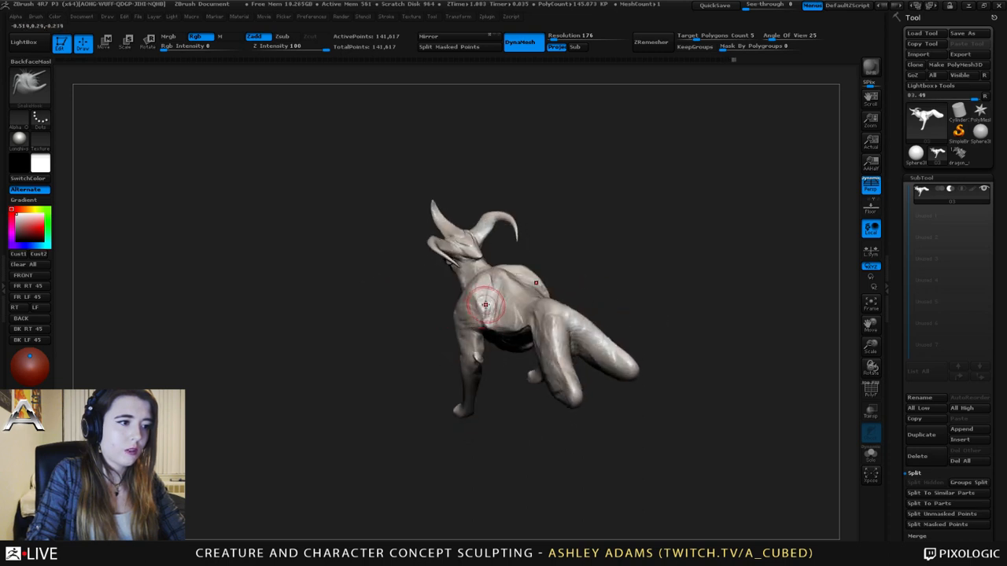
mouse_move(485, 302)
shift+mouse_down()
mouse_move(482, 314)
mouse_move(485, 276)
shift+mouse_up()
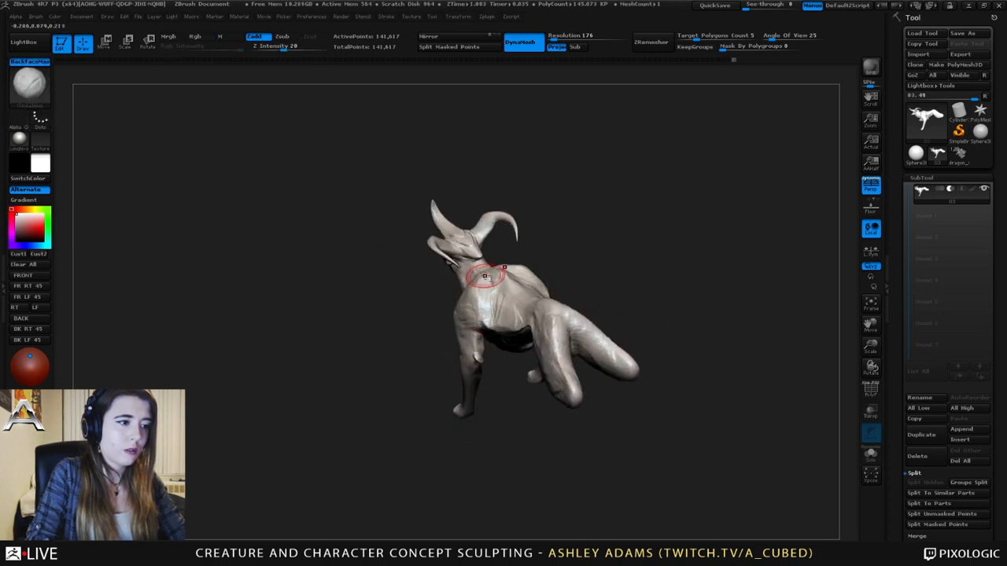
right_drag(488, 313, 501, 284)
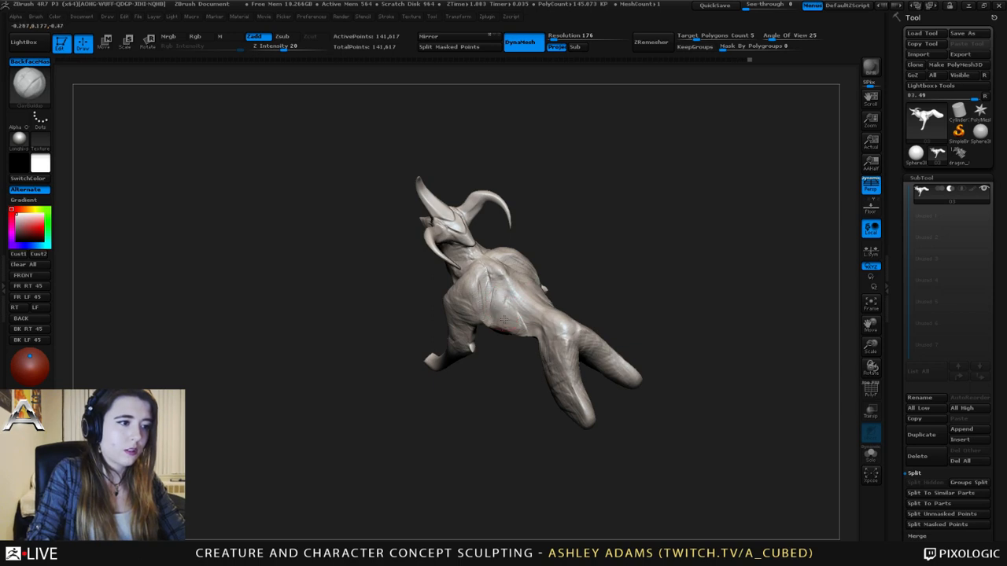
- Build up muscle forms along the shoulder blades, upper back and base of the neck with ClayBuildup strokes
mouse_move(504, 320)
right_down()
mouse_move(496, 283)
mouse_move(520, 301)
mouse_move(503, 250)
mouse_move(485, 271)
mouse_move(497, 258)
right_up()
key(b)
key(d)
key(s)
key(b)
key(c)
key(b)
key(b)
key(s)
key(h)
key(b)
key(c)
key(b)
right_drag(489, 231, 497, 239)
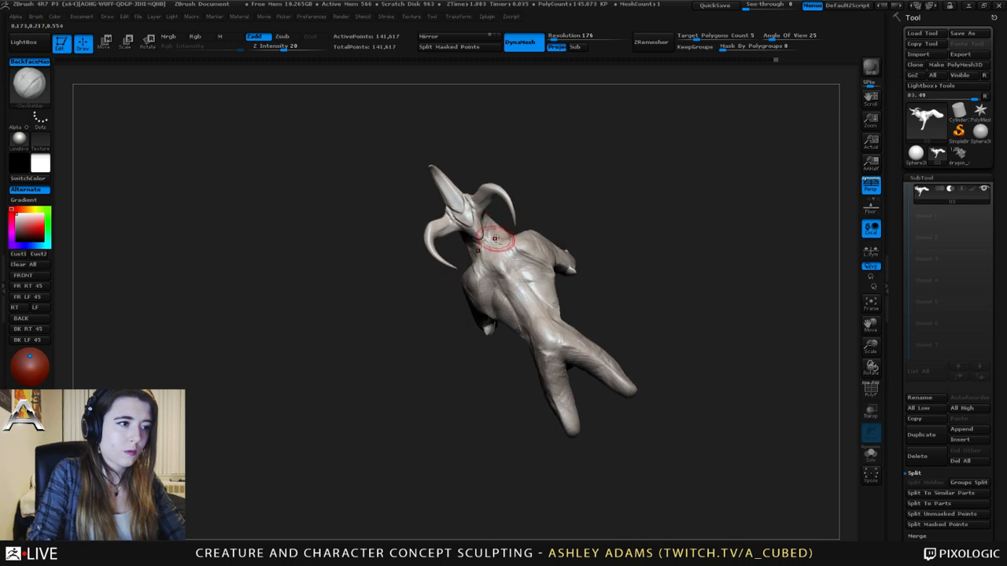
drag(499, 238, 489, 240)
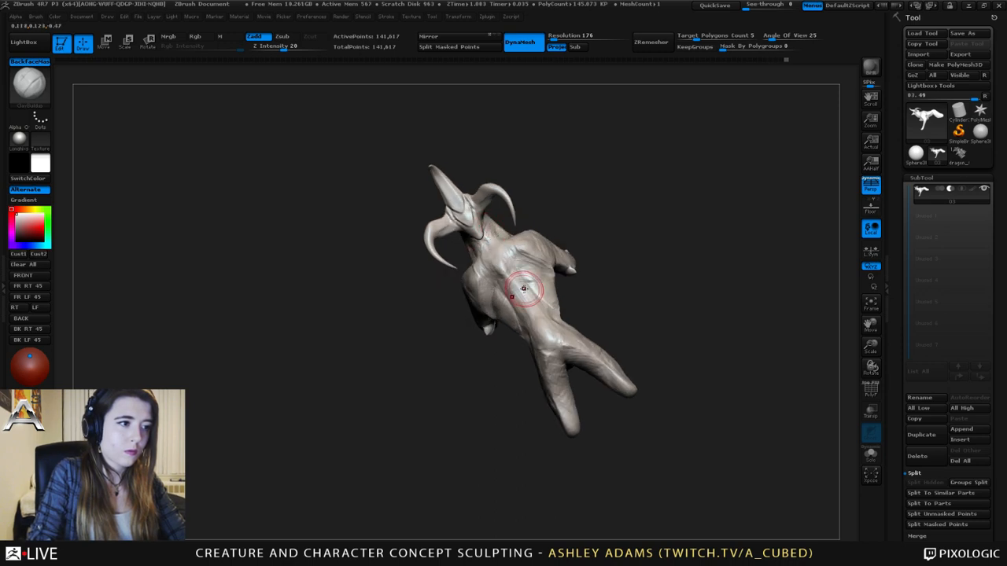
- Pull the tops of the shoulders toward the neck in the top view with a resized SnakeHook brush
mouse_move(523, 288)
right_down()
mouse_move(534, 252)
mouse_move(515, 329)
right_up()
key(b)
key(s)
key(h)
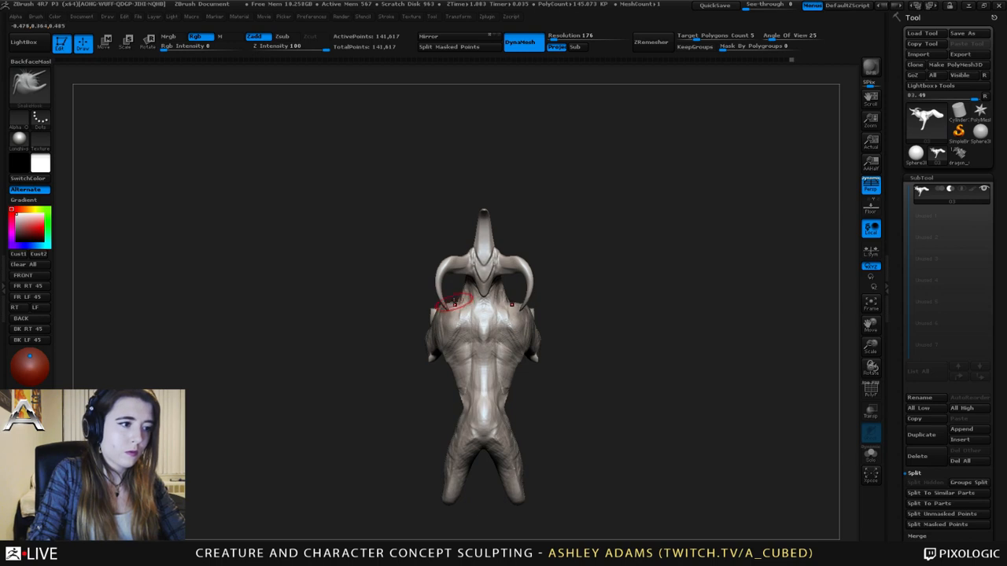
drag(455, 302, 462, 290)
right_drag(575, 288, 546, 312)
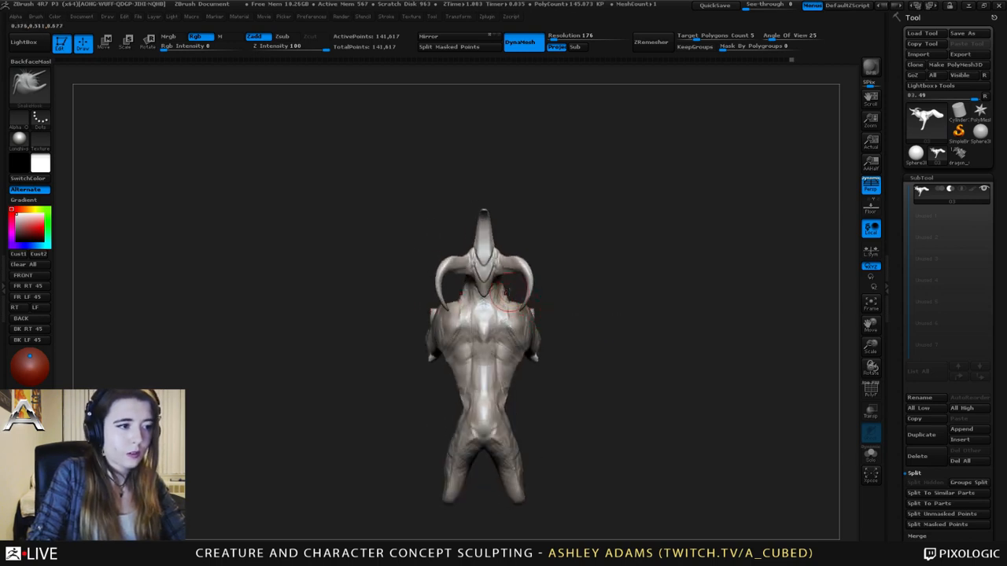
ctrl+right_drag(510, 279, 512, 310)
key(space)
drag(519, 309, 512, 310)
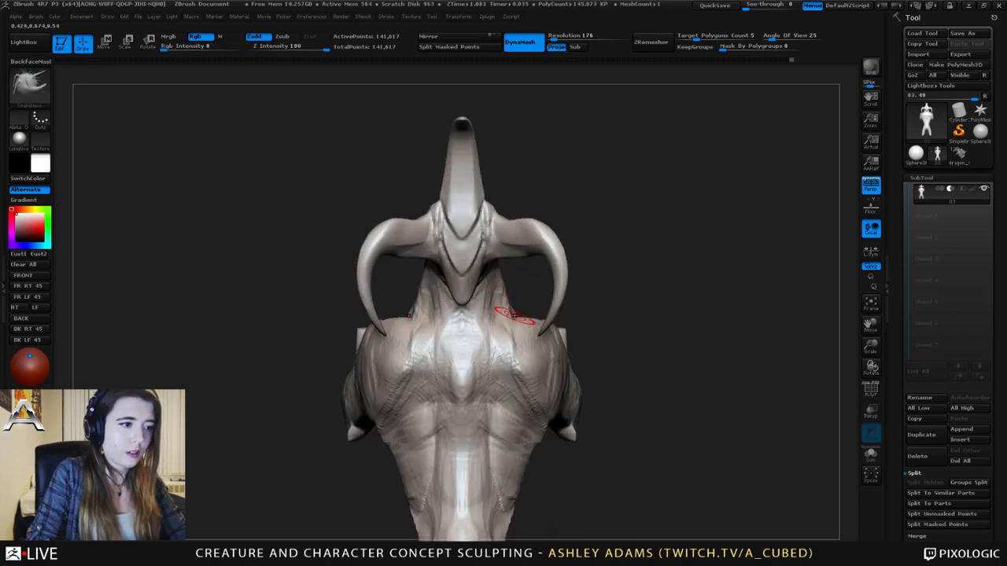
right_drag(517, 310, 421, 307)
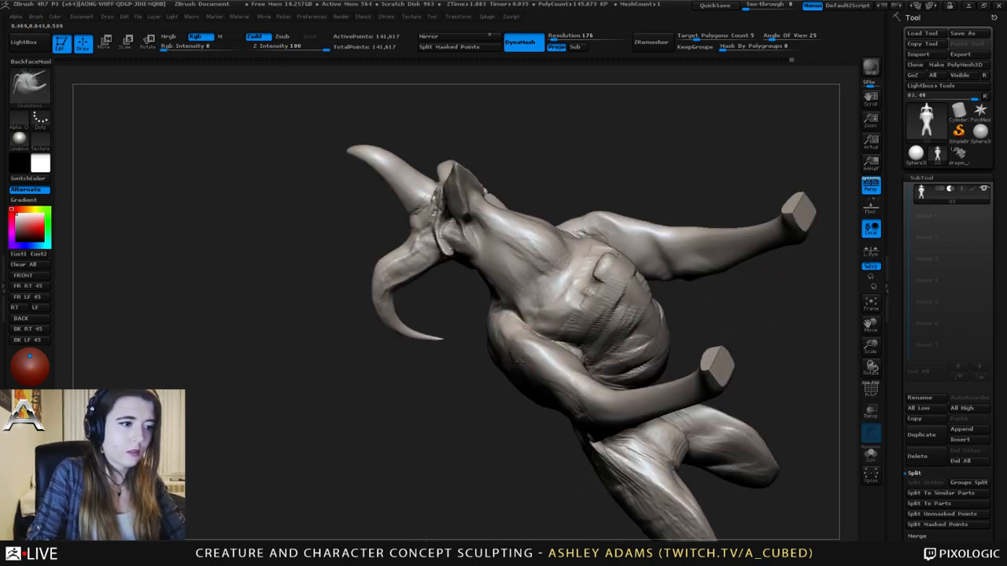
- Build up muscle strands running from the side of the neck into the shoulder with ClayBuildup
key(b)
key(c)
key(b)
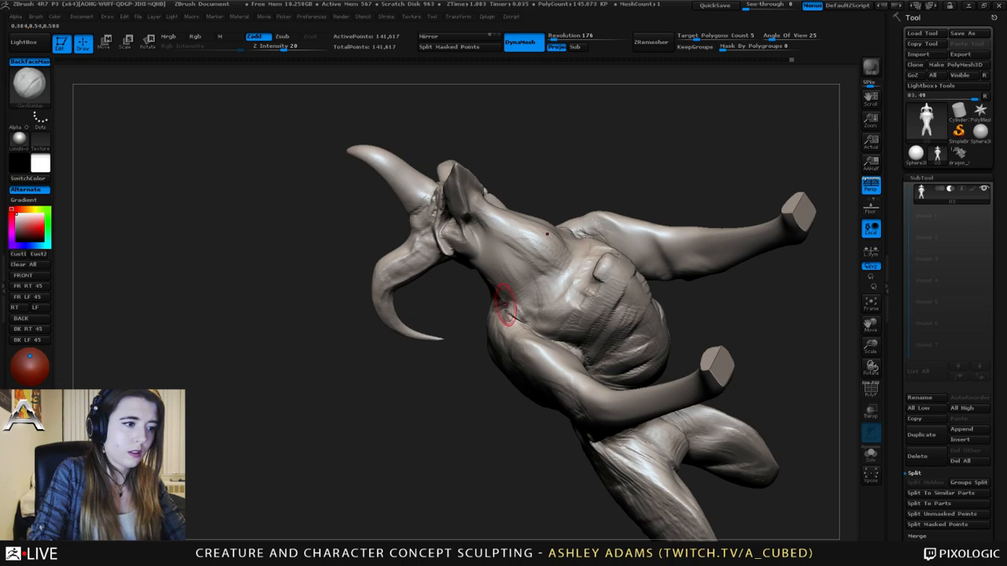
mouse_move(504, 304)
right_down()
mouse_move(513, 317)
mouse_move(497, 303)
mouse_move(508, 305)
mouse_move(502, 320)
right_up()
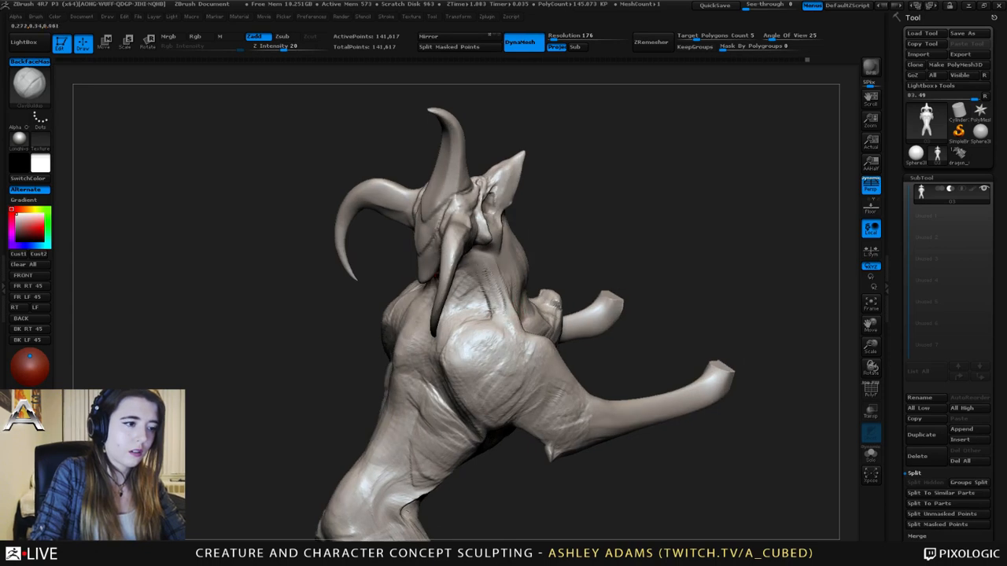
mouse_move(486, 272)
right_down()
mouse_move(489, 328)
mouse_move(443, 317)
mouse_move(543, 309)
mouse_move(578, 263)
mouse_move(565, 261)
right_up()
drag(565, 262, 588, 283)
mouse_move(589, 283)
right_down()
mouse_move(582, 291)
mouse_move(555, 235)
right_up()
drag(553, 216, 581, 229)
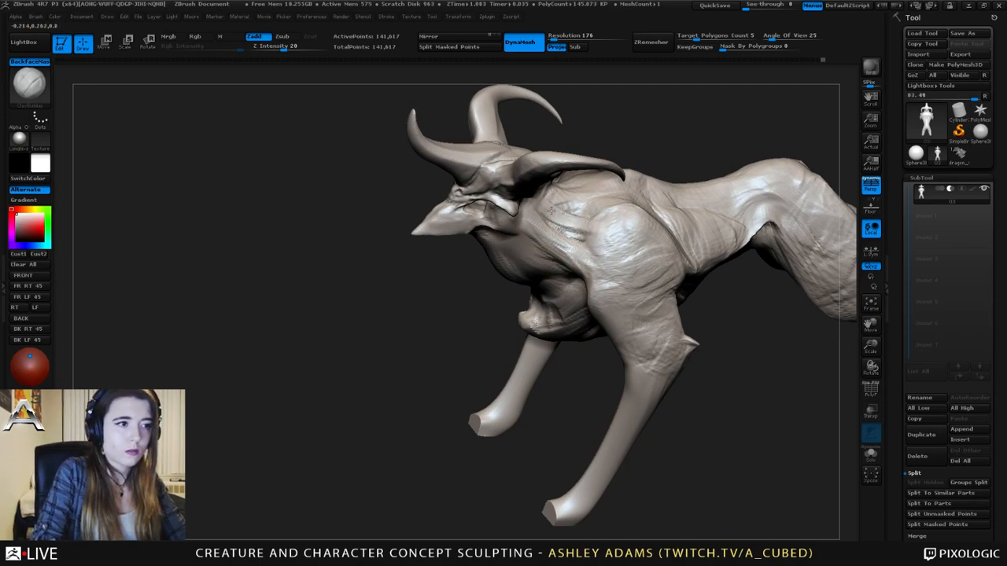
mouse_move(563, 216)
right_down()
mouse_move(511, 224)
mouse_move(578, 226)
right_up()
drag(585, 231, 553, 219)
mouse_move(553, 219)
right_down()
mouse_move(579, 280)
mouse_move(532, 294)
right_up()
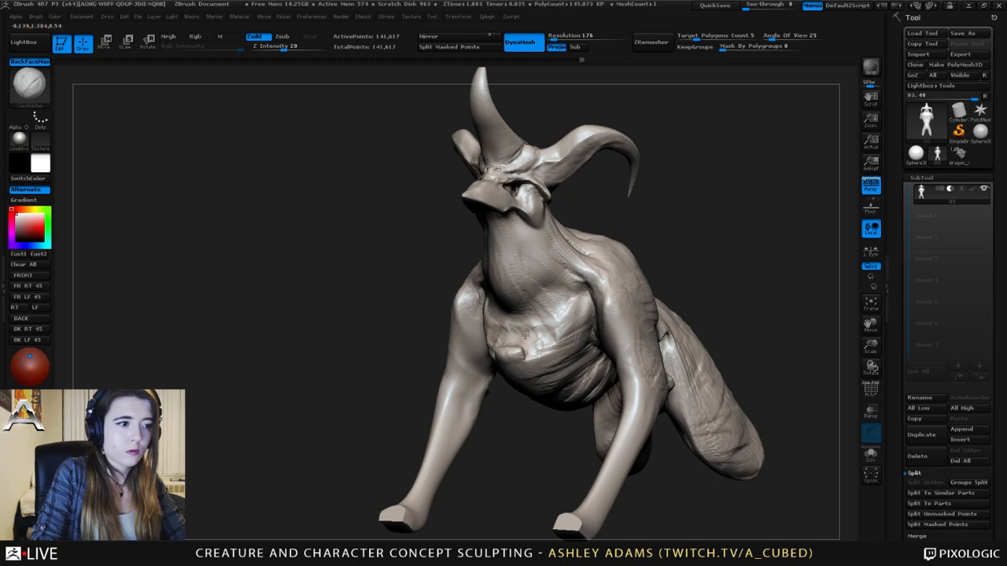
- Add ClayBuildup strokes across the chest and up the throat to the underside of the jaw
mouse_move(515, 346)
right_down()
mouse_move(487, 349)
mouse_move(500, 352)
right_up()
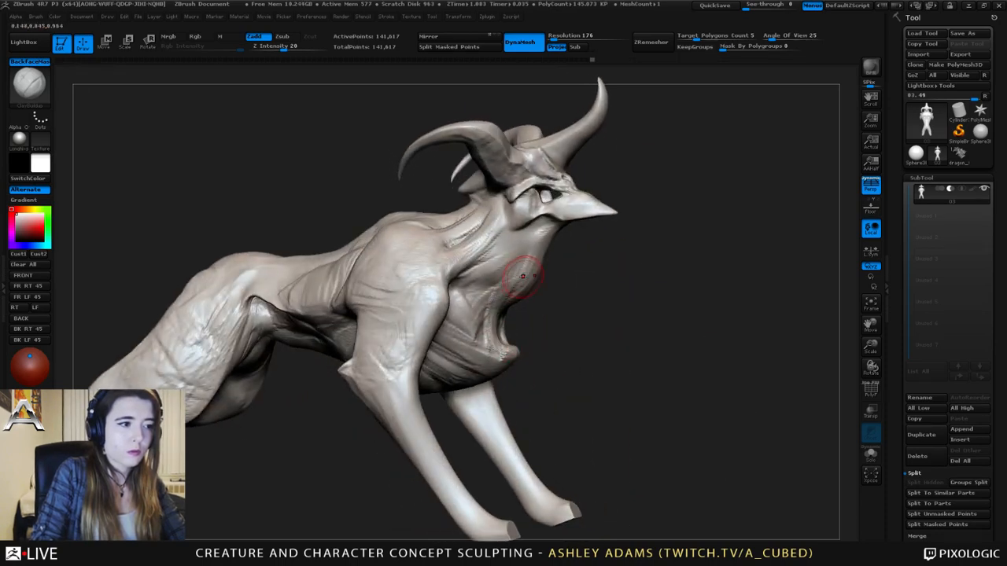
right_drag(476, 315, 464, 311)
mouse_move(465, 296)
mouse_down()
mouse_move(482, 306)
mouse_move(535, 244)
mouse_move(530, 229)
mouse_up()
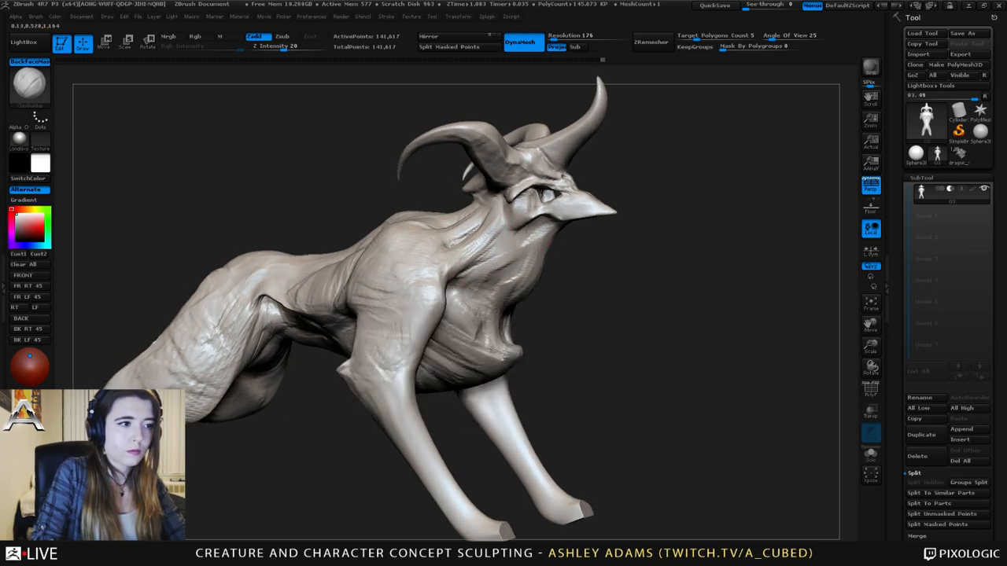
right_drag(524, 233, 514, 231)
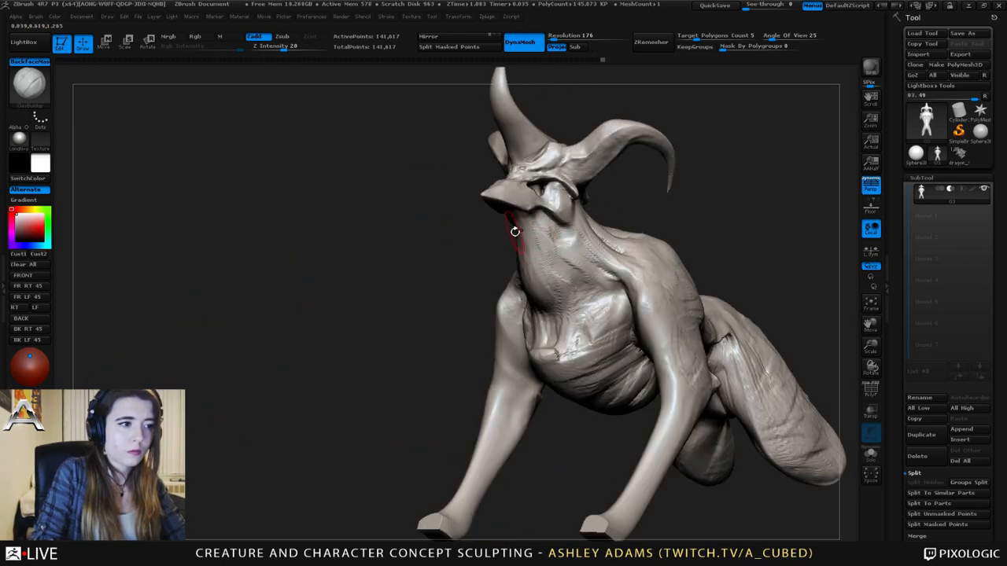
mouse_move(551, 228)
mouse_down()
mouse_move(540, 232)
mouse_move(543, 242)
mouse_up()
- Carve creases into the throat and side of the neck below the jaw with the DamStandard brush
key(b)
key(d)
key(s)
drag(550, 281, 542, 252)
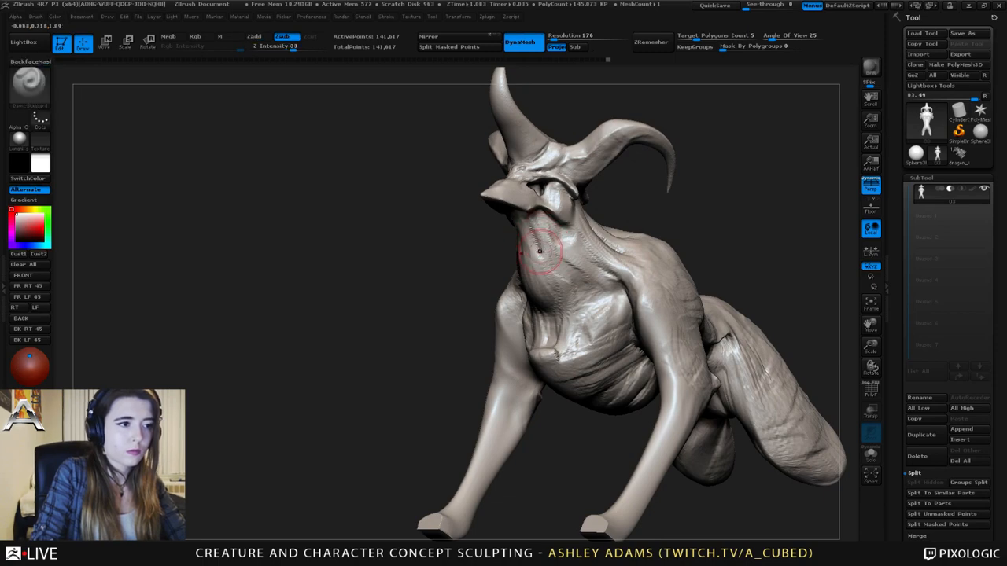
mouse_move(560, 280)
right_down()
mouse_move(582, 268)
mouse_move(553, 251)
right_up()
ctrl+right_drag(327, 141, 455, 243)
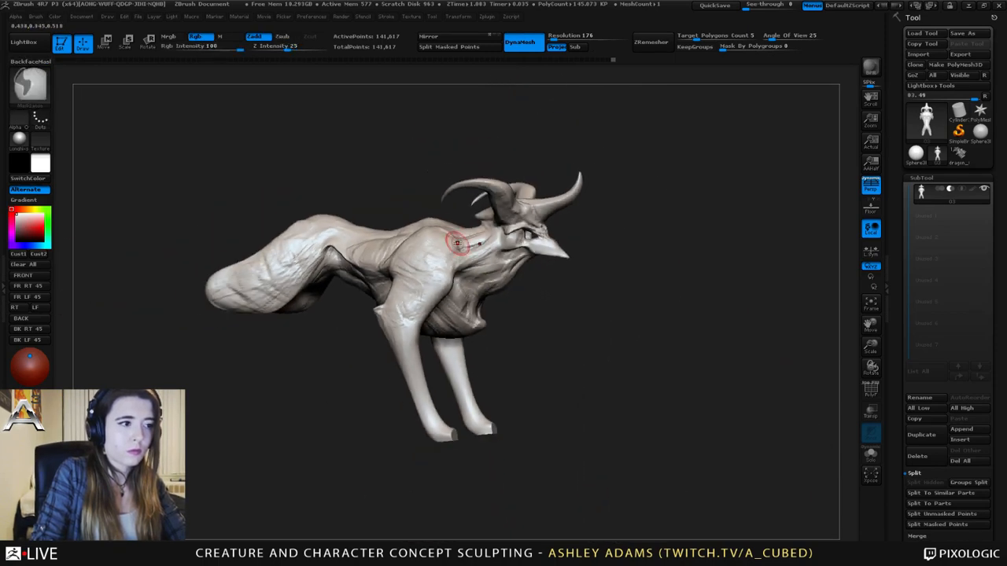
- Build up form across the chest and the fronts of the shoulders with ClayBuildup
key(b)
key(c)
key(b)
right_drag(489, 272, 452, 283)
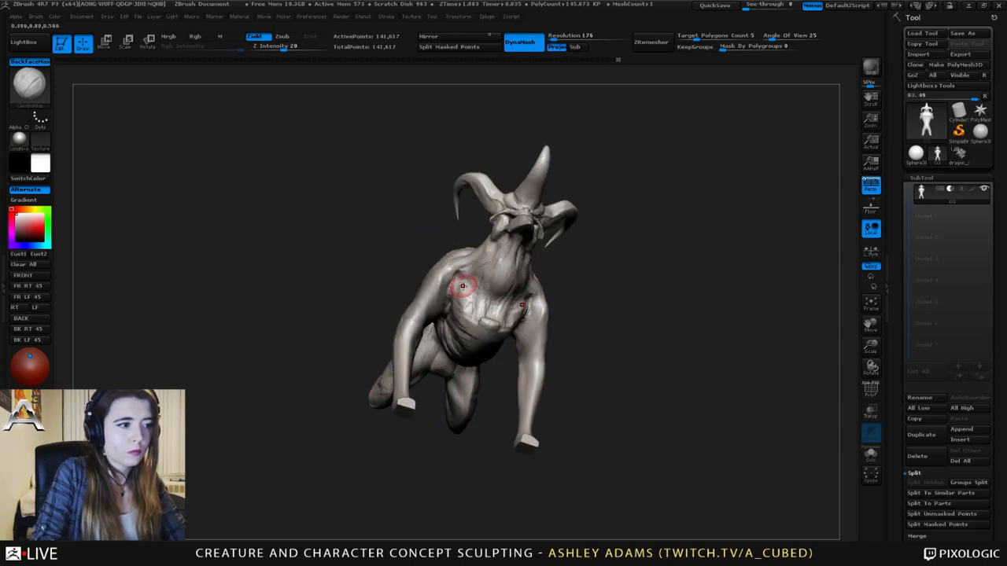
mouse_move(449, 287)
right_down()
mouse_move(460, 296)
mouse_move(448, 301)
right_up()
- Adjust the chest silhouette between the forelegs in the front view with a resized SnakeHook brush
key(space)
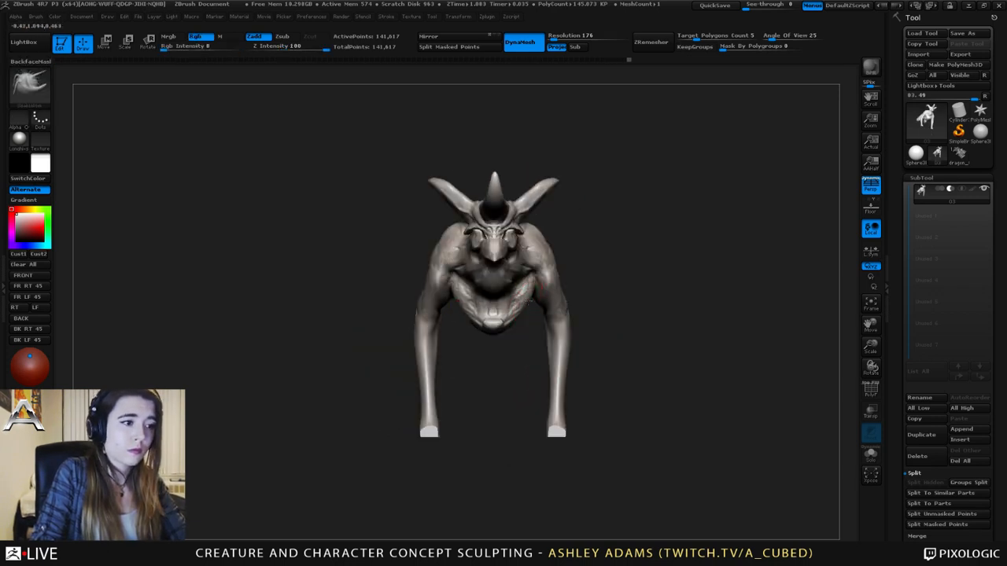
right_click(510, 321)
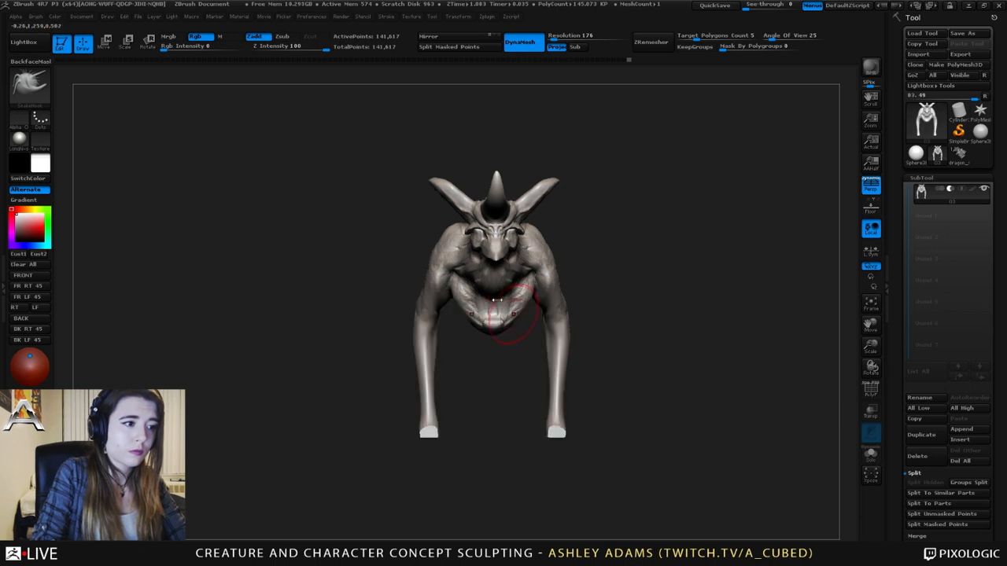
right_click(494, 299)
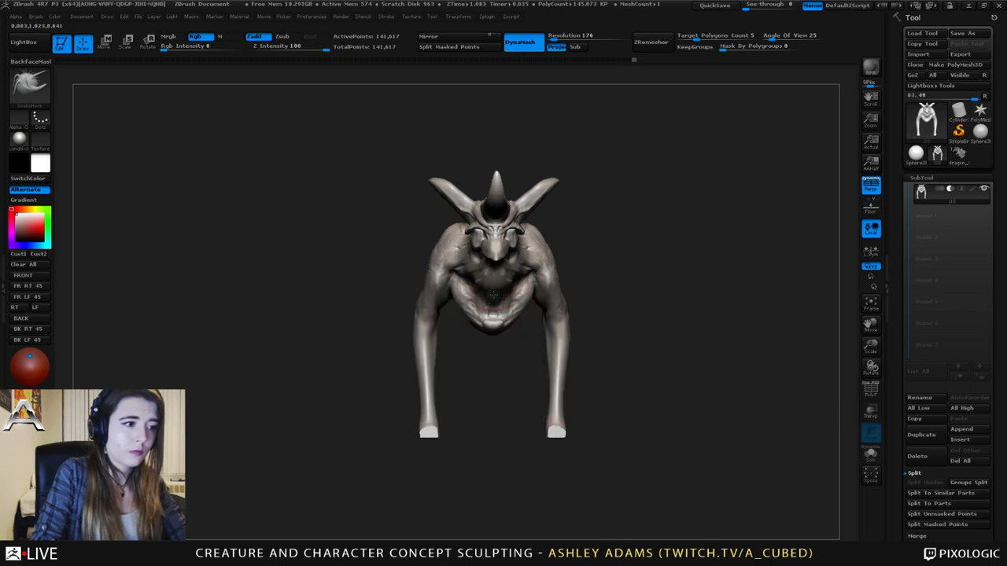
mouse_move(523, 291)
right_down()
mouse_move(528, 265)
mouse_move(524, 285)
mouse_move(538, 293)
mouse_move(645, 317)
mouse_move(663, 224)
mouse_move(469, 216)
mouse_move(553, 232)
mouse_move(478, 233)
mouse_move(400, 207)
right_up()
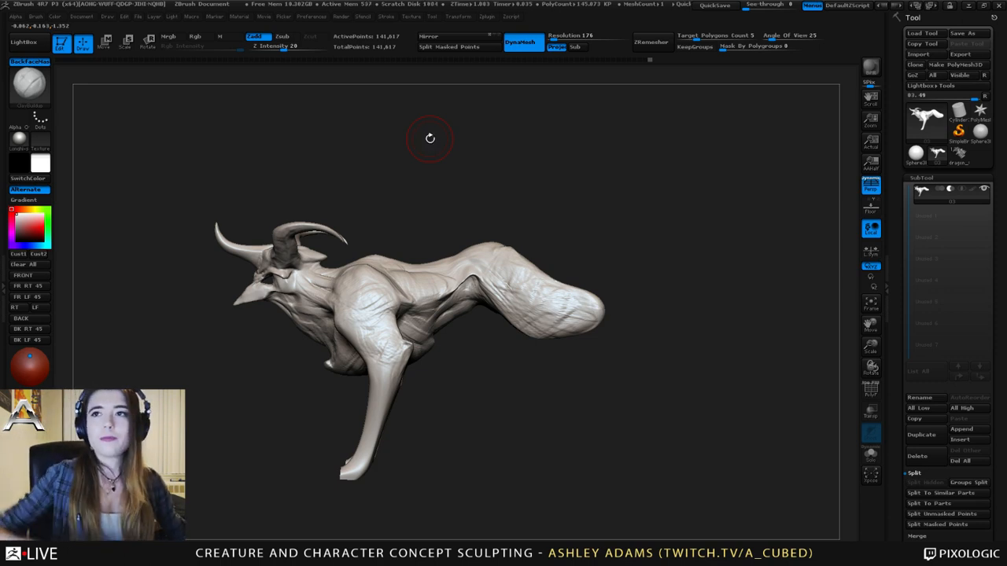
- Carve the crease where the haunches meet at the rump with DamStandard
mouse_move(499, 226)
right_down()
mouse_move(512, 241)
mouse_move(472, 235)
mouse_move(463, 279)
mouse_move(484, 242)
mouse_move(510, 228)
mouse_move(506, 219)
right_up()
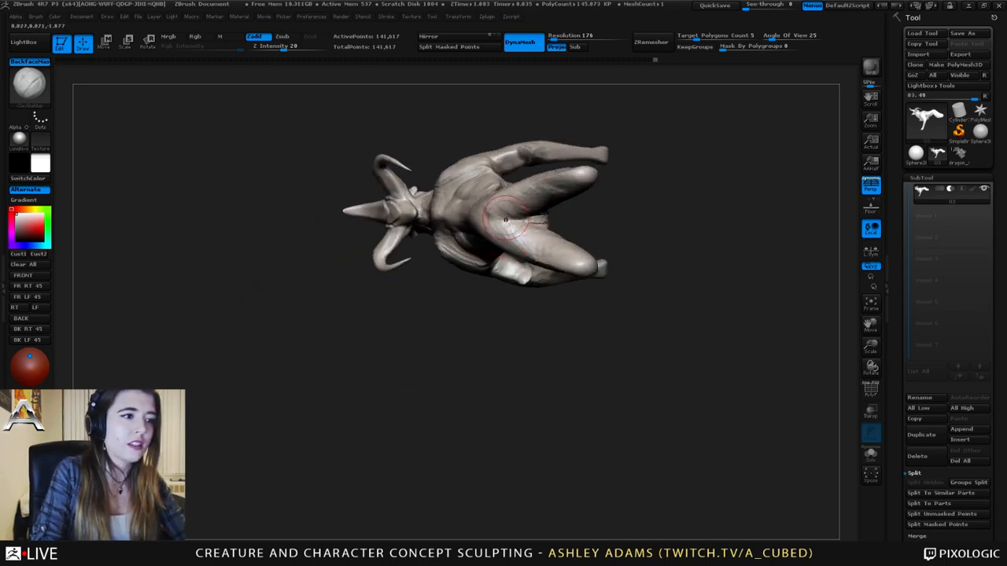
key(b)
key(d)
key(s)
drag(511, 225, 543, 225)
mouse_move(523, 230)
right_down()
mouse_move(511, 220)
mouse_move(530, 210)
right_up()
- Add ClayBuildup strokes around the junction of the haunches and pelvis
key(b)
key(c)
key(b)
mouse_move(547, 218)
mouse_down()
mouse_move(530, 217)
mouse_move(550, 217)
mouse_up()
mouse_move(551, 215)
right_down()
mouse_move(541, 212)
mouse_move(553, 229)
mouse_move(543, 222)
mouse_move(560, 236)
mouse_move(556, 224)
mouse_move(582, 209)
mouse_move(540, 193)
mouse_move(543, 174)
mouse_move(551, 195)
mouse_move(564, 181)
mouse_move(580, 217)
right_up()
- Reshape the belly line and the flank fold in front of the haunch with a resized SnakeHook brush
key(b)
key(d)
key(s)
key(b)
key(s)
key(h)
key(space)
drag(576, 215, 572, 215)
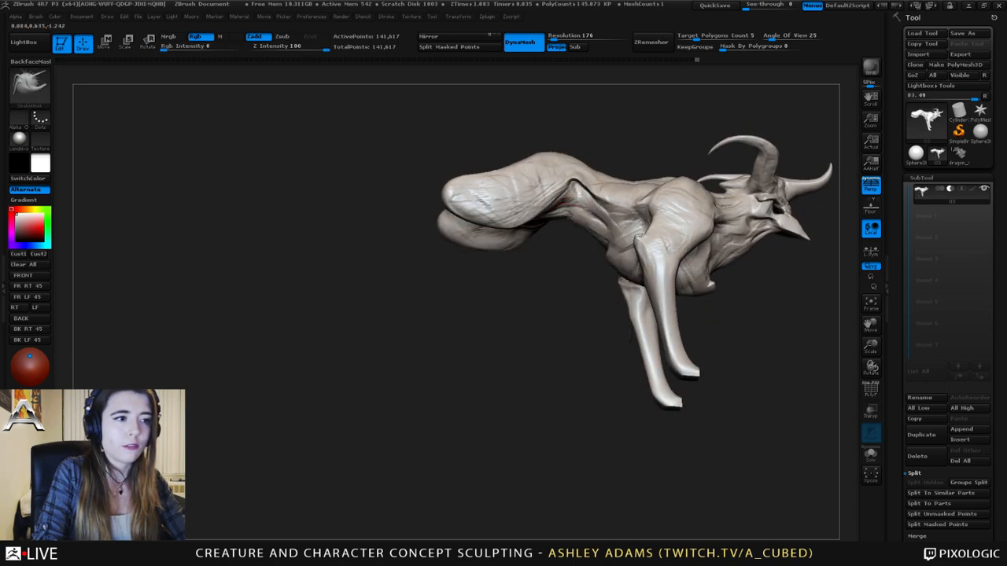
right_drag(588, 226, 574, 220)
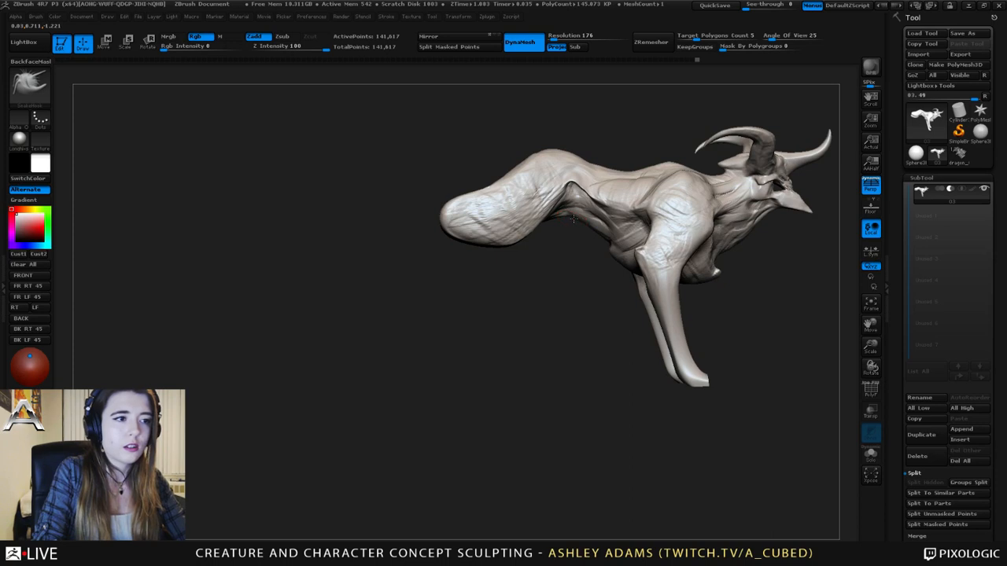
key(space)
key(space)
drag(579, 191, 576, 177)
right_drag(576, 181, 568, 153)
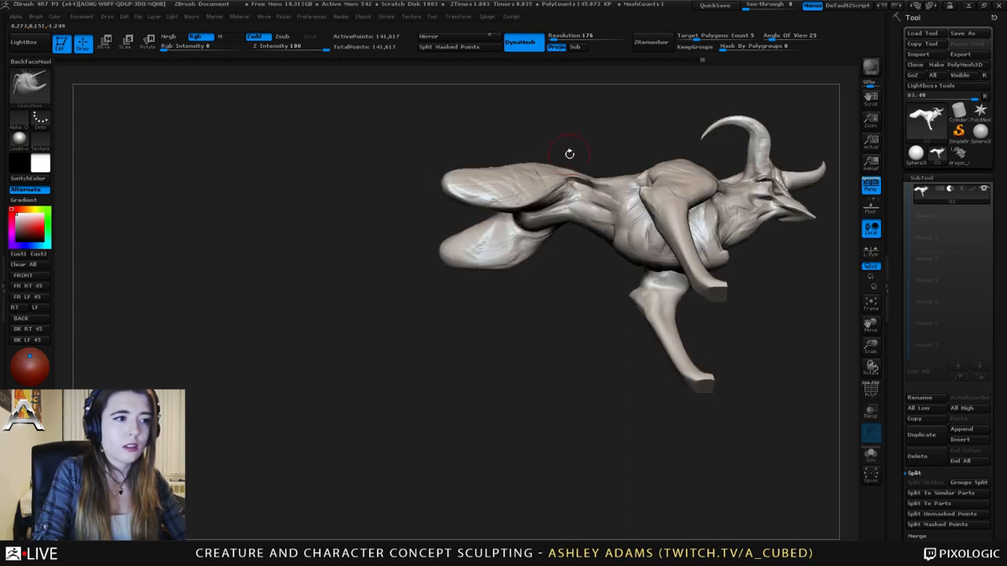
- Fill in the waist with ClayBuildup and carve creases along the flank and ribcage with DamStandard
key(1)
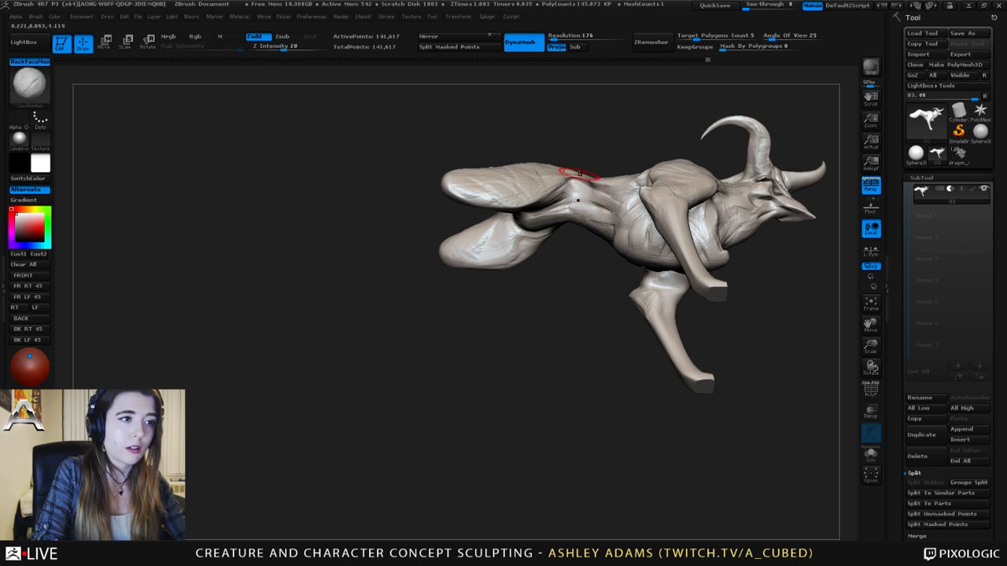
mouse_move(590, 191)
right_down()
mouse_move(588, 176)
mouse_move(589, 189)
mouse_move(550, 182)
mouse_move(595, 174)
mouse_move(596, 187)
right_up()
key(b)
key(d)
key(s)
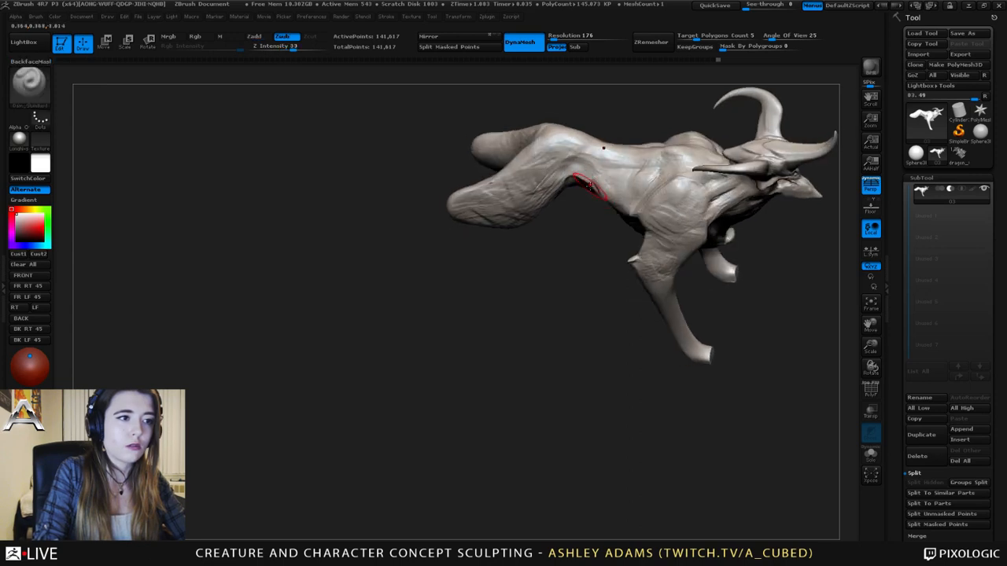
drag(649, 166, 627, 159)
right_drag(628, 160, 639, 166)
- Build up muscle forms over the ribcage and flank behind the shoulder with ClayBuildup
key(b)
key(c)
key(b)
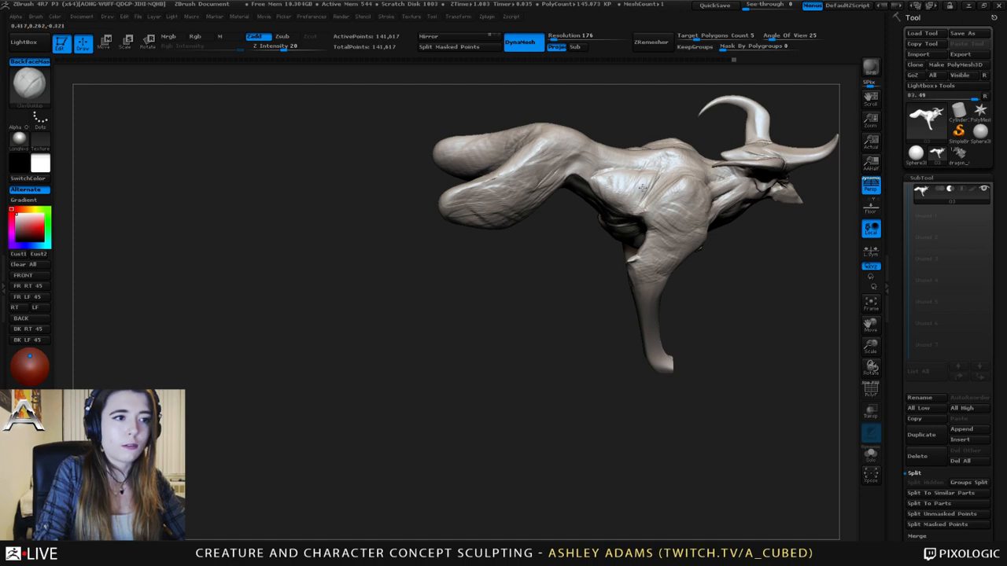
mouse_move(626, 183)
right_down()
mouse_move(639, 180)
mouse_move(620, 196)
mouse_move(633, 191)
mouse_move(628, 203)
mouse_move(620, 199)
mouse_move(636, 175)
mouse_move(606, 176)
right_up()
key(1)
key(2)
drag(648, 173, 647, 158)
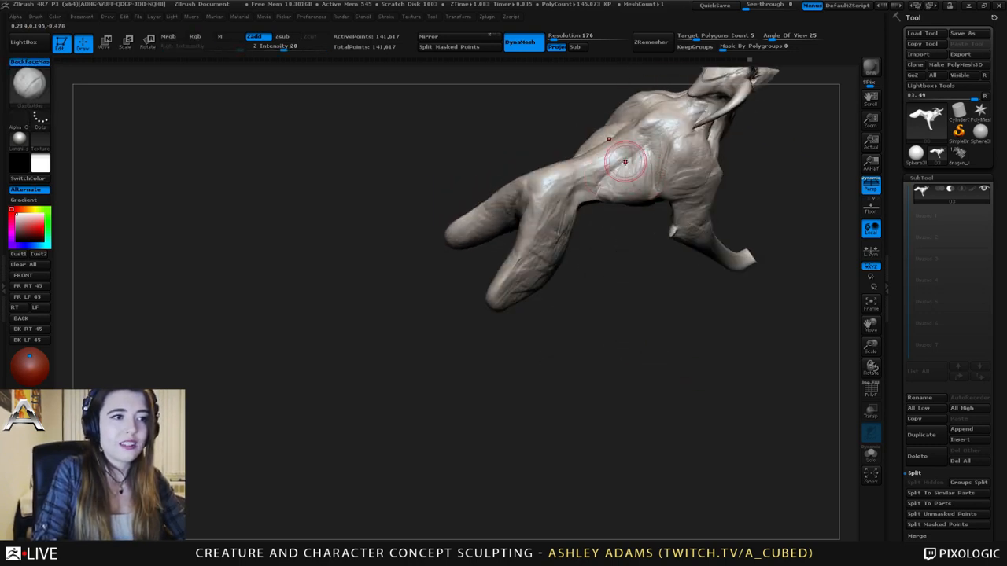
mouse_move(621, 156)
right_down()
mouse_move(629, 149)
mouse_move(624, 165)
mouse_move(585, 163)
right_up()
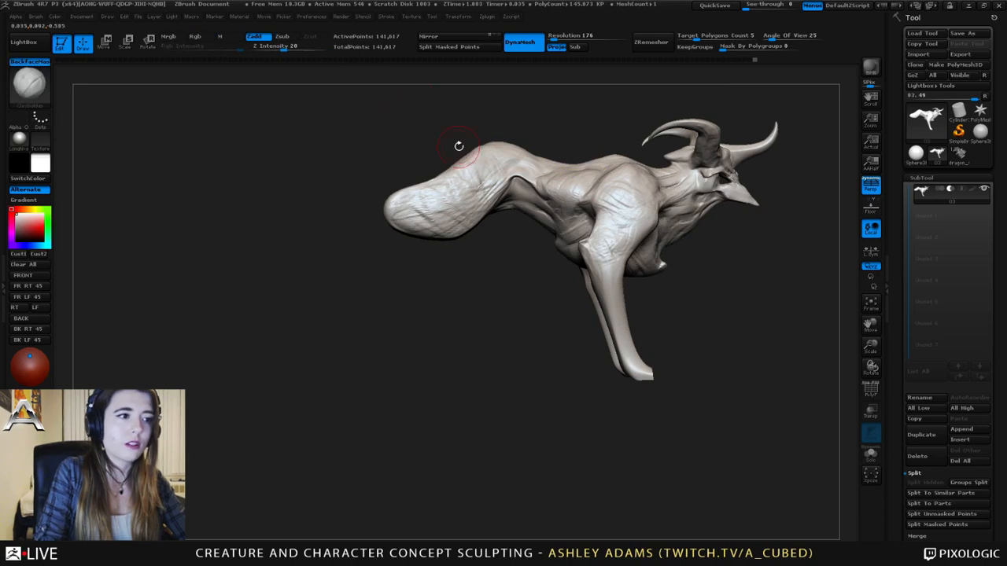
- Refine the back of the shoulder with DamStandard and pull the elbow into shape with SnakeHook
key(b)
key(d)
key(s)
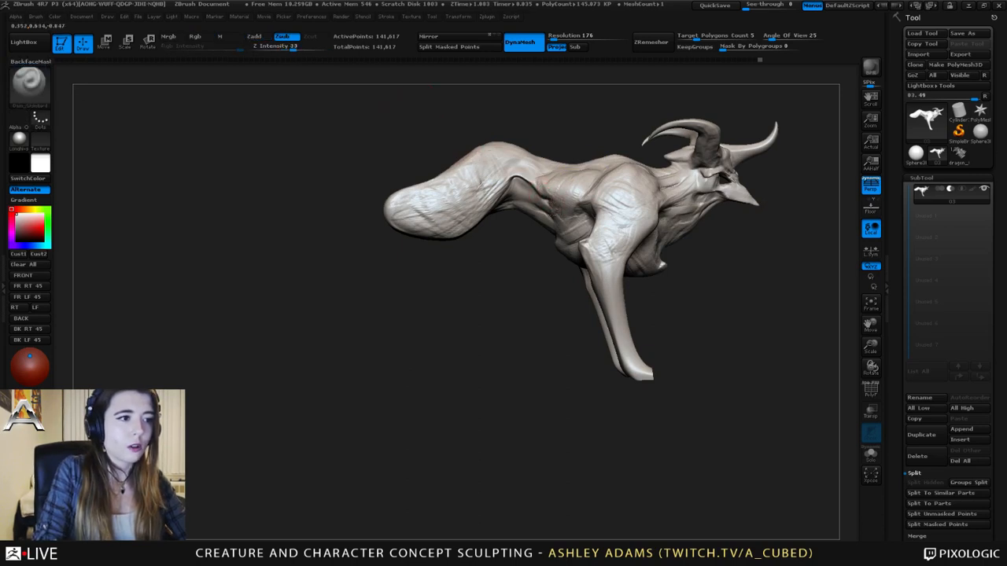
right_drag(594, 195, 573, 239)
key(b)
key(s)
key(h)
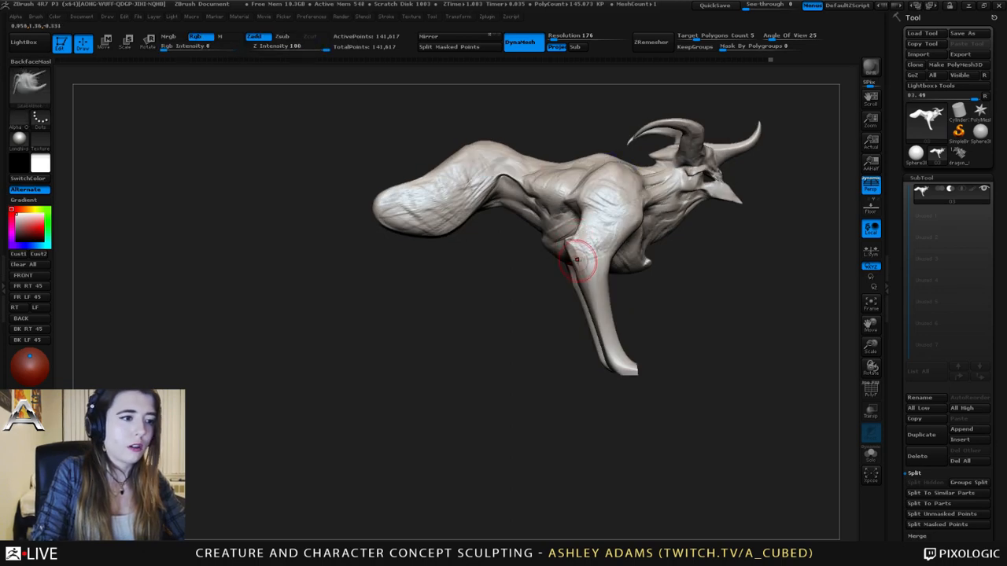
mouse_move(577, 277)
right_down()
mouse_move(591, 242)
mouse_move(571, 235)
mouse_move(574, 249)
mouse_move(554, 246)
right_up()
- Build up the backs of the upper forelegs around the elbows with ClayBuildup
key(b)
key(c)
key(b)
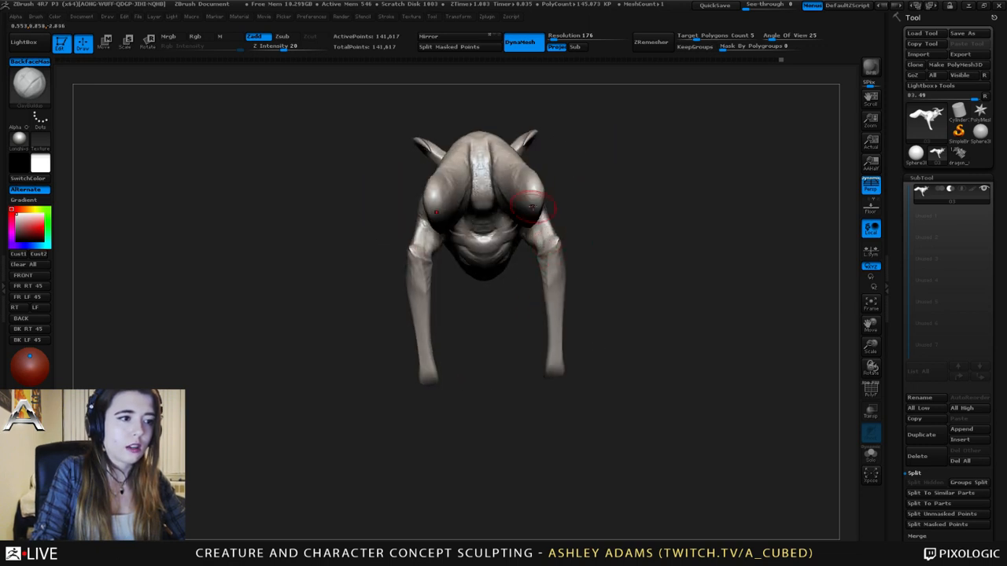
mouse_move(531, 206)
right_down()
mouse_move(610, 198)
mouse_move(656, 146)
mouse_move(580, 229)
mouse_move(599, 255)
mouse_move(627, 217)
mouse_move(519, 238)
right_up()
- Adjust the upper foreleg and elbow contour with a resized SnakeHook brush and smooth the elbow area
key(b)
key(s)
key(h)
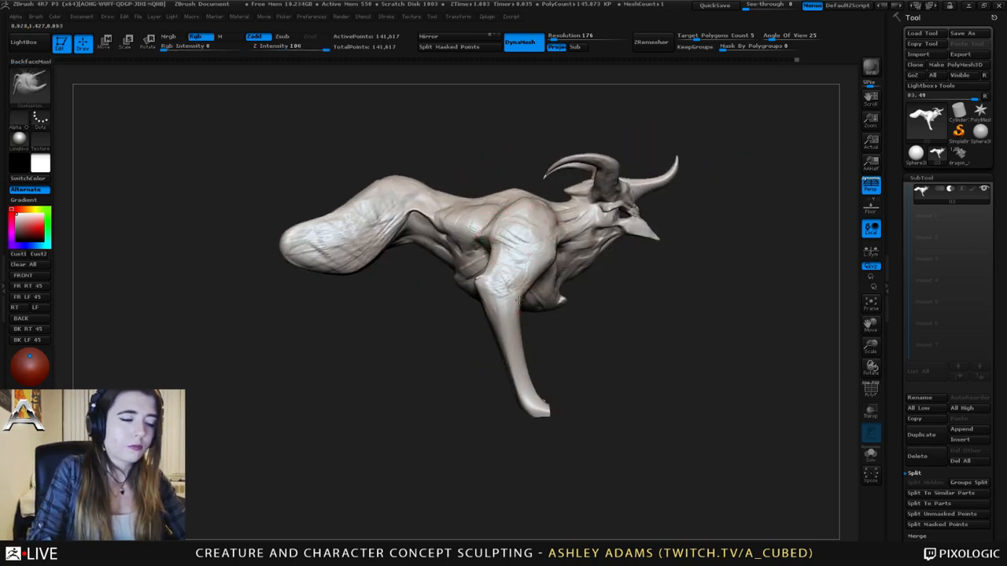
key(space)
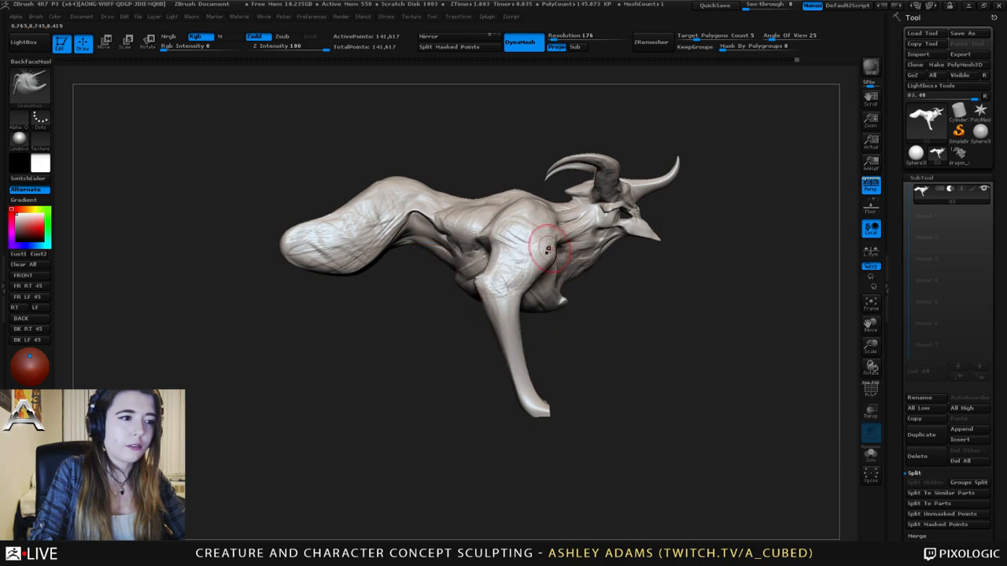
mouse_move(545, 254)
right_down()
mouse_move(521, 256)
mouse_move(544, 255)
right_up()
shift+drag(499, 286, 486, 272)
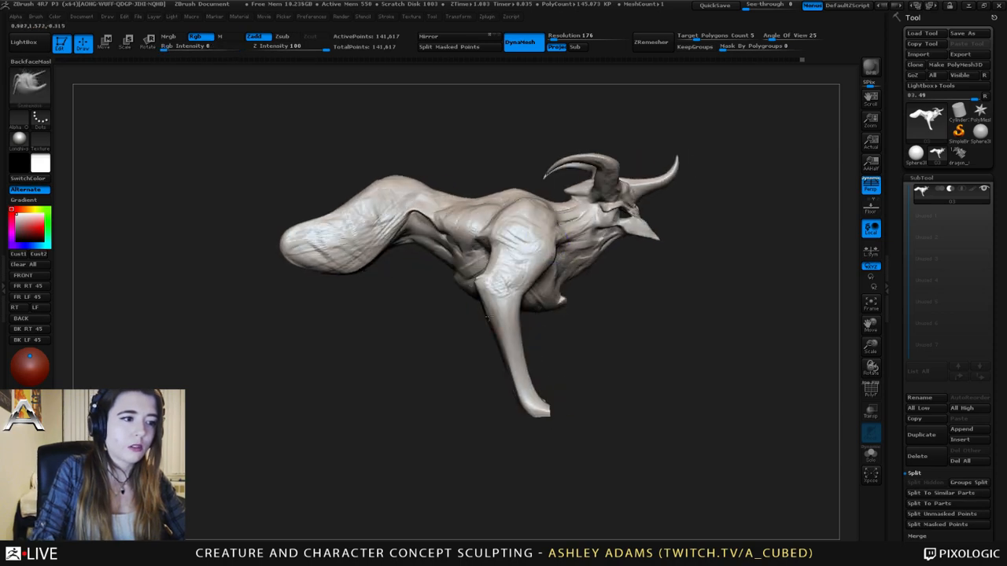
mouse_move(550, 258)
right_down()
mouse_move(405, 252)
mouse_move(552, 255)
right_up()
ctrl+right_drag(593, 229, 621, 192)
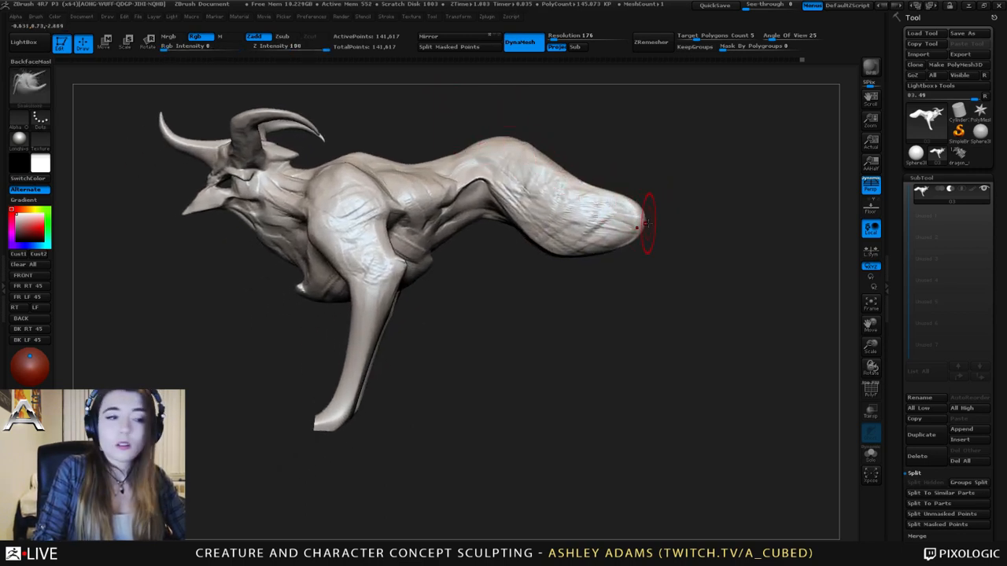
- Pull the ends of the haunches downward and shape the thighs with a resized SnakeHook brush
key(space)
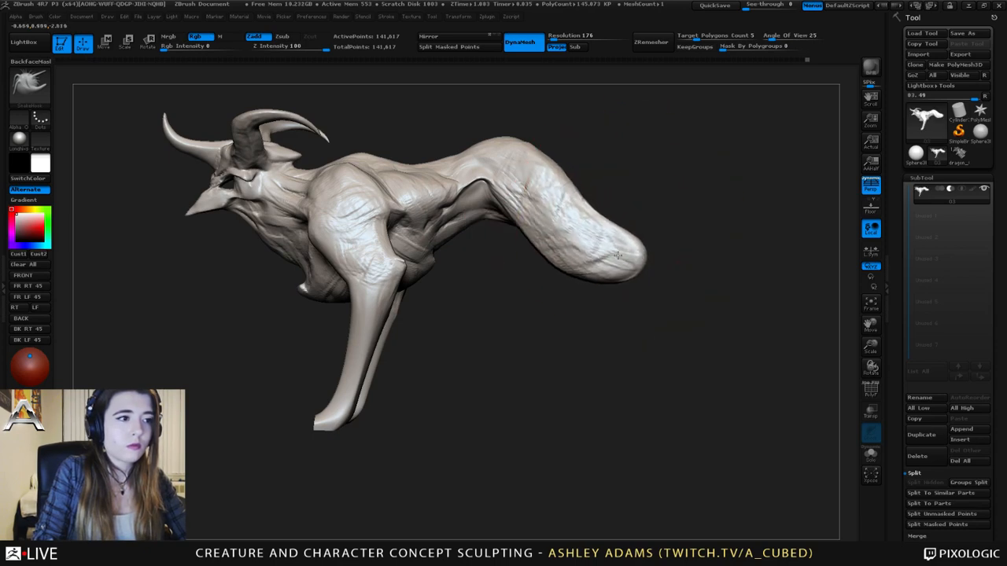
key(space)
drag(617, 255, 579, 226)
mouse_move(566, 263)
mouse_down()
mouse_move(551, 262)
mouse_move(516, 219)
mouse_up()
right_click(535, 214)
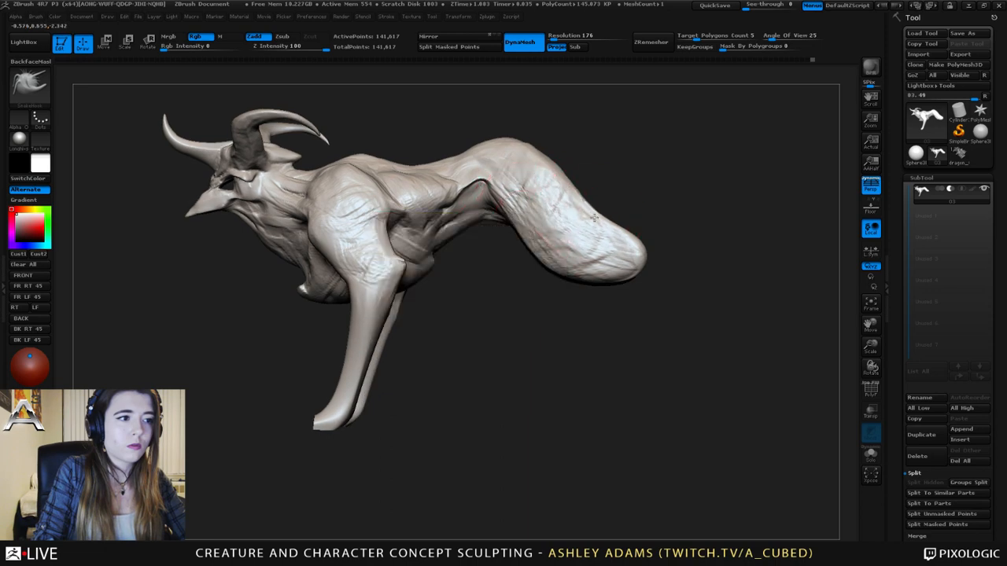
right_drag(638, 259, 636, 274)
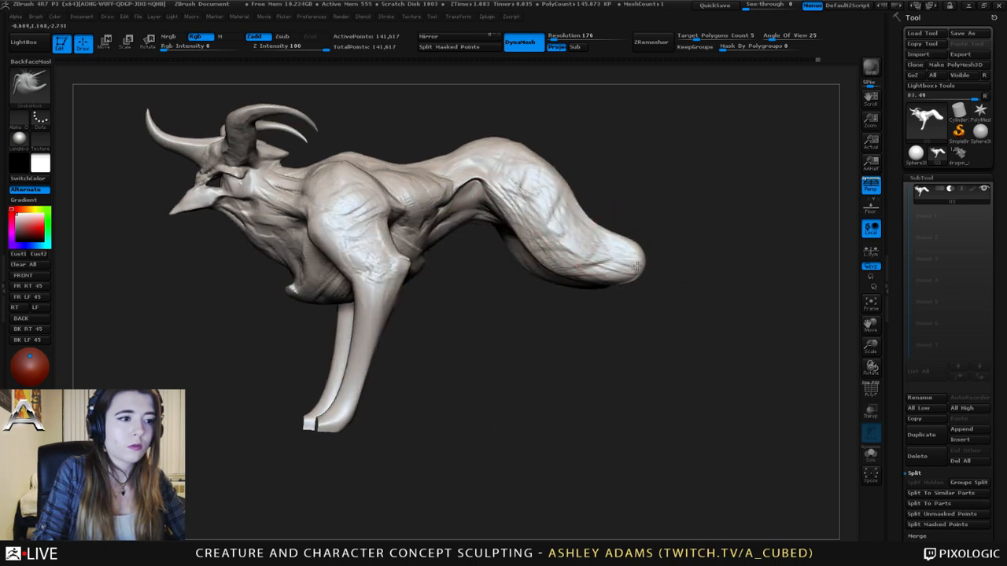
- Mask the rounded ends of the thighs and invert the mask so only those ends stay editable
key(ctrl)
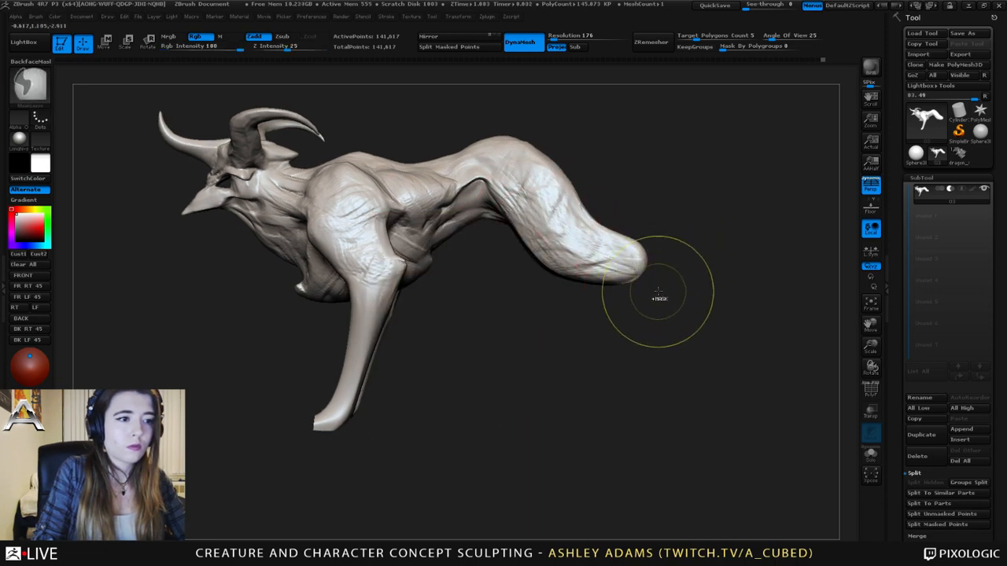
mouse_move(659, 295)
ctrl+mouse_down()
mouse_move(617, 262)
mouse_move(621, 291)
ctrl+mouse_up()
ctrl+click(703, 305)
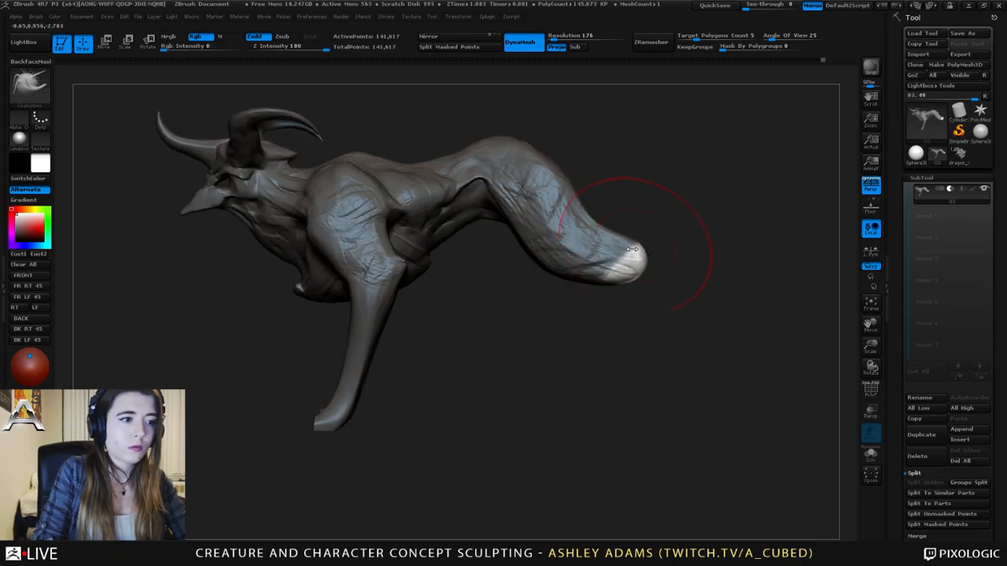
alt+right_drag(636, 271, 612, 220)
mouse_move(612, 221)
right_down()
mouse_move(601, 221)
mouse_move(610, 224)
right_up()
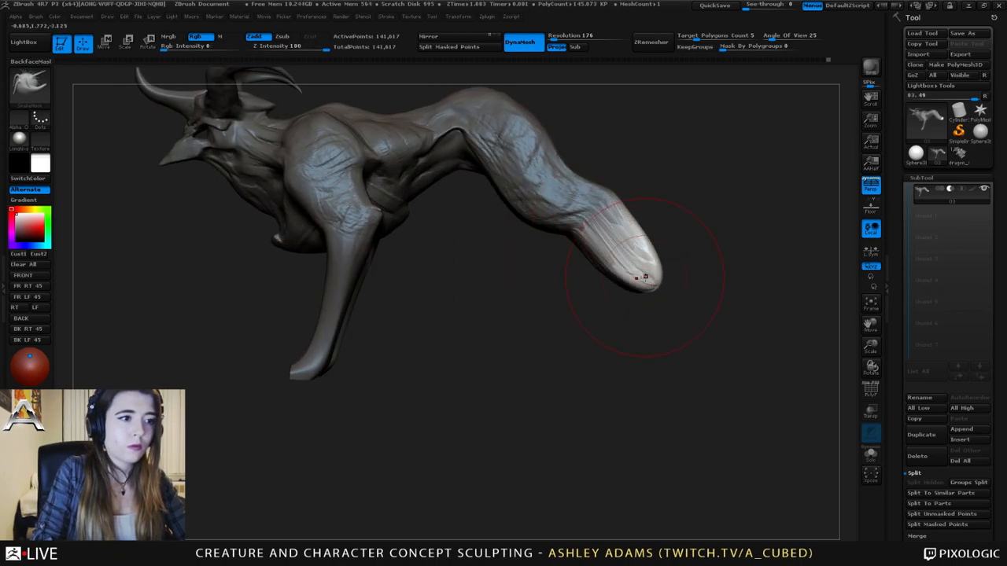
- Pull the unmasked thigh ends down and back into long lower hind legs with SnakeHook, smooth them and clear the mask
drag(664, 313, 633, 277)
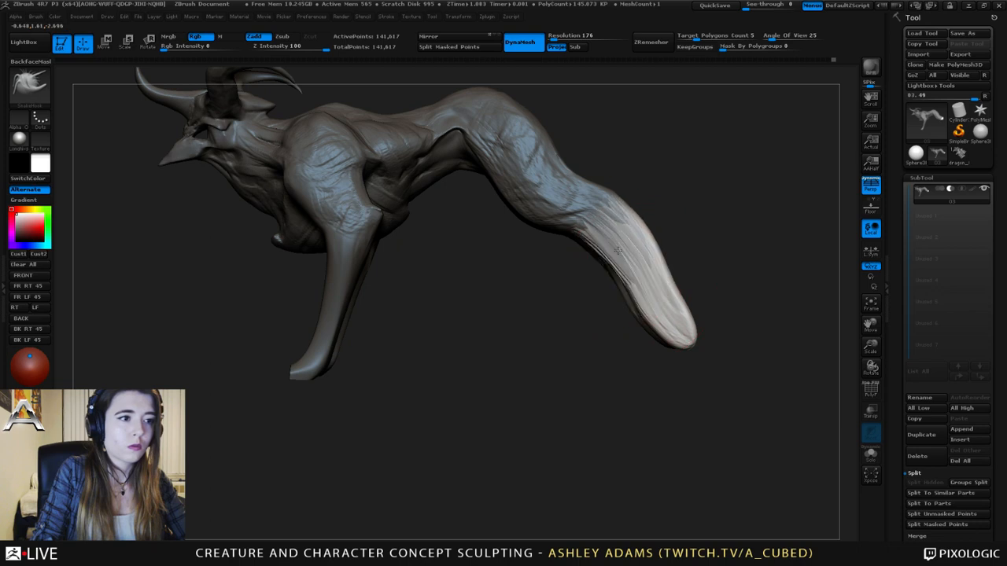
drag(651, 315, 647, 229)
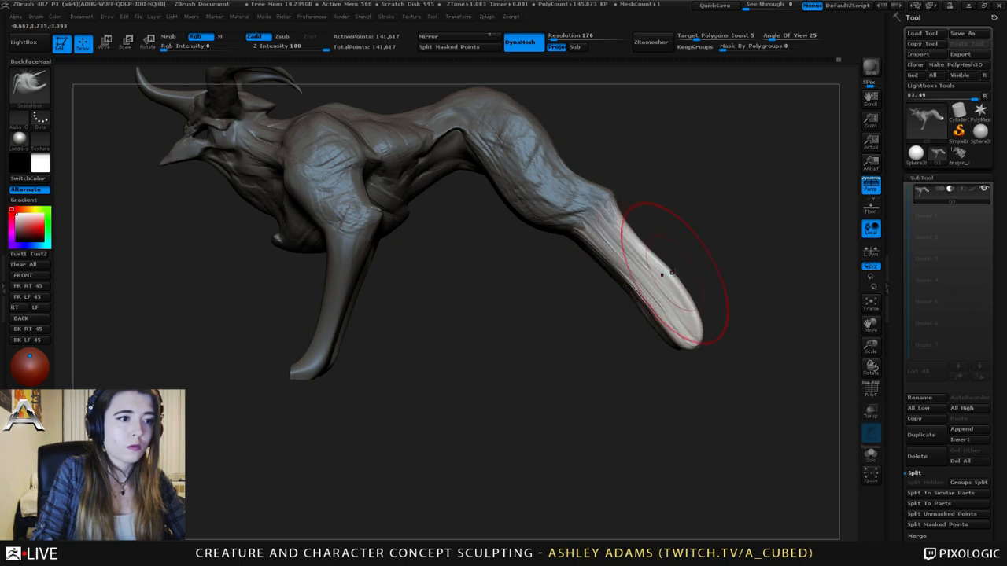
key(shift)
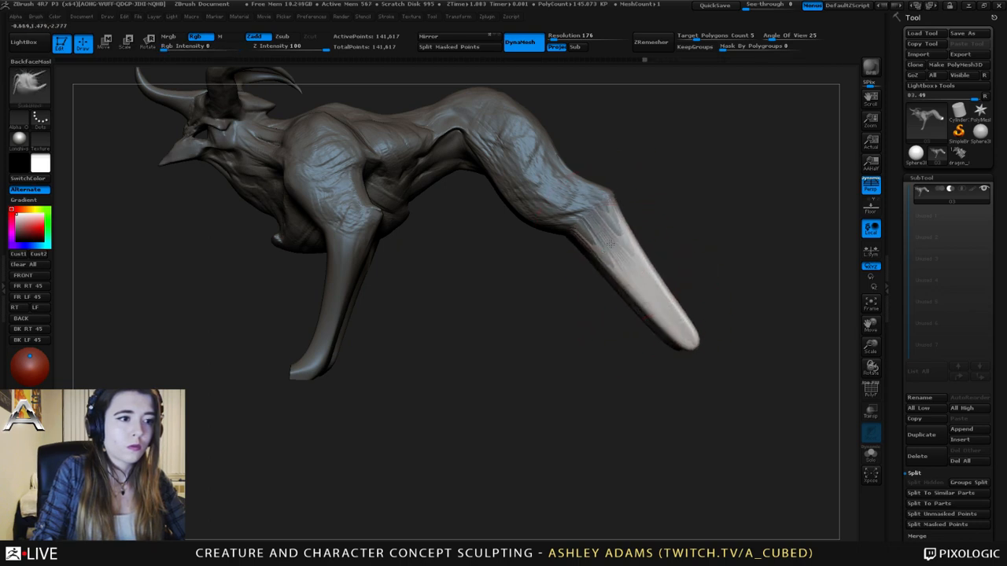
key(space)
drag(605, 243, 596, 244)
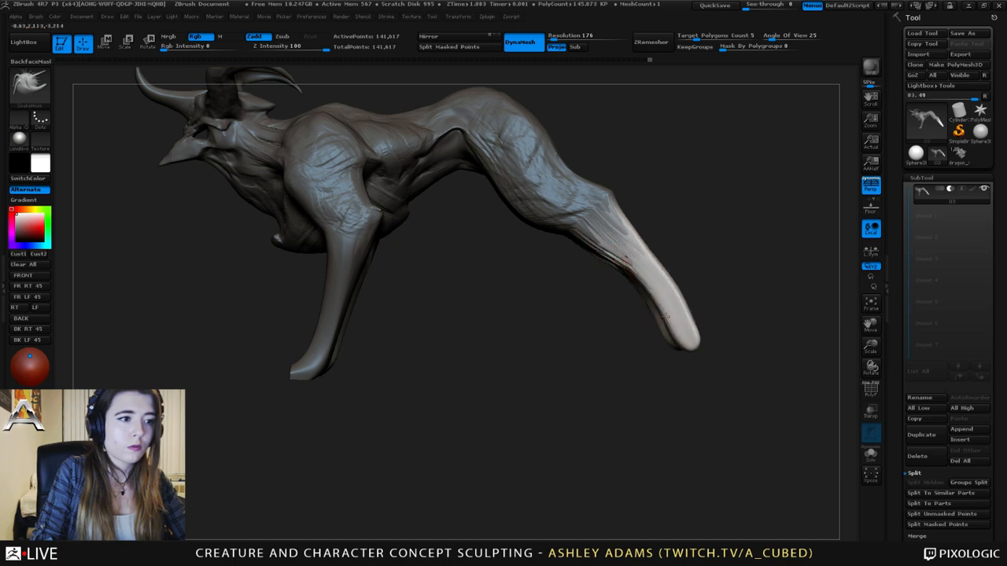
shift+drag(664, 316, 627, 254)
mouse_move(619, 284)
mouse_down()
mouse_move(652, 283)
mouse_move(652, 258)
mouse_move(670, 242)
mouse_move(656, 241)
mouse_move(692, 240)
mouse_move(652, 217)
mouse_move(656, 255)
mouse_move(630, 236)
mouse_move(655, 272)
mouse_up()
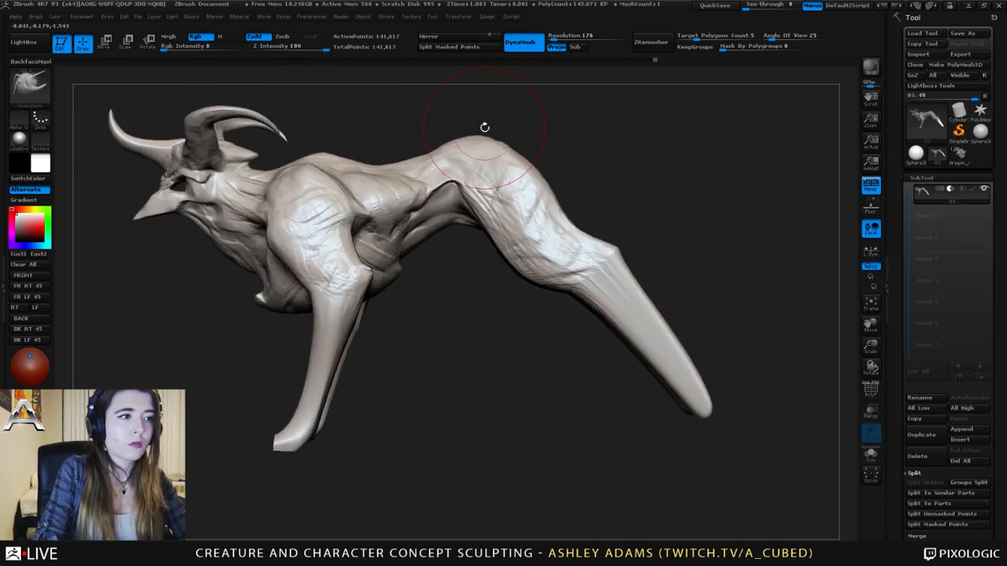
- Trim the back of the lower hind legs flat with a clip curve and smooth the cut surface
drag(483, 128, 717, 220)
ctrl+shift+drag(460, 160, 534, 172)
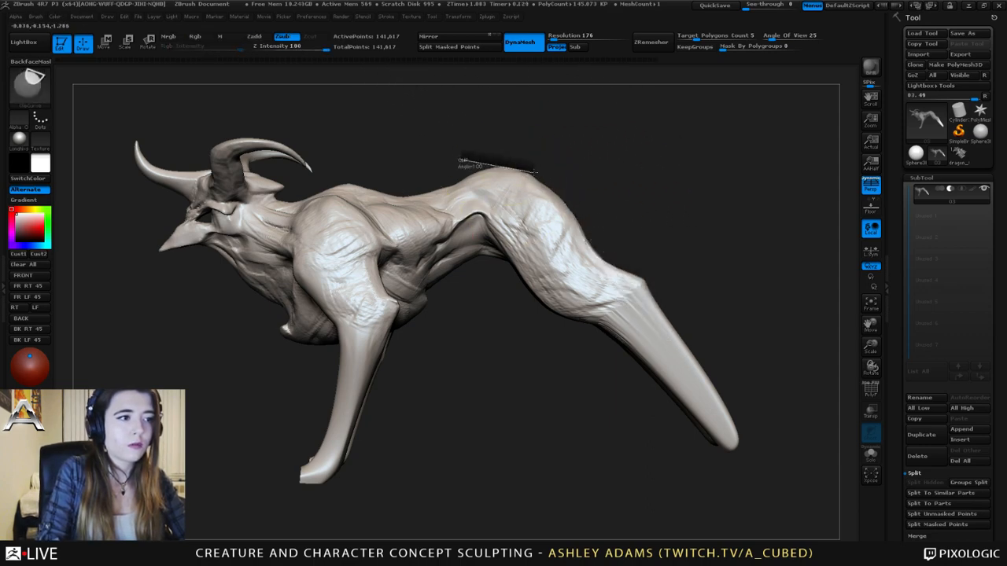
ctrl+shift+drag(584, 213, 592, 258)
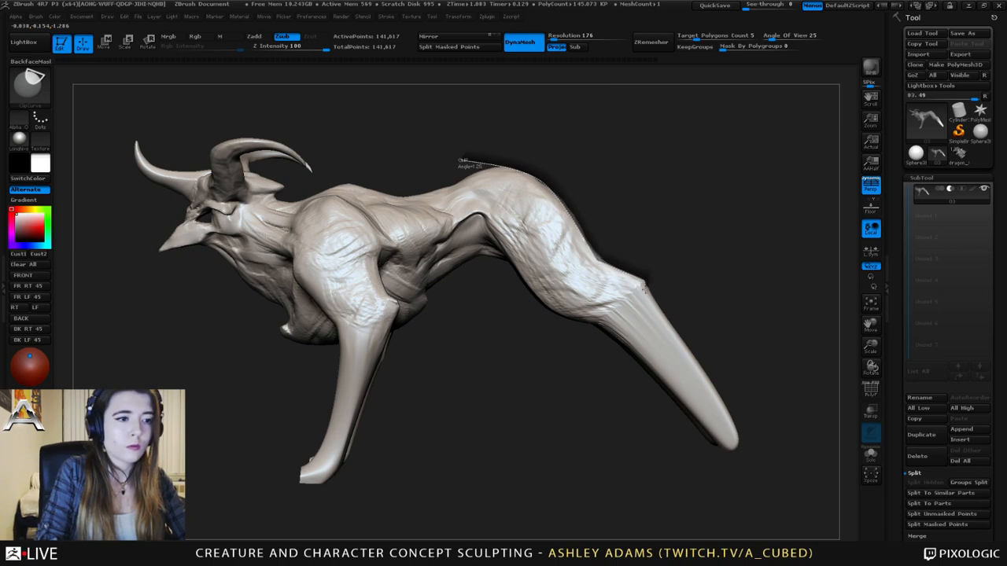
ctrl+shift+drag(663, 316, 708, 363)
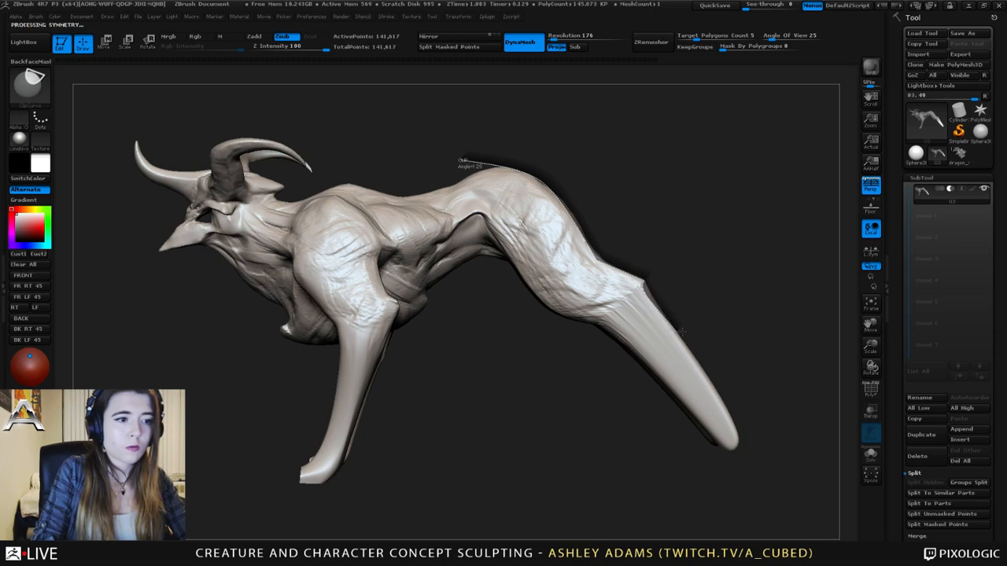
alt+drag(658, 299, 640, 262)
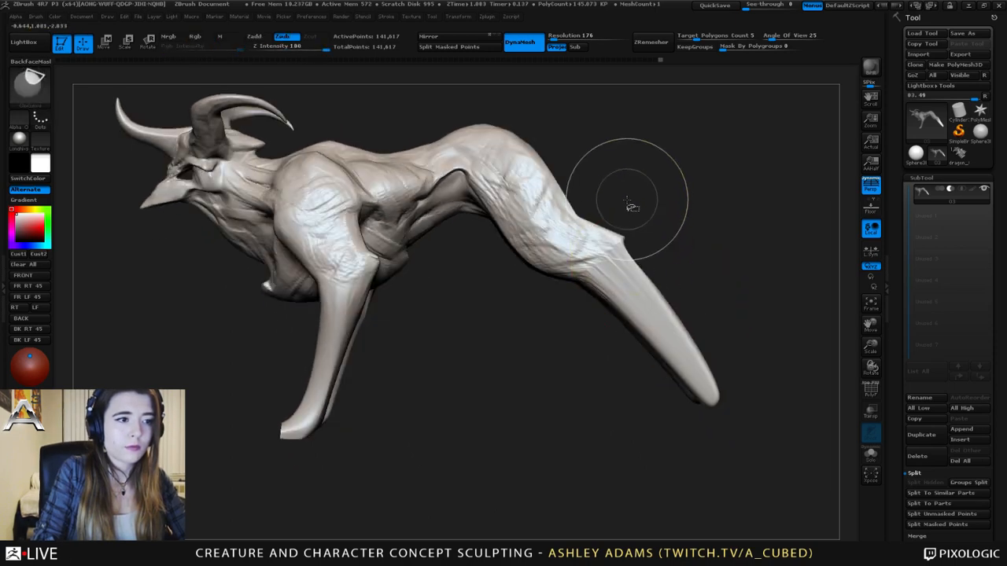
mouse_move(625, 205)
ctrl+shift+mouse_down()
mouse_move(622, 250)
mouse_move(731, 406)
ctrl+shift+mouse_up()
mouse_move(665, 283)
mouse_down()
mouse_move(629, 268)
mouse_move(652, 258)
mouse_move(651, 245)
mouse_up()
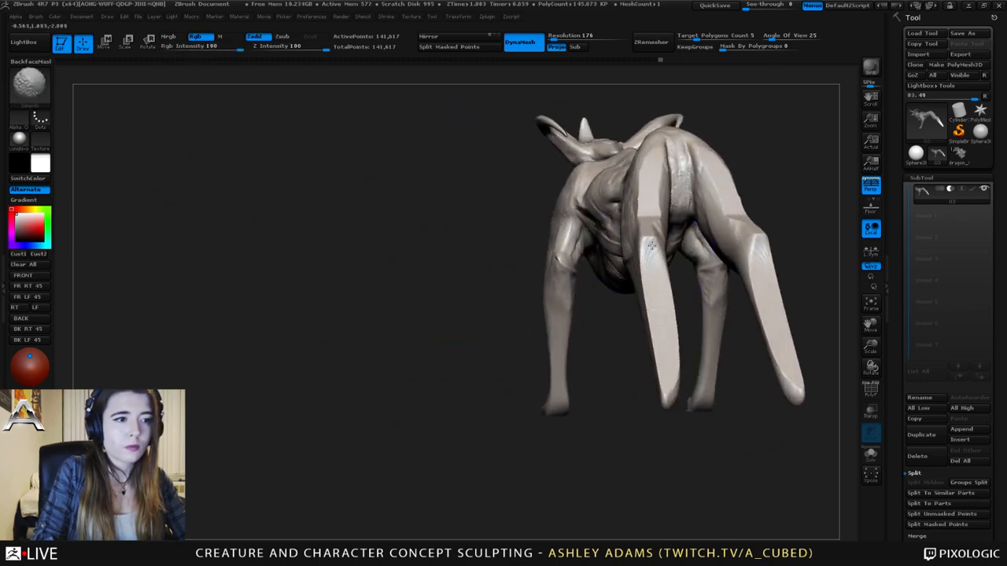
drag(519, 169, 697, 178)
- Mask everything except the tips of the hind legs and pull those tips down into short feet with SnakeHook
alt+drag(739, 214, 592, 204)
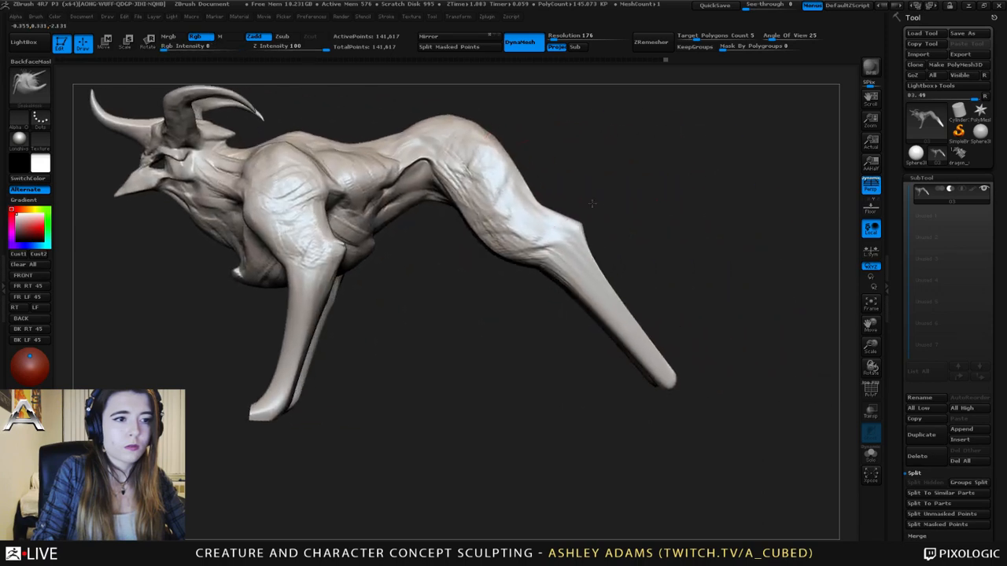
key(space)
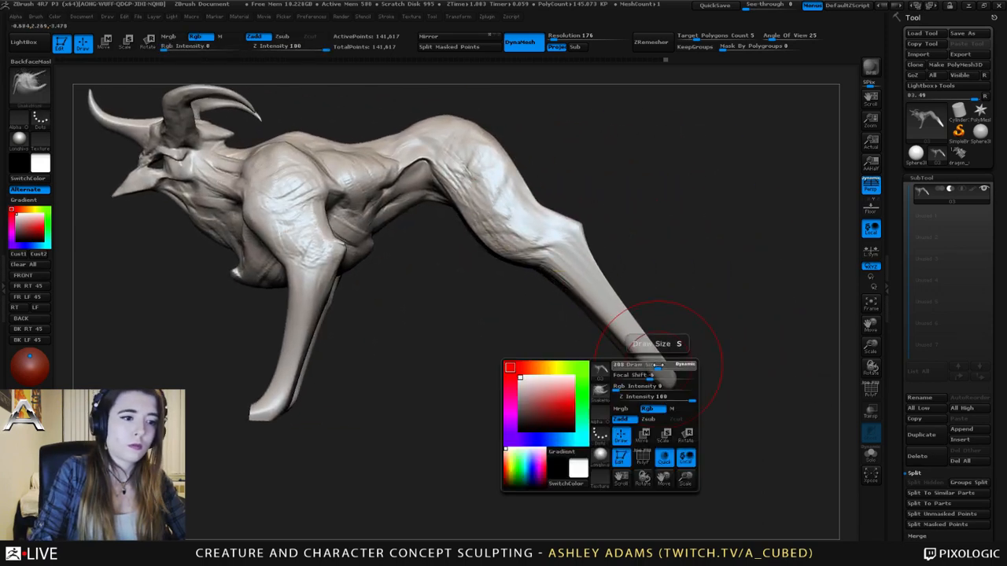
drag(632, 292, 647, 300)
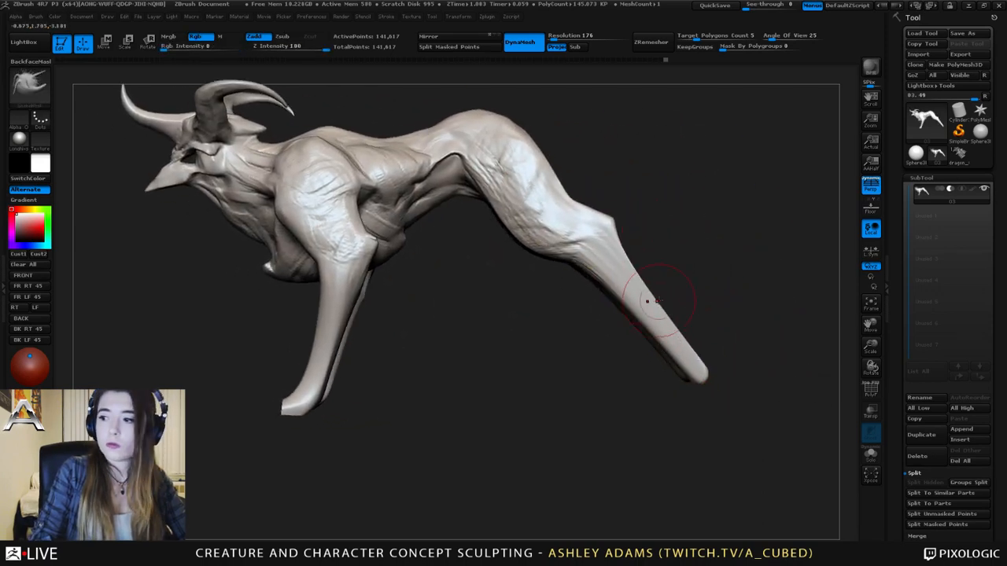
mouse_move(659, 413)
ctrl+mouse_down()
mouse_move(659, 370)
mouse_move(641, 397)
ctrl+mouse_up()
ctrl+click(761, 360)
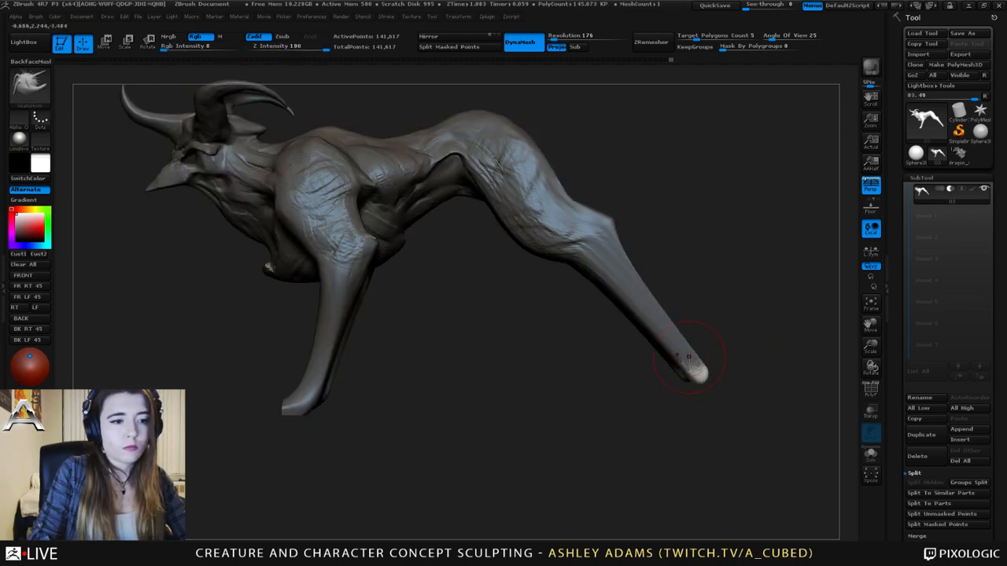
mouse_move(705, 380)
mouse_down()
mouse_move(674, 385)
mouse_move(687, 387)
mouse_up()
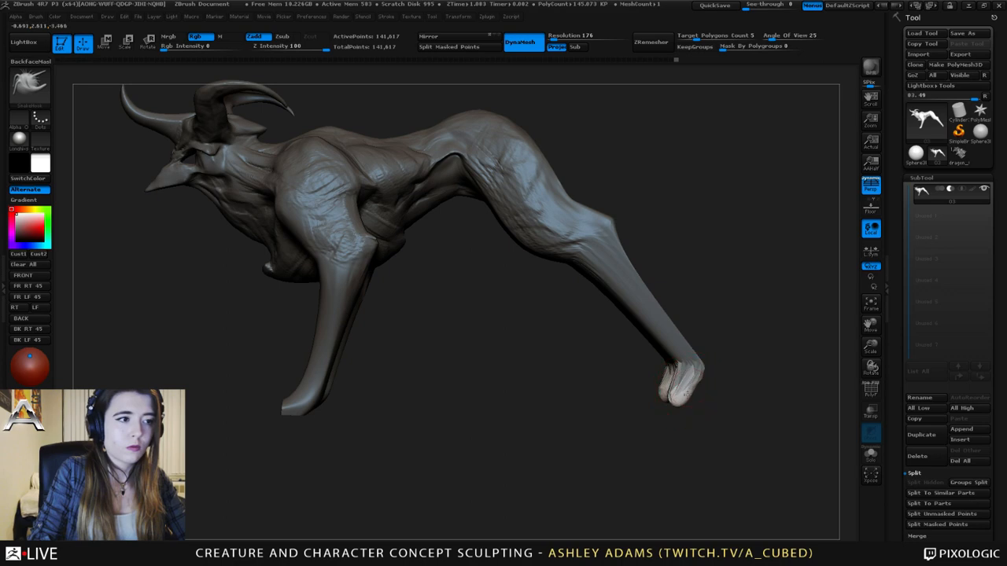
mouse_move(702, 339)
mouse_down()
mouse_move(751, 330)
mouse_move(726, 303)
mouse_move(663, 299)
mouse_move(714, 334)
mouse_up()
right_click(569, 388)
- Add volume along the lower hind legs below the hocks with ClayBuildup and smooth the strokes
drag(569, 338, 622, 304)
key(2)
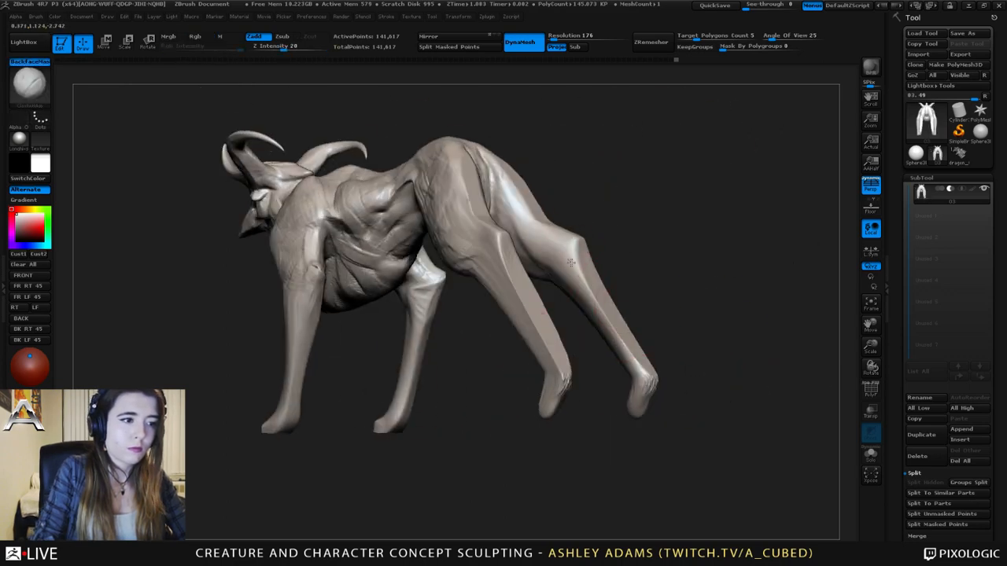
drag(571, 262, 633, 364)
mouse_move(610, 318)
shift+mouse_down()
mouse_move(583, 276)
mouse_move(596, 316)
shift+mouse_up()
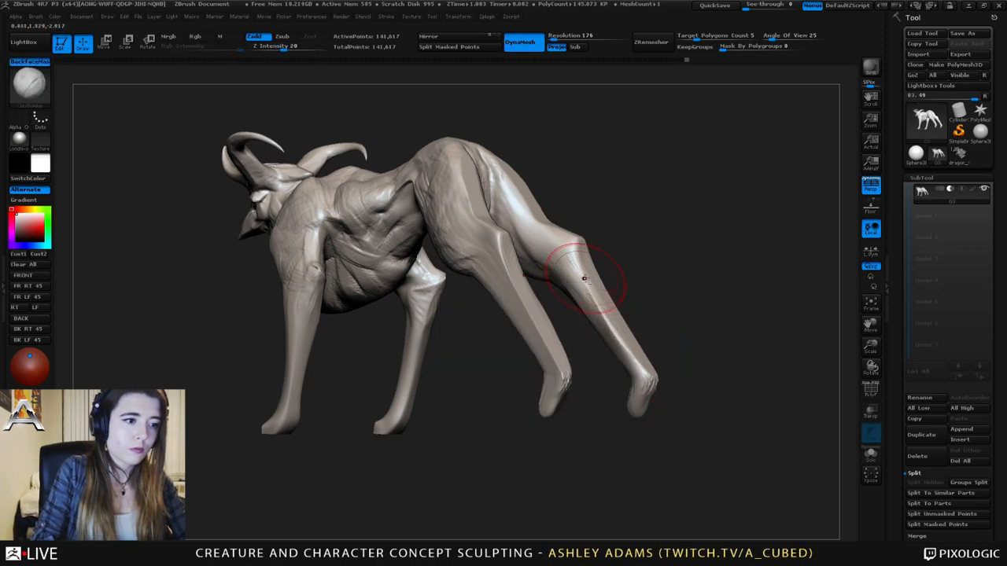
mouse_move(584, 279)
mouse_down()
mouse_move(629, 359)
mouse_move(604, 315)
mouse_move(538, 280)
mouse_move(588, 314)
mouse_move(628, 369)
mouse_move(594, 331)
mouse_up()
key(ctrl+z)
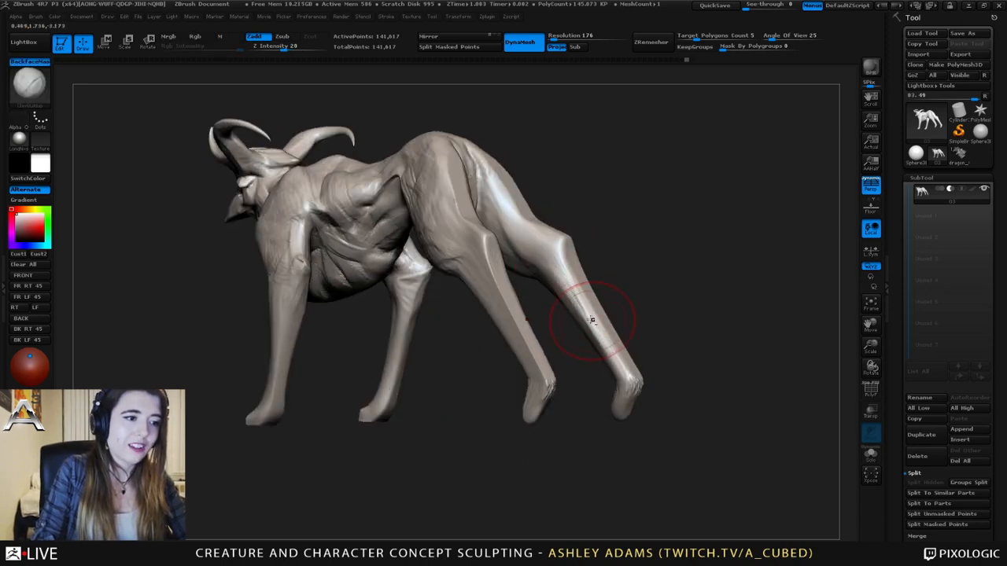
drag(565, 263, 584, 305)
- Fill in the crease between the haunches at the base of the tail with ClayBuildup
mouse_move(617, 271)
mouse_down()
mouse_move(563, 264)
mouse_move(589, 240)
mouse_up()
drag(525, 235, 508, 228)
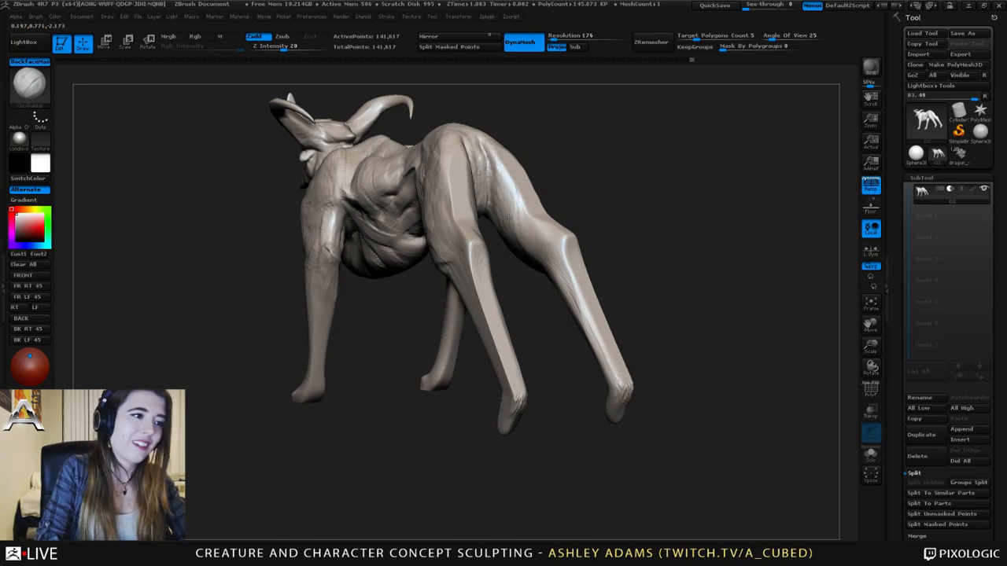
drag(590, 226, 544, 246)
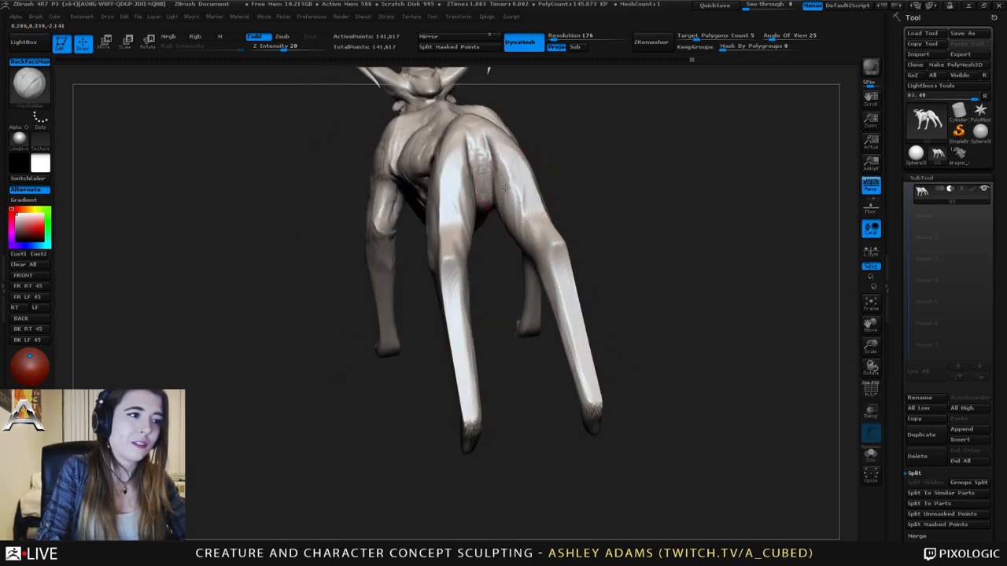
drag(488, 140, 482, 171)
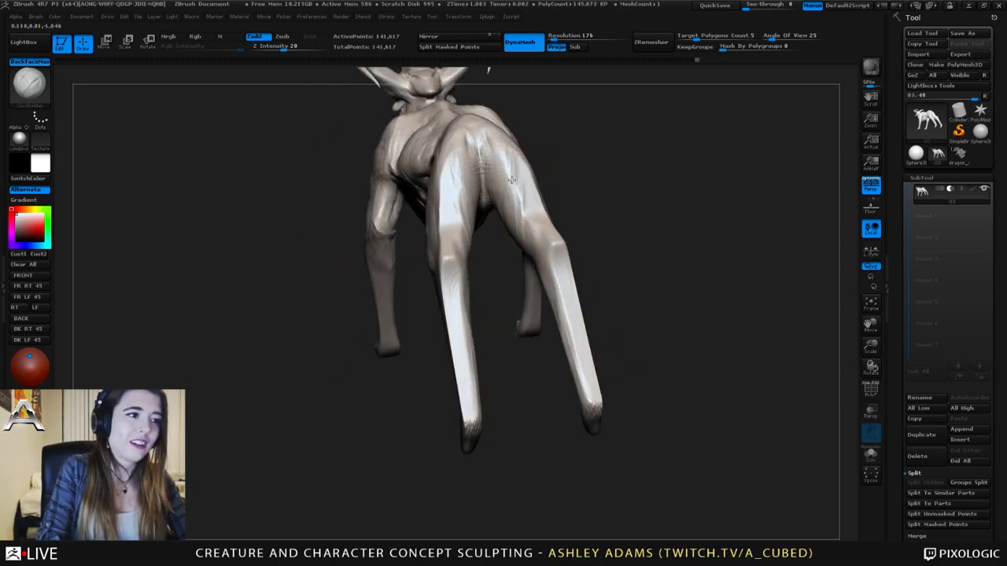
mouse_move(488, 70)
mouse_down()
mouse_move(532, 236)
mouse_move(531, 227)
mouse_up()
drag(589, 216, 527, 201)
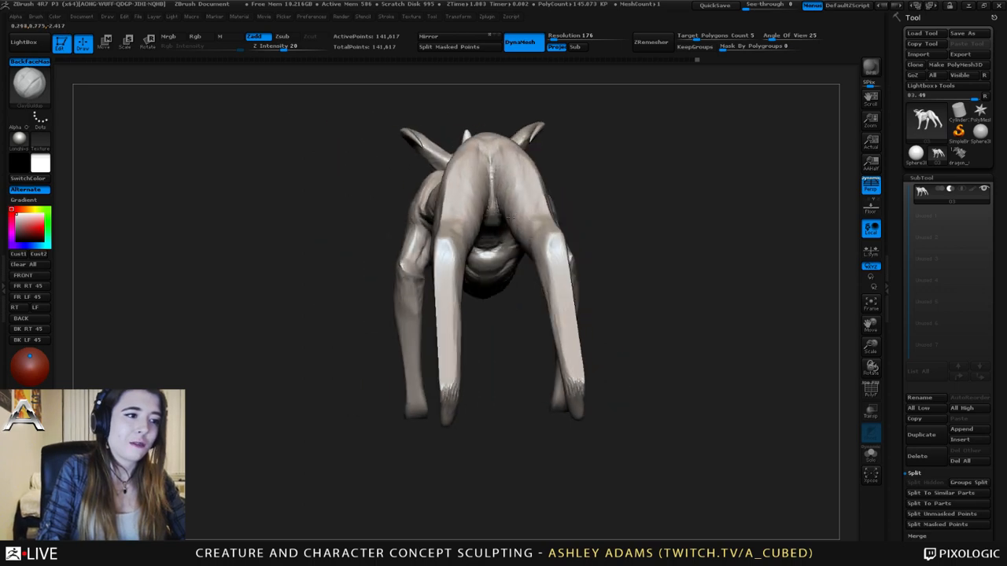
drag(386, 206, 456, 218)
mouse_move(354, 214)
mouse_down()
mouse_move(455, 220)
mouse_move(434, 236)
mouse_up()
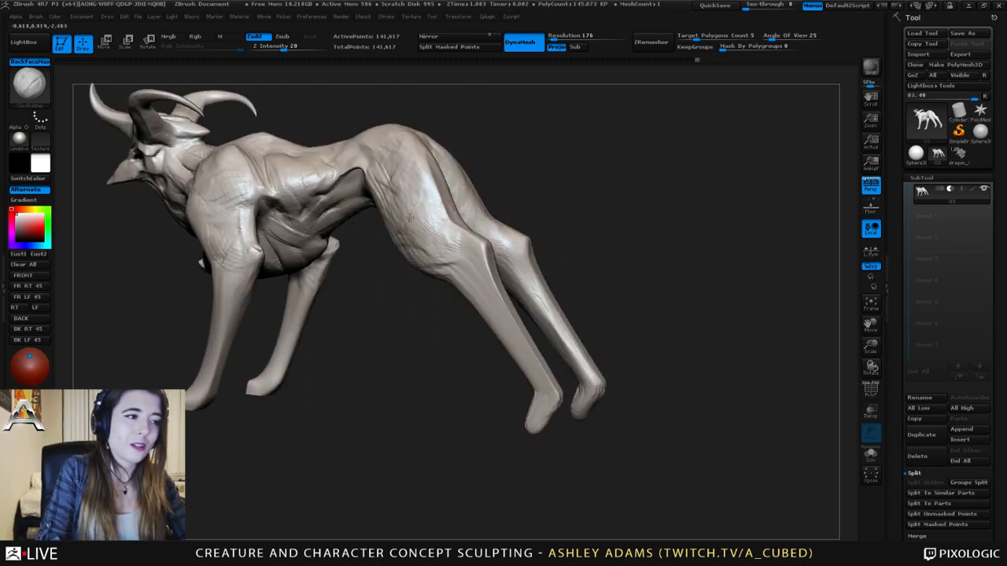
drag(357, 210, 428, 205)
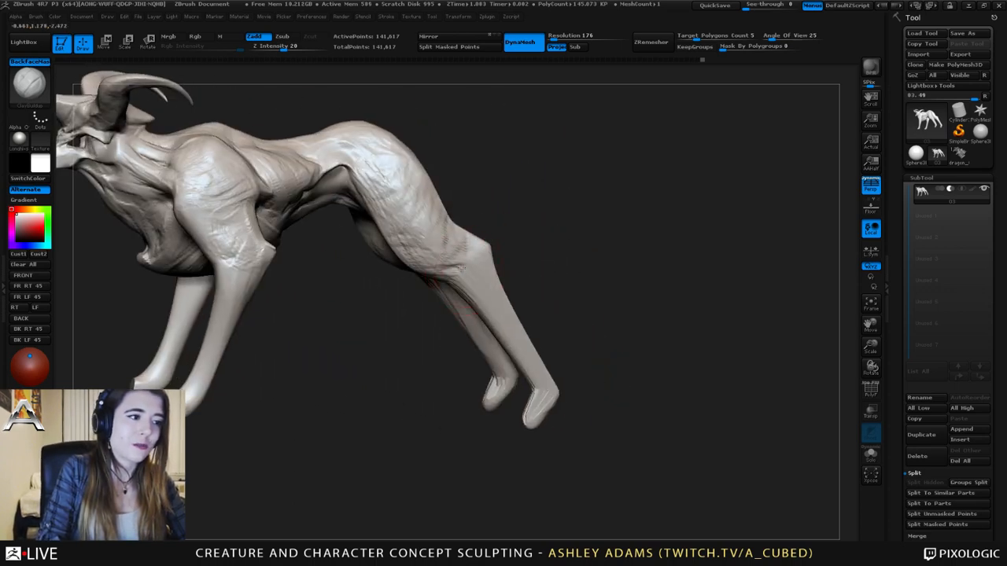
- Reshape the side contour of the knees and lower hind legs with a resized SnakeHook brush
drag(462, 268, 438, 256)
key(b)
key(s)
key(h)
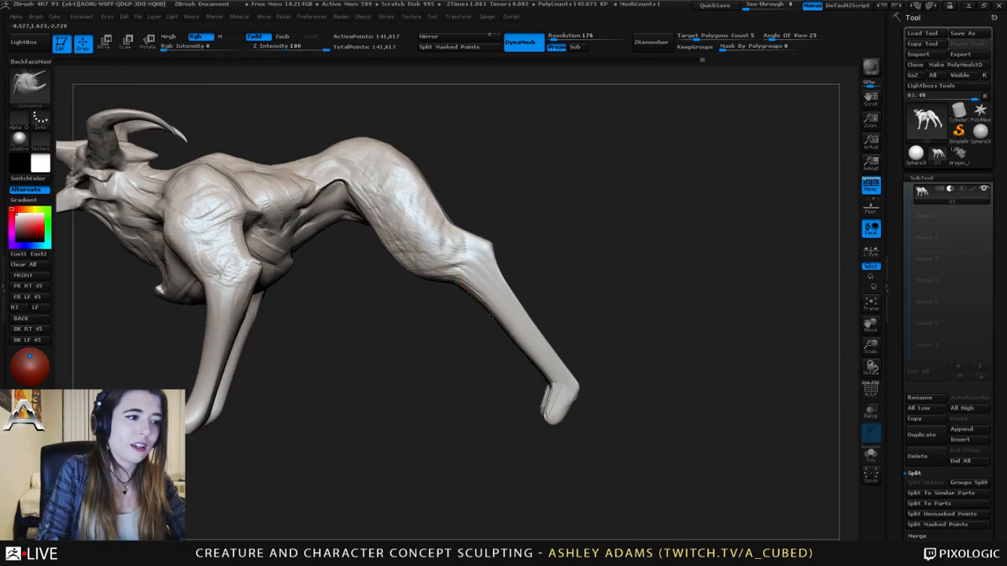
drag(512, 331, 525, 324)
alt+right_drag(463, 275, 536, 281)
right_click(504, 254)
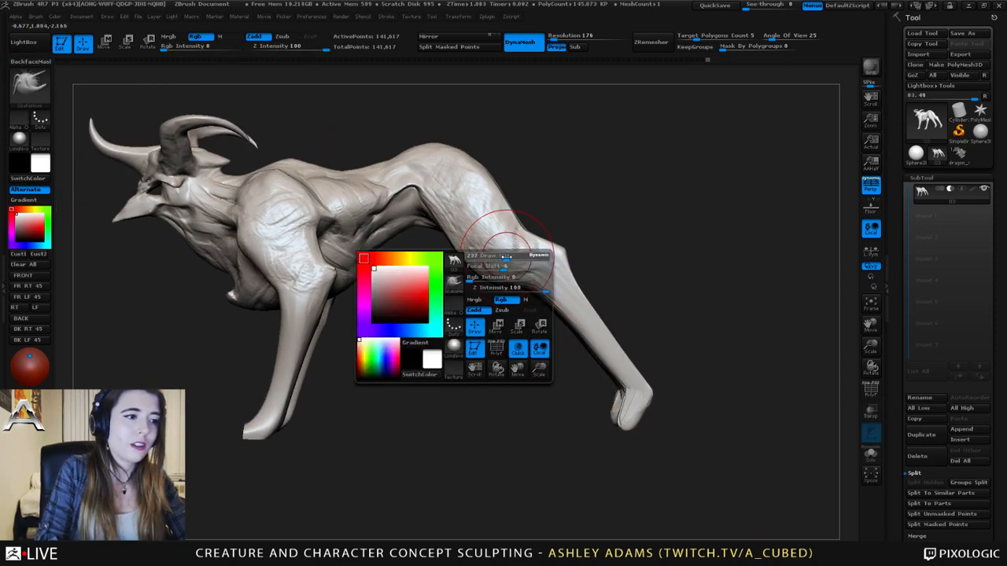
drag(513, 285, 440, 213)
drag(505, 285, 497, 276)
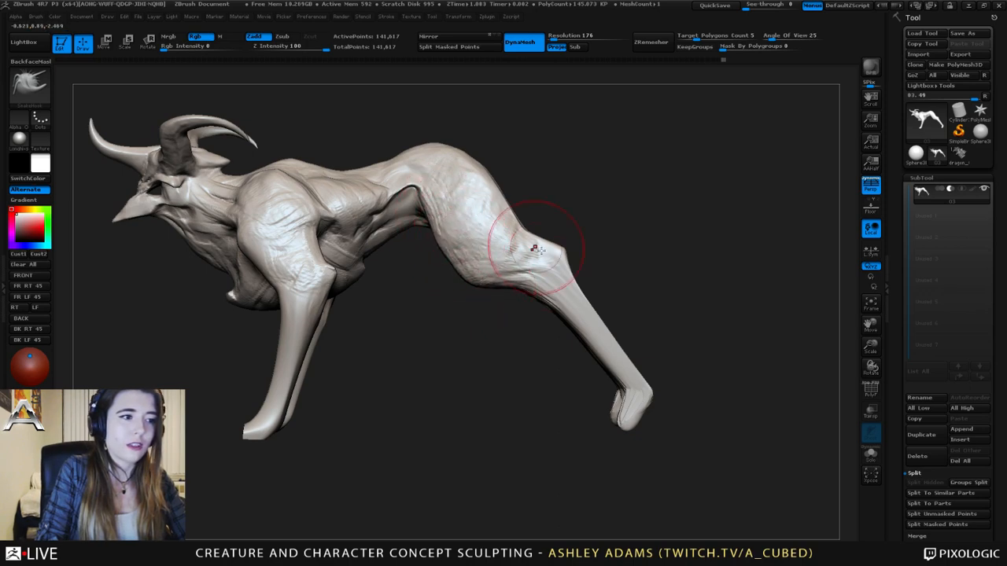
- Adjust the hind feet from behind, smooth them, and pull their front edges forward into rough paws with SnakeHook
mouse_move(588, 196)
mouse_down()
mouse_move(464, 205)
mouse_move(492, 206)
mouse_up()
right_drag(593, 393, 583, 393)
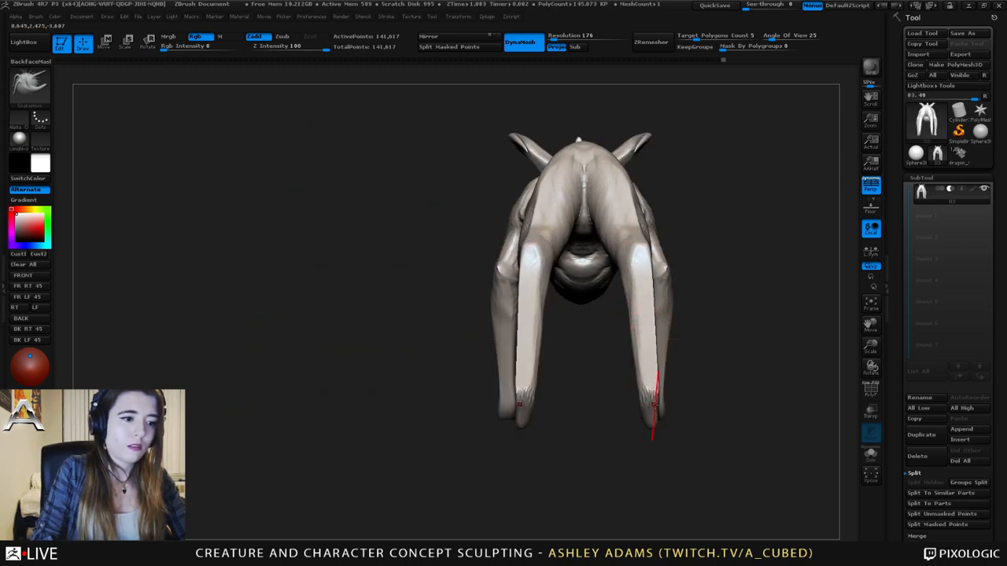
mouse_move(654, 401)
mouse_down()
mouse_move(661, 412)
mouse_move(651, 391)
mouse_up()
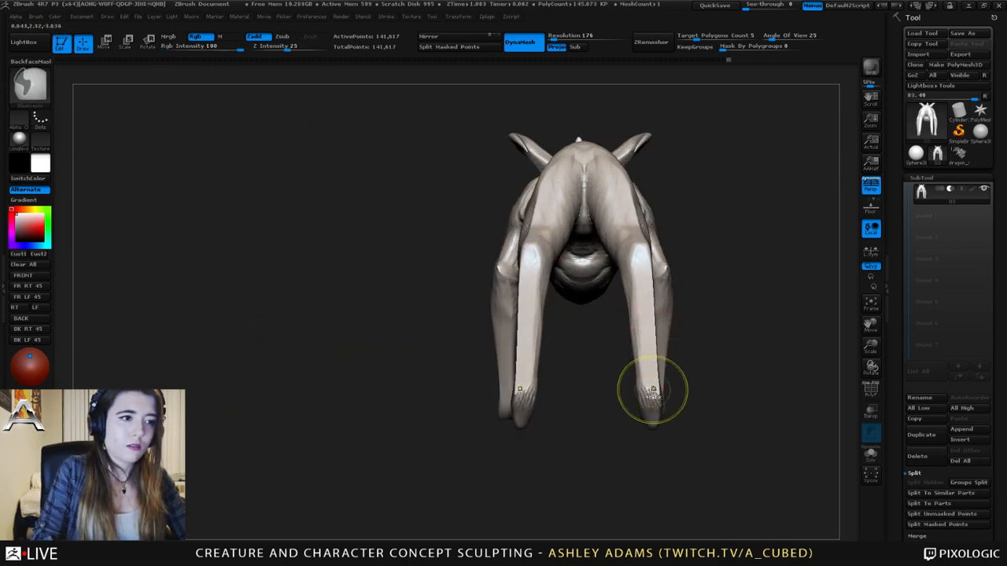
ctrl+right_drag(652, 391, 566, 314)
mouse_move(566, 314)
right_down()
mouse_move(671, 292)
mouse_move(645, 281)
right_up()
mouse_move(568, 263)
alt+right_down()
mouse_move(623, 240)
mouse_move(633, 260)
mouse_move(614, 245)
mouse_move(665, 236)
mouse_move(598, 229)
mouse_move(659, 337)
alt+right_up()
key(space)
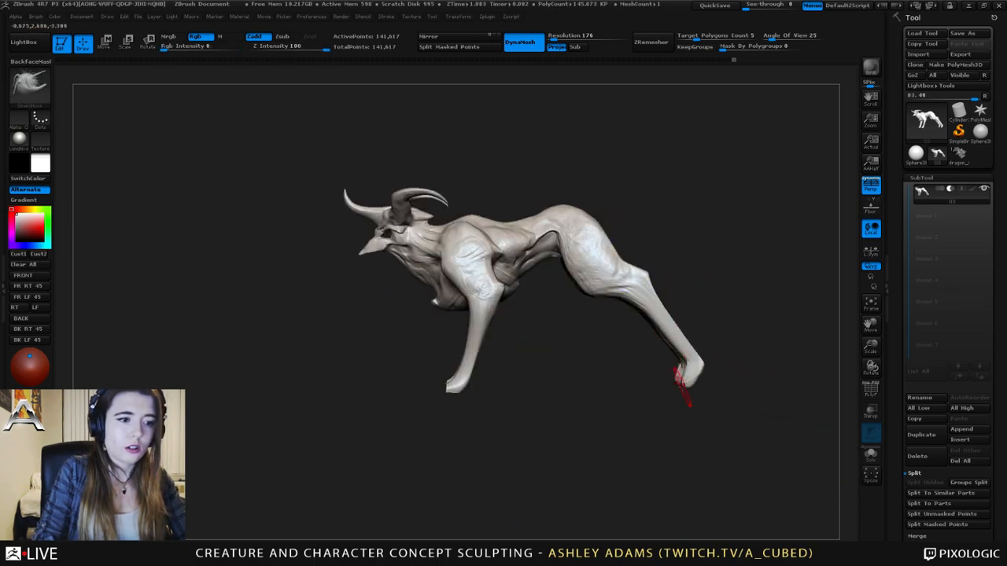
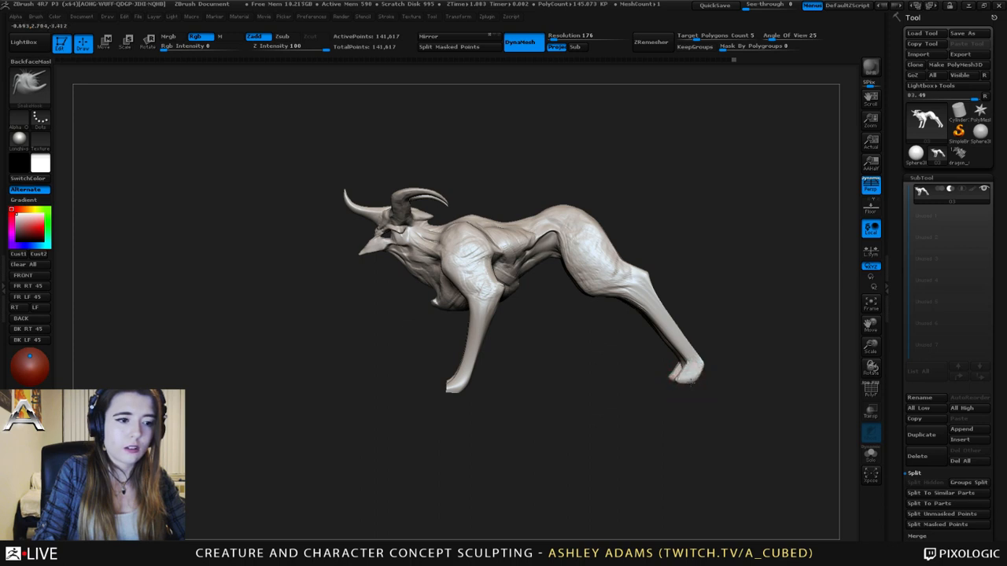
- Smooth the lower hind legs and add tendon and muscle volume from the hocks downward with ClayBuildup
mouse_move(686, 378)
right_down()
mouse_move(668, 366)
mouse_move(676, 354)
mouse_move(770, 299)
mouse_move(614, 280)
right_up()
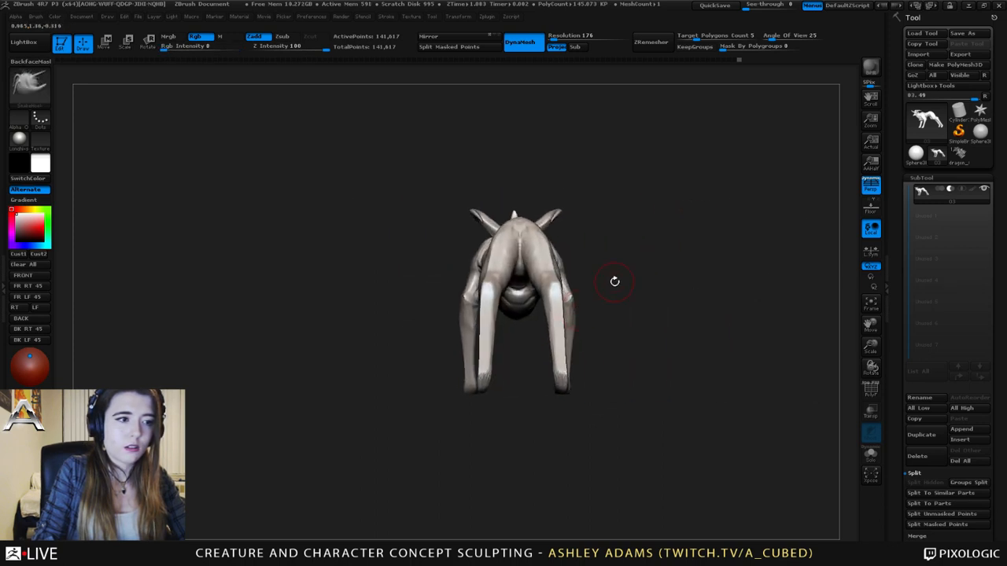
right_click(534, 334)
right_click(504, 338)
mouse_move(546, 249)
ctrl+right_down()
mouse_move(572, 284)
mouse_move(587, 269)
ctrl+right_up()
mouse_move(585, 320)
mouse_down()
mouse_move(575, 315)
mouse_move(581, 365)
mouse_up()
alt+right_drag(588, 396, 589, 309)
right_drag(589, 309, 561, 285)
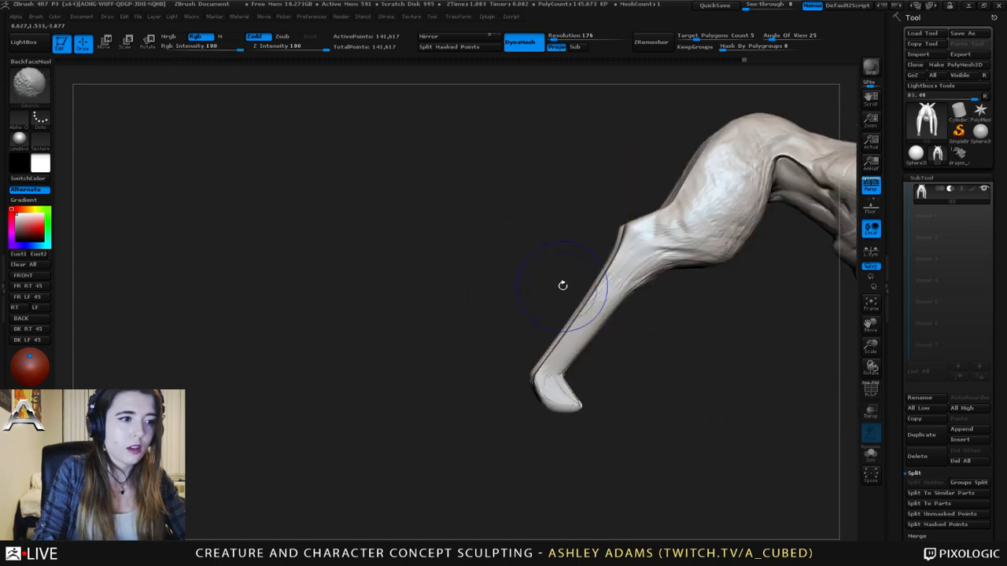
key(1)
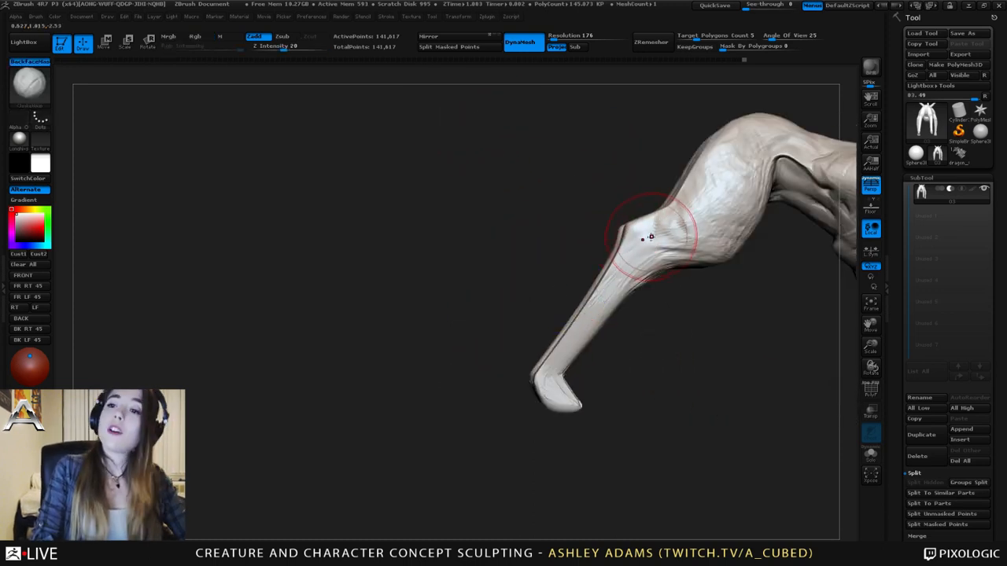
drag(631, 241, 573, 332)
right_drag(503, 346, 547, 348)
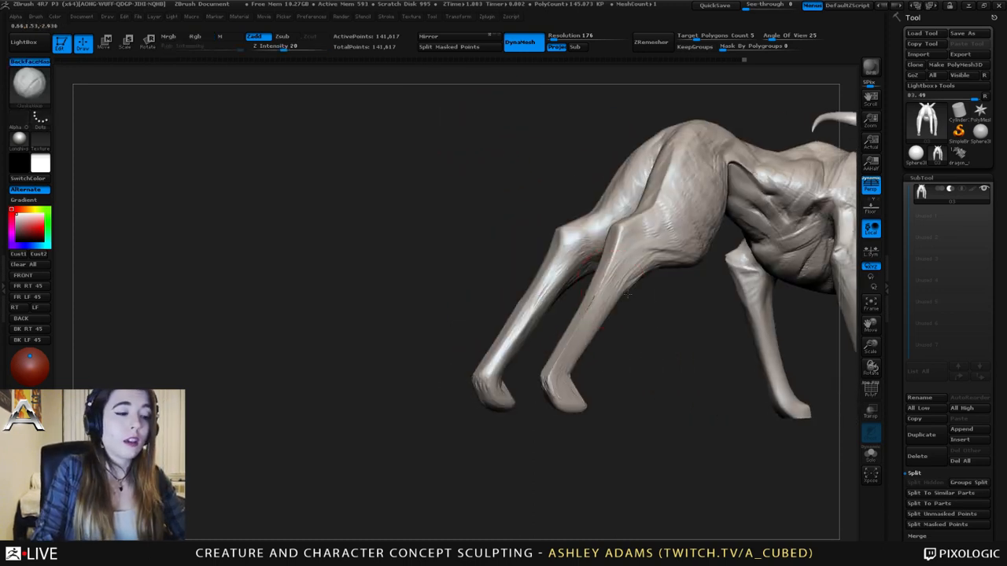
- Polish the lower hind legs and ankles into cleaner planes with the hPolish brush
key(2)
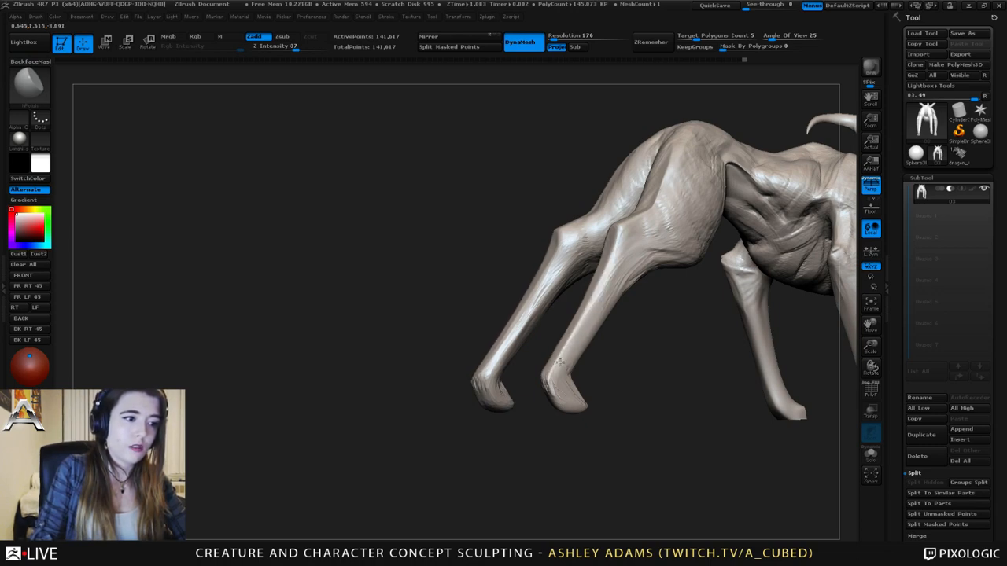
mouse_move(527, 362)
mouse_down()
mouse_move(601, 322)
mouse_move(542, 342)
mouse_up()
drag(577, 308, 575, 356)
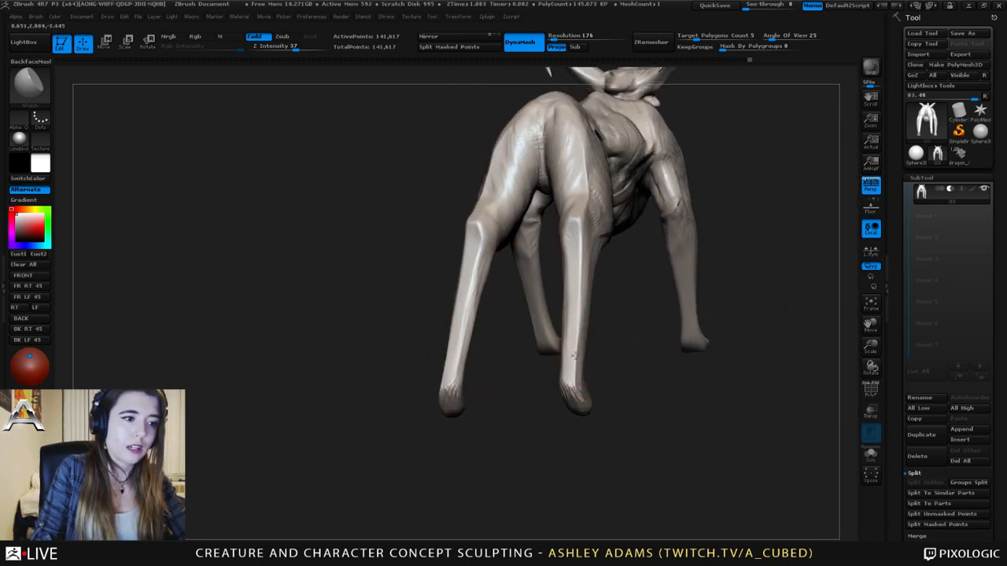
right_drag(580, 214, 607, 193)
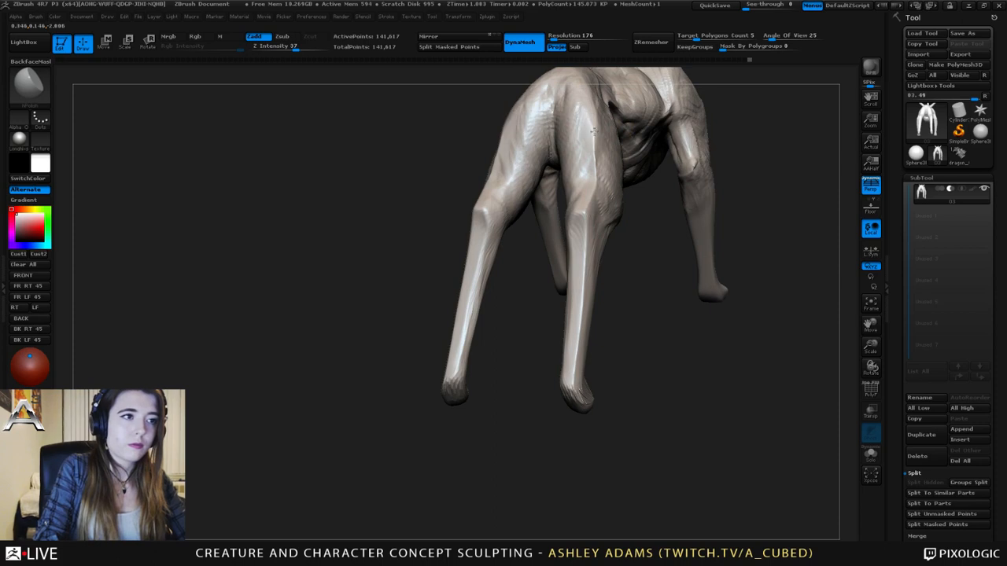
- Build up muscle mass on the outer haunches with a resized ClayBuildup brush
key(b)
key(c)
key(b)
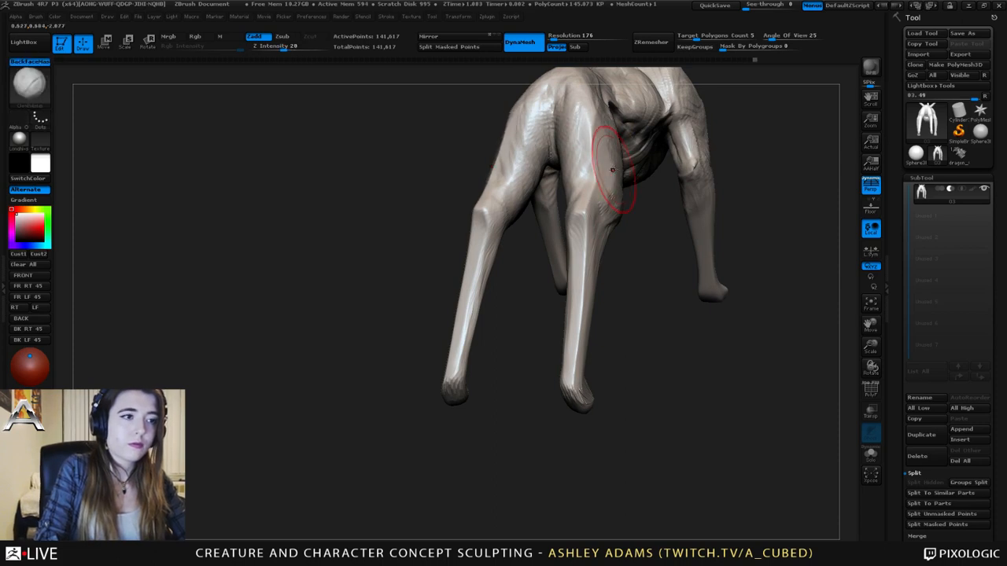
mouse_move(604, 168)
mouse_down()
mouse_move(599, 143)
mouse_move(601, 178)
mouse_move(590, 123)
mouse_up()
key(space)
drag(607, 188, 614, 140)
mouse_move(593, 114)
right_down()
mouse_move(622, 126)
mouse_move(613, 119)
right_up()
- Pull the rump and upper haunch contour into shape with a resized SnakeHook brush
key(b)
key(s)
key(h)
drag(587, 114, 582, 108)
mouse_move(581, 108)
right_down()
mouse_move(633, 117)
mouse_move(644, 107)
mouse_move(643, 176)
right_up()
key(space)
drag(602, 174, 588, 167)
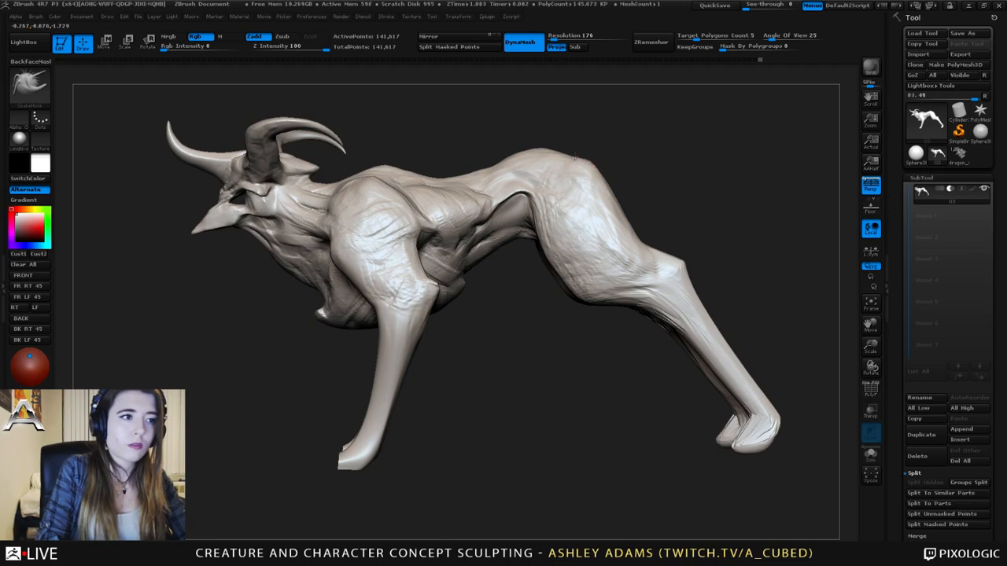
- Pull the front contour and underside of the thigh into shape with a resized SnakeHook brush
alt+right_drag(652, 221, 669, 197)
key(space)
drag(569, 211, 578, 212)
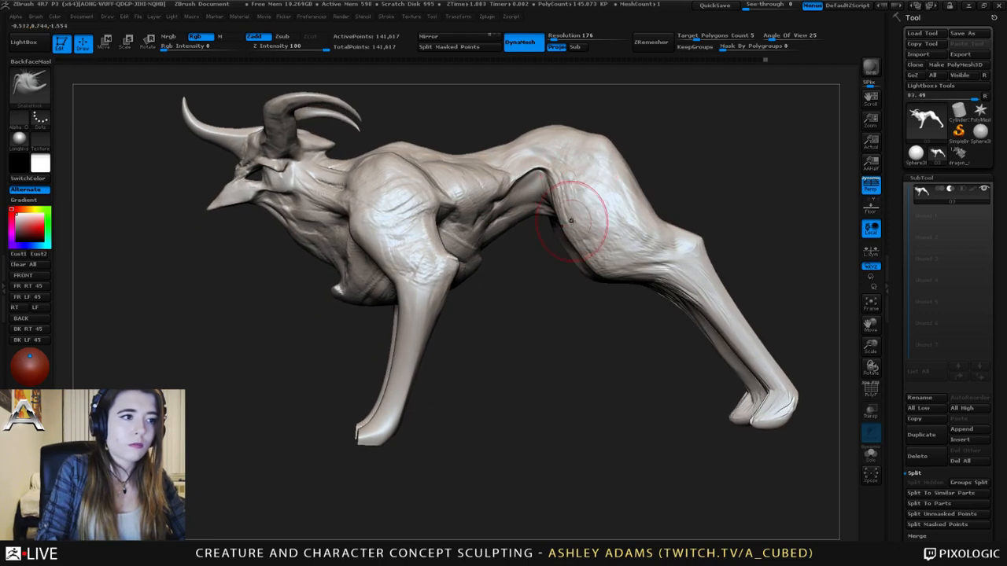
drag(593, 250, 584, 256)
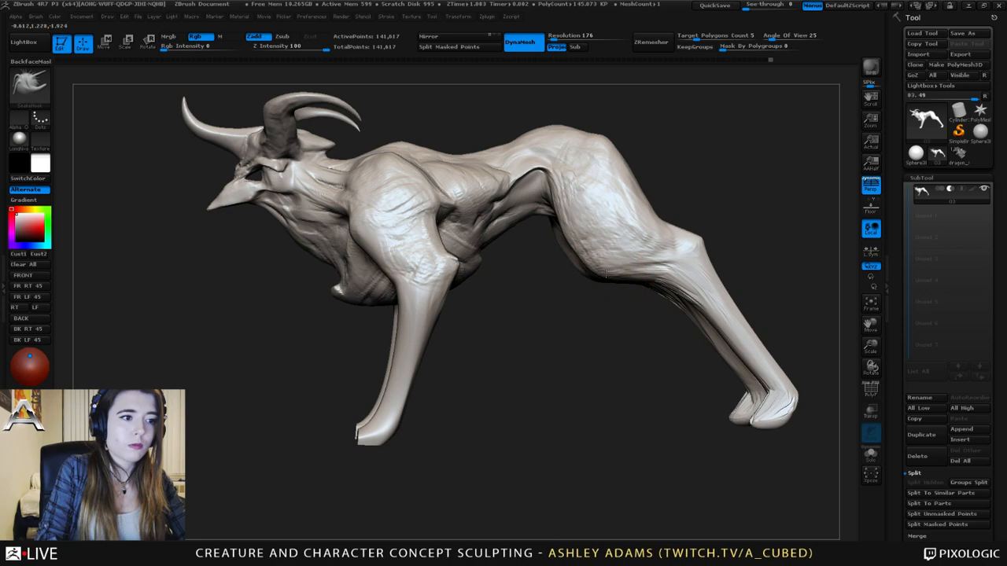
key(space)
- Carve the fold between the haunch and flank with Dam_Standard and flatten the surrounding surface with hPolish
key(b)
key(d)
key(s)
right_drag(538, 176, 478, 202)
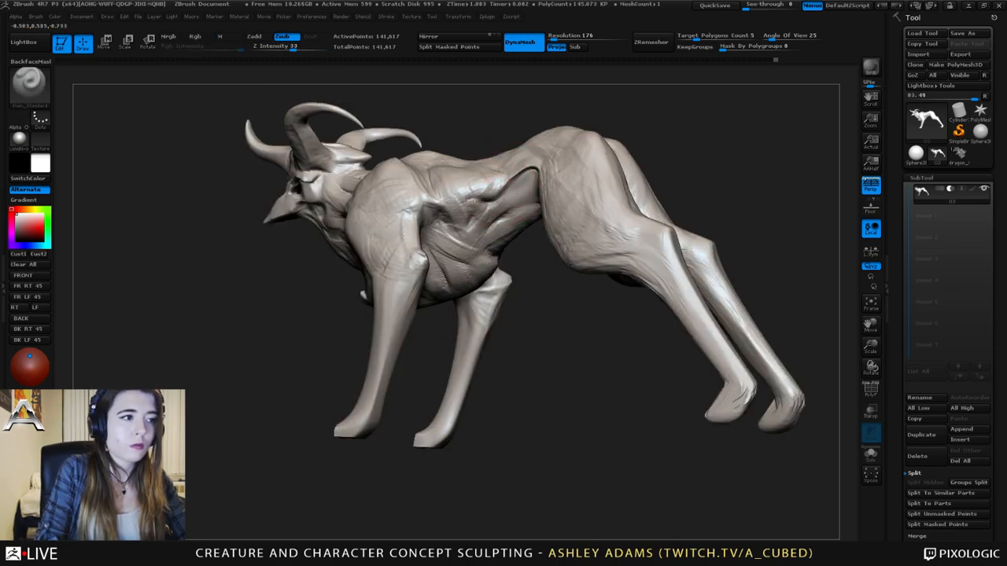
mouse_move(561, 215)
right_down()
mouse_move(472, 195)
mouse_move(488, 159)
mouse_move(486, 203)
mouse_move(531, 150)
mouse_move(543, 148)
mouse_move(569, 177)
mouse_move(535, 186)
right_up()
key(b)
key(h)
key(p)
key(b)
key(d)
key(s)
right_click(547, 153)
- Adjust the haunch edge with SnakeHook and build up the muscle over the hip fold with ClayBuildup
key(b)
key(s)
key(h)
key(b)
key(c)
key(b)
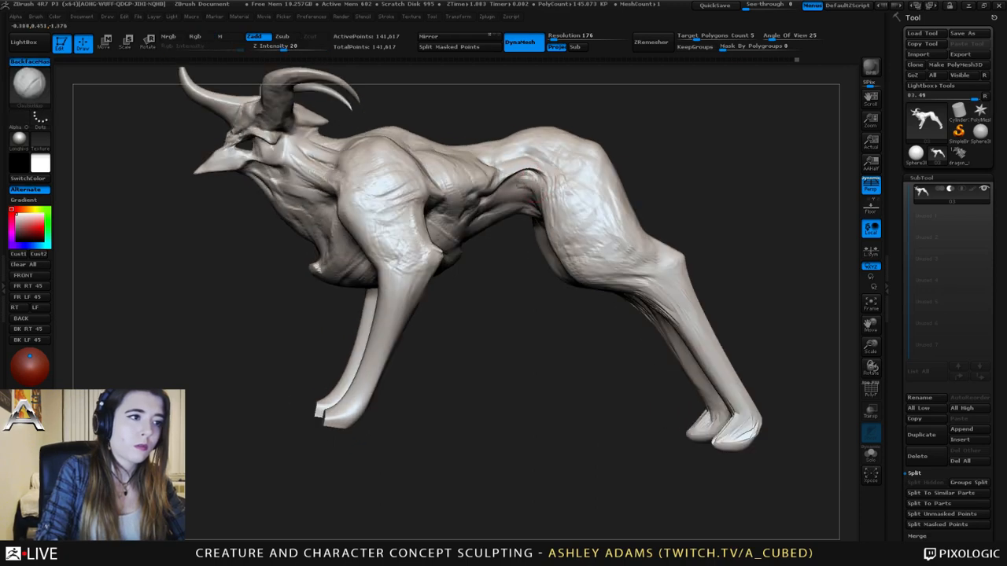
- Sharpen the creases around the hip and flank with Dam_Standard and enlarge the brush
key(b)
key(d)
key(s)
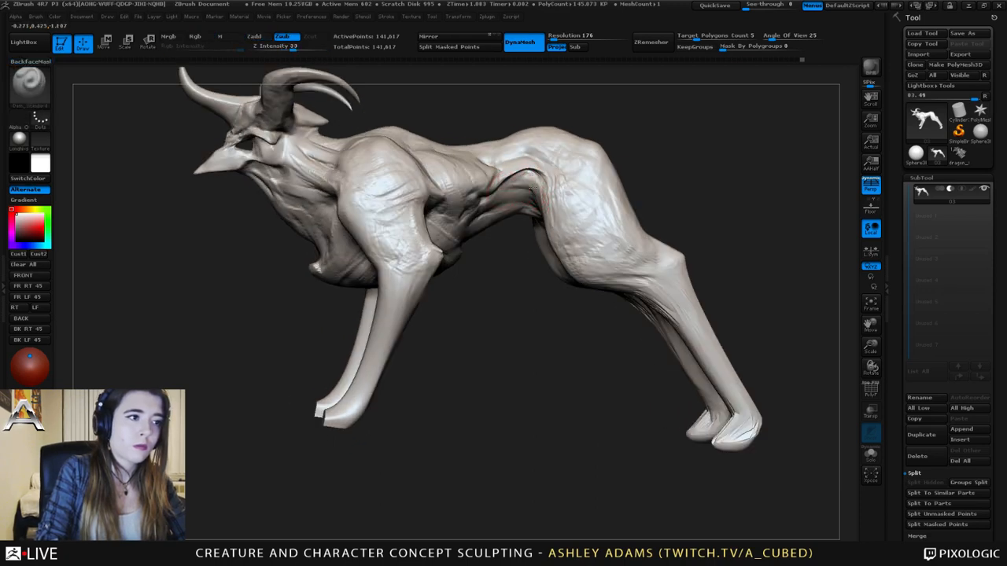
mouse_move(541, 209)
ctrl+right_down()
mouse_move(522, 179)
mouse_move(665, 173)
mouse_move(542, 199)
mouse_move(578, 198)
ctrl+right_up()
key(space)
key(space)
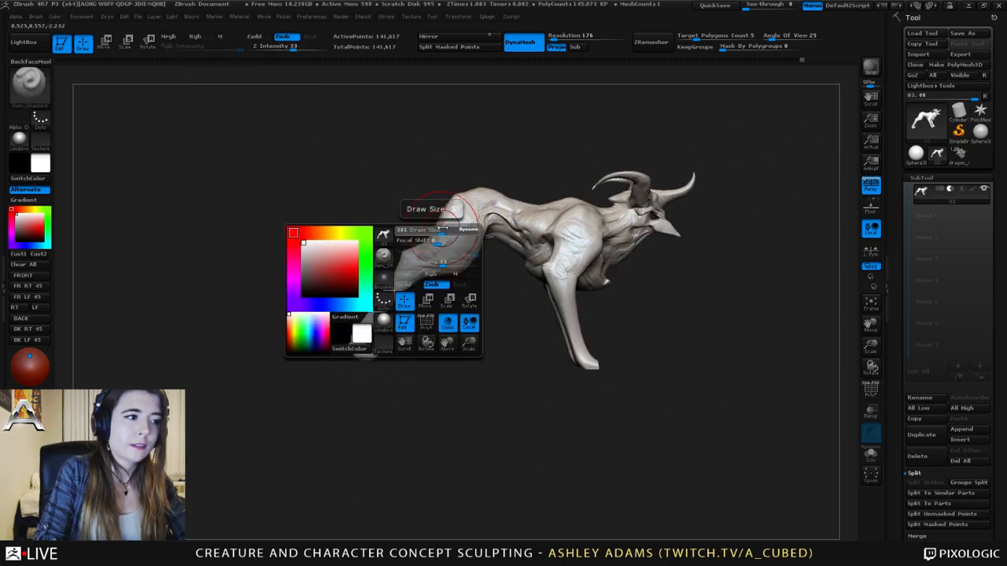
drag(434, 230, 454, 230)
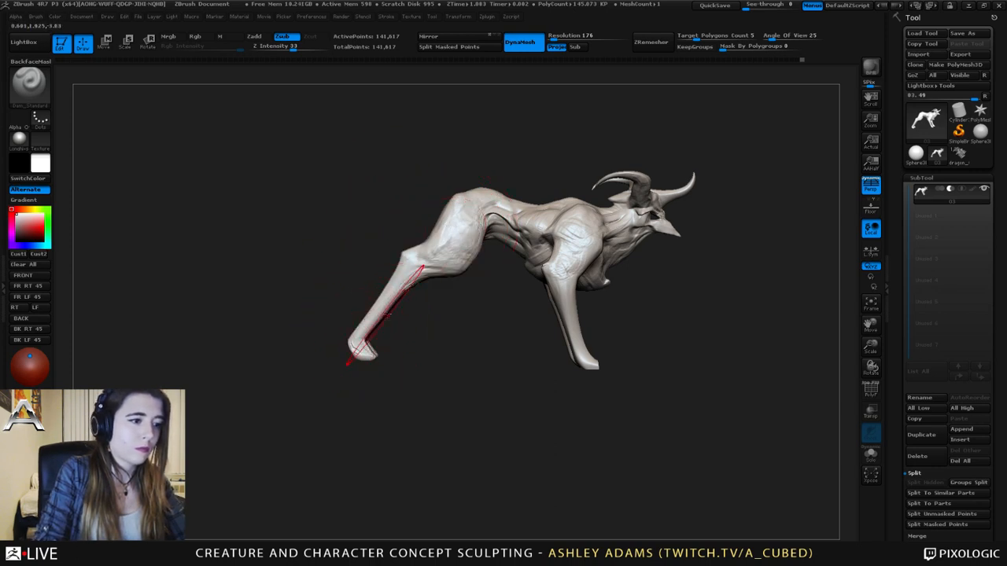
alt+right_drag(461, 228, 448, 233)
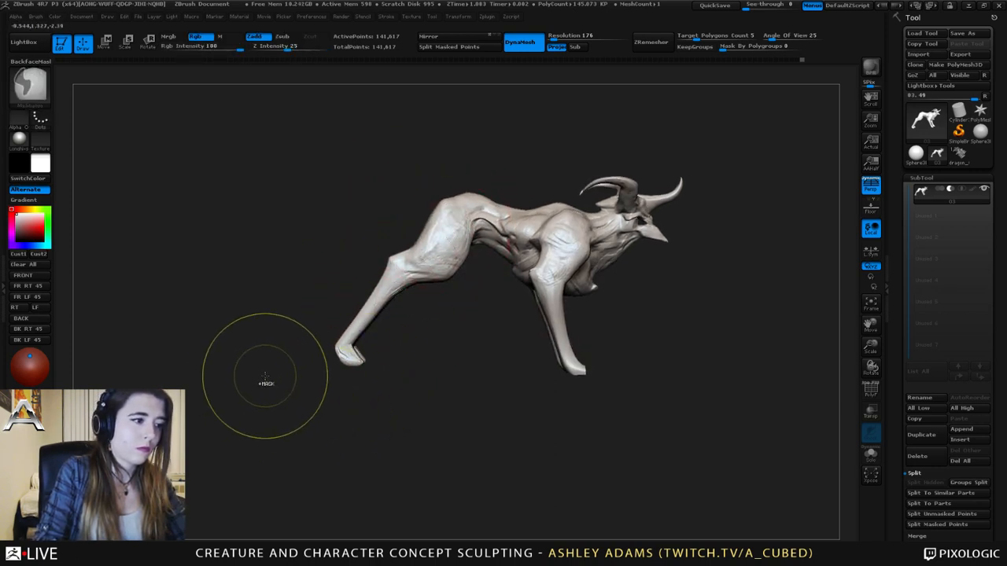
- Try to reposition the front feet with Transpose Move while the rest of the body is masked, and clear the mask
mouse_move(505, 403)
ctrl+mouse_down()
mouse_move(673, 366)
mouse_move(668, 355)
mouse_move(589, 349)
mouse_move(605, 349)
mouse_move(606, 451)
ctrl+mouse_up()
ctrl+click(638, 348)
key(w)
drag(548, 298, 613, 244)
drag(562, 353, 563, 468)
drag(564, 410, 564, 405)
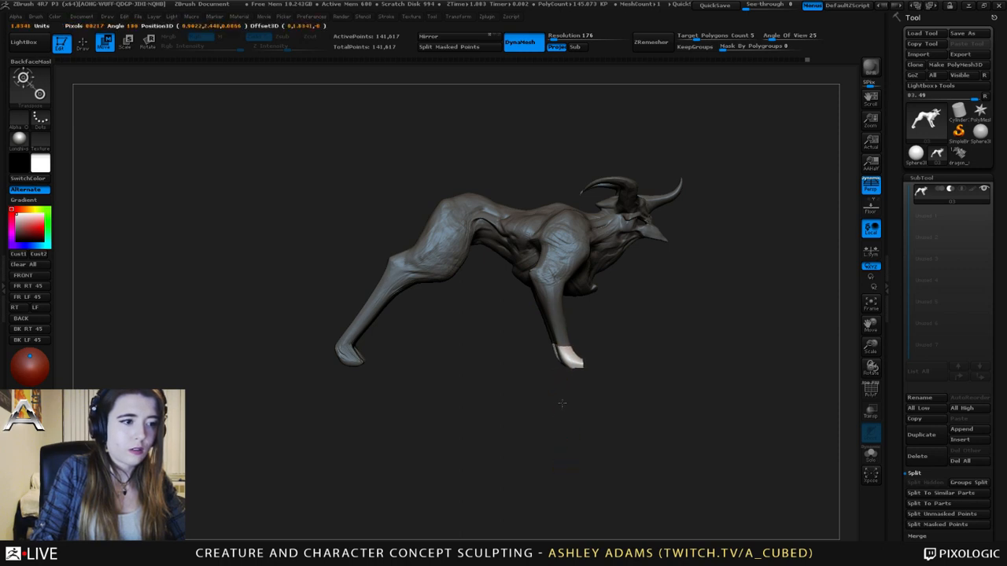
key(ctrl+z)
key(q)
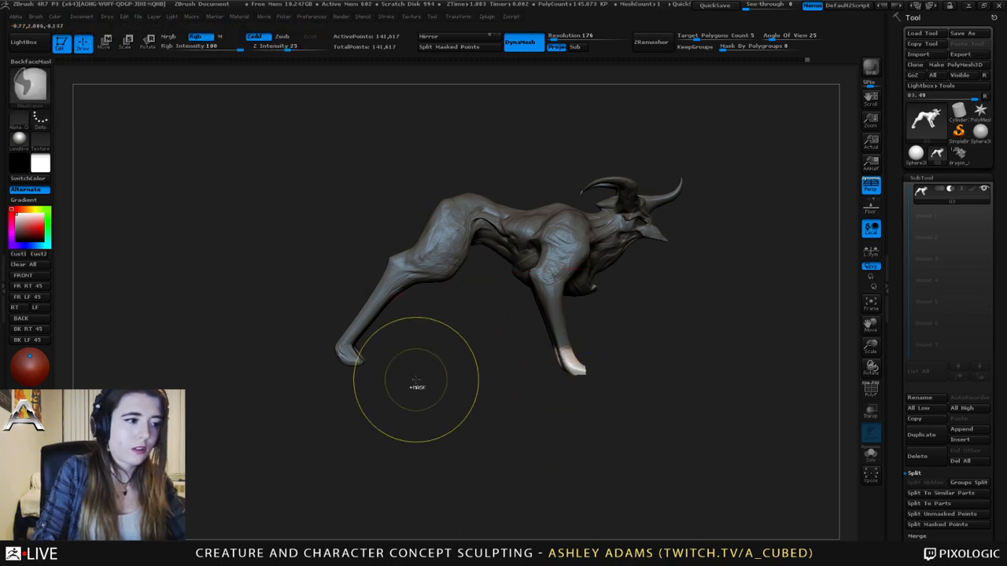
ctrl+drag(416, 380, 429, 368)
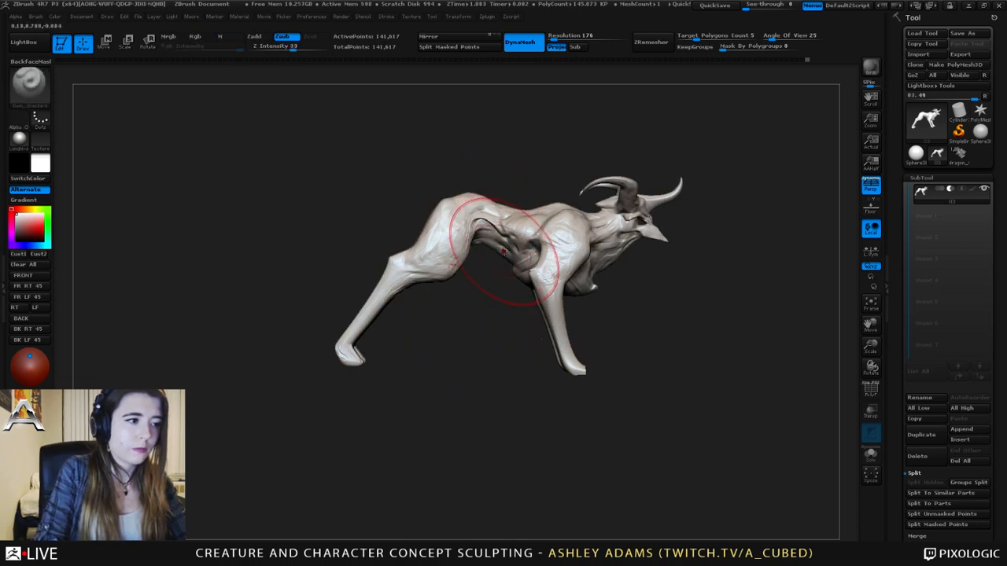
- Pull the hocks lower and reshape the lower hind legs with a resized SnakeHook brush
drag(494, 263, 498, 250)
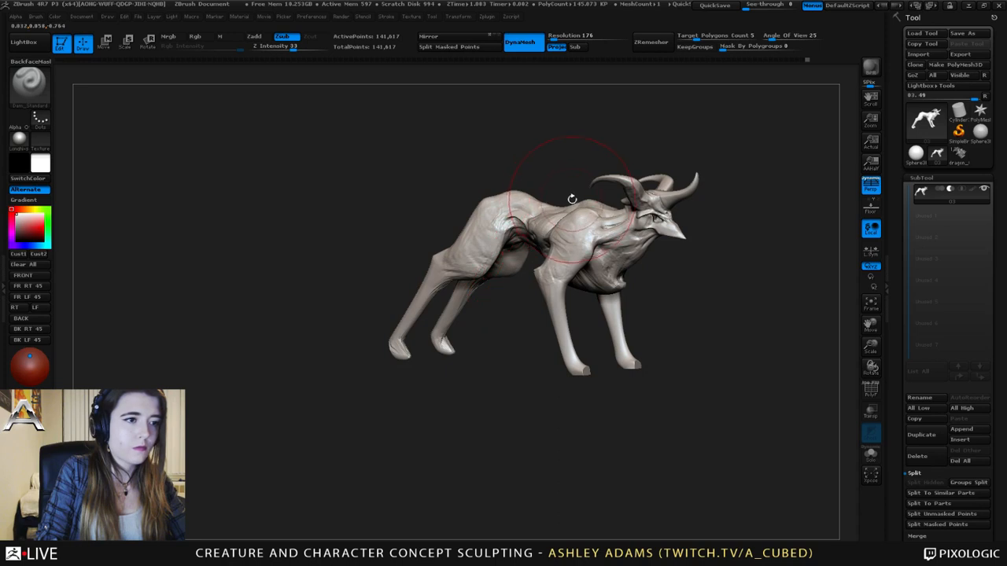
mouse_move(572, 199)
alt+mouse_down()
mouse_move(521, 213)
mouse_move(573, 214)
alt+mouse_up()
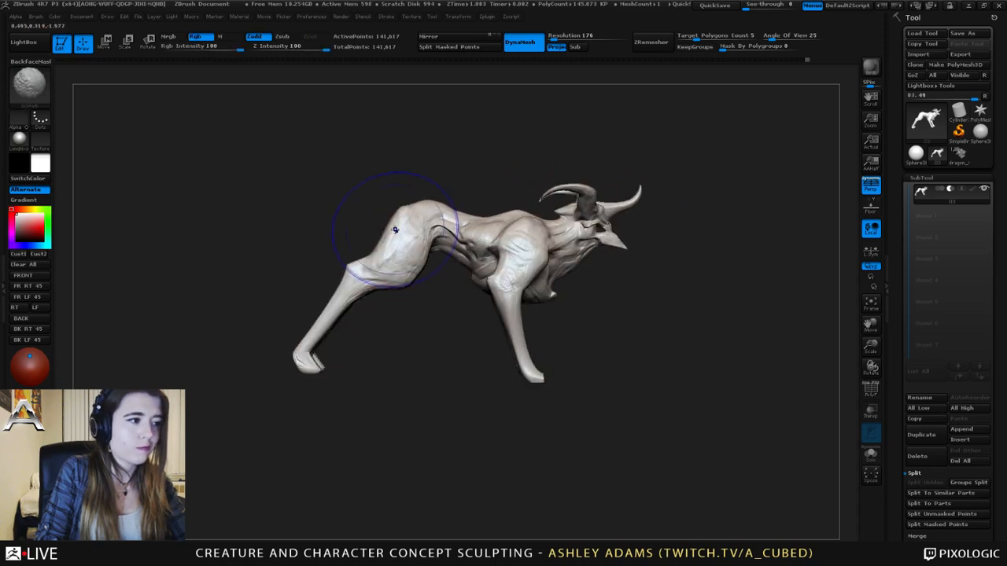
mouse_move(395, 230)
alt+right_down()
mouse_move(492, 238)
mouse_move(494, 254)
alt+right_up()
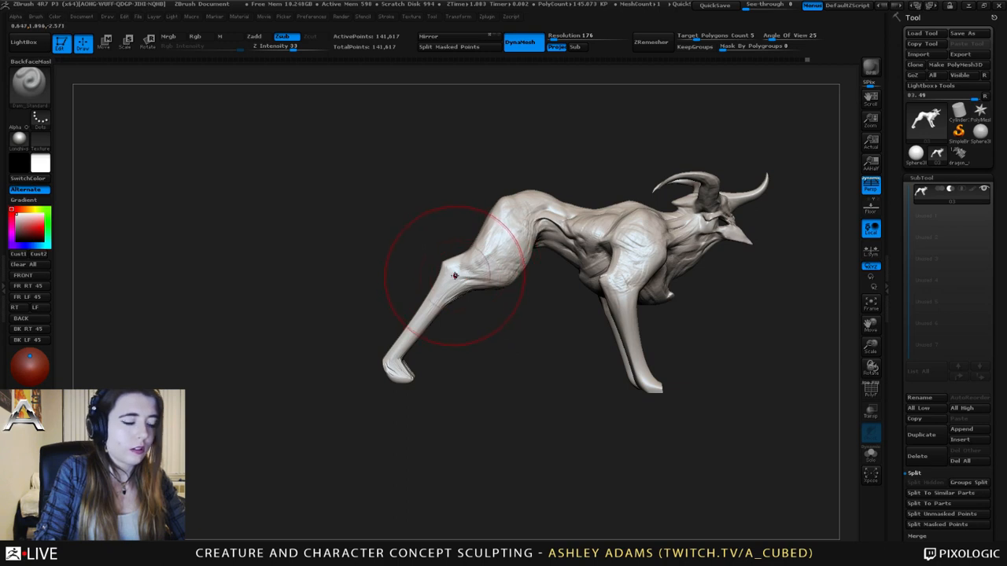
key(b)
key(s)
key(h)
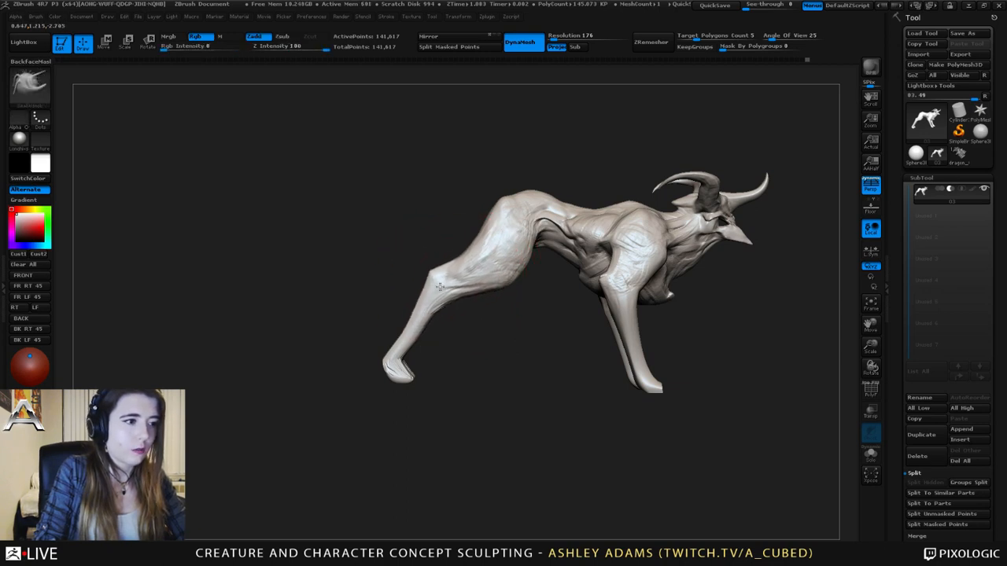
key(space)
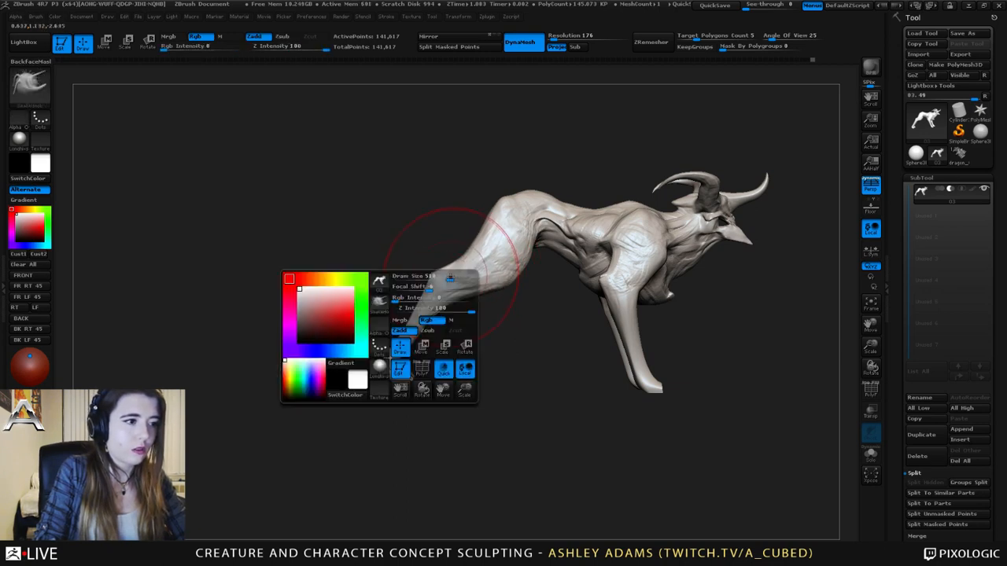
drag(432, 298, 420, 298)
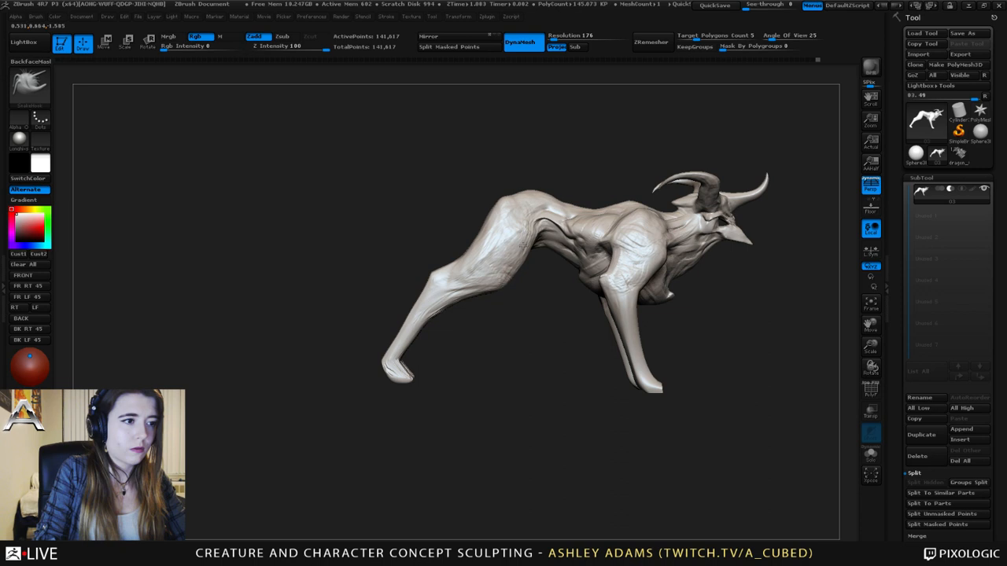
- Pull up a bony point on the rump with SnakeHook, adjust the haunch contour and smooth the thigh surface
key(space)
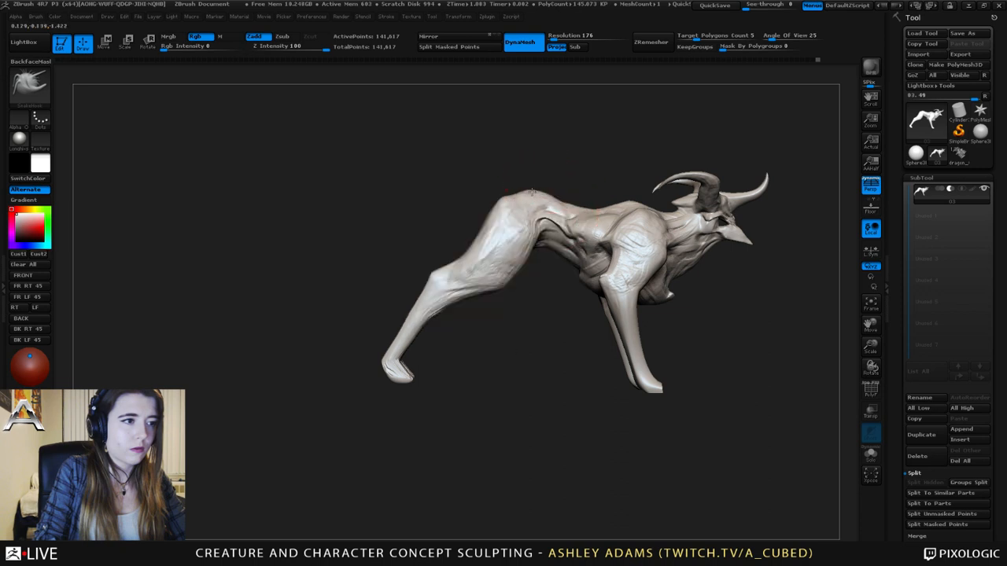
key(space)
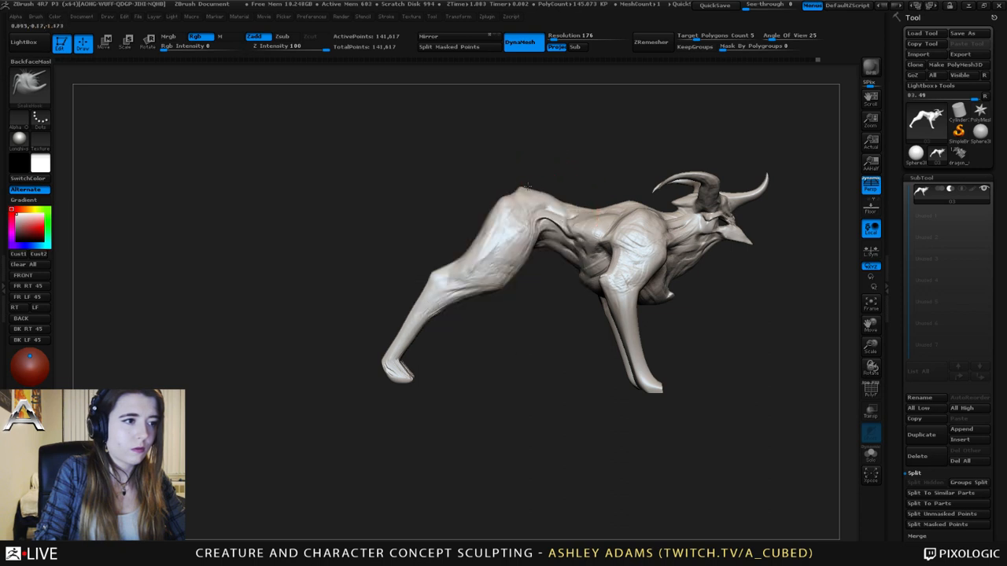
drag(525, 188, 497, 290)
key(space)
mouse_move(543, 156)
mouse_down()
mouse_move(519, 162)
mouse_move(572, 233)
mouse_move(558, 235)
mouse_up()
shift+drag(553, 270, 546, 269)
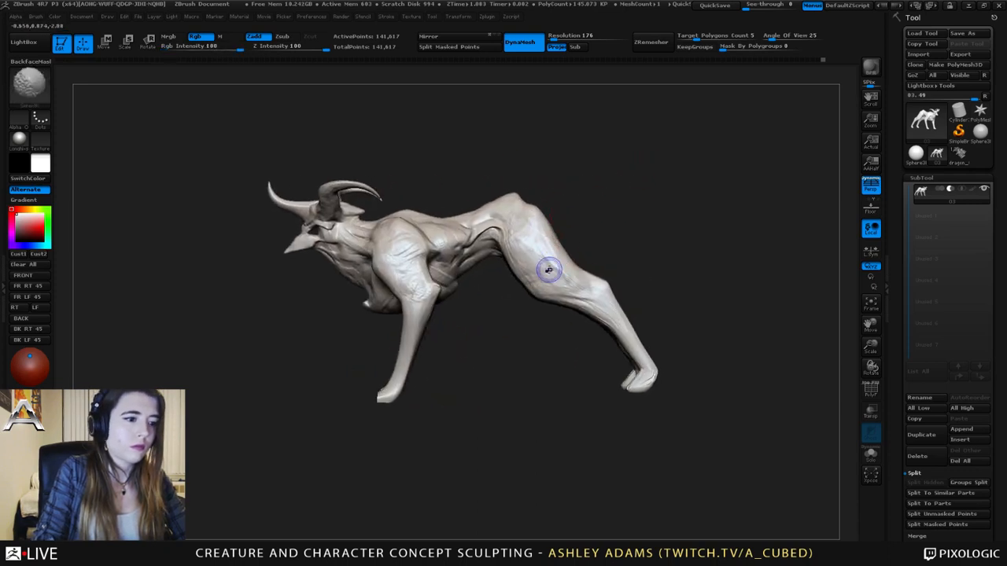
- Draw a horizontal clip line beneath the feet and try to reposition the hind legs with masking and Transpose Move
mouse_move(788, 401)
ctrl+shift+mouse_down()
mouse_move(259, 405)
mouse_move(270, 445)
ctrl+shift+mouse_up()
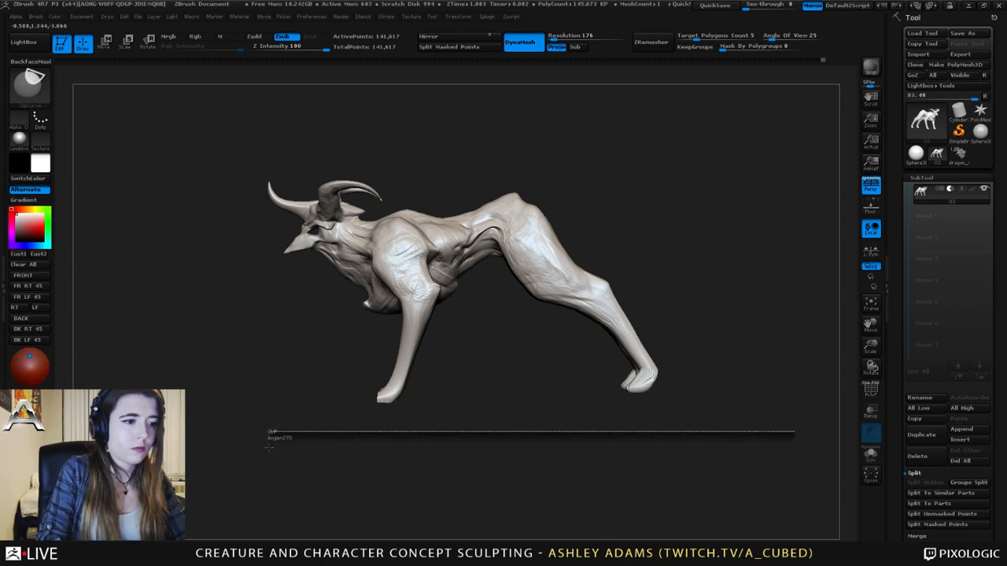
mouse_move(614, 261)
alt+mouse_down()
mouse_move(490, 270)
mouse_move(606, 236)
alt+mouse_up()
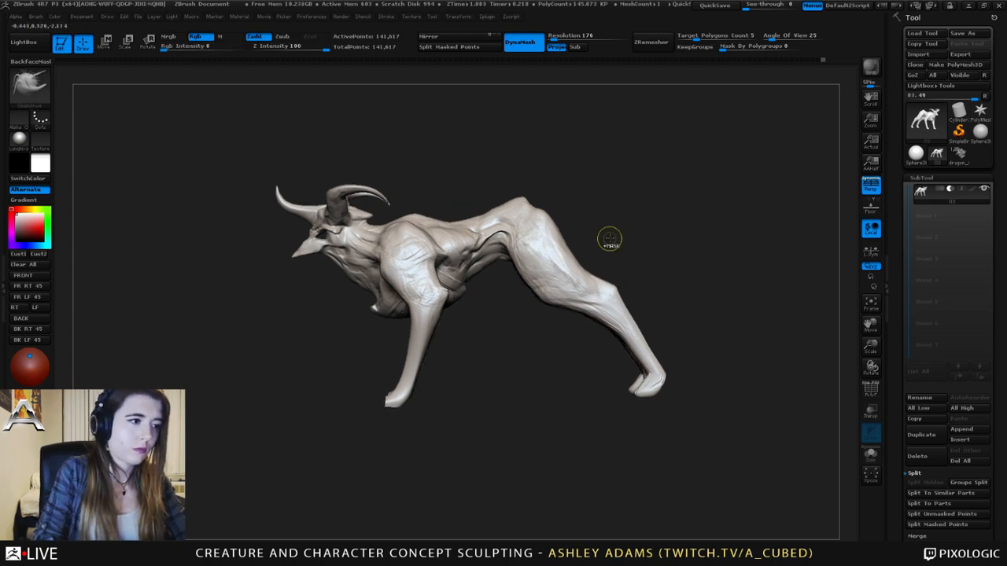
mouse_move(652, 259)
ctrl+mouse_down()
mouse_move(543, 203)
mouse_move(515, 262)
mouse_move(784, 435)
ctrl+mouse_up()
ctrl+click(631, 250)
key(w)
mouse_move(530, 236)
mouse_down()
mouse_move(699, 427)
mouse_move(756, 423)
mouse_move(630, 416)
mouse_up()
key(ctrl+z)
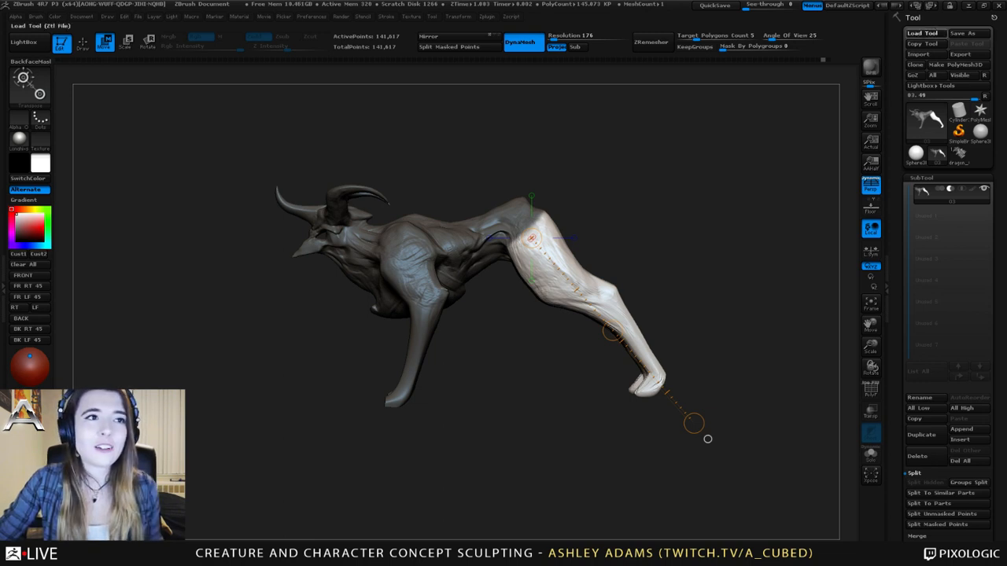
- Load the dragon bust tool and examine it from several angles
click(982, 38)
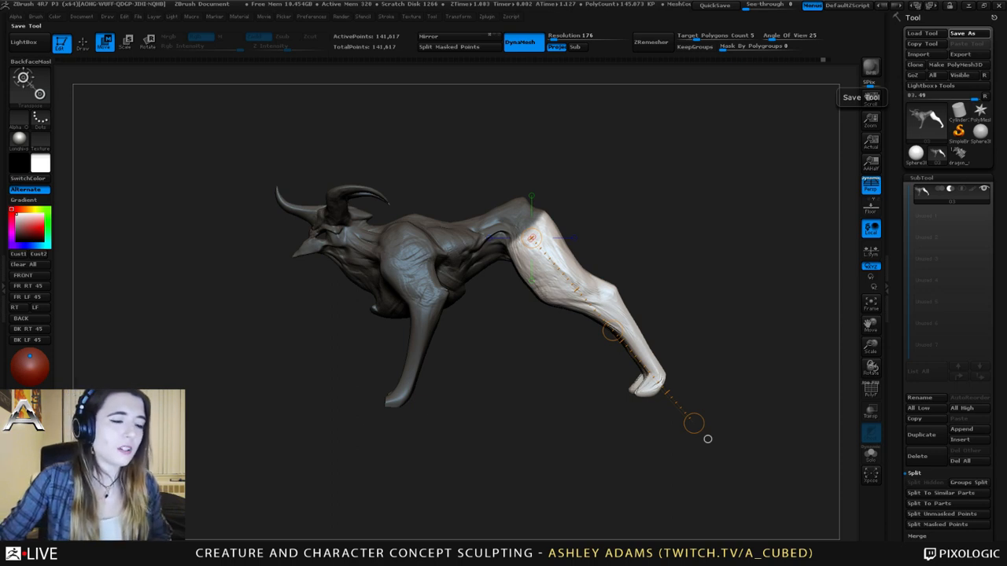
click(931, 37)
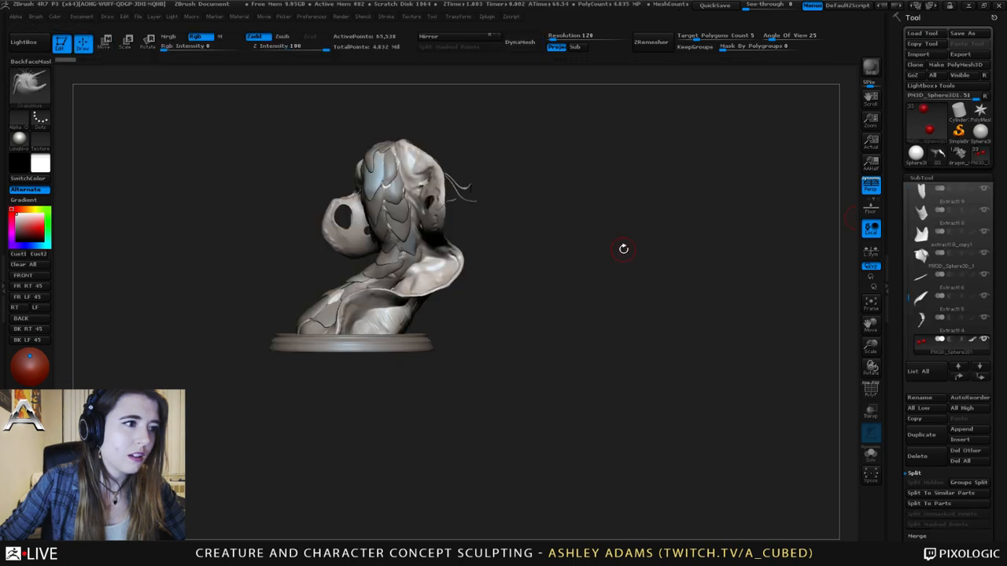
mouse_move(622, 247)
mouse_down()
mouse_move(630, 263)
mouse_move(508, 269)
mouse_move(642, 283)
mouse_move(594, 302)
mouse_move(593, 277)
mouse_move(636, 260)
mouse_move(451, 209)
mouse_move(526, 205)
mouse_move(563, 253)
mouse_move(658, 306)
mouse_move(646, 284)
mouse_move(619, 279)
mouse_up()
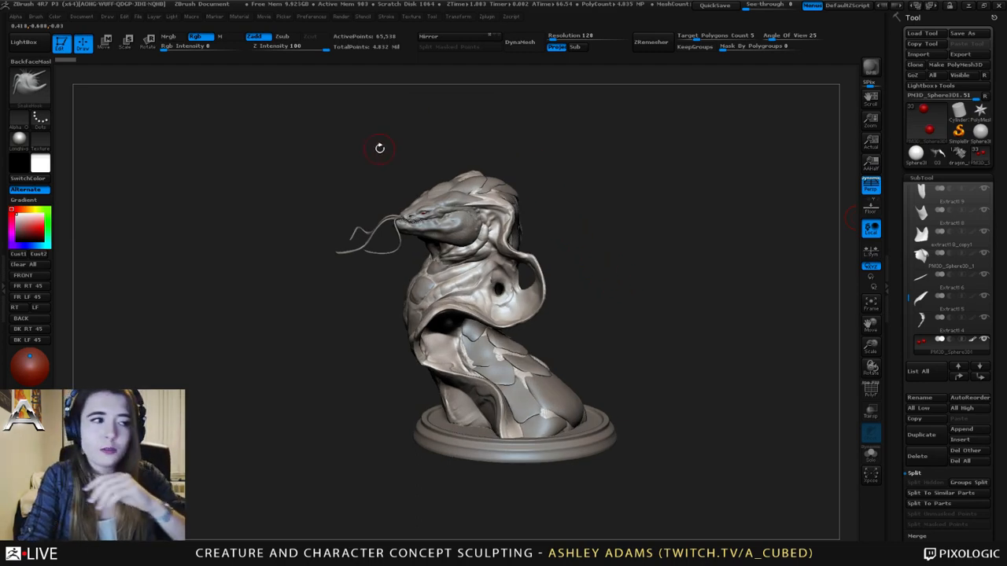
mouse_move(580, 253)
mouse_down()
mouse_move(539, 258)
mouse_move(566, 268)
mouse_move(528, 287)
mouse_move(633, 313)
mouse_move(621, 309)
mouse_move(601, 343)
mouse_move(621, 314)
mouse_up()
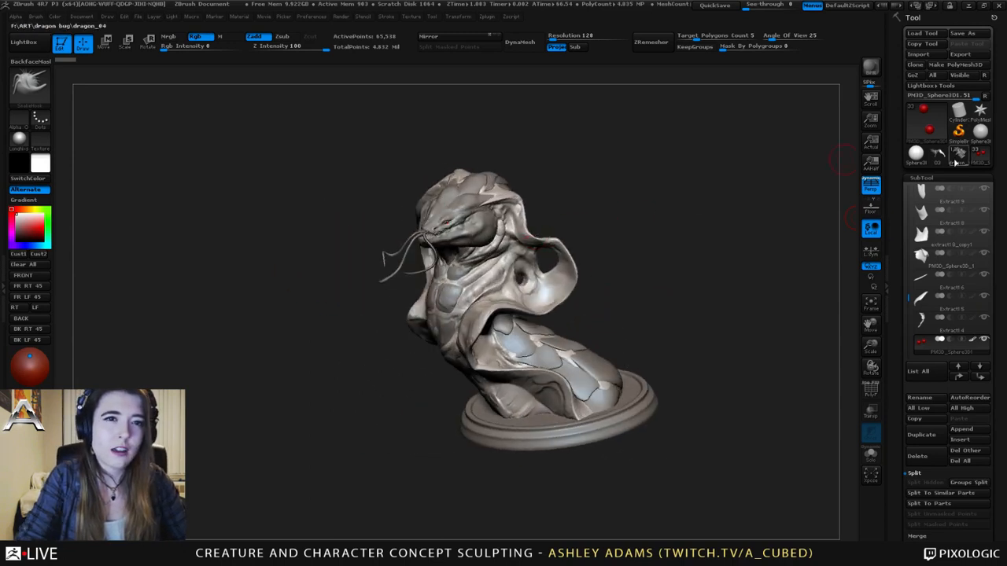
mouse_move(964, 305)
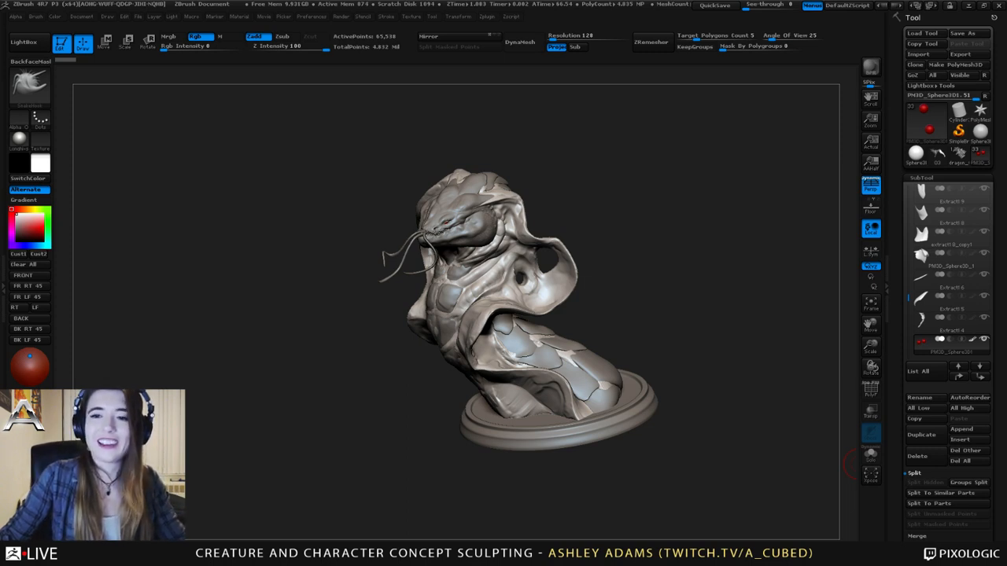
- Delete all subtools of the dragon bust and return to the horned creature in side view
click(937, 155)
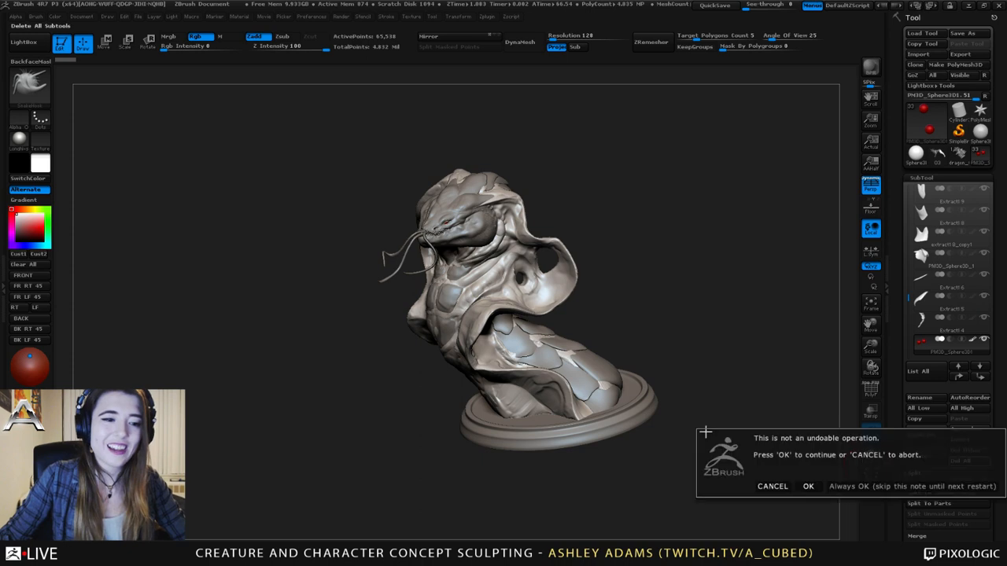
click(810, 486)
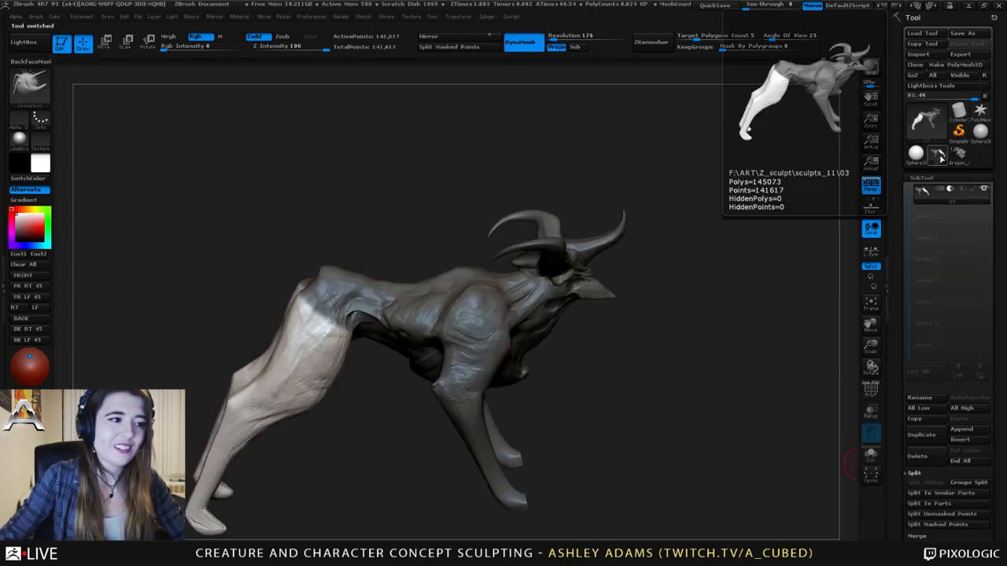
drag(676, 275, 506, 198)
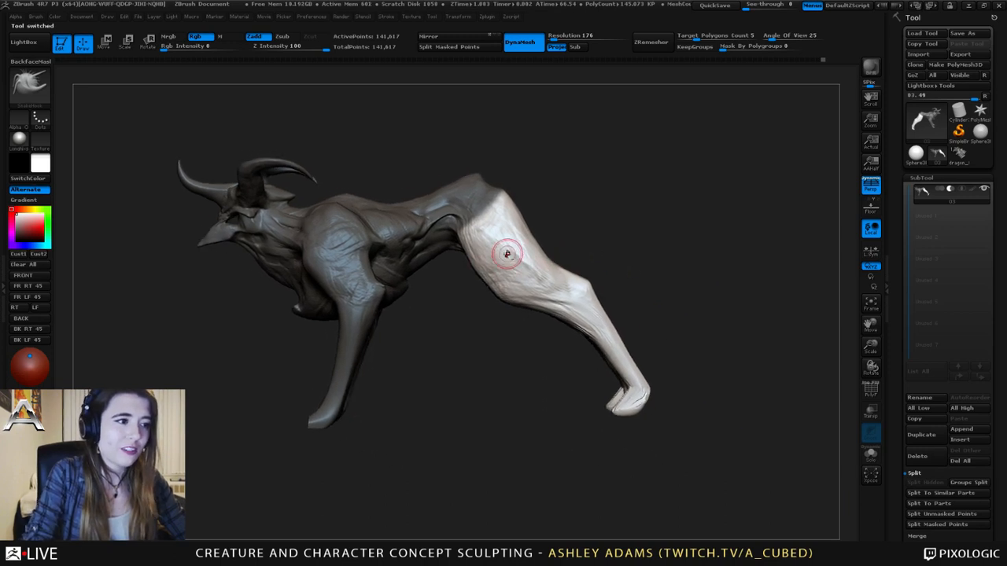
- Clear the creature's mask and pull the thigh contour into shape with a resized SnakeHook brush
key(space)
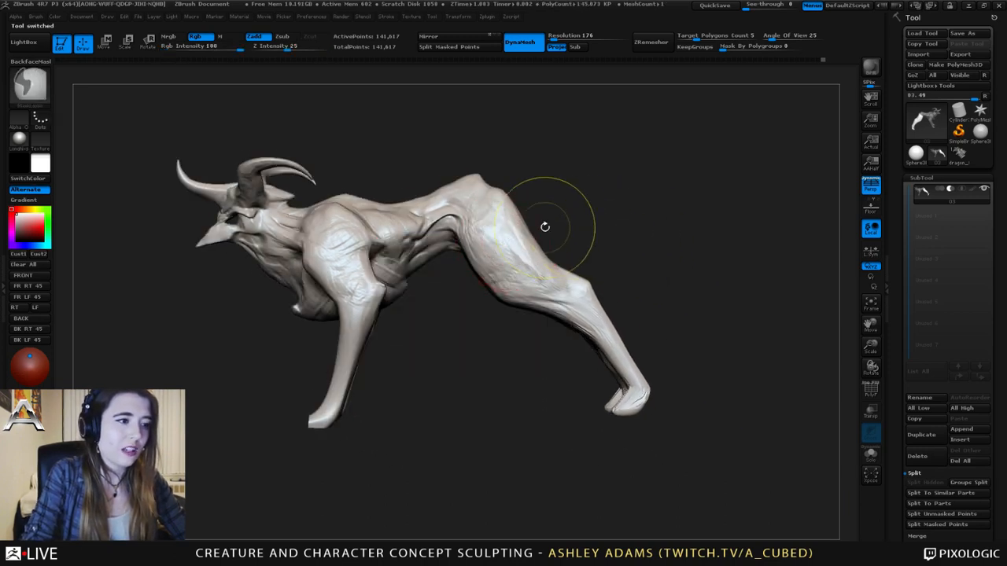
key(space)
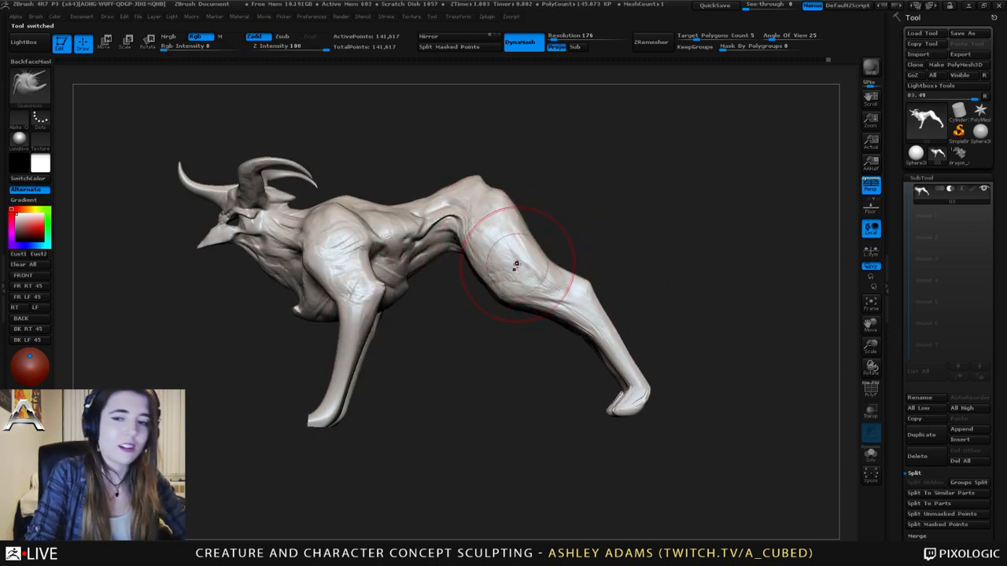
alt+drag(519, 265, 563, 262)
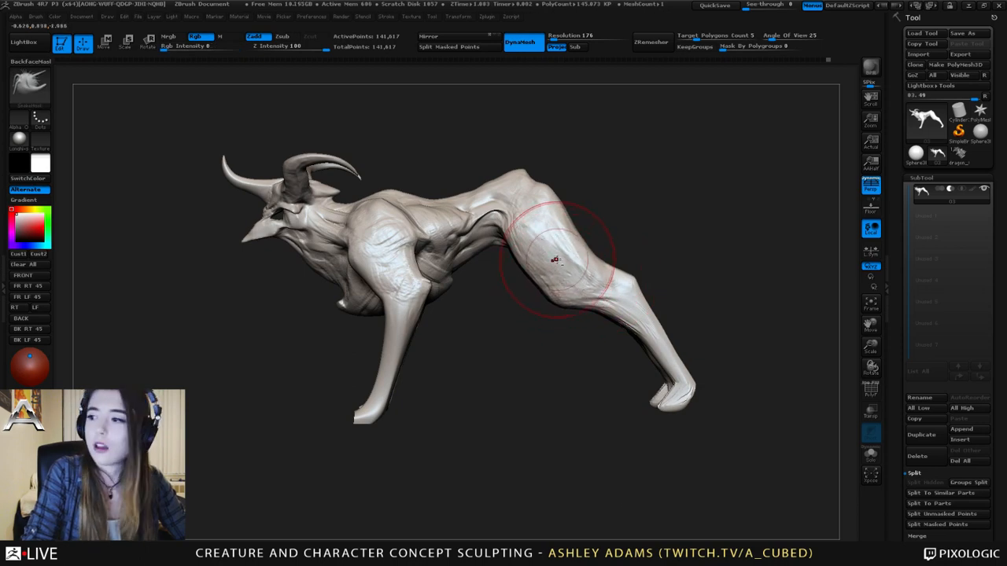
alt+right_drag(554, 258, 574, 268)
key(space)
drag(544, 196, 547, 235)
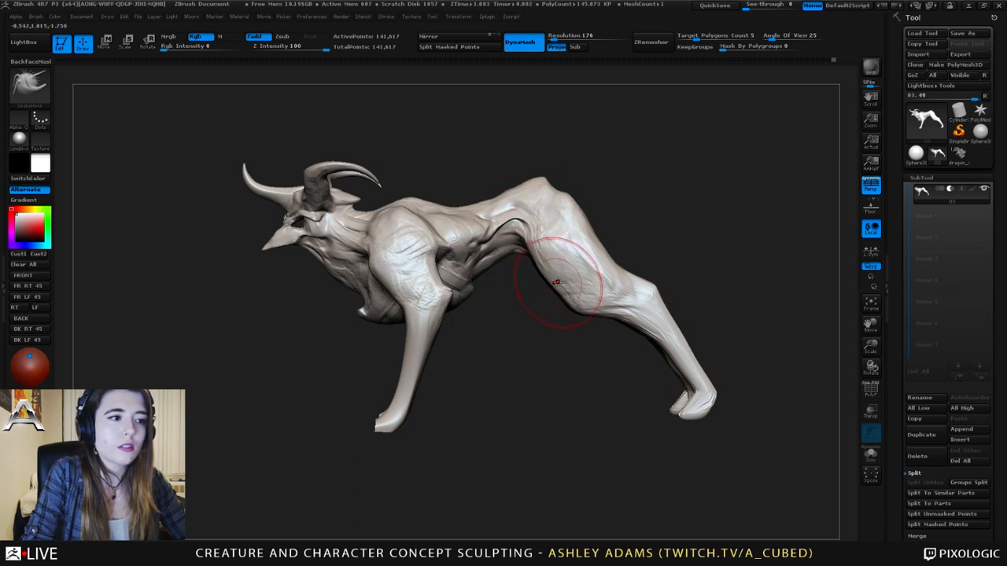
- Nudge the front edge of the thigh and the underside above the hock with the SnakeHook brush
drag(566, 296, 570, 302)
key(space)
drag(631, 301, 626, 302)
- Reshape the hind foot, smooth the lower hind leg up to the hock, and remesh the body with DynaMesh at resolution 176
alt+right_drag(632, 310, 587, 276)
drag(649, 368, 651, 374)
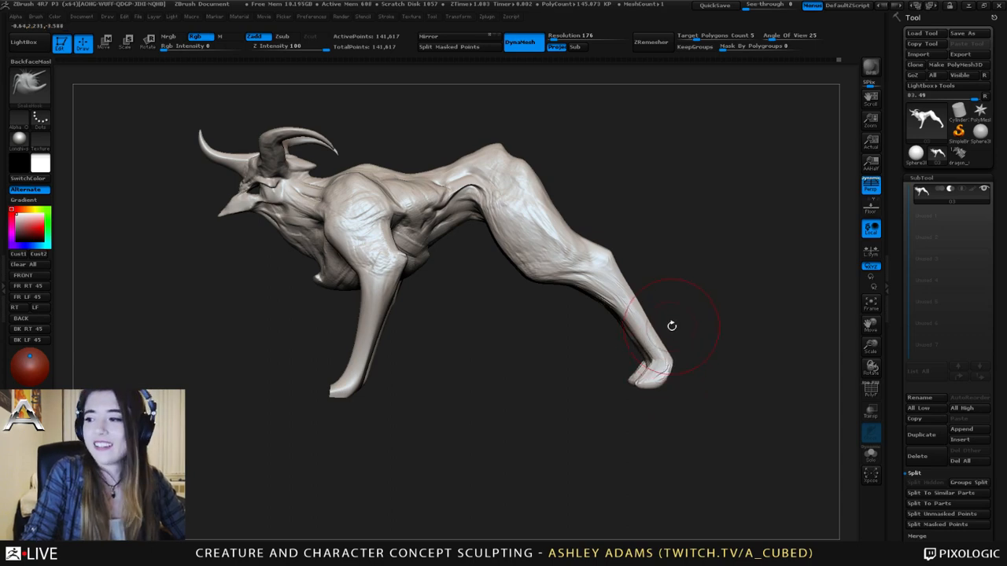
right_drag(660, 340, 658, 341)
key(space)
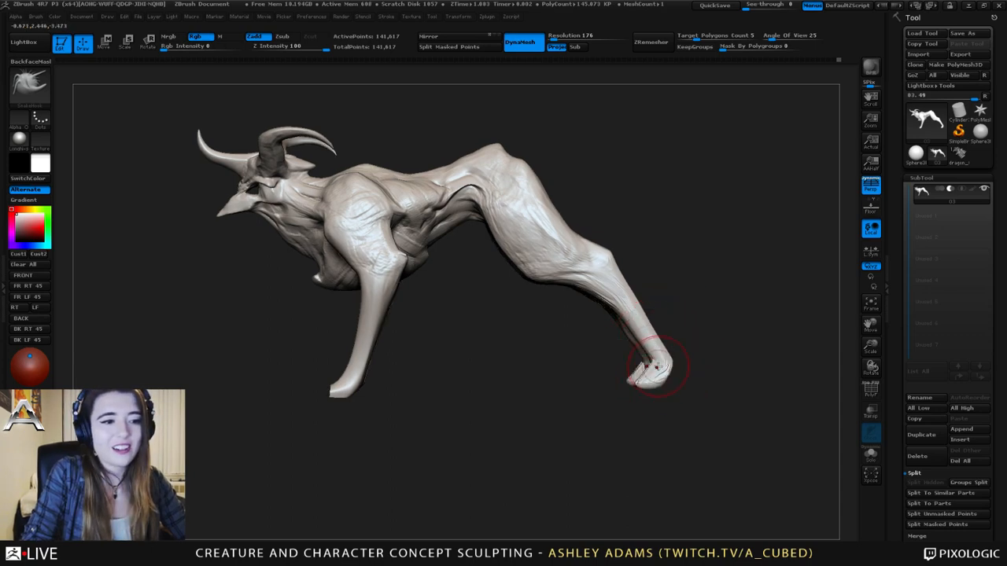
mouse_move(660, 361)
shift+mouse_down()
mouse_move(652, 354)
mouse_move(644, 363)
mouse_move(638, 337)
mouse_move(601, 318)
mouse_move(639, 328)
mouse_move(623, 302)
mouse_move(595, 289)
shift+mouse_up()
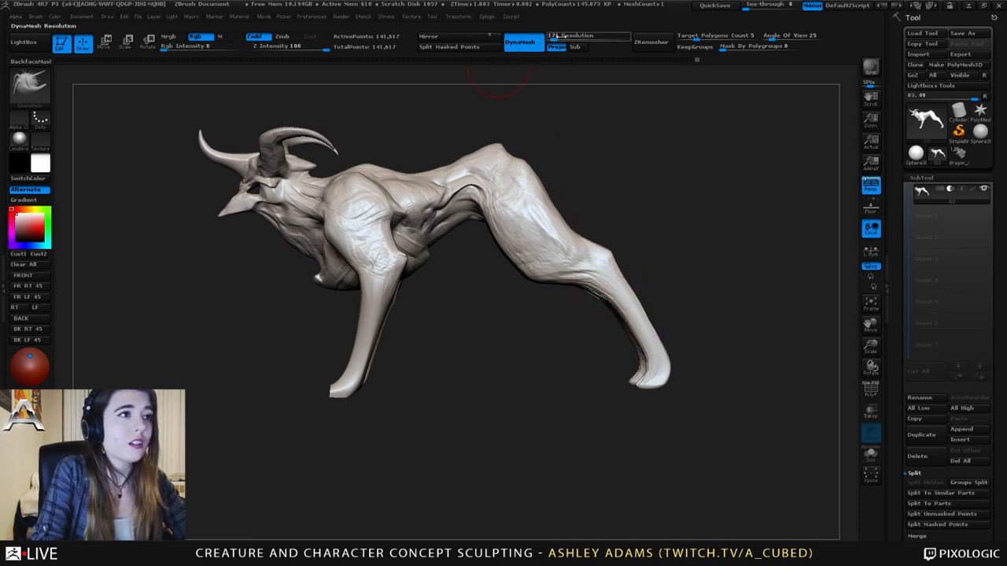
ctrl+drag(610, 173, 664, 121)
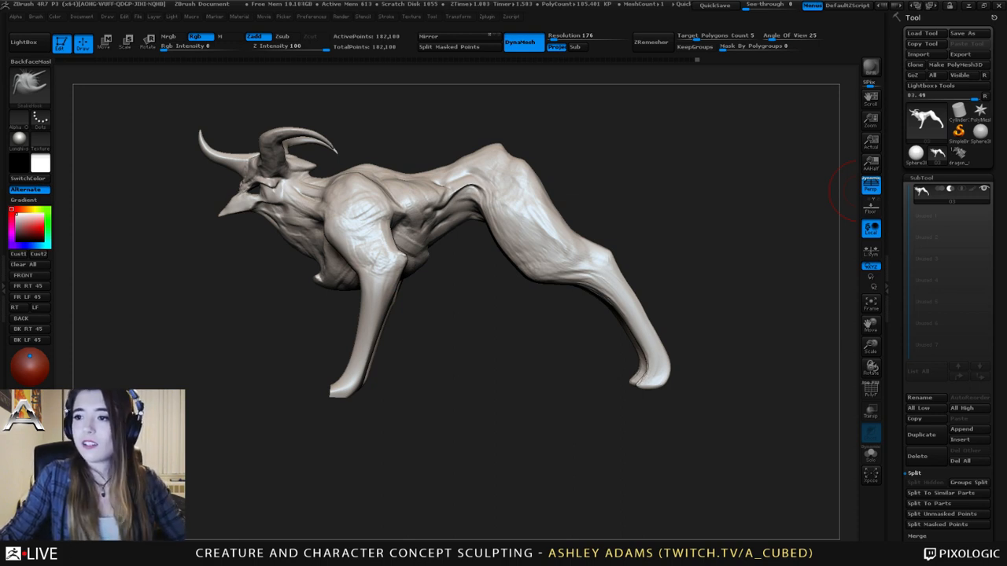
- Refine the haunch and hock contours of the hind leg in side view with a resized SnakeHook brush
drag(588, 323, 596, 285)
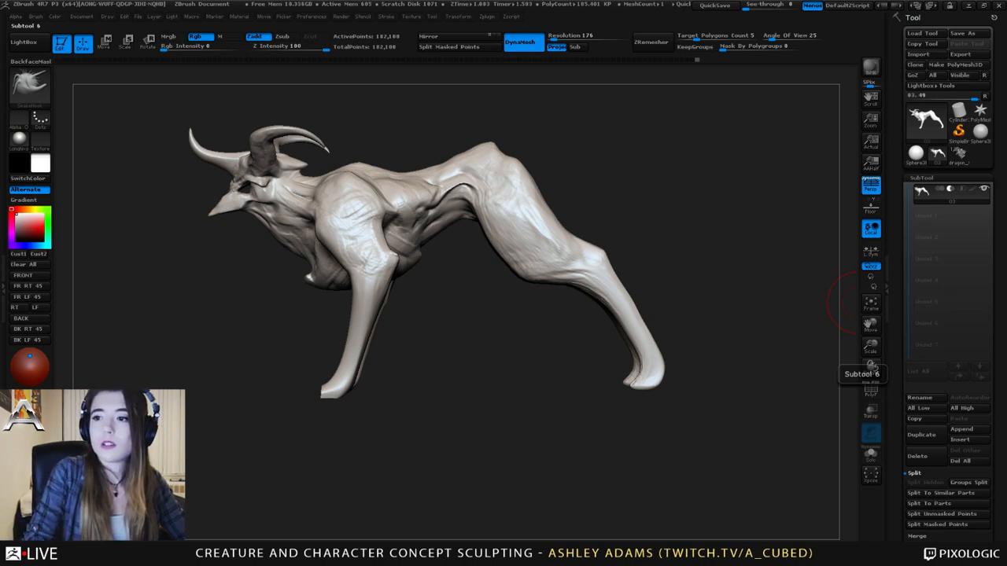
drag(810, 299, 637, 244)
key(space)
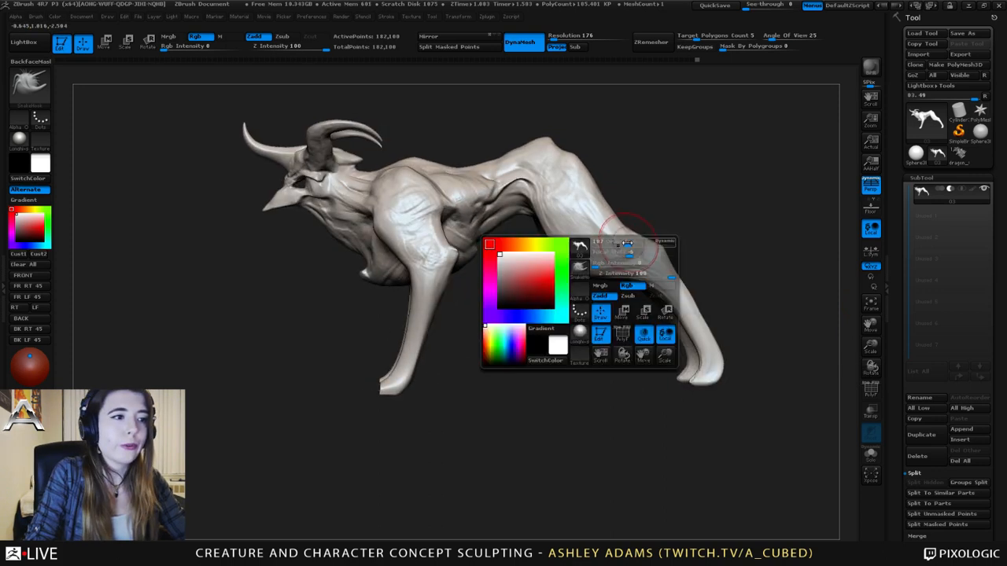
key(space)
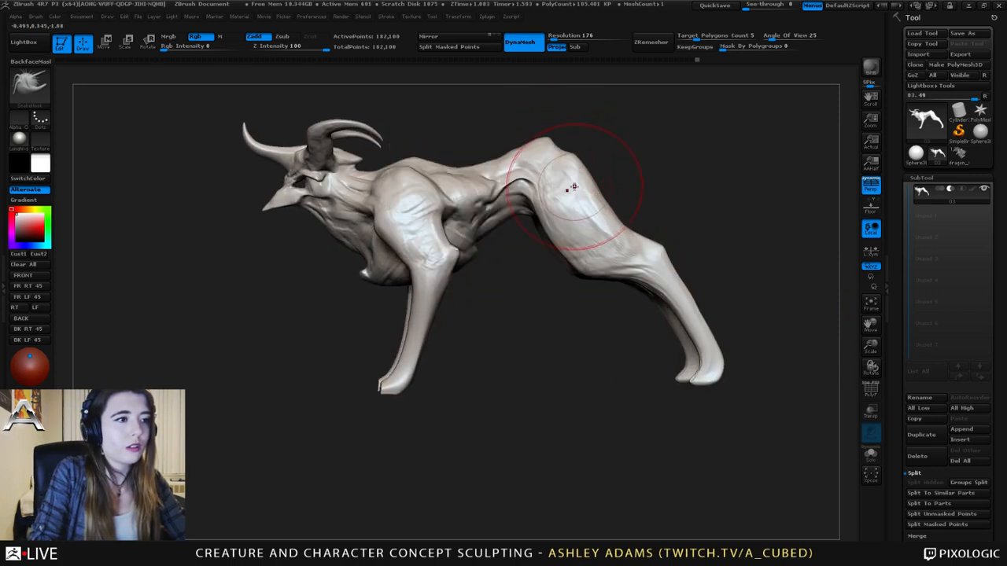
drag(588, 196, 602, 208)
drag(598, 206, 593, 225)
key(space)
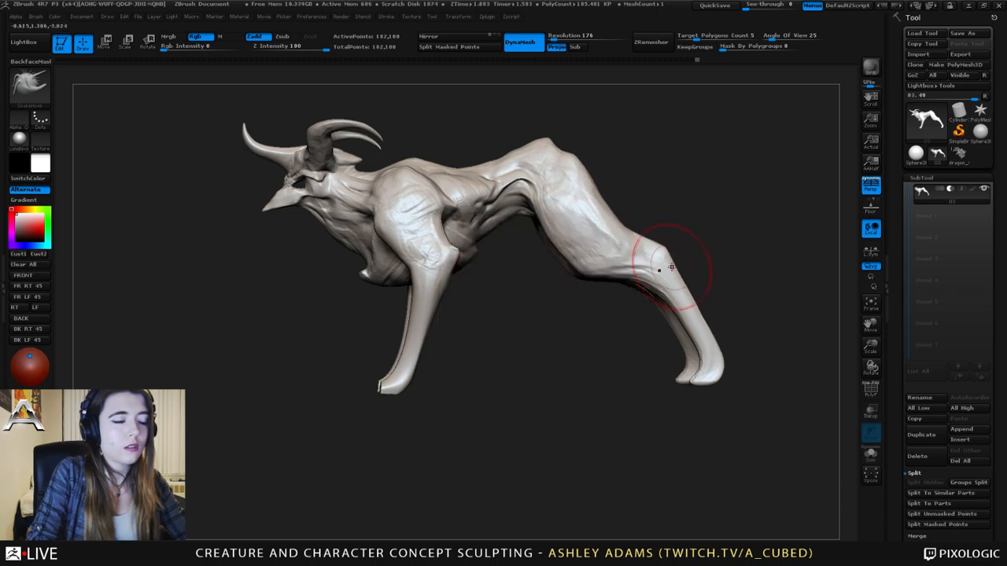
drag(652, 256, 652, 254)
key(space)
mouse_move(700, 310)
alt+mouse_down()
mouse_move(660, 340)
mouse_move(599, 289)
alt+mouse_up()
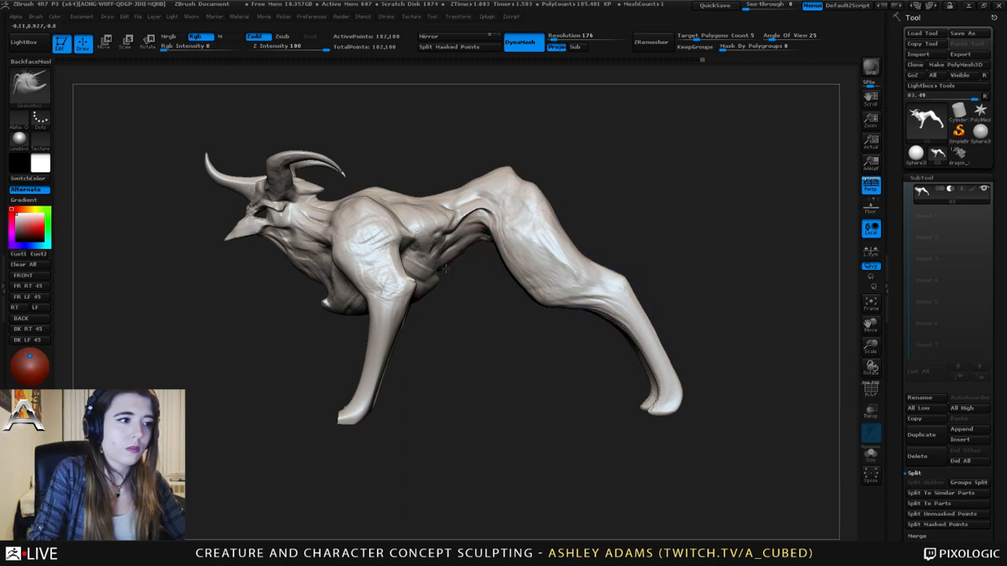
- Check the hind legs from behind, then adjust the flank fold where the belly meets the thigh with SnakeHook
mouse_move(482, 334)
mouse_down()
mouse_move(397, 307)
mouse_move(460, 299)
mouse_move(428, 302)
mouse_up()
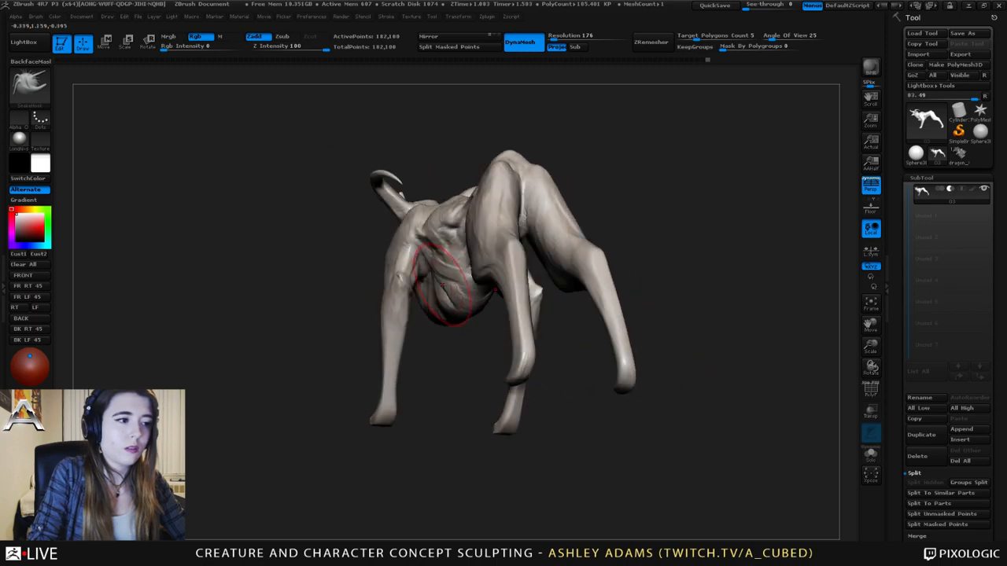
mouse_move(463, 339)
mouse_down()
mouse_move(461, 275)
mouse_move(445, 305)
mouse_move(442, 291)
mouse_move(448, 311)
mouse_move(482, 318)
mouse_up()
key(space)
key(1)
mouse_move(425, 287)
right_down()
mouse_move(420, 298)
mouse_move(453, 254)
mouse_move(502, 231)
mouse_move(557, 250)
right_up()
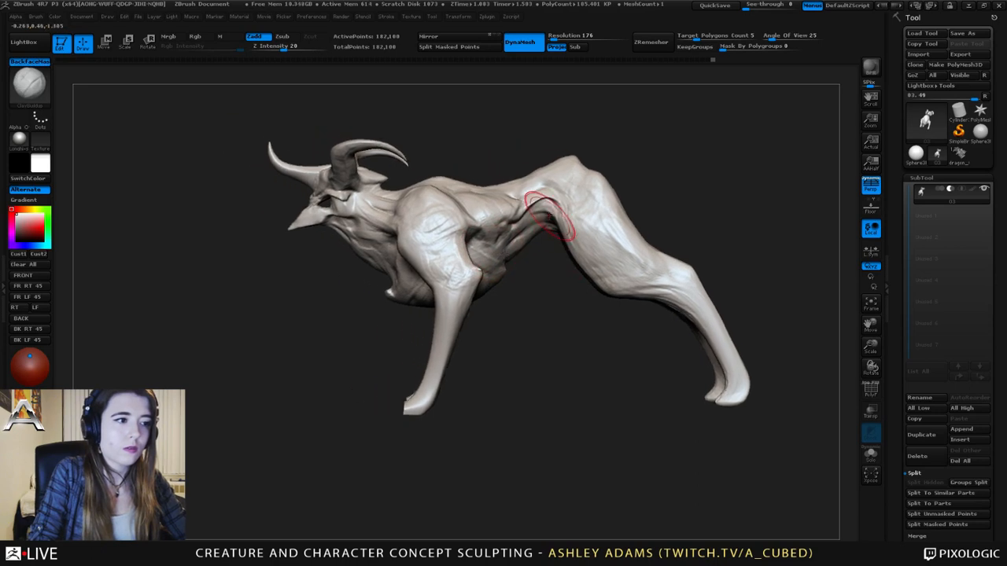
key(2)
key(space)
mouse_move(541, 197)
mouse_down()
mouse_move(565, 214)
mouse_move(550, 197)
mouse_up()
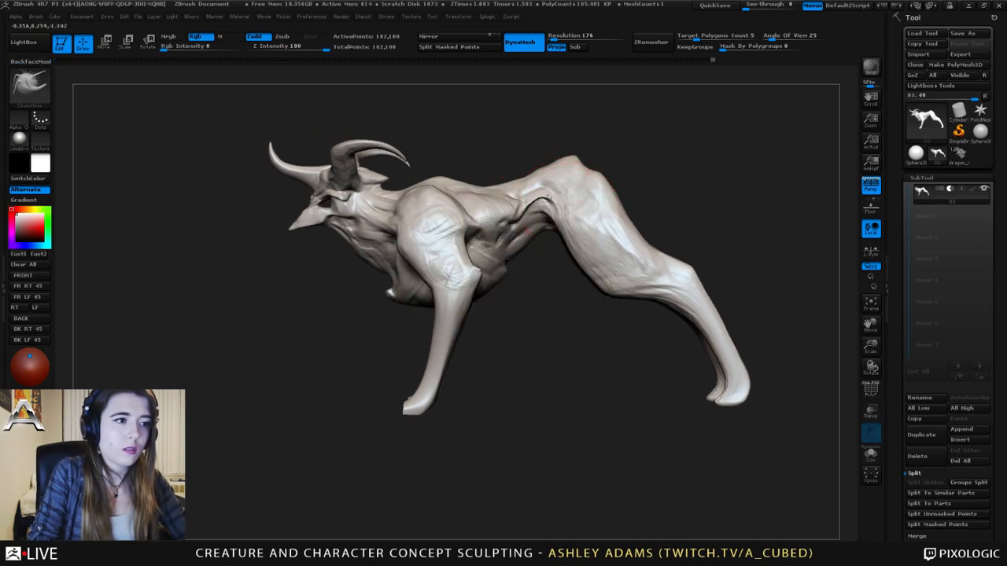
- Pull the top of the rump backward and reshape the line of the lower back with a resized SnakeHook brush
key(space)
key(space)
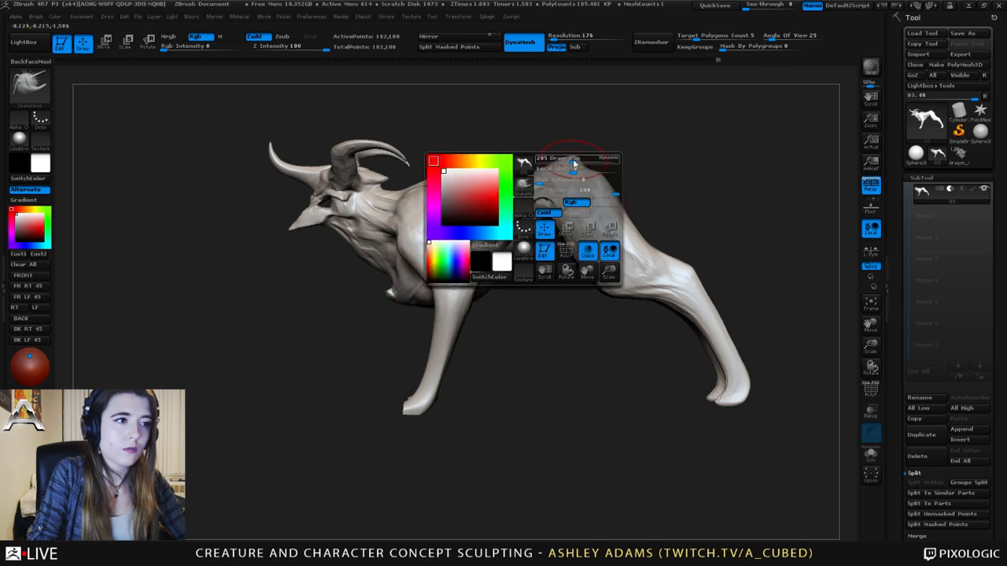
drag(573, 164, 578, 161)
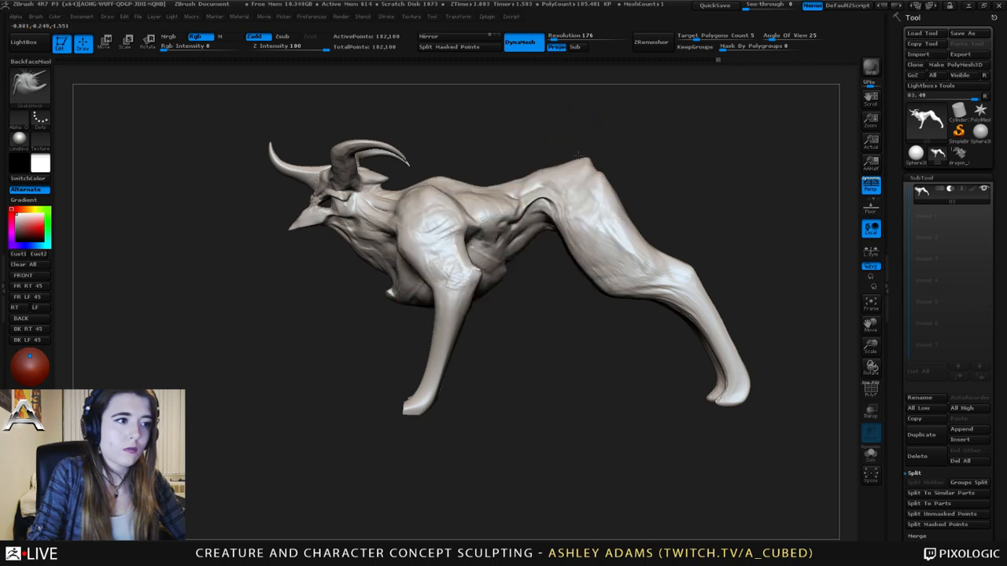
key(space)
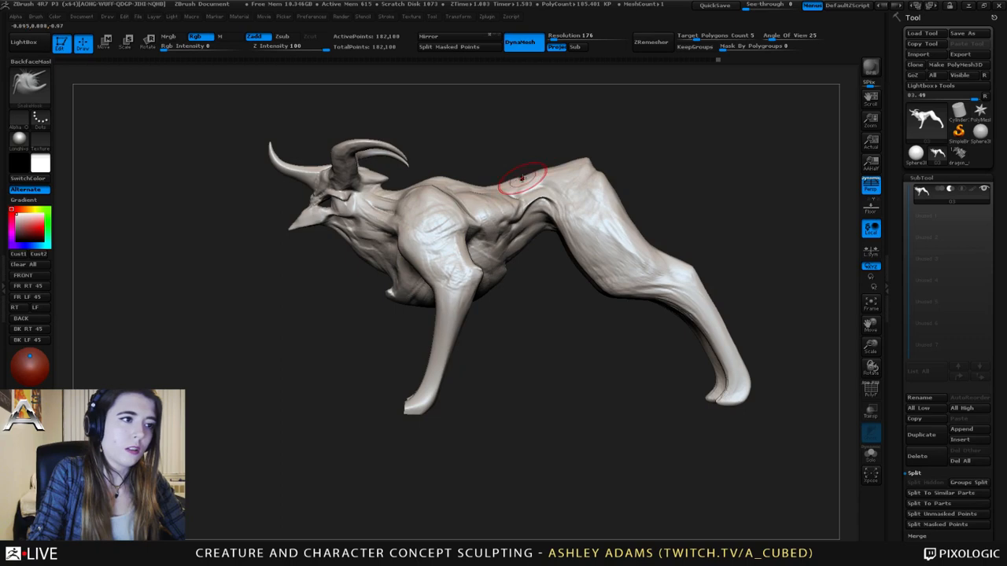
key(space)
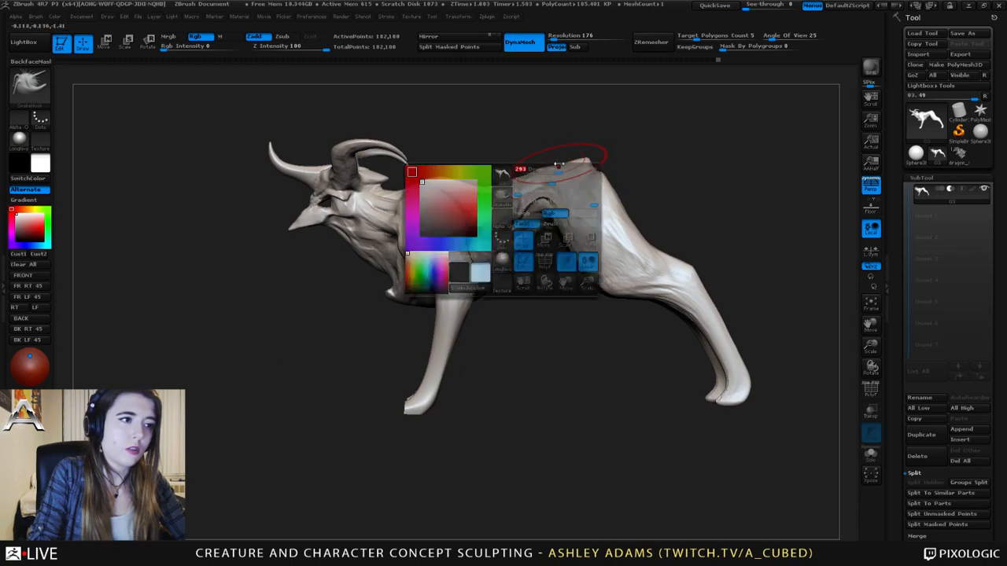
alt+drag(568, 150, 530, 203)
key(space)
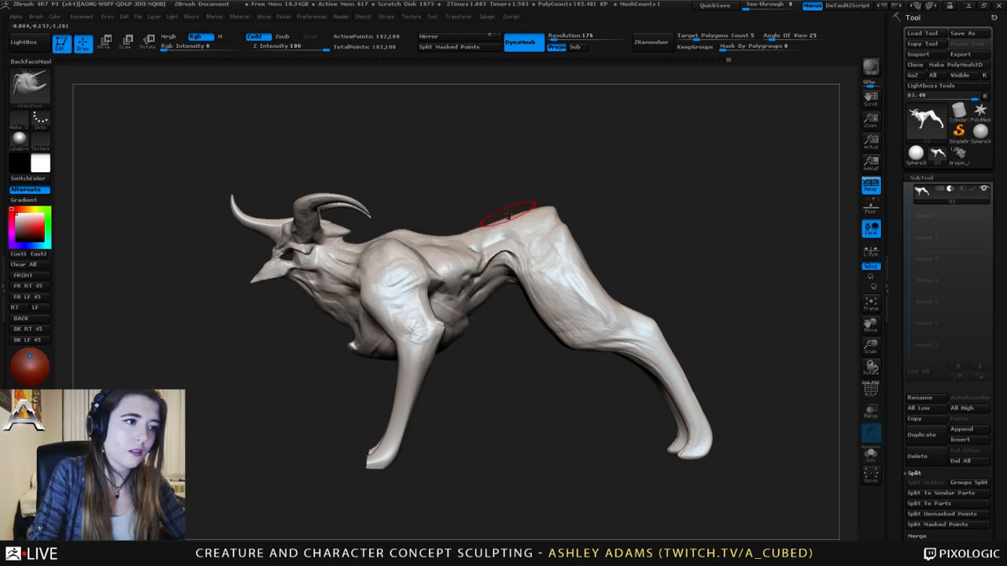
alt+drag(507, 206, 485, 221)
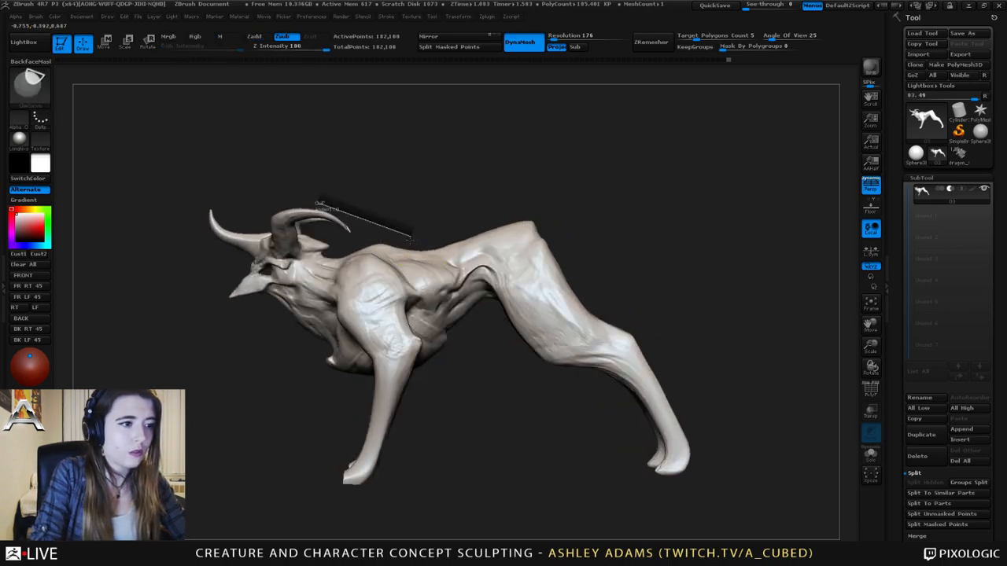
- Trim the top of the rump with clip curve lines drawn along the back
ctrl+shift+drag(409, 239, 487, 154)
alt+drag(554, 226, 527, 224)
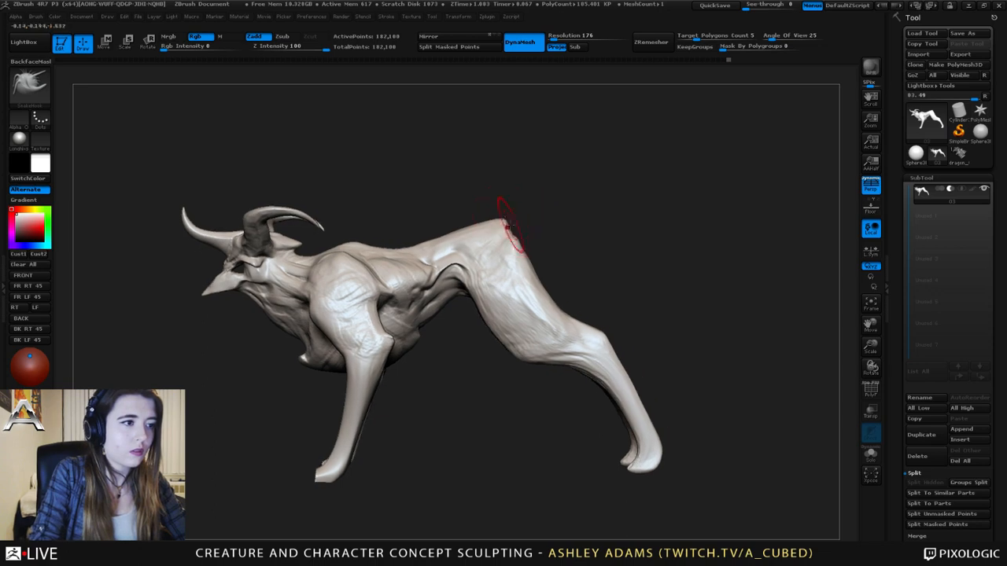
ctrl+shift+drag(438, 198, 543, 243)
alt+drag(508, 210, 485, 214)
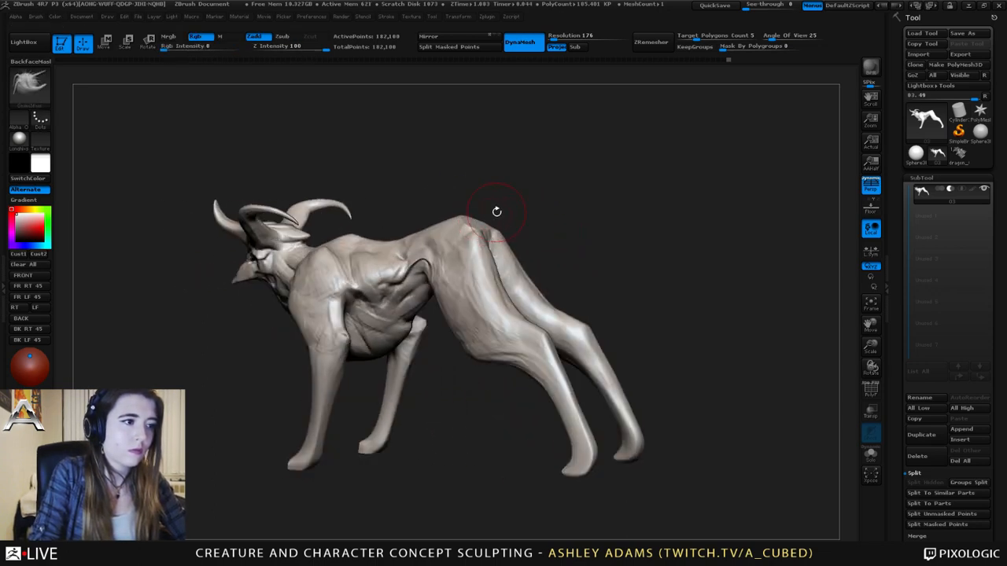
- Append a Sphere3D subtool, scale it down to a small ball and place it on top of the rump
click(972, 432)
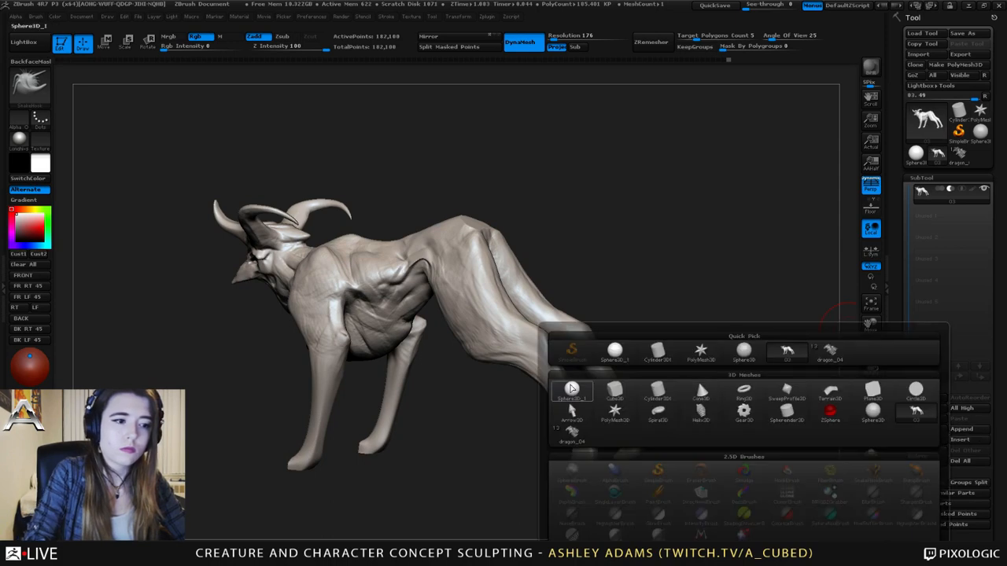
click(574, 390)
alt+click(357, 223)
shift+right_drag(357, 223, 357, 225)
key(w)
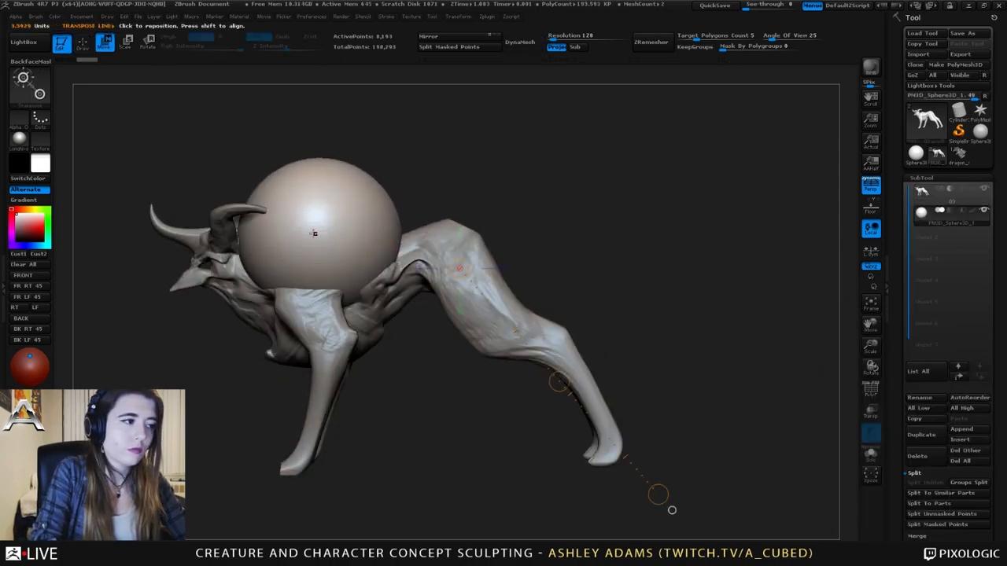
shift+drag(312, 234, 580, 234)
shift+drag(445, 234, 637, 204)
key(e)
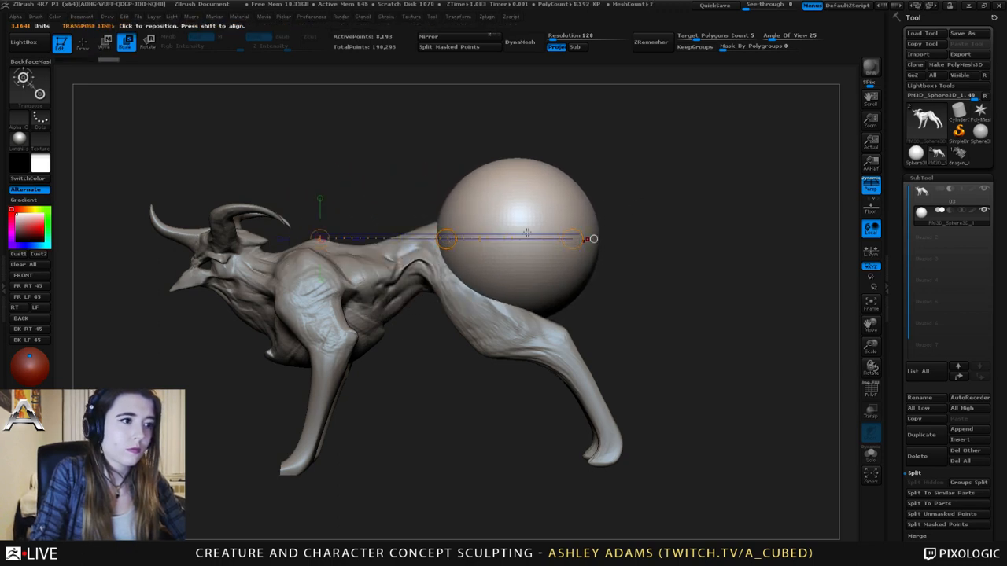
mouse_move(514, 229)
shift+mouse_down()
mouse_move(776, 230)
mouse_move(645, 229)
mouse_move(601, 218)
shift+mouse_up()
key(w)
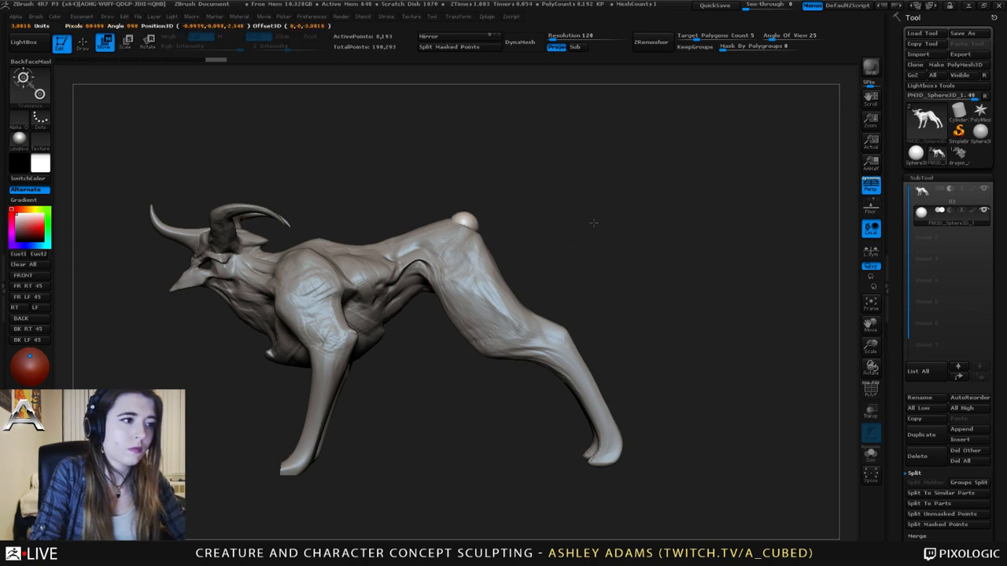
- Pull the small sphere backward into a short tail stub with the SnakeHook brush
key(q)
key(space)
drag(461, 218, 531, 206)
mouse_move(441, 209)
mouse_down()
mouse_move(512, 238)
mouse_move(554, 279)
mouse_up()
drag(471, 232, 467, 207)
key(space)
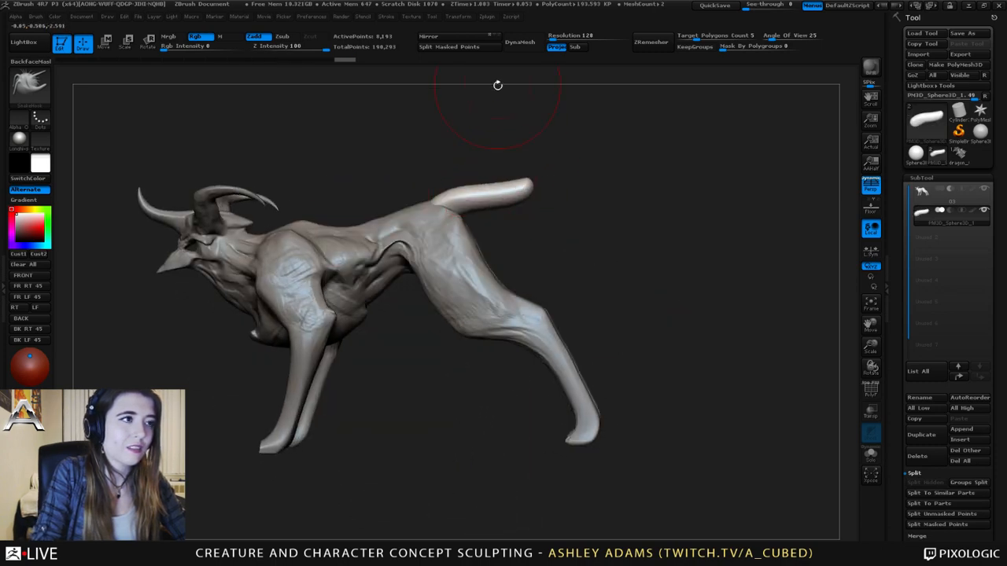
- Turn on DynaMesh at resolution 128 for the tail stub and stretch it backward, undoing the overlong pull
click(517, 42)
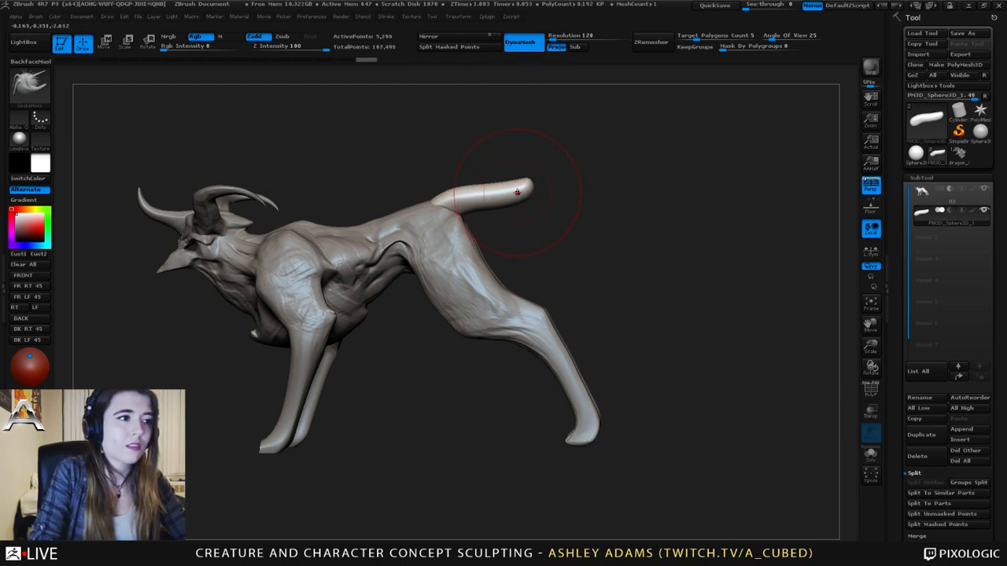
drag(517, 192, 781, 247)
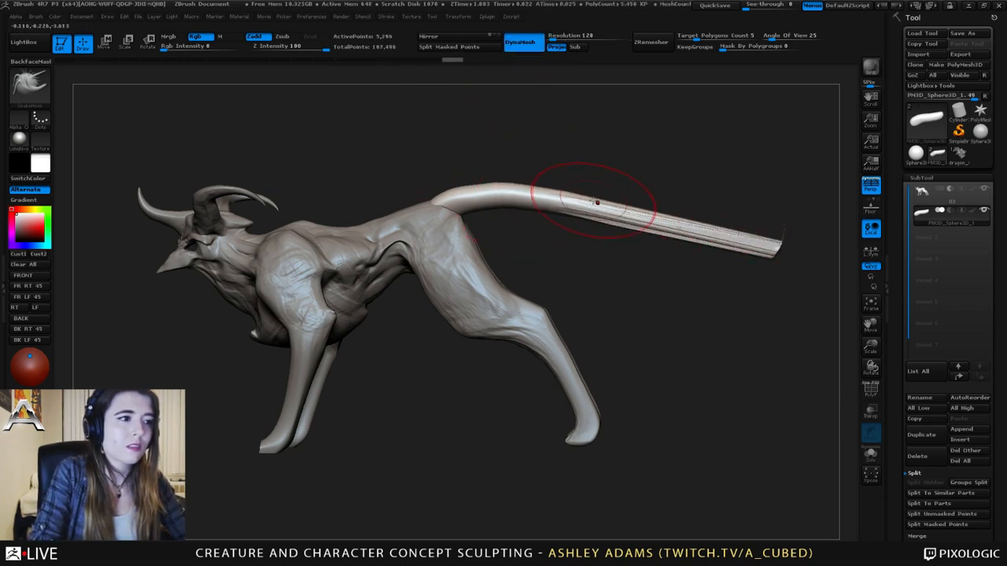
key(ctrl+z)
key(ctrl+z)
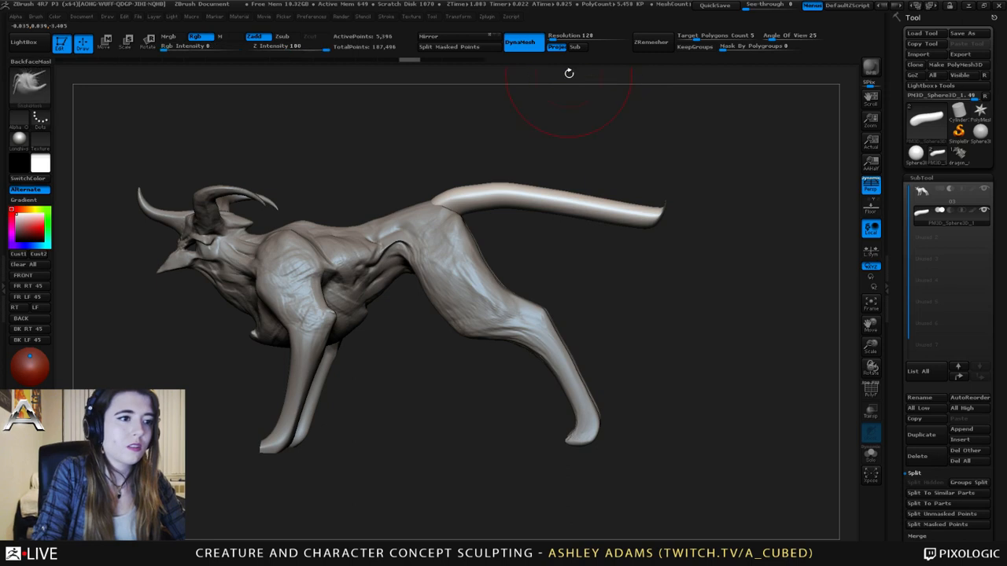
- Thicken the thin end of the tail with the Inflat brush
key(b)
key(i)
key(n)
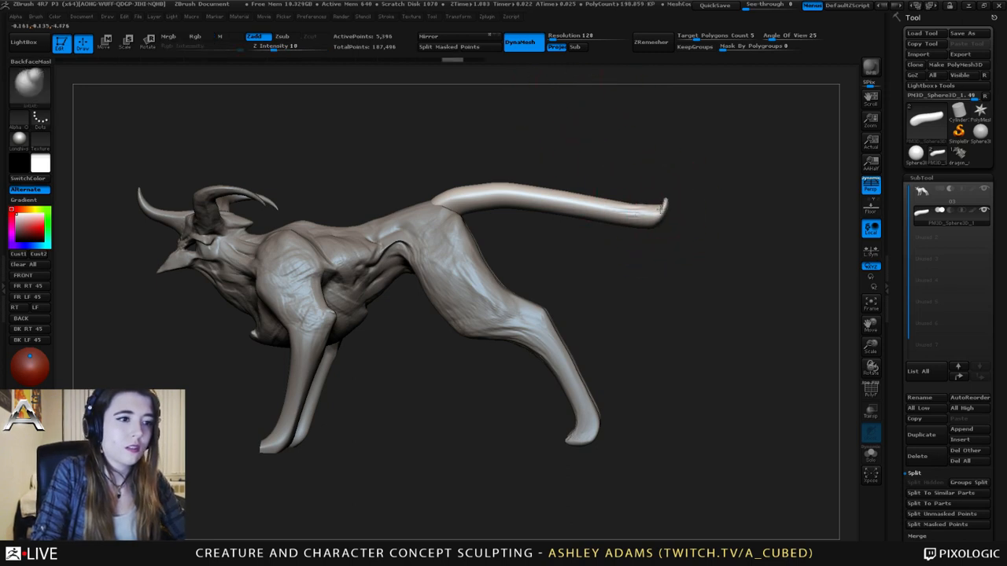
key(space)
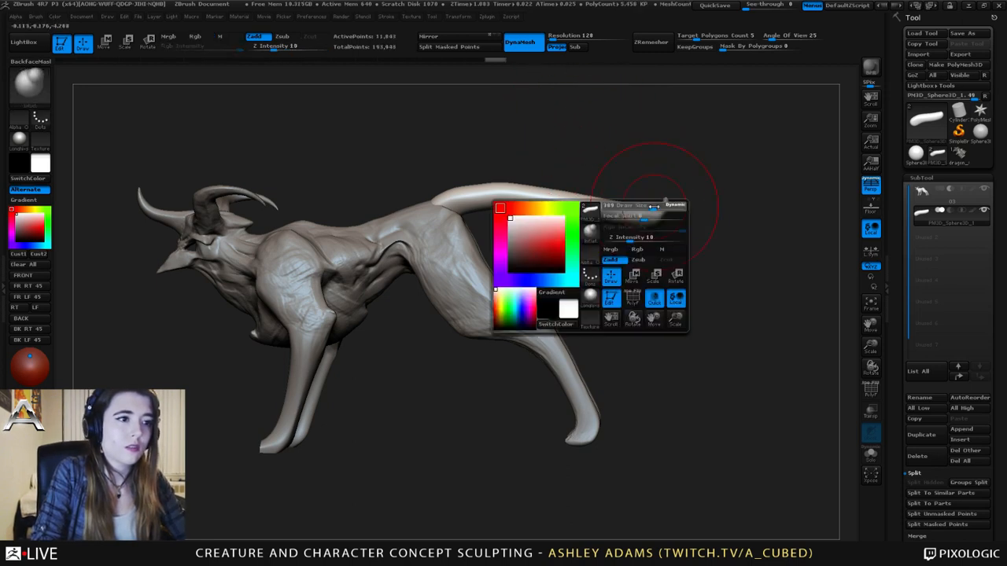
- Bend the tail into a downward S-curve with an upturned tip using a large SnakeHook brush
key(b)
key(s)
key(h)
key(space)
mouse_move(611, 179)
mouse_down()
mouse_move(649, 186)
mouse_move(573, 197)
mouse_up()
mouse_move(512, 223)
mouse_down()
mouse_move(512, 250)
mouse_move(527, 263)
mouse_move(517, 236)
mouse_move(530, 276)
mouse_move(657, 258)
mouse_move(612, 270)
mouse_move(588, 258)
mouse_move(602, 259)
mouse_move(607, 240)
mouse_up()
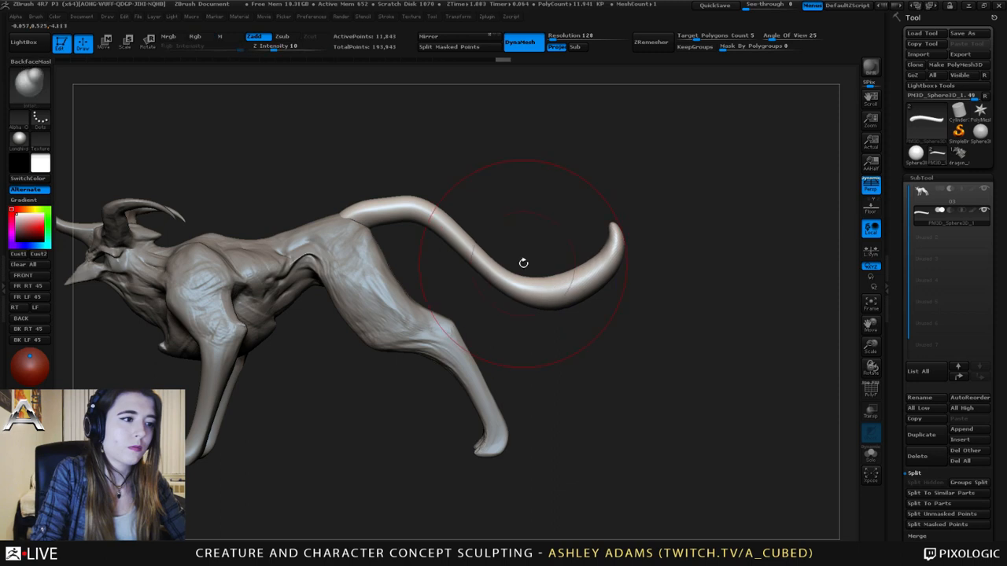
- Stretch the tail into a long, thin whip that sweeps down to foot level and curls back up
right_drag(523, 263, 531, 241)
click(540, 243)
drag(535, 284, 600, 367)
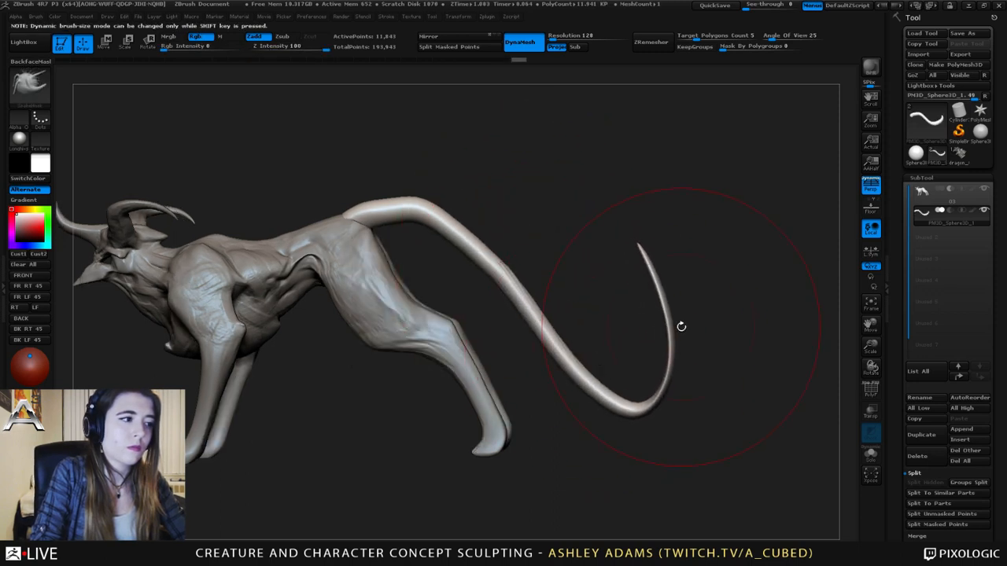
- Inflate the upturned end of the tail from its tip to the lower bend
right_drag(656, 296, 661, 298)
click(653, 299)
key(b)
key(i)
key(n)
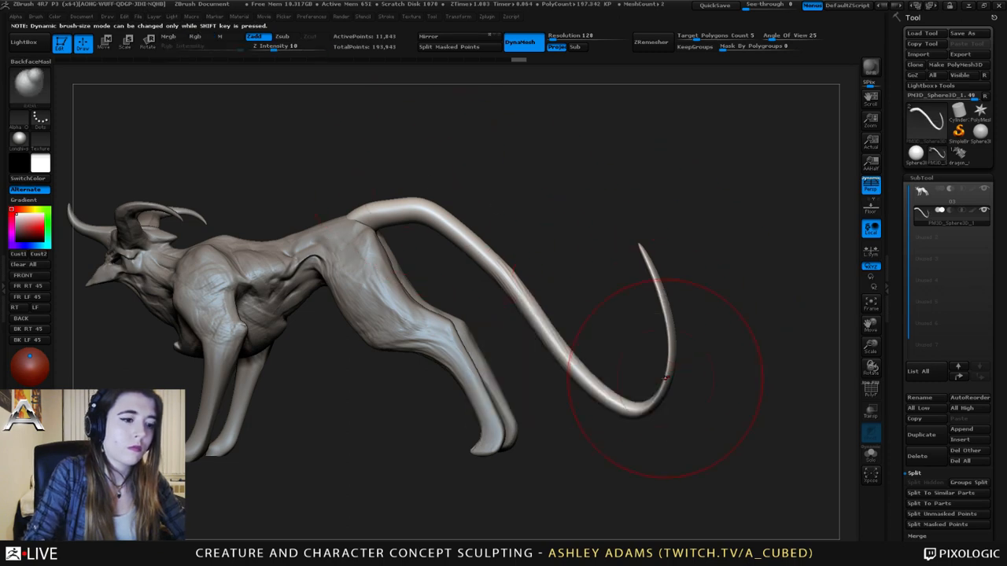
drag(671, 342, 659, 288)
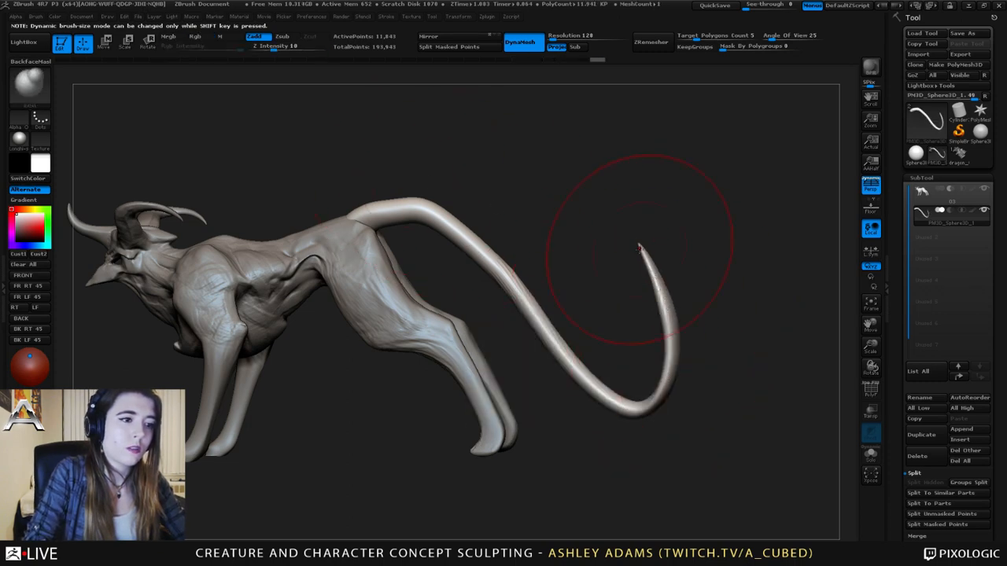
mouse_move(639, 248)
mouse_down()
mouse_move(674, 370)
mouse_move(641, 405)
mouse_up()
- Adjust the base of the tail where it meets the rump with a resized SnakeHook brush
mouse_move(624, 361)
right_down()
mouse_move(673, 366)
mouse_move(670, 318)
mouse_move(633, 291)
mouse_move(622, 315)
right_up()
right_drag(358, 197, 383, 196)
alt+right_drag(384, 196, 507, 217)
key(space)
drag(460, 202, 427, 208)
key(b)
key(s)
key(h)
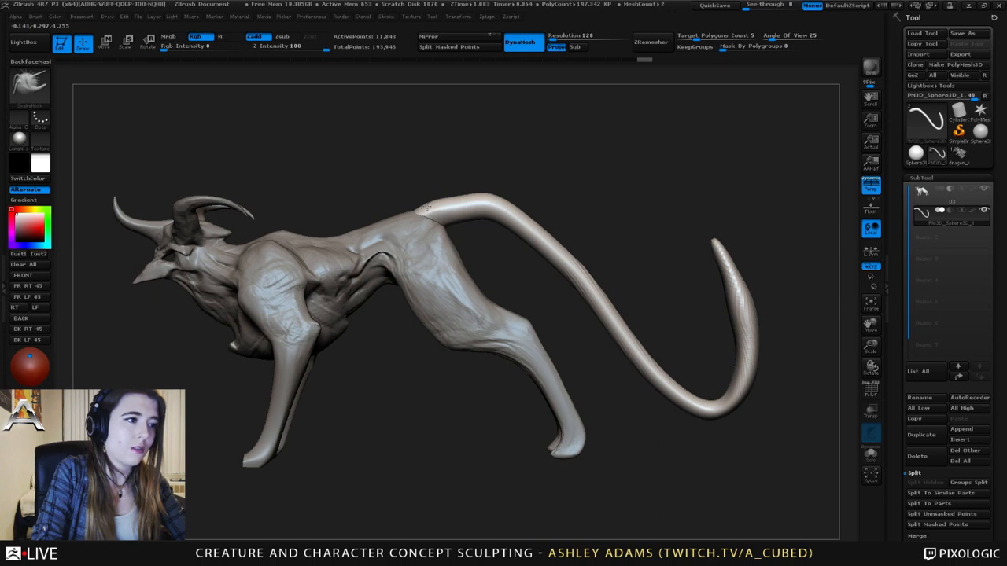
right_drag(427, 207, 440, 209)
key(space)
drag(460, 202, 449, 199)
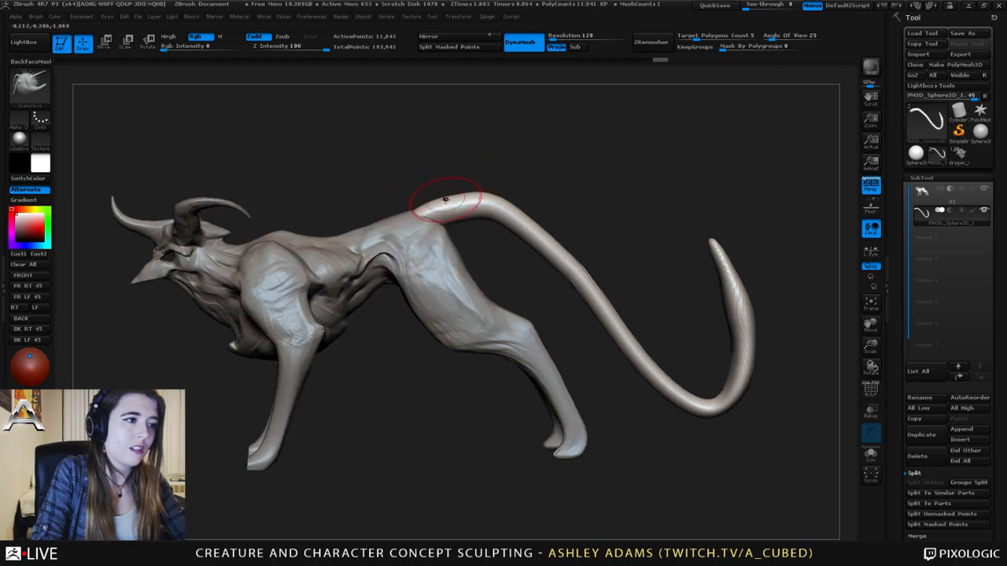
mouse_move(435, 203)
right_down()
mouse_move(449, 202)
mouse_move(425, 262)
right_up()
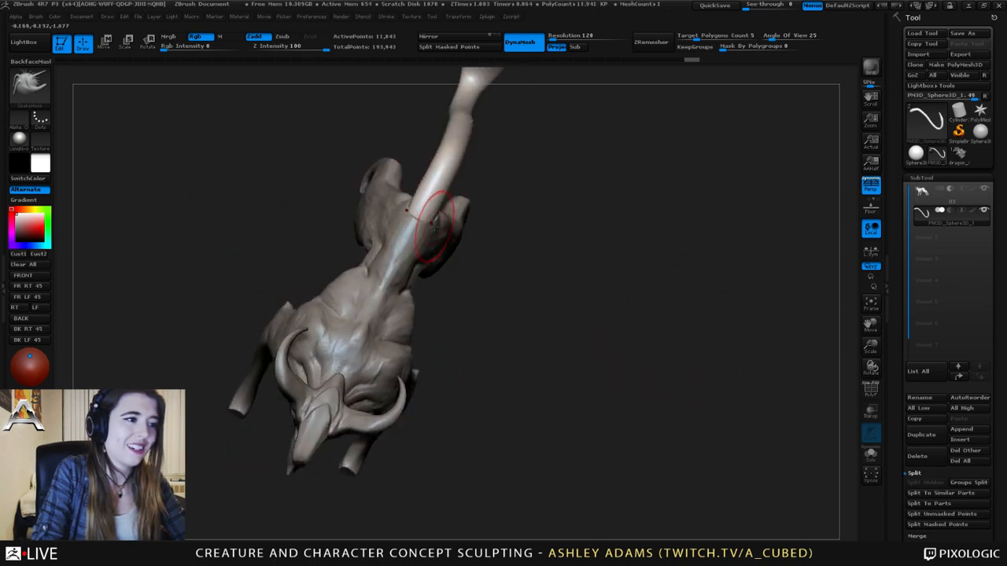
mouse_move(433, 227)
right_down()
mouse_move(453, 238)
mouse_move(444, 239)
mouse_move(421, 128)
mouse_move(423, 197)
mouse_move(475, 197)
mouse_move(405, 189)
right_up()
key(space)
drag(403, 188, 412, 188)
alt+right_drag(483, 197, 427, 173)
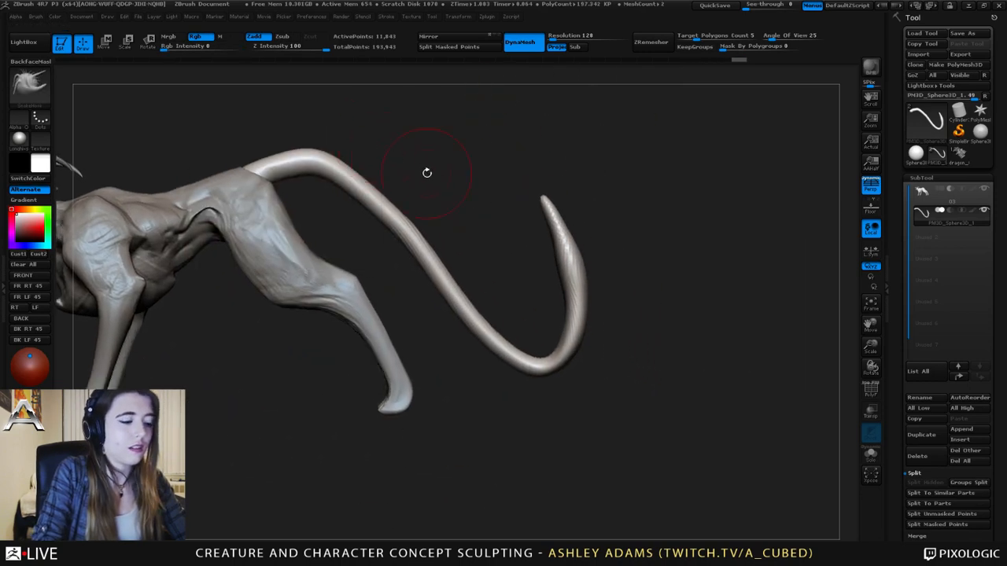
- Try to inflate the tail's upturned end and pull it into a broad, flat paddle with the SnakeHook brush
key(b)
key(i)
key(n)
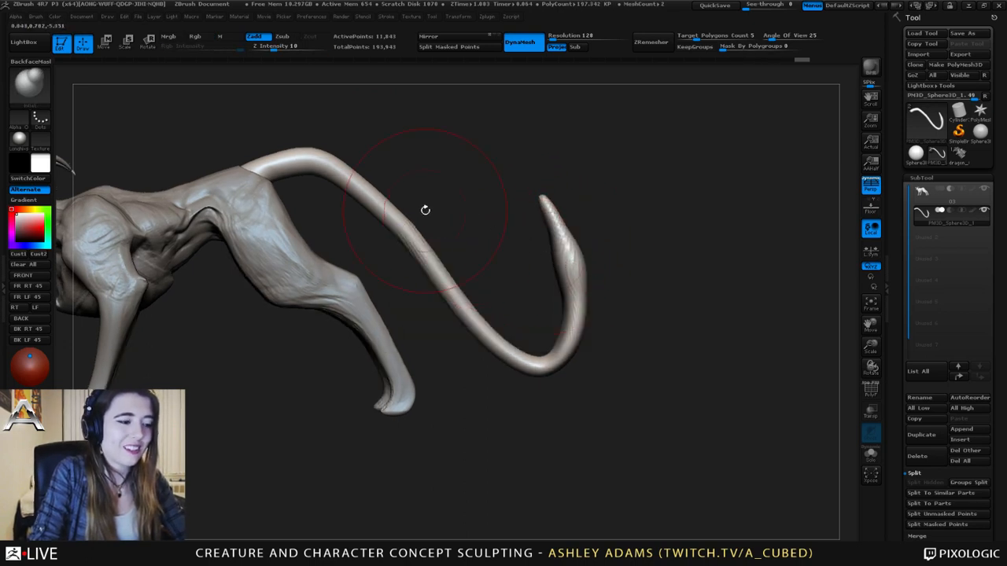
key(b)
key(s)
key(h)
mouse_move(571, 274)
mouse_down()
mouse_move(588, 248)
mouse_move(589, 210)
mouse_up()
drag(582, 296, 604, 309)
drag(579, 348, 593, 361)
drag(651, 258, 727, 256)
- Try to build up and smooth the surface of the widened tail end
key(b)
key(i)
key(n)
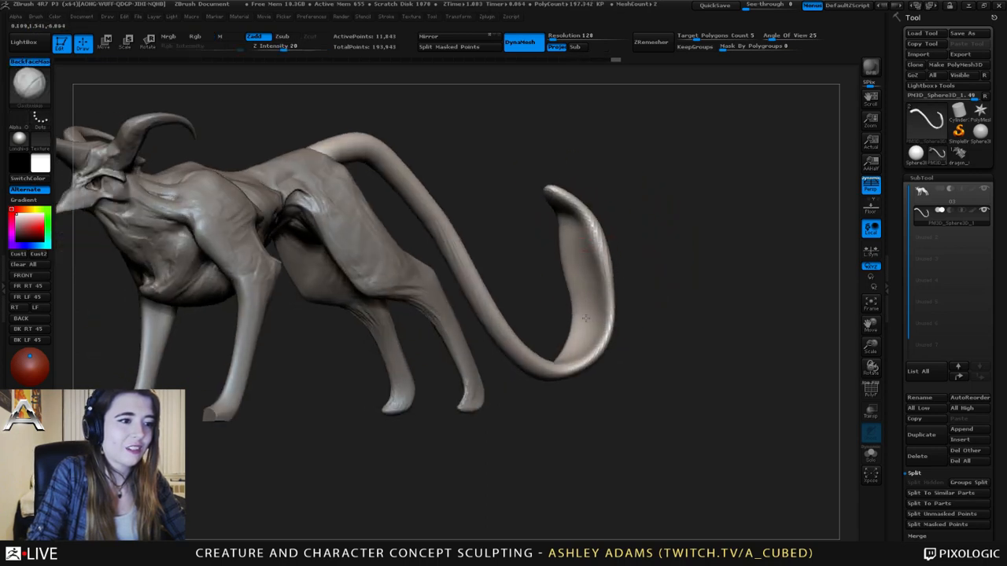
mouse_move(584, 228)
mouse_down()
mouse_move(579, 271)
mouse_move(573, 225)
mouse_up()
mouse_move(585, 328)
shift+mouse_down()
mouse_move(582, 238)
mouse_move(597, 346)
shift+mouse_up()
drag(646, 256, 593, 351)
- Pull the end of the tail into a slim, tapered hook with the SnakeHook brush
key(b)
key(s)
key(h)
mouse_move(573, 264)
mouse_down()
mouse_move(581, 285)
mouse_move(560, 265)
mouse_move(599, 285)
mouse_up()
mouse_move(578, 255)
mouse_down()
mouse_move(627, 268)
mouse_move(624, 287)
mouse_move(651, 286)
mouse_up()
mouse_move(641, 343)
mouse_down()
mouse_move(586, 301)
mouse_move(646, 289)
mouse_move(625, 296)
mouse_move(619, 263)
mouse_move(614, 299)
mouse_move(626, 302)
mouse_move(578, 312)
mouse_up()
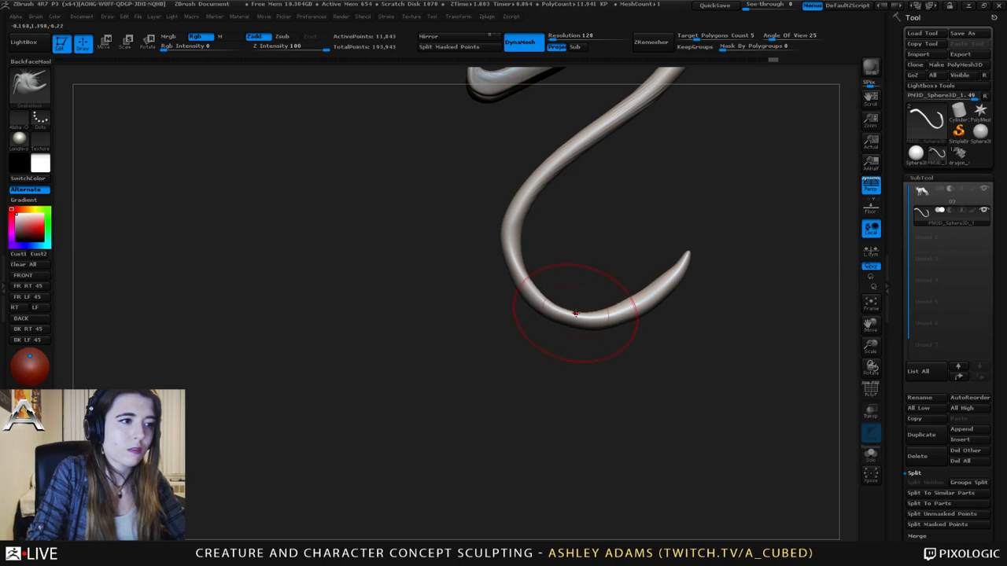
mouse_move(620, 349)
ctrl+right_down()
mouse_move(545, 164)
mouse_move(564, 206)
mouse_move(654, 236)
mouse_move(467, 214)
mouse_move(448, 260)
ctrl+right_up()
key(space)
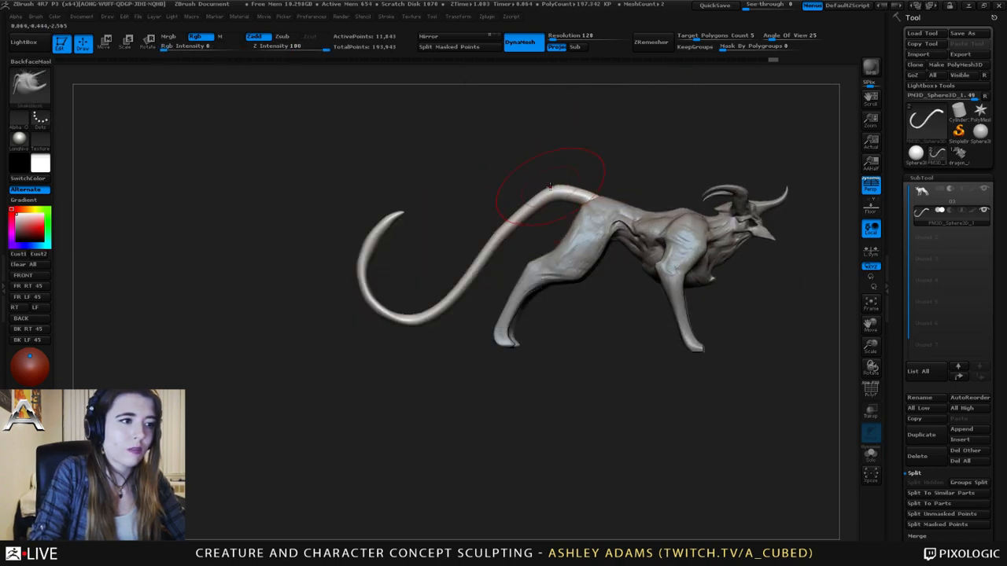
- Push the middle of the tail into a steeper drop with a tighter lower bend, smoothing along the curve
drag(516, 223, 493, 210)
drag(484, 261, 464, 259)
drag(431, 313, 437, 323)
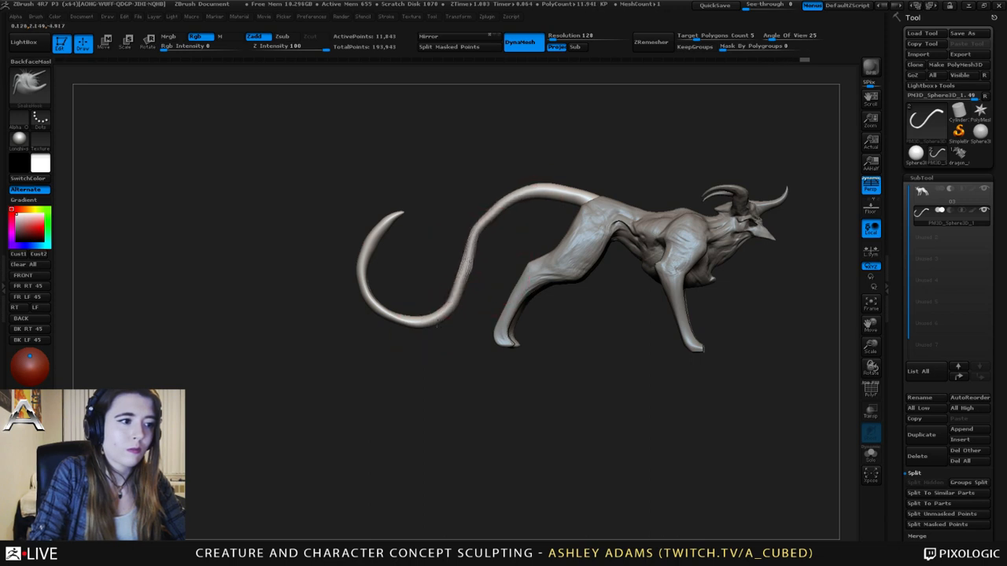
mouse_move(460, 278)
shift+mouse_down()
mouse_move(502, 216)
mouse_move(462, 272)
shift+mouse_up()
mouse_move(431, 315)
mouse_down()
mouse_move(455, 322)
mouse_move(464, 261)
mouse_move(477, 251)
mouse_up()
shift+drag(380, 259, 376, 262)
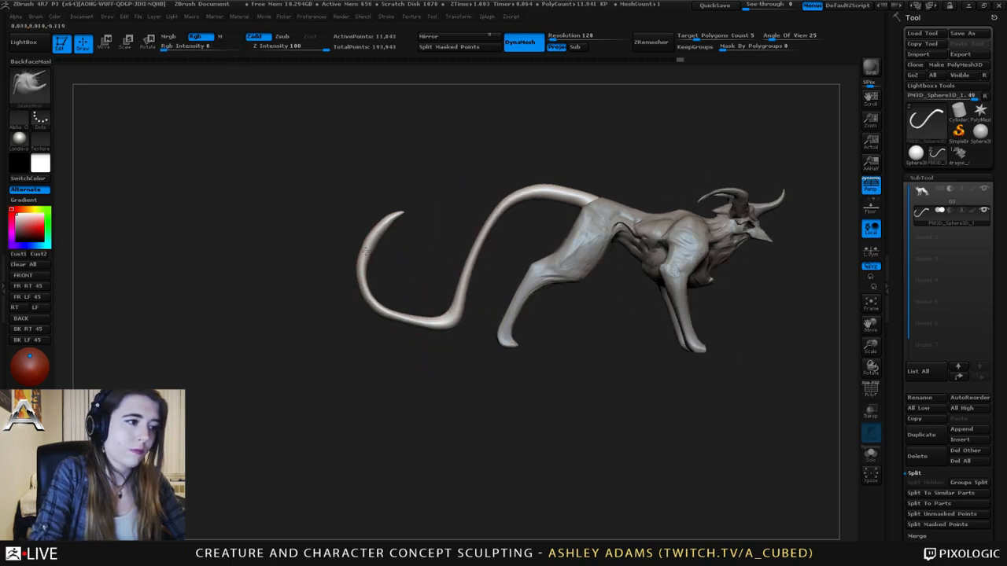
- Stretch the tail tip into a thin curl that arcs back toward the body and smooth its outer bend
drag(368, 296, 375, 295)
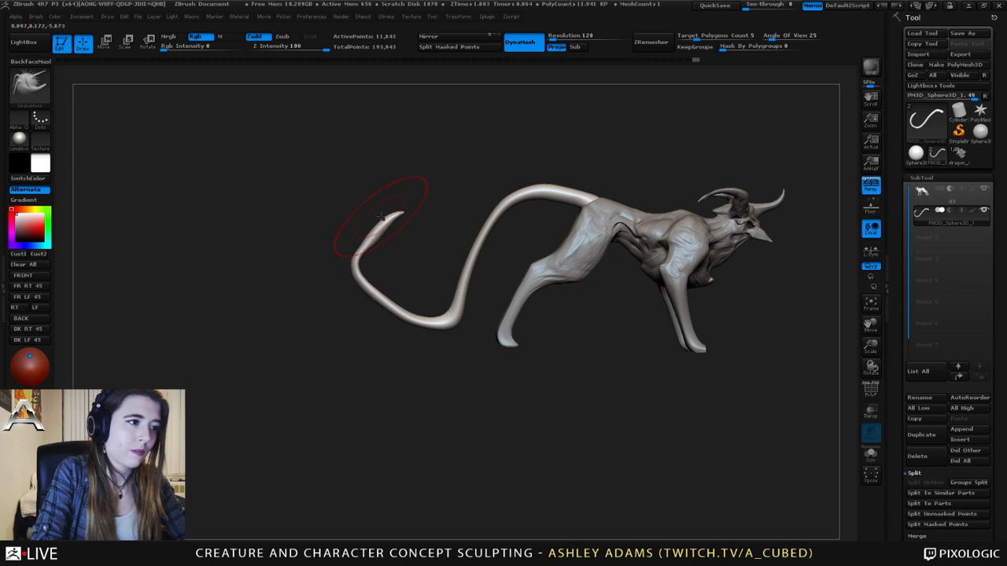
drag(402, 214, 379, 225)
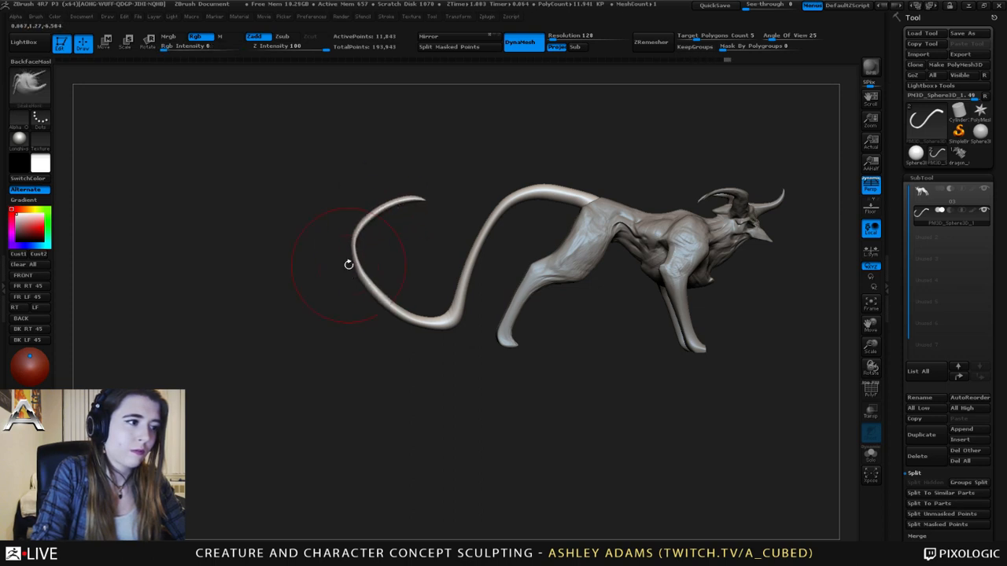
mouse_move(354, 245)
shift+mouse_down()
mouse_move(391, 302)
mouse_move(428, 311)
shift+mouse_up()
alt+drag(461, 257, 355, 274)
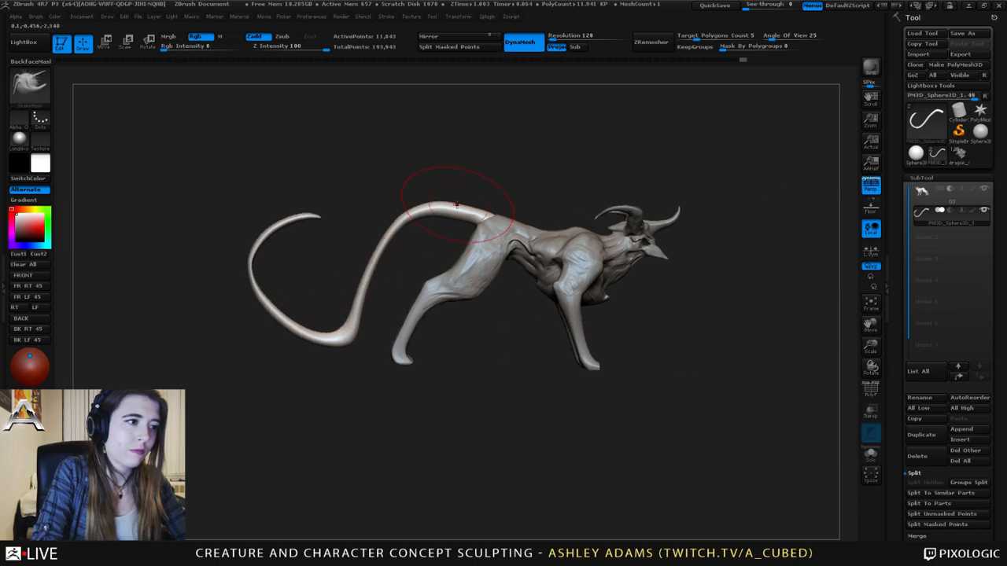
- Raise the tail's arch just behind the rump and blend its base into the back with the SnakeHook brush
key(space)
drag(456, 205, 442, 206)
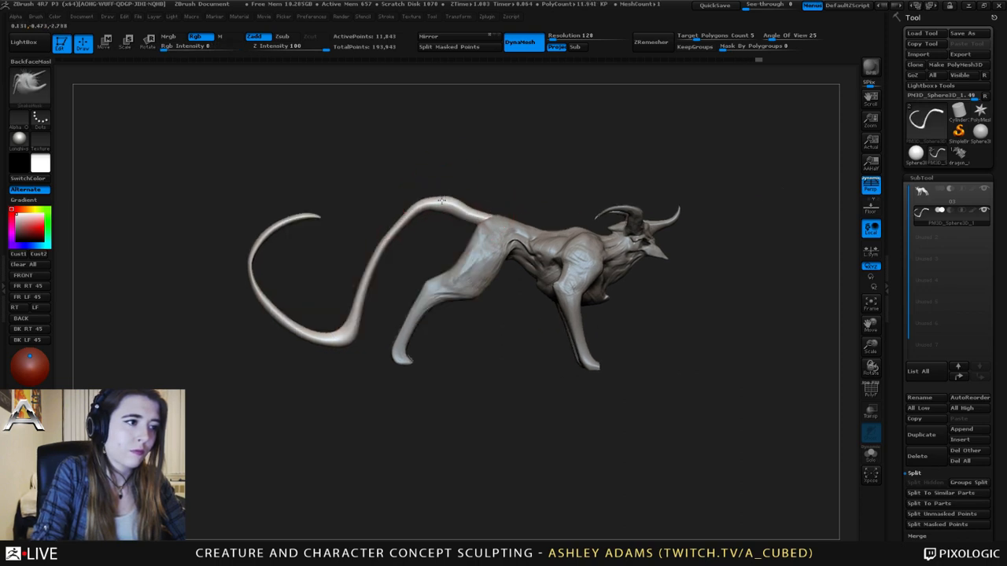
drag(442, 201, 461, 208)
right_drag(440, 211, 442, 212)
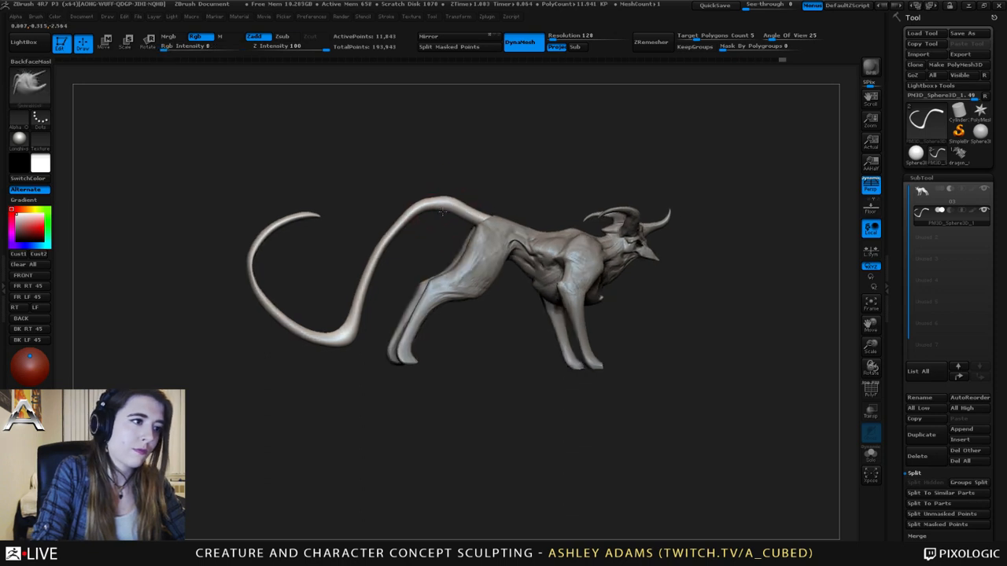
drag(442, 209, 446, 204)
right_drag(450, 204, 472, 208)
drag(468, 209, 494, 221)
mouse_move(530, 210)
ctrl+right_down()
mouse_move(519, 182)
mouse_move(443, 195)
mouse_move(465, 224)
mouse_move(556, 230)
ctrl+right_up()
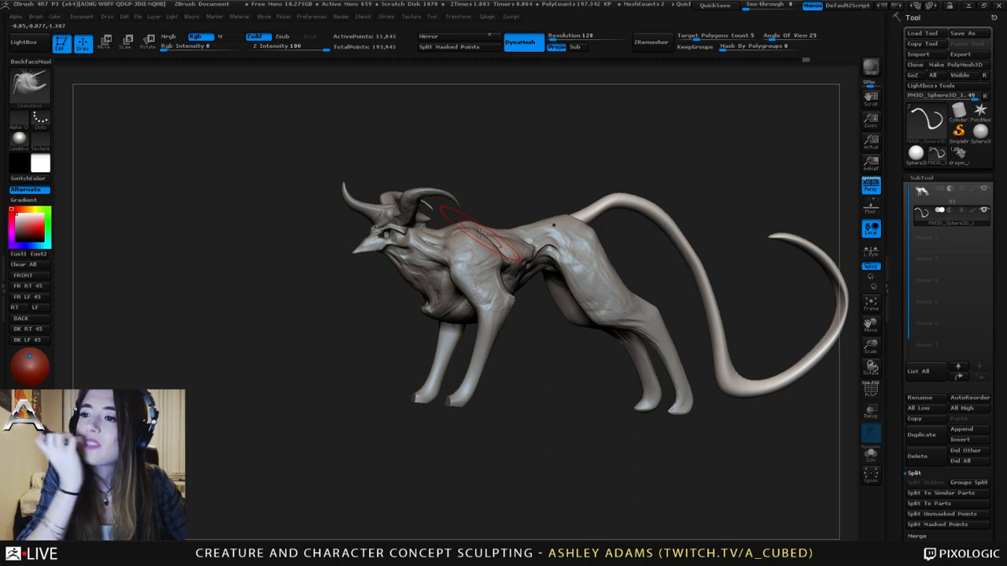
- Make the creature's body the active subtool for further work on its head
right_drag(551, 318, 618, 230)
alt+click(582, 284)
right_click(466, 305)
mouse_move(545, 269)
alt+right_down()
mouse_move(626, 252)
mouse_move(389, 299)
alt+right_up()
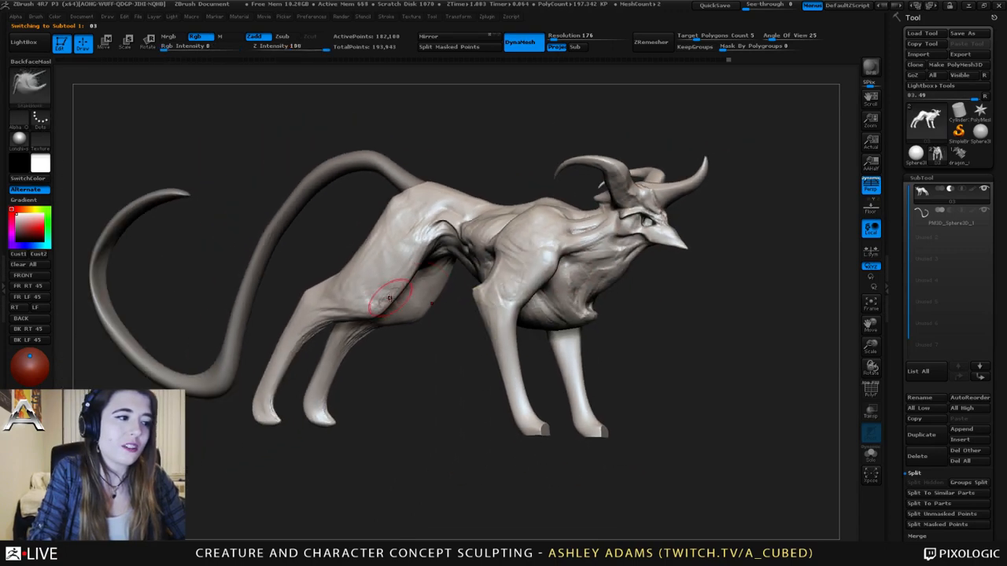
key(shift)
ctrl+right_drag(412, 359, 398, 310)
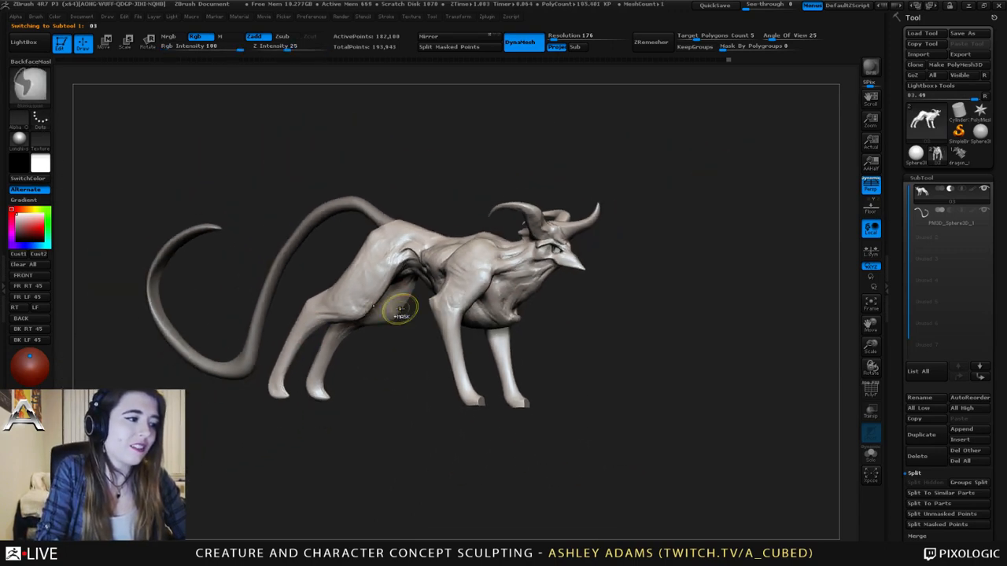
right_drag(613, 346, 449, 355)
mouse_move(347, 304)
alt+right_down()
mouse_move(543, 328)
mouse_move(512, 297)
mouse_move(409, 272)
mouse_move(508, 236)
mouse_move(501, 275)
alt+right_up()
mouse_move(299, 264)
right_down()
mouse_move(409, 251)
mouse_move(529, 256)
right_up()
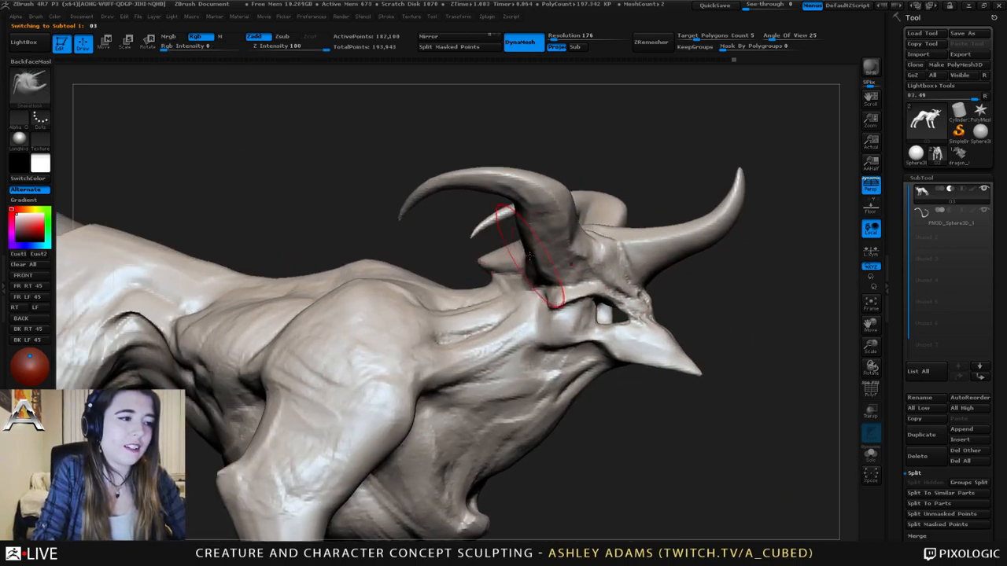
right_drag(591, 270, 550, 254)
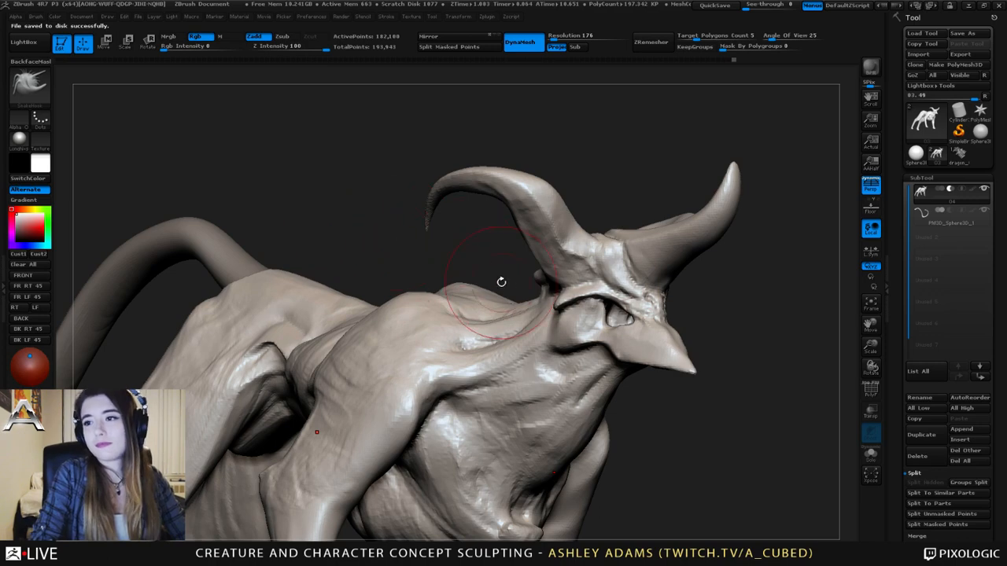
- Tighten the brow crease at the front horn's base and the horn's edge with the Pinch brush
mouse_move(501, 281)
mouse_down()
mouse_move(467, 300)
mouse_move(427, 291)
mouse_move(610, 283)
mouse_move(451, 234)
mouse_up()
right_click(451, 234)
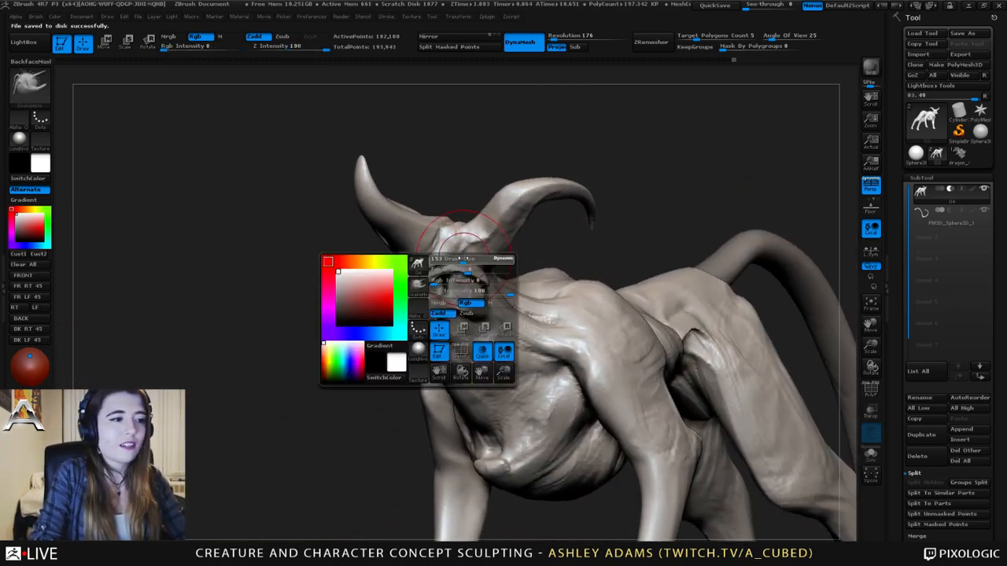
mouse_move(457, 251)
right_down()
mouse_move(386, 236)
mouse_move(487, 222)
right_up()
right_click(391, 230)
right_drag(396, 207, 389, 195)
right_click(390, 195)
drag(390, 195, 367, 176)
drag(394, 267, 399, 274)
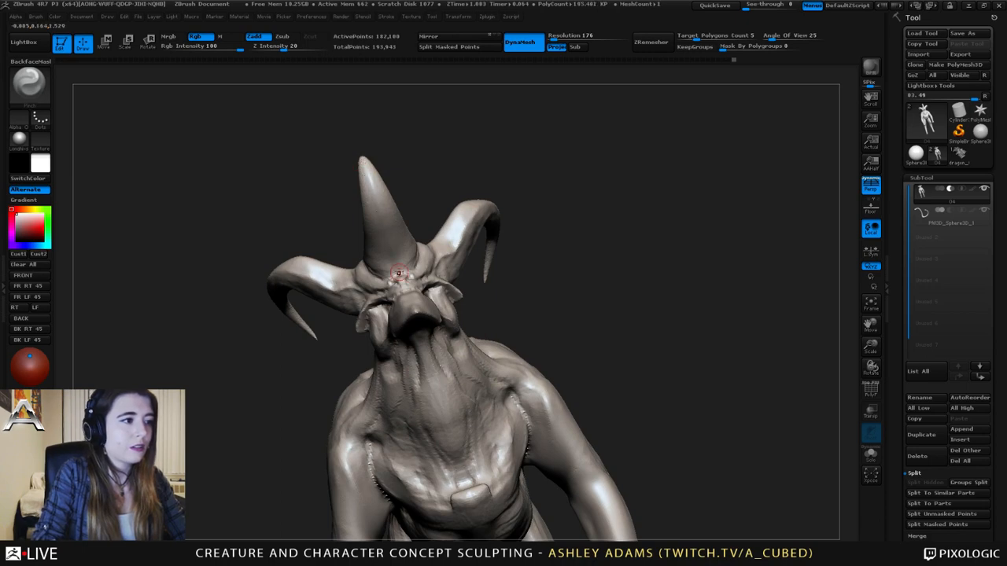
right_drag(393, 171, 343, 189)
right_click(395, 189)
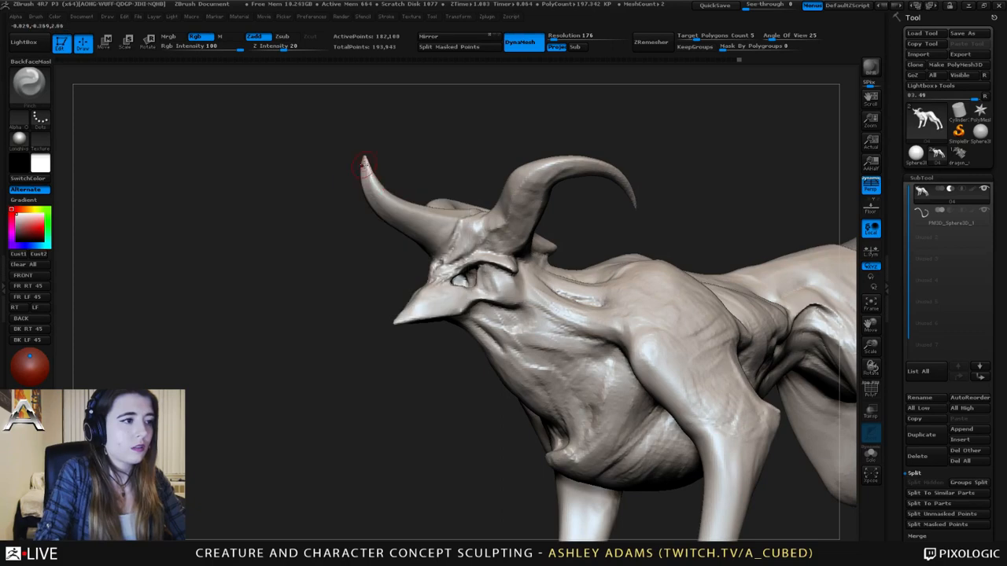
mouse_move(365, 163)
mouse_down()
mouse_move(400, 208)
mouse_move(428, 221)
mouse_up()
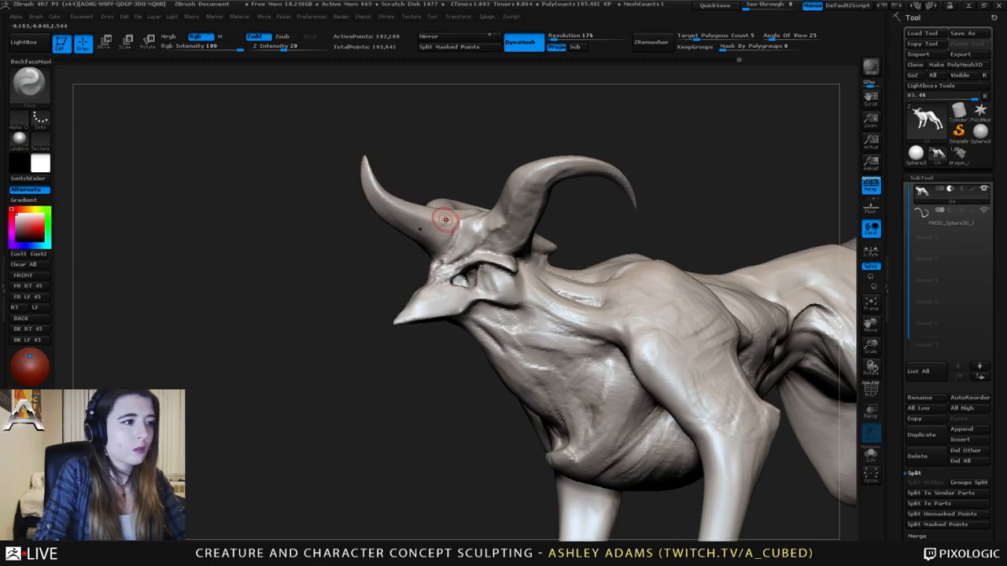
- Build up ridged clay along the sides of the front horn with the ClayBuildup brush
mouse_move(445, 220)
right_down()
mouse_move(472, 206)
mouse_move(464, 215)
right_up()
key(b)
key(c)
key(b)
drag(446, 232, 388, 207)
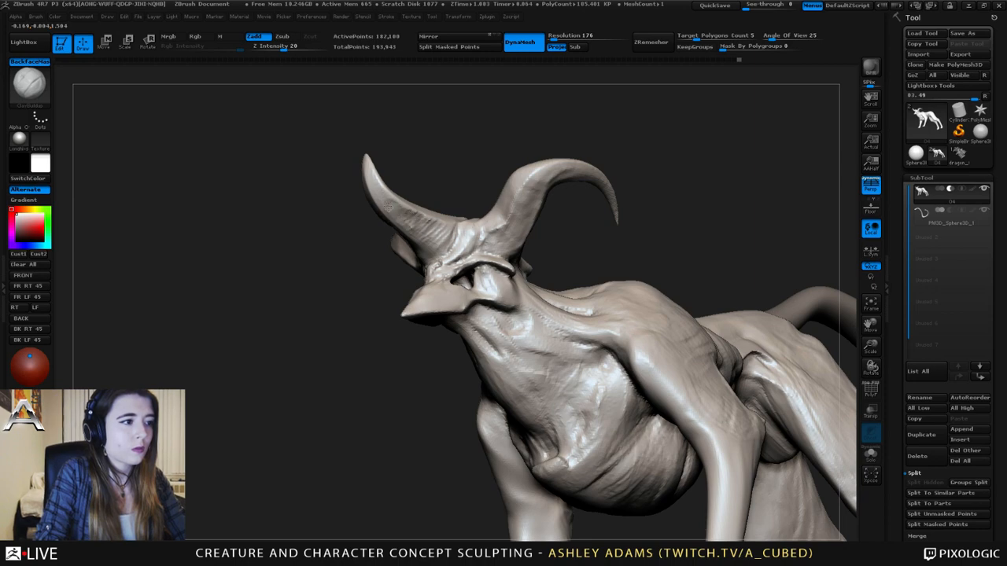
right_drag(379, 206, 440, 228)
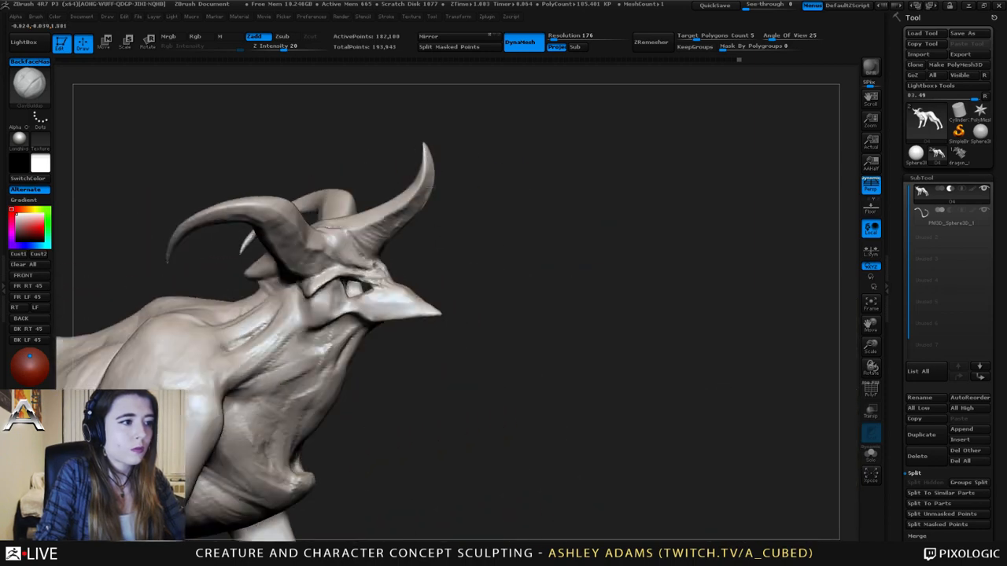
right_drag(369, 228, 393, 247)
drag(329, 228, 417, 188)
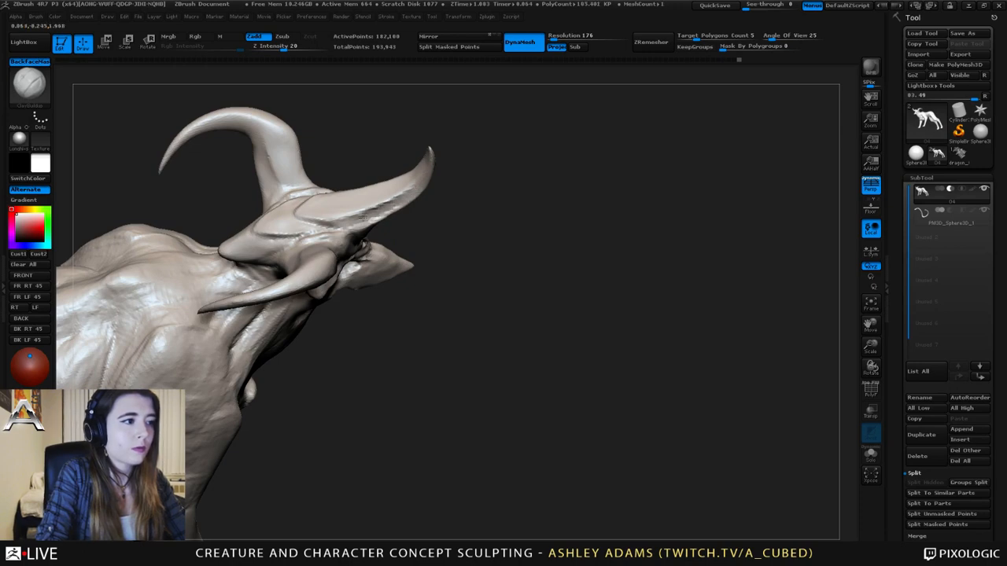
- Add clay strokes over the top of the front horn's base to thicken it toward the tip
right_drag(337, 225, 316, 226)
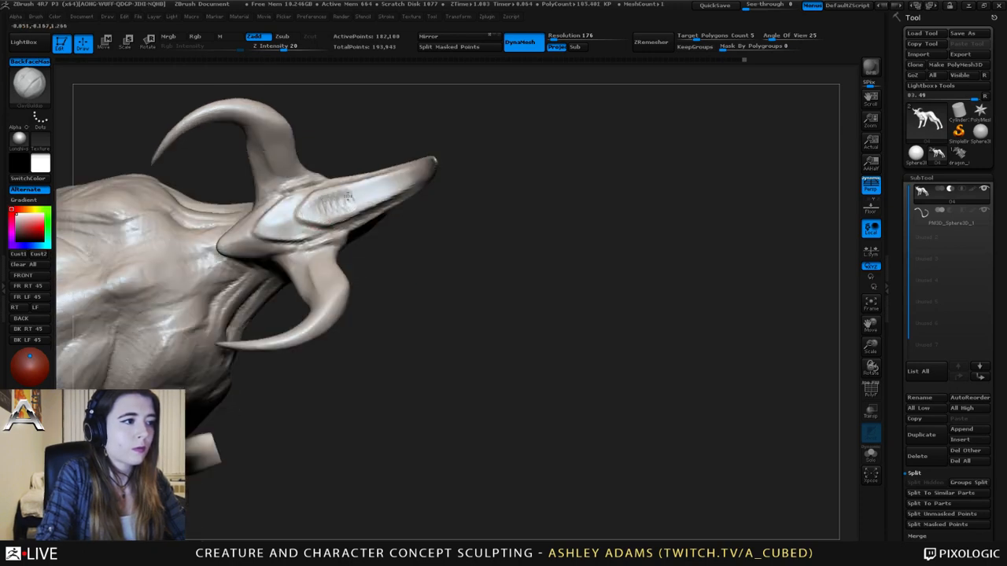
mouse_move(346, 196)
mouse_down()
mouse_move(401, 182)
mouse_move(425, 164)
mouse_move(369, 196)
mouse_move(316, 208)
mouse_move(416, 165)
mouse_move(404, 146)
mouse_move(348, 221)
mouse_move(359, 231)
mouse_move(348, 218)
mouse_move(360, 223)
mouse_move(382, 206)
mouse_up()
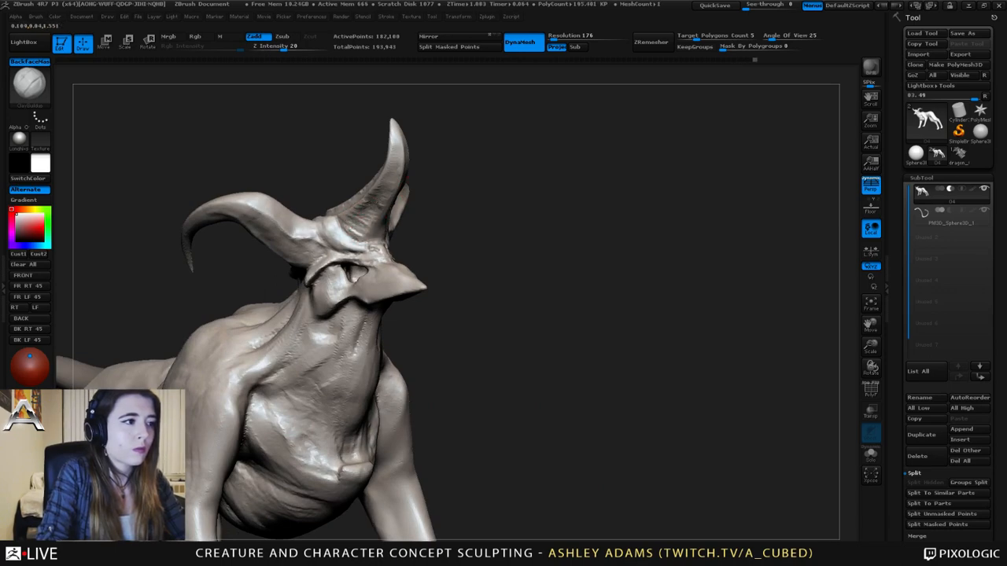
drag(437, 160, 365, 168)
mouse_move(343, 132)
mouse_down()
mouse_move(324, 167)
mouse_move(292, 175)
mouse_up()
- Build up the forehead and brow around the front horn's base with a resized ClayBuildup brush
alt+right_drag(470, 196, 413, 182)
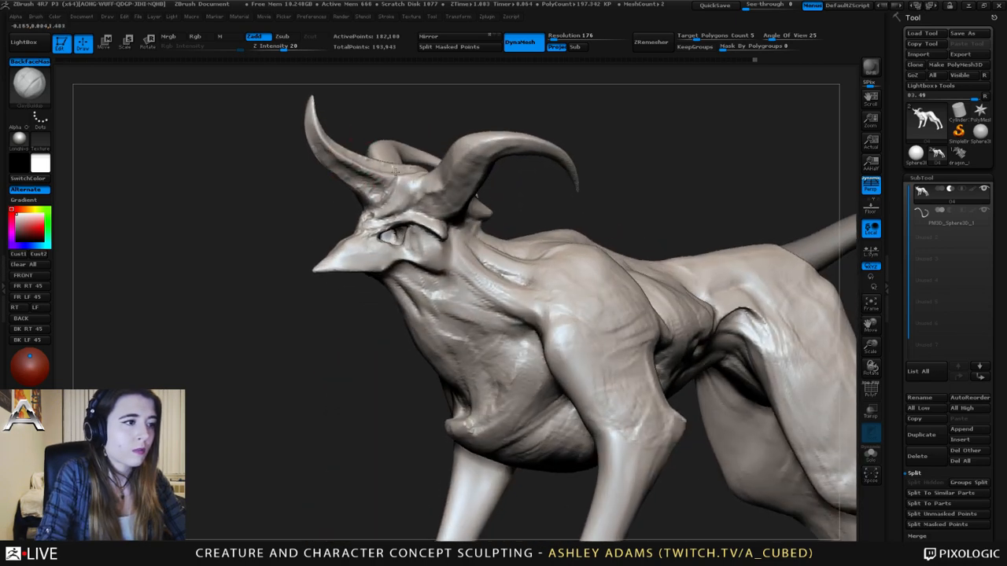
right_click(412, 189)
drag(424, 206, 417, 201)
right_drag(344, 259, 382, 258)
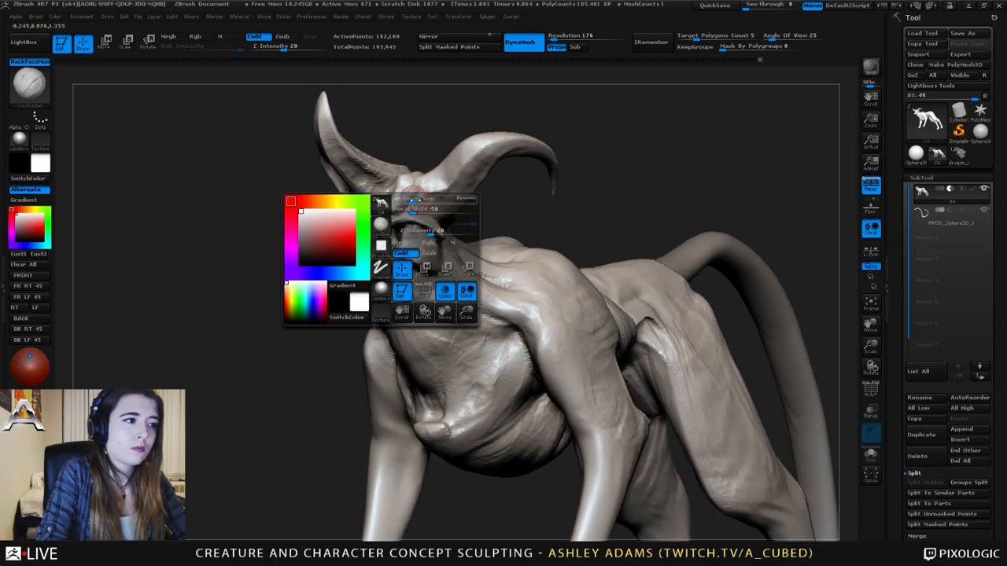
drag(368, 216, 377, 212)
right_drag(386, 212, 423, 211)
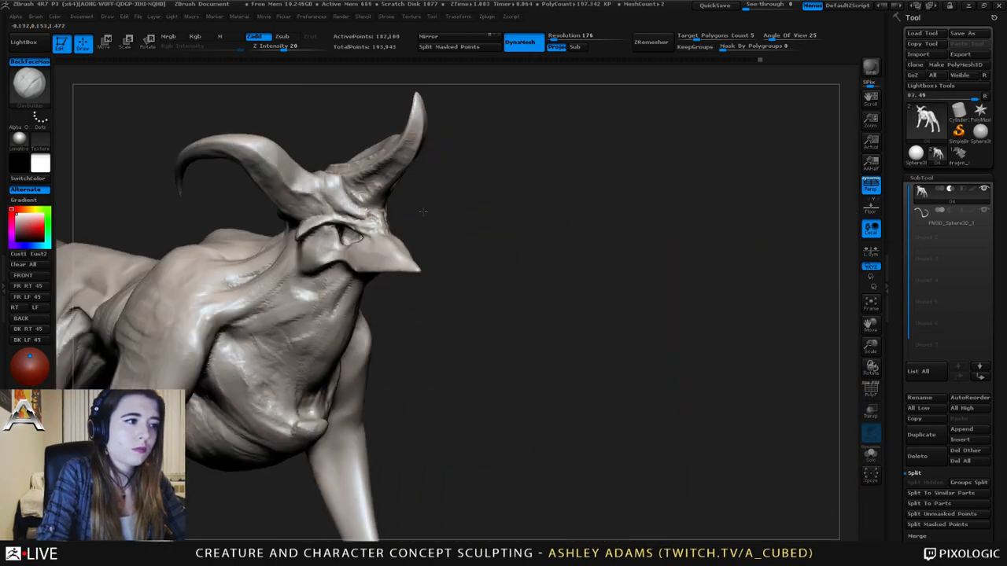
- Carve a crease beneath the back of the skull at the nape with the DamStandard brush
mouse_move(346, 211)
right_down()
mouse_move(393, 216)
mouse_move(363, 236)
mouse_move(381, 239)
mouse_move(346, 228)
mouse_move(374, 250)
right_up()
key(b)
key(d)
key(s)
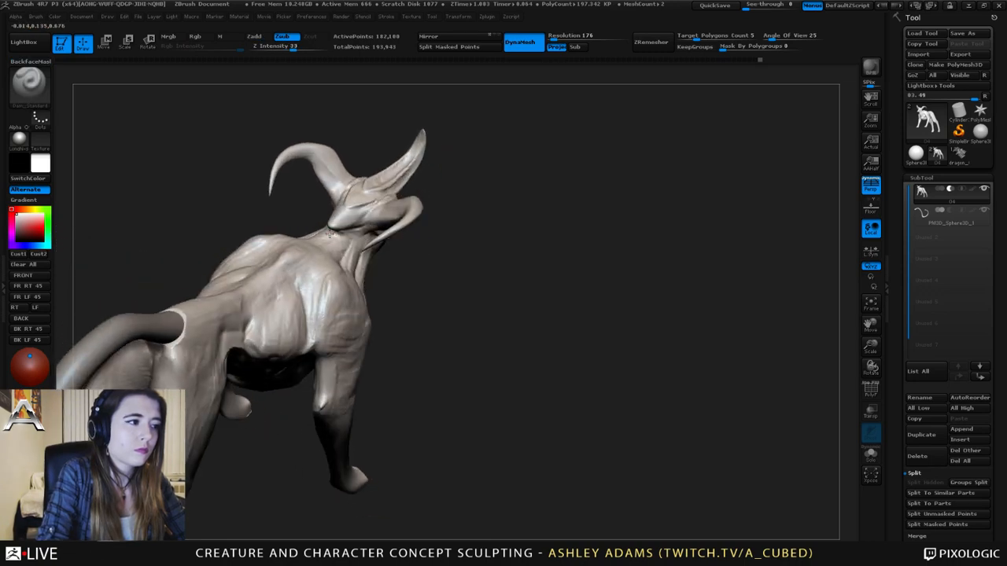
drag(346, 232, 335, 236)
- Mask a small patch on the nape below the skull with the MaskPen brush and invert the mask
right_drag(332, 237, 329, 253)
key(ctrl)
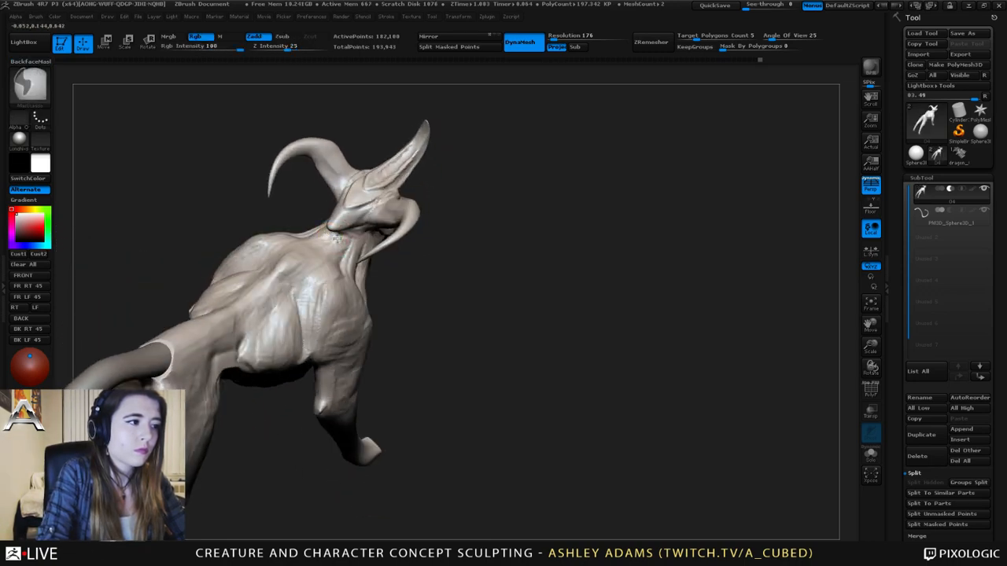
ctrl+click(32, 86)
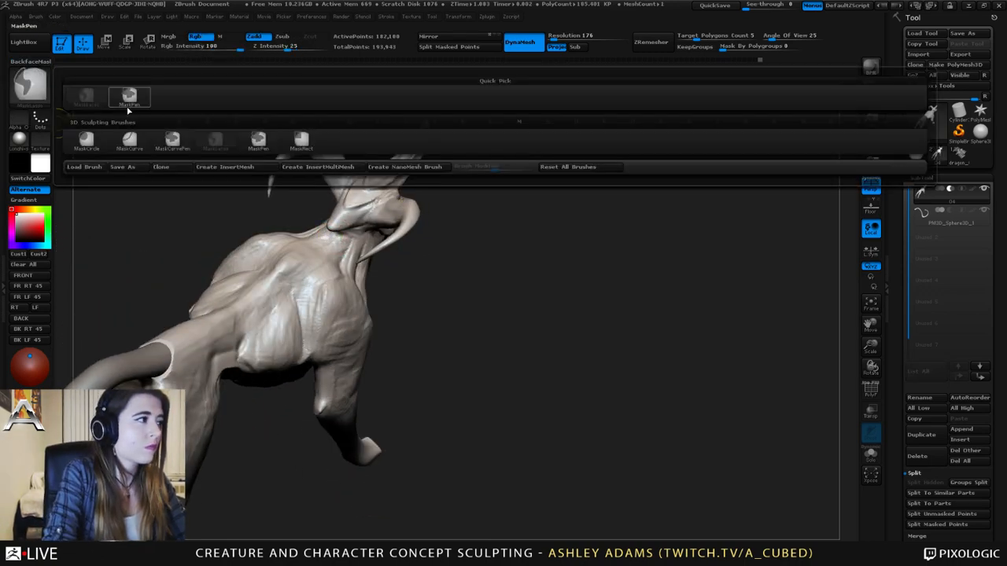
ctrl+click(121, 103)
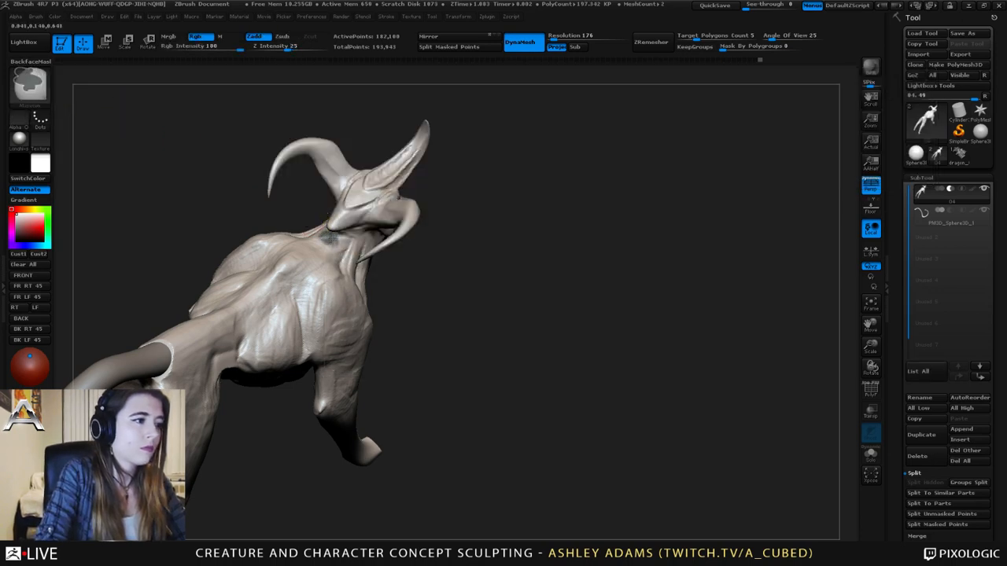
drag(519, 263, 449, 272)
ctrl+click(450, 272)
- Try to pull a spike out of the unmasked nape patch with the SnakeHook brush, and clear the mask
right_click(326, 236)
right_drag(346, 227, 323, 222)
key(b)
key(s)
key(h)
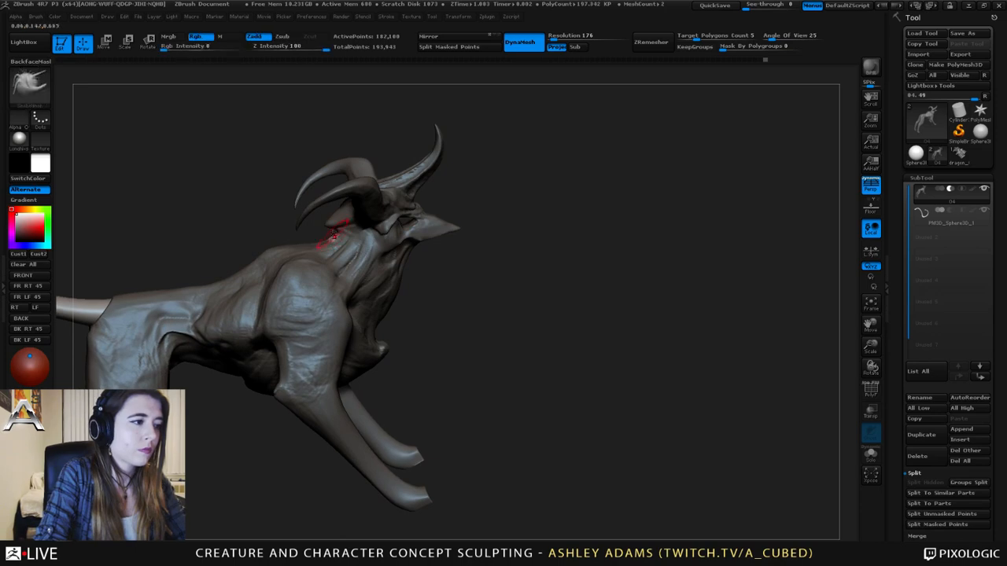
key(space)
drag(332, 231, 339, 232)
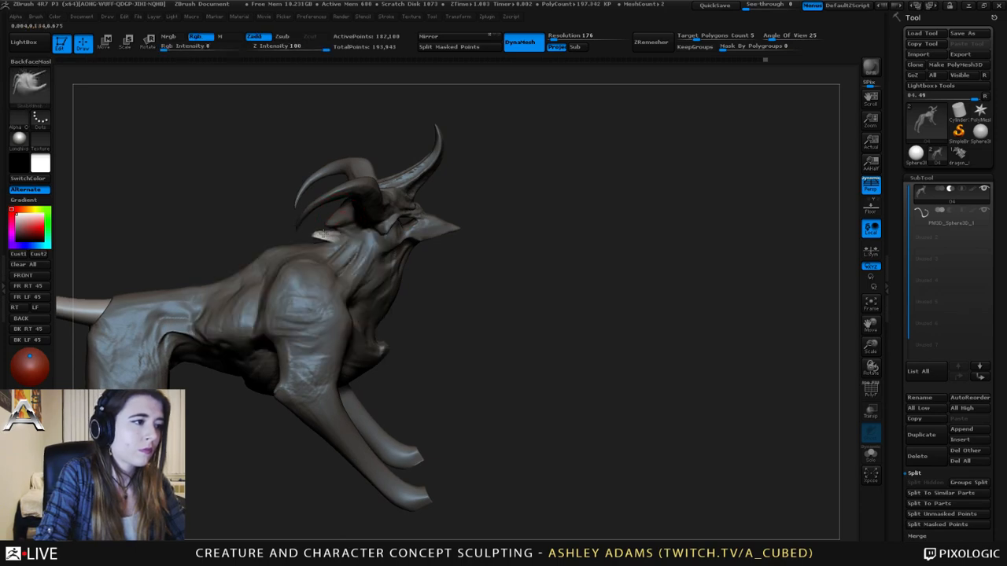
drag(471, 209, 259, 220)
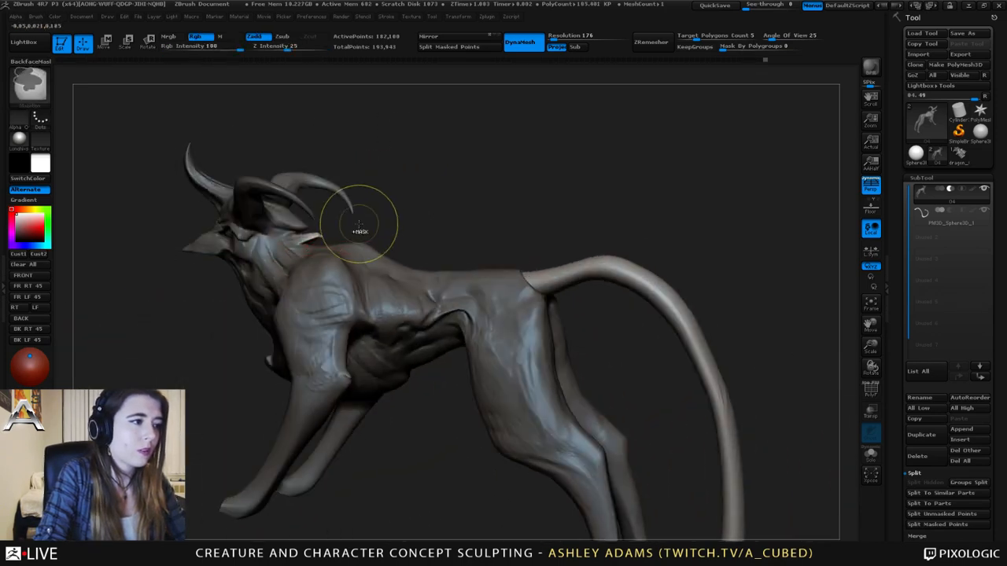
ctrl+click(358, 228)
drag(387, 220, 347, 248)
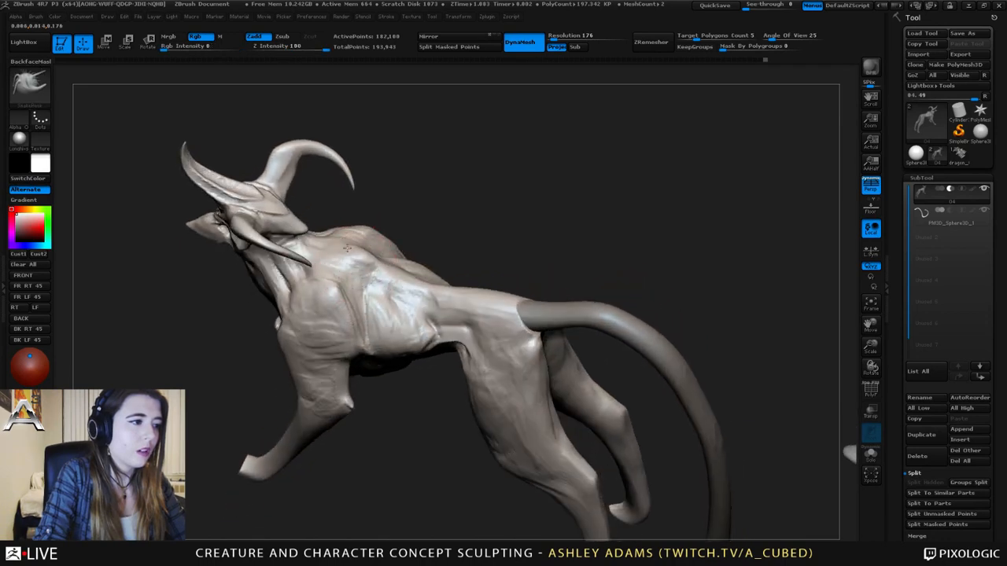
- Adjust the contour of the upper back behind the shoulders with a resized SnakeHook brush
key(space)
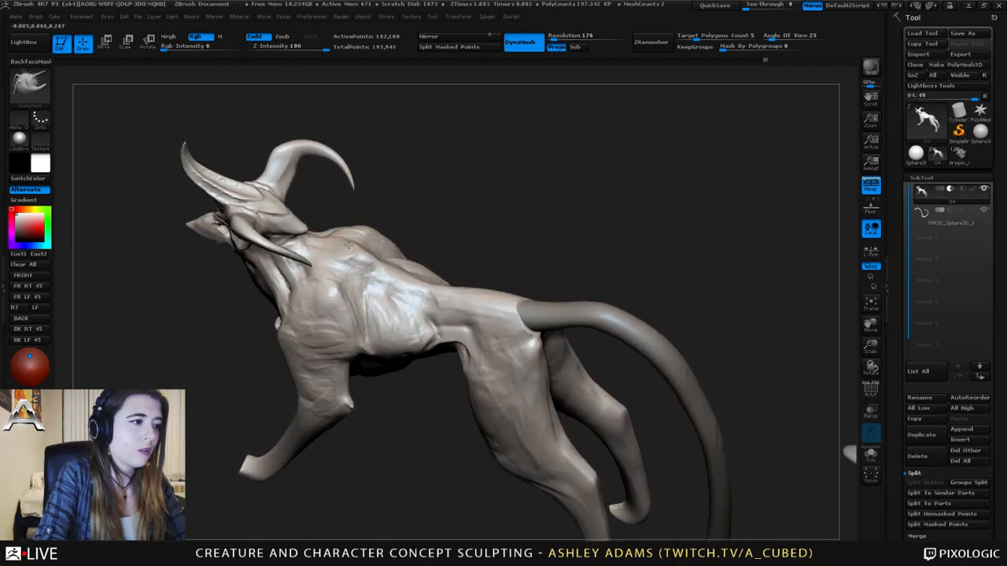
drag(378, 222, 362, 272)
drag(414, 216, 366, 224)
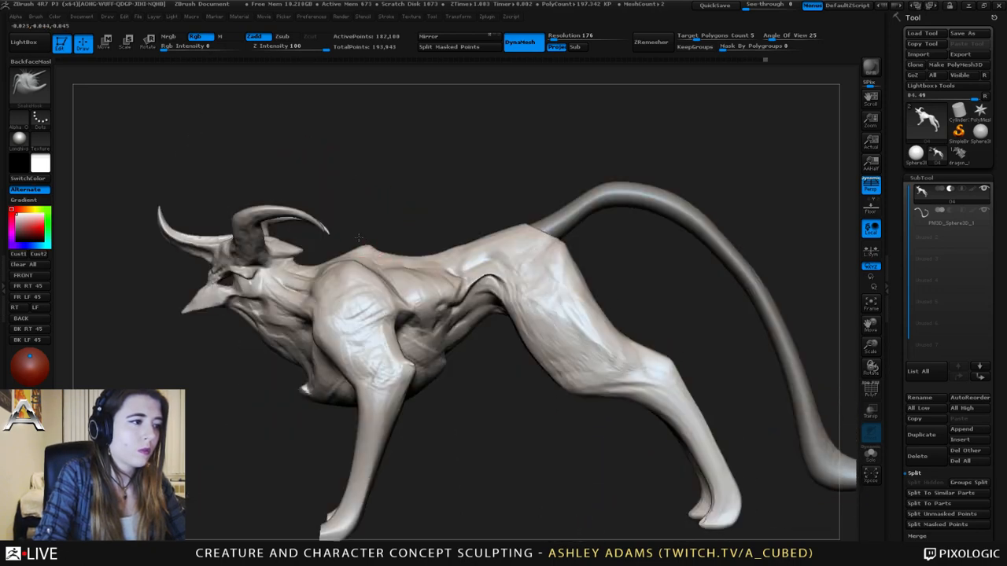
key(space)
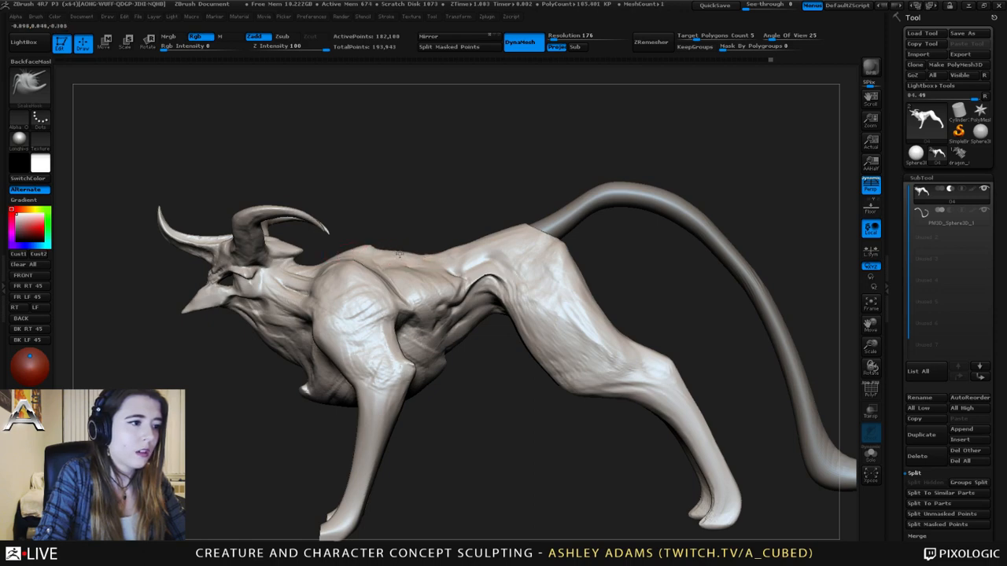
alt+drag(433, 238, 381, 199)
key(space)
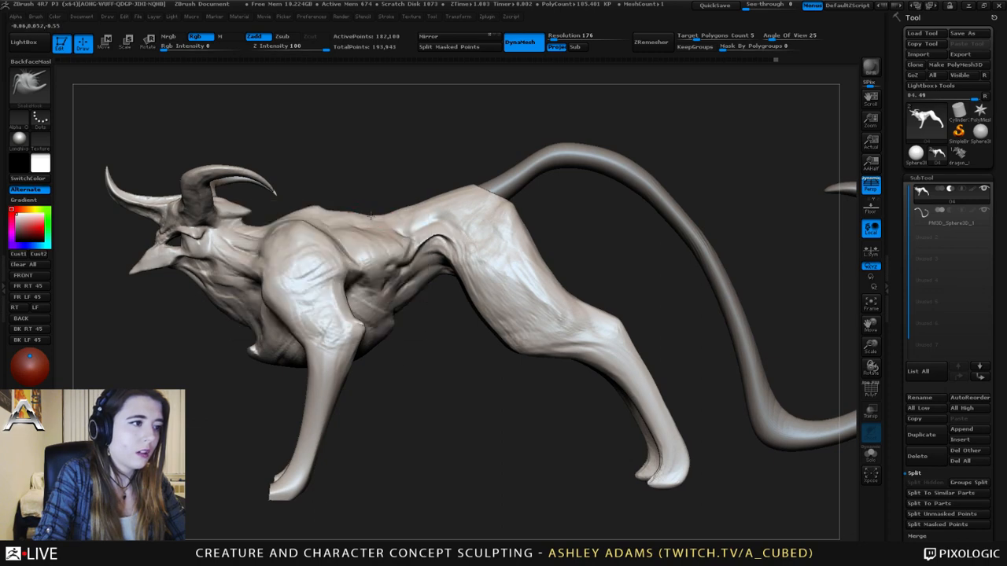
- Refine the spine's side profile along the middle of the back with the SnakeHook brush
ctrl+right_drag(370, 219, 364, 221)
key(space)
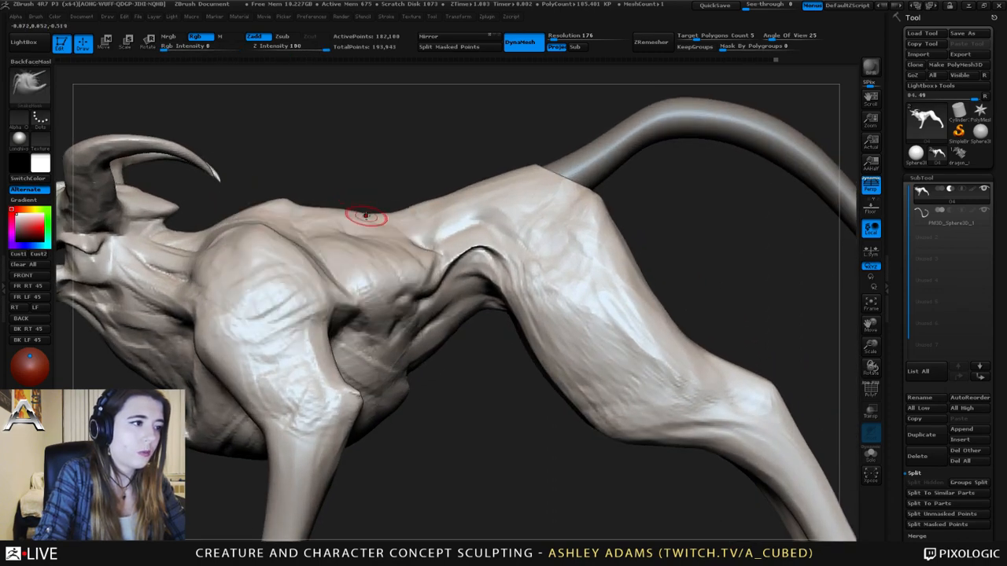
key(f)
key(space)
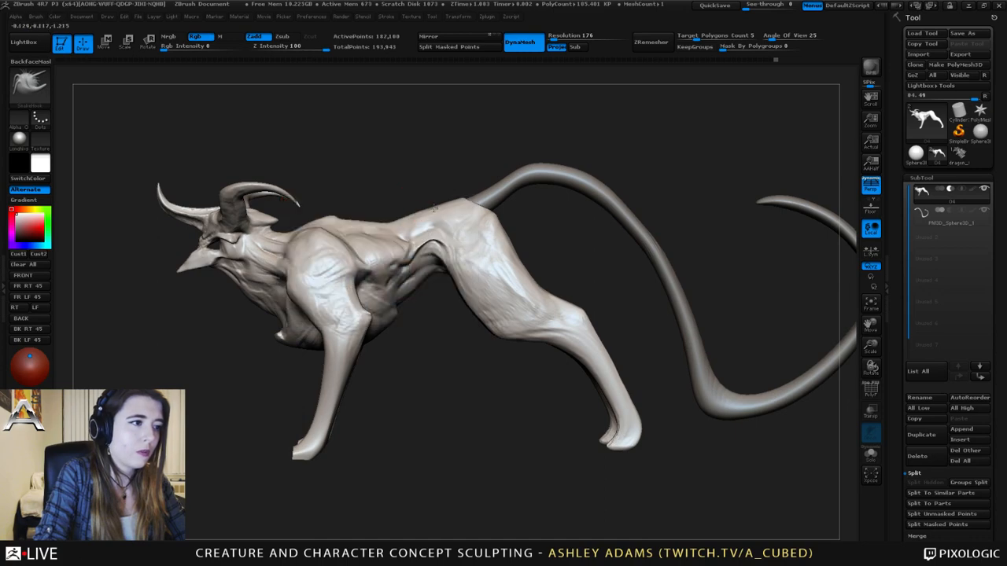
key(space)
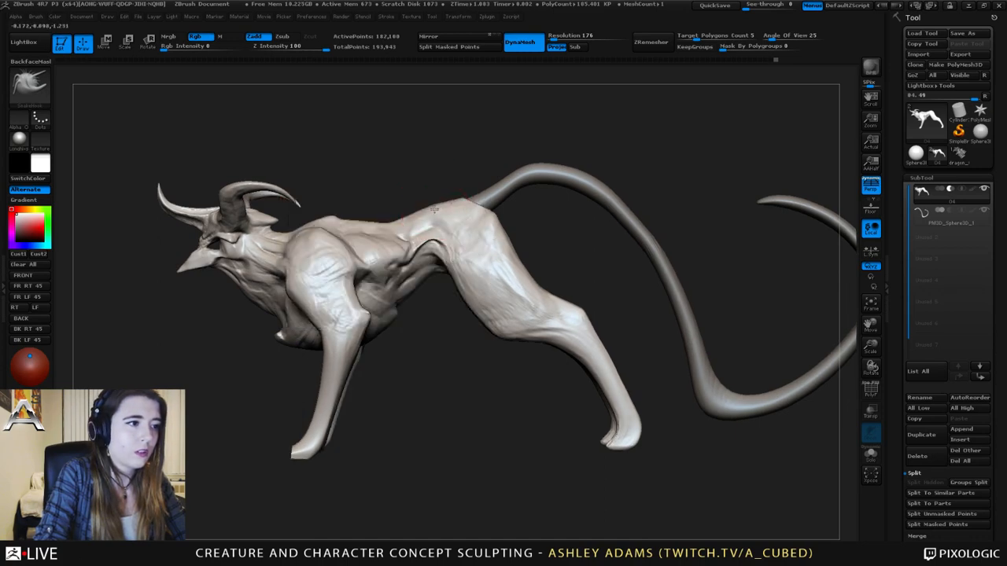
drag(422, 219, 414, 213)
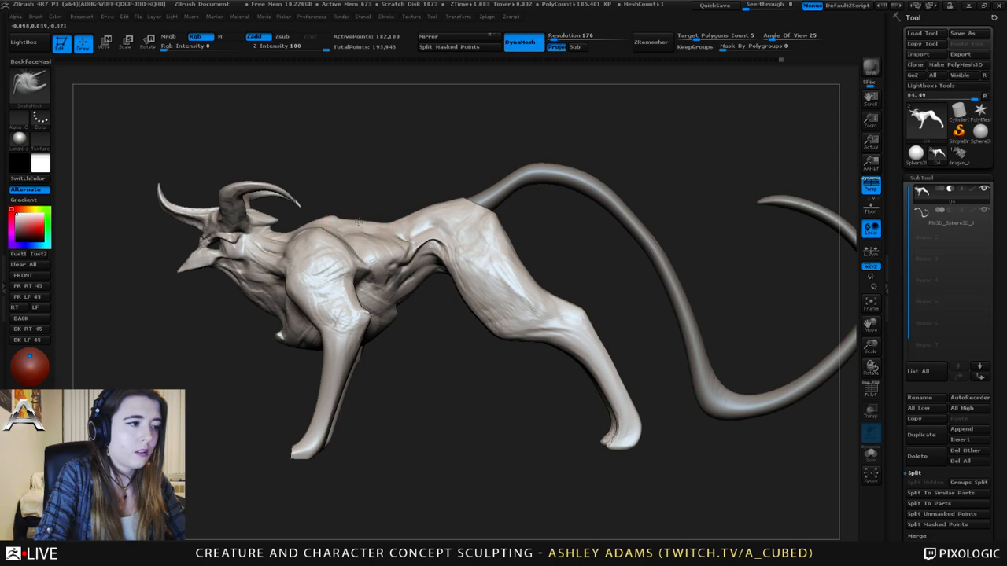
- Reshape the lower back where it rises toward the hips, using the SnakeHook brush
alt+right_drag(367, 211, 417, 235)
right_click(385, 215)
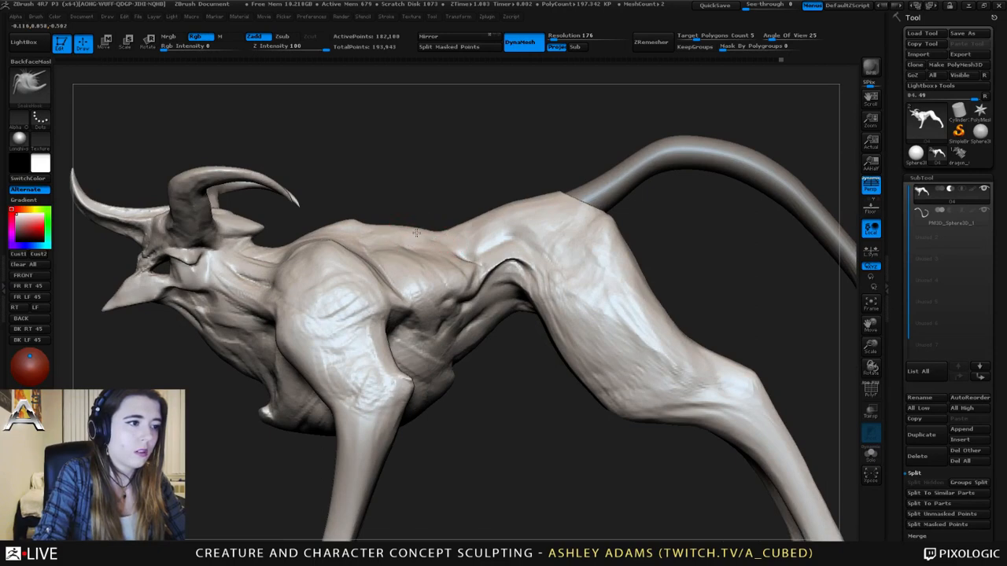
drag(459, 225, 482, 216)
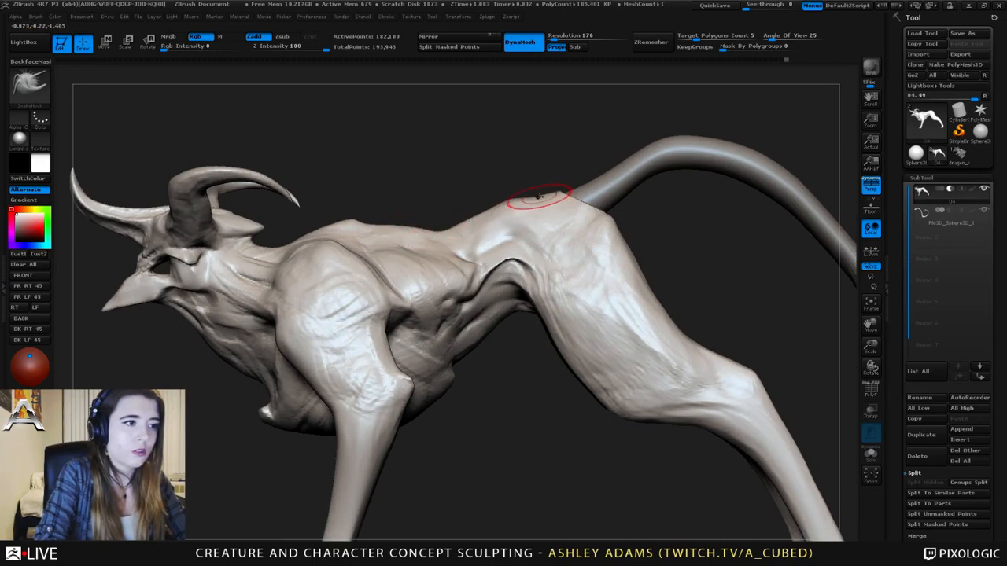
mouse_move(505, 206)
ctrl+right_down()
mouse_move(463, 177)
mouse_move(473, 163)
mouse_move(441, 194)
ctrl+right_up()
key(space)
key(space)
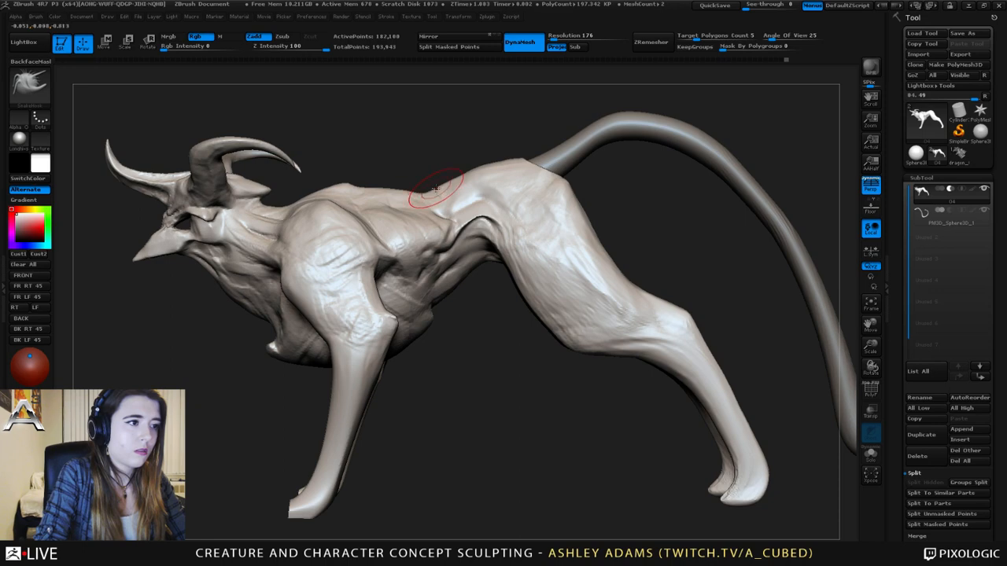
- Fine-tune the transition from the waist to the rump with resized SnakeHook strokes
mouse_move(384, 136)
mouse_down()
mouse_move(471, 168)
mouse_move(438, 137)
mouse_move(456, 157)
mouse_up()
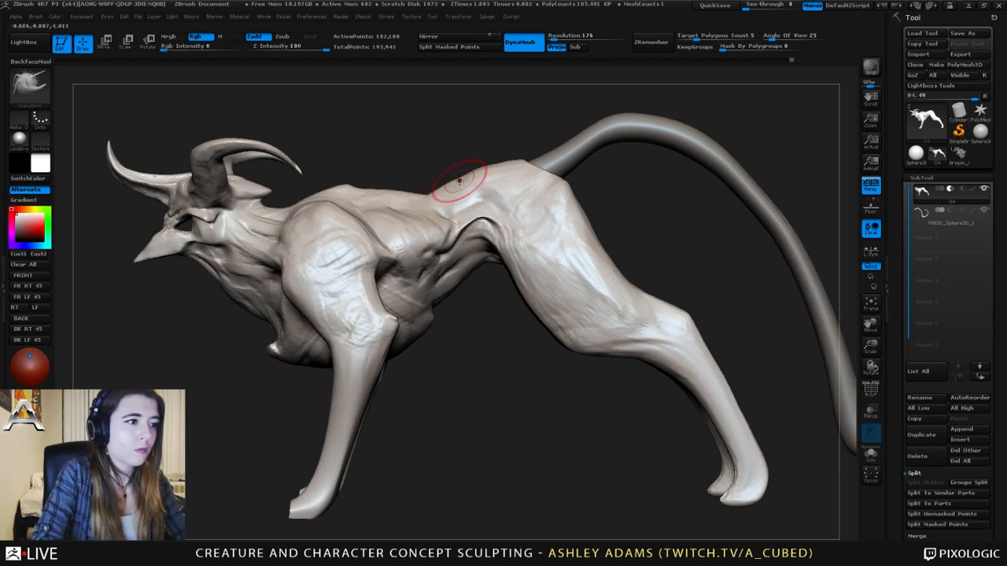
key(space)
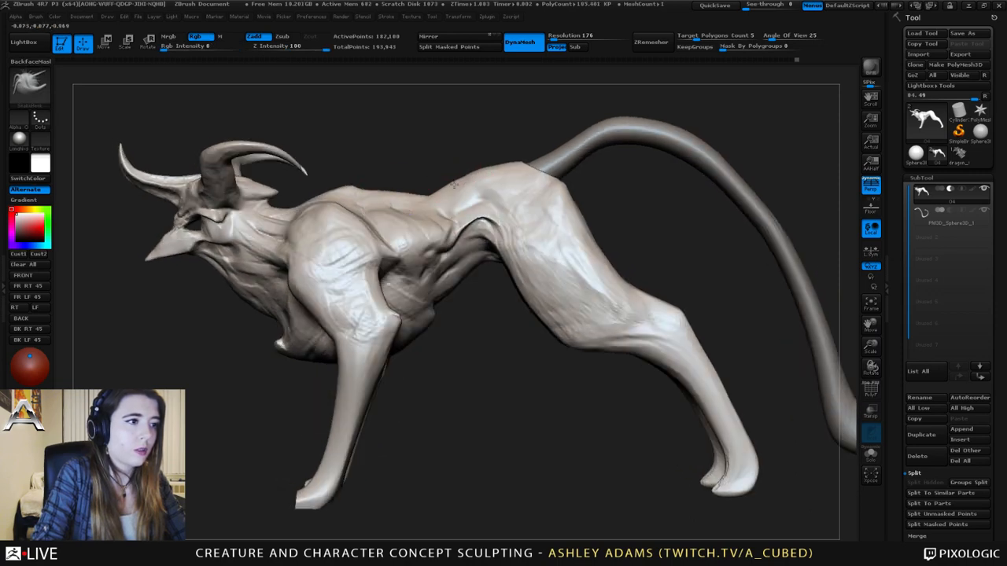
key(space)
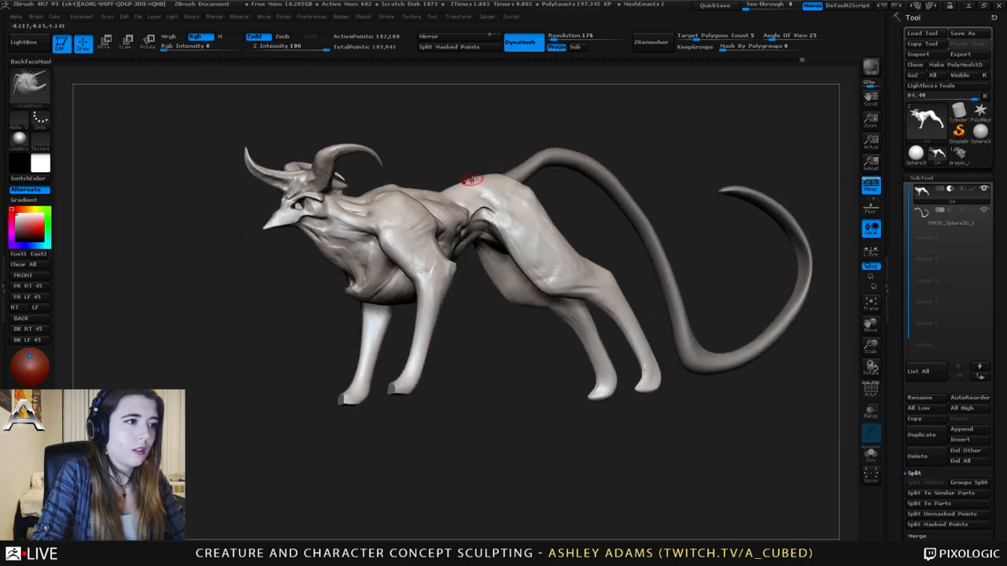
drag(464, 154, 470, 186)
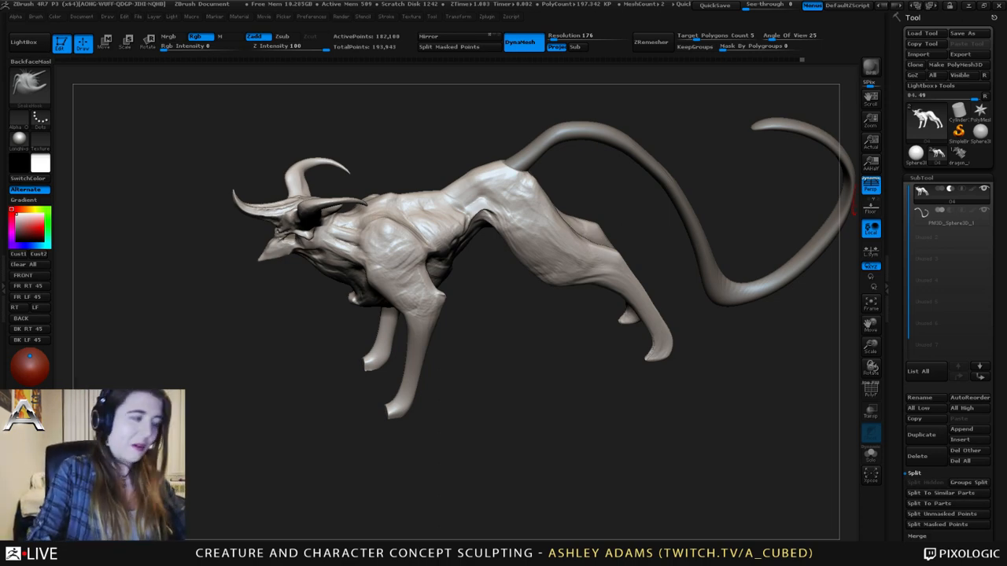
- Adjust the shape of the large side horn near its base with the SnakeHook brush
right_drag(385, 292, 475, 315)
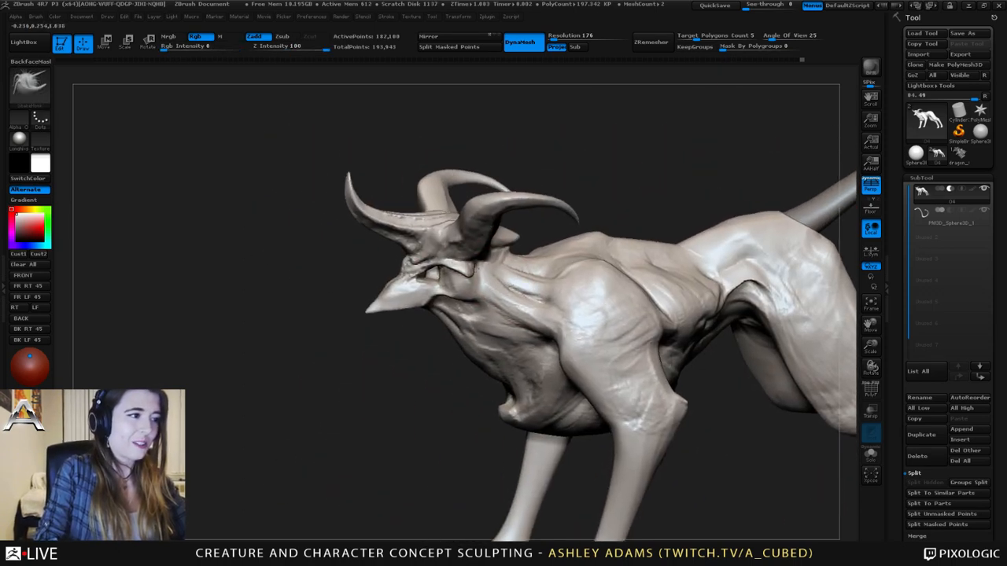
right_drag(474, 269, 589, 266)
mouse_move(393, 250)
right_down()
mouse_move(598, 249)
mouse_move(595, 295)
right_up()
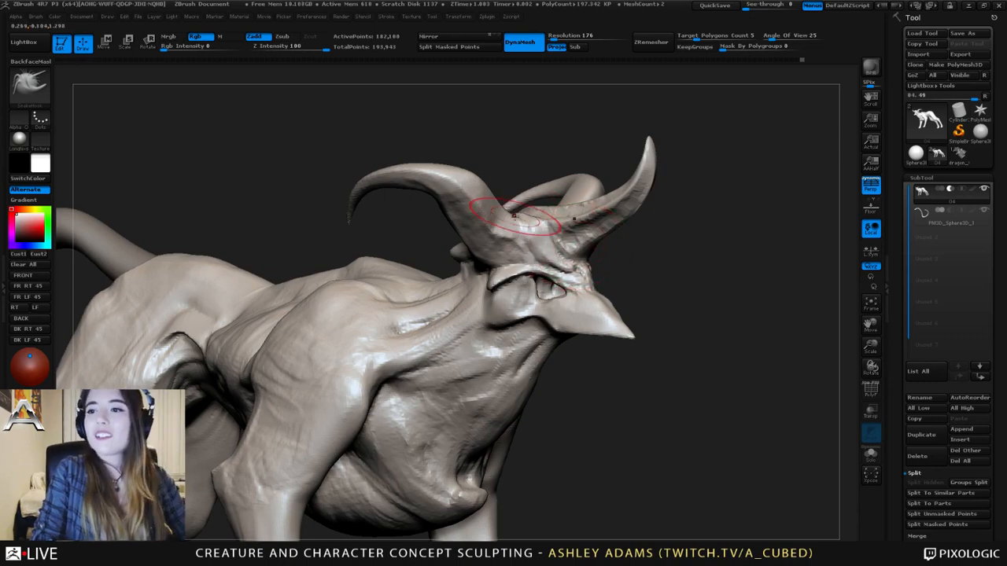
alt+right_drag(542, 228, 668, 227)
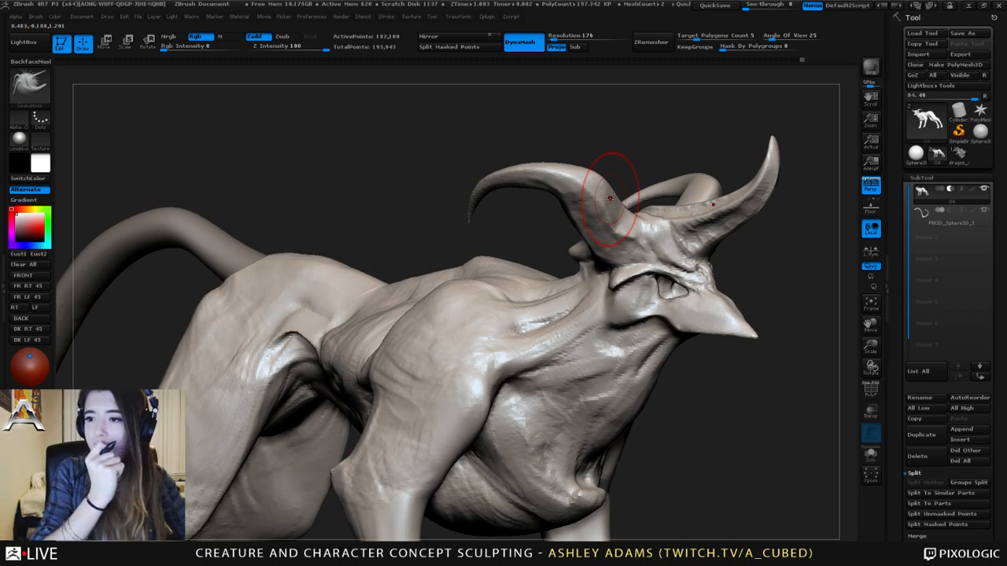
mouse_move(543, 228)
mouse_down()
mouse_move(590, 244)
mouse_move(543, 232)
mouse_move(610, 178)
mouse_move(629, 244)
mouse_move(600, 249)
mouse_up()
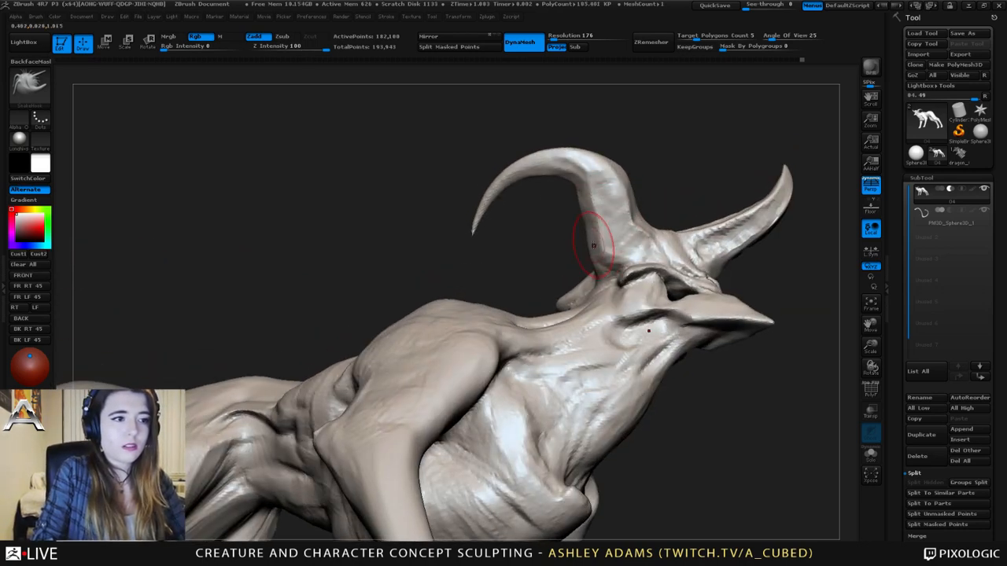
drag(586, 222, 568, 227)
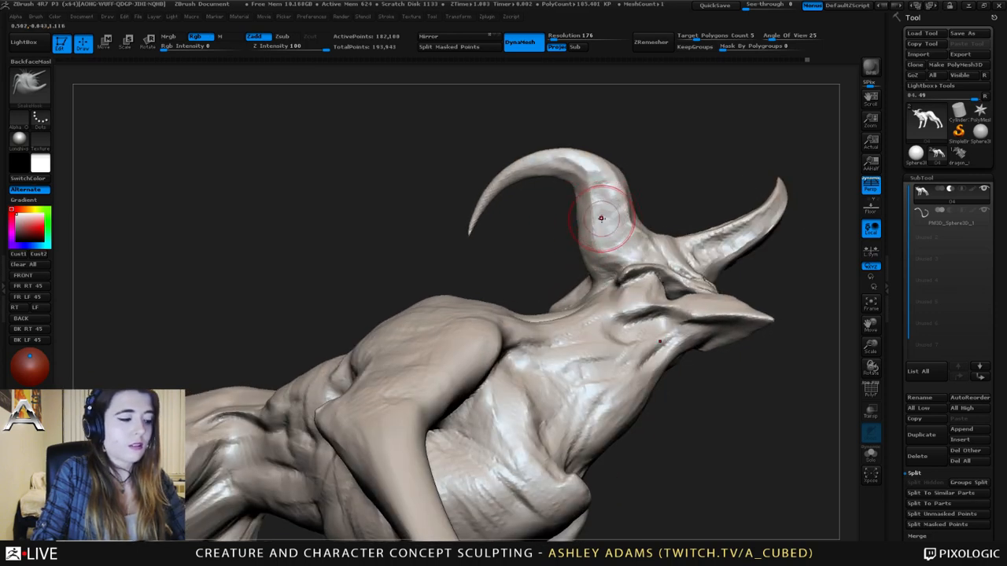
right_drag(610, 222, 603, 213)
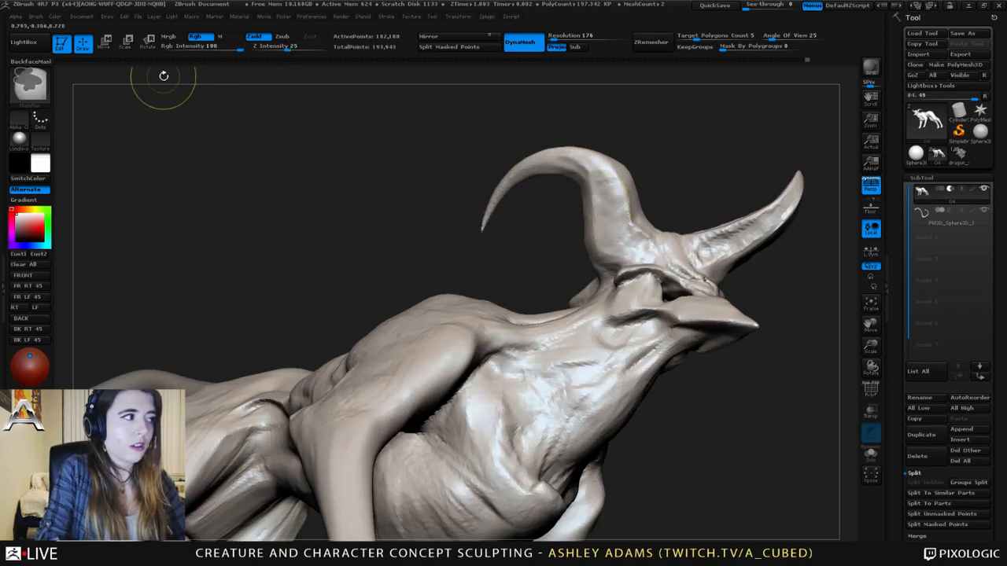
- Mask a patch on the front of the large side horn, and clear the mask
mouse_move(613, 207)
ctrl+mouse_down()
mouse_move(611, 230)
mouse_move(633, 229)
ctrl+mouse_up()
drag(674, 170, 626, 186)
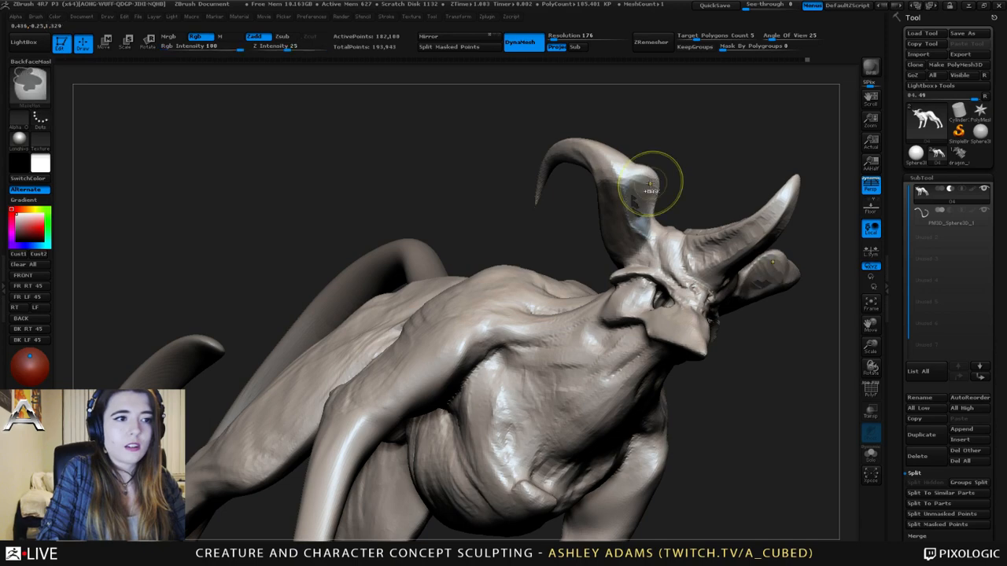
mouse_move(675, 184)
mouse_down()
mouse_move(717, 189)
mouse_move(662, 178)
mouse_move(741, 126)
mouse_up()
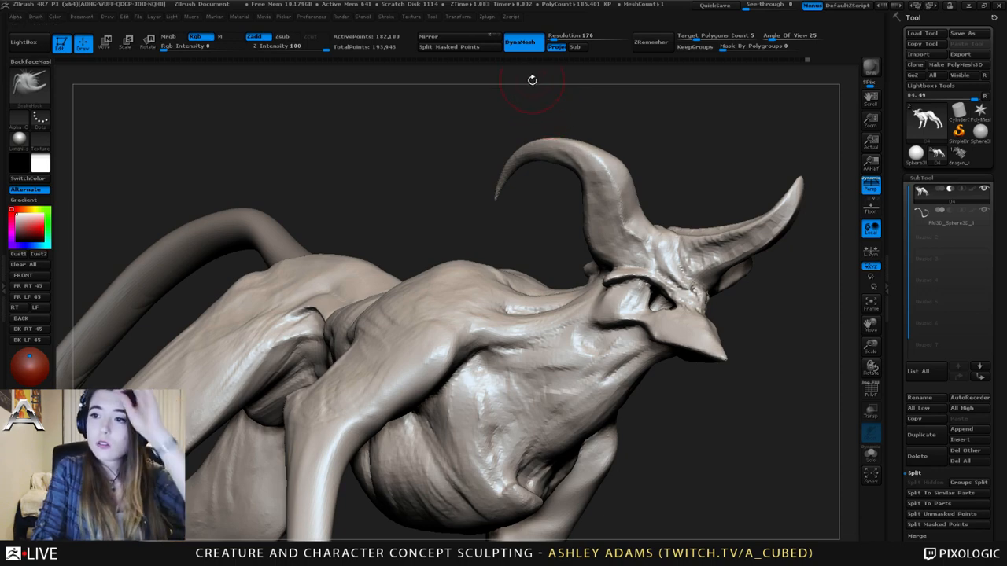
- Mask the creature's surface by cavity with the default cavity settings and hide the mask display
mouse_move(615, 206)
right_down()
mouse_move(558, 213)
mouse_move(668, 177)
mouse_move(611, 203)
mouse_move(624, 206)
right_up()
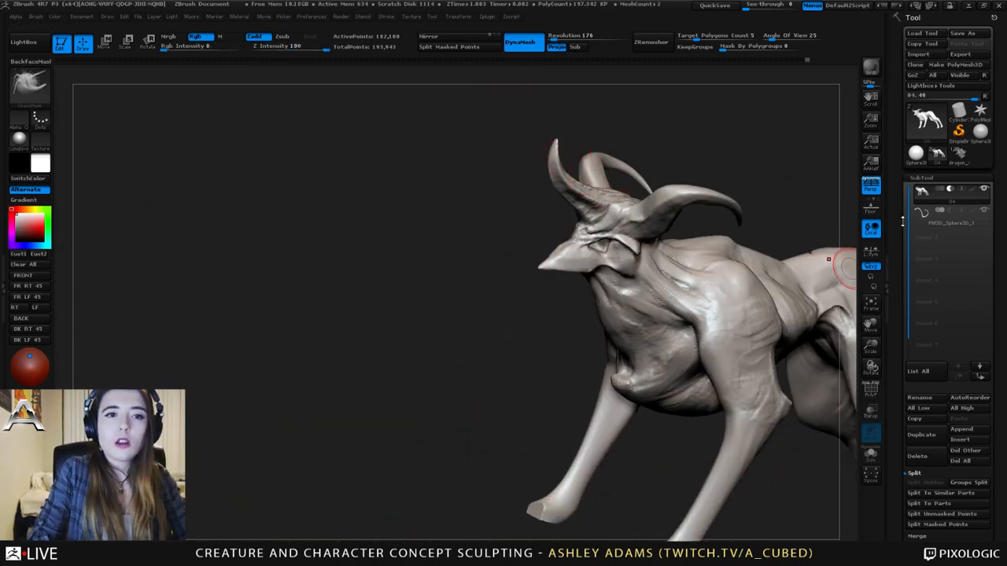
drag(901, 220, 896, 98)
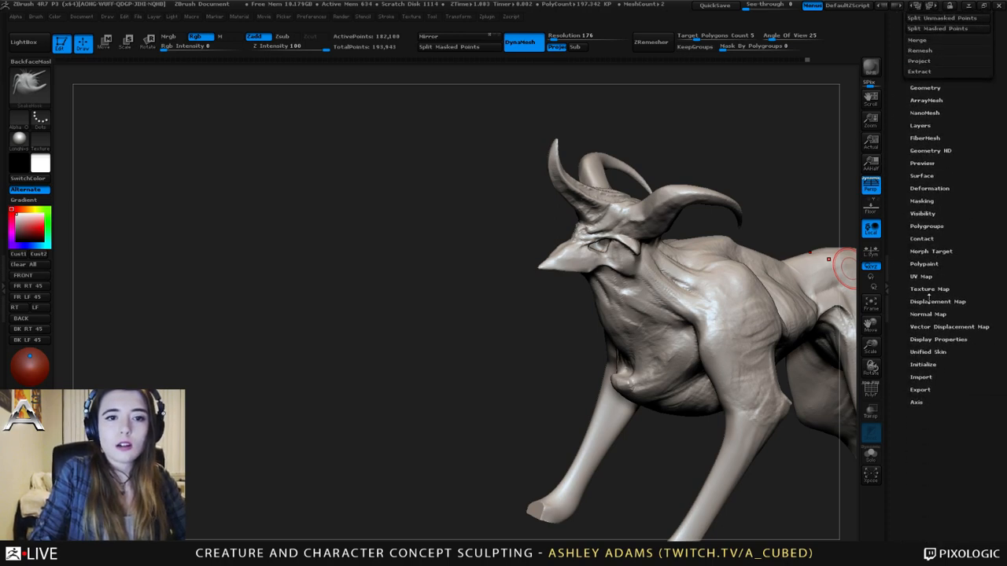
scroll(932, 315, up, 2)
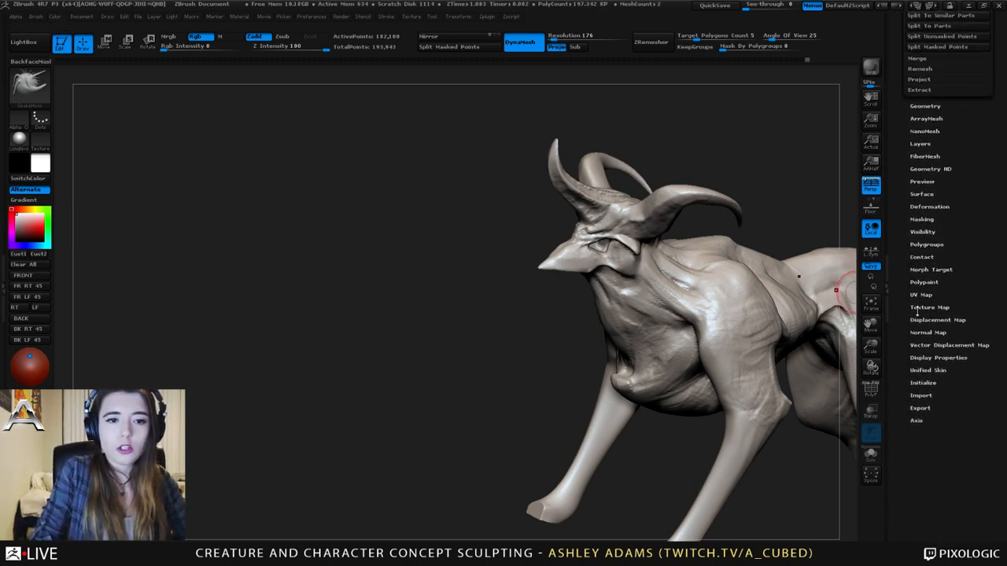
click(921, 219)
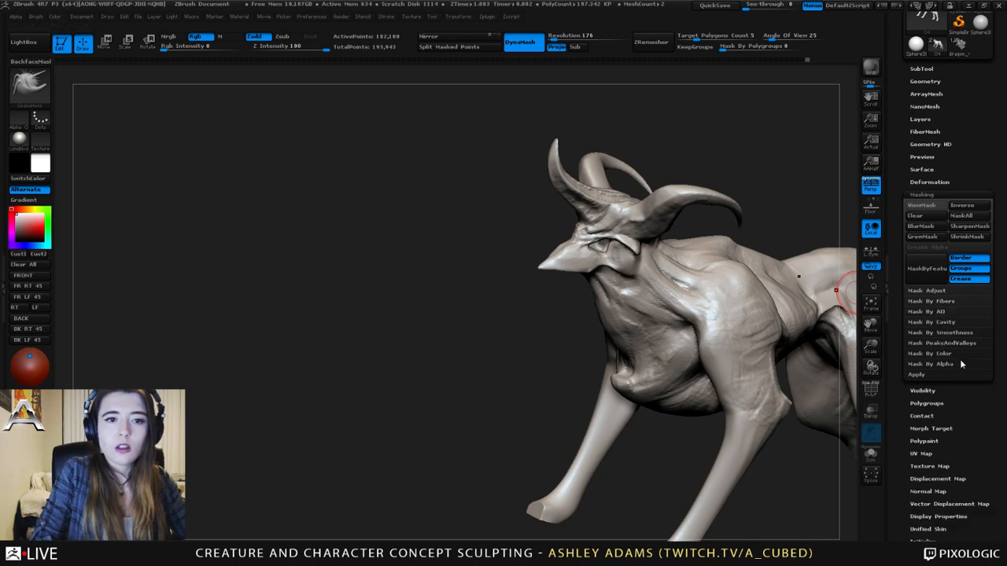
click(934, 322)
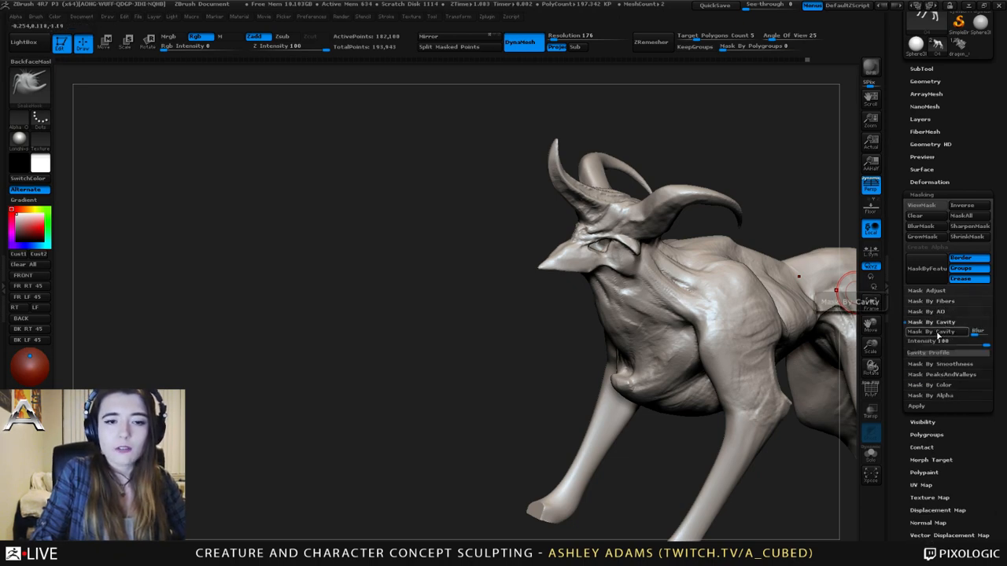
click(933, 331)
mouse_move(645, 271)
right_down()
mouse_move(765, 256)
mouse_move(622, 236)
mouse_move(641, 219)
mouse_move(659, 256)
mouse_move(696, 259)
mouse_move(434, 206)
right_up()
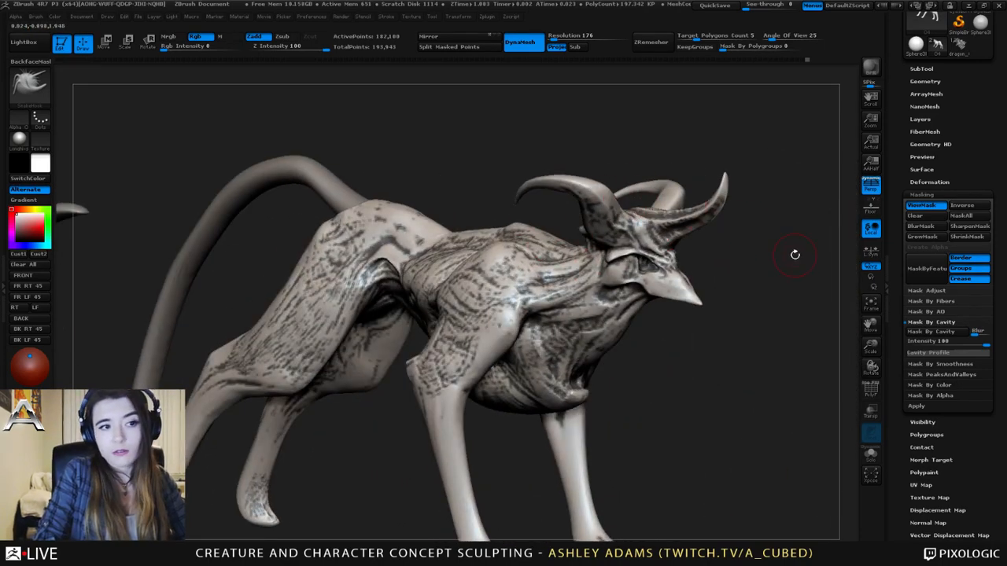
key(ctrl)
key(ctrl+h)
- Build up and smooth the muscle forms on the flank and hindquarters with a resized ClayBuildup brush
drag(733, 236, 519, 263)
key(space)
drag(647, 238, 652, 238)
mouse_move(652, 238)
right_down()
mouse_move(567, 197)
mouse_move(572, 261)
mouse_move(530, 288)
mouse_move(513, 272)
mouse_move(530, 295)
mouse_move(521, 271)
mouse_move(517, 282)
right_up()
key(space)
right_click(521, 271)
key(b)
key(c)
key(b)
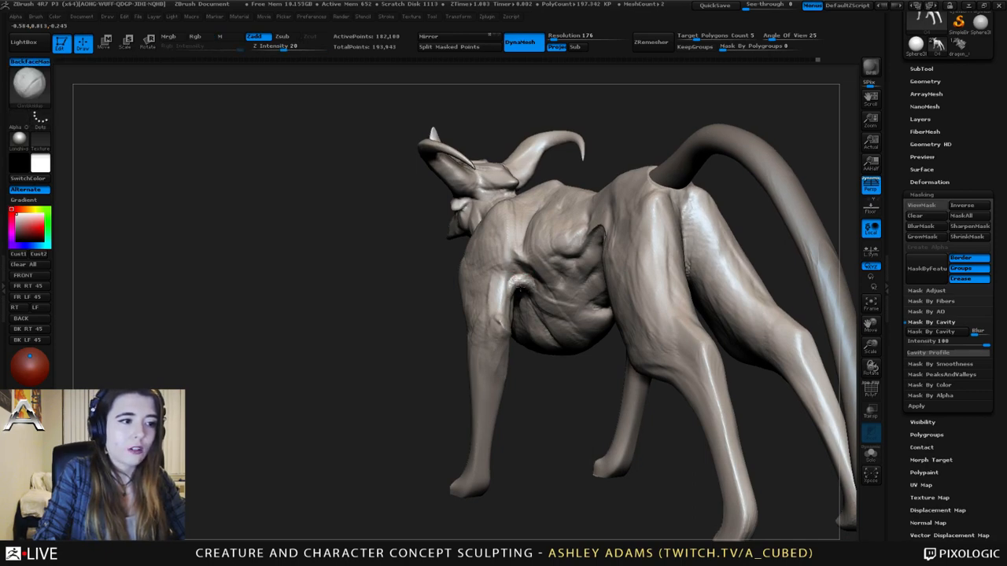
mouse_move(523, 291)
right_down()
mouse_move(531, 290)
mouse_move(518, 281)
mouse_move(525, 272)
mouse_move(533, 289)
mouse_move(513, 288)
mouse_move(541, 296)
mouse_move(565, 277)
mouse_move(549, 277)
right_up()
key(shift)
- Define the creases along the flank and upper back with the Dam_Standard brush and smooth the area between the shoulders
key(b)
key(d)
key(s)
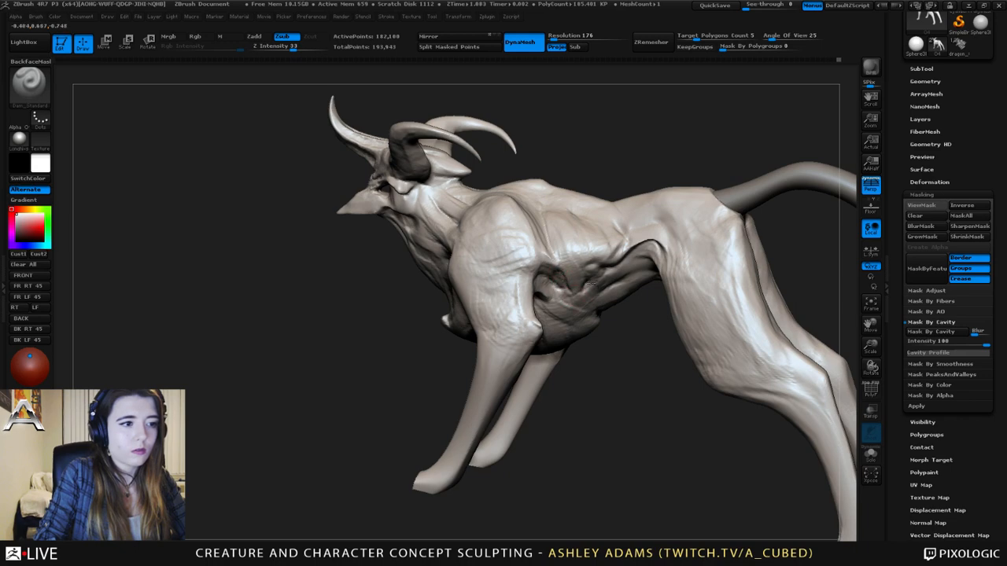
mouse_move(589, 243)
right_down()
mouse_move(577, 252)
mouse_move(587, 246)
mouse_move(569, 219)
mouse_move(530, 223)
right_up()
key(b)
key(s)
key(h)
right_click(581, 236)
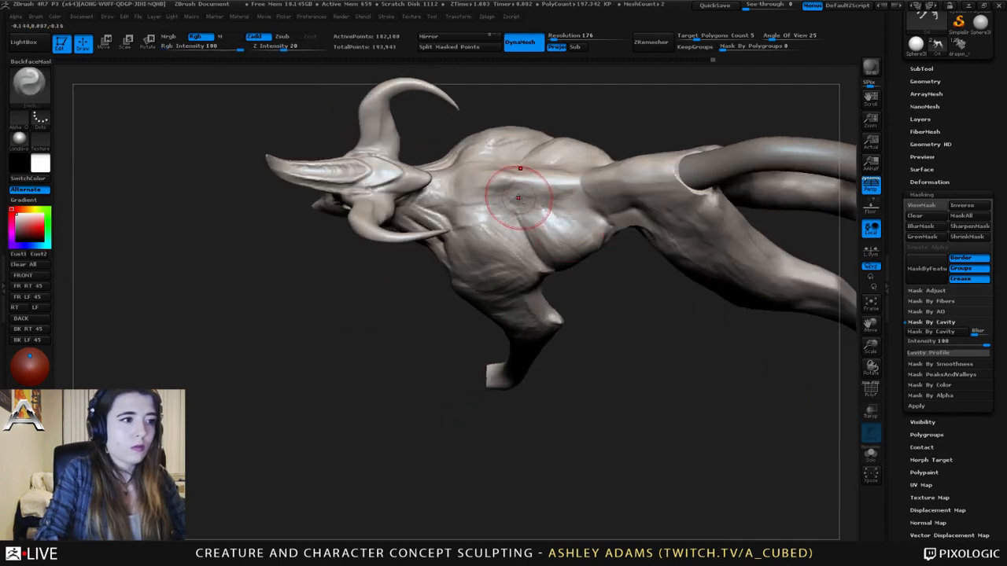
shift+drag(521, 200, 528, 211)
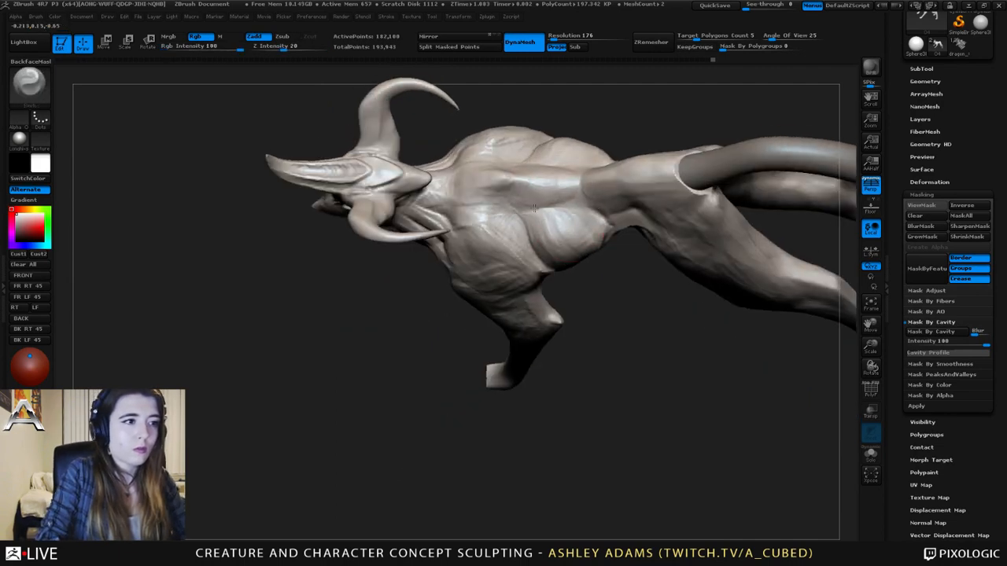
mouse_move(511, 194)
right_down()
mouse_move(495, 204)
mouse_move(519, 220)
mouse_move(527, 211)
right_up()
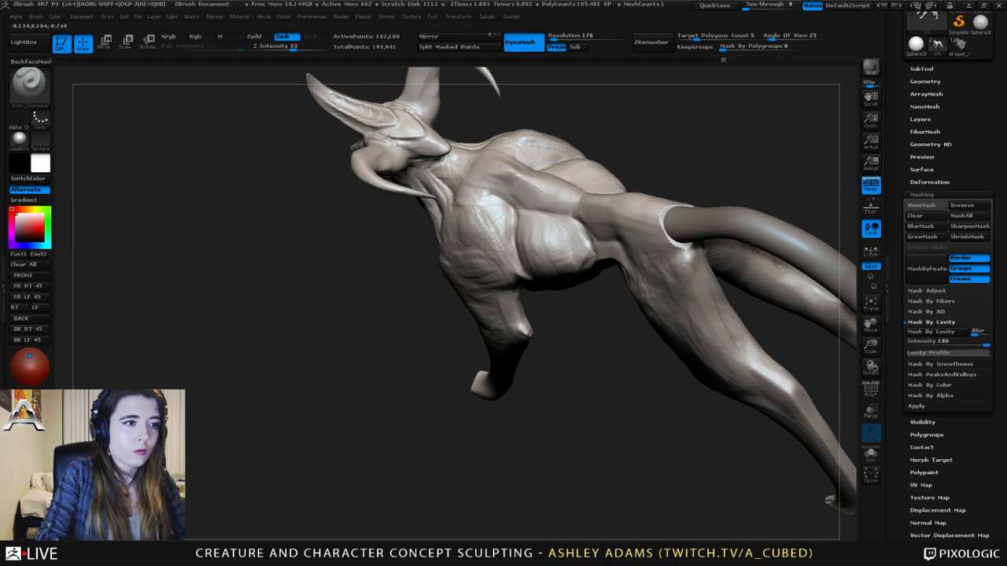
right_drag(550, 206, 570, 202)
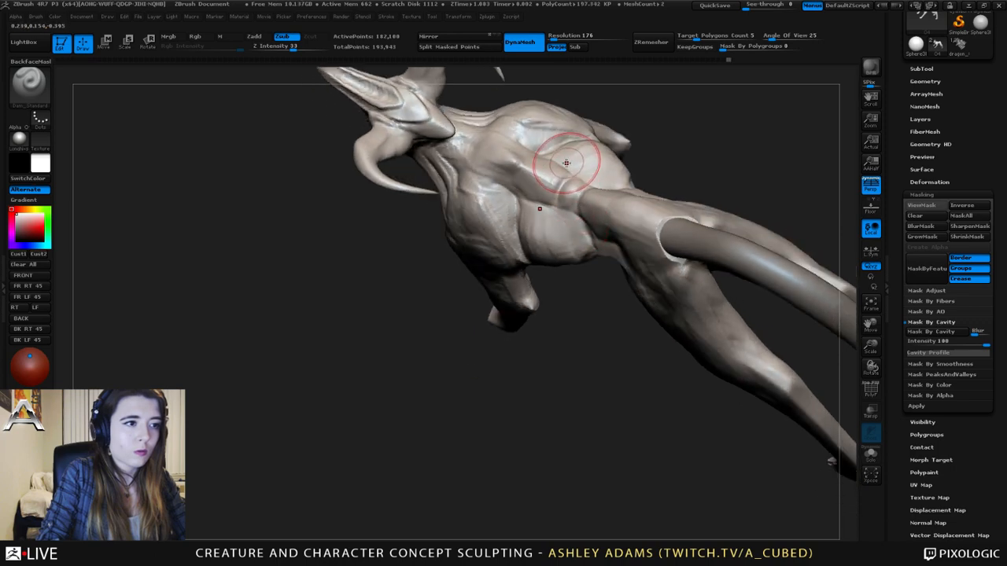
mouse_move(564, 173)
right_down()
mouse_move(544, 154)
mouse_move(551, 250)
mouse_move(530, 207)
right_up()
- Build a row of vertebra bumps along the spine with ClayBuildup and cut the gaps between them with Dam_Standard
key(1)
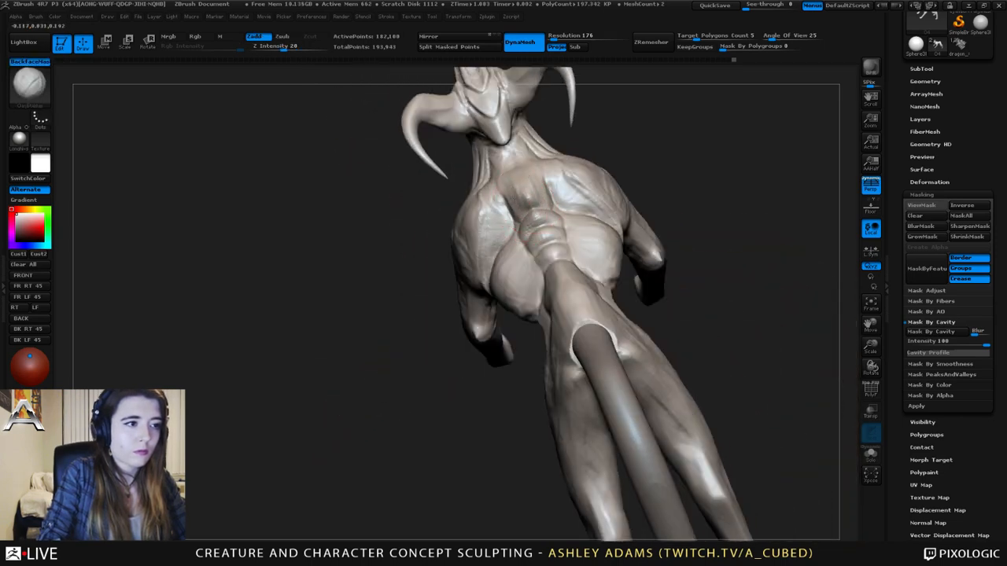
key(2)
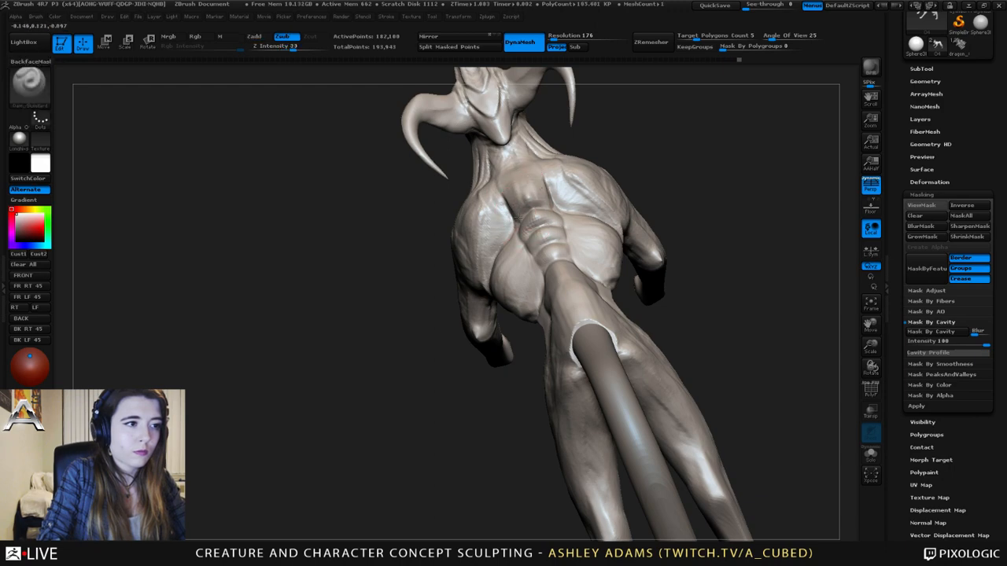
right_drag(567, 254, 511, 212)
drag(517, 203, 551, 187)
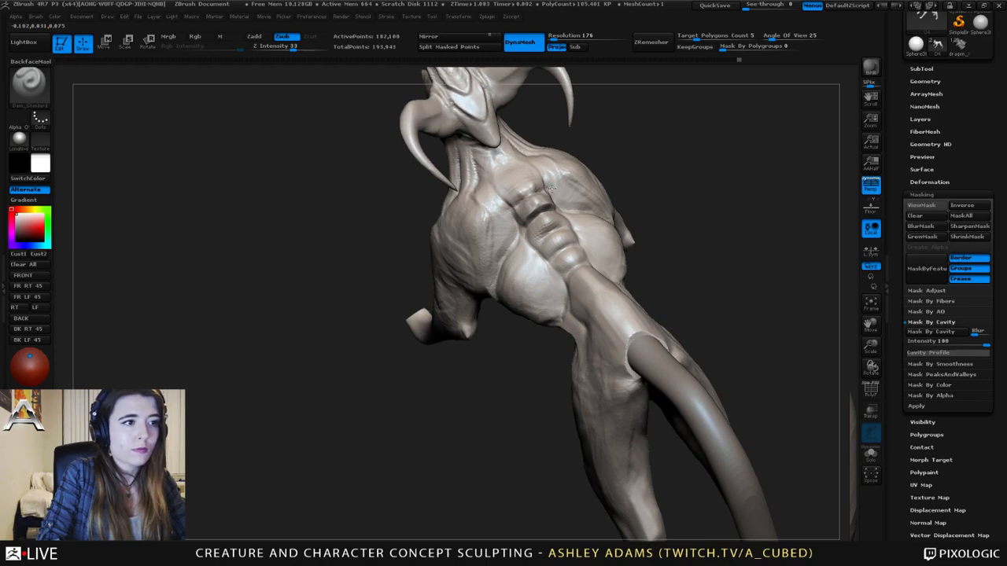
right_drag(531, 177, 537, 171)
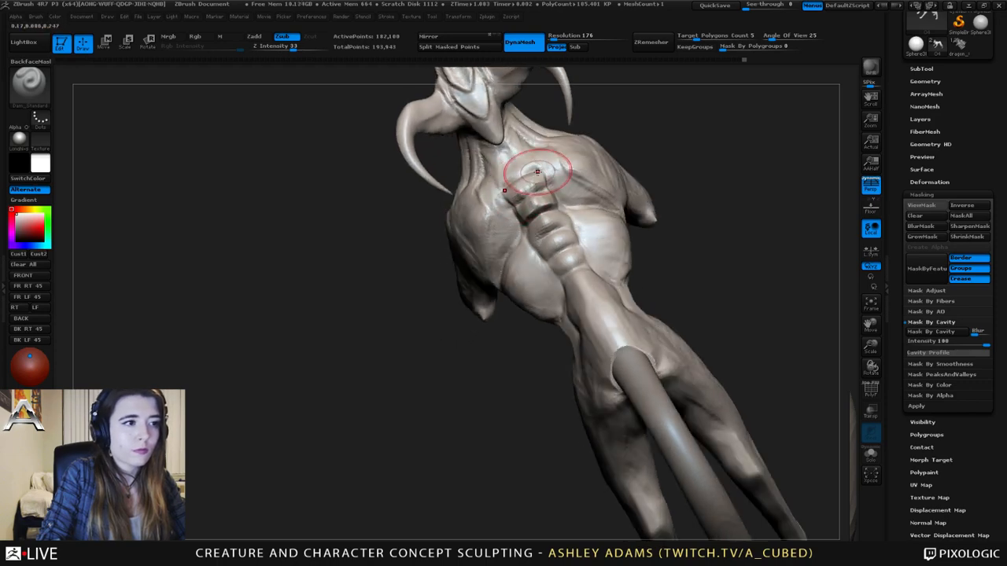
right_drag(543, 217, 530, 227)
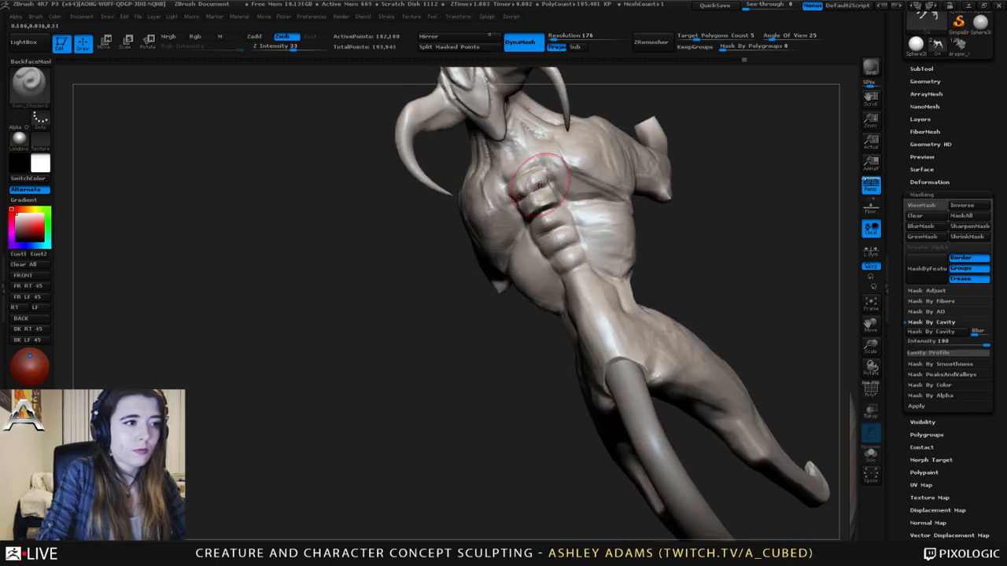
shift+drag(543, 174, 539, 159)
mouse_move(531, 157)
right_down()
mouse_move(528, 192)
mouse_move(502, 215)
right_up()
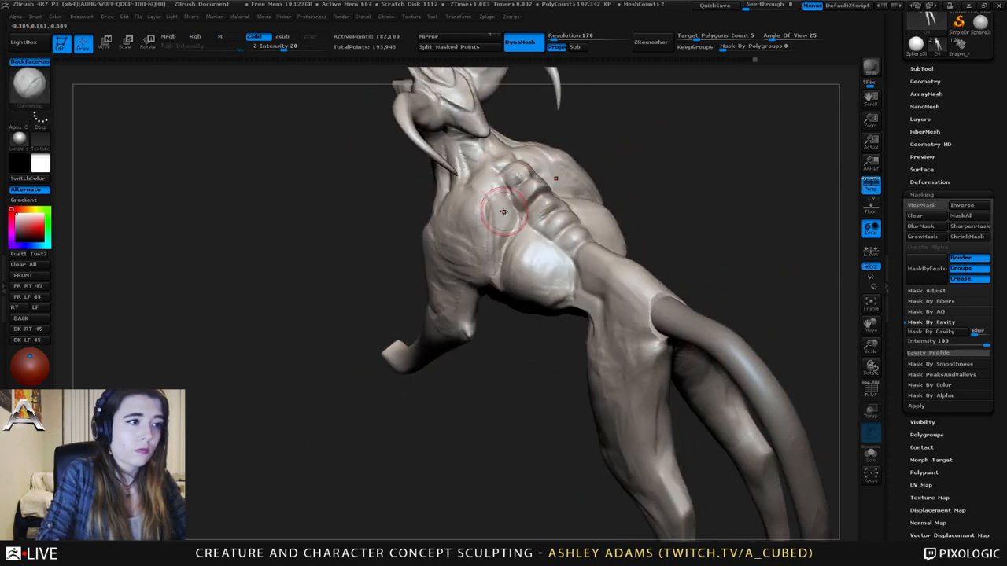
- Carve a groove down the middle of the vertebra bumps with Dam_Standard and smooth the result
key(b)
key(d)
key(s)
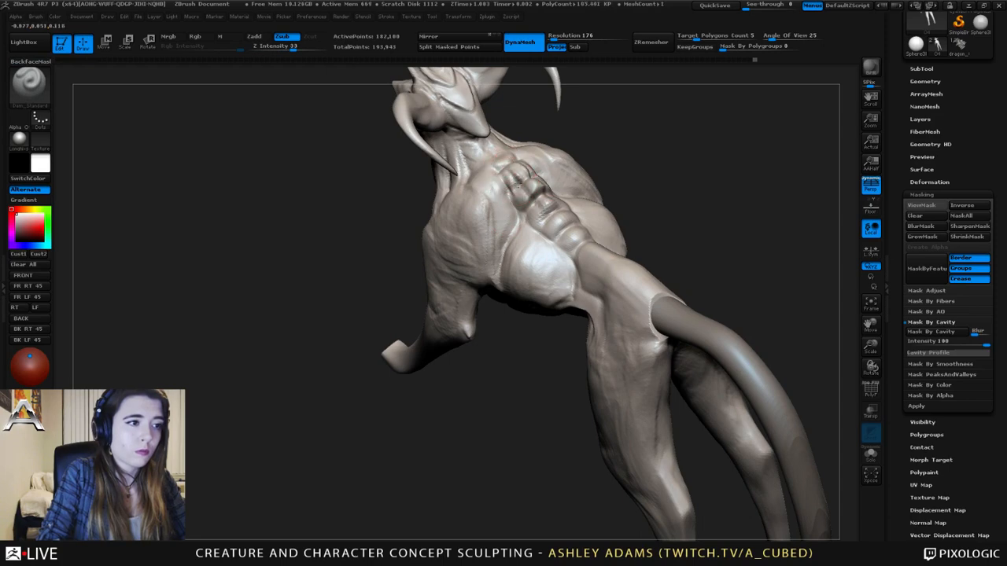
key(shift)
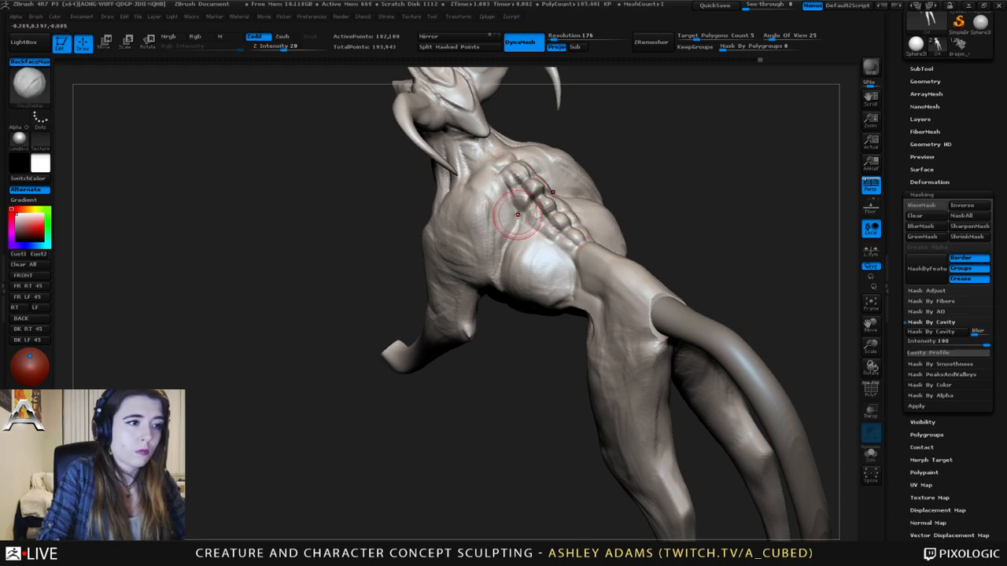
shift+drag(546, 225, 526, 196)
- Adjust the side silhouette of the back and rump with a resized SnakeHook brush
mouse_move(594, 260)
ctrl+right_down()
mouse_move(600, 224)
mouse_move(561, 218)
mouse_move(529, 236)
mouse_move(599, 256)
ctrl+right_up()
key(b)
key(s)
key(h)
key(space)
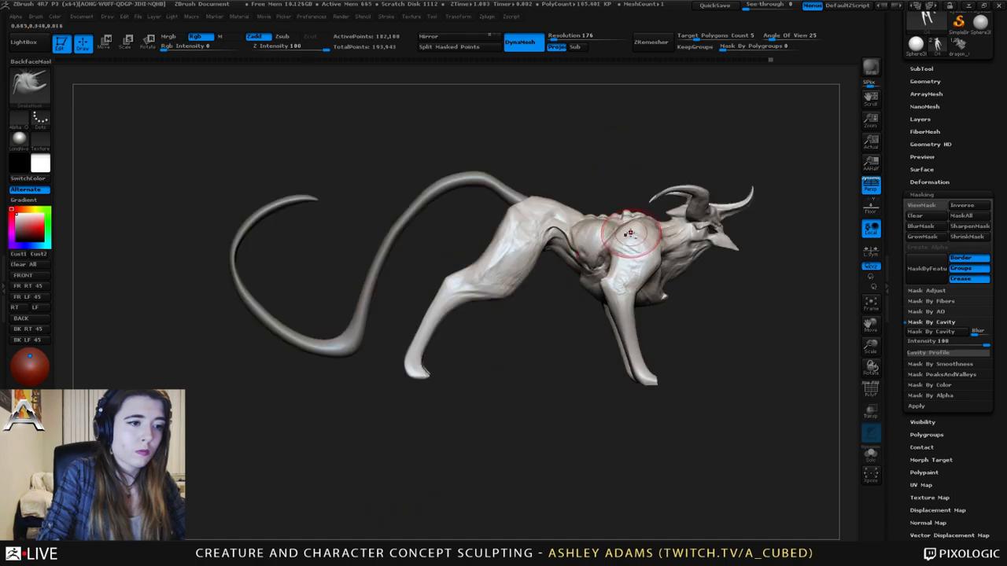
alt+right_drag(627, 236, 576, 236)
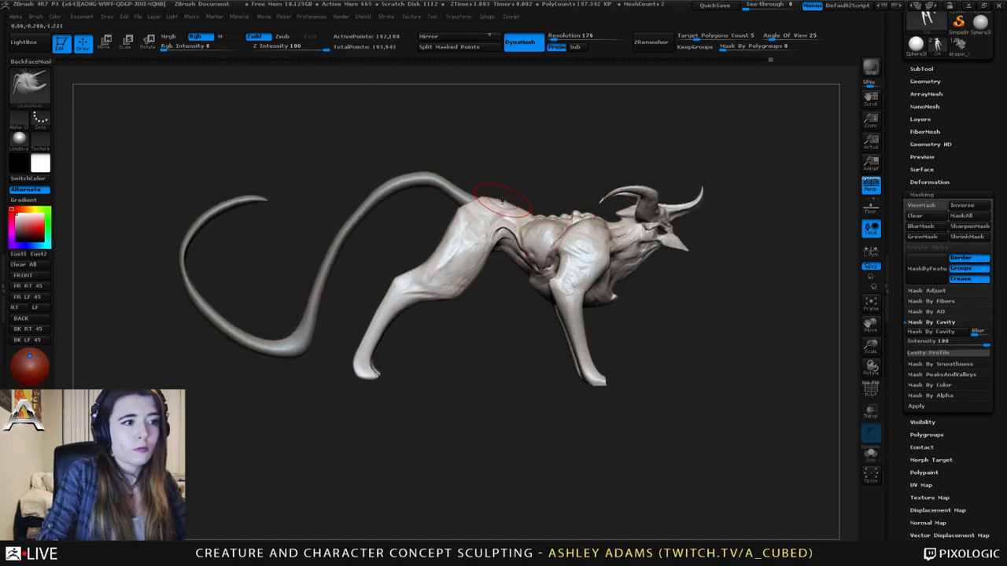
mouse_move(518, 196)
right_down()
mouse_move(497, 206)
mouse_move(403, 200)
mouse_move(423, 139)
right_up()
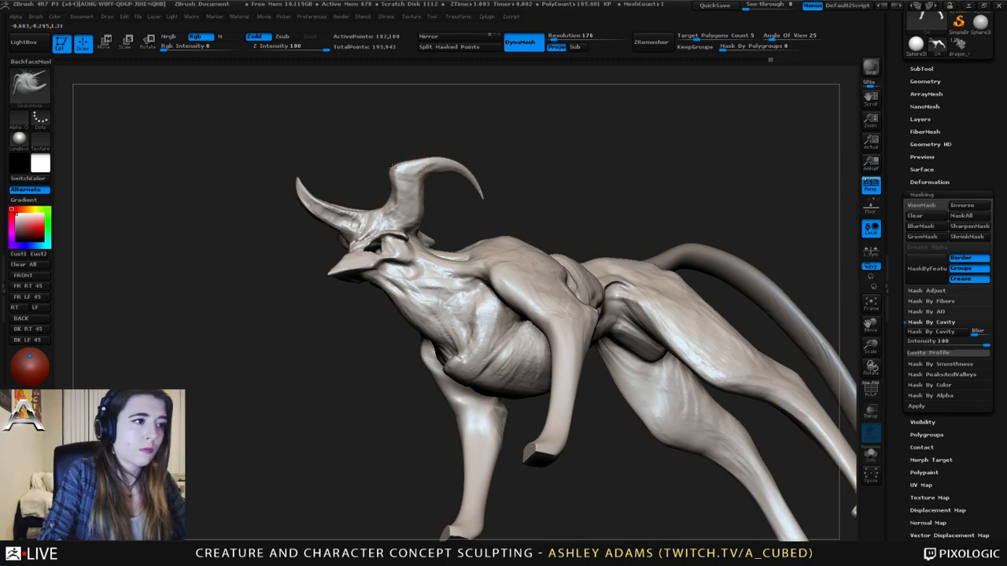
- Reshape the thickness and outward sweep of the two side horns with the SnakeHook brush
right_drag(409, 187, 382, 190)
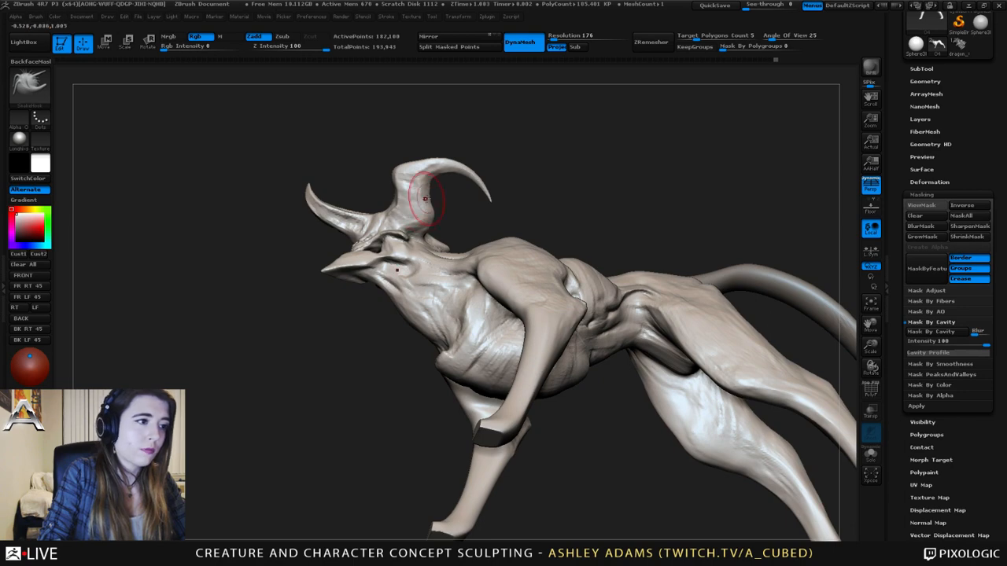
key(space)
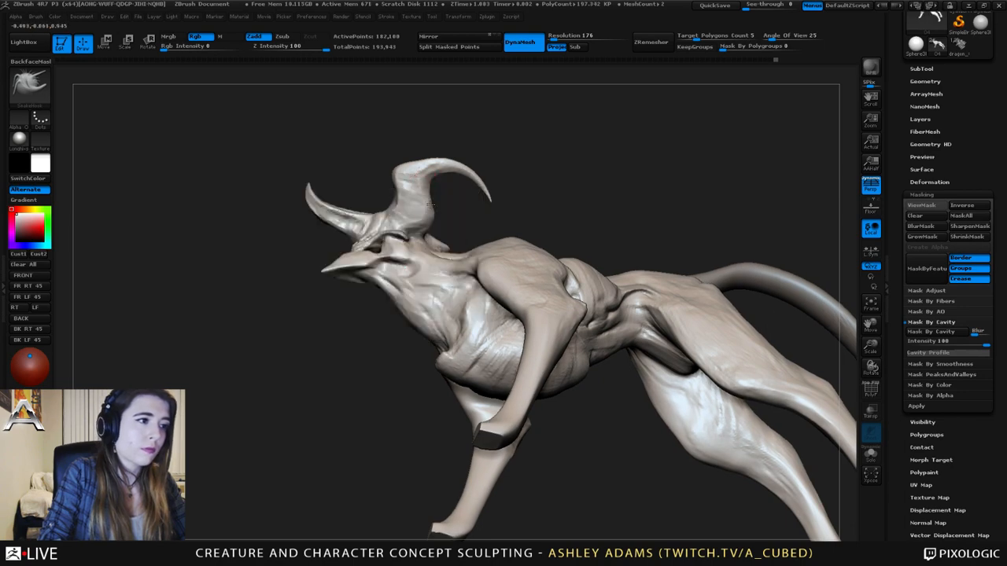
drag(430, 205, 481, 205)
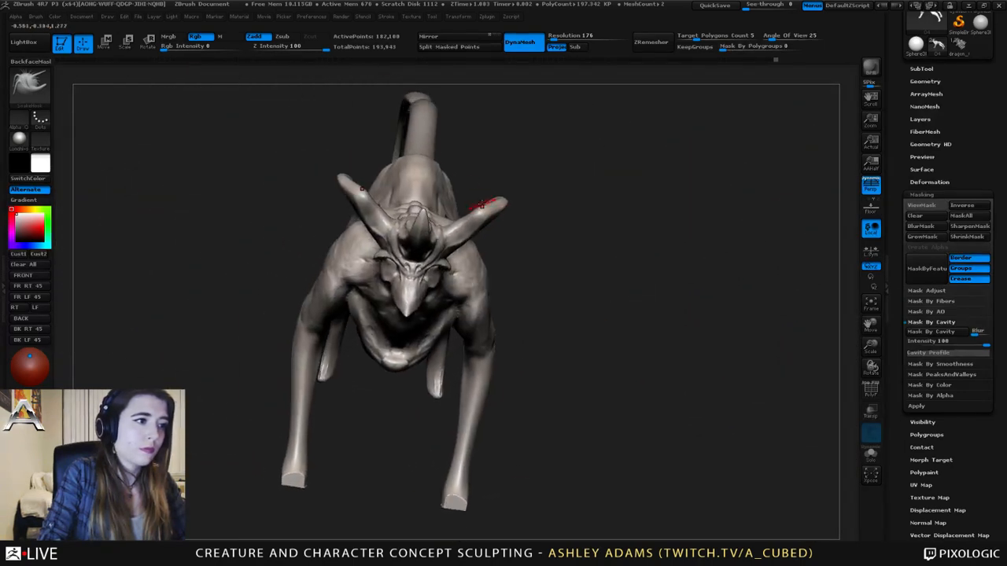
shift+drag(553, 190, 556, 144)
key(space)
drag(345, 330, 354, 330)
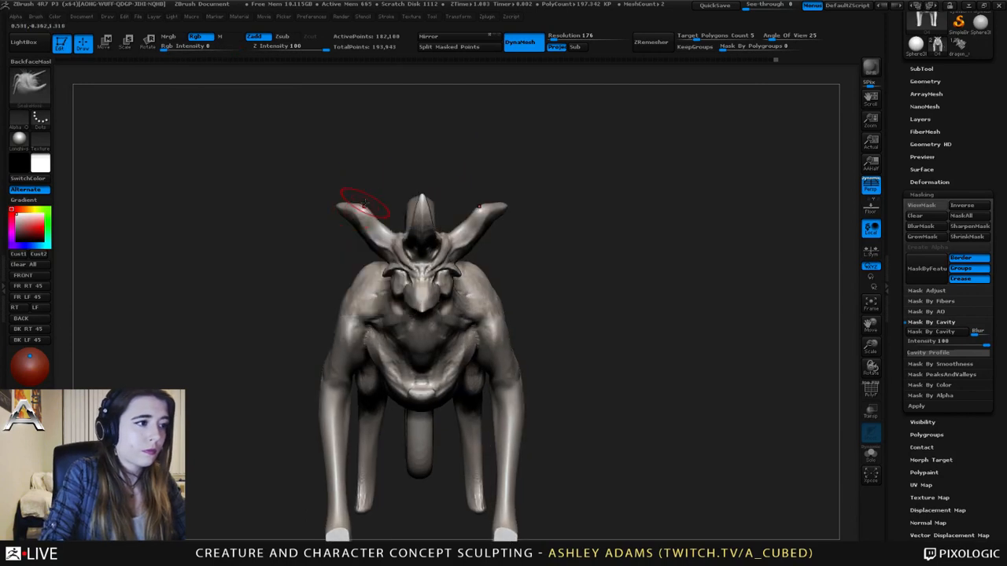
drag(348, 203, 361, 213)
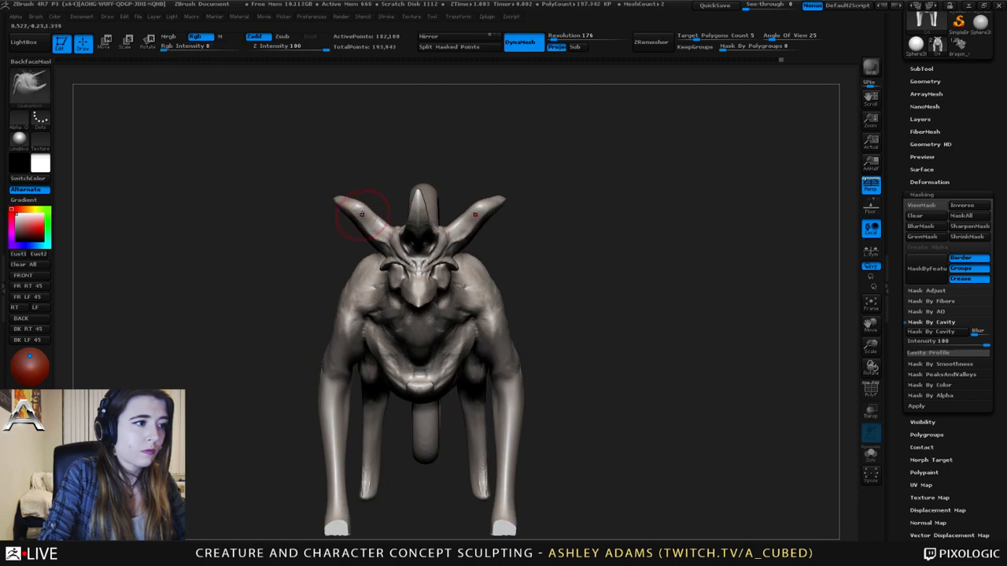
key(space)
mouse_move(445, 214)
mouse_down()
mouse_move(464, 234)
mouse_move(489, 211)
mouse_up()
- Refine the curve of the side horns and their transition into the head with resized SnakeHook strokes
alt+right_drag(432, 210, 467, 205)
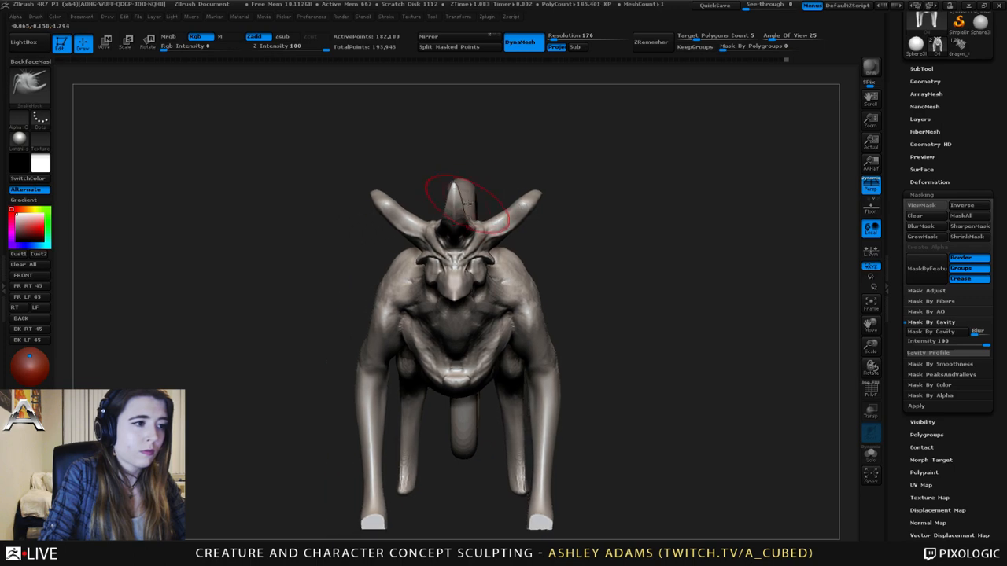
right_drag(381, 217, 427, 224)
key(space)
drag(415, 234, 399, 234)
alt+right_drag(373, 214, 456, 188)
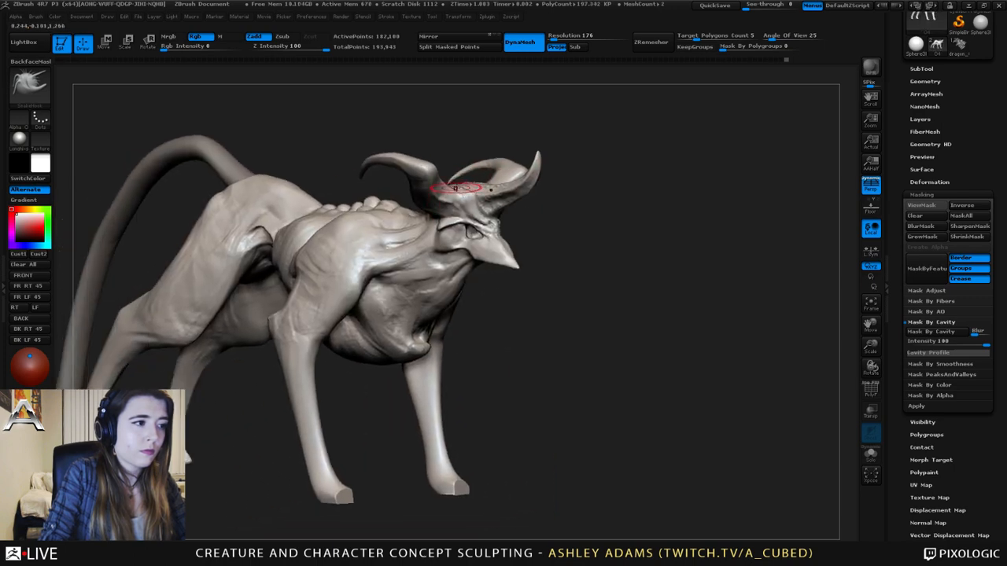
key(space)
drag(442, 234, 431, 234)
- Mask all the horns together with the top of the head around their bases
mouse_move(429, 206)
ctrl+right_down()
mouse_move(450, 250)
mouse_move(517, 265)
mouse_move(532, 253)
mouse_move(541, 158)
ctrl+right_up()
ctrl+drag(639, 117, 370, 229)
ctrl+drag(623, 151, 464, 249)
alt+right_drag(482, 159, 399, 140)
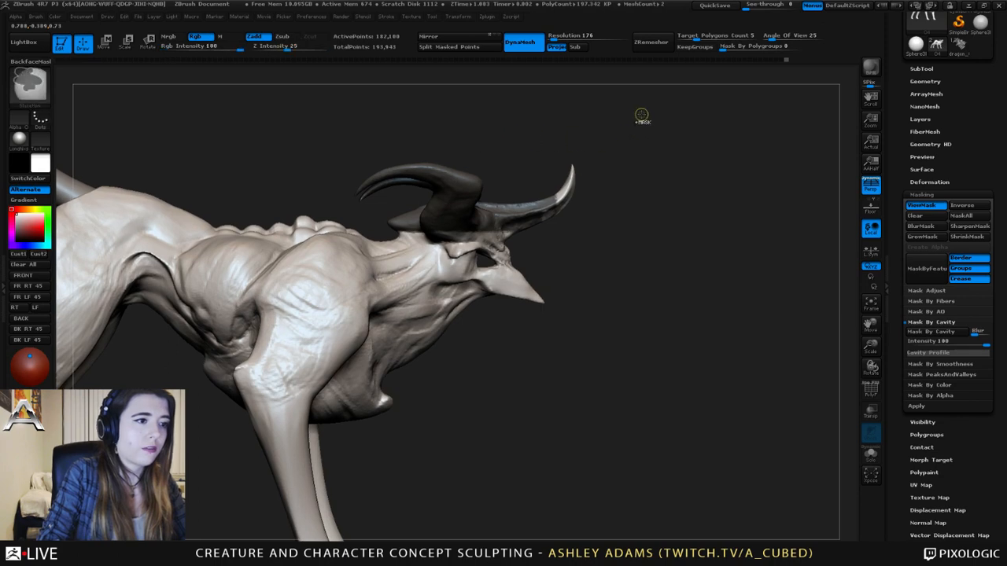
ctrl+drag(641, 116, 538, 224)
ctrl+click(30, 85)
ctrl+click(86, 97)
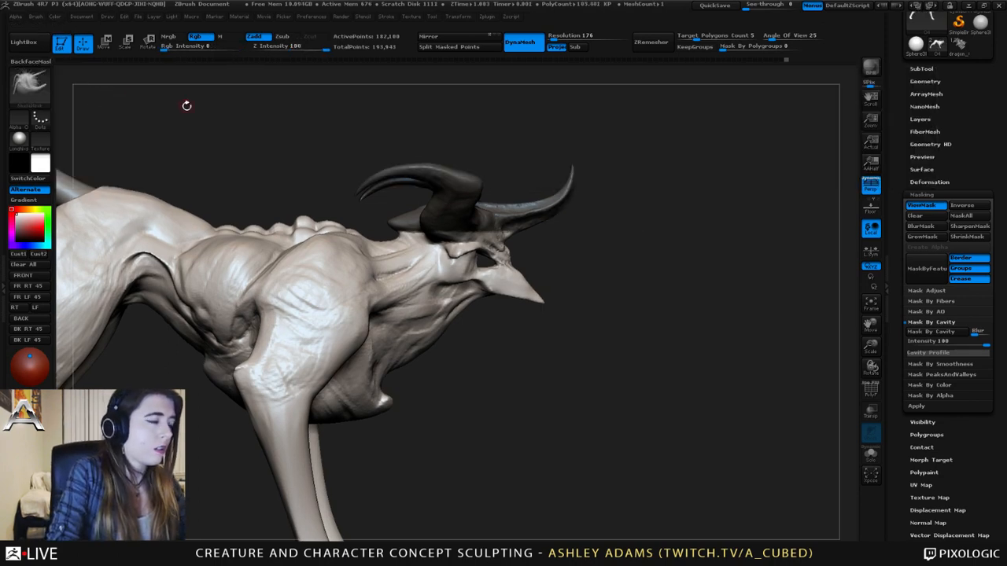
mouse_move(565, 149)
ctrl+mouse_down()
mouse_move(527, 153)
mouse_move(408, 206)
mouse_move(419, 229)
mouse_move(456, 259)
mouse_move(492, 260)
mouse_move(610, 150)
mouse_move(520, 143)
ctrl+mouse_up()
right_drag(521, 142, 532, 150)
ctrl+right_drag(689, 247, 746, 235)
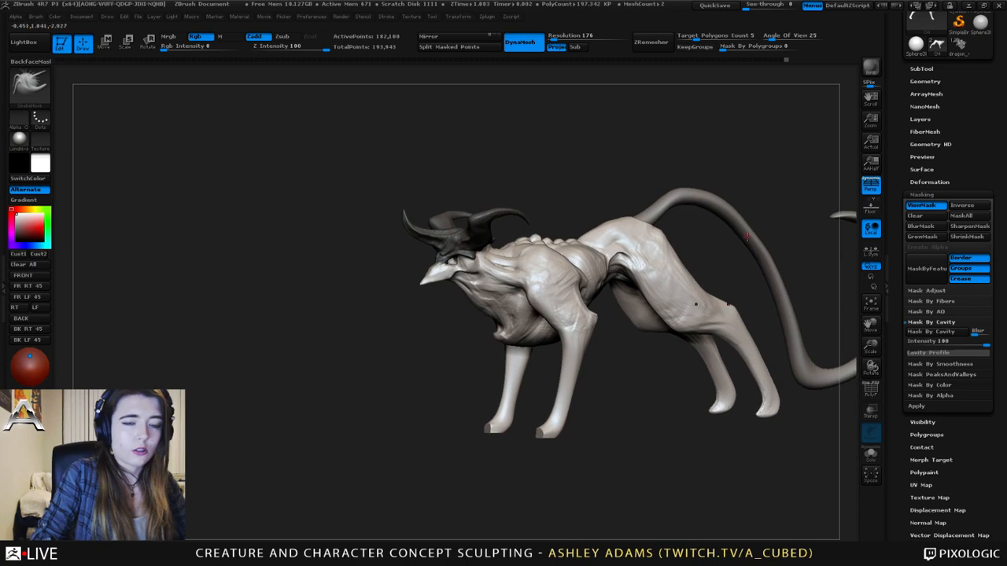
- Split the masked horns off the body into a separate subtool
click(922, 69)
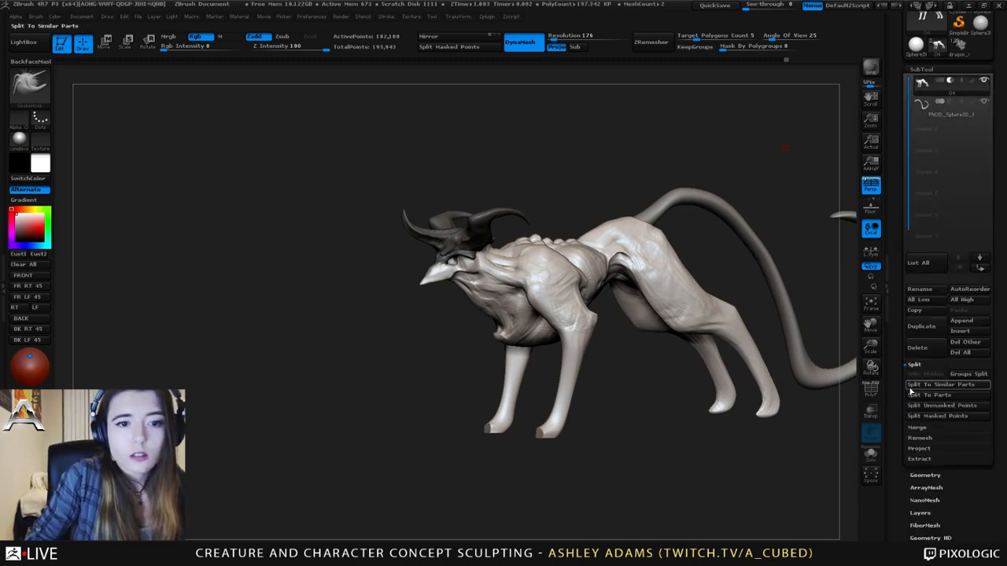
click(934, 415)
ctrl+right_drag(472, 192, 467, 265)
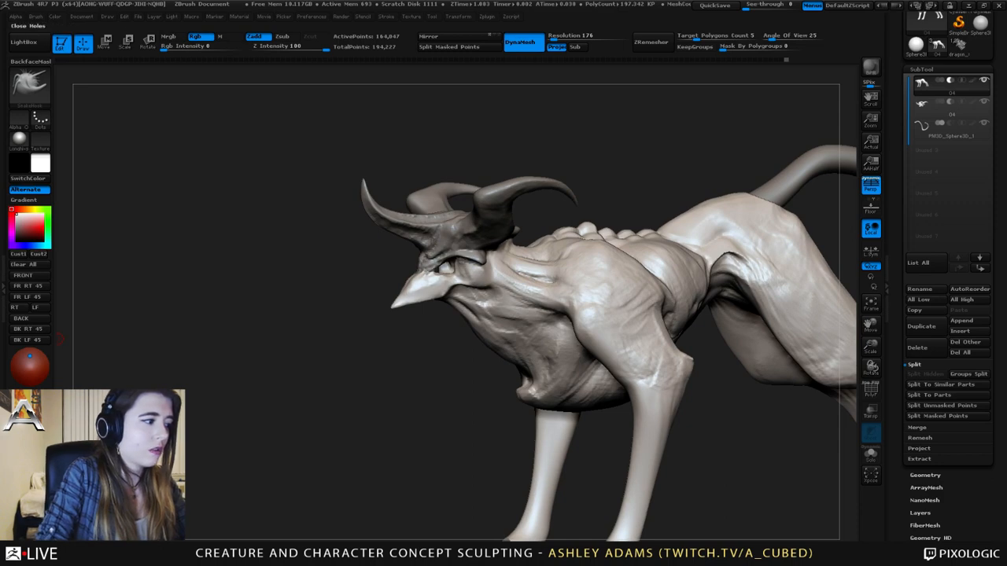
- Close the open holes in the body mesh where the horns were split off and check the capped surface in isolation
click(925, 475)
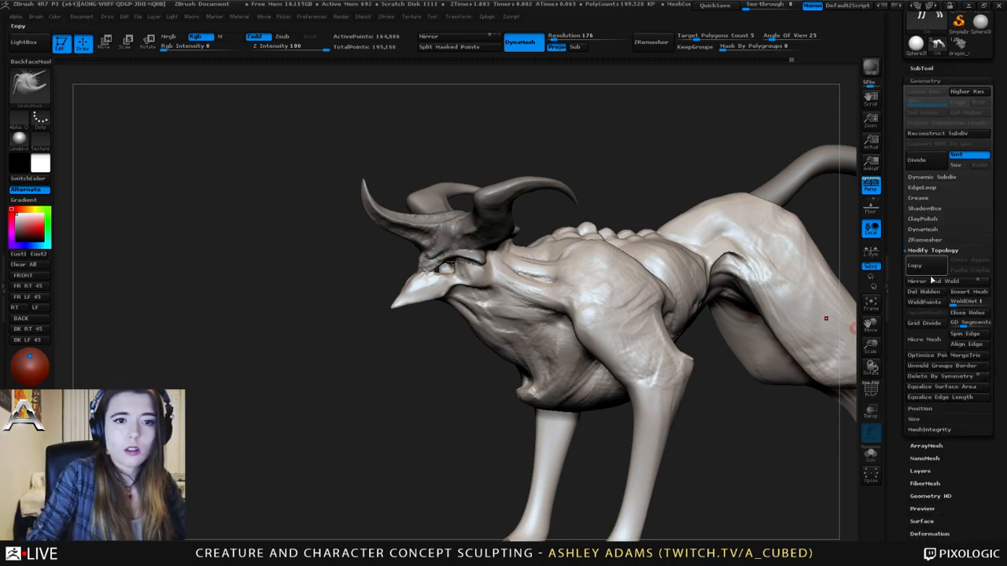
click(967, 314)
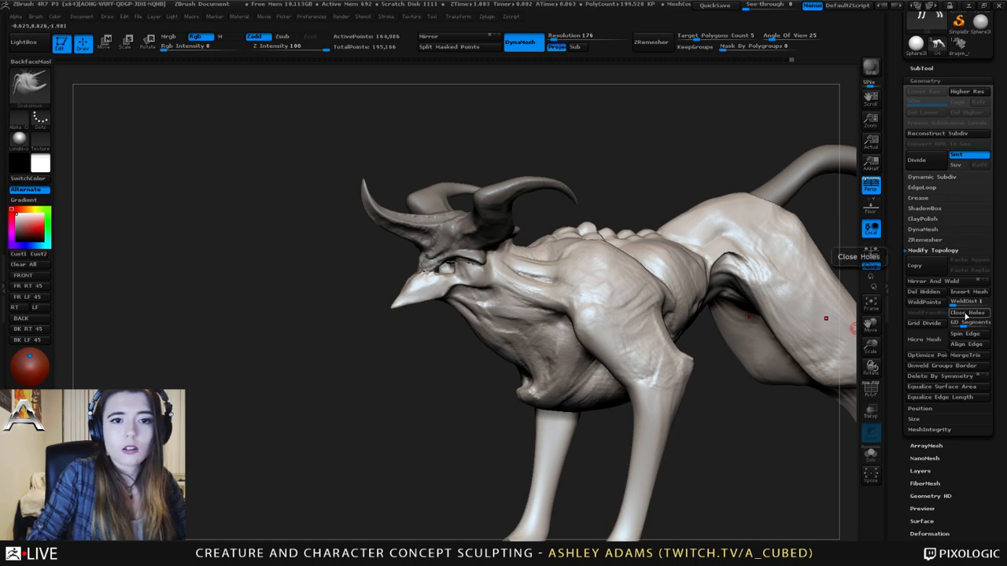
right_drag(489, 300, 463, 287)
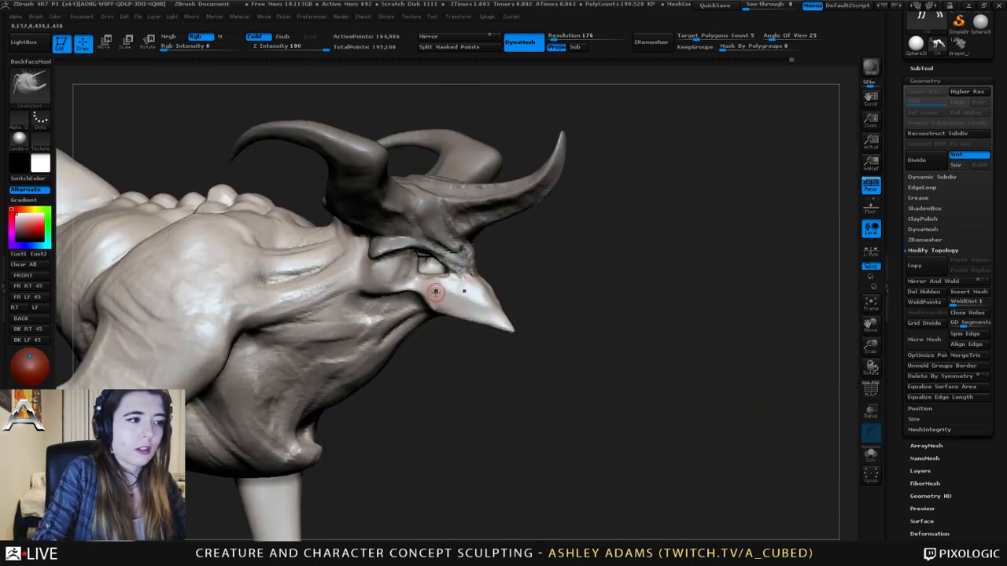
click(871, 454)
right_drag(568, 274, 364, 190)
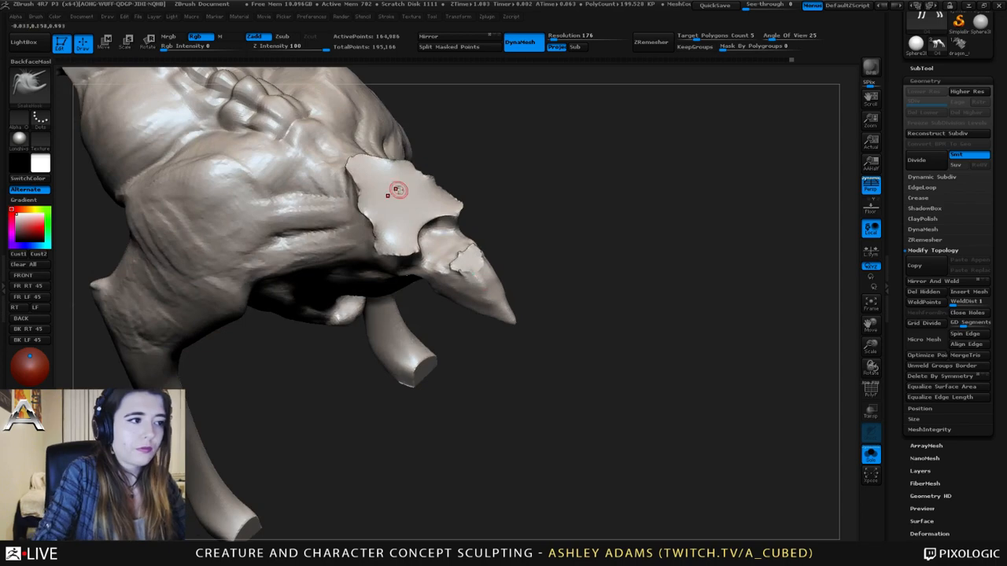
click(871, 456)
right_drag(507, 312, 458, 225)
- Select the horns subtool, isolate it and close the open holes on its underside
alt+click(457, 225)
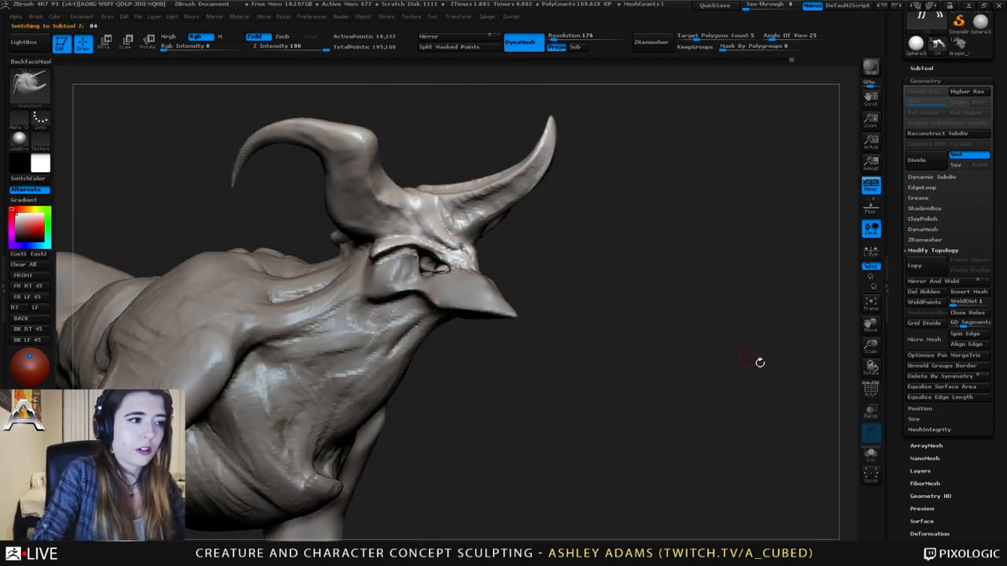
click(872, 454)
right_drag(542, 266, 529, 177)
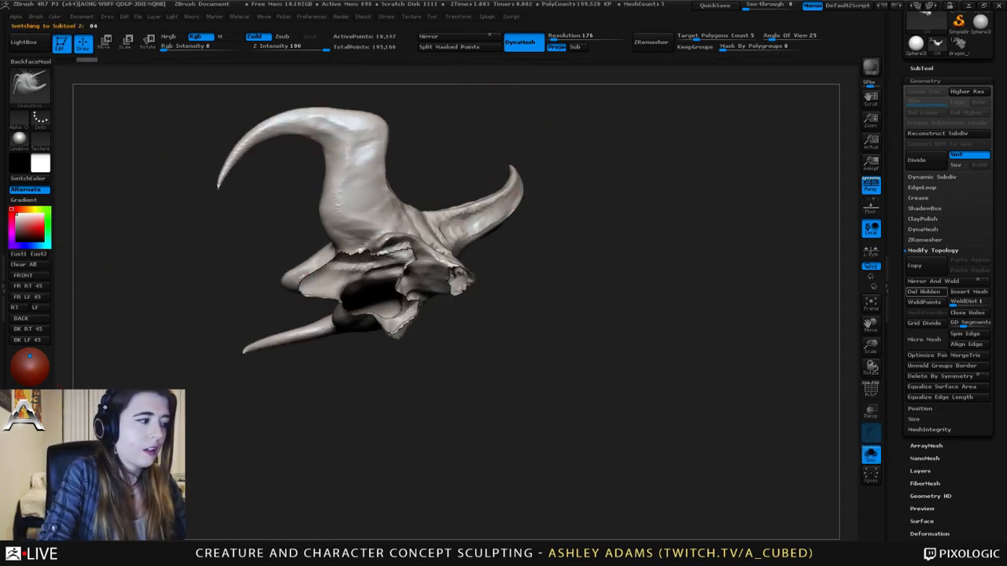
click(967, 313)
drag(554, 229, 563, 300)
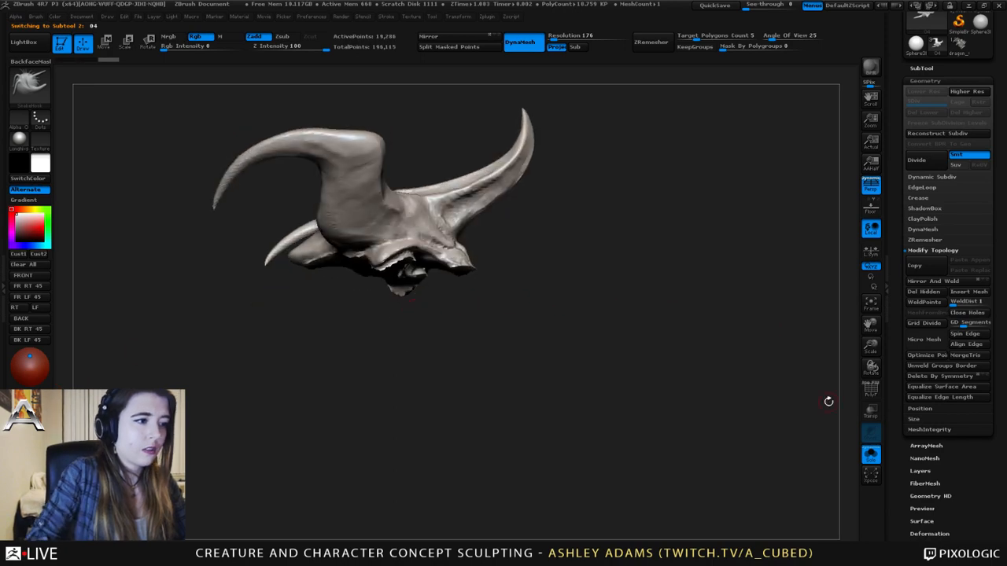
click(870, 454)
- Adjust and smooth the brow edge of the horn piece above the eye with resized SnakeHook strokes
right_drag(574, 259, 486, 275)
right_drag(551, 287, 465, 283)
right_click(464, 283)
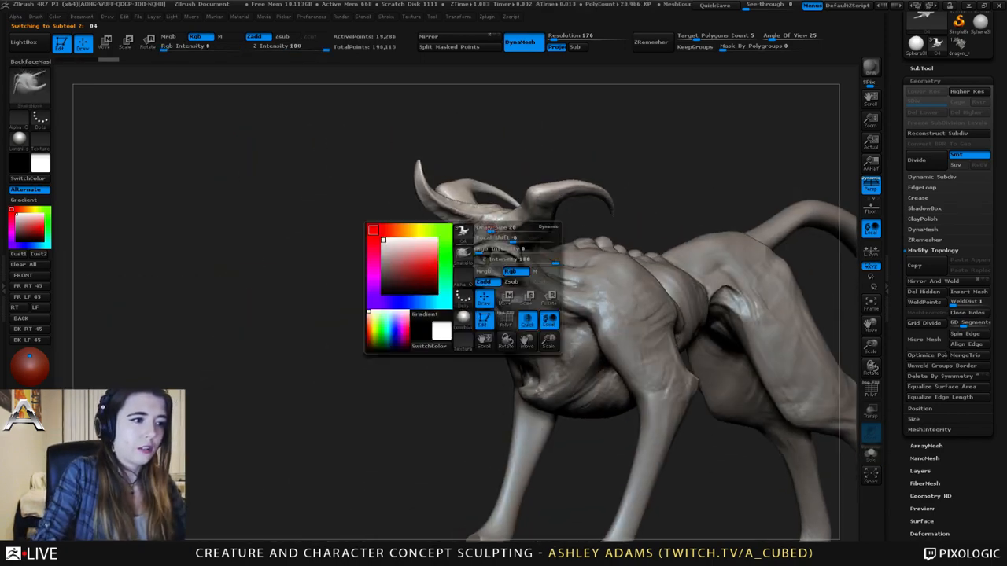
ctrl+right_drag(499, 228, 497, 276)
right_drag(386, 217, 351, 215)
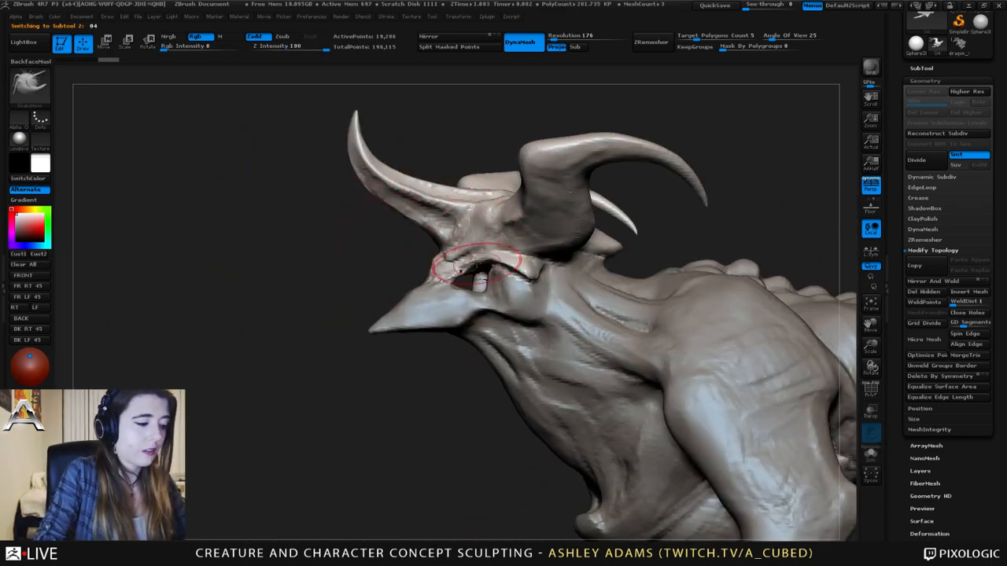
right_drag(504, 315, 458, 331)
right_click(457, 331)
shift+drag(467, 278, 480, 275)
right_drag(481, 275, 500, 270)
right_click(454, 330)
right_drag(503, 319, 464, 295)
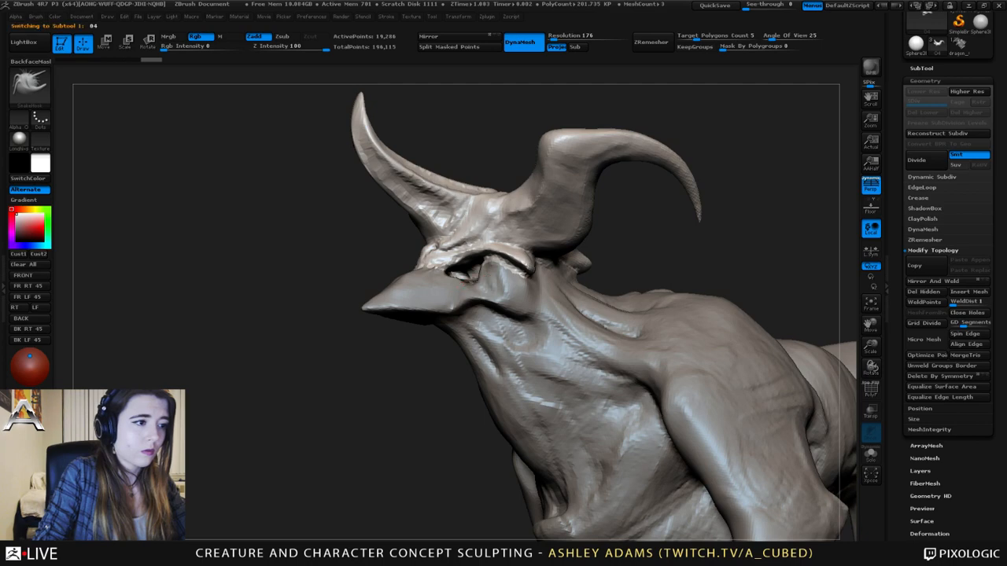
right_drag(481, 282, 470, 271)
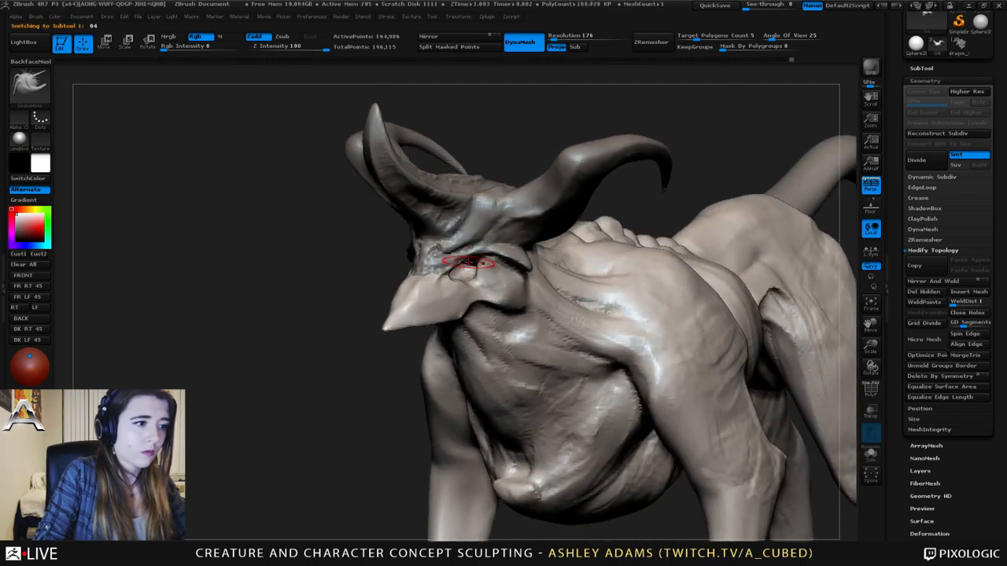
- Reselect the horns subtool and refine the seam around the eye socket from both sides of the head
alt+click(469, 262)
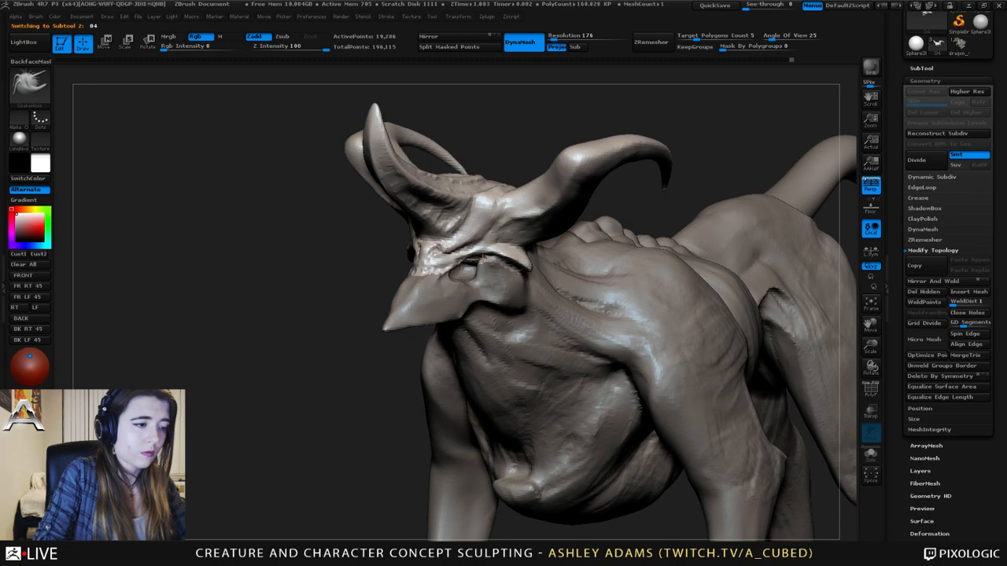
right_drag(470, 264, 459, 266)
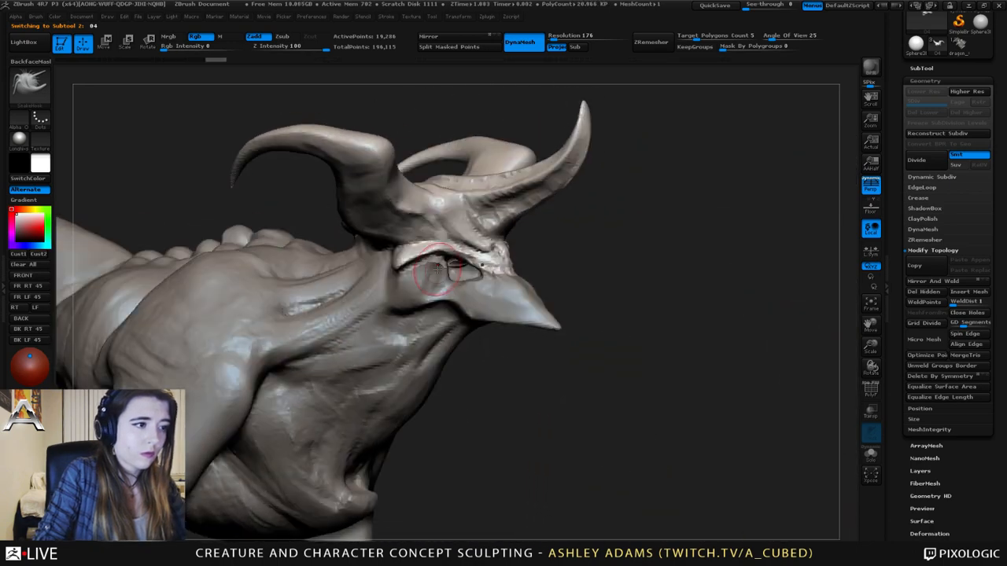
right_click(431, 264)
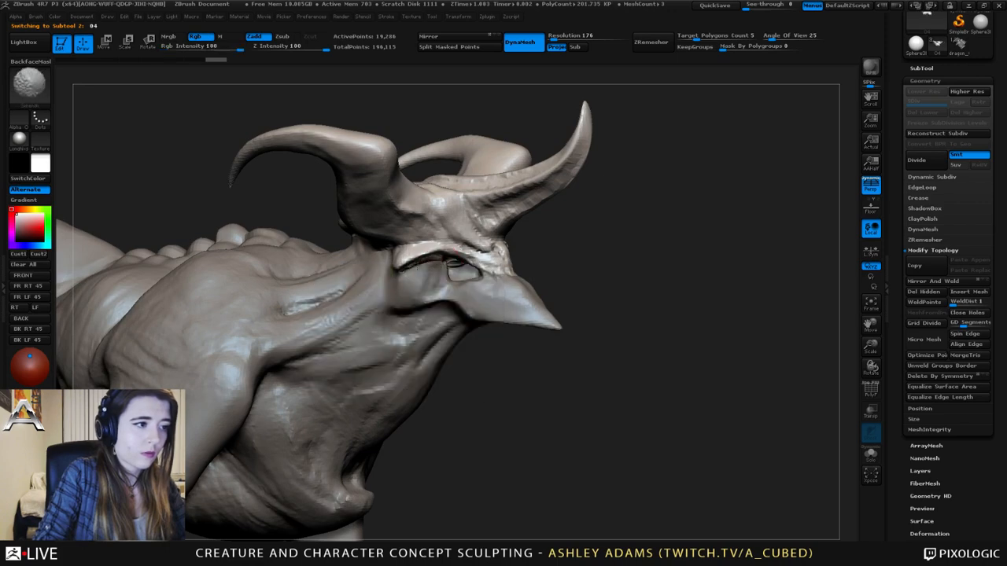
mouse_move(404, 276)
right_down()
mouse_move(449, 262)
mouse_move(419, 267)
mouse_move(401, 290)
right_up()
- Select the body subtool and carve creases around the cheek and the rear corner of the beak with DamStandard
alt+click(424, 272)
right_click(424, 272)
right_drag(538, 280, 503, 283)
key(b)
key(d)
key(s)
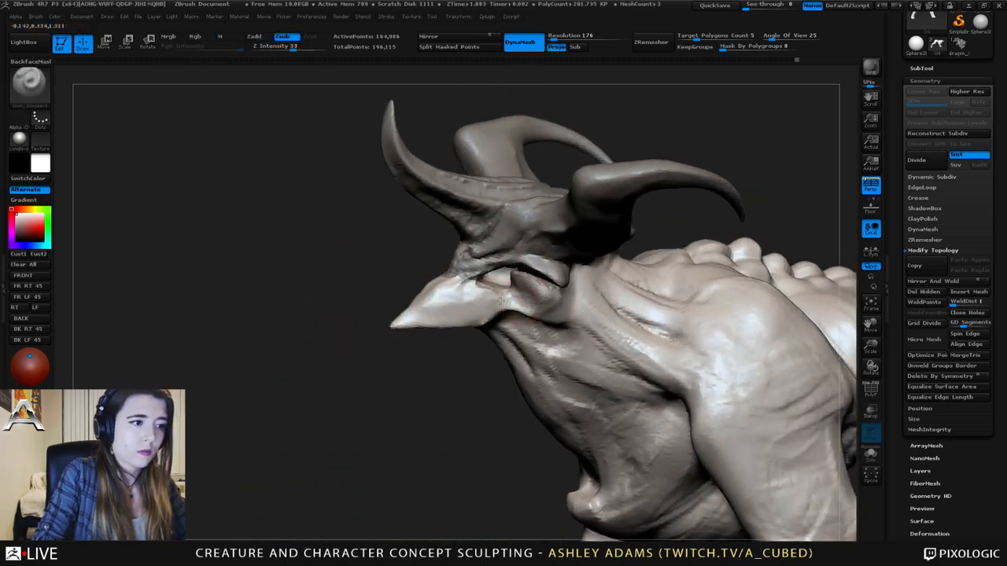
mouse_move(488, 329)
right_down()
mouse_move(507, 295)
mouse_move(550, 315)
right_up()
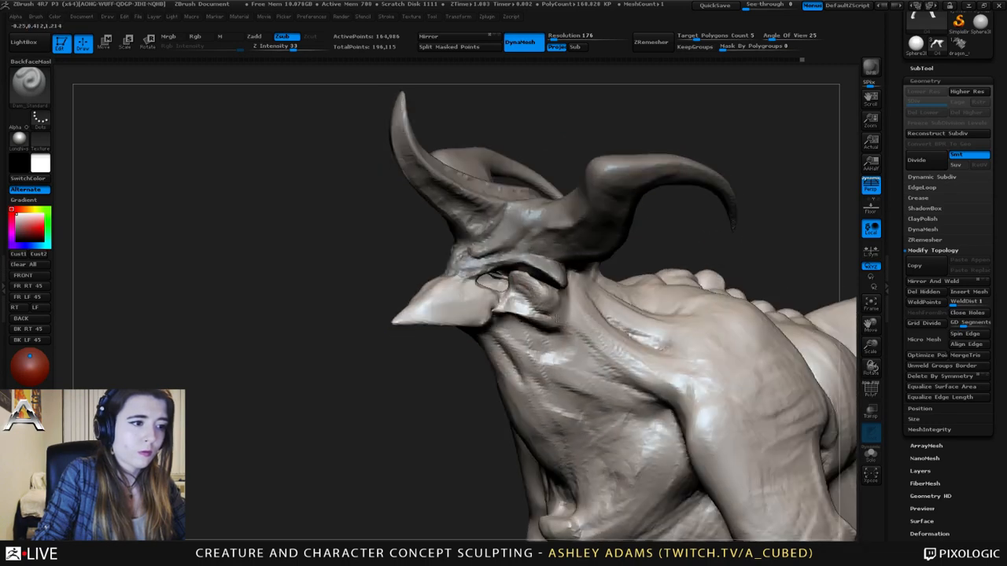
mouse_move(488, 279)
right_down()
mouse_move(584, 303)
mouse_move(592, 287)
mouse_move(541, 282)
mouse_move(543, 308)
mouse_move(511, 305)
right_up()
- Build up, carve and pull the cheek form behind the beak, alternating the ClayBuildup, DamStandard and SnakeHook brushes
key(b)
key(c)
key(b)
key(b)
key(d)
key(s)
key(b)
key(s)
key(h)
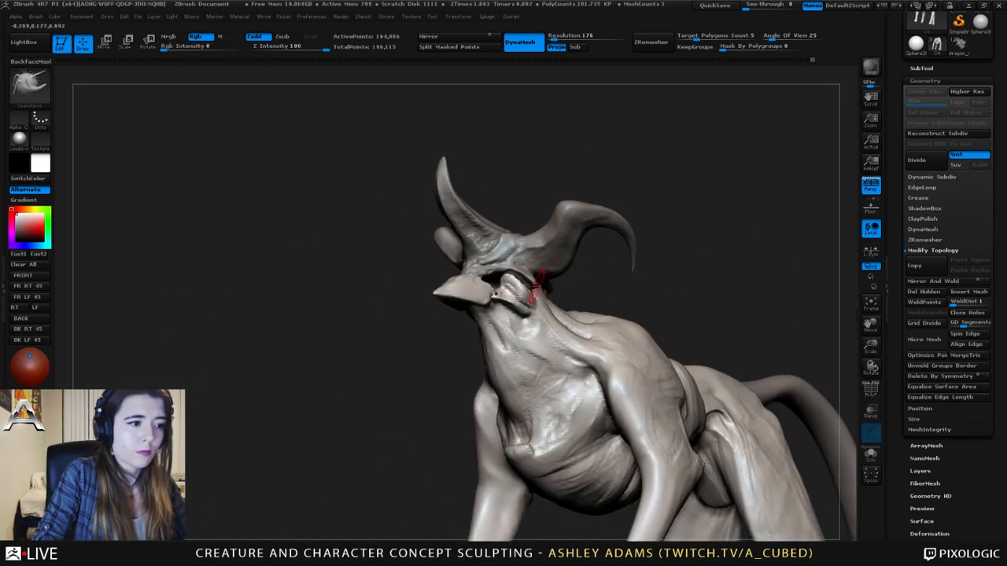
key(b)
key(c)
key(b)
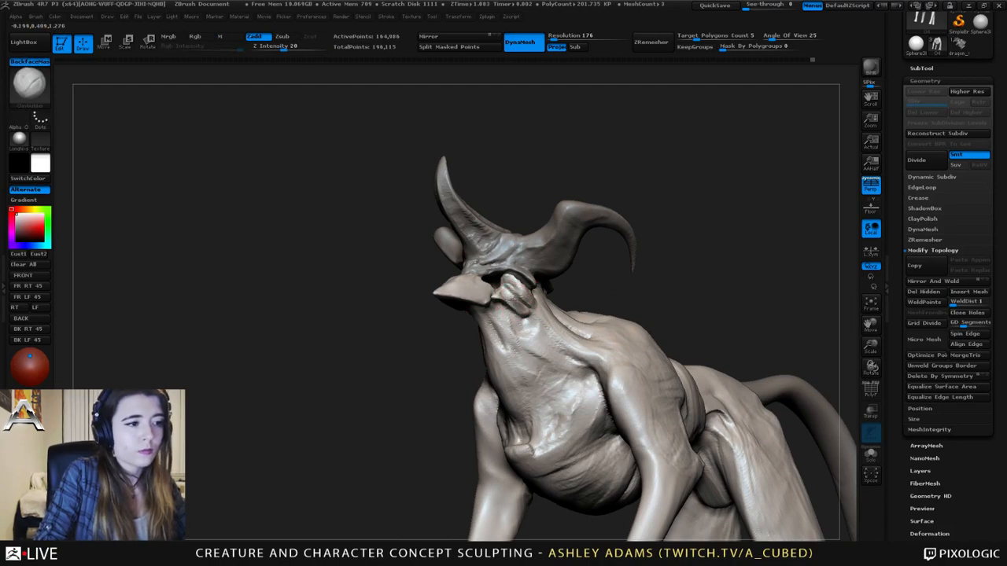
- Mask the creature's beak and cheek pieces and invert the mask so only those pieces are editable
mouse_move(508, 297)
right_down()
mouse_move(500, 310)
mouse_move(513, 293)
right_up()
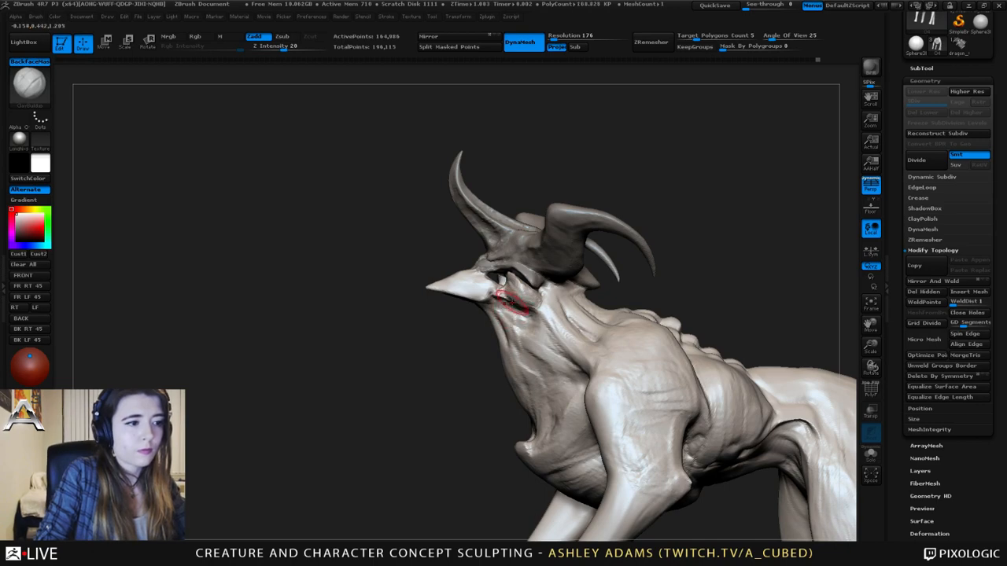
right_drag(511, 301, 416, 210)
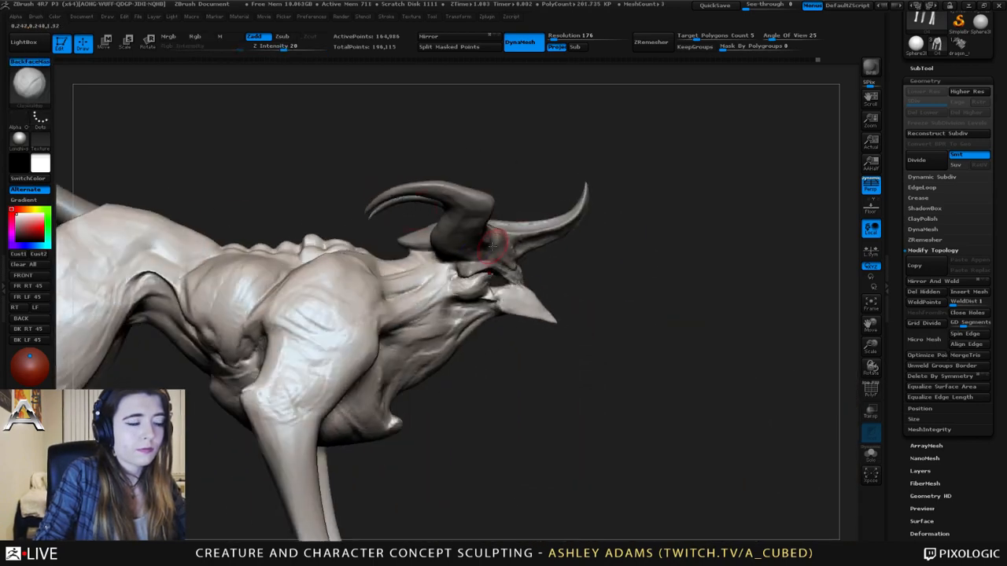
mouse_move(493, 246)
ctrl+right_down()
mouse_move(453, 193)
mouse_move(435, 229)
ctrl+right_up()
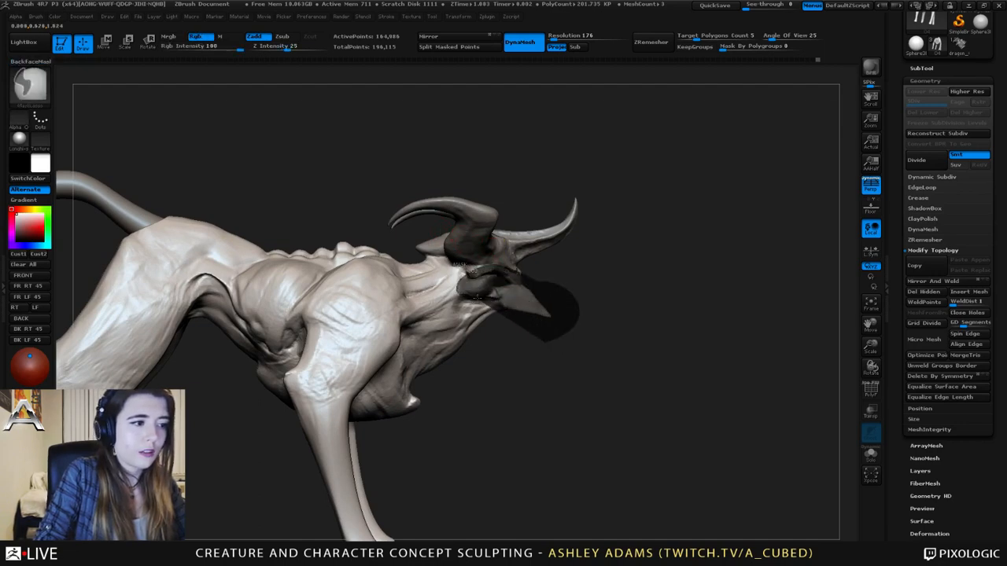
ctrl+click(571, 343)
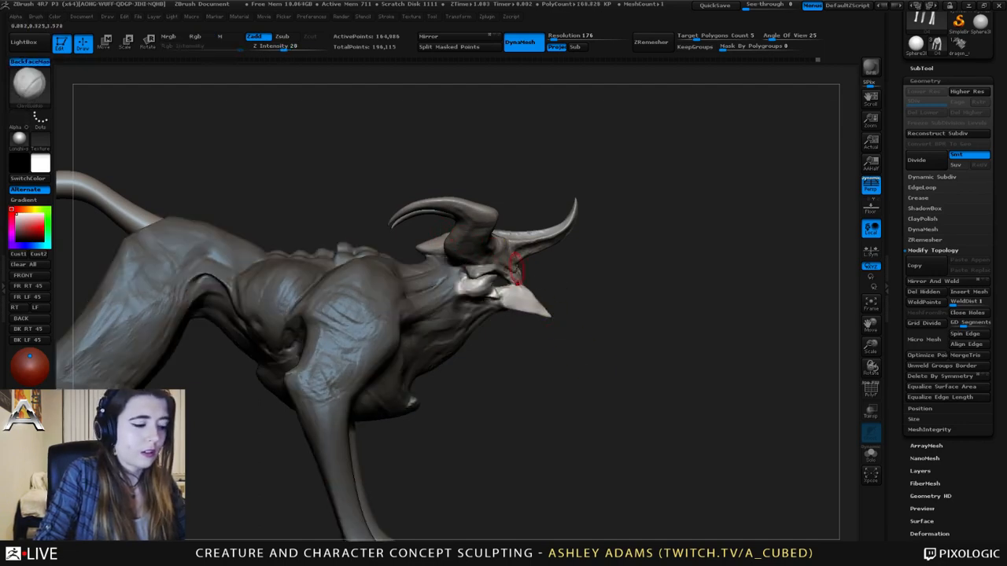
- Try rotating the unmasked beak and cheek pieces downward with a transpose line to open the jaw
key(r)
mouse_move(462, 287)
mouse_down()
mouse_move(635, 357)
mouse_move(625, 410)
mouse_move(455, 257)
mouse_move(385, 271)
mouse_move(472, 180)
mouse_move(544, 199)
mouse_up()
right_drag(544, 199, 589, 187)
ctrl+right_drag(590, 187, 578, 219)
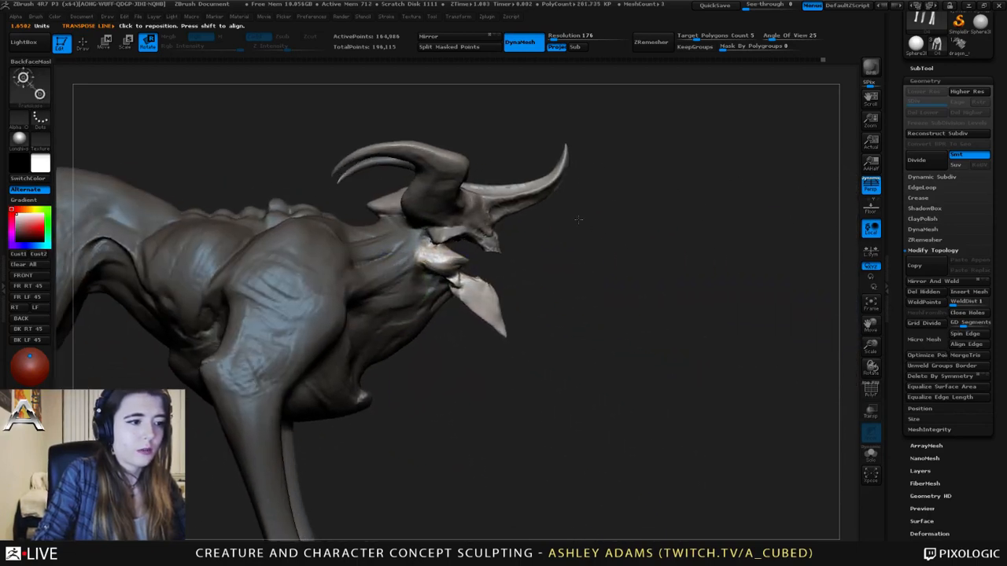
key(q)
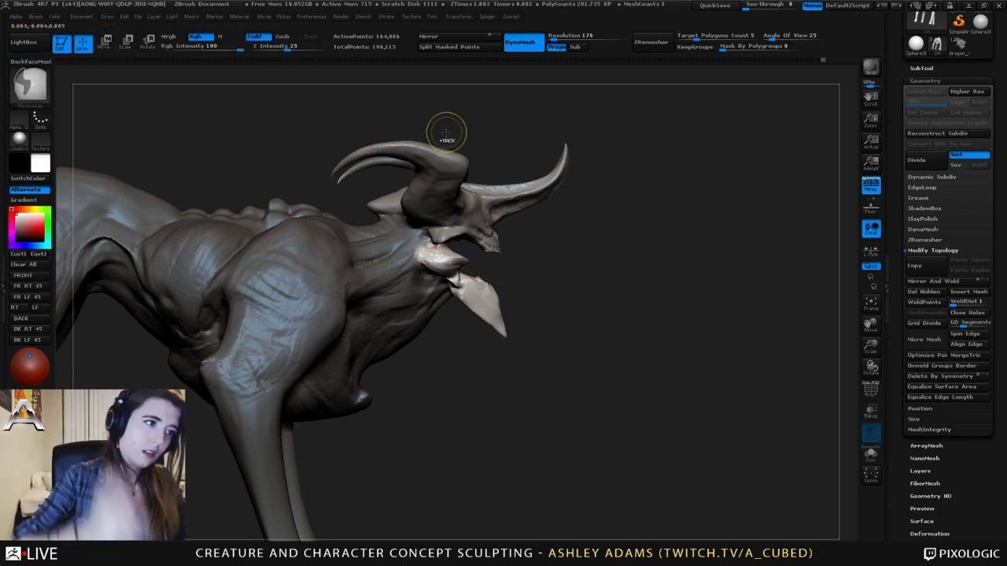
- Split the masked points into a separate subtool and make the body the active subtool
click(930, 68)
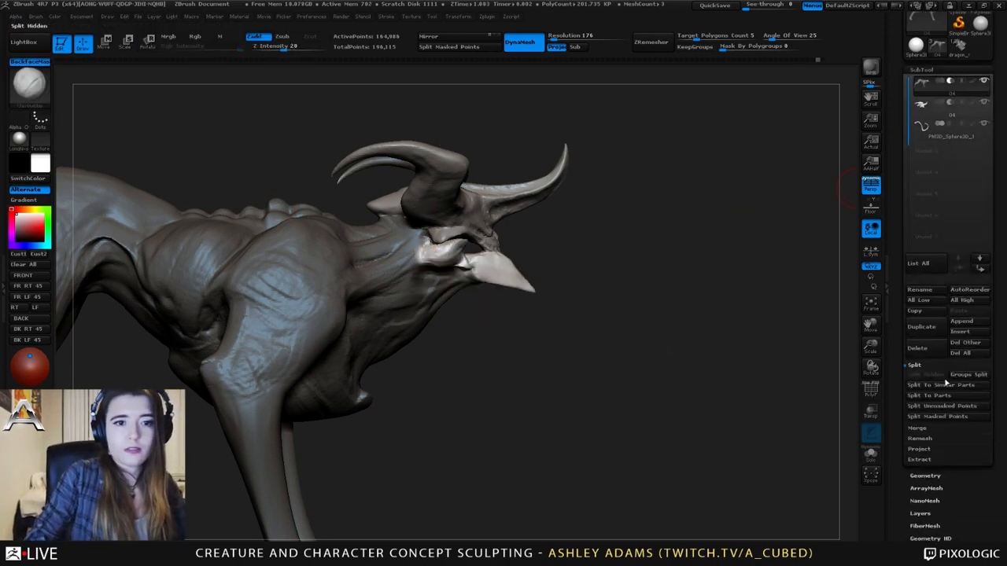
click(936, 416)
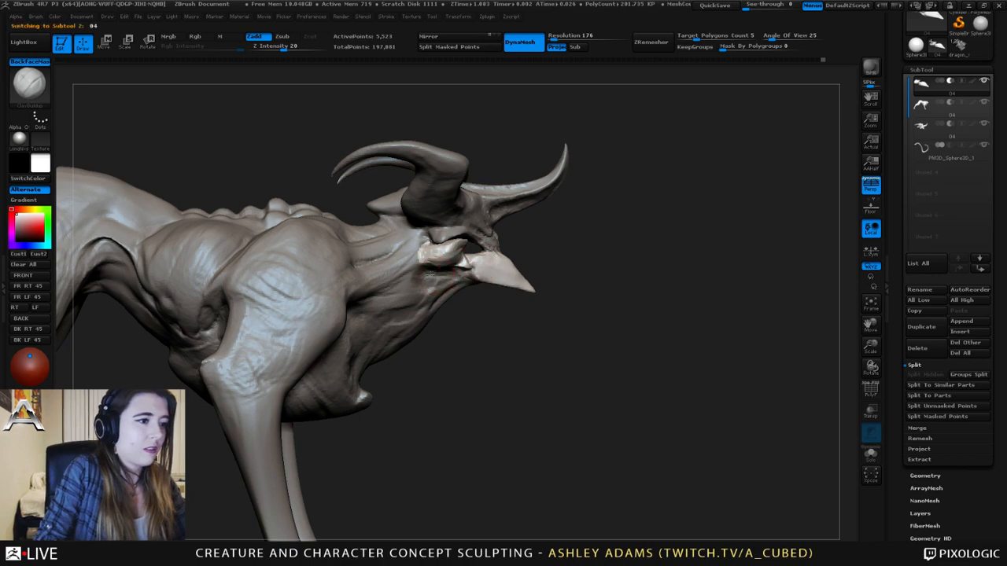
alt+click(437, 274)
- Paint a round mask patch on the creature's front shoulder and blur its edge
drag(645, 338, 597, 346)
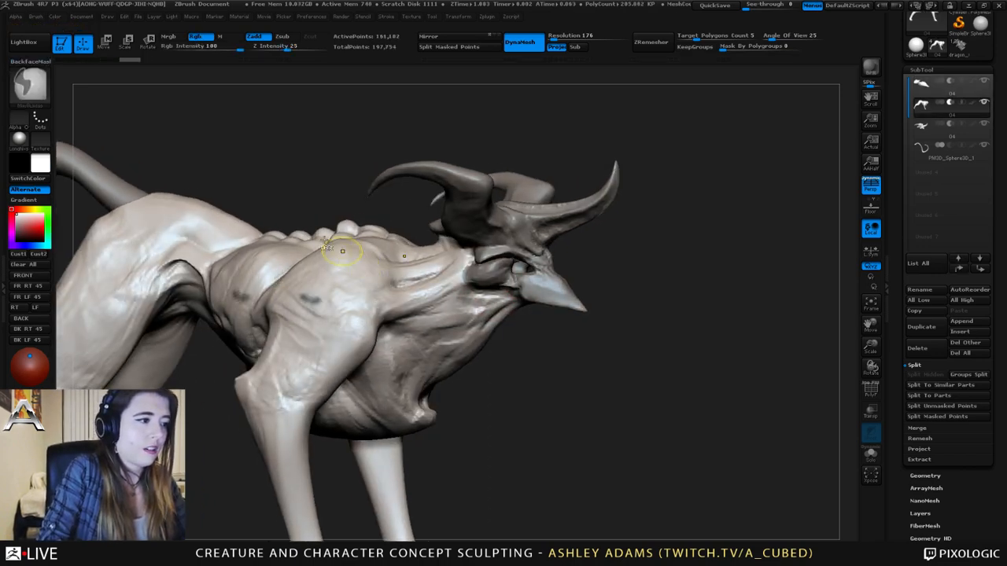
ctrl+click(35, 85)
ctrl+click(128, 94)
mouse_move(356, 303)
ctrl+mouse_down()
mouse_move(350, 313)
mouse_move(324, 277)
ctrl+mouse_up()
drag(314, 169, 389, 201)
mouse_move(401, 258)
ctrl+right_down()
mouse_move(476, 346)
mouse_move(487, 258)
ctrl+right_up()
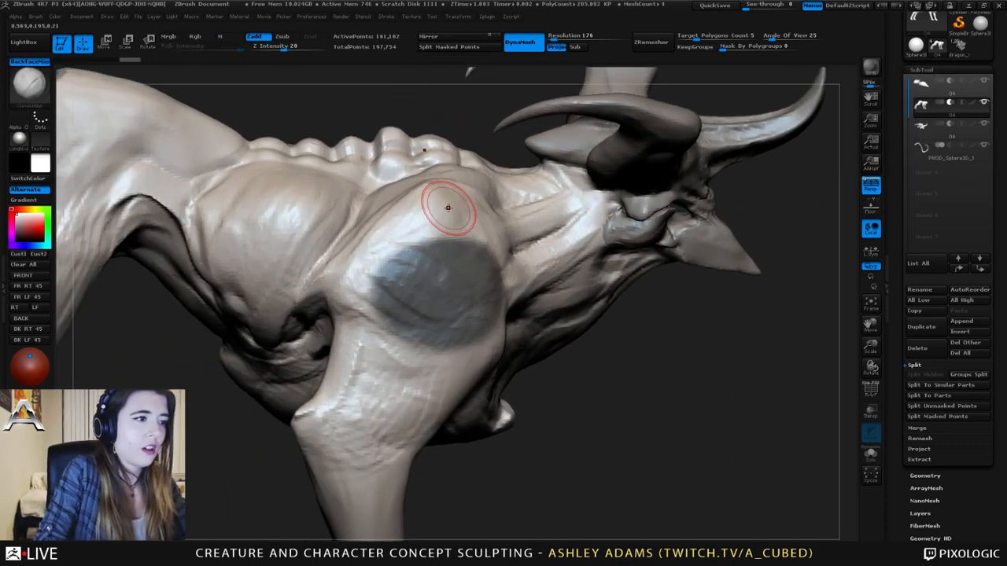
mouse_move(453, 211)
right_down()
mouse_move(417, 203)
mouse_move(446, 206)
right_up()
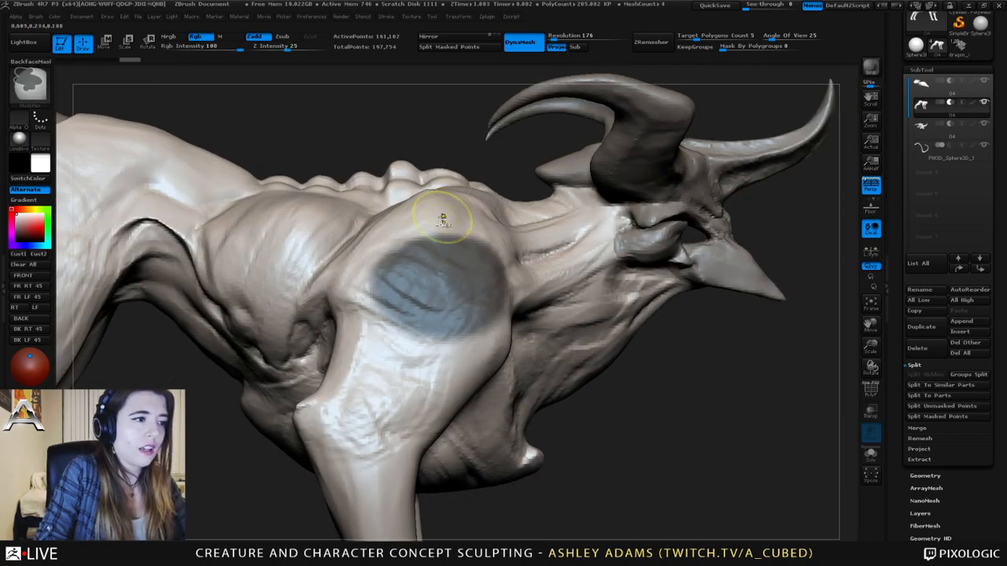
ctrl+click(463, 213)
ctrl+click(463, 216)
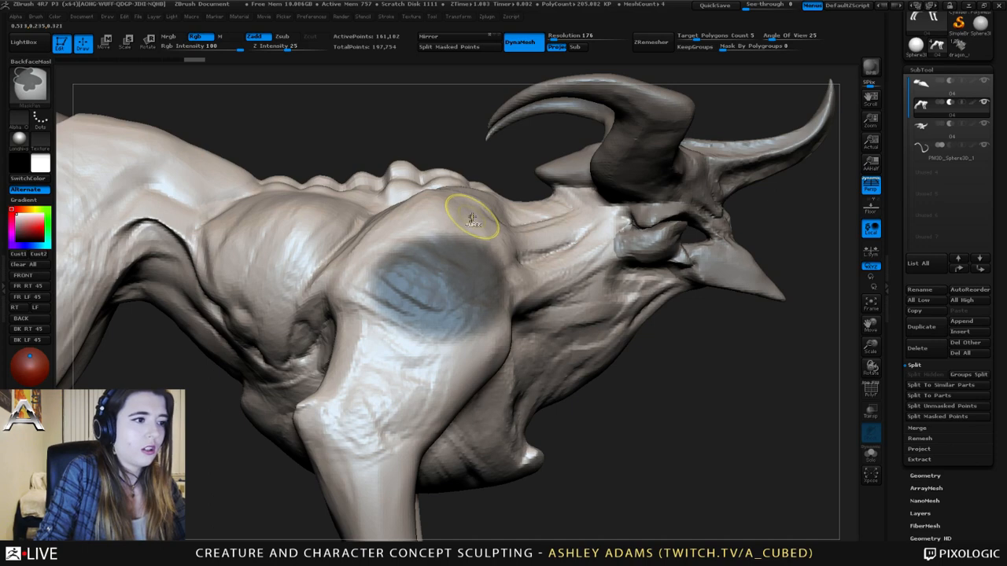
- Undo the recent shoulder mask edits, repaint the round patch, and invert the mask on and back
key(ctrl+z)
key(ctrl+z)
key(ctrl+z)
key(ctrl+z)
key(ctrl+z)
mouse_move(442, 253)
ctrl+mouse_down()
mouse_move(409, 276)
mouse_move(416, 254)
ctrl+mouse_up()
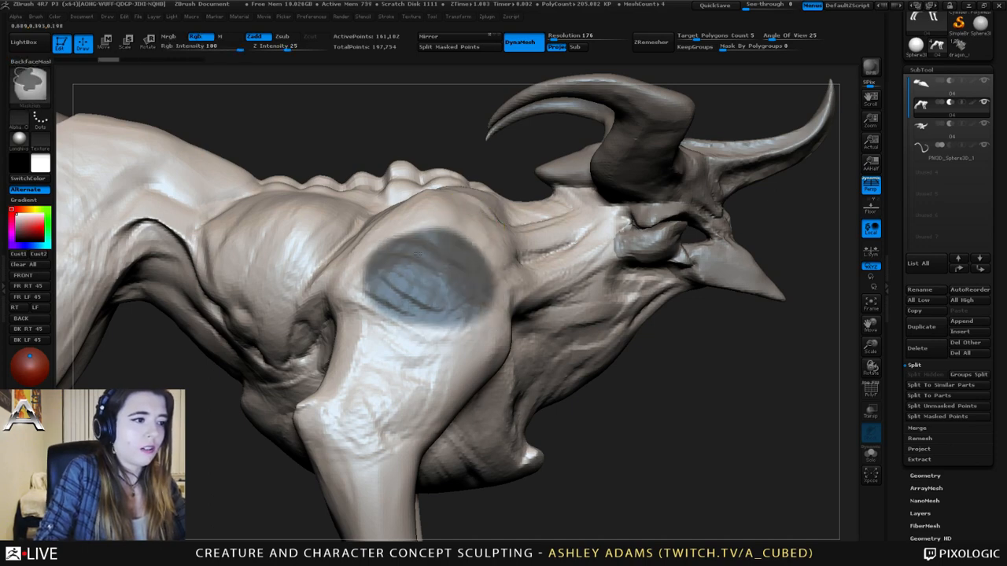
ctrl+click(517, 157)
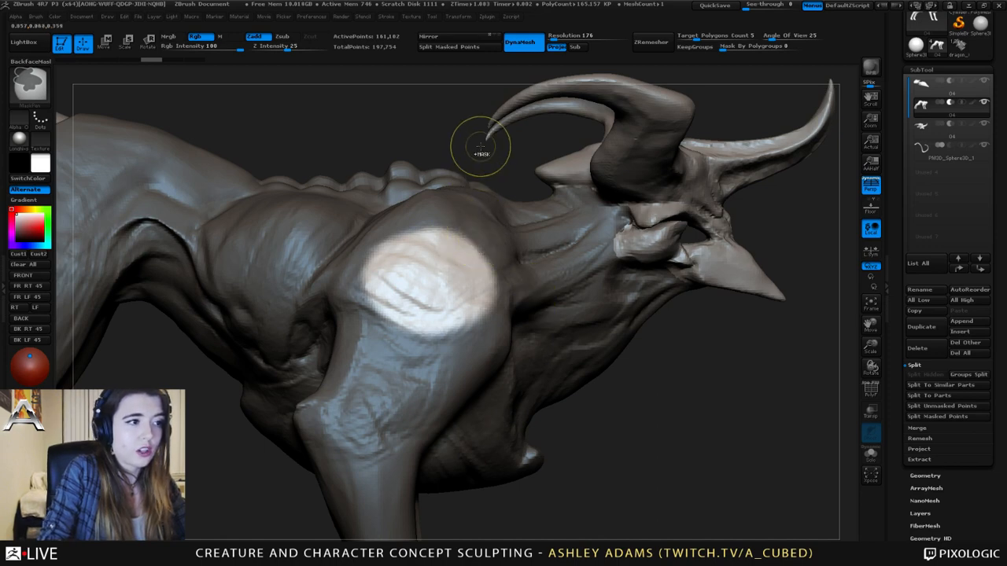
ctrl+click(501, 182)
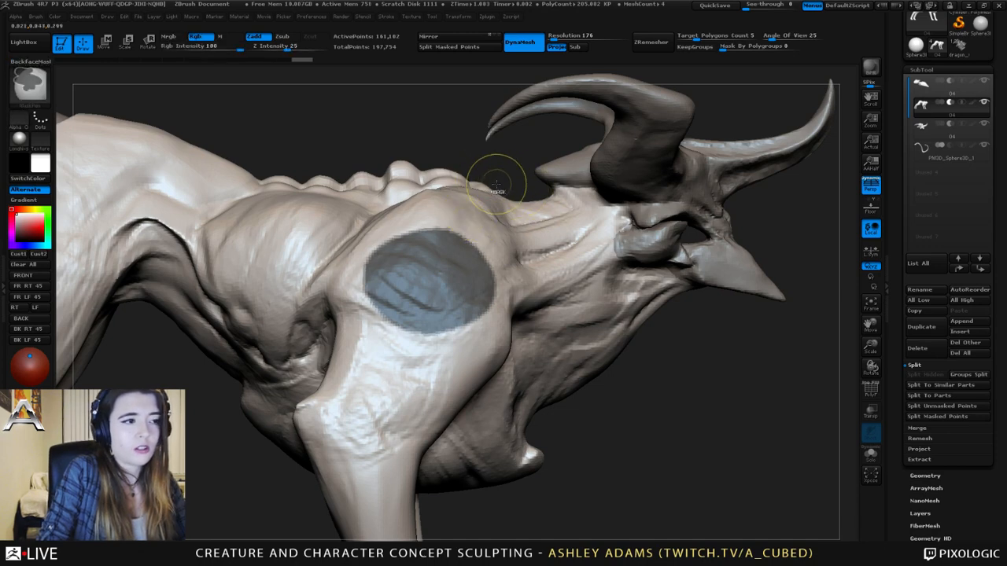
- Blur and re-sharpen the edge of the shoulder mask, and clear the mask from the body
ctrl+click(465, 217)
ctrl+click(467, 220)
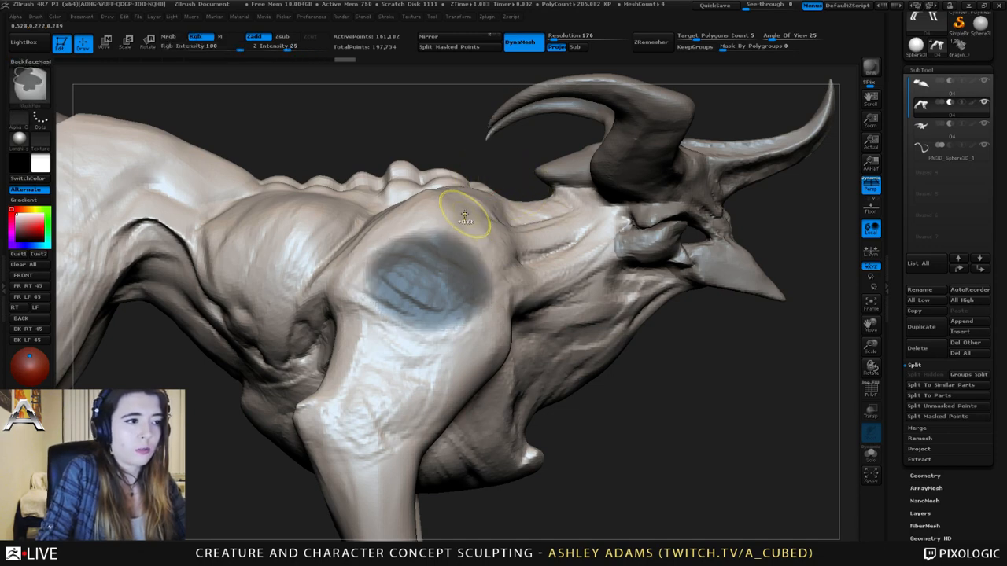
ctrl+alt+click(466, 216)
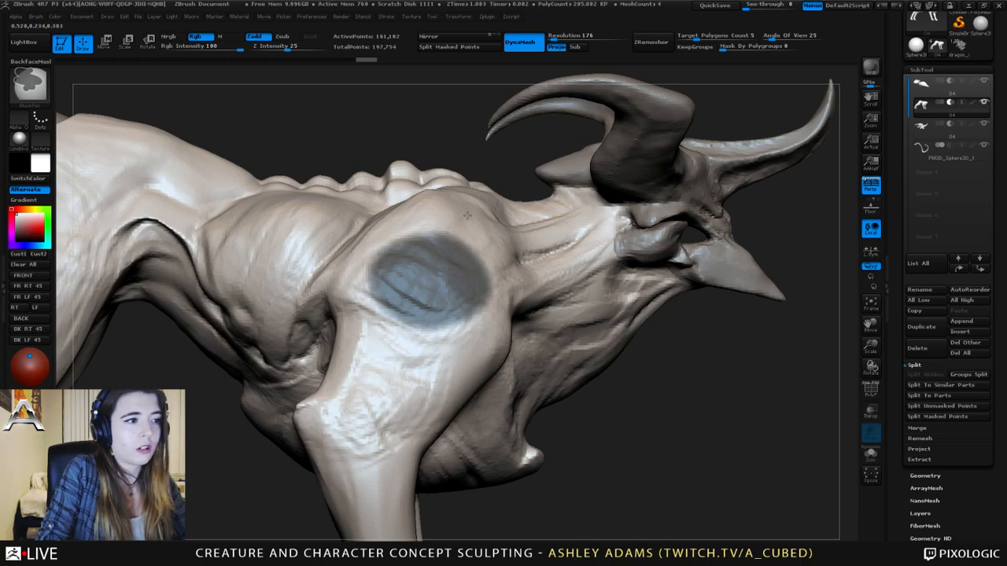
ctrl+click(505, 160)
ctrl+click(424, 319)
ctrl+drag(610, 421, 627, 409)
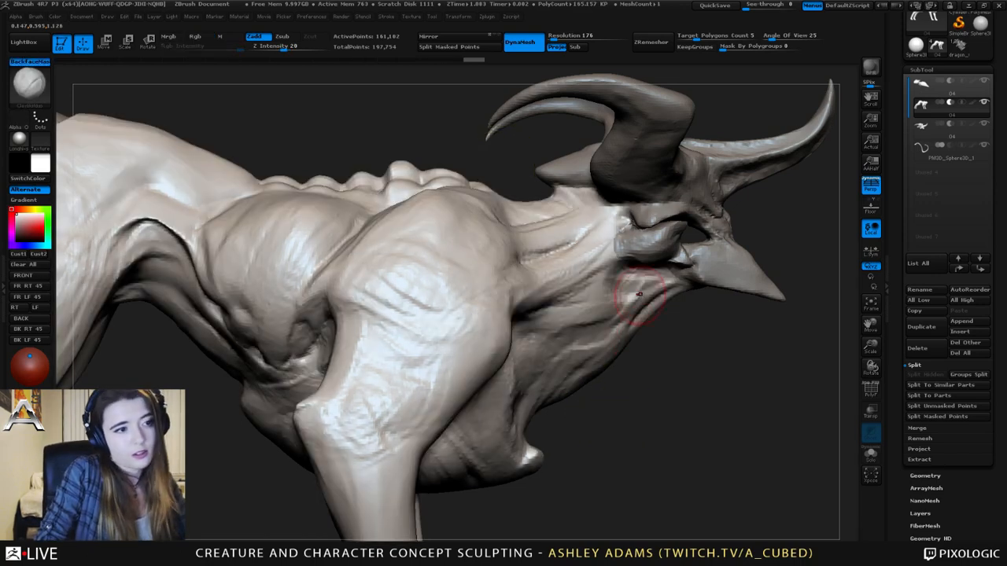
- Select the beak subtool and smooth its surface where the beak meets the cheek
mouse_move(674, 228)
alt+right_down()
mouse_move(522, 188)
mouse_move(487, 192)
alt+right_up()
alt+click(536, 201)
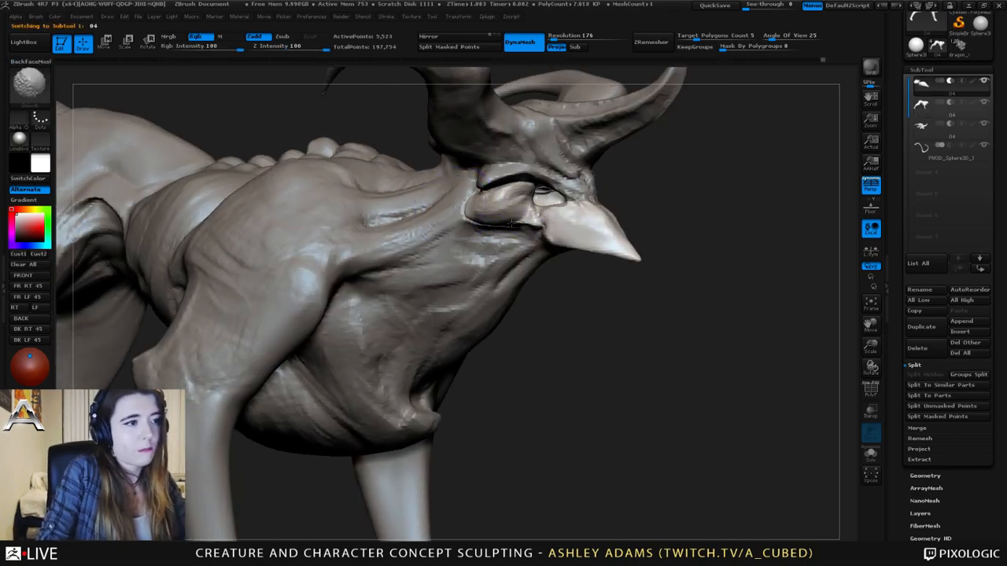
right_drag(512, 224, 542, 243)
shift+drag(562, 223, 591, 235)
mouse_move(588, 228)
right_down()
mouse_move(545, 229)
mouse_move(541, 243)
mouse_move(554, 241)
mouse_move(526, 250)
mouse_move(554, 228)
right_up()
- Pull the body's flesh at the jaw corner toward the beak with the SnakeHook brush and smooth the junction
alt+click(525, 245)
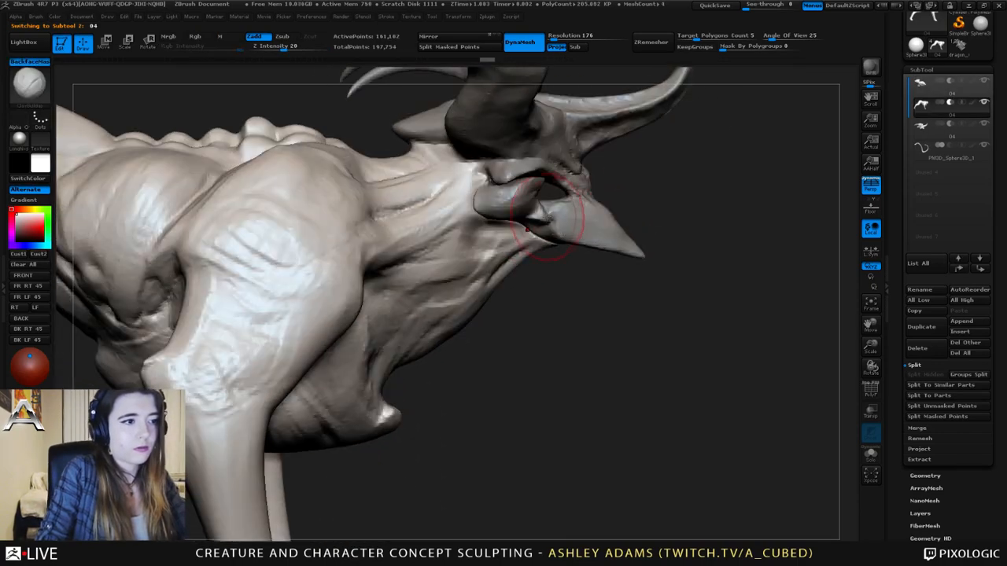
key(b)
key(s)
key(h)
key(space)
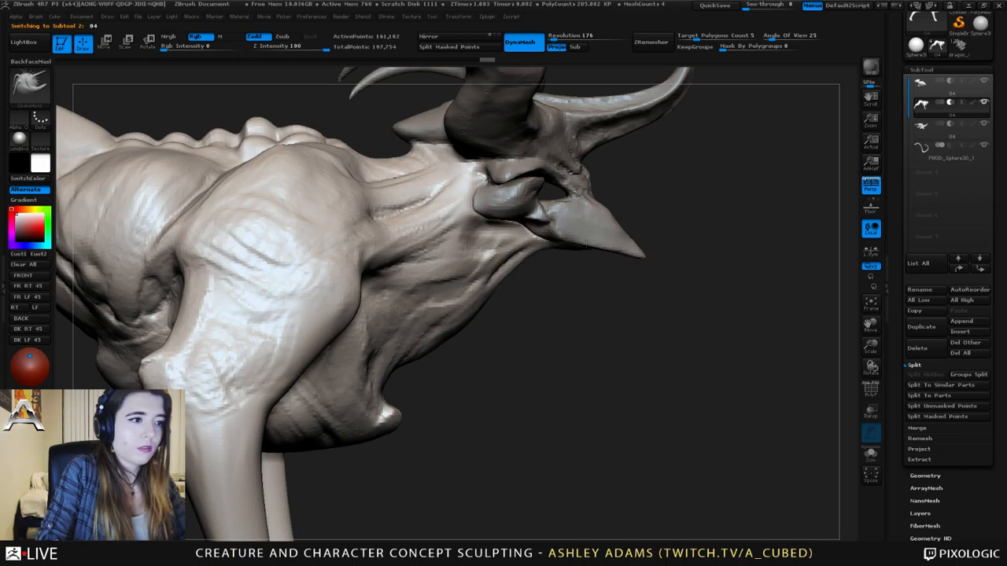
right_click(510, 298)
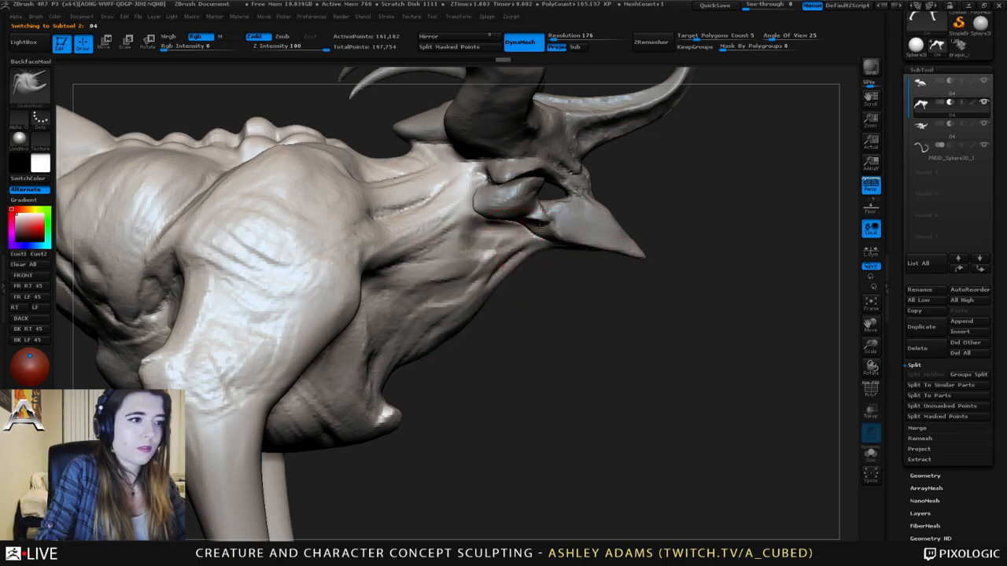
drag(677, 295, 482, 227)
right_click(514, 266)
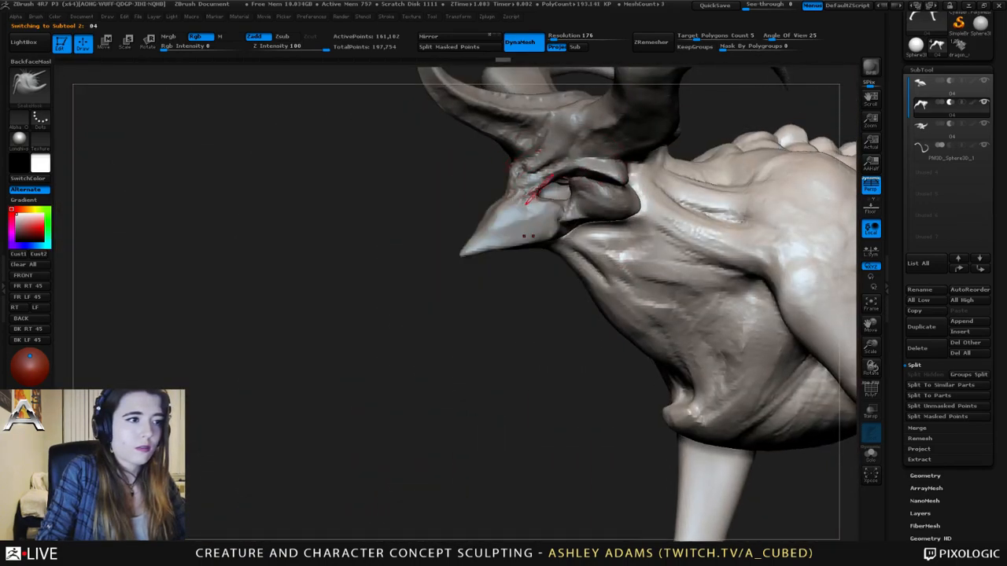
drag(503, 338, 409, 330)
mouse_move(573, 192)
mouse_down()
mouse_move(566, 236)
mouse_move(528, 226)
mouse_up()
right_drag(528, 225, 536, 231)
shift+drag(536, 231, 551, 227)
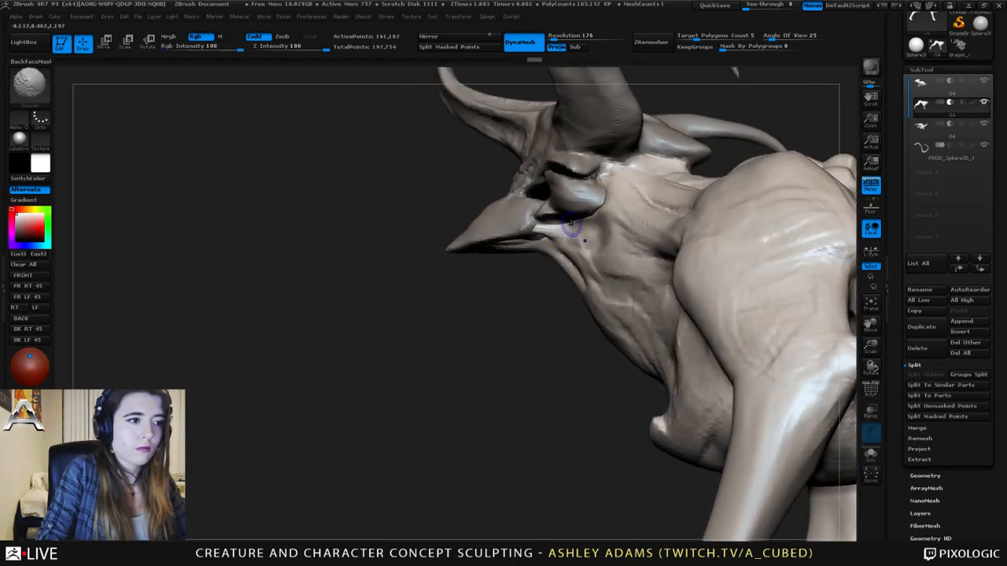
- Select the beak subtool and examine from below how it joins the throat
mouse_move(593, 260)
ctrl+right_down()
mouse_move(562, 226)
mouse_move(622, 228)
ctrl+right_up()
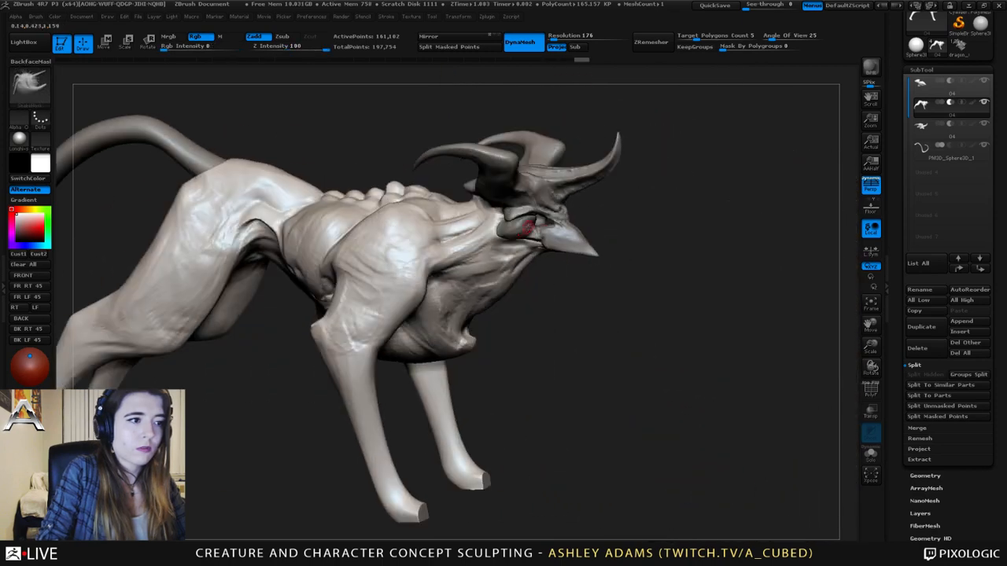
right_click(526, 229)
mouse_move(525, 253)
right_down()
mouse_move(548, 233)
mouse_move(531, 239)
mouse_move(520, 228)
mouse_move(520, 237)
mouse_move(550, 236)
right_up()
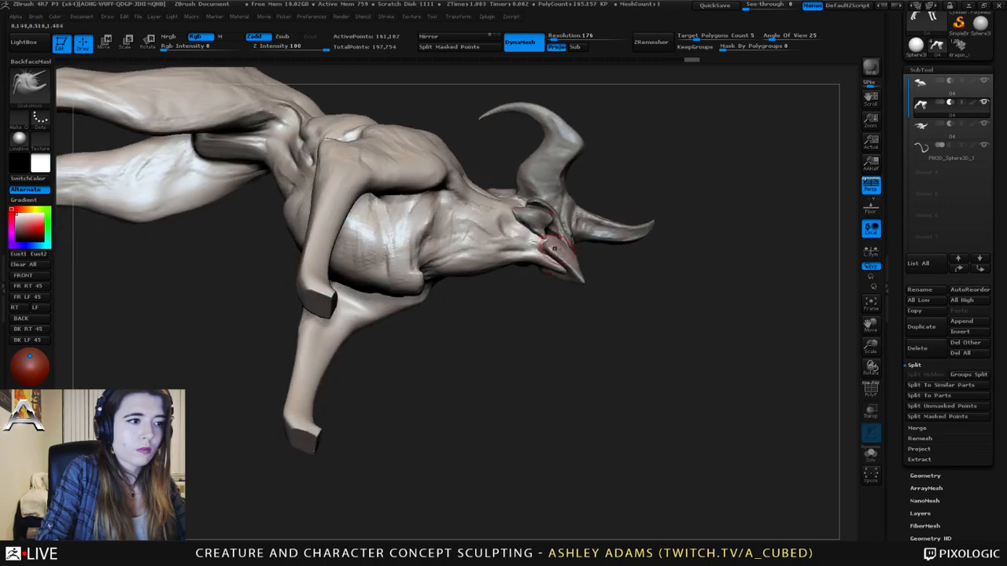
alt+click(550, 236)
right_click(551, 240)
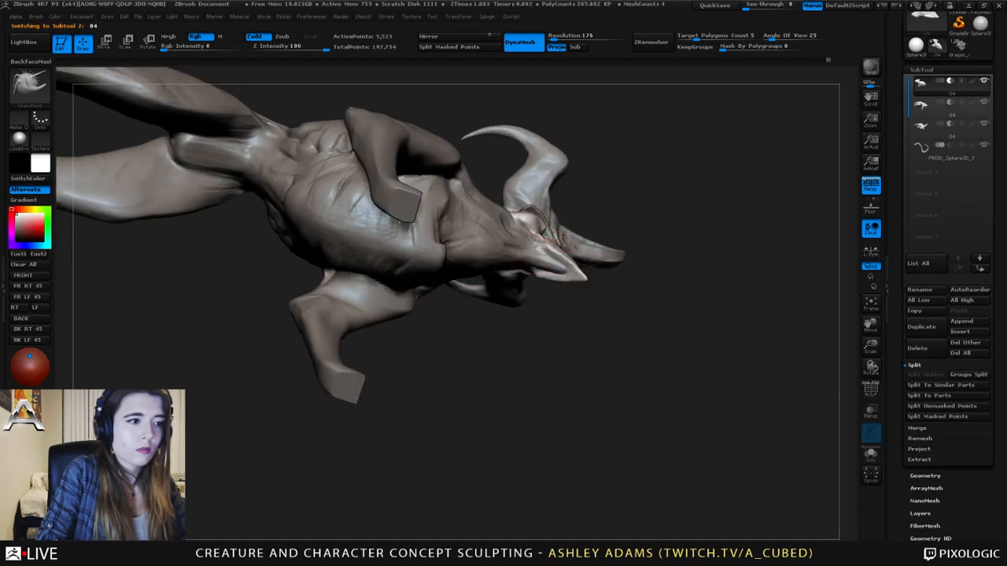
alt+click(538, 247)
alt+click(538, 250)
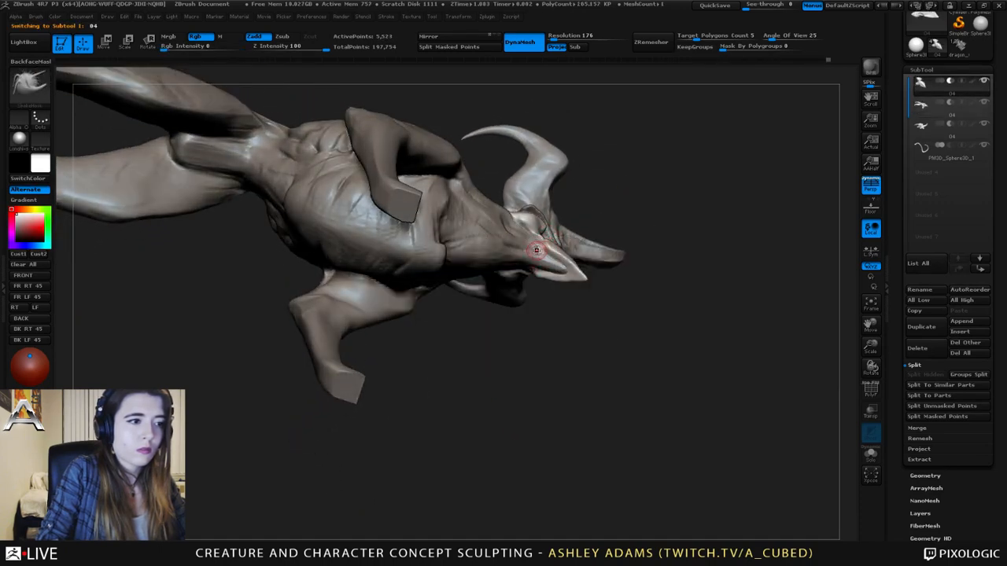
mouse_move(517, 240)
right_down()
mouse_move(504, 261)
mouse_move(535, 242)
mouse_move(523, 243)
mouse_move(555, 248)
mouse_move(540, 231)
right_up()
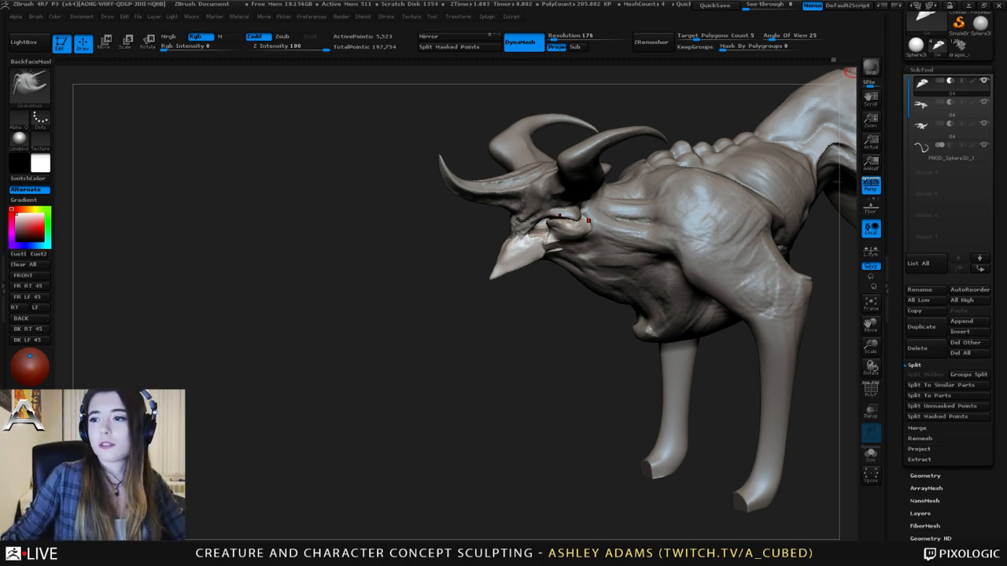
- Select the body and carve around the foremost vertebra at the neck base with the Dam_Standard brush
mouse_move(848, 73)
mouse_down()
mouse_move(681, 250)
mouse_move(681, 310)
mouse_move(621, 237)
mouse_up()
mouse_move(621, 237)
ctrl+right_down()
mouse_move(701, 247)
mouse_move(526, 265)
mouse_move(423, 247)
mouse_move(428, 230)
mouse_move(388, 260)
mouse_move(420, 201)
mouse_move(402, 268)
mouse_move(370, 224)
mouse_move(360, 272)
mouse_move(293, 274)
ctrl+right_up()
alt+click(414, 249)
key(b)
key(d)
key(s)
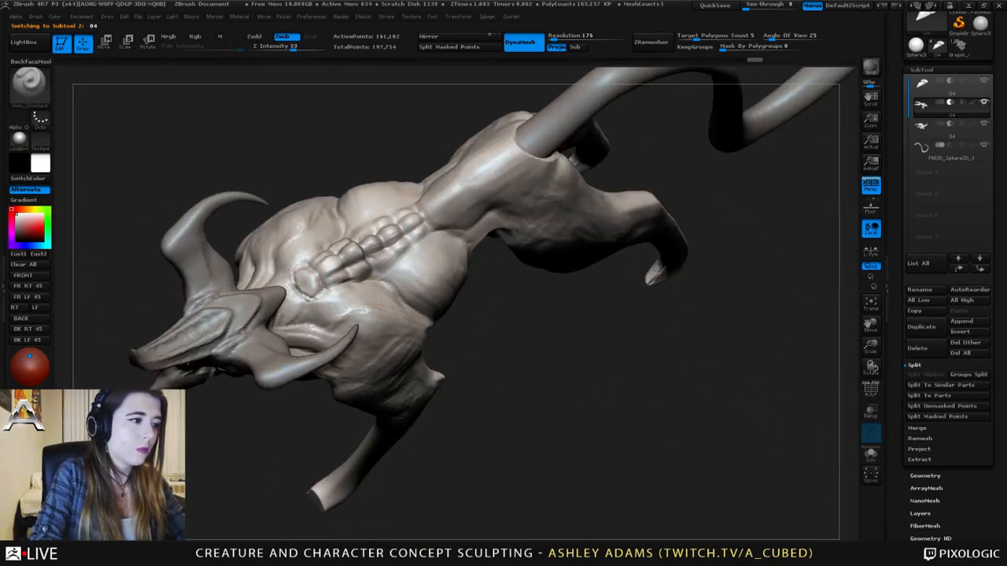
drag(313, 285, 318, 272)
mouse_move(318, 272)
right_down()
mouse_move(313, 295)
mouse_move(300, 266)
right_up()
- Extend the spine toward the head with the SnakeHook brush and build up the neck base with ClayBuildup
key(b)
key(s)
key(h)
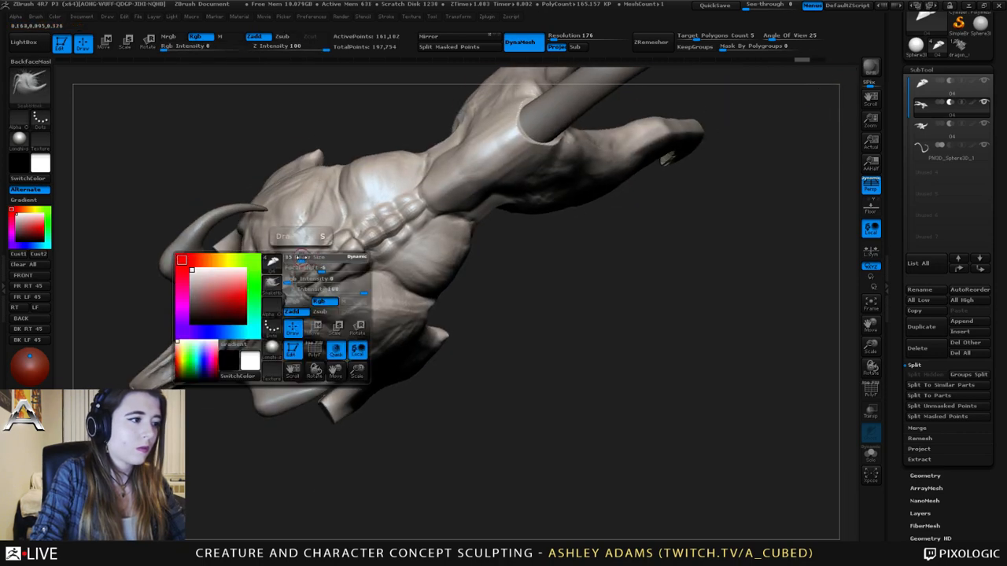
drag(302, 264, 289, 286)
key(b)
key(c)
key(b)
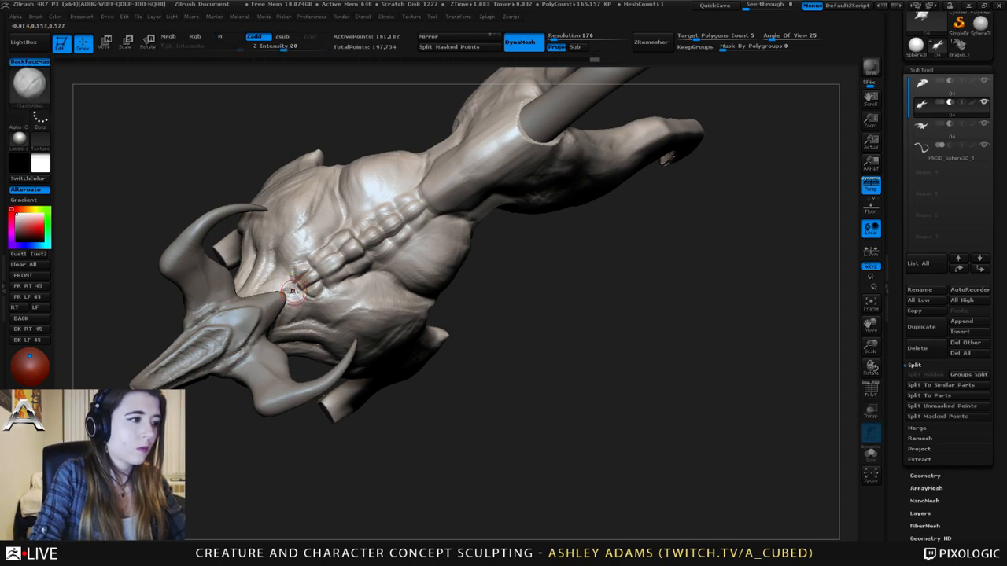
right_drag(293, 295, 279, 292)
- Switch to the Dam_Standard brush and examine the spine and whole creature from the side
key(b)
key(s)
key(t)
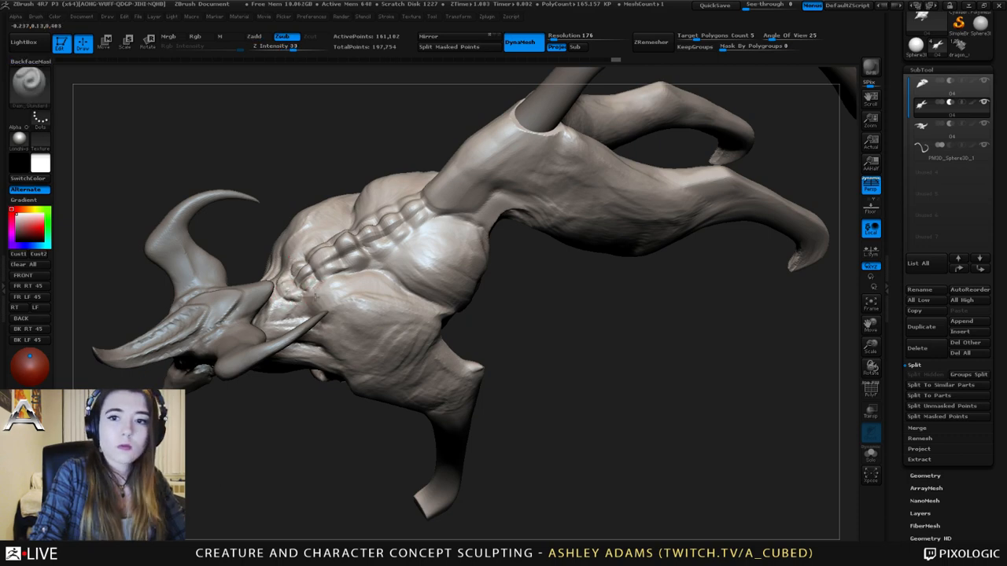
right_drag(291, 305, 524, 233)
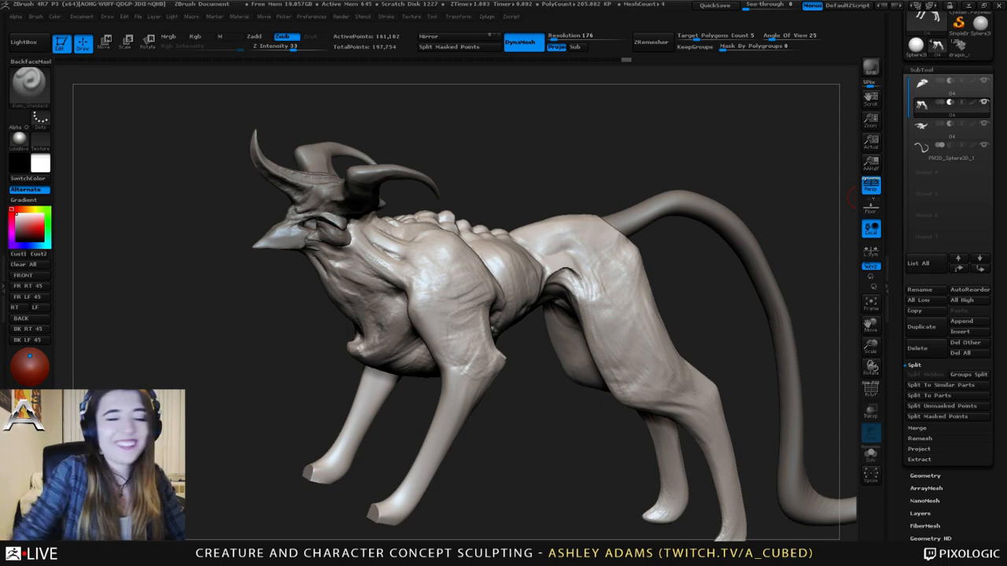
mouse_move(399, 274)
right_down()
mouse_move(370, 231)
mouse_move(384, 201)
right_up()
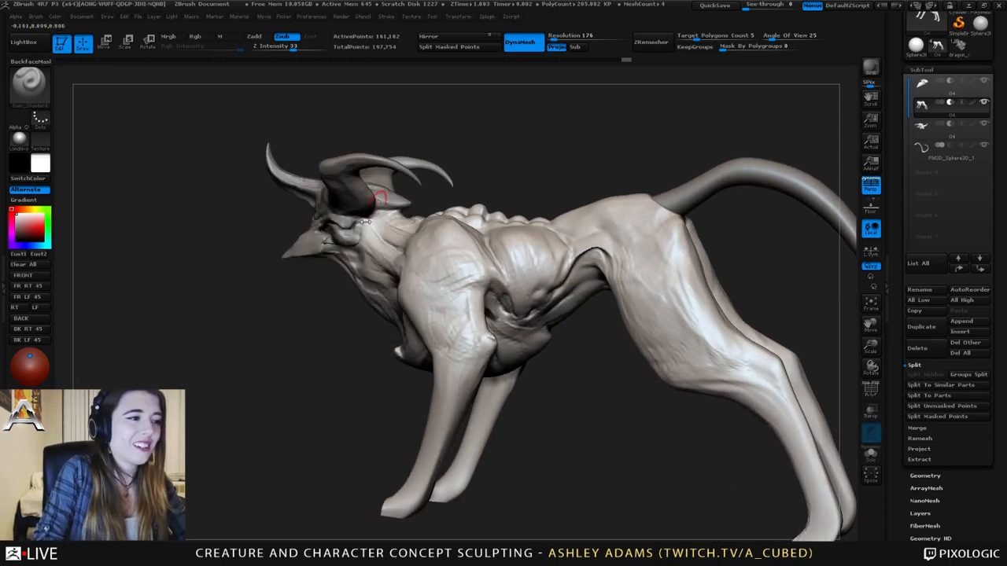
- Select the beak subtool and smooth the upper part of its cheek beside the eye socket
alt+click(351, 231)
mouse_move(355, 232)
ctrl+right_down()
mouse_move(360, 266)
mouse_move(348, 227)
mouse_move(410, 238)
mouse_move(380, 252)
ctrl+right_up()
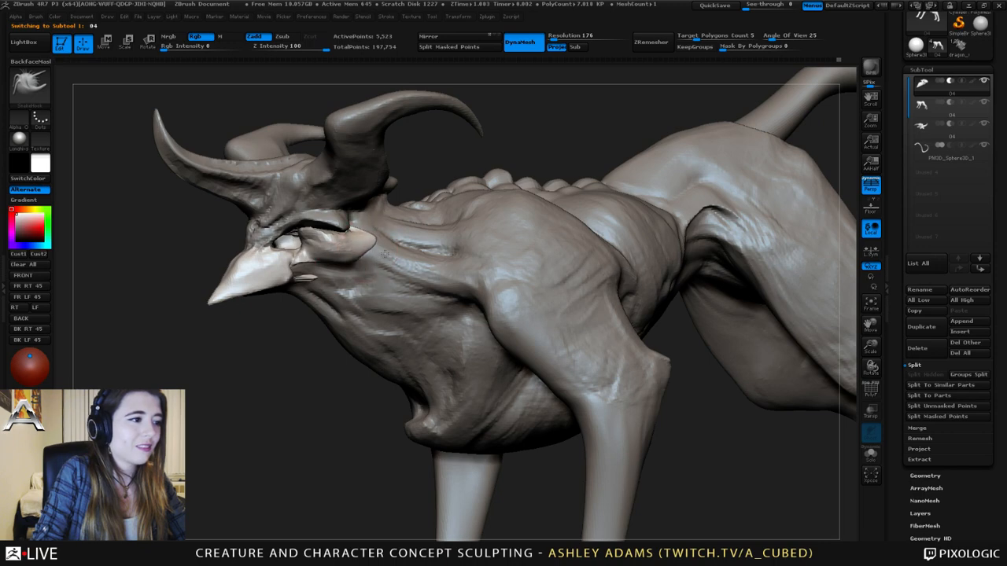
right_drag(385, 253, 429, 250)
right_click(334, 236)
key(shift)
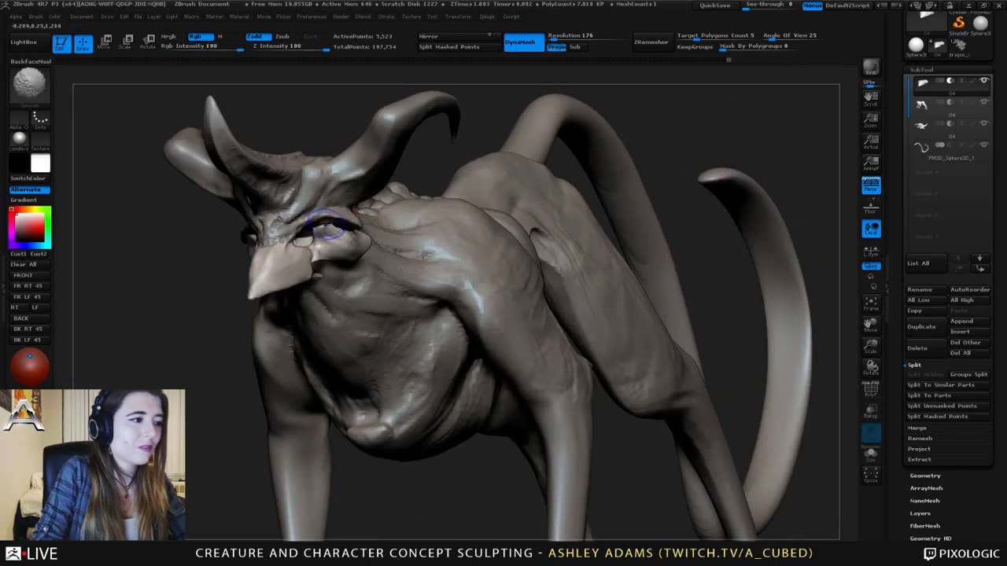
mouse_move(340, 227)
right_down()
mouse_move(394, 228)
mouse_move(376, 198)
mouse_move(311, 229)
mouse_move(235, 231)
mouse_move(345, 220)
right_up()
shift+drag(314, 220, 280, 217)
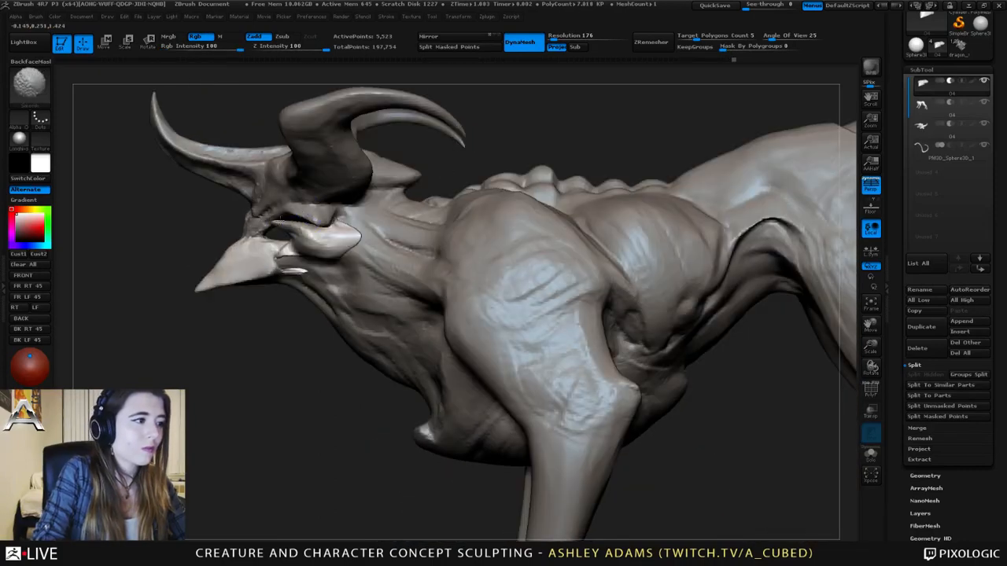
- Reshape the beak's cheek lobe beneath the eye with the SnakeHook brush, working from the front
mouse_move(303, 224)
right_down()
mouse_move(268, 219)
mouse_move(301, 226)
right_up()
key(space)
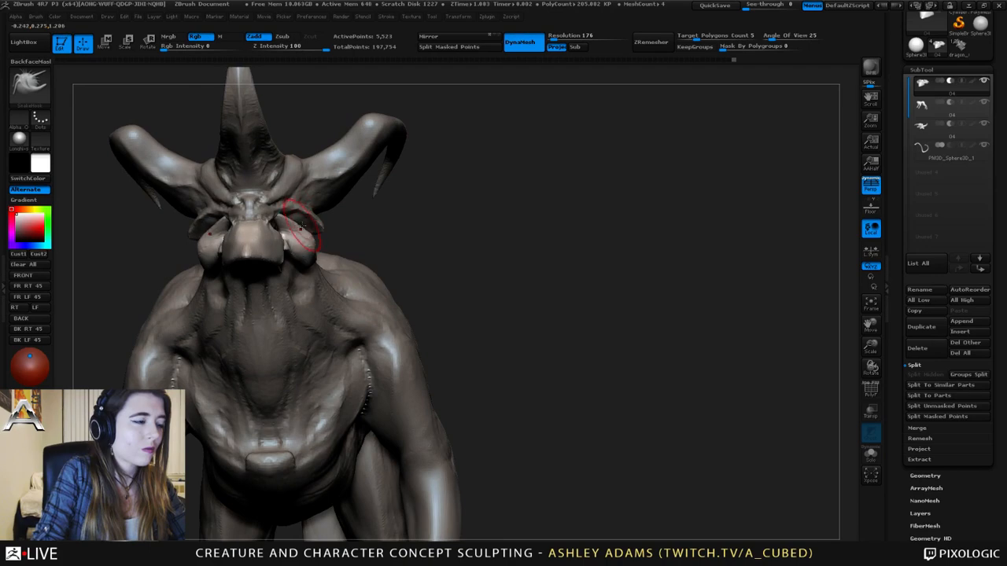
right_click(301, 226)
mouse_move(307, 218)
right_down()
mouse_move(315, 239)
mouse_move(315, 226)
right_up()
key(shift)
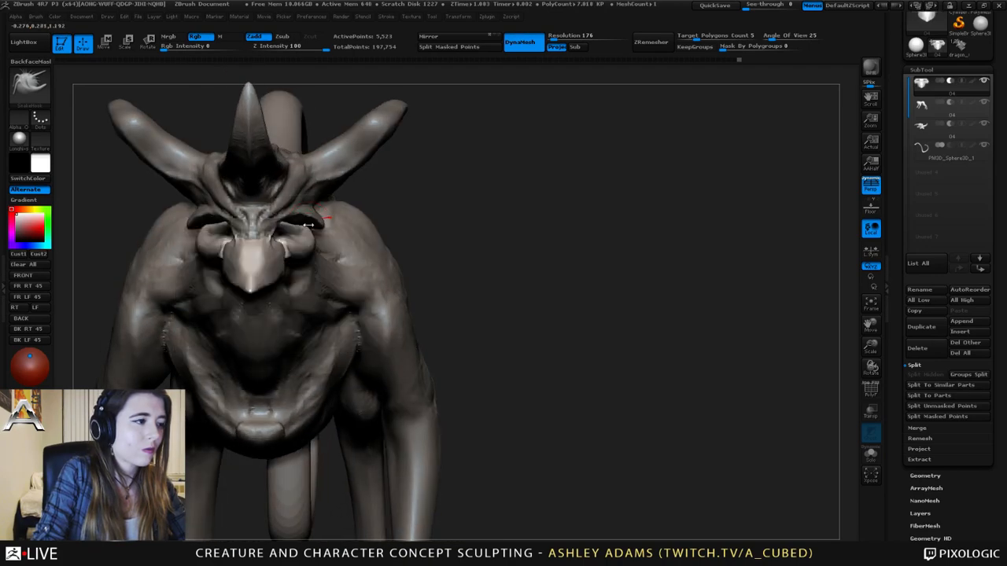
drag(308, 232, 283, 227)
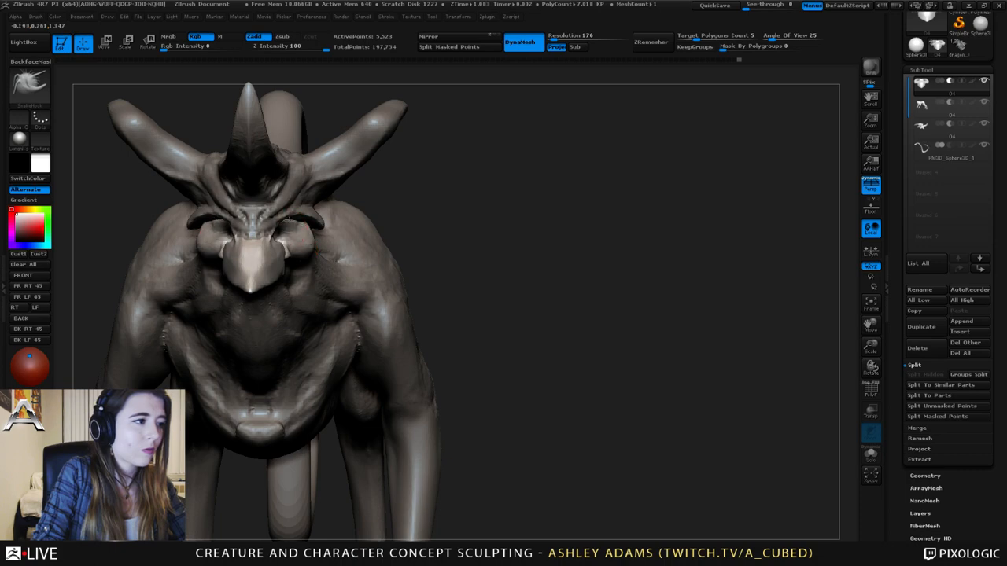
- Select the horned head subtool and pull the brow ridge over the eye forward with the SnakeHook brush
right_drag(305, 226, 197, 229)
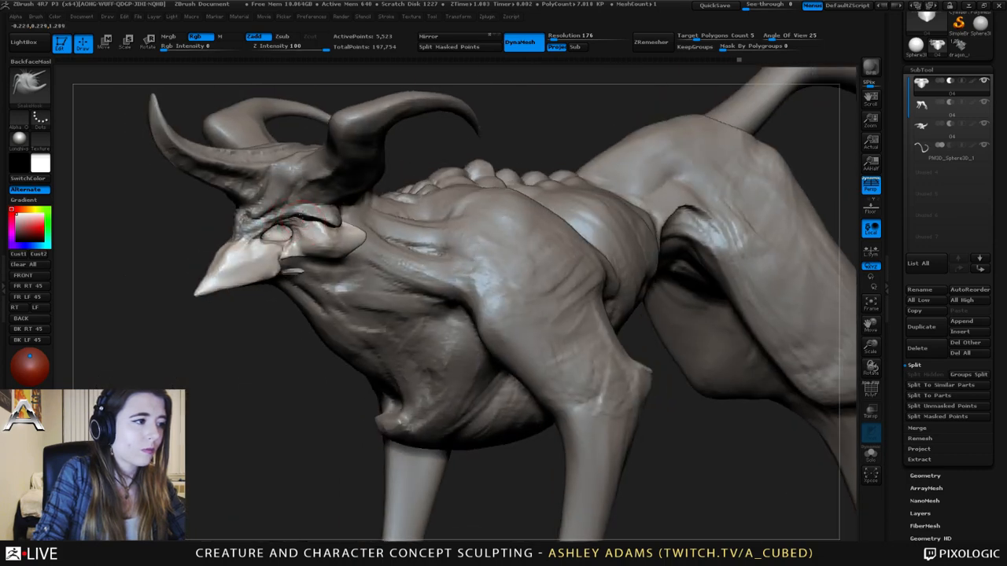
right_drag(300, 215, 314, 154)
mouse_move(313, 204)
right_down()
mouse_move(296, 217)
mouse_move(307, 217)
right_up()
alt+click(311, 214)
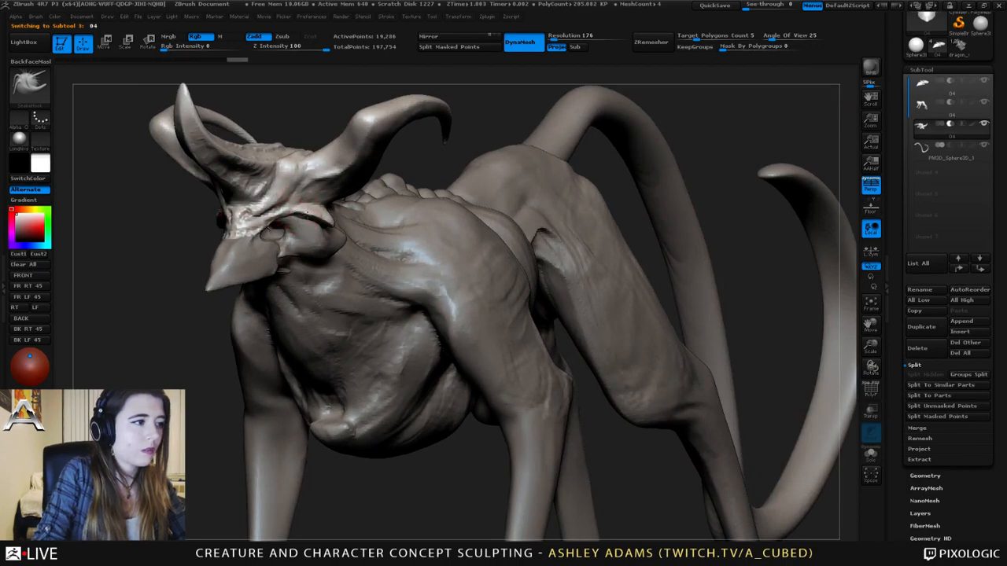
right_click(306, 213)
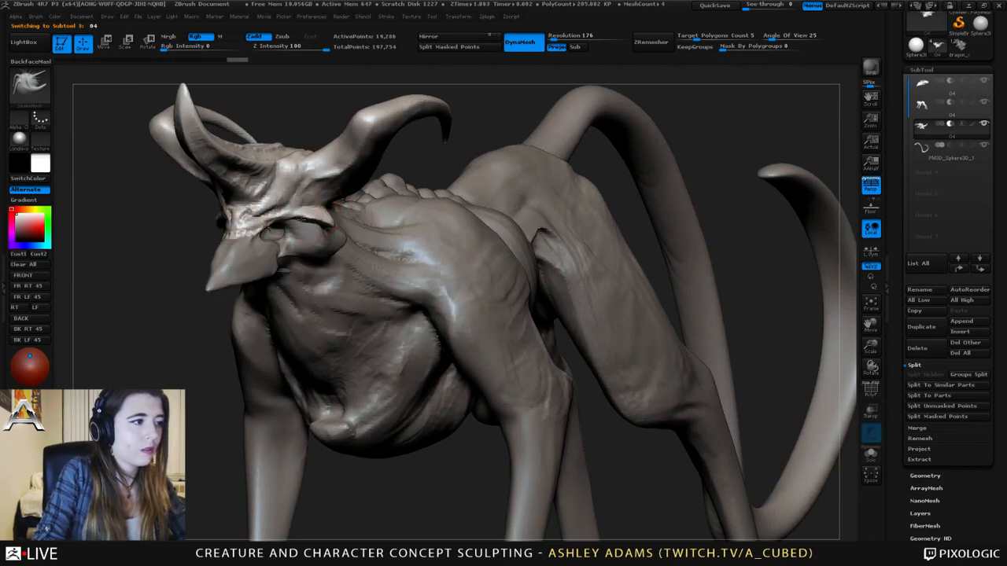
drag(302, 220, 273, 218)
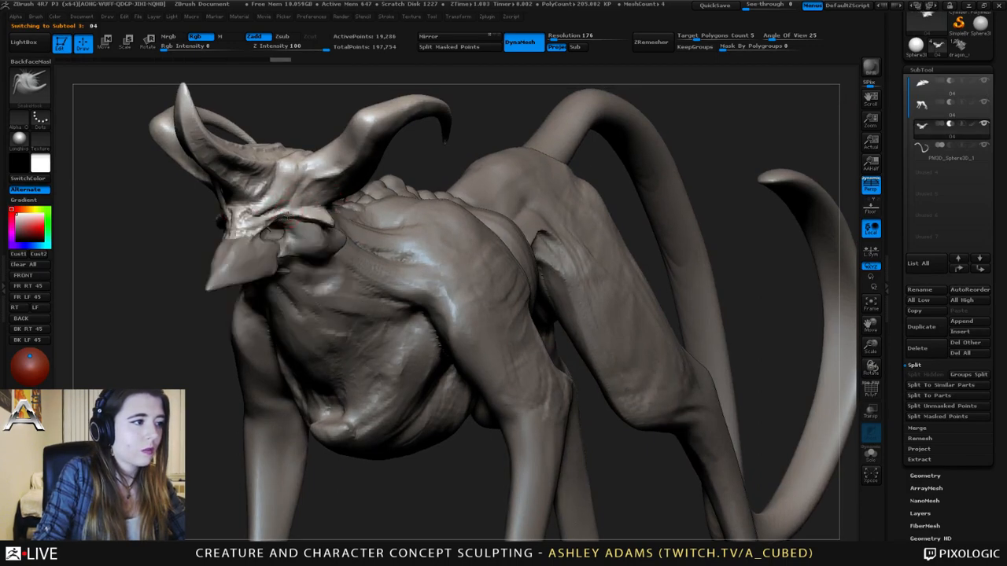
right_drag(314, 220, 271, 218)
shift+drag(276, 219, 253, 217)
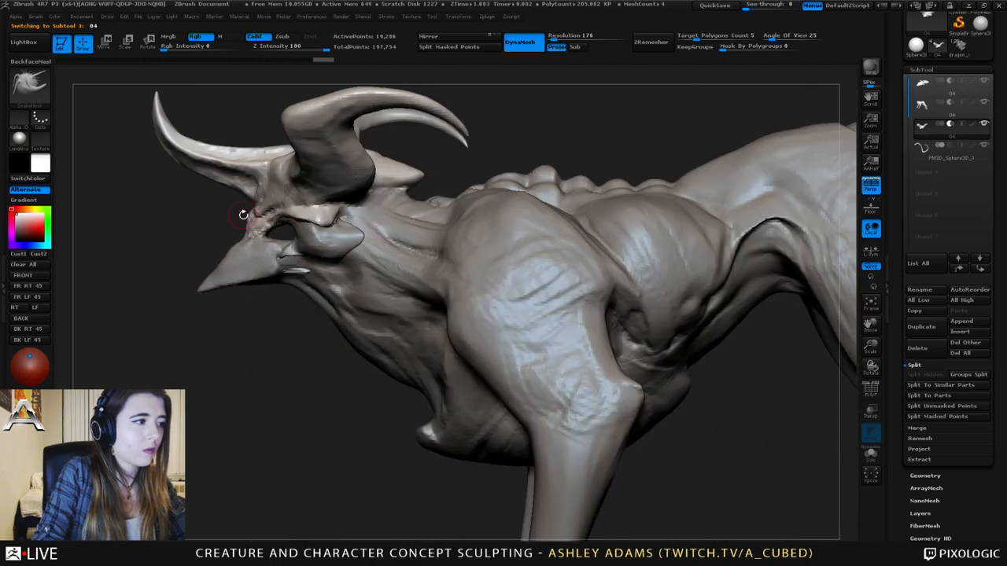
- Raise the head's DynaMesh resolution to 288 and remesh it
alt+right_drag(244, 216, 306, 216)
right_click(306, 218)
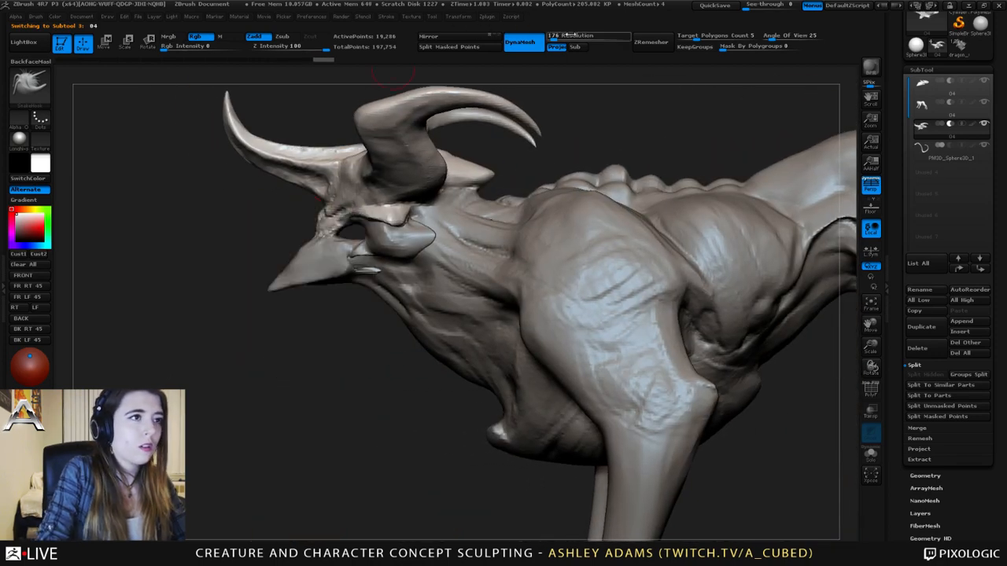
ctrl+drag(573, 139, 560, 124)
key(ctrl+z)
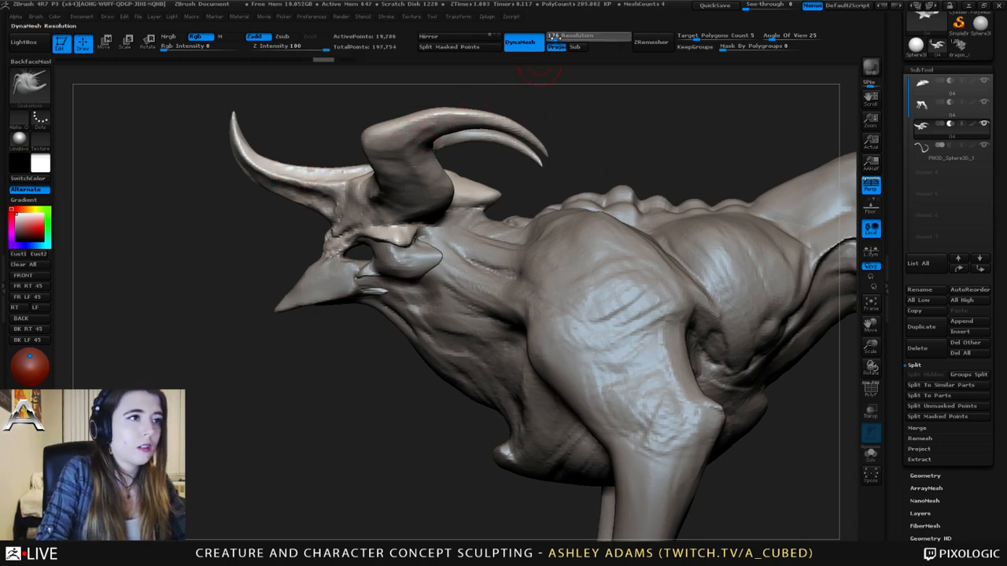
ctrl+drag(590, 142, 597, 135)
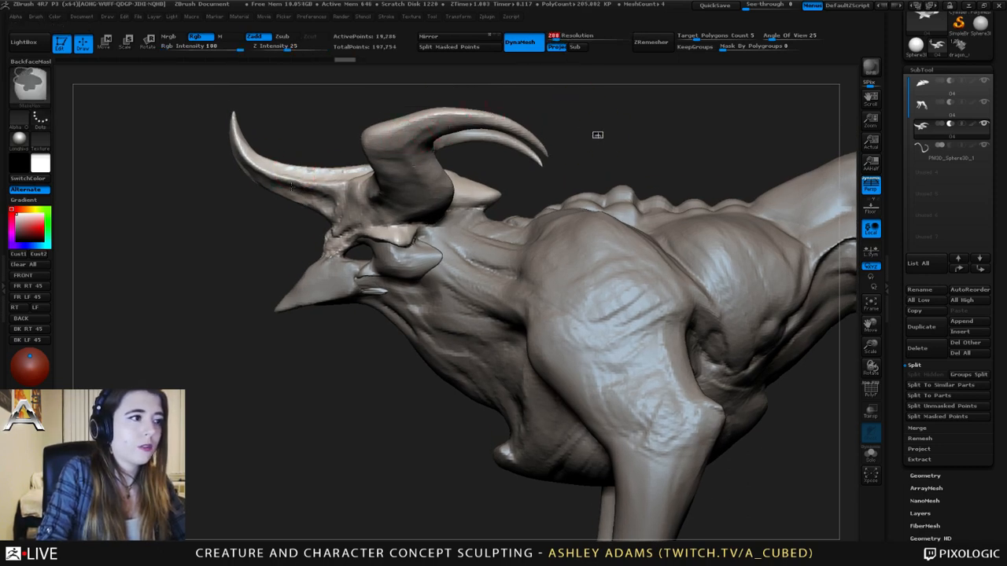
- Refine the face in front of the brow with the ClayBuildup and Dam_Standard brushes
drag(272, 189, 314, 223)
key(b)
key(c)
key(b)
right_click(308, 275)
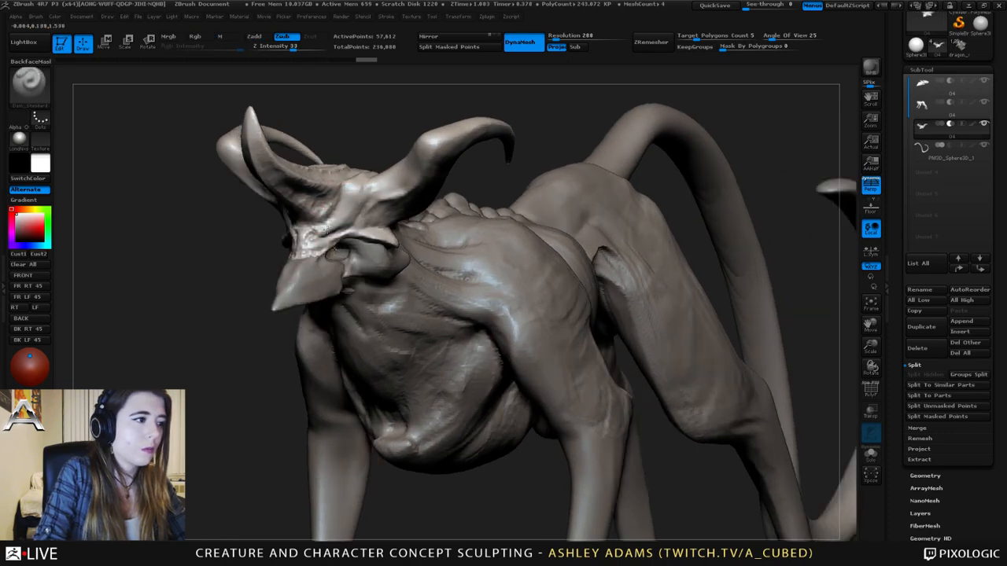
mouse_move(236, 236)
right_down()
mouse_move(441, 235)
mouse_move(440, 283)
right_up()
key(b)
key(d)
key(s)
key(space)
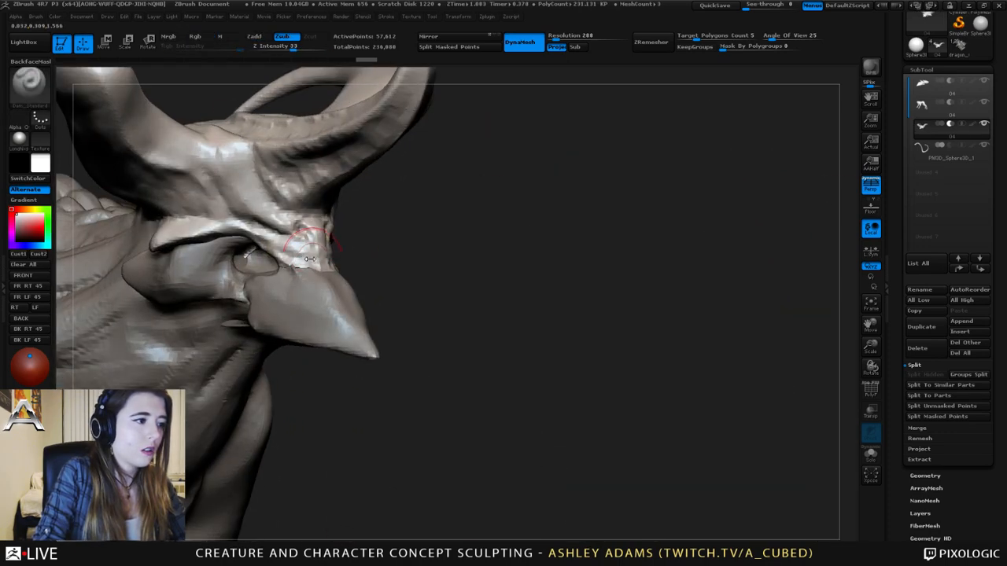
right_drag(319, 233, 324, 258)
- Pull the head's lower edge down over the beak into several pointed tendrils with the SnakeHook brush
key(space)
drag(322, 272, 292, 267)
key(shift)
right_drag(292, 267, 328, 262)
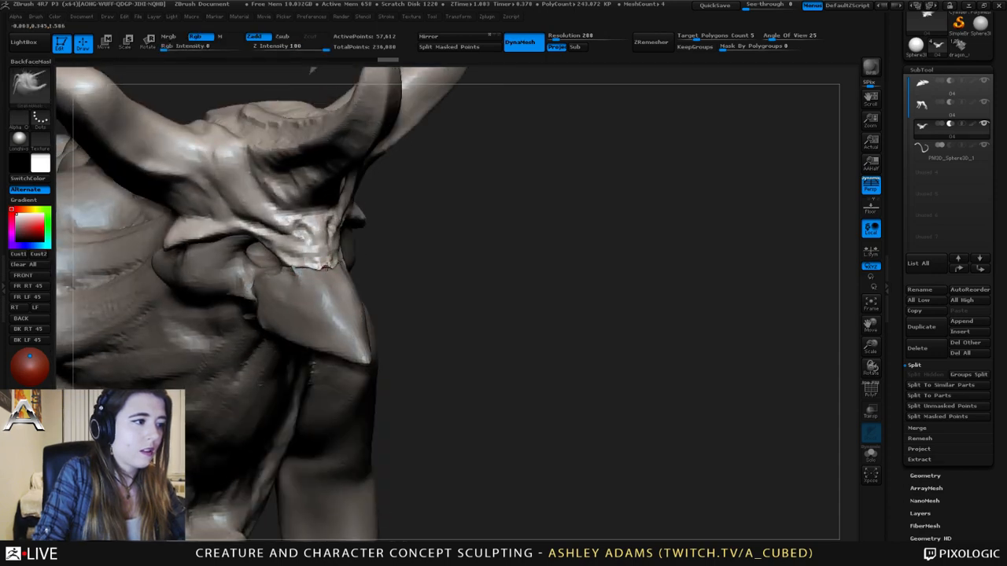
drag(327, 266, 332, 272)
right_drag(329, 269, 364, 264)
drag(321, 253, 327, 265)
drag(314, 253, 323, 266)
right_drag(330, 268, 264, 275)
drag(336, 268, 340, 275)
right_drag(339, 270, 312, 269)
drag(344, 262, 349, 267)
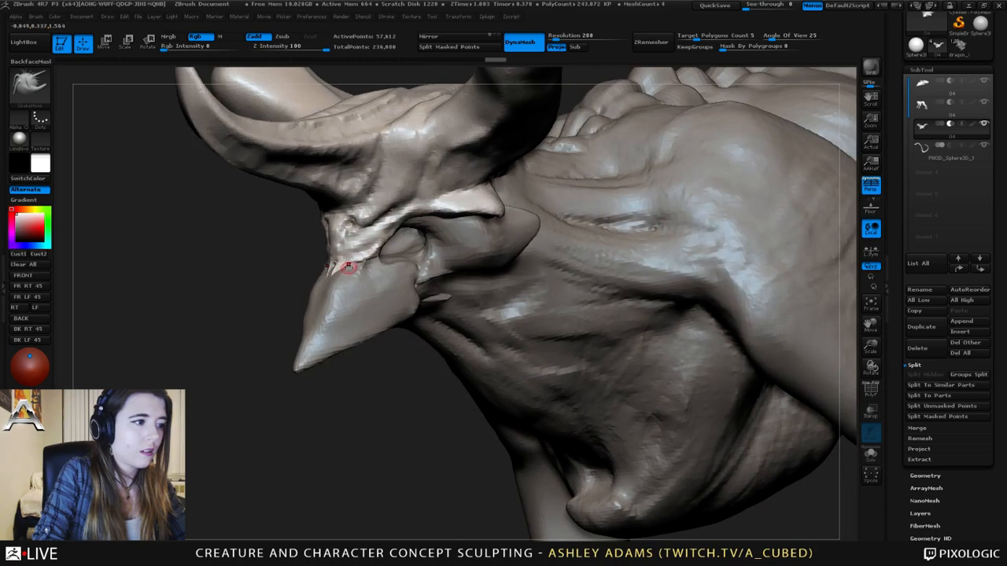
- Smooth the area above the tendrils and stretch the tendril near the beak's centre further down
mouse_move(351, 264)
right_down()
mouse_move(346, 254)
mouse_move(357, 252)
mouse_move(349, 279)
mouse_move(358, 250)
right_up()
drag(212, 330, 417, 323)
shift+drag(380, 240, 382, 251)
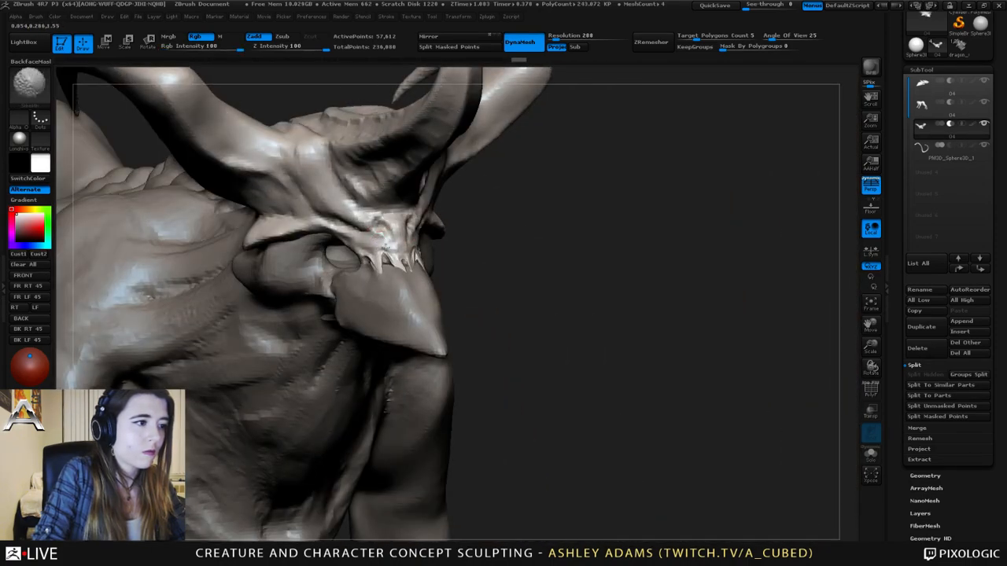
drag(503, 338, 550, 311)
drag(395, 245, 413, 268)
drag(550, 338, 464, 342)
- Build up the nose bridge with ClayBuildup, smooth beside it, and switch to the Dam_Standard brush
key(space)
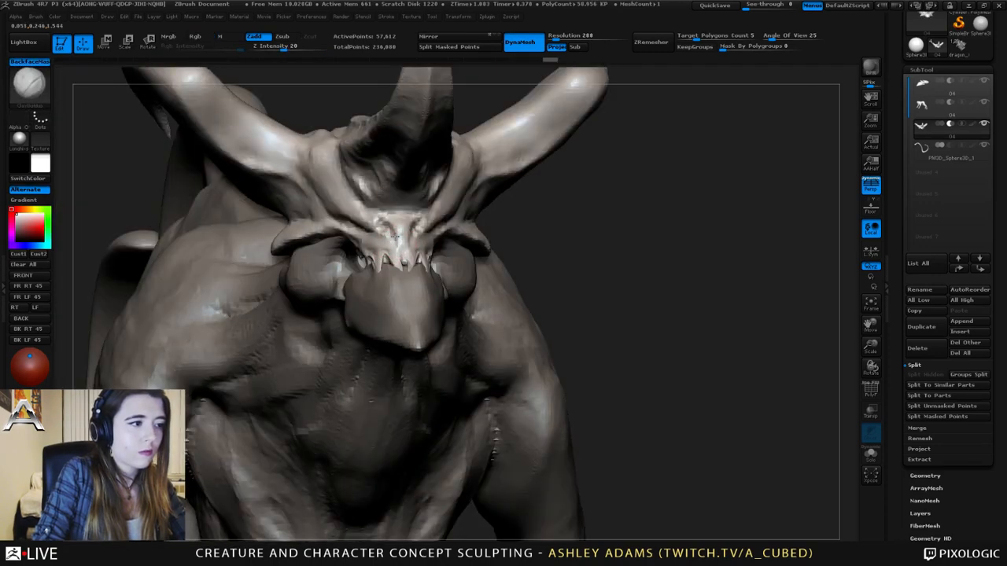
drag(535, 369, 614, 366)
mouse_move(357, 222)
shift+mouse_down()
mouse_move(344, 223)
mouse_move(364, 235)
shift+mouse_up()
key(b)
key(d)
key(s)
right_drag(375, 216, 369, 193)
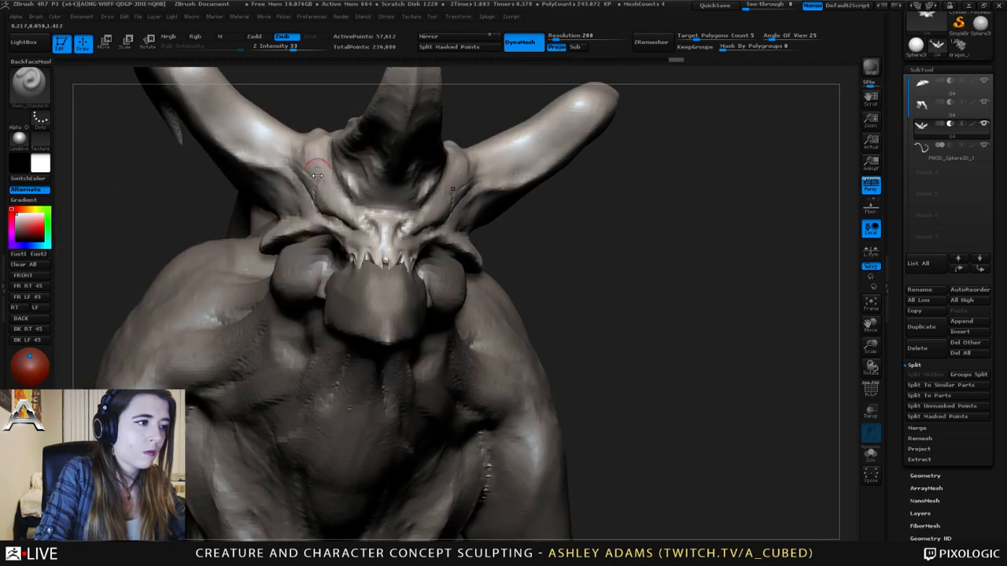
- Carve creases where the side horn meets the brow with the Dam_Standard brush
mouse_move(192, 192)
mouse_down()
mouse_move(307, 189)
mouse_move(305, 173)
mouse_move(308, 192)
mouse_up()
right_drag(308, 192, 355, 195)
mouse_move(293, 195)
mouse_down()
mouse_move(305, 208)
mouse_move(280, 206)
mouse_up()
key(b)
key(d)
key(s)
mouse_move(266, 165)
mouse_down()
mouse_move(268, 208)
mouse_move(234, 217)
mouse_move(270, 200)
mouse_move(272, 177)
mouse_up()
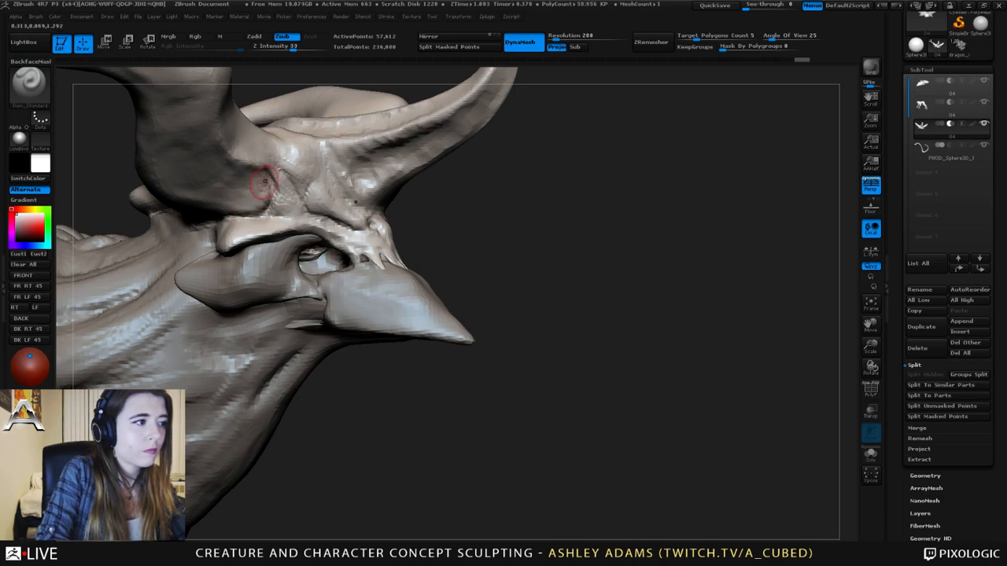
mouse_move(266, 183)
ctrl+right_down()
mouse_move(270, 170)
mouse_move(218, 172)
mouse_move(224, 206)
ctrl+right_up()
ctrl+right_drag(268, 266, 277, 293)
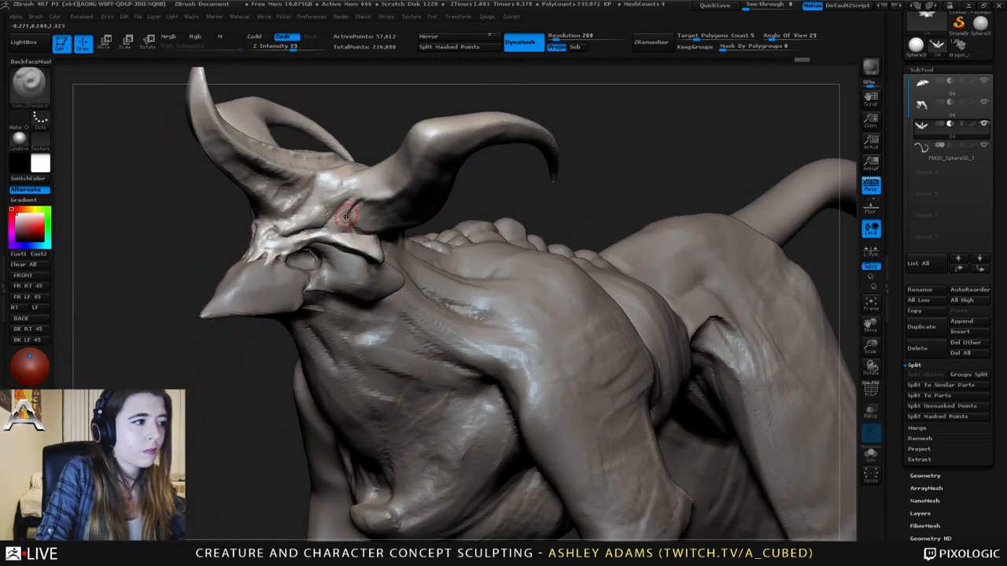
- Build up the temple between the brow ridge and the side horn with the ClayBuildup brush
key(b)
key(c)
key(b)
mouse_move(344, 211)
right_down()
mouse_move(316, 212)
mouse_move(358, 208)
right_up()
drag(276, 222, 297, 211)
right_drag(320, 217, 386, 220)
- Carve the nostril hollows on the nose bridge with Dam_Standard and build up their surroundings with ClayBuildup
key(b)
key(d)
key(s)
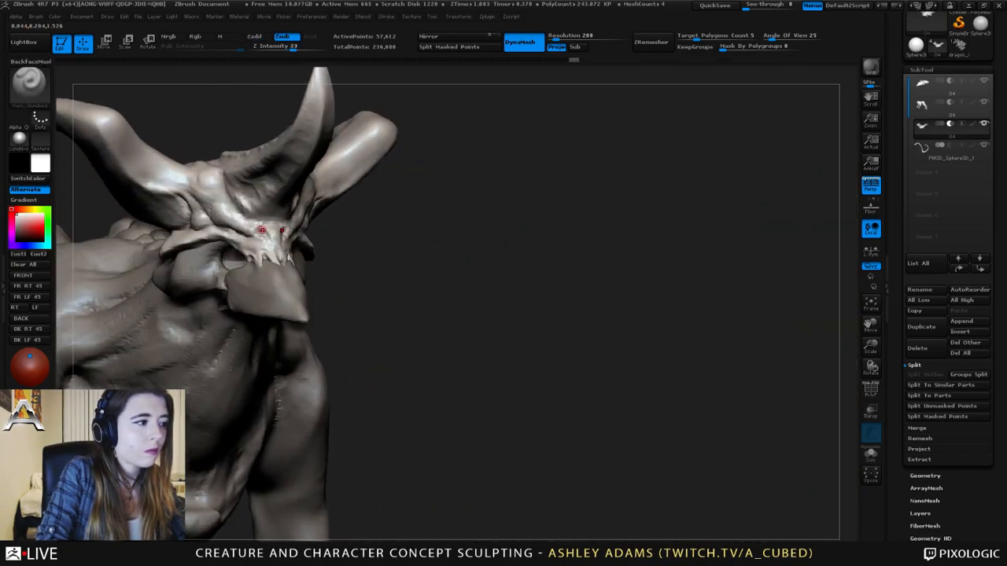
key(b)
key(c)
key(b)
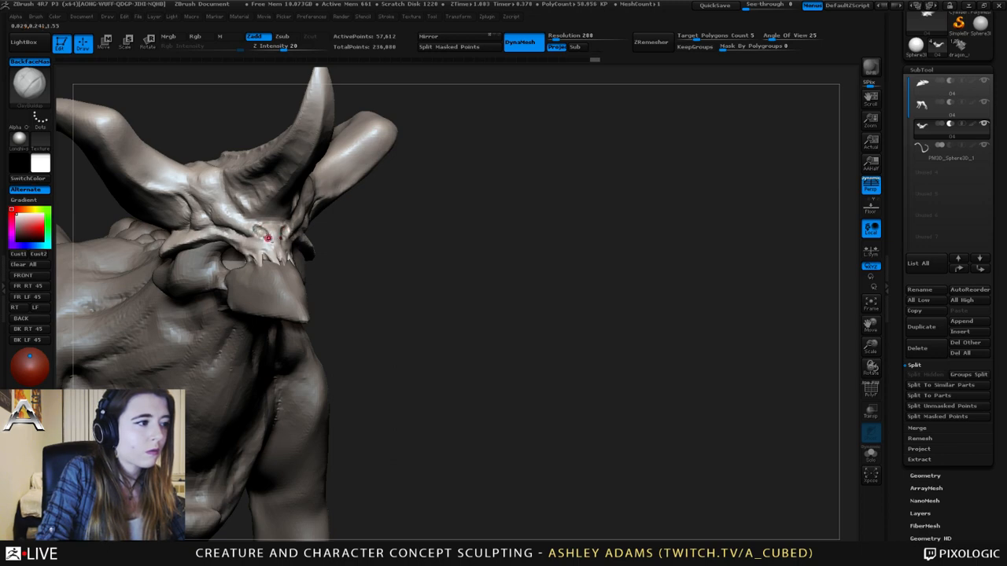
key(b)
key(d)
key(s)
- Deepen the nostrils and carve a crease up the nose bridge between them with the Dam_Standard brush
right_drag(273, 243, 212, 240)
drag(272, 234, 292, 234)
right_drag(290, 234, 327, 236)
mouse_move(214, 271)
right_down()
mouse_move(243, 281)
mouse_move(261, 226)
right_up()
right_click(242, 282)
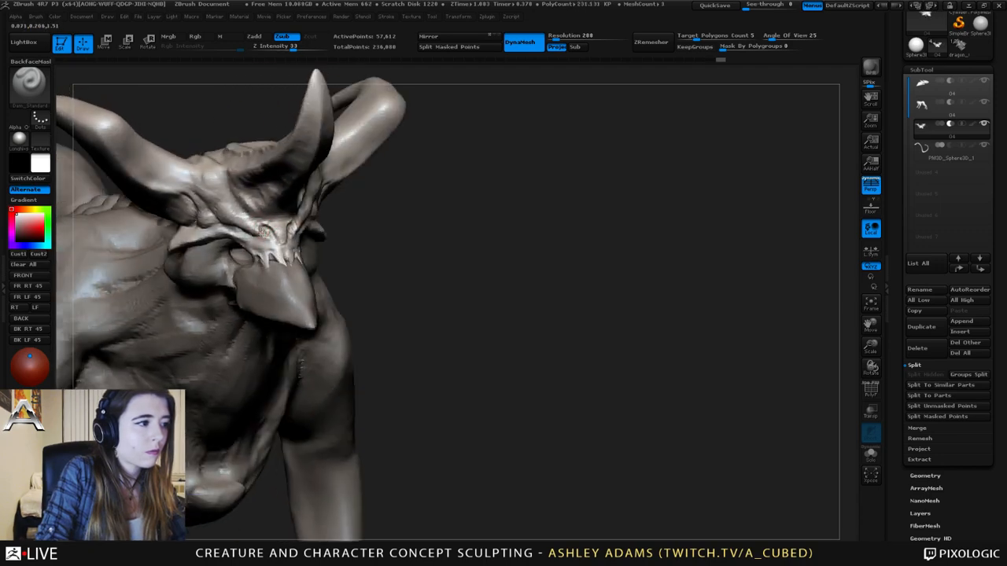
drag(264, 230, 269, 227)
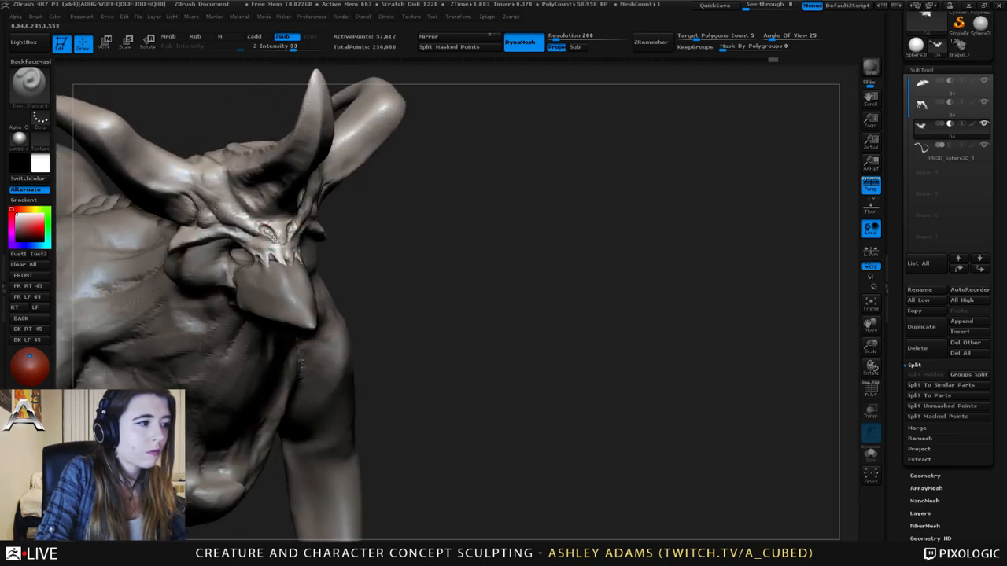
right_drag(266, 229, 280, 228)
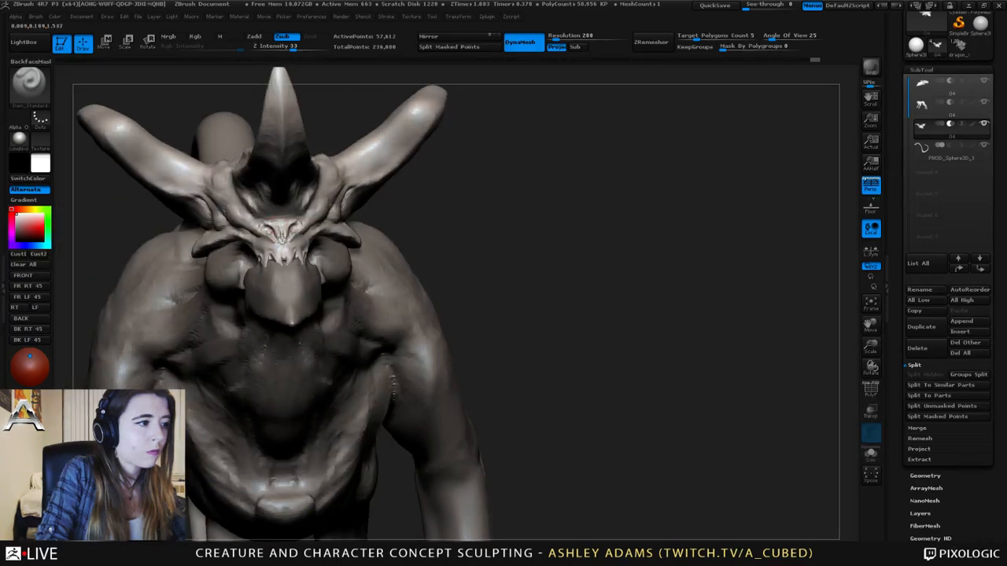
drag(282, 237, 280, 224)
right_click(283, 233)
mouse_move(280, 224)
right_down()
mouse_move(283, 232)
mouse_move(281, 221)
mouse_move(305, 217)
mouse_move(284, 221)
mouse_move(321, 241)
mouse_move(275, 239)
right_up()
- Carve wrinkles between the nostril and the eye with the Dam_Standard brush
key(b)
key(s)
key(h)
key(b)
key(m)
key(v)
key(b)
key(d)
key(s)
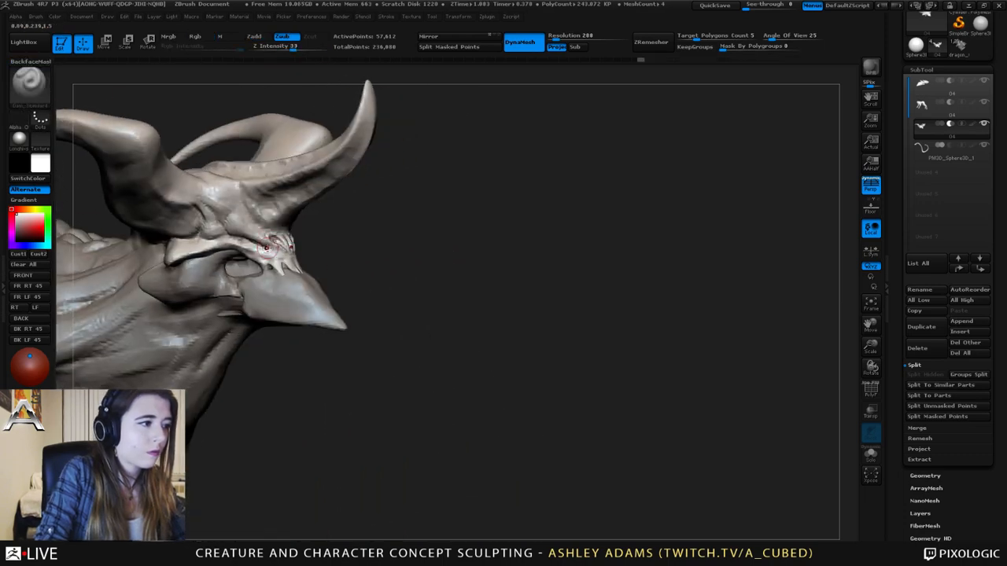
drag(268, 250, 286, 255)
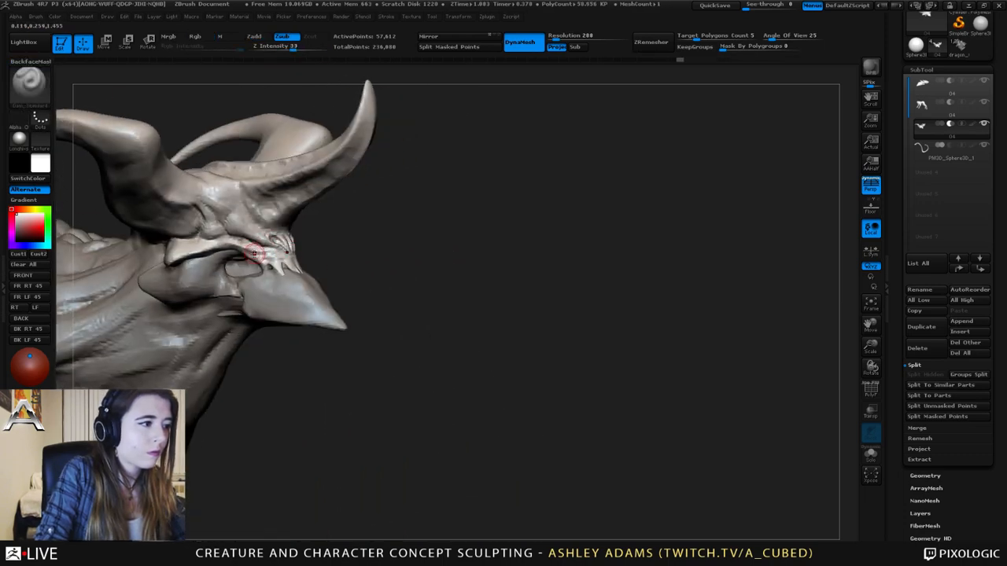
mouse_move(258, 258)
right_down()
mouse_move(217, 246)
mouse_move(236, 228)
right_up()
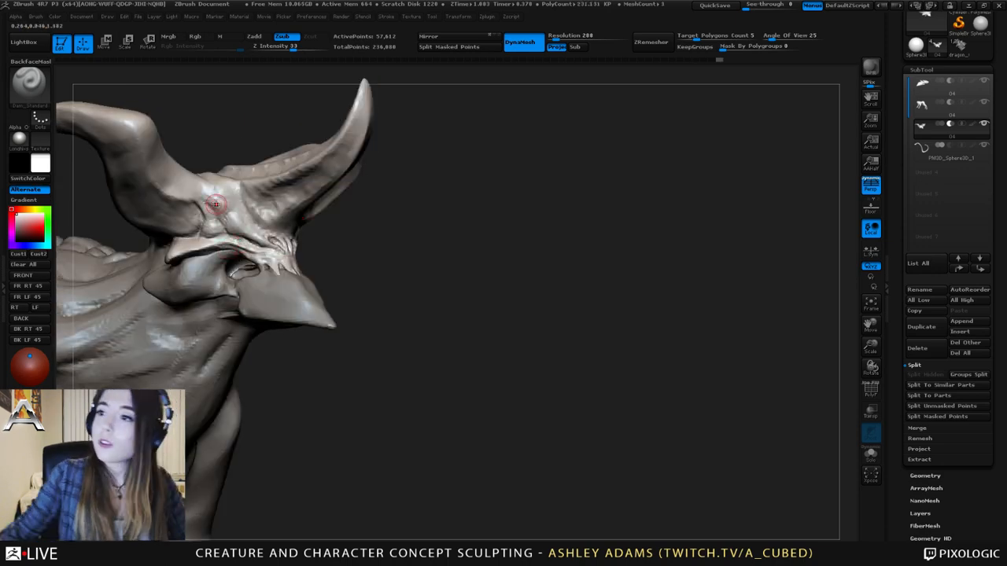
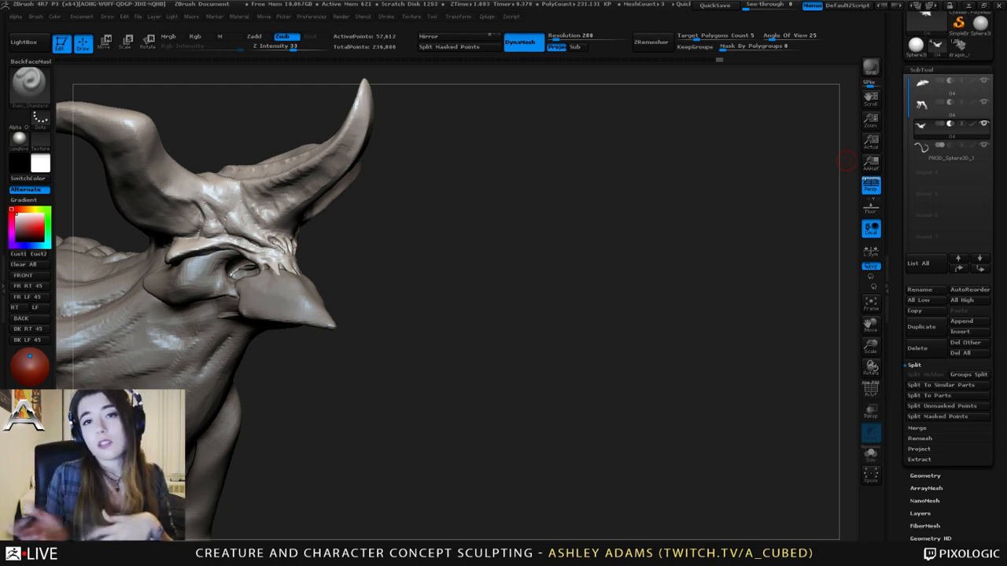
- Nudge the rear end of the brow ridge above the cheek with the SnakeHook brush
right_drag(239, 252, 335, 218)
key(space)
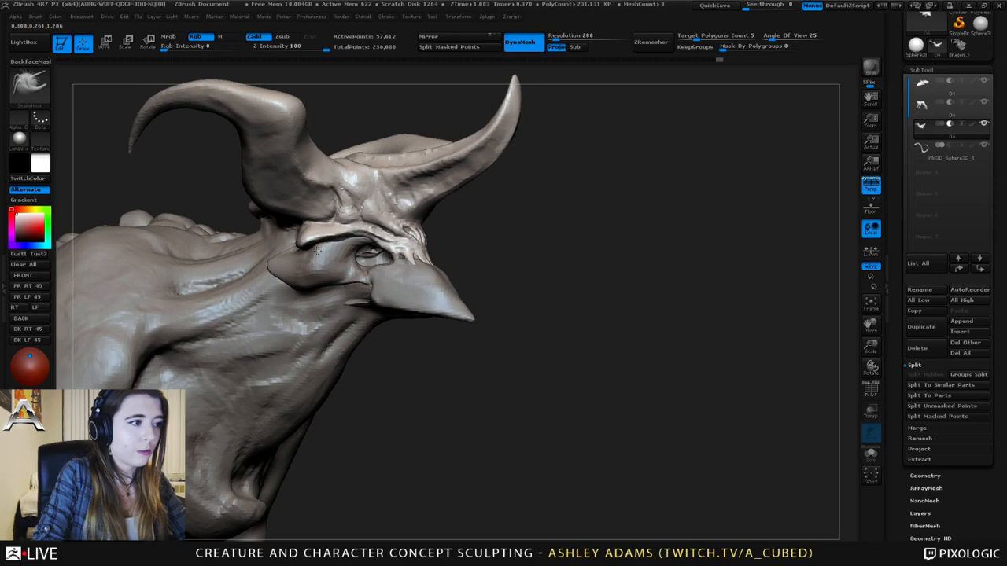
drag(317, 251, 321, 253)
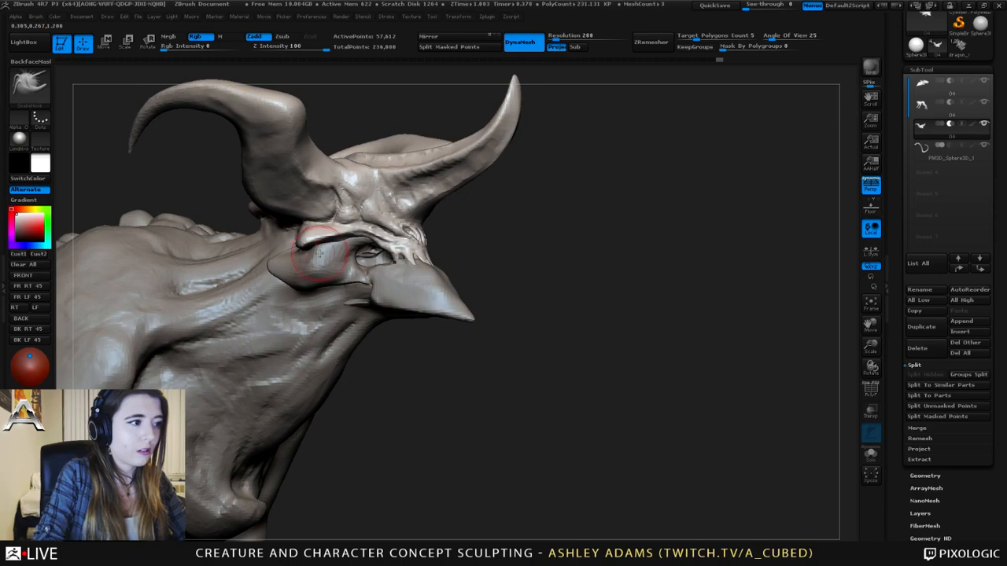
right_drag(322, 255, 141, 243)
key(space)
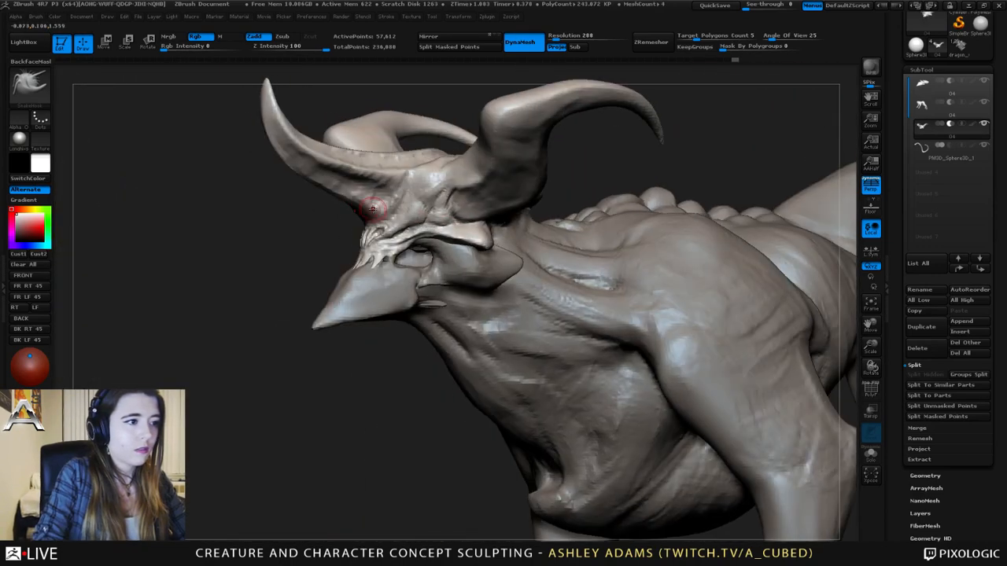
- Build up the brow ridge above the eye with the ClayBuildup brush
key(1)
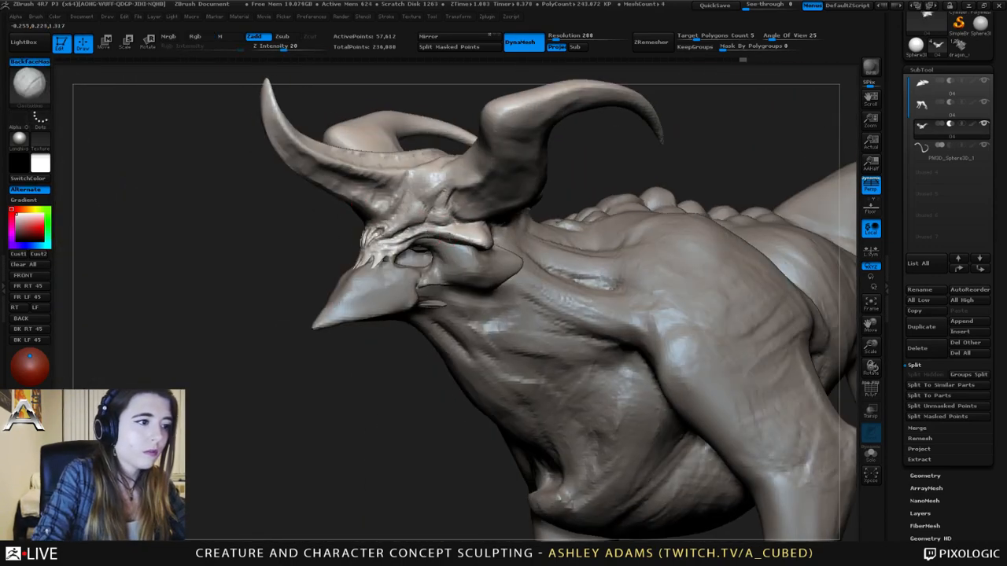
drag(484, 245, 482, 231)
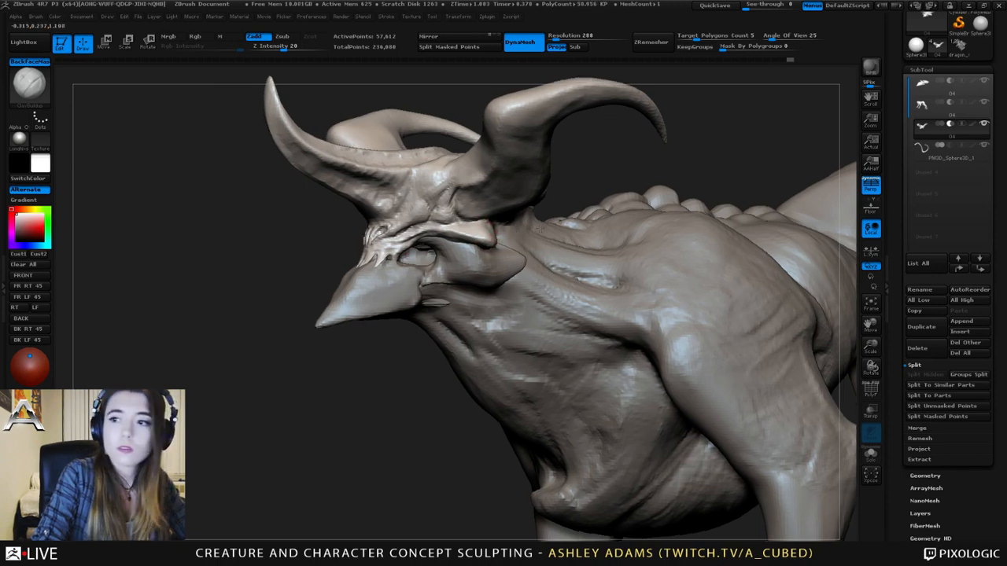
alt+right_drag(540, 229, 589, 222)
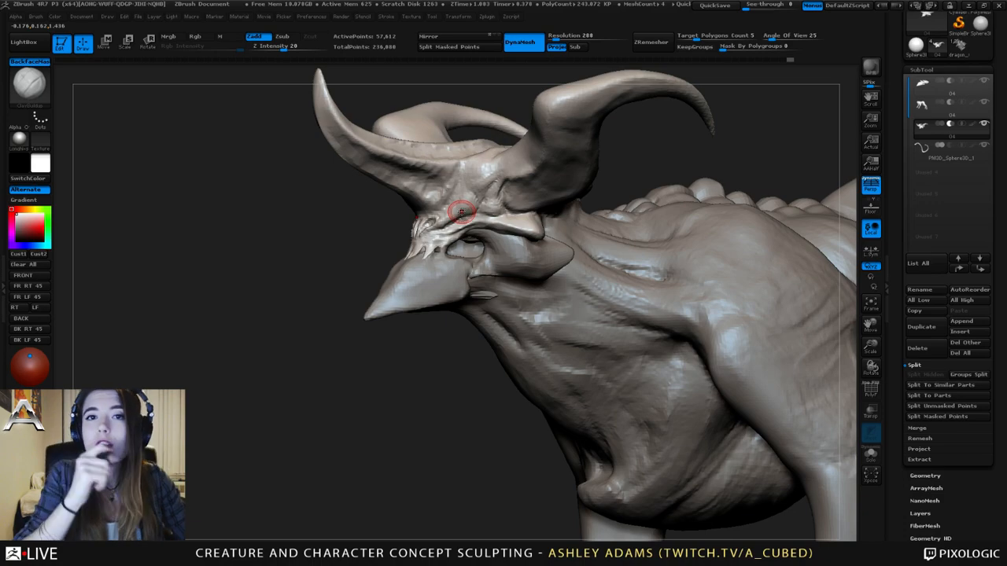
drag(354, 354, 606, 354)
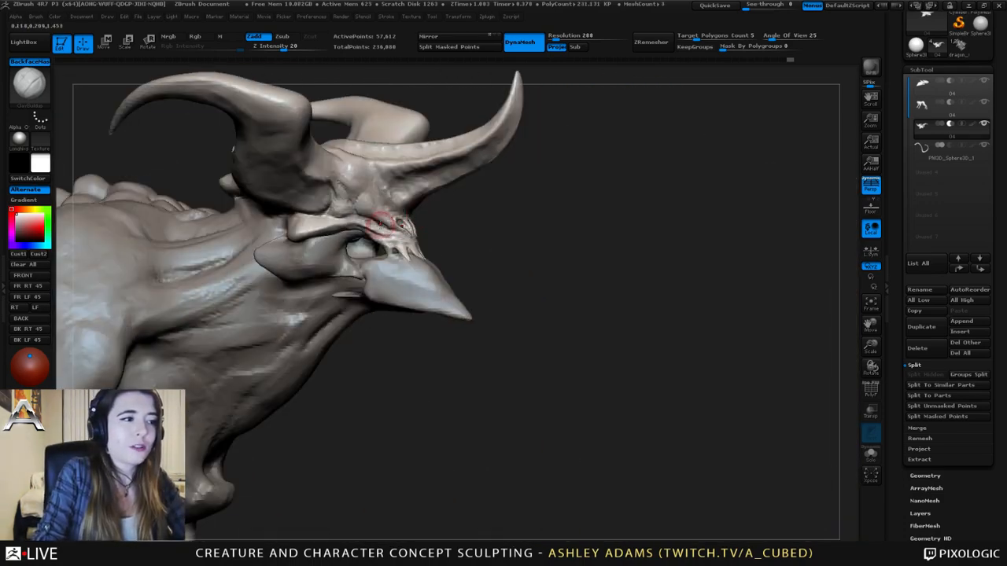
- Pull the brow ridge and the skin tendrils at the beak's base into shape with the SnakeHook brush
key(b)
key(s)
key(h)
drag(503, 236, 558, 240)
mouse_move(442, 224)
mouse_down()
mouse_move(224, 222)
mouse_move(439, 218)
mouse_move(409, 230)
mouse_move(236, 226)
mouse_move(334, 245)
mouse_up()
right_drag(425, 251, 302, 284)
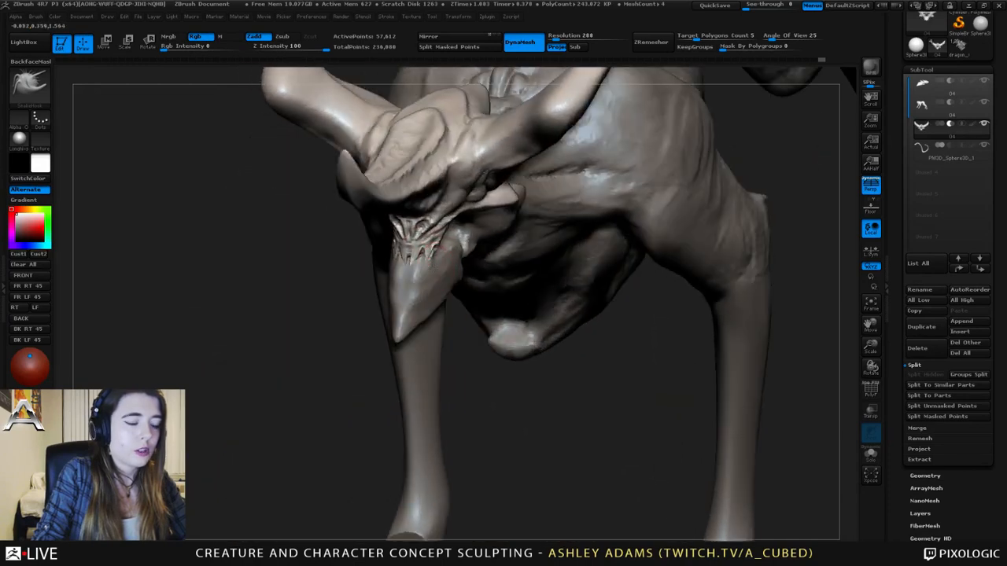
right_drag(429, 271, 299, 252)
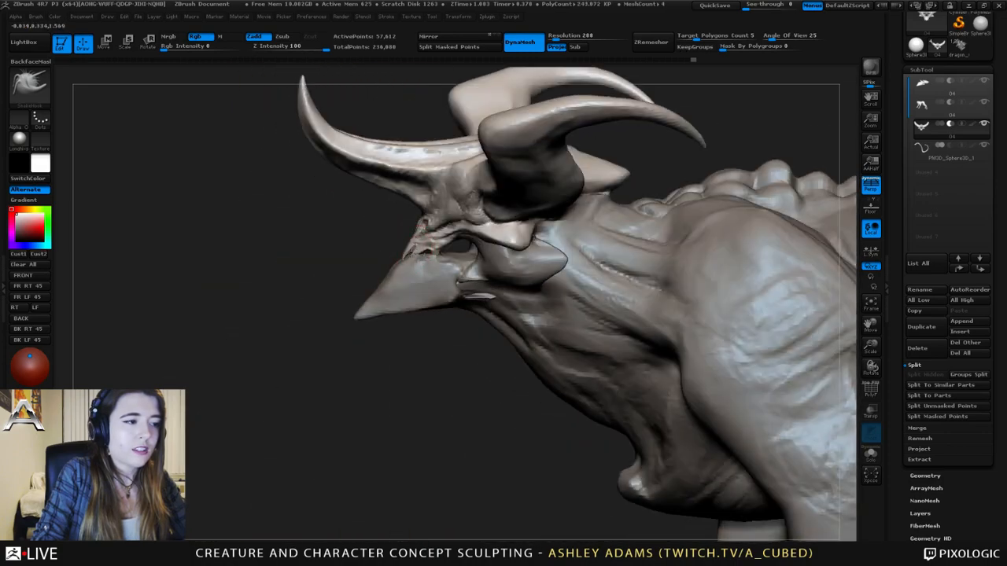
mouse_move(411, 252)
right_down()
mouse_move(618, 252)
mouse_move(382, 256)
mouse_move(357, 236)
mouse_move(363, 250)
right_up()
key(1)
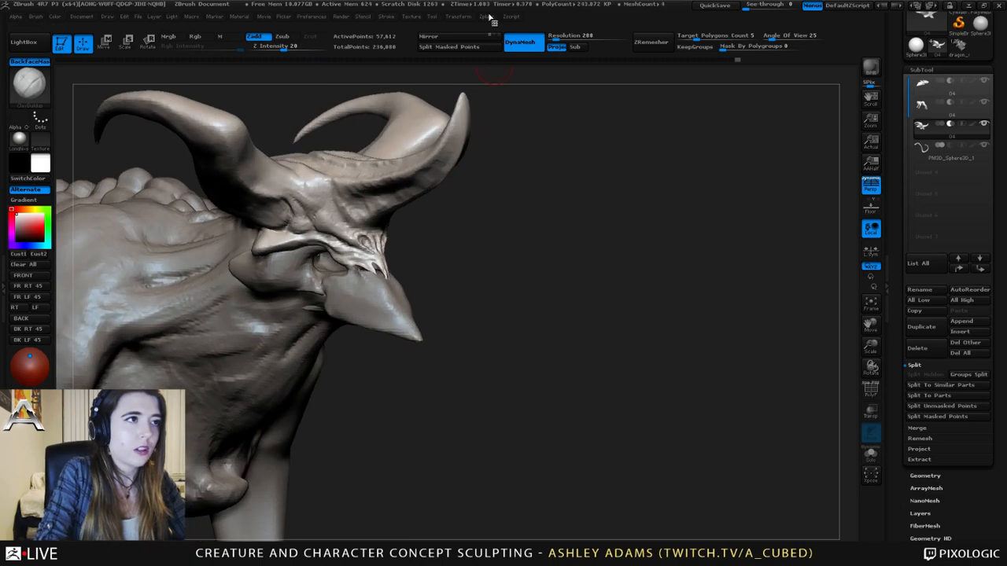
click(488, 16)
click(497, 20)
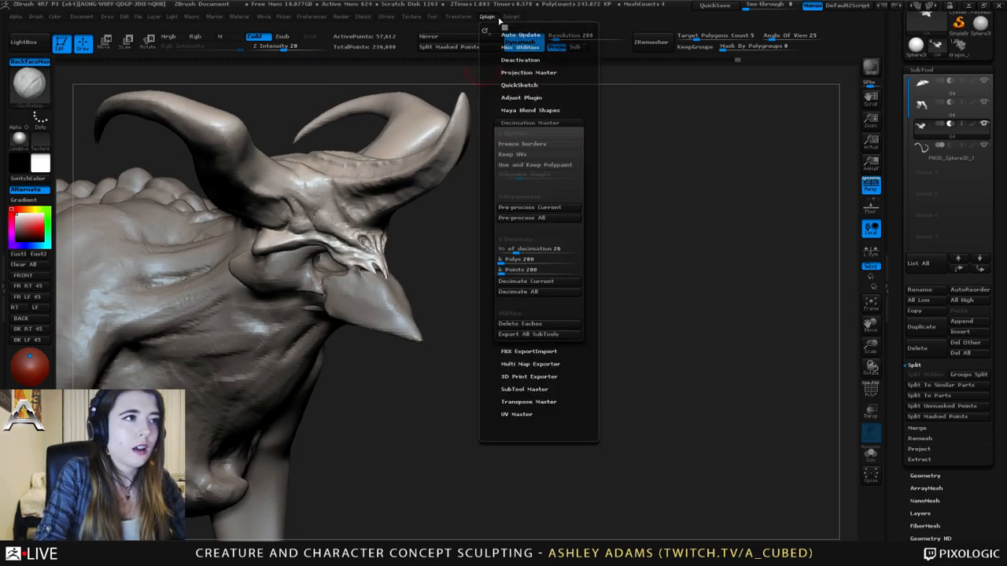
click(552, 123)
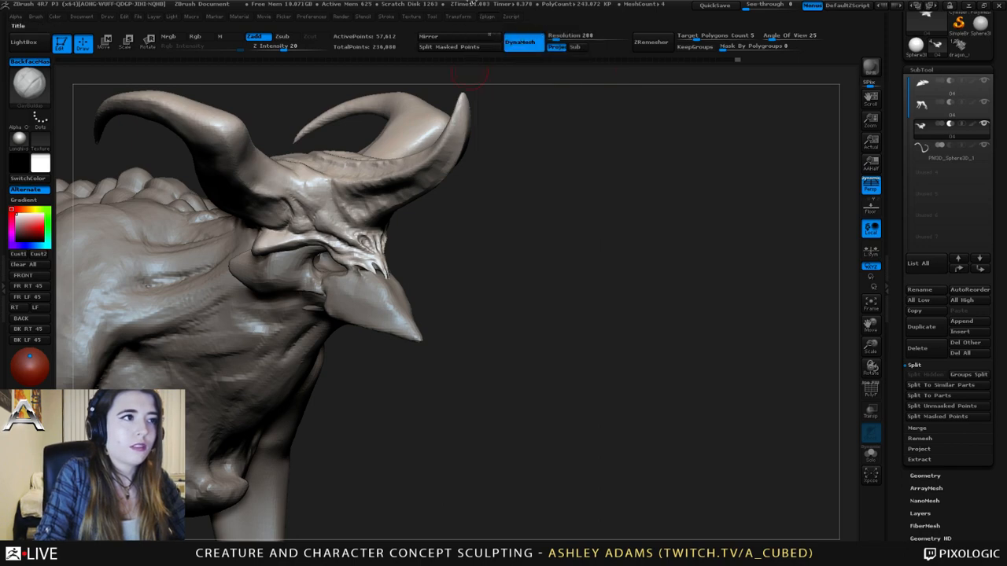
right_drag(503, 178, 451, 215)
mouse_move(384, 230)
right_down()
mouse_move(611, 157)
mouse_move(450, 197)
mouse_move(415, 185)
right_up()
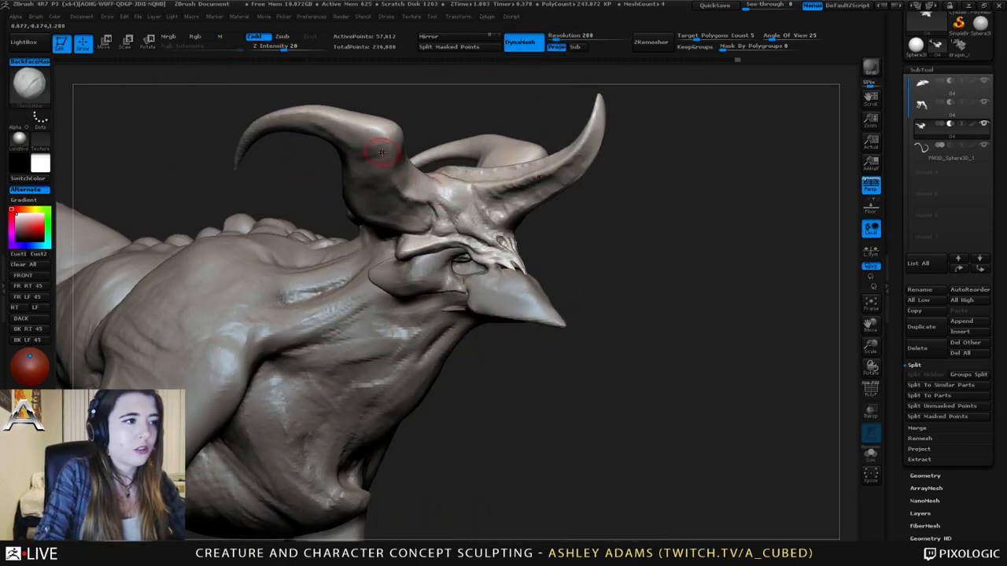
- Carve lengthwise grooves along the upper curve of the side horns with the Dam_Standard brush
key(b)
key(d)
key(s)
right_drag(382, 147, 360, 118)
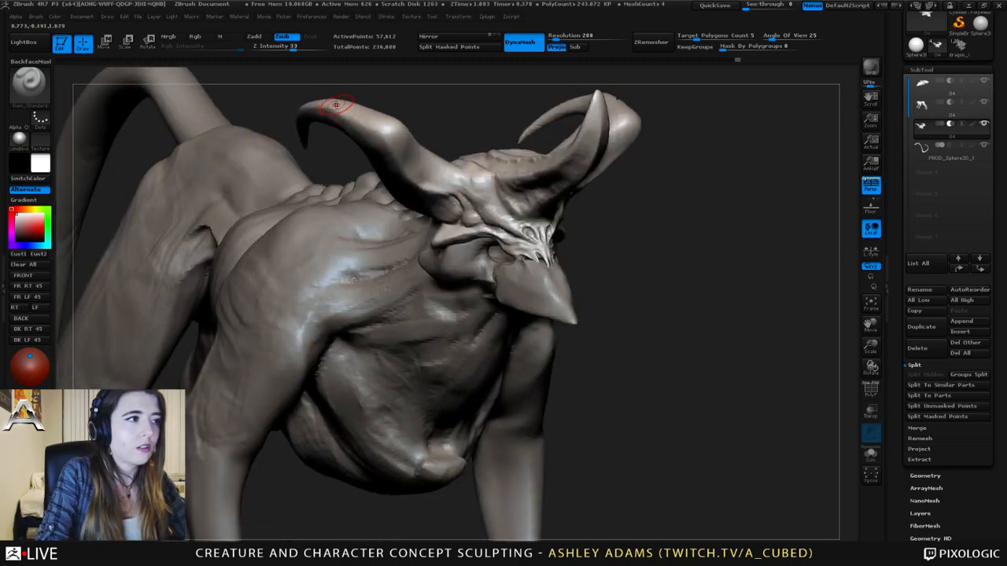
mouse_move(336, 105)
mouse_down()
mouse_move(379, 130)
mouse_move(424, 178)
mouse_up()
drag(393, 147, 429, 179)
right_drag(442, 177, 421, 179)
mouse_move(419, 177)
mouse_down()
mouse_move(369, 125)
mouse_move(378, 124)
mouse_up()
mouse_move(369, 128)
right_down()
mouse_move(402, 144)
mouse_move(400, 155)
mouse_move(358, 234)
mouse_move(314, 244)
right_up()
- Continue the Dam_Standard grooves toward the side horns' tips and around their undersides
drag(268, 252, 266, 212)
drag(282, 262, 309, 293)
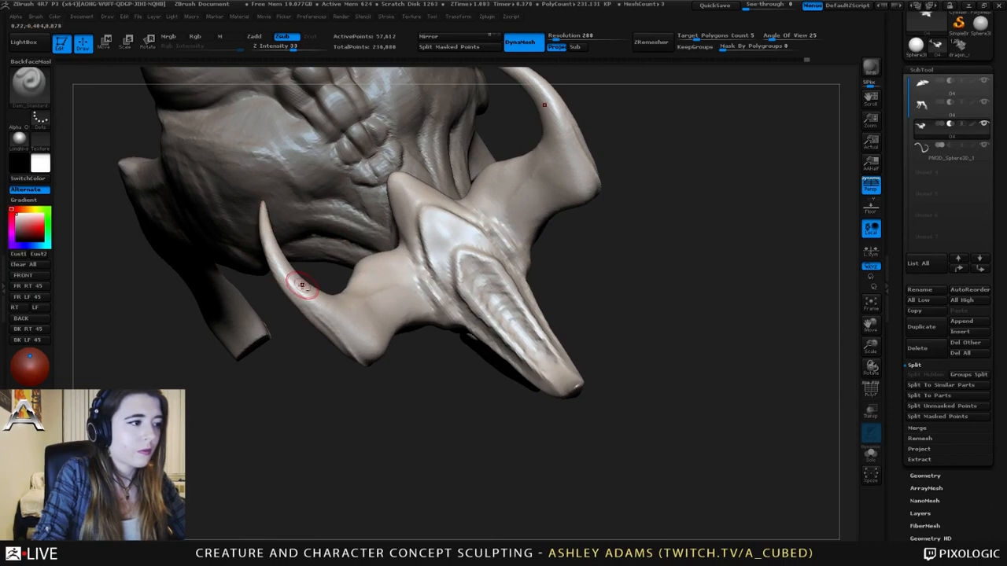
drag(271, 237, 307, 300)
right_drag(307, 300, 315, 265)
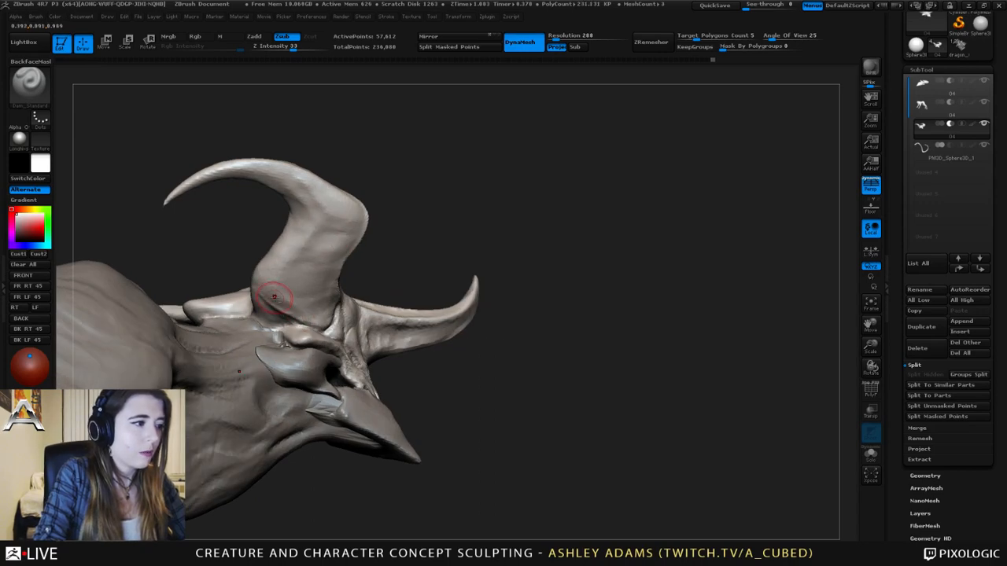
right_drag(282, 306, 277, 313)
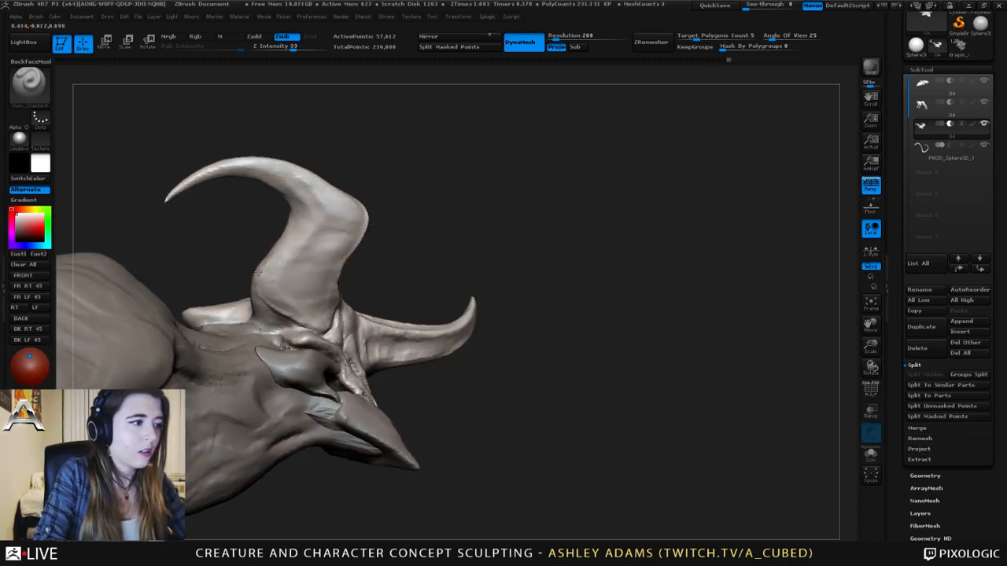
mouse_move(315, 207)
right_down()
mouse_move(280, 220)
mouse_move(263, 169)
mouse_move(271, 136)
mouse_move(296, 175)
right_up()
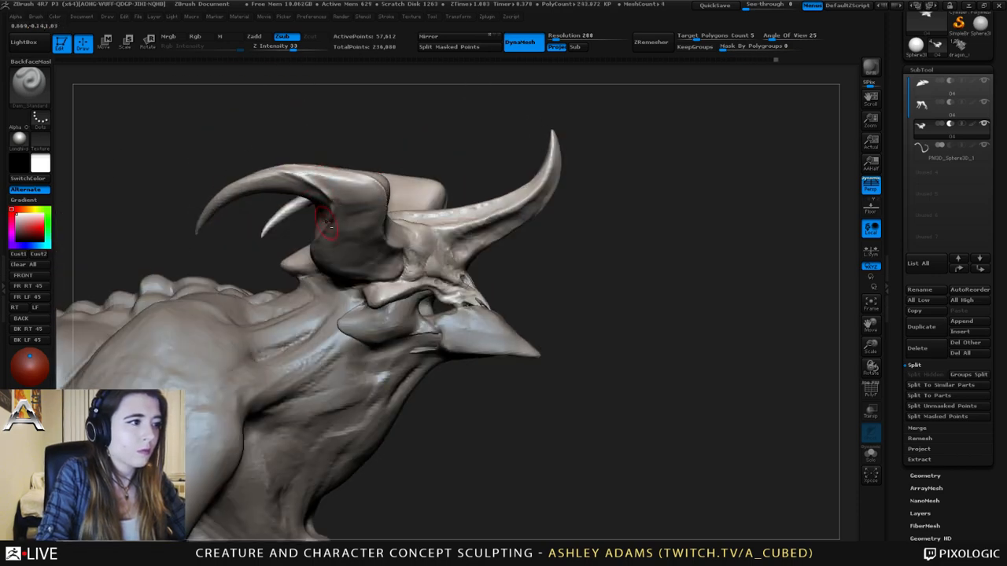
- Build up the planes of the side horns around the hollow at their base with the ClayBuildup brush
mouse_move(327, 224)
right_down()
mouse_move(292, 173)
mouse_move(332, 175)
mouse_move(327, 146)
mouse_move(366, 181)
mouse_move(387, 157)
right_up()
key(b)
key(c)
key(b)
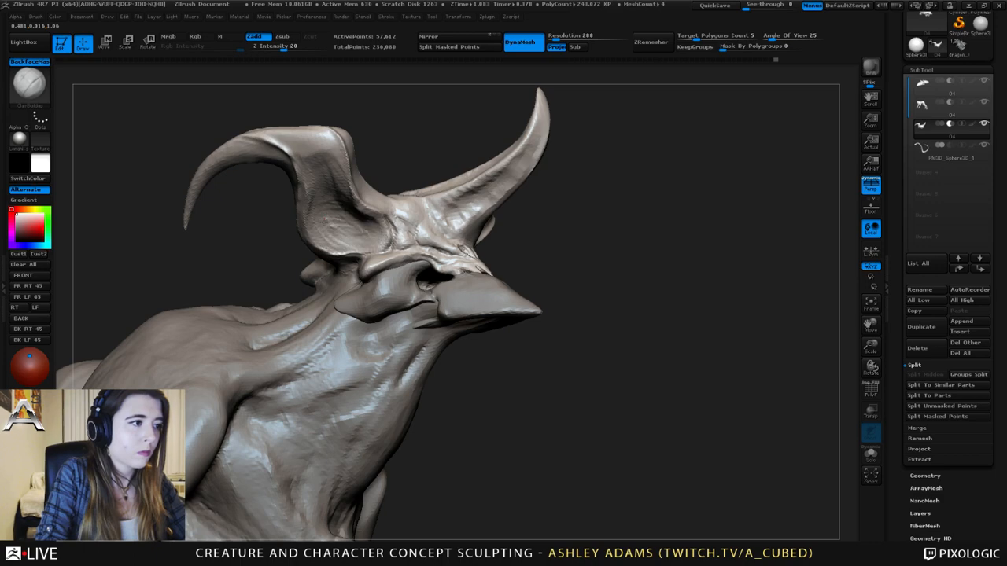
ctrl+right_drag(429, 267, 396, 180)
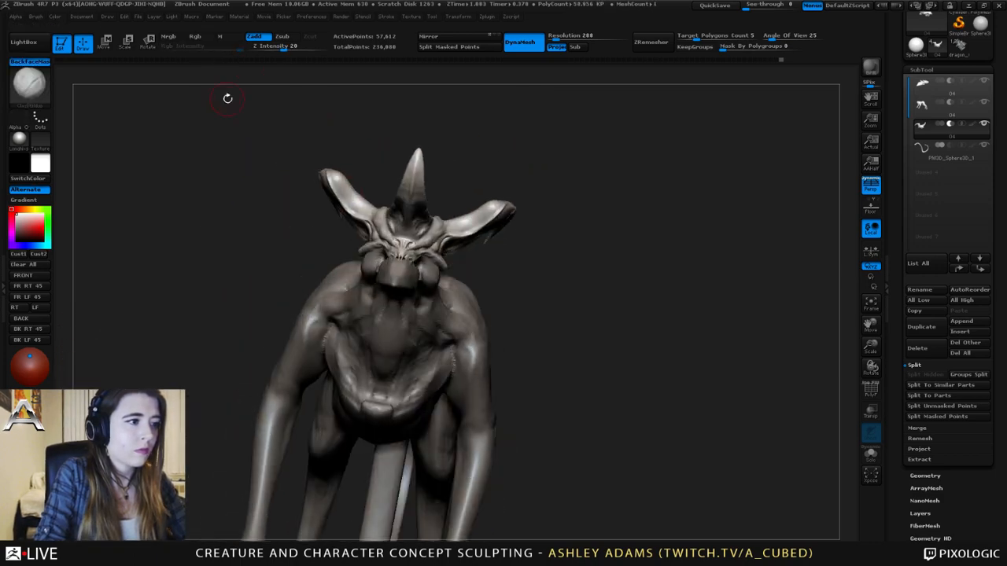
right_drag(227, 98, 464, 169)
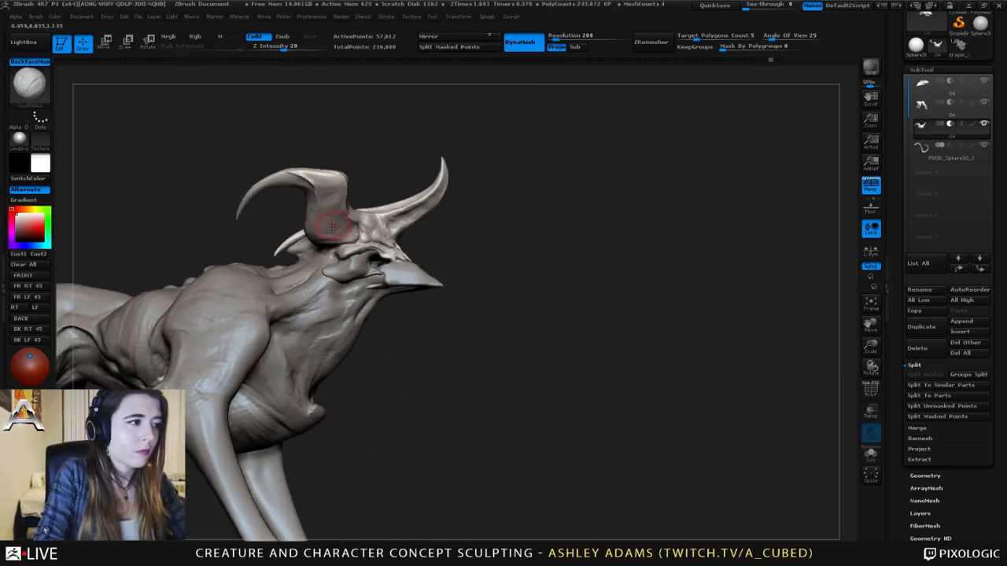
mouse_move(333, 226)
right_down()
mouse_move(344, 168)
mouse_move(317, 171)
mouse_move(389, 153)
mouse_move(394, 141)
mouse_move(440, 157)
right_up()
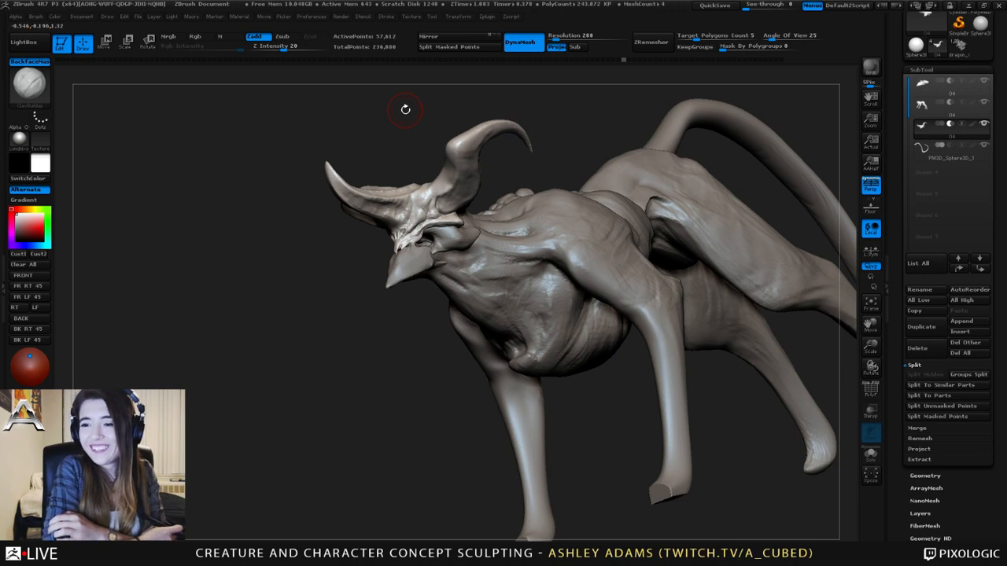
- Make the tail the active subtool and increase the draw size of the ClayBuildup brush
drag(503, 87, 615, 173)
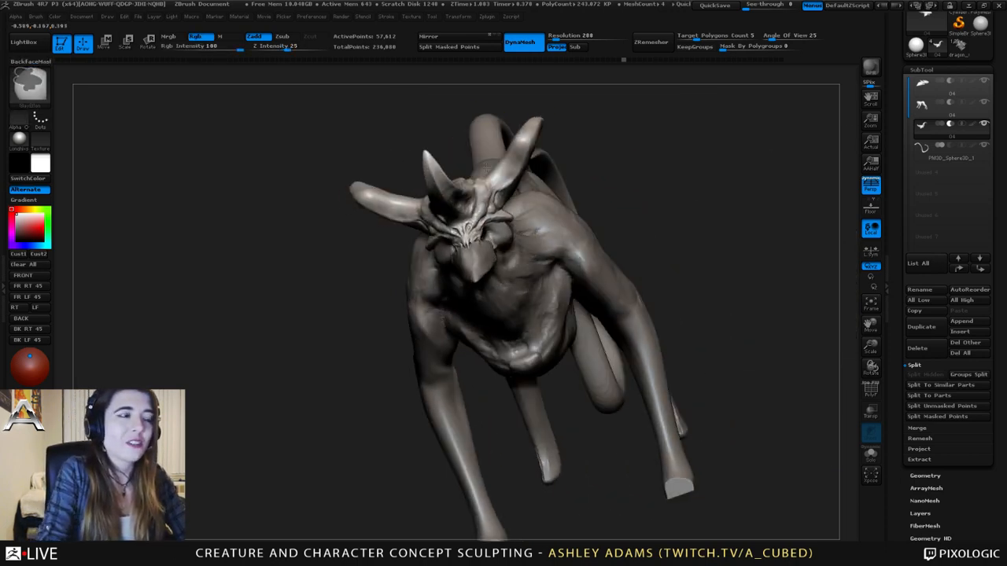
drag(503, 69, 669, 114)
drag(318, 178, 359, 166)
alt+click(361, 168)
alt+drag(428, 130, 438, 164)
key(shift)
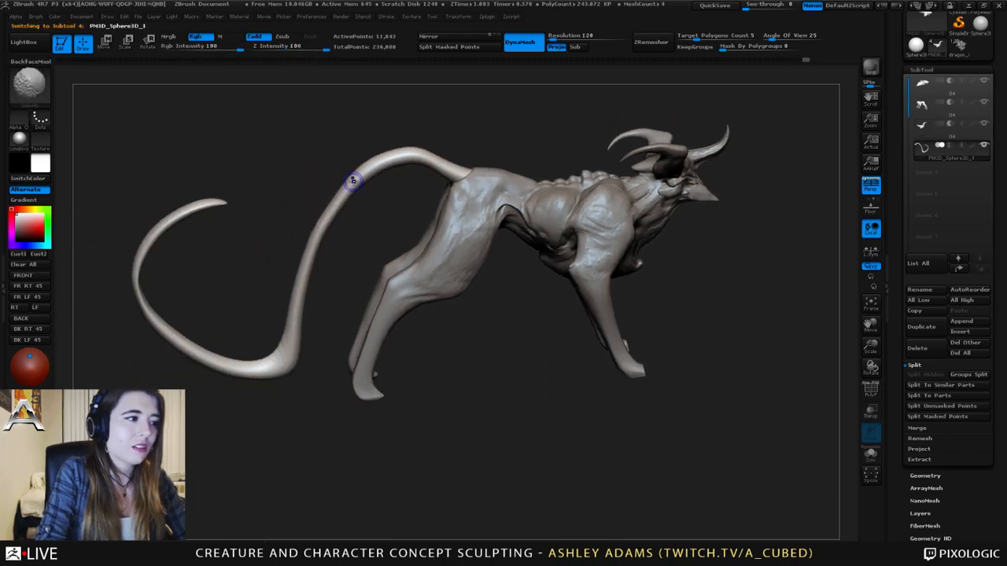
drag(355, 236, 334, 250)
key(shift)
key(space)
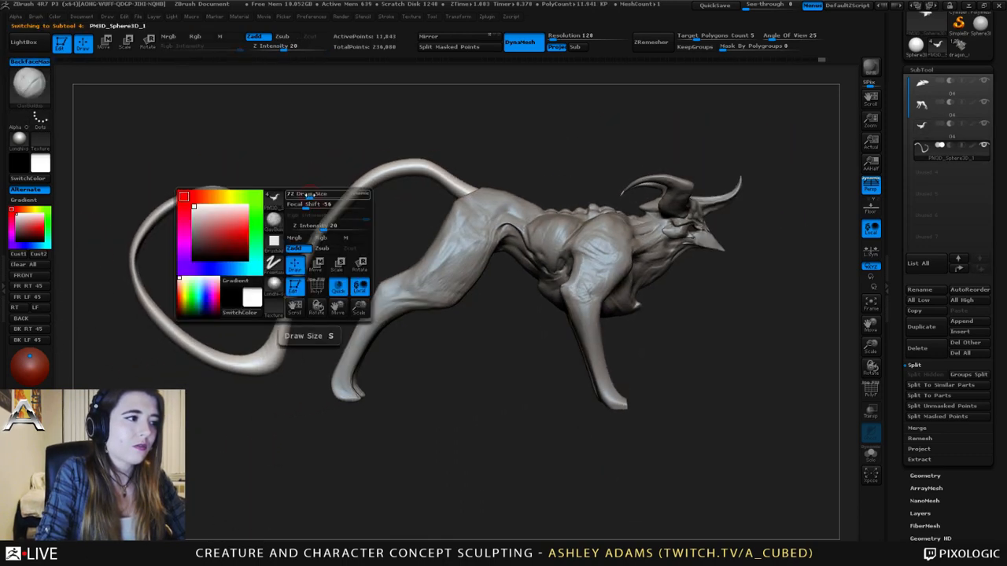
drag(308, 194, 324, 191)
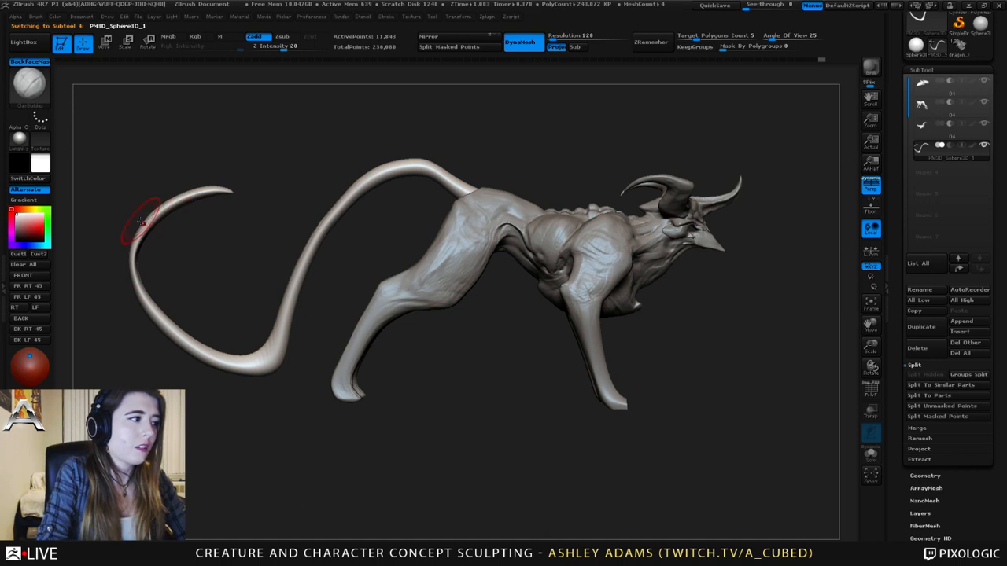
- Mask the curled end section of the tail and invert the mask to leave only that section editable
alt+drag(141, 222, 226, 212)
ctrl+drag(272, 162, 175, 246)
ctrl+drag(333, 139, 240, 221)
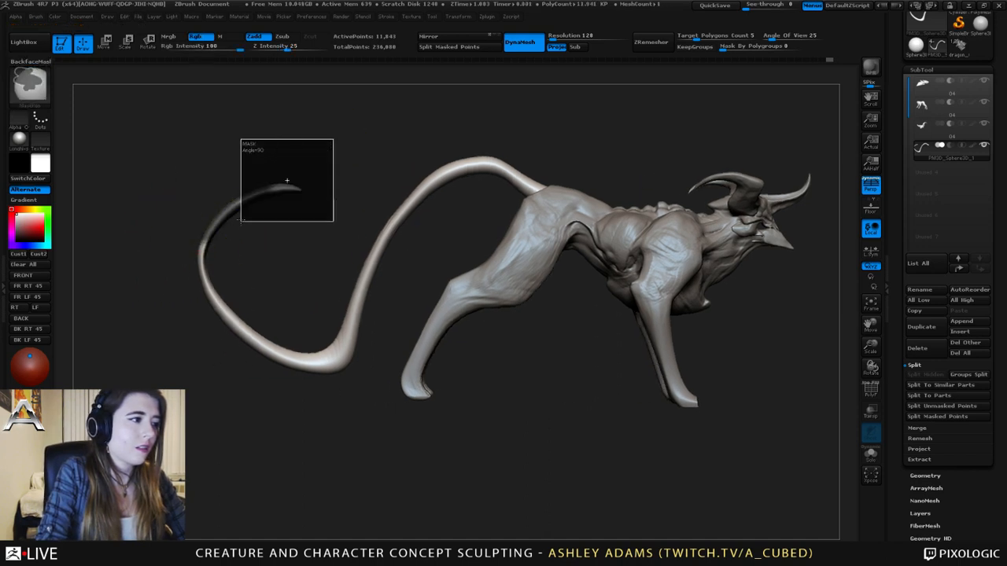
right_click(207, 193)
- Pull the lower edge of the tail's end section outward into a flared barb with the SnakeHook brush and smooth it
key(b)
key(s)
key(h)
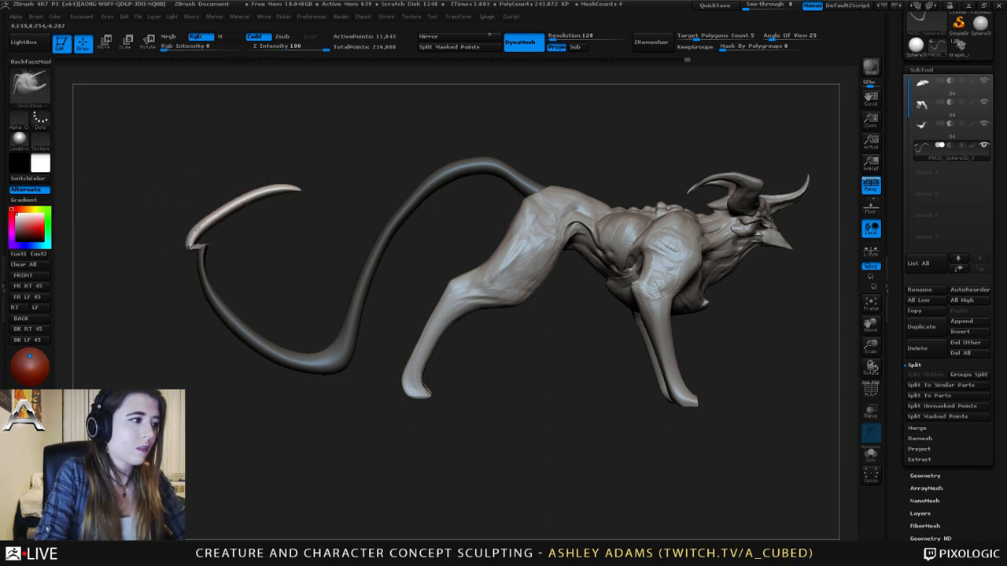
right_click(216, 222)
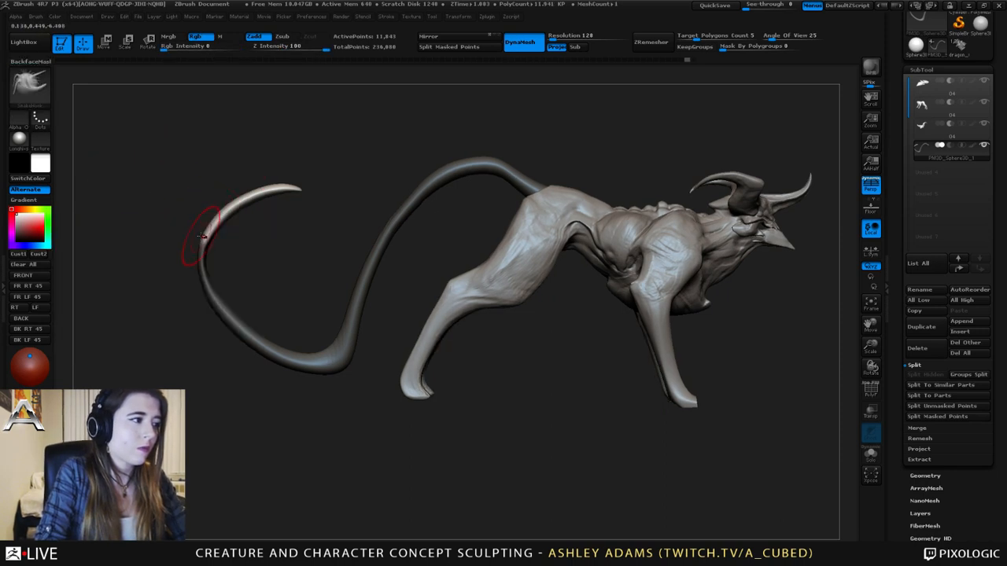
shift+drag(216, 226, 211, 234)
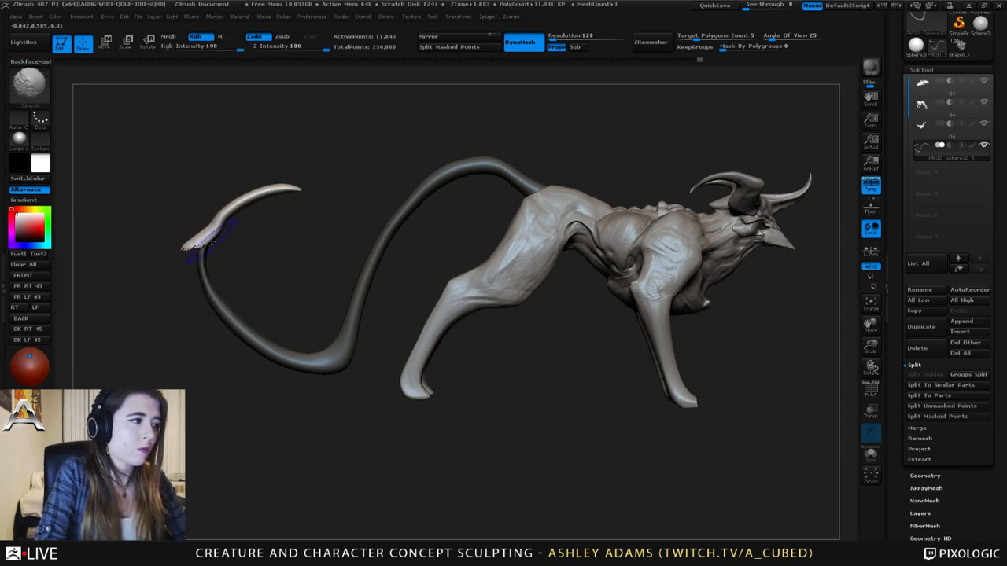
right_drag(212, 234, 196, 242)
right_click(214, 222)
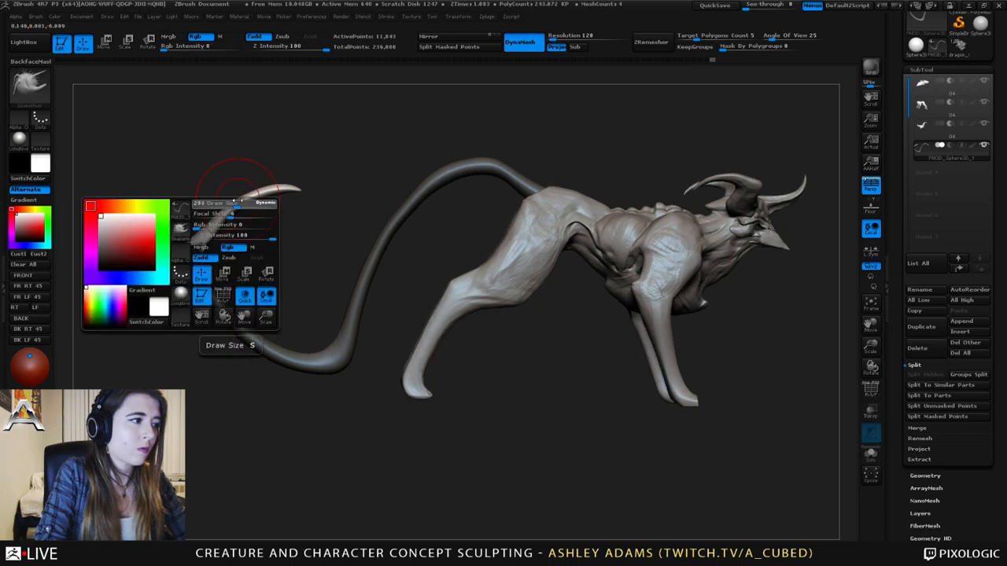
mouse_move(192, 229)
right_down()
mouse_move(198, 235)
mouse_move(213, 215)
right_up()
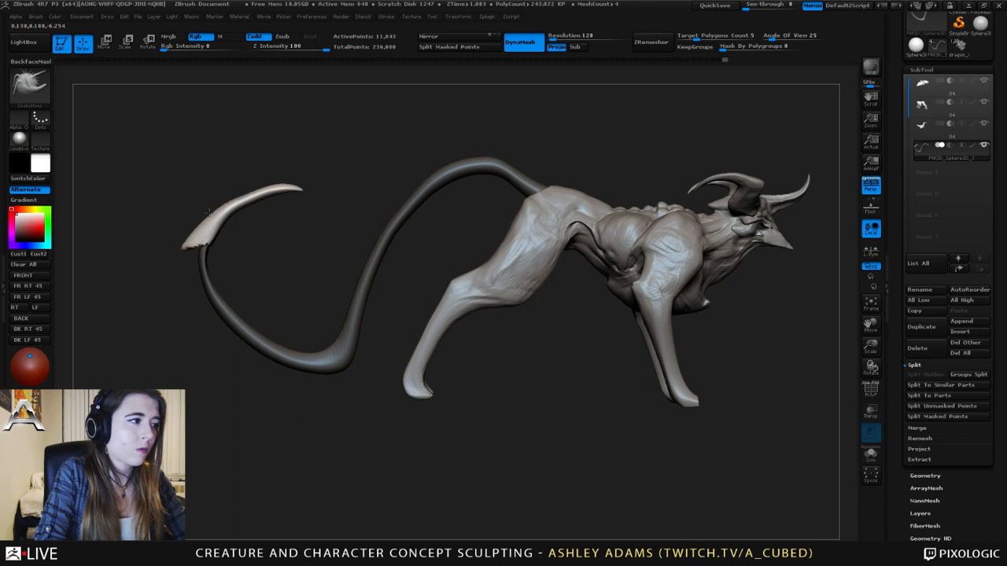
- Smooth the tail blade and stretch its tip into a longer point with the SnakeHook brush
key(shift)
shift+drag(253, 193, 296, 189)
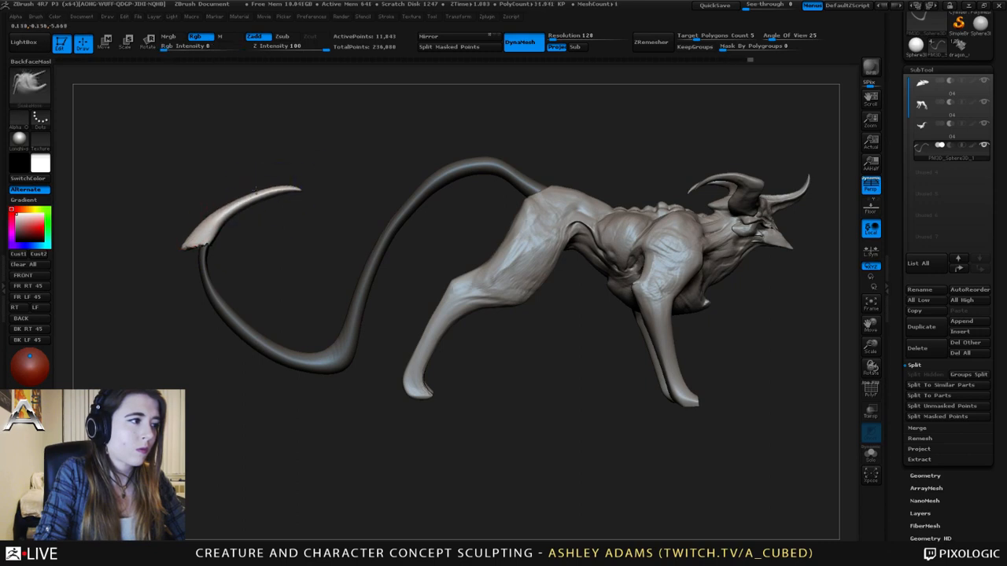
key(space)
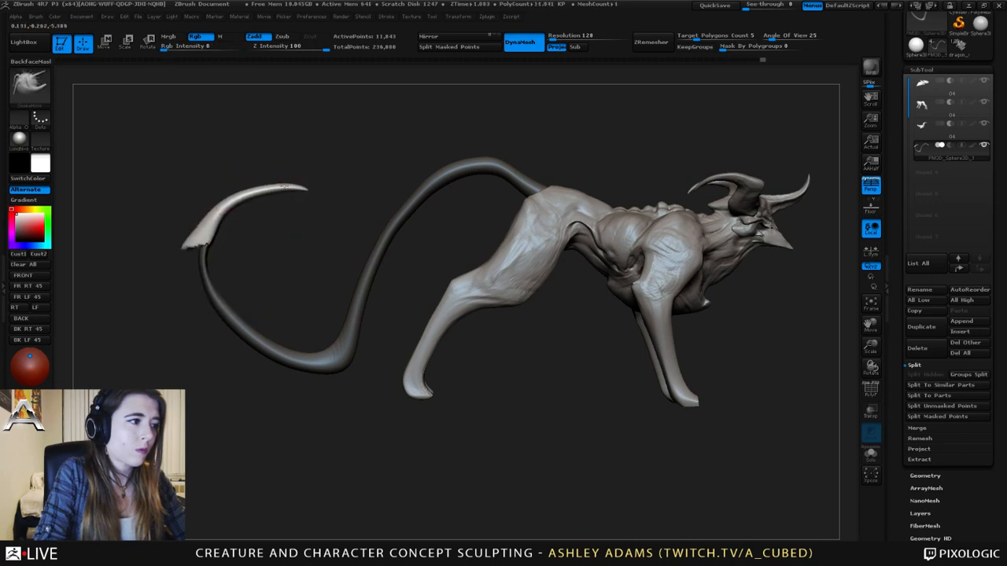
right_click(240, 189)
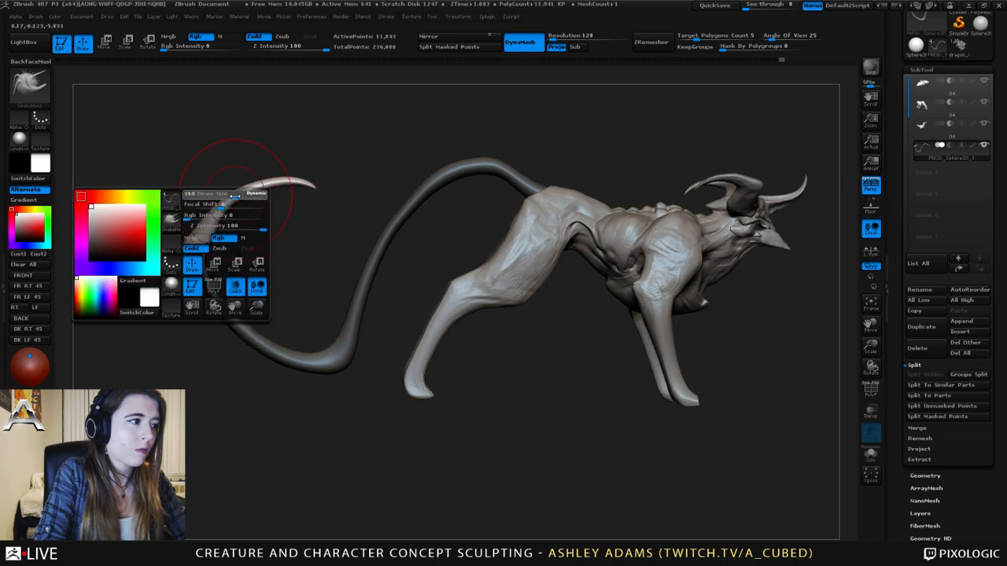
mouse_move(291, 190)
right_down()
mouse_move(277, 206)
mouse_move(261, 183)
mouse_move(225, 178)
right_up()
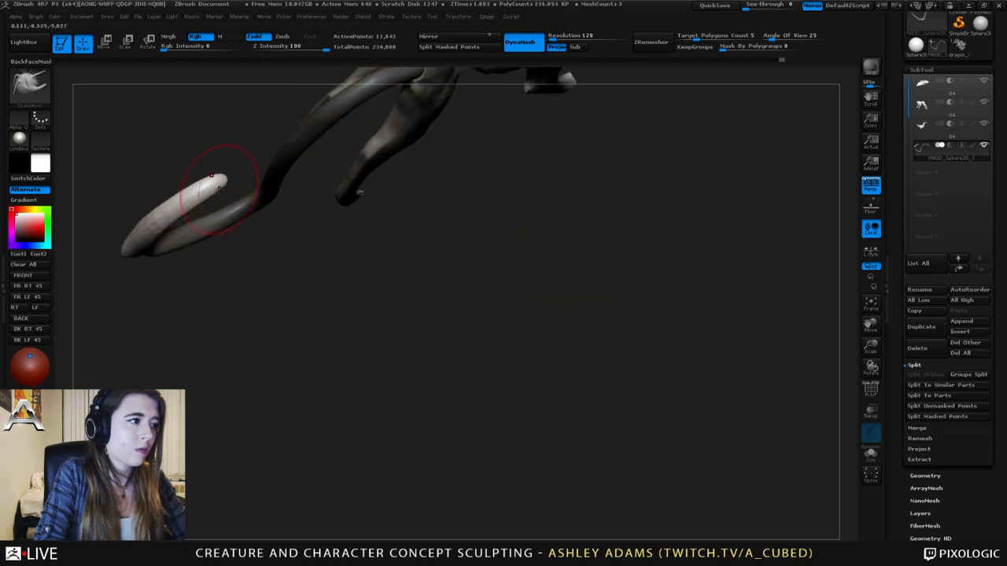
- Smooth the tail blade to a thin point, refine its barbed base, and invert the mask to free the rest of the tail
key(shift)
shift+drag(212, 186, 173, 221)
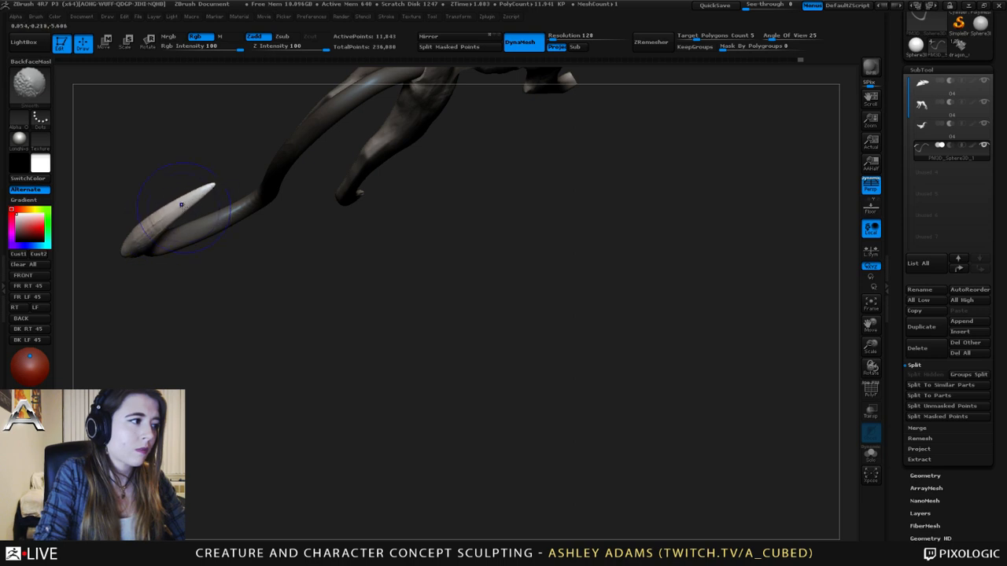
mouse_move(175, 206)
right_down()
mouse_move(137, 168)
mouse_move(150, 119)
right_up()
right_click(172, 189)
mouse_move(192, 196)
mouse_down()
mouse_move(175, 216)
mouse_move(185, 196)
mouse_move(195, 205)
mouse_move(166, 219)
mouse_move(246, 233)
mouse_move(218, 236)
mouse_up()
right_click(174, 202)
right_click(176, 192)
right_click(178, 202)
key(space)
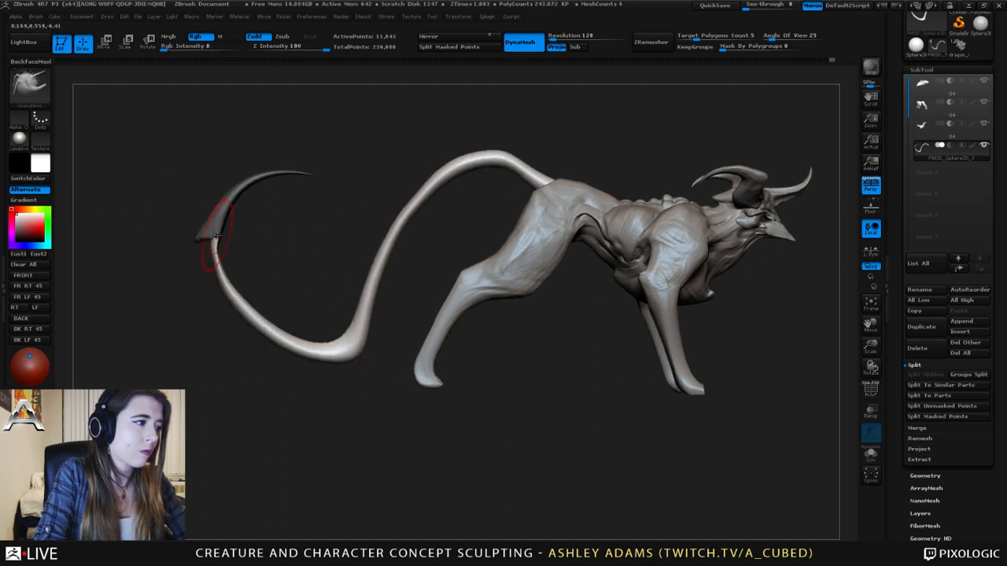
- Smooth the tail just below the barbed blade and along its lower curve, undoing one stray pull
key(shift)
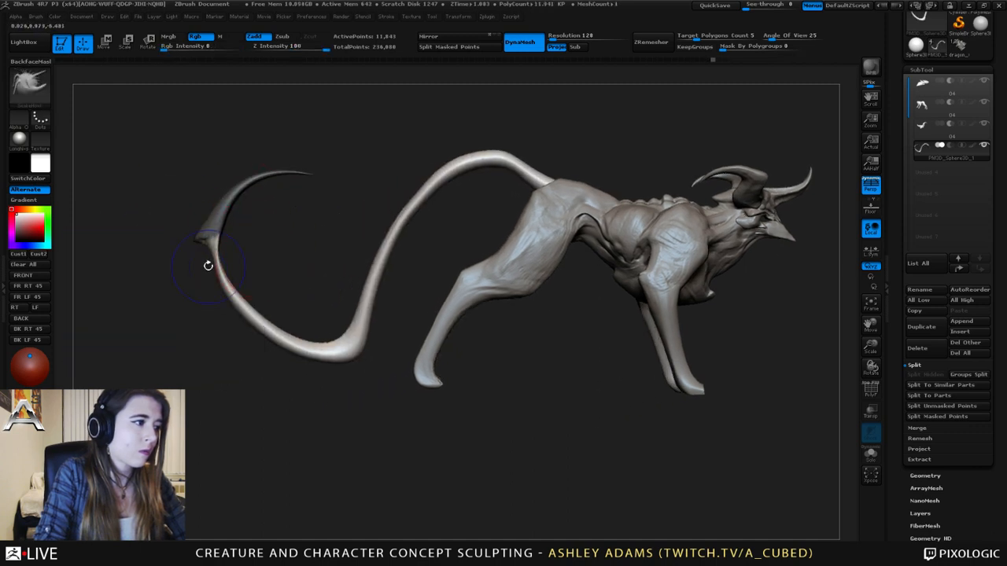
shift+drag(209, 263, 234, 294)
key(space)
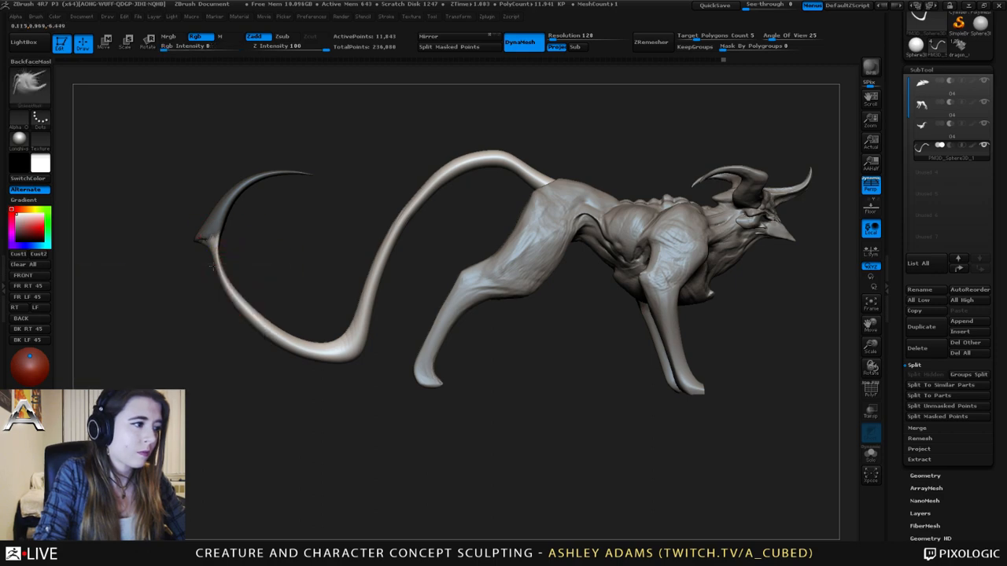
mouse_move(225, 291)
mouse_down()
mouse_move(224, 261)
mouse_move(229, 280)
mouse_up()
key(ctrl+z)
key(space)
key(space)
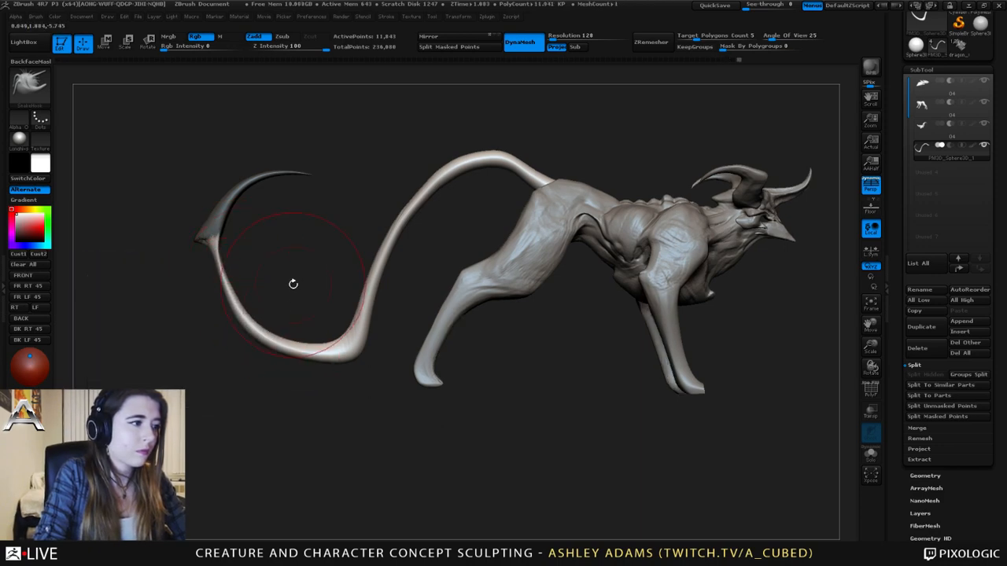
shift+drag(337, 348, 257, 333)
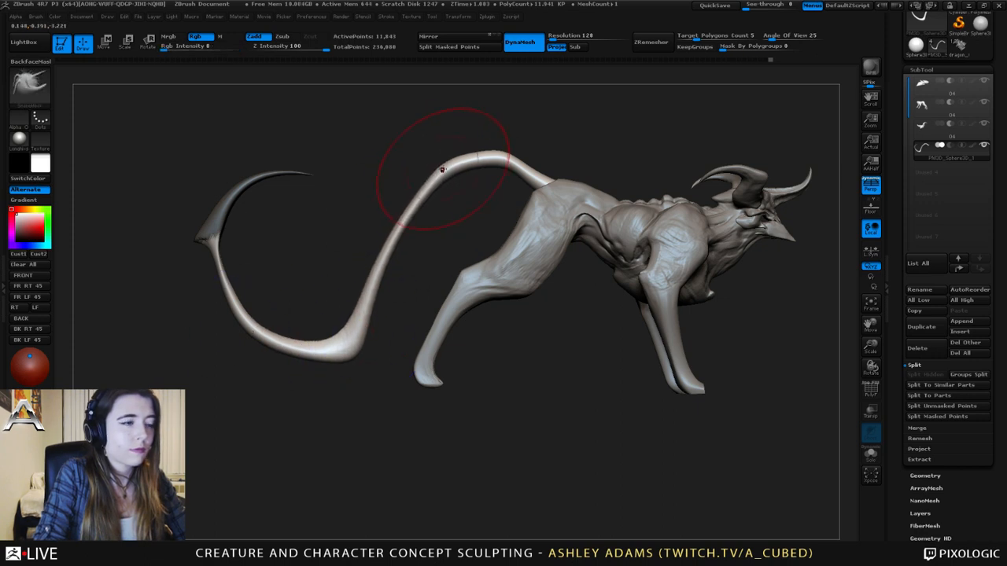
- Pull the descending section of the tail's upper arch outward into a rounder bend with the SnakeHook brush
mouse_move(442, 169)
mouse_down()
mouse_move(449, 165)
mouse_move(426, 184)
mouse_up()
drag(406, 218, 401, 215)
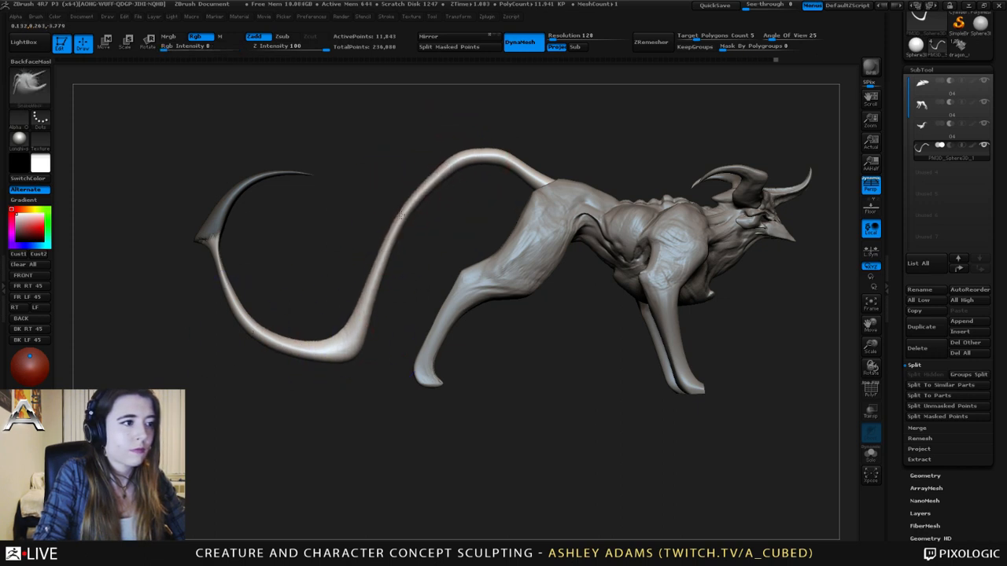
drag(383, 261, 379, 258)
mouse_move(417, 194)
mouse_down()
mouse_move(419, 175)
mouse_move(402, 182)
mouse_move(402, 207)
mouse_up()
key(space)
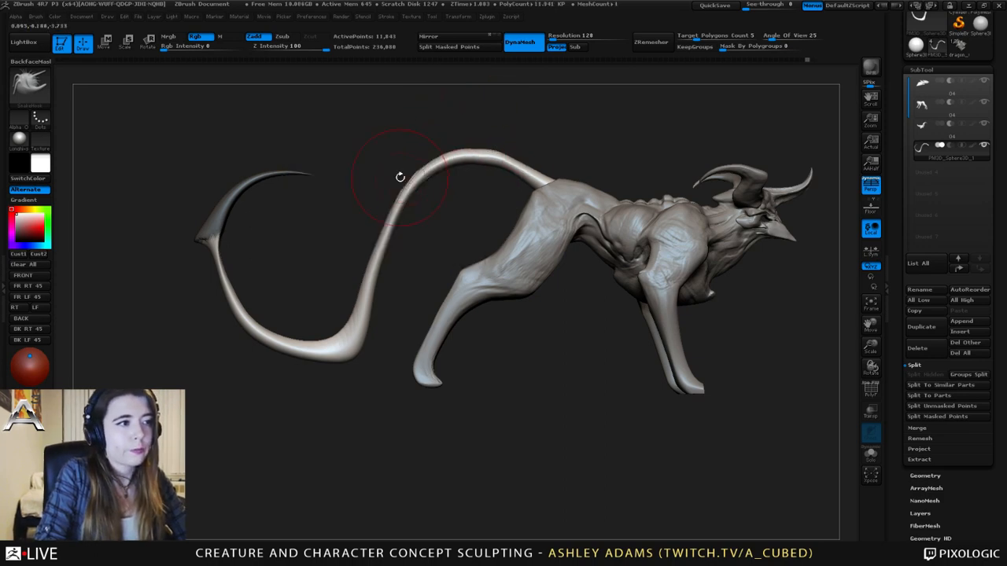
key(space)
drag(397, 209, 414, 208)
- Pull the tail's lower bend down toward the hind foot with a larger SnakeHook brush and smooth the curve
drag(344, 350, 373, 356)
drag(338, 417, 321, 417)
drag(377, 351, 378, 358)
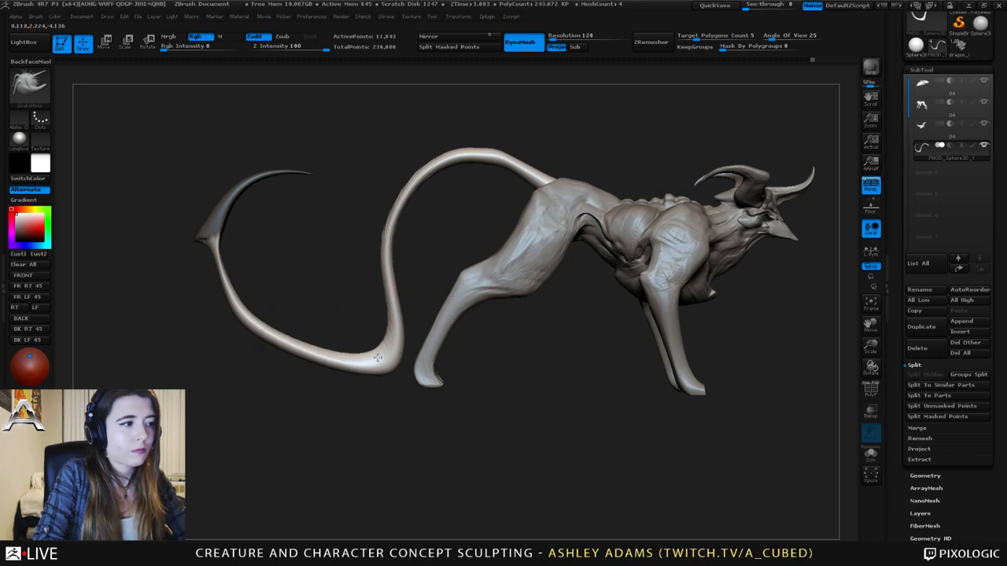
key(space)
mouse_move(338, 316)
mouse_down()
mouse_move(306, 324)
mouse_move(302, 346)
mouse_move(383, 369)
mouse_move(326, 364)
mouse_move(323, 328)
mouse_up()
click(322, 321)
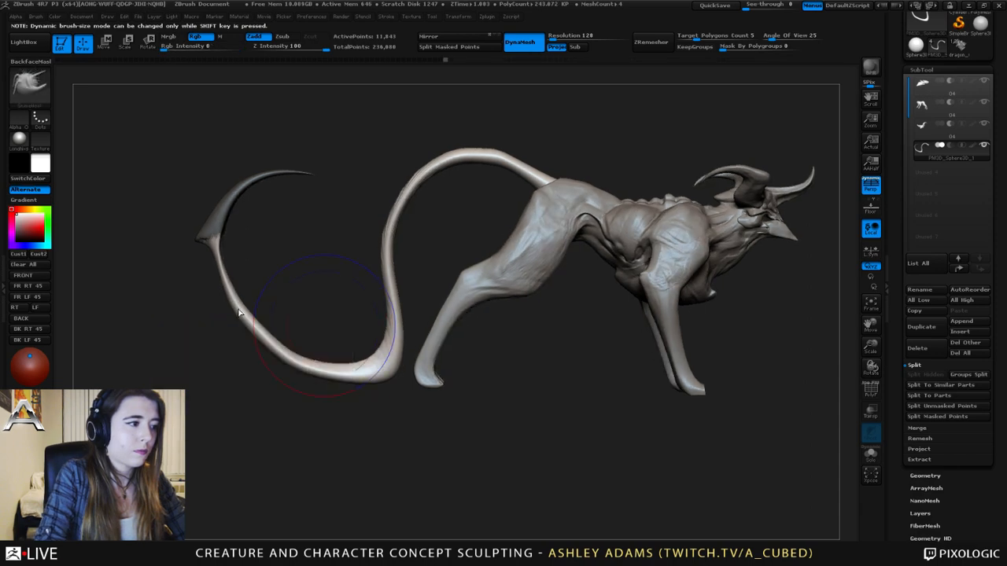
shift+drag(256, 327, 326, 359)
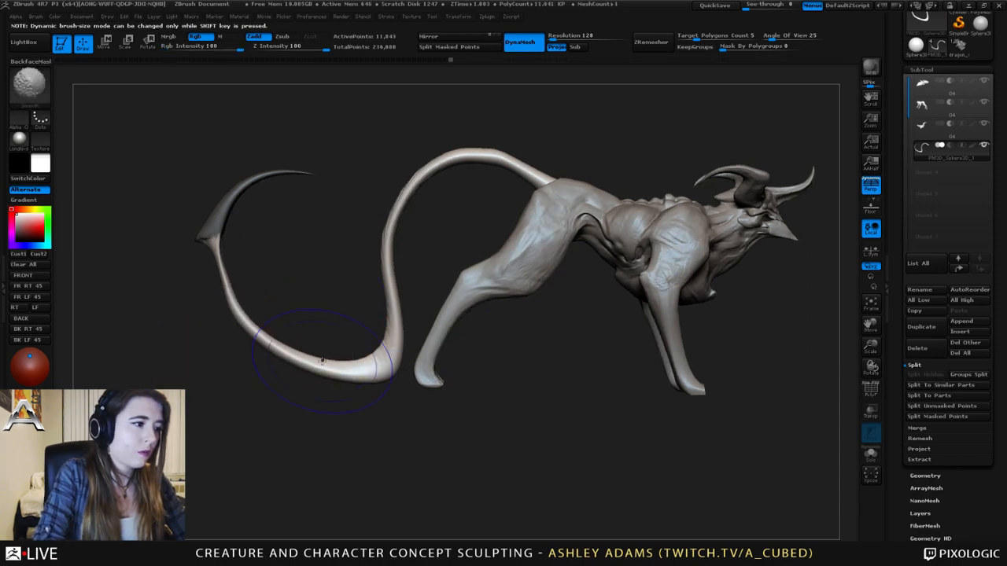
- Push the thin tail section and barb base outward behind the creature, and clear the mask from the tail
drag(279, 308, 250, 304)
mouse_move(236, 258)
mouse_down()
mouse_move(251, 251)
mouse_move(249, 234)
mouse_move(217, 240)
mouse_up()
key(space)
key(space)
mouse_move(218, 239)
mouse_down()
mouse_move(208, 272)
mouse_move(208, 264)
mouse_up()
key(space)
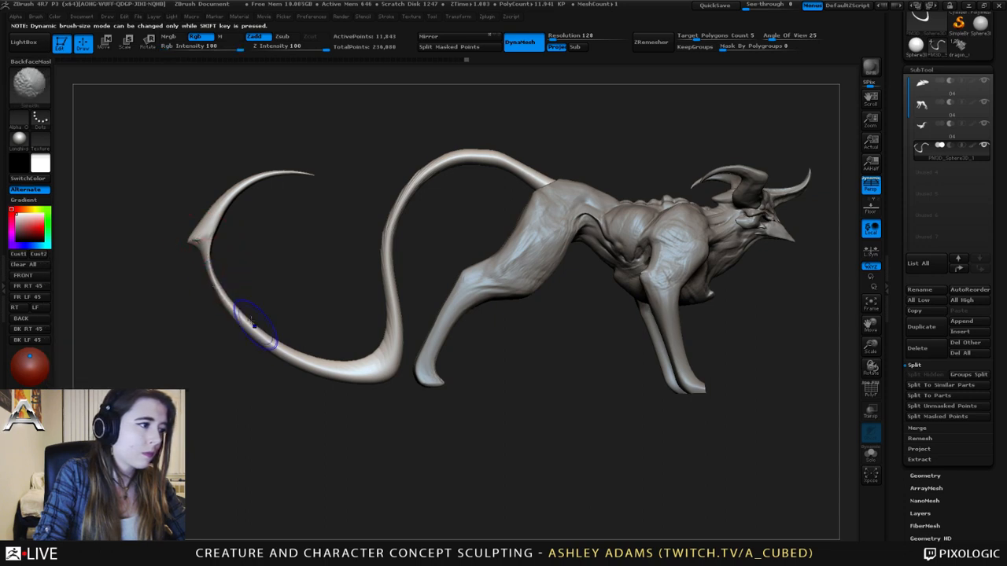
- Adjust the tail's upper arch with the SnakeHook brush and lightly smooth its descending section
key(space)
mouse_move(397, 176)
mouse_down()
mouse_move(431, 172)
mouse_move(455, 148)
mouse_up()
shift+drag(400, 227, 398, 242)
mouse_move(457, 307)
alt+mouse_down()
mouse_move(440, 259)
mouse_move(378, 247)
alt+mouse_up()
key(space)
drag(385, 150, 445, 153)
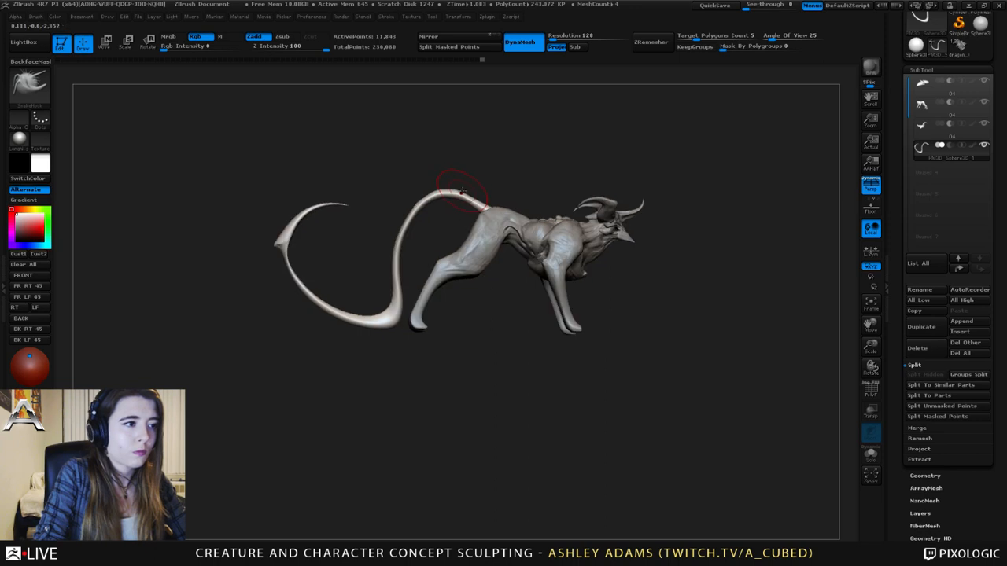
- Smooth the tail from the top of its arch to where it joins the hips
ctrl+shift+drag(384, 153, 582, 245)
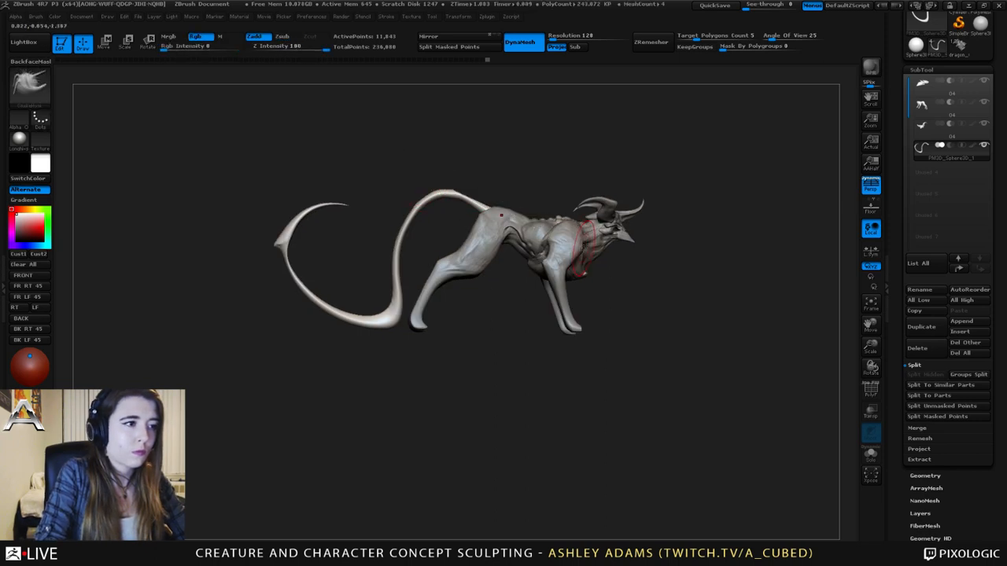
alt+drag(450, 175, 449, 228)
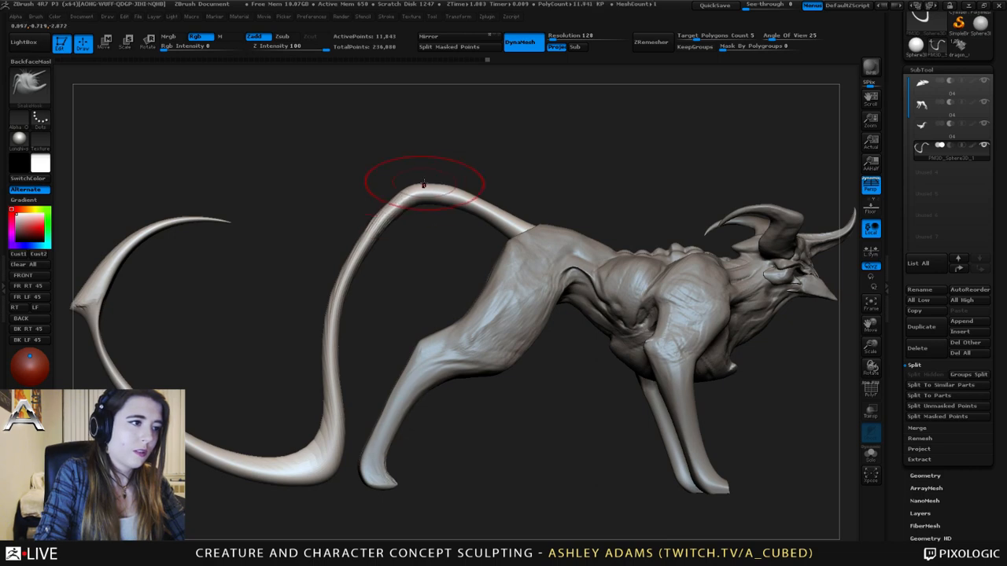
key(shift)
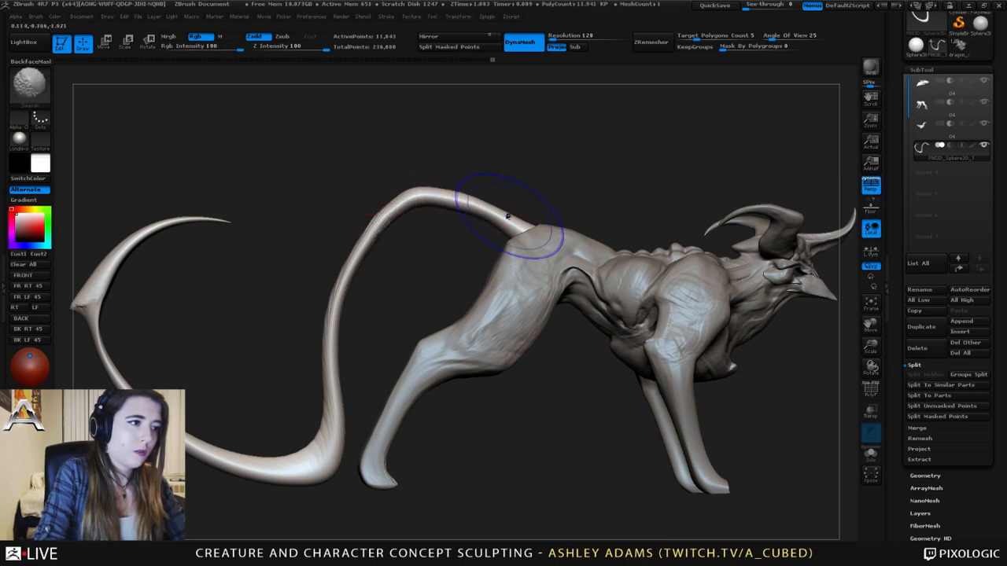
mouse_move(446, 206)
shift+mouse_down()
mouse_move(378, 213)
mouse_move(418, 273)
shift+mouse_up()
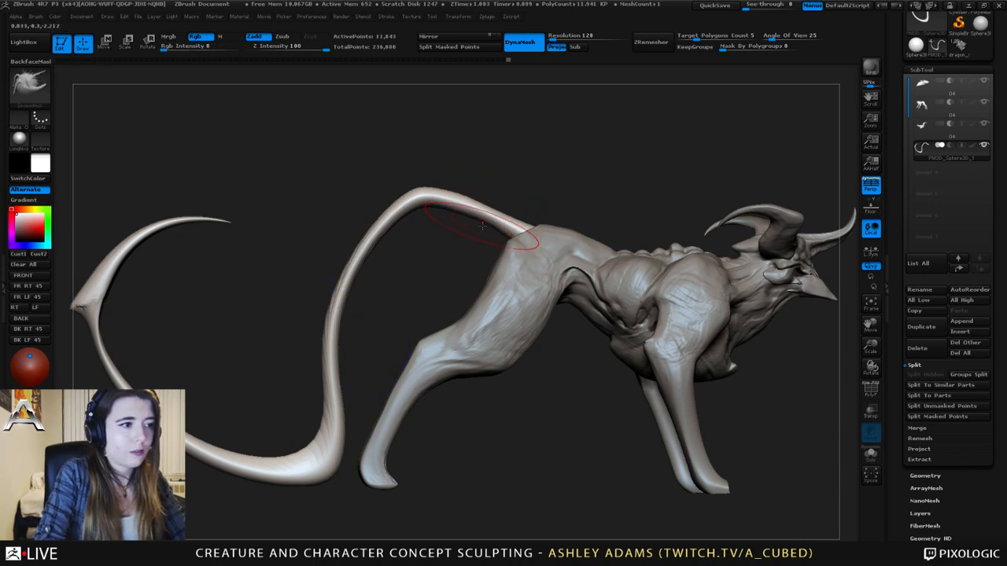
- Reshape the top of the tail's arch with a resized SnakeHook brush, and smooth the arch and the section descending from it
key(space)
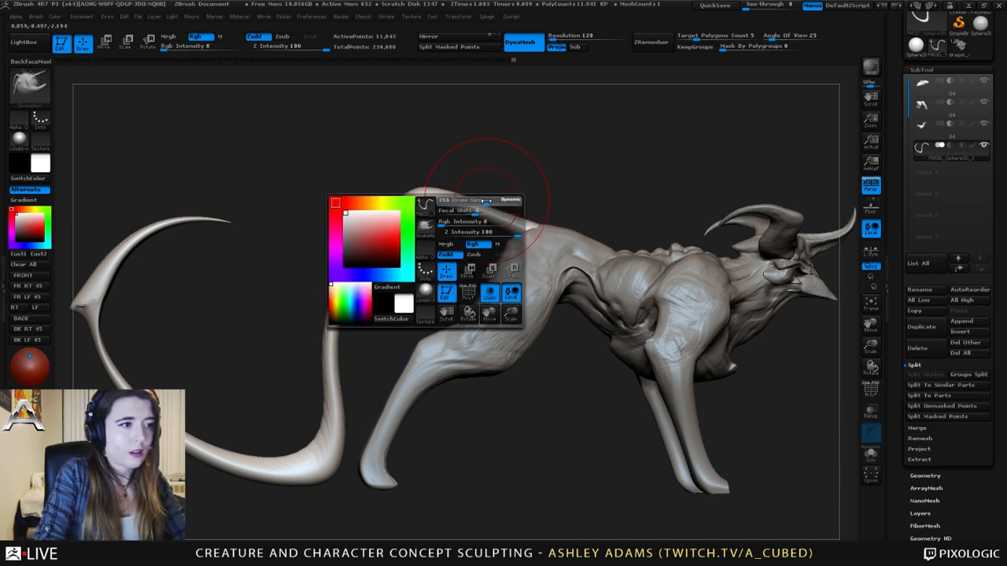
drag(486, 201, 485, 203)
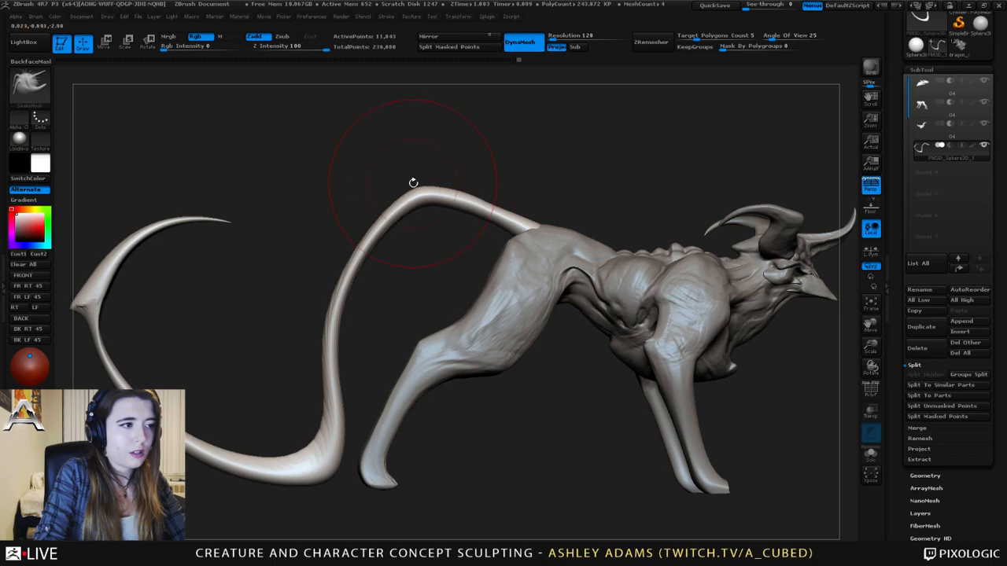
drag(413, 183, 432, 177)
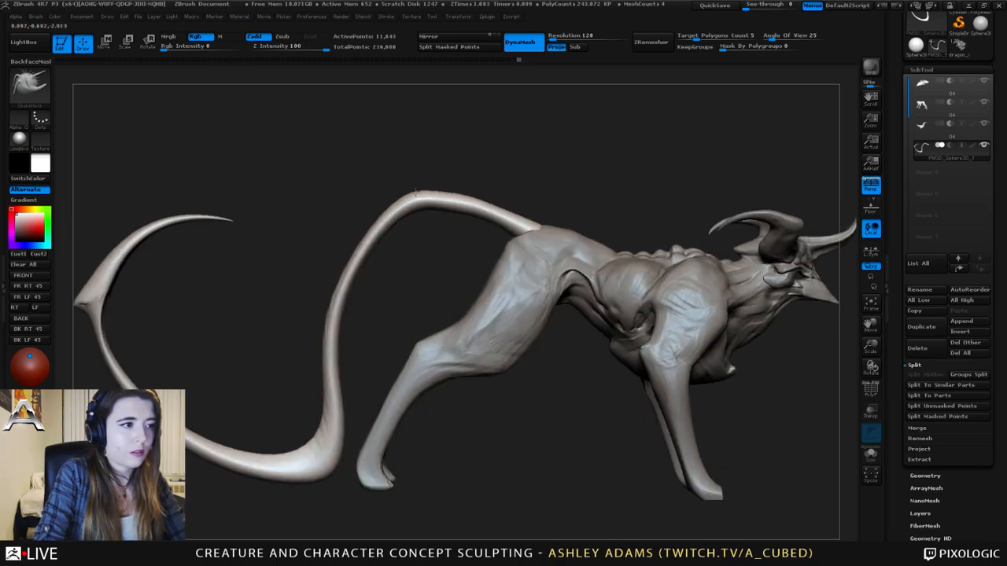
key(shift)
mouse_move(506, 213)
shift+mouse_down()
mouse_move(490, 206)
mouse_move(484, 178)
mouse_move(483, 196)
shift+mouse_up()
key(space)
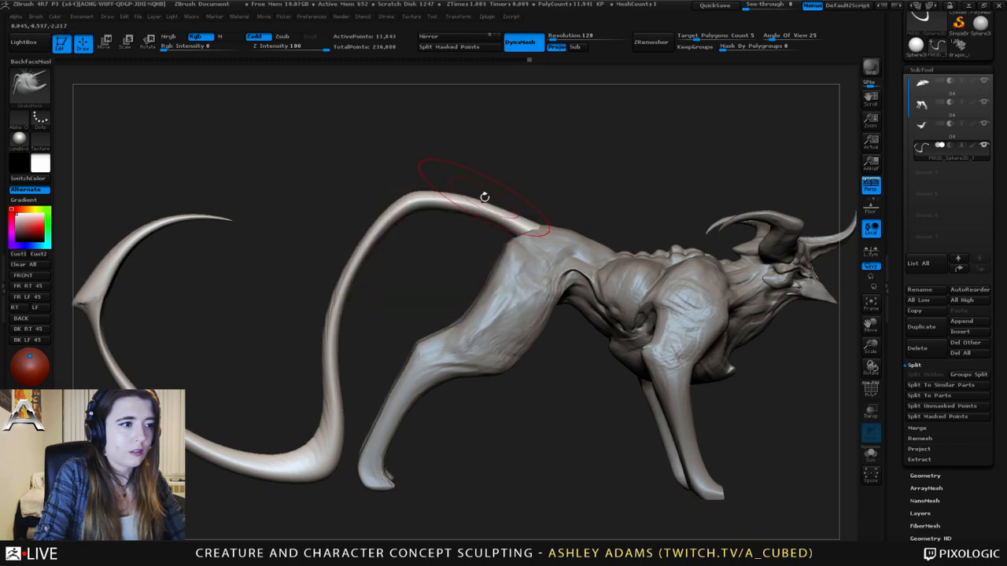
shift+drag(398, 206, 343, 293)
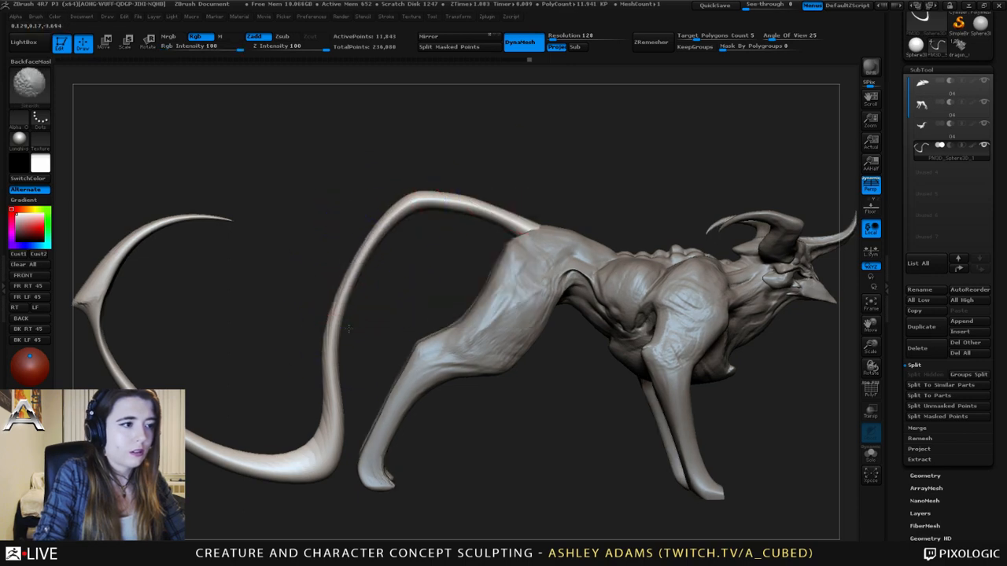
mouse_move(341, 413)
shift+mouse_down()
mouse_move(315, 433)
mouse_move(330, 315)
shift+mouse_up()
mouse_move(409, 271)
shift+mouse_down()
mouse_move(349, 265)
mouse_move(324, 249)
shift+mouse_up()
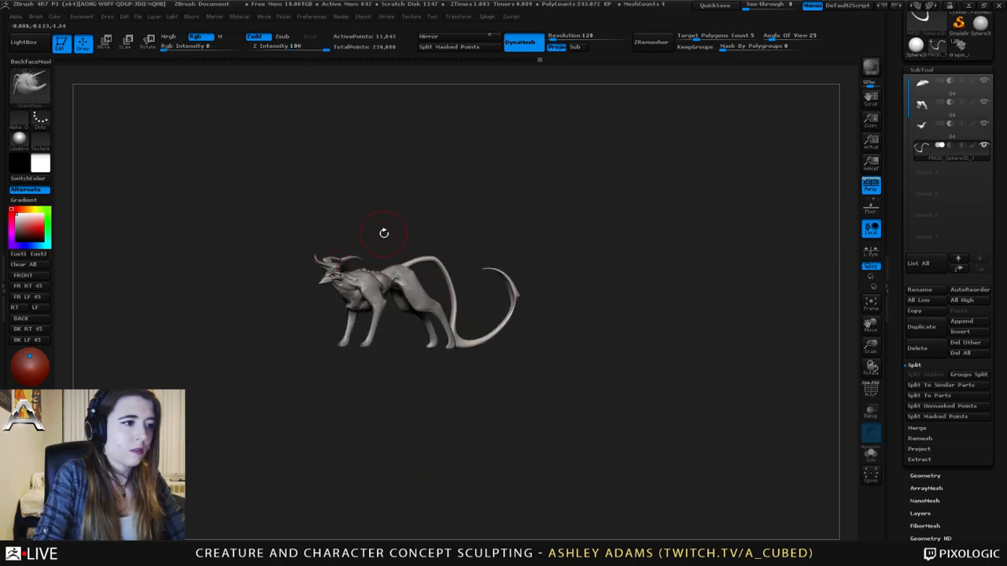
- Inspect the whole creature from its other side and make the body subtool active for editing in front view
ctrl+right_drag(332, 180, 484, 243)
ctrl+right_drag(483, 243, 560, 245)
right_drag(559, 245, 591, 229)
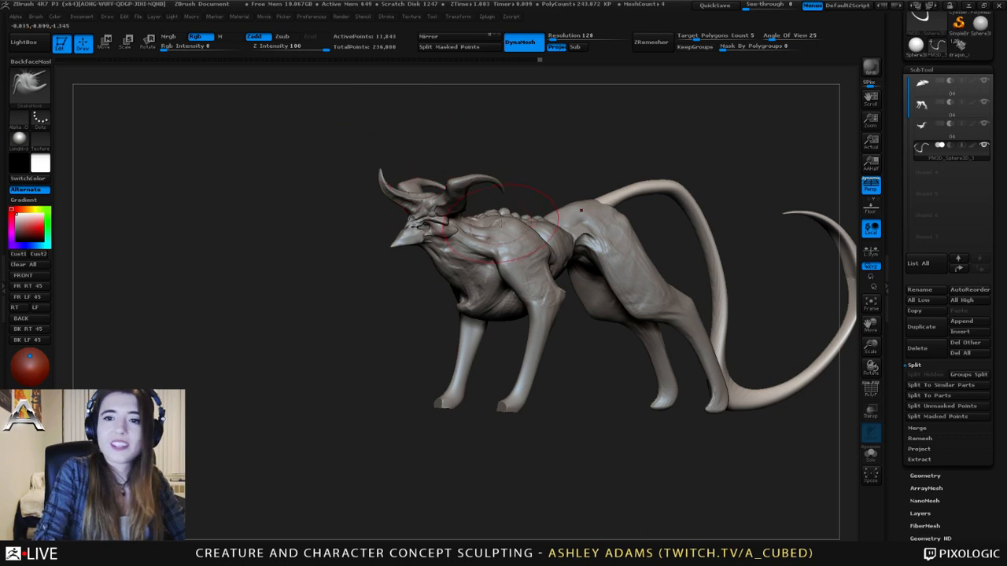
mouse_move(440, 228)
right_down()
mouse_move(508, 227)
mouse_move(584, 258)
mouse_move(482, 256)
mouse_move(554, 257)
mouse_move(546, 255)
right_up()
key(space)
alt+click(519, 255)
key(space)
drag(546, 255, 555, 258)
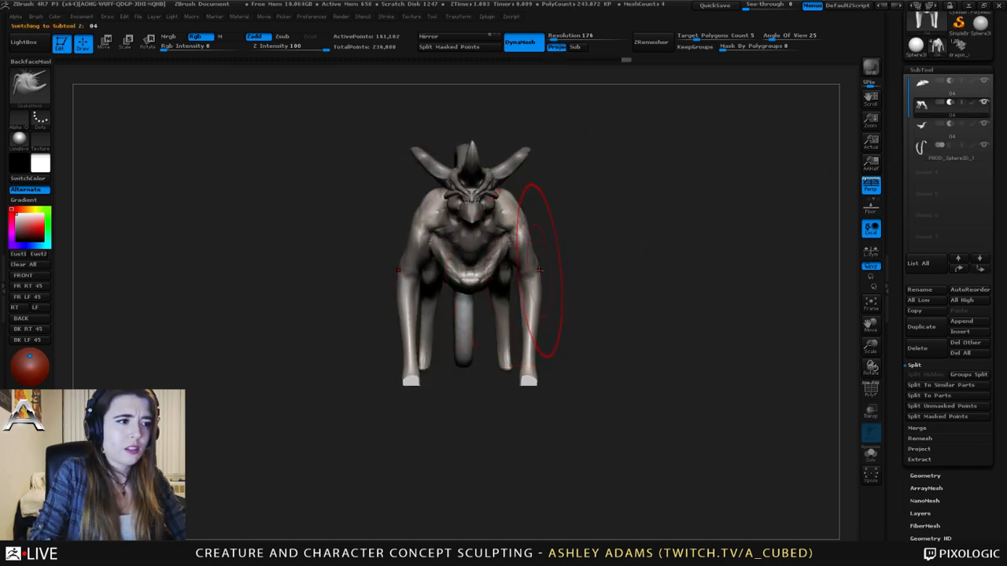
- Check the chest and front legs from below and in front, and try adjusting the shoulder outline with the SnakeHook brush
mouse_move(539, 270)
right_down()
mouse_move(543, 253)
mouse_move(527, 263)
mouse_move(550, 264)
mouse_move(507, 252)
right_up()
key(space)
click(509, 251)
mouse_move(506, 251)
mouse_down()
mouse_move(494, 253)
mouse_move(499, 266)
mouse_up()
key(1)
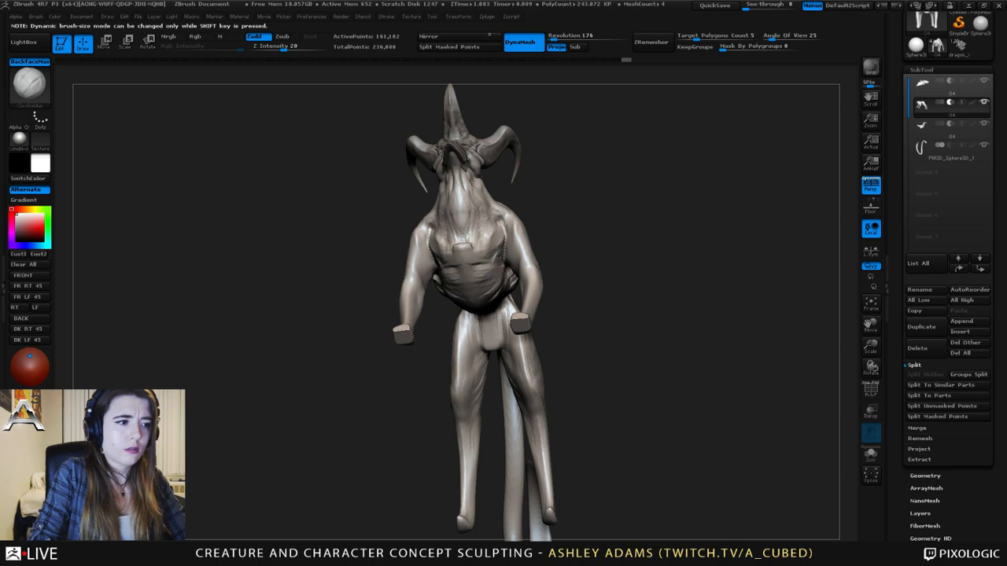
shift+right_drag(507, 256, 509, 271)
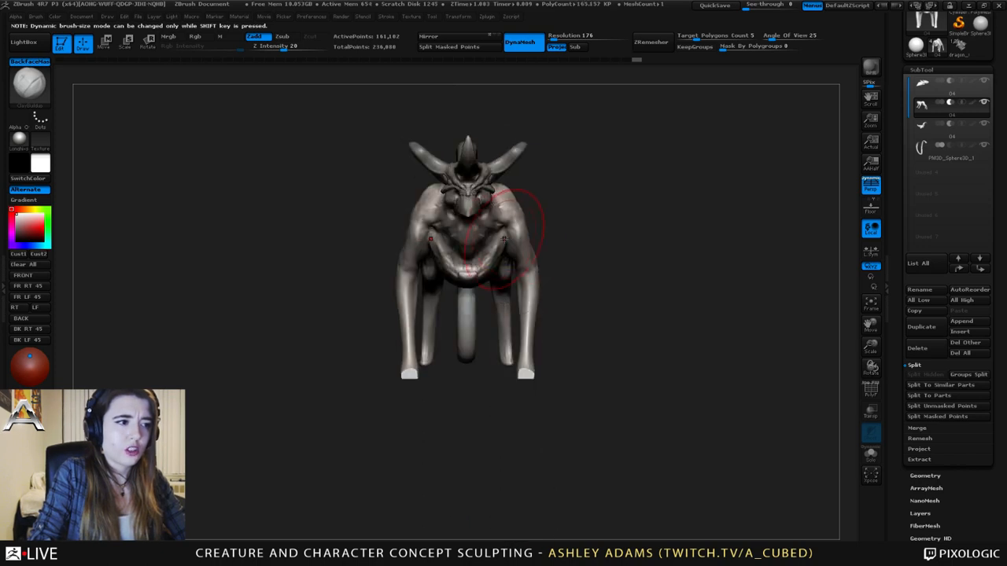
key(2)
drag(575, 207, 551, 214)
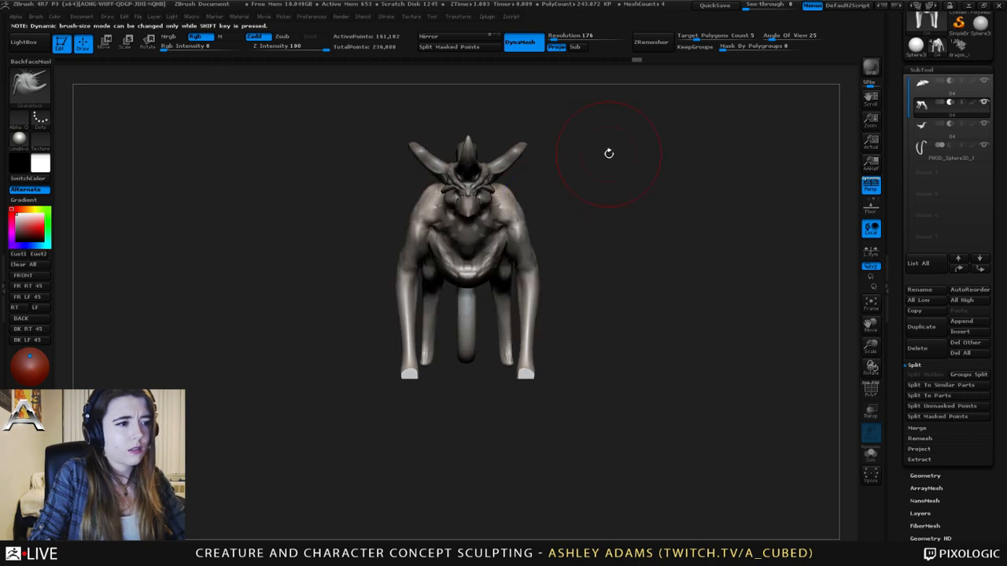
- Switch to a freehand masking brush and mask the neck, chest and torso, leaving the front legs and shoulders editable
key(ctrl)
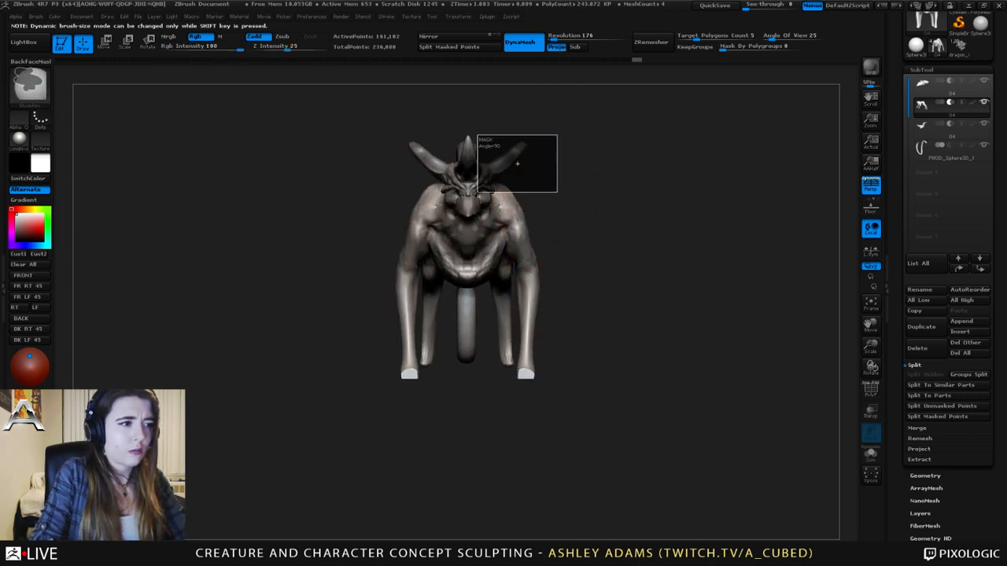
ctrl+click(3, 85)
ctrl+click(108, 85)
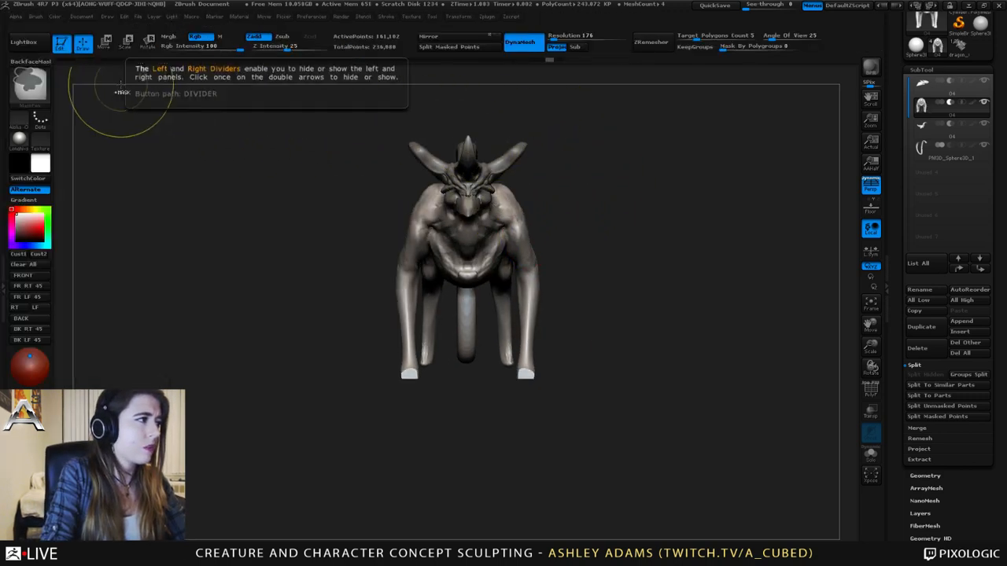
ctrl+click(36, 87)
ctrl+click(87, 98)
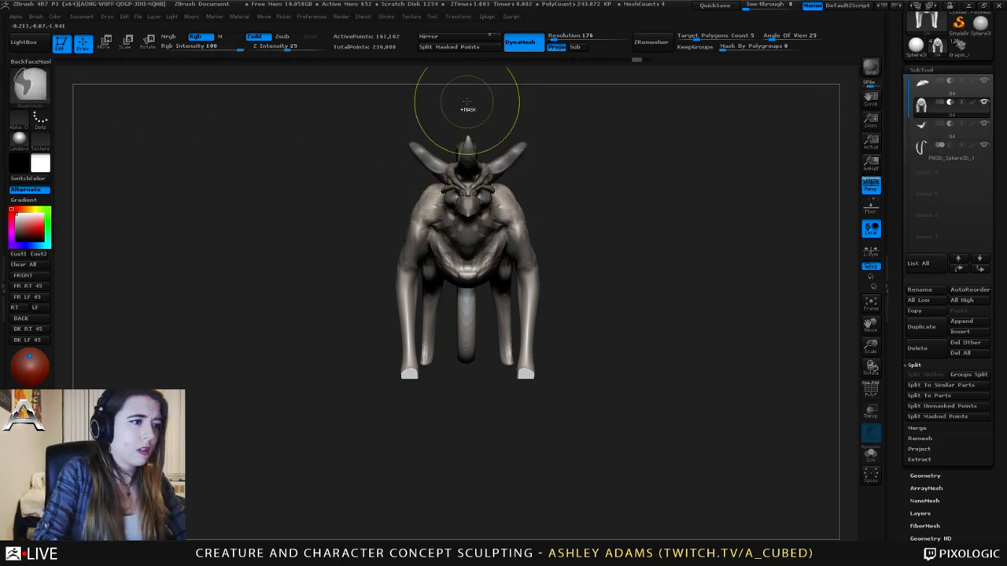
ctrl+drag(464, 107, 431, 211)
mouse_move(428, 249)
ctrl+mouse_down()
mouse_move(461, 313)
mouse_move(491, 316)
ctrl+mouse_up()
- Reshape the shoulders and front legs symmetrically with a resized SnakeHook brush, drawing the upper legs inward and rounding the shoulders
key(space)
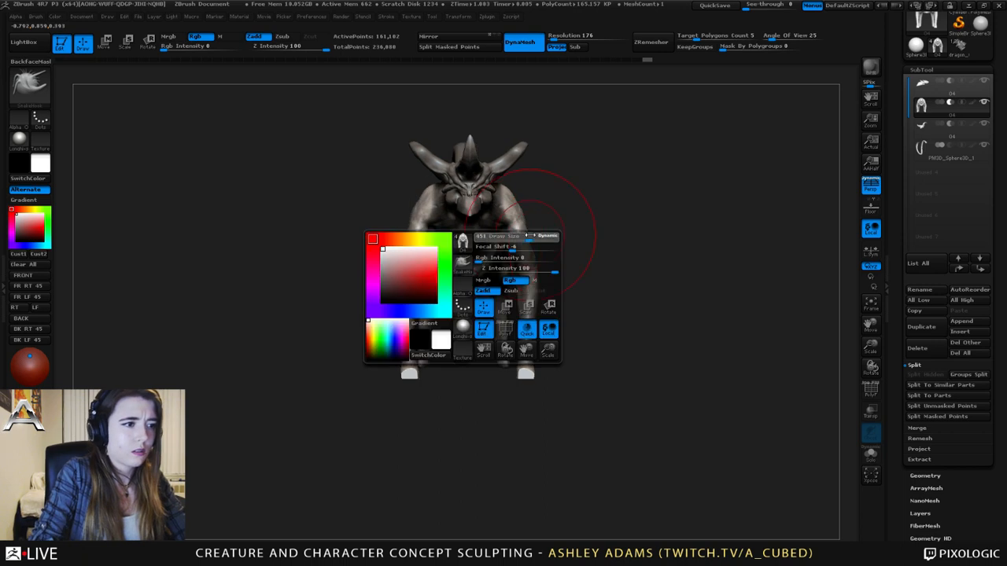
drag(536, 259, 532, 268)
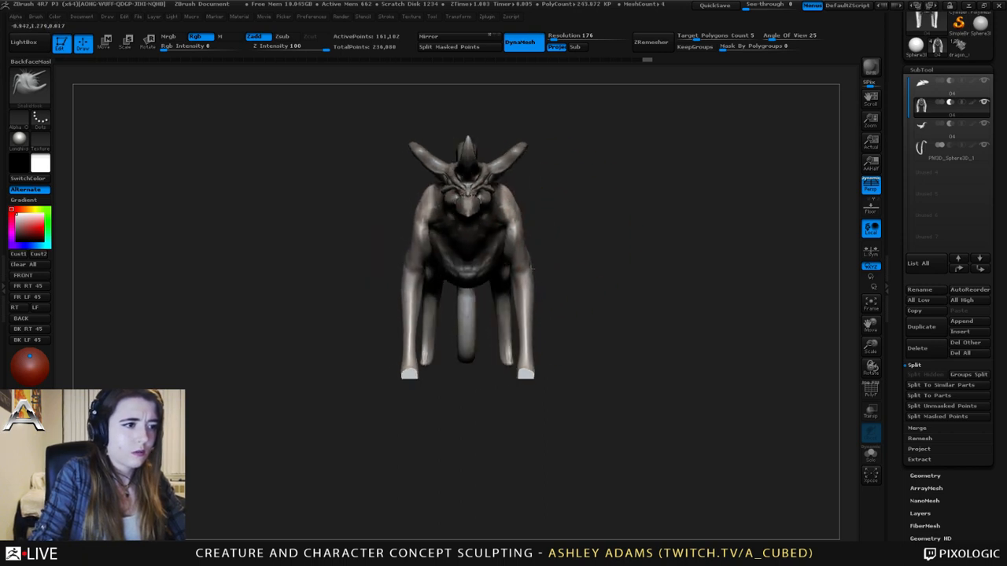
key(space)
click(527, 252)
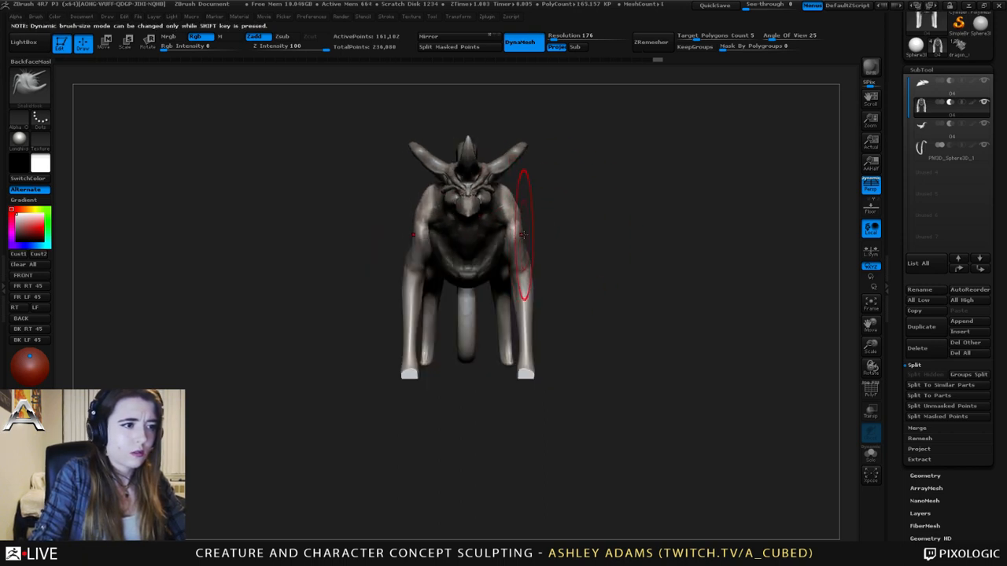
drag(521, 232, 529, 235)
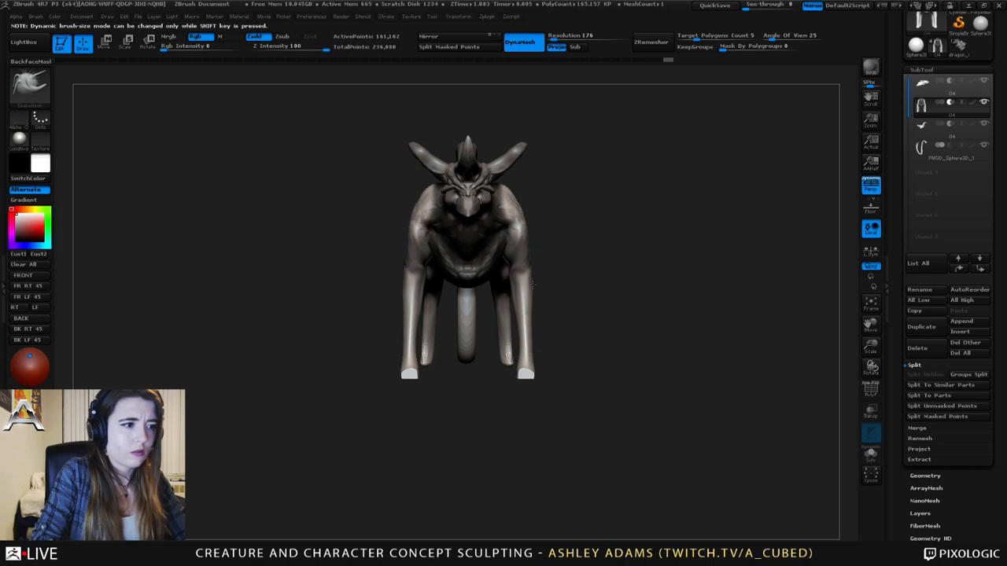
drag(529, 328, 552, 272)
key(space)
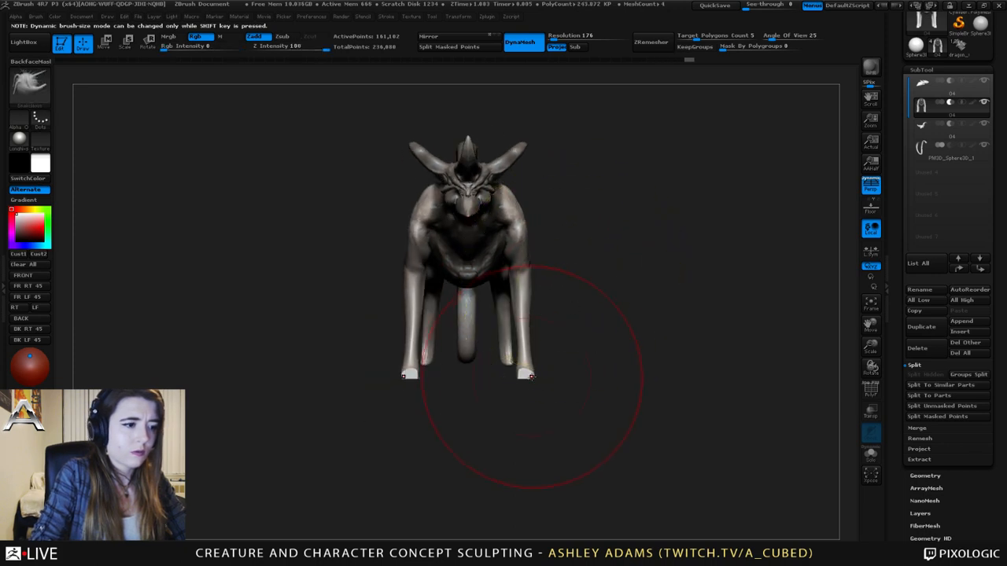
mouse_move(523, 376)
mouse_down()
mouse_move(486, 376)
mouse_move(459, 348)
mouse_up()
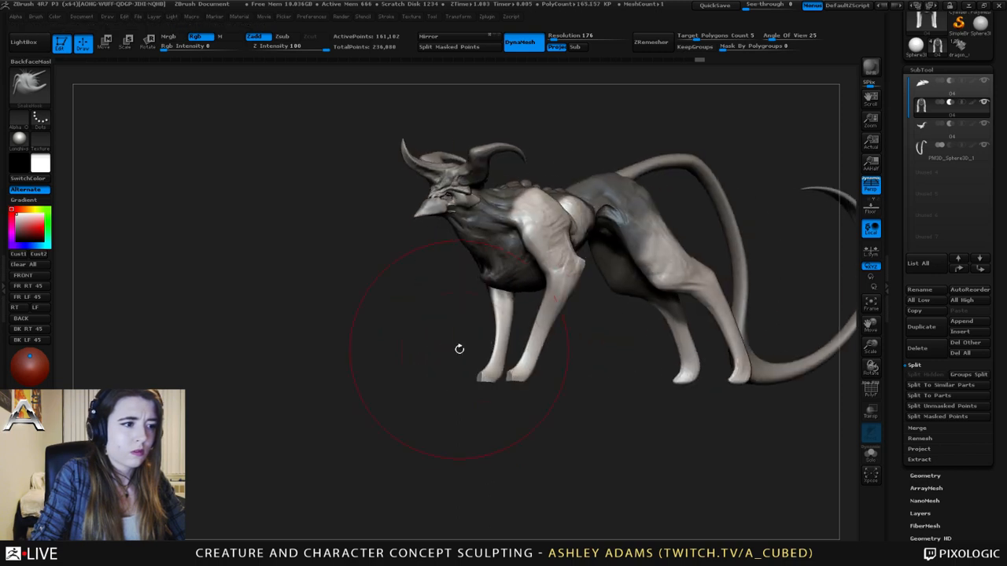
- Smooth and reshape the upper front legs and shoulder outline symmetrically from the front, using a resized SnakeHook brush
mouse_move(528, 339)
mouse_down()
mouse_move(549, 331)
mouse_move(523, 306)
mouse_move(556, 337)
mouse_up()
key(space)
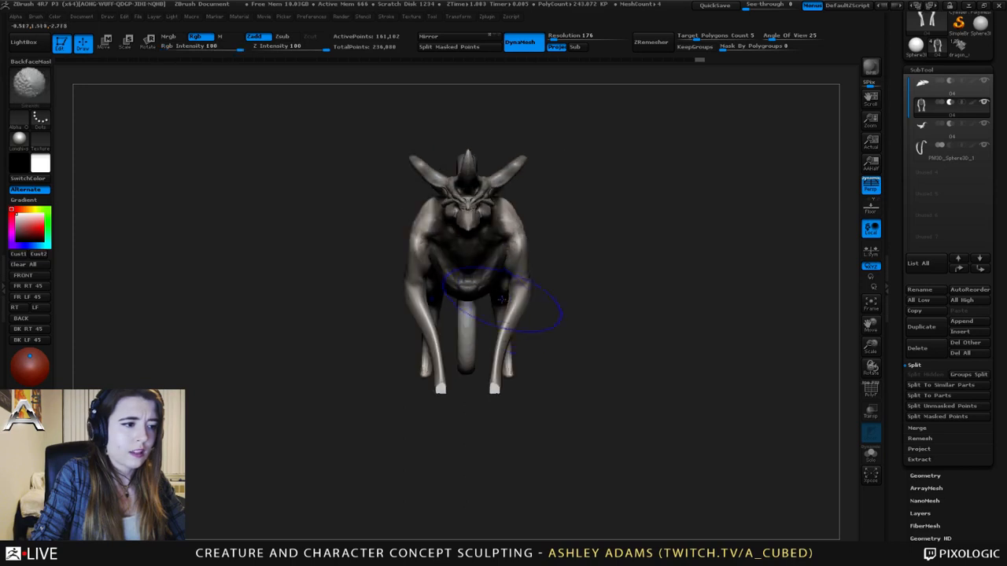
mouse_move(458, 344)
mouse_down()
mouse_move(450, 343)
mouse_move(445, 361)
mouse_up()
key(space)
drag(554, 357, 464, 354)
drag(346, 276, 433, 279)
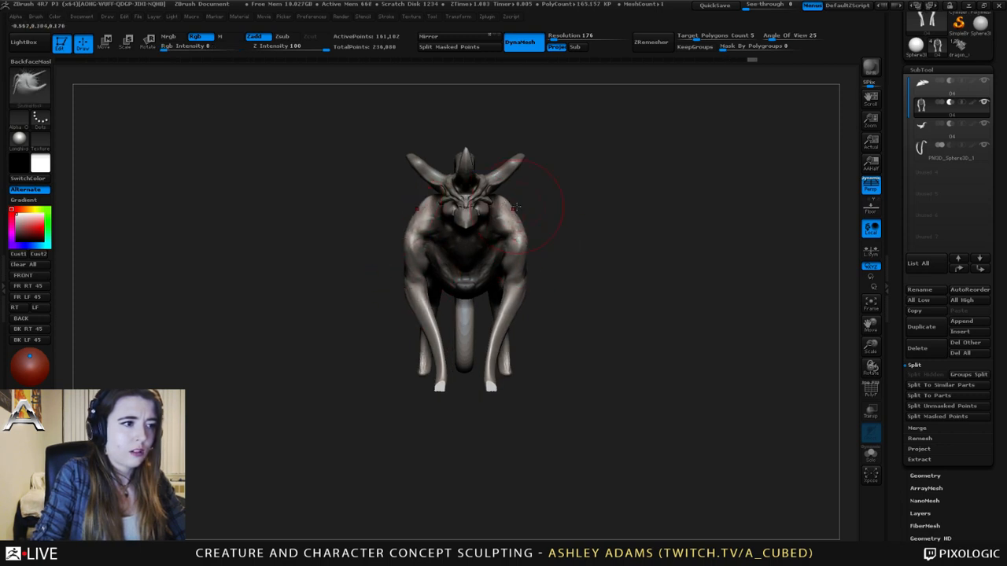
drag(515, 207, 532, 274)
- Adjust the outer front-leg contour, and smooth the shaft of the lower front leg in side view
key(space)
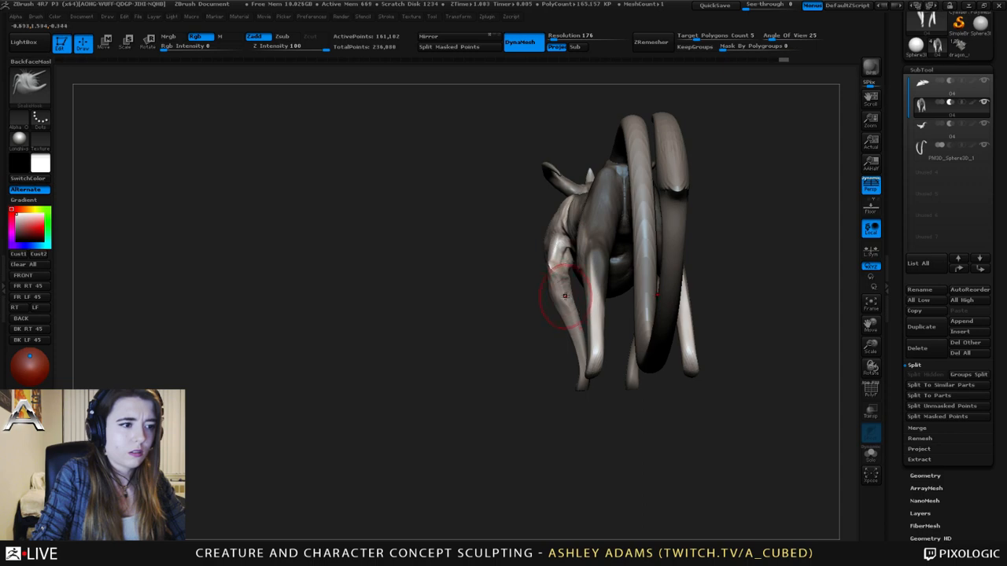
mouse_move(564, 296)
mouse_down()
mouse_move(618, 272)
mouse_move(618, 301)
mouse_move(606, 281)
mouse_move(582, 290)
mouse_up()
key(space)
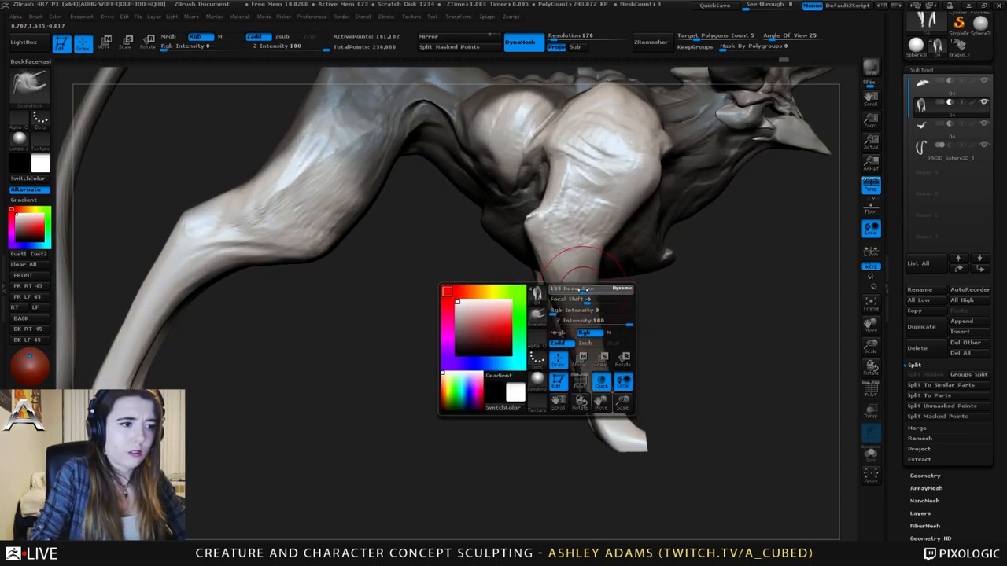
shift+drag(596, 329, 608, 381)
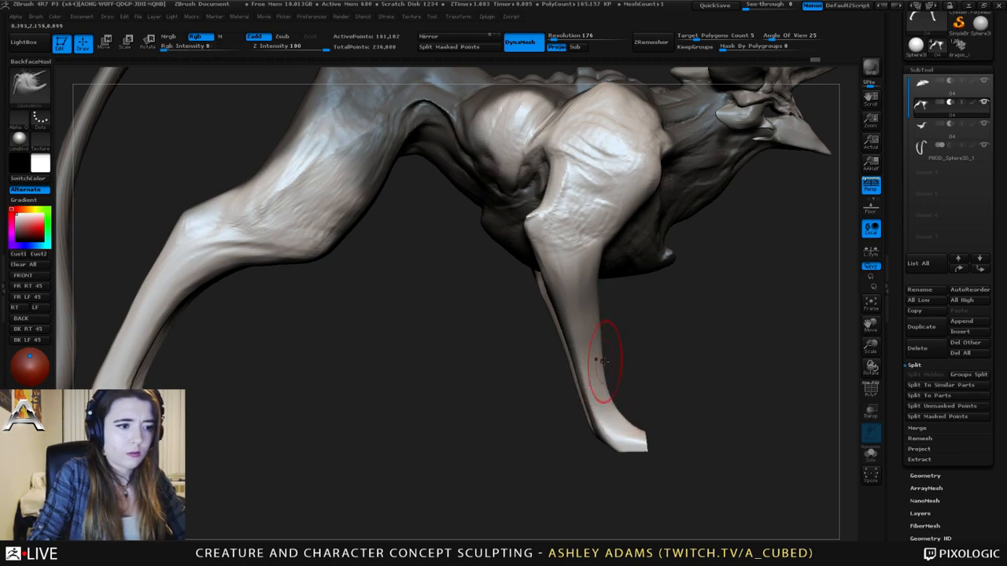
mouse_move(596, 317)
shift+mouse_down()
mouse_move(605, 390)
mouse_move(612, 318)
mouse_move(526, 286)
mouse_move(571, 323)
mouse_move(528, 265)
shift+mouse_up()
- Round off the flat-cut ends of both front feet by pulling and smoothing them in front view
drag(386, 178, 413, 193)
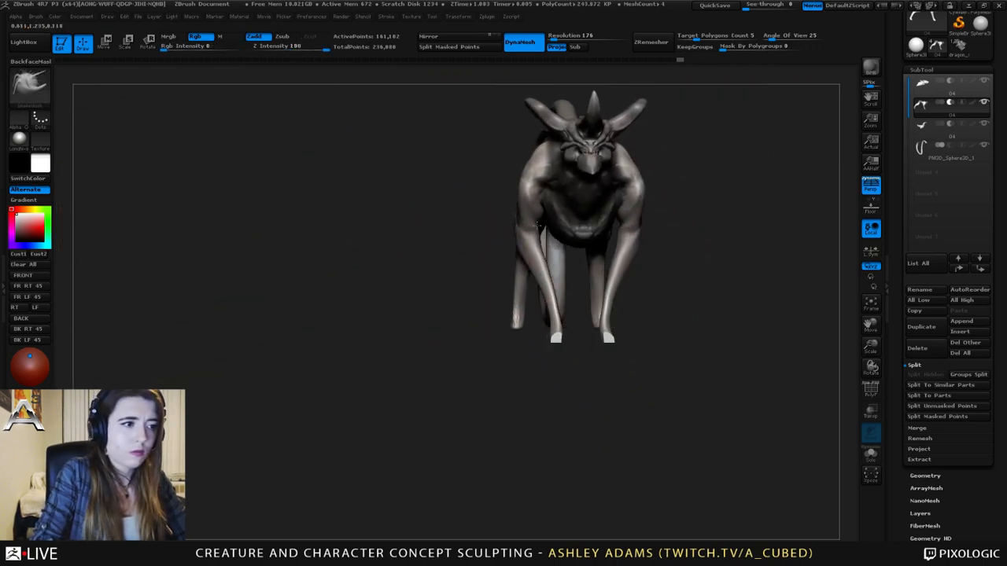
right_click(492, 285)
drag(493, 285, 532, 254)
right_click(546, 343)
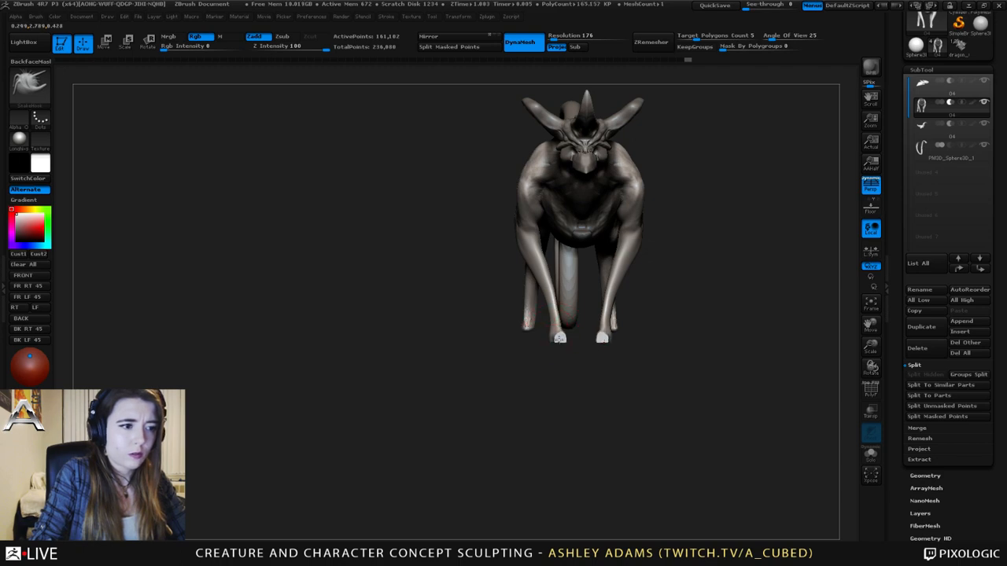
key(shift)
shift+drag(558, 338, 553, 335)
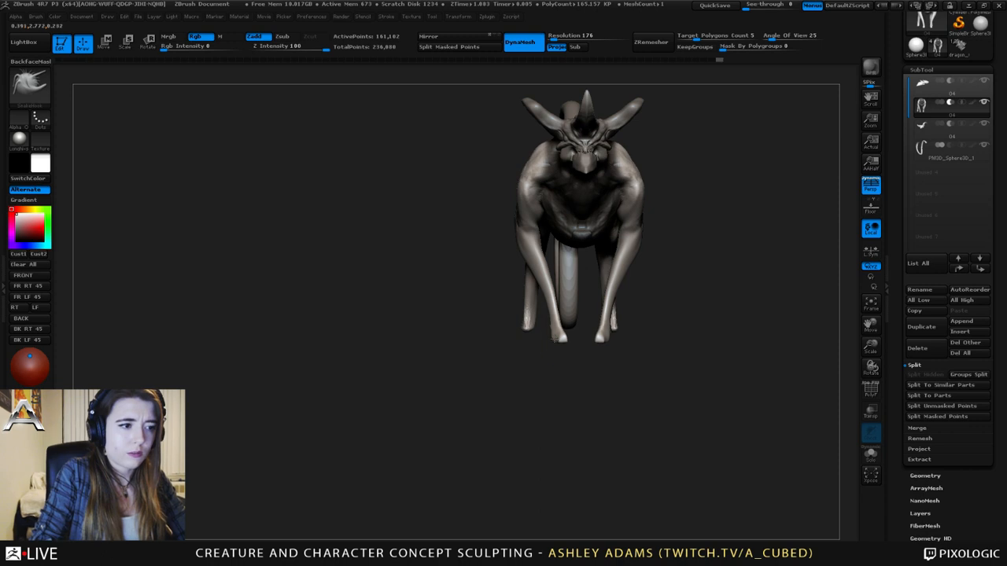
right_click(606, 311)
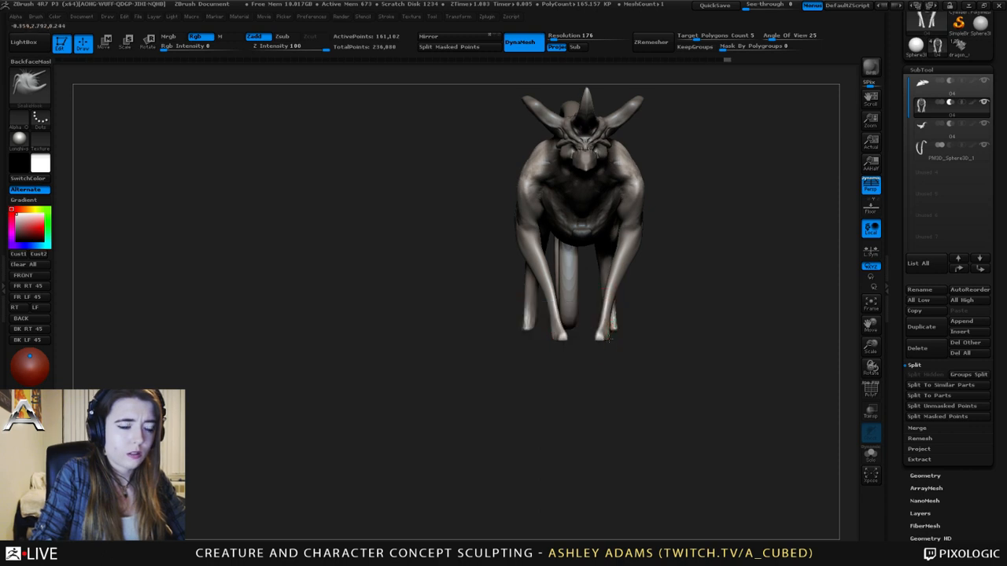
drag(610, 338, 610, 329)
- Resize the SnakeHook brush and refine the lower front legs and feet from the front and side
right_drag(548, 267, 549, 259)
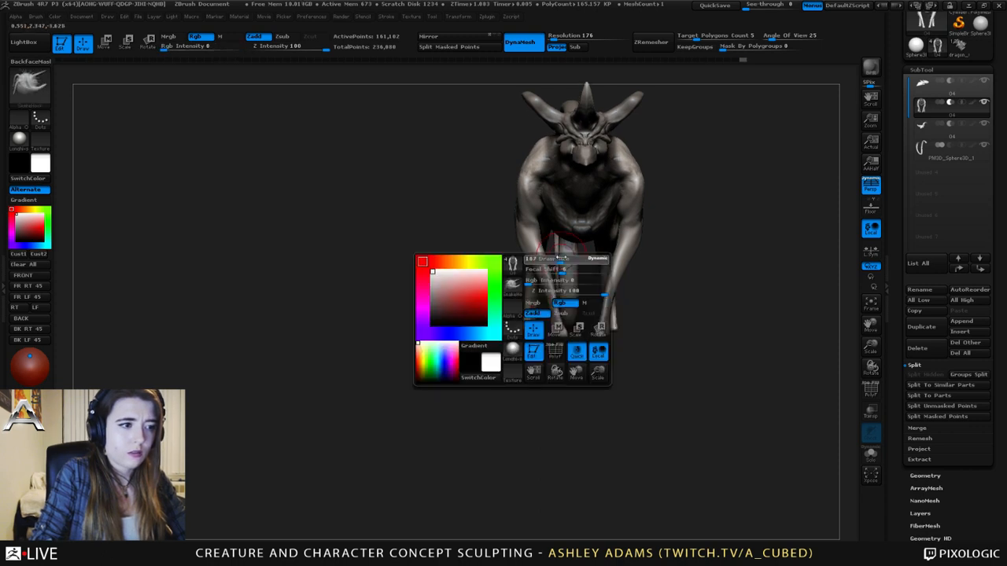
drag(538, 284, 548, 304)
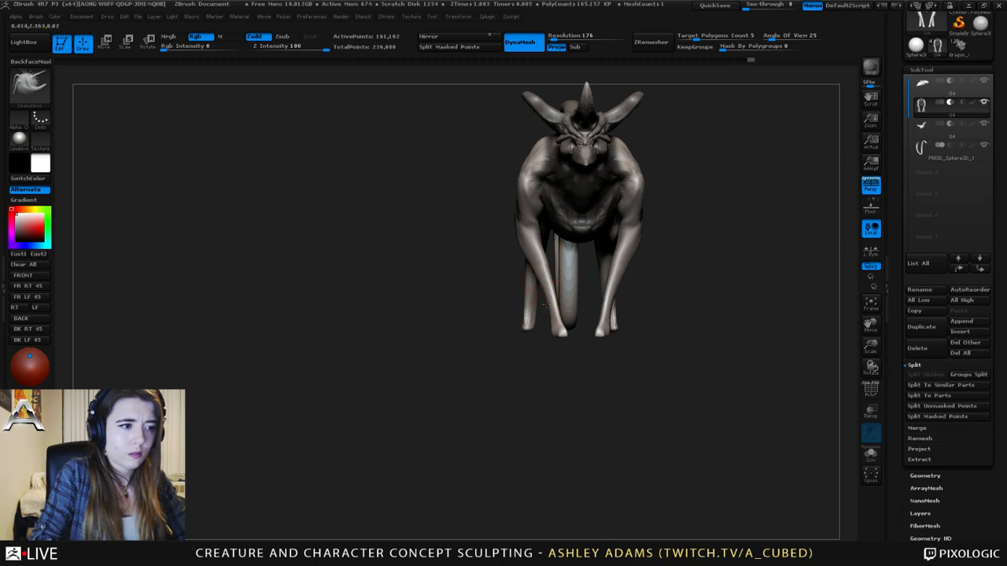
right_drag(535, 263, 609, 284)
key(space)
drag(548, 297, 551, 296)
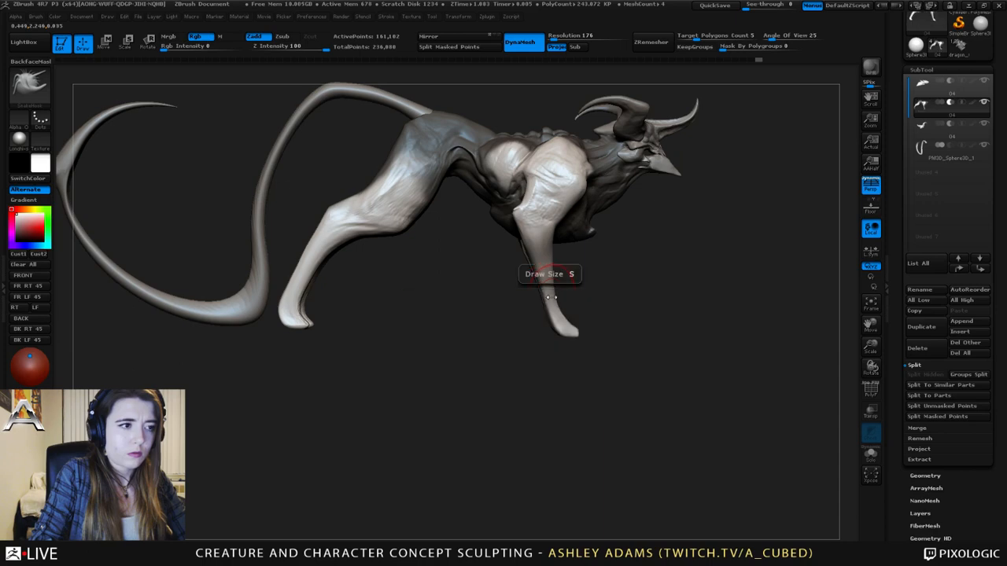
key(space)
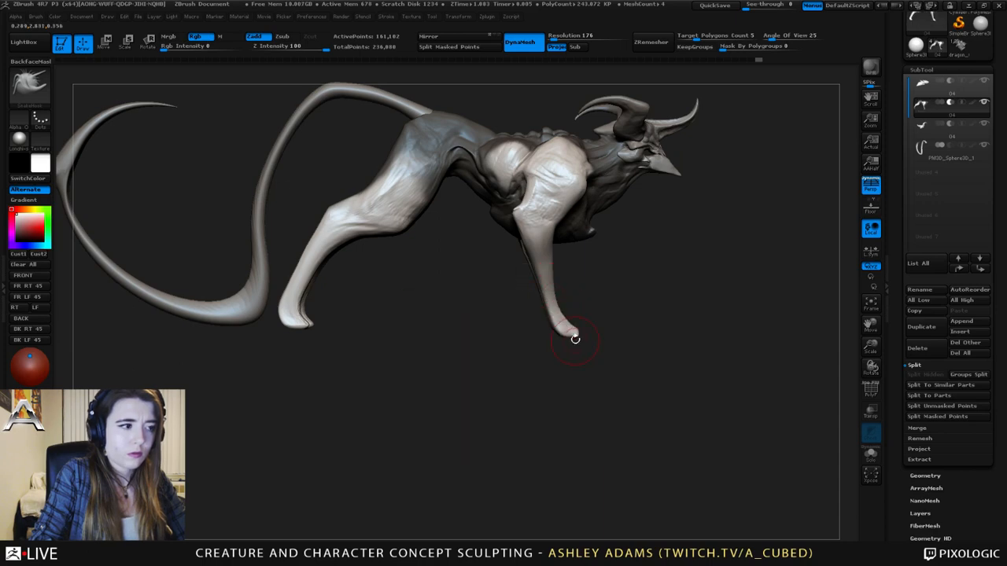
key(space)
key(space)
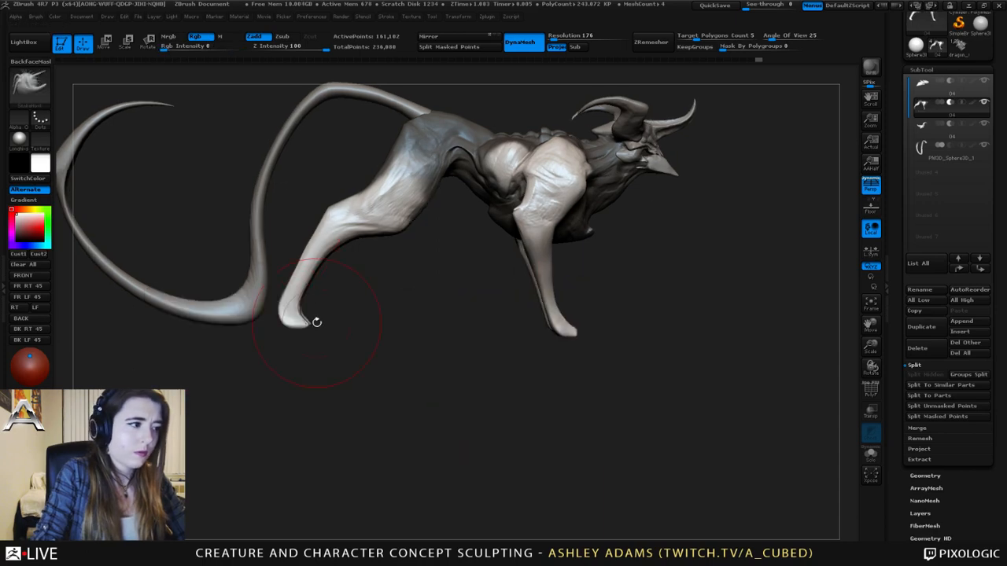
- Show the floor grid, try pulling the hind feet down to it, turn off perspective and undo the foot change
click(871, 206)
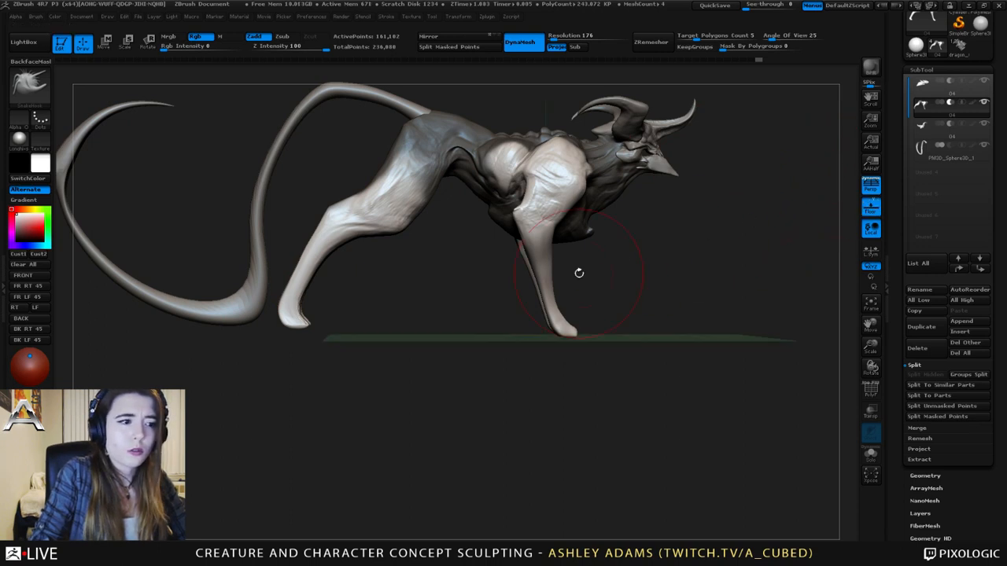
right_click(294, 322)
right_drag(295, 321, 286, 317)
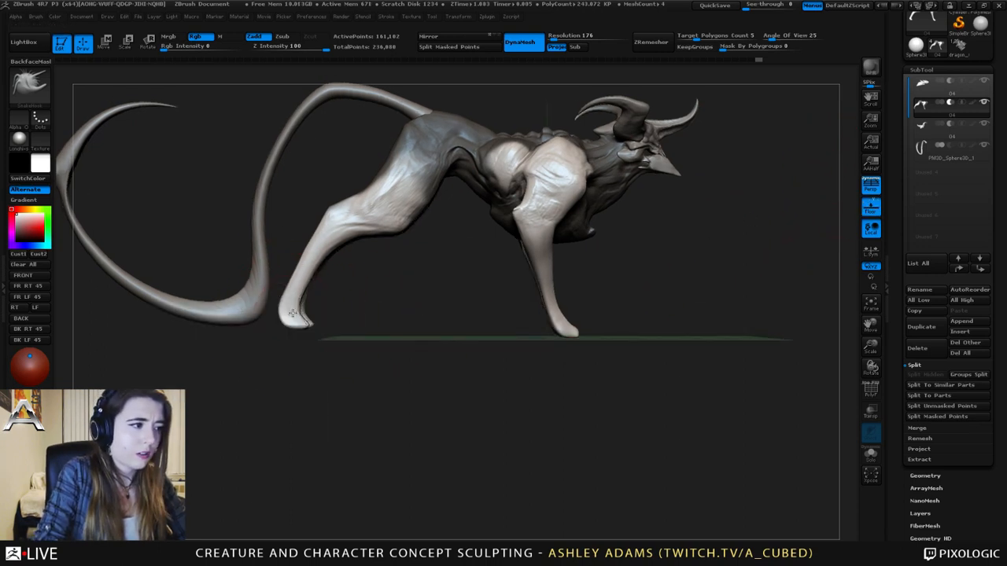
drag(285, 313, 282, 327)
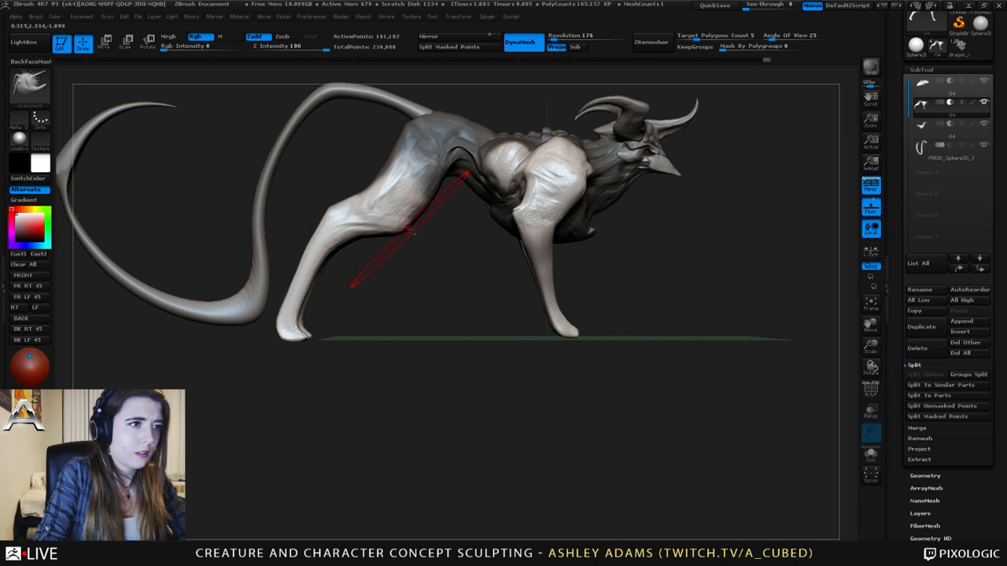
mouse_move(407, 289)
alt+right_down()
mouse_move(382, 313)
mouse_move(372, 286)
alt+right_up()
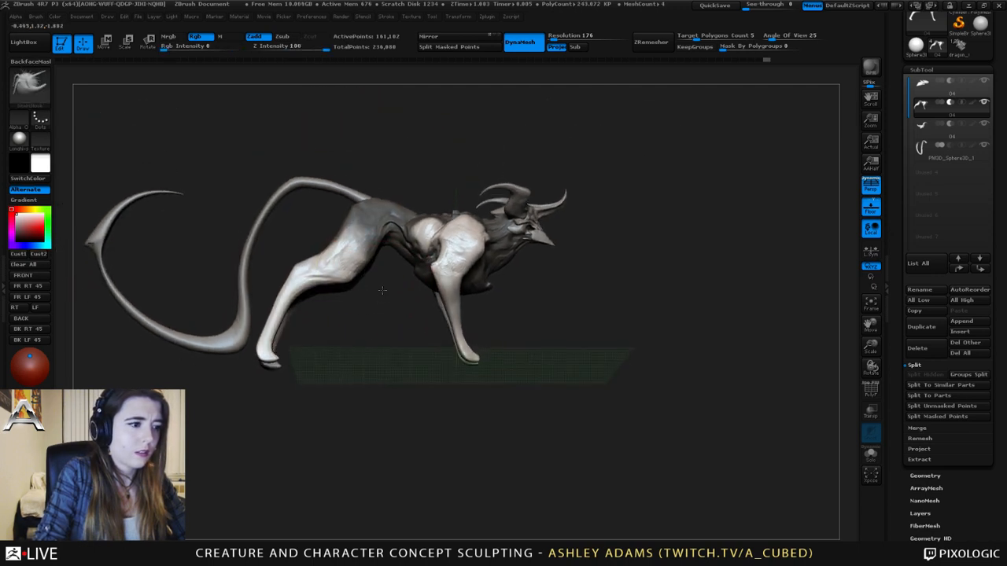
click(872, 191)
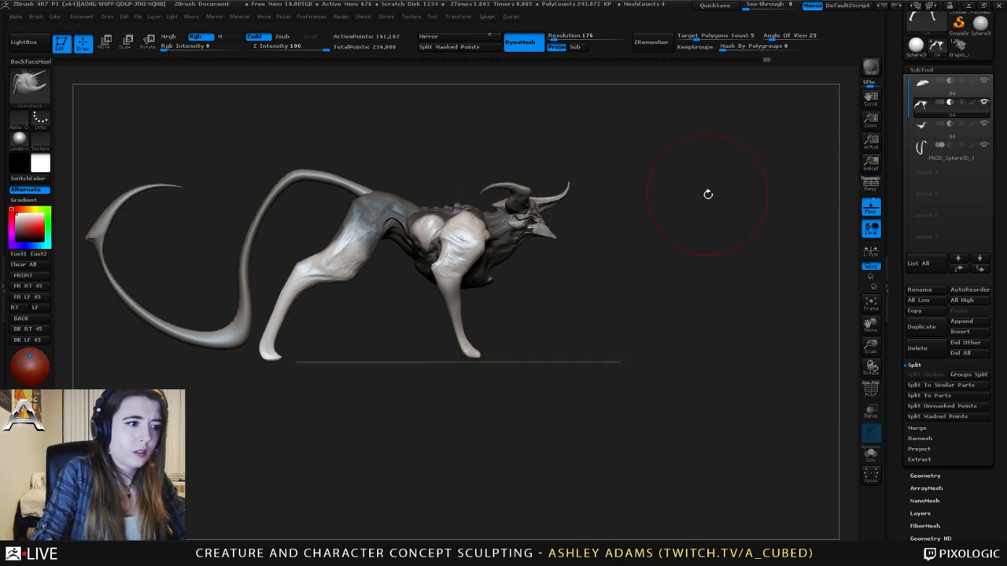
alt+right_drag(410, 295, 453, 293)
key(ctrl+z)
key(ctrl+z)
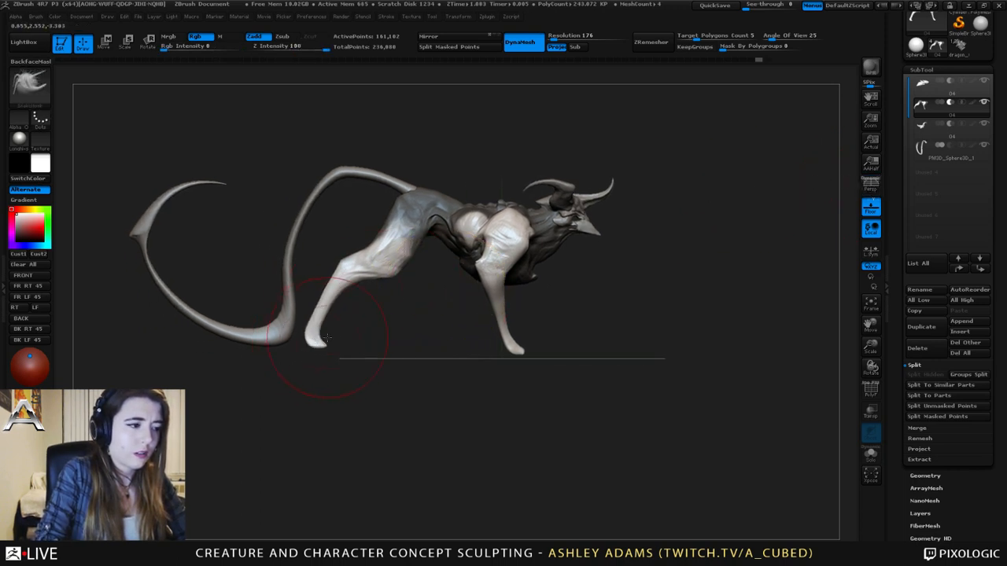
- Lower the hind feet level with the front feet at the floor line, hide the floor grid and restore perspective
mouse_move(361, 324)
right_down()
mouse_move(370, 334)
mouse_move(358, 330)
right_up()
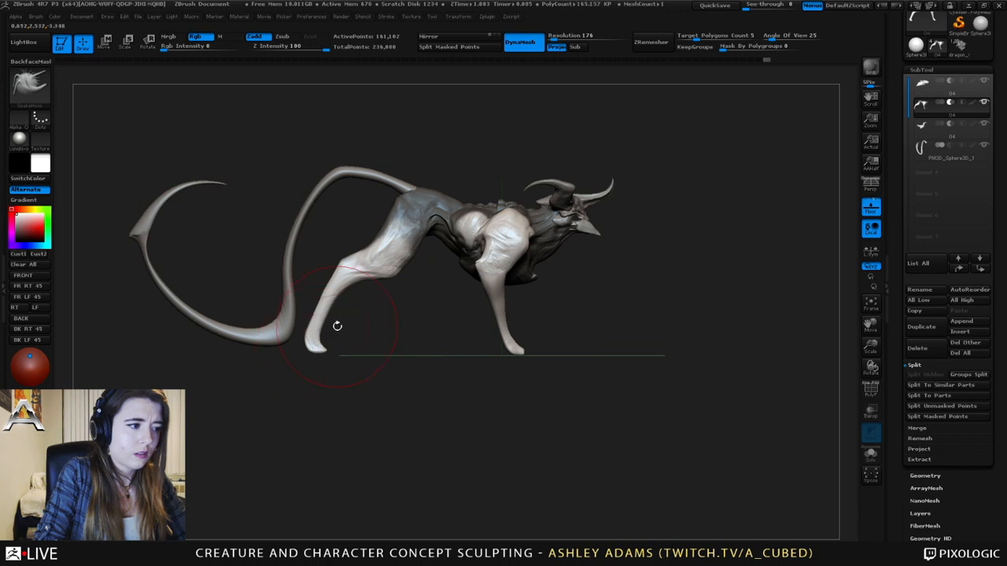
mouse_move(447, 310)
mouse_down()
mouse_move(271, 315)
mouse_move(457, 306)
mouse_up()
click(870, 208)
click(871, 185)
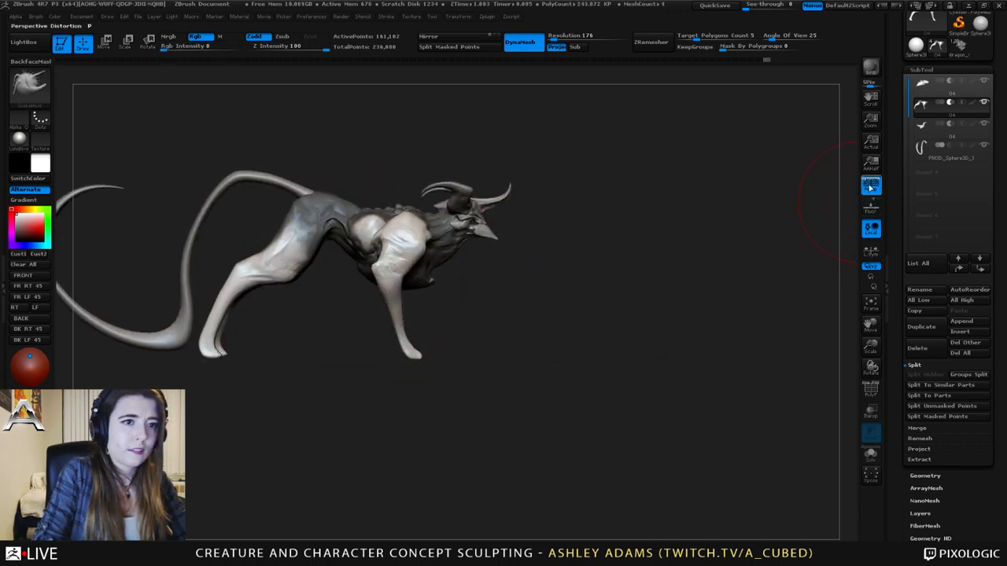
- Check the stance from the front, and reshape the lower hind legs symmetrically from behind with the SnakeHook brush
drag(585, 265, 526, 275)
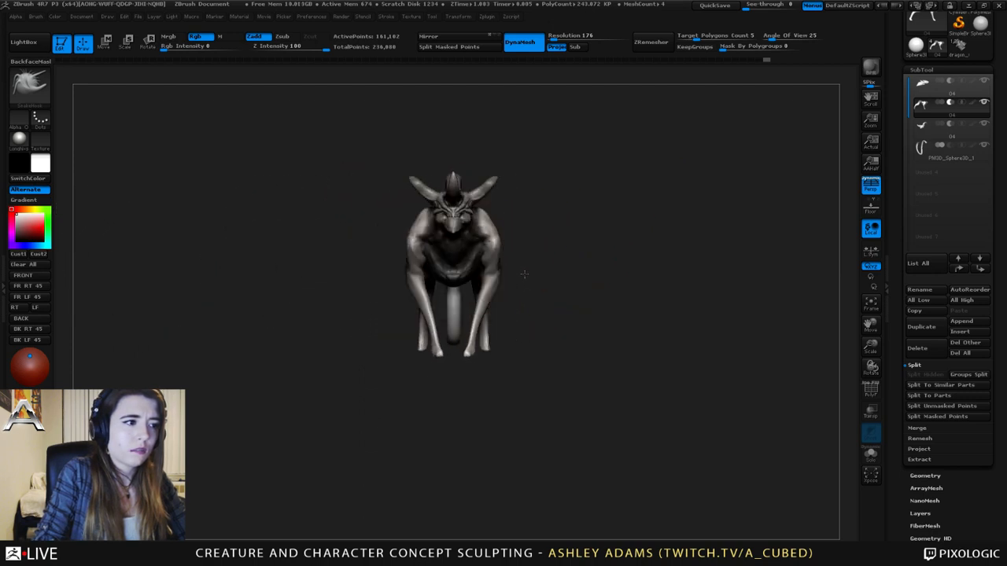
right_click(506, 256)
drag(487, 229, 496, 325)
right_click(585, 316)
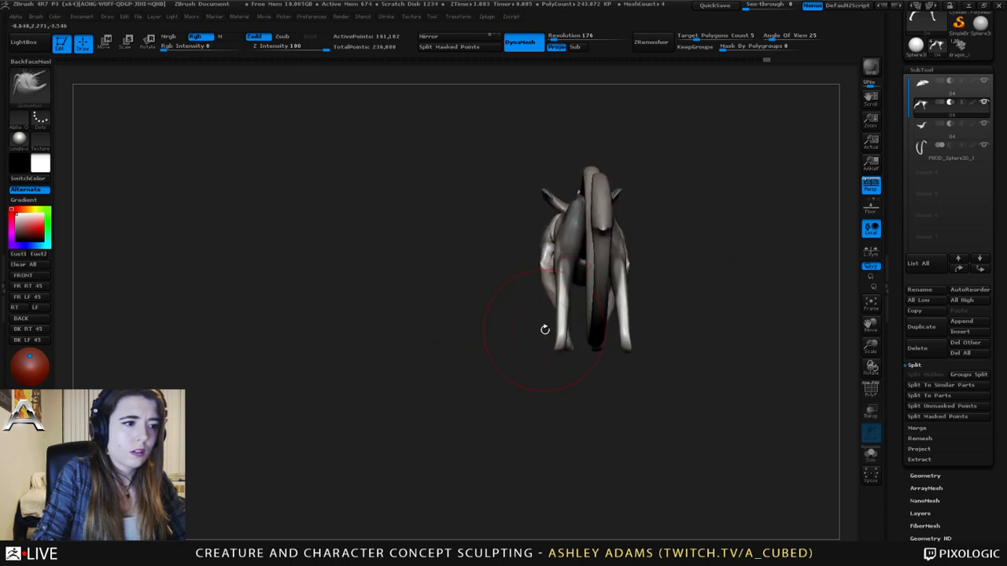
drag(561, 307, 556, 266)
right_drag(492, 362, 485, 364)
drag(559, 326, 556, 307)
alt+drag(642, 265, 525, 285)
key(space)
drag(503, 321, 499, 339)
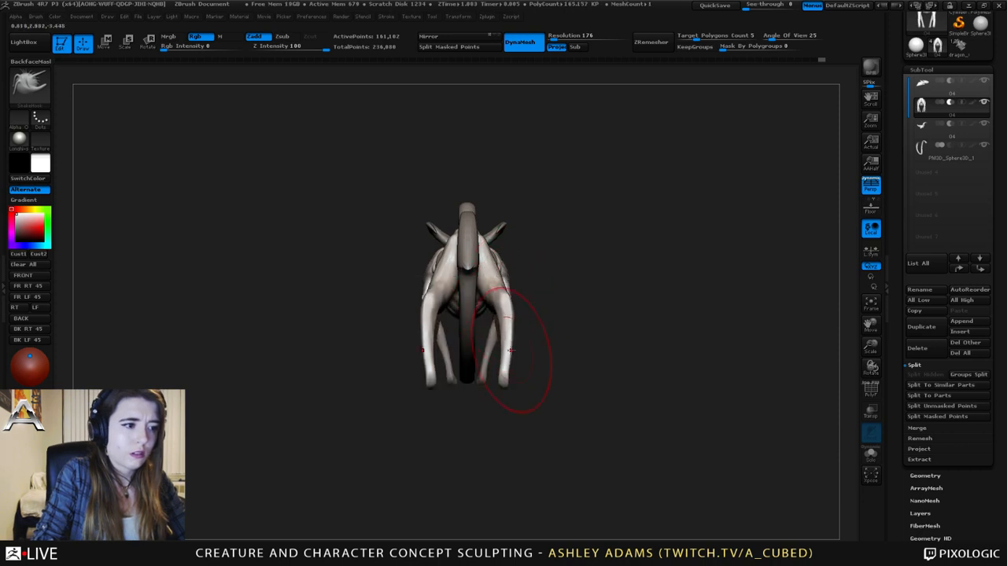
key(space)
click(512, 345)
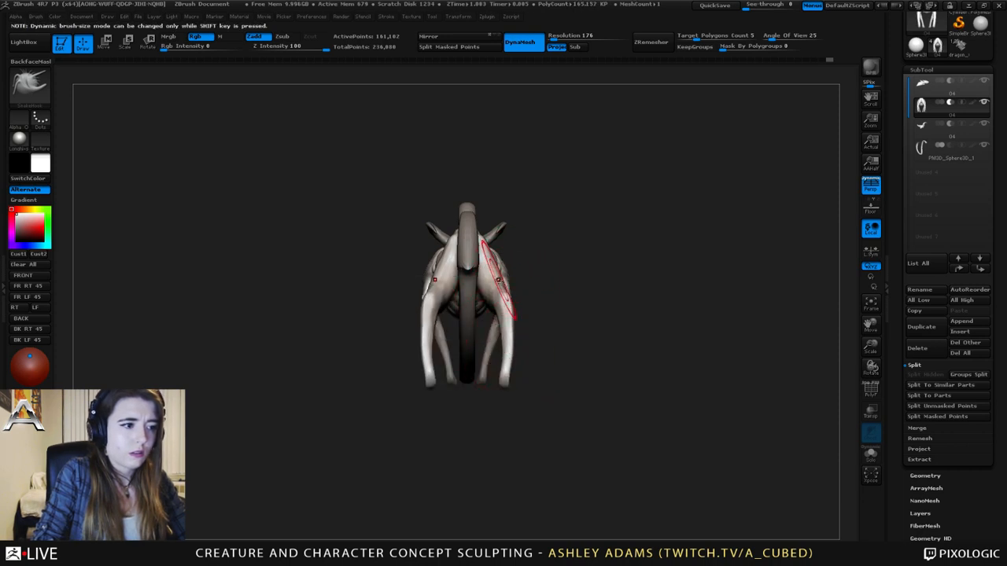
- Refine the outline of the hind thighs and knees in rear view, changing the SnakeHook brush size between strokes
mouse_move(488, 266)
mouse_down()
mouse_move(496, 290)
mouse_move(490, 261)
mouse_move(501, 281)
mouse_up()
key(space)
key(space)
drag(504, 297, 512, 331)
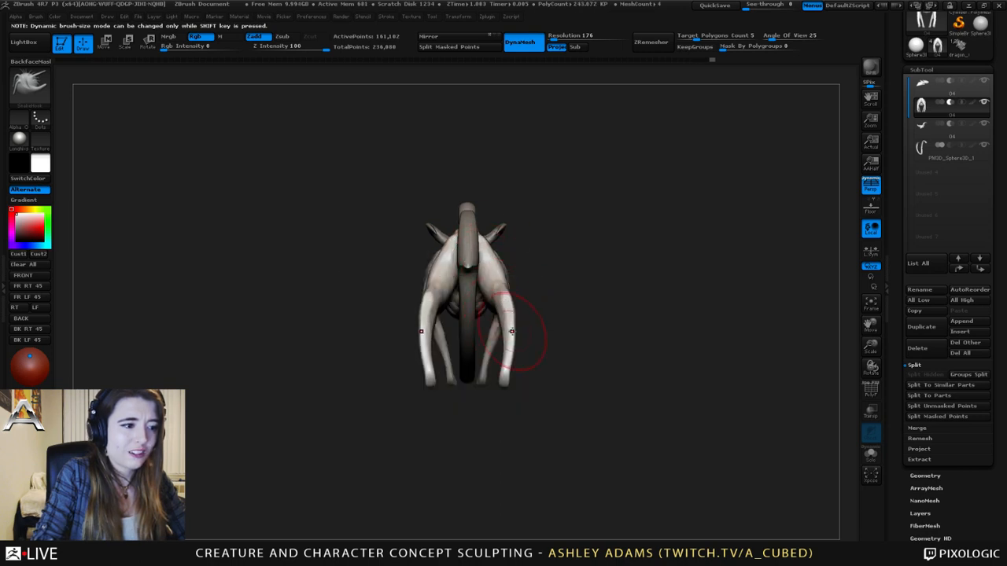
key(space)
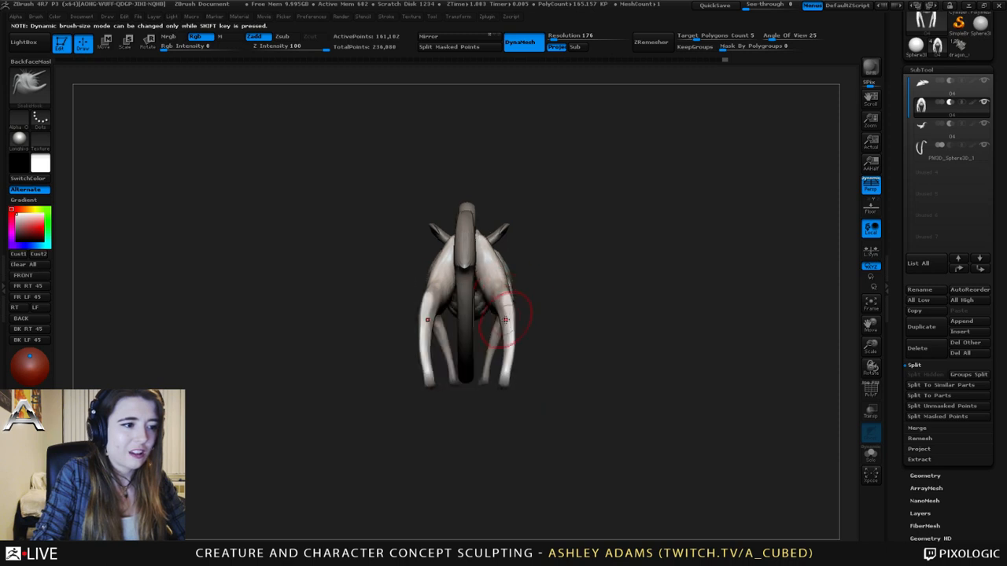
key(space)
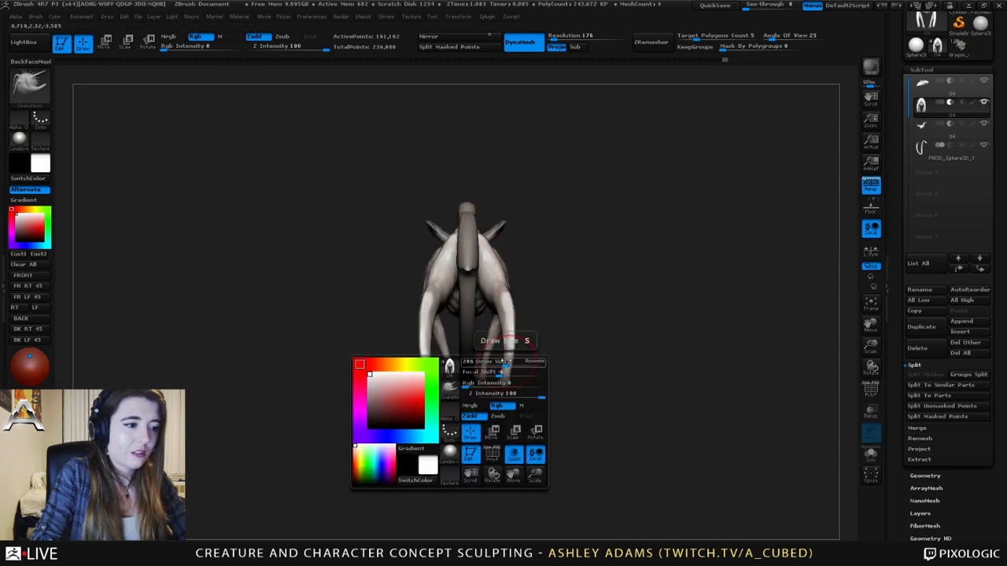
key(space)
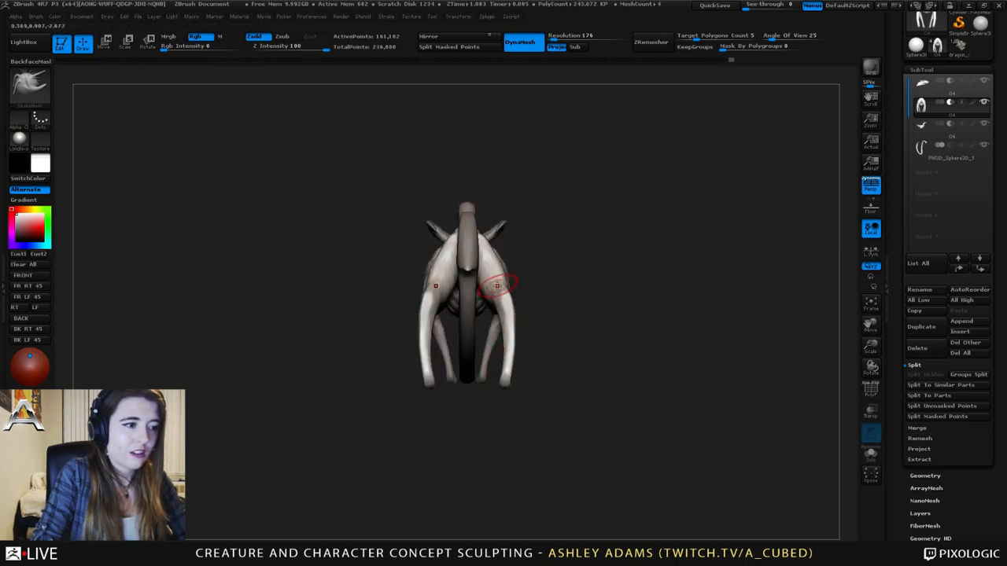
- Clear the mask, switch to the Dam_Standard brush and carve muscle creases into the front legs below the elbows
drag(377, 307, 567, 292)
drag(553, 330, 582, 271)
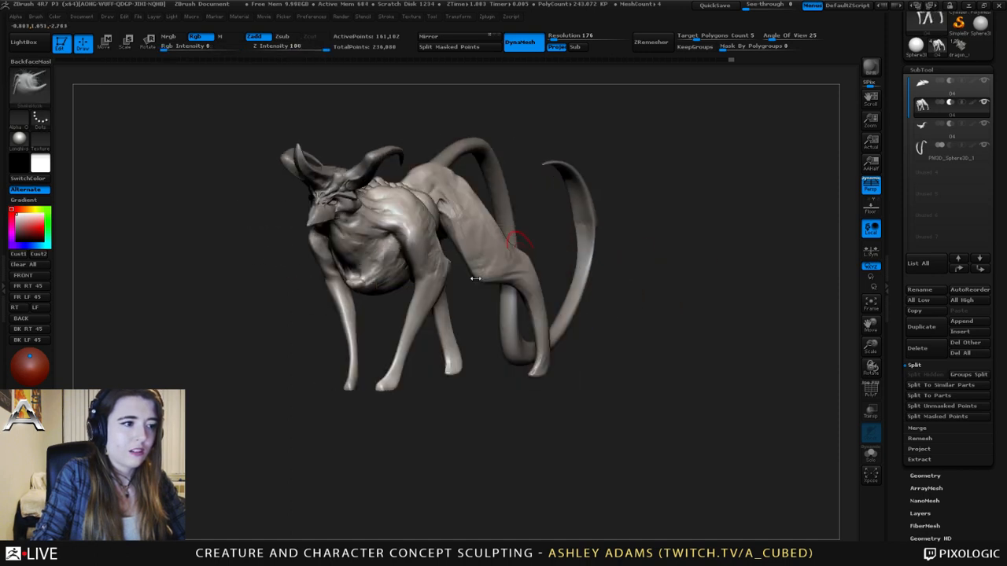
alt+drag(475, 279, 538, 271)
key(2)
mouse_move(366, 285)
mouse_down()
mouse_move(448, 275)
mouse_move(407, 289)
mouse_move(417, 310)
mouse_up()
key(space)
mouse_move(321, 285)
mouse_down()
mouse_move(421, 278)
mouse_move(395, 276)
mouse_up()
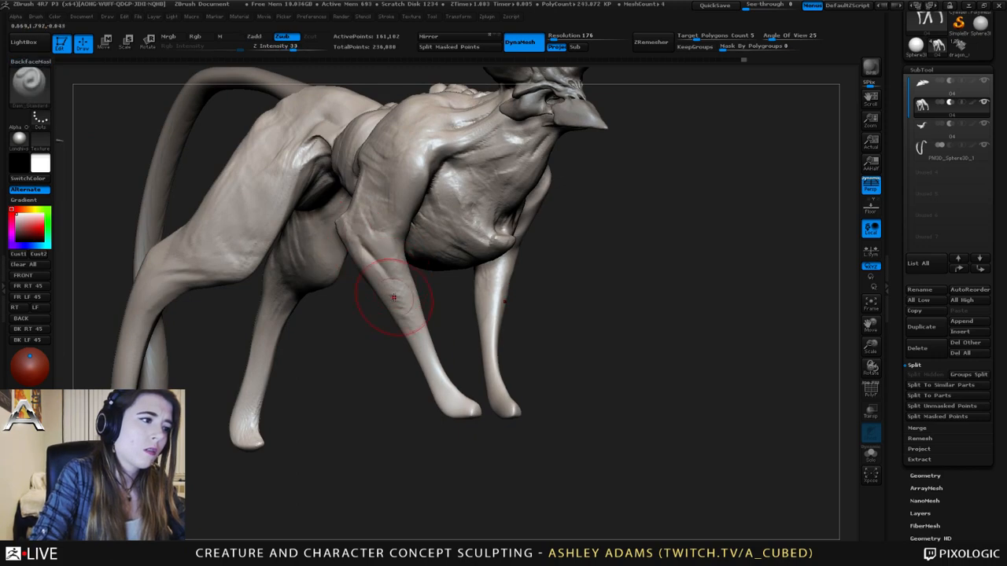
mouse_move(377, 299)
mouse_down()
mouse_move(460, 291)
mouse_move(412, 267)
mouse_up()
- Reduce the draw size and clip the lower back's outline behind the spine bumps in side view with the ClipCurve brush
mouse_move(488, 238)
ctrl+right_down()
mouse_move(515, 235)
mouse_move(411, 238)
ctrl+right_up()
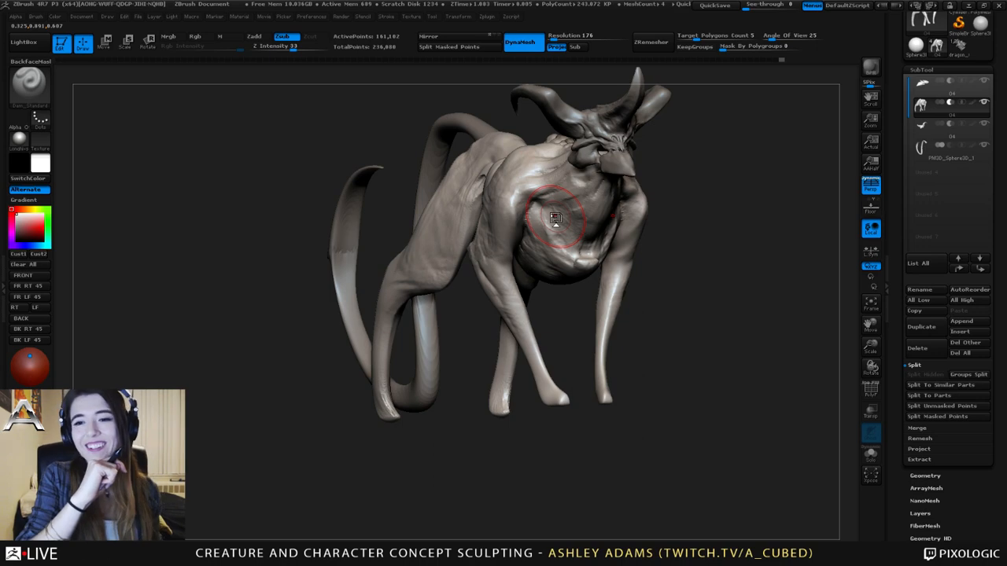
alt+right_drag(544, 222, 606, 265)
right_drag(466, 272, 552, 275)
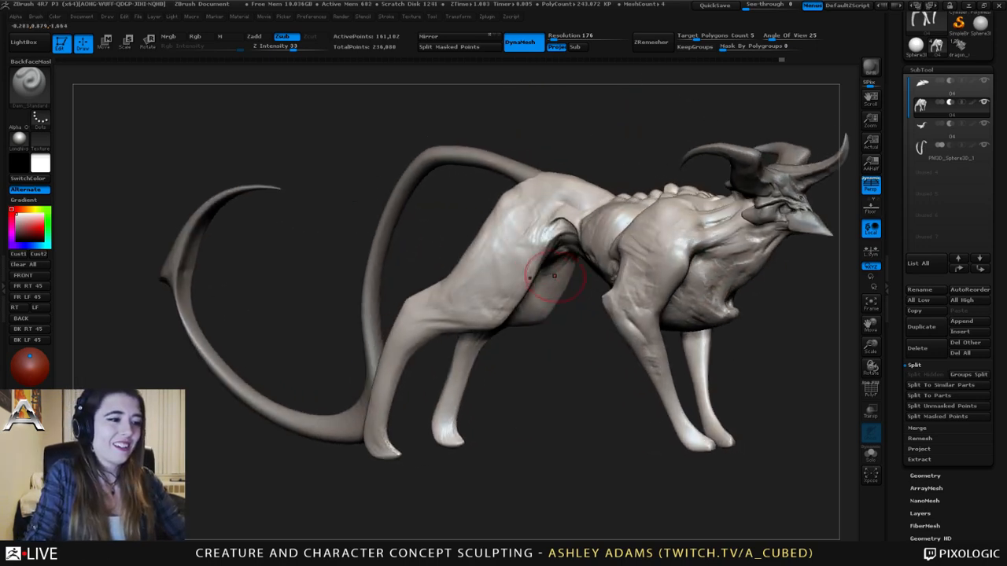
mouse_move(477, 295)
alt+right_down()
mouse_move(651, 253)
mouse_move(519, 250)
mouse_move(596, 248)
alt+right_up()
key(space)
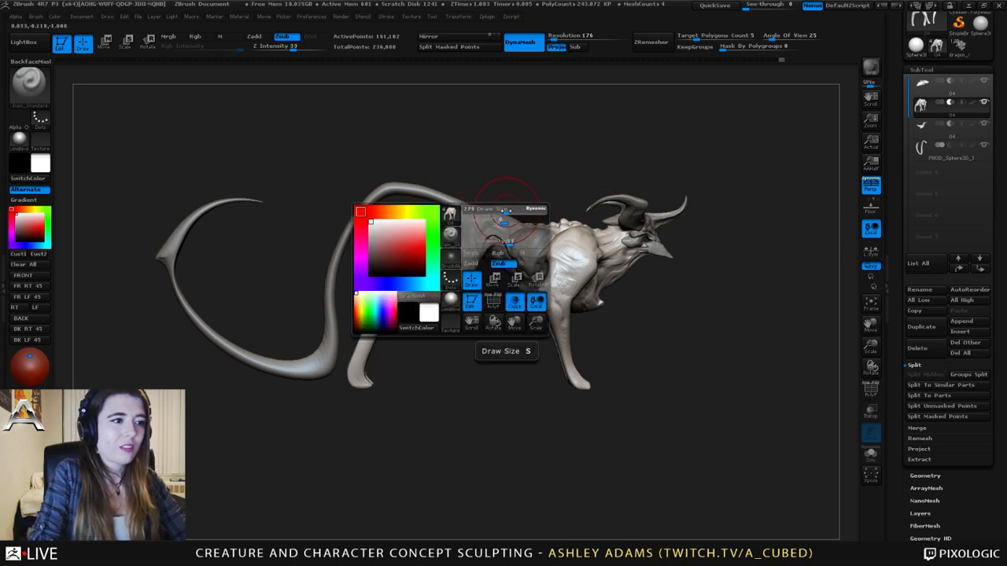
drag(504, 223, 492, 224)
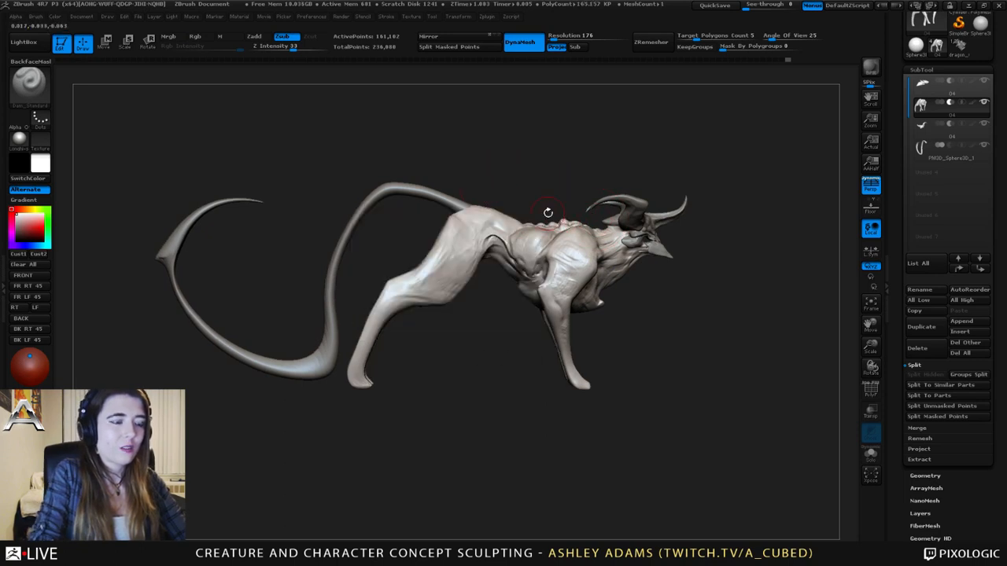
ctrl+shift+drag(450, 180, 519, 221)
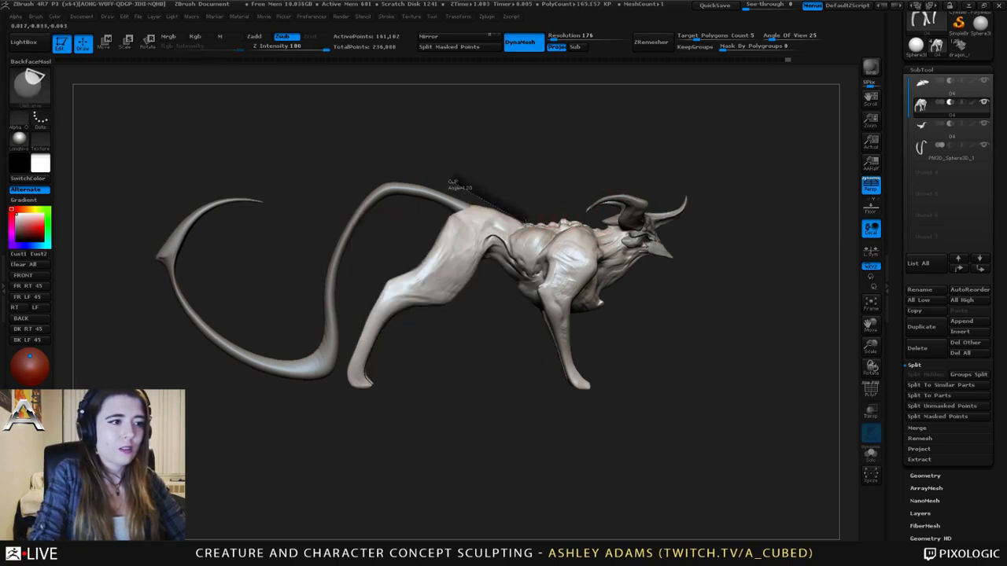
mouse_move(595, 218)
ctrl+shift+mouse_down()
mouse_move(602, 210)
mouse_move(553, 222)
ctrl+shift+mouse_up()
- Reshape the lower back and hips with the SnakeHook brush in side and top view, adjusting the brush size between strokes
key(b)
key(s)
key(h)
key(space)
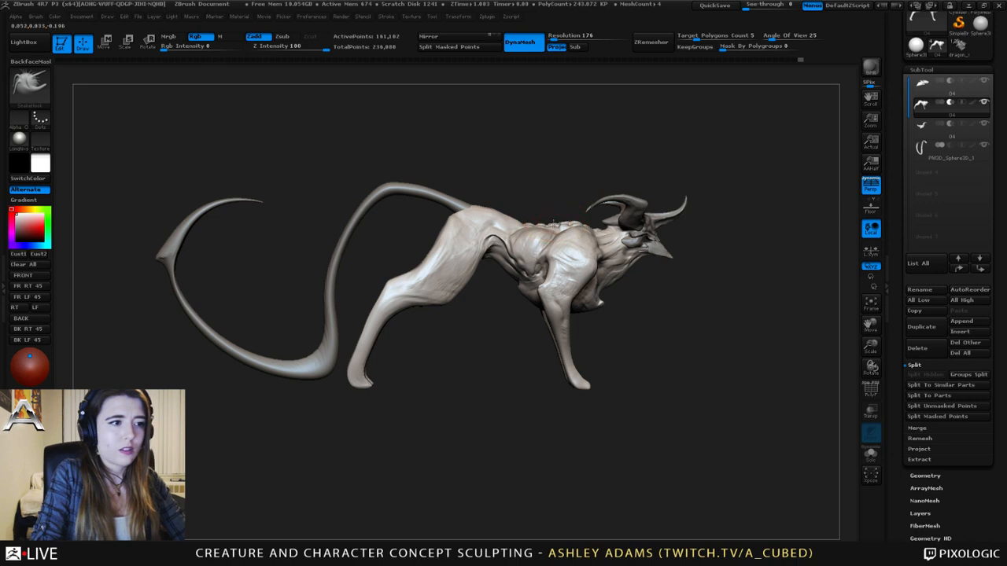
key(space)
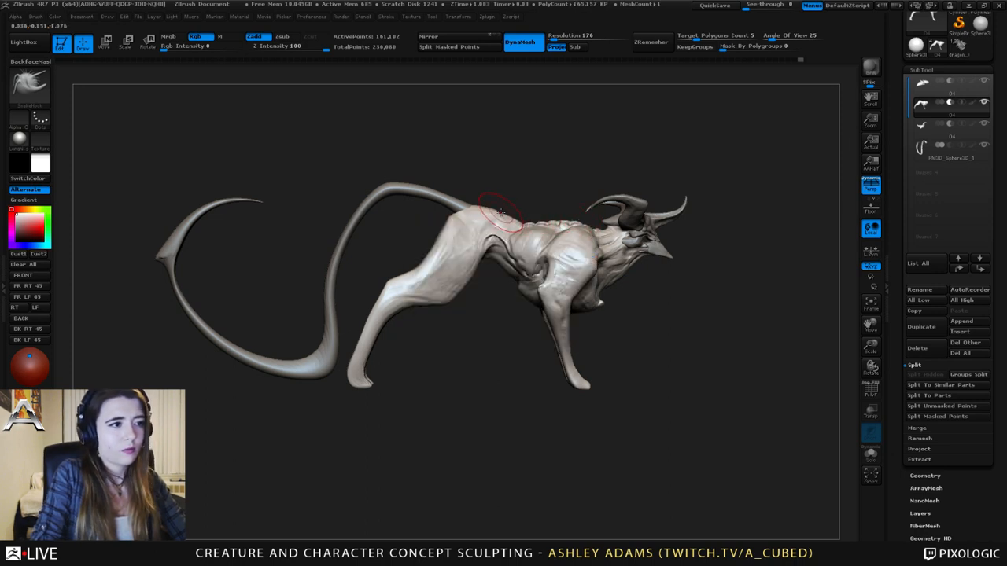
drag(546, 185, 522, 209)
key(space)
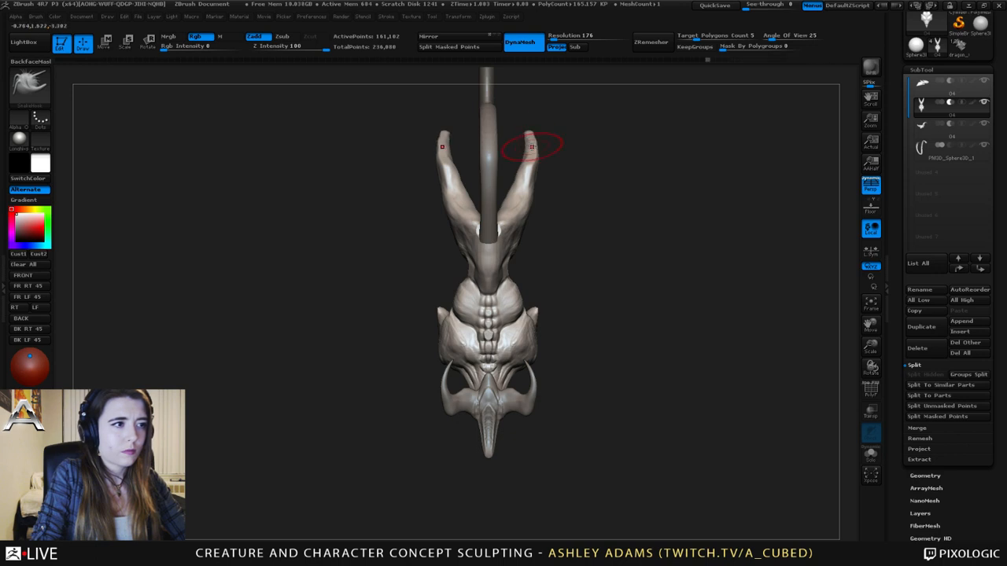
key(space)
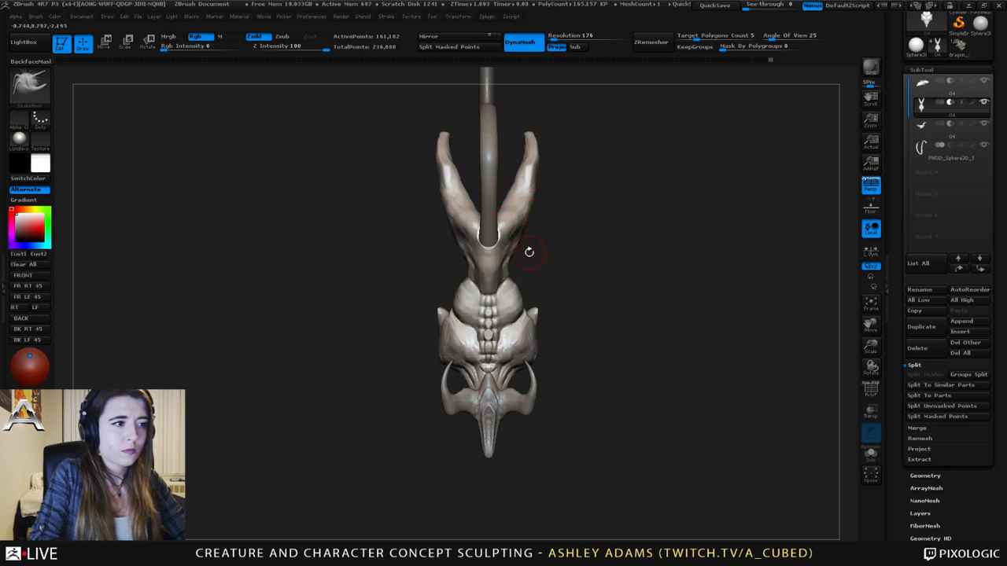
drag(528, 252, 532, 228)
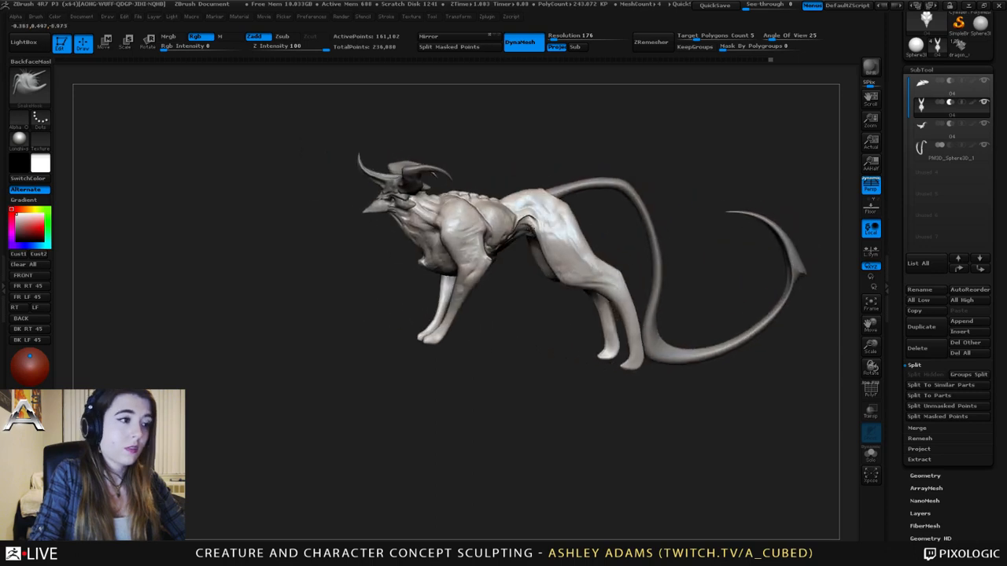
- Switch to the Pinch brush and tighten the forms along the spine bumps and shoulders
mouse_move(530, 228)
right_down()
mouse_move(563, 220)
mouse_move(513, 210)
right_up()
right_click(512, 210)
key(b)
key(p)
key(i)
right_click(511, 209)
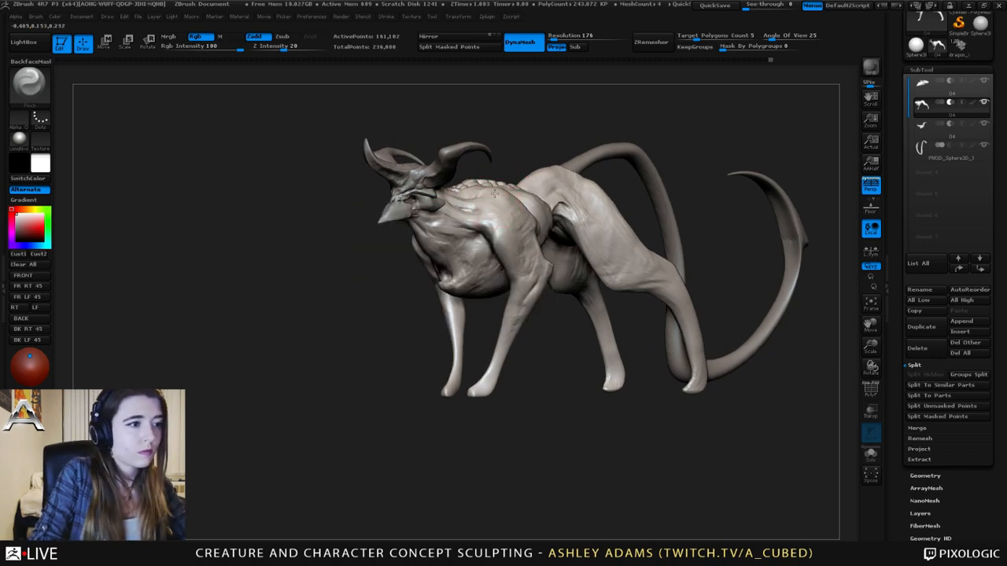
right_drag(494, 238, 472, 250)
right_click(473, 257)
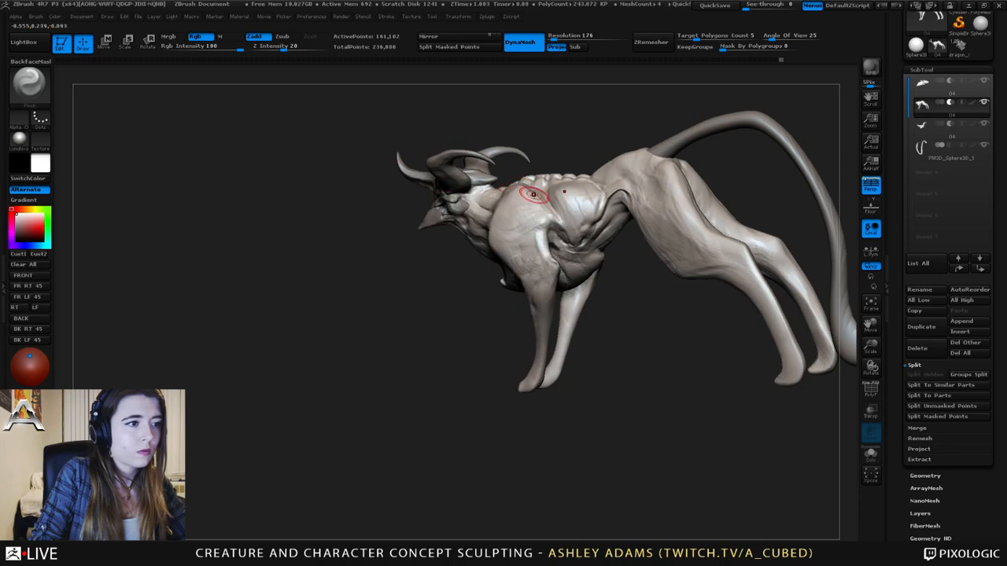
right_drag(541, 223, 530, 225)
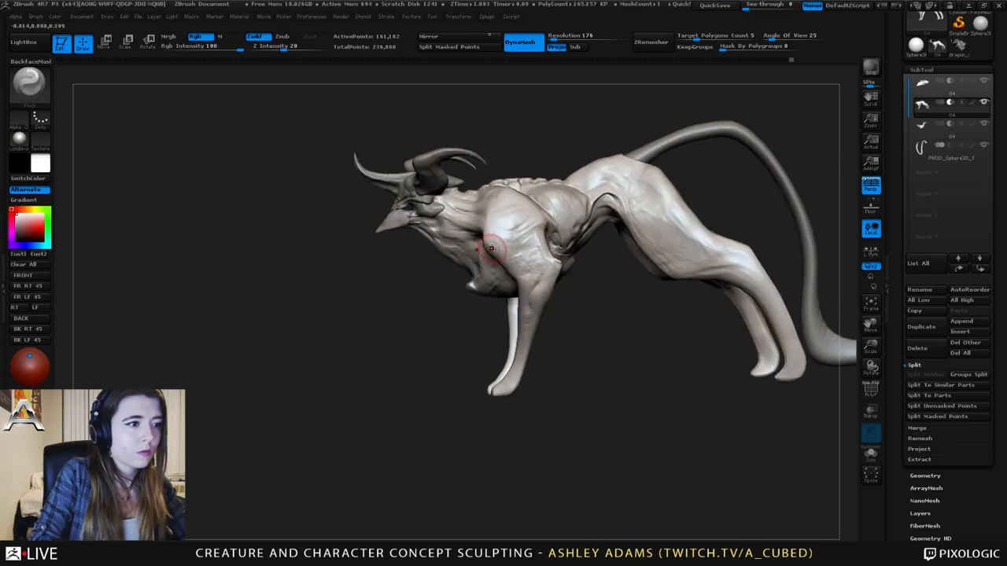
mouse_move(492, 252)
right_down()
mouse_move(529, 243)
mouse_move(494, 234)
mouse_move(482, 248)
right_up()
- Carve creases between the chest and shoulders with the Dam_Standard brush and smooth them
key(b)
key(c)
key(b)
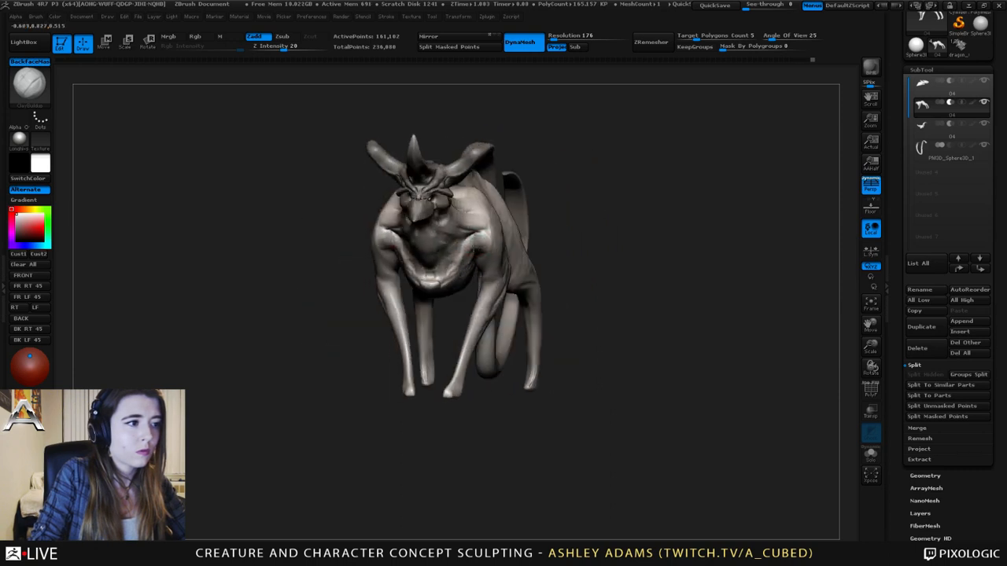
key(b)
key(s)
key(h)
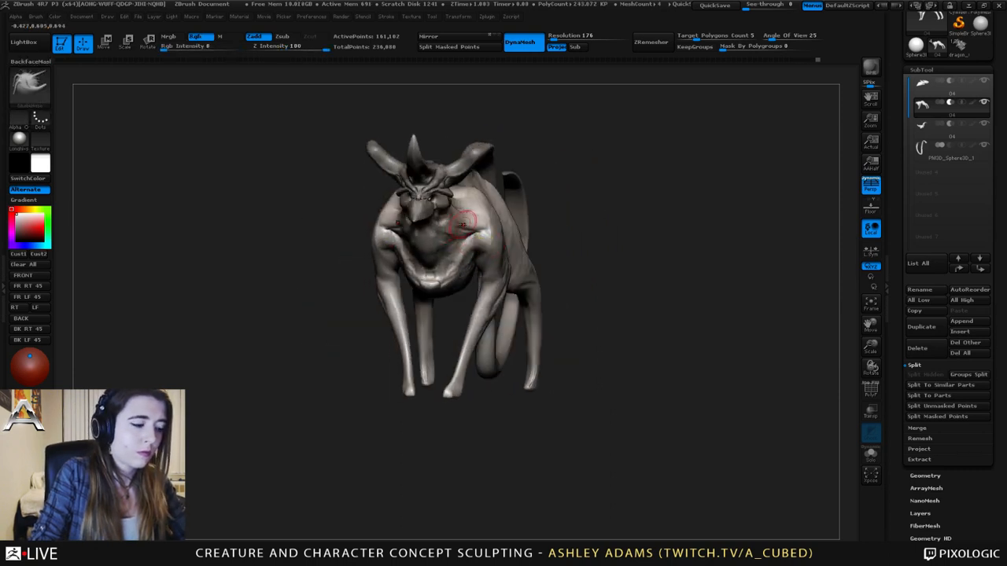
key(b)
key(d)
key(s)
right_drag(487, 246, 380, 243)
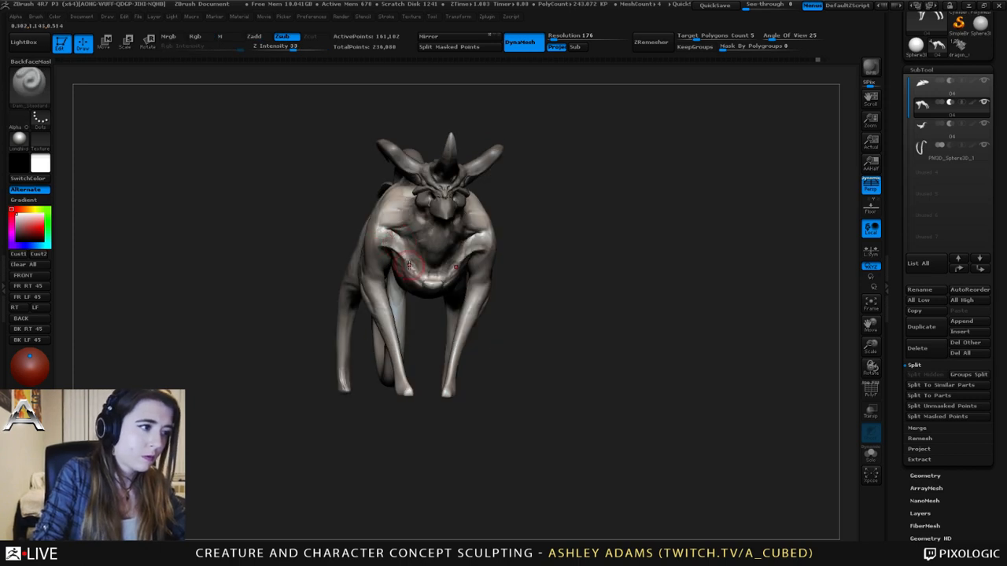
right_drag(419, 279, 373, 267)
shift+drag(458, 243, 471, 258)
mouse_move(492, 226)
right_down()
mouse_move(428, 230)
mouse_move(473, 229)
mouse_move(486, 245)
right_up()
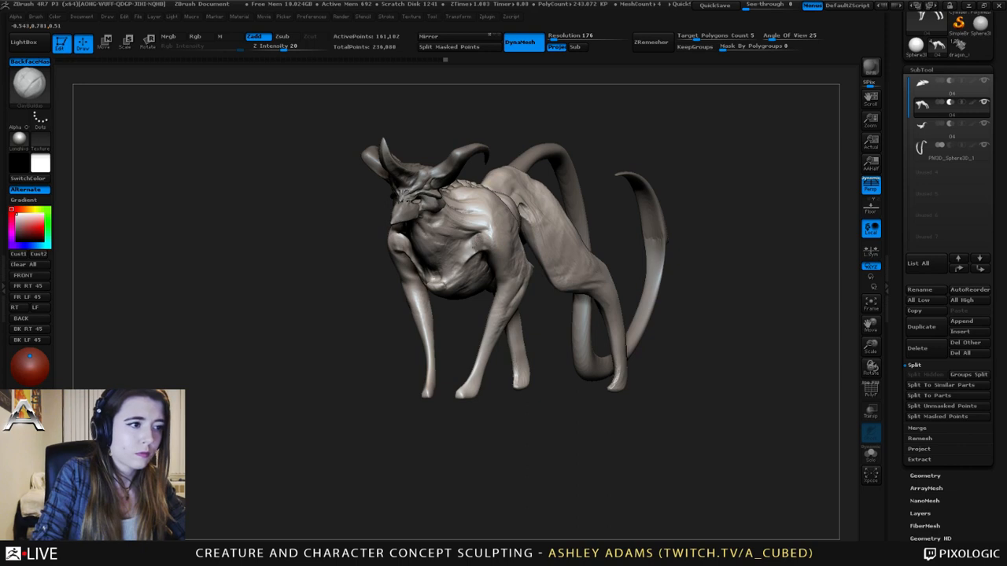
- Build up muscle volume between the neck and shoulder with the ClayBuildup brush, smoothing between strokes
drag(476, 238, 471, 253)
right_drag(486, 263, 477, 235)
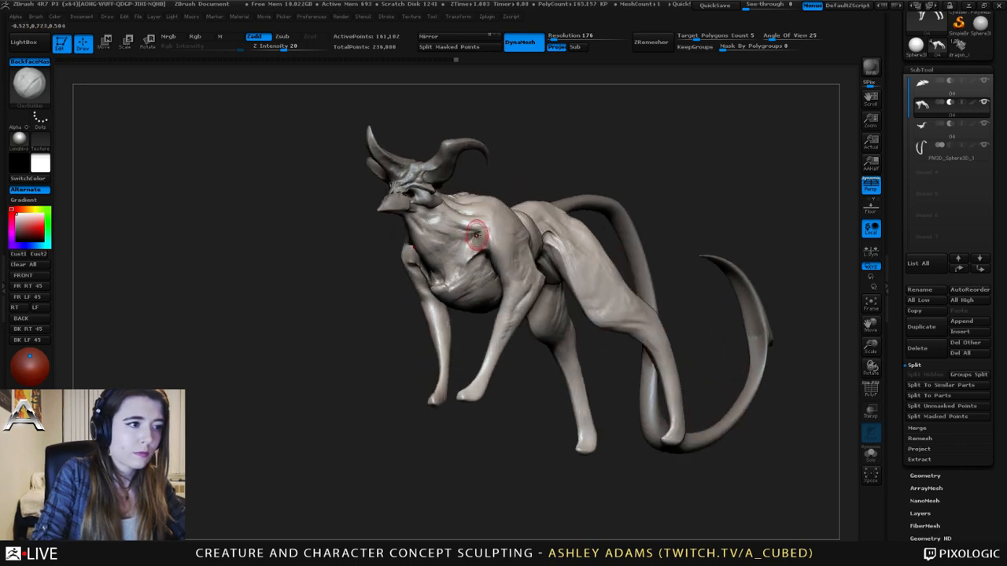
drag(477, 236, 475, 232)
mouse_move(474, 233)
shift+right_down()
mouse_move(477, 247)
mouse_move(472, 231)
shift+right_up()
mouse_move(473, 231)
mouse_down()
mouse_move(465, 225)
mouse_move(475, 232)
mouse_up()
mouse_move(441, 220)
right_down()
mouse_move(413, 230)
mouse_move(443, 234)
mouse_move(421, 231)
mouse_move(427, 266)
mouse_move(453, 259)
mouse_move(402, 222)
right_up()
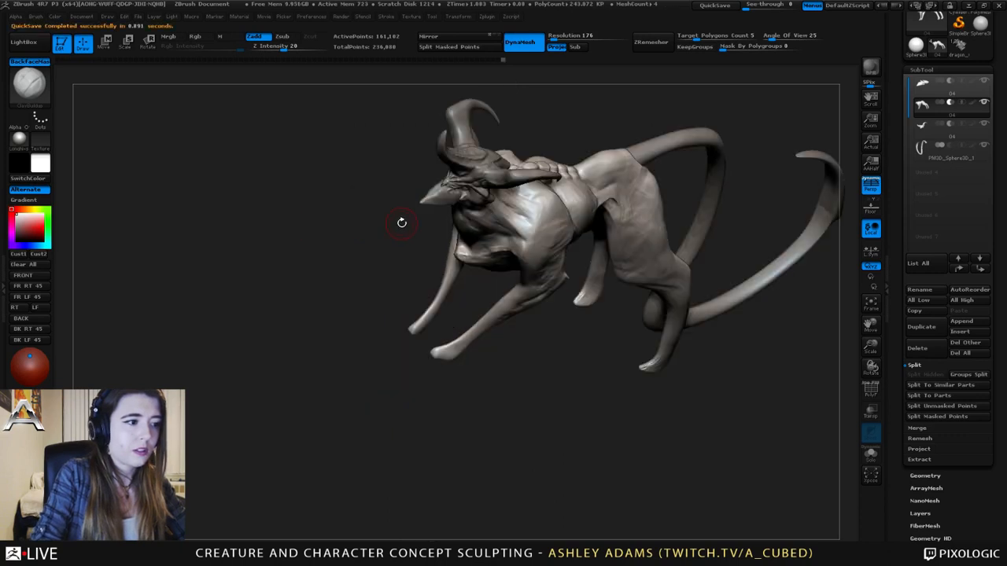
- Save the creature sculpt to disk
mouse_move(464, 253)
right_down()
mouse_move(498, 271)
mouse_move(515, 233)
mouse_move(503, 224)
mouse_move(718, 164)
right_up()
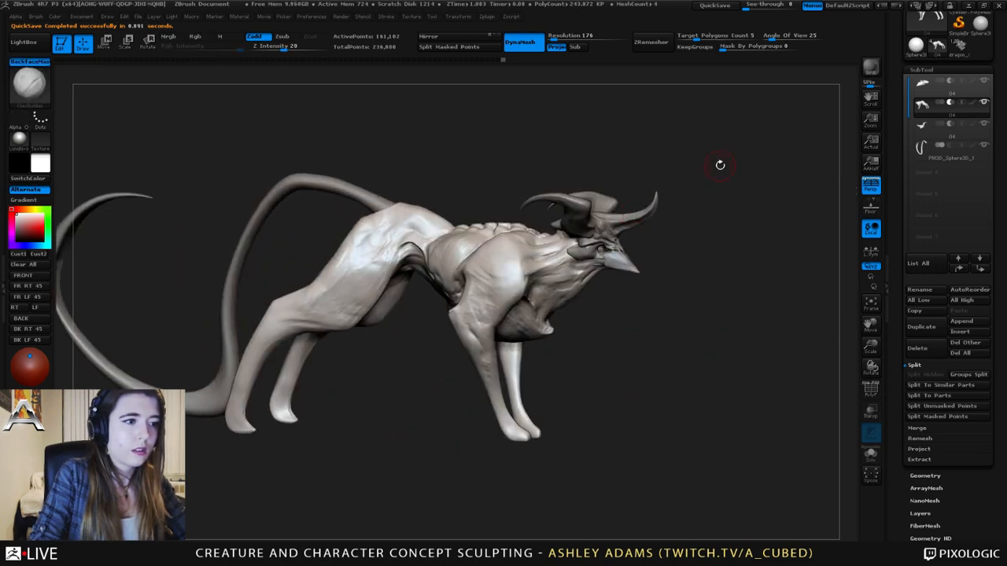
scroll(900, 16, up, 3)
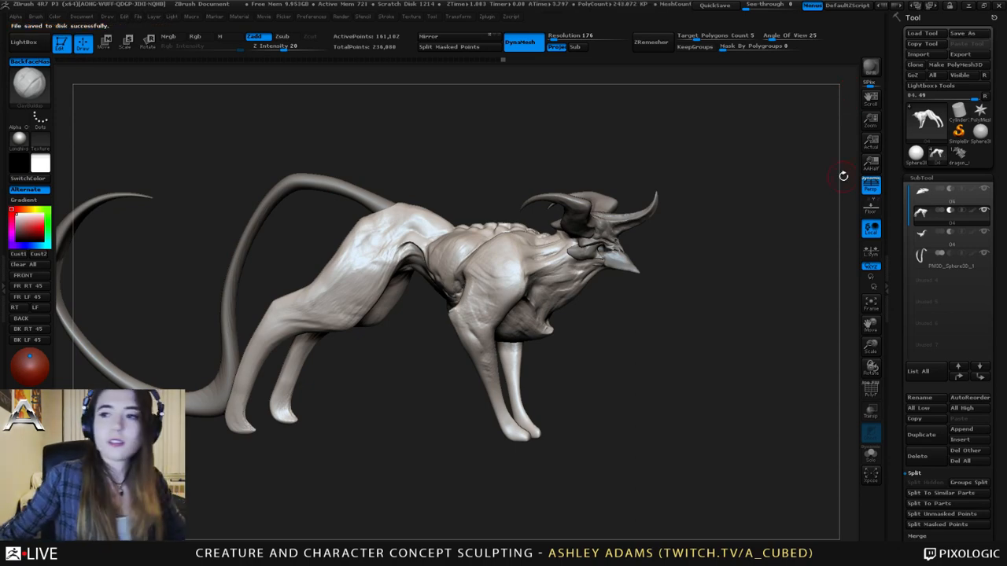
click(868, 183)
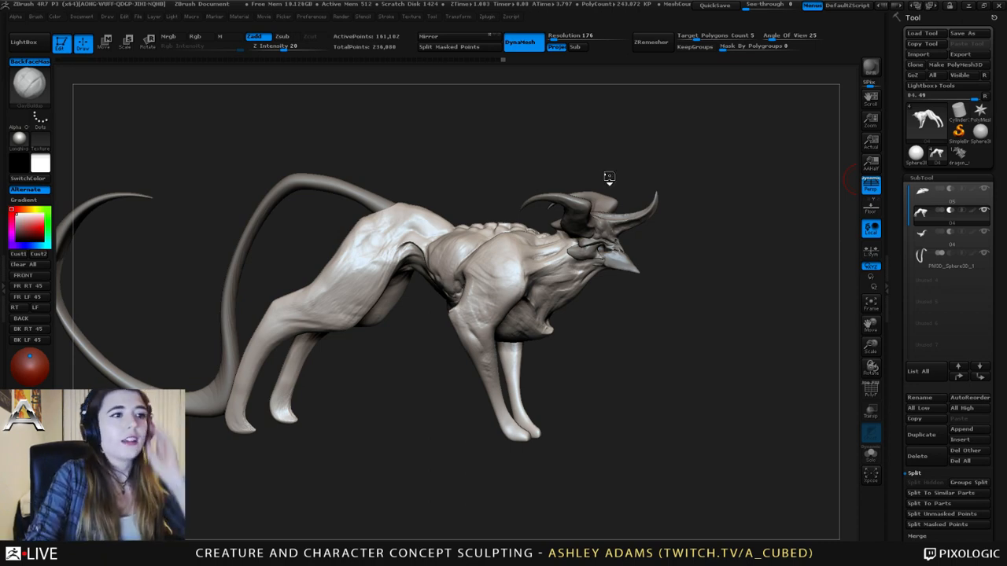
- Activate the horned head subtool, accept removing its newer undo history, and reshape the horns with the SnakeHook brush
mouse_move(606, 175)
mouse_down()
mouse_move(611, 184)
mouse_move(600, 157)
mouse_move(505, 195)
mouse_up()
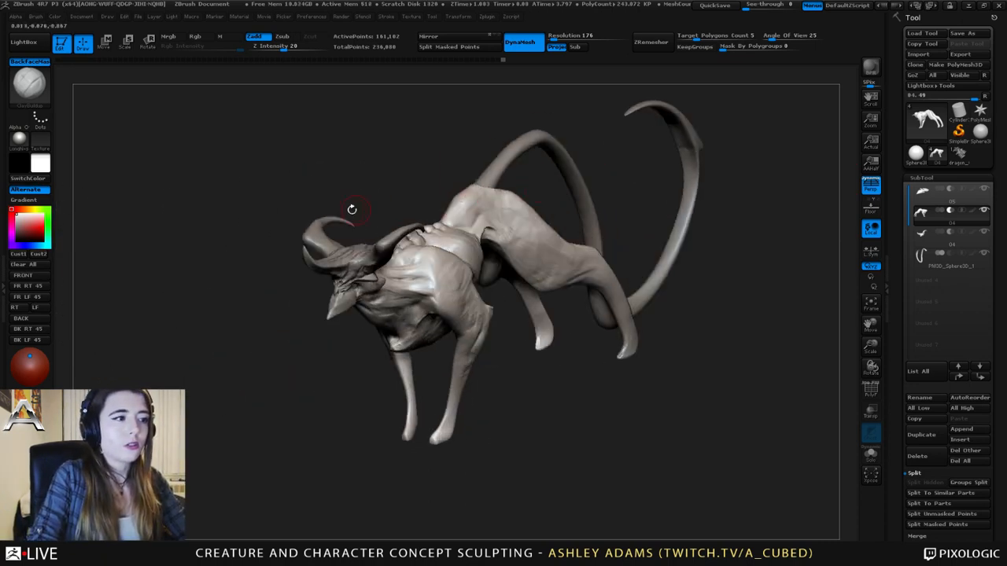
drag(350, 210, 305, 225)
key(b)
key(s)
key(h)
alt+click(305, 236)
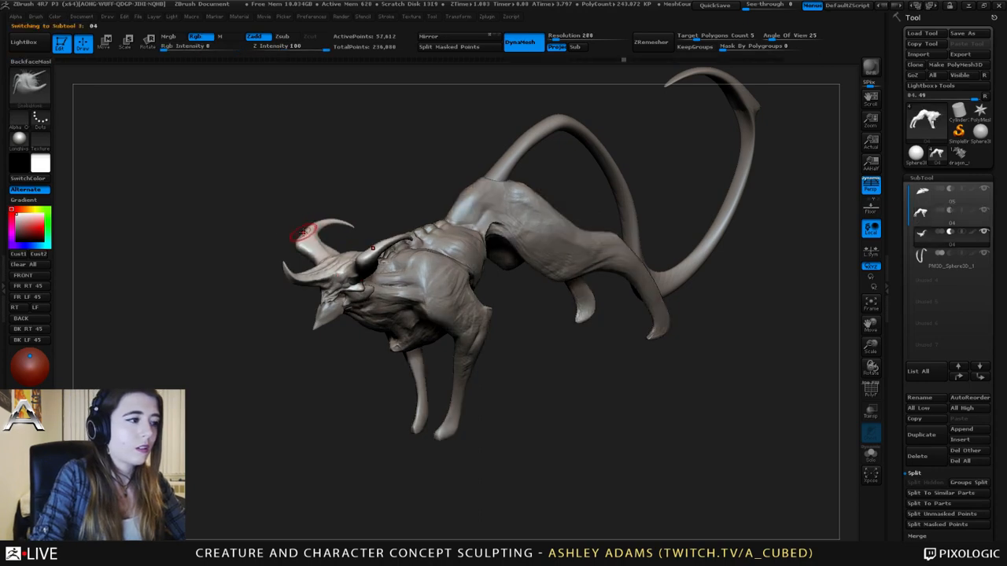
key(space)
click(300, 230)
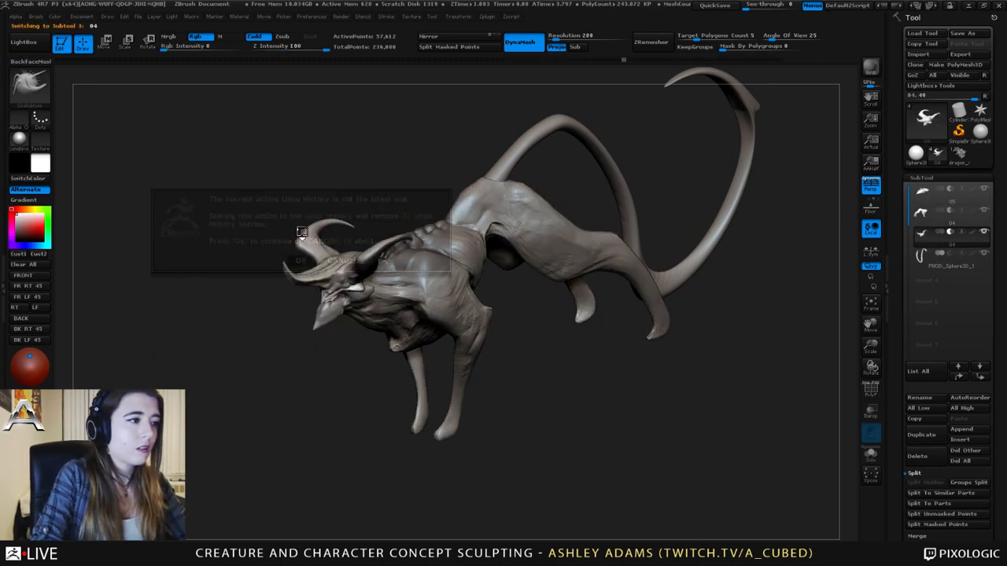
click(302, 256)
drag(346, 197, 515, 154)
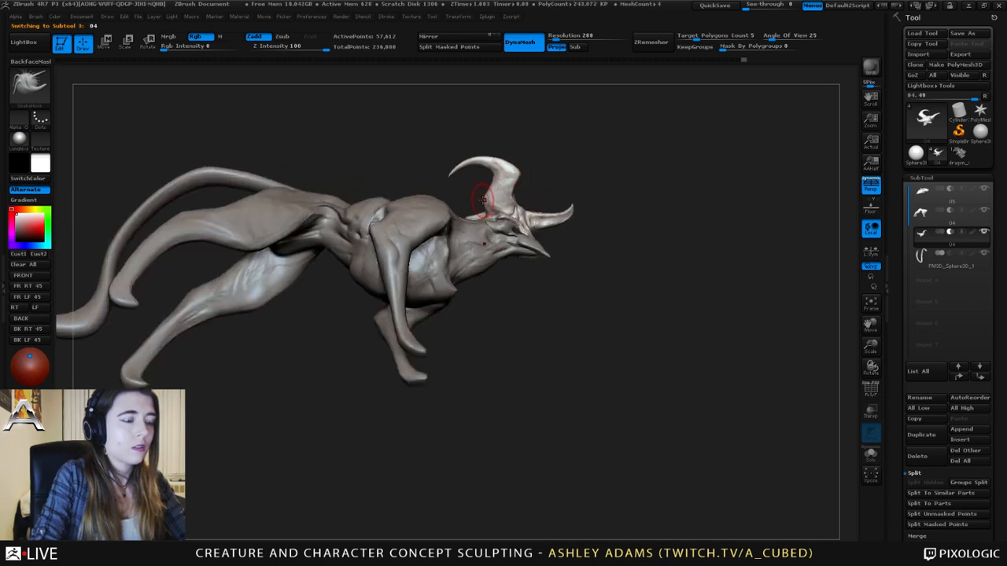
mouse_move(481, 200)
right_down()
mouse_move(503, 220)
mouse_move(525, 192)
mouse_move(523, 176)
mouse_move(446, 176)
mouse_move(466, 181)
mouse_move(452, 187)
mouse_move(510, 263)
mouse_move(708, 281)
right_up()
right_click(452, 191)
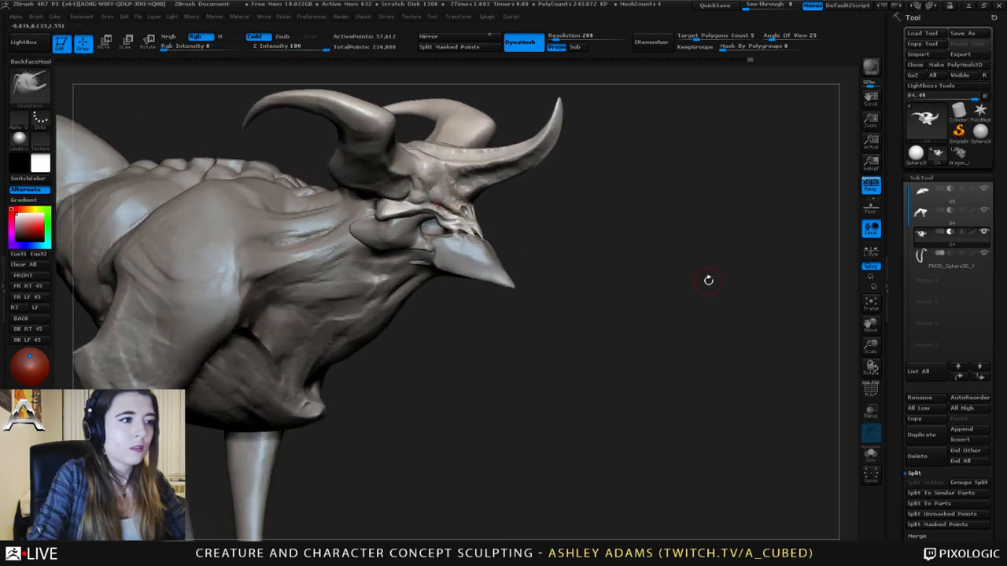
- Append a sphere as a new subtool and make it the active one
click(961, 428)
click(573, 390)
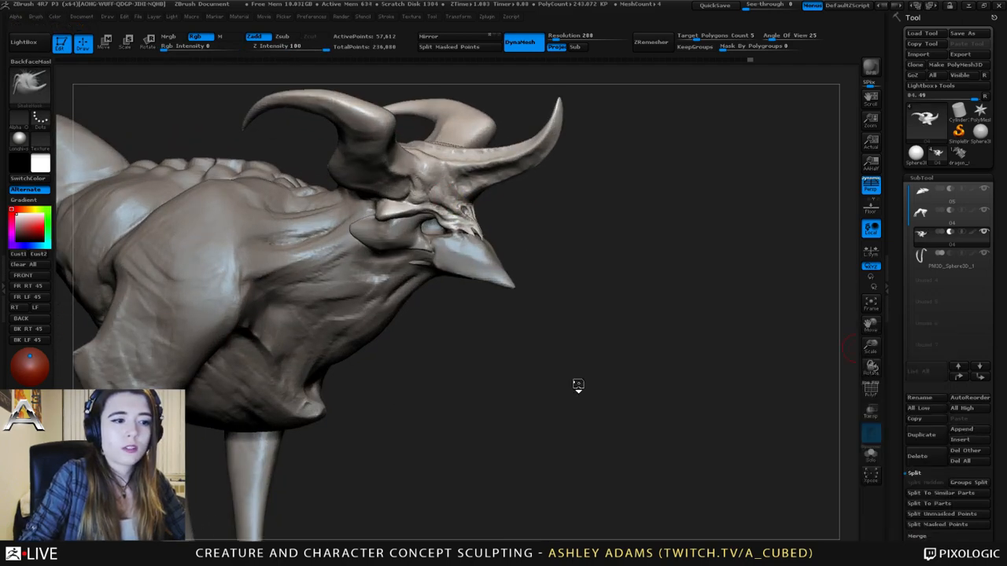
ctrl+right_drag(577, 384, 415, 269)
alt+click(543, 195)
mouse_move(544, 195)
shift+right_down()
mouse_move(602, 188)
mouse_move(472, 240)
shift+right_up()
- Shrink the new sphere to eyeball size with the Transpose scale line, repeating the scaling several times
key(w)
mouse_move(493, 240)
shift+mouse_down()
mouse_move(312, 241)
mouse_move(356, 241)
shift+mouse_up()
key(e)
key(1)
key(1)
key(1)
key(1)
key(1)
key(1)
key(1)
key(1)
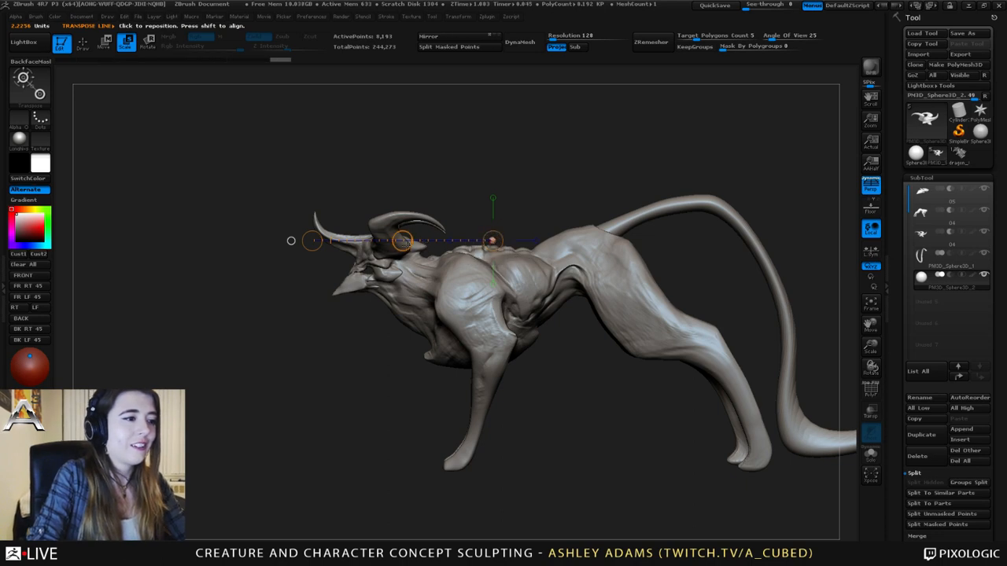
- Move the small sphere to the head, aligning it in side and front view with the Transpose move line
key(w)
right_drag(291, 240, 299, 241)
shift+right_drag(330, 289, 490, 271)
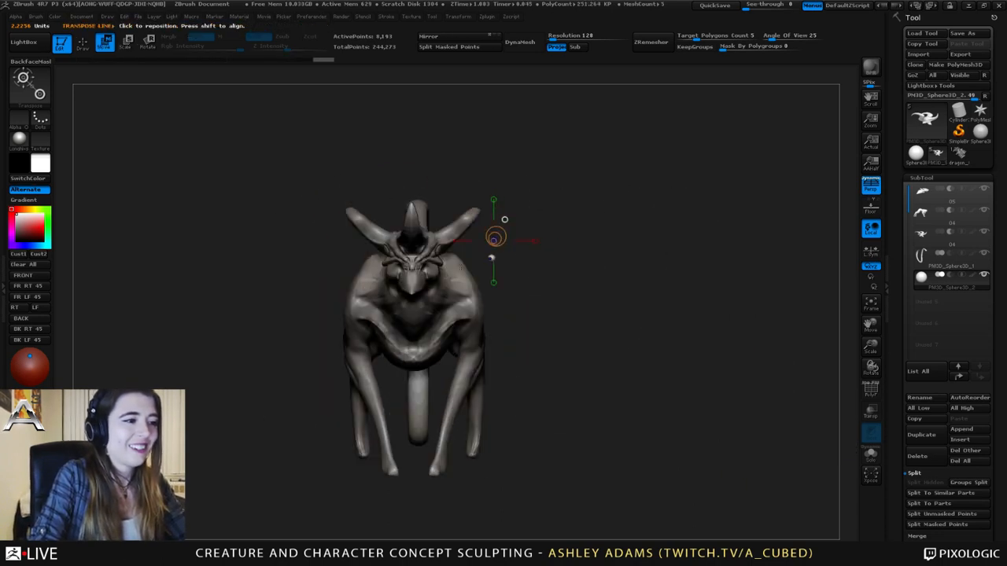
drag(490, 260, 628, 258)
drag(559, 260, 494, 266)
mouse_move(494, 267)
ctrl+right_down()
mouse_move(496, 338)
mouse_move(354, 342)
ctrl+right_up()
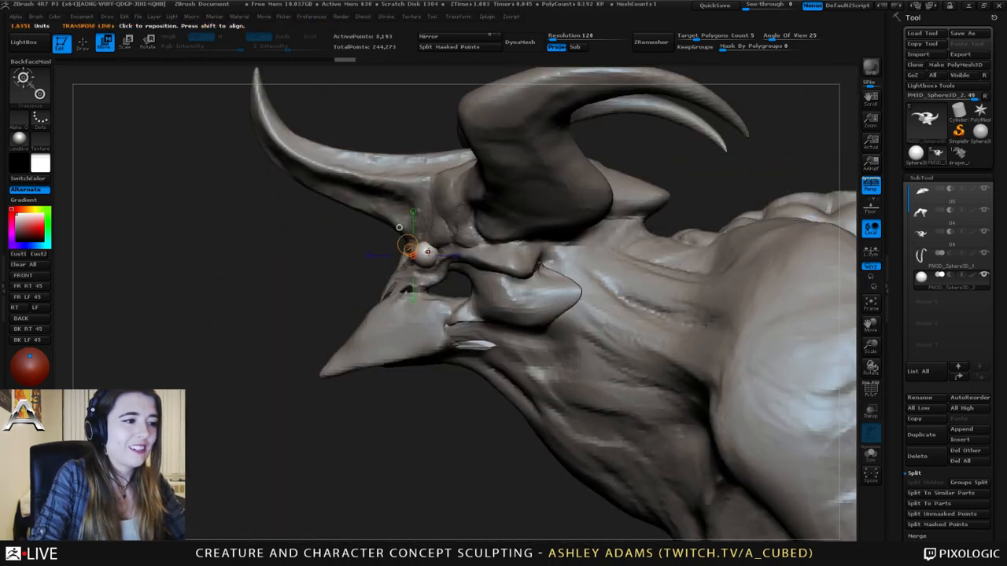
- Fit the sphere into the eye socket, scaling it further and adjusting its position in side and front view
mouse_move(430, 255)
mouse_down()
mouse_move(243, 255)
mouse_move(293, 254)
mouse_up()
key(e)
key(w)
right_drag(247, 214, 376, 212)
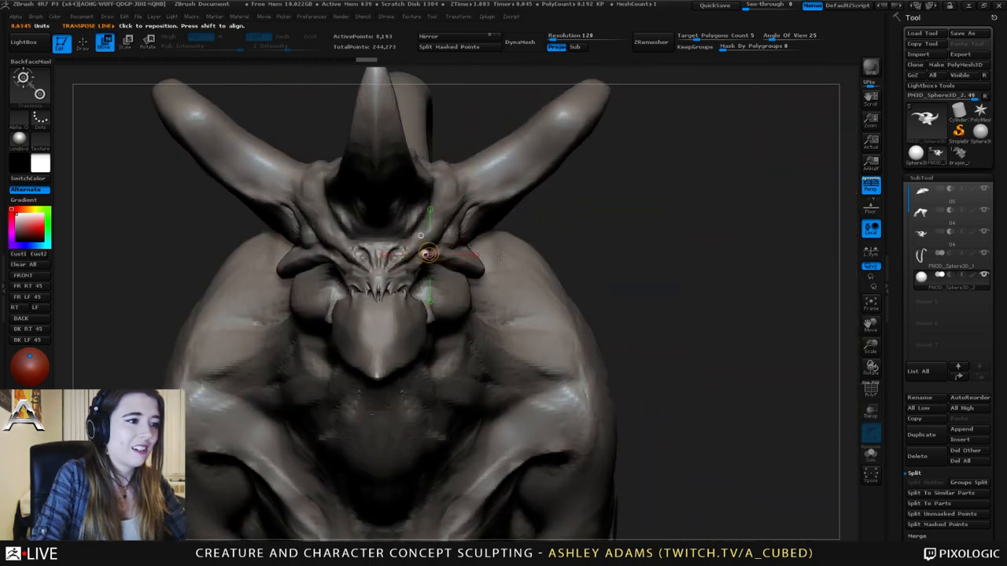
shift+drag(427, 255, 613, 255)
drag(521, 255, 509, 255)
right_drag(636, 254, 511, 250)
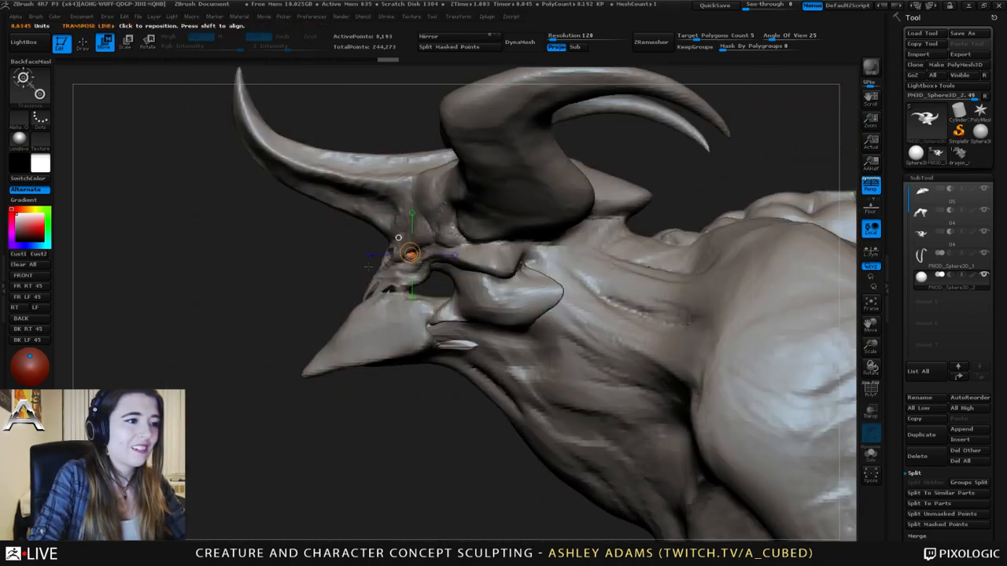
- Duplicate the eye sphere and mirror the copy into the socket on the head's opposite side
key(q)
click(922, 435)
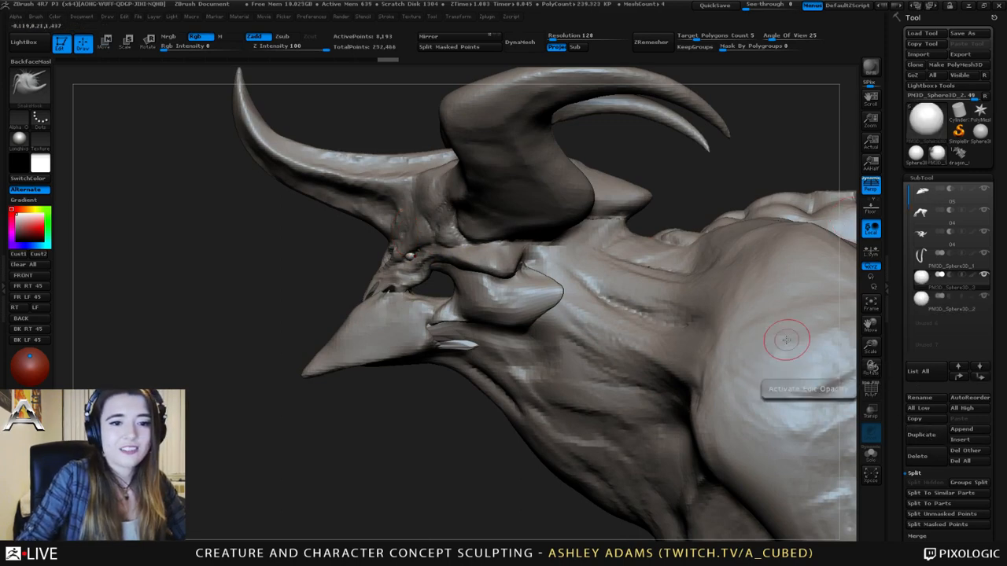
click(435, 40)
ctrl+right_drag(480, 330, 542, 283)
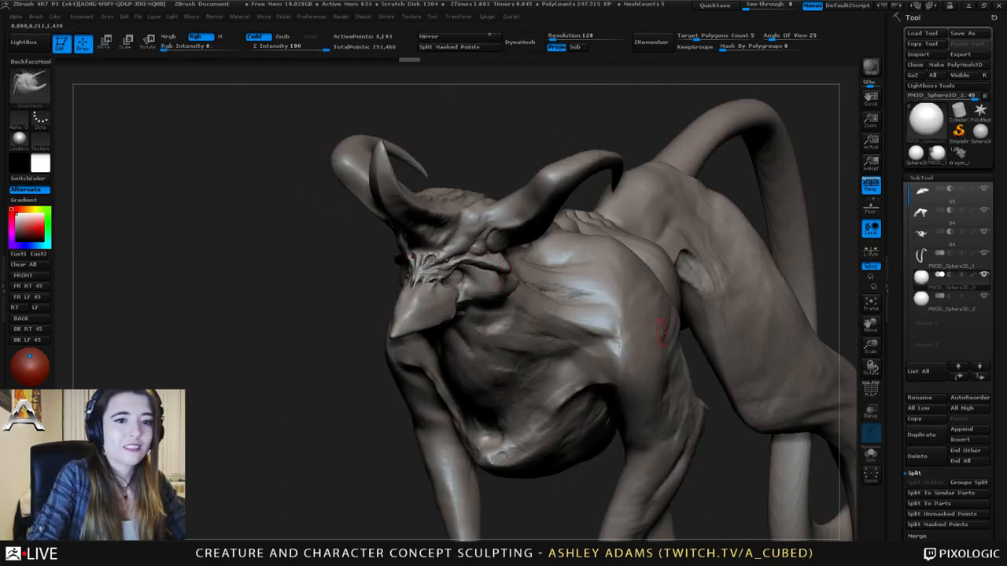
- Merge the two eye spheres into a single subtool
click(927, 537)
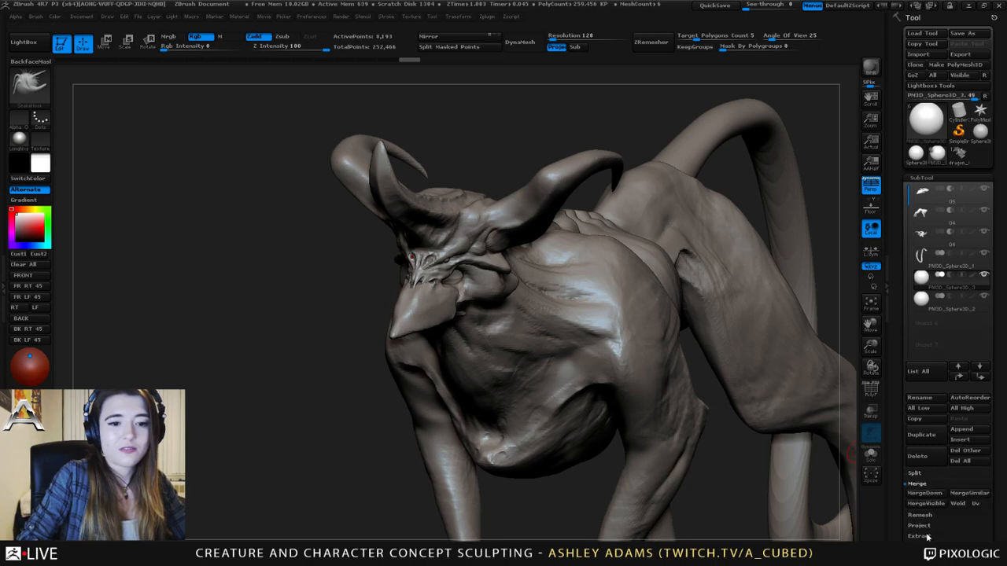
click(931, 493)
click(807, 517)
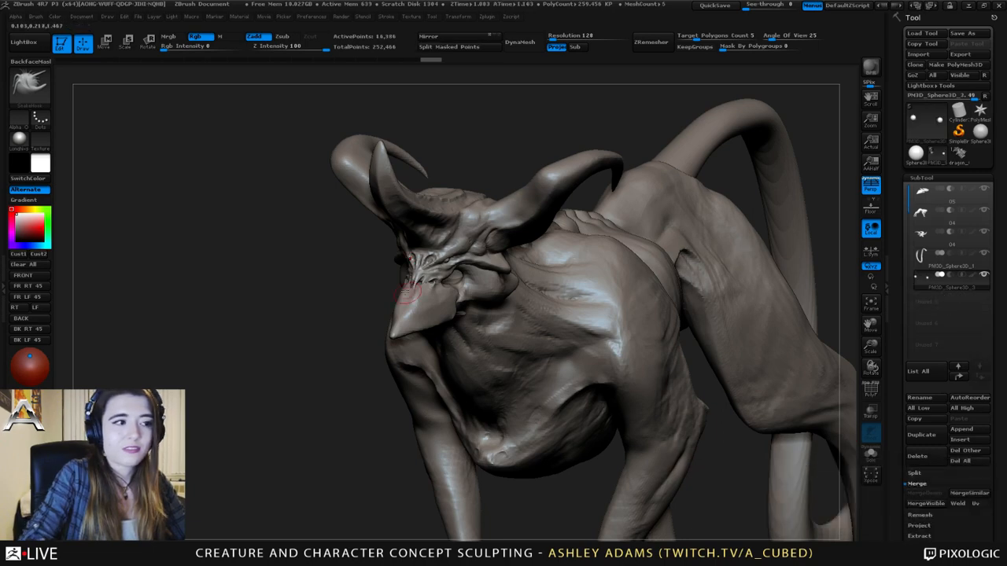
mouse_move(629, 283)
right_down()
mouse_move(436, 275)
mouse_move(452, 277)
mouse_move(452, 236)
mouse_move(503, 260)
right_up()
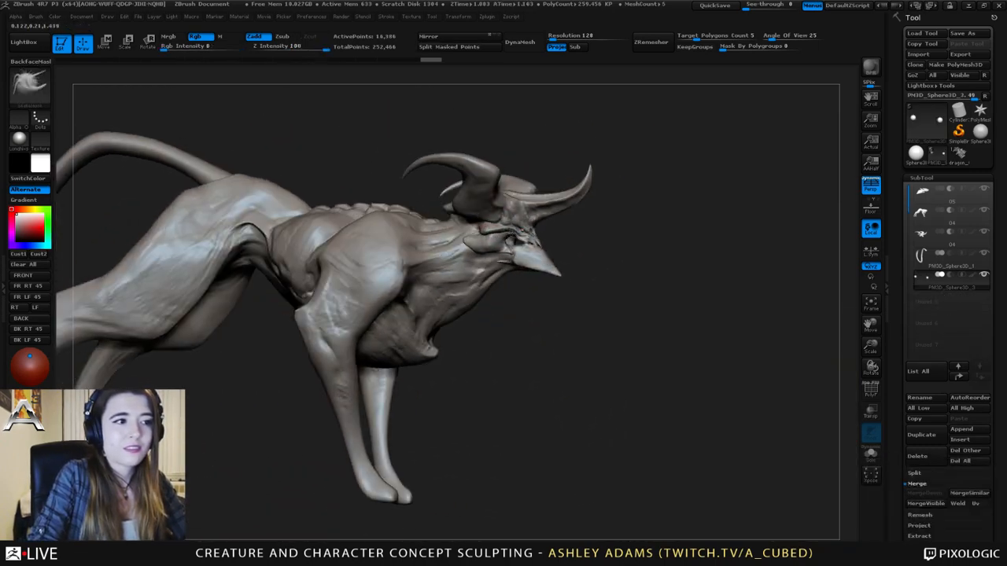
key(space)
right_drag(497, 214, 417, 163)
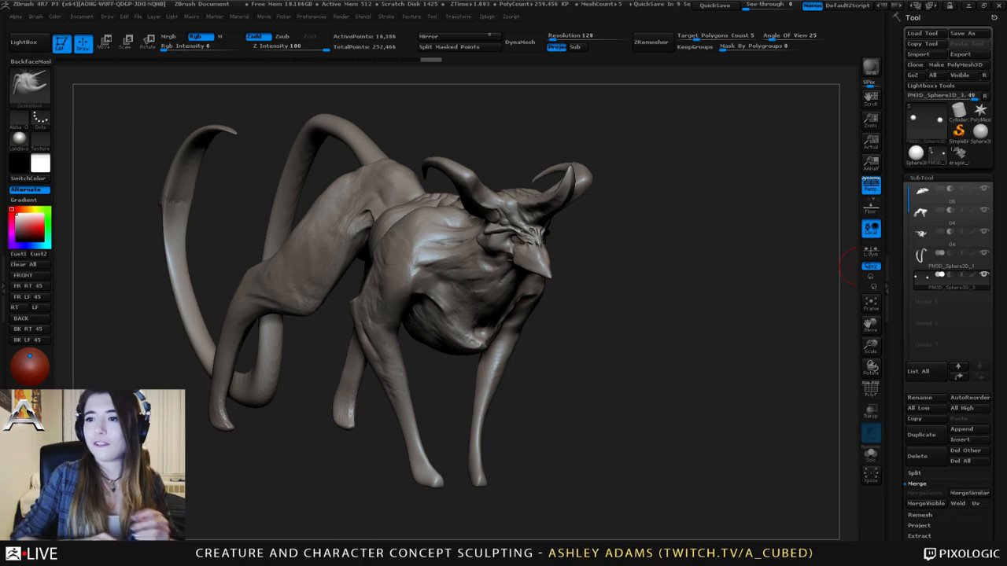
- Insert the Foot mesh from the IMM BParts brush at the body's front leg
mouse_move(574, 299)
mouse_down()
mouse_move(596, 295)
mouse_move(550, 330)
mouse_move(535, 400)
mouse_move(518, 302)
mouse_up()
alt+click(604, 429)
key(b)
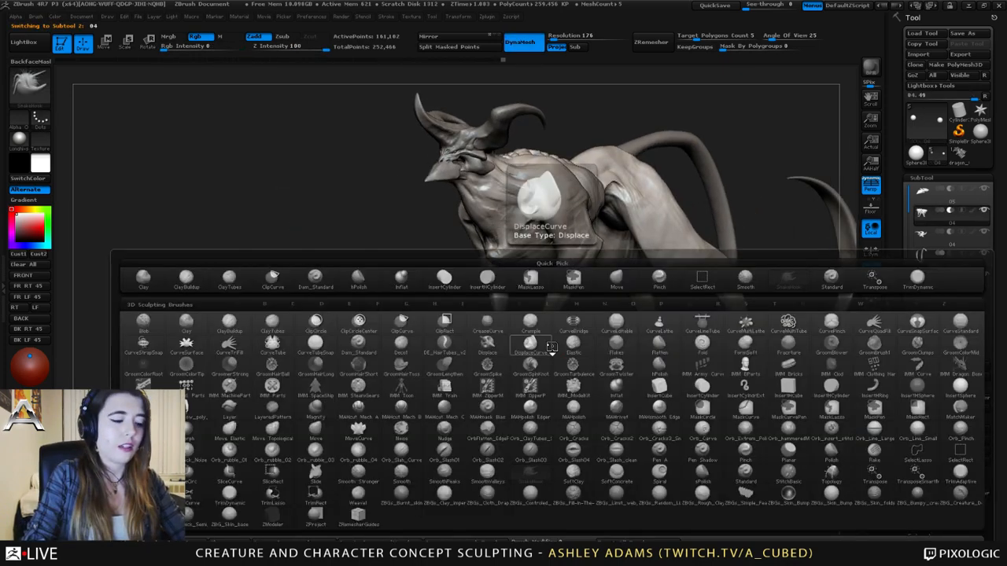
key(i)
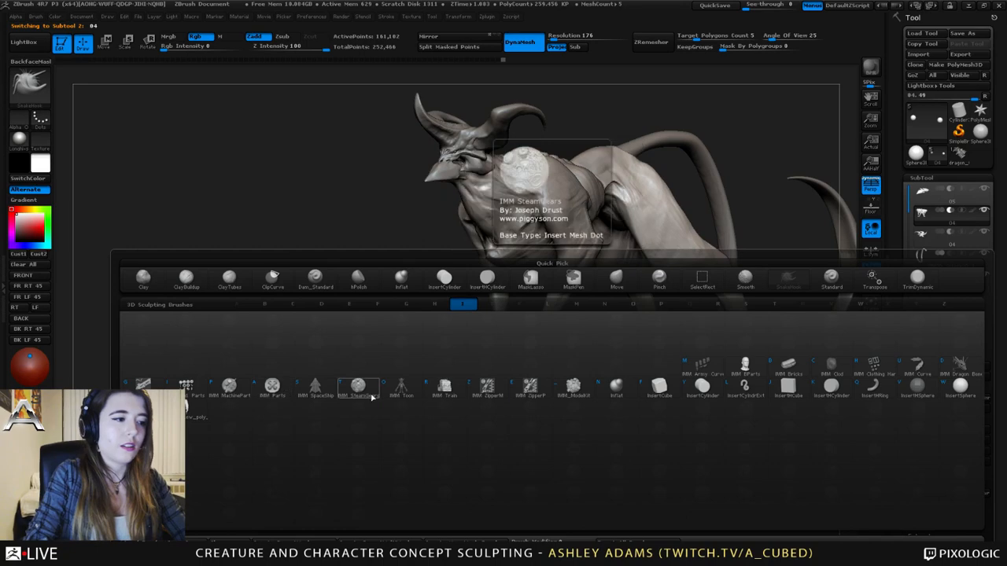
click(746, 367)
key(m)
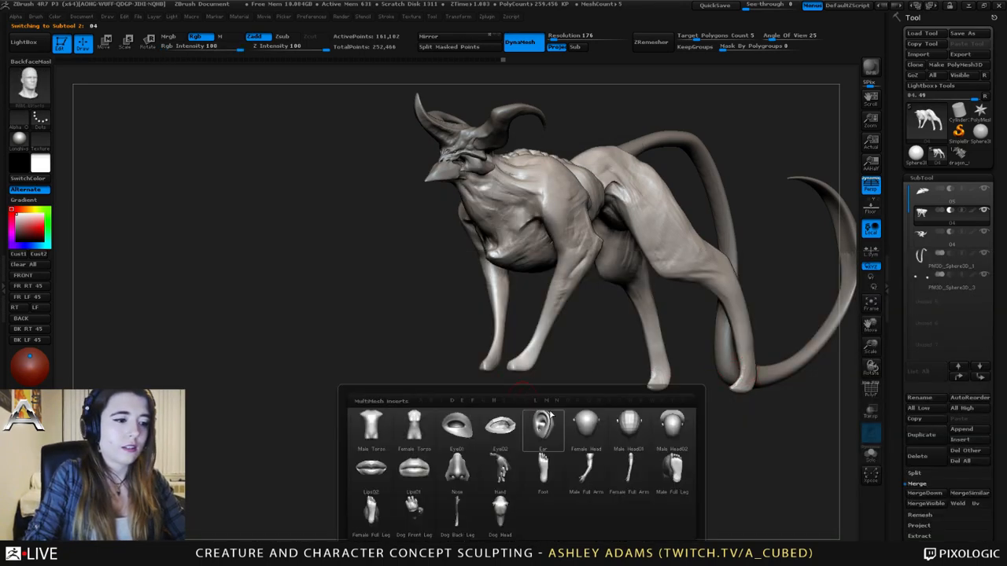
click(544, 472)
drag(525, 364, 453, 348)
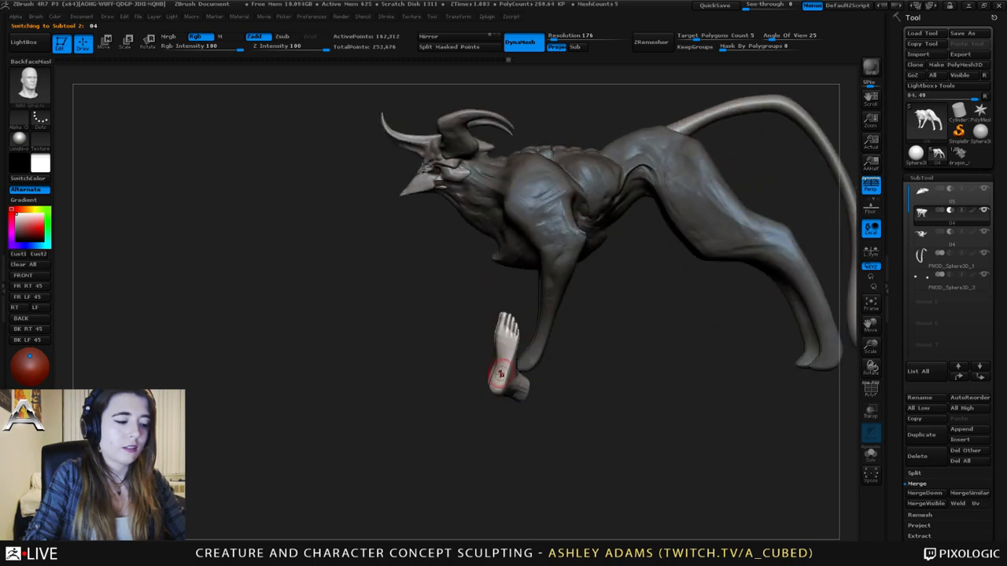
- Rotate the inserted feet flat with the Transpose line and move them onto the ends of the front legs
key(r)
mouse_move(528, 389)
mouse_down()
mouse_move(470, 353)
mouse_move(368, 316)
mouse_move(364, 420)
mouse_move(432, 508)
mouse_up()
drag(422, 343, 487, 345)
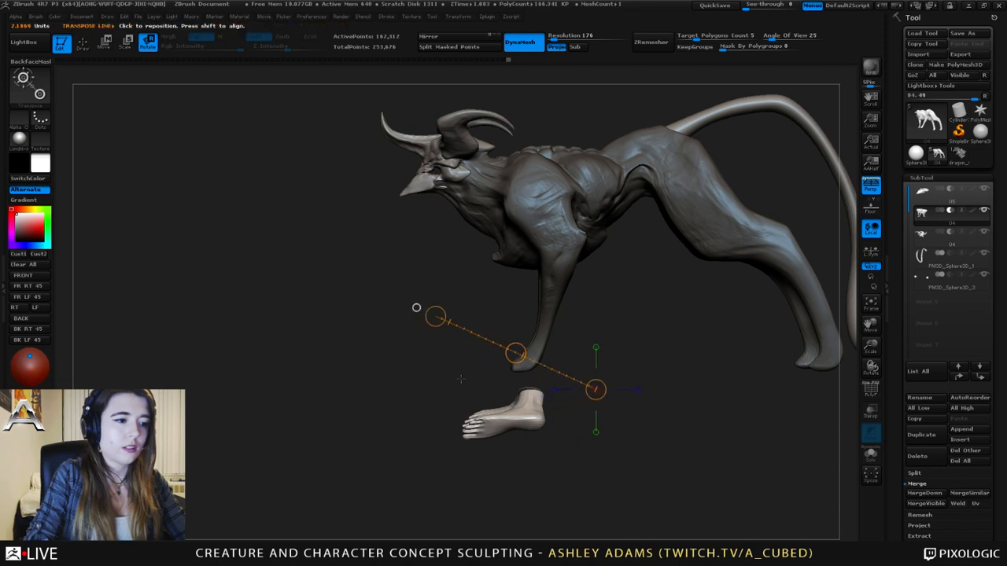
mouse_move(460, 377)
shift+mouse_down()
mouse_move(599, 468)
mouse_move(498, 501)
shift+mouse_up()
key(w)
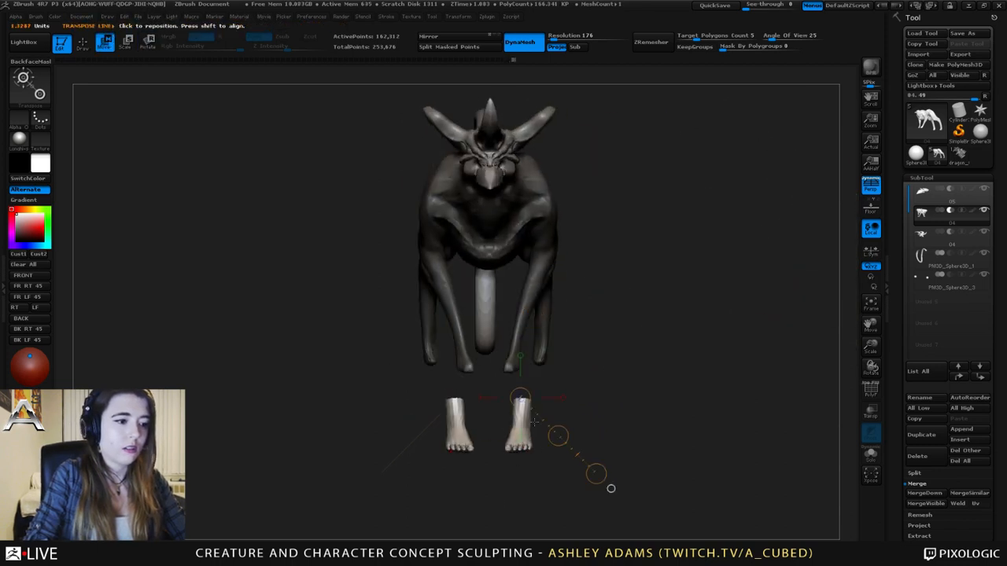
drag(554, 441, 632, 375)
drag(522, 440, 523, 442)
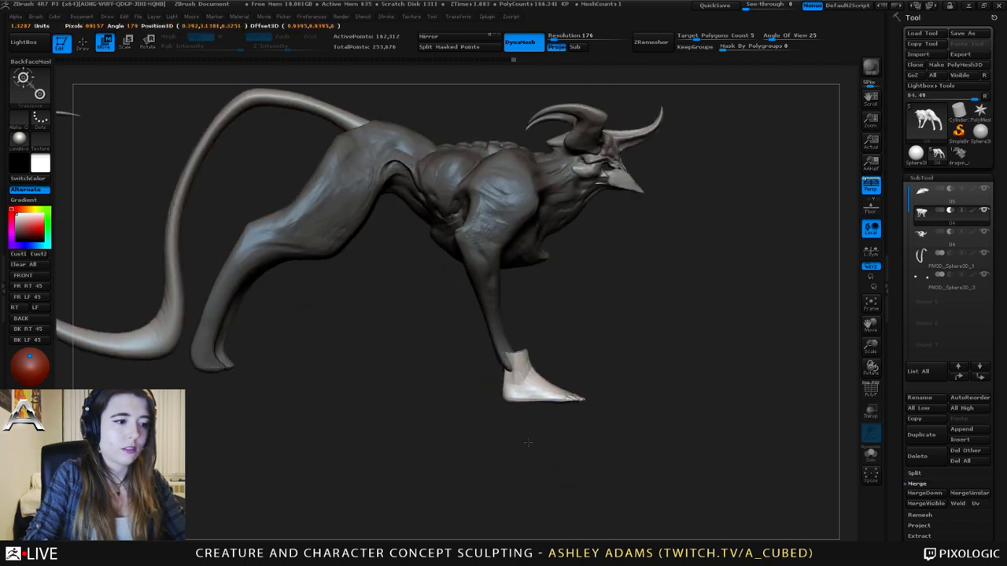
- Pull the front feet's ankles into line with the legs using the SnakeHook brush
key(q)
key(space)
mouse_move(532, 356)
mouse_down()
mouse_move(494, 356)
mouse_move(512, 348)
mouse_up()
key(b)
key(s)
key(h)
mouse_move(570, 355)
mouse_down()
mouse_move(483, 351)
mouse_move(552, 360)
mouse_move(558, 347)
mouse_move(631, 343)
mouse_move(589, 351)
mouse_move(621, 353)
mouse_move(582, 358)
mouse_move(621, 351)
mouse_move(629, 314)
mouse_up()
drag(663, 259, 537, 341)
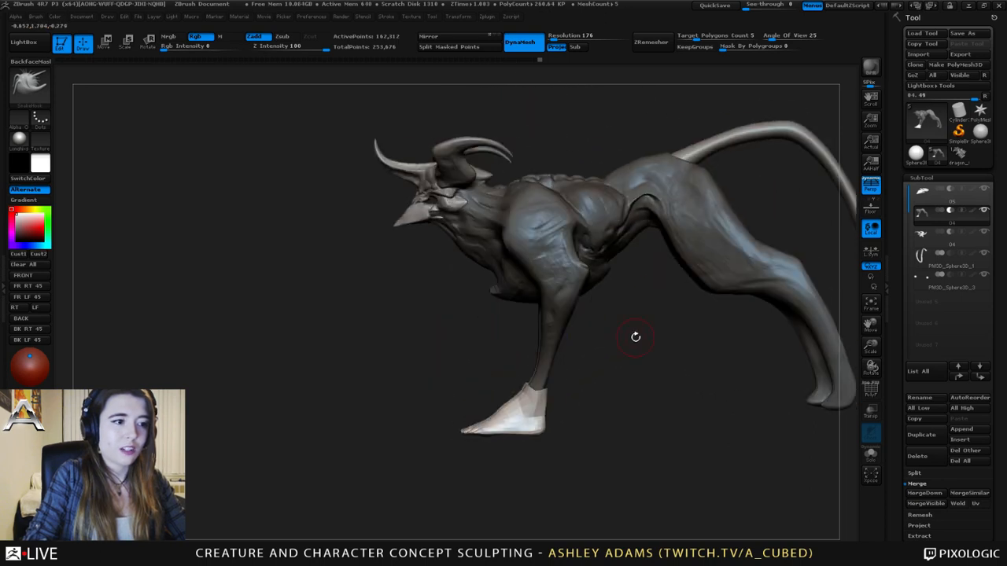
alt+drag(634, 335, 528, 306)
- Split the feet from the body into their own subtool and duplicate them back to the hind legs
click(914, 474)
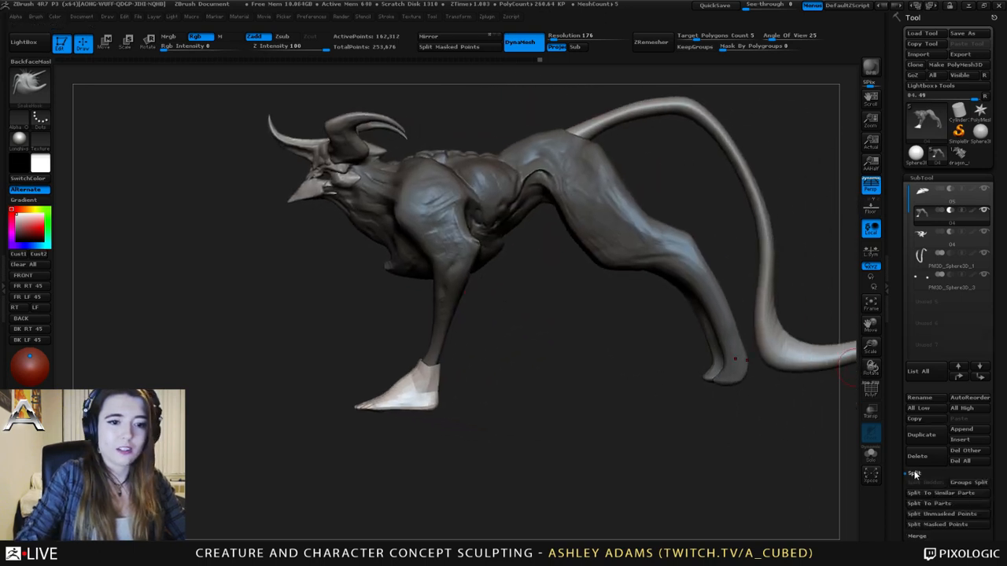
click(940, 523)
key(w)
click(425, 391)
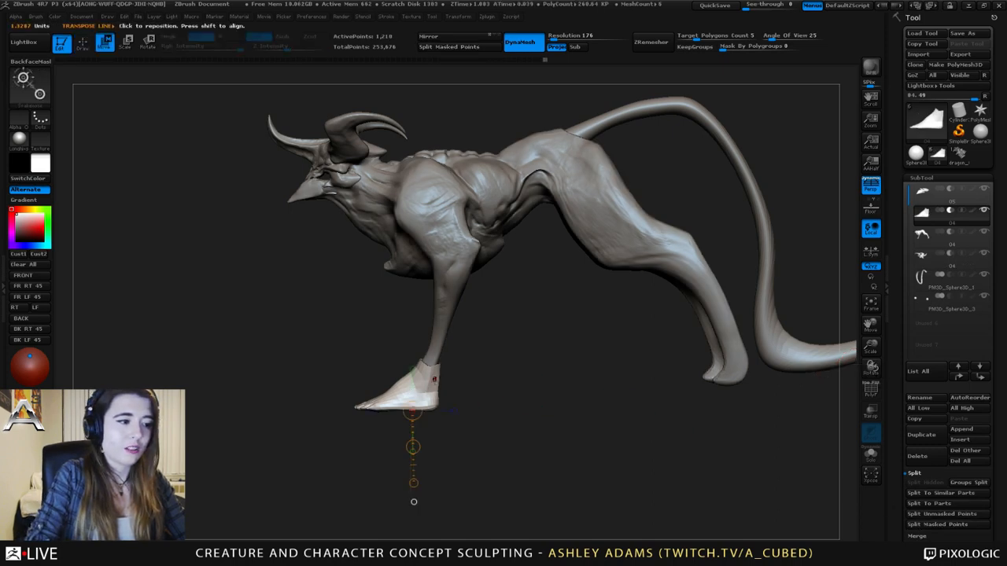
shift+drag(395, 395, 556, 395)
ctrl+drag(476, 394, 778, 395)
- Align the duplicated feet under the hind legs in front view with the Transpose move line
shift+drag(708, 421, 782, 420)
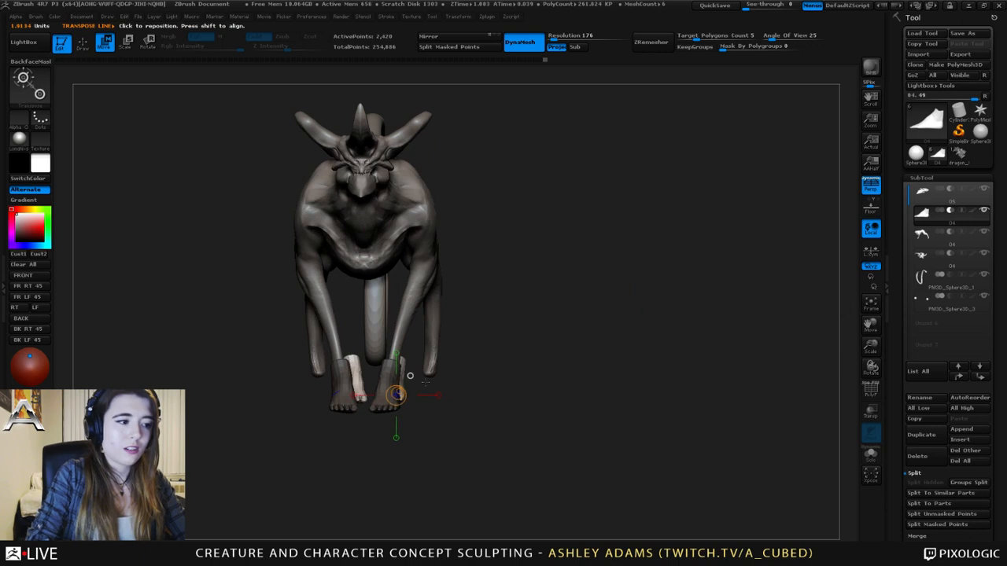
shift+drag(394, 382, 582, 382)
mouse_move(489, 382)
mouse_down()
mouse_move(530, 383)
mouse_move(509, 403)
mouse_move(515, 354)
mouse_move(501, 334)
mouse_move(501, 227)
mouse_move(561, 258)
mouse_move(476, 346)
mouse_move(495, 370)
mouse_up()
key(r)
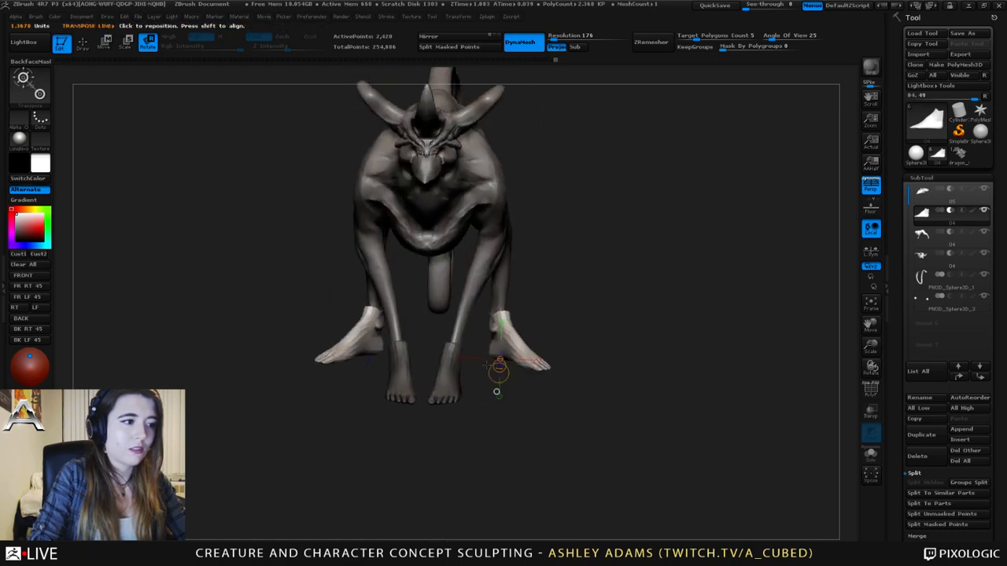
- Reshape the hind feet's ankles to meet the leg ends with the SnakeHook brush, and clear the mask on the feet
key(q)
key(space)
mouse_move(496, 323)
mouse_down()
mouse_move(497, 338)
mouse_move(517, 339)
mouse_move(477, 323)
mouse_up()
key(space)
mouse_move(440, 334)
mouse_down()
mouse_move(497, 312)
mouse_move(475, 297)
mouse_up()
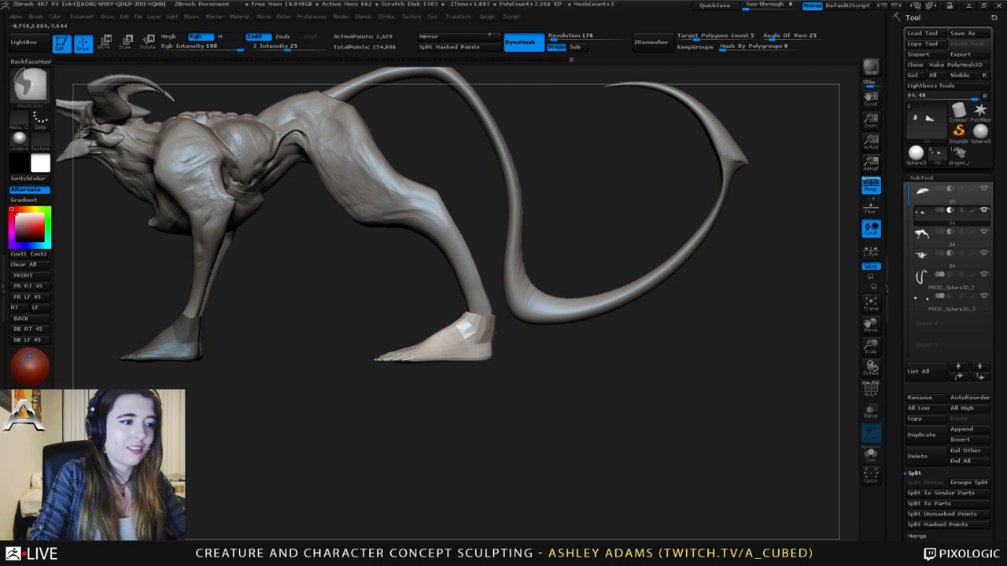
ctrl+right_drag(494, 326, 599, 324)
drag(504, 285, 551, 303)
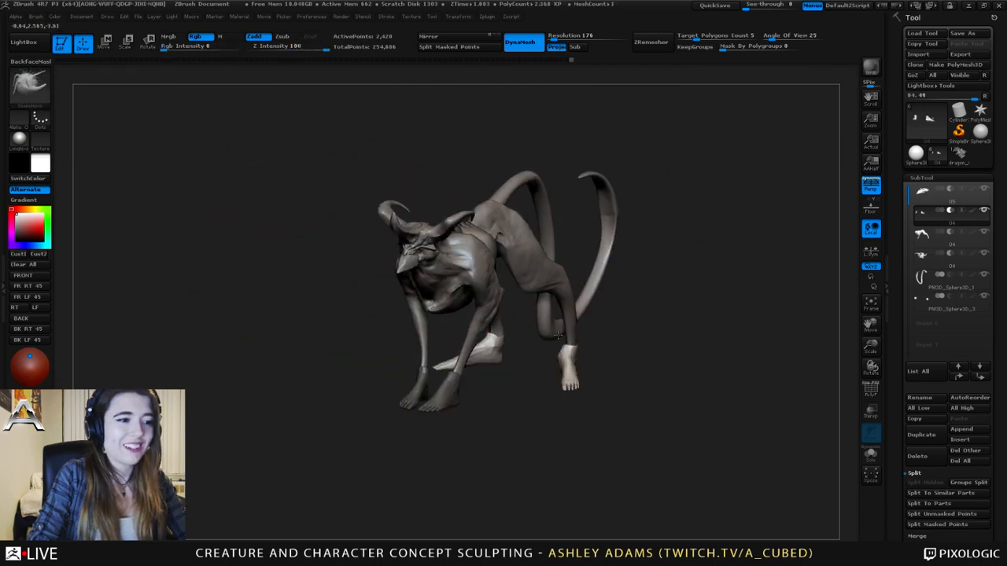
key(space)
drag(556, 355, 561, 355)
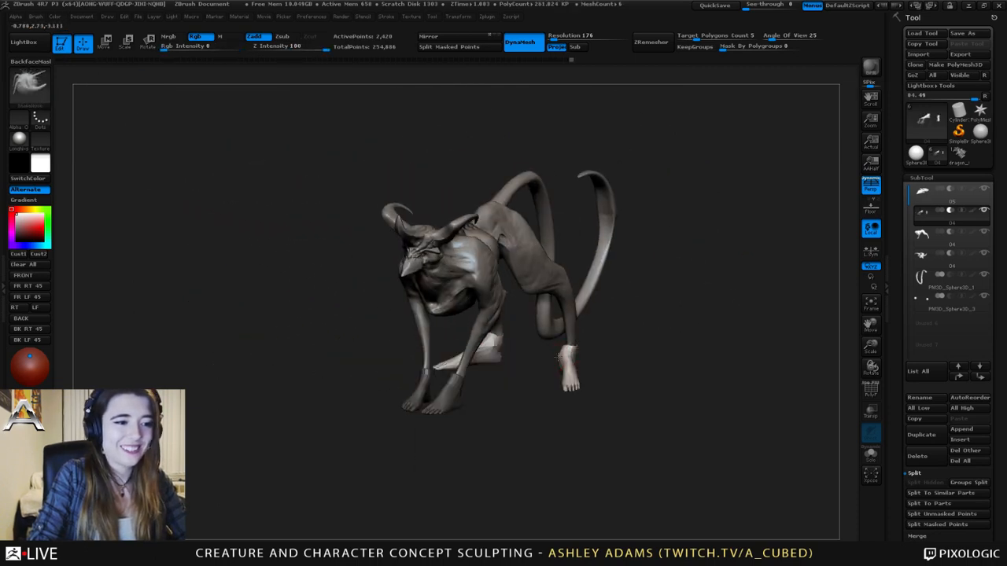
right_drag(554, 322, 593, 353)
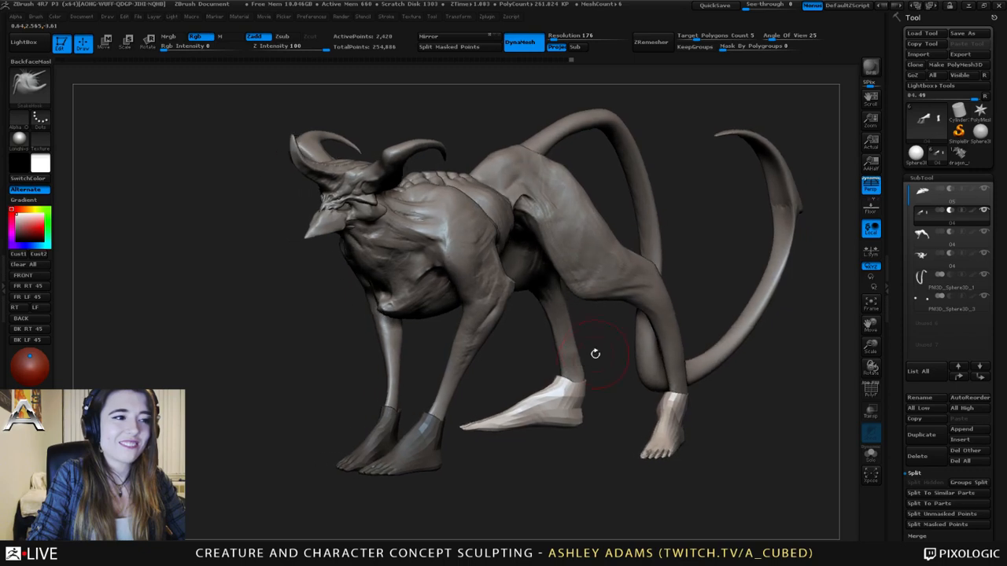
ctrl+drag(609, 364, 622, 367)
alt+right_drag(574, 320, 591, 343)
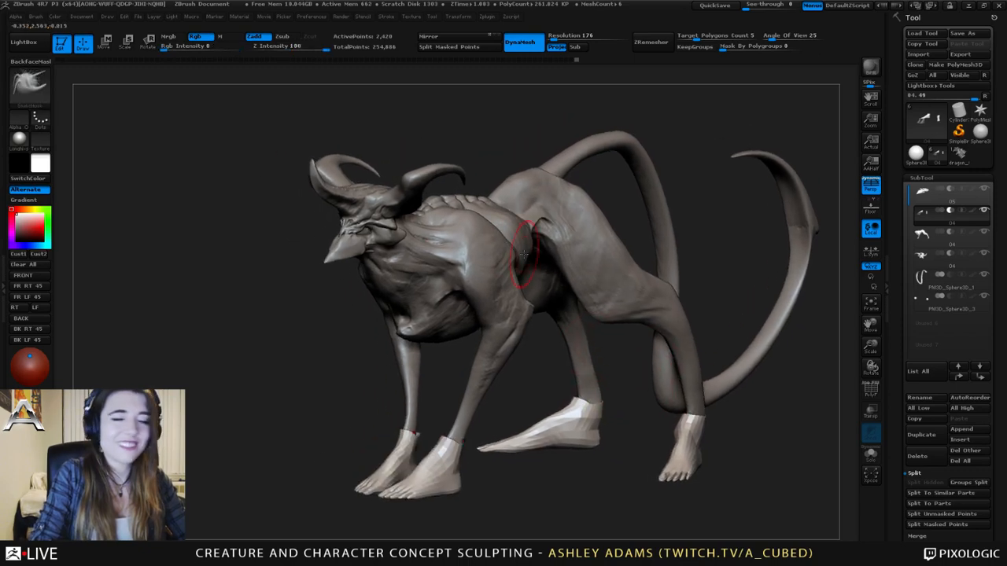
- Delete the subtool containing all four human feet
mouse_move(924, 277)
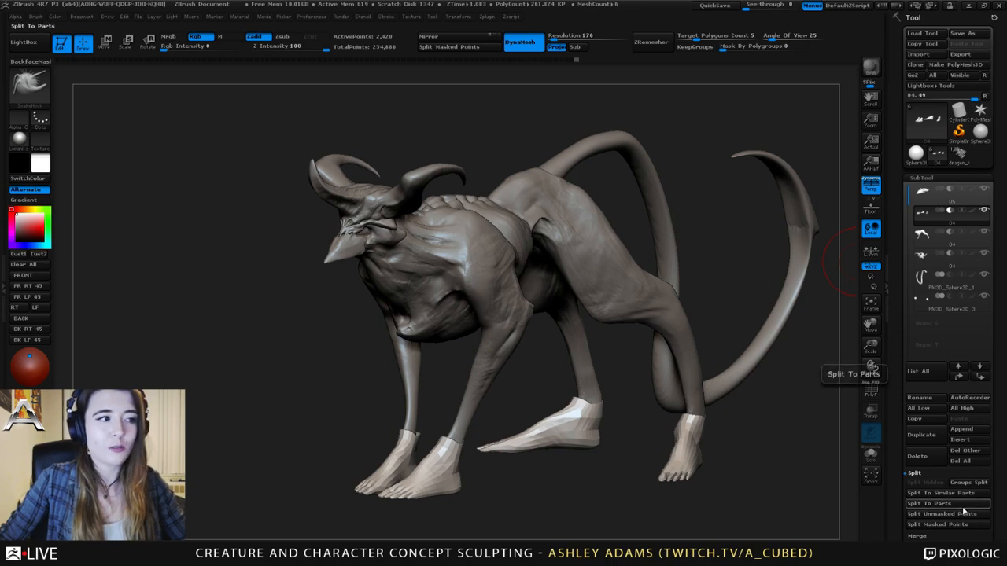
click(934, 460)
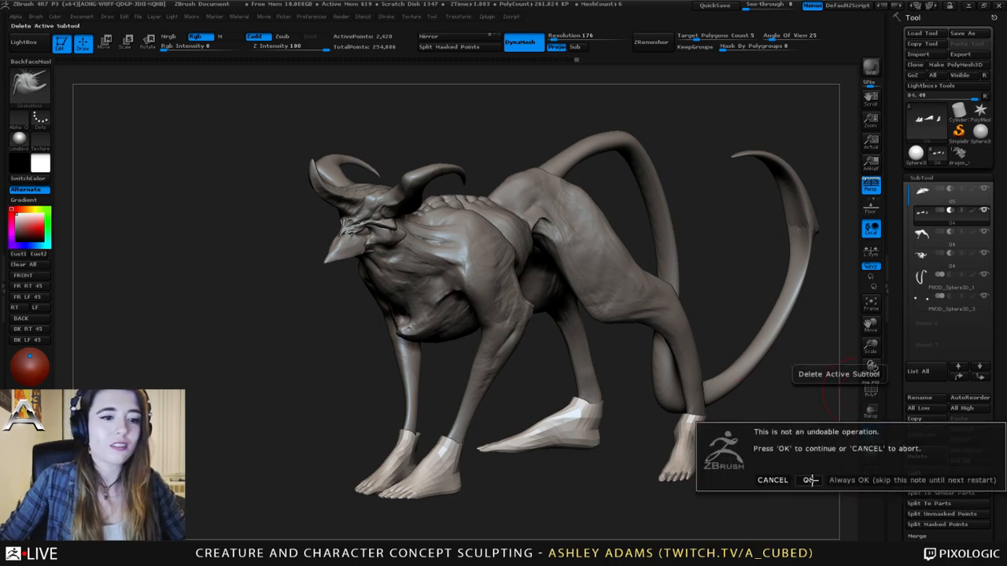
click(934, 461)
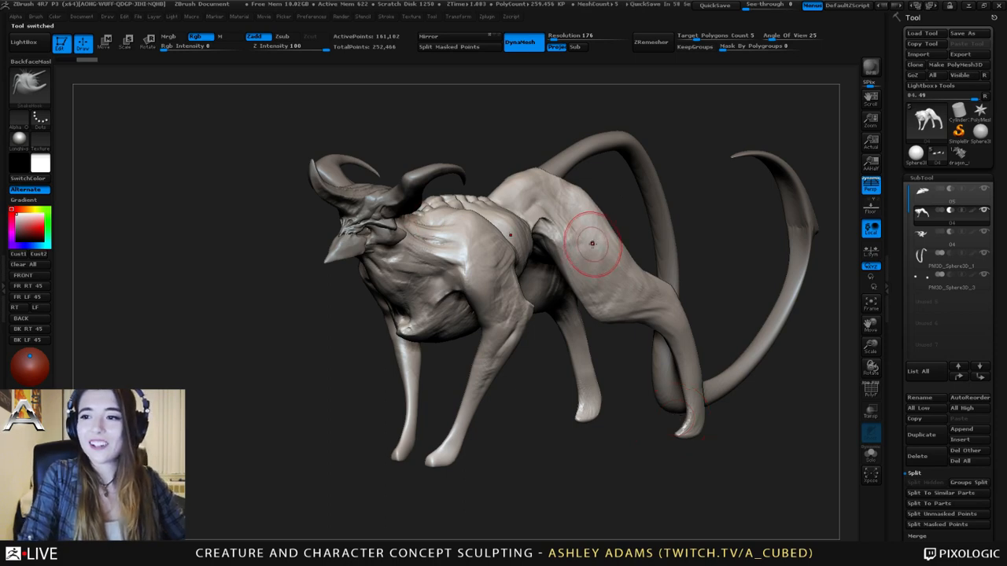
- Make the beak the active subtool and remesh it with DynaMesh at a higher resolution
mouse_move(559, 226)
right_down()
mouse_move(722, 180)
mouse_move(727, 221)
mouse_move(674, 206)
mouse_move(671, 222)
right_up()
alt+click(672, 222)
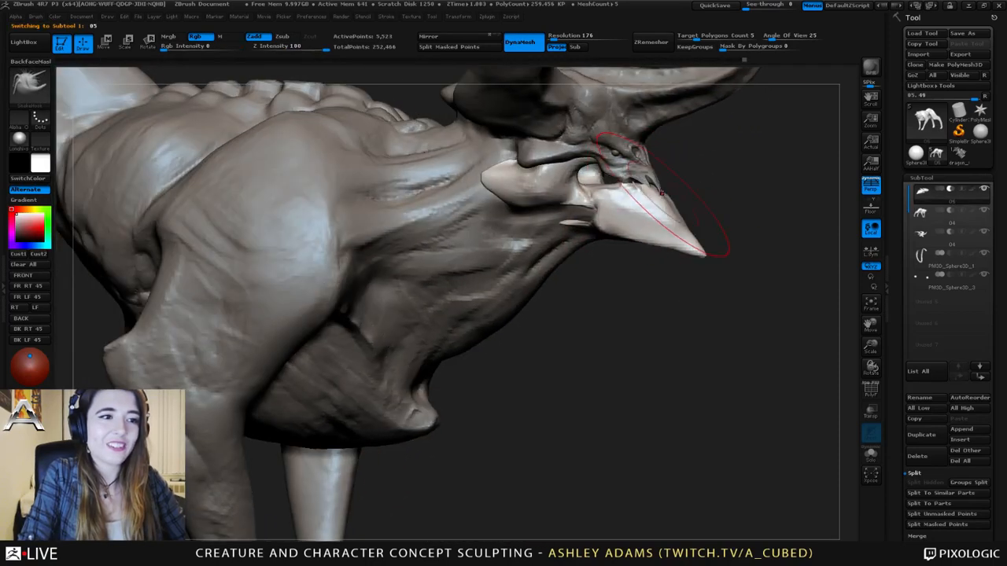
key(space)
drag(656, 194, 640, 194)
alt+right_drag(651, 189, 670, 231)
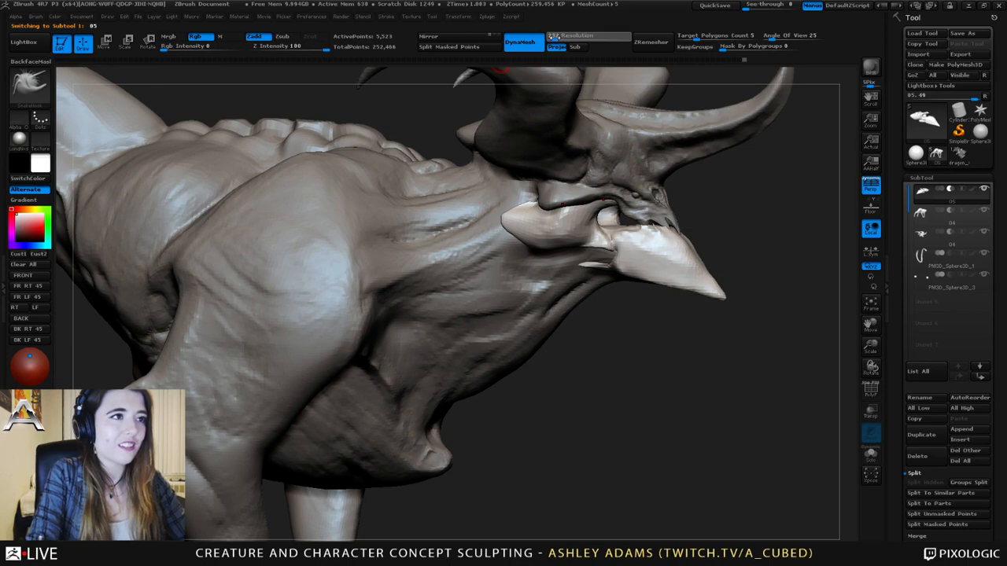
ctrl+drag(730, 225, 753, 238)
right_drag(754, 238, 626, 287)
- Isolate the beak subtool with Solo mode and turn its upper surface into view
key(space)
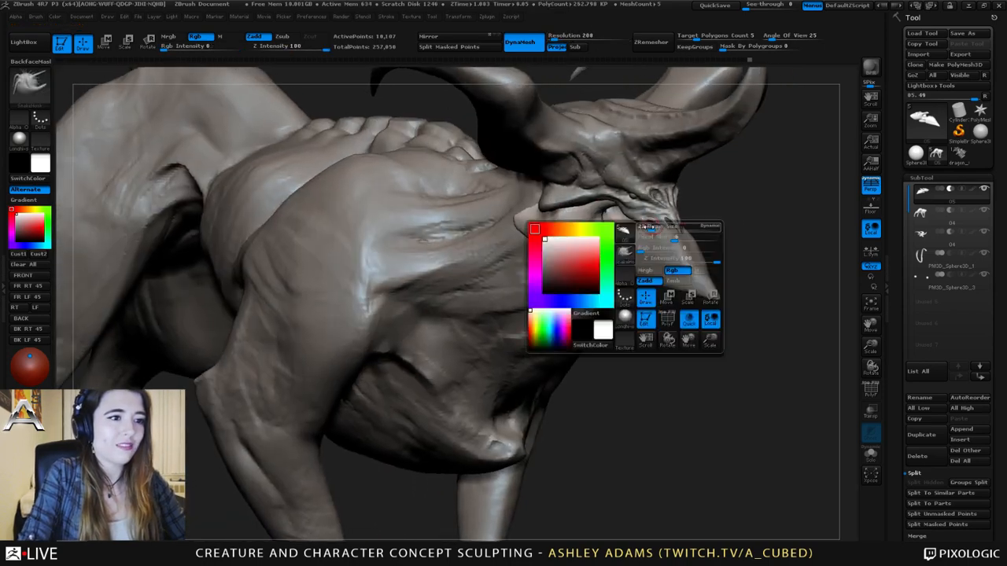
drag(648, 227, 654, 226)
ctrl+right_drag(655, 213, 663, 230)
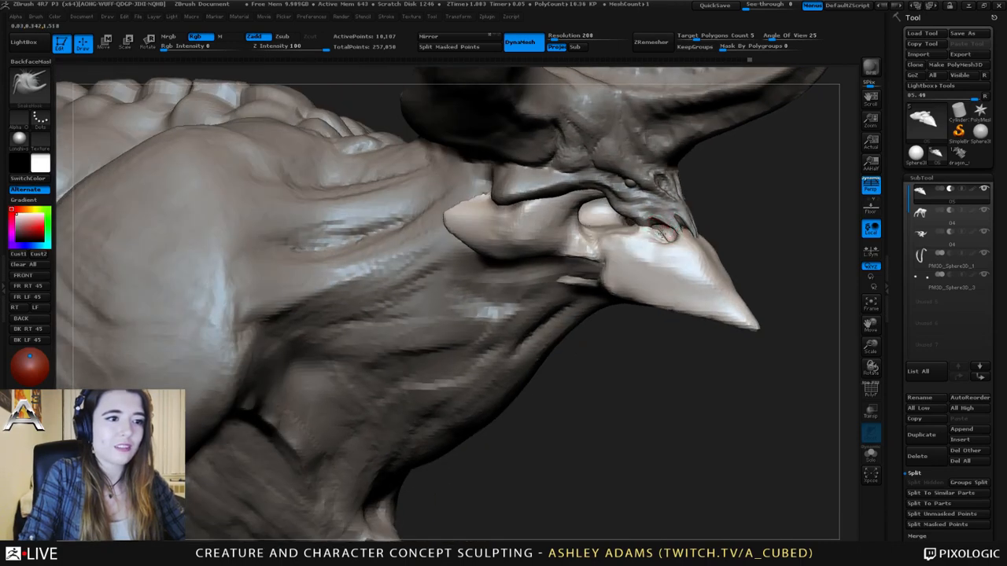
click(871, 455)
right_drag(629, 186, 616, 227)
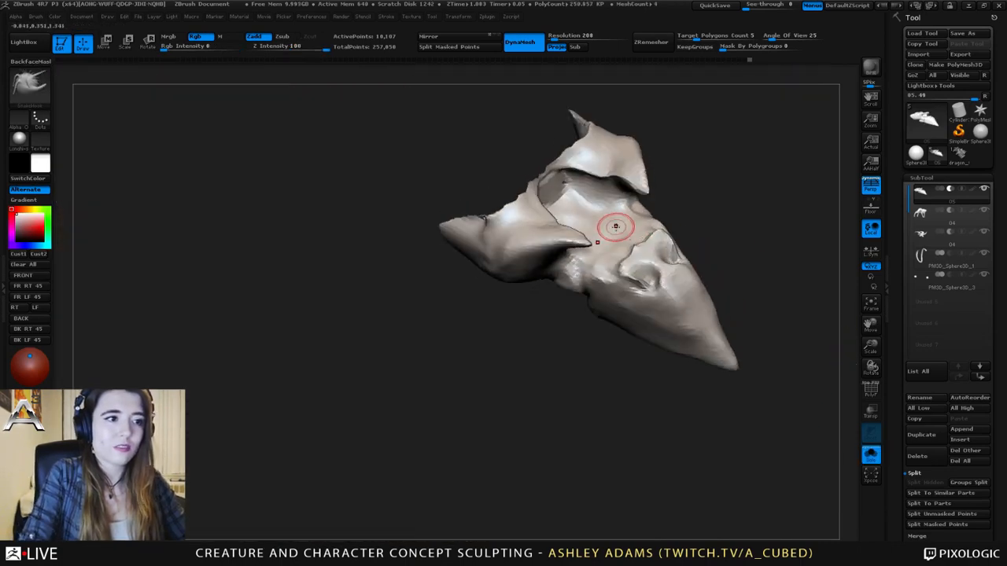
- Fill the hollows on top of the beak piece with the ClayBuildup brush, and show the whole creature again
key(b)
key(c)
key(b)
mouse_move(667, 242)
mouse_down()
mouse_move(640, 278)
mouse_move(663, 255)
mouse_move(636, 265)
mouse_move(653, 254)
mouse_move(645, 273)
mouse_up()
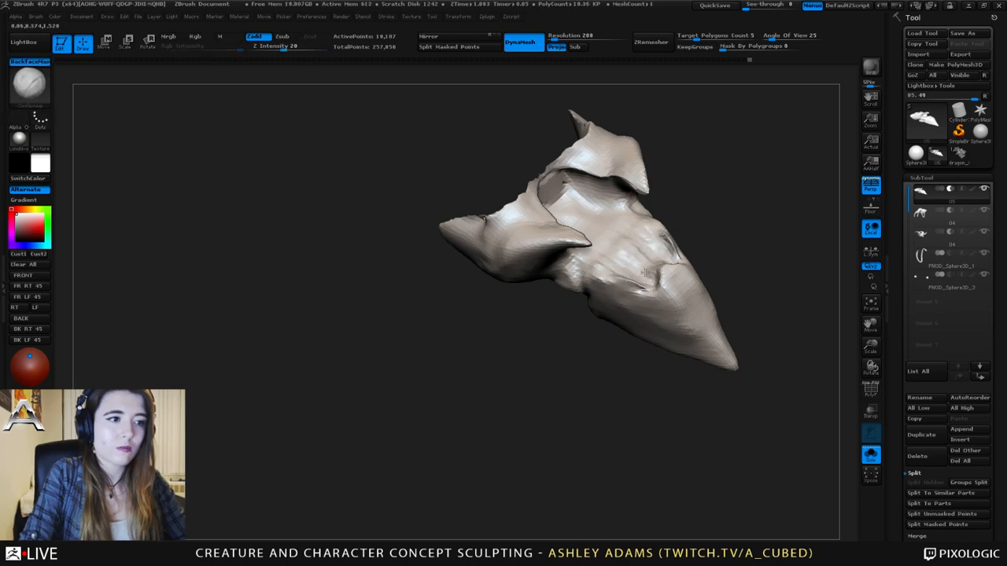
mouse_move(645, 272)
right_down()
mouse_move(605, 240)
mouse_move(648, 271)
right_up()
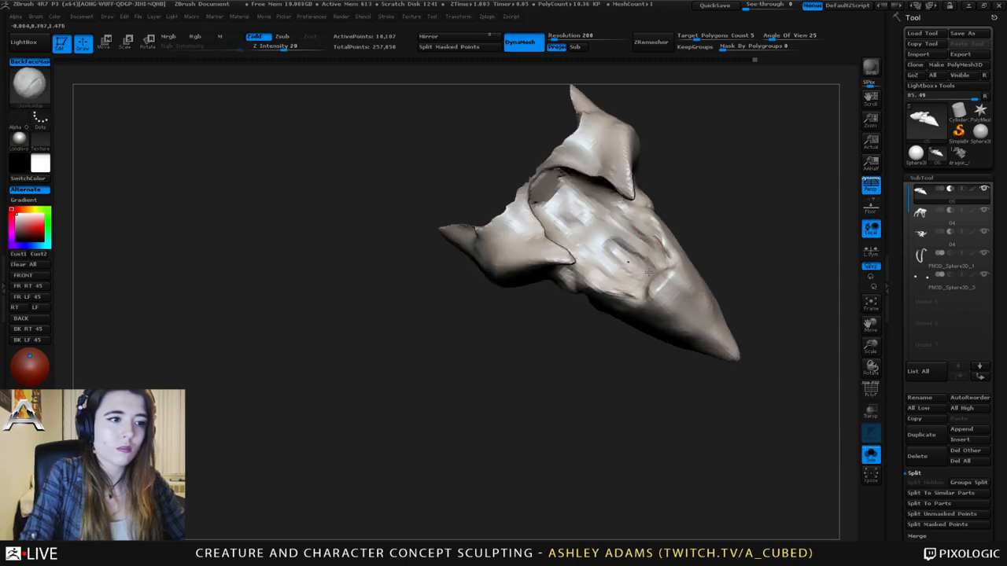
mouse_move(629, 252)
mouse_down()
mouse_move(607, 241)
mouse_move(622, 250)
mouse_move(633, 219)
mouse_up()
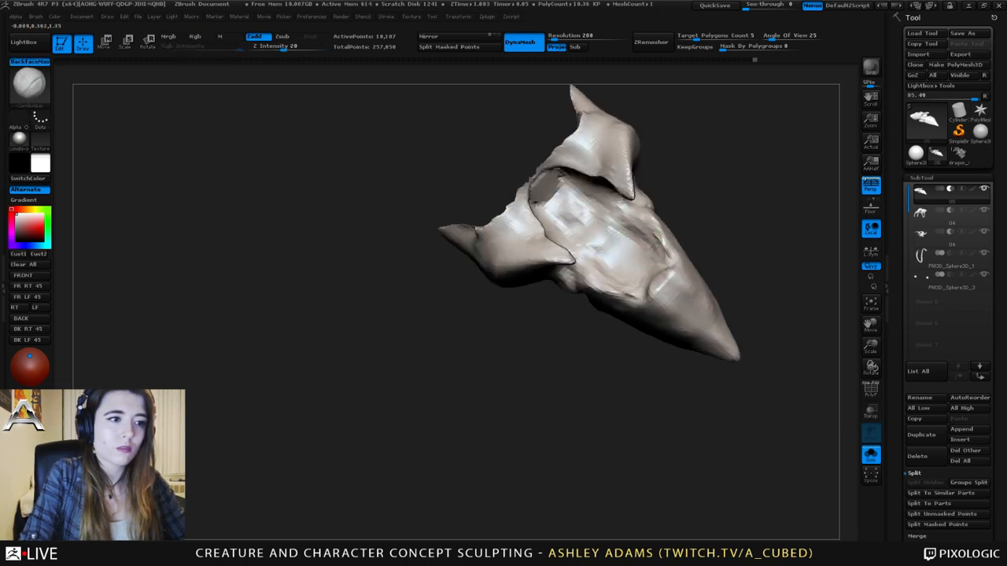
mouse_move(605, 272)
right_down()
mouse_move(688, 287)
mouse_move(755, 346)
mouse_move(803, 330)
right_up()
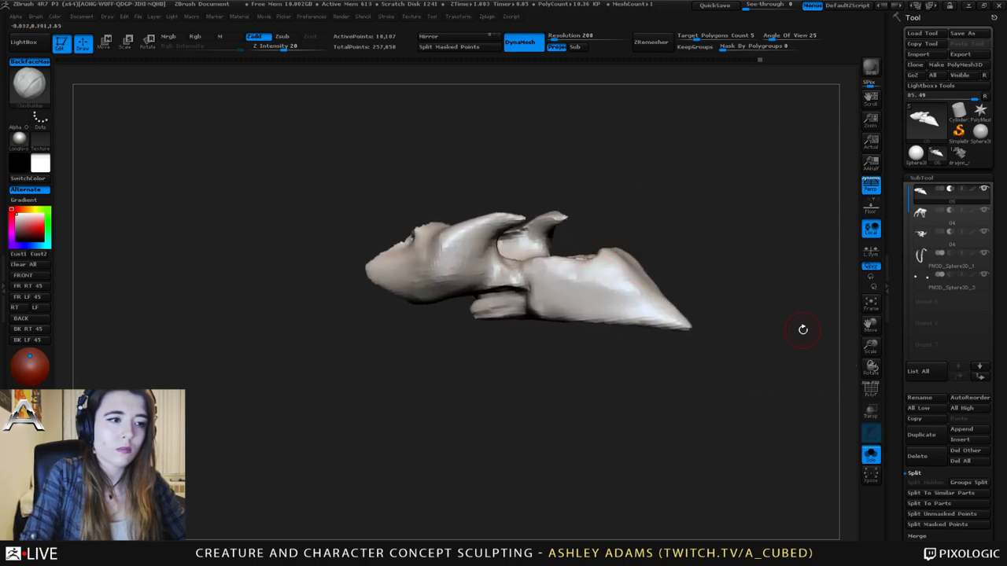
click(870, 455)
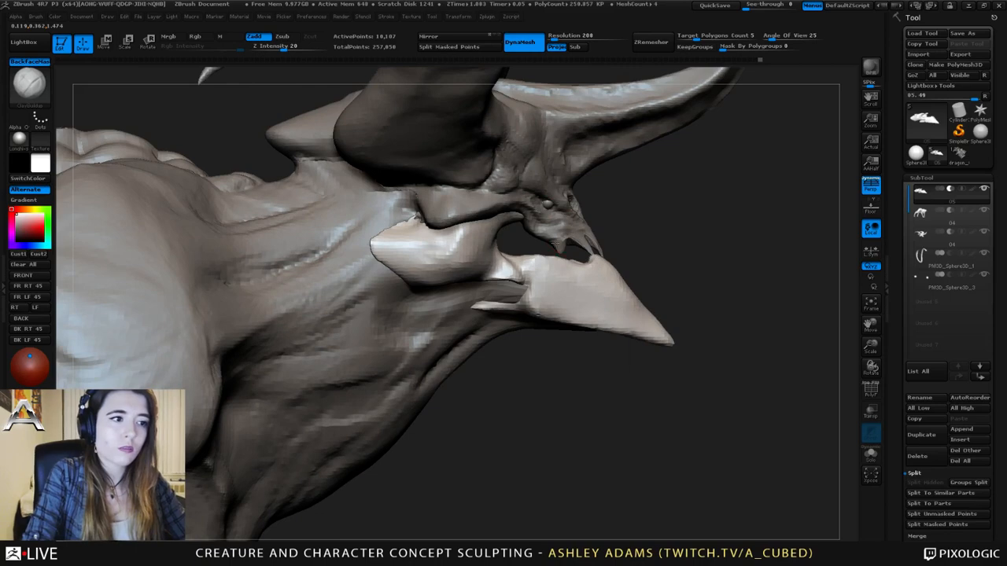
key(space)
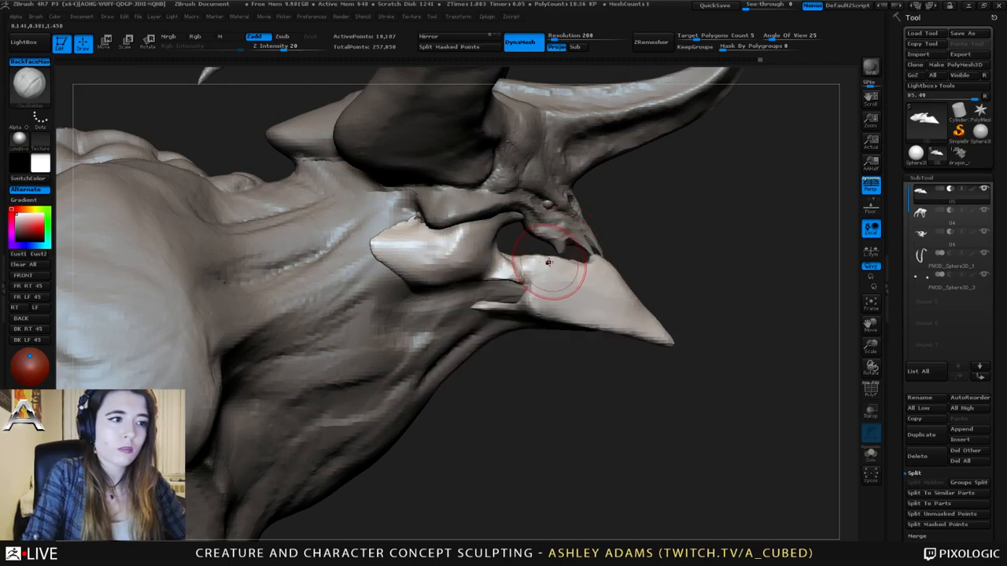
- Reshape the upper edge of the beak beneath the snout with the SnakeHook brush, adjusting the brush size
key(b)
key(s)
key(h)
right_drag(541, 265, 557, 263)
key(space)
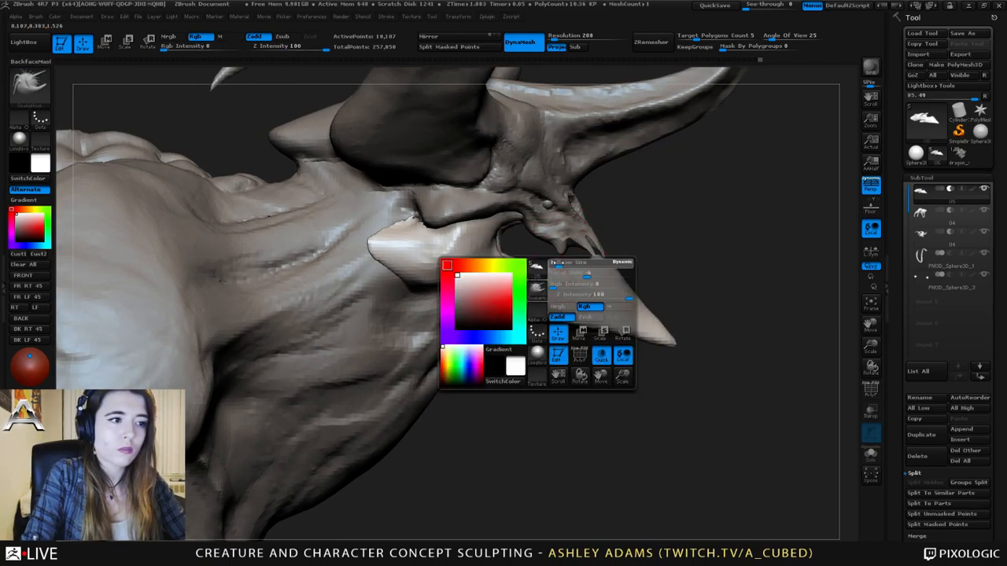
key(space)
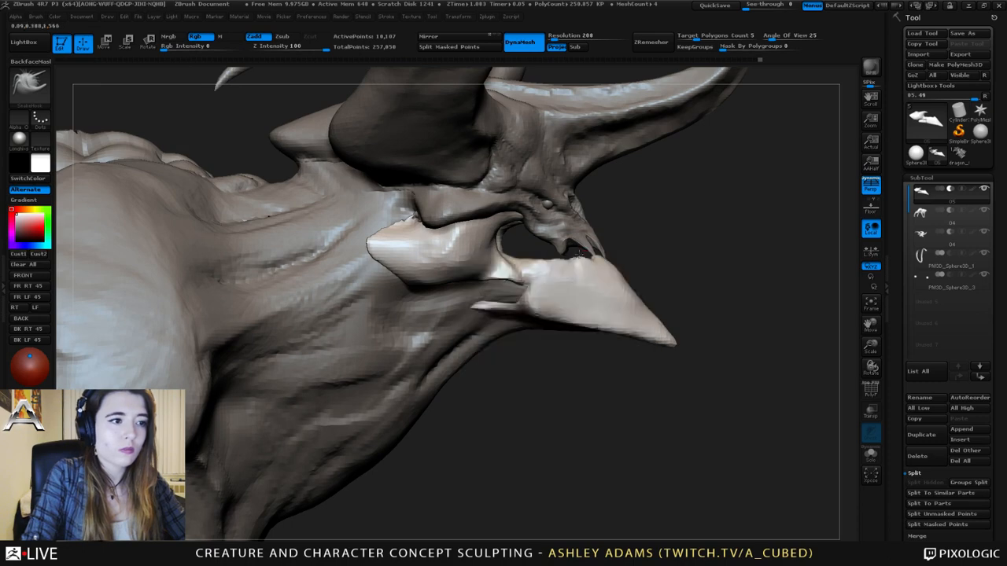
right_drag(668, 236, 575, 231)
drag(575, 231, 568, 223)
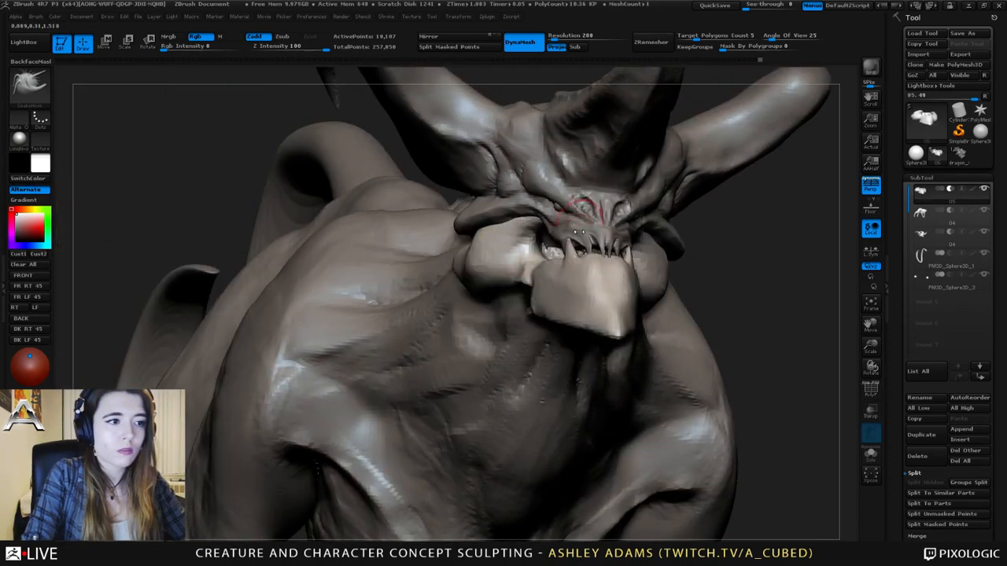
right_drag(568, 223, 566, 238)
drag(566, 239, 570, 240)
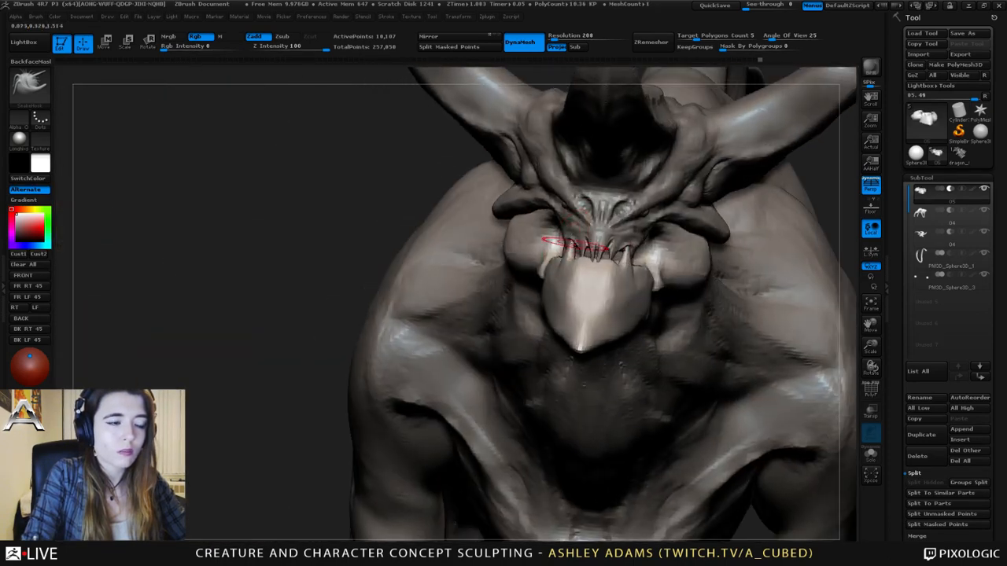
- Pull the beak's upper side edges up into points toward the snout's tooth-like spikes with the SnakeHook brush
right_drag(574, 244, 663, 269)
key(space)
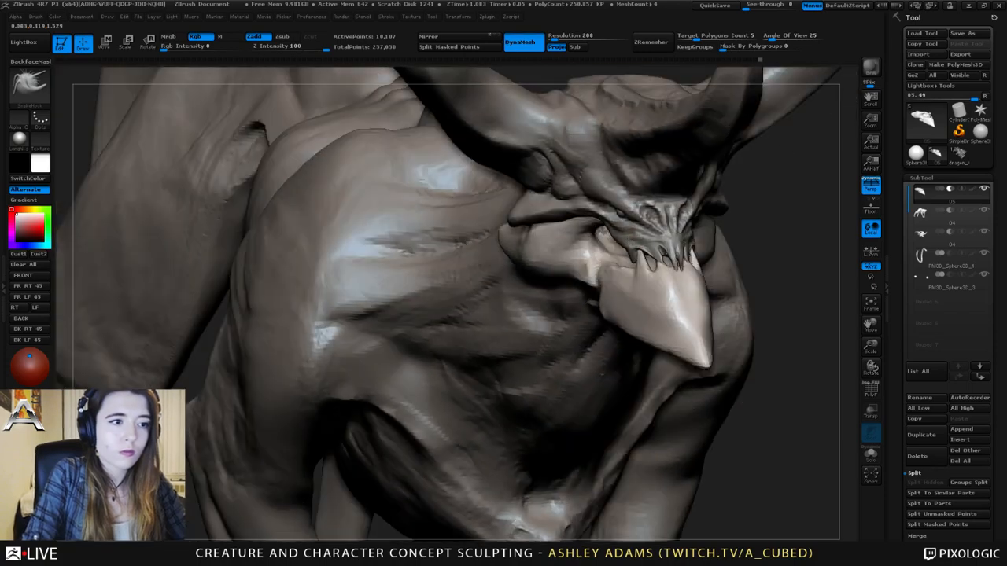
right_drag(665, 306, 637, 308)
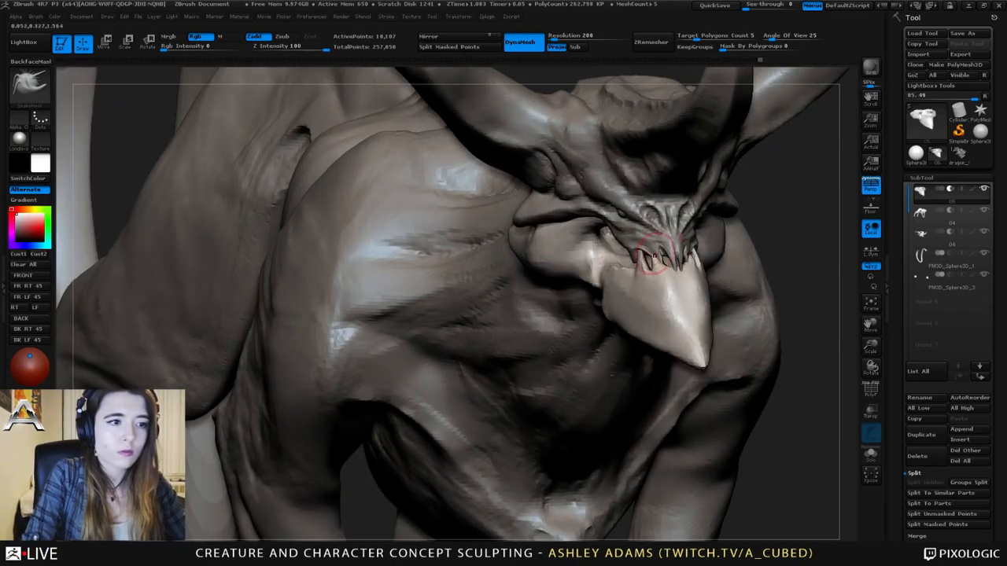
right_drag(651, 259, 659, 259)
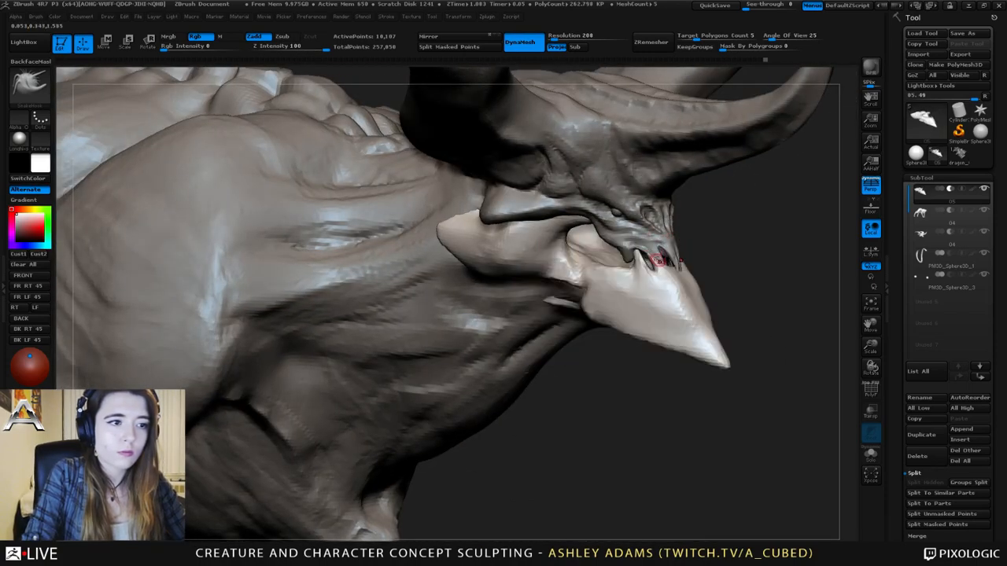
drag(659, 260, 654, 238)
right_drag(659, 242, 605, 248)
right_click(643, 324)
mouse_move(673, 264)
right_down()
mouse_move(624, 265)
mouse_move(673, 265)
mouse_move(678, 280)
right_up()
shift+drag(677, 280, 680, 274)
right_drag(679, 276, 669, 295)
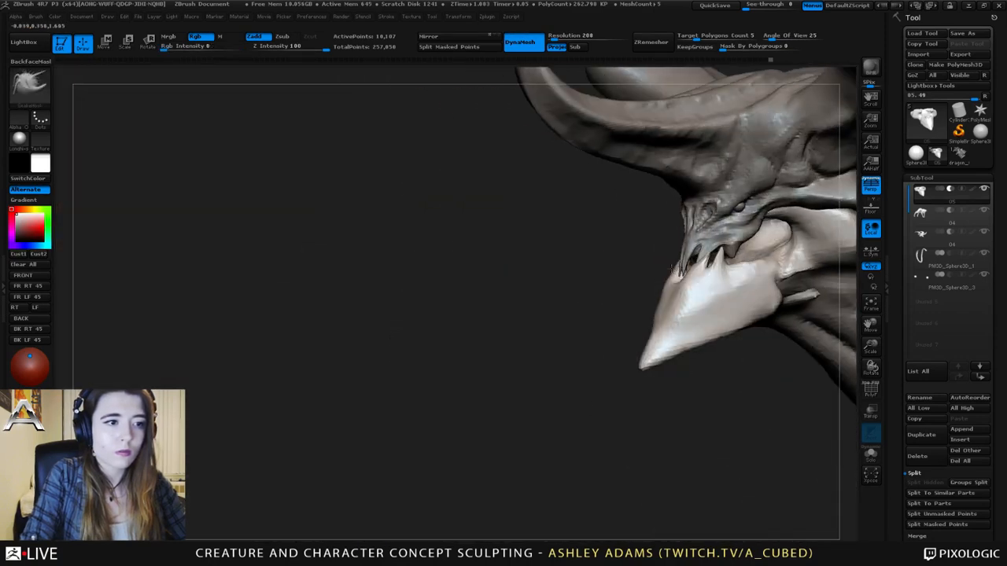
right_click(670, 324)
click(694, 269)
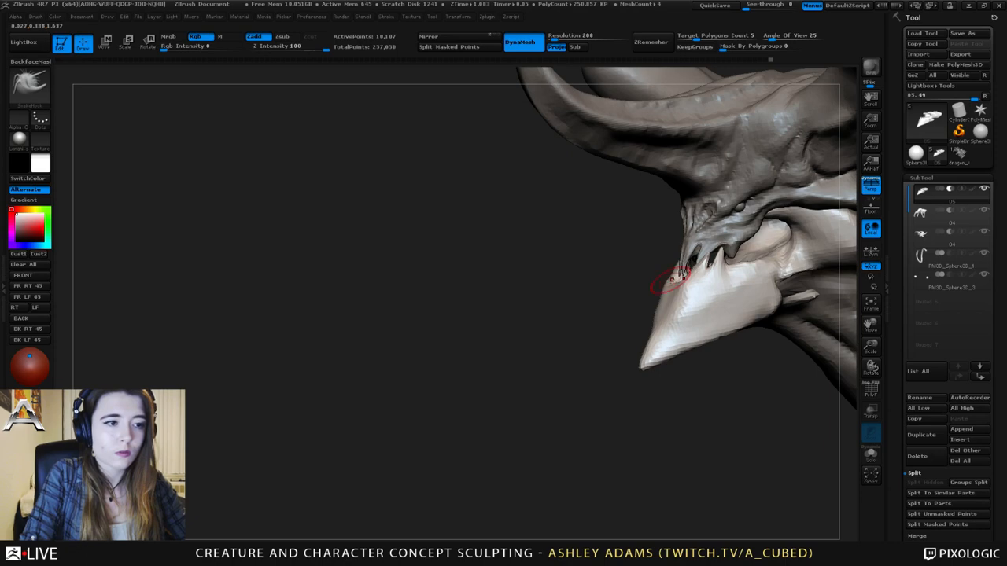
- Build up the beak's surface just below the snout spikes with the ClayBuildup brush
key(shift)
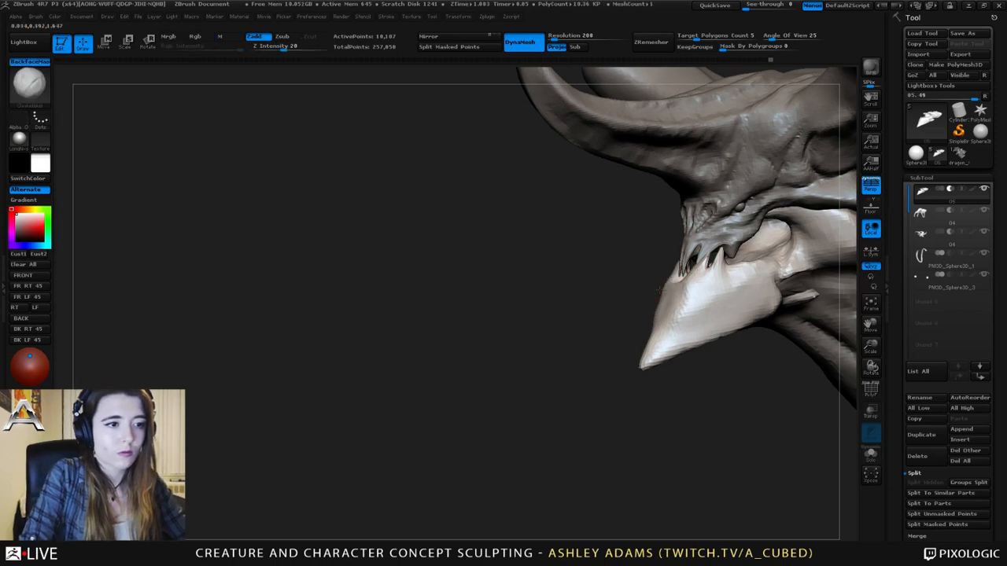
mouse_move(690, 298)
mouse_down()
mouse_move(678, 312)
mouse_move(695, 310)
mouse_up()
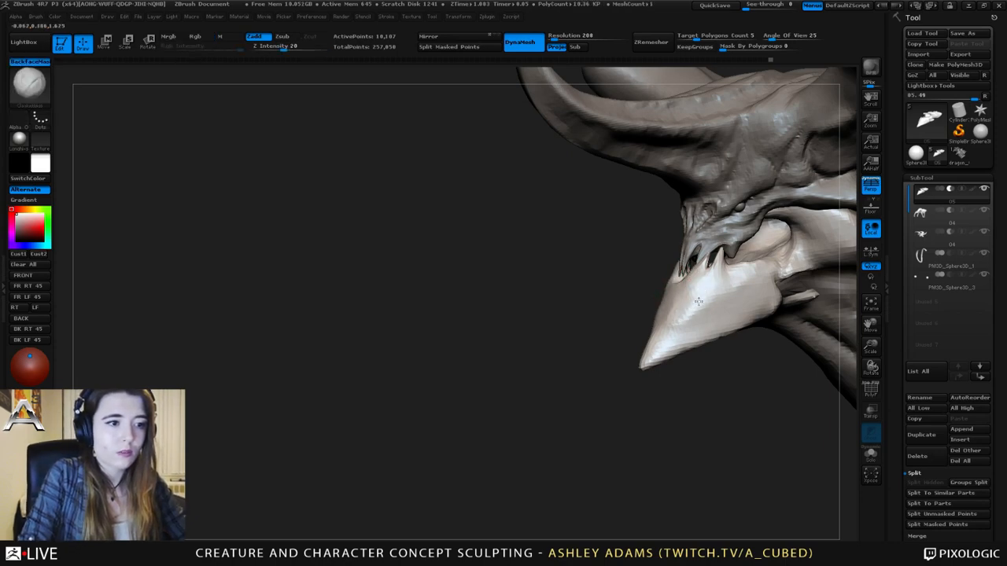
right_drag(724, 280, 779, 276)
right_click(710, 272)
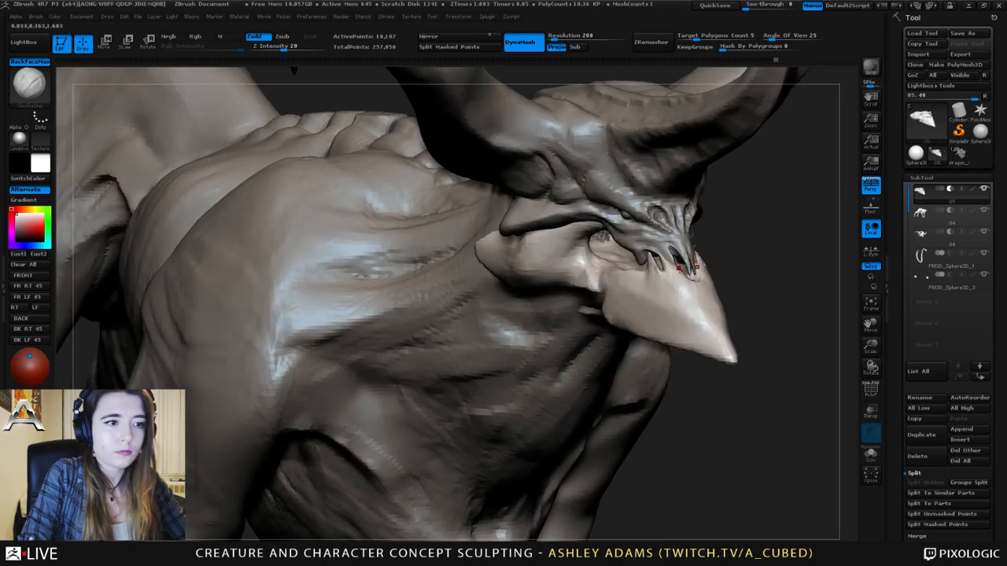
right_drag(707, 280, 666, 286)
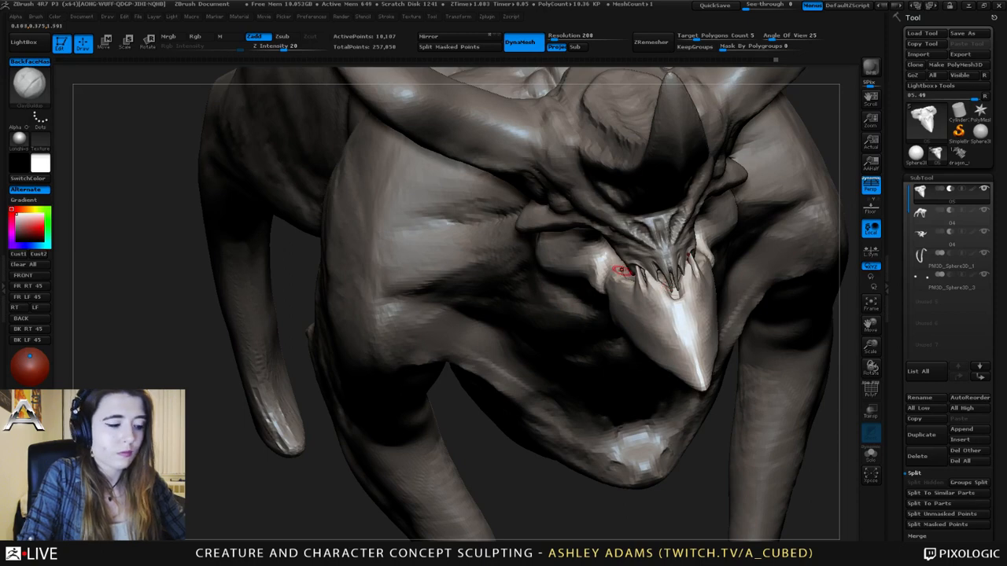
- Pull the beak's upper centre toward the snout with the SnakeHook brush and swell it with the Inflate brush
key(b)
key(s)
key(h)
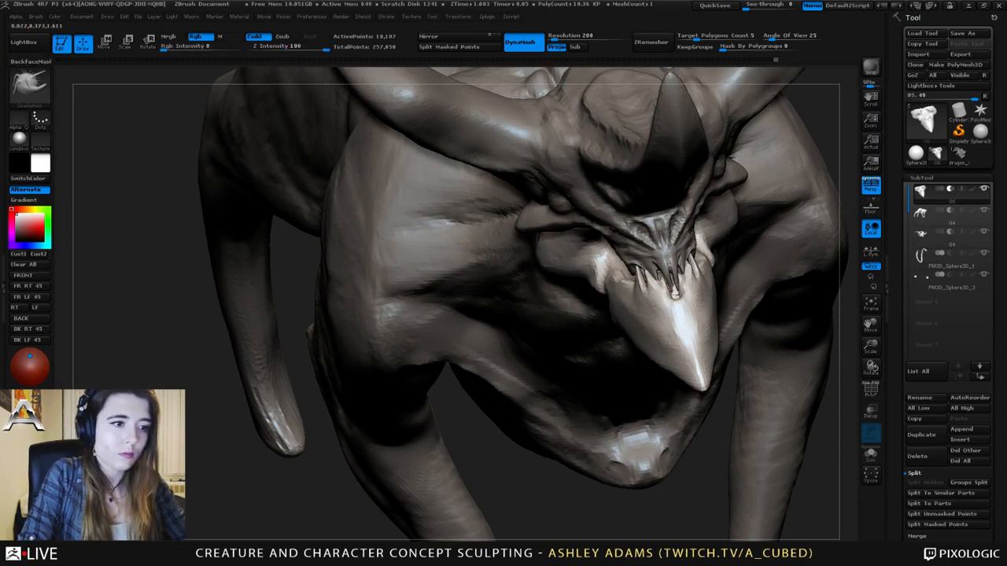
mouse_move(662, 267)
right_down()
mouse_move(719, 244)
mouse_move(660, 276)
mouse_move(634, 273)
mouse_move(684, 275)
mouse_move(679, 281)
right_up()
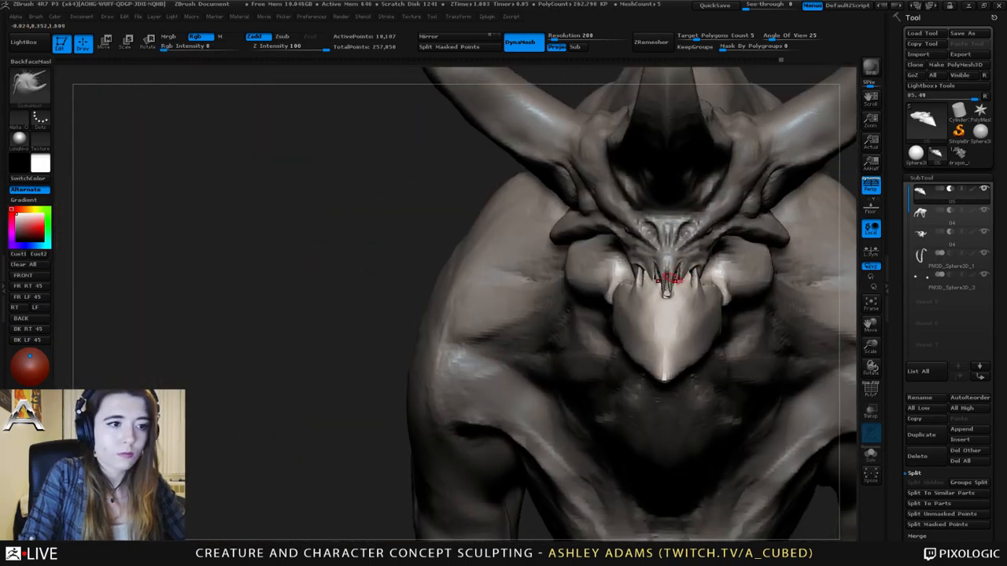
key(b)
key(i)
key(n)
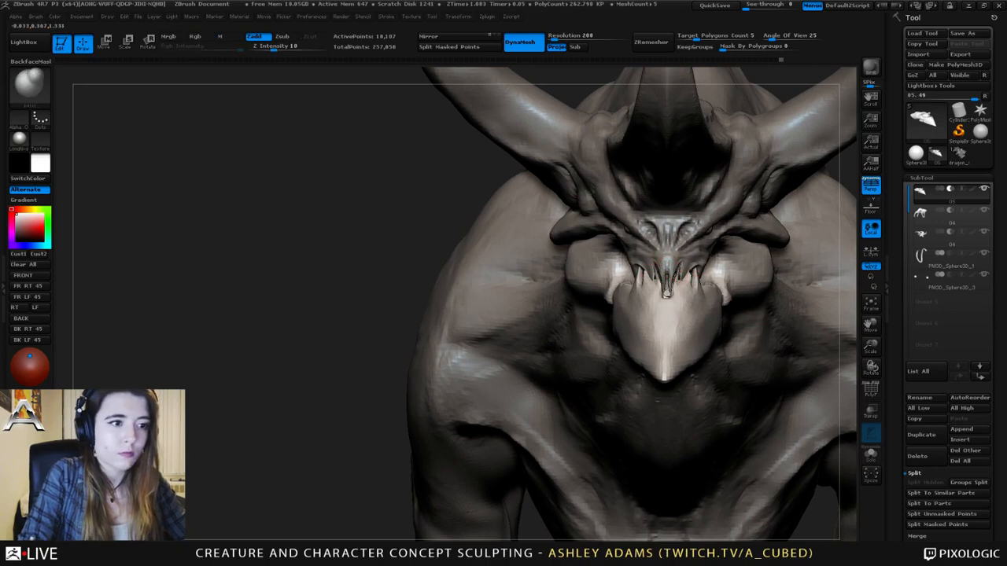
mouse_move(693, 279)
ctrl+right_down()
mouse_move(692, 259)
mouse_move(673, 257)
mouse_move(664, 324)
ctrl+right_up()
- Refine and smooth the beak's central ridge with the ClayBuildup and Dam_Standard brushes, and quick-save the project
key(b)
key(c)
key(b)
key(b)
key(d)
key(s)
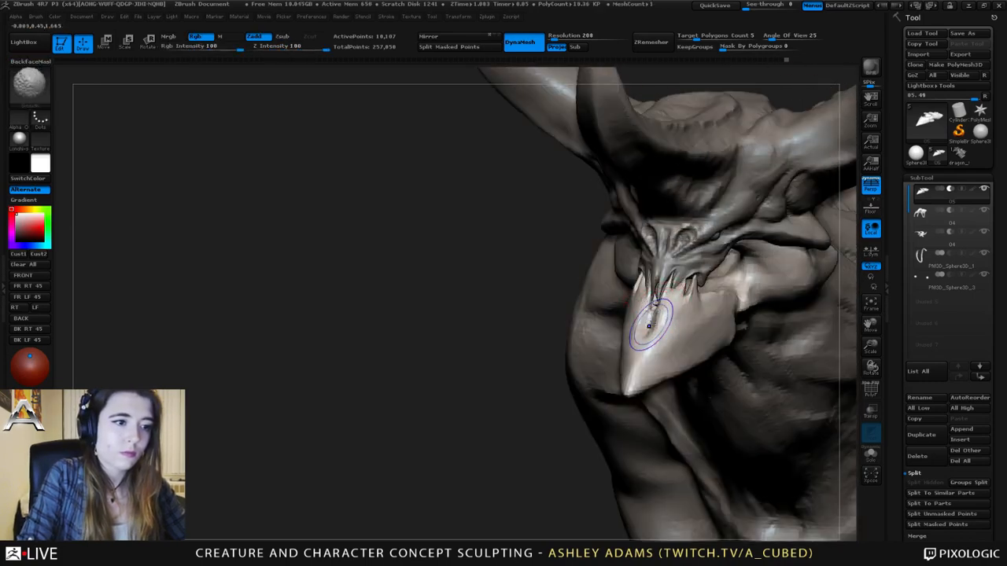
shift+drag(651, 323, 653, 318)
right_drag(686, 358, 592, 257)
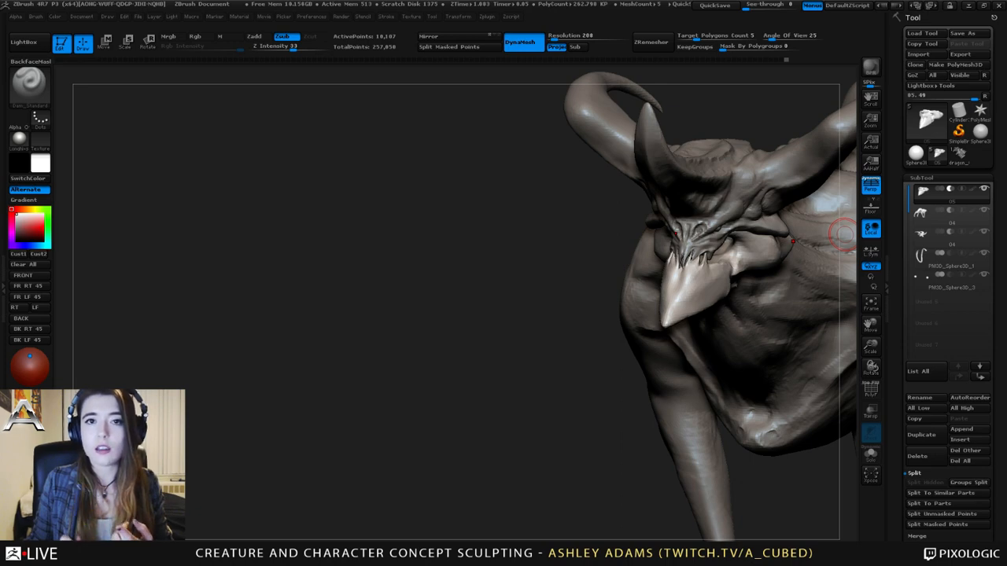
key(ctrl+s)
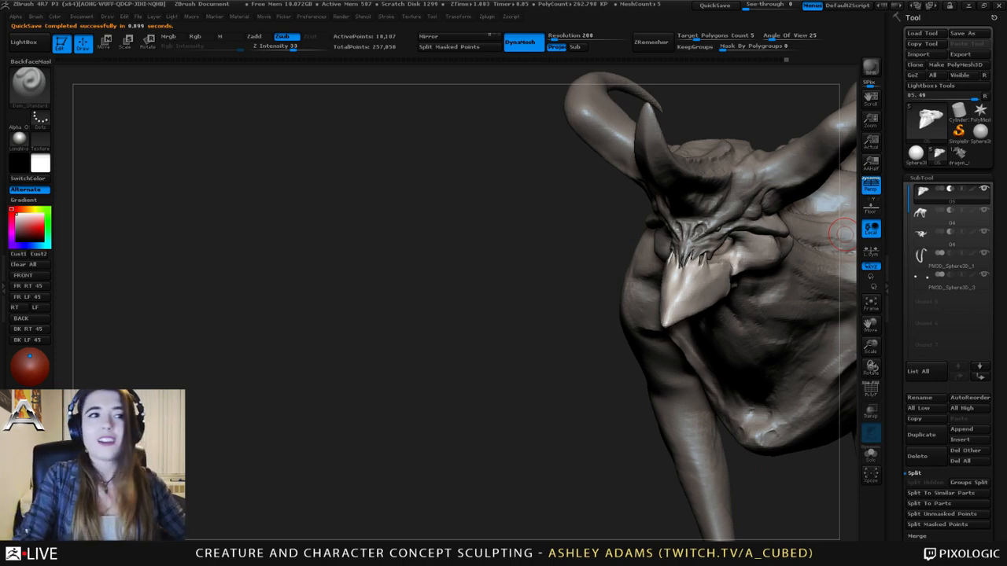
- Make the horned head the active subtool and adjust the large curved side horn with the SnakeHook brush
mouse_move(621, 142)
right_down()
mouse_move(759, 130)
mouse_move(685, 99)
mouse_move(692, 147)
mouse_move(681, 154)
mouse_move(637, 134)
right_up()
alt+click(616, 159)
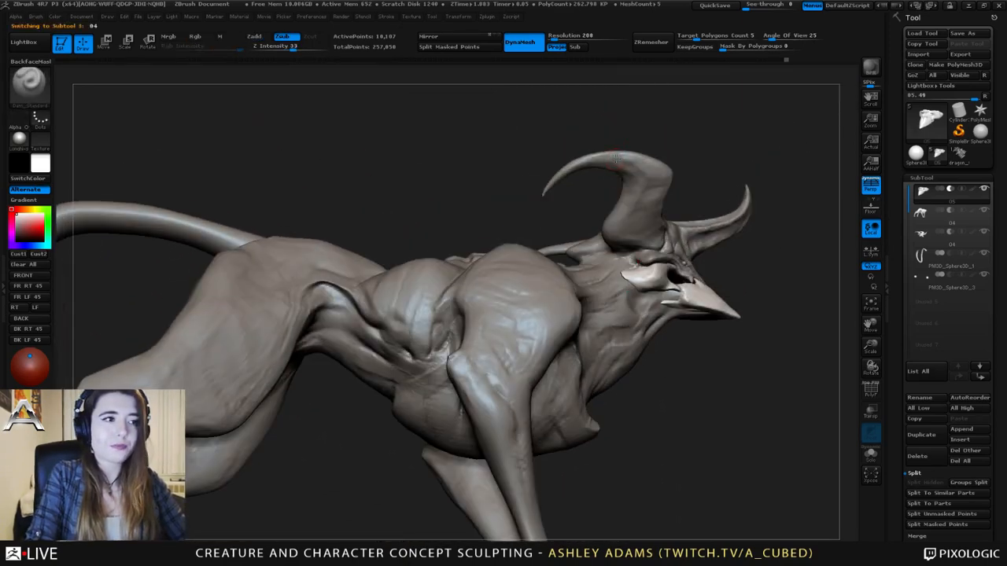
key(space)
key(b)
key(s)
key(h)
drag(608, 153, 606, 154)
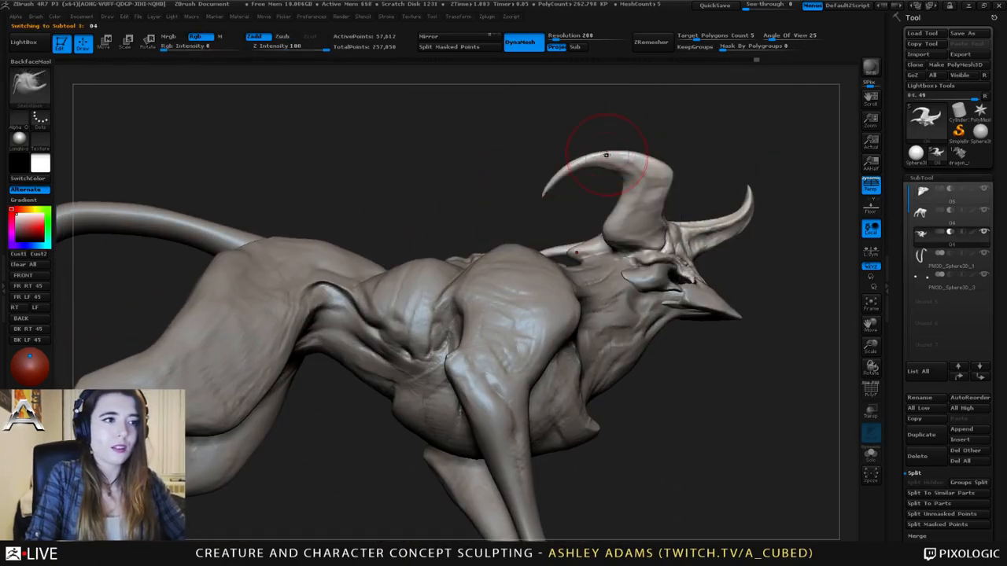
- Change the SnakeHook draw size and reshape the sweep of the side horns from several angles
mouse_move(605, 155)
right_down()
mouse_move(652, 168)
mouse_move(637, 206)
mouse_move(658, 139)
mouse_move(629, 206)
mouse_move(657, 211)
right_up()
key(space)
drag(657, 213, 665, 213)
right_drag(663, 216, 675, 215)
key(space)
drag(675, 216, 673, 214)
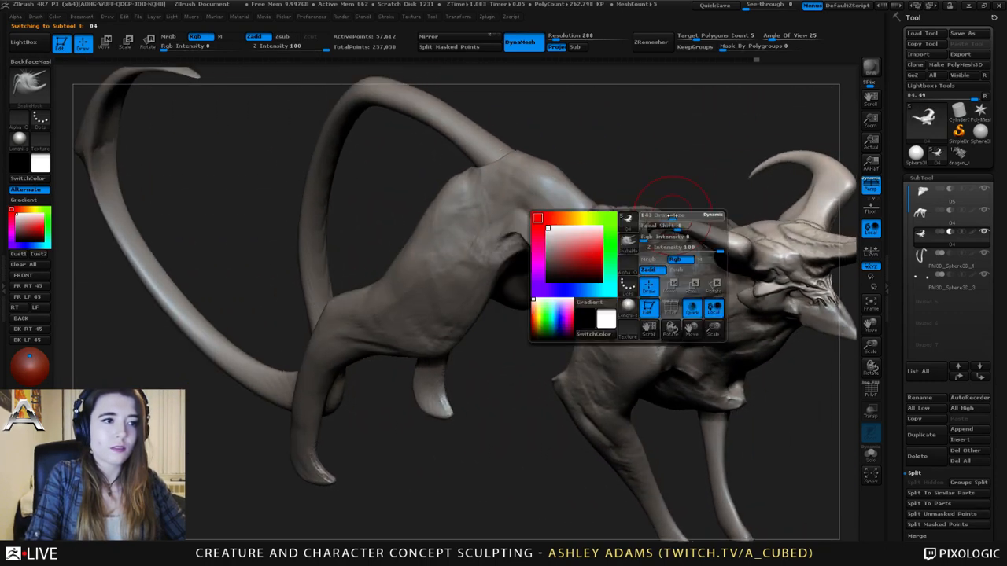
mouse_move(668, 216)
right_down()
mouse_move(659, 178)
mouse_move(710, 174)
mouse_move(640, 212)
right_up()
key(space)
mouse_move(640, 213)
mouse_down()
mouse_move(626, 217)
mouse_move(625, 191)
mouse_up()
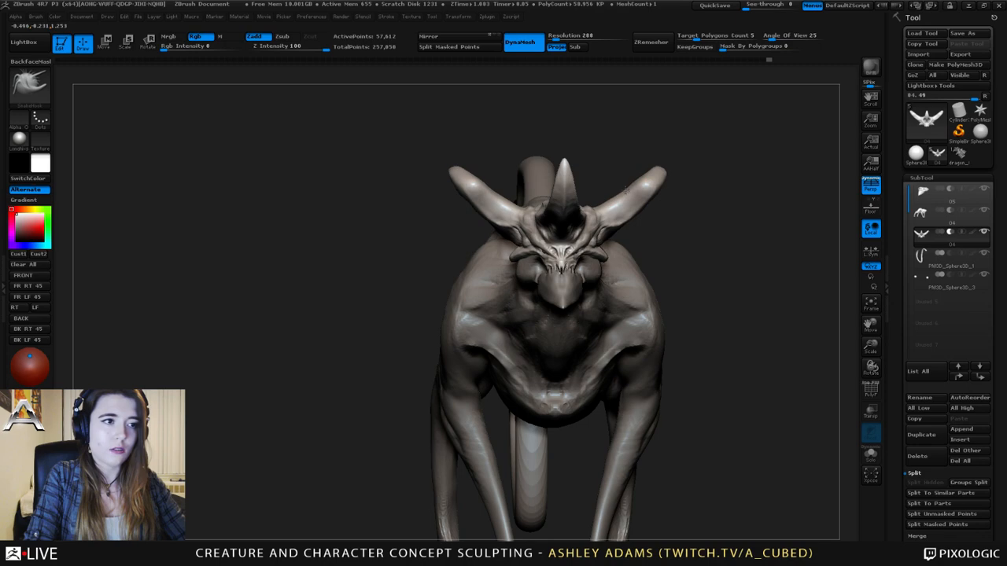
- Pull the upper edges of both side horns upward and inward in front view with the SnakeHook brush
key(space)
right_drag(692, 174, 621, 186)
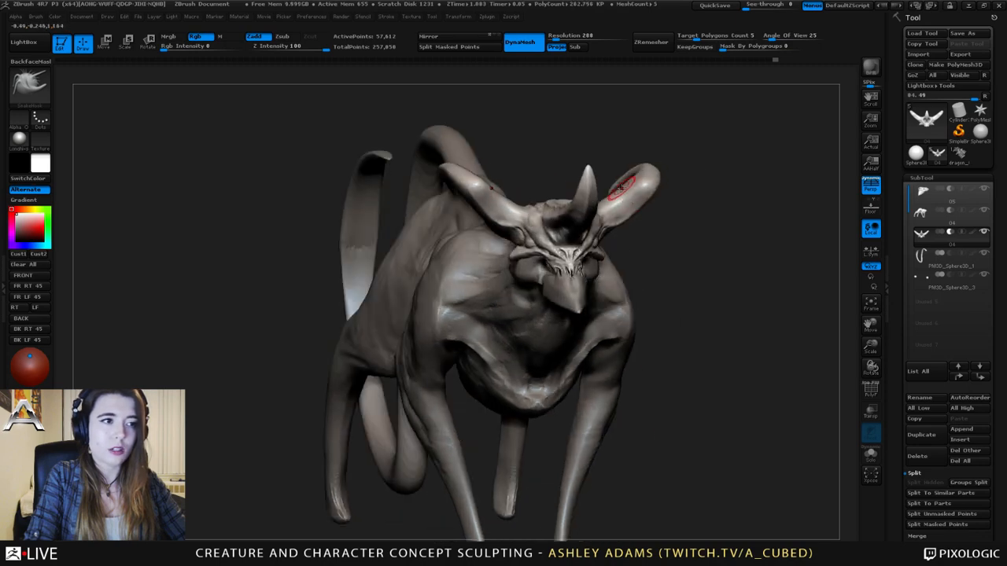
drag(619, 187, 613, 181)
right_drag(618, 181, 690, 170)
drag(627, 171, 618, 162)
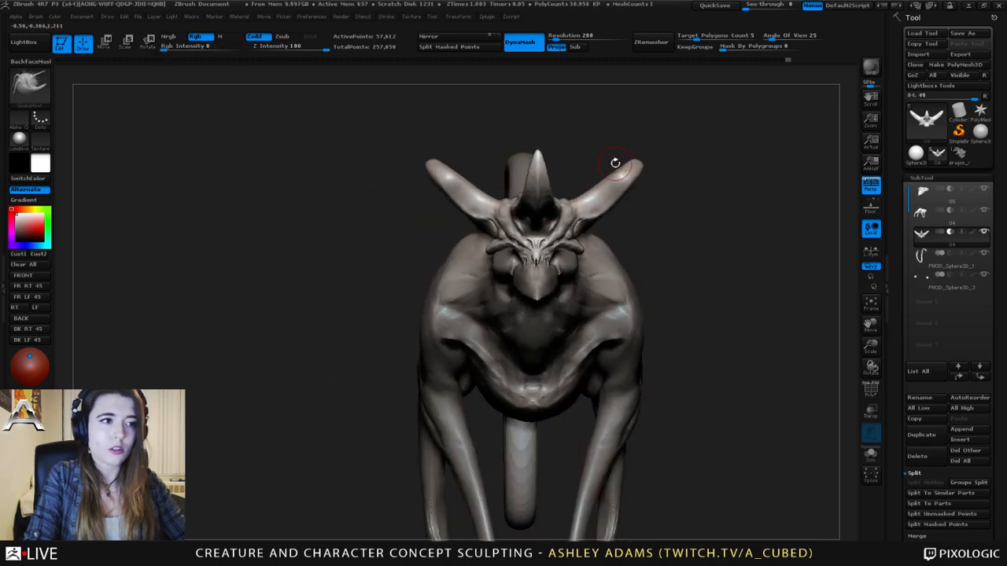
- Resize the SnakeHook brush and adjust the brow and cheek forms beside the snout
key(space)
alt+right_drag(622, 164, 661, 140)
ctrl+right_drag(609, 184, 597, 222)
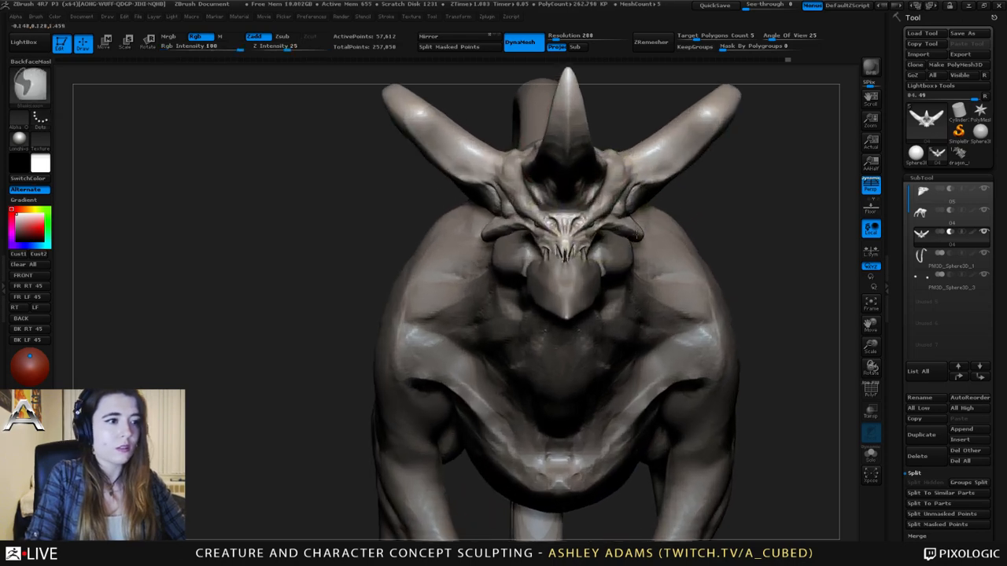
key(space)
drag(597, 222, 586, 223)
right_drag(626, 202, 619, 142)
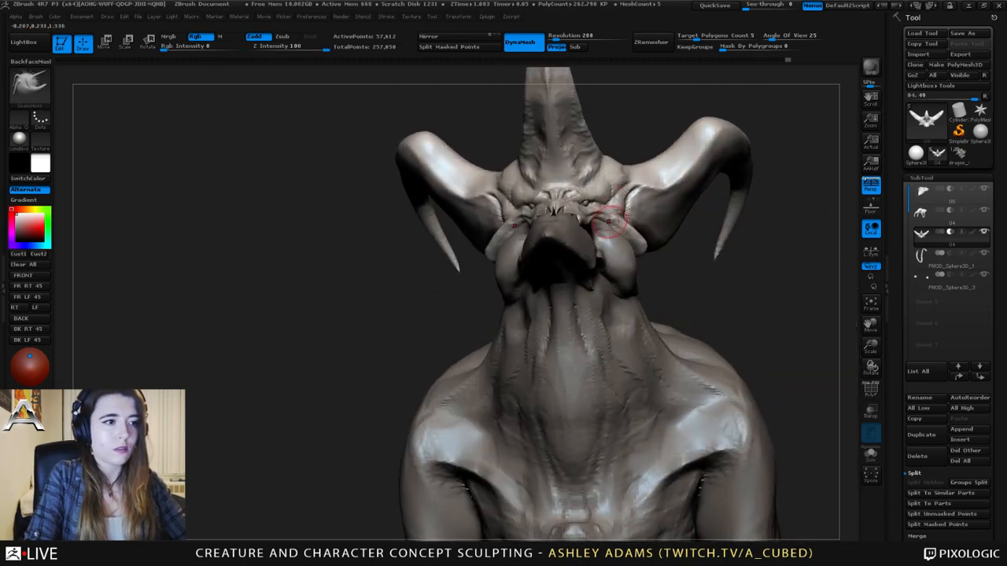
- Build up the form behind the eye at the horn base with ClayBuildup, and subdivide the head mesh once
mouse_move(605, 220)
right_down()
mouse_move(629, 219)
mouse_move(611, 235)
right_up()
key(b)
key(c)
key(b)
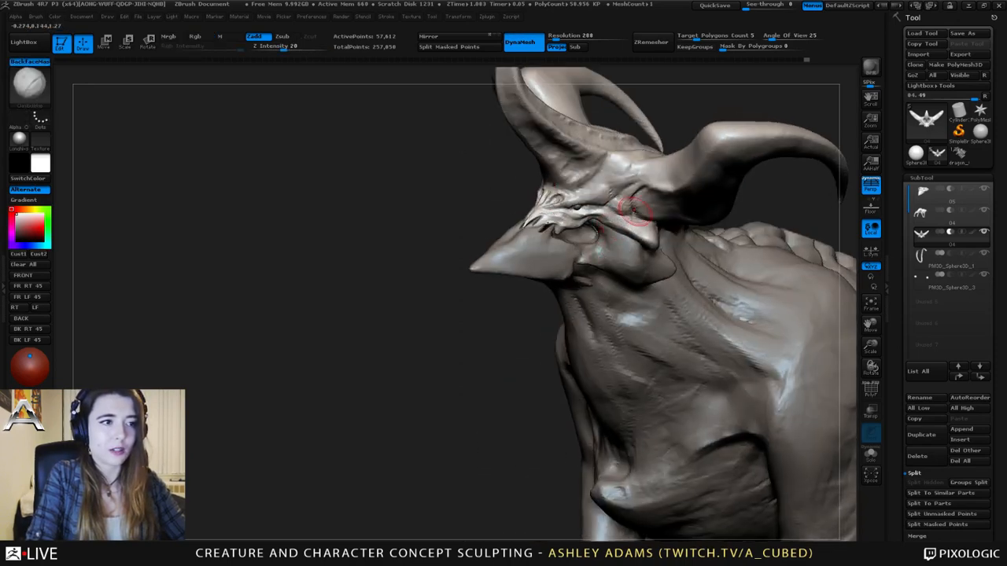
mouse_move(629, 224)
right_down()
mouse_move(592, 200)
mouse_move(603, 200)
mouse_move(573, 214)
mouse_move(581, 228)
mouse_move(568, 215)
right_up()
key(ctrl+d)
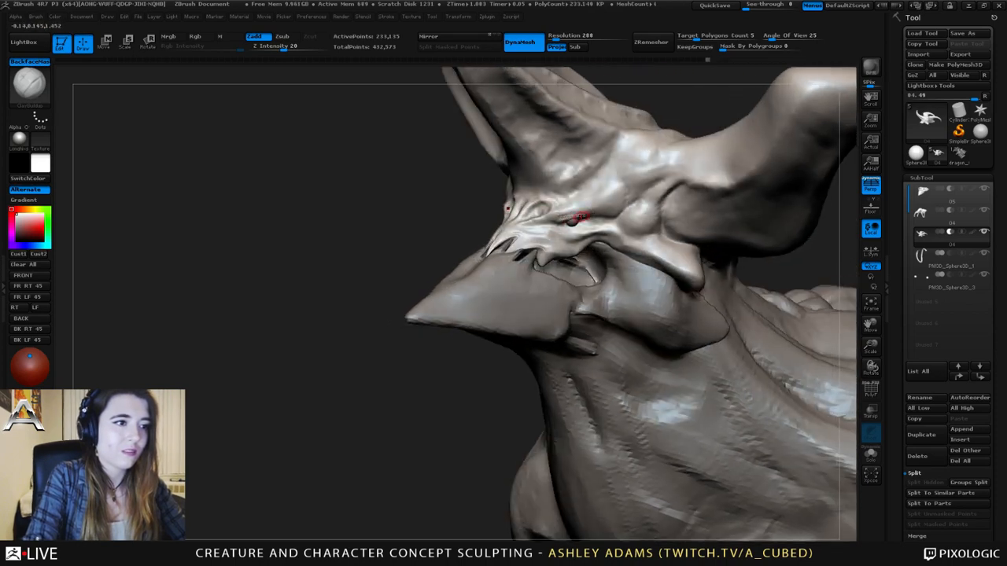
- Carve the eyelid creases with the Dam_Standard brush and shape the lids around the eye
key(b)
key(d)
key(s)
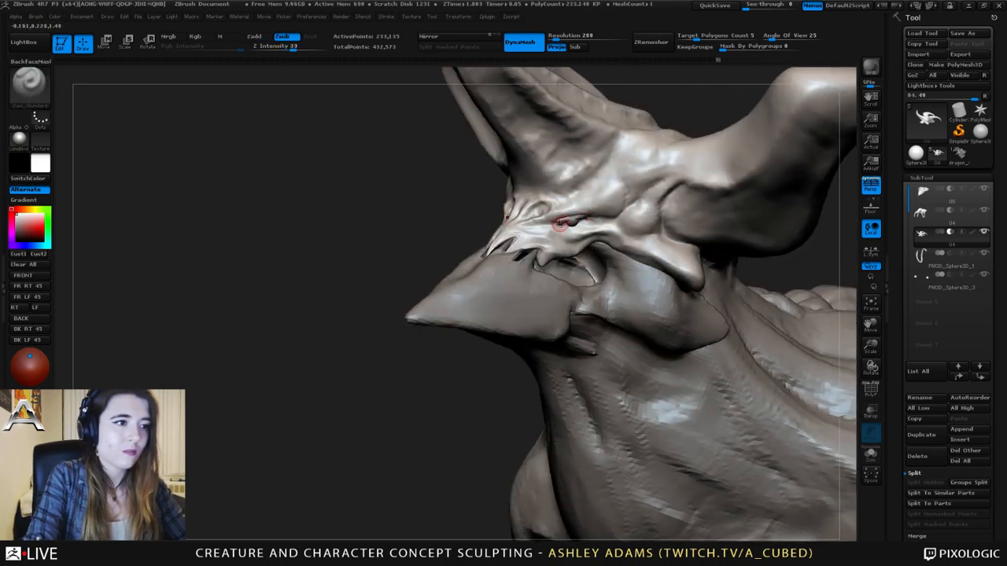
right_drag(560, 224, 572, 223)
key(b)
key(s)
key(t)
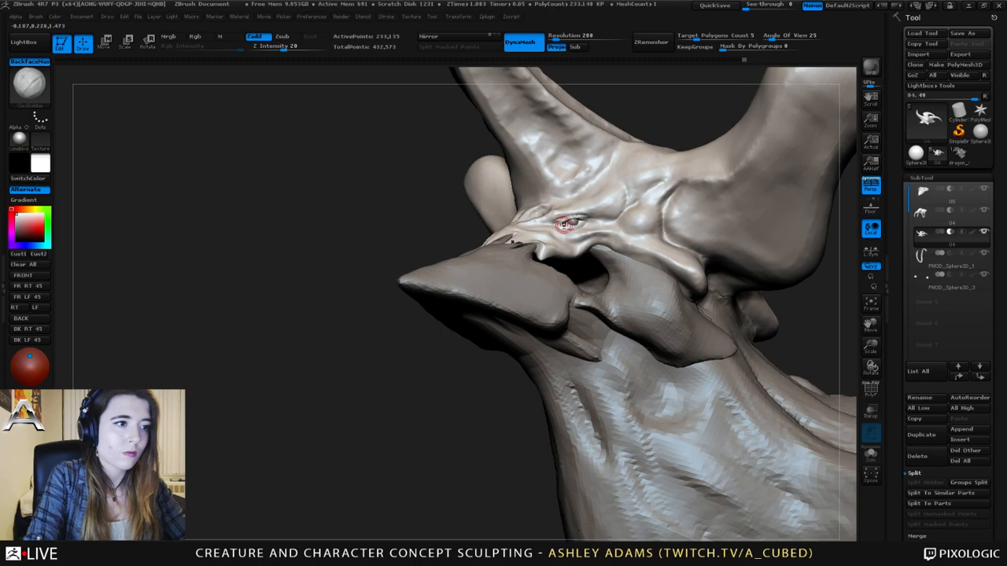
right_drag(563, 224, 560, 225)
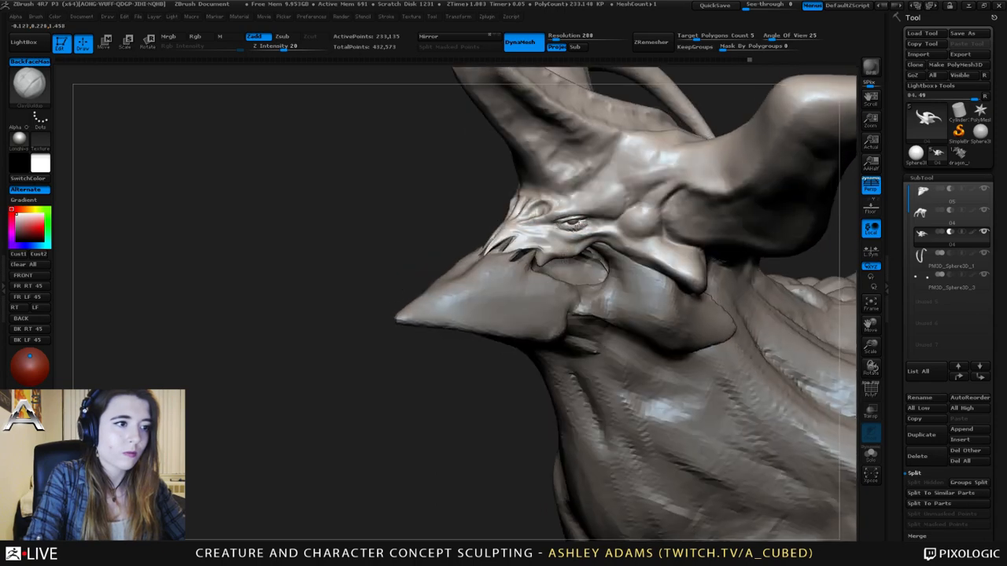
- Build up the ridge beneath and behind the eye with the ClayBuildup brush, working from both sides of the head
drag(566, 229, 572, 228)
ctrl+right_drag(609, 229, 551, 220)
right_drag(472, 224, 522, 221)
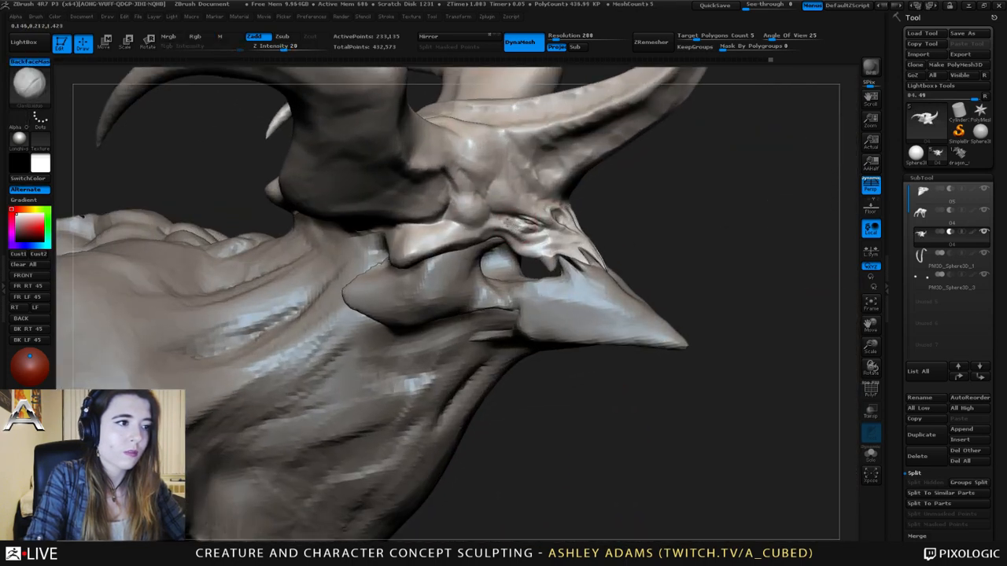
drag(509, 219, 513, 223)
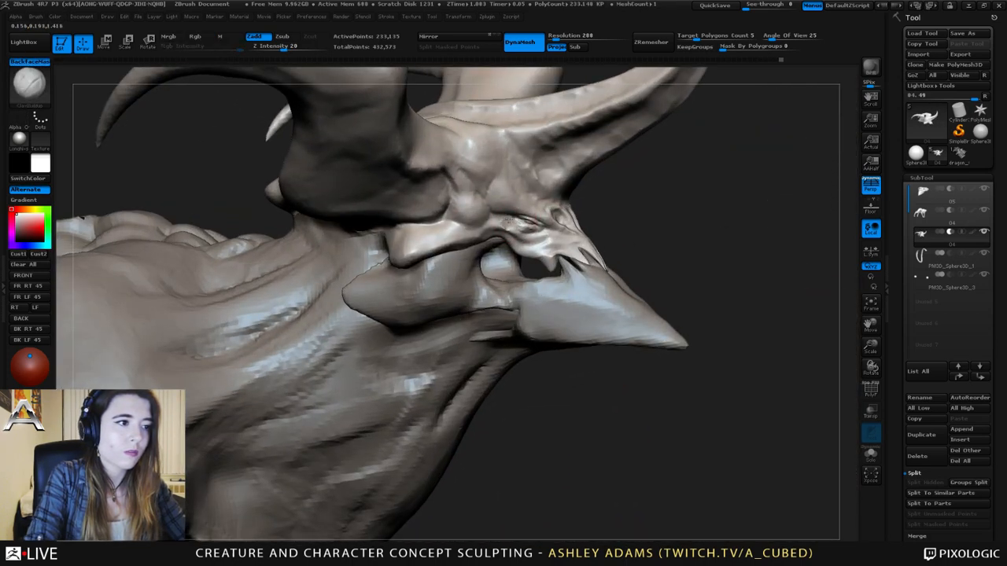
key(space)
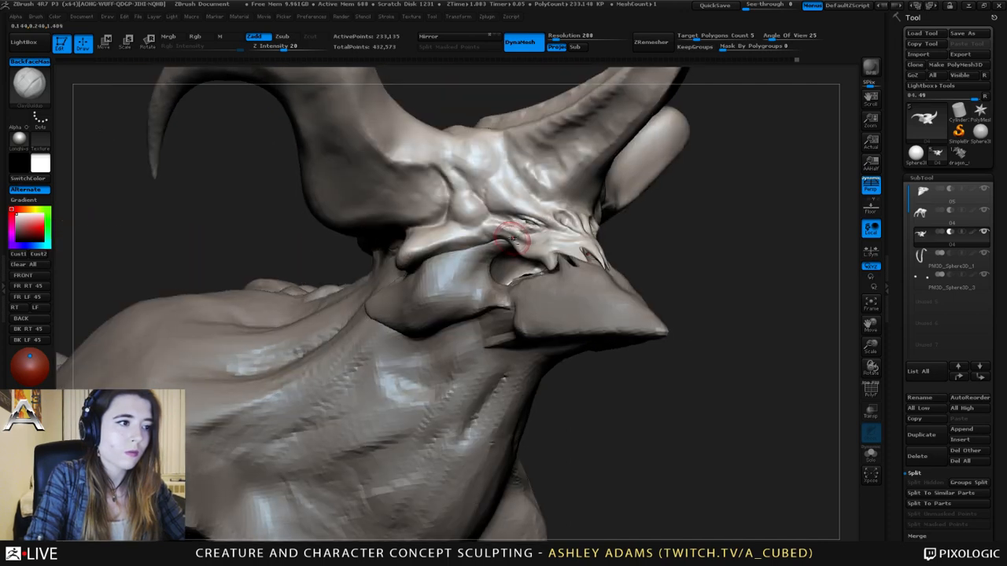
- Build up the cheek below the eye with the ClayBuildup brush and crease it with the Dam_Standard brush
right_drag(498, 228, 538, 240)
drag(538, 241, 549, 237)
right_drag(549, 237, 543, 236)
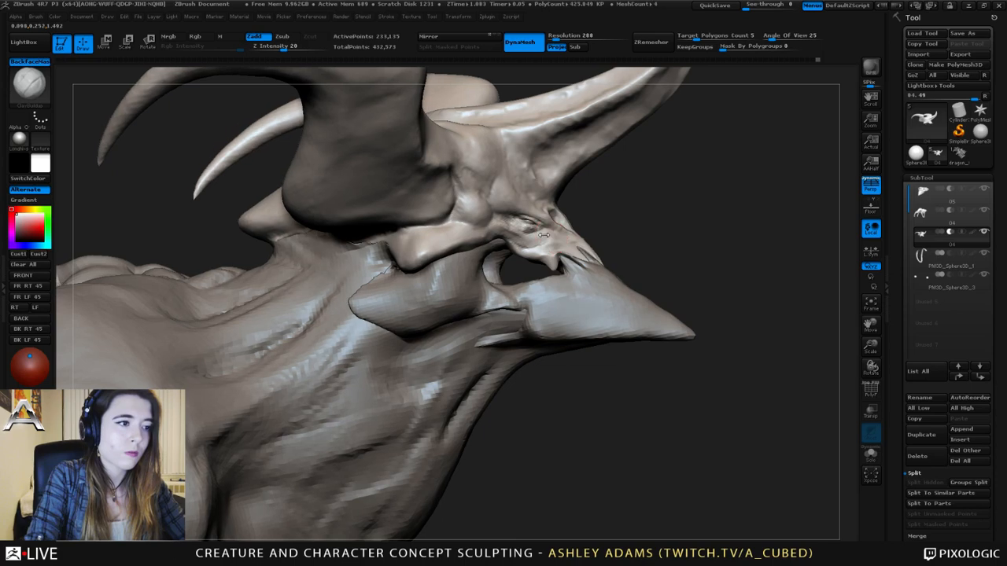
key(b)
key(d)
key(s)
drag(538, 248, 559, 244)
right_drag(559, 244, 544, 232)
- Pull the cheek edge above the mouth opening into shape with the SnakeHook brush
key(b)
key(s)
key(h)
drag(523, 254, 529, 260)
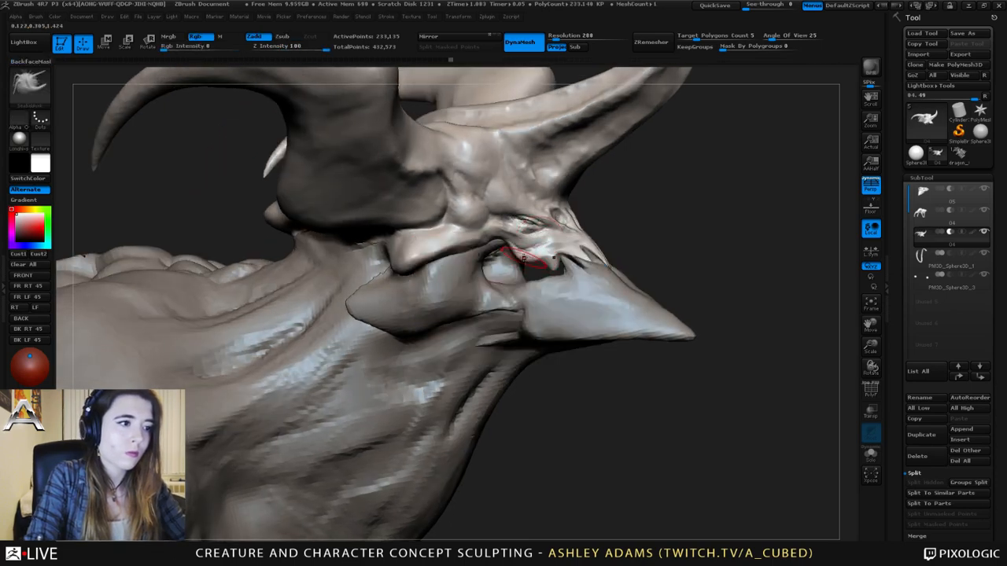
key(space)
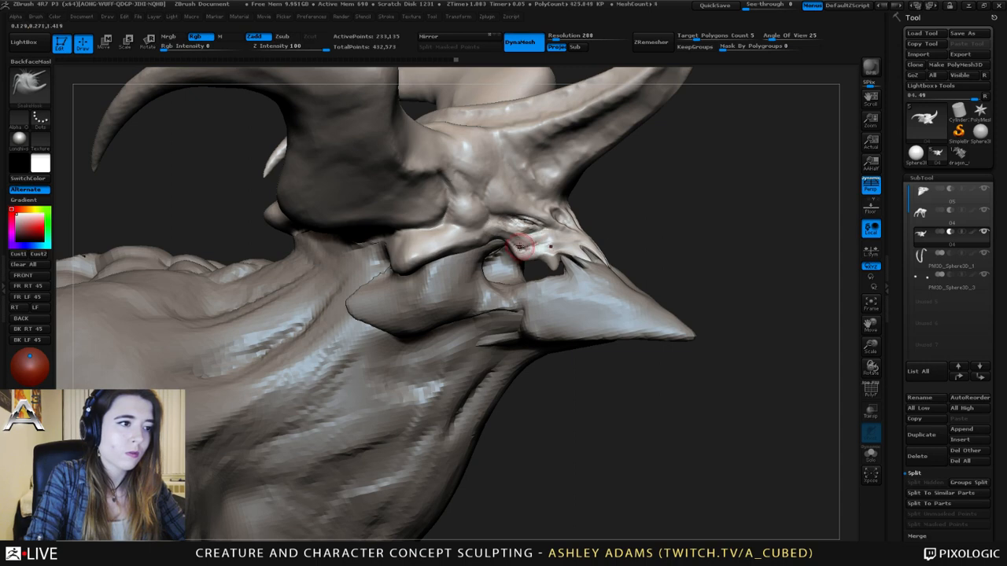
- Carve creases beneath the eye and toward the upper lip with the Dam_Standard brush
key(b)
key(d)
key(s)
mouse_move(537, 243)
mouse_down()
mouse_move(513, 237)
mouse_move(541, 234)
mouse_up()
drag(669, 224, 617, 222)
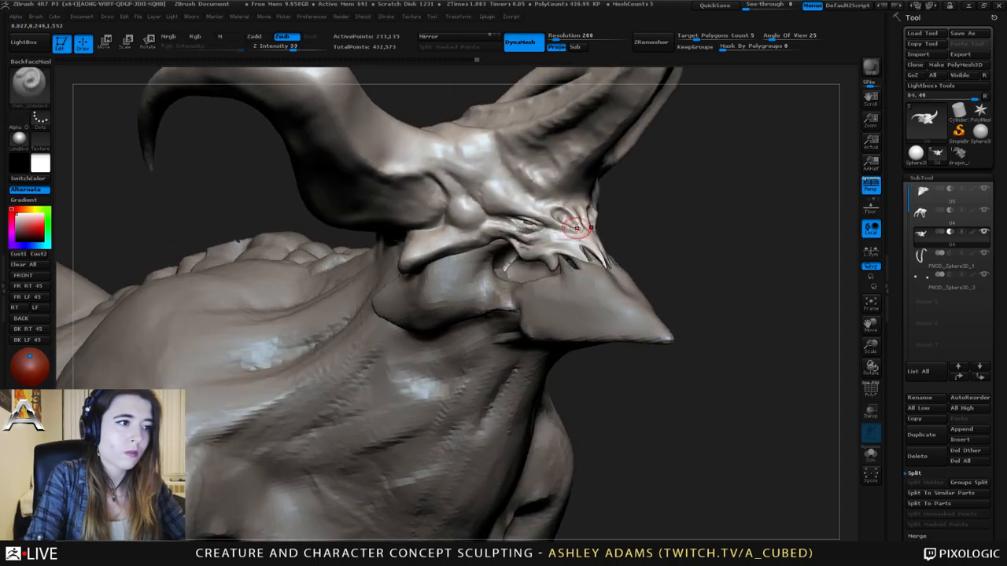
mouse_move(553, 242)
mouse_down()
mouse_move(564, 259)
mouse_move(552, 264)
mouse_up()
- Reshape the pointed prongs where the face overlaps the beak with the SnakeHook brush, and smooth them
key(b)
key(s)
key(h)
key(space)
mouse_move(558, 269)
shift+mouse_down()
mouse_move(542, 251)
mouse_move(578, 231)
mouse_move(589, 250)
shift+mouse_up()
- Refine the pronged upper lip and nose area, alternating between the Dam_Standard and SnakeHook brushes
key(b)
key(d)
key(s)
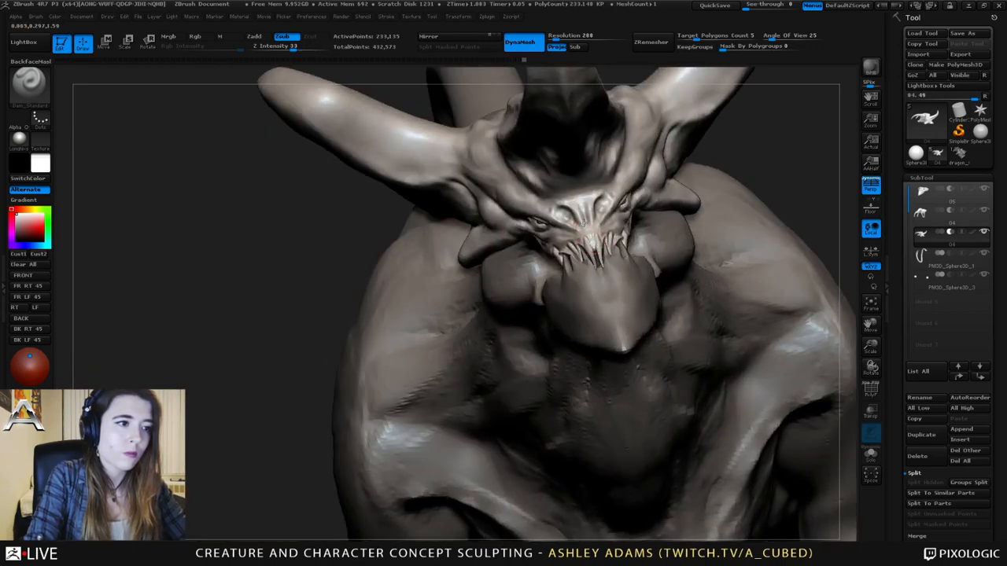
key(b)
key(s)
key(h)
right_drag(592, 238, 564, 237)
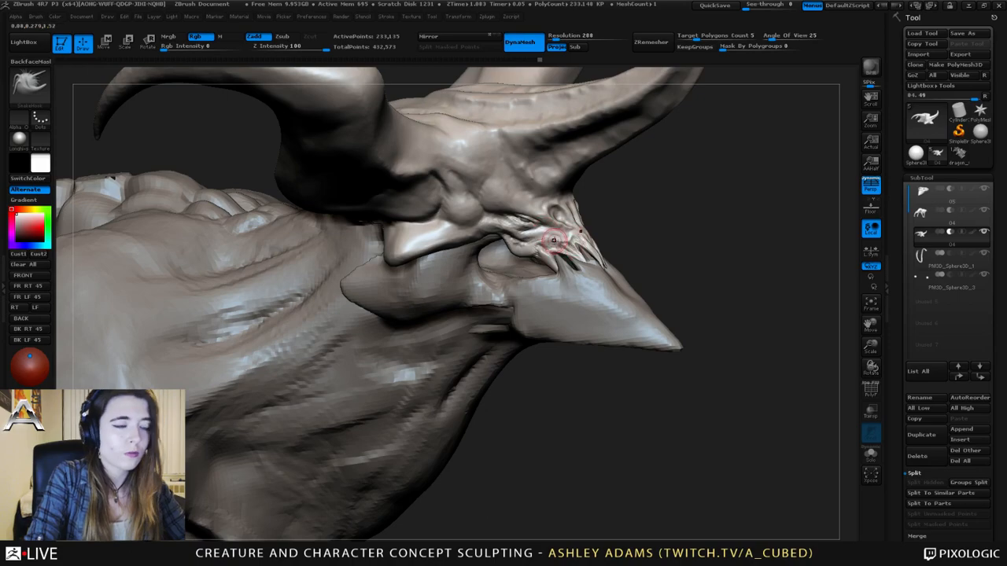
key(b)
key(d)
key(s)
right_drag(550, 247, 570, 226)
right_click(589, 219)
- Select the beak and jaw mesh and reshape the rear corner of the beak with the SnakeHook brush
alt+click(570, 227)
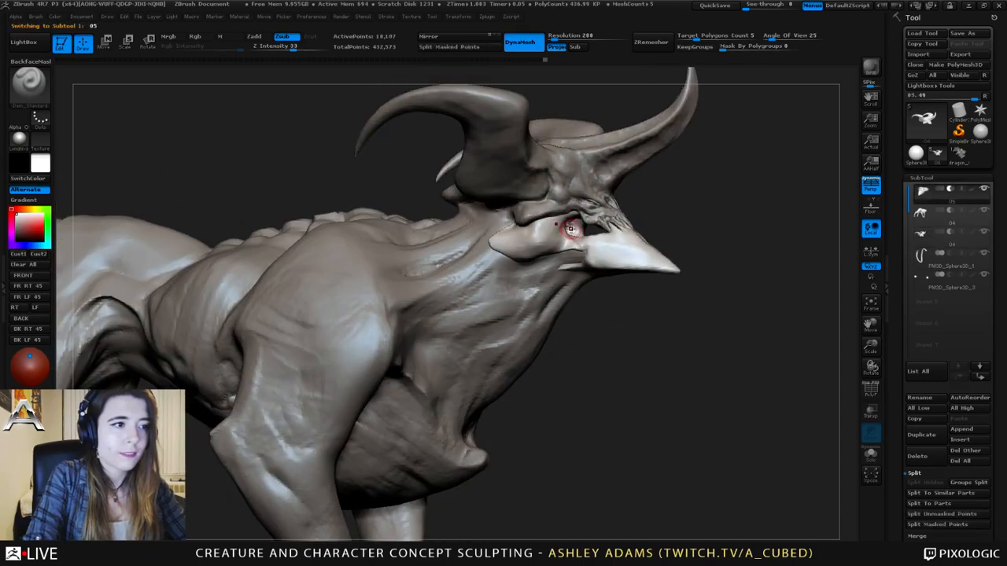
right_click(570, 226)
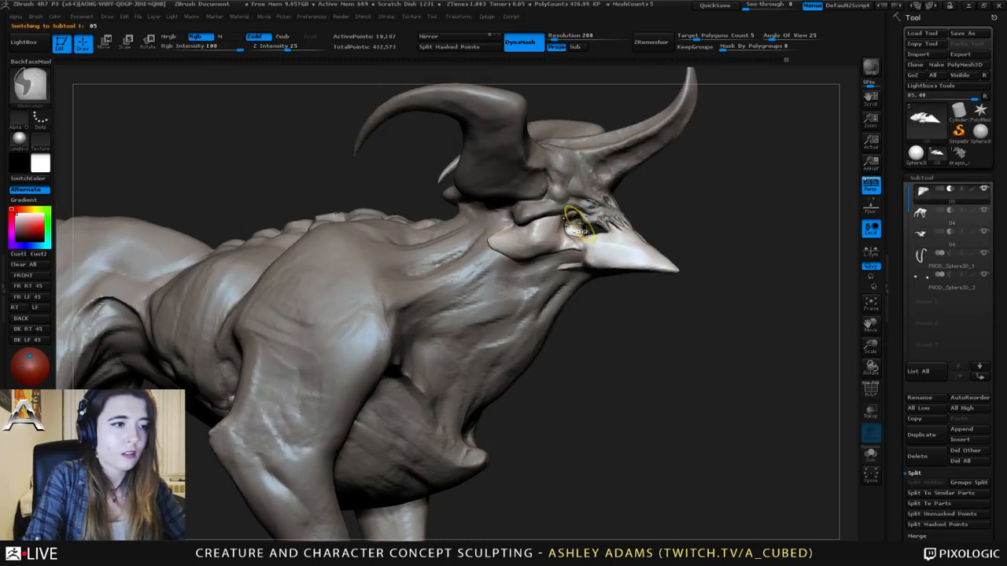
key(b)
key(s)
key(h)
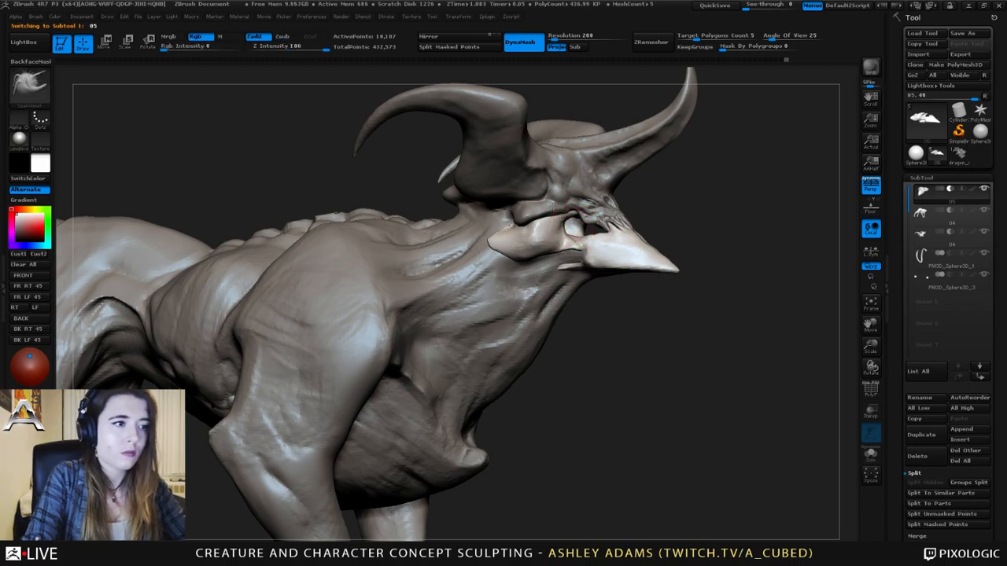
mouse_move(572, 211)
right_down()
mouse_move(582, 229)
mouse_move(574, 217)
mouse_move(598, 228)
right_up()
mouse_move(598, 228)
right_down()
mouse_move(583, 231)
mouse_move(567, 188)
mouse_move(589, 207)
right_up()
drag(587, 206, 581, 210)
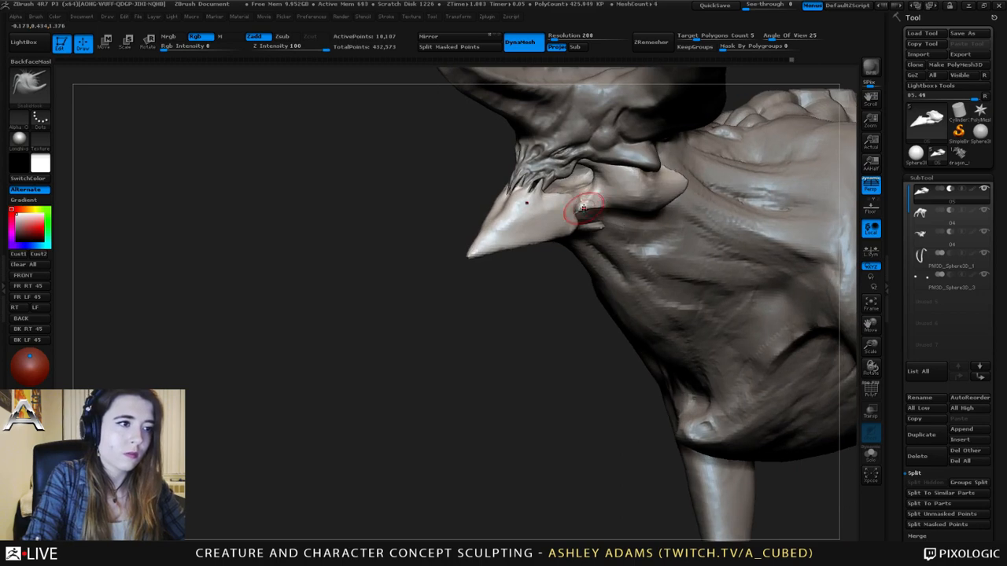
right_drag(594, 213, 574, 215)
key(space)
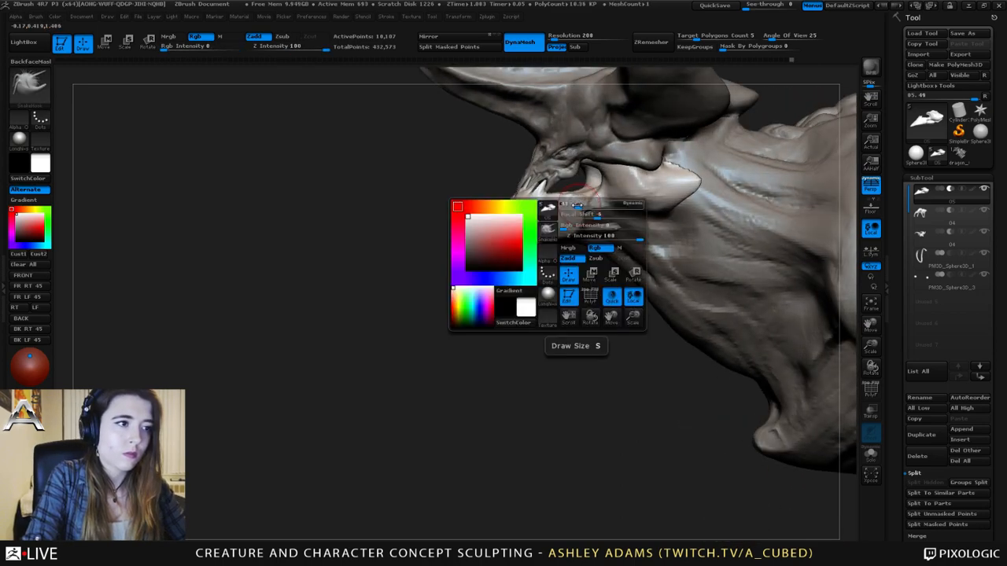
drag(580, 224, 591, 224)
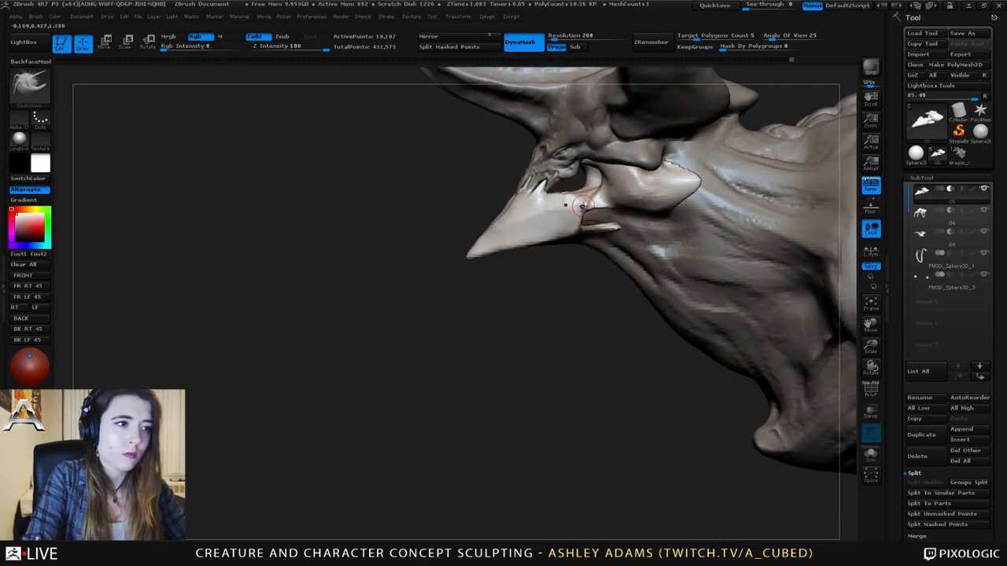
- Pull the beak tip forward and down into a longer hooked point with a larger SnakeHook brush
right_drag(580, 206, 503, 175)
key(space)
drag(489, 235, 457, 272)
key(space)
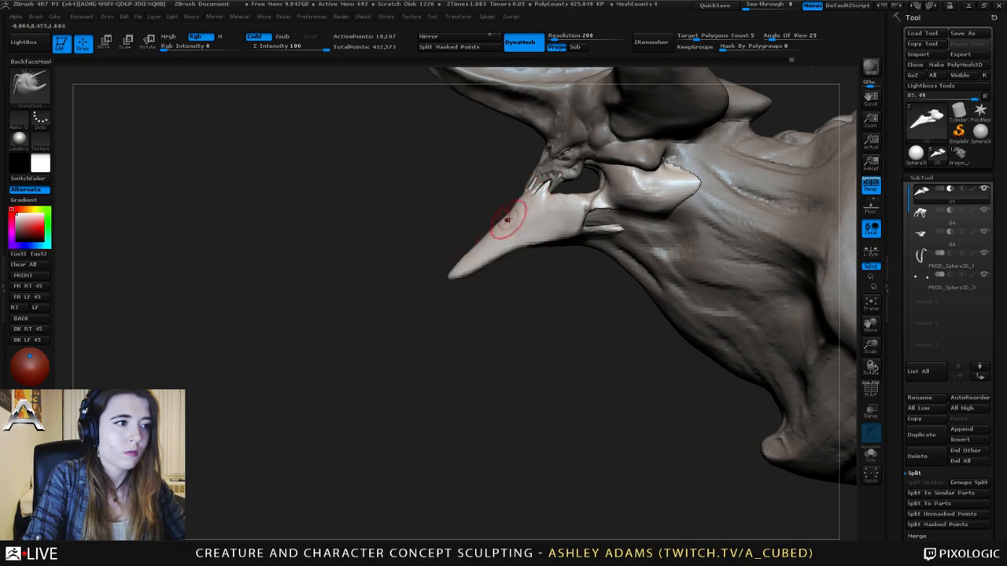
key(space)
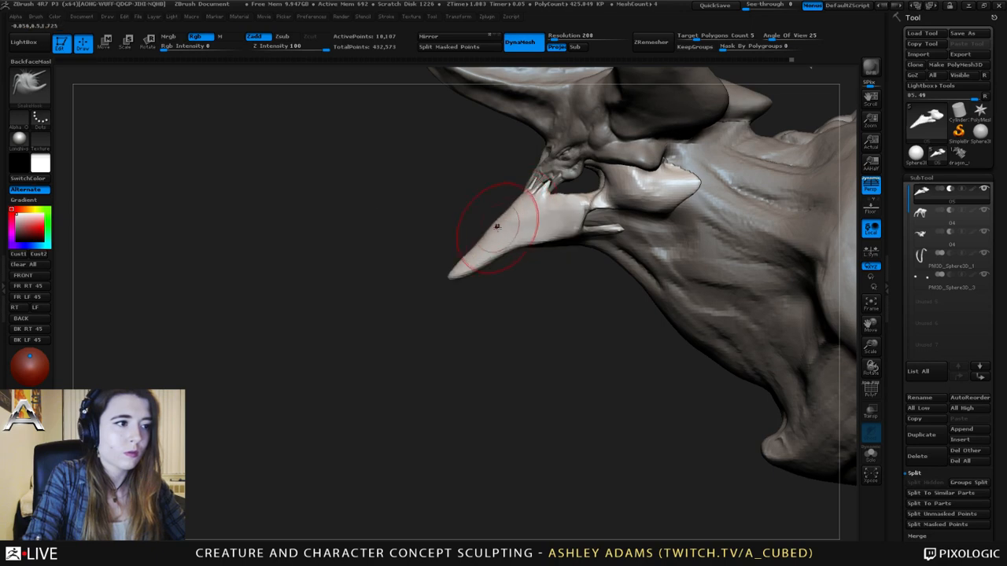
- Refine the beak's curved profile with the SnakeHook brush and smooth its surface and tip
key(shift)
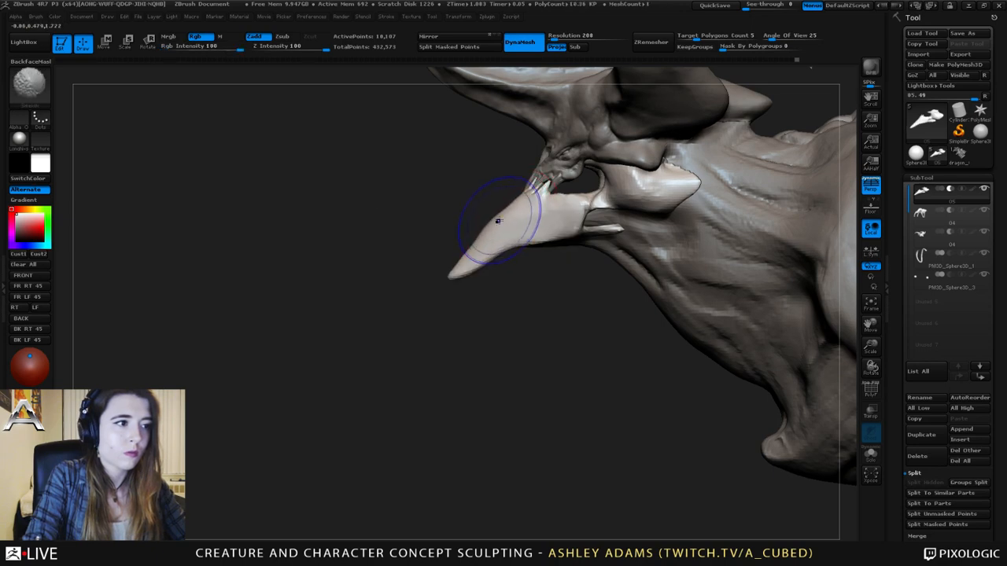
key(space)
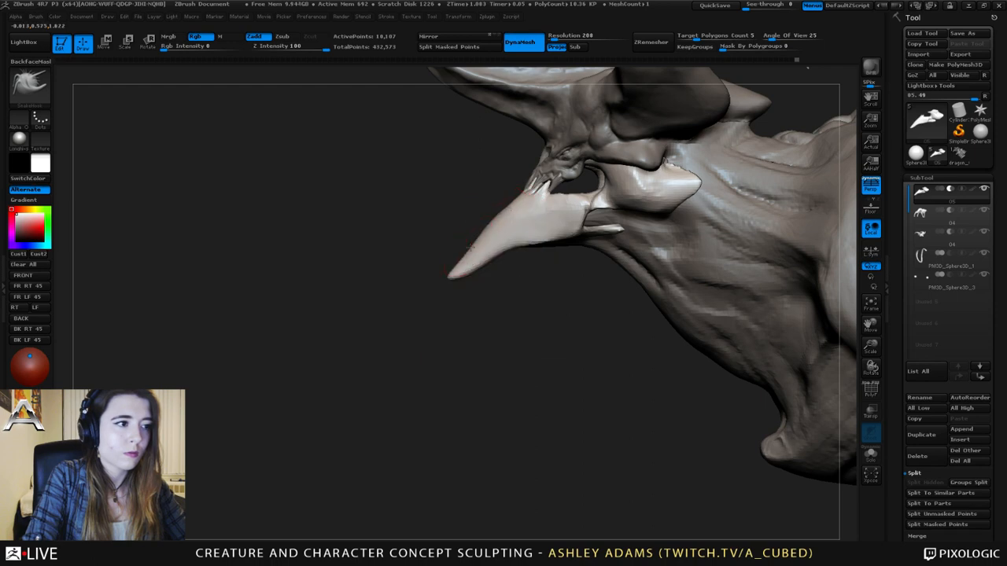
drag(482, 252, 493, 256)
ctrl+right_drag(498, 254, 483, 237)
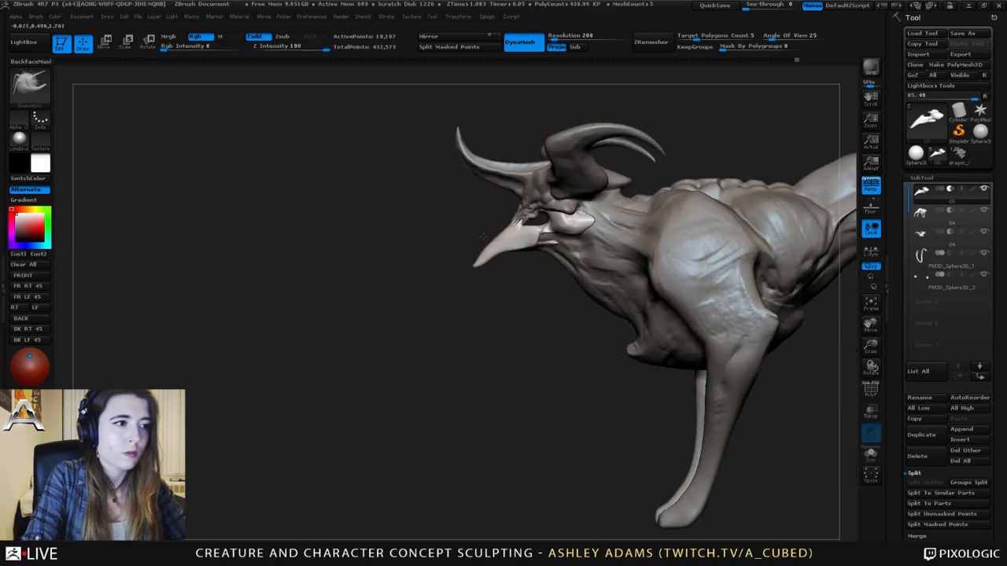
shift+drag(478, 258, 504, 248)
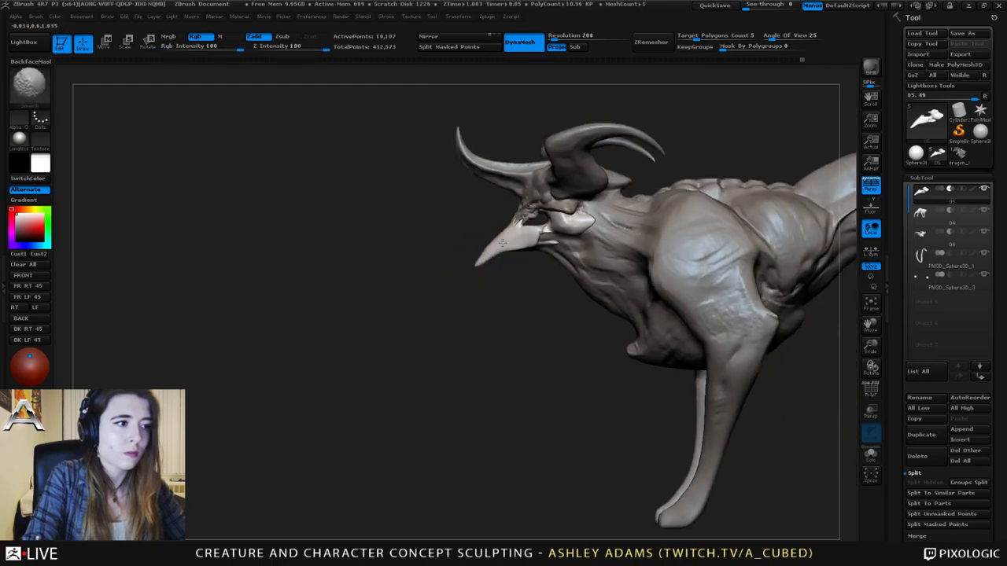
right_drag(497, 237, 609, 266)
shift+drag(616, 270, 607, 269)
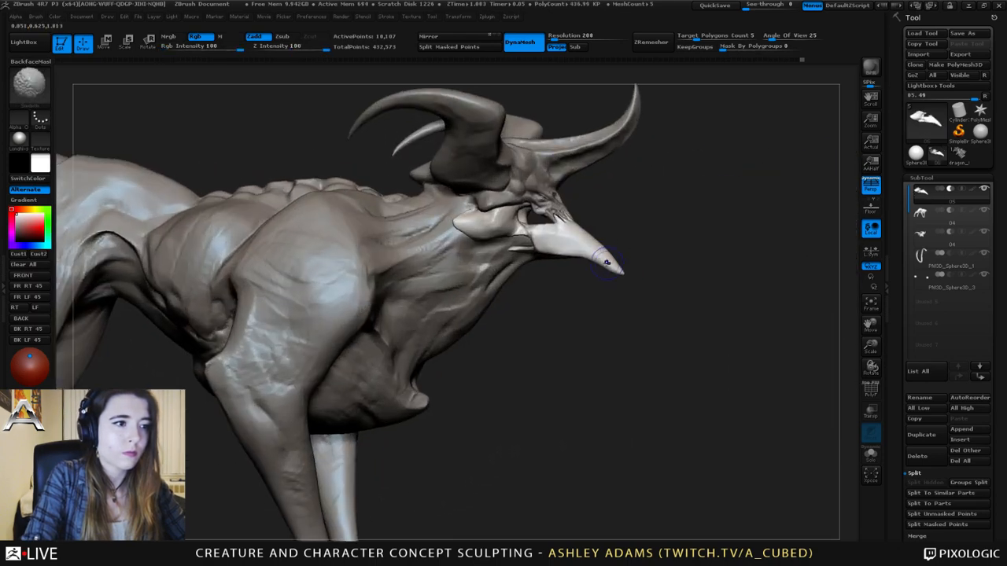
- Pull a pointed prong out of each side of the beak's lower edge with the SnakeHook brush, and smooth it
key(space)
right_drag(578, 236, 607, 283)
ctrl+shift+drag(609, 288, 574, 233)
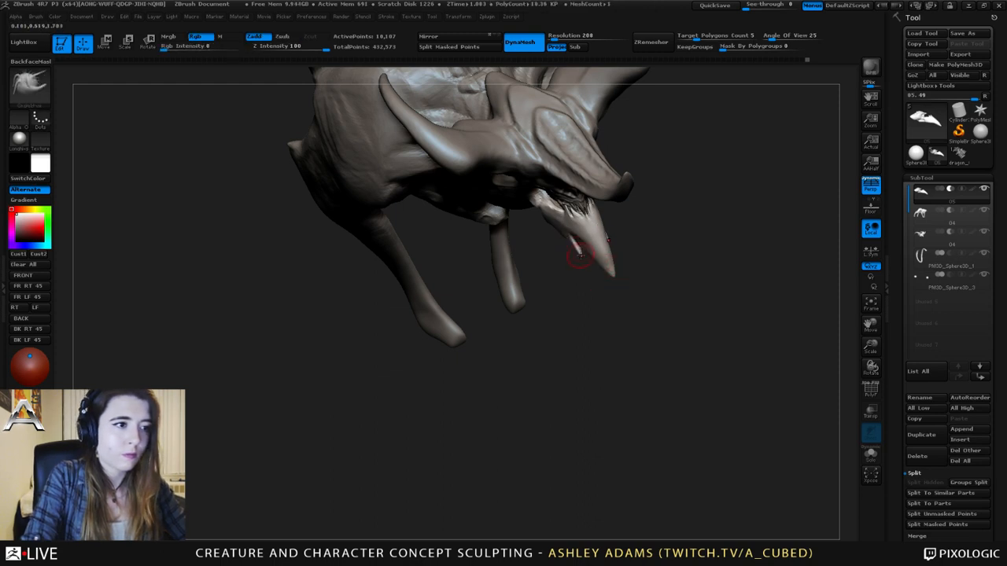
mouse_move(668, 346)
mouse_down()
mouse_move(558, 276)
mouse_move(480, 261)
mouse_up()
right_drag(608, 242, 618, 235)
right_click(612, 240)
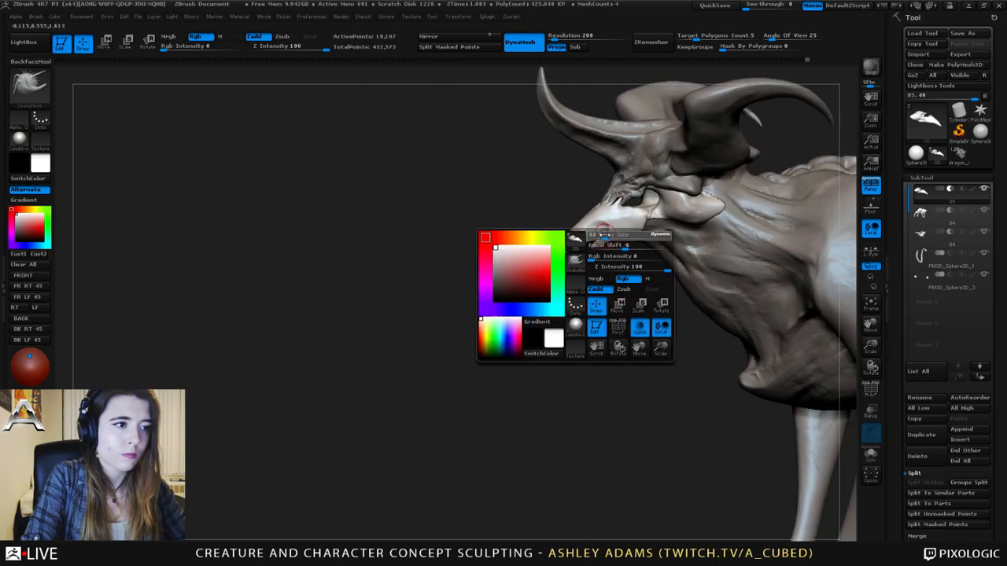
key(shift)
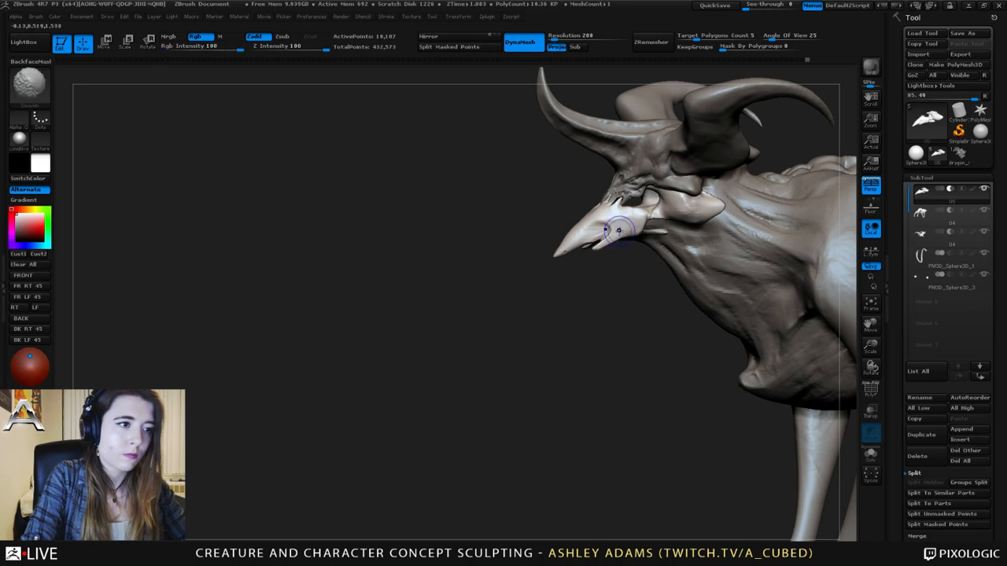
- Adjust the beak's upper contour near the tip with the SnakeHook brush
drag(488, 315, 723, 322)
mouse_move(724, 362)
alt+mouse_down()
mouse_move(712, 283)
mouse_move(676, 303)
mouse_move(645, 346)
alt+mouse_up()
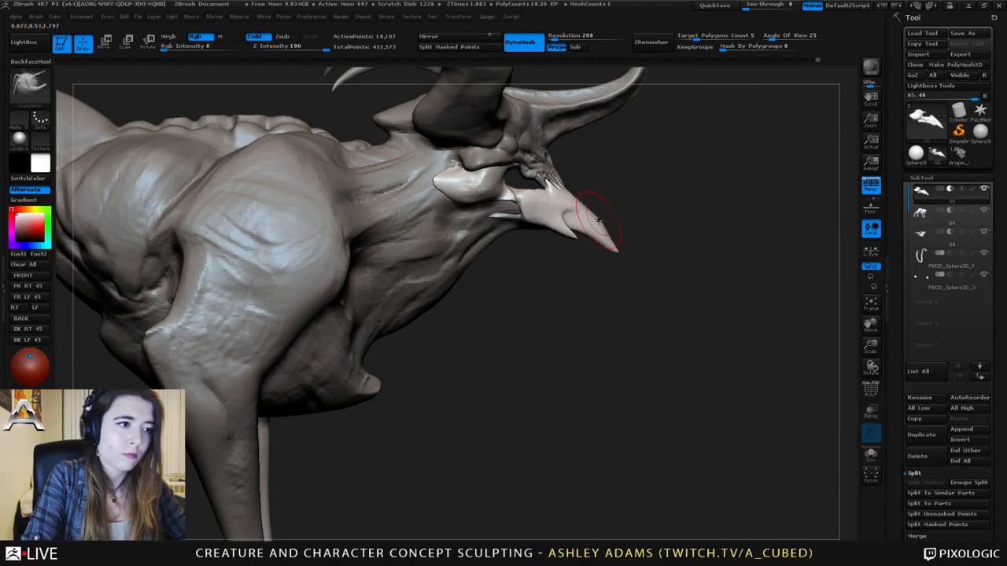
mouse_move(600, 218)
mouse_down()
mouse_move(613, 245)
mouse_move(589, 216)
mouse_up()
mouse_move(618, 254)
ctrl+right_down()
mouse_move(561, 178)
mouse_move(619, 334)
ctrl+right_up()
right_click(554, 288)
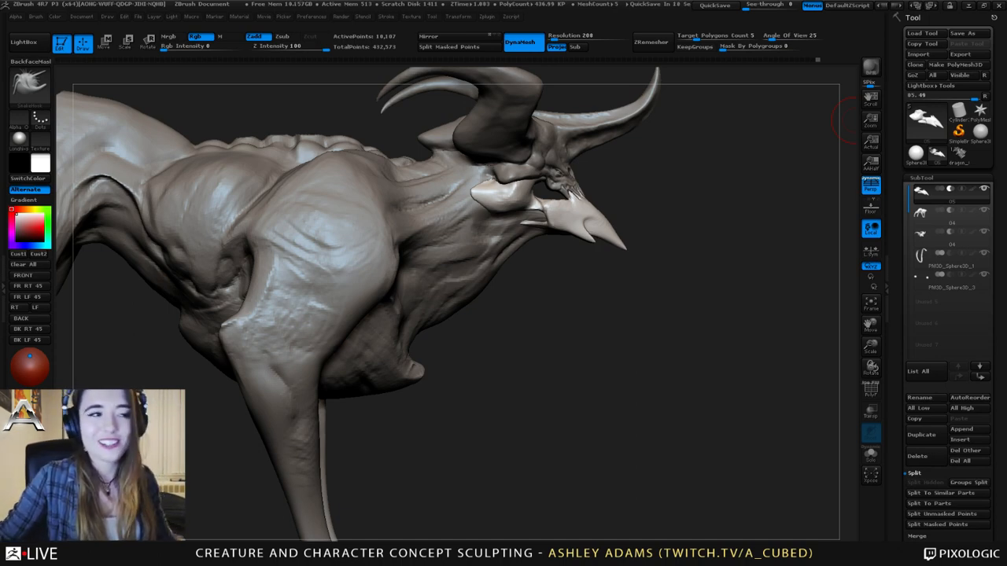
- Reshape the underside of the jaw hinge behind the beak with the SnakeHook brush, and smooth it
mouse_move(848, 118)
mouse_down()
mouse_move(708, 172)
mouse_move(554, 169)
mouse_up()
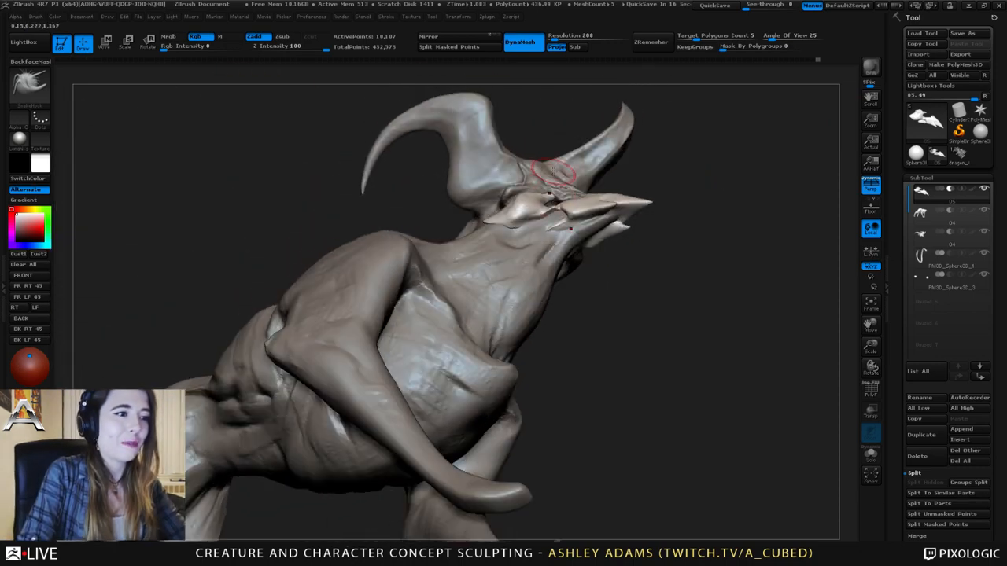
right_click(540, 208)
mouse_move(533, 211)
ctrl+right_down()
mouse_move(536, 244)
mouse_move(540, 203)
ctrl+right_up()
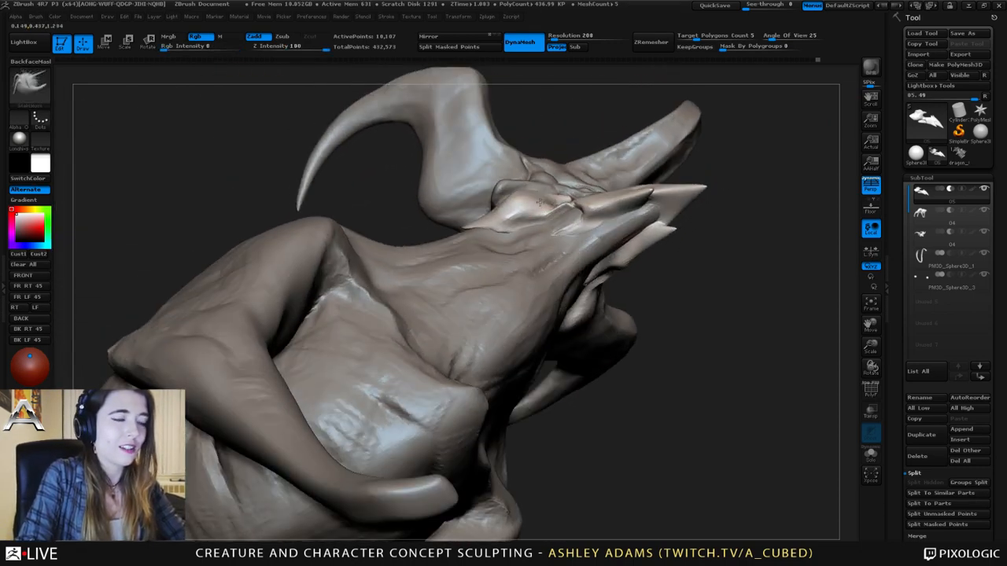
right_click(540, 206)
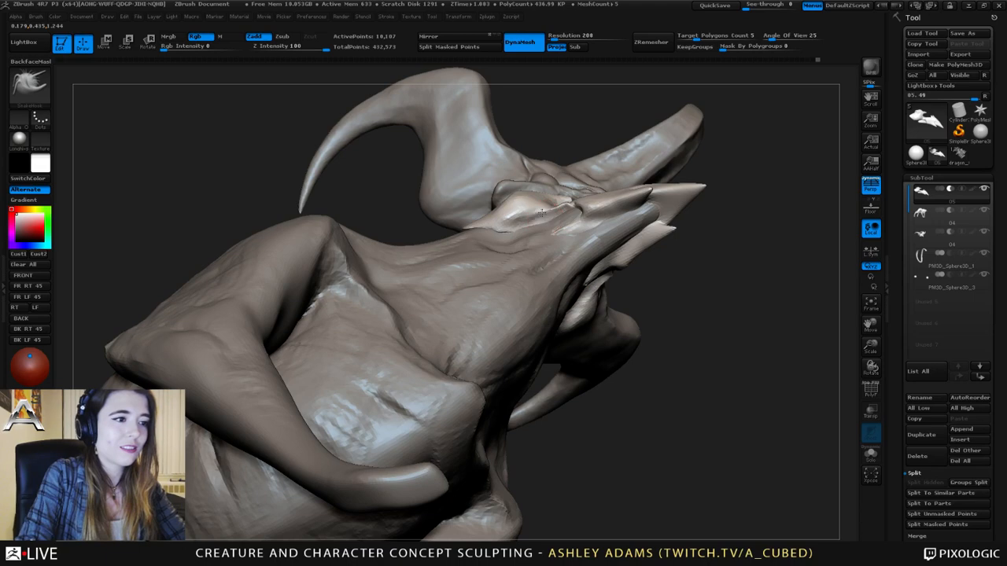
key(b)
key(c)
key(b)
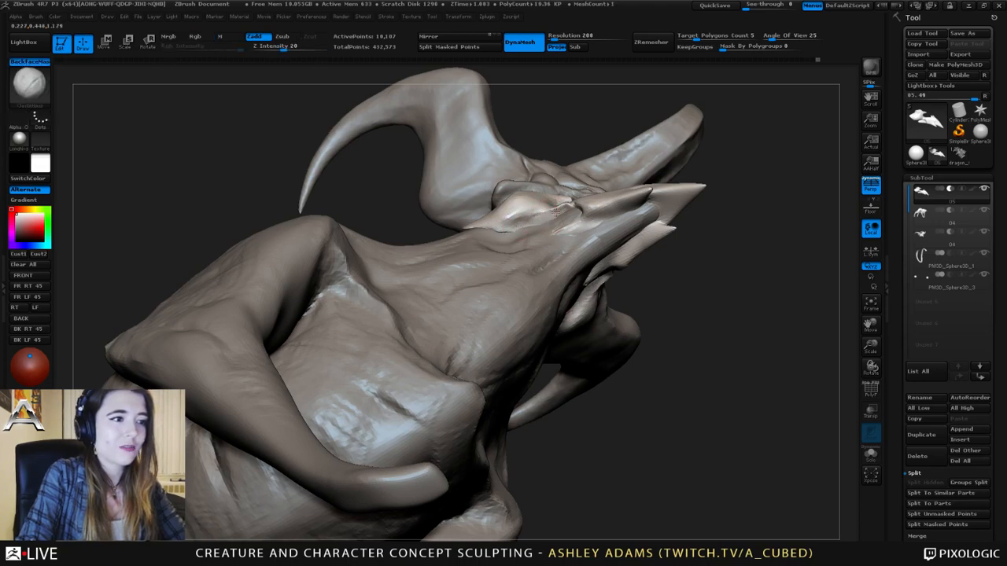
key(b)
key(s)
key(h)
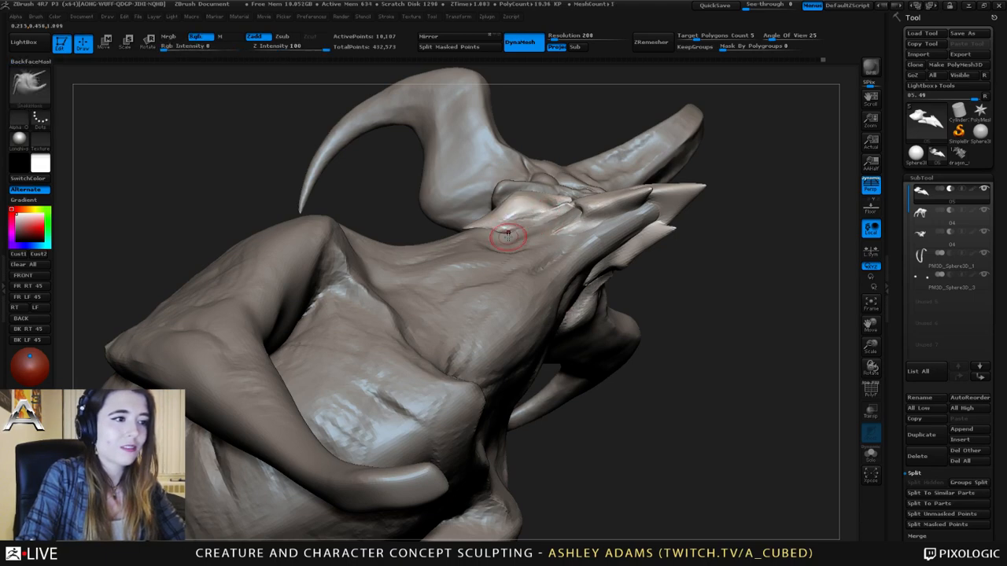
right_drag(508, 236, 608, 275)
shift+drag(522, 240, 541, 220)
right_drag(574, 206, 604, 210)
shift+drag(563, 227, 580, 213)
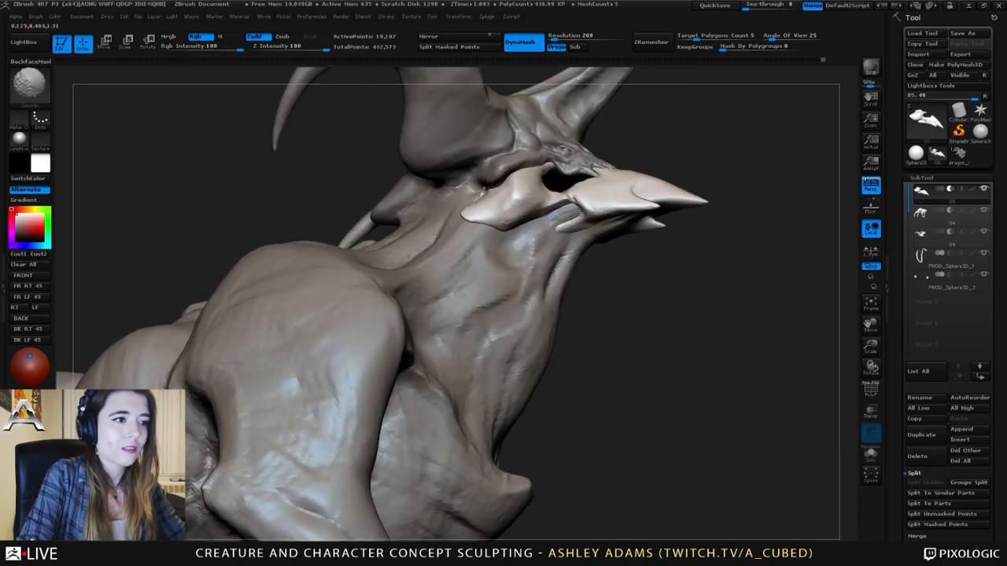
- Resize the SnakeHook brush to adjust the beak's side prong, and build the prong up with ClayBuildup
right_drag(580, 213, 556, 211)
key(space)
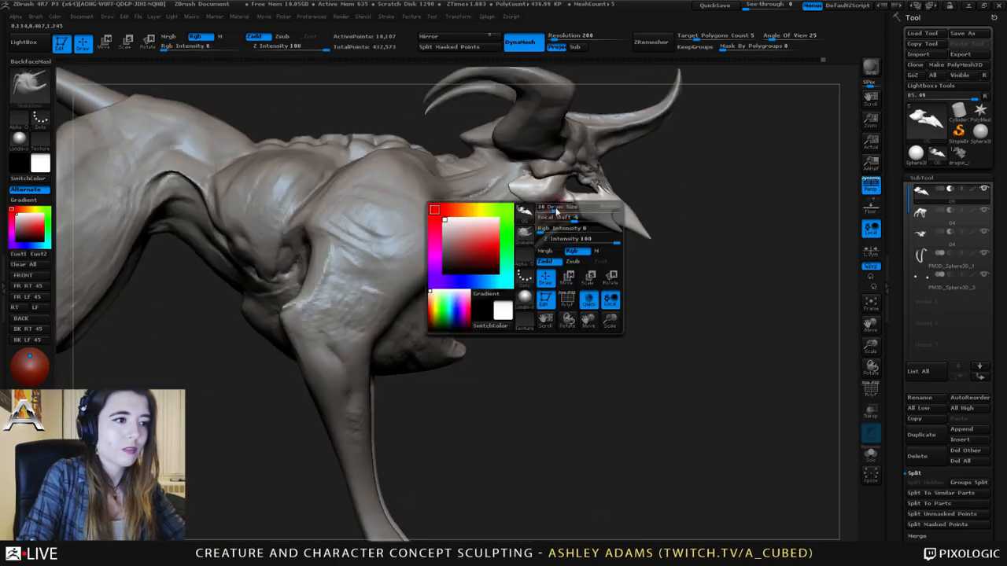
key(space)
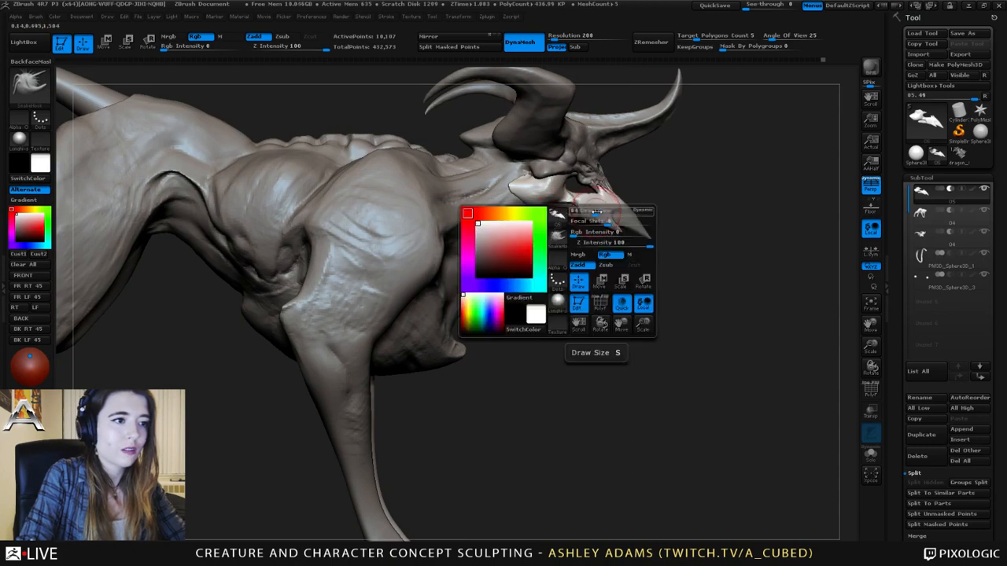
right_drag(599, 217, 543, 206)
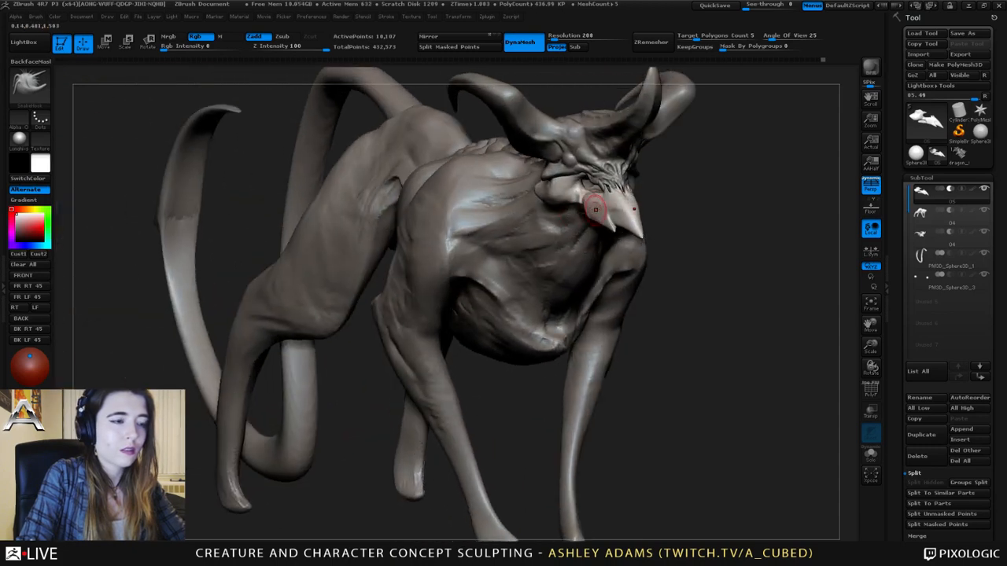
key(b)
key(c)
key(b)
drag(606, 225, 612, 229)
mouse_move(613, 226)
right_down()
mouse_move(623, 222)
mouse_move(606, 206)
right_up()
- Carve a crease along the inner edge of the beak's side prong with the Dam_Standard brush
key(b)
key(d)
key(s)
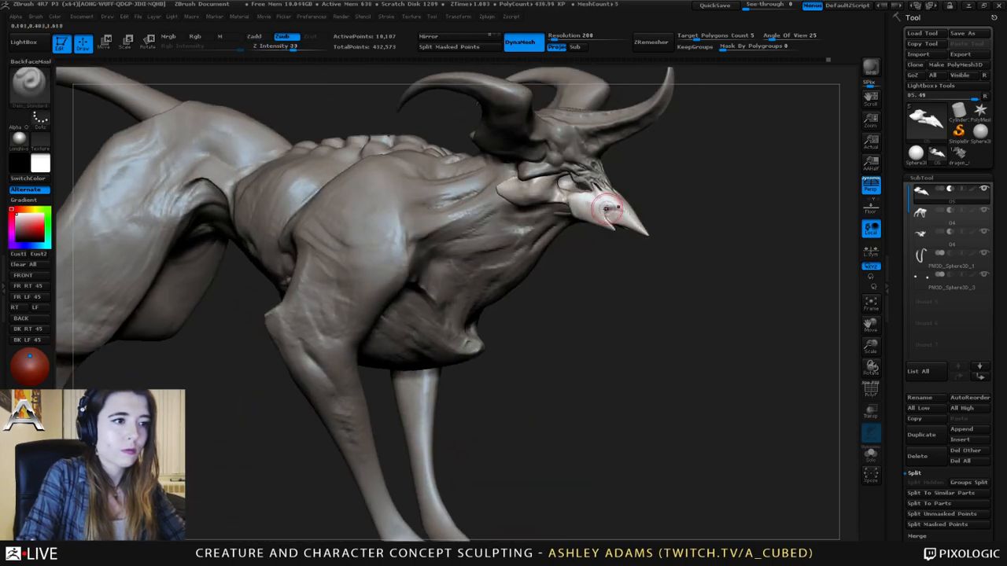
drag(618, 217, 613, 227)
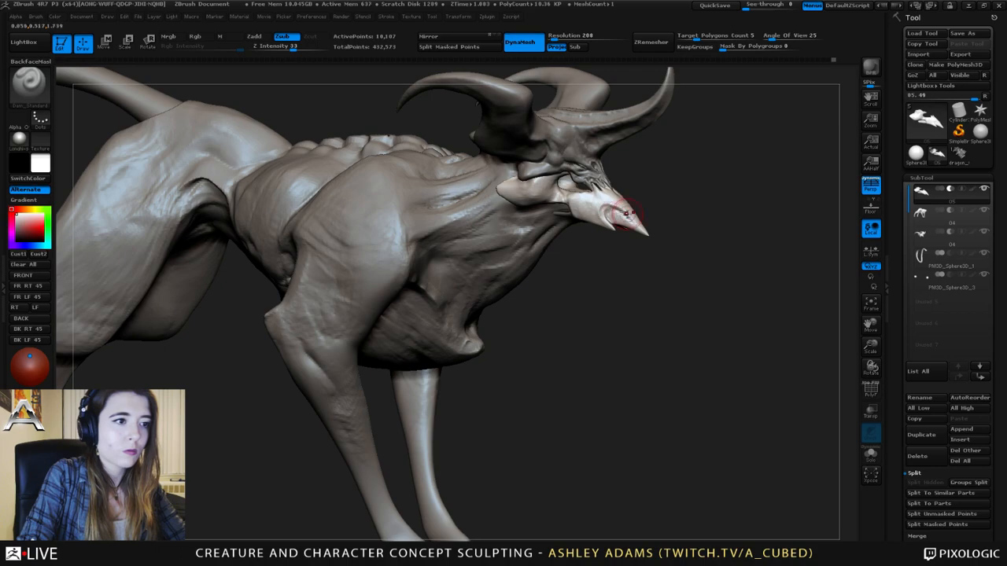
- Adjust the contour of the jaw hinge behind the beak with the SnakeHook brush
mouse_move(631, 216)
right_down()
mouse_move(580, 201)
mouse_move(609, 198)
mouse_move(604, 223)
mouse_move(590, 212)
right_up()
drag(563, 193, 568, 183)
right_drag(576, 182, 559, 189)
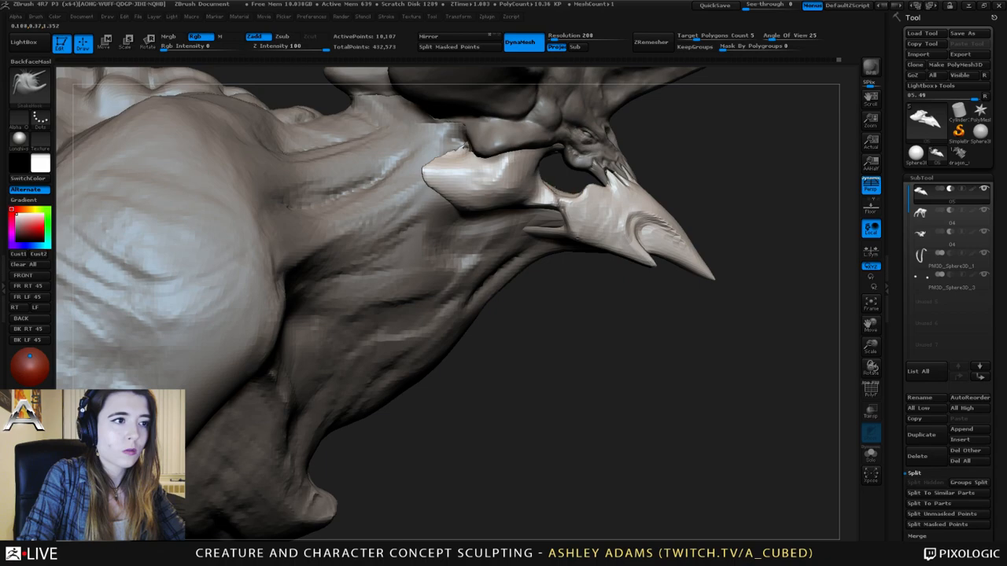
mouse_move(554, 189)
ctrl+right_down()
mouse_move(557, 155)
mouse_move(559, 191)
mouse_move(515, 203)
mouse_move(495, 194)
mouse_move(529, 210)
ctrl+right_up()
- Carve a crease where the beak meets the jaw hinge with the Dam_Standard brush
key(b)
key(d)
key(s)
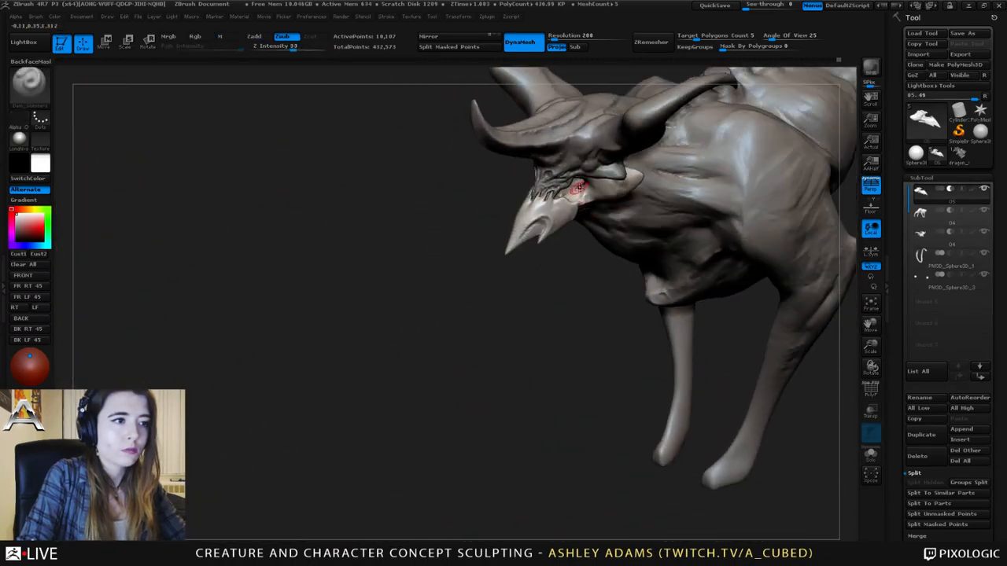
drag(571, 193, 579, 192)
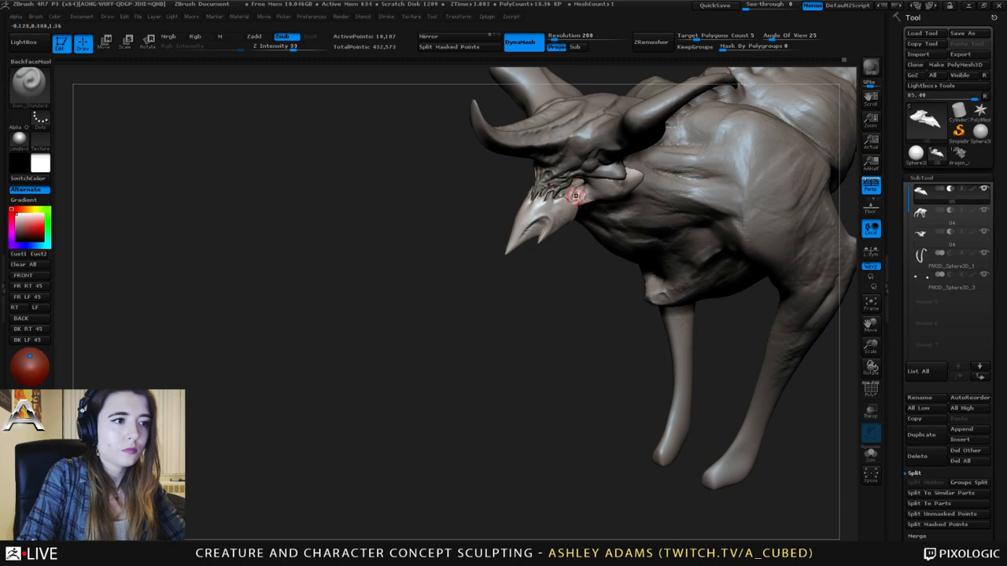
mouse_move(575, 195)
right_down()
mouse_move(537, 194)
mouse_move(633, 216)
mouse_move(578, 193)
mouse_move(590, 180)
mouse_move(580, 172)
mouse_move(536, 166)
right_up()
- Make the creature's body the active subtool for sculpting
key(space)
alt+right_drag(654, 165, 525, 180)
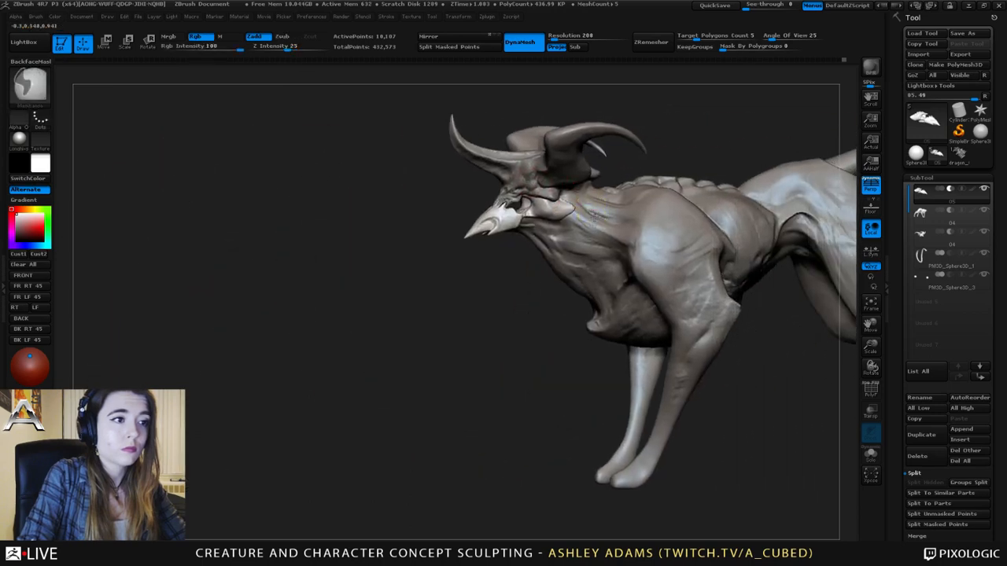
ctrl+right_drag(596, 216, 584, 198)
right_drag(492, 247, 542, 256)
key(space)
alt+right_drag(530, 203, 588, 225)
alt+click(558, 216)
right_click(511, 279)
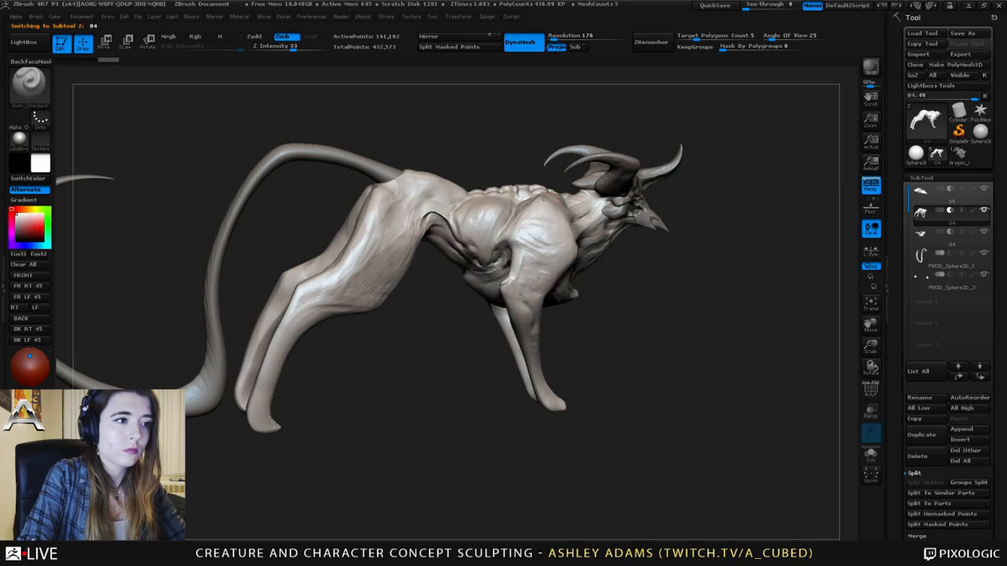
- Try to pull a spike out of the unmasked shoulder with the SnakeHook brush
drag(543, 198, 502, 157)
key(b)
key(s)
key(h)
right_click(511, 258)
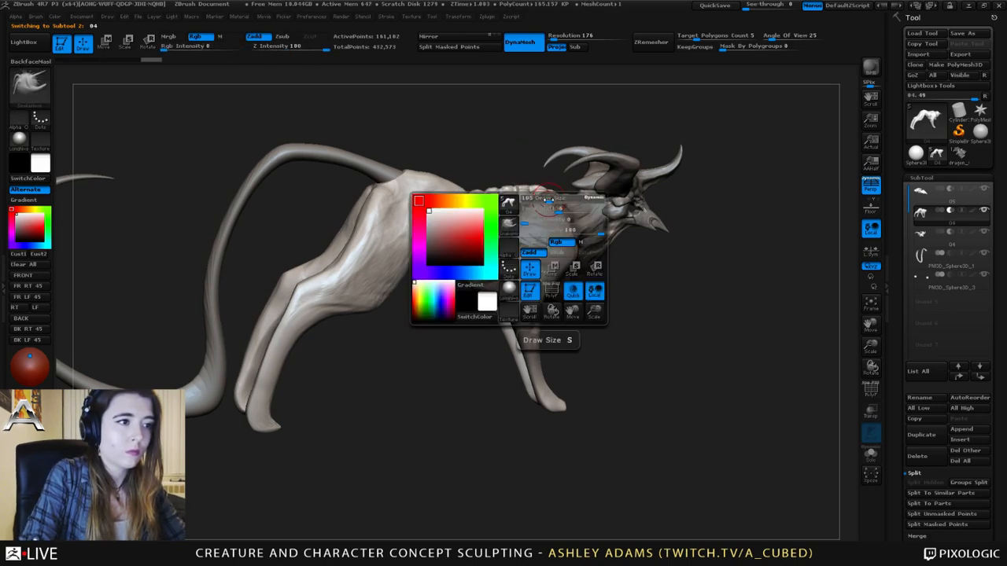
key(ctrl+z)
- Mask a small spot on top of the shoulder and invert the mask so only that spot stays editable
ctrl+drag(548, 205, 525, 192)
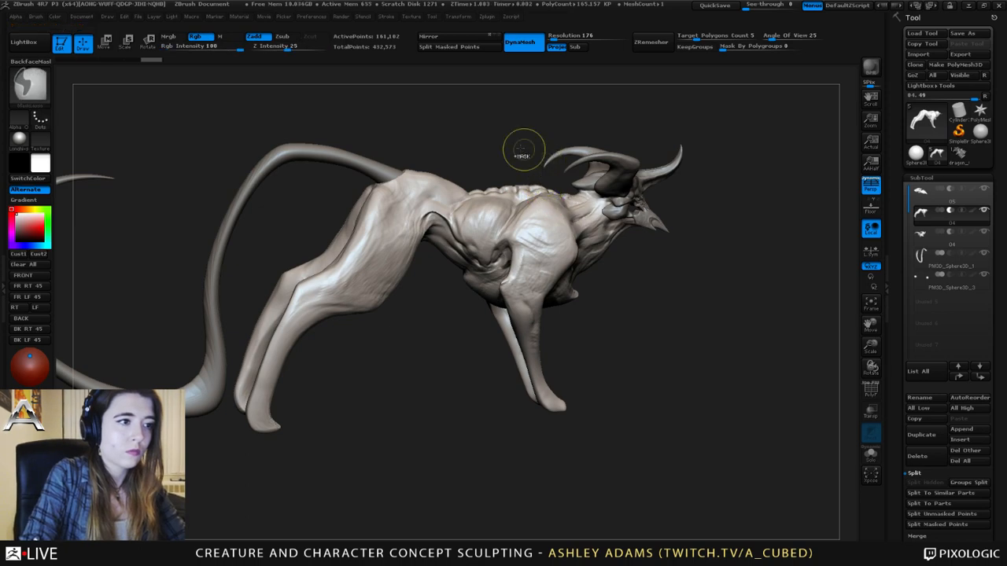
ctrl+click(29, 83)
ctrl+click(131, 97)
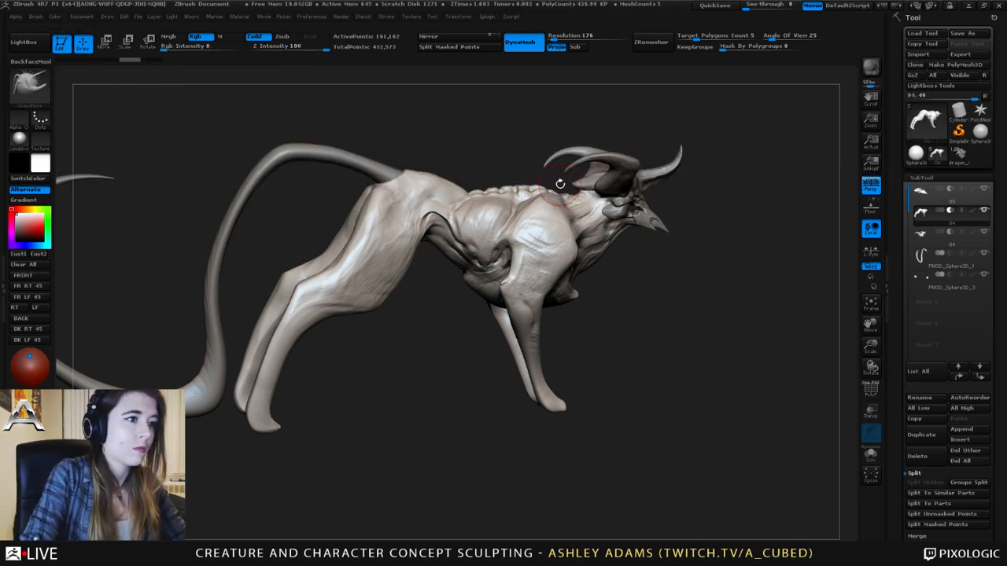
right_drag(560, 185, 559, 218)
ctrl+drag(560, 227, 552, 211)
ctrl+click(645, 274)
- Pull a backward-leaning spike out of the unmasked shoulder spot with the SnakeHook brush, and clear the mask
right_drag(645, 273, 555, 250)
right_click(515, 267)
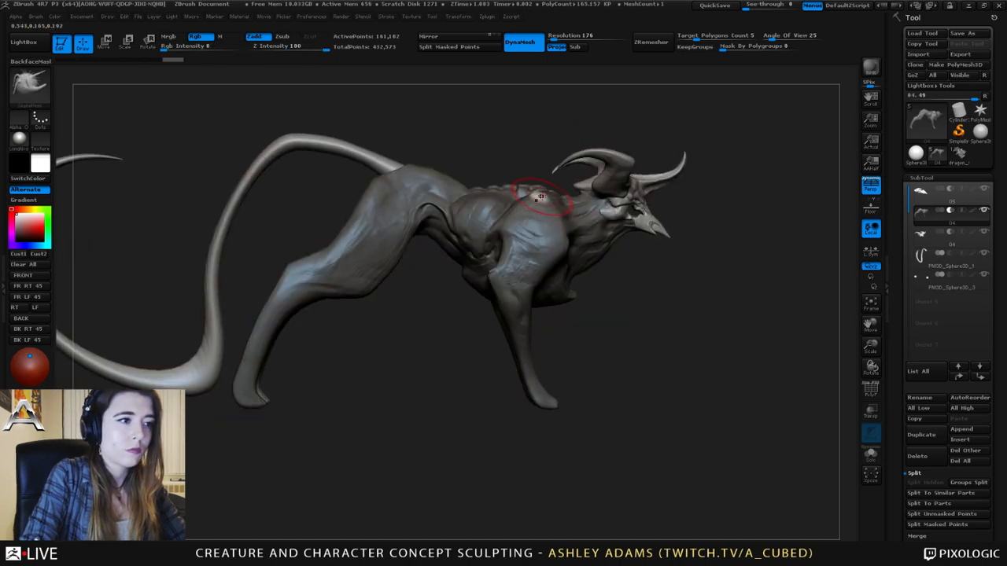
drag(522, 181, 511, 165)
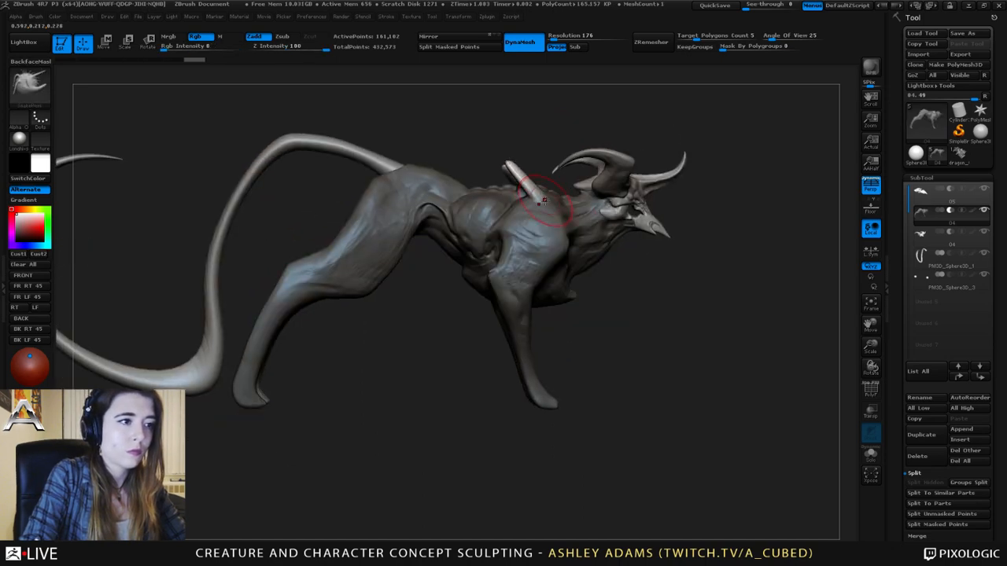
ctrl+click(637, 273)
ctrl+drag(632, 270, 641, 279)
- Smooth the shoulder spike from its tip down to its base
shift+drag(511, 169, 522, 178)
right_click(545, 195)
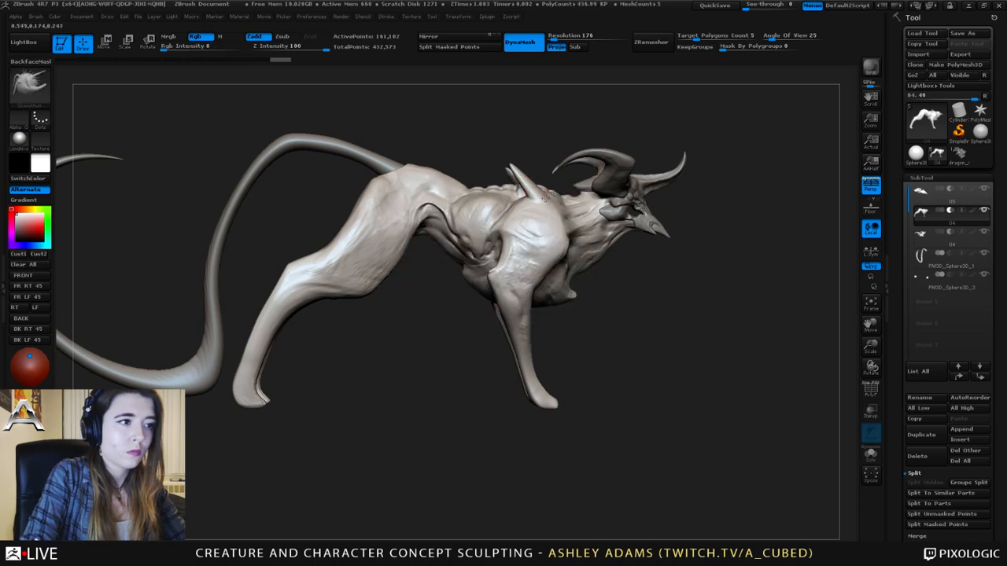
right_drag(543, 200, 553, 202)
shift+drag(553, 202, 546, 187)
right_drag(545, 186, 539, 173)
- Refine the curve and taper of the mirrored shoulder spikes with the SnakeHook brush, working from the front, above and side
right_click(536, 179)
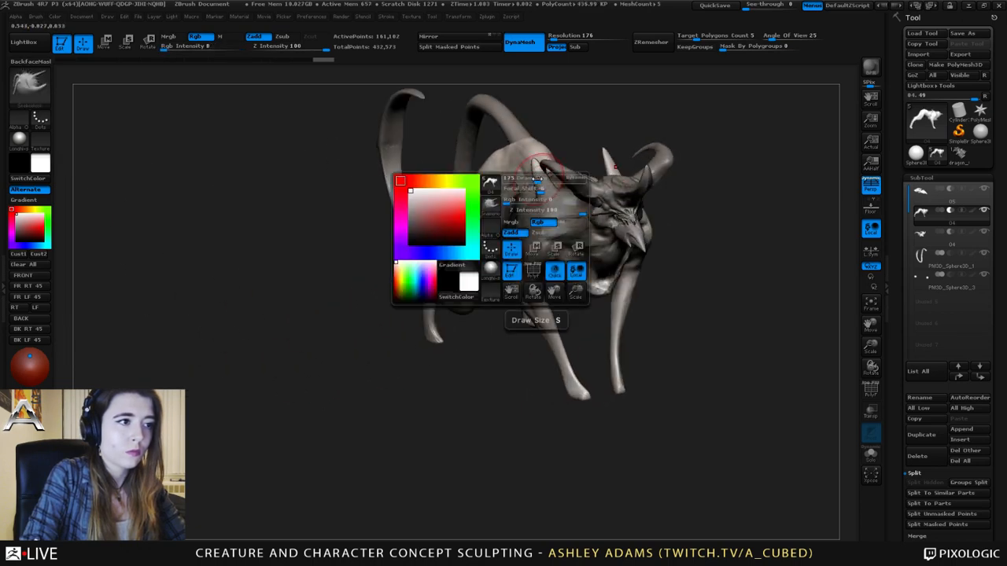
drag(534, 165, 539, 165)
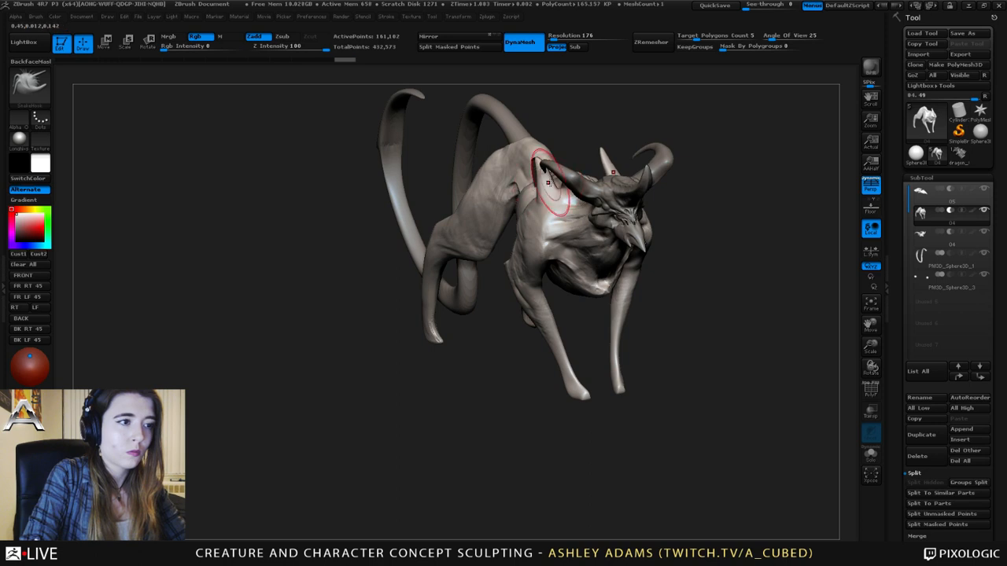
right_drag(548, 182, 515, 198)
drag(612, 155, 616, 147)
right_drag(616, 147, 597, 168)
drag(615, 164, 616, 153)
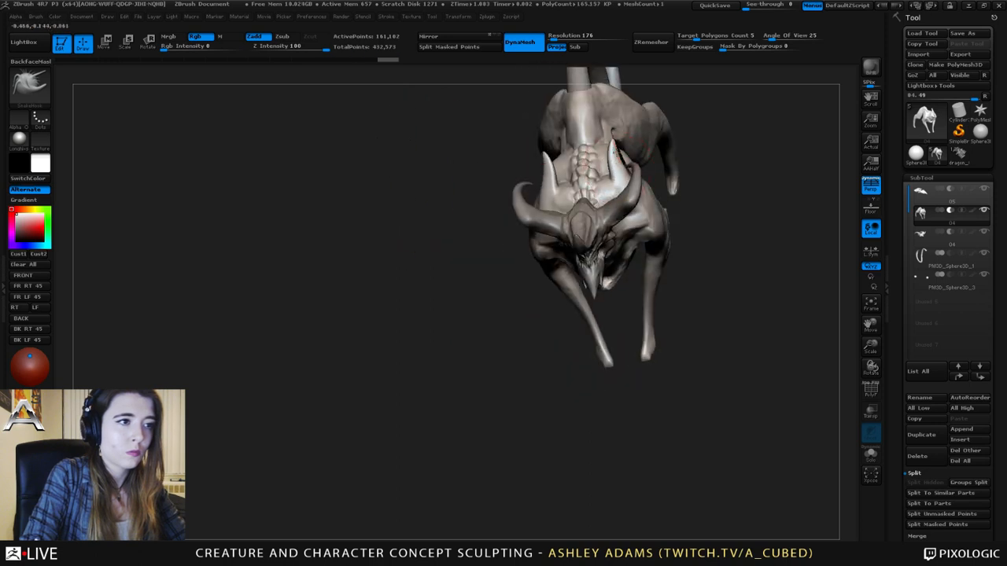
right_drag(616, 152, 605, 134)
drag(613, 147, 623, 162)
mouse_move(623, 162)
right_down()
mouse_move(621, 104)
mouse_move(650, 160)
mouse_move(542, 193)
mouse_move(551, 198)
right_up()
key(s)
key(space)
drag(551, 198, 545, 202)
- Build up the shoulder spike's base and shaft with the ClayBuildup brush so it blends into the shoulder
right_drag(546, 202, 548, 198)
key(b)
key(c)
key(b)
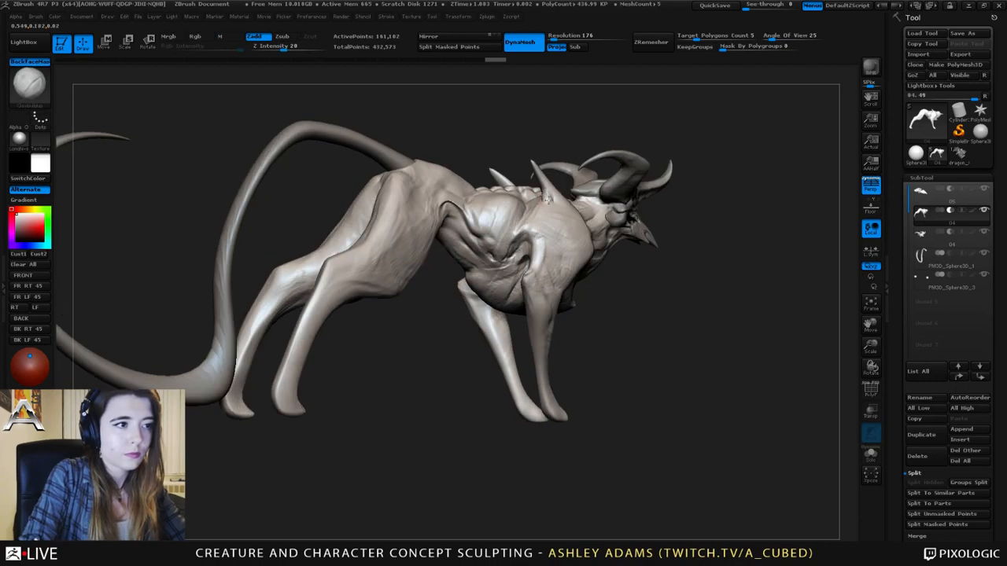
drag(548, 198, 547, 193)
right_drag(547, 192, 540, 206)
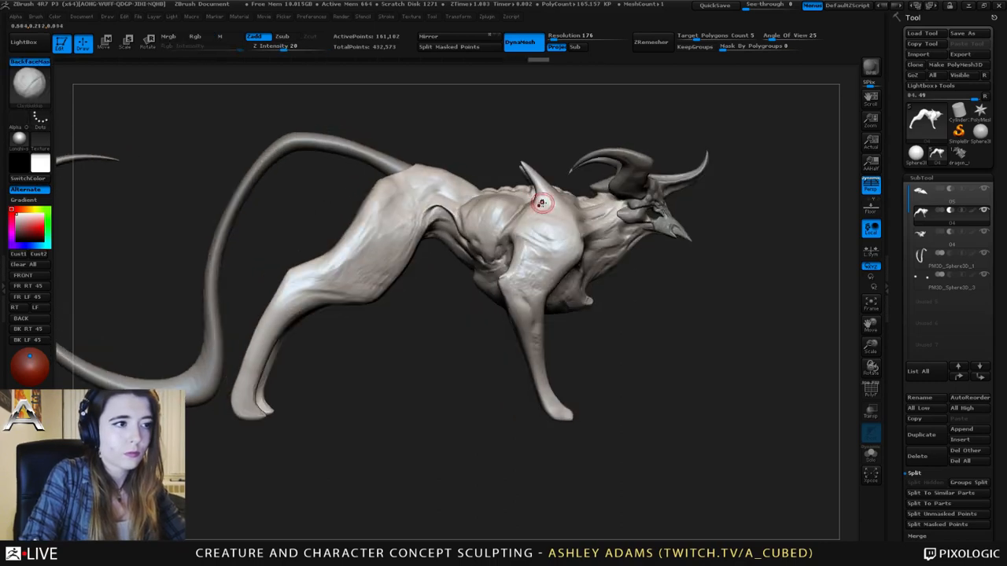
drag(533, 203, 525, 168)
- Try to reshape the shoulder spike with a different brush along its length
key(space)
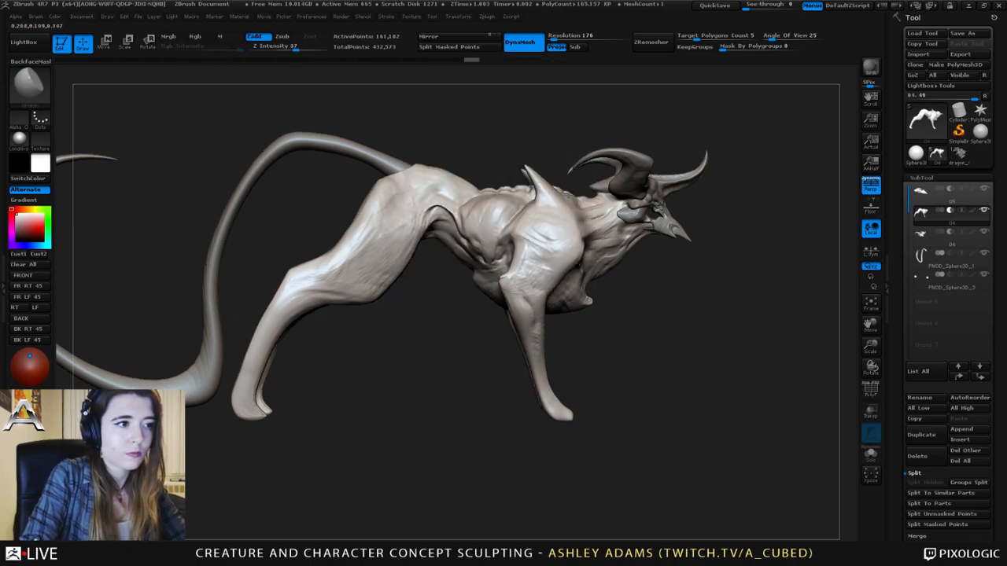
key(space)
drag(557, 192, 520, 164)
key(ctrl+z)
- Reshape the shoulder spike into a broader curved form with the SnakeHook brush
key(b)
key(s)
key(h)
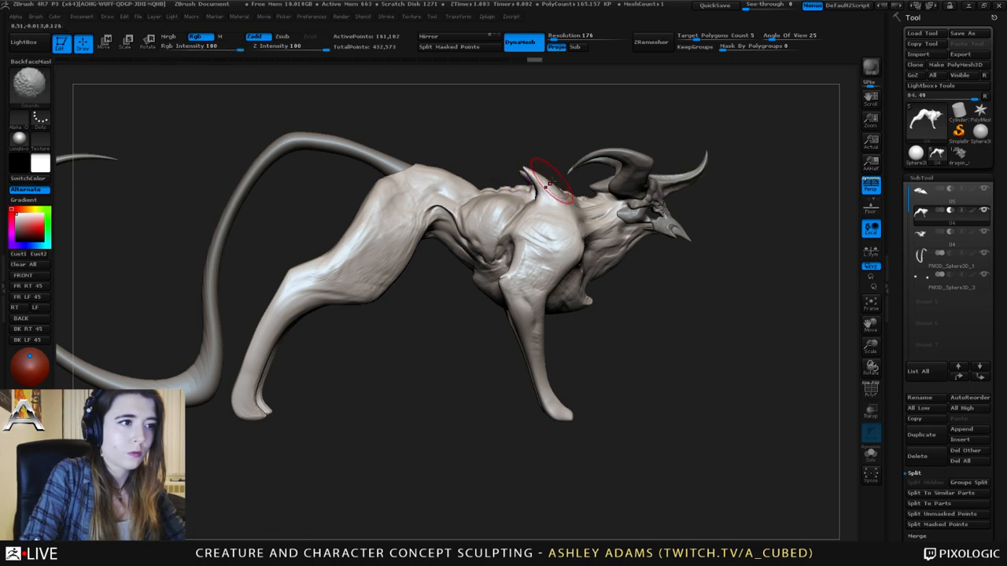
key(f)
mouse_move(518, 154)
right_down()
mouse_move(464, 148)
mouse_move(598, 206)
mouse_move(611, 175)
mouse_move(573, 197)
right_up()
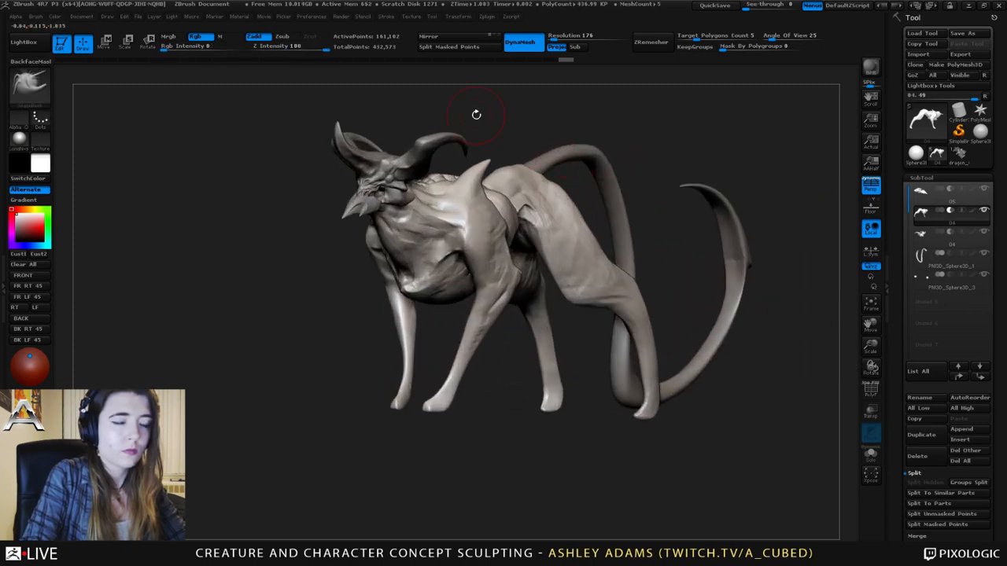
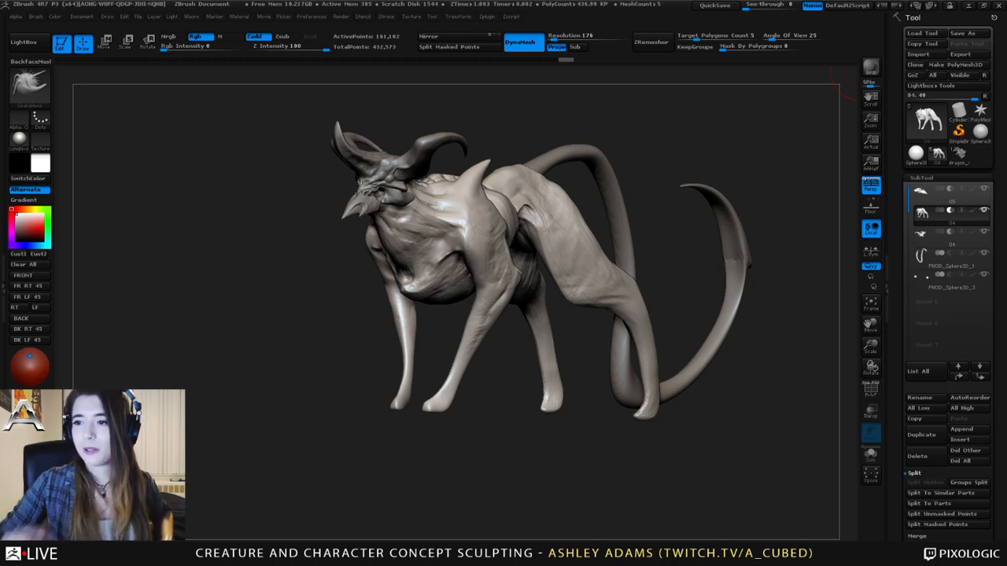
- Build up muscle on the upper front legs below the shoulders with the ClayBuildup brush
mouse_move(256, 259)
mouse_down()
mouse_move(393, 244)
mouse_move(331, 229)
mouse_up()
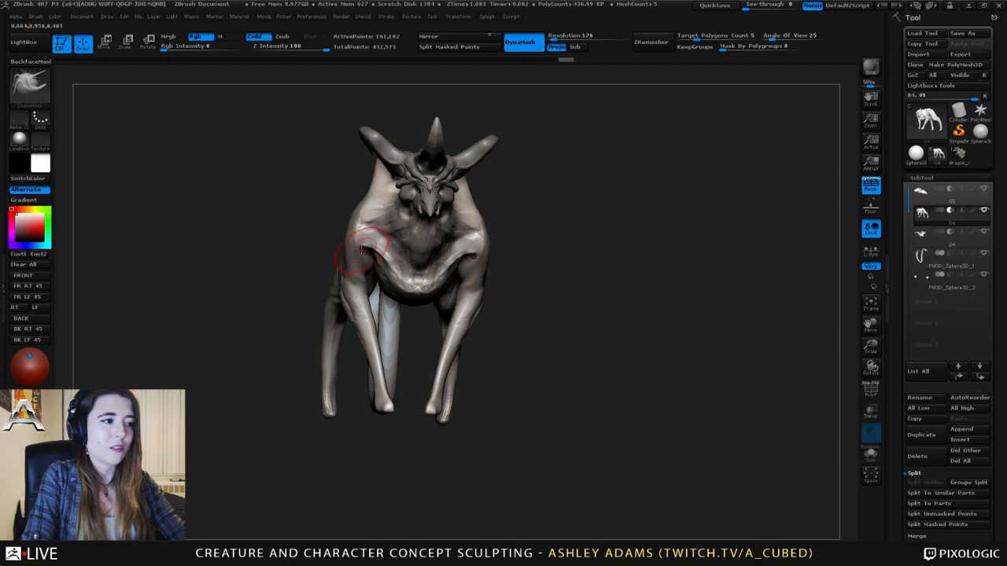
drag(322, 271, 279, 220)
key(space)
drag(491, 247, 473, 248)
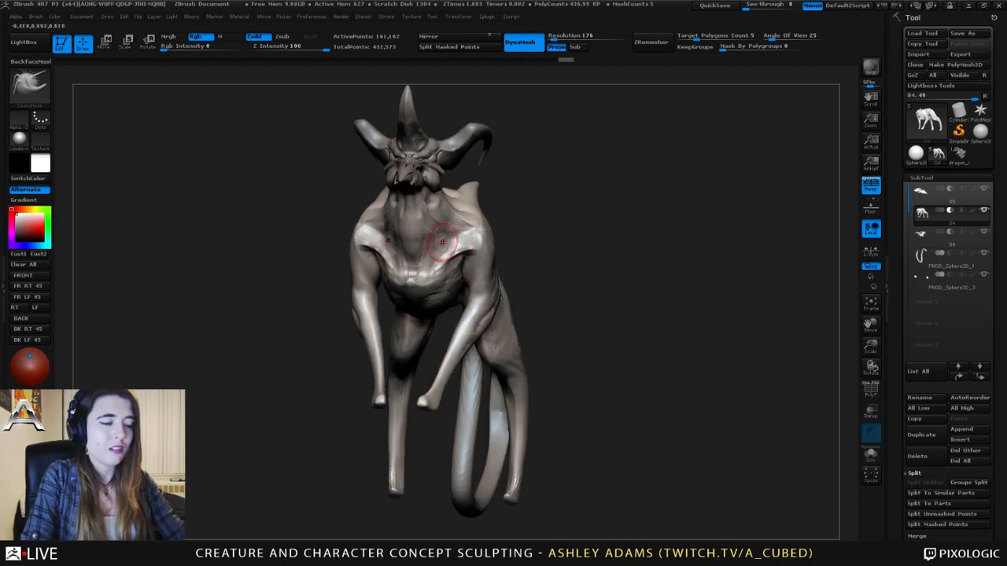
mouse_move(314, 250)
mouse_down()
mouse_move(479, 271)
mouse_move(420, 279)
mouse_up()
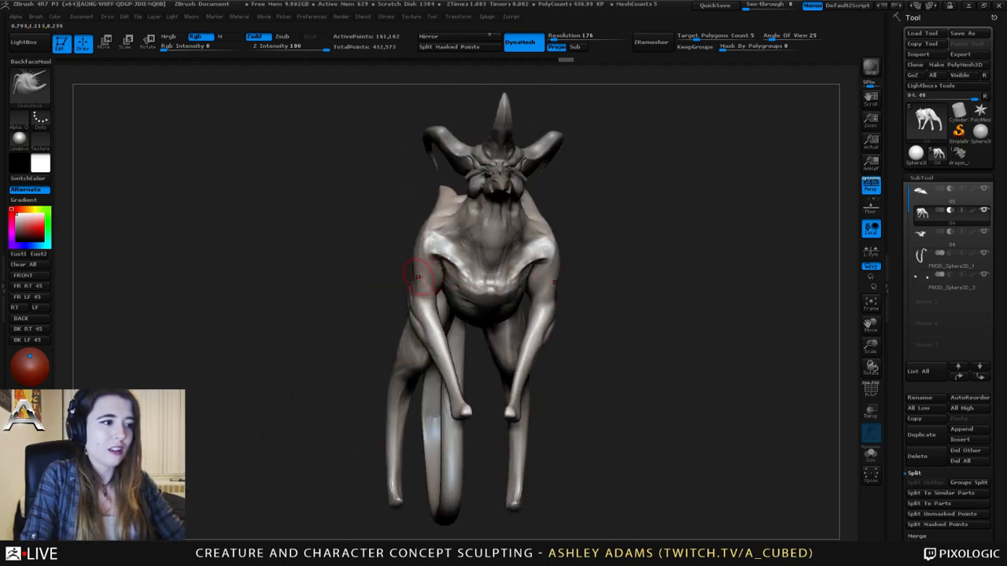
key(b)
key(c)
key(b)
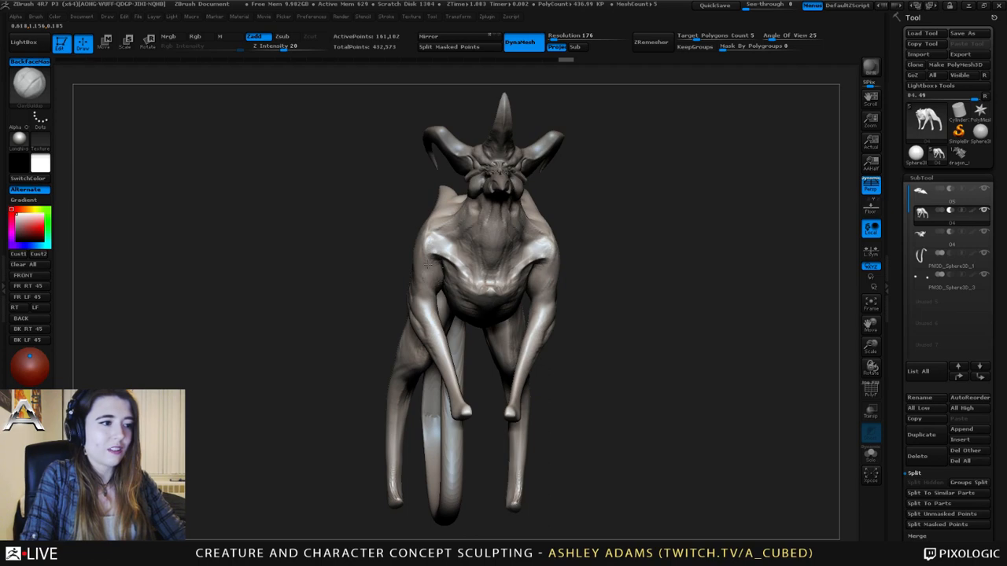
mouse_move(437, 285)
mouse_down()
mouse_move(429, 297)
mouse_move(435, 267)
mouse_up()
mouse_move(370, 274)
mouse_down()
mouse_move(442, 270)
mouse_move(417, 288)
mouse_up()
drag(551, 279, 434, 291)
mouse_move(433, 287)
mouse_down()
mouse_move(431, 302)
mouse_move(338, 300)
mouse_up()
- Carve creases around the elbows of the front legs with the Dam_Standard brush
key(b)
key(d)
key(s)
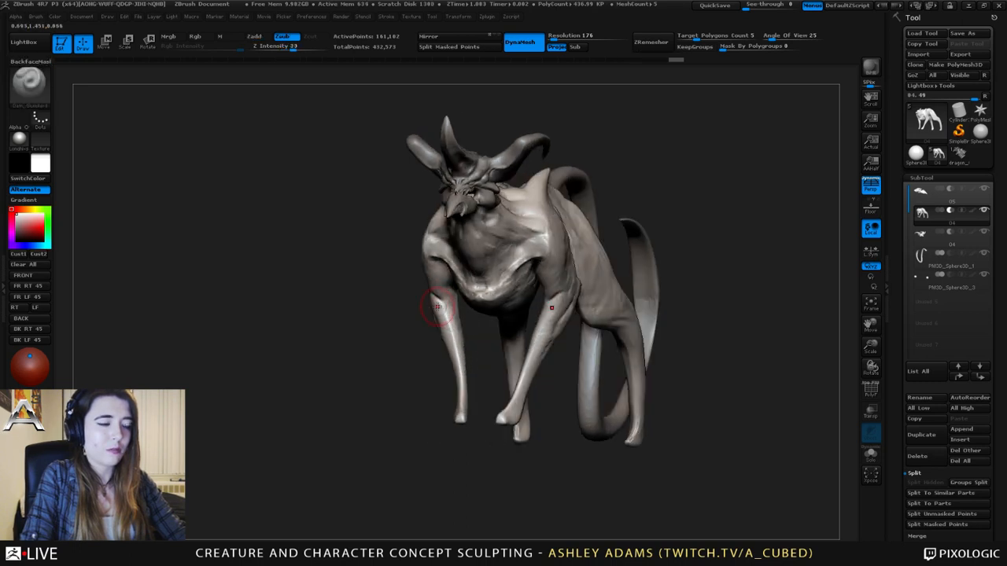
mouse_move(438, 304)
mouse_down()
mouse_move(456, 275)
mouse_move(443, 302)
mouse_up()
drag(378, 303, 432, 305)
drag(432, 305, 435, 310)
mouse_move(369, 300)
mouse_down()
mouse_move(440, 295)
mouse_move(435, 310)
mouse_move(432, 299)
mouse_up()
- Add muscle volume to the forearms just below the elbows with the ClayBuildup brush
key(b)
key(c)
key(b)
drag(362, 338, 436, 330)
mouse_move(427, 291)
mouse_down()
mouse_move(438, 311)
mouse_move(429, 331)
mouse_move(423, 321)
mouse_up()
drag(401, 339, 346, 338)
mouse_move(417, 358)
alt+mouse_down()
mouse_move(412, 315)
mouse_move(361, 327)
mouse_move(275, 323)
alt+mouse_up()
mouse_move(369, 322)
alt+mouse_down()
mouse_move(458, 346)
mouse_move(440, 318)
alt+mouse_up()
drag(461, 281, 463, 307)
mouse_move(393, 324)
mouse_down()
mouse_move(452, 318)
mouse_move(460, 287)
mouse_move(459, 299)
mouse_up()
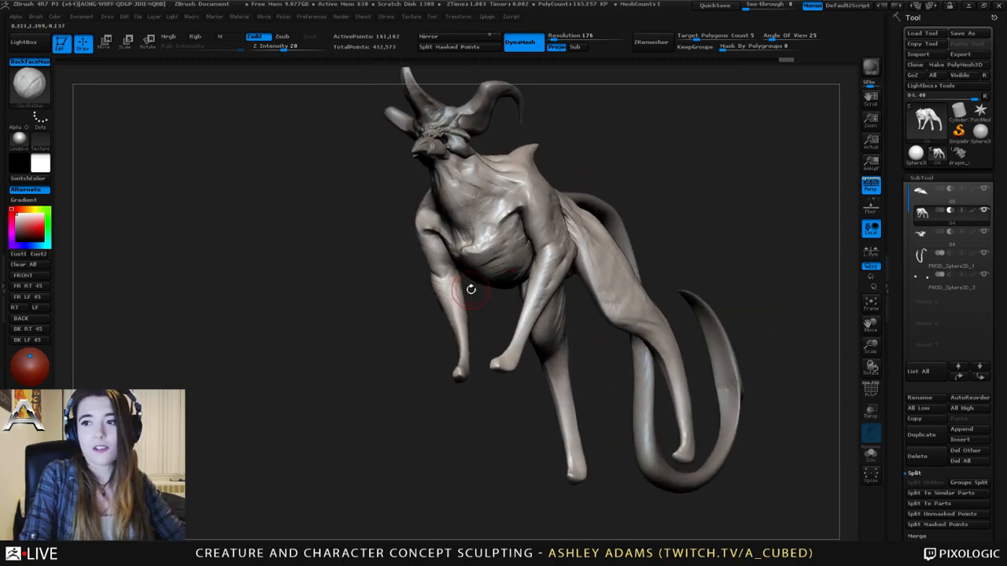
- Smooth the inner elbows of the front legs and adjust their contour with the SnakeHook brush
mouse_move(433, 348)
mouse_down()
mouse_move(551, 257)
mouse_move(523, 270)
mouse_move(521, 302)
mouse_up()
key(b)
key(m)
key(v)
shift+drag(586, 300, 554, 297)
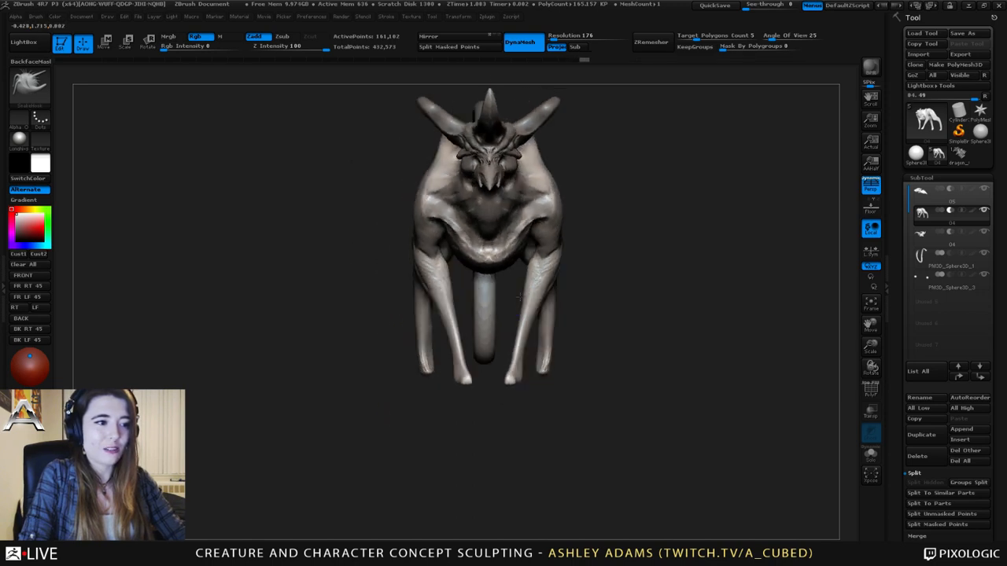
mouse_move(391, 292)
mouse_down()
mouse_move(375, 246)
mouse_move(442, 250)
mouse_move(394, 269)
mouse_move(399, 307)
mouse_up()
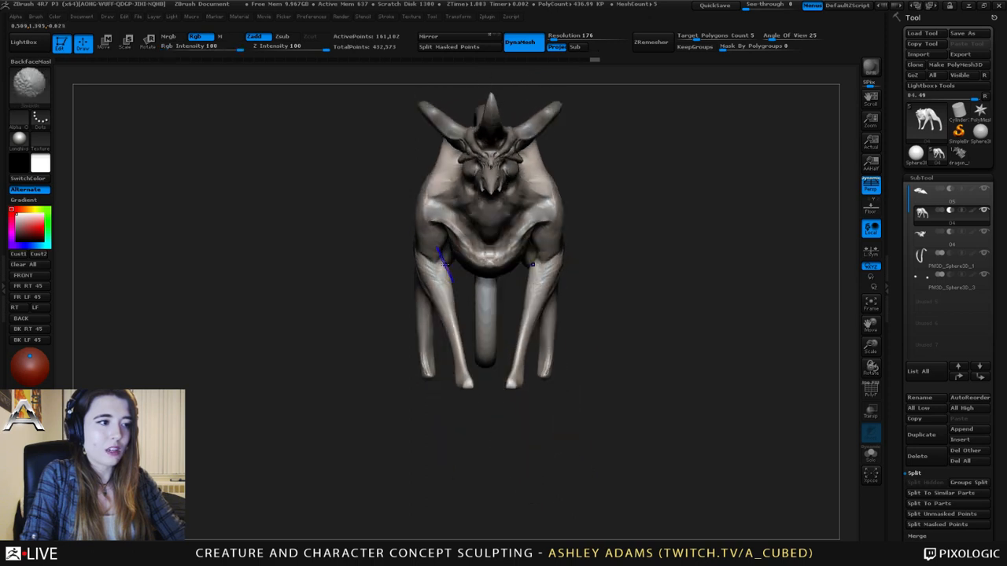
right_click(398, 319)
drag(439, 258, 379, 253)
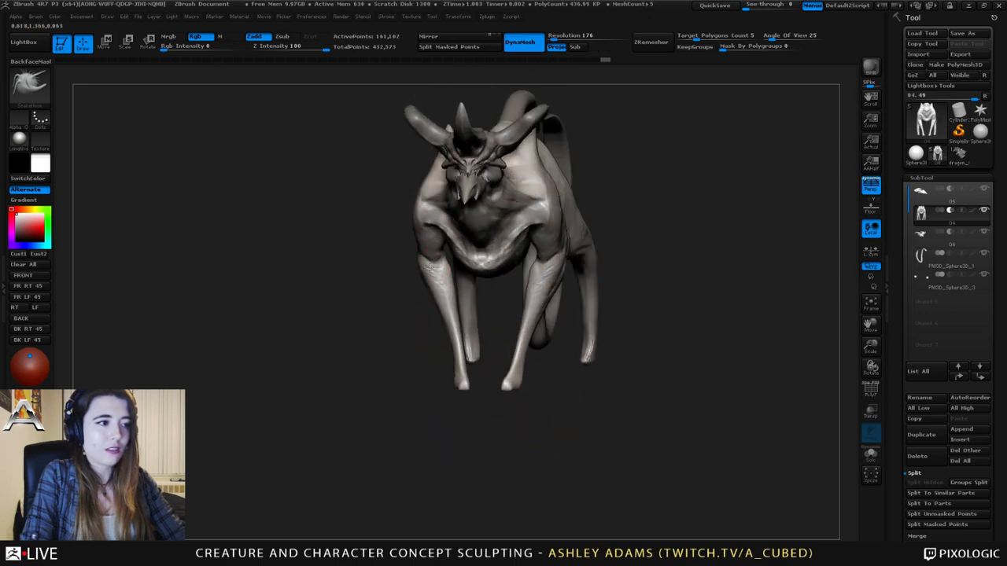
right_click(437, 263)
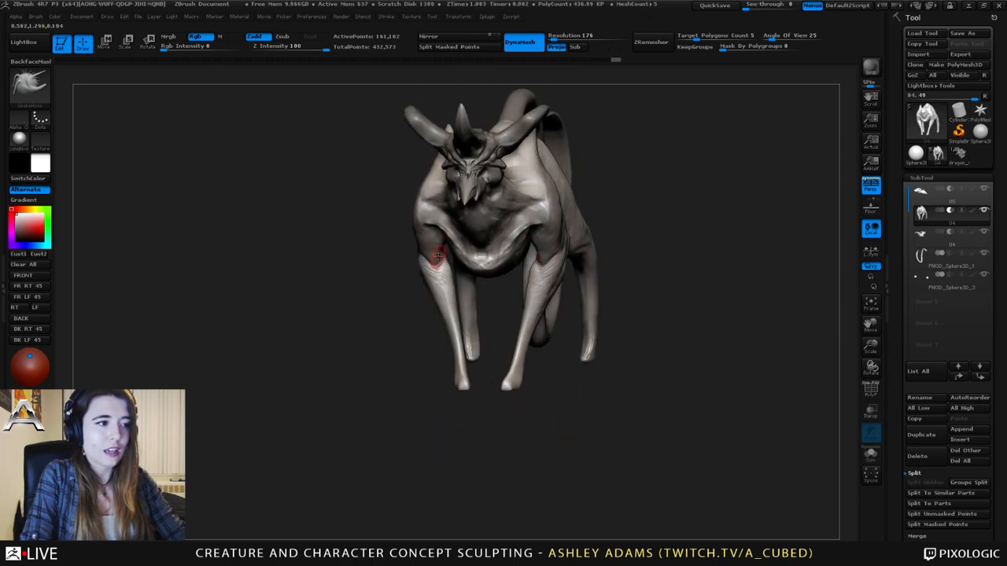
mouse_move(440, 258)
mouse_down()
mouse_move(428, 245)
mouse_move(457, 251)
mouse_move(439, 272)
mouse_up()
right_drag(440, 261, 464, 241)
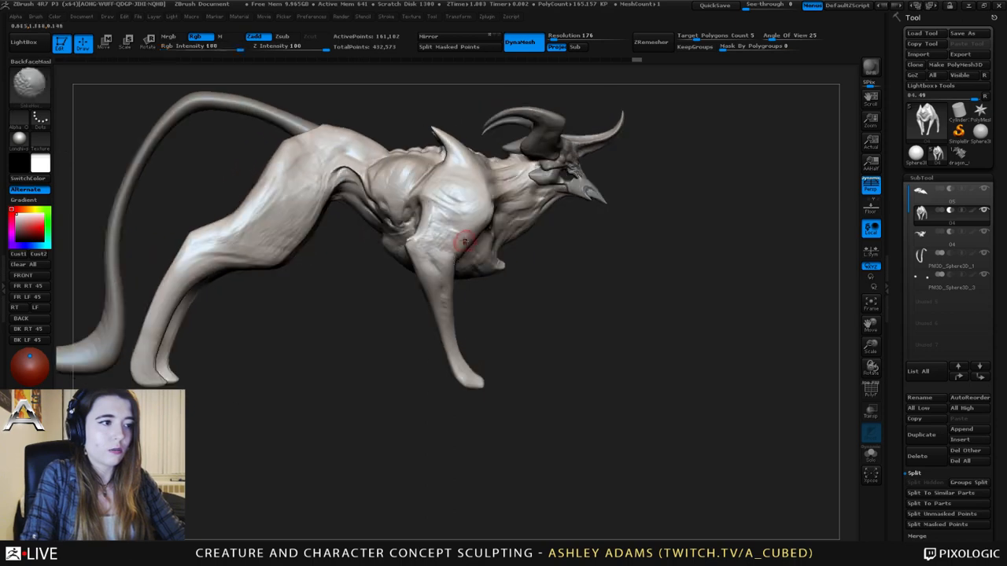
- Adjust the front legs' contour with an enlarged SnakeHook brush and smooth the lower front legs
key(space)
key(space)
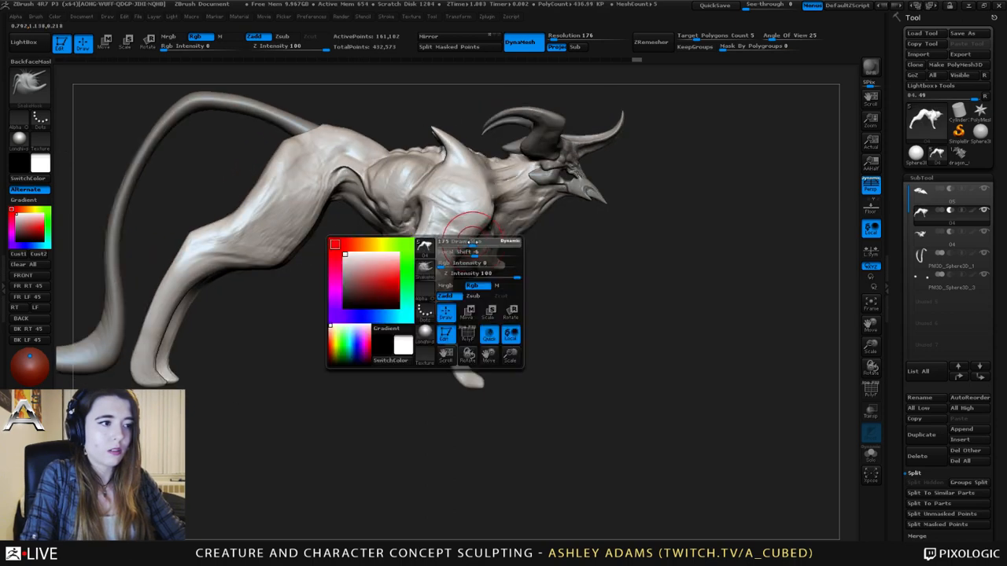
drag(474, 241, 470, 231)
mouse_move(471, 231)
right_down()
mouse_move(463, 219)
mouse_move(482, 200)
mouse_move(496, 204)
right_up()
right_click(483, 199)
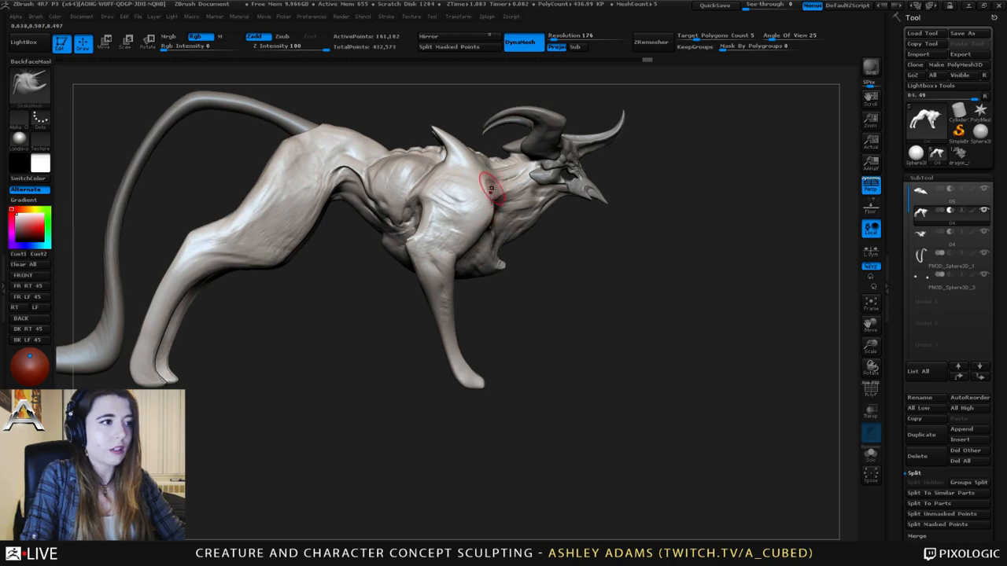
key(space)
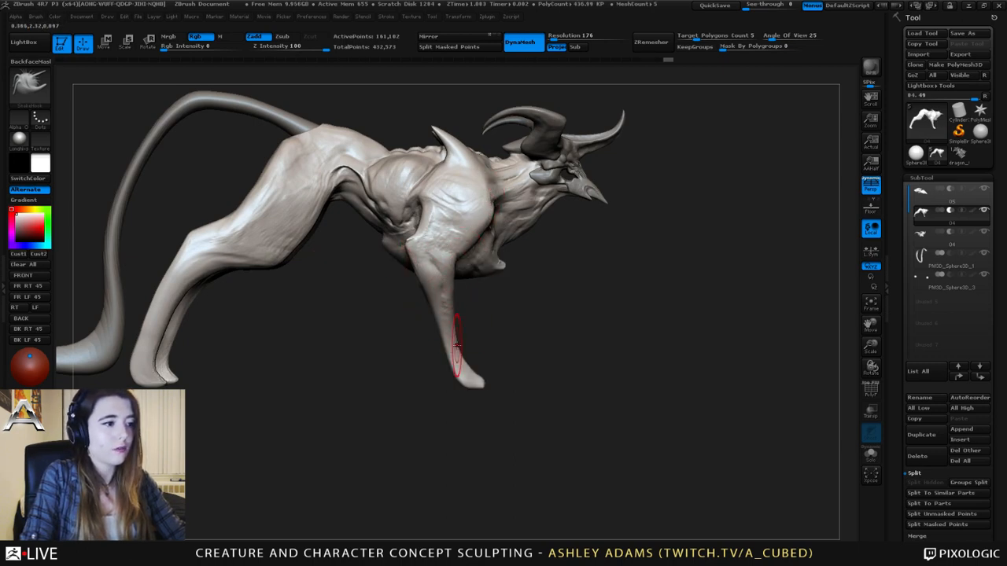
drag(452, 355, 455, 365)
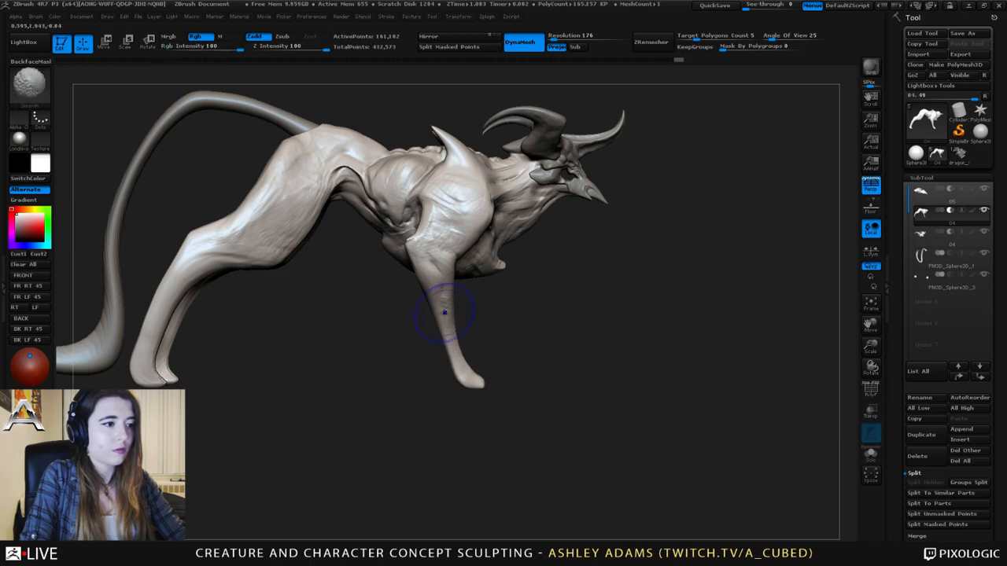
shift+drag(444, 312, 466, 373)
- Reshape the lower front legs from the front view with the SnakeHook brush
shift+drag(412, 356, 380, 296)
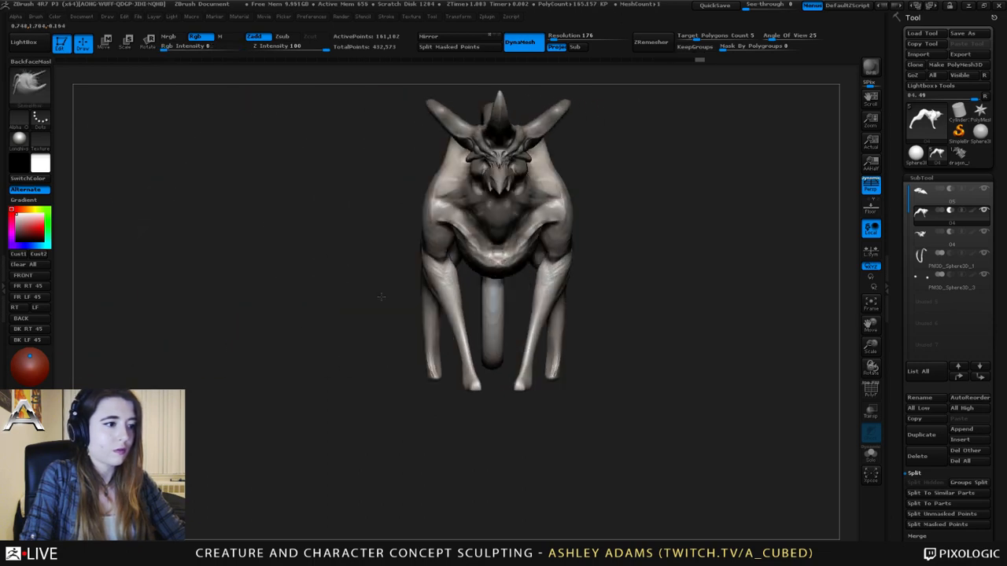
alt+drag(470, 296, 455, 247)
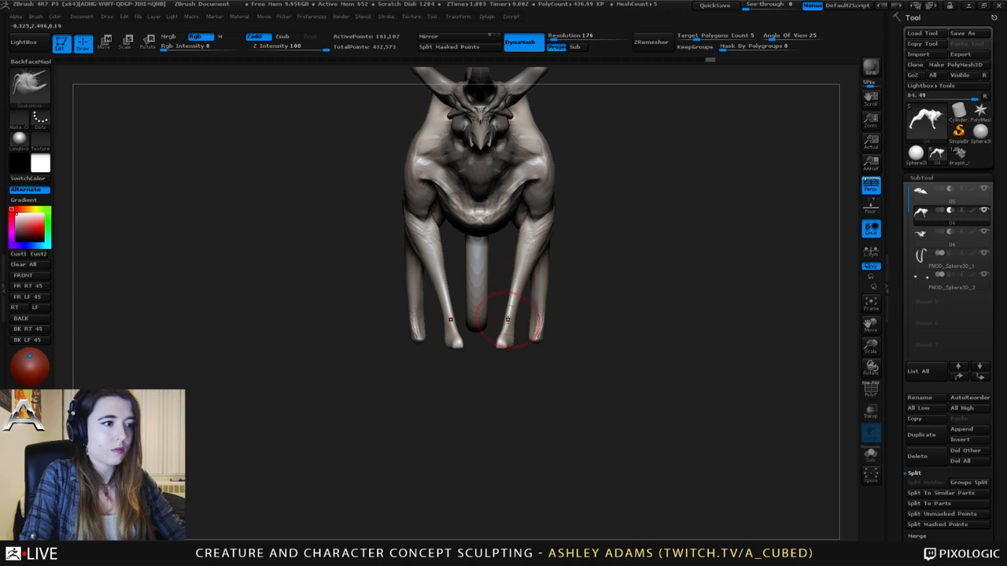
key(space)
ctrl+right_drag(516, 309, 511, 328)
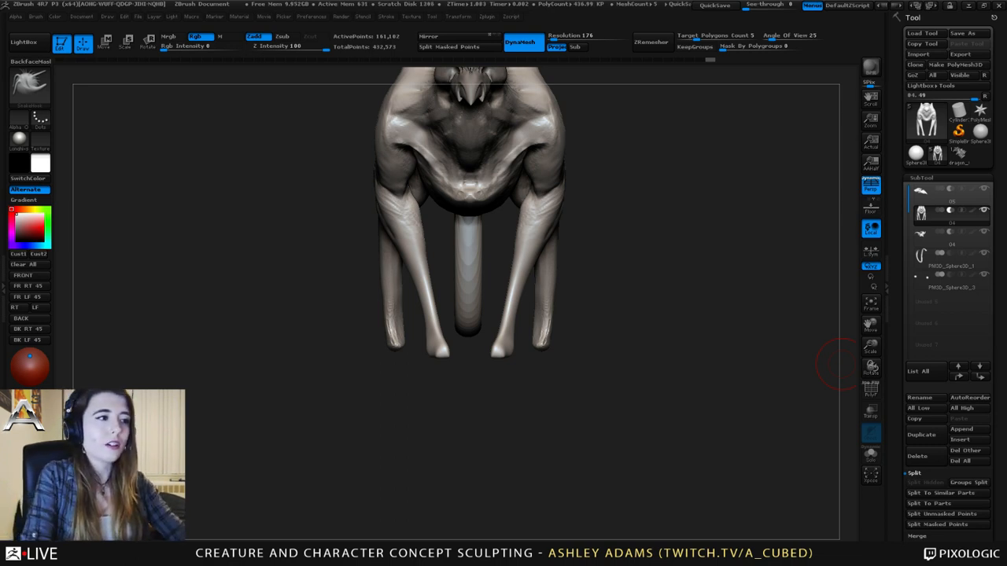
- Build up the muscle just above the front-leg elbows with the ClayBuildup brush and smooth the strokes
drag(820, 359, 400, 214)
key(space)
key(1)
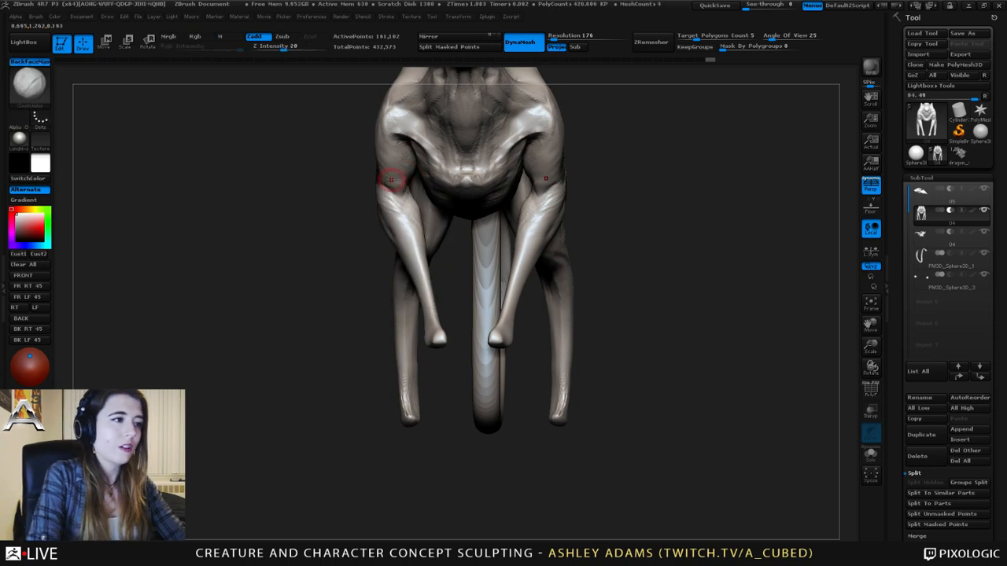
drag(401, 177, 391, 159)
drag(346, 228, 263, 255)
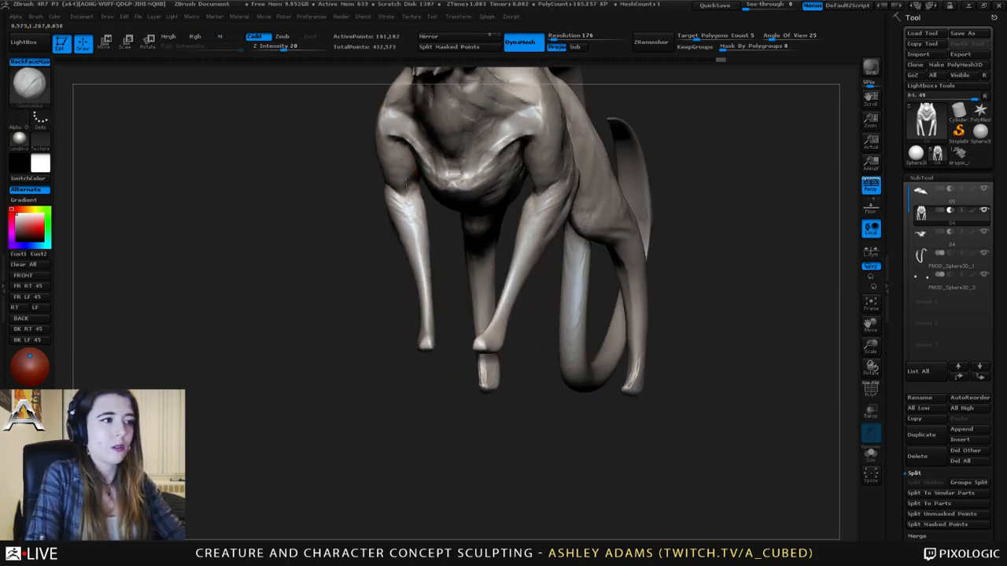
mouse_move(400, 181)
mouse_down()
mouse_move(411, 170)
mouse_move(401, 169)
mouse_up()
shift+drag(346, 193, 389, 184)
drag(306, 236, 362, 228)
drag(386, 191, 380, 181)
drag(315, 272, 334, 267)
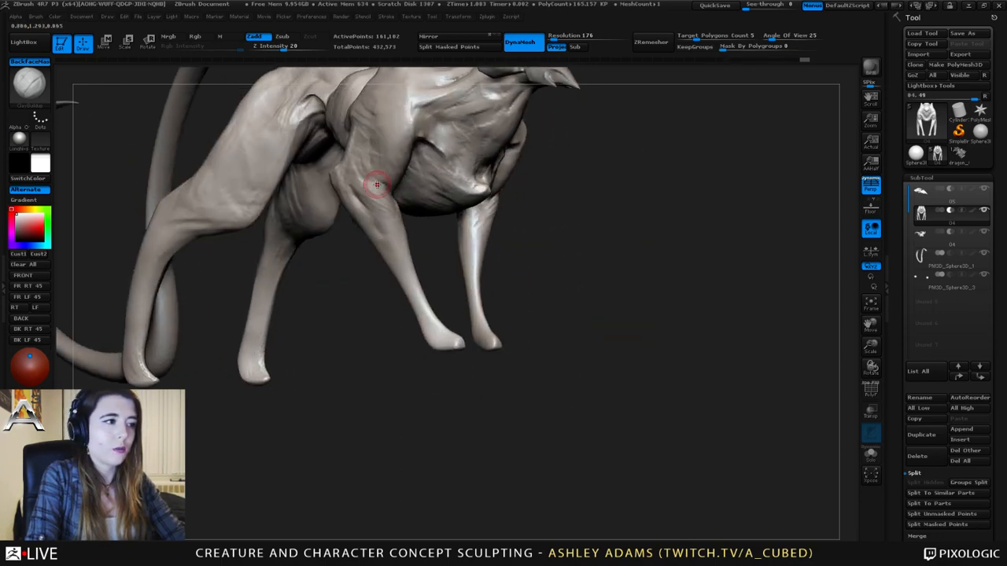
- Carve the creases between the elbows and forearm muscles of the front legs with the Dam_Standard brush
key(b)
key(d)
key(s)
drag(367, 174, 379, 194)
mouse_move(429, 216)
mouse_down()
mouse_move(337, 176)
mouse_move(389, 205)
mouse_move(343, 206)
mouse_move(394, 210)
mouse_move(403, 241)
mouse_up()
drag(393, 193, 399, 207)
drag(396, 192, 398, 207)
mouse_move(431, 236)
mouse_down()
mouse_move(387, 197)
mouse_move(398, 206)
mouse_up()
- Clip the back underside of the front feet along a diagonal line from the side view
key(2)
mouse_move(395, 192)
right_down()
mouse_move(488, 210)
mouse_move(404, 173)
mouse_move(405, 137)
right_up()
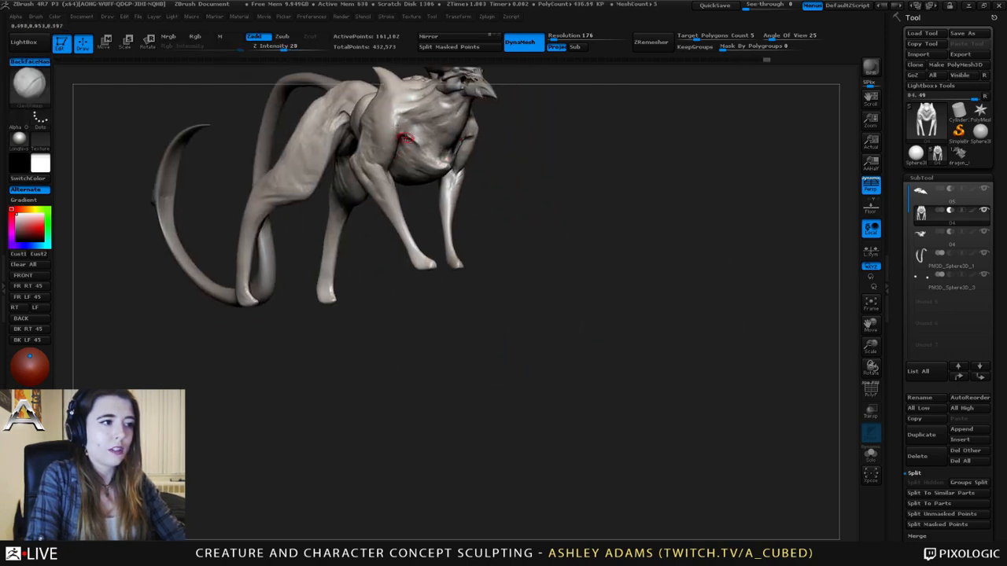
drag(472, 209, 550, 206)
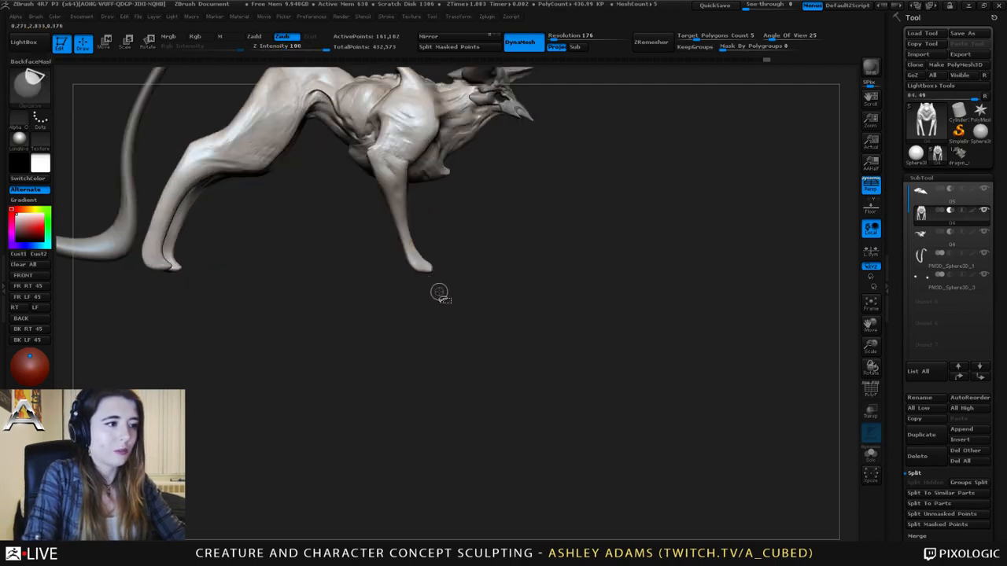
ctrl+shift+drag(446, 296, 381, 242)
ctrl+right_drag(418, 237, 431, 271)
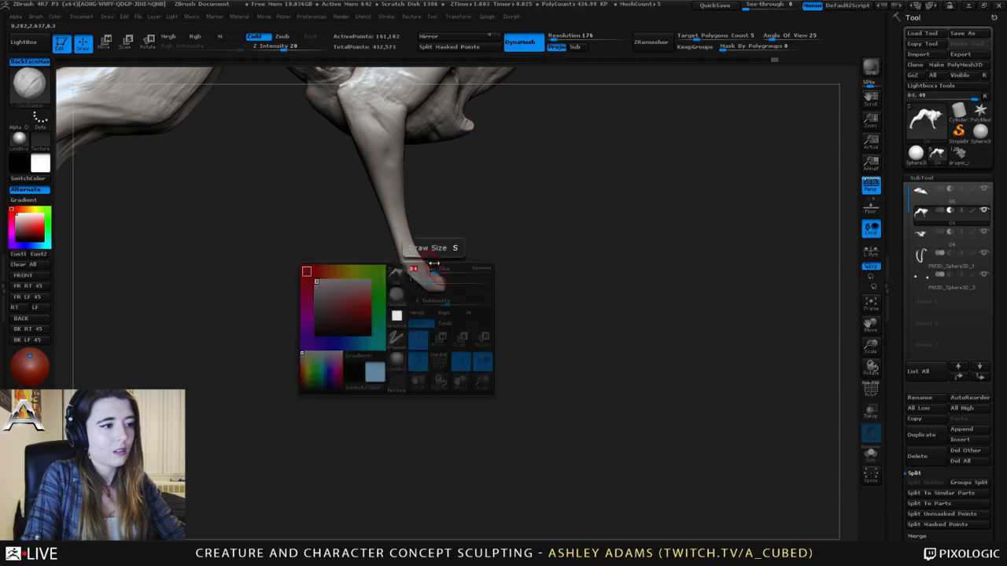
- Pull a curved, clawed toe out of each front foot with the SnakeHook brush and smooth it
key(b)
key(s)
key(h)
drag(442, 283, 456, 272)
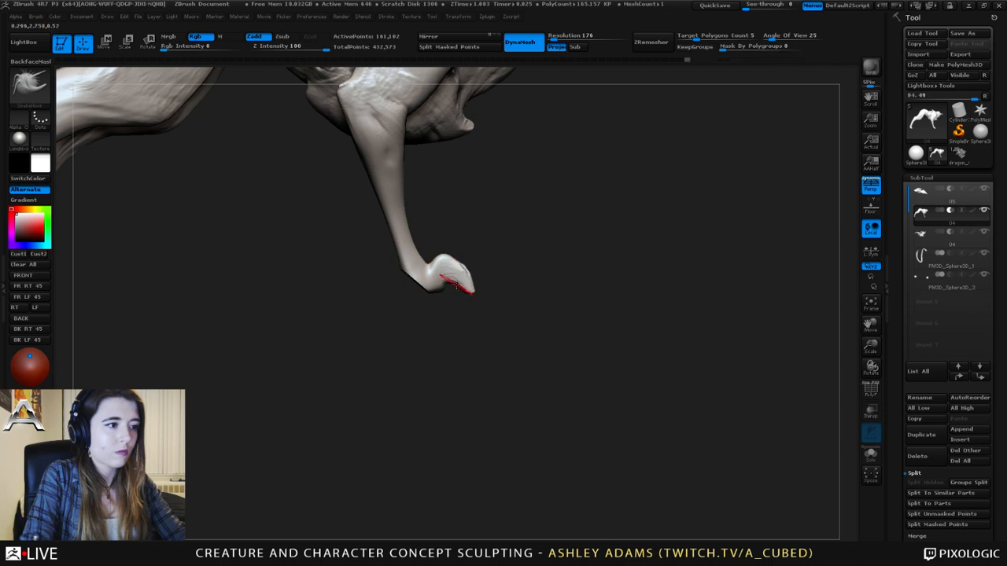
drag(605, 330, 452, 330)
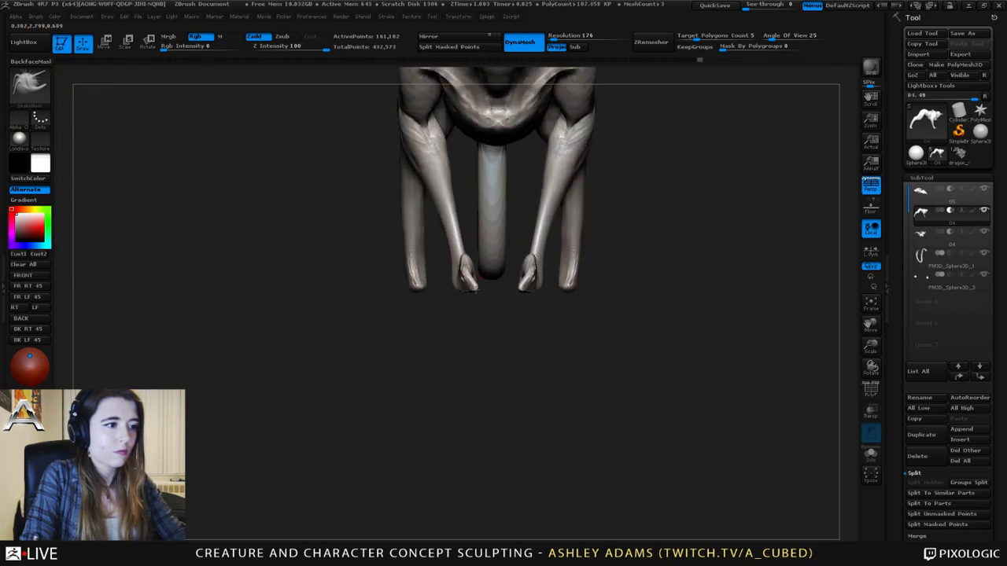
shift+drag(467, 272, 465, 268)
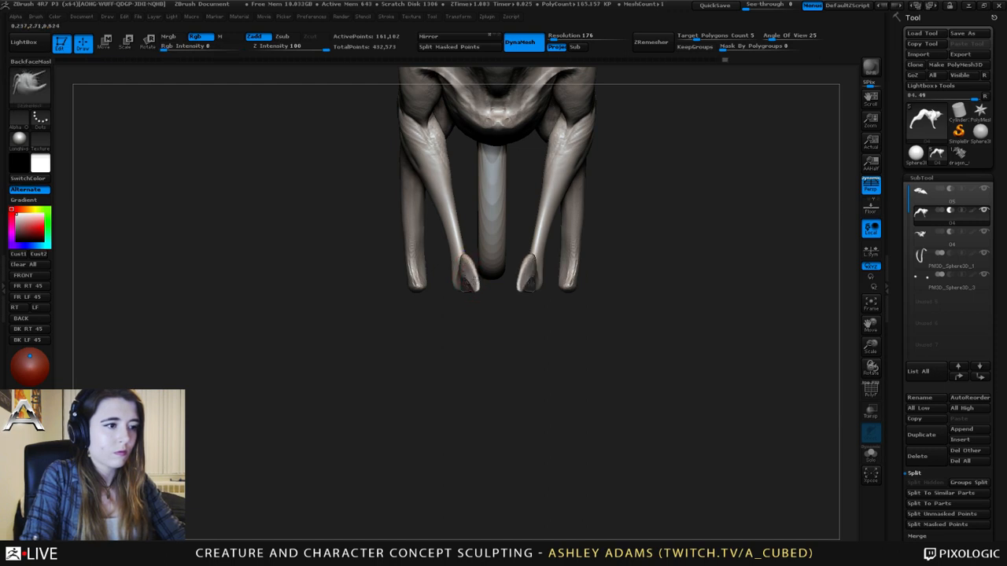
drag(630, 272, 484, 259)
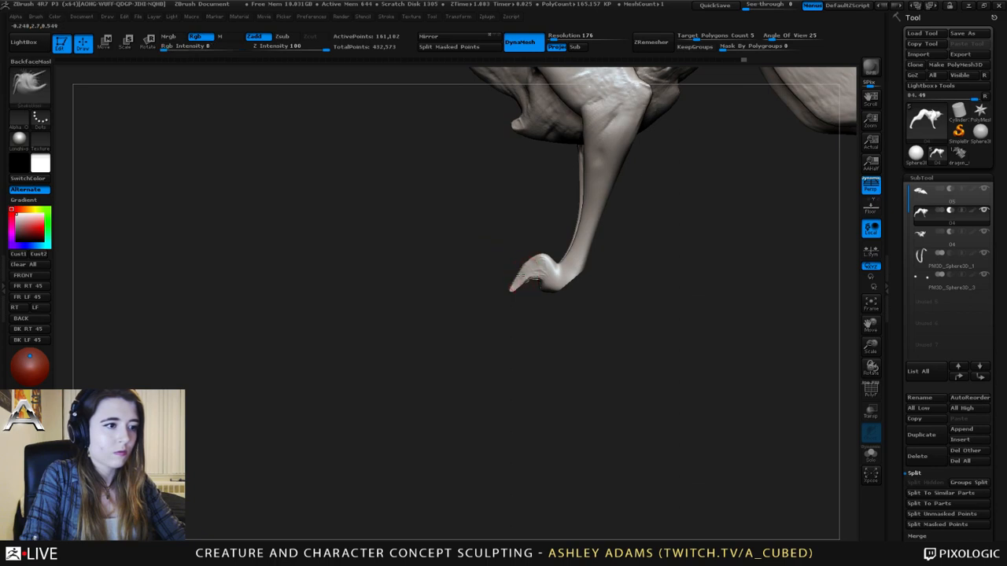
- Mask the front legs except for the toe base, then pull out and smooth a second clawed toe with the SnakeHook brush
key(shift)
key(space)
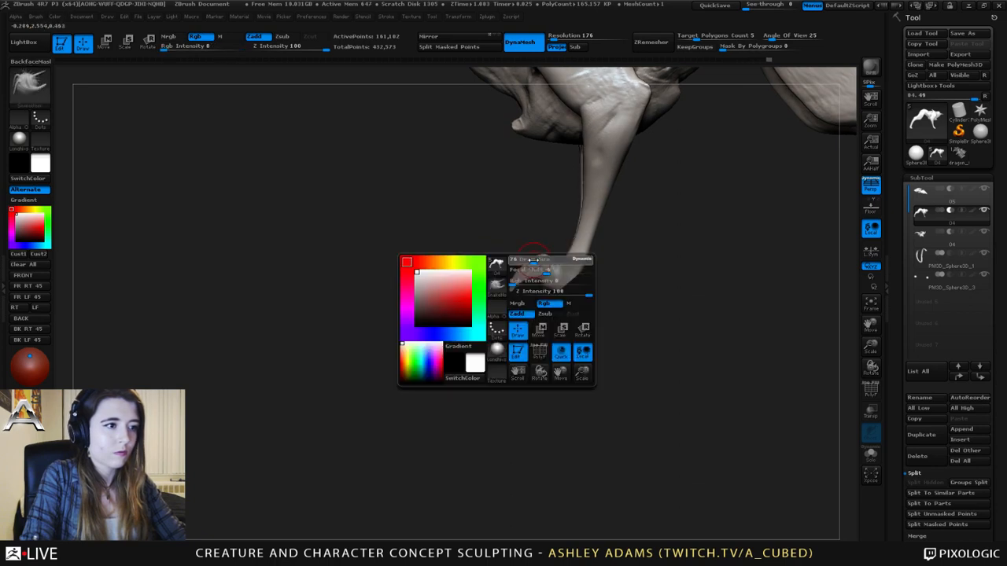
key(shift)
ctrl+drag(557, 276, 555, 277)
ctrl+click(586, 299)
key(space)
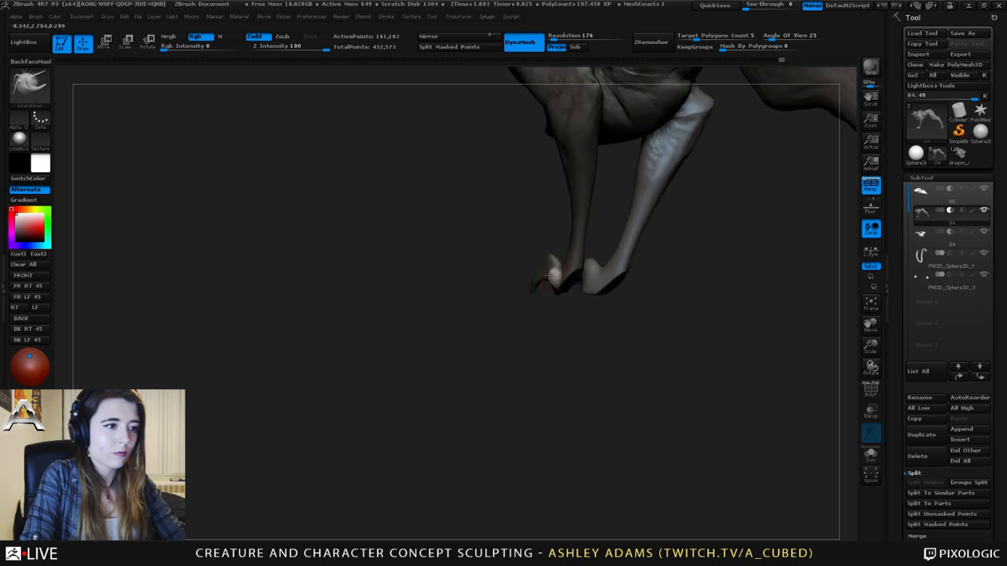
right_drag(537, 266, 503, 270)
shift+drag(533, 264, 539, 272)
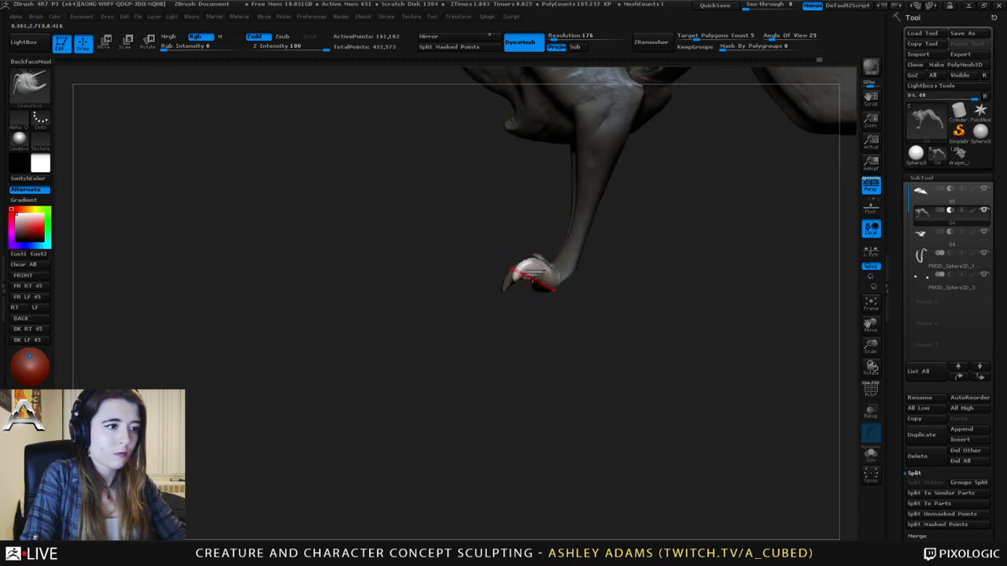
shift+drag(530, 271, 532, 274)
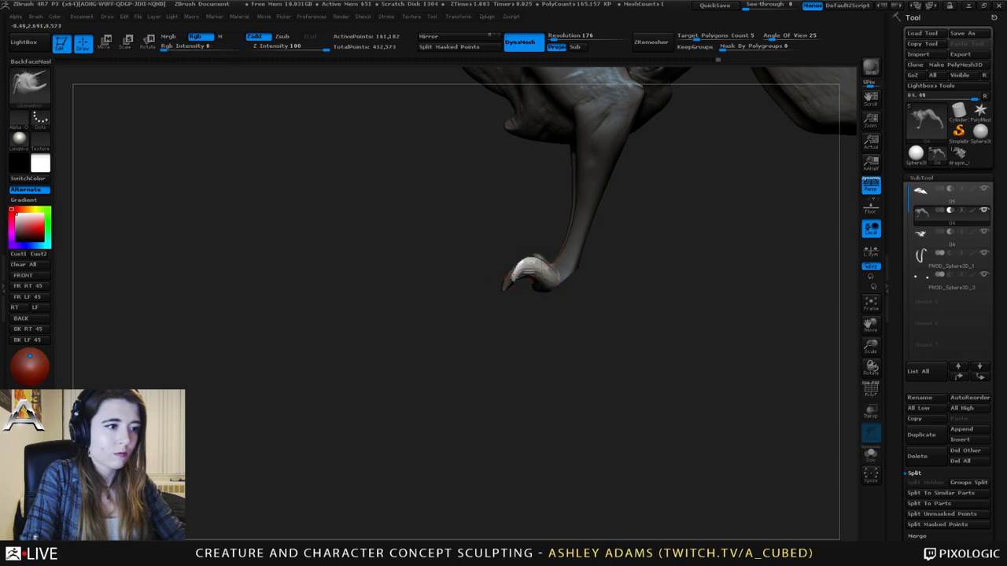
right_drag(504, 287, 560, 288)
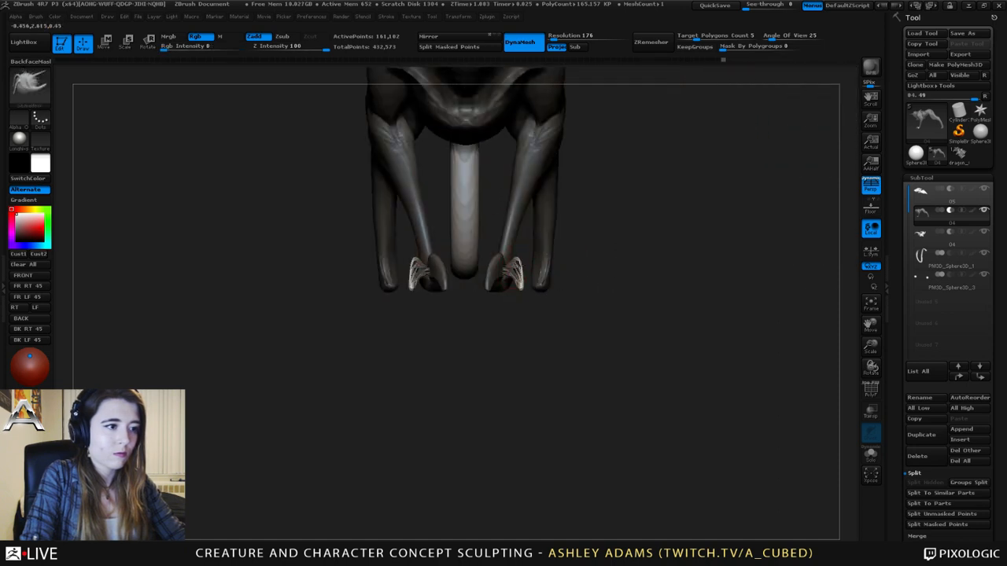
- Clear the mask and re-DynaMesh the body at resolution 176
ctrl+drag(559, 303, 567, 294)
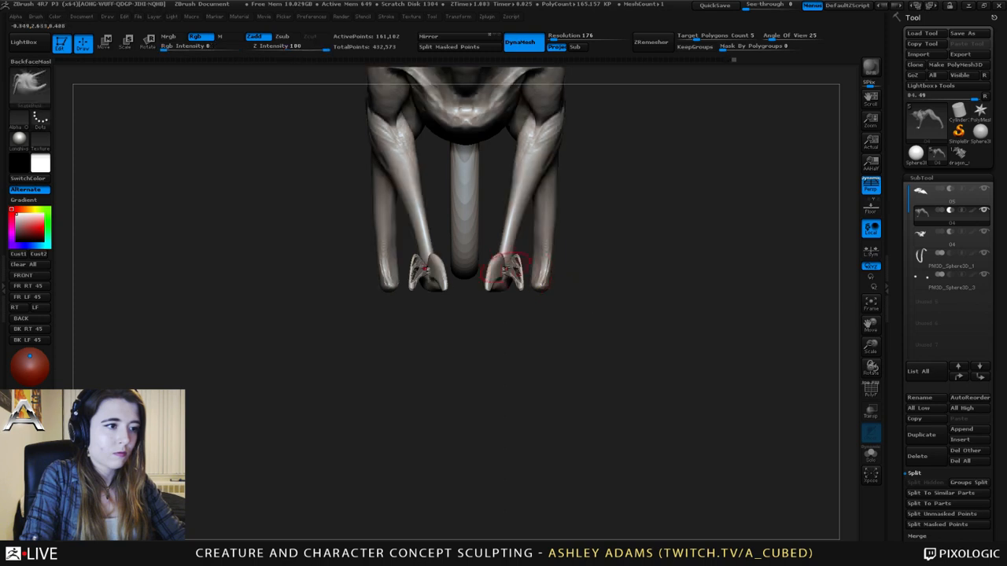
right_drag(511, 268, 547, 302)
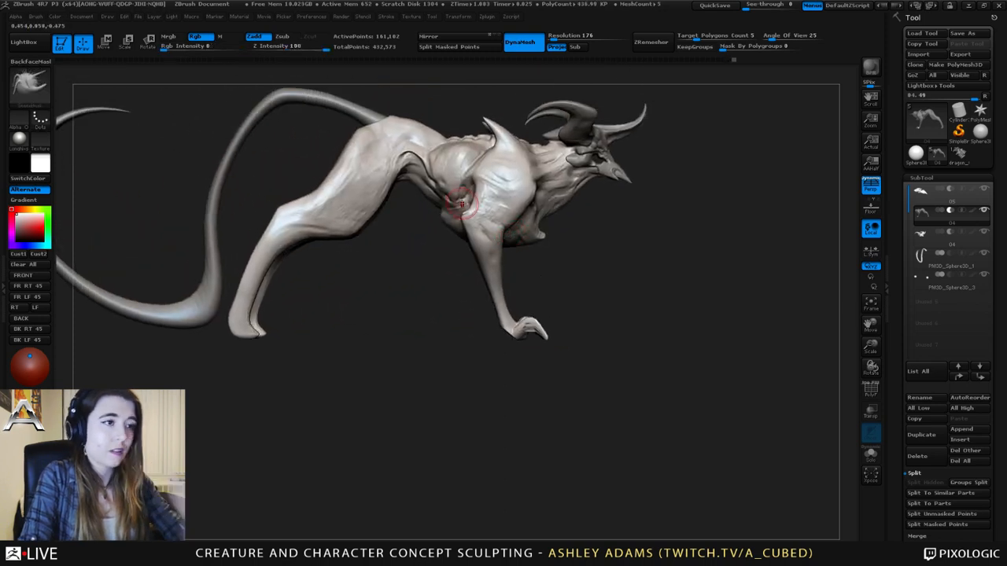
ctrl+drag(615, 242, 620, 240)
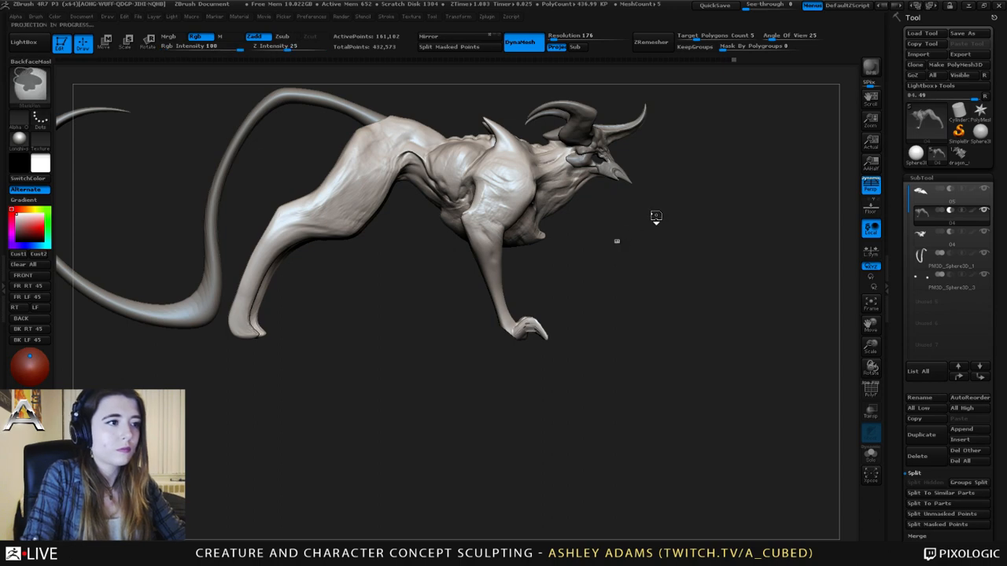
- Thicken the toes of the front feet with the Inflat brush
right_drag(579, 238, 540, 240)
ctrl+right_drag(539, 240, 534, 278)
key(space)
mouse_move(533, 271)
mouse_down()
mouse_move(549, 292)
mouse_move(519, 263)
mouse_up()
key(b)
key(i)
key(n)
right_drag(526, 269, 460, 274)
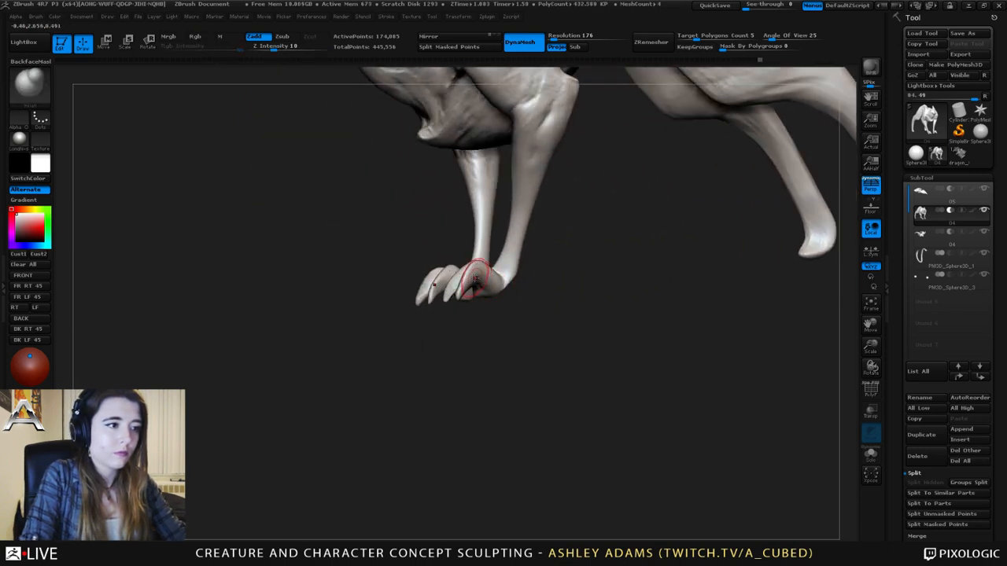
drag(476, 275, 486, 272)
right_drag(495, 272, 503, 277)
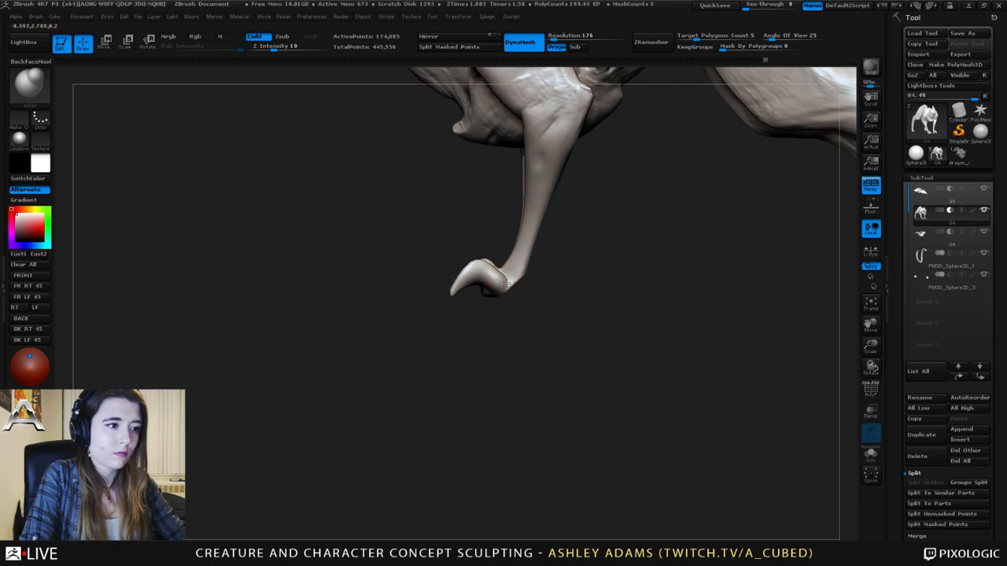
- Reshape the heels of the front feet with the SnakeHook brush and smooth their undersides
key(2)
key(space)
drag(508, 264, 513, 261)
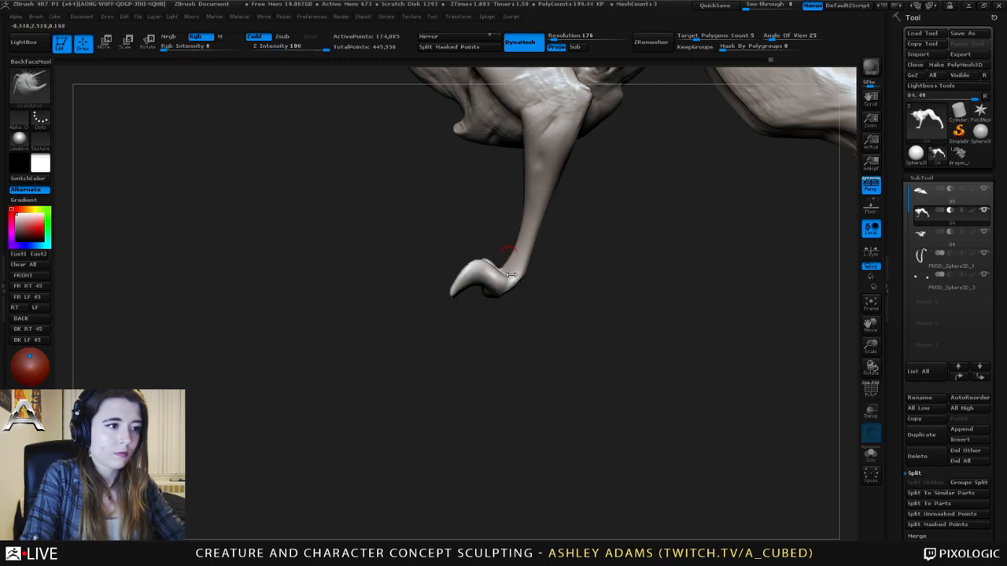
mouse_move(512, 251)
right_down()
mouse_move(515, 289)
mouse_move(502, 220)
mouse_move(503, 307)
right_up()
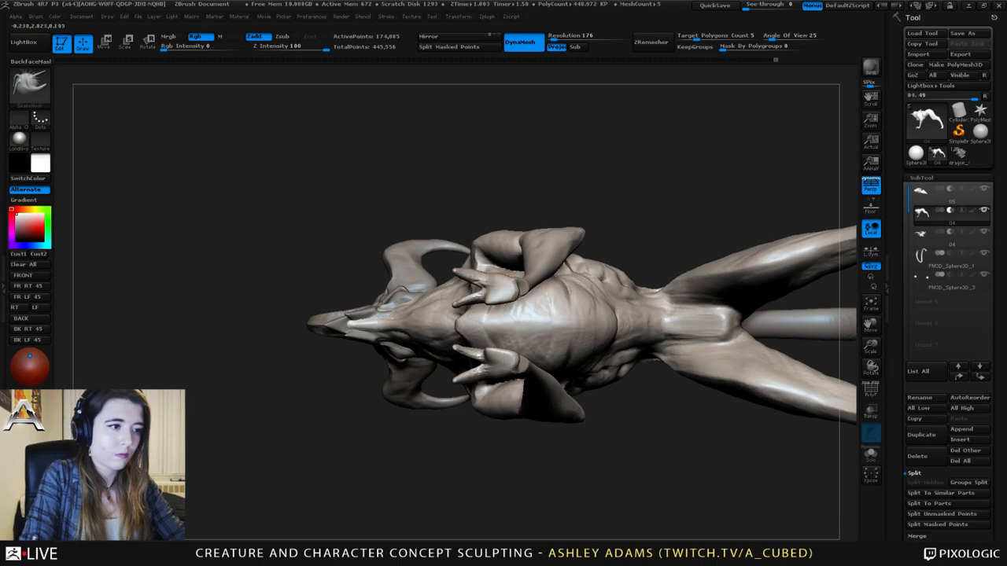
drag(521, 299, 516, 292)
shift+drag(517, 292, 518, 288)
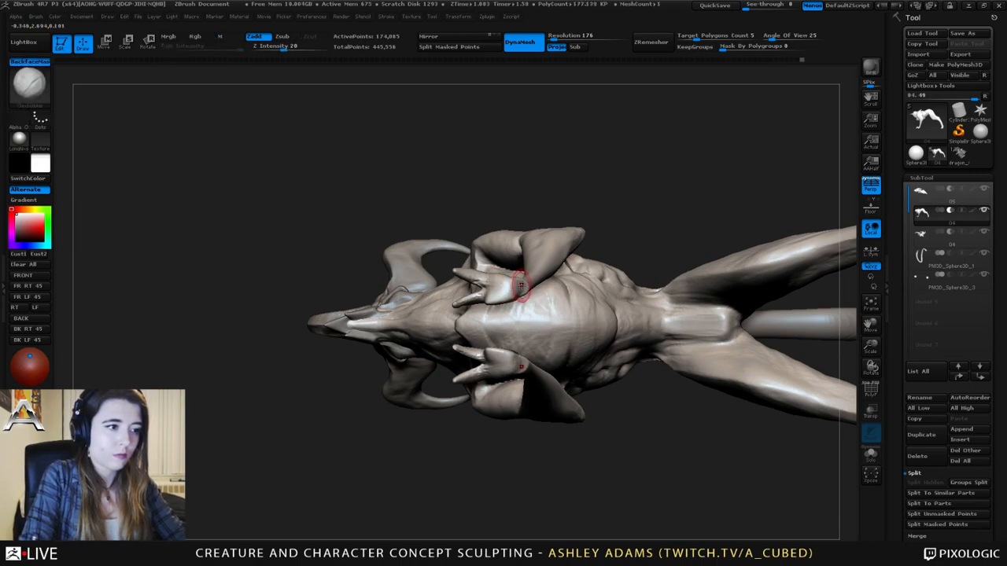
shift+drag(521, 285, 519, 289)
- Build up the tops of the front feet between the ankles and toes with the ClayBuildup brush
mouse_move(515, 193)
mouse_down()
mouse_move(526, 275)
mouse_move(507, 297)
mouse_up()
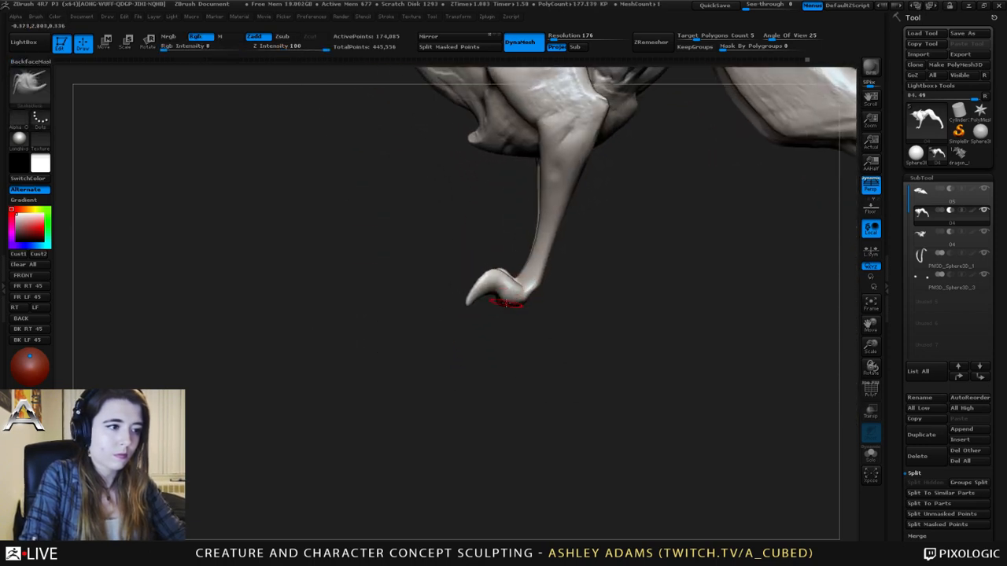
key(b)
key(c)
key(b)
drag(518, 285, 522, 279)
right_drag(521, 278, 521, 278)
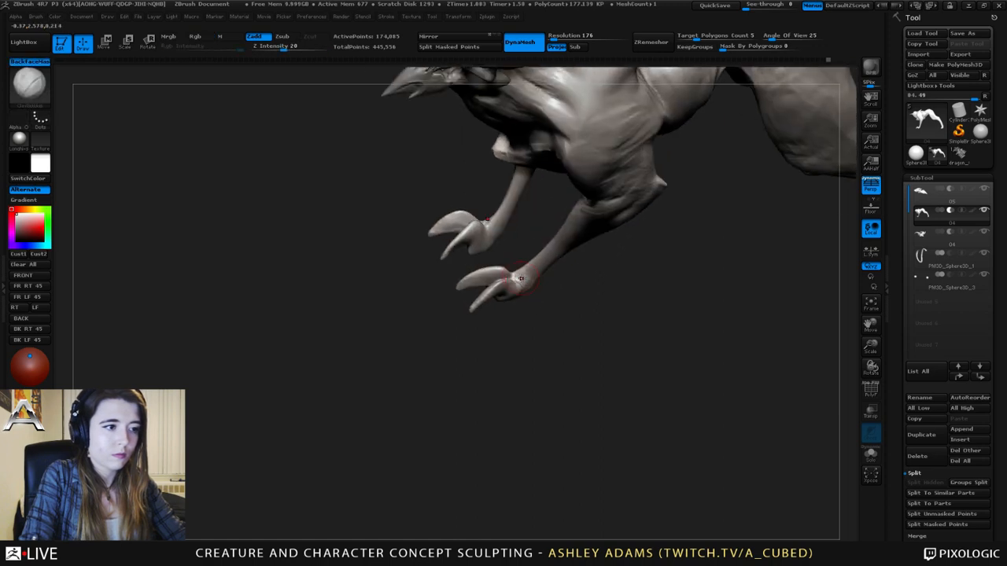
drag(516, 277, 513, 278)
mouse_move(513, 277)
right_down()
mouse_move(517, 326)
mouse_move(523, 268)
mouse_move(521, 337)
right_up()
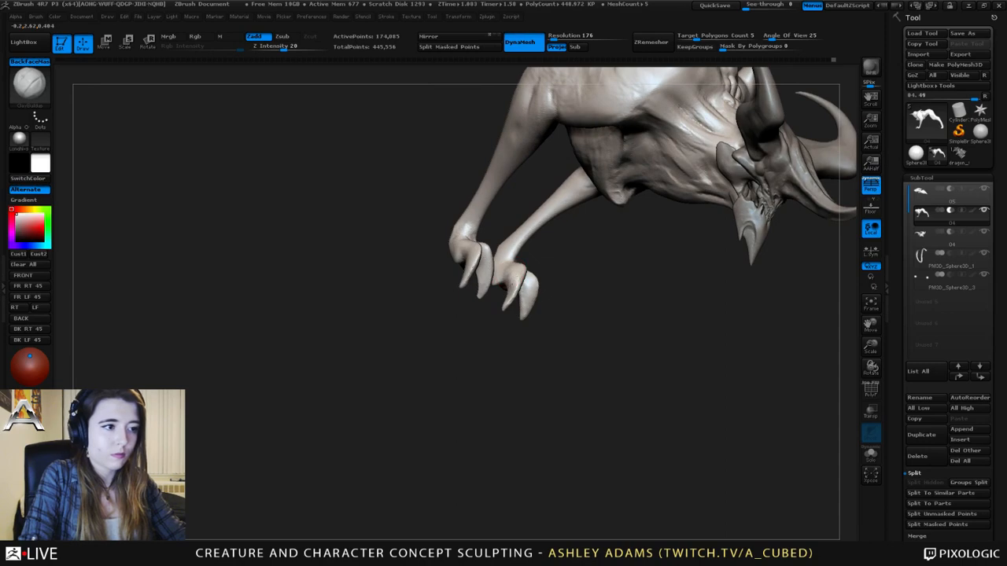
drag(508, 285, 511, 280)
right_drag(511, 280, 481, 228)
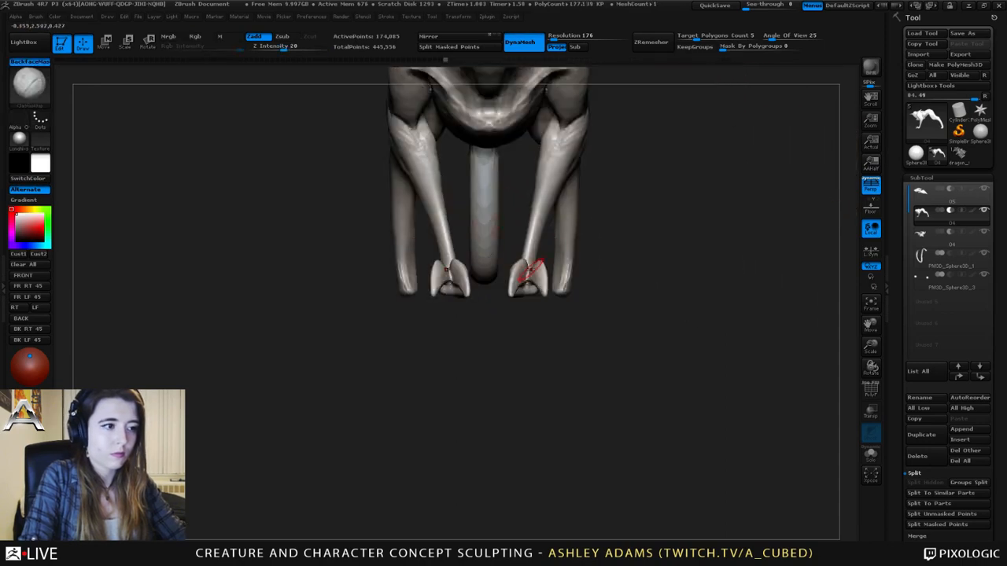
- Refine the tops of the front feet where the toes meet the ankles with a resized sculpting brush
key(3)
right_drag(529, 271, 540, 269)
key(space)
drag(524, 258, 510, 271)
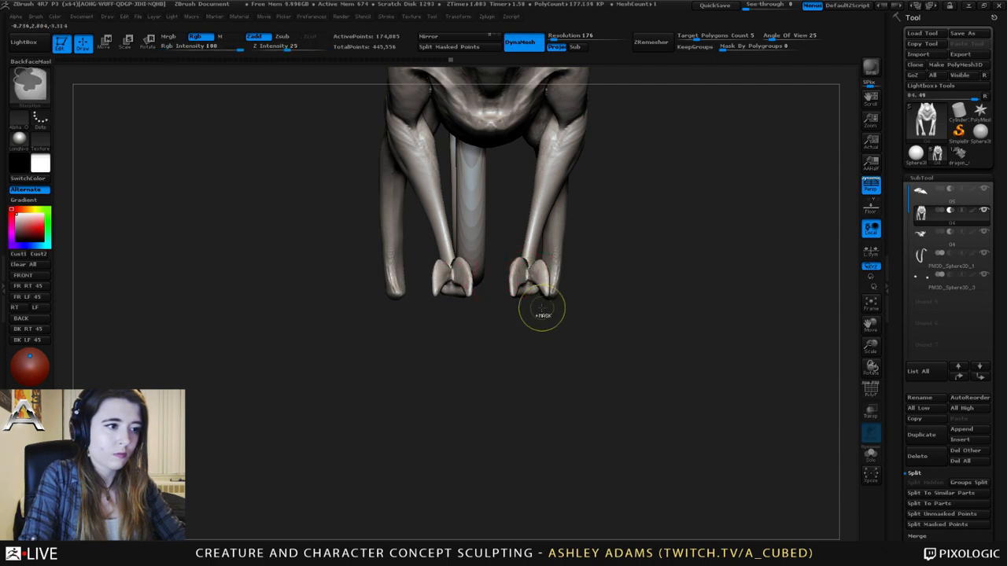
- Reshape the heels and the front curve of the ankles on the front feet with the SnakeHook brush
mouse_move(542, 315)
ctrl+right_down()
mouse_move(521, 195)
mouse_move(409, 199)
mouse_move(387, 189)
ctrl+right_up()
mouse_move(542, 177)
ctrl+right_down()
mouse_move(555, 264)
mouse_move(543, 338)
ctrl+right_up()
right_drag(543, 292, 627, 289)
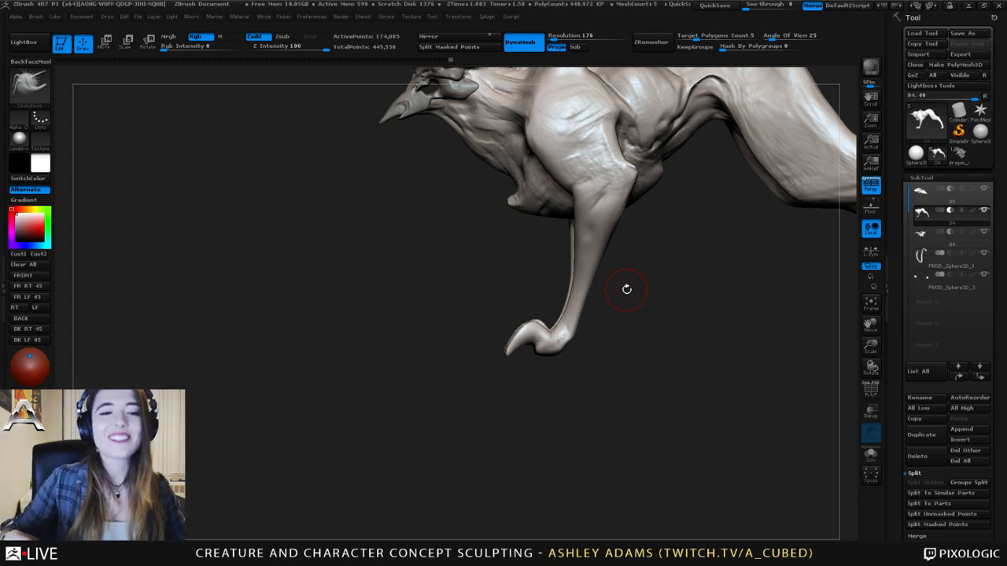
key(ctrl+z)
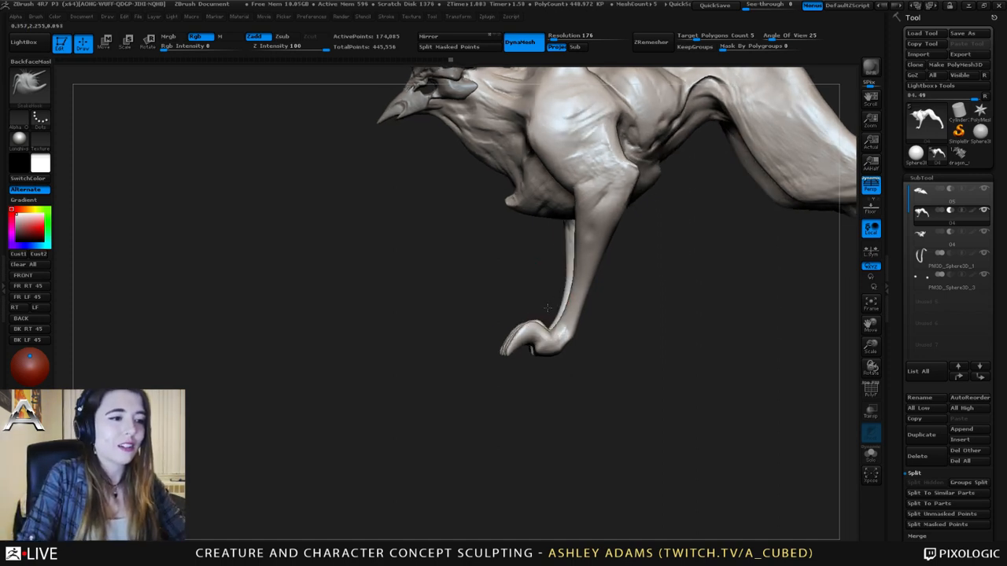
key(ctrl+shift+z)
ctrl+right_drag(548, 252, 557, 303)
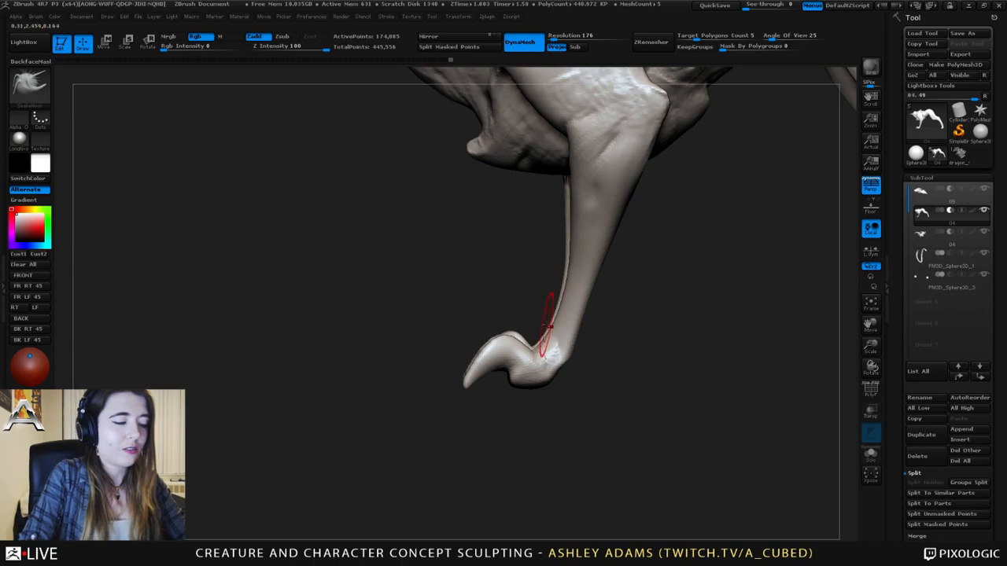
drag(560, 359, 570, 370)
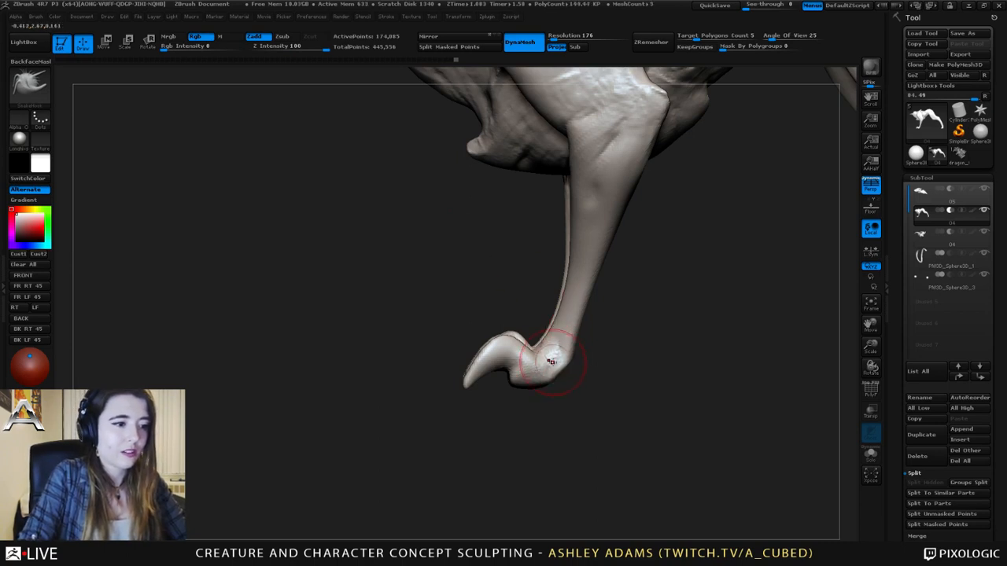
mouse_move(735, 413)
ctrl+shift+mouse_down()
mouse_move(326, 412)
mouse_move(350, 391)
ctrl+shift+mouse_up()
alt+right_drag(566, 317, 522, 329)
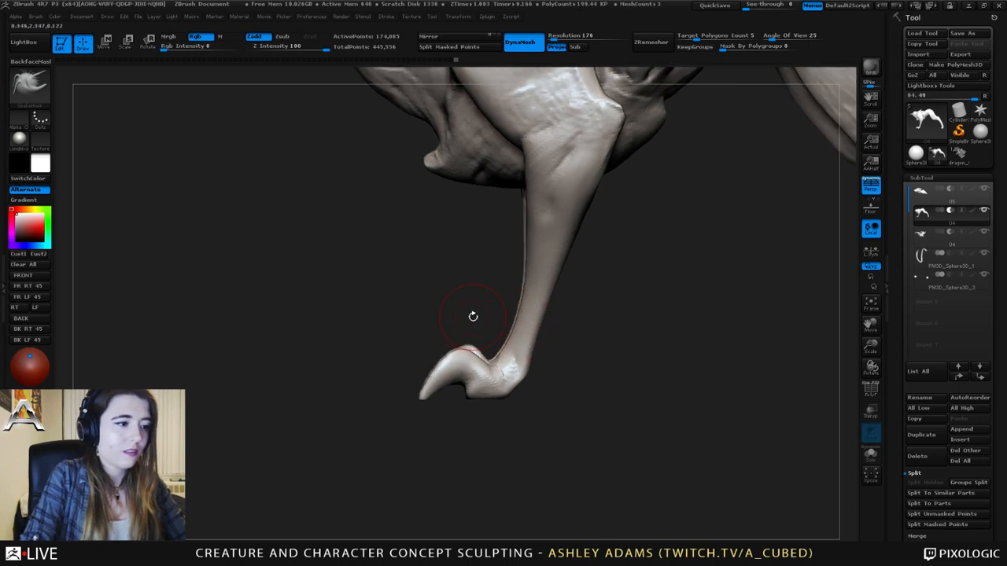
drag(501, 354, 497, 348)
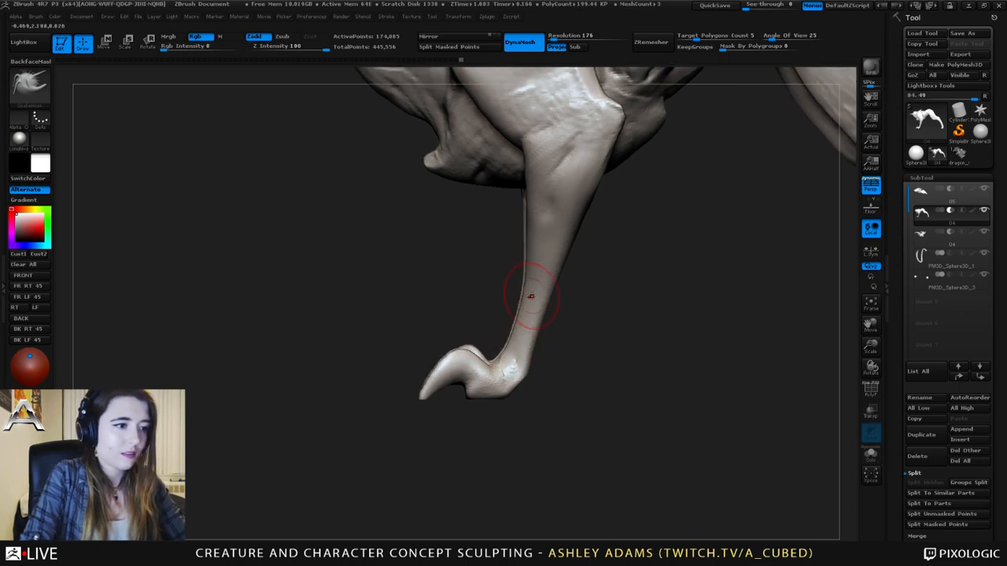
- Smooth the lower front legs from the ankles up the shins with a resized brush
key(space)
drag(528, 305, 549, 305)
mouse_move(542, 315)
right_down()
mouse_move(503, 331)
mouse_move(525, 346)
right_up()
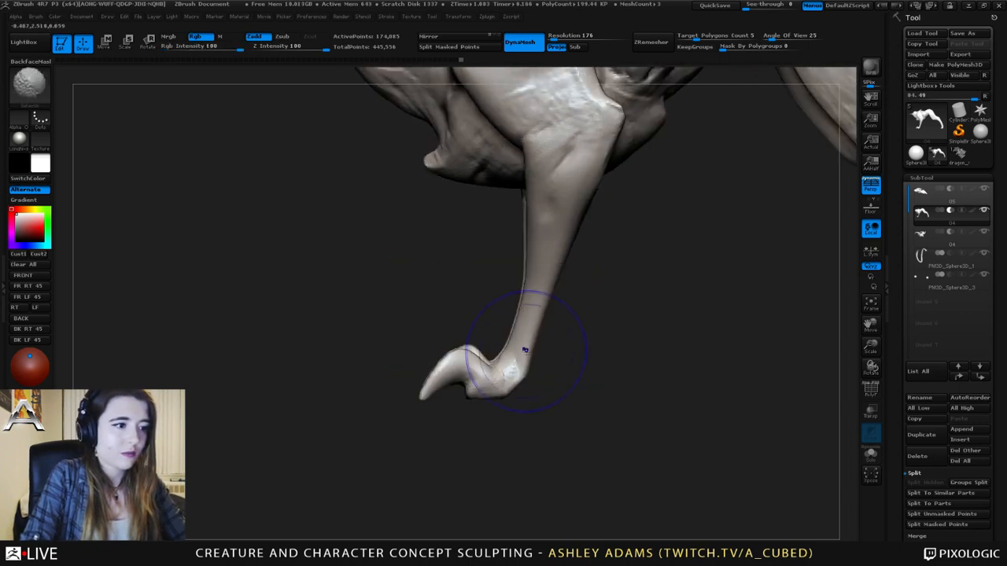
drag(518, 336, 530, 333)
shift+drag(542, 283, 543, 263)
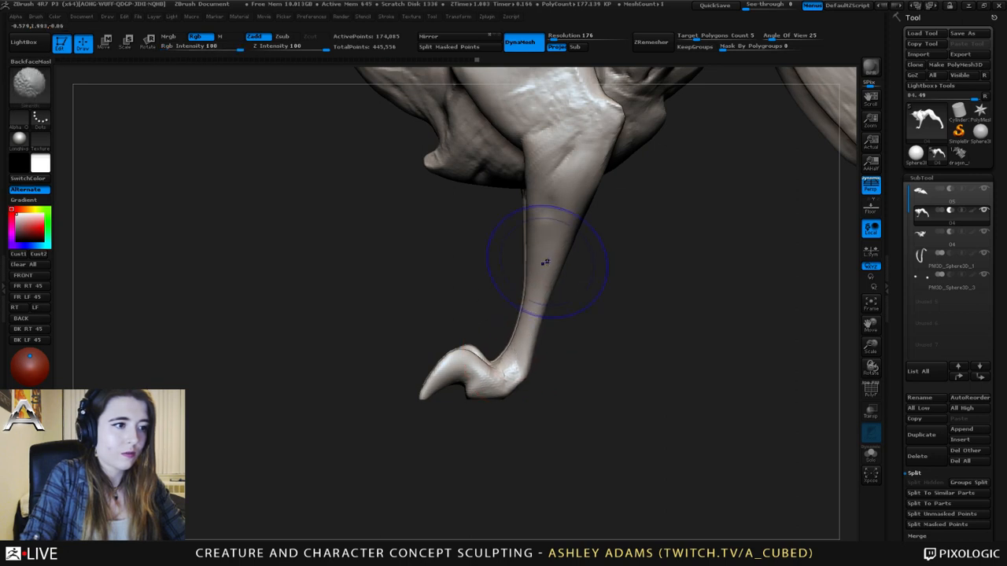
- Adjust the ankle and heel contours of the front legs with the SnakeHook brush, working from the side and rear
key(space)
drag(521, 327, 507, 327)
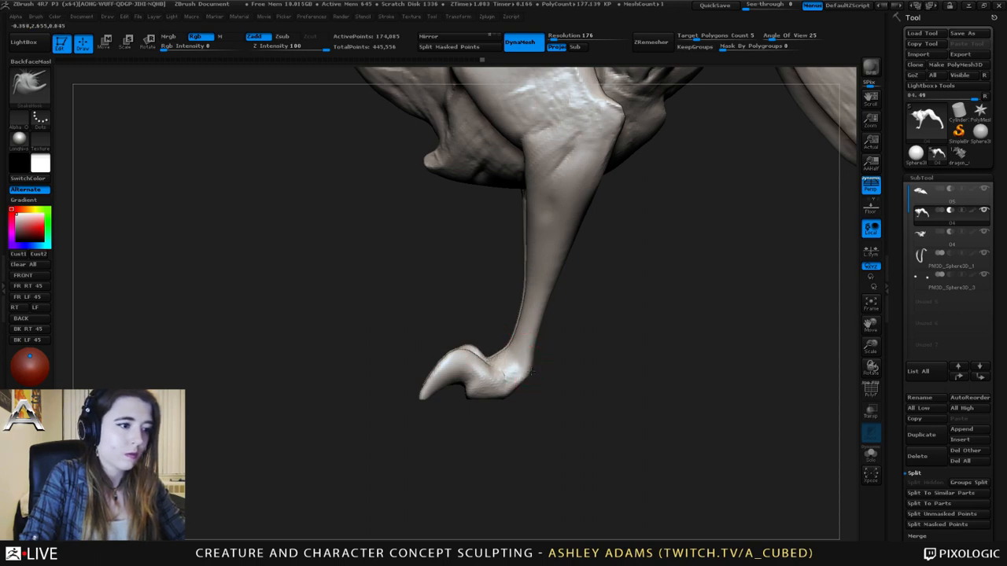
drag(613, 346, 472, 350)
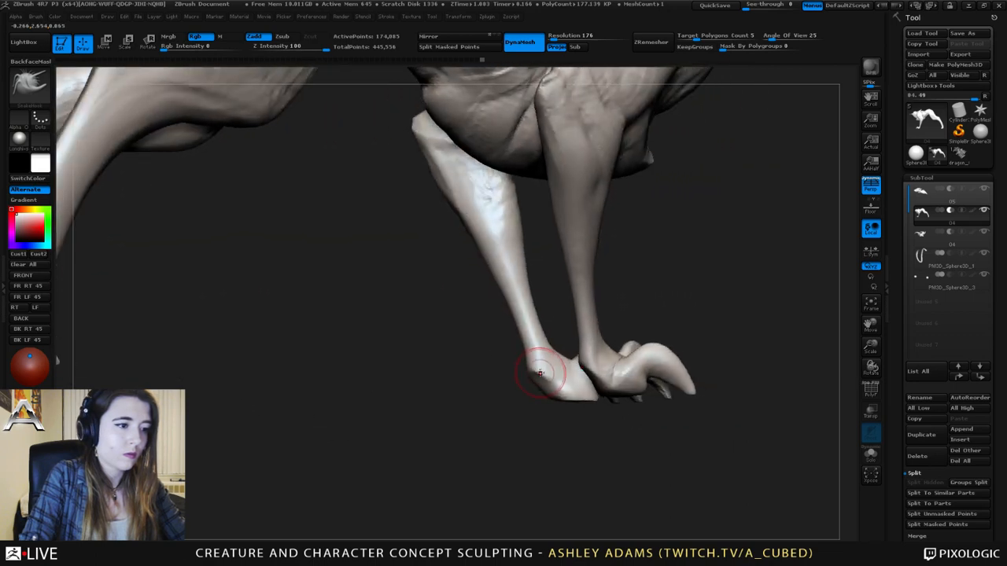
mouse_move(550, 366)
mouse_down()
mouse_move(537, 370)
mouse_move(511, 316)
mouse_move(482, 307)
mouse_move(500, 300)
mouse_move(530, 314)
mouse_move(495, 316)
mouse_move(519, 323)
mouse_up()
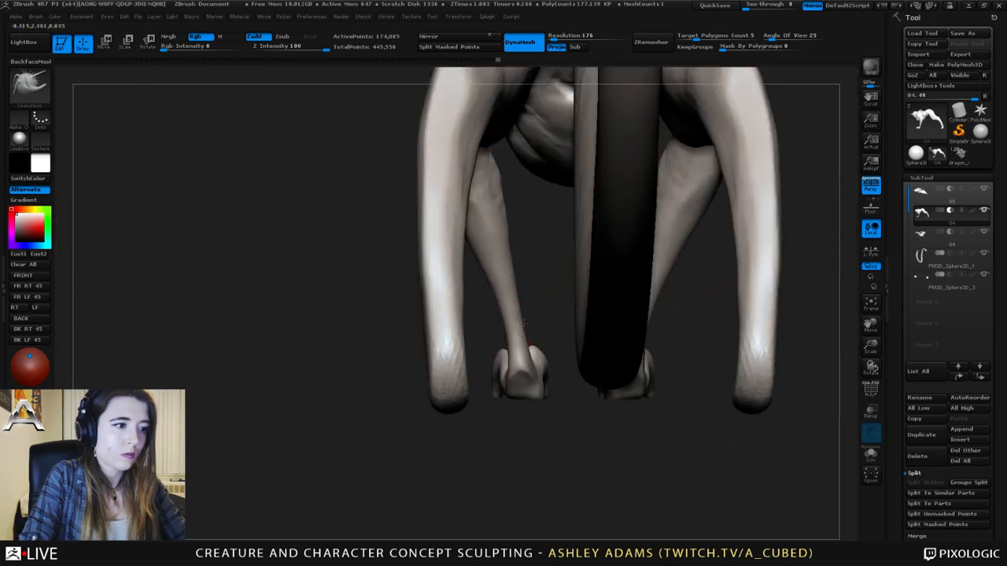
- Reshape the contours of the creature's lower front legs with the SnakeHook brush
mouse_move(523, 323)
right_down()
mouse_move(537, 320)
mouse_move(511, 316)
mouse_move(522, 310)
right_up()
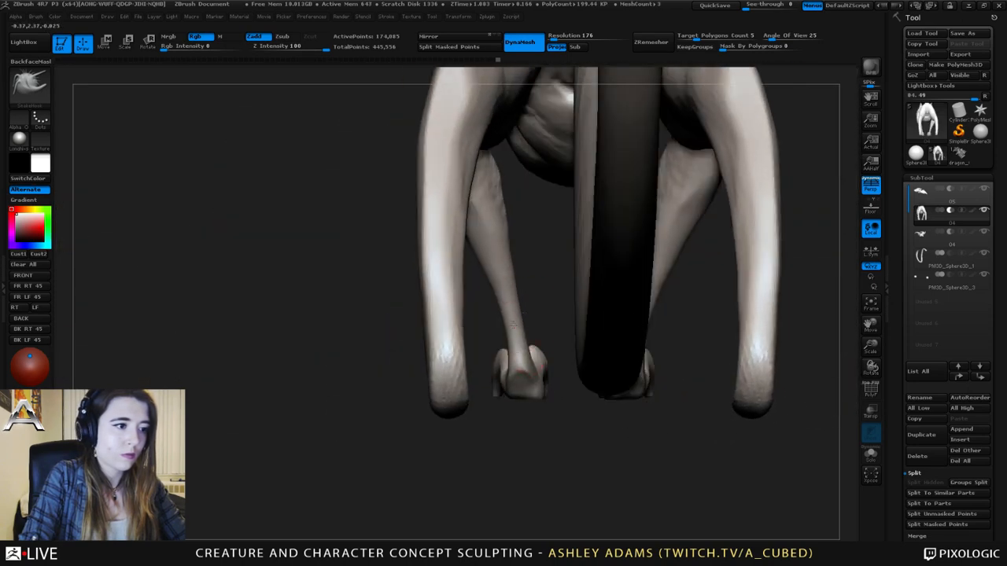
drag(513, 324, 508, 317)
drag(501, 279, 496, 276)
mouse_move(521, 326)
ctrl+right_down()
mouse_move(512, 272)
mouse_move(546, 292)
mouse_move(620, 286)
mouse_move(637, 270)
mouse_move(633, 281)
ctrl+right_up()
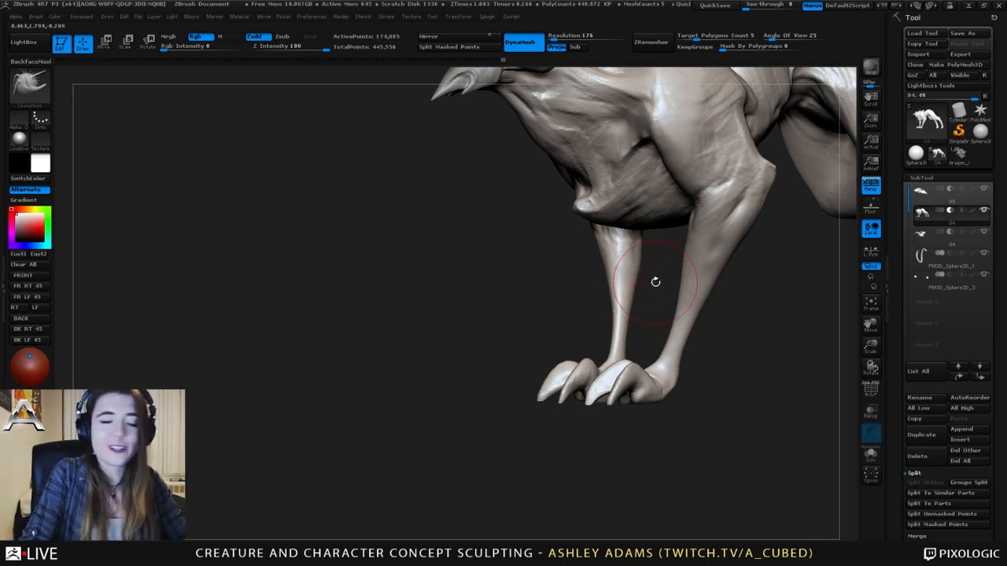
right_drag(655, 282, 516, 276)
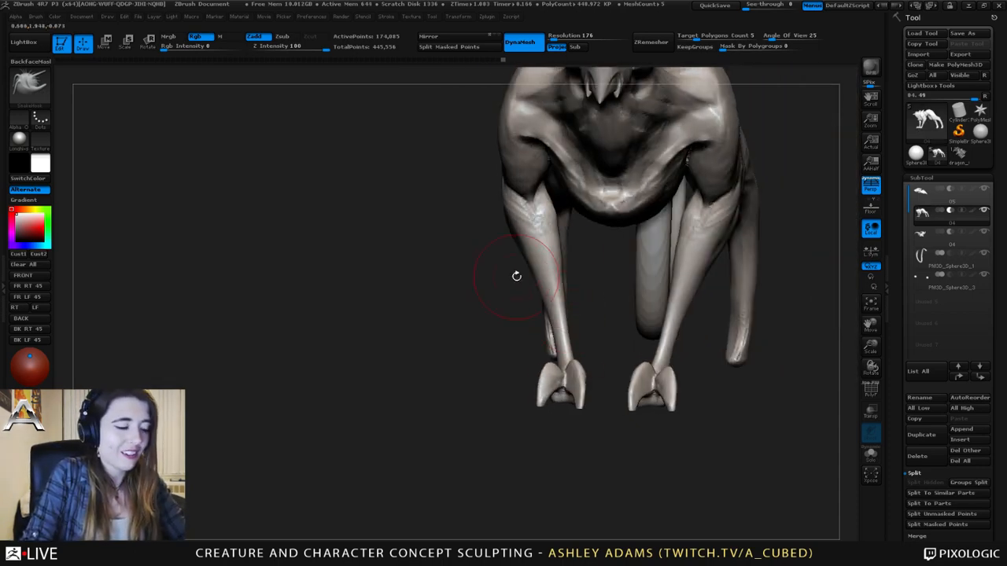
- Thicken the creature's front forearms down to the wrists using the Inflate brush
key(b)
key(i)
key(n)
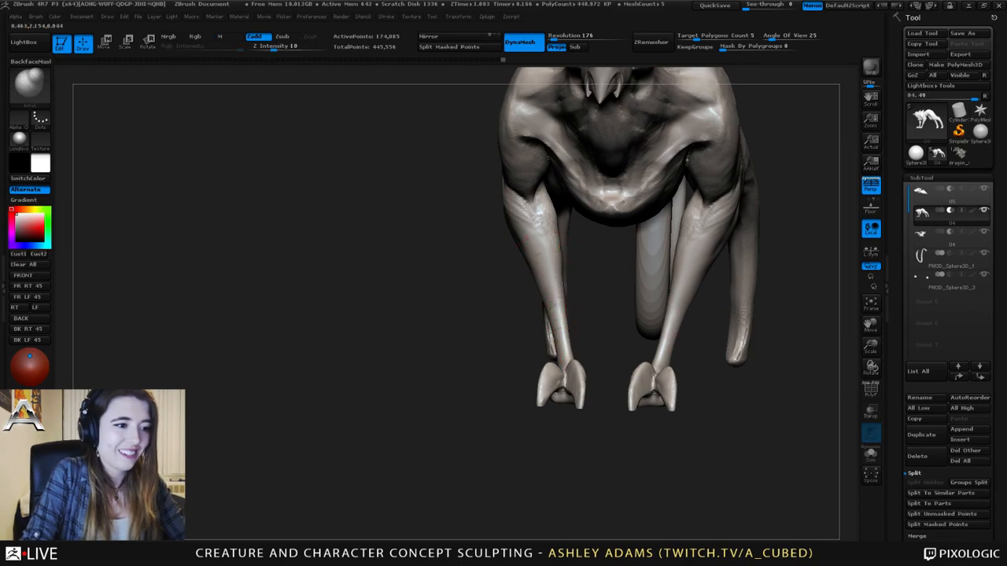
right_drag(552, 307, 517, 268)
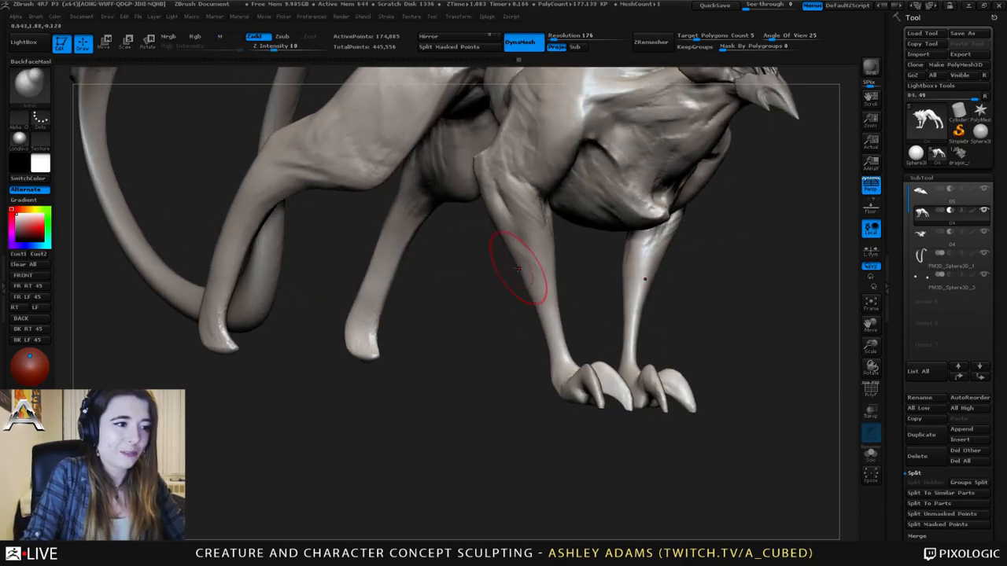
drag(519, 269, 522, 255)
right_drag(522, 256, 495, 250)
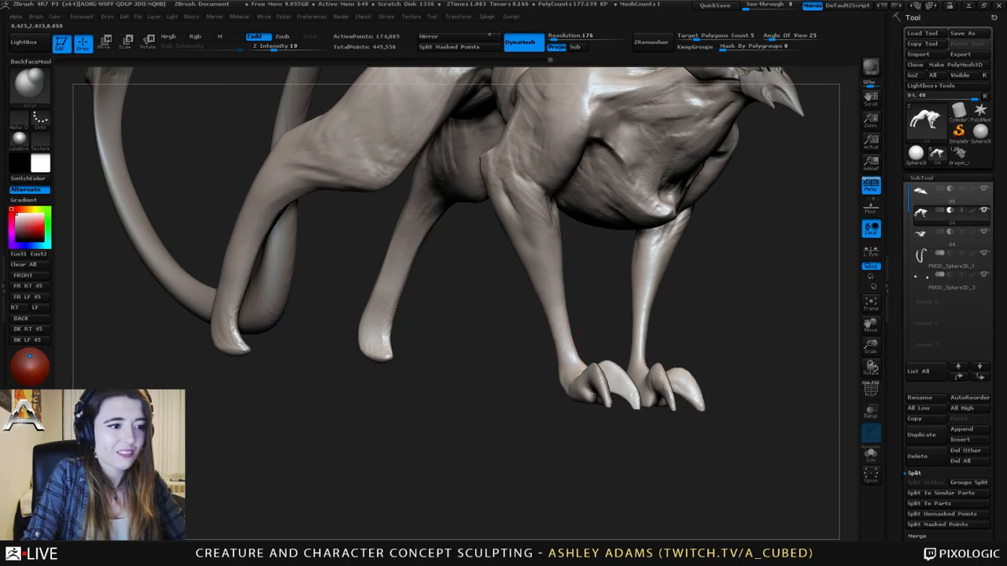
drag(548, 318, 556, 338)
mouse_move(578, 366)
ctrl+right_down()
mouse_move(603, 348)
mouse_move(598, 356)
ctrl+right_up()
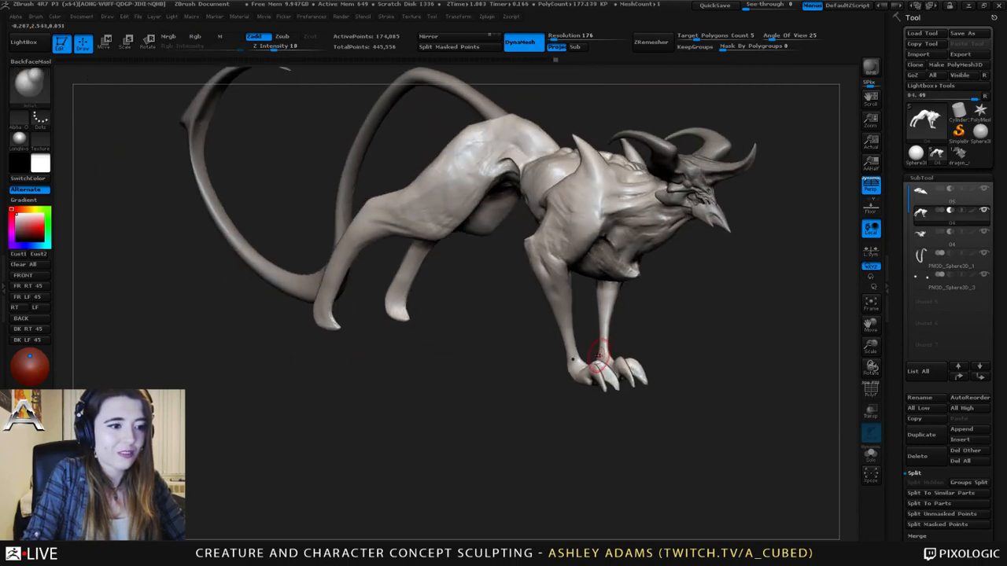
- Smooth the surface of the front forearms below the elbows
right_drag(594, 287, 606, 366)
right_click(600, 284)
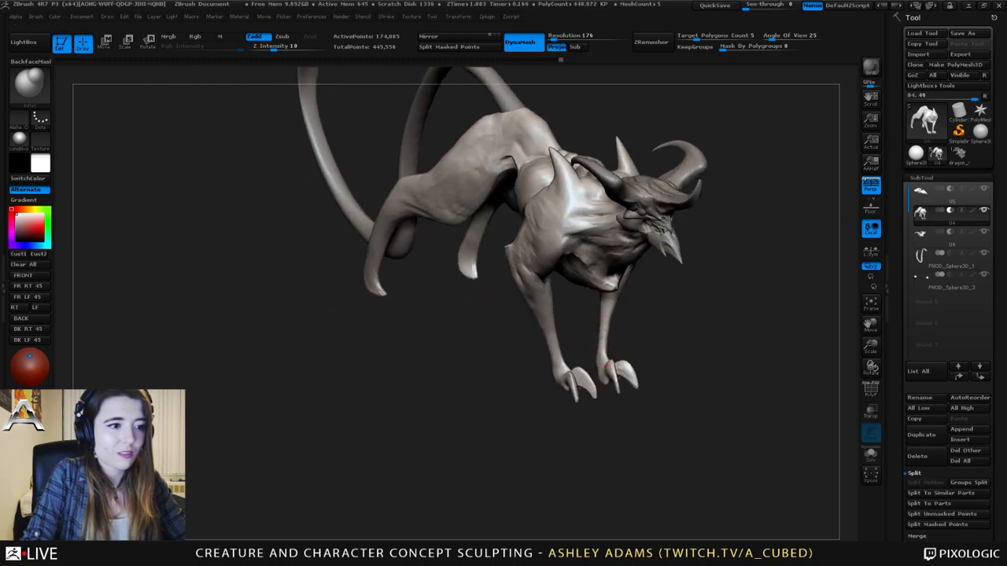
right_drag(599, 324, 537, 328)
key(shift)
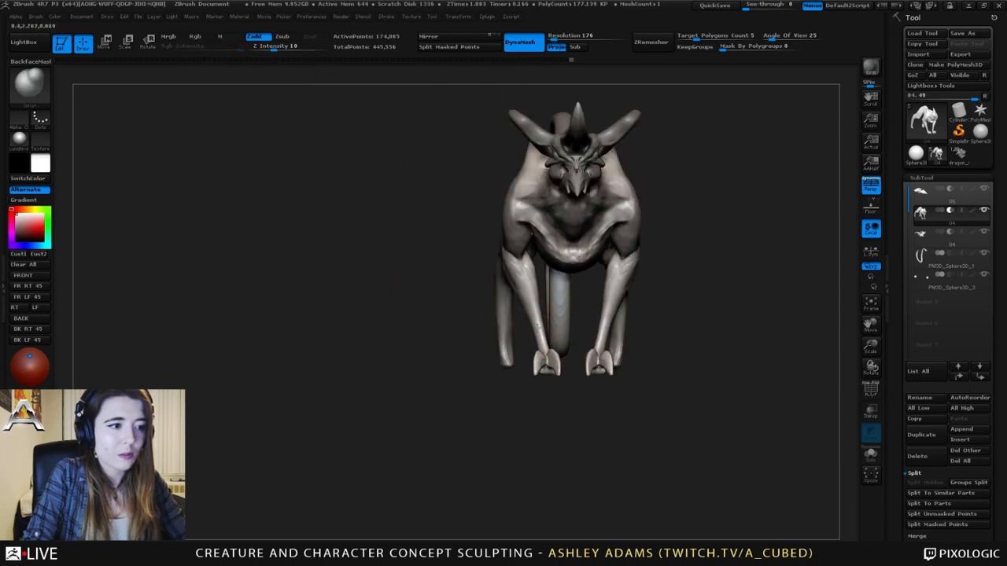
mouse_move(608, 291)
right_down()
mouse_move(574, 319)
mouse_move(631, 300)
right_up()
key(shift)
mouse_move(610, 289)
shift+mouse_down()
mouse_move(607, 315)
mouse_move(608, 303)
shift+mouse_up()
right_drag(633, 292, 612, 294)
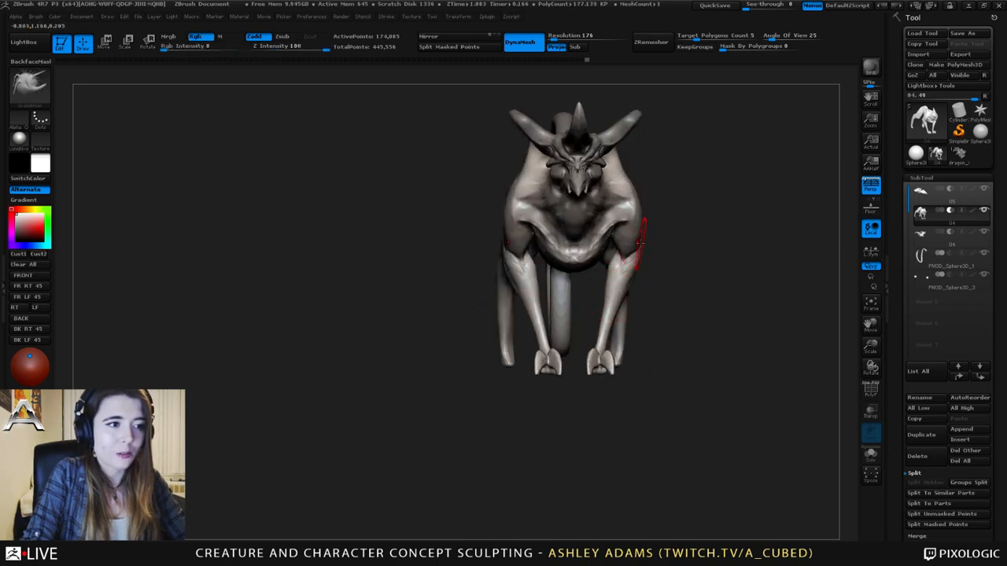
- Adjust the outer contours of the front legs around the elbows with the SnakeHook brush
mouse_move(639, 244)
right_down()
mouse_move(613, 250)
mouse_move(602, 218)
mouse_move(635, 233)
right_up()
key(space)
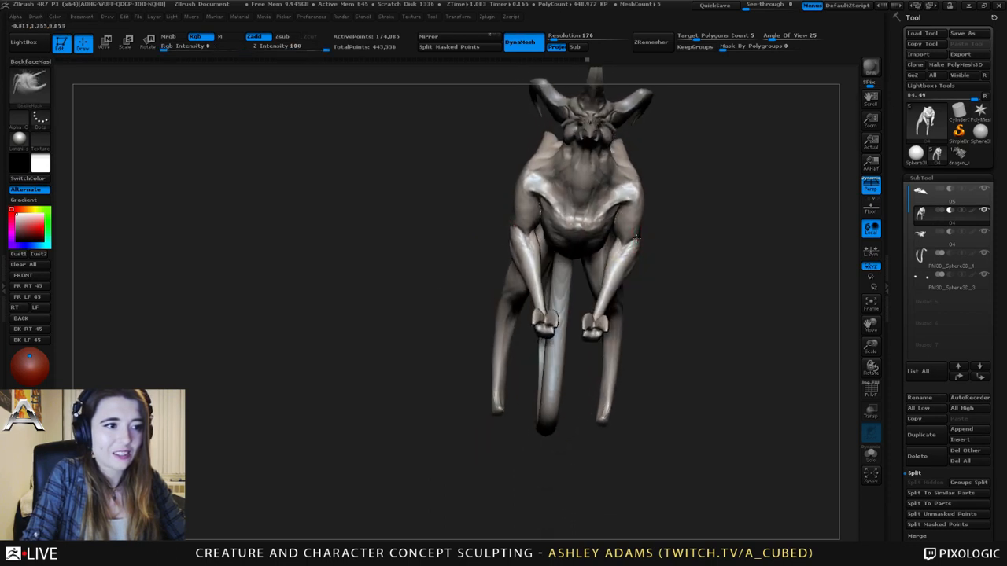
key(space)
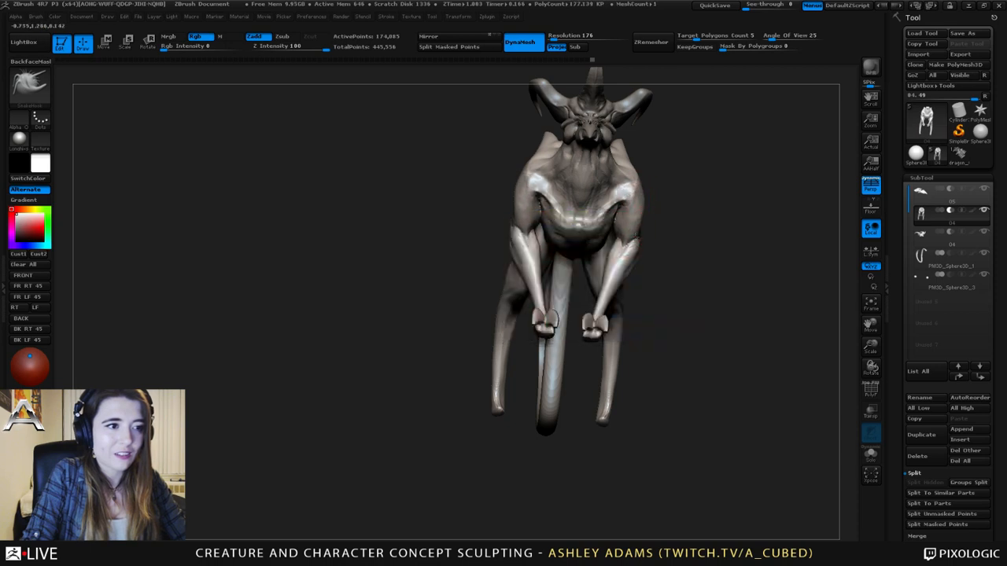
right_drag(635, 235, 620, 269)
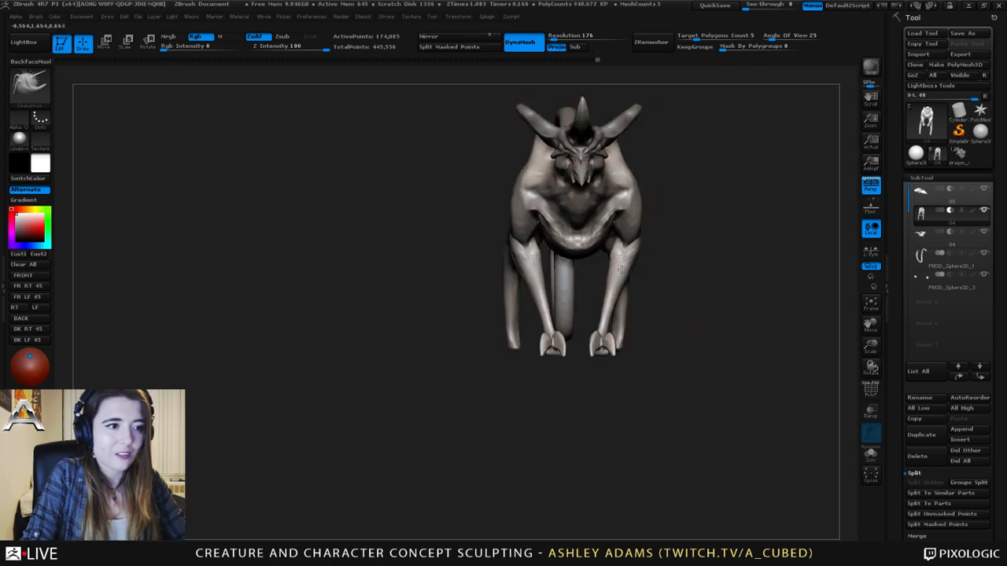
right_drag(637, 234, 597, 262)
shift+right_drag(595, 270, 587, 289)
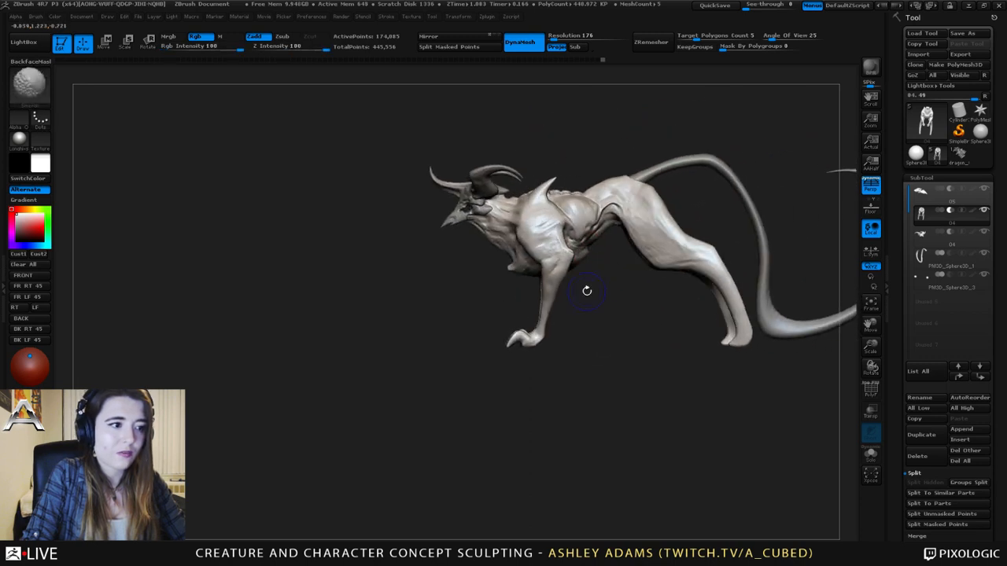
- Refine the front leg's side profile from the elbow to the wrist with the SnakeHook brush
ctrl+right_drag(494, 230, 507, 275)
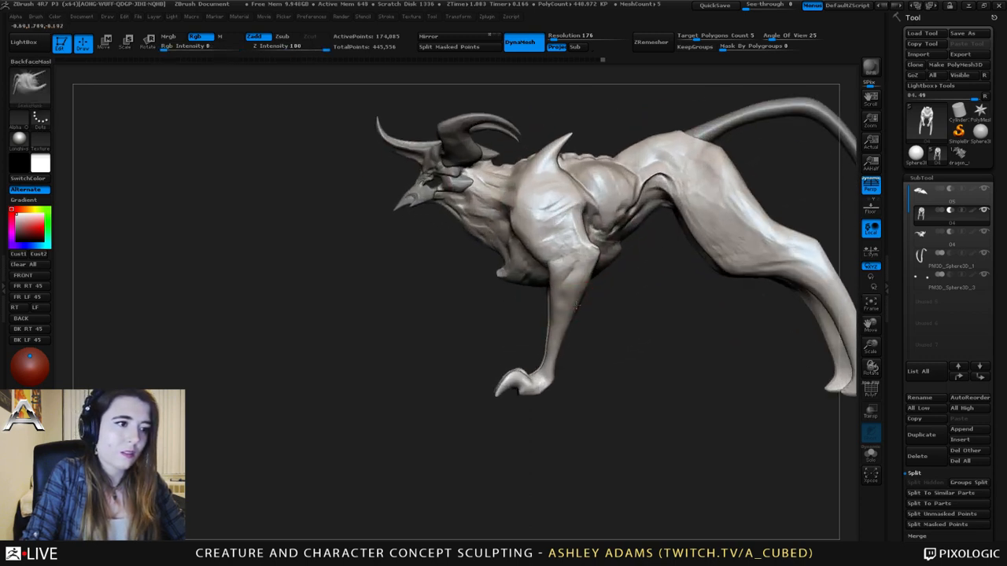
mouse_move(583, 259)
mouse_down()
mouse_move(575, 251)
mouse_move(550, 266)
mouse_up()
key(space)
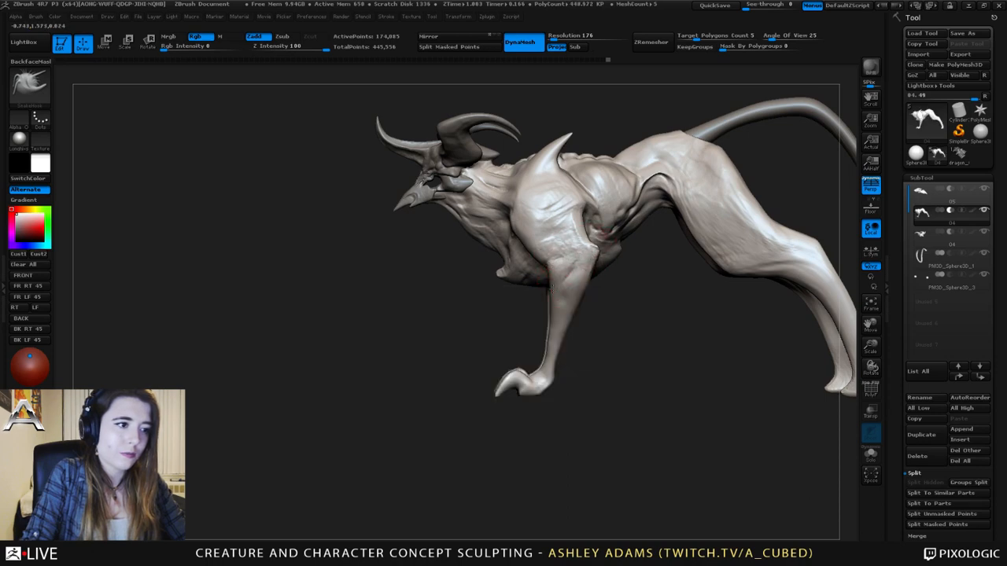
key(space)
drag(549, 338, 532, 386)
key(space)
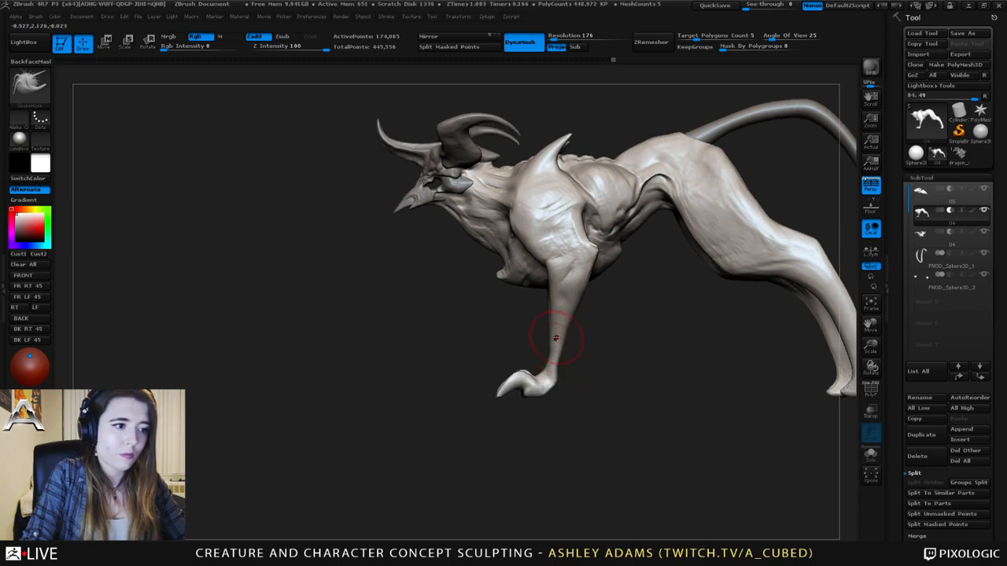
drag(557, 337, 547, 379)
- Adjust the volume of the front paws' claws using the Inflate brush
key(b)
key(i)
key(n)
mouse_move(472, 378)
mouse_down()
mouse_move(553, 368)
mouse_move(535, 334)
mouse_move(492, 309)
mouse_move(507, 330)
mouse_move(523, 330)
mouse_move(495, 330)
mouse_move(512, 373)
mouse_up()
alt+drag(535, 417, 519, 389)
- Adjust the silhouette of the shoulders and upper arms with the SnakeHook brush, working from the front view
key(b)
key(s)
key(h)
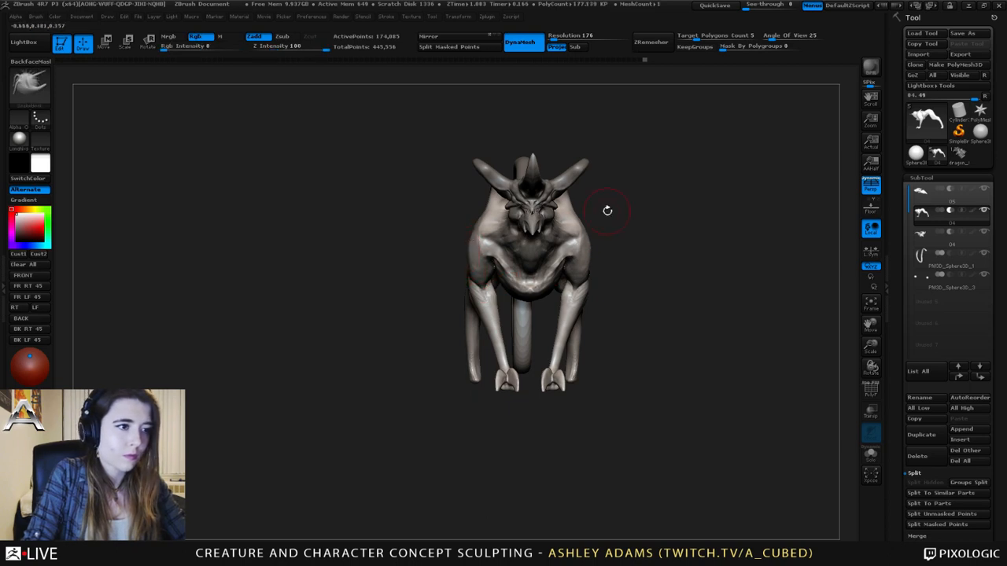
shift+drag(607, 211, 606, 212)
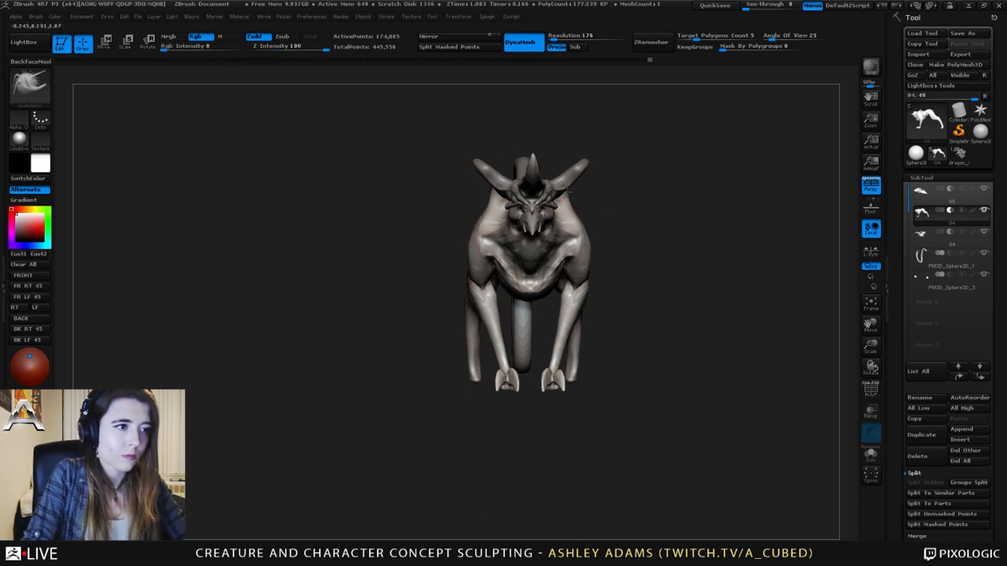
mouse_move(451, 271)
mouse_down()
mouse_move(556, 291)
mouse_move(566, 315)
mouse_move(548, 278)
mouse_up()
key(space)
- Build up the undersides of the front paws with a clay brush and smooth them
ctrl+right_drag(548, 278, 566, 318)
drag(567, 315, 555, 300)
right_drag(560, 303, 528, 264)
mouse_move(576, 324)
mouse_down()
mouse_move(568, 314)
mouse_move(580, 317)
mouse_move(570, 318)
mouse_up()
right_drag(576, 324, 568, 279)
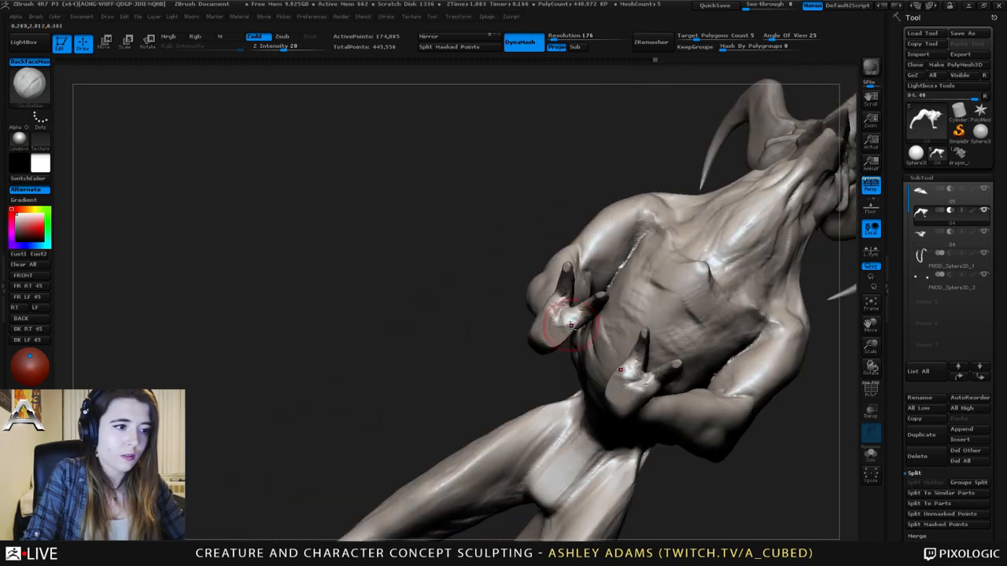
mouse_move(573, 323)
right_down()
mouse_move(602, 350)
mouse_move(555, 370)
mouse_move(587, 284)
mouse_move(548, 267)
mouse_move(507, 295)
right_up()
right_click(535, 279)
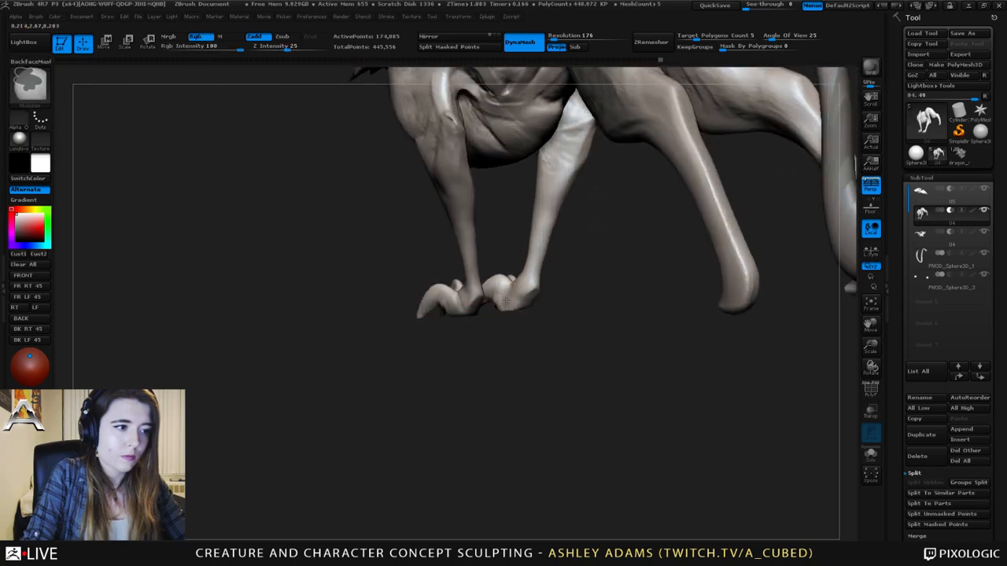
ctrl+right_drag(529, 332, 526, 307)
right_drag(526, 306, 512, 254)
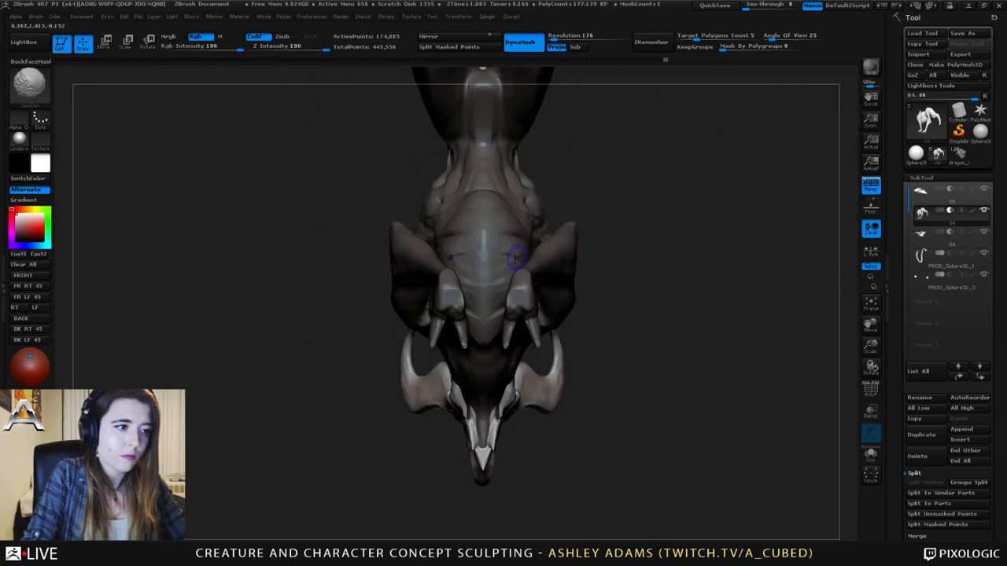
- Pull an inward-pointing inner claw out of each front paw with the SnakeHook brush
right_click(506, 300)
key(b)
key(s)
key(h)
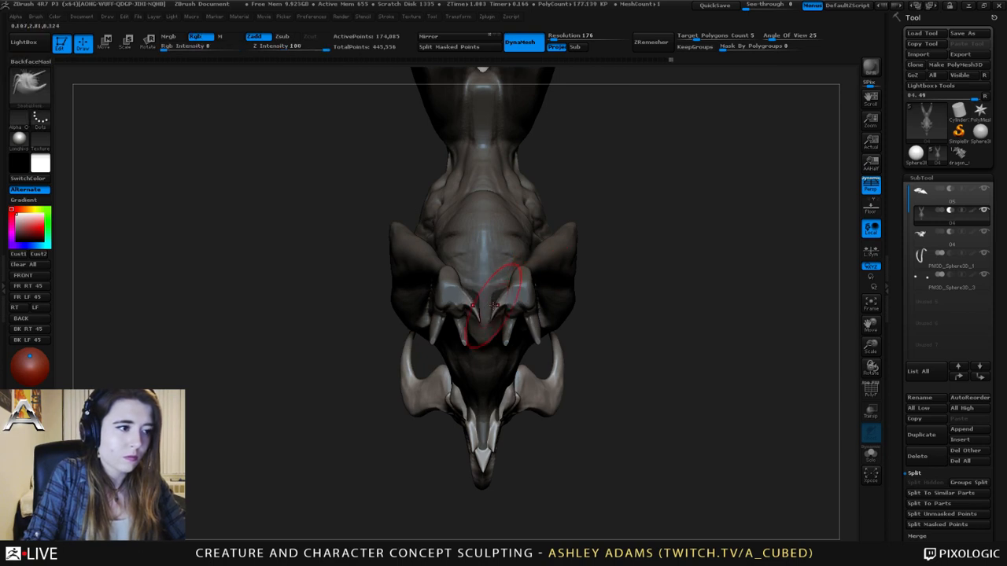
- Mask the body and the other claws, leaving only the new inner claws of the front paws editable
mouse_move(550, 292)
right_down()
mouse_move(563, 237)
mouse_move(598, 270)
mouse_move(557, 265)
mouse_move(550, 281)
mouse_move(559, 247)
mouse_move(557, 346)
mouse_move(566, 338)
right_up()
right_click(538, 299)
right_click(510, 334)
mouse_move(510, 334)
mouse_down()
mouse_move(519, 334)
mouse_move(509, 322)
mouse_up()
mouse_move(509, 302)
right_down()
mouse_move(538, 314)
mouse_move(551, 304)
right_up()
right_click(540, 302)
mouse_move(540, 302)
mouse_down()
mouse_move(531, 299)
mouse_move(537, 312)
mouse_up()
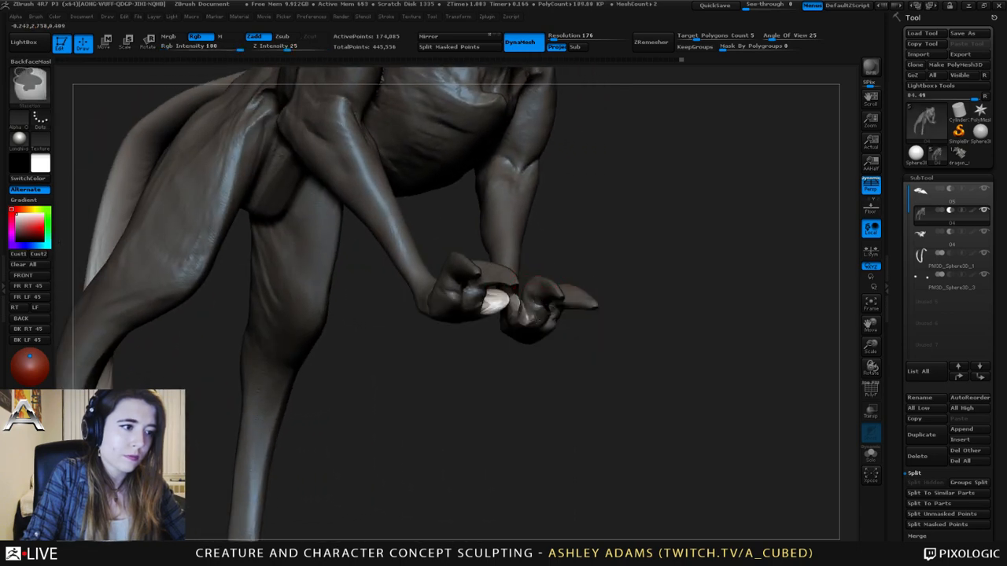
mouse_move(537, 312)
right_down()
mouse_move(442, 260)
mouse_move(478, 288)
right_up()
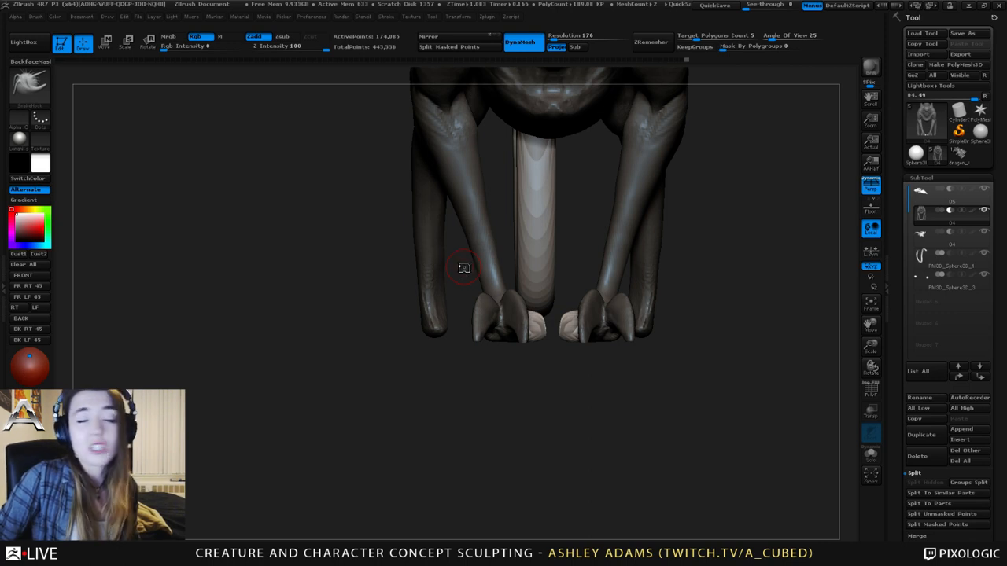
click(19, 138)
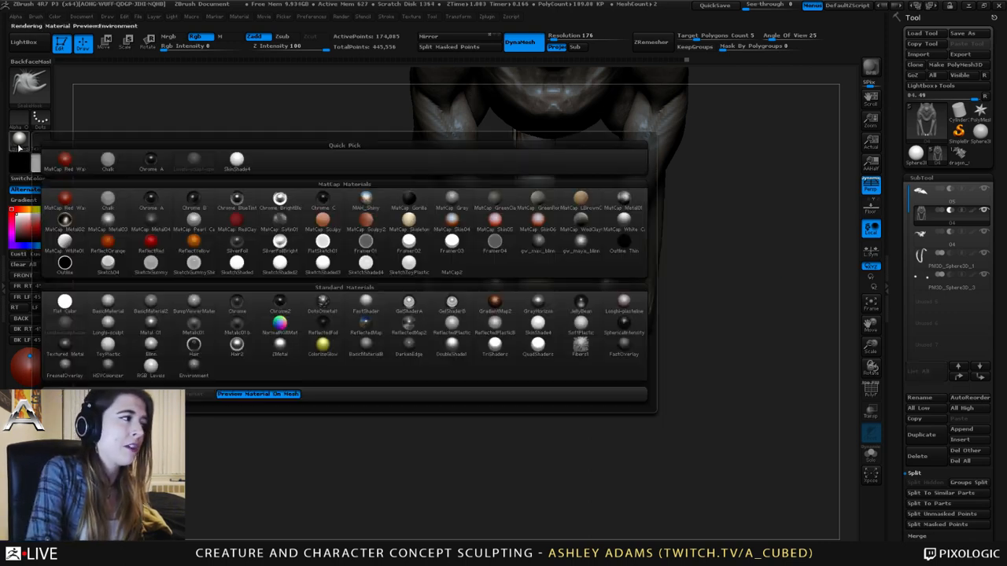
click(65, 323)
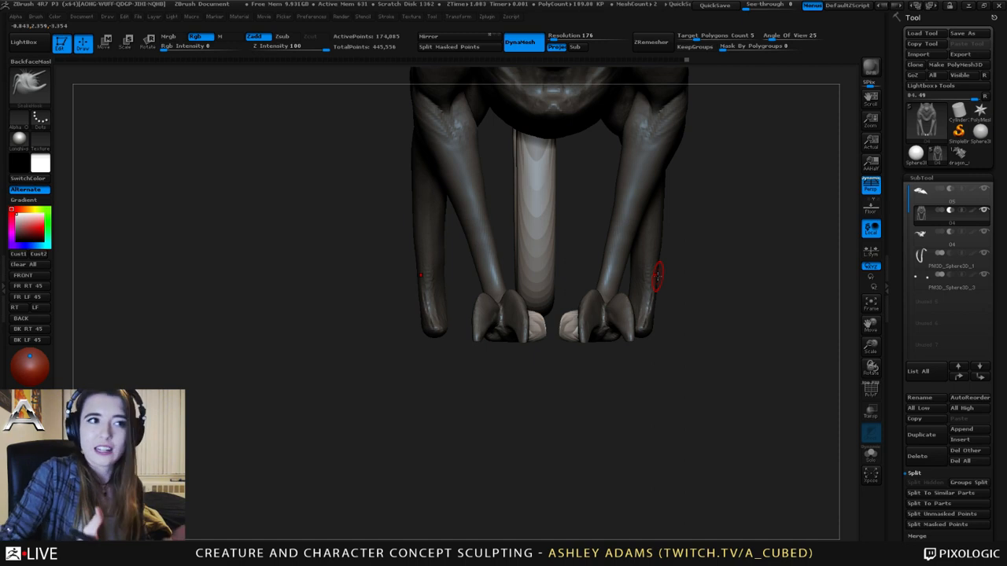
- Pull the unmasked inner claws of the front paws into longer, pointed shapes with the SnakeHook brush
right_drag(564, 313, 574, 312)
click(574, 312)
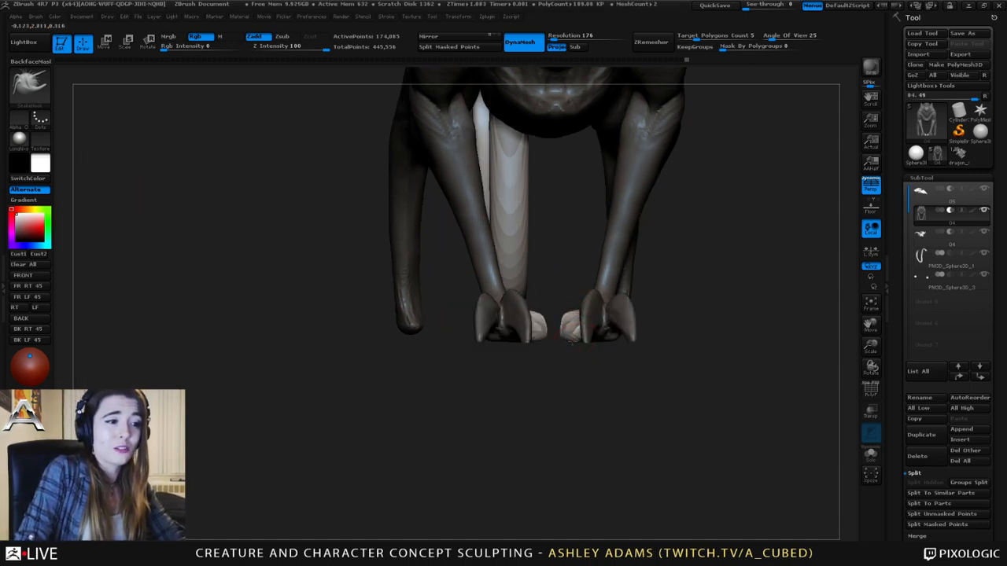
drag(573, 340, 571, 317)
mouse_move(563, 316)
right_down()
mouse_move(576, 324)
mouse_move(565, 316)
mouse_move(579, 360)
right_up()
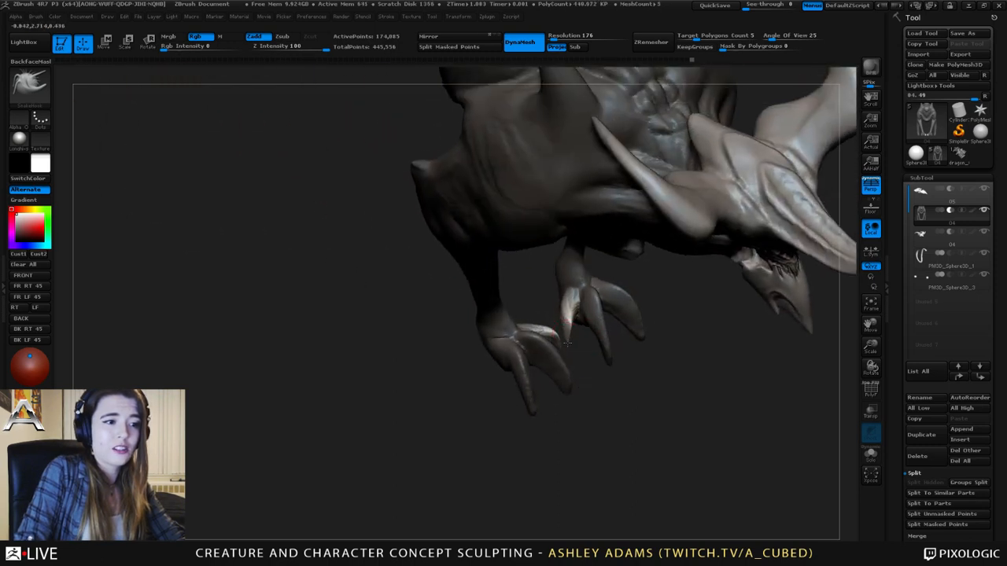
- Preview BasicMaterial on the creature
click(21, 141)
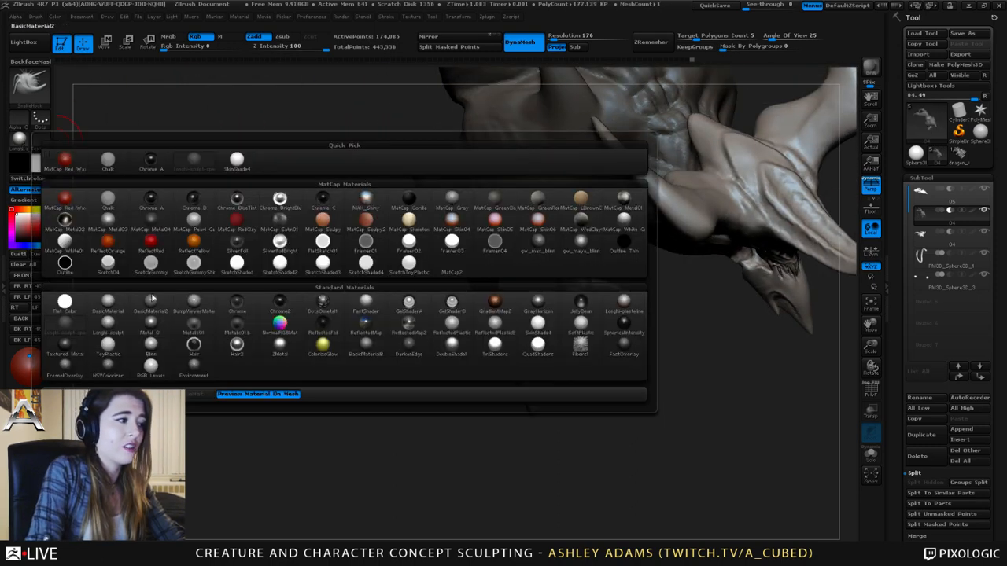
mouse_move(118, 306)
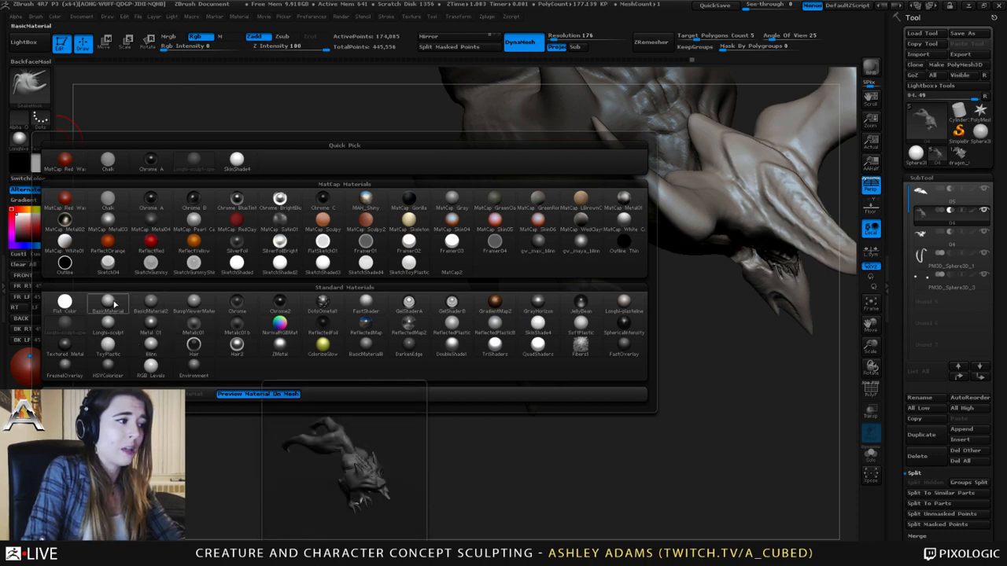
click(118, 306)
- Build up the surface and volume of the front paws' inner claws with a clay brush
right_drag(640, 270, 482, 270)
key(1)
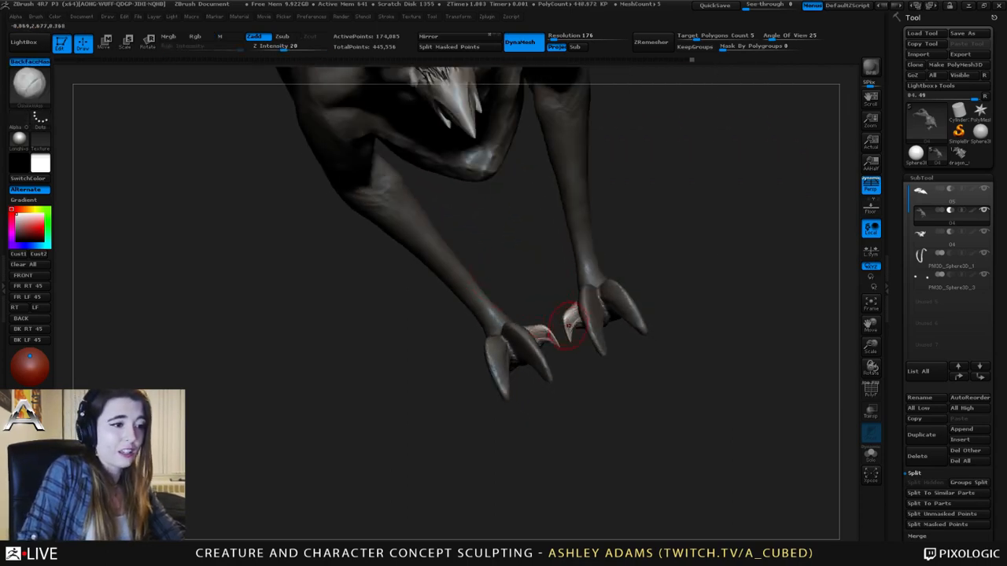
right_drag(567, 322, 557, 298)
key(2)
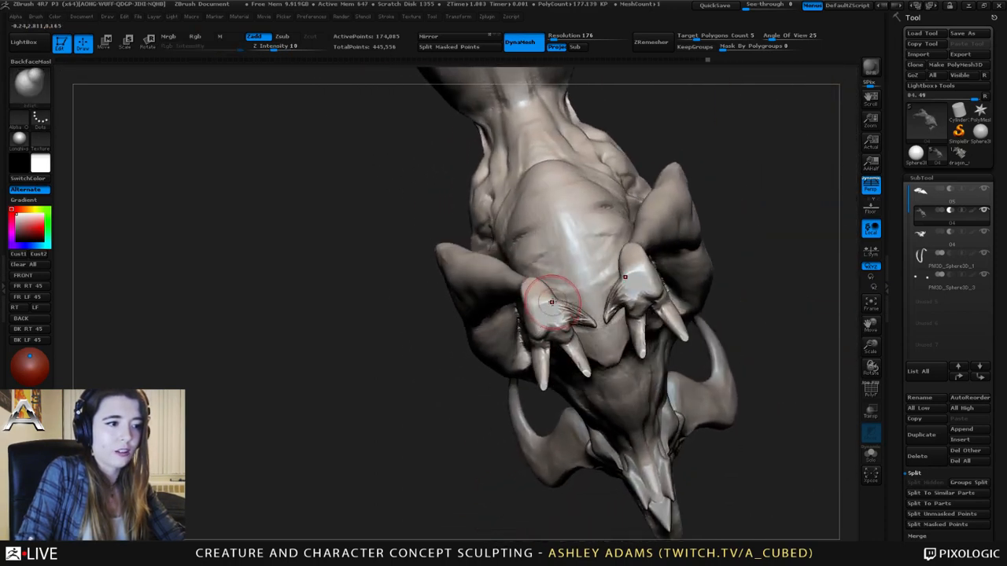
- Reshape the heels of the front paws behind the inner claws with the SnakeHook brush
key(b)
key(s)
key(h)
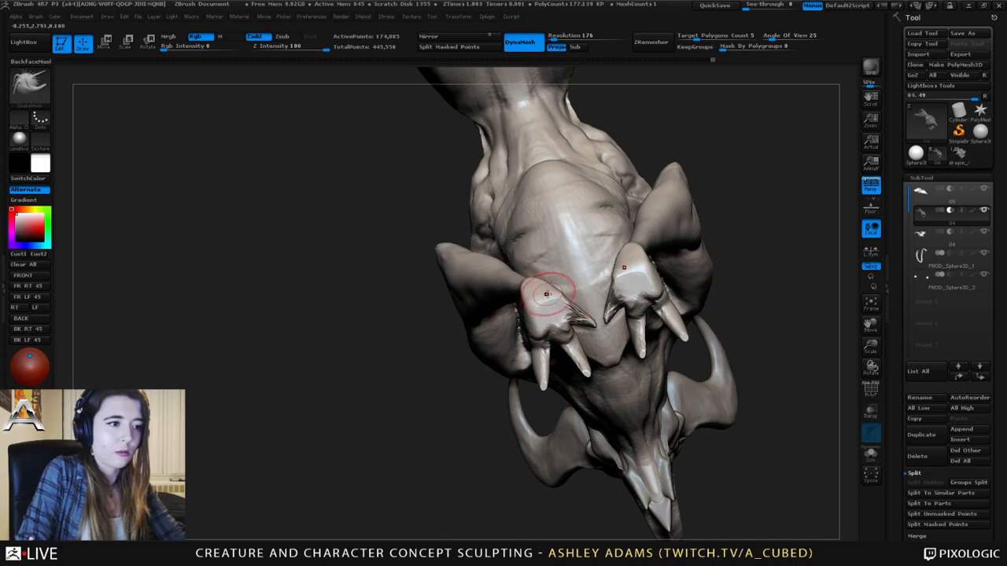
mouse_move(552, 292)
right_down()
mouse_move(558, 270)
mouse_move(561, 281)
right_up()
key(space)
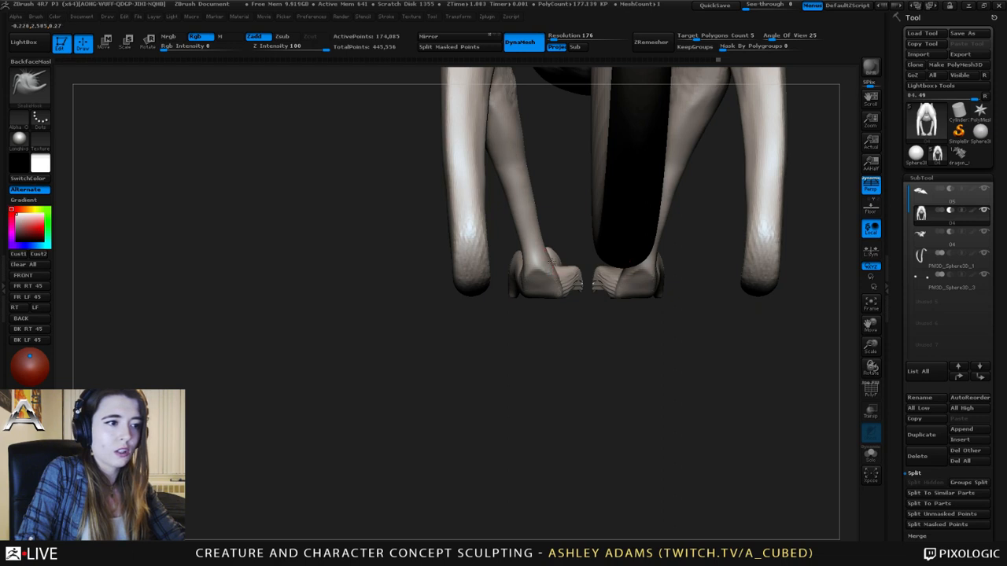
- Adjust the SnakeHook brush size and reshape the inner sides of the front paws
key(space)
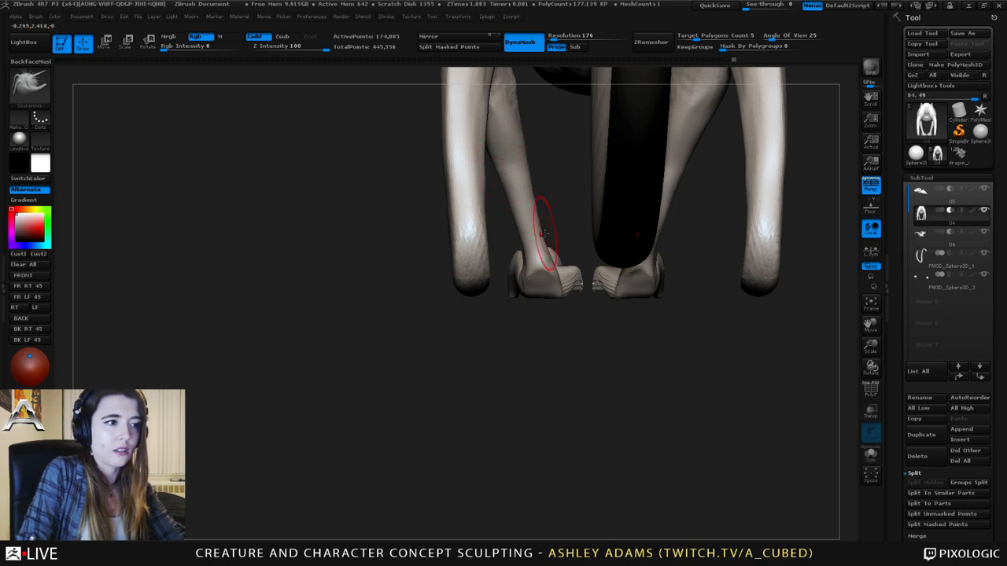
key(space)
mouse_move(609, 279)
right_down()
mouse_move(612, 181)
mouse_move(610, 250)
mouse_move(428, 350)
mouse_move(522, 299)
right_up()
key(space)
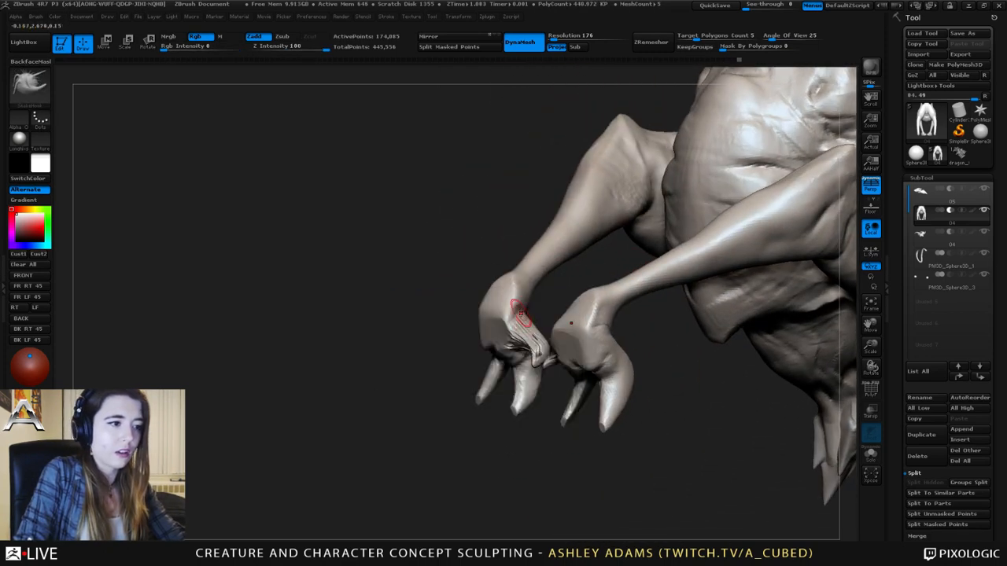
- Build up the surface between the wrists and inner claws of the front paws with the clay brush
key(2)
key(1)
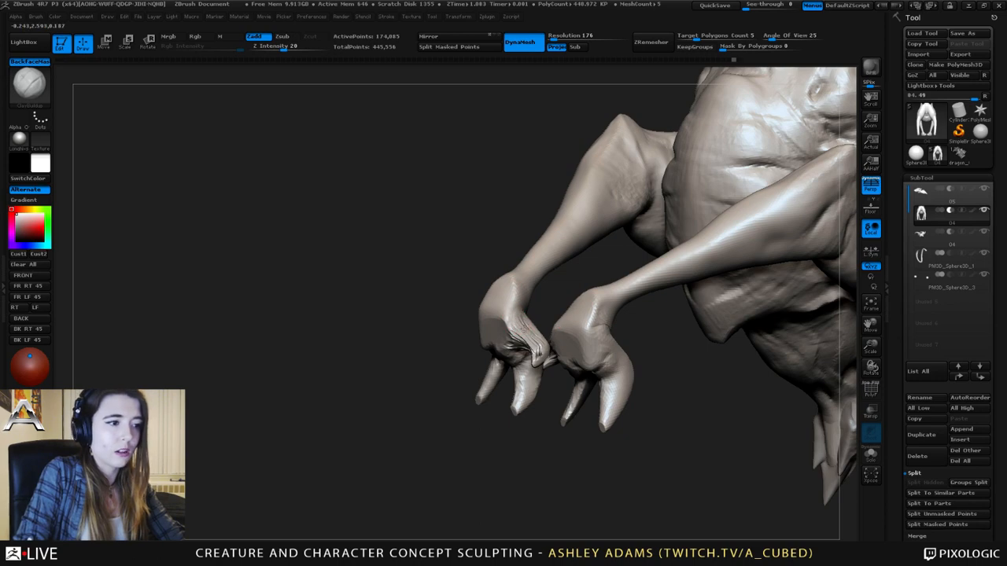
right_drag(553, 285, 525, 314)
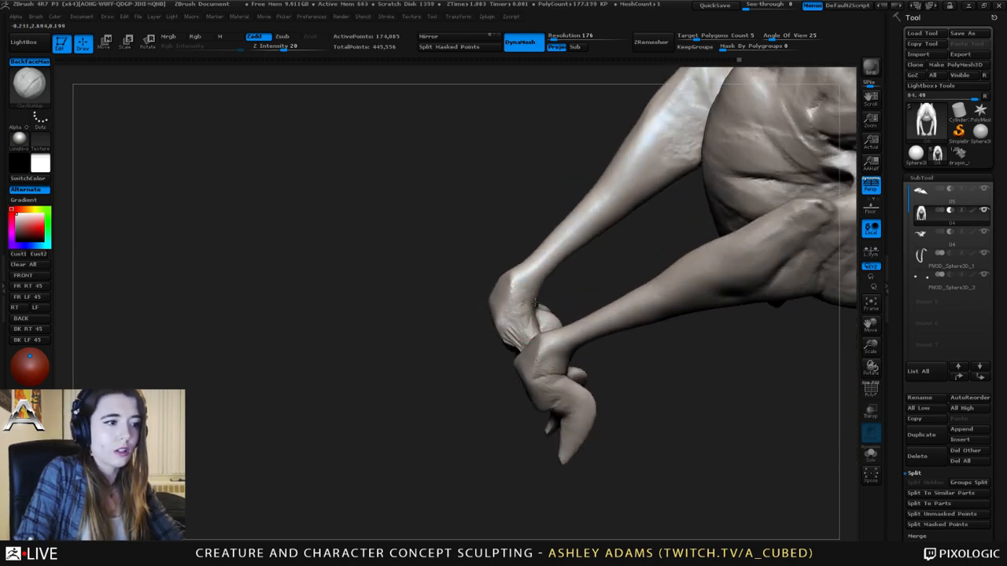
right_drag(536, 302, 542, 285)
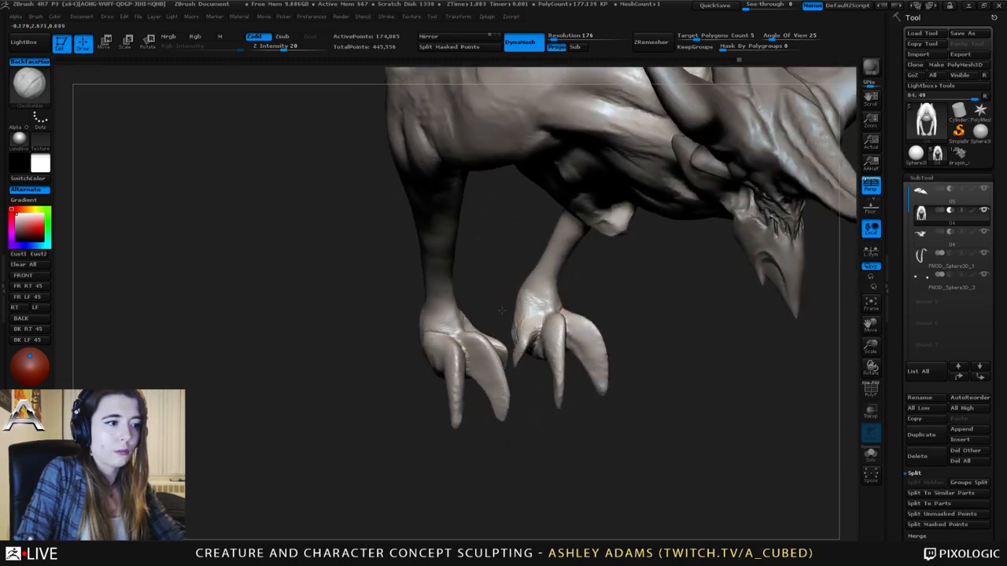
right_drag(501, 311, 461, 331)
- Refine the claws of the front paws with the SnakeHook brush and smooth their surface
key(space)
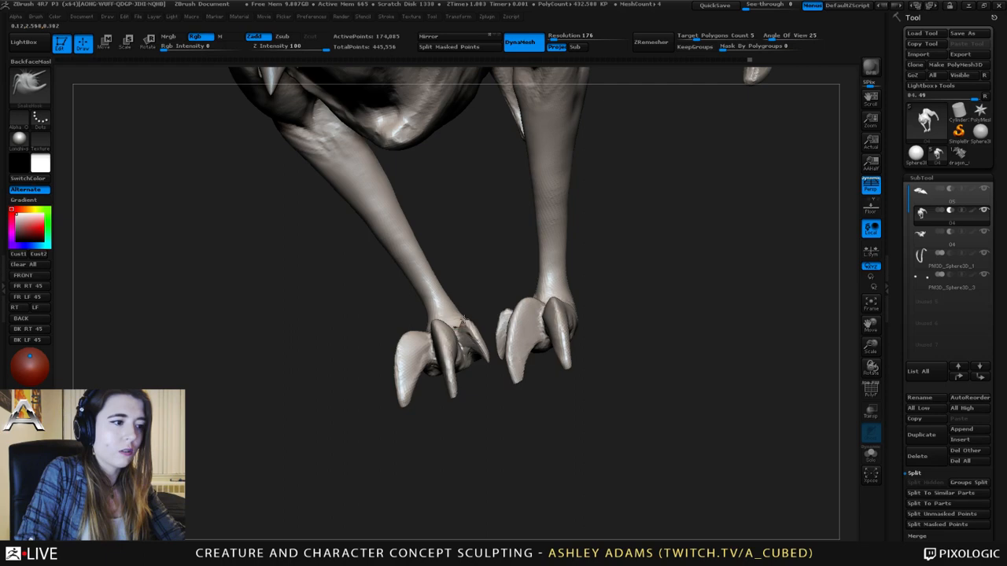
mouse_move(463, 318)
right_down()
mouse_move(483, 356)
mouse_move(531, 377)
mouse_move(512, 364)
right_up()
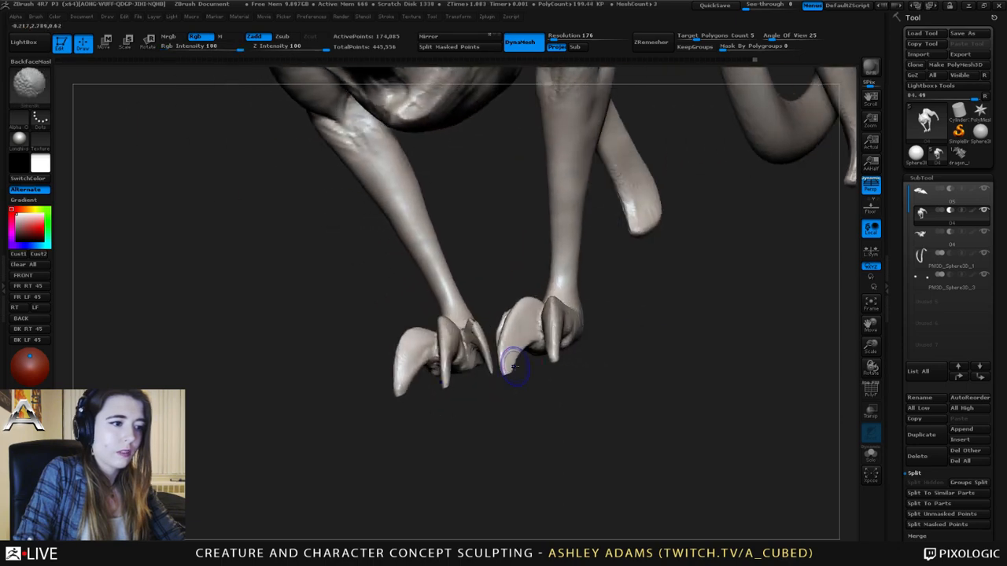
shift+drag(514, 352, 520, 352)
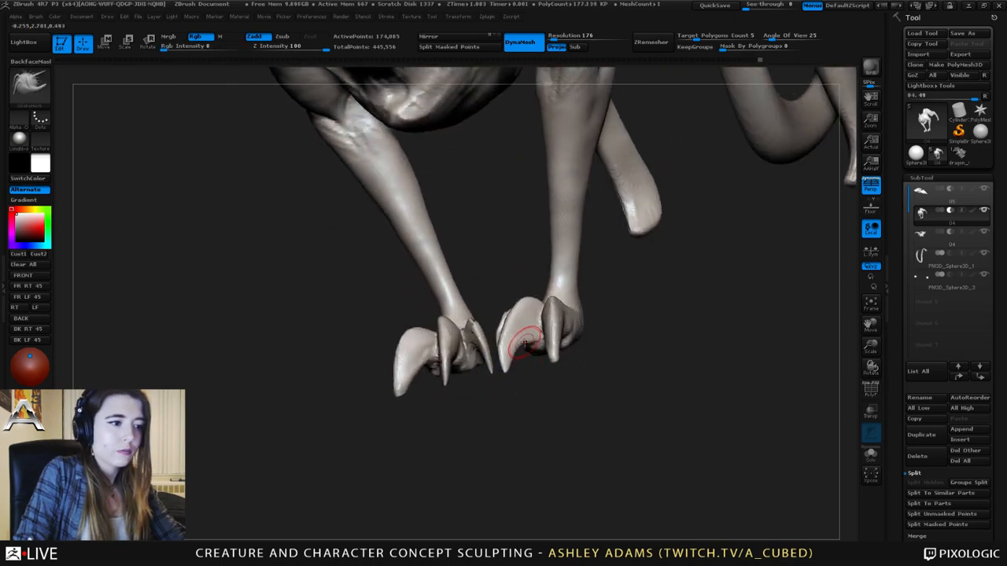
right_drag(401, 370, 469, 386)
right_click(469, 387)
right_drag(501, 325, 471, 338)
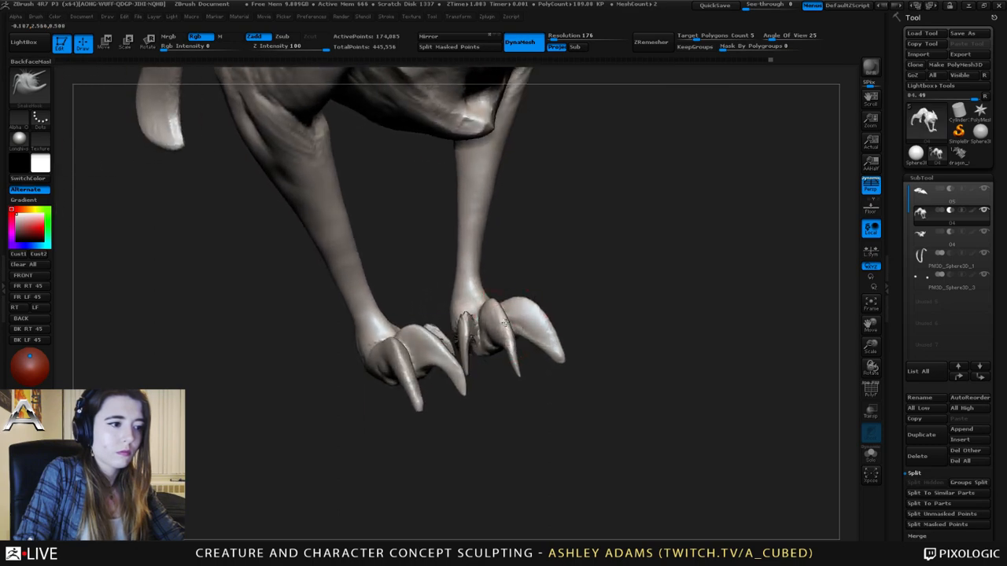
- Smooth the middle claws of the front paws and pull them slightly downward with the SnakeHook brush
key(shift)
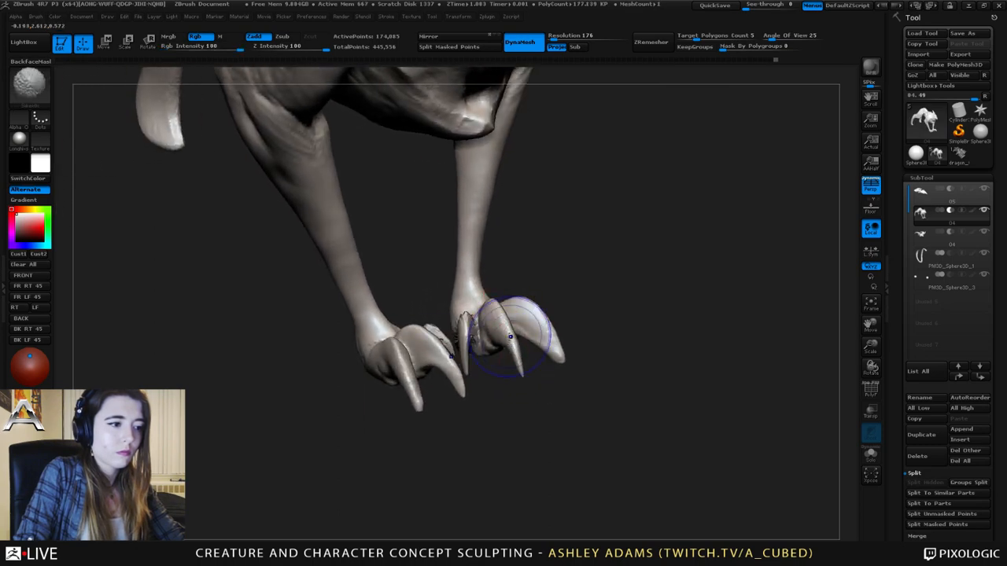
shift+drag(511, 336, 499, 326)
right_drag(515, 330, 500, 324)
right_click(503, 324)
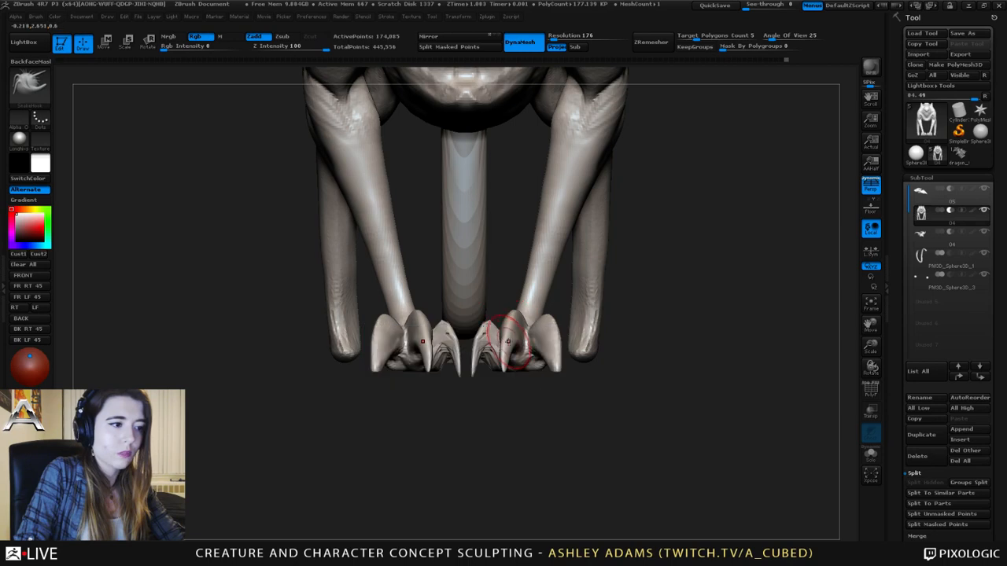
drag(507, 341, 501, 356)
right_drag(503, 345, 503, 334)
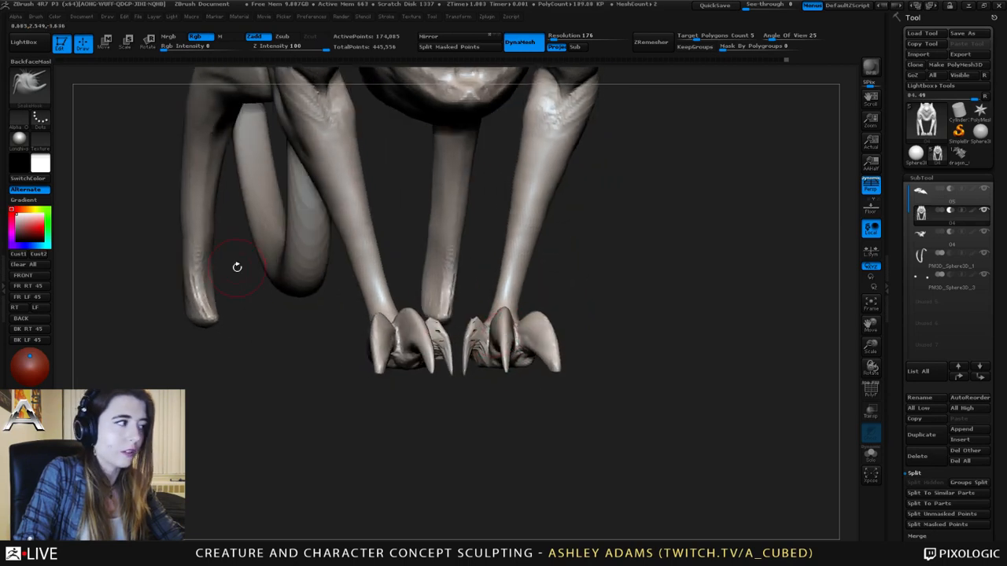
- Preview the MatCap Red Wax material on the creature and examine its head, torso and legs from several angles
click(20, 139)
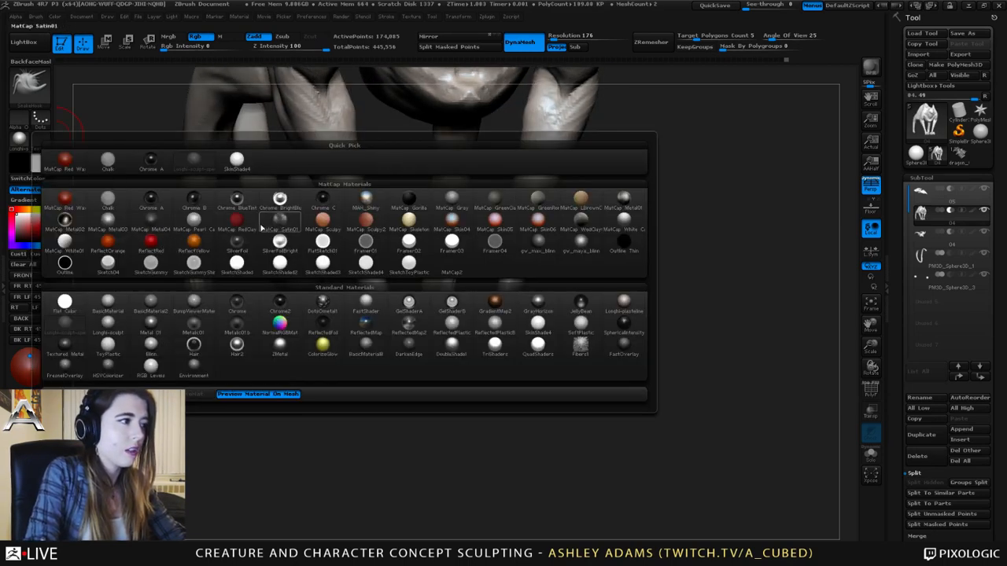
click(69, 197)
ctrl+right_drag(490, 283, 521, 322)
mouse_move(472, 268)
right_down()
mouse_move(532, 230)
mouse_move(617, 256)
right_up()
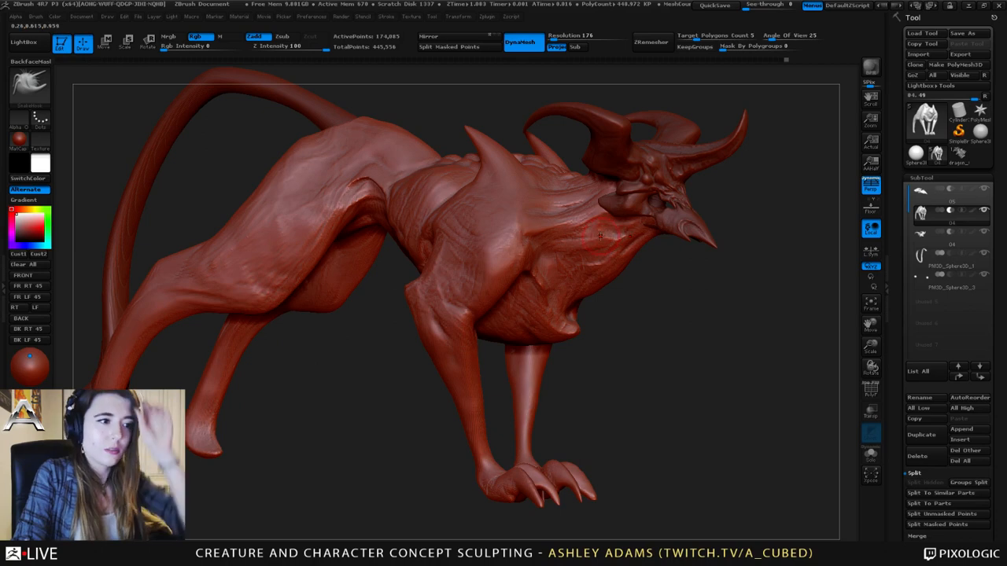
mouse_move(582, 256)
right_down()
mouse_move(621, 302)
mouse_move(586, 259)
mouse_move(372, 173)
right_up()
right_drag(414, 204, 506, 207)
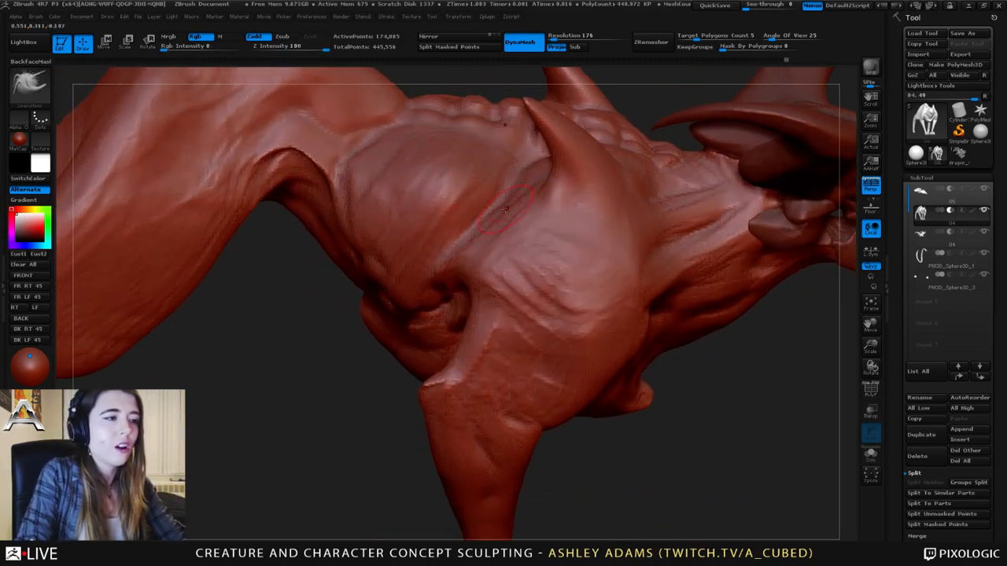
mouse_move(441, 249)
ctrl+right_down()
mouse_move(456, 288)
mouse_move(540, 270)
mouse_move(518, 298)
mouse_move(442, 239)
mouse_move(378, 243)
ctrl+right_up()
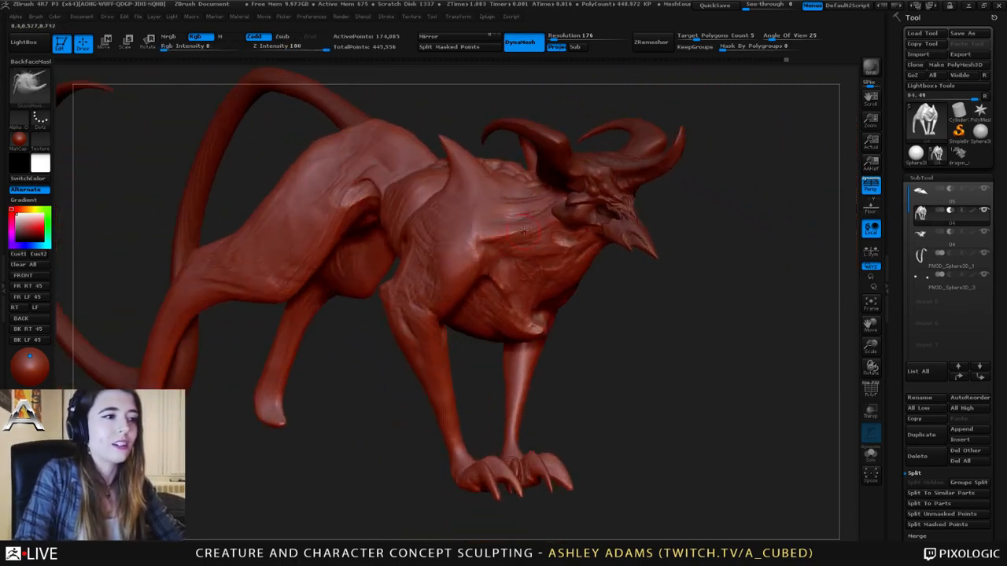
mouse_move(488, 283)
ctrl+right_down()
mouse_move(519, 233)
mouse_move(550, 228)
mouse_move(527, 220)
mouse_move(544, 211)
ctrl+right_up()
mouse_move(329, 175)
right_down()
mouse_move(361, 163)
mouse_move(464, 202)
mouse_move(582, 215)
right_up()
right_drag(541, 212, 469, 220)
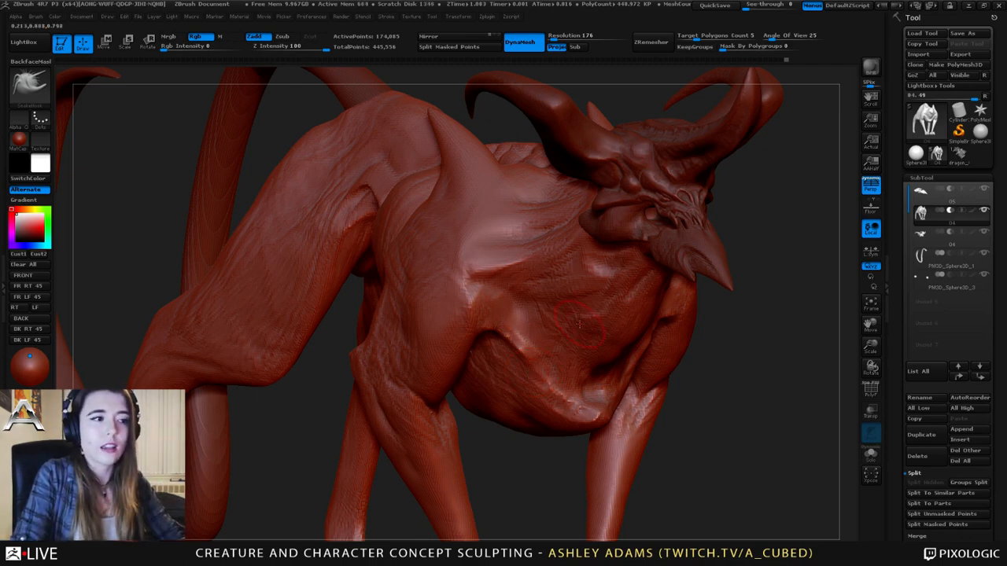
mouse_move(556, 331)
right_down()
mouse_move(626, 303)
mouse_move(584, 295)
right_up()
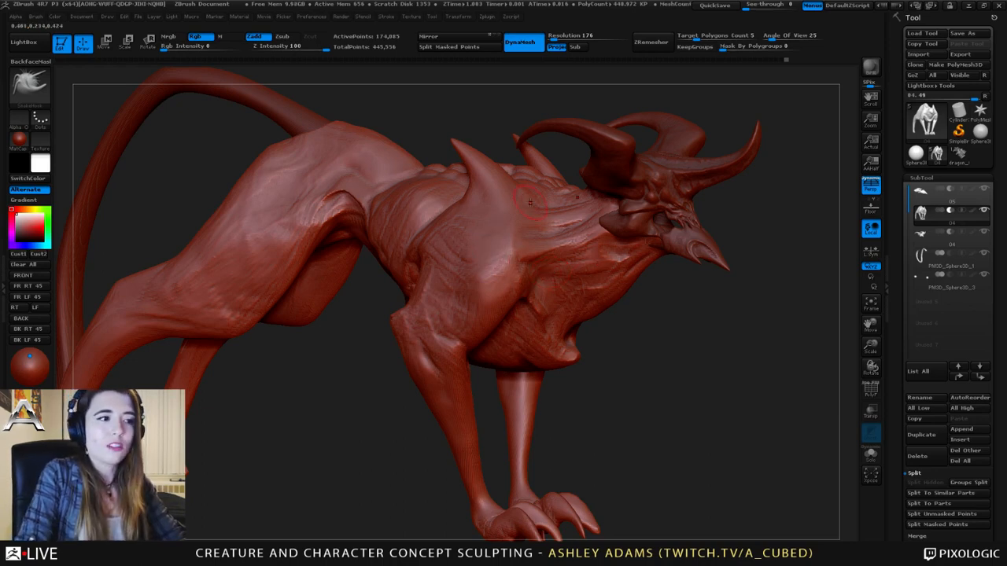
mouse_move(579, 226)
right_down()
mouse_move(562, 275)
mouse_move(565, 241)
mouse_move(543, 234)
right_up()
- Switch the creature's material back to Longhi-sculpt-spe
click(20, 140)
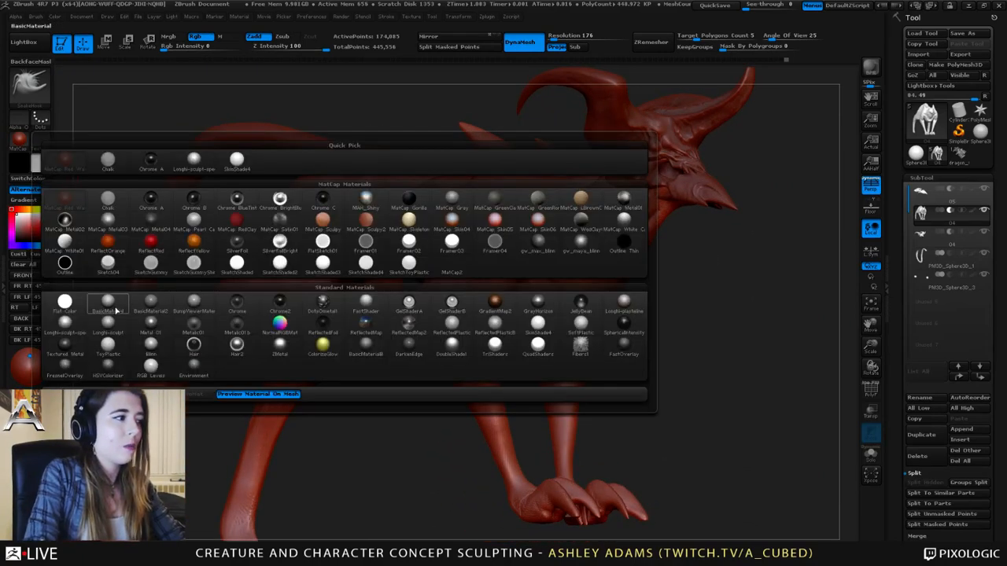
click(65, 323)
right_drag(601, 216, 589, 169)
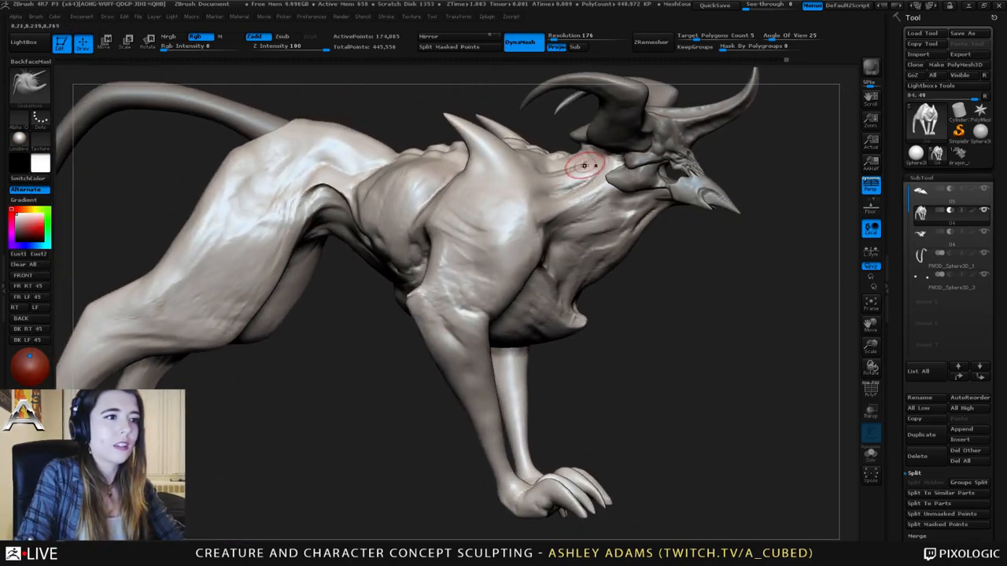
- Resize the SnakeHook brush and reshape the back contour of the lower front legs down to the wrists
right_drag(472, 358, 546, 373)
key(space)
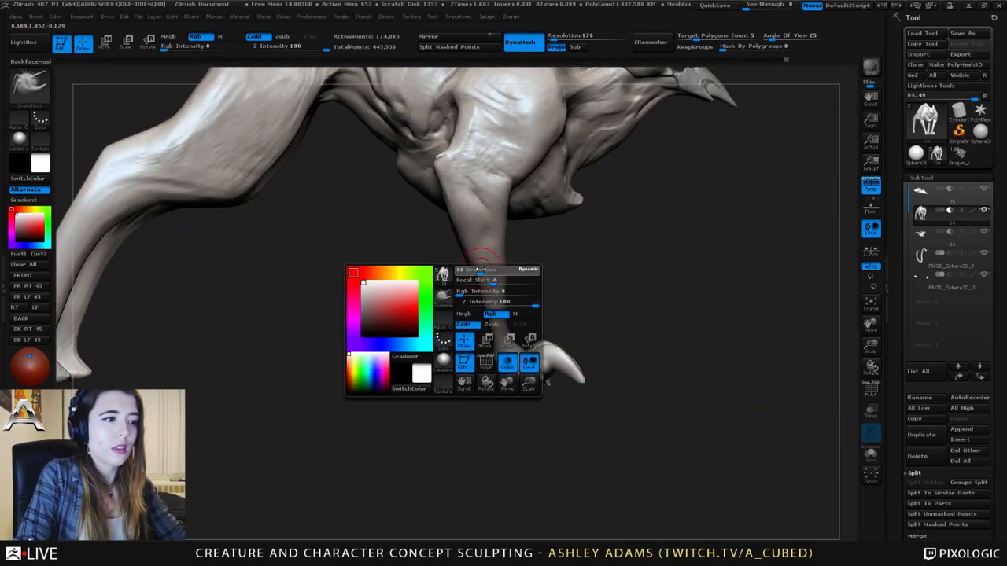
drag(478, 273, 485, 273)
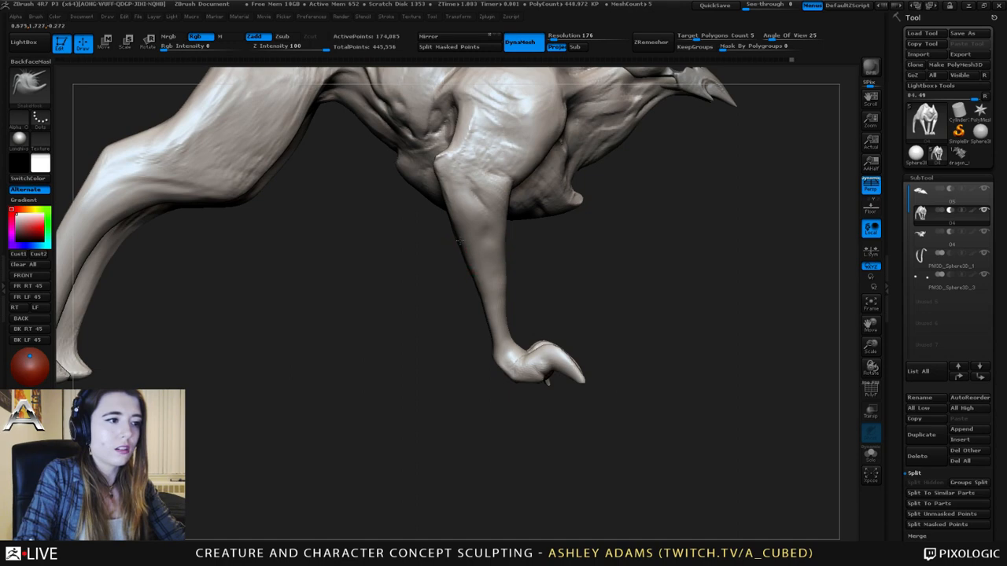
mouse_move(457, 229)
right_down()
mouse_move(479, 288)
mouse_move(503, 303)
right_up()
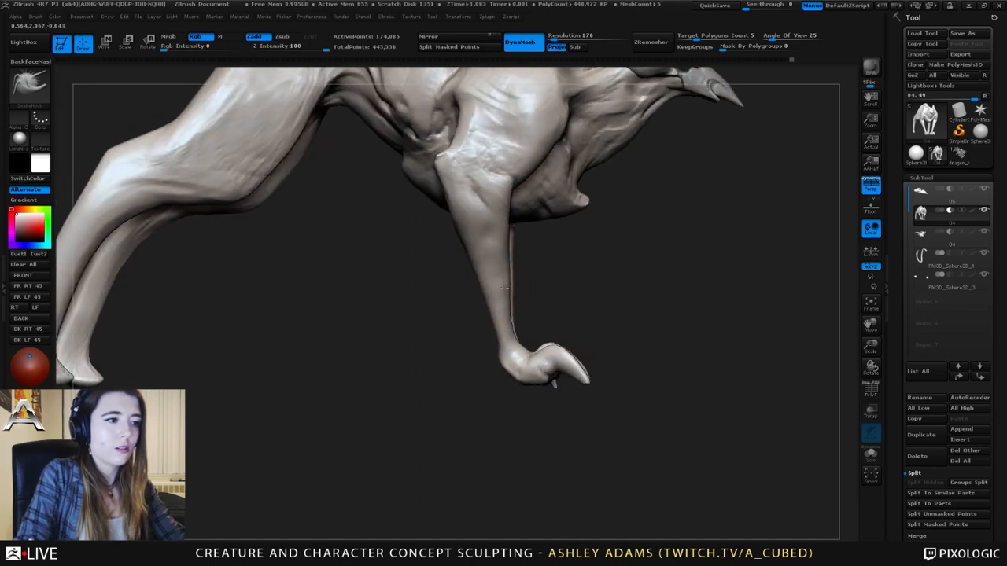
key(space)
drag(504, 347, 495, 343)
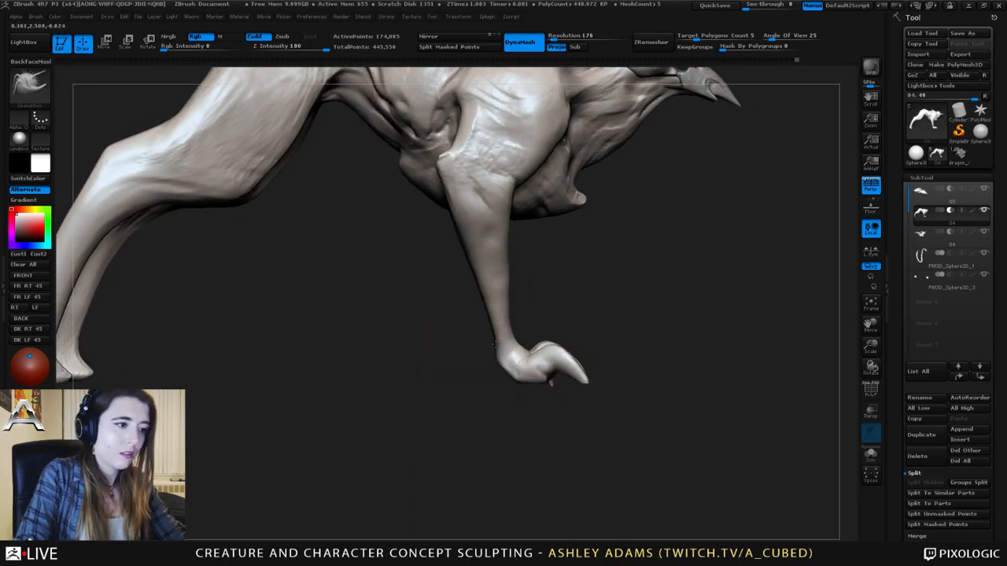
right_drag(463, 379, 474, 381)
drag(497, 344, 489, 330)
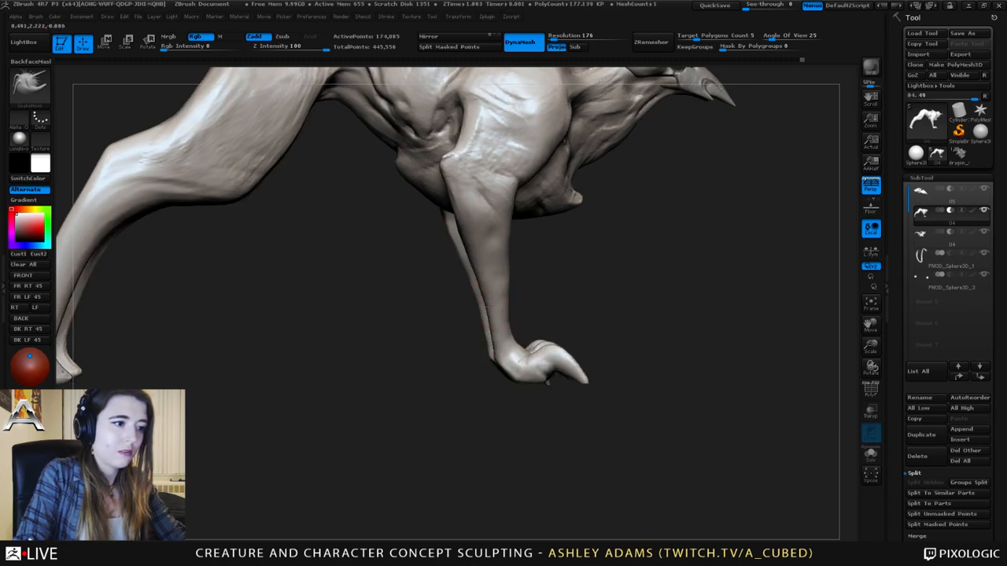
- Smooth the lower front legs and refine their front and back contours with the SnakeHook brush
right_drag(485, 274, 488, 281)
shift+drag(487, 281, 508, 348)
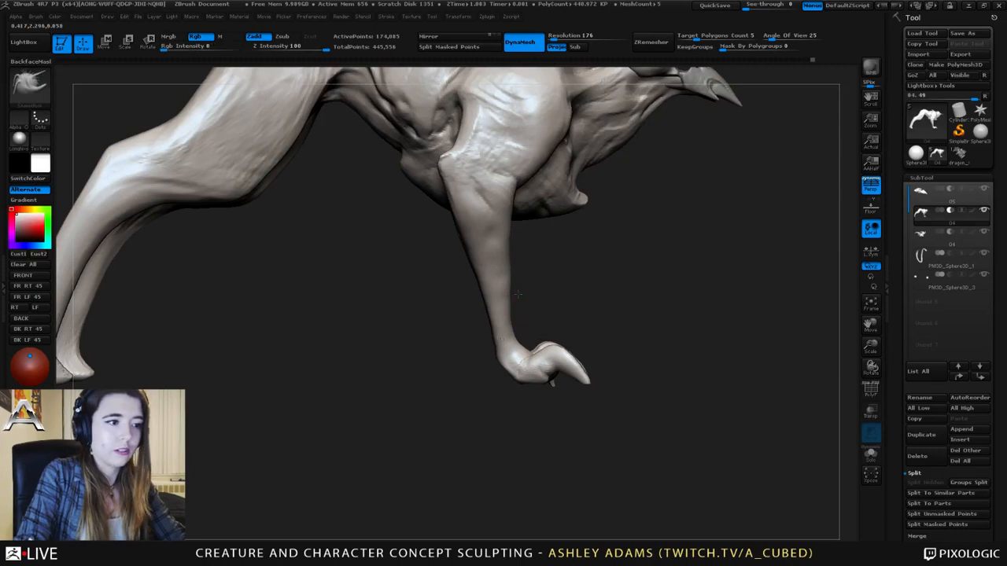
alt+right_drag(512, 335, 491, 315)
drag(492, 313, 490, 296)
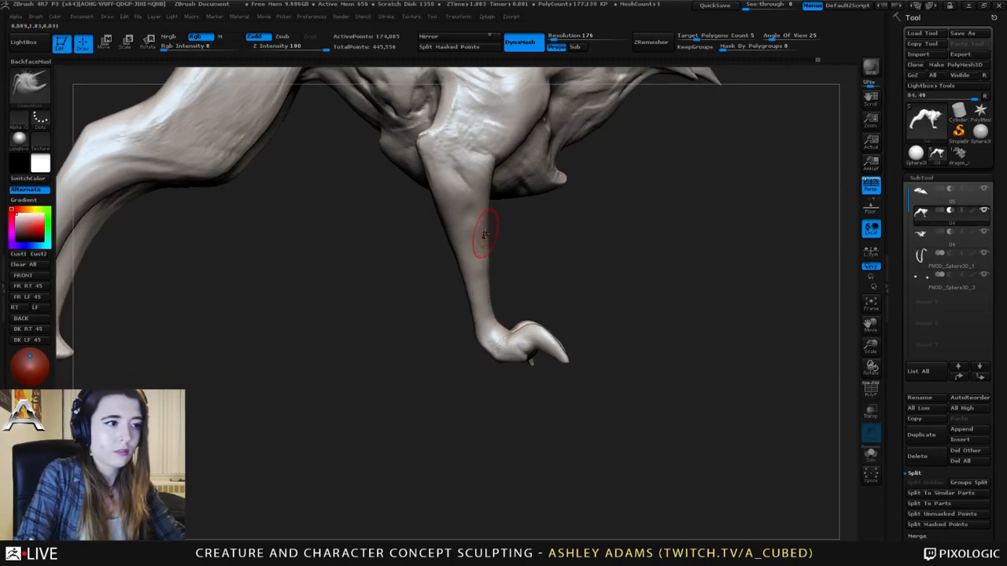
drag(485, 228, 494, 298)
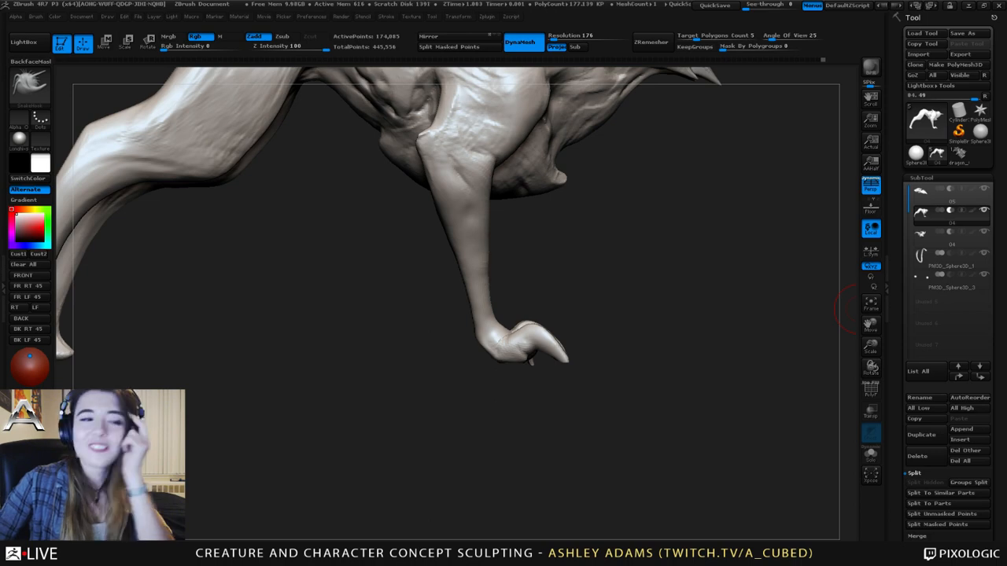
- Adjust the inner claws of the front paws with an enlarged SnakeHook brush
drag(557, 323, 480, 326)
mouse_move(592, 339)
mouse_down()
mouse_move(511, 267)
mouse_move(581, 339)
mouse_move(557, 360)
mouse_up()
key(space)
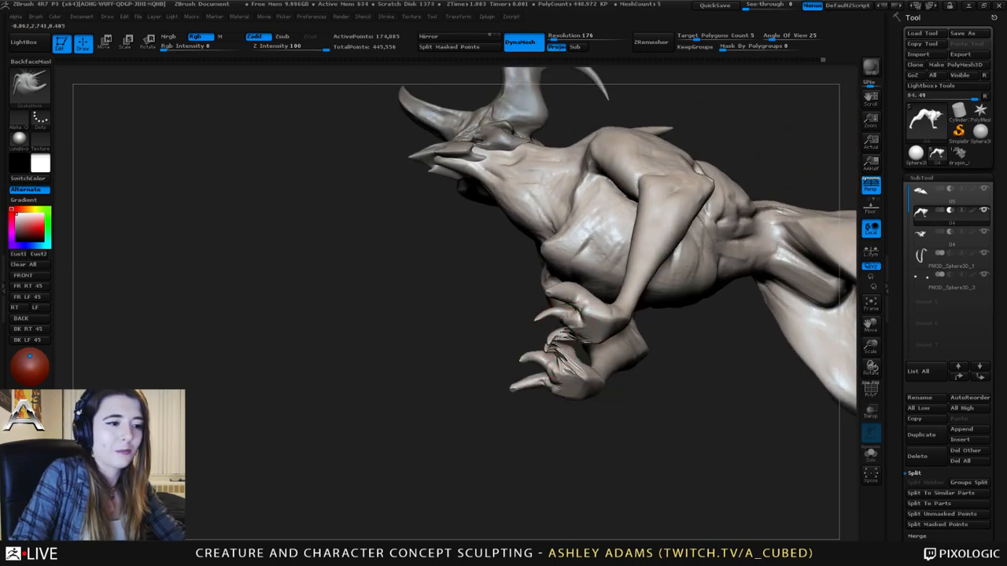
mouse_move(551, 417)
mouse_down()
mouse_move(648, 394)
mouse_move(702, 354)
mouse_move(614, 346)
mouse_up()
key(space)
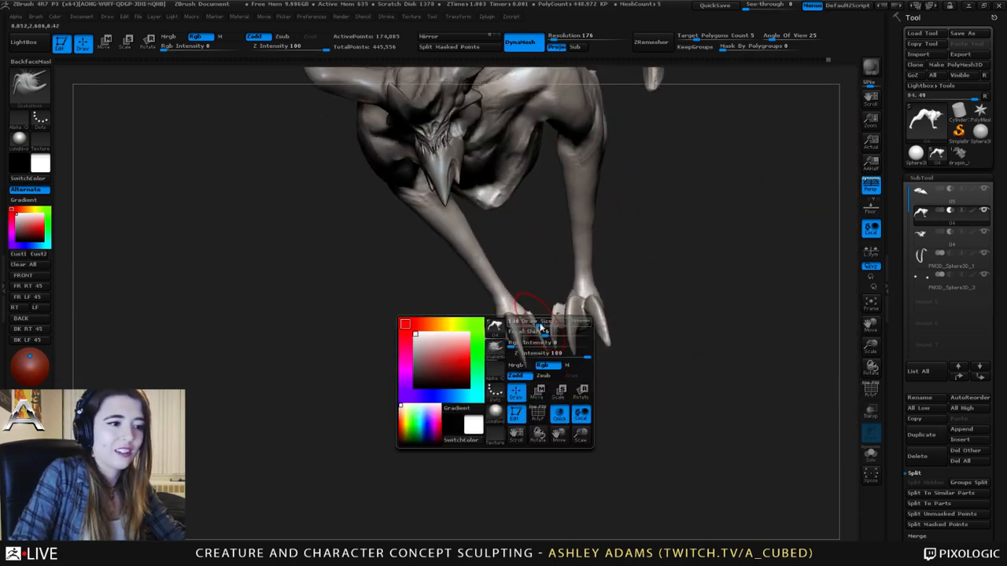
drag(539, 330, 551, 330)
drag(535, 409, 629, 393)
mouse_move(534, 409)
mouse_down()
mouse_move(590, 391)
mouse_move(538, 377)
mouse_up()
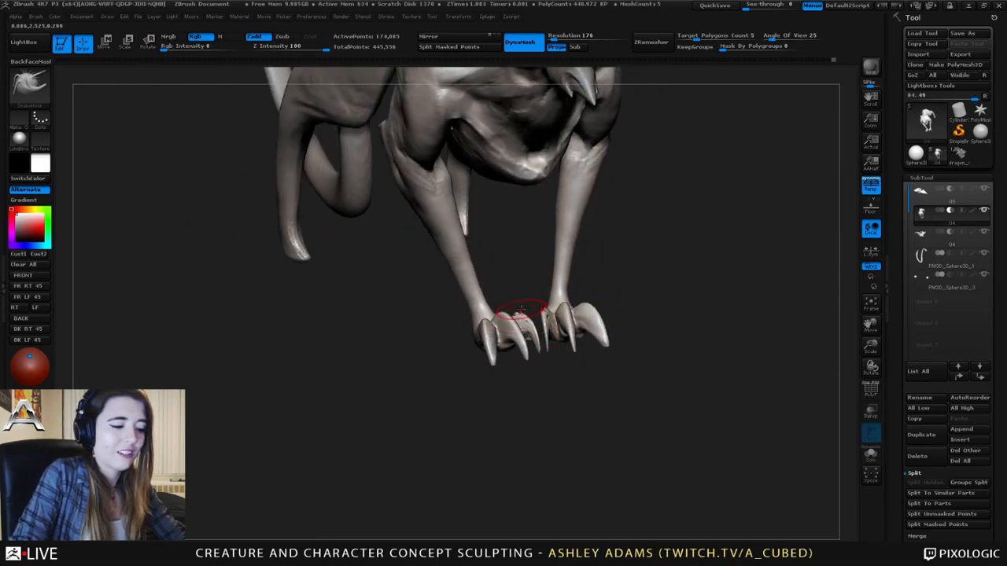
- Thicken the inner claws of the front paws with the Inflate brush
key(b)
key(i)
key(n)
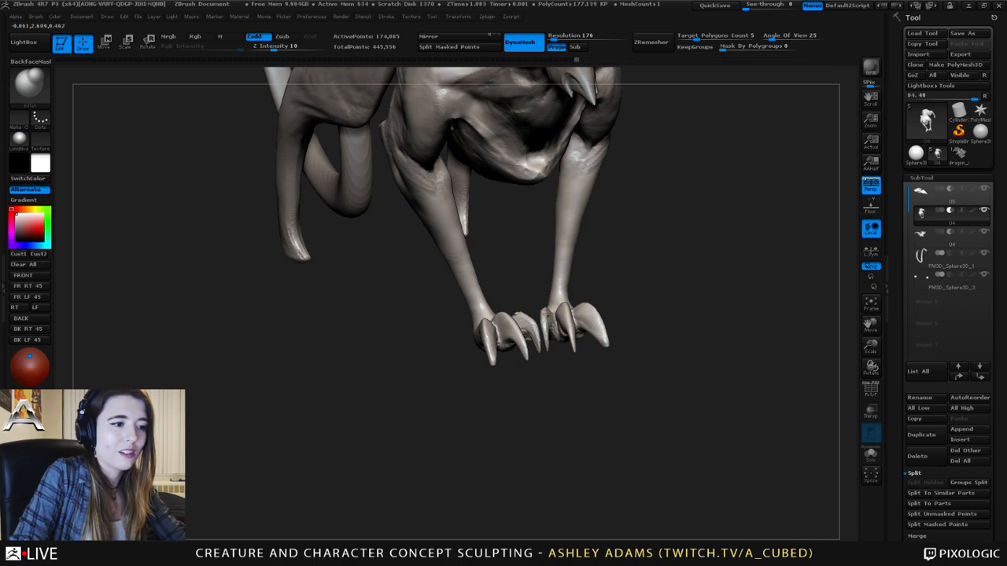
drag(503, 394, 602, 401)
mouse_move(583, 271)
mouse_down()
mouse_move(546, 373)
mouse_move(526, 362)
mouse_move(513, 281)
mouse_move(526, 285)
mouse_up()
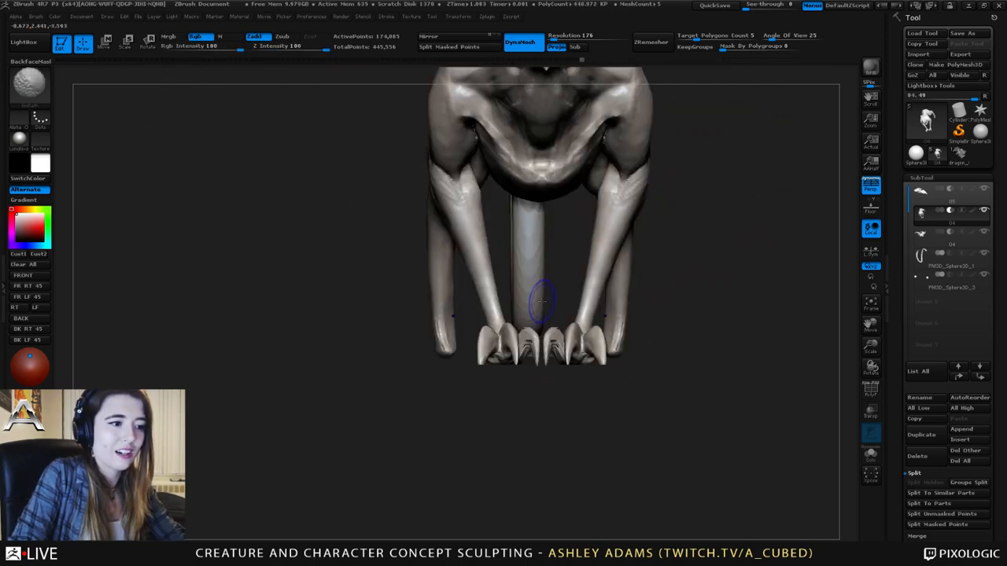
- Pull the front paws' inner claws downward with the SnakeHook brush
key(b)
key(s)
key(h)
right_click(538, 340)
alt+right_drag(530, 333, 567, 350)
drag(513, 350, 517, 369)
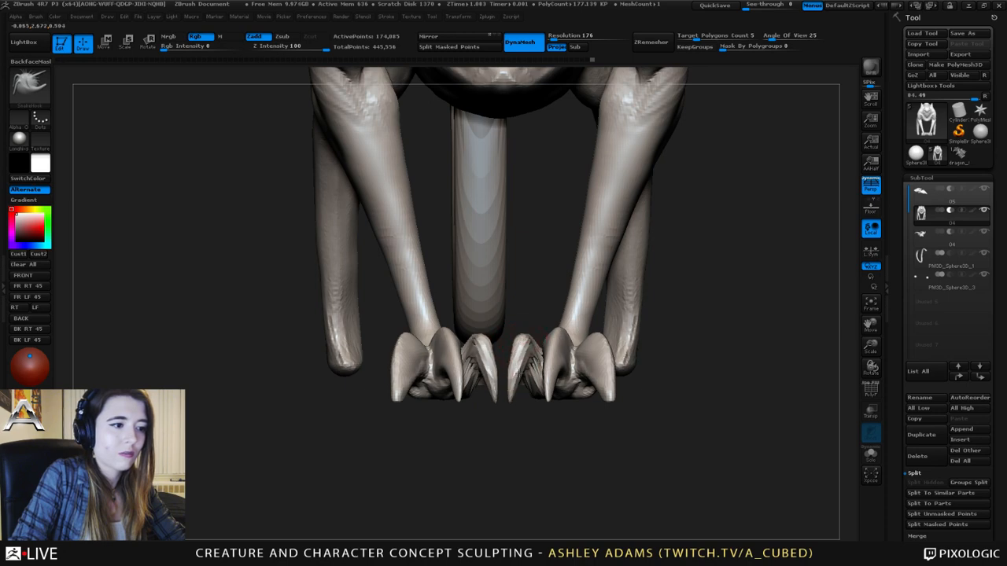
- Slim and curve the outer claws of the front paws with the SnakeHook brush
mouse_move(520, 369)
alt+right_down()
mouse_move(512, 343)
mouse_move(472, 356)
mouse_move(493, 351)
mouse_move(510, 363)
mouse_move(530, 352)
mouse_move(511, 345)
mouse_move(522, 346)
alt+right_up()
key(1)
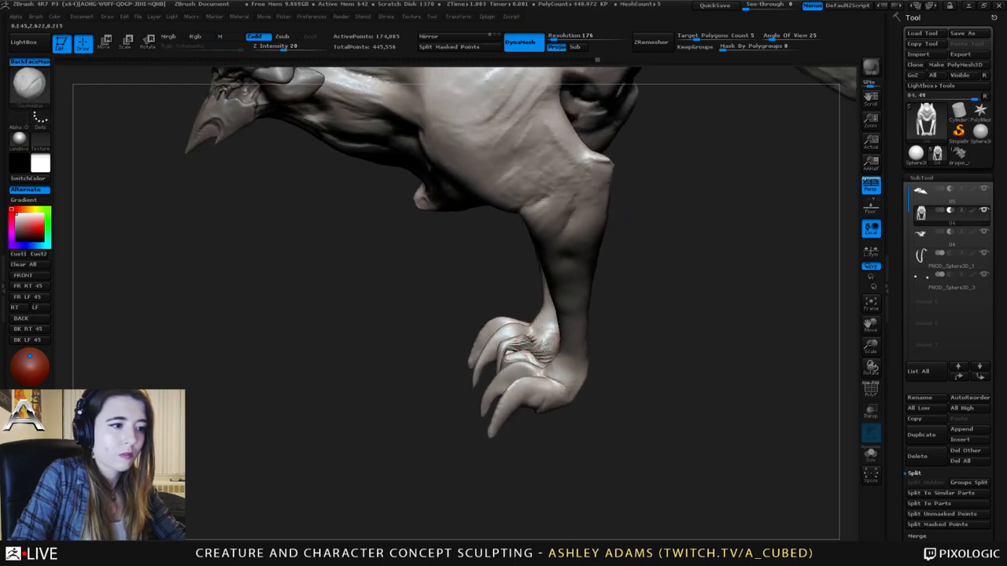
key(2)
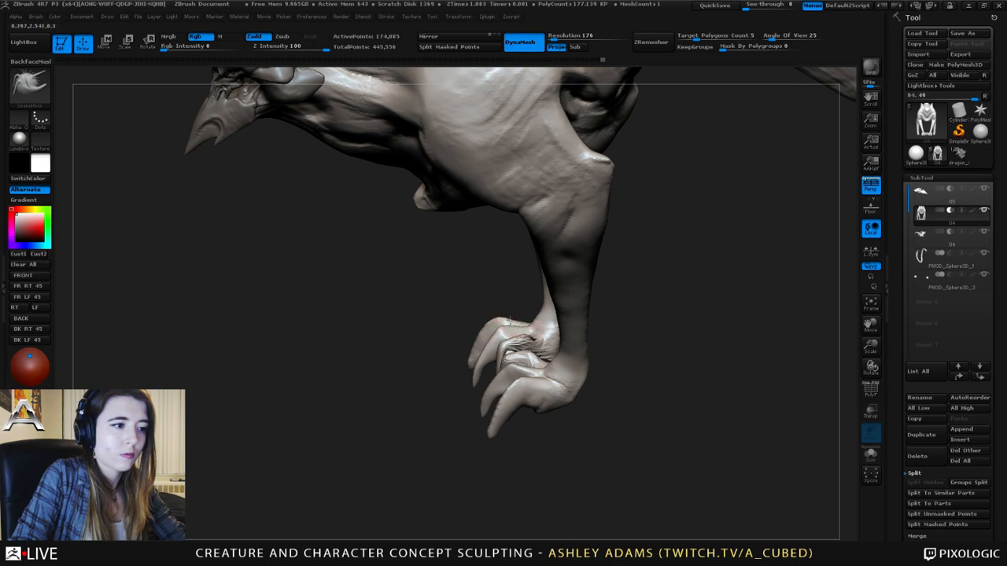
right_drag(507, 321, 484, 349)
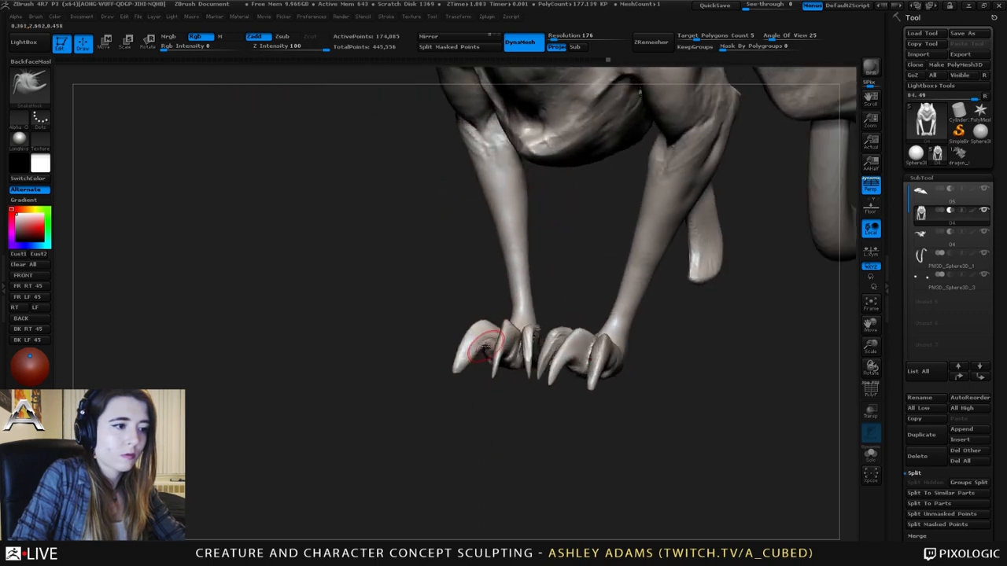
key(1)
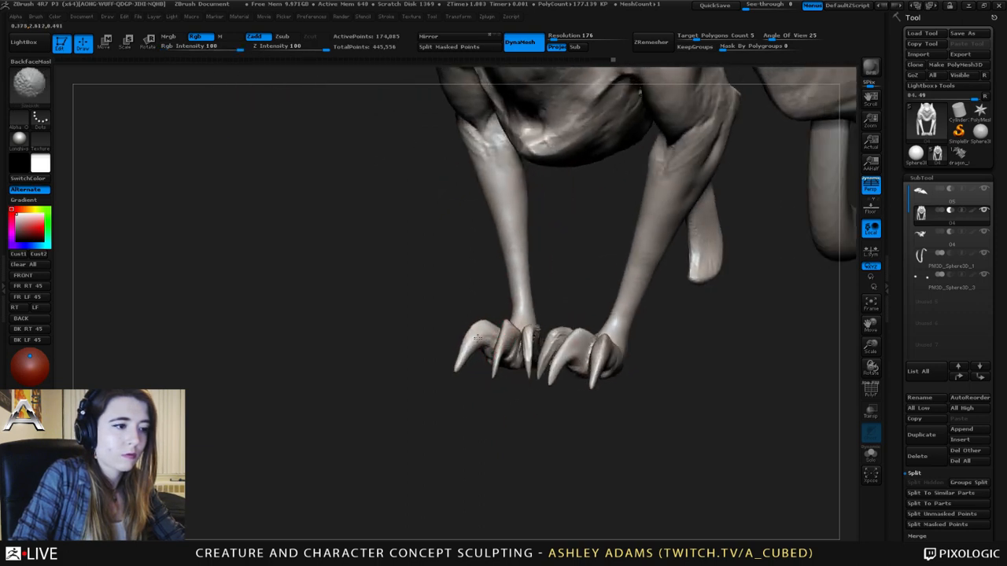
right_drag(477, 338, 515, 340)
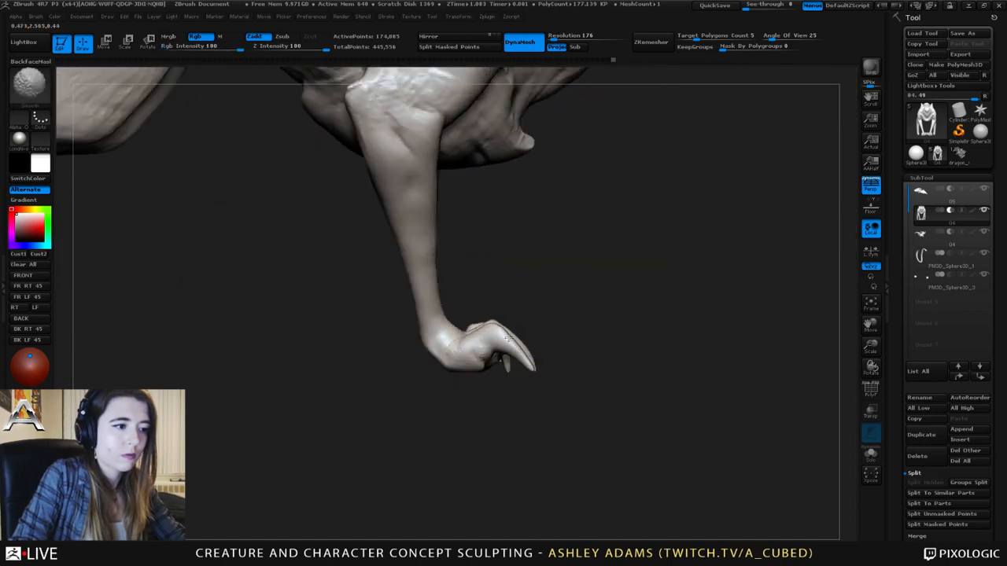
- Smooth the outer claws and reshape the bases of the neighbouring front-paw claws with the SnakeHook brush
shift+drag(509, 338, 510, 342)
key(space)
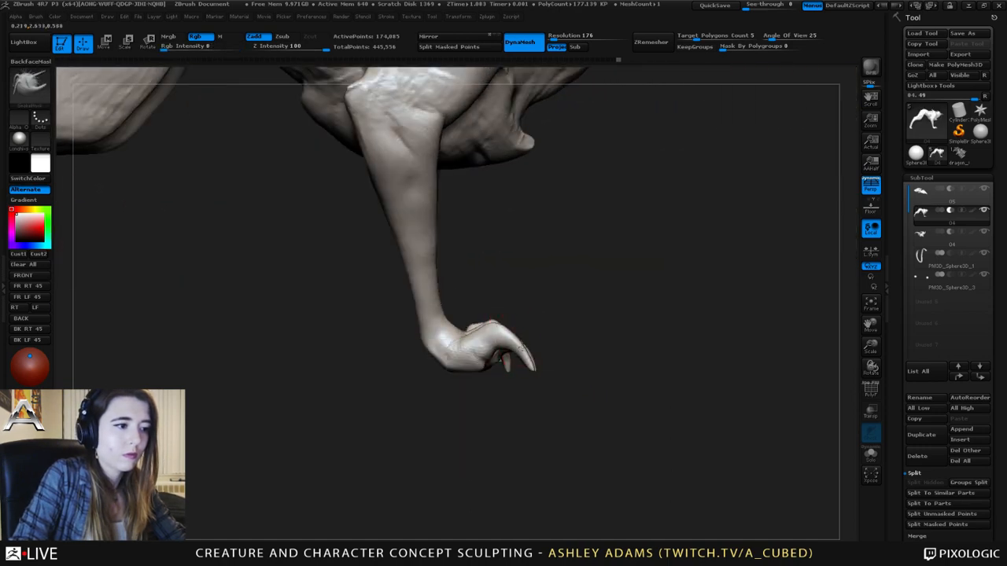
right_drag(521, 346, 522, 346)
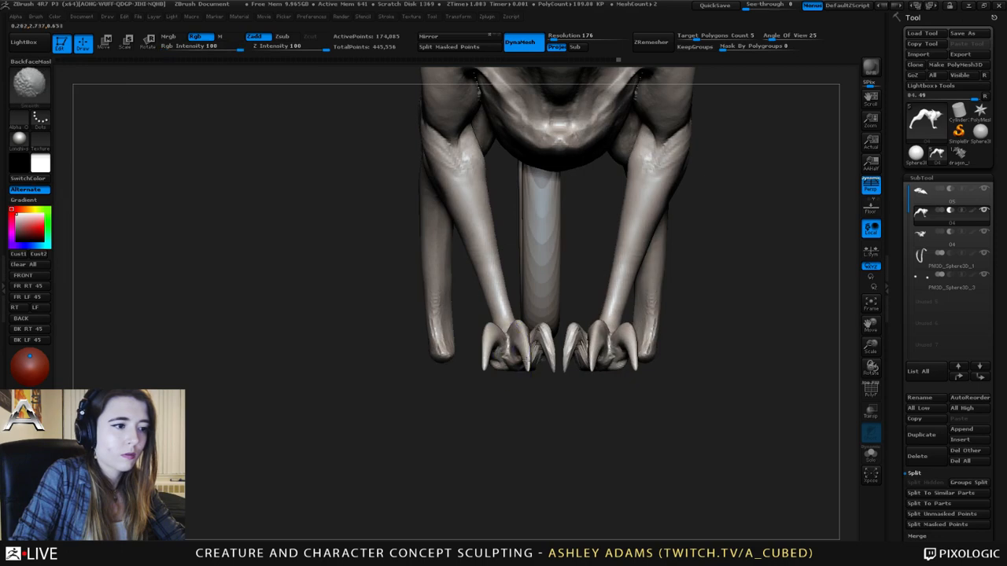
right_drag(521, 303, 505, 348)
key(space)
drag(513, 338, 519, 329)
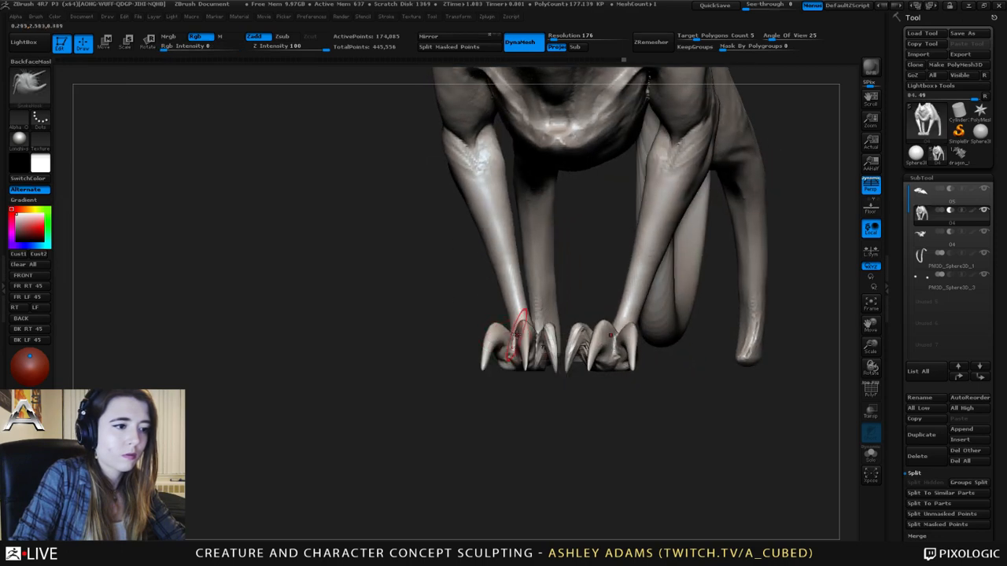
- Remesh the body with DynaMesh at resolution 176 and return to the SnakeHook brush
ctrl+drag(630, 407, 634, 400)
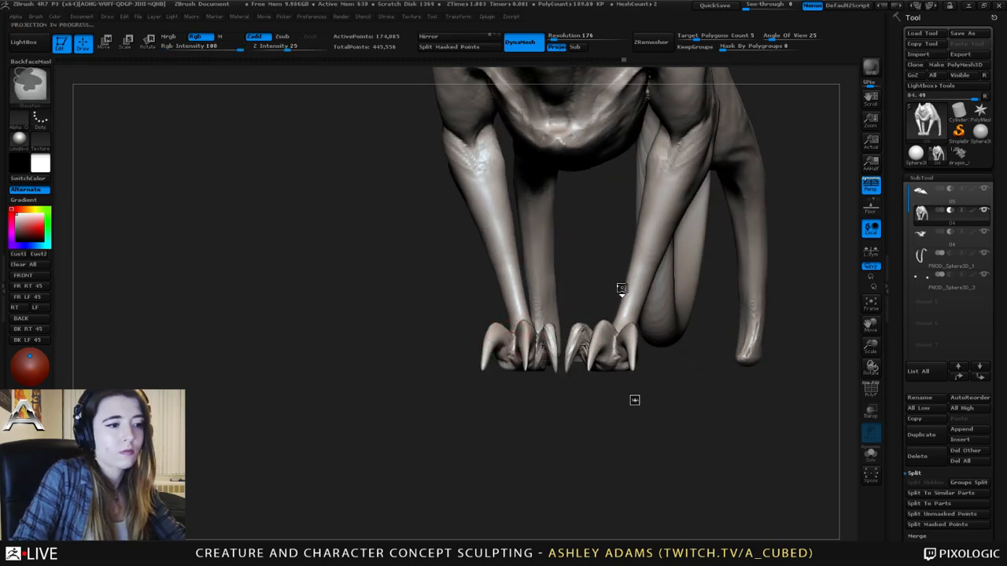
key(b)
key(s)
key(h)
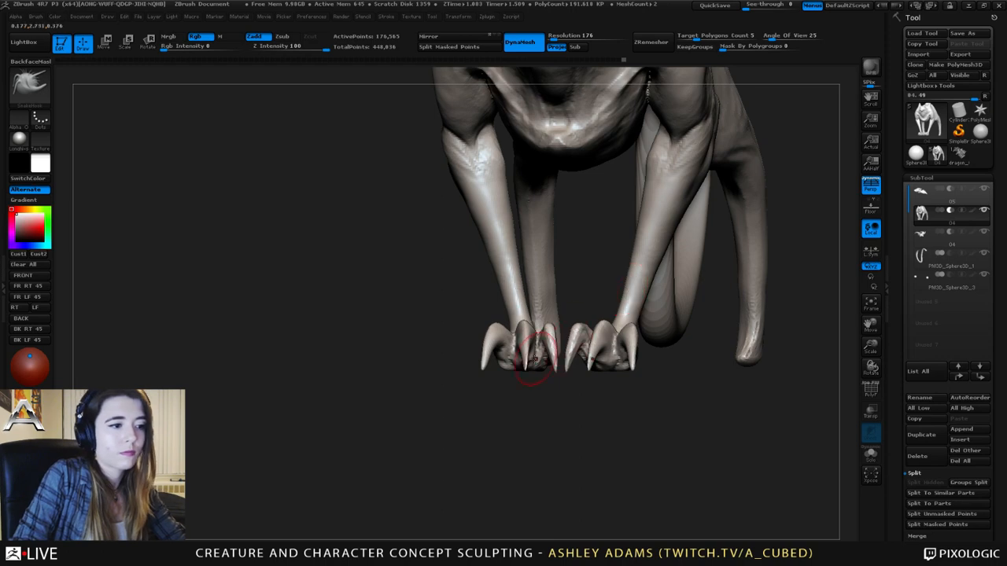
- Build up volume on the tops of the front paws behind the claws with the ClayBuildup brush
key(b)
key(c)
key(b)
ctrl+right_drag(535, 391, 525, 334)
mouse_move(525, 334)
right_down()
mouse_move(515, 315)
mouse_move(552, 305)
mouse_move(568, 276)
mouse_move(539, 353)
mouse_move(577, 398)
mouse_move(527, 317)
mouse_move(535, 331)
right_up()
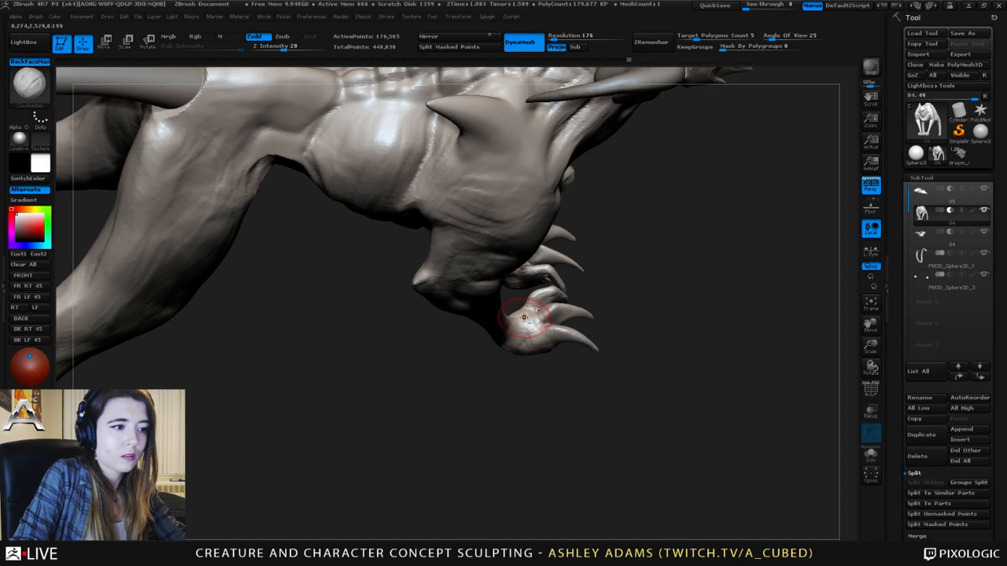
mouse_move(531, 332)
right_down()
mouse_move(511, 343)
mouse_move(555, 248)
mouse_move(529, 305)
mouse_move(508, 307)
mouse_move(542, 332)
right_up()
right_click(522, 337)
- Define the front paws' toes with the Dam_Standard brush and adjust their inner side and back with SnakeHook
key(b)
key(d)
key(s)
key(b)
key(s)
key(h)
drag(535, 327, 535, 321)
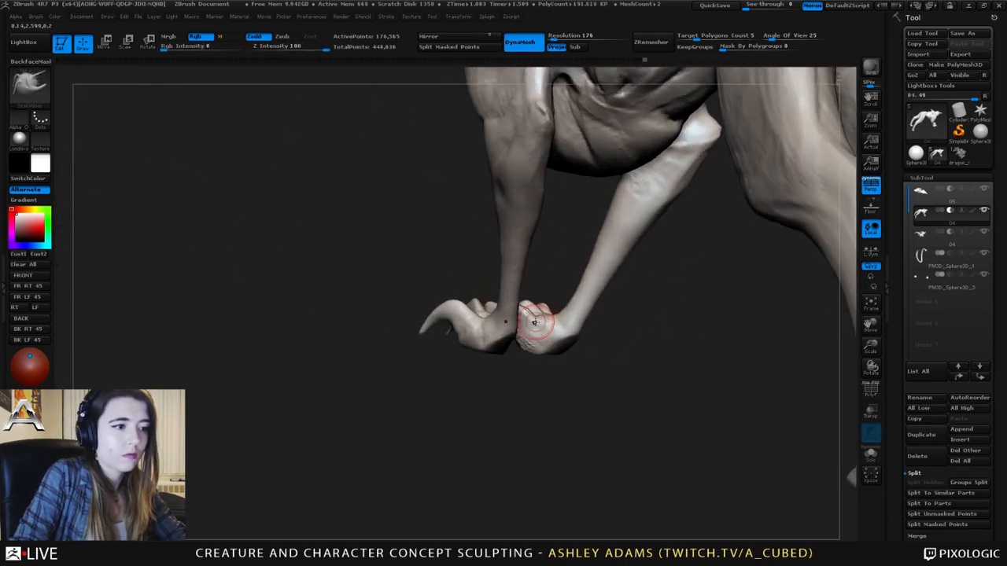
mouse_move(545, 322)
right_down()
mouse_move(519, 281)
mouse_move(528, 323)
mouse_move(554, 311)
mouse_move(544, 315)
right_up()
drag(525, 316, 521, 322)
key(1)
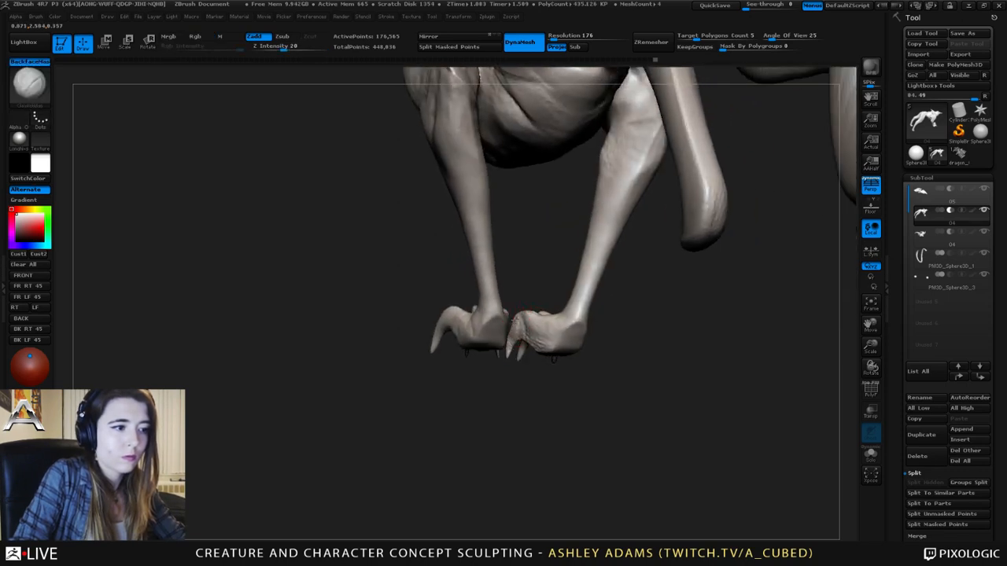
mouse_move(527, 321)
right_down()
mouse_move(511, 348)
mouse_move(528, 330)
mouse_move(499, 315)
right_up()
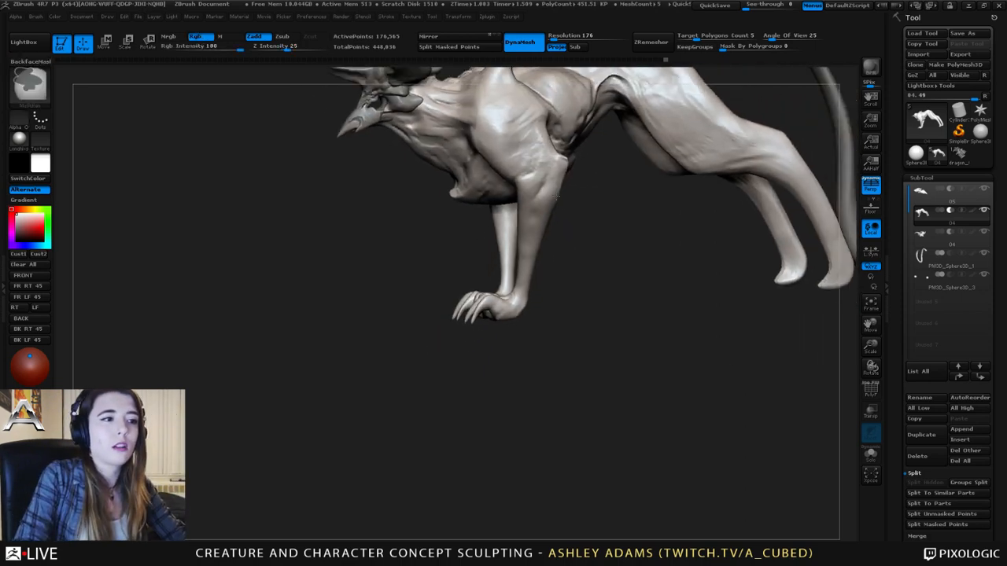
- Slim the lower hind legs above the feet with the SnakeHook brush and smooth their surface
mouse_move(555, 196)
right_down()
mouse_move(537, 214)
mouse_move(439, 205)
mouse_move(539, 286)
mouse_move(474, 311)
mouse_move(392, 309)
mouse_move(498, 288)
mouse_move(663, 278)
mouse_move(407, 261)
right_up()
right_click(537, 214)
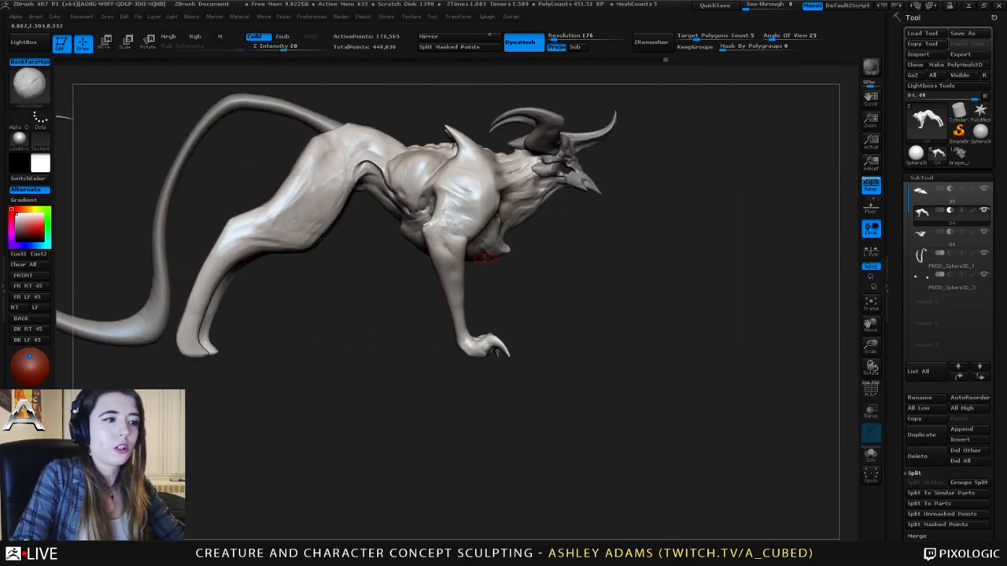
right_drag(486, 258, 416, 269)
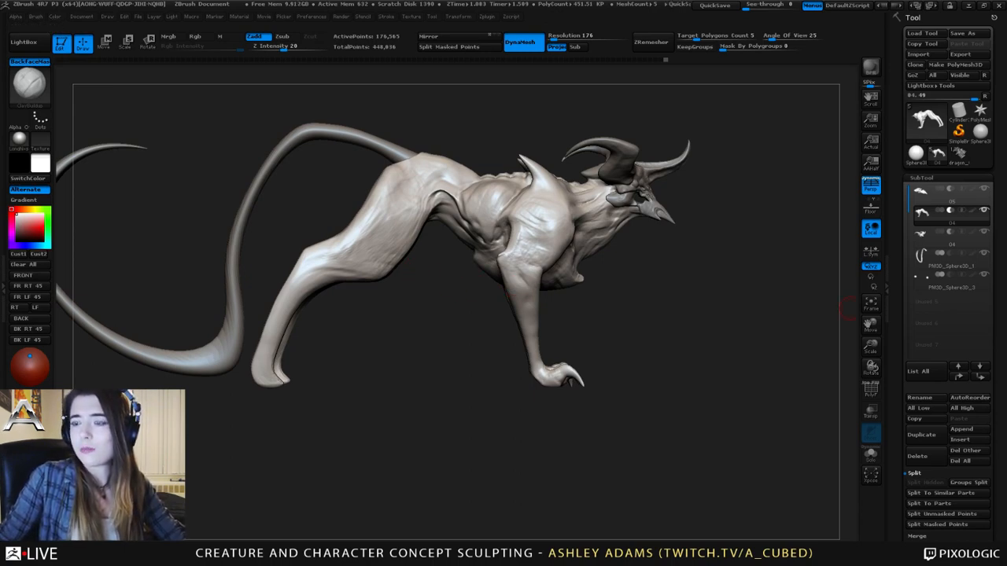
mouse_move(848, 309)
right_down()
mouse_move(767, 306)
mouse_move(842, 307)
right_up()
alt+right_drag(304, 288, 409, 272)
right_click(410, 272)
drag(415, 272, 423, 272)
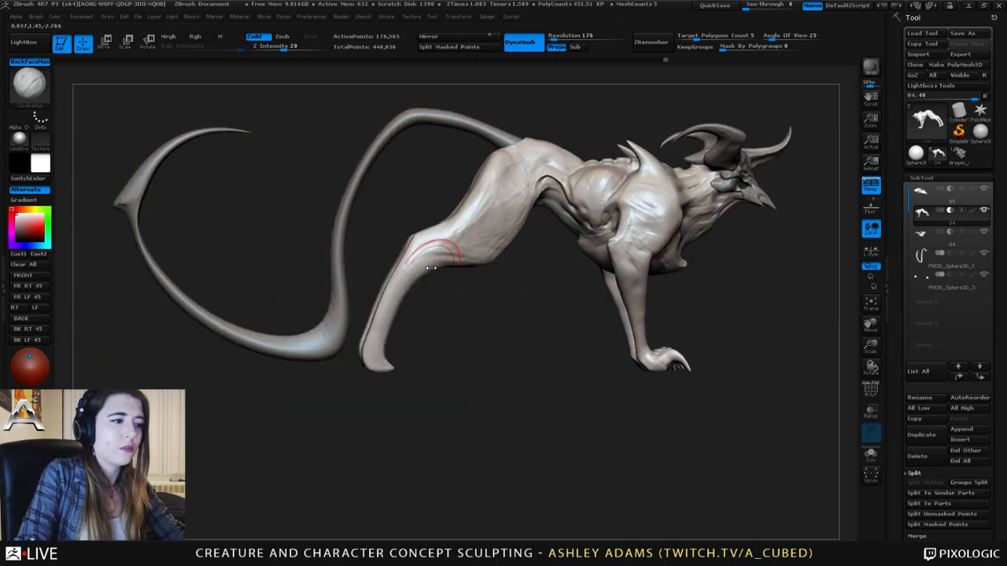
mouse_move(416, 271)
ctrl+right_down()
mouse_move(417, 324)
mouse_move(362, 294)
ctrl+right_up()
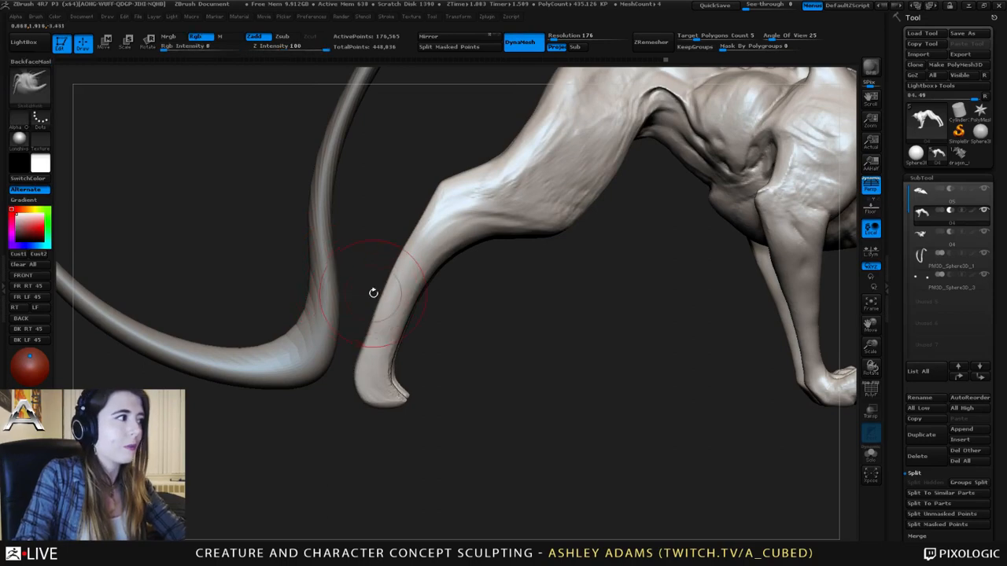
shift+drag(378, 346, 384, 338)
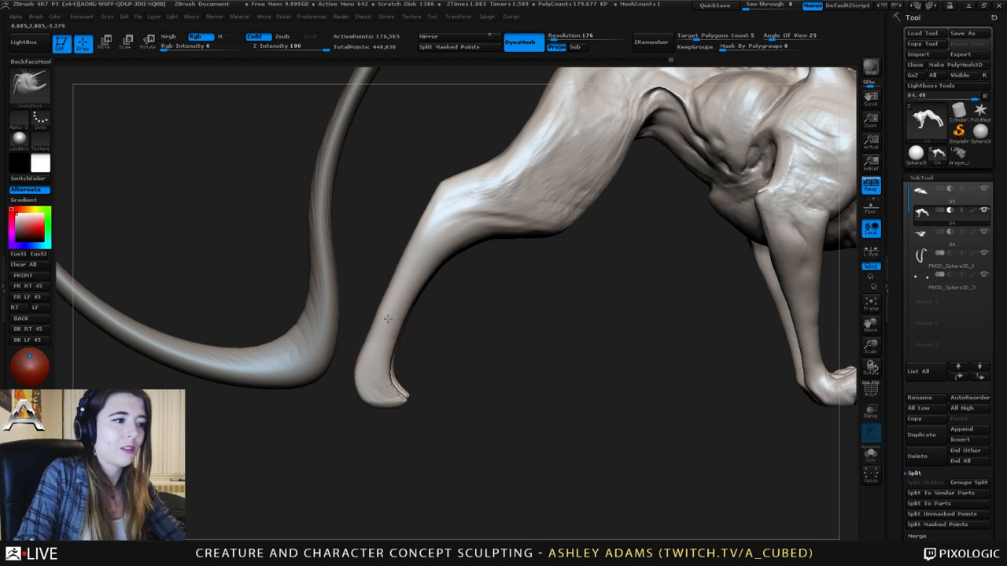
mouse_move(410, 307)
mouse_down()
mouse_move(423, 305)
mouse_move(421, 316)
mouse_up()
key(space)
shift+drag(412, 247, 402, 306)
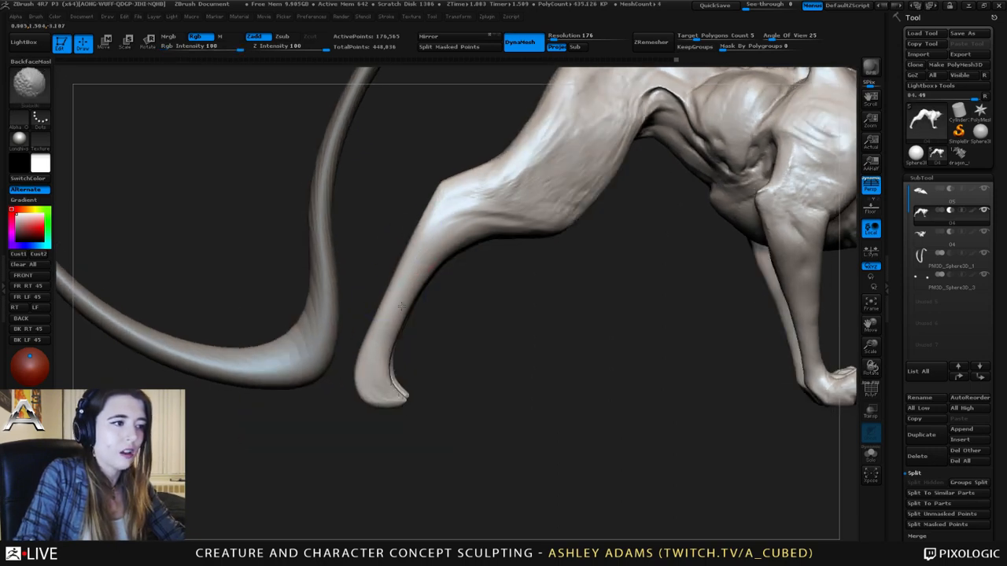
- Adjust the outer contour of the lower hind legs from behind with a resized SnakeHook brush
mouse_move(411, 413)
alt+mouse_down()
mouse_move(354, 287)
mouse_move(382, 312)
mouse_move(476, 318)
alt+mouse_up()
key(space)
drag(359, 317, 426, 314)
key(space)
drag(381, 273, 397, 273)
key(space)
shift+drag(350, 315, 327, 314)
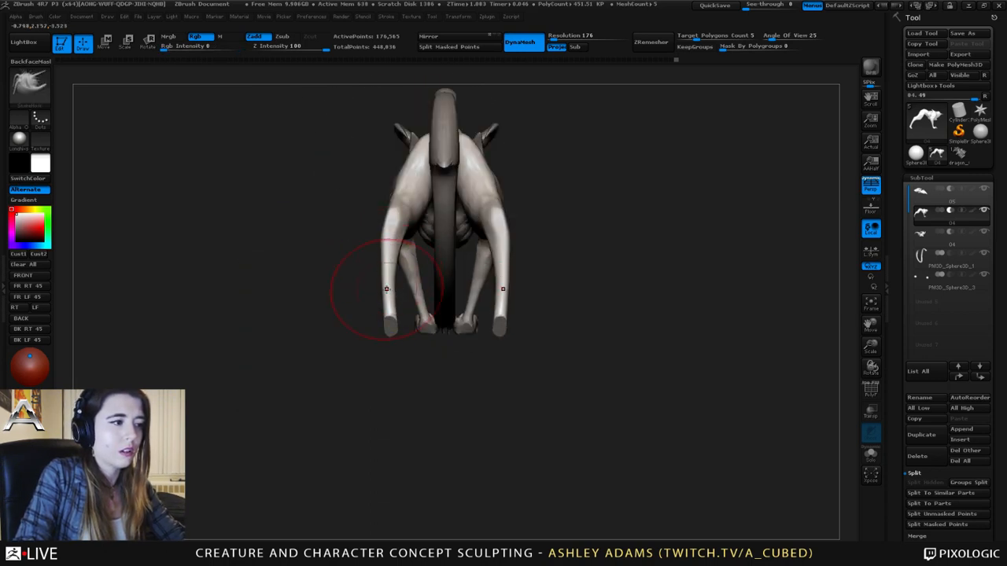
mouse_move(381, 288)
mouse_down()
mouse_move(388, 277)
mouse_move(350, 276)
mouse_move(402, 271)
mouse_up()
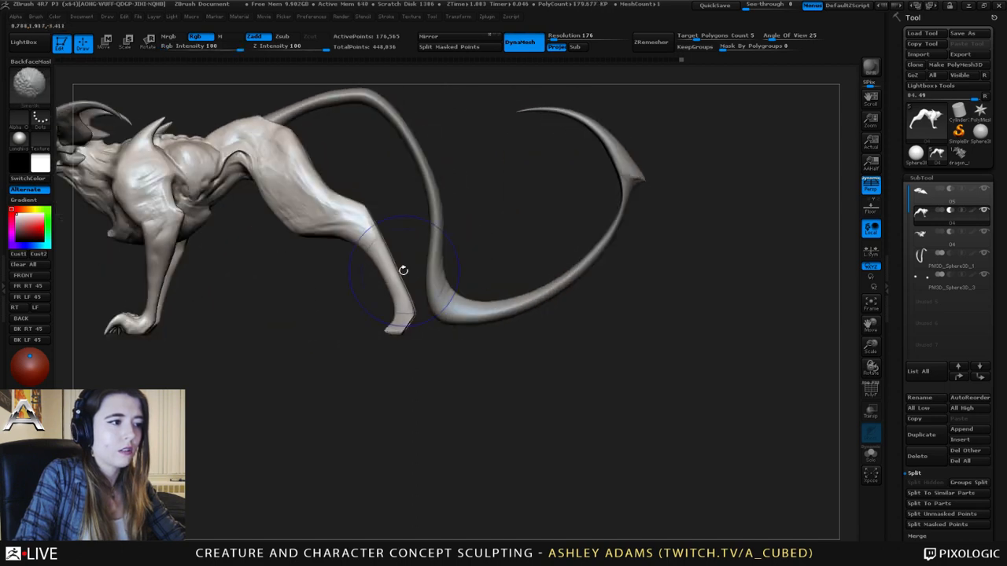
- Refine the side profile of the lower hind legs above the heels with the SnakeHook brush
alt+right_drag(402, 270, 433, 285)
right_click(413, 271)
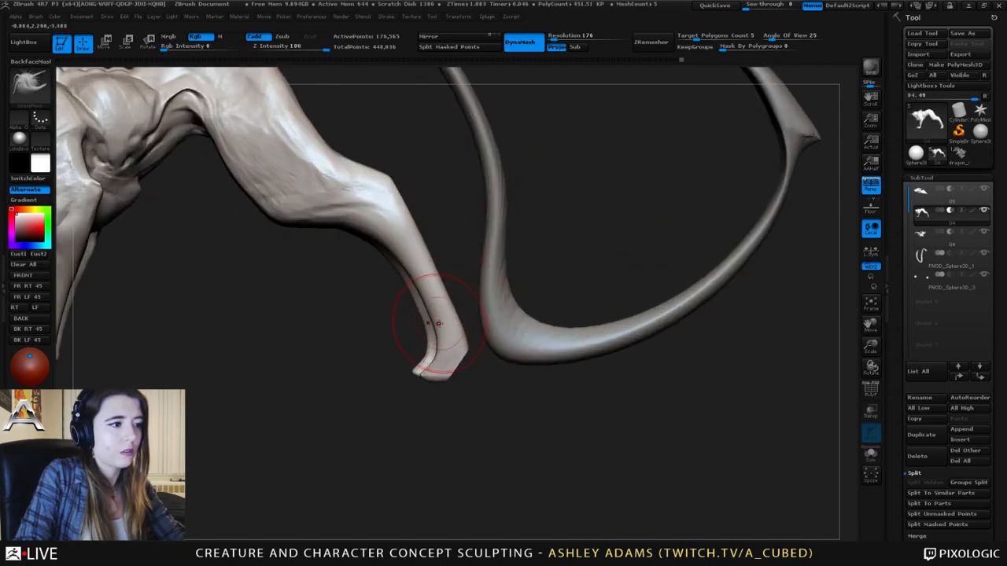
drag(438, 323, 429, 295)
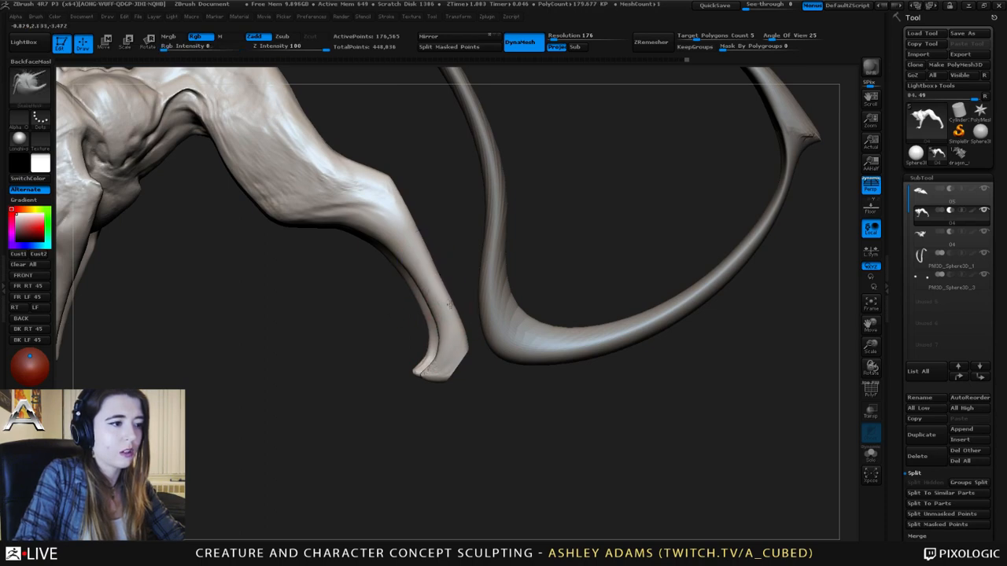
ctrl+right_drag(441, 294, 450, 242)
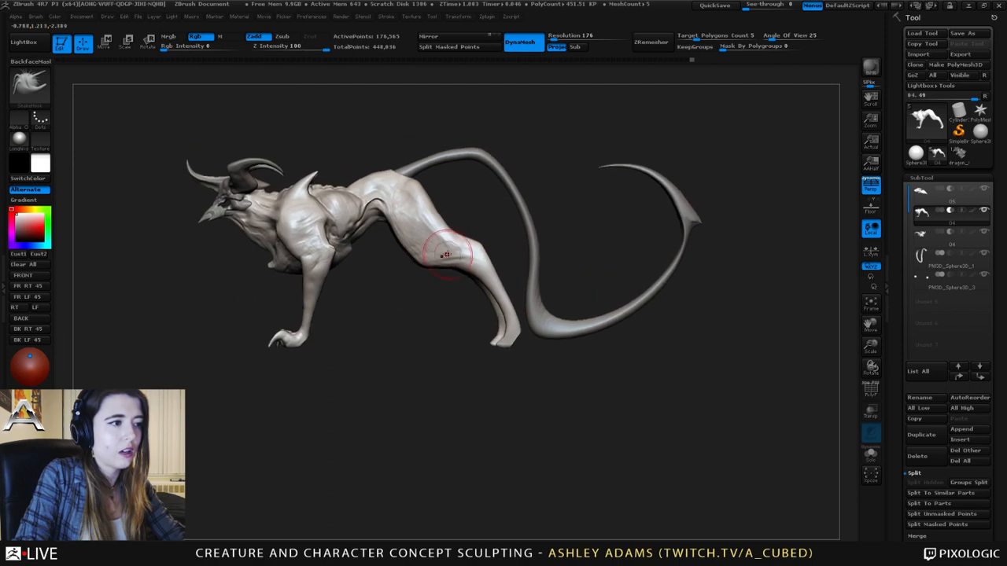
- Adjust the hind legs' overall silhouette at the thighs and knees with the SnakeHook brush
alt+right_drag(469, 276, 521, 283)
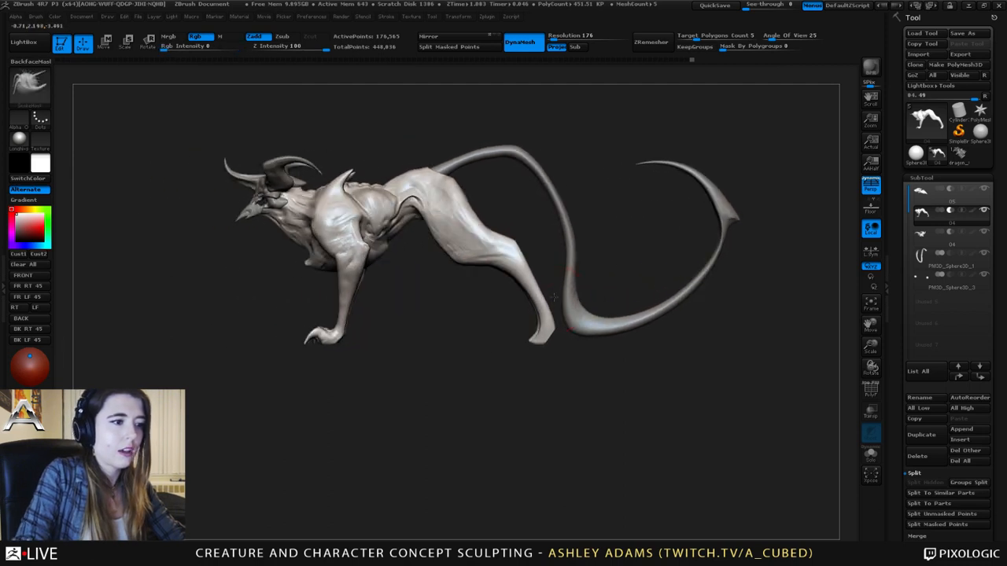
right_click(497, 355)
click(529, 297)
alt+right_drag(402, 225, 477, 252)
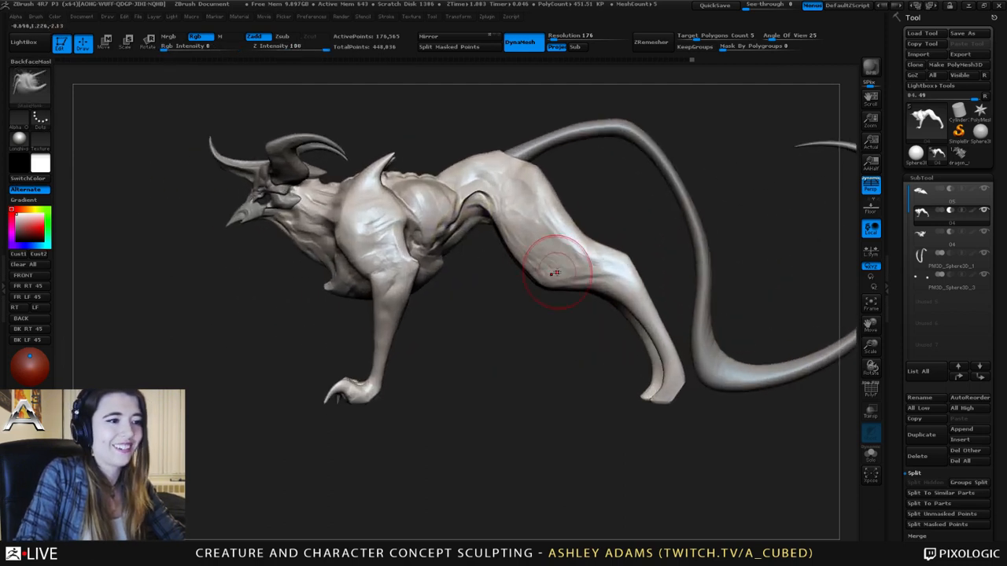
right_click(554, 272)
right_click(520, 242)
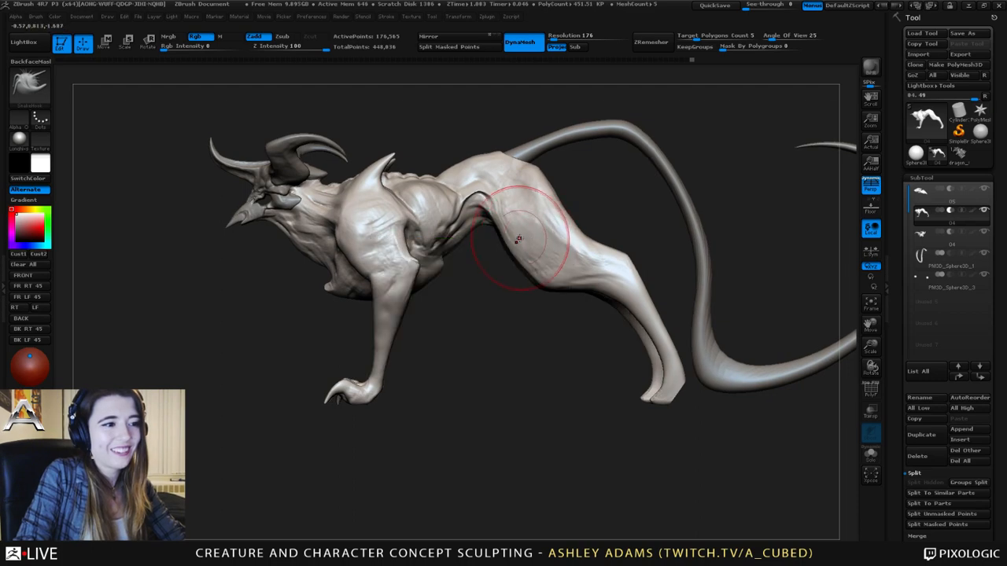
- Build up long muscle forms down the hind thighs with the ClayBuildup brush
key(b)
key(c)
key(b)
drag(521, 211, 511, 235)
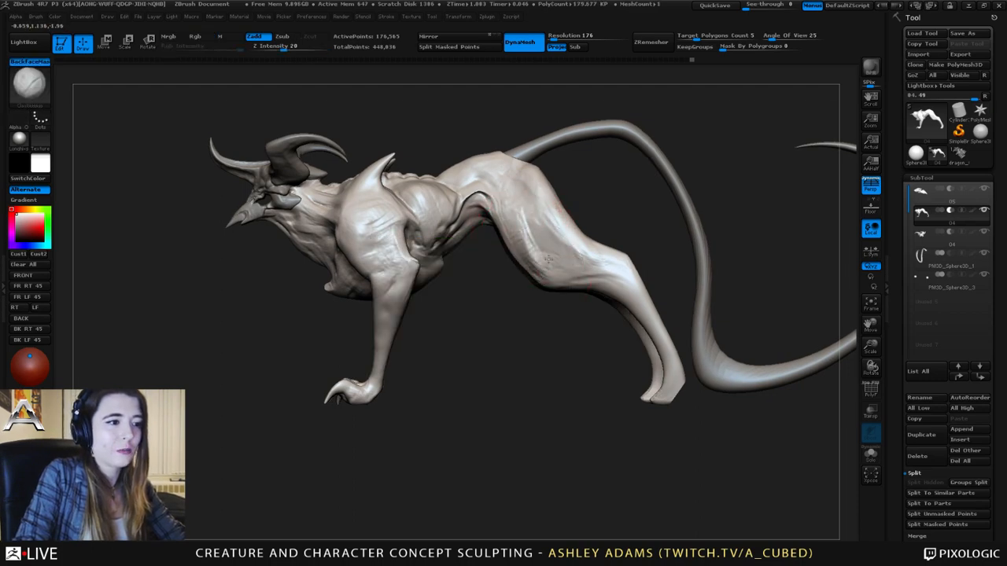
right_click(486, 318)
right_drag(424, 316, 511, 315)
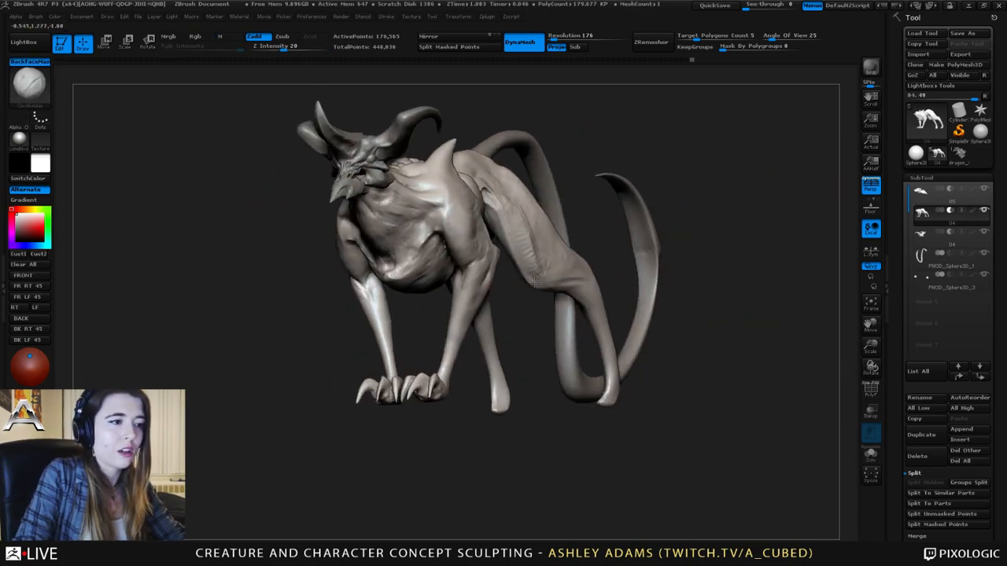
drag(521, 218, 520, 224)
right_drag(525, 313, 440, 315)
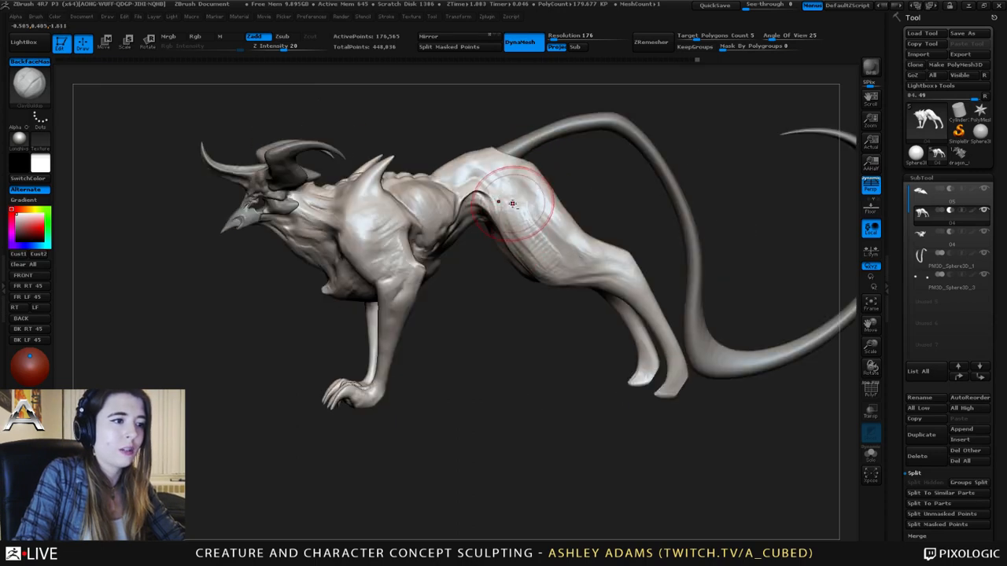
mouse_move(514, 203)
mouse_down()
mouse_move(521, 240)
mouse_move(521, 232)
mouse_up()
mouse_move(519, 230)
right_down()
mouse_move(508, 245)
mouse_move(511, 210)
mouse_move(490, 187)
right_up()
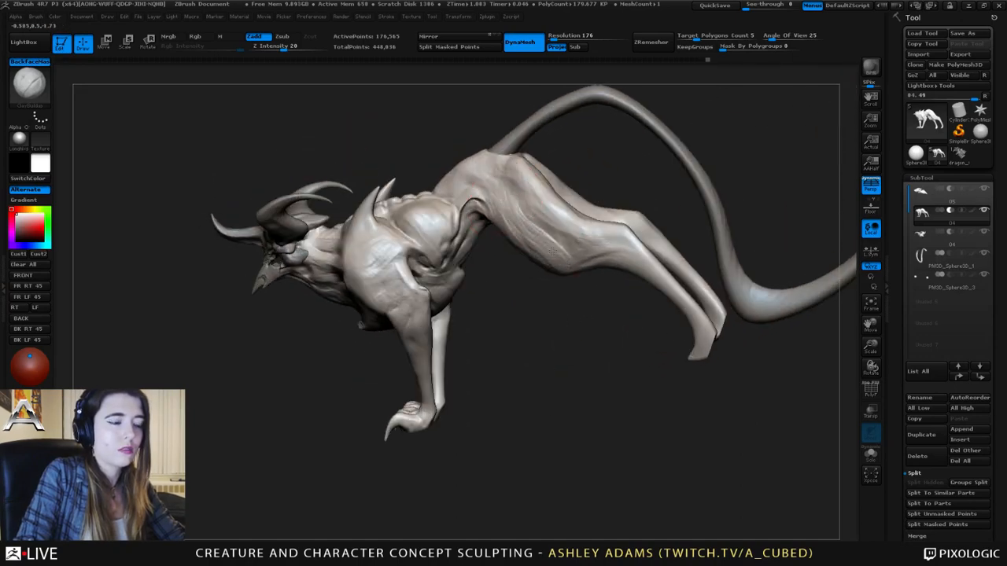
- Carve creases between the thigh muscles with the Dam_Standard brush and add volume around them with ClayBuildup
mouse_move(552, 252)
right_down()
mouse_move(581, 250)
mouse_move(512, 197)
right_up()
key(b)
key(d)
key(s)
key(b)
key(c)
key(b)
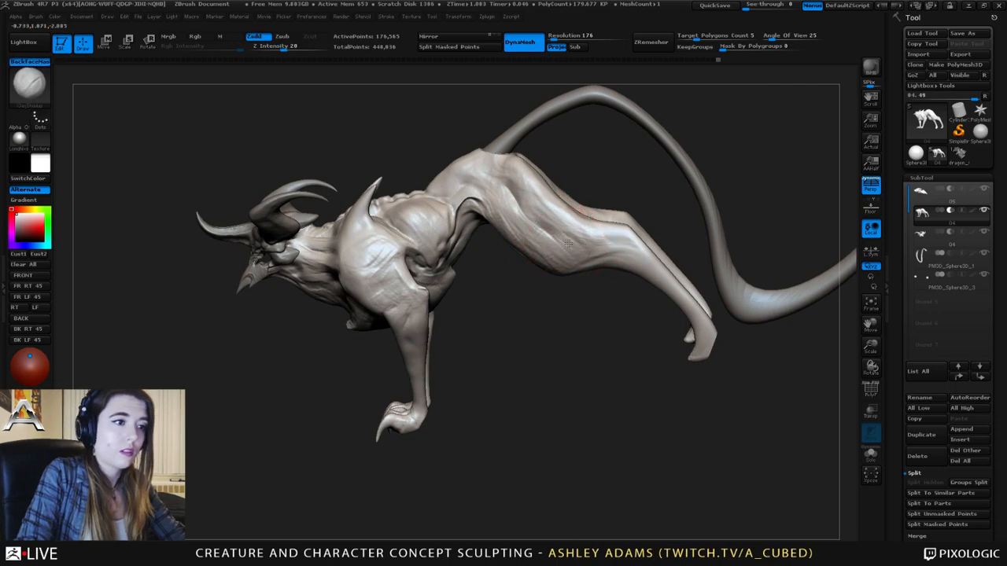
- Cut tendon and muscle lines from the lower thighs towards the hocks with the Dam_Standard brush
right_drag(568, 244, 560, 239)
key(b)
key(d)
key(s)
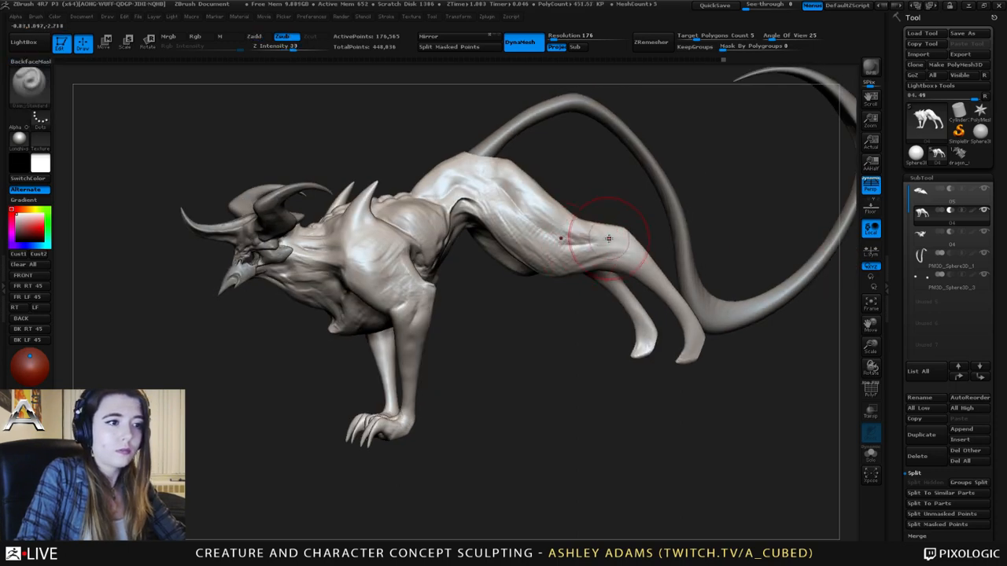
right_drag(618, 247, 570, 254)
mouse_move(590, 208)
right_down()
mouse_move(594, 185)
mouse_move(539, 152)
mouse_move(585, 176)
mouse_move(576, 159)
mouse_move(594, 200)
mouse_move(616, 216)
right_up()
- Adjust the contour of the hips, rear thighs and hocks with the SnakeHook brush, resizing the brush as needed
key(b)
key(s)
key(h)
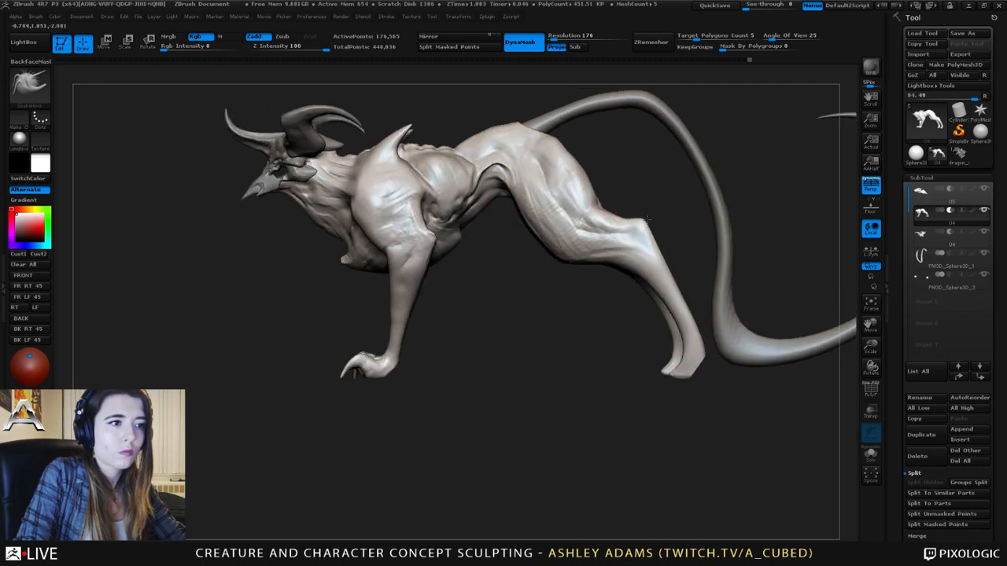
ctrl+right_drag(669, 273, 610, 204)
key(space)
drag(604, 206, 613, 206)
ctrl+right_drag(608, 194, 615, 212)
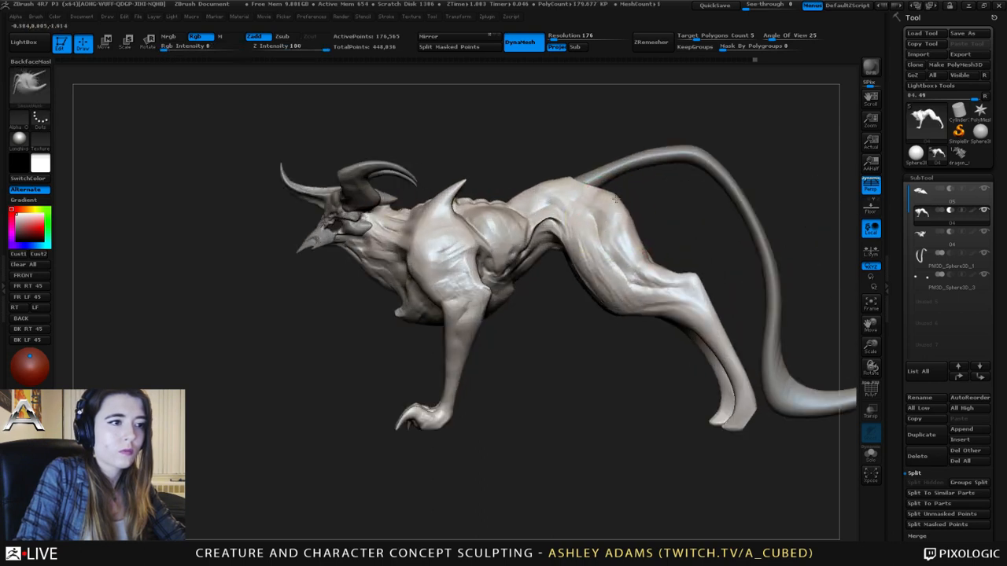
key(space)
drag(612, 205, 605, 206)
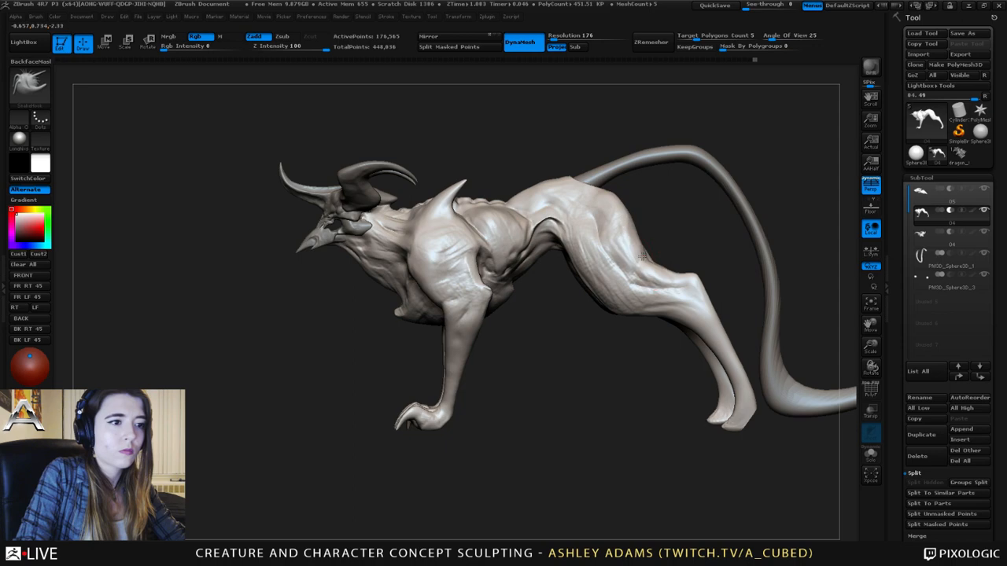
- Carve muscle separations along the back of the hind thighs with the Dam_Standard brush
mouse_move(647, 257)
right_down()
mouse_move(641, 236)
mouse_move(616, 254)
mouse_move(652, 236)
mouse_move(645, 260)
mouse_move(645, 228)
right_up()
key(shift)
key(b)
key(d)
key(s)
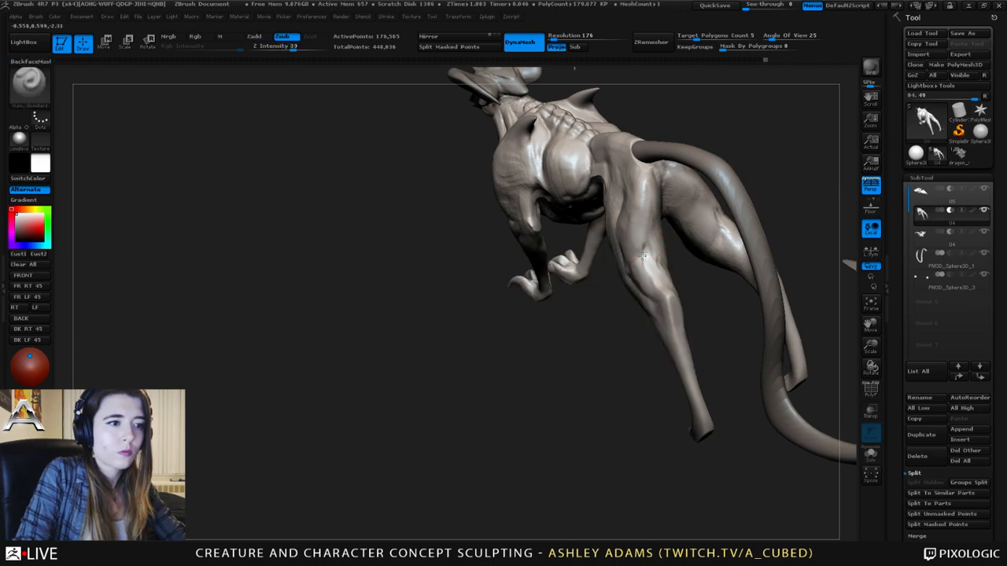
right_drag(654, 257, 648, 250)
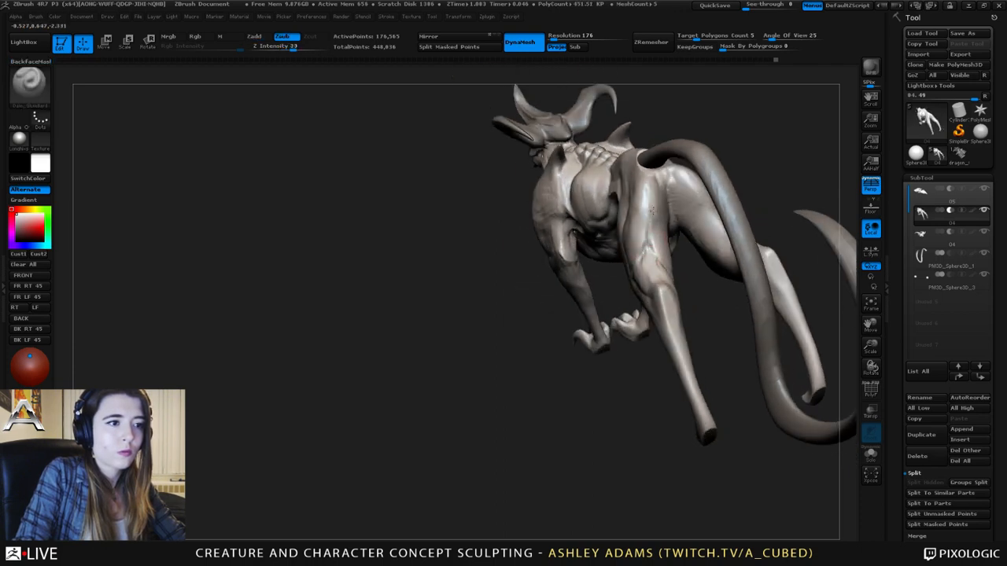
drag(660, 233, 663, 189)
- Build up the outer thigh muscle with the ClayBuildup brush and cut creases around it with Dam_Standard
mouse_move(664, 188)
right_down()
mouse_move(697, 203)
mouse_move(686, 224)
mouse_move(645, 245)
mouse_move(638, 288)
mouse_move(682, 280)
right_up()
key(b)
key(c)
key(b)
key(b)
key(d)
key(s)
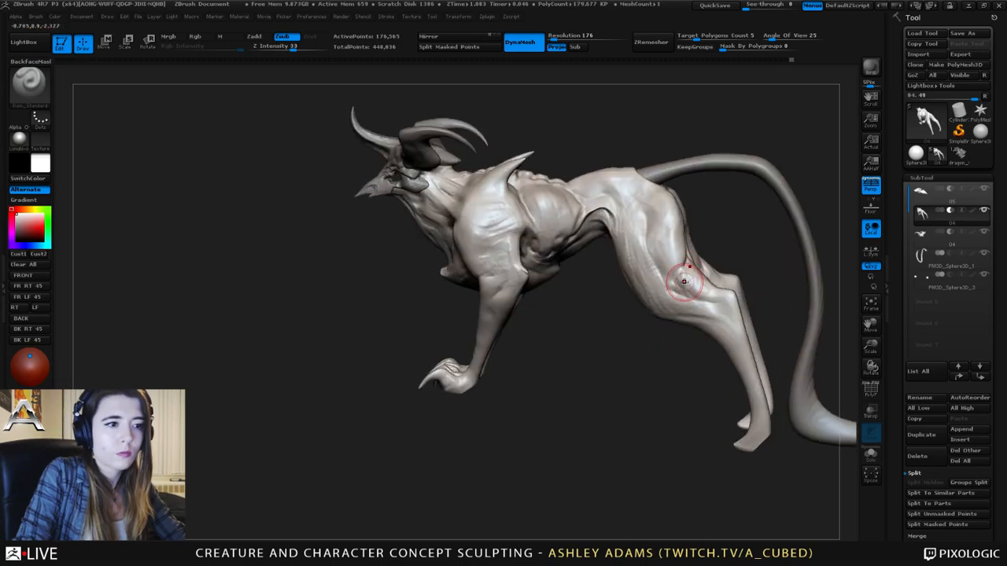
- Refine the muscle and tendon forms between the lower thigh and the hock, alternating ClayBuildup and Dam_Standard
key(b)
key(c)
key(b)
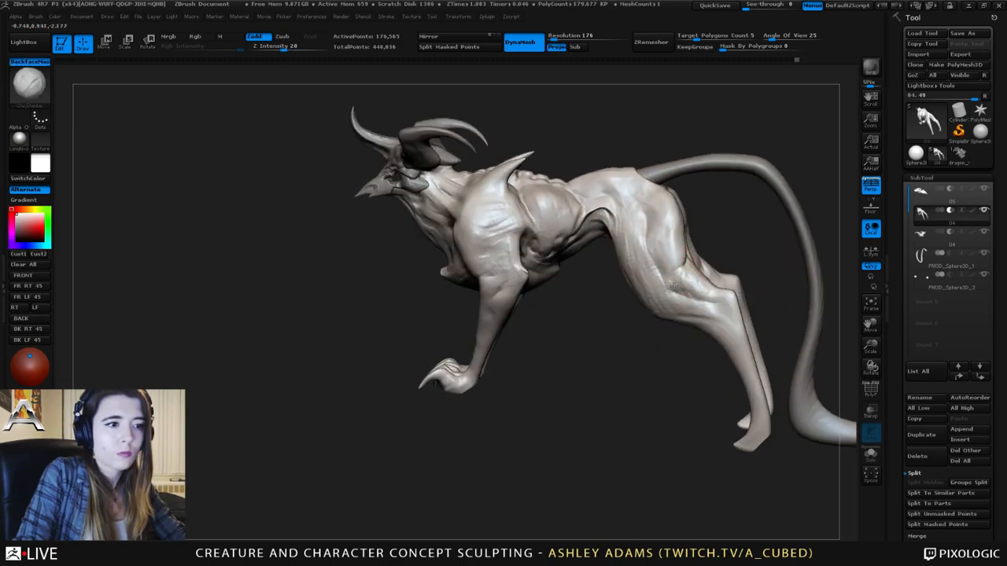
key(b)
key(d)
key(s)
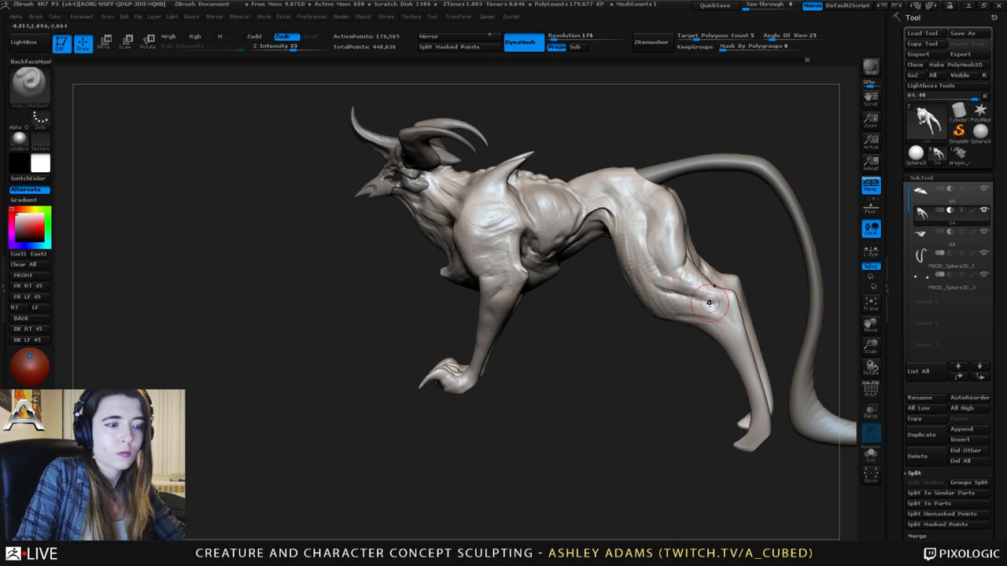
right_drag(696, 303, 646, 309)
mouse_move(645, 302)
mouse_down()
mouse_move(652, 314)
mouse_move(648, 305)
mouse_up()
key(b)
key(c)
key(b)
mouse_move(648, 304)
right_down()
mouse_move(692, 305)
mouse_move(603, 317)
mouse_move(597, 337)
mouse_move(618, 324)
mouse_move(602, 317)
mouse_move(613, 326)
mouse_move(621, 294)
right_up()
- Reshape the rear contour of the thighs and buttocks in side view with the SnakeHook brush
key(b)
key(s)
key(h)
right_click(605, 319)
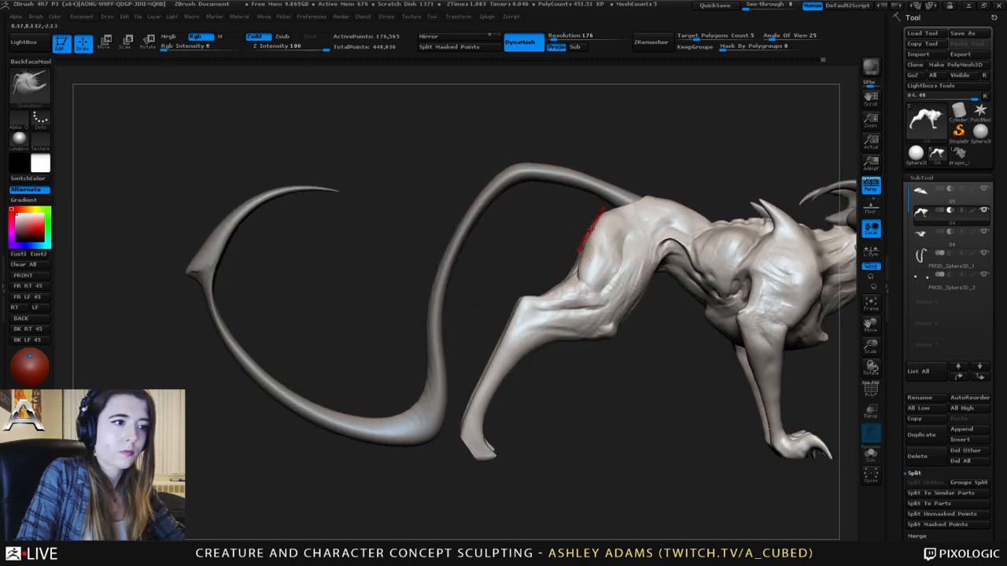
mouse_move(685, 274)
ctrl+right_down()
mouse_move(672, 207)
mouse_move(553, 231)
mouse_move(584, 231)
mouse_move(512, 227)
mouse_move(617, 225)
mouse_move(586, 250)
ctrl+right_up()
right_click(539, 236)
alt+click(494, 220)
alt+right_drag(525, 374, 525, 277)
right_drag(525, 277, 589, 295)
right_click(595, 296)
mouse_move(618, 259)
alt+right_down()
mouse_move(562, 258)
mouse_move(533, 238)
mouse_move(592, 236)
alt+right_up()
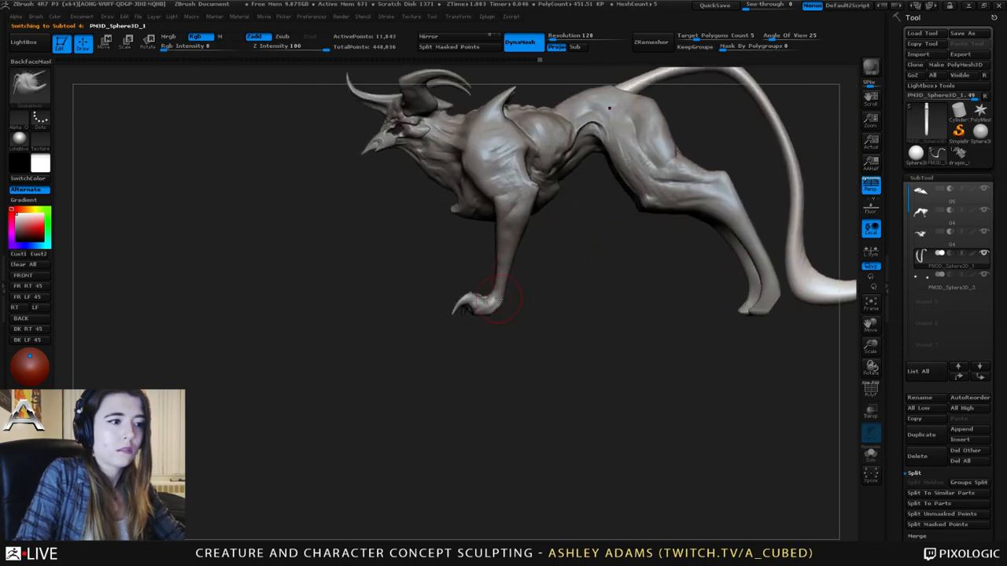
- Make the creature's body the active subtool, then reshape and smooth the front wrists and forearms with SnakeHook
alt+click(497, 300)
right_click(497, 299)
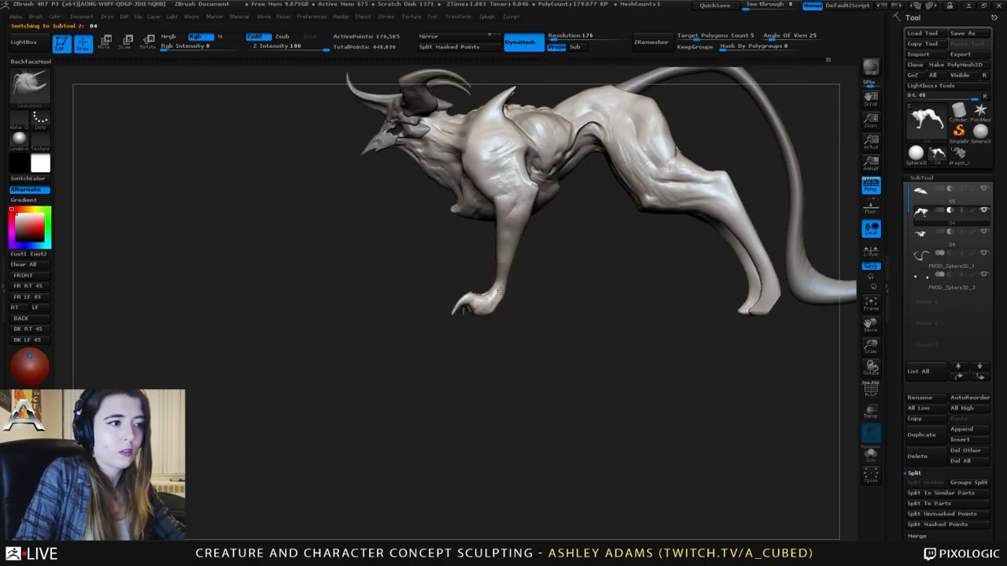
mouse_move(501, 291)
right_down()
mouse_move(560, 279)
mouse_move(509, 302)
mouse_move(511, 315)
right_up()
right_click(508, 279)
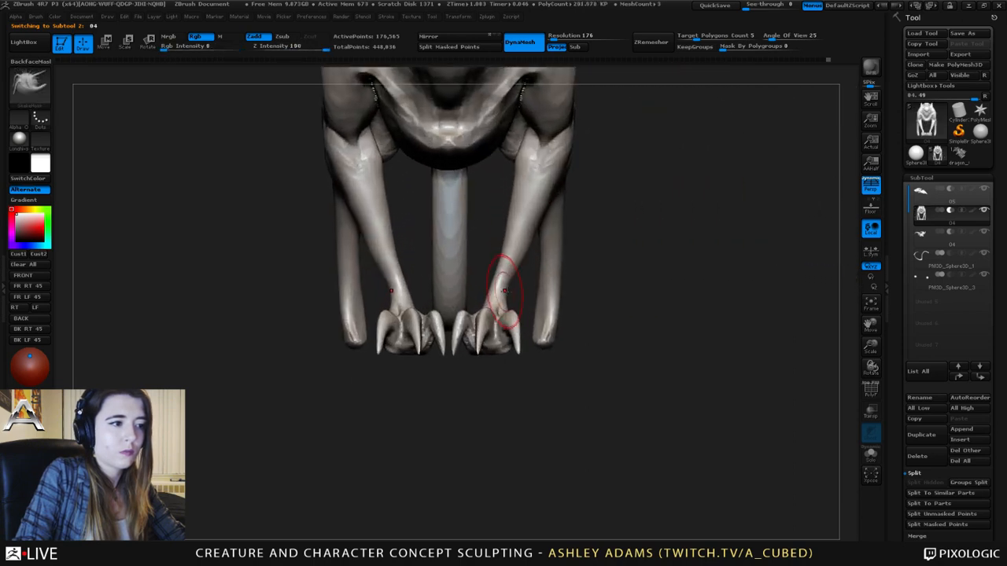
mouse_move(507, 284)
mouse_down()
mouse_move(512, 292)
mouse_move(494, 287)
mouse_up()
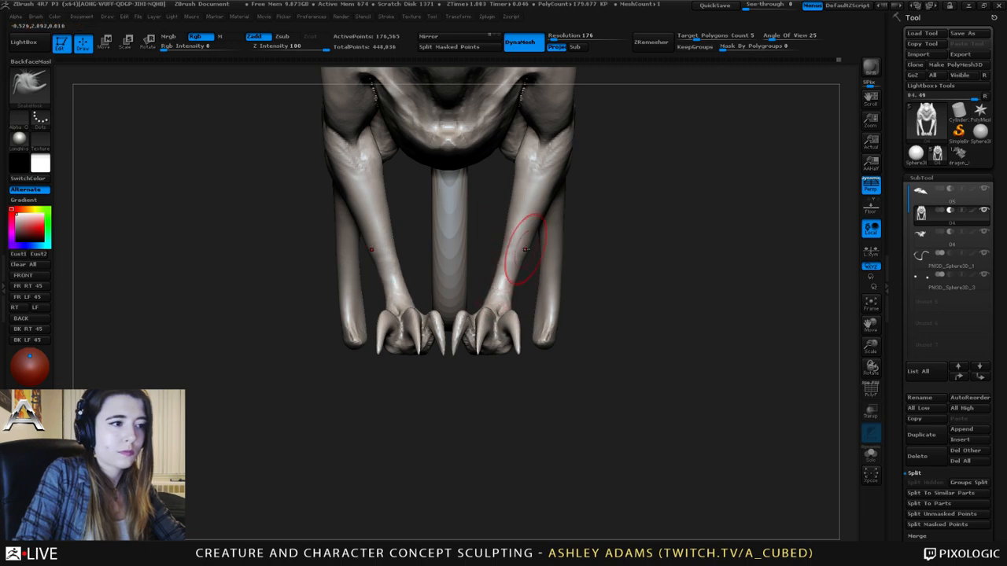
shift+drag(520, 255, 519, 268)
mouse_move(519, 267)
right_down()
mouse_move(562, 279)
mouse_move(560, 295)
mouse_move(481, 287)
mouse_move(476, 277)
mouse_move(499, 267)
right_up()
key(space)
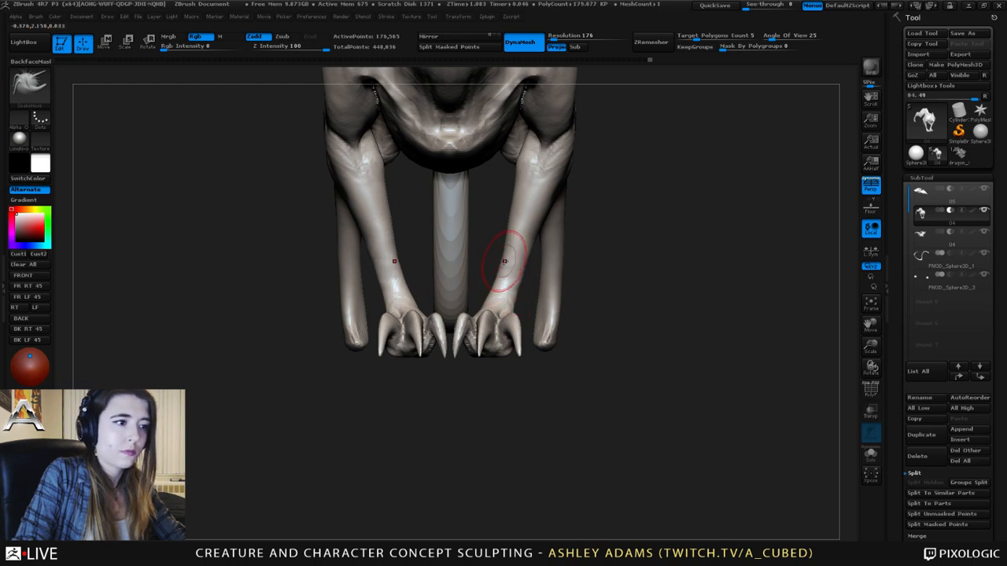
key(shift)
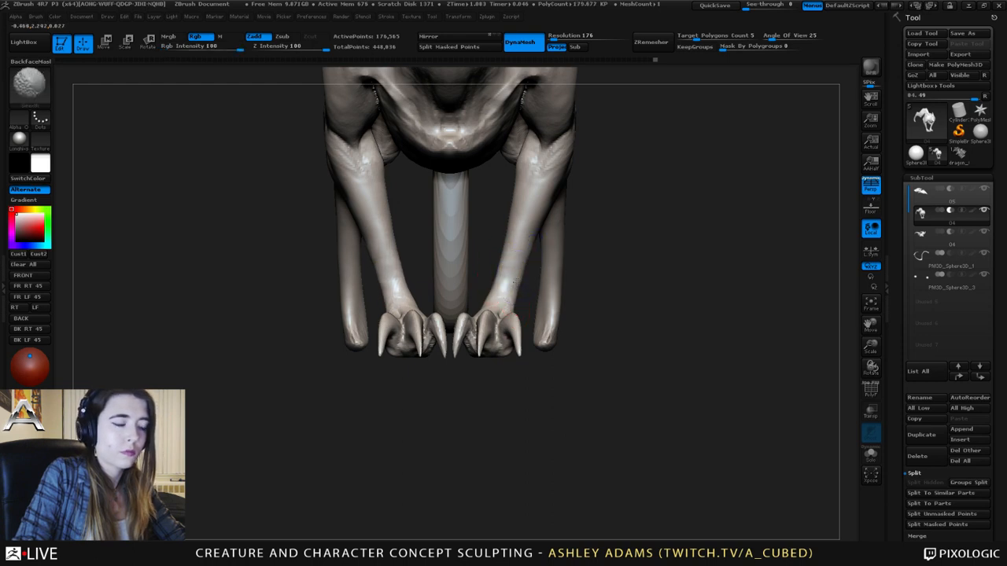
- Pull up the toe knuckles above the front claws with the SnakeHook brush, working from several angles
drag(485, 321, 486, 309)
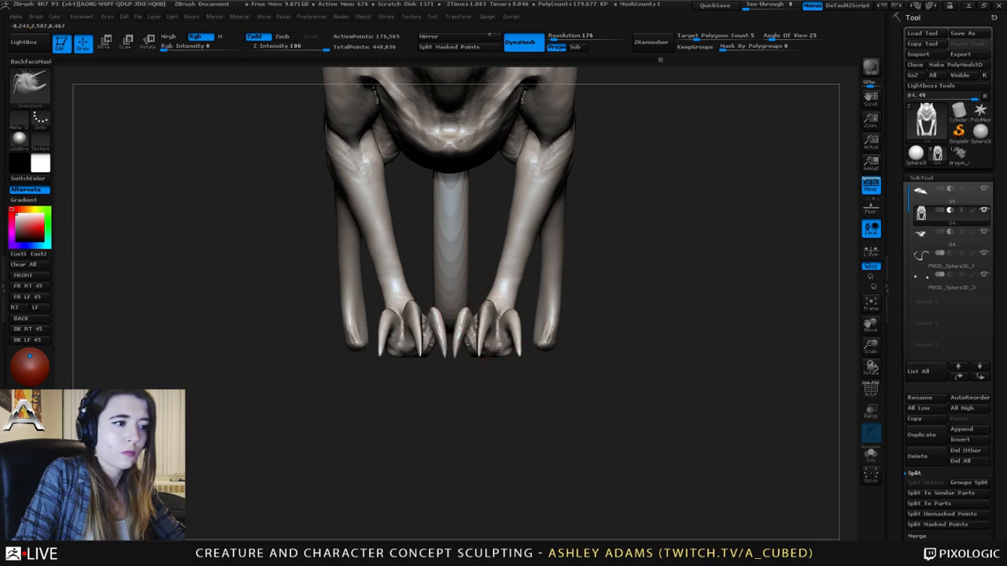
drag(586, 338, 477, 318)
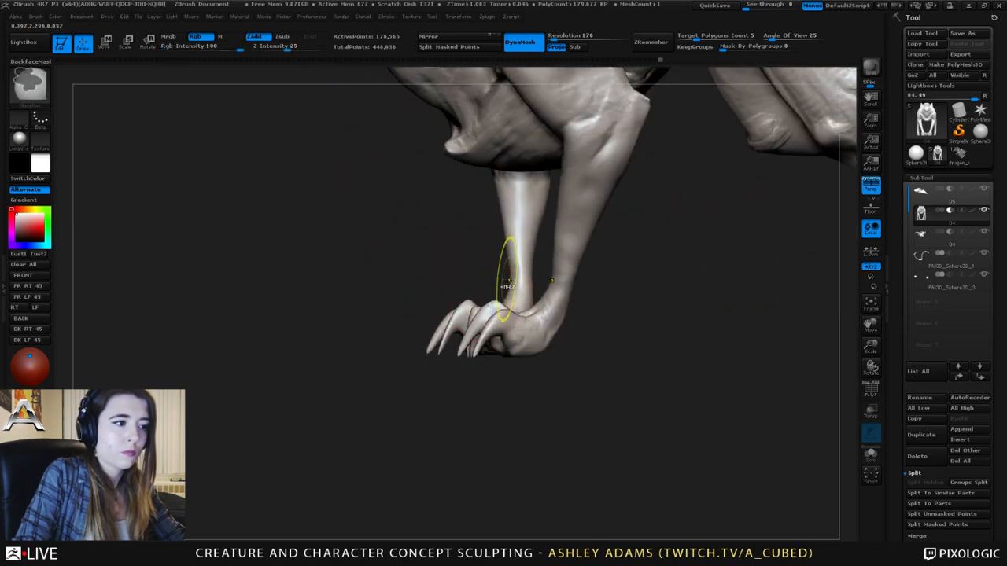
mouse_move(513, 278)
ctrl+right_down()
mouse_move(516, 297)
mouse_move(464, 314)
ctrl+right_up()
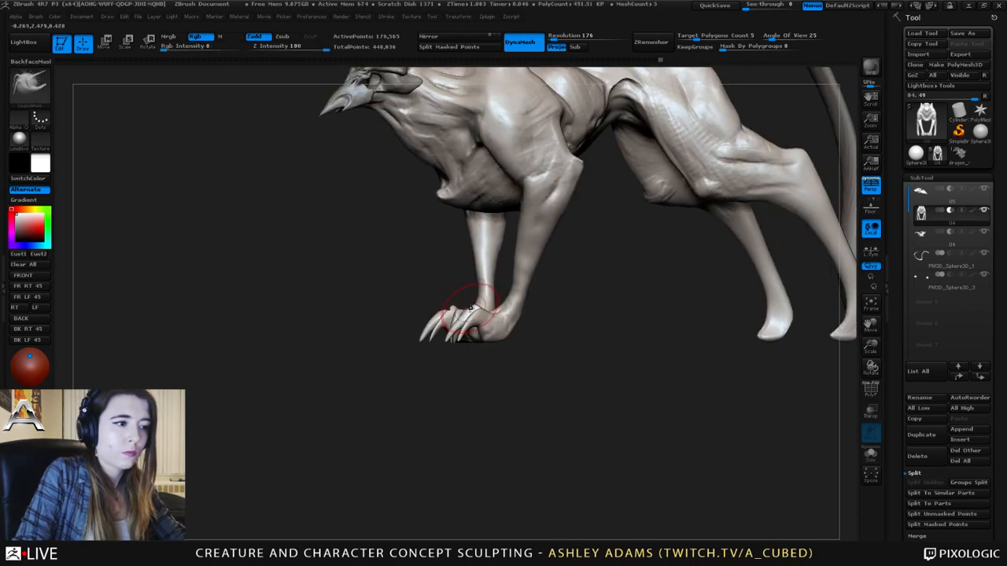
key(space)
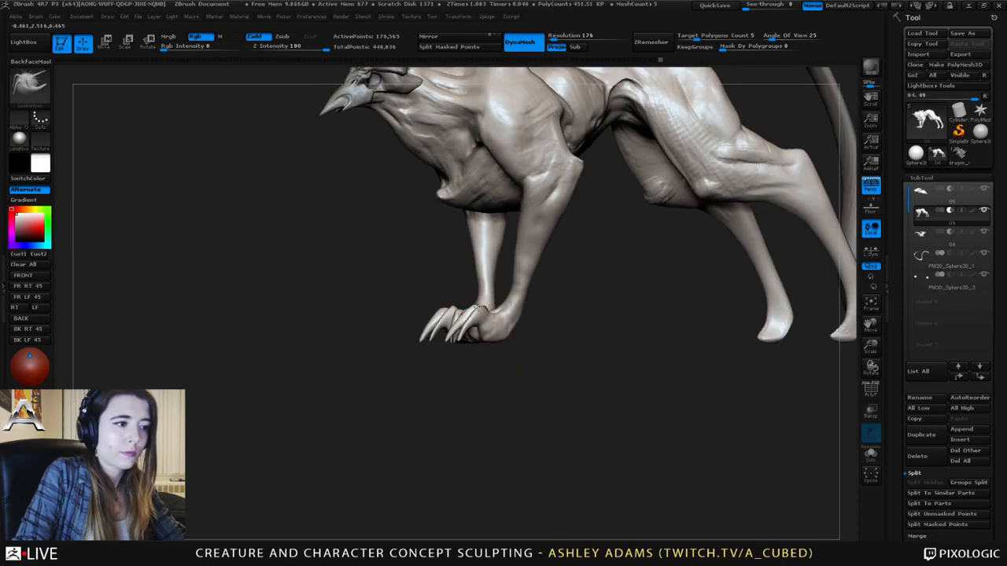
right_drag(480, 308, 463, 310)
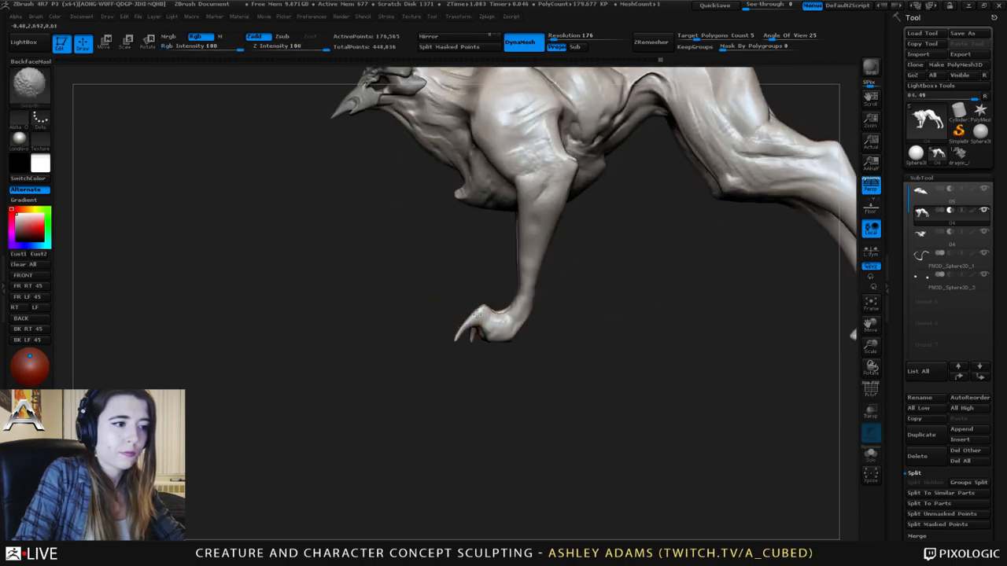
mouse_move(477, 312)
right_down()
mouse_move(502, 311)
mouse_move(460, 291)
right_up()
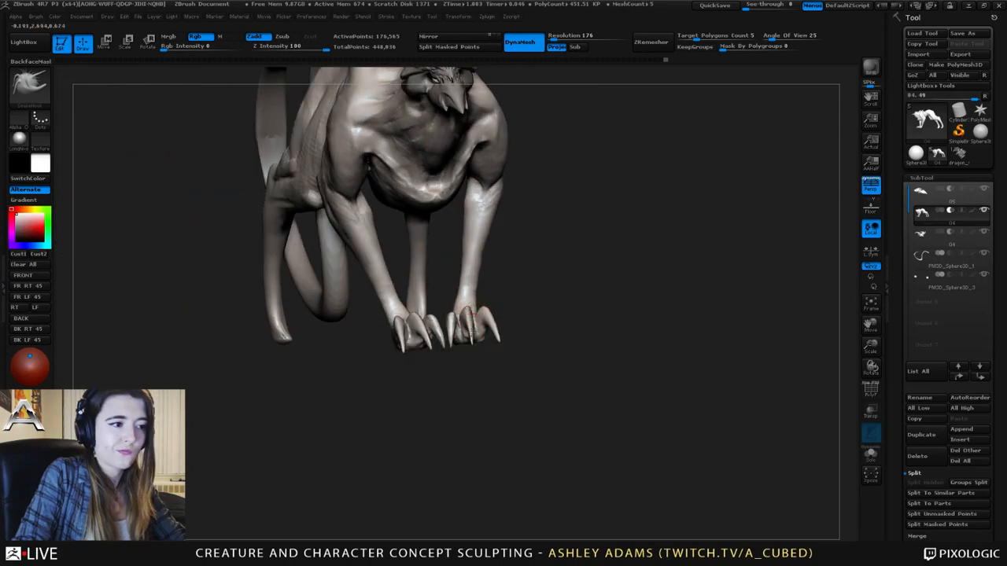
drag(467, 312, 466, 303)
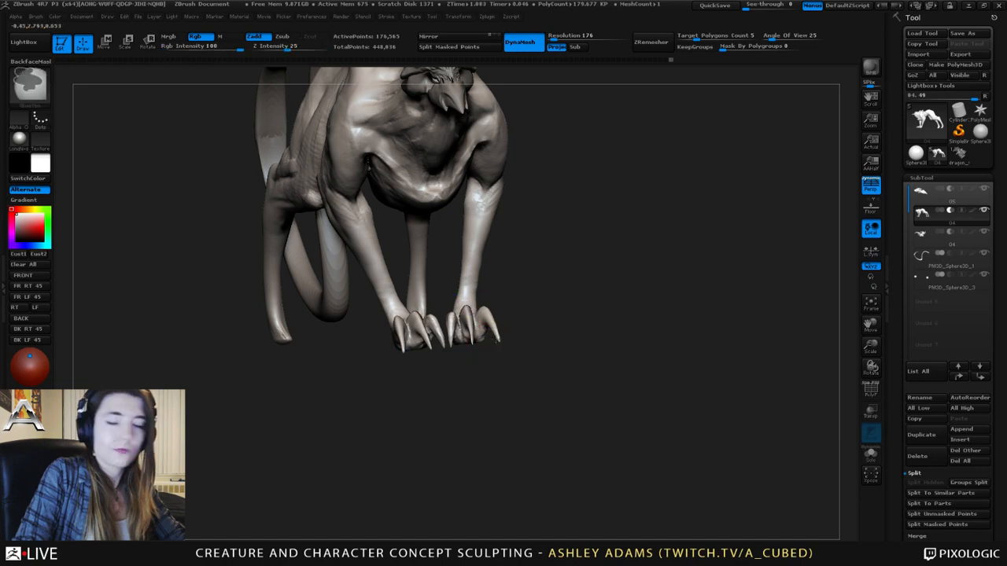
- Refine the shape of the front forearms above the wrists in front and side views, finishing with the SnakeHook brush
right_drag(529, 306, 477, 316)
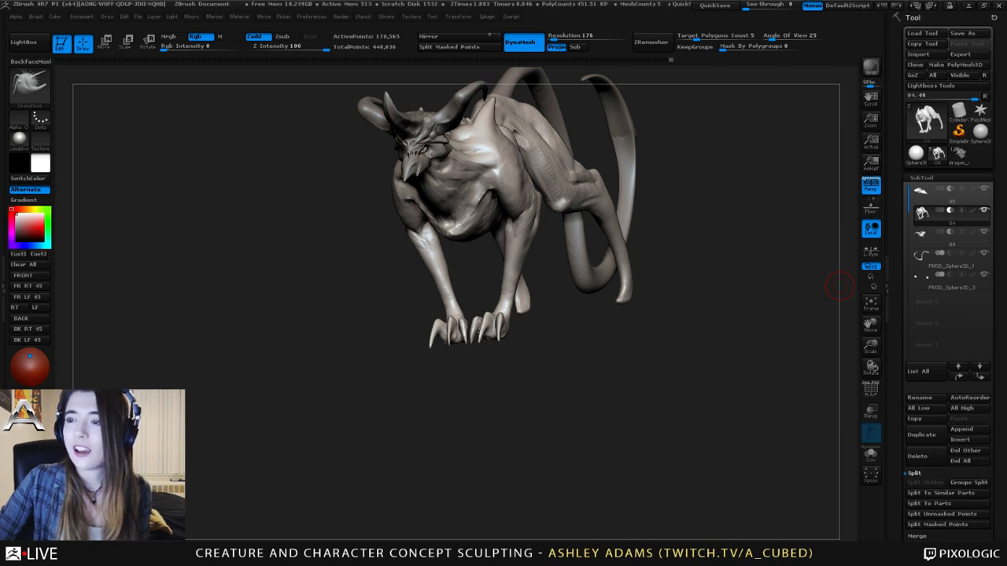
mouse_move(838, 287)
mouse_down()
mouse_move(391, 240)
mouse_move(406, 257)
mouse_up()
key(space)
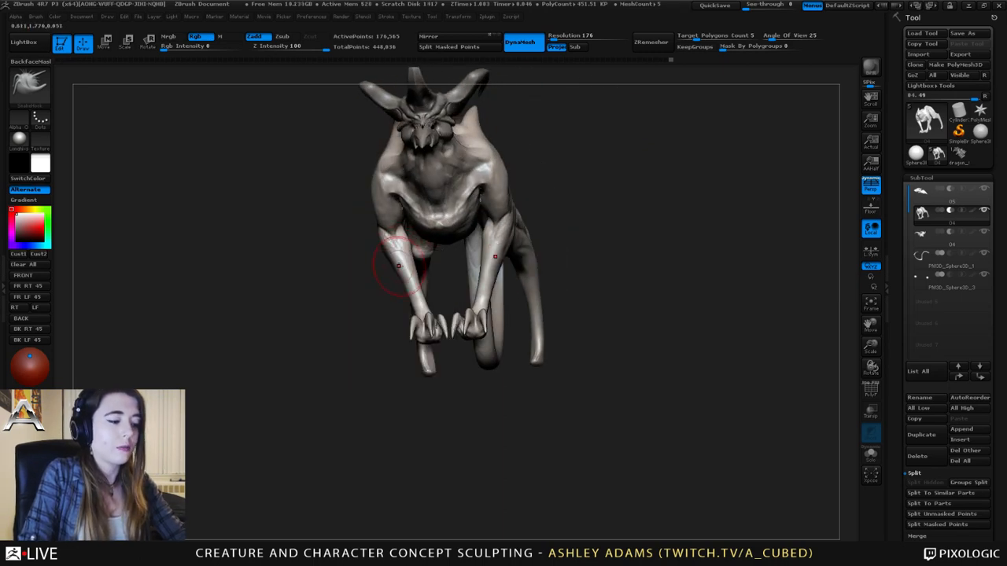
key(space)
mouse_move(354, 292)
shift+mouse_down()
mouse_move(362, 315)
mouse_move(397, 286)
mouse_move(349, 231)
mouse_move(406, 267)
shift+mouse_up()
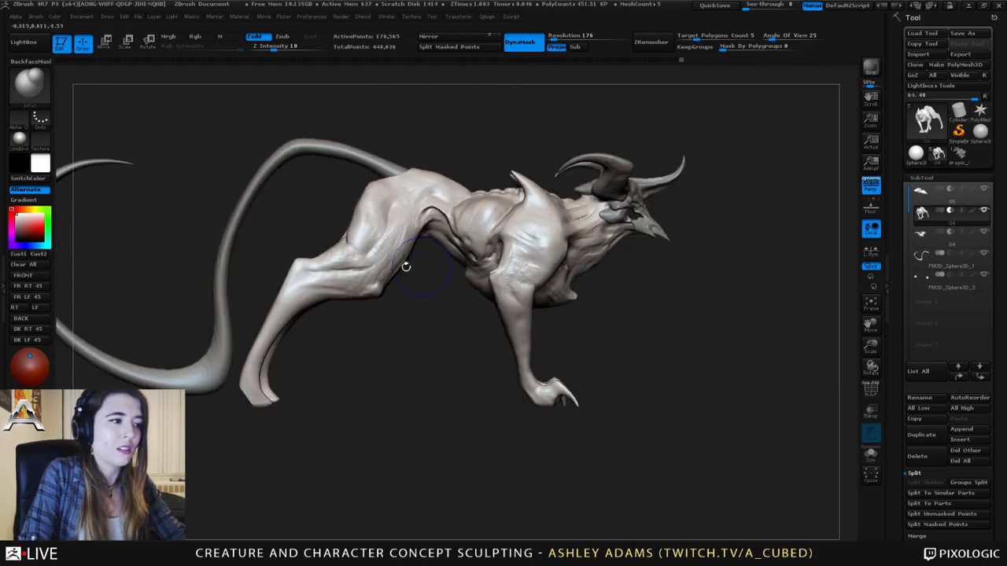
right_drag(392, 198, 389, 299)
right_click(388, 305)
right_drag(452, 319, 467, 303)
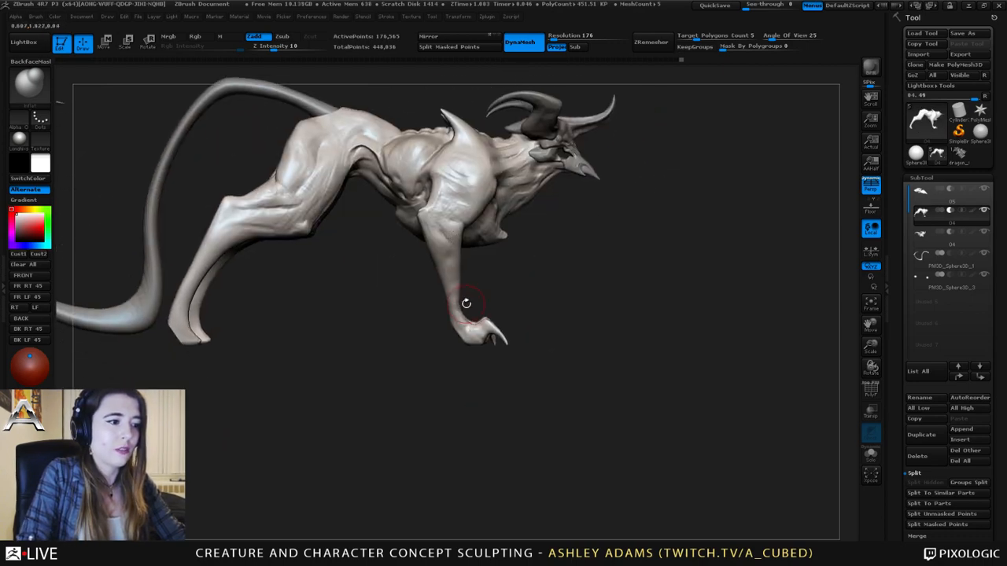
right_click(466, 303)
drag(467, 304, 451, 294)
key(b)
key(s)
key(h)
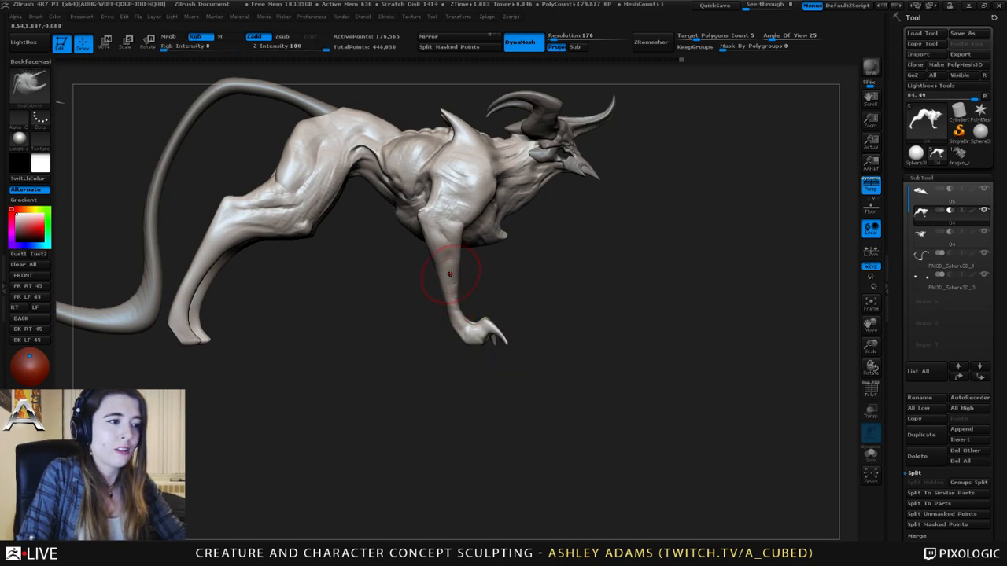
drag(447, 269, 451, 269)
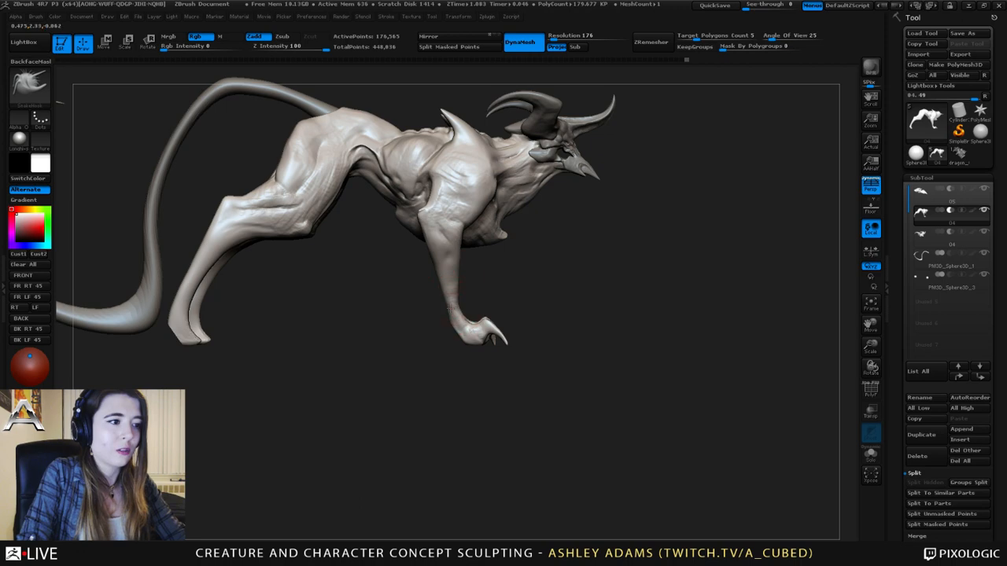
- Mask the body so that only the front paws stay editable
drag(597, 314, 476, 295)
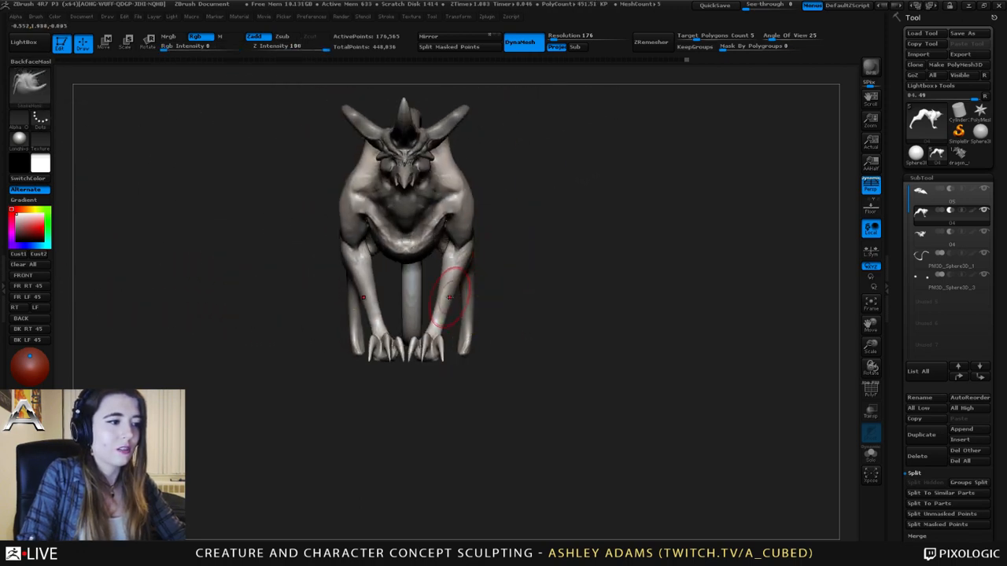
mouse_move(449, 303)
right_down()
mouse_move(450, 355)
mouse_move(467, 166)
mouse_move(460, 360)
mouse_move(433, 449)
right_up()
key(ctrl)
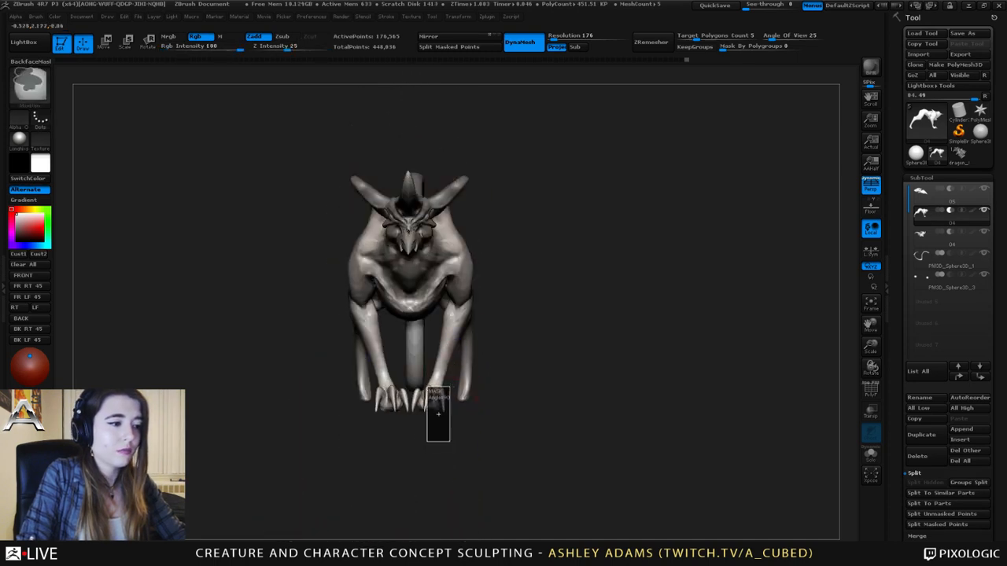
ctrl+drag(416, 441, 440, 390)
mouse_move(444, 378)
right_down()
mouse_move(453, 246)
mouse_move(449, 359)
right_up()
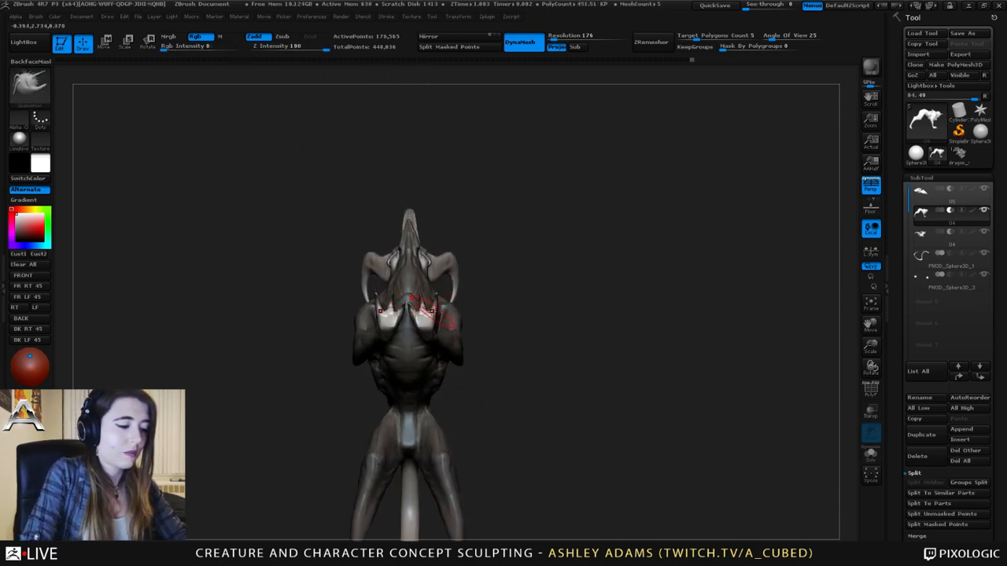
- Move the front paws slightly outward with the Move transpose line, then clear the mask
key(r)
mouse_move(425, 331)
shift+mouse_down()
mouse_move(425, 225)
mouse_move(452, 221)
shift+mouse_up()
right_drag(478, 236, 515, 382)
key(w)
click(468, 331)
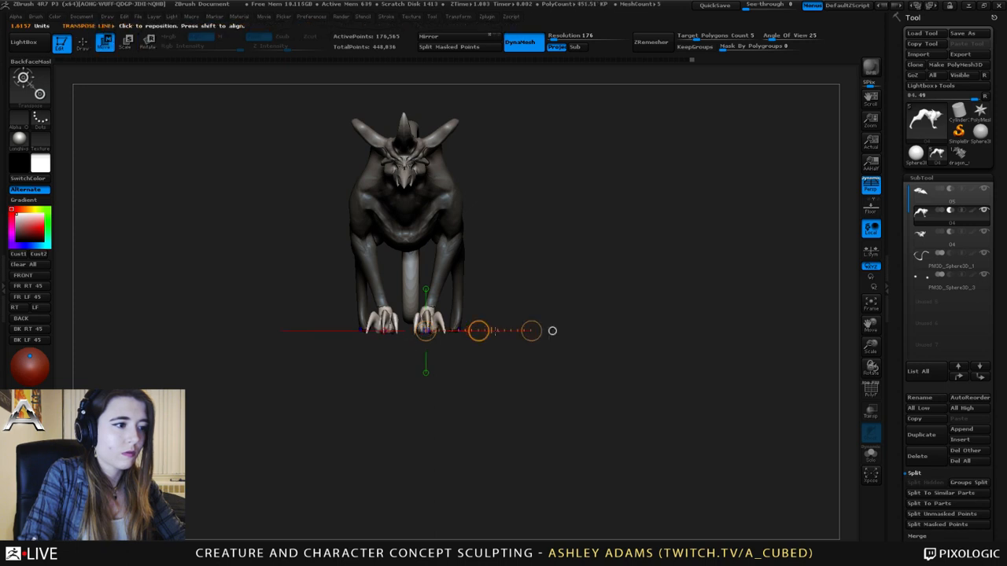
drag(477, 331, 478, 330)
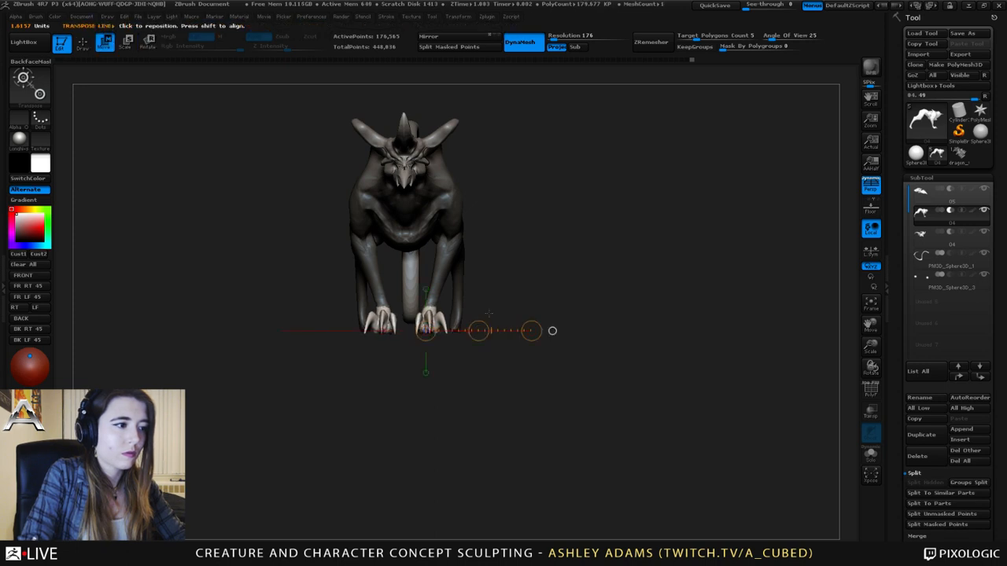
key(q)
mouse_move(474, 287)
right_down()
mouse_move(444, 336)
mouse_move(464, 319)
right_up()
ctrl+drag(470, 317, 482, 334)
- Pull the front wrists outward from behind with the SnakeHook brush
mouse_move(472, 315)
ctrl+right_down()
mouse_move(458, 346)
mouse_move(438, 292)
mouse_move(434, 313)
mouse_move(402, 299)
mouse_move(430, 303)
ctrl+right_up()
key(space)
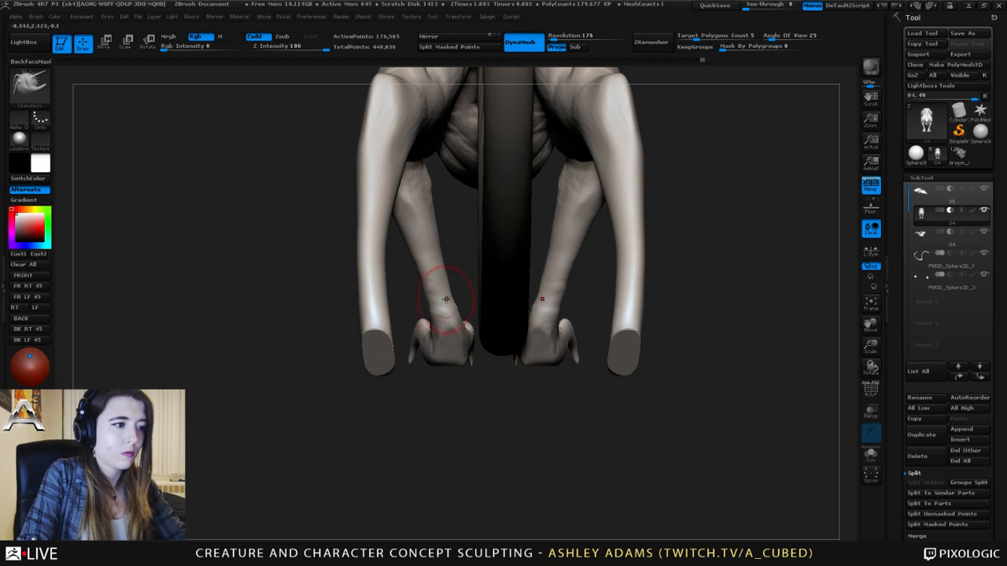
mouse_move(446, 298)
mouse_down()
mouse_move(434, 288)
mouse_move(434, 301)
mouse_up()
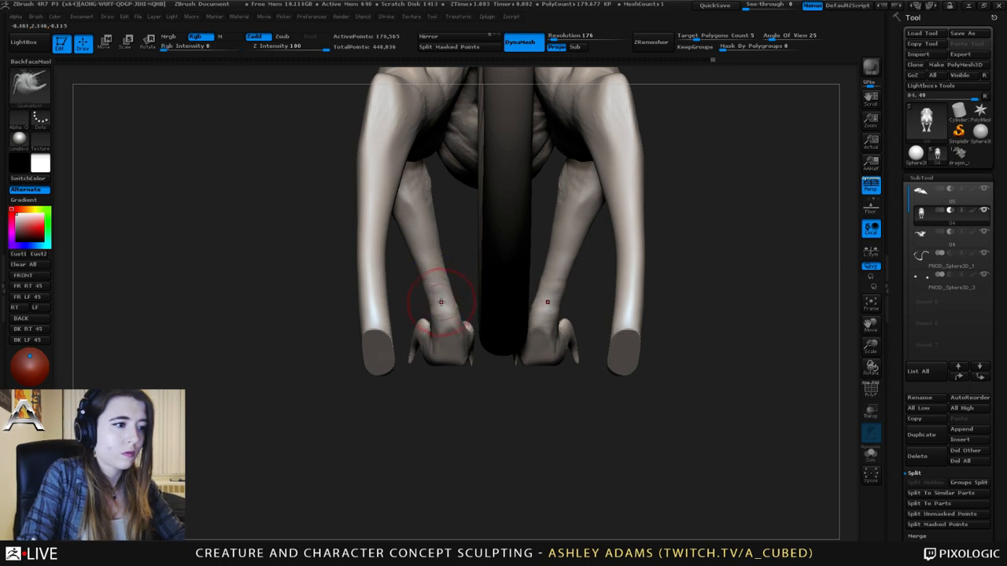
- Reshape the front wrists and the backs of the front paws from behind with the SnakeHook brush
drag(437, 338, 428, 343)
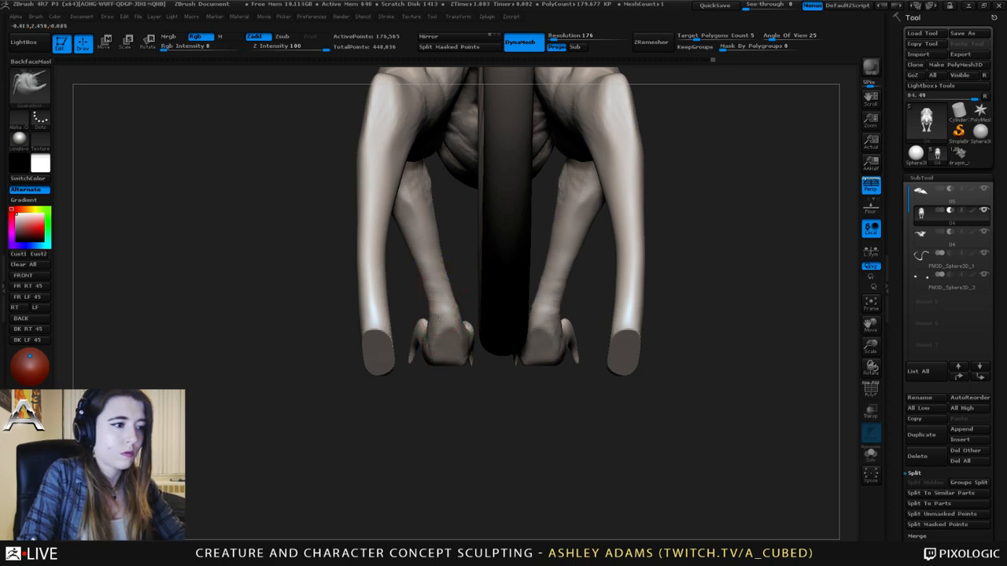
key(space)
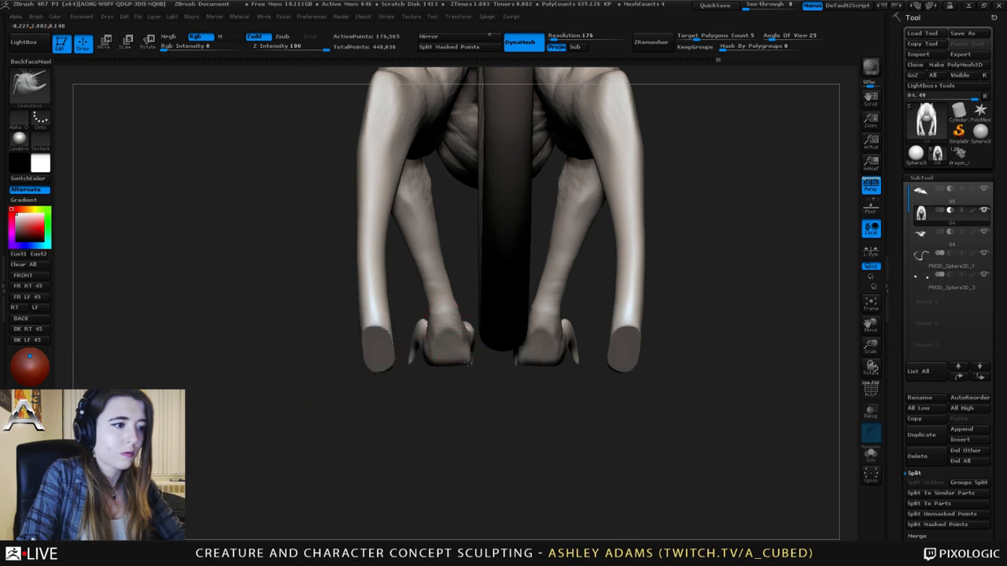
drag(428, 327, 403, 271)
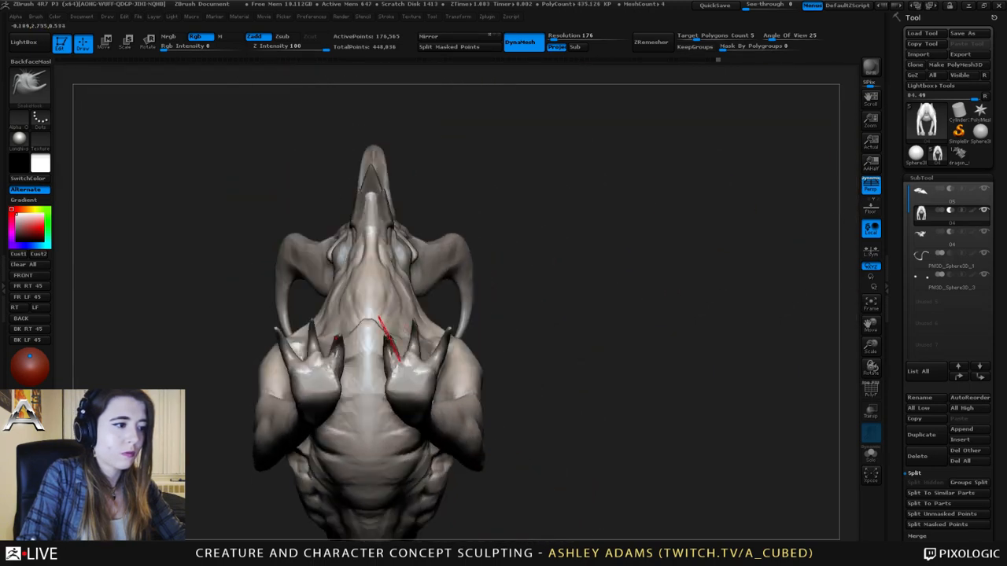
- Reposition the inner and outer claws of the front paws from below with the SnakeHook brush
right_drag(387, 332, 382, 331)
right_click(382, 331)
drag(382, 332, 386, 331)
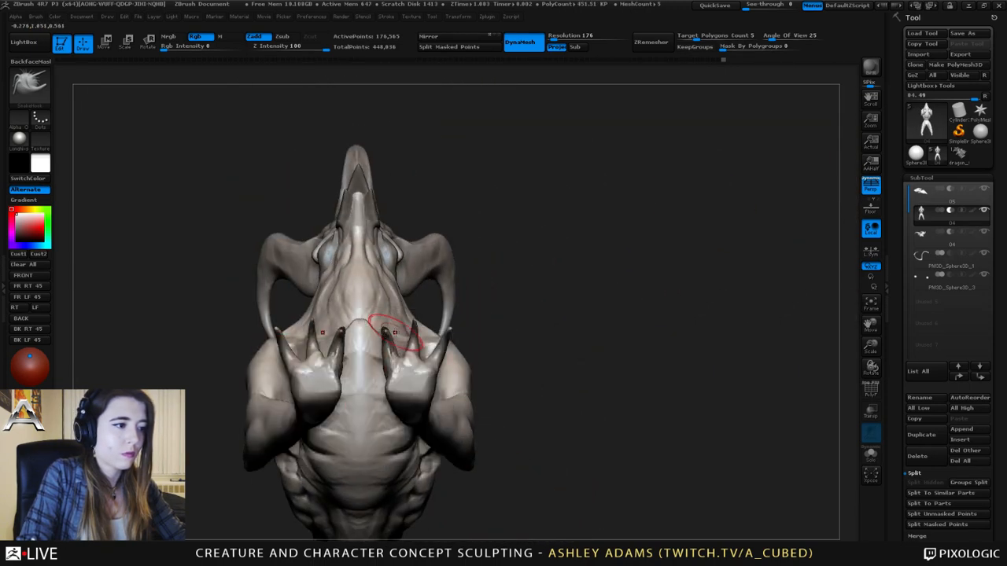
drag(450, 331, 435, 356)
right_drag(430, 367, 430, 363)
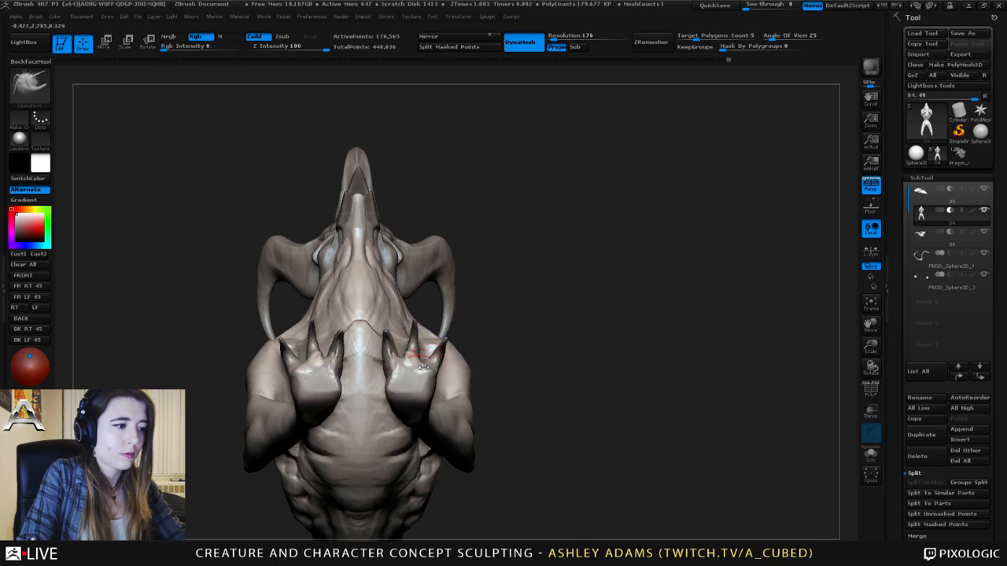
mouse_move(434, 363)
mouse_down()
mouse_move(433, 379)
mouse_move(395, 366)
mouse_move(409, 358)
mouse_up()
alt+right_drag(417, 340, 481, 293)
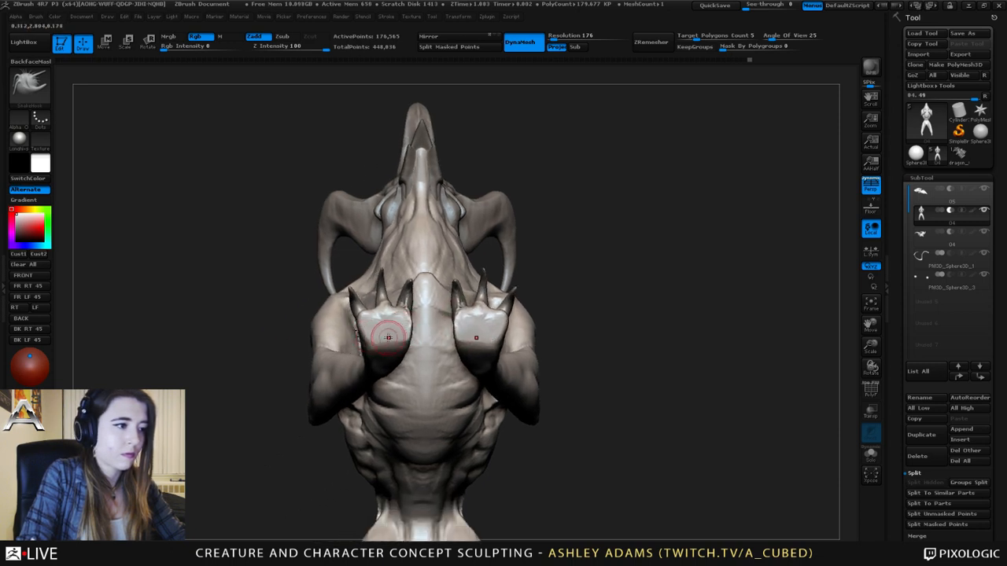
- Smooth the soles of the front paws around the bases of the claws
mouse_move(389, 328)
shift+mouse_down()
mouse_move(377, 327)
mouse_move(383, 316)
shift+mouse_up()
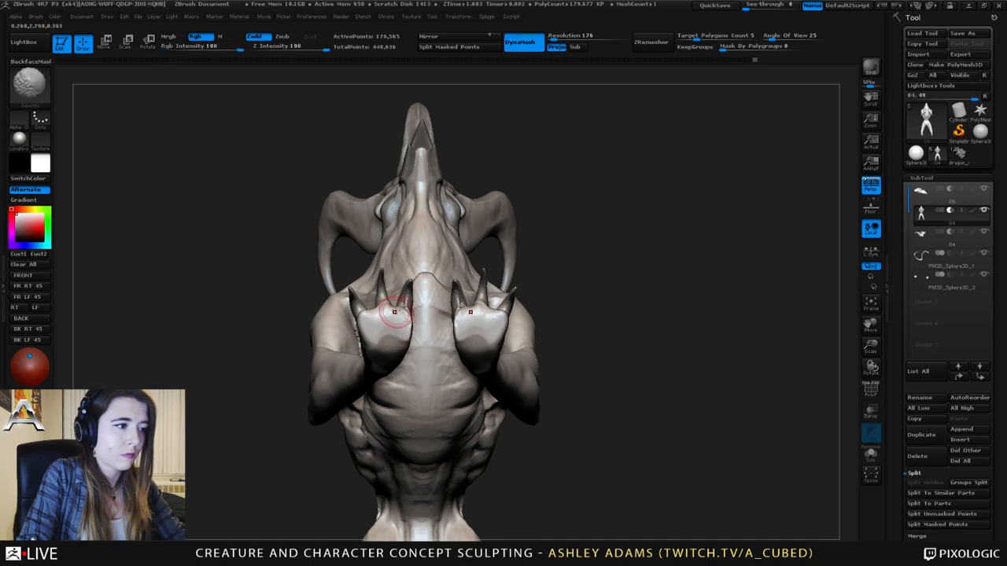
right_drag(395, 313, 398, 357)
mouse_move(398, 313)
mouse_down()
mouse_move(401, 304)
mouse_move(376, 307)
mouse_move(403, 305)
mouse_move(366, 310)
mouse_up()
key(b)
key(c)
key(b)
mouse_move(393, 308)
ctrl+right_down()
mouse_move(390, 251)
mouse_move(393, 338)
mouse_move(417, 364)
mouse_move(427, 353)
ctrl+right_up()
- Adjust the inner toes of the front paws in front view with the SnakeHook brush
key(b)
key(s)
key(h)
drag(429, 356, 429, 351)
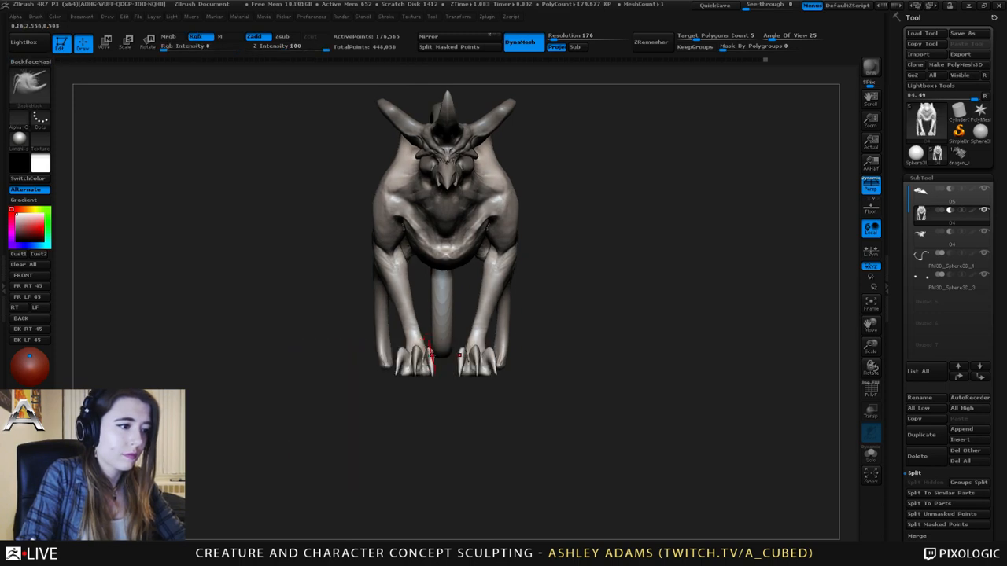
- Thicken the toes and claws of the front paws with the Inflate brush at Z Intensity 10
key(b)
key(i)
key(n)
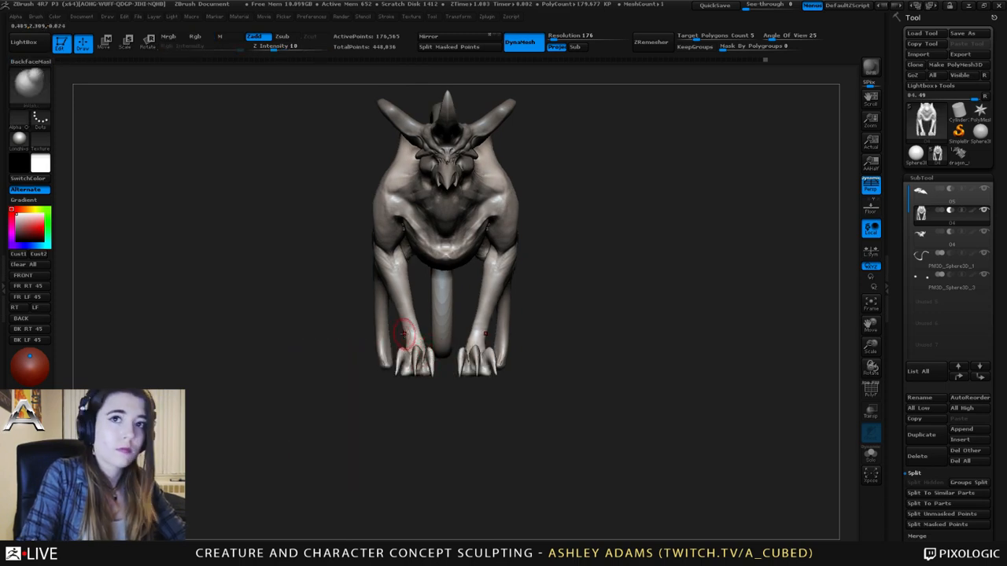
alt+right_drag(431, 341, 472, 342)
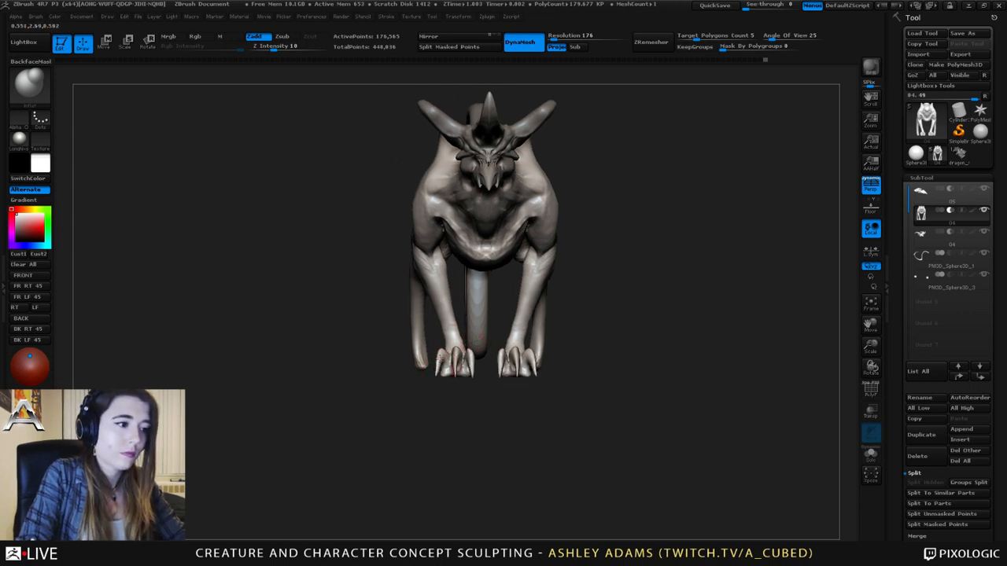
drag(452, 373, 462, 364)
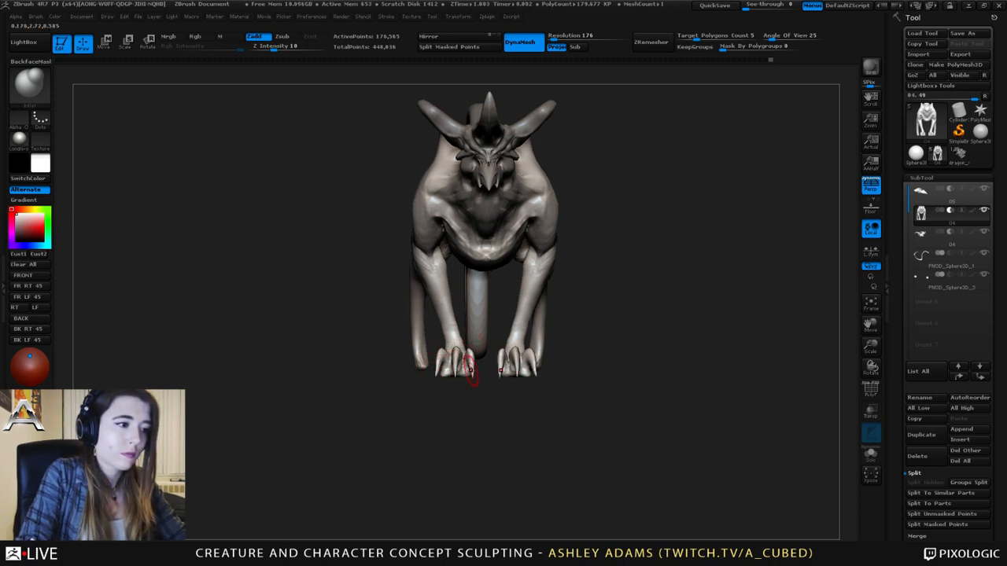
mouse_move(436, 370)
mouse_down()
mouse_move(442, 354)
mouse_move(457, 354)
mouse_up()
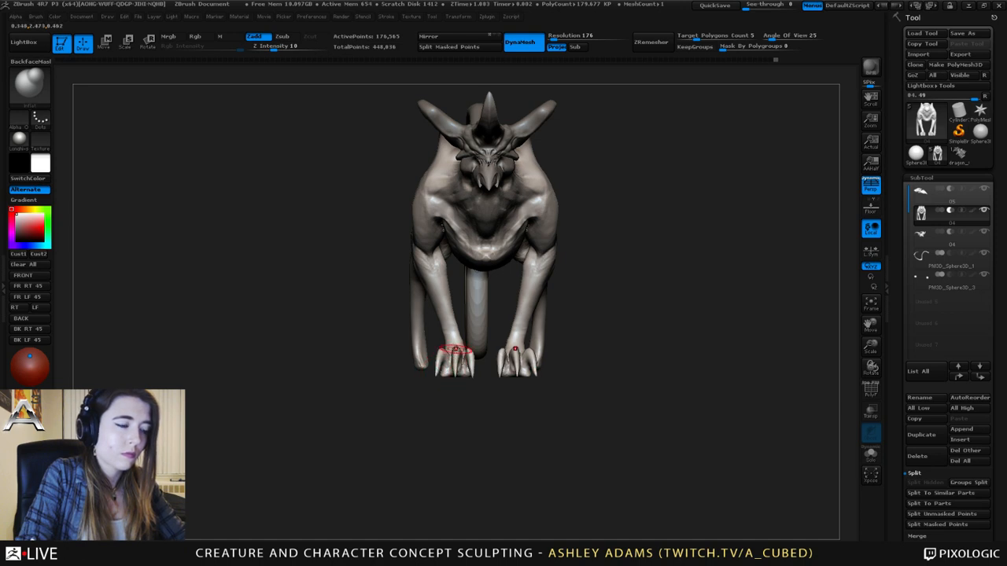
- Reshape the outer claws of the front paws with the SnakeHook brush in front and three-quarter views
key(b)
key(s)
key(h)
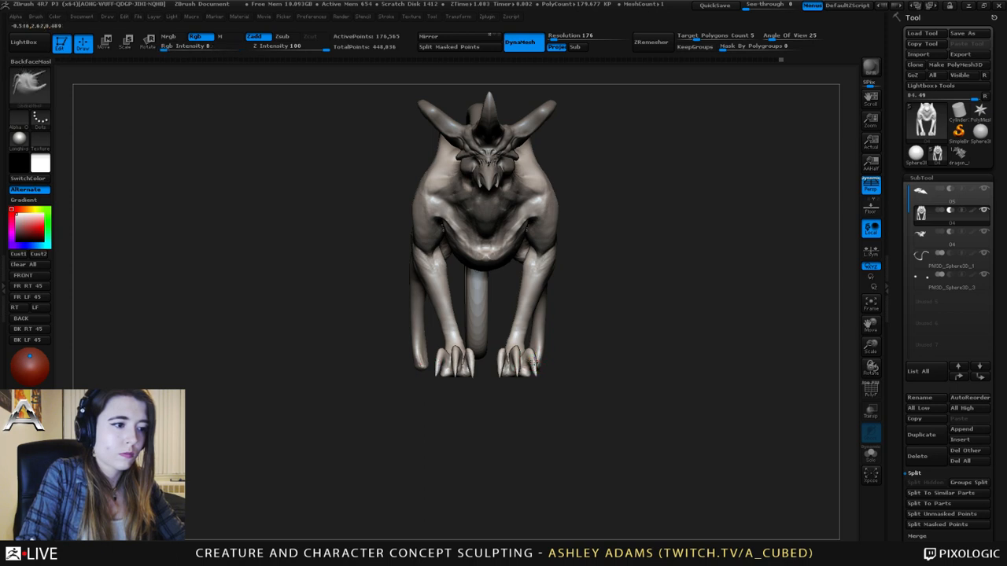
drag(545, 370, 571, 364)
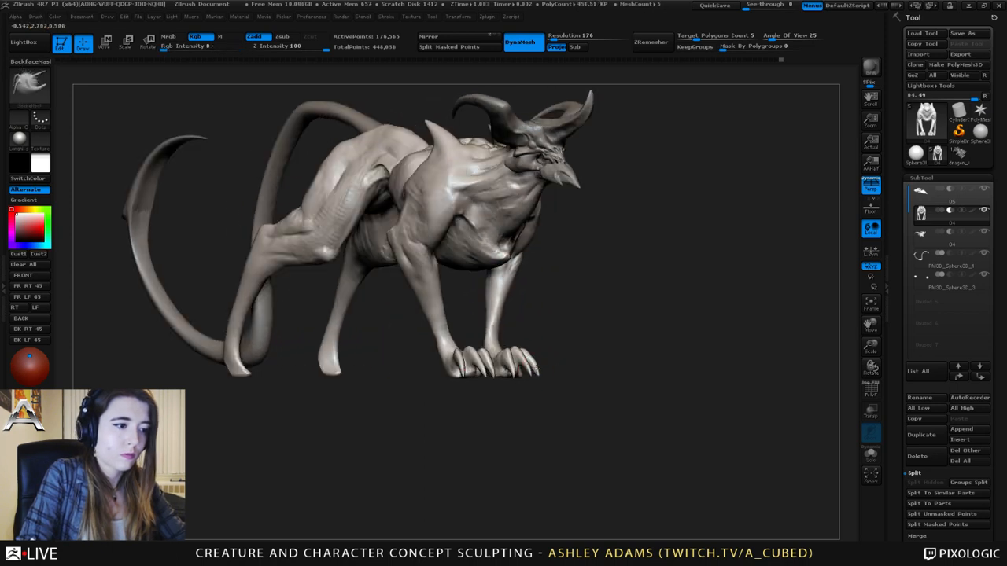
drag(534, 368, 494, 362)
key(space)
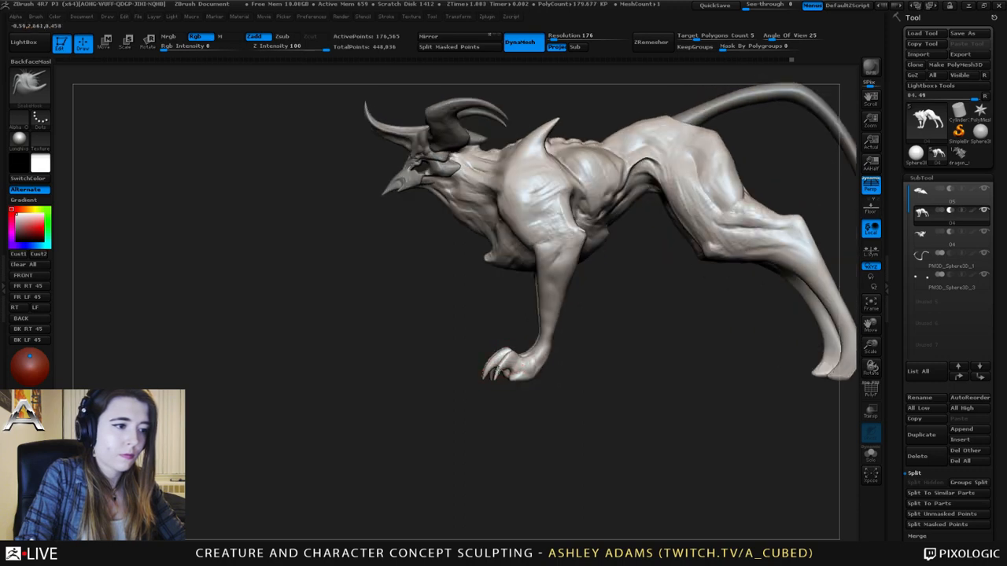
- Clip the undersides of the front paws flat in side view and trim their heels at an angle
key(space)
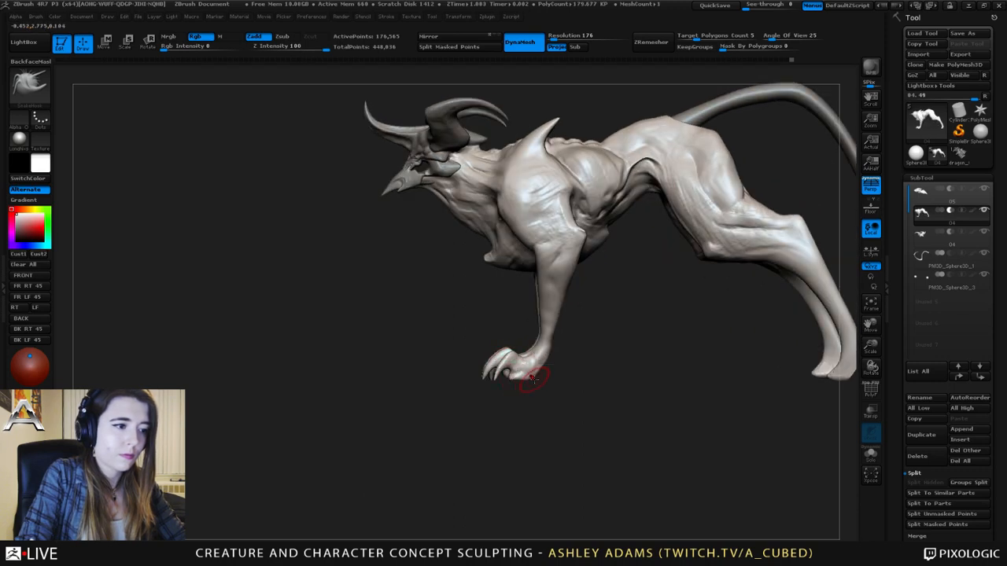
drag(563, 385, 603, 382)
ctrl+shift+drag(676, 388, 475, 387)
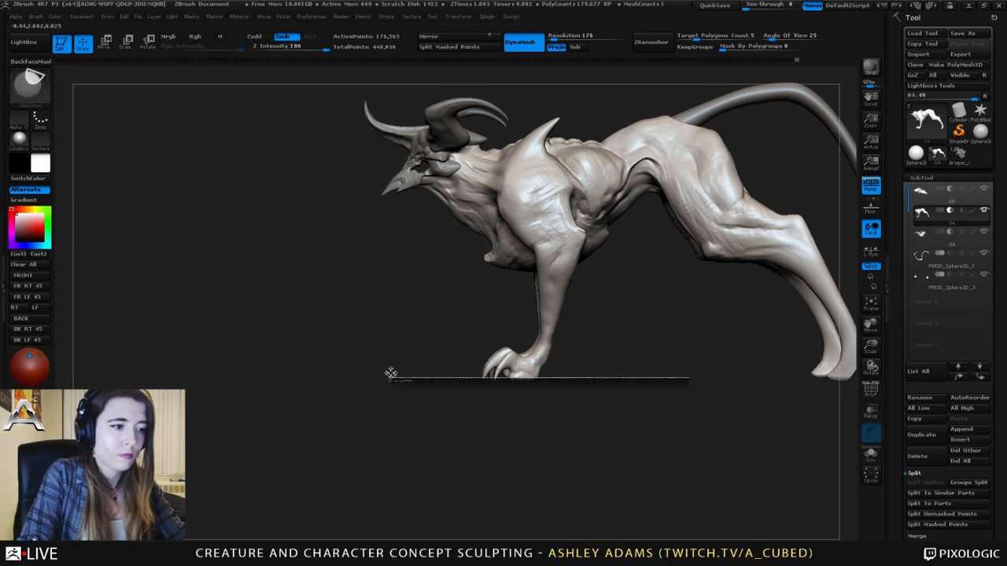
mouse_move(422, 300)
mouse_down()
mouse_move(478, 330)
mouse_move(367, 326)
mouse_up()
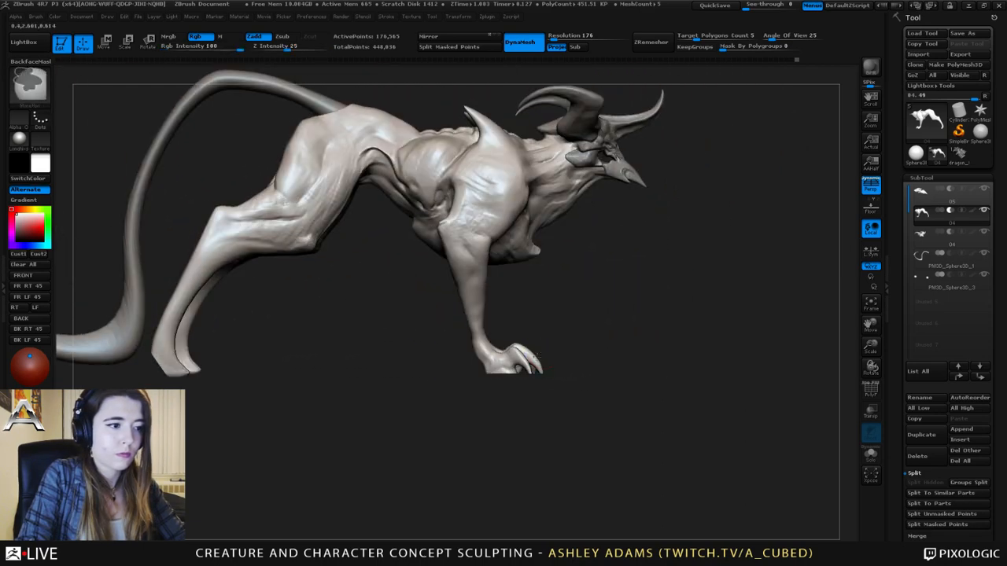
ctrl+right_drag(519, 358, 511, 334)
ctrl+shift+drag(521, 393, 450, 334)
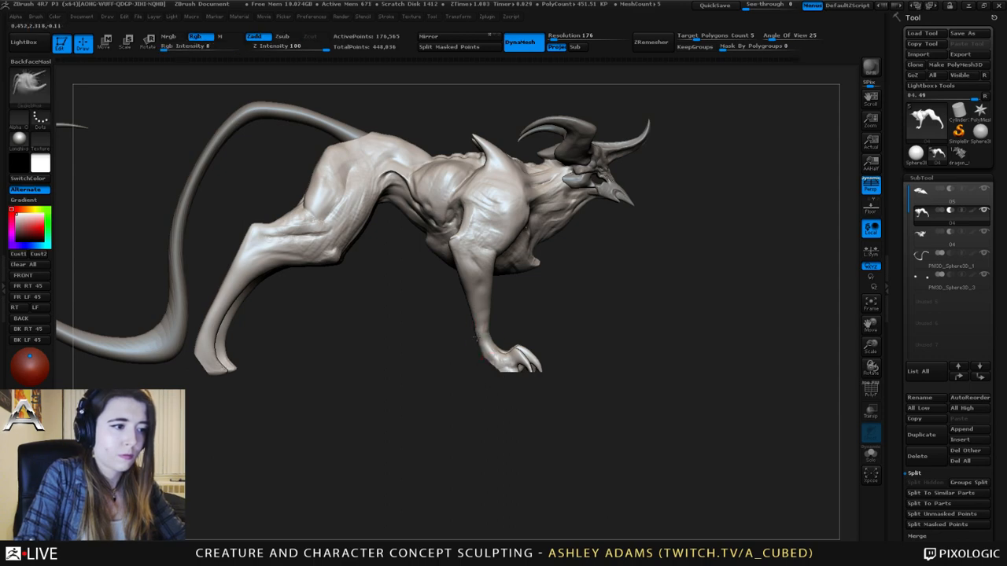
- Rework the heels and lower wrists of the front legs with the ClayBuildup brush
right_click(484, 314)
key(b)
key(c)
key(b)
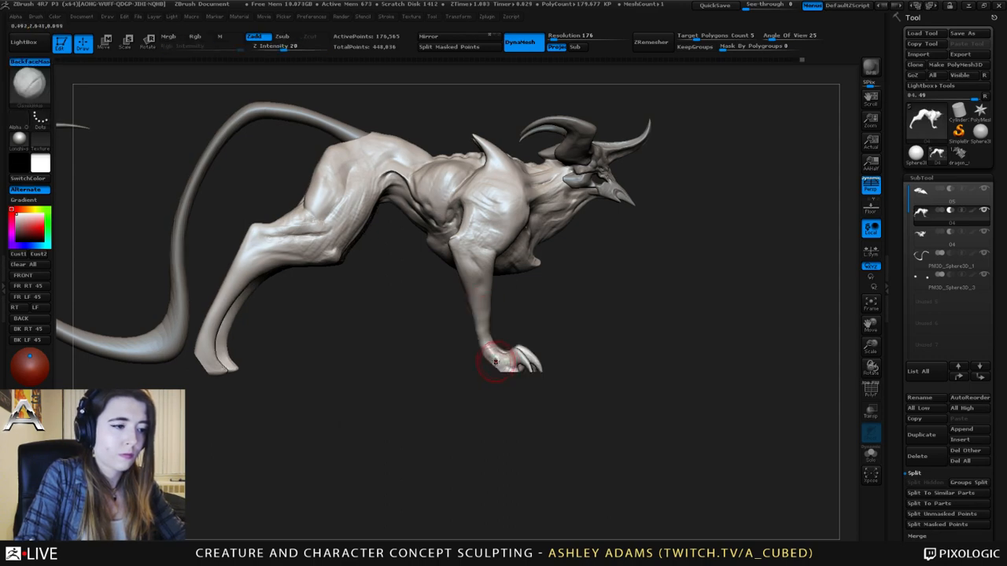
alt+drag(482, 346, 524, 354)
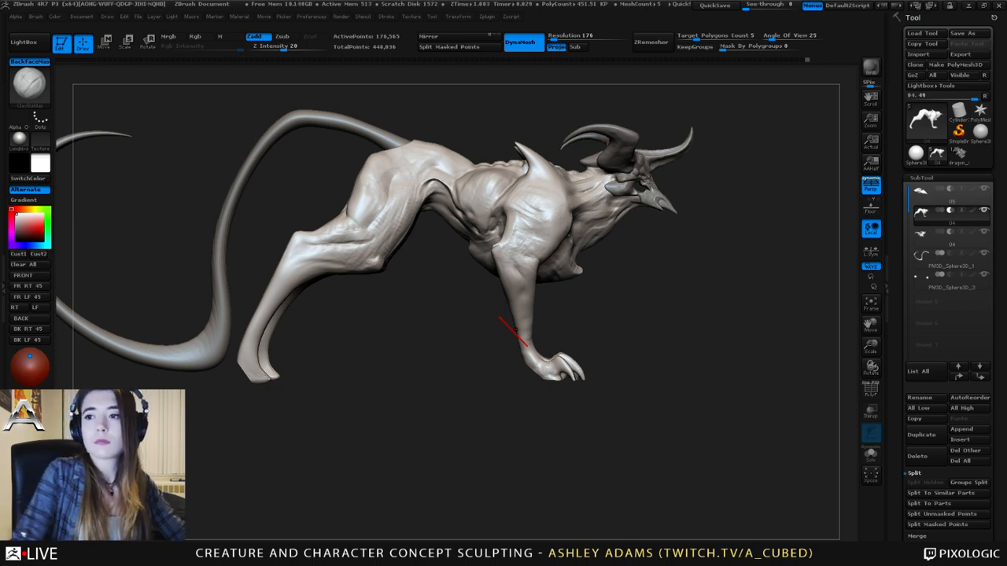
- Remesh the tail subtool with DynaMesh at resolution 128 and make the body the active subtool again
mouse_move(739, 211)
right_down()
mouse_move(732, 222)
mouse_move(764, 288)
mouse_move(738, 258)
mouse_move(588, 246)
mouse_move(550, 224)
right_up()
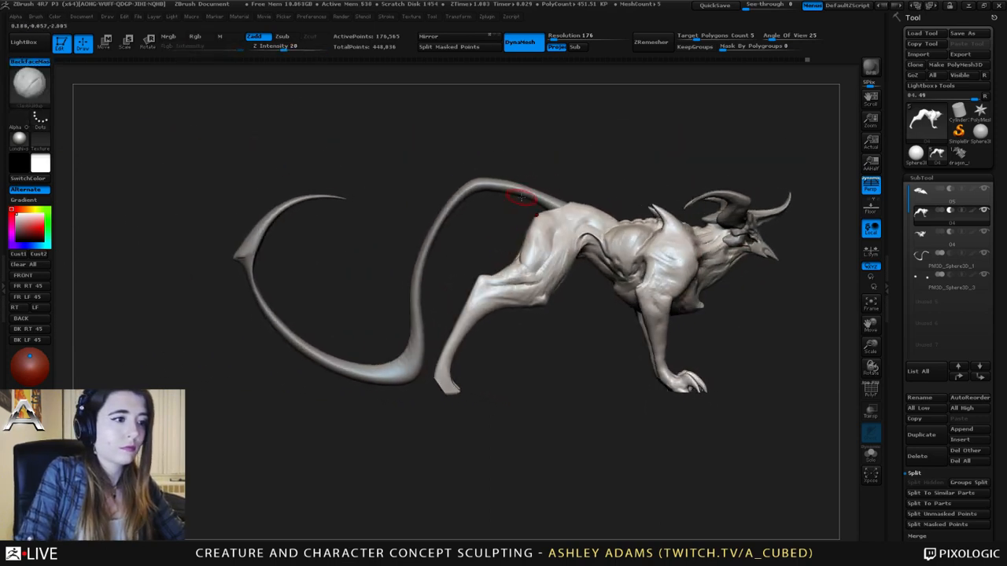
alt+click(524, 189)
alt+right_drag(524, 188, 573, 224)
ctrl+drag(509, 164, 493, 178)
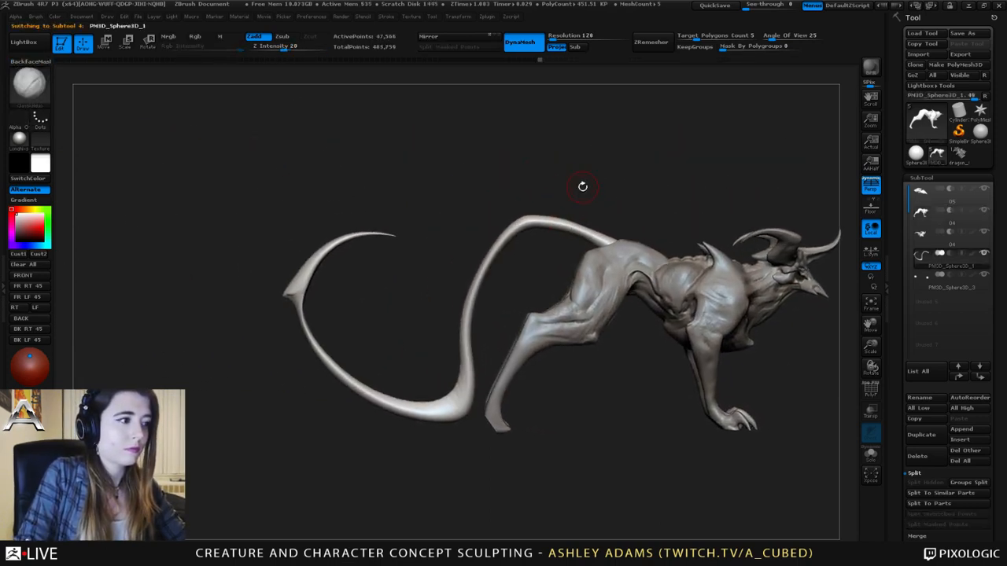
mouse_move(601, 232)
alt+right_down()
mouse_move(537, 222)
mouse_move(519, 247)
mouse_move(572, 244)
mouse_move(586, 224)
alt+right_up()
alt+click(620, 263)
- Examine the creature's head, chest and front legs up close from several angles
alt+right_drag(579, 340, 541, 290)
right_drag(542, 289, 478, 308)
right_click(479, 310)
ctrl+right_drag(539, 232, 528, 295)
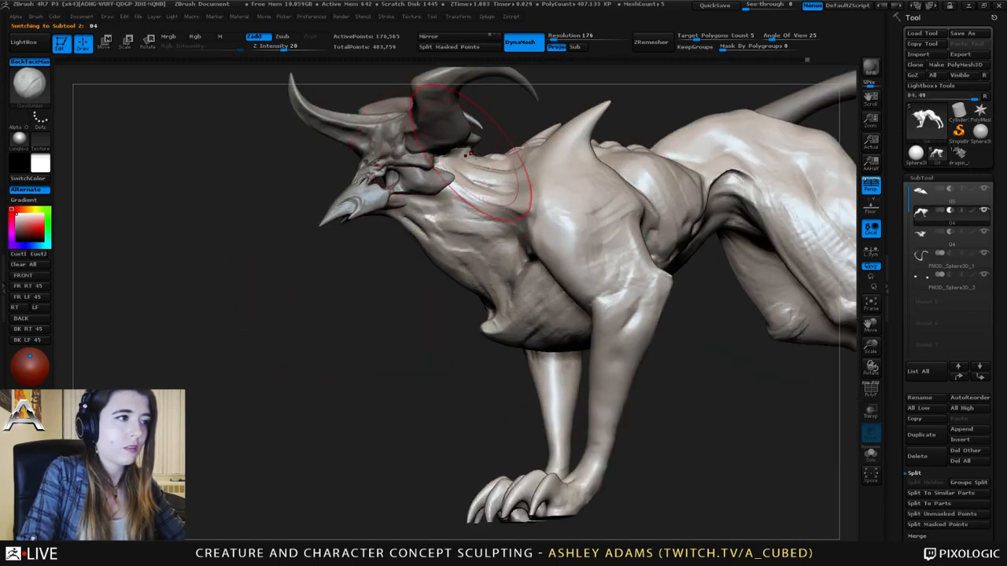
ctrl+right_drag(638, 292, 634, 236)
alt+right_drag(633, 236, 513, 228)
right_drag(513, 228, 425, 223)
right_click(543, 423)
- Pull claws forward and down from the ends of the hind feet with the SnakeHook brush
mouse_move(574, 436)
alt+right_down()
mouse_move(596, 335)
mouse_move(610, 328)
alt+right_up()
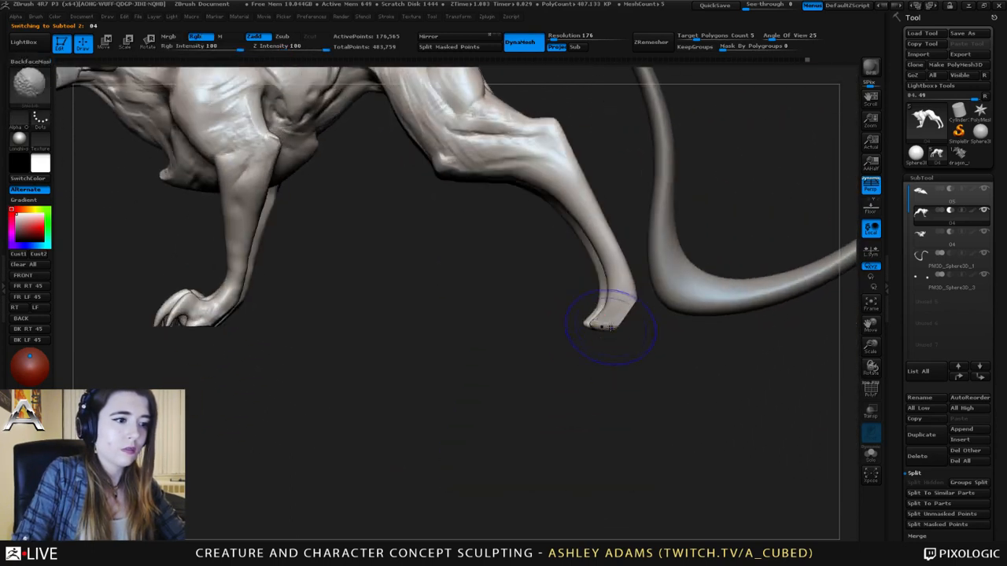
right_click(607, 289)
right_click(590, 318)
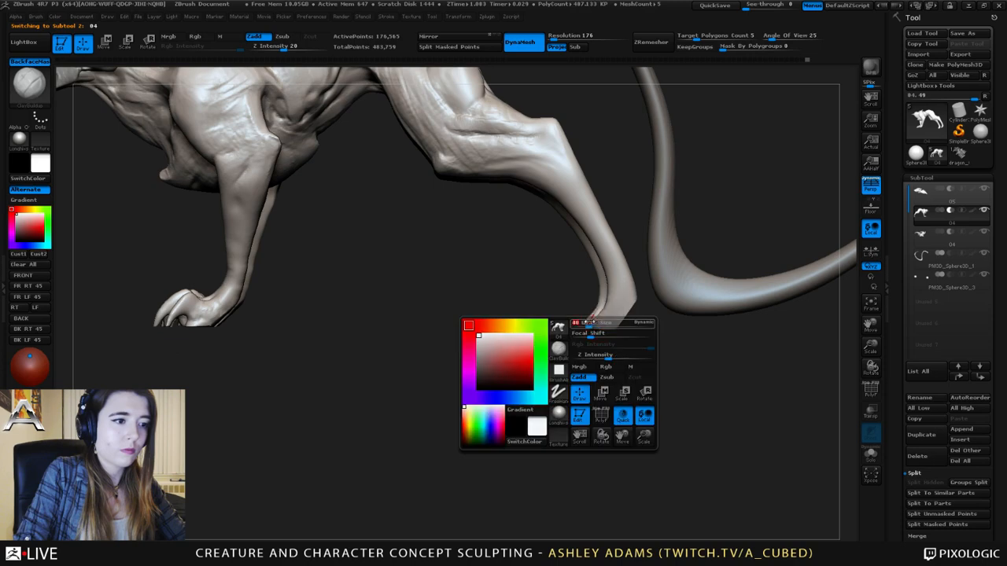
right_click(592, 317)
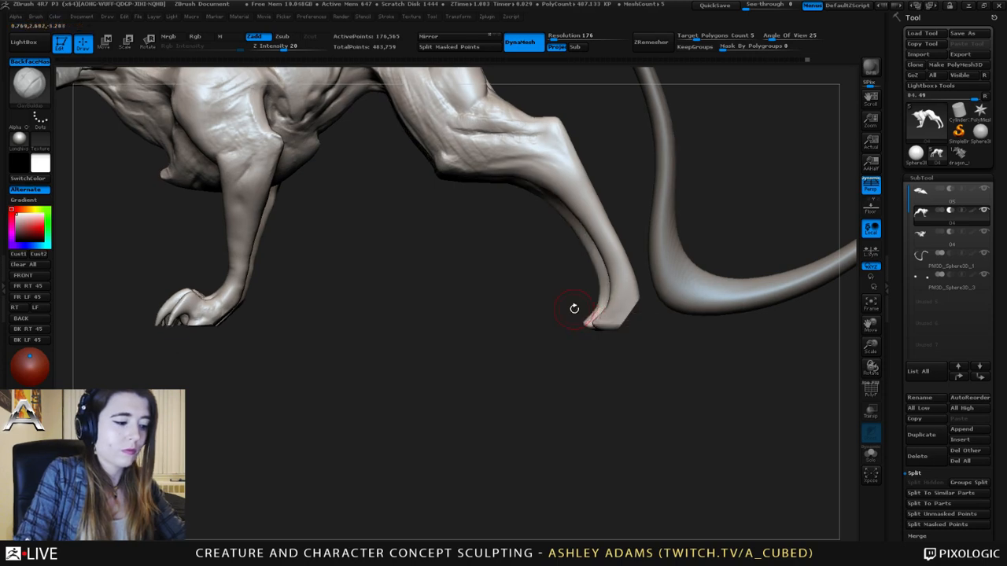
key(b)
key(s)
key(h)
mouse_move(592, 319)
mouse_down()
mouse_move(563, 300)
mouse_move(590, 329)
mouse_move(565, 316)
mouse_move(570, 326)
mouse_move(574, 317)
mouse_move(565, 331)
mouse_up()
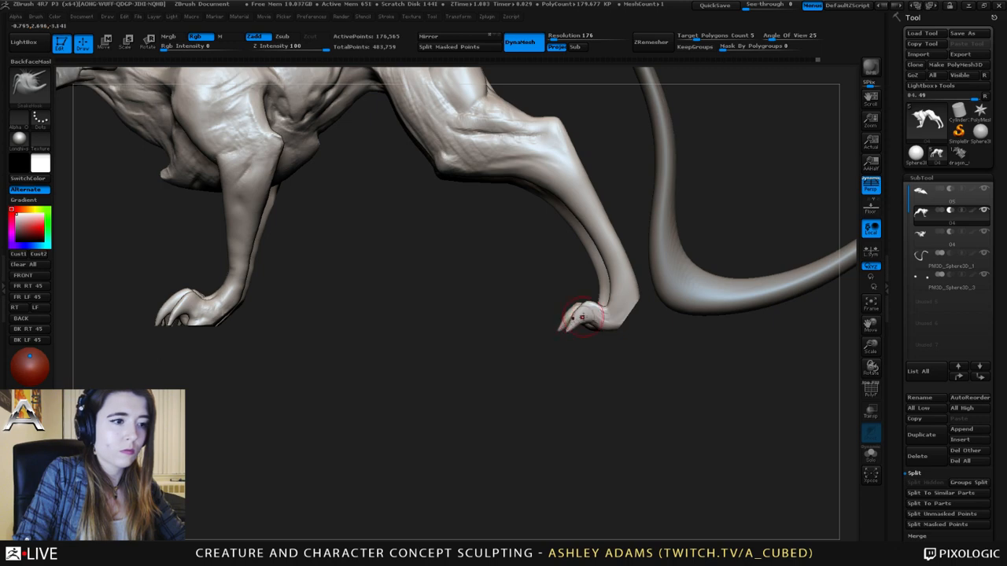
- Adjust the hind claws from below and widen the front of the hind feet with the SnakeHook brush
mouse_move(598, 309)
right_down()
mouse_move(647, 310)
mouse_move(613, 253)
mouse_move(594, 297)
right_up()
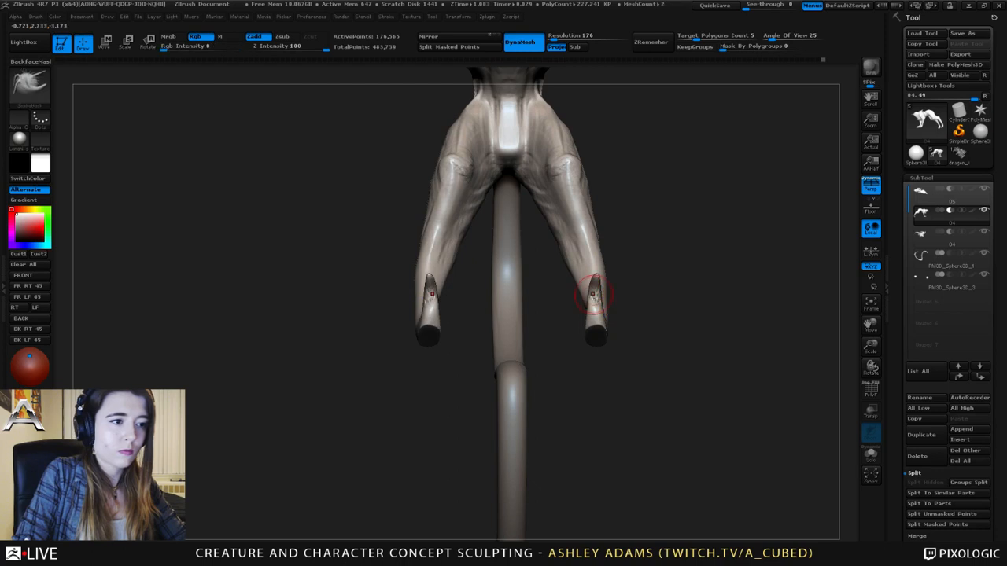
drag(593, 294, 595, 296)
key(space)
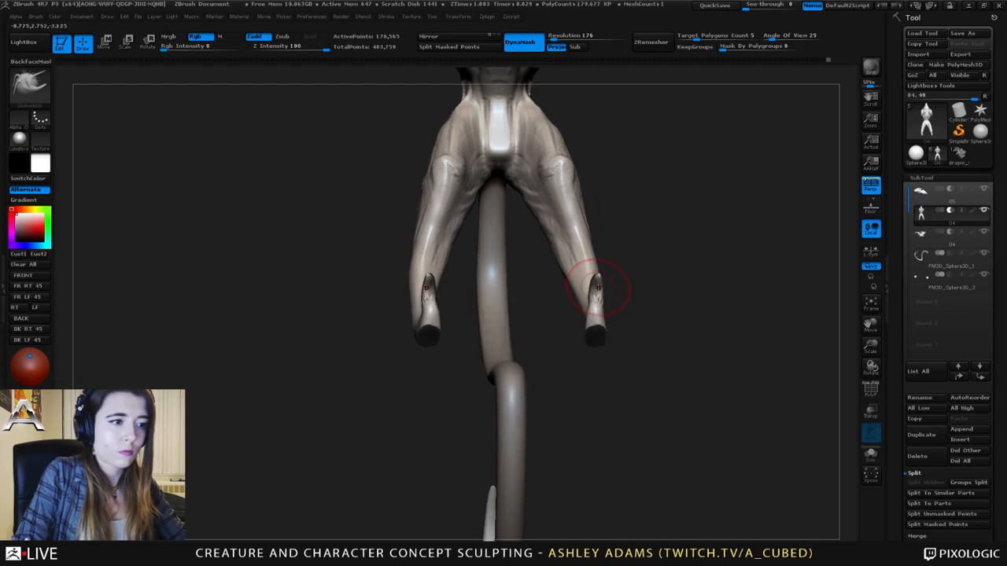
mouse_move(603, 288)
right_down()
mouse_move(594, 217)
mouse_move(580, 322)
mouse_move(586, 307)
right_up()
key(space)
mouse_move(597, 312)
mouse_down()
mouse_move(607, 319)
mouse_move(583, 319)
mouse_move(610, 313)
mouse_up()
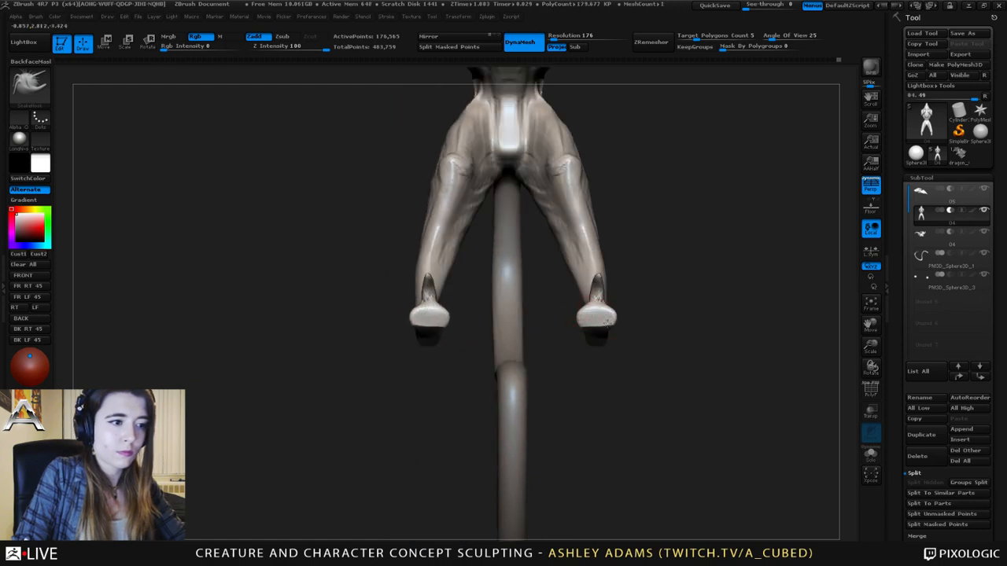
- Build up and smooth the hind feet behind the new claws with the ClayBuildup brush
right_click(594, 318)
right_drag(595, 308, 573, 296)
key(Tab)
key(Tab)
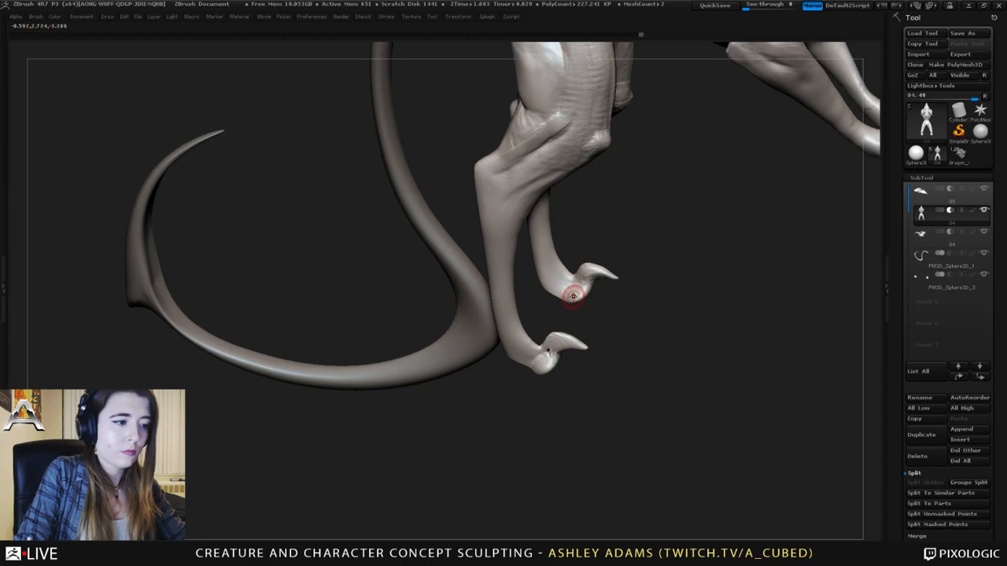
key(shift)
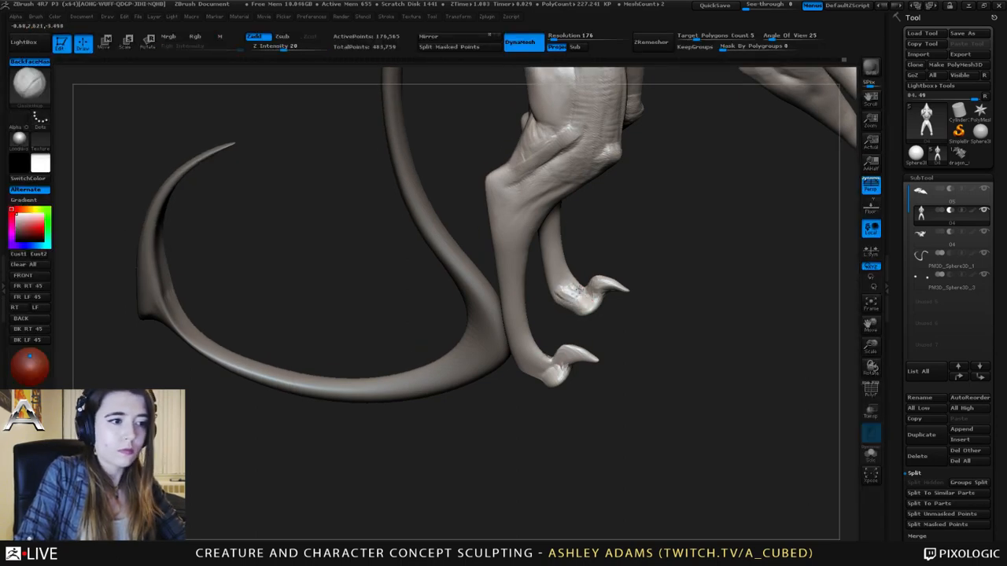
right_drag(578, 290, 562, 315)
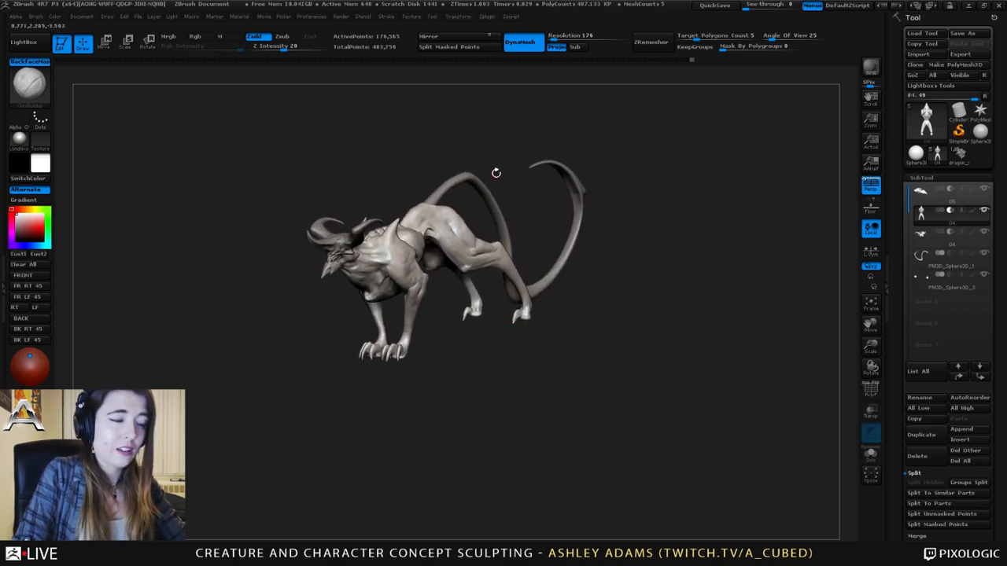
mouse_move(508, 289)
ctrl+right_down()
mouse_move(527, 328)
mouse_move(498, 323)
mouse_move(489, 300)
mouse_move(525, 276)
ctrl+right_up()
right_click(527, 329)
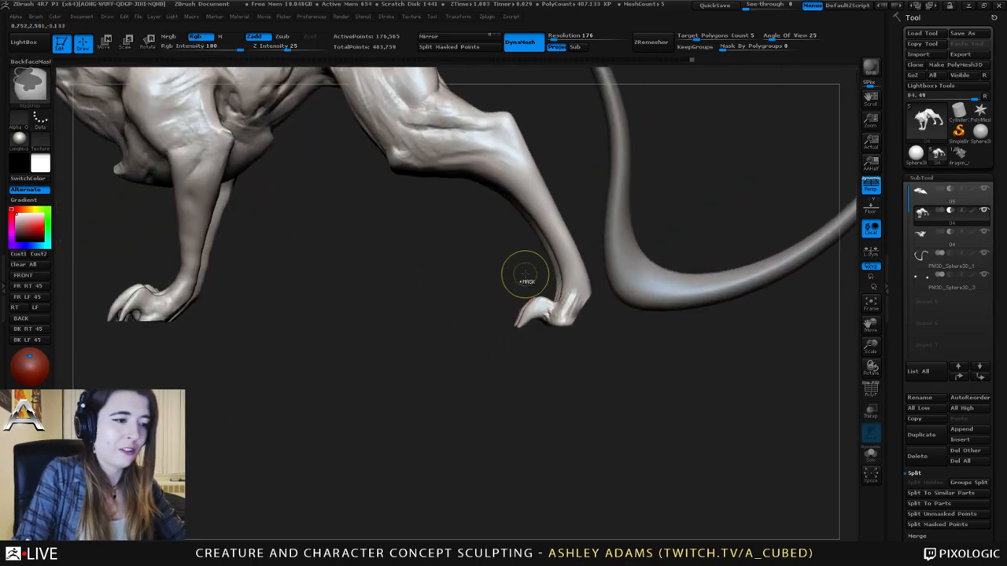
- Mask the hind claws with the MaskLasso brush and invert the mask so only the claws stay editable
ctrl+drag(475, 338, 474, 339)
ctrl+click(31, 85)
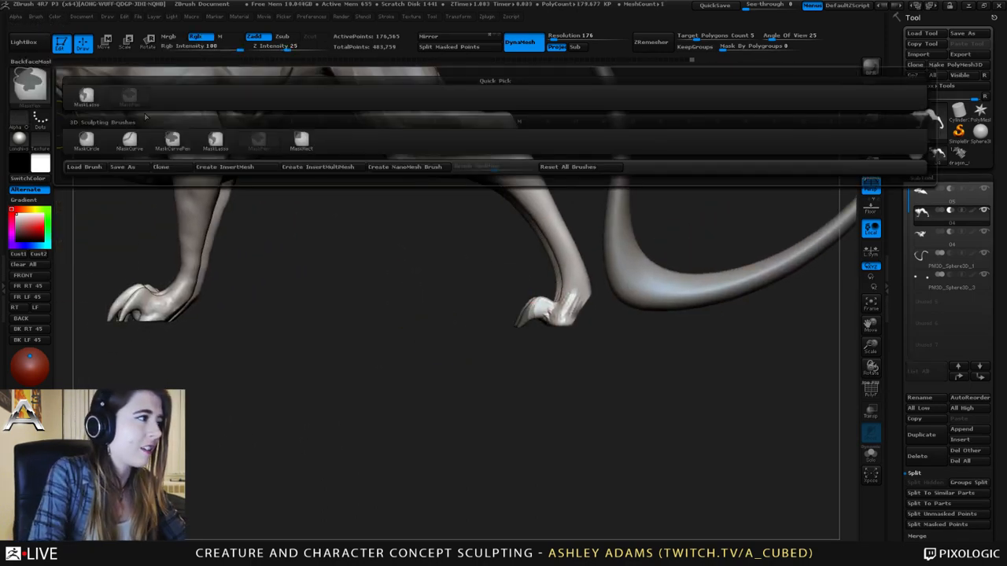
ctrl+click(215, 141)
mouse_move(541, 277)
ctrl+mouse_down()
mouse_move(476, 334)
mouse_move(539, 328)
ctrl+mouse_up()
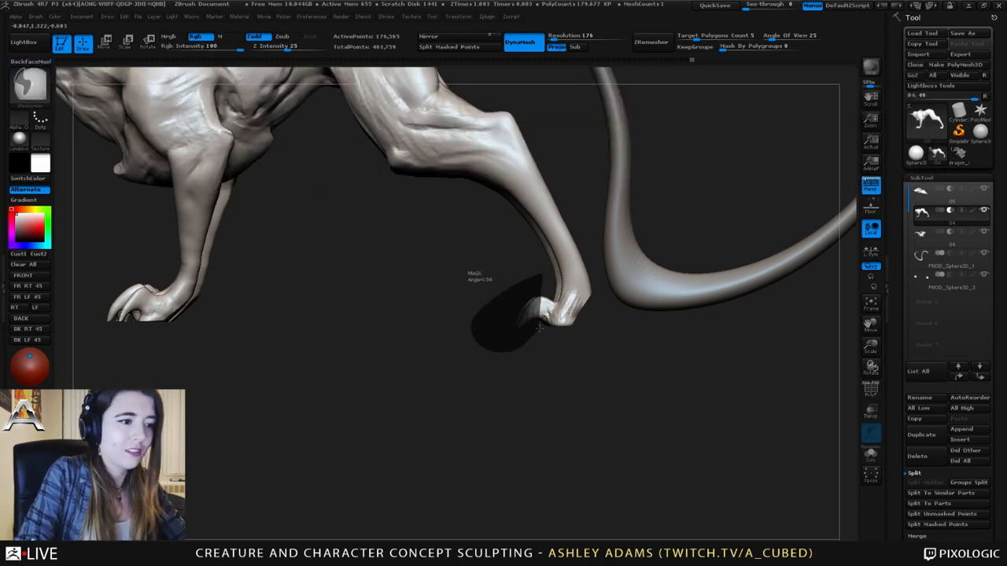
ctrl+drag(546, 289, 550, 293)
ctrl+click(593, 367)
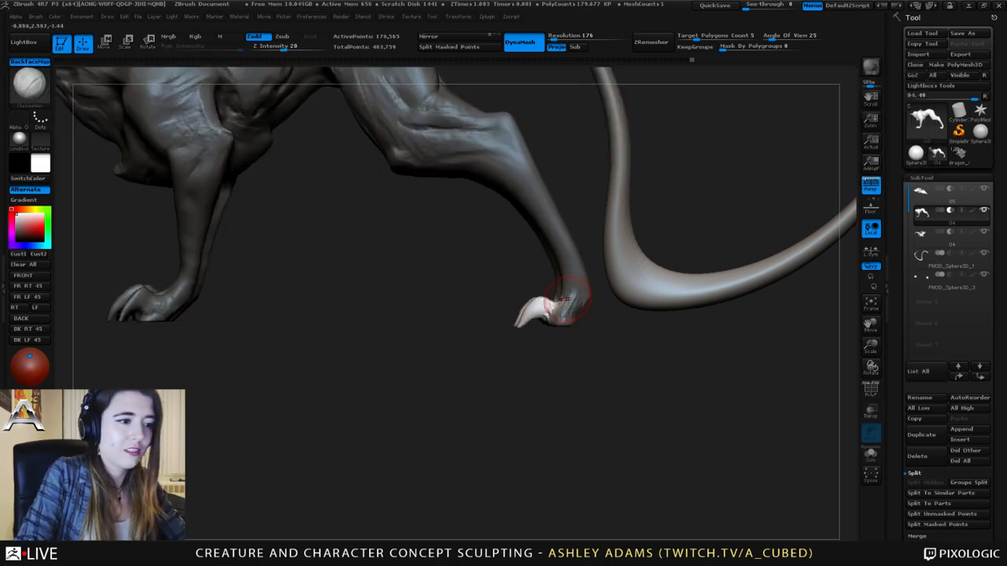
- Refine the mask boundary where the hind claws meet the feet and soften its edge
right_drag(573, 299, 600, 318)
mouse_move(604, 317)
ctrl+mouse_down()
mouse_move(548, 283)
mouse_move(556, 324)
ctrl+mouse_up()
mouse_move(582, 313)
right_down()
mouse_move(590, 367)
mouse_move(598, 358)
right_up()
mouse_move(537, 281)
ctrl+mouse_down()
mouse_move(519, 319)
mouse_move(543, 284)
ctrl+mouse_up()
mouse_move(577, 310)
right_down()
mouse_move(592, 277)
mouse_move(607, 281)
right_up()
mouse_move(562, 277)
ctrl+mouse_down()
mouse_move(551, 286)
mouse_move(558, 299)
ctrl+mouse_up()
right_drag(592, 303, 494, 283)
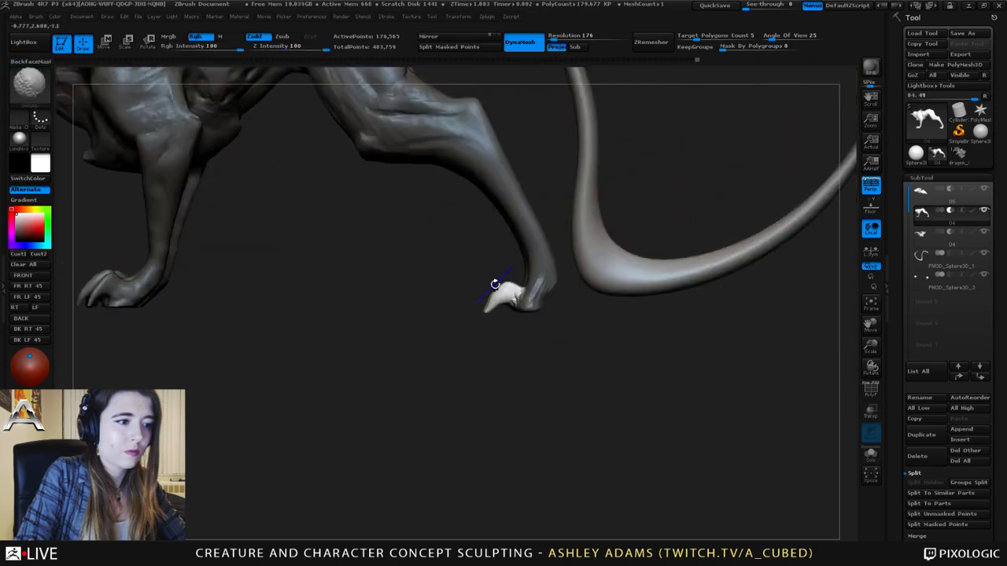
ctrl+click(564, 340)
ctrl+click(587, 330)
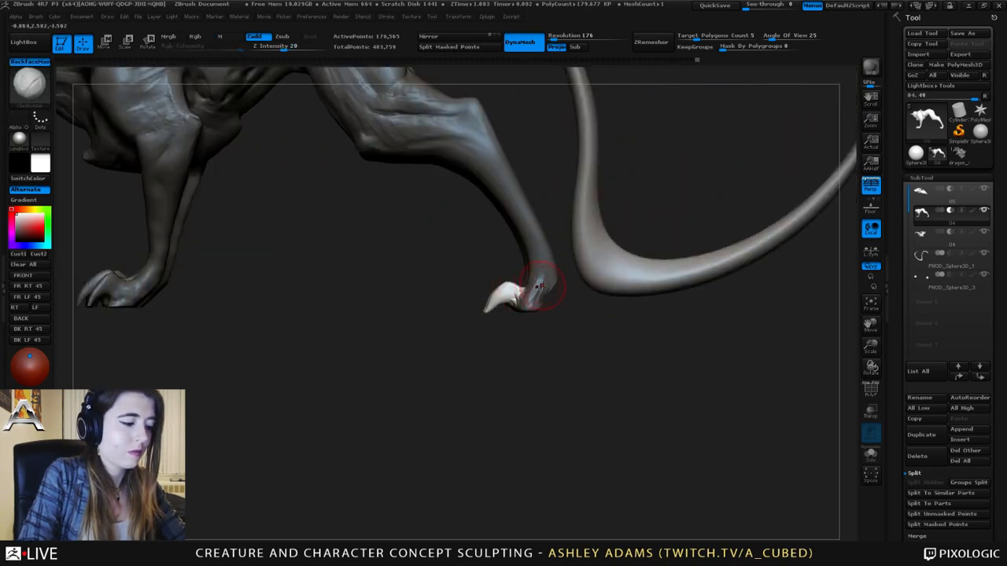
- Enlarge the unmasked hind claws with the transpose Scale tool and move them inward to line up with the feet
key(e)
drag(529, 297, 285, 205)
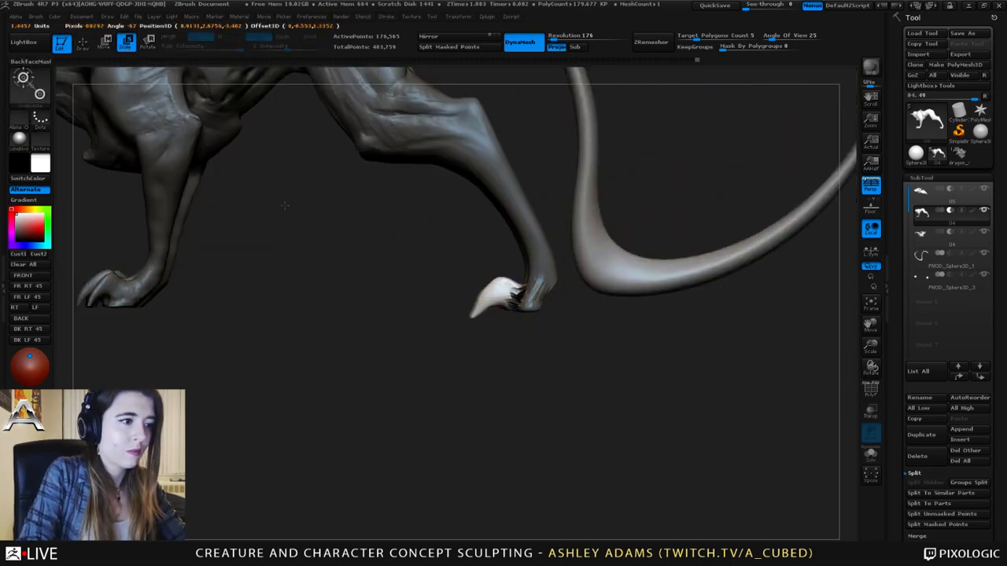
key(w)
drag(454, 265, 553, 257)
key(q)
key(w)
shift+drag(544, 290, 731, 290)
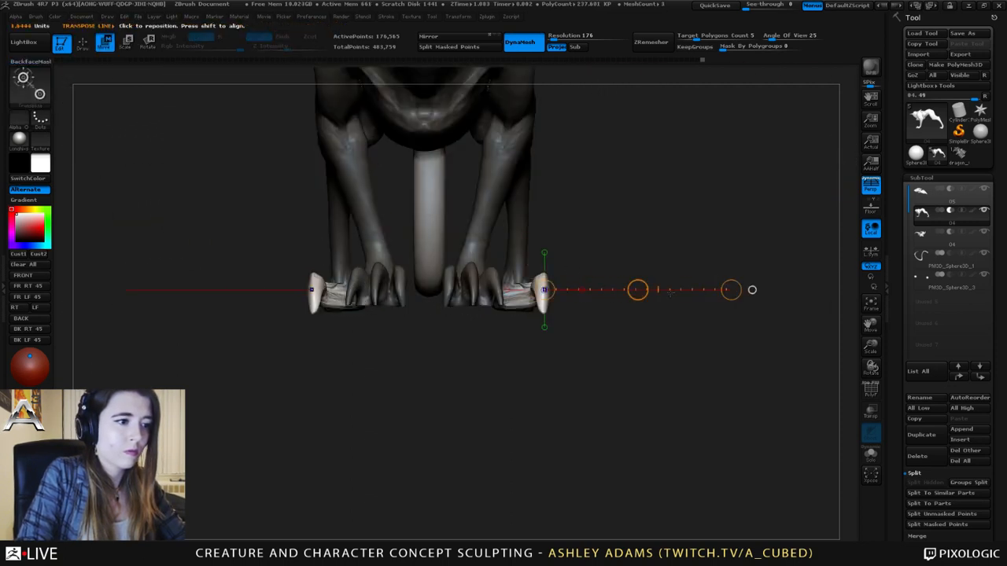
drag(637, 289, 610, 290)
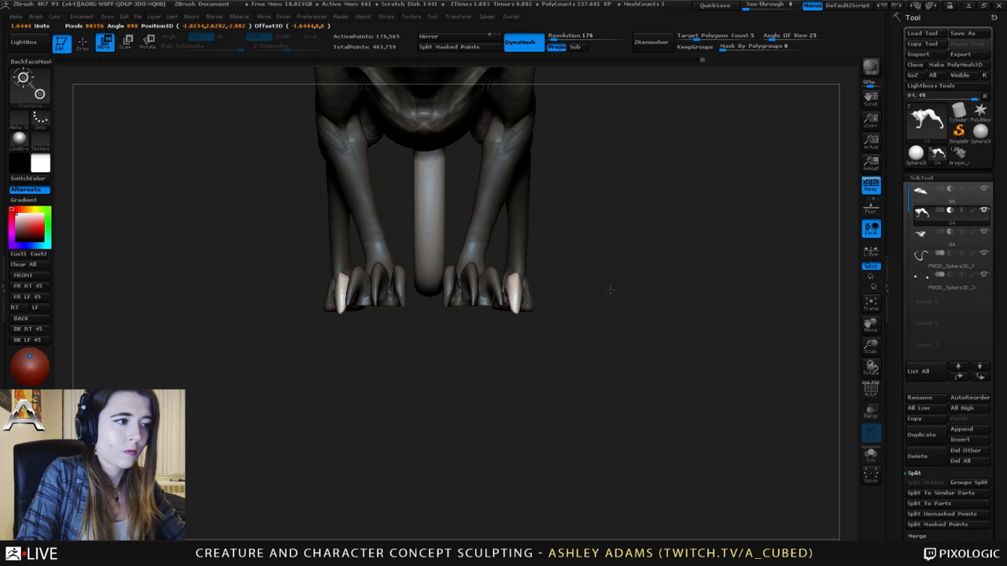
- Reshape the enlarged hind claws into a thicker downward curve with the SnakeHook brush and smooth them
key(q)
mouse_move(603, 353)
mouse_down()
mouse_move(513, 268)
mouse_move(595, 394)
mouse_up()
drag(519, 315, 482, 309)
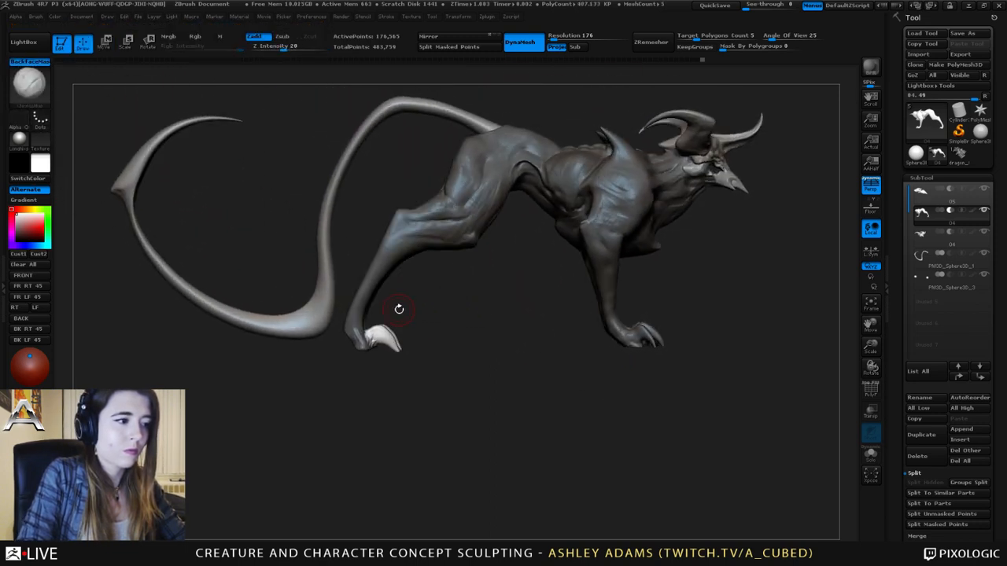
key(space)
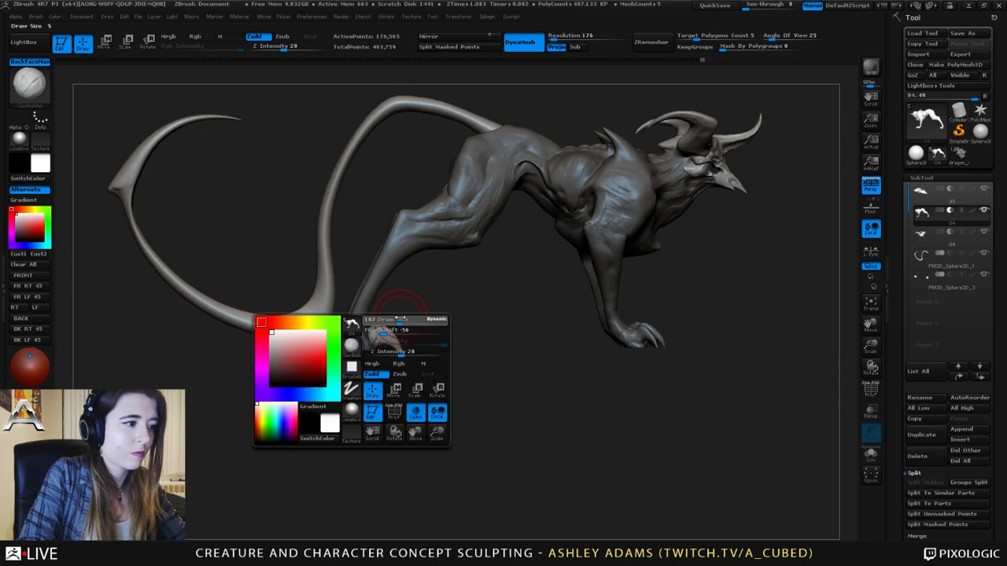
key(2)
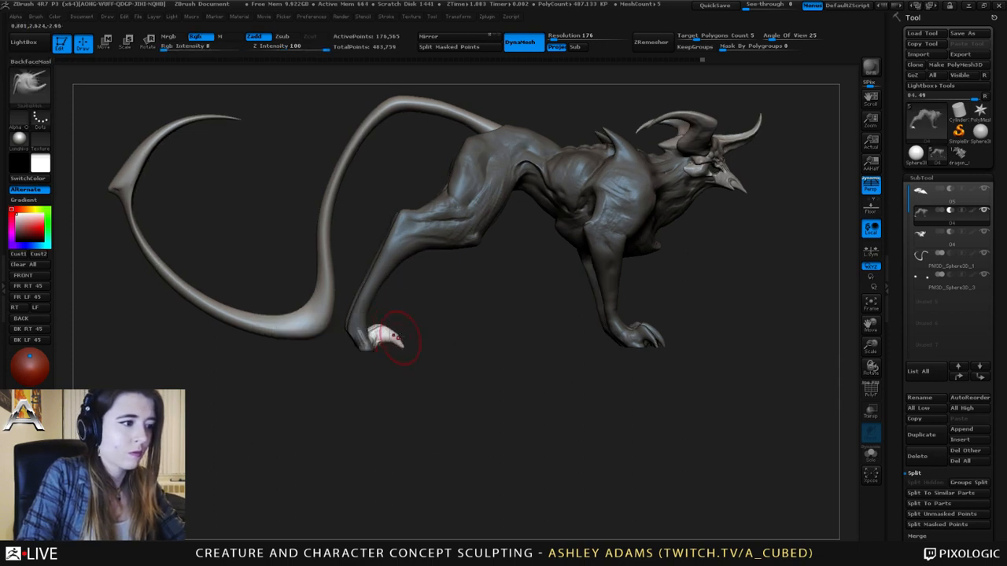
shift+drag(410, 344, 388, 337)
key(space)
click(387, 338)
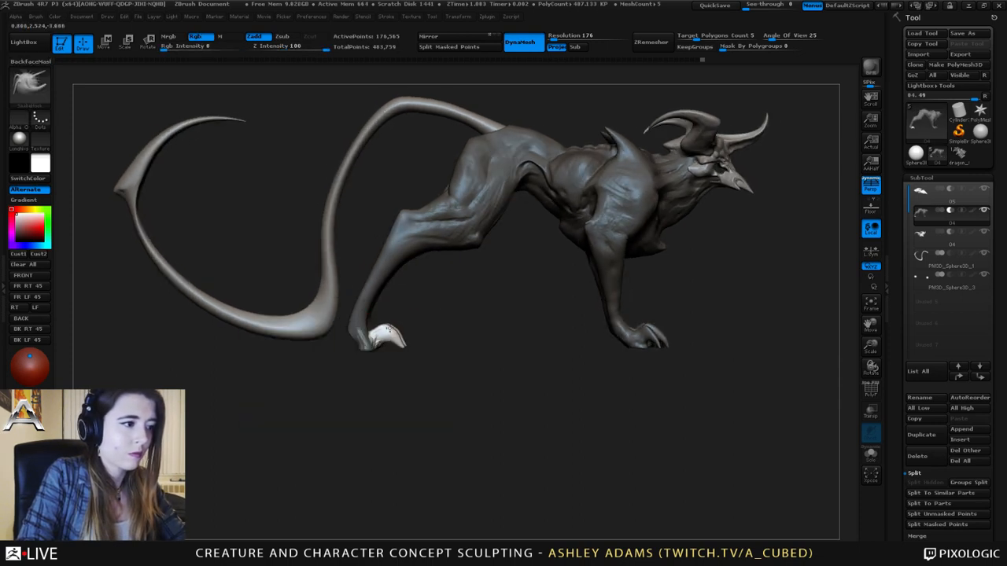
key(shift)
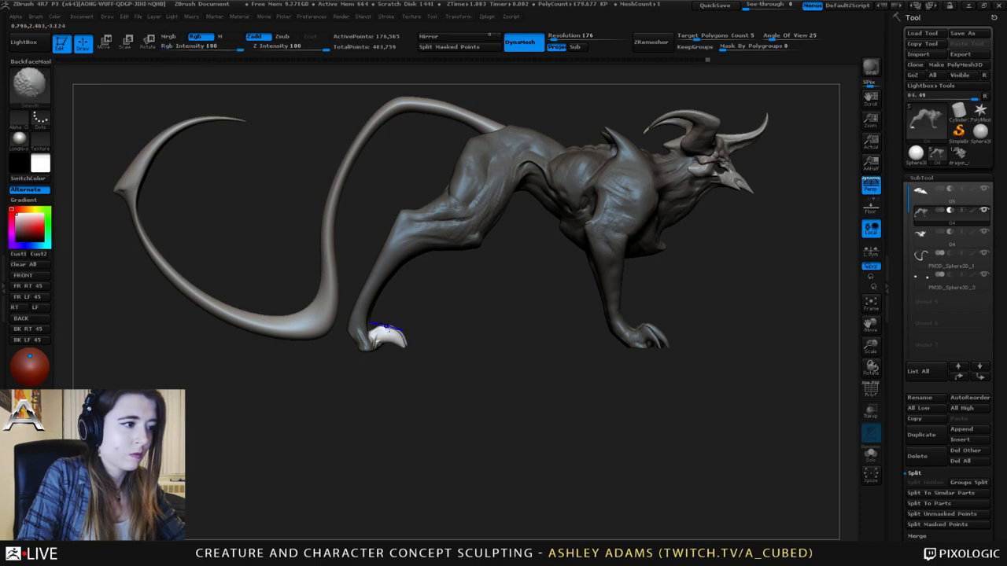
- Clear the mask, shape the heels of the hind feet with the SnakeHook brush and smooth them into the legs
mouse_move(418, 325)
mouse_down()
mouse_move(438, 325)
mouse_move(442, 270)
mouse_move(415, 349)
mouse_up()
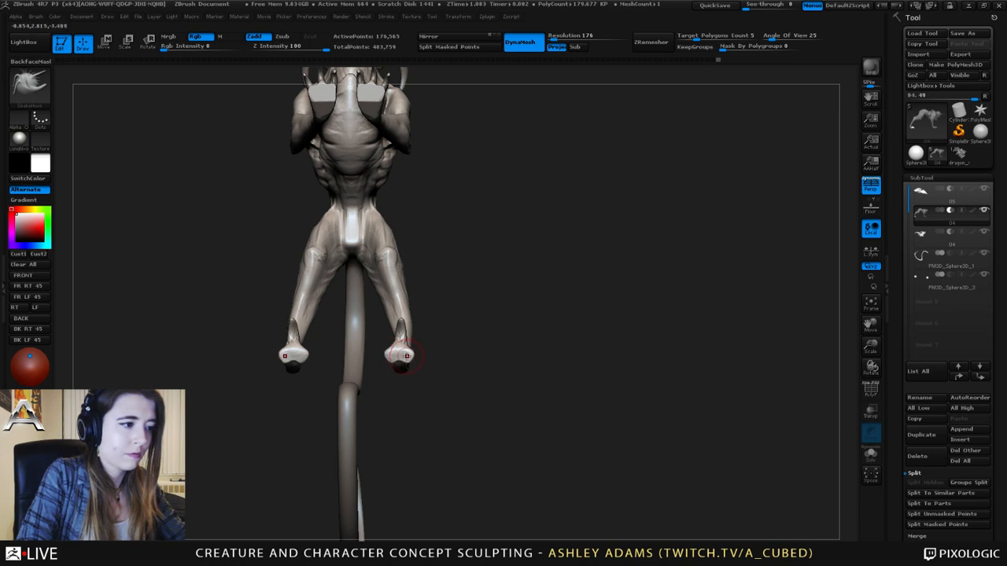
drag(417, 338, 430, 305)
ctrl+right_drag(399, 312, 386, 325)
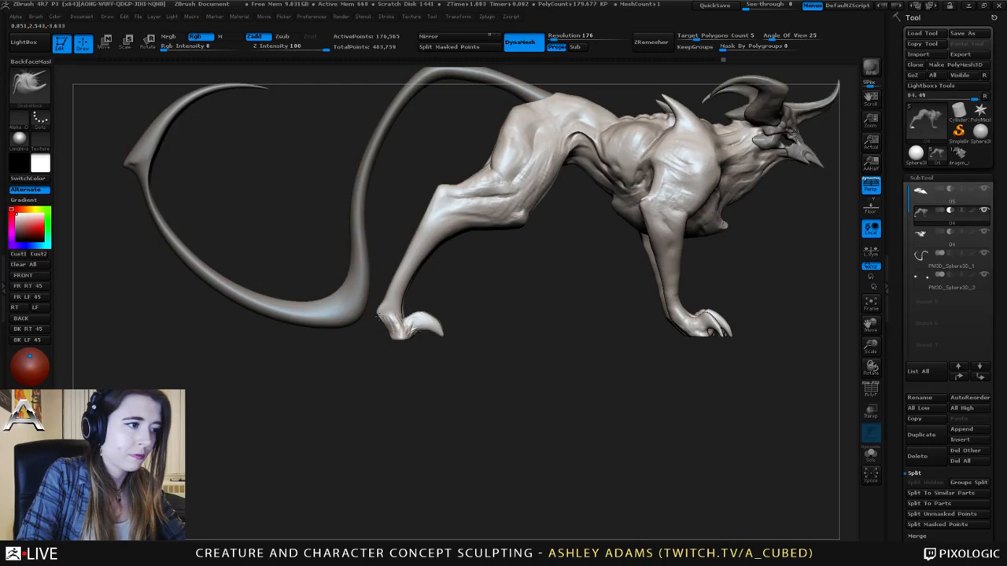
mouse_move(382, 301)
shift+mouse_down()
mouse_move(384, 310)
mouse_move(387, 299)
shift+mouse_up()
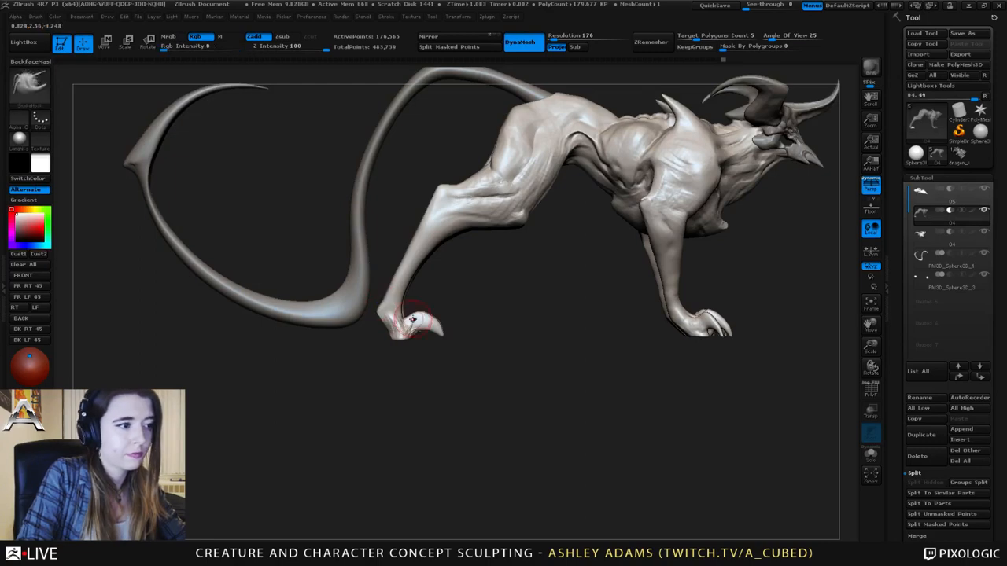
right_click(412, 324)
mouse_move(425, 326)
right_down()
mouse_move(399, 346)
mouse_move(408, 314)
right_up()
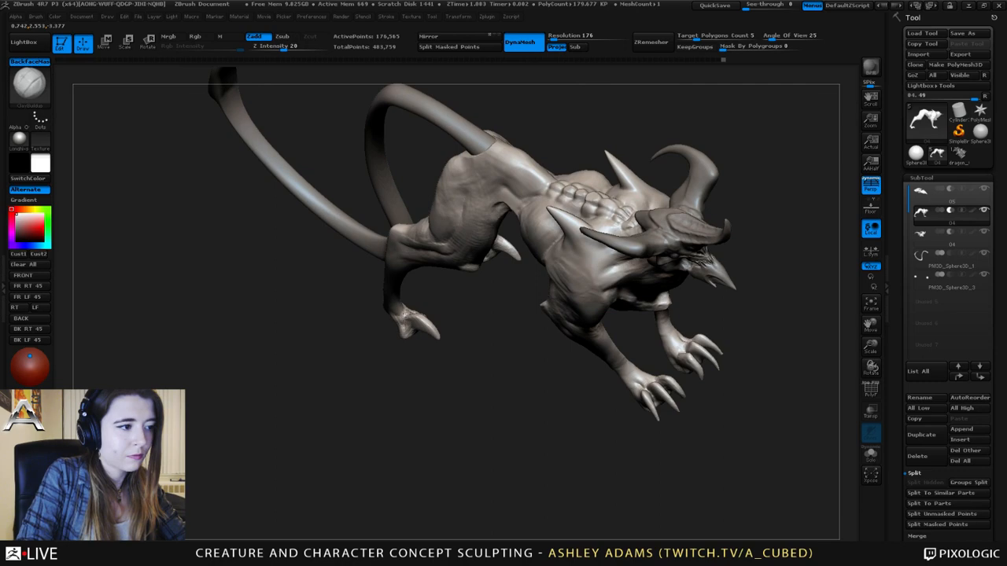
right_drag(409, 312, 453, 261)
alt+right_drag(500, 306, 448, 302)
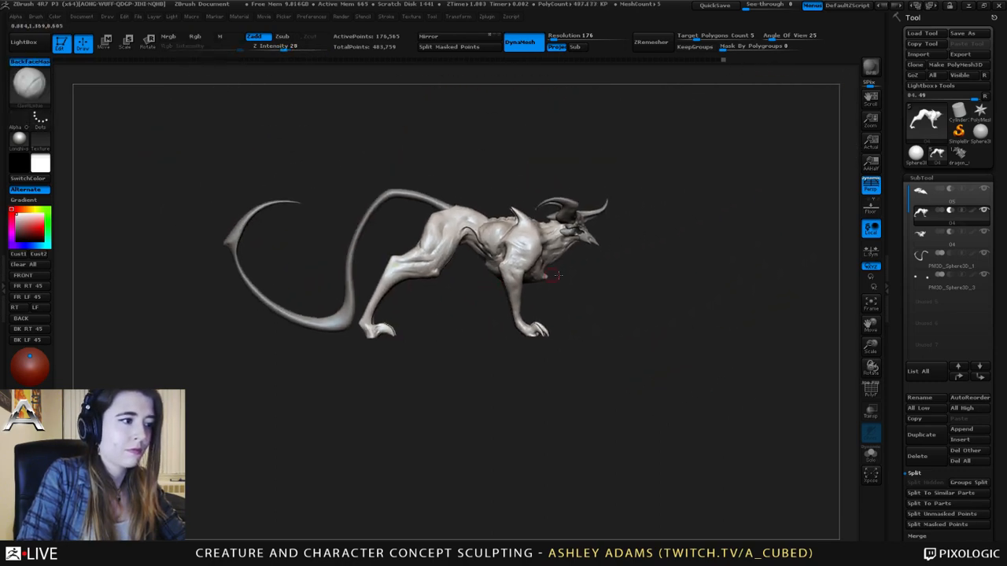
right_drag(556, 275, 488, 262)
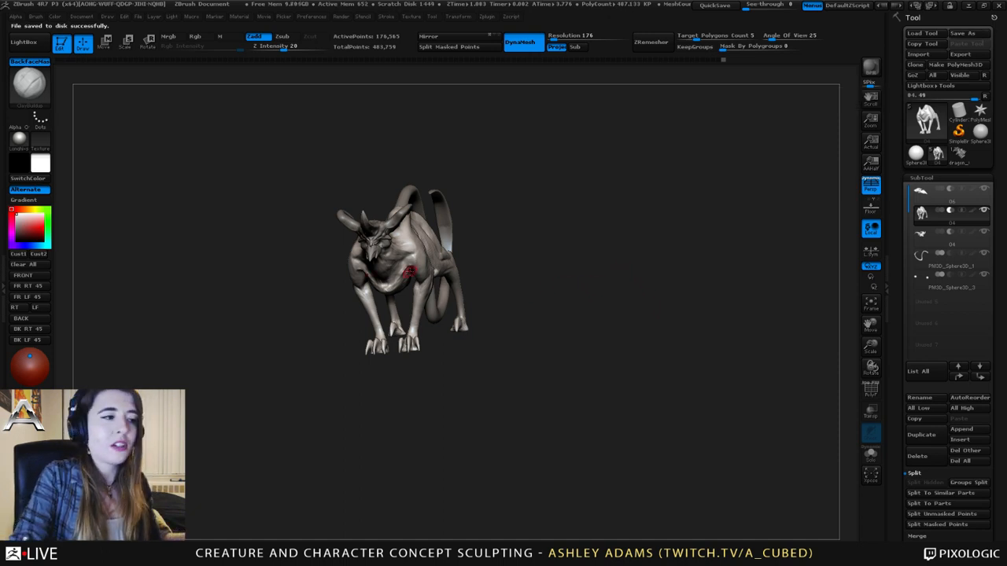
- Adjust the shape of the front forearms from the front, side and below with the SnakeHook brush
mouse_move(343, 273)
right_down()
mouse_move(404, 271)
mouse_move(429, 333)
mouse_move(375, 340)
mouse_move(431, 374)
mouse_move(380, 410)
right_up()
right_click(375, 401)
right_click(381, 410)
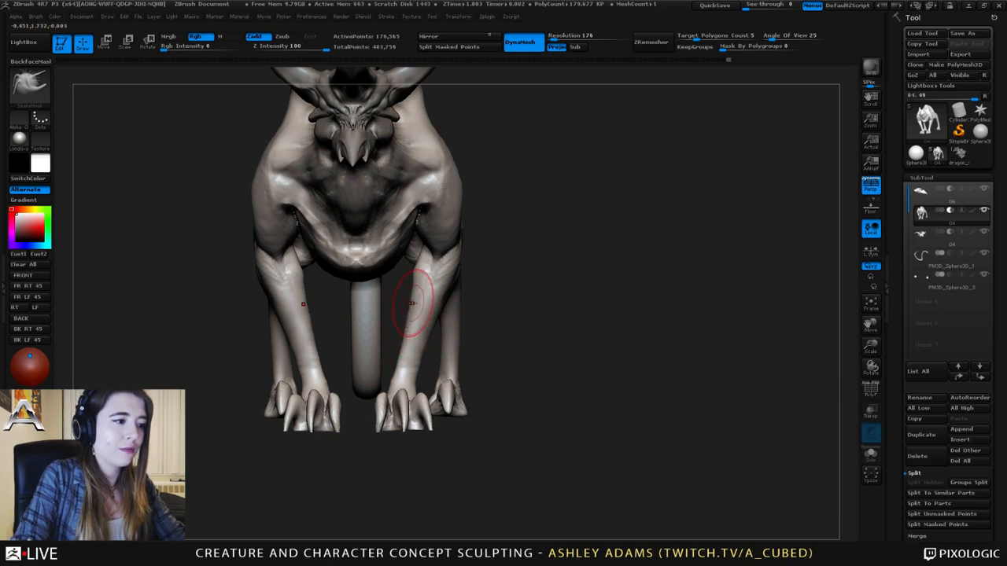
right_drag(365, 319, 377, 321)
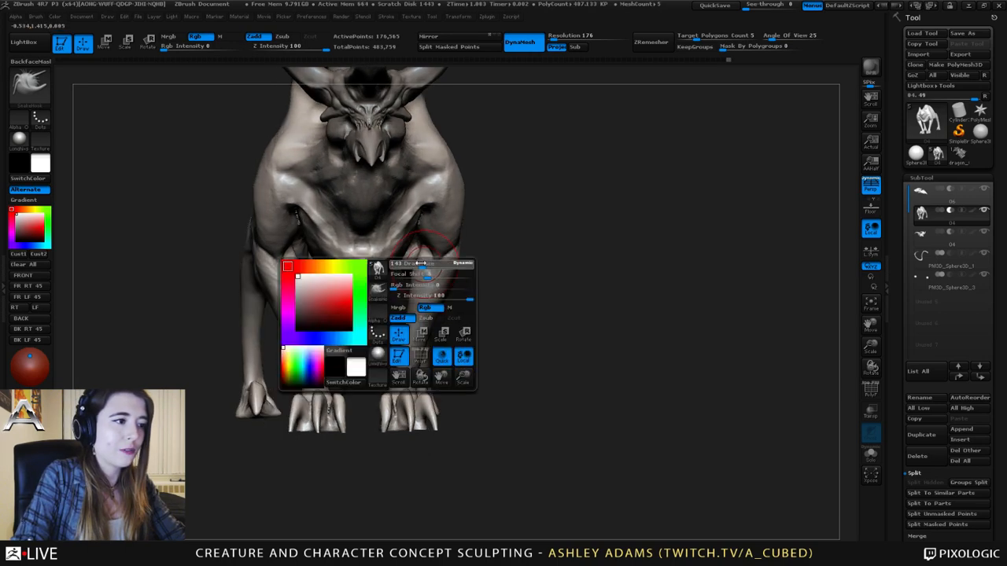
mouse_move(433, 265)
right_down()
mouse_move(481, 263)
mouse_move(457, 249)
right_up()
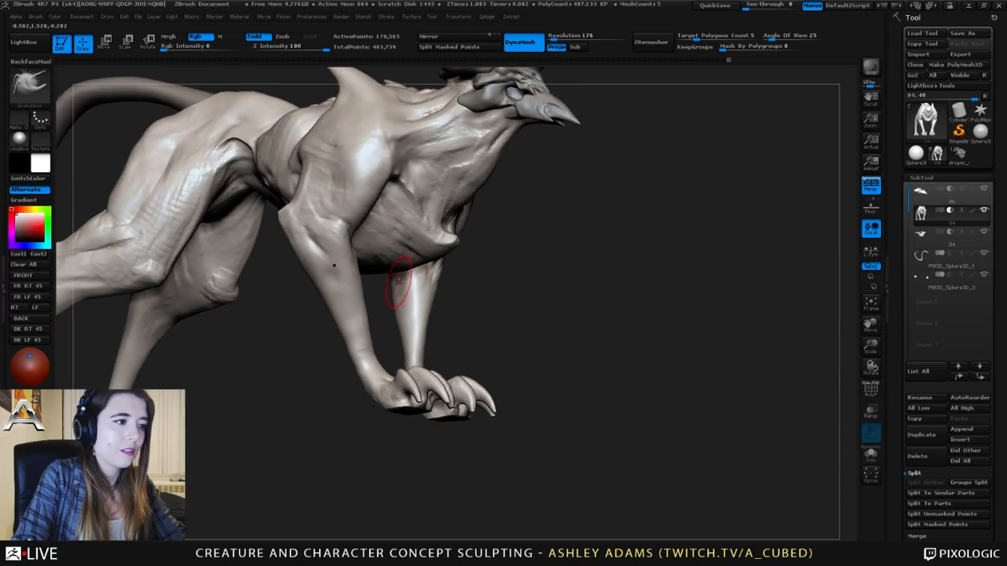
right_drag(397, 275, 371, 278)
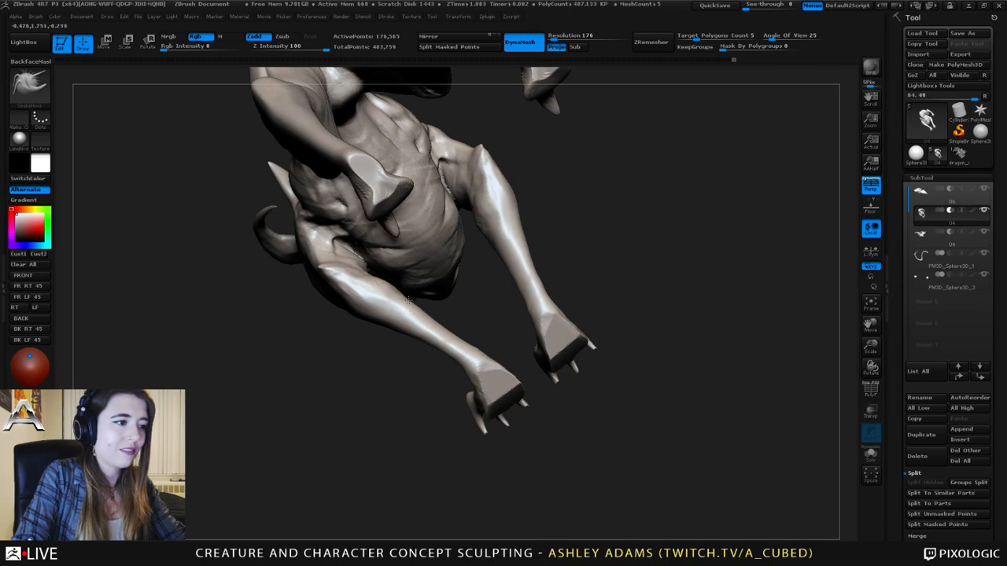
mouse_move(406, 302)
right_down()
mouse_move(395, 292)
mouse_move(371, 303)
mouse_move(383, 287)
mouse_move(354, 274)
right_up()
key(shift)
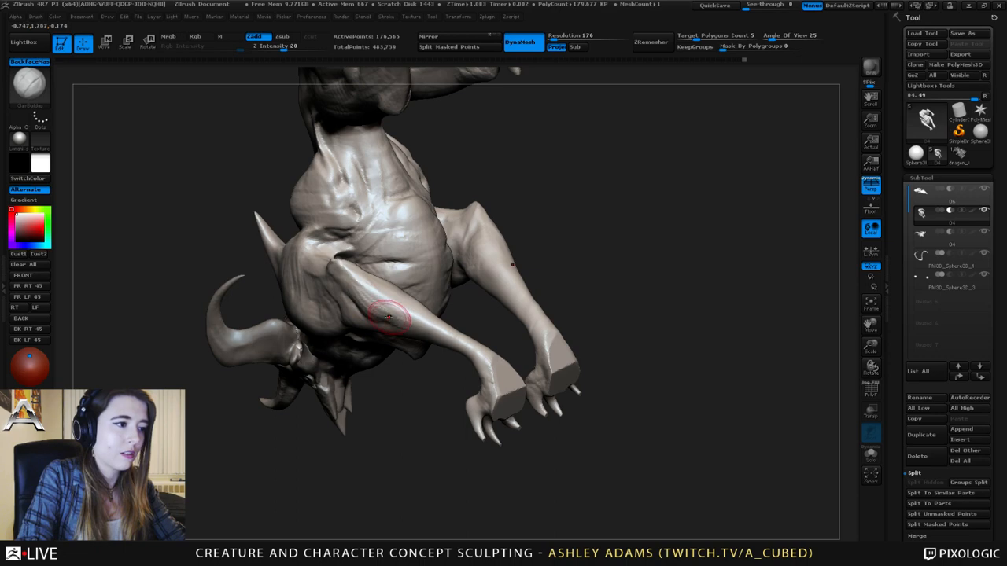
- Smooth and reshape the front elbows, building up their bony points with the ClayBuildup brush
mouse_move(363, 299)
right_down()
mouse_move(396, 316)
mouse_move(362, 318)
mouse_move(387, 301)
mouse_move(380, 267)
right_up()
key(shift)
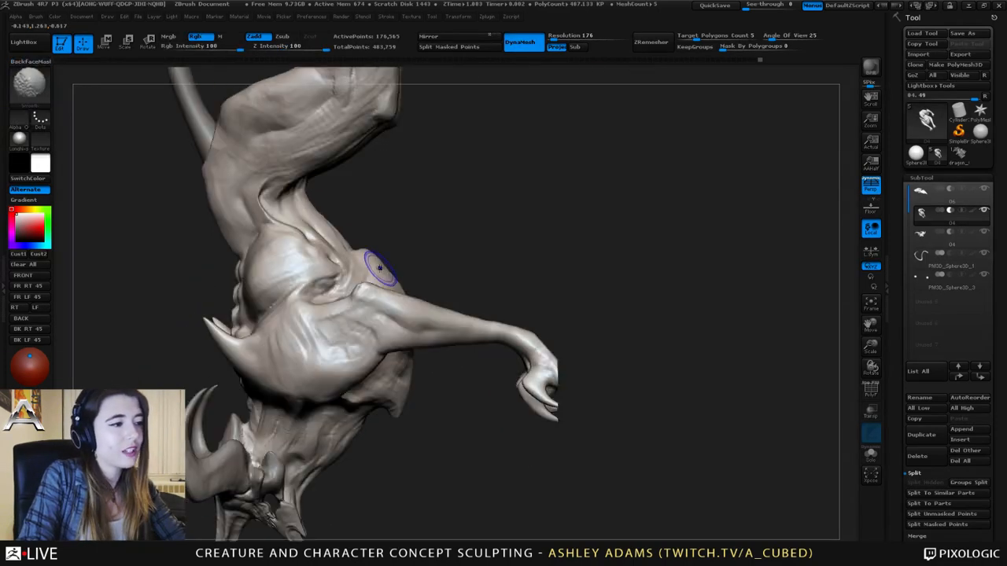
key(2)
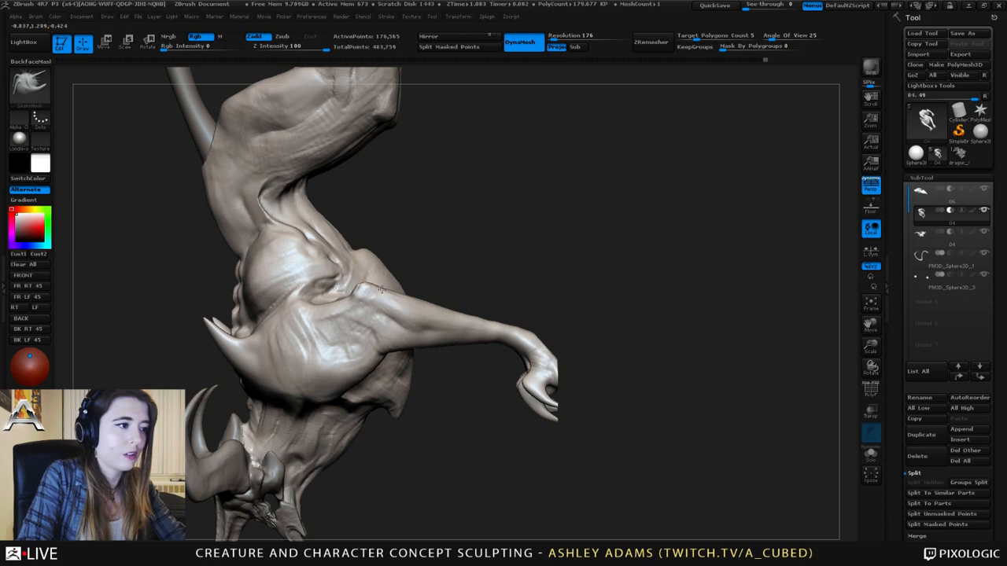
key(ctrl)
mouse_move(398, 309)
ctrl+right_down()
mouse_move(416, 125)
mouse_move(395, 291)
mouse_move(456, 339)
mouse_move(395, 305)
mouse_move(429, 307)
ctrl+right_up()
ctrl+right_drag(338, 324, 339, 393)
drag(319, 338, 333, 330)
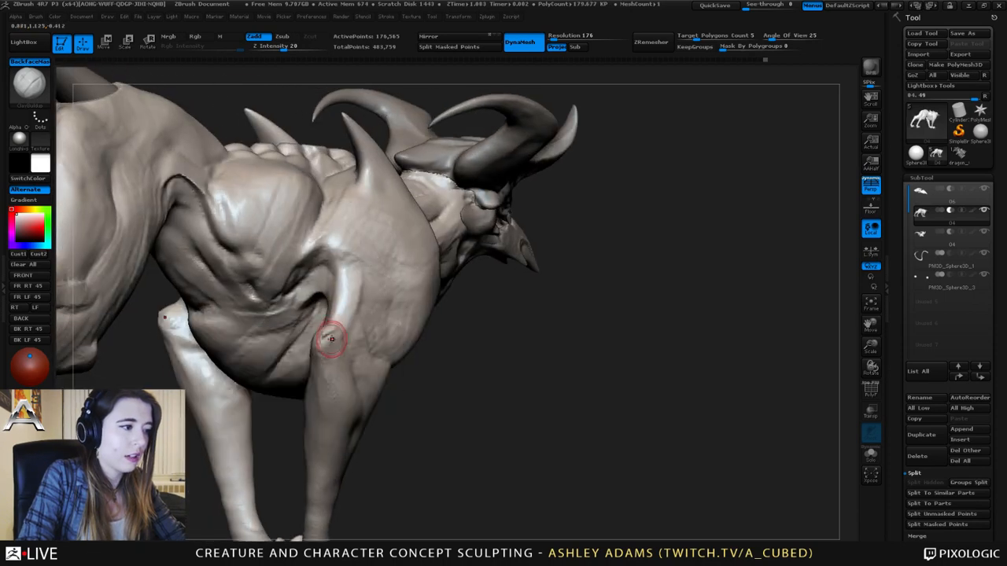
mouse_move(330, 344)
right_down()
mouse_move(393, 335)
mouse_move(377, 335)
mouse_move(385, 338)
right_up()
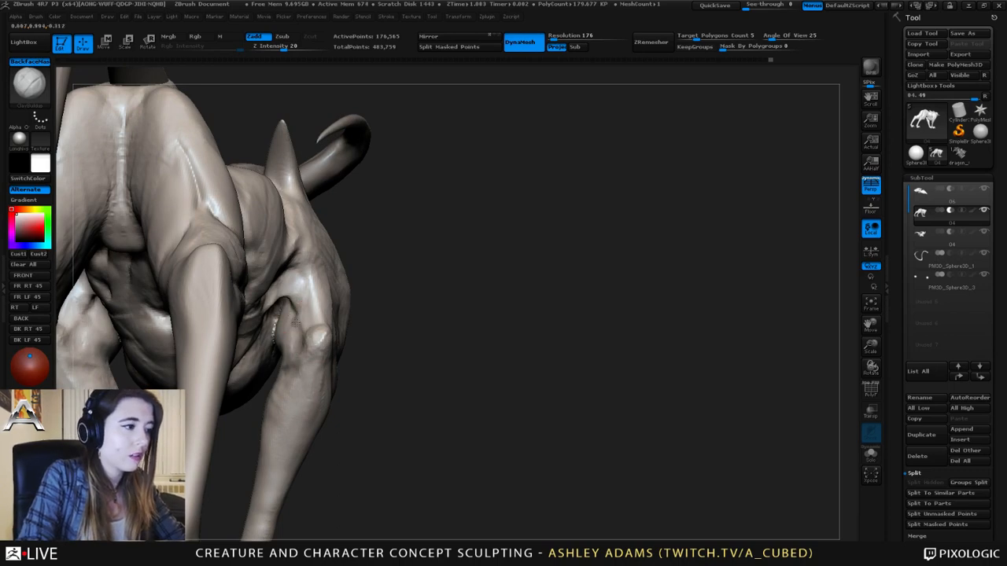
right_drag(305, 315, 369, 316)
right_drag(370, 316, 348, 304)
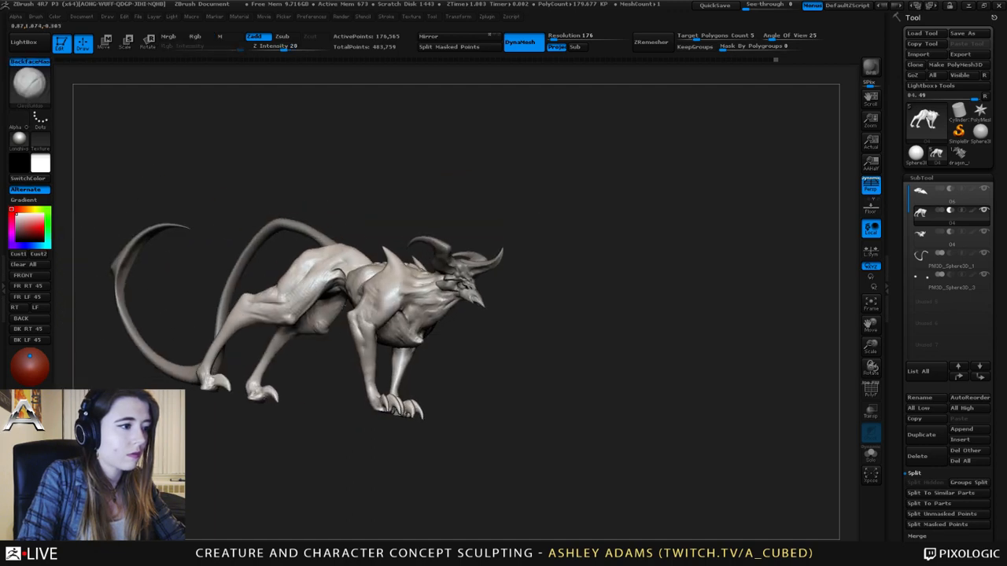
- Build up the crease between the upper front leg and the chest with the ClayBuildup brush
right_drag(440, 299, 417, 306)
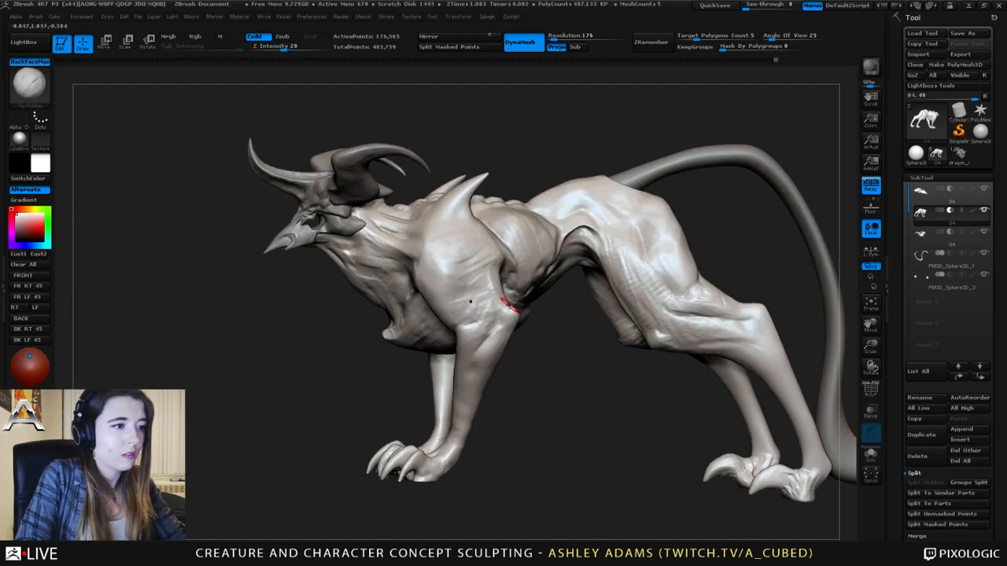
right_drag(499, 287, 489, 211)
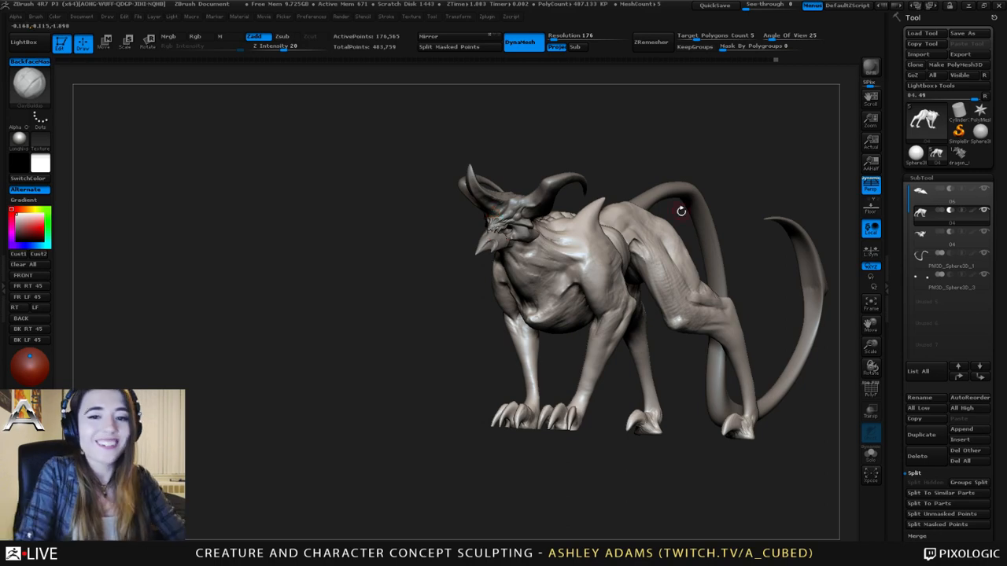
mouse_move(669, 209)
right_down()
mouse_move(674, 253)
mouse_move(627, 330)
mouse_move(581, 282)
right_up()
mouse_move(588, 247)
right_down()
mouse_move(519, 236)
mouse_move(525, 271)
mouse_move(583, 250)
right_up()
key(b)
key(h)
key(p)
key(b)
key(c)
key(b)
drag(584, 250, 576, 255)
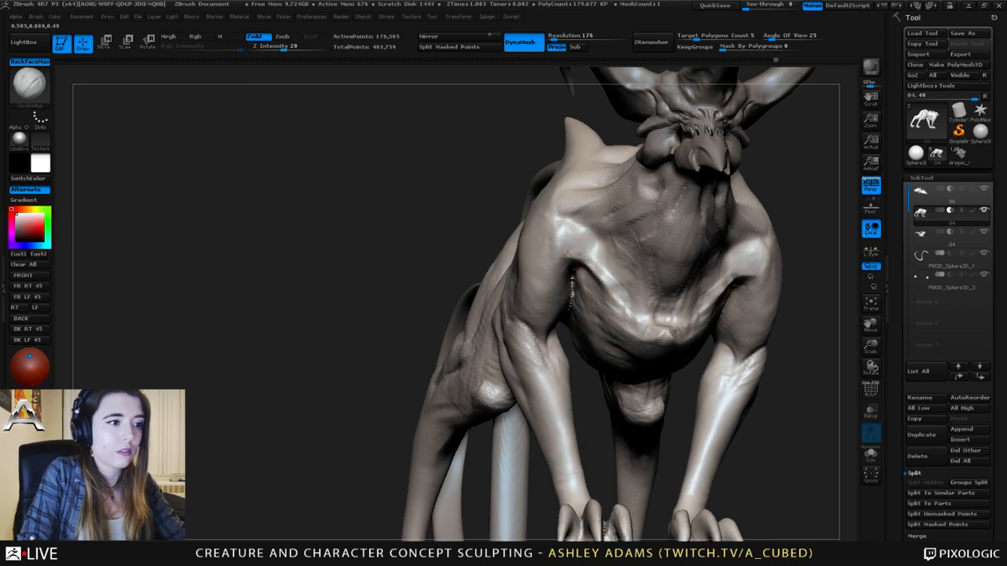
- Refine and smooth the front of the shoulders where they join the chest, using the ClayBuildup and SnakeHook brushes
right_drag(601, 252, 578, 247)
drag(577, 247, 589, 253)
right_drag(569, 253, 590, 261)
shift+drag(591, 261, 586, 259)
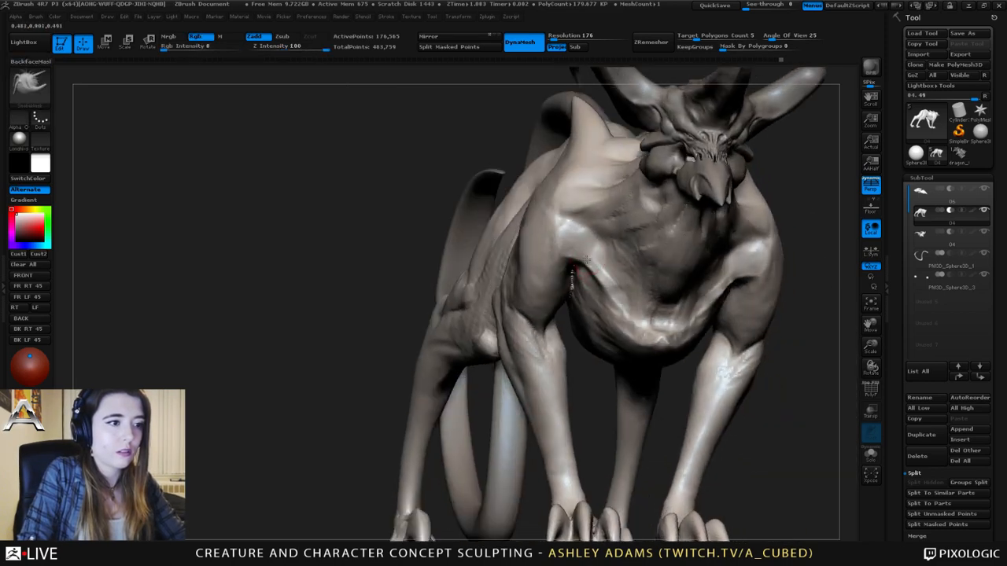
mouse_move(586, 259)
right_down()
mouse_move(593, 266)
mouse_move(570, 255)
right_up()
key(b)
key(c)
key(b)
drag(541, 234, 559, 247)
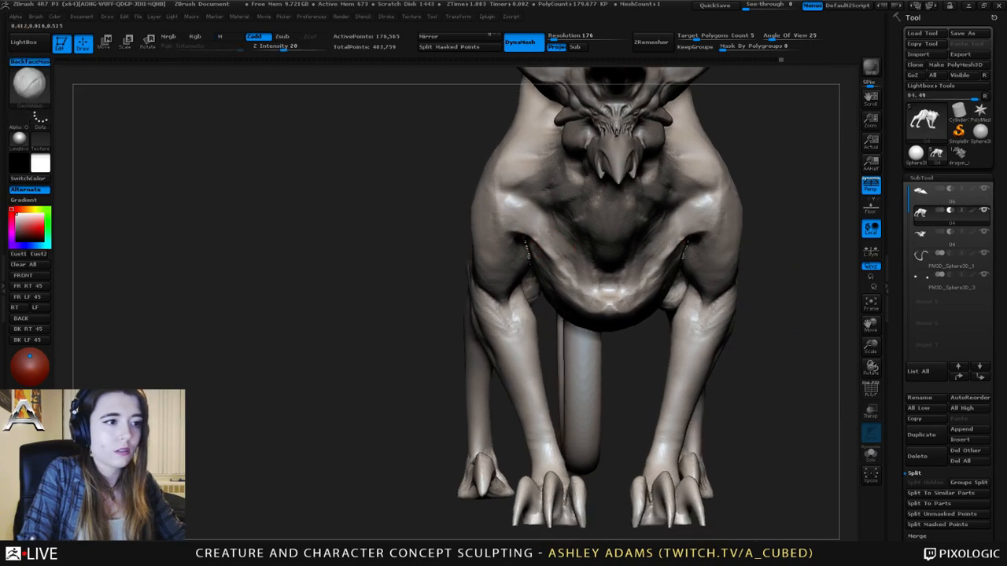
ctrl+right_drag(566, 263, 576, 245)
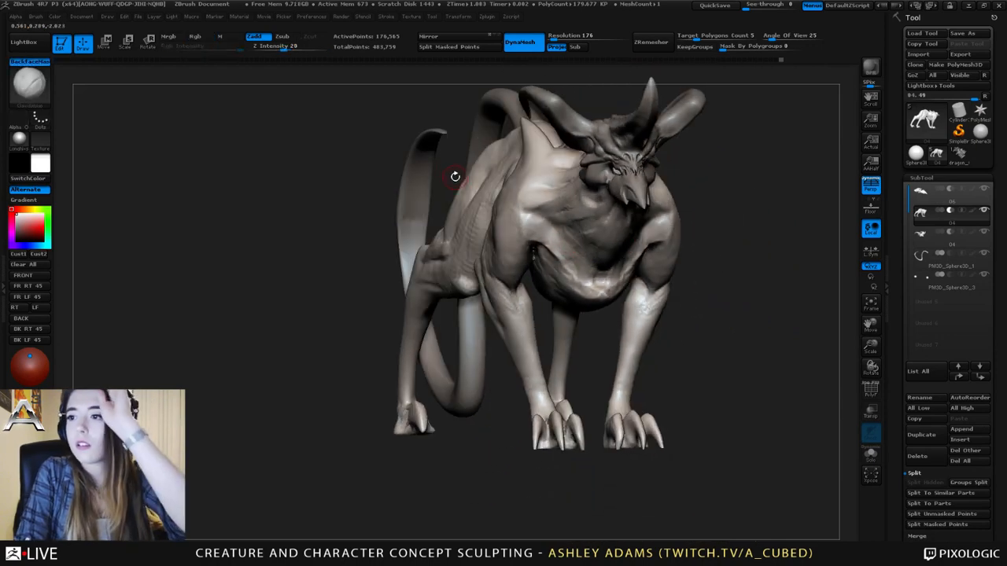
- Carve the muscle creases across the outer hind thighs above the knee with the DamStandard and ClayBuildup brushes
right_drag(570, 257, 585, 255)
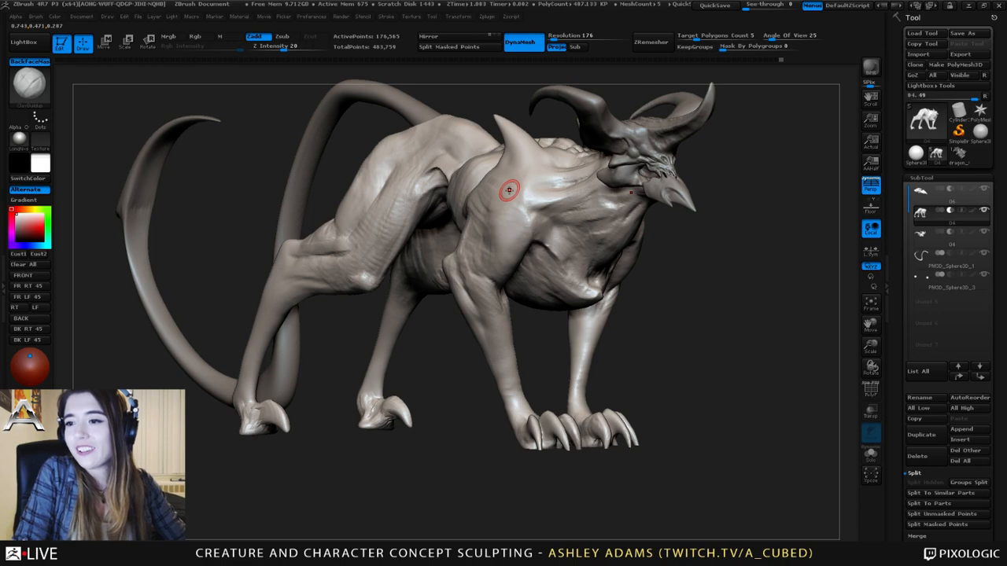
right_drag(511, 251, 542, 254)
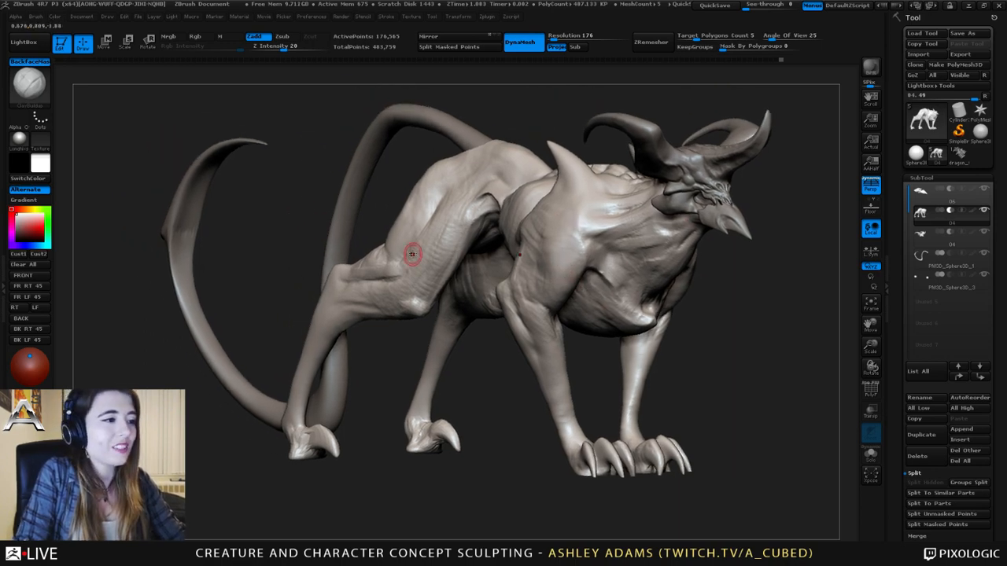
right_drag(392, 261, 413, 270)
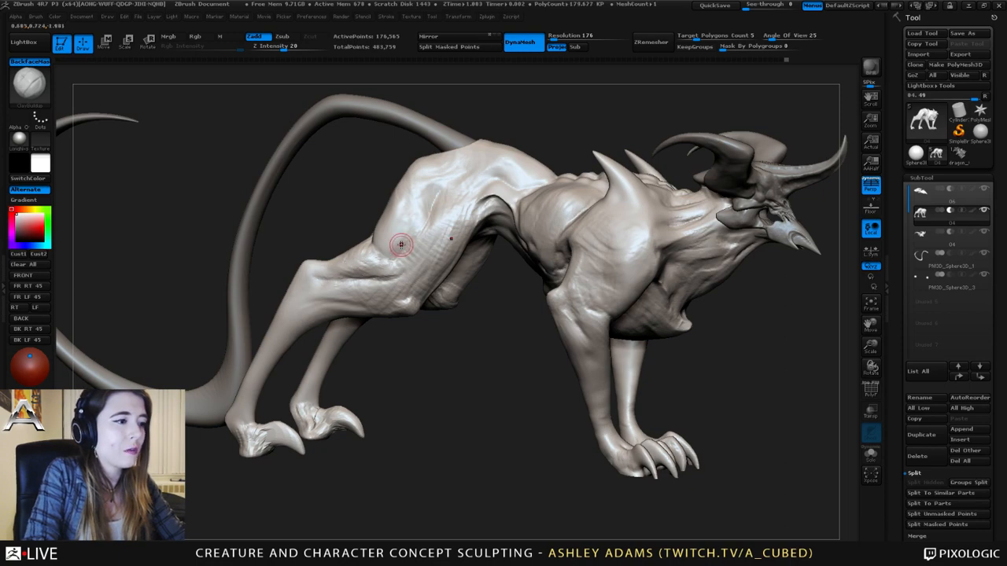
key(b)
key(d)
key(s)
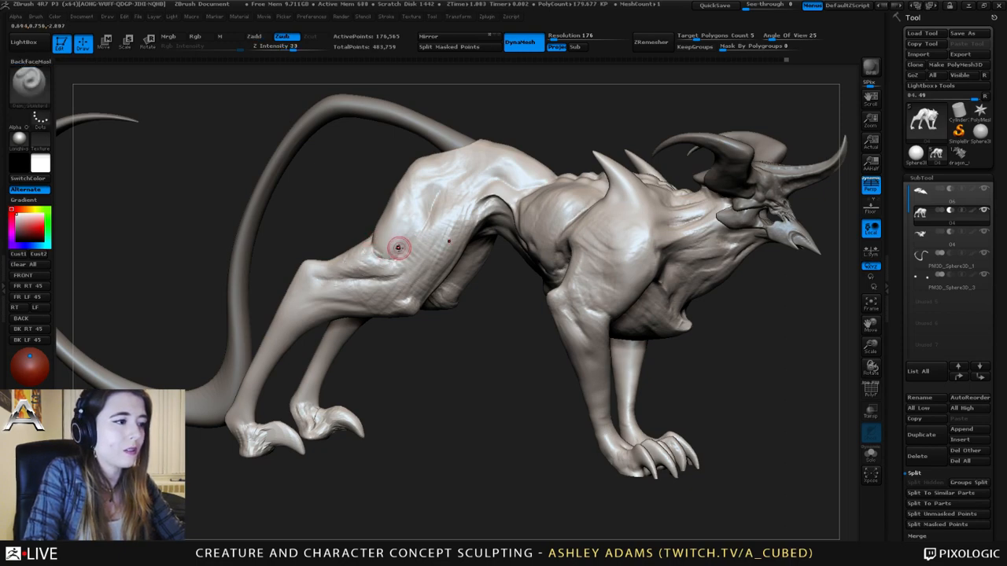
mouse_move(383, 243)
right_down()
mouse_move(368, 249)
mouse_move(358, 227)
mouse_move(359, 236)
right_up()
key(b)
key(c)
key(b)
key(b)
key(d)
key(s)
drag(361, 229, 371, 249)
mouse_move(373, 246)
right_down()
mouse_move(371, 233)
mouse_move(354, 228)
right_up()
- Refine the back of the hind legs above the hocks, alternating the ClayBuildup and DamStandard brushes
key(b)
key(c)
key(b)
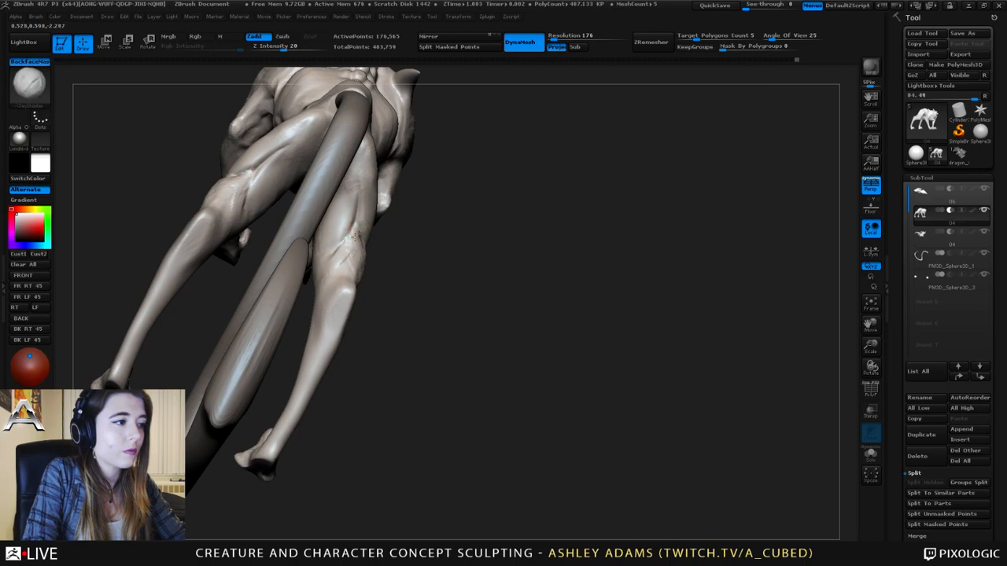
key(b)
key(d)
key(s)
right_drag(327, 255, 327, 251)
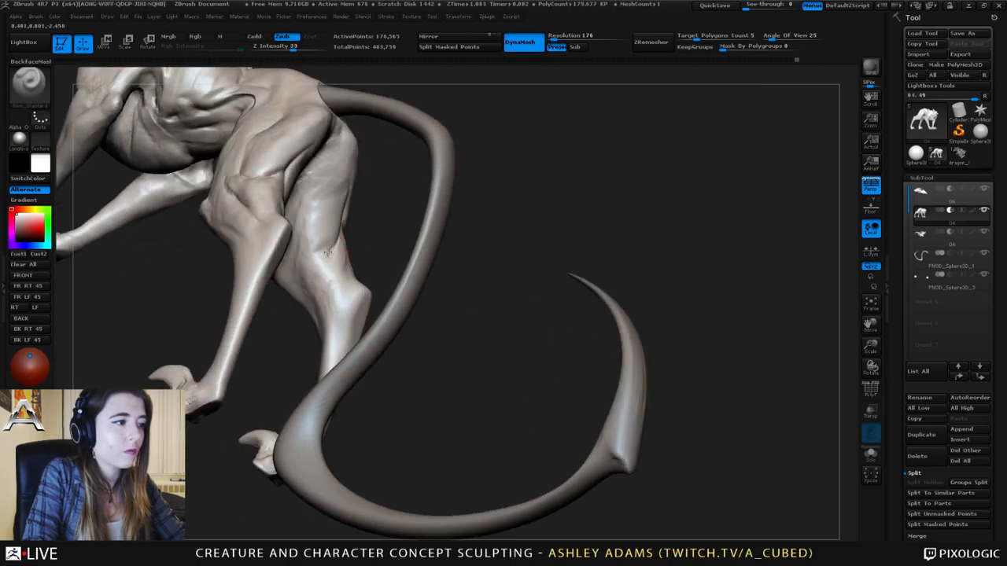
key(b)
key(c)
key(b)
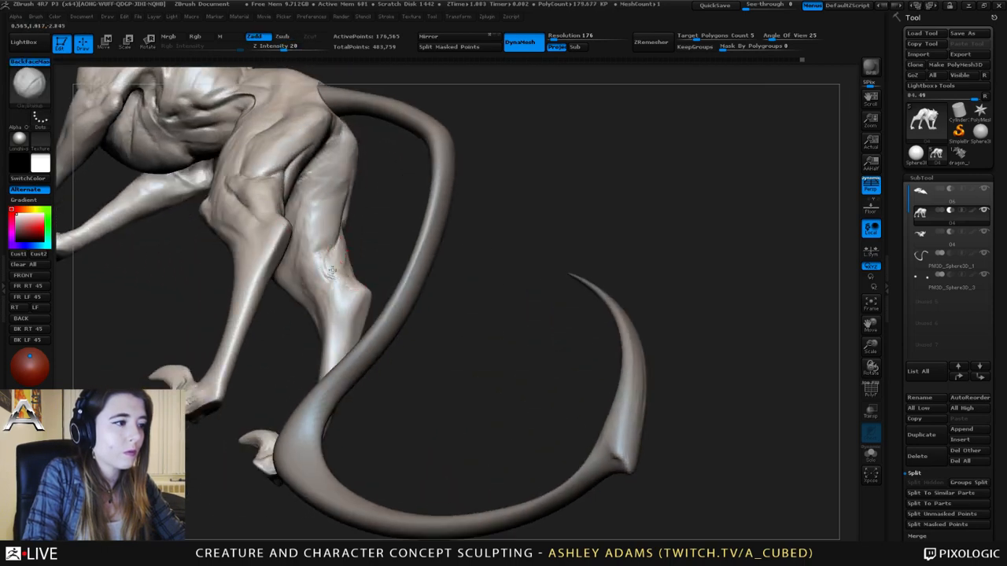
right_drag(352, 267, 344, 244)
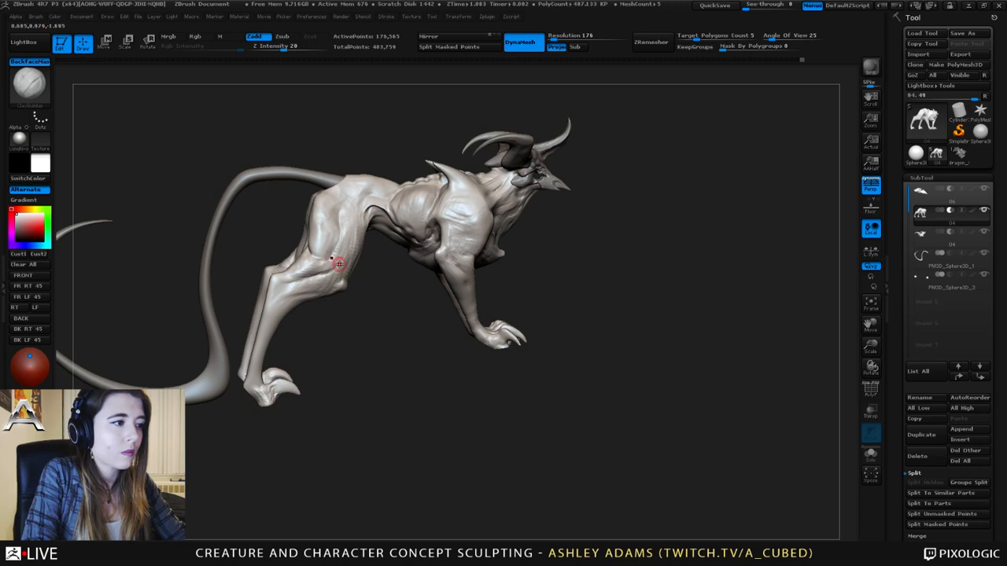
- Define the muscle separations between the hind thigh and knee with the DamStandard and ClayBuildup brushes
key(b)
key(d)
key(s)
right_drag(318, 268, 335, 264)
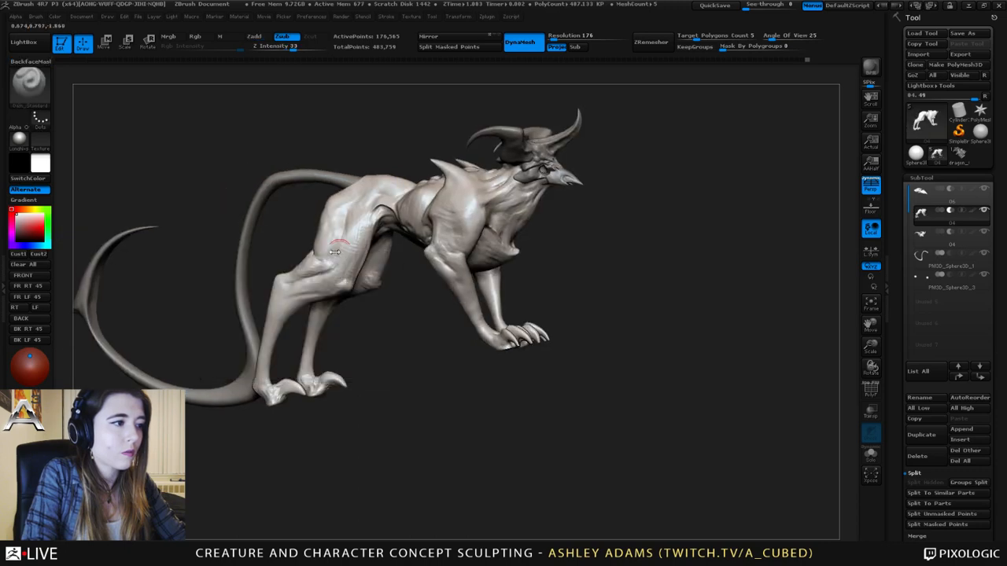
key(b)
key(c)
key(b)
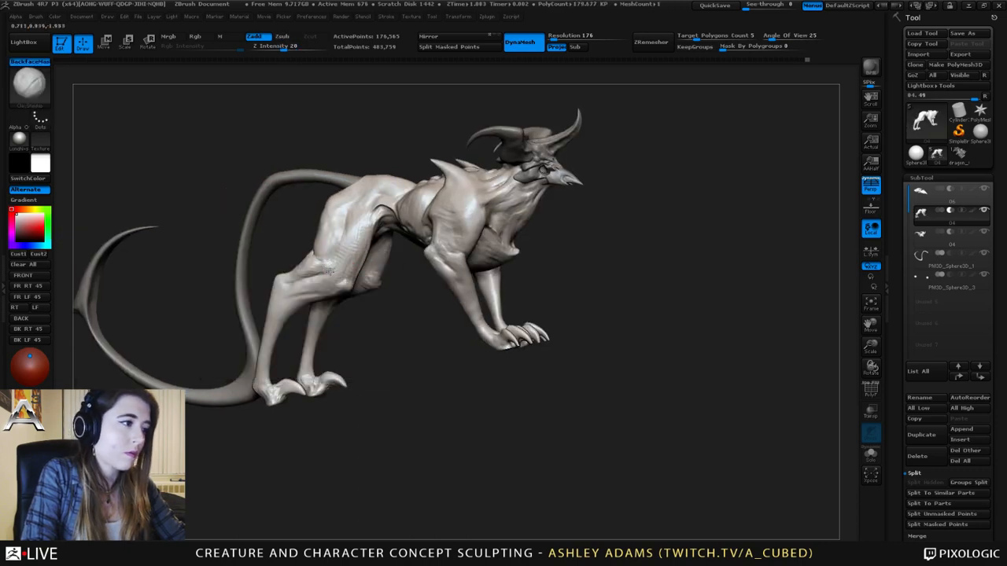
right_drag(326, 267, 320, 274)
key(b)
key(d)
key(s)
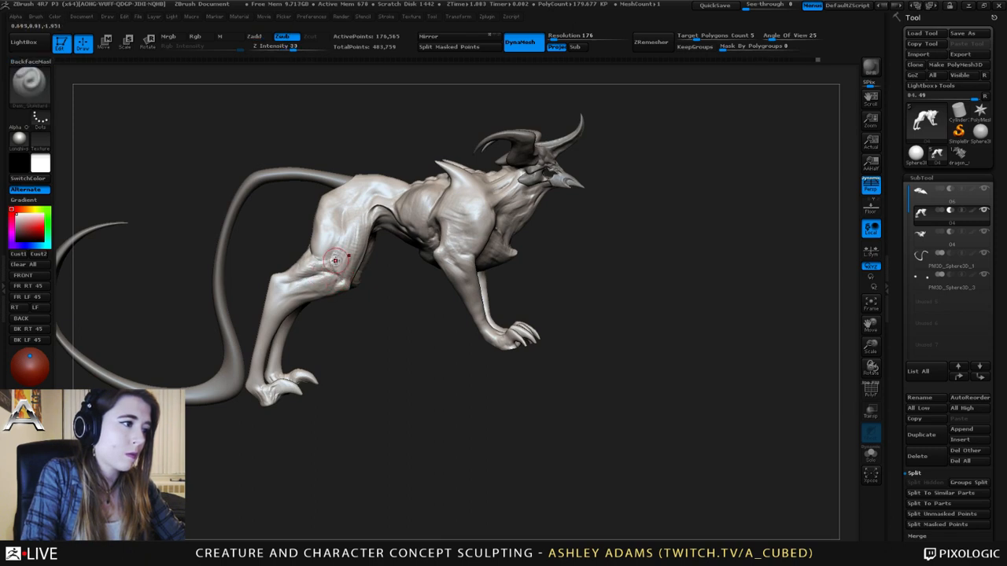
key(b)
key(c)
key(b)
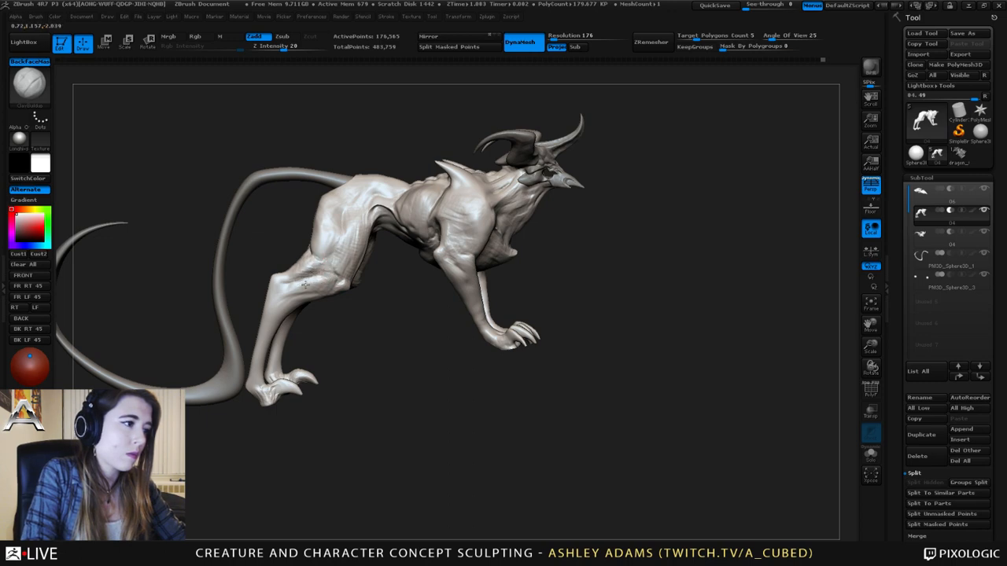
- Build up the lower hind legs between the knee and hock with the ClayBuildup brush
drag(398, 283, 333, 288)
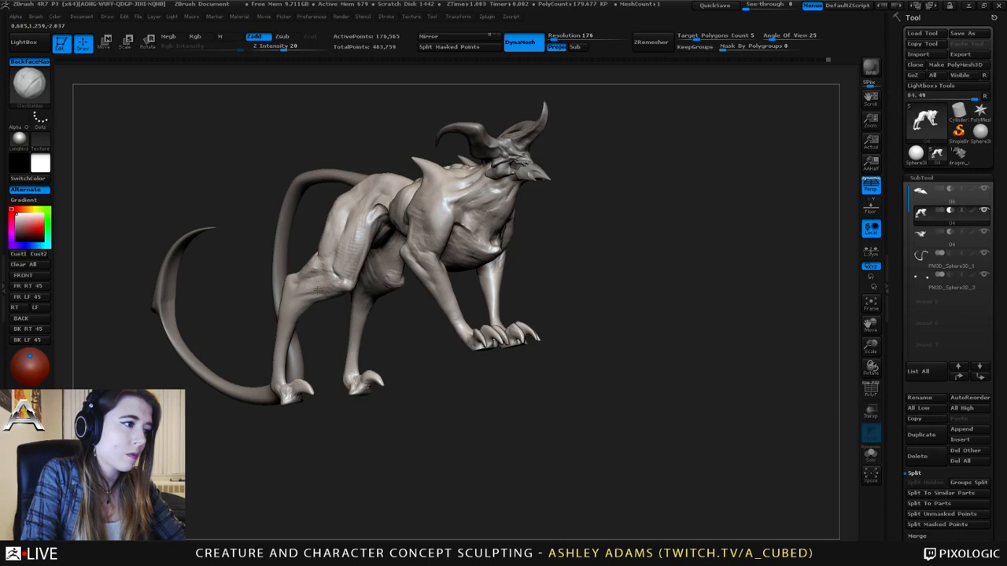
drag(242, 292, 340, 292)
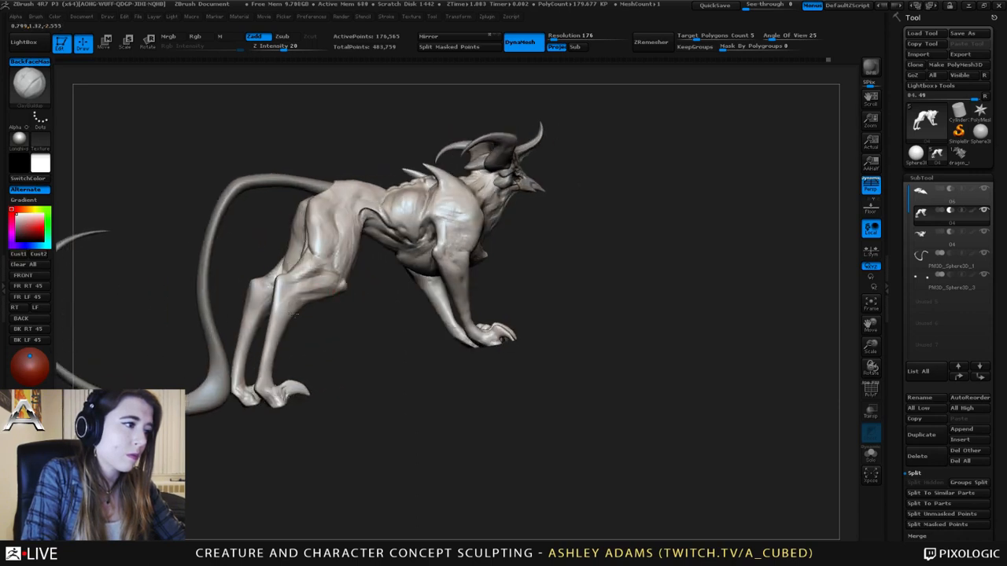
drag(309, 300, 368, 298)
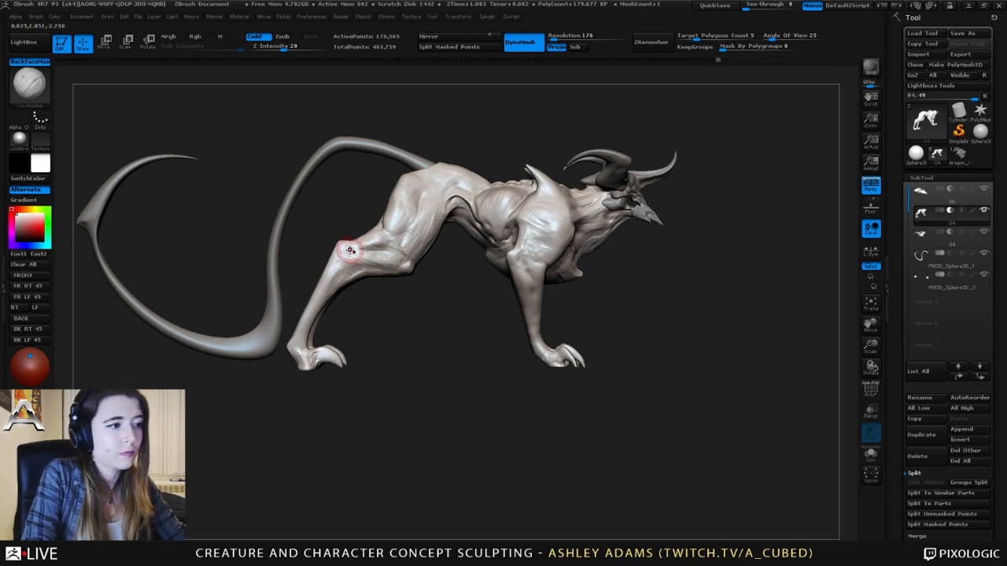
mouse_move(336, 269)
mouse_down()
mouse_move(409, 263)
mouse_move(365, 231)
mouse_move(393, 243)
mouse_move(431, 285)
mouse_move(416, 262)
mouse_move(417, 200)
mouse_move(442, 227)
mouse_move(415, 198)
mouse_move(434, 182)
mouse_move(466, 210)
mouse_up()
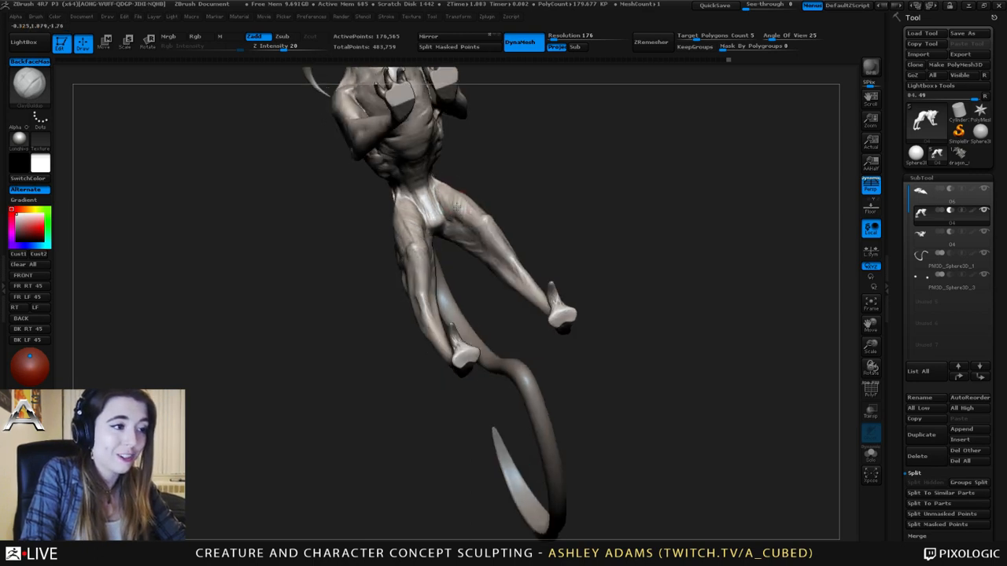
- Sculpt the inner hind thighs and groin from below with the DamStandard and ClayBuildup brushes
mouse_move(457, 219)
right_down()
mouse_move(459, 207)
mouse_move(449, 225)
mouse_move(439, 215)
mouse_move(470, 231)
right_up()
key(b)
key(d)
key(s)
key(b)
key(c)
key(b)
key(space)
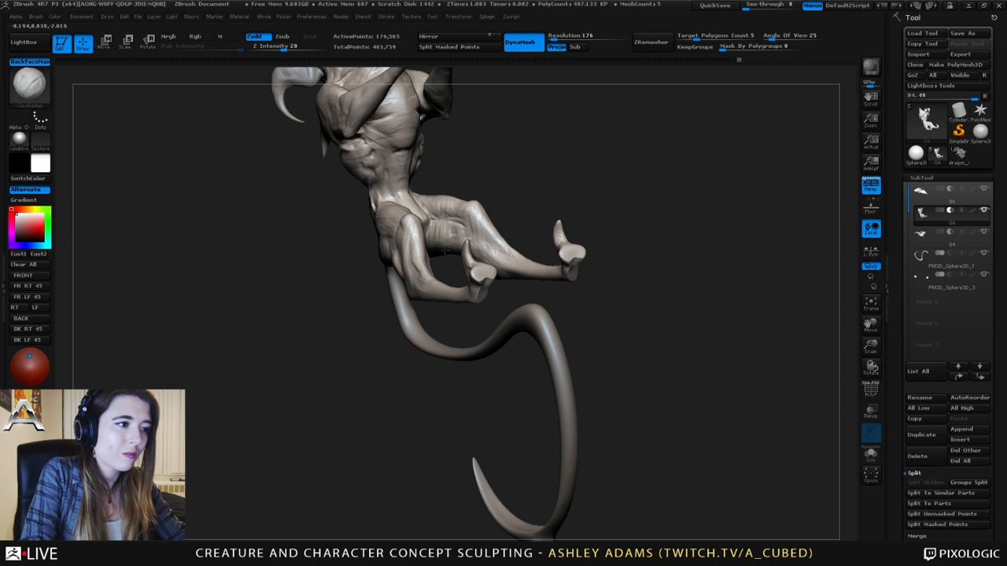
- Crease and build up the rear thigh muscles from behind with the DamStandard and ClayBuildup brushes
right_drag(455, 236, 528, 255)
drag(540, 241, 571, 200)
right_drag(571, 201, 613, 211)
right_drag(554, 224, 571, 228)
key(b)
key(d)
key(s)
mouse_move(541, 221)
mouse_down()
mouse_move(550, 235)
mouse_move(538, 201)
mouse_move(514, 217)
mouse_move(516, 254)
mouse_move(532, 235)
mouse_up()
key(b)
key(c)
key(b)
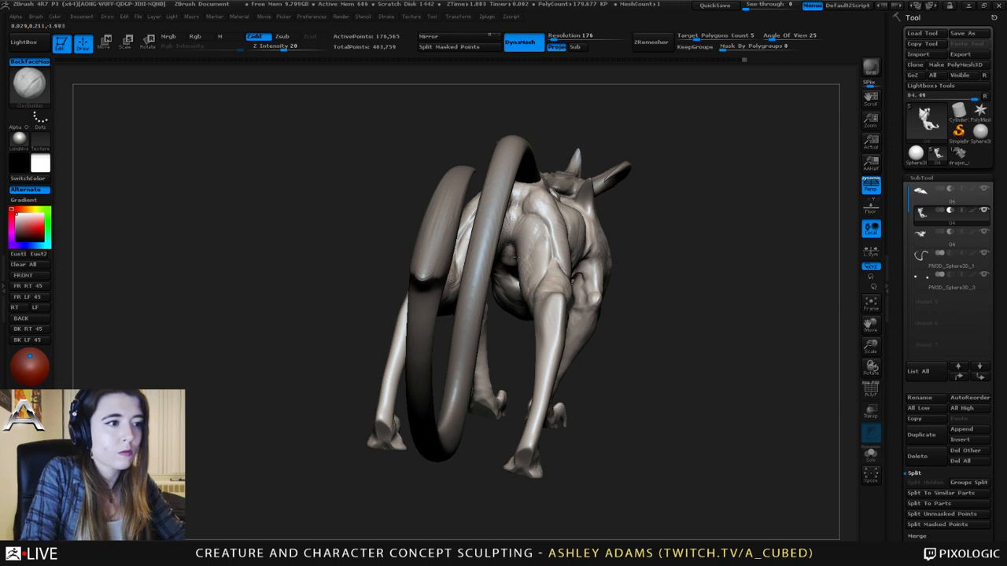
right_drag(526, 220, 450, 218)
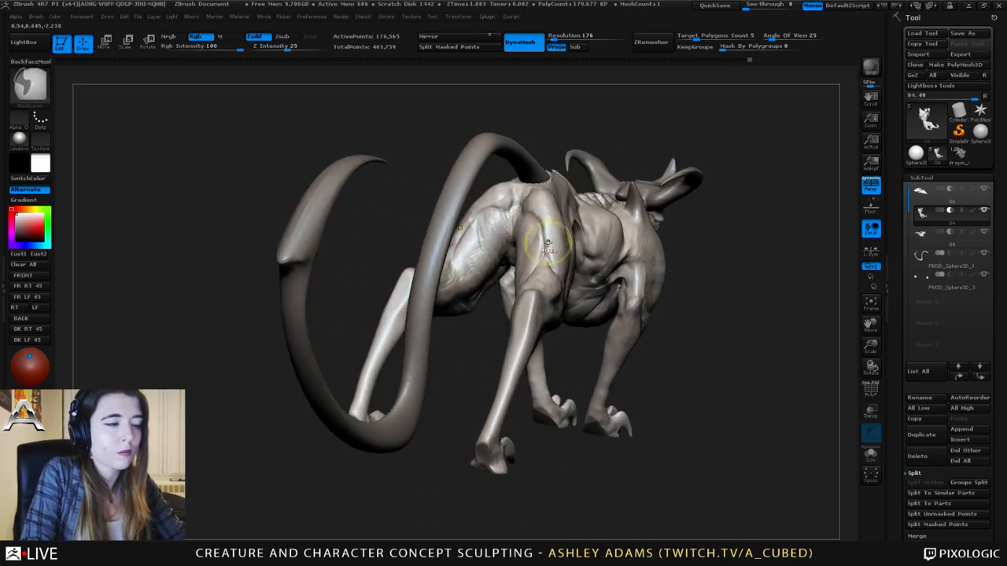
ctrl+right_drag(542, 240, 544, 187)
mouse_move(591, 211)
right_down()
mouse_move(541, 219)
mouse_move(464, 196)
right_up()
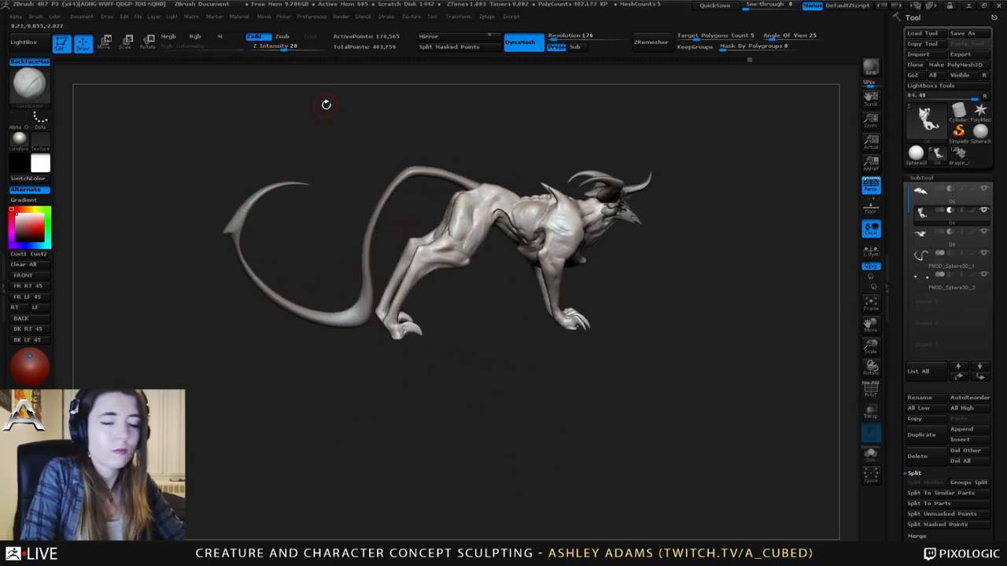
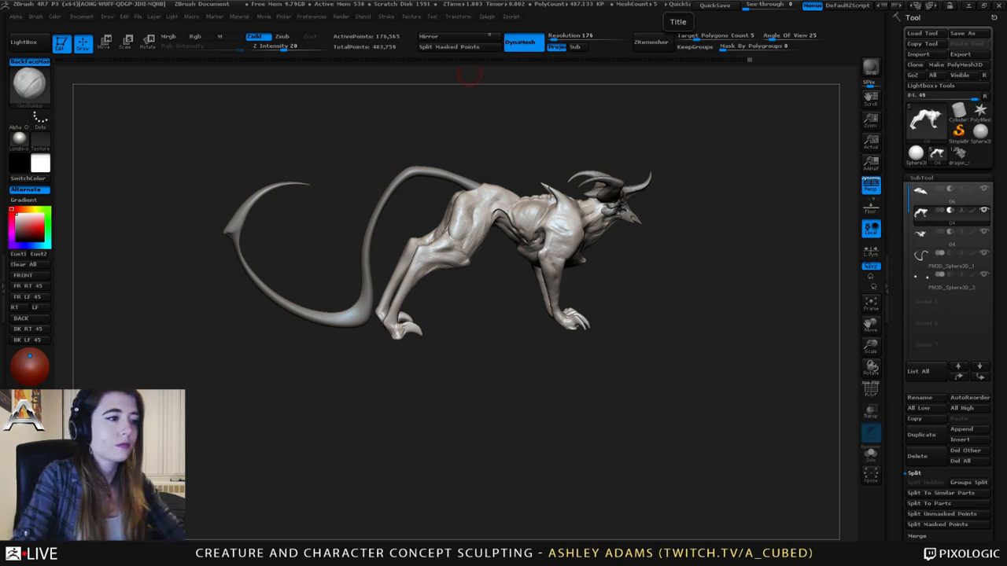
- Adjust the silhouette of the hips and hind legs with the SnakeHook brush
shift+drag(469, 74, 491, 77)
alt+drag(583, 169, 567, 204)
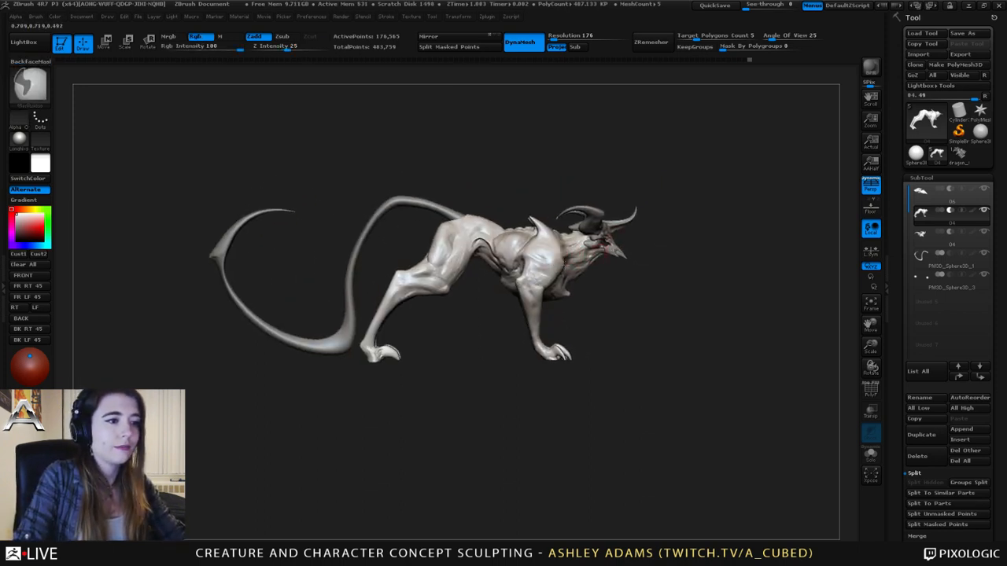
ctrl+right_drag(604, 248, 604, 268)
key(space)
key(b)
key(s)
key(h)
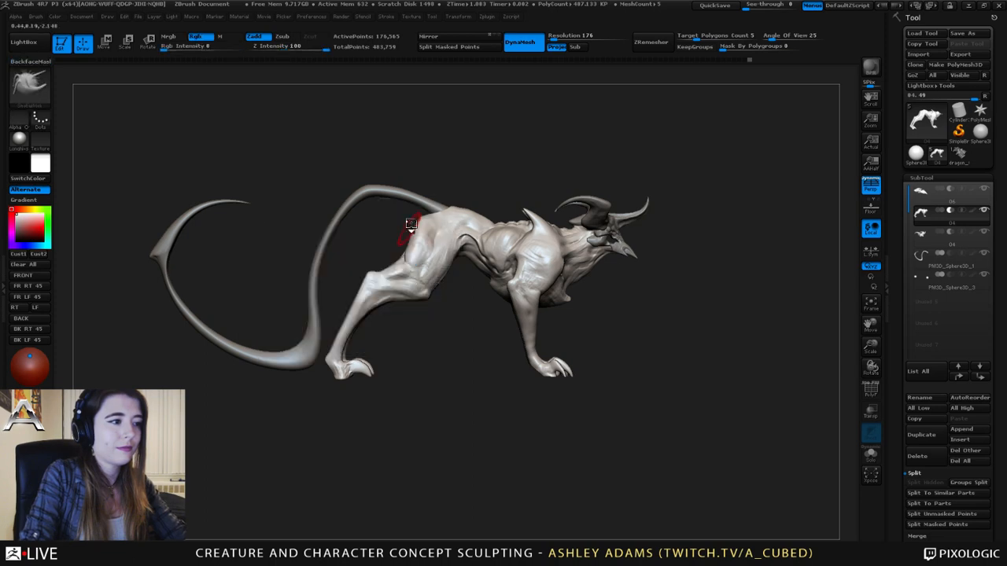
drag(469, 187, 410, 212)
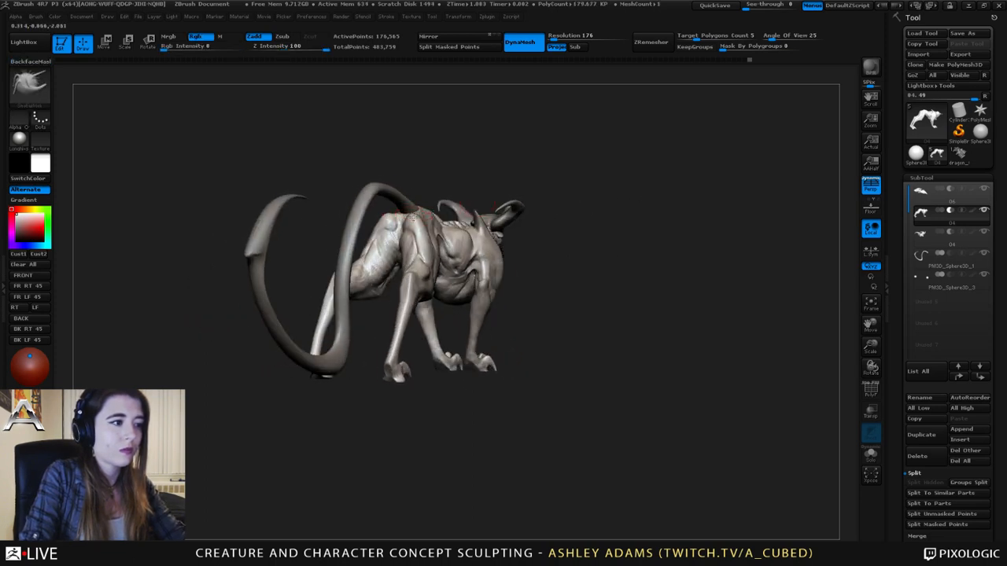
right_drag(413, 217, 482, 206)
right_drag(482, 206, 376, 217)
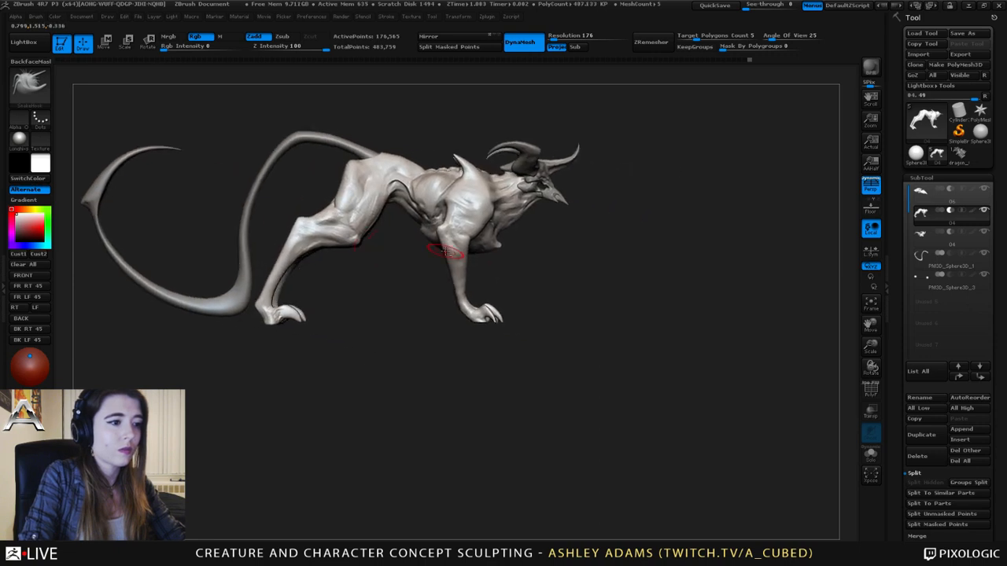
right_drag(446, 251, 366, 256)
mouse_move(465, 283)
right_down()
mouse_move(463, 334)
mouse_move(474, 333)
mouse_move(454, 331)
mouse_move(446, 341)
mouse_move(464, 193)
mouse_move(465, 283)
mouse_move(503, 391)
right_up()
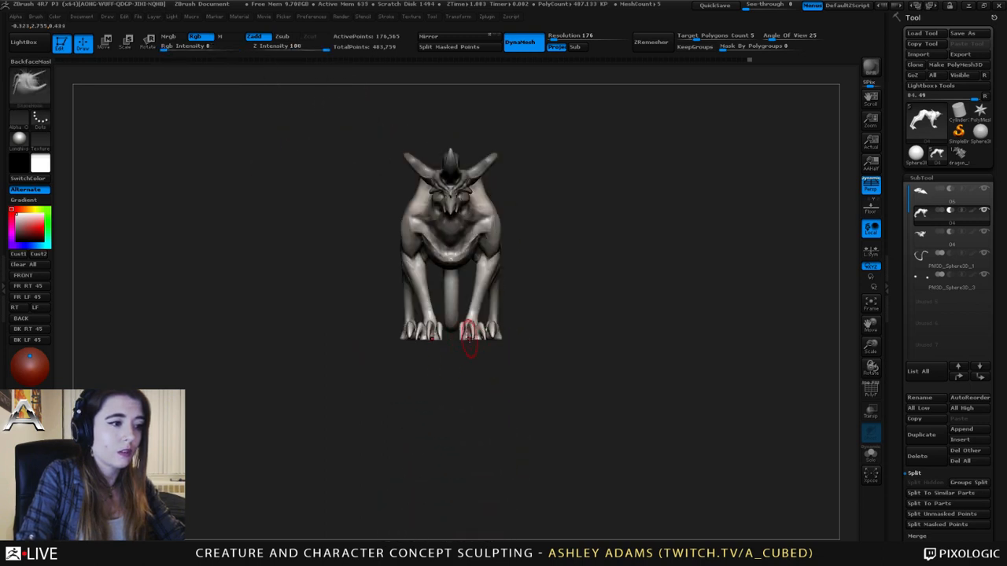
- Mask everything except the front paws and rotate the paws with Transpose Rotate
mouse_move(469, 340)
right_down()
mouse_move(476, 399)
mouse_move(458, 376)
right_up()
mouse_move(449, 364)
ctrl+mouse_down()
mouse_move(516, 341)
mouse_move(477, 300)
ctrl+mouse_up()
mouse_move(480, 299)
right_down()
mouse_move(531, 326)
mouse_move(545, 351)
right_up()
ctrl+click(546, 353)
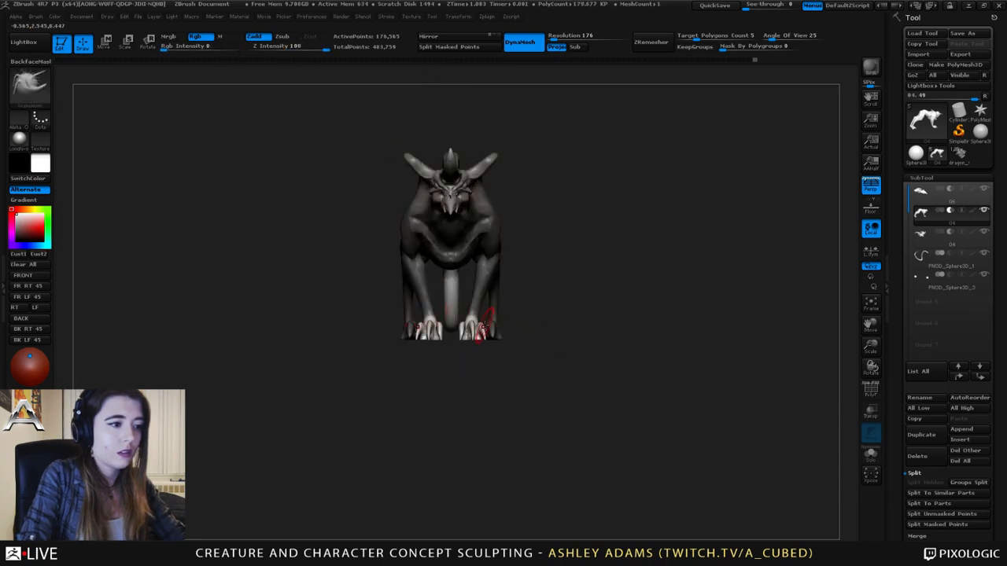
key(r)
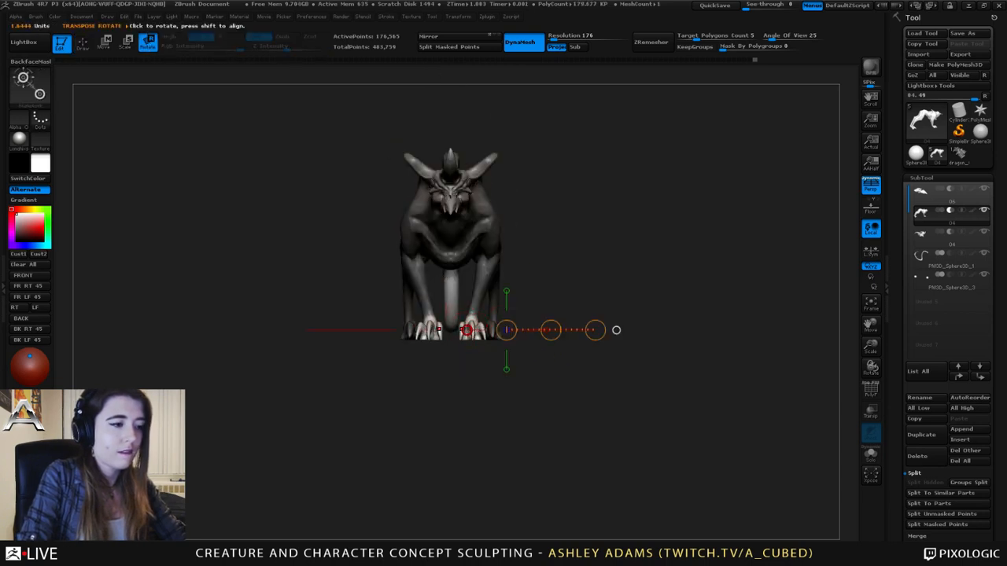
key(q)
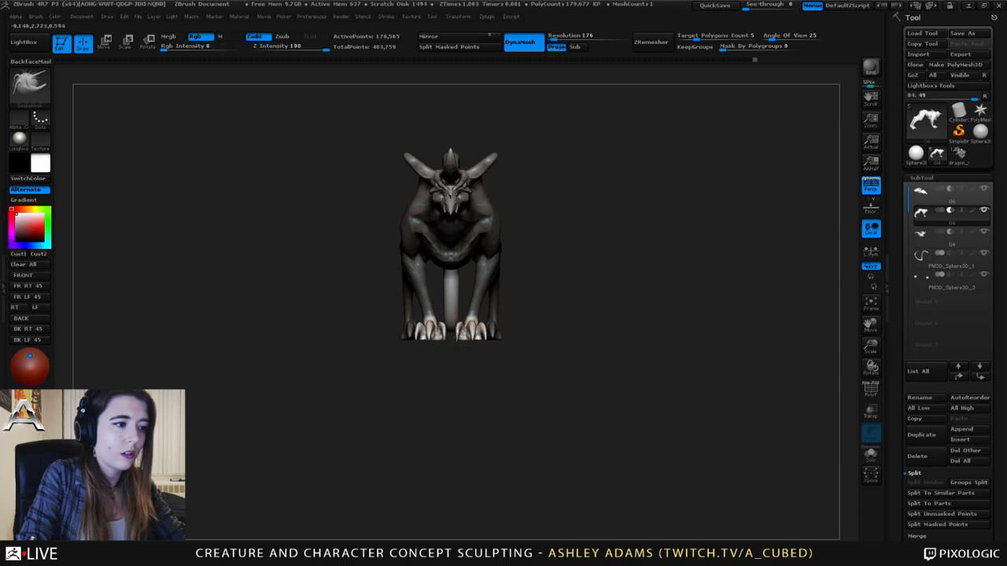
- Reshape and spread the unmasked front toes and claws with the SnakeHook brush
mouse_move(496, 358)
mouse_down()
mouse_move(412, 352)
mouse_move(469, 353)
mouse_up()
key(space)
key(space)
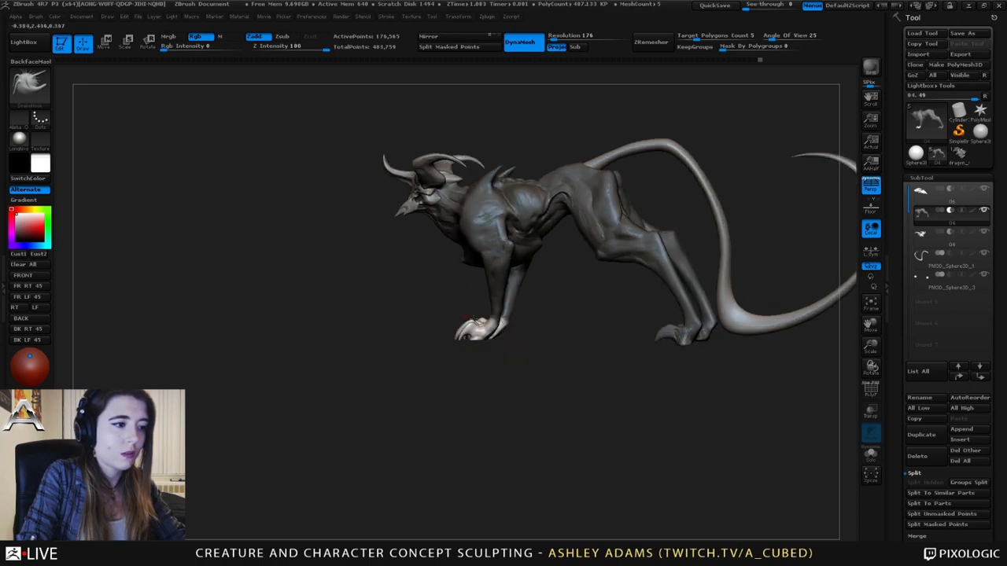
mouse_move(476, 321)
mouse_down()
mouse_move(486, 299)
mouse_move(472, 313)
mouse_move(414, 323)
mouse_up()
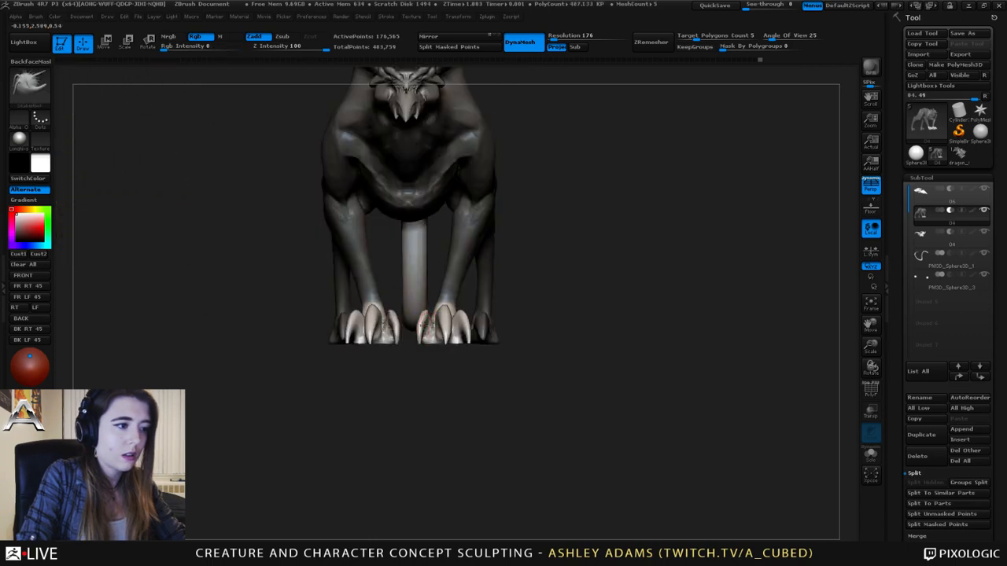
drag(420, 319, 419, 332)
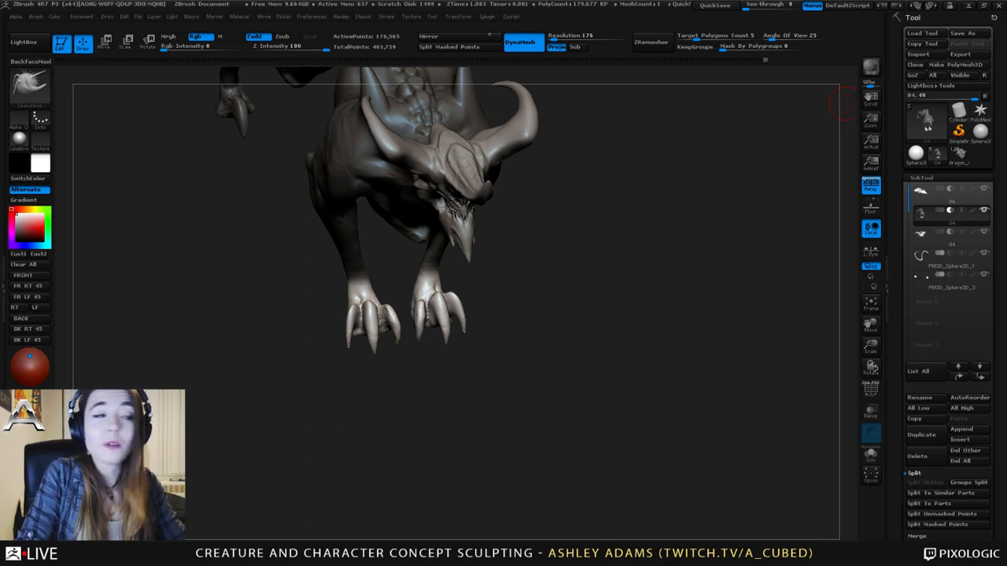
drag(630, 228, 519, 315)
mouse_move(383, 306)
mouse_down()
mouse_move(323, 310)
mouse_move(437, 310)
mouse_move(374, 318)
mouse_move(376, 327)
mouse_move(382, 324)
mouse_move(318, 320)
mouse_up()
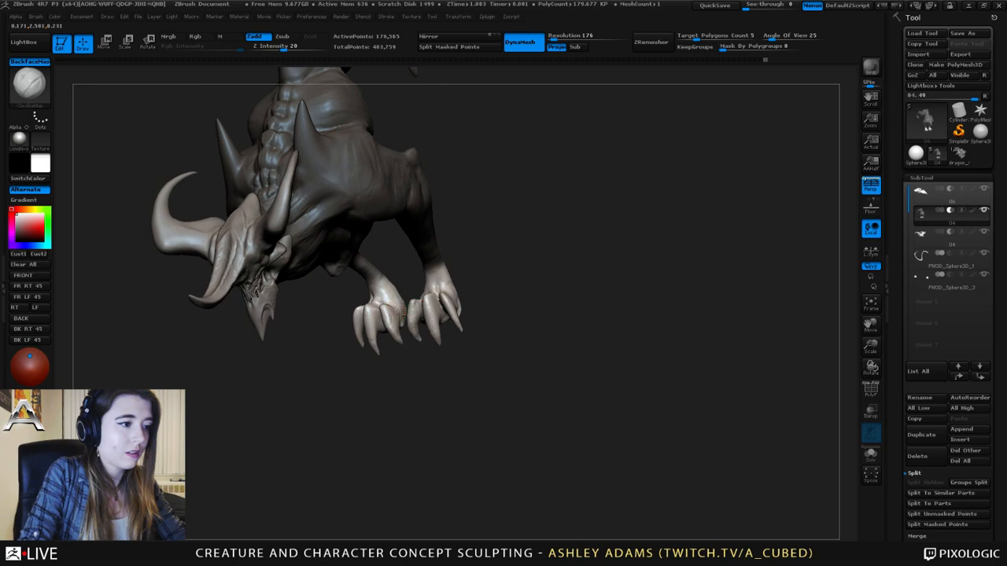
- Adjust the front toes with the SnakeHook brush and build up and smooth the surfaces between the claws with the ClayBuildup brush
mouse_move(401, 304)
mouse_down()
mouse_move(372, 313)
mouse_move(386, 275)
mouse_move(381, 297)
mouse_move(402, 303)
mouse_move(416, 292)
mouse_up()
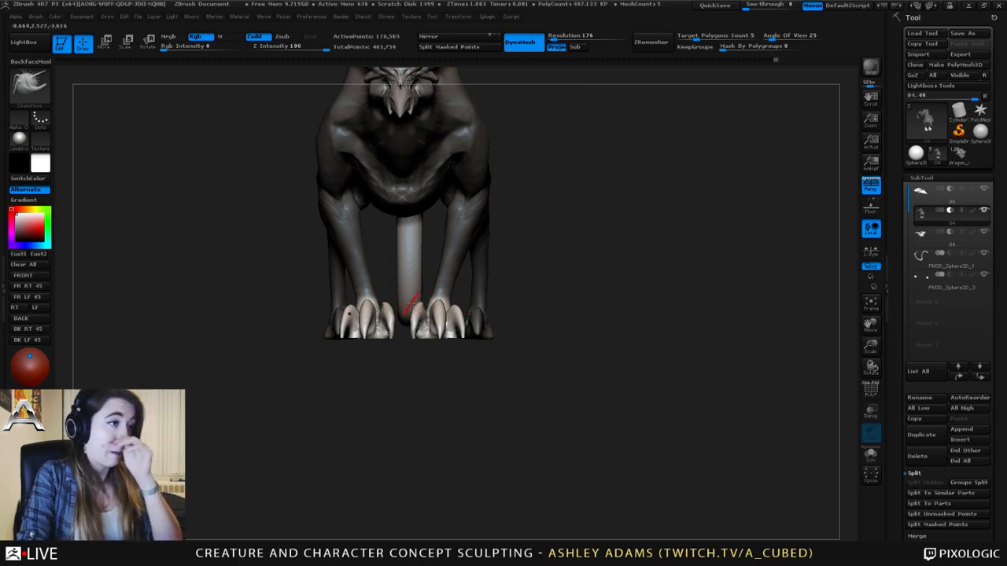
drag(388, 278, 393, 307)
key(b)
key(c)
key(b)
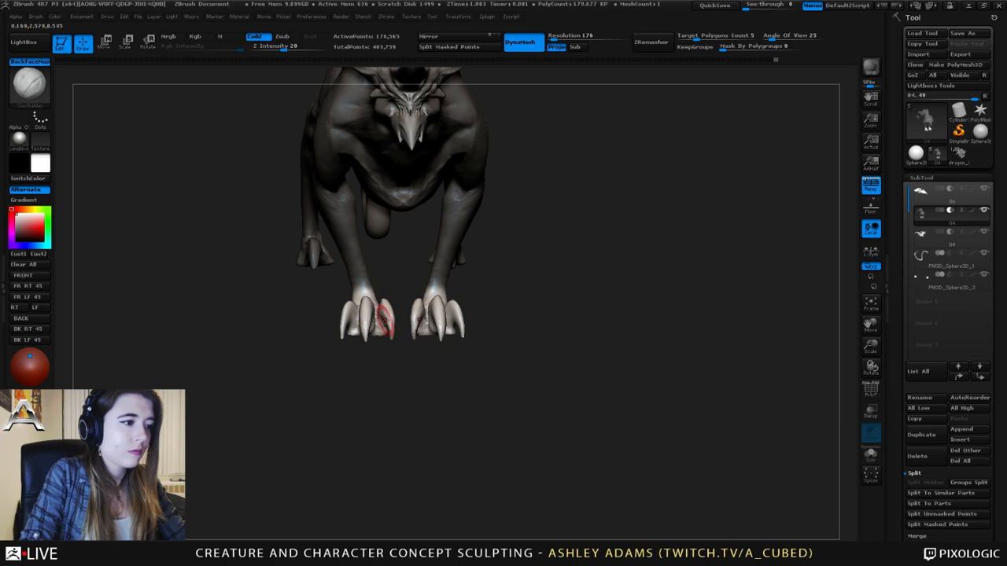
drag(383, 319, 388, 325)
mouse_move(389, 321)
right_down()
mouse_move(422, 322)
mouse_move(393, 321)
right_up()
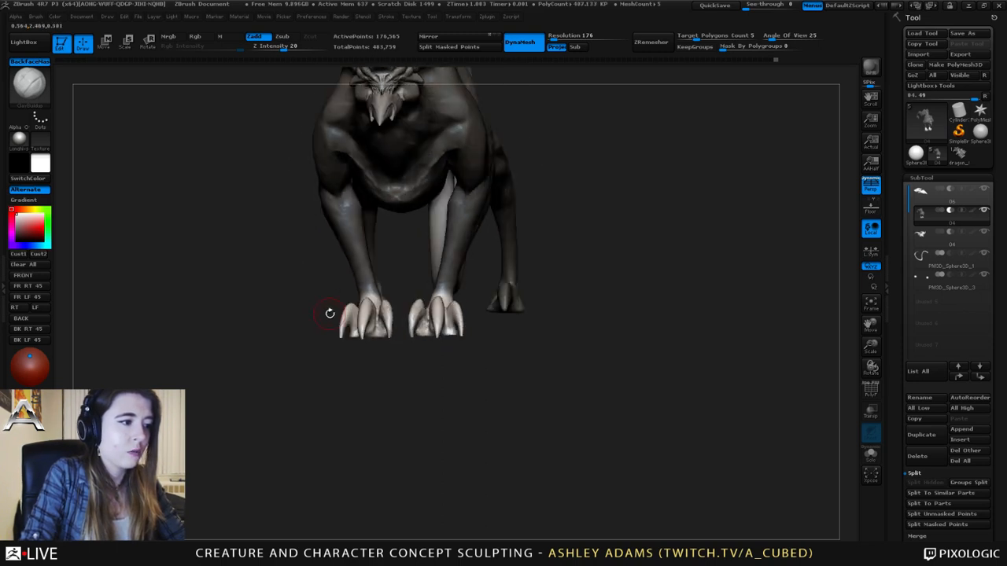
mouse_move(342, 324)
shift+mouse_down()
mouse_move(339, 337)
mouse_move(417, 317)
shift+mouse_up()
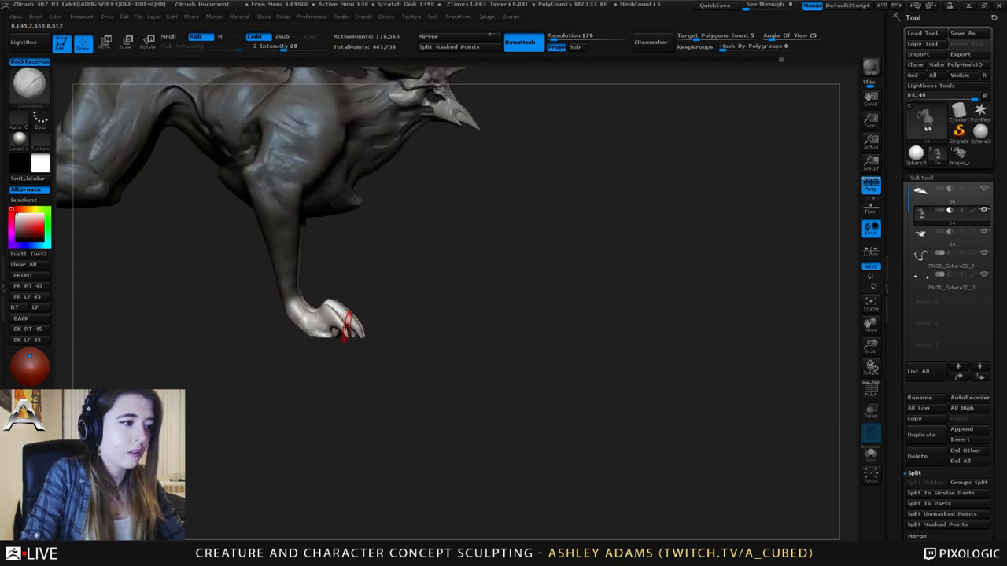
- Reshape the toes and knuckles of the front paws in side profile with the SnakeHook brush
key(b)
key(s)
key(h)
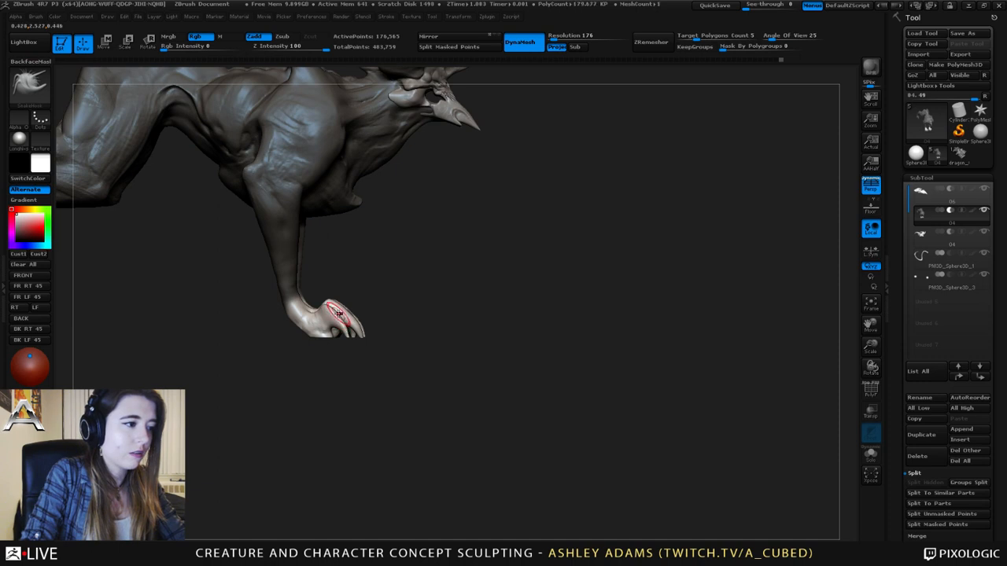
key(space)
right_drag(316, 324, 323, 318)
right_click(327, 325)
key(1)
- Carve creases around the undersides and toes of the front paws with the DamStandard brush
key(b)
key(d)
key(s)
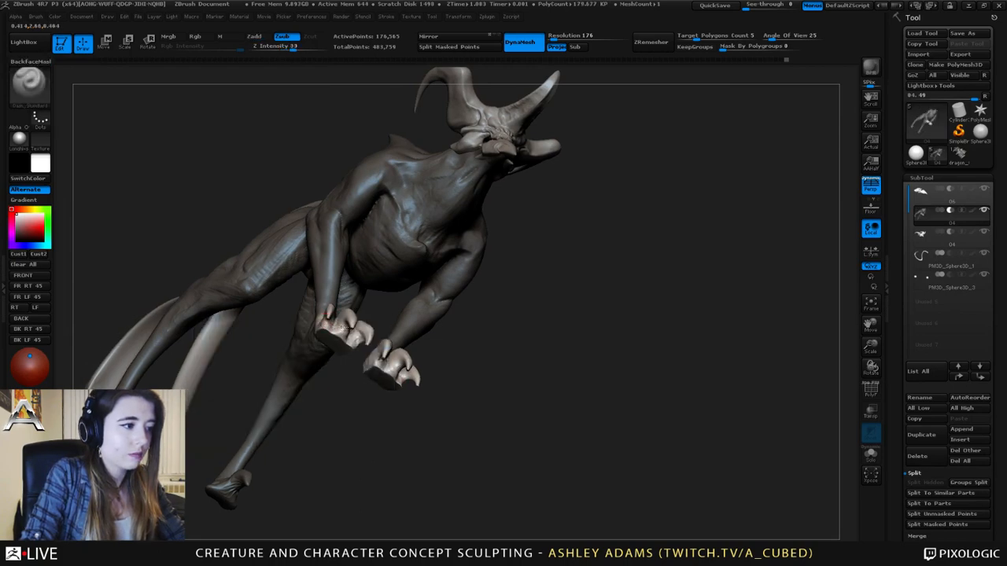
right_drag(345, 328, 396, 368)
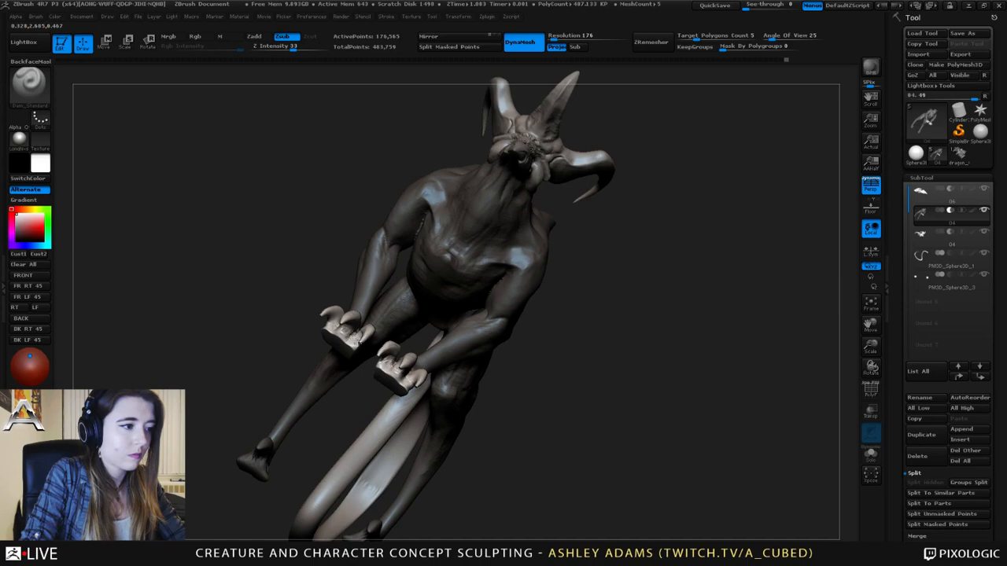
mouse_move(338, 324)
right_down()
mouse_move(349, 321)
mouse_move(352, 341)
mouse_move(319, 317)
right_up()
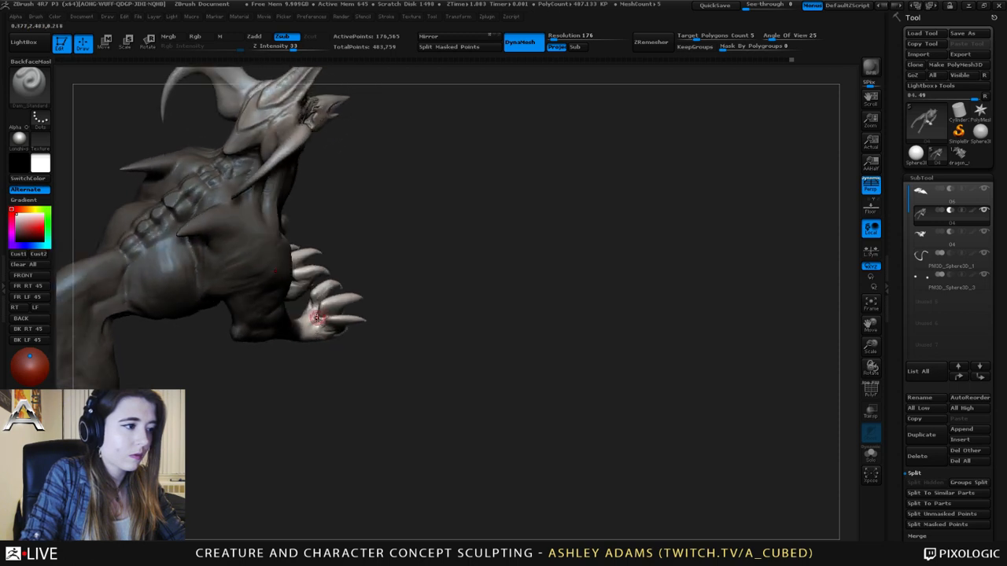
- Pull the outer front toes into shape with the SnakeHook brush, blending their bases with smoothing and the ClayBuildup brush
key(b)
key(s)
key(h)
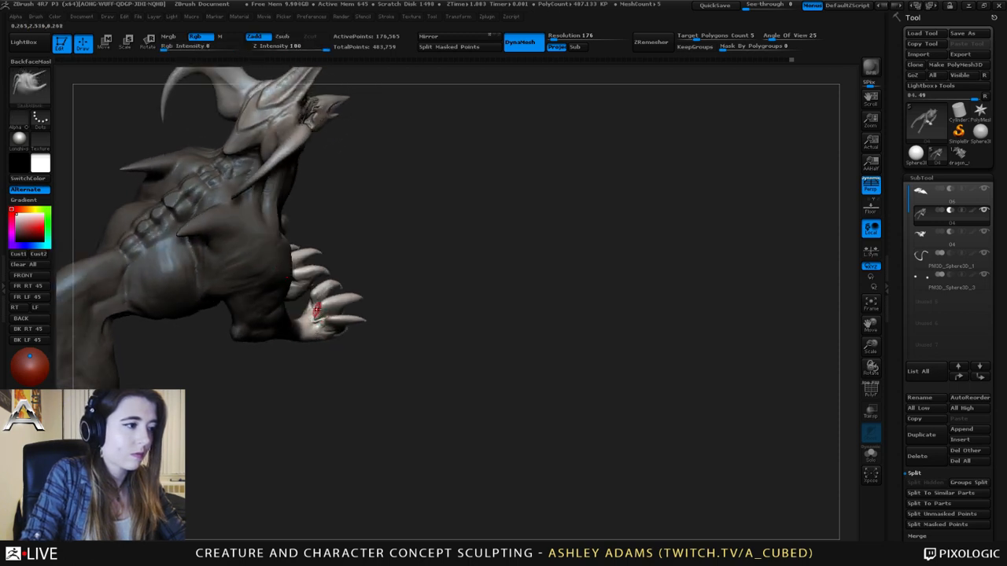
right_drag(314, 305, 315, 298)
key(b)
key(c)
key(b)
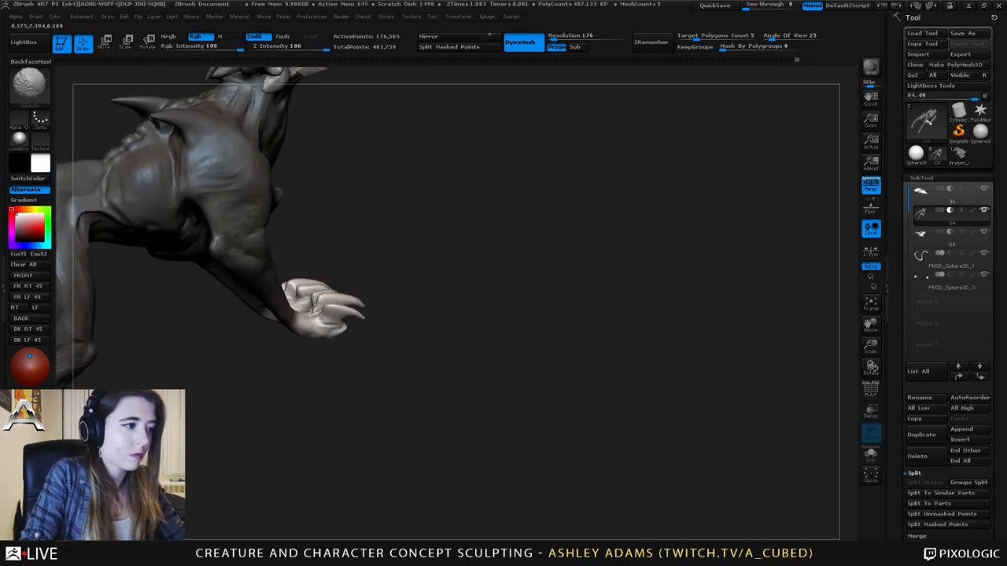
mouse_move(313, 305)
right_down()
mouse_move(329, 323)
mouse_move(307, 309)
right_up()
right_drag(312, 314, 292, 309)
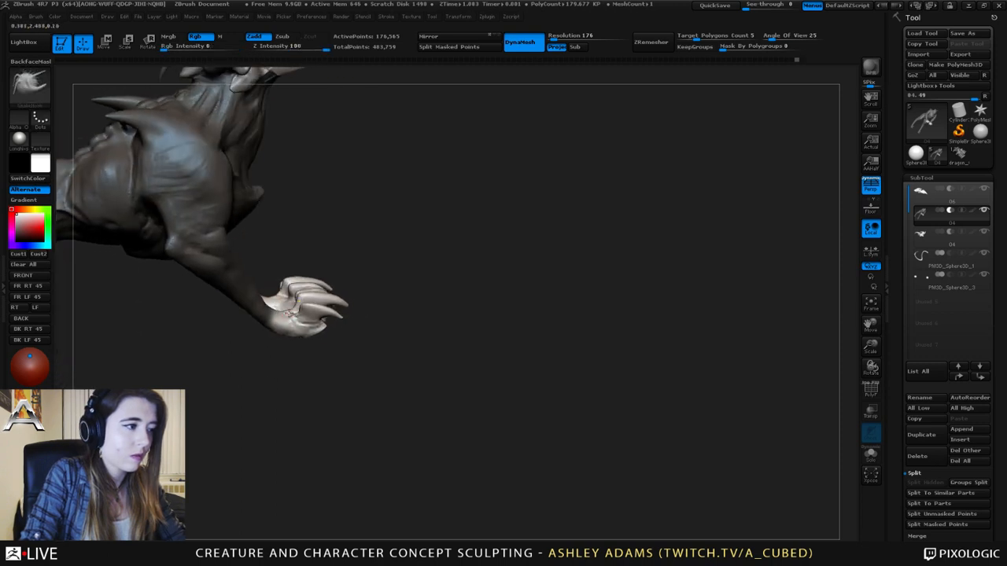
mouse_move(292, 309)
right_down()
mouse_move(338, 316)
mouse_move(298, 310)
mouse_move(308, 309)
right_up()
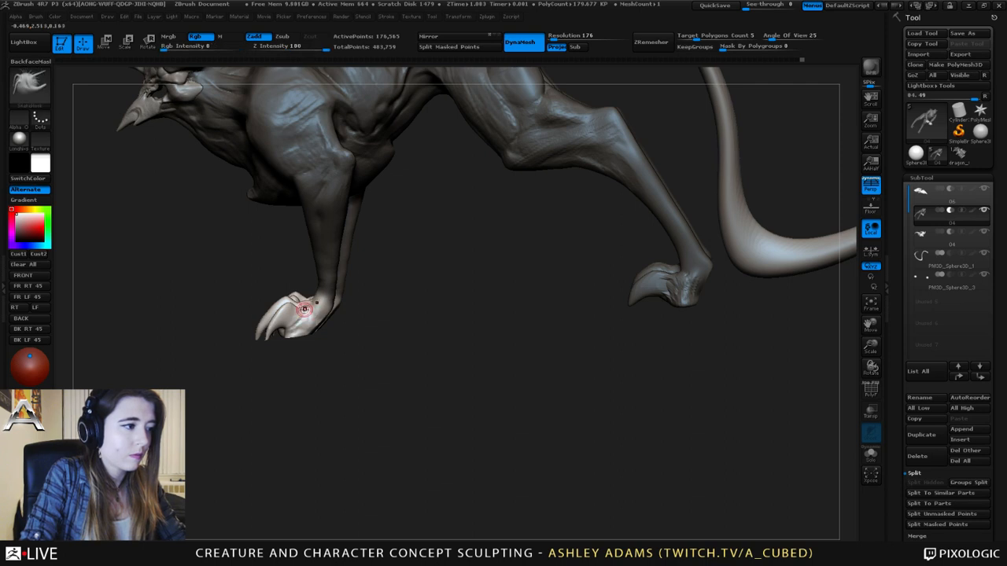
mouse_move(302, 317)
right_down()
mouse_move(268, 316)
mouse_move(299, 329)
right_up()
- Build up the outer sides and toe bases of the front paws with the ClayBuildup brush
key(b)
key(c)
key(b)
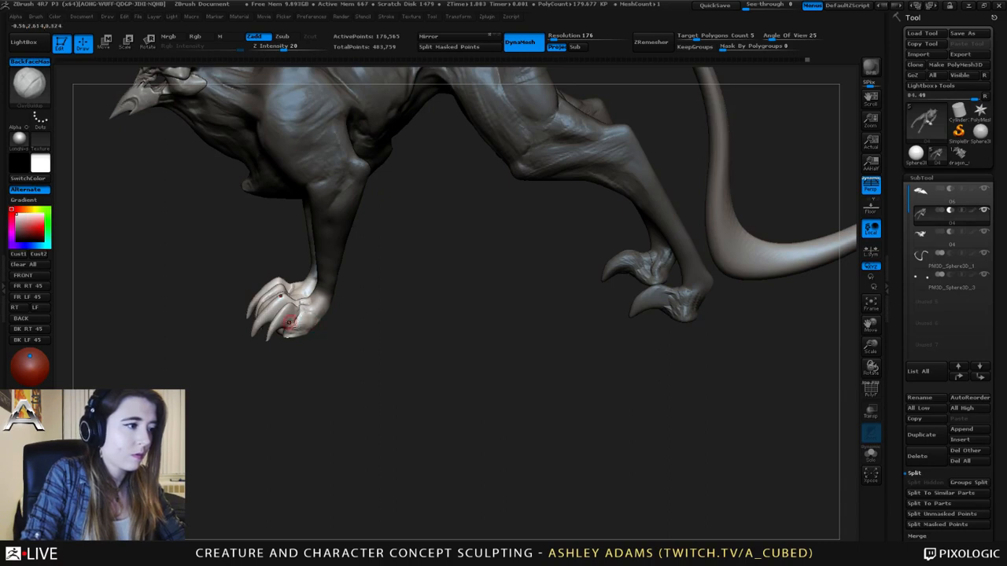
key(f)
right_drag(316, 298, 345, 328)
right_click(329, 321)
- Refine the front paws' outline with the SnakeHook brush and clear the mask from the body
key(b)
key(s)
key(h)
right_click(347, 328)
drag(347, 328, 348, 340)
ctrl+drag(442, 355, 438, 341)
- Reduce the brush size and adjust the lower front legs above the paws with the SnakeHook brush
right_drag(378, 310, 372, 305)
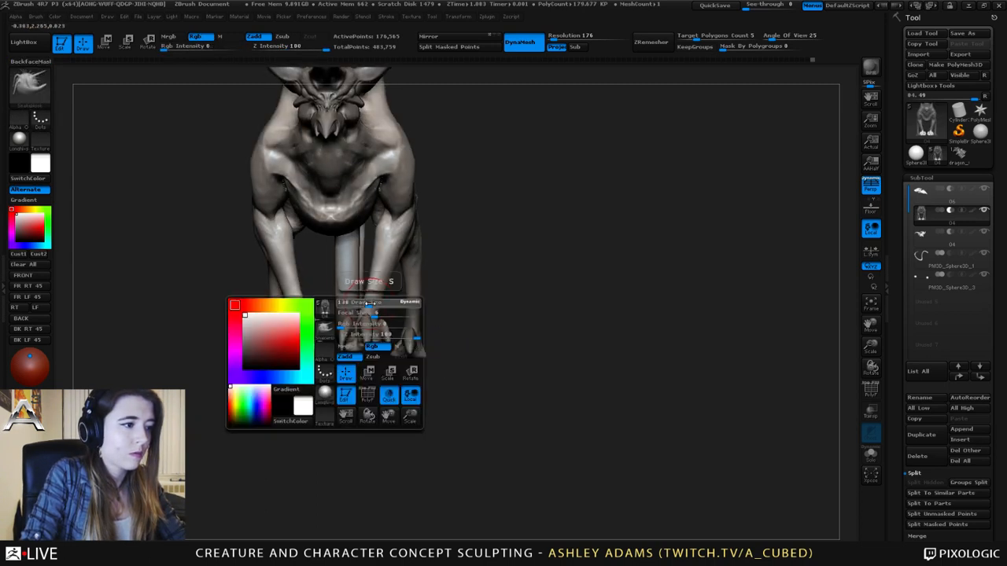
drag(371, 305, 366, 305)
key(b)
key(s)
key(t)
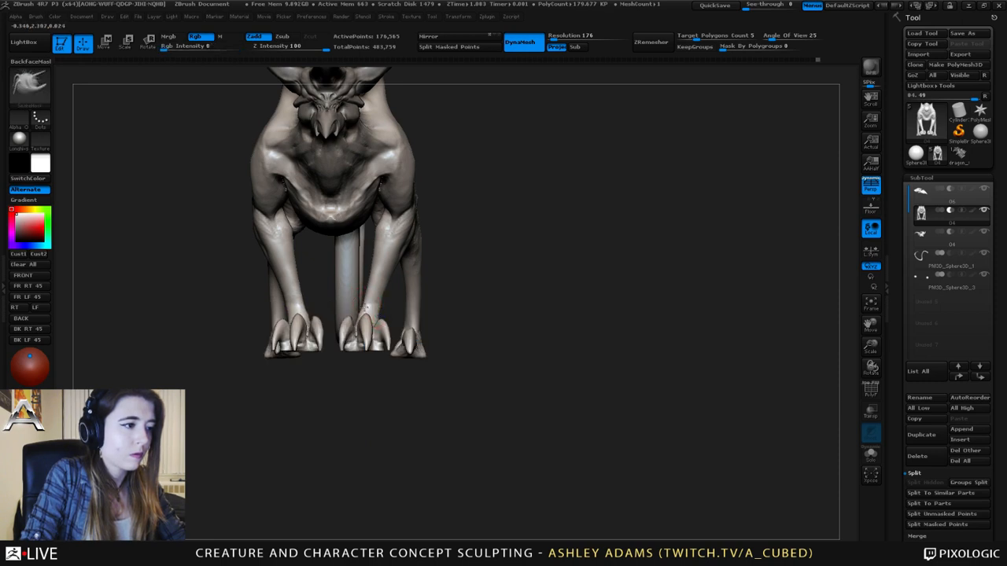
drag(368, 309, 362, 307)
right_drag(368, 295, 379, 300)
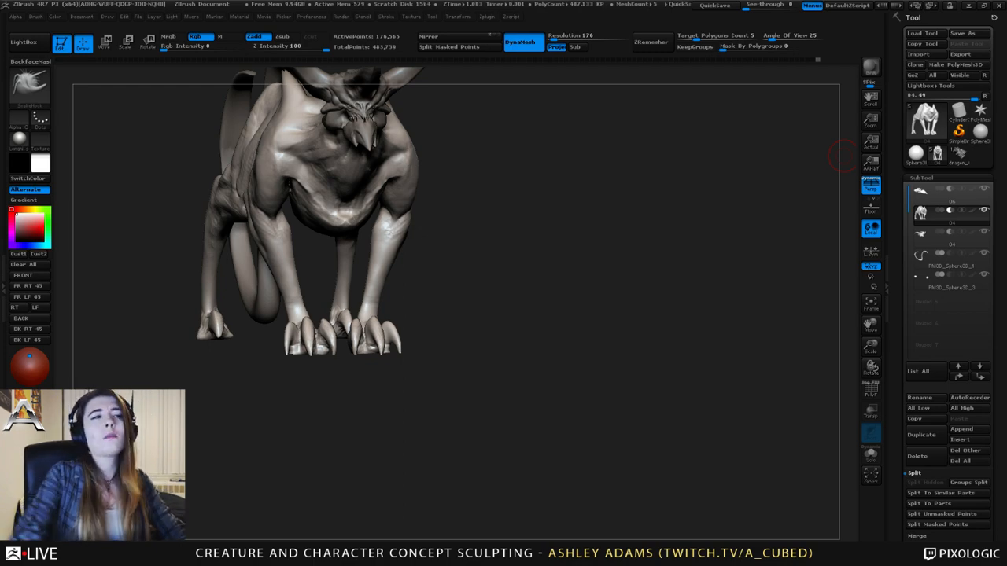
- Try to carve a crease across the shoulder toward the ribcage with the DamStandard brush
right_drag(684, 172, 535, 173)
right_drag(669, 228, 552, 248)
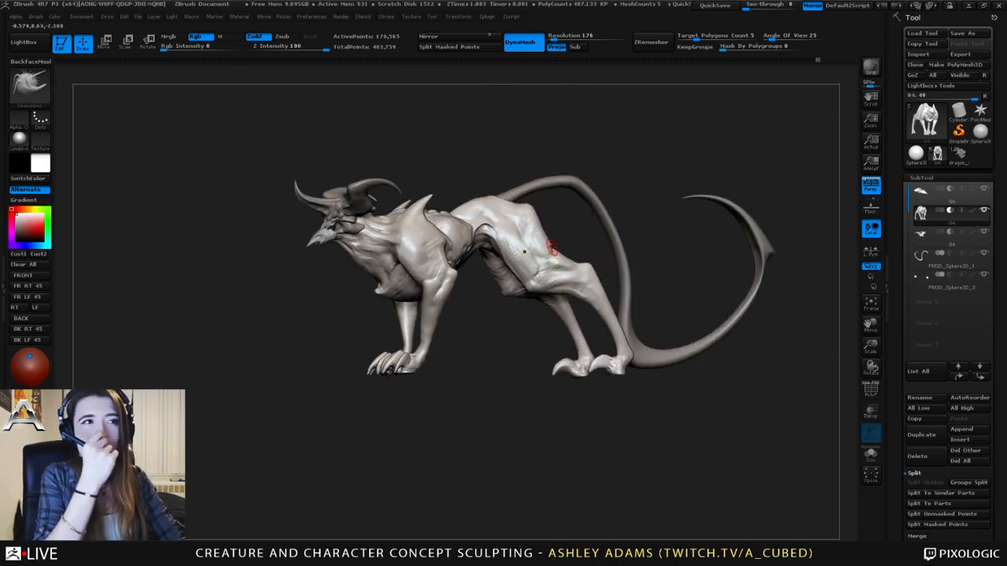
mouse_move(431, 252)
ctrl+right_down()
mouse_move(432, 290)
mouse_move(322, 263)
mouse_move(452, 265)
mouse_move(466, 252)
ctrl+right_up()
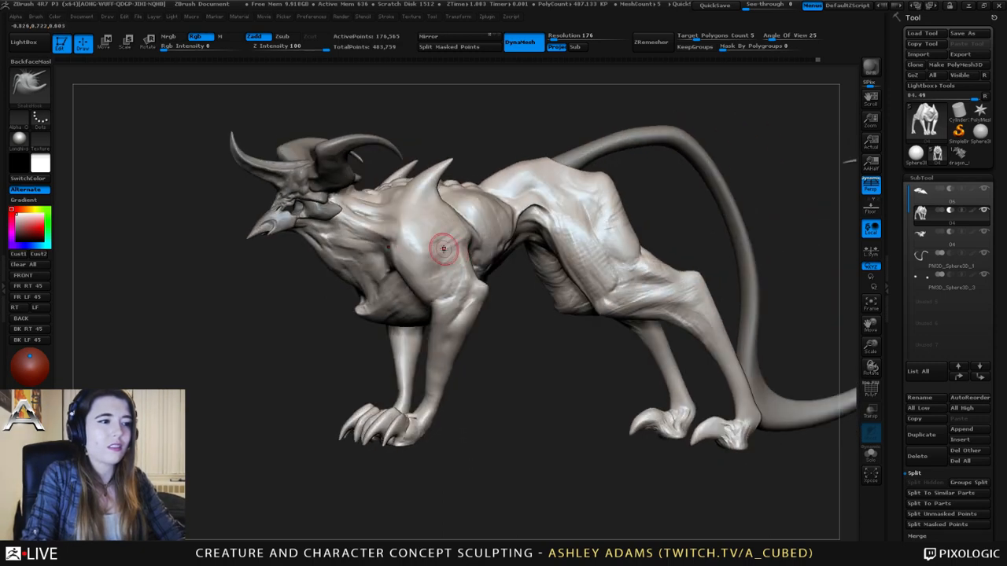
key(b)
key(d)
key(s)
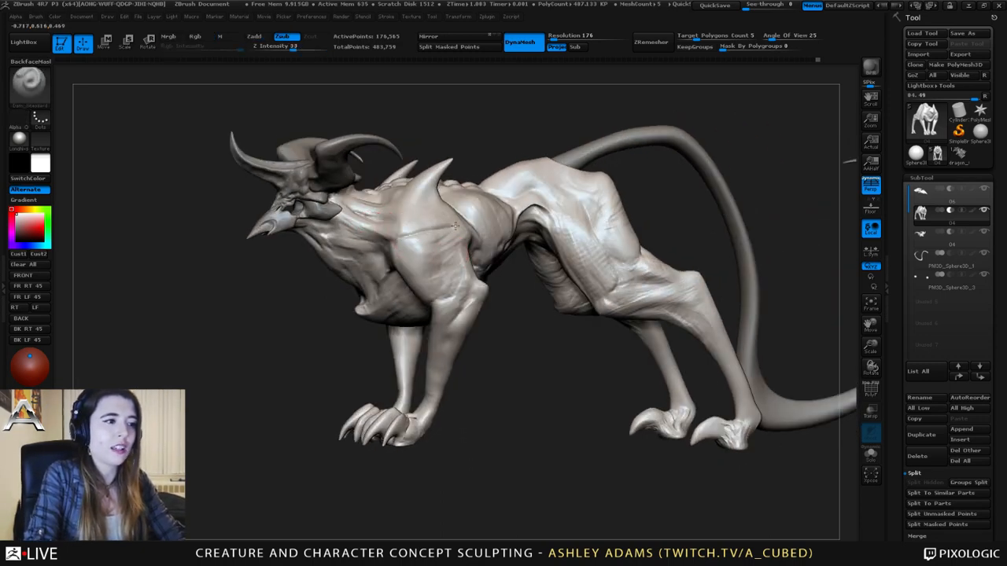
right_drag(488, 206, 425, 216)
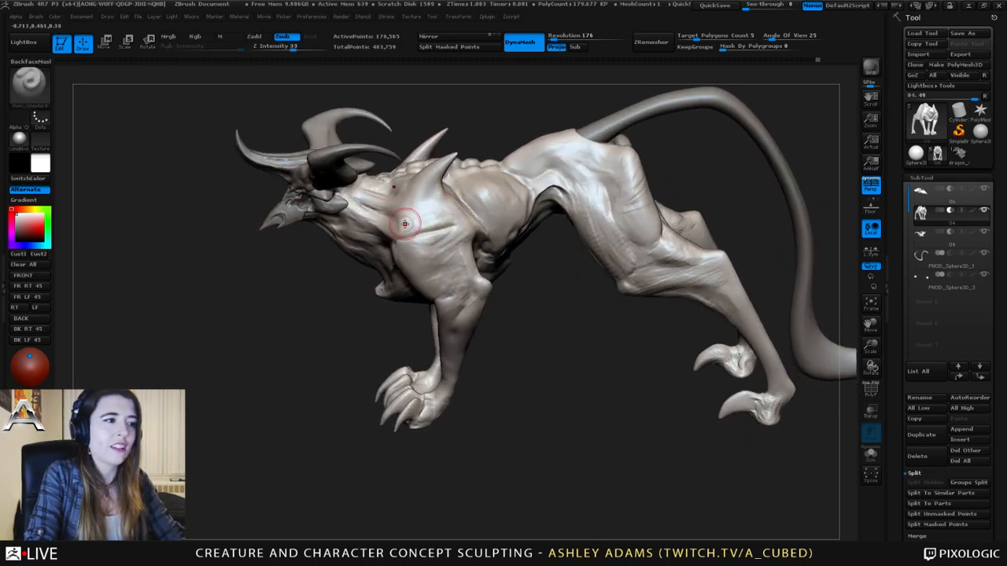
mouse_move(391, 220)
mouse_down()
mouse_move(466, 234)
mouse_move(500, 210)
mouse_up()
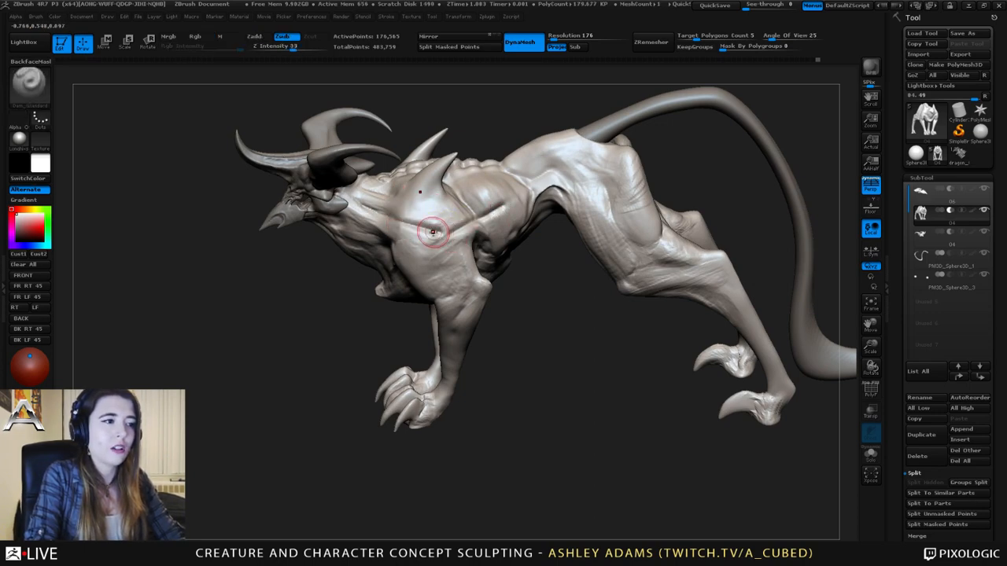
key(ctrl+z)
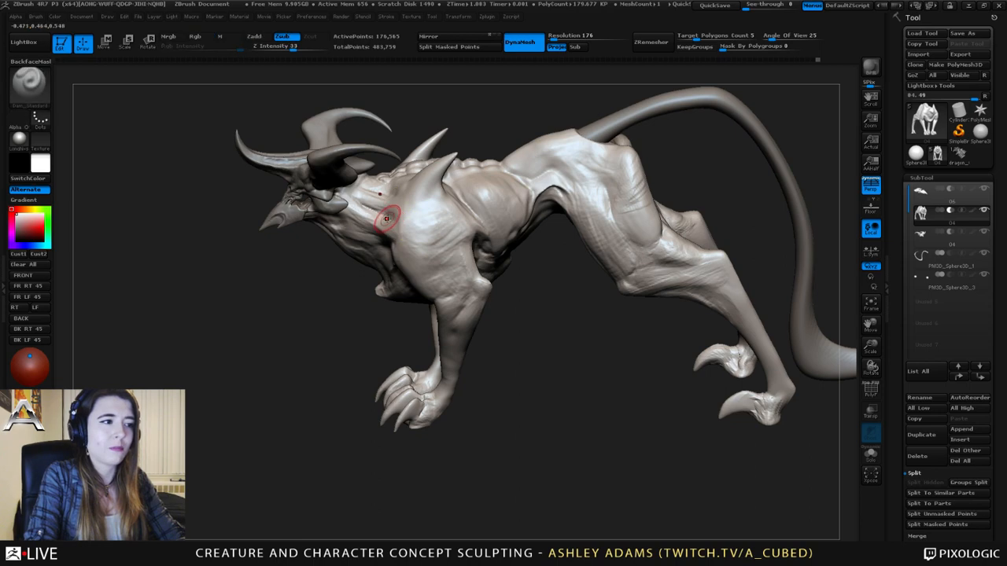
- Define the muscle lines around the shoulder and behind it with the DamStandard brush
right_drag(449, 229, 396, 231)
drag(396, 231, 390, 232)
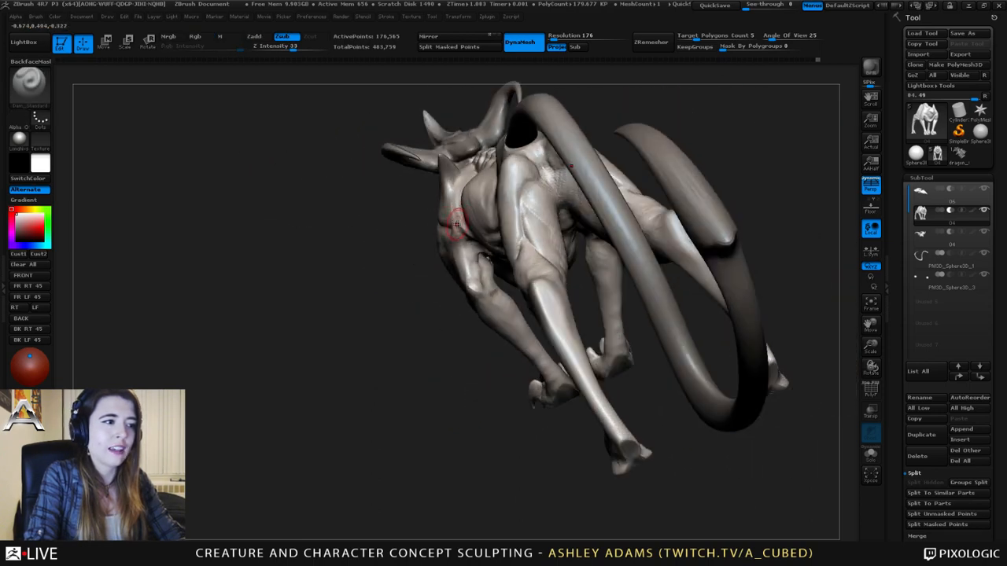
drag(450, 225, 473, 216)
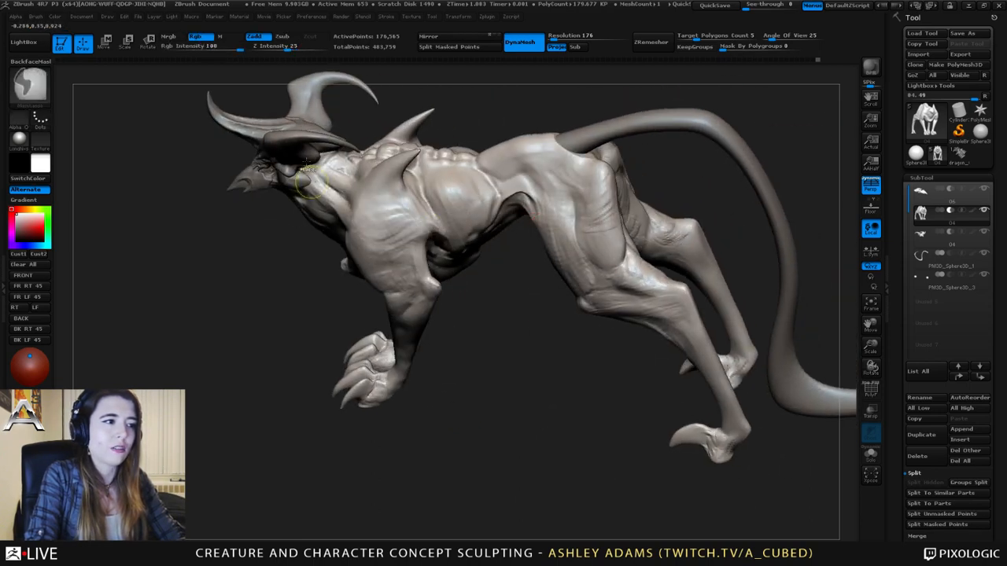
right_drag(440, 228, 453, 256)
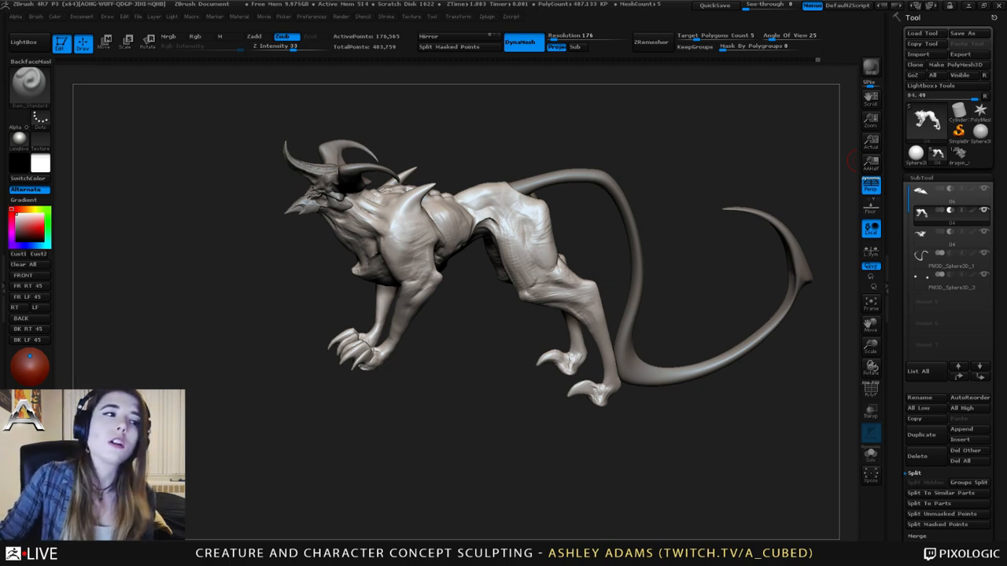
- Make the tail the active subtool and save the file
drag(818, 162, 728, 283)
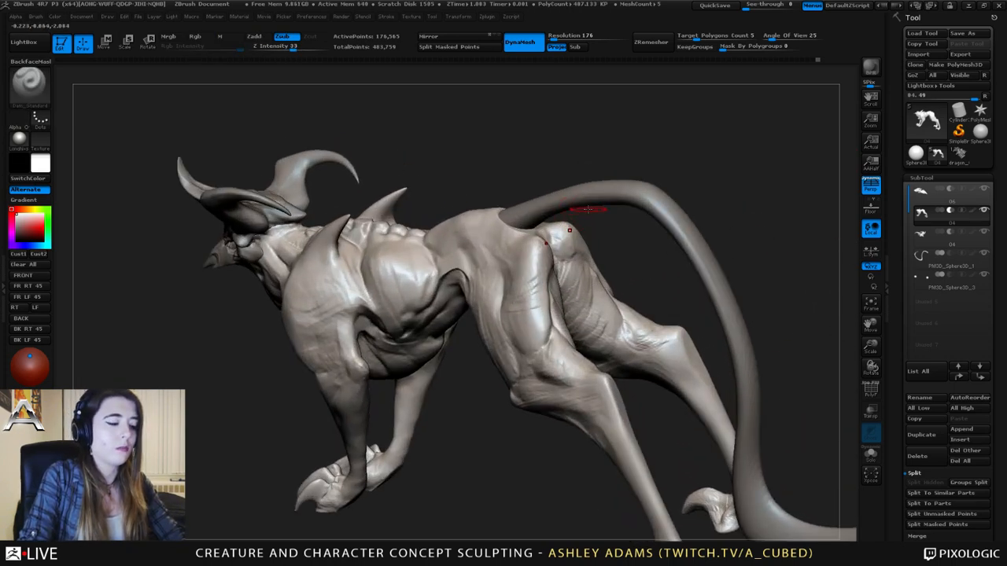
drag(661, 158, 728, 160)
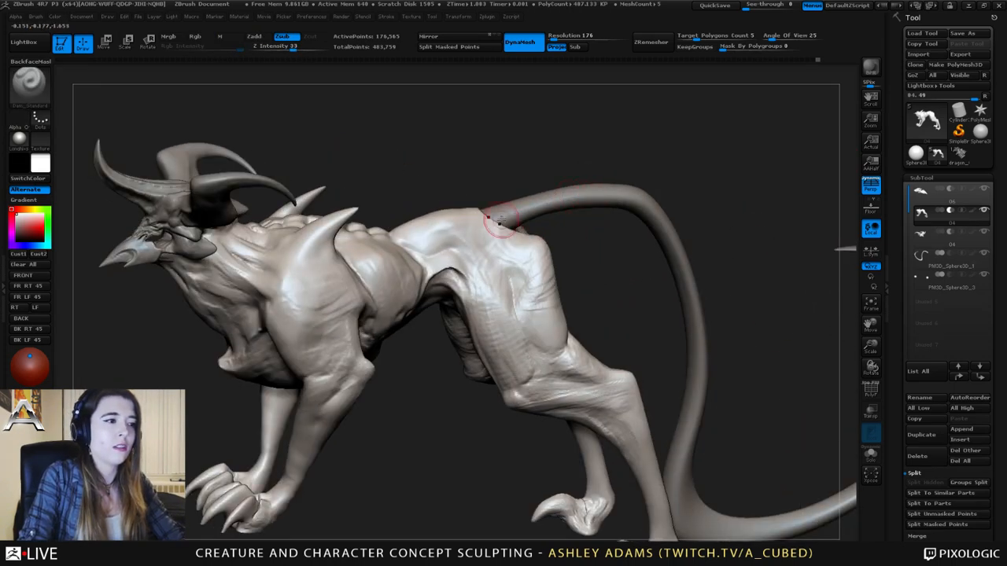
alt+click(615, 191)
alt+drag(621, 153, 568, 173)
key(b)
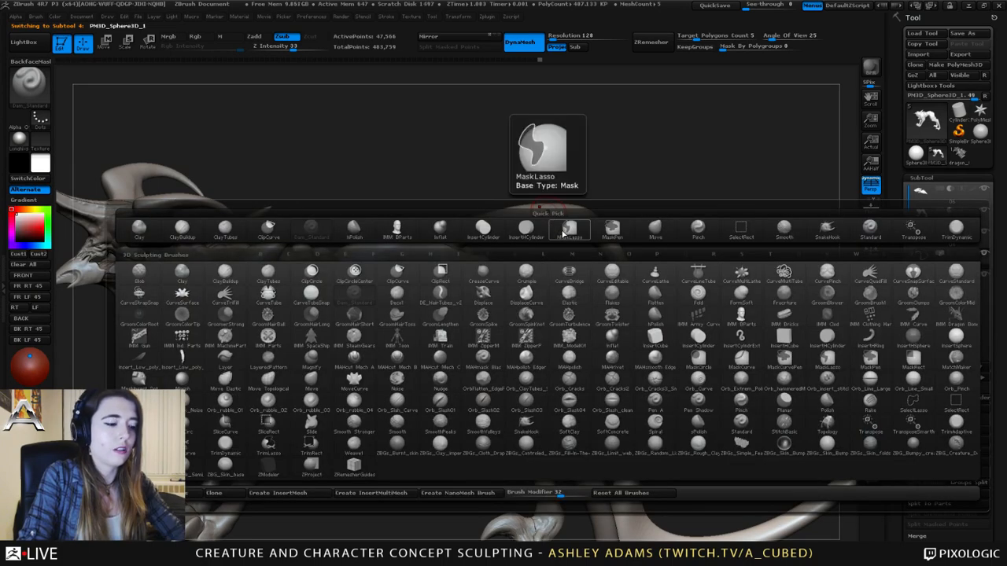
key(m)
key(l)
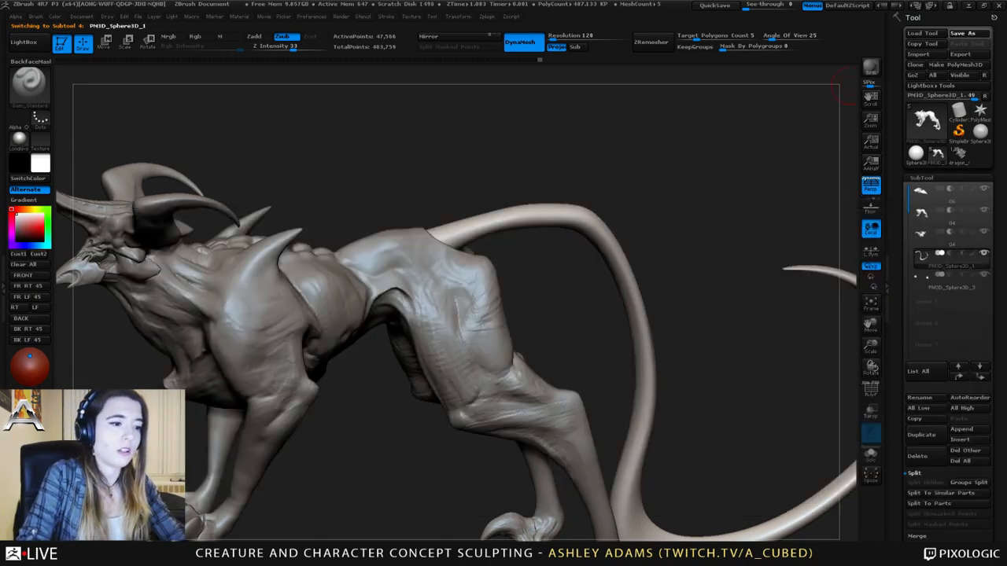
key(ctrl+s)
- Try to draw a curve tube across the base of the tail with the CurveTube brush
key(b)
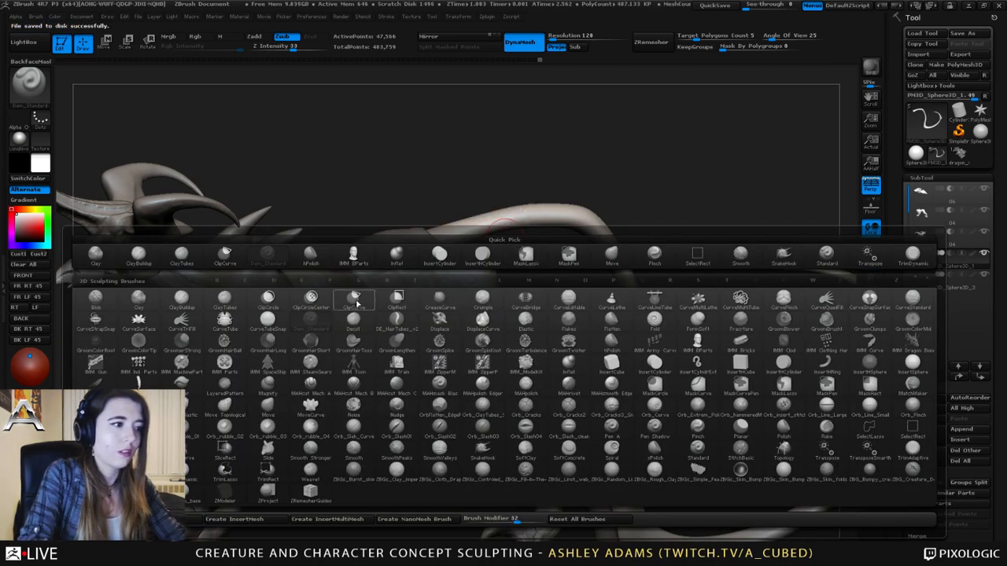
click(230, 324)
drag(543, 177, 505, 162)
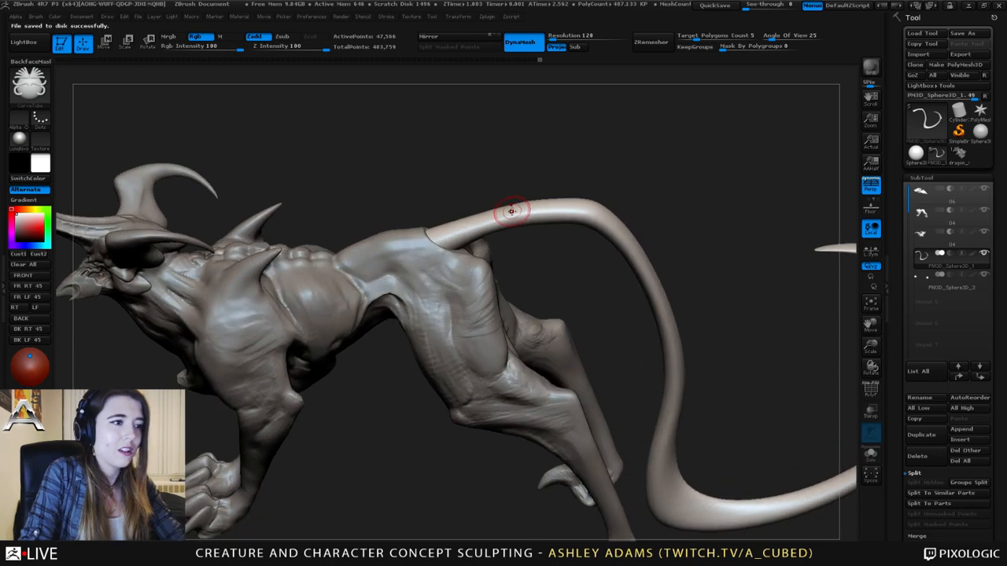
drag(507, 198, 522, 228)
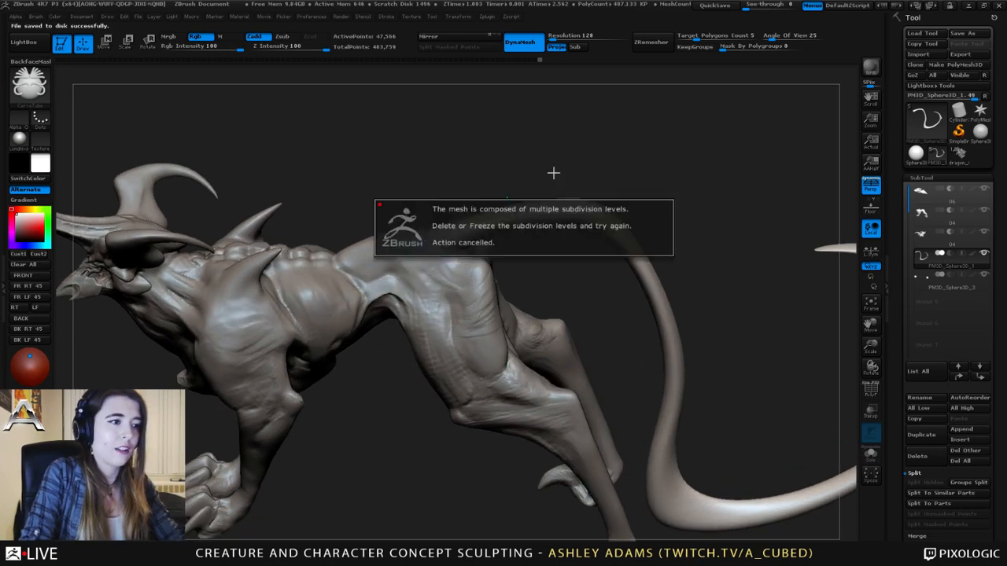
- Switch to the Cylinder3D primitive and convert it into a PolyMesh3D
scroll(908, 291, down, 5)
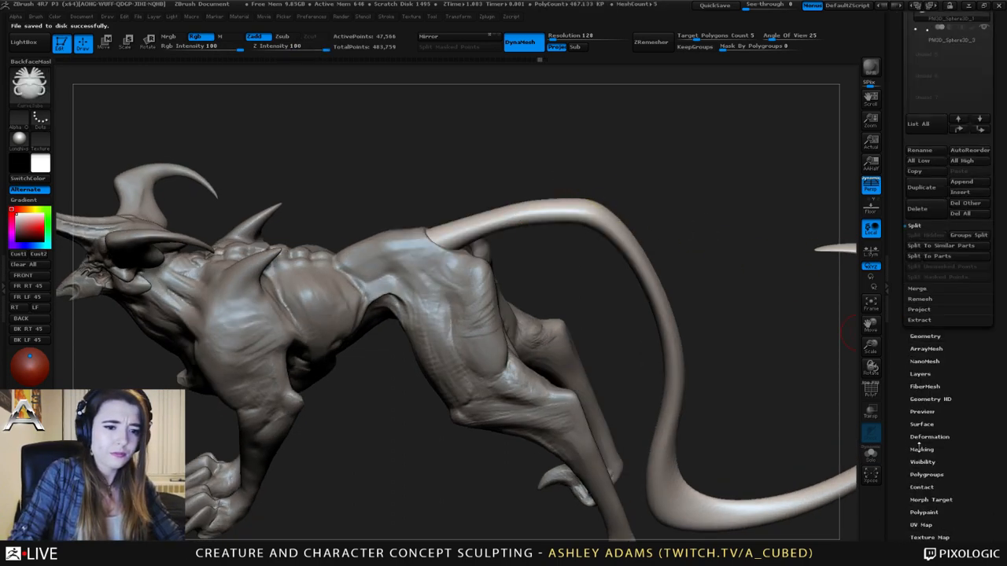
drag(899, 278, 901, 525)
click(958, 112)
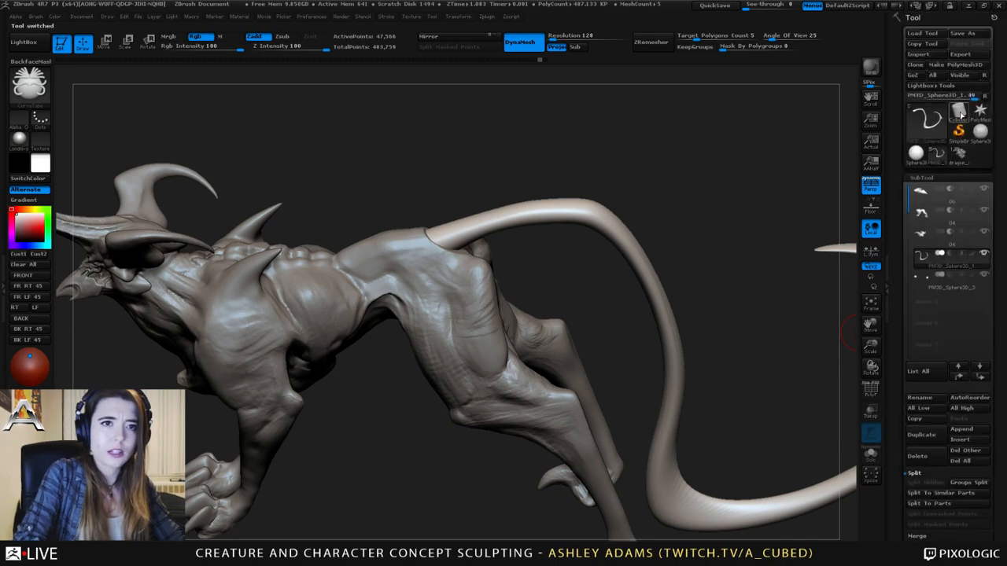
click(956, 65)
alt+right_drag(264, 285, 425, 284)
mouse_move(424, 285)
right_down()
mouse_move(399, 260)
mouse_move(396, 332)
mouse_move(461, 321)
right_up()
alt+right_drag(323, 307, 451, 309)
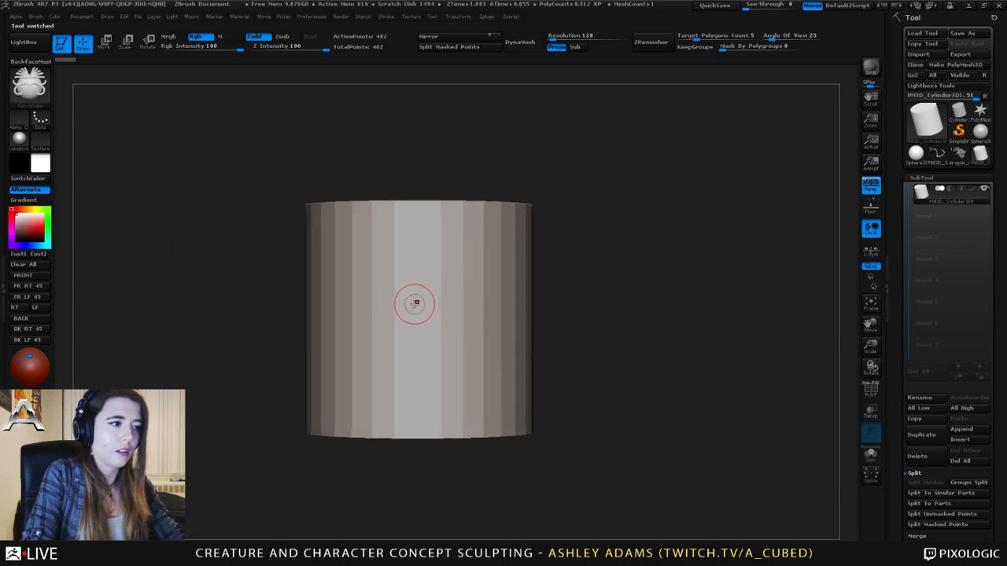
- Try wrapping a curve tube around the middle of the cylinder with the CurveTube brush, and undo each attempt
drag(416, 302, 585, 293)
mouse_move(394, 218)
right_down()
mouse_move(450, 238)
mouse_move(430, 193)
mouse_move(404, 302)
mouse_move(409, 236)
mouse_move(429, 259)
right_up()
alt+right_drag(312, 252, 473, 258)
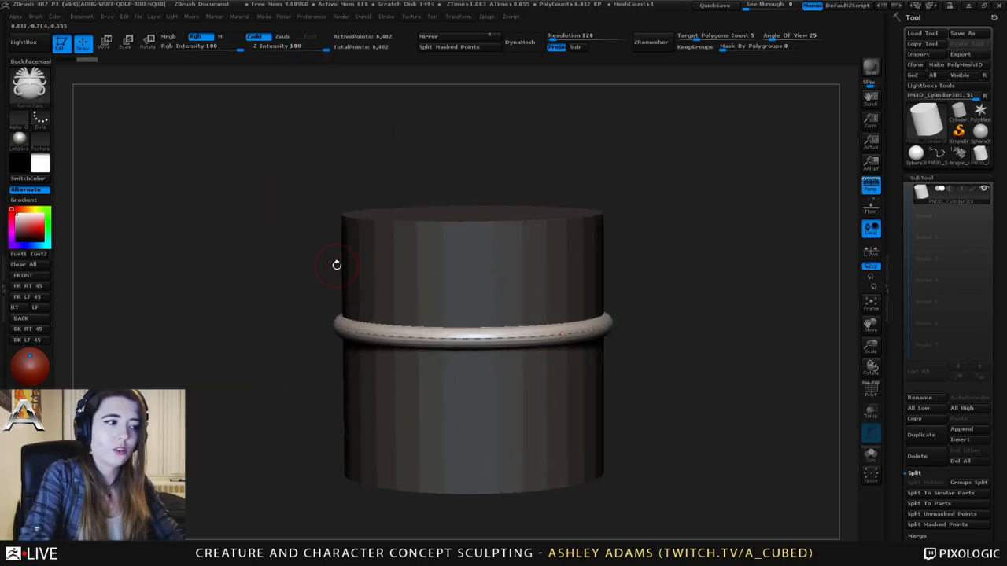
shift+right_drag(338, 265, 415, 299)
key(ctrl+z)
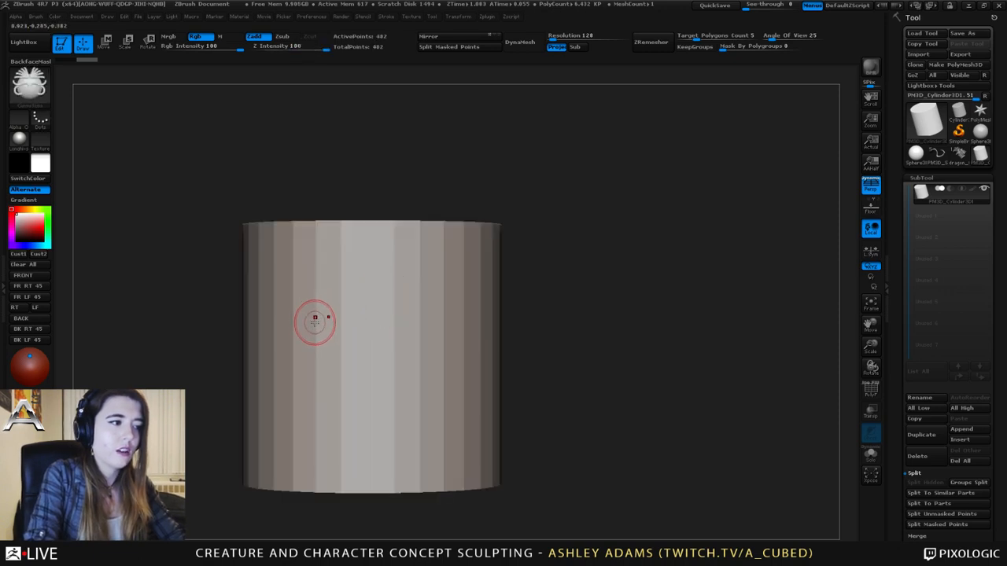
ctrl+shift+drag(312, 327, 548, 331)
right_drag(569, 293, 478, 302)
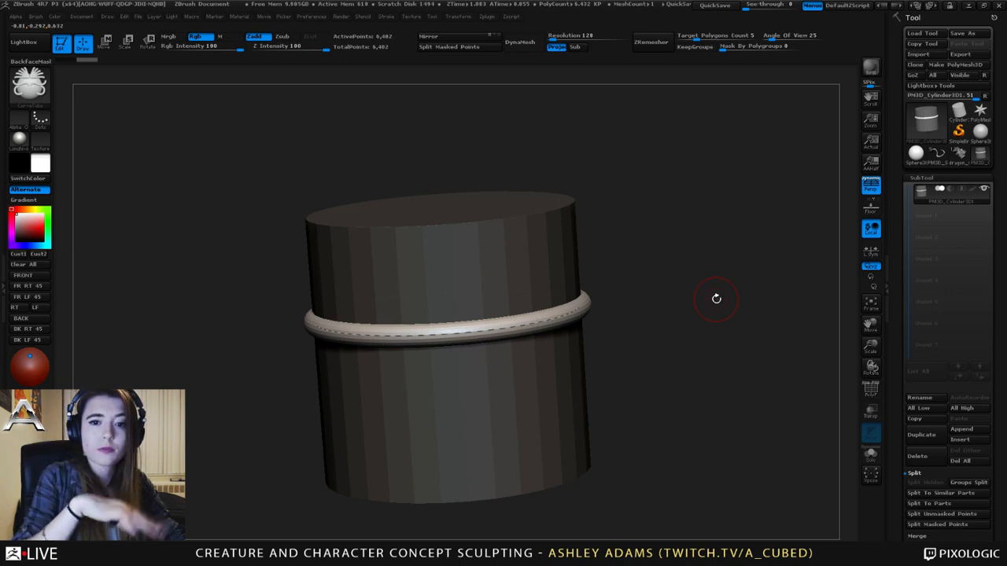
key(ctrl+z)
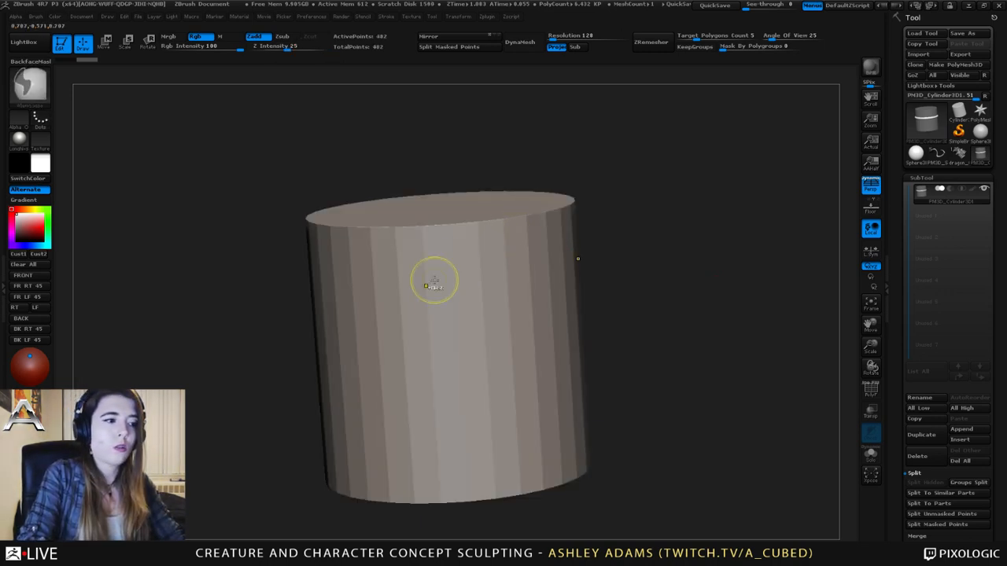
drag(336, 285, 577, 339)
key(ctrl+z)
key(ctrl+z)
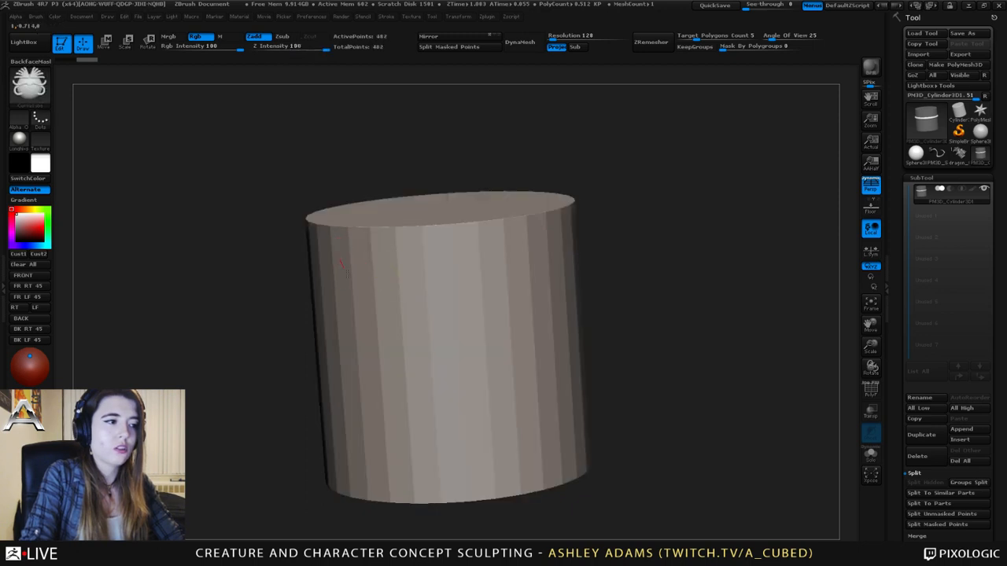
- Draw a wavy curve tube freehand on the side of the cylinder and reshape it by moving its curve
drag(336, 261, 503, 424)
drag(422, 350, 413, 394)
drag(361, 429, 514, 423)
drag(319, 283, 445, 340)
drag(543, 319, 326, 305)
drag(393, 346, 458, 315)
ctrl+right_drag(458, 316, 424, 271)
right_drag(425, 272, 459, 351)
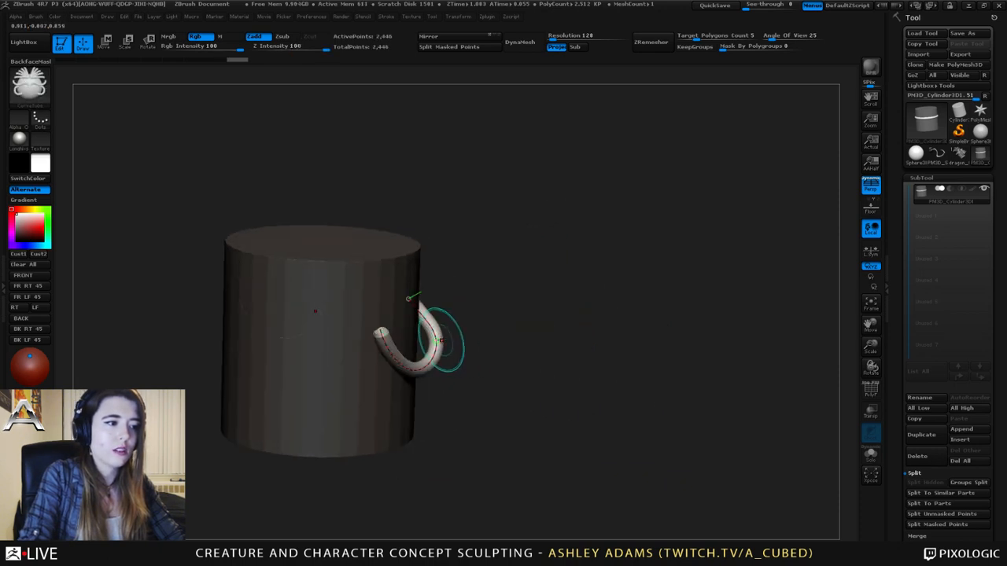
drag(442, 340, 418, 356)
right_drag(421, 355, 314, 331)
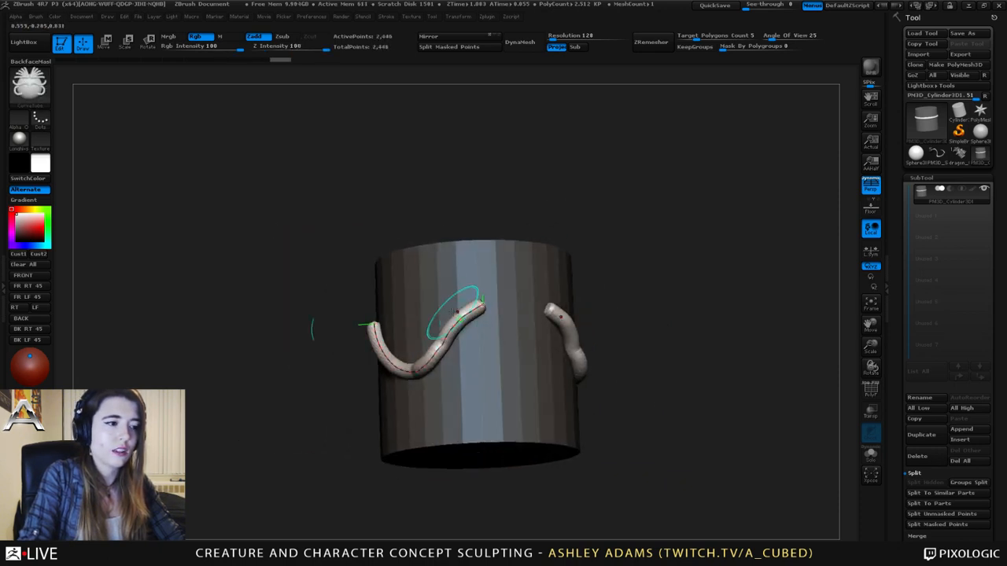
drag(477, 306, 492, 299)
key(ctrl+z)
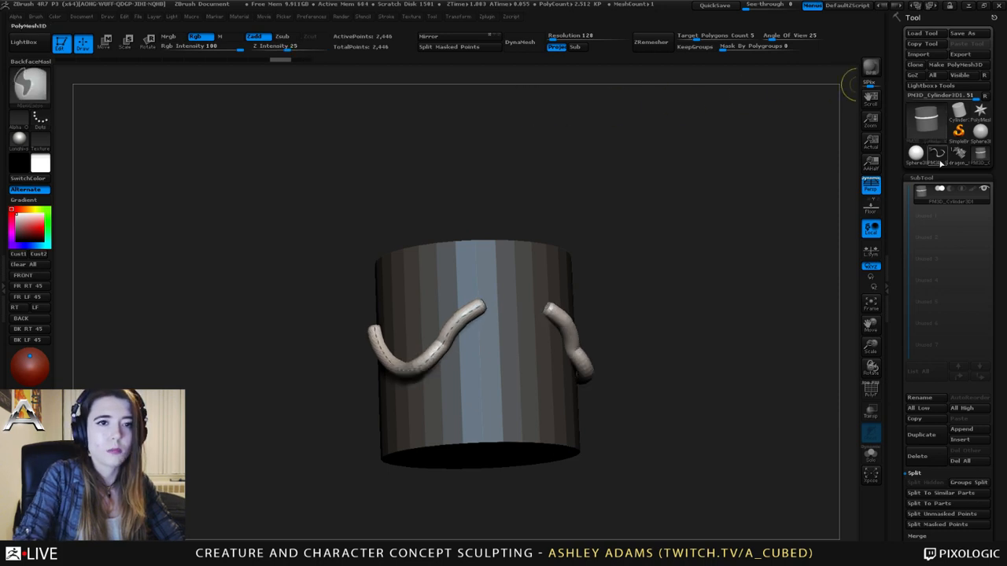
- Delete the test cylinder and switch back to the creature tool
click(961, 461)
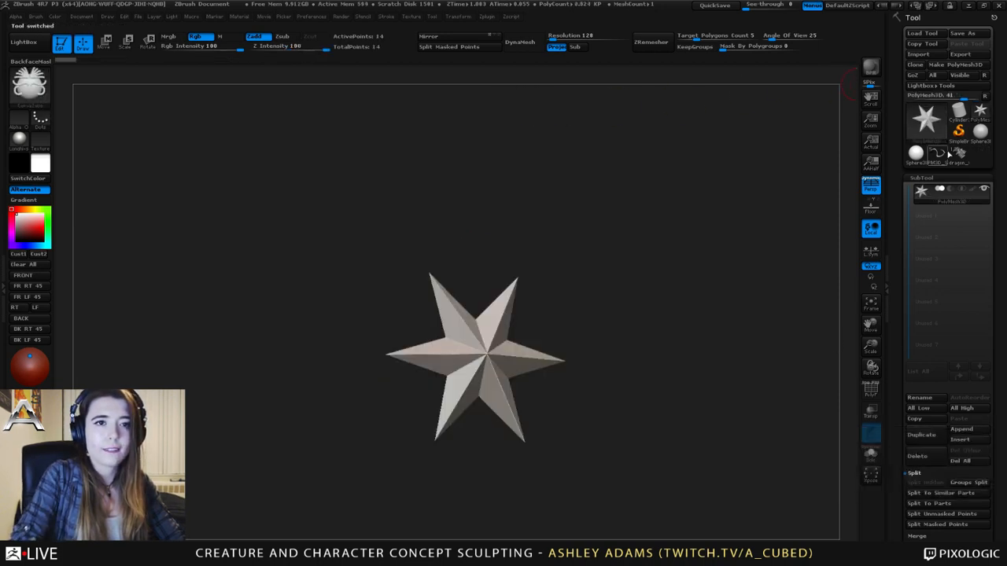
right_drag(672, 238, 560, 301)
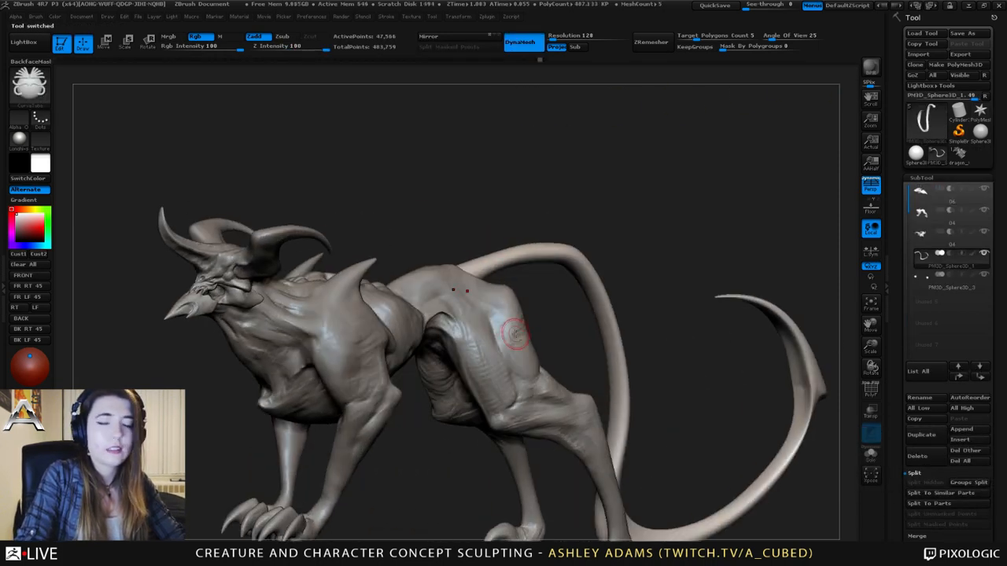
right_drag(503, 314, 634, 287)
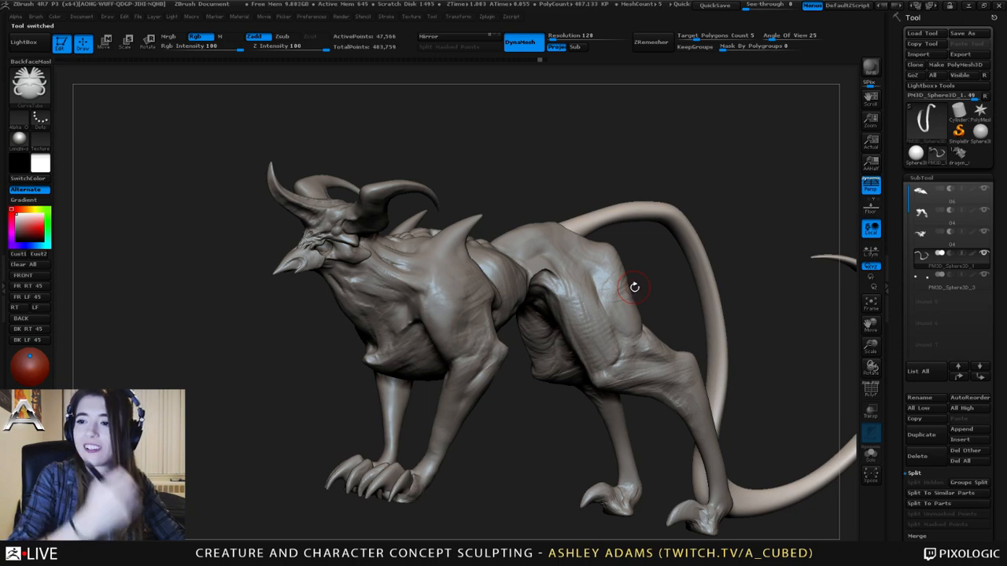
drag(271, 303, 476, 284)
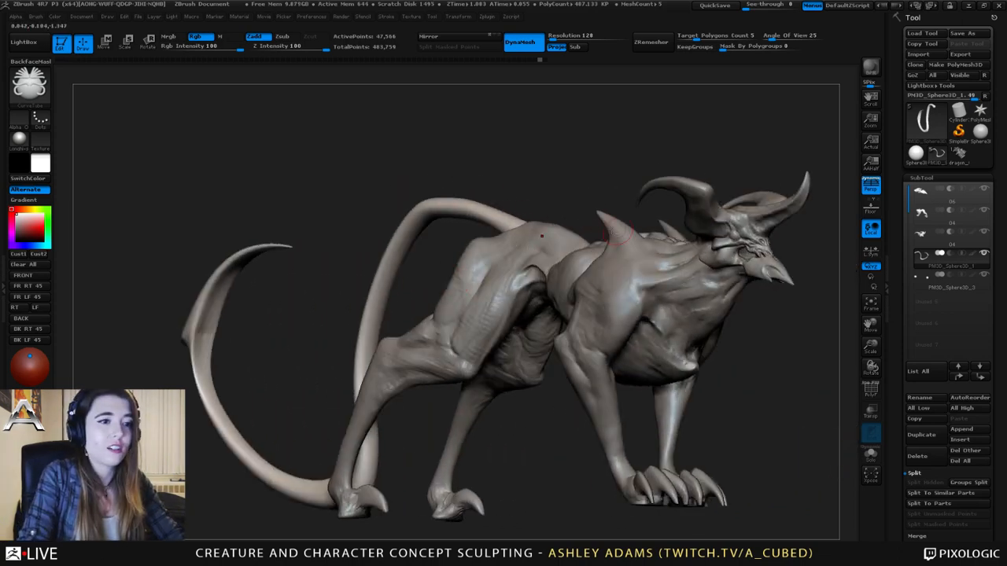
alt+right_drag(696, 242, 485, 248)
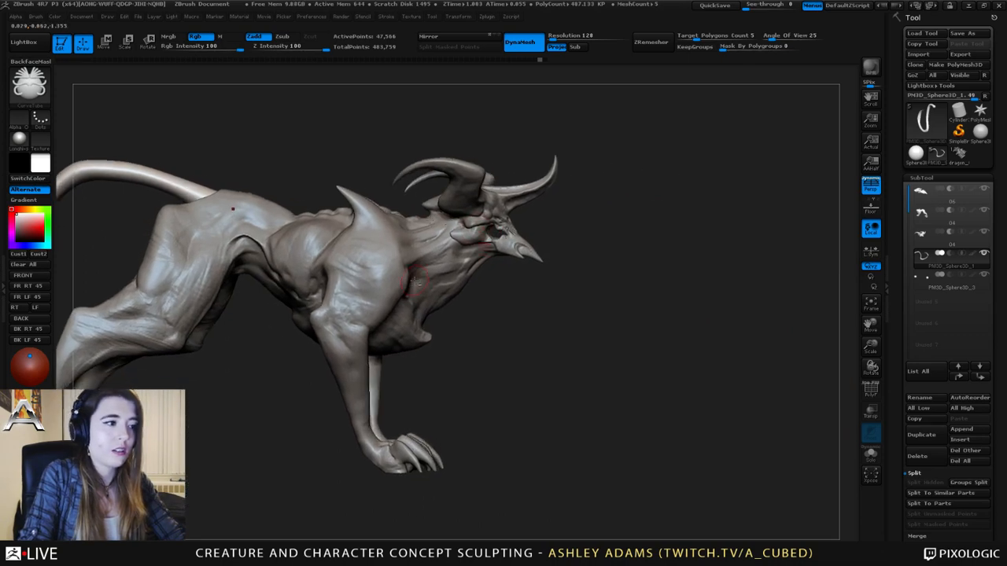
- Make the body the active subtool and mask everything except a small patch on the inner side of the front wrists
mouse_move(414, 281)
right_down()
mouse_move(465, 272)
mouse_move(475, 283)
mouse_move(481, 263)
right_up()
alt+click(466, 272)
mouse_move(481, 263)
right_down()
mouse_move(462, 263)
mouse_move(561, 291)
mouse_move(507, 249)
mouse_move(515, 308)
mouse_move(504, 303)
mouse_move(525, 307)
right_up()
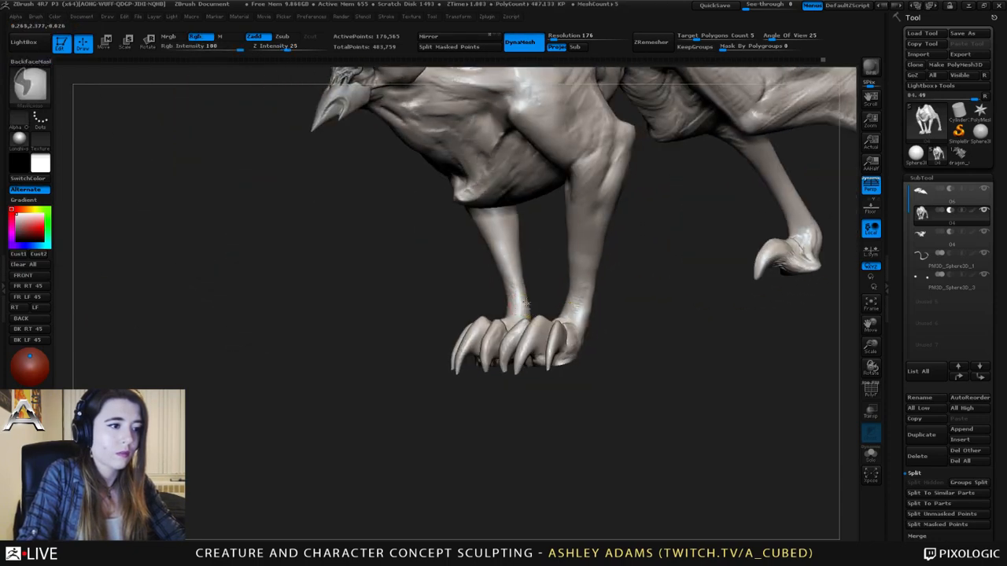
click(30, 82)
click(152, 100)
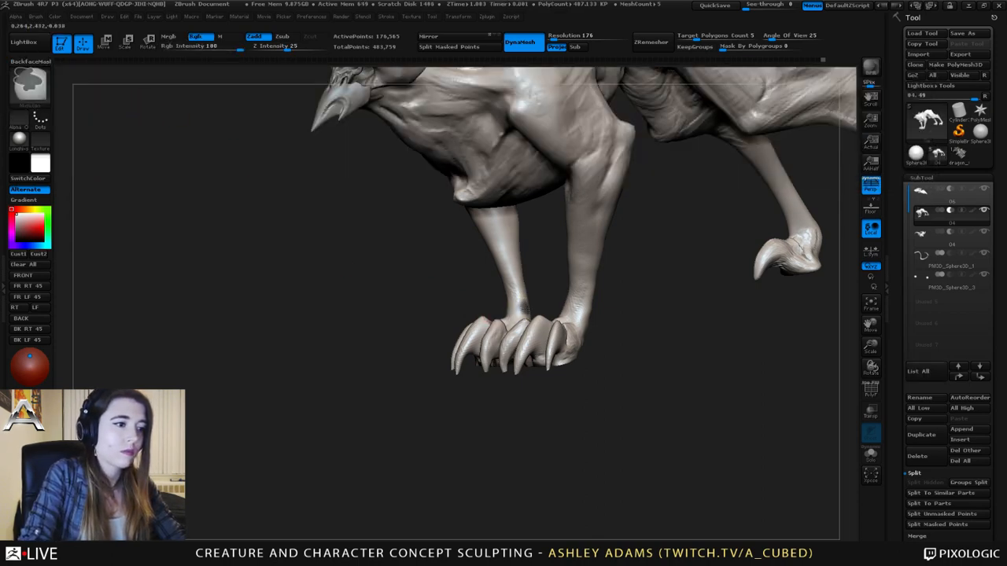
ctrl+click(541, 285)
right_drag(496, 286, 531, 286)
key(space)
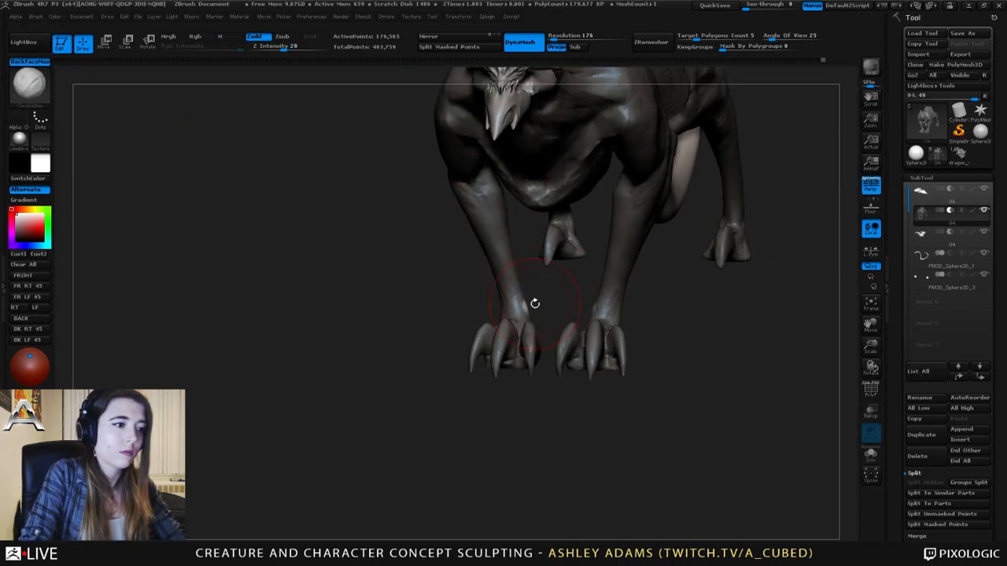
- Pull the unmasked patch on the inner front wrists outward with the SnakeHook brush to start a dewclaw
key(b)
key(s)
key(h)
mouse_move(525, 306)
mouse_down()
mouse_move(547, 331)
mouse_move(544, 301)
mouse_move(537, 312)
mouse_move(469, 313)
mouse_up()
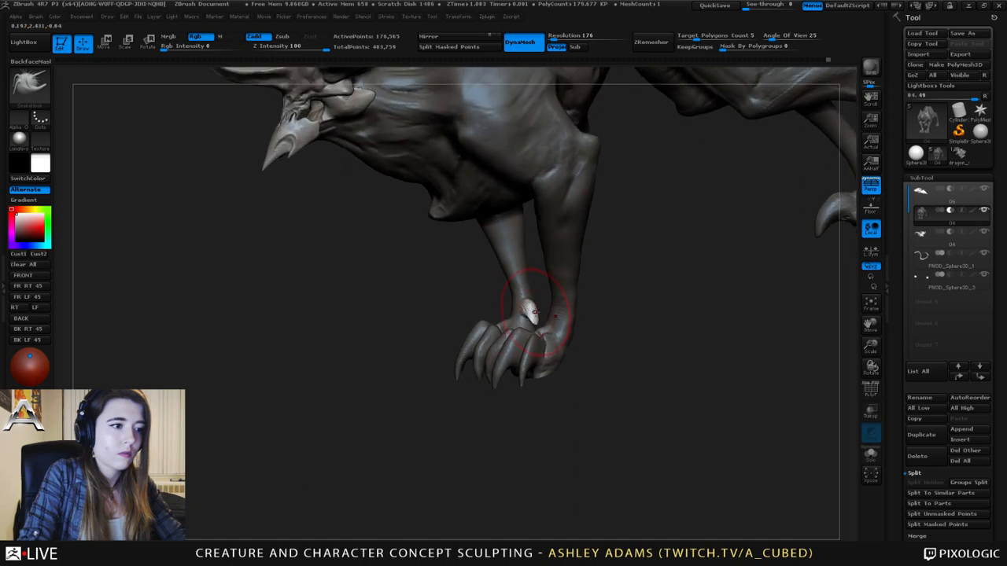
drag(581, 314, 510, 318)
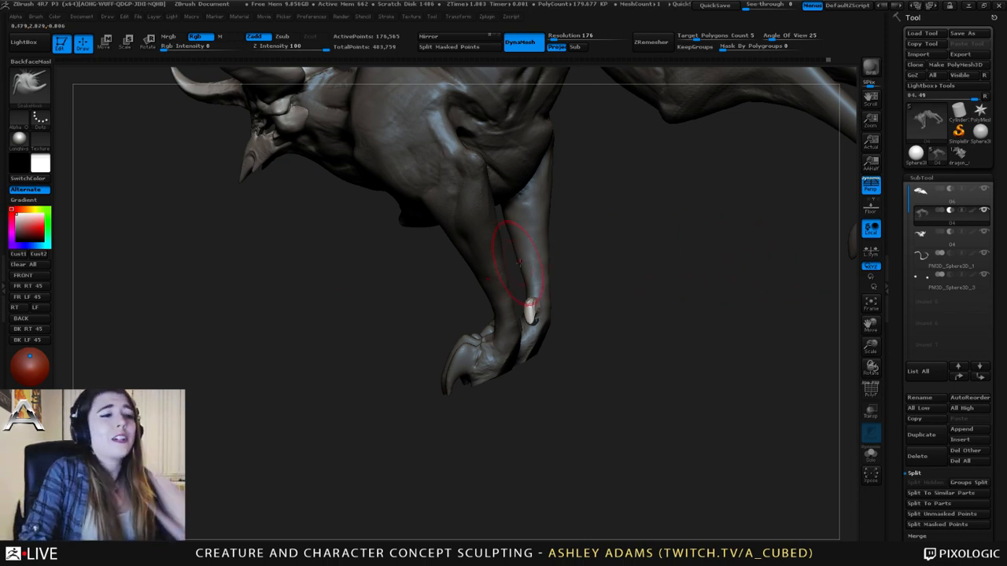
mouse_move(522, 304)
mouse_down()
mouse_move(532, 274)
mouse_move(532, 307)
mouse_up()
drag(466, 309, 533, 299)
- Enlarge the dewclaws on the inner front wrists, using the Standard and SnakeHook brushes
key(b)
key(s)
key(t)
ctrl+right_drag(508, 276, 519, 295)
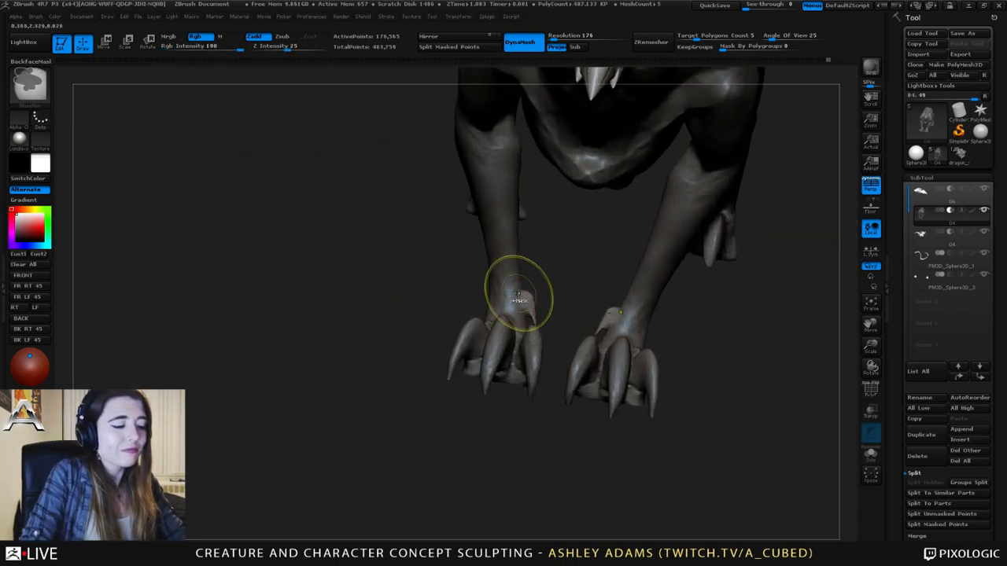
drag(538, 308, 536, 317)
mouse_move(568, 312)
mouse_down()
mouse_move(486, 292)
mouse_move(474, 312)
mouse_move(503, 296)
mouse_move(569, 309)
mouse_up()
key(b)
key(s)
key(h)
key(space)
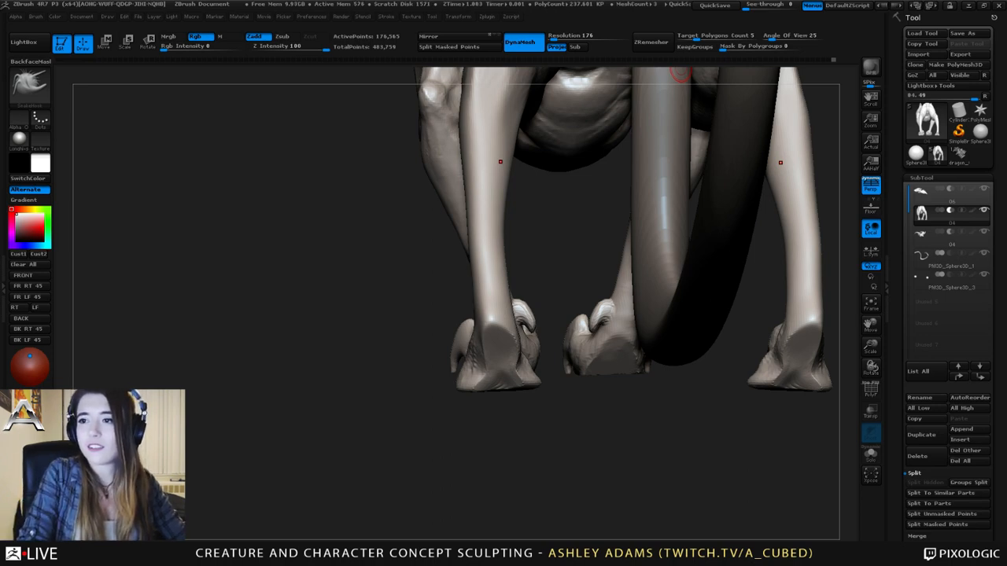
- Set the main colour back to white
mouse_move(622, 242)
right_down()
mouse_move(692, 241)
mouse_move(668, 214)
mouse_move(677, 276)
right_up()
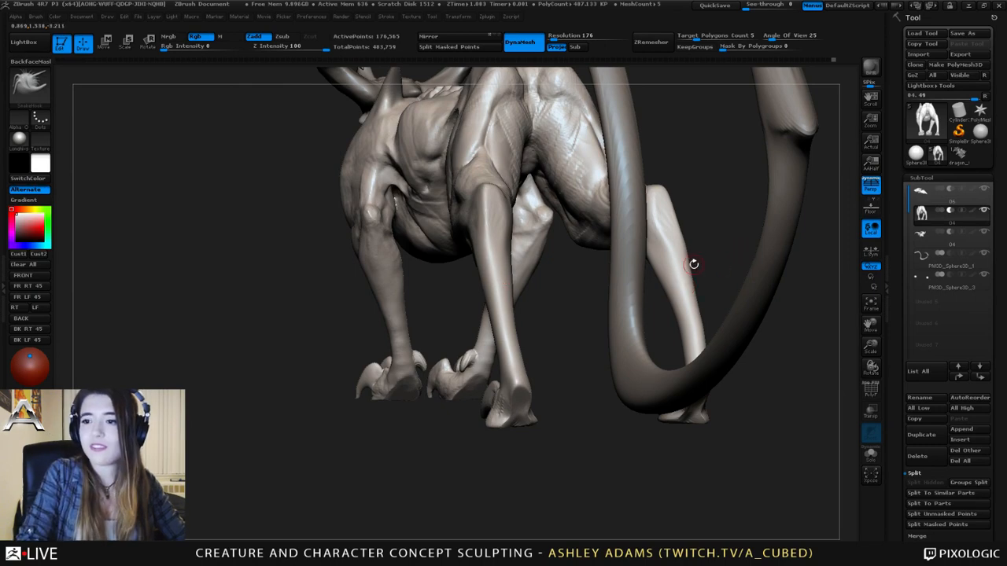
right_drag(573, 328, 554, 377)
right_click(542, 386)
drag(495, 354, 498, 285)
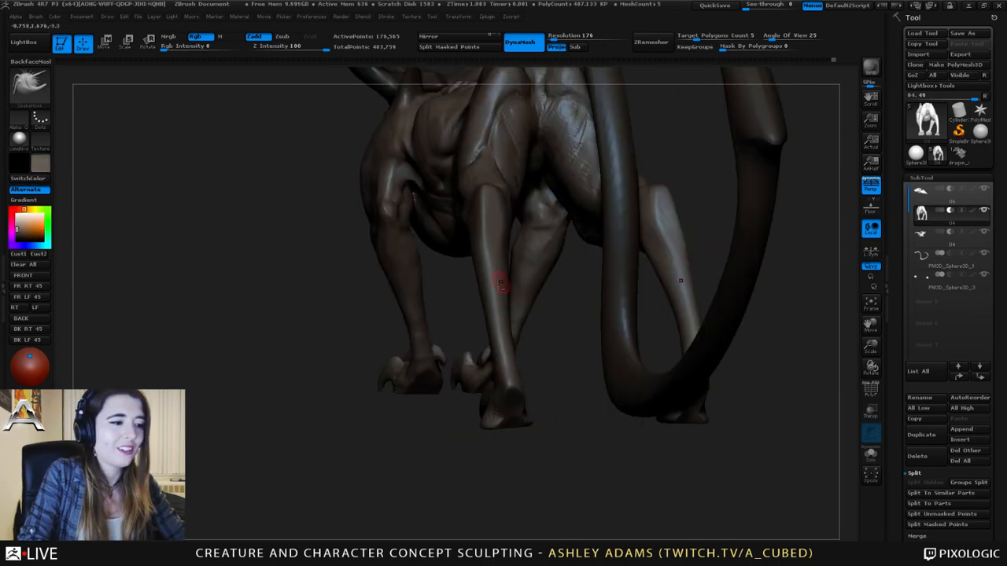
alt+right_drag(478, 324, 608, 259)
click(19, 217)
drag(19, 217, 15, 213)
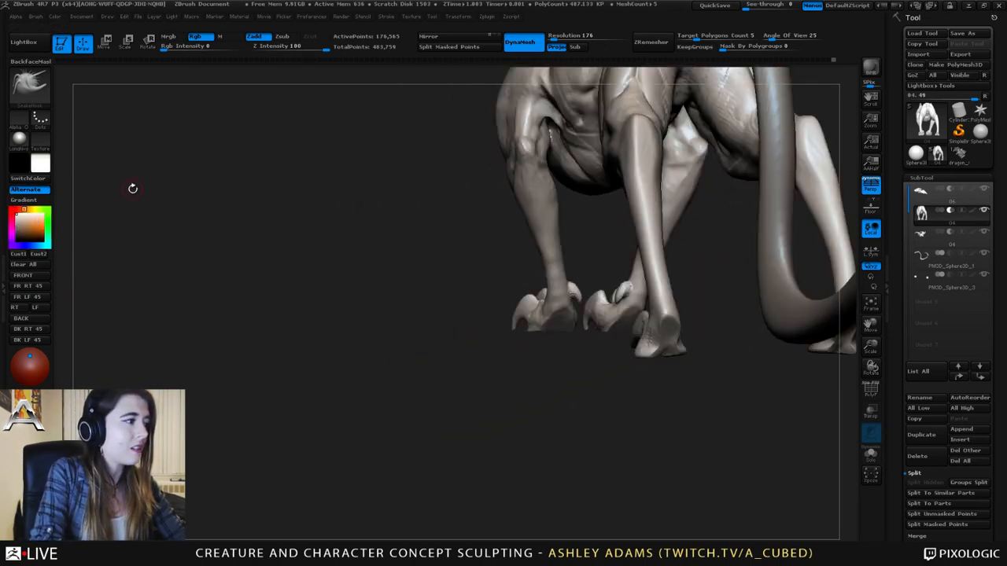
- Reshape the dewclaws on the front paws into slimmer, downward-curving hooks with the SnakeHook brush
ctrl+right_drag(479, 236, 539, 311)
mouse_move(489, 335)
alt+right_down()
mouse_move(577, 251)
mouse_move(584, 263)
alt+right_up()
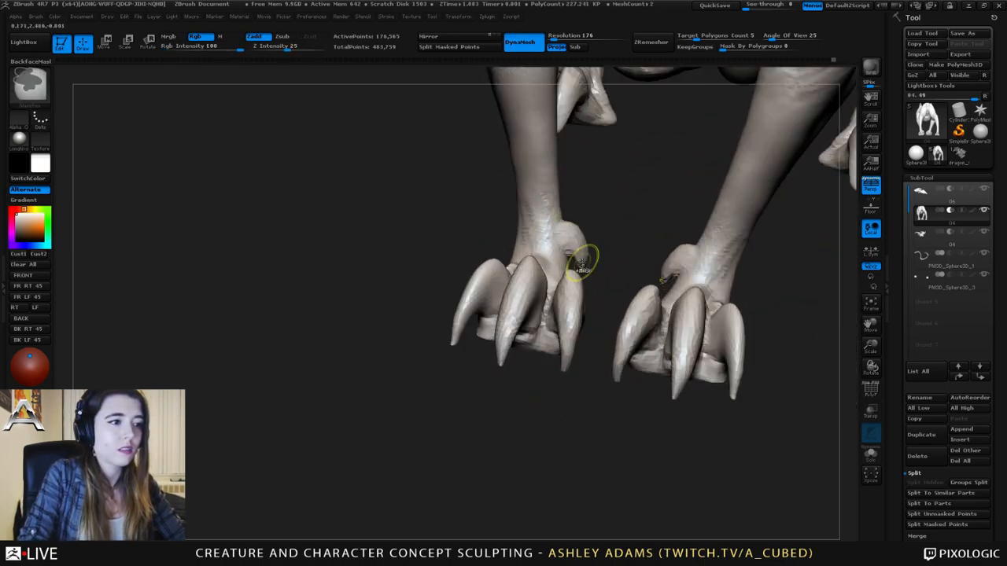
drag(562, 223, 566, 220)
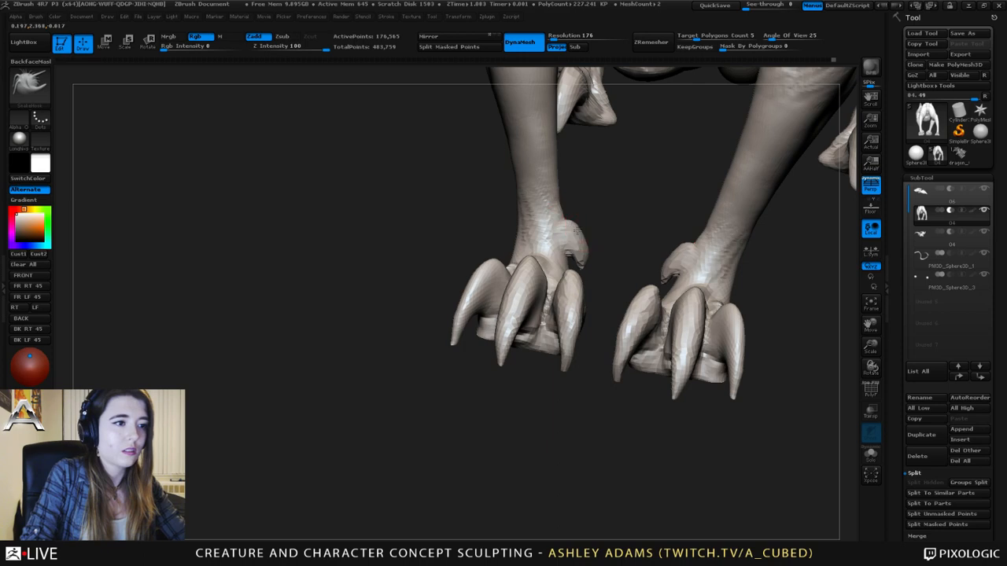
right_drag(574, 224, 578, 240)
drag(574, 254, 575, 249)
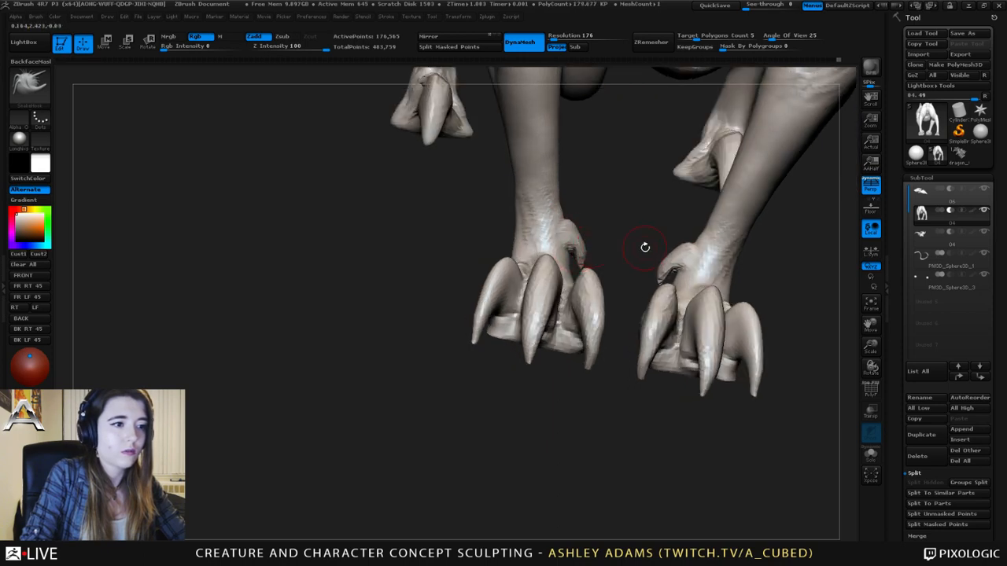
right_drag(645, 247, 634, 250)
right_drag(572, 249, 617, 248)
- Build up the transition between the dewclaw's base and the front wrist with the ClayBuildup brush
key(1)
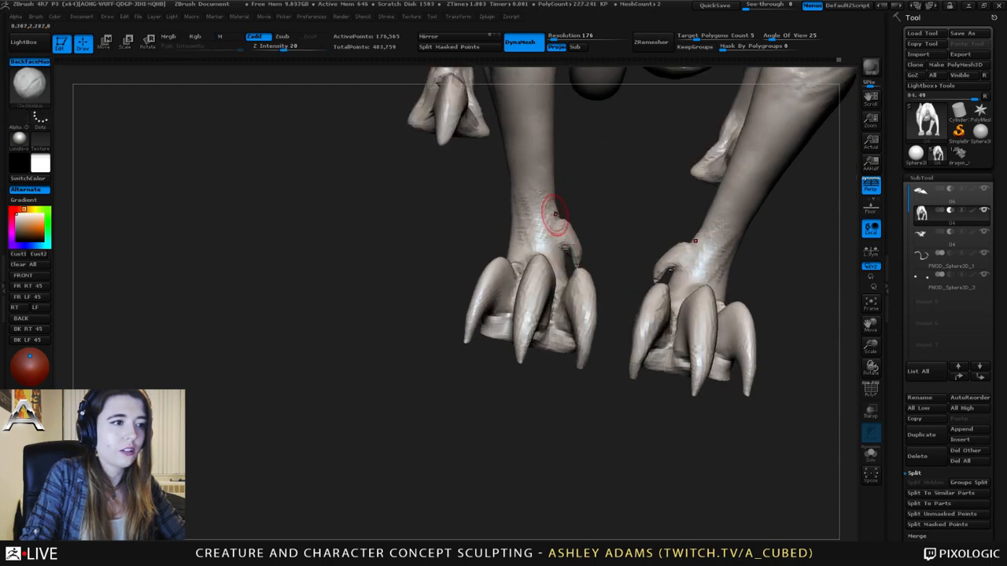
mouse_move(554, 220)
mouse_down()
mouse_move(551, 238)
mouse_move(549, 225)
mouse_up()
right_drag(543, 230, 553, 253)
mouse_move(538, 233)
mouse_down()
mouse_move(518, 269)
mouse_move(515, 257)
mouse_up()
right_drag(518, 247, 543, 220)
- Add volume to the top of the front paw between the dewclaw and the knuckles with the ClayBuildup brush
key(2)
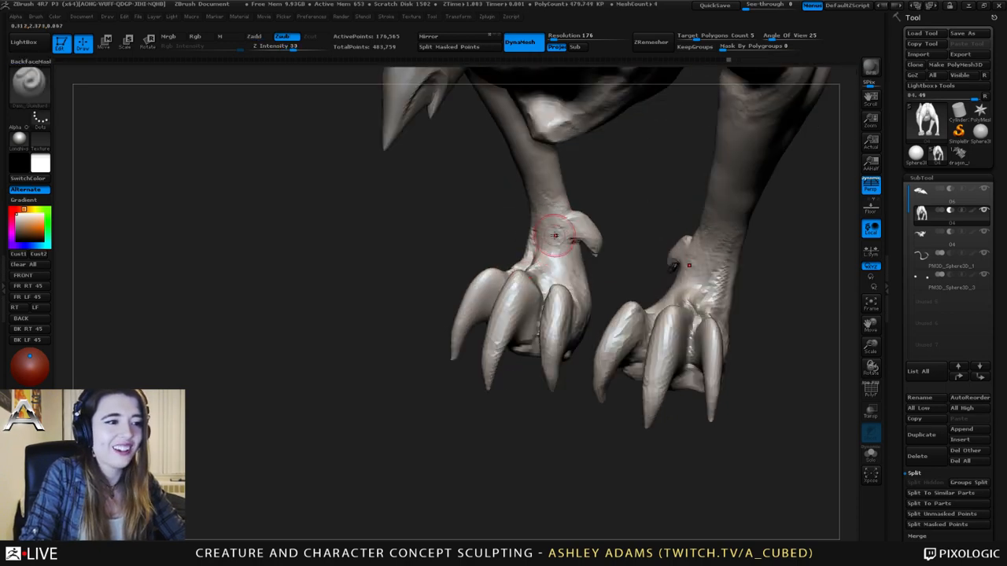
right_drag(553, 264, 558, 290)
key(1)
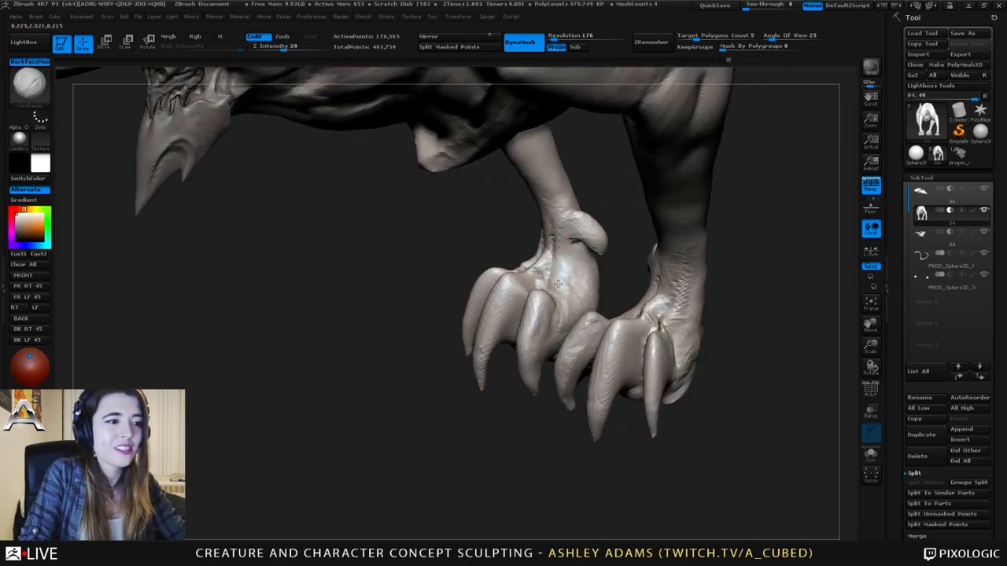
drag(558, 284, 541, 245)
right_drag(541, 246, 507, 243)
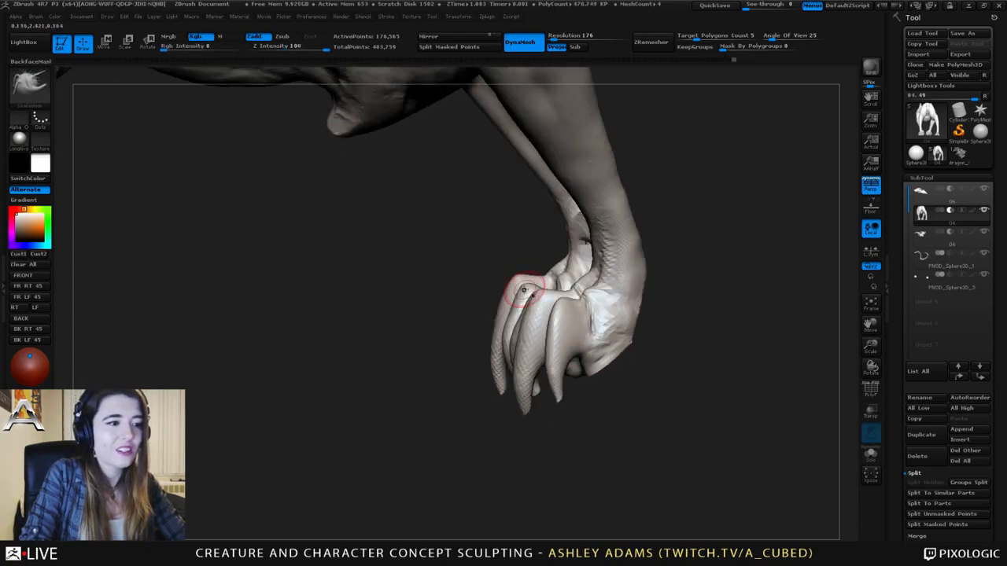
- Thicken the dewclaws from the rear side of the front paws with the ClayBuildup brush
right_drag(524, 290, 553, 302)
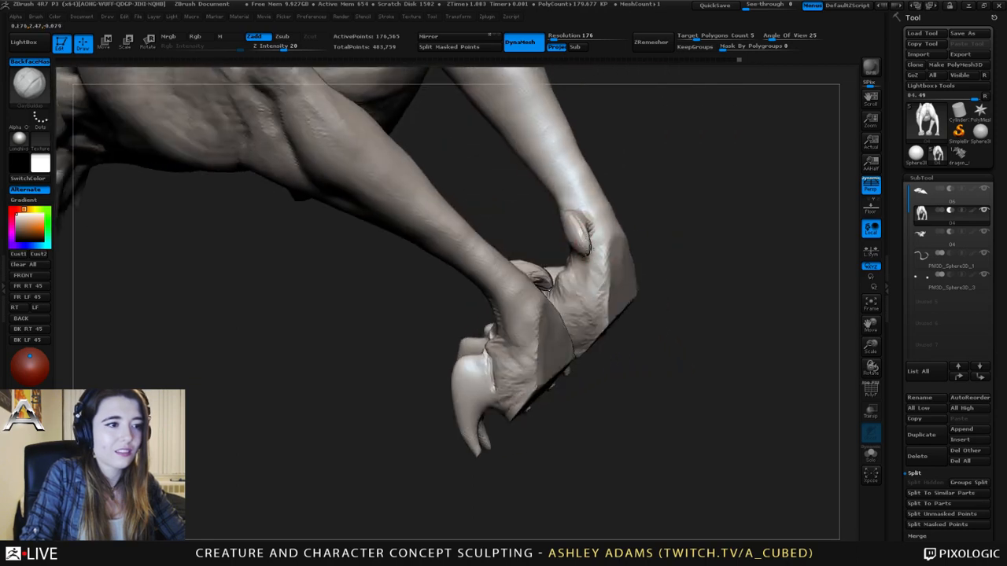
mouse_move(511, 216)
mouse_down()
mouse_move(610, 224)
mouse_move(531, 236)
mouse_move(523, 228)
mouse_up()
right_drag(575, 232, 684, 270)
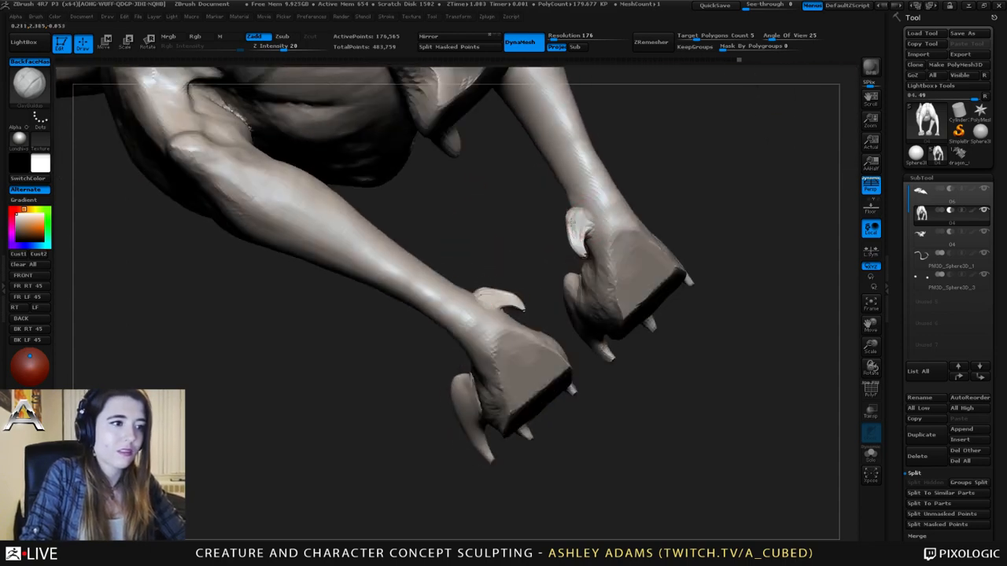
- Adjust the shape of the front paws' heels beside the dewclaws with the SnakeHook brush
right_drag(578, 210, 596, 267)
alt+right_drag(547, 238, 600, 240)
key(b)
key(s)
key(h)
key(space)
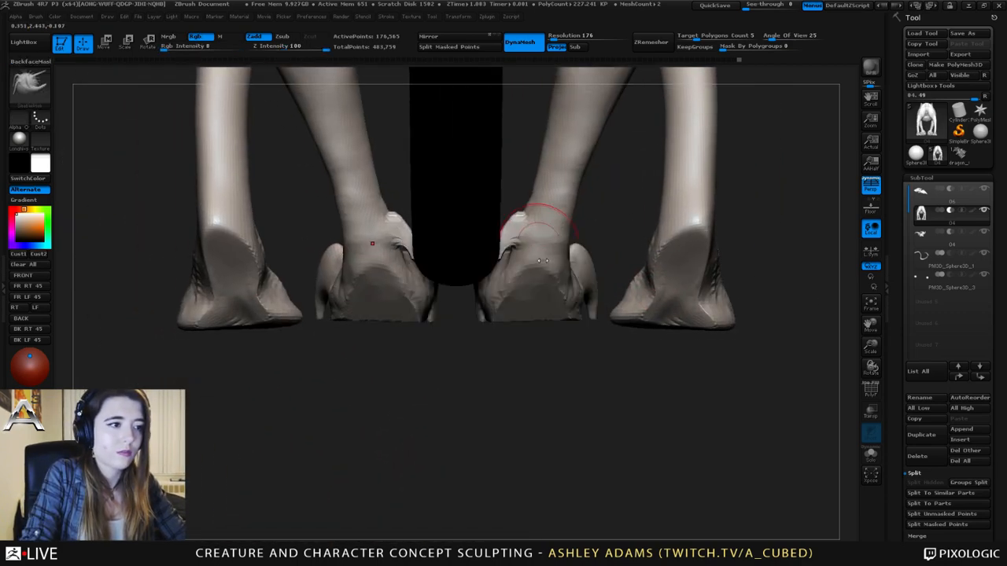
key(space)
drag(541, 266, 523, 267)
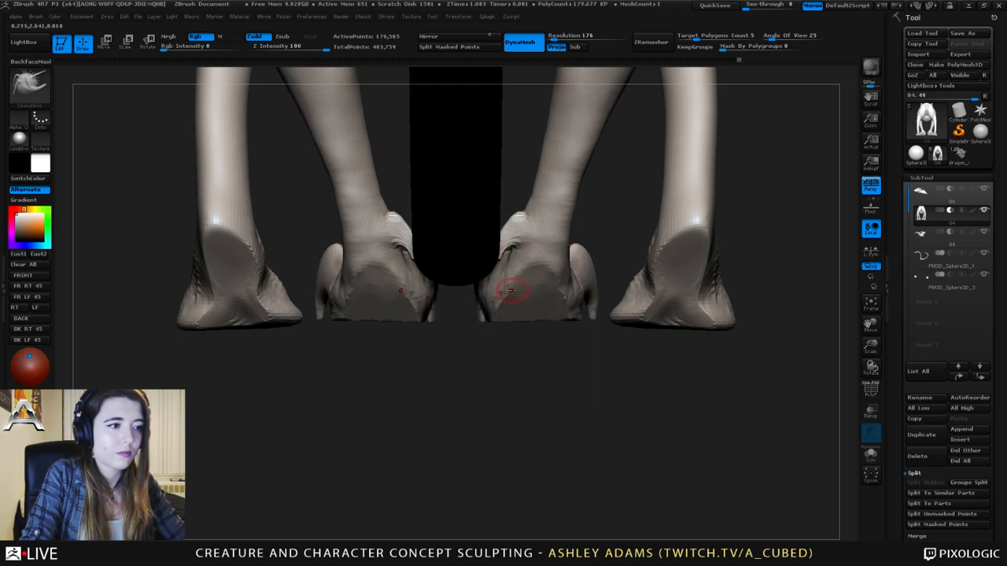
right_drag(550, 292, 444, 214)
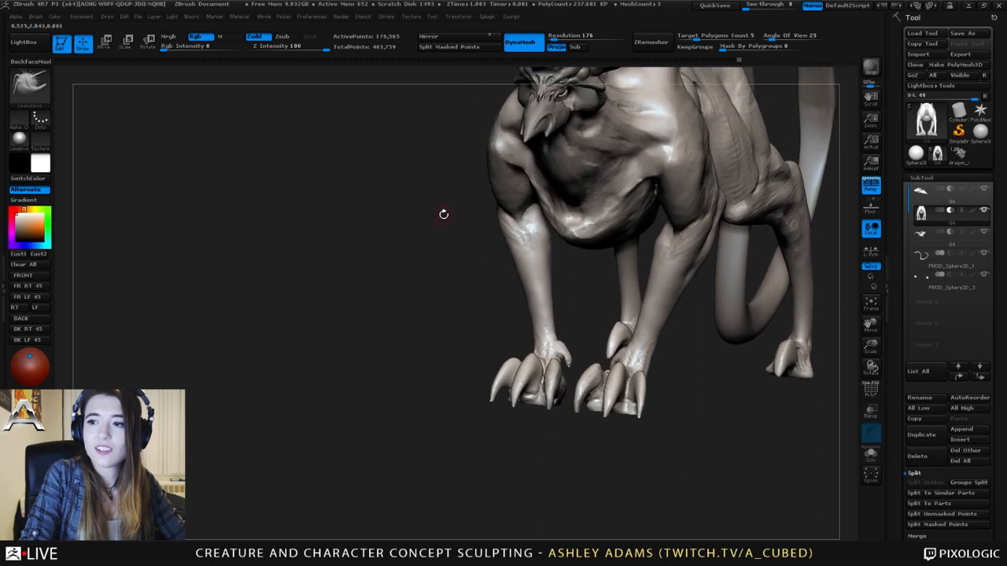
- Examine the creature's overall proportions and stance from the front and the side
alt+right_drag(605, 294, 572, 294)
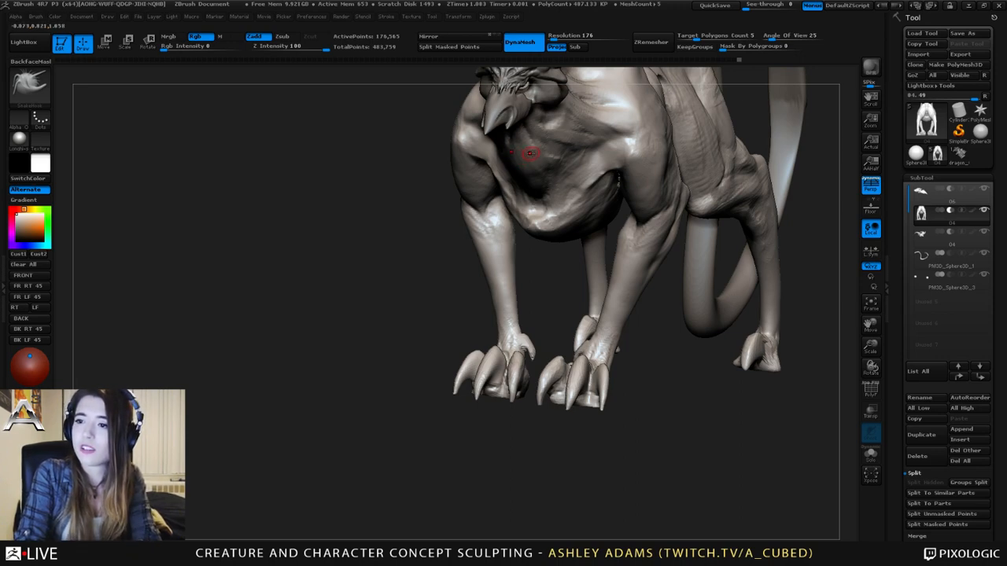
right_drag(557, 221, 562, 212)
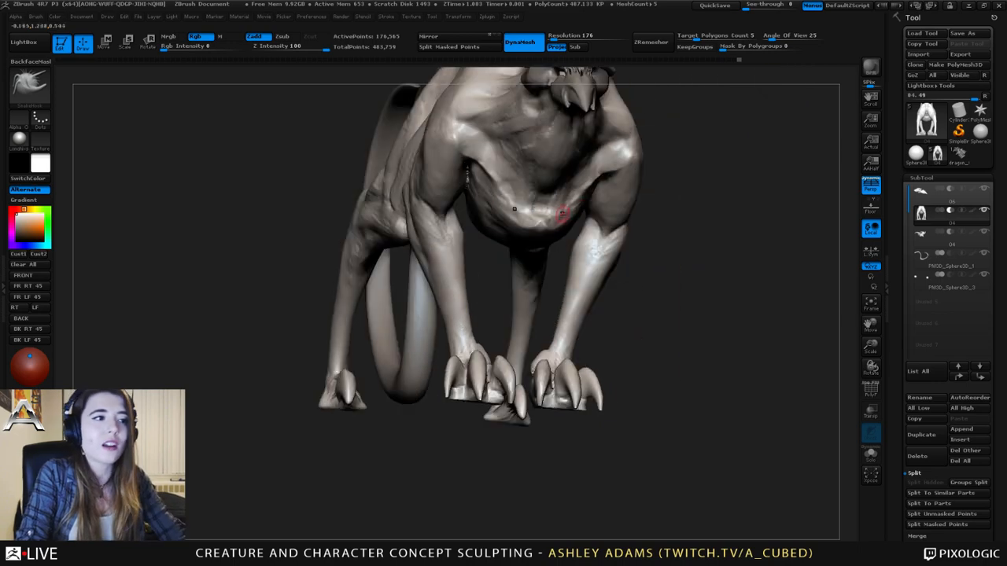
mouse_move(507, 243)
ctrl+right_down()
mouse_move(533, 278)
mouse_move(551, 269)
ctrl+right_up()
right_click(550, 260)
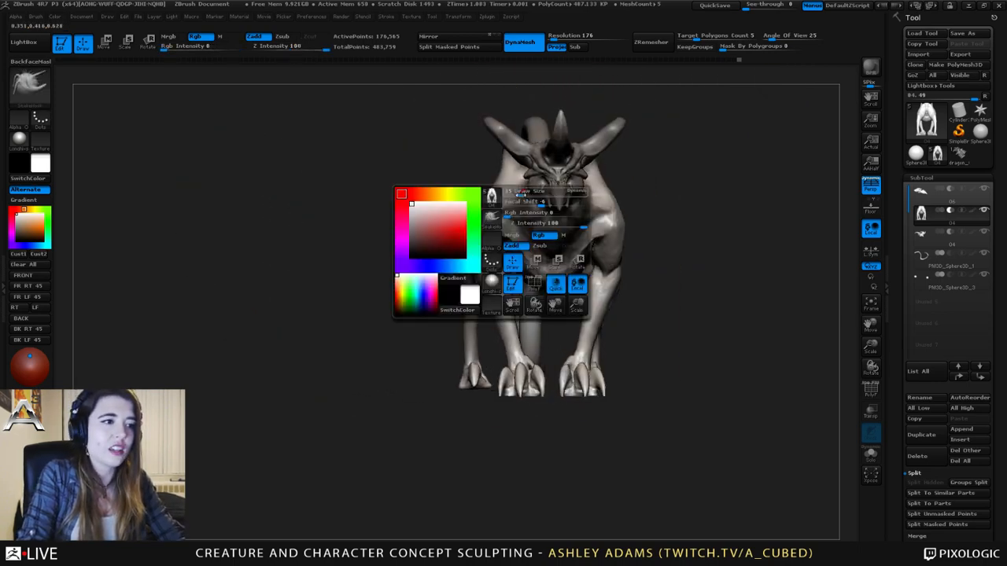
right_drag(592, 174, 572, 184)
mouse_move(572, 185)
ctrl+right_down()
mouse_move(640, 186)
mouse_move(535, 207)
ctrl+right_up()
ctrl+right_drag(535, 207, 538, 262)
right_click(525, 256)
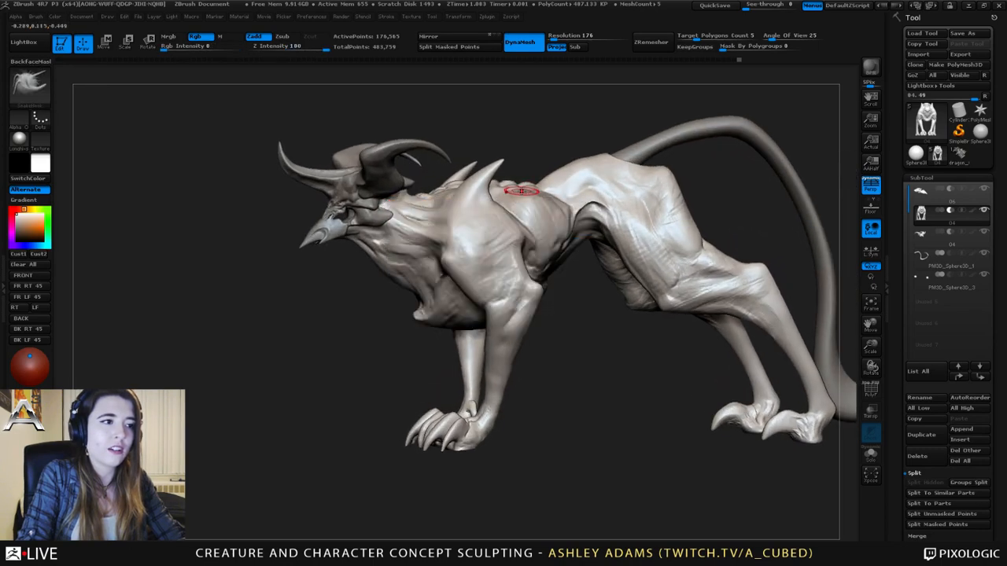
- Adjust the spine ridge between the shoulder spikes with the SnakeHook brush
right_drag(516, 175, 487, 181)
alt+right_drag(486, 181, 494, 250)
right_drag(480, 215, 491, 258)
mouse_move(446, 227)
right_down()
mouse_move(424, 249)
mouse_move(434, 234)
right_up()
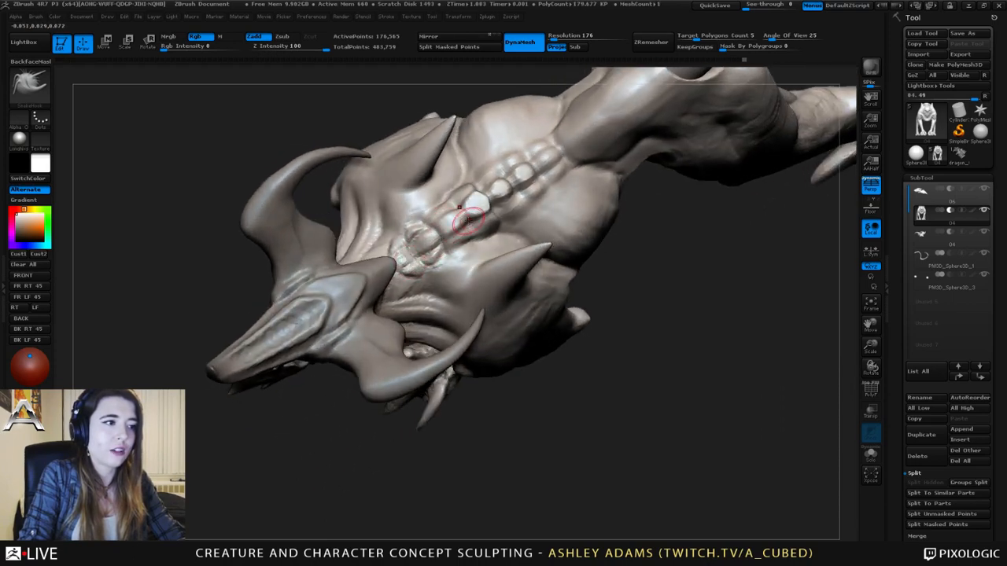
right_drag(443, 178, 441, 172)
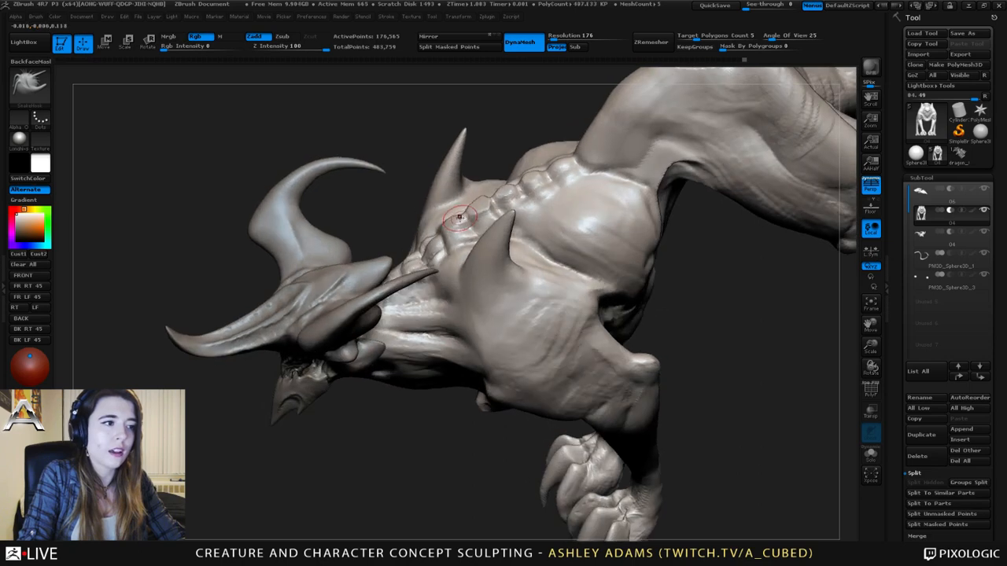
mouse_move(460, 214)
right_down()
mouse_move(503, 206)
mouse_move(456, 202)
right_up()
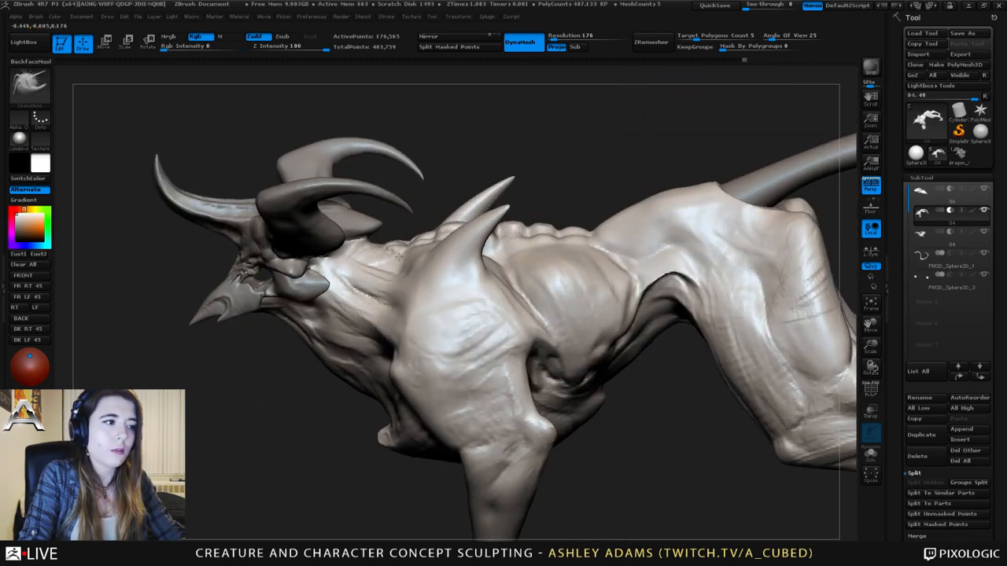
key(space)
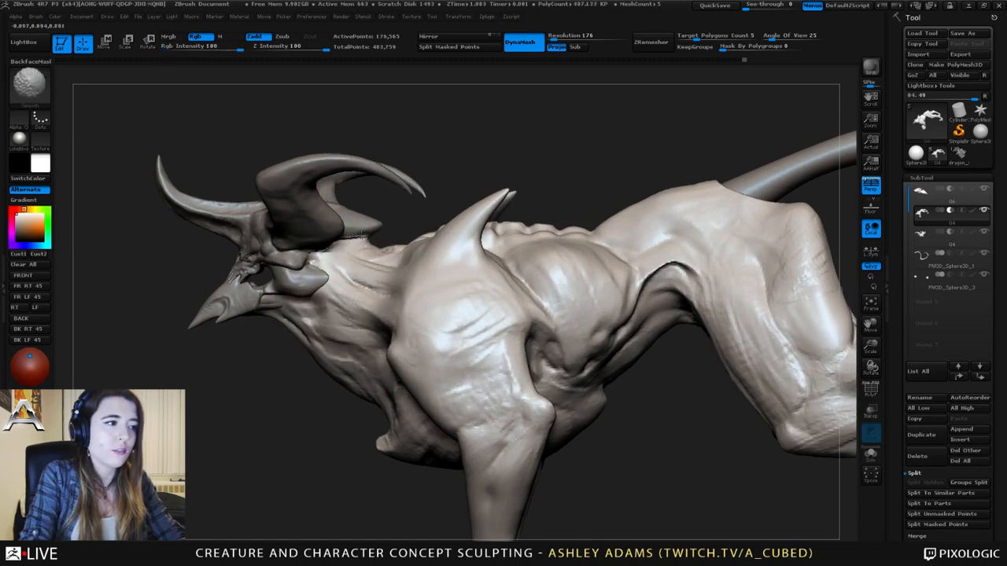
- Select the horn subtool and build up its pointed rear lobe behind the large horns with the ClayBuildup brush
mouse_move(382, 241)
right_down()
mouse_move(330, 239)
mouse_move(385, 230)
mouse_move(319, 236)
mouse_move(348, 236)
mouse_move(342, 208)
right_up()
alt+click(357, 233)
right_click(319, 236)
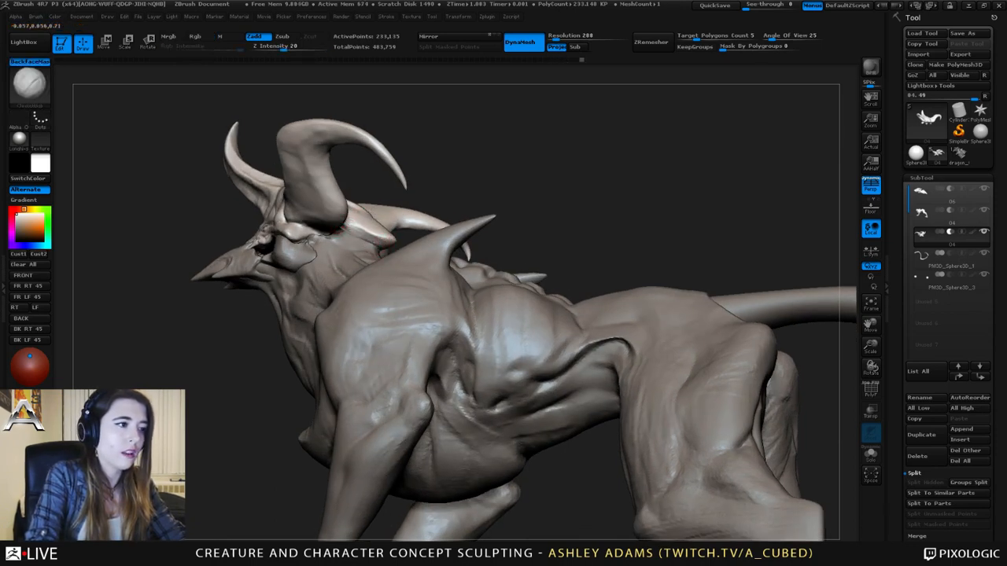
right_drag(352, 228, 315, 230)
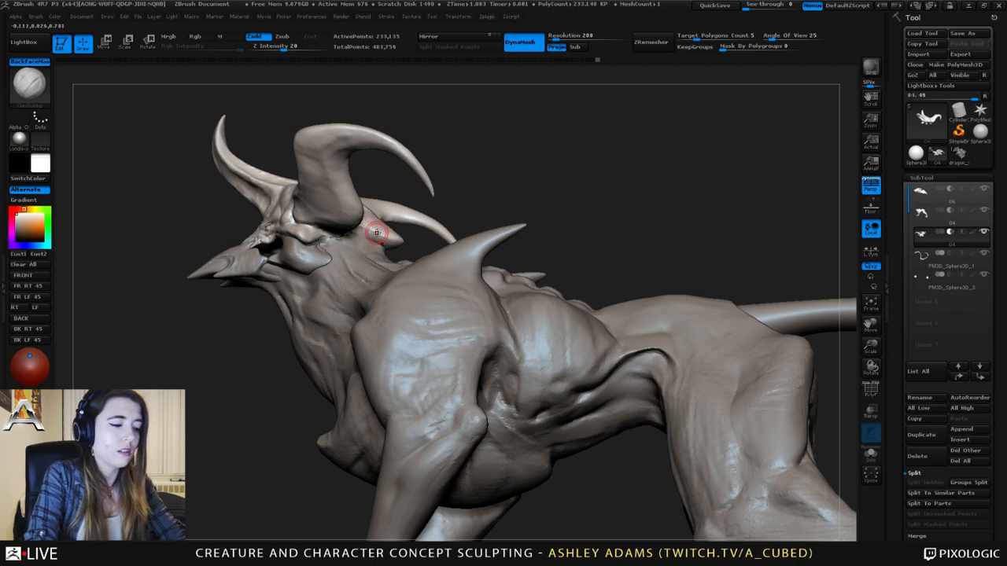
- Sharpen the edges of the horn piece's rear lobe with the Pinch brush
key(b)
key(p)
key(i)
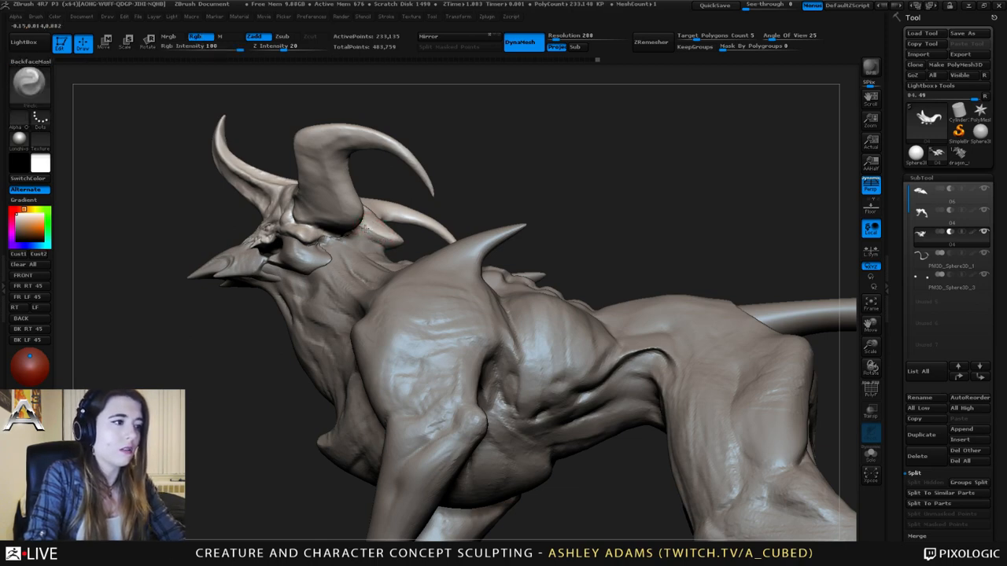
drag(404, 242, 397, 238)
drag(567, 181, 425, 192)
drag(393, 224, 401, 226)
mouse_move(566, 181)
mouse_down()
mouse_move(568, 193)
mouse_move(639, 168)
mouse_move(560, 169)
mouse_move(560, 145)
mouse_up()
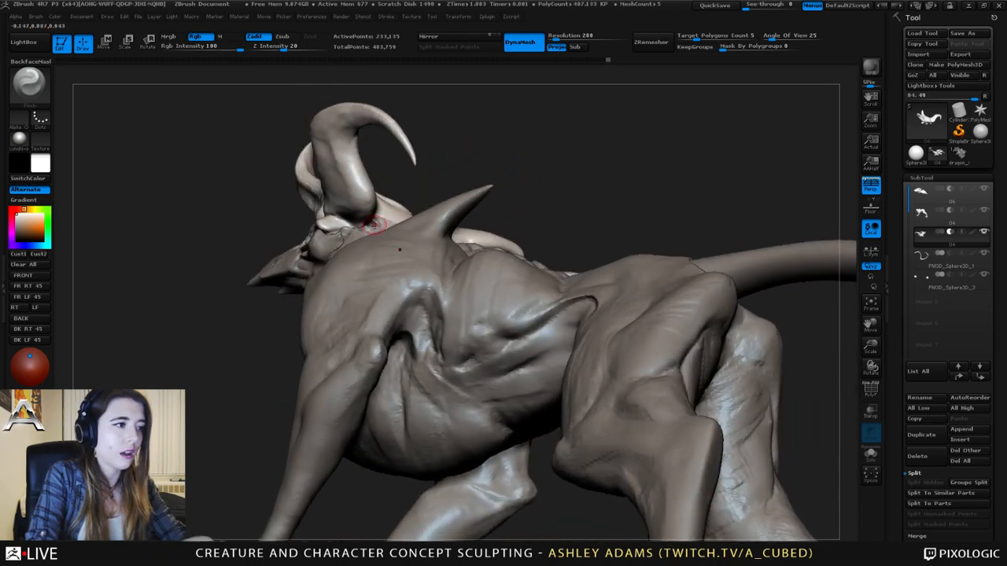
- Select the body subtool and adjust the upper neck behind the head with the SnakeHook brush
key(1)
key(2)
alt+click(374, 223)
mouse_move(551, 185)
mouse_down()
mouse_move(599, 195)
mouse_move(464, 184)
mouse_move(590, 182)
mouse_up()
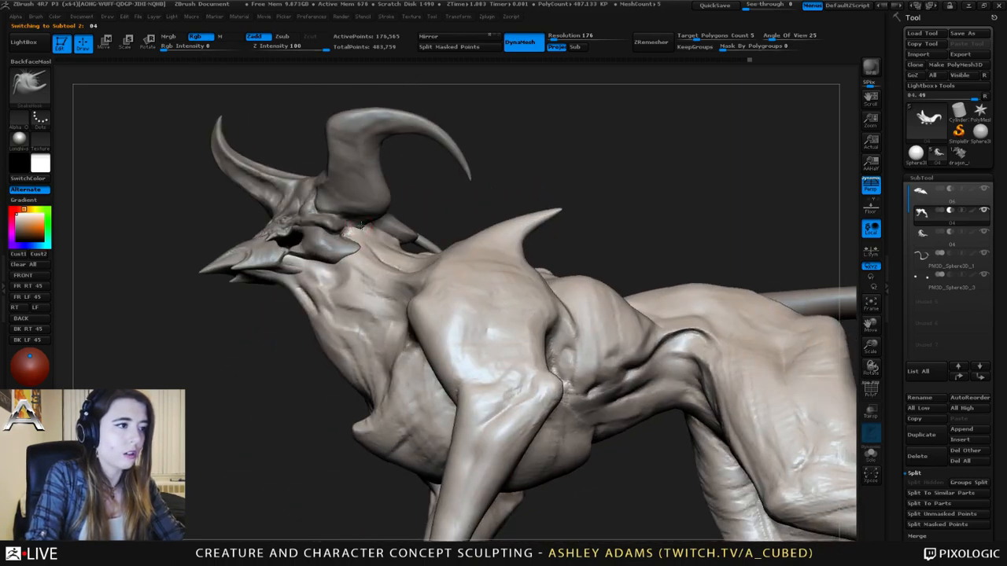
alt+click(360, 225)
mouse_move(369, 241)
right_down()
mouse_move(432, 239)
mouse_move(336, 243)
mouse_move(350, 234)
mouse_move(337, 232)
mouse_move(338, 248)
right_up()
alt+click(354, 234)
- Select the beak and cheek plate subtool and swell the cheek plates with the Inflat brush
alt+click(334, 249)
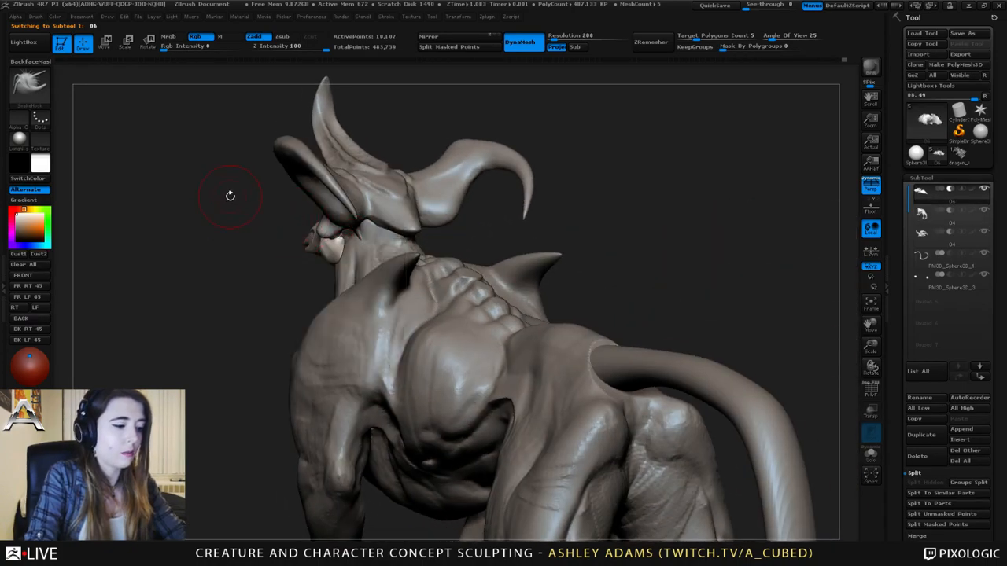
key(b)
key(i)
key(n)
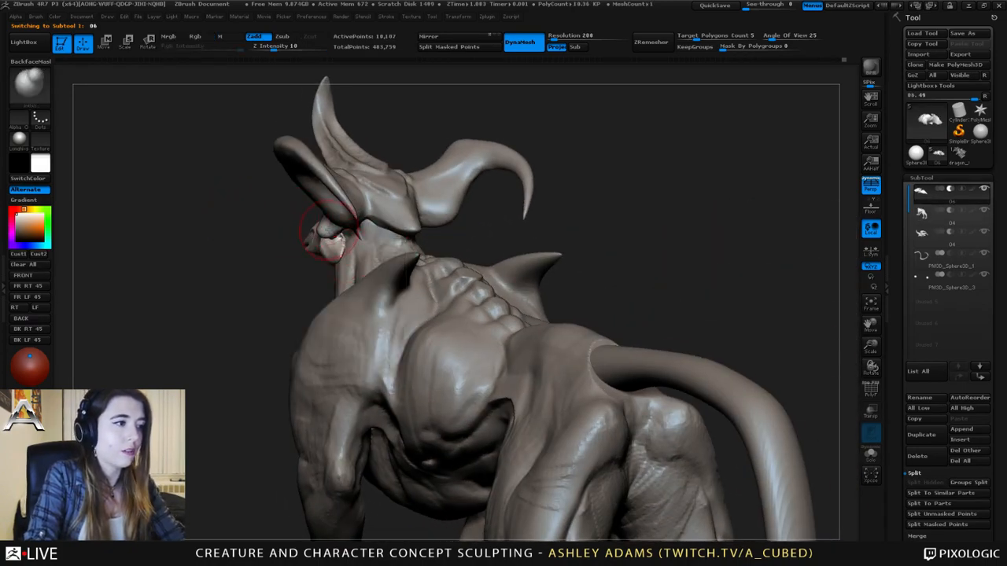
right_drag(339, 238, 401, 256)
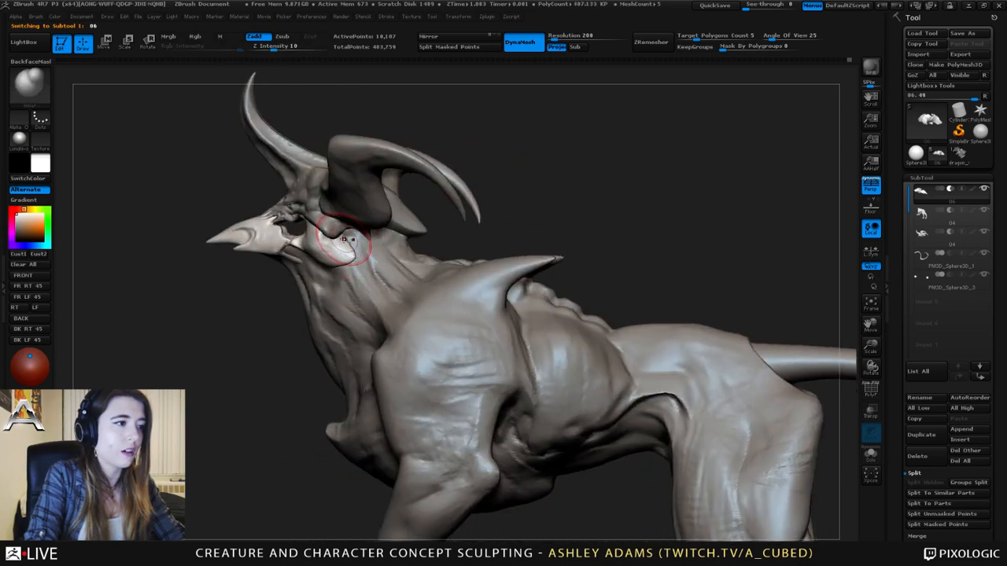
mouse_move(343, 238)
right_down()
mouse_move(337, 227)
mouse_move(318, 242)
mouse_move(340, 247)
mouse_move(324, 245)
right_up()
right_click(342, 237)
- Tighten the edges and rear point of the cheek plates with the Pinch brush
key(b)
key(p)
key(i)
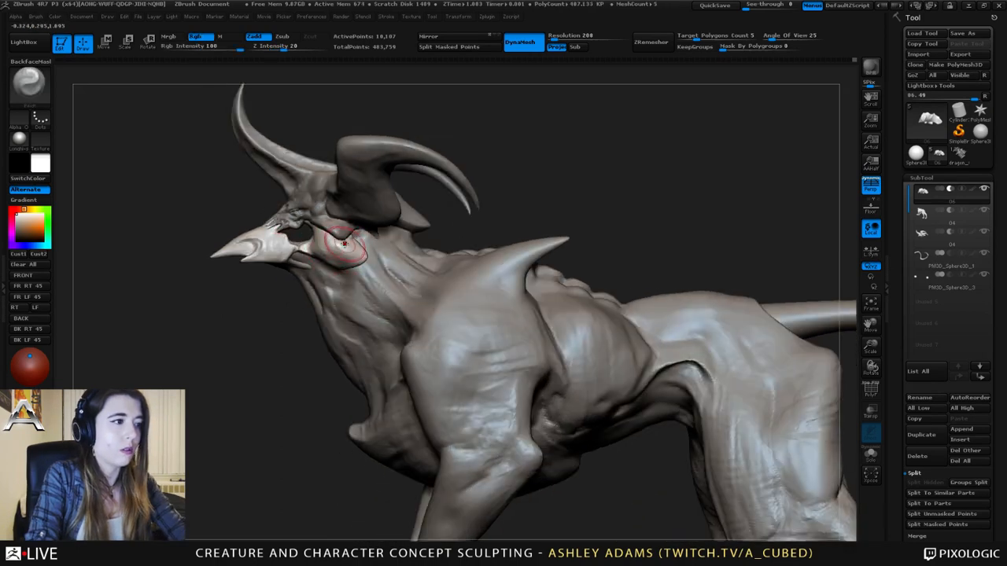
drag(336, 244, 340, 248)
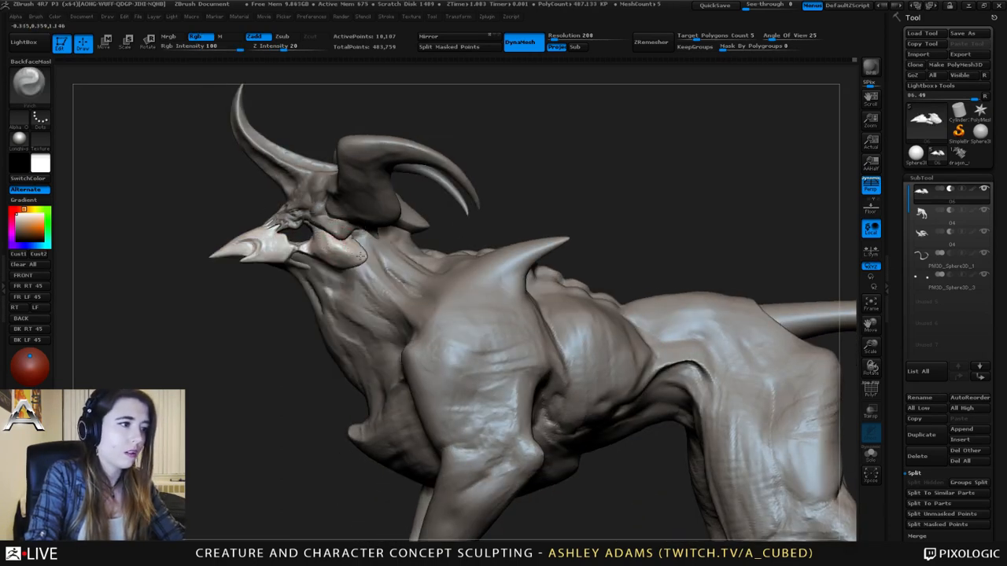
mouse_move(330, 245)
right_down()
mouse_move(362, 242)
mouse_move(334, 250)
mouse_move(332, 267)
mouse_move(311, 251)
right_up()
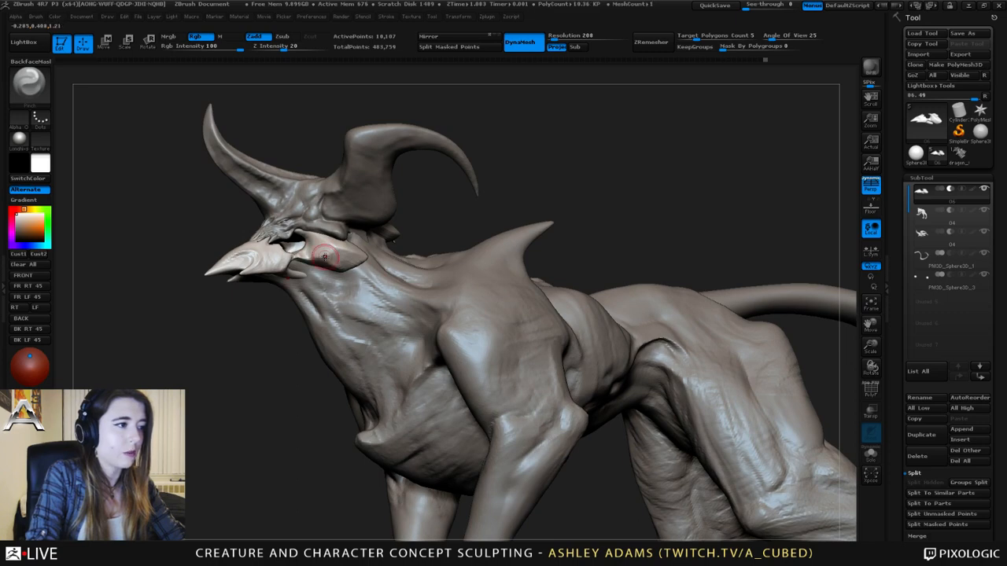
- Examine the creature's full silhouette, including the tail, from the front and both sides
mouse_move(324, 257)
right_down()
mouse_move(314, 231)
mouse_move(374, 237)
mouse_move(353, 215)
mouse_move(396, 209)
mouse_move(383, 211)
mouse_move(399, 247)
right_up()
right_click(346, 230)
alt+click(366, 249)
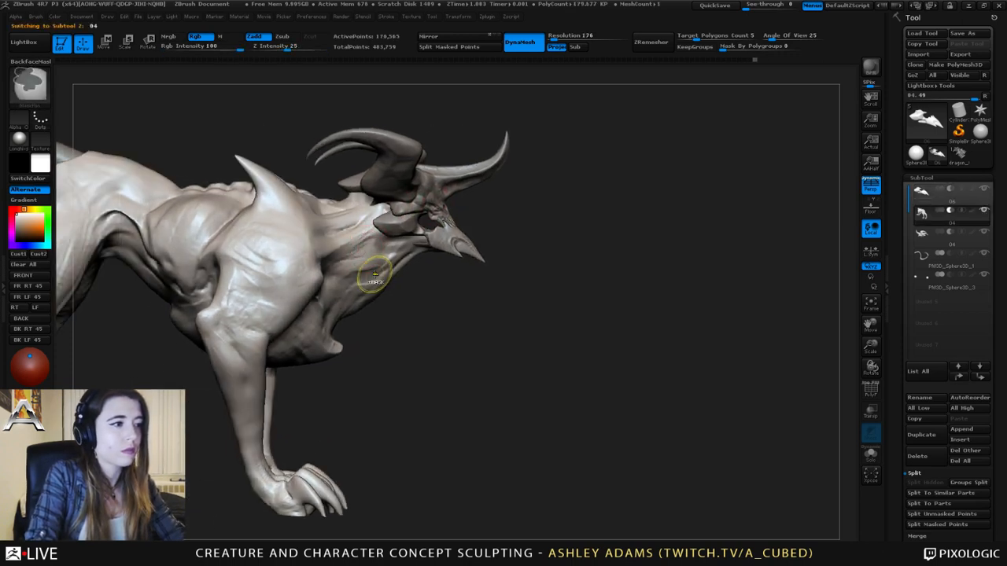
ctrl+right_drag(375, 278, 390, 213)
right_click(351, 290)
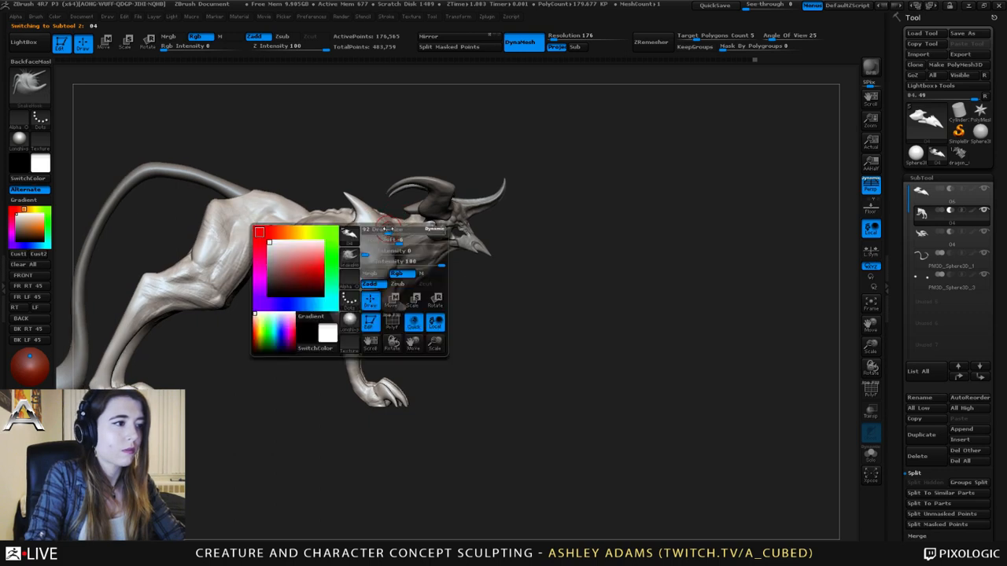
alt+right_drag(262, 205, 341, 212)
ctrl+right_drag(378, 271, 413, 243)
alt+click(391, 202)
right_drag(398, 188, 441, 183)
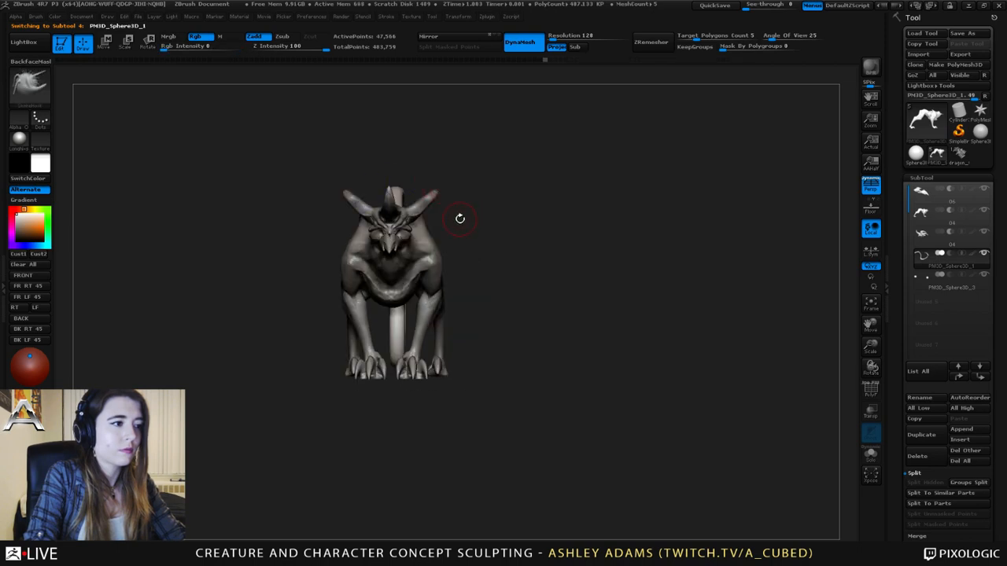
mouse_move(460, 218)
right_down()
mouse_move(431, 225)
mouse_move(407, 217)
right_up()
alt+right_drag(407, 217, 435, 214)
mouse_move(435, 214)
ctrl+right_down()
mouse_move(425, 220)
mouse_move(474, 242)
ctrl+right_up()
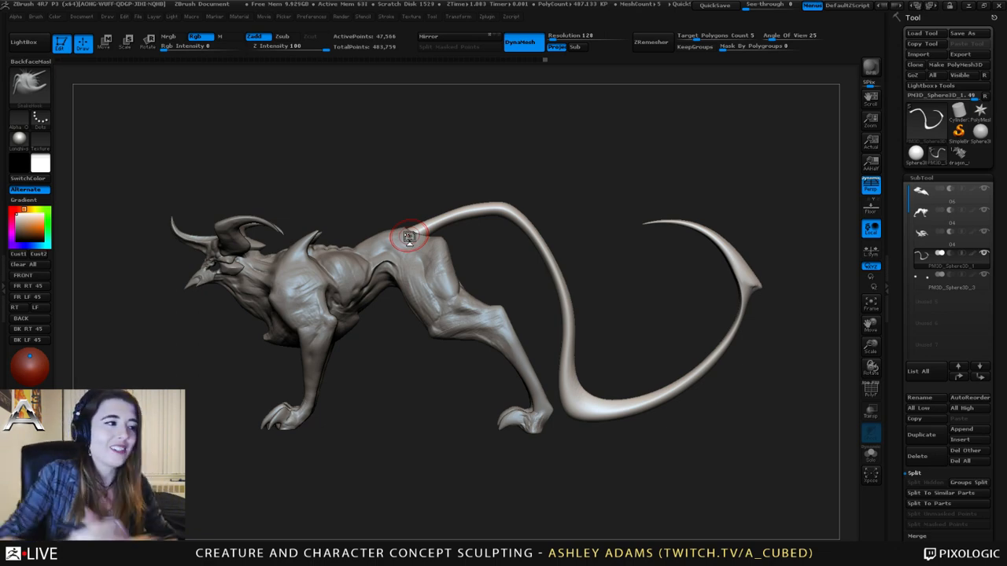
mouse_move(457, 242)
mouse_down()
mouse_move(527, 246)
mouse_move(442, 246)
mouse_up()
key(space)
alt+drag(348, 228, 430, 232)
key(space)
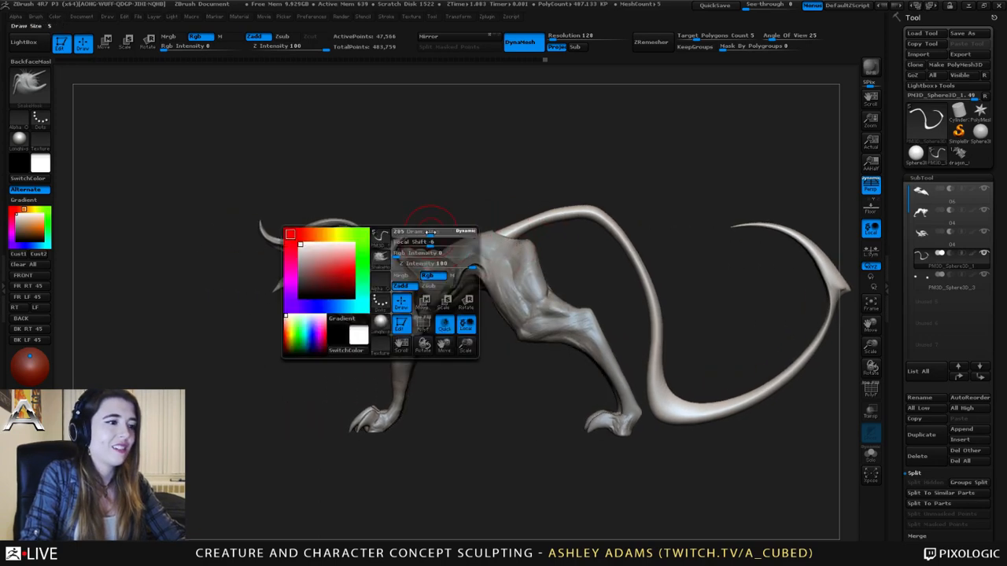
ctrl+right_drag(429, 228, 450, 258)
alt+click(402, 285)
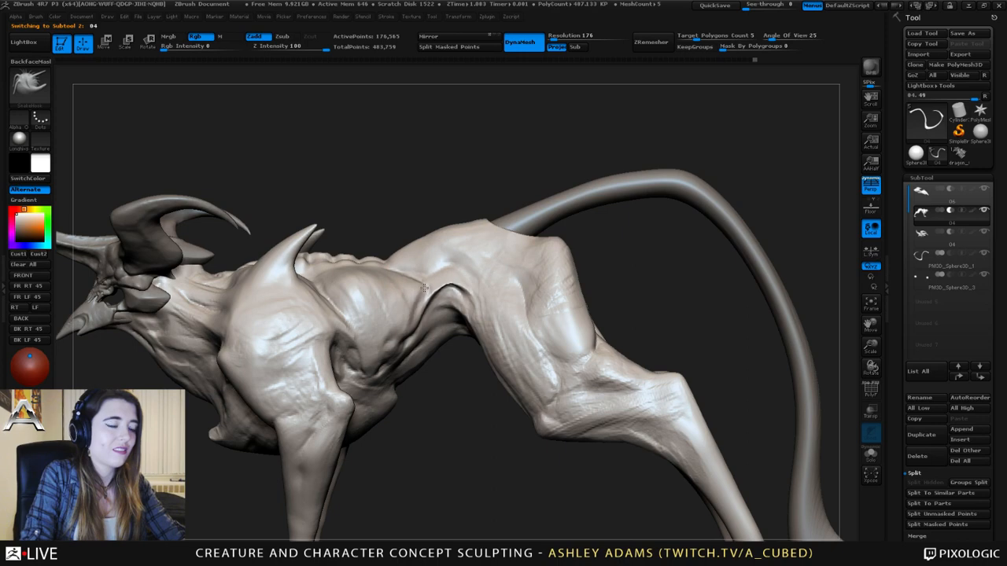
key(f)
key(space)
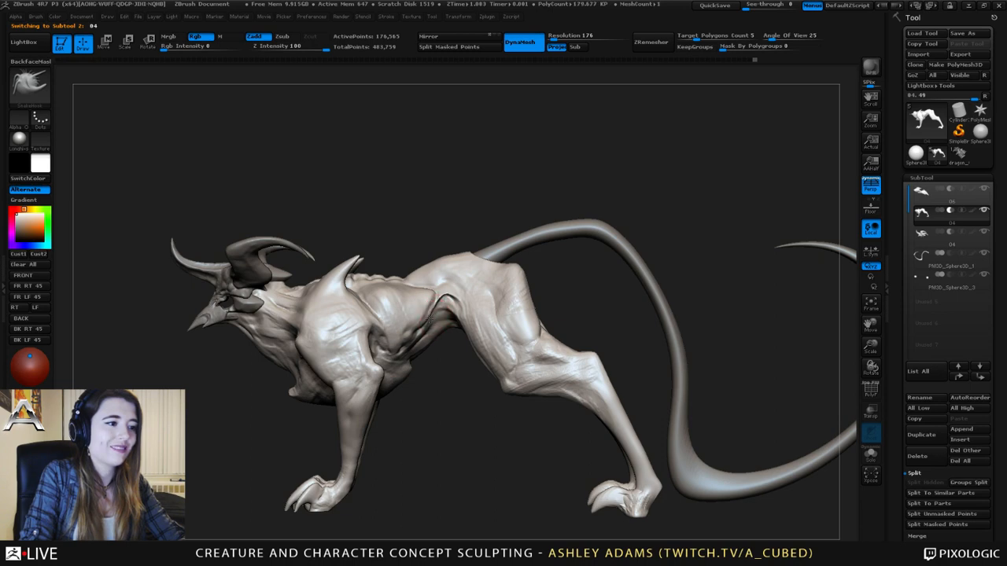
- Carve creases into the lower back above the hips with the Dam_Standard brush
drag(426, 317, 443, 282)
key(b)
key(d)
key(s)
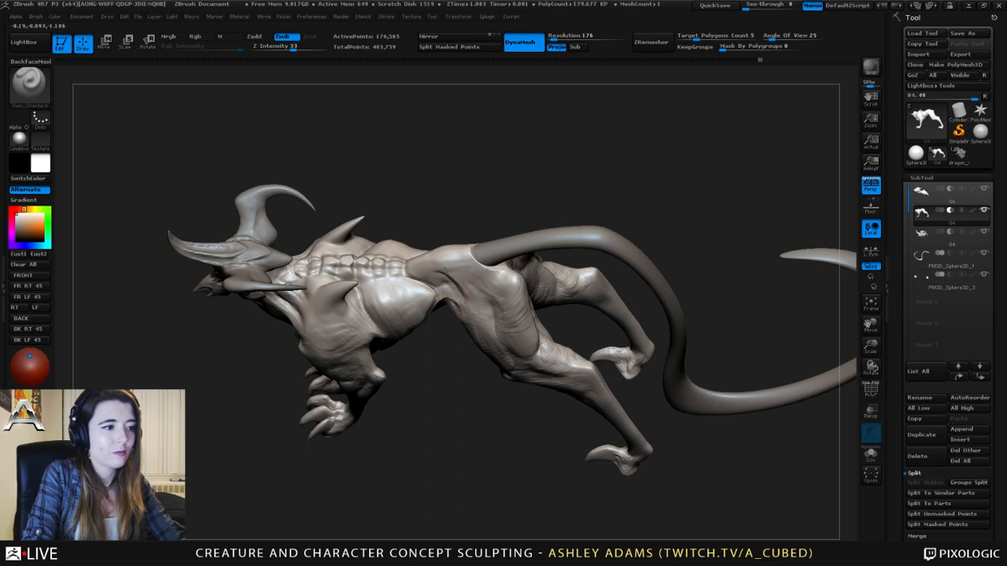
mouse_move(444, 271)
mouse_down()
mouse_move(466, 304)
mouse_move(427, 258)
mouse_up()
right_drag(437, 283, 452, 267)
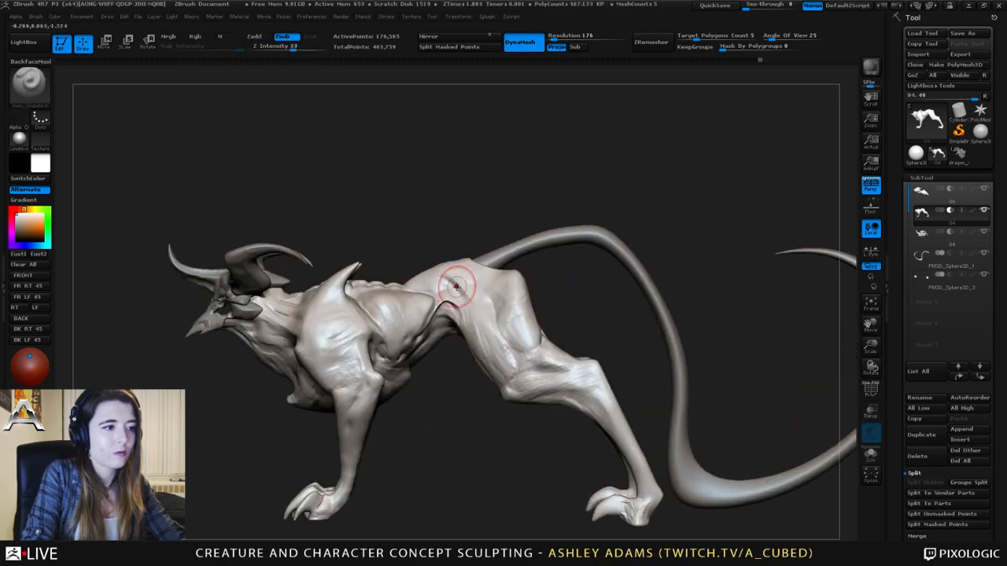
mouse_move(456, 287)
mouse_down()
mouse_move(432, 292)
mouse_move(456, 275)
mouse_up()
- Carve vertebra divisions along the lower spine up to the tail base with the Dam_Standard brush
mouse_move(452, 275)
right_down()
mouse_move(438, 292)
mouse_move(432, 275)
mouse_move(400, 269)
right_up()
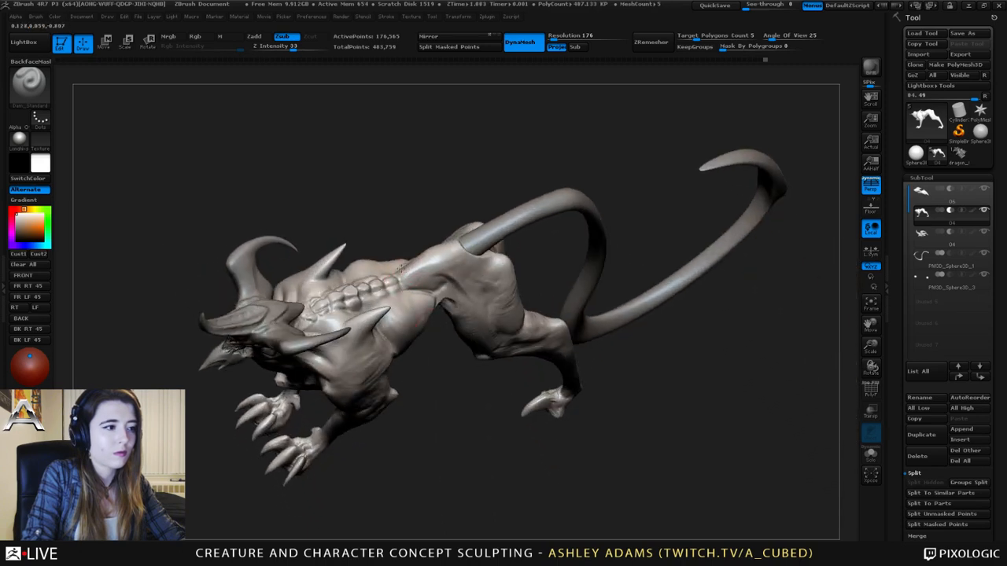
drag(403, 269, 404, 288)
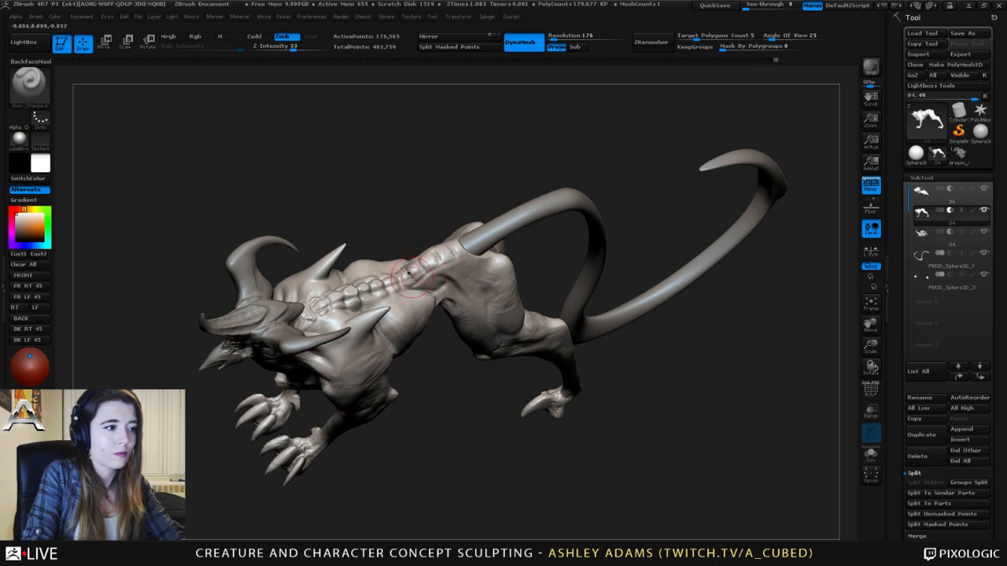
drag(451, 253, 454, 258)
right_drag(455, 257, 449, 248)
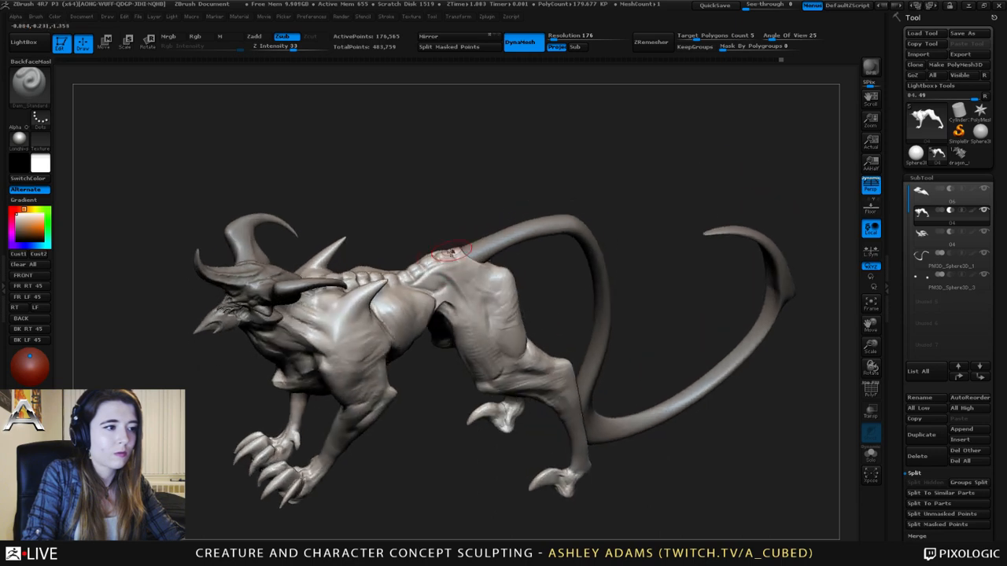
- Build up the forms beside the lower vertebrae and on the rear of the rib cage with the ClayBuildup brush
key(b)
key(c)
key(b)
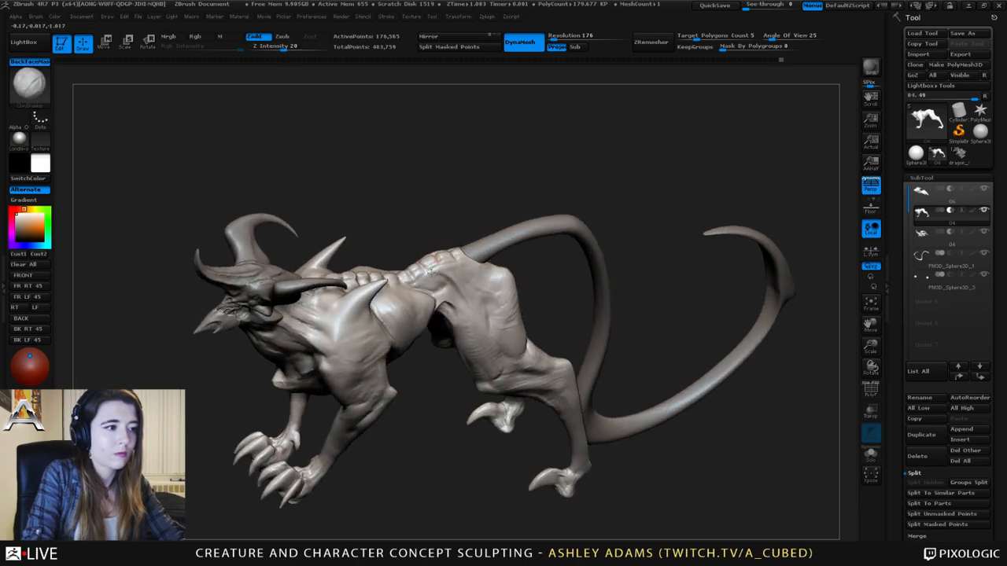
right_drag(430, 286, 438, 289)
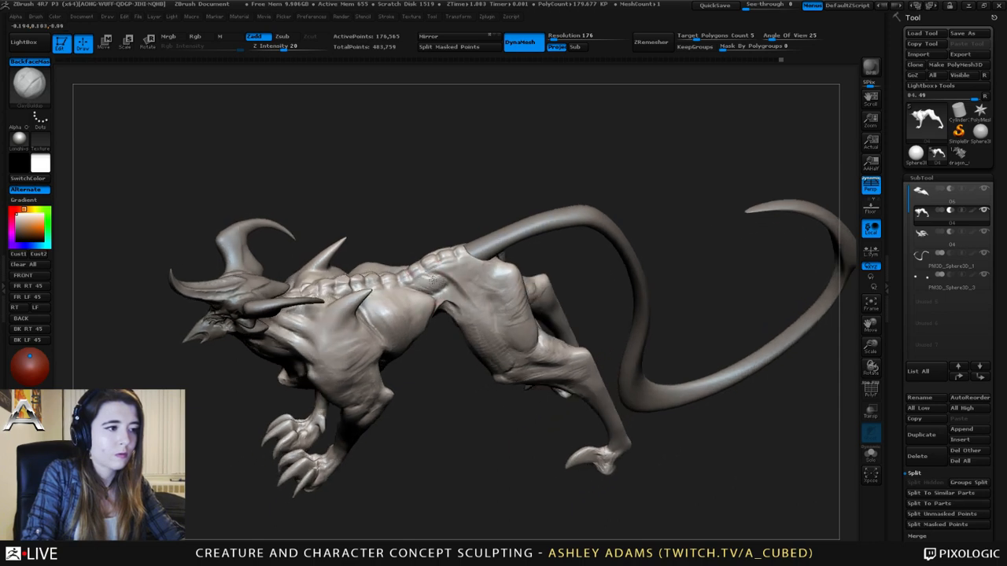
drag(431, 281, 443, 283)
mouse_move(446, 284)
right_down()
mouse_move(459, 339)
mouse_move(429, 271)
mouse_move(377, 275)
right_up()
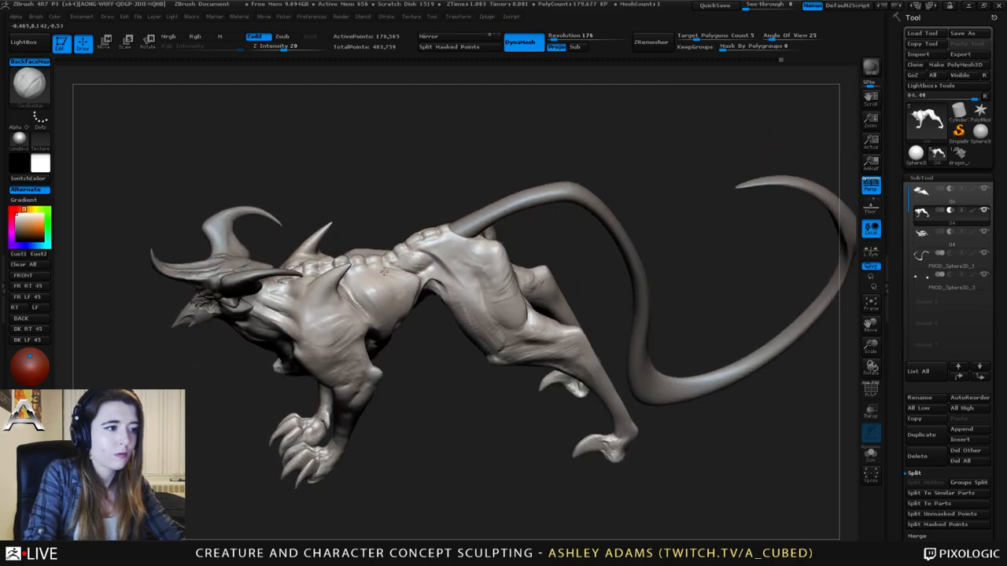
mouse_move(383, 272)
right_down()
mouse_move(392, 281)
mouse_move(371, 263)
right_up()
drag(361, 280, 405, 288)
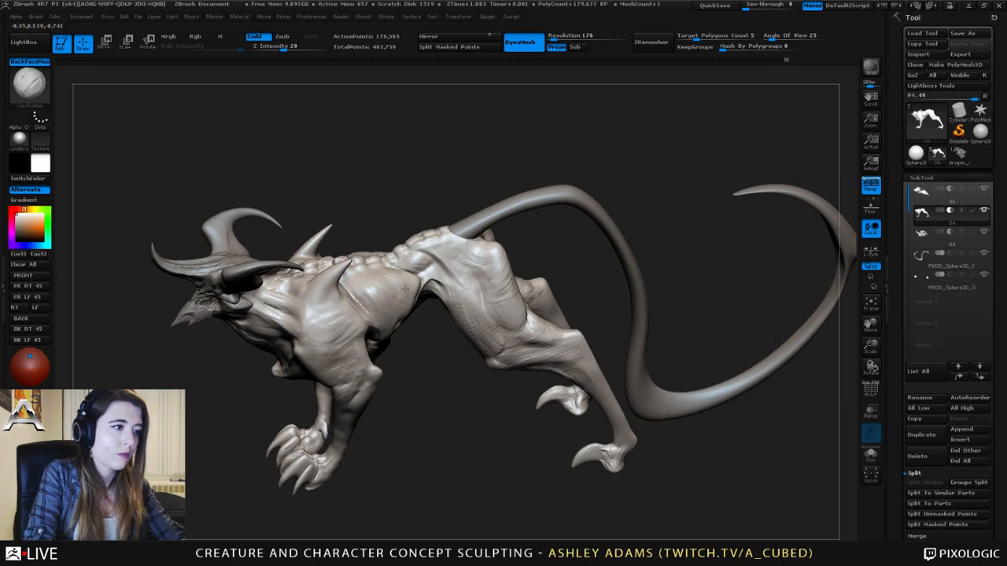
- Select the SnakeHook brush and examine the body's proportions from above and from the front
mouse_move(399, 276)
right_down()
mouse_move(404, 348)
mouse_move(420, 321)
right_up()
right_drag(406, 256, 545, 285)
key(b)
key(s)
key(h)
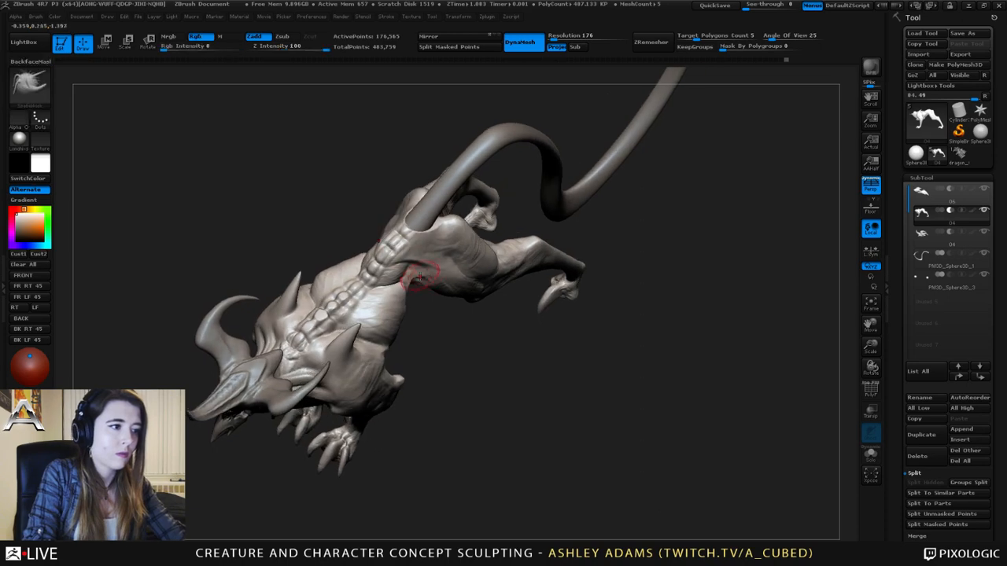
mouse_move(433, 266)
right_down()
mouse_move(438, 310)
mouse_move(455, 255)
mouse_move(452, 273)
right_up()
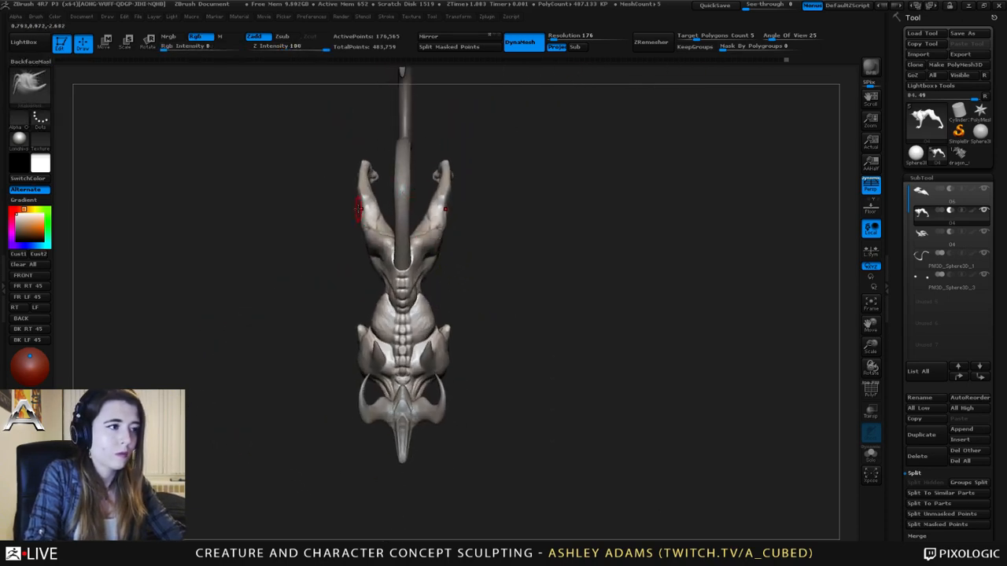
key(space)
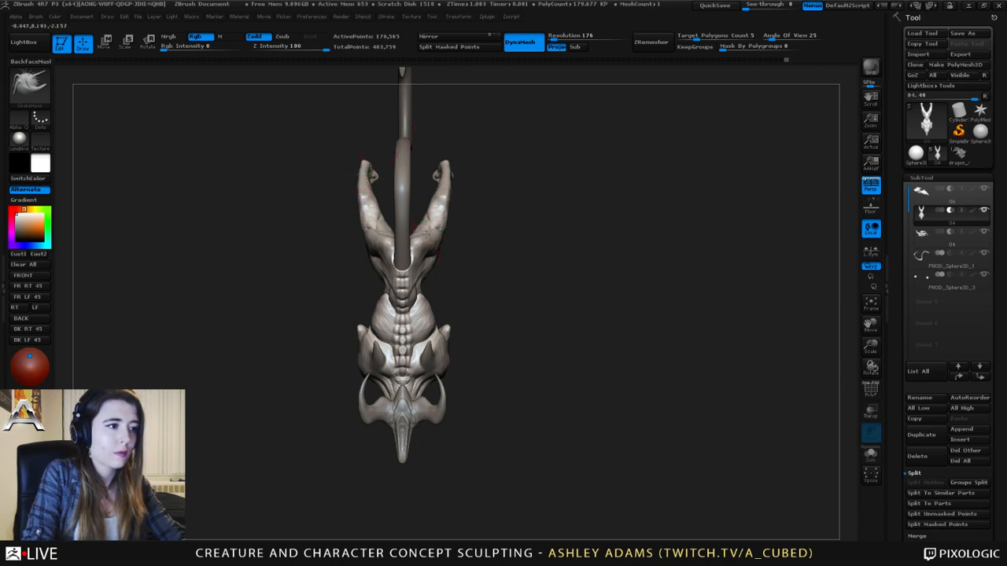
mouse_move(450, 294)
mouse_down()
mouse_move(465, 254)
mouse_move(485, 292)
mouse_move(476, 283)
mouse_move(463, 294)
mouse_up()
mouse_move(501, 179)
mouse_down()
mouse_move(602, 188)
mouse_move(461, 194)
mouse_up()
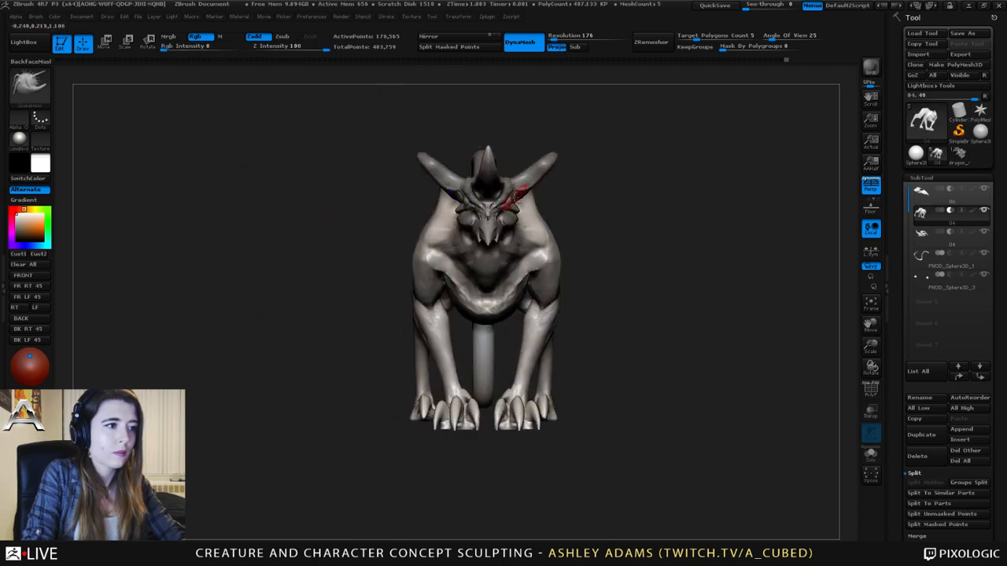
- Try to move the eyes sideways away from the head's centre with a horizontal Transpose Move line
alt+right_drag(512, 198, 462, 190)
alt+click(463, 207)
alt+click(462, 200)
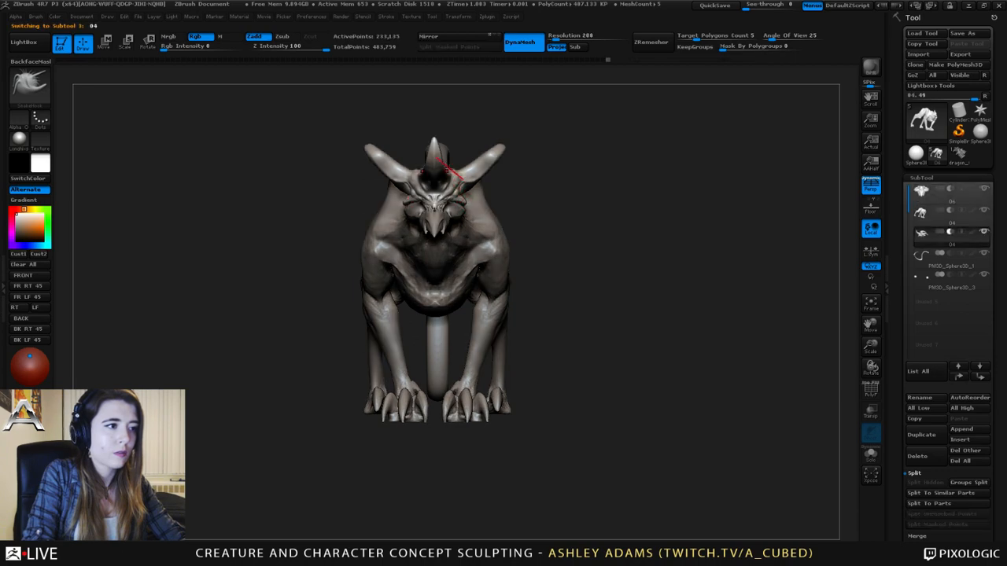
key(w)
ctrl+right_drag(452, 188, 451, 213)
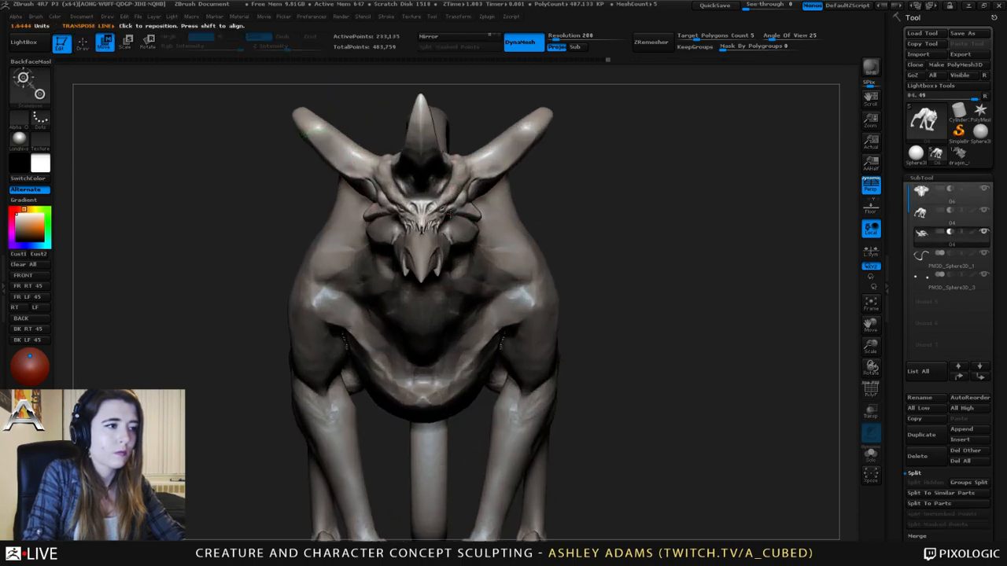
ctrl+right_drag(308, 81, 278, 71)
drag(278, 71, 228, 65)
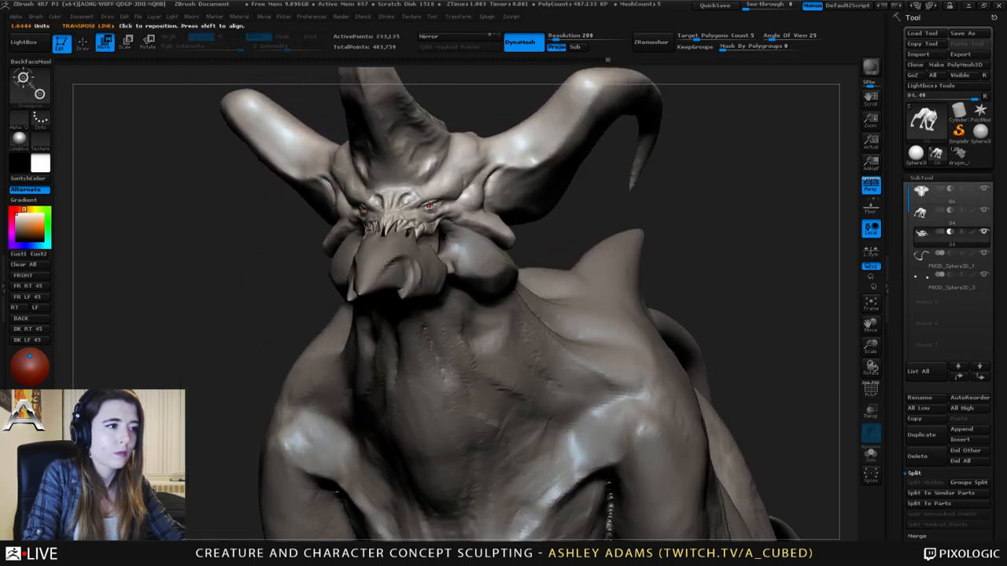
alt+click(431, 205)
ctrl+right_drag(431, 205, 429, 188)
right_drag(429, 187, 472, 205)
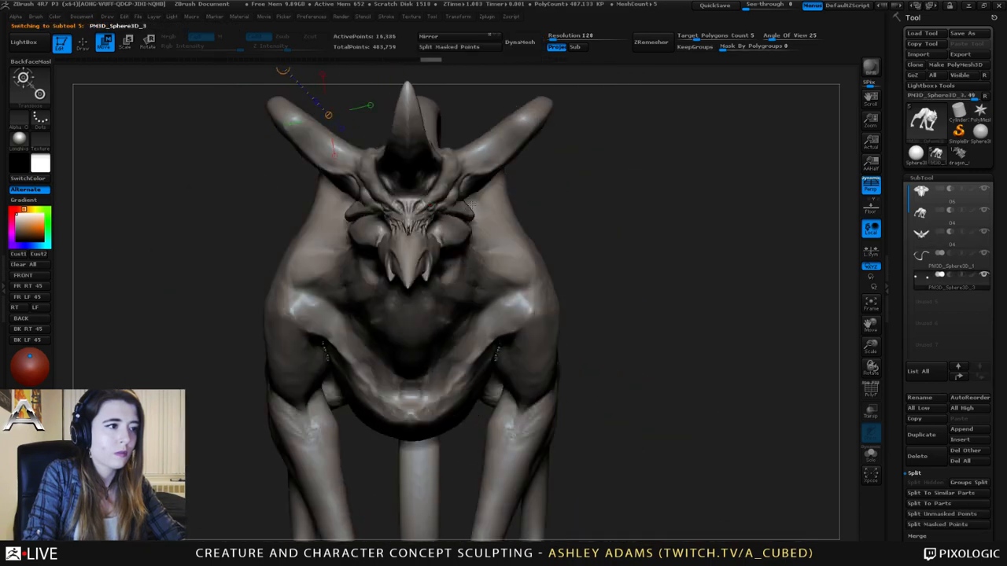
key(f)
drag(431, 207, 598, 207)
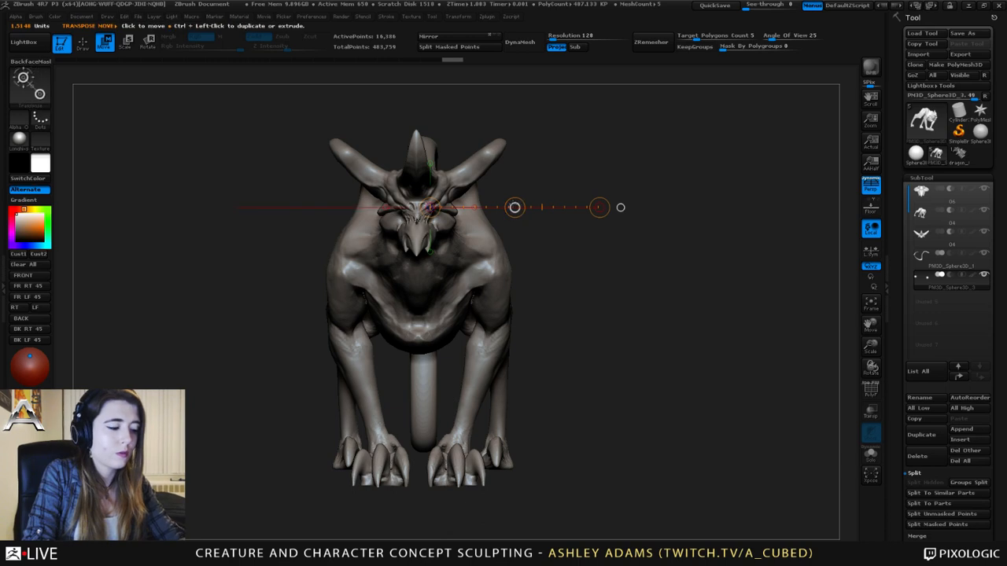
click(518, 207)
mouse_move(530, 205)
mouse_down()
mouse_move(517, 206)
mouse_move(532, 206)
mouse_up()
- Try to widen the head sideways along the same Transpose line, and undo the changes to the head and eyes
alt+click(482, 168)
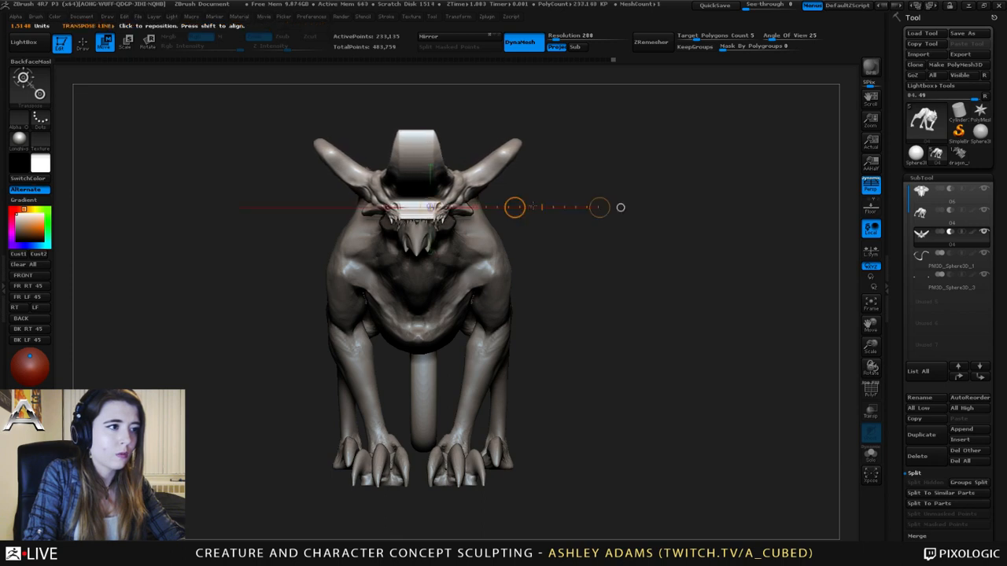
ctrl+right_drag(472, 275, 472, 256)
mouse_move(472, 256)
right_down()
mouse_move(520, 250)
mouse_move(496, 249)
mouse_move(497, 303)
right_up()
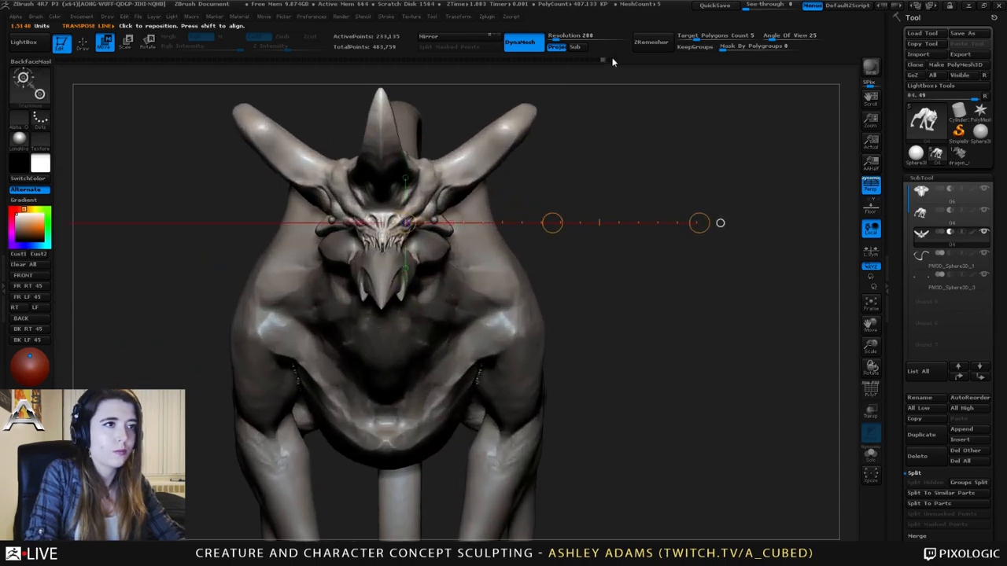
click(613, 61)
key(ctrl+z)
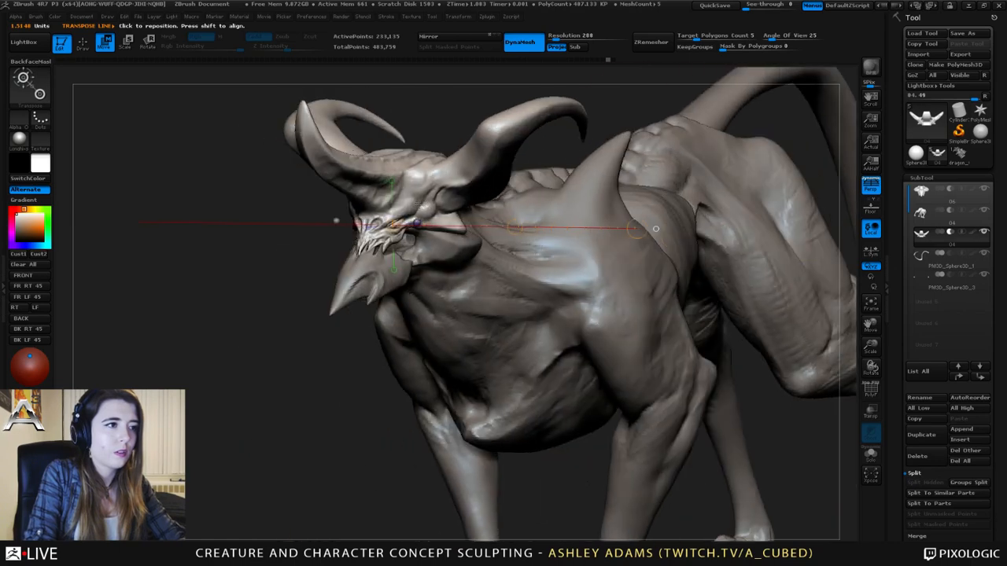
key(q)
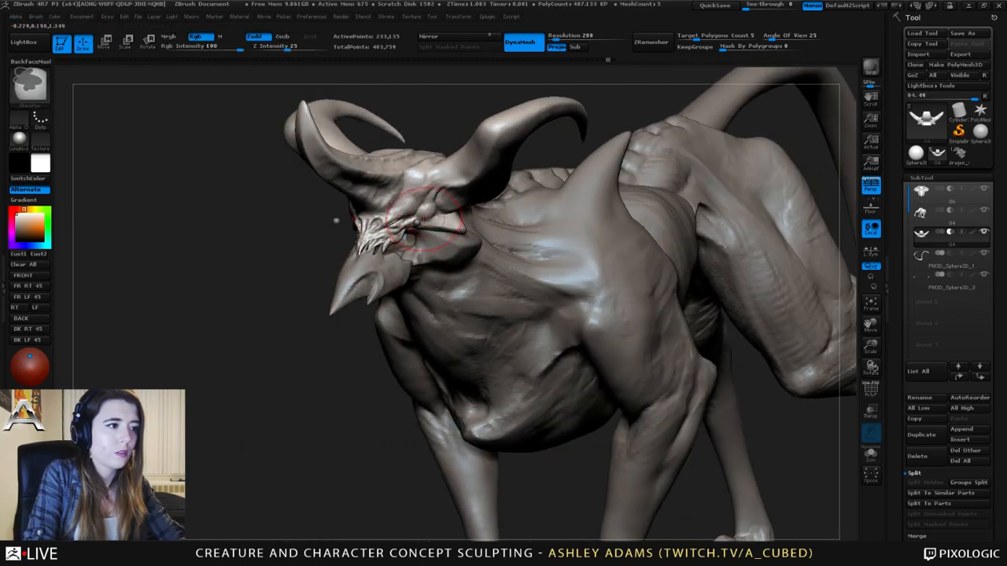
alt+click(417, 221)
key(ctrl+z)
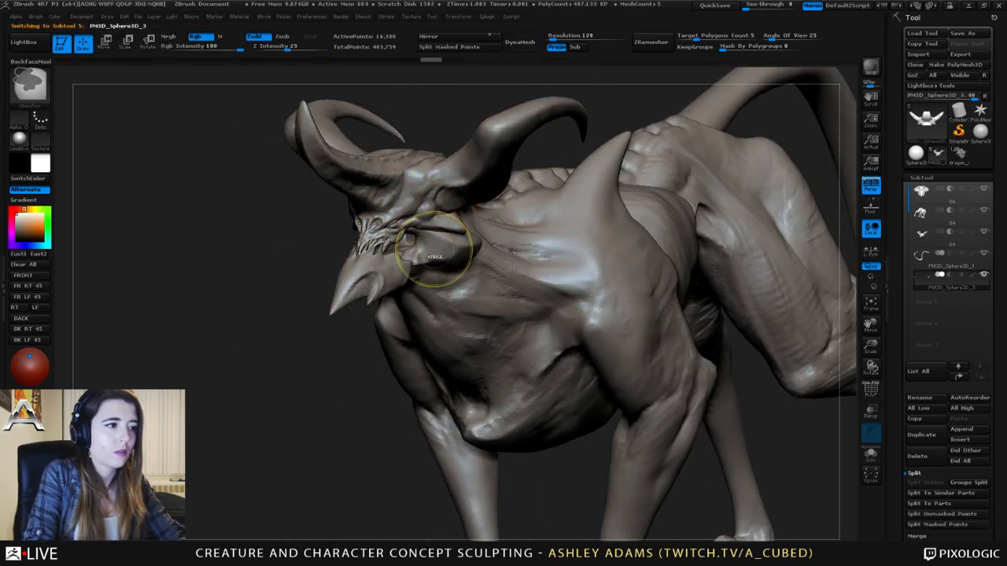
- Make the head subtool active and mask the central horn and middle of the face with the MaskLasso brush
mouse_move(436, 253)
ctrl+right_down()
mouse_move(418, 227)
mouse_move(471, 225)
mouse_move(459, 224)
mouse_move(457, 236)
mouse_move(444, 209)
ctrl+right_up()
key(space)
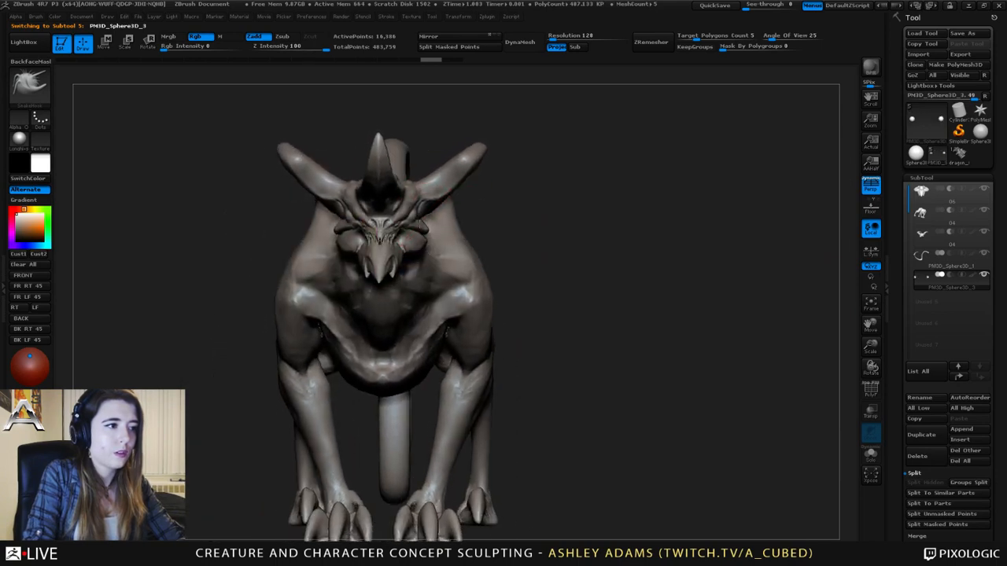
alt+click(354, 340)
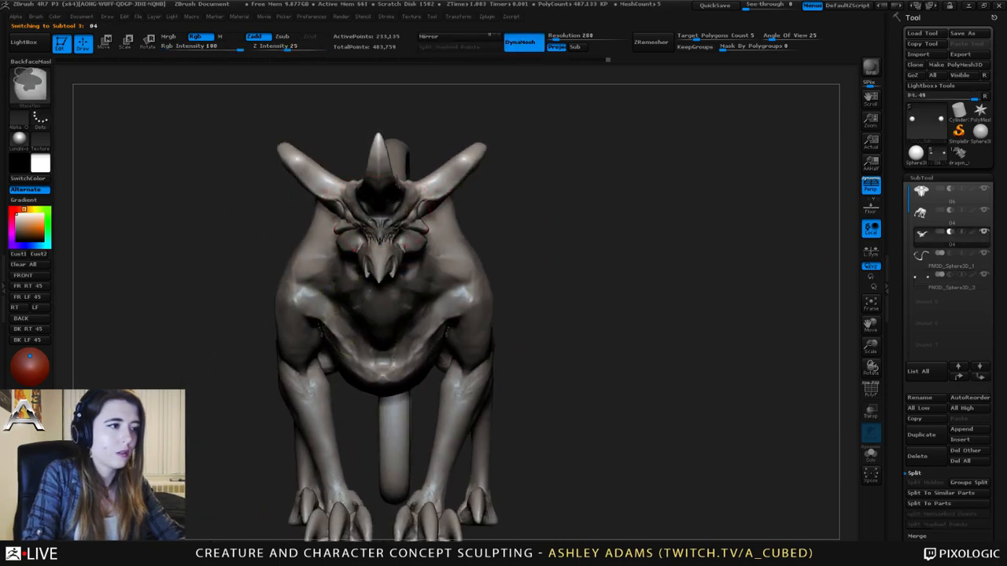
ctrl+click(33, 87)
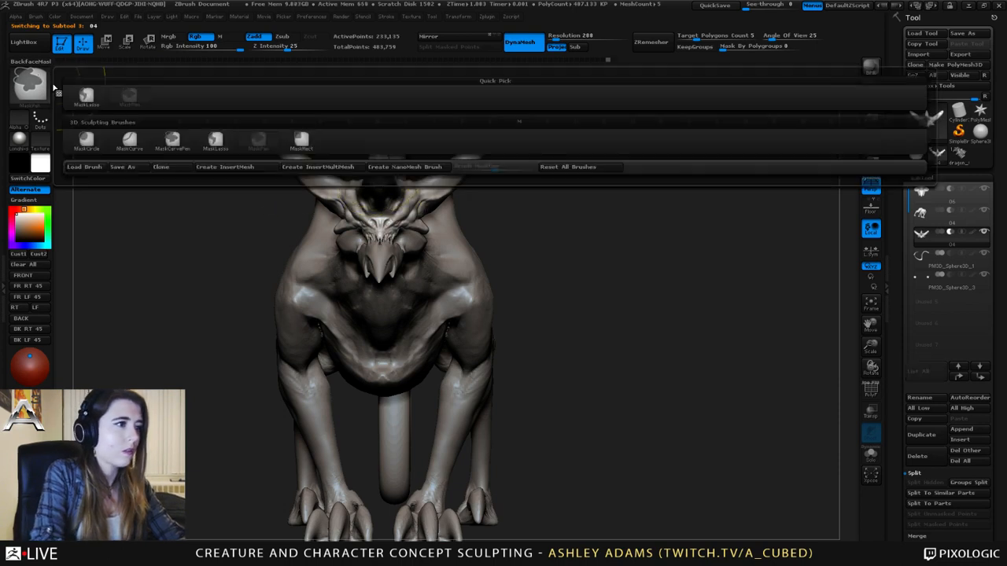
ctrl+click(99, 104)
ctrl+drag(409, 118, 353, 110)
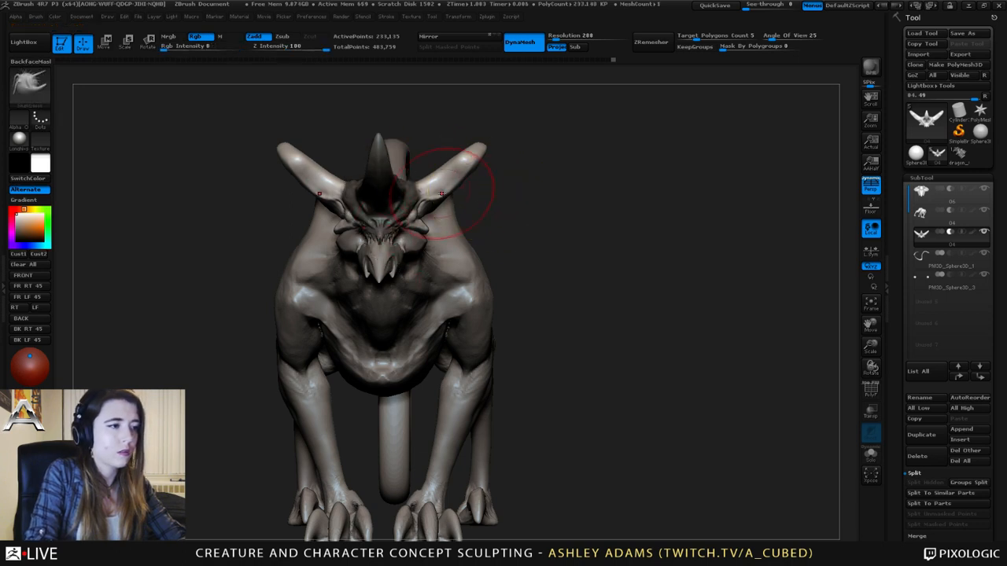
- Move the unmasked side horns and side plates of the head slightly outward with Transpose Move
key(w)
drag(470, 169, 530, 125)
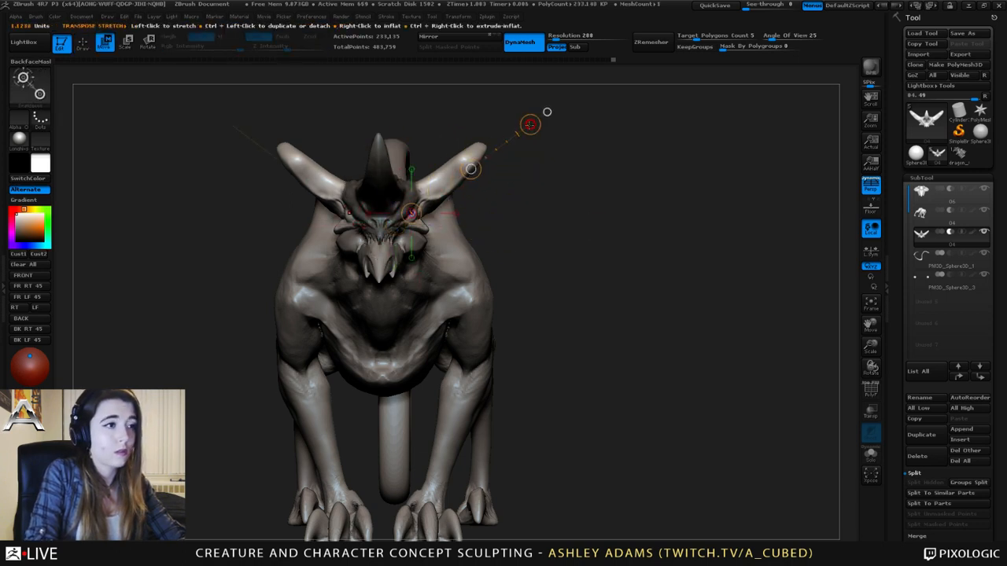
drag(475, 165, 483, 166)
mouse_move(483, 189)
ctrl+right_down()
mouse_move(478, 220)
mouse_move(574, 222)
mouse_move(473, 220)
mouse_move(503, 249)
mouse_move(401, 245)
mouse_move(488, 237)
ctrl+right_up()
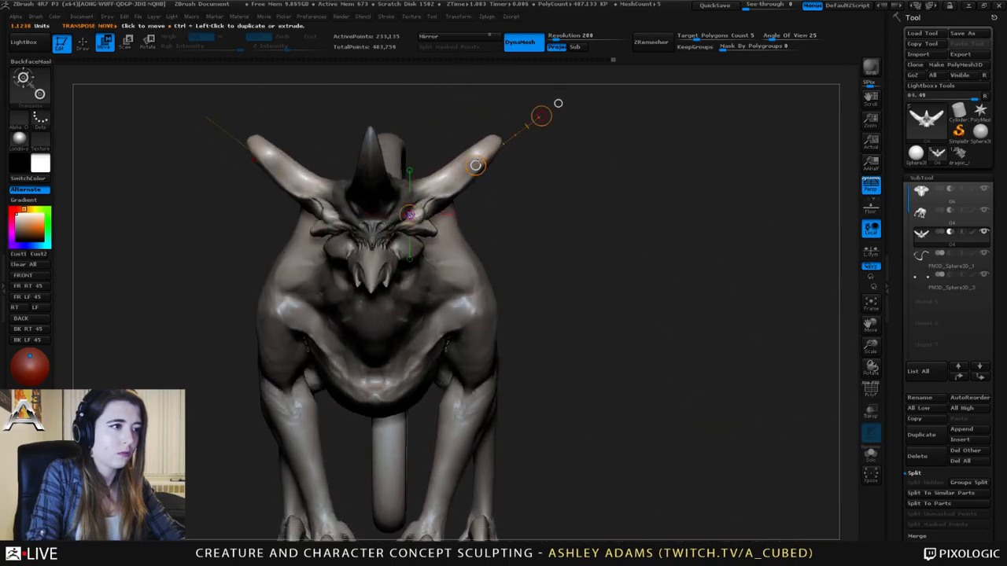
shift+drag(403, 195, 621, 195)
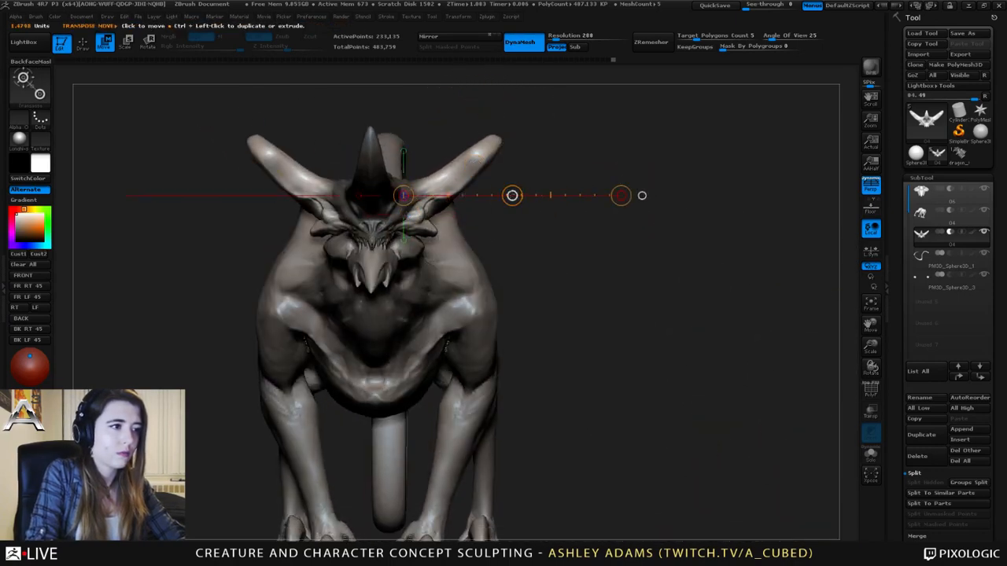
drag(512, 195, 515, 193)
- Lay a Transpose line along the side horn and rotate the unmasked horns around their base
drag(418, 231, 461, 310)
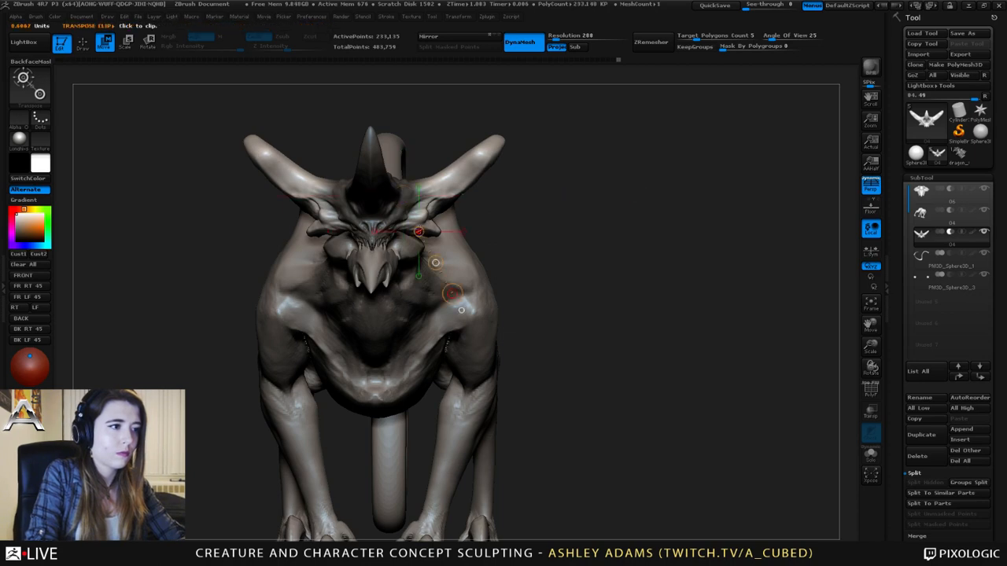
drag(410, 206, 522, 97)
drag(465, 151, 466, 151)
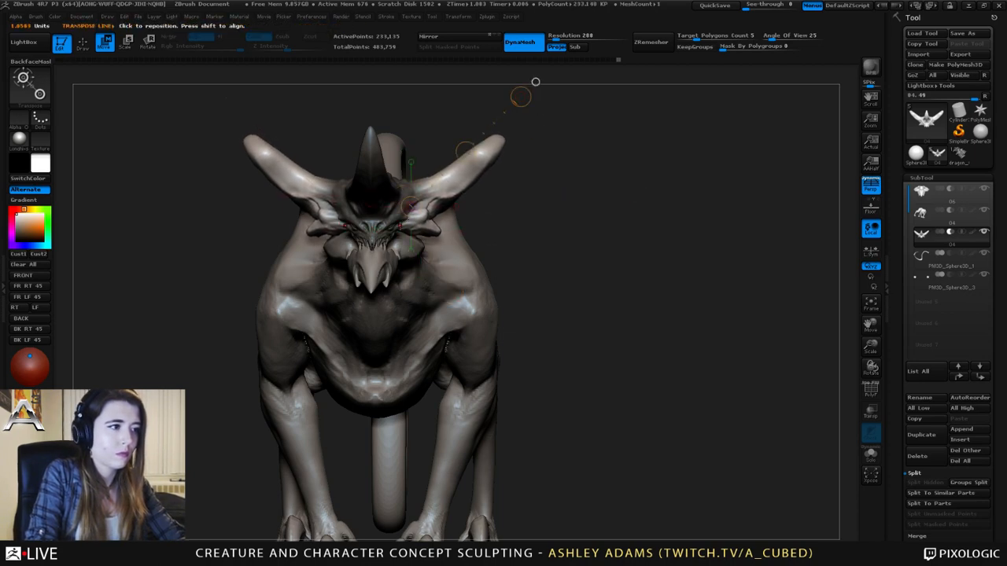
key(r)
drag(515, 102, 547, 109)
mouse_move(434, 135)
alt+mouse_down()
mouse_move(458, 140)
mouse_move(476, 167)
alt+mouse_up()
- Pull out and reshape the small spiked plates beneath the side horns with the SnakeHook brush
key(q)
key(space)
drag(458, 228, 442, 227)
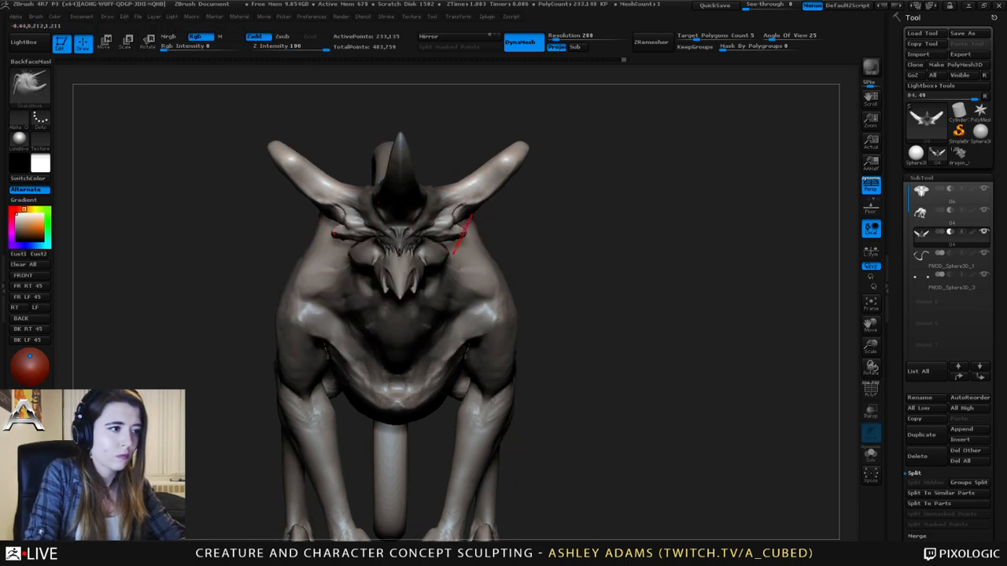
drag(551, 229, 450, 240)
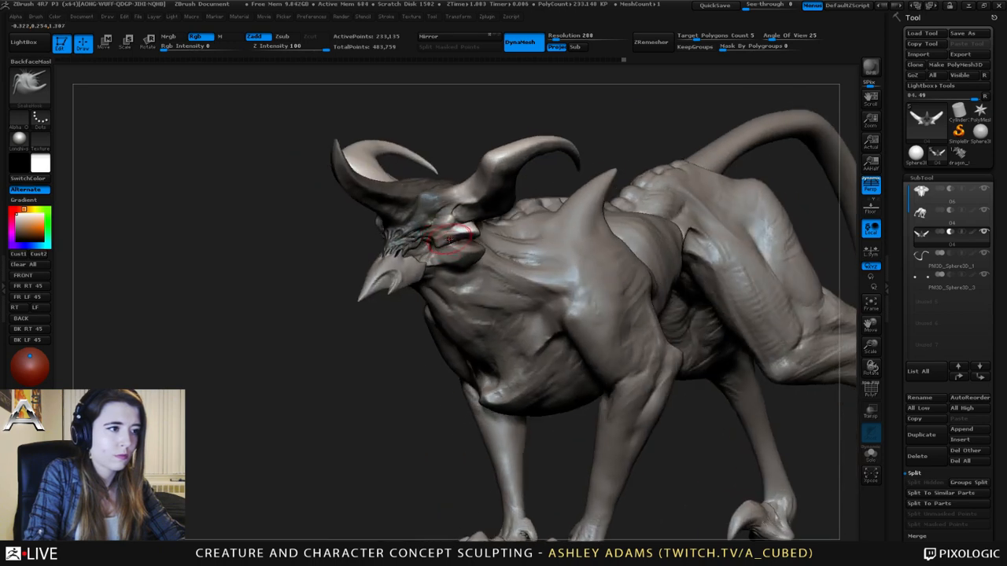
mouse_move(449, 238)
mouse_down()
mouse_move(429, 236)
mouse_move(438, 249)
mouse_up()
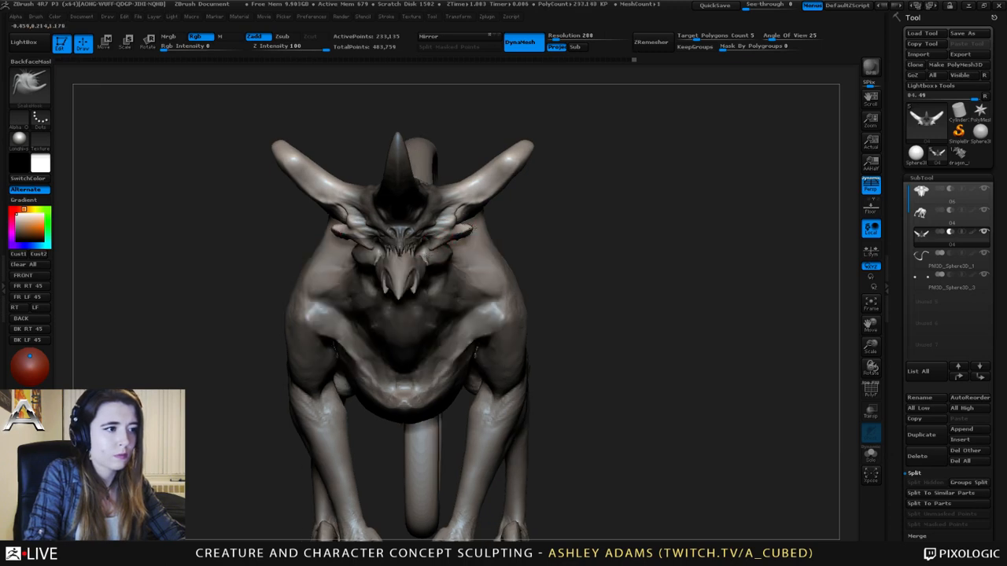
drag(470, 229, 487, 234)
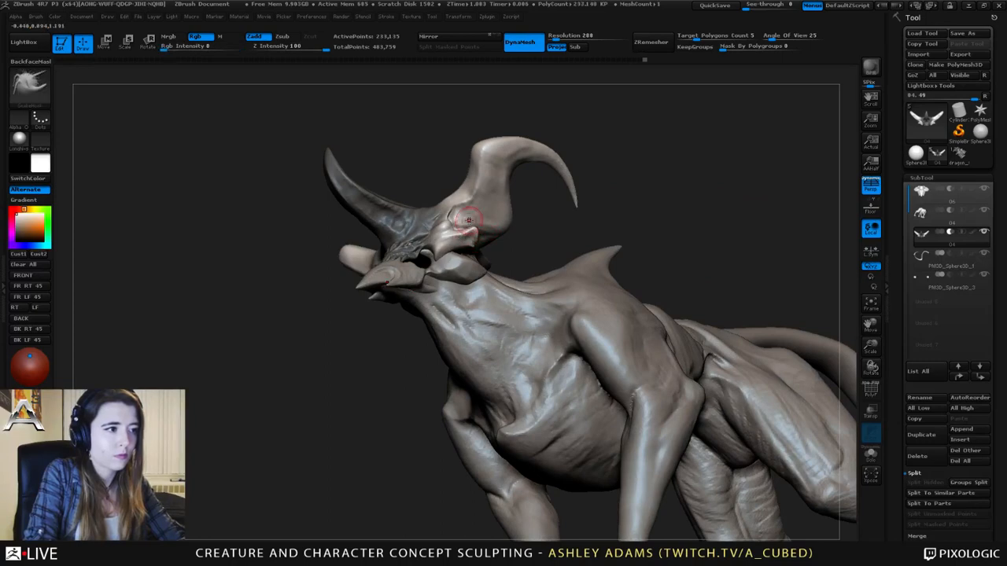
mouse_move(467, 220)
right_down()
mouse_move(463, 231)
mouse_move(460, 211)
mouse_move(522, 223)
right_up()
ctrl+right_drag(391, 229, 436, 235)
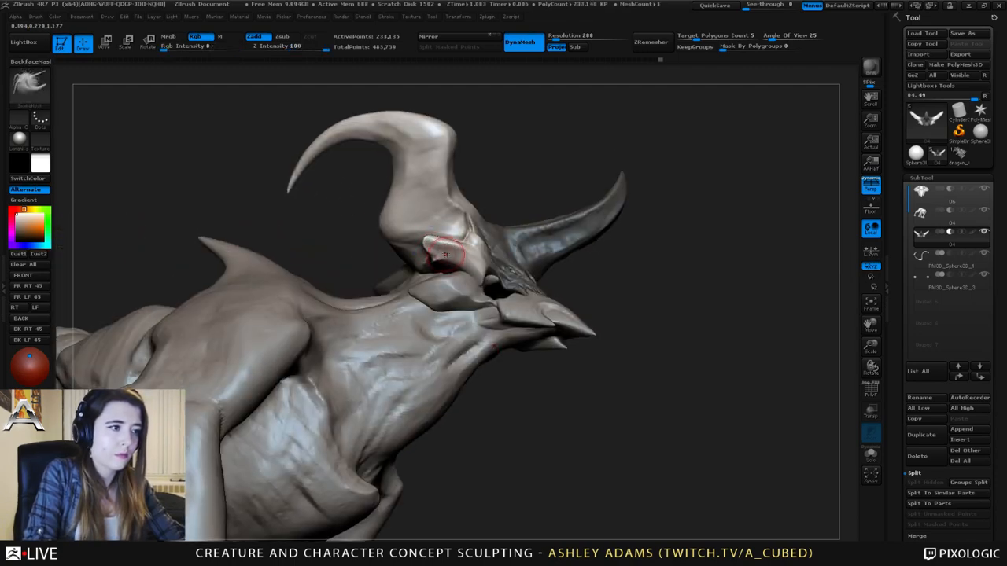
mouse_move(439, 256)
right_down()
mouse_move(445, 275)
mouse_move(466, 271)
mouse_move(418, 248)
mouse_move(440, 246)
right_up()
- Switch to the ClayBuildup brush and clear the mask from the head
key(b)
key(c)
key(t)
key(b)
key(c)
key(b)
right_drag(440, 245, 386, 198)
alt+right_drag(494, 195, 514, 209)
ctrl+drag(515, 209, 526, 220)
- Make the body active, reshape the shoulder spikes from above with the SnakeHook brush and smooth them
alt+click(482, 229)
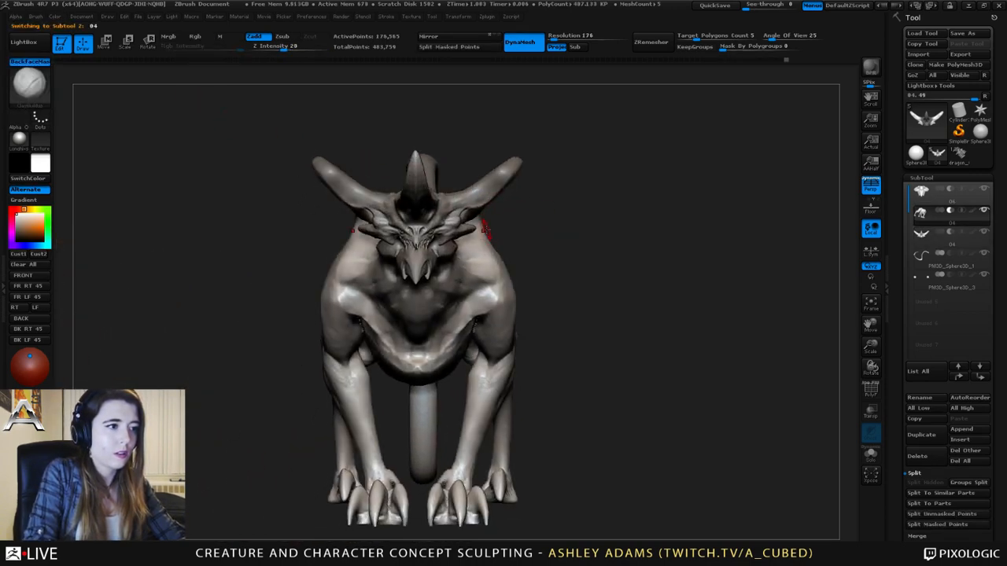
key(space)
right_drag(504, 225, 487, 265)
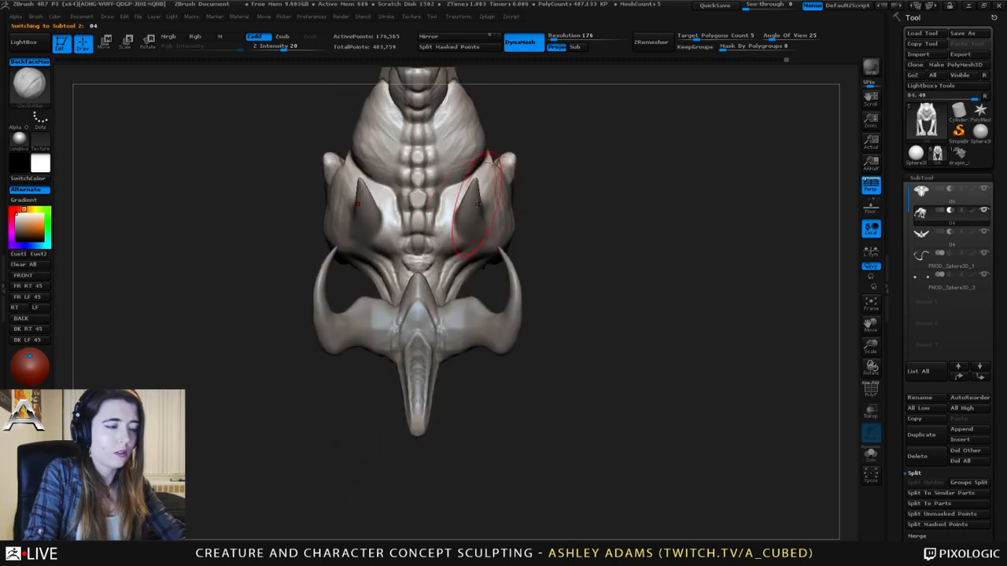
key(space)
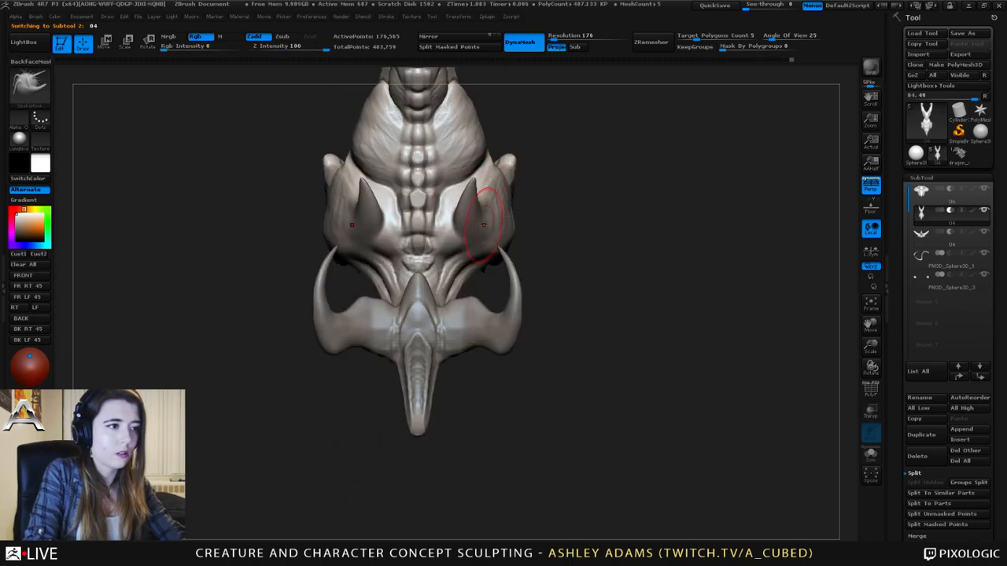
mouse_move(476, 211)
shift+mouse_down()
mouse_move(472, 186)
mouse_move(472, 242)
shift+mouse_up()
mouse_move(543, 346)
mouse_down()
mouse_move(531, 275)
mouse_move(472, 107)
mouse_move(488, 156)
mouse_up()
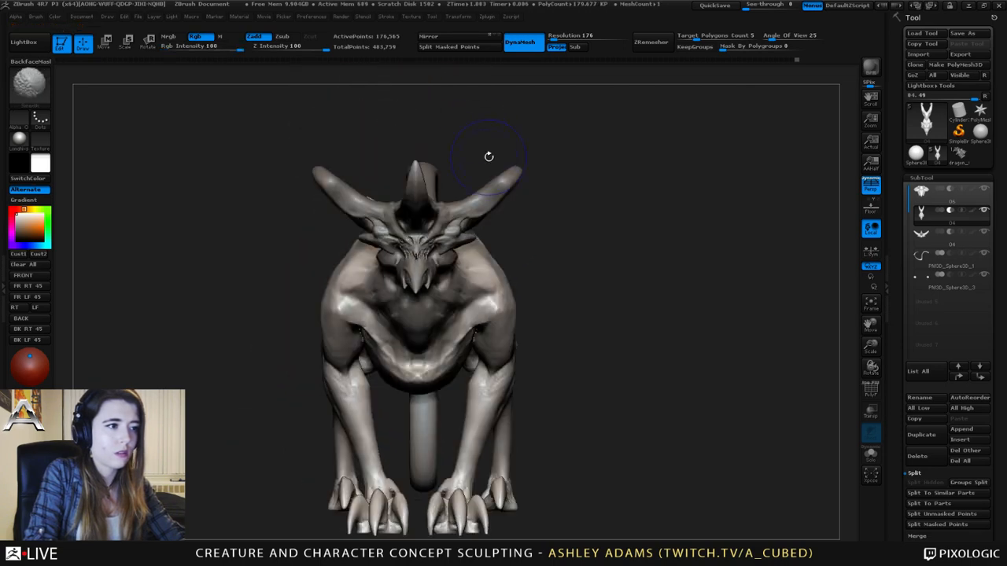
- Bend the tips of the shoulder spikes with the SnakeHook brush
key(b)
key(s)
key(h)
mouse_move(660, 259)
mouse_down()
mouse_move(534, 291)
mouse_move(467, 253)
mouse_up()
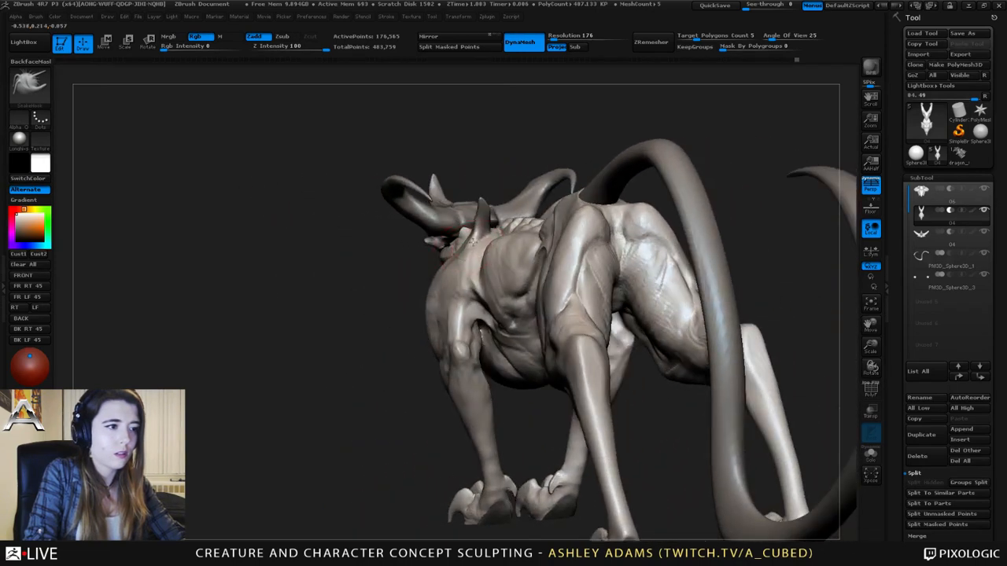
right_drag(472, 243, 478, 221)
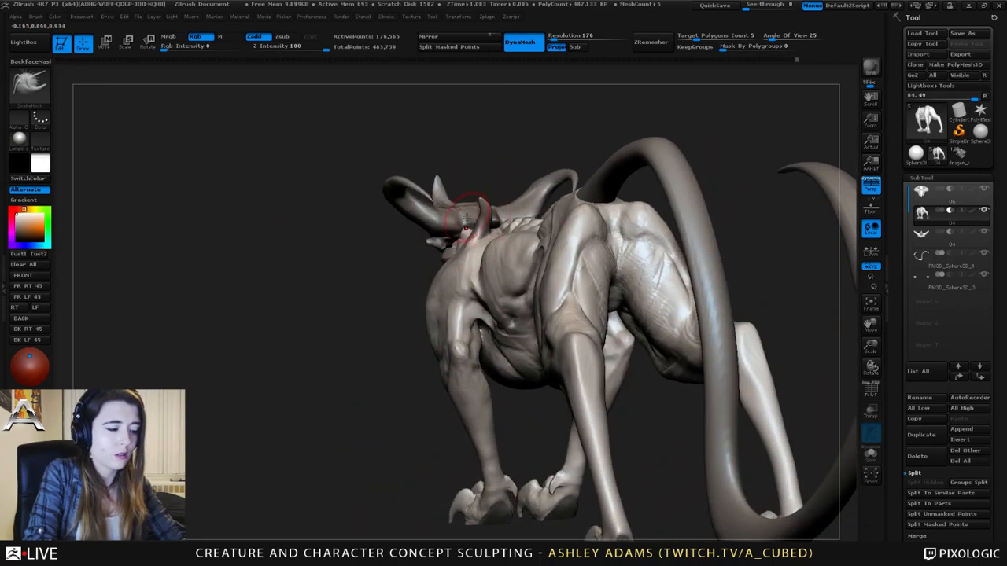
- Thicken the shoulder spikes with the Inflate brush and smooth the surface around them
key(b)
key(i)
key(n)
right_drag(484, 218, 543, 204)
shift+drag(464, 207, 448, 226)
right_drag(442, 227, 383, 228)
- Select the SnakeHook brush and make the subtool with the beak and cheek plates active, facing the creature from the front
key(b)
key(s)
key(h)
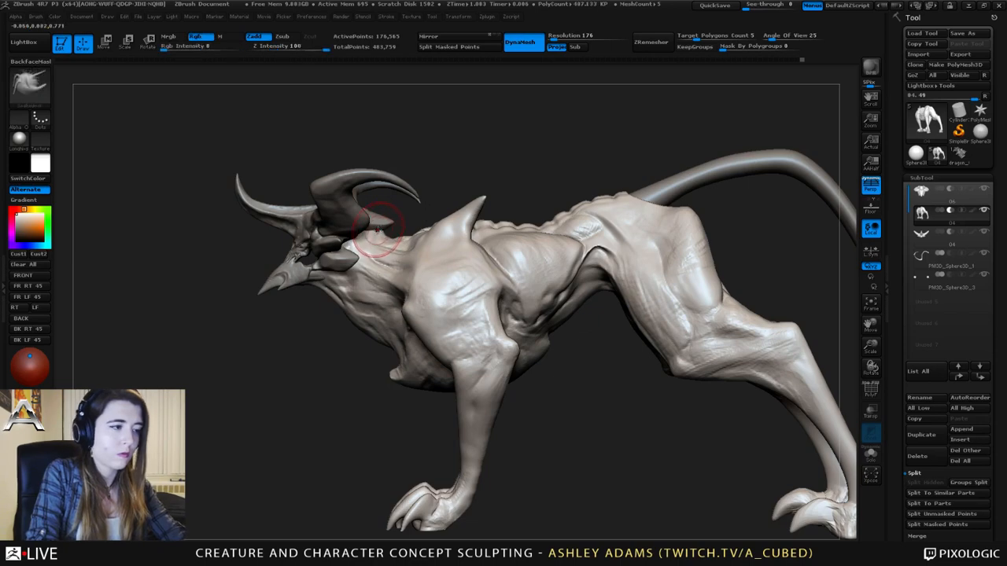
mouse_move(380, 229)
right_down()
mouse_move(338, 246)
mouse_move(359, 225)
mouse_move(321, 219)
mouse_move(356, 284)
mouse_move(319, 330)
right_up()
key(space)
alt+click(334, 219)
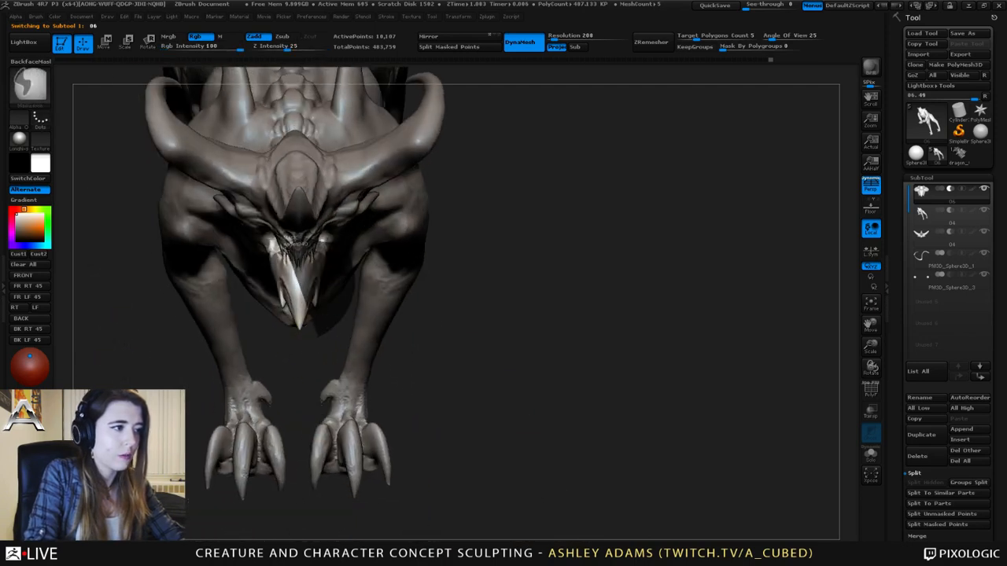
right_drag(356, 283, 385, 233)
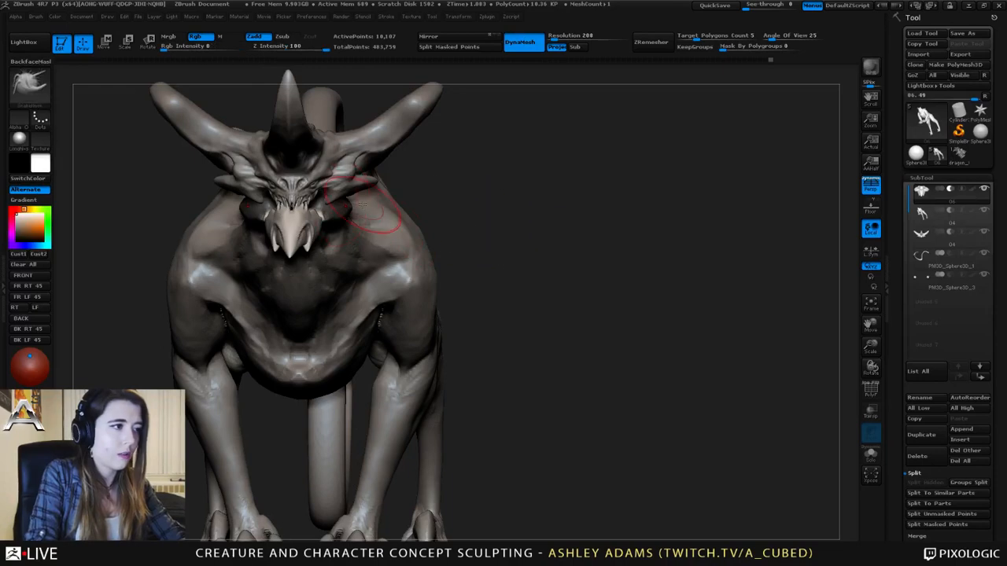
- Try to shift the cheek plates sideways along a horizontal Transpose line drawn out from the beak
key(w)
shift+drag(316, 208, 524, 209)
drag(418, 208, 429, 208)
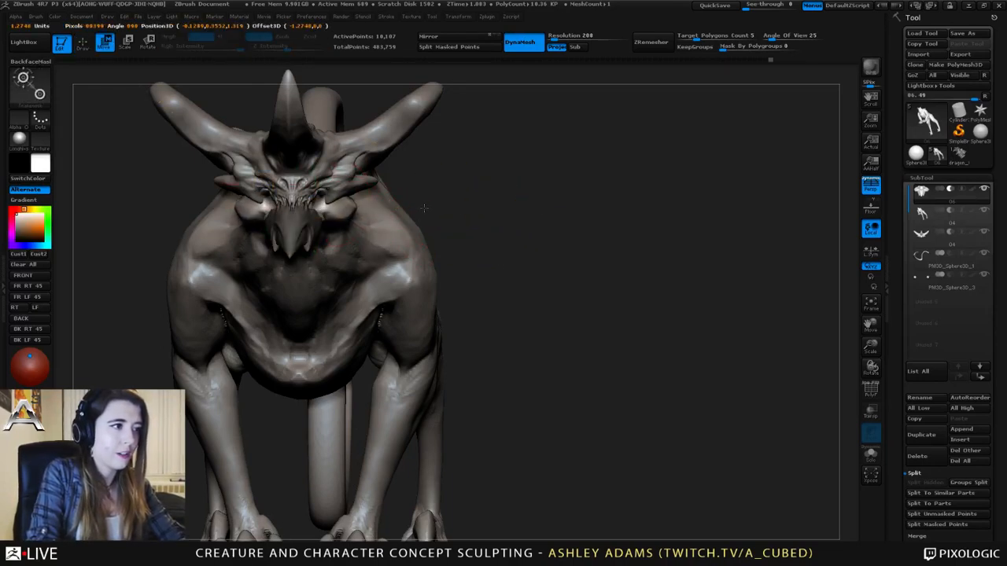
key(q)
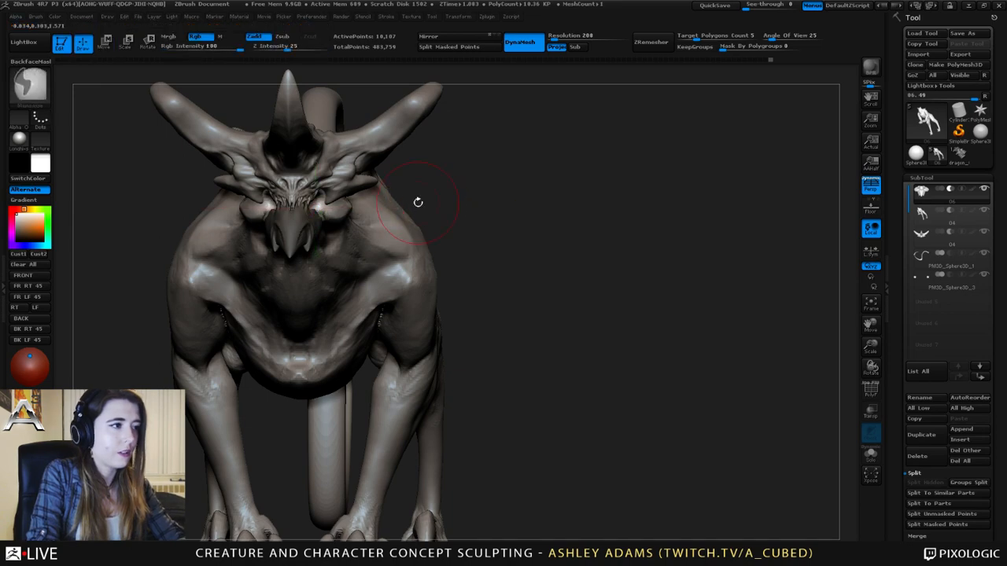
- Invert the mask and lasso-mask the beak so that the cheek plates can be edited on their own
ctrl+click(475, 207)
ctrl+drag(305, 285, 324, 269)
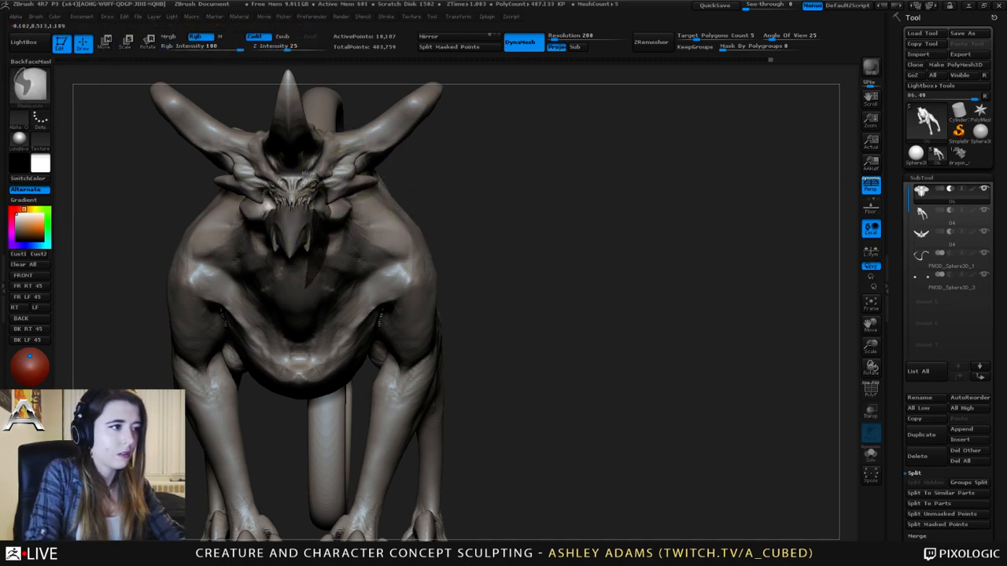
ctrl+drag(310, 166, 271, 259)
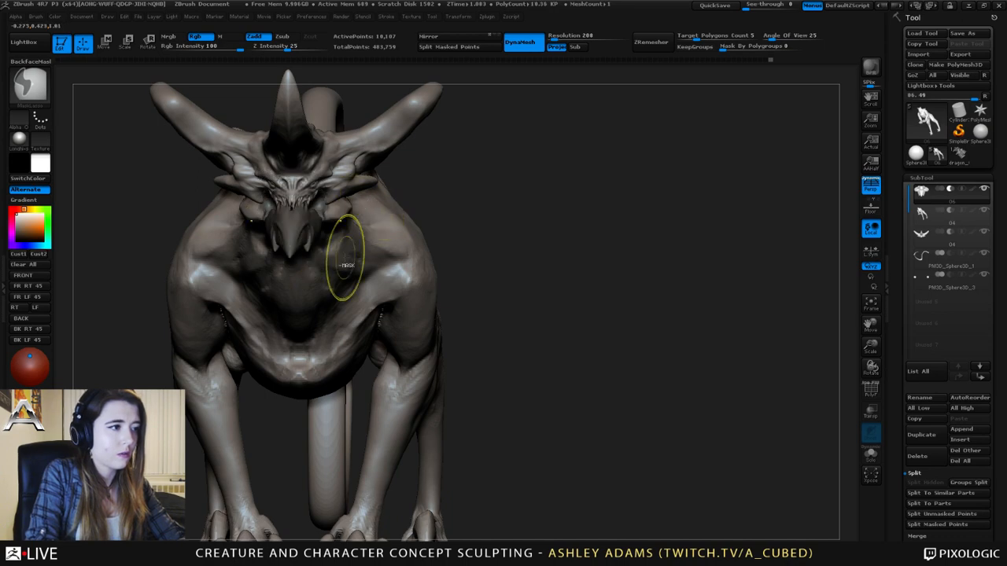
key(w)
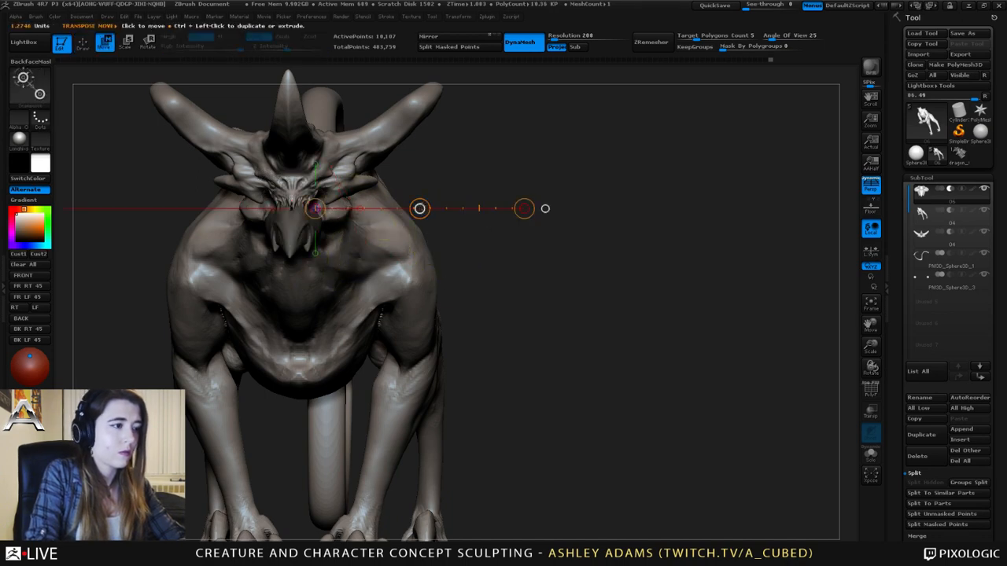
key(q)
- Pull the cheek plates outward and back into longer points with the SnakeHook brush
drag(490, 182, 365, 200)
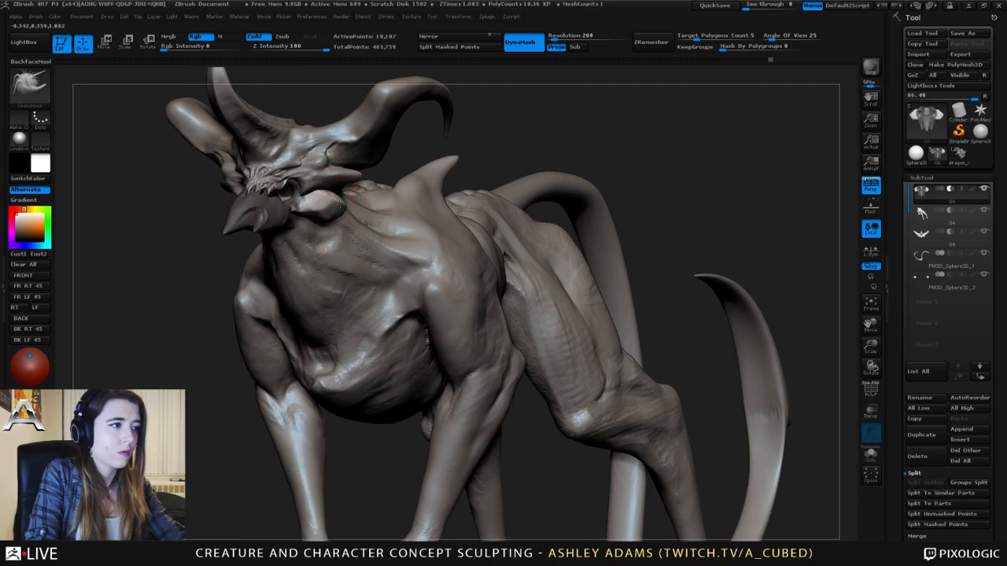
drag(177, 224, 338, 191)
key(space)
mouse_move(488, 197)
mouse_down()
mouse_move(393, 236)
mouse_move(472, 228)
mouse_up()
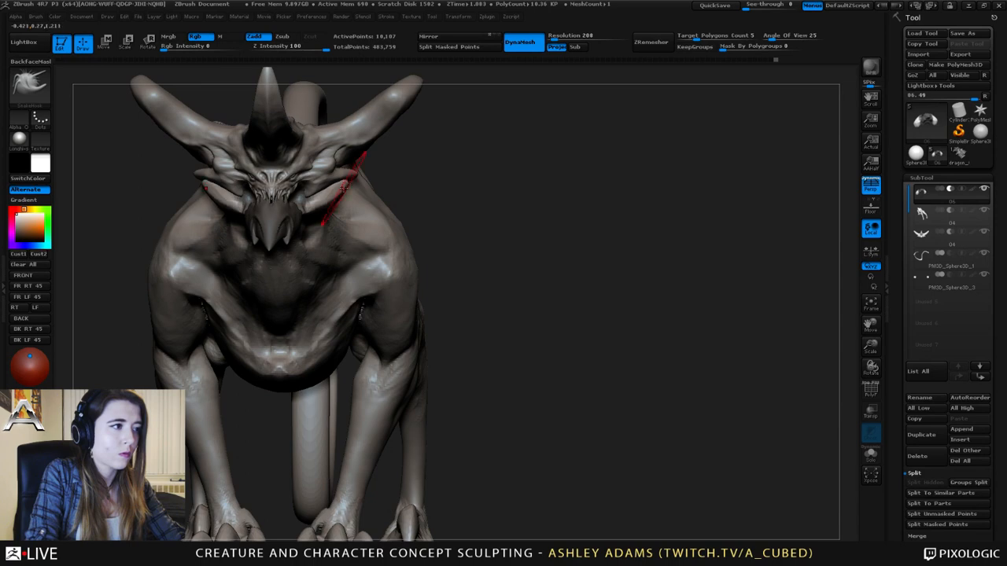
- Reshape the cheek plates behind the beak with the SnakeHook brush, working from front and side views
mouse_move(456, 197)
mouse_down()
mouse_move(527, 208)
mouse_move(346, 209)
mouse_up()
key(space)
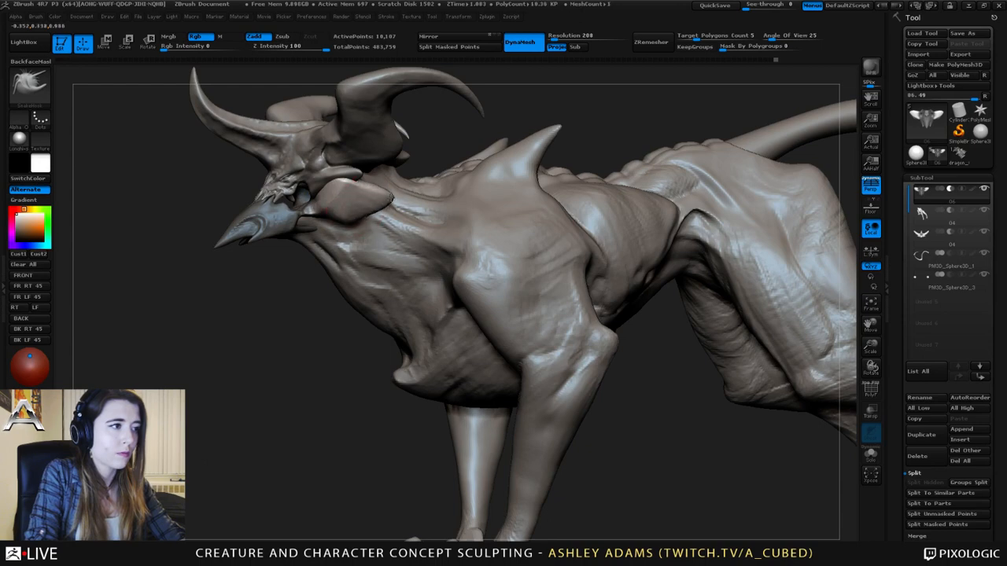
drag(367, 187, 327, 175)
right_drag(324, 148, 340, 178)
right_click(365, 197)
mouse_move(340, 178)
right_down()
mouse_move(325, 160)
mouse_move(298, 176)
mouse_move(303, 208)
mouse_move(352, 210)
mouse_move(340, 228)
mouse_move(379, 222)
mouse_move(369, 227)
mouse_move(331, 123)
right_up()
right_click(337, 212)
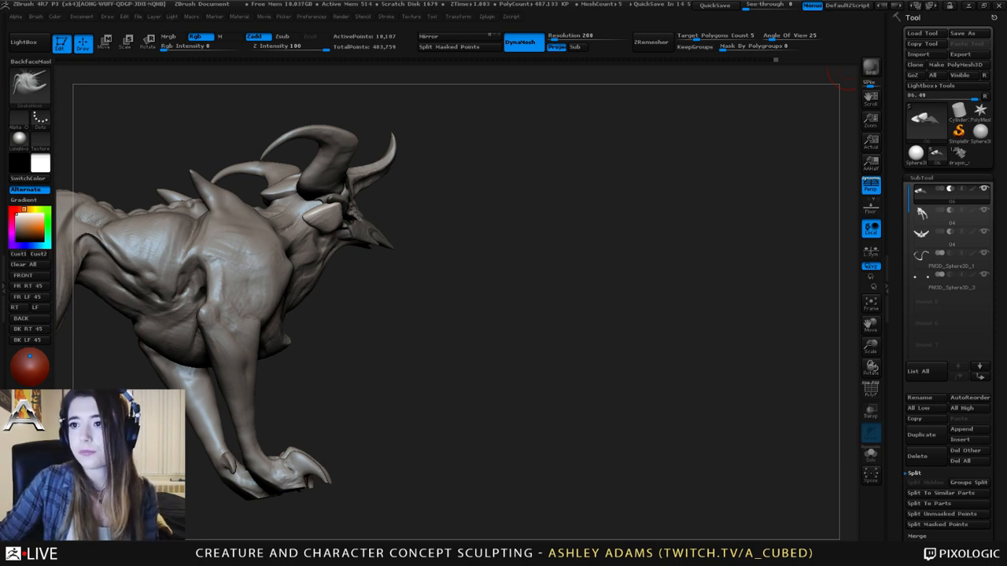
- Pull the outer edge of the cheek plates slightly upward and inward with the SnakeHook brush
mouse_move(318, 280)
mouse_down()
mouse_move(369, 267)
mouse_move(597, 283)
mouse_move(606, 377)
mouse_up()
drag(428, 226, 416, 206)
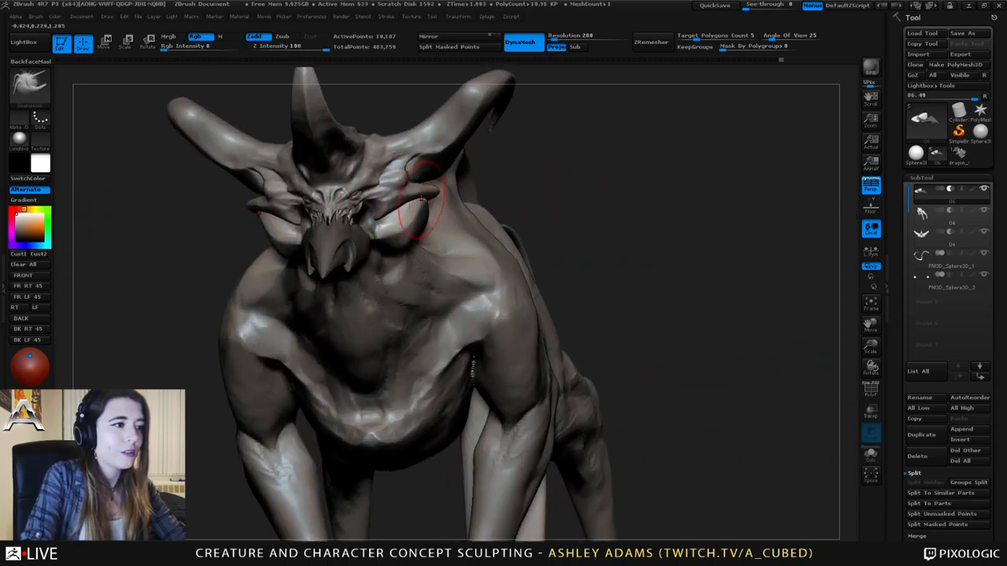
mouse_move(550, 221)
mouse_down()
mouse_move(613, 236)
mouse_move(441, 236)
mouse_move(401, 256)
mouse_up()
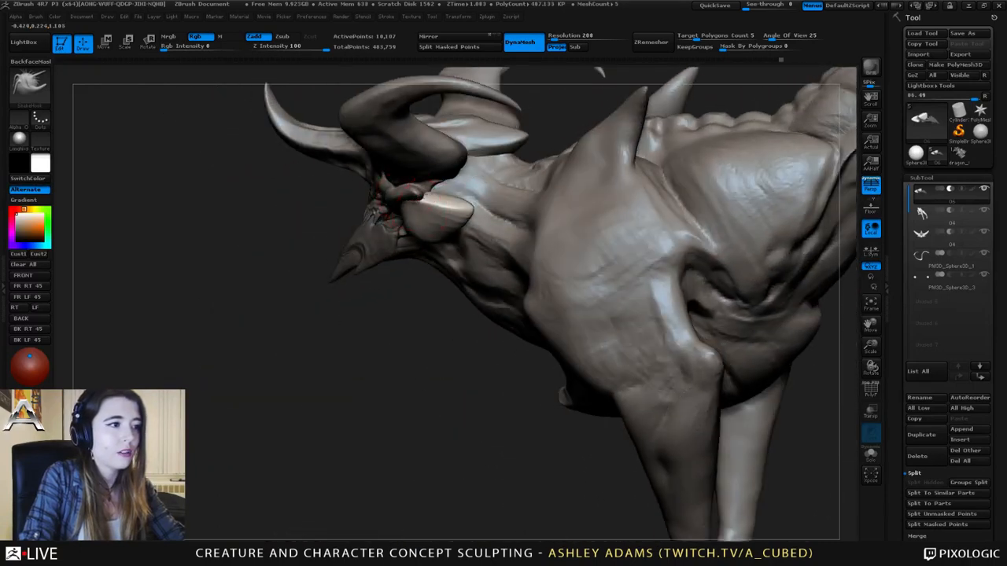
drag(338, 295, 501, 217)
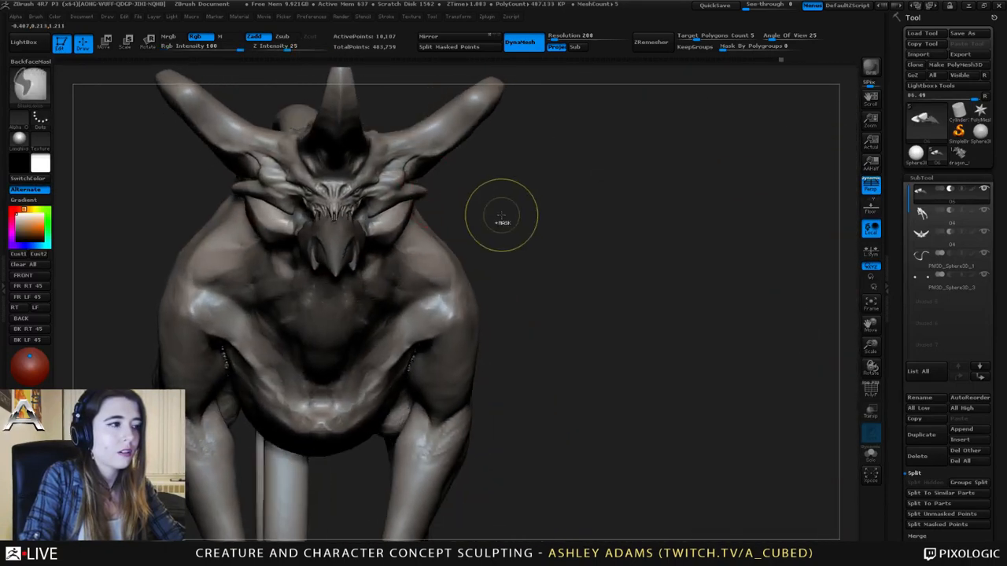
- Make the horned head the active subtool and adjust its form around the eye with the SnakeHook brush
alt+click(404, 206)
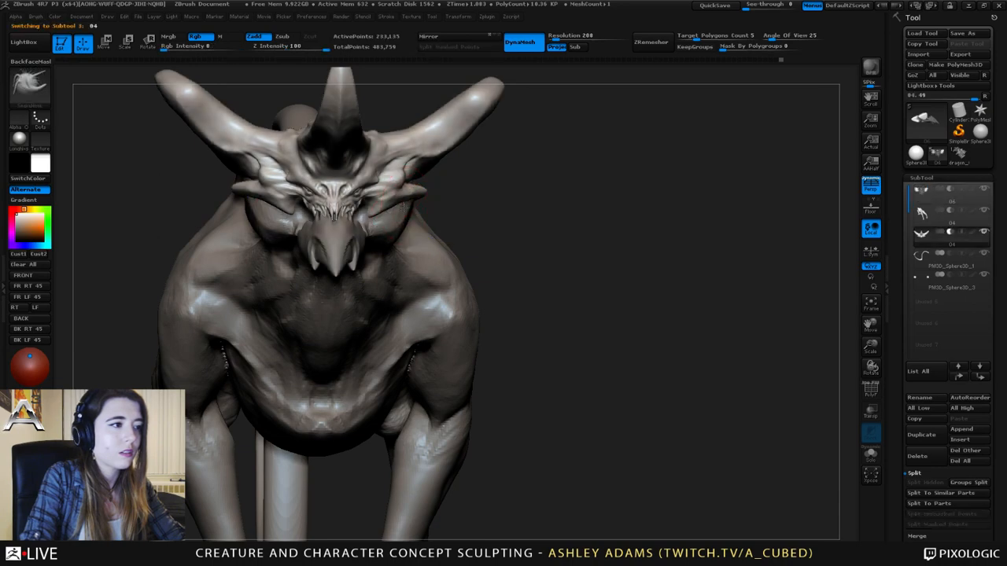
mouse_move(398, 201)
right_down()
mouse_move(397, 221)
mouse_move(316, 226)
right_up()
drag(366, 242, 354, 238)
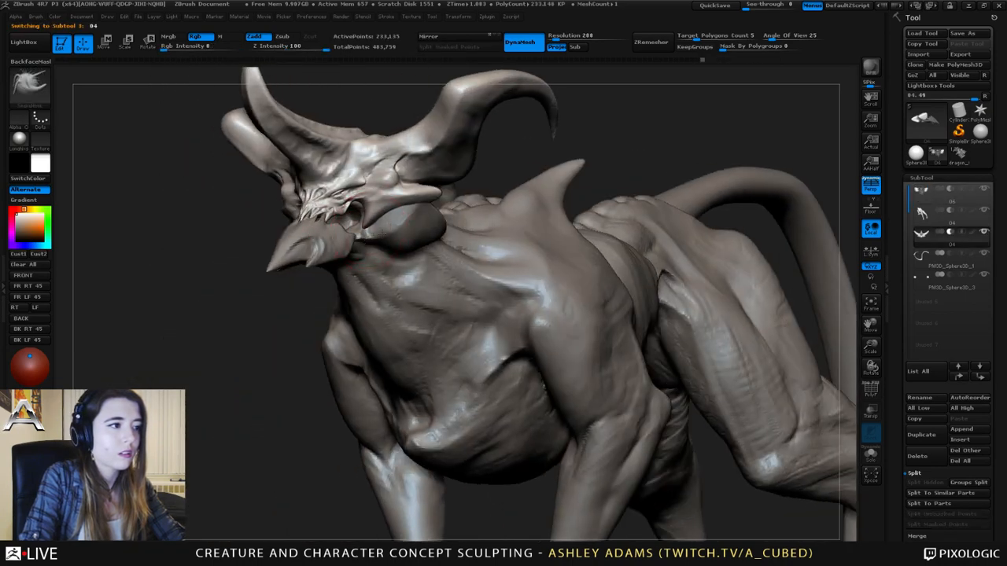
right_drag(324, 231, 386, 225)
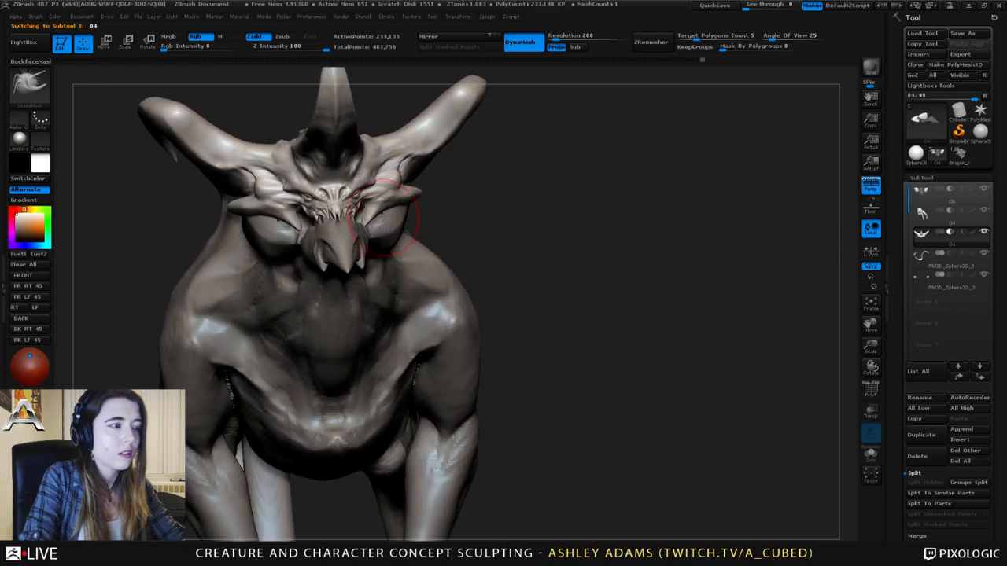
right_click(382, 221)
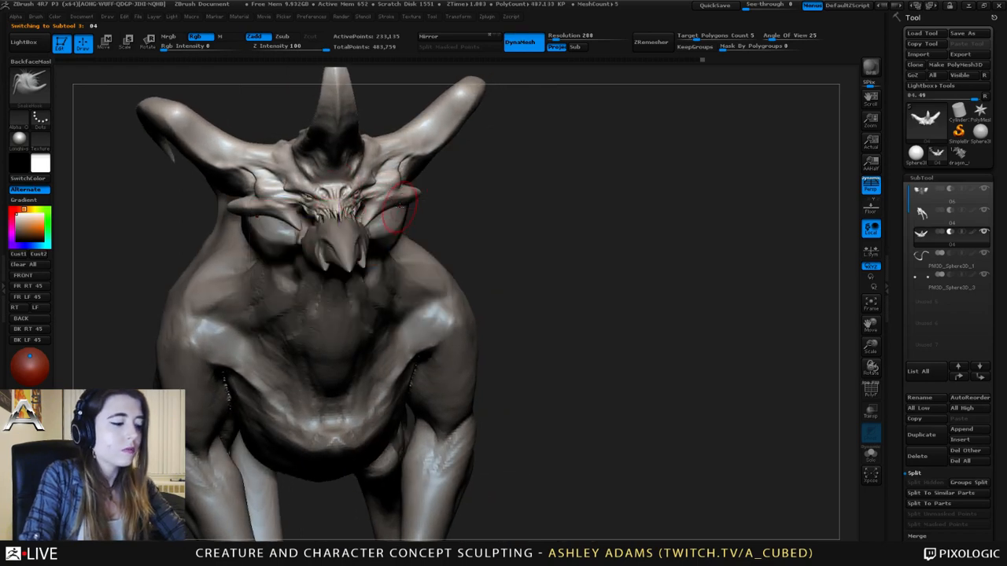
- Carve creases along the brow spike and around the eye with the Dam_Standard brush
key(b)
key(d)
key(s)
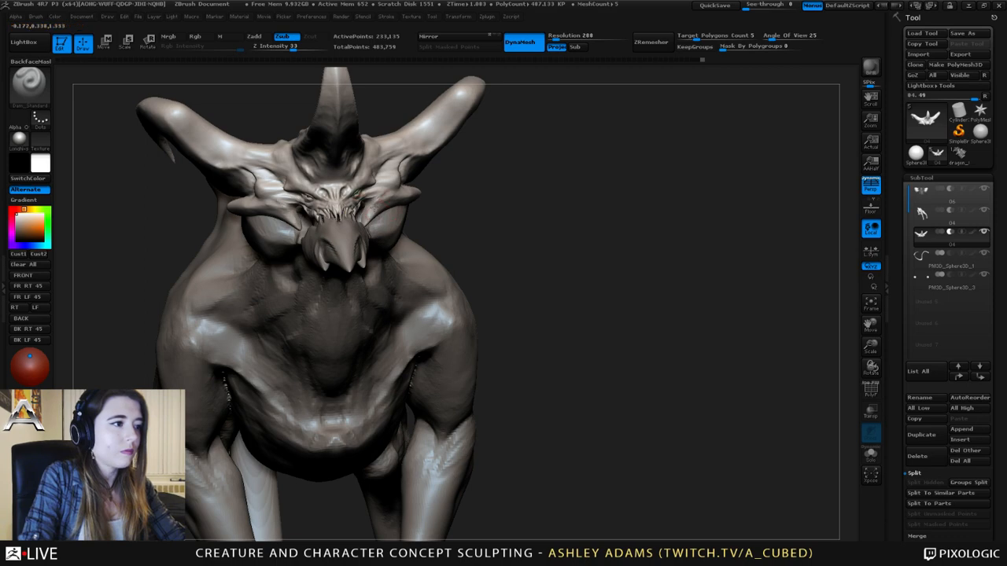
drag(377, 202, 398, 197)
mouse_move(434, 199)
right_down()
mouse_move(403, 202)
mouse_move(503, 207)
right_up()
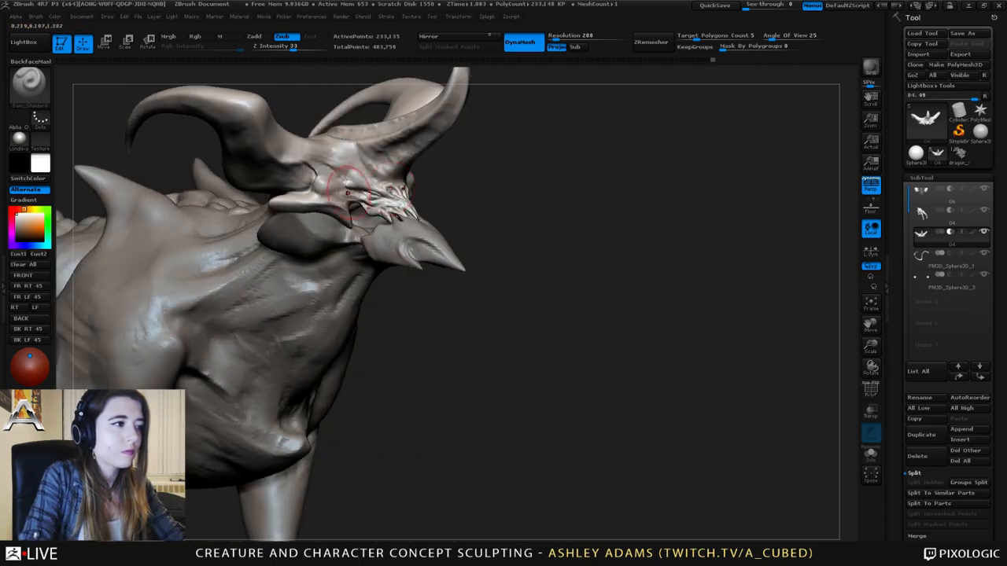
drag(293, 207, 349, 222)
right_drag(315, 206, 299, 214)
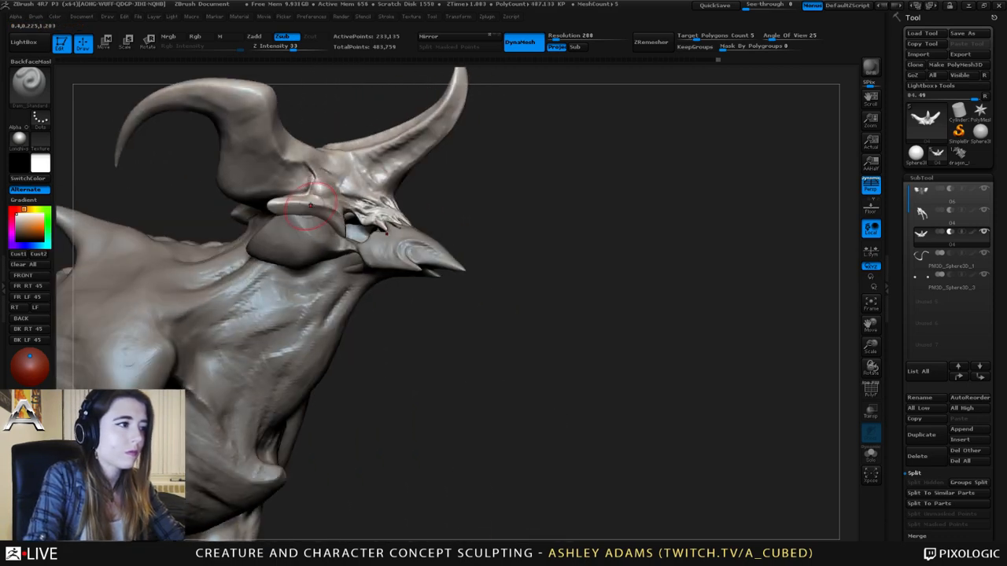
drag(303, 218, 321, 220)
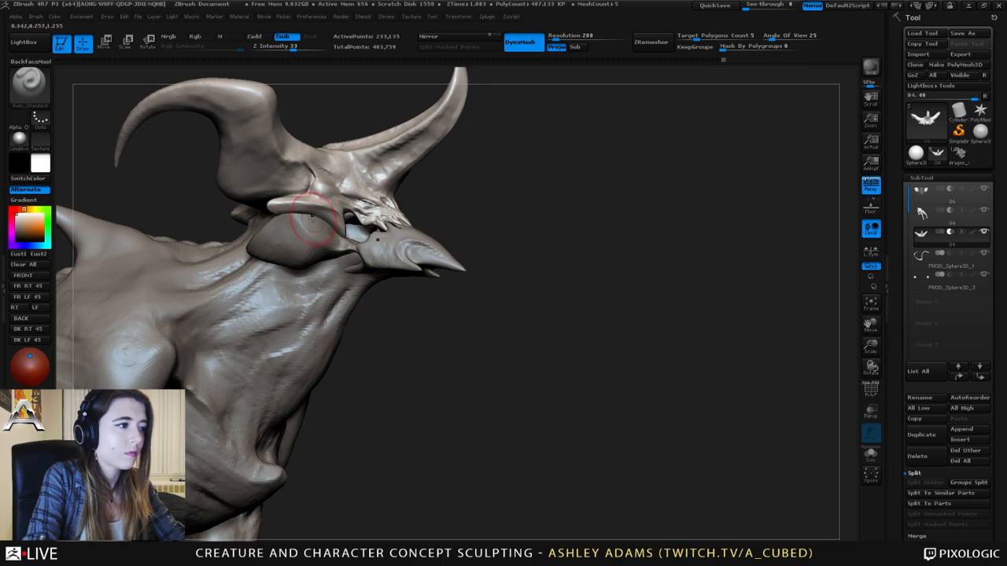
right_drag(324, 236, 287, 217)
- Pull the tip of the brow spike backward into a sharper point with SnakeHook and smooth it
key(b)
key(s)
key(h)
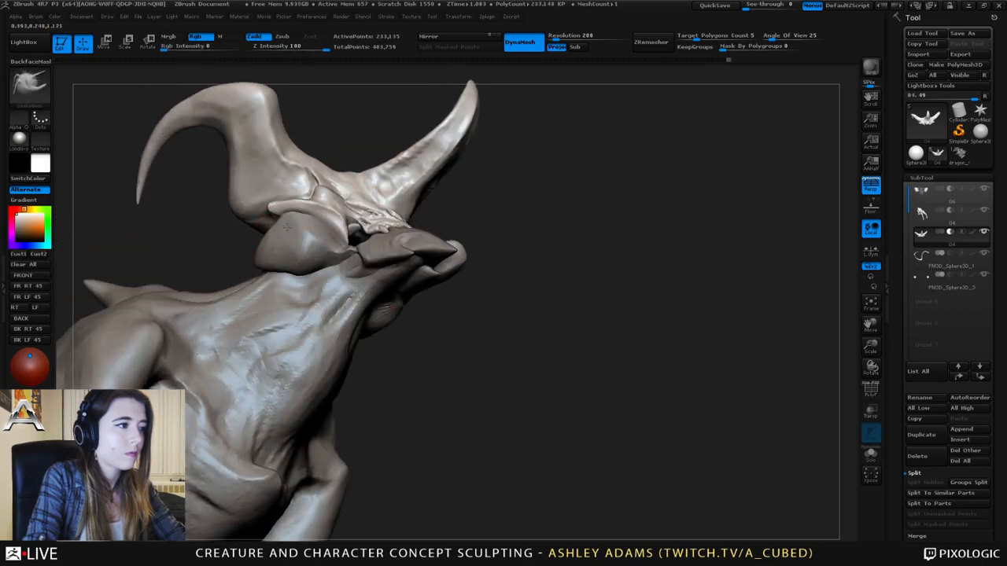
drag(287, 226, 271, 234)
key(space)
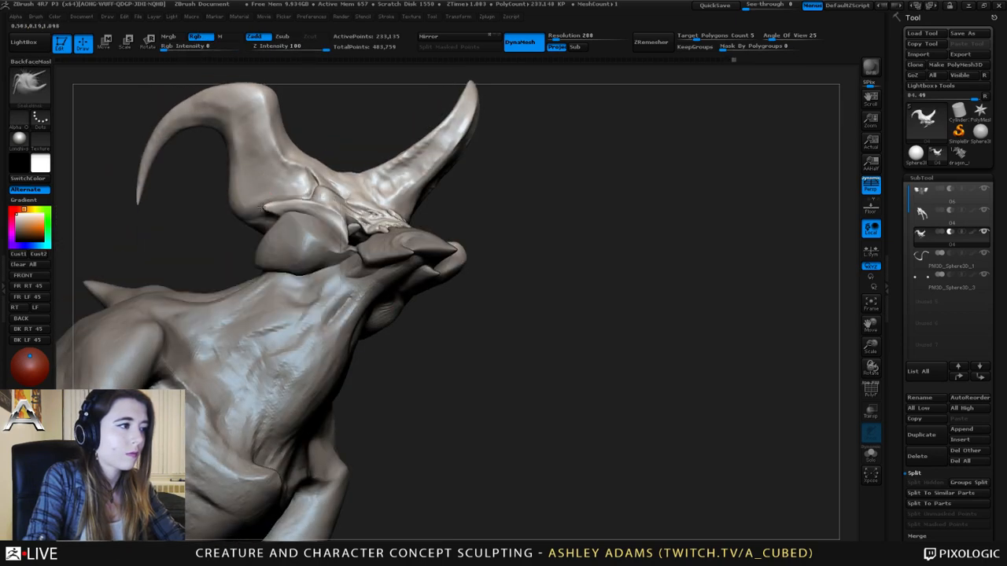
mouse_move(265, 207)
right_down()
mouse_move(287, 194)
mouse_move(281, 185)
right_up()
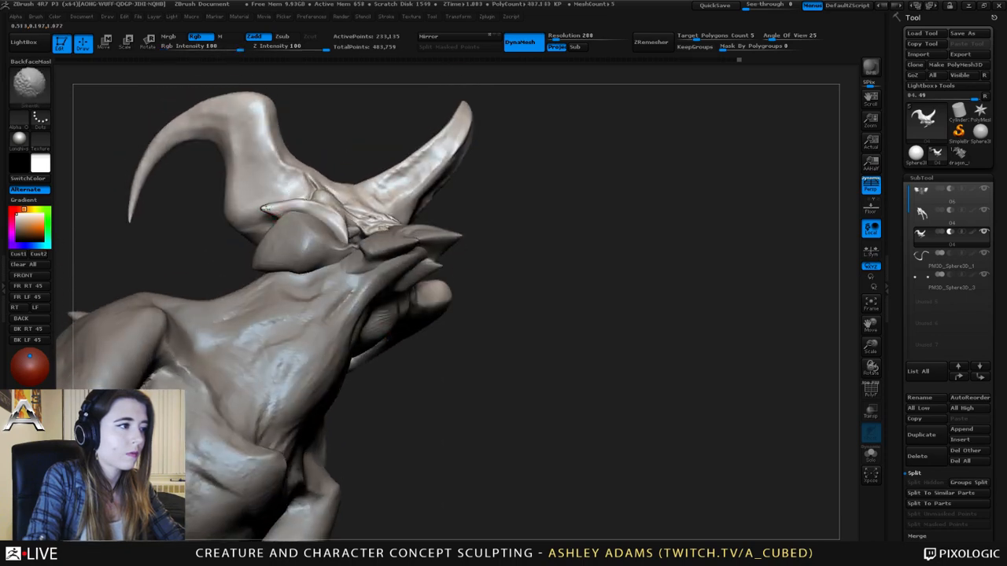
shift+drag(265, 208, 276, 211)
- Refine the brow spike's profile above the cheek plate with the SnakeHook brush from above and below
mouse_move(303, 225)
ctrl+right_down()
mouse_move(302, 196)
mouse_move(268, 218)
mouse_move(277, 234)
mouse_move(292, 231)
mouse_move(294, 256)
mouse_move(297, 236)
ctrl+right_up()
key(space)
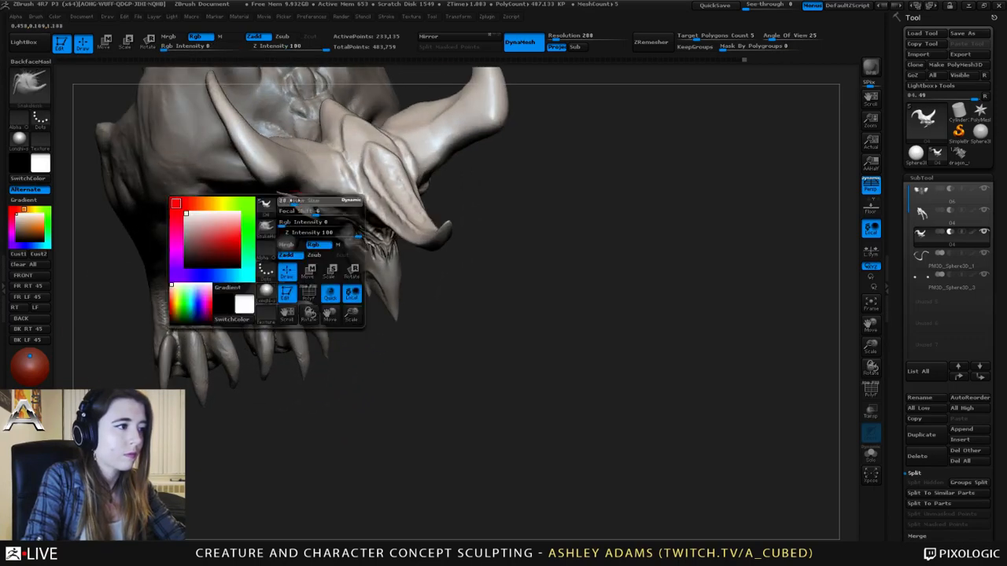
right_drag(291, 201, 308, 189)
key(space)
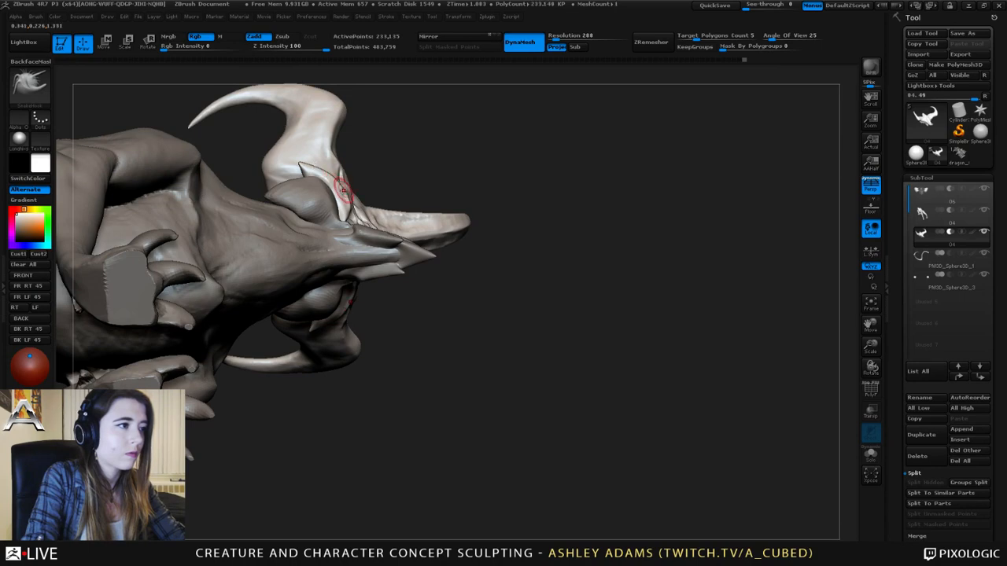
drag(342, 195, 326, 173)
mouse_move(326, 173)
ctrl+right_down()
mouse_move(285, 99)
mouse_move(361, 154)
mouse_move(317, 168)
mouse_move(340, 163)
mouse_move(272, 164)
mouse_move(363, 159)
mouse_move(388, 224)
mouse_move(357, 223)
mouse_move(425, 222)
ctrl+right_up()
- Make the body the active subtool and pull the throat skin beneath the cheek plate into shape with SnakeHook
alt+click(402, 224)
key(space)
mouse_move(298, 250)
right_down()
mouse_move(353, 243)
mouse_move(325, 241)
right_up()
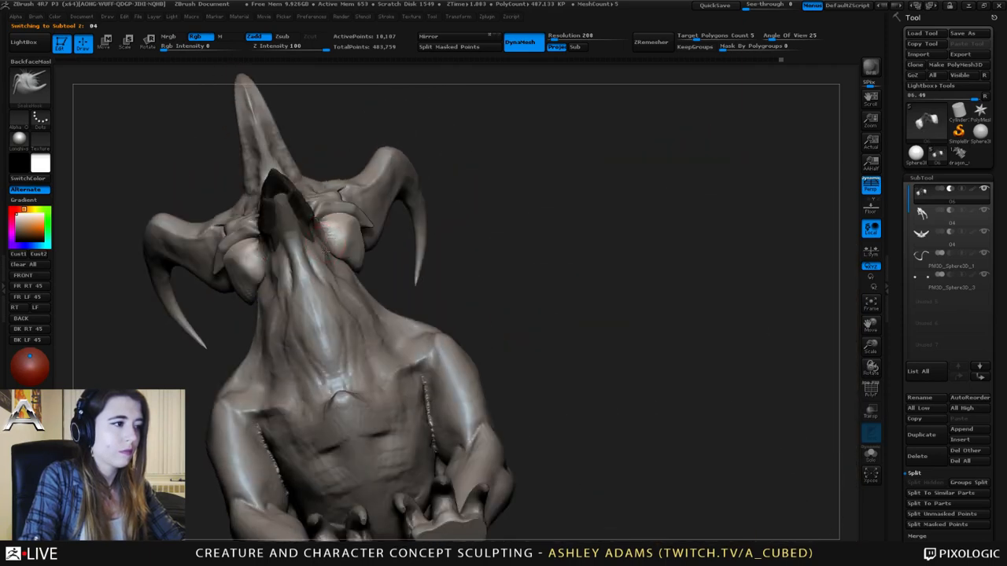
alt+click(325, 252)
key(space)
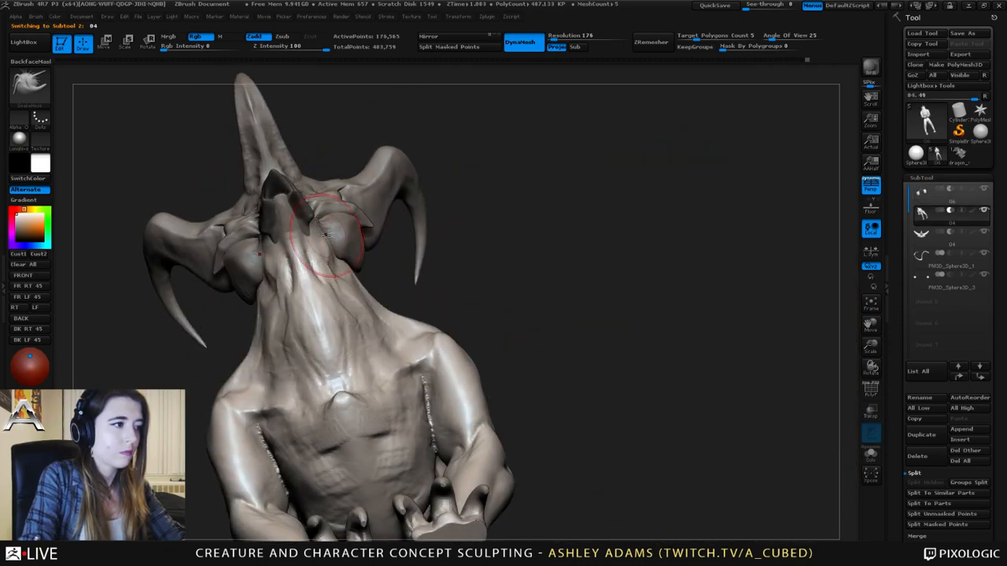
right_drag(344, 259, 339, 258)
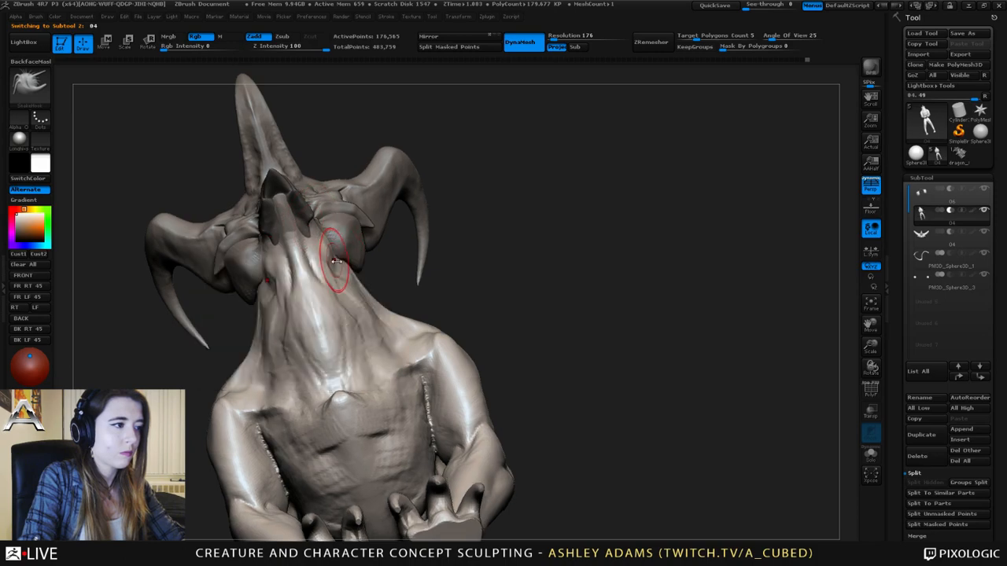
drag(333, 261, 344, 258)
mouse_move(344, 259)
right_down()
mouse_move(307, 290)
mouse_move(316, 258)
mouse_move(361, 242)
mouse_move(333, 263)
mouse_move(293, 255)
mouse_move(333, 225)
mouse_move(372, 286)
mouse_move(313, 229)
mouse_move(308, 245)
mouse_move(87, 124)
right_up()
- Carve wrinkle lines along the sides of the neck toward the shoulder with the Dam_Standard brush
key(b)
key(d)
key(s)
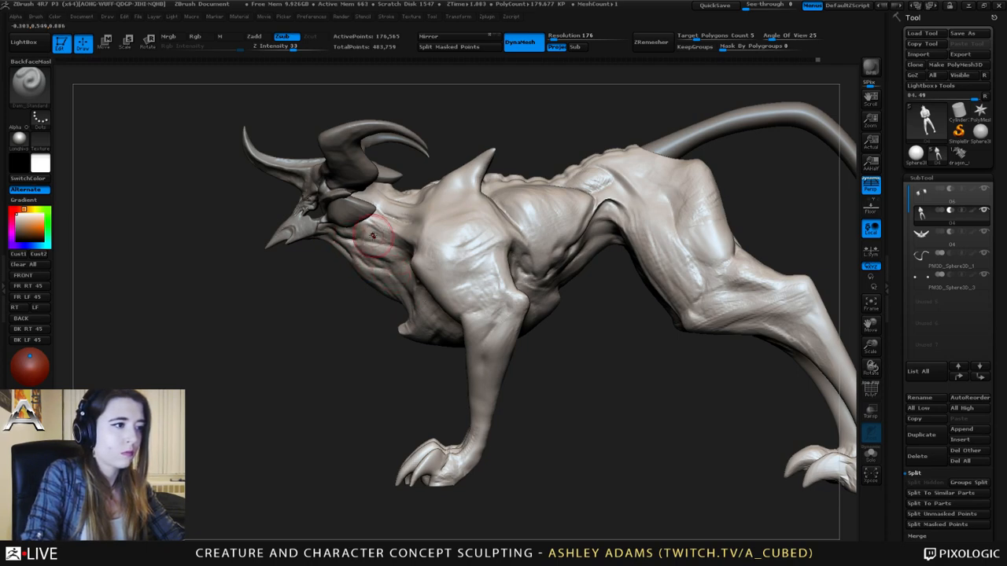
mouse_move(355, 227)
right_down()
mouse_move(403, 249)
mouse_move(465, 247)
mouse_move(417, 244)
right_up()
drag(367, 244, 409, 251)
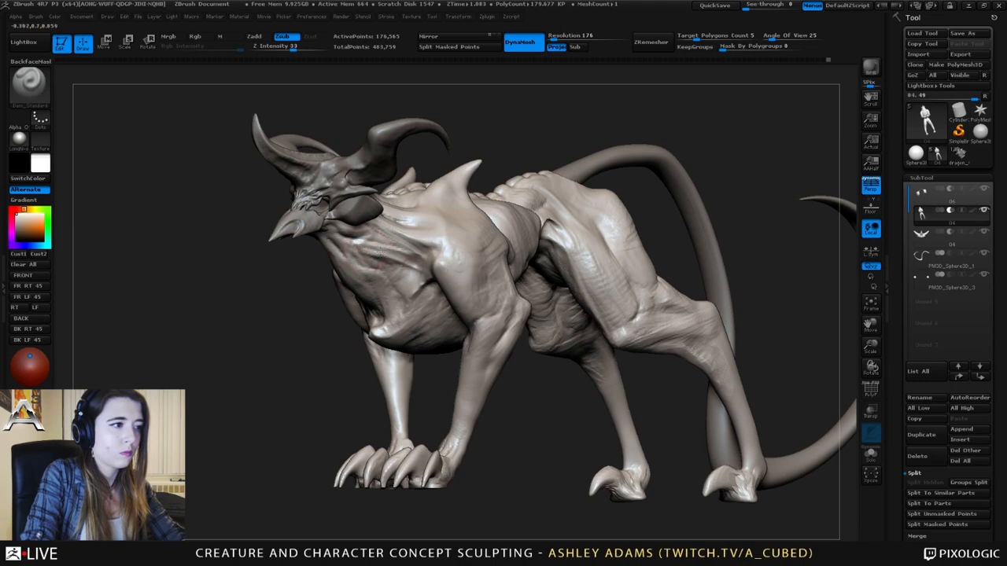
mouse_move(380, 251)
right_down()
mouse_move(370, 247)
mouse_move(386, 268)
right_up()
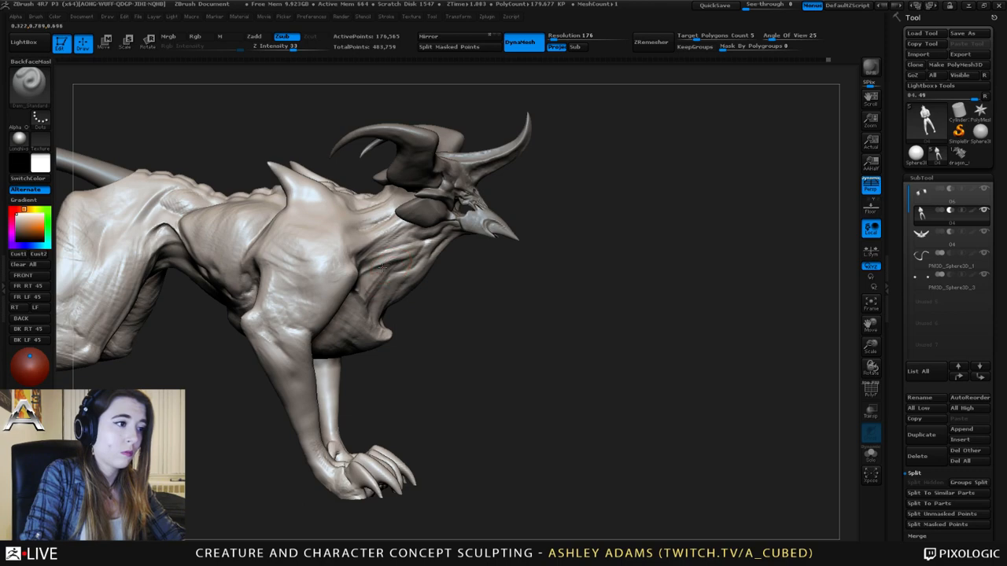
mouse_move(392, 265)
right_down()
mouse_move(370, 288)
mouse_move(395, 268)
mouse_move(385, 313)
mouse_move(385, 268)
mouse_move(418, 281)
mouse_move(406, 275)
mouse_move(409, 250)
right_up()
- Reshape the folds between the neck, shoulders and chest with the SnakeHook brush
key(b)
key(s)
key(h)
right_click(405, 301)
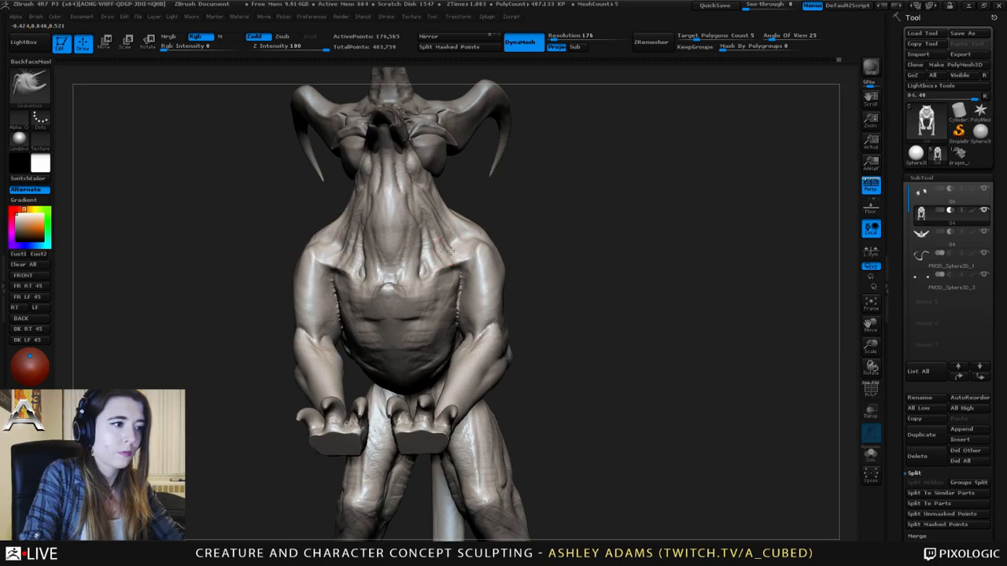
drag(451, 252, 444, 237)
right_drag(443, 232, 436, 264)
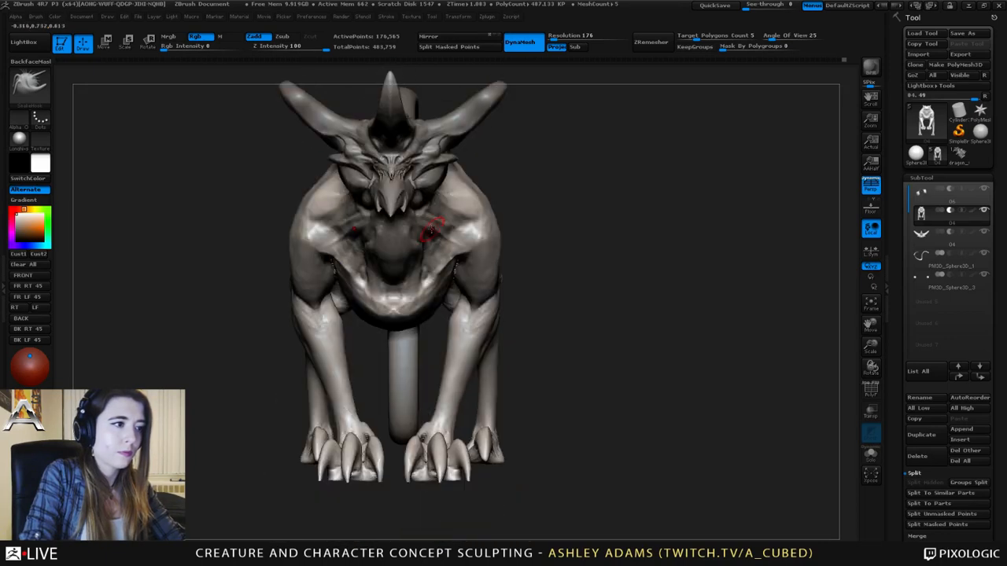
right_drag(429, 229, 464, 212)
right_click(429, 263)
right_drag(409, 261, 427, 262)
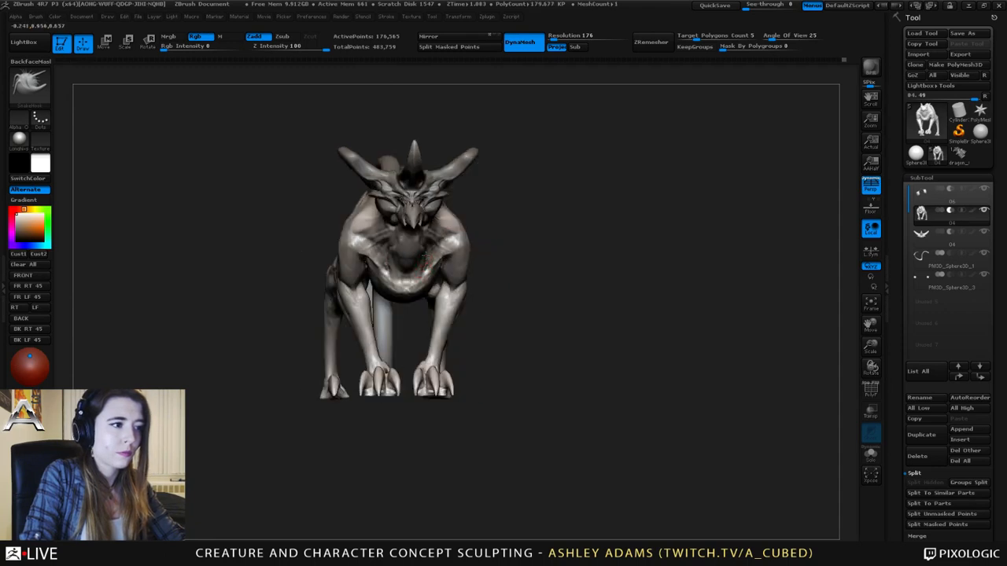
mouse_move(425, 249)
right_down()
mouse_move(464, 245)
mouse_move(428, 231)
right_up()
ctrl+right_drag(427, 230, 432, 261)
- Make the beak and cheek plates the active subtool and adjust their shape
alt+click(386, 190)
mouse_move(386, 191)
alt+right_down()
mouse_move(415, 219)
mouse_move(417, 239)
alt+right_up()
mouse_move(505, 116)
ctrl+shift+mouse_down()
mouse_move(434, 281)
mouse_move(404, 281)
mouse_move(460, 277)
mouse_move(469, 305)
ctrl+shift+mouse_up()
drag(585, 256, 432, 245)
mouse_move(456, 212)
mouse_down()
mouse_move(462, 189)
mouse_move(450, 196)
mouse_up()
key(1)
mouse_move(450, 196)
right_down()
mouse_move(417, 247)
mouse_move(430, 238)
right_up()
drag(420, 244, 427, 224)
right_drag(427, 225, 402, 207)
drag(419, 241, 428, 235)
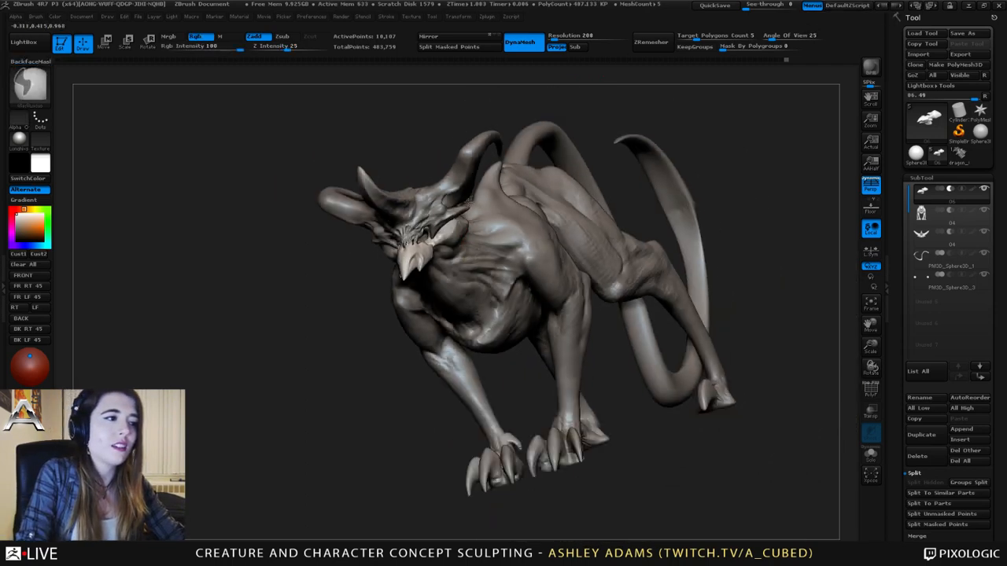
- Make the horned head the active subtool and reshape the brow around the horn bases with the SnakeHook brush
mouse_move(473, 203)
mouse_down()
mouse_move(489, 295)
mouse_move(512, 311)
mouse_up()
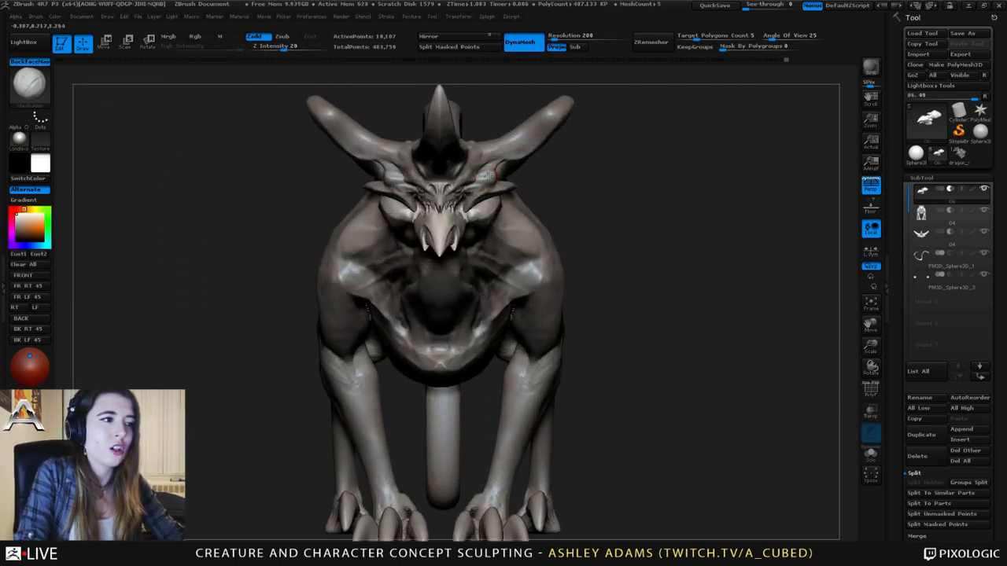
key(space)
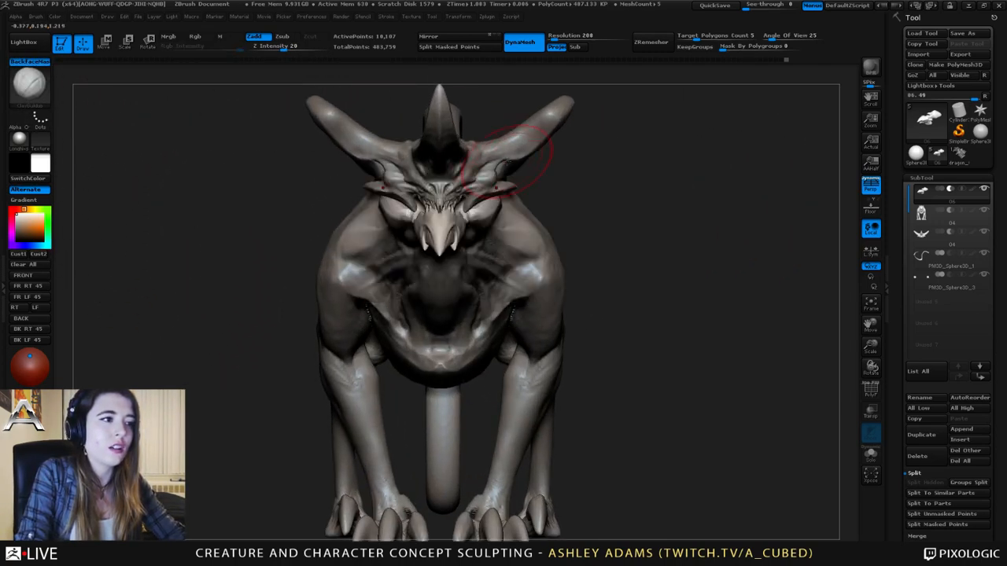
alt+click(514, 163)
mouse_move(530, 271)
ctrl+right_down()
mouse_move(531, 220)
mouse_move(536, 229)
ctrl+right_up()
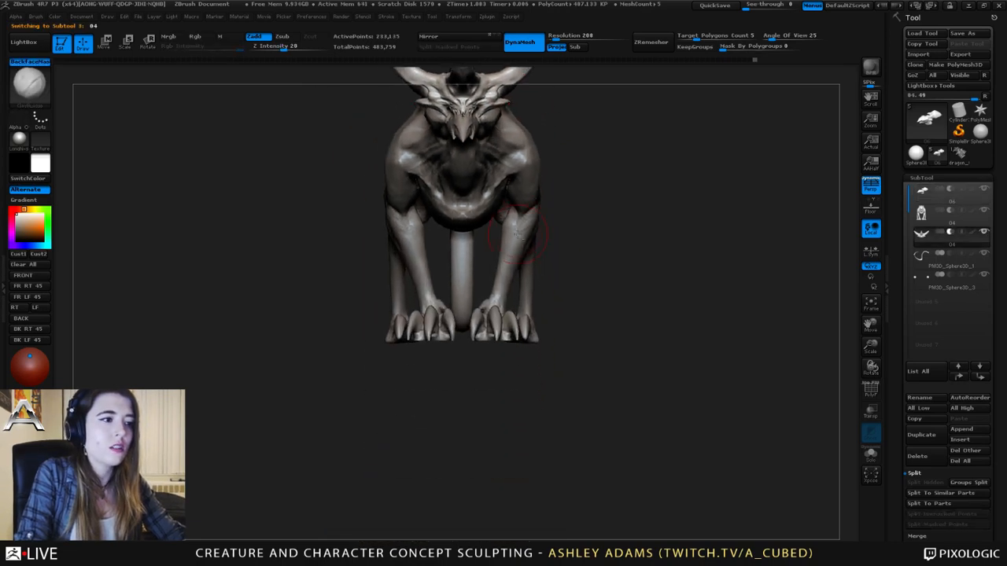
alt+click(524, 212)
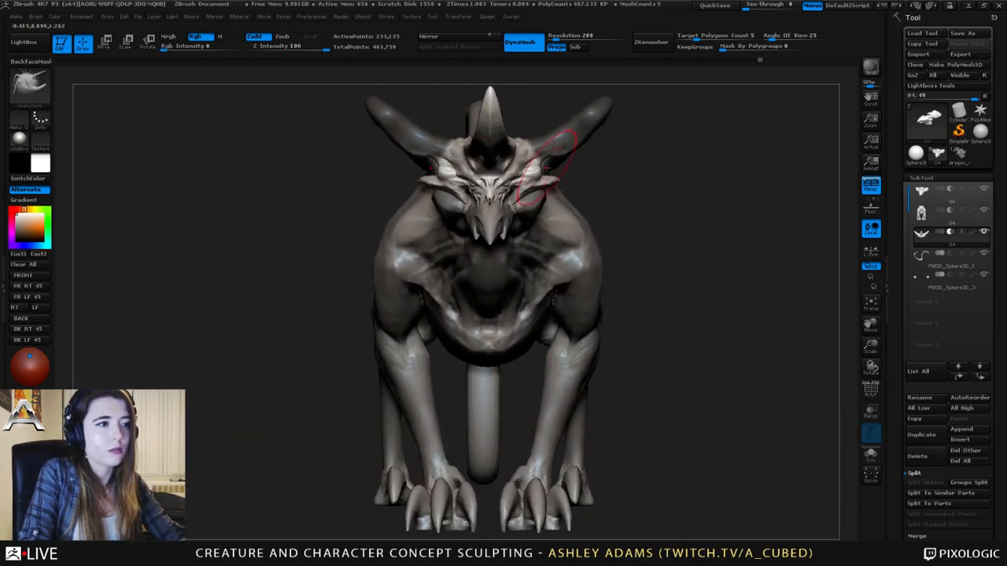
key(space)
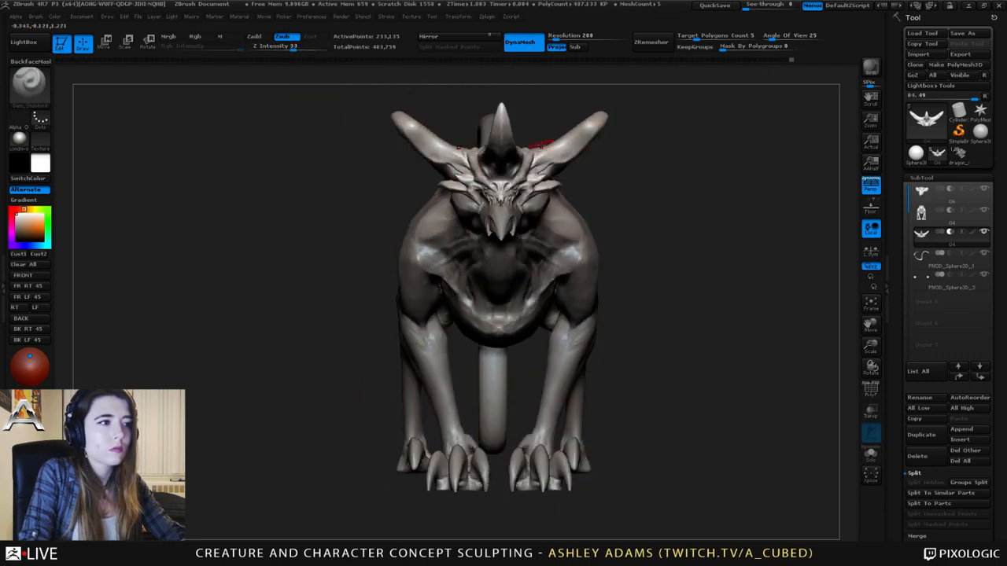
- Try to pull a pair of thin spikes up from the brow between the central and side horns with SnakeHook
key(space)
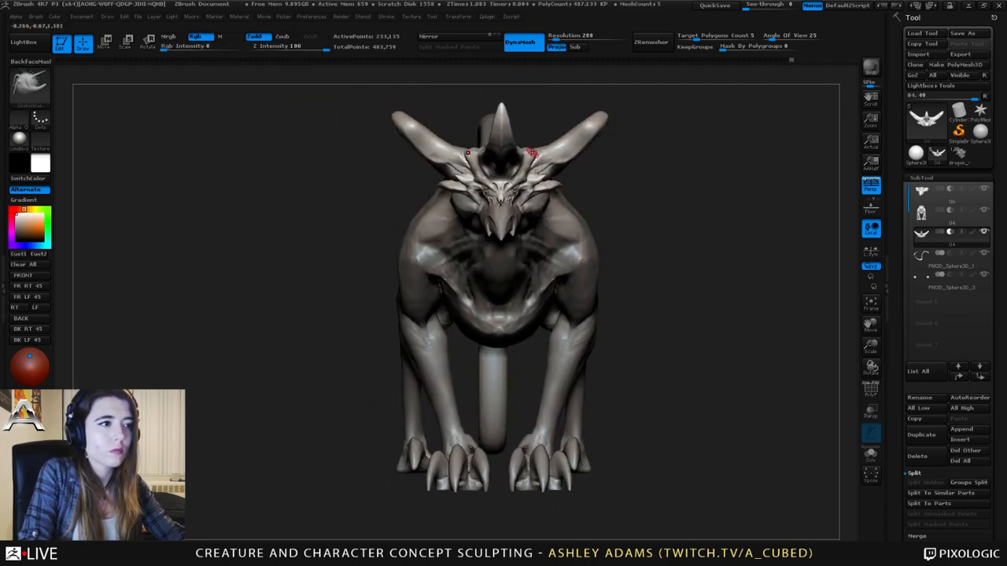
key(space)
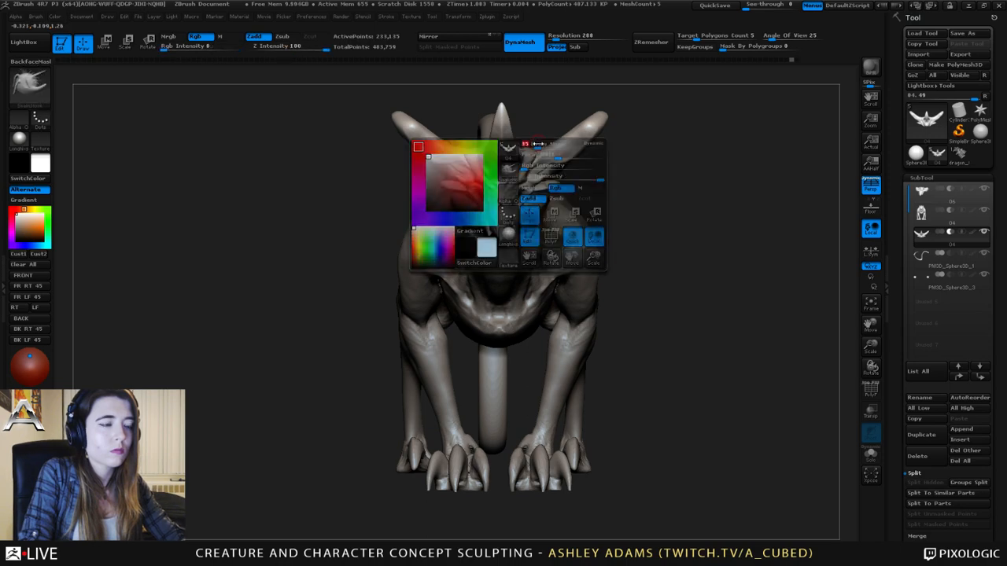
drag(552, 129, 561, 117)
key(shift)
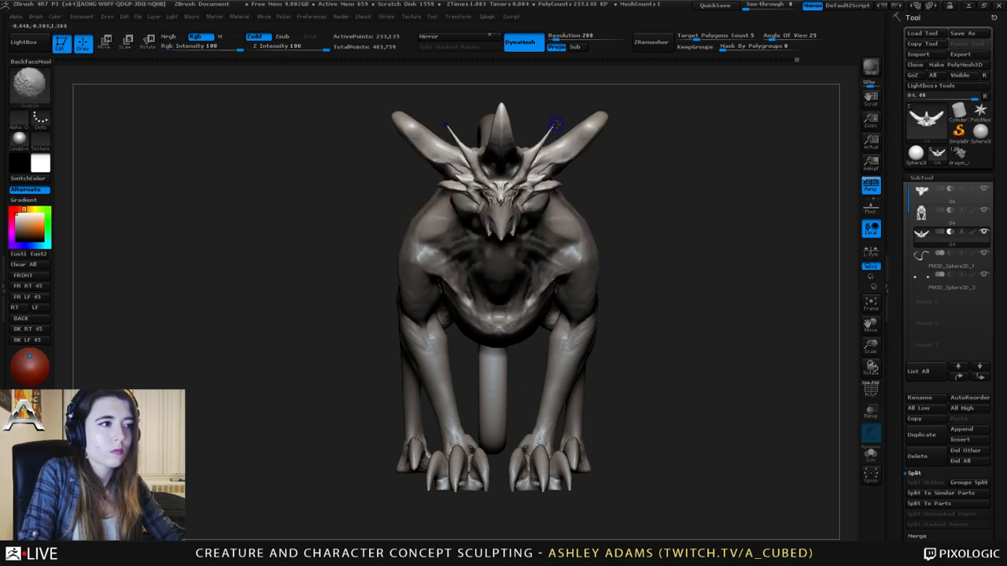
mouse_move(362, 189)
mouse_down()
mouse_move(235, 190)
mouse_move(401, 197)
mouse_up()
key(space)
key(ctrl)
- Work the forehead beside the central horn with ClayBuildup and carve creases into it with Dam_Standard
key(b)
key(c)
key(b)
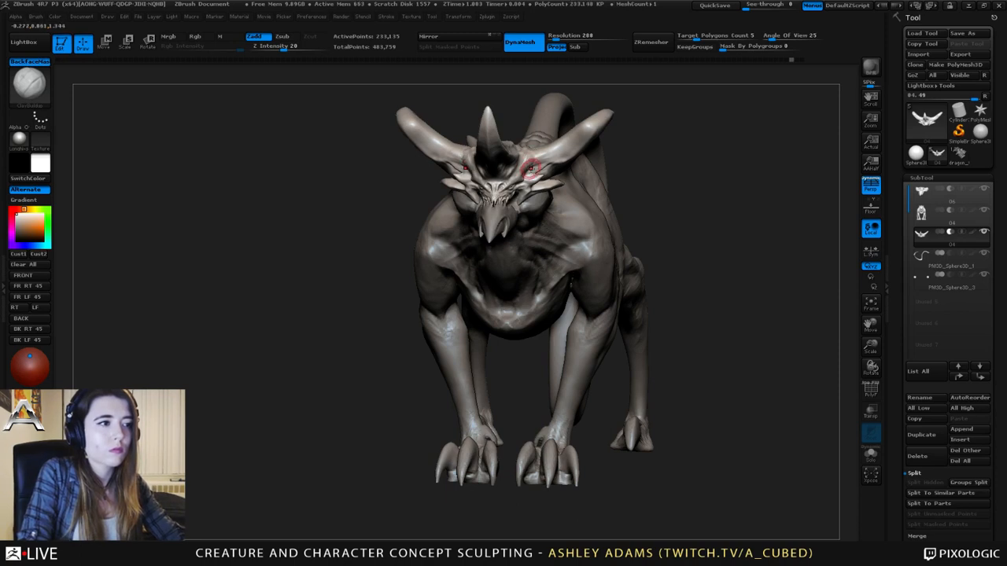
key(b)
key(d)
key(s)
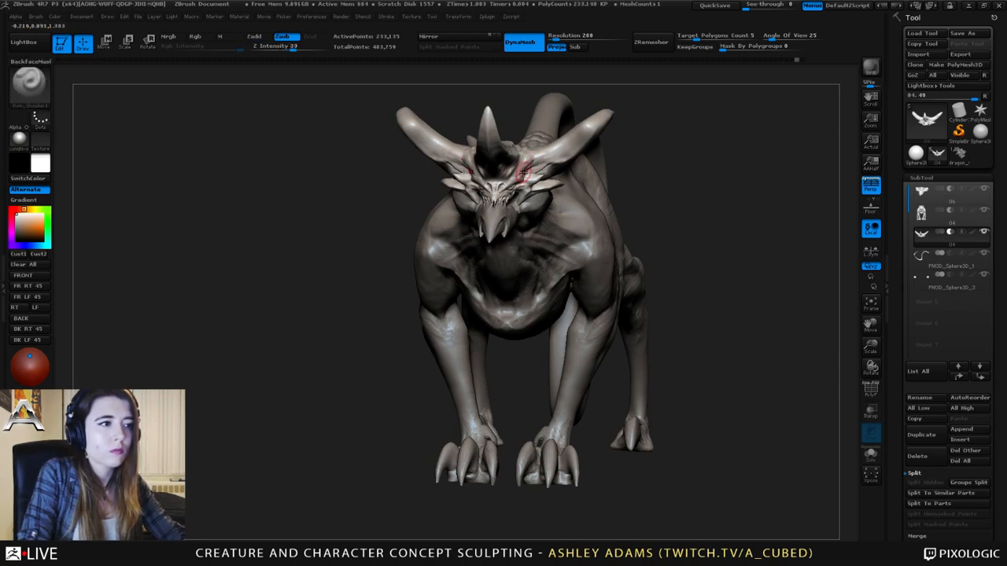
drag(523, 171, 511, 181)
drag(330, 204, 444, 206)
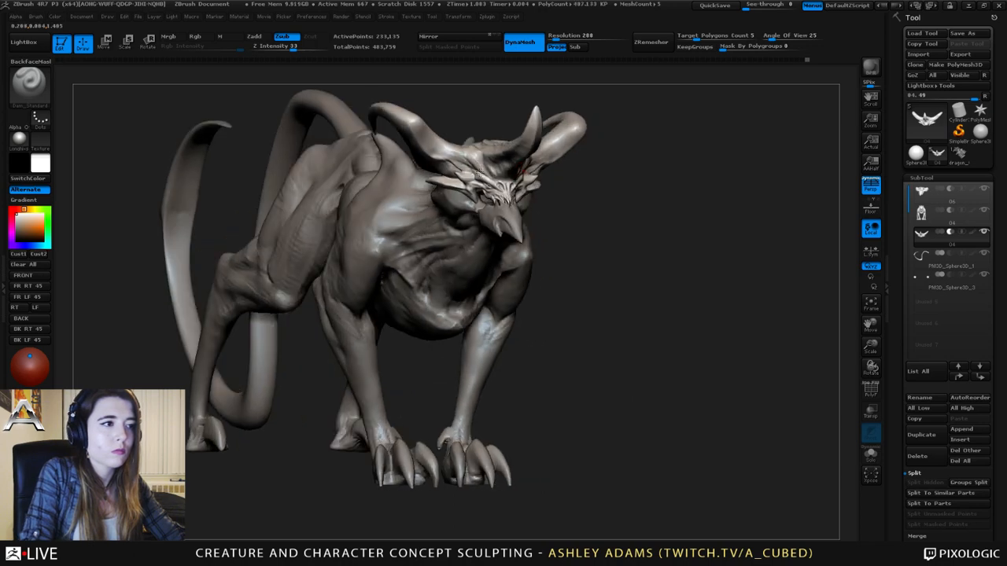
right_drag(479, 236, 449, 244)
right_click(465, 244)
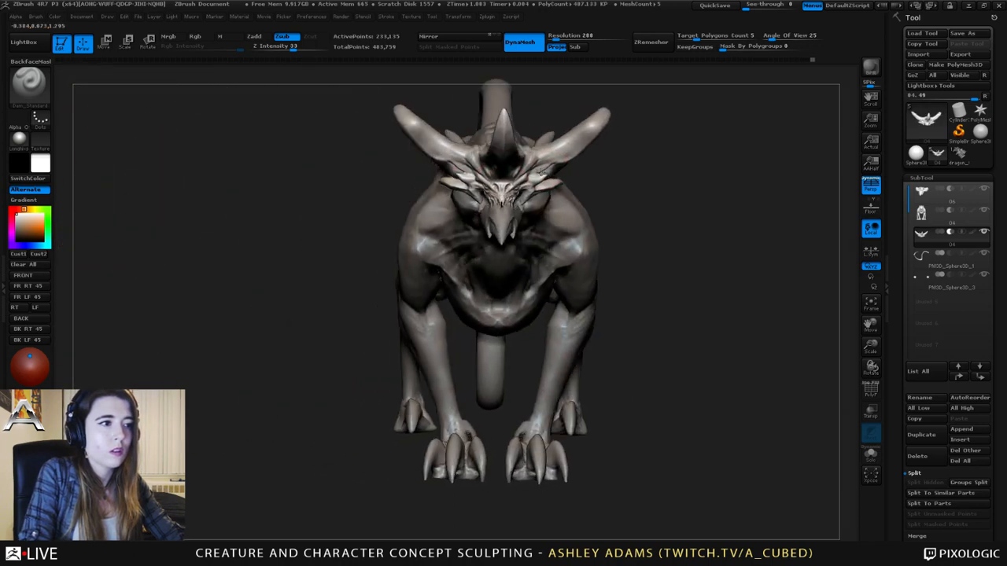
shift+right_drag(541, 171, 441, 154)
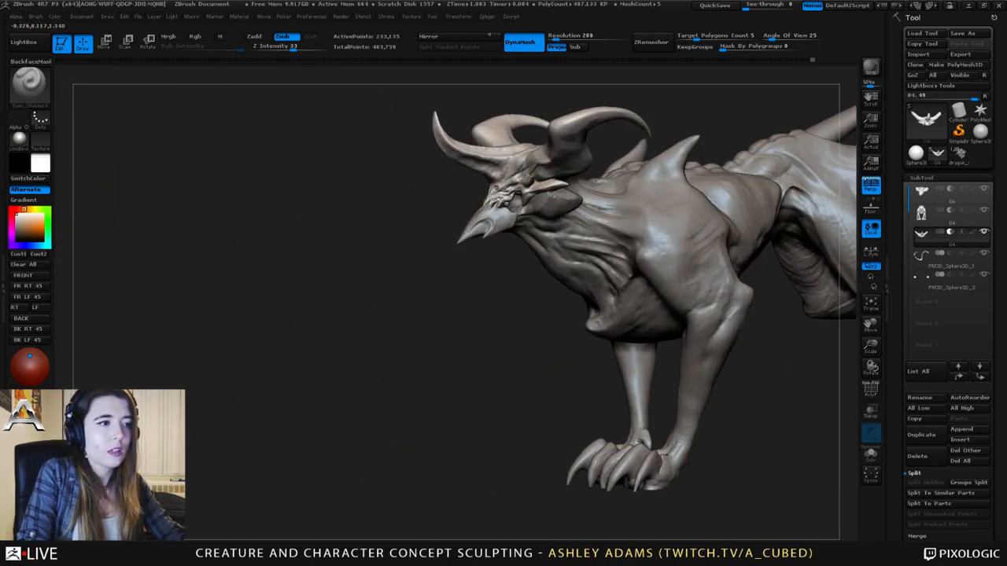
right_click(490, 238)
right_drag(496, 169, 575, 189)
- Make the beak and cheek plates the active subtool and reshape the plates below the eyes with the SnakeHook brush
alt+click(553, 198)
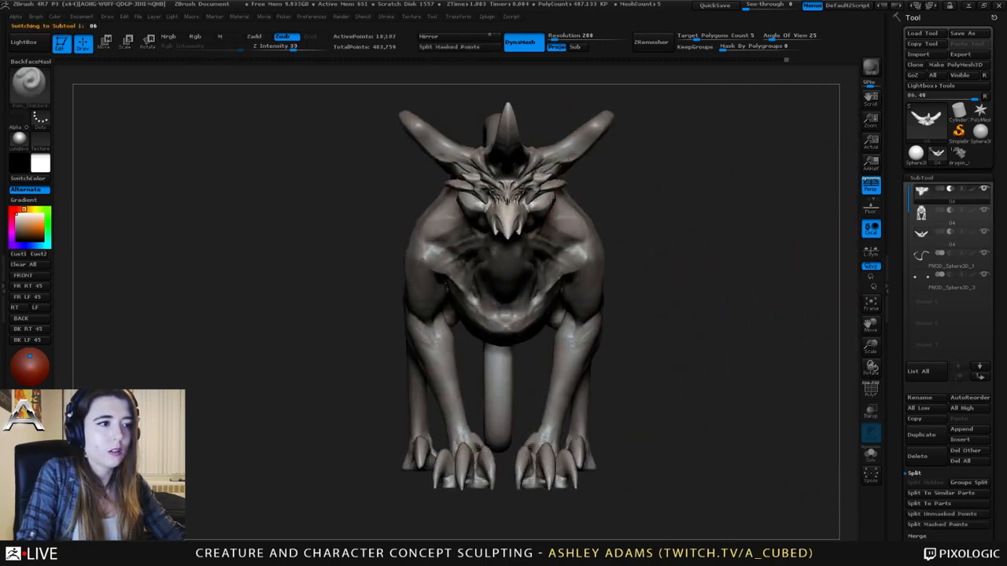
key(b)
key(s)
key(h)
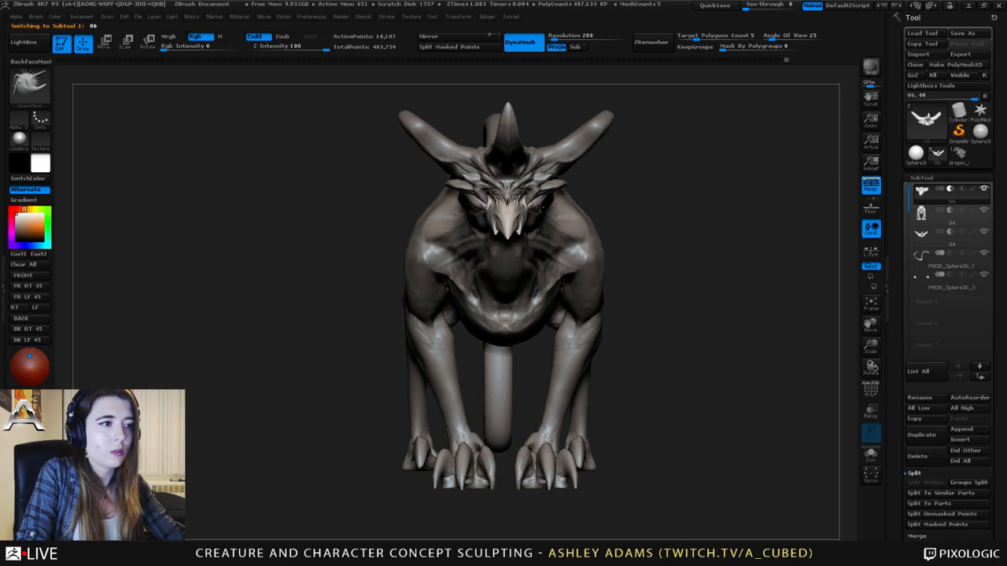
mouse_move(539, 207)
right_down()
mouse_move(503, 193)
mouse_move(542, 211)
right_up()
alt+click(533, 208)
alt+click(541, 195)
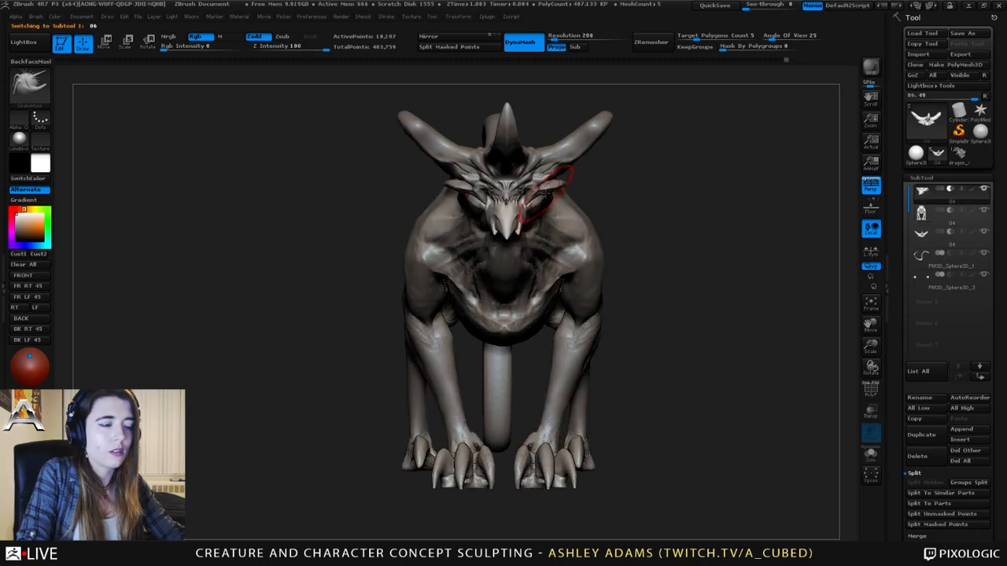
key(space)
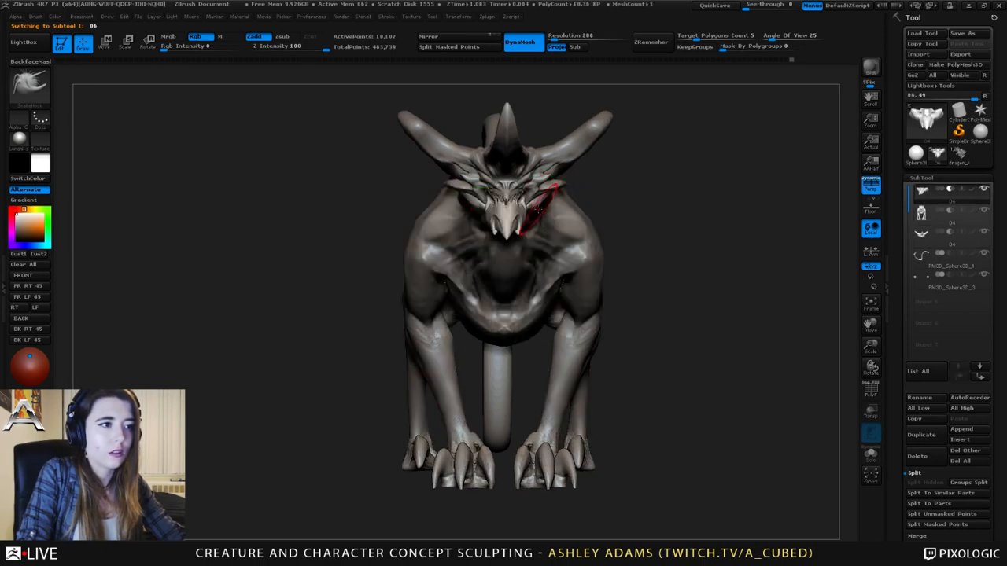
- Adjust the side prongs and upper side edges of the beak with SnakeHook
right_click(522, 228)
right_drag(540, 188, 529, 217)
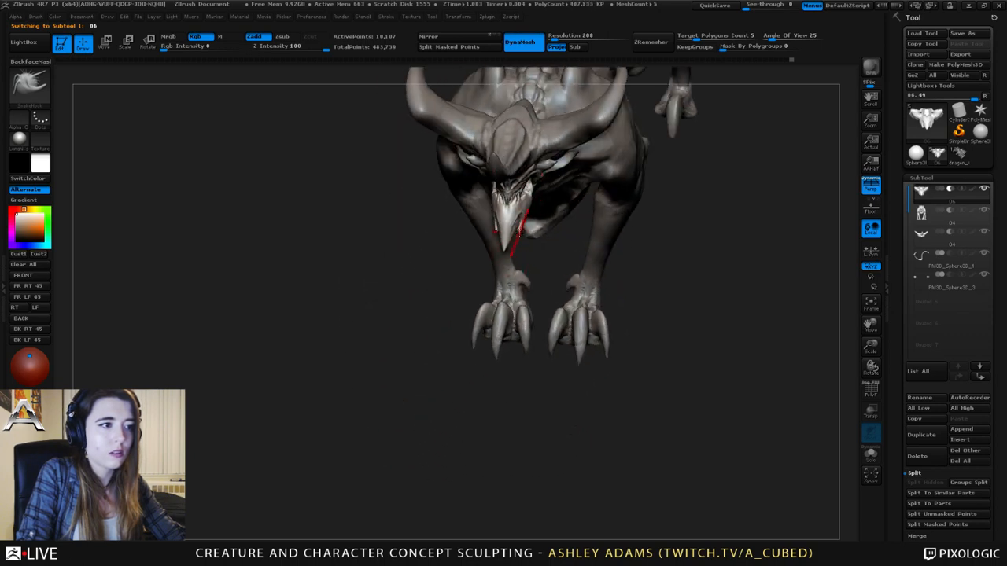
drag(519, 233, 516, 234)
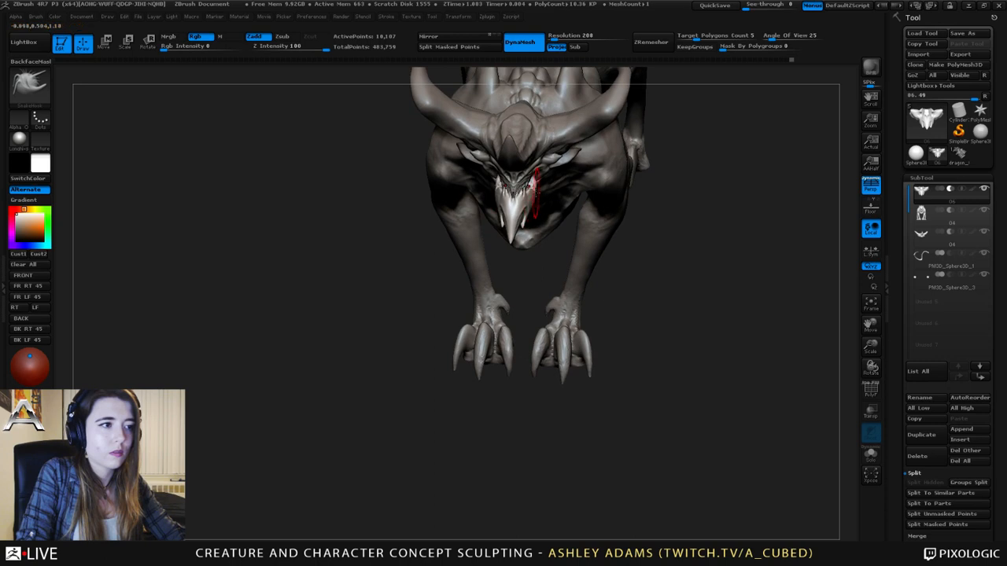
right_click(531, 195)
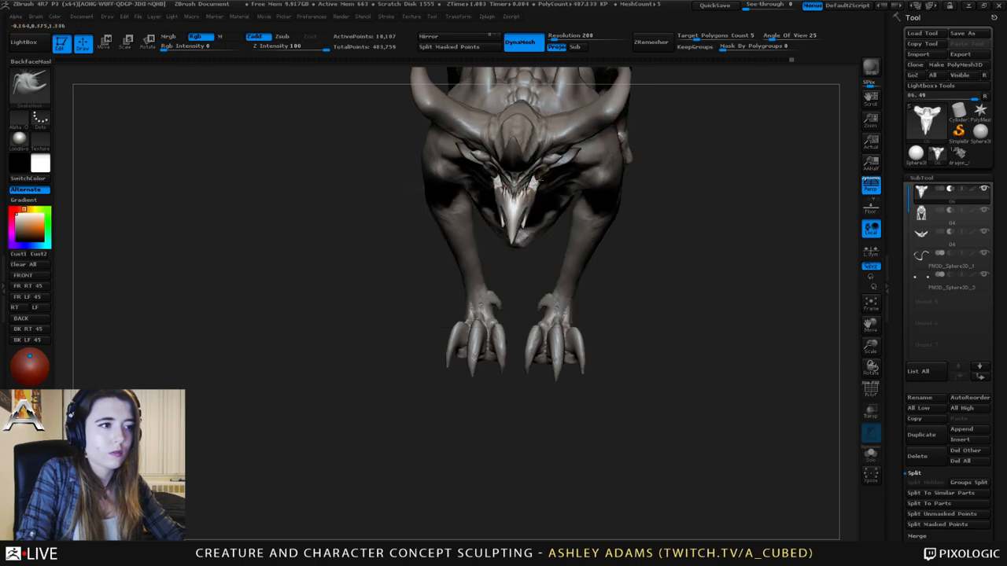
mouse_move(539, 180)
right_down()
mouse_move(554, 154)
mouse_move(521, 189)
mouse_move(537, 183)
mouse_move(516, 189)
mouse_move(525, 191)
mouse_move(456, 179)
mouse_move(454, 162)
mouse_move(478, 203)
mouse_move(497, 174)
mouse_move(460, 211)
mouse_move(434, 181)
mouse_move(430, 218)
right_up()
alt+right_drag(342, 202, 406, 236)
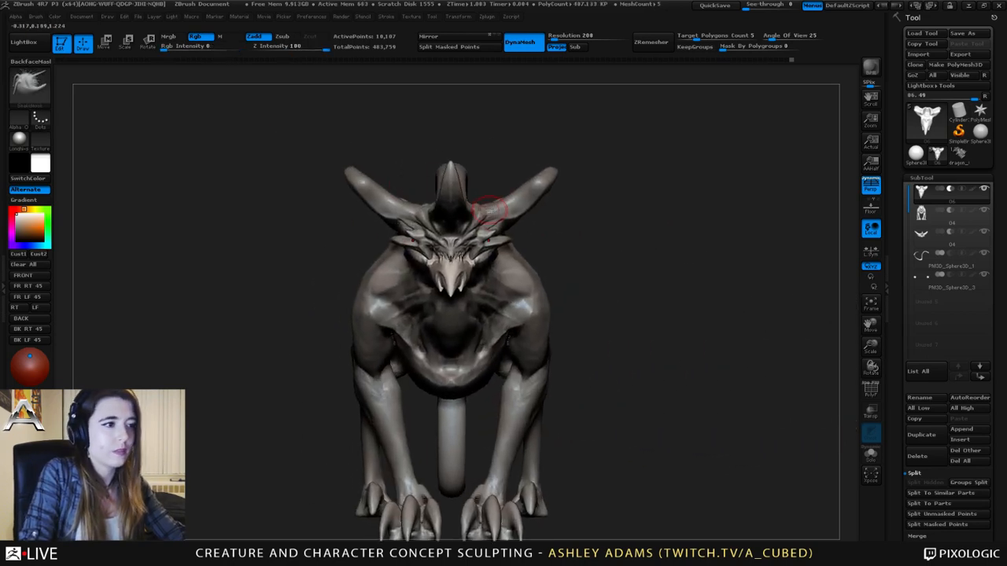
- Make the horned head the active subtool and pull the skin around the outer eye corners into shape with SnakeHook
right_click(497, 236)
alt+click(508, 242)
right_click(507, 242)
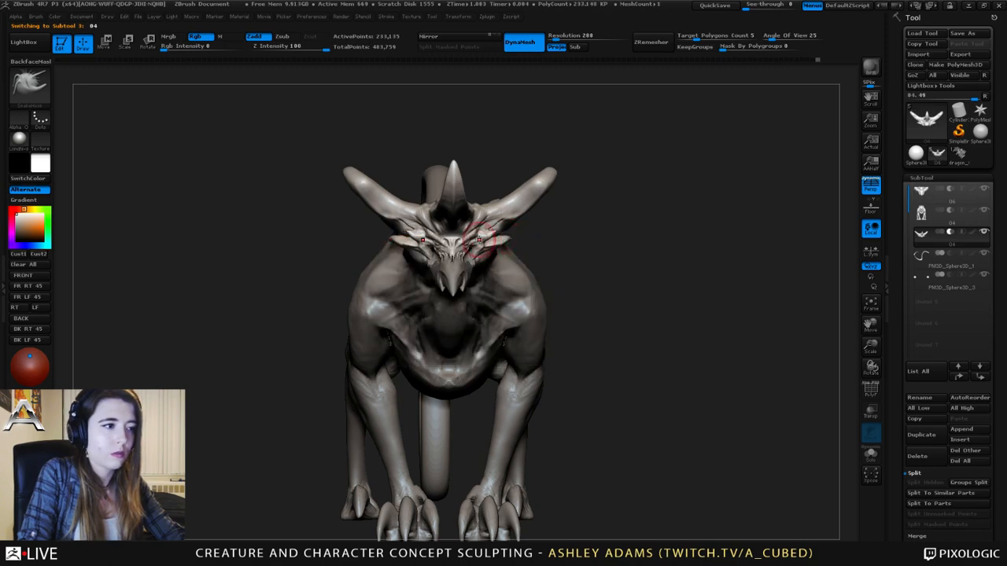
ctrl+right_drag(469, 221, 488, 245)
right_click(489, 247)
drag(489, 249, 480, 250)
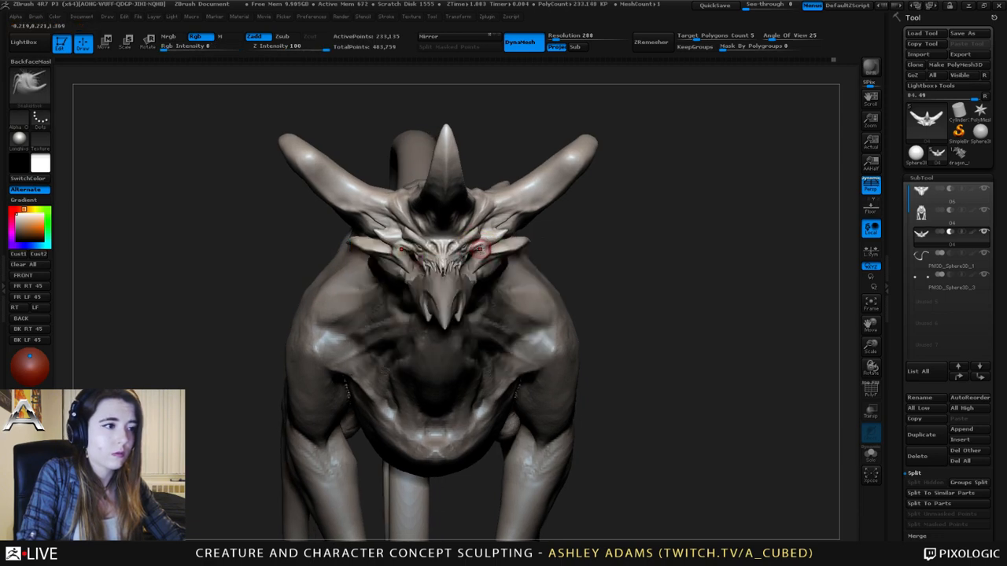
mouse_move(472, 249)
right_down()
mouse_move(382, 254)
mouse_move(485, 251)
right_up()
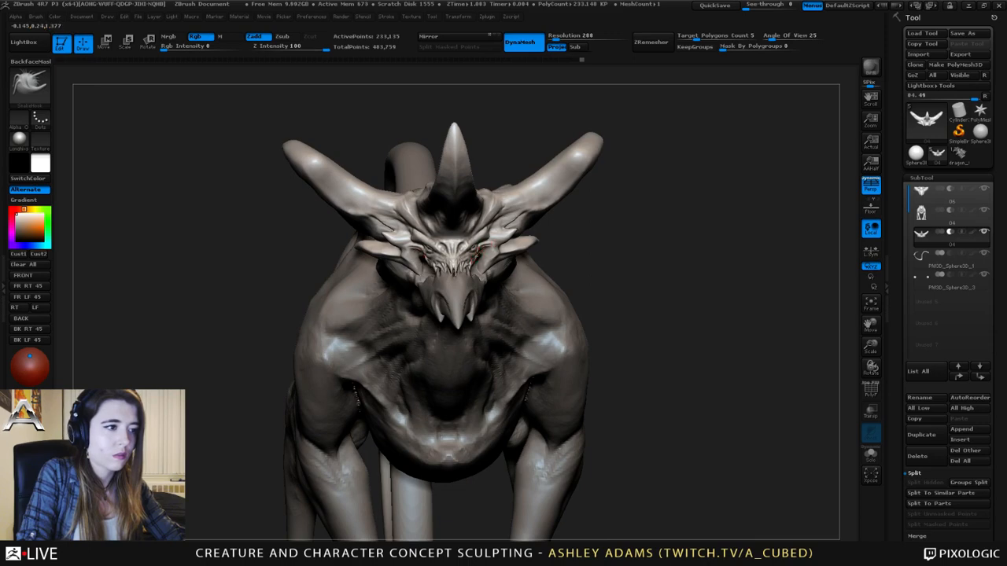
ctrl+right_drag(424, 247, 433, 265)
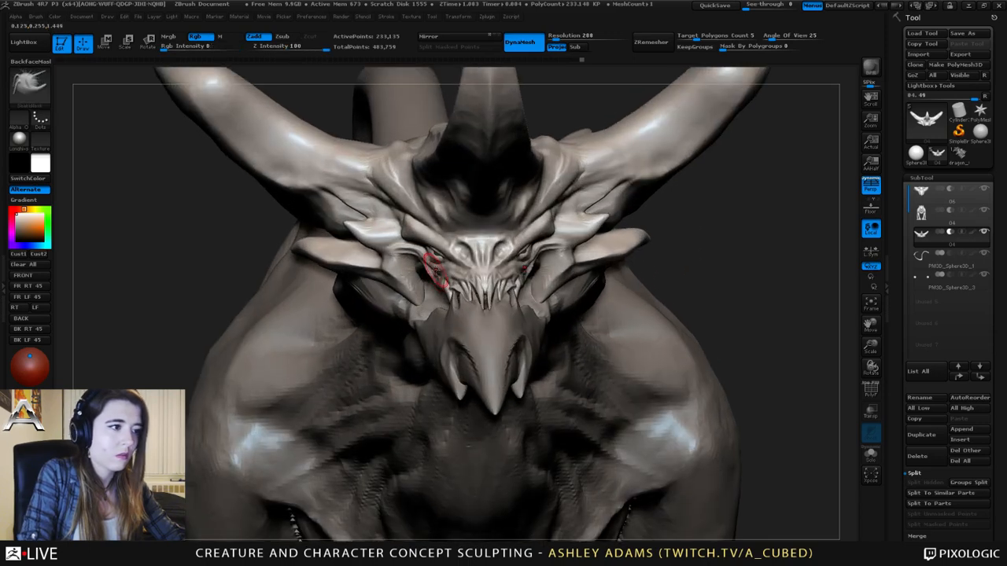
drag(432, 267, 426, 266)
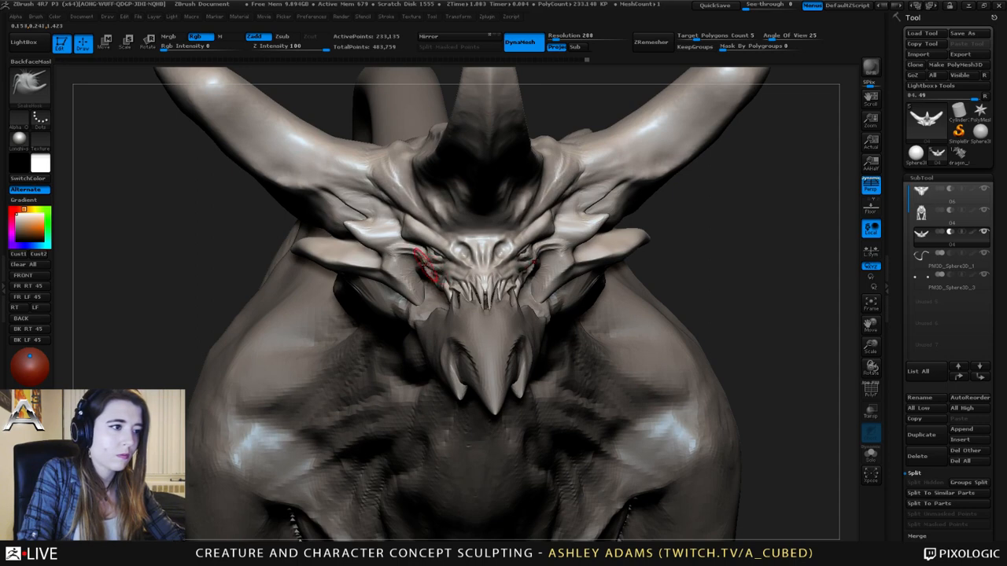
- Carve and deepen the paired hollows between the eyes, above the beak, with the Dam_Standard brush
ctrl+right_drag(426, 265, 453, 272)
key(b)
key(d)
key(s)
drag(454, 271, 449, 263)
mouse_move(449, 263)
right_down()
mouse_move(445, 281)
mouse_move(393, 251)
mouse_move(439, 260)
right_up()
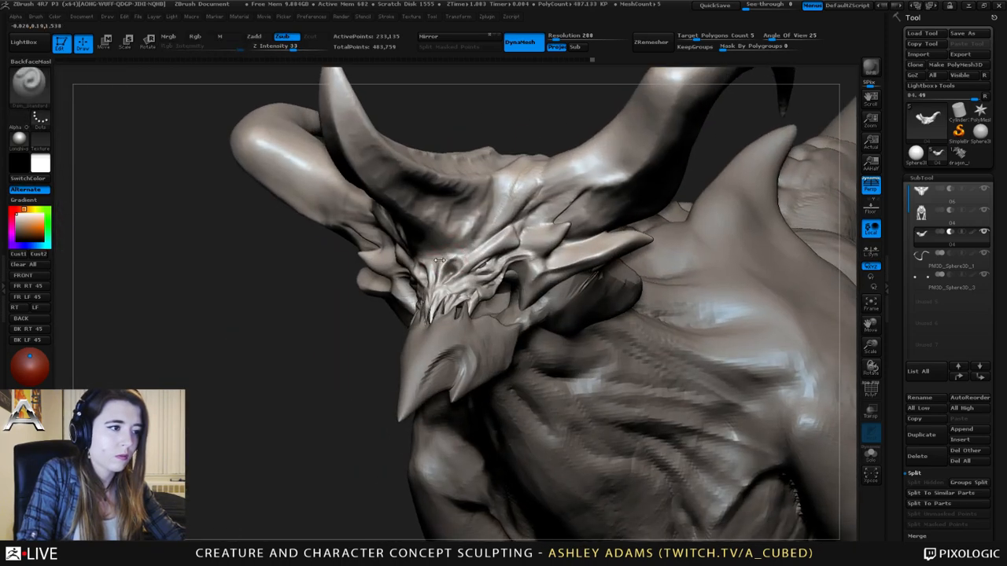
drag(455, 265, 451, 268)
right_drag(439, 260, 472, 264)
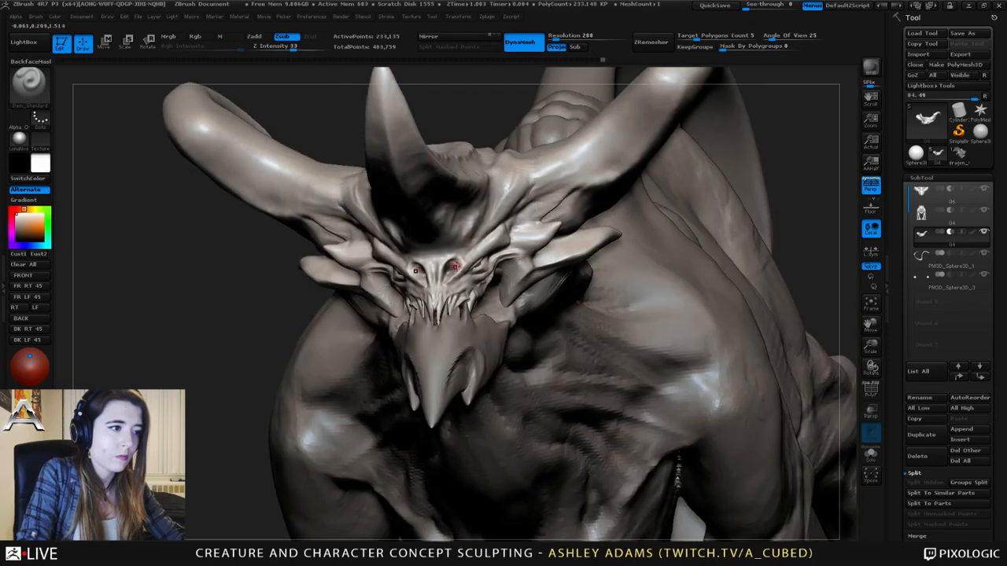
drag(450, 265, 452, 269)
- Refine the ridges around the hollows above the beak with ClayBuildup and Dam_Standard
key(b)
key(c)
key(b)
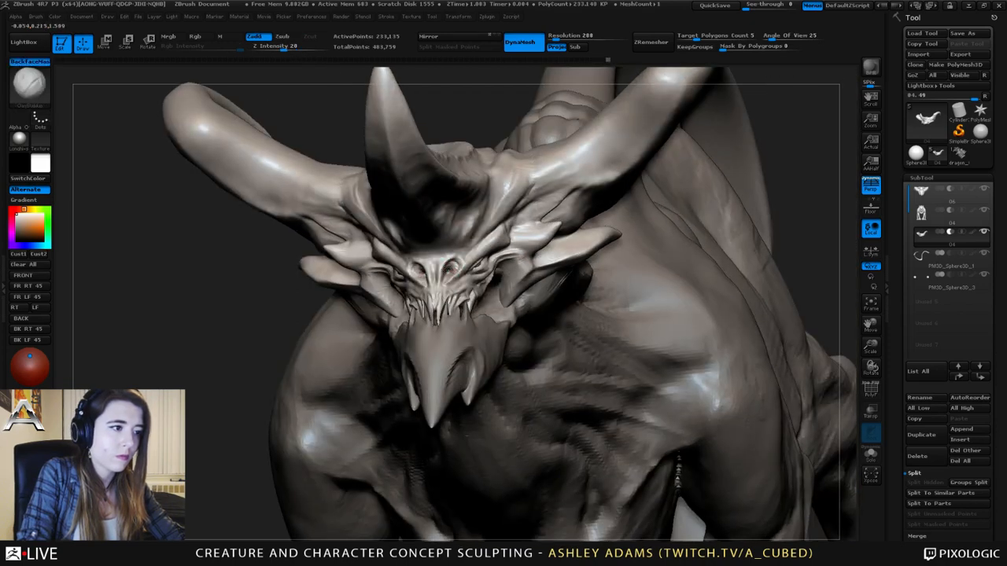
right_drag(452, 267, 426, 272)
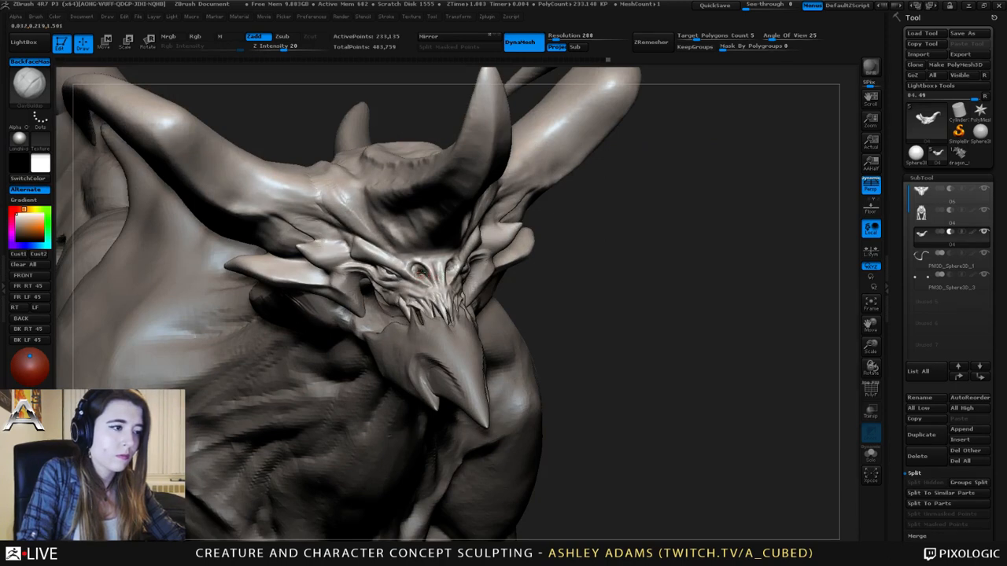
key(b)
key(d)
key(s)
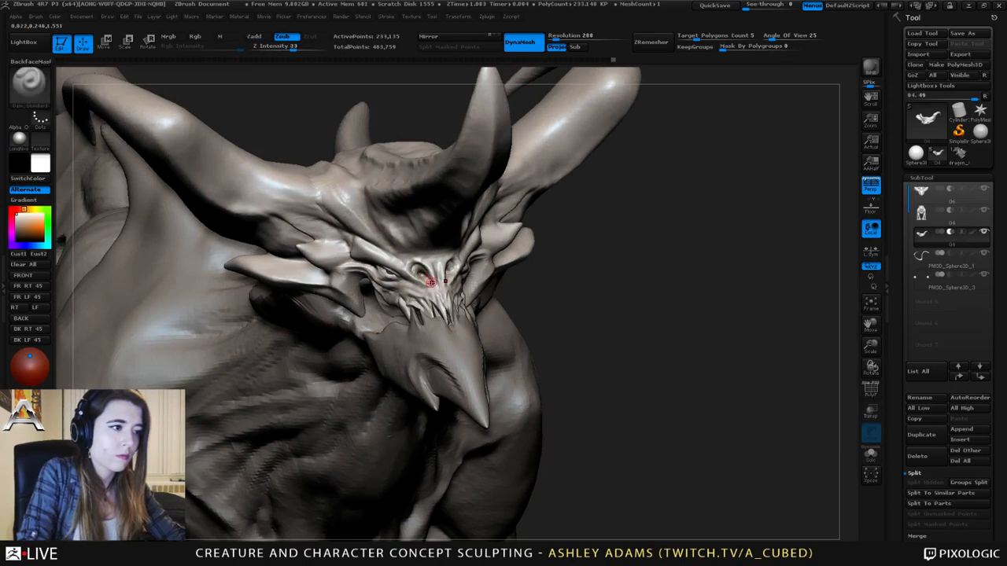
ctrl+right_drag(440, 287, 388, 229)
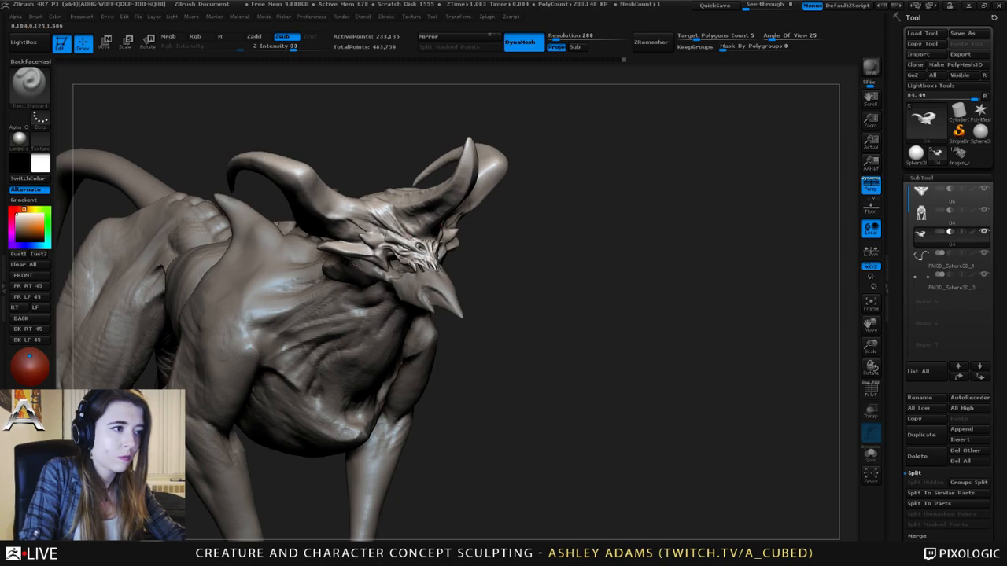
- Build up the skin folds above the eyes, below the nose horn, with the ClayBuildup brush
drag(700, 366, 548, 371)
key(b)
key(c)
key(b)
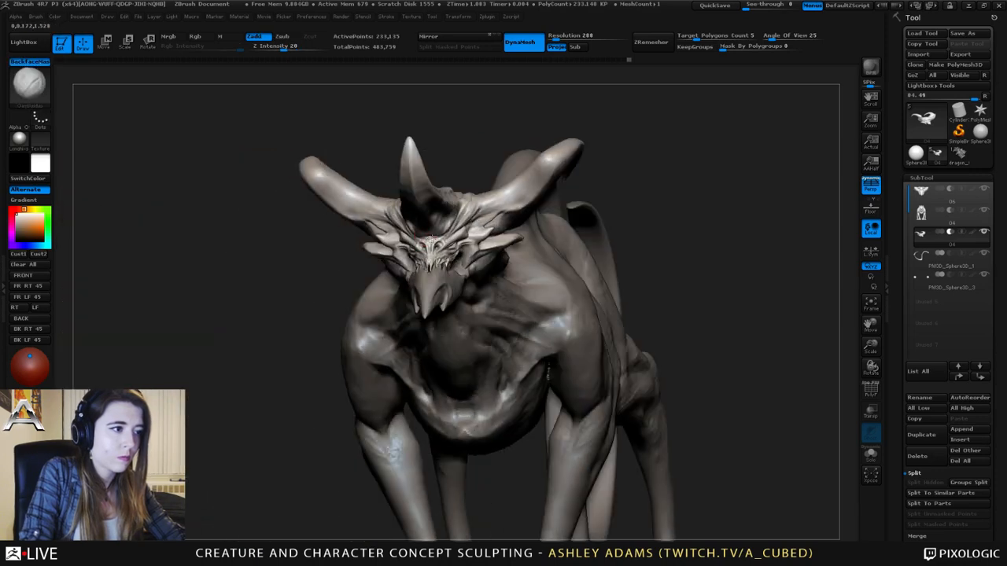
right_drag(432, 232, 411, 291)
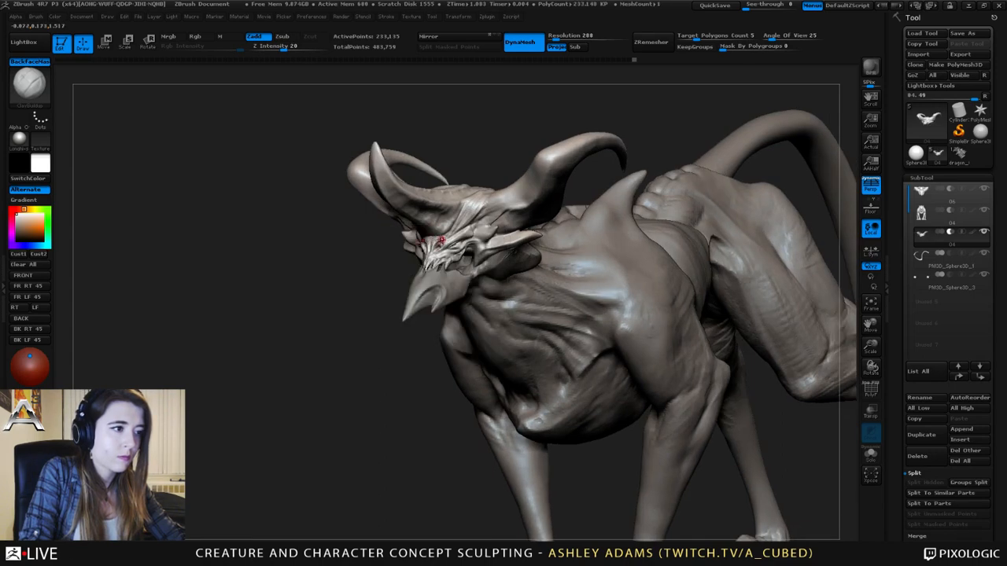
- Carve creases into the brow folds between the eyes and the nose horn with Dam_Standard
key(b)
key(d)
key(s)
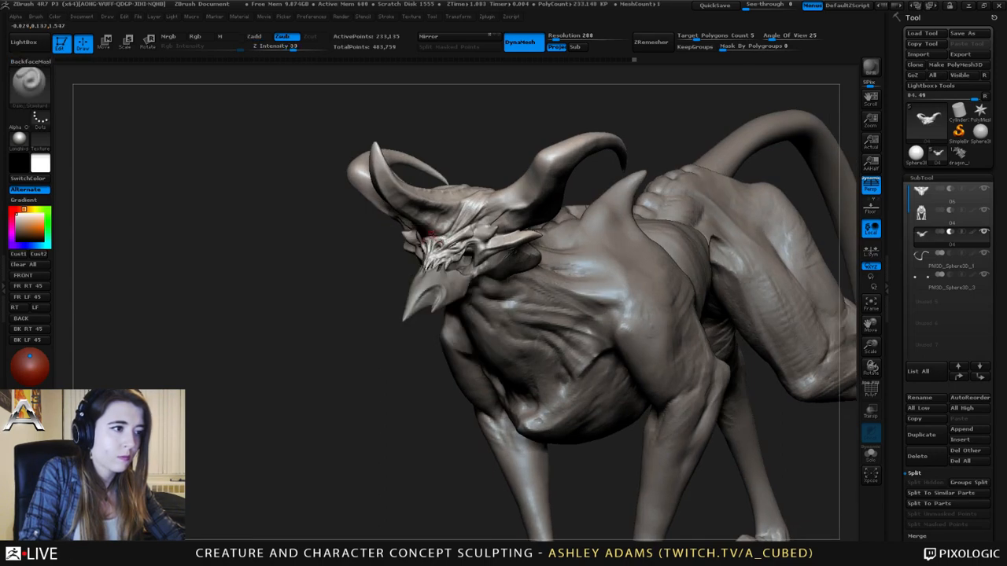
right_drag(431, 233, 492, 236)
- Pull the skin at the outer brow into shape with SnakeHook
key(b)
key(s)
key(h)
key(space)
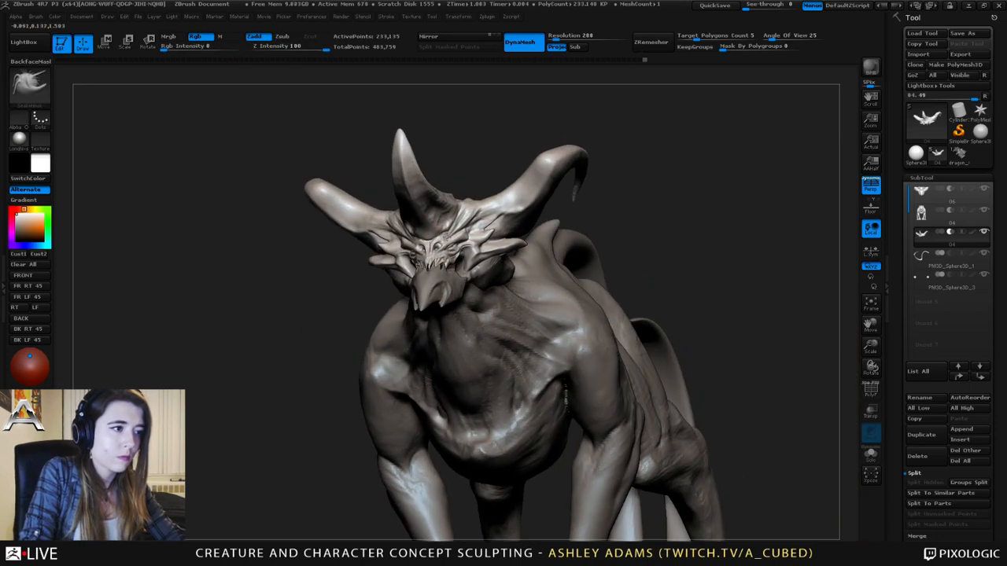
mouse_move(385, 237)
right_down()
mouse_move(472, 231)
mouse_move(352, 237)
mouse_move(409, 232)
right_up()
key(space)
- Thicken the outer brow folds with ClayBuildup and sharpen their creases with Dam_Standard
key(b)
key(c)
key(b)
key(b)
key(d)
key(s)
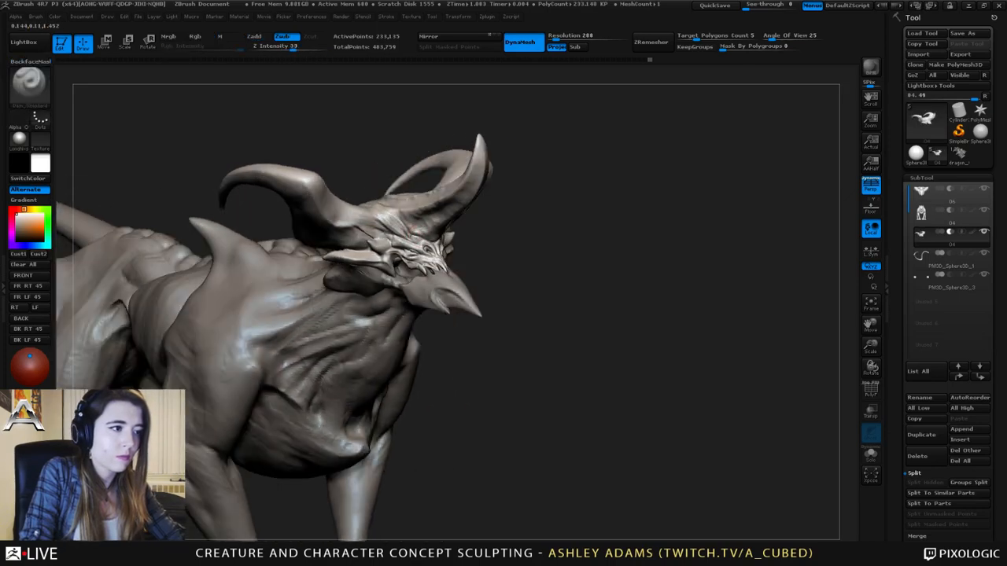
mouse_move(387, 225)
right_down()
mouse_move(471, 232)
mouse_move(459, 225)
mouse_move(445, 233)
mouse_move(464, 230)
mouse_move(460, 243)
right_up()
- Refine the brow ridges at the base of the nose horn with ClayBuildup and SnakeHook
key(b)
key(c)
key(b)
key(b)
key(s)
key(h)
key(b)
key(c)
key(b)
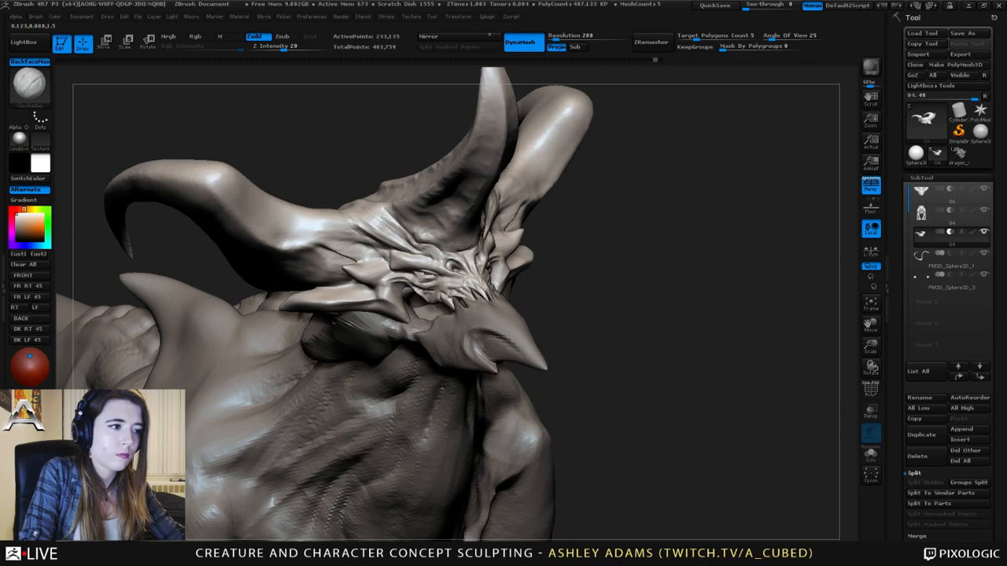
right_drag(464, 248, 467, 241)
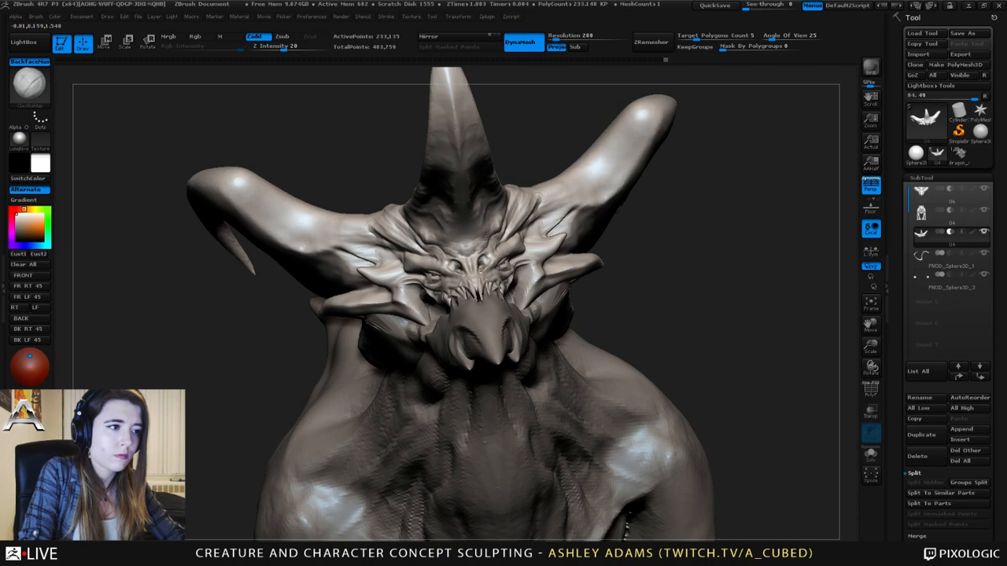
- Cut a deeper crease along the brow above the eye hollow with Dam_Standard
right_drag(486, 234, 461, 236)
key(b)
key(d)
key(s)
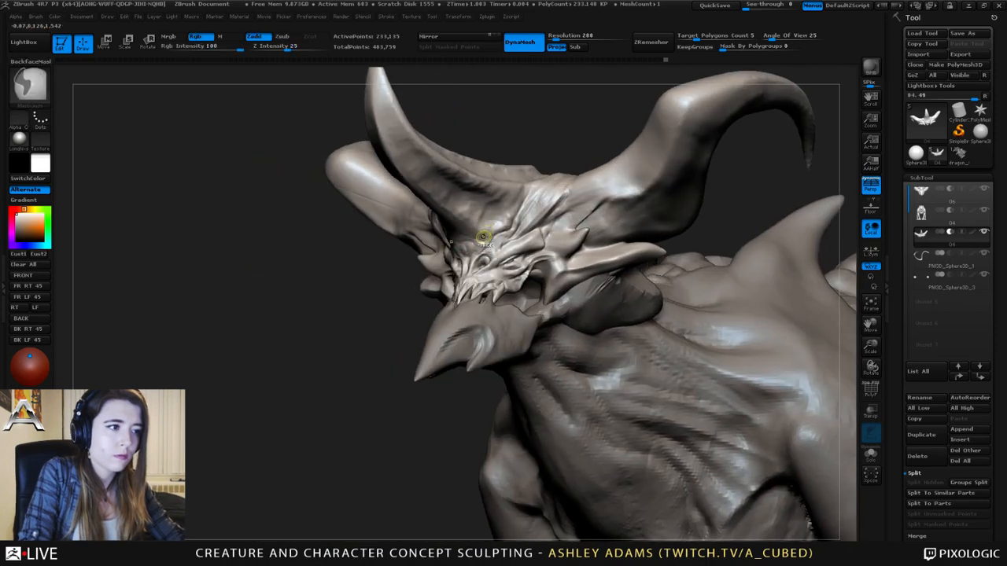
drag(479, 241, 506, 227)
mouse_move(505, 227)
right_down()
mouse_move(489, 229)
mouse_move(501, 228)
right_up()
- Fill out the skin between the eye hollow and the nose horn base with ClayBuildup
key(b)
key(c)
key(b)
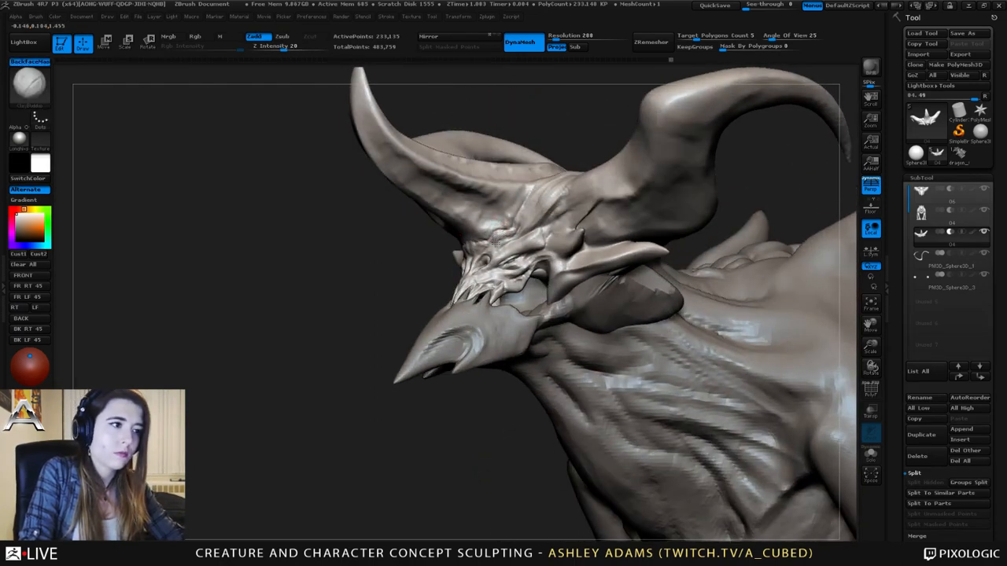
right_drag(476, 238, 359, 171)
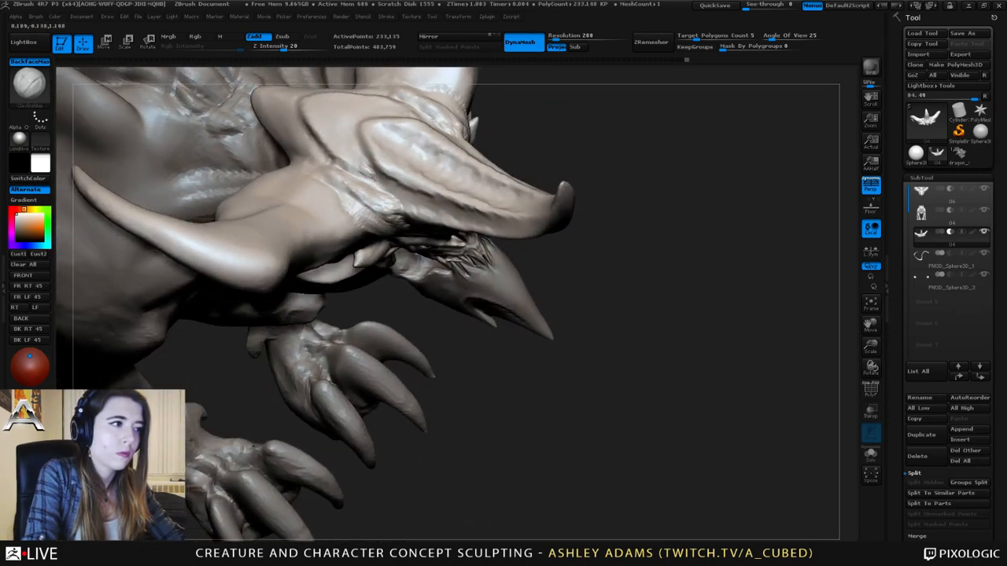
- Carve creases from the forehead down the side of the nose horn base with Dam_Standard
key(b)
key(d)
key(s)
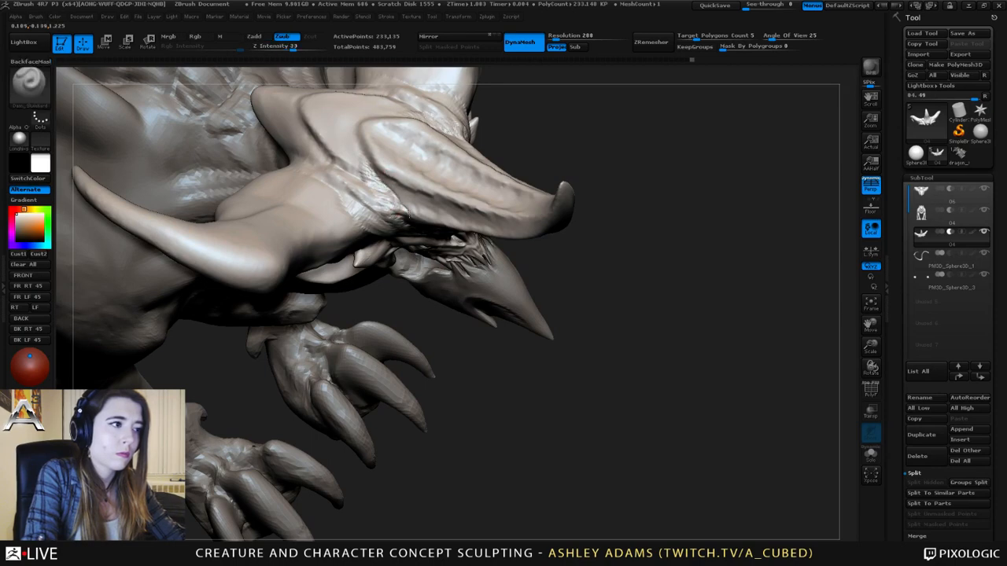
mouse_move(399, 202)
right_down()
mouse_move(407, 213)
mouse_move(393, 206)
right_up()
drag(394, 207, 402, 228)
mouse_move(413, 243)
ctrl+right_down()
mouse_move(422, 184)
mouse_move(333, 197)
ctrl+right_up()
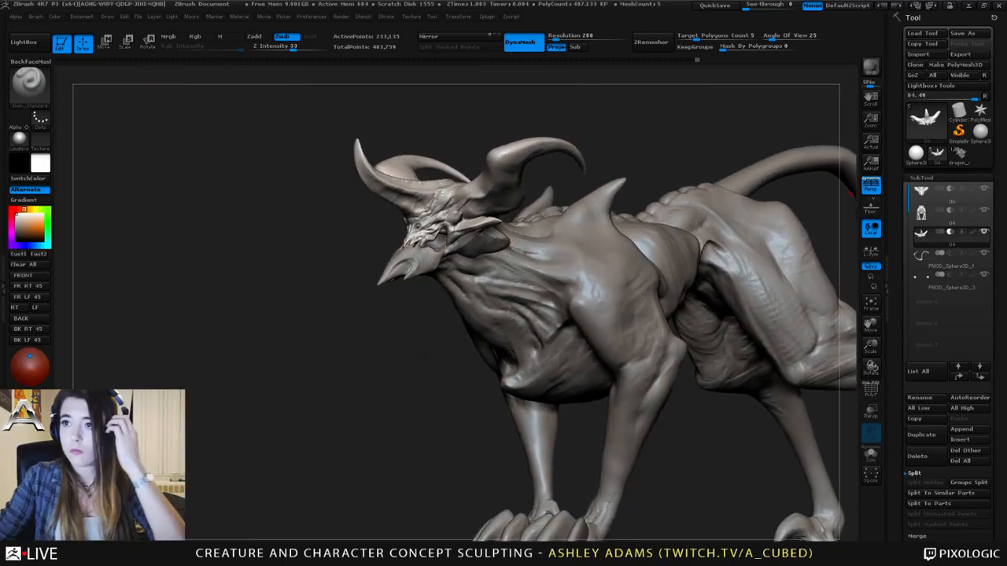
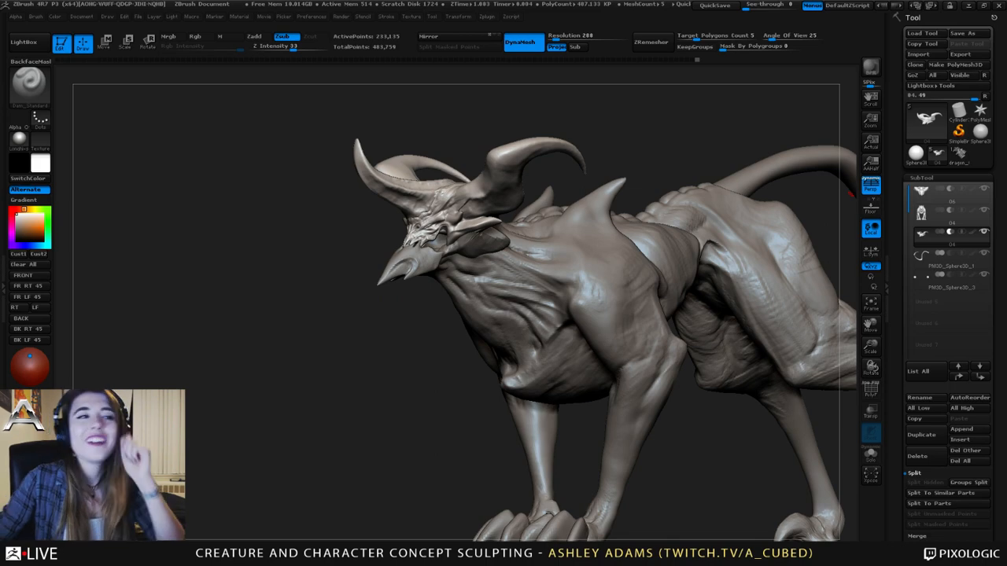
- Carve a sharp crease from the bend of the large side horn down to its base with Dam_Standard
drag(316, 260, 366, 168)
right_drag(327, 124, 336, 113)
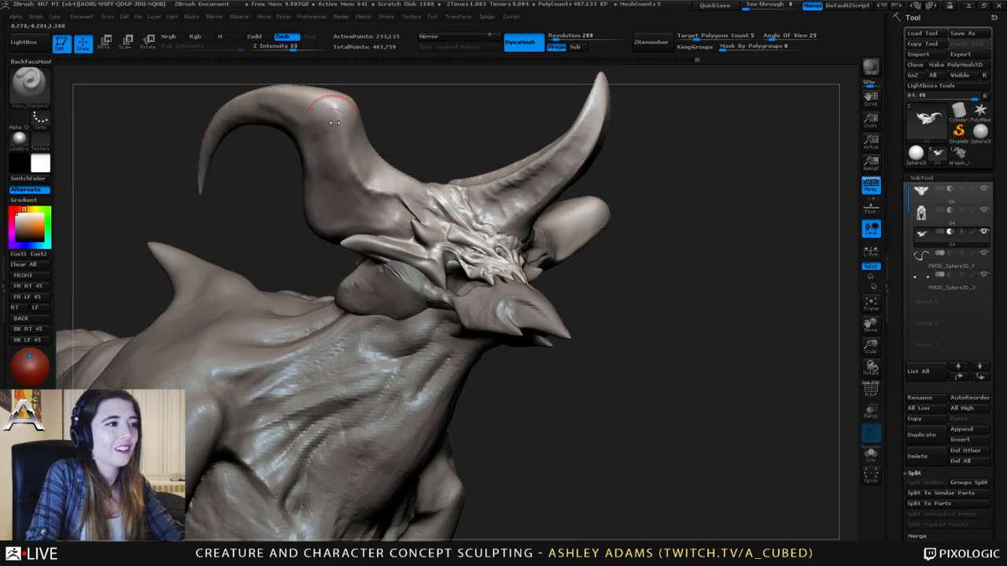
drag(306, 103, 341, 120)
mouse_move(358, 183)
mouse_down()
mouse_move(397, 192)
mouse_move(361, 185)
mouse_up()
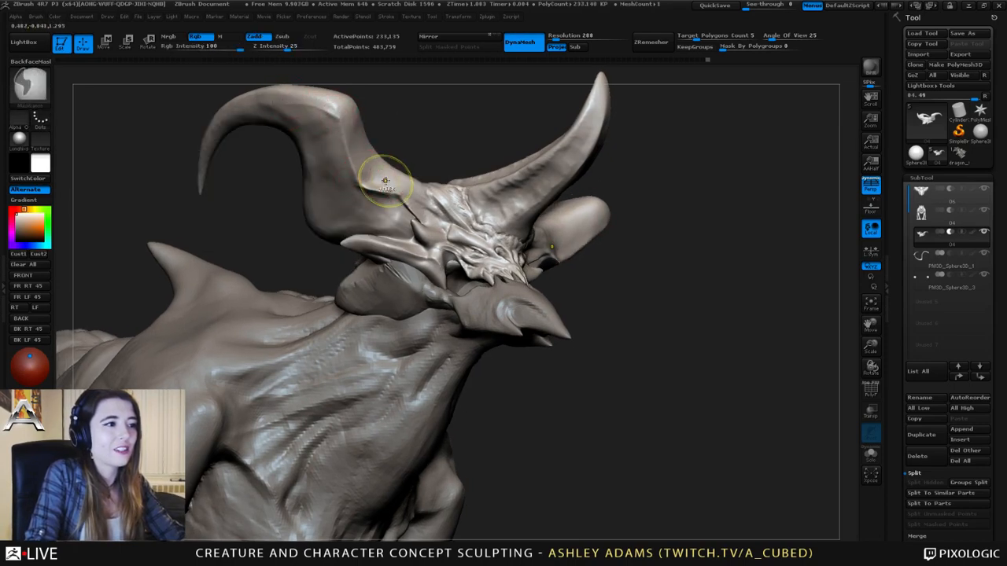
- Deepen the crease where the large side horn meets the head and build up the surrounding surface
right_drag(386, 182, 343, 186)
key(2)
drag(351, 187, 368, 191)
mouse_move(376, 193)
right_down()
mouse_move(417, 195)
mouse_move(409, 198)
right_up()
mouse_move(367, 188)
mouse_down()
mouse_move(384, 196)
mouse_move(360, 197)
mouse_move(381, 207)
mouse_move(357, 187)
mouse_move(370, 196)
mouse_up()
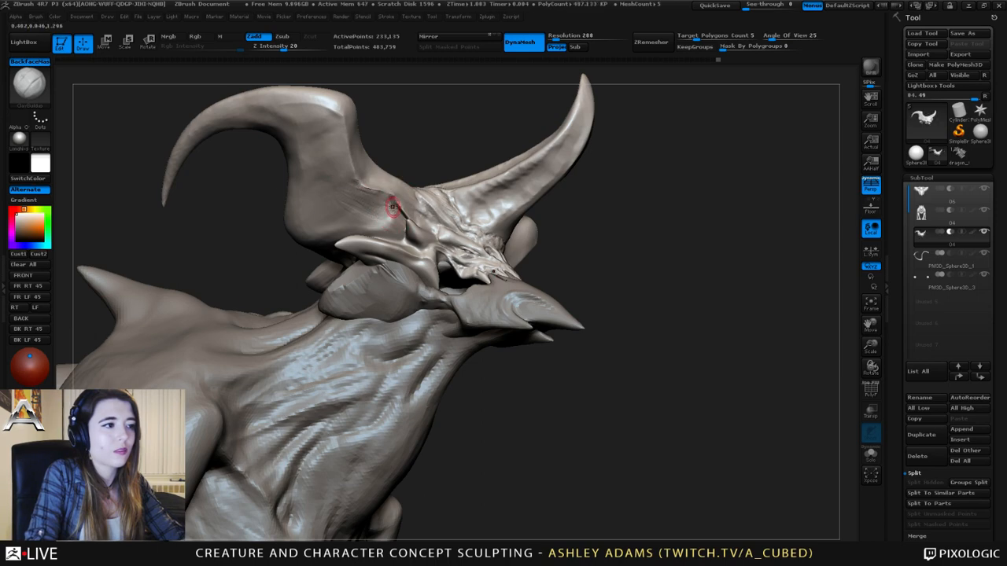
- Carve wrinkles into the skin in front of the large side horn's base with Dam_Standard
mouse_move(388, 197)
right_down()
mouse_move(411, 207)
mouse_move(403, 211)
mouse_move(413, 200)
right_up()
key(b)
key(d)
key(s)
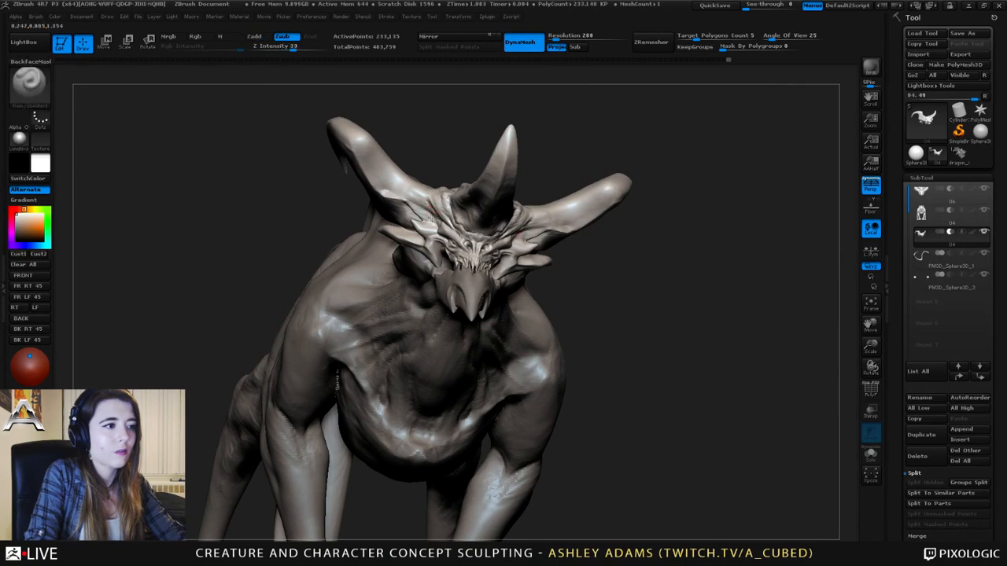
right_drag(424, 197, 431, 204)
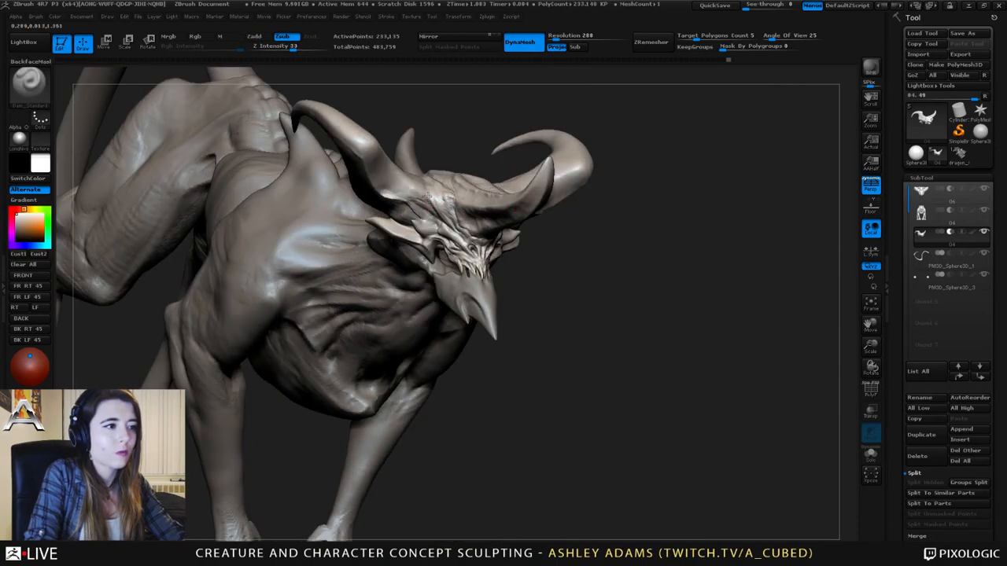
- Build up the folds between the large side horn's base and the brow with ClayBuildup
key(b)
key(c)
key(b)
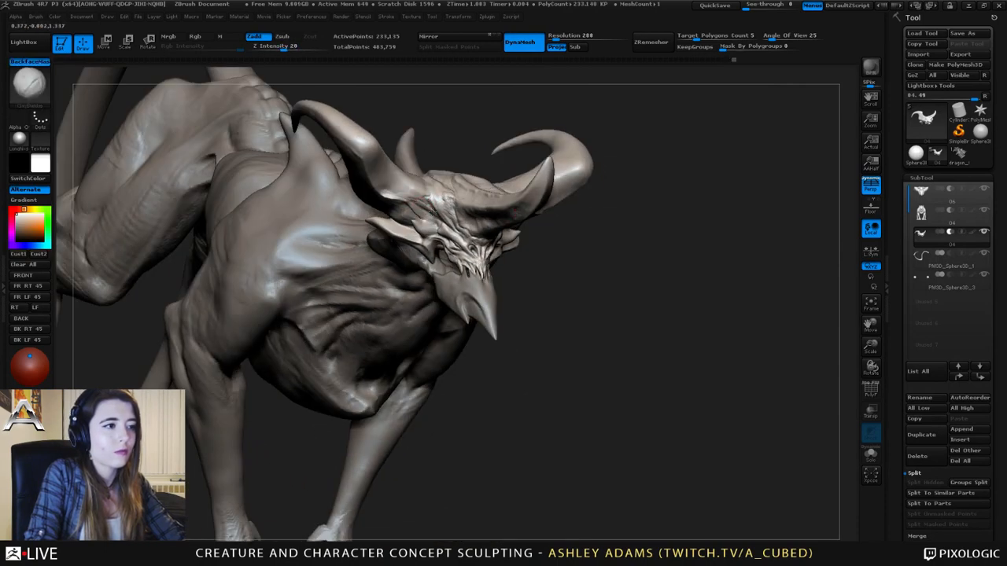
right_drag(437, 209, 425, 211)
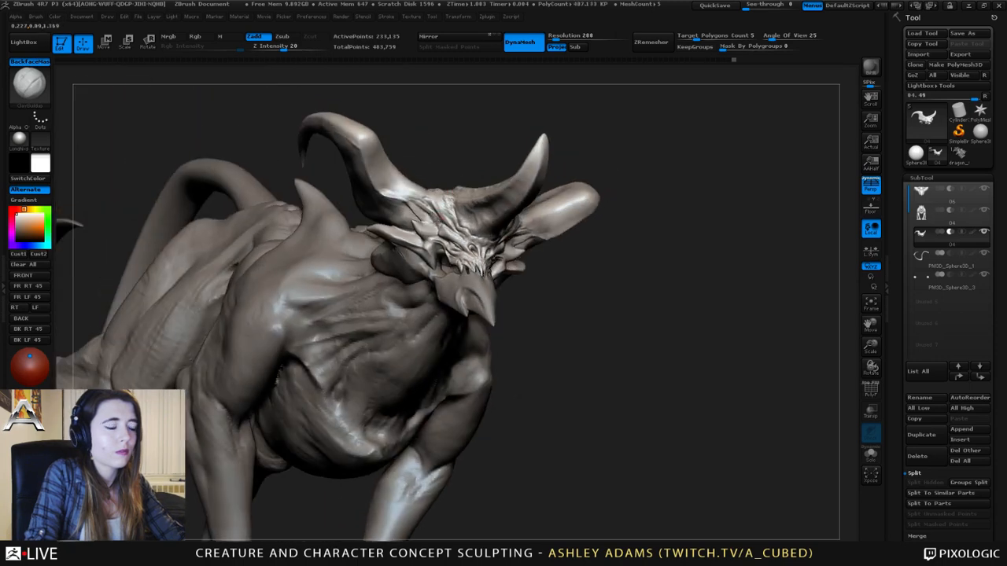
- Sharpen the creases between the side horn's base and the cheek spikes with Dam_Standard
key(b)
key(d)
key(s)
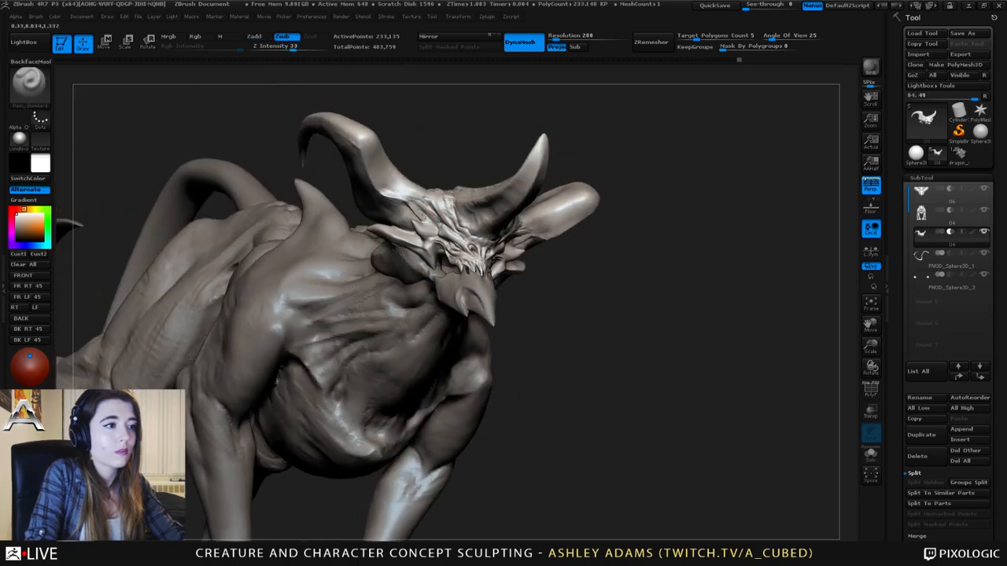
right_drag(421, 215, 462, 210)
right_click(461, 210)
right_drag(384, 199, 385, 210)
- Add volume to the skin above the small cheek spike with ClayBuildup
key(b)
key(c)
key(b)
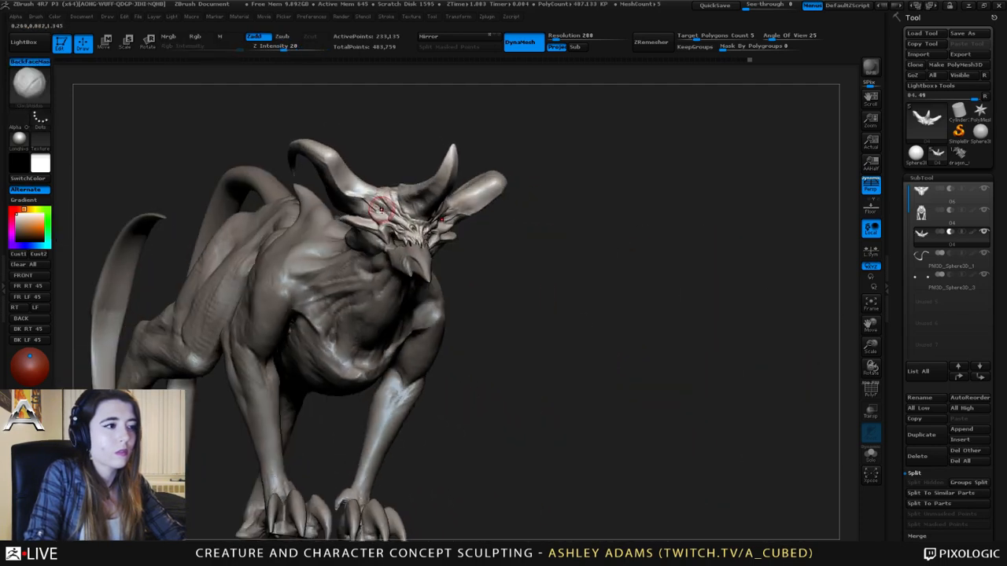
drag(383, 211, 379, 211)
right_drag(383, 211, 384, 213)
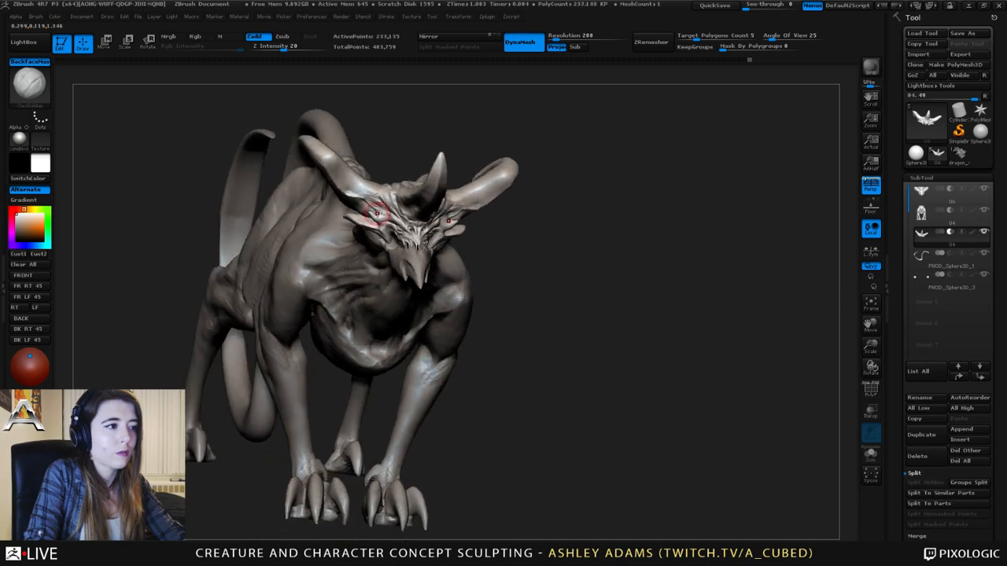
- Carve creases around the base of the small cheek spike with Dam_Standard
key(b)
key(d)
key(s)
drag(381, 214, 387, 217)
mouse_move(387, 218)
right_down()
mouse_move(381, 206)
mouse_move(425, 206)
mouse_move(339, 216)
right_up()
ctrl+right_drag(437, 220, 415, 285)
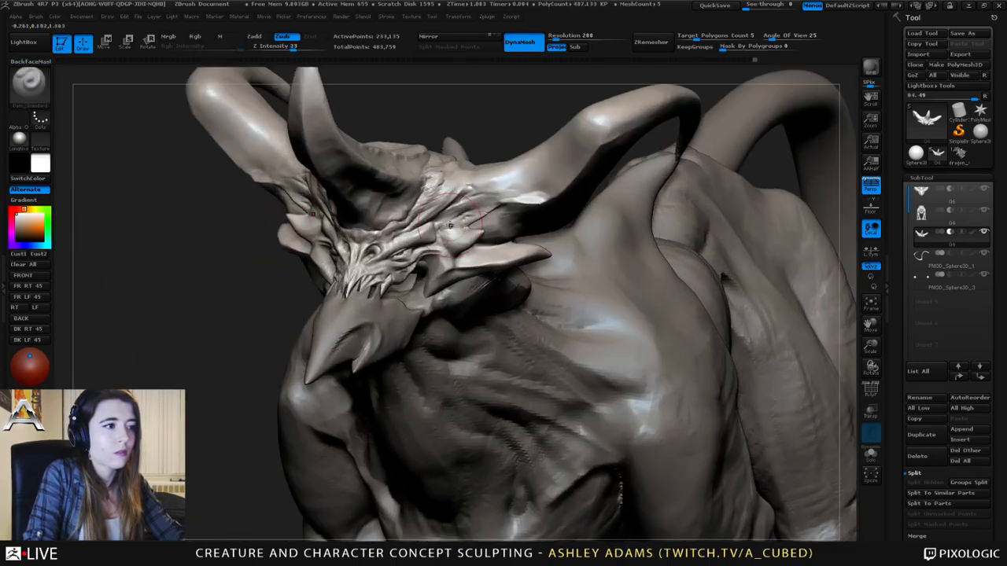
right_click(415, 285)
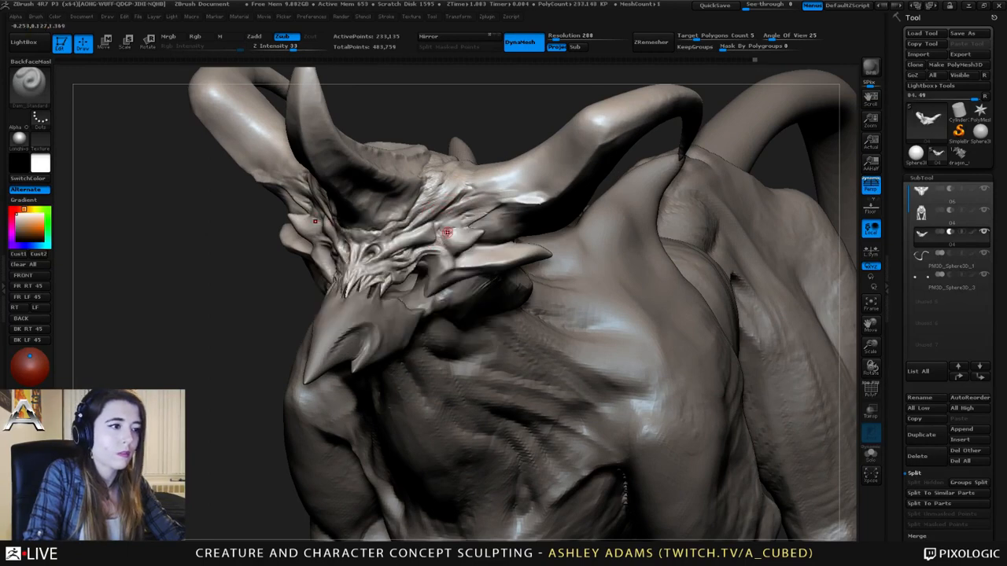
- Soften and fill the area beside the small cheek spike with ClayBuildup
key(b)
key(c)
key(b)
ctrl+right_drag(440, 244, 526, 221)
right_drag(415, 211, 442, 212)
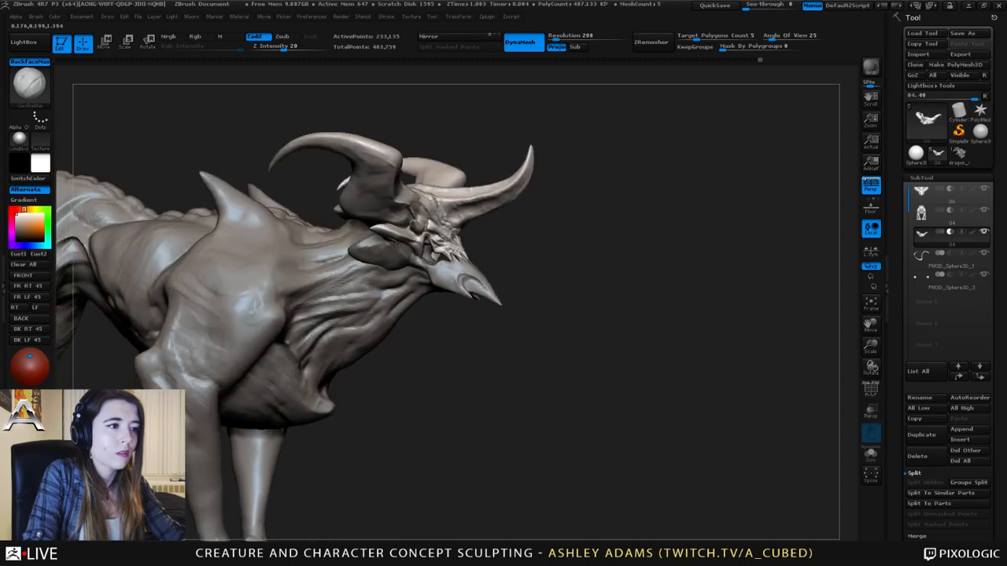
- Make the beak the active subtool and subdivide its mesh once
alt+click(450, 230)
alt+click(466, 277)
right_drag(471, 275, 489, 295)
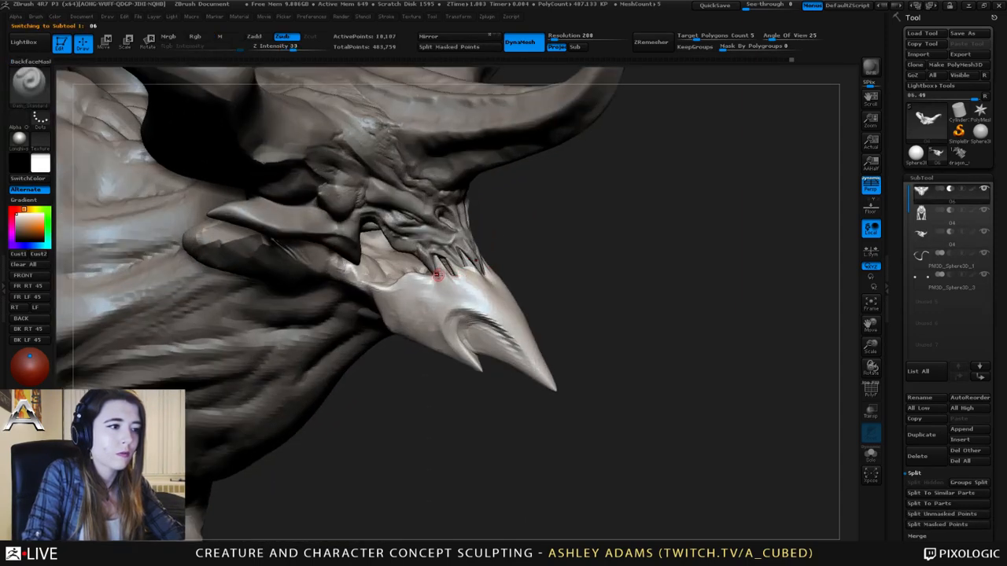
key(ctrl+d)
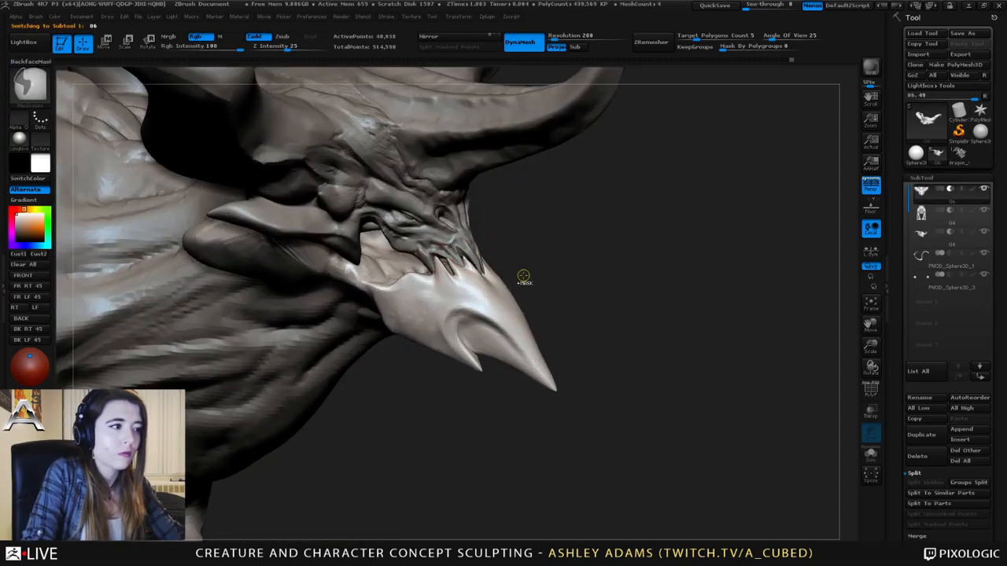
- Undo the last beak stroke and build up the upper beak under the pointed skin prongs with ClayBuildup
mouse_move(522, 277)
right_down()
mouse_move(498, 202)
mouse_move(450, 284)
right_up()
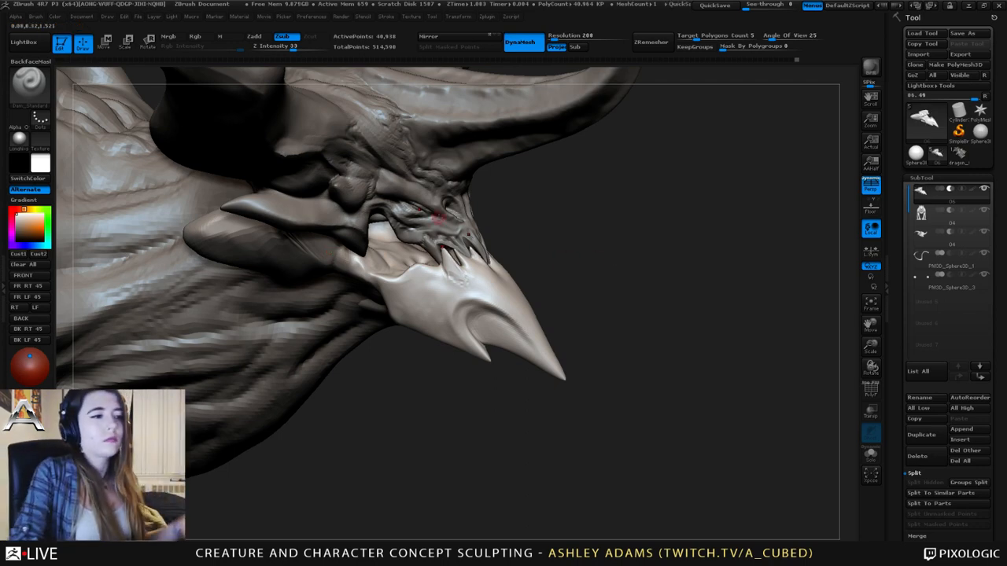
drag(610, 236, 469, 268)
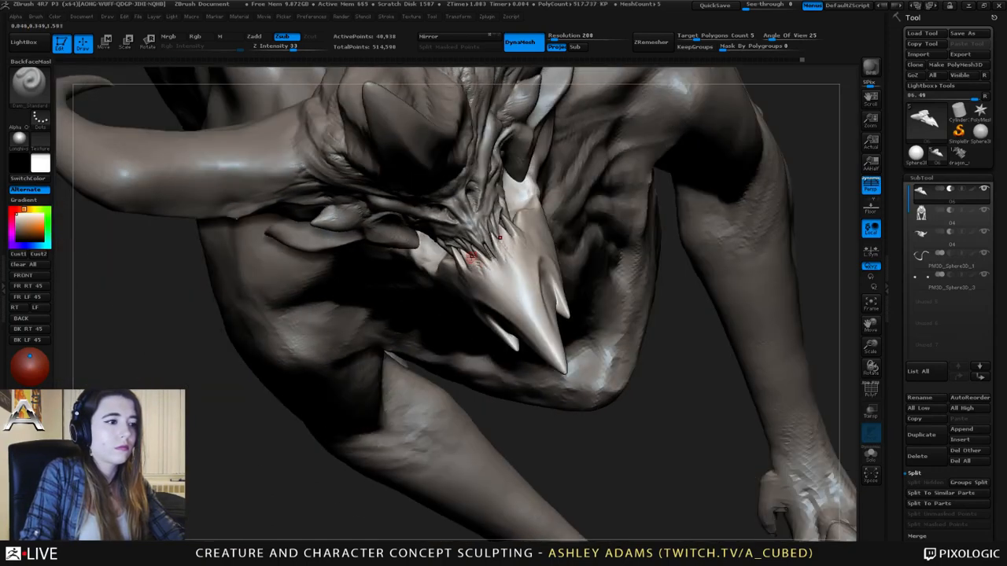
key(ctrl+z)
right_drag(403, 256, 473, 259)
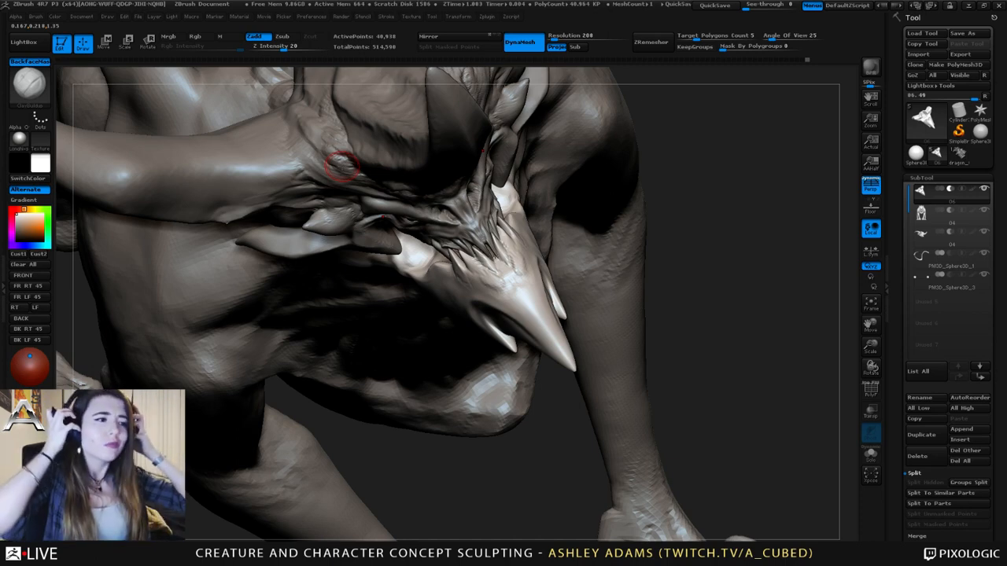
mouse_move(495, 264)
right_down()
mouse_move(478, 235)
mouse_move(489, 250)
right_up()
key(space)
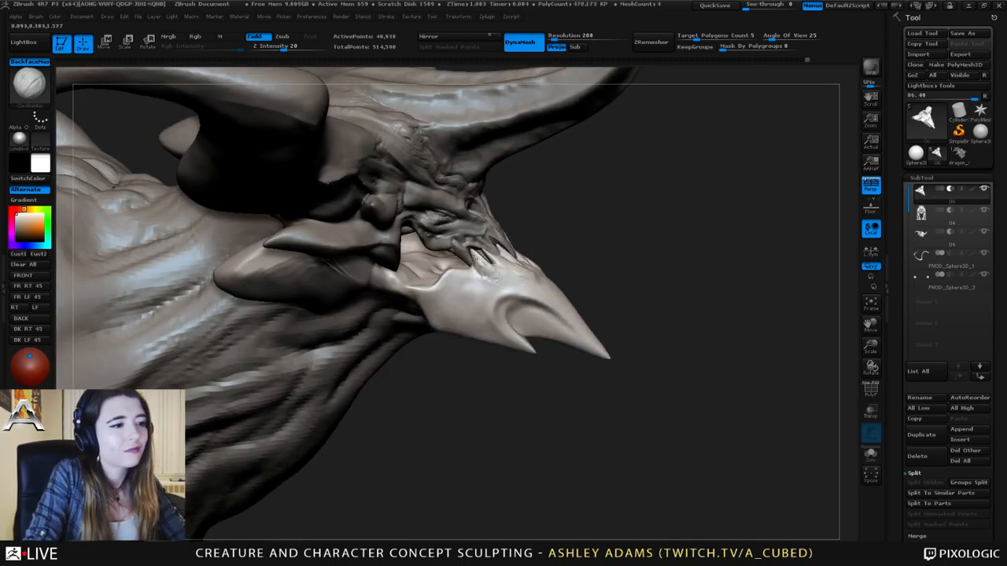
mouse_move(474, 260)
right_down()
mouse_move(475, 289)
mouse_move(455, 315)
mouse_move(481, 301)
right_up()
- Carve grooves into the beak surface just below the pointed skin prongs with Dam_Standard
key(b)
key(d)
key(s)
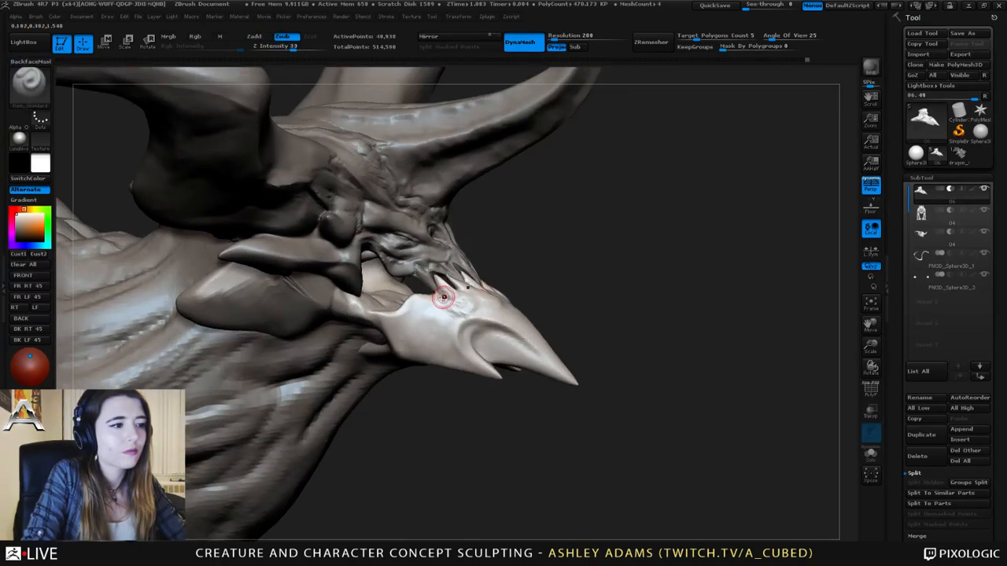
drag(443, 293, 462, 306)
right_drag(458, 296, 475, 312)
- Build up the side of the beak between the skin prongs and the side barb with ClayBuildup
key(b)
key(c)
key(b)
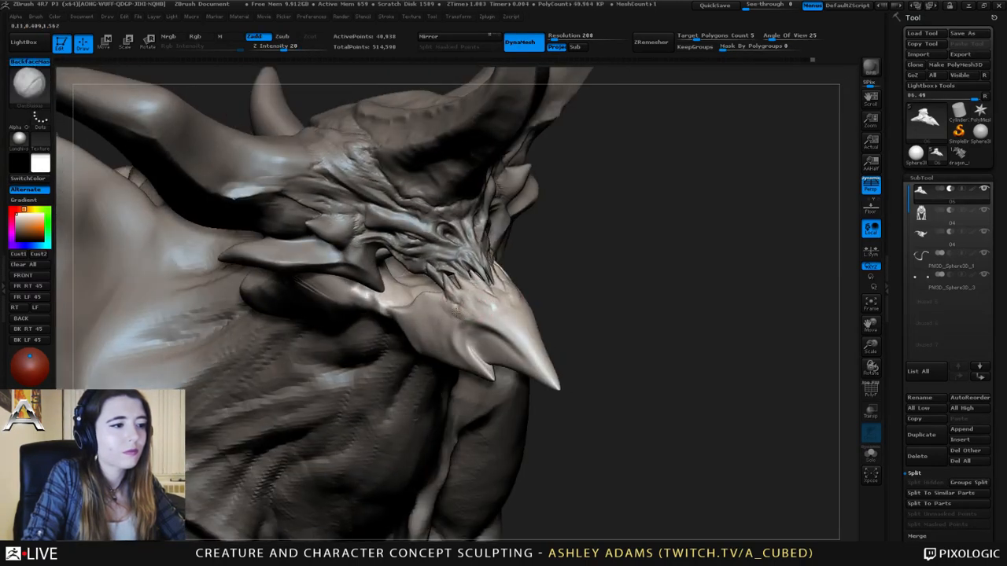
mouse_move(503, 328)
right_down()
mouse_move(495, 332)
mouse_move(506, 317)
right_up()
- Cut further creases across the top of the beak near the skin prongs with Dam_Standard
key(b)
key(d)
key(s)
mouse_move(501, 289)
mouse_down()
mouse_move(514, 333)
mouse_move(520, 303)
mouse_move(532, 313)
mouse_move(529, 289)
mouse_up()
- Switch to a larger SnakeHook brush and alternate the active subtool between the horned head and the beak
mouse_move(515, 343)
ctrl+right_down()
mouse_move(498, 319)
mouse_move(534, 312)
mouse_move(493, 251)
mouse_move(492, 262)
mouse_move(524, 226)
ctrl+right_up()
key(space)
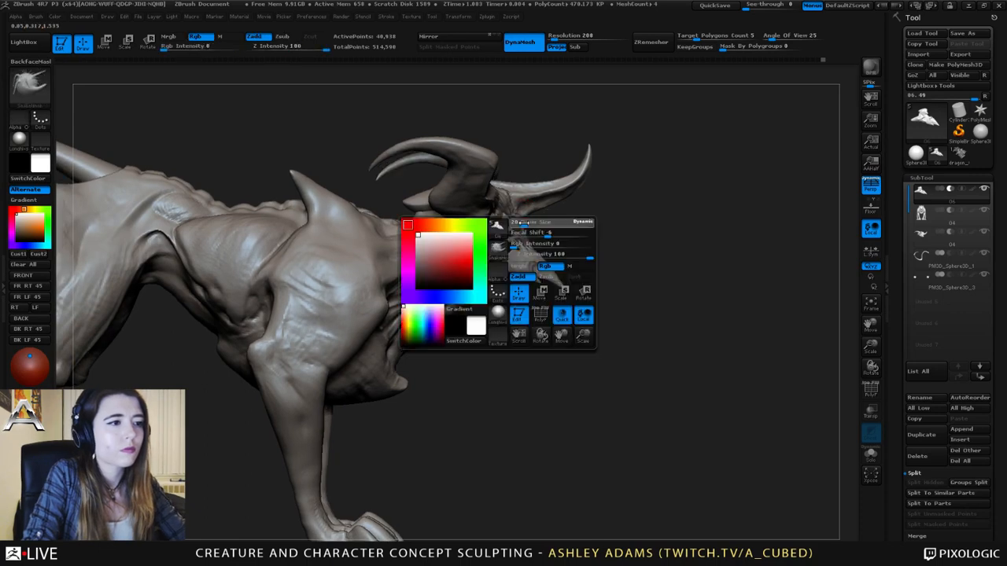
drag(524, 223, 530, 223)
ctrl+right_drag(522, 208, 542, 237)
alt+click(541, 237)
key(space)
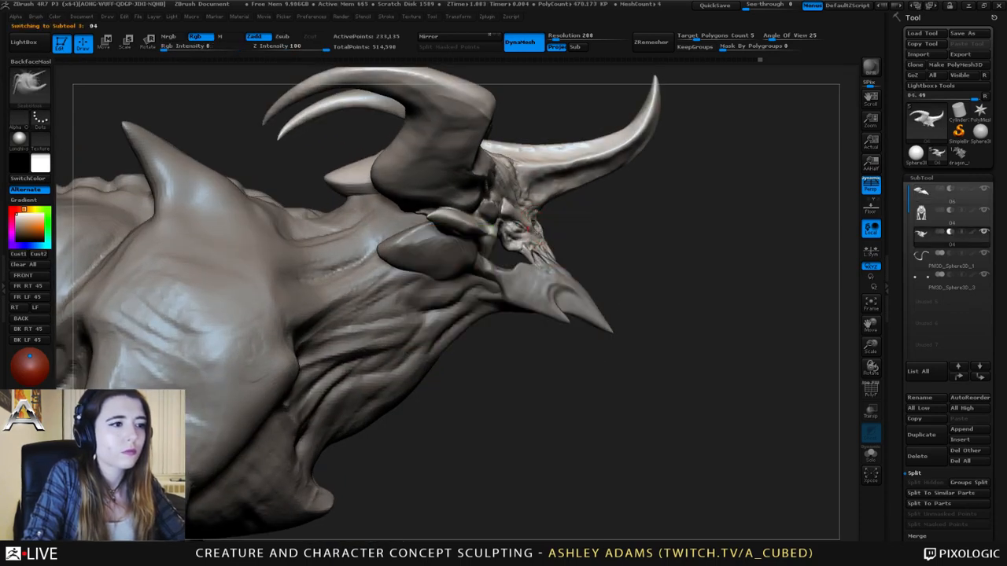
key(space)
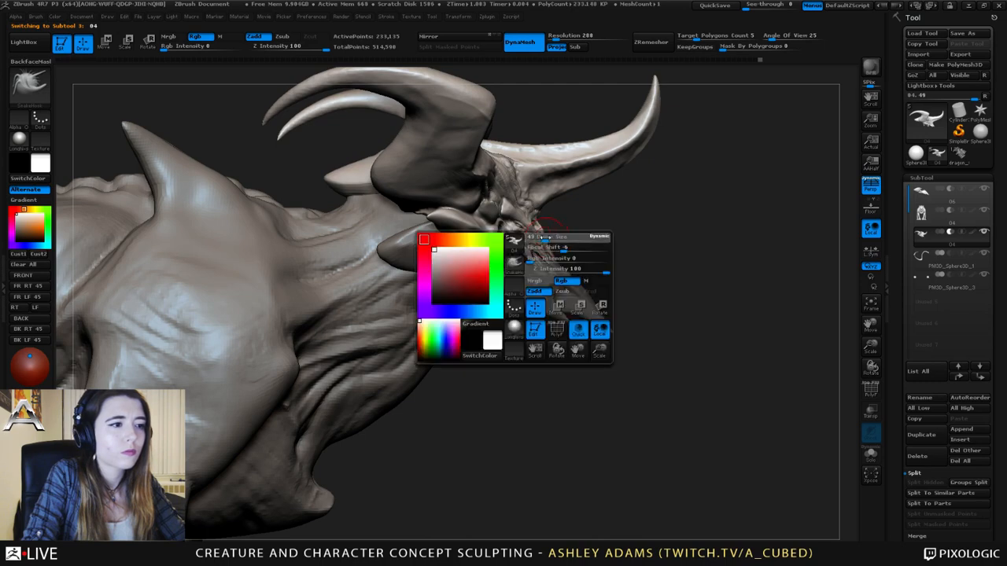
drag(540, 239, 545, 240)
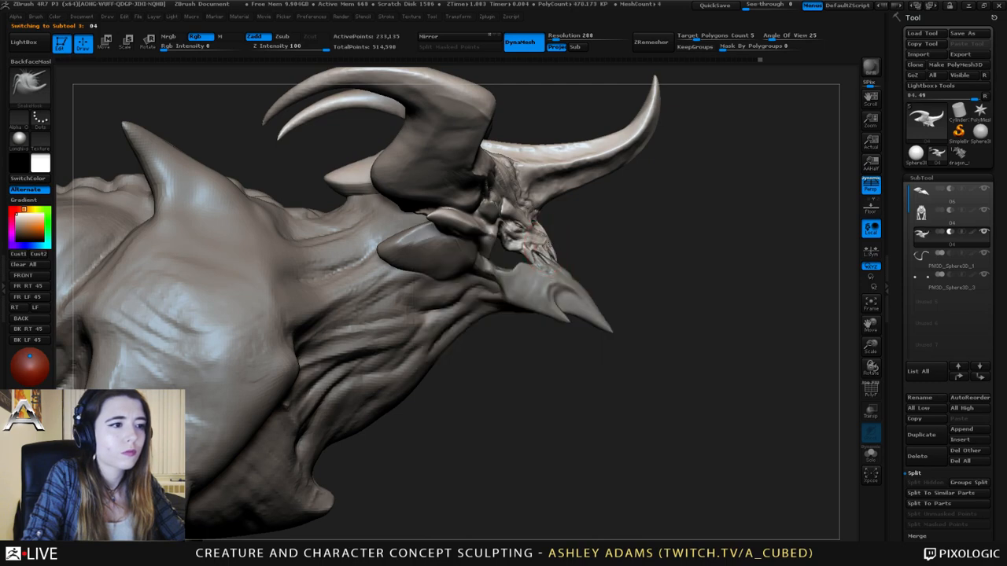
alt+click(551, 250)
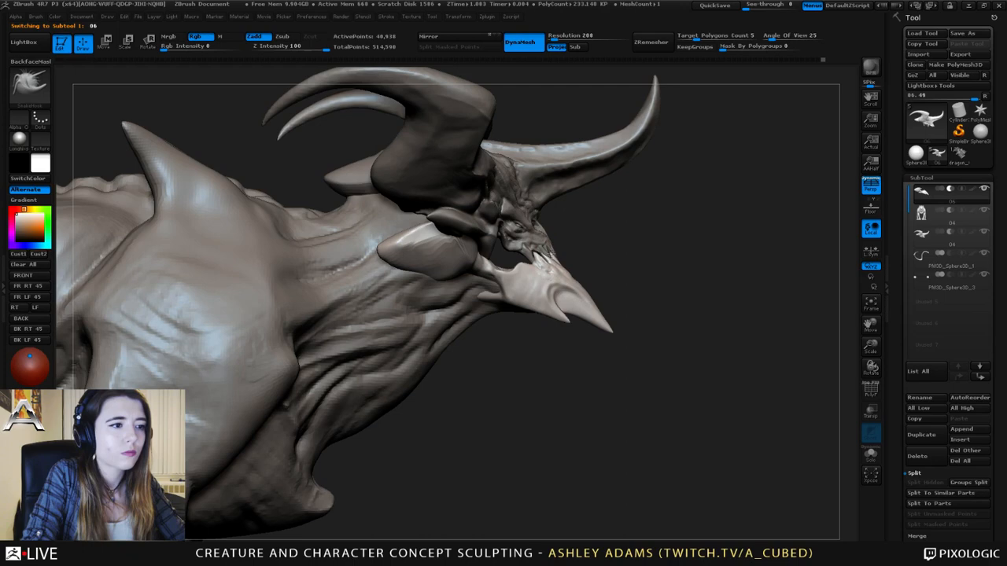
mouse_move(594, 267)
ctrl+right_down()
mouse_move(571, 196)
mouse_move(530, 264)
mouse_move(511, 262)
mouse_move(549, 271)
mouse_move(535, 246)
ctrl+right_up()
alt+click(540, 262)
alt+click(541, 250)
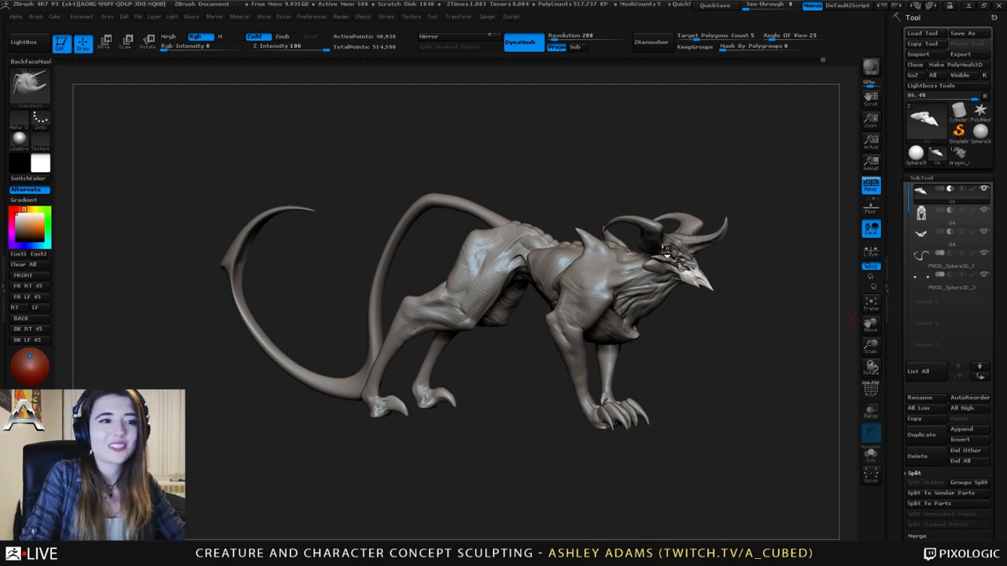
- Make the tail the active subtool and build up the blade near its barb with ClayBuildup
drag(666, 250, 525, 239)
drag(460, 244, 433, 252)
key(space)
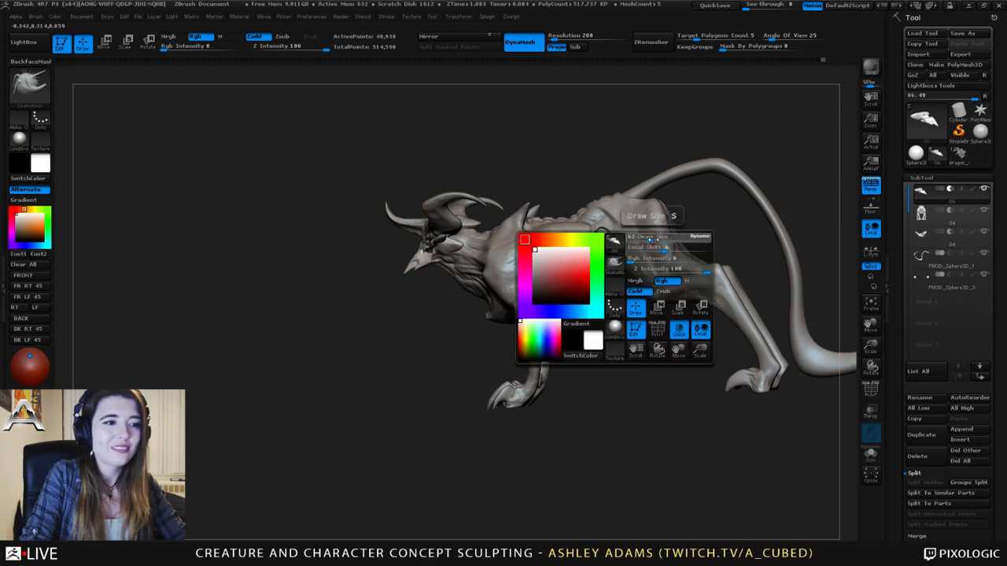
alt+right_drag(649, 239, 533, 277)
alt+click(585, 215)
right_drag(583, 214, 558, 241)
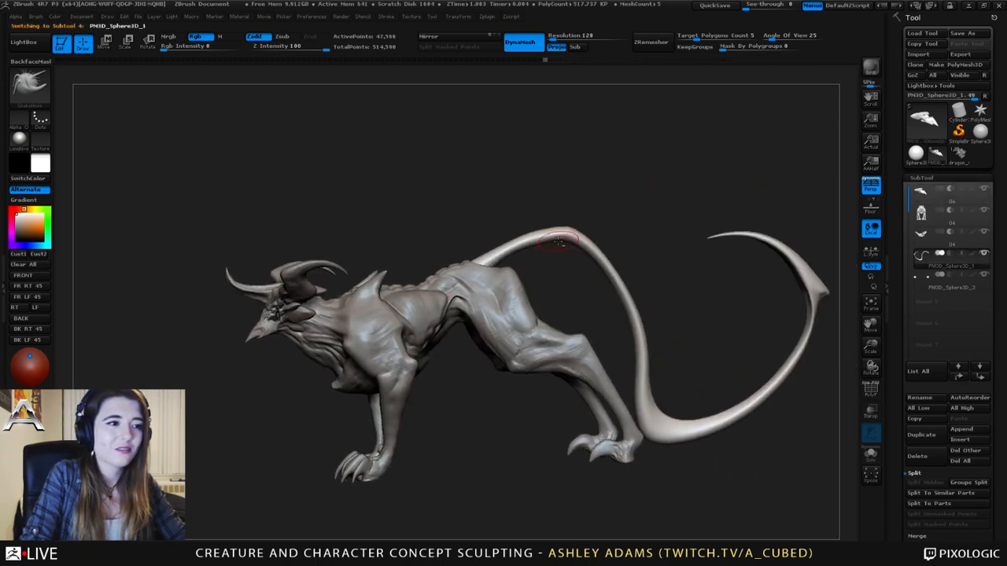
alt+drag(611, 316, 522, 259)
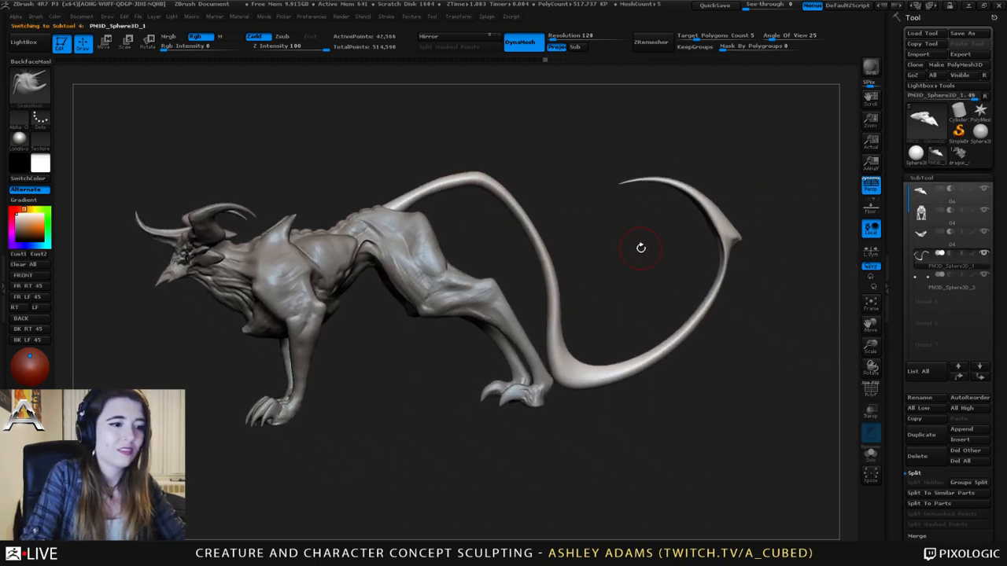
drag(657, 224, 693, 226)
key(b)
key(c)
key(b)
drag(634, 255, 616, 209)
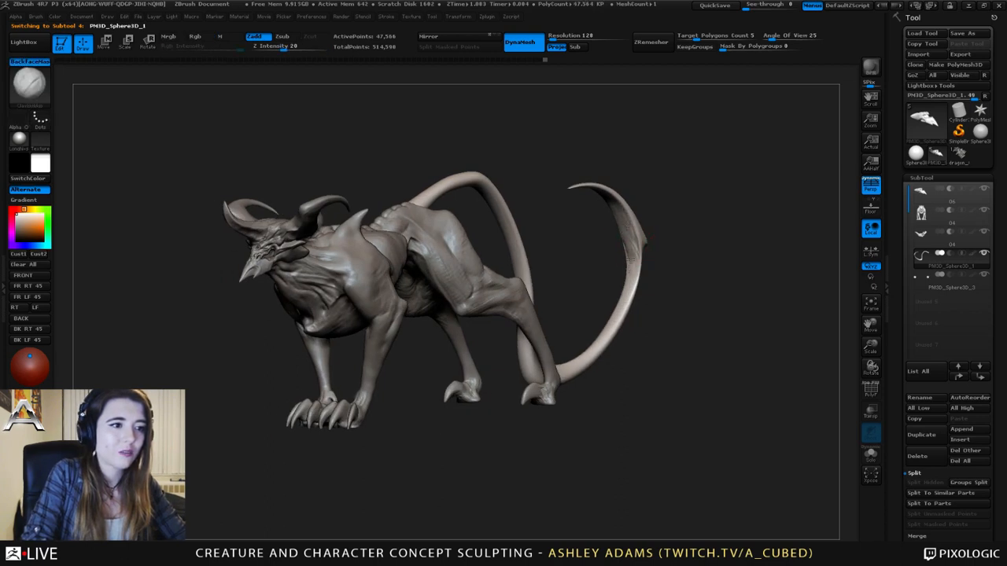
mouse_move(631, 254)
shift+mouse_down()
mouse_move(625, 228)
mouse_move(700, 236)
shift+mouse_up()
- Carve lengthwise grooves into the tail blade from the barb towards the tip with Dam_Standard, smoothing the surface between them
key(b)
key(d)
key(s)
drag(635, 236, 632, 257)
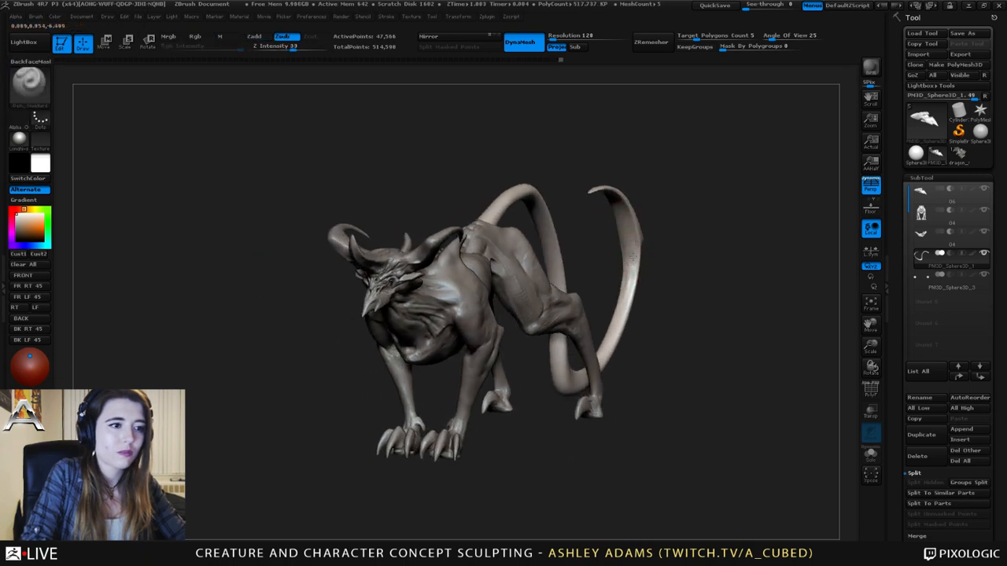
mouse_move(693, 249)
mouse_down()
mouse_move(636, 250)
mouse_move(669, 275)
mouse_up()
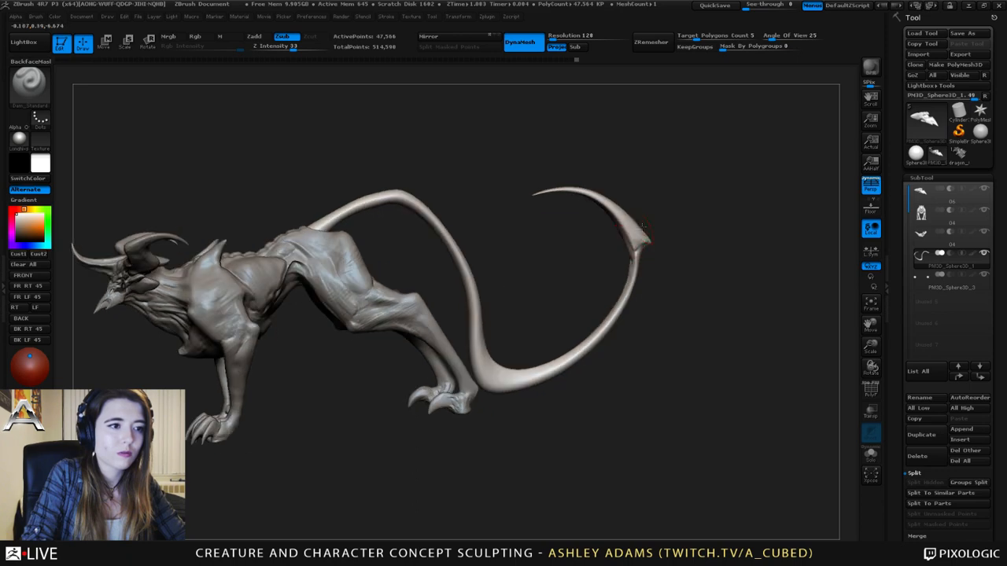
mouse_move(615, 238)
mouse_down()
mouse_move(634, 212)
mouse_move(618, 212)
mouse_up()
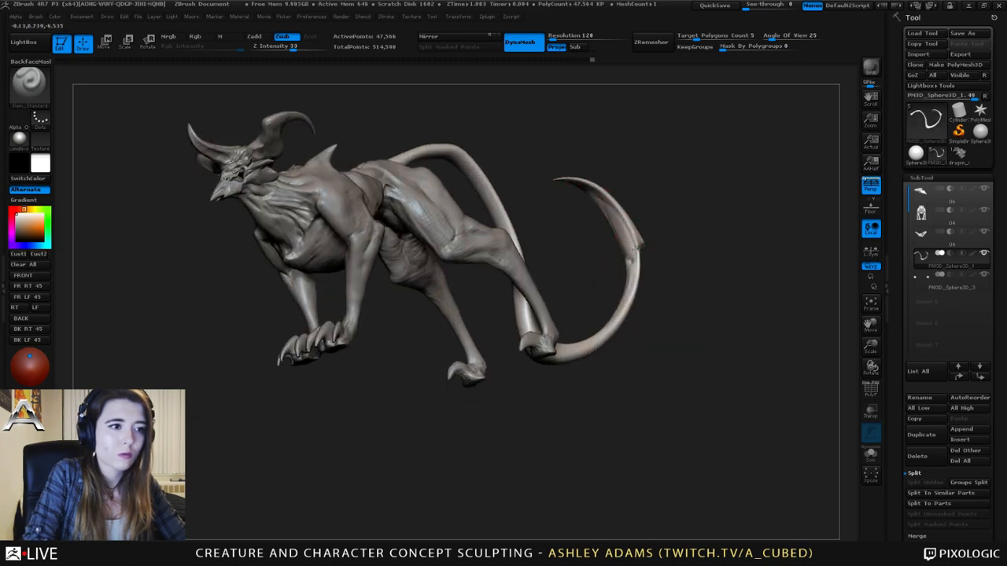
drag(660, 240, 688, 212)
shift+drag(618, 206, 627, 225)
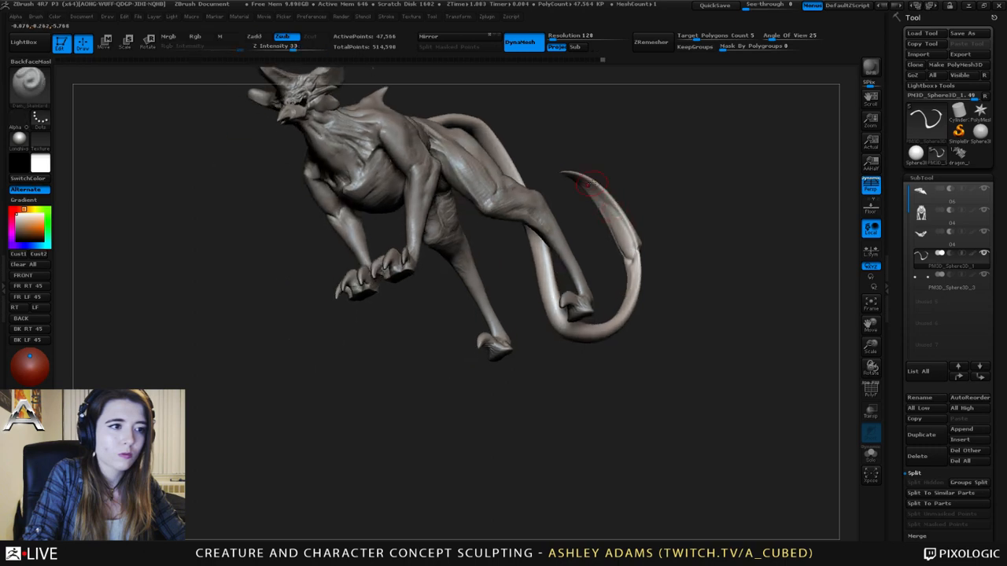
- Extend the Dam_Standard grooves along the side of the tail blade, running from the barb up to the curved tip
mouse_move(692, 221)
mouse_down()
mouse_move(653, 244)
mouse_move(622, 224)
mouse_up()
key(space)
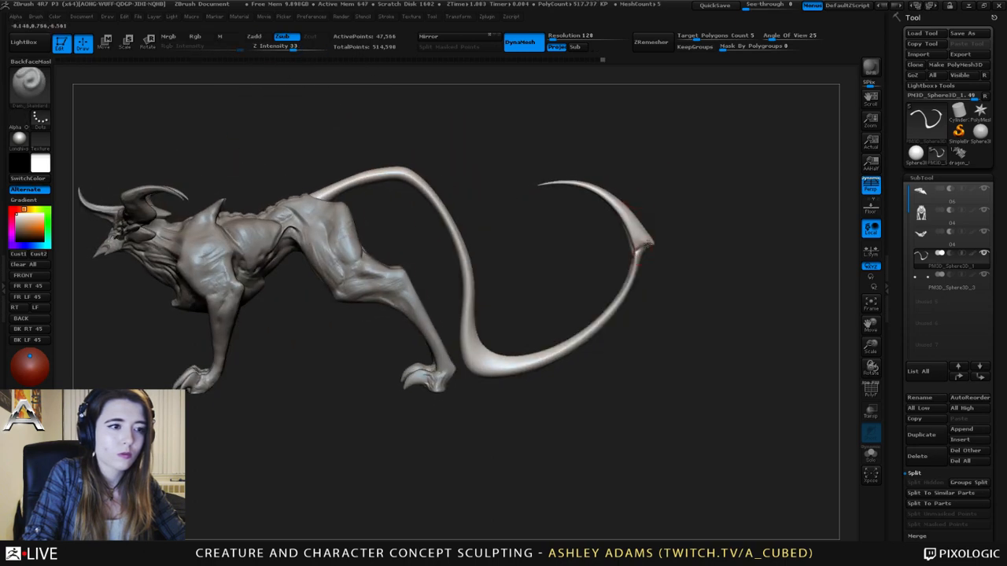
mouse_move(692, 236)
mouse_down()
mouse_move(636, 227)
mouse_move(610, 197)
mouse_up()
mouse_move(704, 220)
mouse_down()
mouse_move(665, 226)
mouse_move(607, 194)
mouse_up()
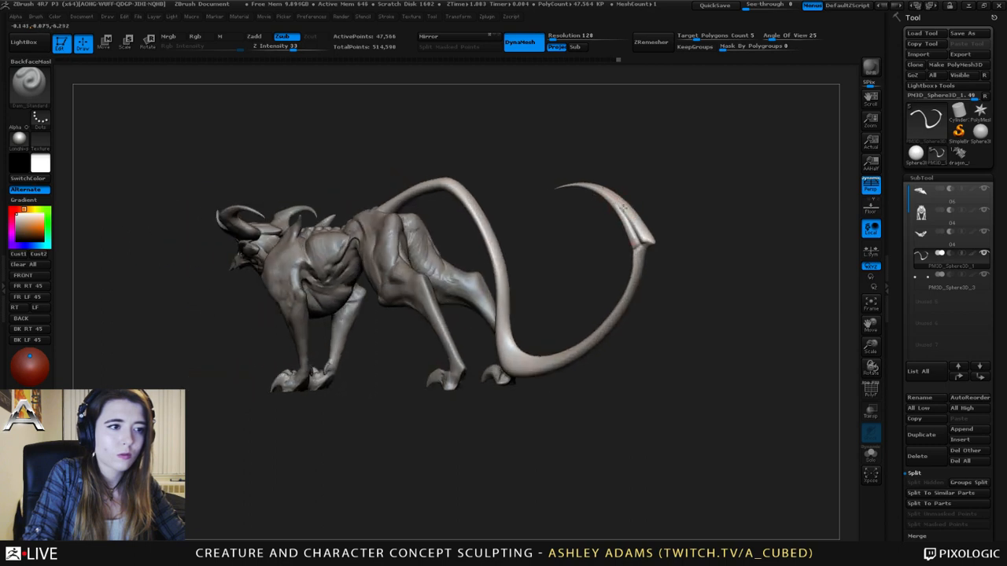
drag(643, 241, 645, 243)
mouse_move(689, 238)
mouse_down()
mouse_move(640, 242)
mouse_move(620, 190)
mouse_up()
drag(647, 236, 620, 188)
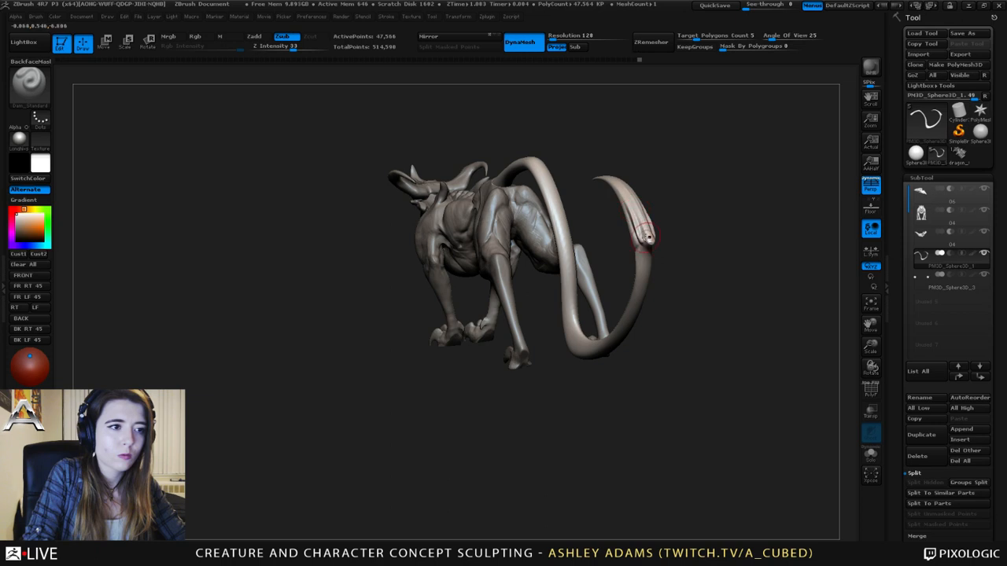
- Cut creases around the tail barb and the joint just beneath it with Dam_Standard
drag(648, 232, 637, 217)
drag(673, 237, 727, 244)
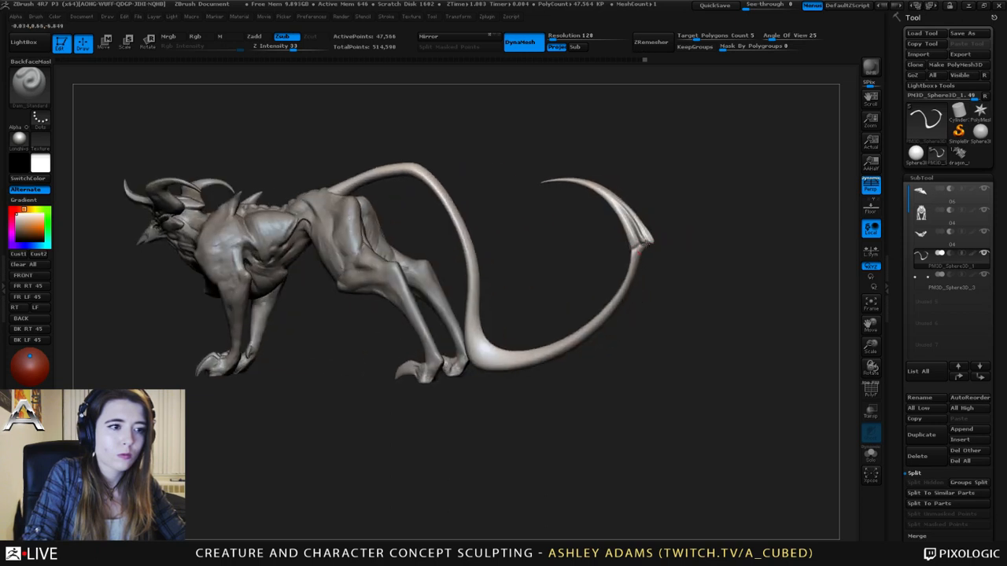
drag(632, 251, 630, 254)
drag(689, 245, 638, 242)
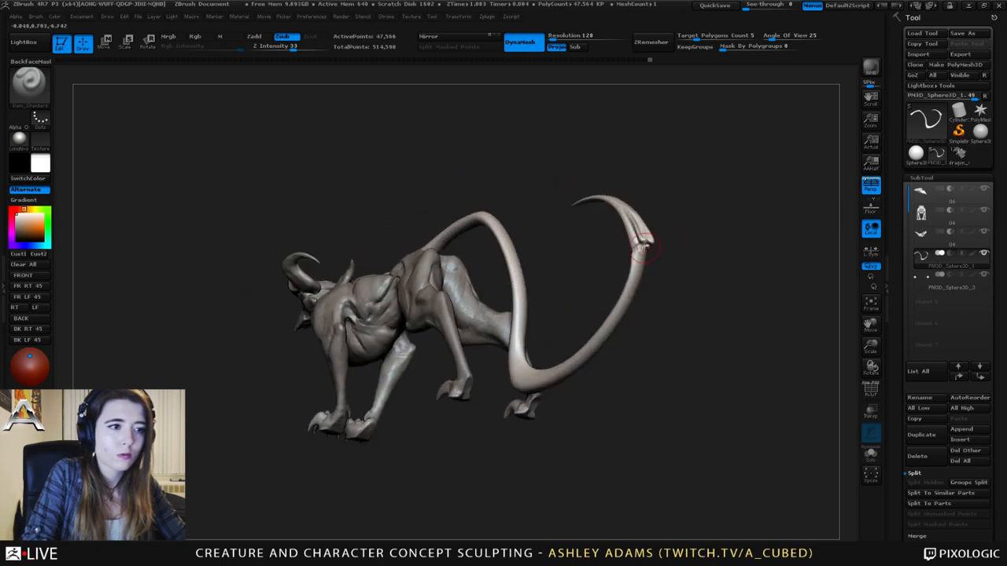
- Smooth the tail below the barb and carve segmented ridges across that stretch with Dam_Standard
mouse_move(672, 303)
mouse_down()
mouse_move(641, 263)
mouse_move(608, 336)
mouse_up()
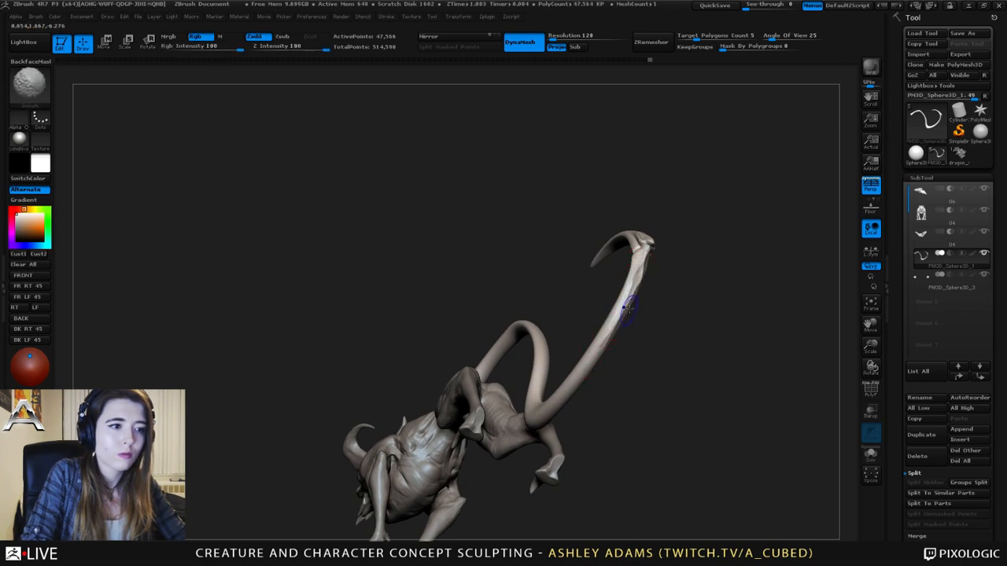
shift+drag(634, 283, 631, 288)
mouse_move(673, 296)
mouse_down()
mouse_move(640, 333)
mouse_move(567, 254)
mouse_up()
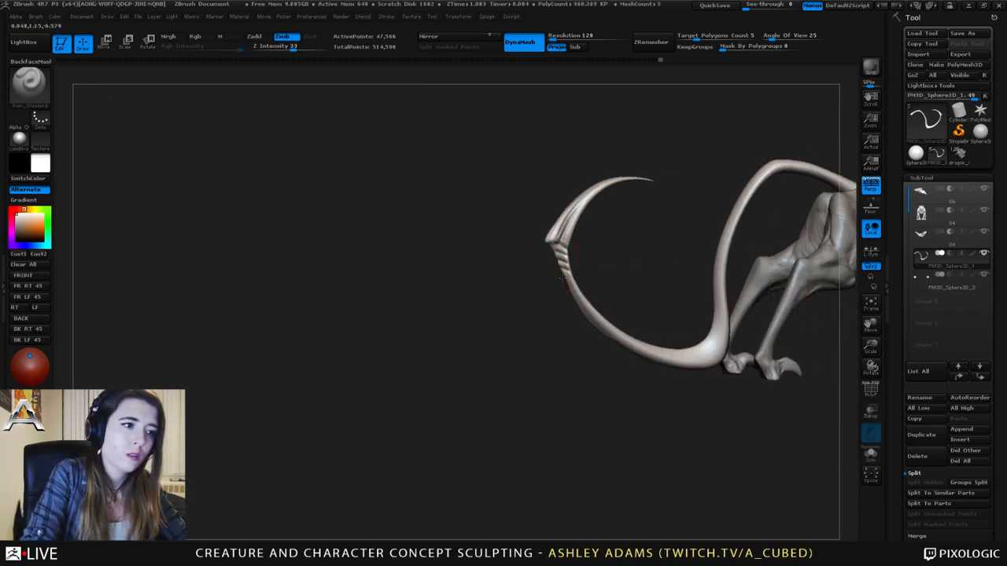
drag(562, 278, 617, 332)
mouse_move(606, 315)
right_down()
mouse_move(535, 303)
mouse_move(589, 262)
mouse_move(619, 283)
mouse_move(567, 254)
right_up()
- Make the horned head the active subtool and load the Slash2 brush from the brush library at a smaller draw size
key(ctrl)
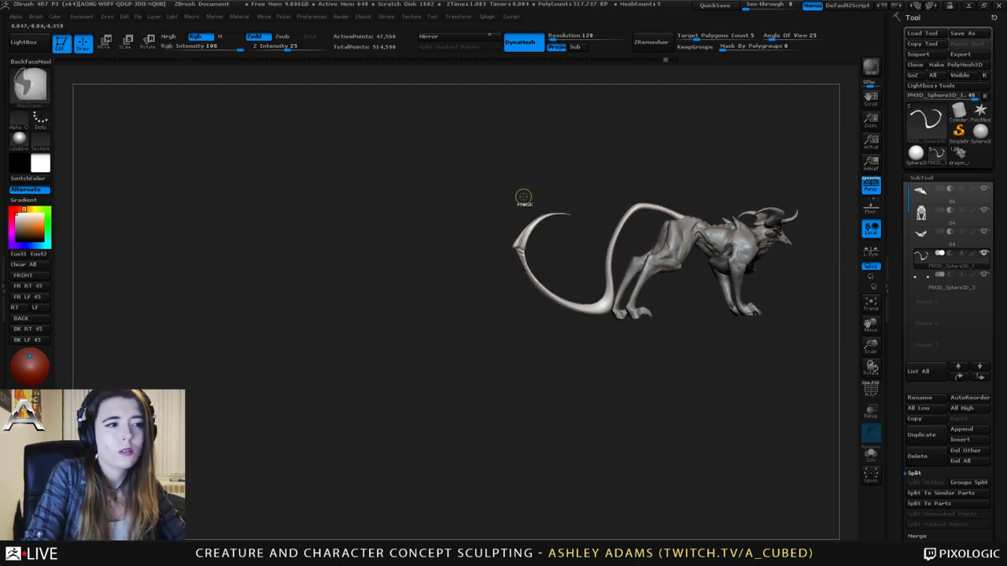
mouse_move(550, 207)
right_down()
mouse_move(525, 214)
mouse_move(561, 291)
right_up()
alt+right_drag(667, 233, 638, 185)
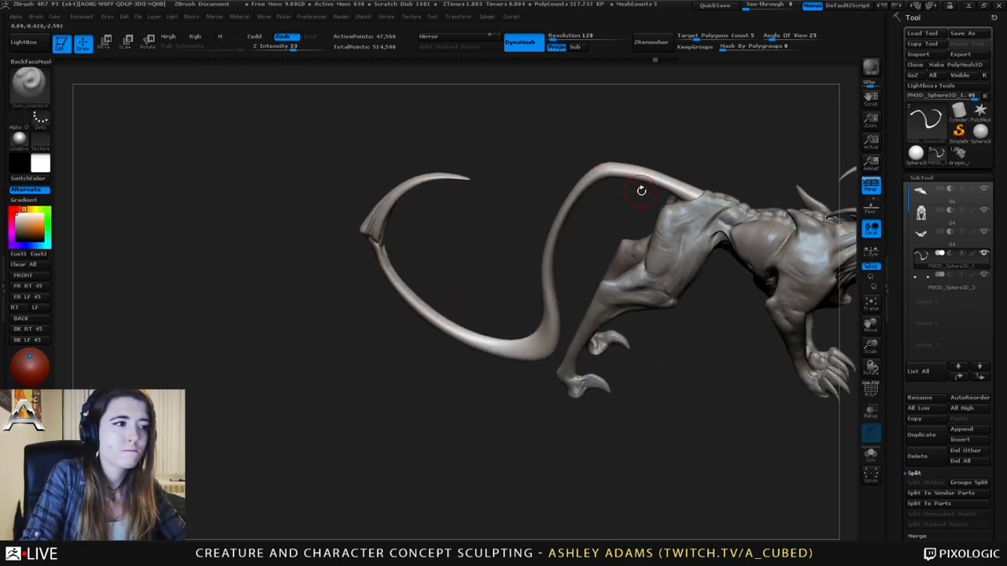
right_drag(642, 195, 474, 168)
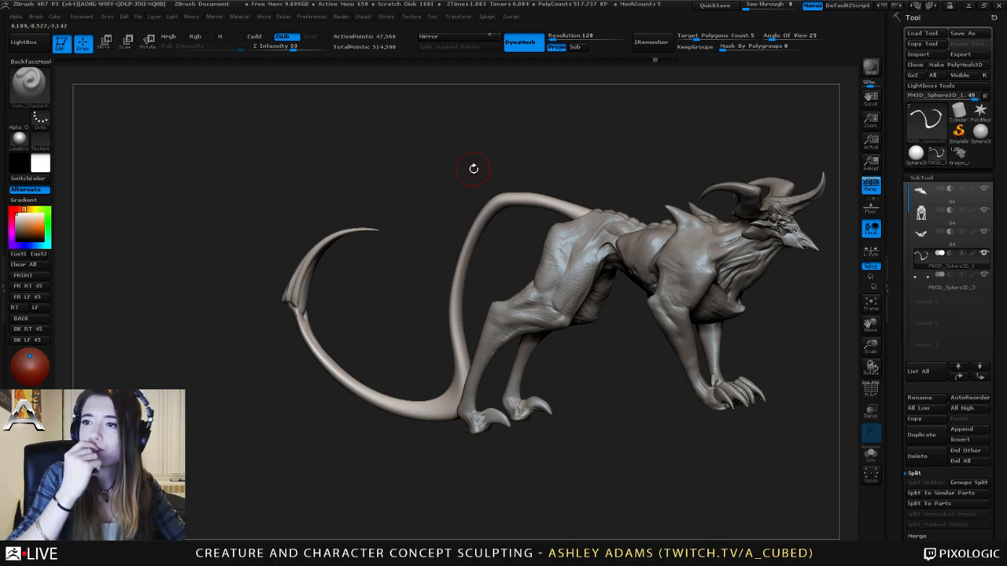
drag(473, 168, 464, 220)
alt+click(543, 236)
ctrl+right_drag(543, 233, 382, 186)
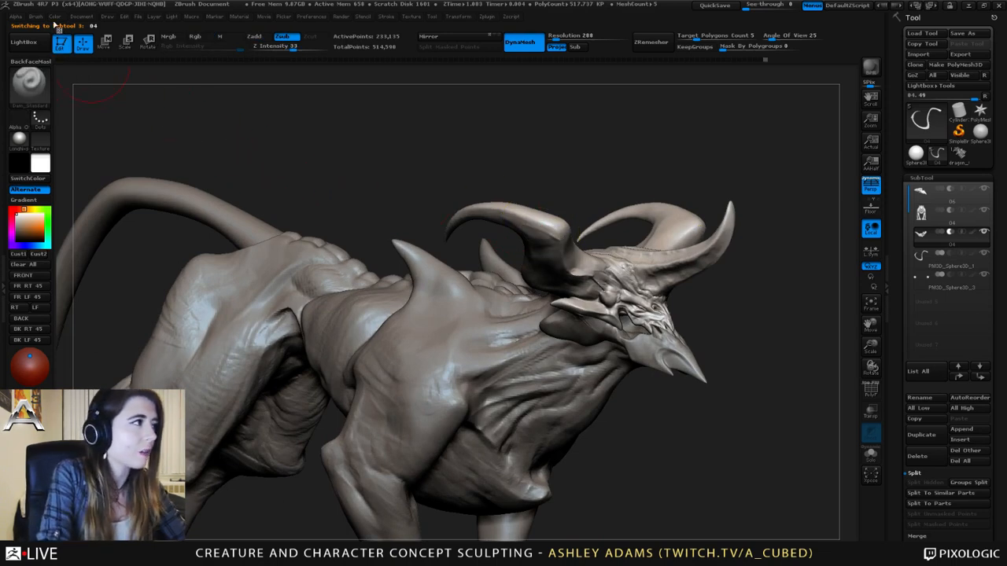
click(32, 37)
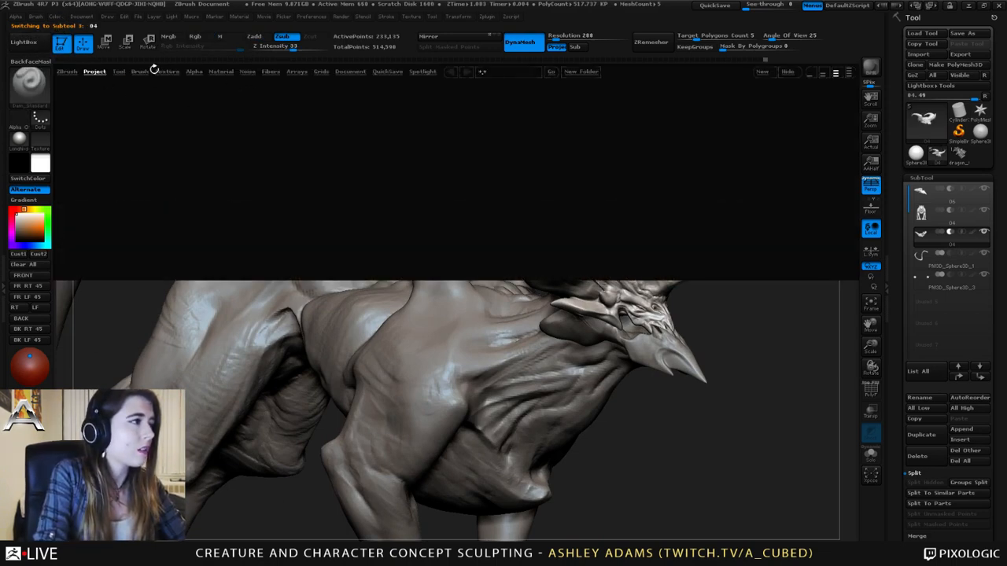
click(139, 71)
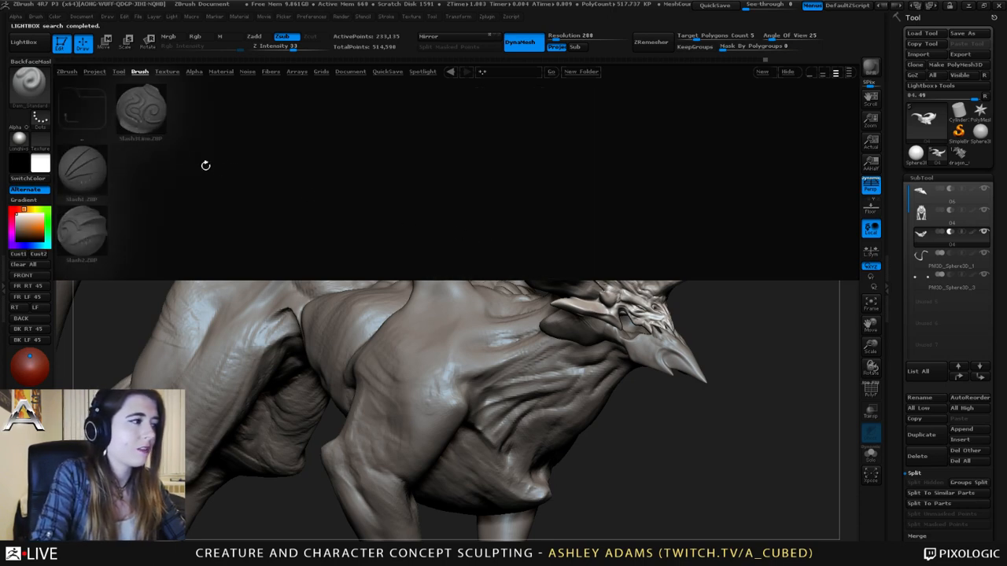
double_click(83, 233)
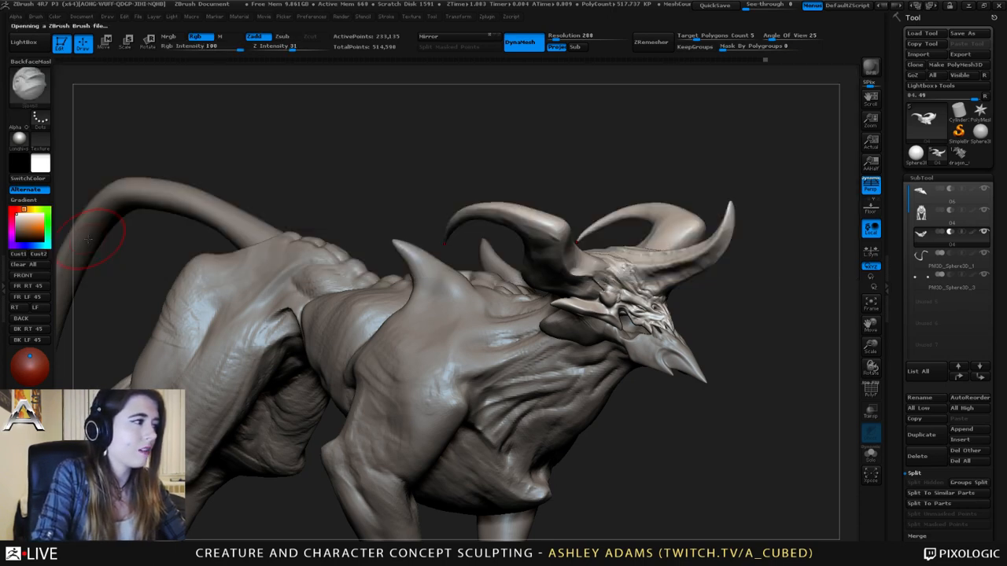
key(space)
drag(588, 235, 562, 235)
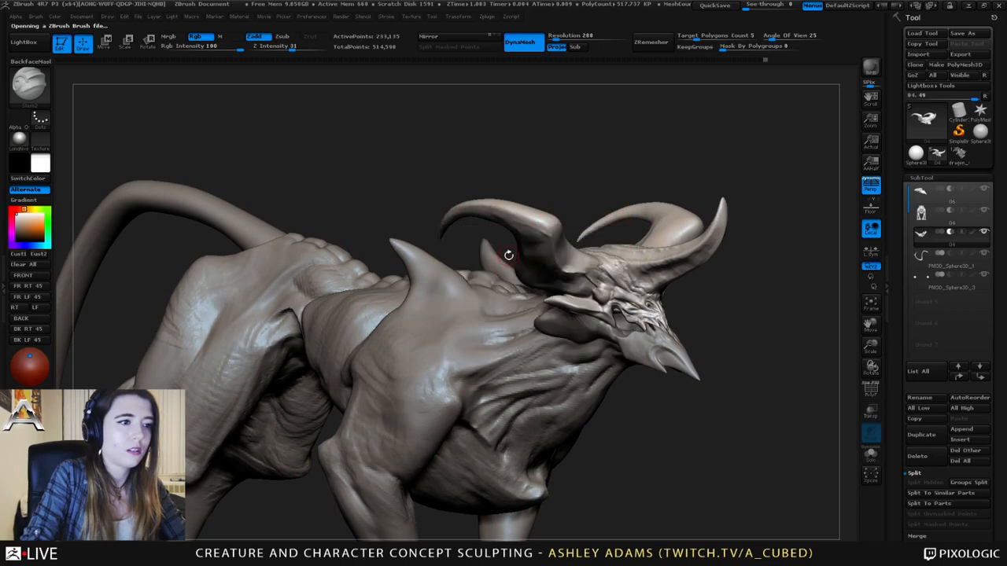
- Try slashing long grooves along the outer face of the large upper horn, and undo the strokes
drag(508, 252, 467, 207)
key(space)
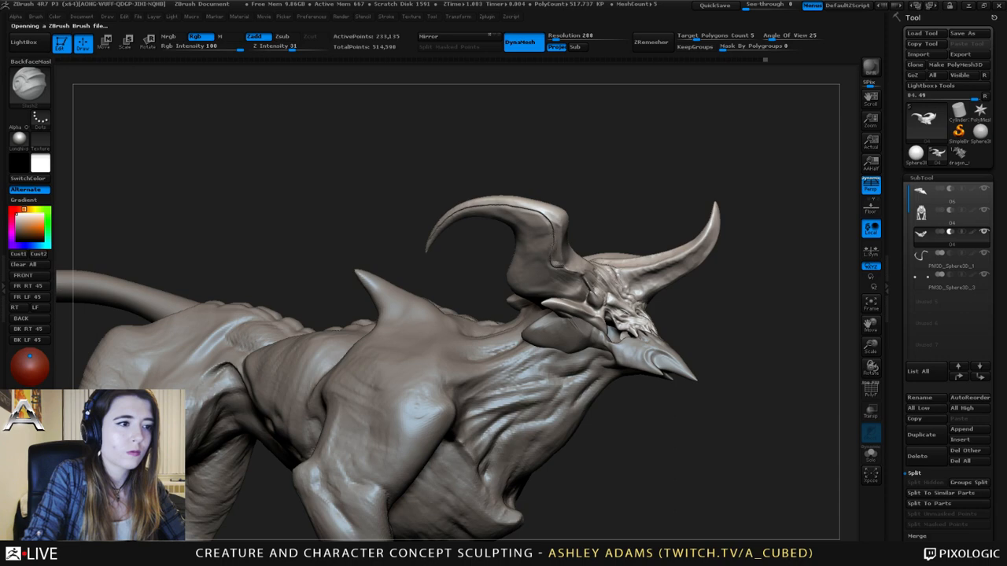
drag(589, 217, 431, 243)
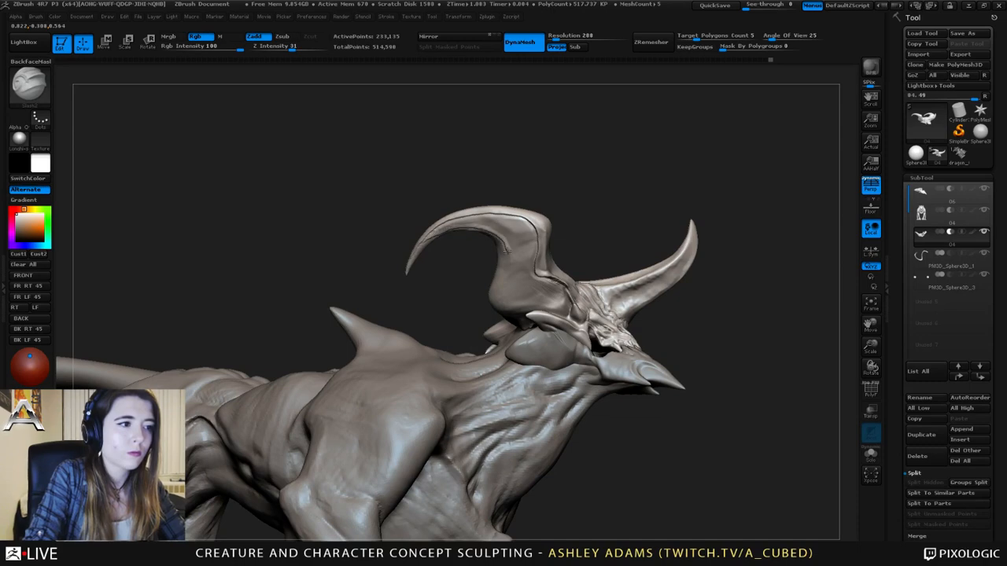
drag(568, 242, 492, 253)
mouse_move(560, 224)
mouse_down()
mouse_move(465, 237)
mouse_move(557, 265)
mouse_move(560, 250)
mouse_move(570, 251)
mouse_move(543, 228)
mouse_move(560, 227)
mouse_up()
key(ctrl+z)
right_click(468, 345)
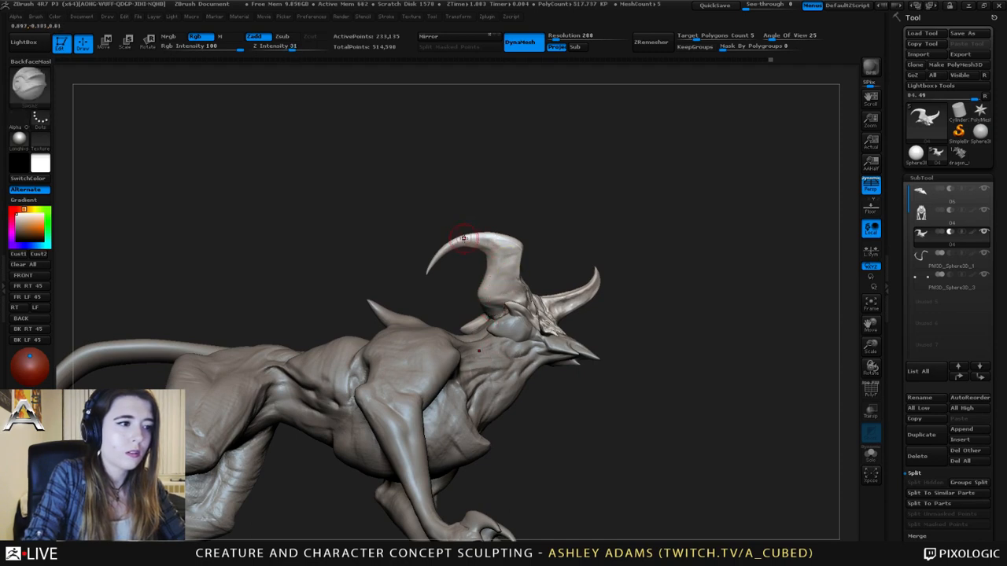
- Try slashing grooves across and around the bend of the large upper horn, and undo the strokes
mouse_move(469, 236)
mouse_down()
mouse_move(521, 243)
mouse_move(494, 251)
mouse_move(525, 245)
mouse_move(498, 250)
mouse_up()
drag(582, 188, 613, 103)
mouse_move(515, 238)
mouse_down()
mouse_move(540, 230)
mouse_move(557, 189)
mouse_move(543, 216)
mouse_move(570, 231)
mouse_move(532, 225)
mouse_move(515, 239)
mouse_move(484, 232)
mouse_move(501, 254)
mouse_up()
key(ctrl+z)
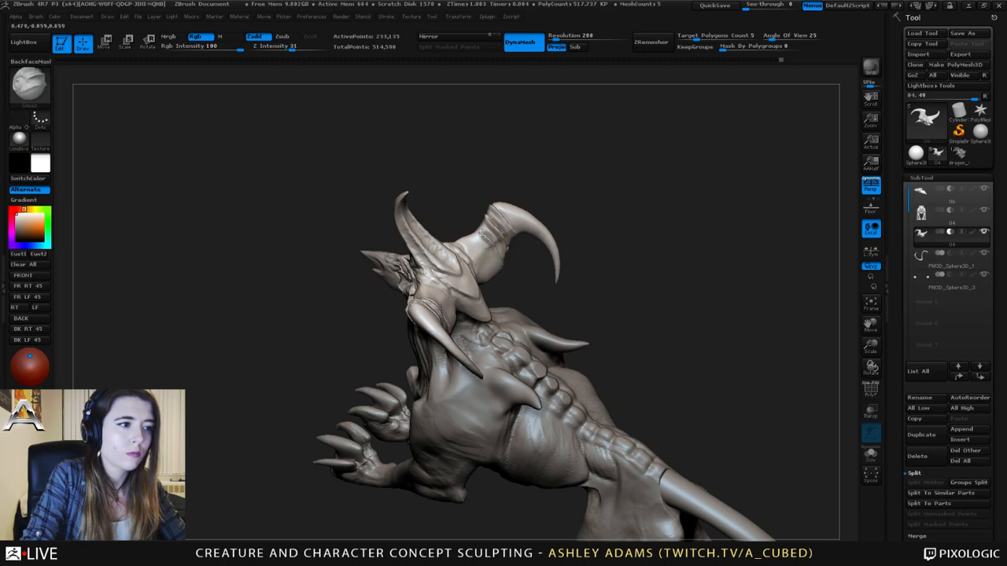
drag(480, 231, 454, 227)
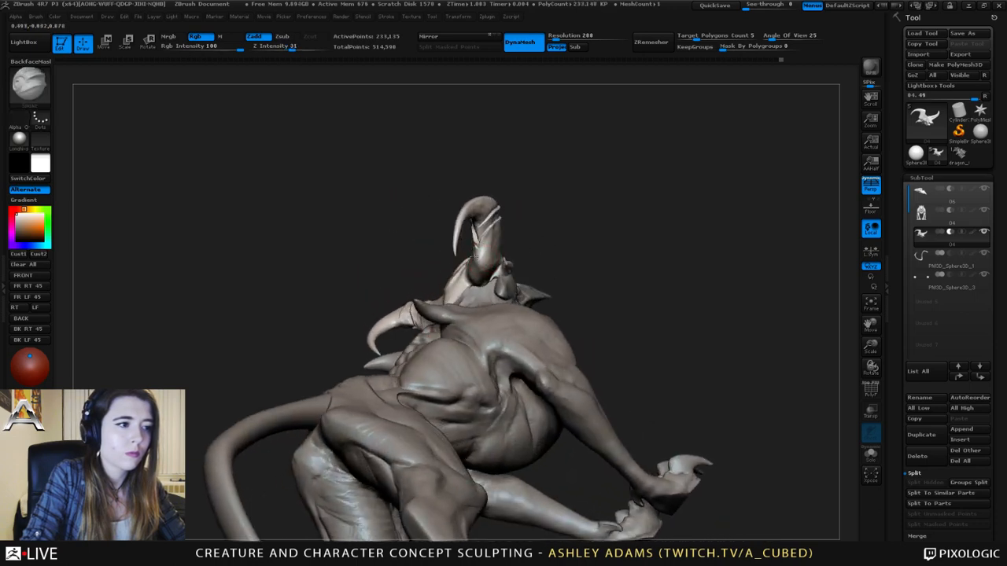
key(ctrl+z)
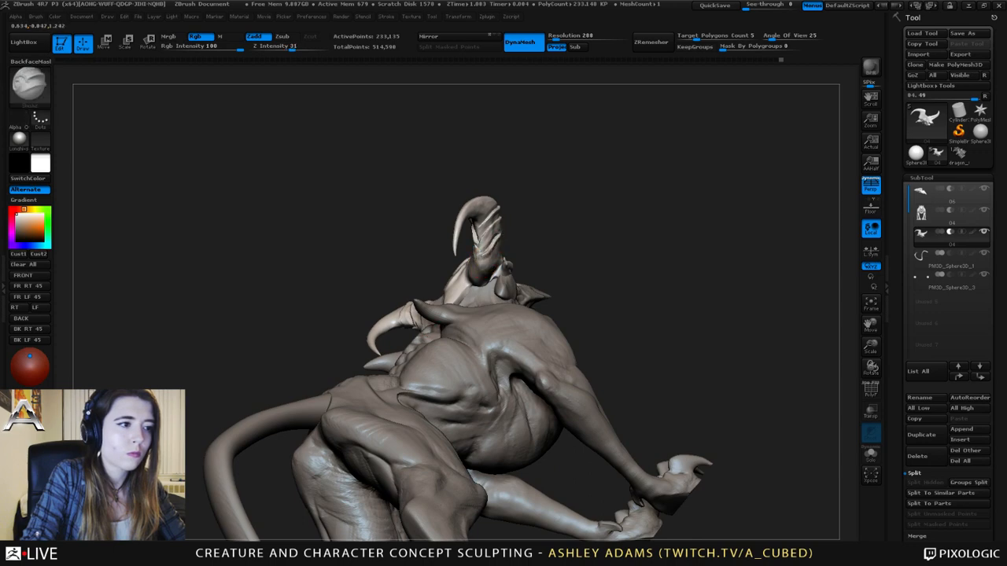
drag(482, 258, 521, 234)
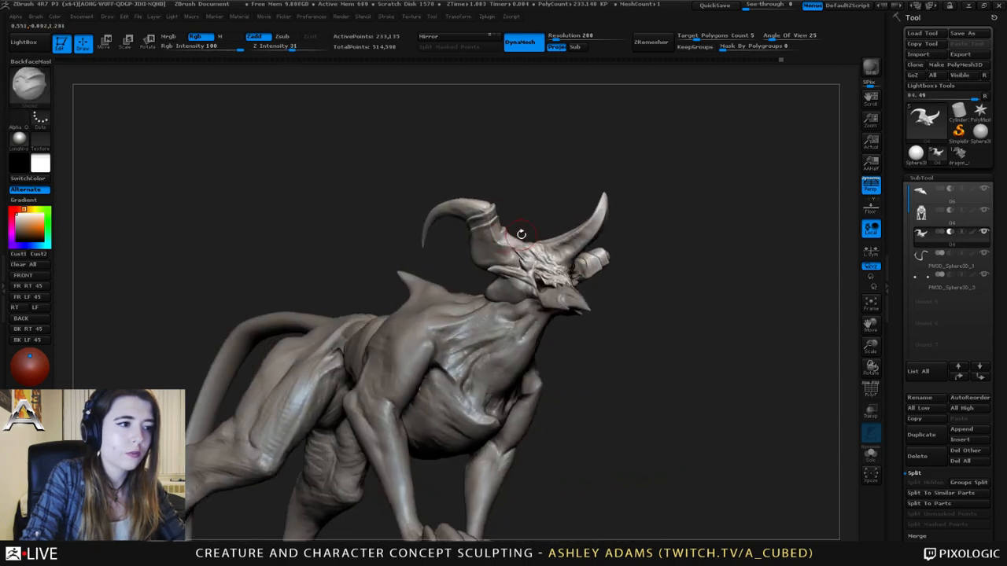
key(ctrl+z)
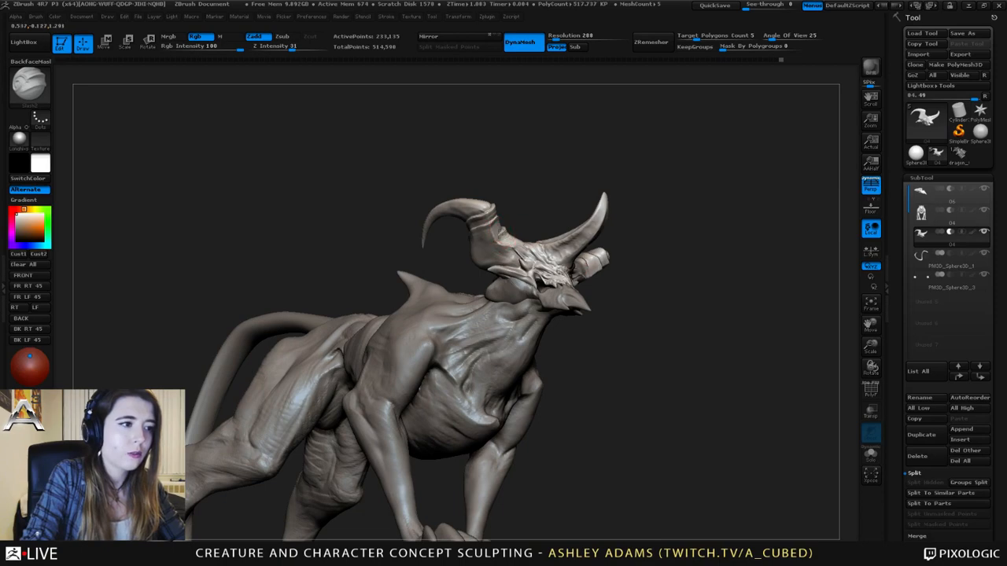
drag(471, 248, 555, 228)
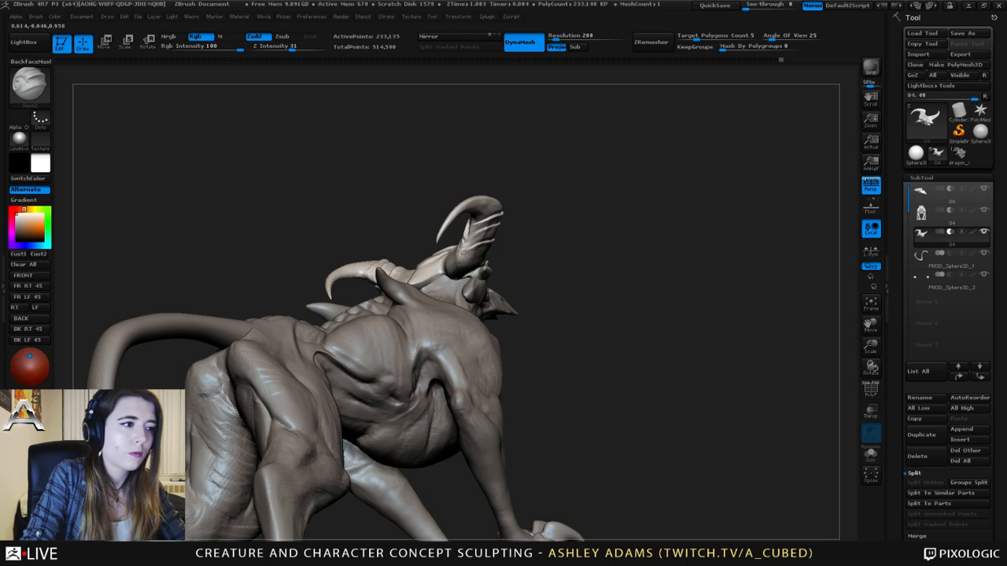
drag(478, 246, 556, 226)
right_drag(557, 226, 568, 253)
mouse_move(603, 209)
ctrl+right_down()
mouse_move(594, 192)
mouse_move(570, 189)
ctrl+right_up()
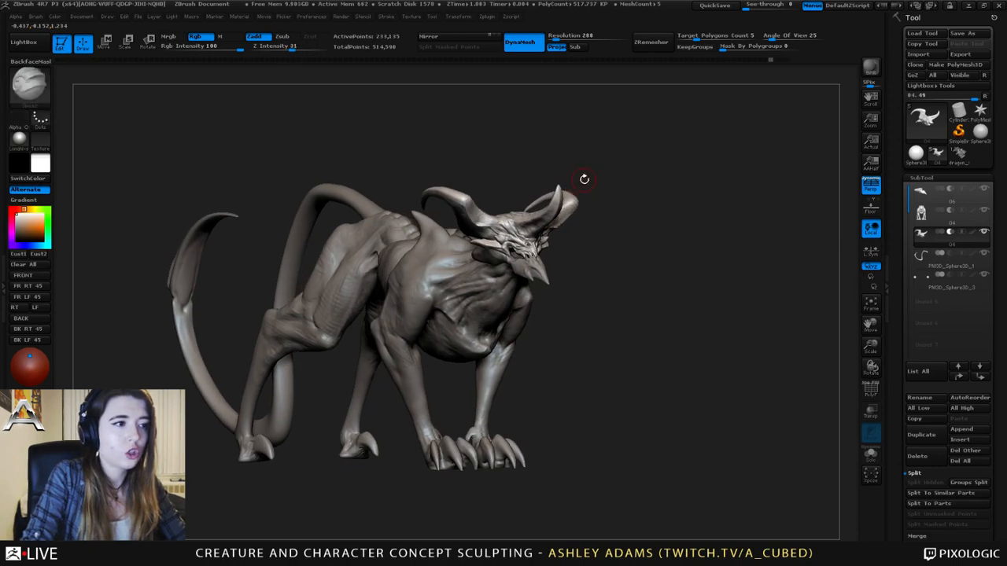
right_drag(585, 178, 571, 192)
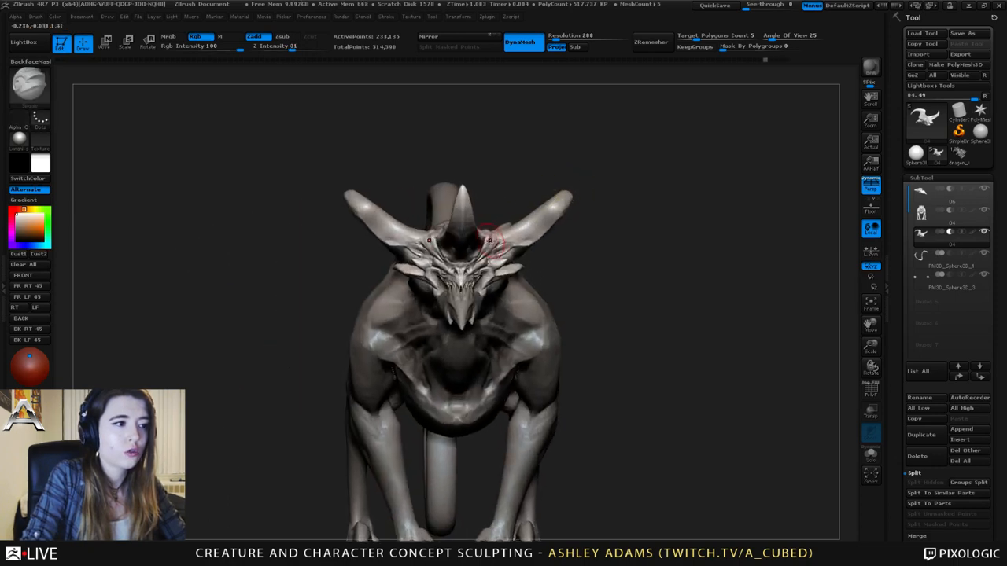
- Slash rows of notched ridges along the sides of the central forehead horn with the Slash2 brush
right_drag(479, 227, 461, 225)
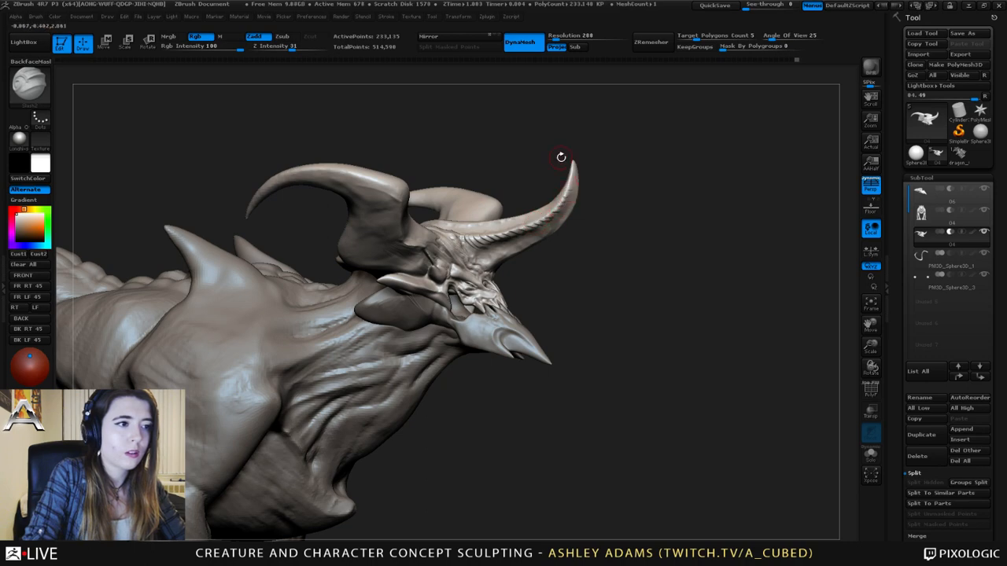
mouse_move(561, 157)
mouse_down()
mouse_move(505, 165)
mouse_move(523, 164)
mouse_up()
shift+drag(582, 177, 587, 201)
mouse_move(542, 170)
mouse_down()
mouse_move(472, 169)
mouse_move(483, 189)
mouse_move(475, 259)
mouse_up()
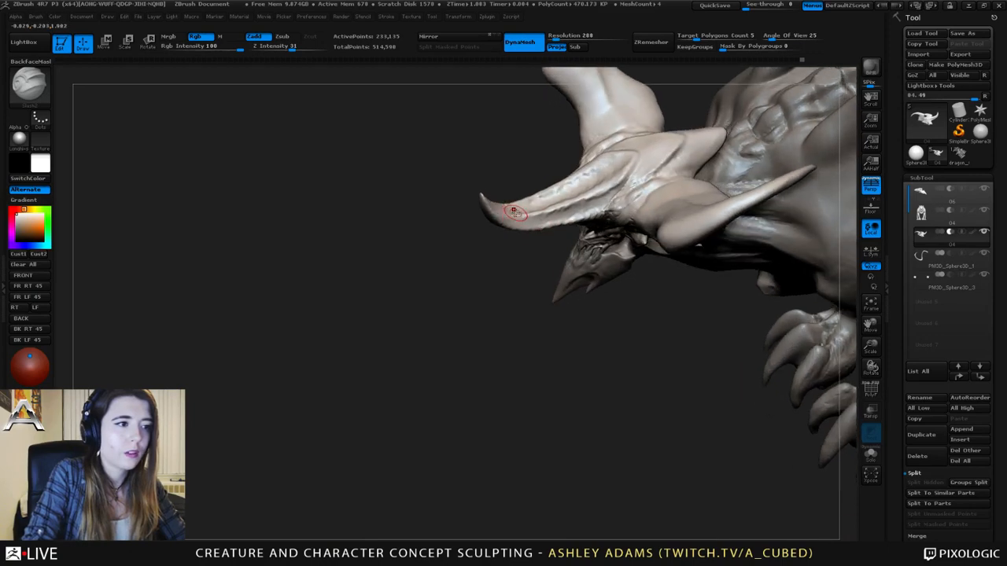
mouse_move(512, 211)
mouse_down()
mouse_move(571, 202)
mouse_move(604, 186)
mouse_move(602, 168)
mouse_move(632, 161)
mouse_up()
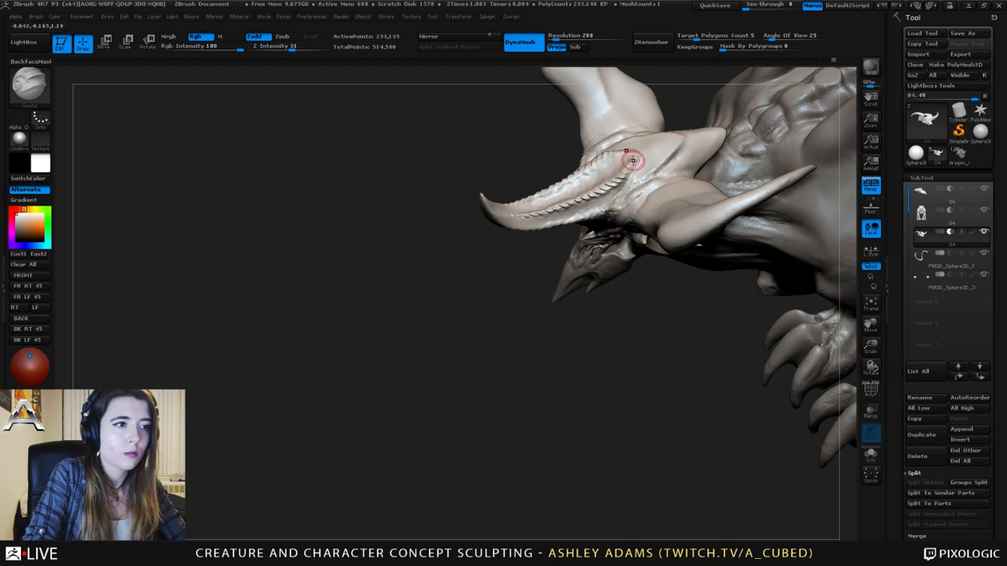
mouse_move(586, 394)
mouse_down()
mouse_move(583, 339)
mouse_move(601, 333)
mouse_move(577, 379)
mouse_up()
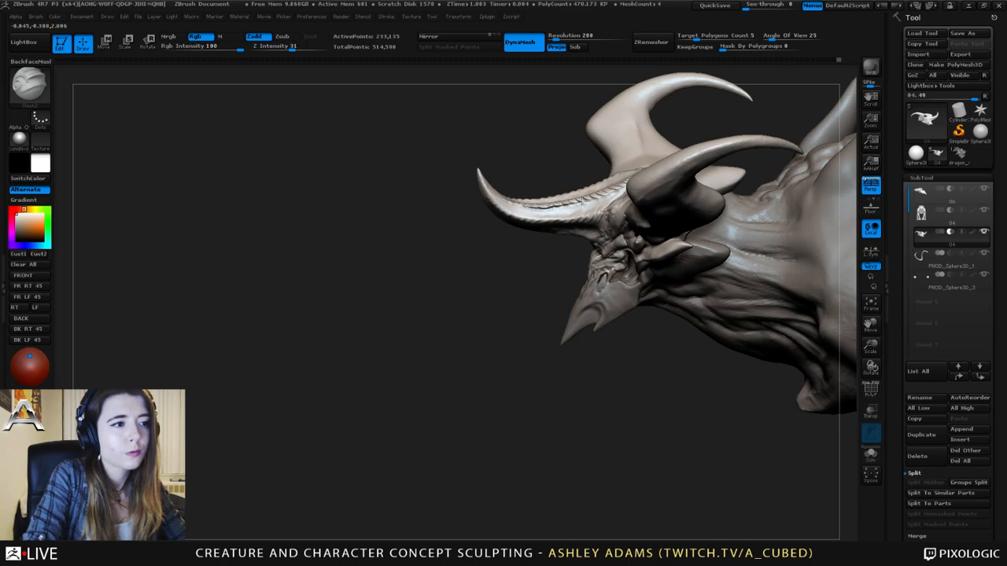
drag(586, 357, 581, 417)
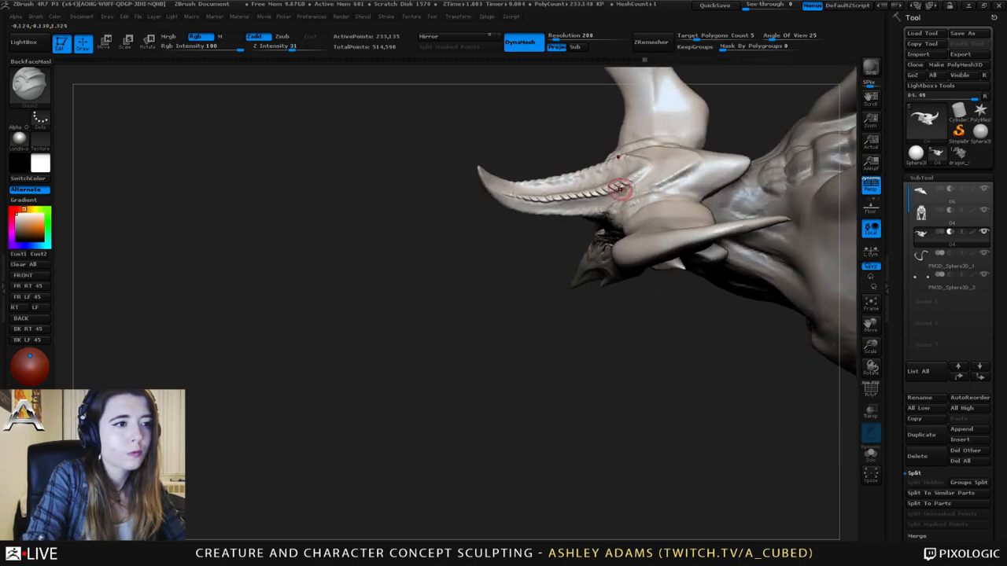
- Extend the notched slash rows along the upper face of the central horn, from near its tip to its base
drag(574, 151, 568, 230)
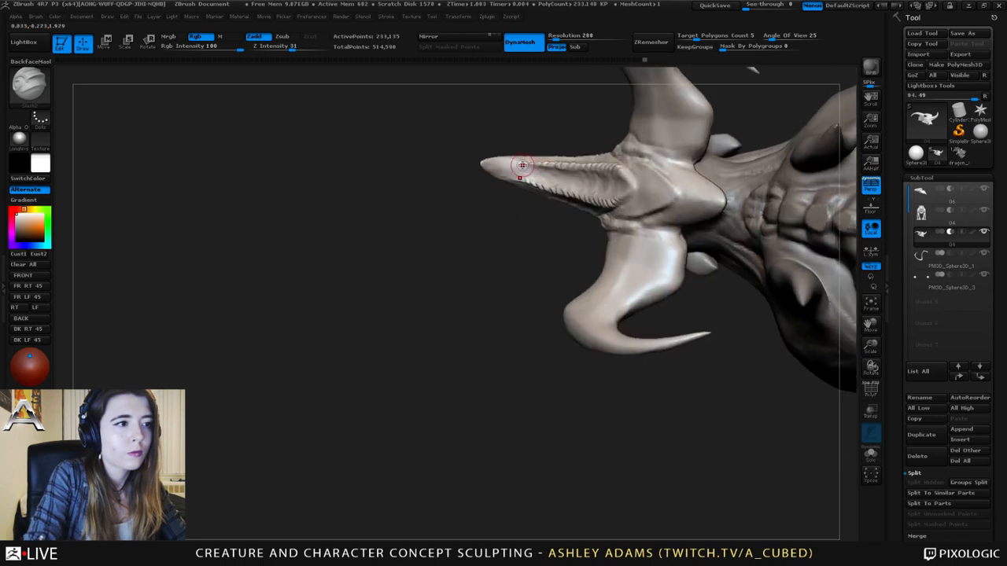
drag(511, 163, 526, 166)
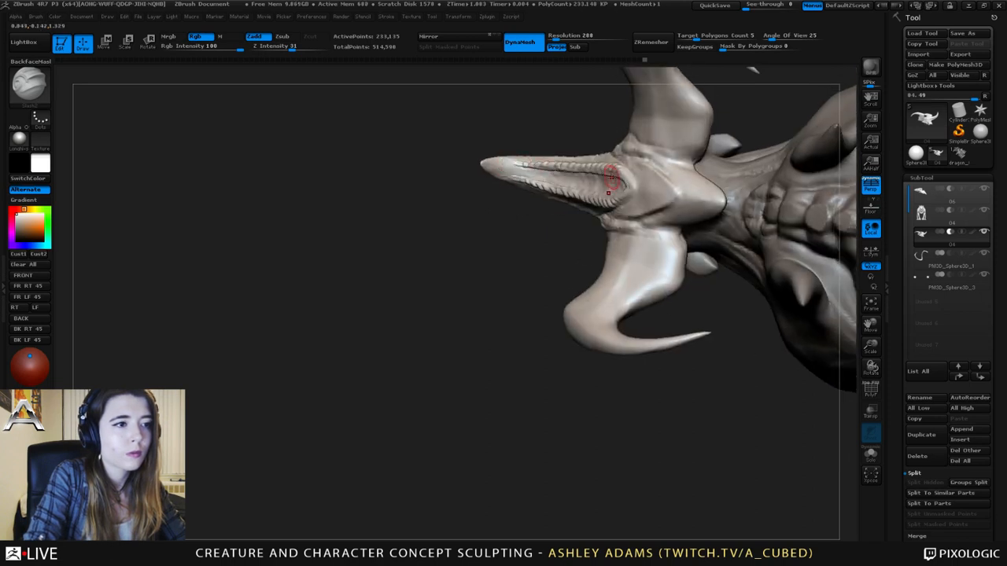
mouse_move(425, 216)
mouse_down()
mouse_move(420, 128)
mouse_move(439, 189)
mouse_move(437, 138)
mouse_move(454, 201)
mouse_up()
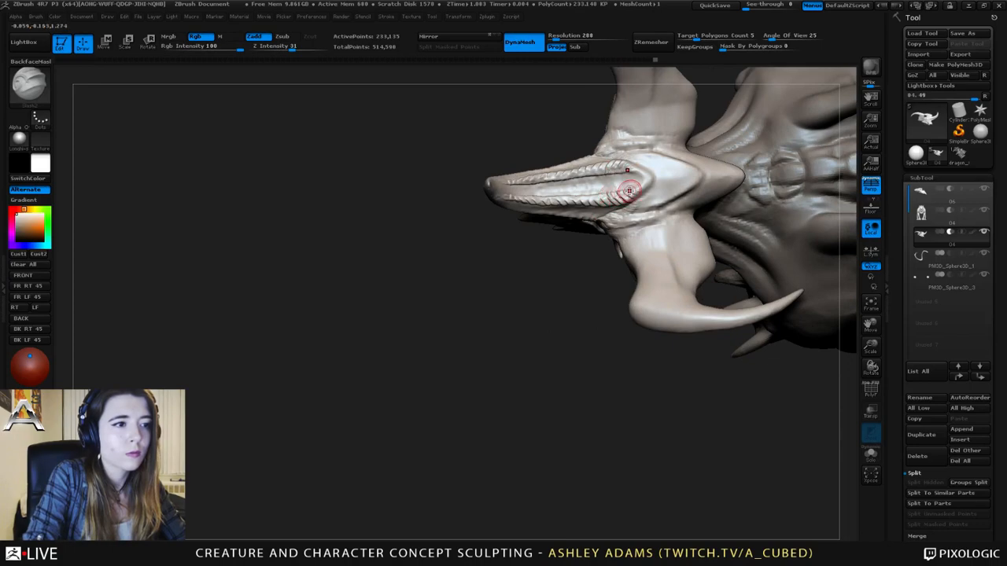
mouse_move(618, 208)
right_down()
mouse_move(616, 137)
mouse_move(664, 184)
mouse_move(611, 173)
mouse_move(654, 280)
right_up()
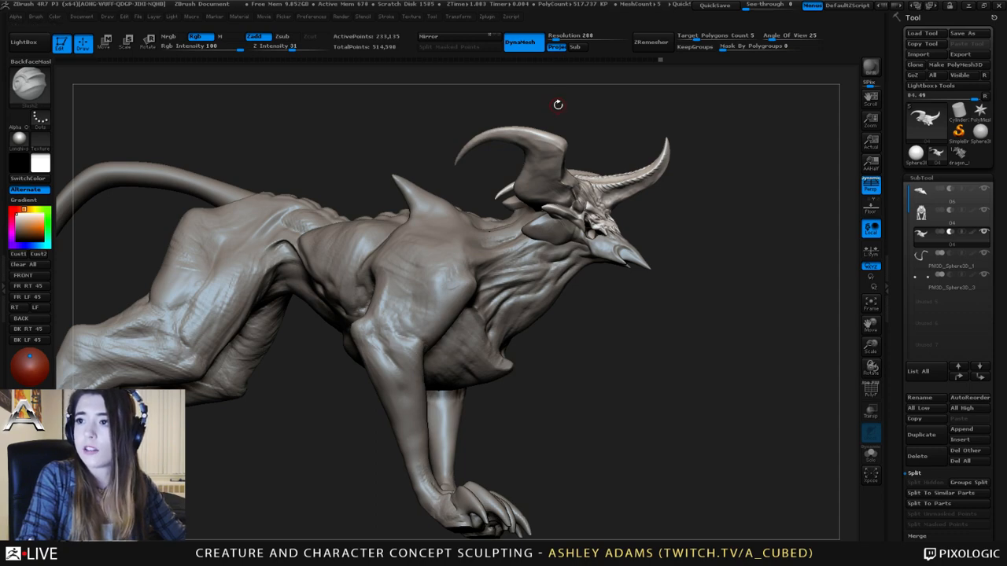
- Slash along the lower side of the central horn between its tip and its base
right_drag(520, 242, 504, 224)
right_drag(561, 236, 496, 188)
mouse_move(495, 134)
ctrl+right_down()
mouse_move(484, 154)
mouse_move(488, 146)
mouse_move(451, 143)
mouse_move(428, 160)
ctrl+right_up()
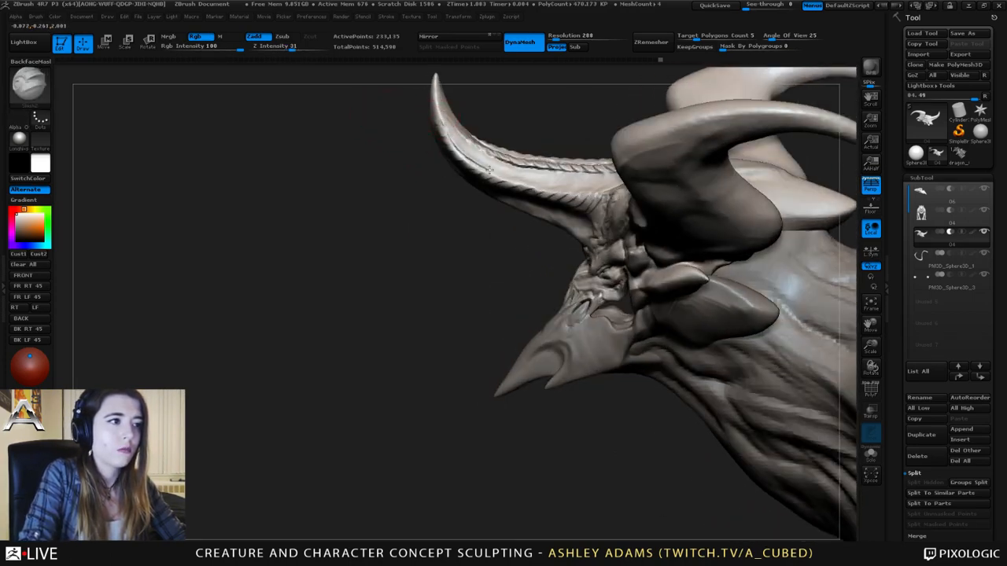
right_drag(507, 171, 611, 211)
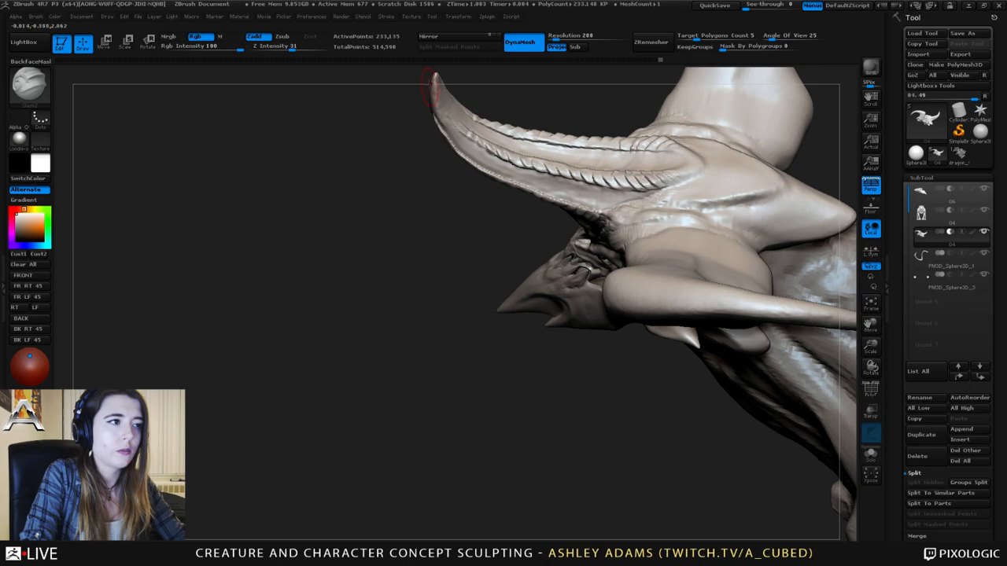
mouse_move(433, 135)
mouse_down()
mouse_move(432, 81)
mouse_move(568, 187)
mouse_up()
right_drag(567, 186, 589, 205)
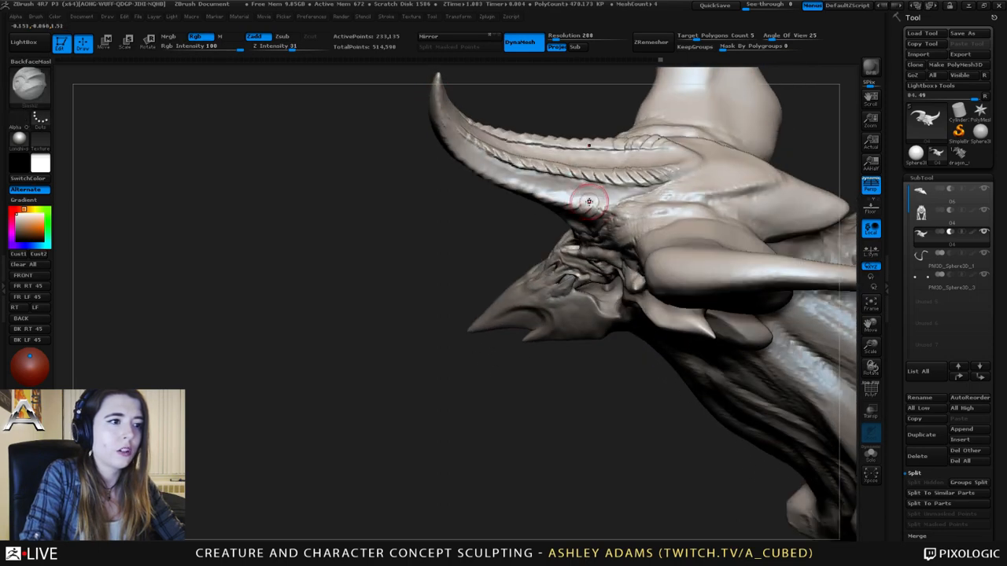
mouse_move(606, 207)
mouse_down()
mouse_move(550, 198)
mouse_move(457, 153)
mouse_move(434, 74)
mouse_up()
- Switch to the SnakeHook brush and view the head from the front and side
mouse_move(463, 153)
right_down()
mouse_move(442, 143)
mouse_move(445, 123)
mouse_move(455, 131)
right_up()
key(b)
key(s)
key(h)
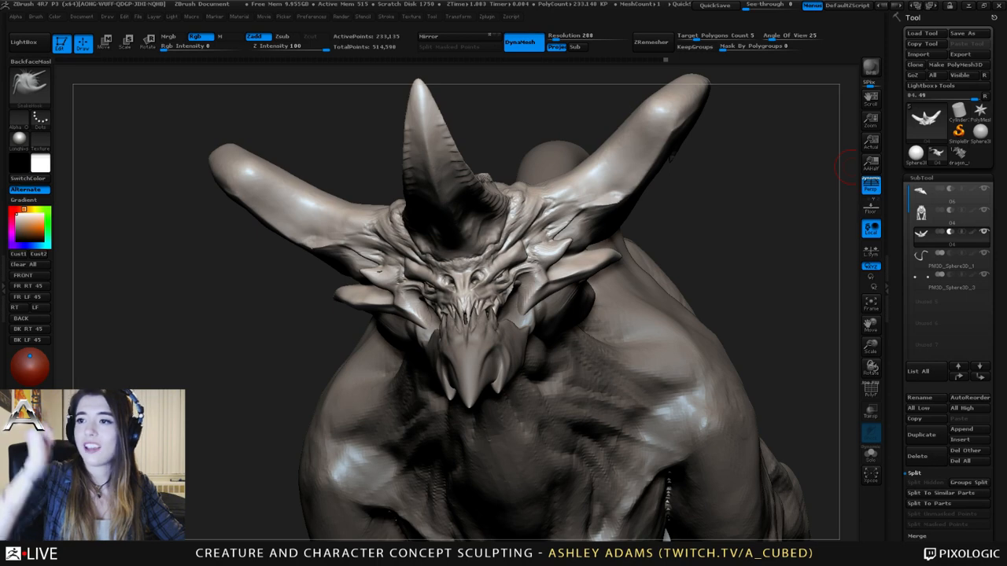
mouse_move(448, 209)
right_down()
mouse_move(489, 213)
mouse_move(511, 181)
mouse_move(460, 228)
right_up()
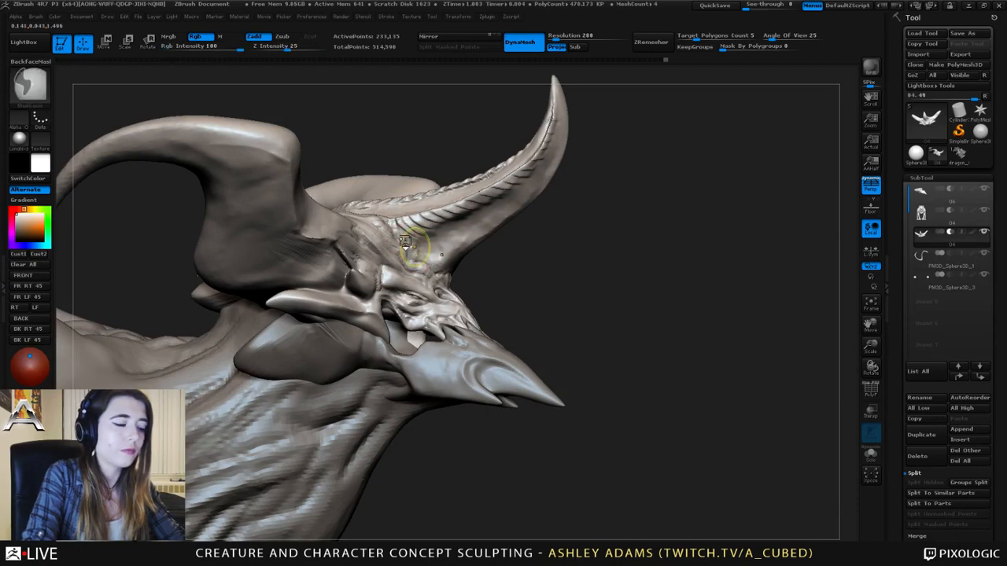
- Load the Slash2 brush again and cut more notches across the side of the central horn up to its tip
key(b)
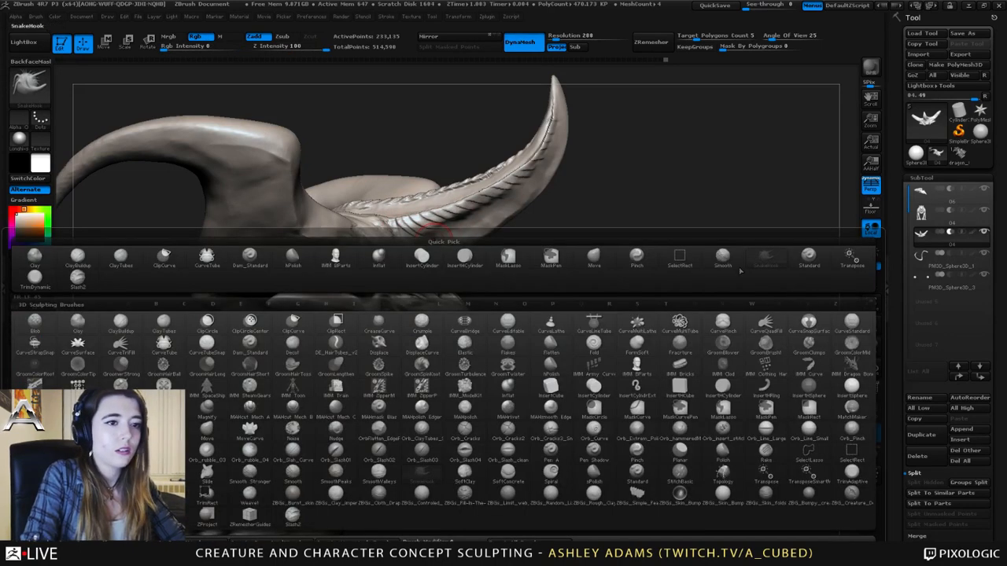
click(73, 278)
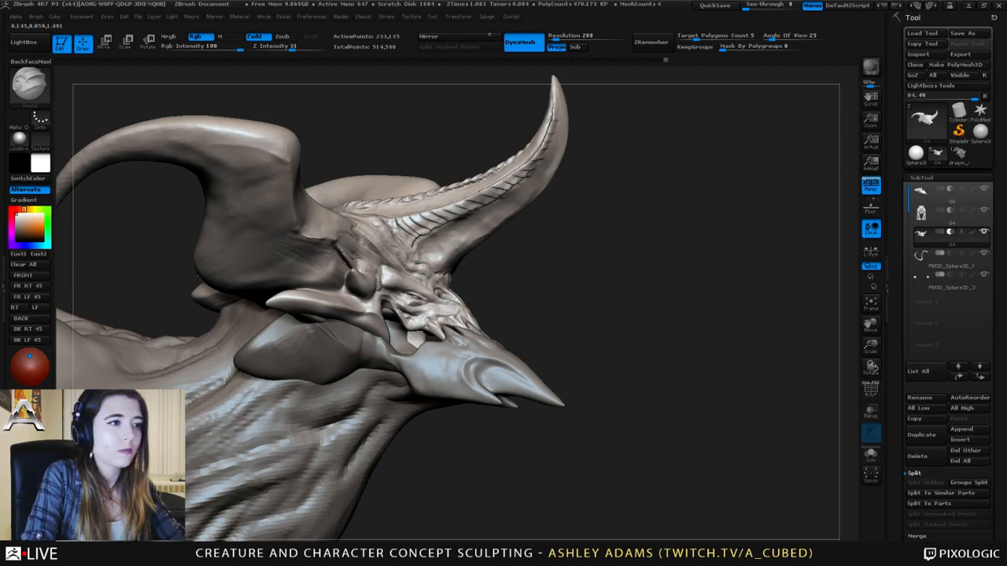
drag(522, 148, 505, 130)
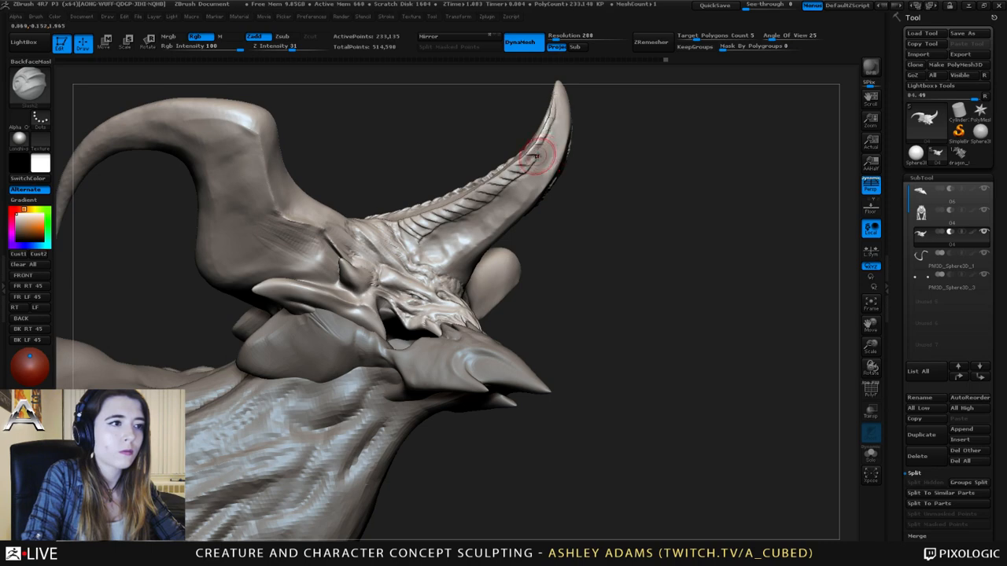
mouse_move(521, 139)
mouse_down()
mouse_move(513, 176)
mouse_move(468, 153)
mouse_up()
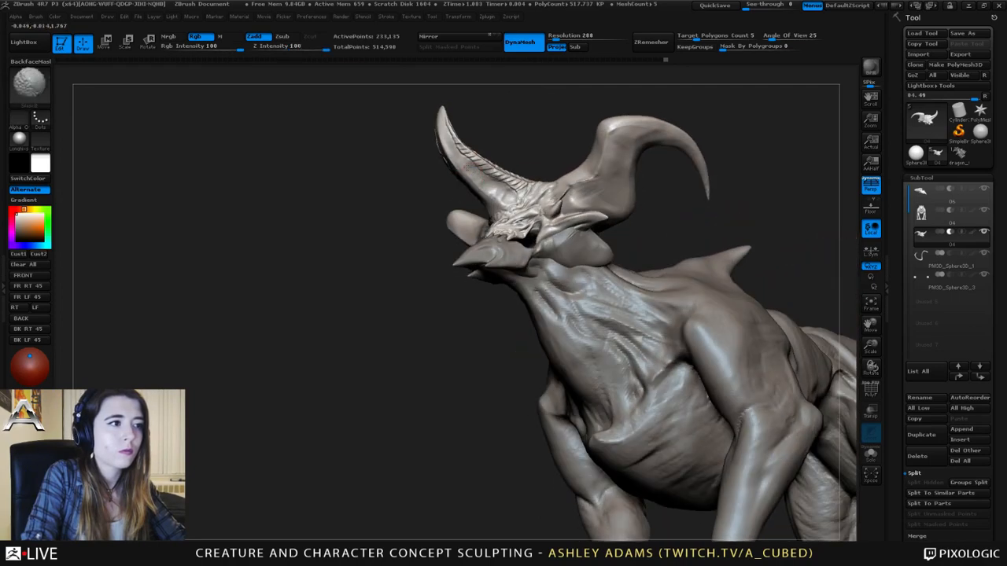
drag(443, 126, 427, 139)
- Adjust the brush and slash fine detail into the front face of the central horn near its tip
key(space)
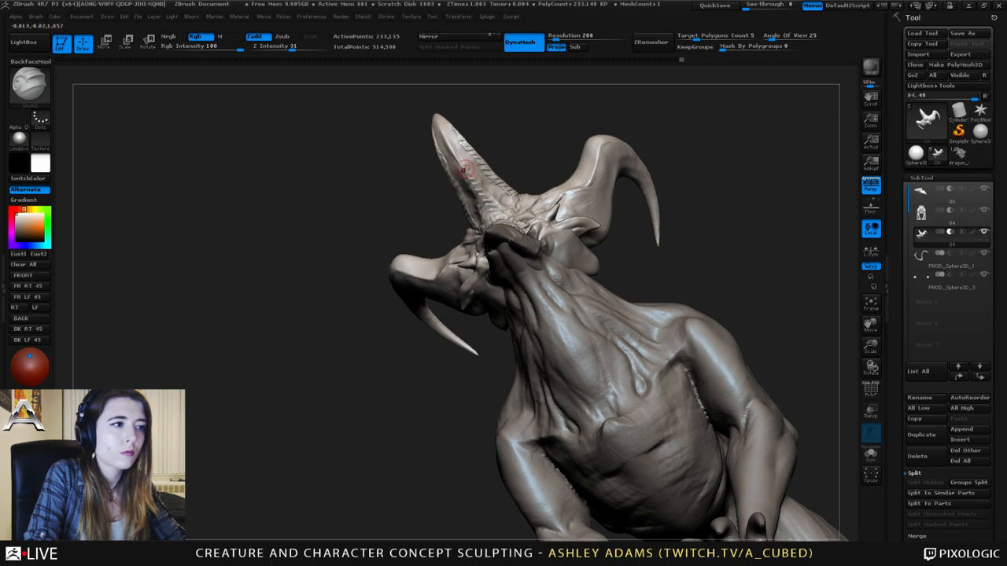
drag(354, 118, 376, 179)
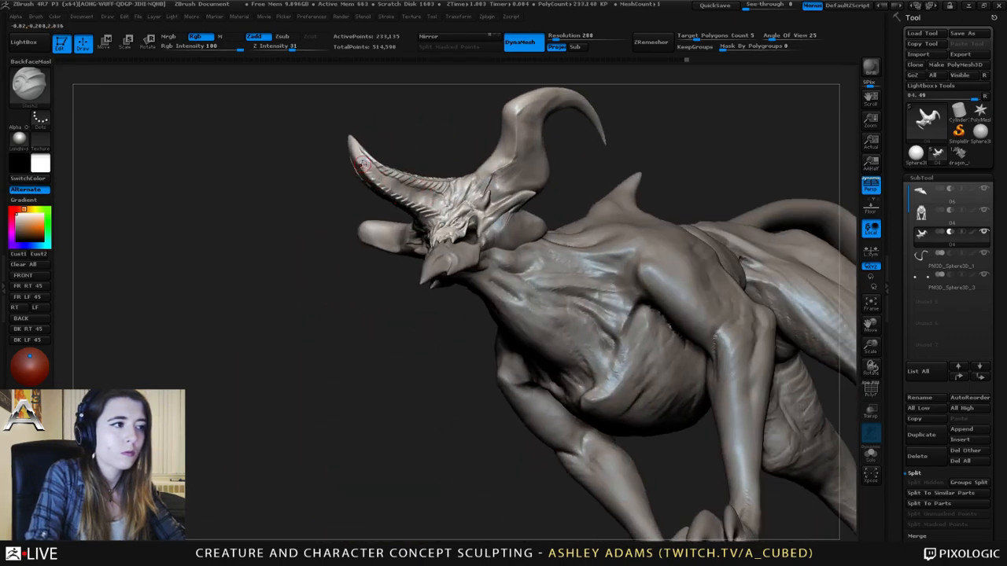
drag(384, 140, 365, 162)
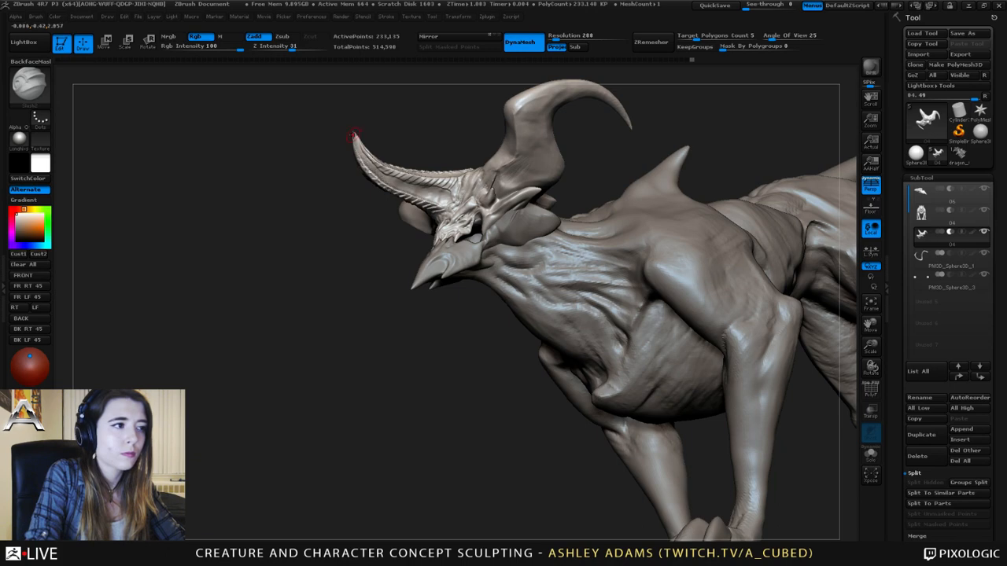
- Carve further small ridges with Slash2 across the front face of the central horn and down towards its base
mouse_move(353, 136)
mouse_down()
mouse_move(387, 173)
mouse_move(379, 196)
mouse_move(180, 92)
mouse_up()
ctrl+right_drag(180, 92, 180, 157)
mouse_move(181, 157)
mouse_down()
mouse_move(130, 185)
mouse_move(140, 194)
mouse_up()
key(space)
drag(276, 165, 346, 148)
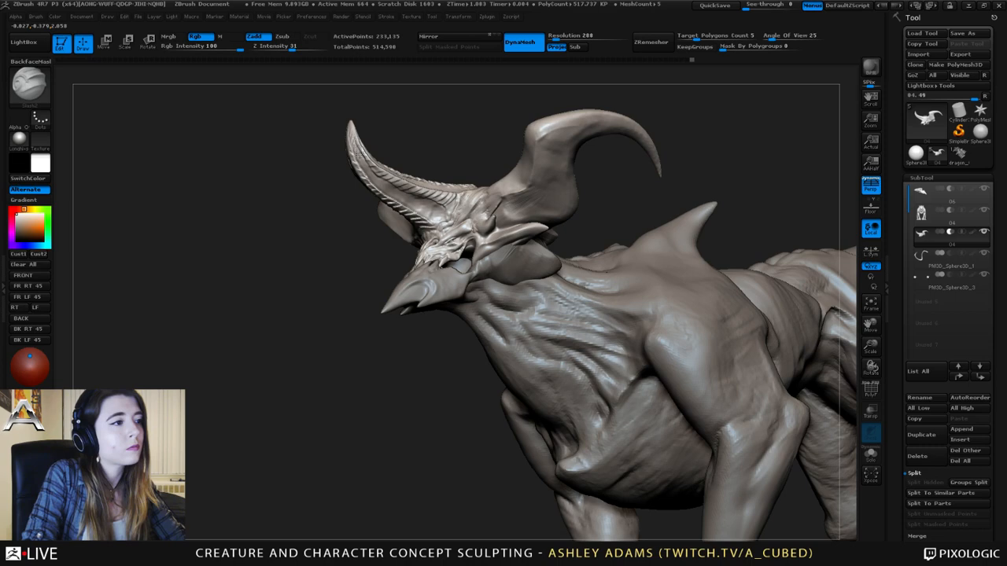
drag(369, 173, 416, 166)
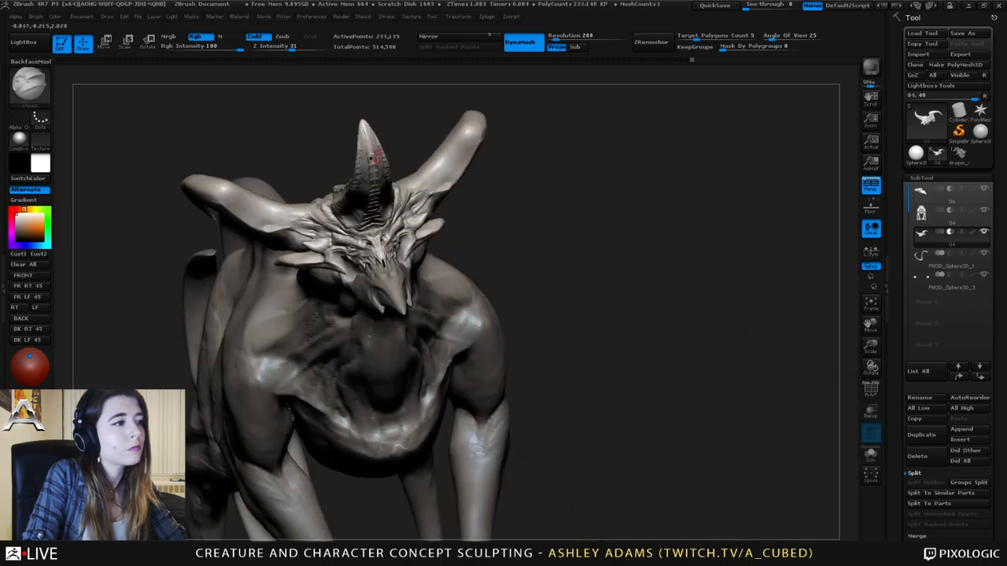
mouse_move(322, 169)
mouse_down()
mouse_move(394, 201)
mouse_move(344, 197)
mouse_up()
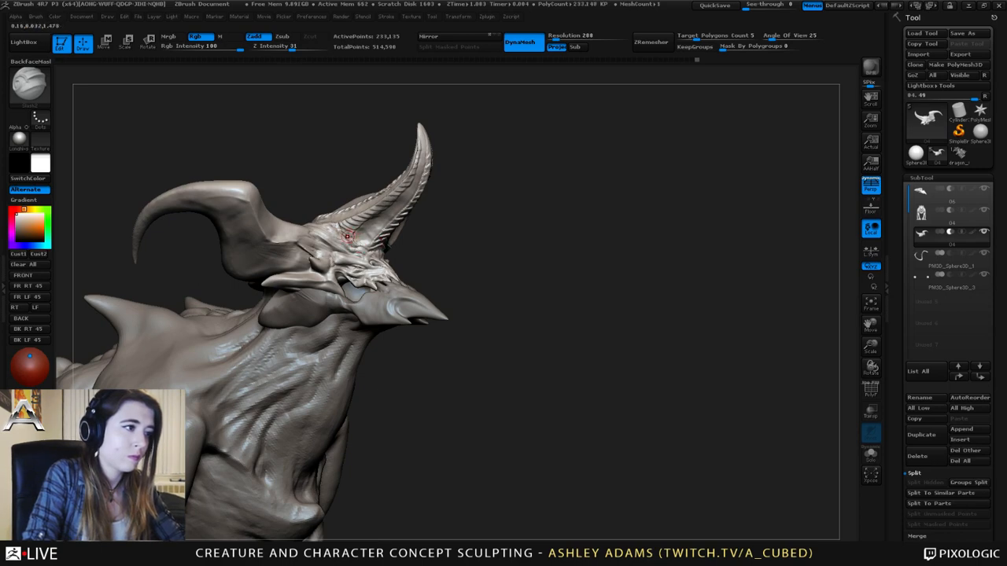
mouse_move(353, 236)
right_down()
mouse_move(357, 275)
mouse_move(385, 243)
right_up()
mouse_move(409, 245)
right_down()
mouse_move(335, 221)
mouse_move(378, 228)
mouse_move(323, 195)
right_up()
right_drag(417, 219, 329, 197)
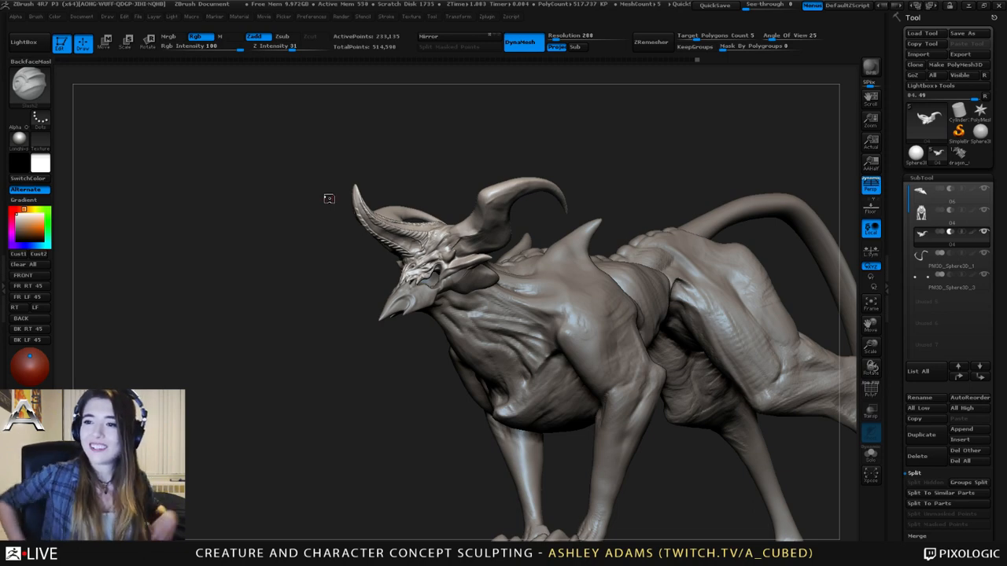
mouse_move(468, 247)
right_down()
mouse_move(492, 251)
mouse_move(482, 324)
right_up()
mouse_move(456, 281)
right_down()
mouse_move(489, 303)
mouse_move(483, 291)
right_up()
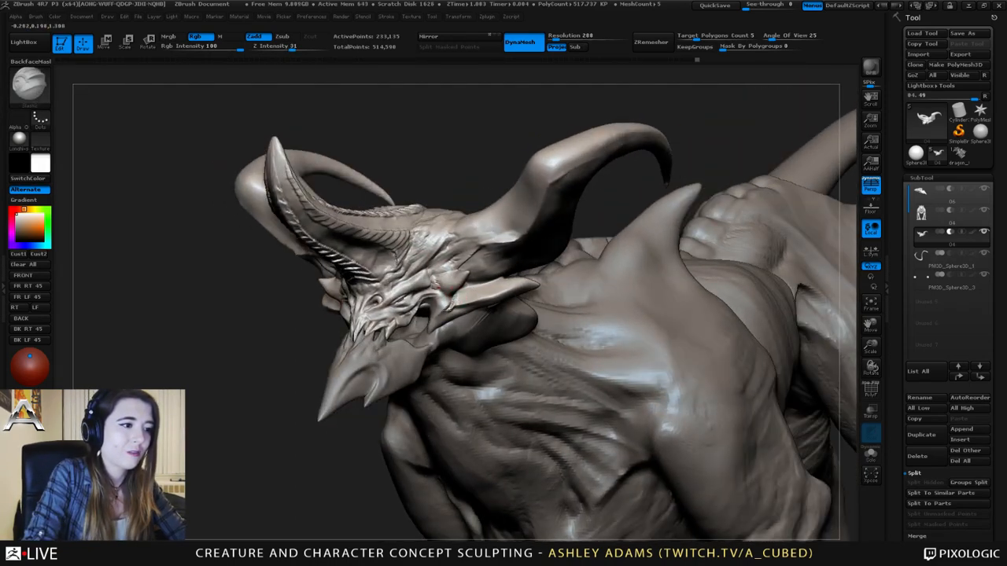
right_drag(437, 285, 372, 292)
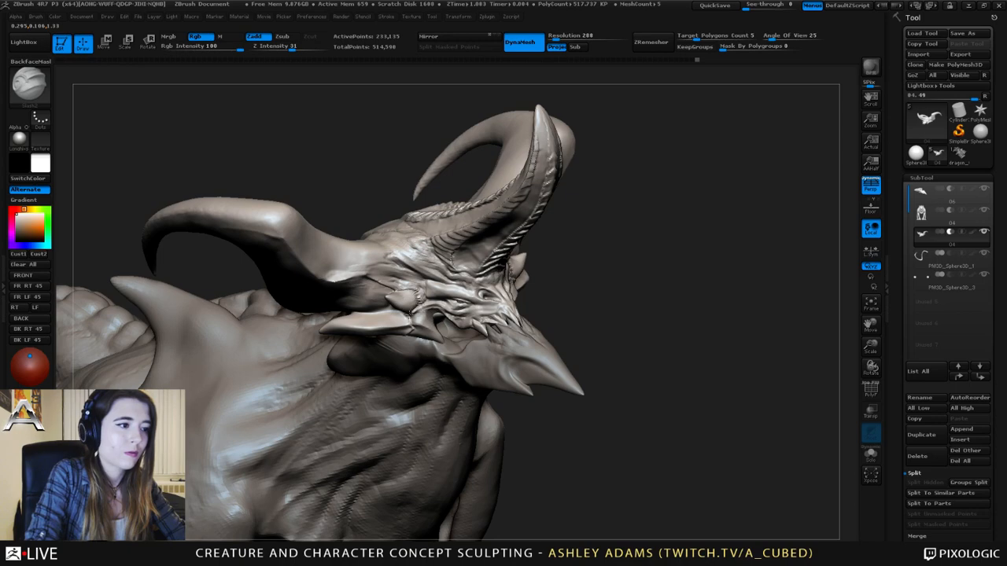
- Review the face, central horn and overall body from several angles and make the beak subtool active
mouse_move(444, 291)
right_down()
mouse_move(476, 294)
mouse_move(434, 289)
right_up()
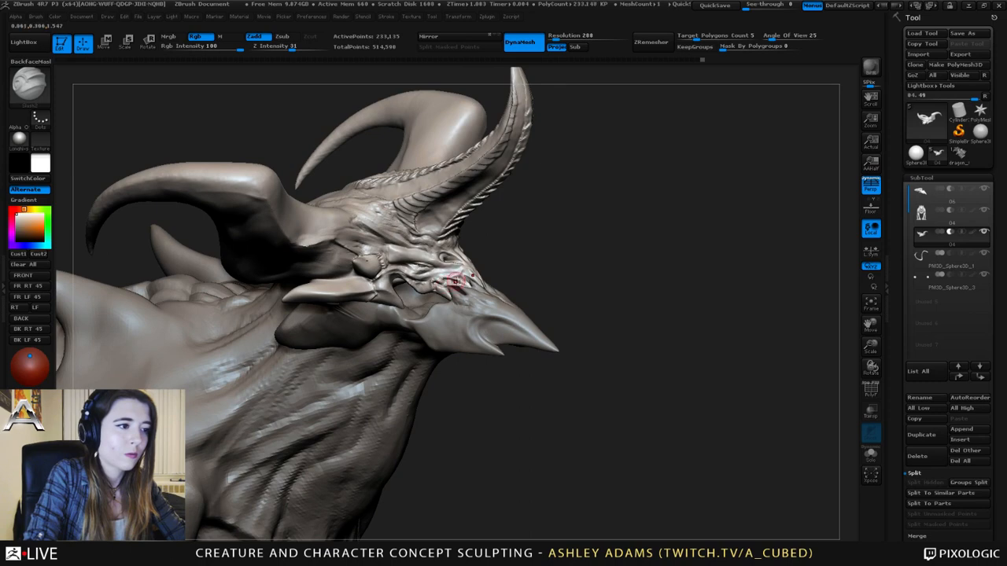
right_drag(455, 275, 464, 273)
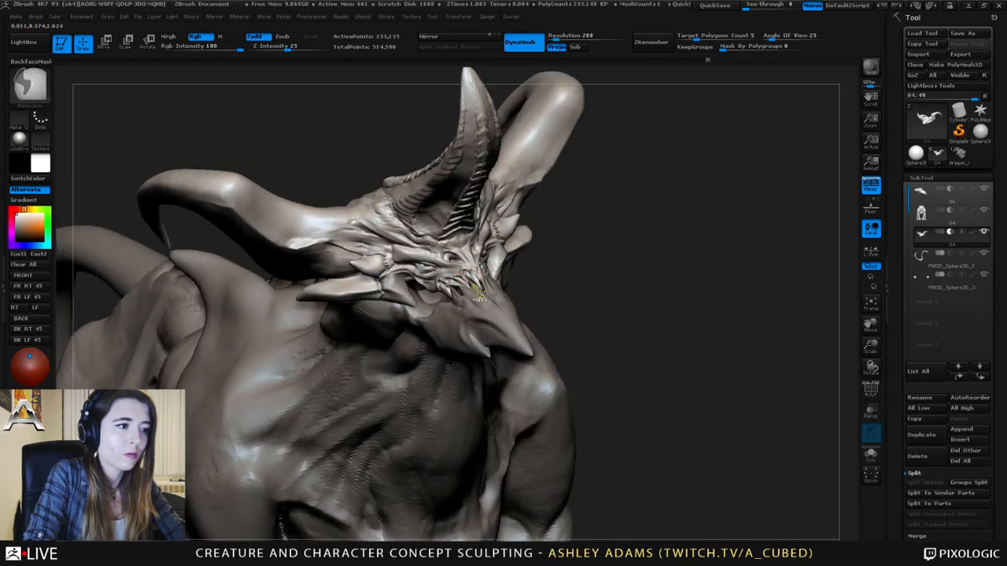
mouse_move(470, 272)
right_down()
mouse_move(453, 257)
mouse_move(486, 243)
mouse_move(411, 236)
right_up()
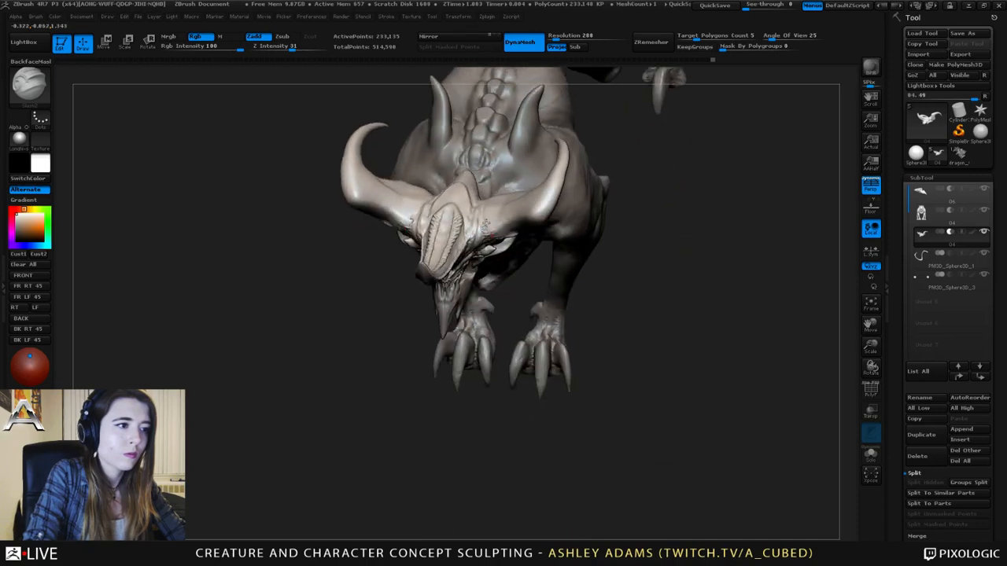
right_drag(479, 201, 602, 227)
alt+click(625, 273)
right_drag(629, 272, 653, 264)
key(space)
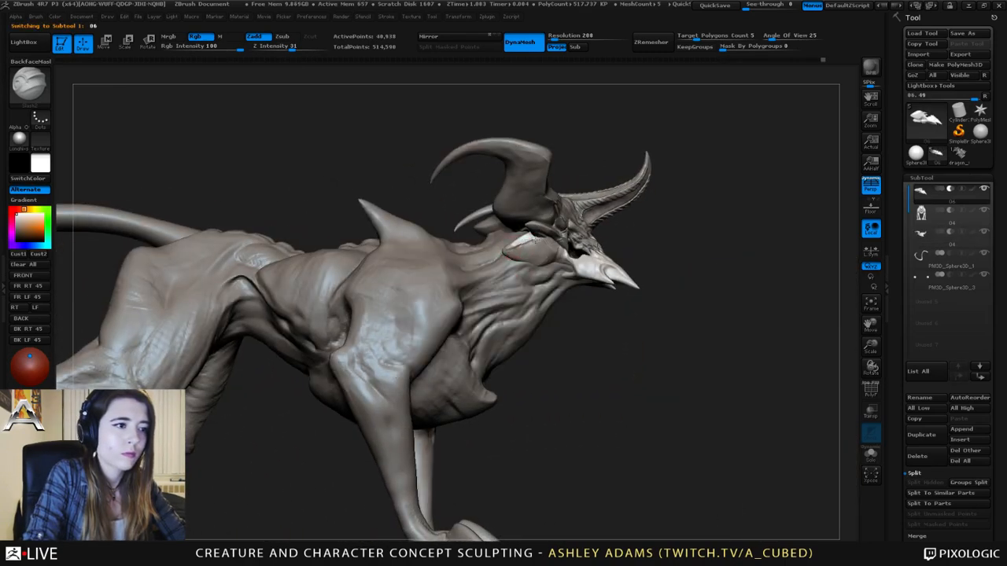
- Make the body subtool active and carve a short crease below the shoulder spike with Dam_Standard
right_drag(536, 240, 491, 249)
alt+click(477, 281)
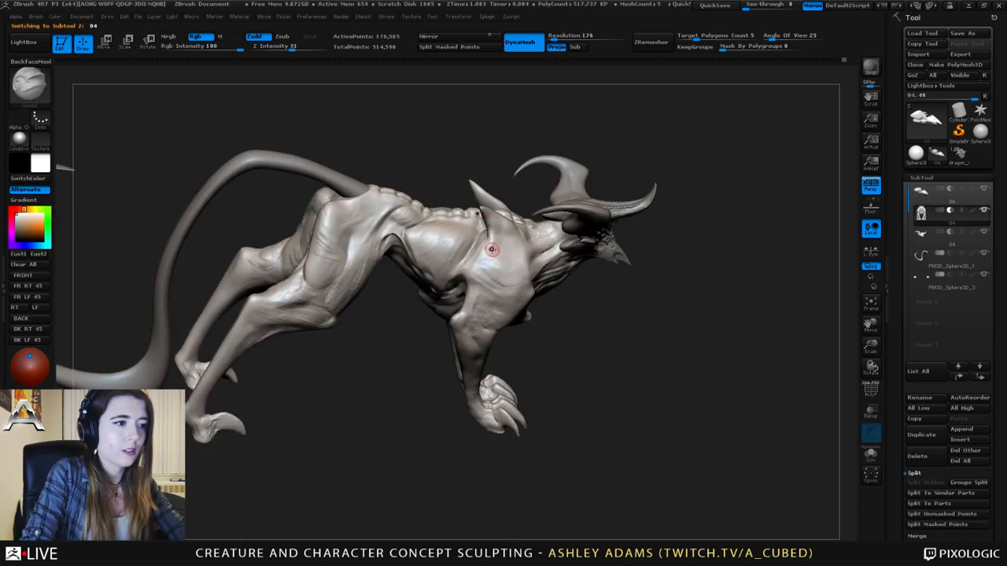
key(b)
key(d)
key(s)
key(space)
drag(500, 259, 508, 258)
right_drag(521, 237, 495, 241)
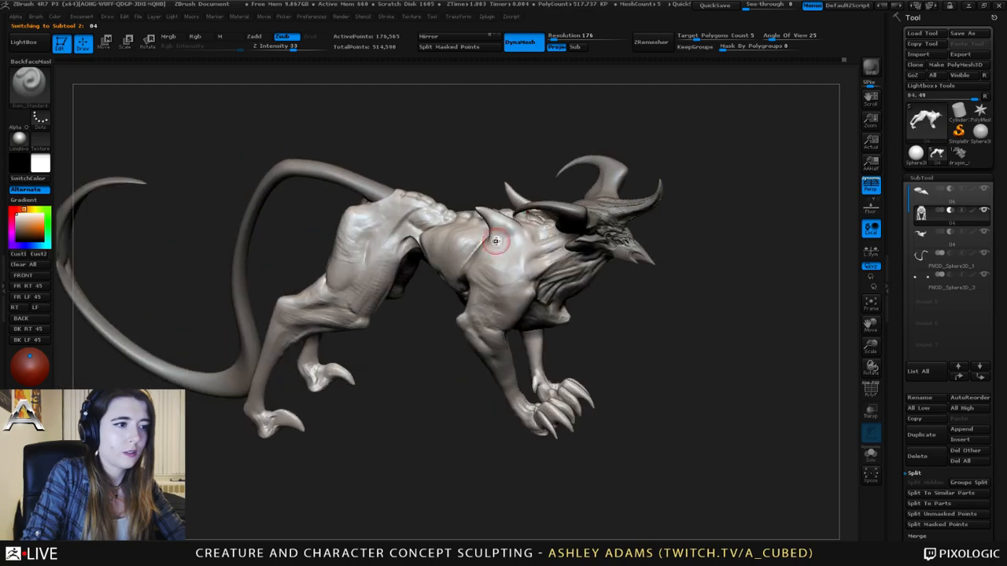
- Work the surface around the shoulder spike and upper back, alternating between the ClayBuildup and Dam_Standard brushes
key(b)
key(c)
key(b)
key(b)
key(d)
key(s)
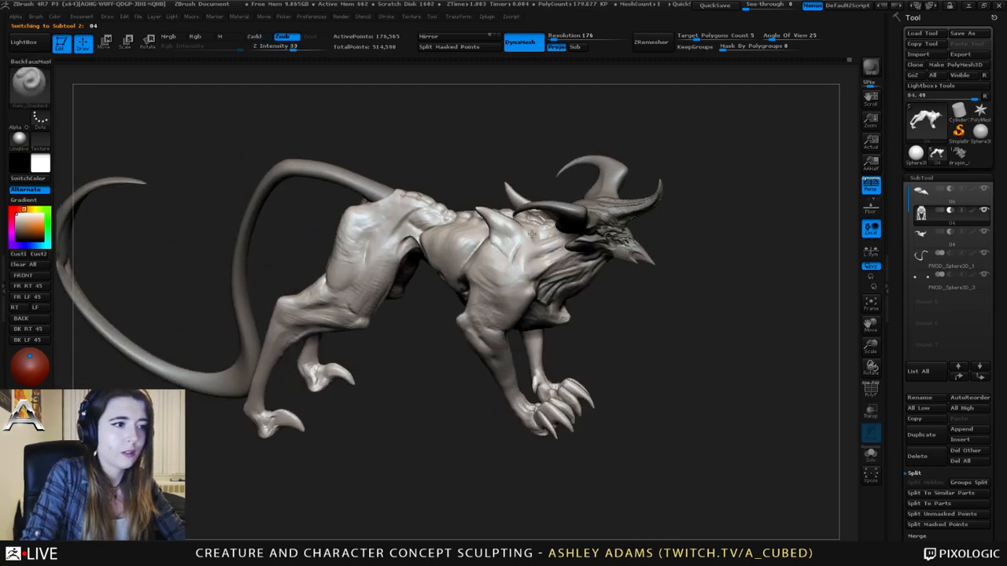
mouse_move(525, 233)
right_down()
mouse_move(512, 227)
mouse_move(527, 230)
right_up()
key(b)
key(c)
key(b)
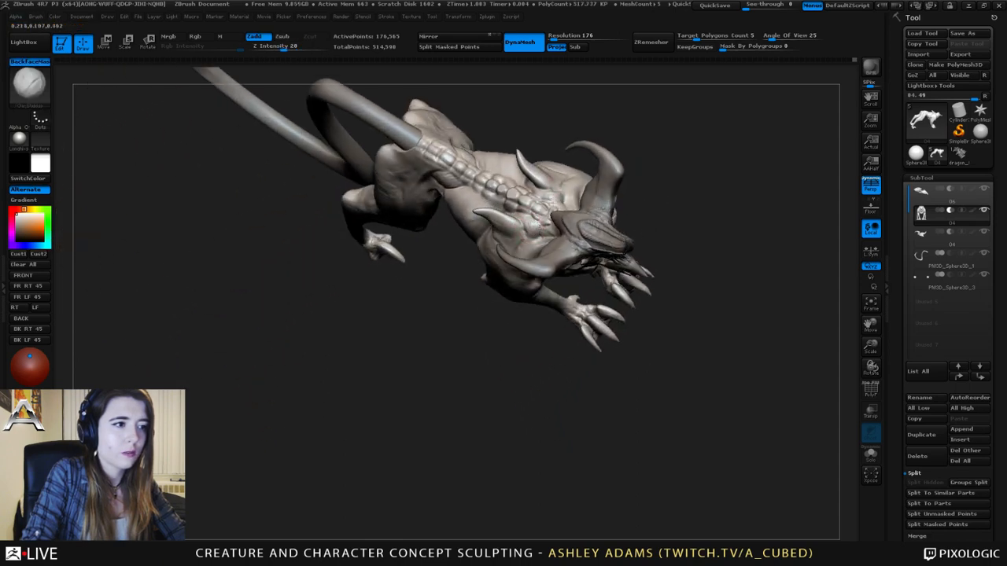
mouse_move(540, 227)
right_down()
mouse_move(543, 236)
mouse_move(490, 255)
mouse_move(504, 241)
right_up()
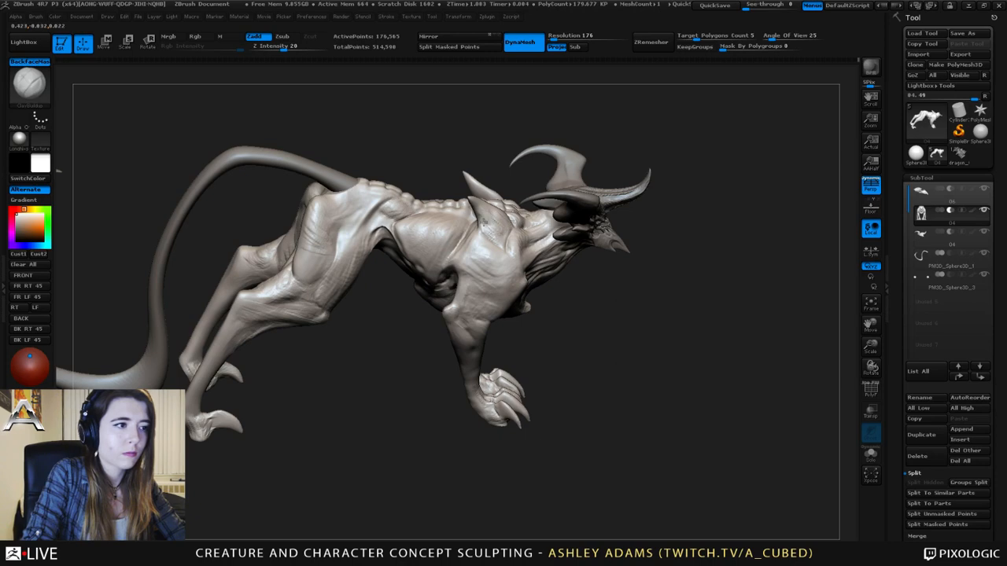
mouse_move(495, 227)
right_down()
mouse_move(471, 220)
mouse_move(478, 246)
mouse_move(476, 236)
right_up()
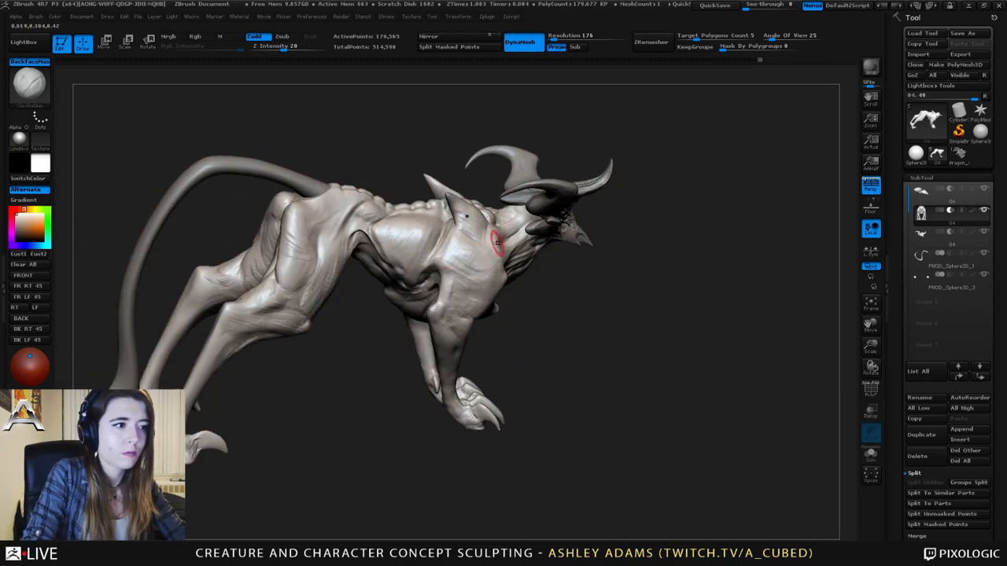
- Cut a crease at the base of the shoulder spike with Dam_Standard
key(b)
key(d)
key(s)
drag(481, 238, 484, 224)
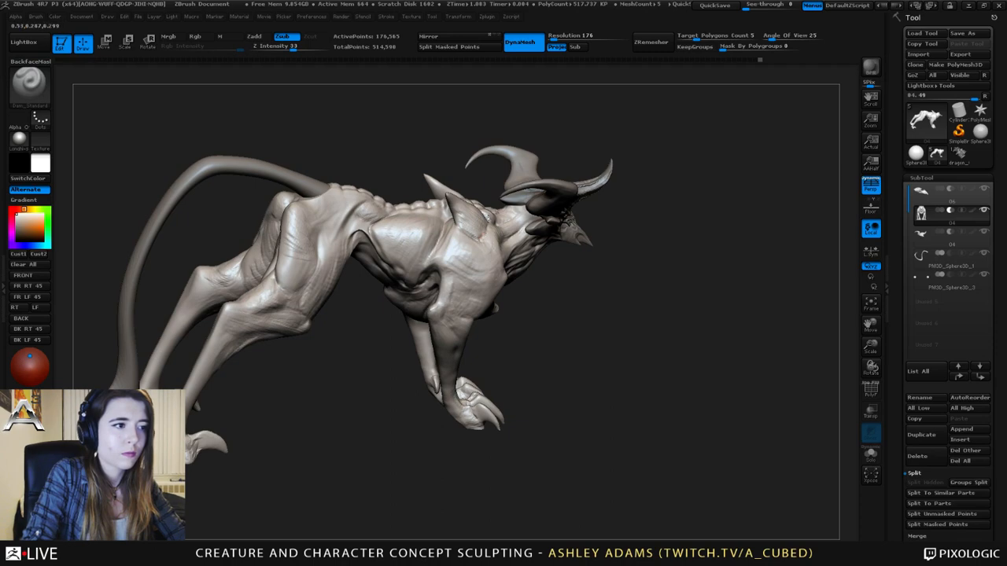
- Switch back to ClayBuildup, check the shoulder from the side and save the project
key(b)
key(c)
key(b)
mouse_move(484, 224)
right_down()
mouse_move(483, 241)
mouse_move(464, 209)
mouse_move(475, 236)
mouse_move(459, 225)
mouse_move(540, 245)
mouse_move(524, 256)
right_up()
key(ctrl+s)
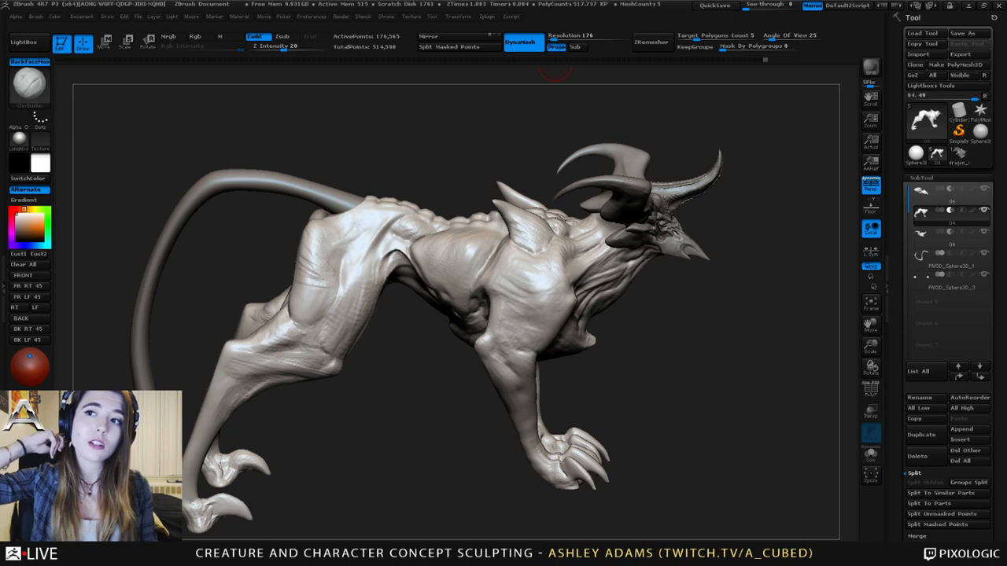
- Pull the back of the upper foreleg slightly downward with the SnakeHook brush
mouse_move(481, 244)
right_down()
mouse_move(556, 236)
mouse_move(505, 256)
mouse_move(571, 239)
right_up()
key(space)
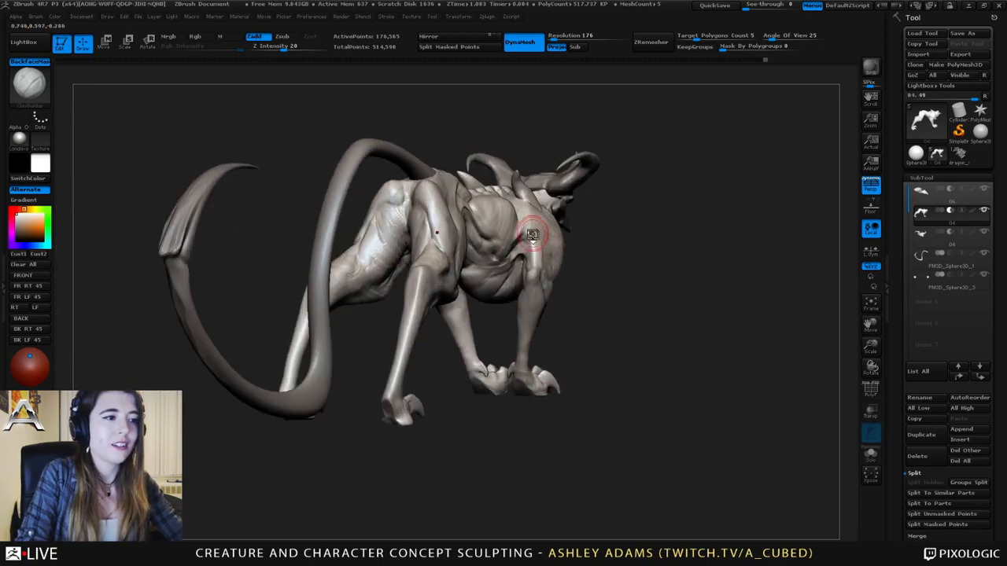
key(b)
key(s)
key(h)
drag(535, 236, 538, 253)
mouse_move(534, 251)
right_down()
mouse_move(540, 263)
mouse_move(554, 239)
mouse_move(532, 243)
mouse_move(515, 271)
right_up()
- Define the muscle folds behind the foreleg and along the belly with ClayBuildup and Dam_Standard
key(b)
key(c)
key(b)
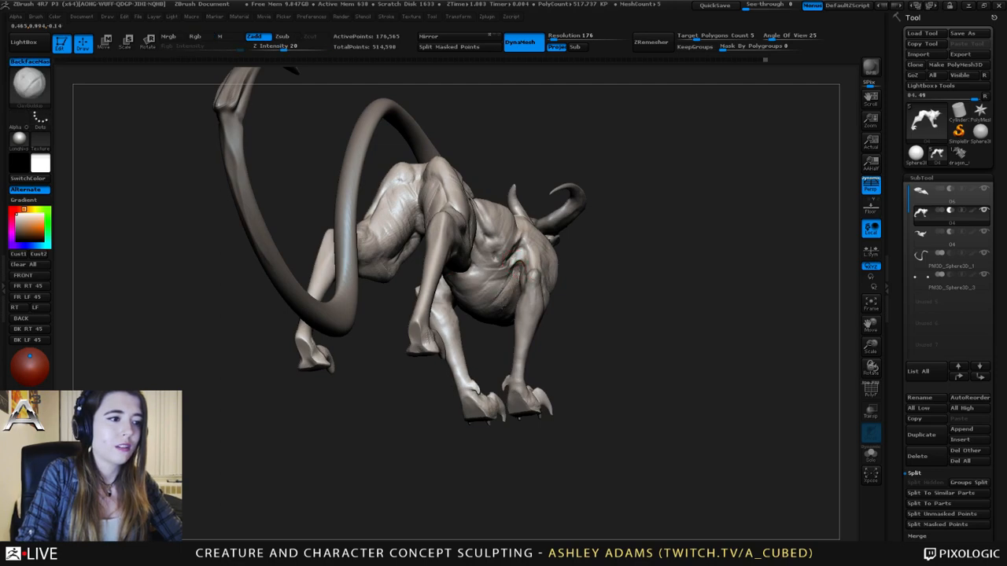
mouse_move(508, 306)
right_down()
mouse_move(493, 282)
mouse_move(454, 272)
right_up()
key(b)
key(d)
key(s)
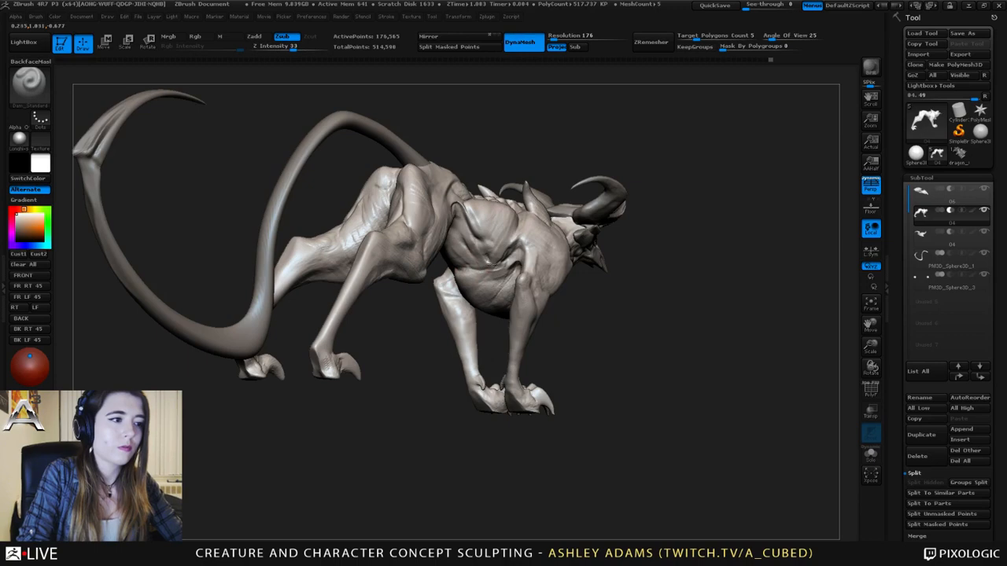
mouse_move(472, 236)
right_down()
mouse_move(475, 250)
mouse_move(470, 206)
right_up()
key(b)
key(c)
key(b)
- Carve a crease along the front base of the shoulder spike with Dam_Standard
mouse_move(464, 256)
right_down()
mouse_move(434, 244)
mouse_move(435, 253)
mouse_move(431, 237)
mouse_move(470, 232)
mouse_move(466, 250)
mouse_move(447, 208)
right_up()
key(b)
key(d)
key(s)
key(space)
drag(446, 204, 439, 204)
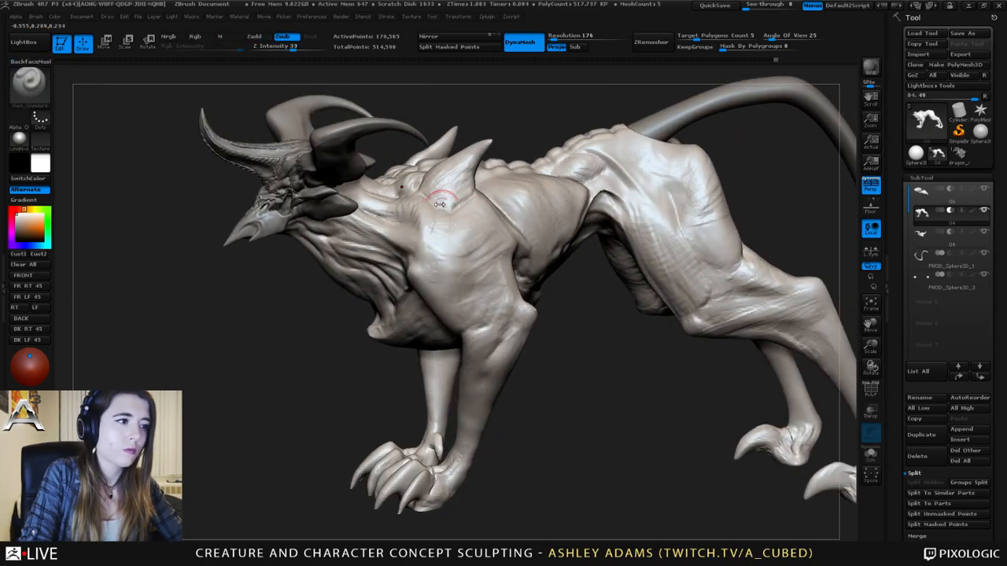
- Build up the back of the foreleg's elbow with ClayBuildup
mouse_move(461, 220)
right_down()
mouse_move(477, 267)
mouse_move(520, 318)
mouse_move(500, 307)
mouse_move(522, 308)
right_up()
key(b)
key(c)
key(b)
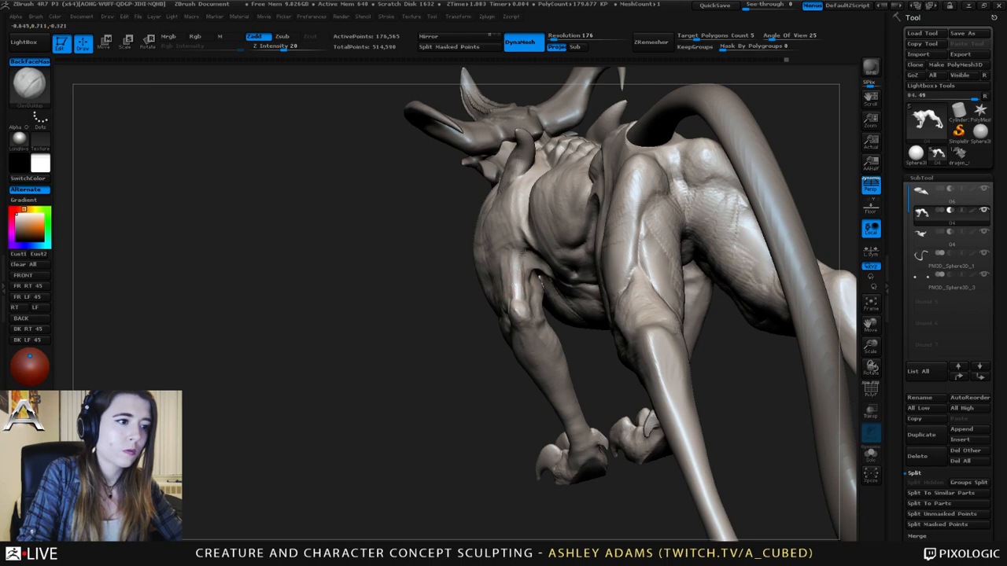
drag(526, 293, 530, 315)
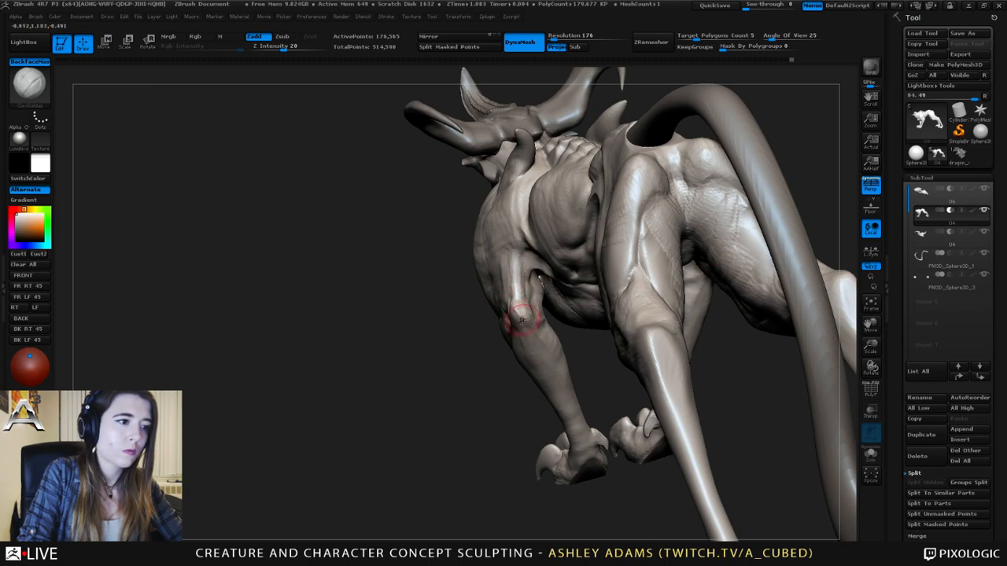
right_drag(520, 318, 509, 307)
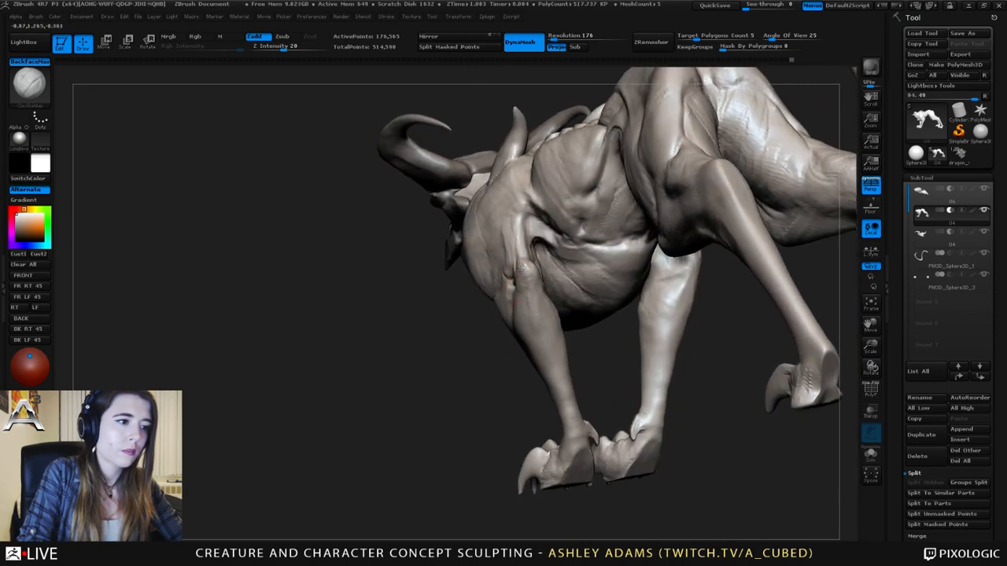
mouse_move(521, 267)
right_down()
mouse_move(537, 261)
mouse_move(527, 265)
right_up()
- Reshape the elbow with SnakeHook and carve a crease down the back of the foreleg with Dam_Standard
key(b)
key(s)
key(h)
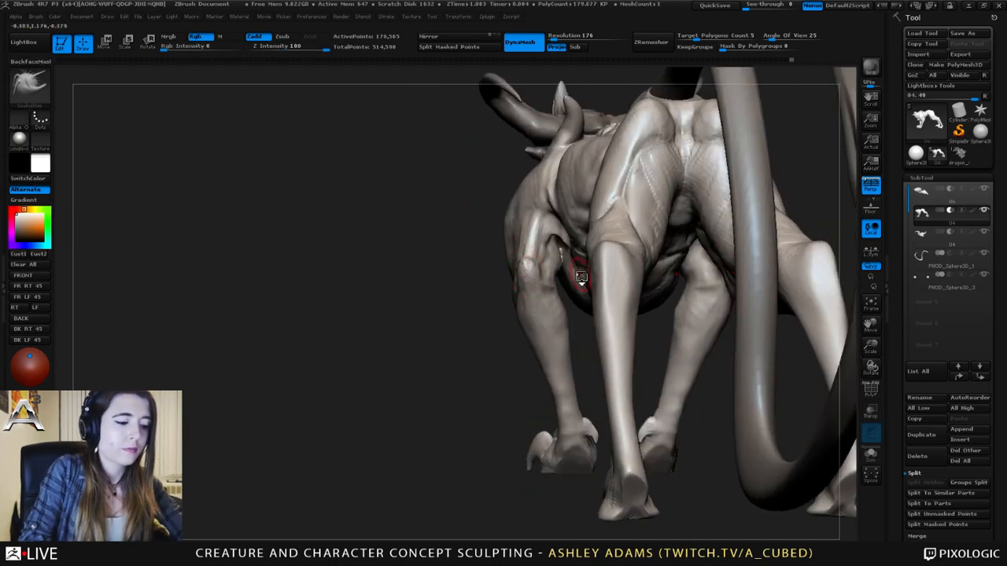
key(b)
key(d)
key(s)
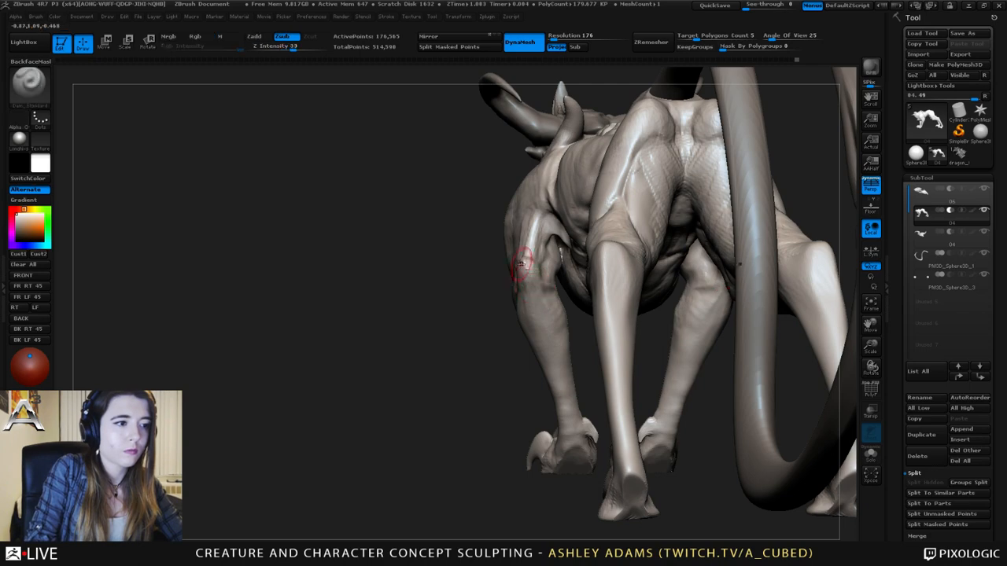
drag(530, 269, 543, 324)
- Switch to the SnakeHook brush and review the creature's full side profile
mouse_move(542, 324)
right_down()
mouse_move(609, 319)
mouse_move(574, 294)
mouse_move(583, 277)
mouse_move(565, 280)
mouse_move(631, 304)
right_up()
key(b)
key(s)
key(h)
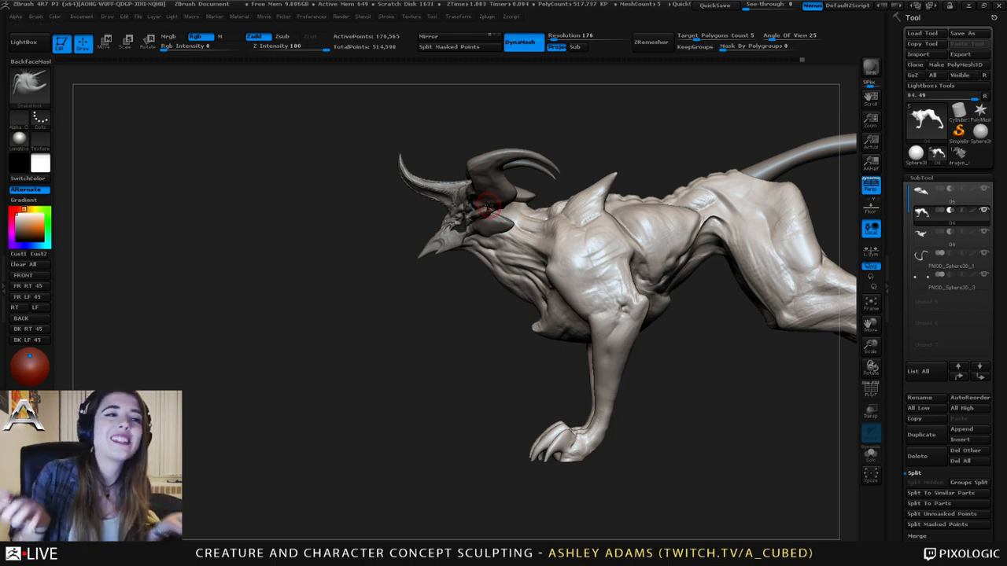
drag(379, 275, 308, 224)
drag(375, 142, 497, 244)
- Load the Slash2 brush and slash a line along the middle of the body's spine ridge
alt+click(636, 168)
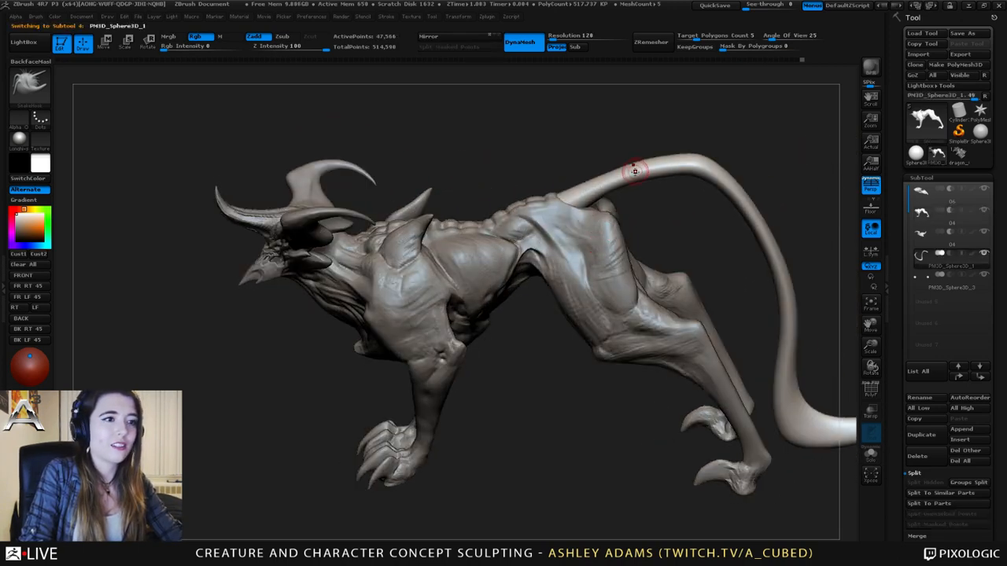
mouse_move(539, 169)
mouse_down()
mouse_move(581, 231)
mouse_move(512, 231)
mouse_up()
key(b)
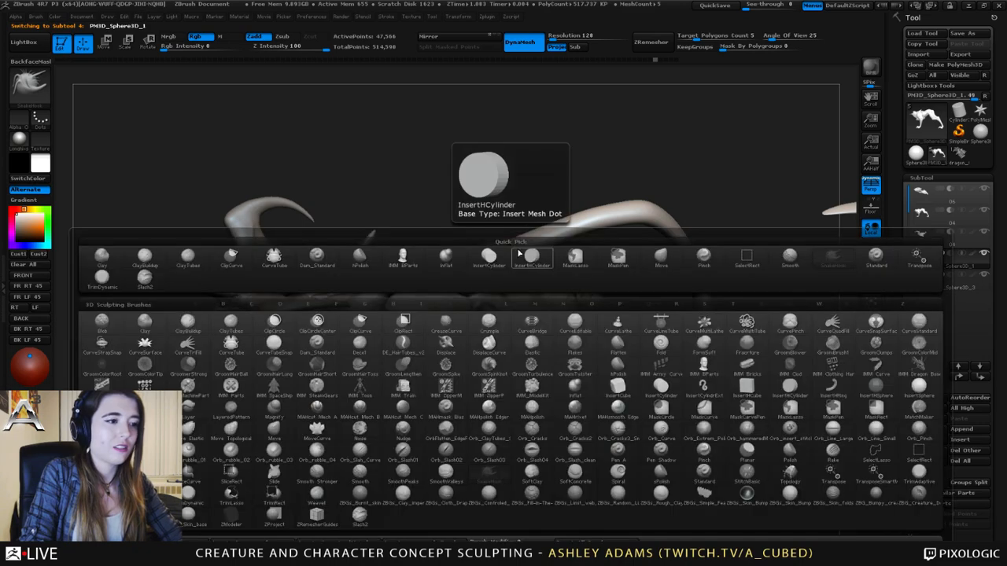
click(148, 277)
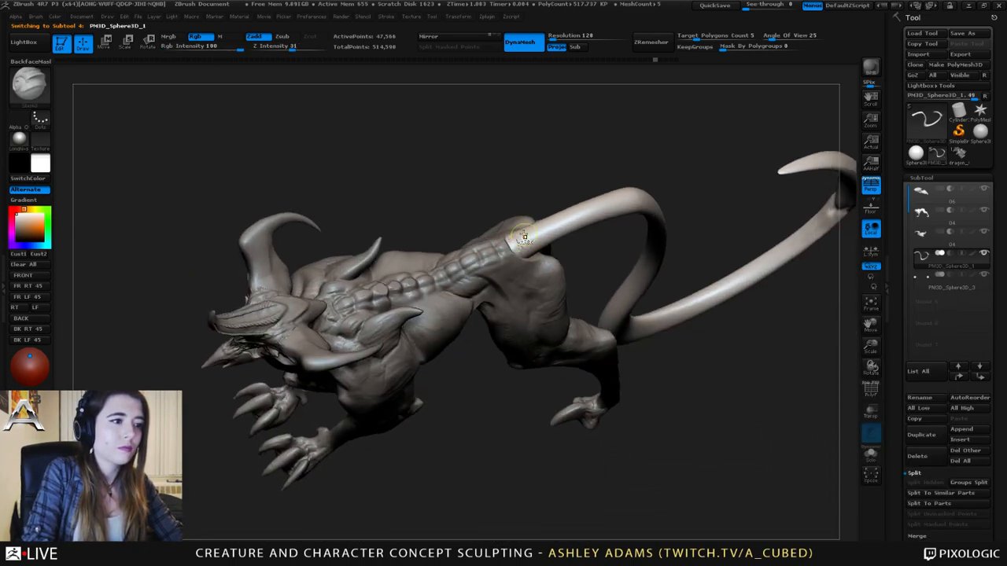
alt+click(486, 255)
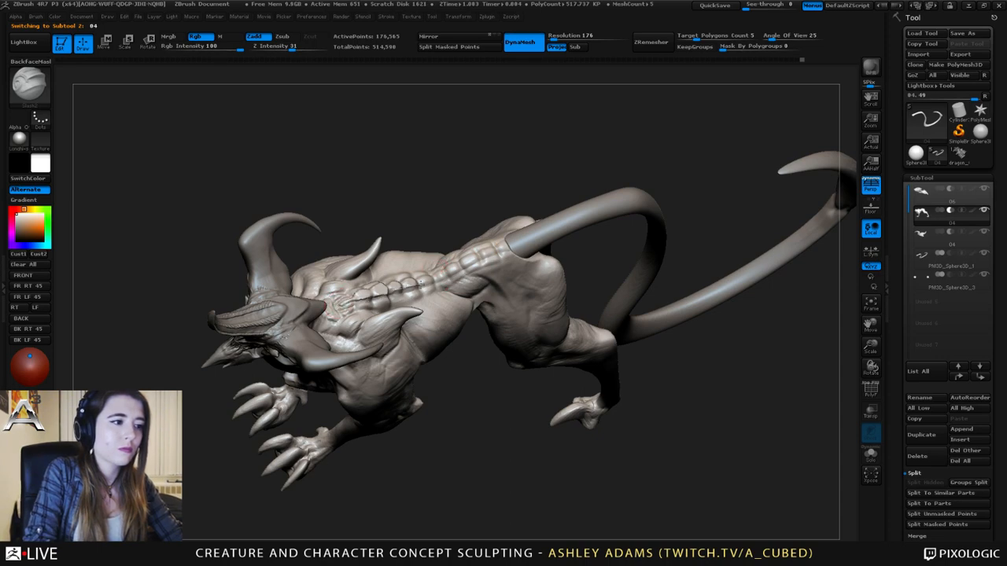
drag(495, 252, 506, 247)
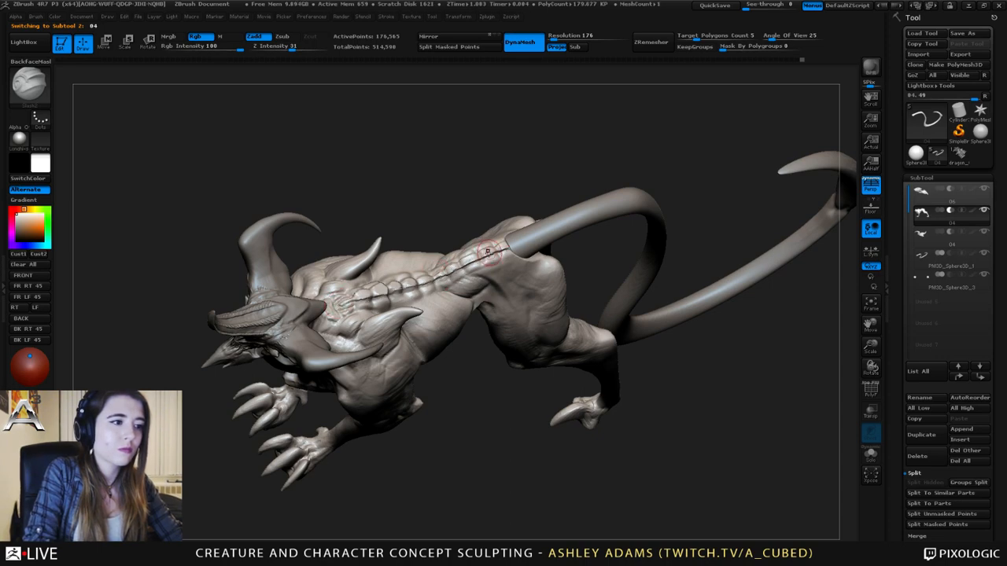
right_drag(496, 246, 498, 275)
mouse_move(494, 236)
mouse_down()
mouse_move(502, 245)
mouse_move(468, 266)
mouse_up()
key(ctrl+z)
key(ctrl+z)
- Slash cuts between the vertebrae from the lower back up towards the neck
mouse_move(461, 260)
right_down()
mouse_move(443, 158)
mouse_move(454, 214)
right_up()
mouse_move(445, 257)
mouse_down()
mouse_move(451, 275)
mouse_move(394, 302)
mouse_up()
mouse_move(382, 291)
right_down()
mouse_move(359, 251)
mouse_move(353, 182)
mouse_move(362, 272)
right_up()
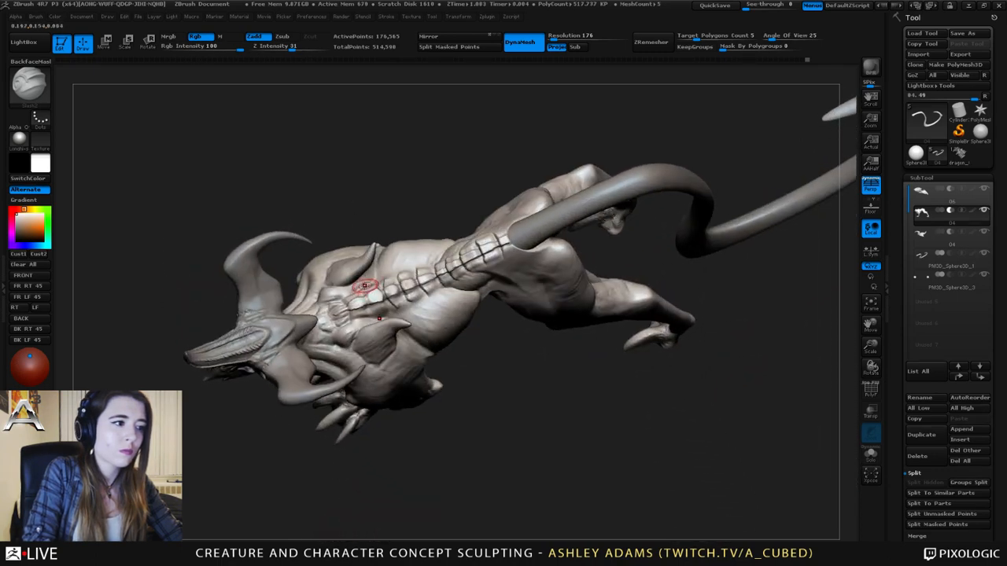
mouse_move(366, 288)
mouse_down()
mouse_move(372, 305)
mouse_move(341, 318)
mouse_up()
- Carve further Slash2 cuts along the sides of the vertebrae down to the tail base
mouse_move(317, 317)
right_down()
mouse_move(318, 292)
mouse_move(320, 313)
mouse_move(305, 316)
mouse_move(337, 243)
mouse_move(292, 187)
right_up()
drag(549, 211, 363, 339)
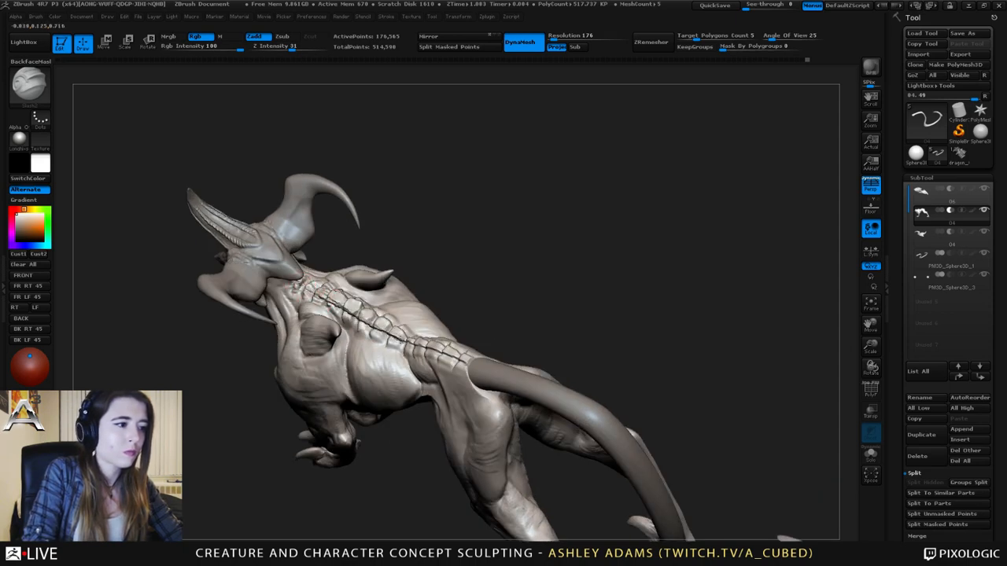
drag(401, 339, 395, 333)
right_drag(395, 334, 371, 337)
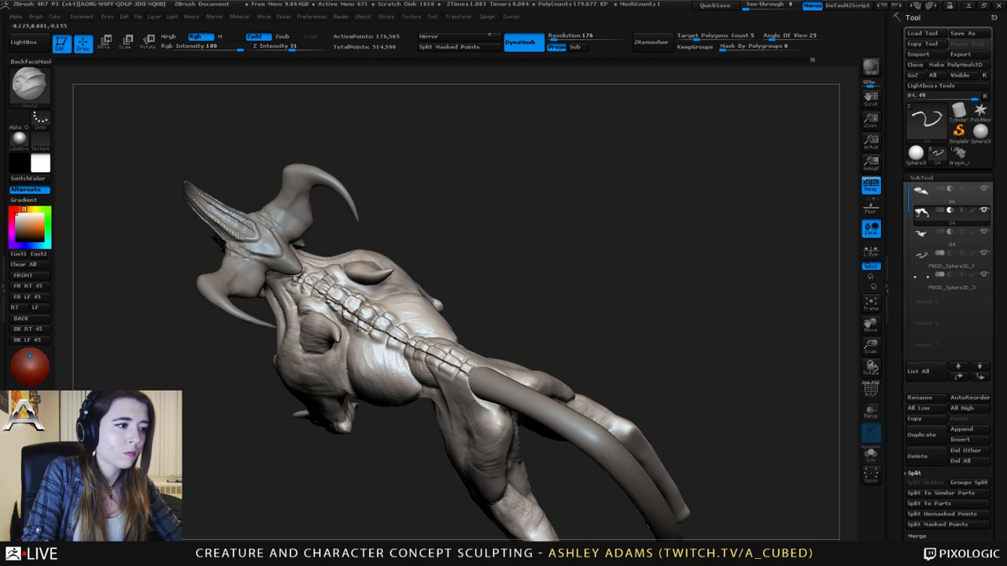
drag(368, 332, 454, 370)
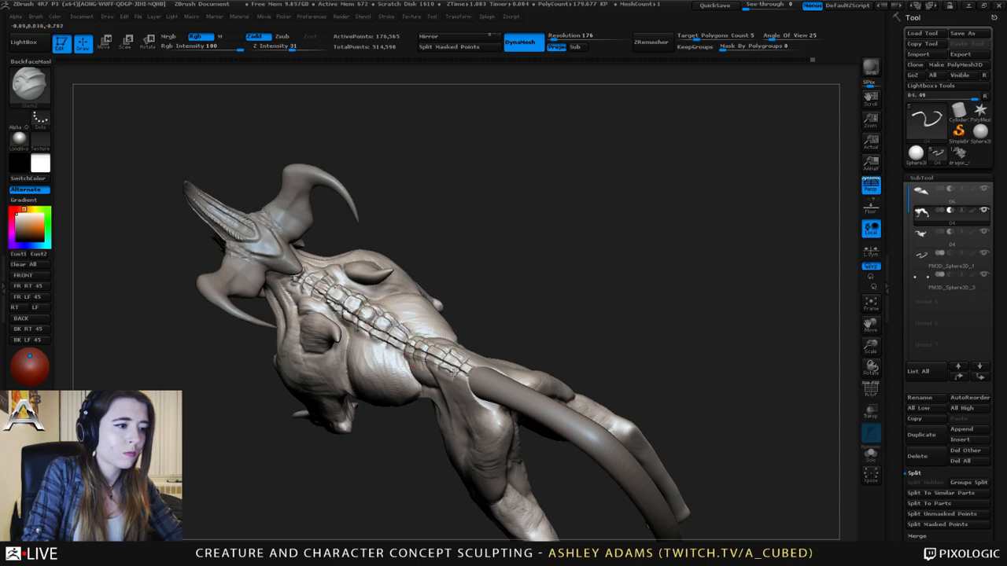
- Refine the cuts beside the vertebrae from several angles and switch to ClayBuildup for the back
mouse_move(454, 371)
right_down()
mouse_move(394, 287)
mouse_move(364, 293)
mouse_move(399, 309)
right_up()
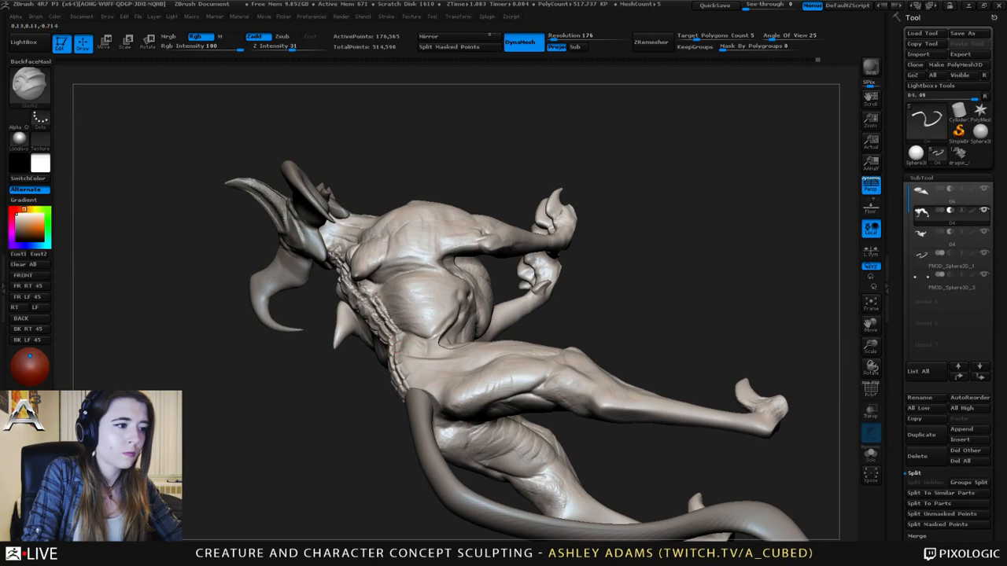
mouse_move(361, 273)
right_down()
mouse_move(409, 176)
mouse_move(386, 212)
mouse_move(346, 240)
right_up()
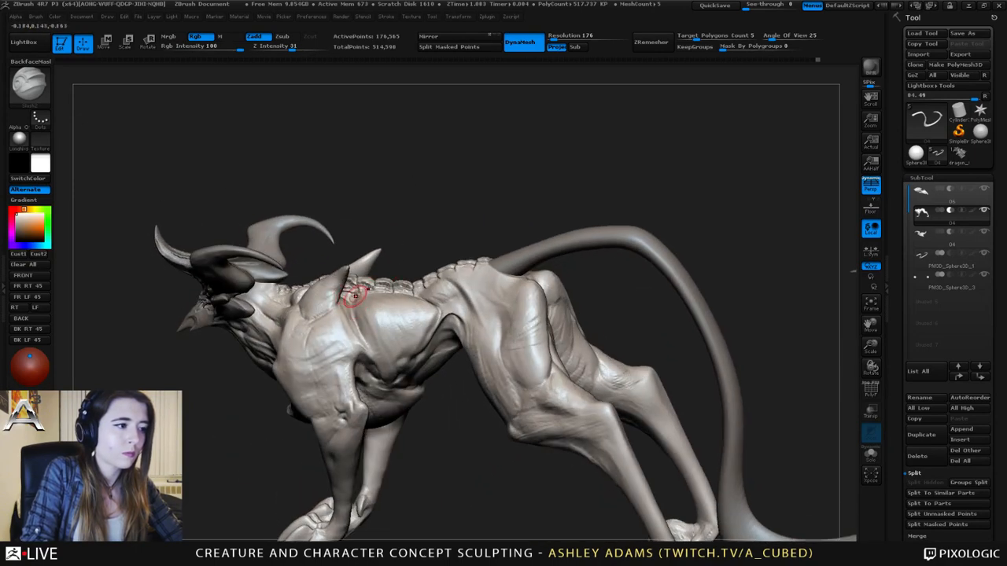
mouse_move(363, 317)
right_down()
mouse_move(358, 264)
mouse_move(368, 272)
right_up()
key(1)
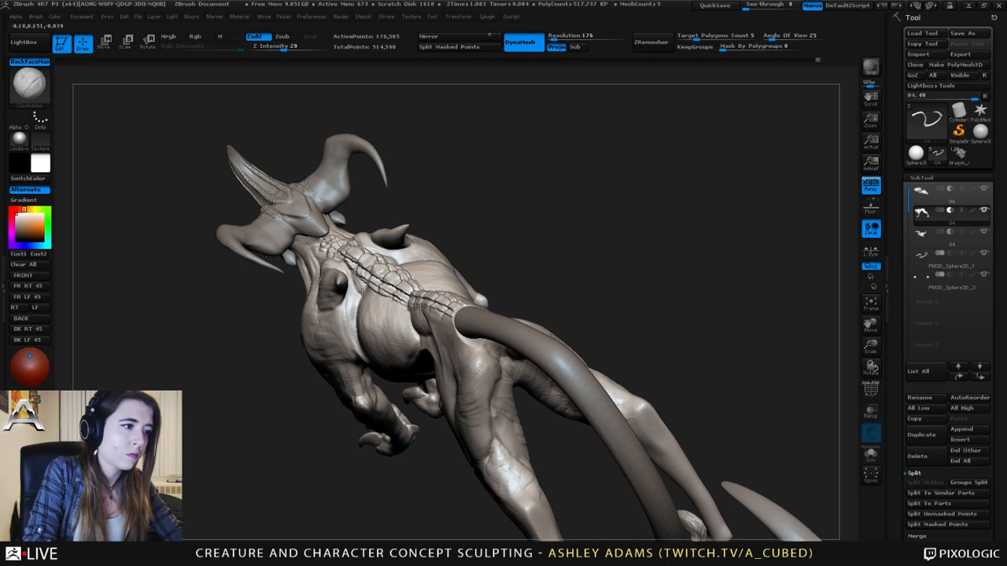
mouse_move(354, 275)
right_down()
mouse_move(387, 285)
mouse_move(398, 269)
mouse_move(405, 275)
mouse_move(397, 260)
mouse_move(404, 265)
mouse_move(410, 244)
mouse_move(428, 269)
right_up()
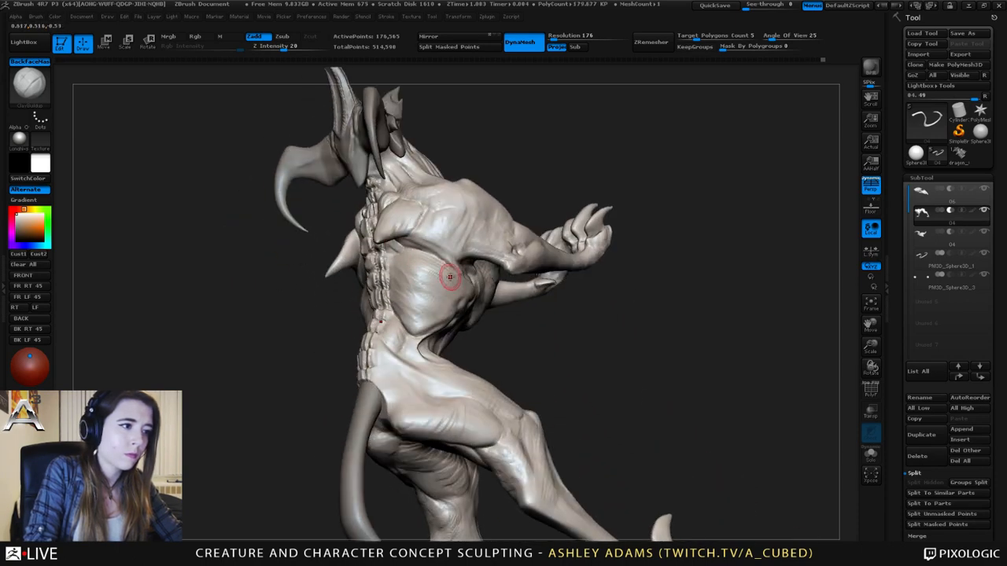
- Crease the flank behind the foreleg with Dam_Standard and return to the ClayBuildup brush
mouse_move(429, 271)
right_down()
mouse_move(468, 267)
mouse_move(378, 276)
mouse_move(319, 303)
mouse_move(329, 283)
mouse_move(294, 344)
right_up()
right_click(294, 345)
key(b)
key(d)
key(s)
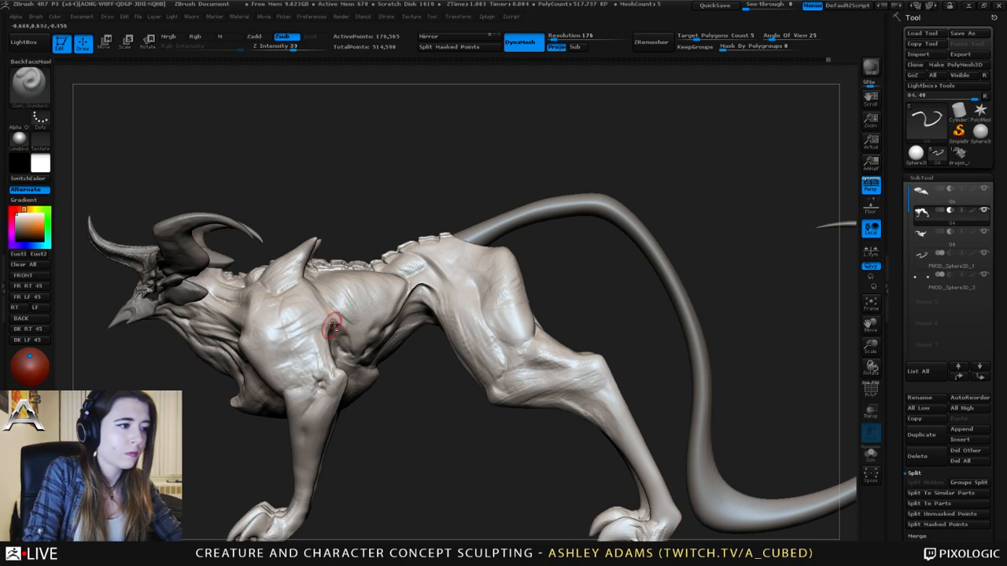
right_drag(365, 309, 336, 309)
key(b)
key(c)
key(b)
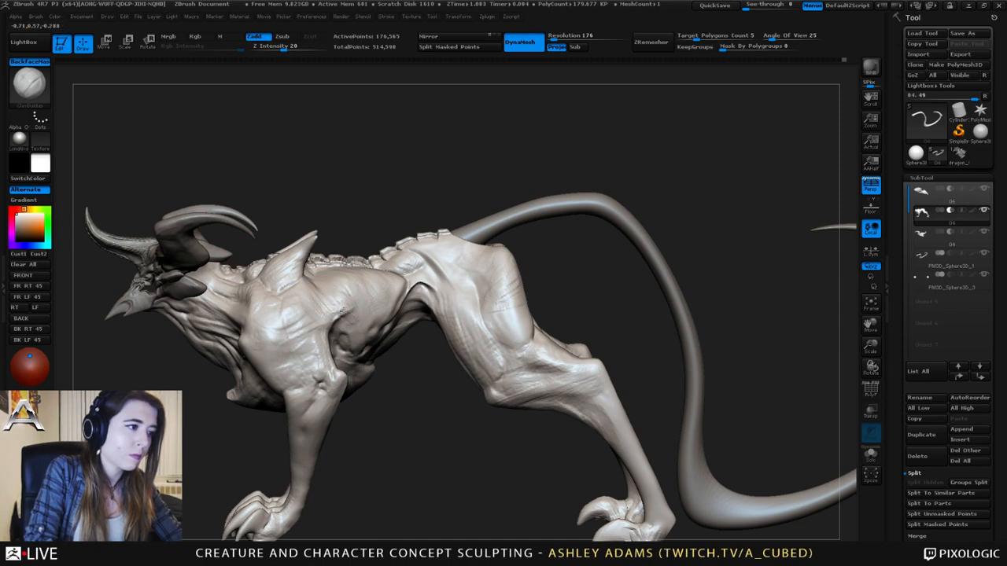
- Refine the muscle forms between the shoulder spikes and ribs, alternating ClayBuildup strokes with Dam_Standard creases
right_drag(313, 301, 355, 307)
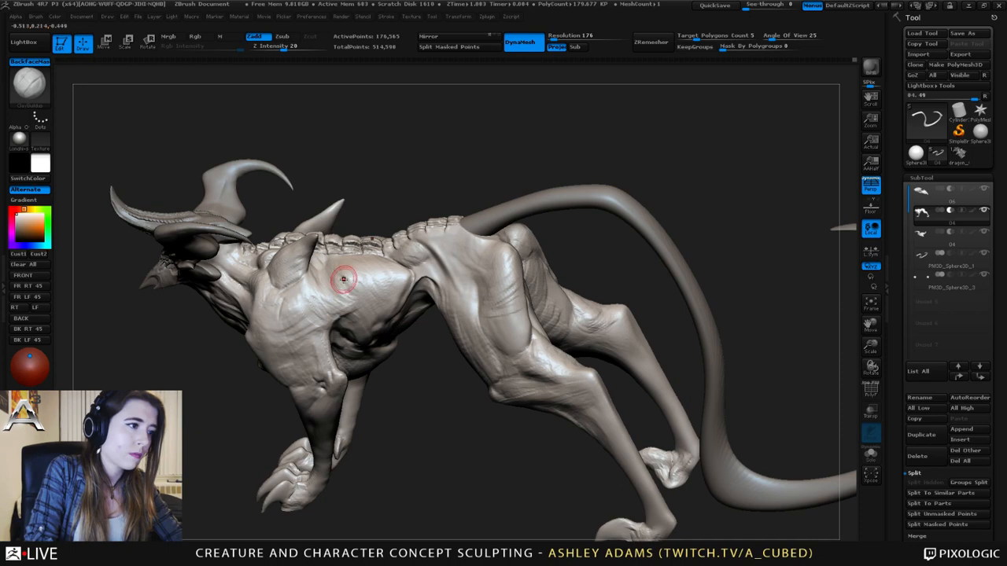
mouse_move(333, 269)
right_down()
mouse_move(348, 304)
mouse_move(337, 311)
mouse_move(324, 285)
right_up()
key(b)
key(d)
key(s)
right_drag(320, 250, 339, 275)
key(b)
key(c)
key(b)
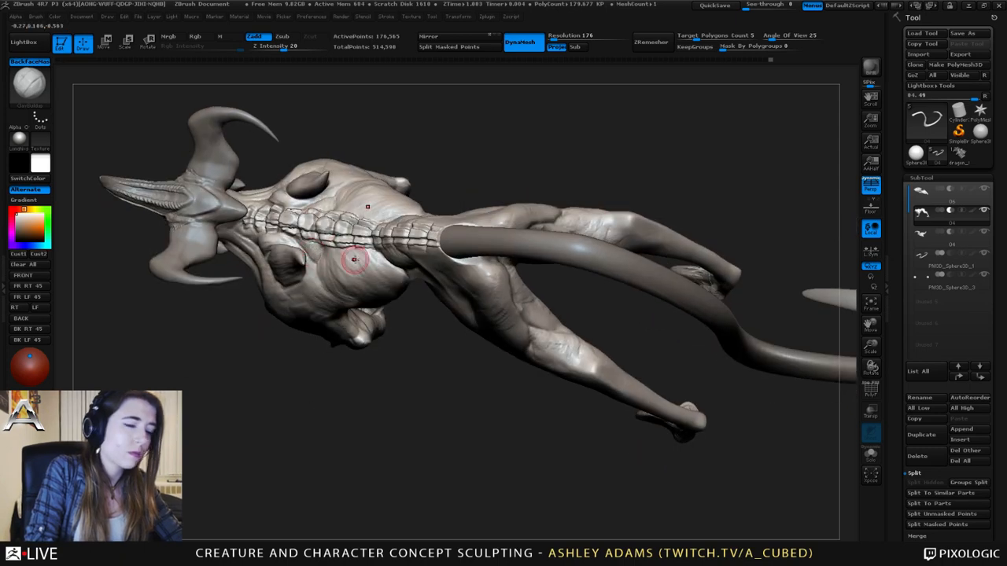
mouse_move(393, 401)
mouse_down()
mouse_move(409, 339)
mouse_move(436, 295)
mouse_move(479, 275)
mouse_up()
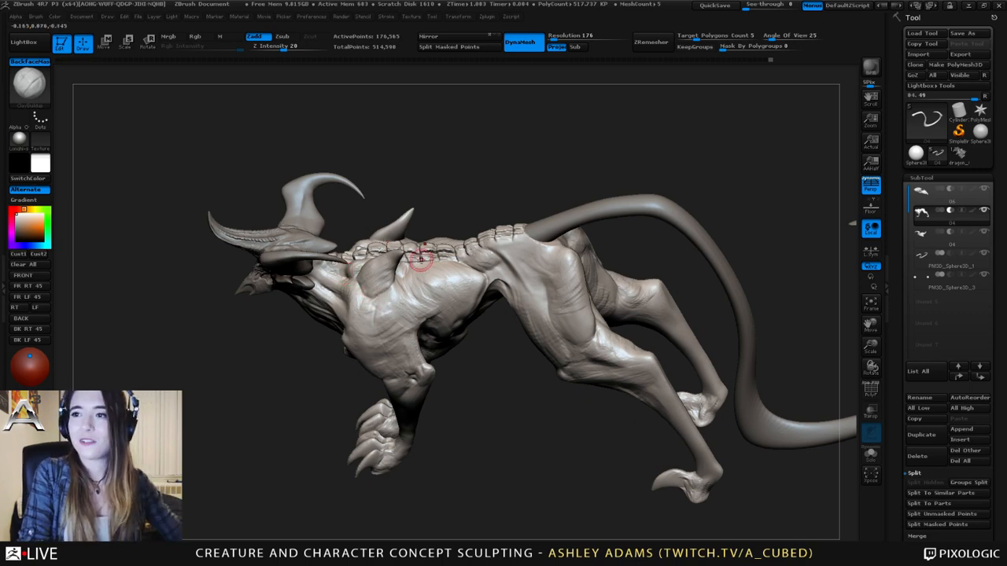
- Load the SnakeHook brush, adjust its size and reshape the lower back and waist contour
mouse_move(421, 268)
right_down()
mouse_move(462, 277)
mouse_move(456, 185)
right_up()
key(space)
drag(454, 185, 466, 184)
alt+right_drag(477, 156, 456, 182)
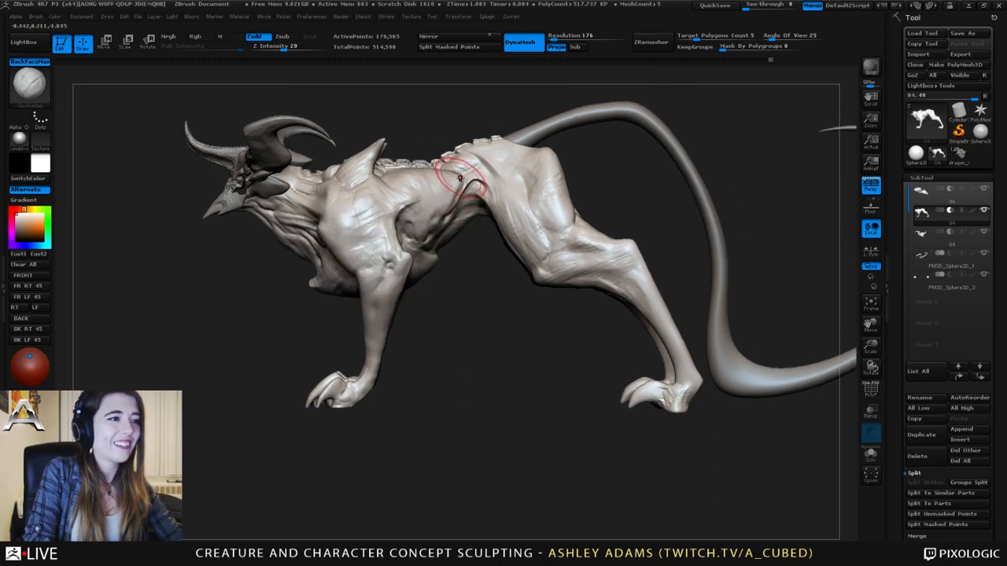
key(space)
drag(460, 175, 453, 175)
key(b)
key(s)
key(h)
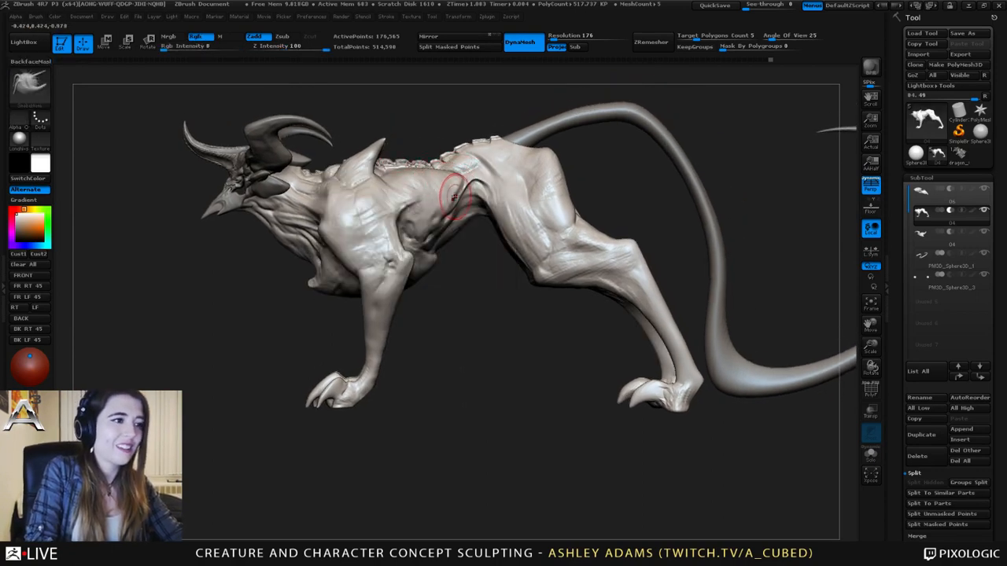
key(space)
drag(453, 187, 447, 187)
right_drag(459, 187, 440, 181)
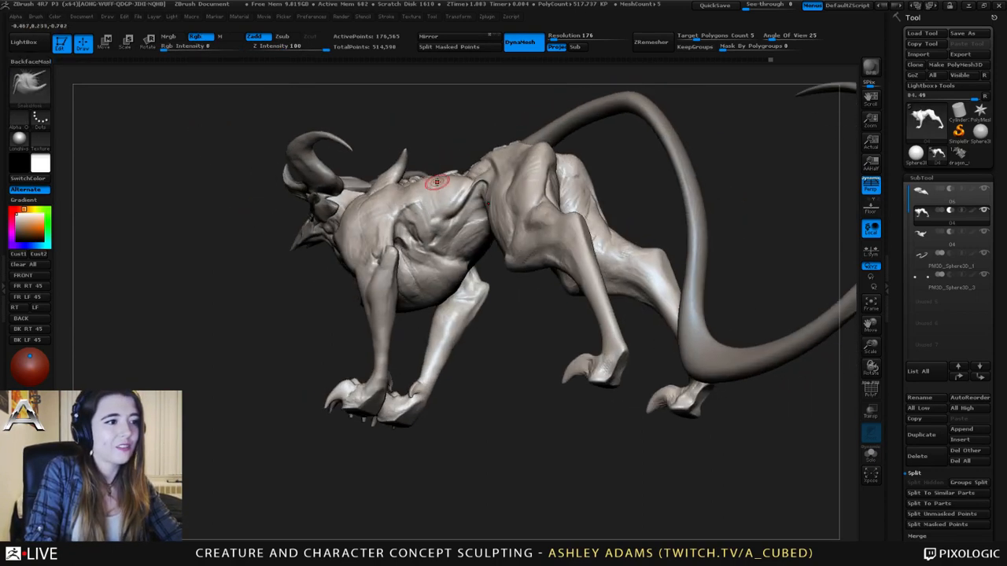
- Build up the rear ribs in front of the hip with ClayBuildup strokes
key(b)
key(c)
key(b)
drag(472, 188, 460, 206)
drag(469, 192, 458, 211)
mouse_move(462, 191)
right_down()
mouse_move(439, 207)
mouse_move(424, 190)
mouse_move(429, 207)
right_up()
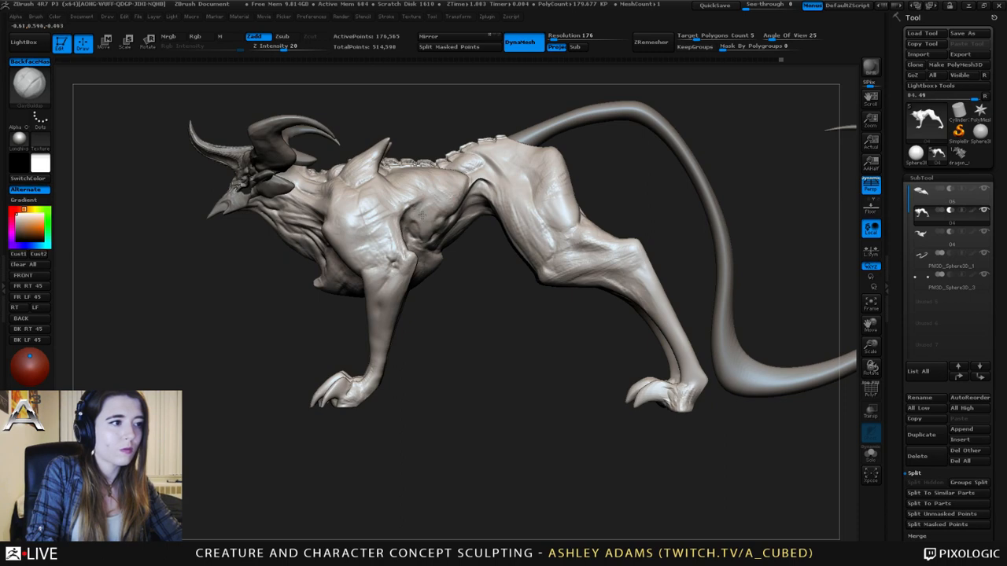
mouse_move(470, 240)
ctrl+right_down()
mouse_move(432, 203)
mouse_move(445, 211)
mouse_move(429, 203)
mouse_move(453, 224)
mouse_move(427, 208)
ctrl+right_up()
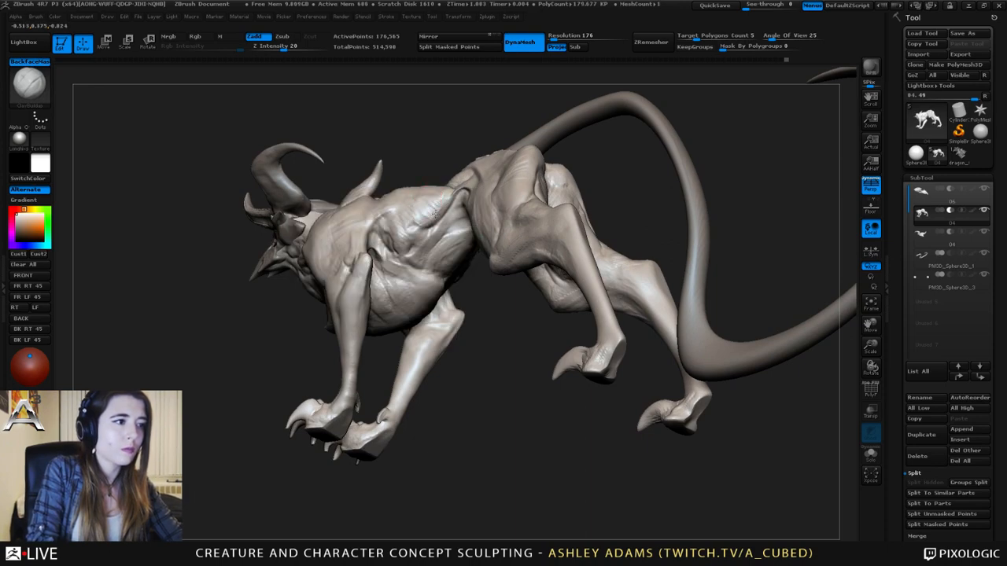
- Pull the front of the chest keel out into a hooked spike with SnakeHook and smooth its tip
mouse_move(431, 194)
right_down()
mouse_move(410, 203)
mouse_move(444, 216)
right_up()
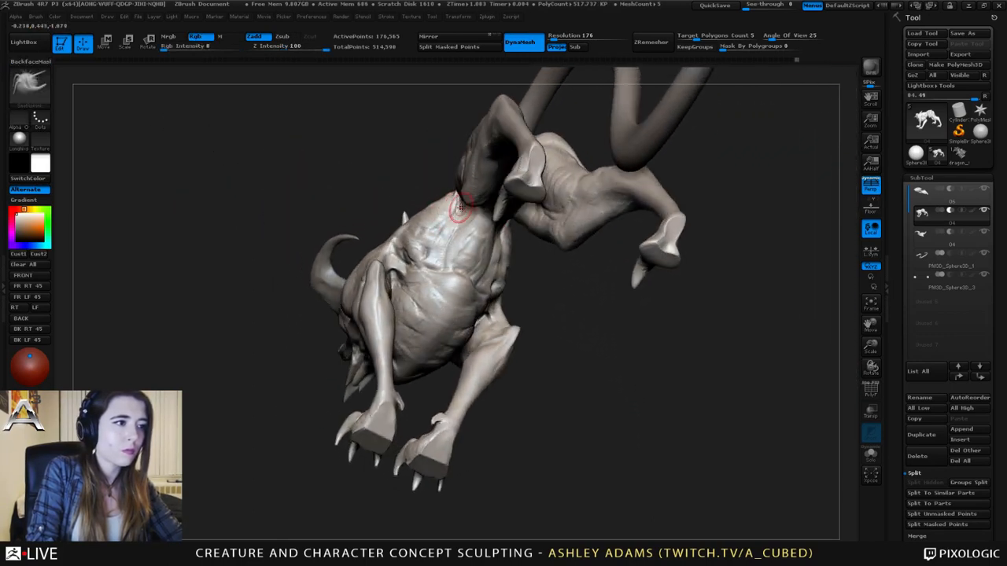
right_drag(451, 210, 485, 210)
alt+right_drag(485, 210, 504, 173)
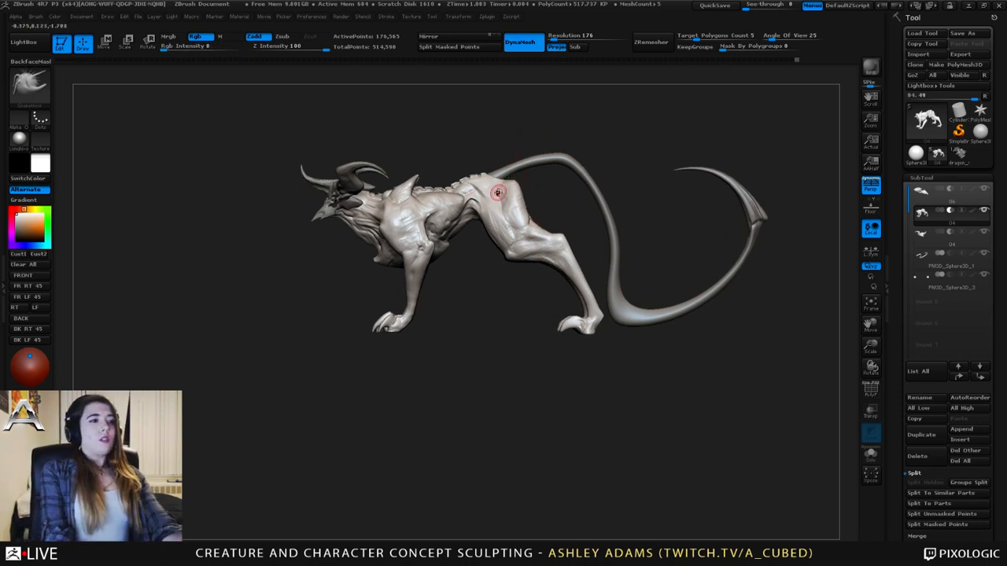
mouse_move(375, 243)
right_down()
mouse_move(389, 244)
mouse_move(398, 279)
mouse_move(388, 271)
mouse_move(374, 296)
mouse_move(361, 239)
right_up()
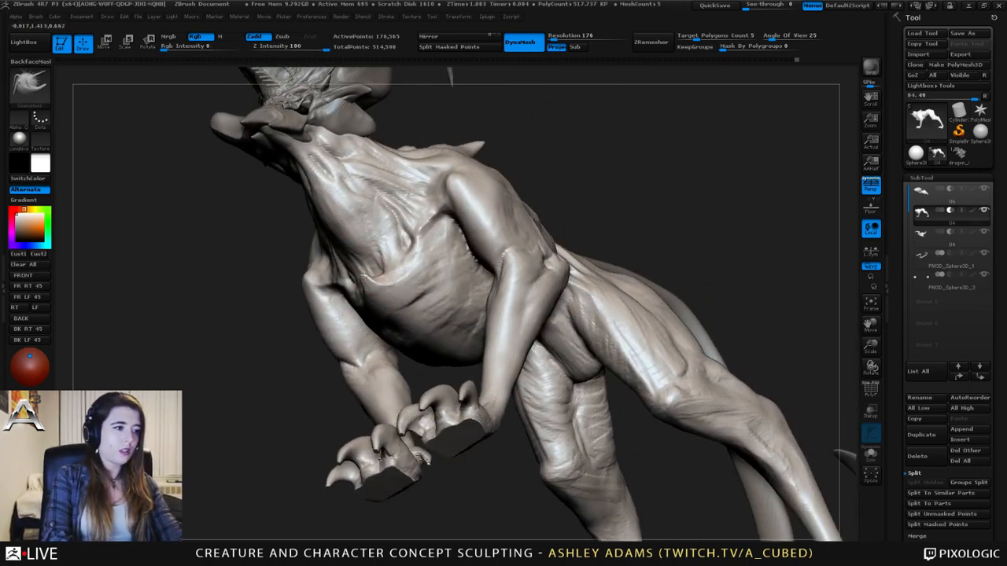
mouse_move(400, 288)
right_down()
mouse_move(400, 265)
mouse_move(356, 309)
mouse_move(358, 344)
right_up()
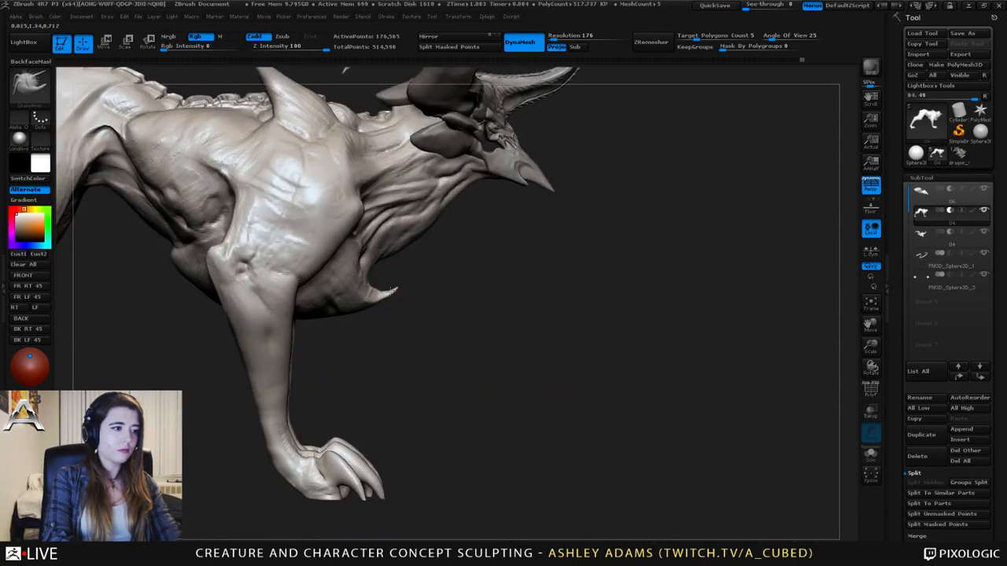
shift+drag(383, 296, 401, 288)
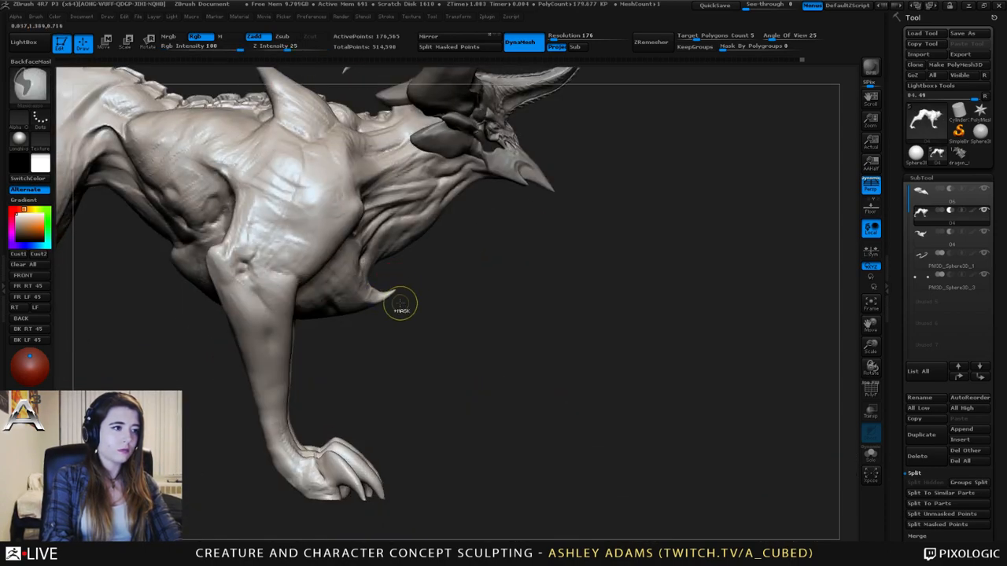
mouse_move(400, 304)
ctrl+right_down()
mouse_move(350, 276)
mouse_move(414, 288)
ctrl+right_up()
- Enlarge the SnakeHook brush and adjust the belly line between the ribs and the hind leg
mouse_move(337, 238)
right_down()
mouse_move(327, 248)
mouse_move(344, 250)
right_up()
key(space)
click(344, 250)
key(space)
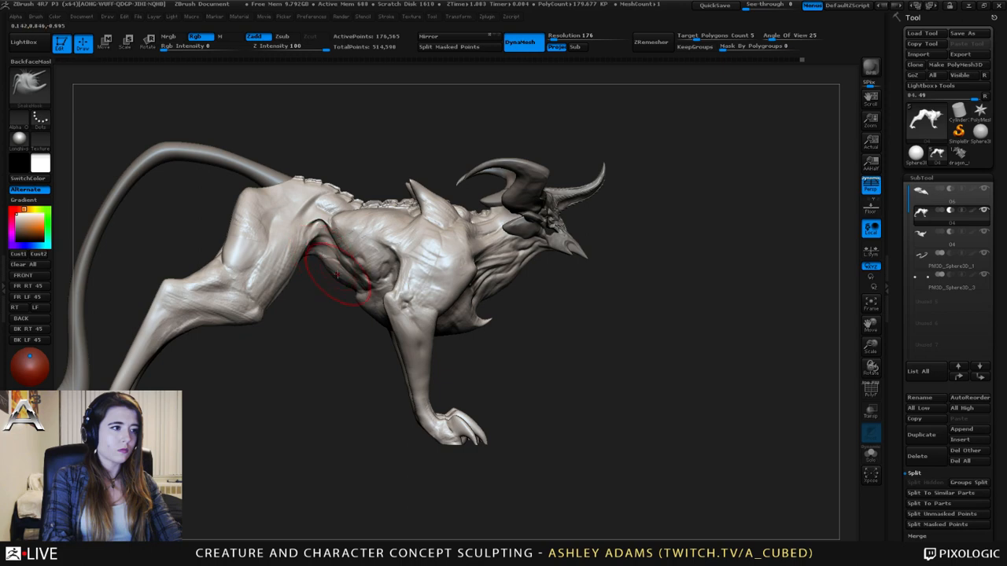
drag(327, 263, 332, 278)
mouse_move(333, 274)
ctrl+right_down()
mouse_move(314, 231)
mouse_move(379, 253)
ctrl+right_up()
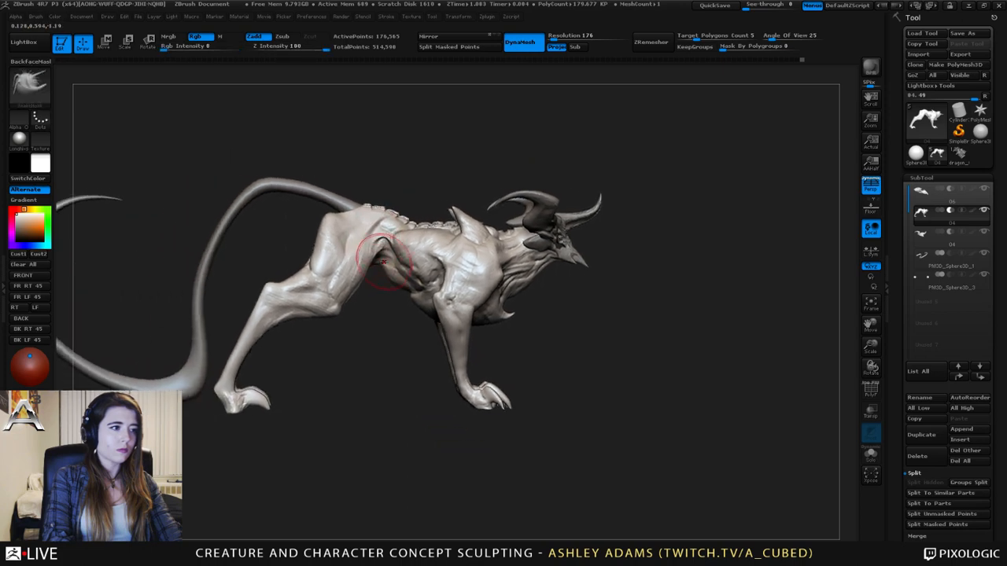
drag(383, 258, 388, 272)
alt+right_drag(333, 265, 369, 261)
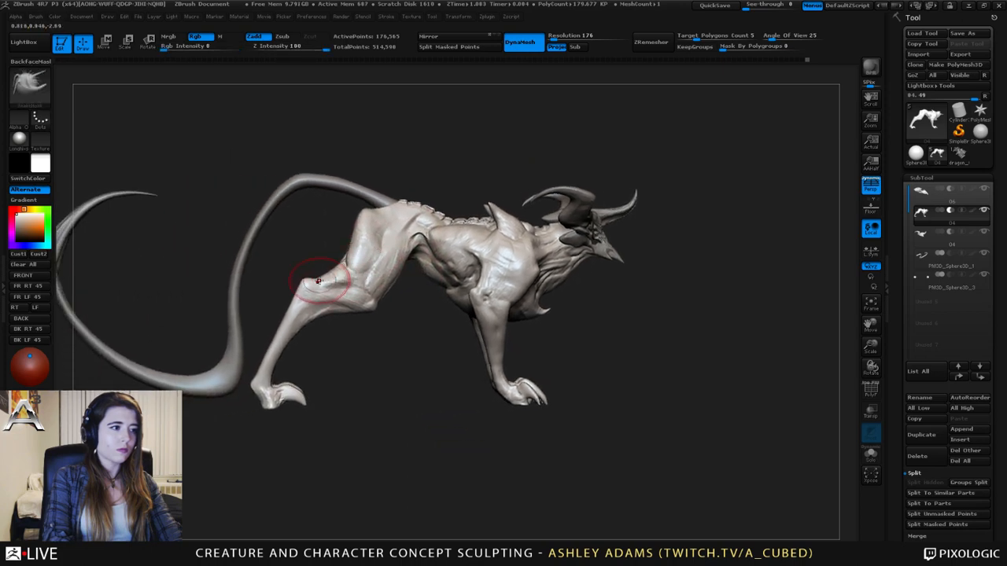
- Pull a tall pointed spike out of the back of each hind leg joint with a resized SnakeHook brush
key(space)
drag(324, 280, 305, 278)
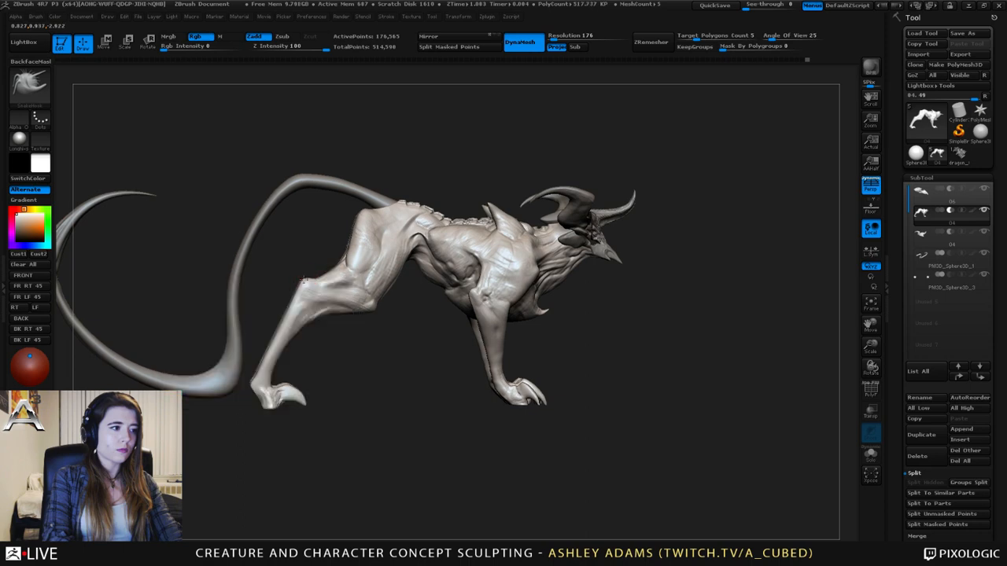
right_drag(311, 277, 381, 277)
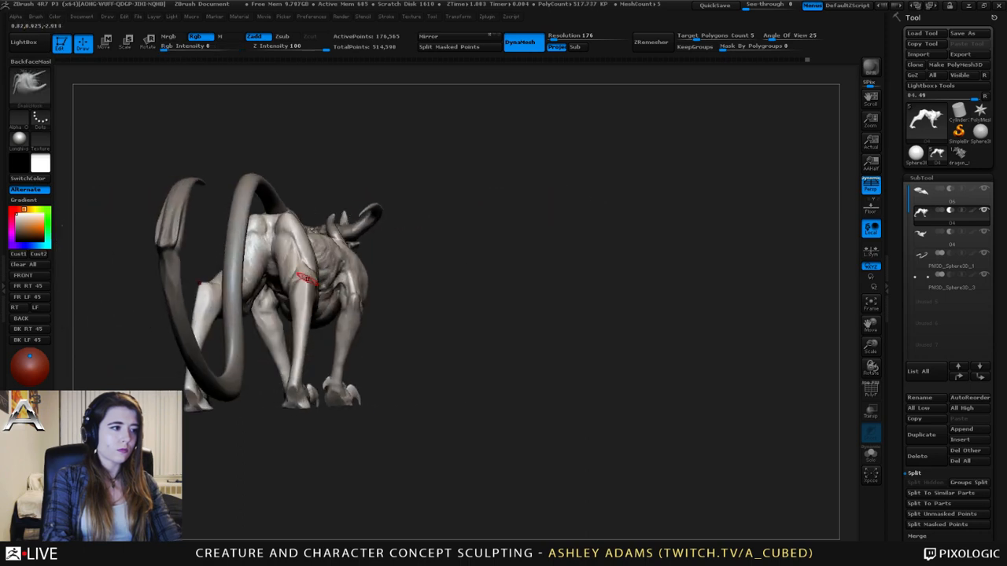
mouse_move(304, 282)
mouse_down()
mouse_move(304, 270)
mouse_move(302, 279)
mouse_up()
right_drag(302, 277, 240, 269)
key(space)
drag(285, 254, 281, 261)
alt+right_drag(266, 191, 303, 189)
mouse_move(333, 254)
right_down()
mouse_move(396, 263)
mouse_move(301, 251)
right_up()
key(space)
alt+drag(490, 206, 440, 197)
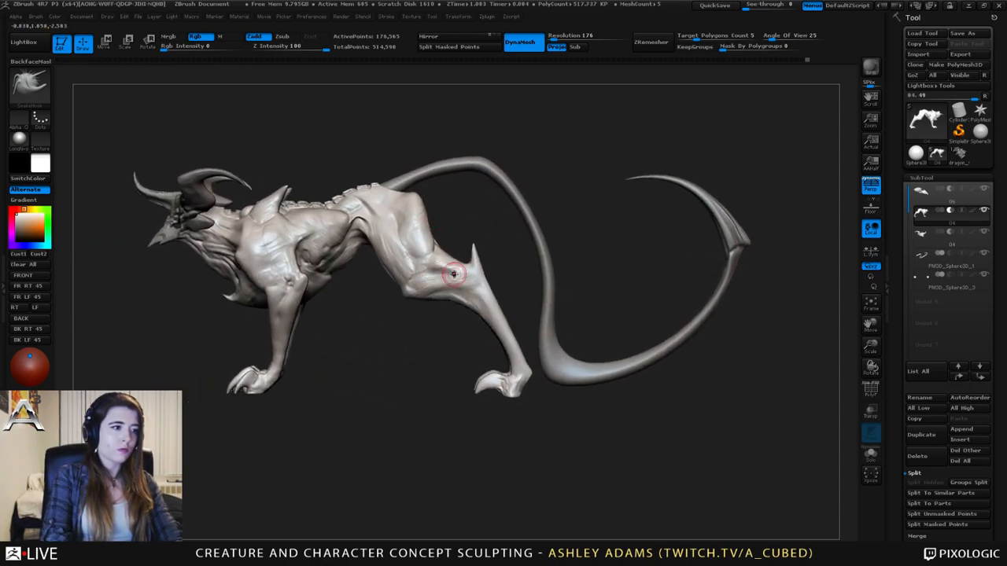
key(space)
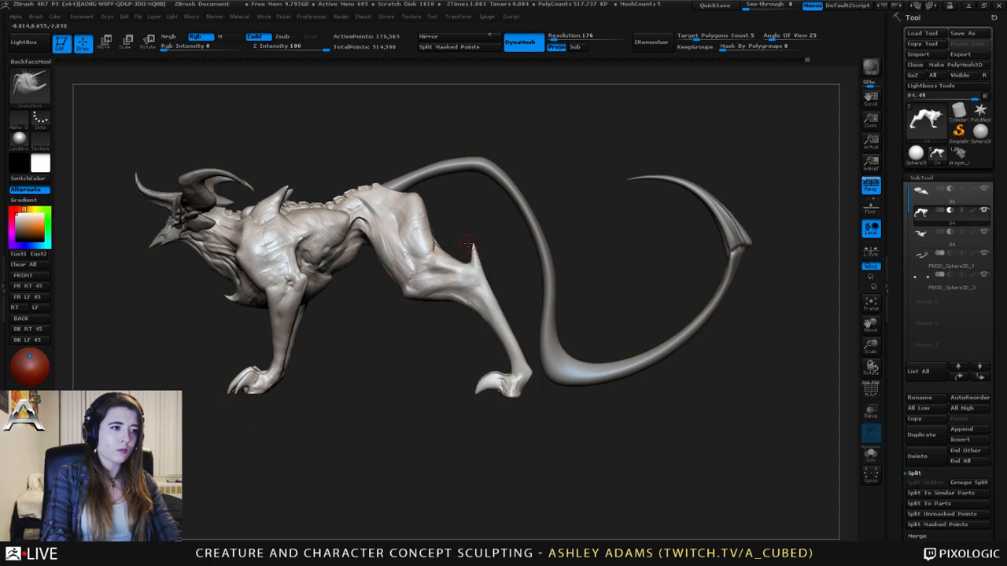
mouse_move(450, 223)
right_down()
mouse_move(472, 220)
mouse_move(461, 213)
right_up()
- Activate the tail subtool to adjust its curve, and make the body subtool active again
alt+click(451, 157)
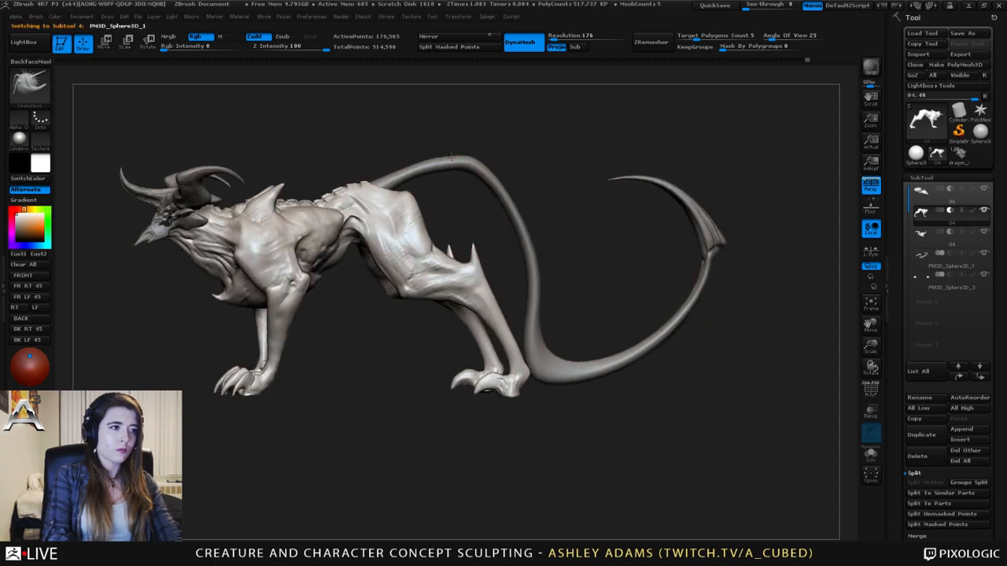
alt+drag(453, 189, 546, 219)
alt+click(418, 228)
right_drag(366, 229, 290, 227)
right_click(301, 236)
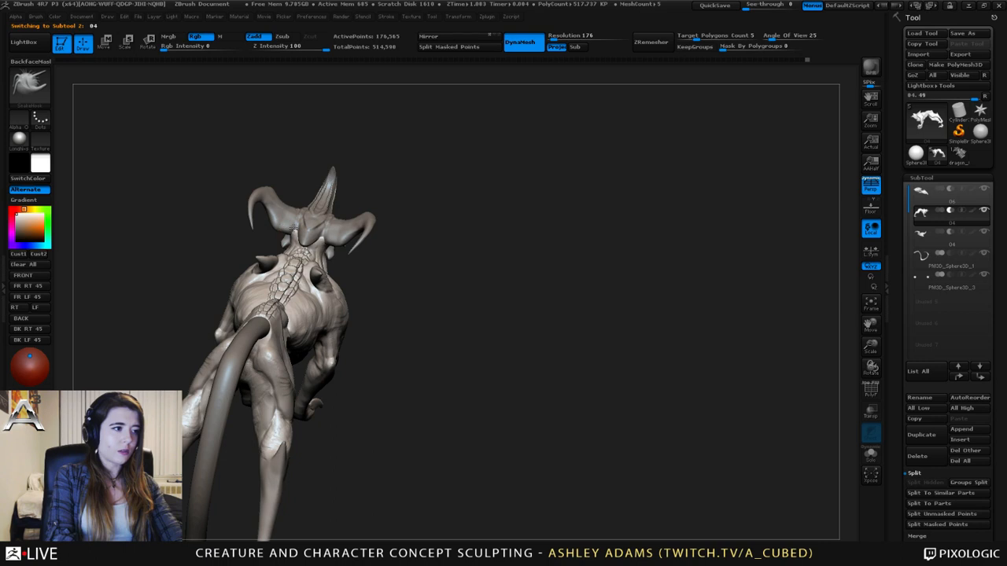
- Blend the forms of the upper back and shoulders with ClayBuildup and smoothing strokes
mouse_move(309, 220)
right_down()
mouse_move(313, 250)
mouse_move(311, 217)
mouse_move(288, 213)
mouse_move(330, 236)
mouse_move(309, 279)
mouse_move(326, 266)
right_up()
key(shift)
key(shift)
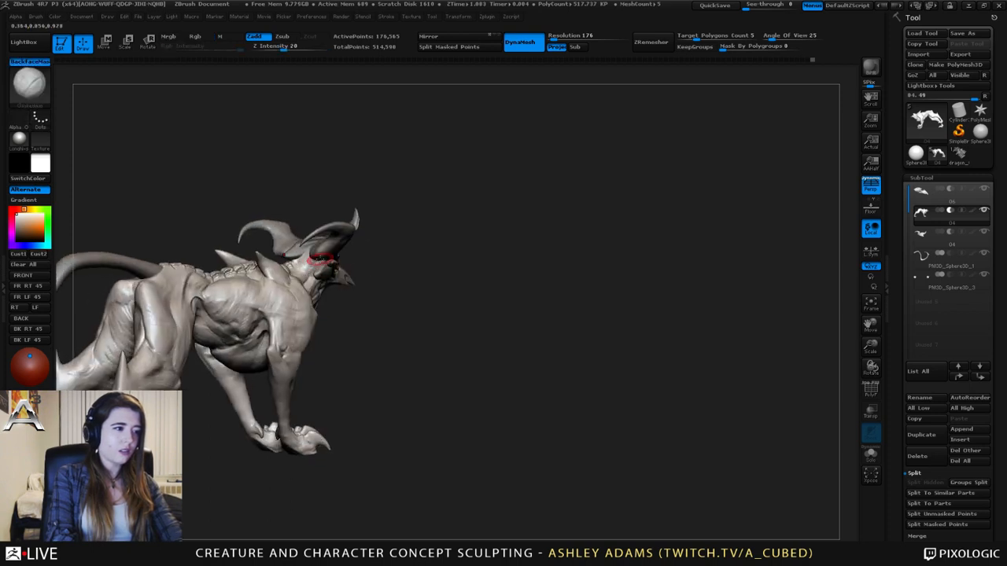
right_drag(326, 252, 296, 271)
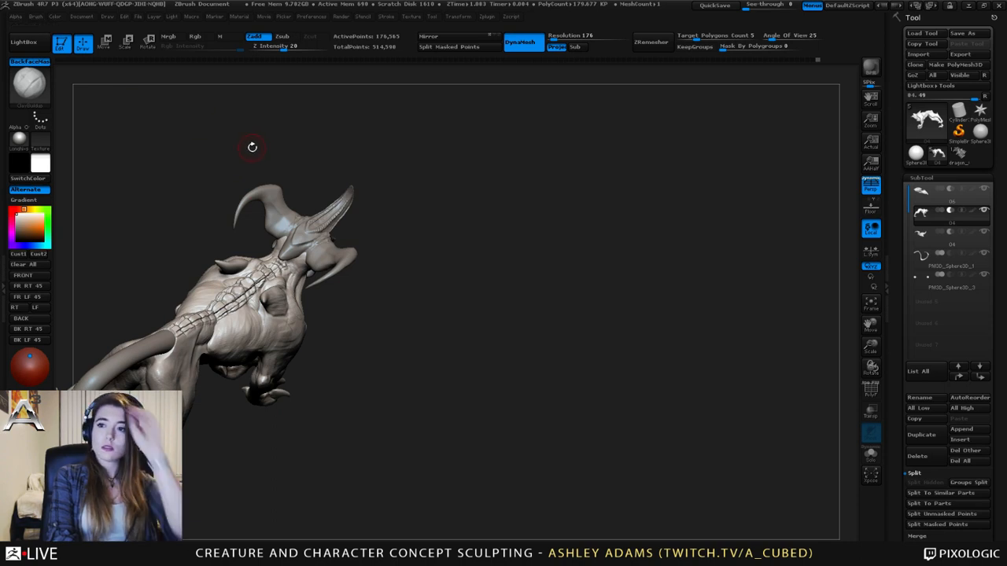
right_drag(440, 157, 591, 197)
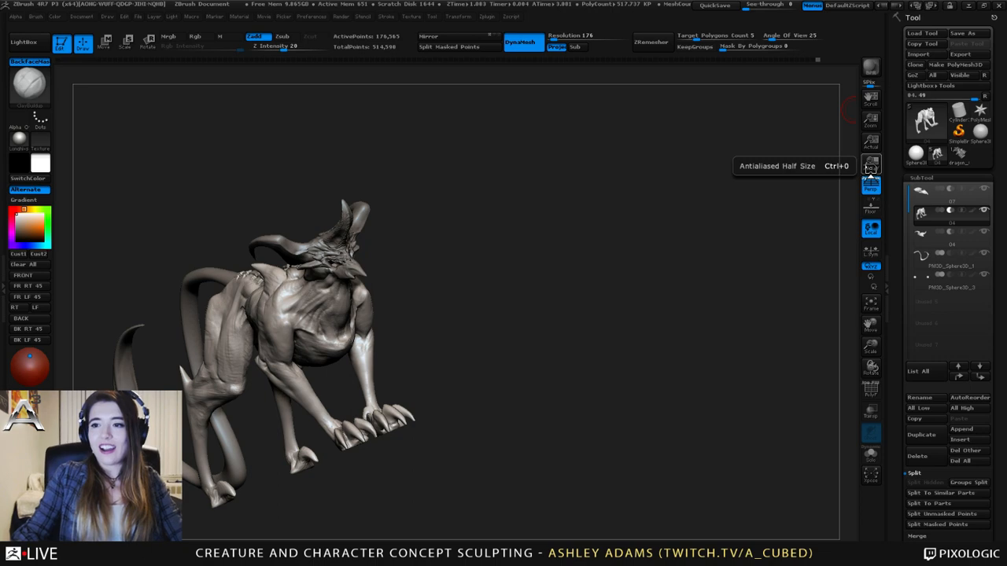
- Reshape the shoulder spikes with SnakeHook from the side and from above
right_drag(348, 241, 367, 198)
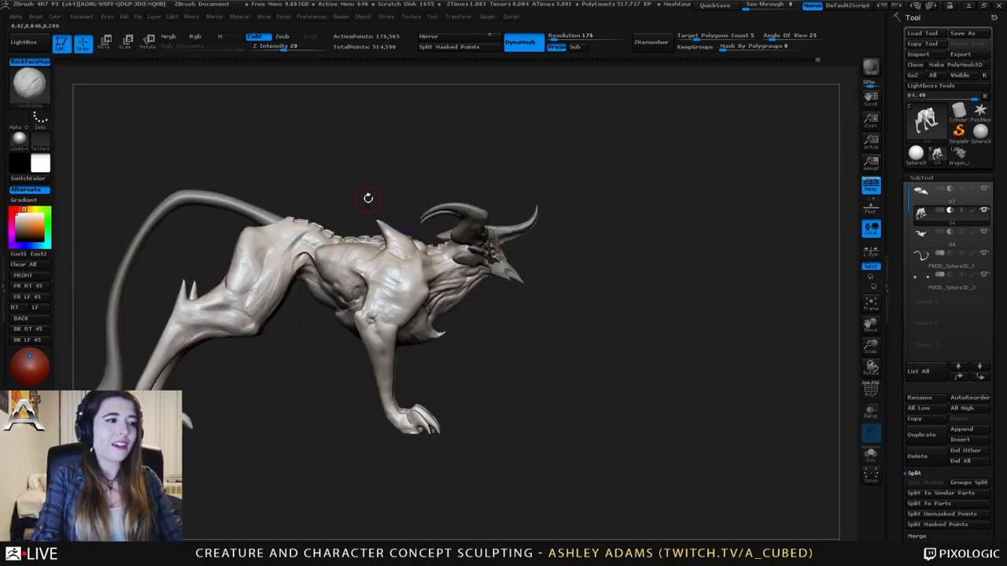
key(3)
key(space)
drag(378, 227, 390, 228)
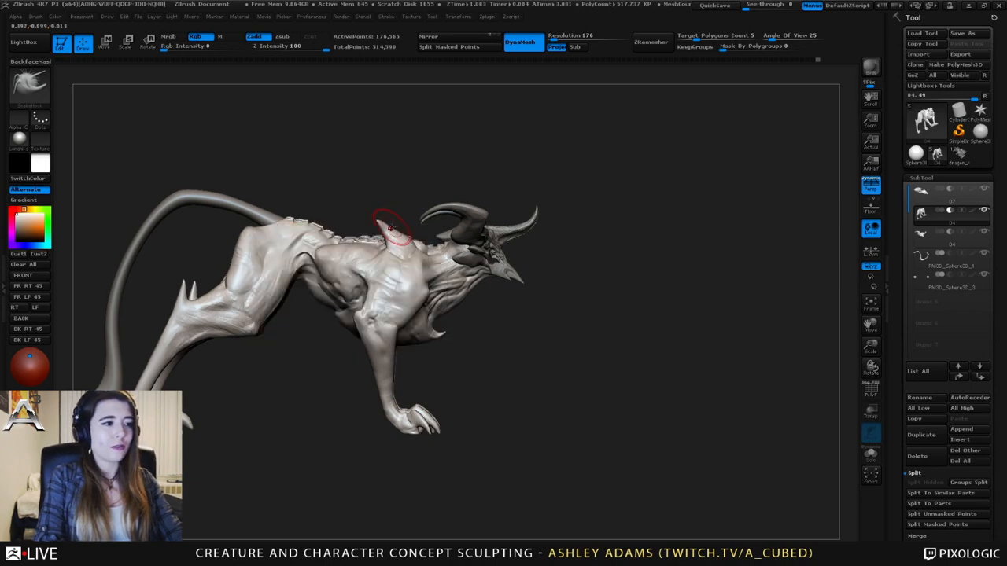
mouse_move(392, 228)
right_down()
mouse_move(335, 231)
mouse_move(390, 229)
mouse_move(342, 236)
mouse_move(355, 295)
mouse_move(347, 288)
right_up()
key(space)
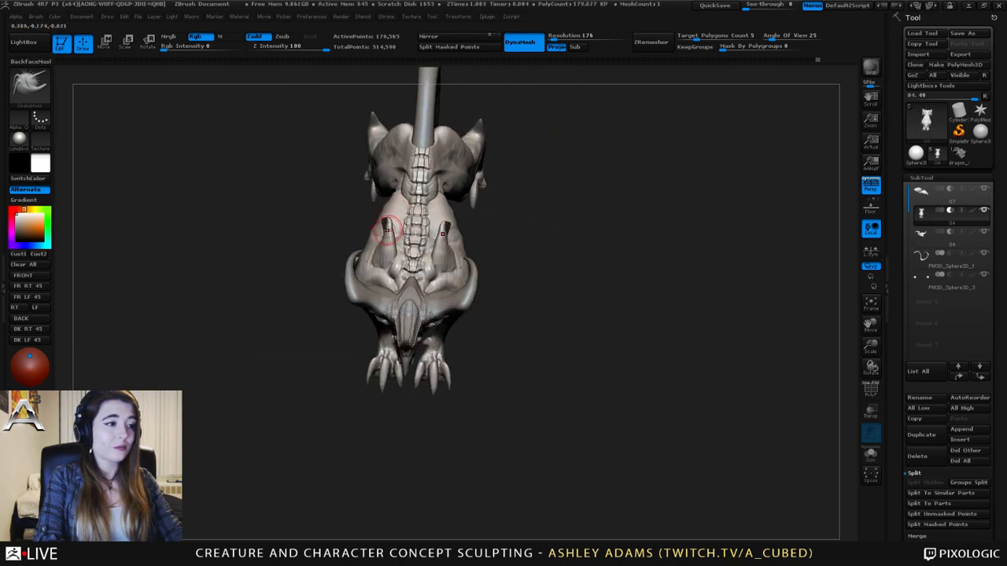
key(space)
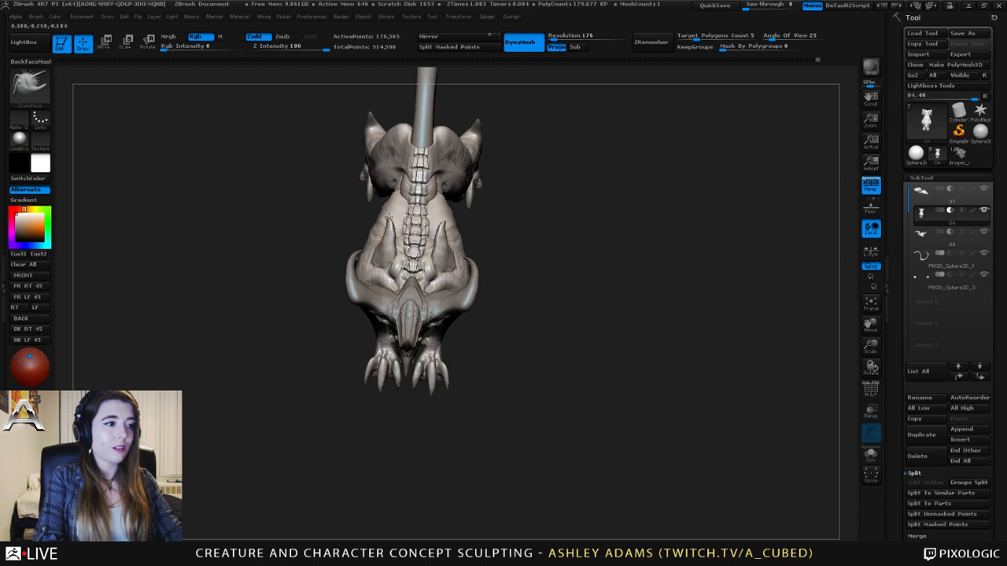
right_drag(388, 219, 388, 244)
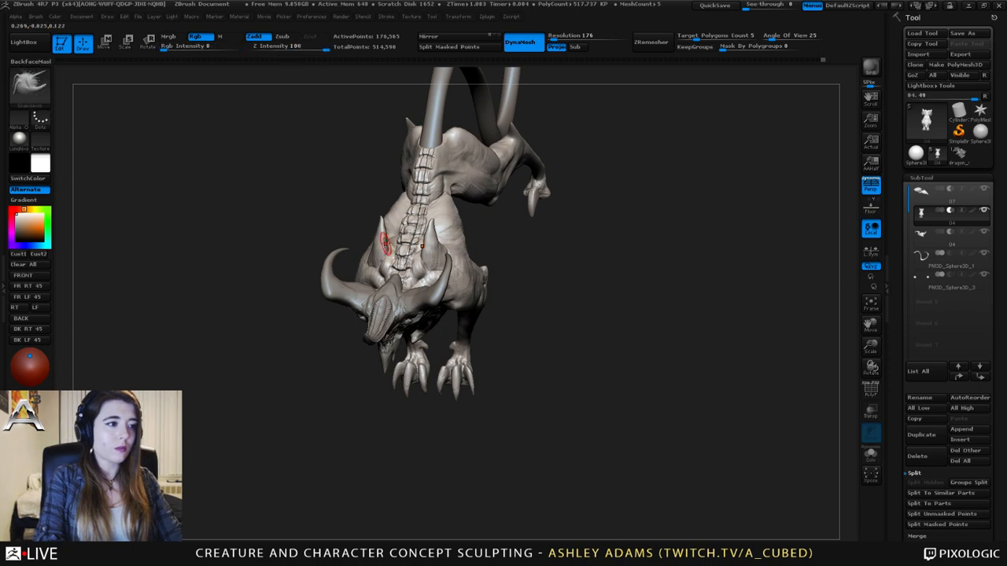
right_drag(386, 240, 513, 237)
- Flatten the soles of the feet with a straight horizontal clip across the body subtool
right_click(449, 168)
right_drag(537, 327, 475, 327)
alt+right_drag(562, 341, 503, 343)
mouse_move(713, 393)
ctrl+shift+mouse_down()
mouse_move(227, 399)
mouse_move(241, 395)
ctrl+shift+mouse_up()
drag(347, 319, 341, 180)
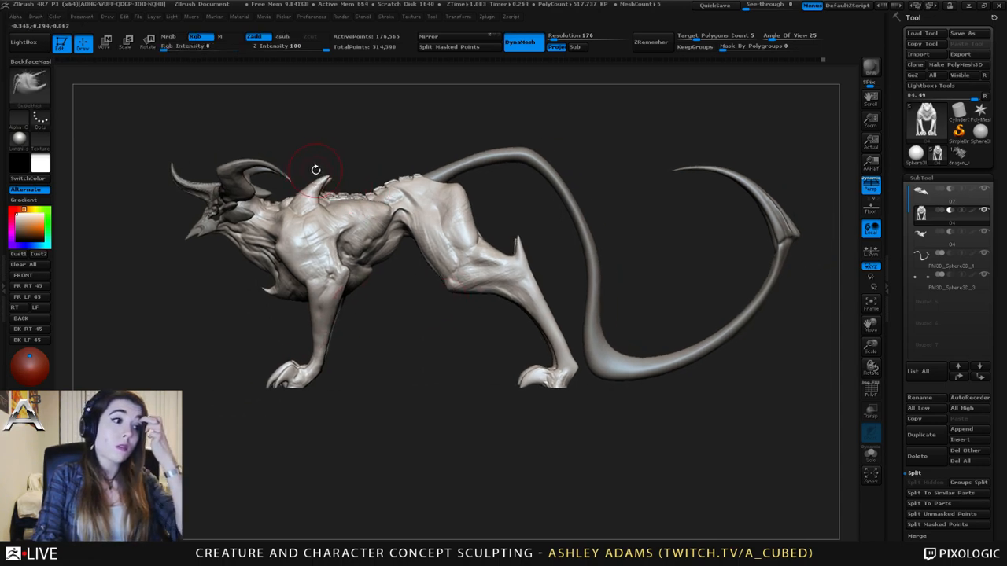
- Activate the tail subtool and adjust the tail's arch near its base with SnakeHook
alt+click(503, 148)
alt+drag(503, 177, 539, 211)
right_click(472, 236)
mouse_move(468, 171)
mouse_down()
mouse_move(535, 177)
mouse_move(479, 174)
mouse_move(485, 187)
mouse_move(494, 179)
mouse_up()
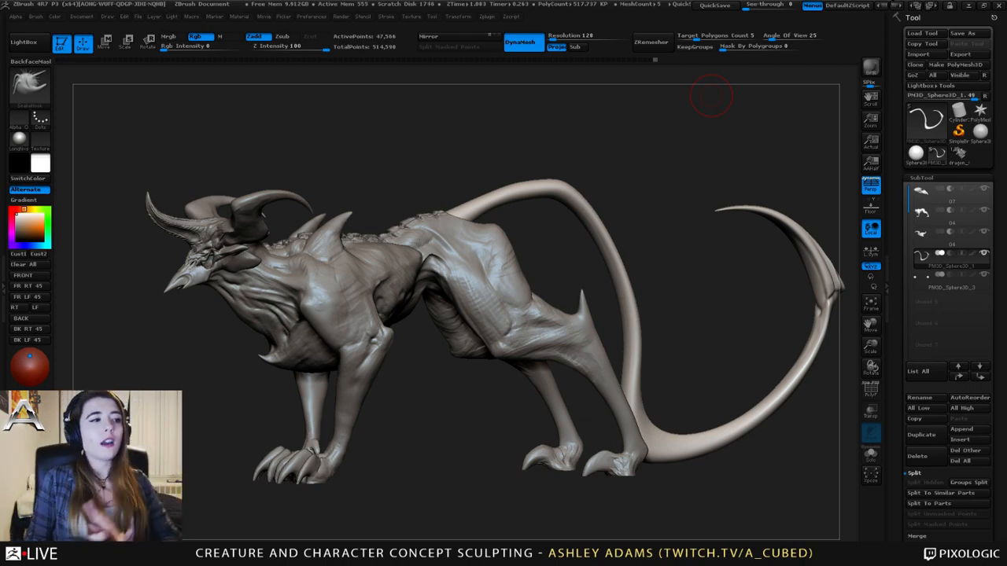
- Activate the body subtool and build up the front of the shoulder with ClayBuildup
right_drag(380, 270, 403, 265)
alt+click(408, 308)
key(b)
key(c)
key(b)
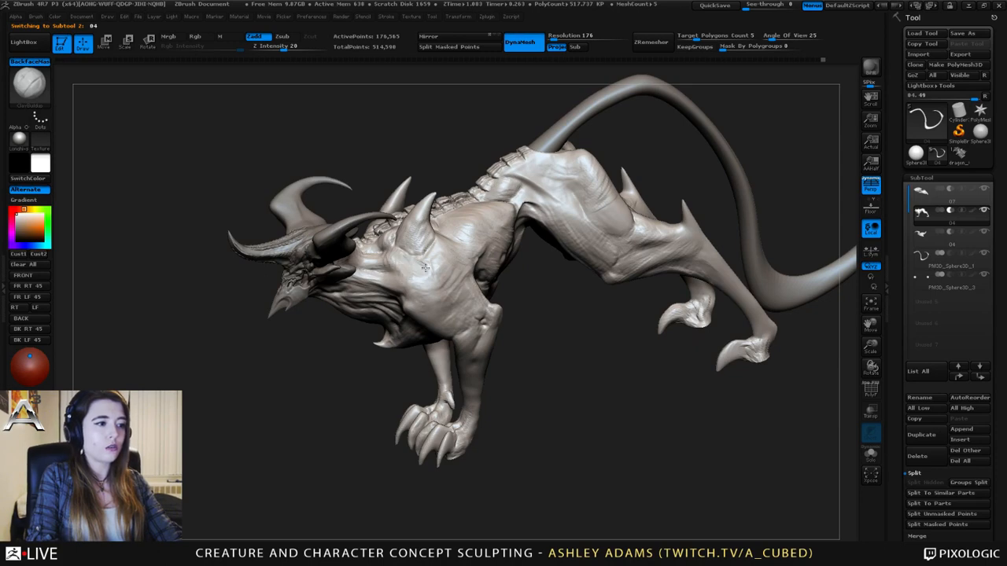
- Reshape the transition between the neck and the shoulder with SnakeHook
mouse_move(416, 283)
right_down()
mouse_move(411, 265)
mouse_move(420, 313)
mouse_move(397, 248)
mouse_move(368, 261)
mouse_move(376, 244)
mouse_move(343, 218)
right_up()
key(b)
key(s)
key(h)
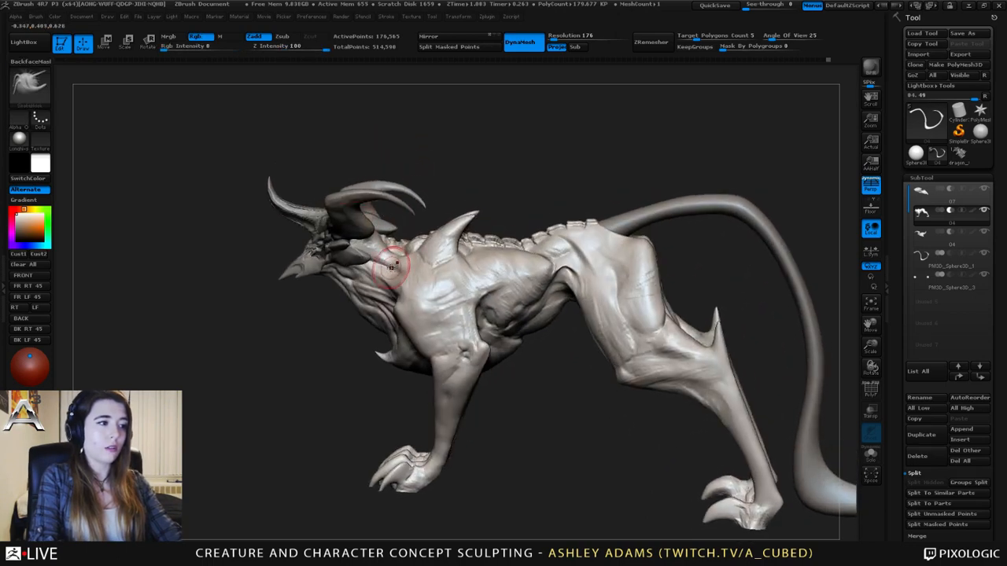
drag(178, 186, 229, 191)
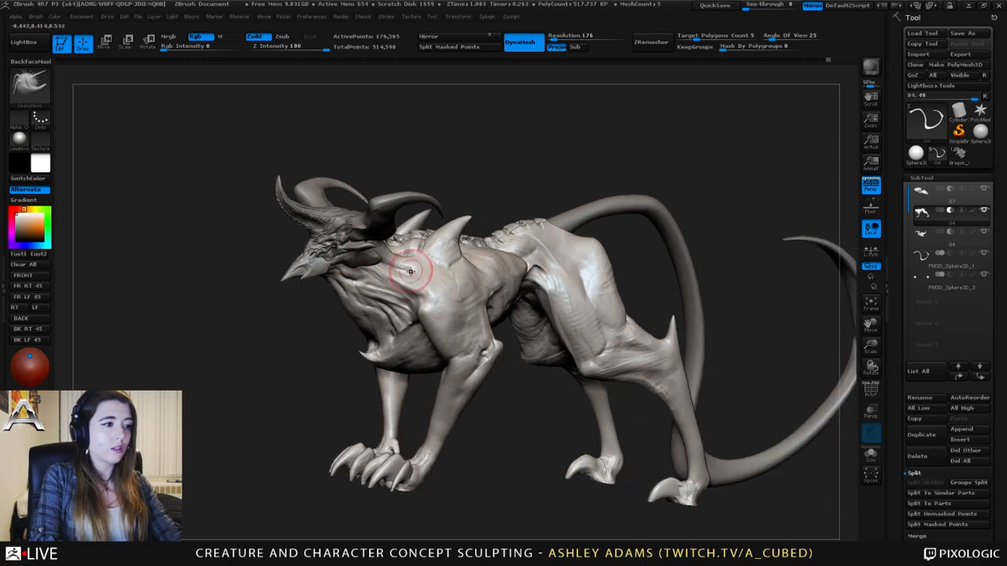
right_click(410, 270)
- Carve the crease at the base of the neck with DamStandard and fill the surrounding forms with ClayBuildup
key(b)
key(d)
key(s)
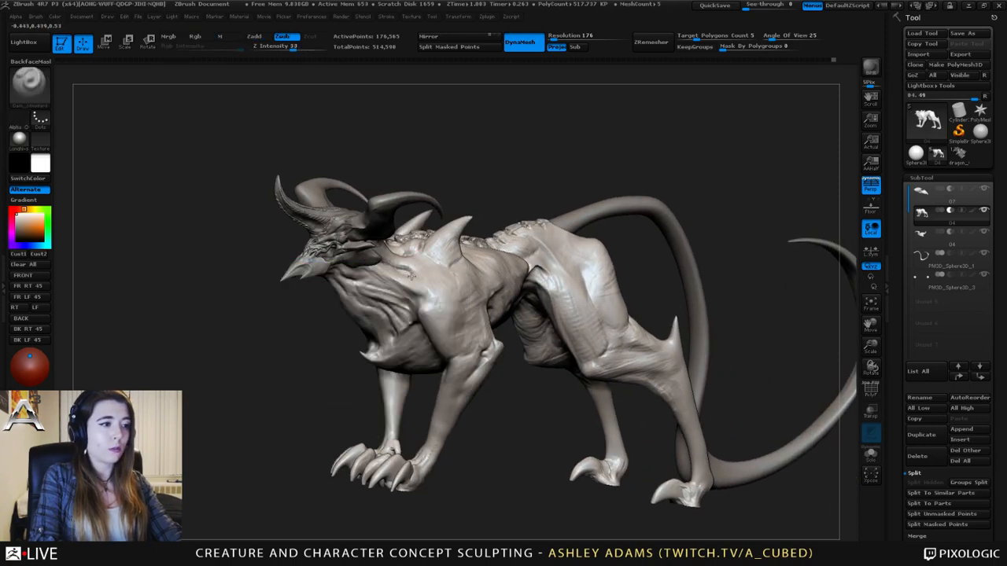
mouse_move(391, 268)
right_down()
mouse_move(350, 268)
mouse_move(403, 272)
mouse_move(370, 247)
mouse_move(343, 247)
mouse_move(399, 262)
mouse_move(364, 250)
right_up()
key(b)
key(c)
key(b)
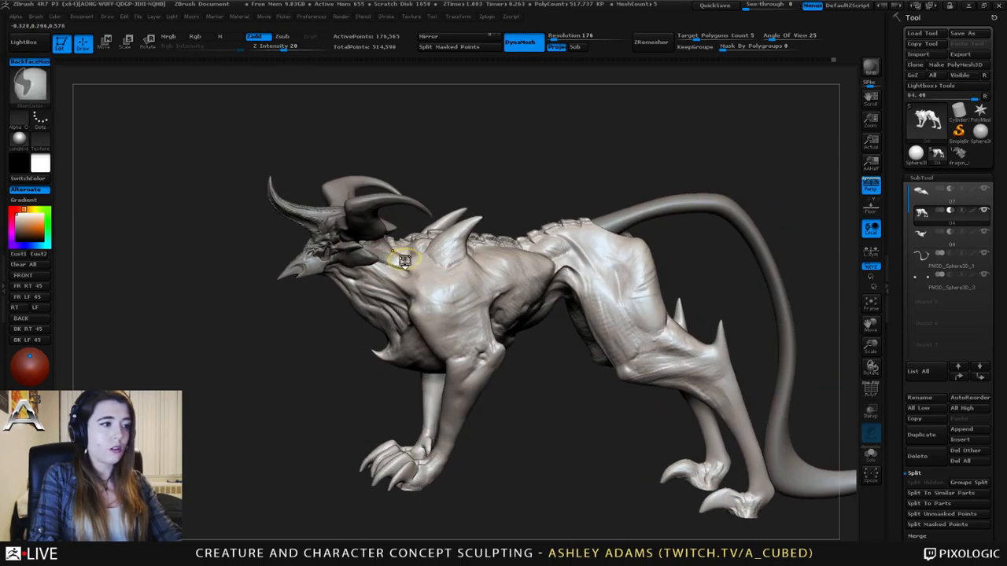
- Carve skin folds running from the neck into the front of the shoulder with DamStandard
mouse_move(404, 261)
alt+right_down()
mouse_move(330, 250)
mouse_move(426, 289)
mouse_move(371, 245)
mouse_move(418, 283)
mouse_move(364, 274)
mouse_move(299, 283)
mouse_move(395, 304)
alt+right_up()
key(b)
key(d)
key(s)
key(space)
alt+click(370, 248)
alt+click(374, 249)
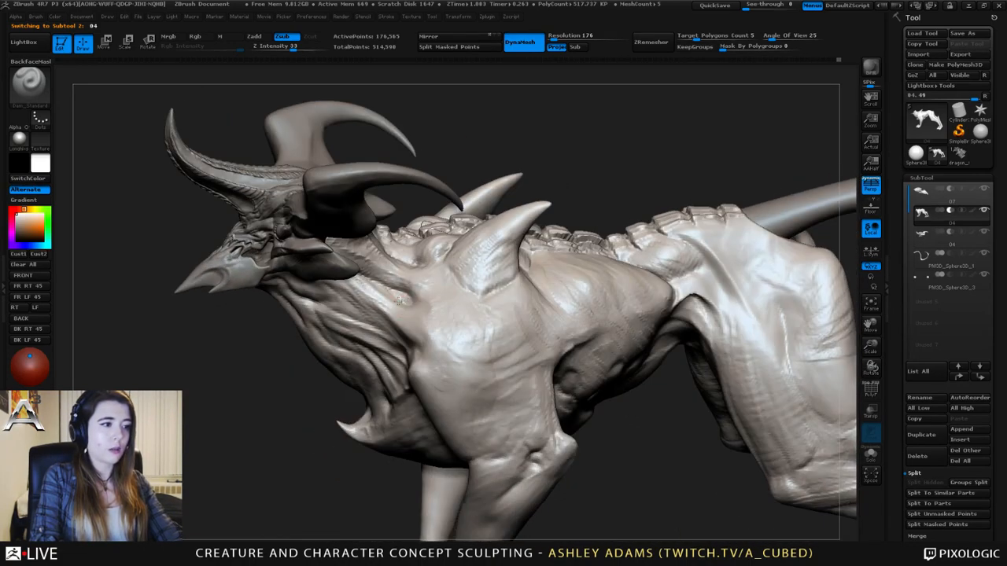
mouse_move(358, 269)
right_down()
mouse_move(401, 288)
mouse_move(440, 329)
mouse_move(358, 275)
mouse_move(371, 277)
right_up()
alt+right_drag(679, 527, 429, 301)
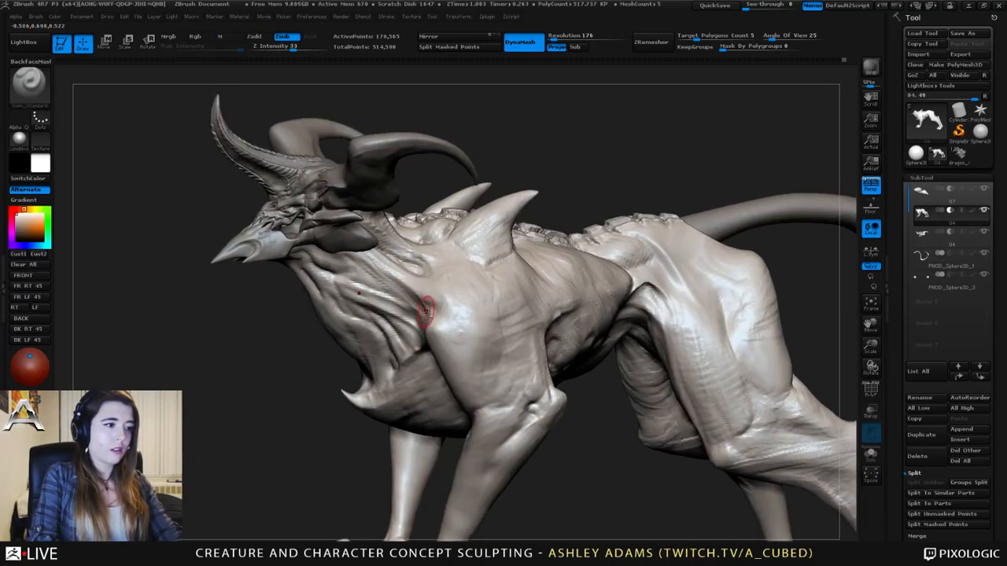
right_drag(429, 309, 472, 334)
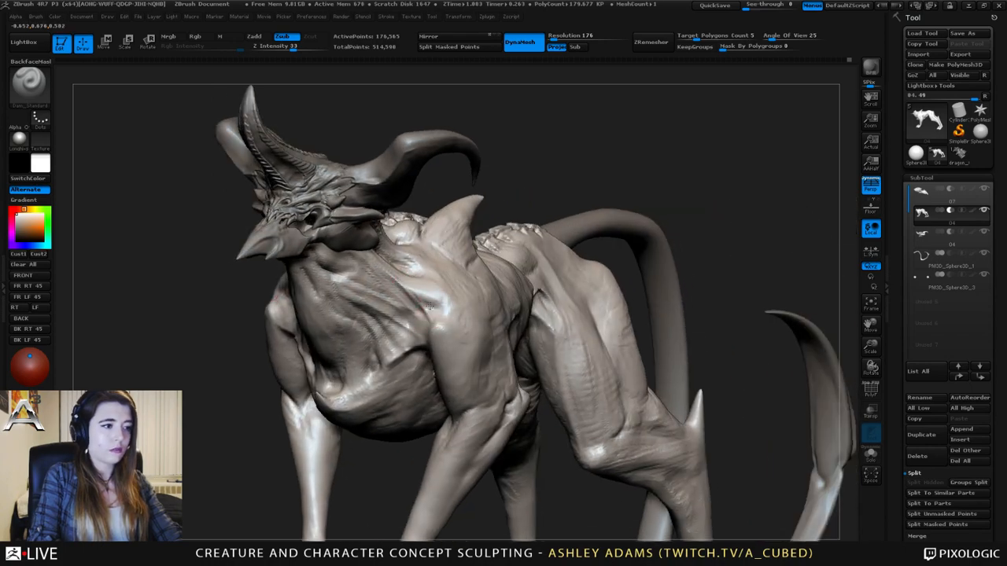
mouse_move(432, 305)
right_down()
mouse_move(456, 298)
mouse_move(424, 291)
right_up()
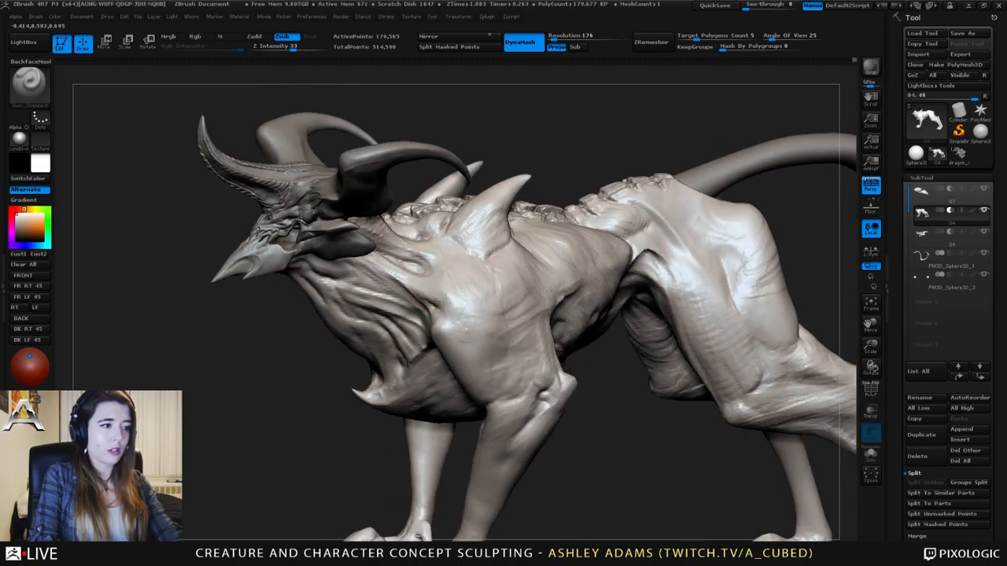
- Deepen the creases along the front edge of the shoulder and toward the elbow with DamStandard
right_drag(435, 300, 359, 281)
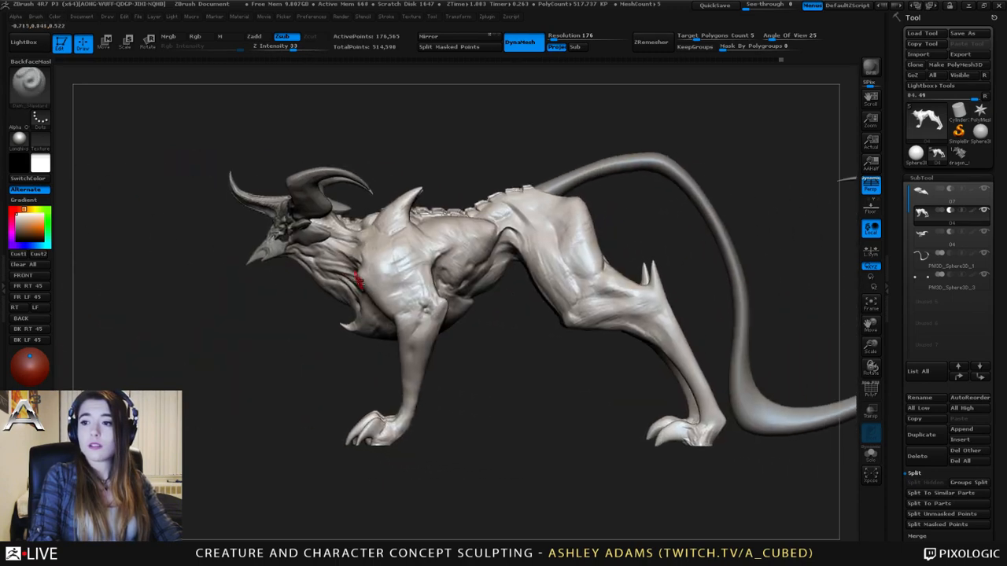
right_drag(378, 232, 380, 247)
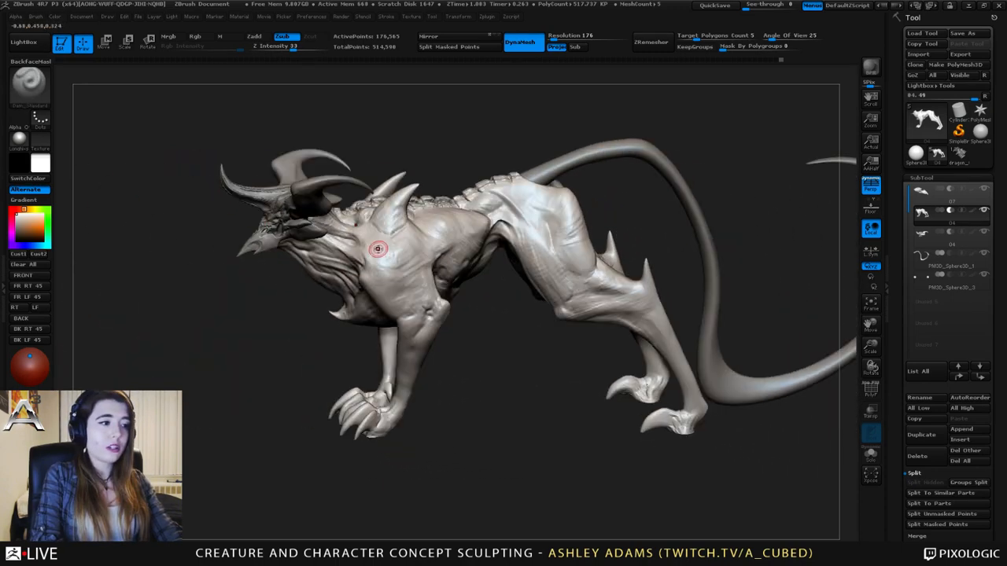
right_drag(408, 282, 421, 294)
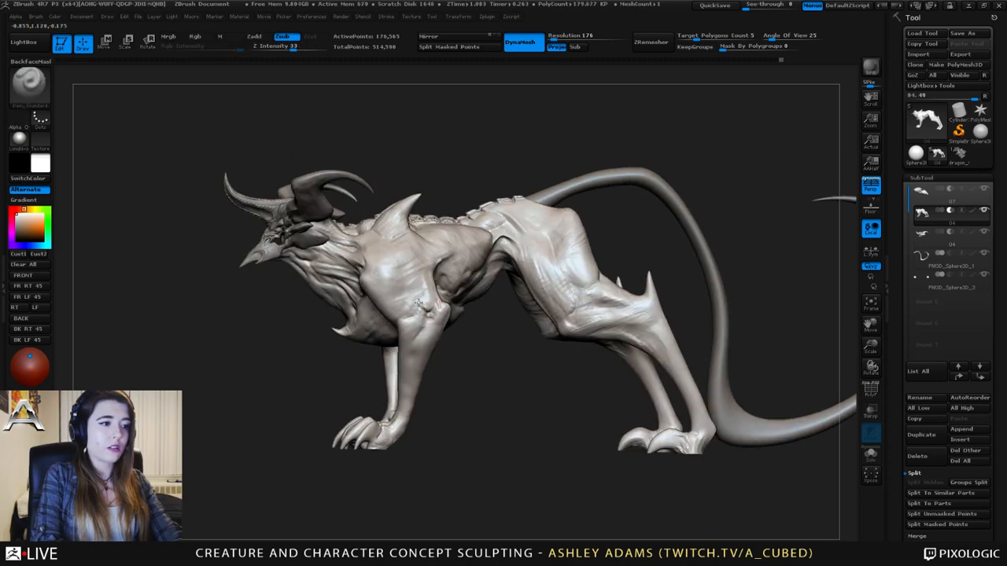
right_drag(422, 293, 420, 333)
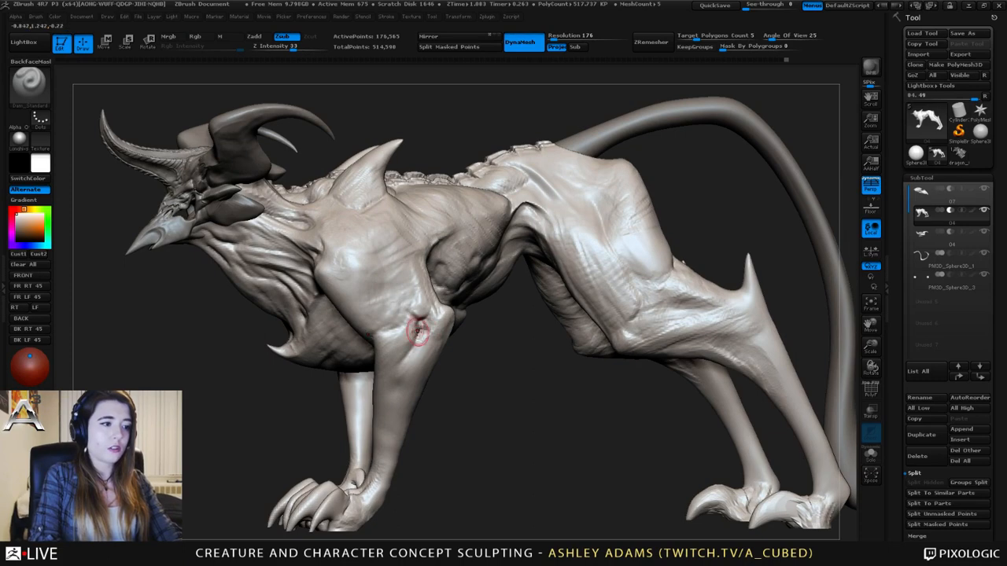
- Refine the front leg's elbow with ClayBuildup, SnakeHook and DamStandard
drag(418, 327, 402, 366)
mouse_move(420, 360)
ctrl+right_down()
mouse_move(421, 318)
mouse_move(393, 310)
mouse_move(417, 289)
mouse_move(417, 316)
mouse_move(432, 307)
mouse_move(409, 296)
ctrl+right_up()
key(b)
key(c)
key(b)
key(b)
key(s)
key(h)
key(b)
key(d)
key(s)
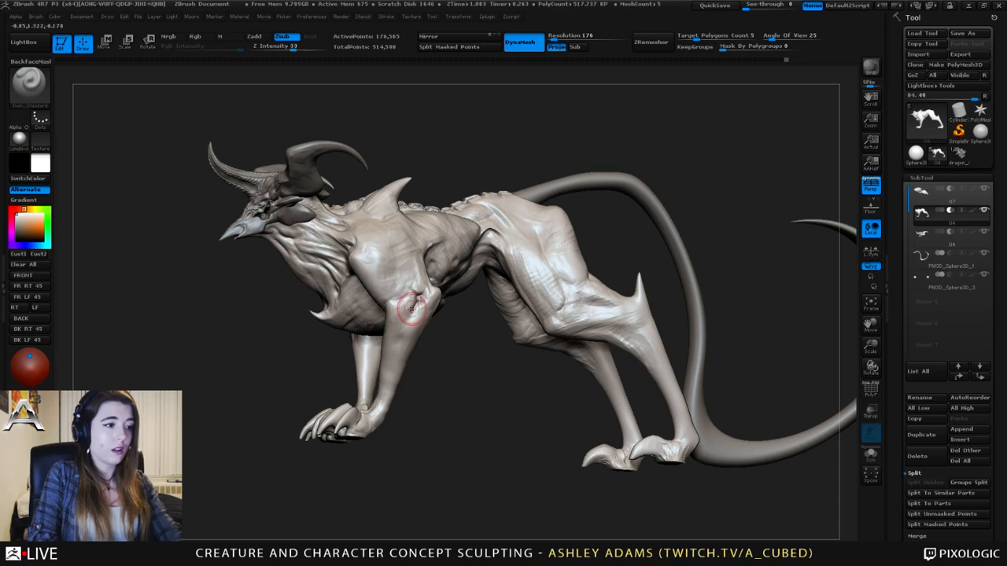
- Build up the muscle forms of the upper front leg below the elbow with ClayBuildup
mouse_move(404, 322)
right_down()
mouse_move(413, 324)
mouse_move(399, 338)
mouse_move(396, 328)
mouse_move(462, 321)
right_up()
key(b)
key(c)
key(b)
mouse_move(400, 344)
right_down()
mouse_move(392, 342)
mouse_move(428, 318)
mouse_move(392, 277)
right_up()
mouse_move(294, 265)
right_down()
mouse_move(323, 255)
mouse_move(314, 292)
right_up()
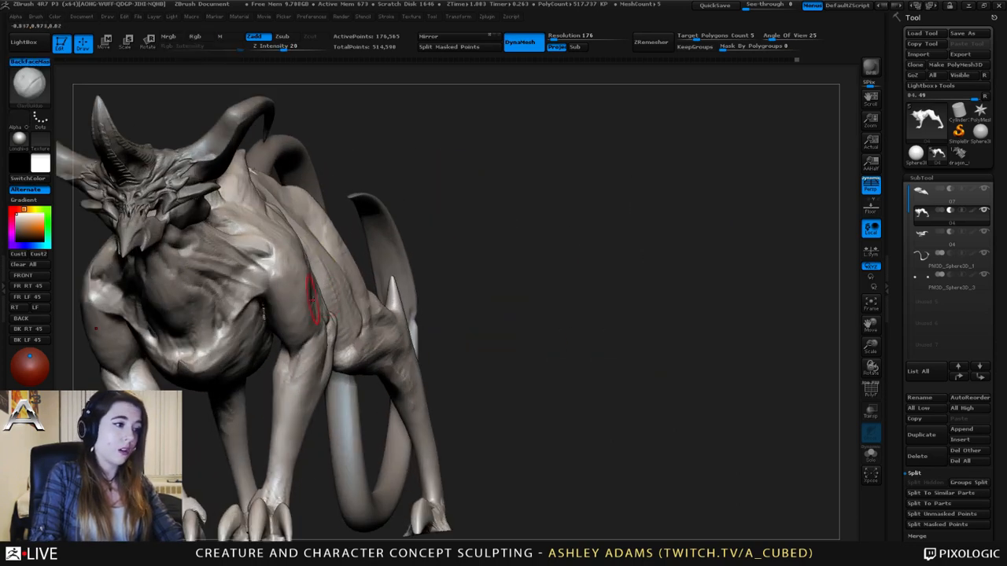
- Reshape the silhouette of the shoulders and upper front legs from the front with SnakeHook
key(b)
key(s)
key(h)
drag(309, 271, 303, 256)
right_drag(304, 257, 314, 273)
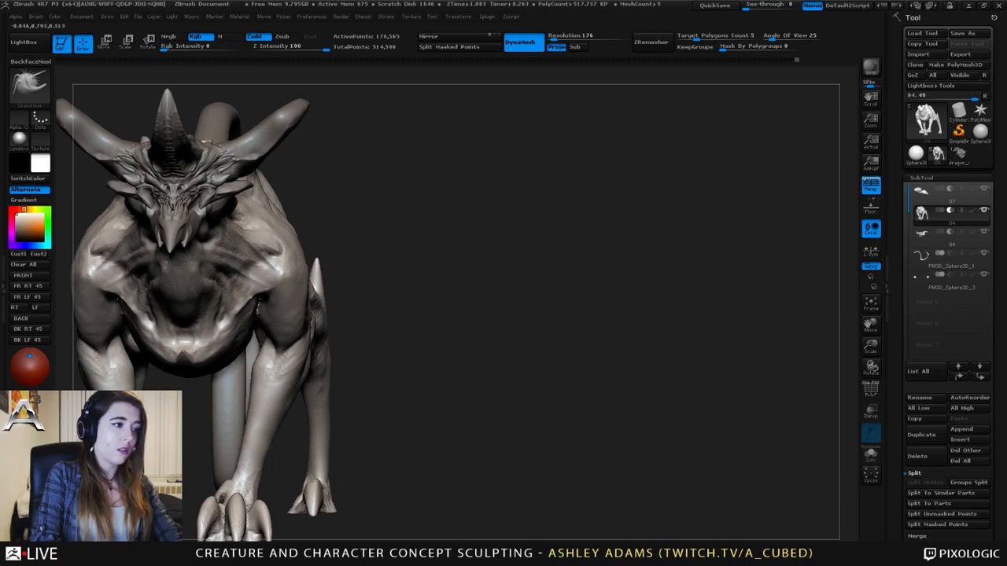
drag(307, 270, 300, 269)
alt+right_drag(309, 303, 320, 254)
drag(304, 298, 307, 294)
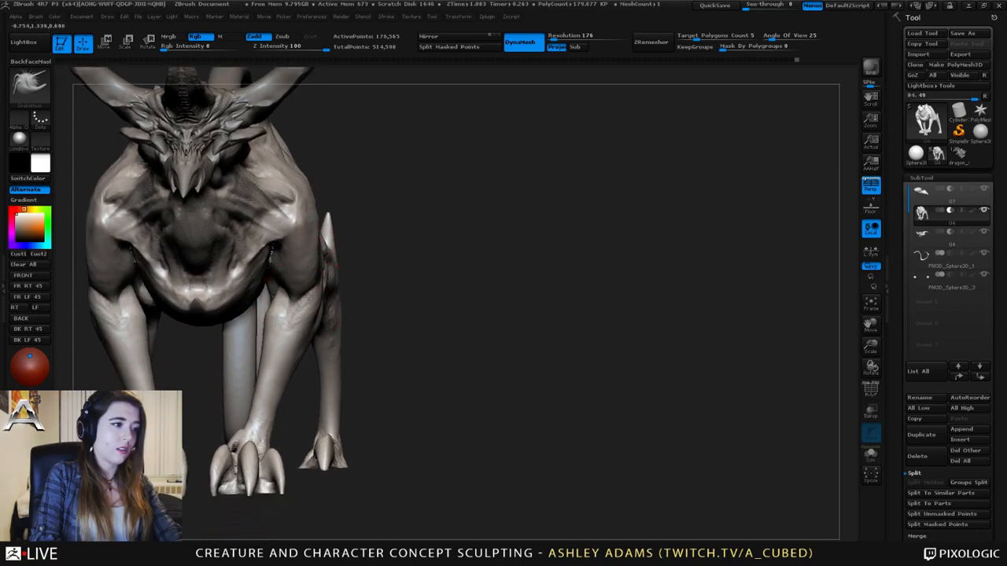
drag(295, 220, 291, 224)
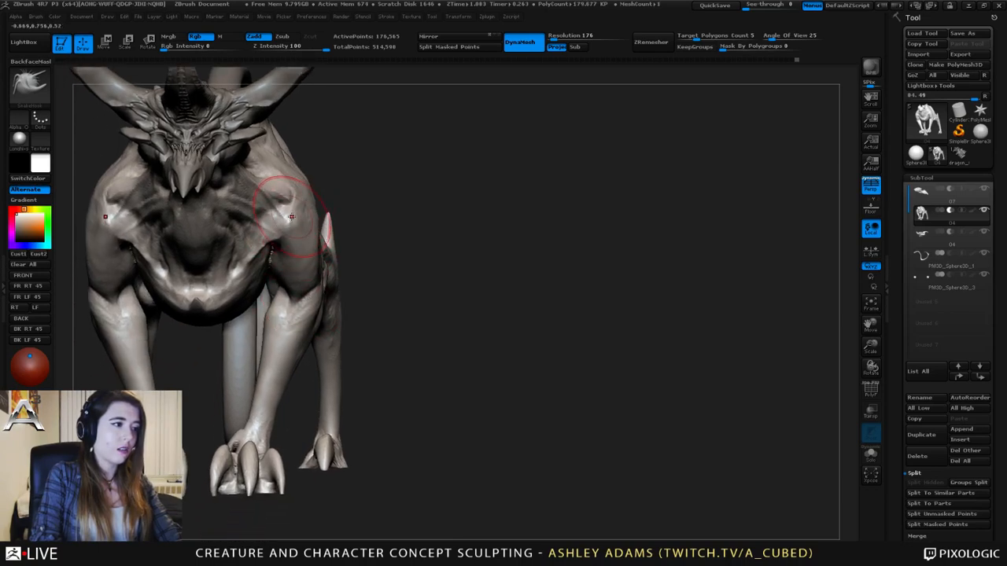
right_drag(282, 197, 285, 203)
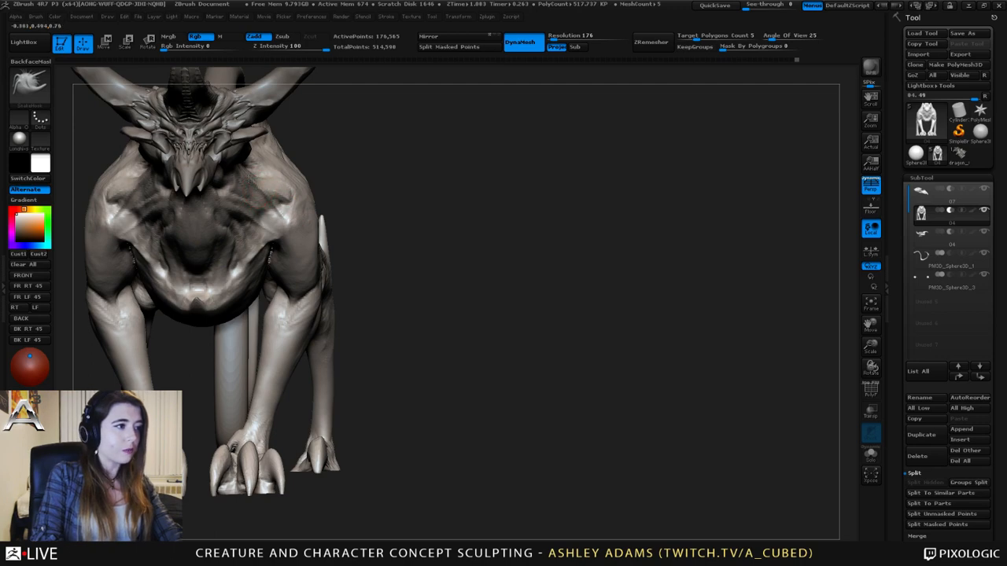
mouse_move(275, 188)
right_down()
mouse_move(339, 160)
mouse_move(310, 237)
right_up()
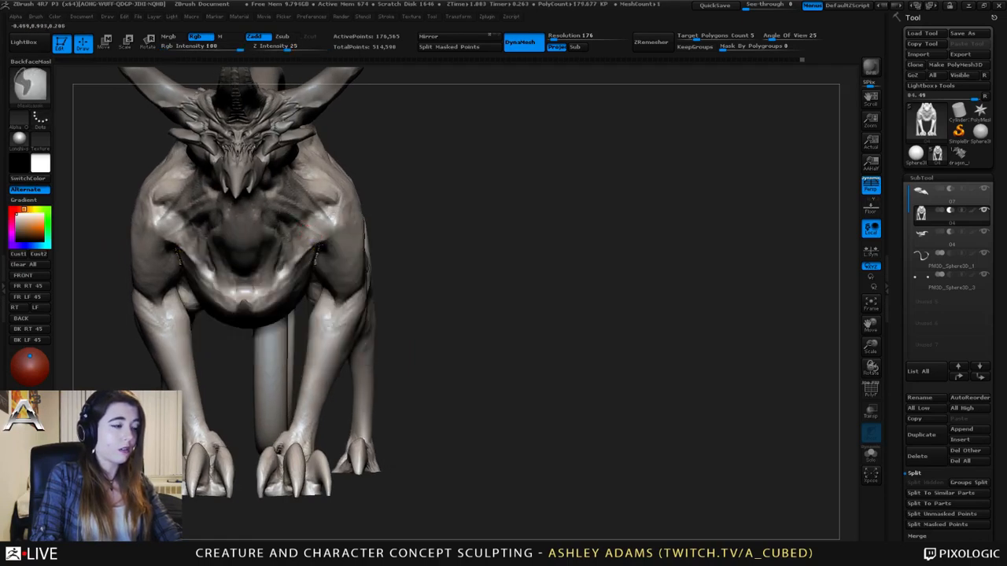
- Adjust the shoulder and the base of the shoulder spike from the side with SnakeHook
ctrl+right_drag(319, 242, 343, 224)
mouse_move(342, 223)
right_down()
mouse_move(298, 215)
mouse_move(357, 231)
right_up()
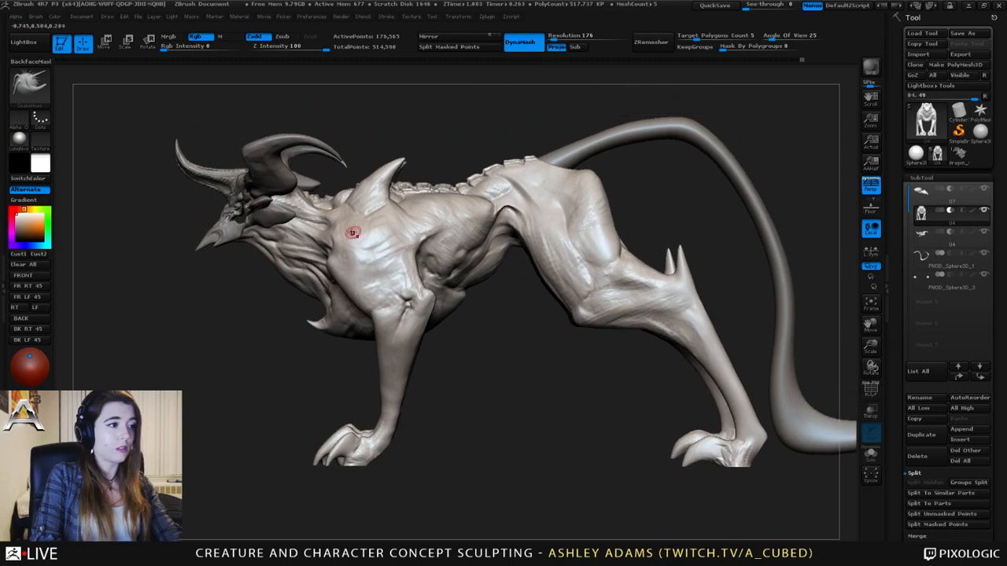
right_click(348, 234)
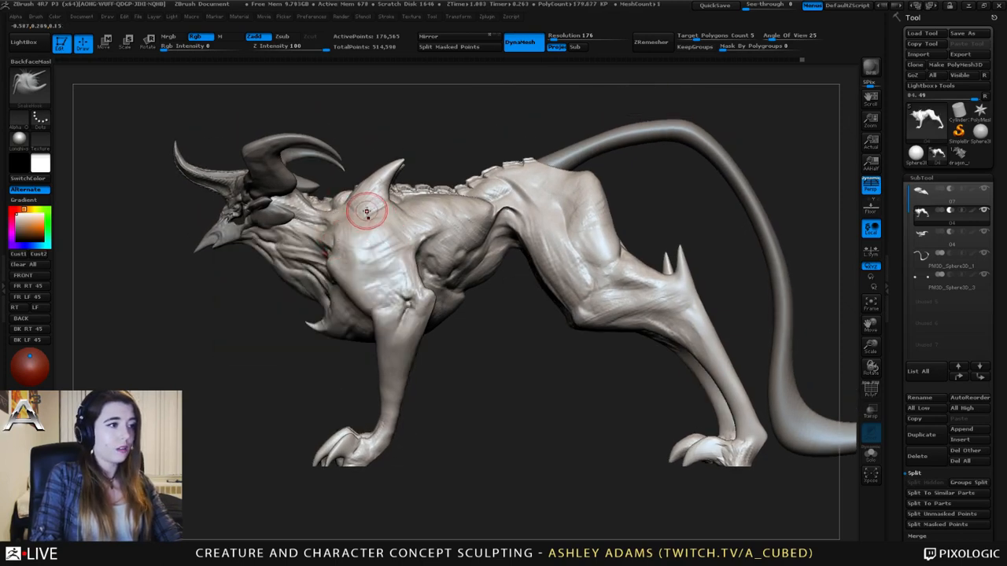
right_click(368, 211)
drag(368, 211, 362, 211)
right_drag(365, 189, 354, 199)
- Blend the base of the shoulder spike into the shoulder with ClayBuildup strokes
key(b)
key(c)
key(b)
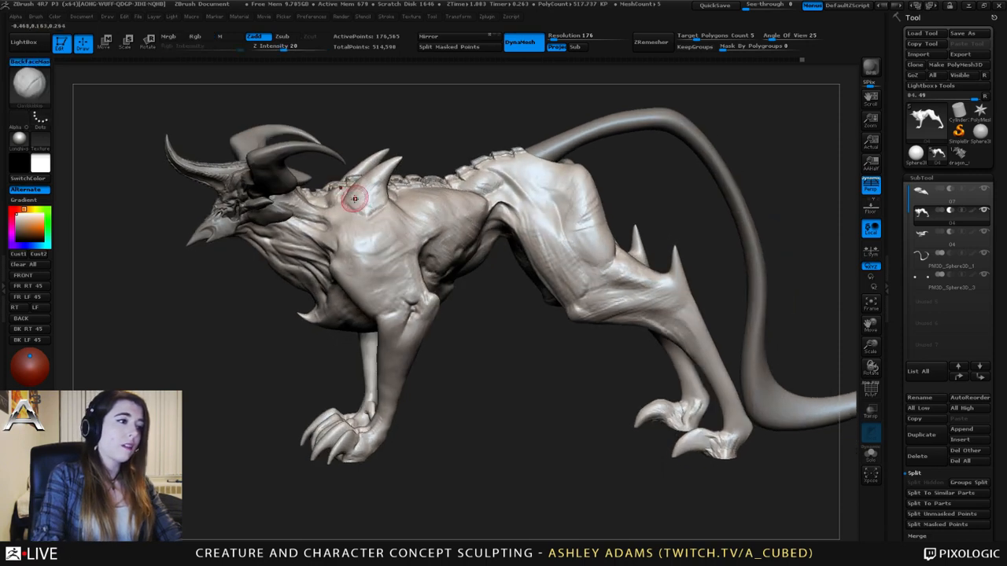
mouse_move(355, 198)
mouse_down()
mouse_move(383, 201)
mouse_move(367, 180)
mouse_move(359, 208)
mouse_up()
right_drag(354, 206, 377, 216)
drag(372, 214, 343, 194)
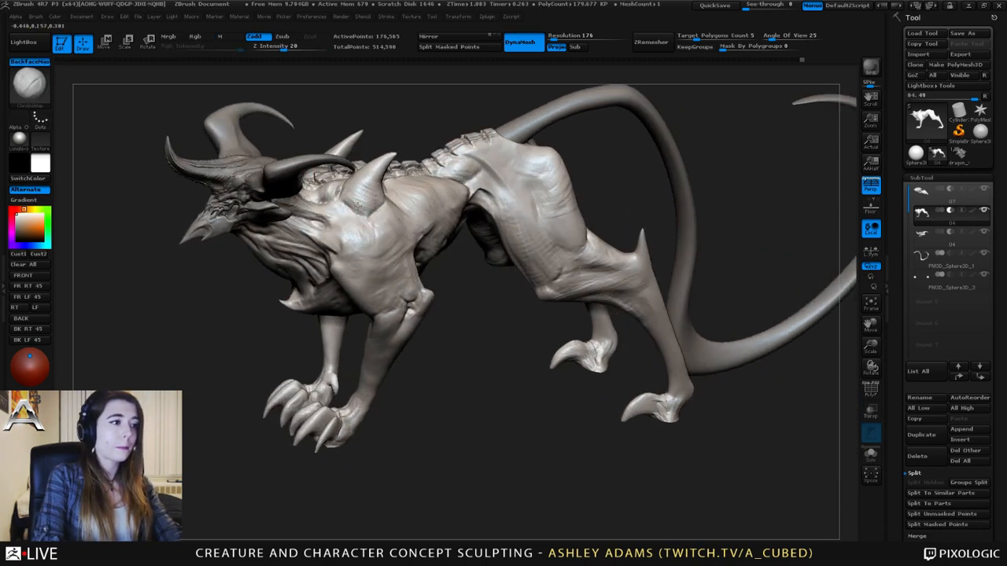
- Adjust the chest and its central spike from below with SnakeHook
mouse_move(361, 61)
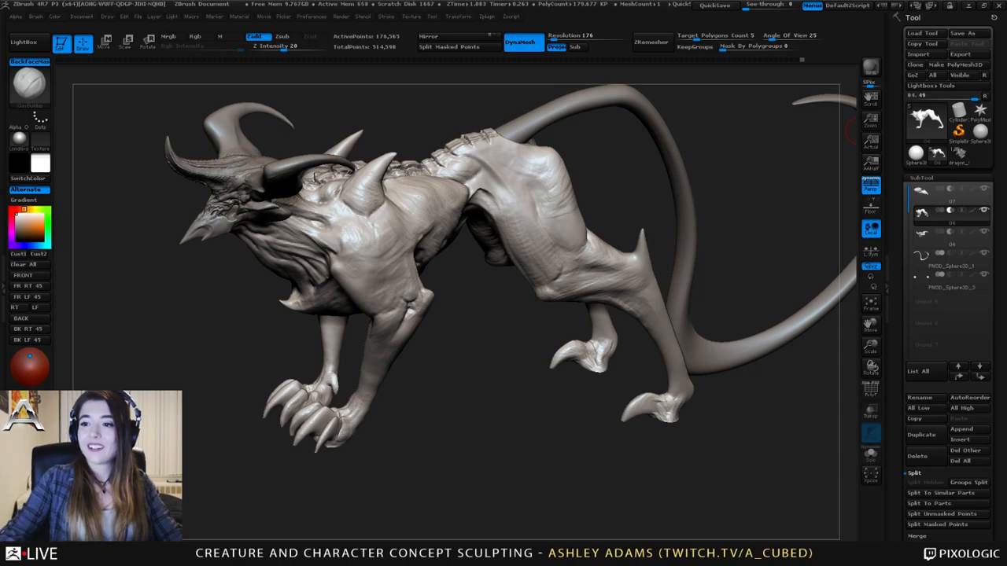
drag(479, 393, 488, 272)
mouse_move(487, 273)
right_down()
mouse_move(449, 351)
mouse_move(488, 264)
right_up()
right_click(449, 351)
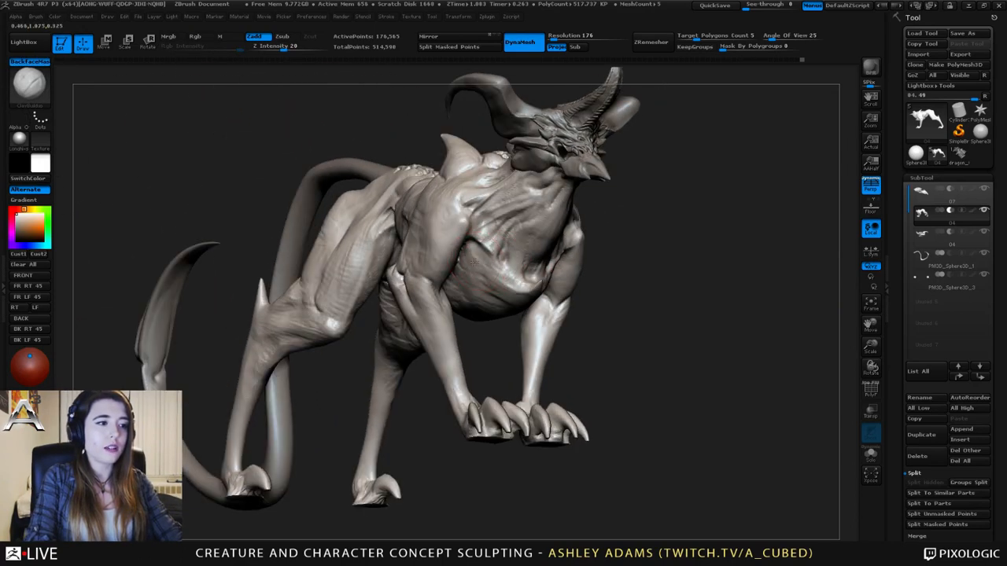
right_drag(494, 334, 510, 275)
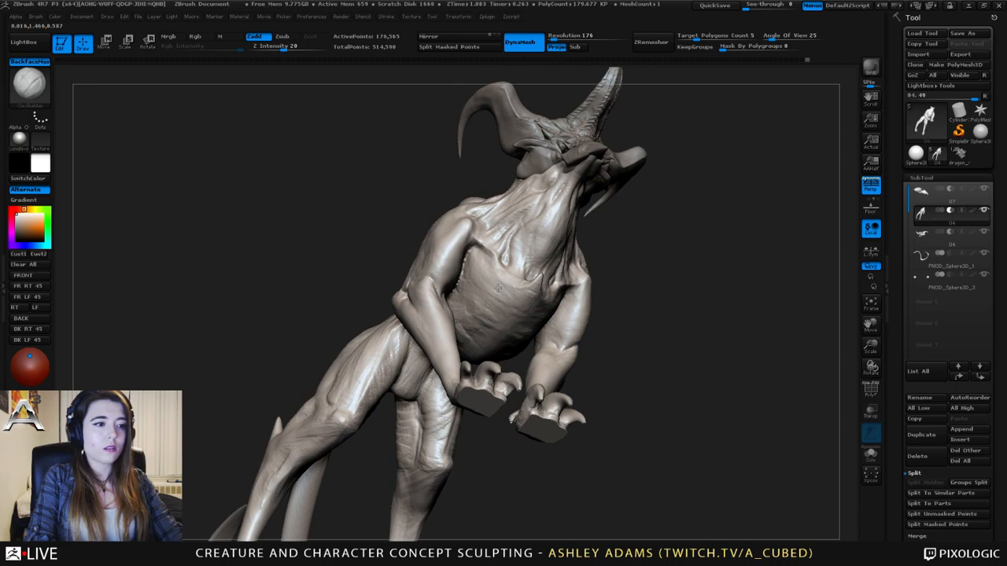
right_drag(497, 288, 521, 285)
key(b)
key(s)
key(h)
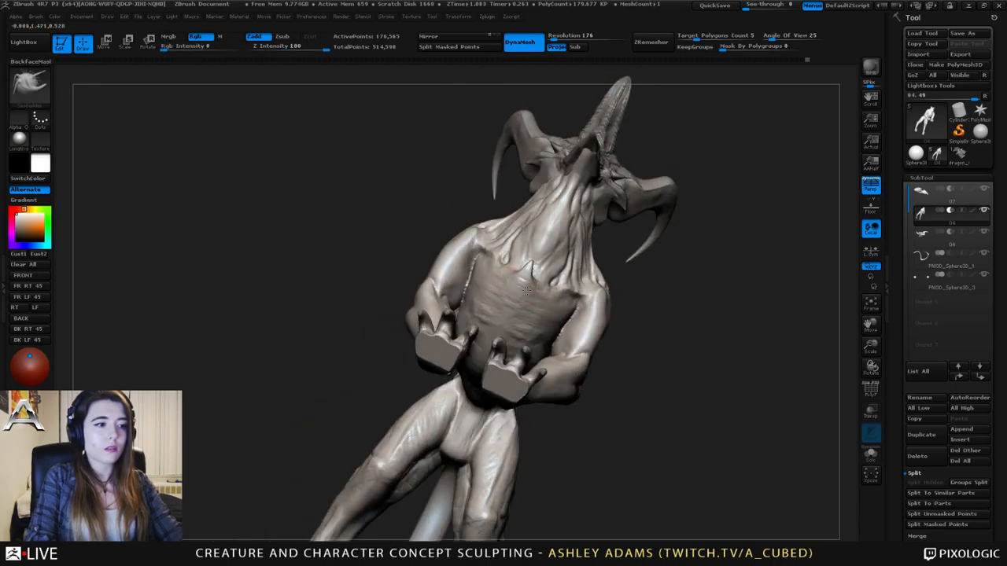
key(space)
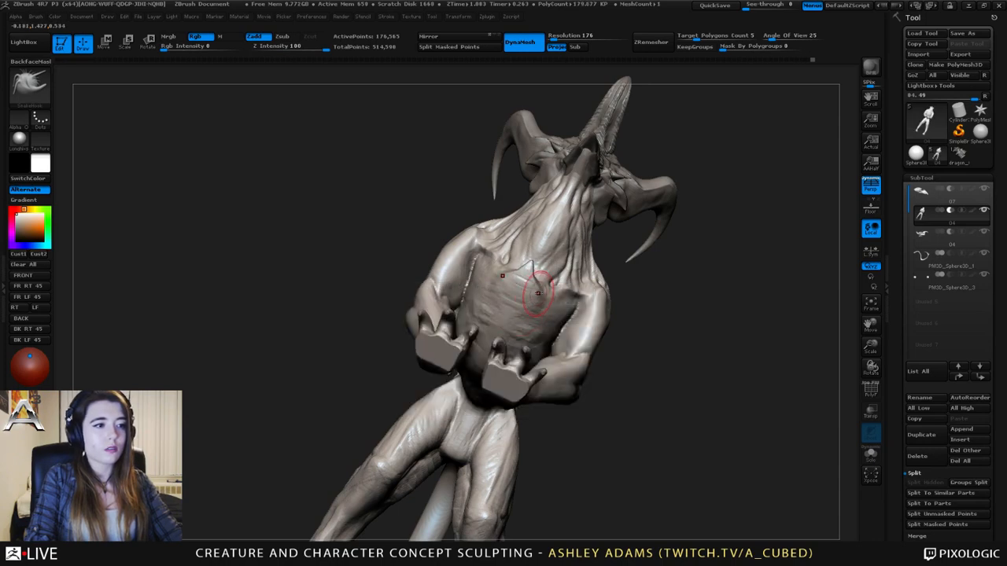
- Define the underside of the chest around the spike with DamStandard and ClayBuildup
mouse_move(537, 292)
right_down()
mouse_move(545, 296)
mouse_move(519, 236)
mouse_move(528, 225)
mouse_move(566, 263)
mouse_move(522, 257)
mouse_move(523, 312)
right_up()
key(b)
key(d)
key(s)
key(b)
key(c)
key(b)
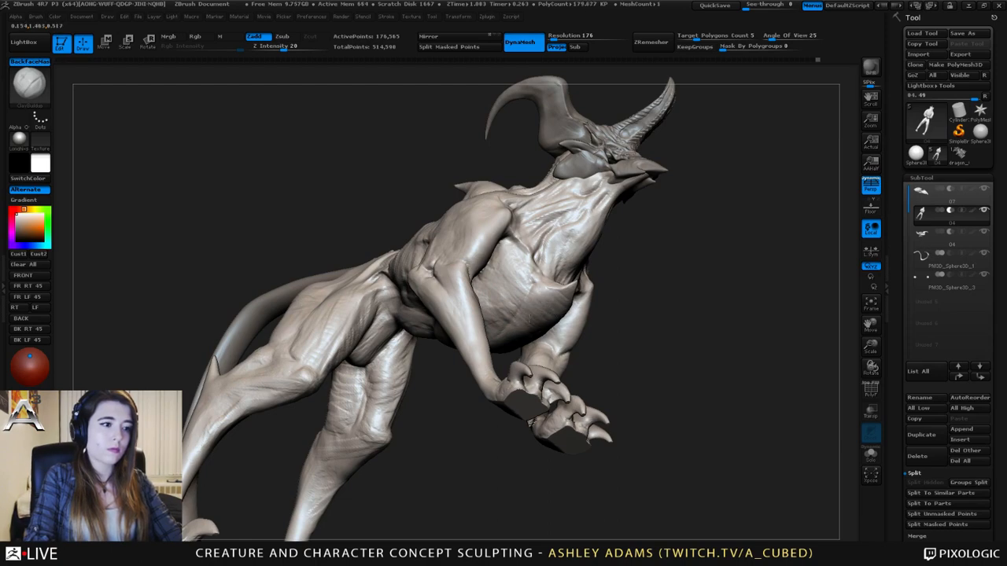
- Activate the head subtool and adjust the DamStandard brush's LazyMouse step size
mouse_move(515, 309)
right_down()
mouse_move(500, 300)
mouse_move(610, 245)
mouse_move(392, 199)
mouse_move(430, 213)
mouse_move(421, 249)
right_up()
alt+click(392, 198)
mouse_move(421, 248)
shift+mouse_down()
mouse_move(408, 250)
mouse_move(426, 247)
shift+mouse_up()
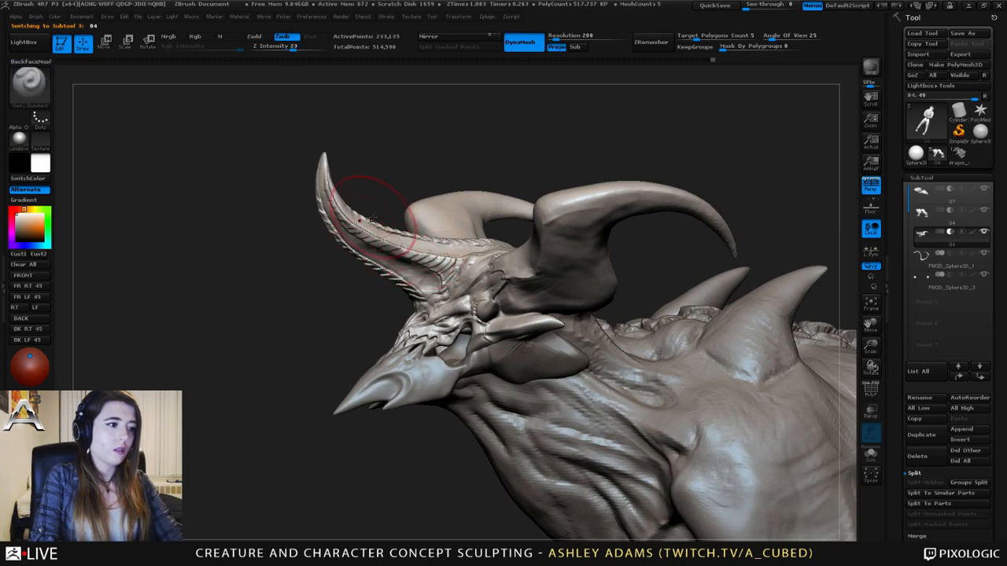
alt+right_drag(356, 188, 404, 194)
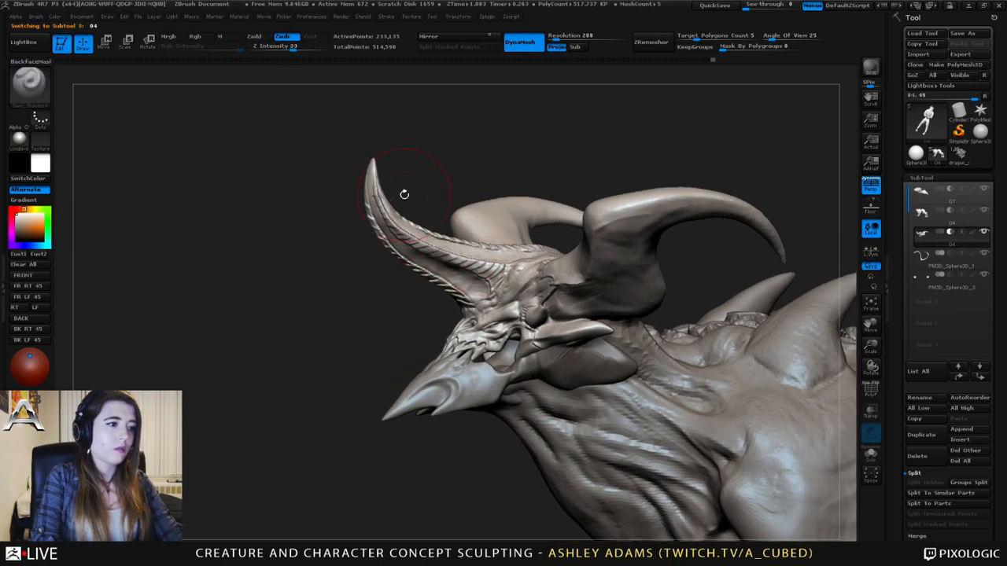
click(388, 18)
click(419, 122)
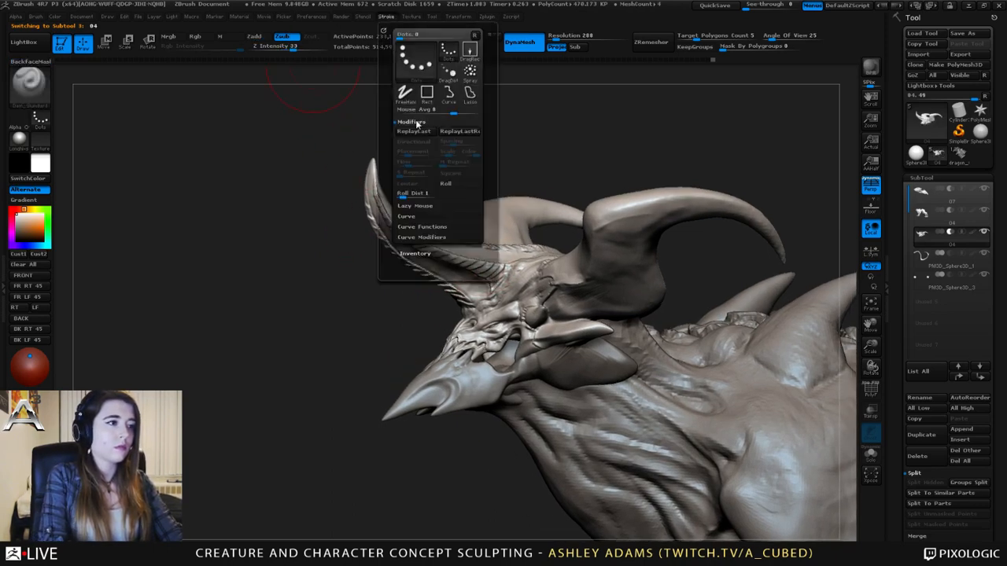
click(416, 123)
click(412, 122)
click(415, 123)
click(415, 133)
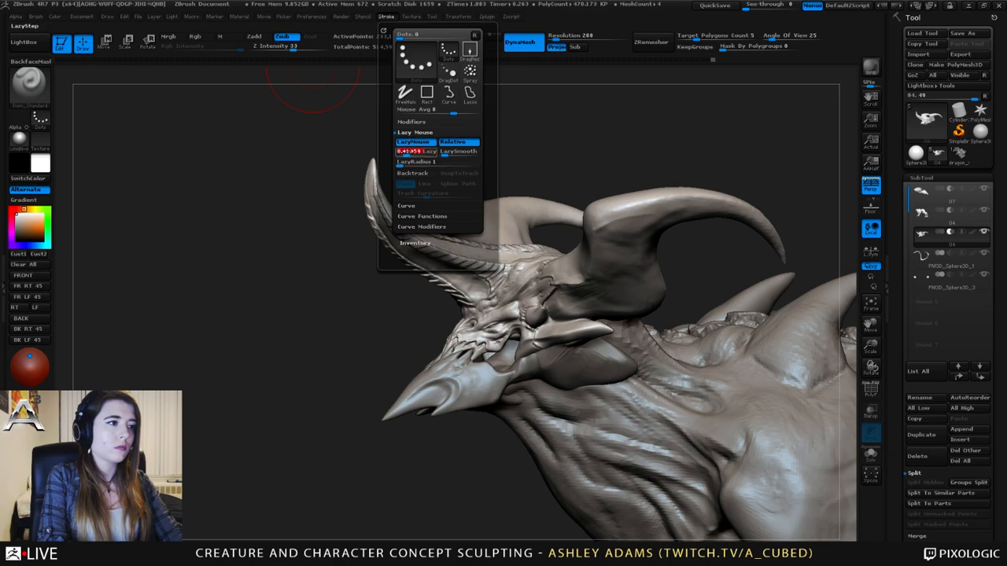
- Try DamStandard grooves behind and along the head's front horn, resizing the brush and undoing the strokes
right_drag(519, 207, 496, 242)
drag(499, 242, 554, 280)
key(ctrl+z)
key(space)
drag(504, 240, 482, 239)
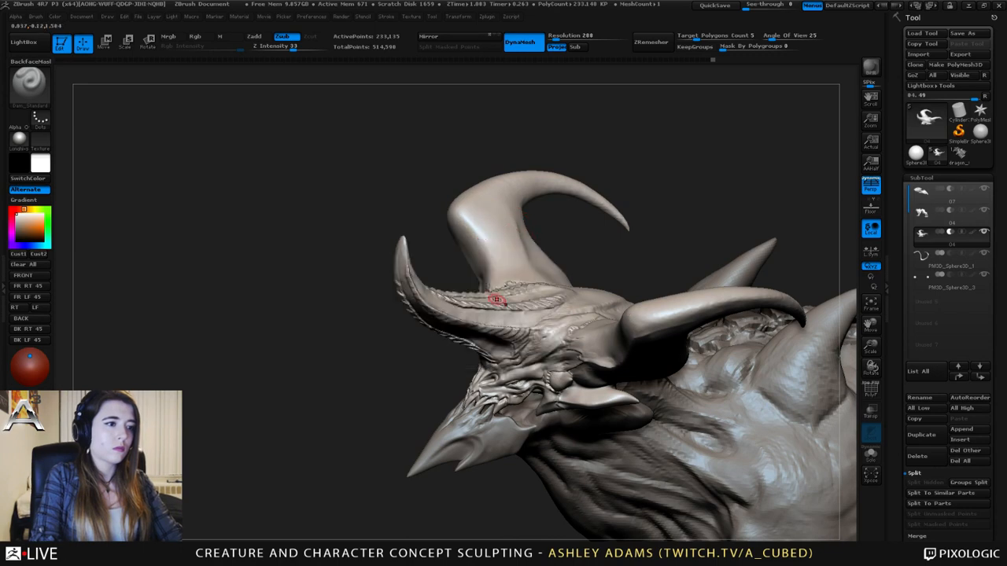
alt+right_drag(470, 340, 404, 161)
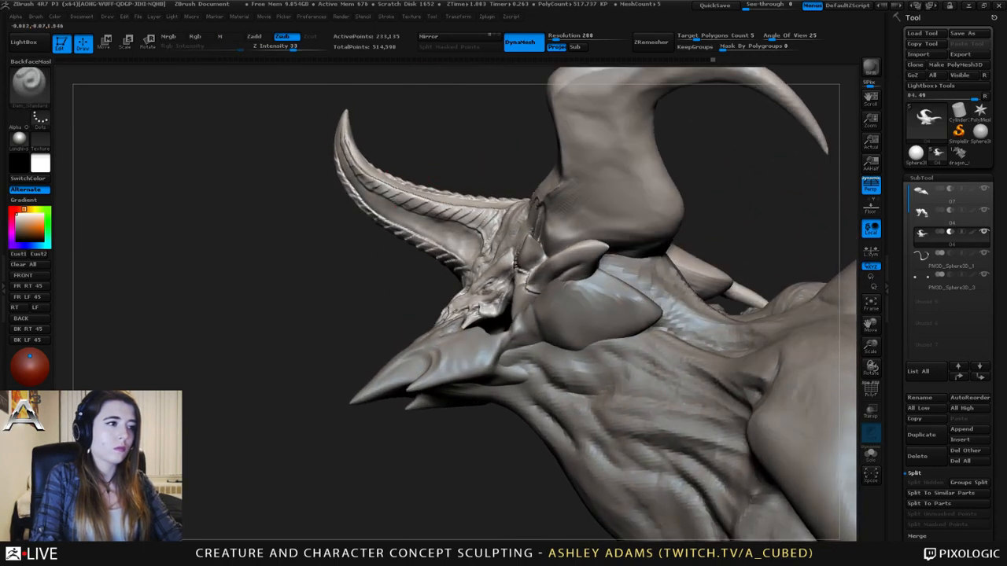
right_drag(315, 153, 329, 149)
drag(329, 134, 337, 153)
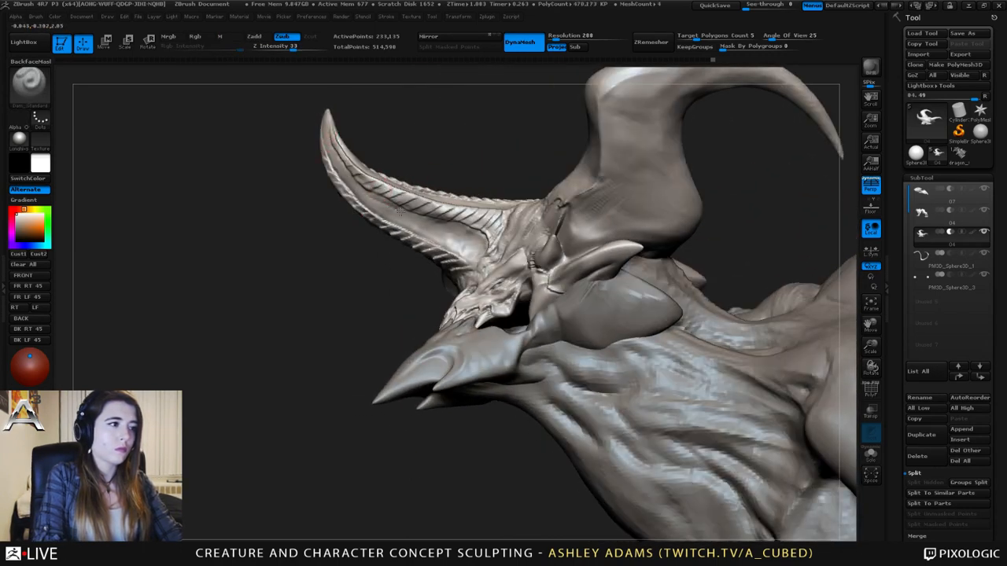
drag(399, 210, 470, 238)
key(ctrl+z)
- Refine the front face of the ridged front horn with DamStandard strokes at an adjusted brush size
right_drag(343, 228, 393, 273)
key(space)
mouse_move(443, 239)
mouse_down()
mouse_move(459, 242)
mouse_move(423, 225)
mouse_up()
mouse_move(364, 191)
mouse_down()
mouse_move(316, 118)
mouse_move(369, 121)
mouse_move(409, 102)
mouse_up()
drag(304, 315, 309, 288)
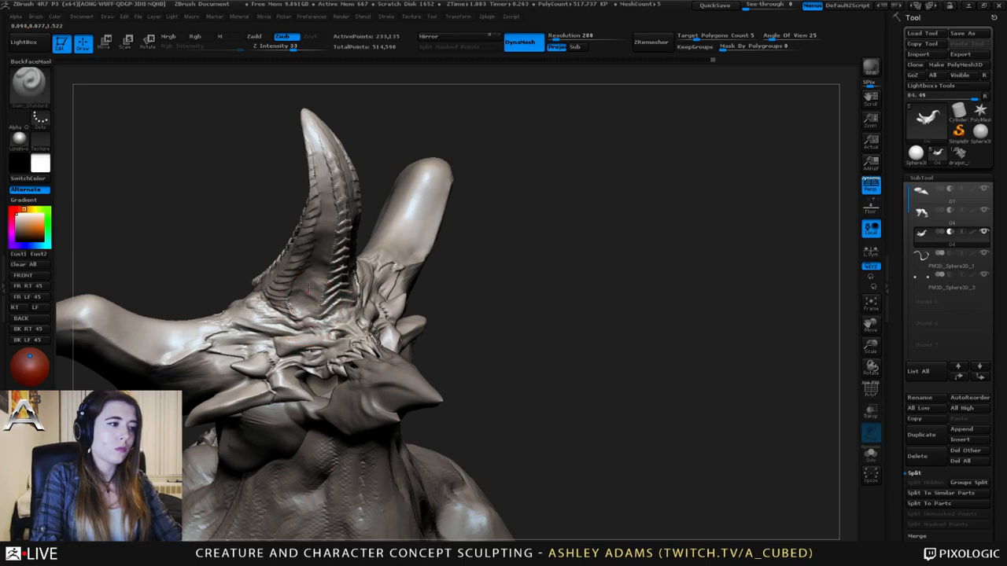
drag(324, 174, 312, 140)
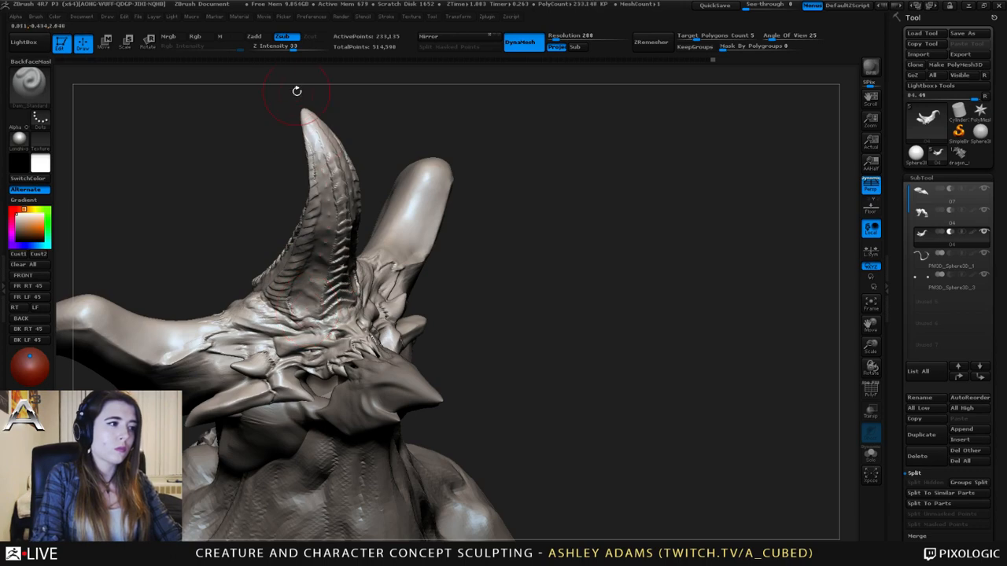
mouse_move(295, 92)
mouse_down()
mouse_move(278, 153)
mouse_move(337, 189)
mouse_up()
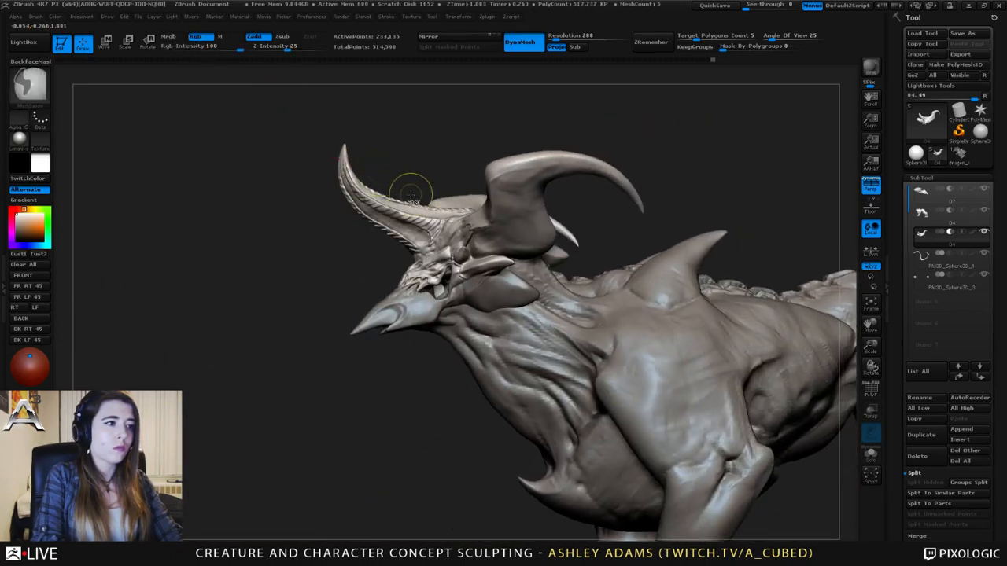
right_click(405, 191)
drag(405, 191, 439, 189)
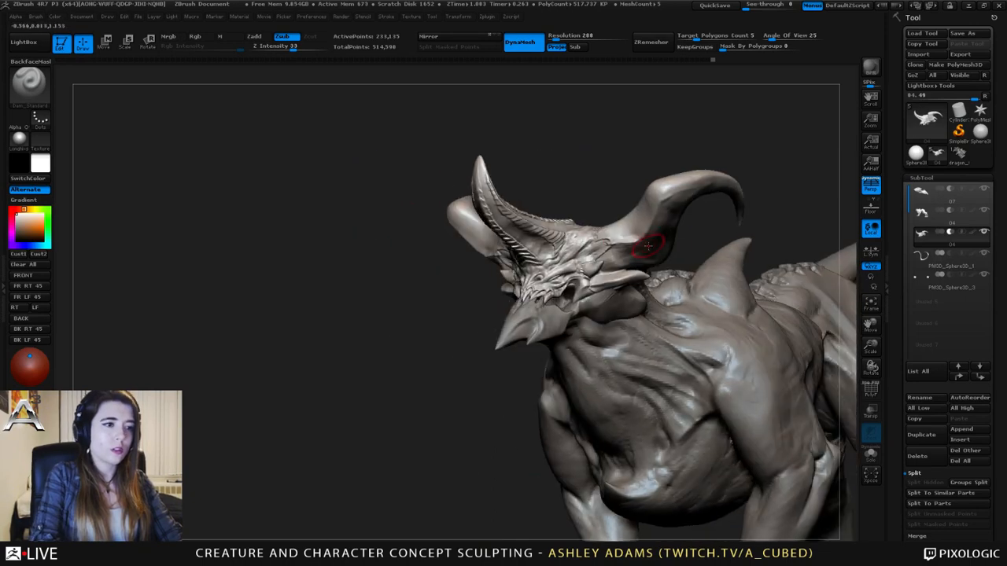
drag(655, 194, 412, 201)
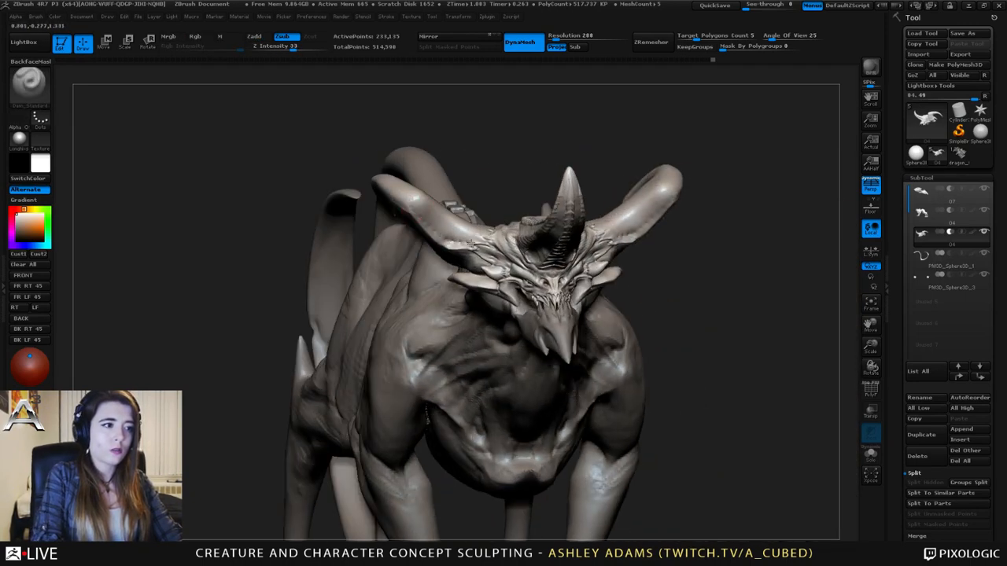
drag(485, 255, 424, 267)
right_drag(424, 267, 363, 258)
- Activate the body subtool and build up the end of the spine plates at the tail base with ClayBuildup
alt+click(432, 285)
right_drag(346, 207, 352, 206)
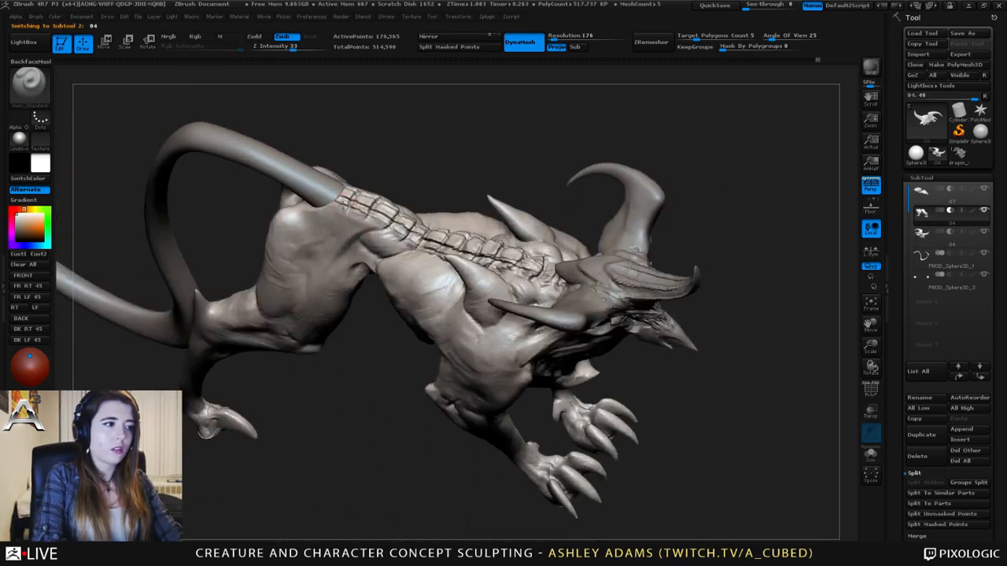
right_click(351, 204)
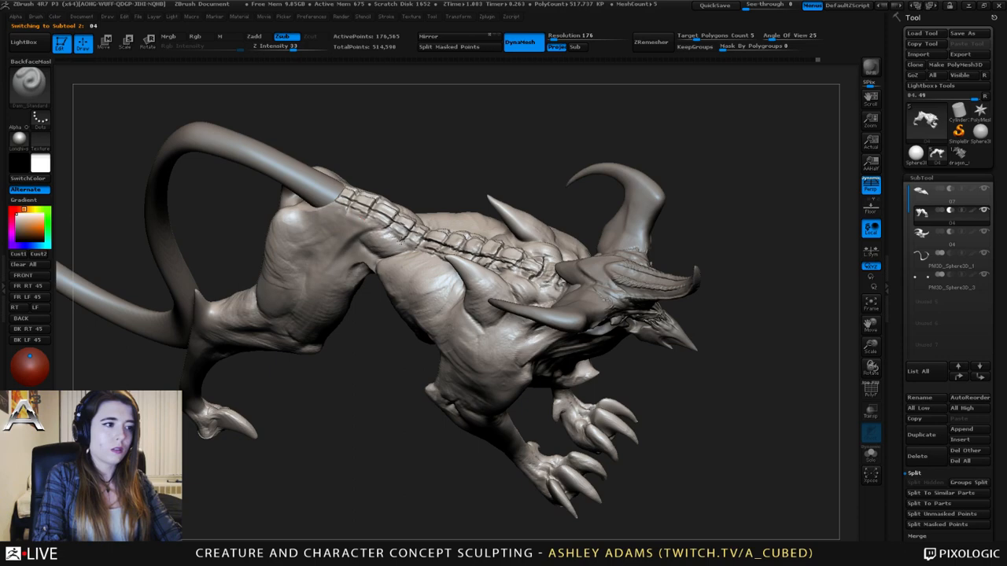
right_drag(409, 238, 417, 268)
right_drag(428, 223, 397, 196)
right_drag(377, 162, 360, 139)
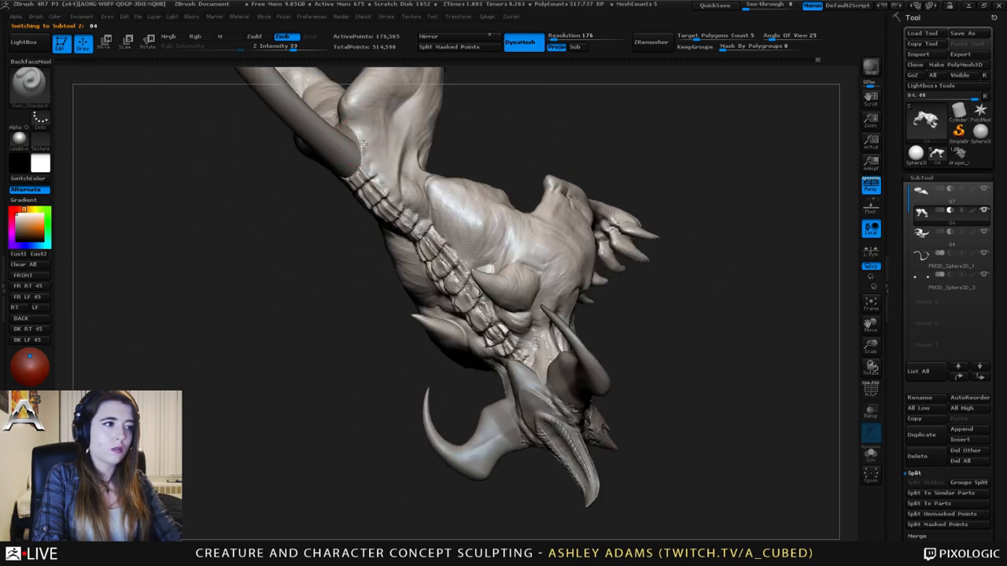
key(b)
key(c)
key(b)
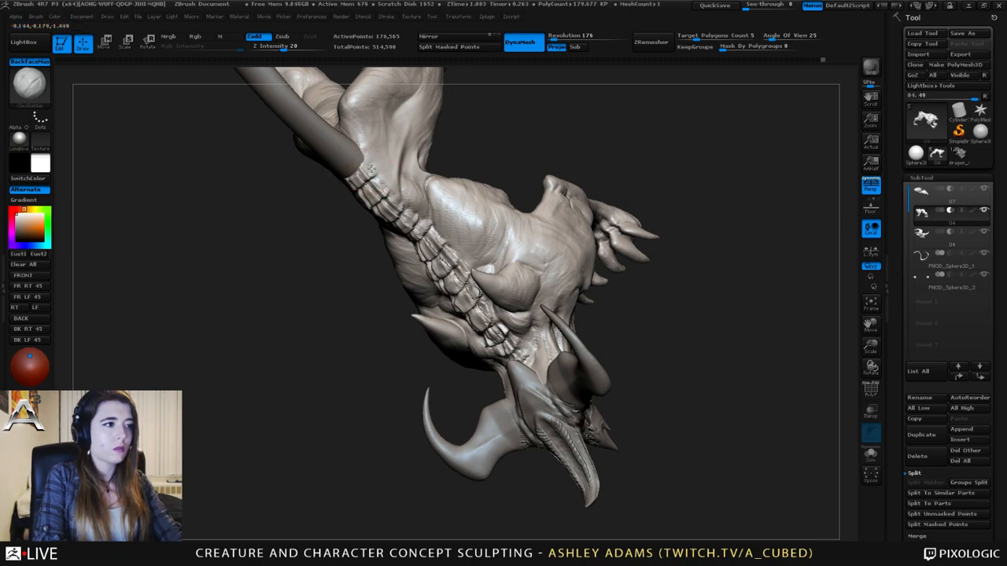
right_drag(367, 163, 334, 199)
- Activate the tail subtool and examine the creature's full side silhouette and the tail's attachment
alt+click(490, 178)
right_drag(505, 195, 425, 206)
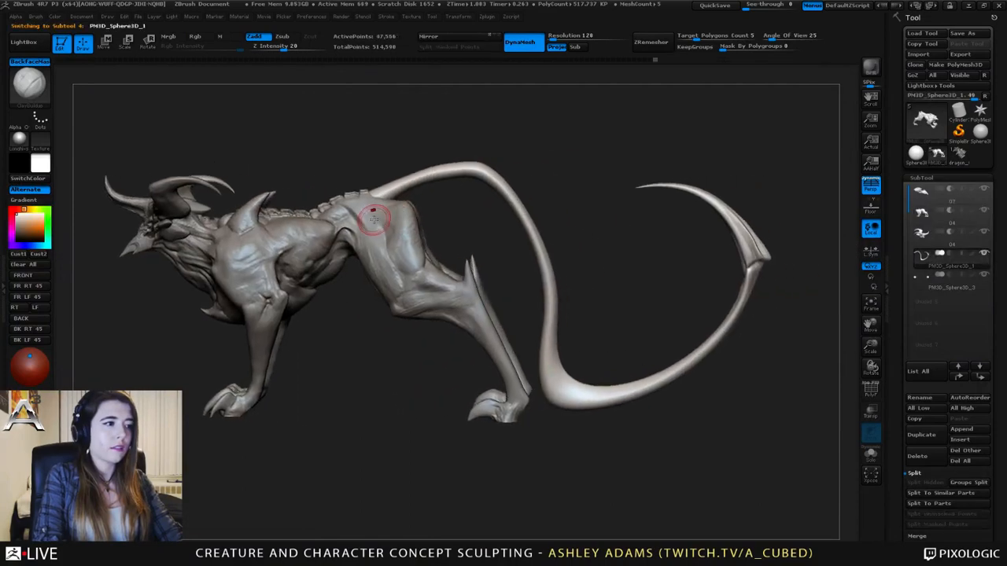
right_click(374, 220)
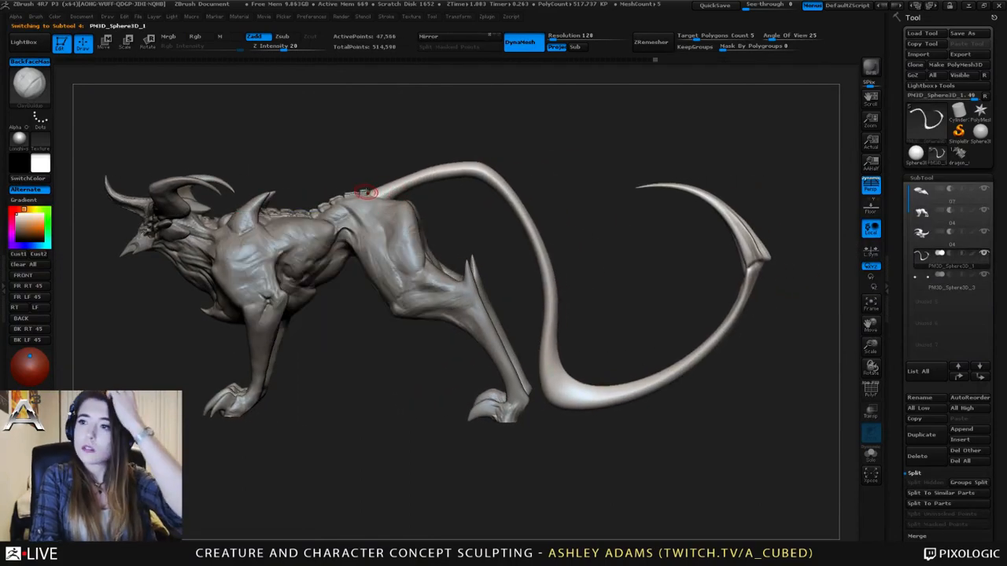
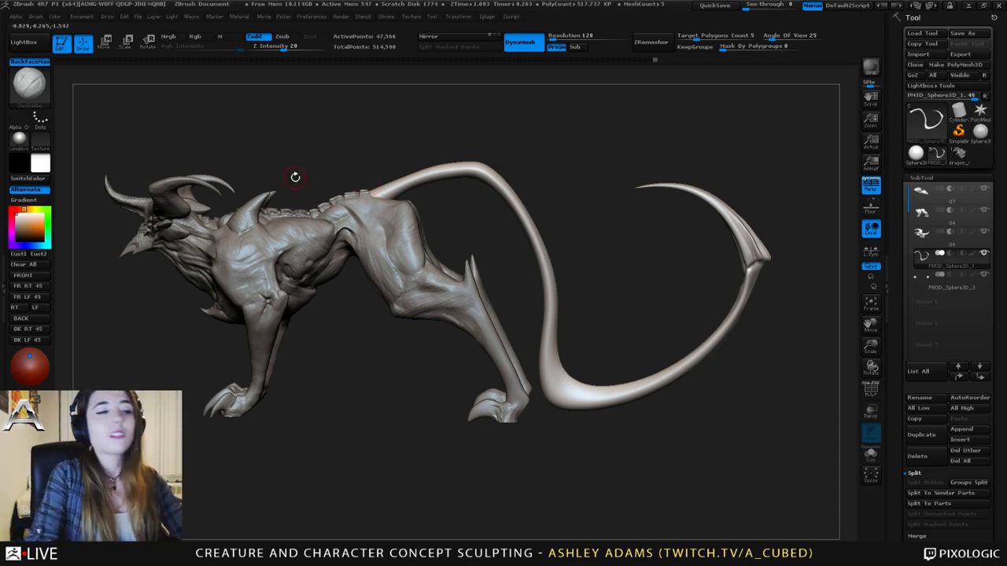
mouse_move(348, 218)
right_down()
mouse_move(393, 217)
mouse_move(358, 207)
right_up()
alt+right_drag(429, 229, 565, 250)
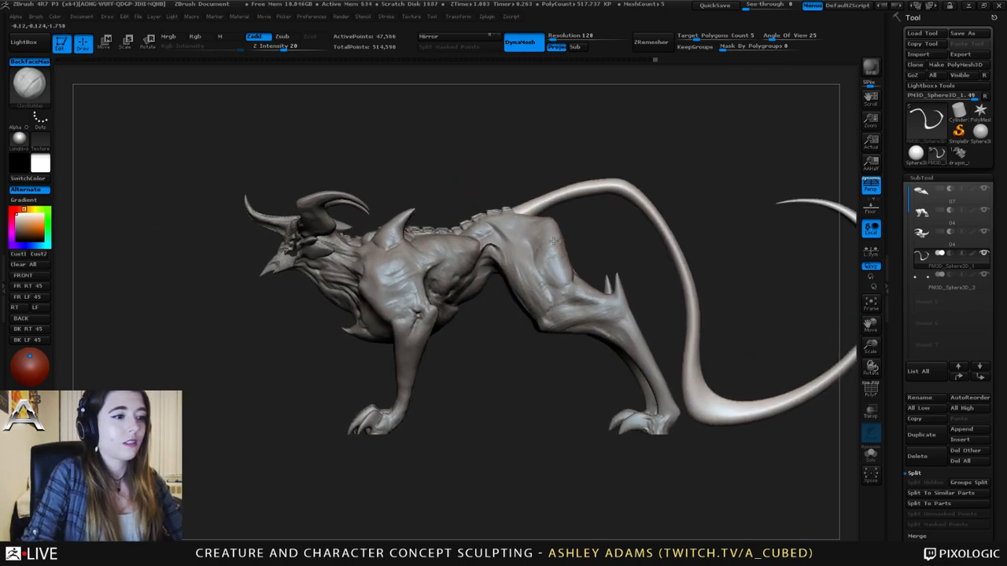
right_click(516, 291)
- Activate the body subtool and reshape the rear contour of the hind thigh with SnakeHook
alt+click(528, 282)
key(b)
key(s)
key(h)
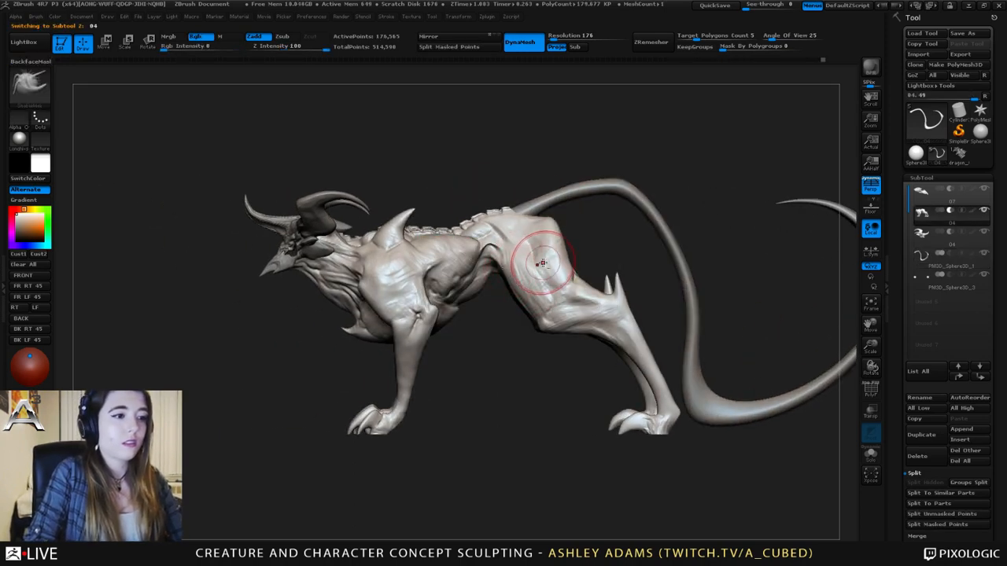
right_click(540, 262)
click(544, 253)
drag(566, 264, 571, 263)
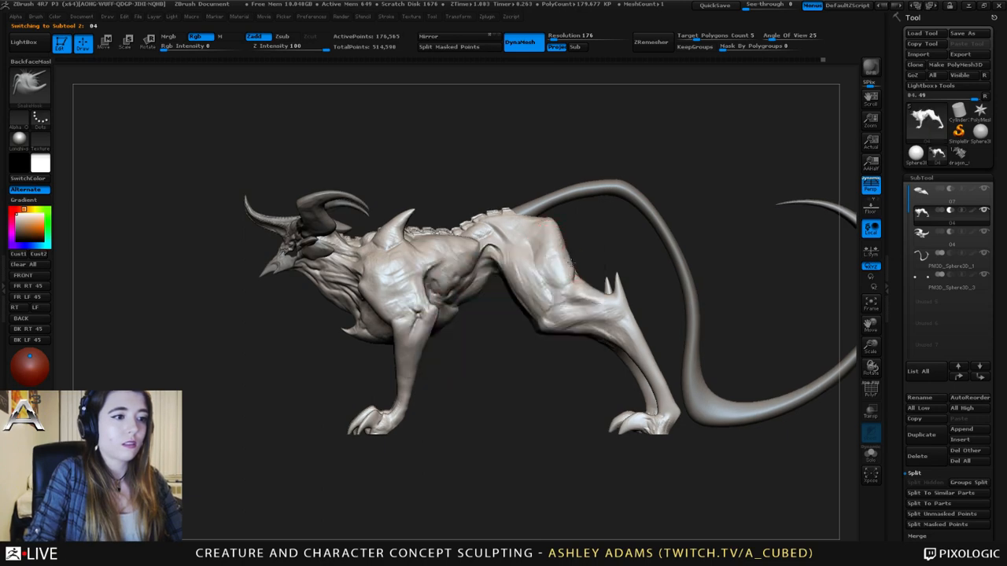
right_click(557, 225)
click(565, 225)
drag(551, 227, 544, 227)
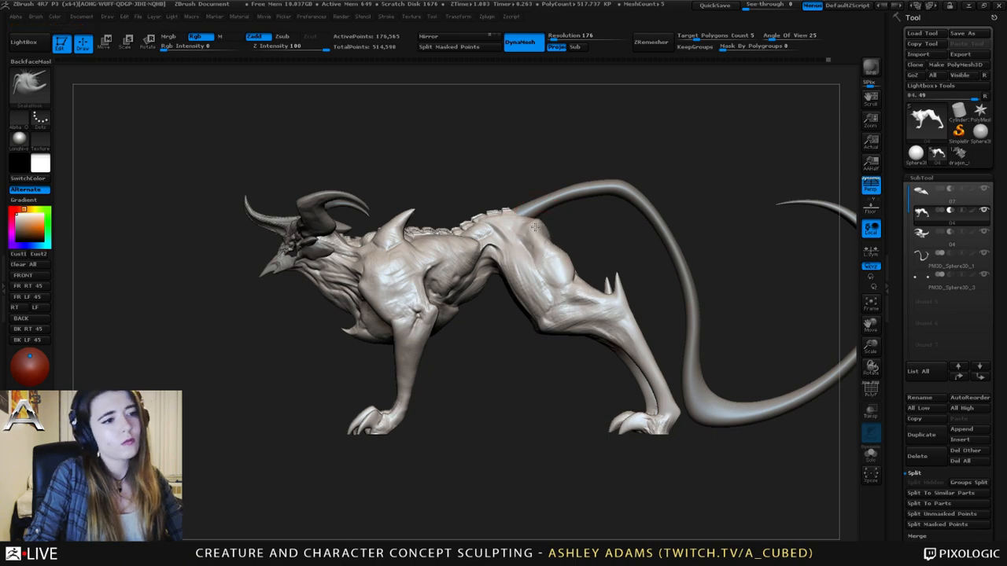
- Smooth out the rump's silhouette below the tail base with SnakeHook, checking it from the side and behind
right_click(554, 239)
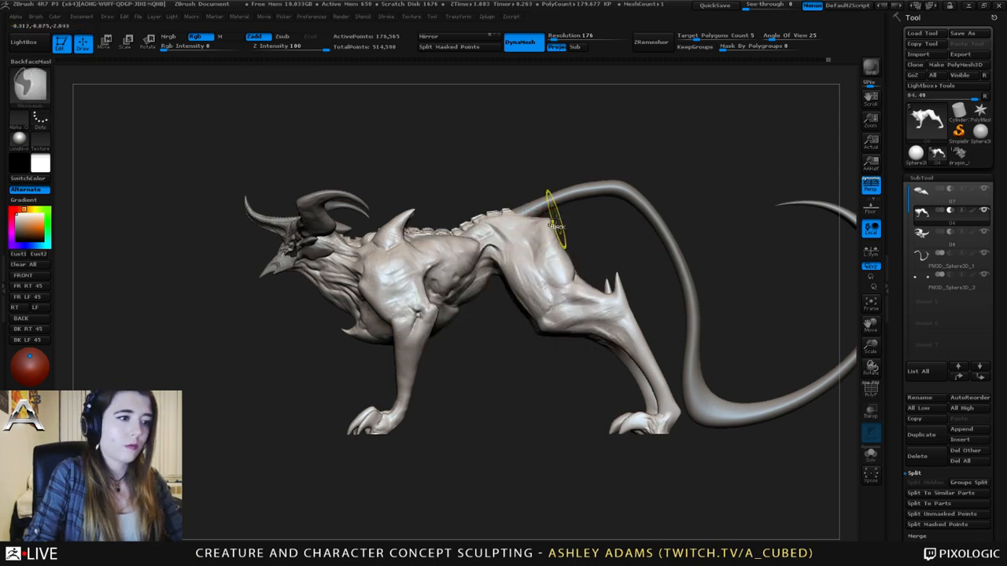
mouse_move(564, 245)
mouse_down()
mouse_move(553, 221)
mouse_move(539, 221)
mouse_move(572, 228)
mouse_move(618, 206)
mouse_move(540, 215)
mouse_up()
right_click(549, 227)
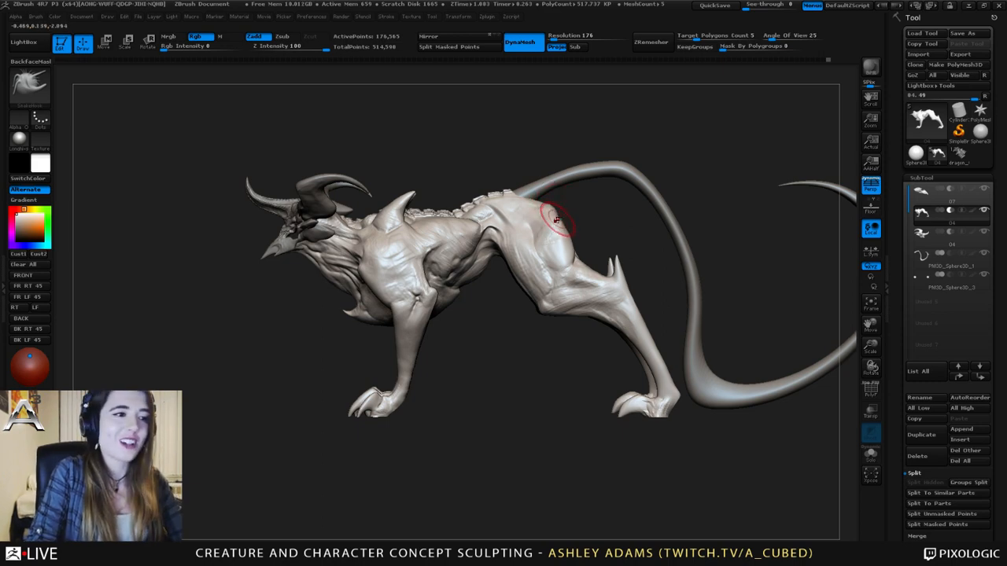
right_drag(572, 266, 561, 267)
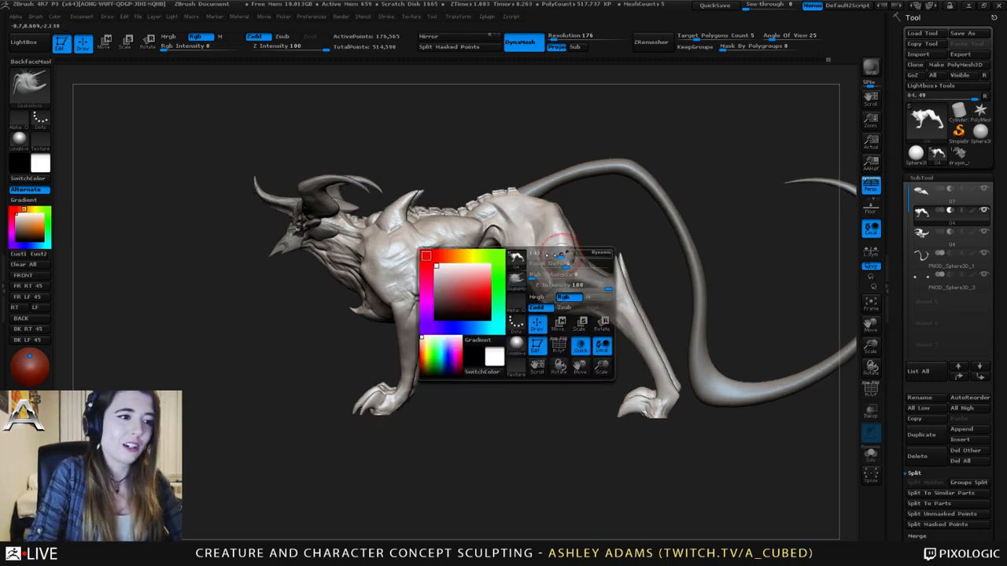
right_drag(566, 224, 556, 241)
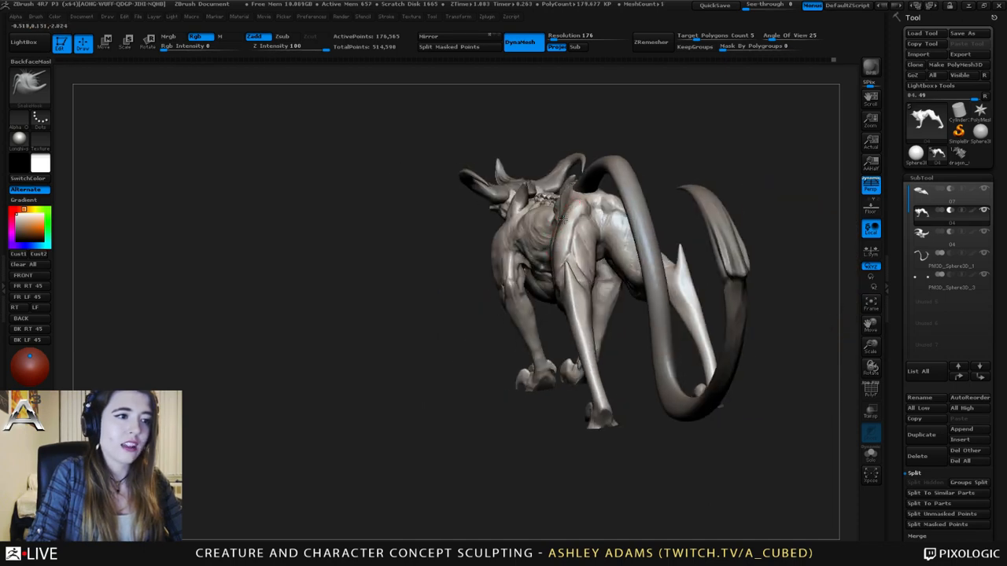
mouse_move(563, 220)
right_down()
mouse_move(582, 250)
mouse_move(618, 245)
mouse_move(554, 210)
right_up()
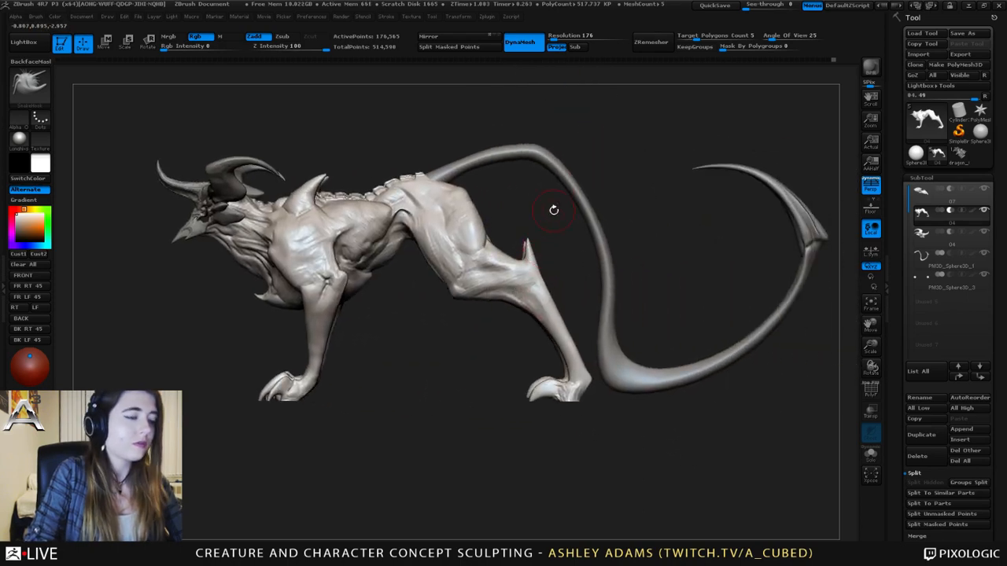
- Select the Slash2 brush and activate the beak subtool
alt+click(564, 178)
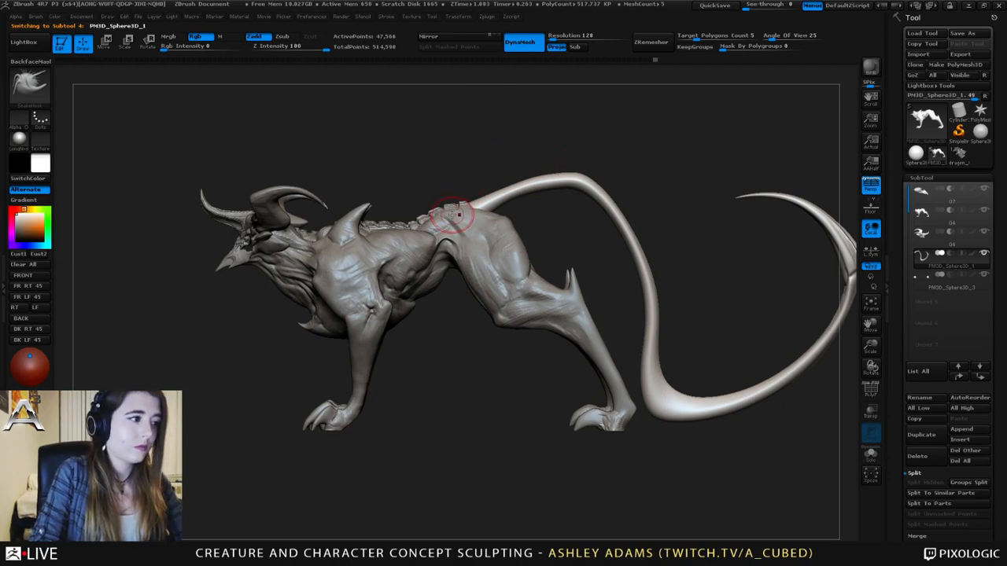
key(b)
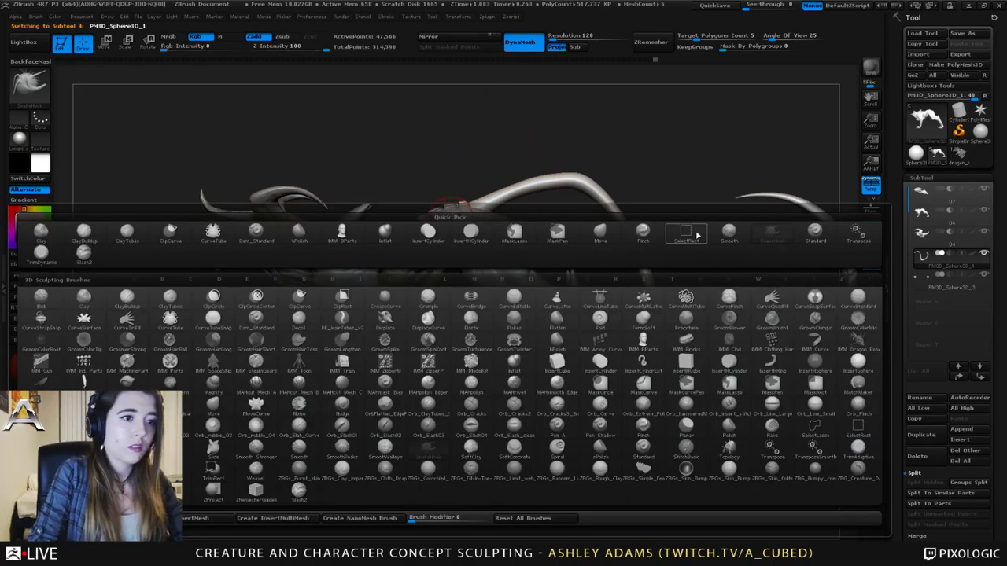
click(99, 256)
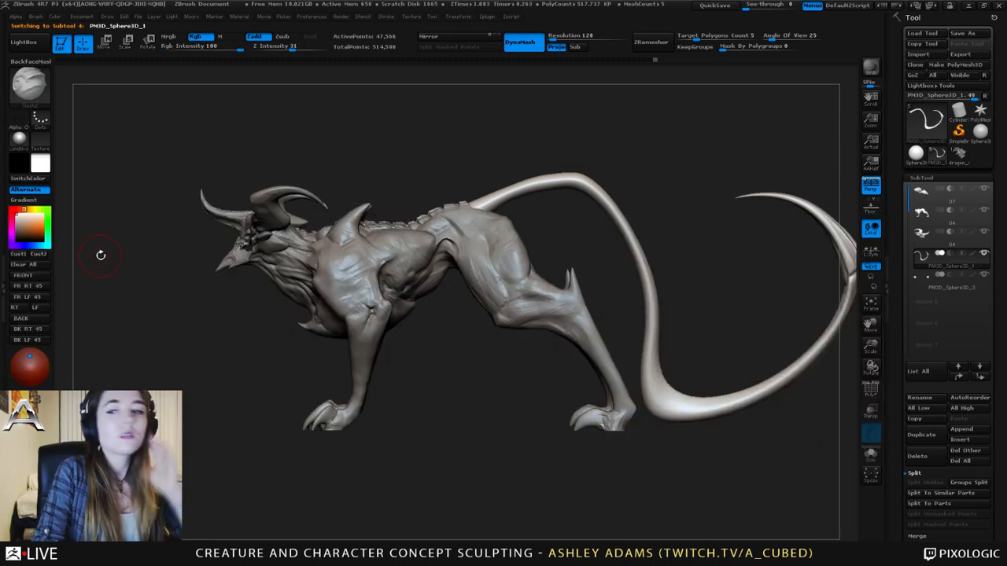
alt+drag(342, 194, 405, 202)
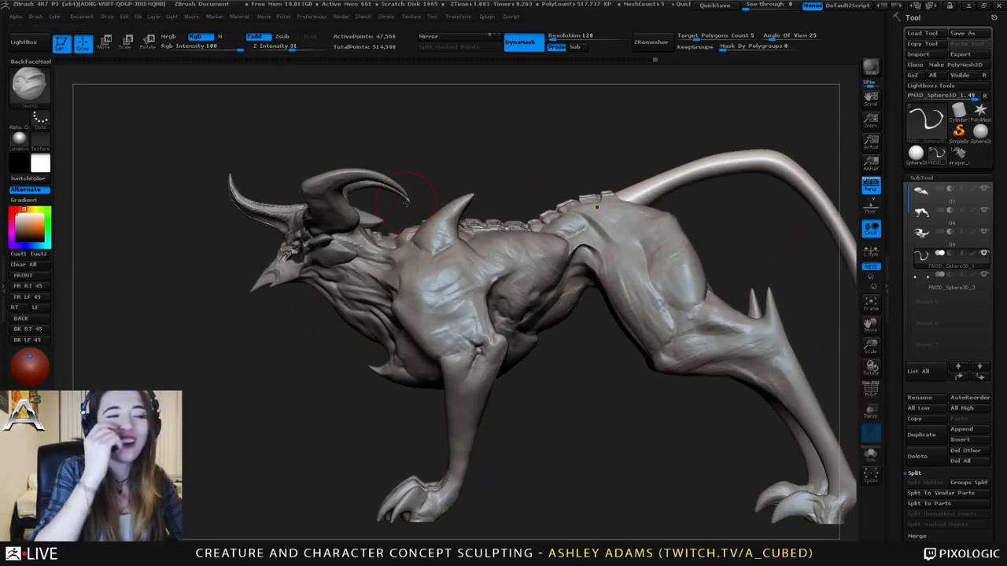
drag(236, 244, 401, 258)
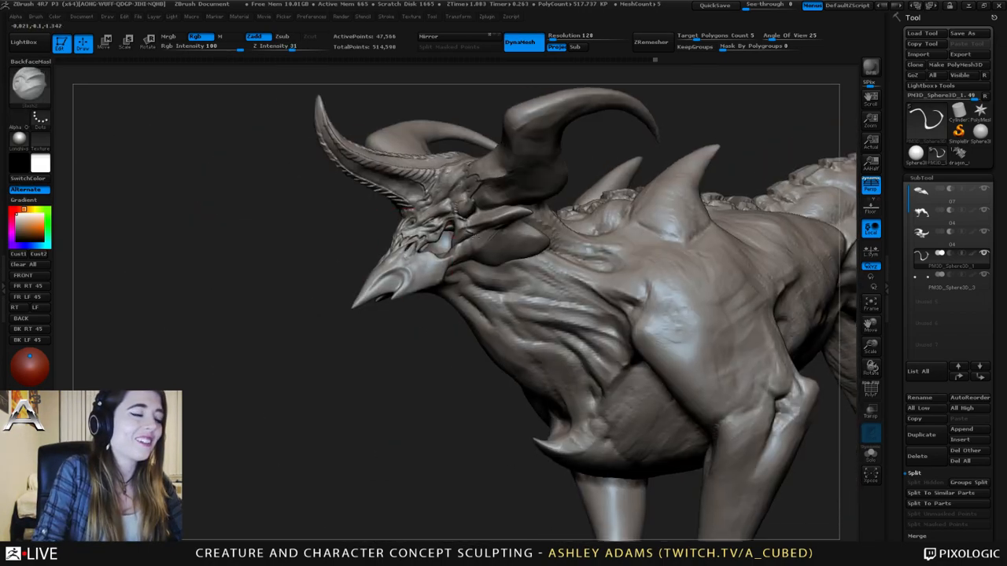
alt+click(405, 258)
alt+drag(318, 295, 354, 336)
right_click(354, 337)
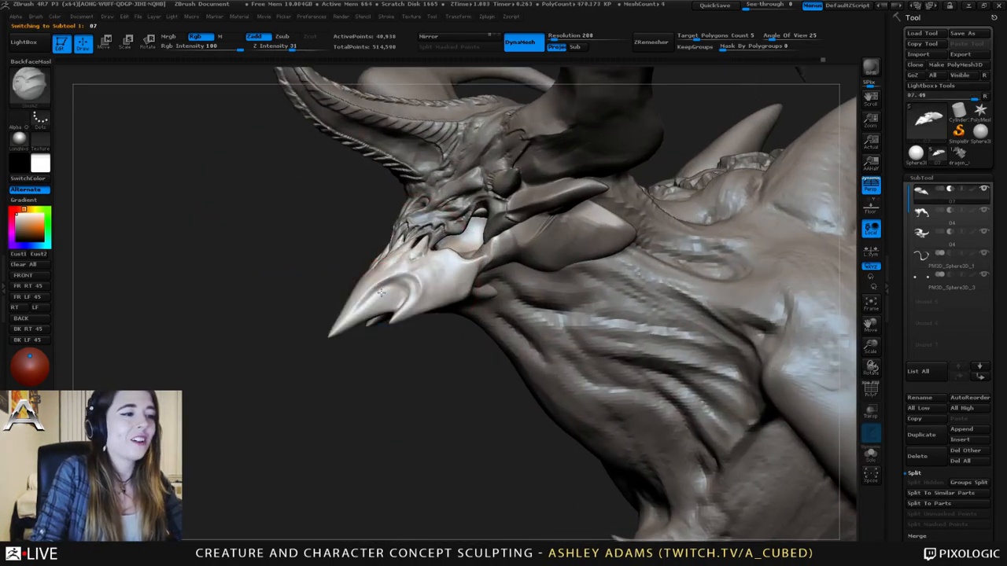
- Cut Slash2 lines into the upper beak where it meets the face
drag(244, 279, 414, 274)
right_drag(432, 272, 436, 307)
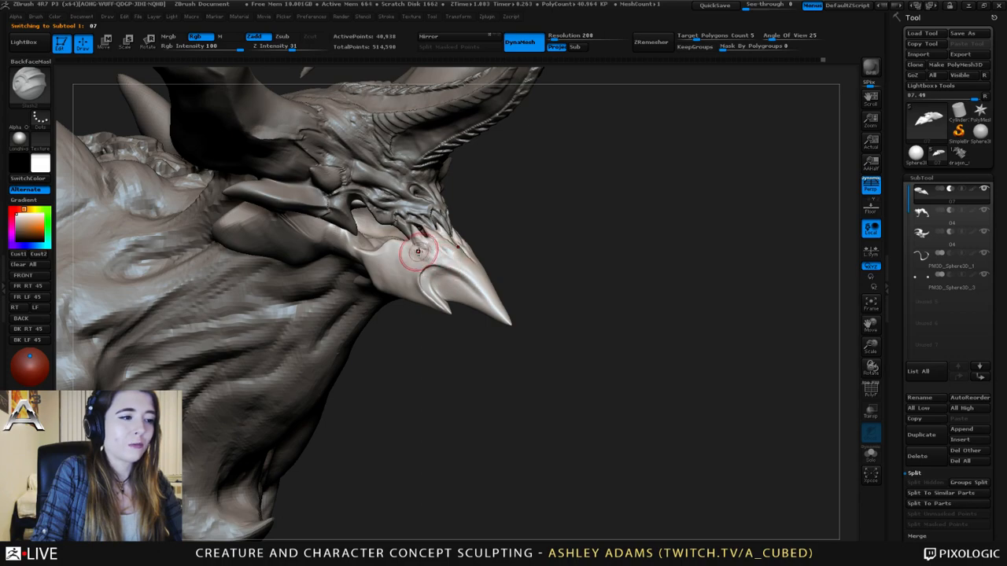
right_drag(417, 236, 443, 296)
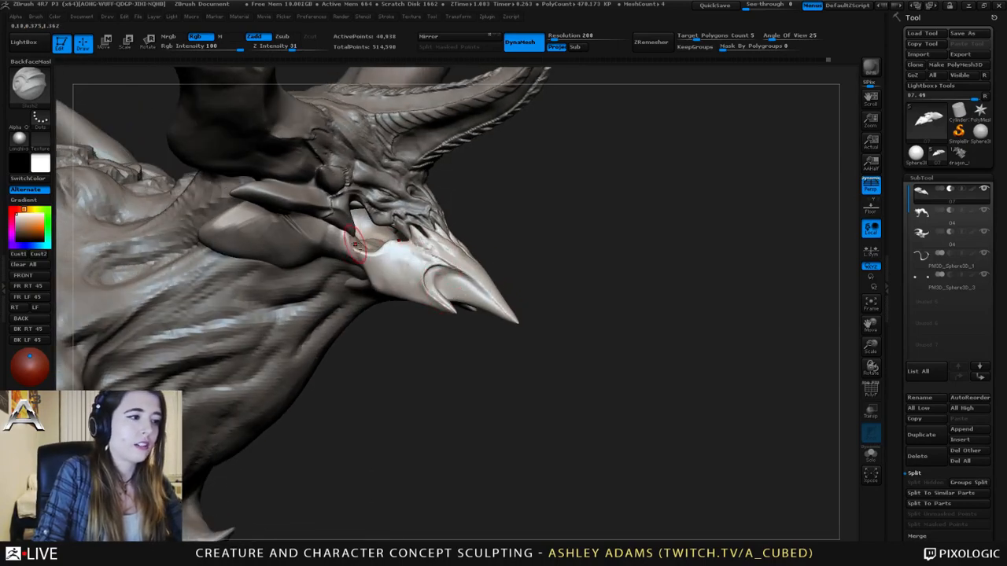
mouse_move(362, 236)
right_down()
mouse_move(417, 229)
mouse_move(409, 220)
mouse_move(363, 228)
mouse_move(406, 215)
mouse_move(314, 220)
mouse_move(331, 206)
right_up()
key(3)
right_drag(407, 210, 355, 185)
right_click(452, 259)
- Activate the body subtool and cut a Slash2 groove down the front of the shoulder spike and along its base
key(b)
click(68, 246)
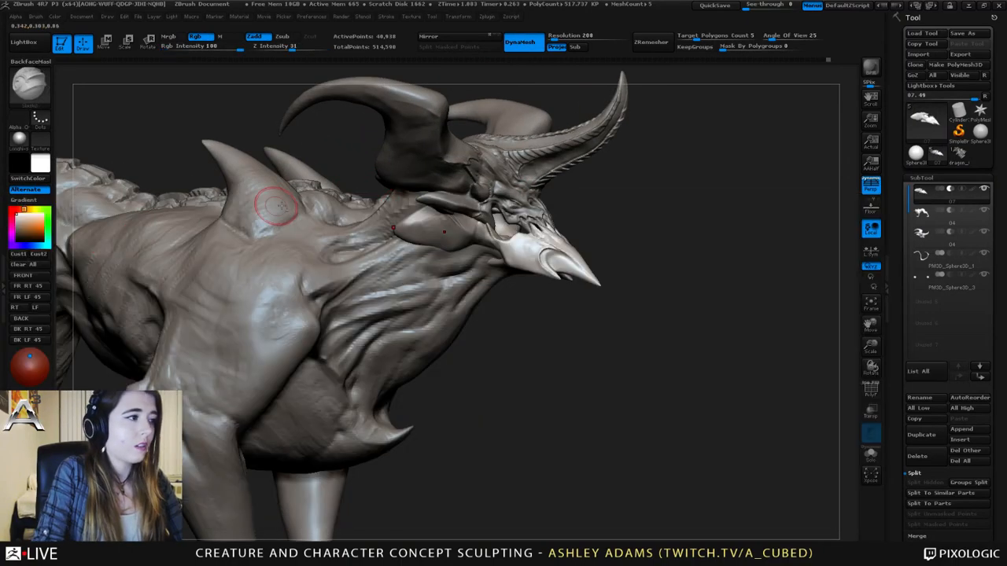
mouse_move(270, 201)
alt+right_down()
mouse_move(362, 206)
mouse_move(291, 142)
alt+right_up()
alt+click(361, 206)
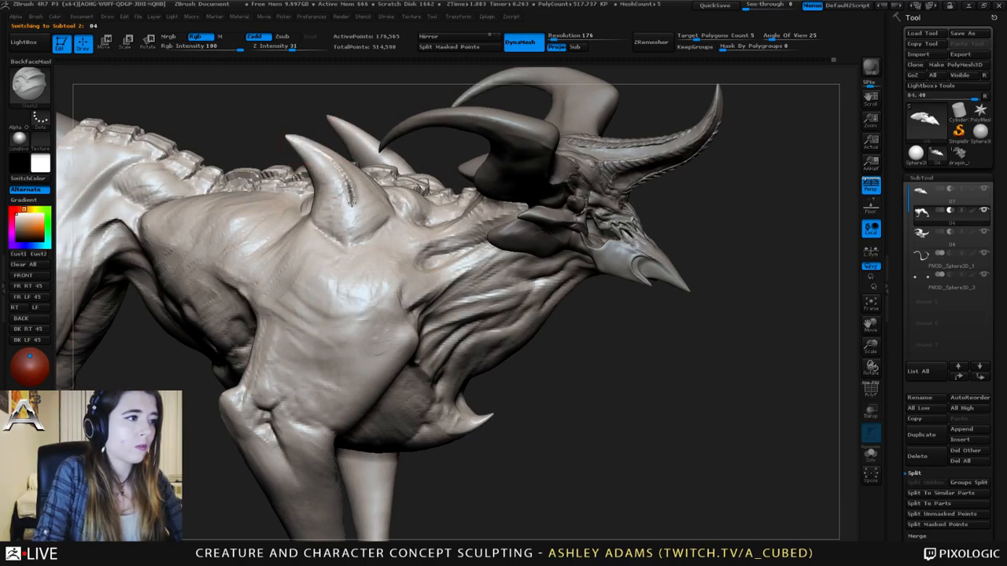
right_drag(417, 236, 337, 209)
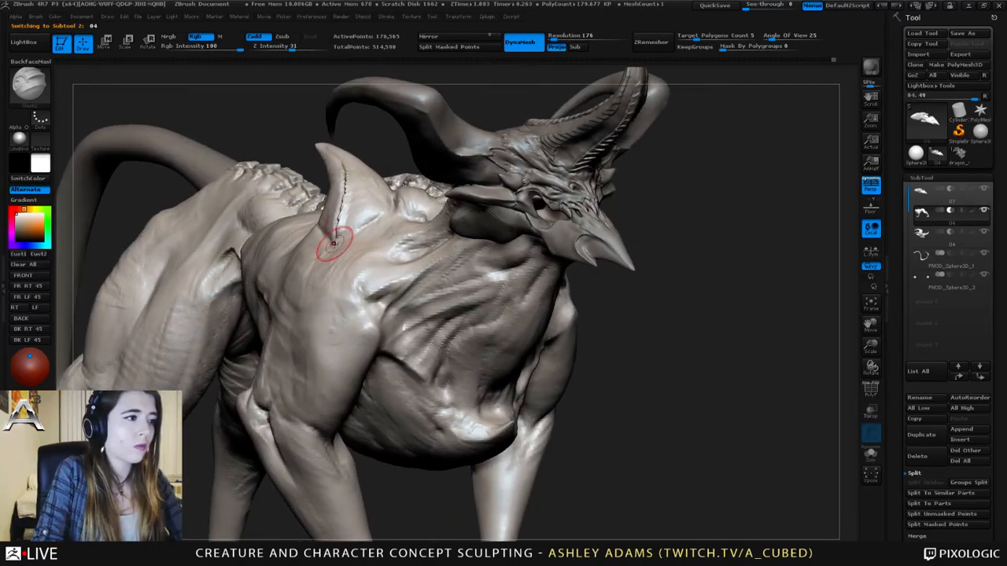
drag(337, 240, 355, 234)
right_drag(356, 234, 385, 214)
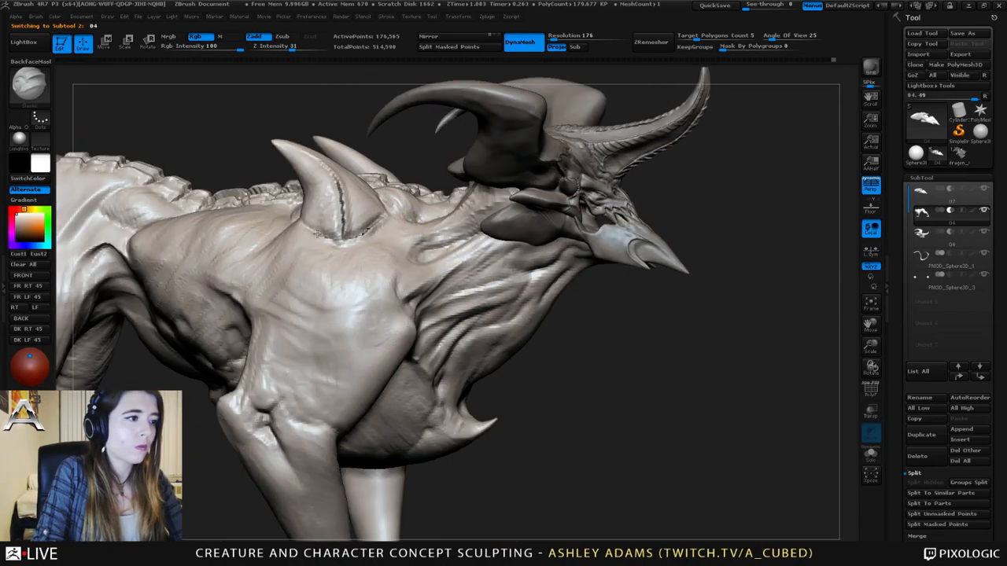
- Extend the Slash2 groove around the rear side of the shoulder spike's base
right_drag(288, 219, 341, 236)
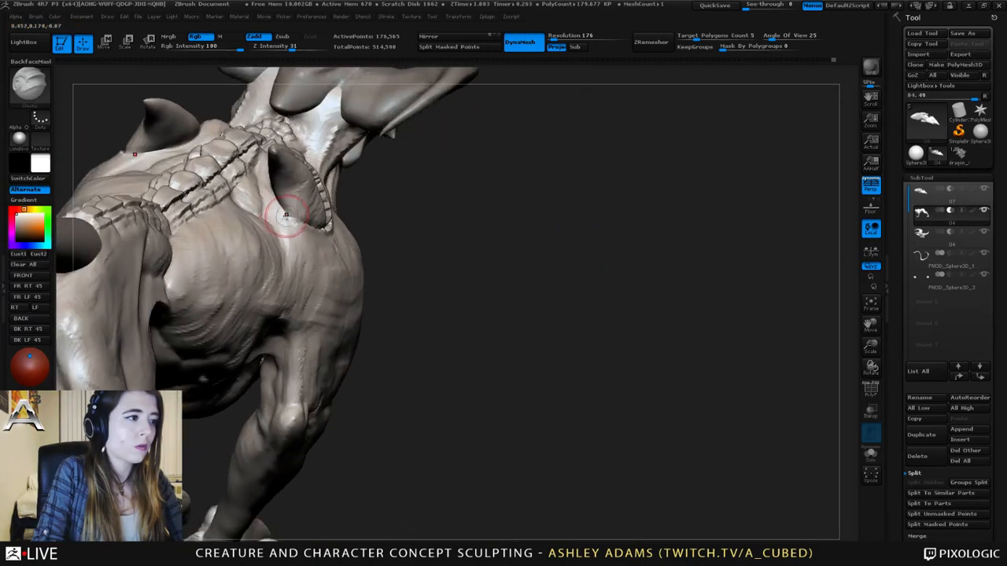
drag(285, 217, 277, 194)
mouse_move(277, 194)
right_down()
mouse_move(236, 175)
mouse_move(271, 146)
right_up()
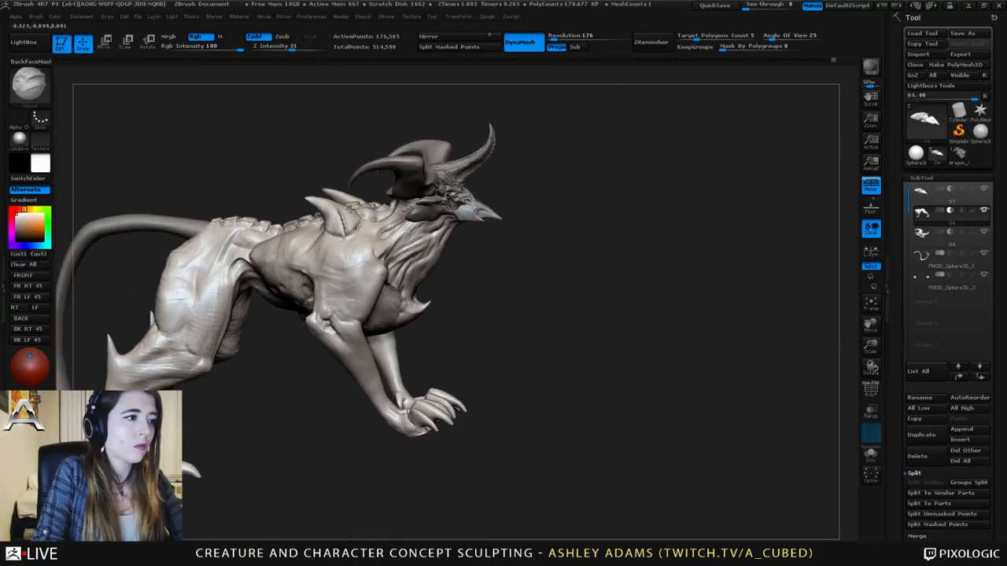
- Activate the head and horns subtool and cut Slash2 lines along the crest plate behind the central horn
right_drag(352, 207, 438, 250)
alt+click(422, 211)
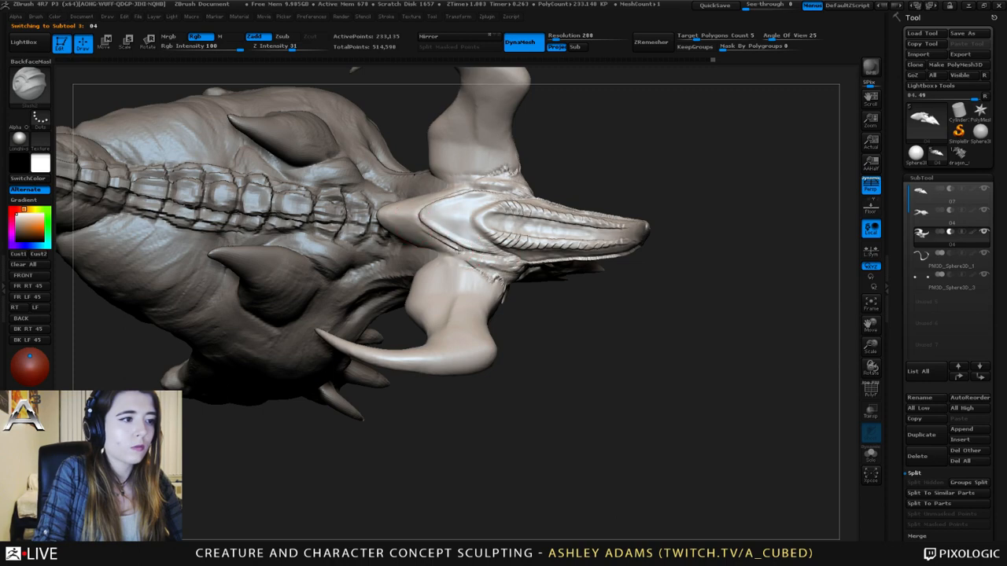
drag(459, 251, 509, 260)
drag(413, 214, 430, 232)
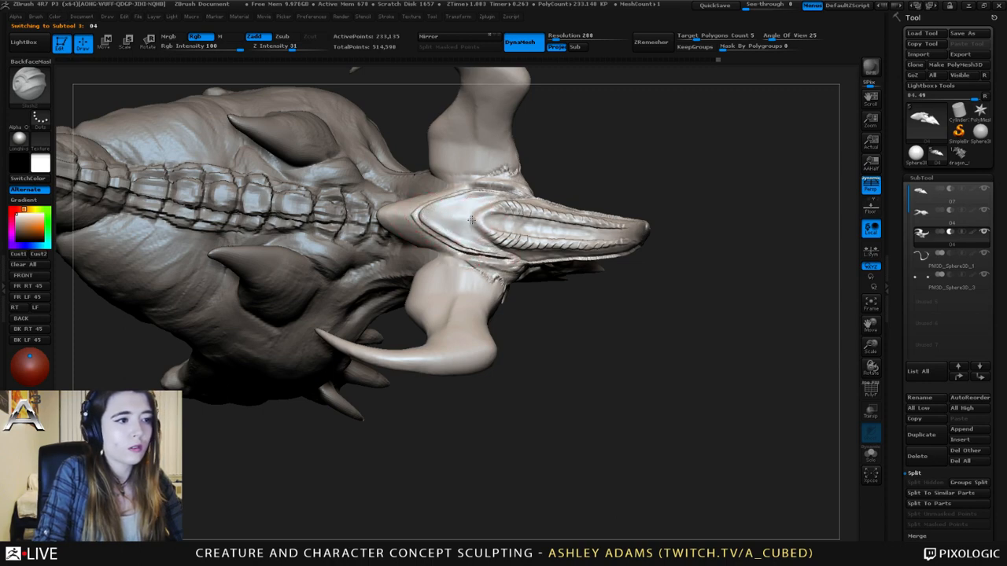
drag(501, 208, 475, 223)
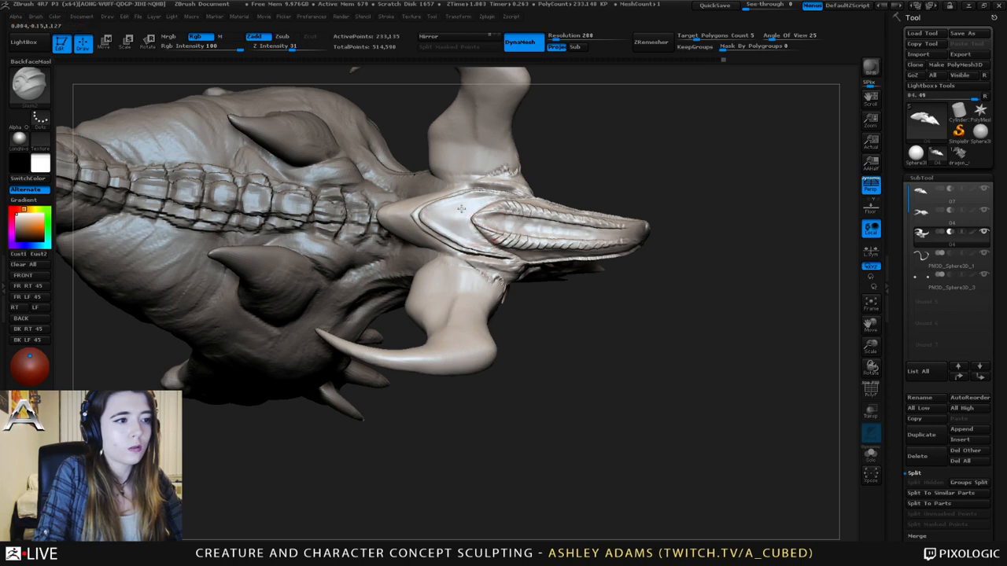
drag(538, 314, 489, 183)
drag(346, 130, 294, 118)
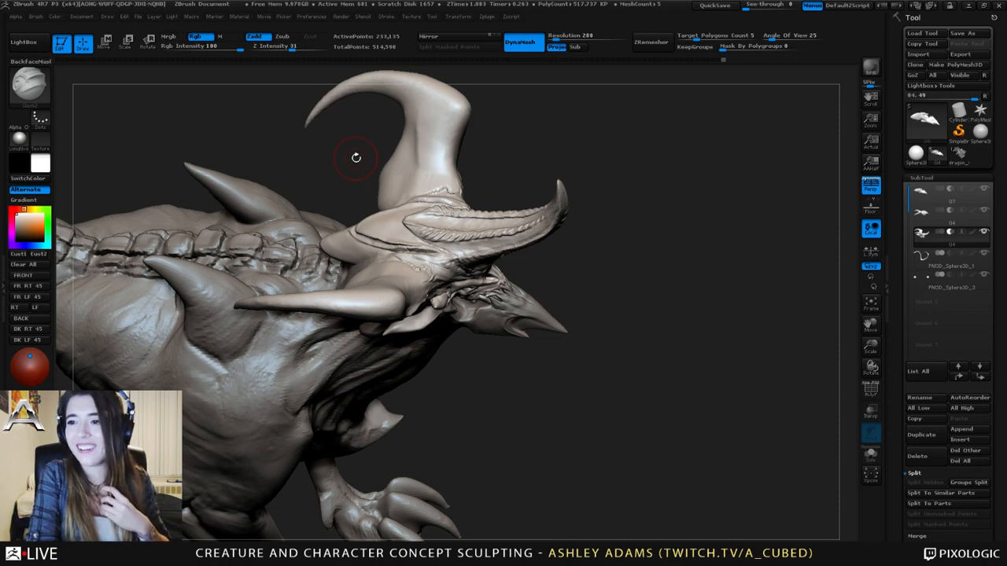
- Cut V-shaped Slash2 lines into the rear tip of the head crest, undoing the misplaced strokes
mouse_move(393, 190)
right_down()
mouse_move(397, 161)
mouse_move(373, 247)
right_up()
mouse_move(334, 254)
mouse_down()
mouse_move(346, 272)
mouse_move(391, 288)
mouse_move(463, 283)
mouse_up()
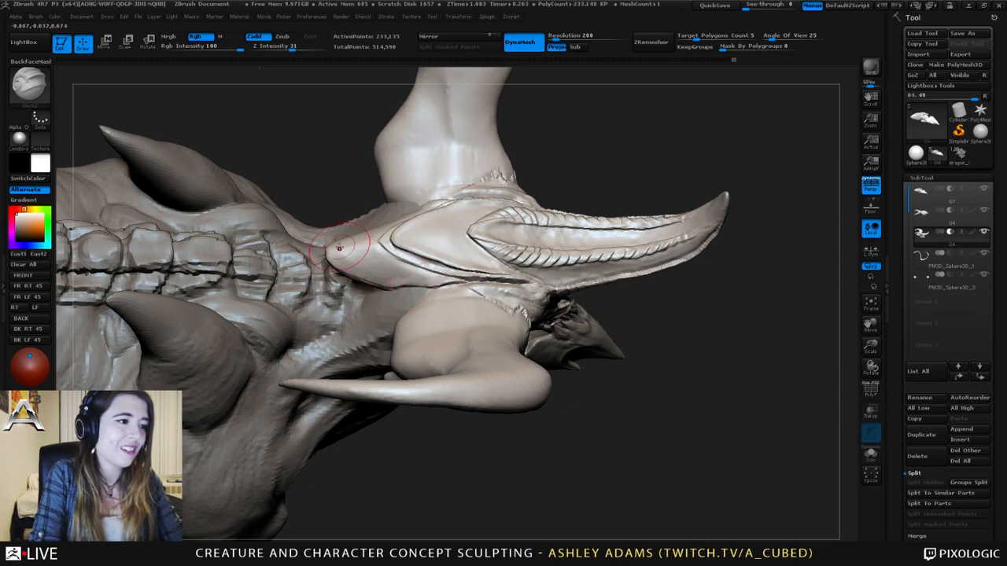
key(ctrl+z)
drag(337, 250, 387, 271)
key(ctrl+z)
key(ctrl+z)
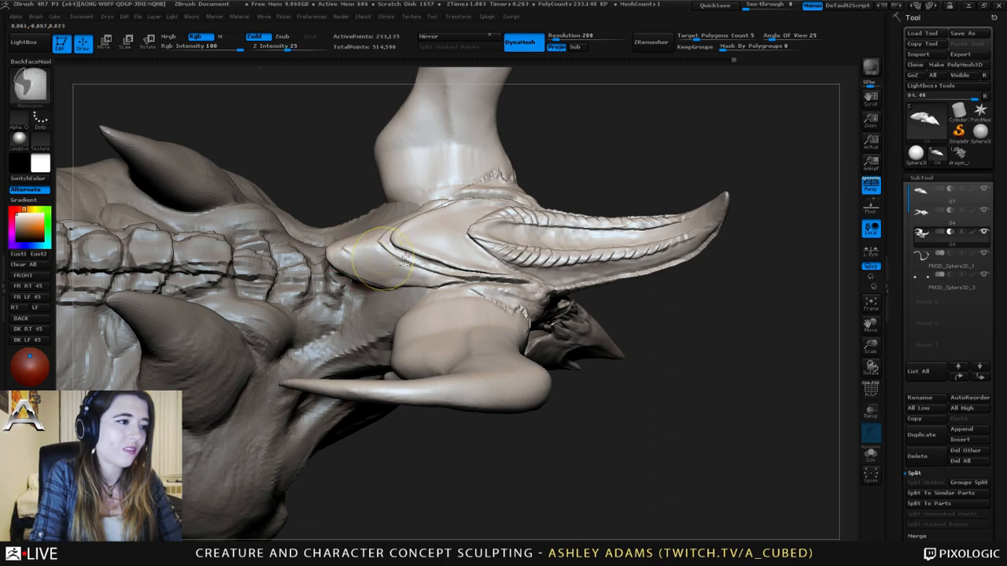
right_drag(423, 226, 434, 257)
drag(389, 234, 427, 254)
key(ctrl+z)
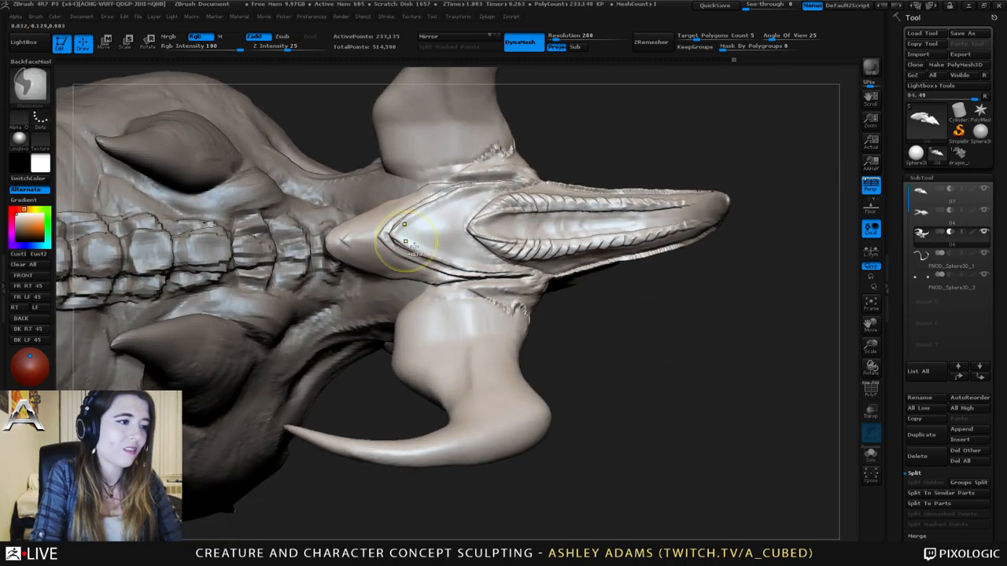
- Reduce the draw size and cut fine Slash2 cross ridges along the central horn's inner channel
mouse_move(437, 231)
right_down()
mouse_move(422, 206)
mouse_move(459, 177)
mouse_move(478, 223)
right_up()
key(space)
drag(469, 220, 462, 219)
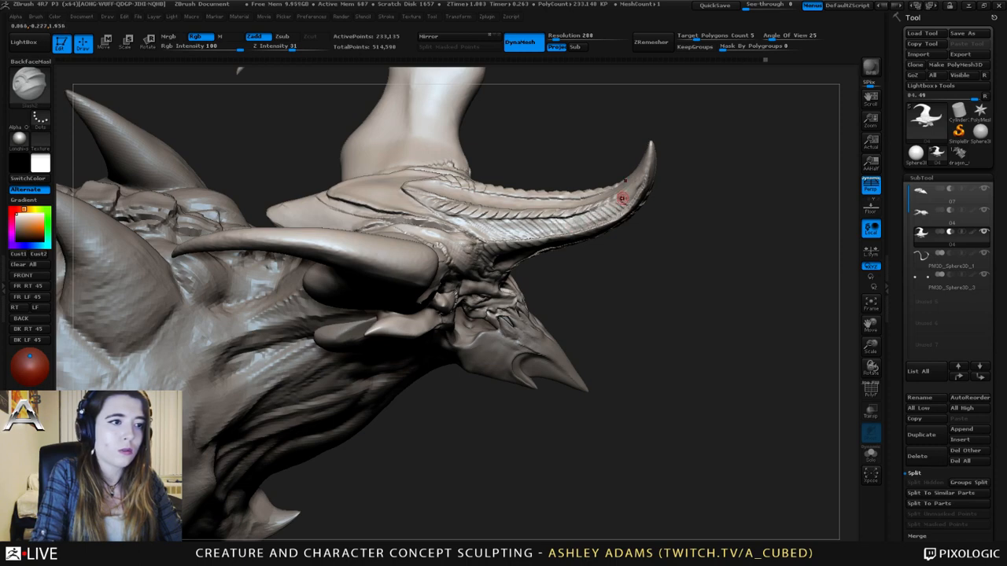
drag(682, 196, 675, 358)
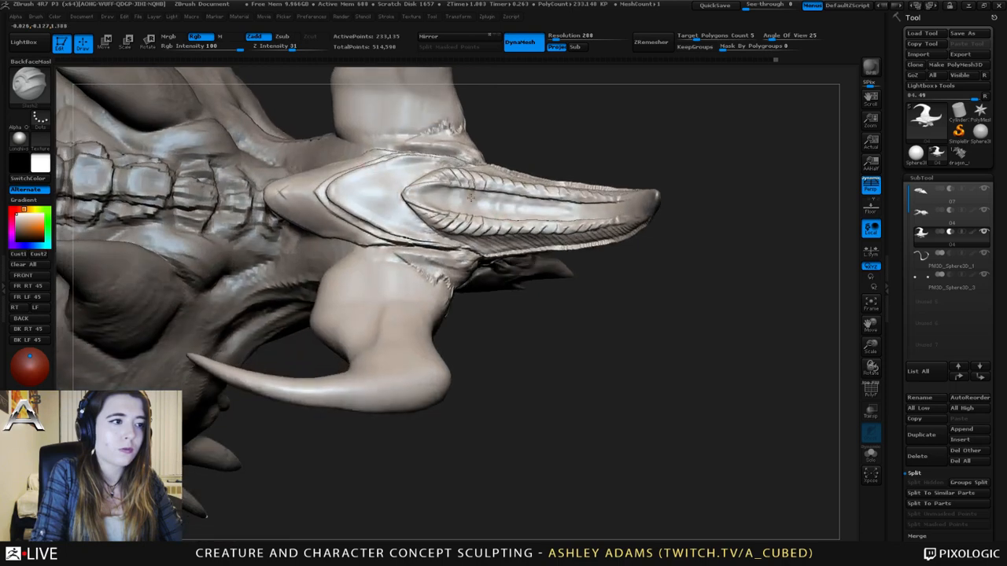
key(space)
key(space)
drag(442, 200, 437, 200)
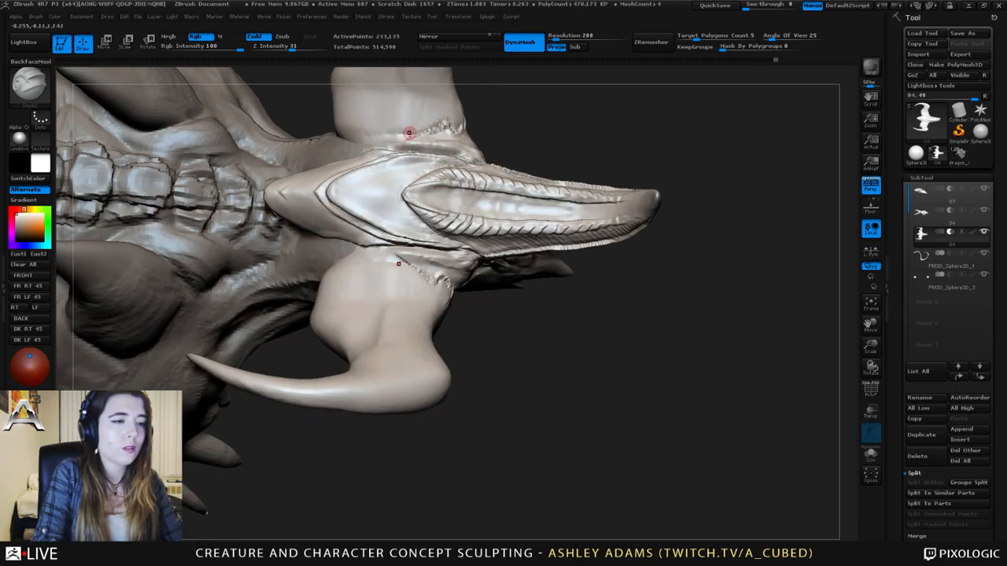
drag(566, 130, 562, 177)
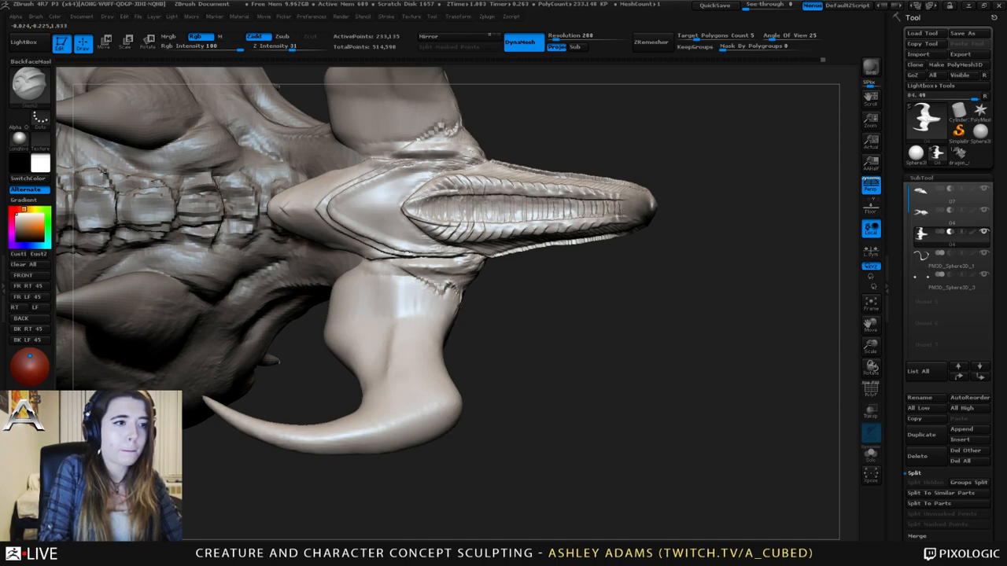
- Continue the fine cross ridges toward the central horn's tip and along its outer edges
drag(678, 236, 739, 236)
mouse_move(637, 205)
mouse_down()
mouse_move(663, 211)
mouse_move(653, 198)
mouse_up()
key(shift)
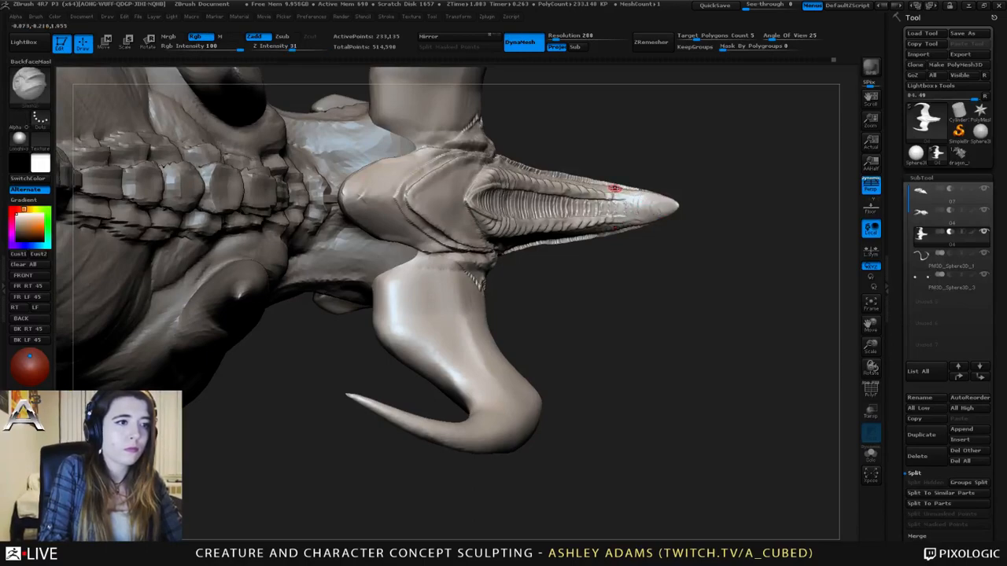
drag(594, 295, 596, 109)
mouse_move(591, 252)
mouse_down()
mouse_move(594, 120)
mouse_move(488, 222)
mouse_up()
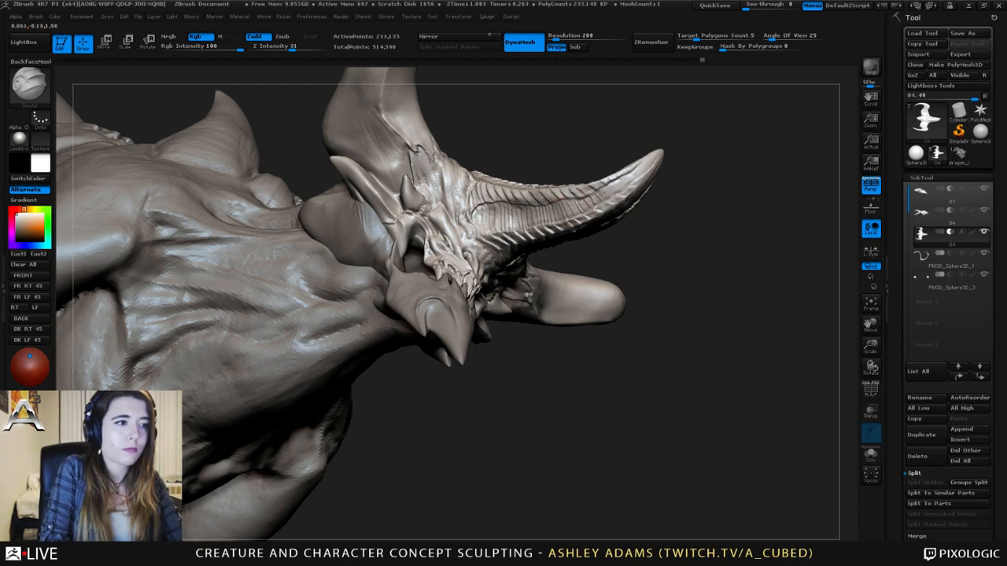
drag(613, 194, 631, 176)
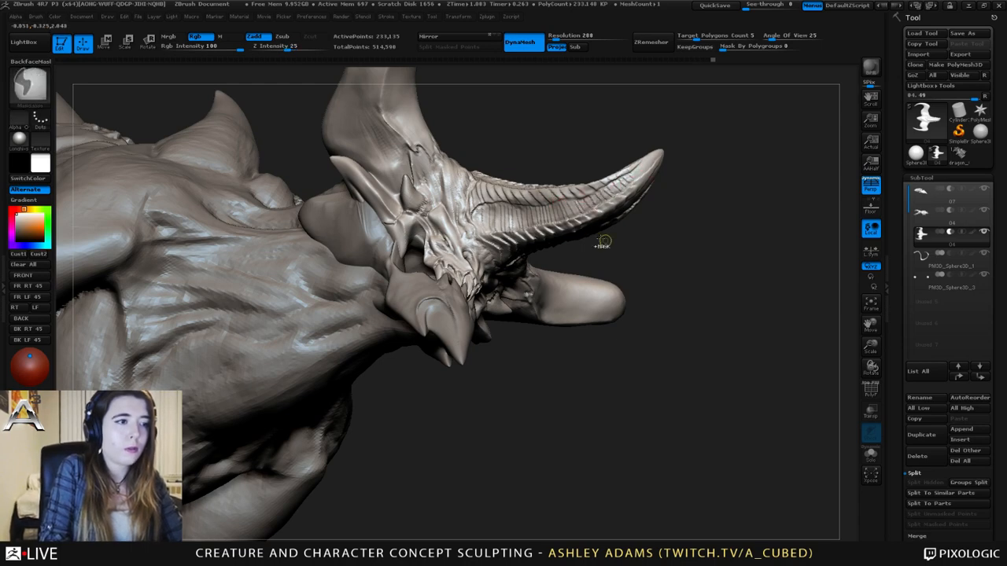
- Cut Slash2 lines across the bases of the curved side horns, checking the head from several angles
mouse_move(602, 238)
ctrl+right_down()
mouse_move(533, 150)
mouse_move(385, 197)
ctrl+right_up()
mouse_move(546, 198)
right_down()
mouse_move(513, 236)
mouse_move(540, 171)
mouse_move(521, 157)
right_up()
mouse_move(430, 123)
right_down()
mouse_move(442, 89)
mouse_move(409, 94)
right_up()
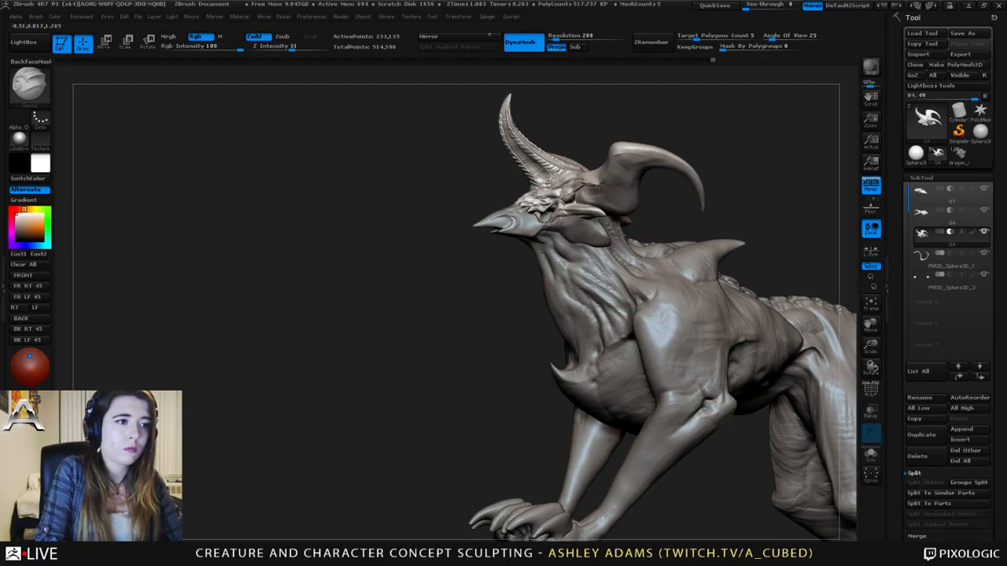
mouse_move(519, 169)
right_down()
mouse_move(598, 179)
mouse_move(636, 210)
mouse_move(665, 201)
mouse_move(627, 236)
mouse_move(637, 269)
mouse_move(650, 180)
mouse_move(640, 170)
mouse_move(654, 190)
mouse_move(637, 191)
mouse_move(712, 164)
mouse_move(676, 165)
mouse_move(657, 181)
mouse_move(683, 128)
right_up()
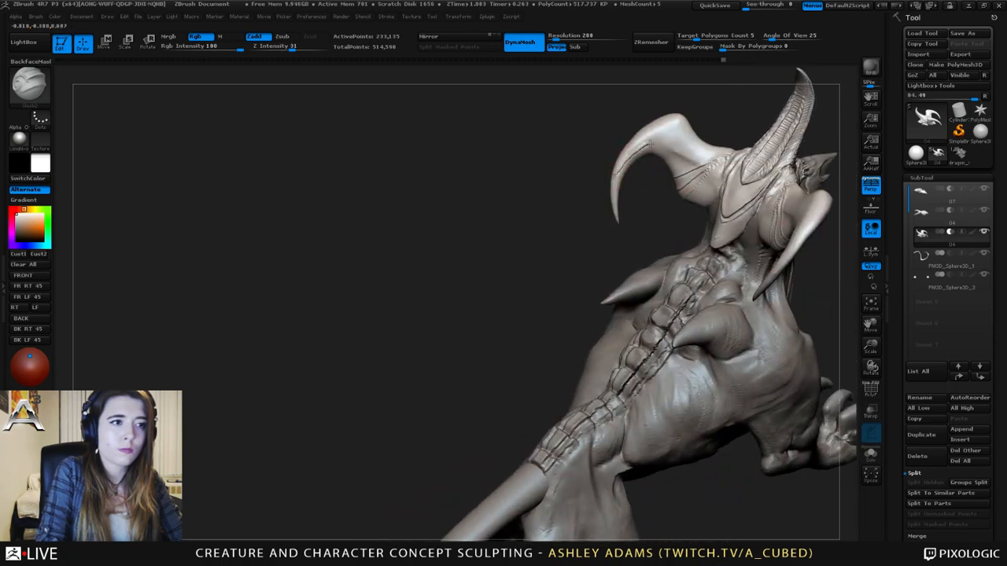
mouse_move(683, 129)
right_down()
mouse_move(670, 170)
mouse_move(625, 172)
mouse_move(650, 153)
mouse_move(627, 149)
mouse_move(654, 150)
mouse_move(611, 124)
mouse_move(662, 175)
mouse_move(512, 103)
right_up()
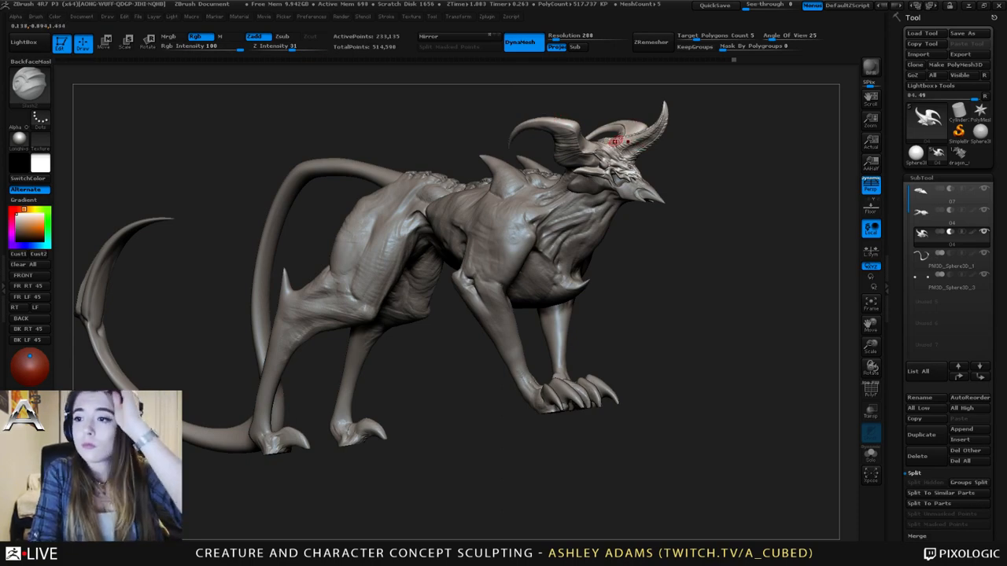
mouse_move(610, 145)
right_down()
mouse_move(593, 130)
mouse_move(602, 149)
right_up()
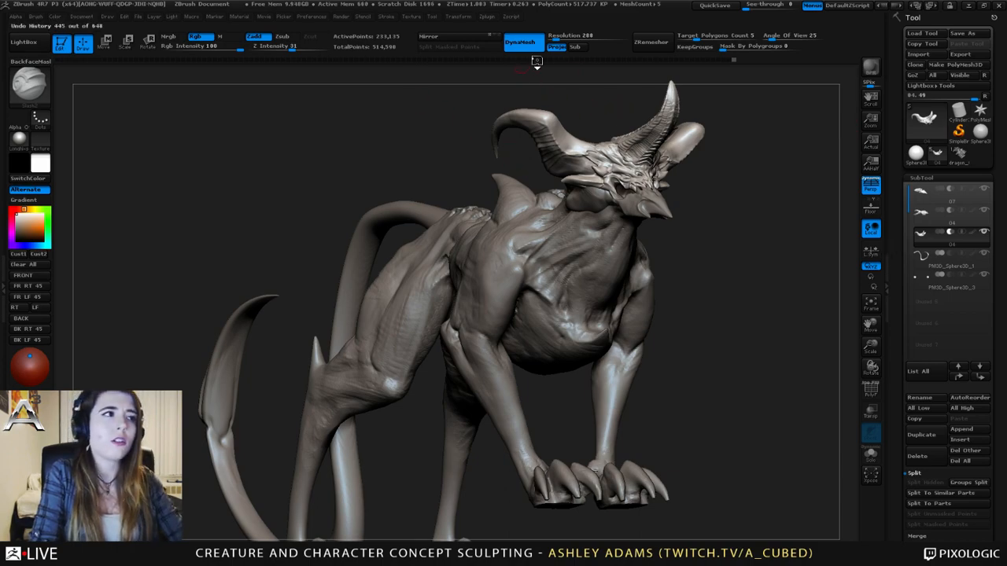
drag(747, 134, 540, 205)
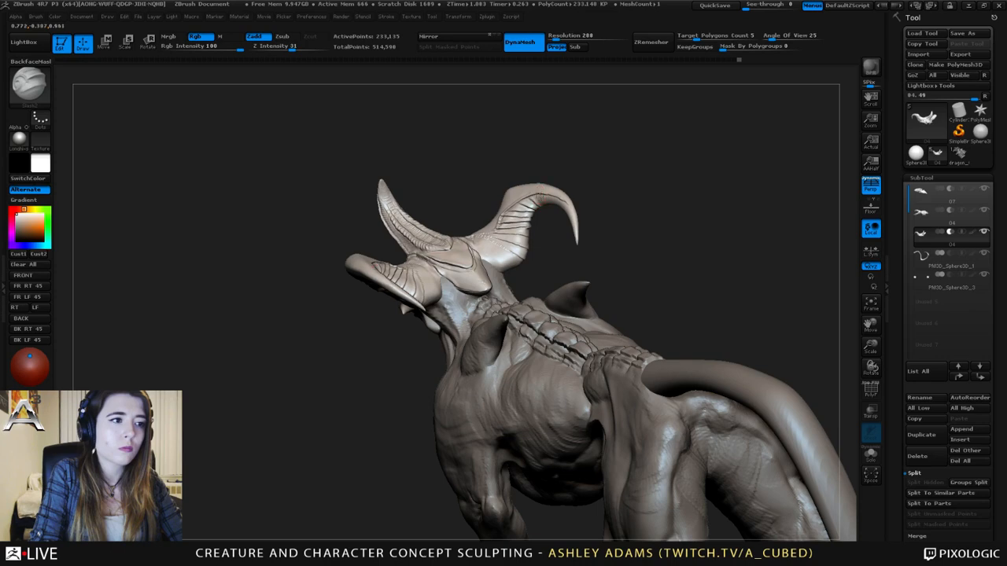
- Adjust the draw size and wrap more Slash2 ring grooves around the side horns toward their tips
mouse_move(544, 185)
mouse_down()
mouse_move(544, 201)
mouse_move(555, 199)
mouse_move(539, 184)
mouse_move(552, 184)
mouse_move(560, 216)
mouse_move(560, 186)
mouse_move(543, 193)
mouse_move(565, 171)
mouse_move(551, 187)
mouse_move(545, 179)
mouse_move(578, 136)
mouse_move(562, 214)
mouse_move(588, 172)
mouse_move(537, 182)
mouse_move(554, 176)
mouse_move(604, 194)
mouse_move(563, 182)
mouse_move(571, 175)
mouse_move(600, 206)
mouse_up()
right_click(601, 216)
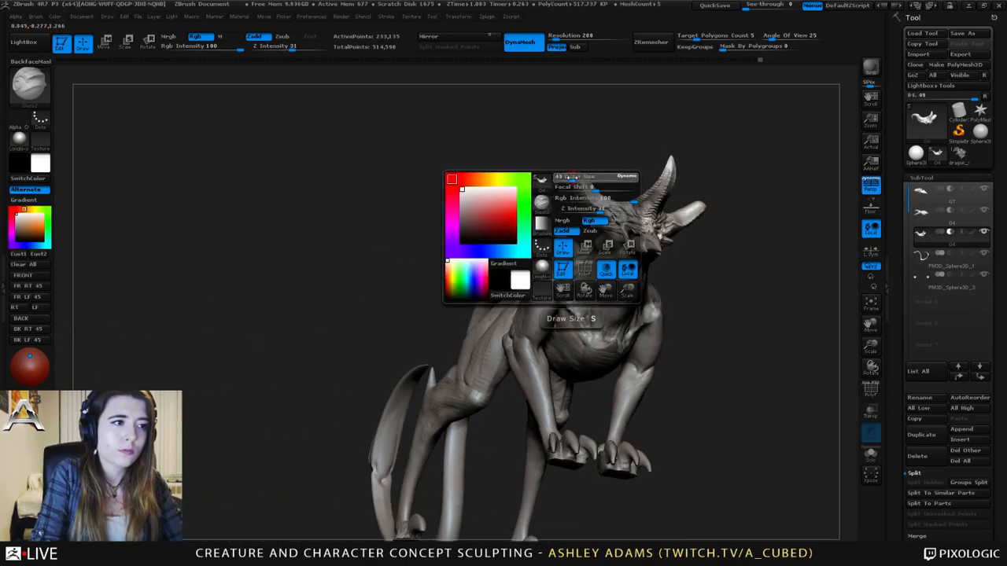
drag(480, 185, 523, 188)
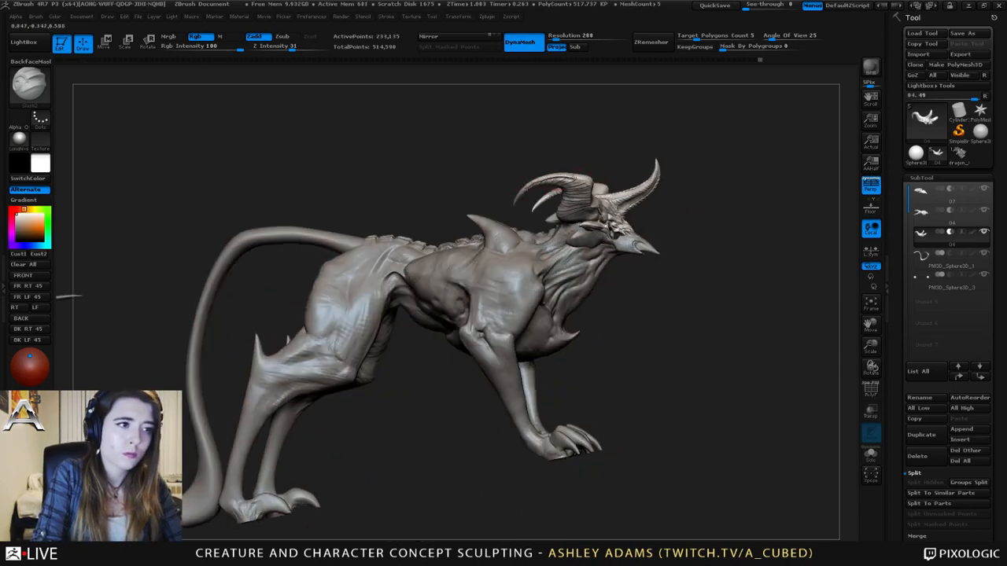
drag(578, 162, 526, 172)
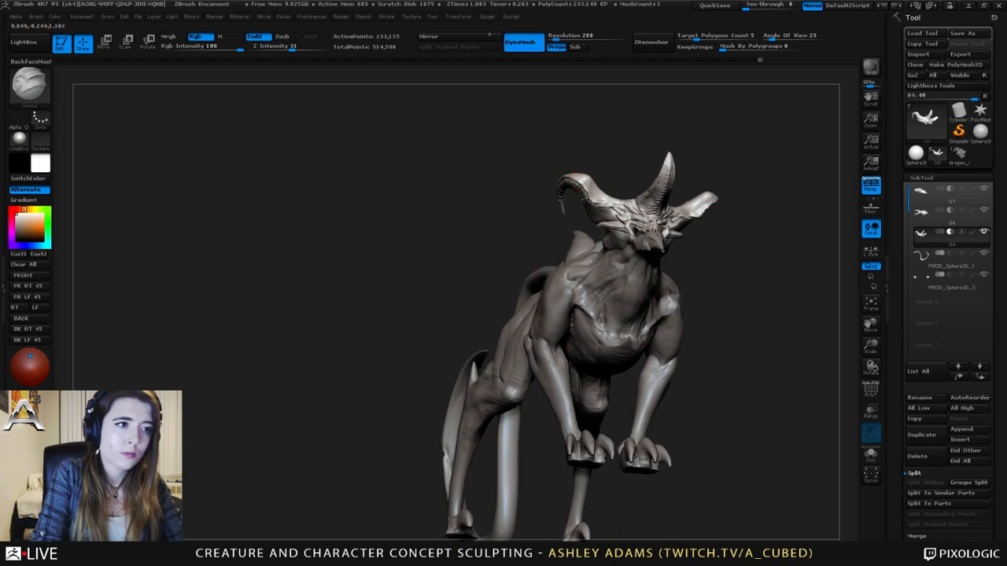
mouse_move(595, 206)
mouse_down()
mouse_move(626, 205)
mouse_move(604, 211)
mouse_up()
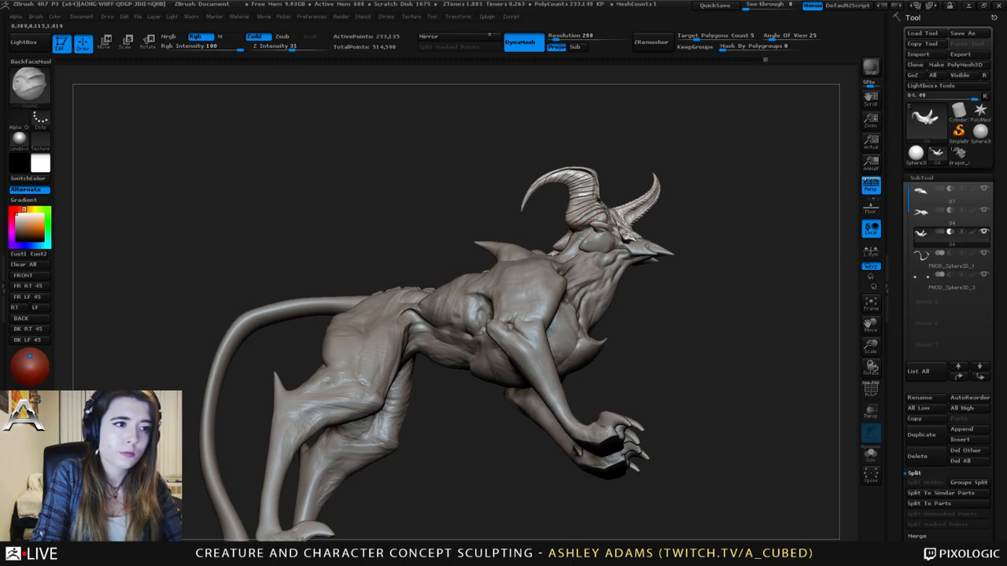
mouse_move(549, 222)
mouse_down()
mouse_move(641, 194)
mouse_move(560, 212)
mouse_move(605, 232)
mouse_move(595, 240)
mouse_move(574, 228)
mouse_move(549, 237)
mouse_up()
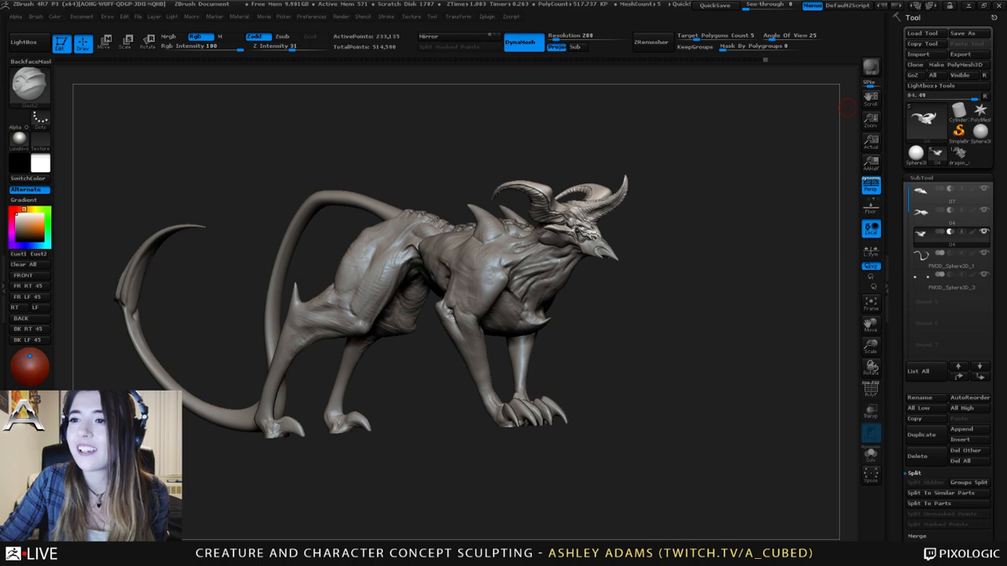
- Make the tail subtool active and cut Slash2 lines lengthwise along its upper surface from the base
drag(525, 213, 693, 223)
alt+click(419, 296)
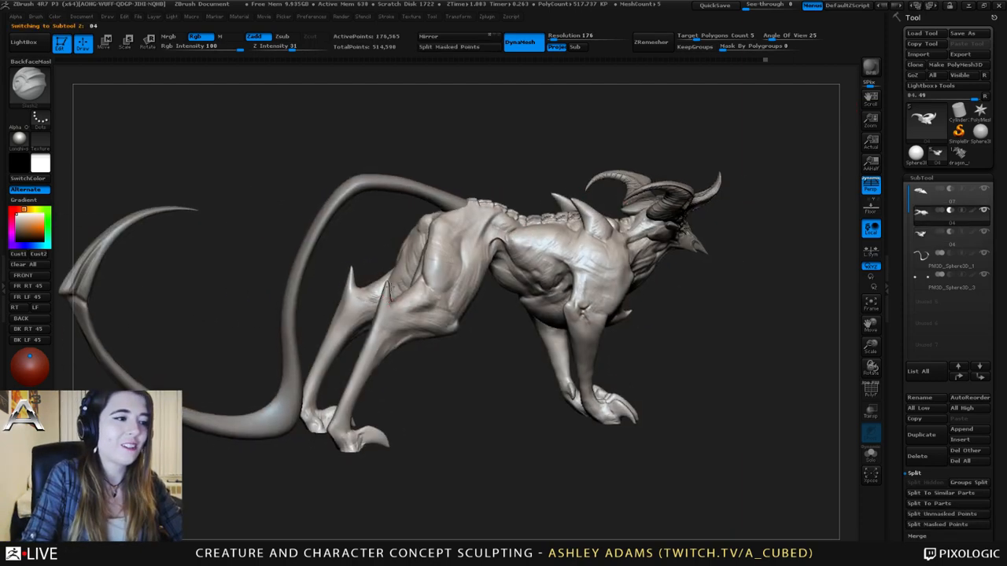
alt+right_drag(391, 291, 392, 250)
mouse_move(393, 250)
right_down()
mouse_move(425, 255)
mouse_move(372, 264)
mouse_move(383, 272)
mouse_move(409, 252)
mouse_move(448, 262)
mouse_move(440, 161)
mouse_move(391, 181)
mouse_move(407, 225)
mouse_move(380, 205)
right_up()
alt+click(411, 199)
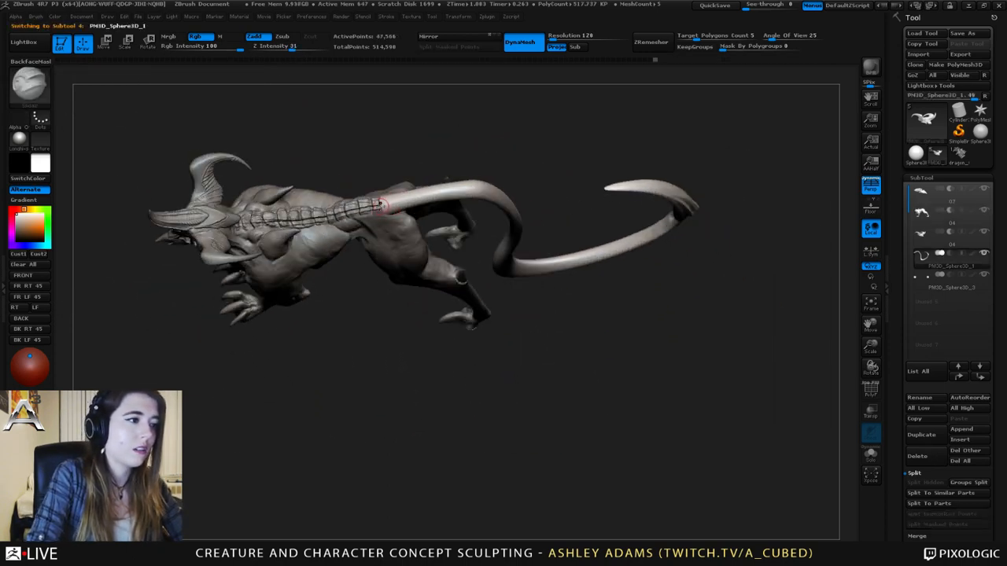
drag(424, 196, 477, 190)
right_drag(447, 179, 412, 182)
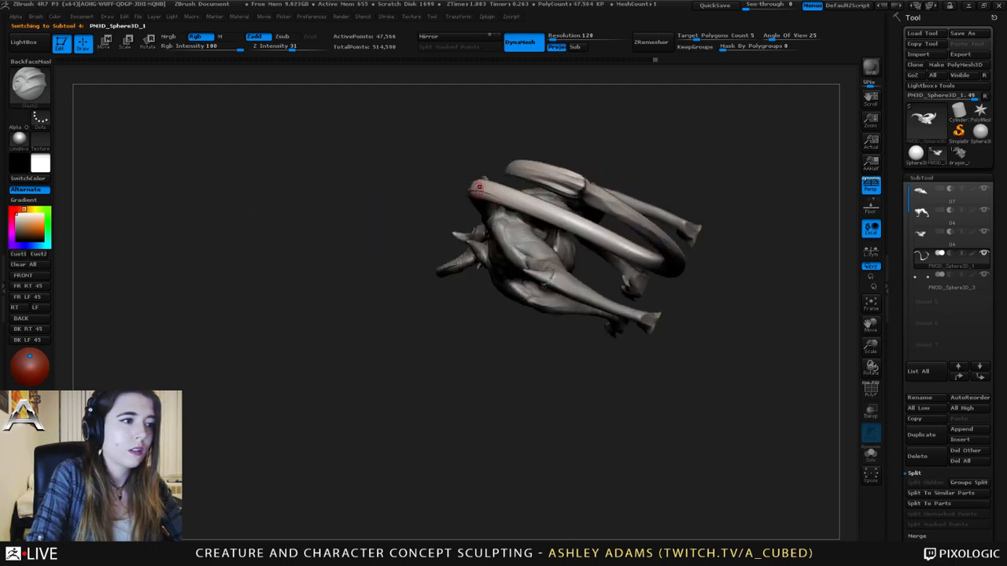
drag(499, 196, 599, 236)
mouse_move(538, 207)
right_down()
mouse_move(512, 173)
mouse_move(389, 218)
right_up()
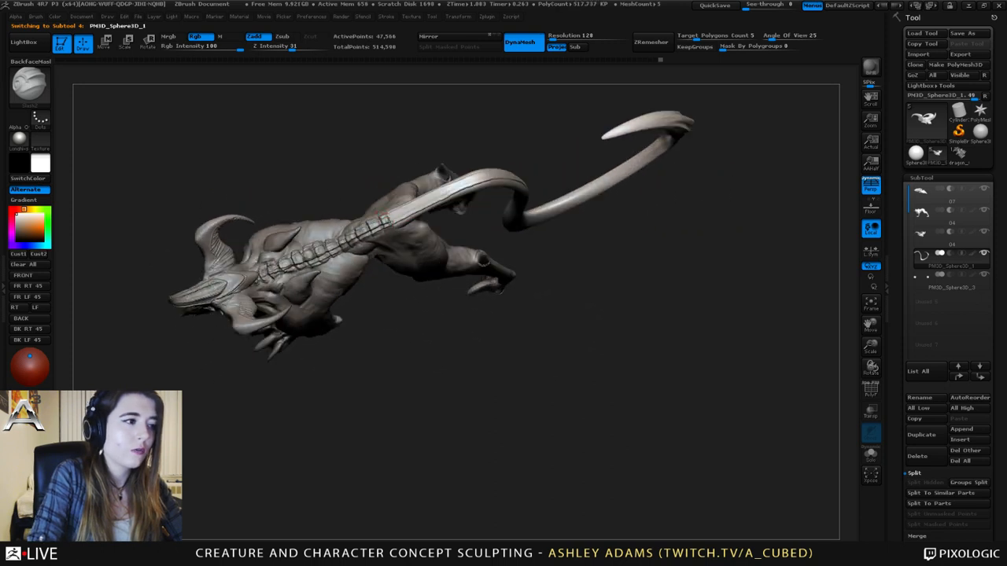
drag(401, 214, 450, 190)
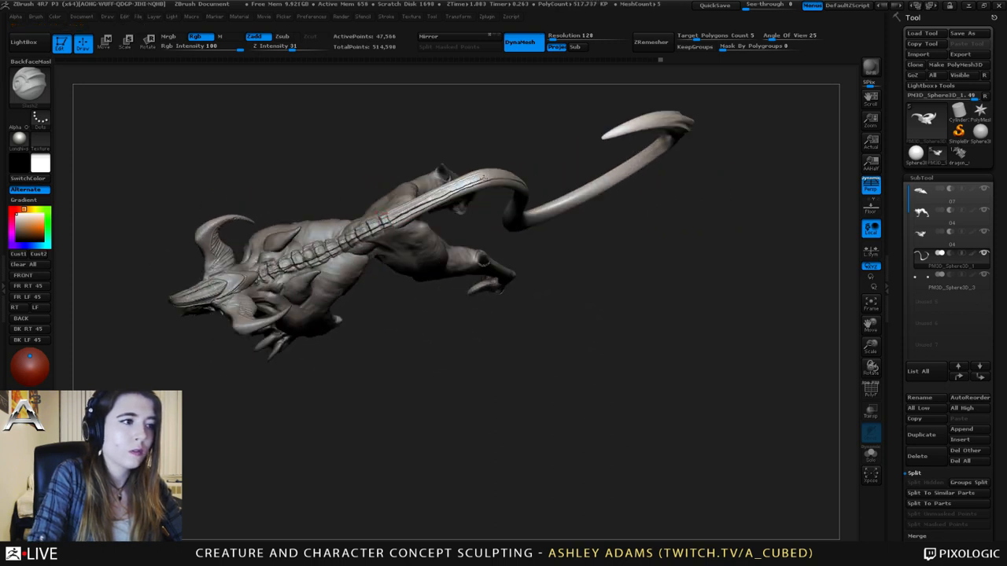
mouse_move(483, 180)
right_down()
mouse_move(472, 188)
mouse_move(487, 179)
right_up()
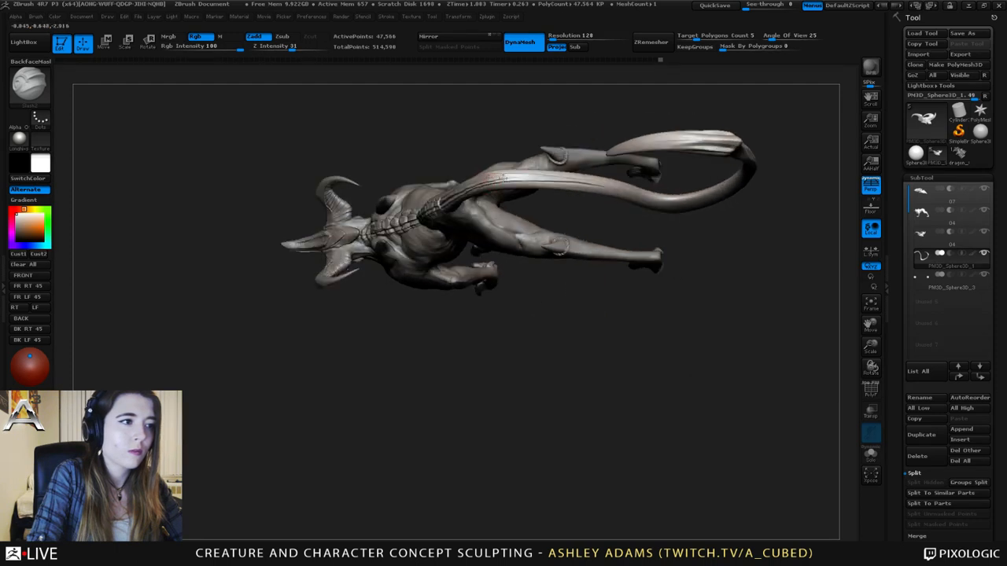
- Cut short Slash2 cross grooves between the tail lines, continuing the spine's plate pattern past the hips
mouse_move(608, 185)
right_down()
mouse_move(465, 197)
mouse_move(464, 156)
mouse_move(482, 214)
mouse_move(462, 201)
right_up()
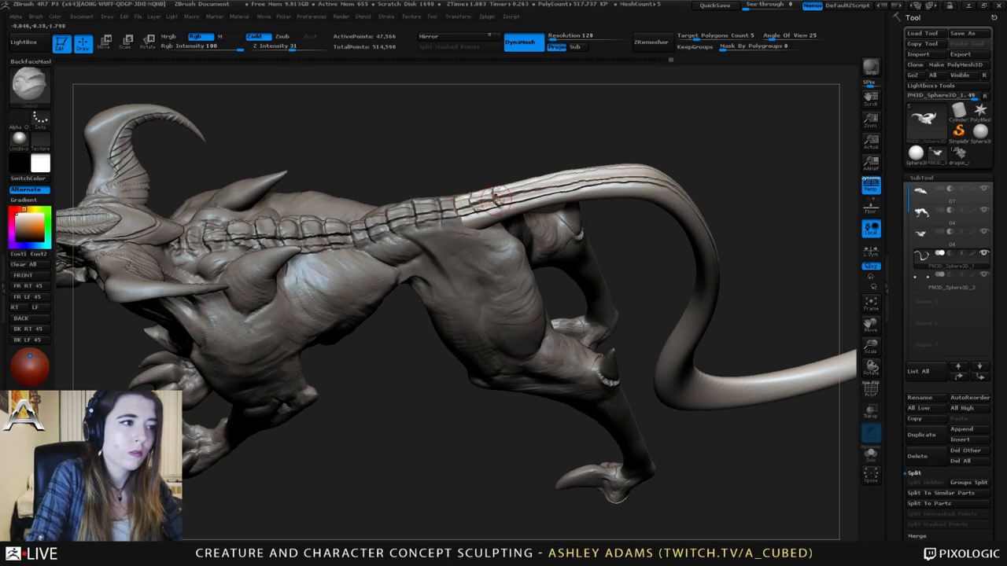
right_drag(493, 196, 512, 171)
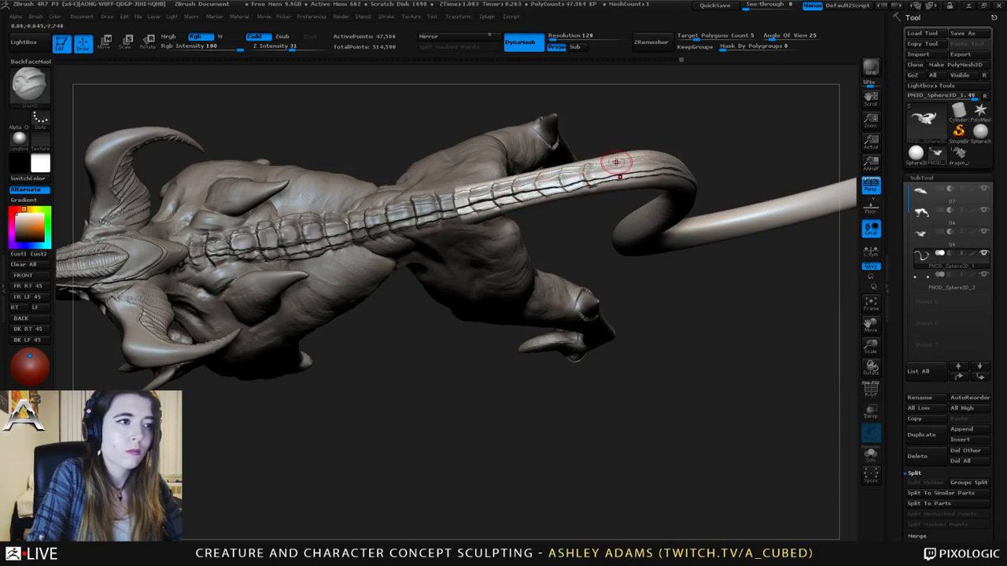
mouse_move(618, 162)
right_down()
mouse_move(603, 175)
mouse_move(610, 187)
mouse_move(619, 162)
mouse_move(669, 151)
mouse_move(523, 164)
right_up()
- Reshape the plated upper arch of the tail in side view with the SnakeHook brush, adjusting the draw size between strokes
ctrl+right_drag(432, 149, 495, 176)
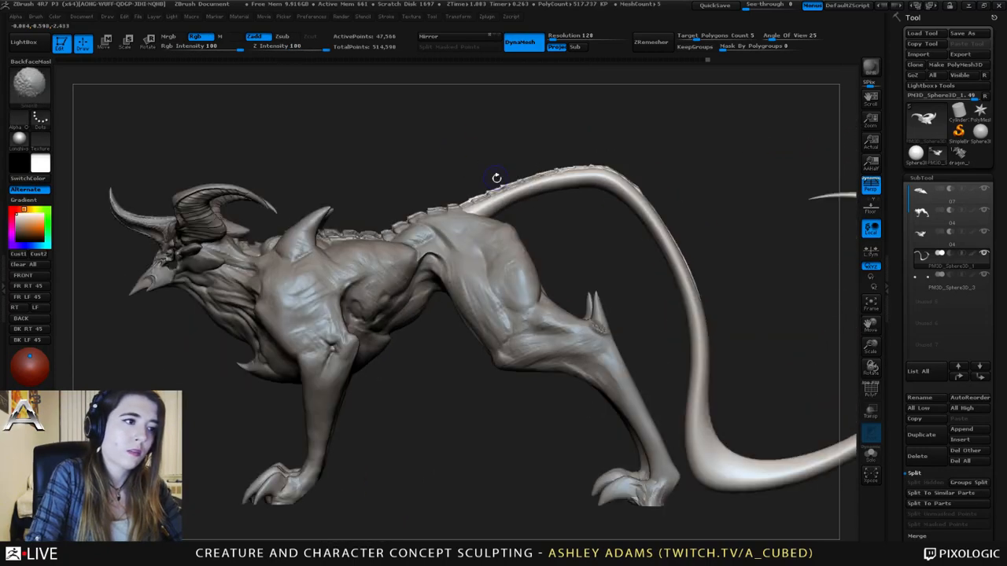
right_click(472, 174)
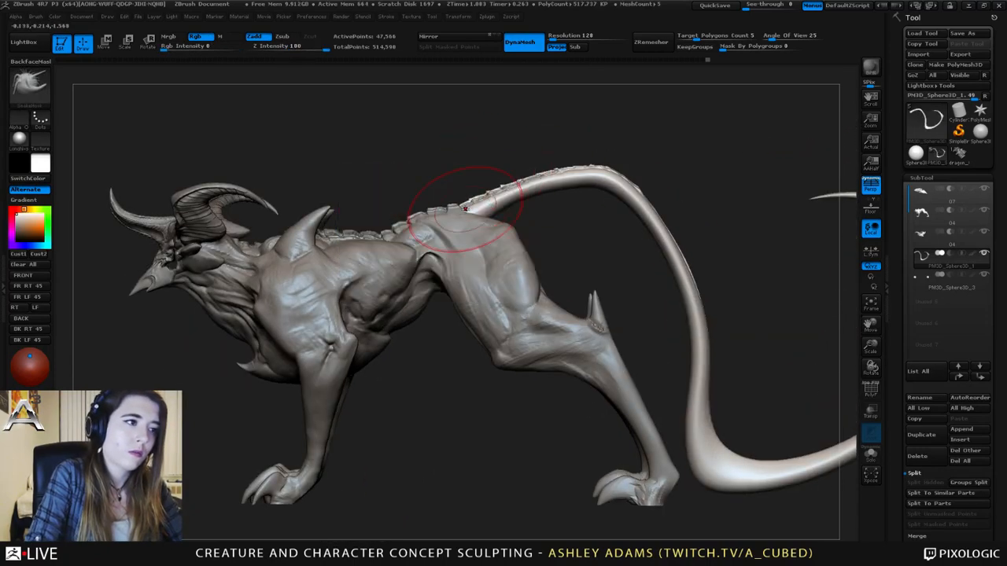
key(space)
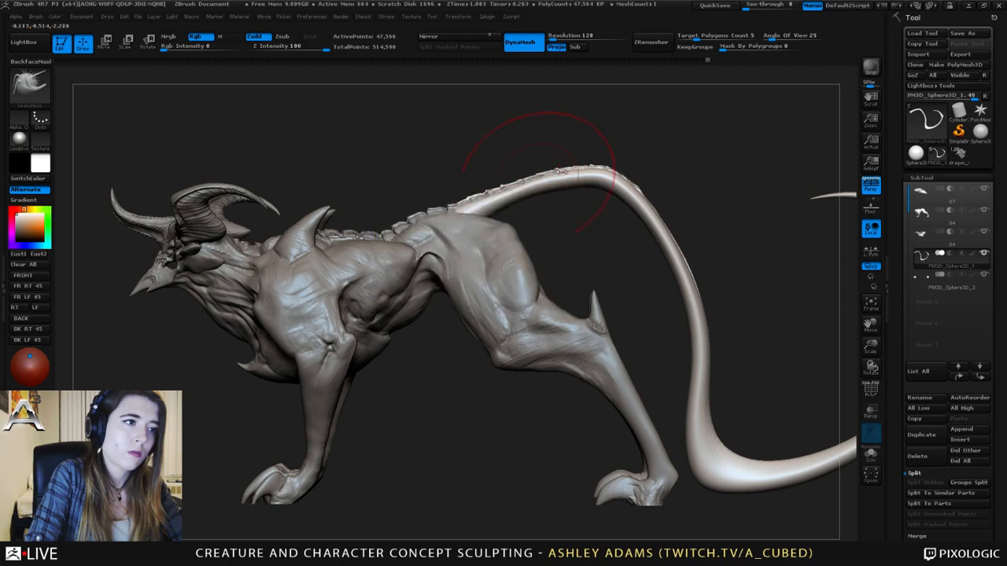
mouse_move(584, 167)
mouse_down()
mouse_move(587, 176)
mouse_move(535, 189)
mouse_up()
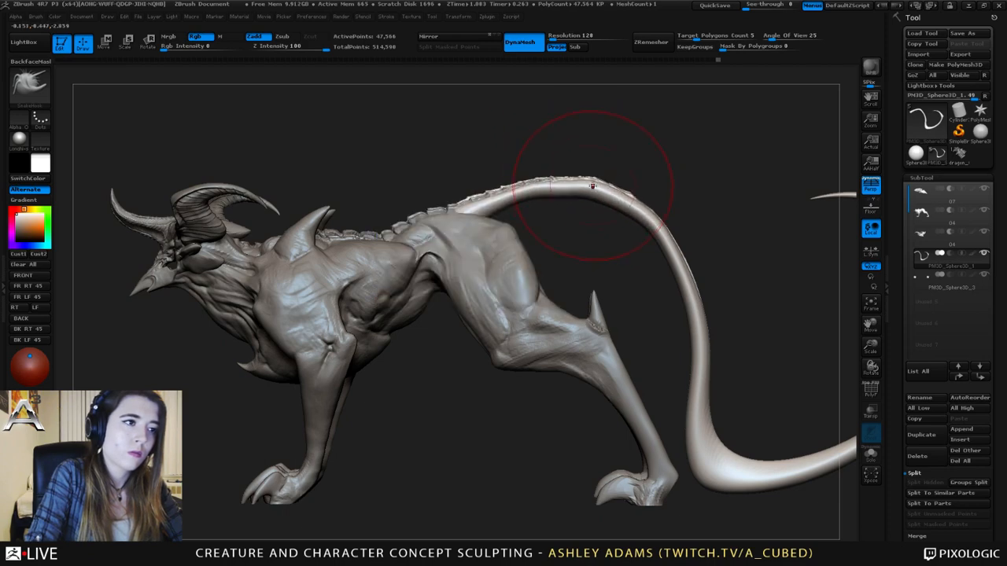
key(space)
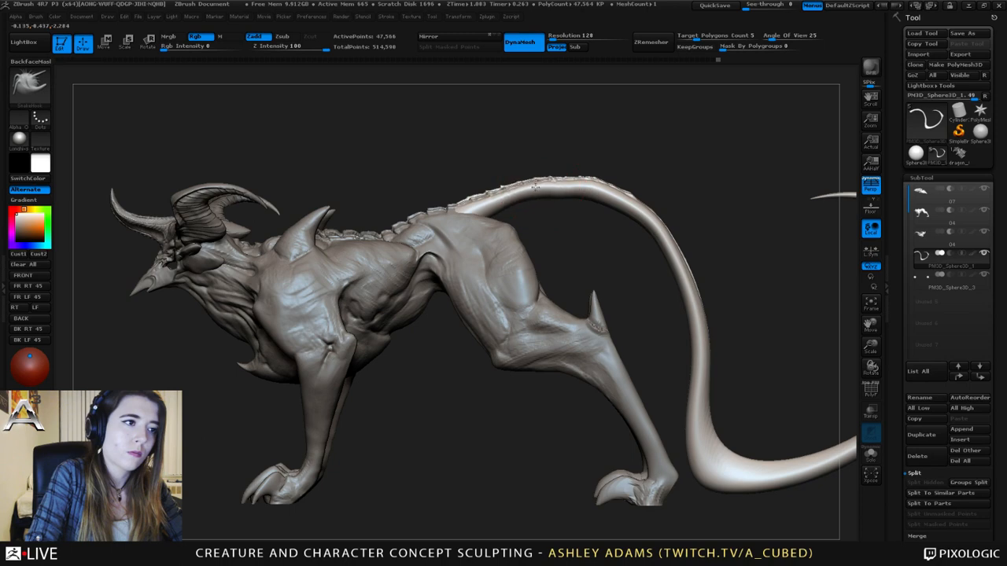
key(space)
drag(573, 188, 631, 191)
key(space)
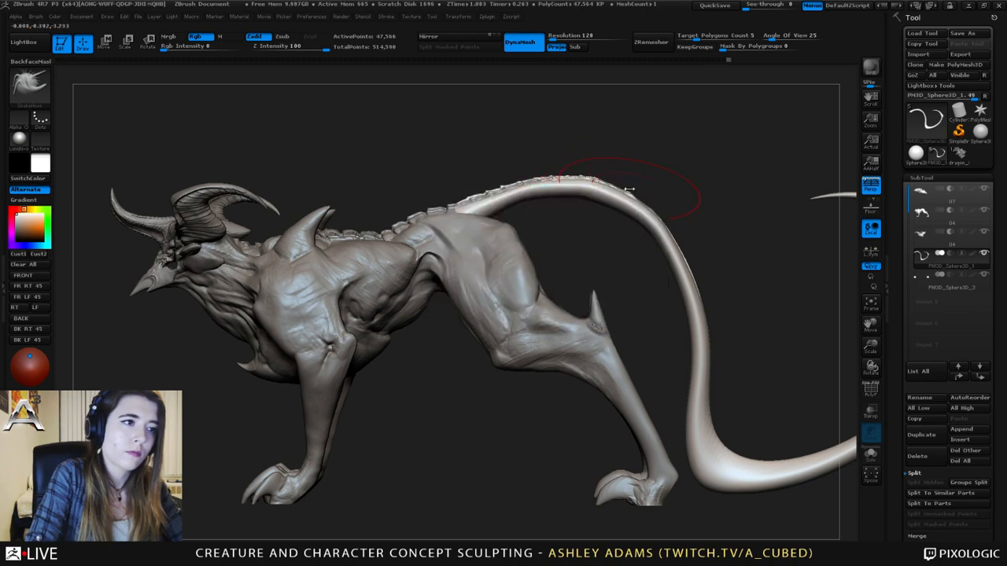
drag(666, 230, 638, 212)
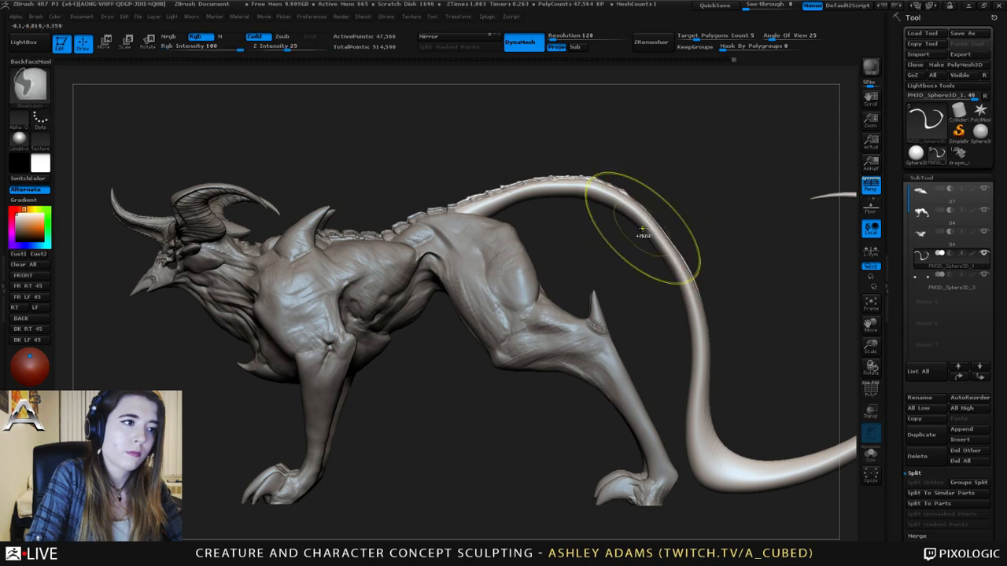
- Refine the tail's descending curve and lower bend from the opposite side with SnakeHook, smoothing near the arch
mouse_move(642, 230)
ctrl+right_down()
mouse_move(625, 192)
mouse_move(581, 174)
ctrl+right_up()
drag(370, 134, 520, 162)
drag(415, 222, 427, 240)
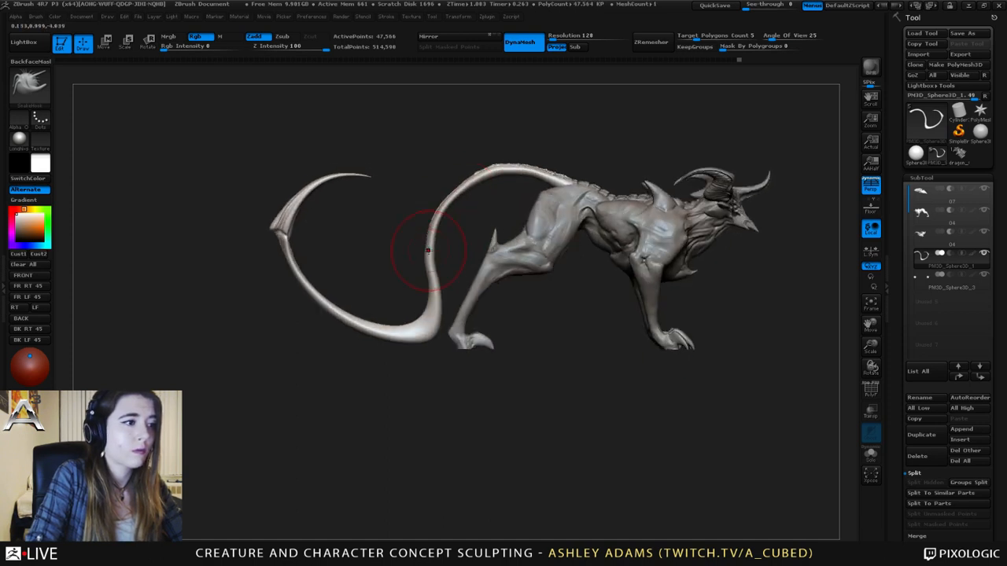
drag(427, 250, 422, 248)
drag(429, 312, 434, 315)
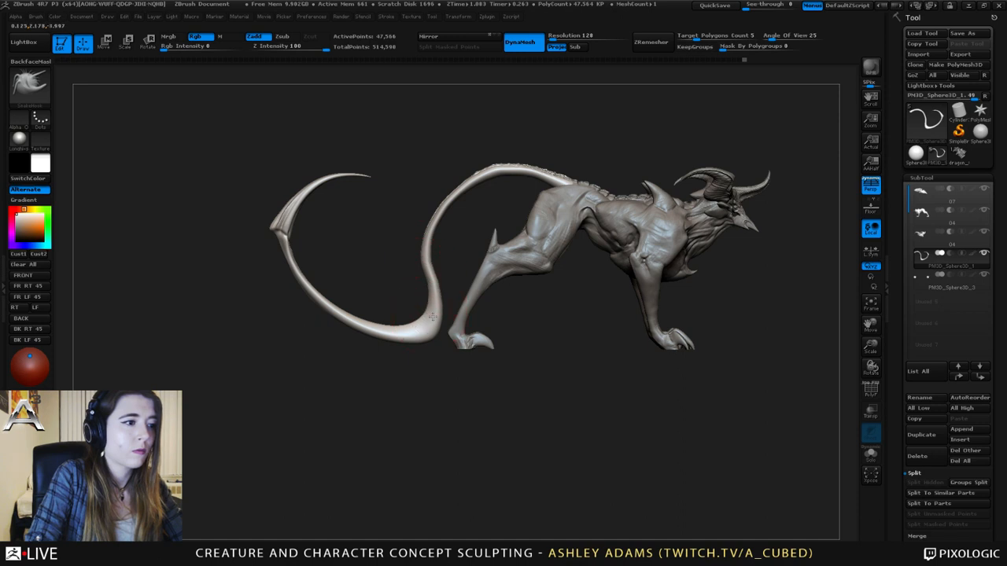
key(space)
drag(428, 266, 427, 233)
shift+drag(458, 196, 464, 191)
mouse_move(490, 229)
ctrl+right_down()
mouse_move(506, 169)
mouse_move(464, 164)
mouse_move(481, 154)
mouse_move(372, 166)
mouse_move(490, 184)
mouse_move(448, 224)
ctrl+right_up()
- Make the body subtool active and adjust its back and hip contours with SnakeHook strokes
alt+right_drag(364, 206, 477, 211)
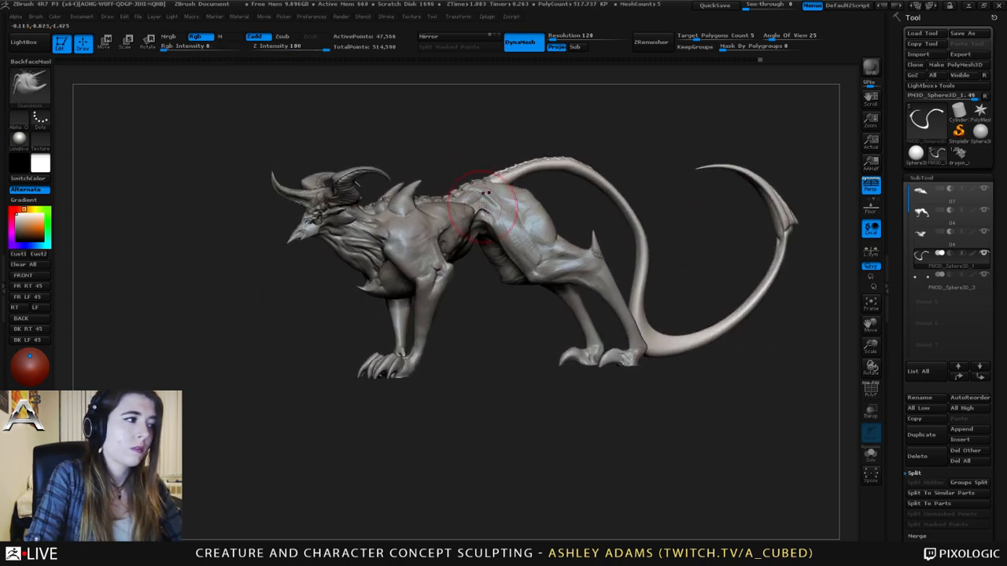
alt+click(450, 217)
key(space)
drag(408, 205, 400, 205)
mouse_move(393, 191)
ctrl+right_down()
mouse_move(468, 216)
mouse_move(506, 210)
ctrl+right_up()
key(space)
drag(511, 210, 504, 211)
mouse_move(472, 191)
right_down()
mouse_move(466, 225)
mouse_move(451, 211)
mouse_move(494, 172)
mouse_move(483, 189)
right_up()
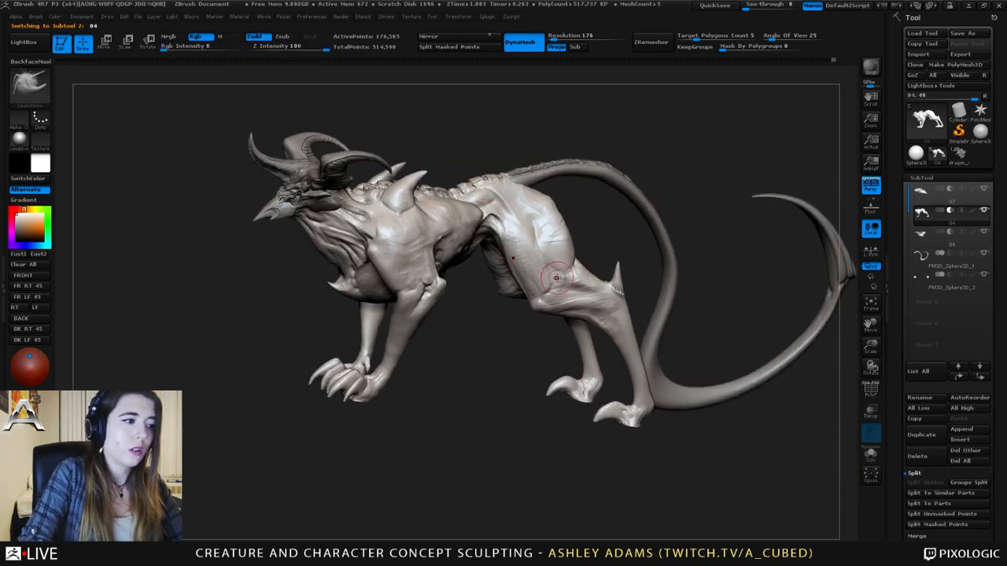
alt+right_drag(608, 375, 549, 313)
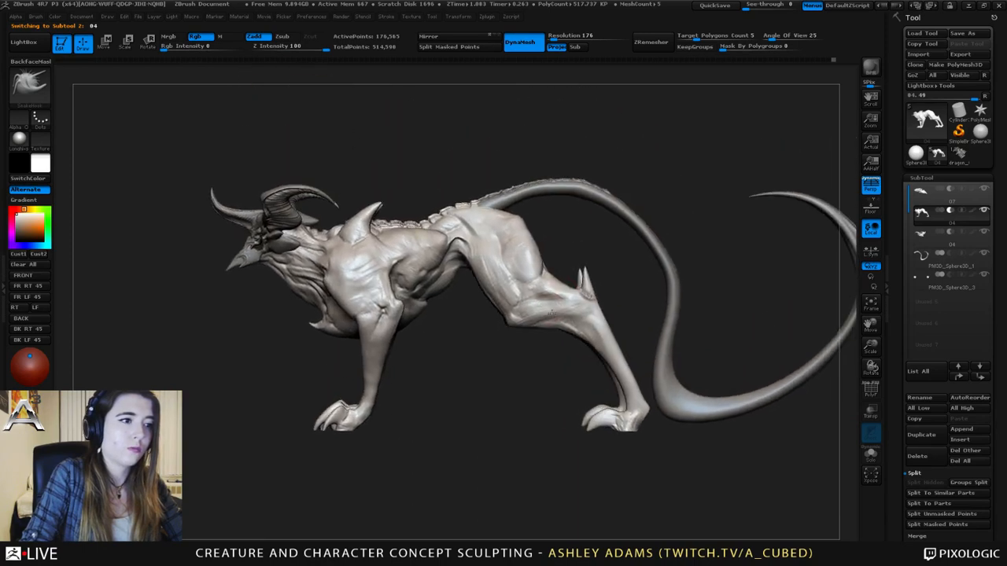
- Return to the tail subtool and define the plate grooves along its upper side with the Dam_Standard brush
alt+click(582, 189)
key(b)
key(d)
key(s)
mouse_move(494, 194)
right_down()
mouse_move(484, 197)
mouse_move(514, 182)
right_up()
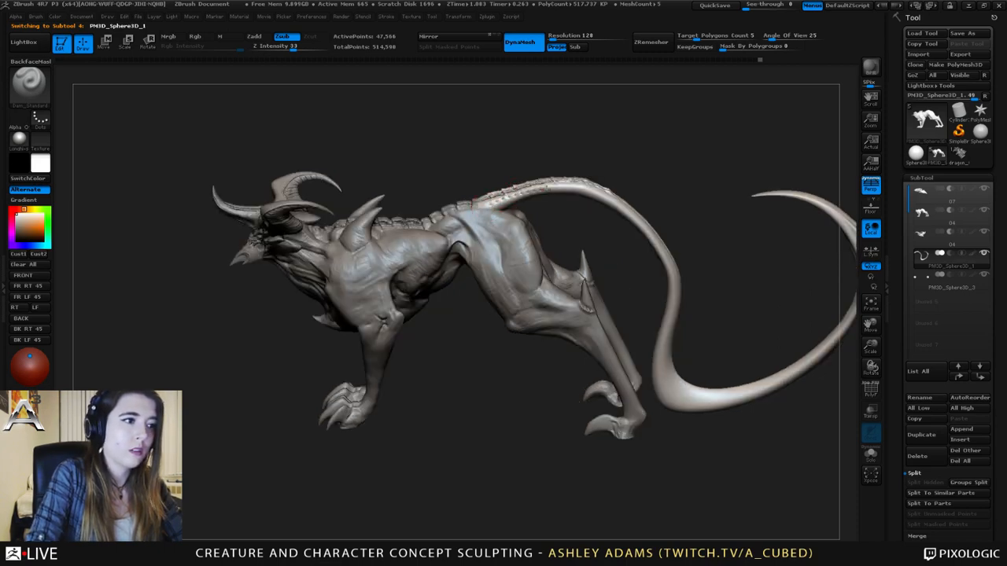
drag(547, 187, 571, 189)
mouse_move(477, 206)
mouse_down()
mouse_move(580, 188)
mouse_move(631, 216)
mouse_up()
mouse_move(683, 257)
right_down()
mouse_move(763, 272)
mouse_move(700, 279)
mouse_move(764, 316)
mouse_move(751, 291)
right_up()
right_drag(528, 195, 385, 183)
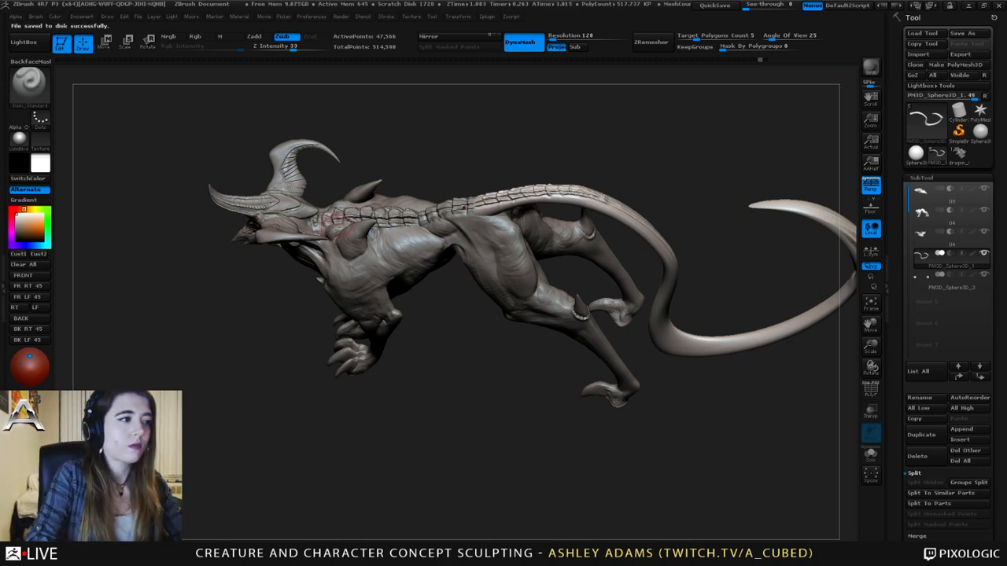
- Make the body subtool active and carve Dam_Standard creases around the neck and shoulder, with the draw size at about 72
drag(779, 122, 823, 82)
drag(236, 315, 252, 271)
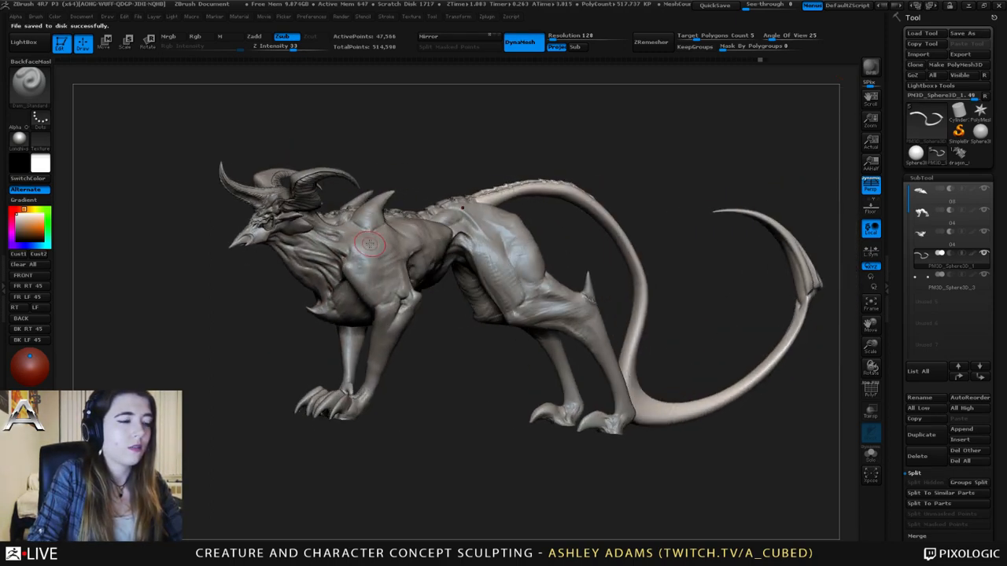
alt+click(374, 244)
ctrl+right_drag(301, 238, 313, 232)
key(space)
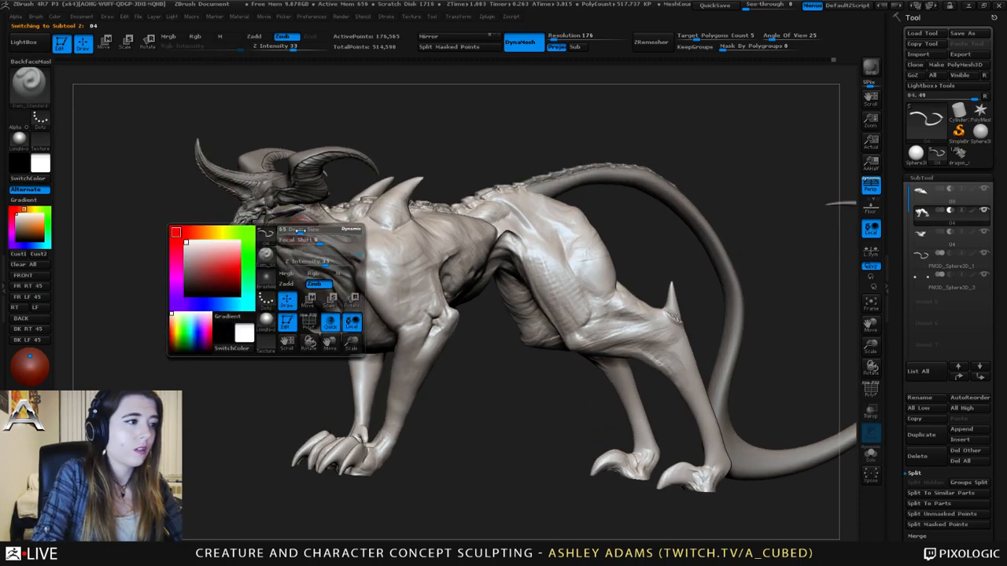
click(386, 16)
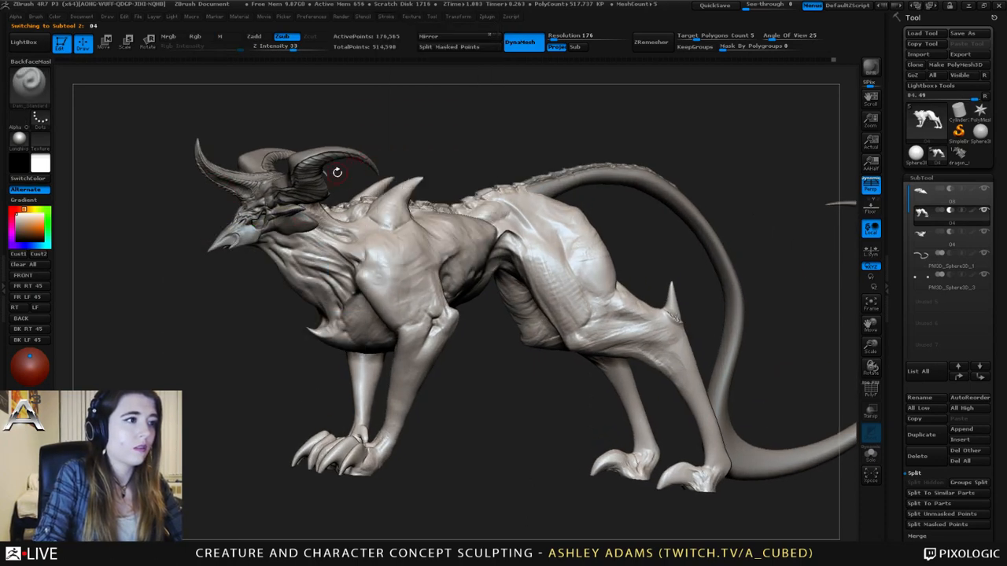
click(411, 16)
click(386, 16)
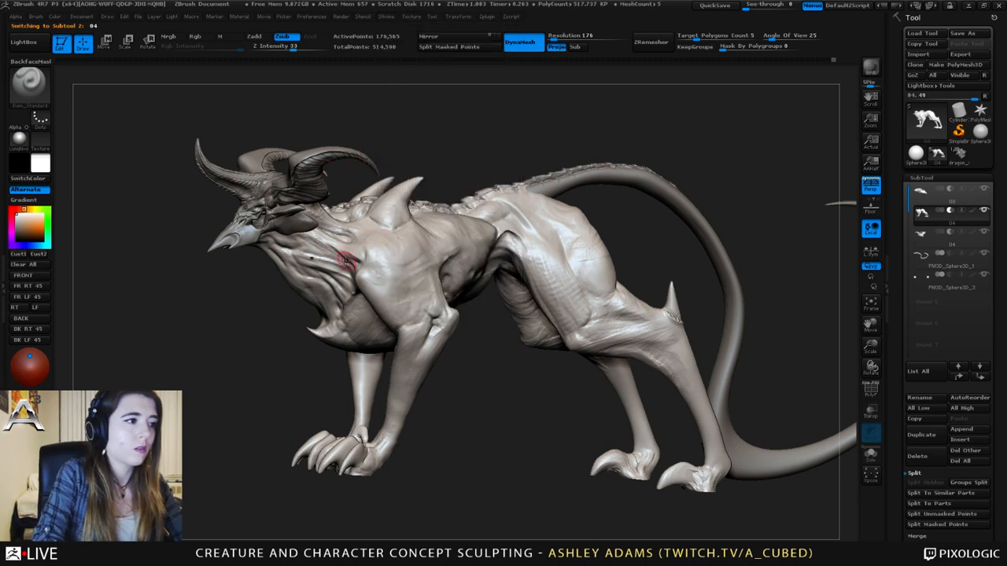
right_drag(360, 251, 332, 285)
right_click(332, 286)
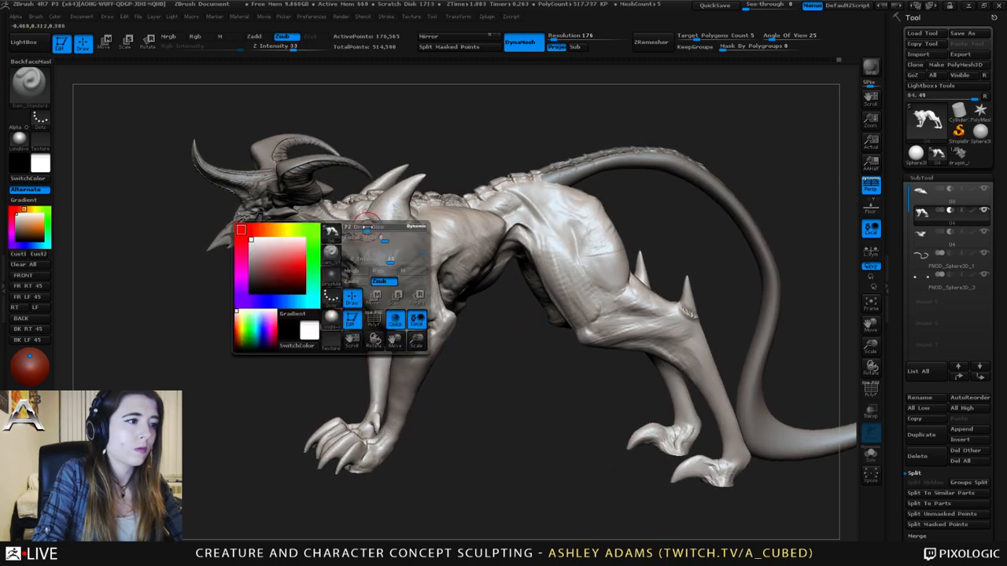
right_drag(401, 258, 397, 243)
ctrl+right_drag(397, 244, 393, 226)
right_drag(393, 227, 409, 258)
mouse_move(409, 258)
right_down()
mouse_move(451, 260)
mouse_move(428, 264)
right_up()
- Reshape the forelegs symmetrically with a SnakeHook brush of draw size about 159, working from front and raised views
key(b)
key(s)
key(h)
right_click(372, 365)
mouse_move(358, 354)
right_down()
mouse_move(372, 364)
mouse_move(411, 354)
right_up()
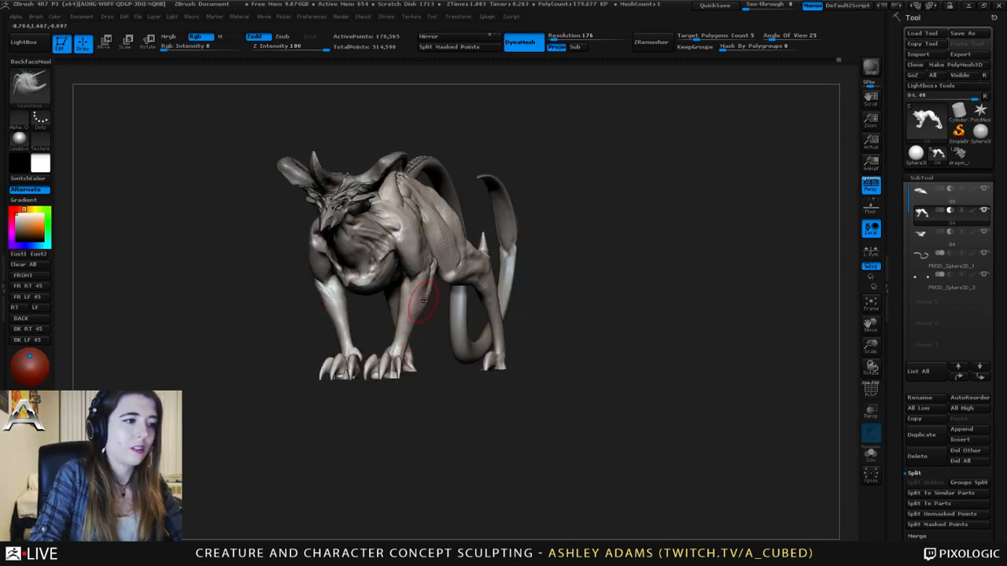
right_drag(423, 301, 431, 299)
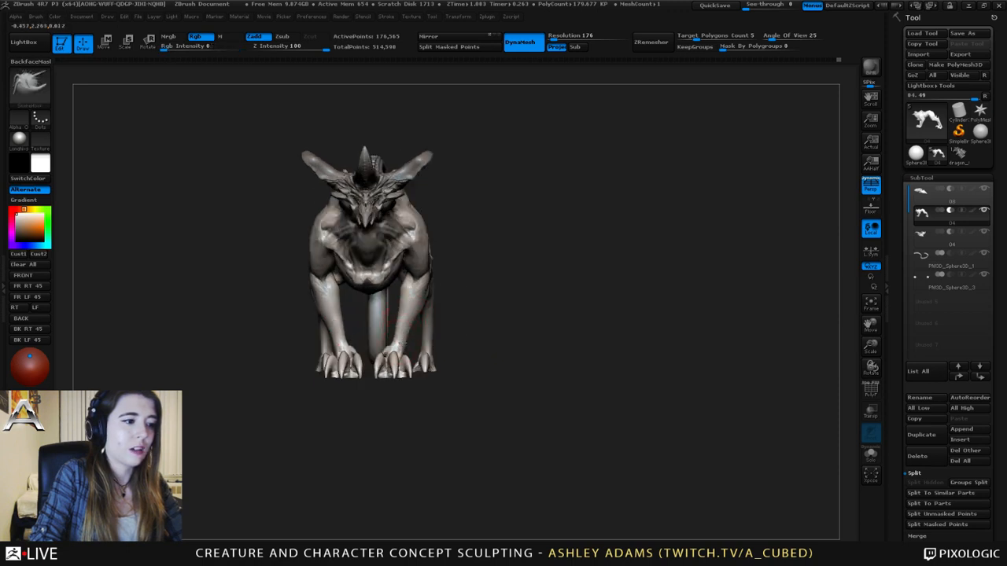
right_drag(399, 343, 402, 359)
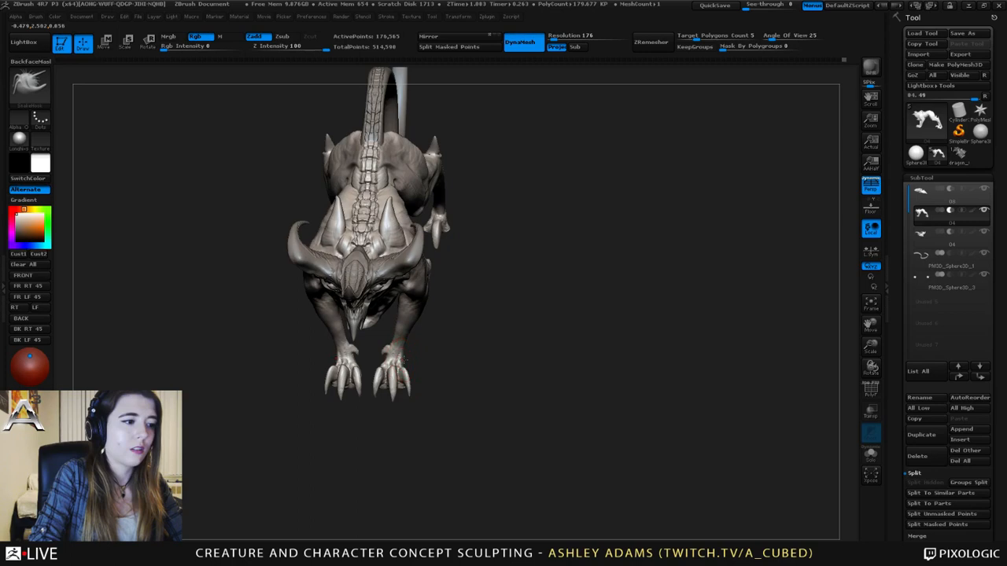
key(space)
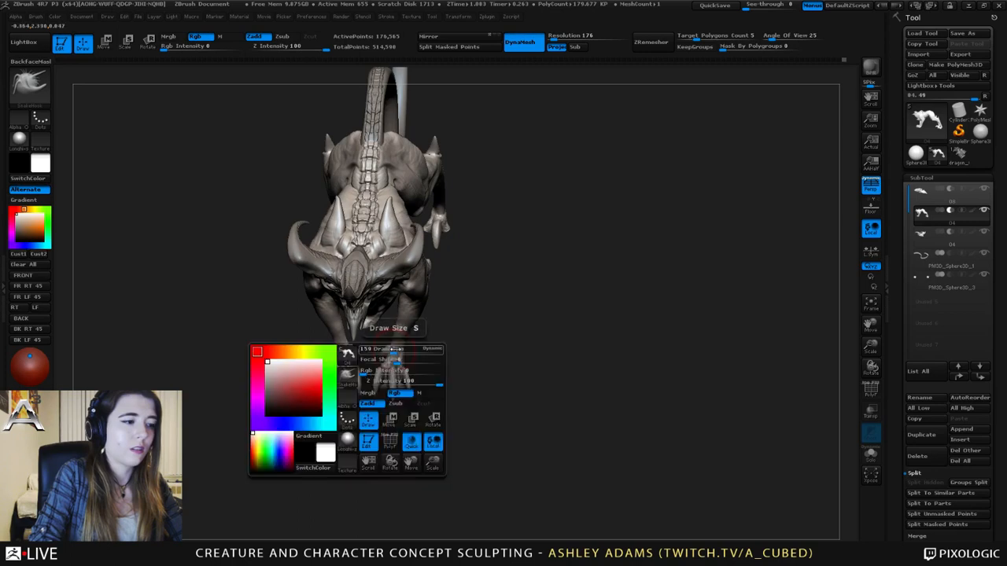
right_drag(407, 338, 327, 343)
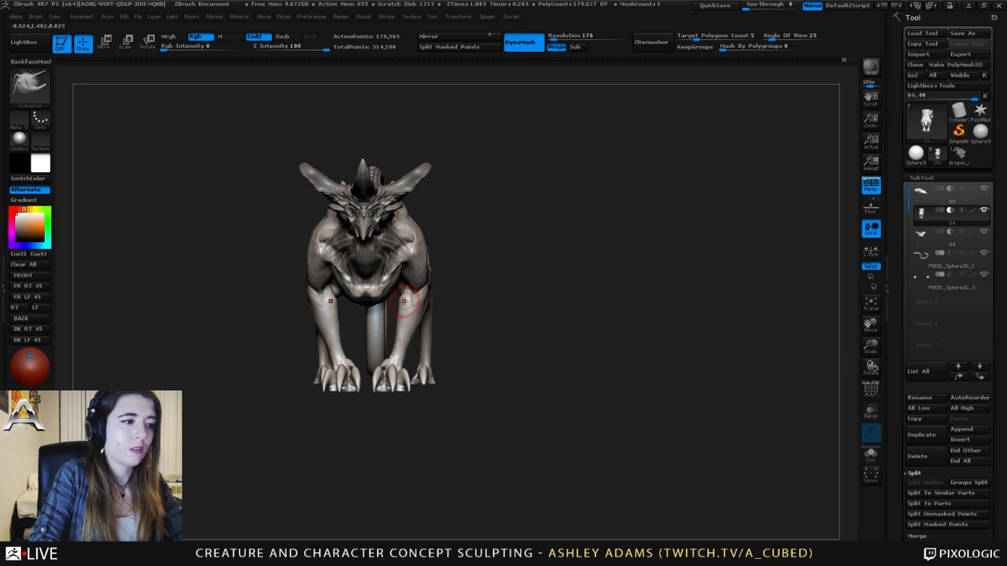
alt+right_drag(401, 315, 418, 272)
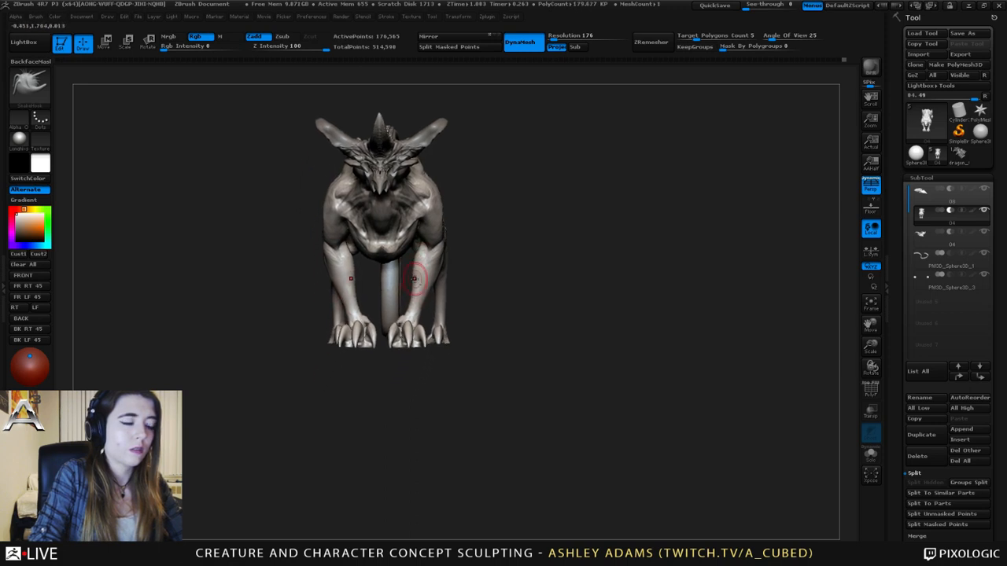
- Change the SnakeHook draw size and adjust the torso's form behind the shoulder from the side
key(space)
right_drag(339, 250, 431, 215)
key(space)
drag(431, 217, 412, 215)
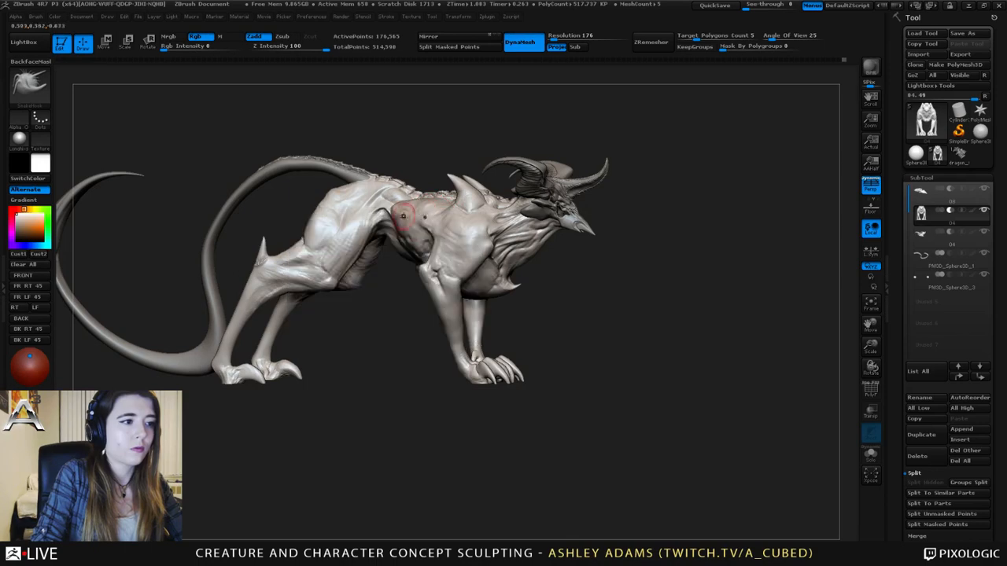
- Carve a crease on the upper flank behind the shoulder spike with the Dam_Standard brush
mouse_move(412, 213)
right_down()
mouse_move(442, 228)
mouse_move(413, 231)
mouse_move(436, 221)
mouse_move(426, 233)
mouse_move(400, 212)
right_up()
key(b)
key(d)
key(s)
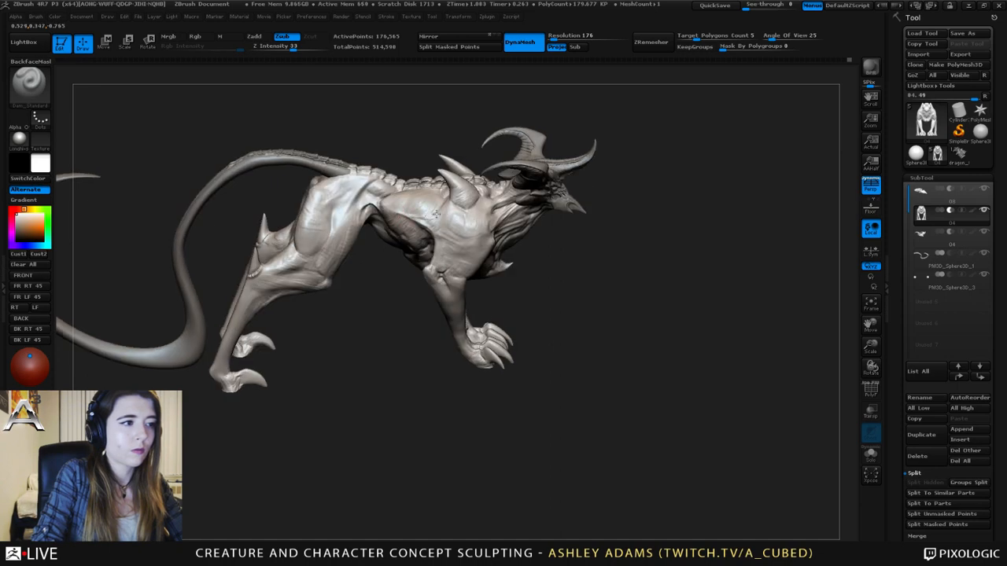
drag(436, 214, 446, 199)
- Alternate ClayBuildup and Dam_Standard on the flank behind the shoulder, adjusting the draw size, to define the hollow over the ribs
mouse_move(393, 202)
right_down()
mouse_move(387, 216)
mouse_move(391, 204)
mouse_move(401, 208)
right_up()
key(b)
key(c)
key(b)
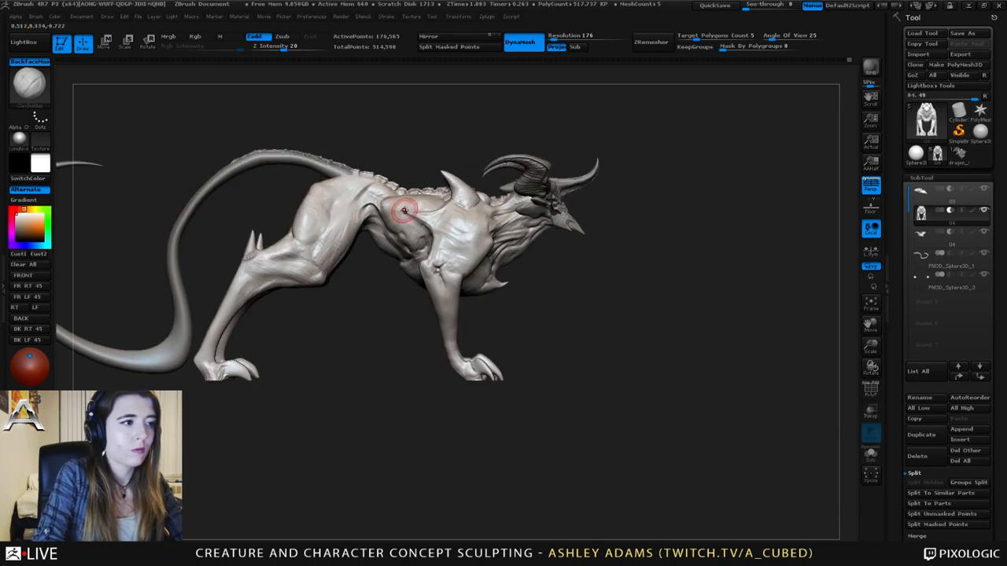
key(b)
key(d)
key(s)
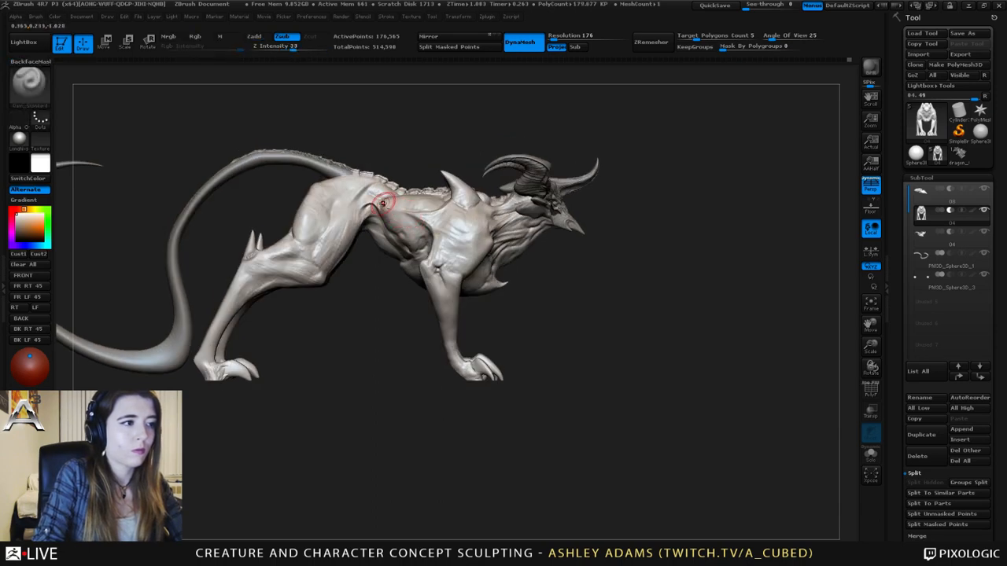
mouse_move(408, 212)
right_down()
mouse_move(386, 192)
mouse_move(398, 177)
right_up()
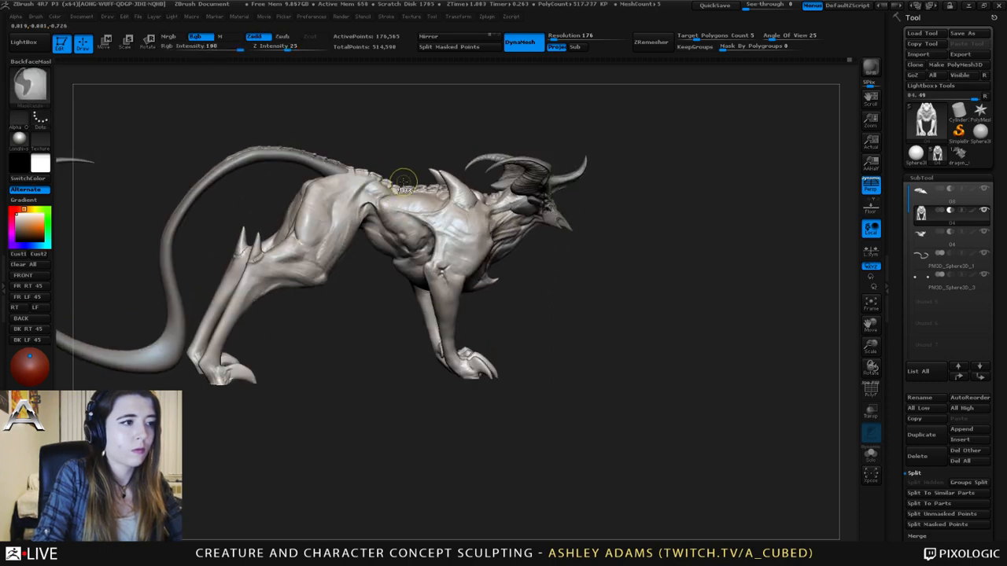
right_drag(400, 196, 408, 198)
key(space)
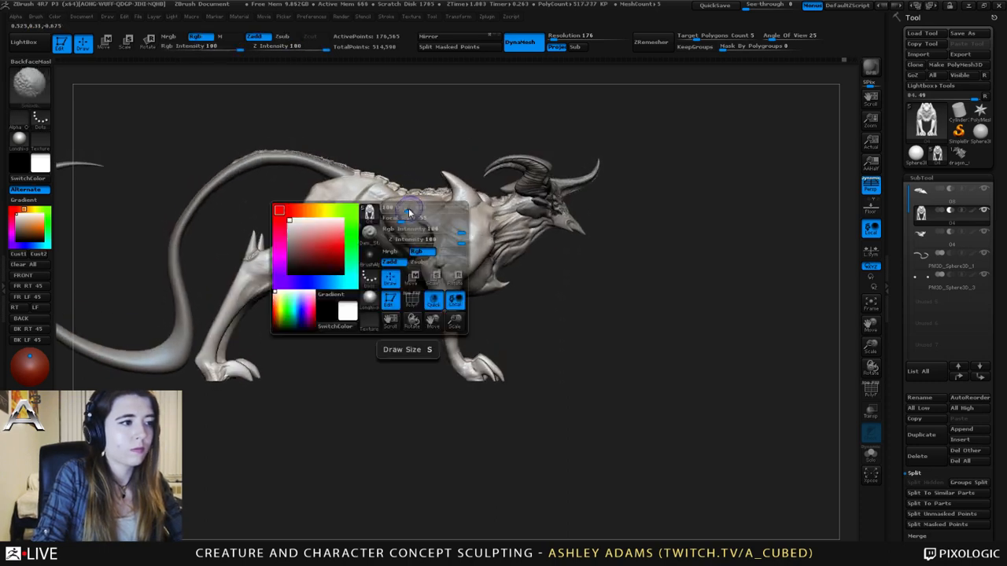
mouse_move(385, 256)
mouse_down()
mouse_move(369, 255)
mouse_move(424, 253)
mouse_up()
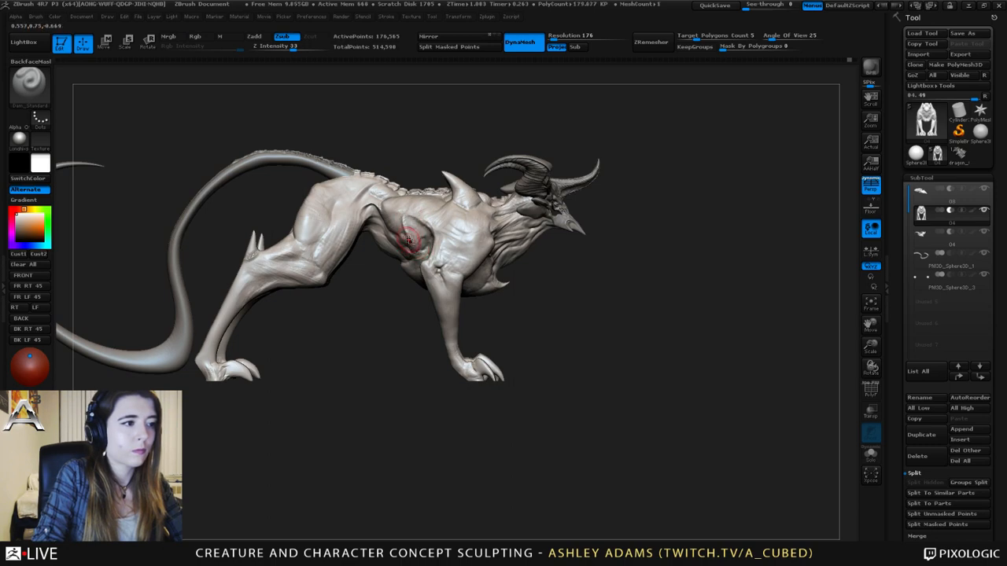
- Deepen the Dam_Standard crease below the shoulder spike, working from side and raised views
right_drag(407, 212, 421, 224)
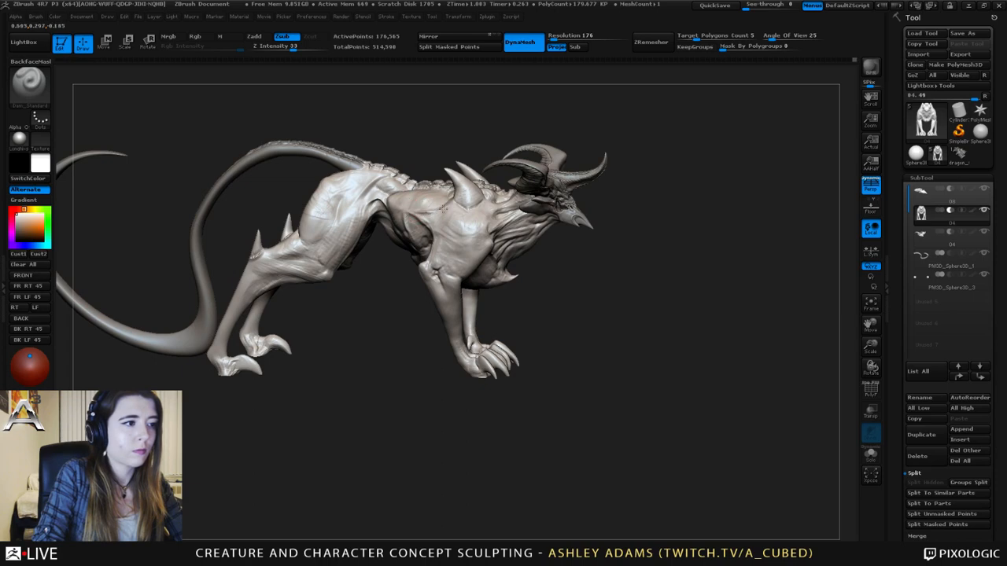
right_drag(442, 206, 426, 213)
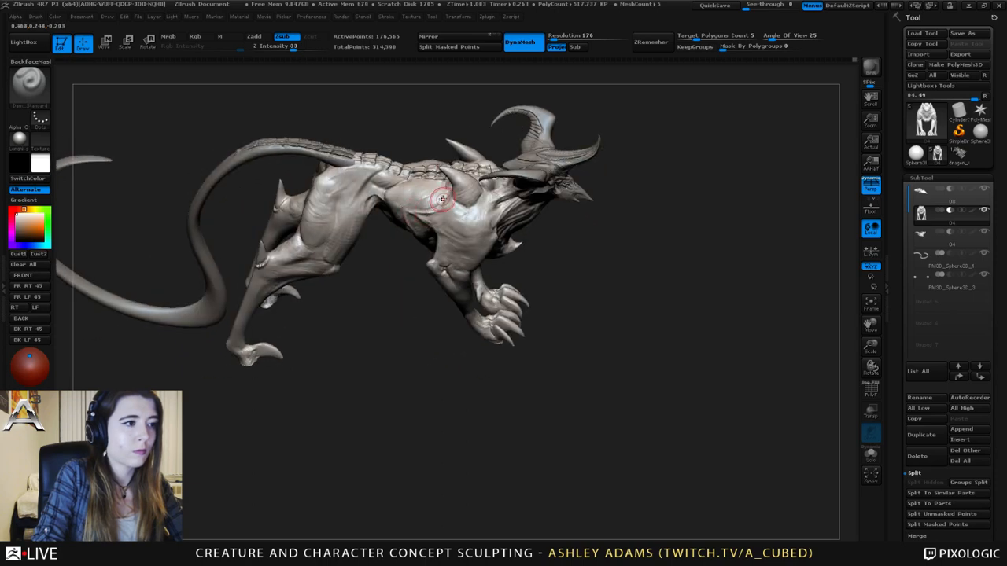
drag(450, 197, 436, 206)
right_drag(438, 207, 441, 231)
- Build up volume behind the shoulder blade with ClayBuildup and sharpen its lower edge with Dam_Standard
key(b)
key(c)
key(b)
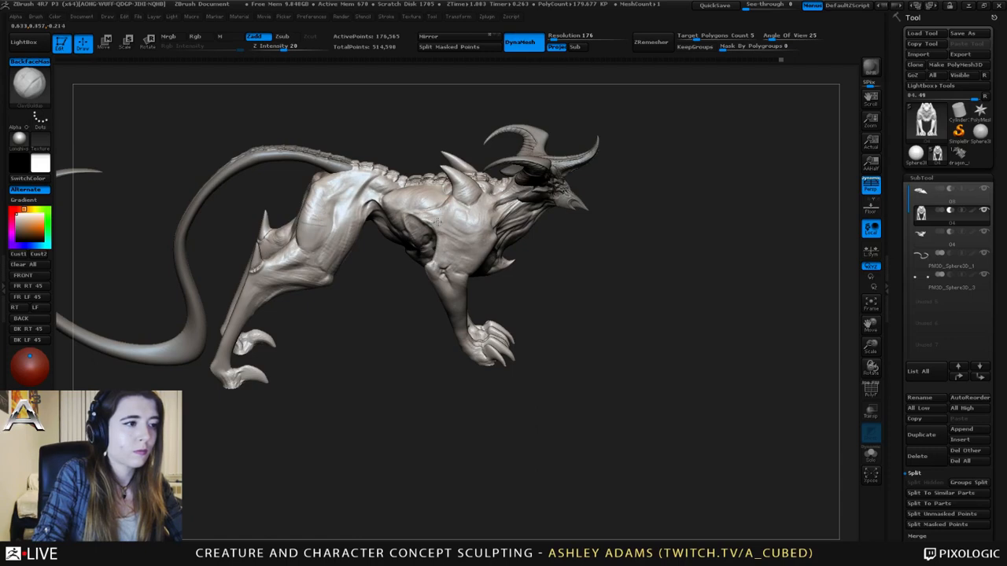
mouse_move(426, 212)
right_down()
mouse_move(443, 216)
mouse_move(401, 215)
right_up()
key(b)
key(d)
key(s)
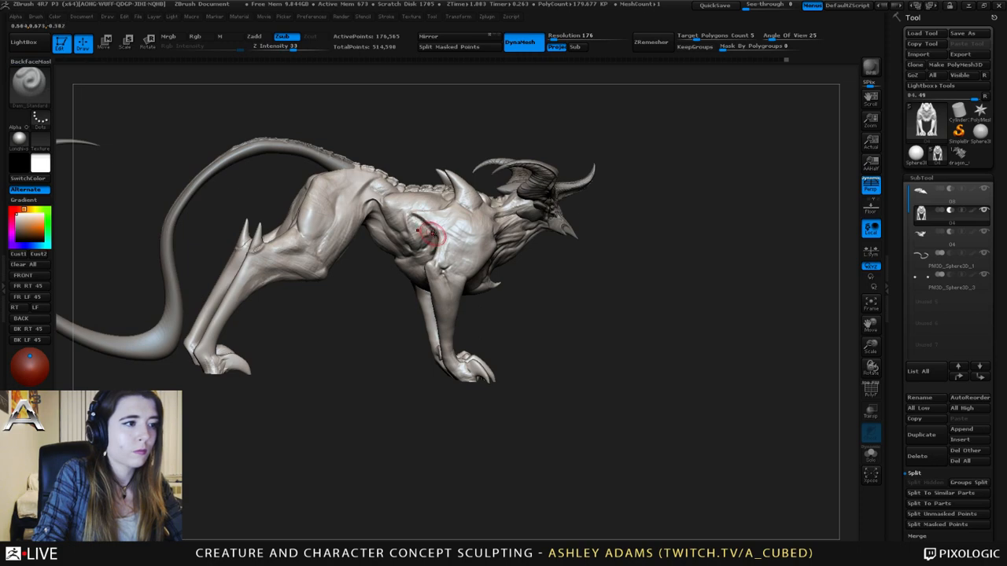
- Sculpt the muscle fold behind the upper foreleg with ClayBuildup and cut its outline with Dam_Standard
key(b)
key(c)
key(b)
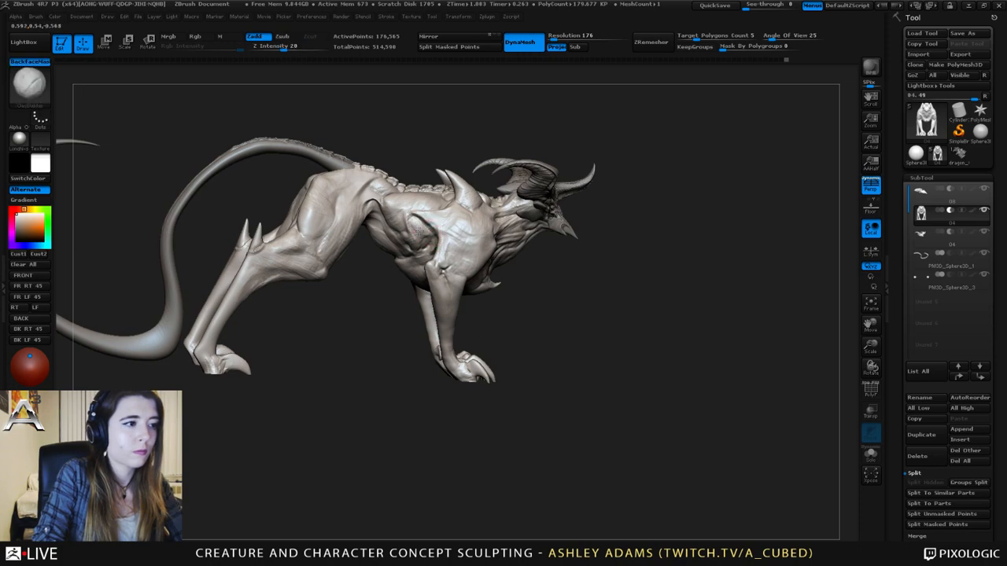
right_drag(425, 231, 431, 244)
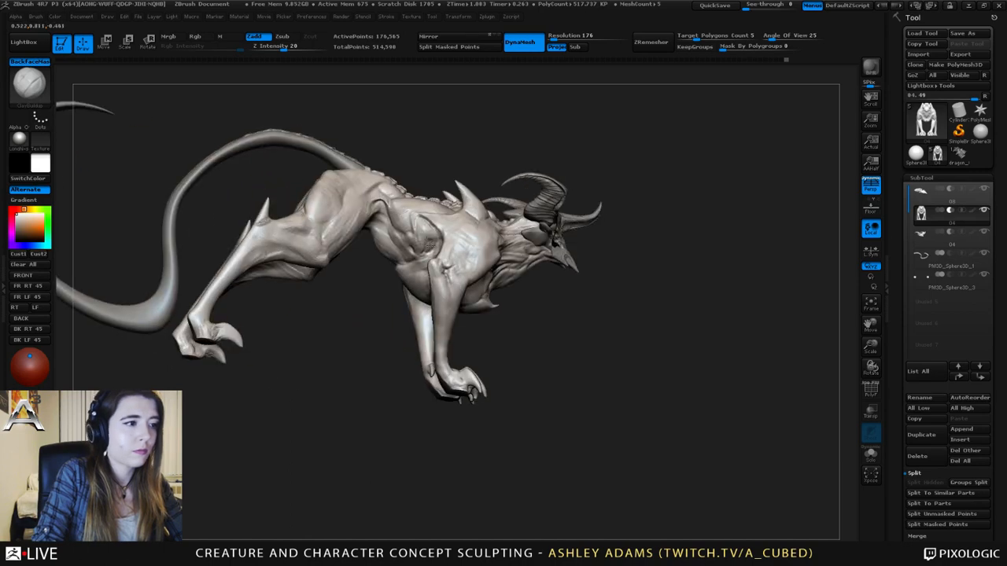
key(b)
key(d)
key(s)
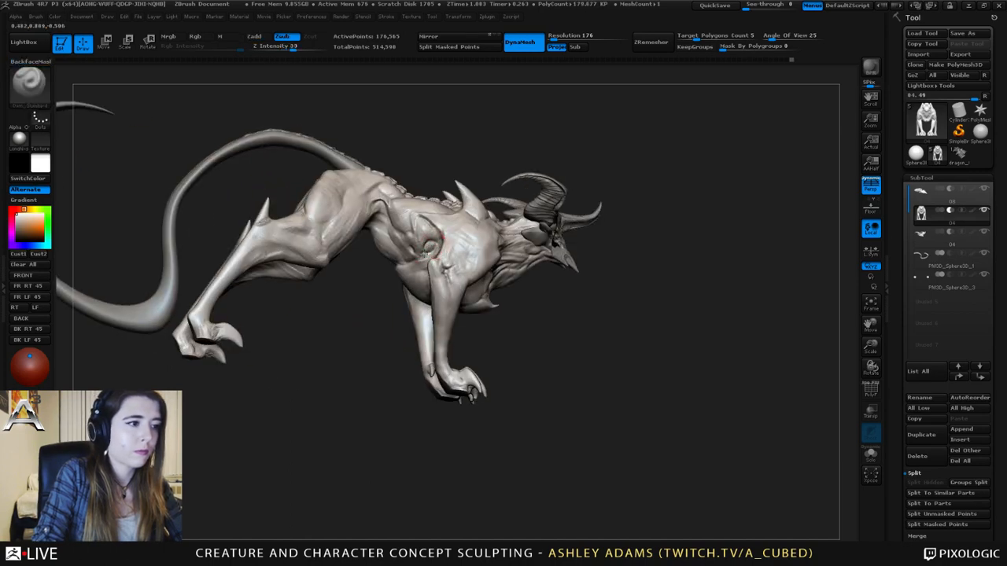
mouse_move(429, 248)
right_down()
mouse_move(427, 212)
mouse_move(411, 261)
mouse_move(403, 224)
mouse_move(392, 227)
right_up()
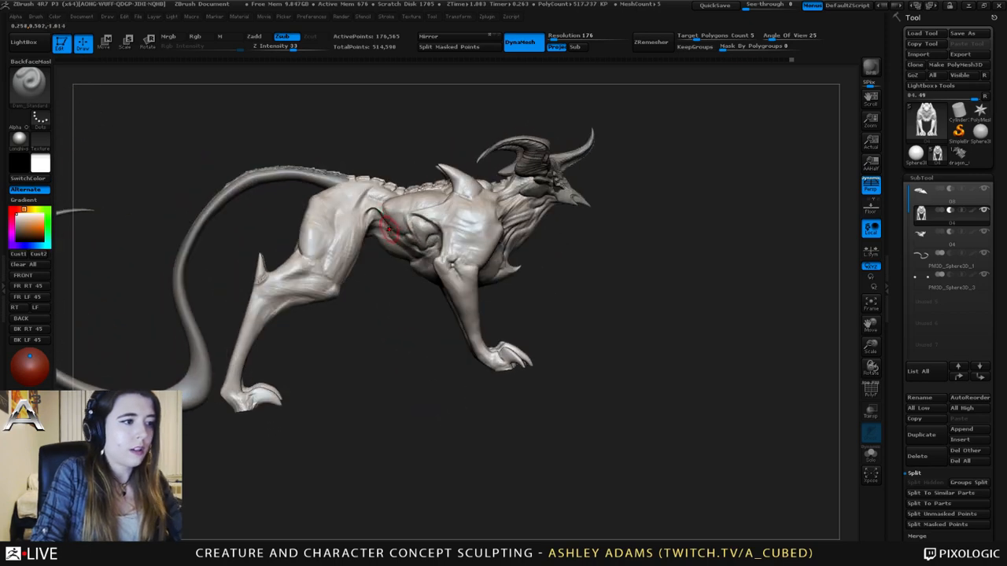
- Enlarge the brush and fill out the lower flank in front of the hind thigh with ClayBuildup
key(space)
key(b)
key(c)
key(b)
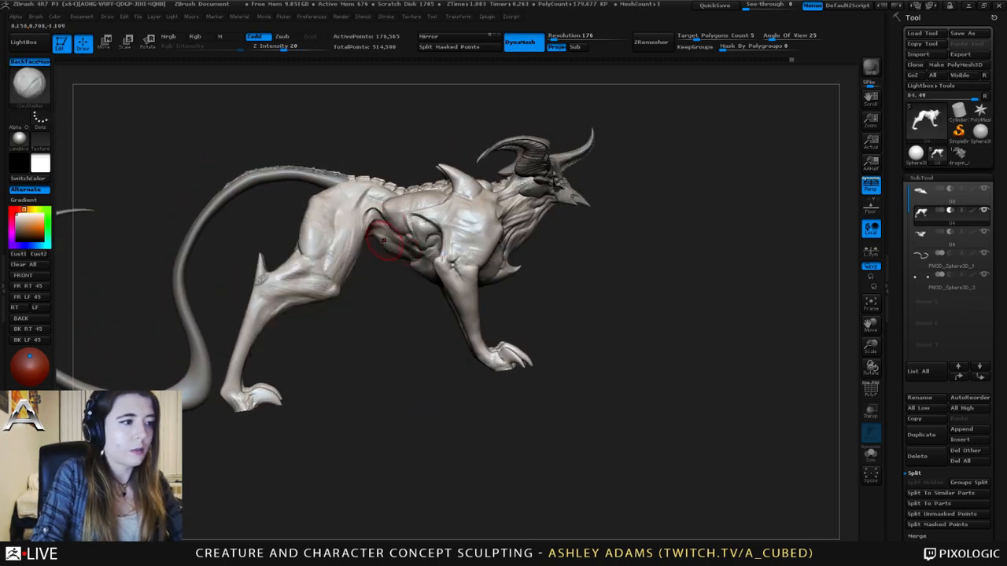
right_drag(411, 260, 424, 238)
- Try a Dam_Standard crease where the flank meets the hind thigh, and undo it
key(b)
key(d)
key(s)
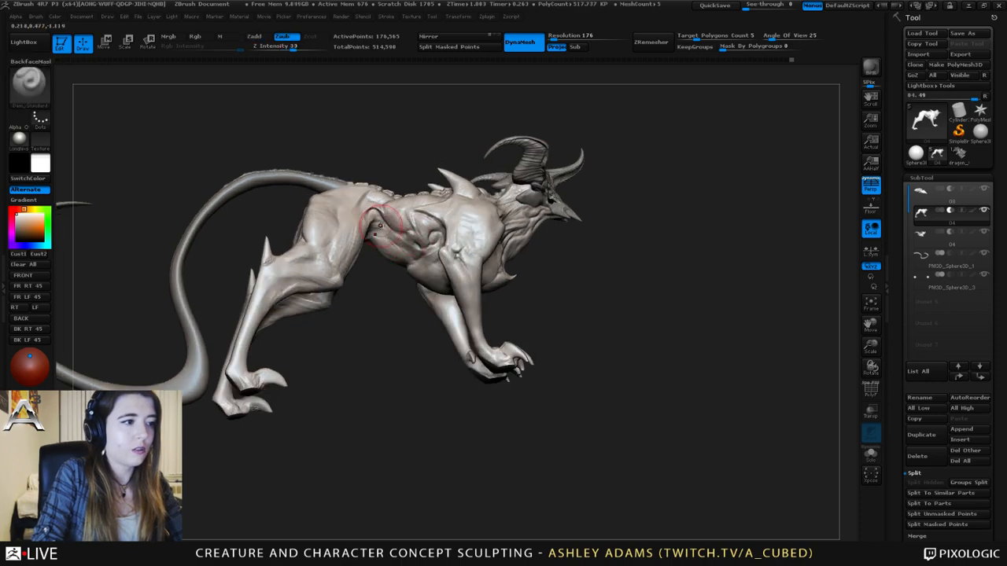
drag(385, 225, 374, 217)
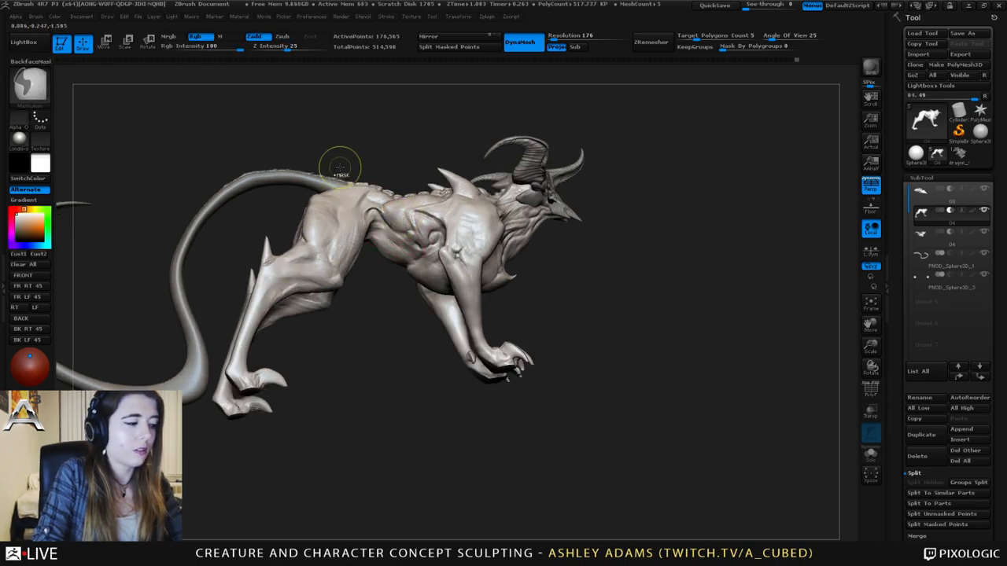
key(ctrl+z)
- Switch to the SnakeHook brush, adjust its draw size, and reshape the belly and chest underside from the side
right_drag(394, 237, 397, 209)
key(space)
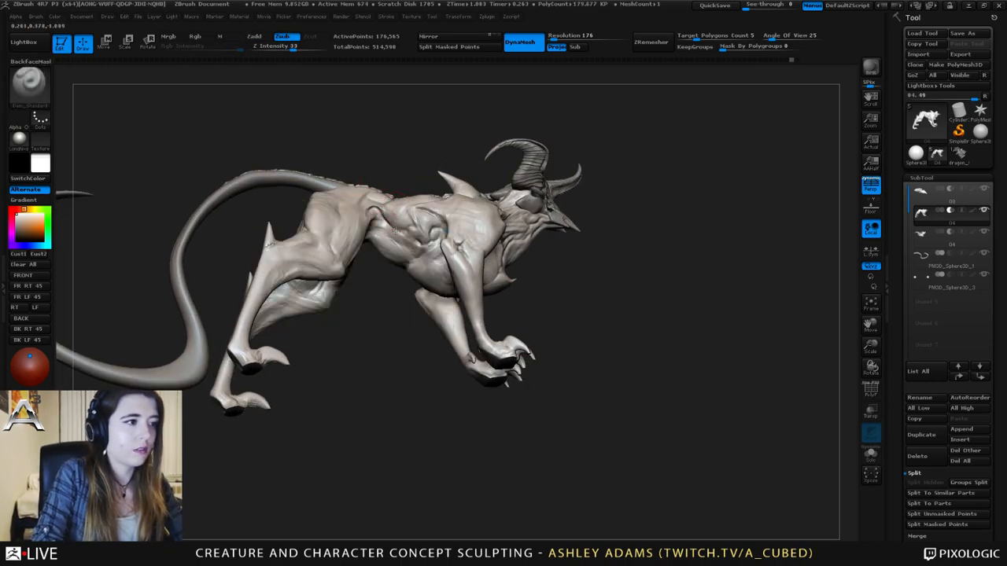
right_drag(405, 234, 407, 177)
key(b)
key(s)
key(h)
right_click(379, 263)
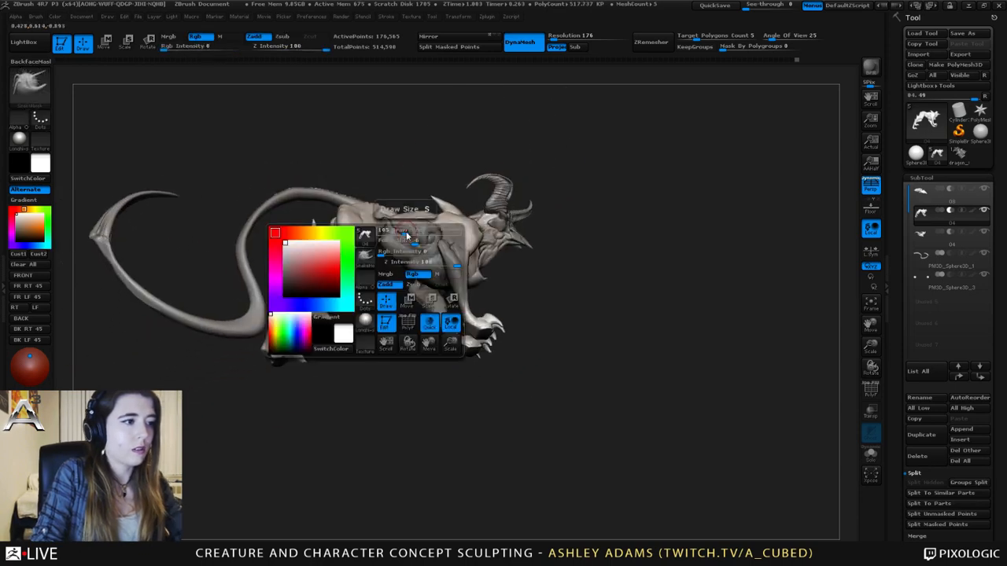
mouse_move(379, 264)
right_down()
mouse_move(405, 229)
mouse_move(386, 243)
mouse_move(393, 258)
mouse_move(385, 246)
right_up()
right_click(409, 234)
ctrl+right_drag(384, 195, 385, 241)
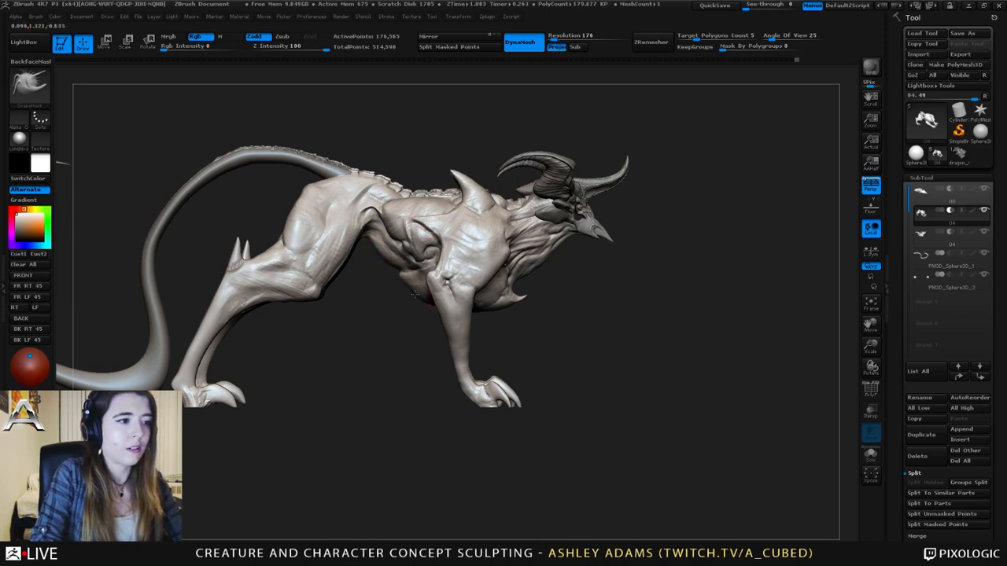
drag(415, 295, 445, 319)
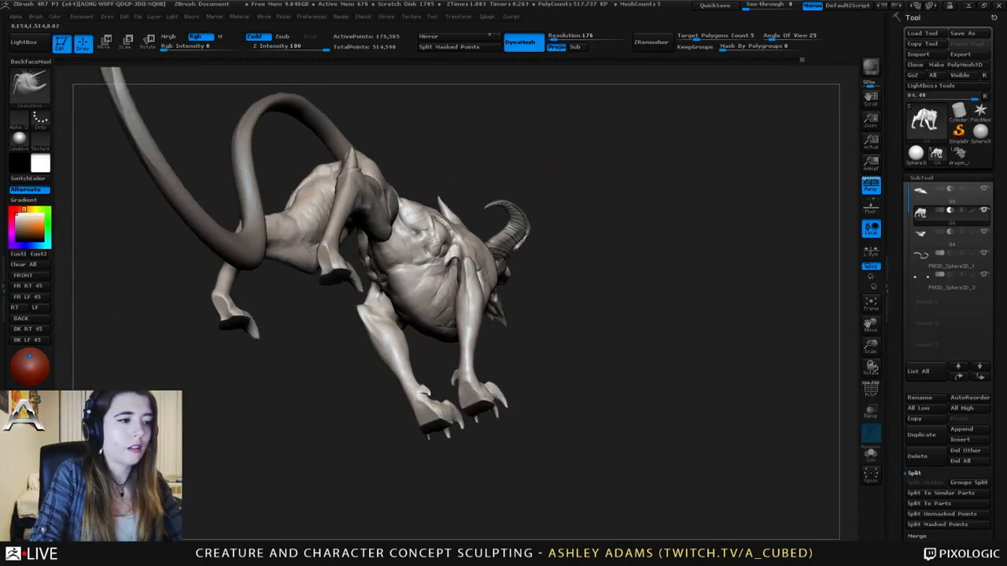
- Examine the chest, belly and forelegs from below, from the front and from three-quarter views
right_drag(444, 324, 422, 346)
right_drag(465, 274, 376, 275)
alt+right_drag(501, 330, 442, 321)
right_click(442, 320)
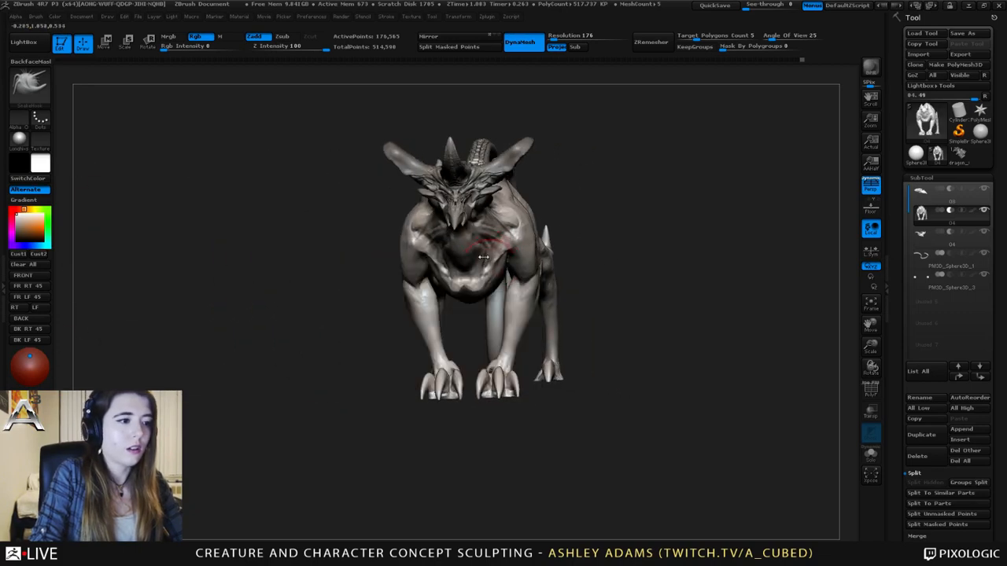
shift+right_drag(483, 257, 495, 266)
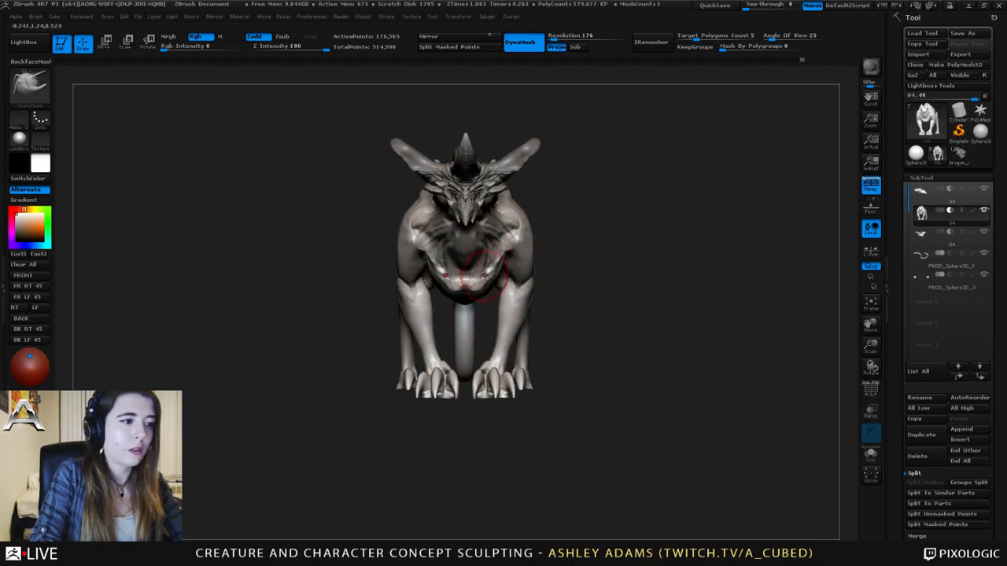
right_click(482, 274)
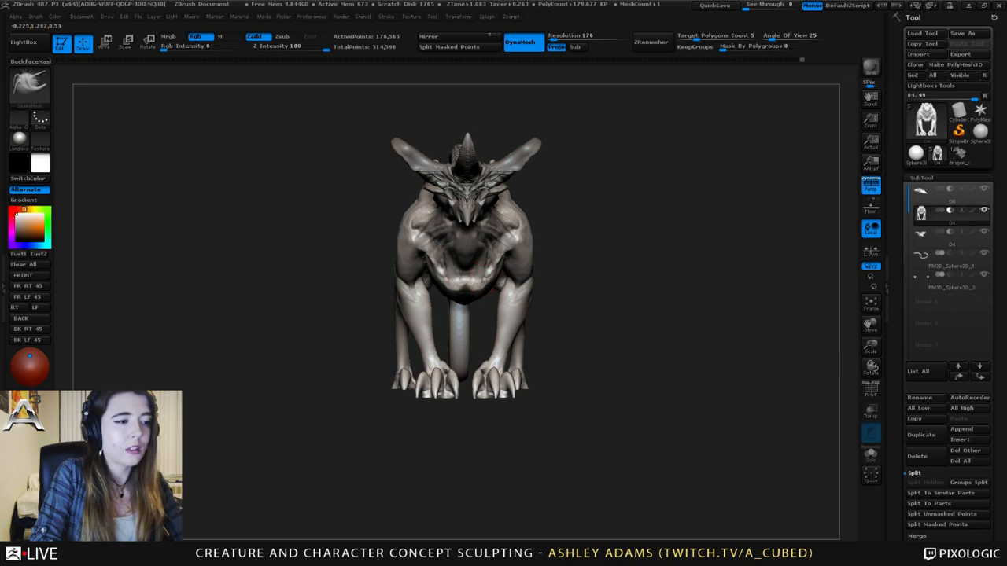
right_drag(518, 235, 471, 194)
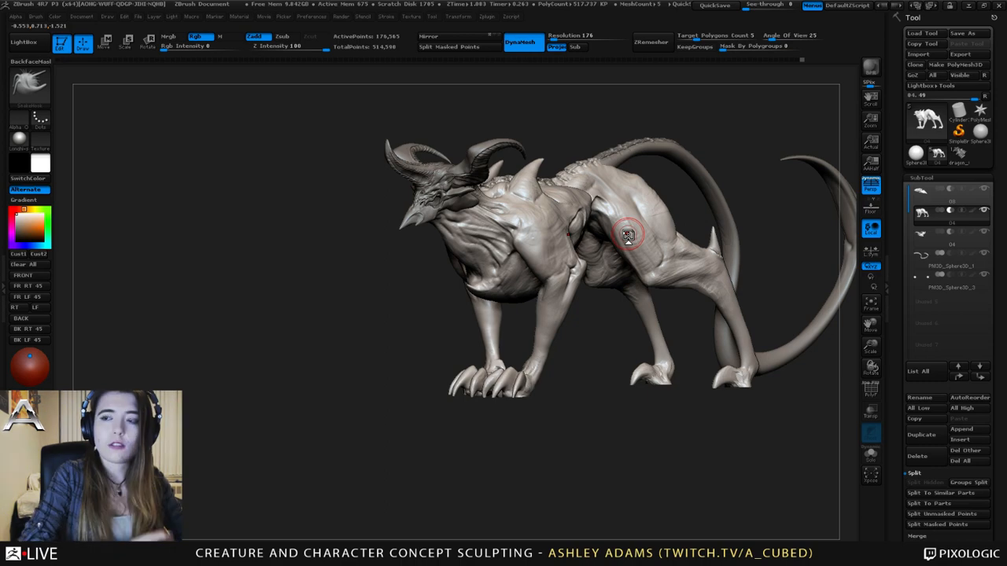
mouse_move(332, 172)
mouse_down()
mouse_move(347, 205)
mouse_move(433, 240)
mouse_move(448, 218)
mouse_up()
key(space)
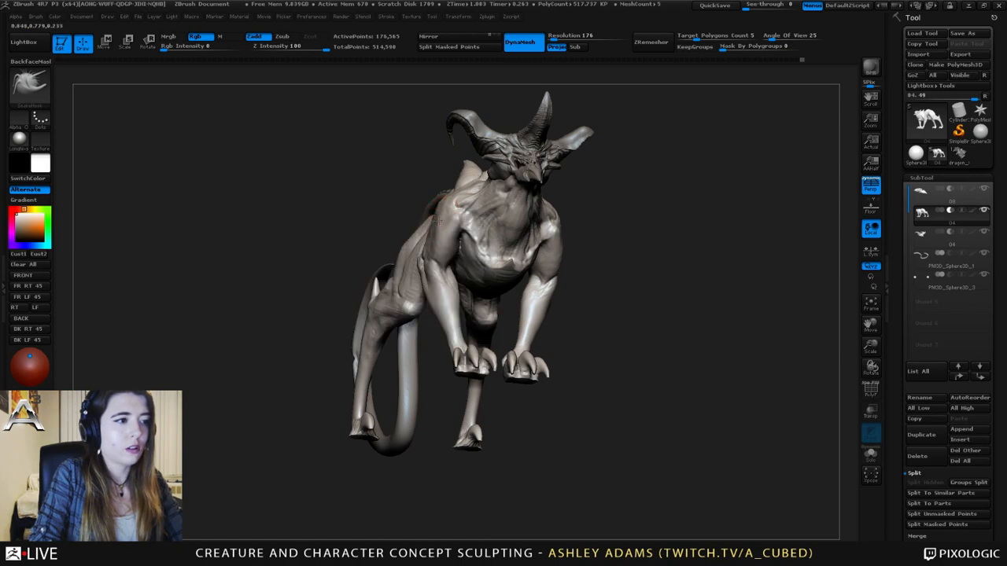
drag(334, 214, 459, 190)
mouse_move(757, 183)
mouse_down()
mouse_move(732, 198)
mouse_move(759, 178)
mouse_up()
- Make the head subtool active and review the whole creature's silhouette from the side and three-quarter views
alt+click(552, 173)
drag(595, 209, 568, 255)
drag(652, 254, 519, 259)
drag(625, 240, 485, 238)
drag(401, 271, 460, 275)
alt+drag(460, 275, 609, 277)
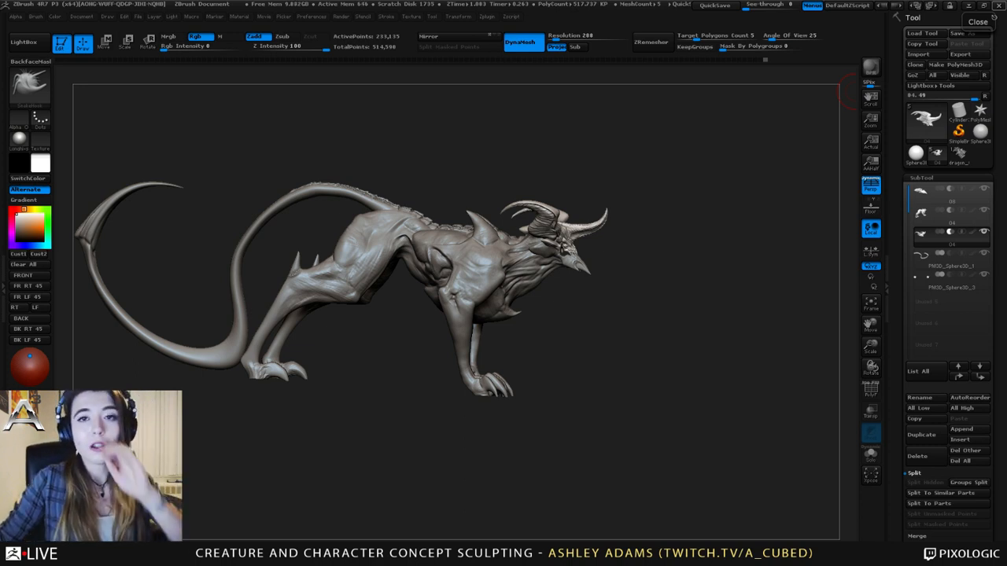
drag(775, 321, 733, 324)
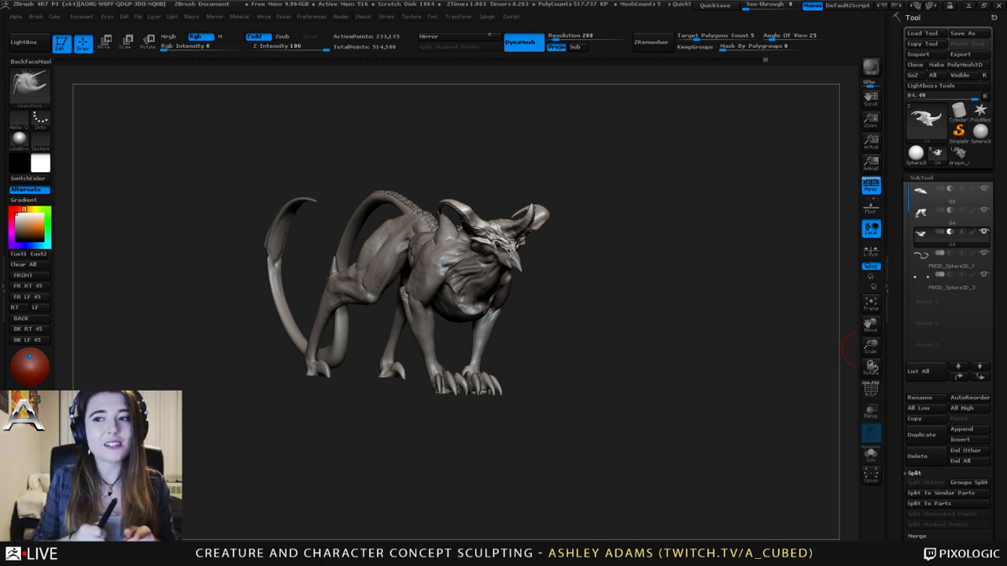
right_drag(400, 242, 607, 265)
right_drag(661, 284, 564, 241)
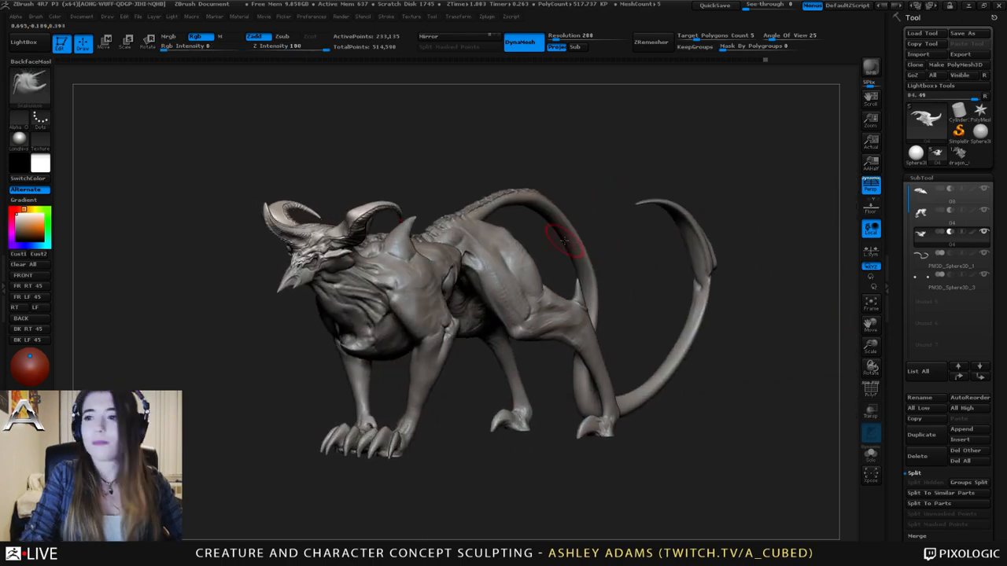